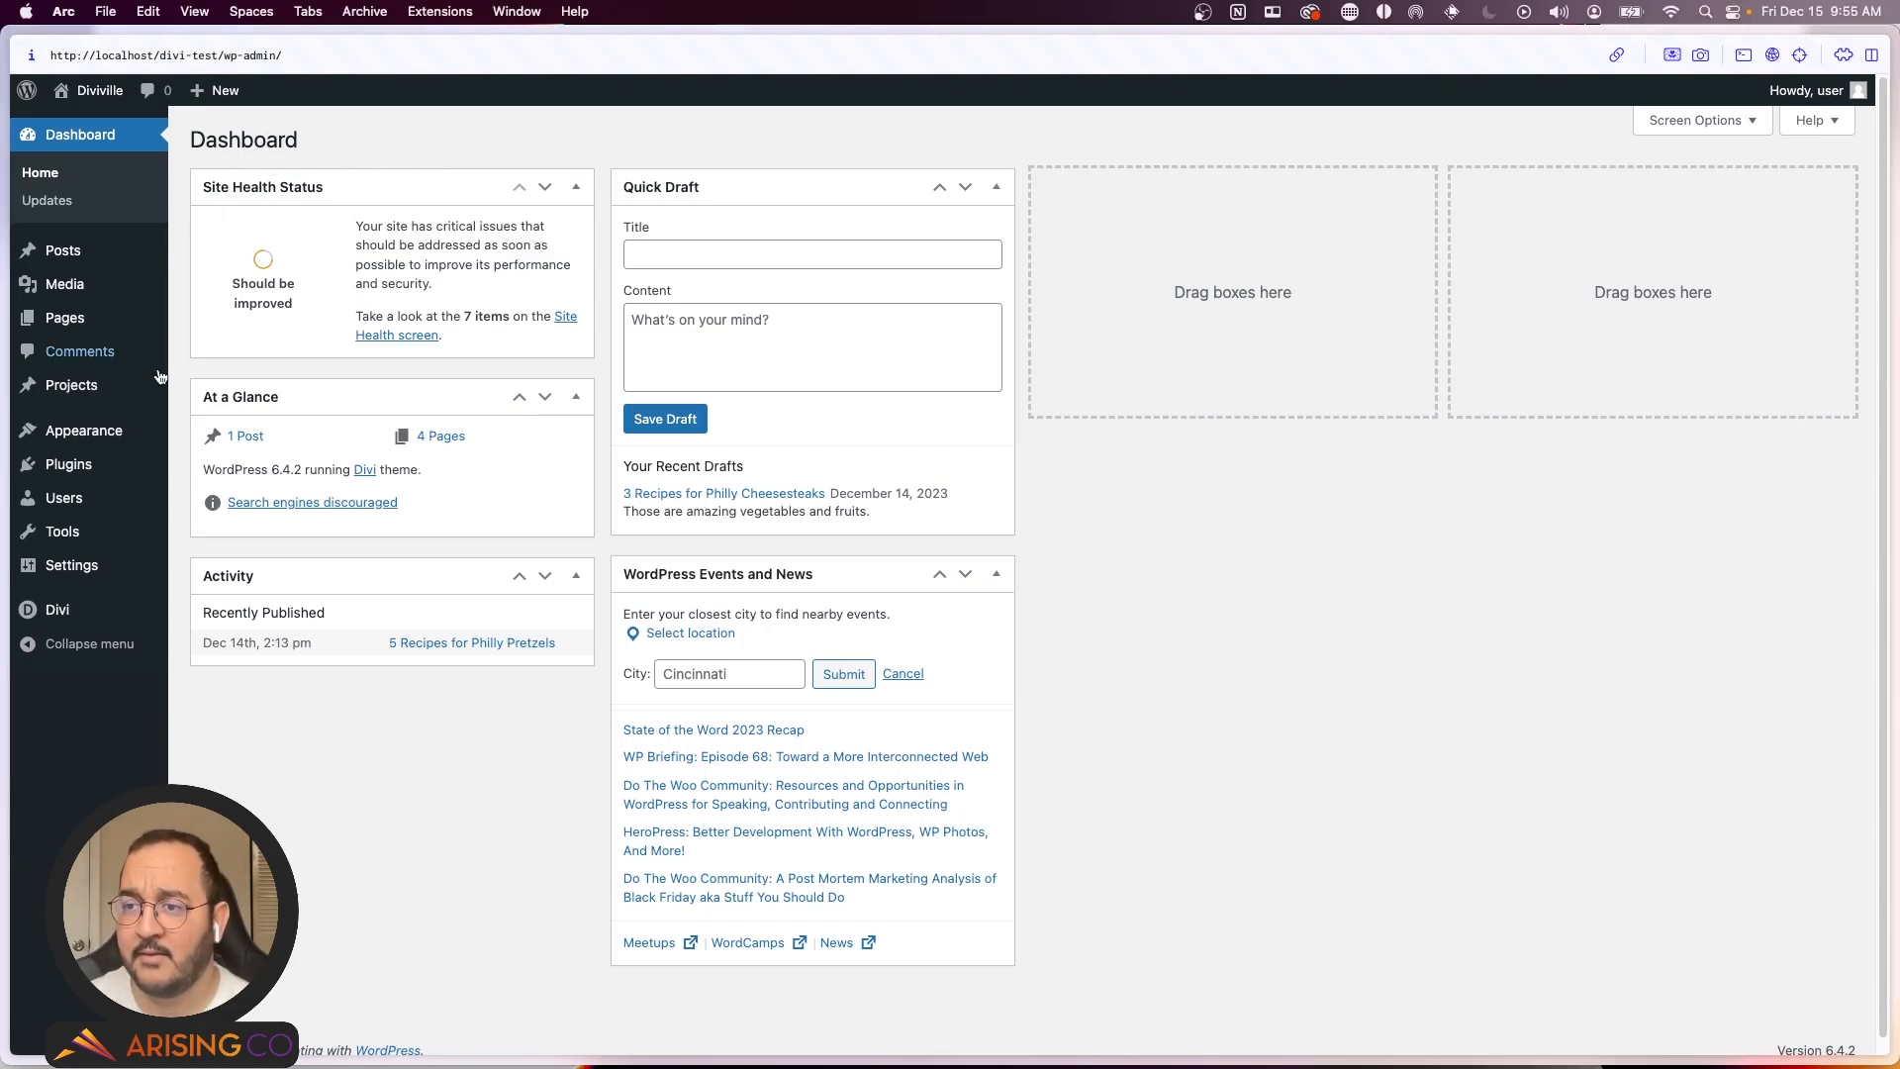
# Step: Disable the Classic Editor in the advanced builder settings of Divi's Theme Options and save the changes
pyautogui.moveTo(118, 610)
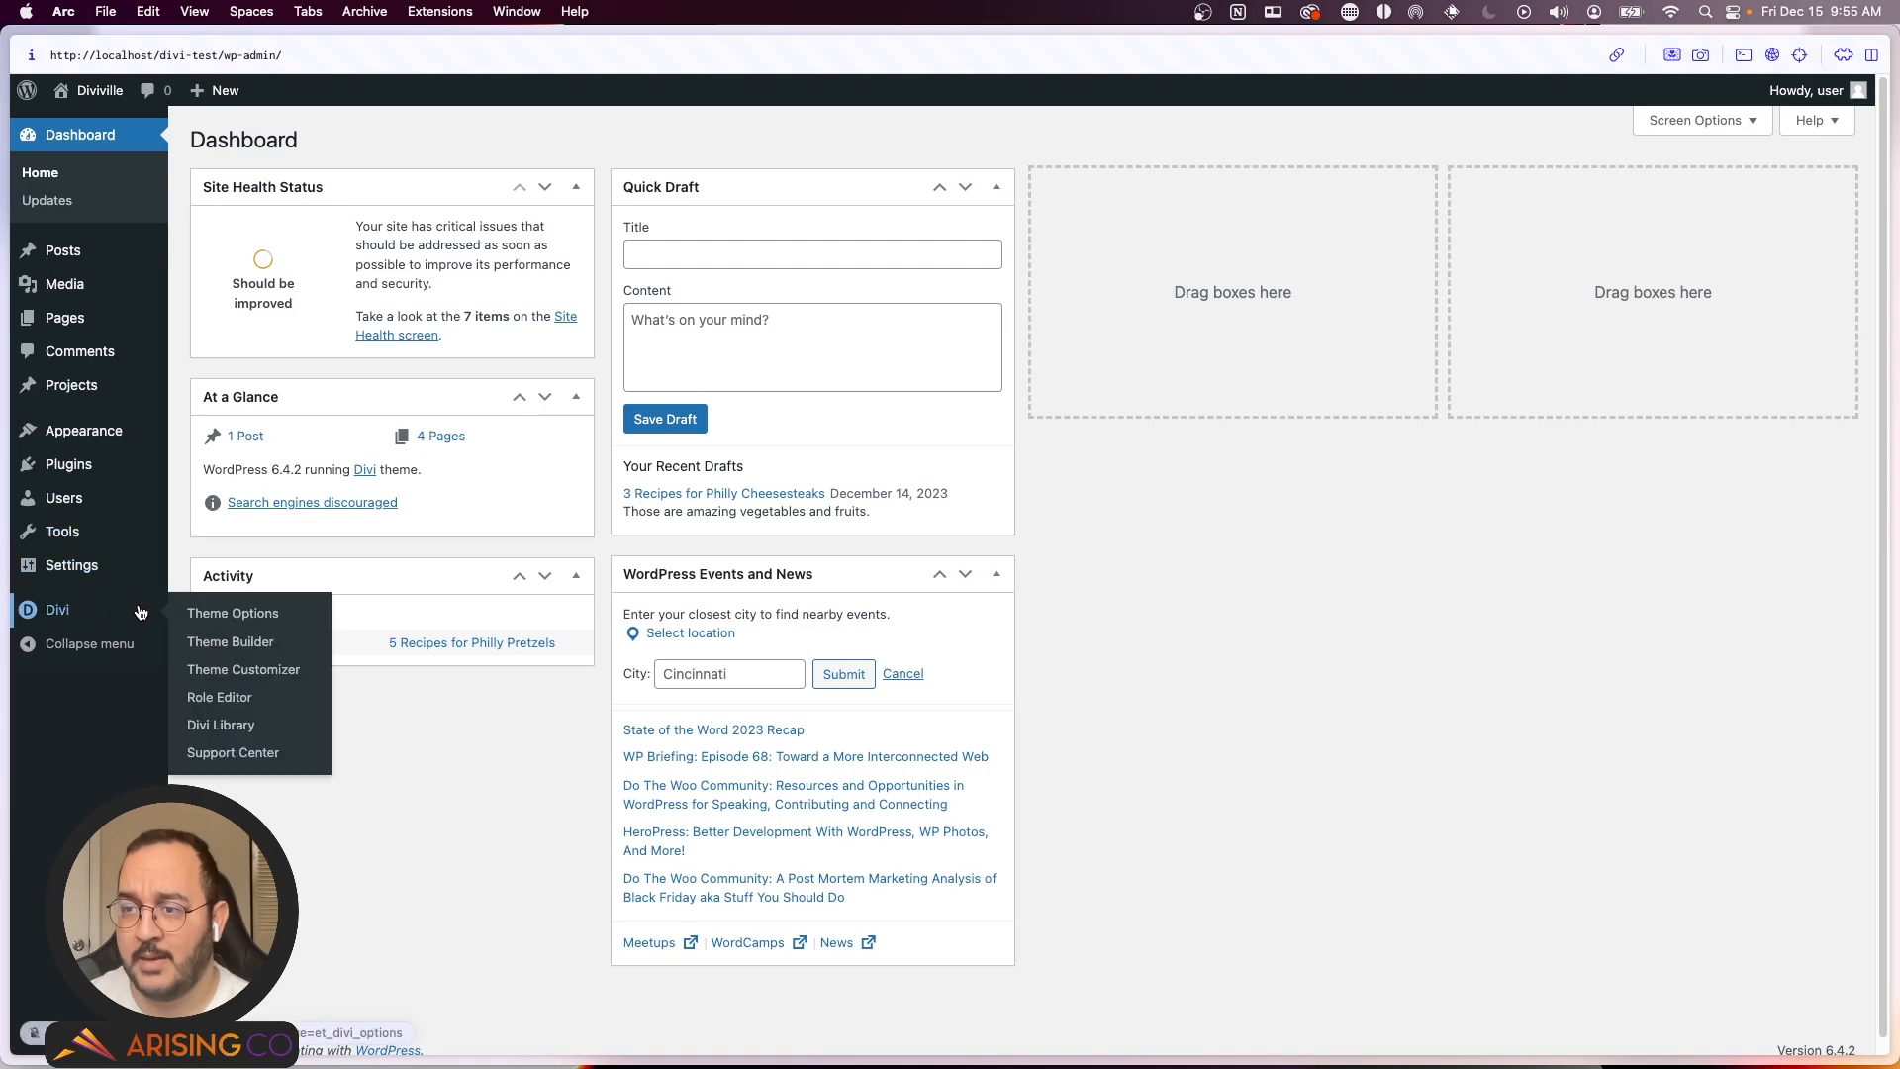
pyautogui.click(220, 615)
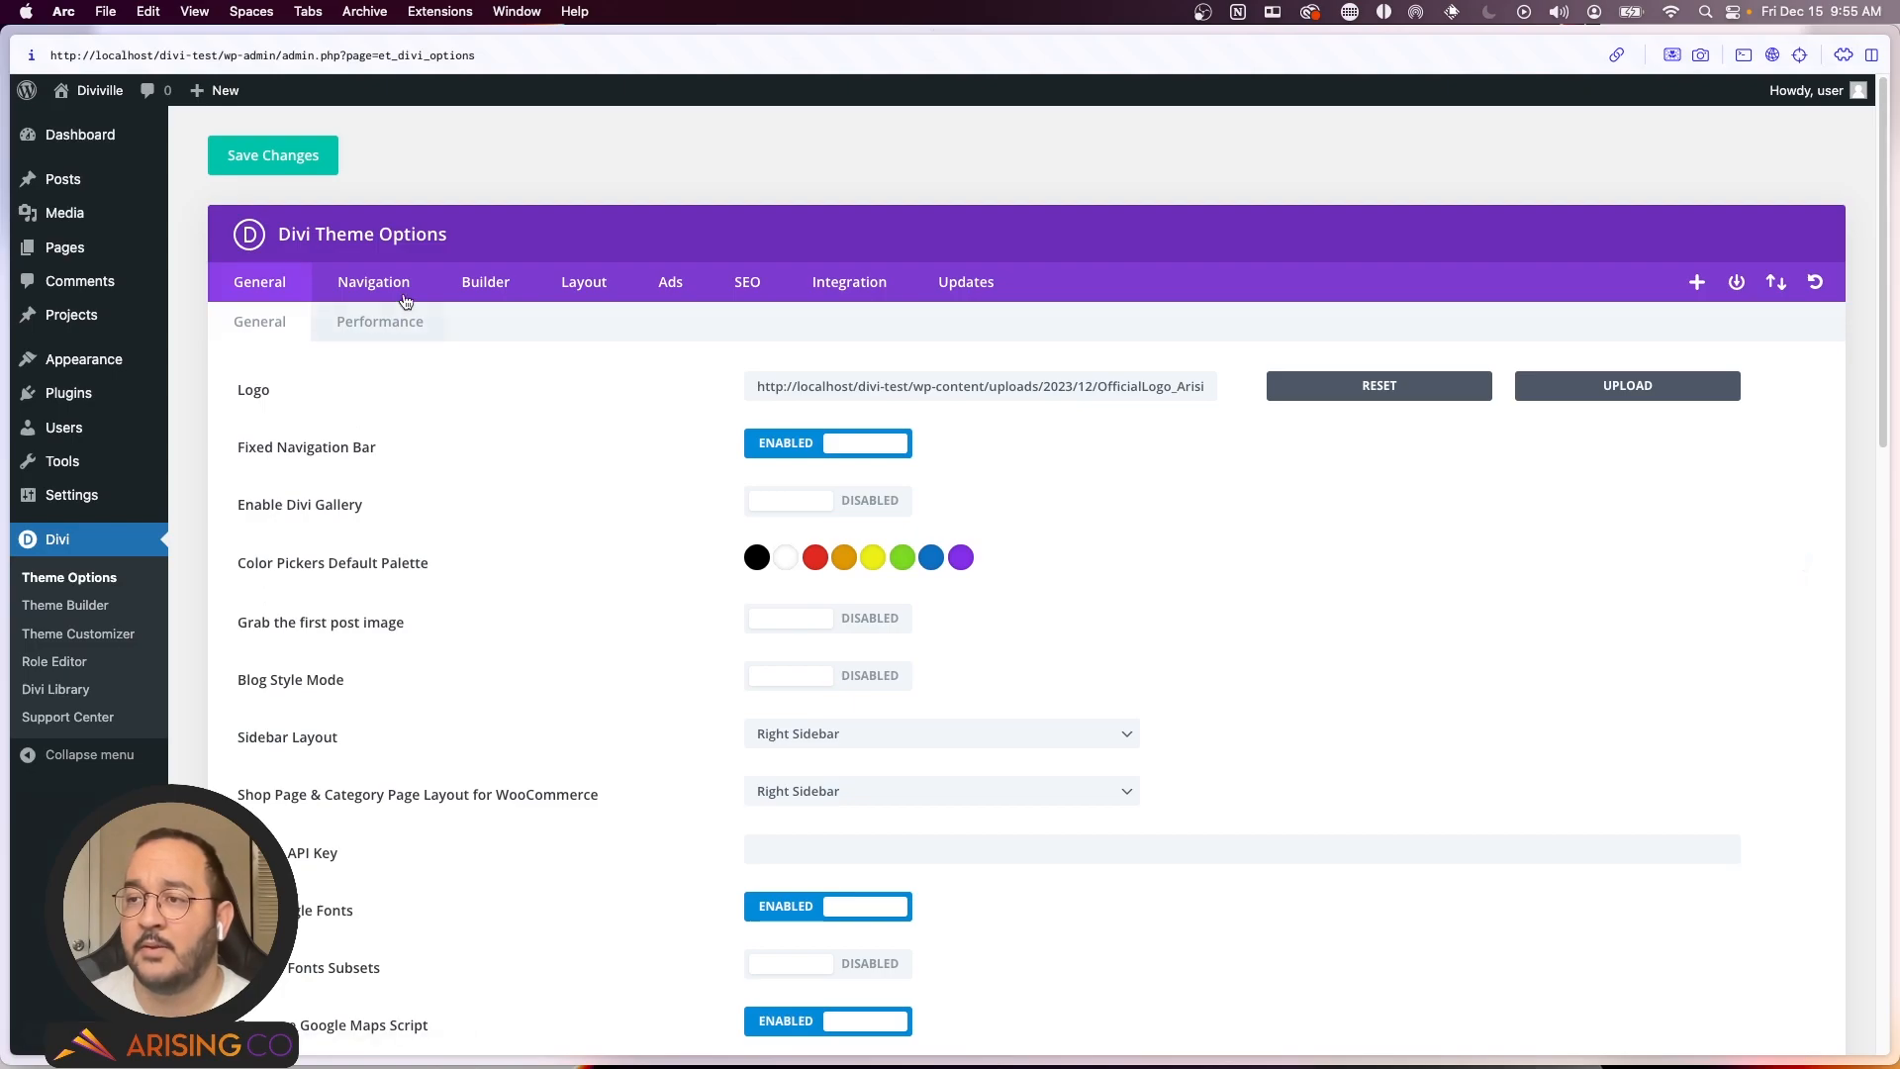
pyautogui.click(501, 284)
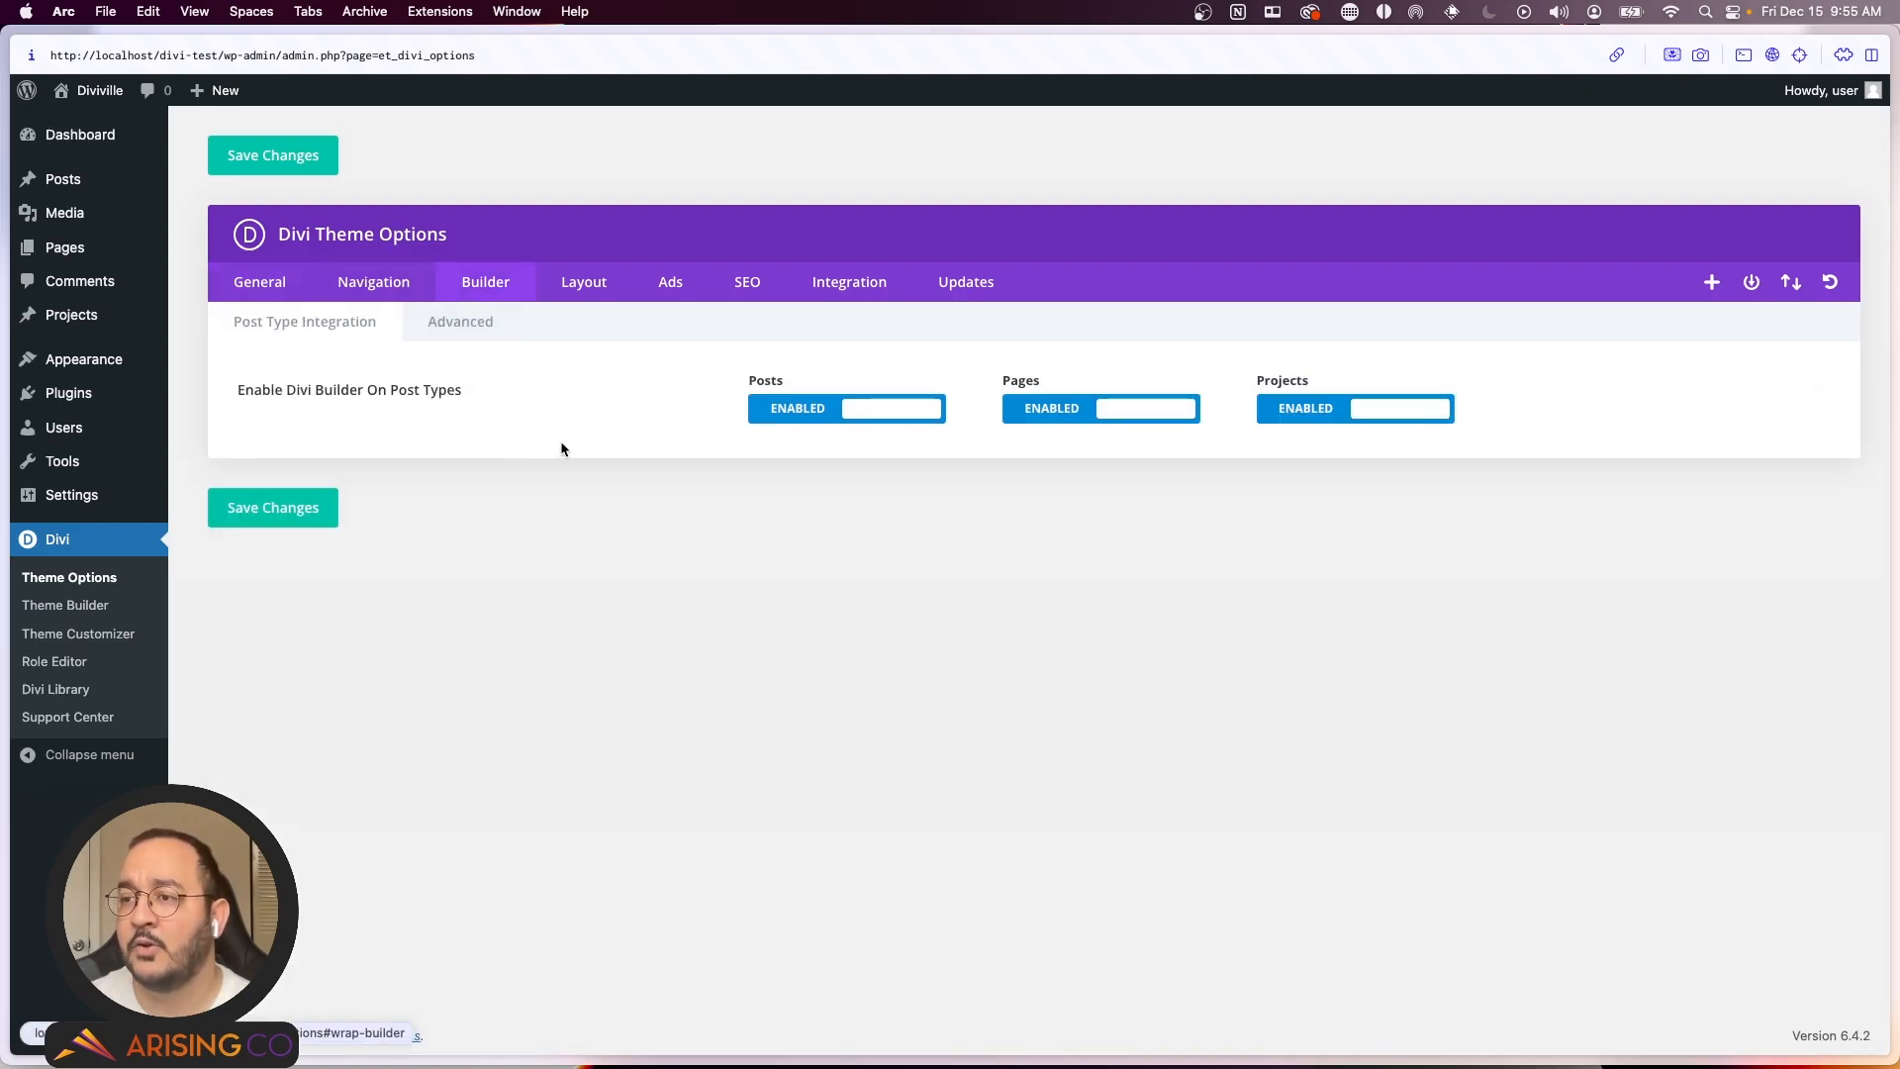
pyautogui.click(460, 325)
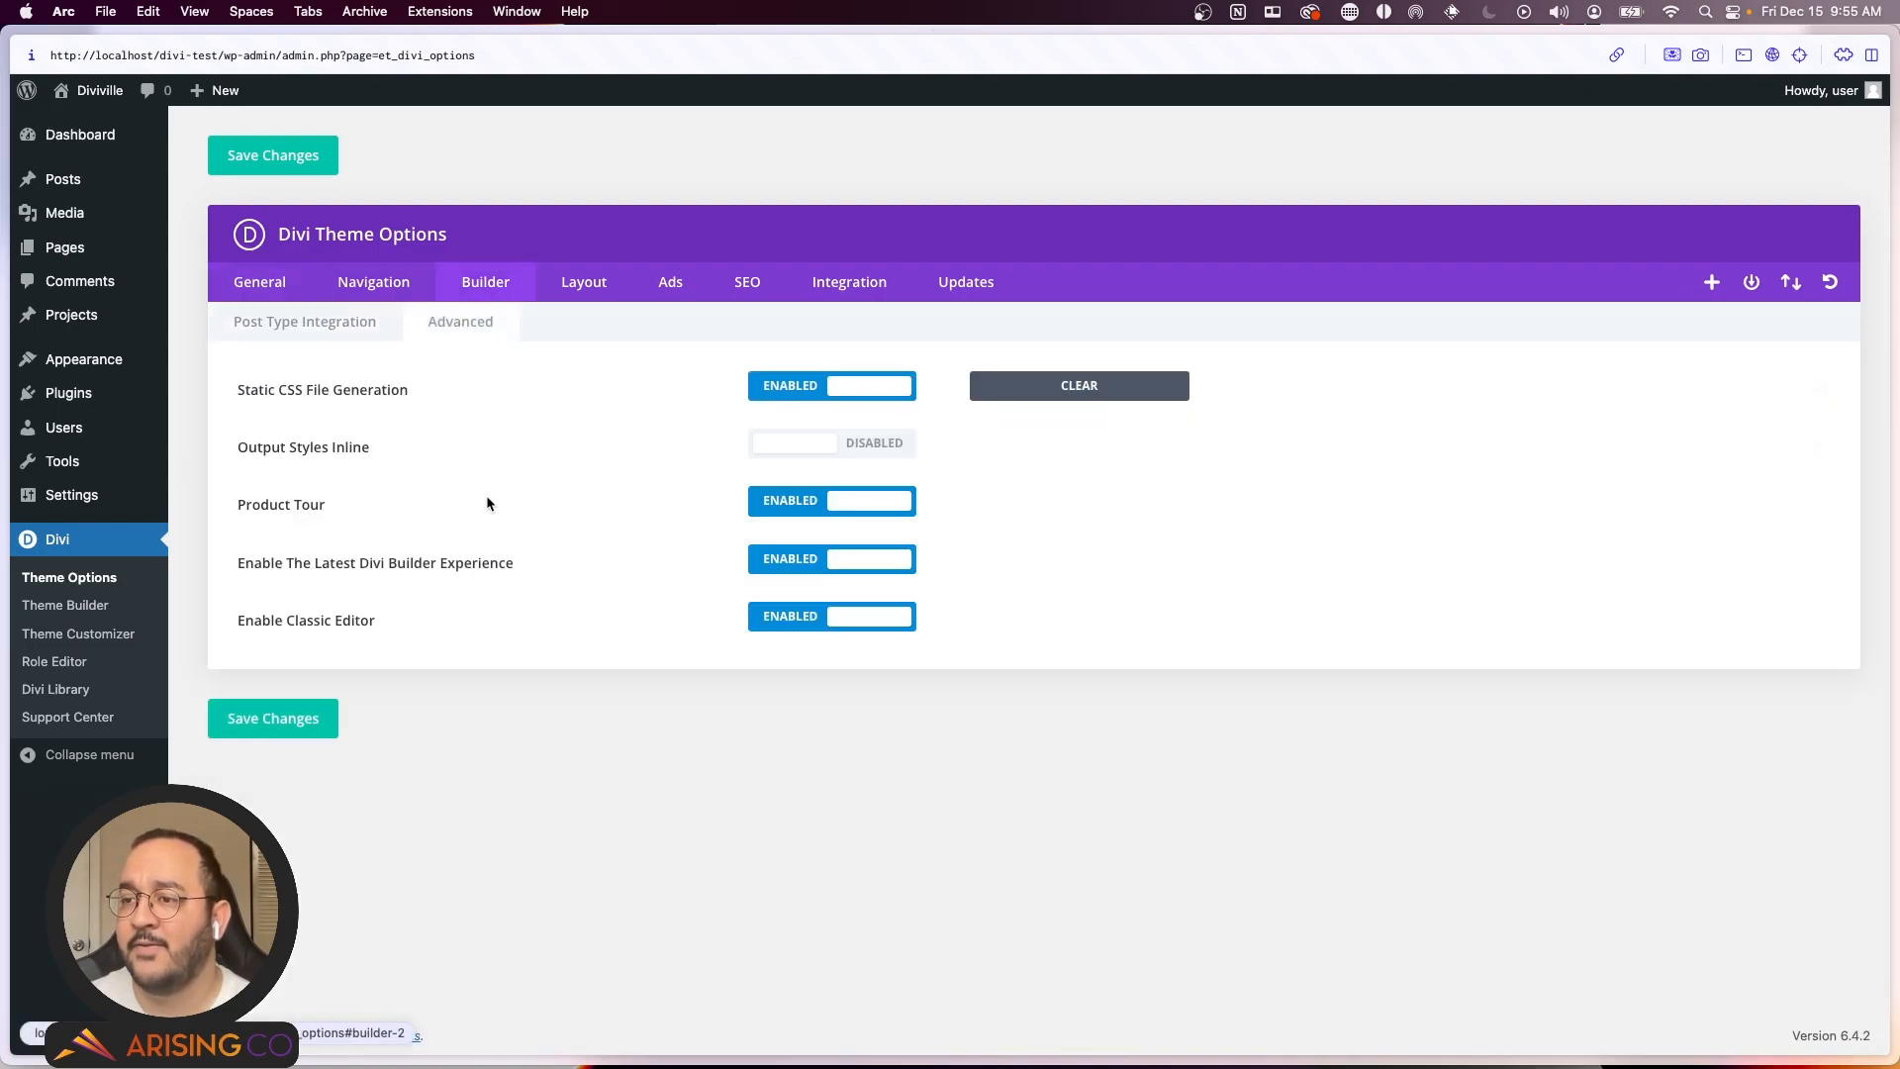
pyautogui.click(796, 634)
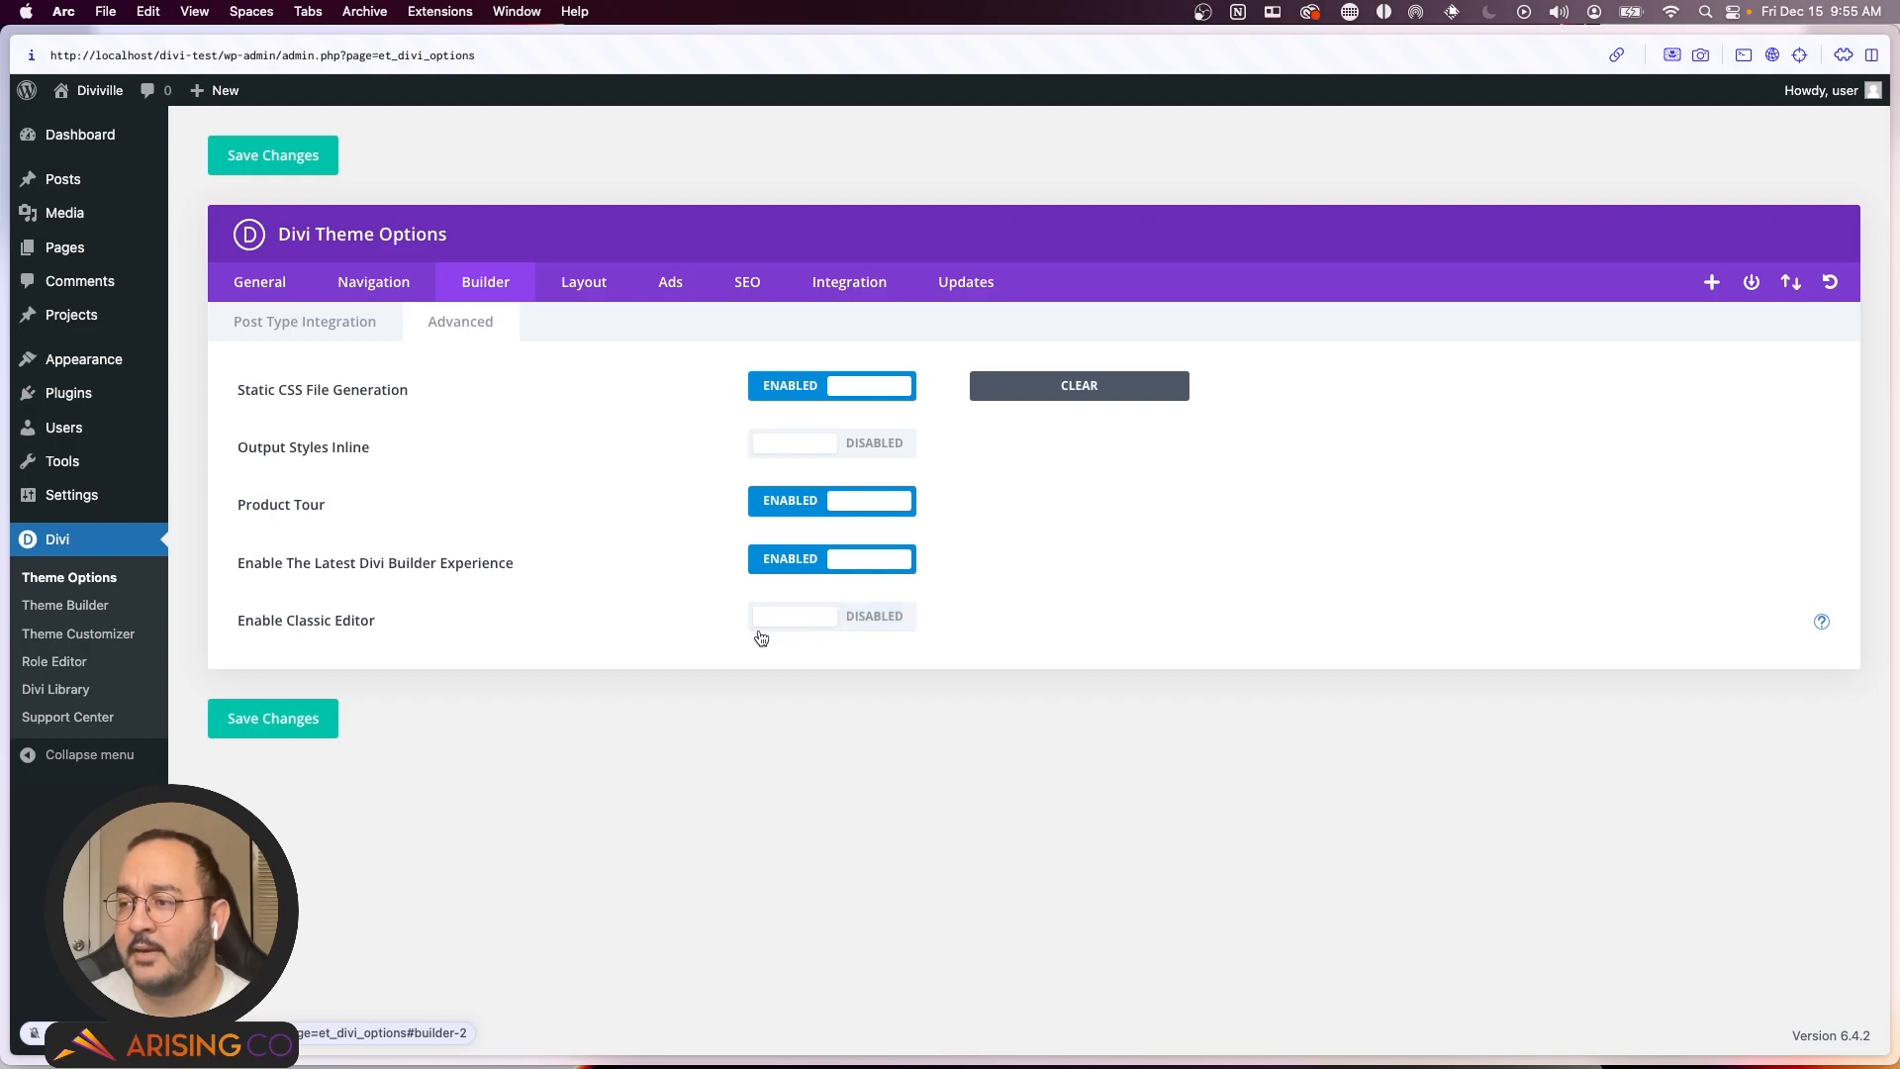
pyautogui.click(337, 721)
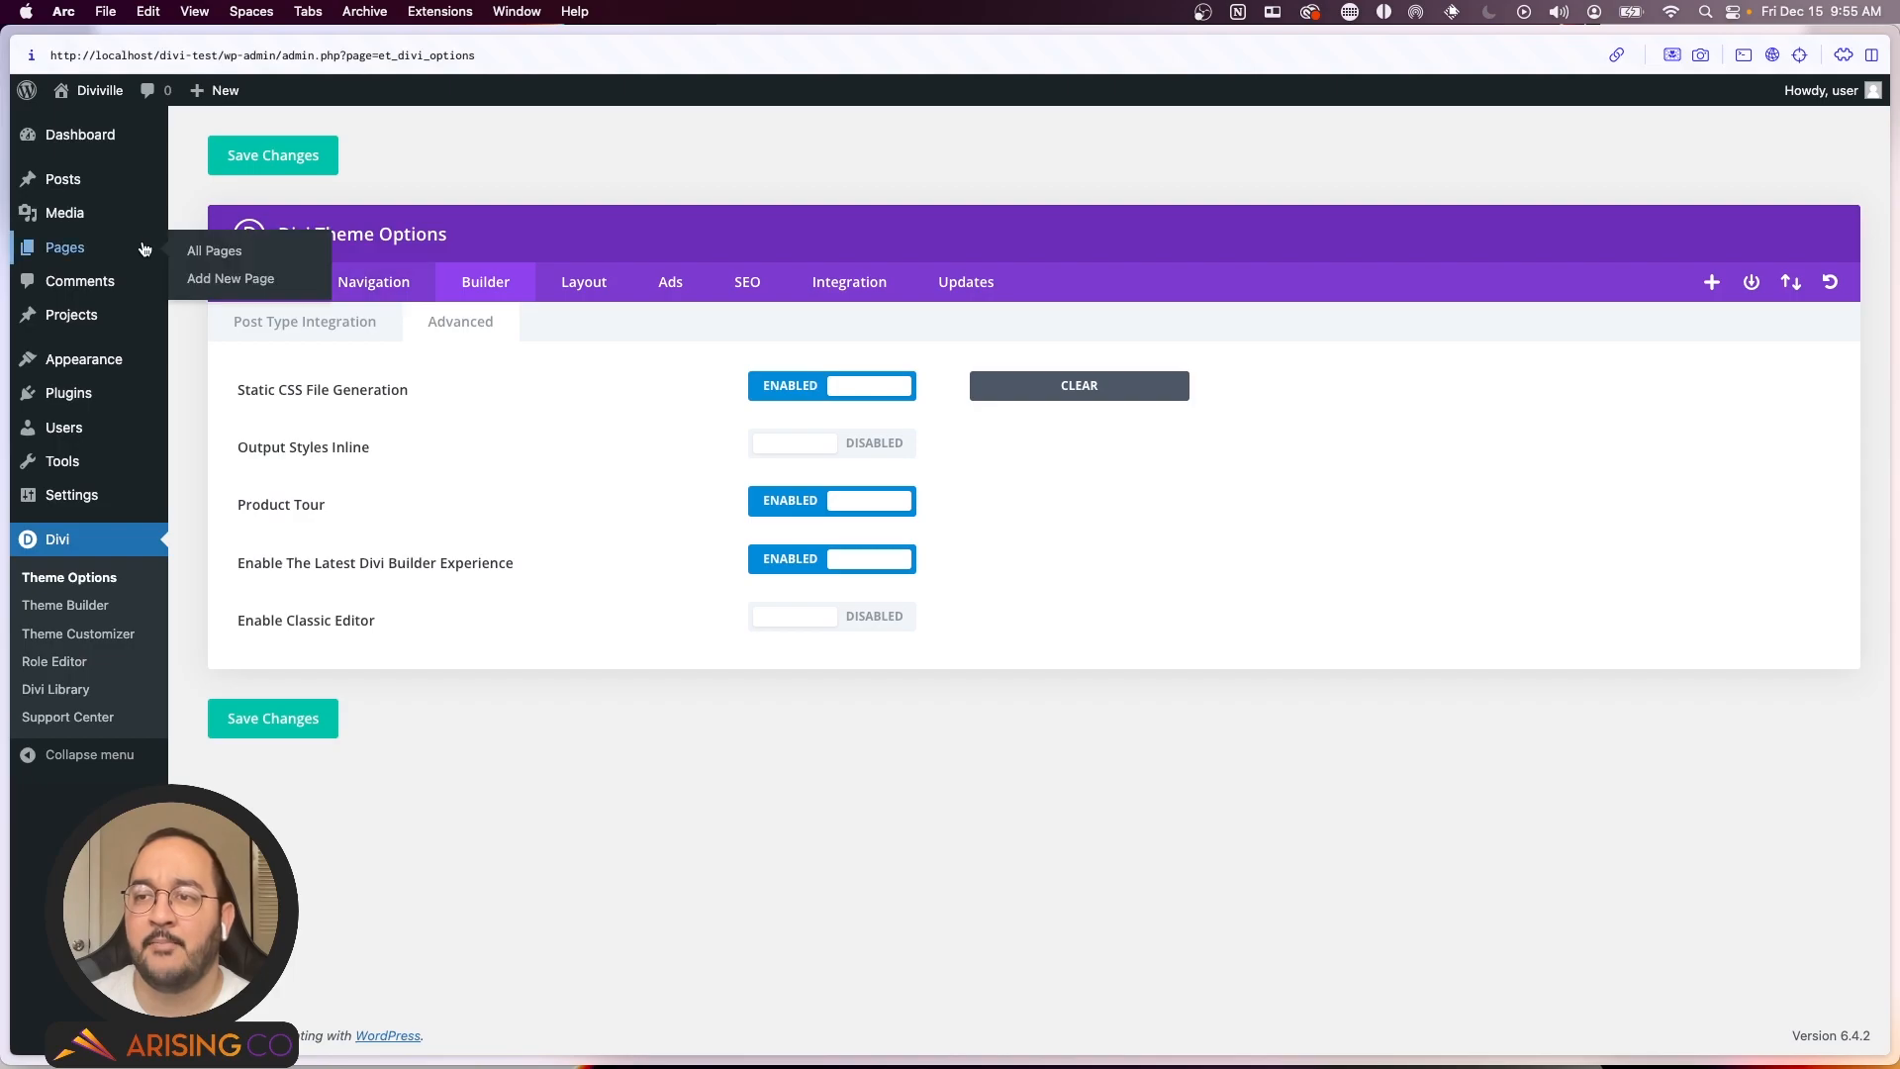
# Step: Open the Home page for editing in the Divi Builder and look through its sections
pyautogui.click(143, 248)
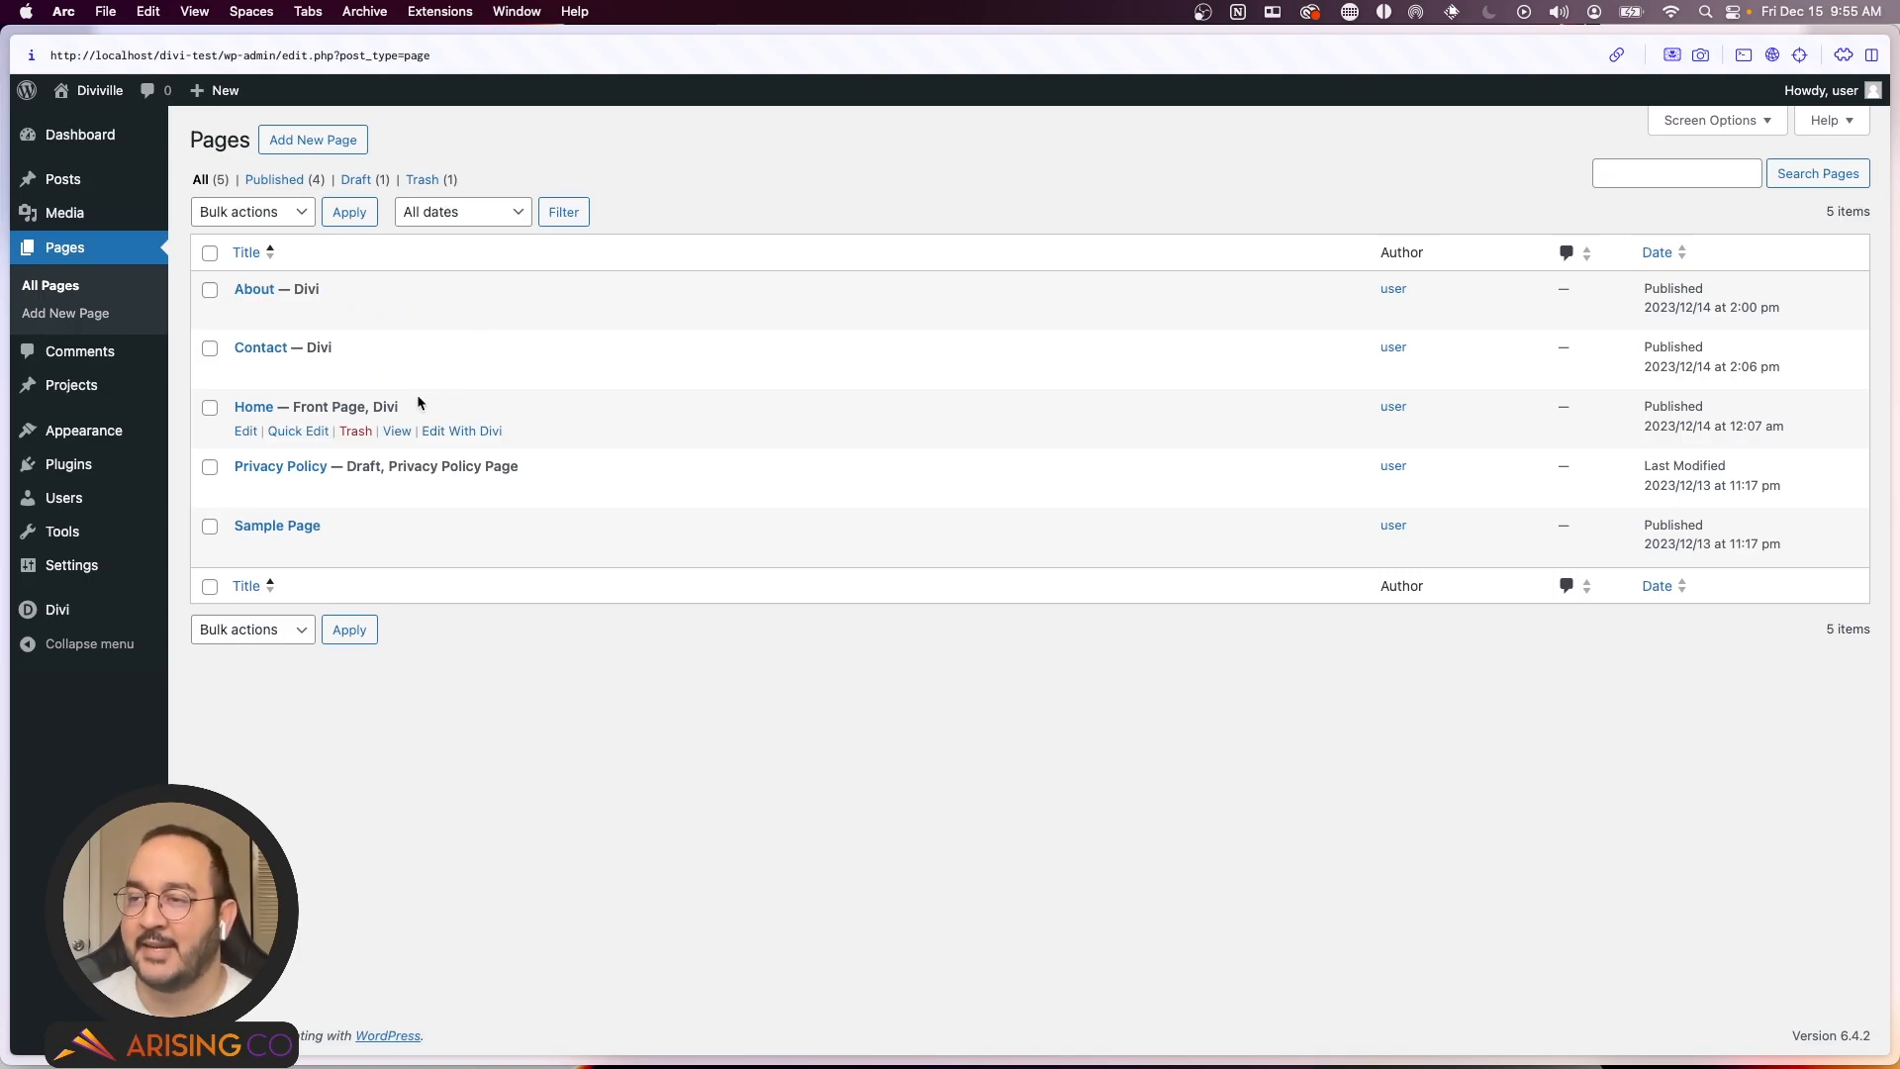
pyautogui.click(255, 407)
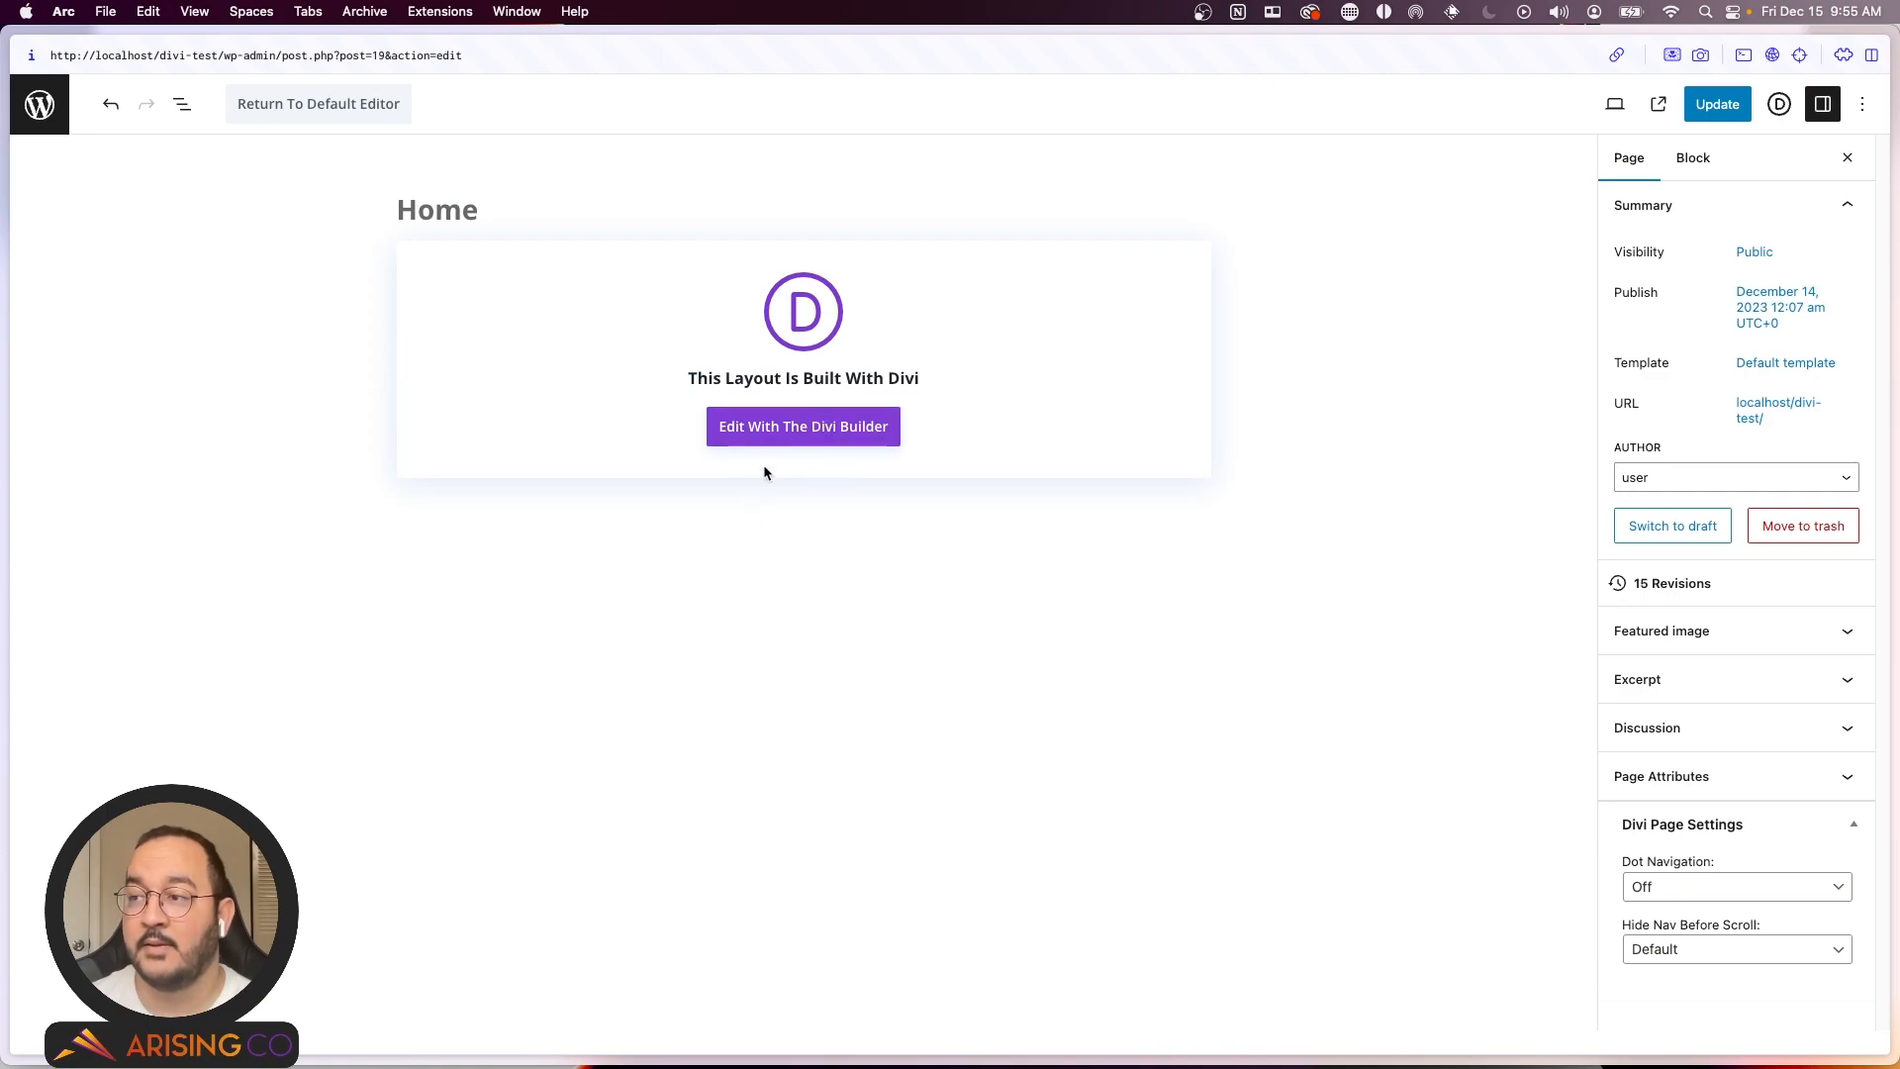
pyautogui.click(781, 435)
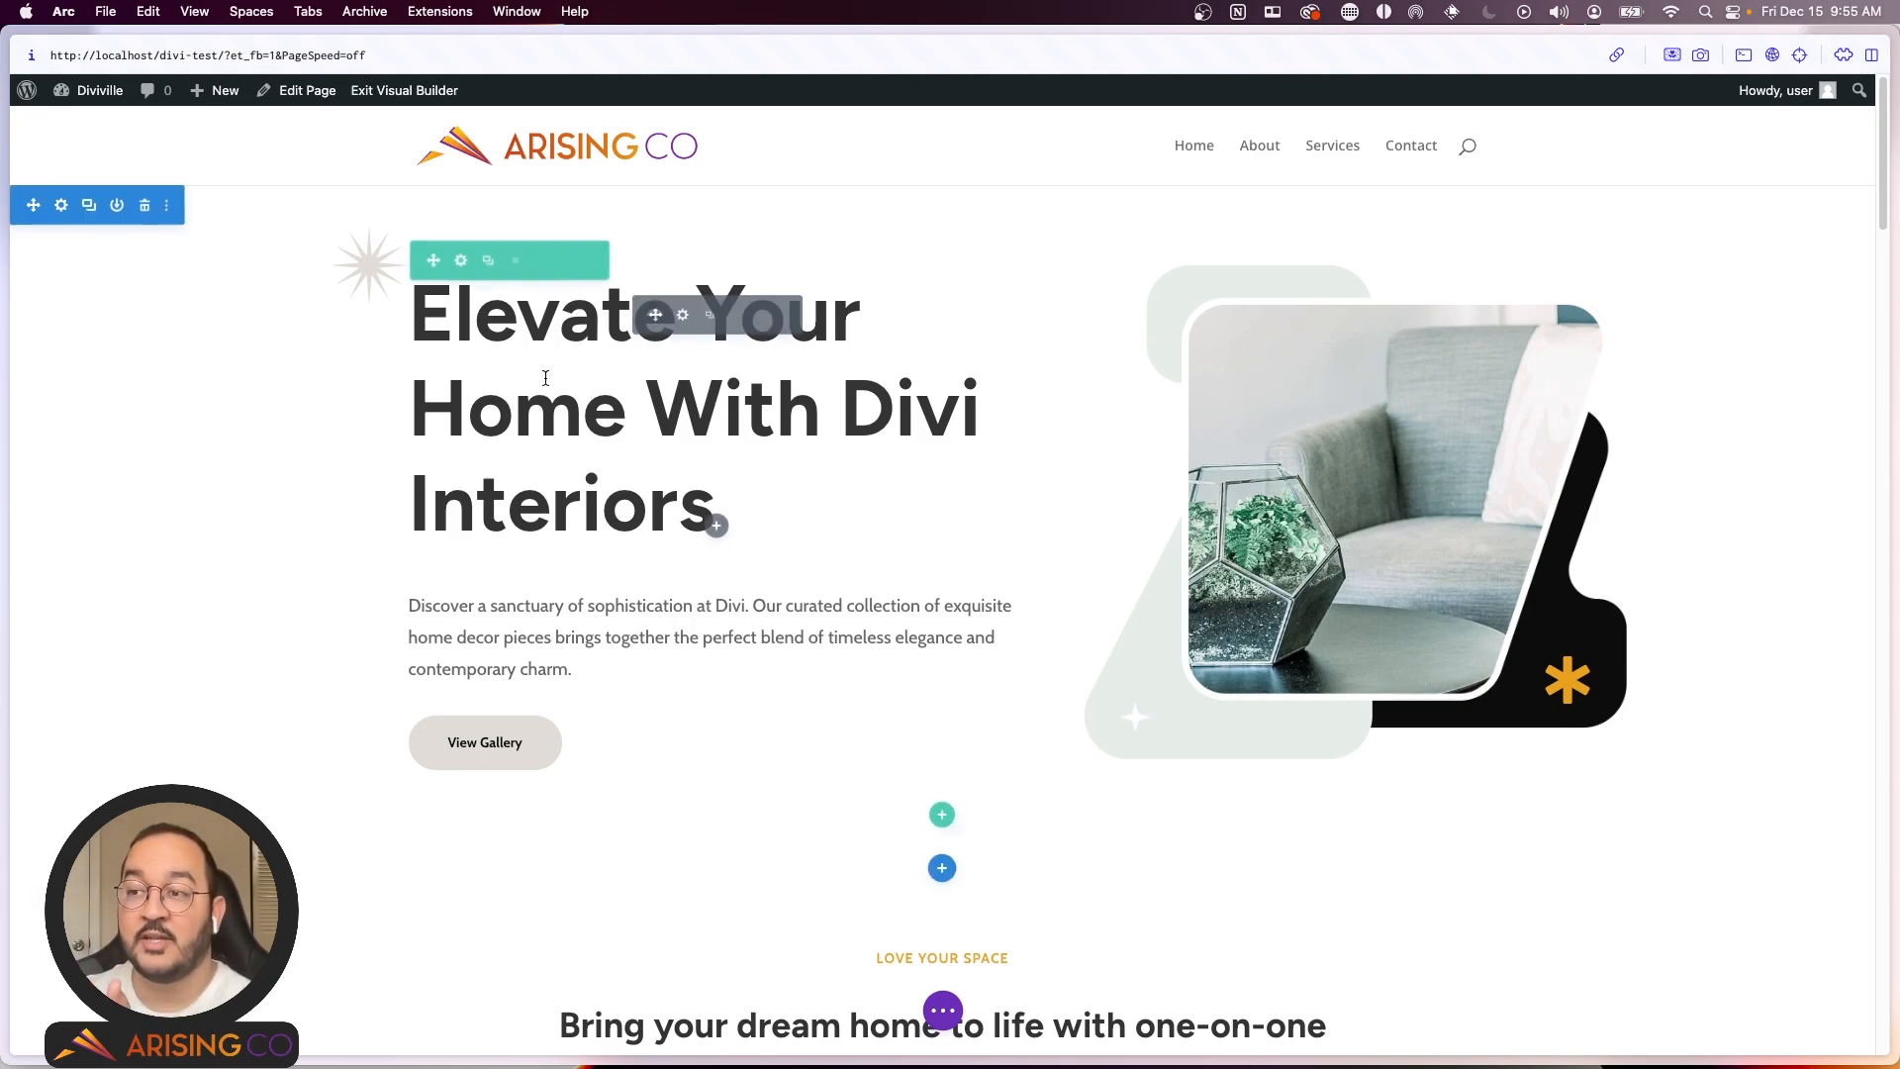
pyautogui.scroll(-6, 1010, 404)
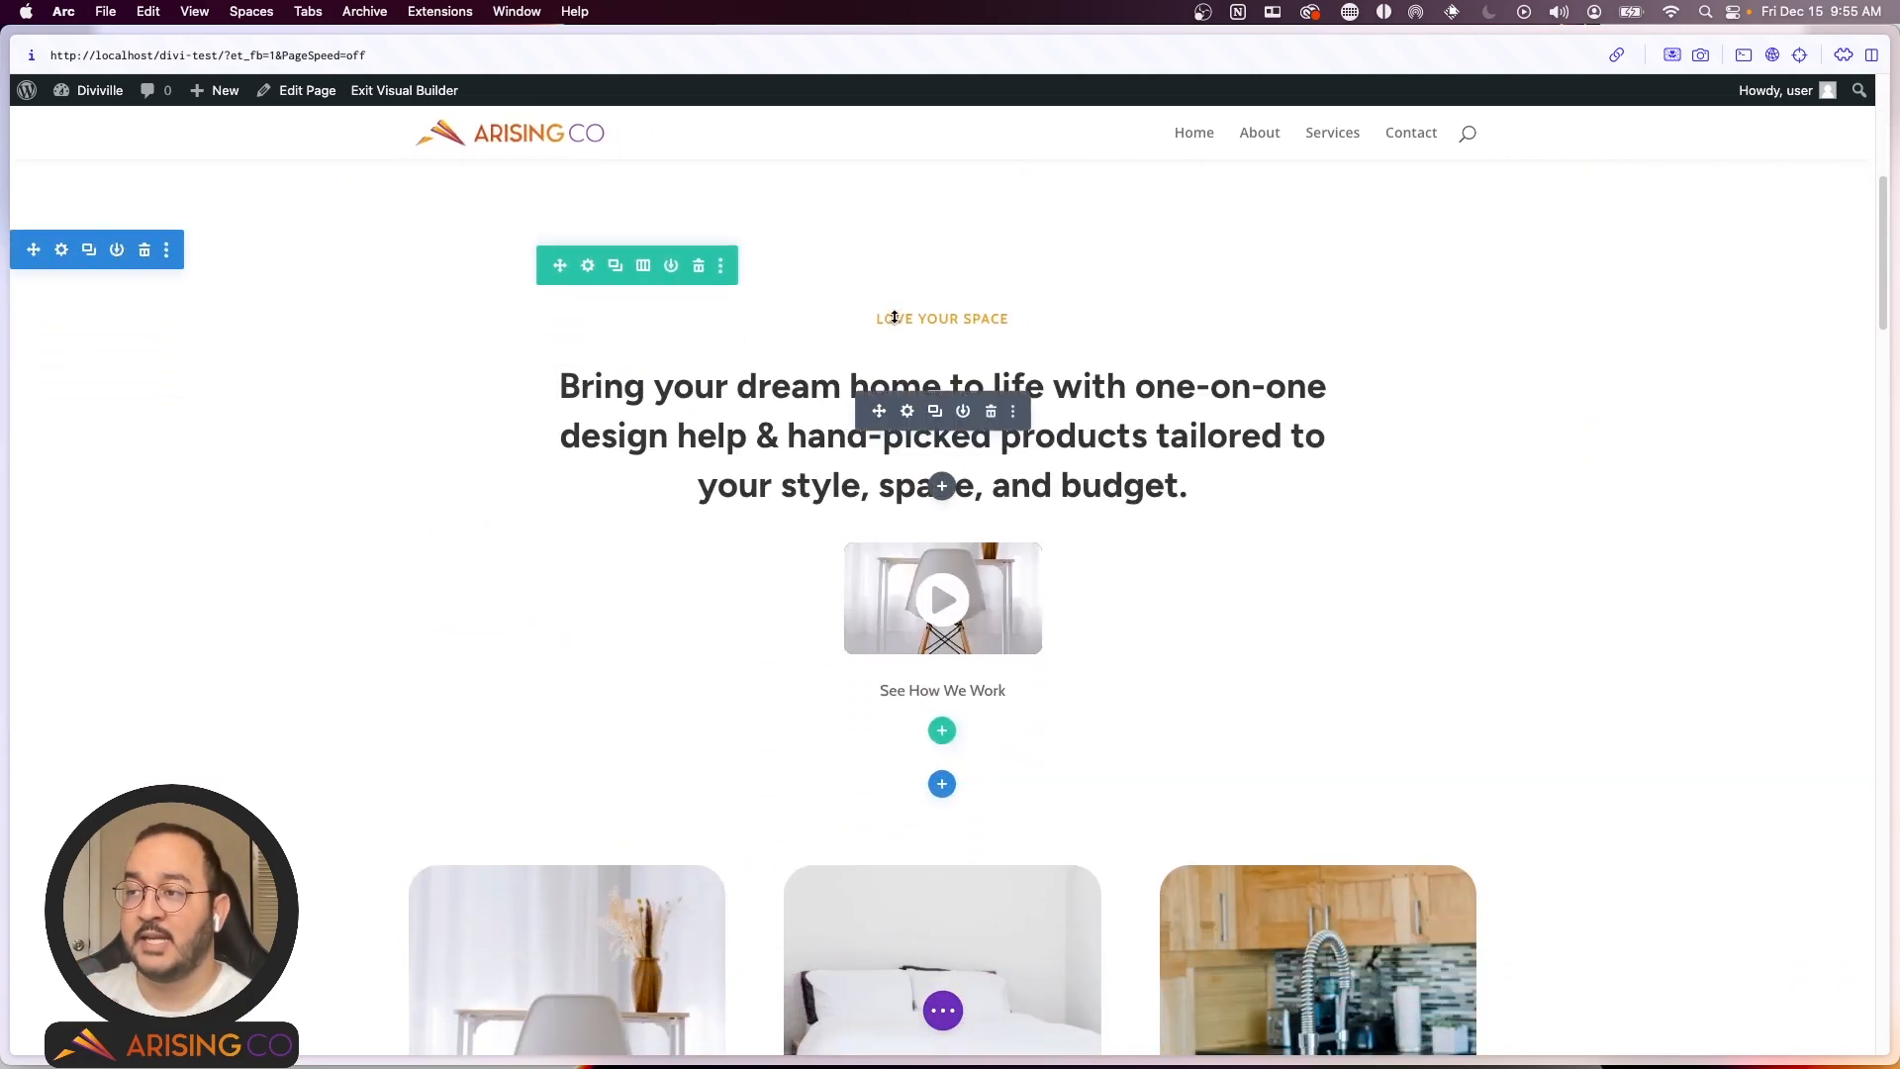
pyautogui.scroll(-3, 940, 490)
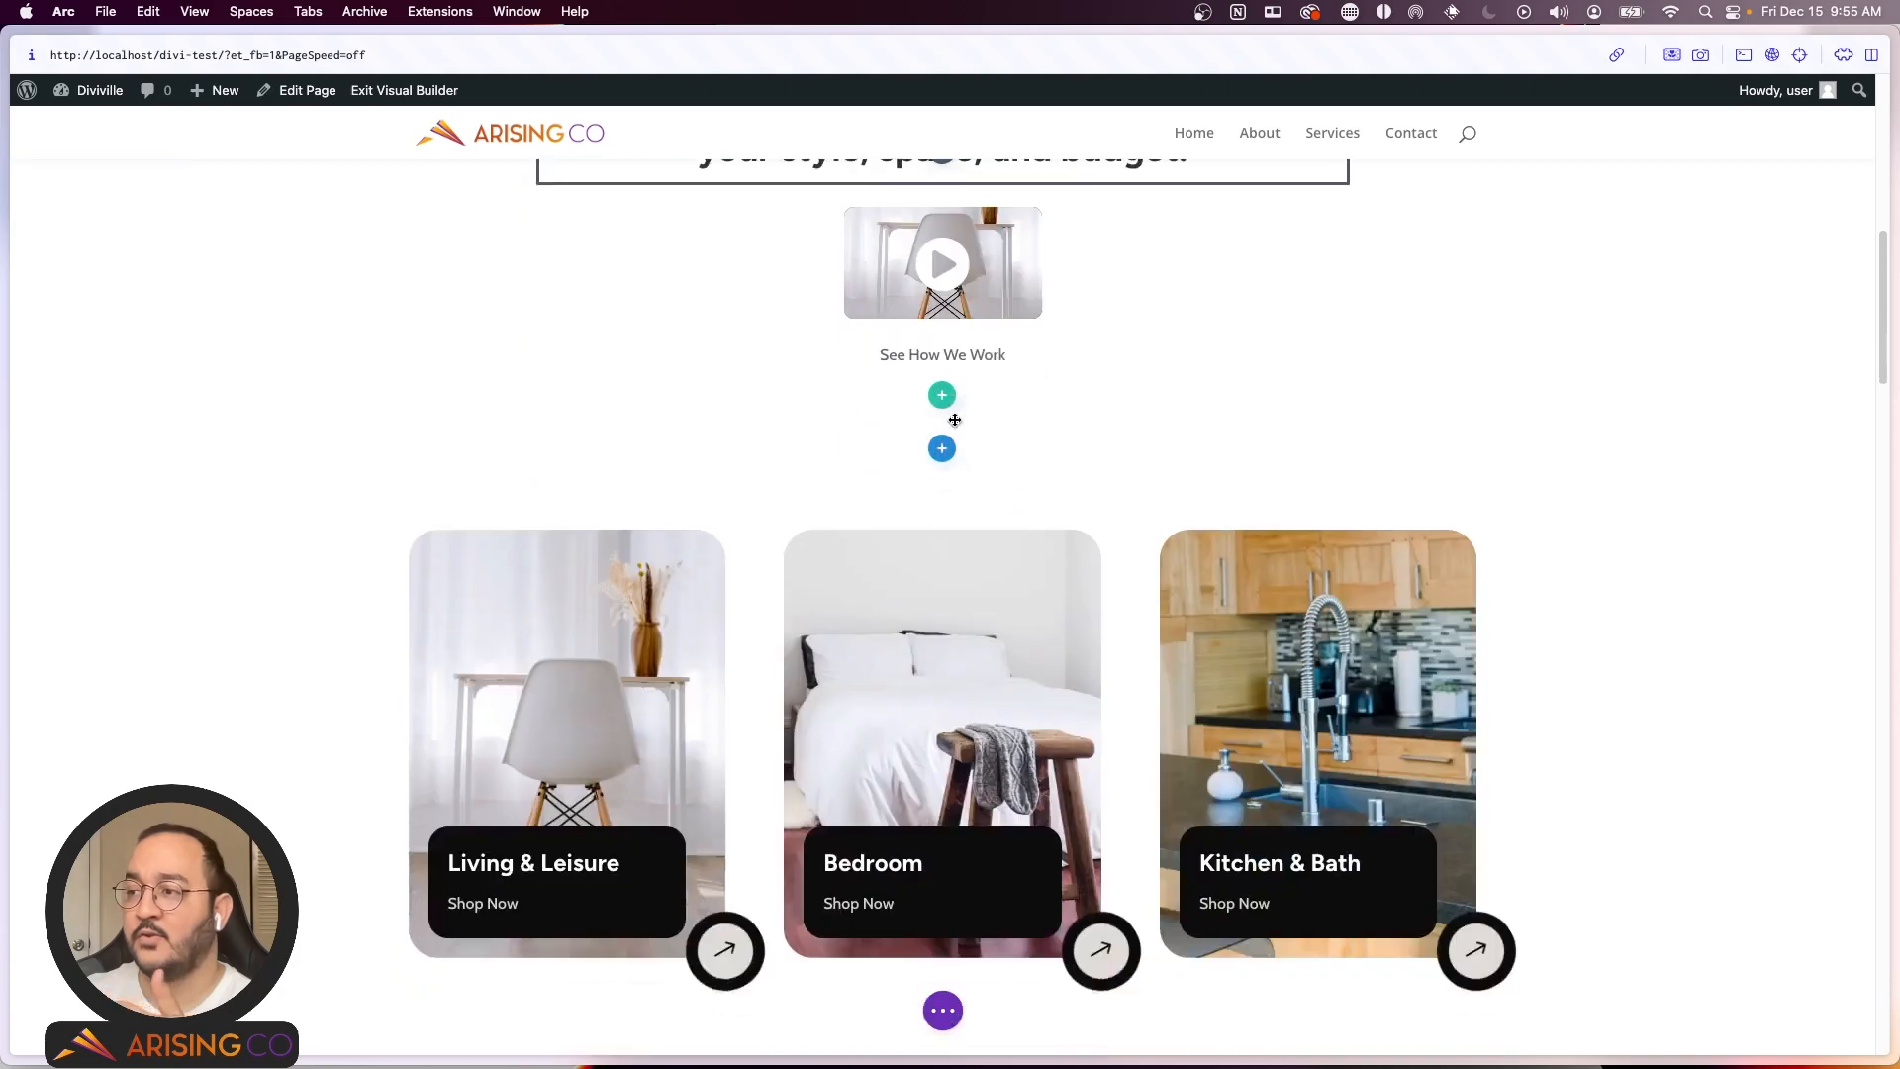
pyautogui.scroll(-13, 807, 648)
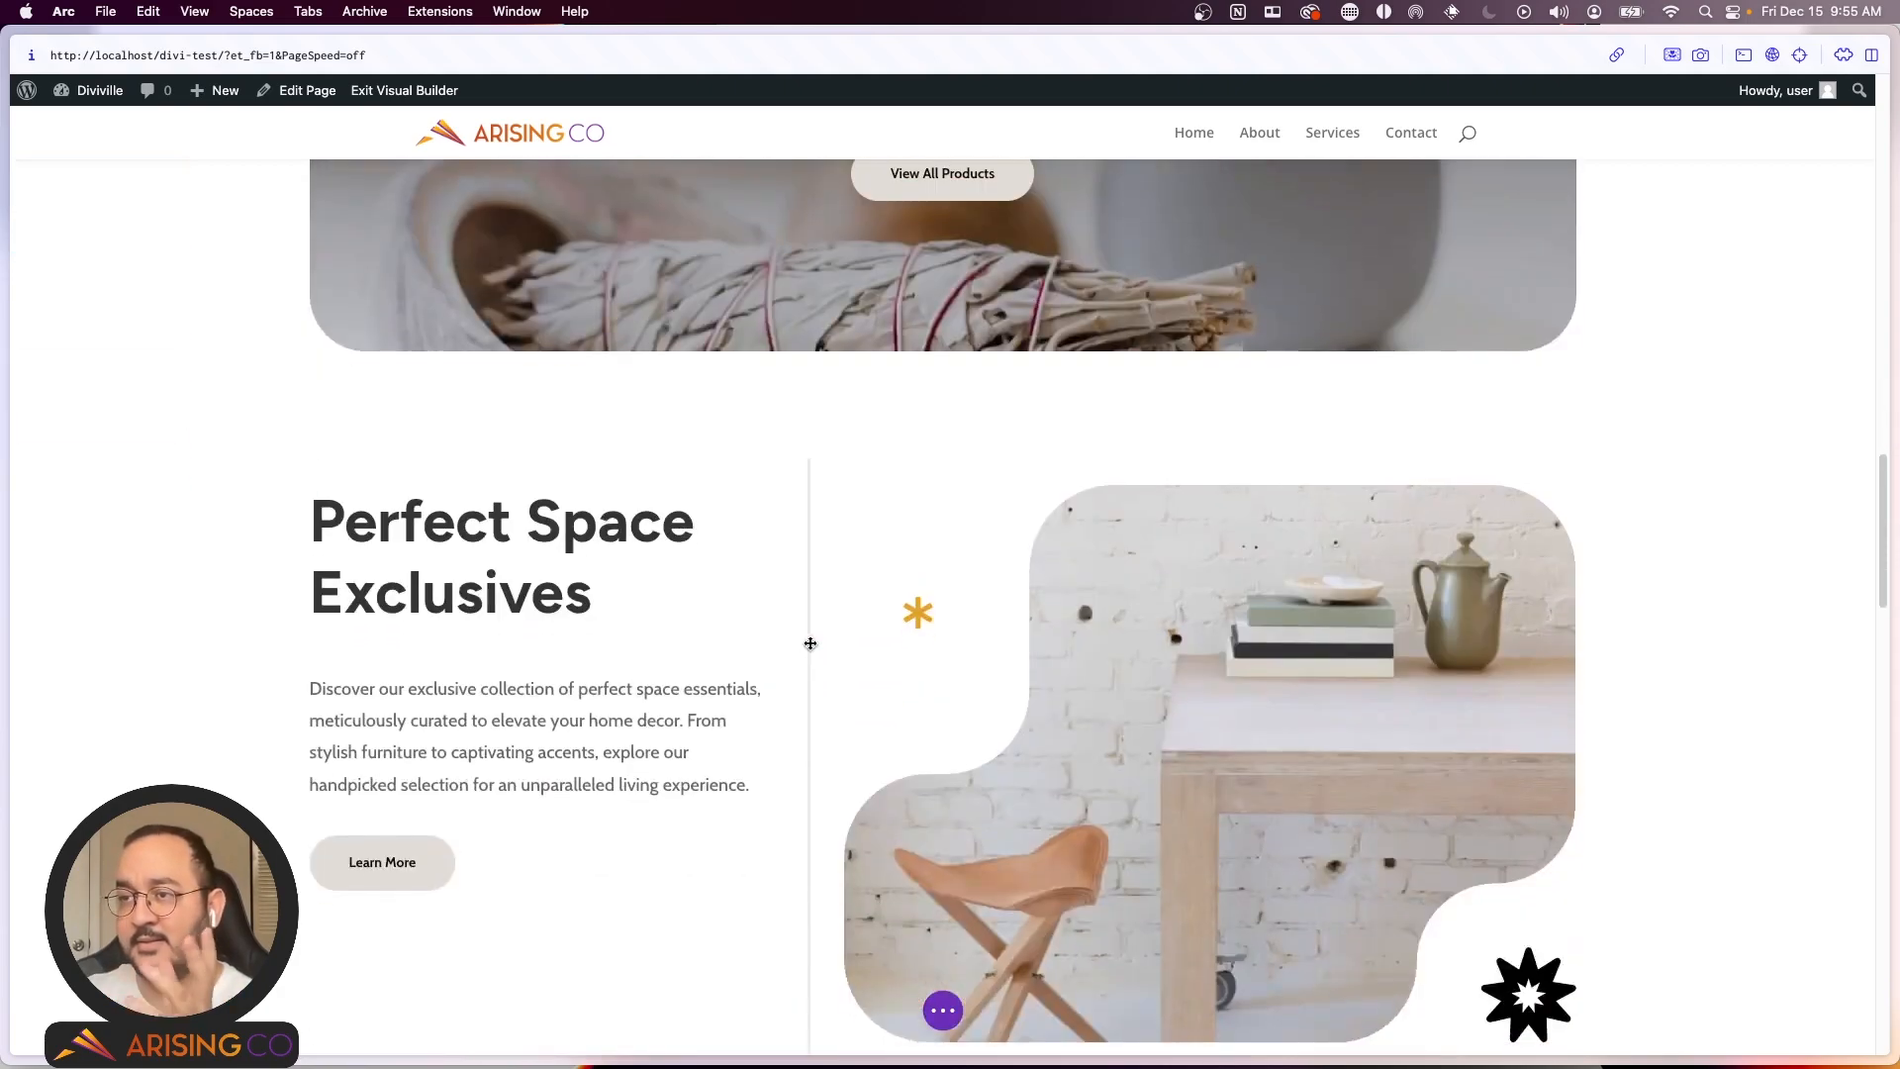
pyautogui.scroll(15, 808, 650)
pyautogui.scroll(8, 808, 649)
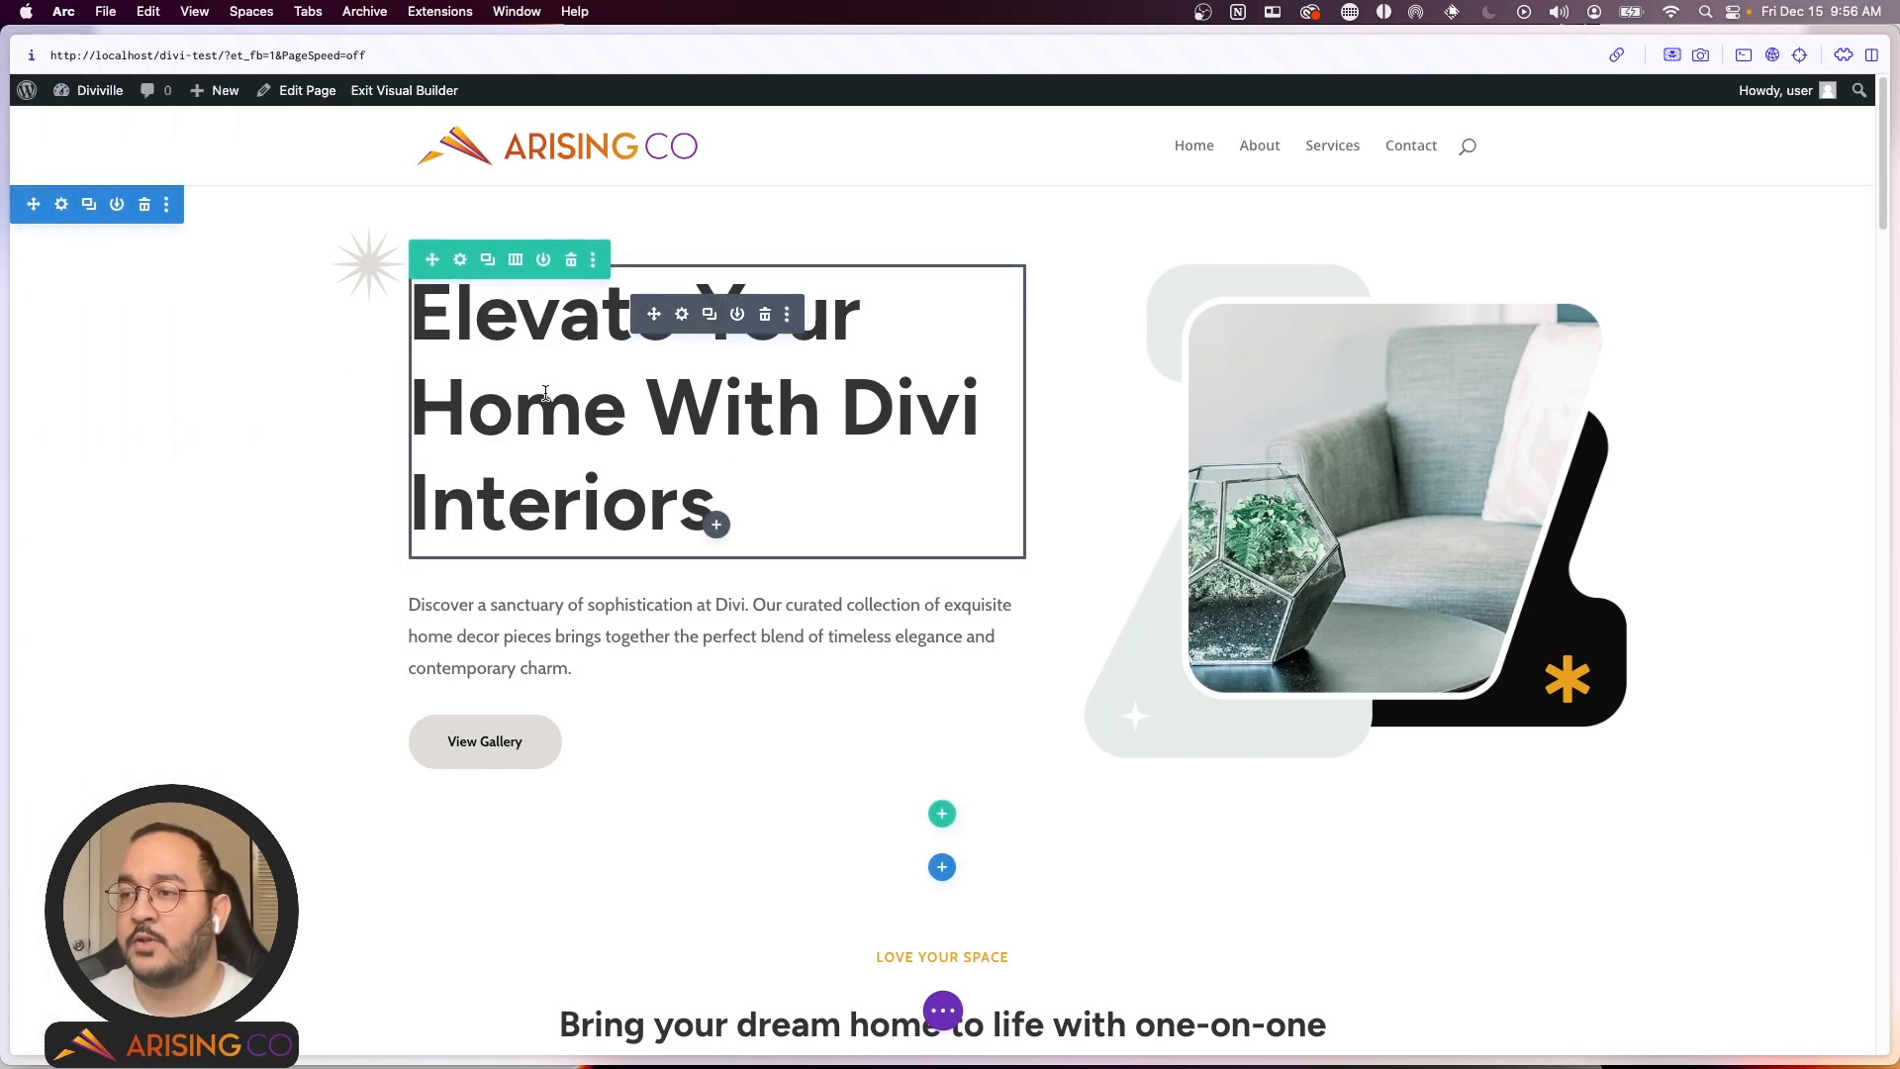
pyautogui.click(719, 396)
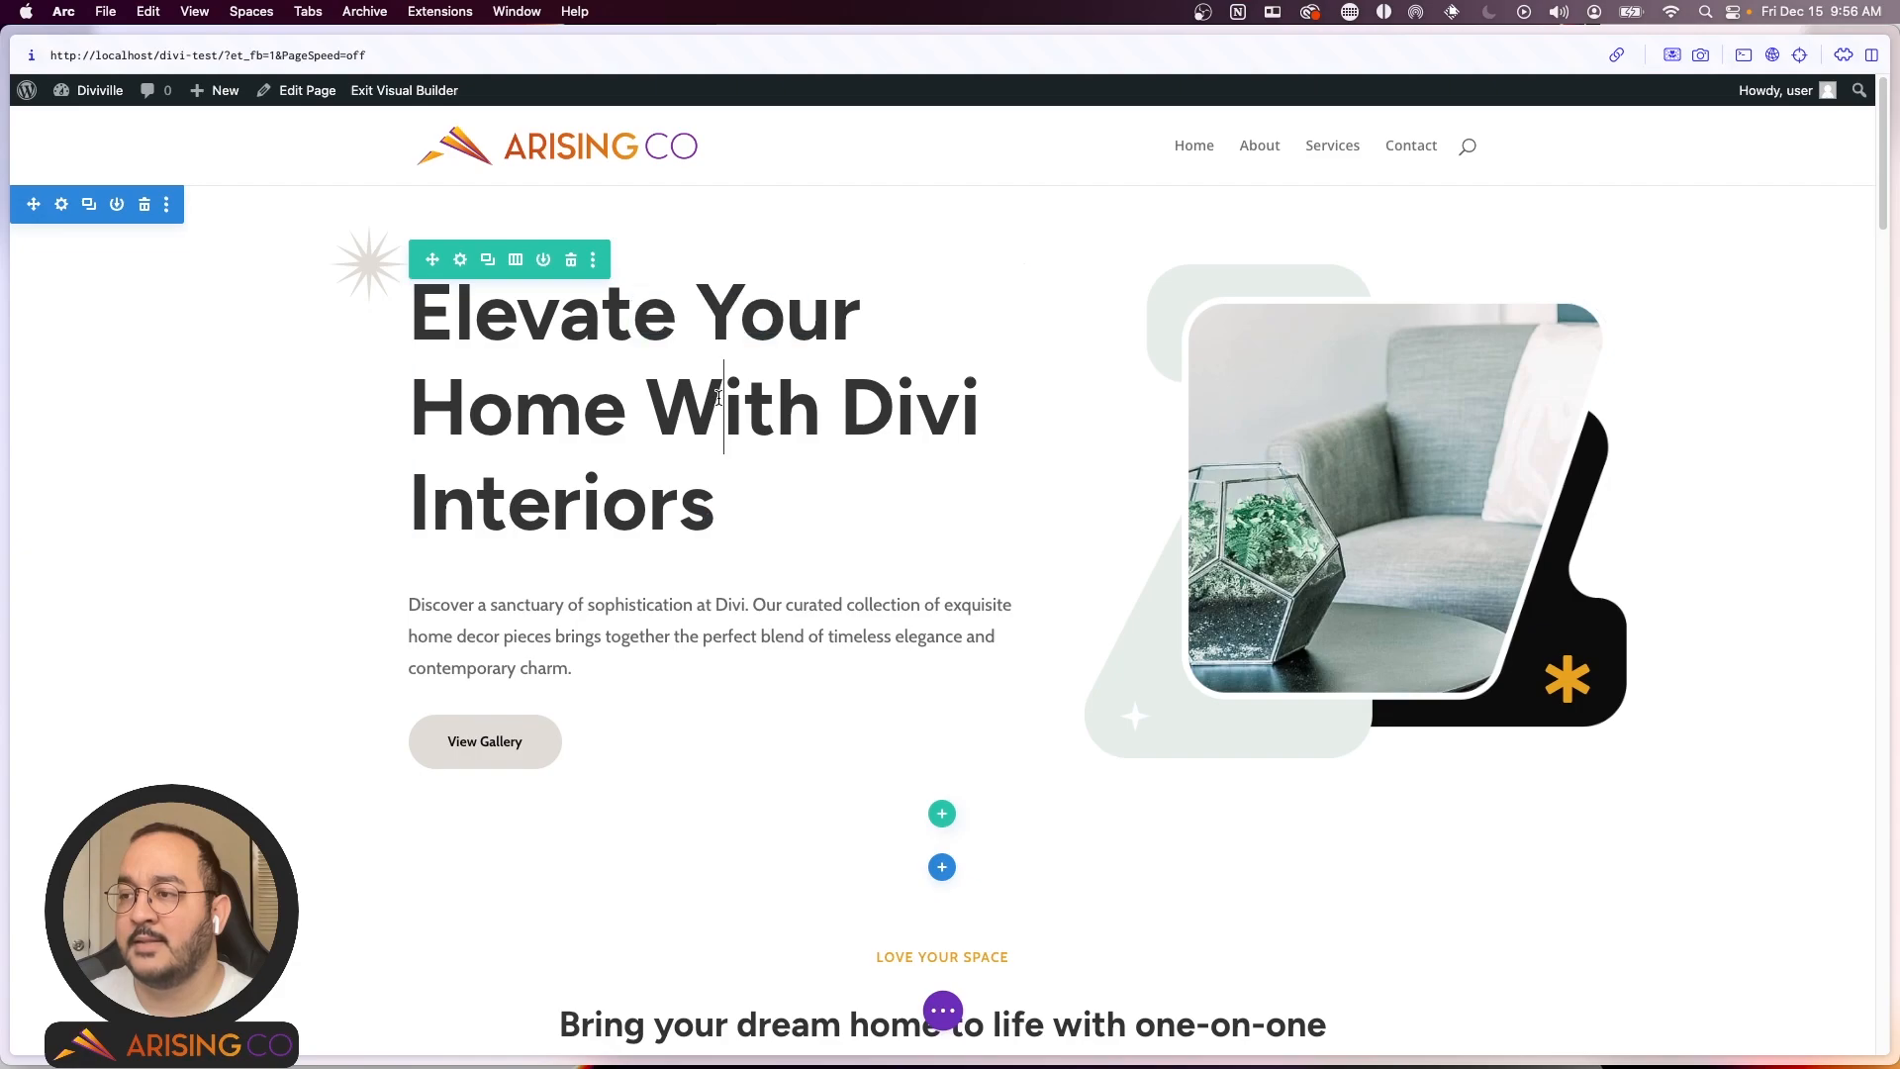
pyautogui.write('r2r1r')
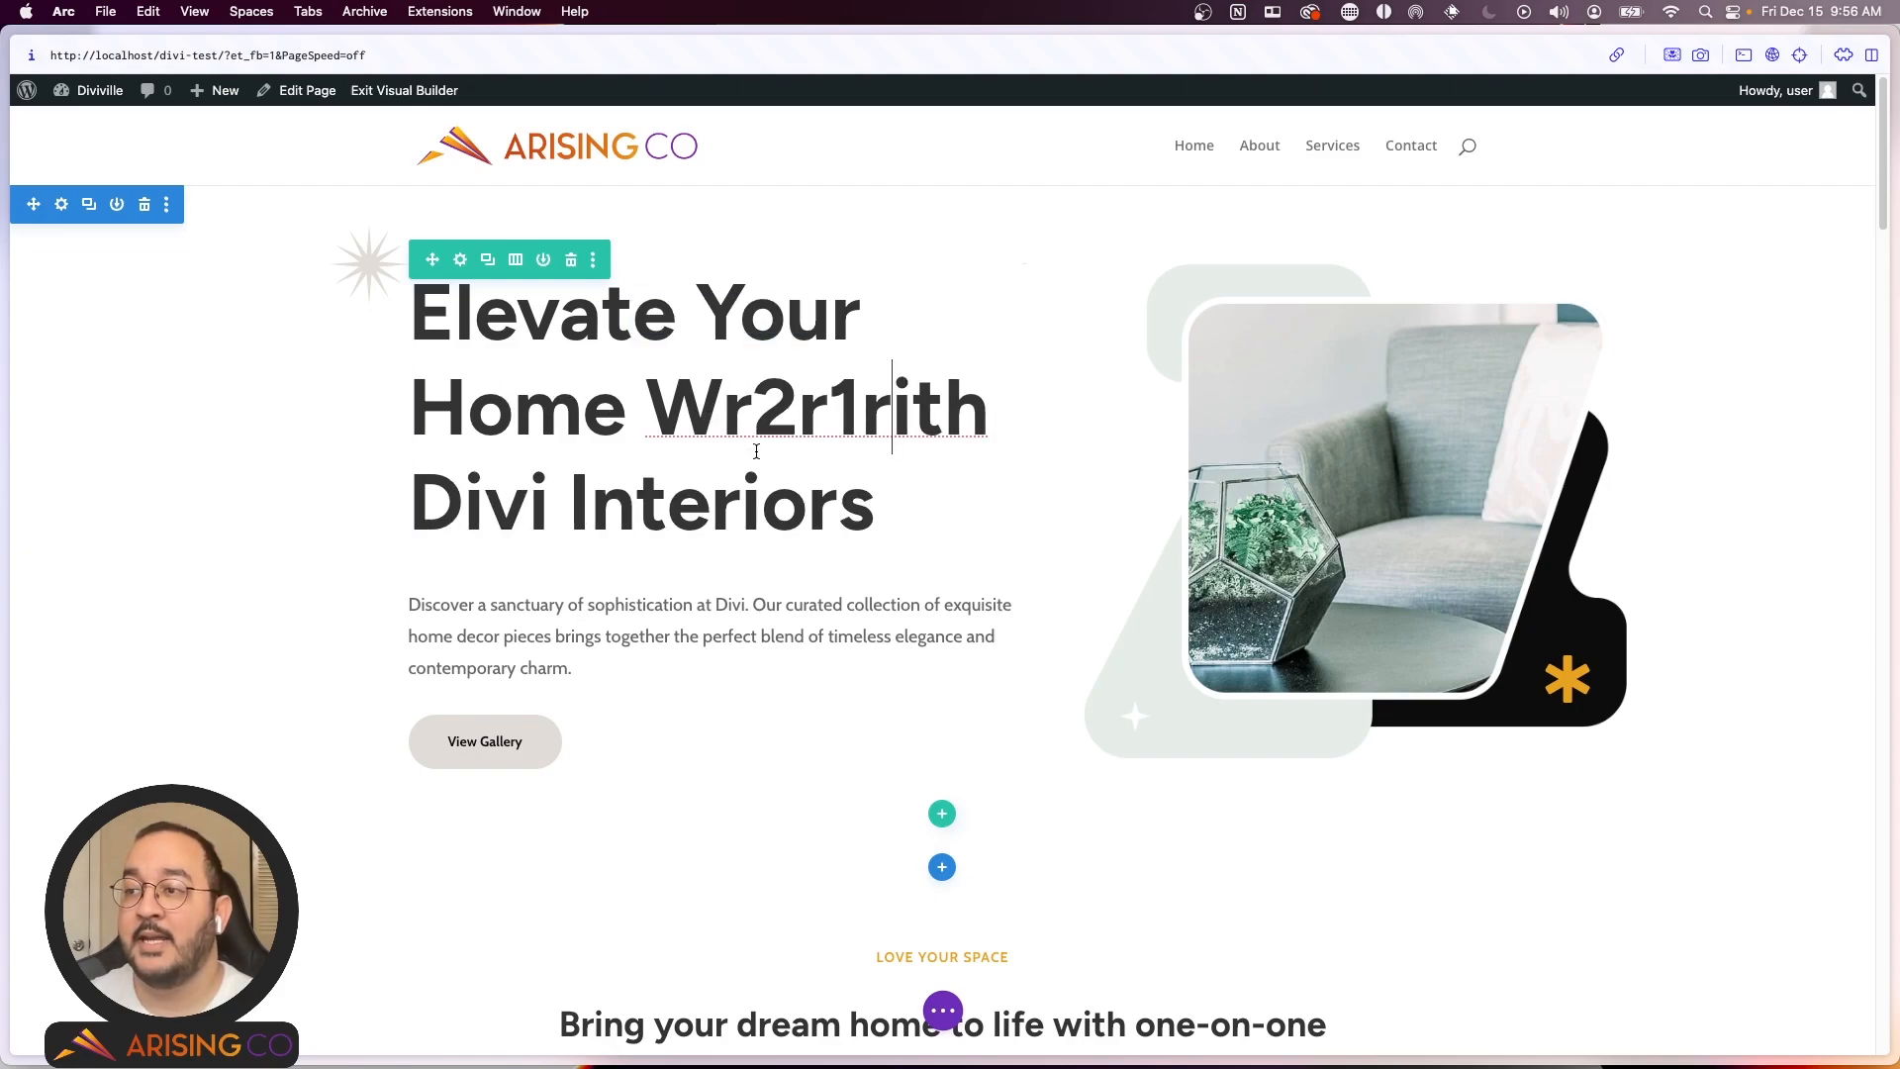
pyautogui.press('super+z')
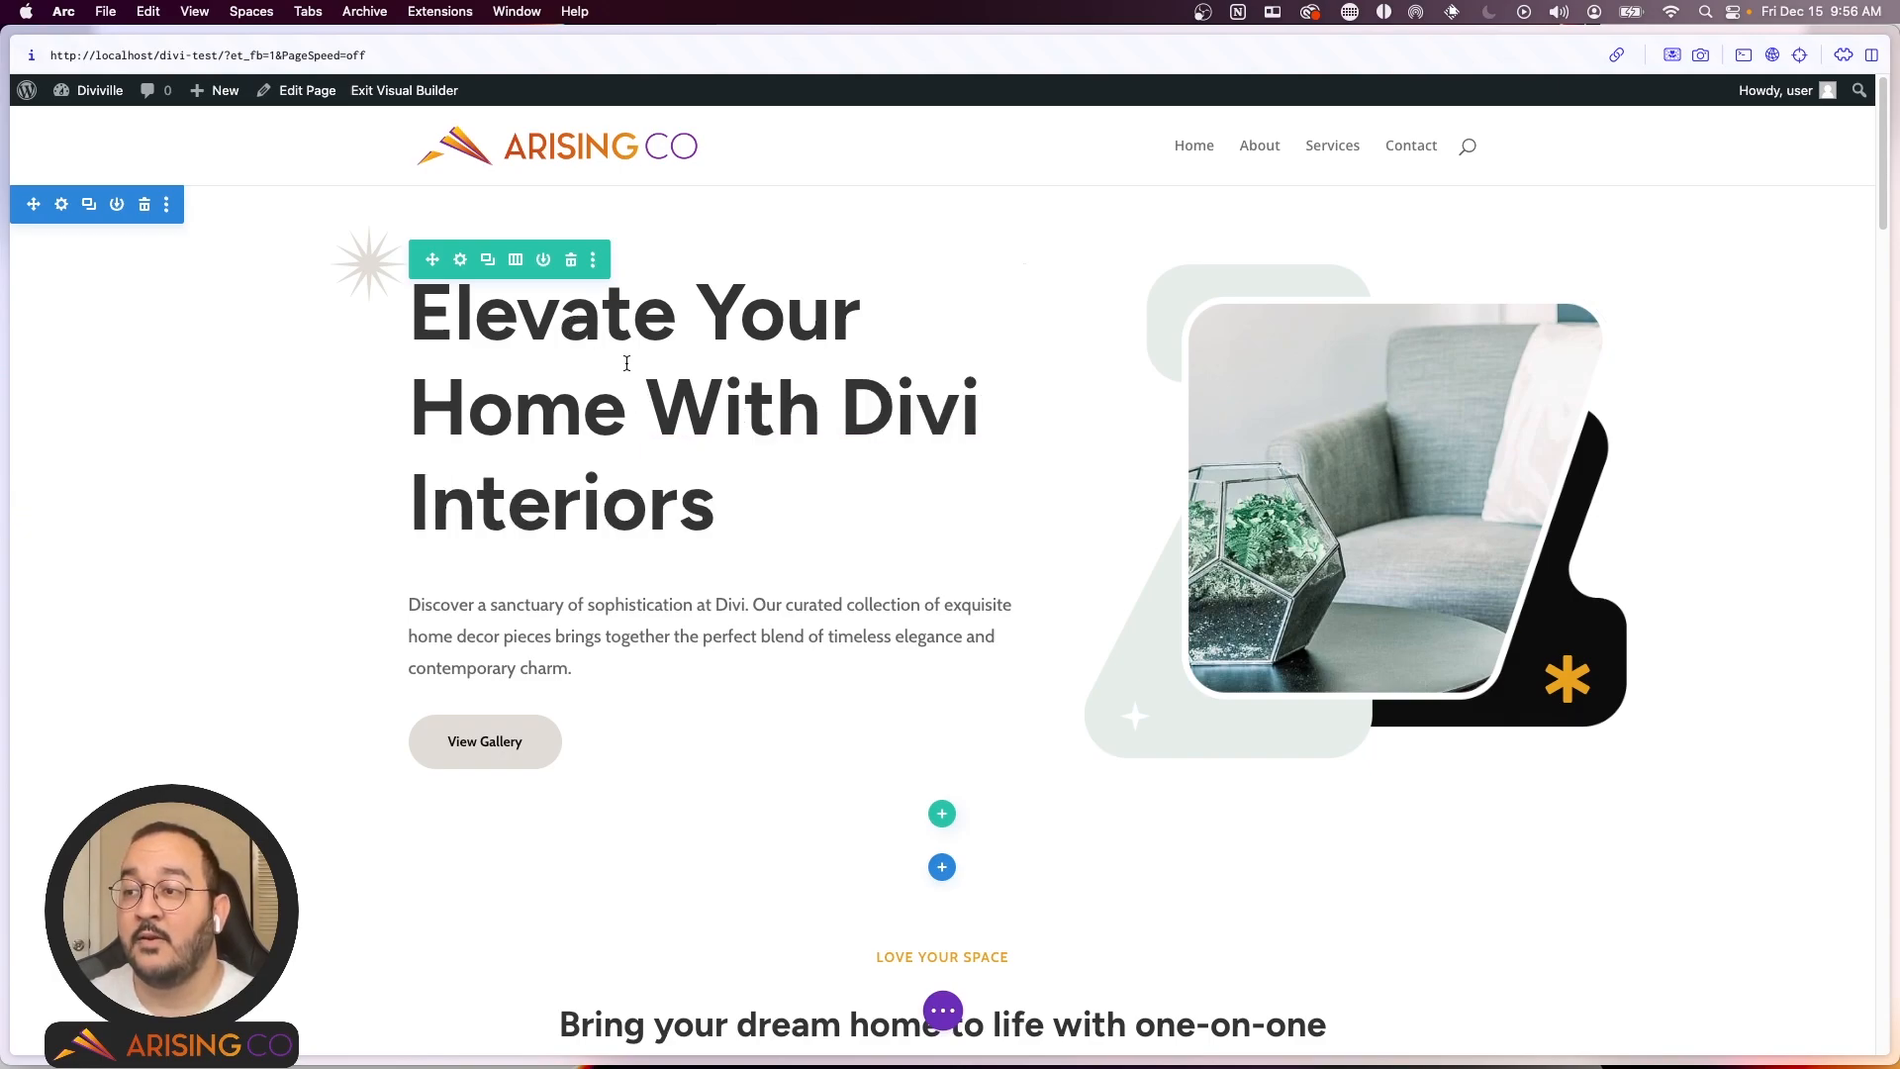
# Step: Replace the word "Home" with "Cabin" in the hero heading
pyautogui.doubleClick(556, 417)
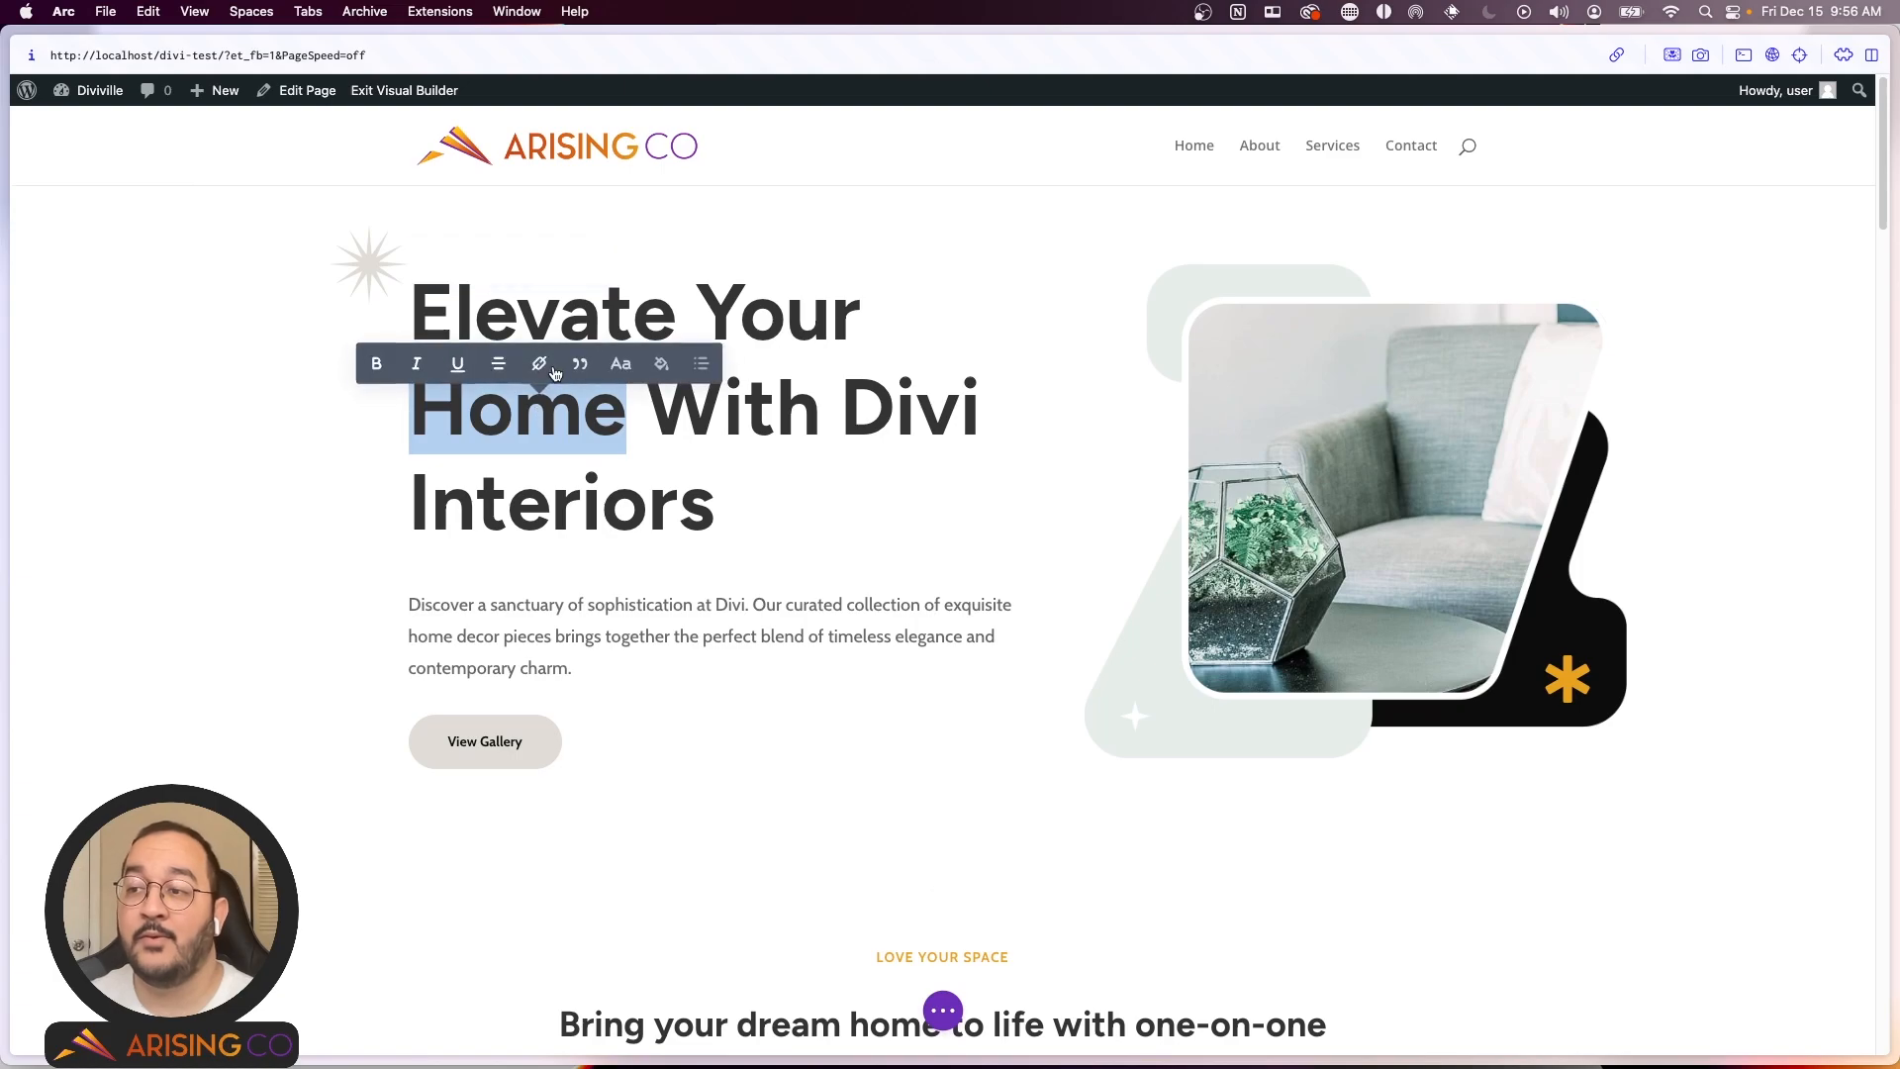
pyautogui.write('Cabin')
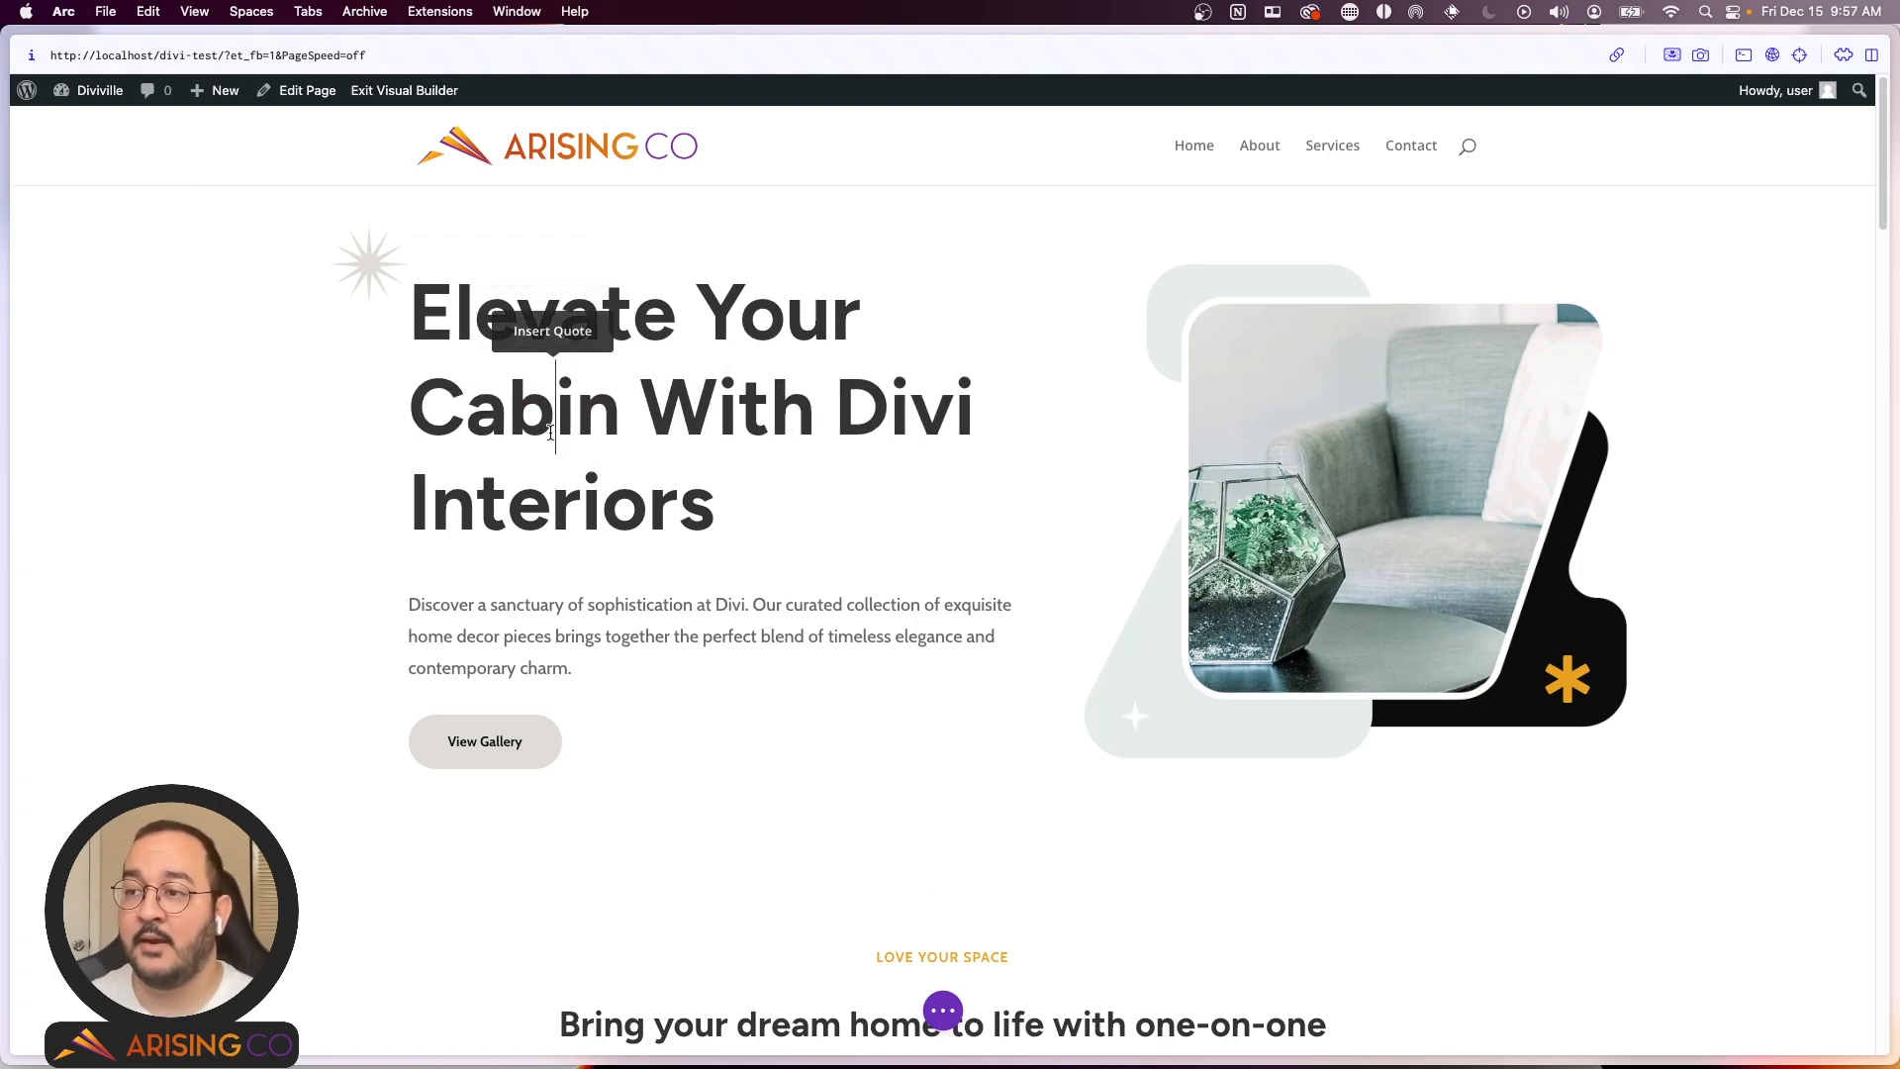
# Step: Try underlining "Cabin" in the hero heading, remove the underline, and view the font and list options without applying any
pyautogui.doubleClick(551, 432)
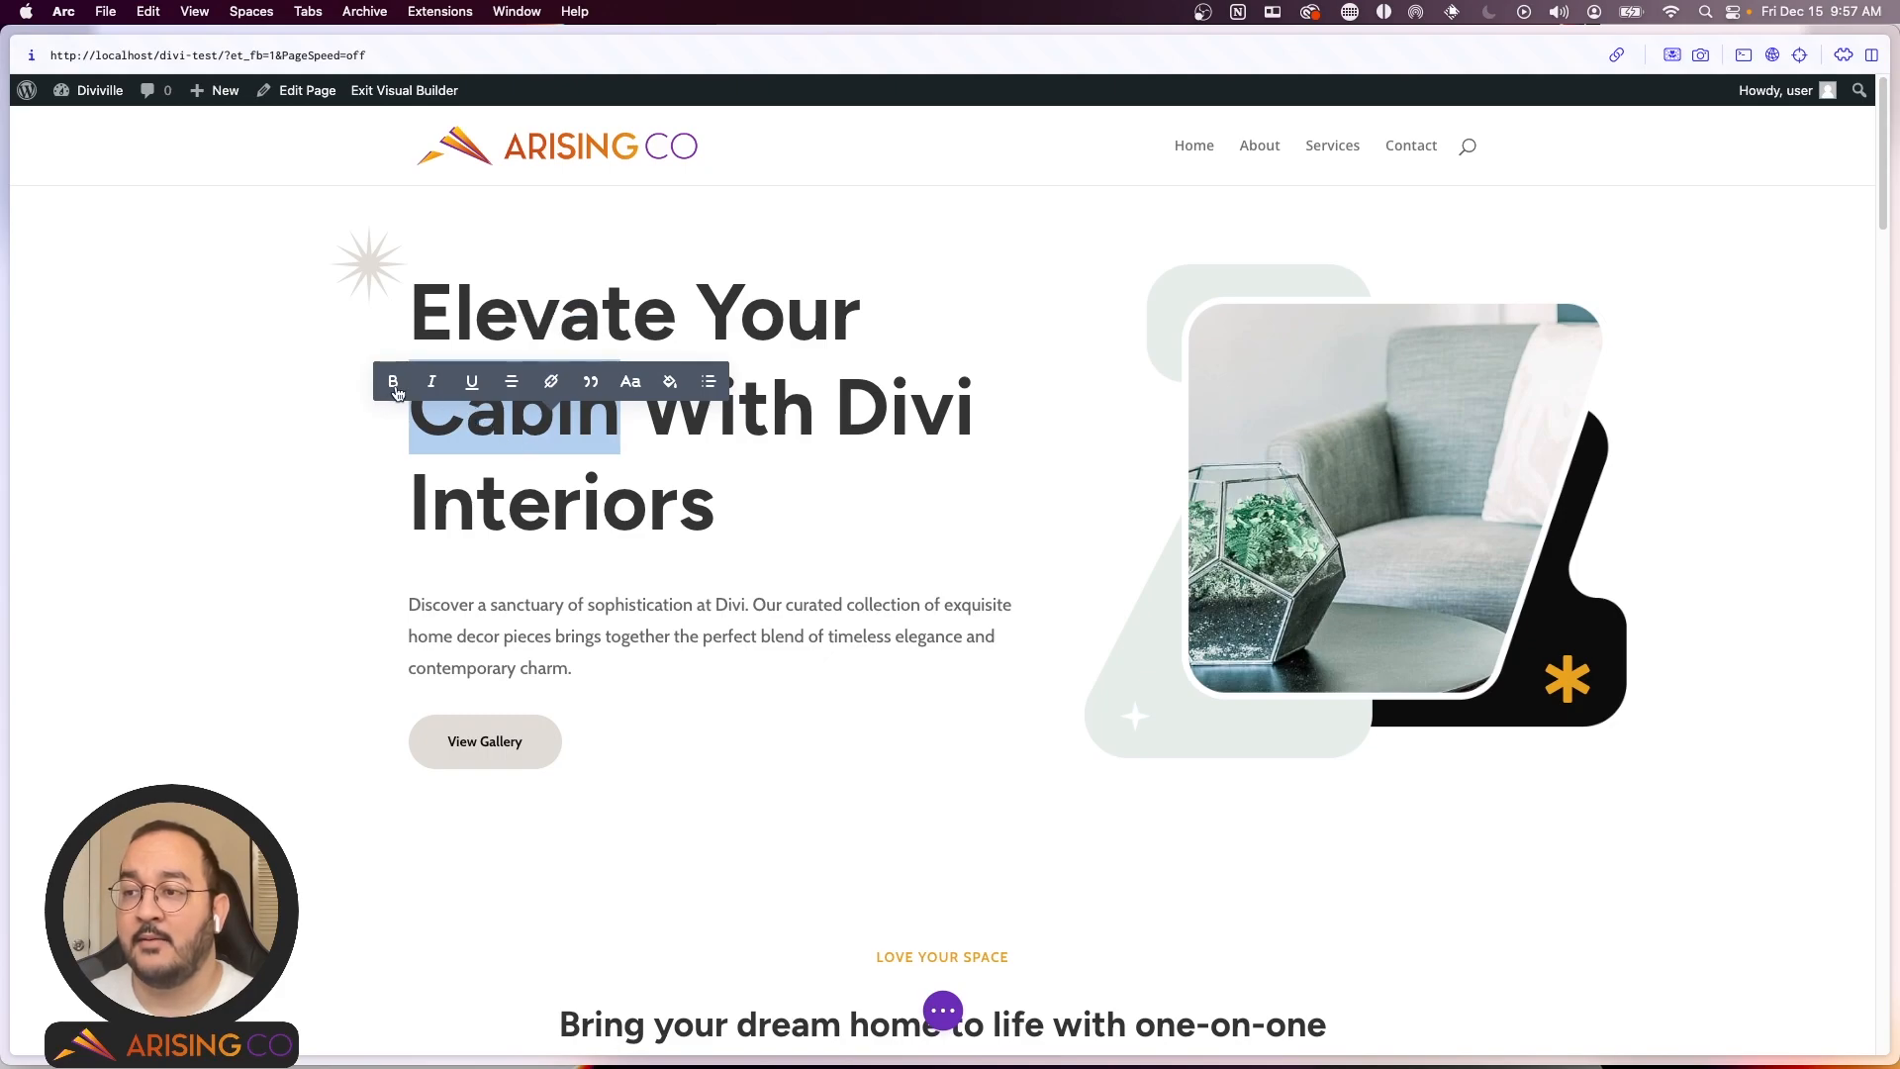
pyautogui.click(472, 389)
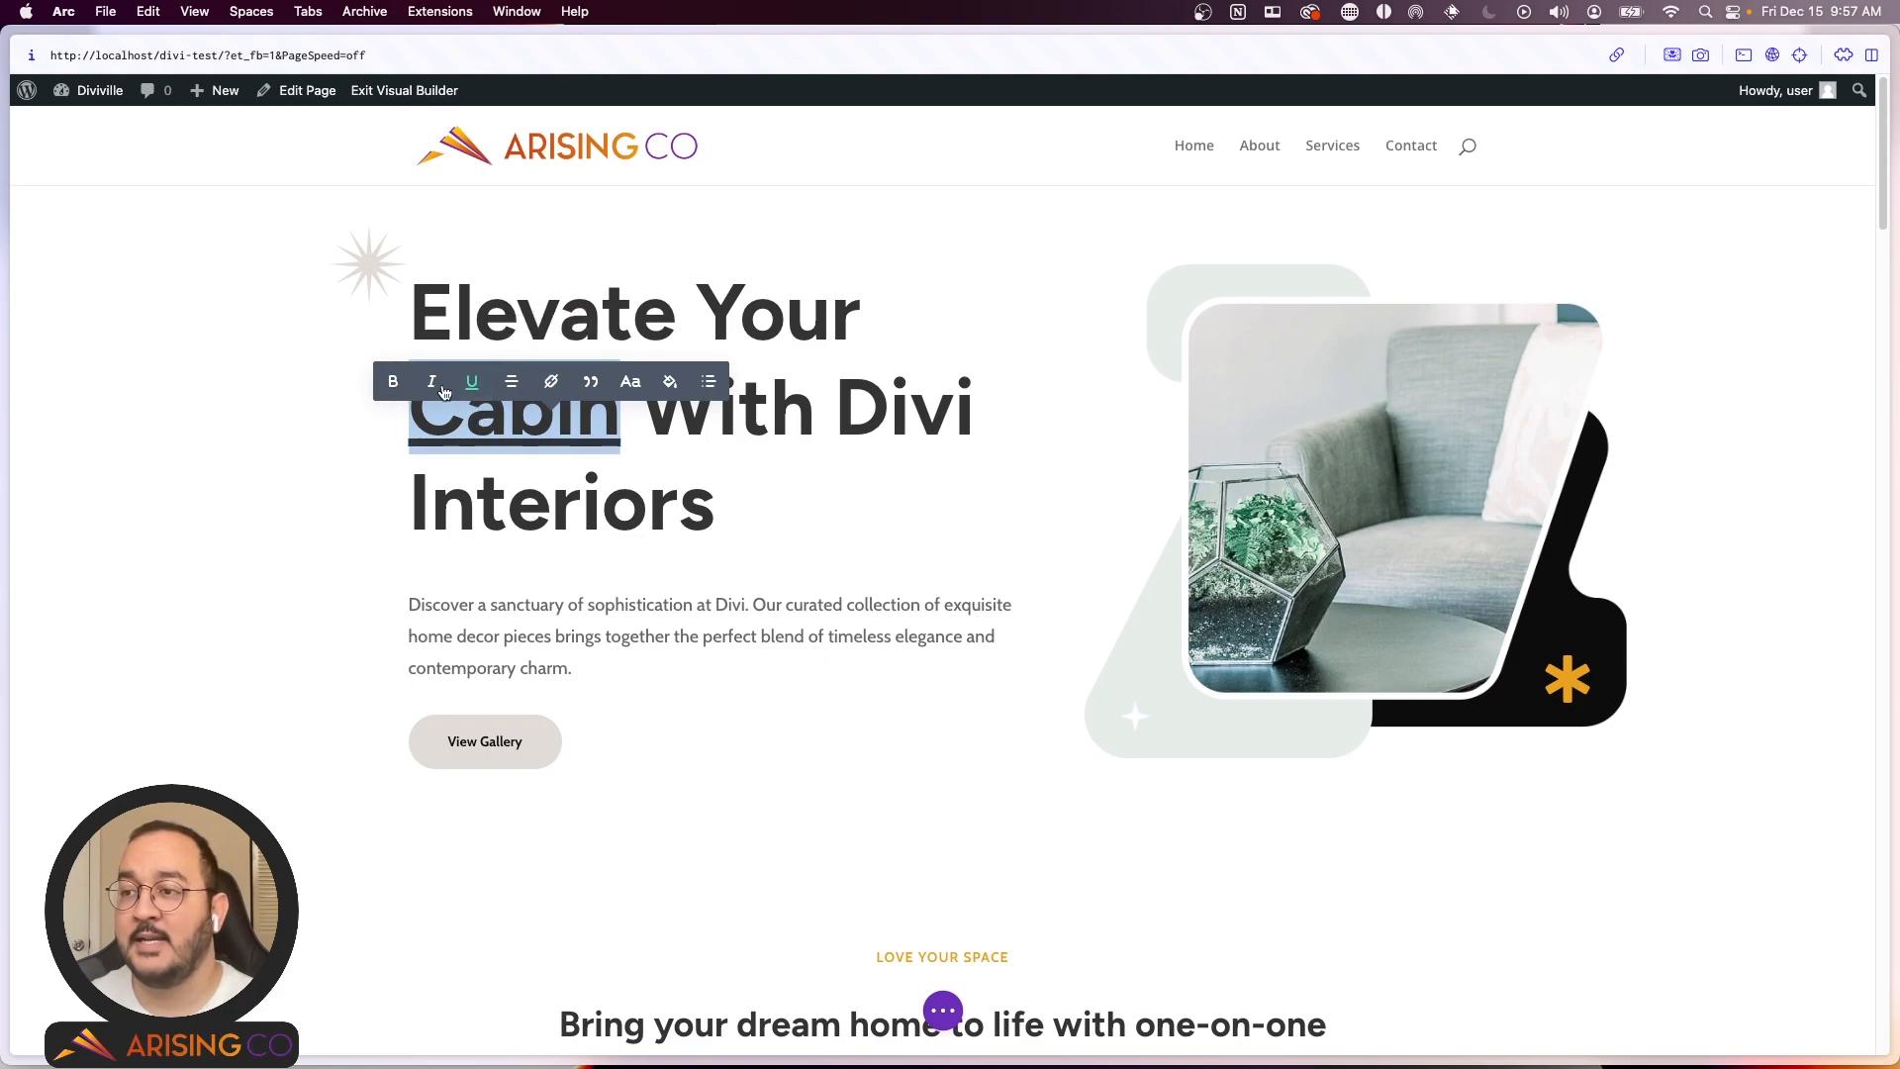
pyautogui.click(472, 390)
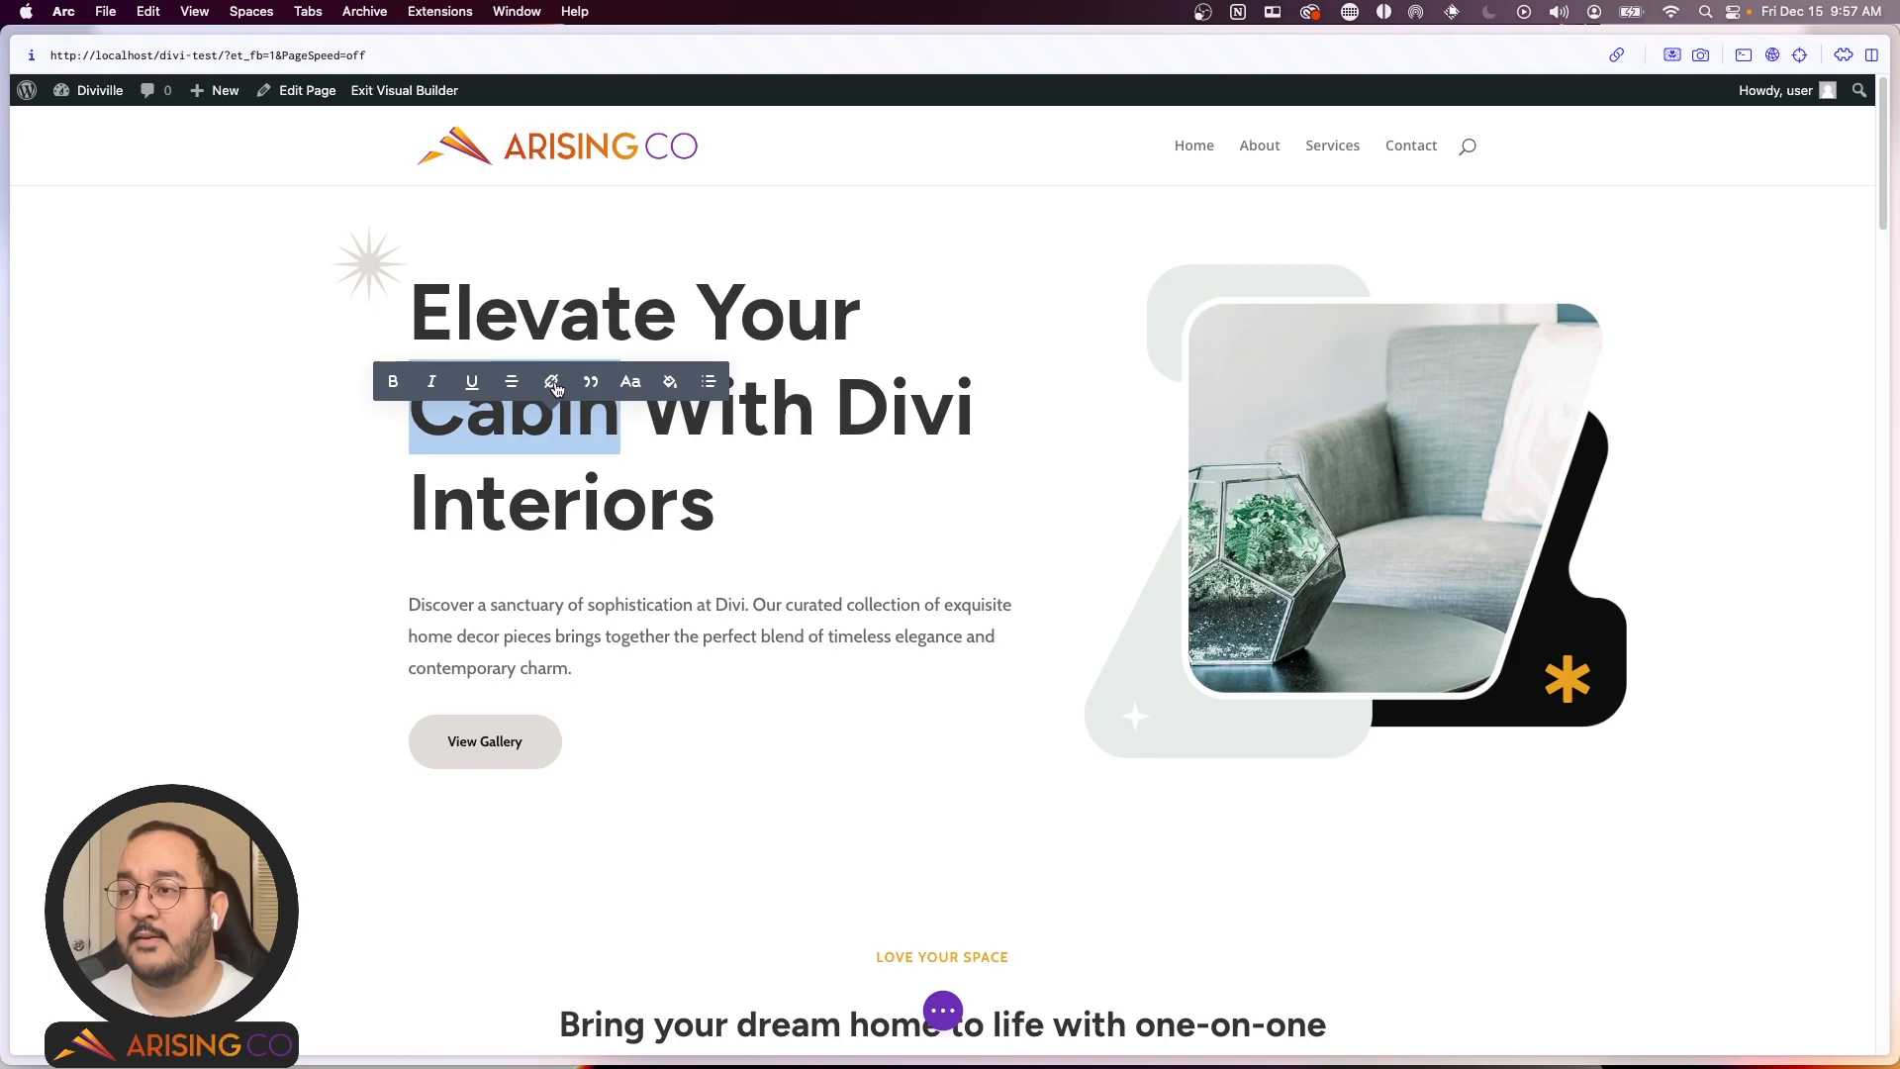
pyautogui.click(630, 382)
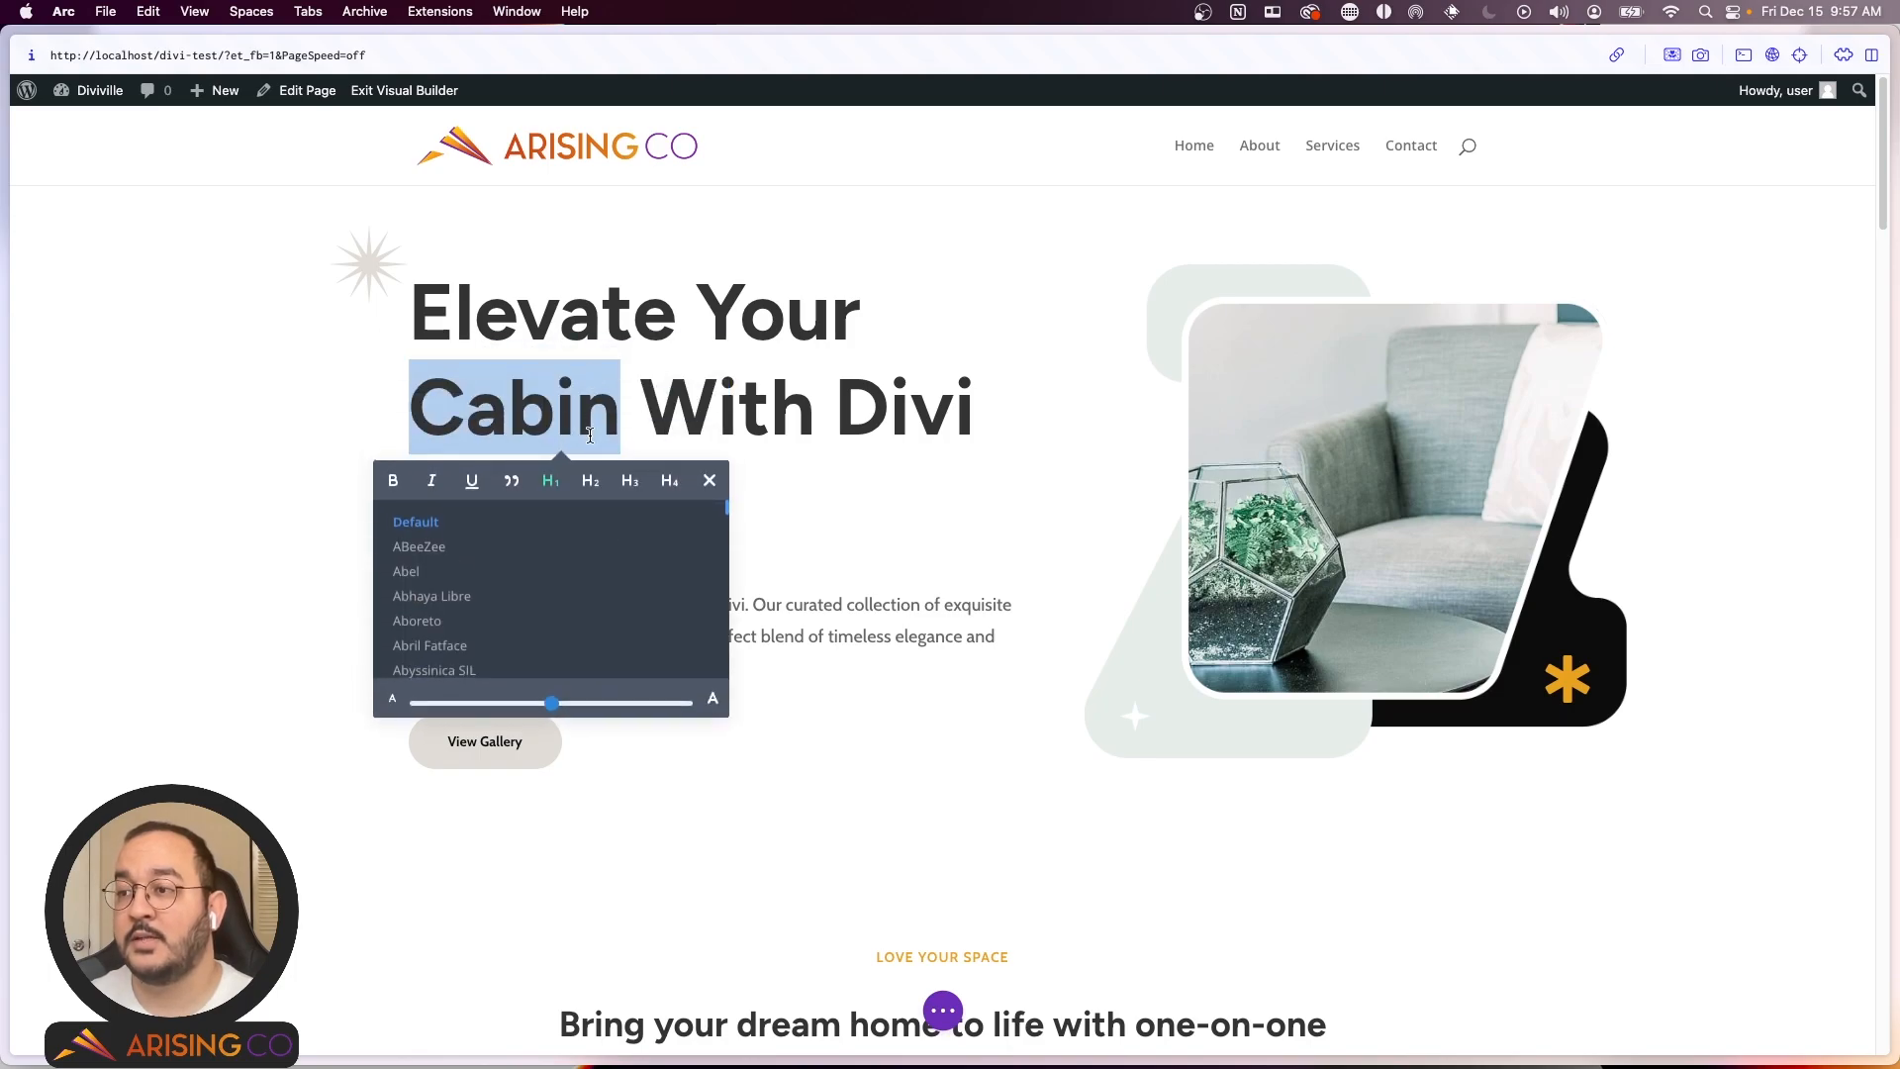
pyautogui.click(710, 480)
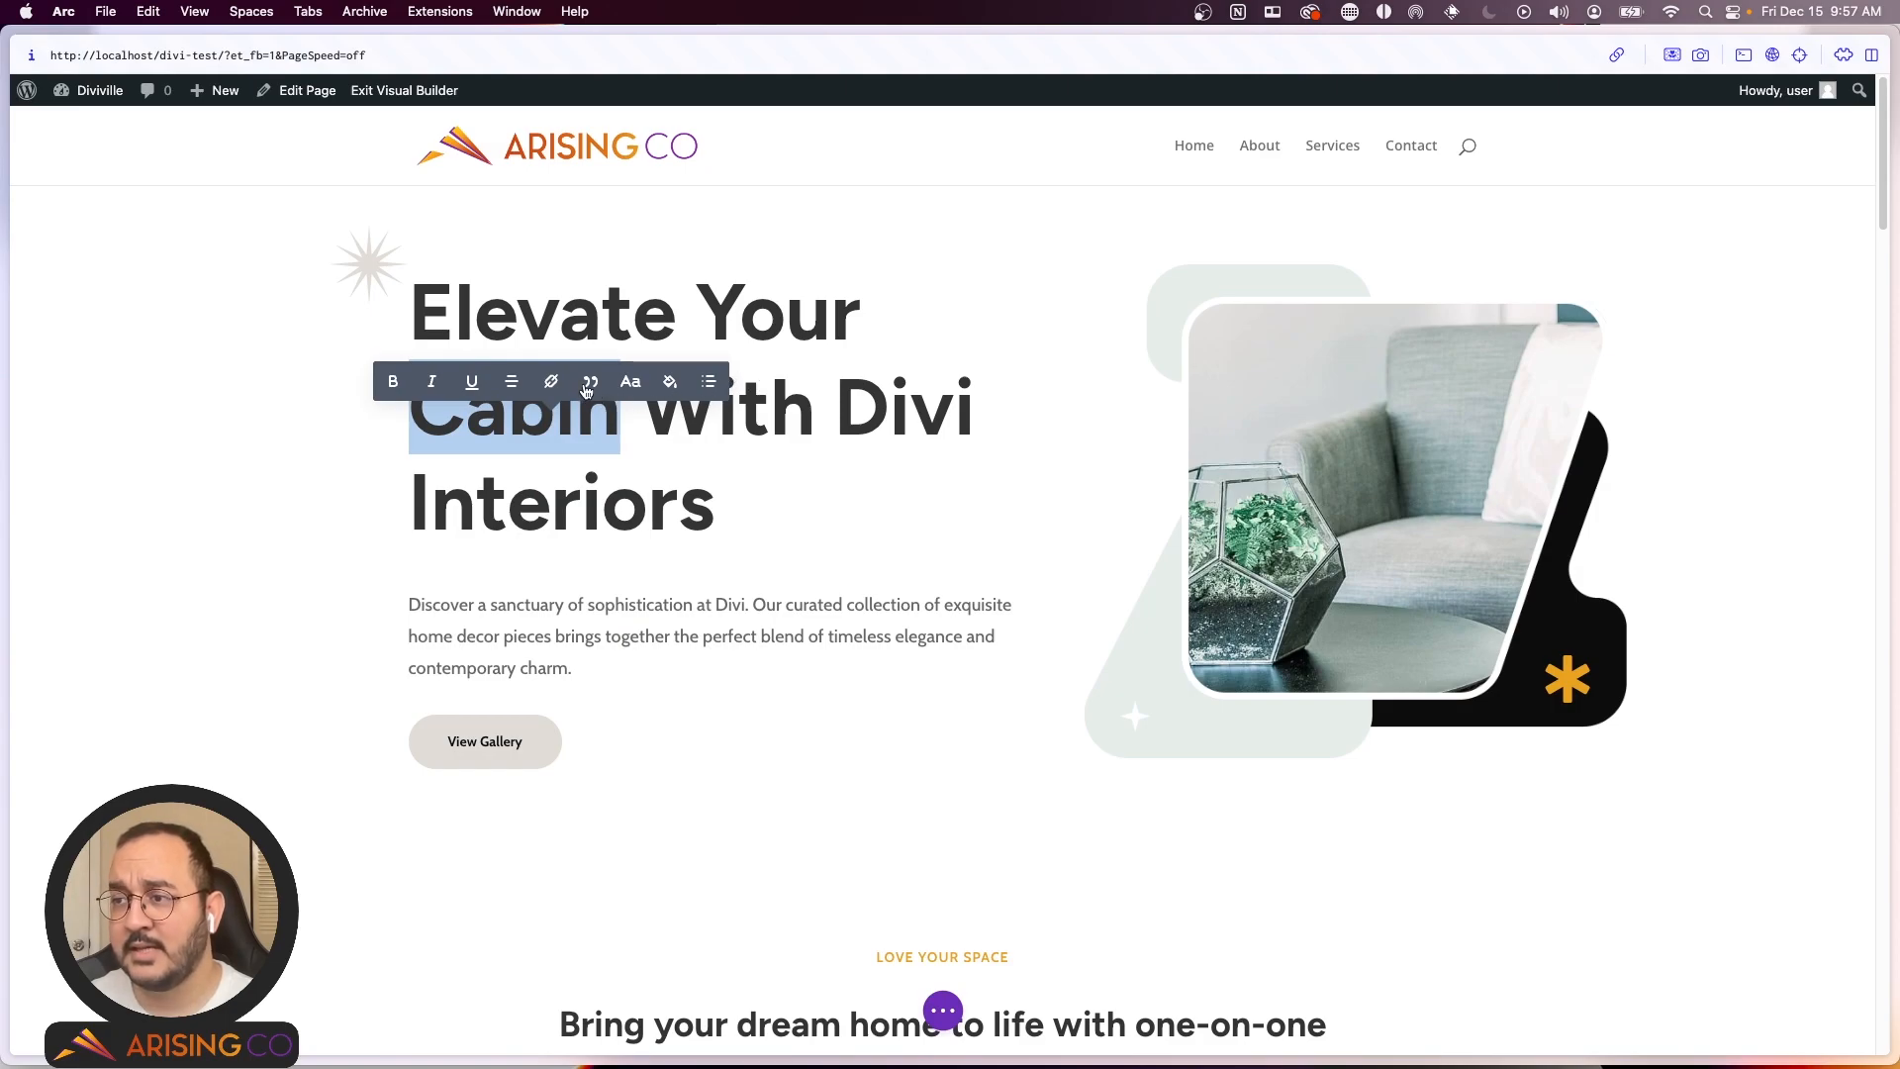
pyautogui.click(709, 382)
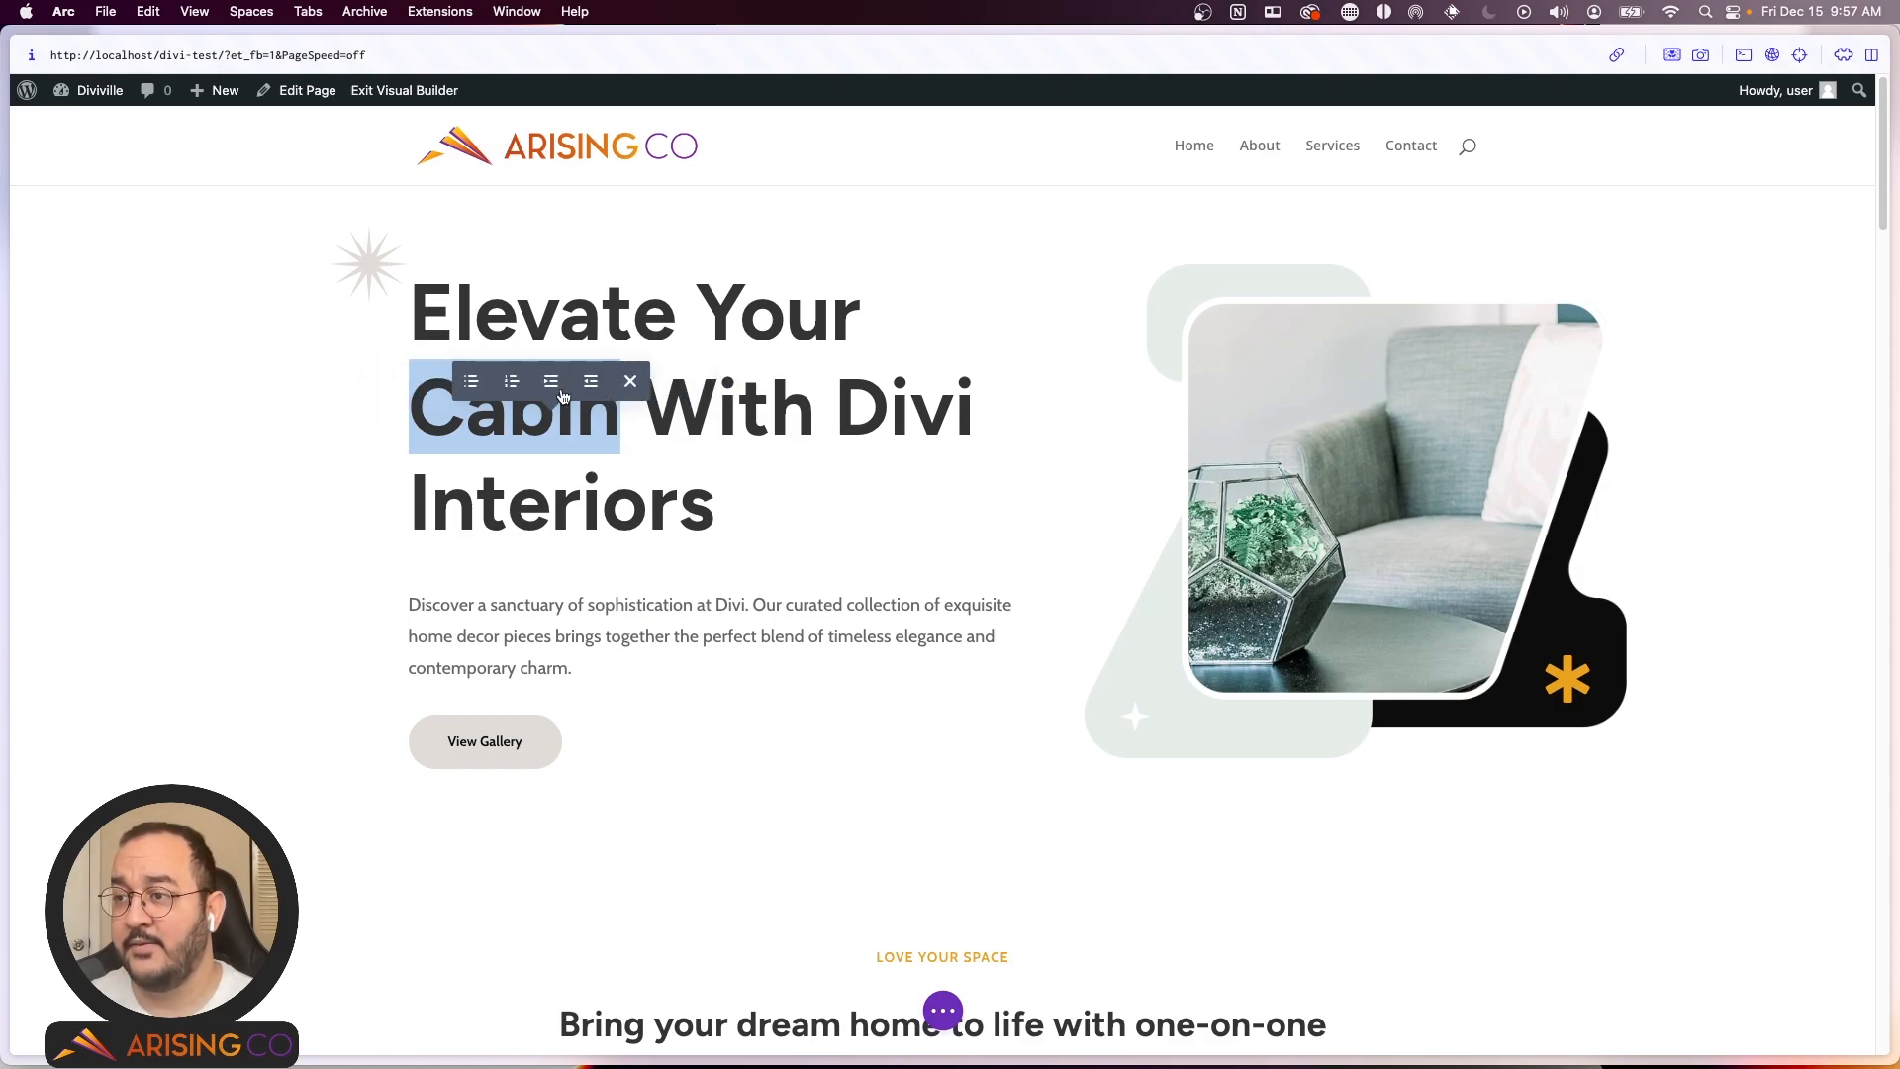
pyautogui.click(630, 381)
pyautogui.click(830, 398)
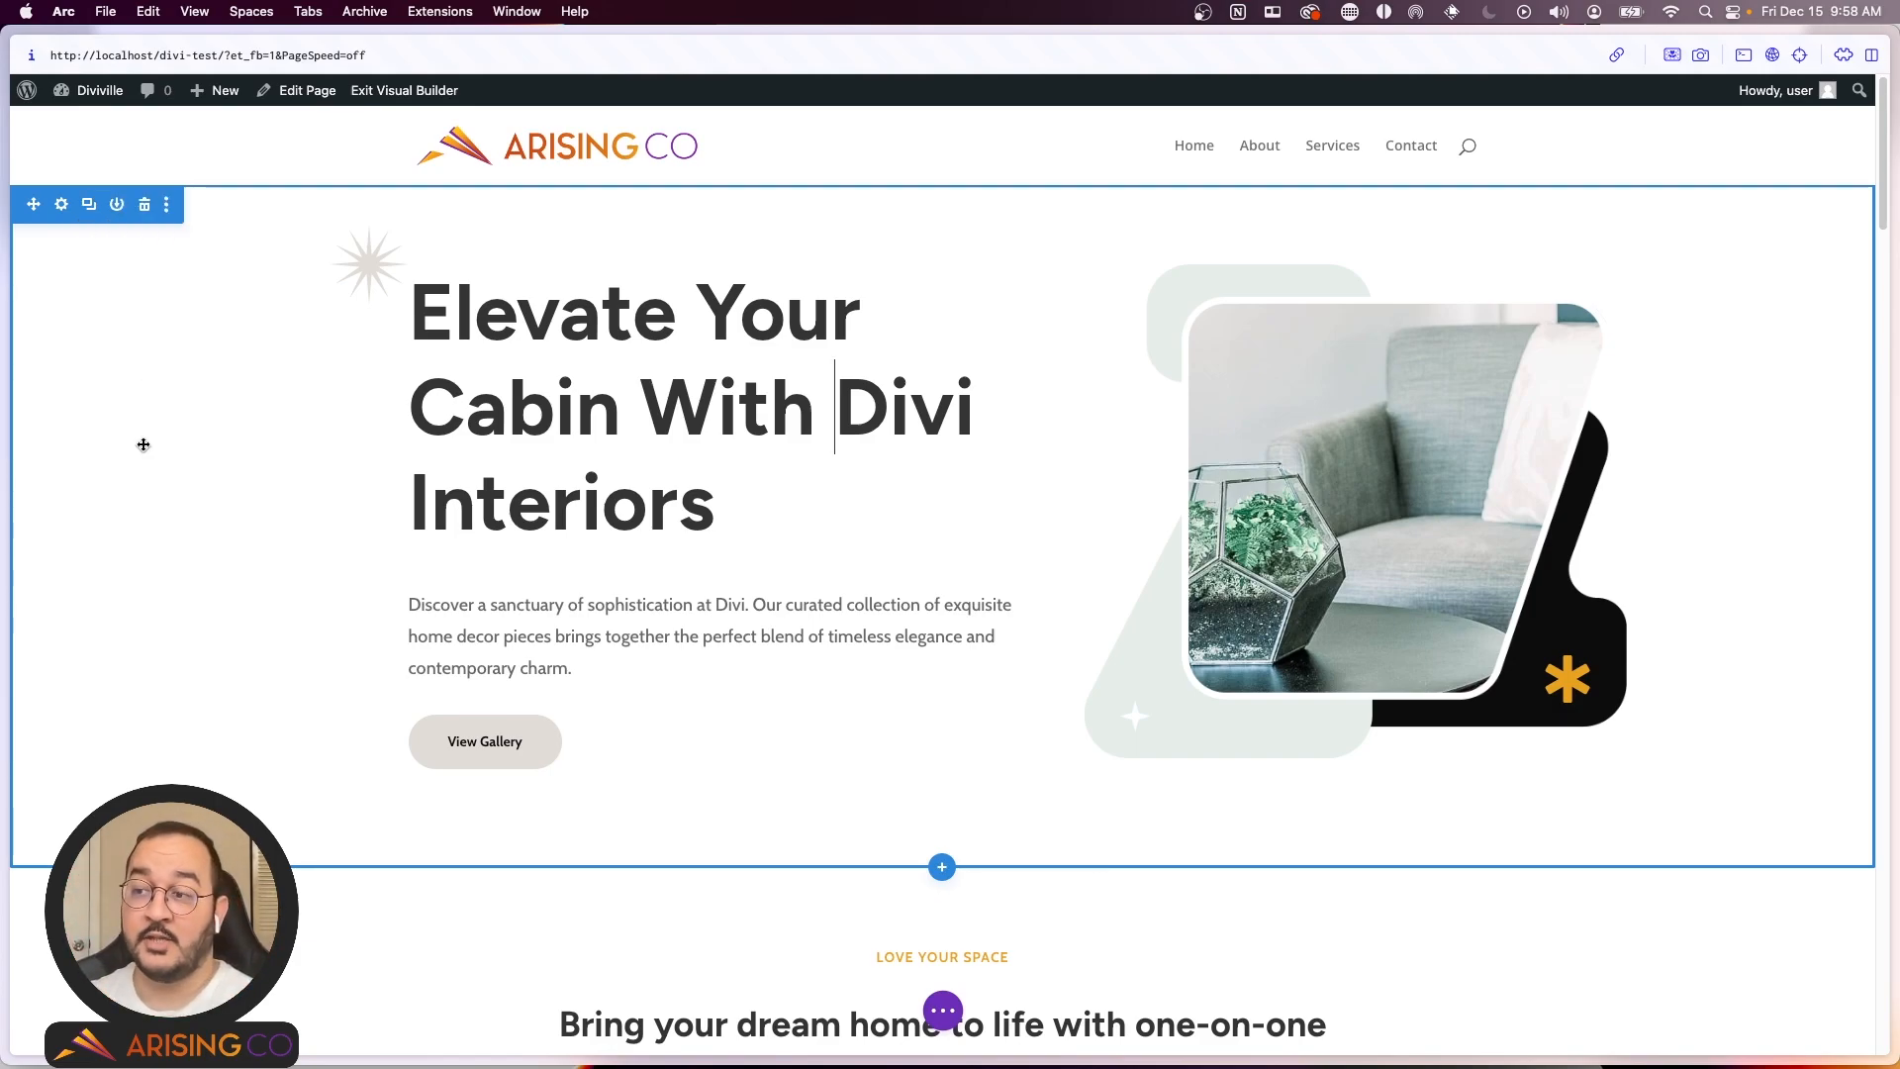
pyautogui.scroll(-6, 143, 437)
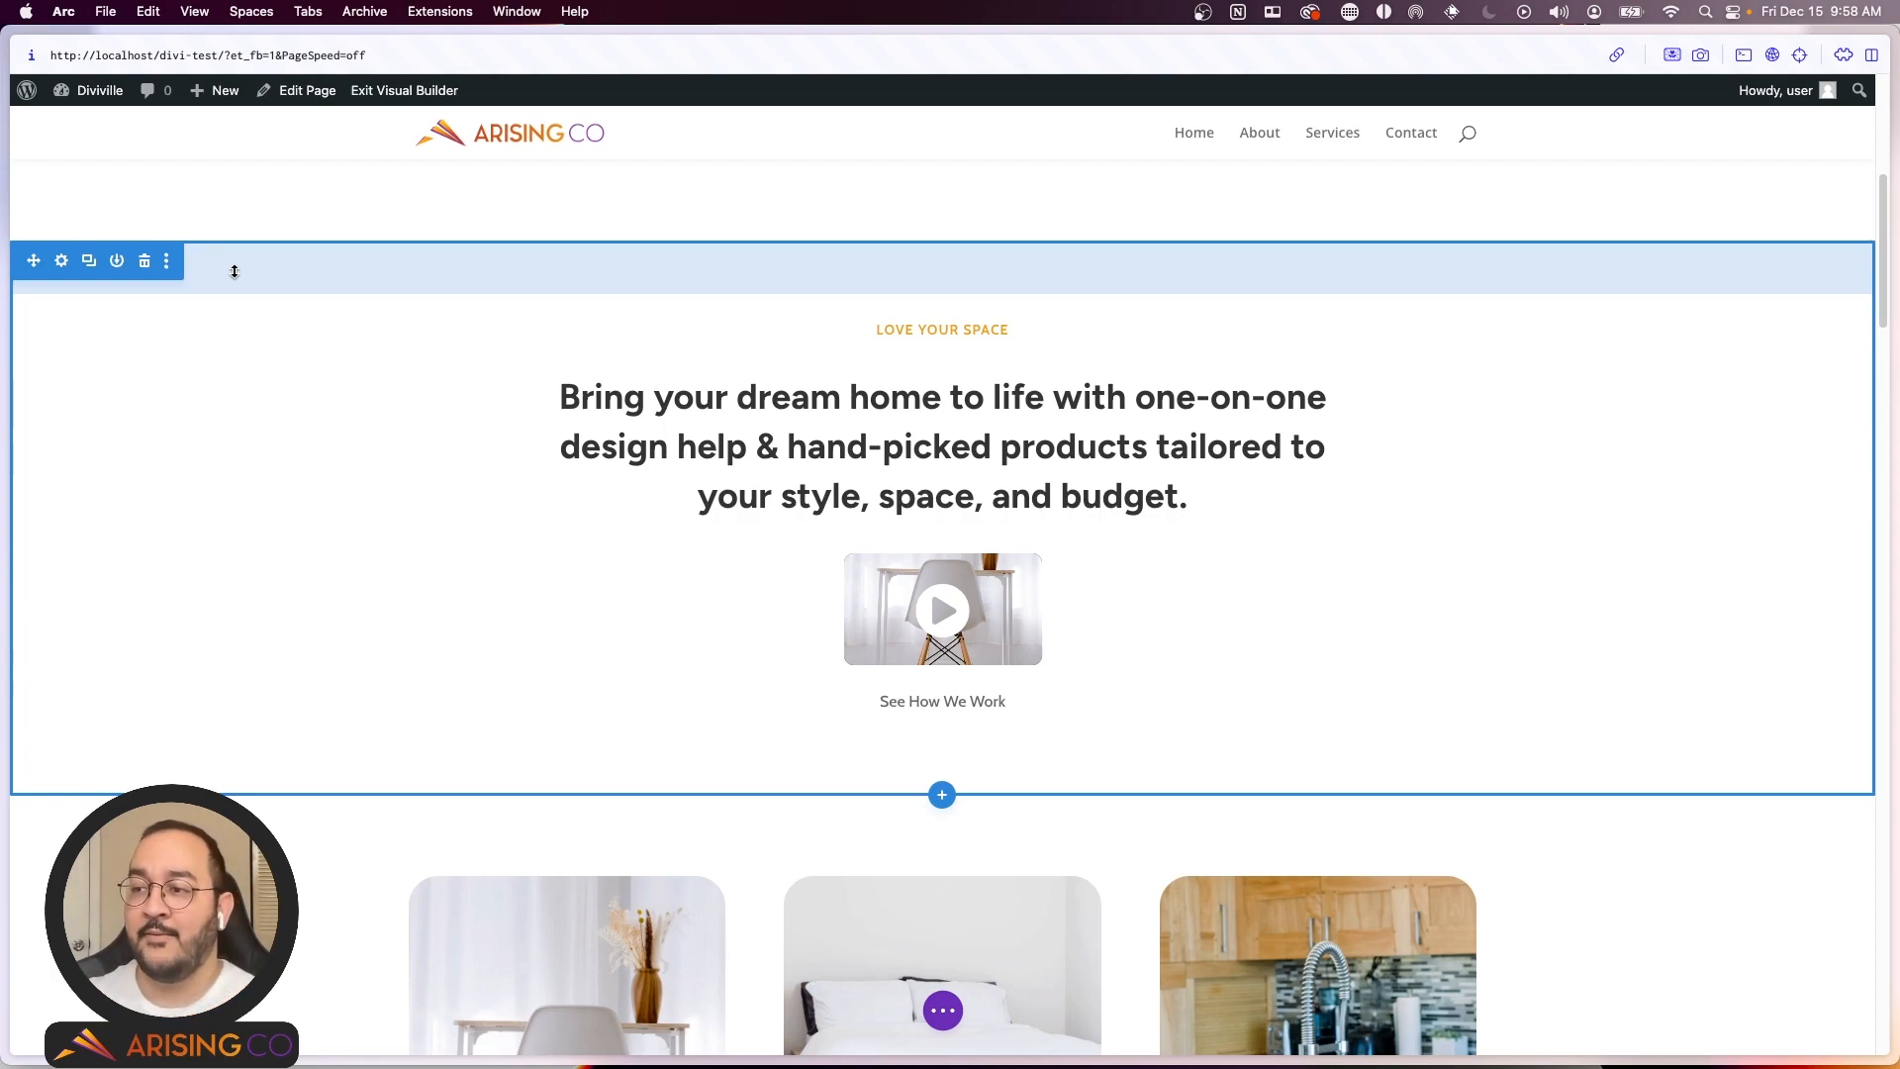
pyautogui.click(942, 611)
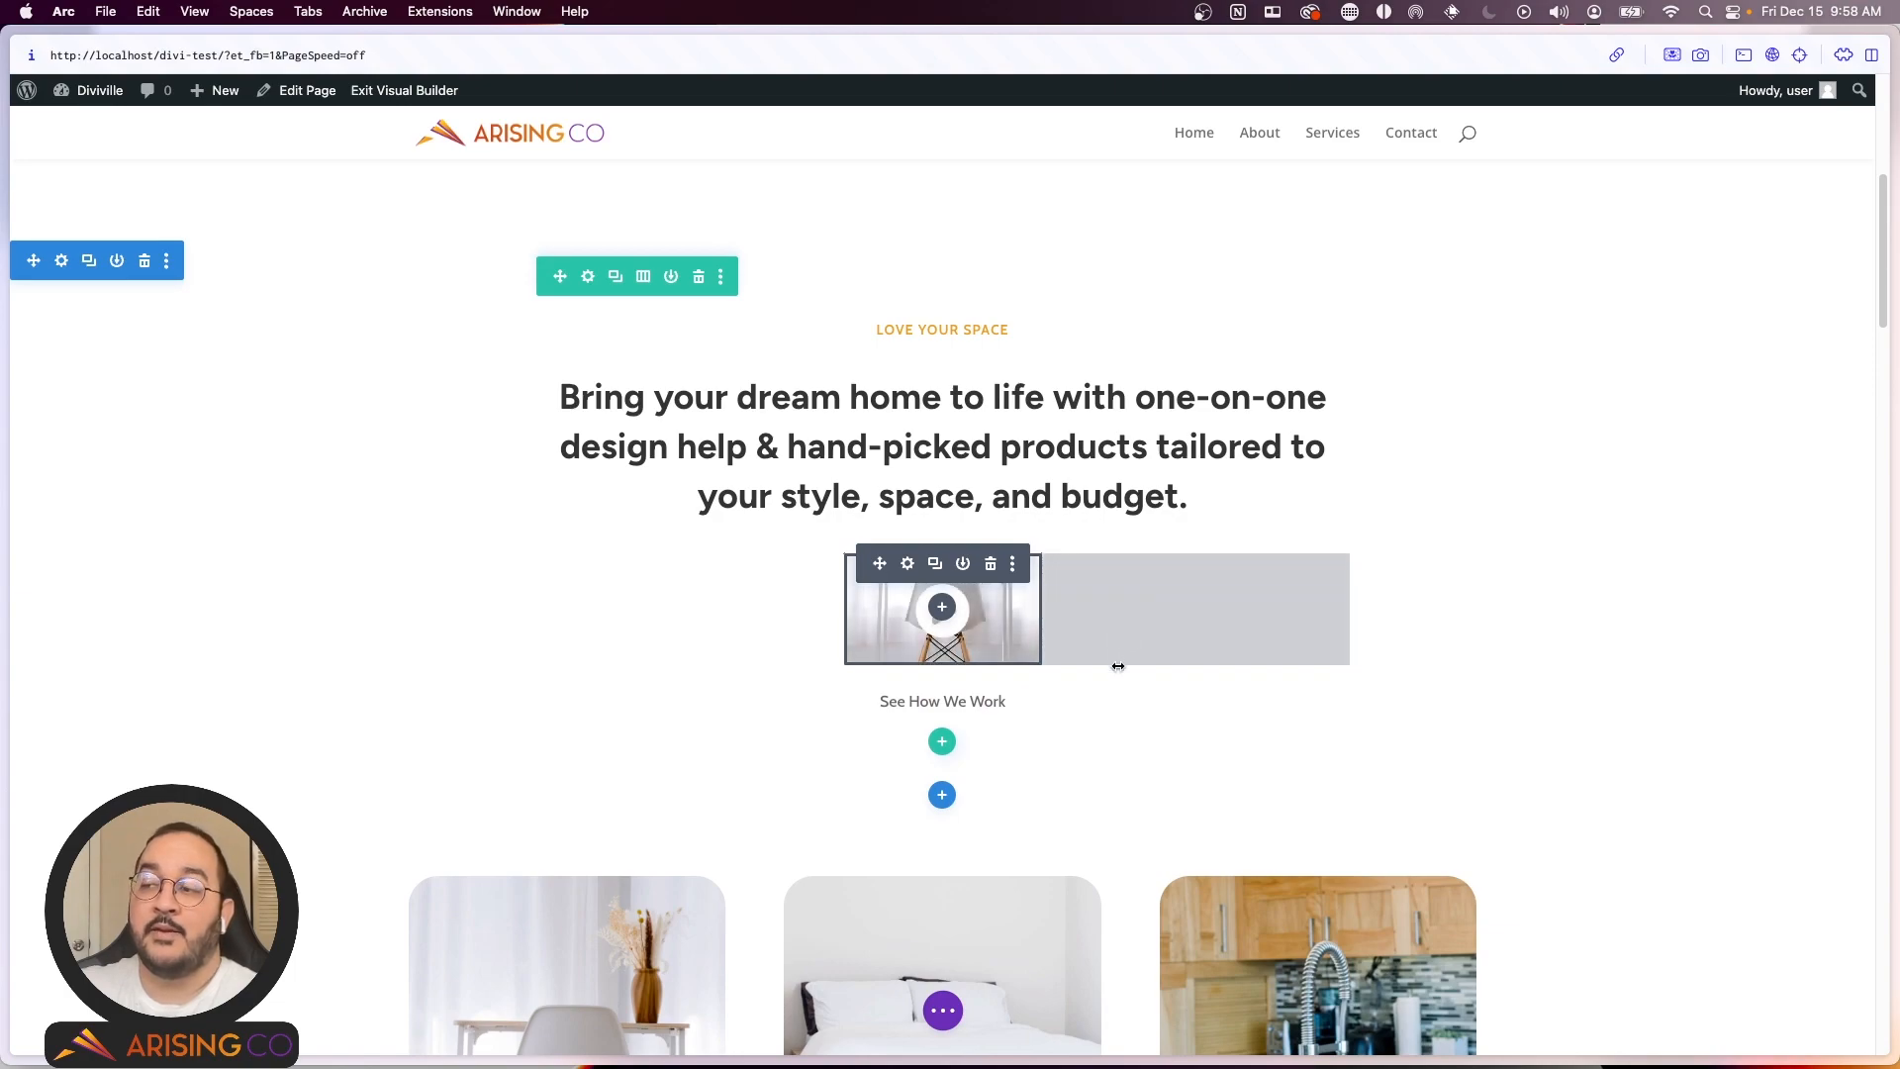
pyautogui.scroll(-2, 436, 738)
pyautogui.scroll(-6, 436, 738)
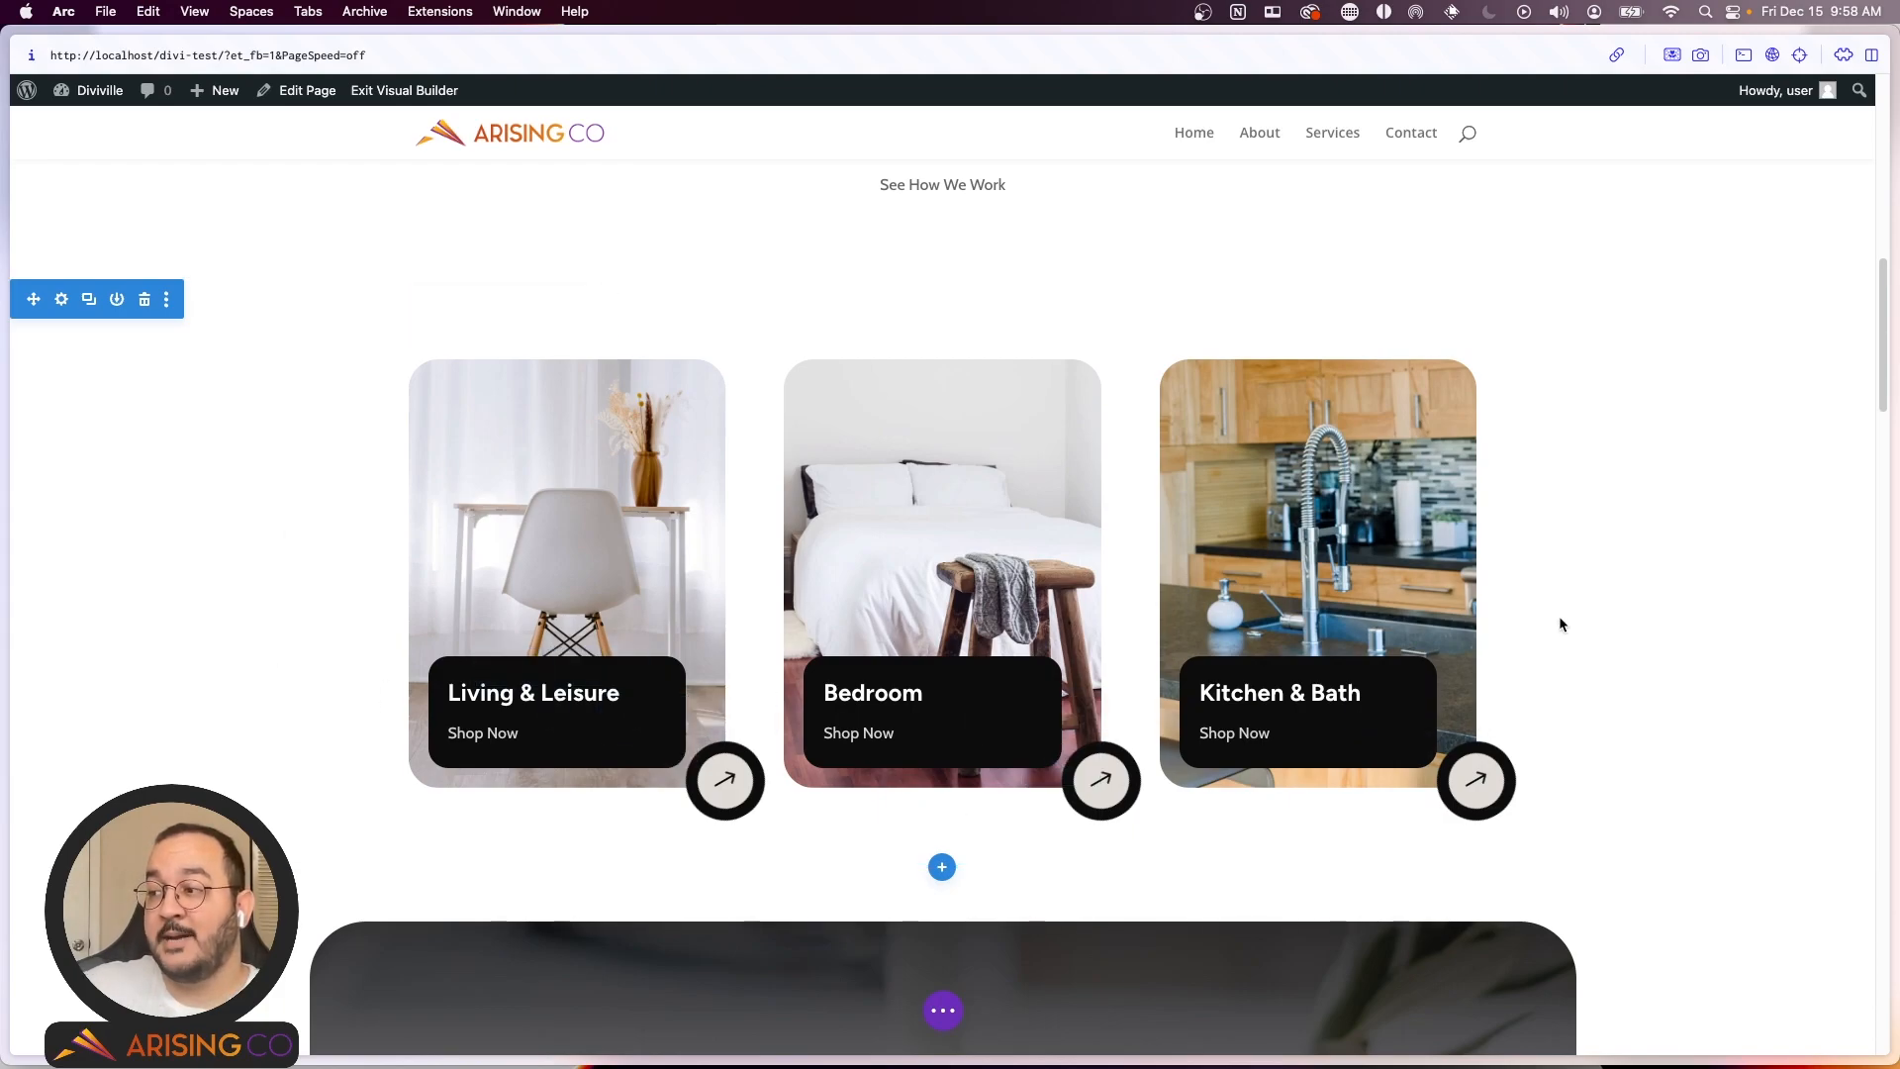
pyautogui.scroll(15, 1620, 644)
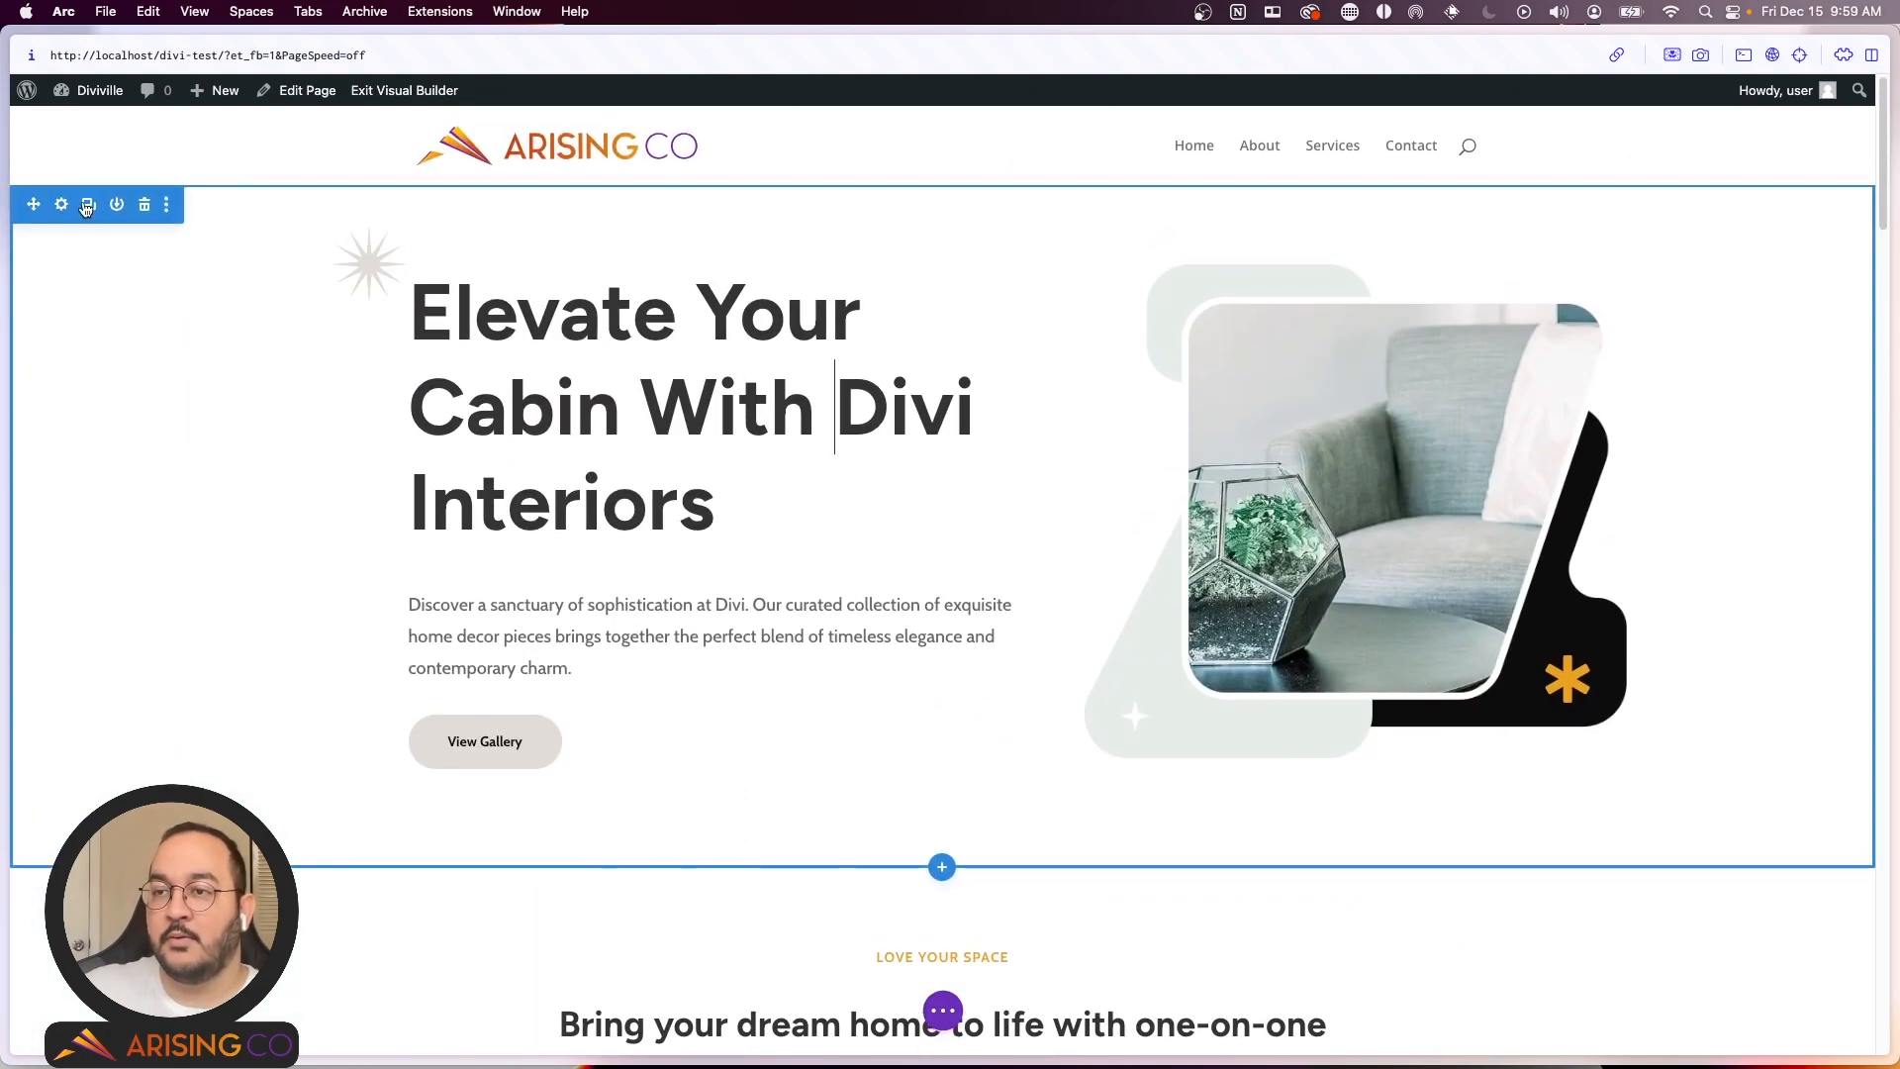
# Step: Insert a regular section containing a single-column row directly below the hero section
pyautogui.scroll(-3, 265, 618)
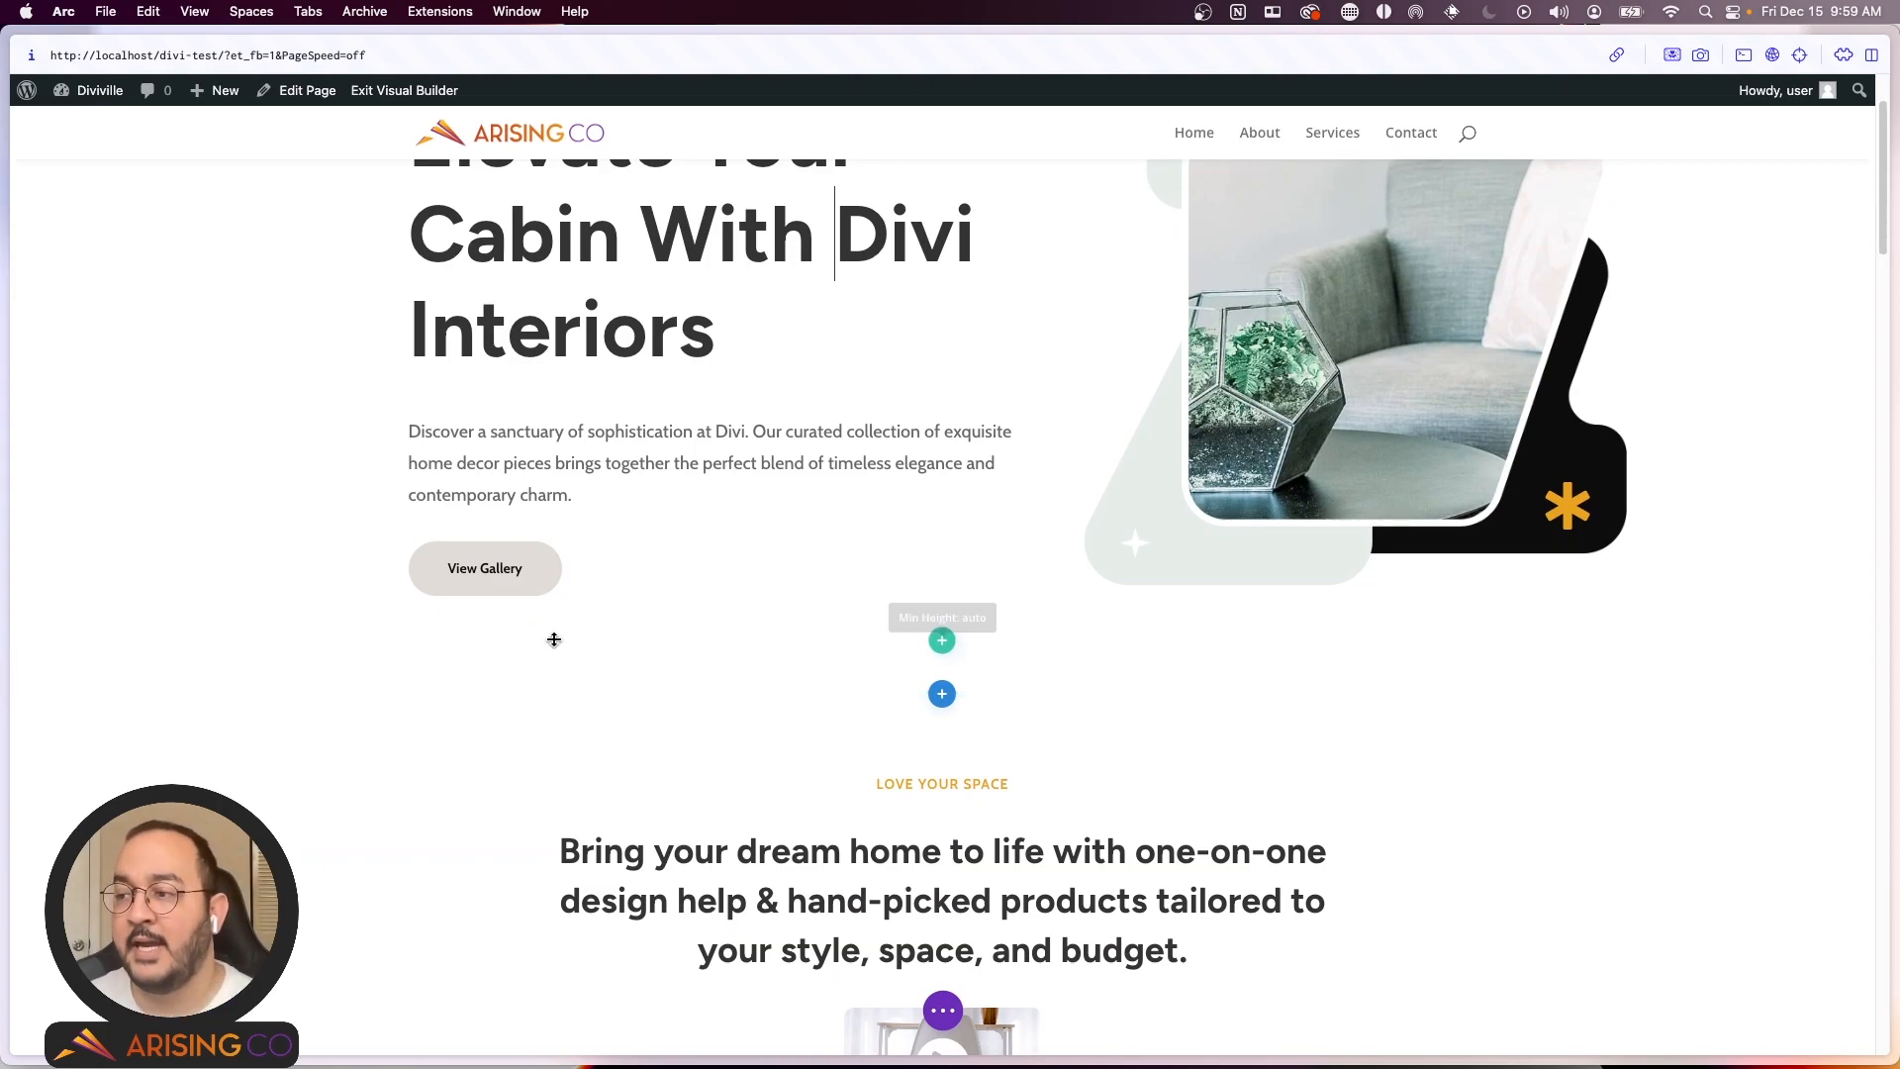
pyautogui.click(945, 705)
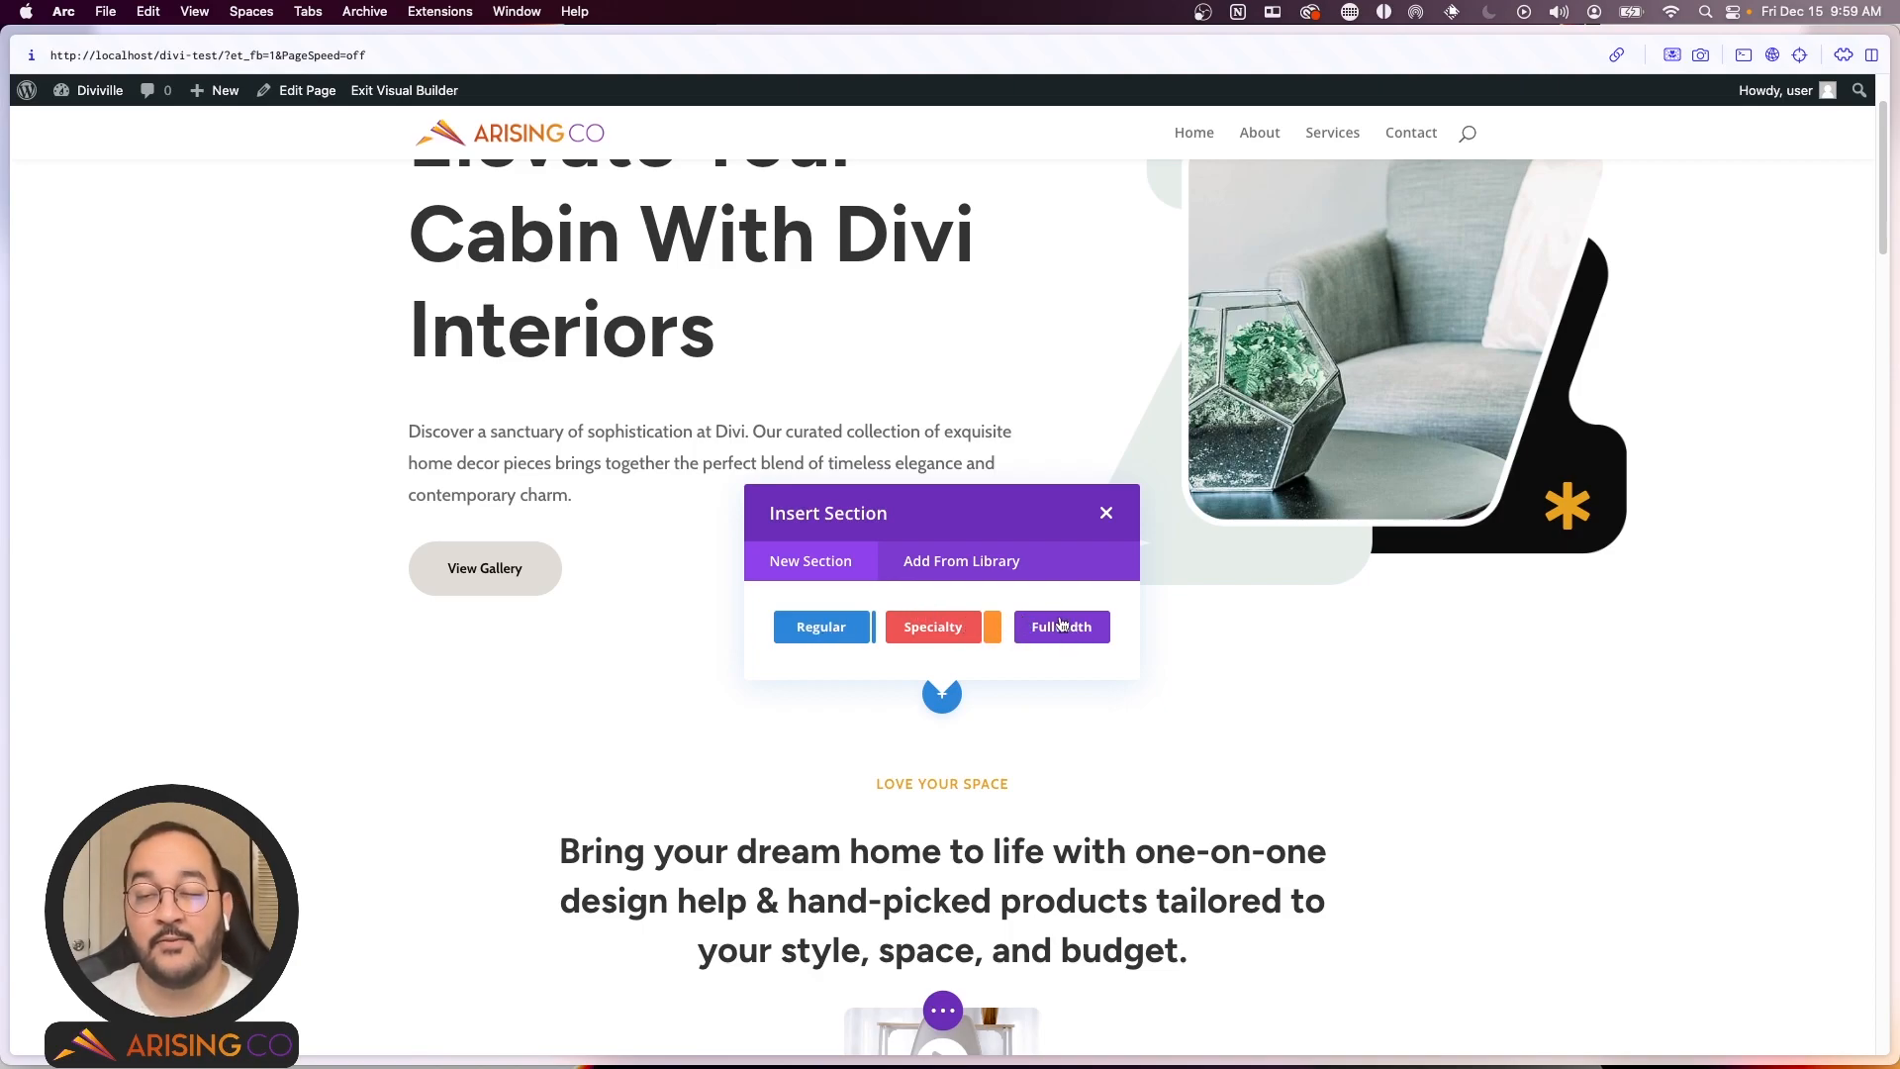
pyautogui.click(817, 639)
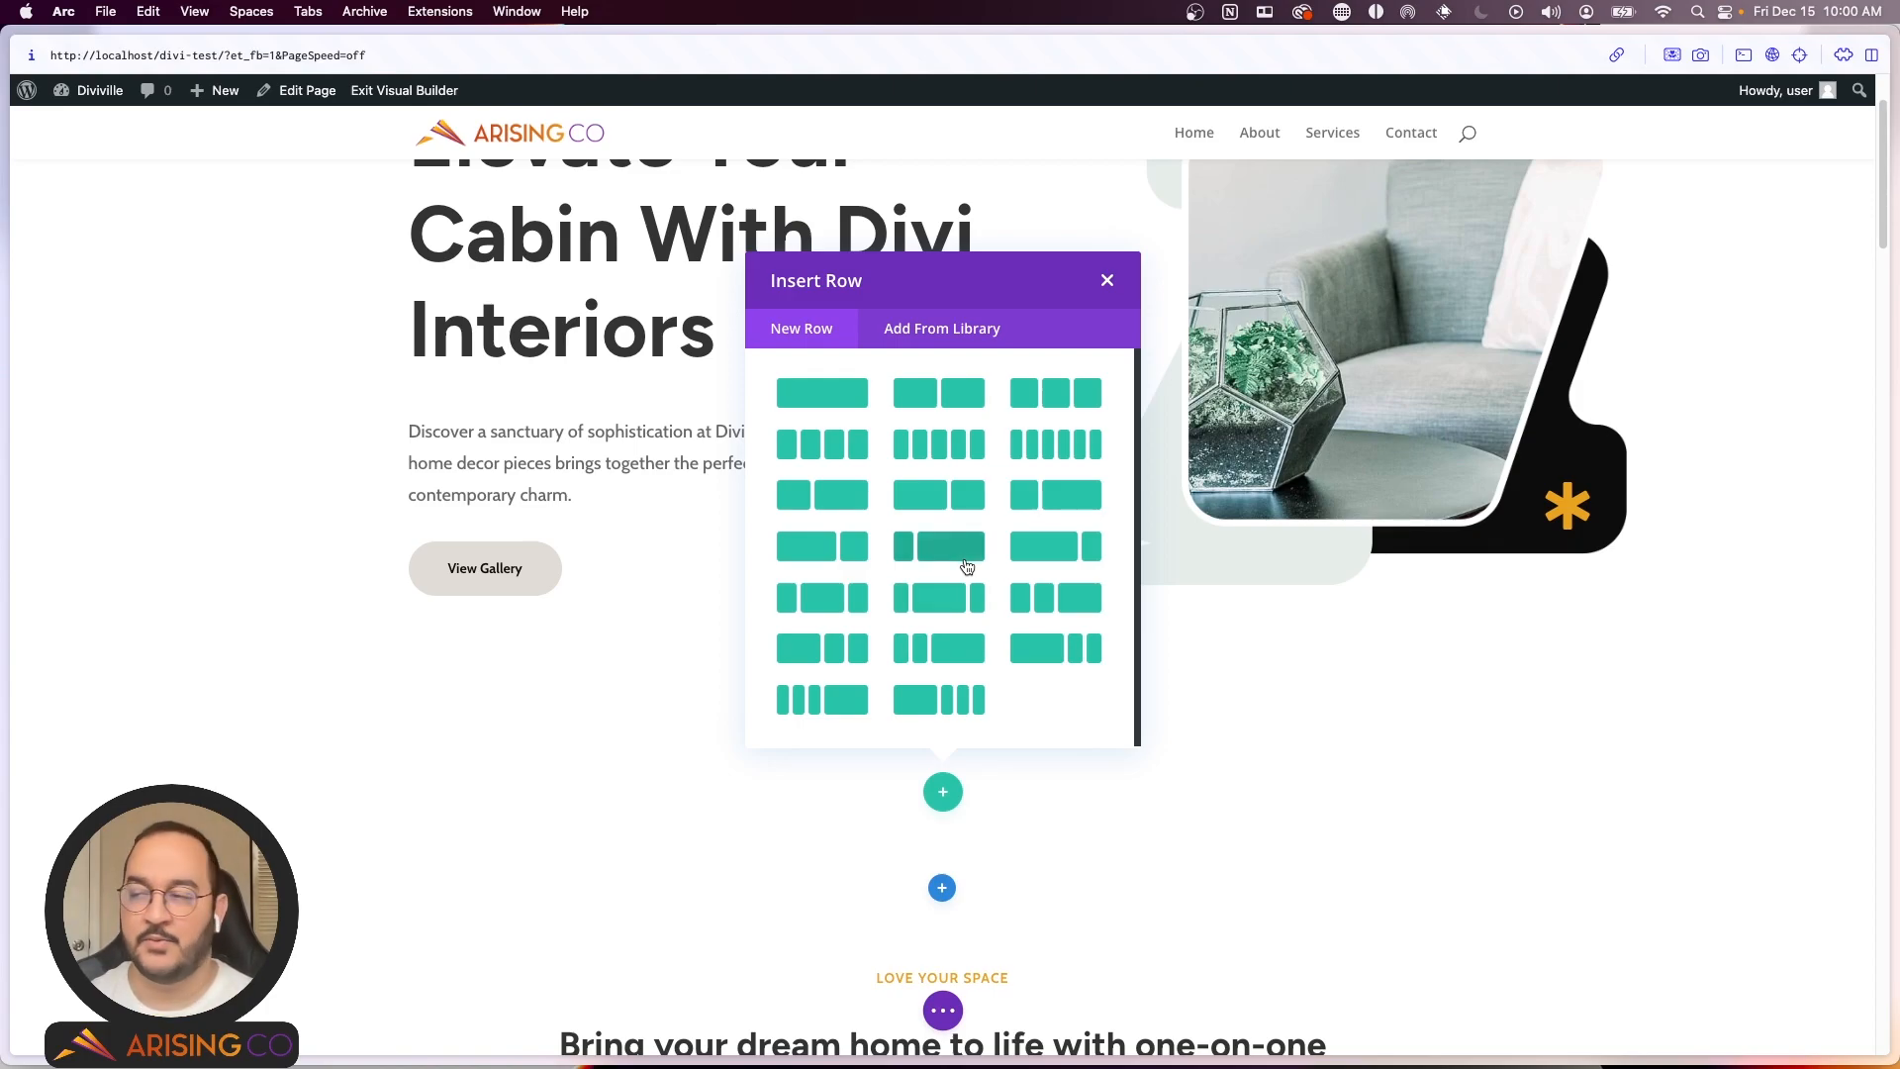
pyautogui.click(838, 401)
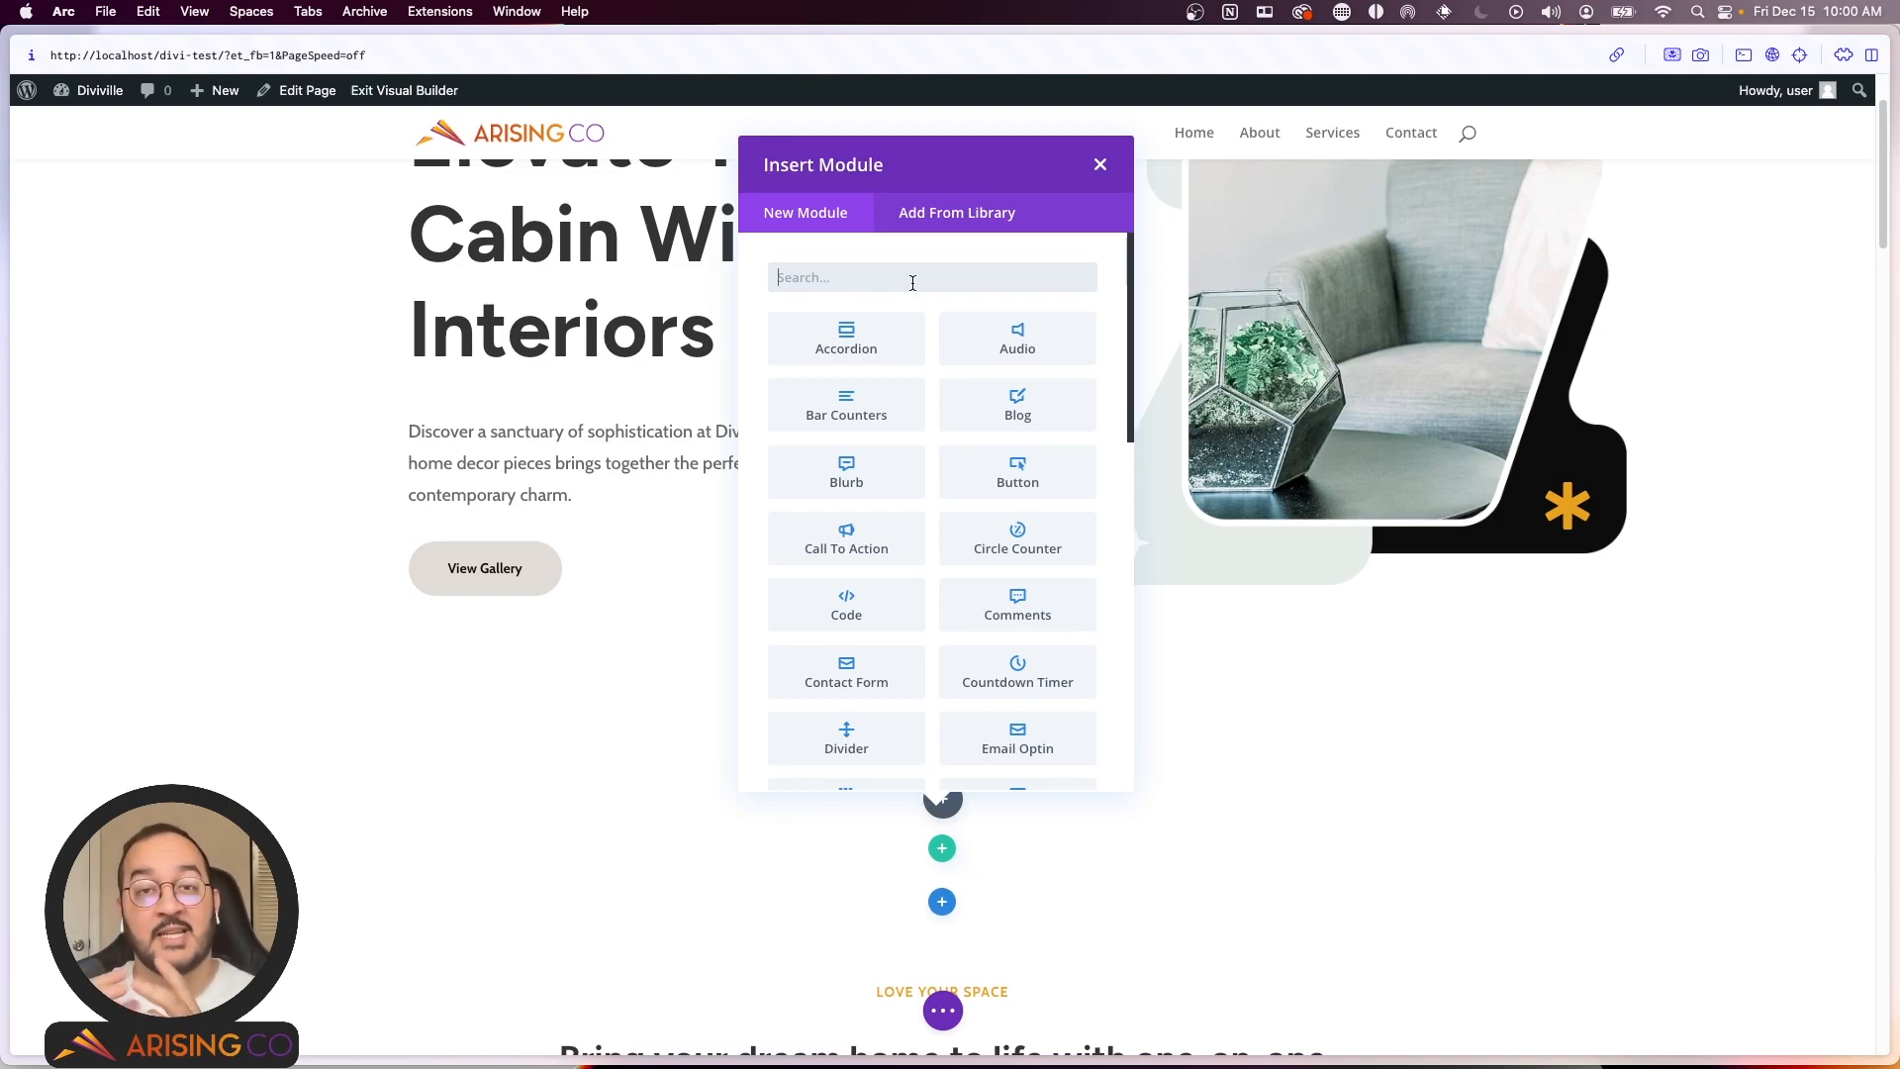
# Step: Add a Text module with its default placeholder content to the new single-column row
pyautogui.write('text')
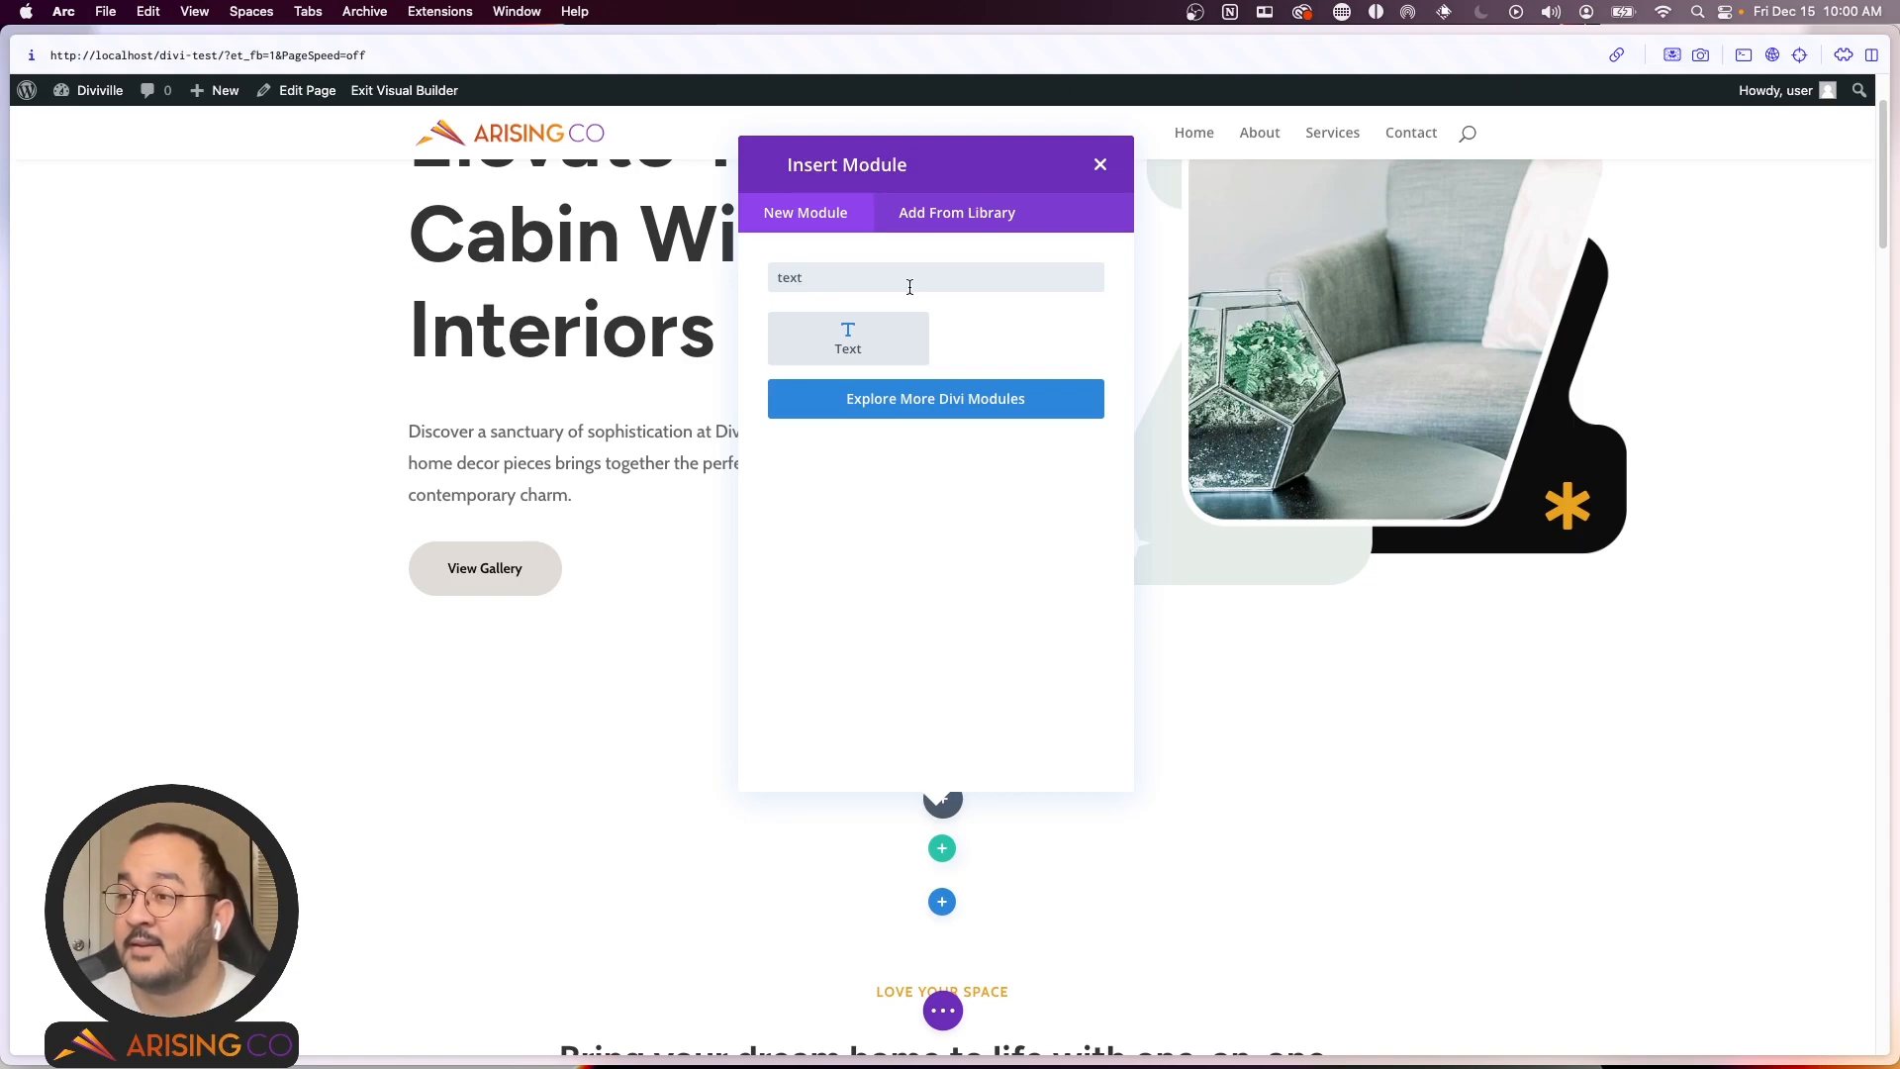
pyautogui.press('BackSpace')
pyautogui.press('BackSpace')
pyautogui.press('BackSpace')
pyautogui.press('BackSpace')
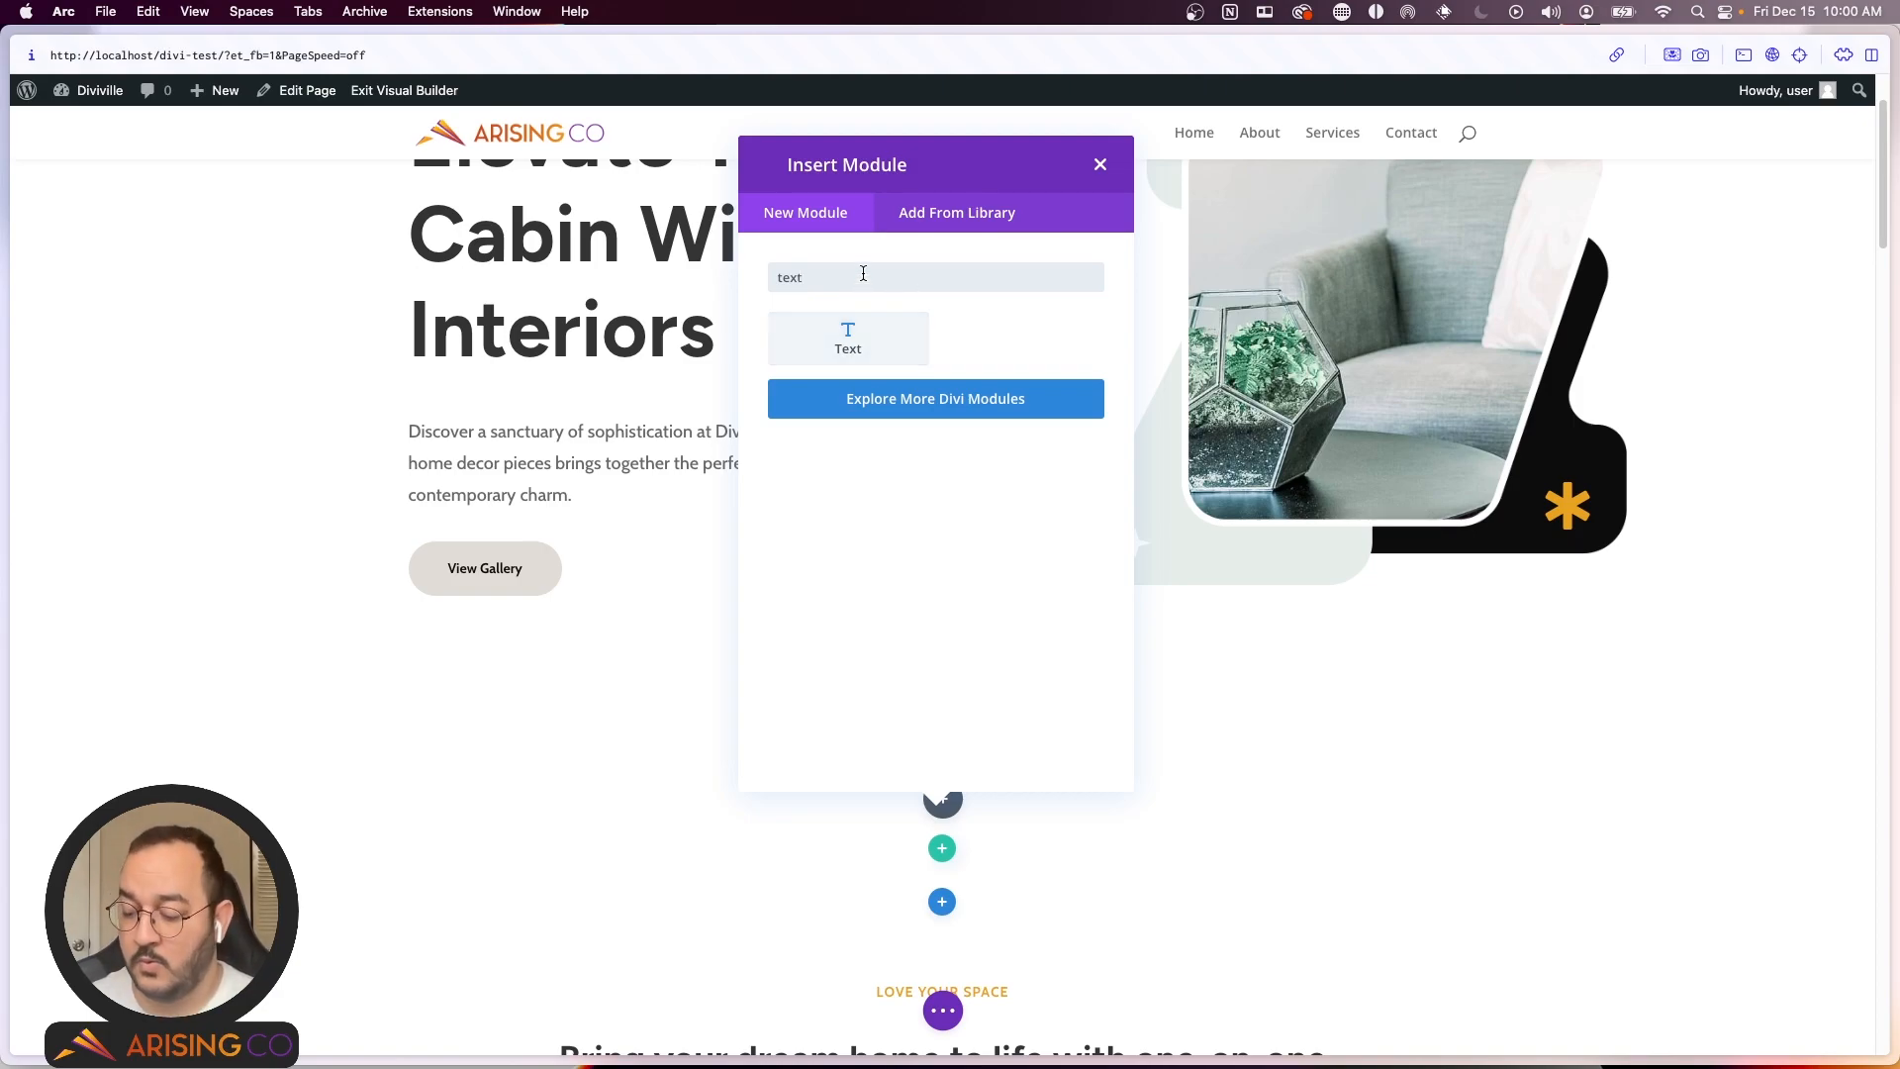
pyautogui.scroll(-10, 881, 373)
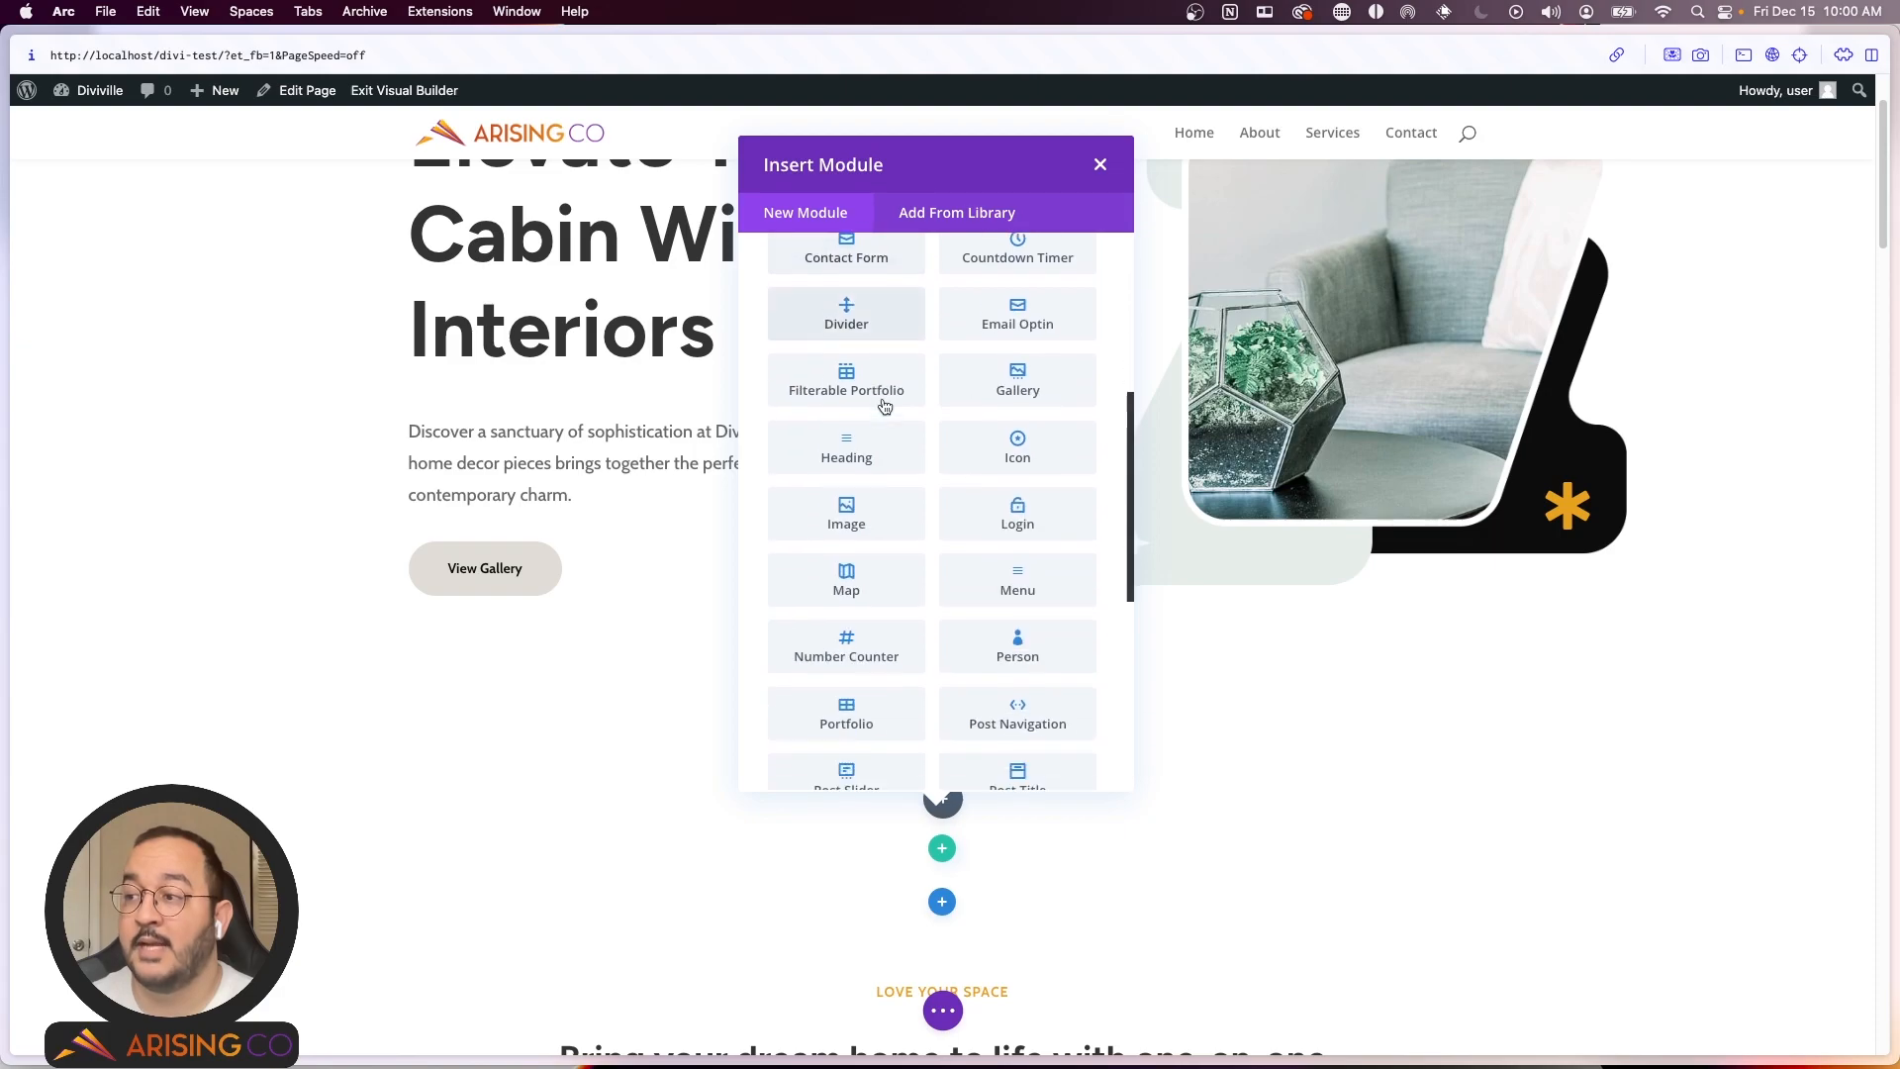
pyautogui.scroll(-5, 970, 368)
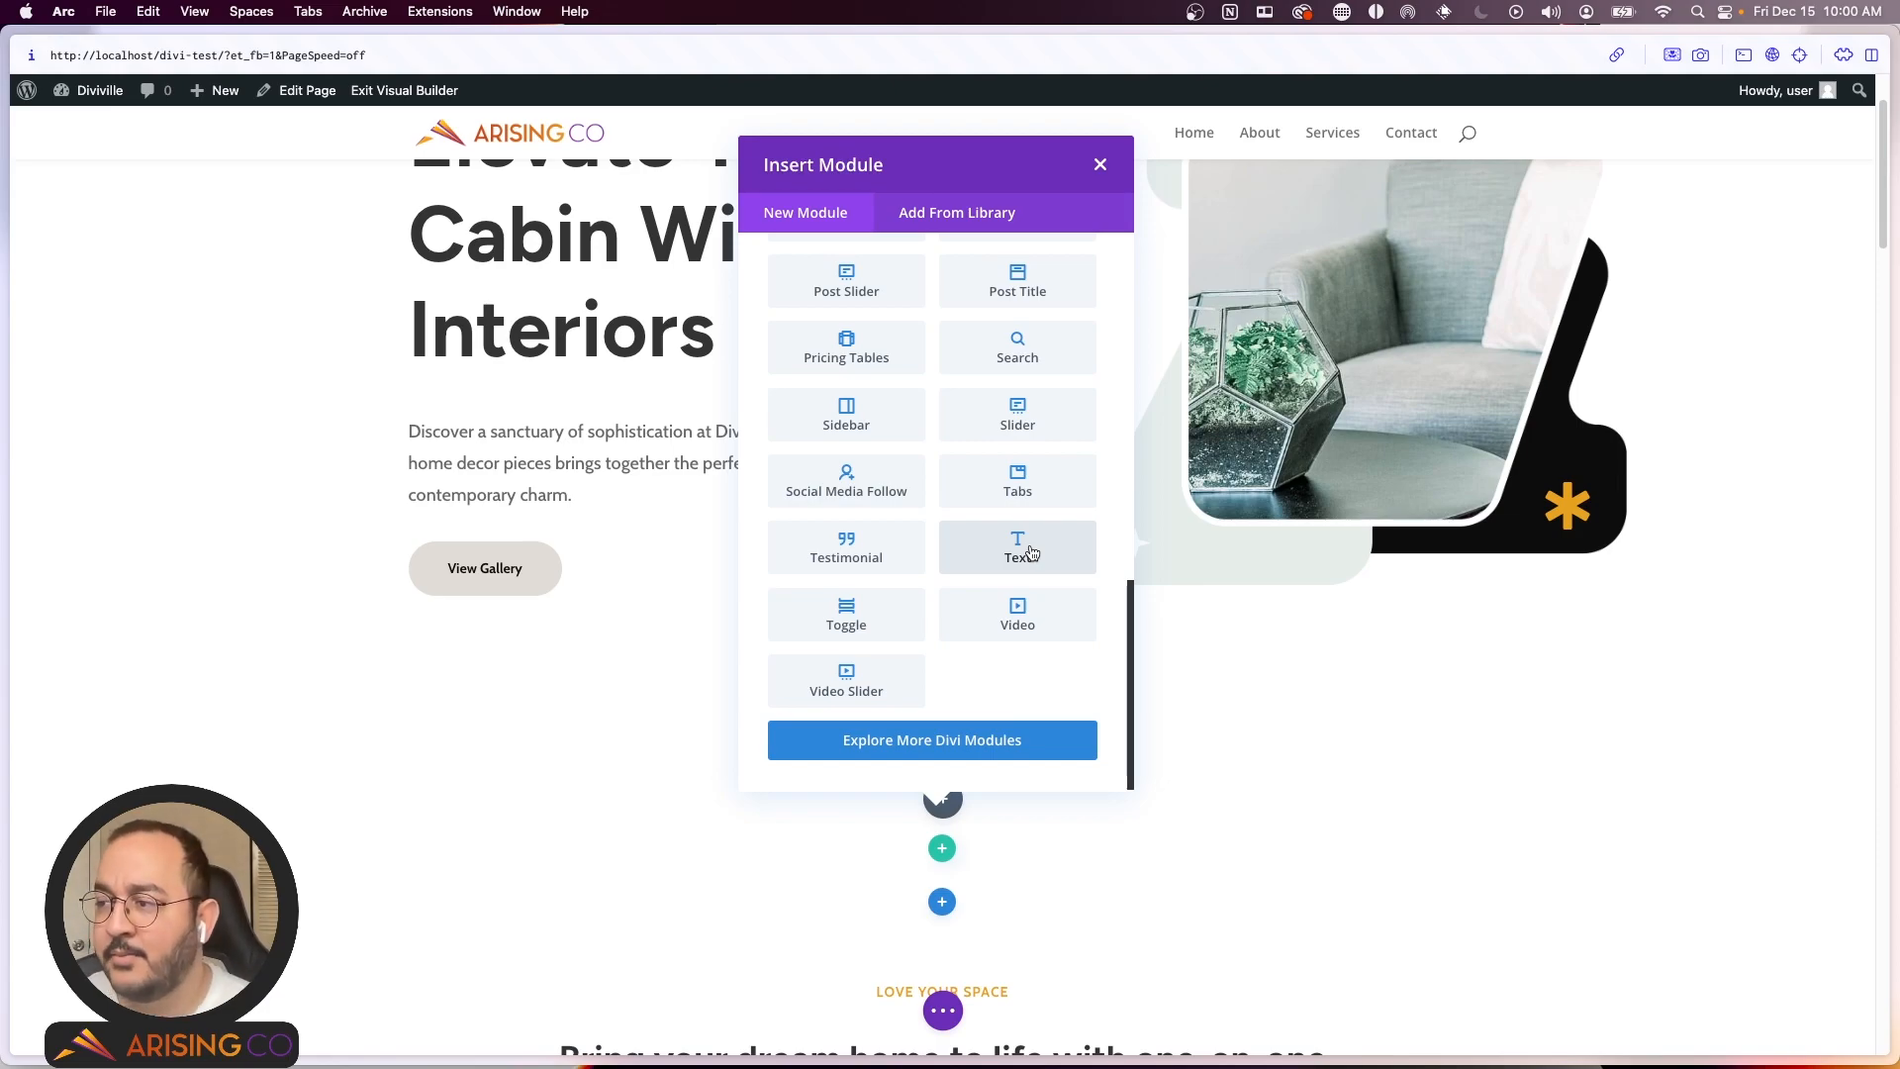
pyautogui.click(1029, 553)
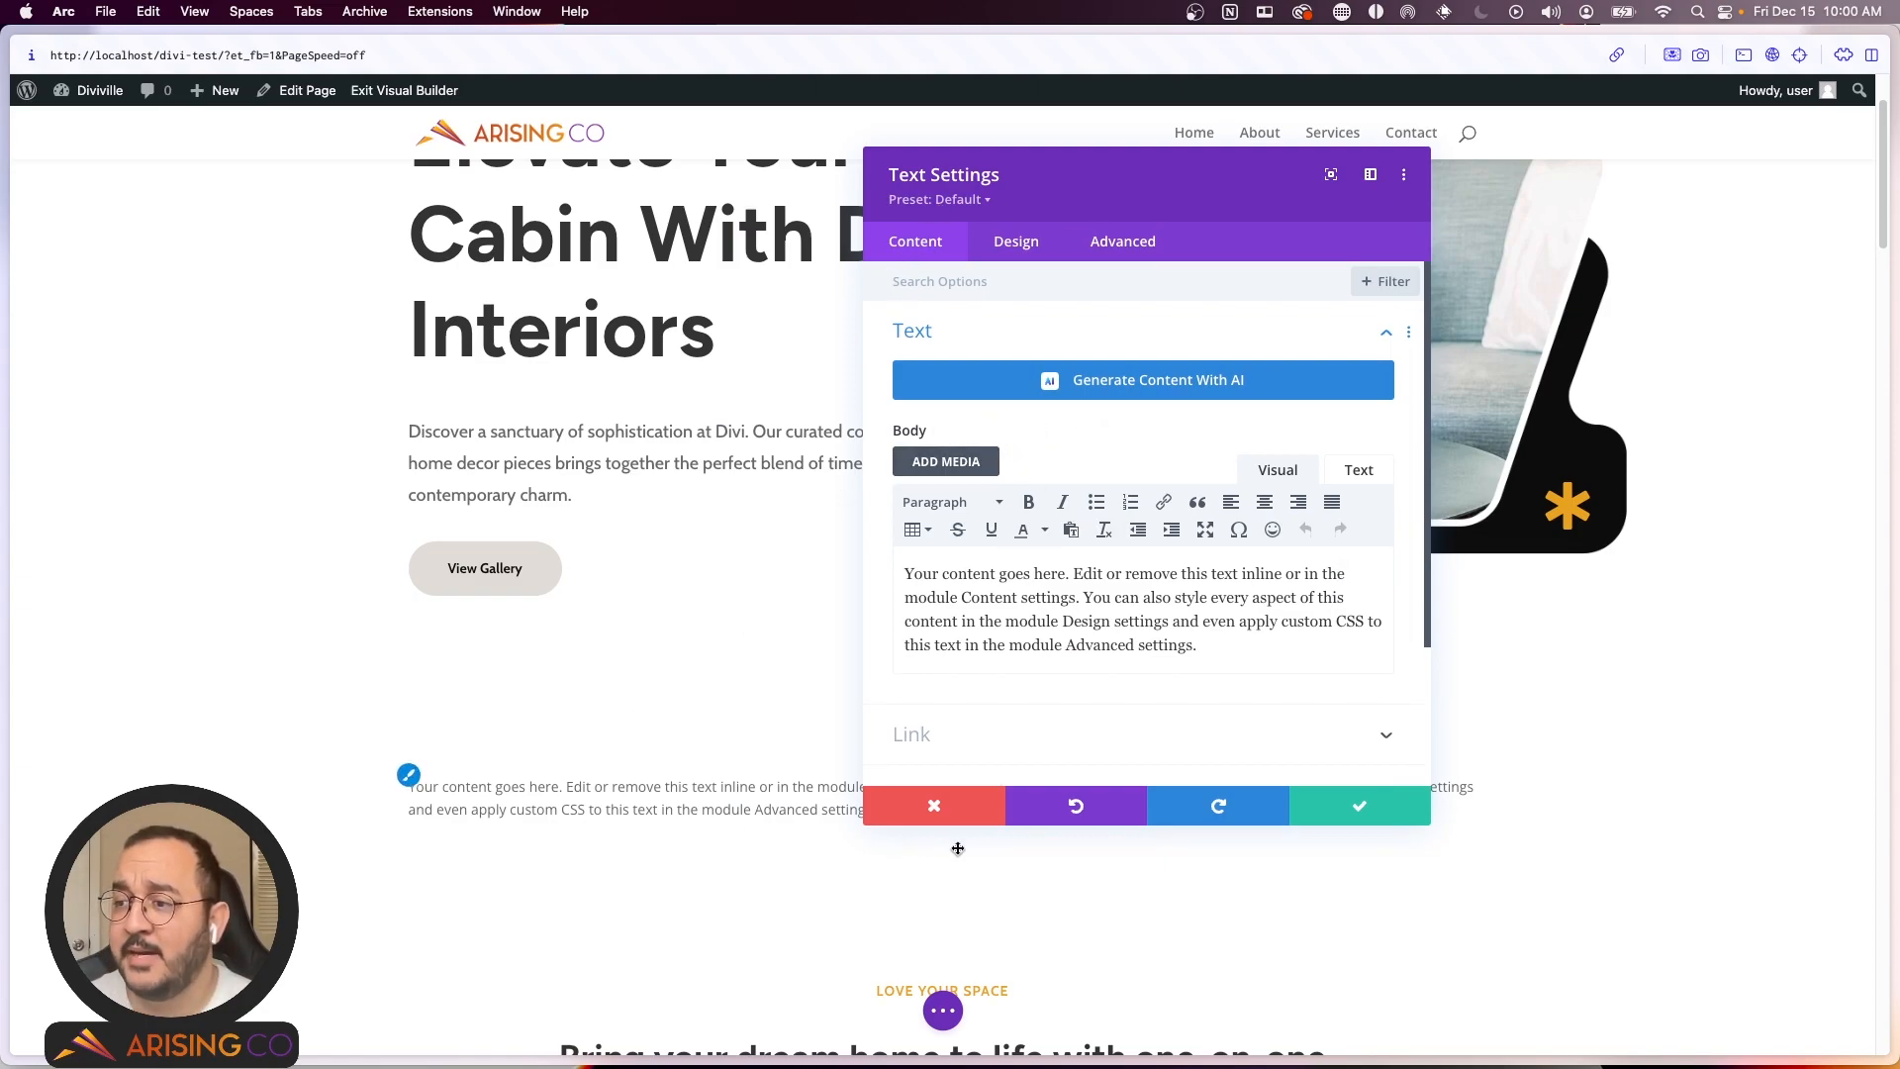
pyautogui.click(1362, 806)
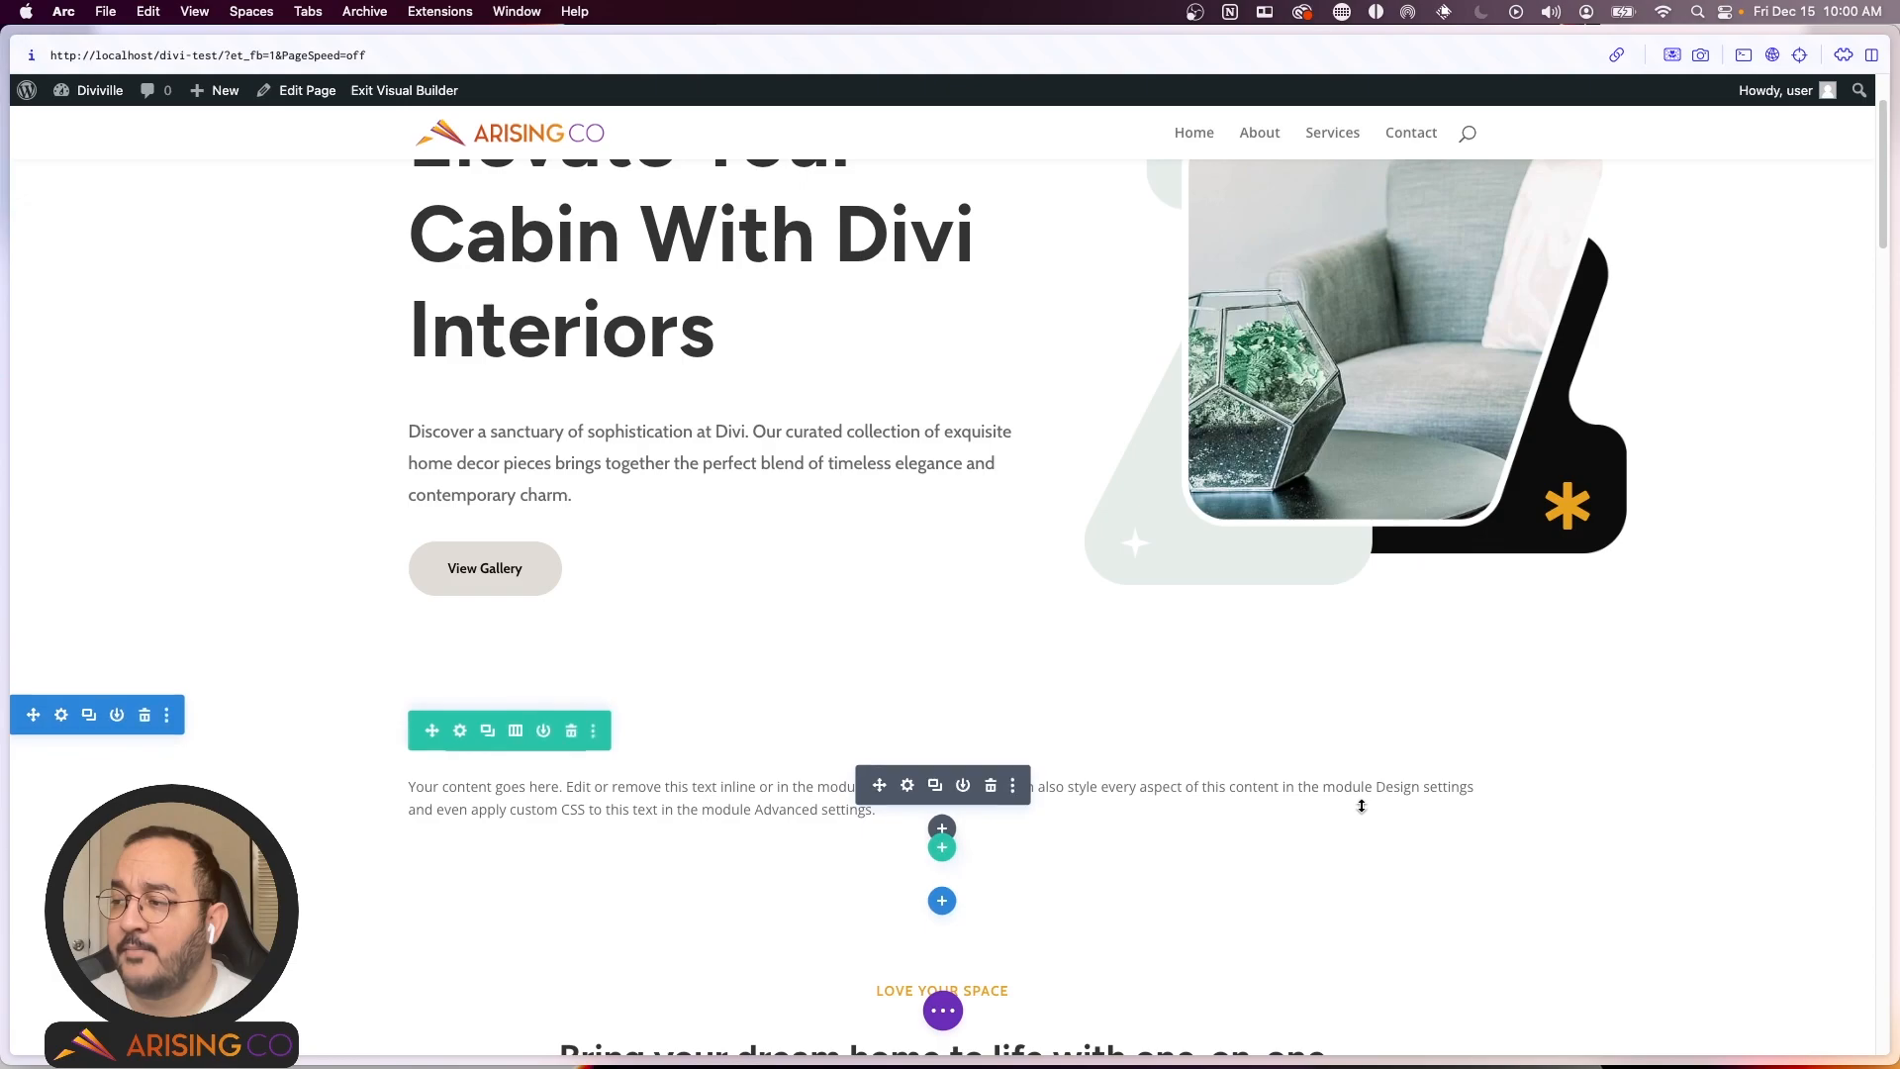
# Step: Insert a row with two equal columns below the text row, leaving its columns without modules
pyautogui.scroll(-2, 294, 802)
pyautogui.scroll(-3, 294, 803)
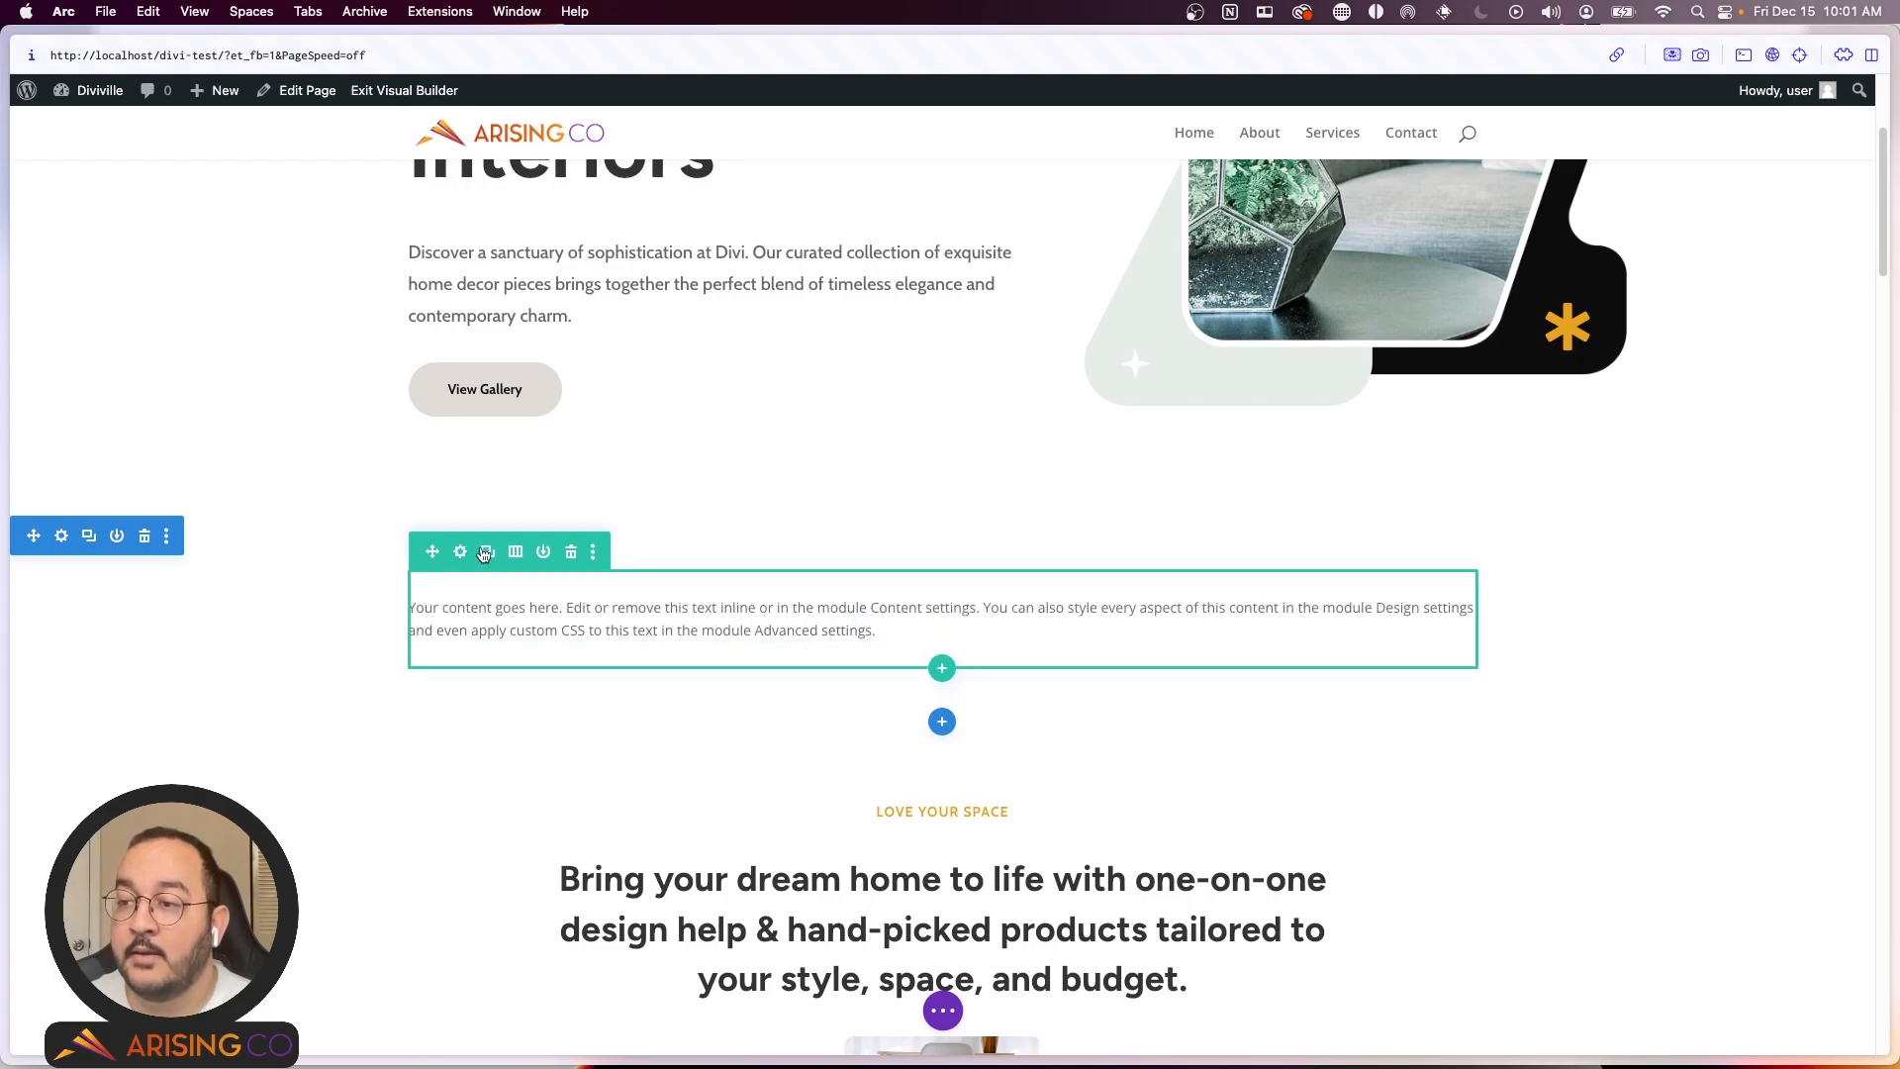
pyautogui.click(943, 673)
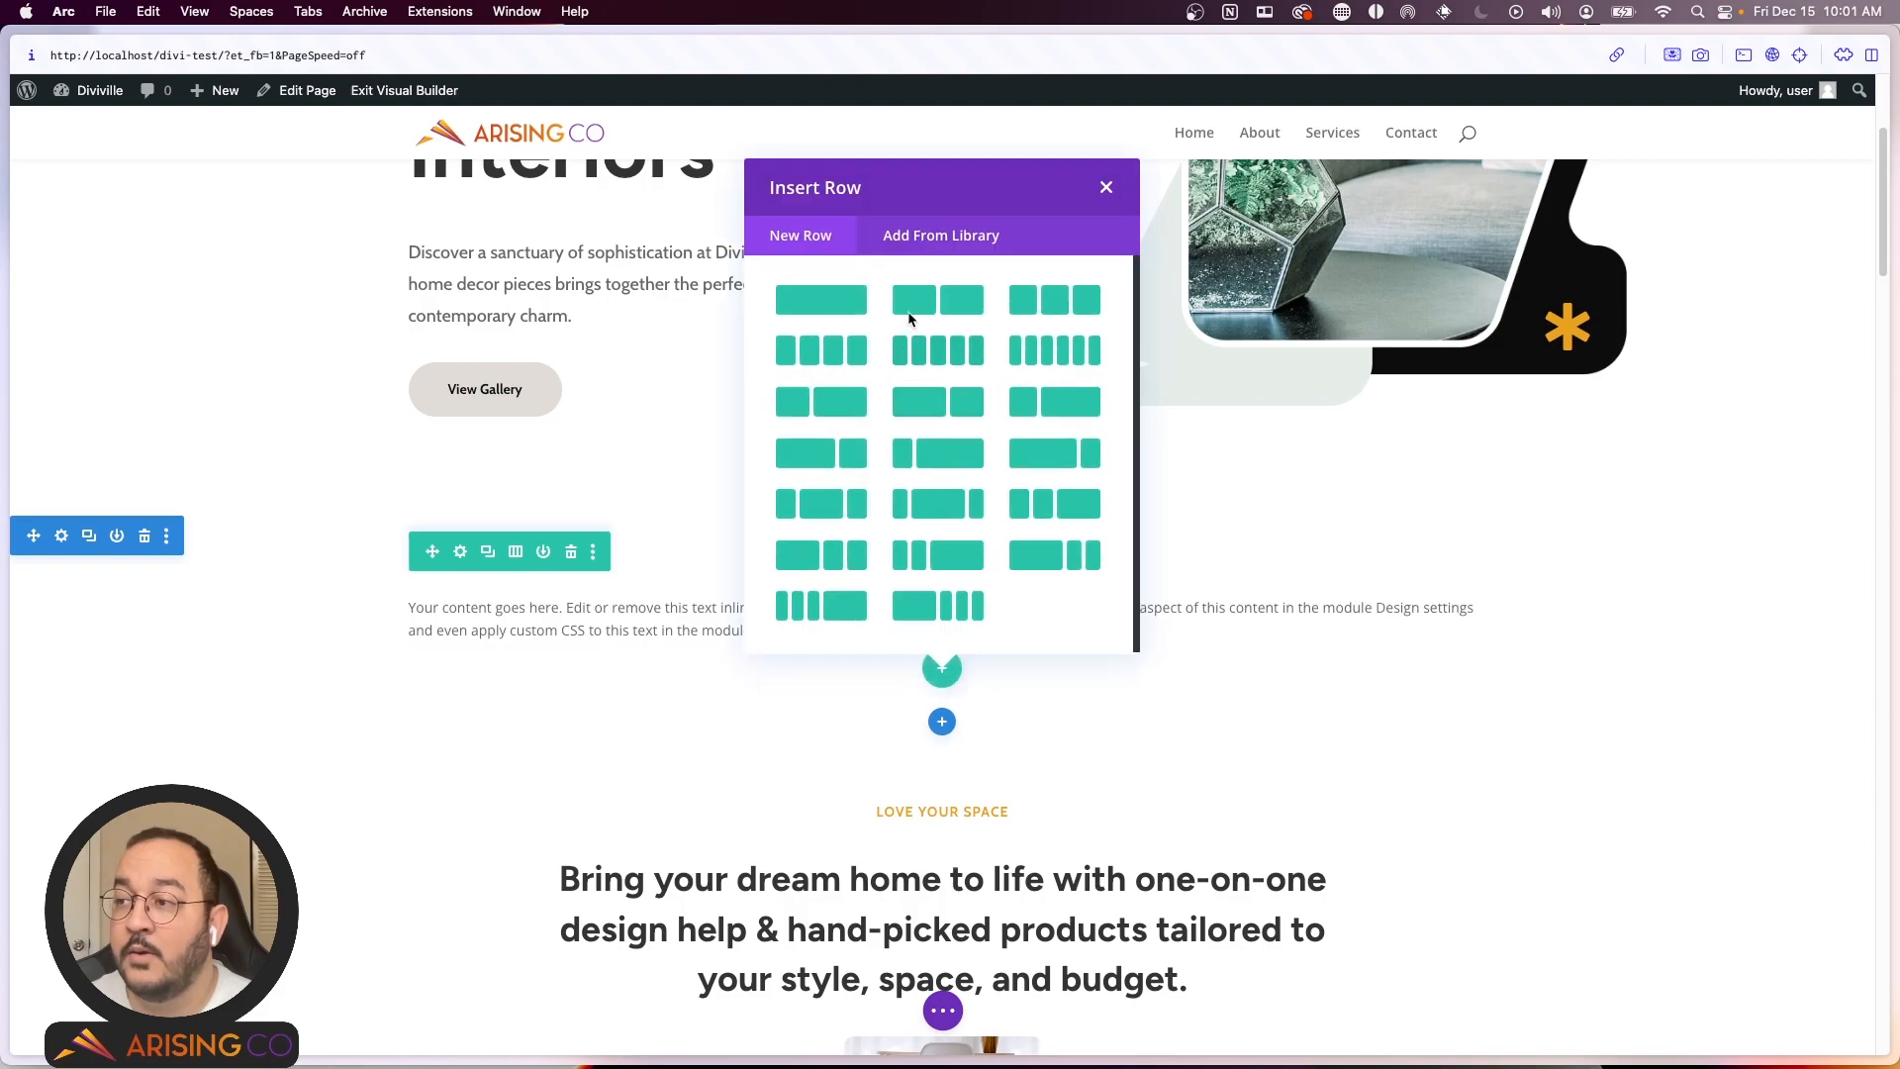
pyautogui.click(908, 309)
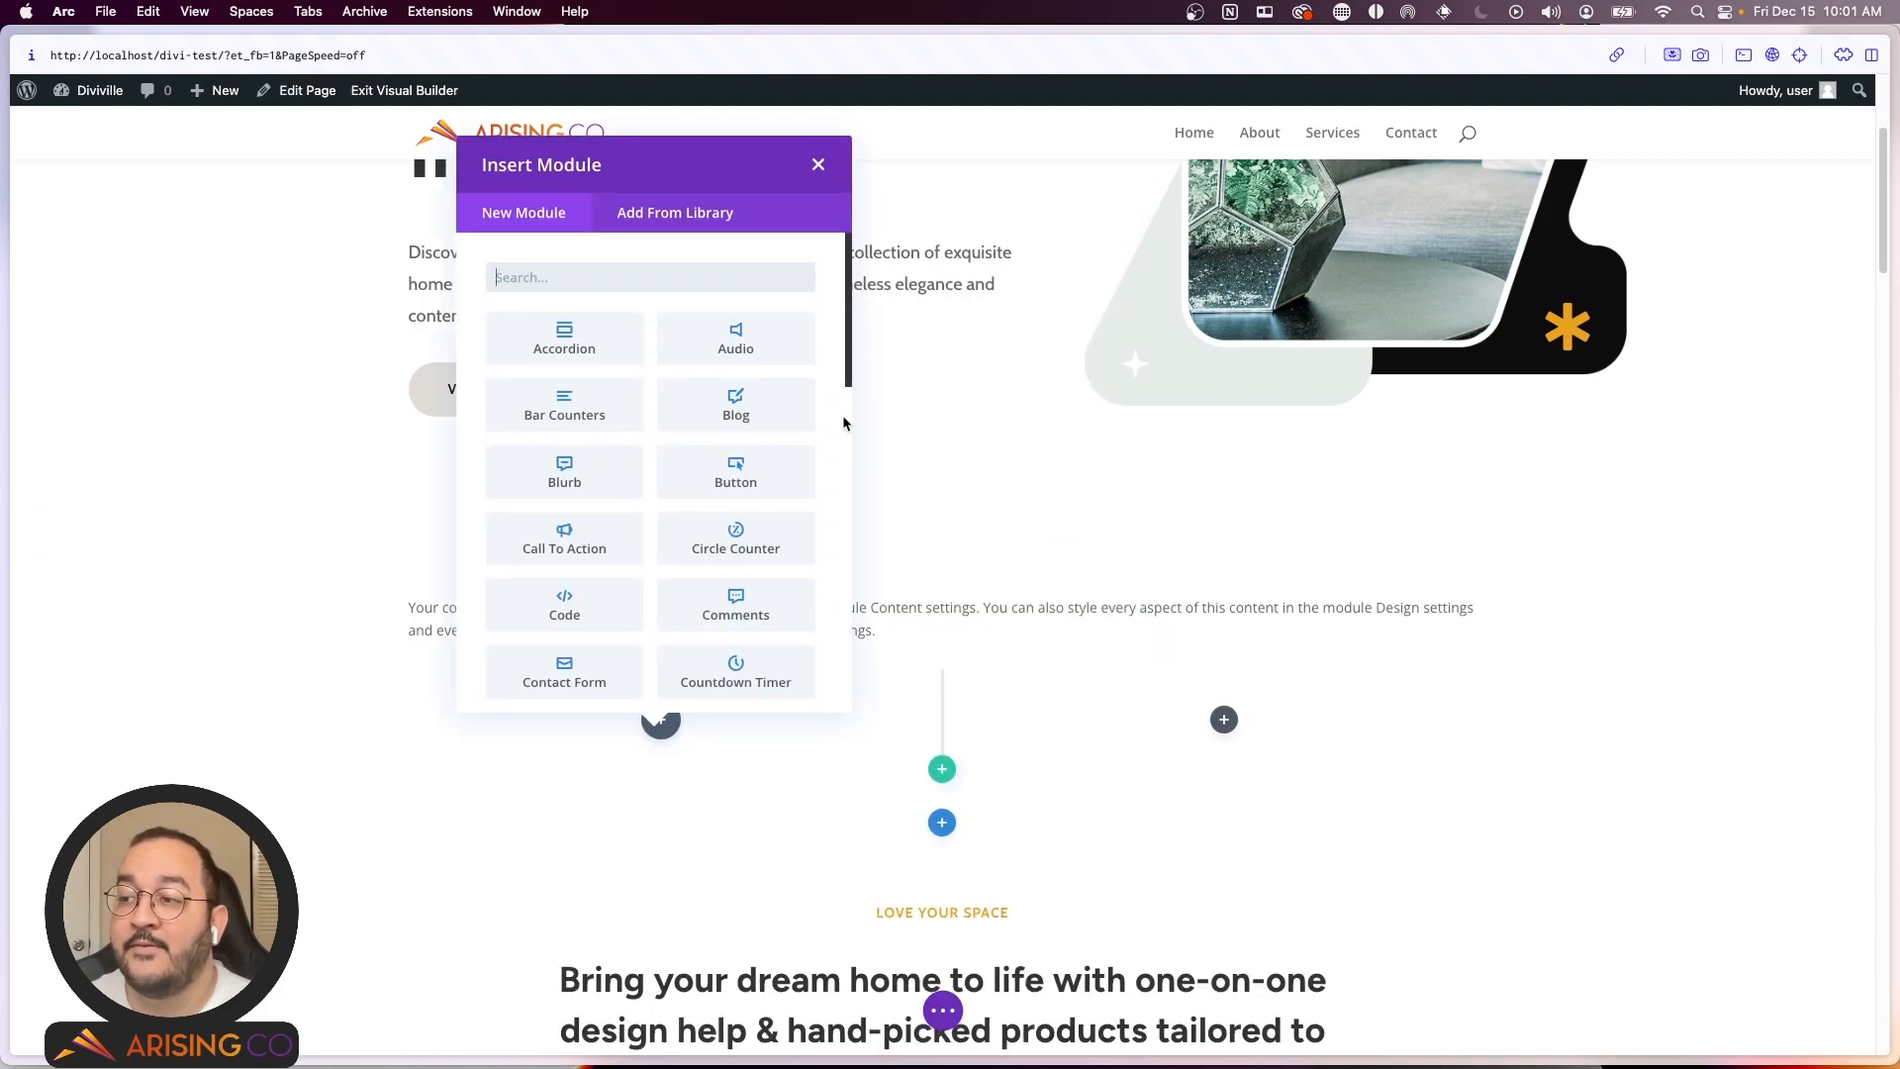
pyautogui.click(820, 167)
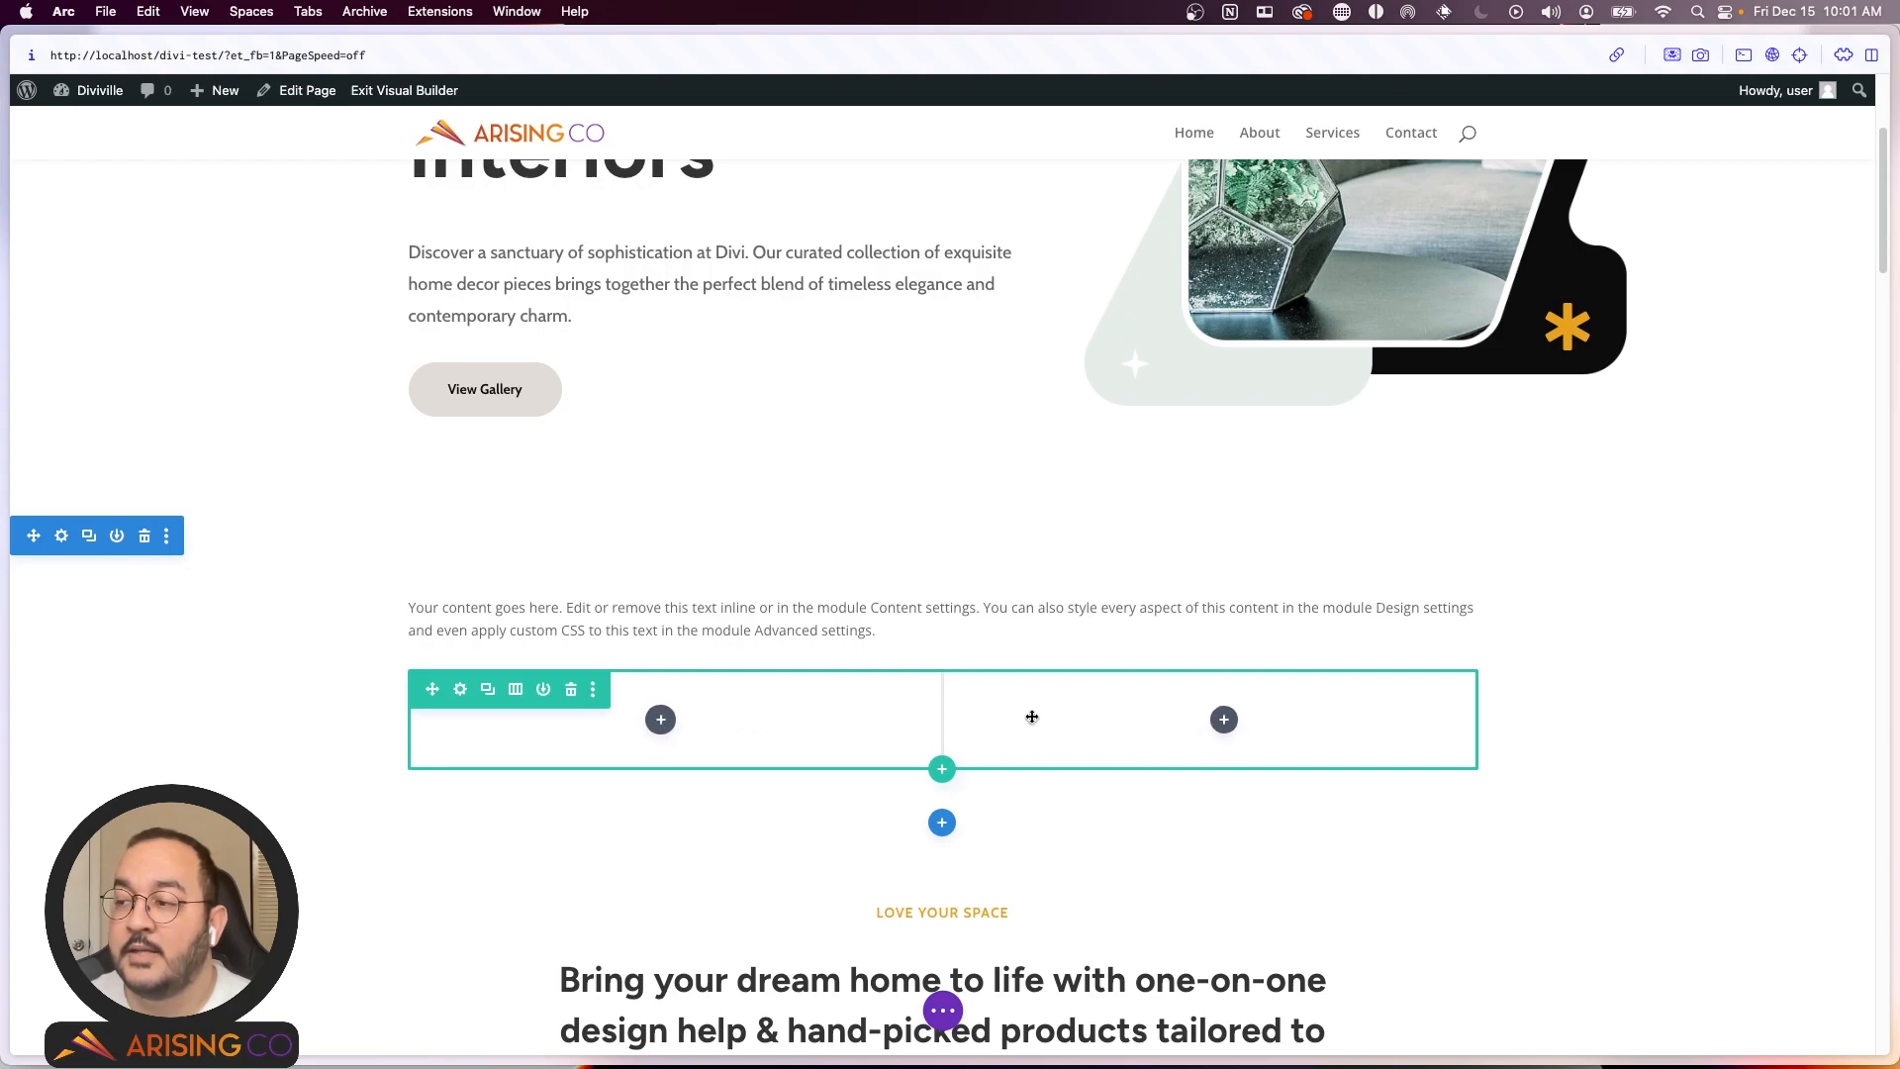
# Step: Add an Image module to the row's left column using the chessboard photo from the Media Library
pyautogui.click(661, 720)
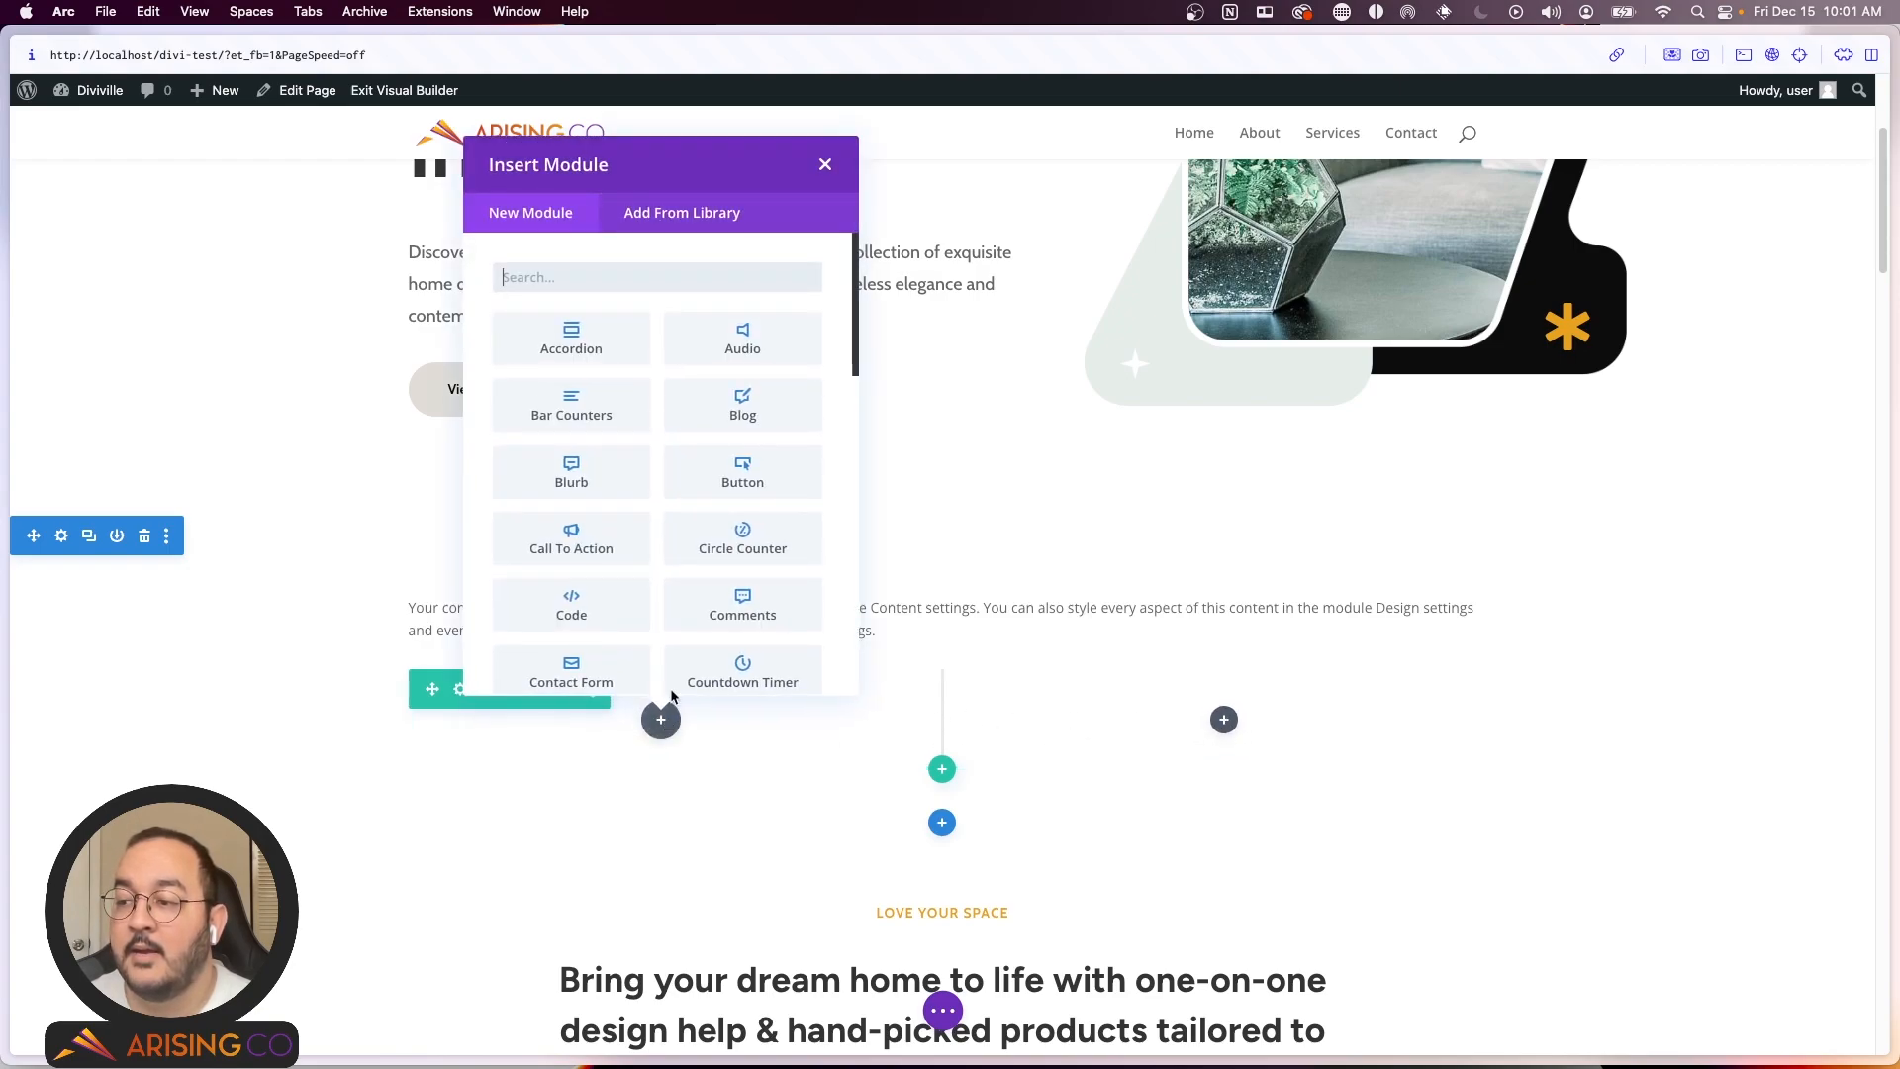
pyautogui.scroll(-5, 623, 529)
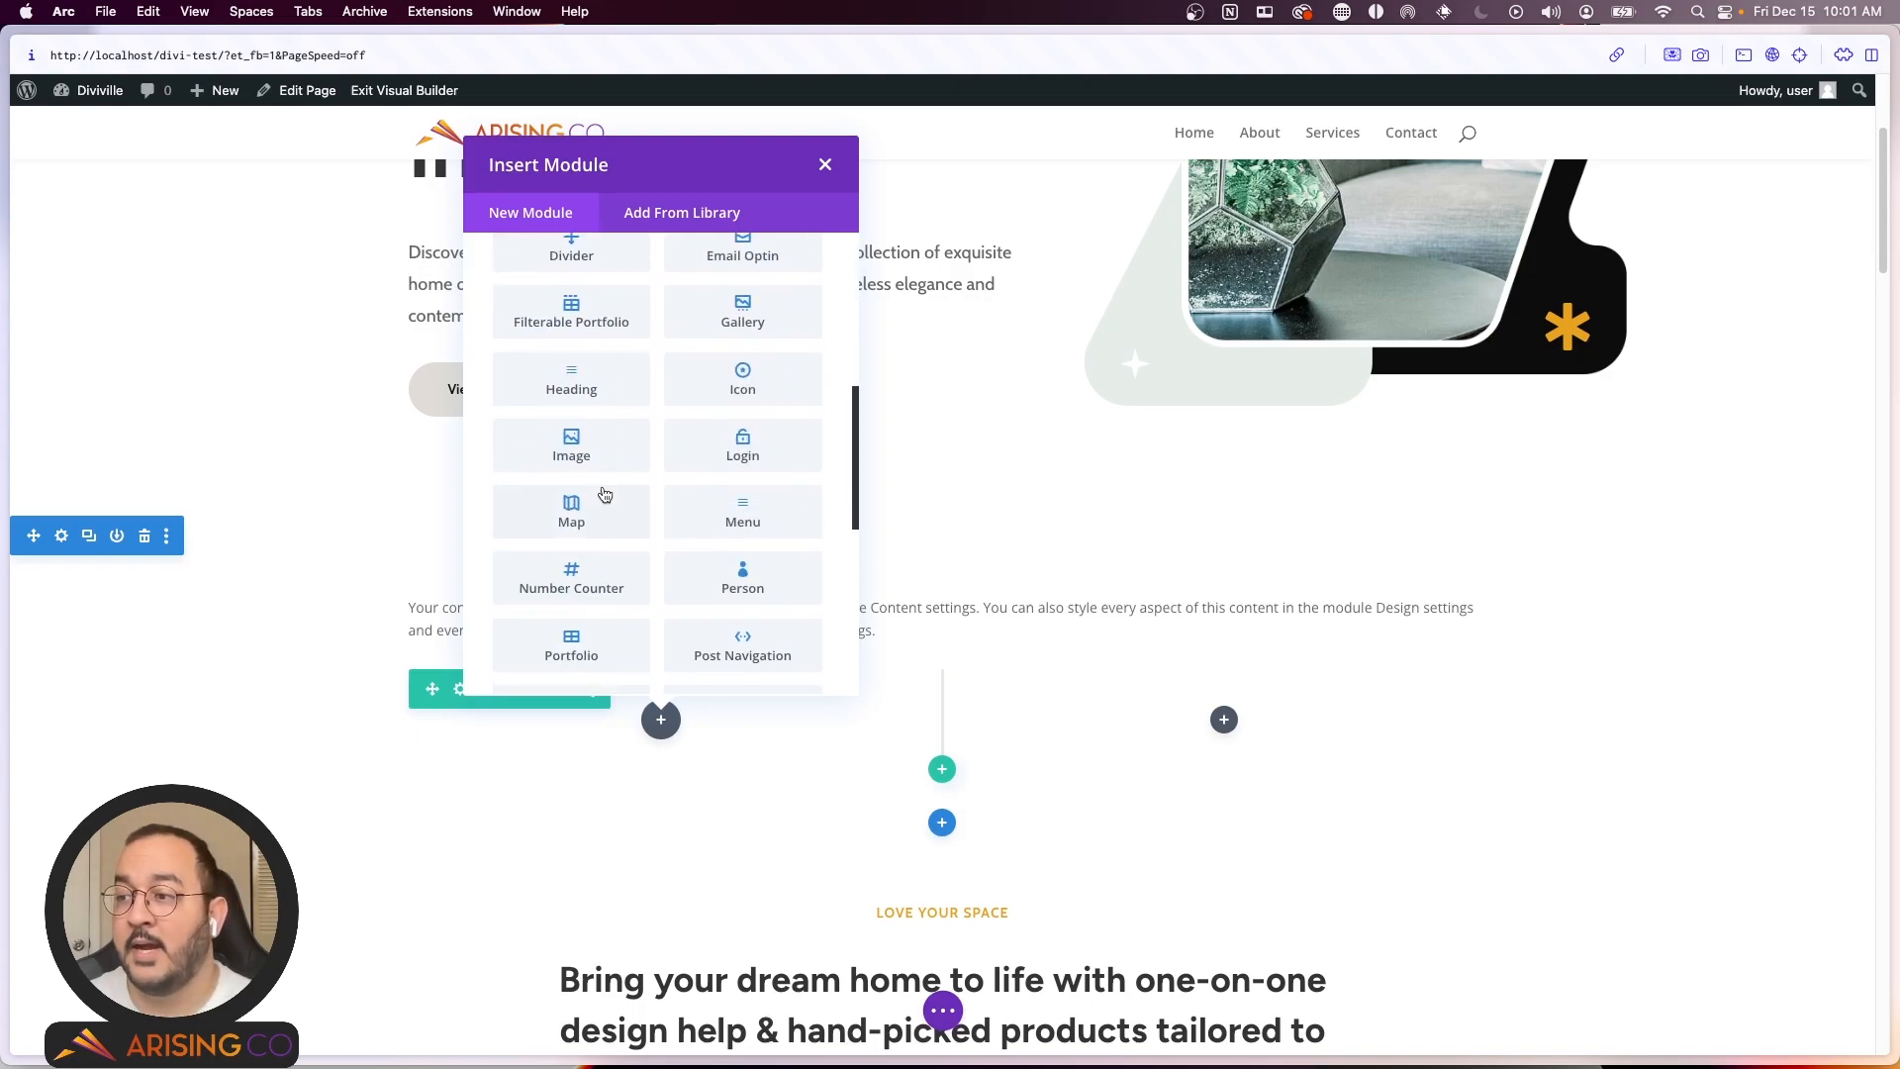
pyautogui.scroll(2, 718, 406)
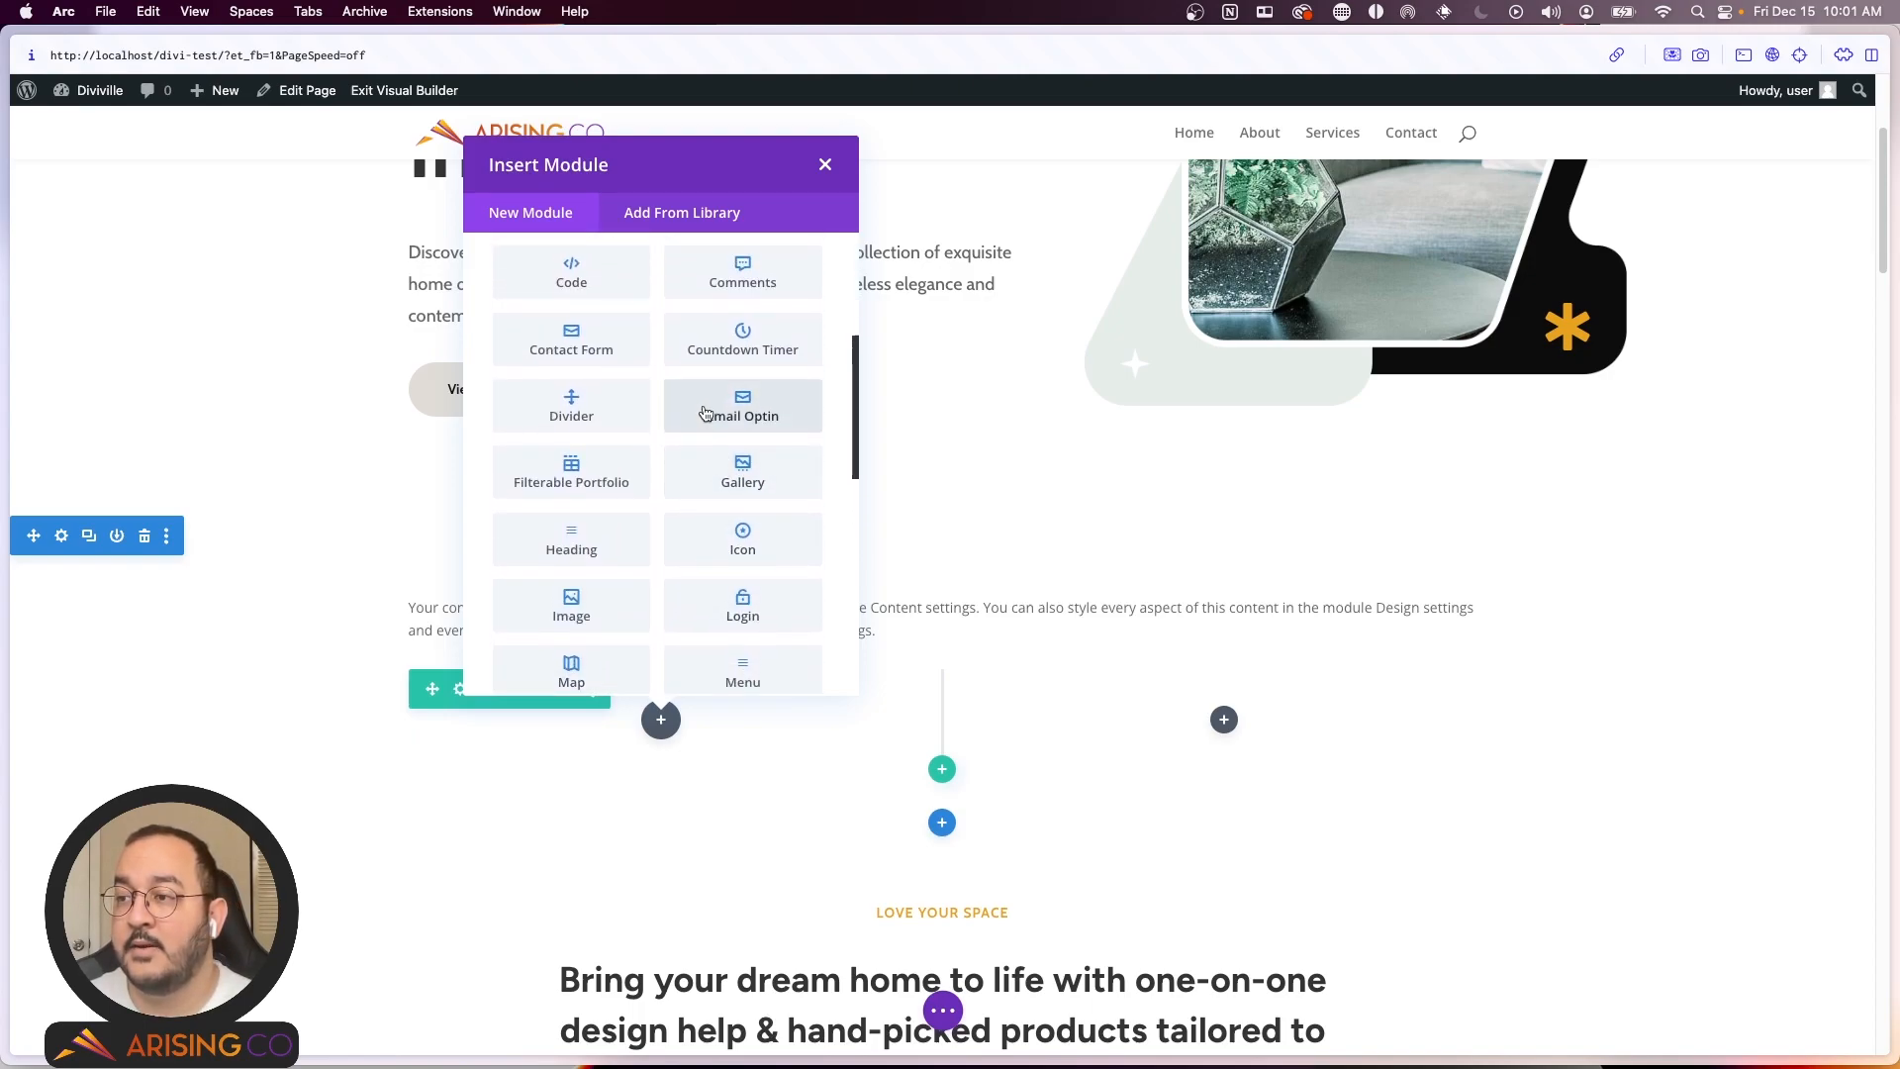
pyautogui.click(570, 574)
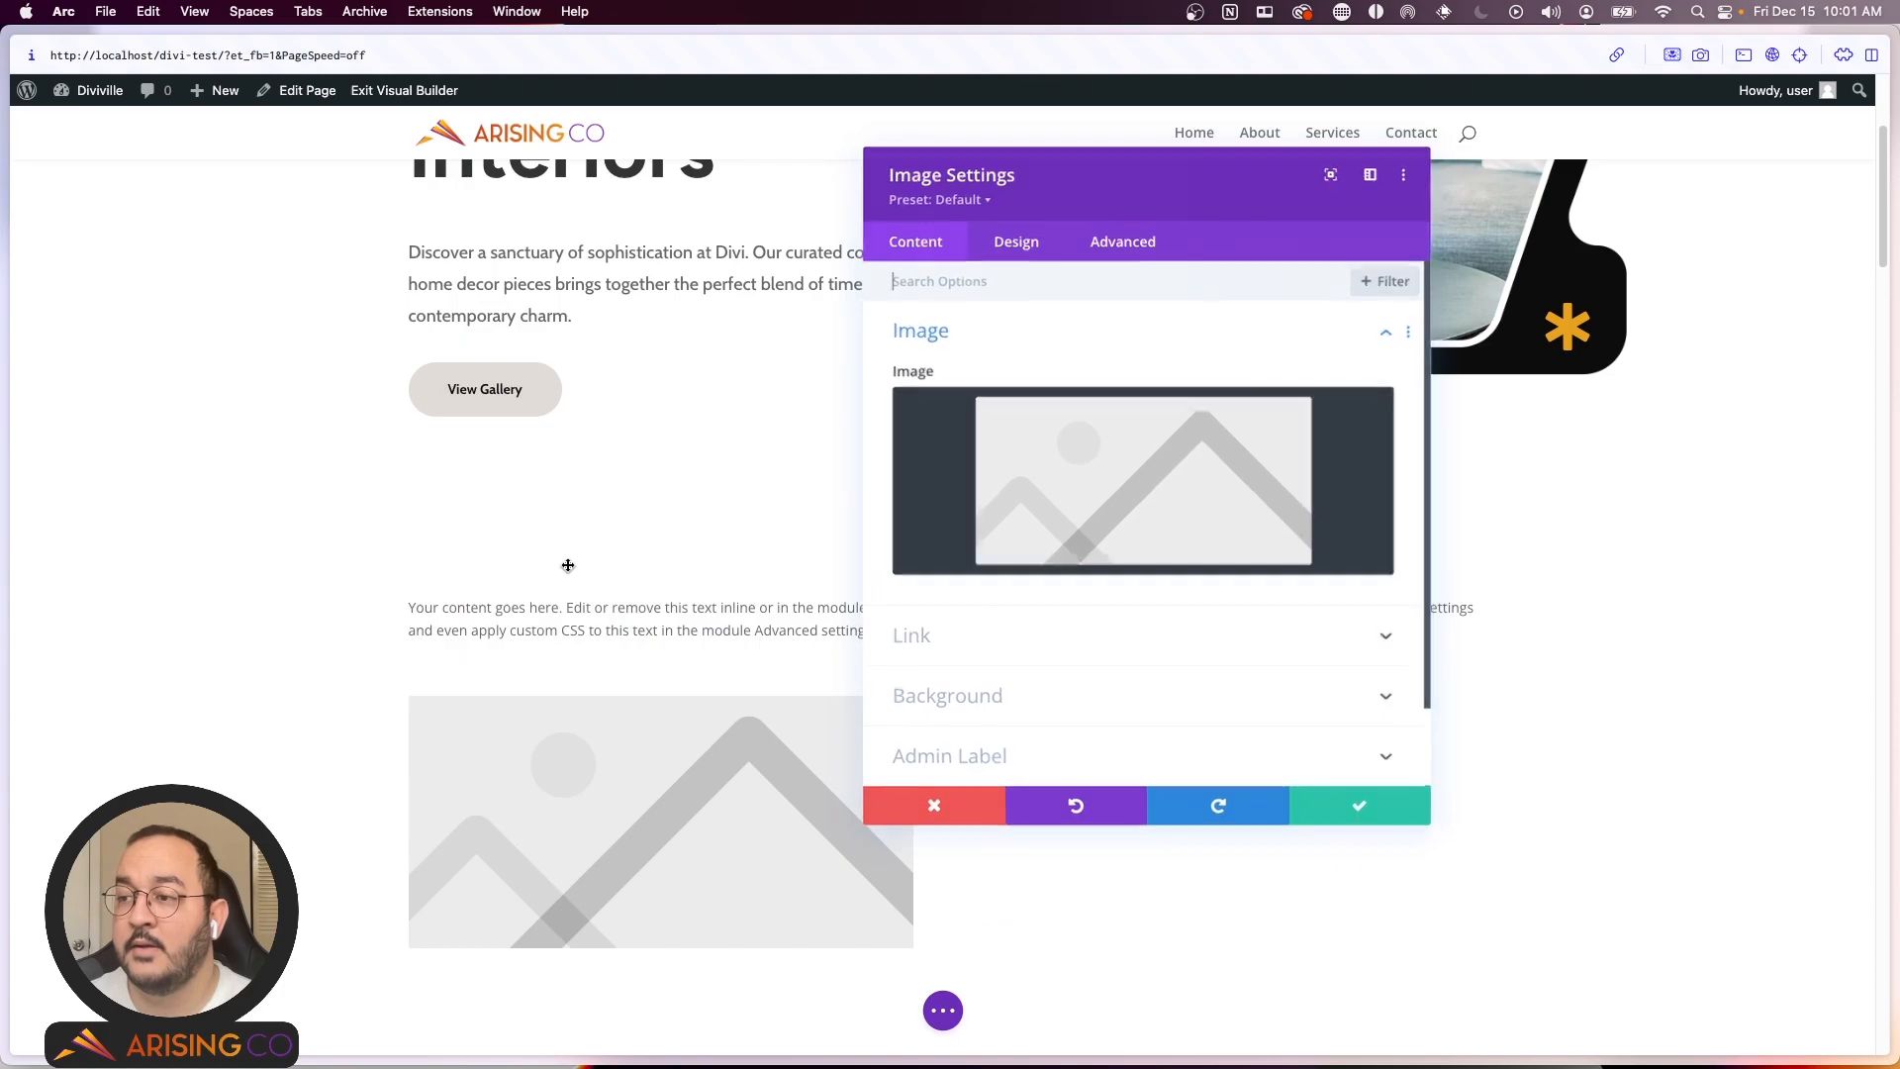
pyautogui.click(1030, 492)
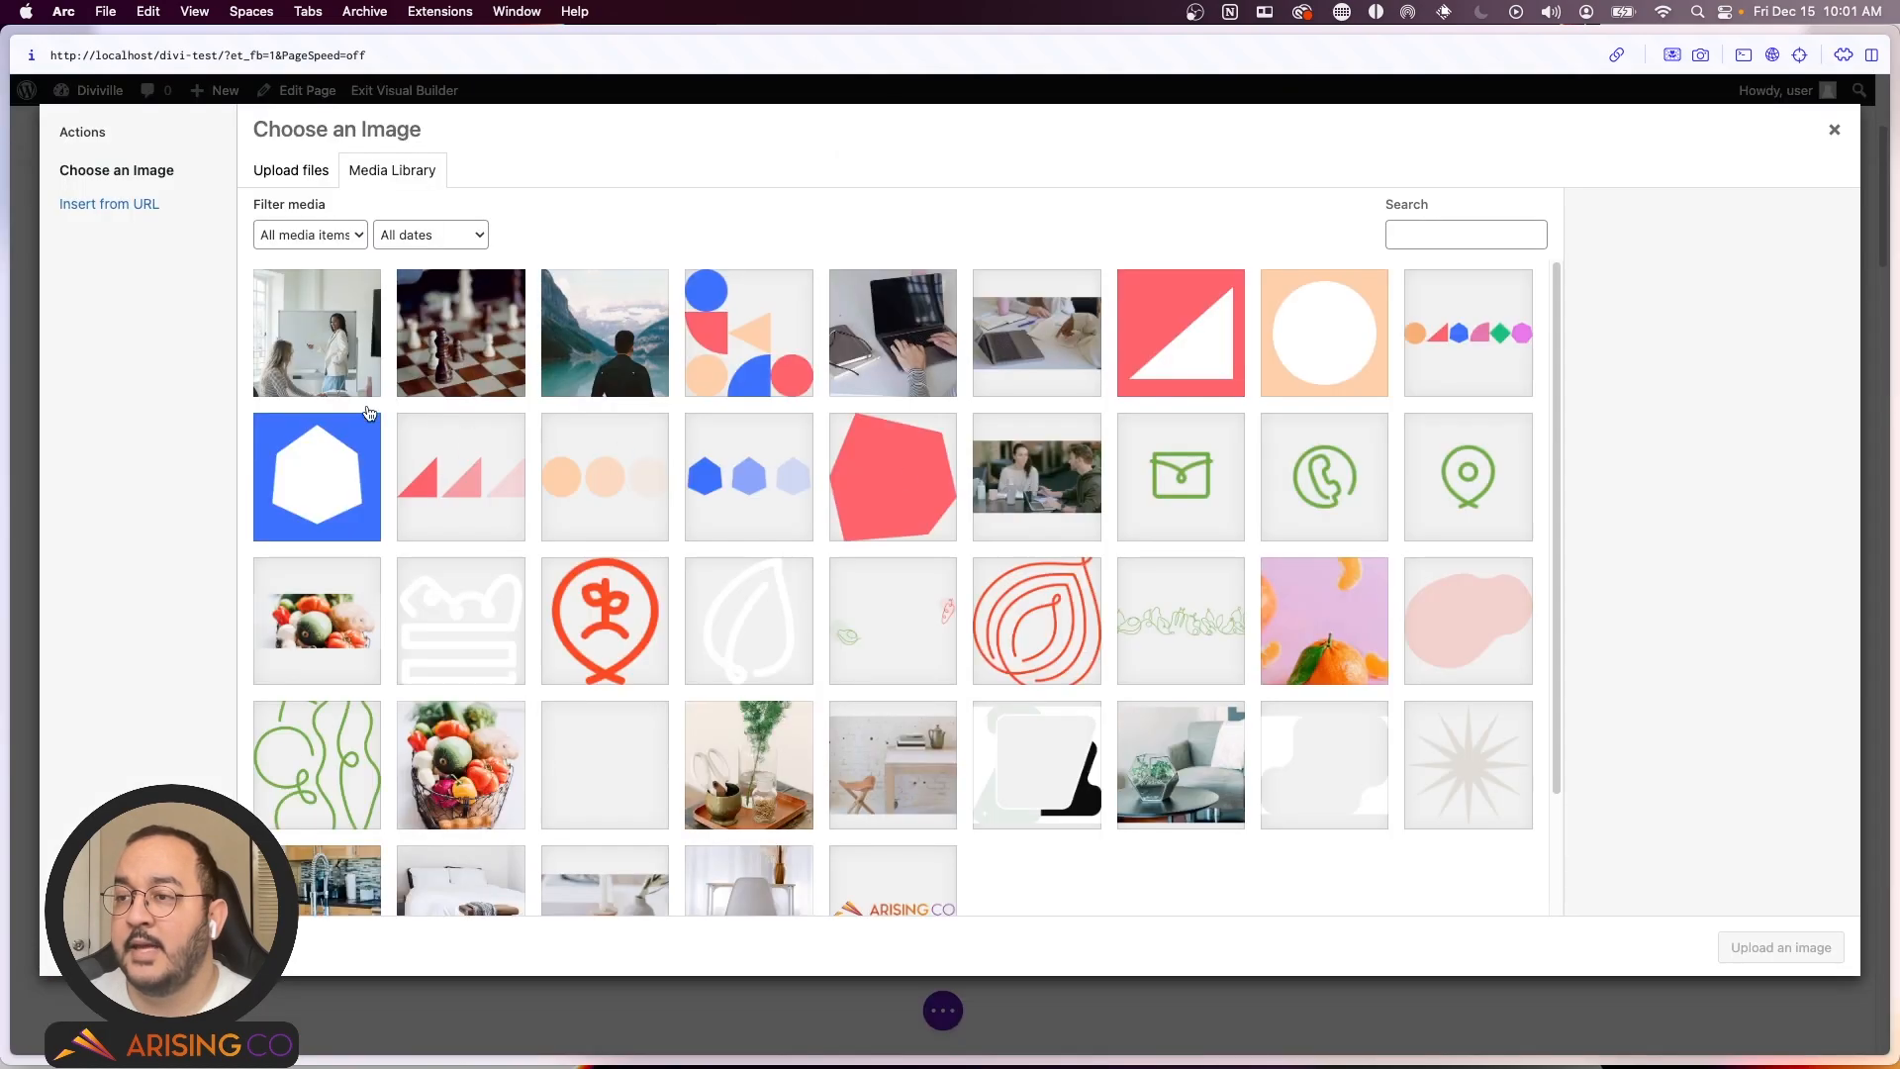
pyautogui.click(455, 342)
pyautogui.click(1781, 947)
pyautogui.scroll(-3, 1277, 810)
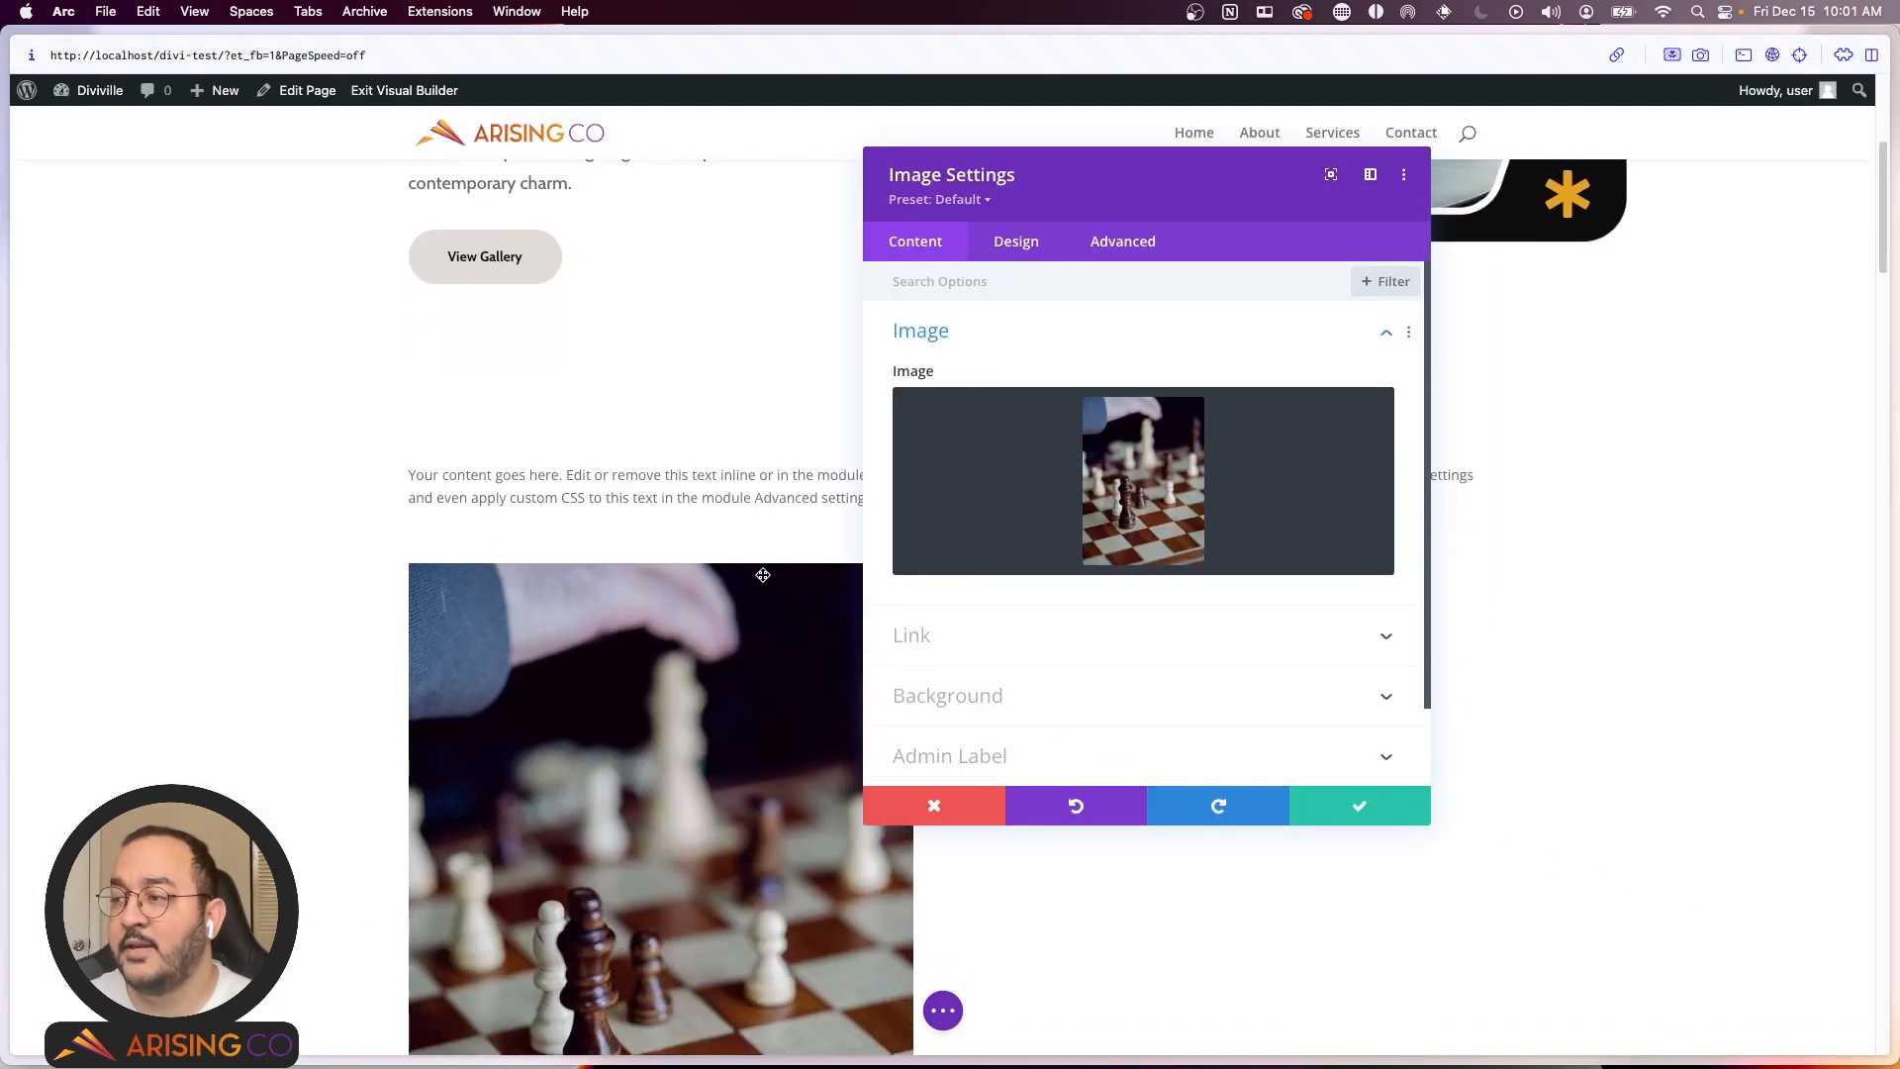
pyautogui.click(1360, 806)
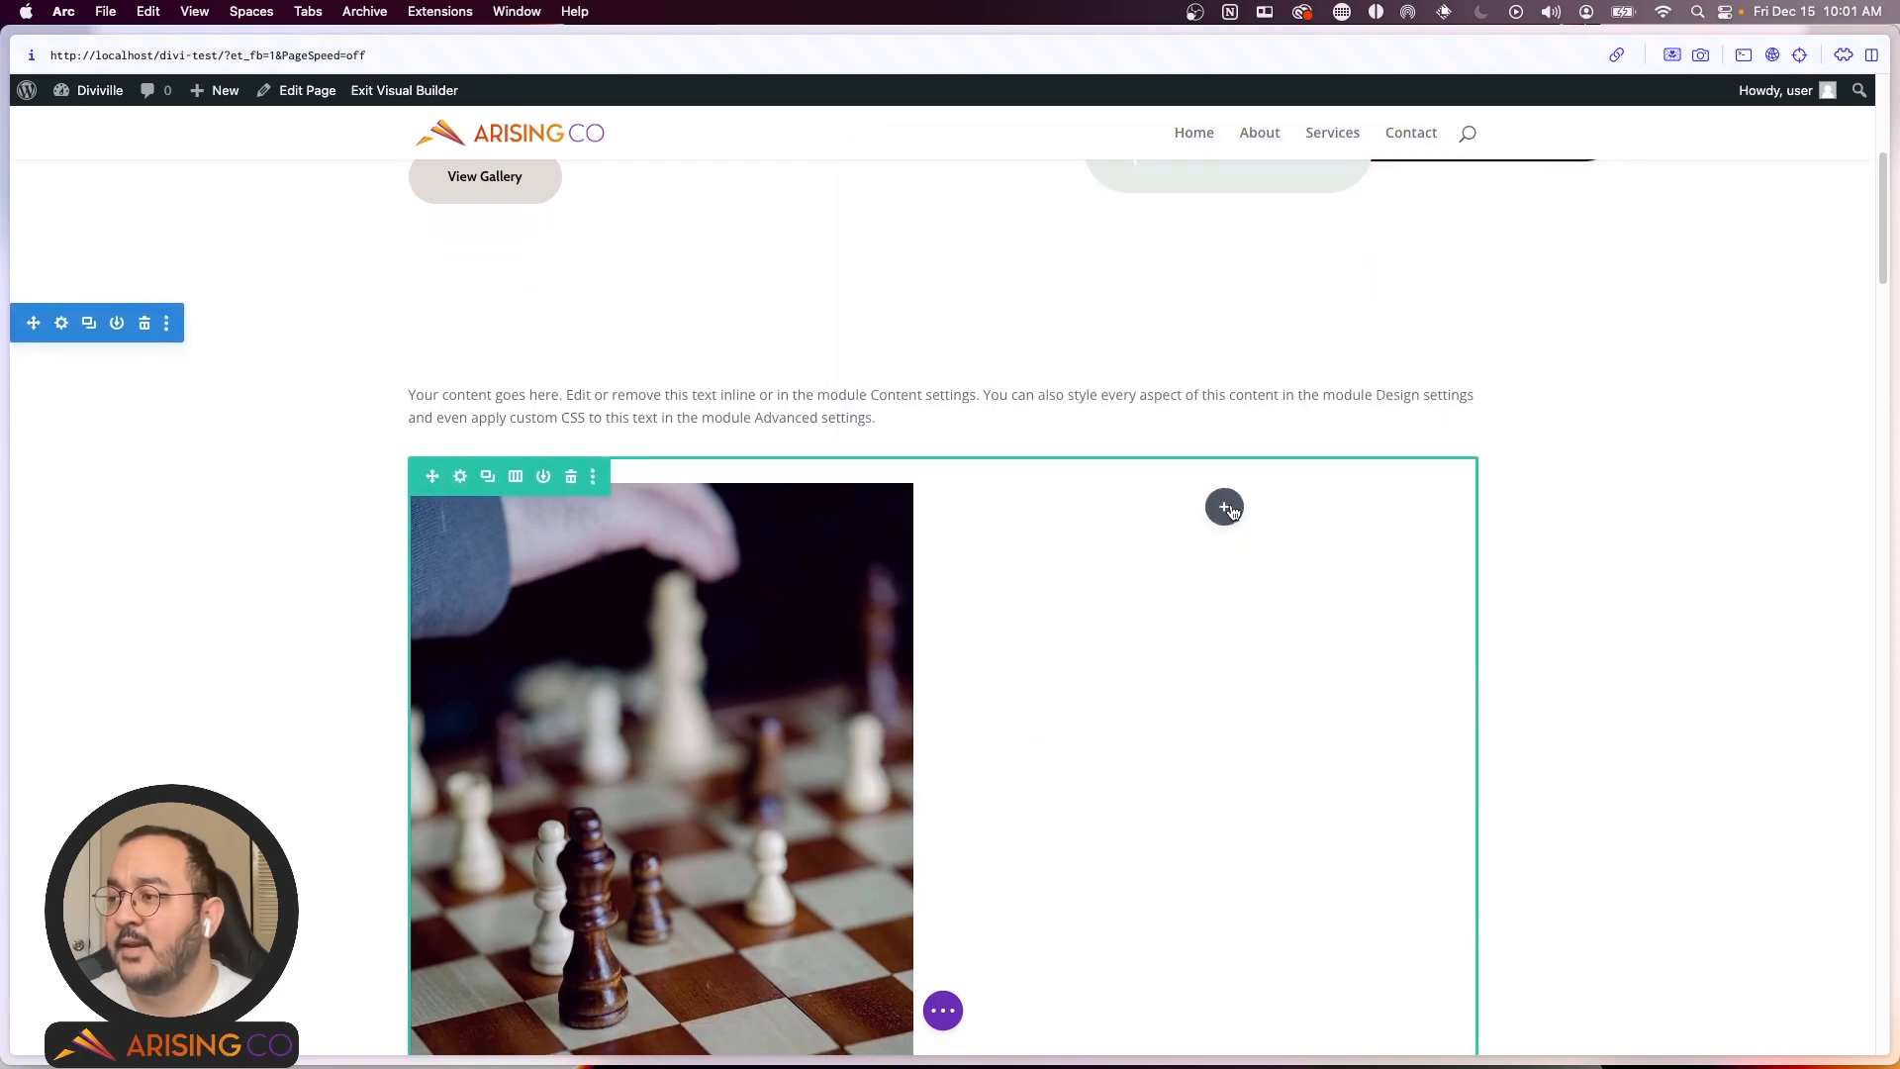
# Step: Add an Image module to the row's right column using the Media Library photo of the man facing a mountain lake
pyautogui.click(1223, 506)
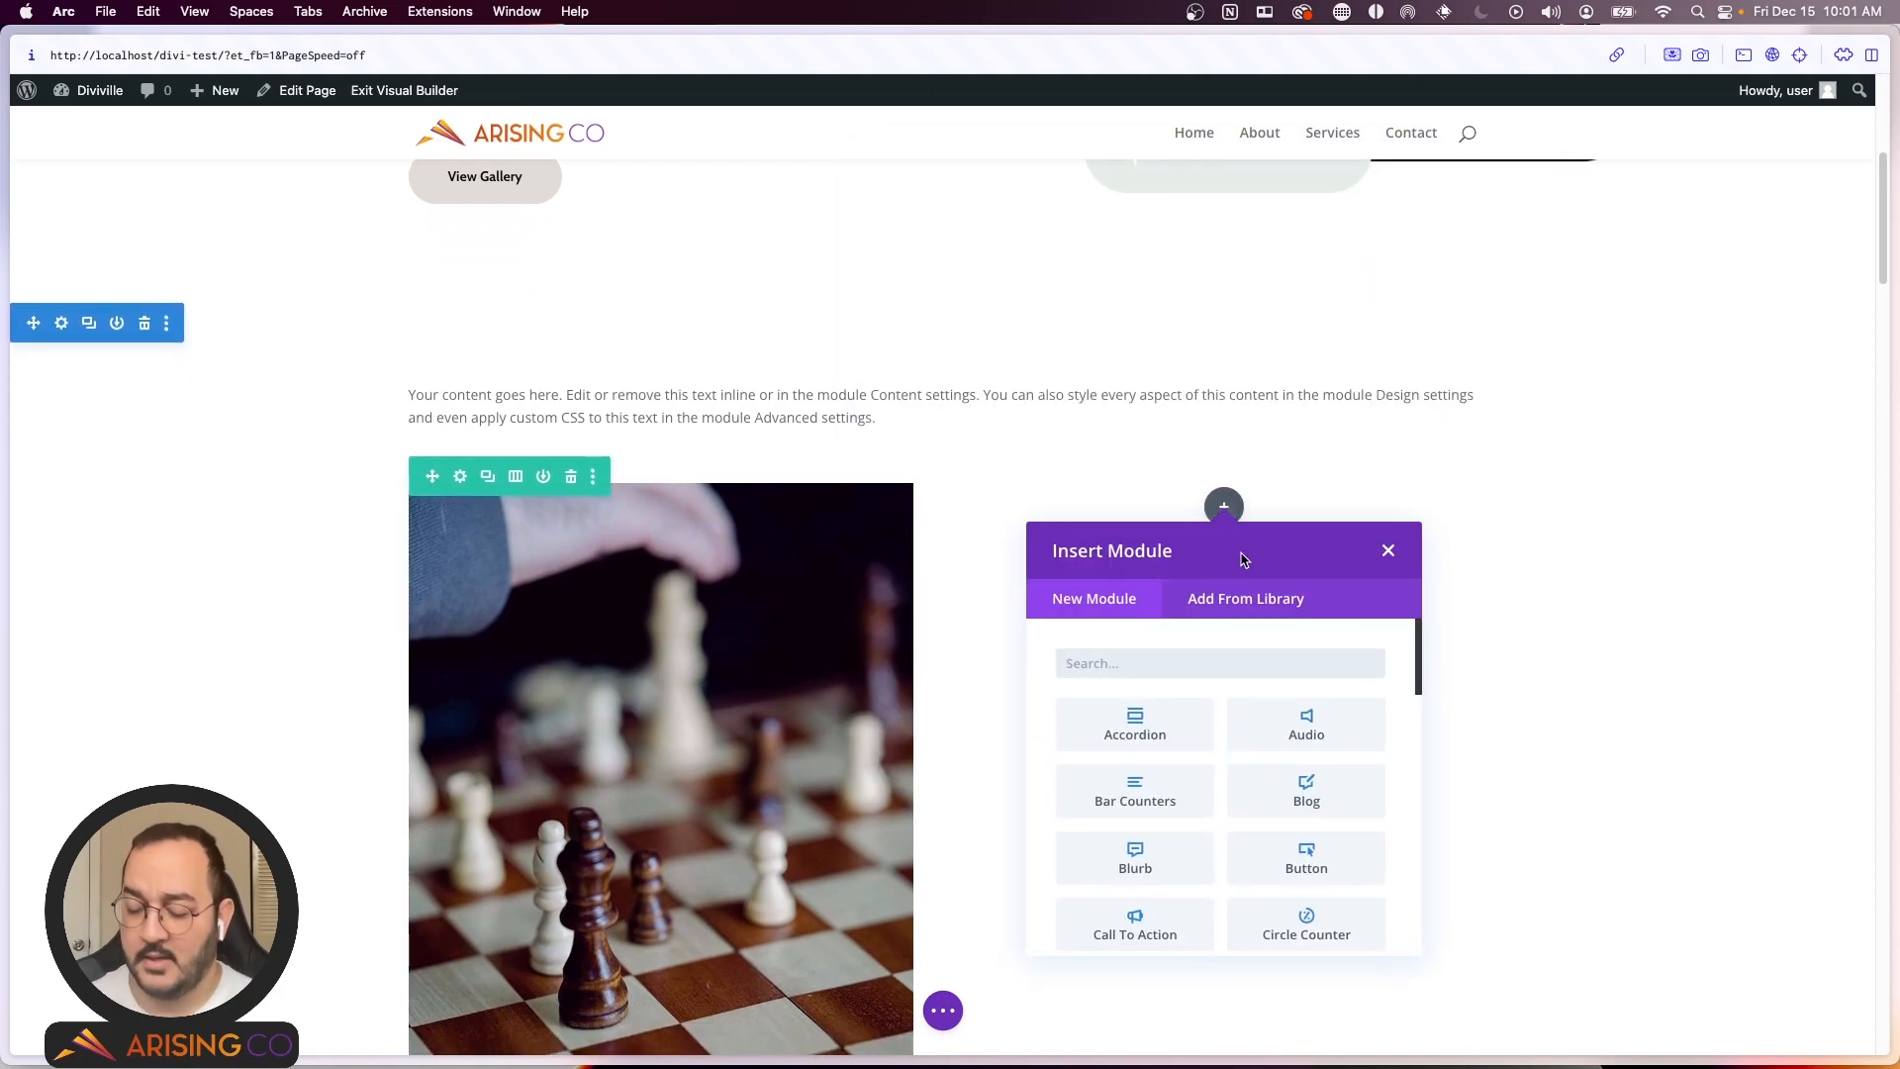
pyautogui.write('image')
pyautogui.click(1136, 723)
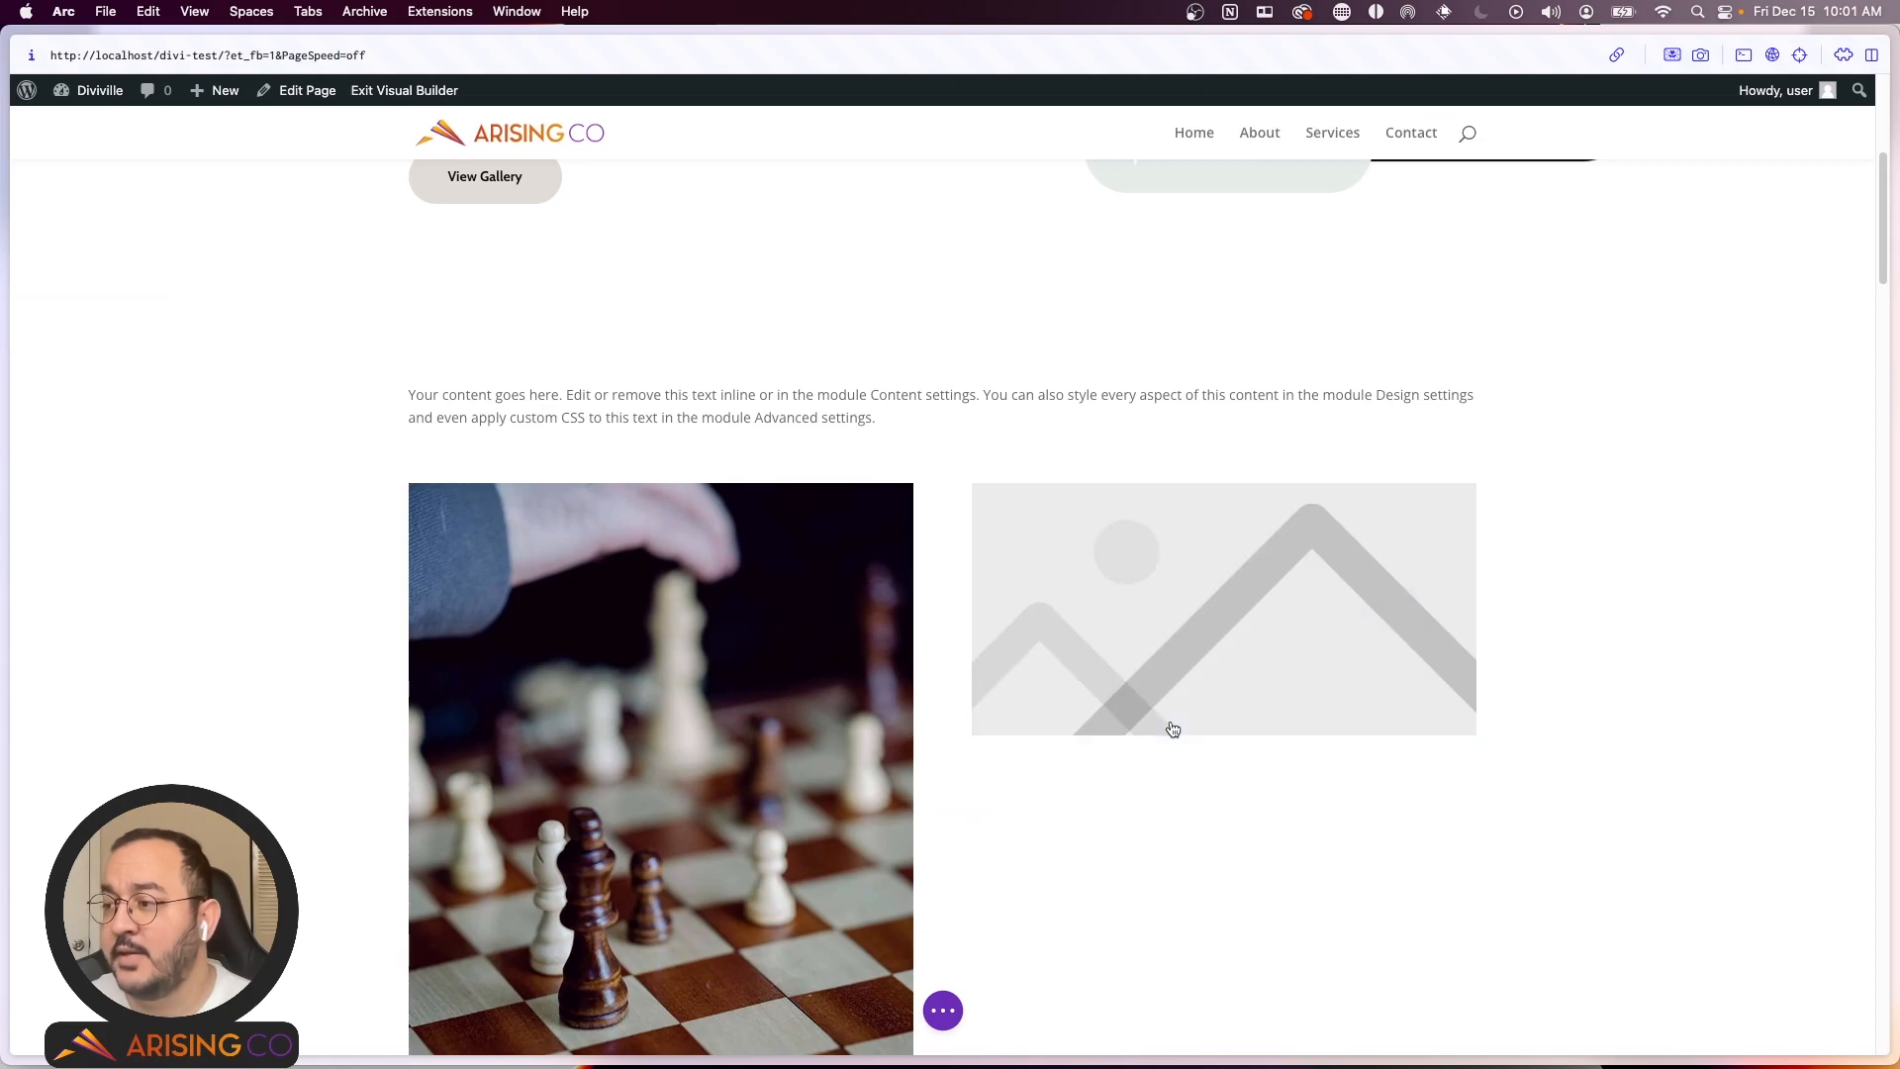
pyautogui.click(1146, 513)
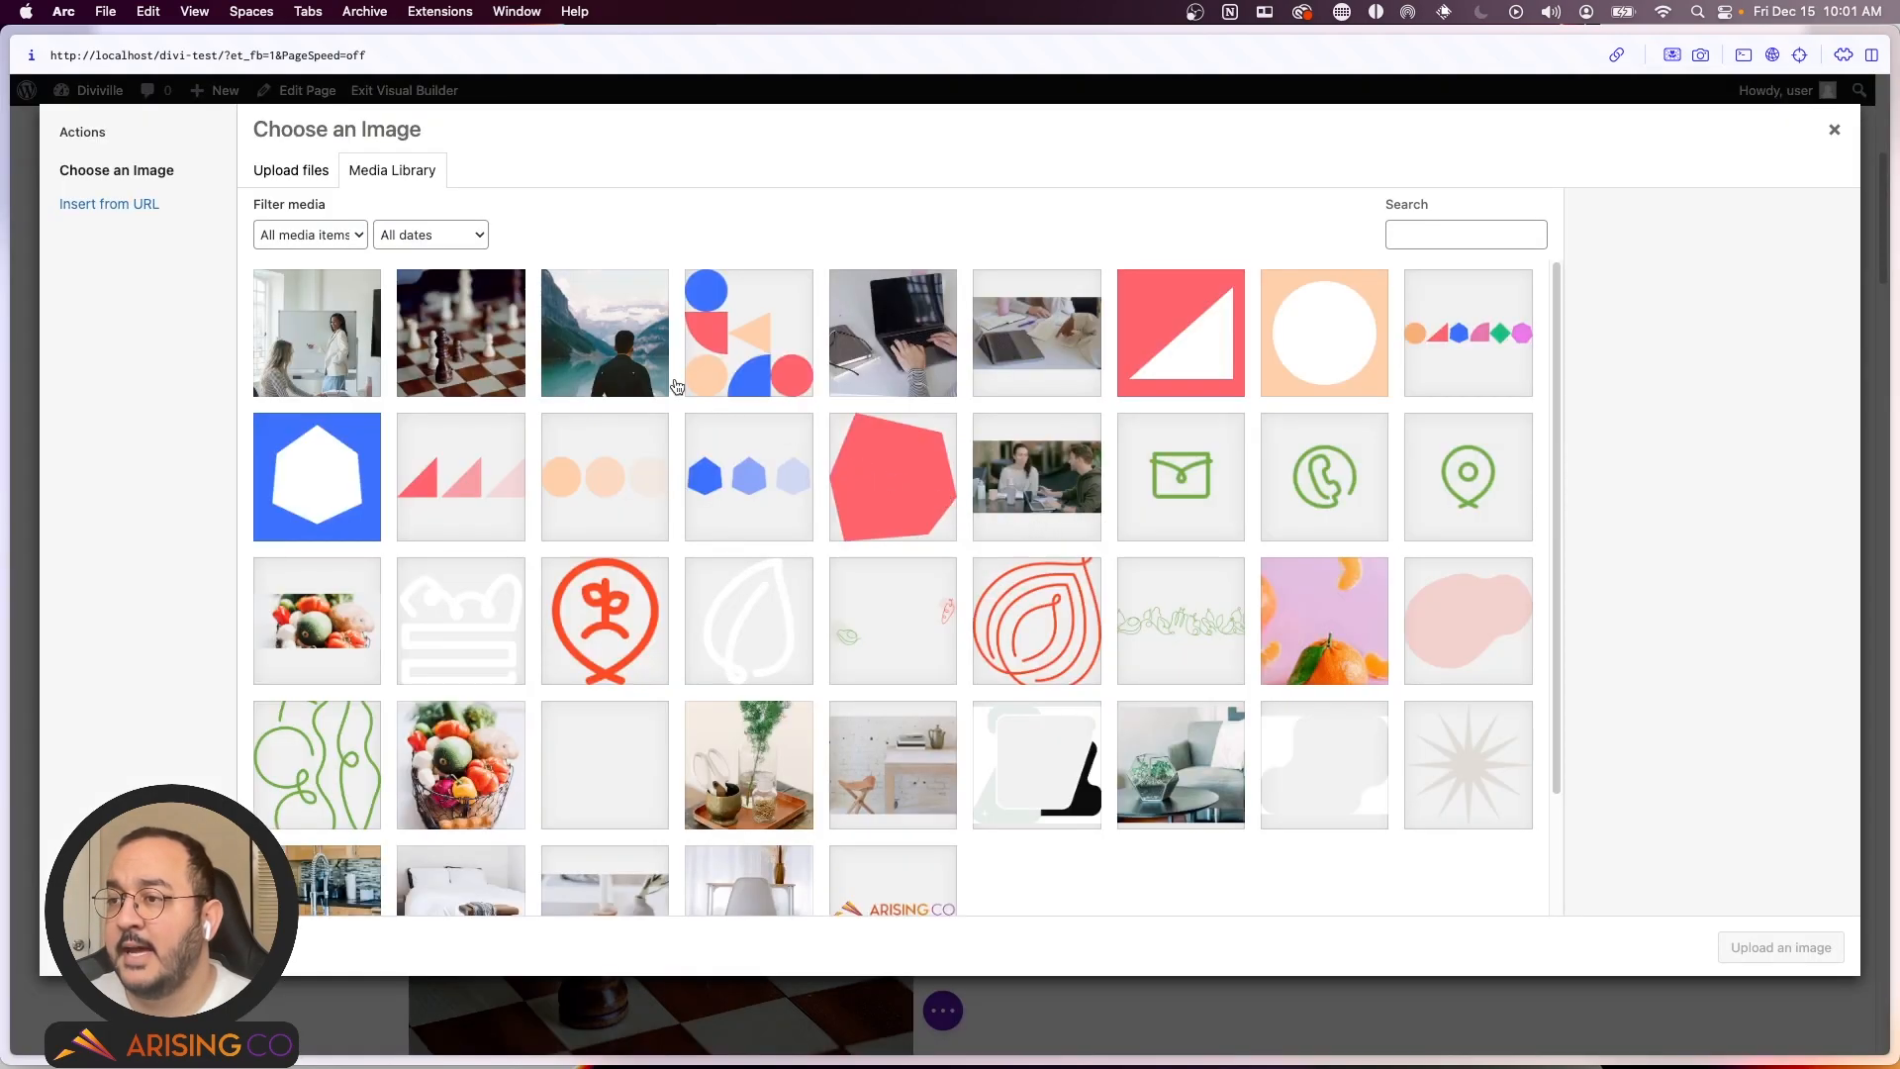
pyautogui.click(601, 356)
pyautogui.click(1753, 944)
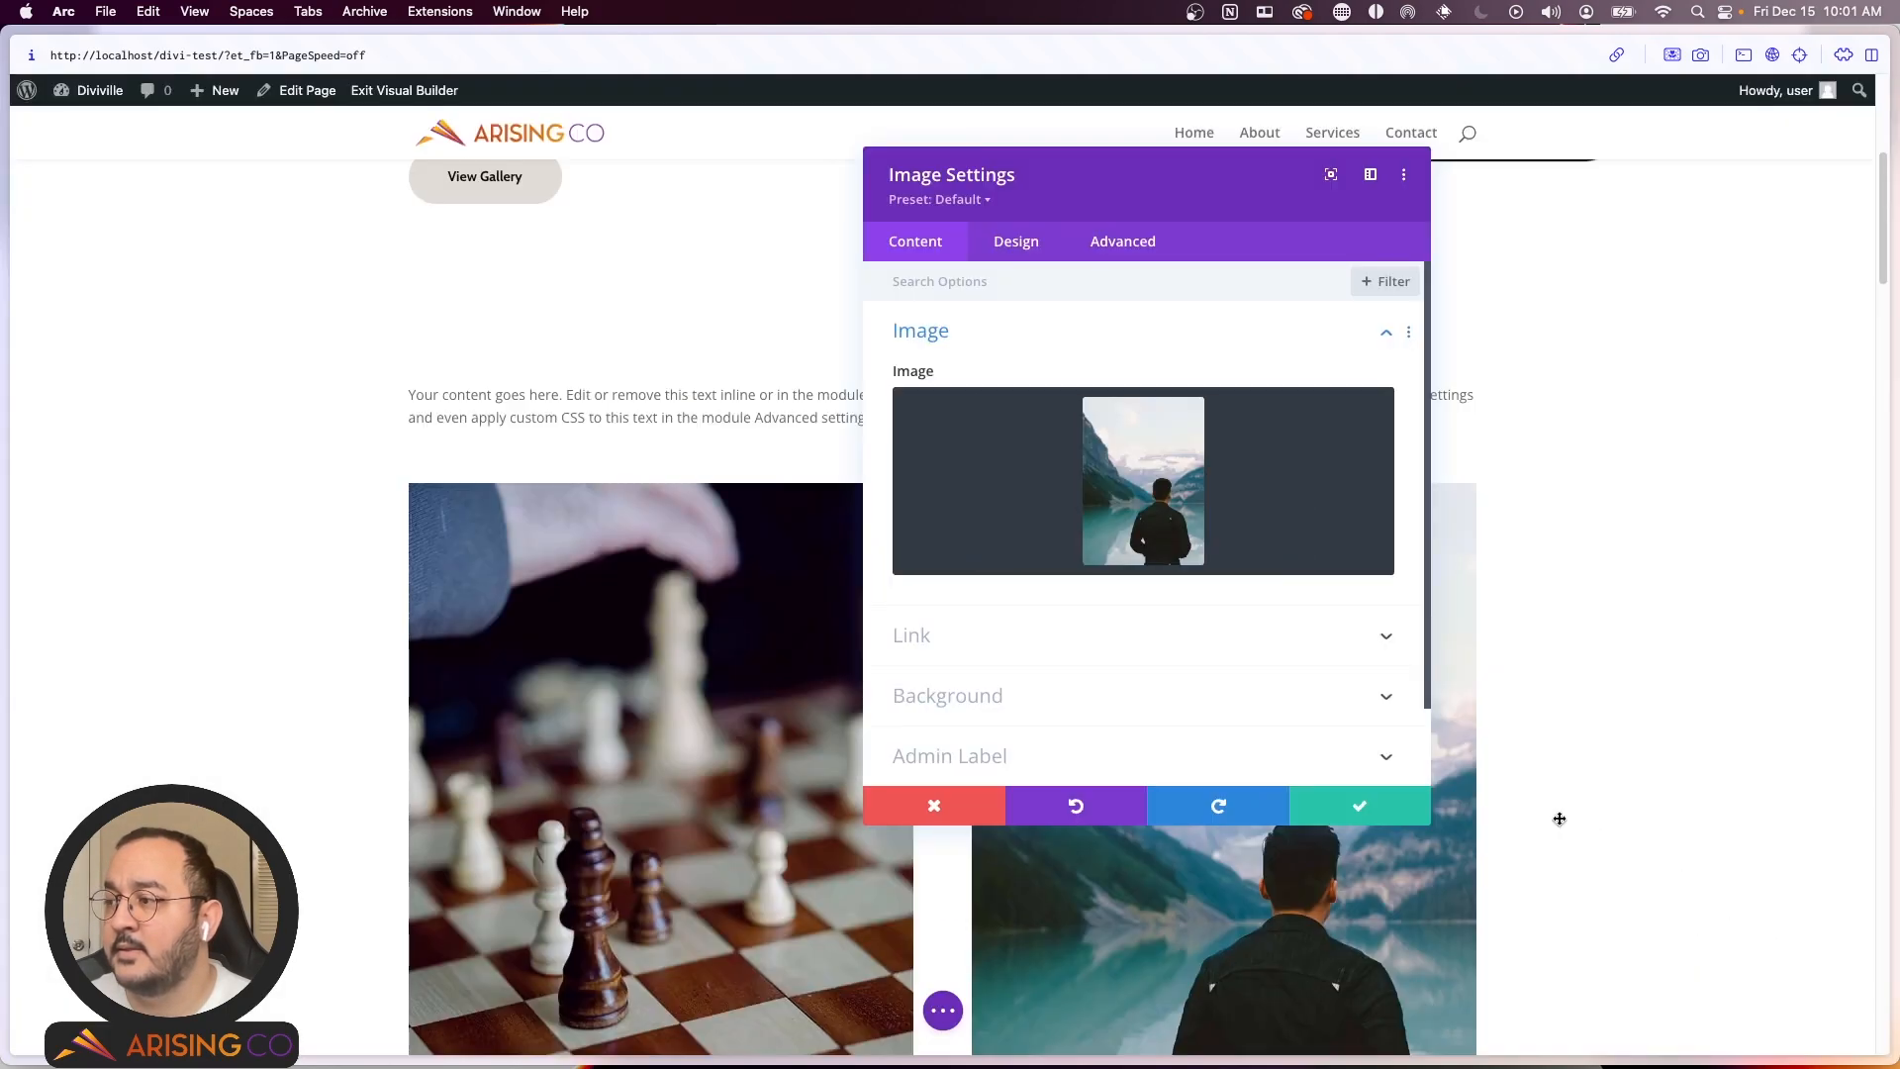
pyautogui.click(1421, 805)
# Step: Try moving the new section above the hero section and return it to its place directly below the hero
pyautogui.scroll(-3, 1528, 438)
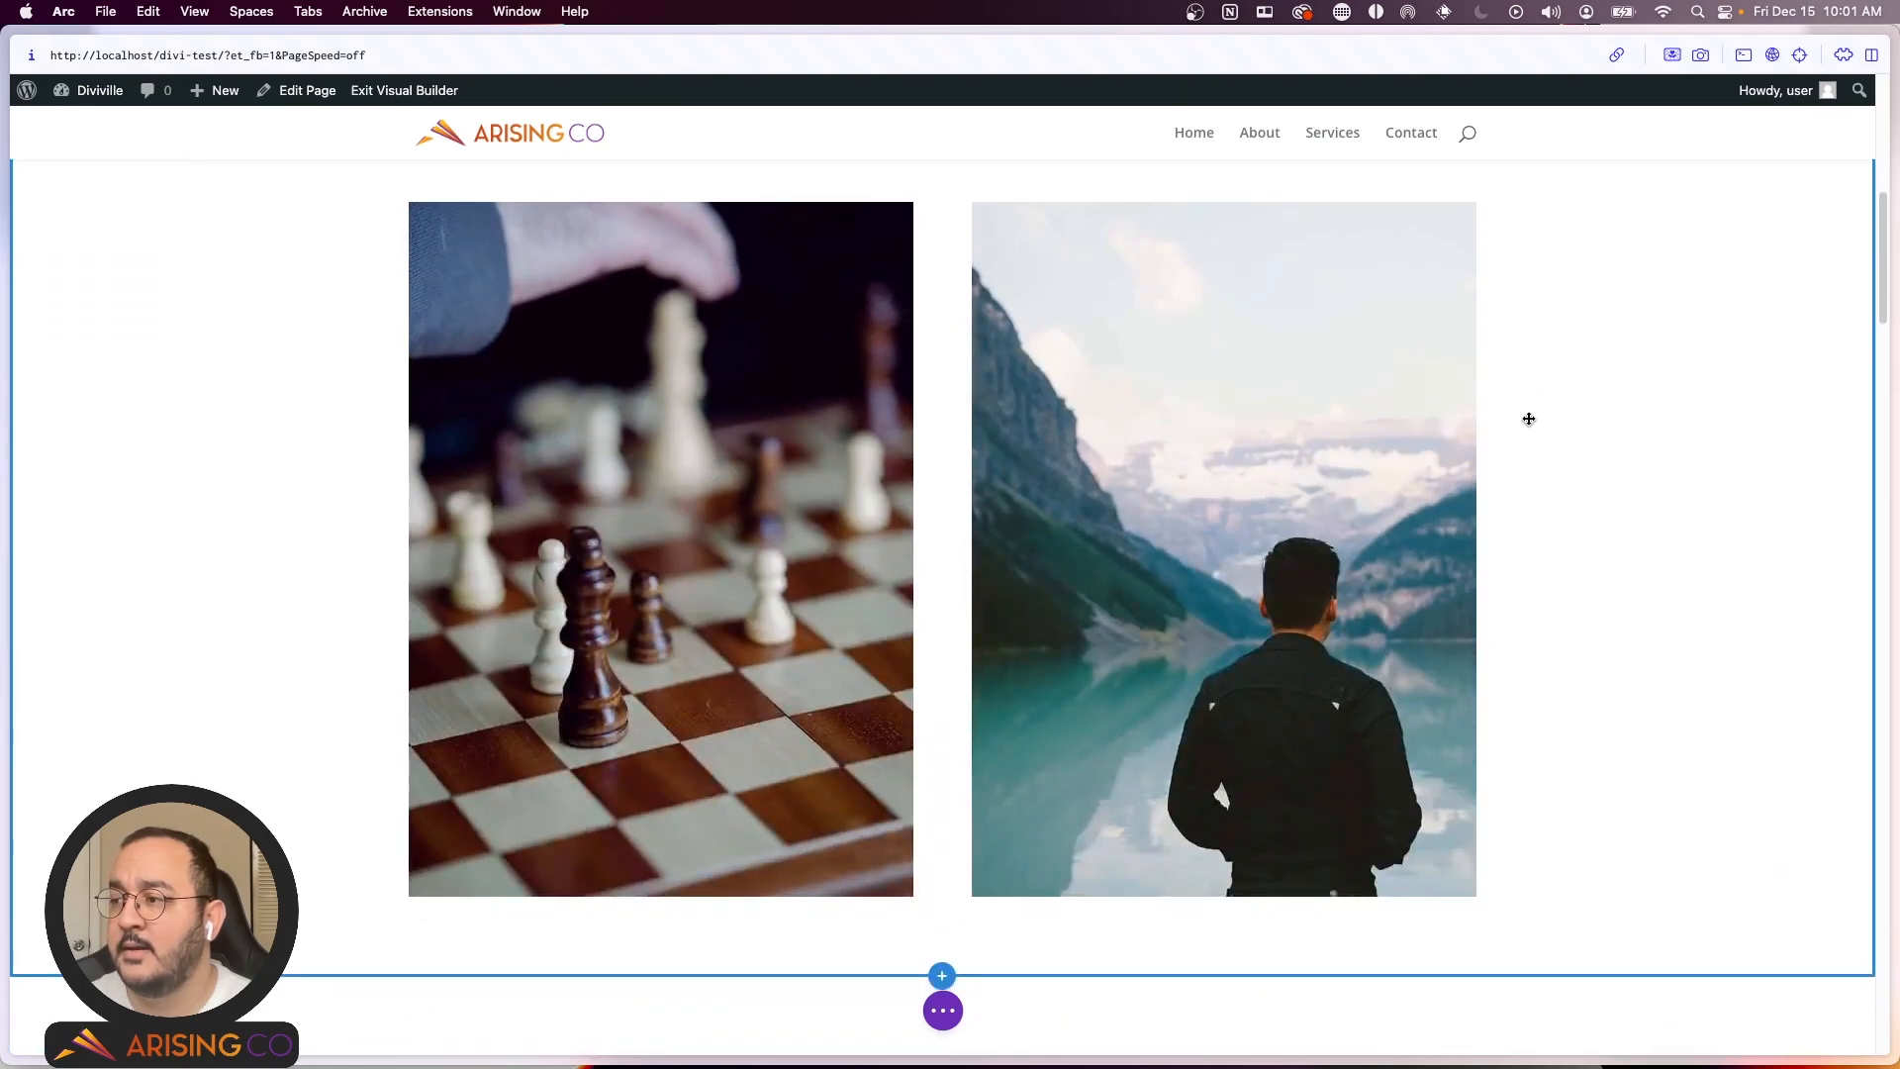
pyautogui.scroll(2, 1529, 415)
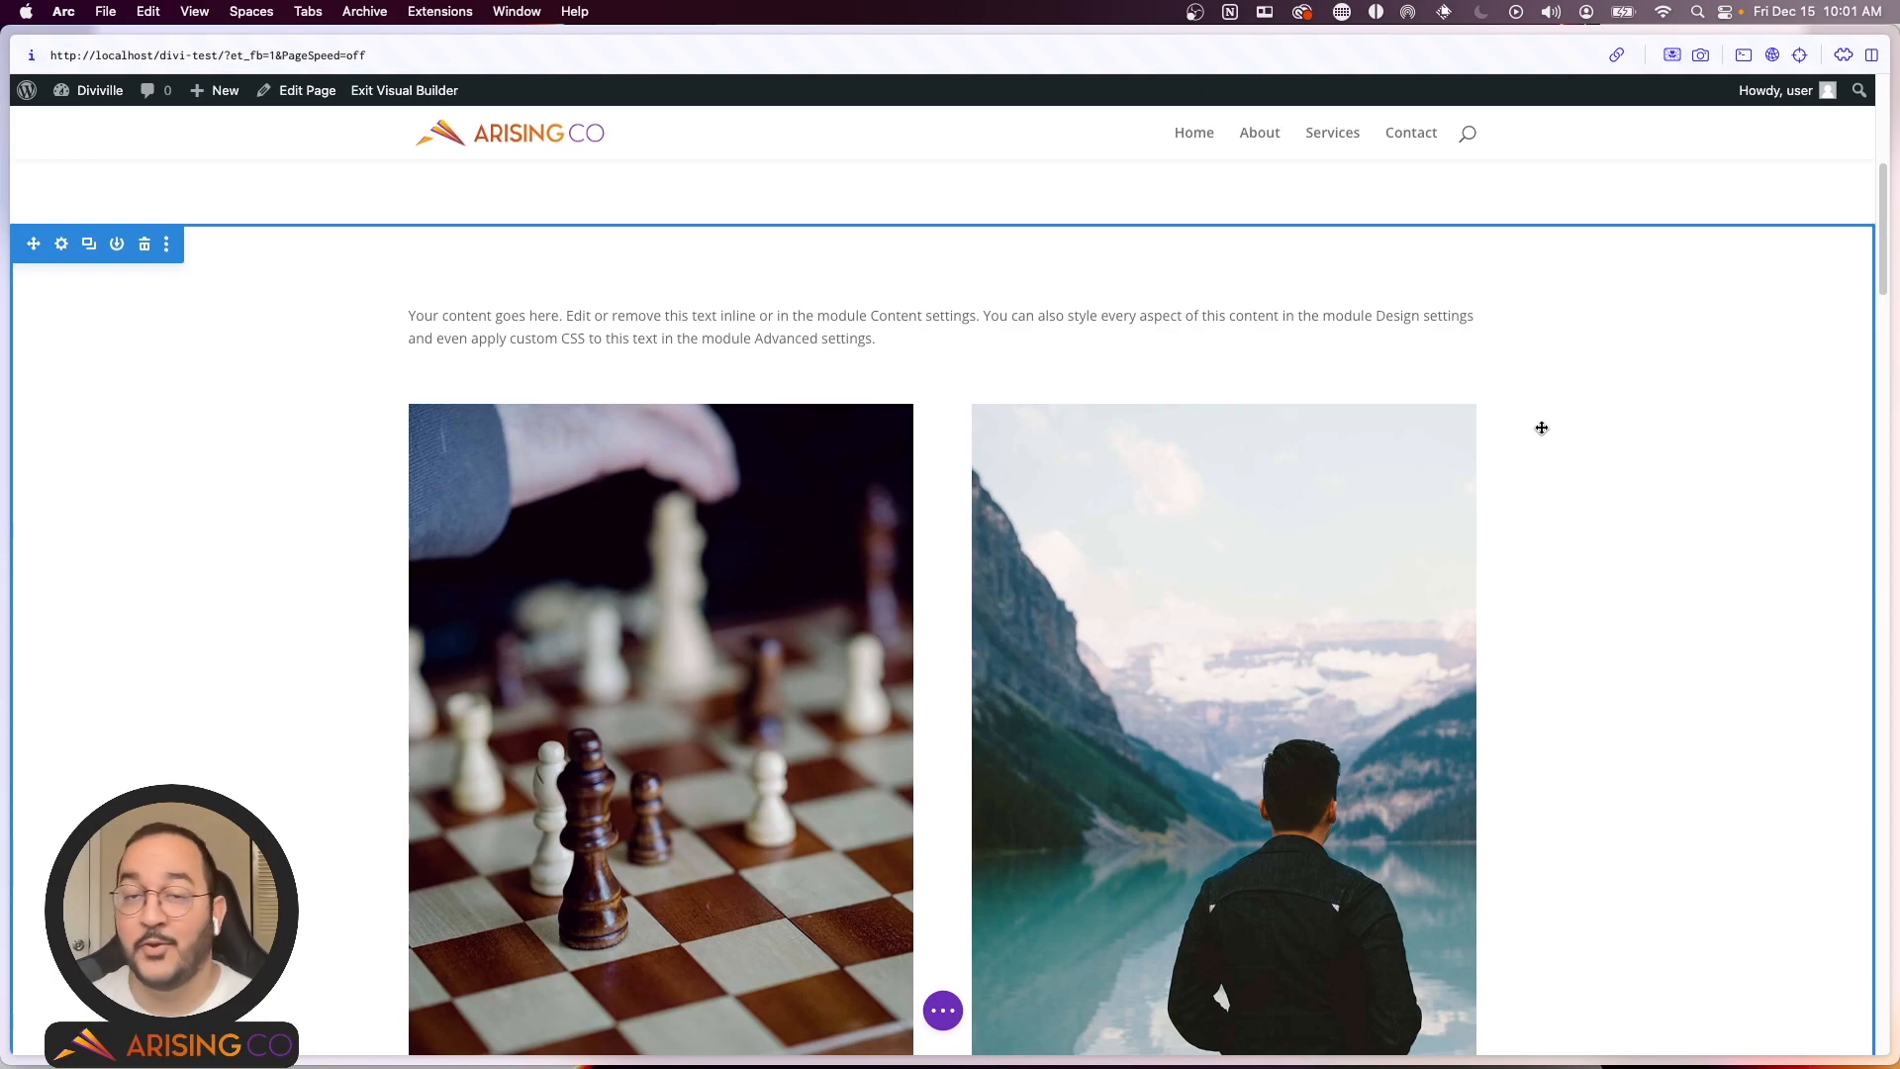
pyautogui.scroll(-3, 1595, 408)
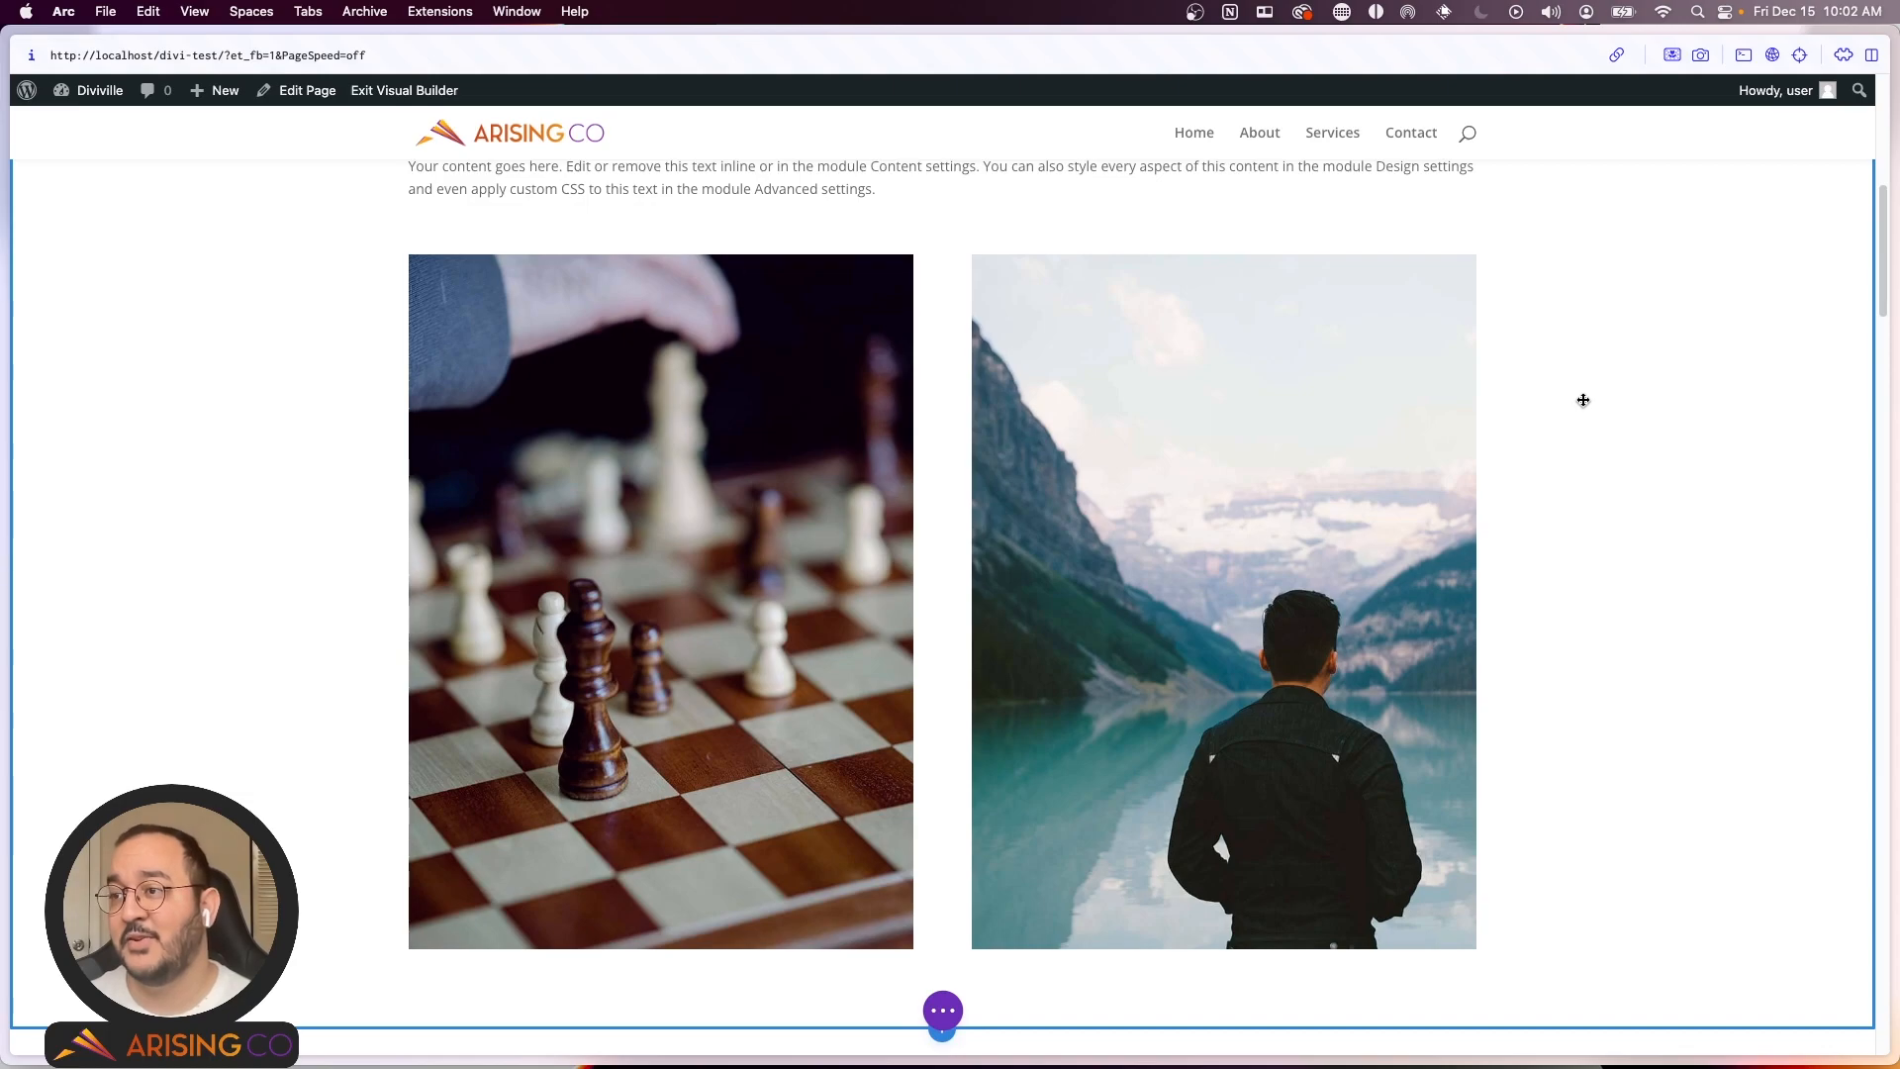
pyautogui.scroll(3, 1583, 400)
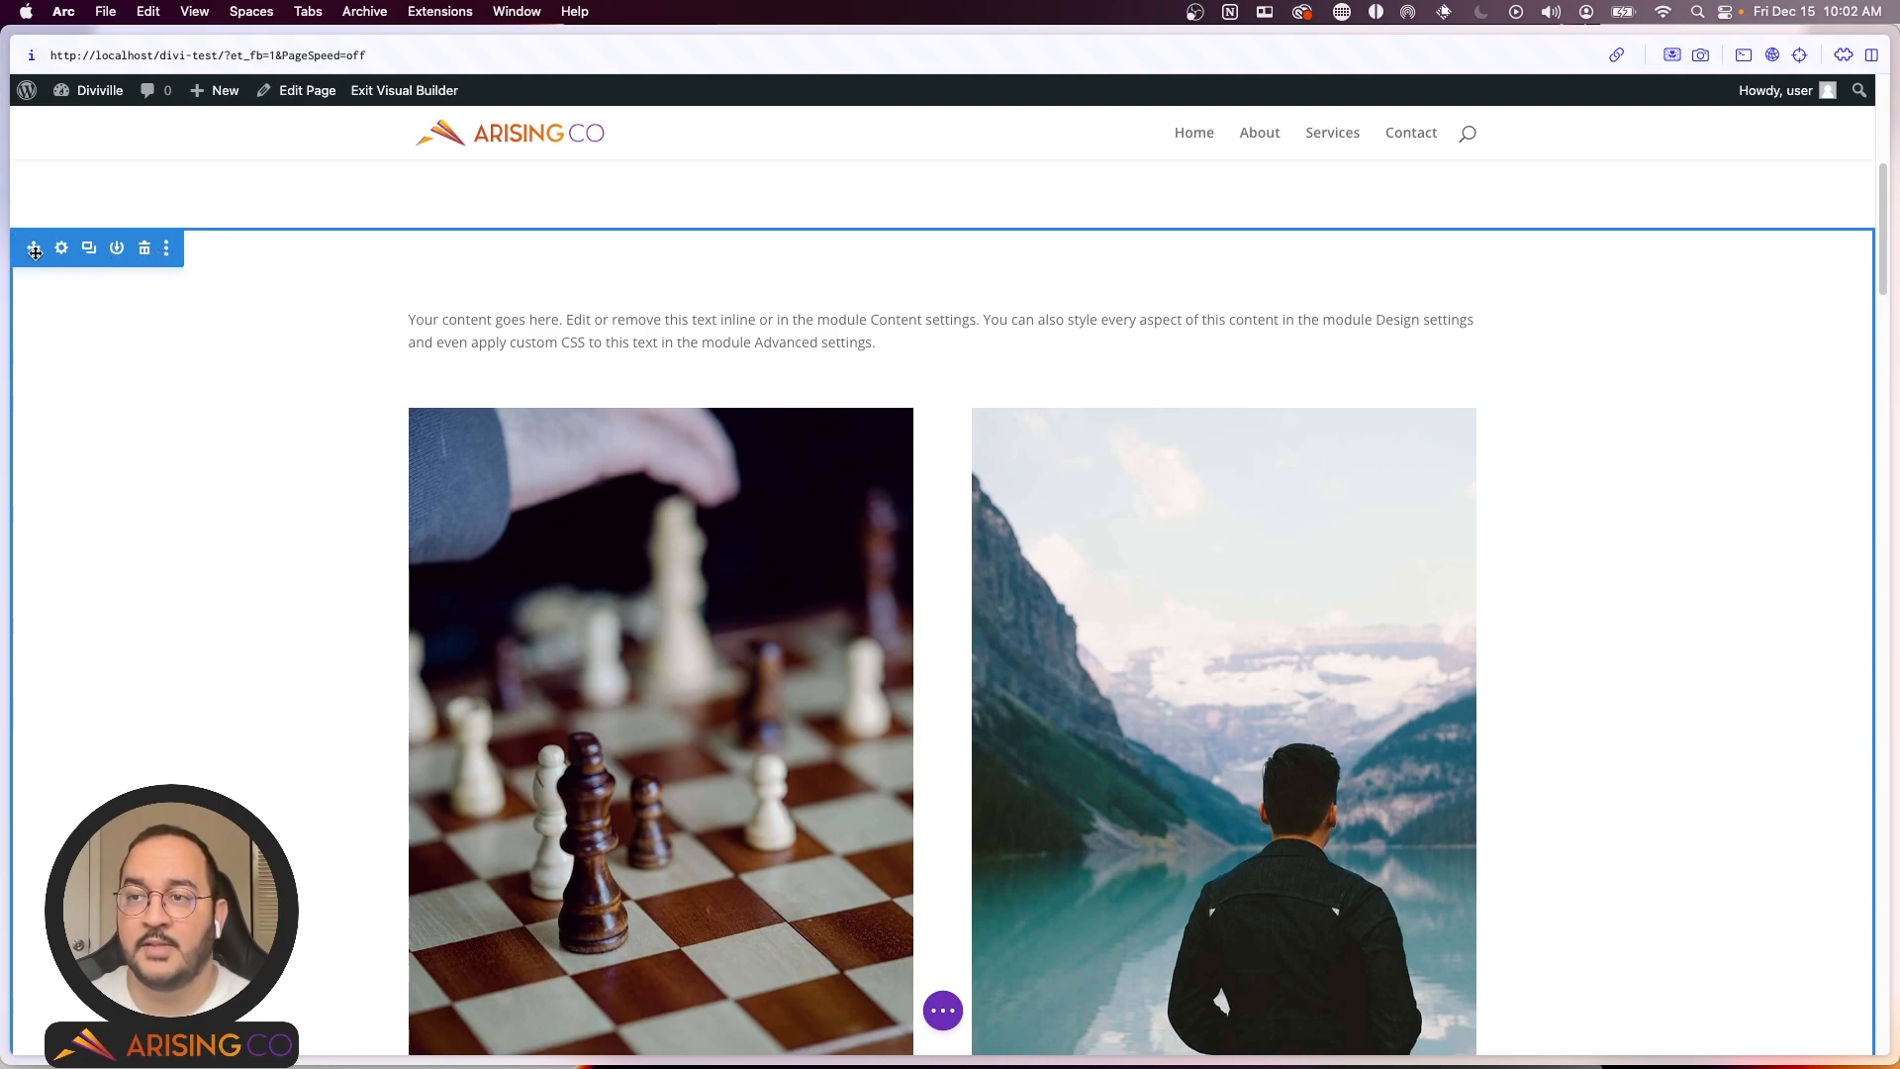
pyautogui.moveTo(35, 251); pyautogui.dragTo(149, 280)
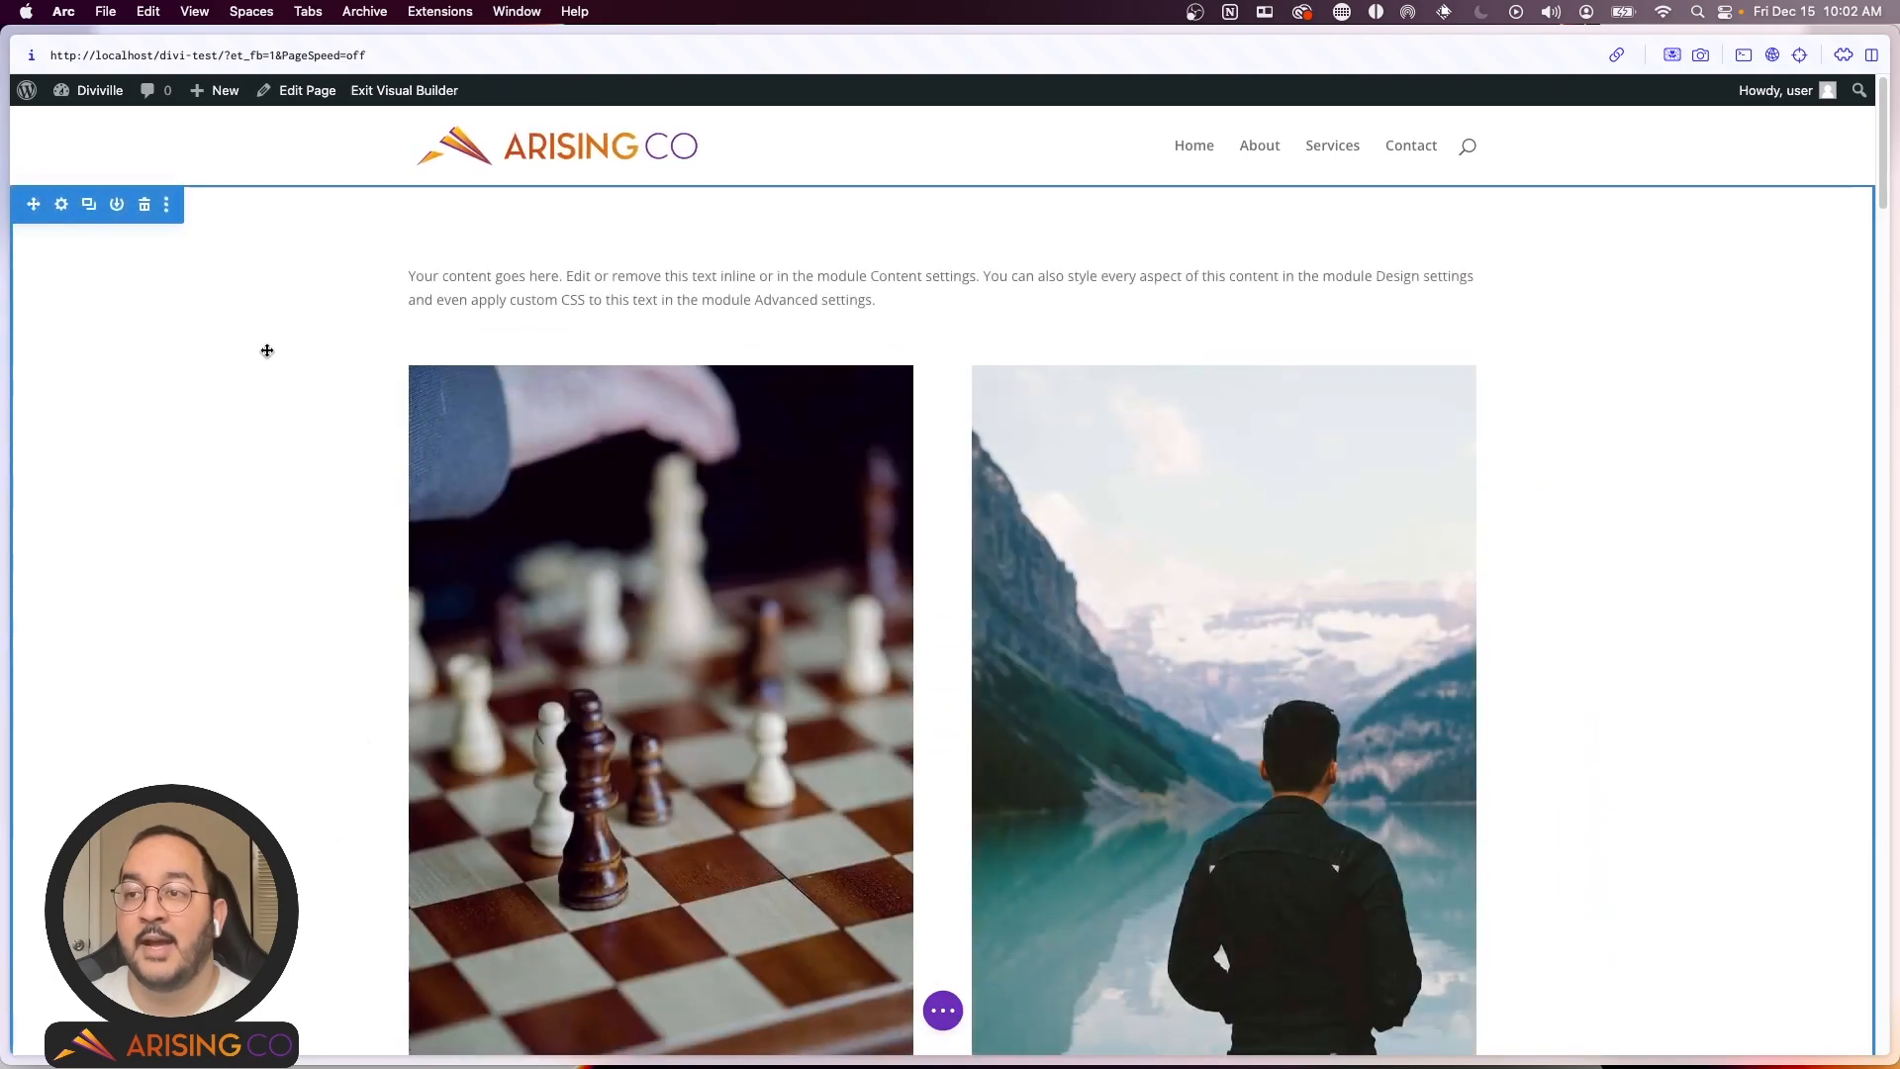
pyautogui.scroll(-6, 284, 344)
pyautogui.scroll(6, 1043, 458)
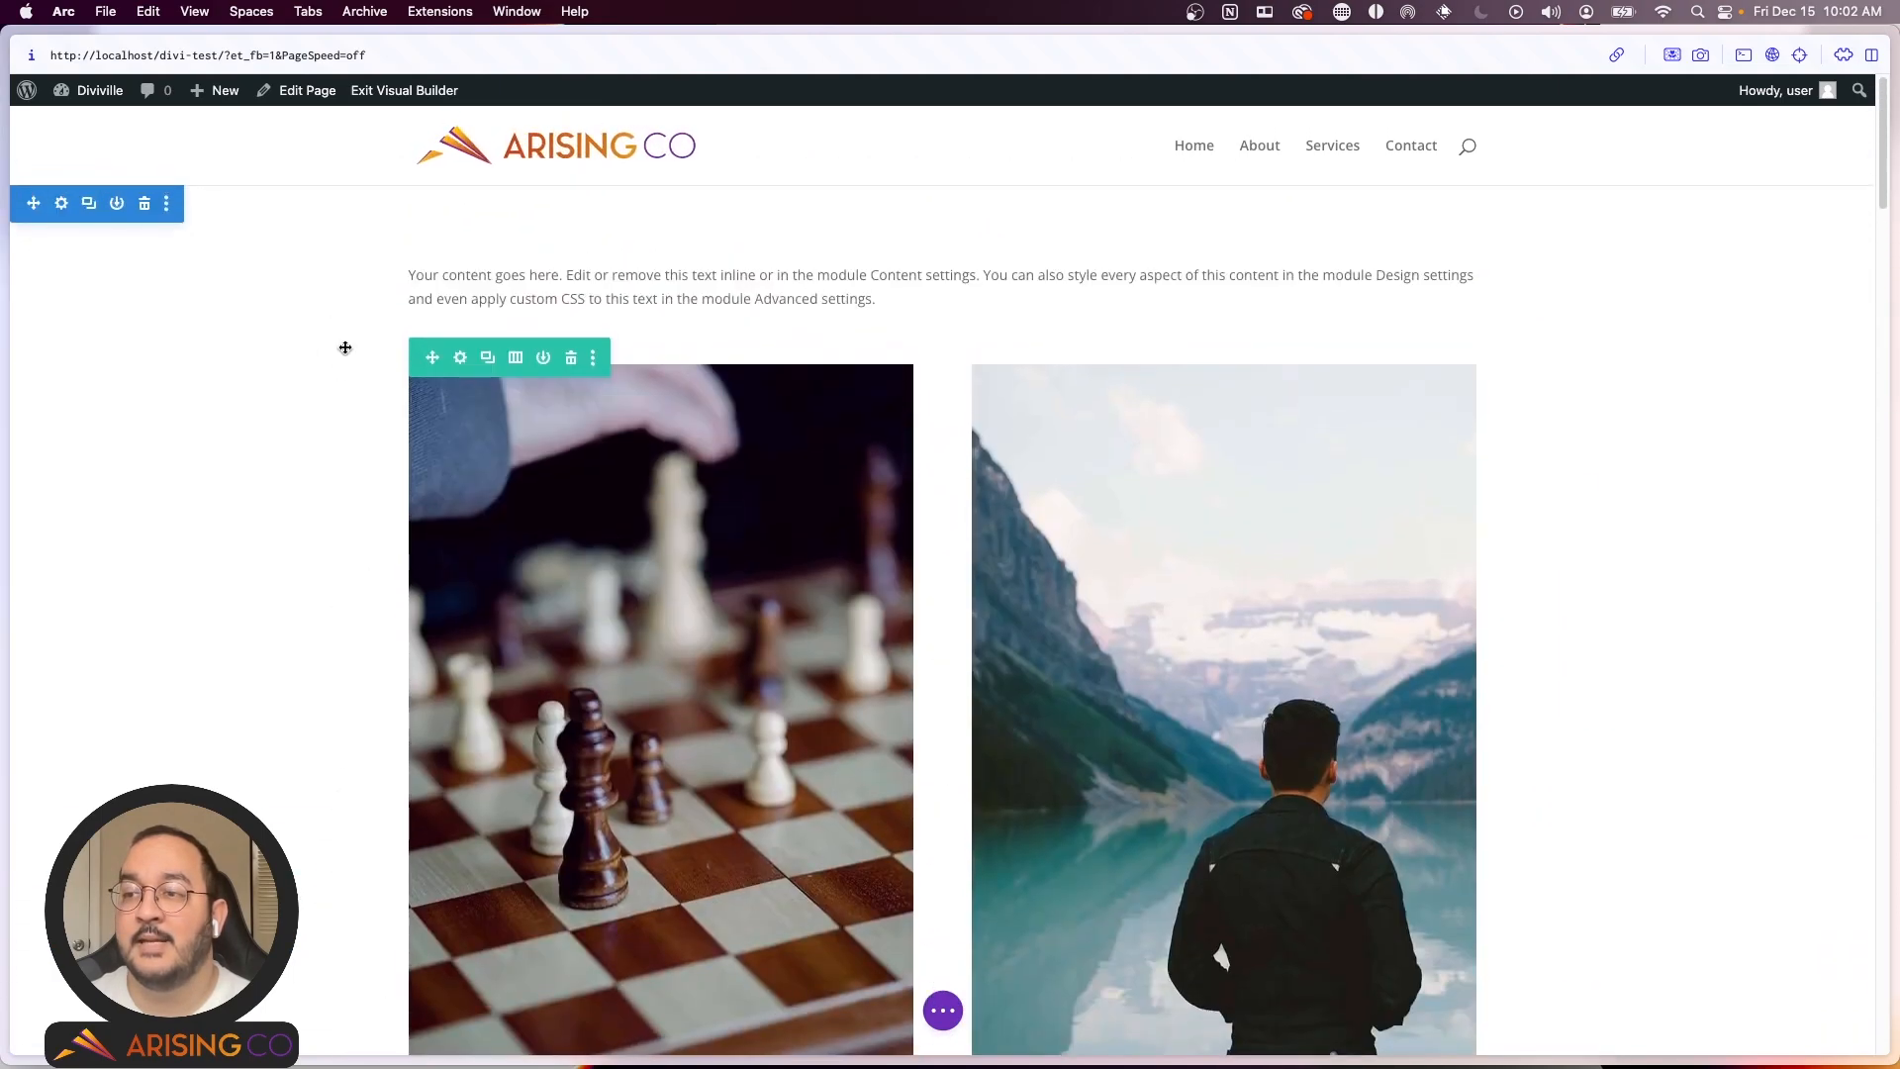
pyautogui.moveTo(33, 203); pyautogui.dragTo(203, 700)
pyautogui.scroll(-4, 207, 578)
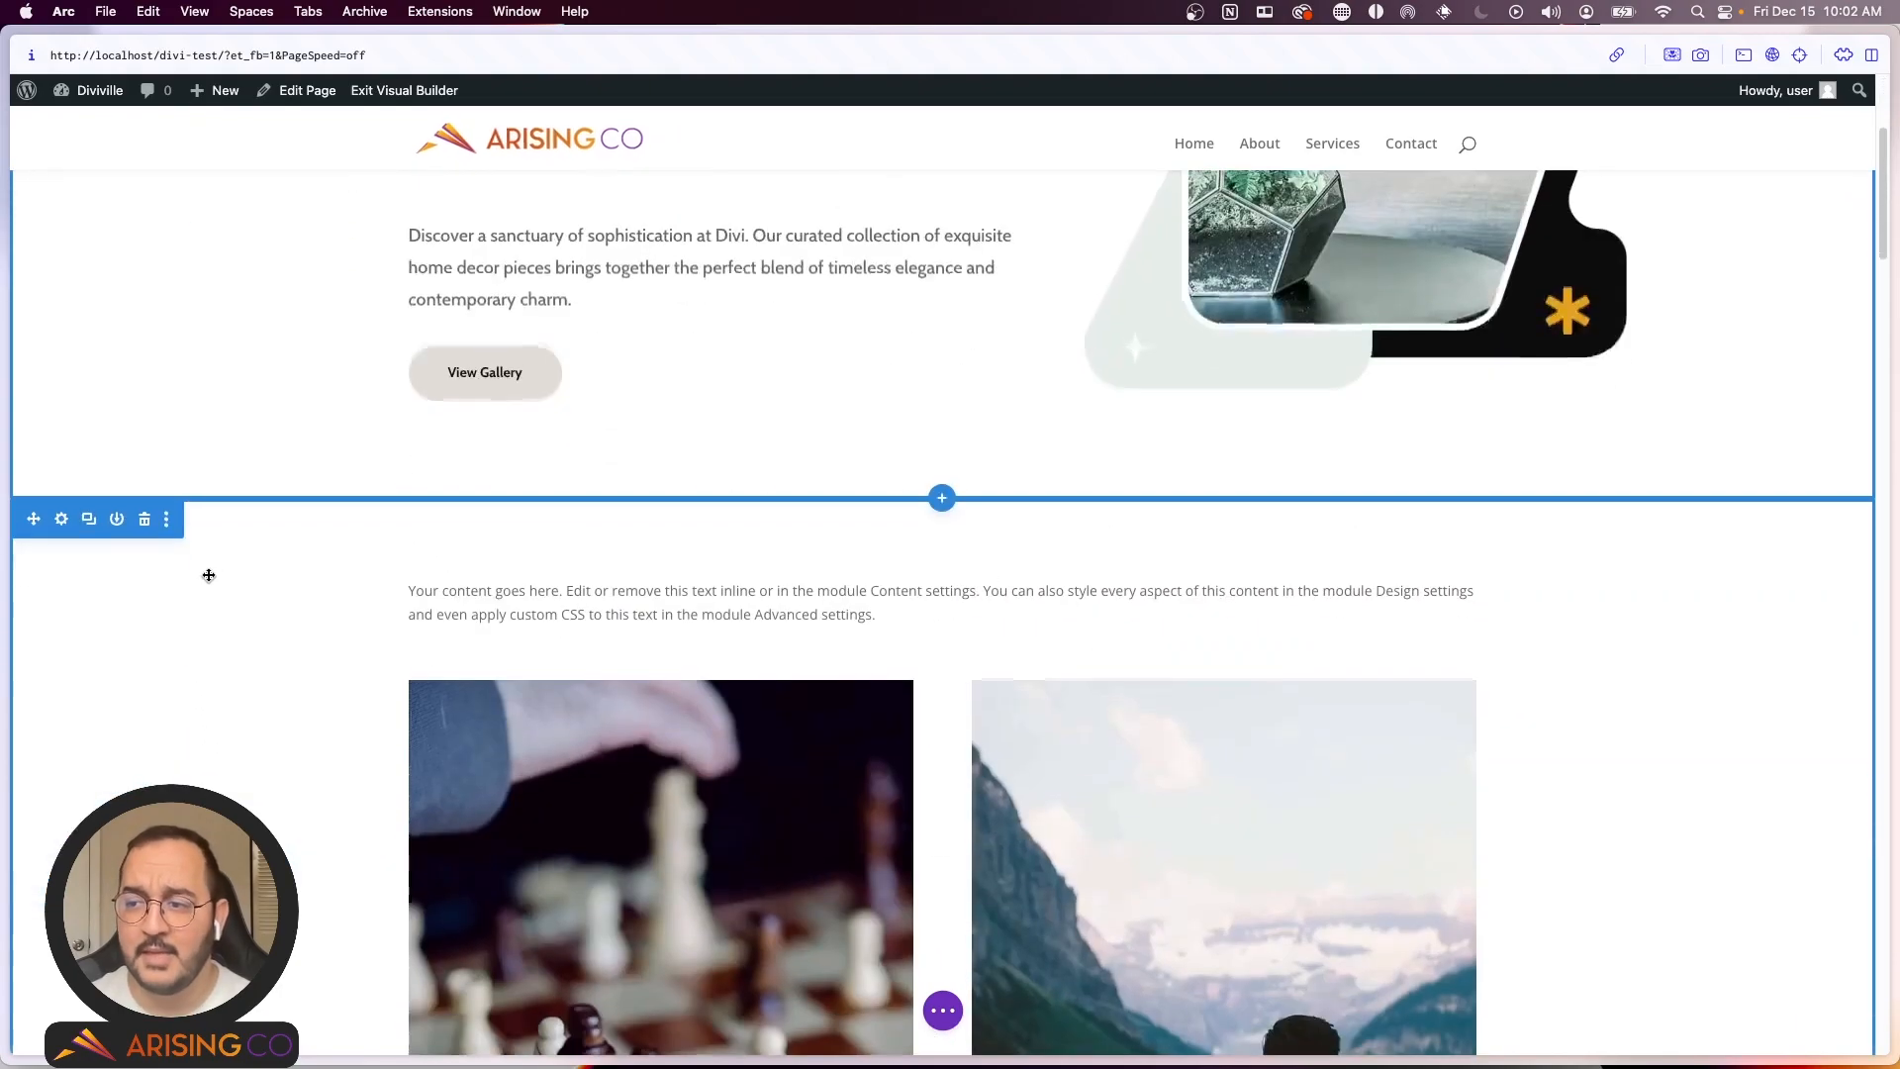
# Step: Open the new section's settings, move the dialog clear of the content, and expand the Background options
pyautogui.scroll(-5, 297, 539)
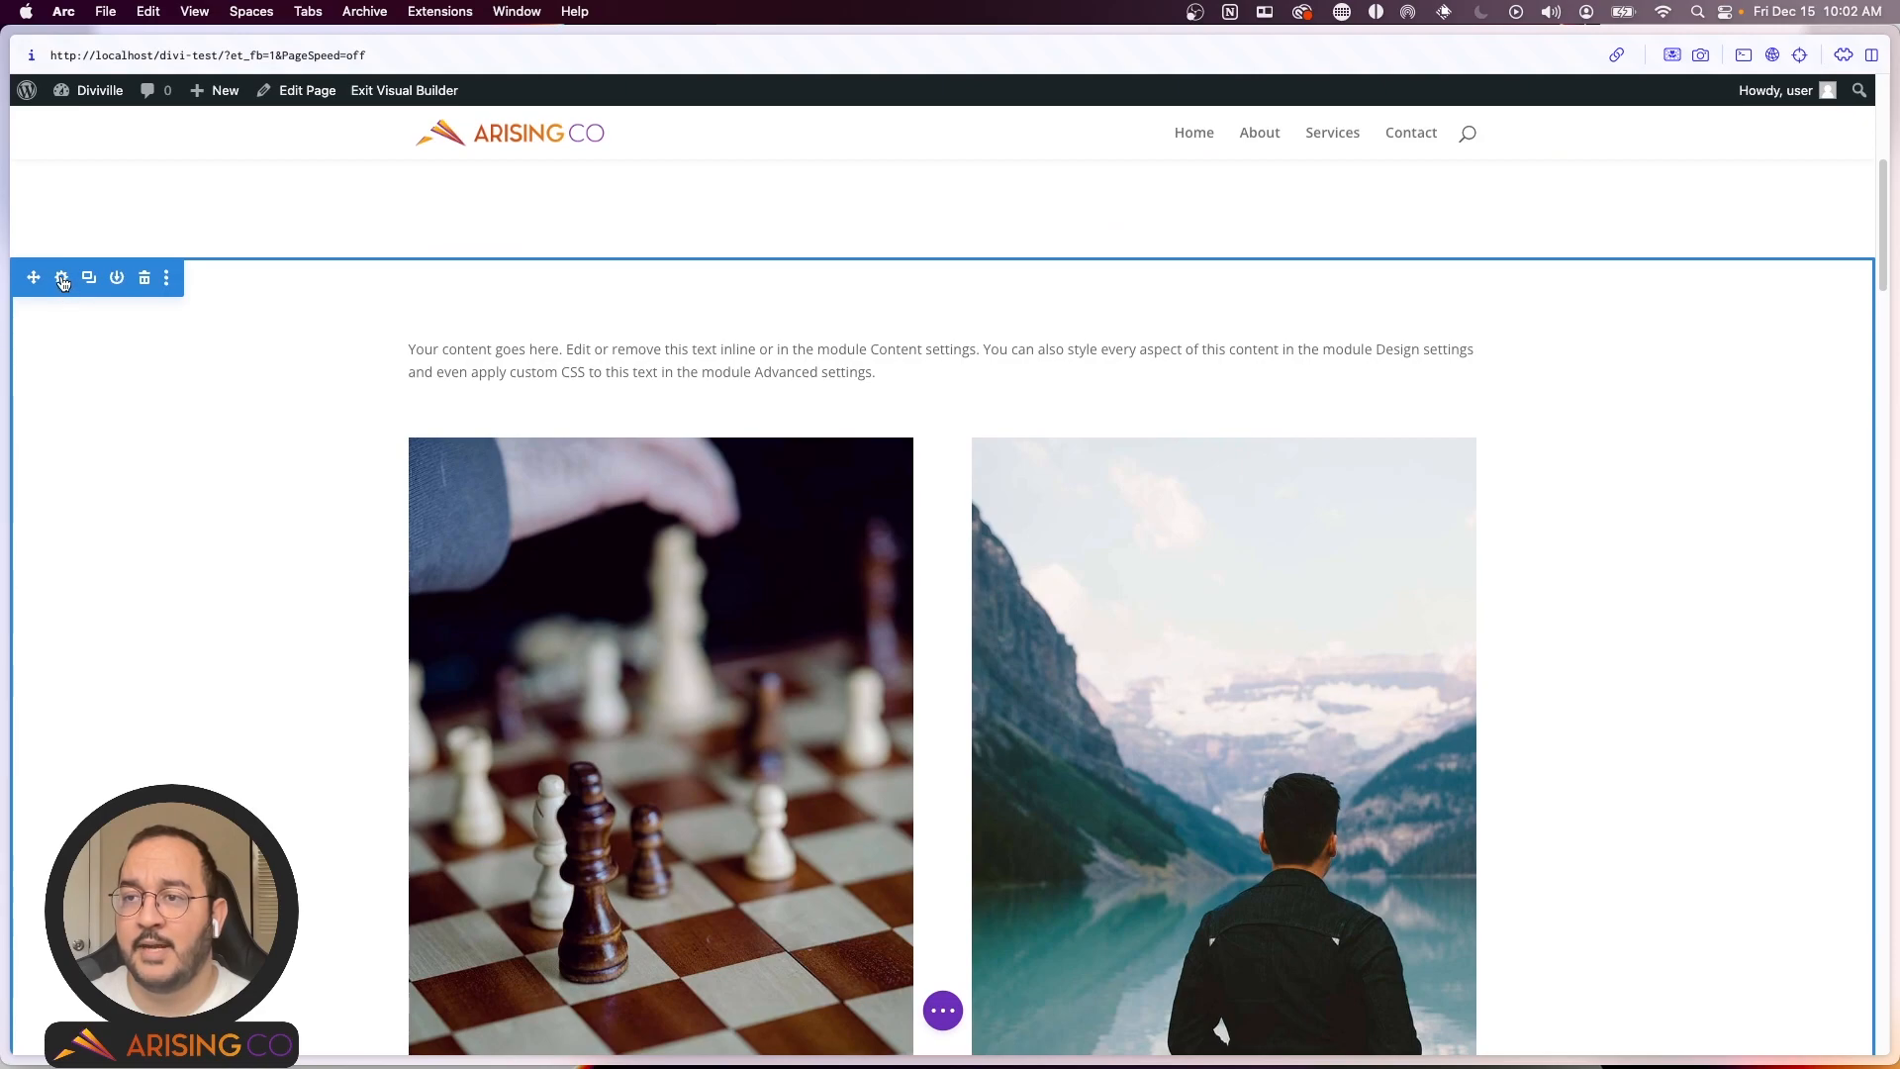
pyautogui.click(62, 281)
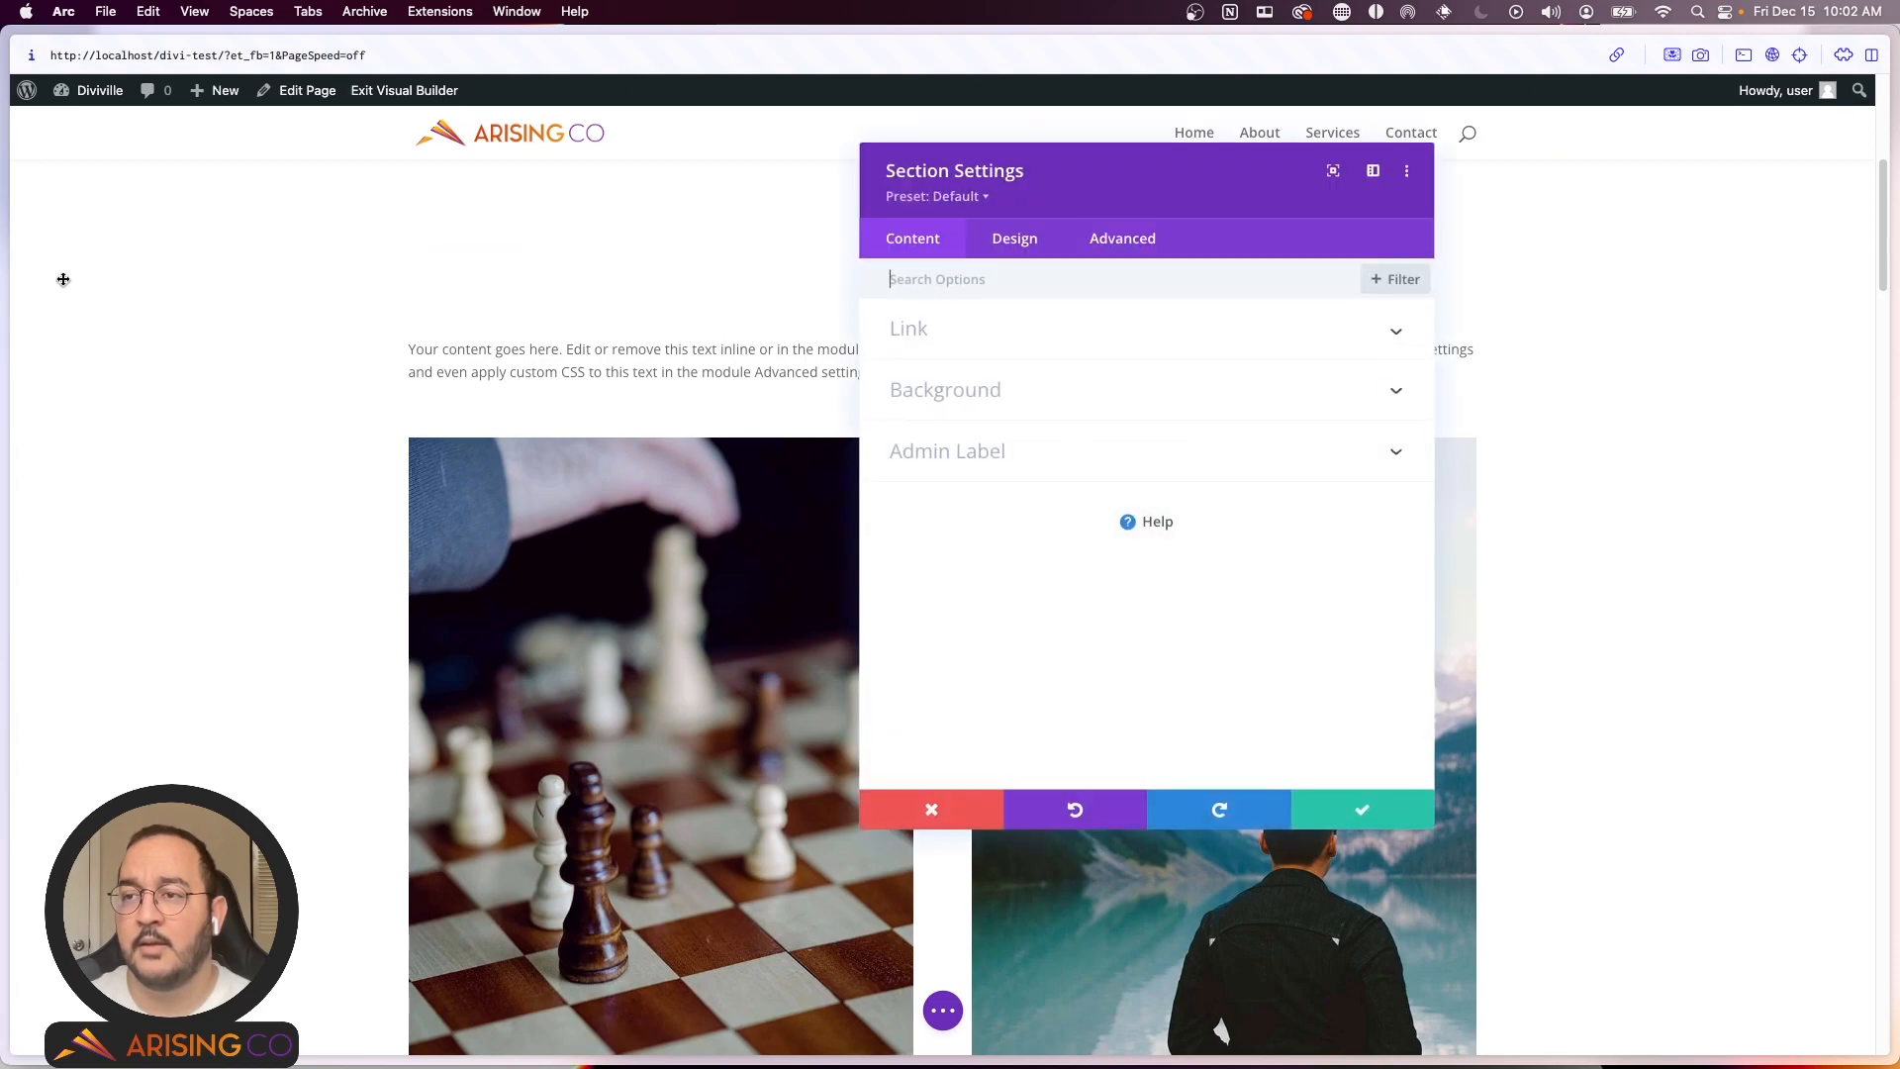
pyautogui.moveTo(1070, 185); pyautogui.dragTo(1330, 203)
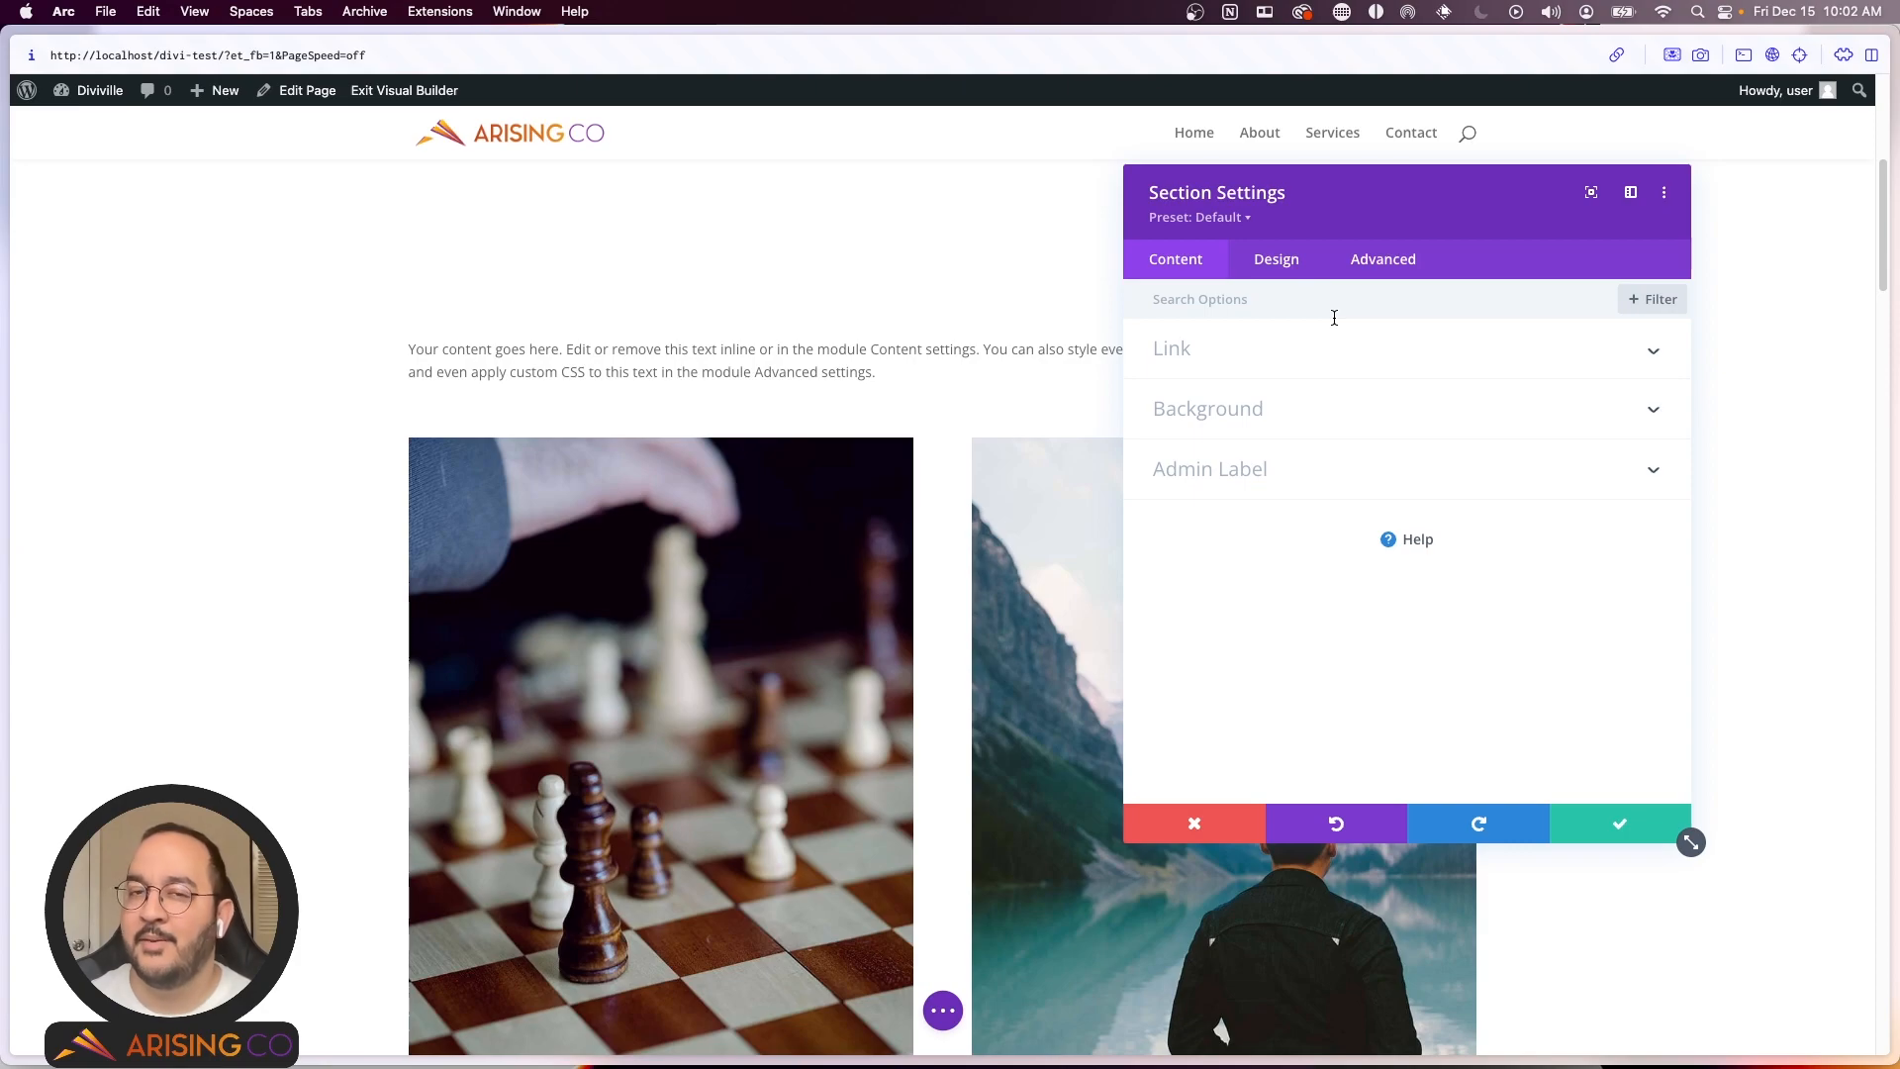
pyautogui.click(1286, 403)
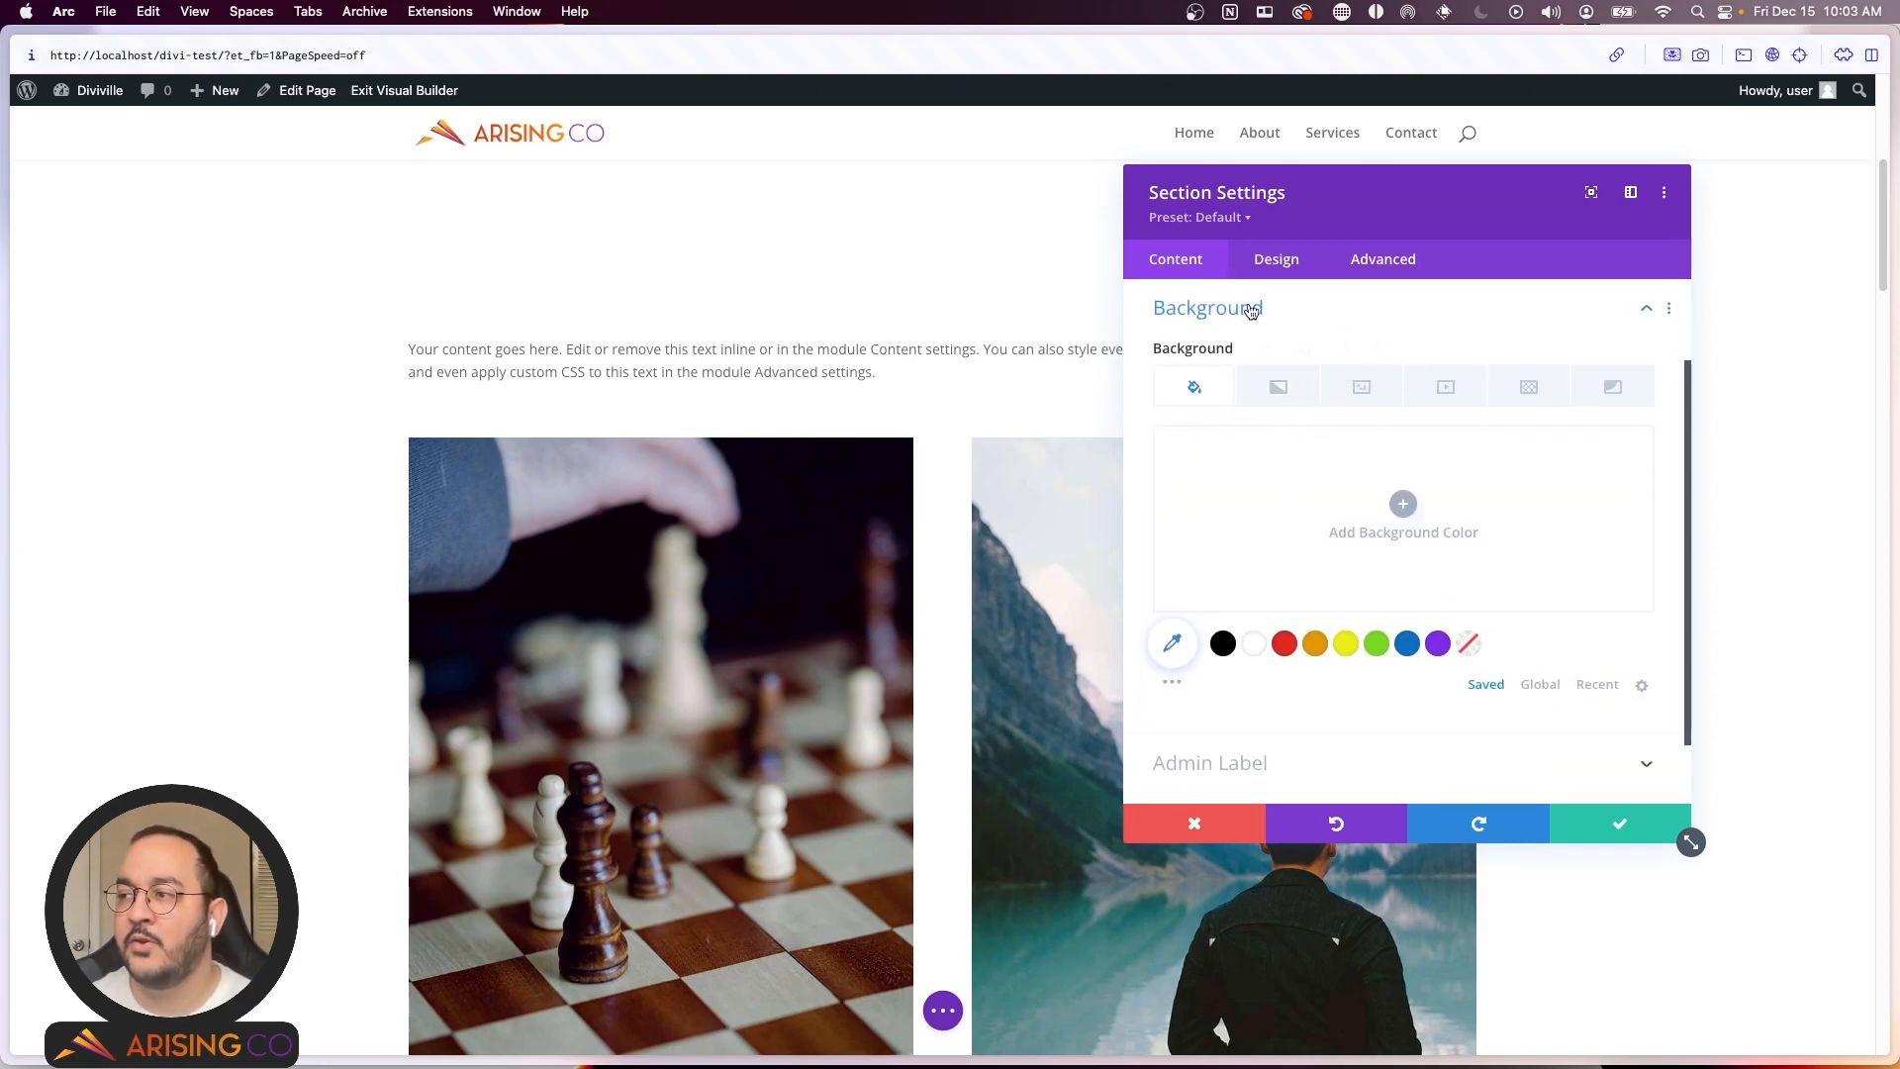
# Step: Try a red background color on the new section and reset it to transparent
pyautogui.click(1292, 648)
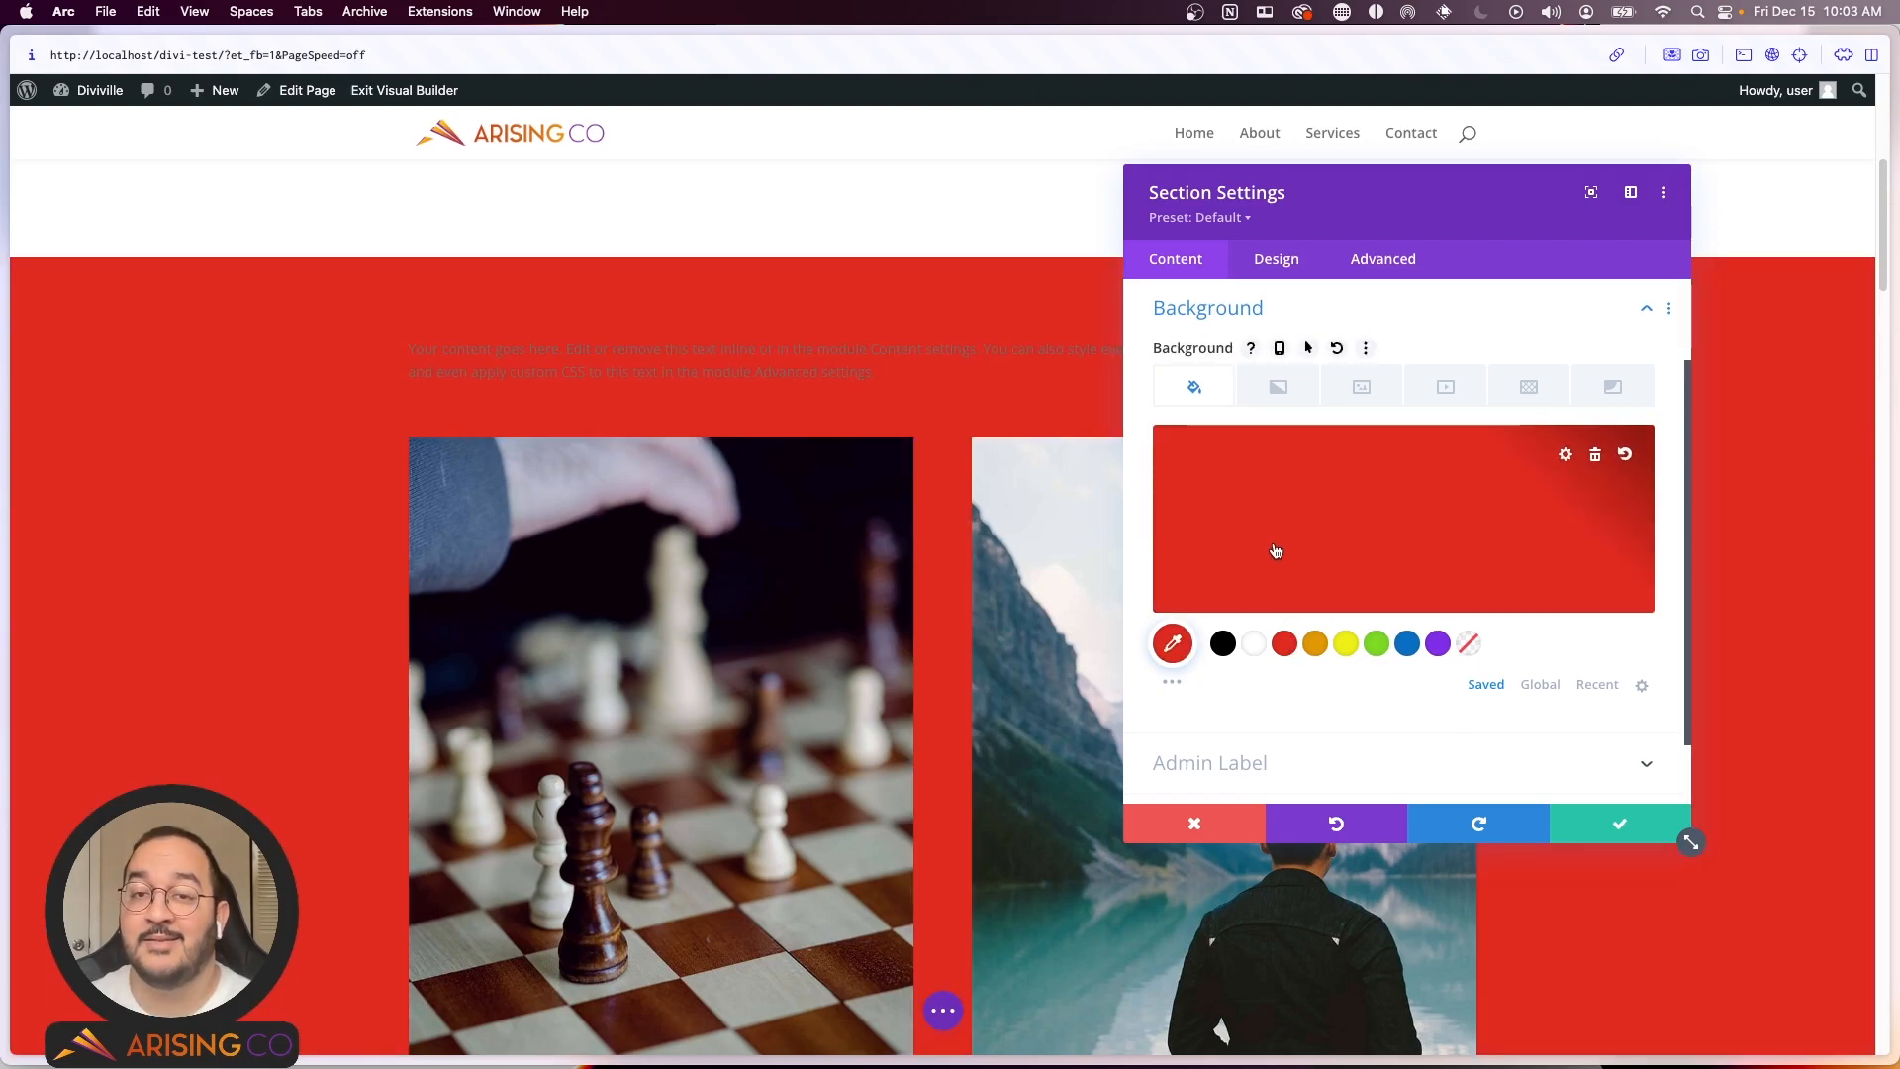
pyautogui.click(1471, 645)
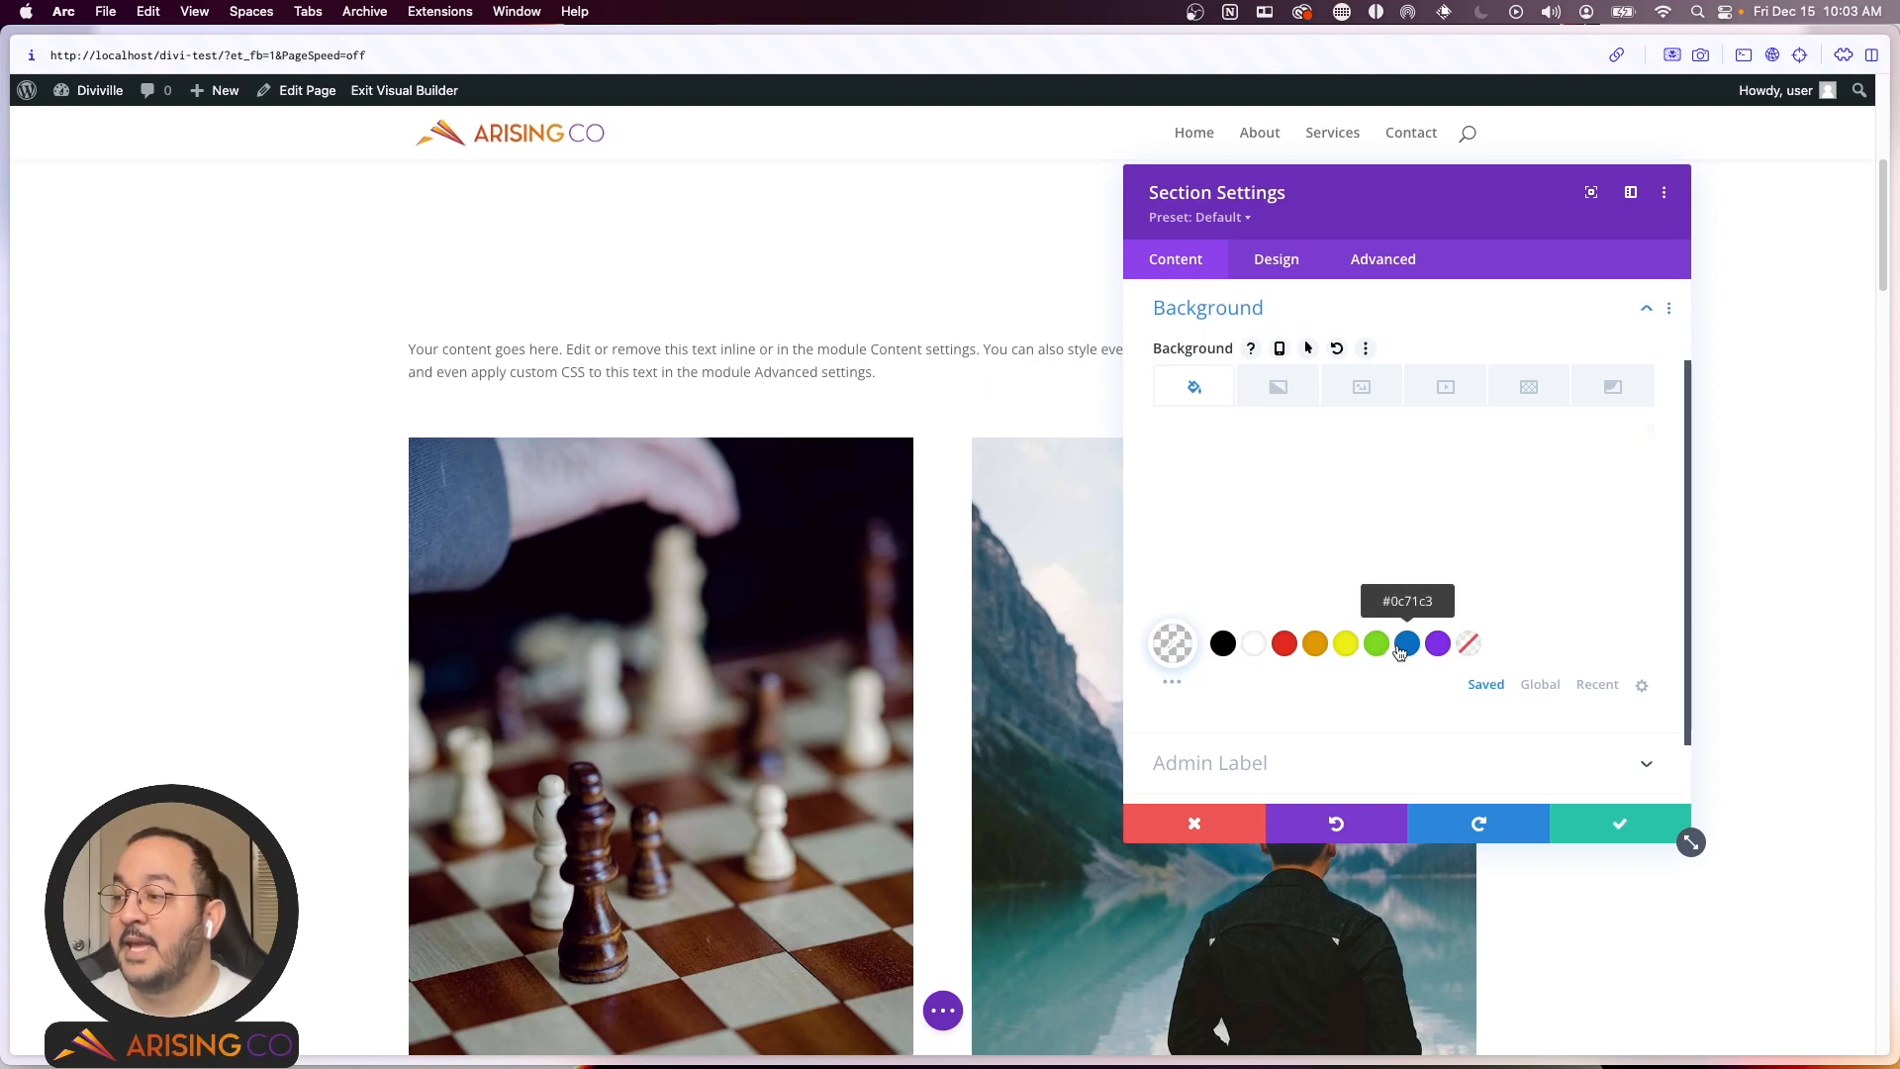
# Step: Mix a fully opaque custom background color for the section, starting from orange #f7ac33 and lightening it to cream #f7edde
pyautogui.click(1189, 649)
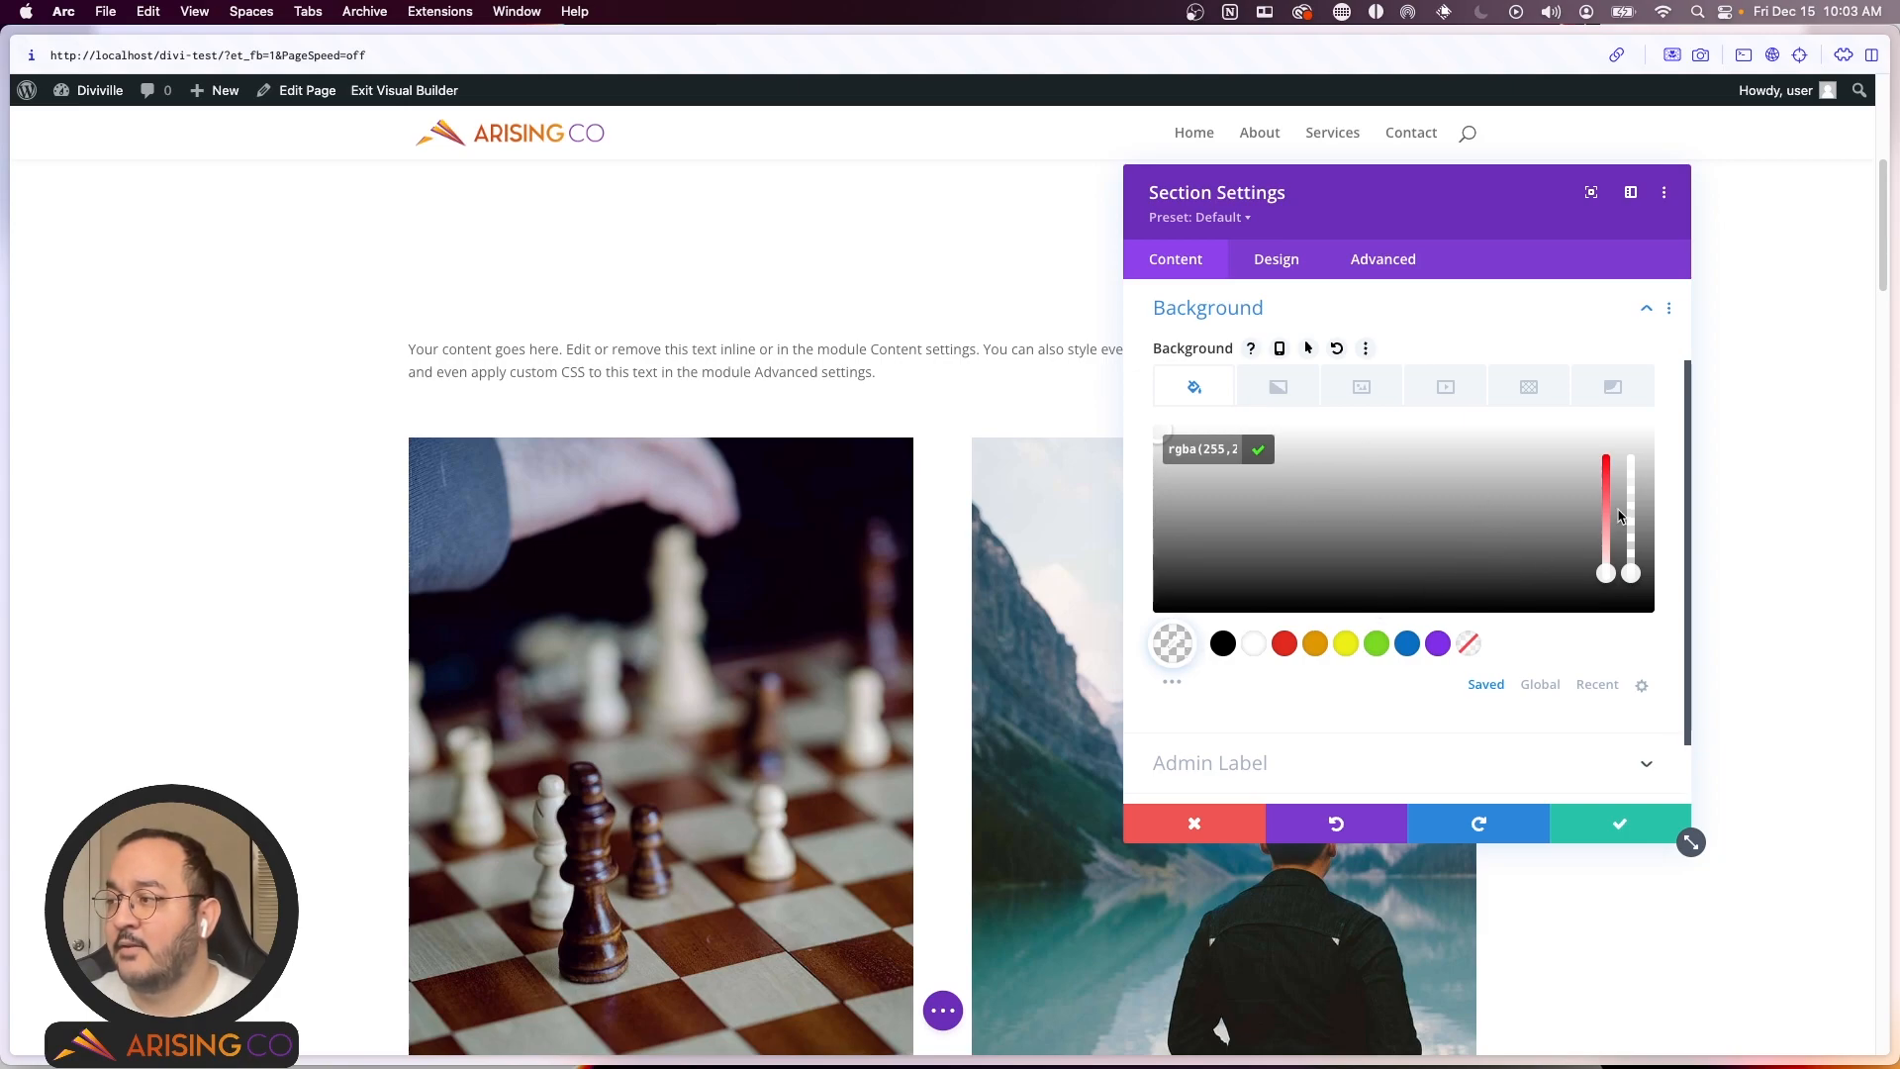
pyautogui.moveTo(1608, 574); pyautogui.dragTo(1607, 498)
pyautogui.moveTo(1209, 506); pyautogui.dragTo(1213, 484)
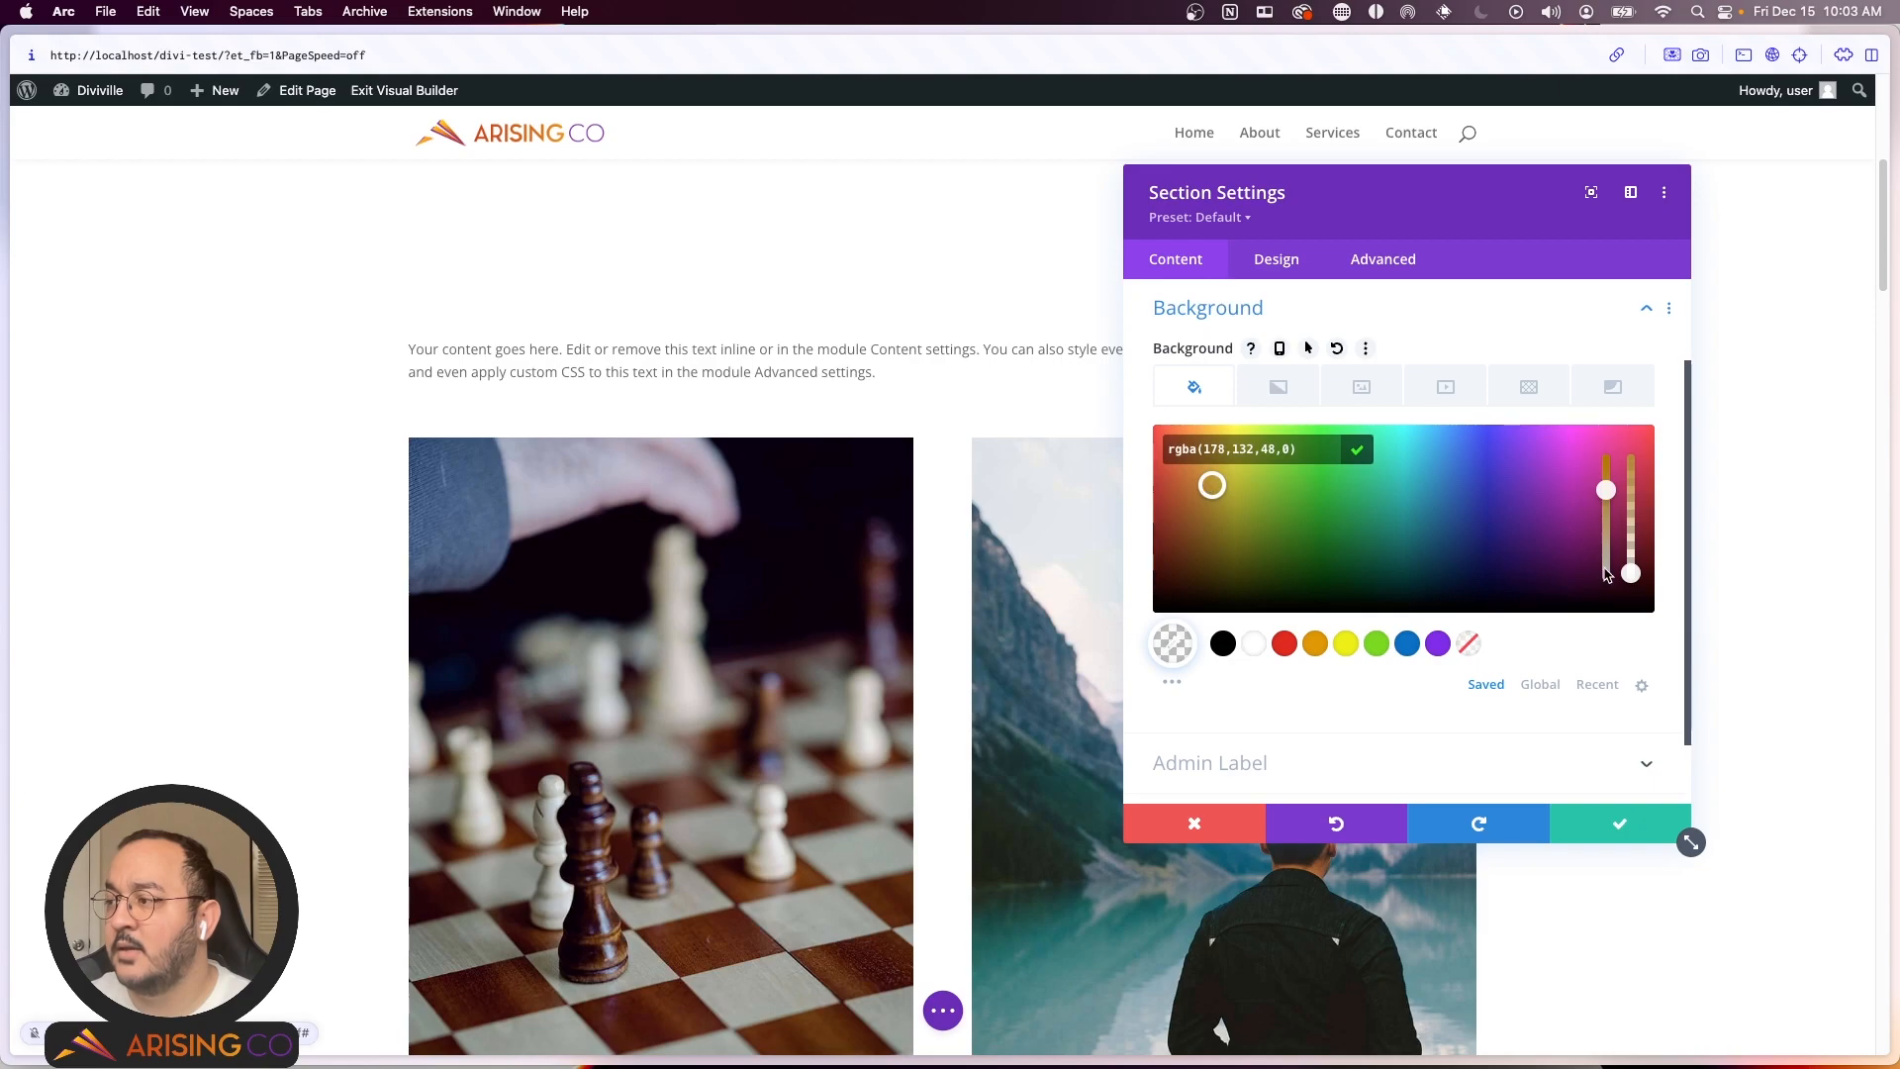
pyautogui.moveTo(1631, 573); pyautogui.dragTo(1633, 450)
pyautogui.click(1208, 506)
pyautogui.moveTo(1208, 506); pyautogui.dragTo(1208, 433)
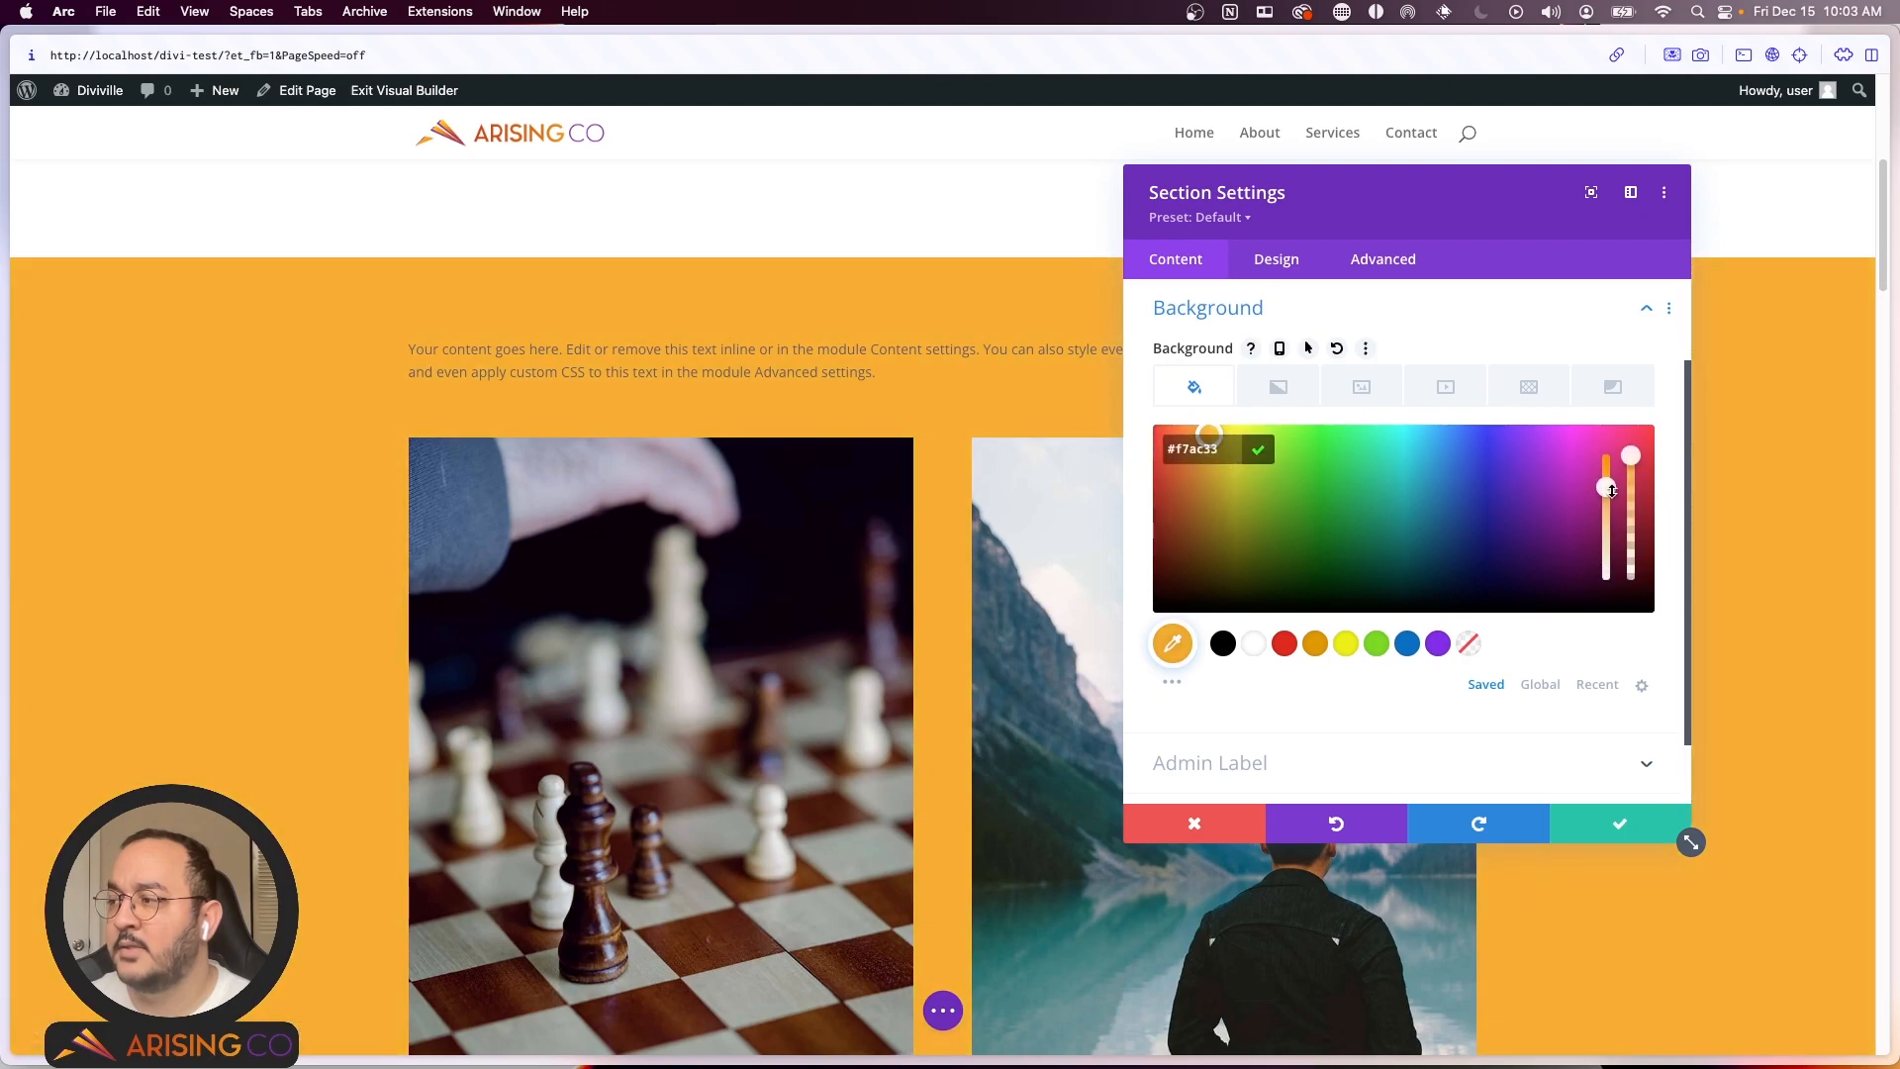
pyautogui.moveTo(1610, 489); pyautogui.dragTo(1619, 580)
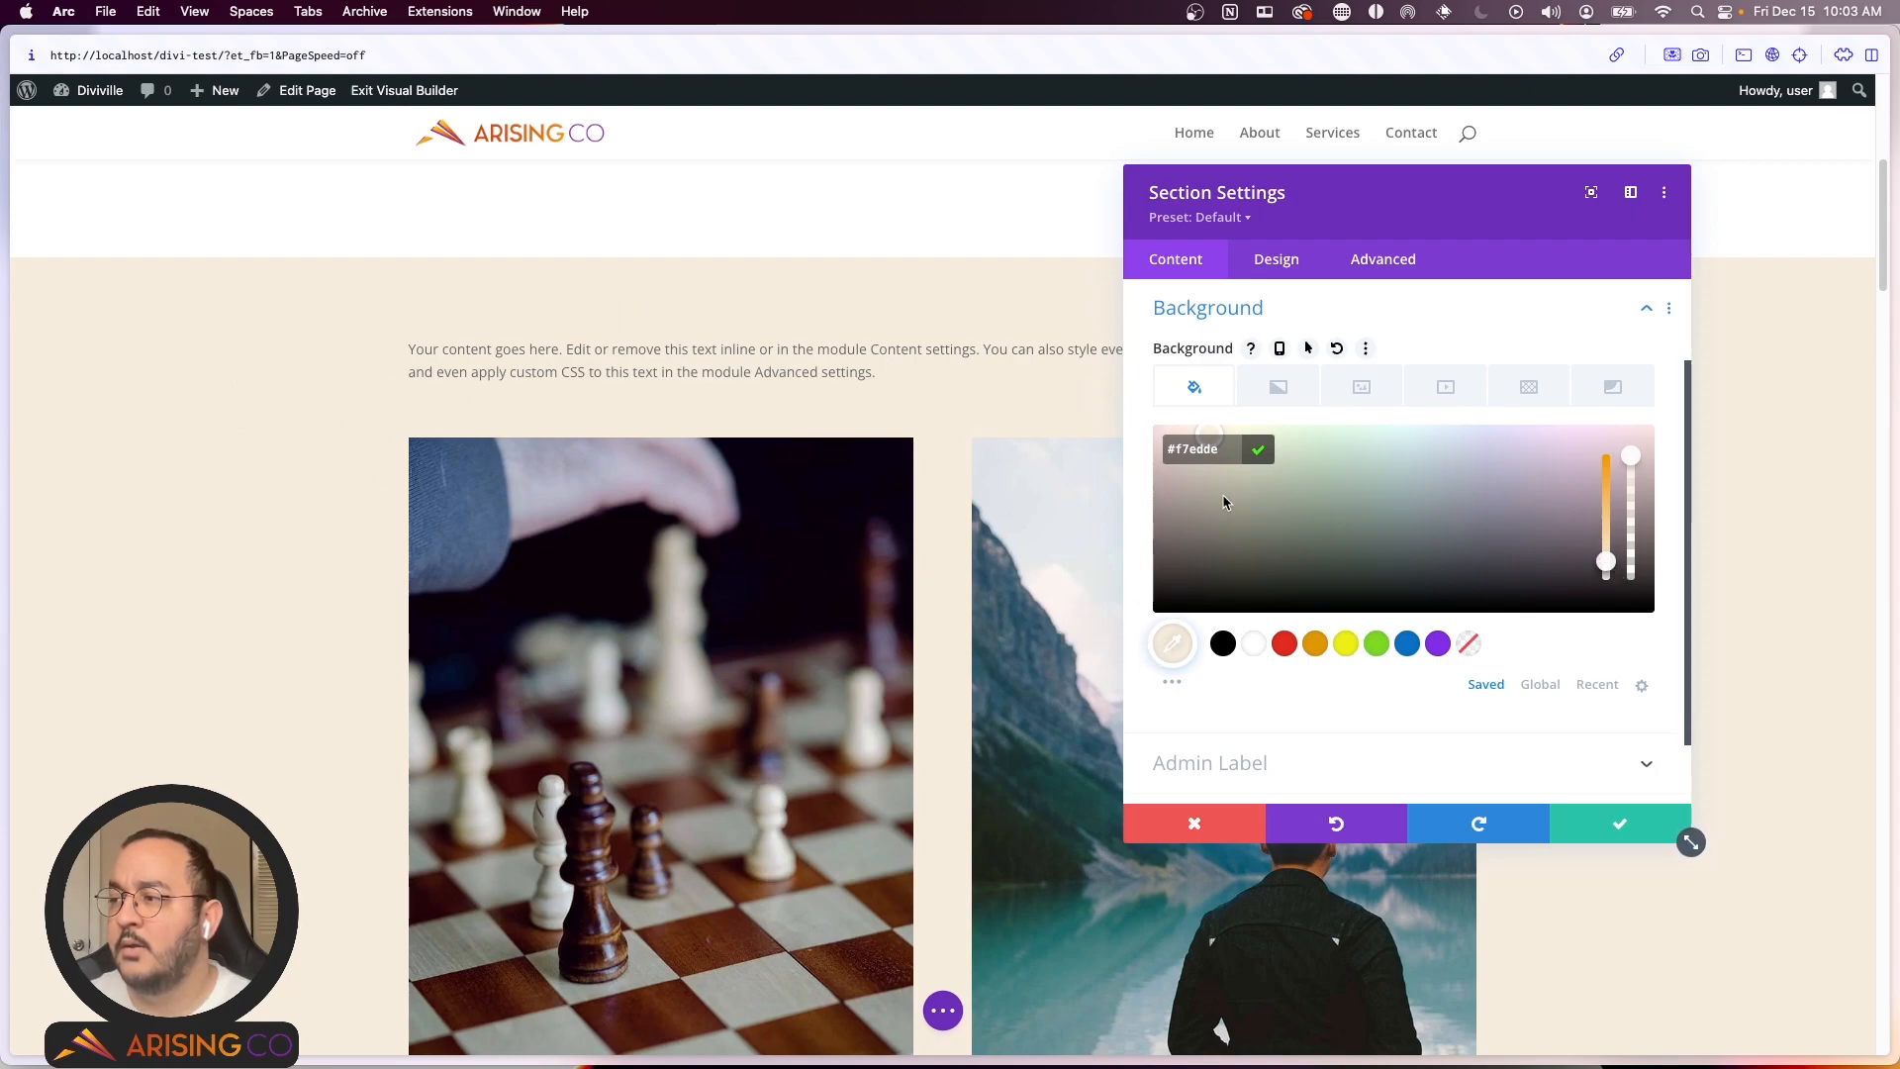
pyautogui.click(1138, 486)
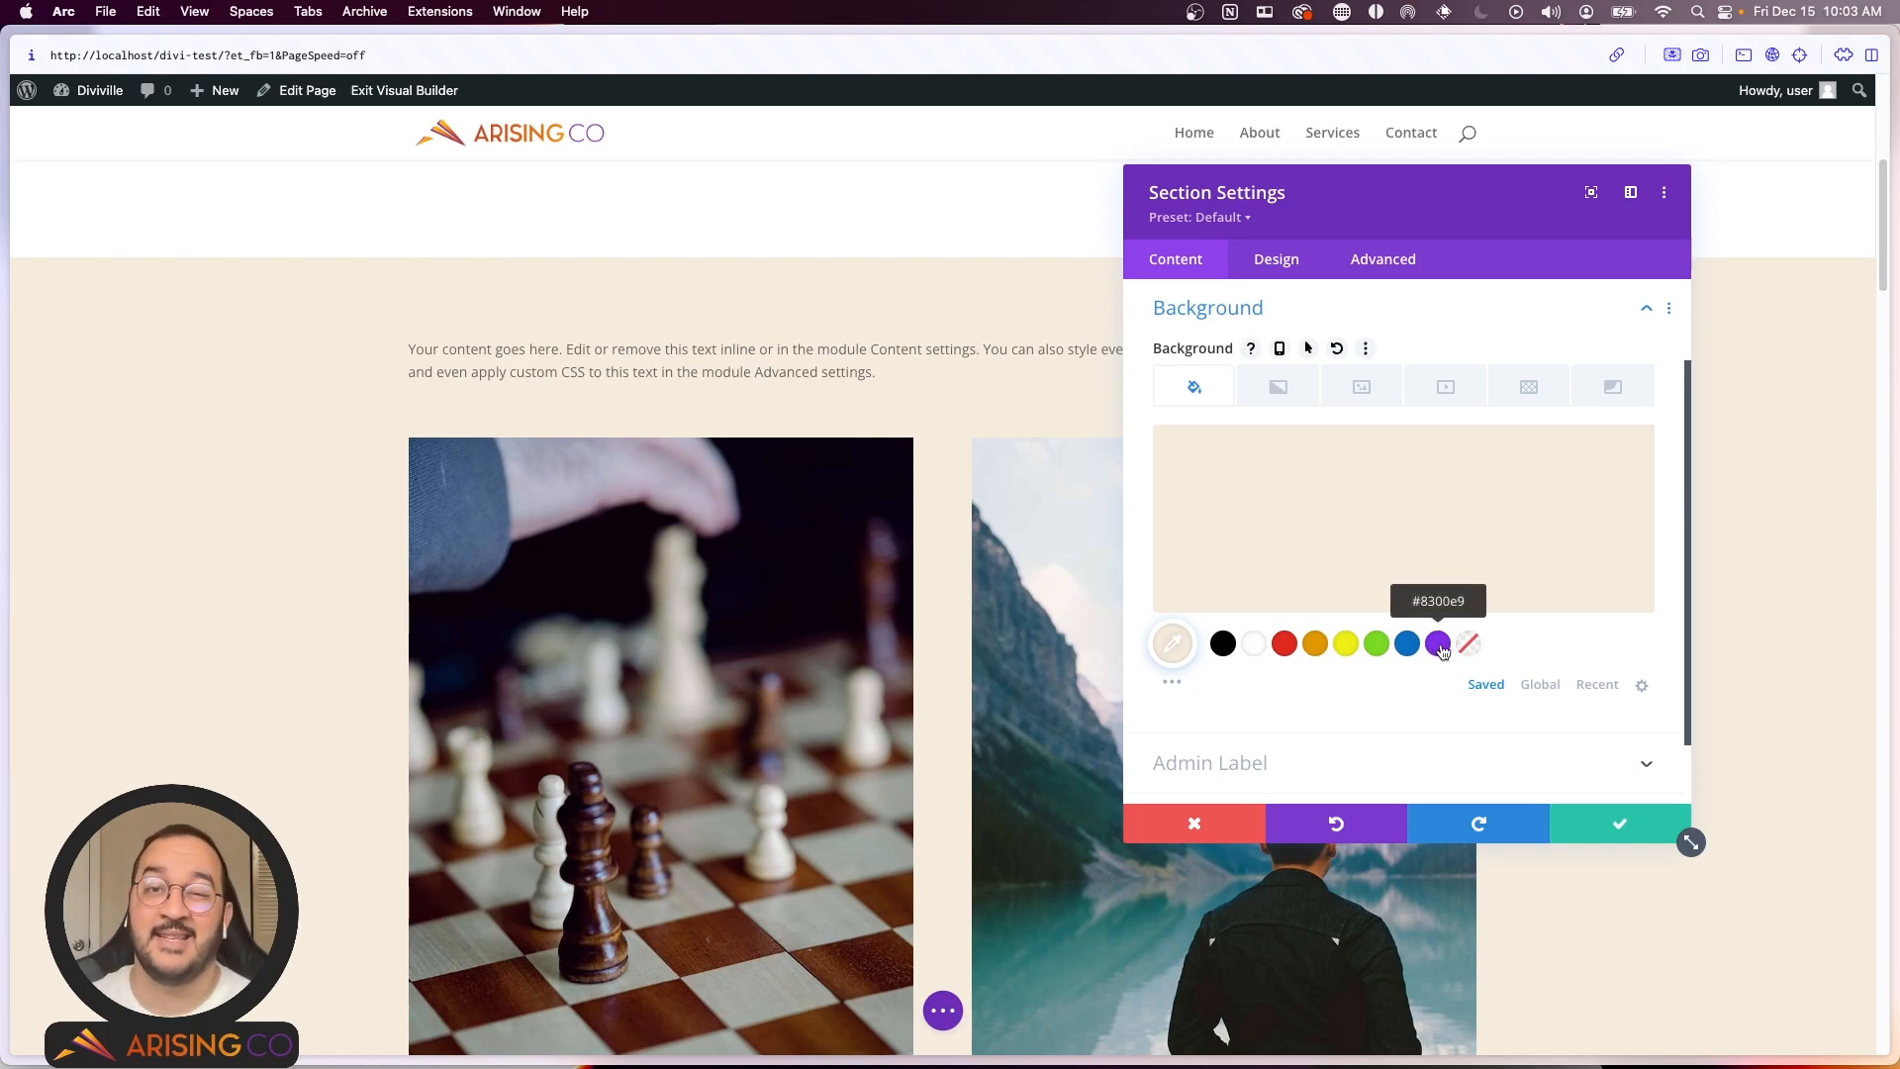
# Step: Apply the peach global color to the section background and change that global color site-wide to mint green #91d8be
pyautogui.click(1538, 685)
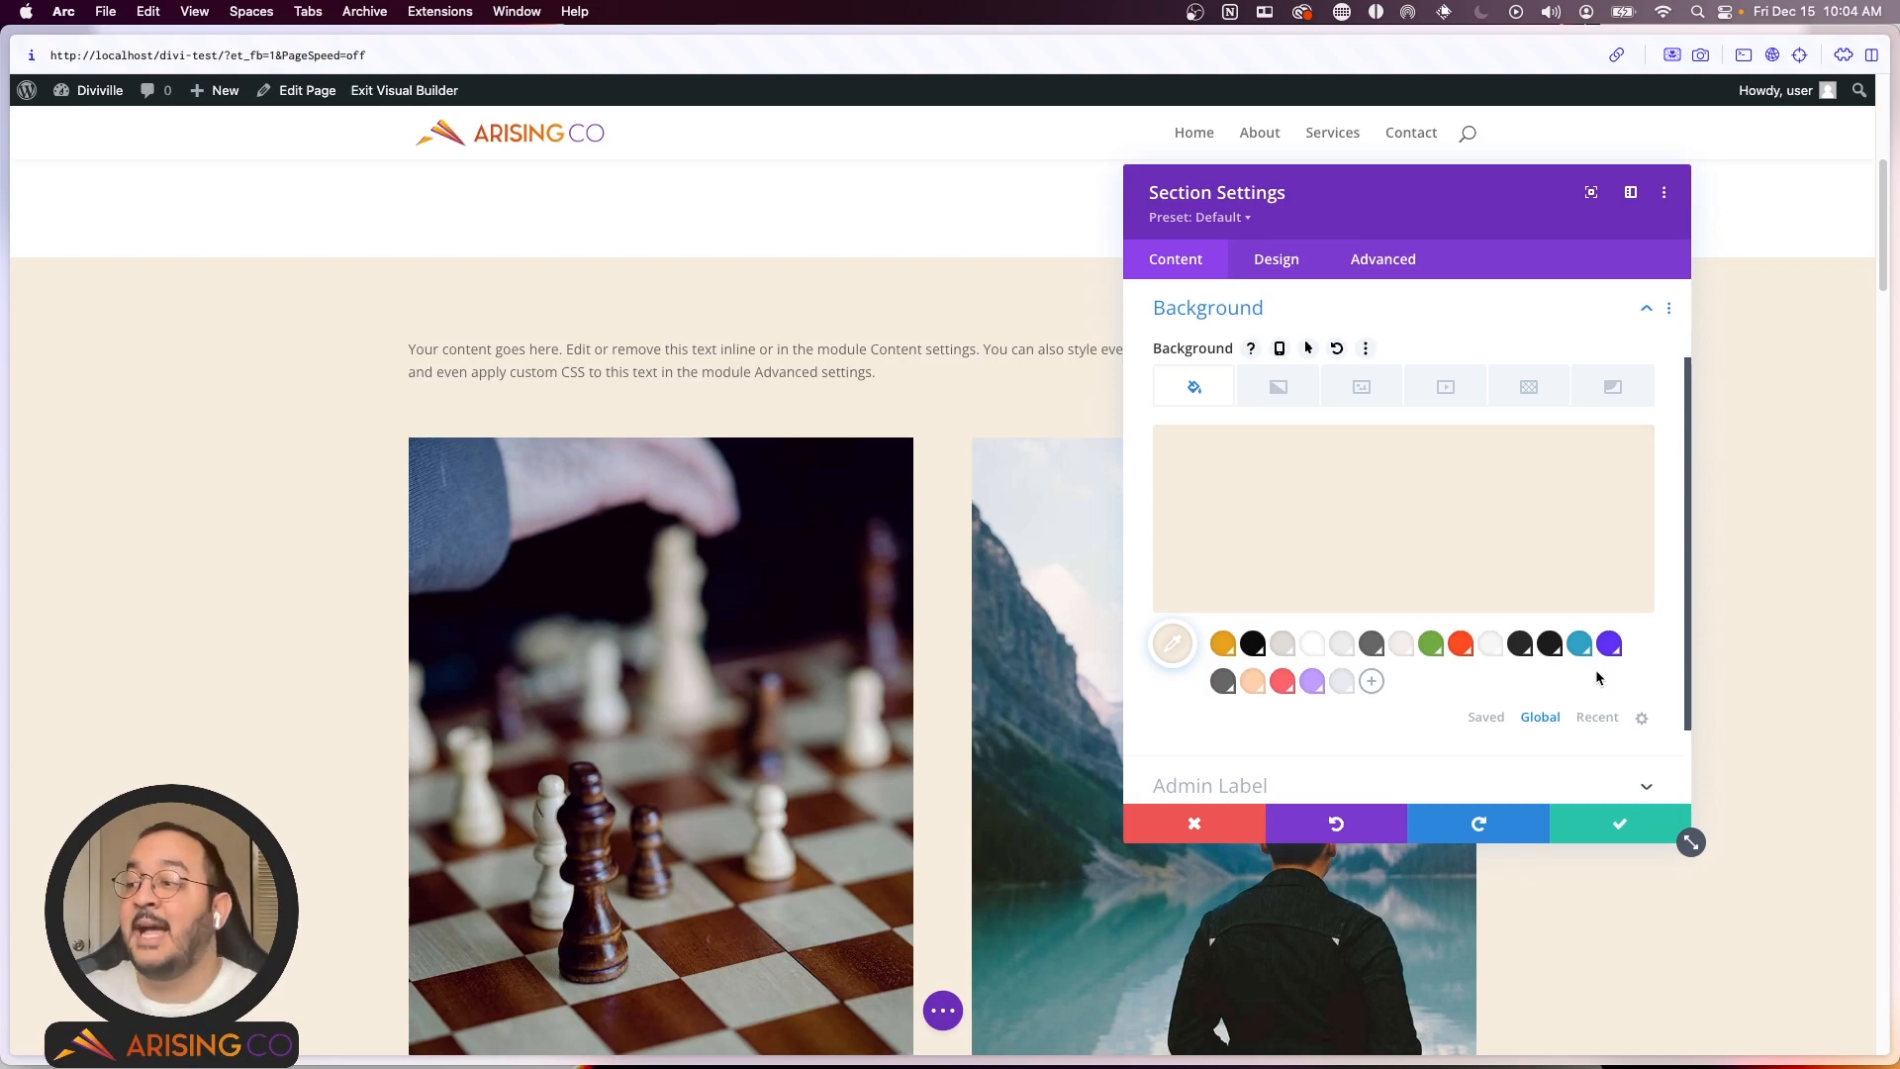
pyautogui.click(1252, 684)
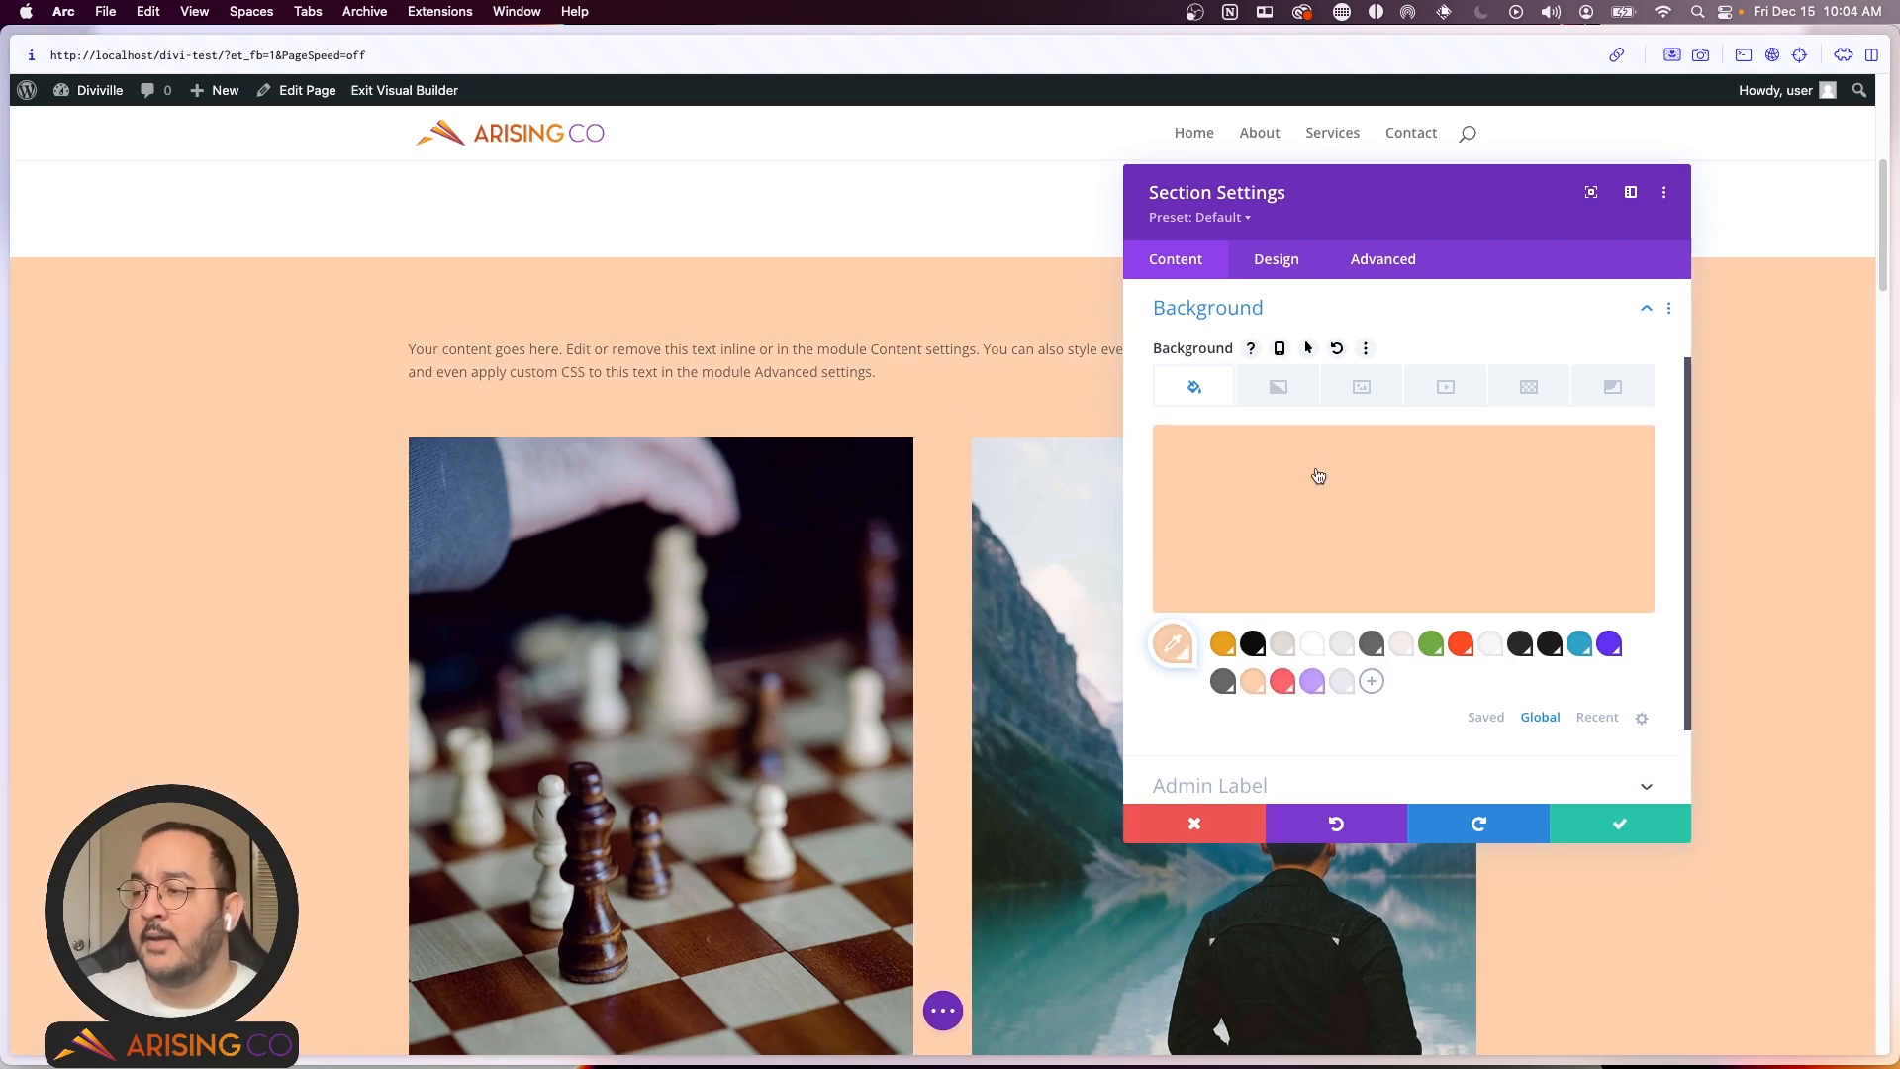
pyautogui.click(1175, 646)
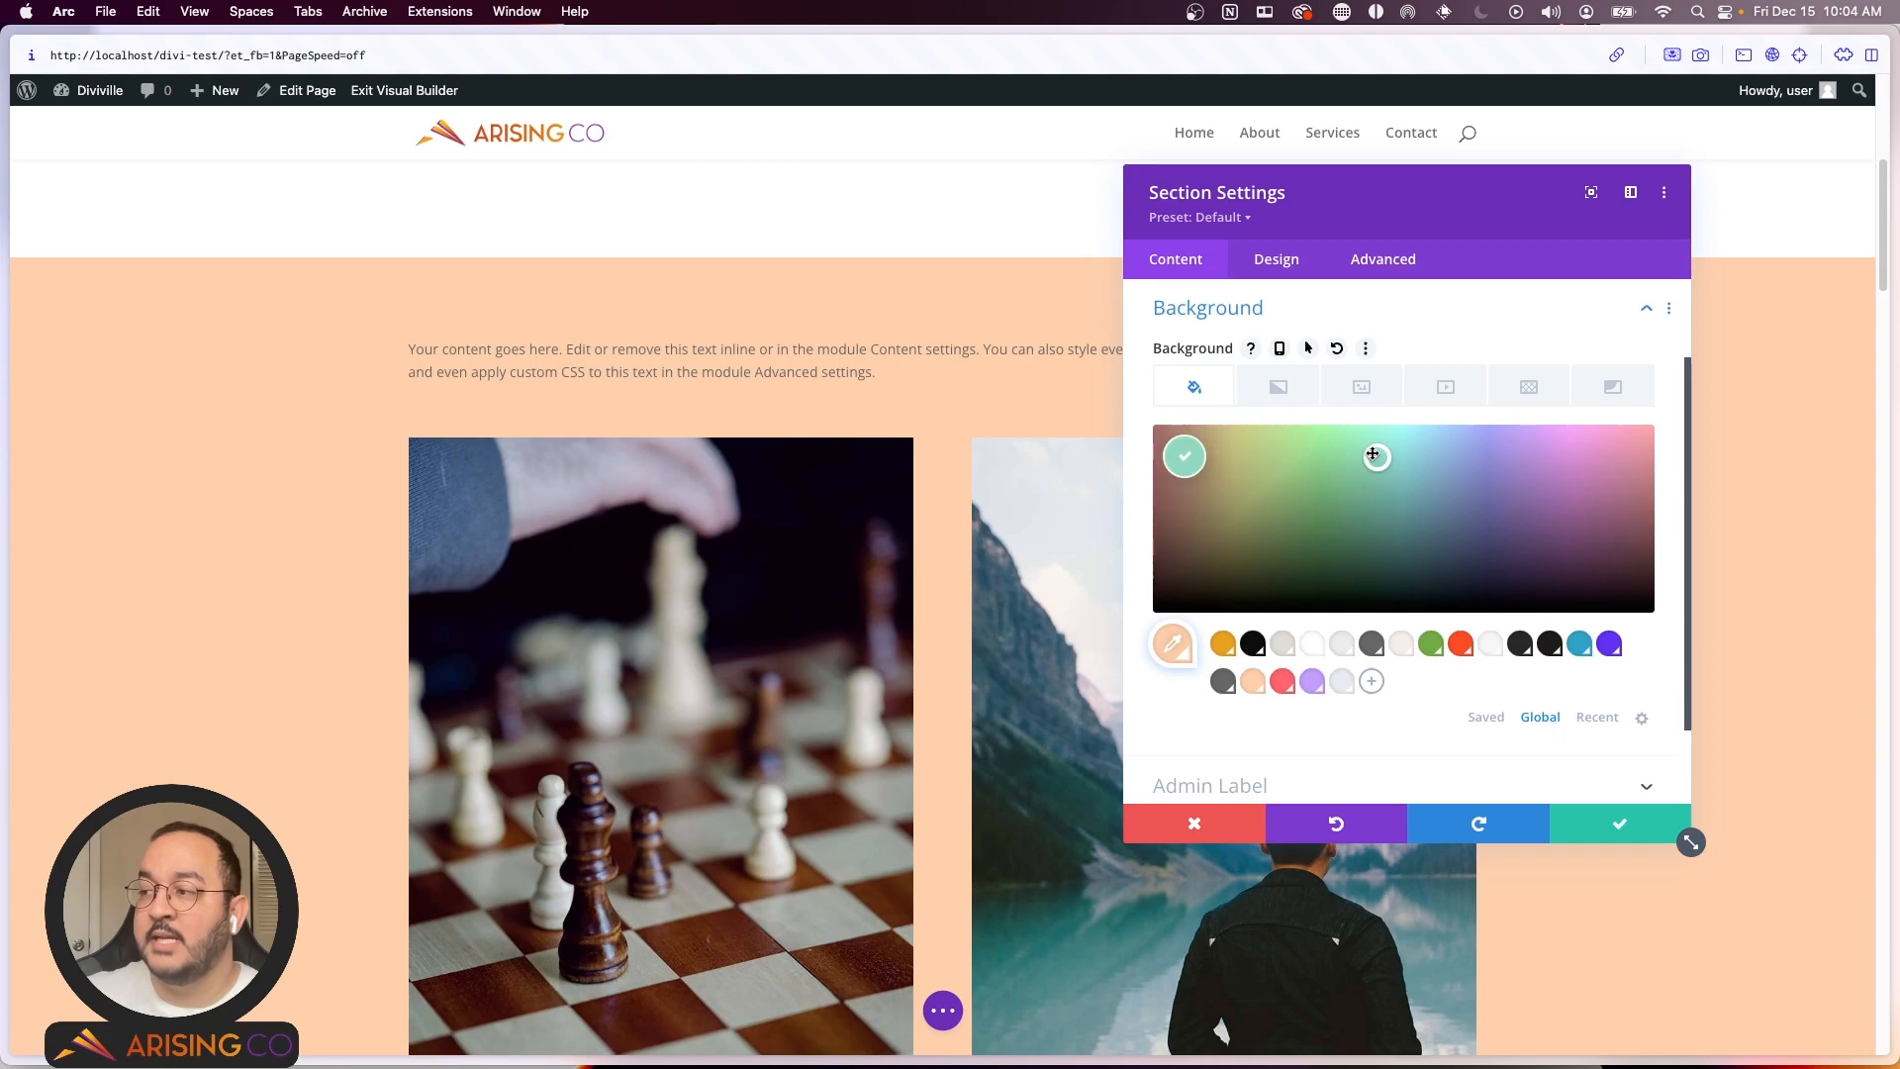
pyautogui.click(1374, 455)
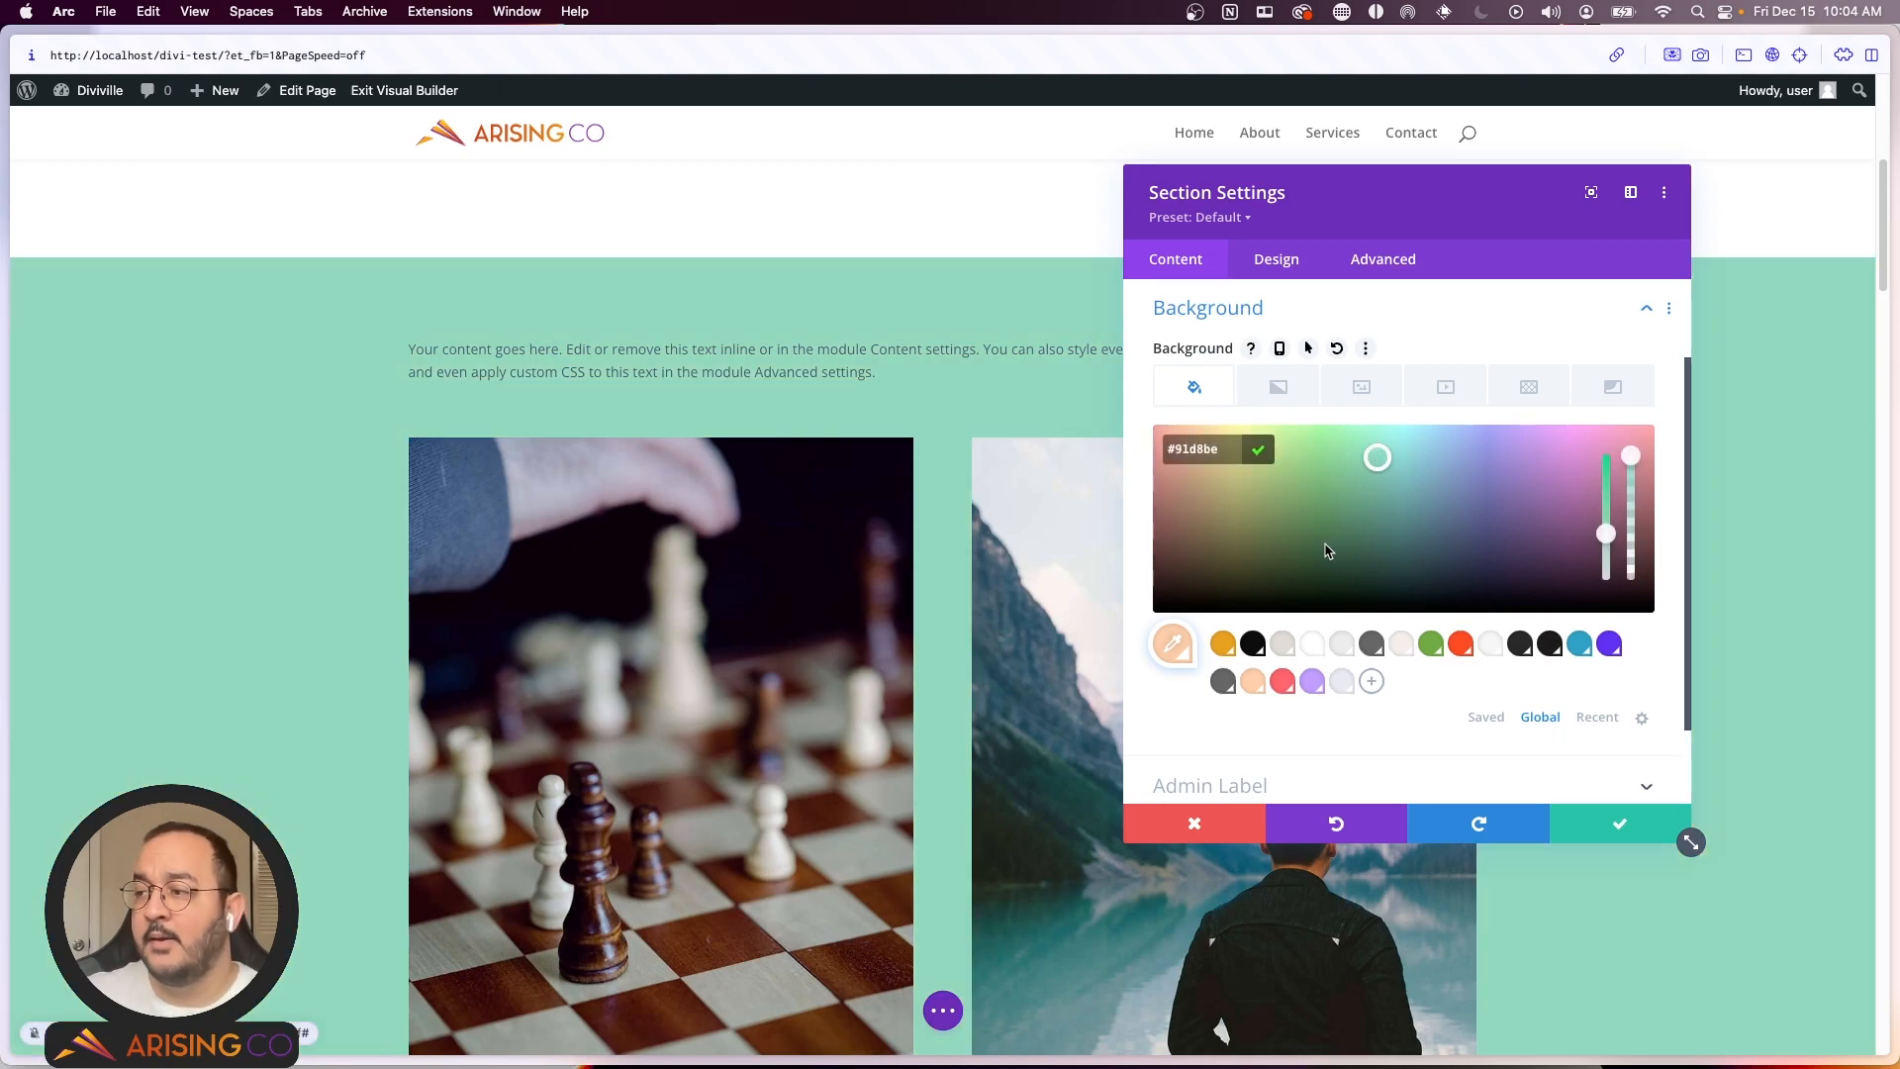
pyautogui.click(1141, 524)
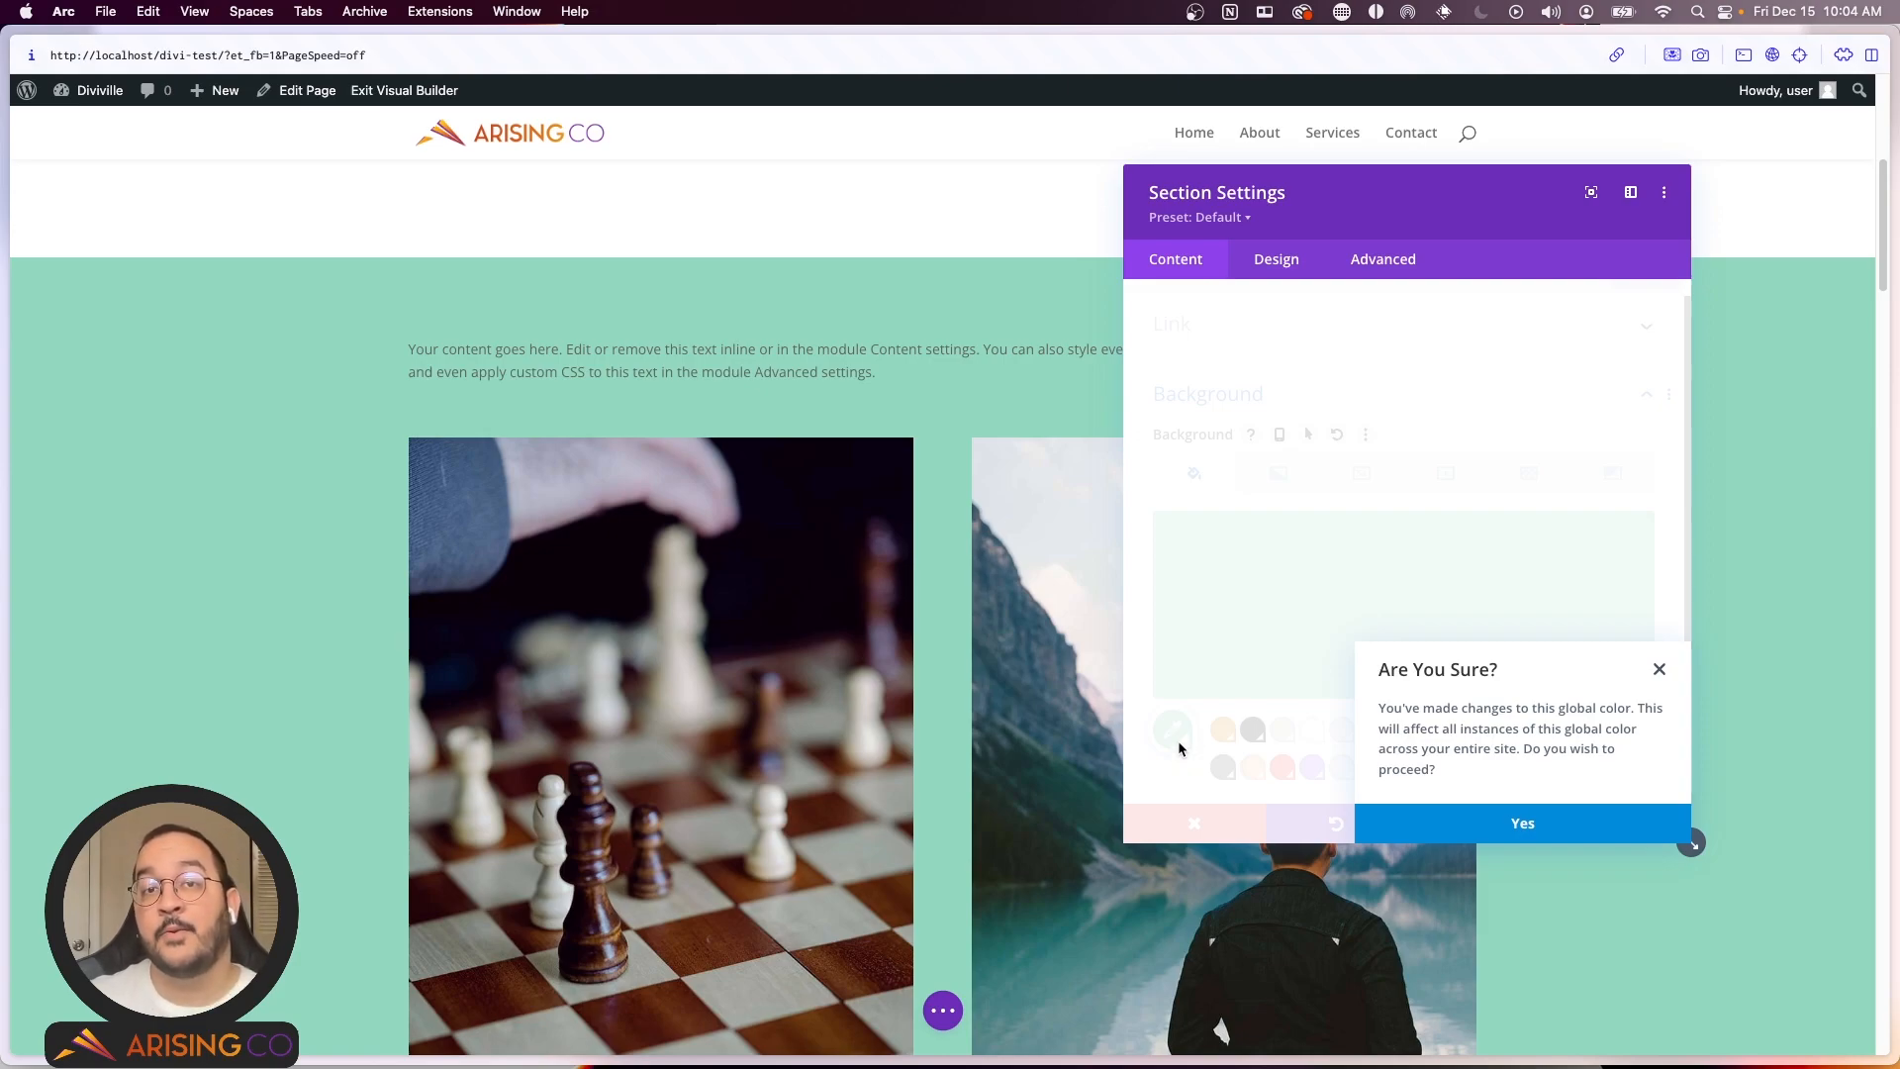
pyautogui.click(1460, 829)
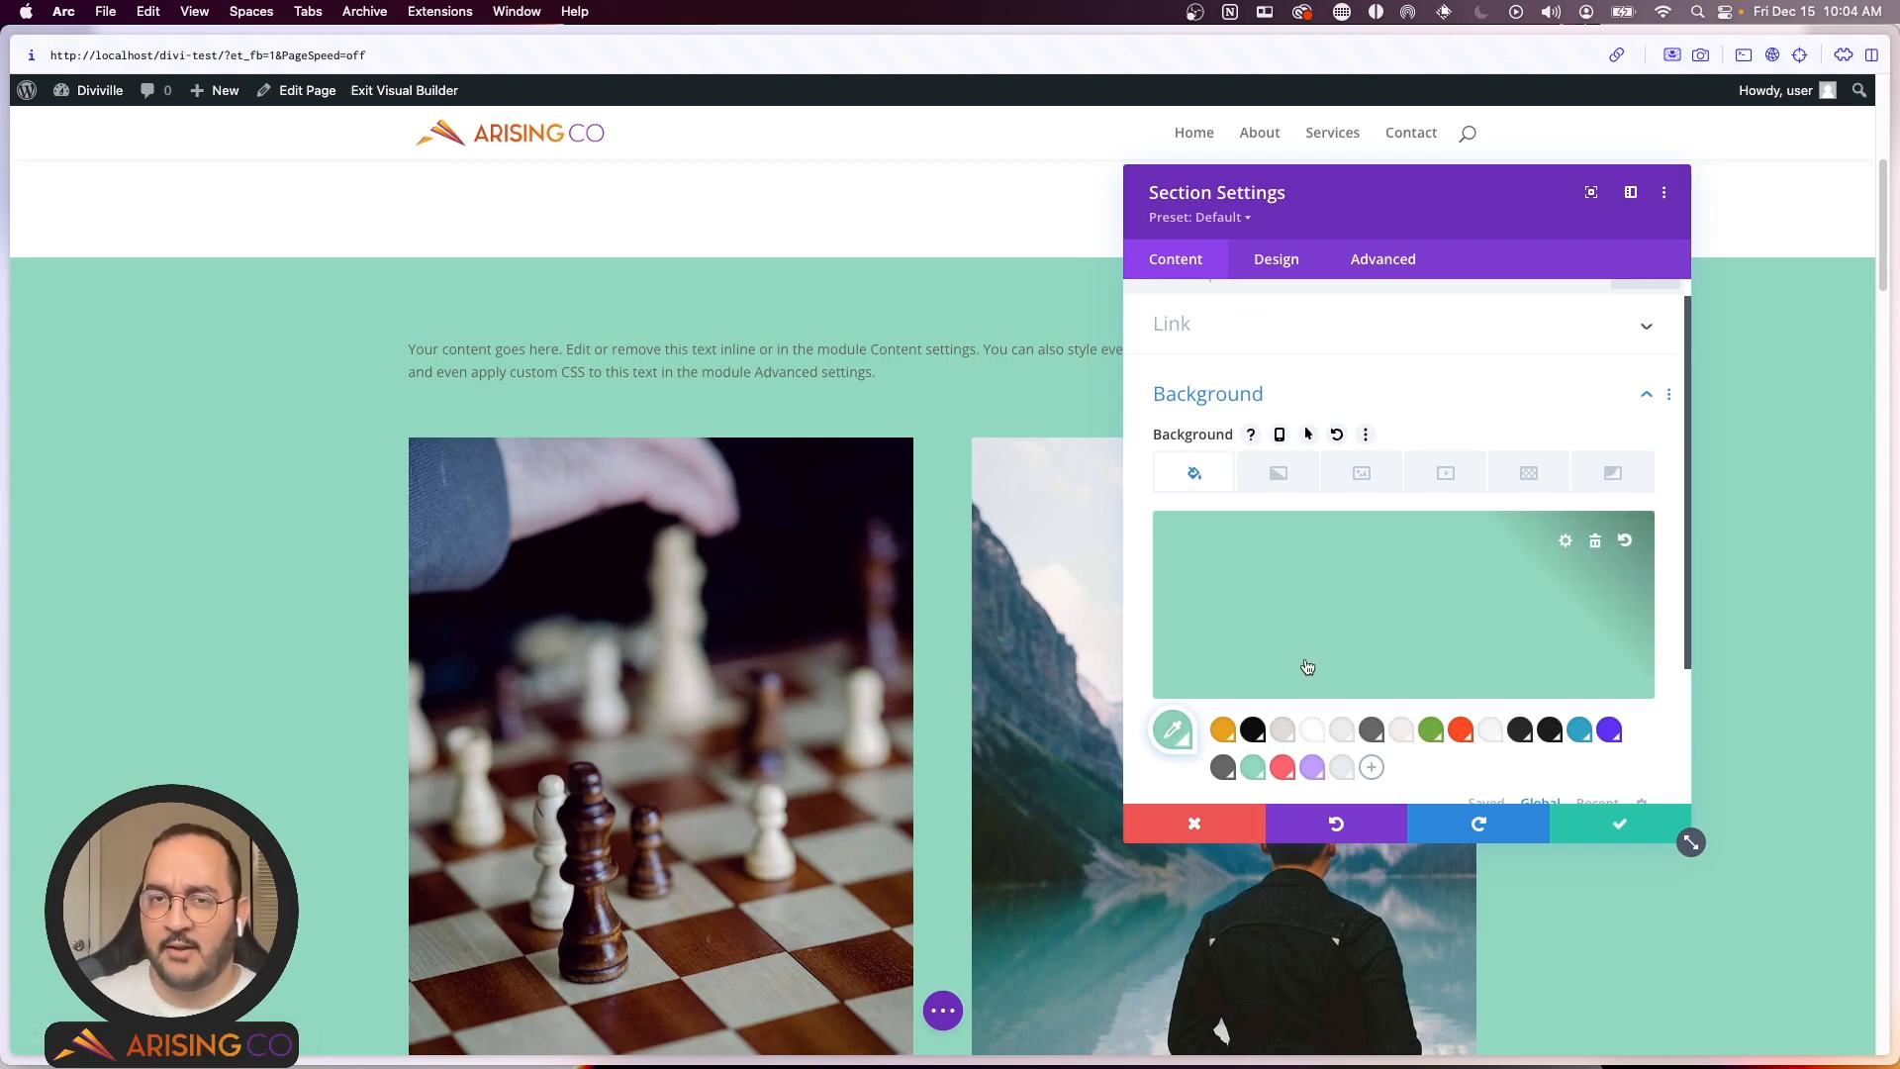
# Step: Return to the saved color palette and delete the section's background color
pyautogui.scroll(-4, 1292, 693)
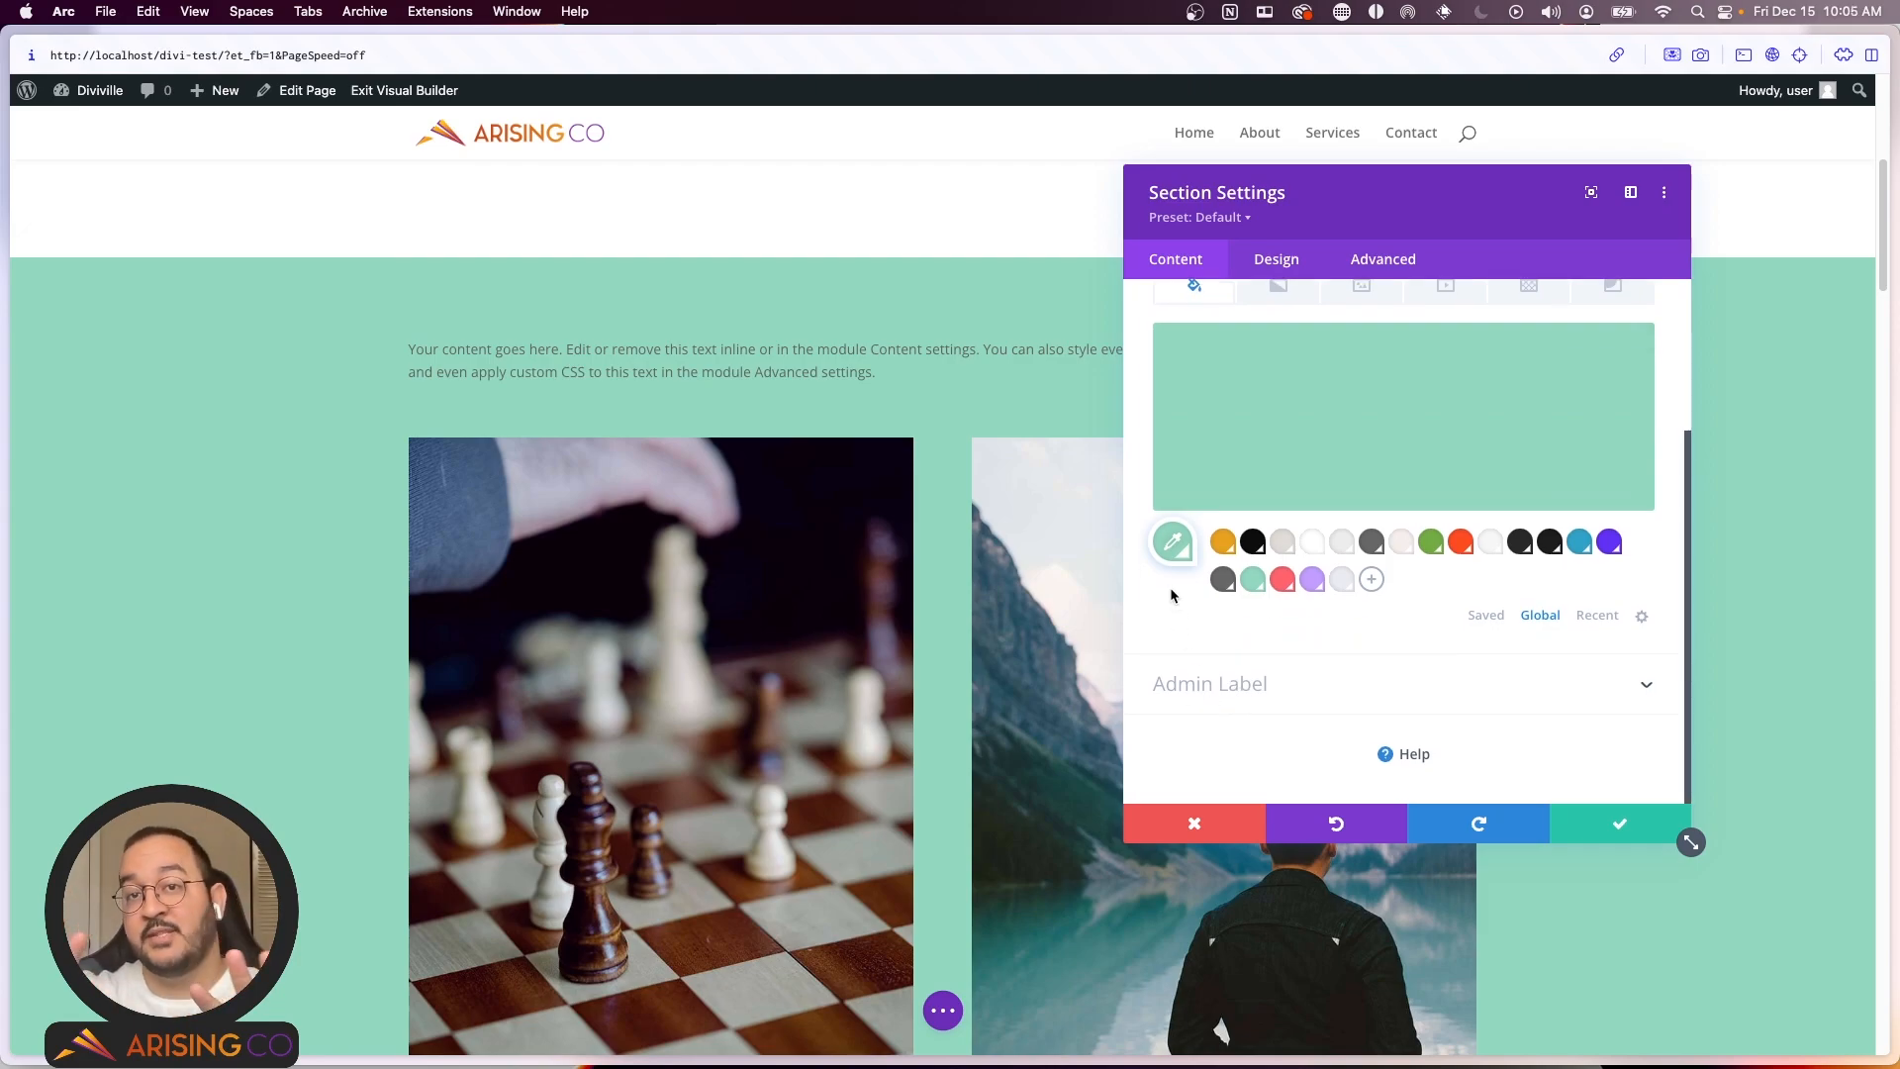
pyautogui.click(1486, 615)
pyautogui.scroll(1, 1487, 589)
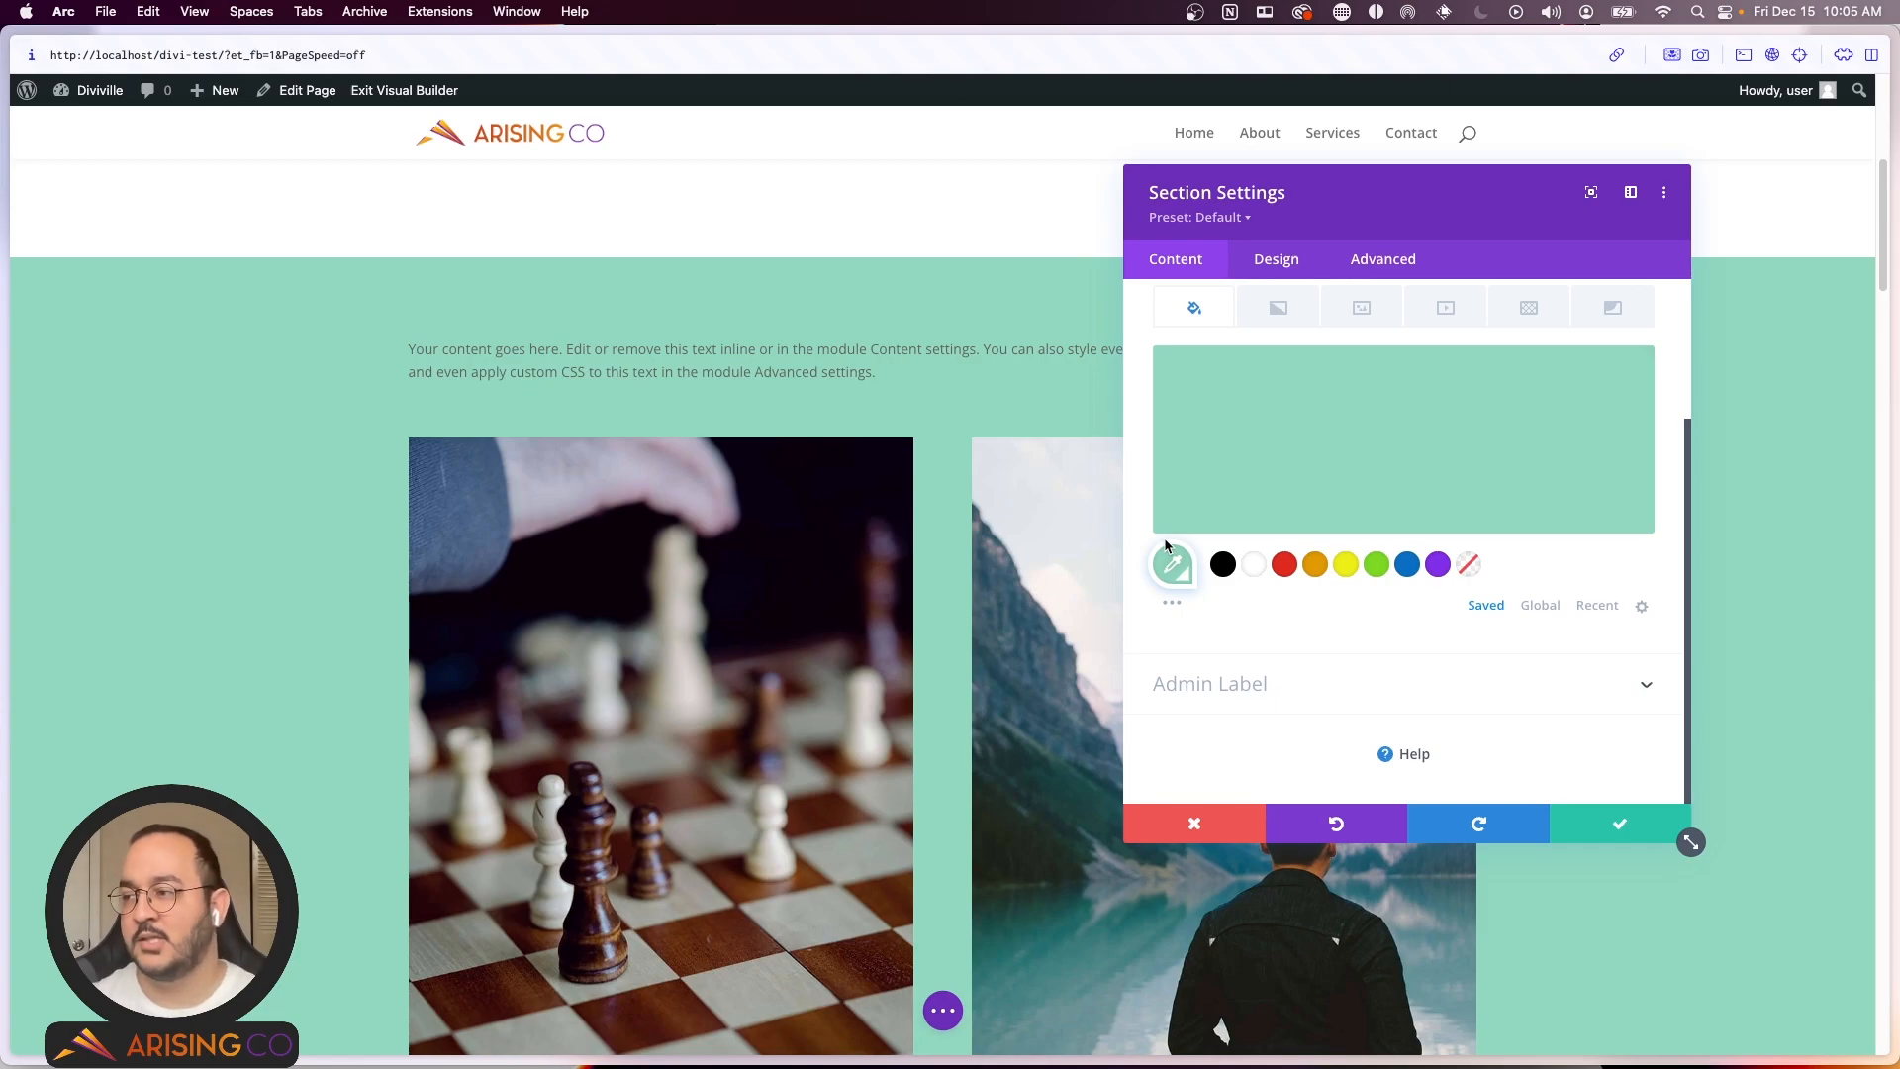
pyautogui.scroll(2, 1147, 396)
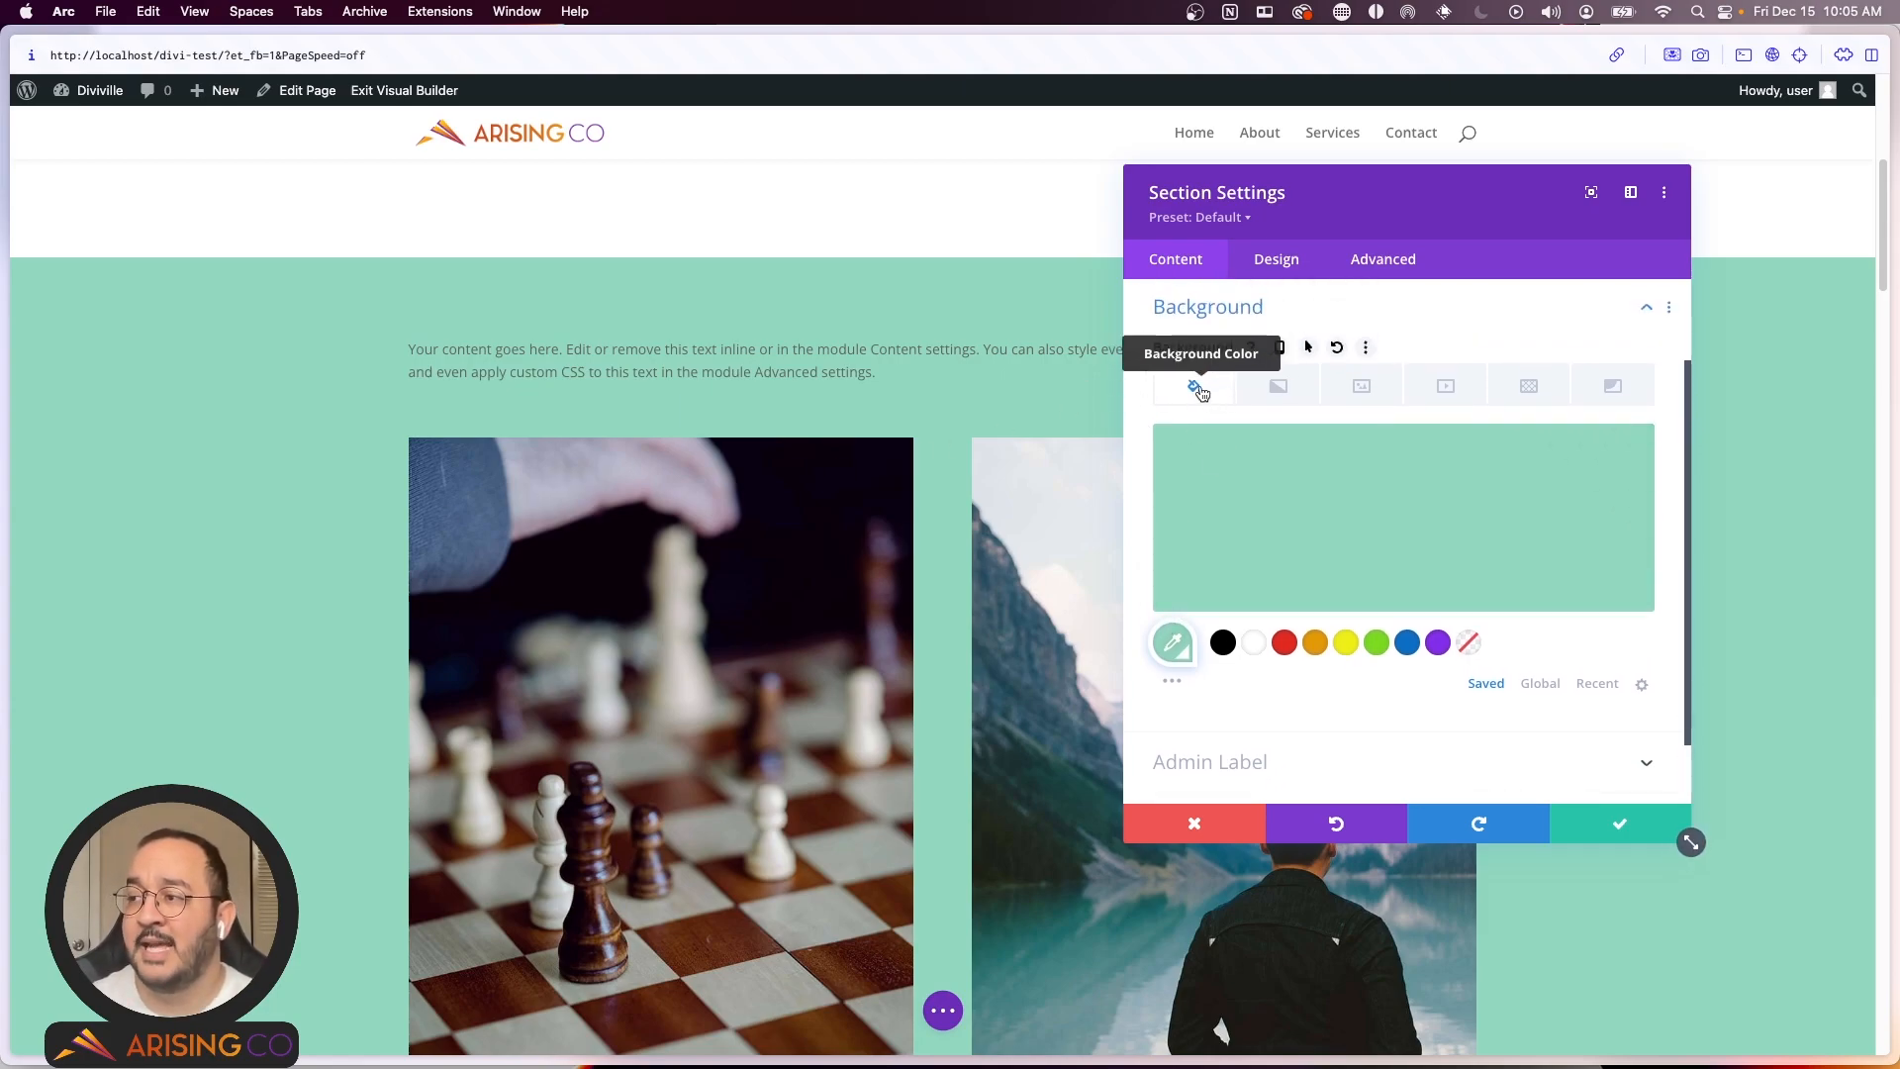
pyautogui.moveTo(1380, 445)
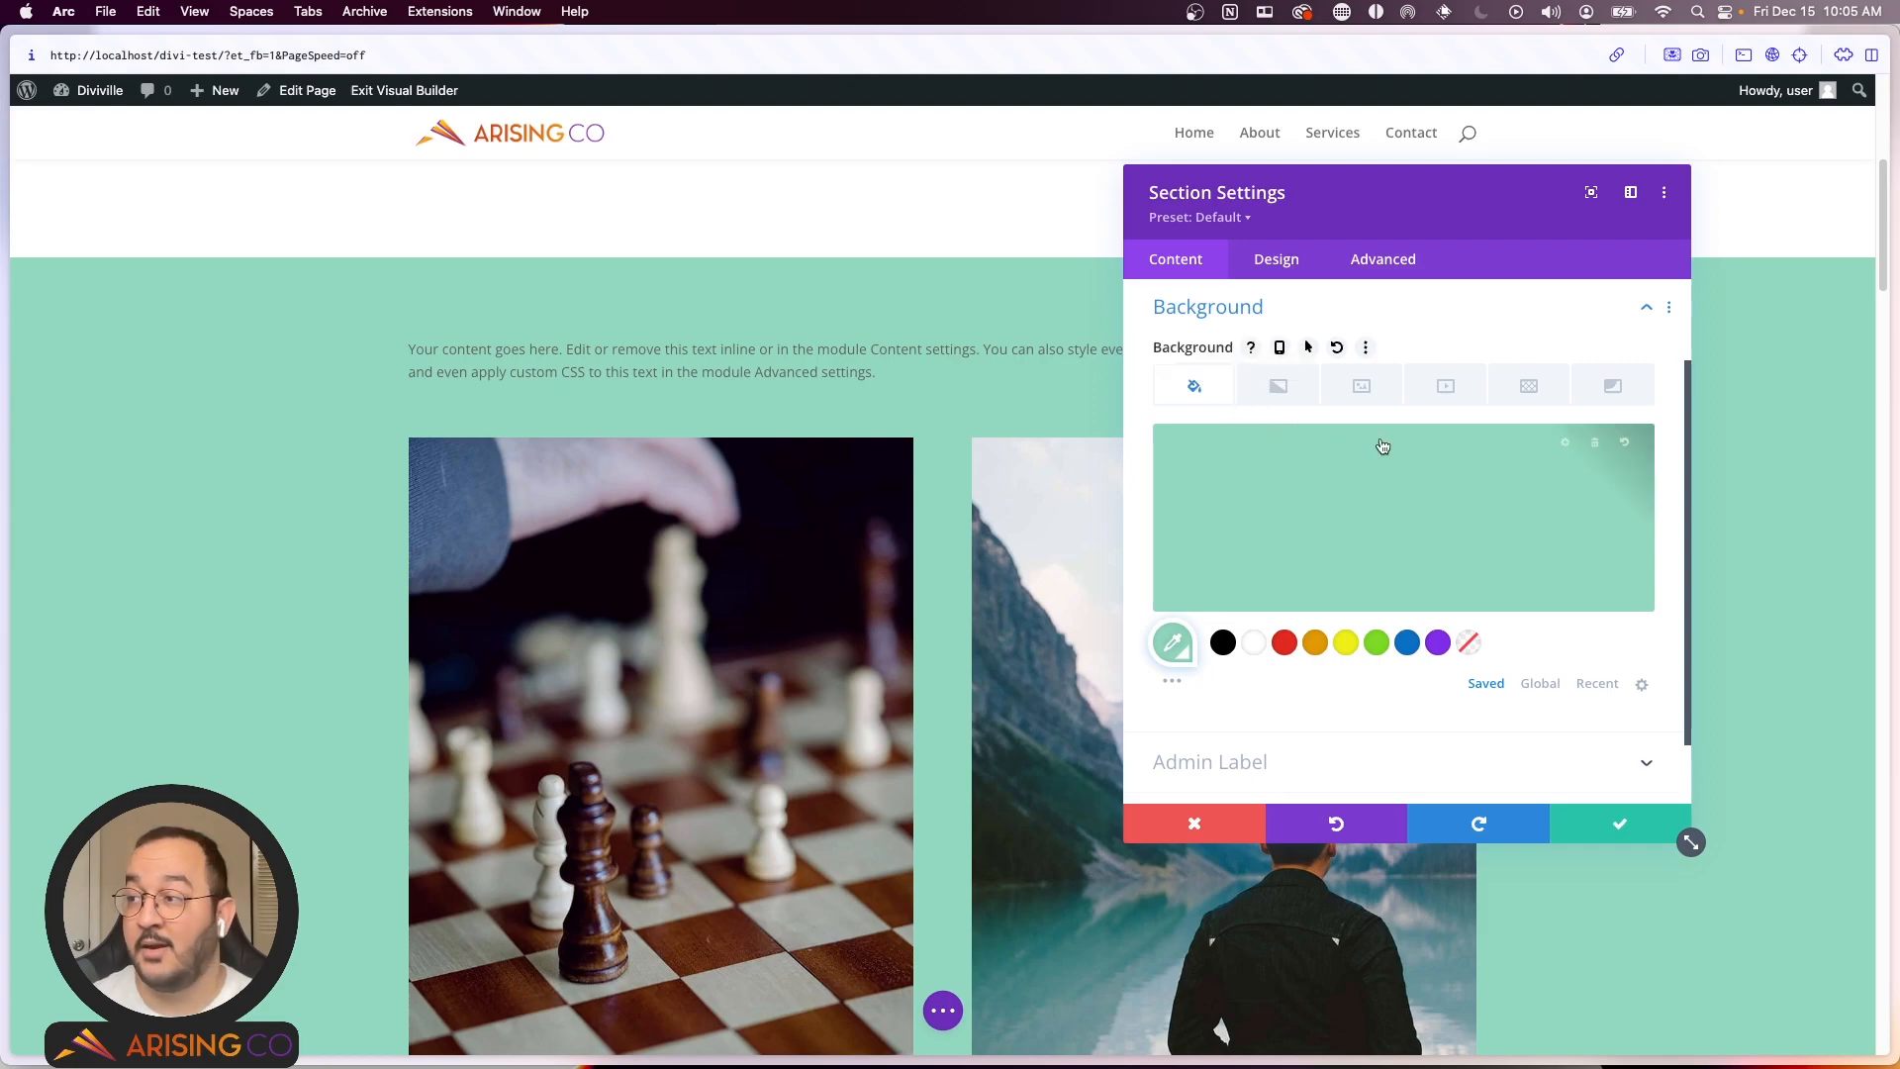
pyautogui.click(1597, 455)
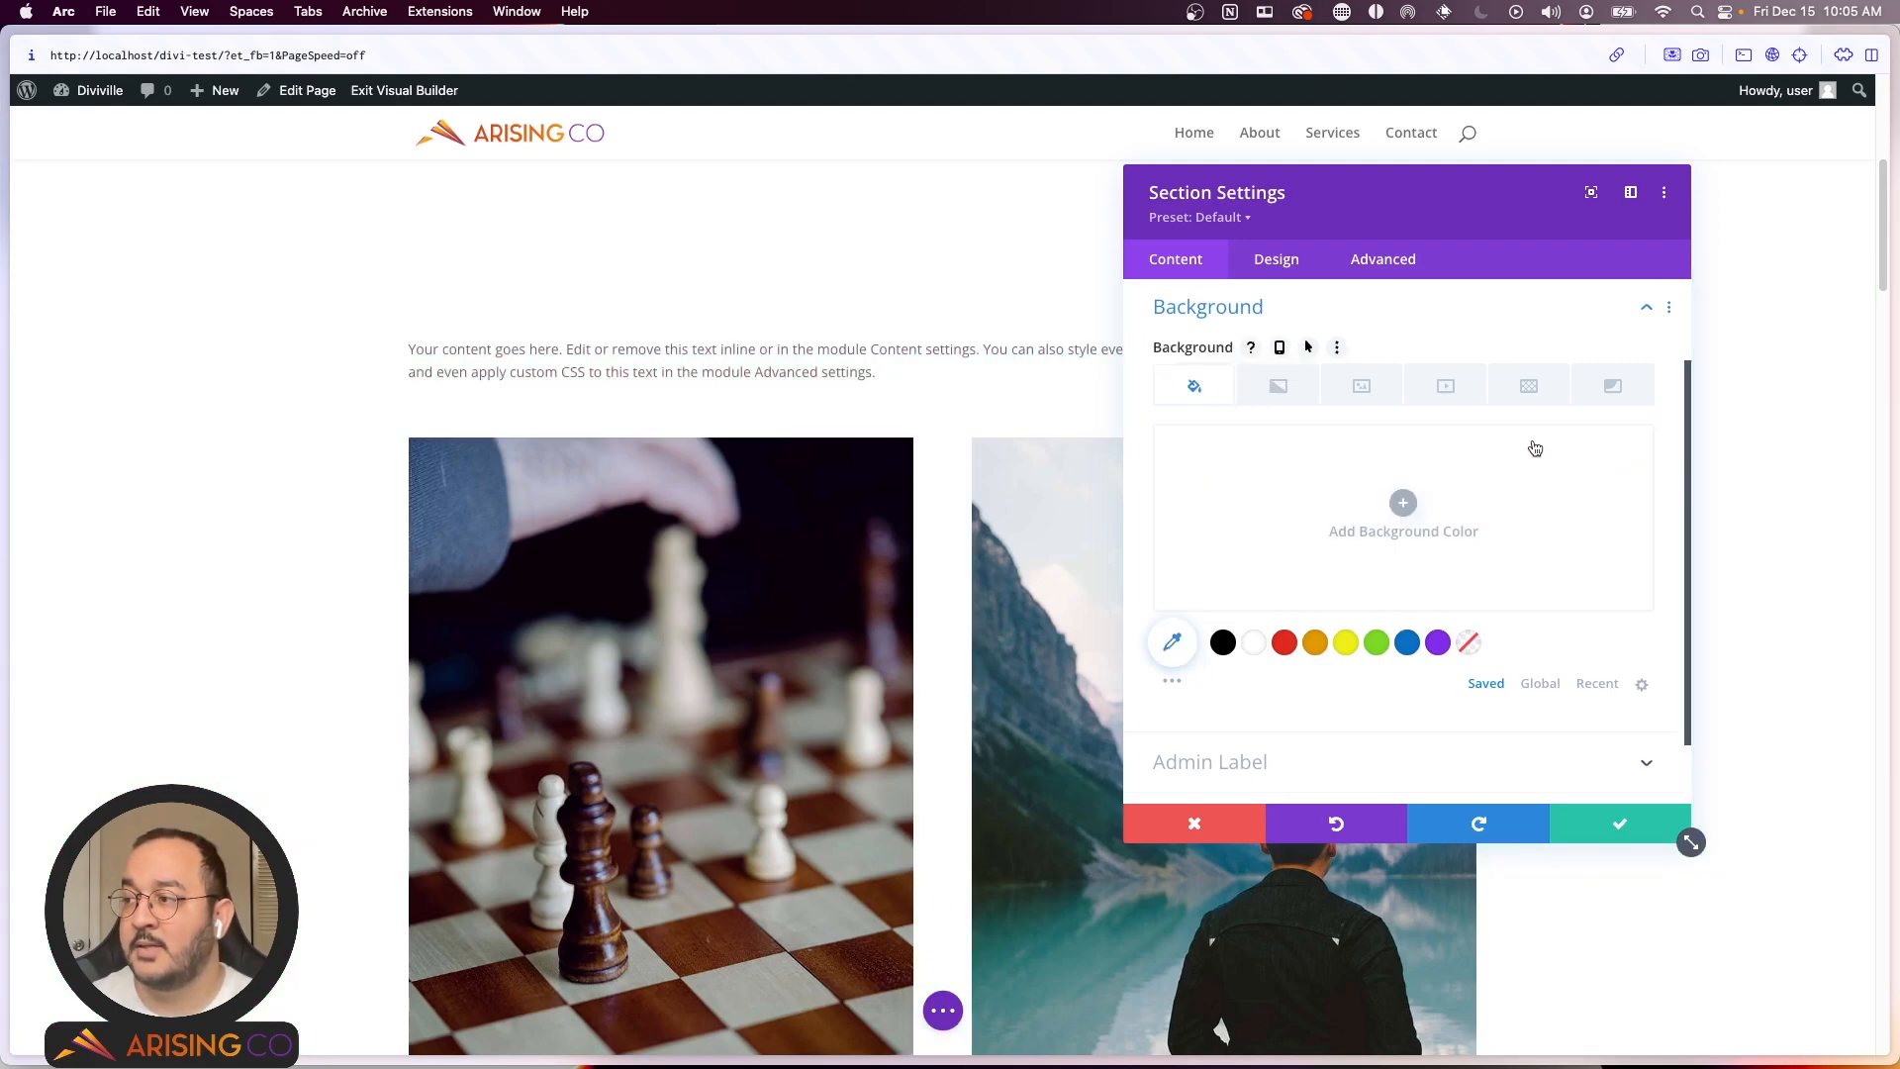
# Step: Add a background gradient to the section and set its first stop to orange #f98831
pyautogui.click(1278, 400)
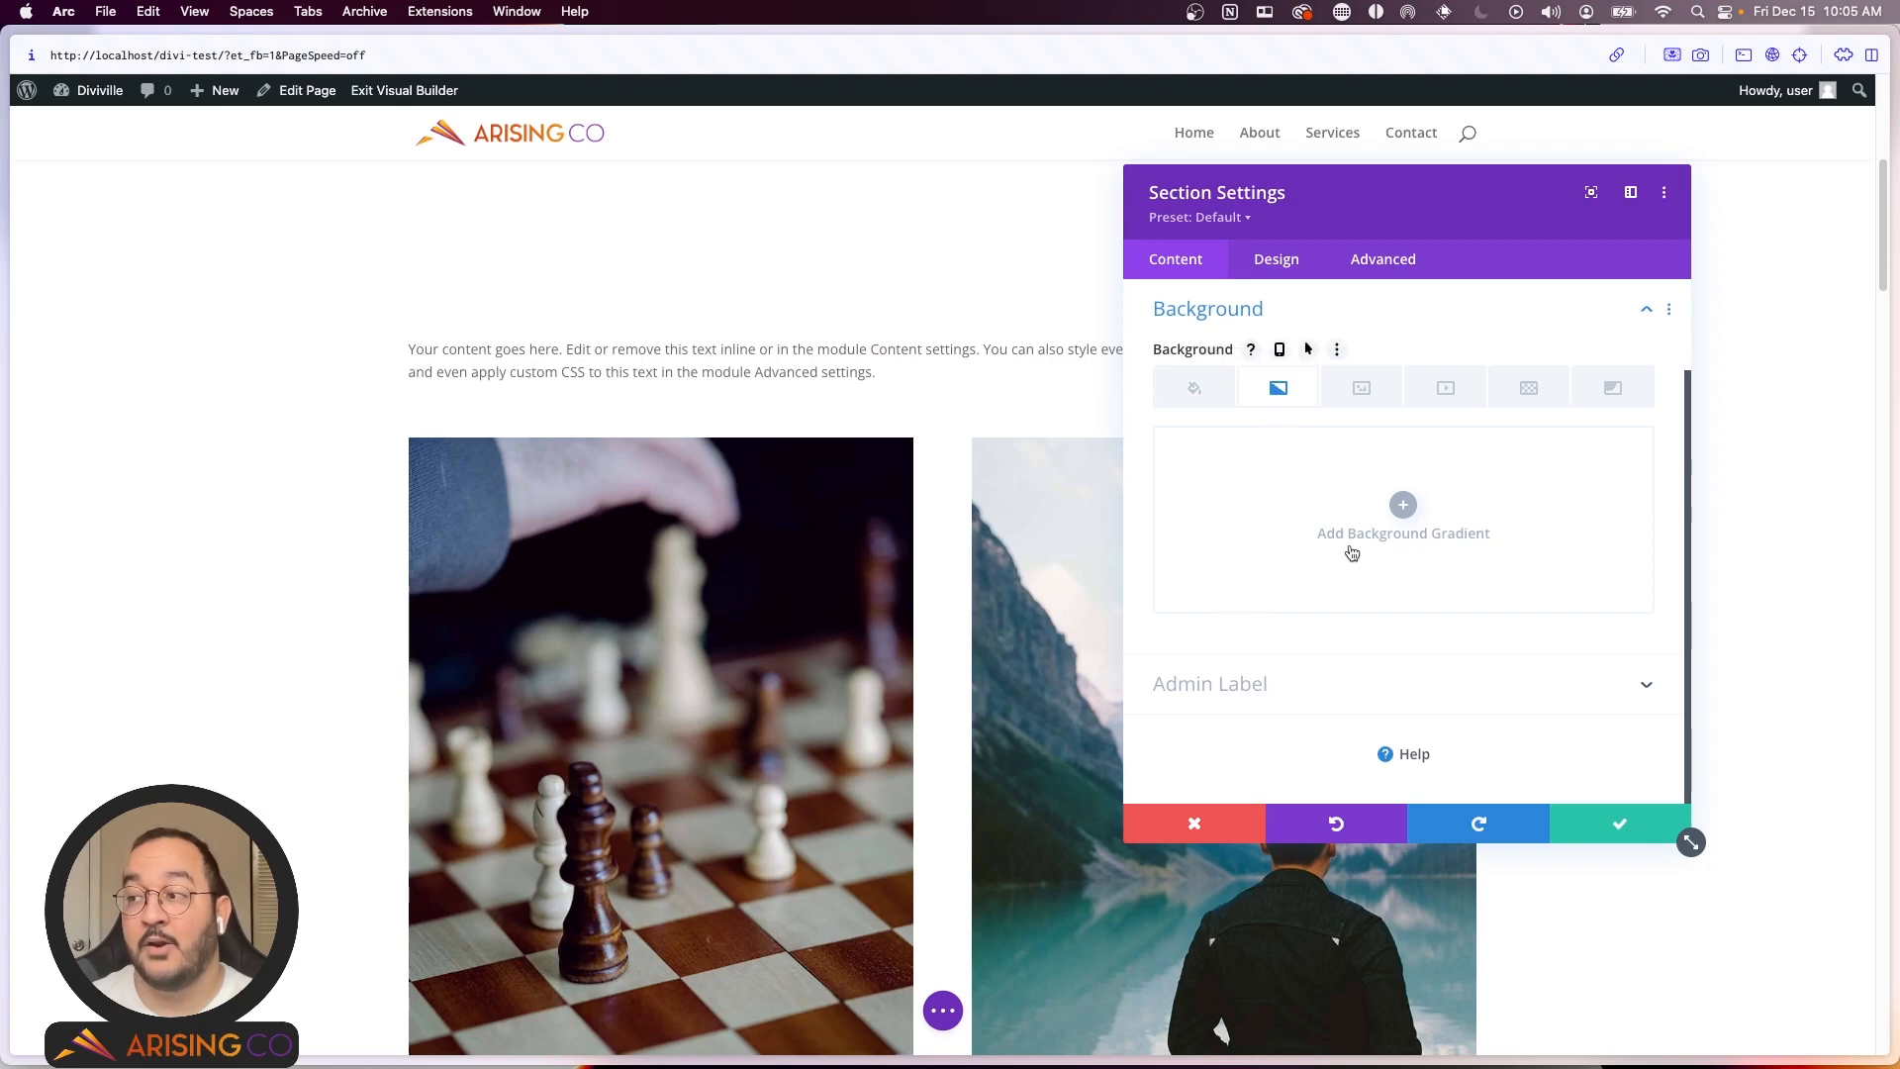
pyautogui.click(1402, 507)
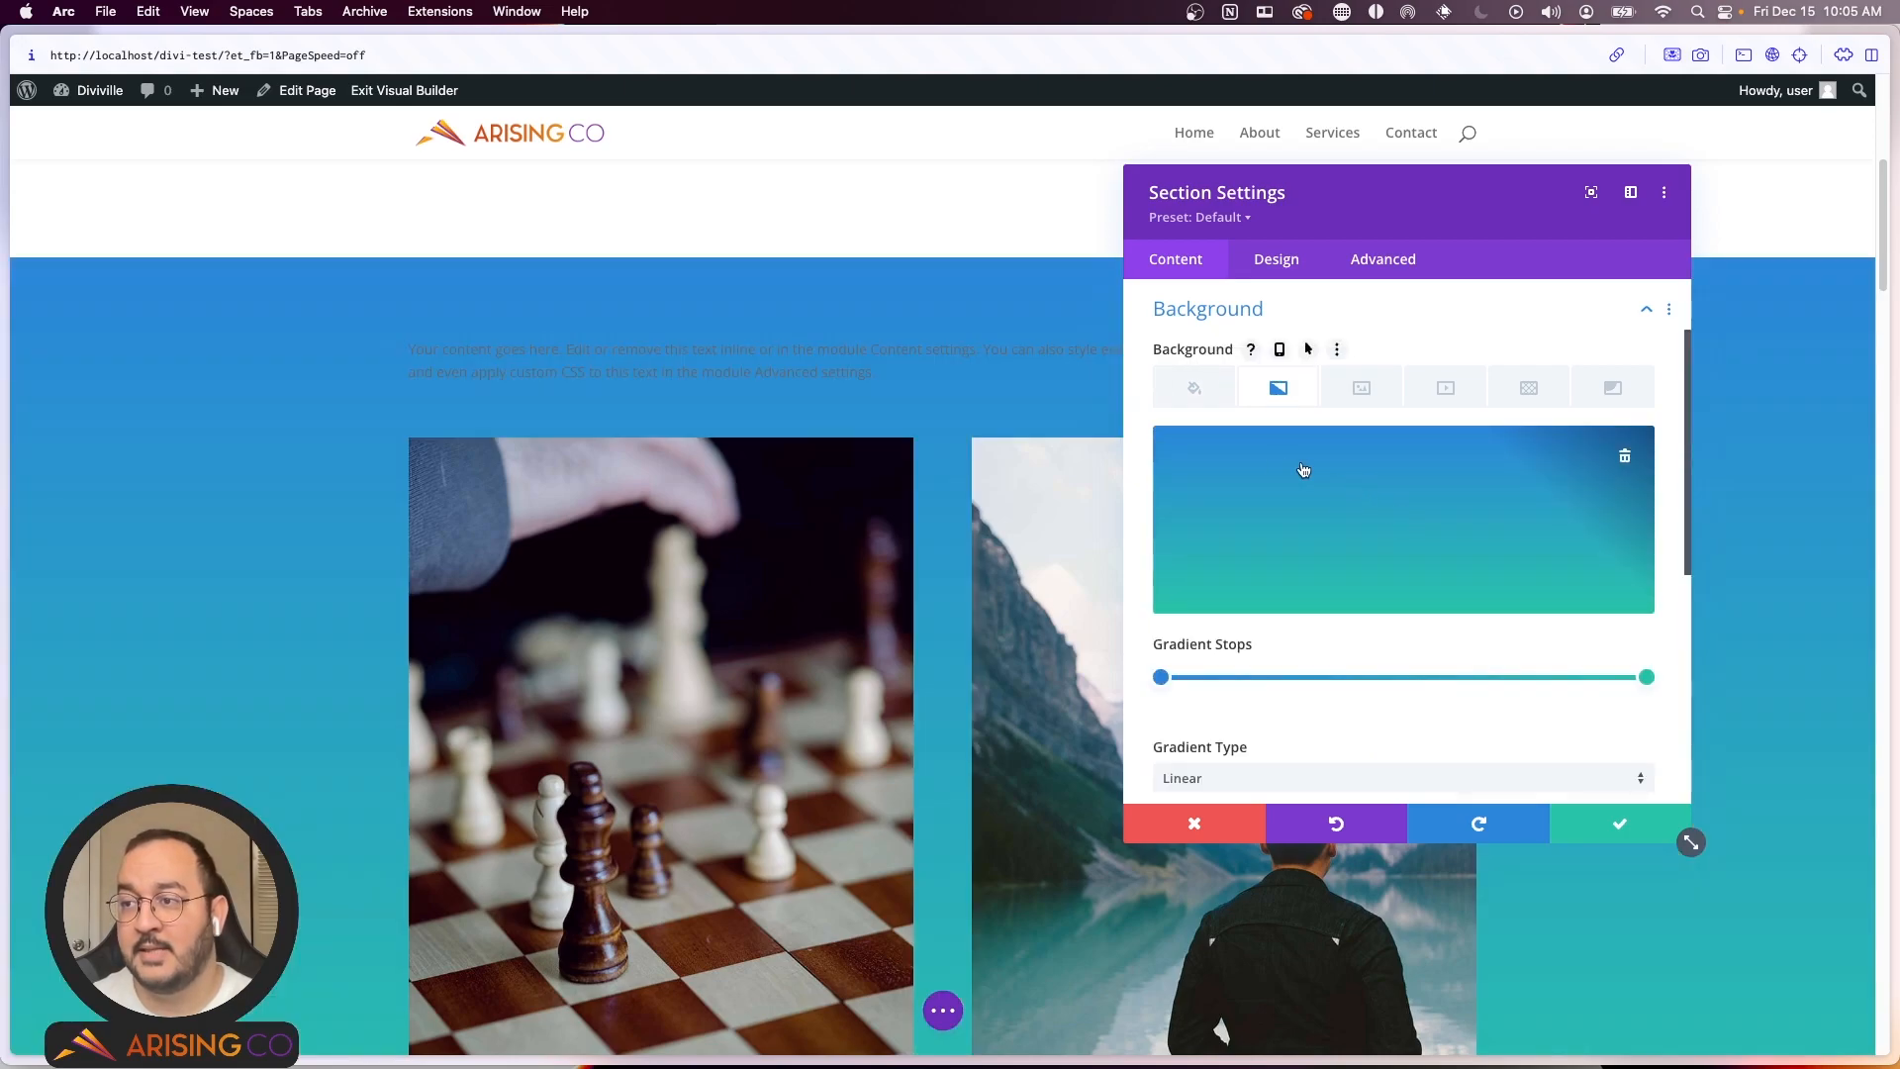
pyautogui.click(1162, 678)
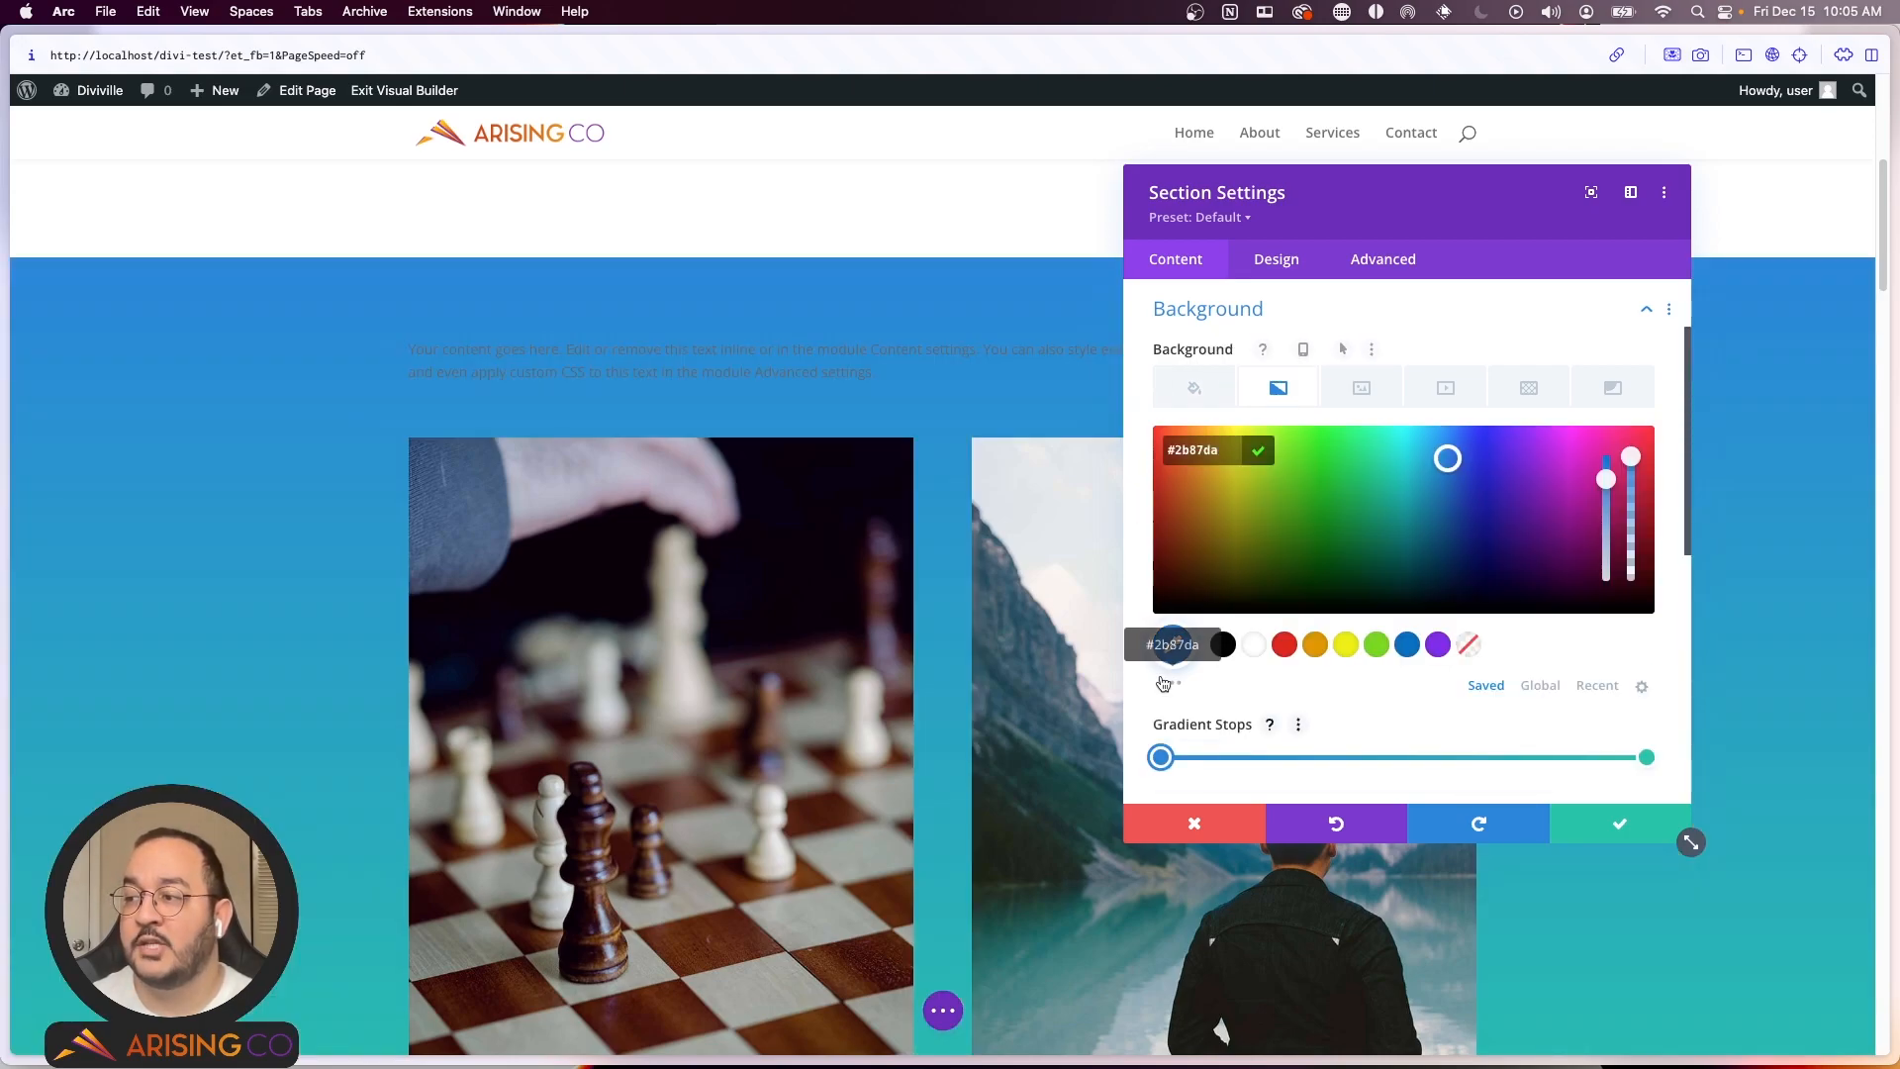
pyautogui.moveTo(1408, 471); pyautogui.dragTo(1167, 457)
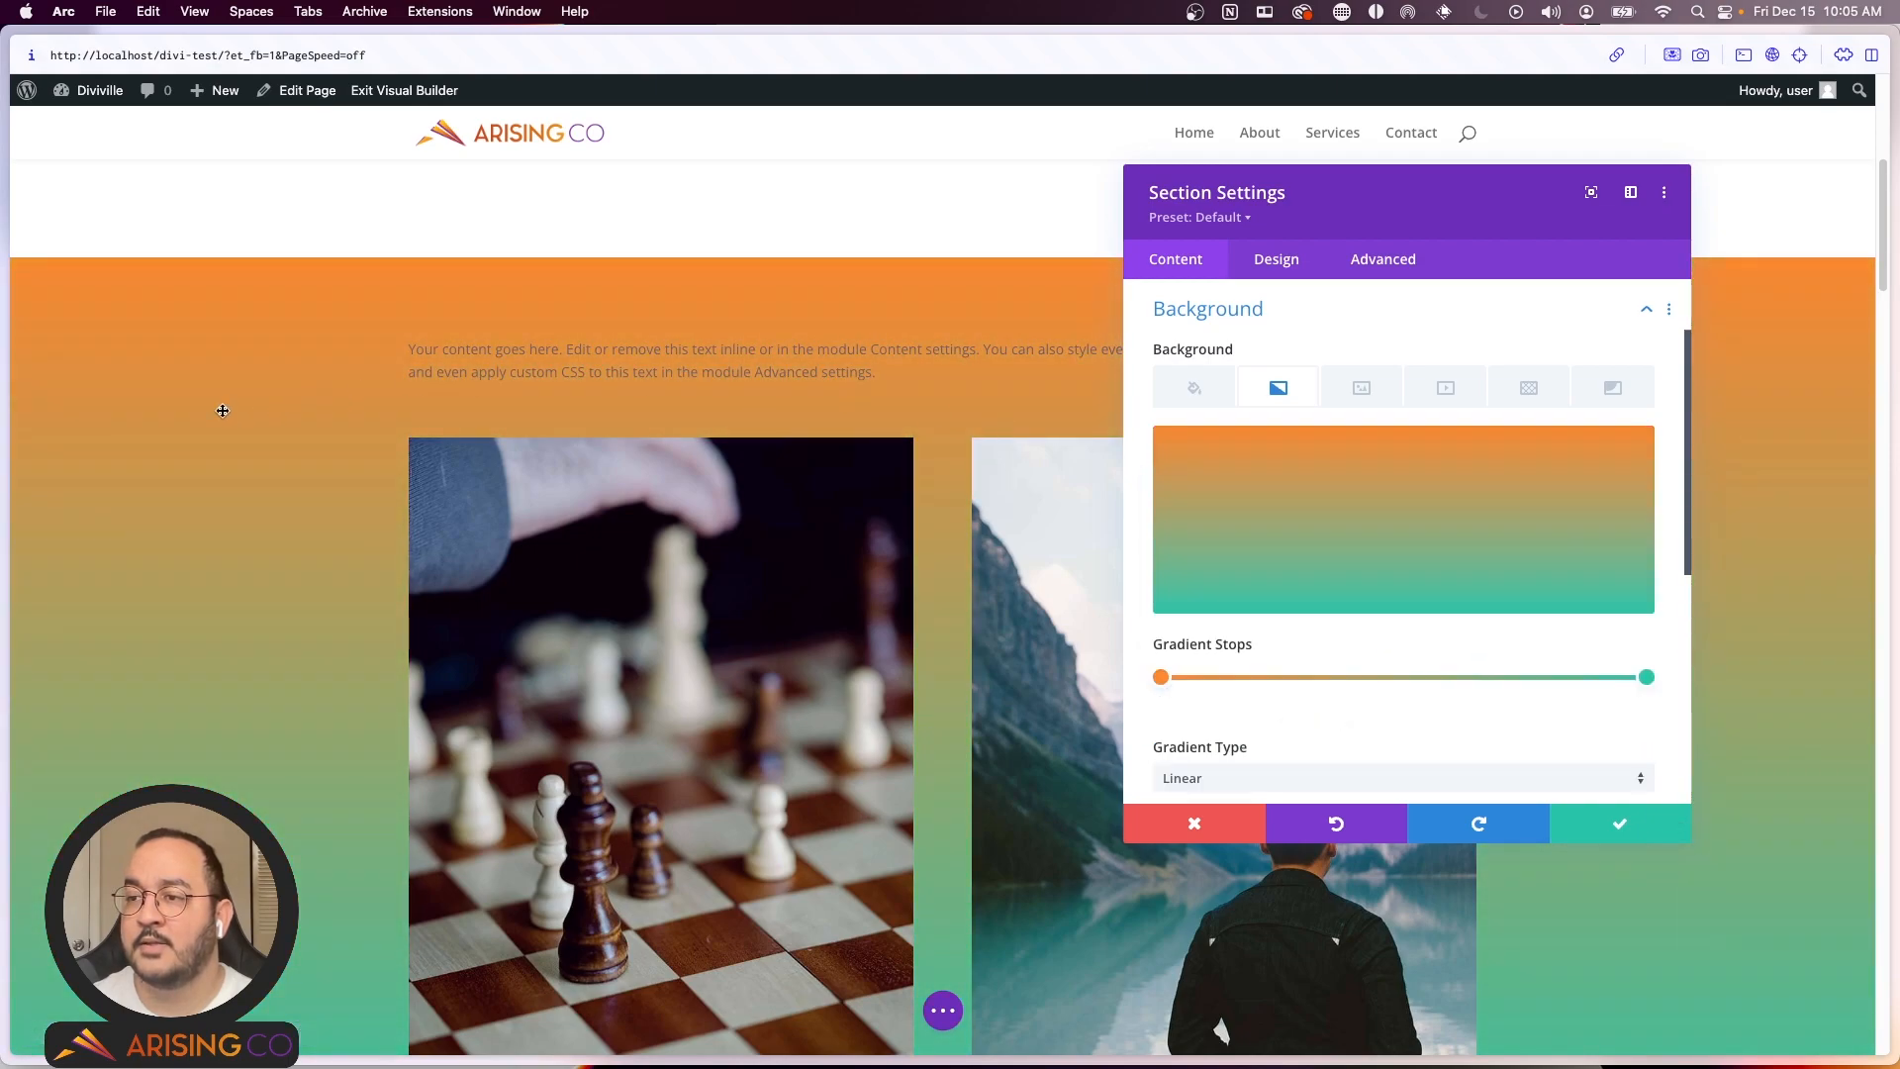
pyautogui.scroll(-3, 184, 406)
pyautogui.scroll(1, 184, 406)
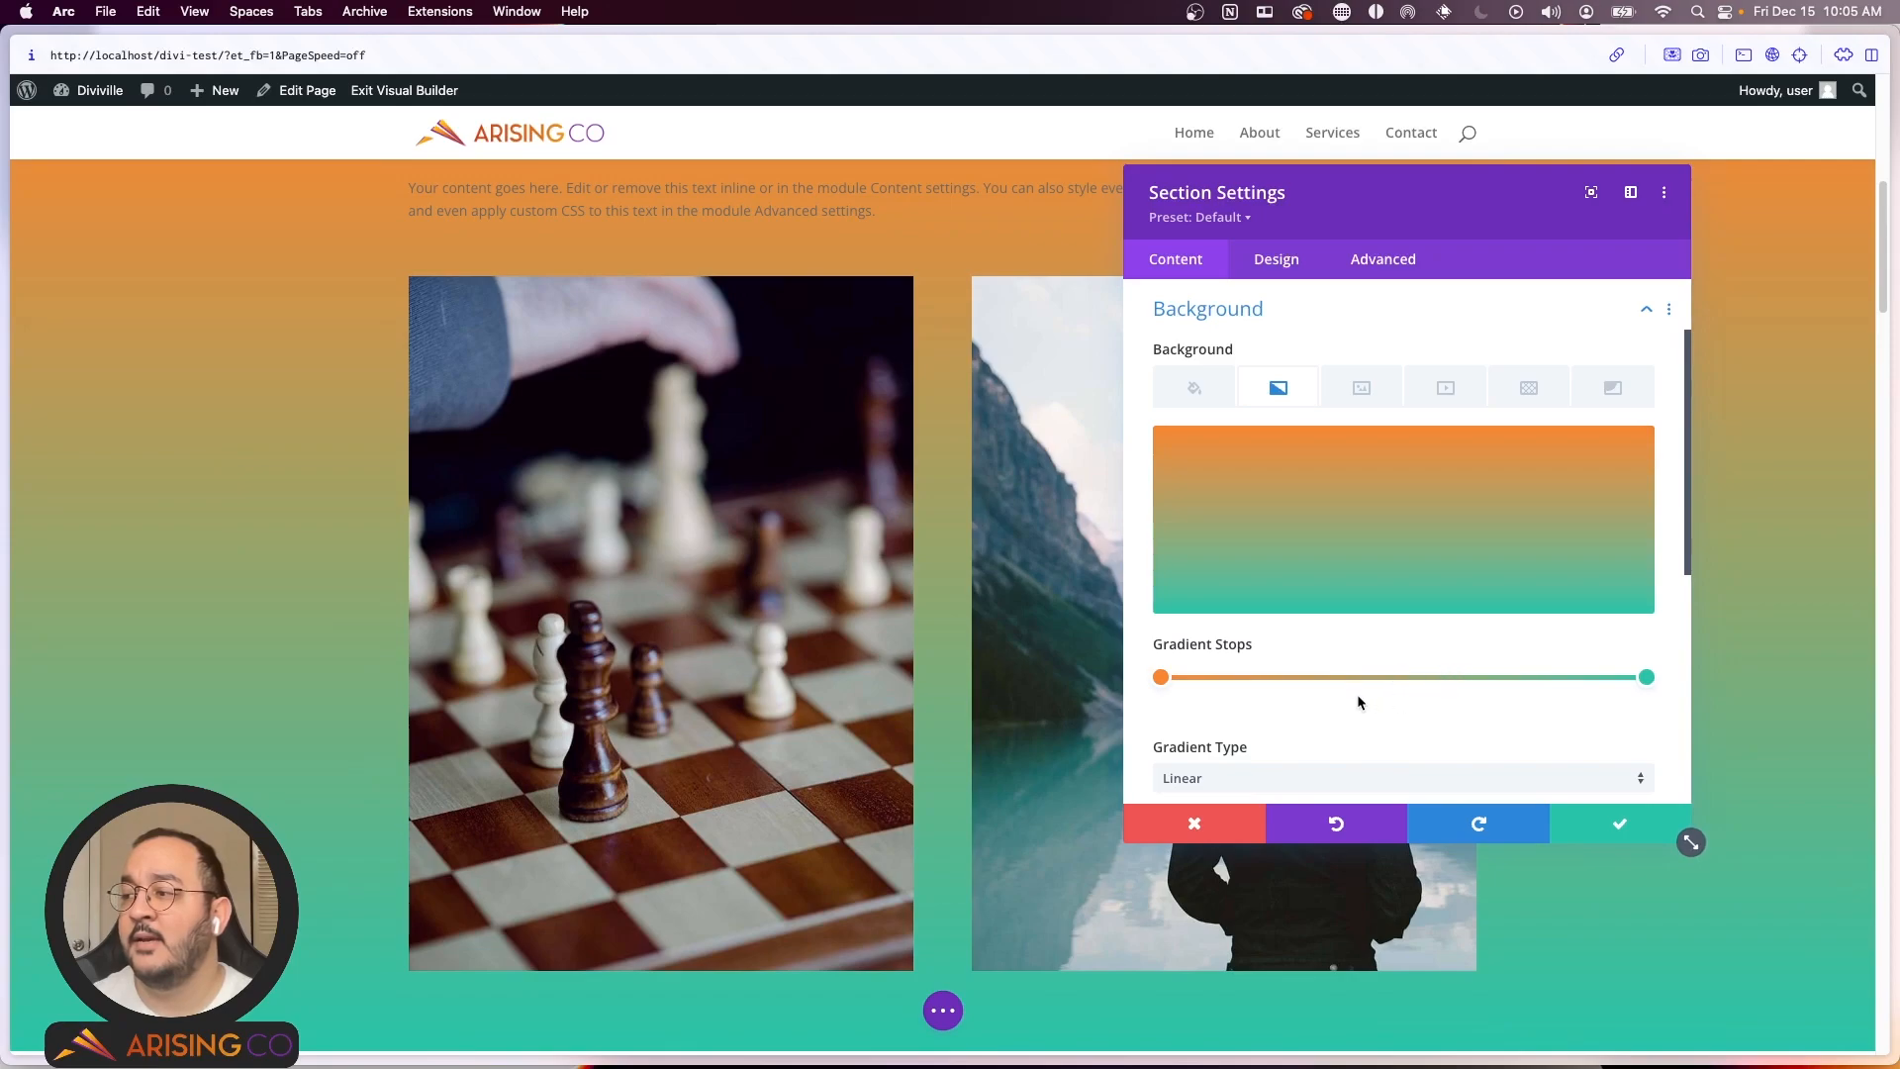
# Step: Set the section background's gradient type to Elliptical
pyautogui.moveTo(1648, 683)
pyautogui.mouseDown()
pyautogui.moveTo(1204, 671)
pyautogui.moveTo(1667, 669)
pyautogui.mouseUp()
pyautogui.scroll(-3, 1611, 721)
pyautogui.click(1237, 638)
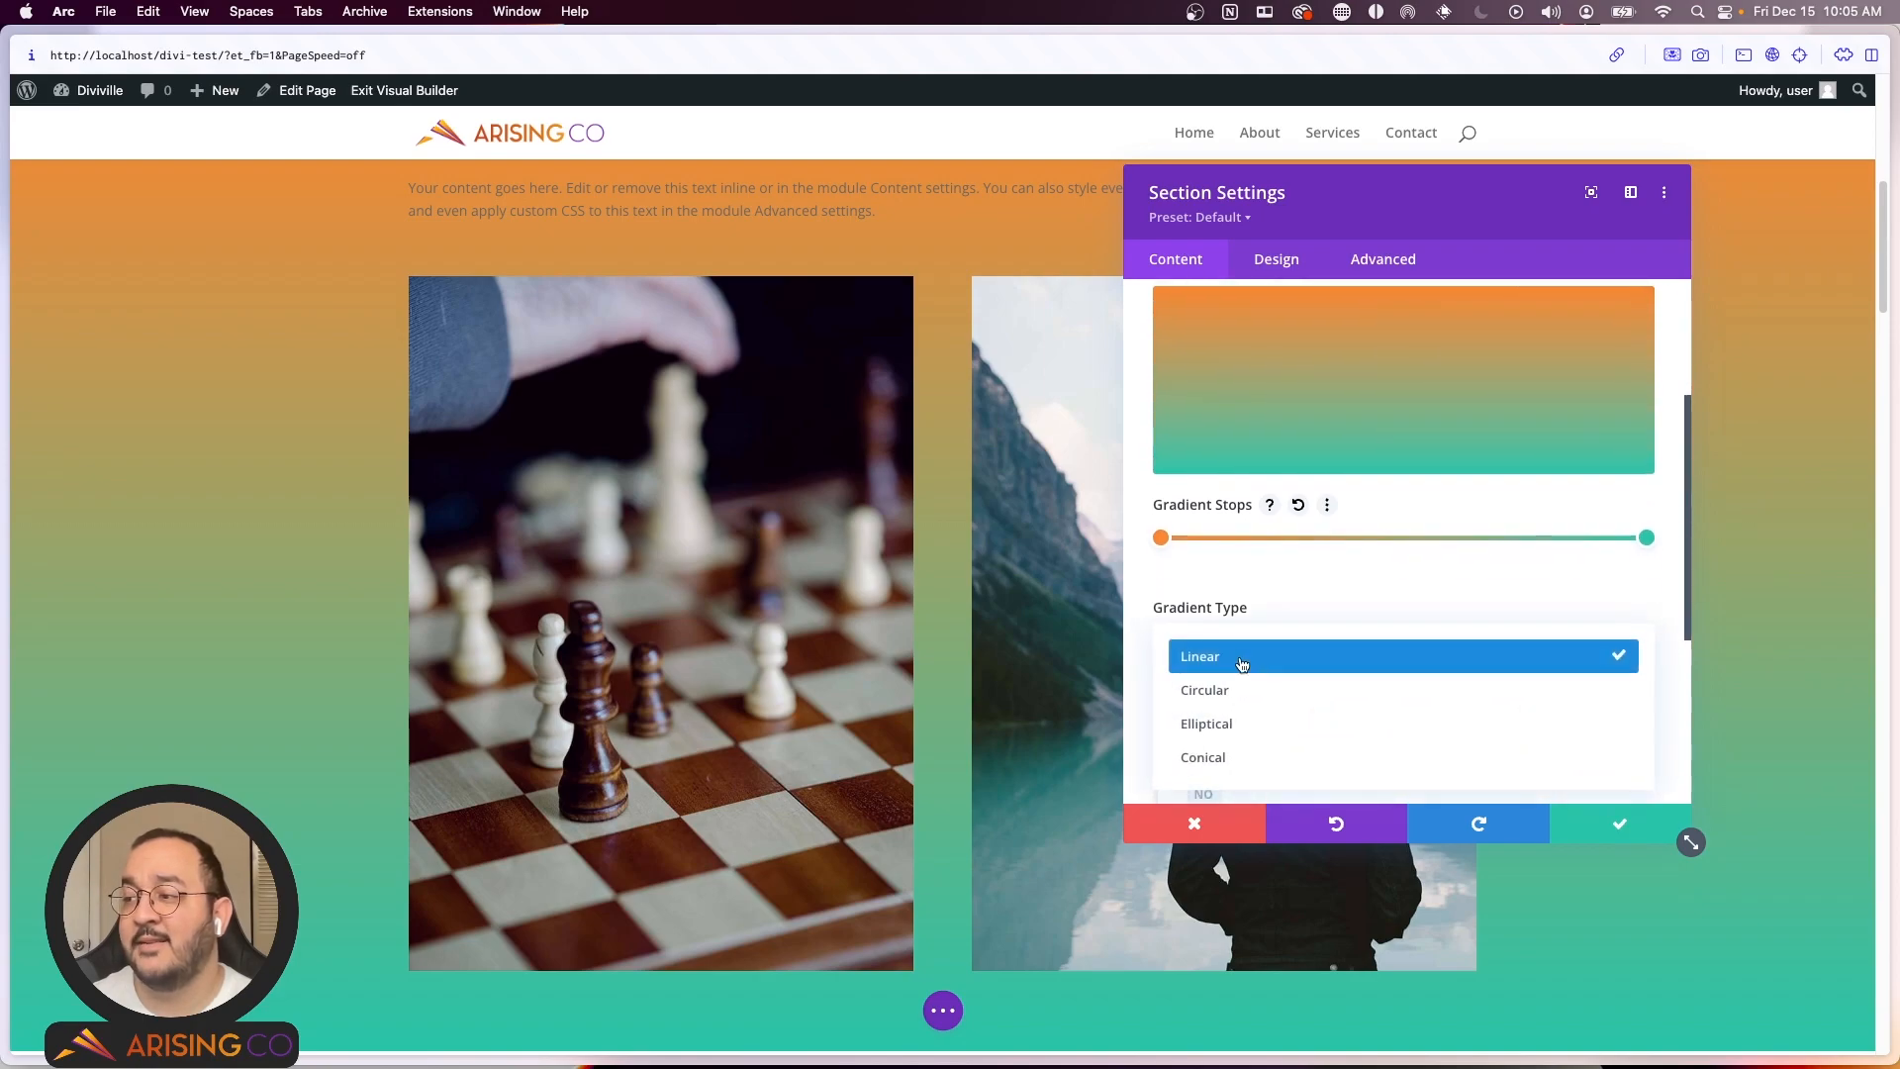
pyautogui.click(1247, 681)
pyautogui.click(1253, 653)
pyautogui.click(1232, 722)
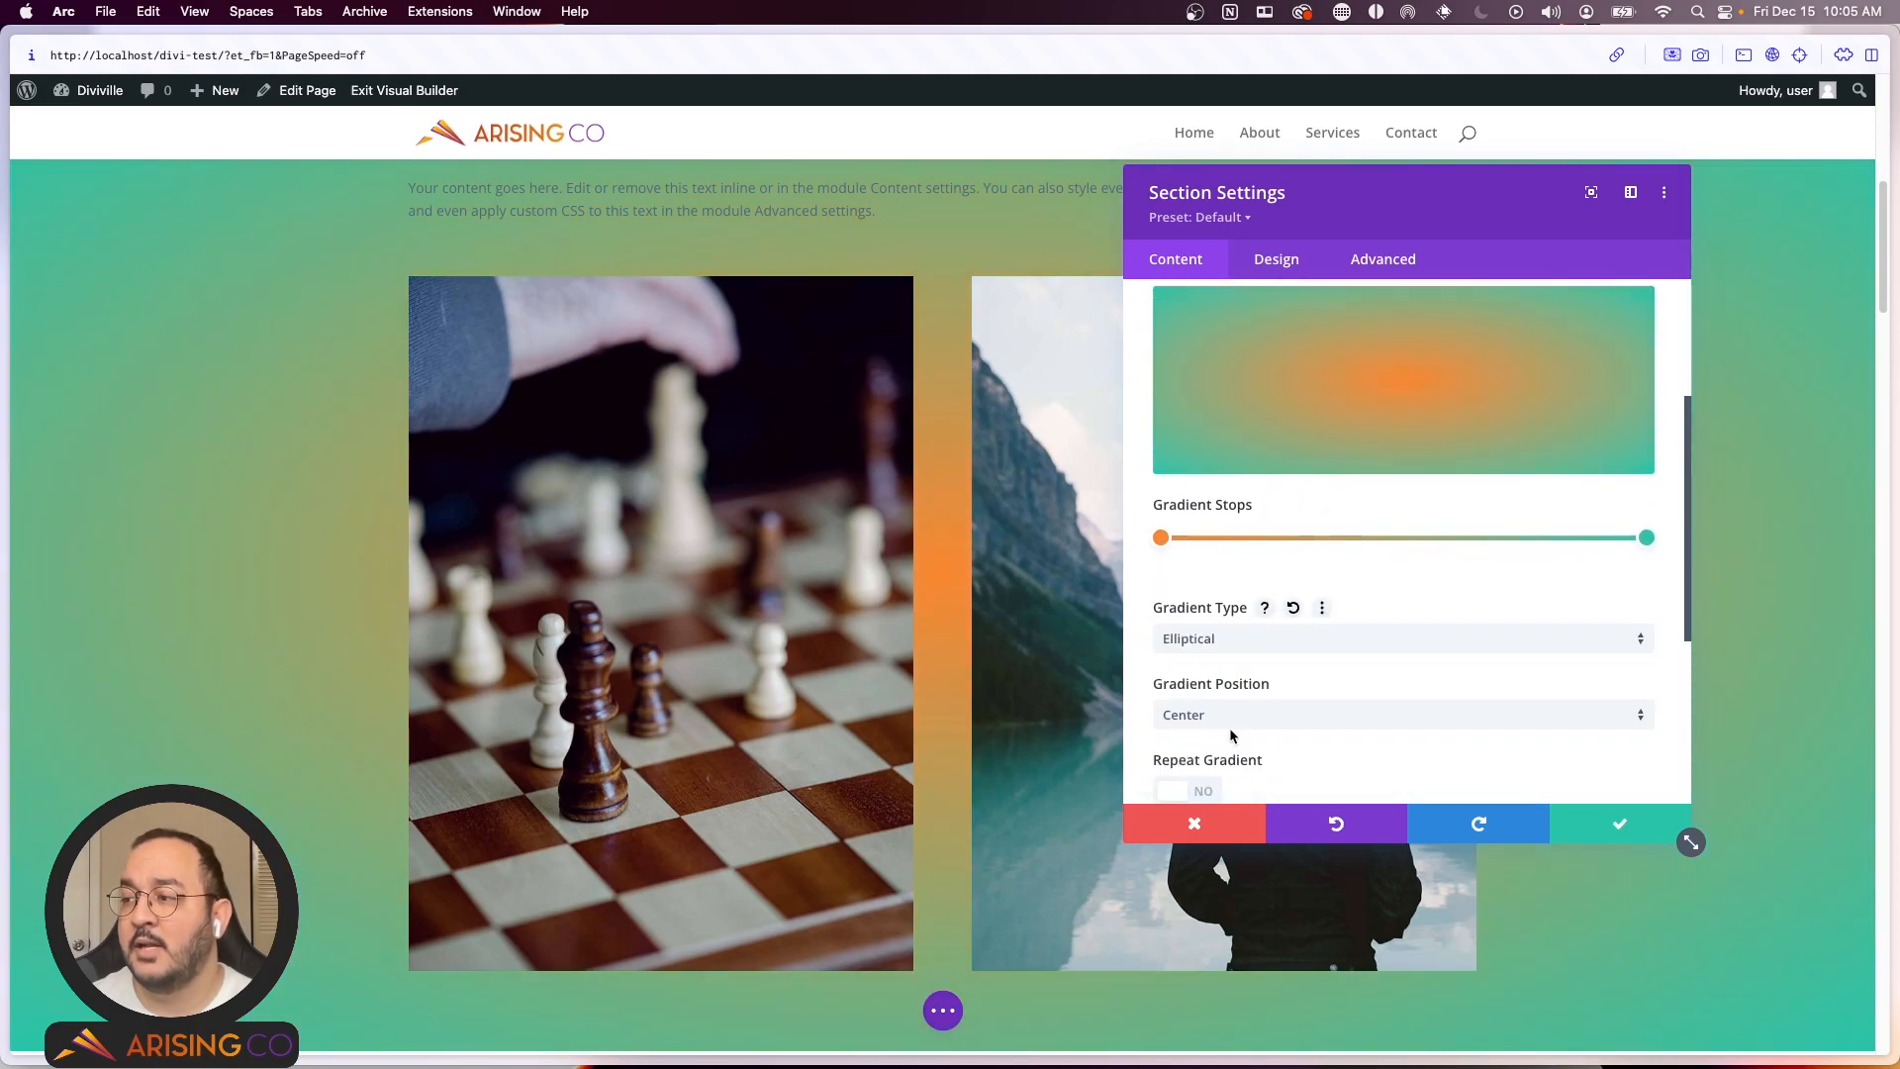
# Step: Review the remaining gradient options and enable placing the gradient above the background image
pyautogui.scroll(-1, 1150, 585)
pyautogui.scroll(-5, 1148, 586)
pyautogui.scroll(2, 1148, 586)
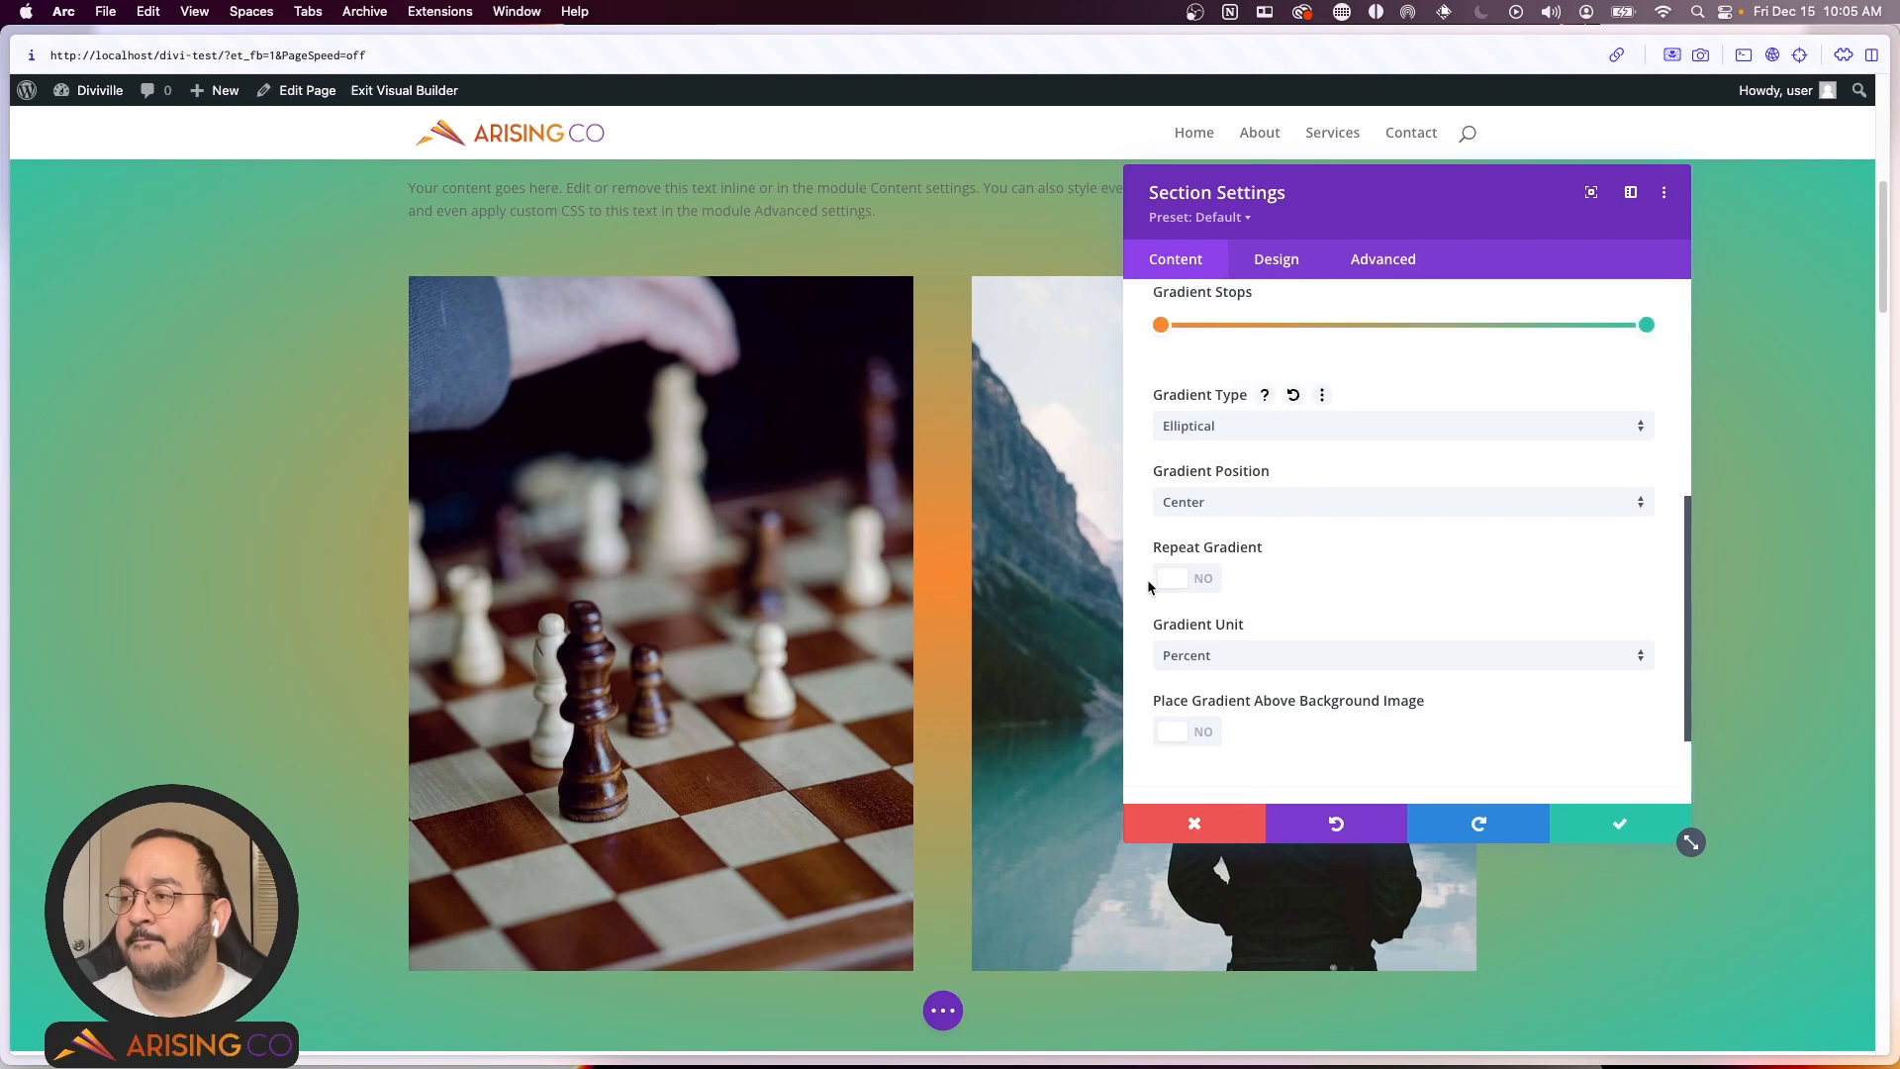
pyautogui.scroll(-2, 1148, 580)
pyautogui.scroll(4, 1245, 516)
pyautogui.scroll(-5, 1257, 496)
pyautogui.scroll(-1, 1258, 505)
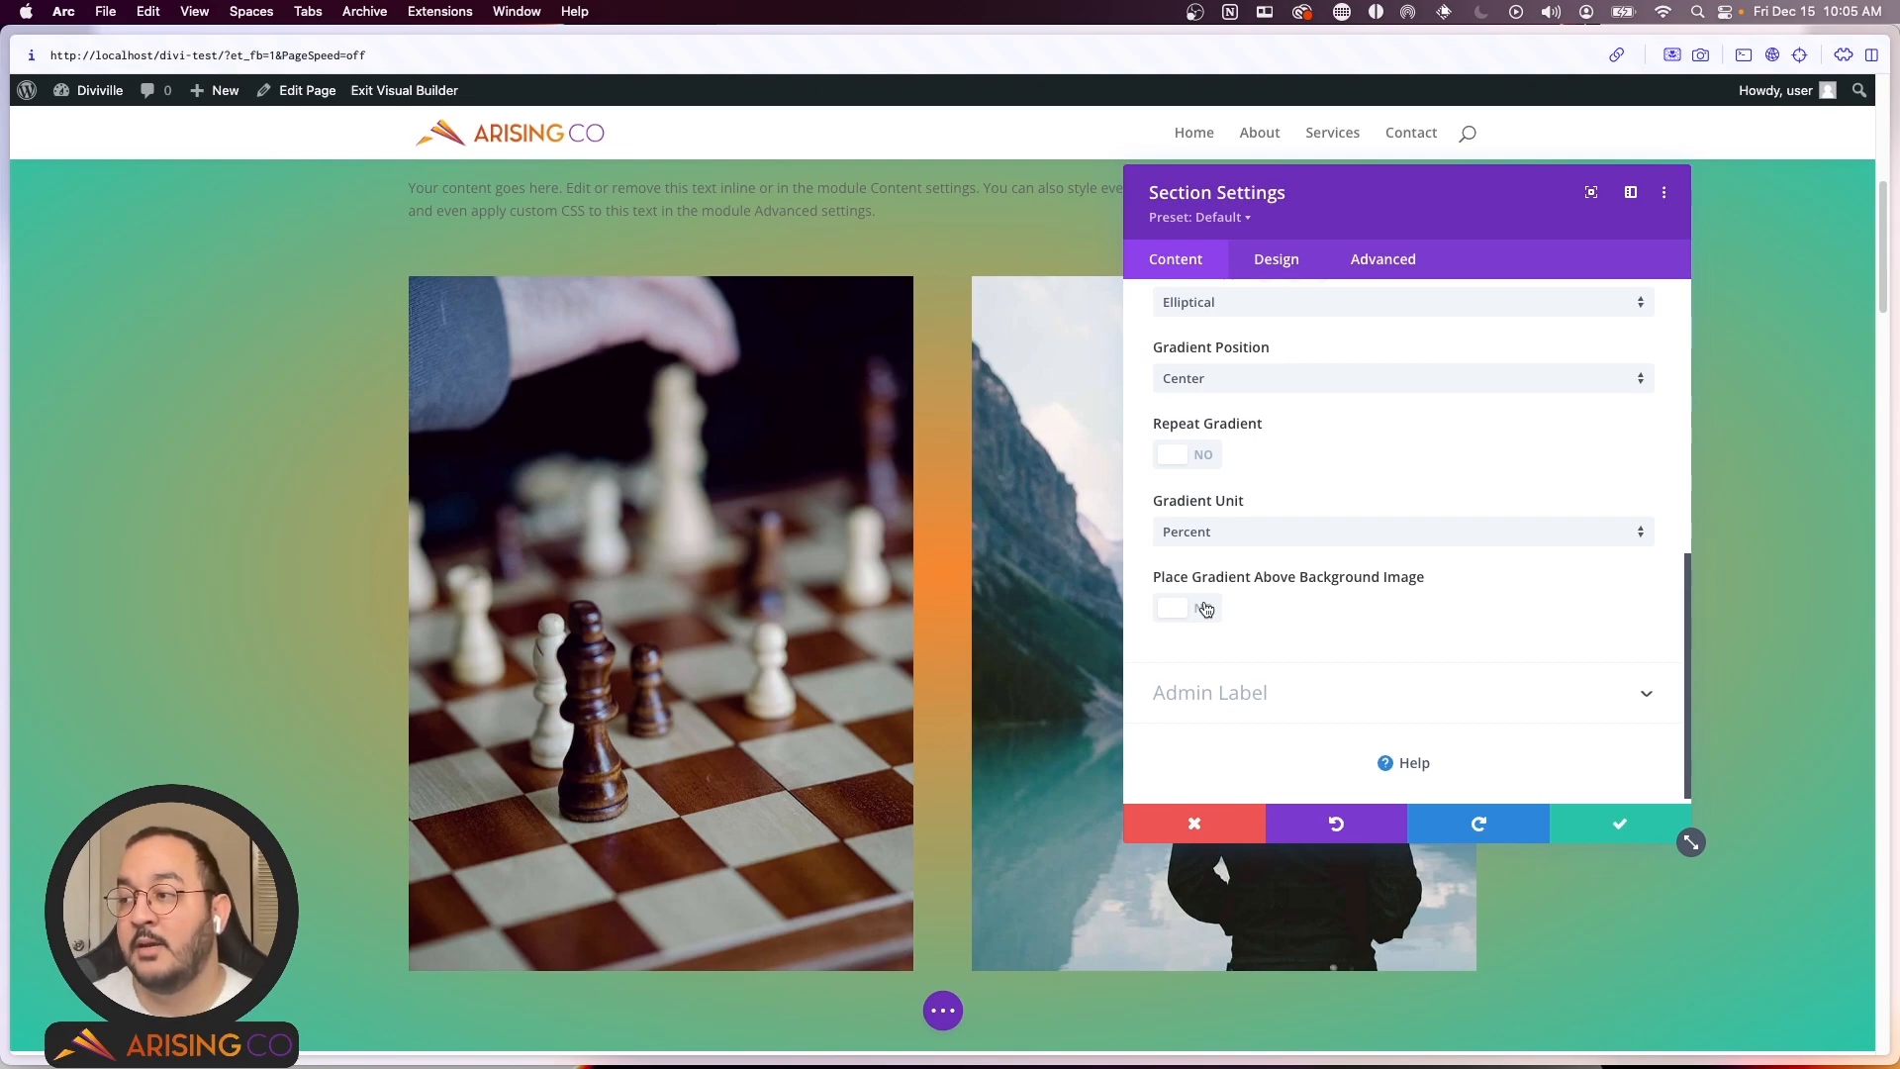
pyautogui.click(1206, 608)
# Step: Add the Media Library photo consulting-1.jpg as the section's background image
pyautogui.scroll(10, 1247, 594)
pyautogui.scroll(-1, 1383, 475)
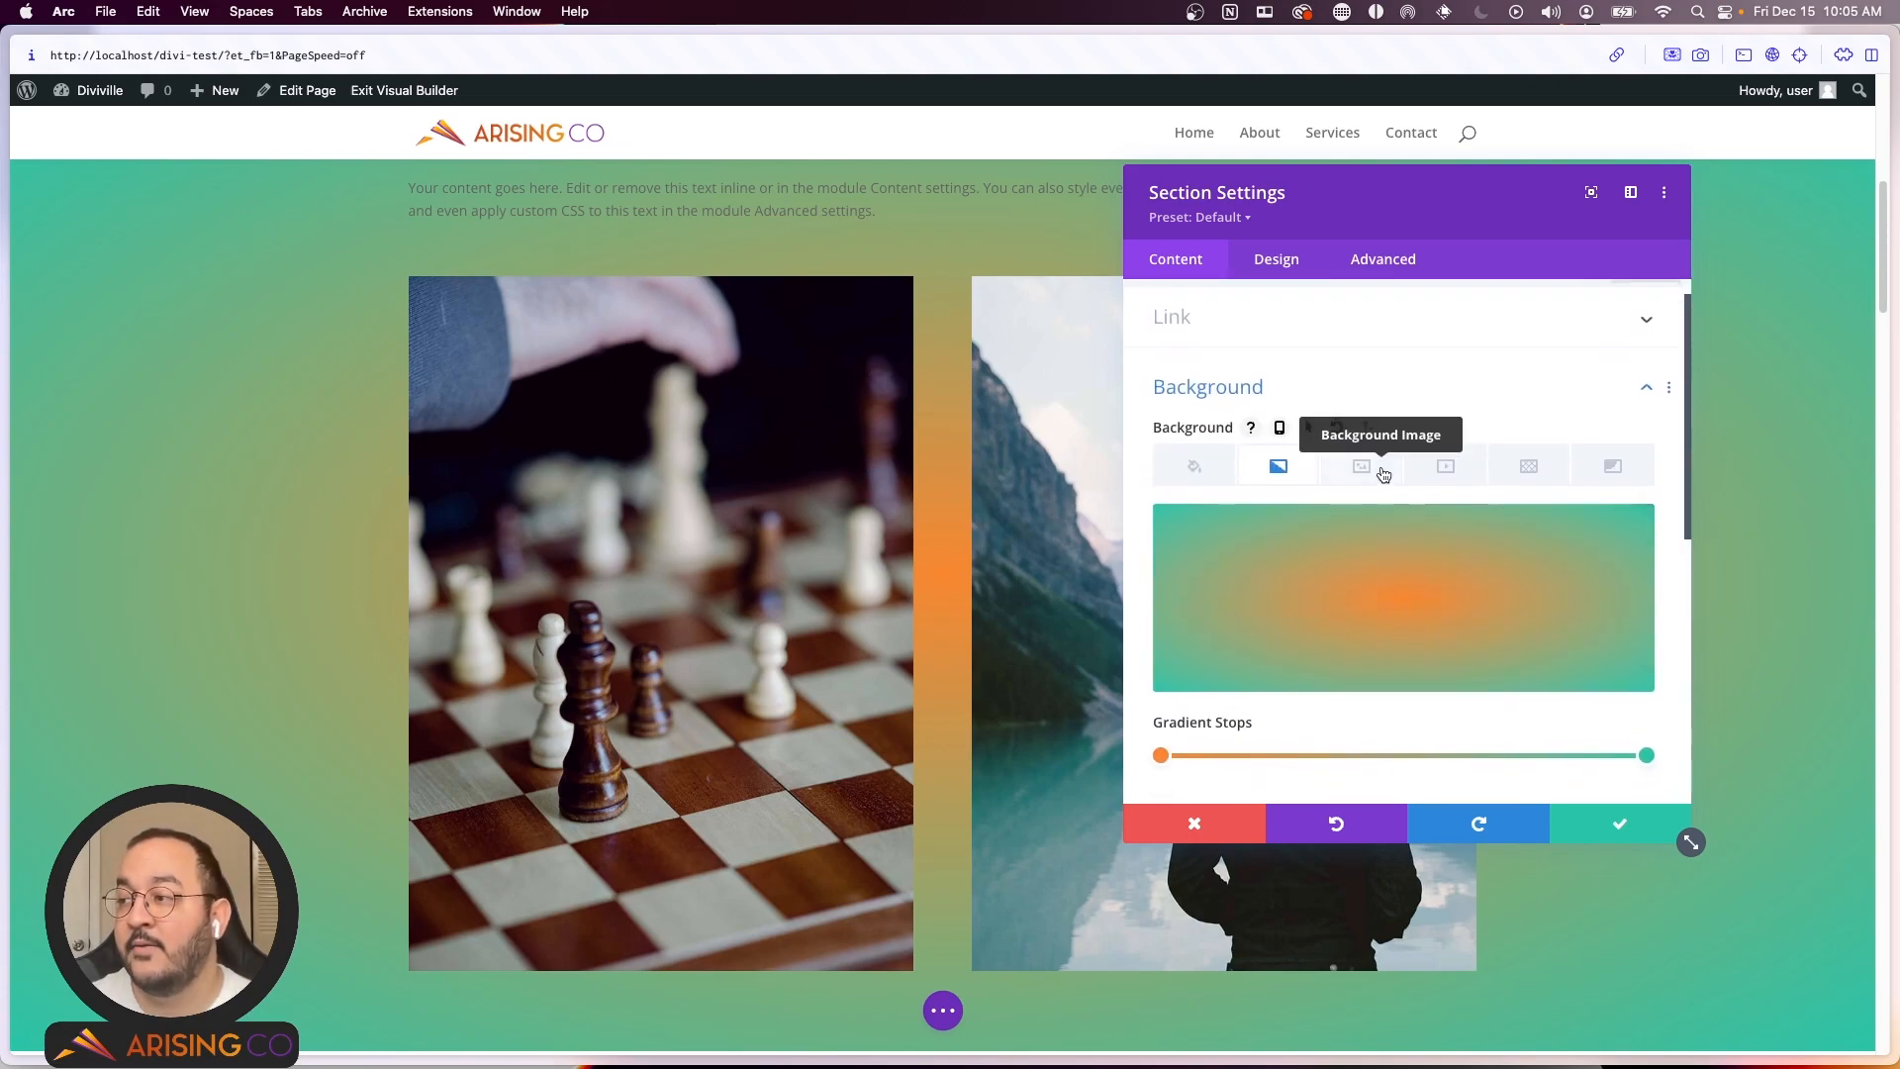
pyautogui.click(1383, 475)
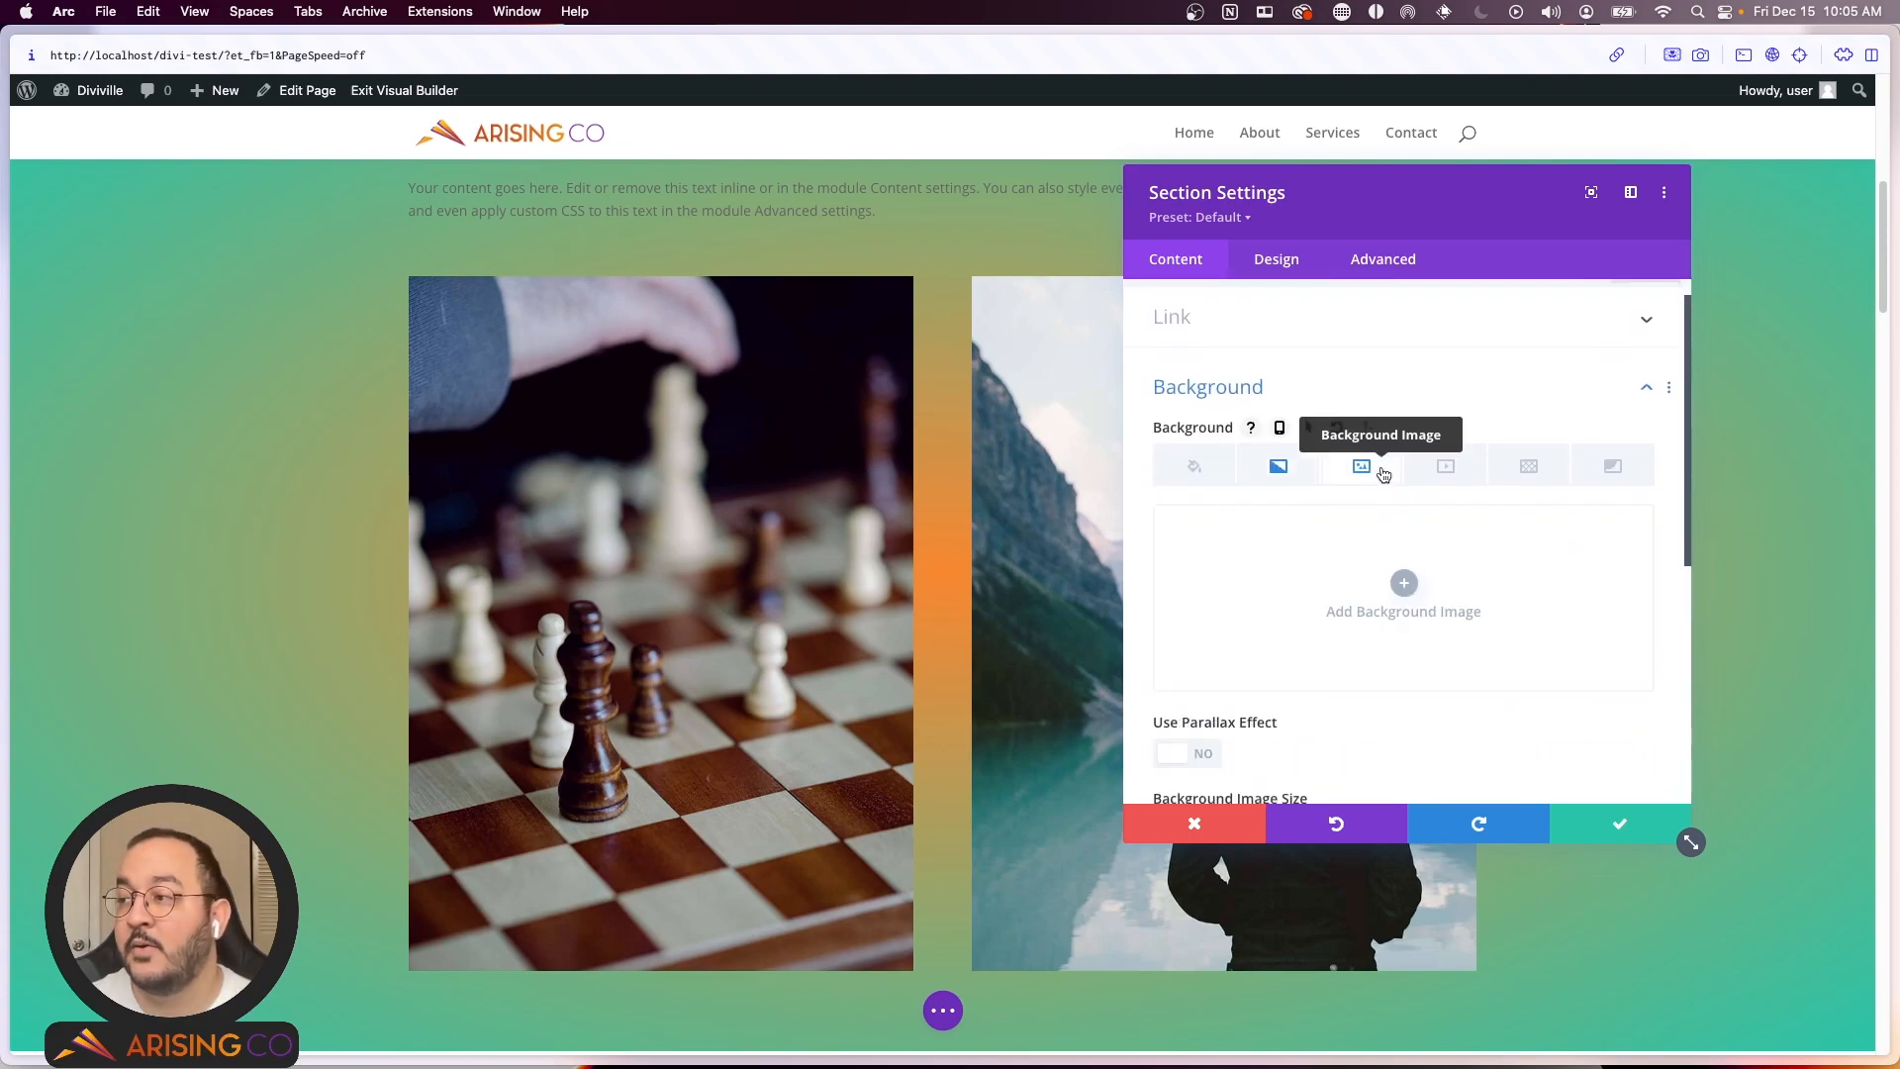
pyautogui.click(1342, 586)
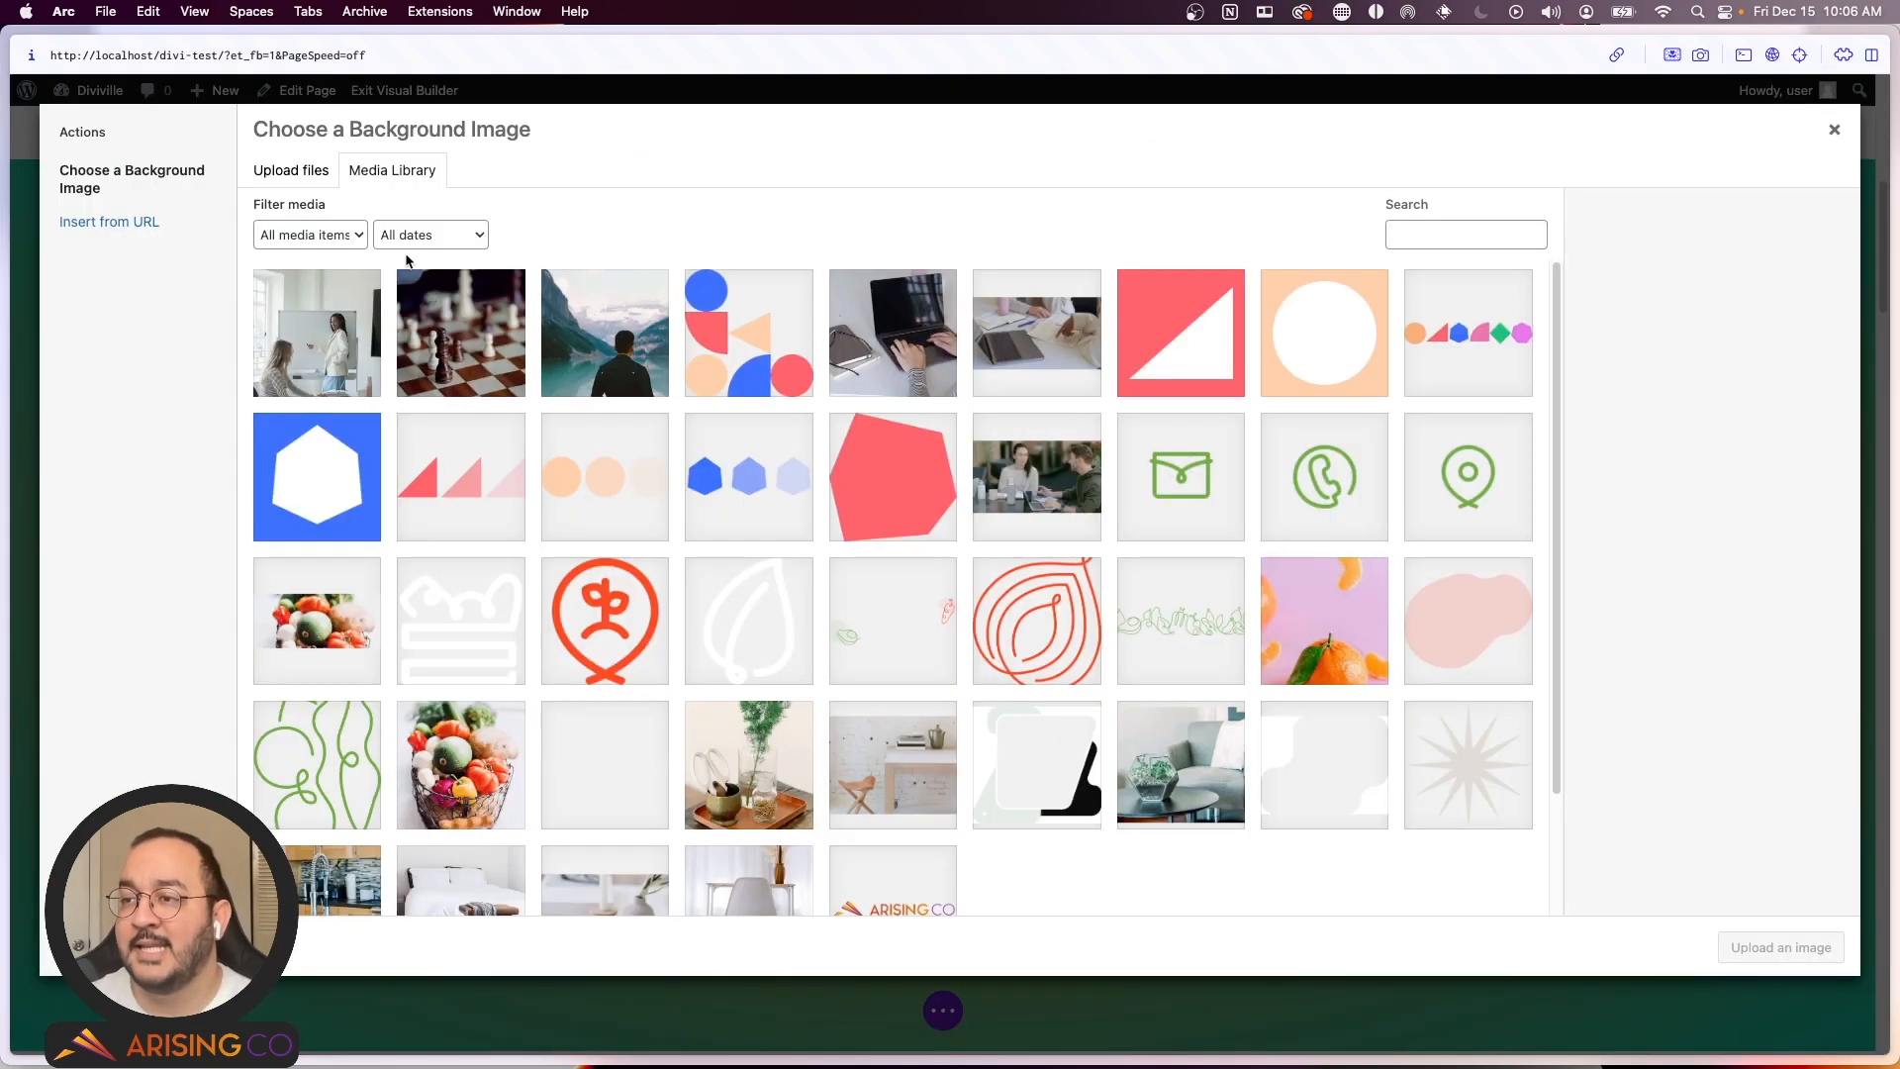
pyautogui.click(1027, 344)
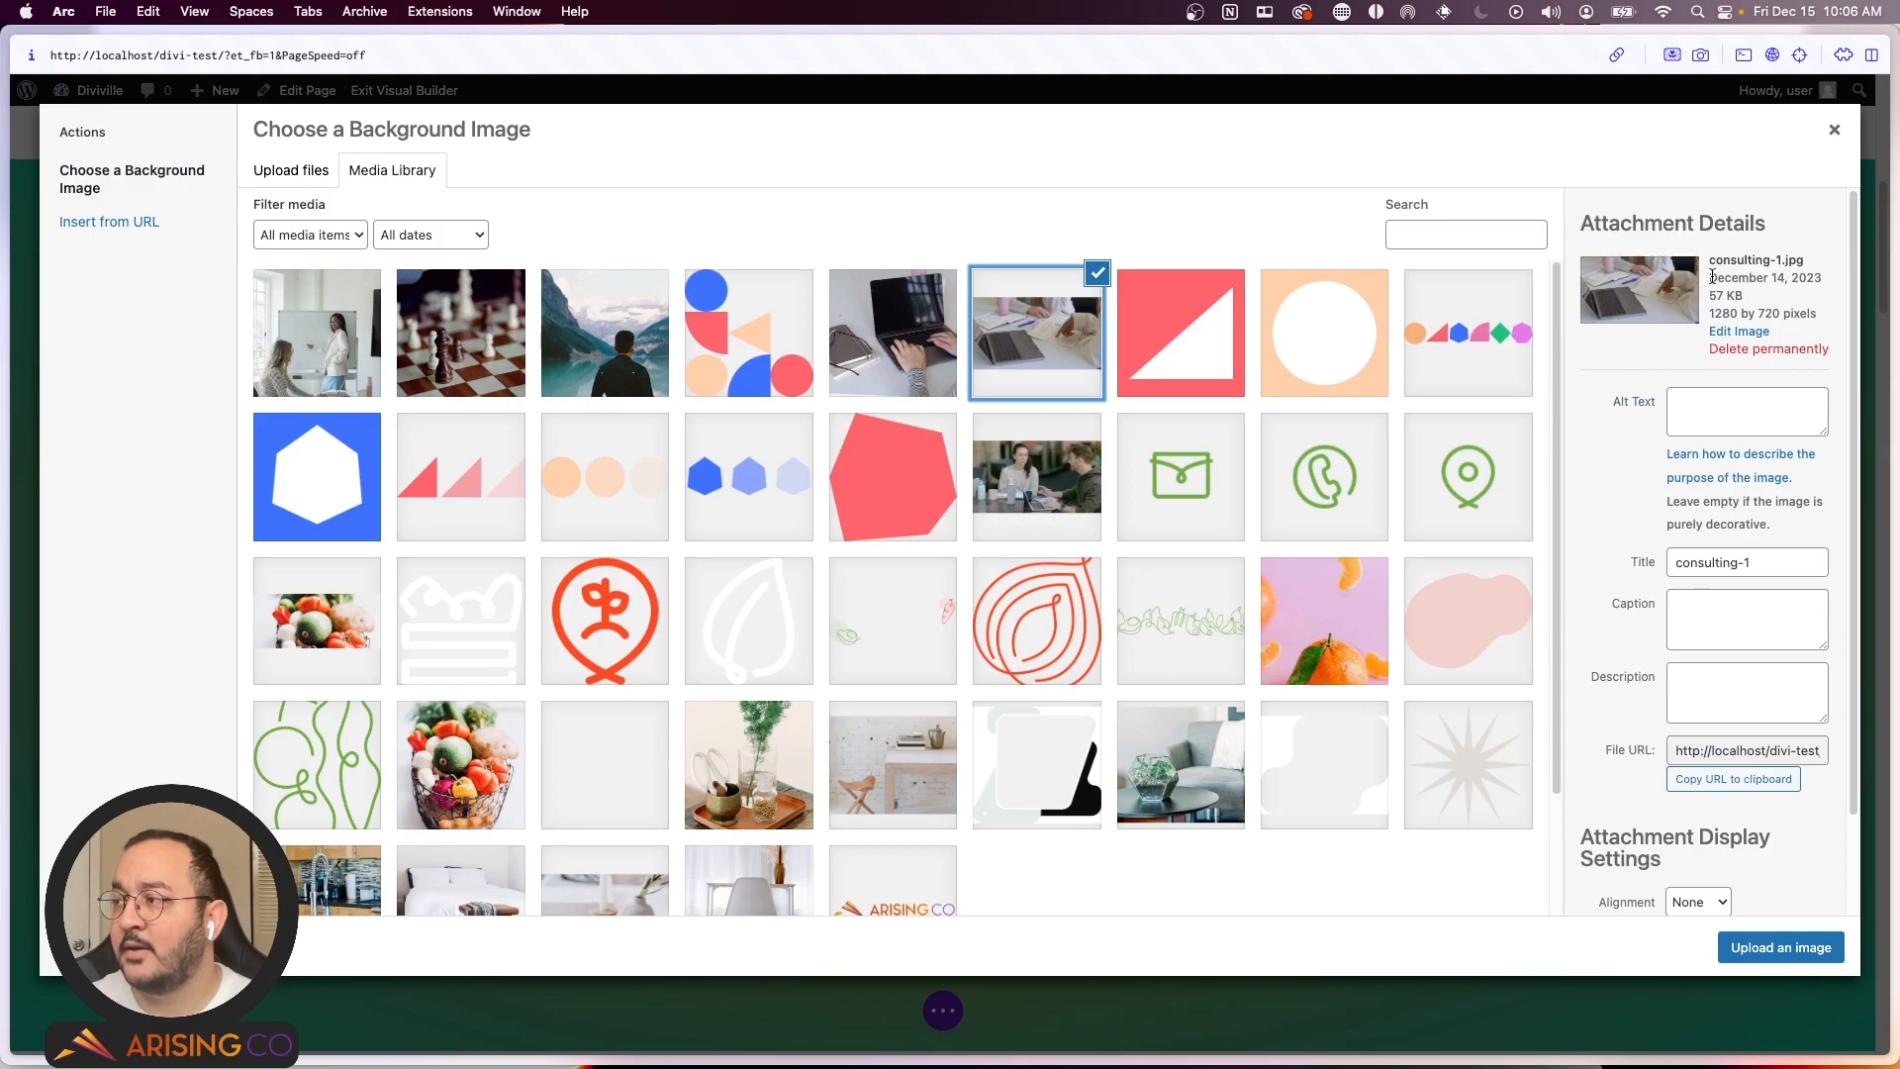
pyautogui.click(1763, 940)
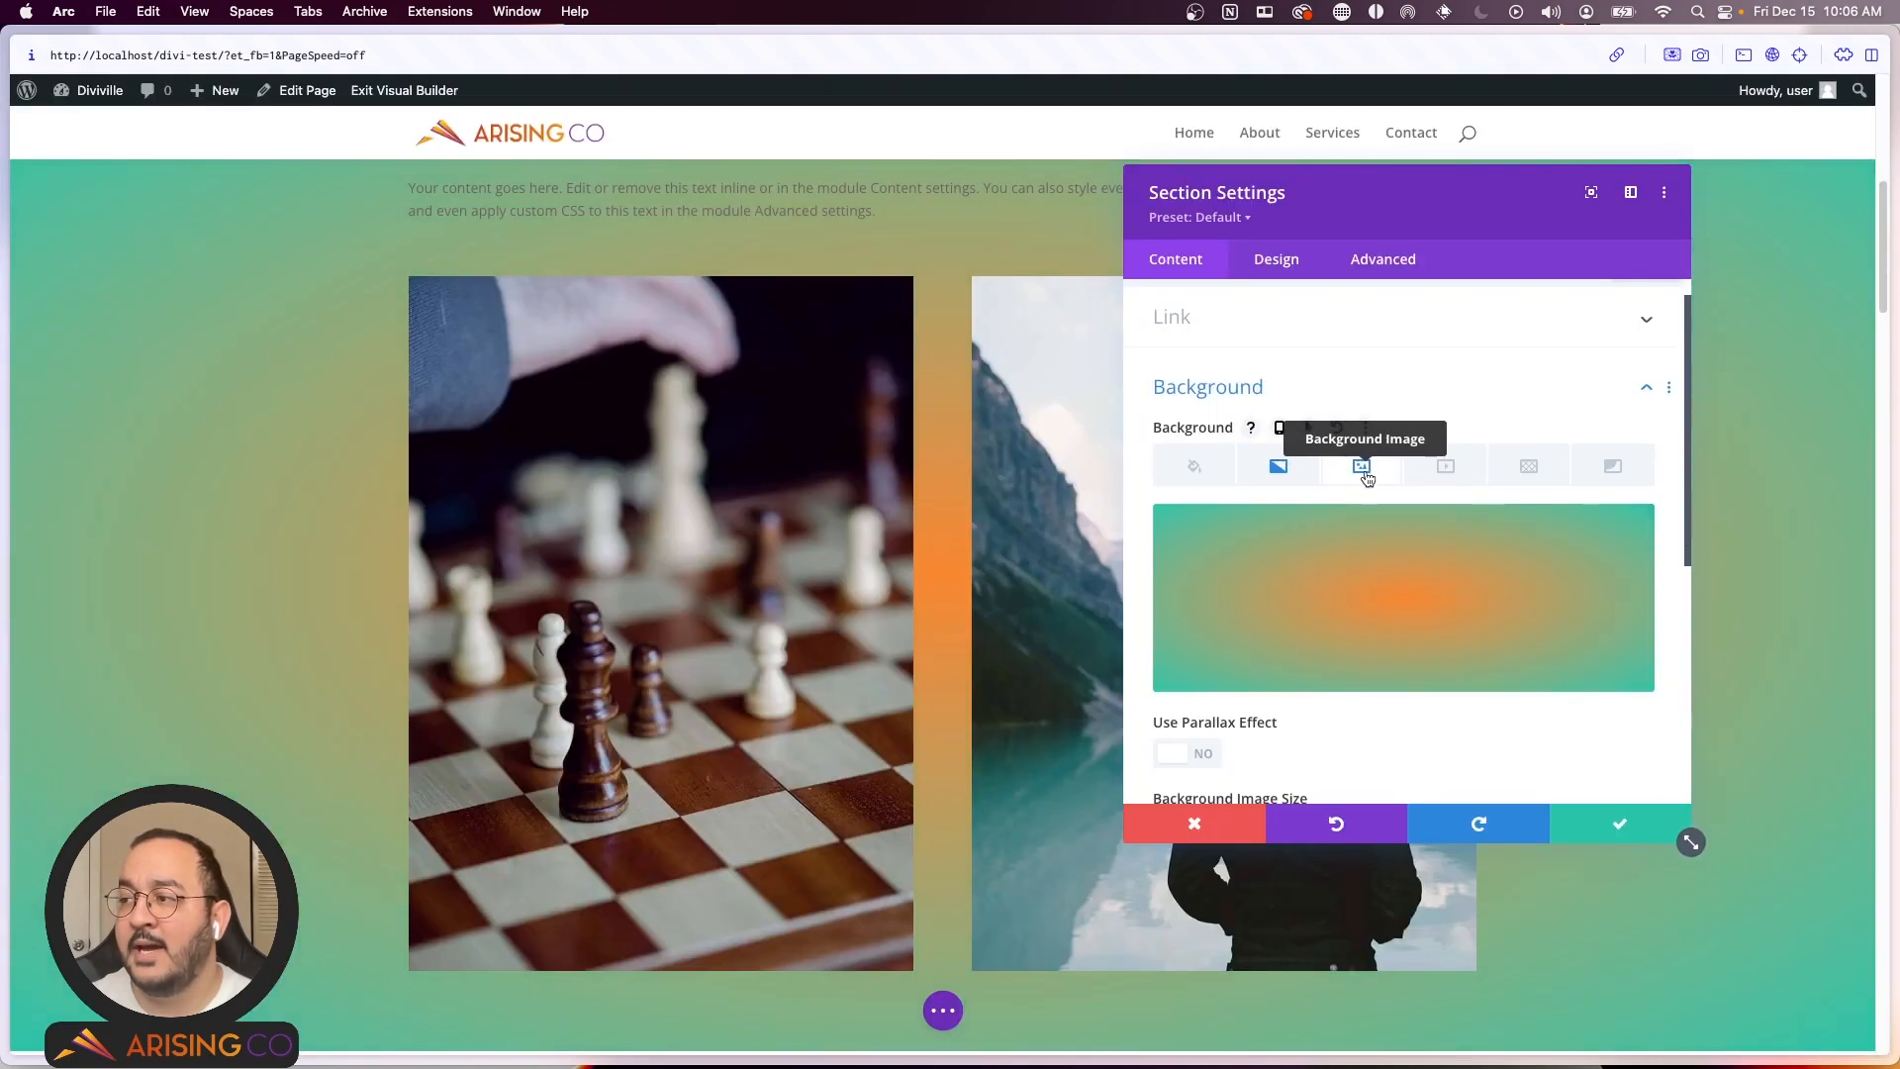
# Step: Lower the opacity of the orange gradient stop to 0.16 and the green gradient stop to 0.54
pyautogui.click(1279, 466)
pyautogui.scroll(-3, 1259, 548)
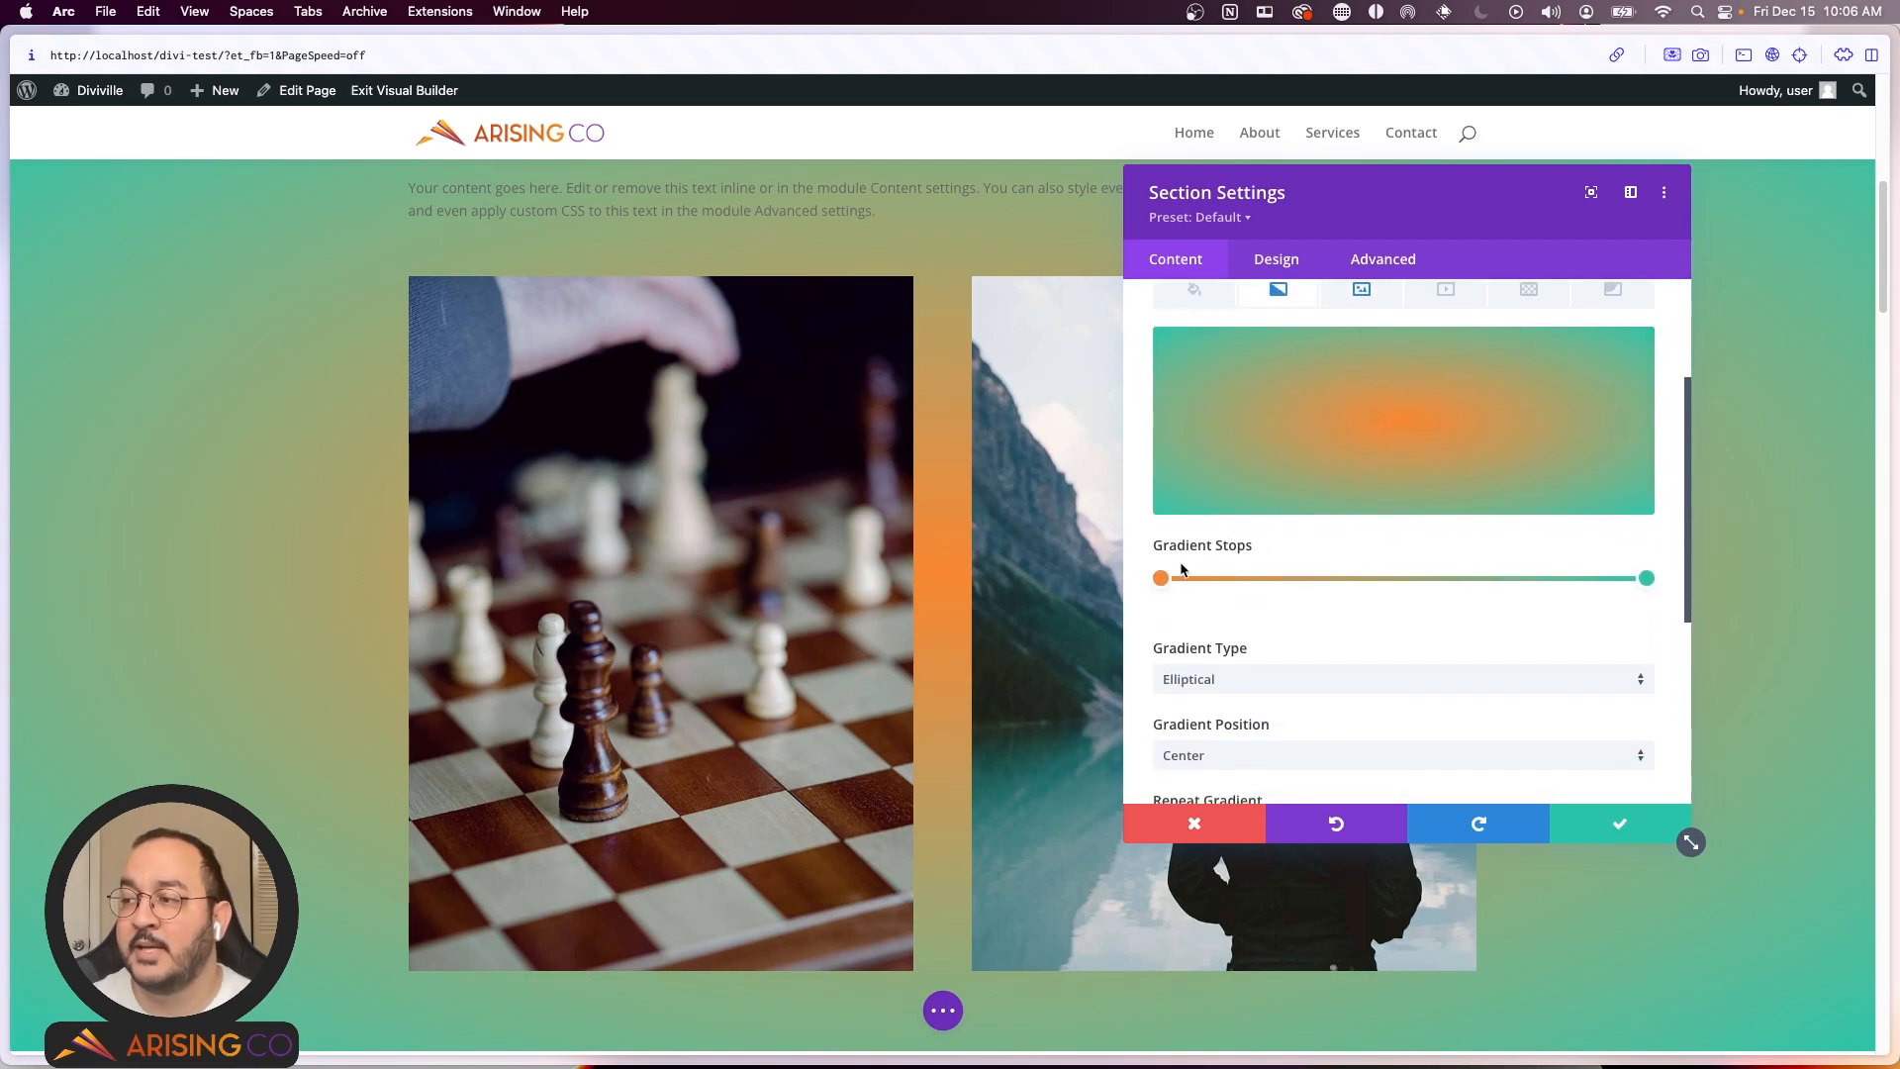
pyautogui.click(1161, 582)
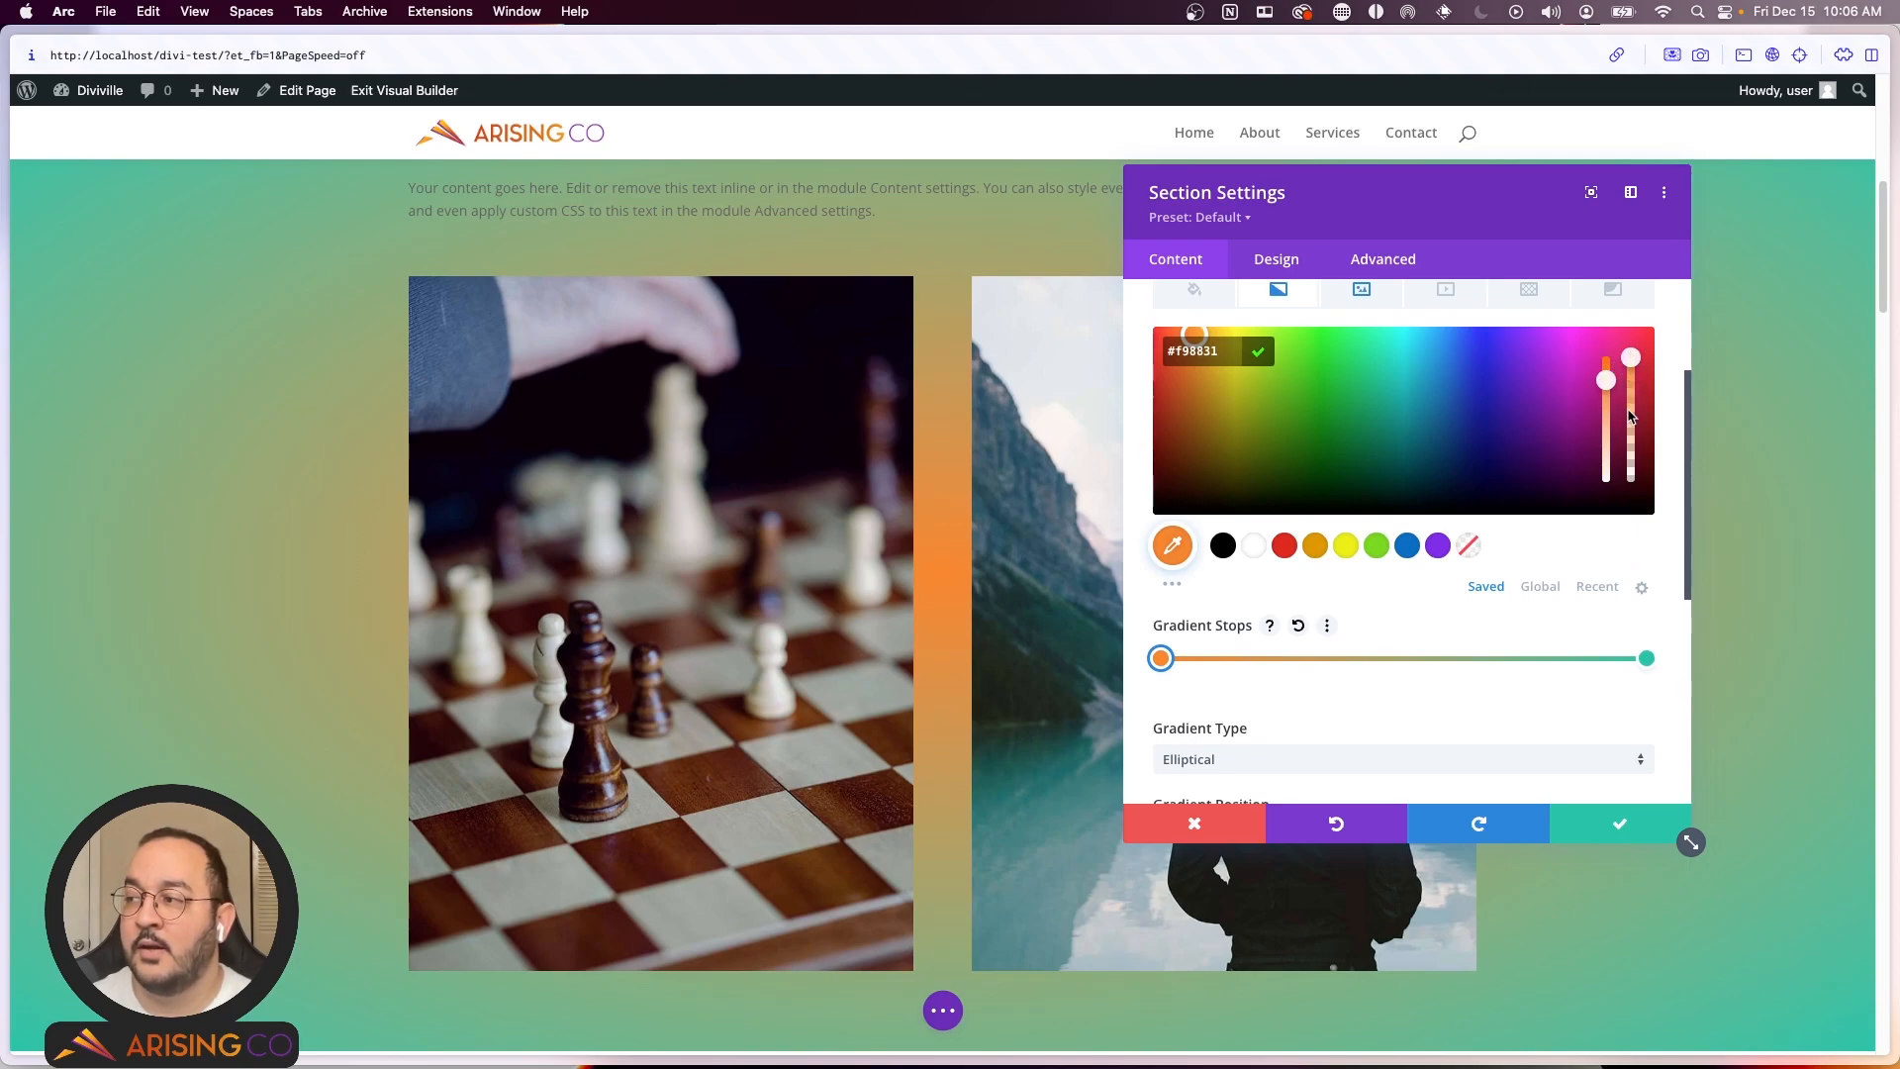
pyautogui.moveTo(1634, 385); pyautogui.dragTo(1631, 467)
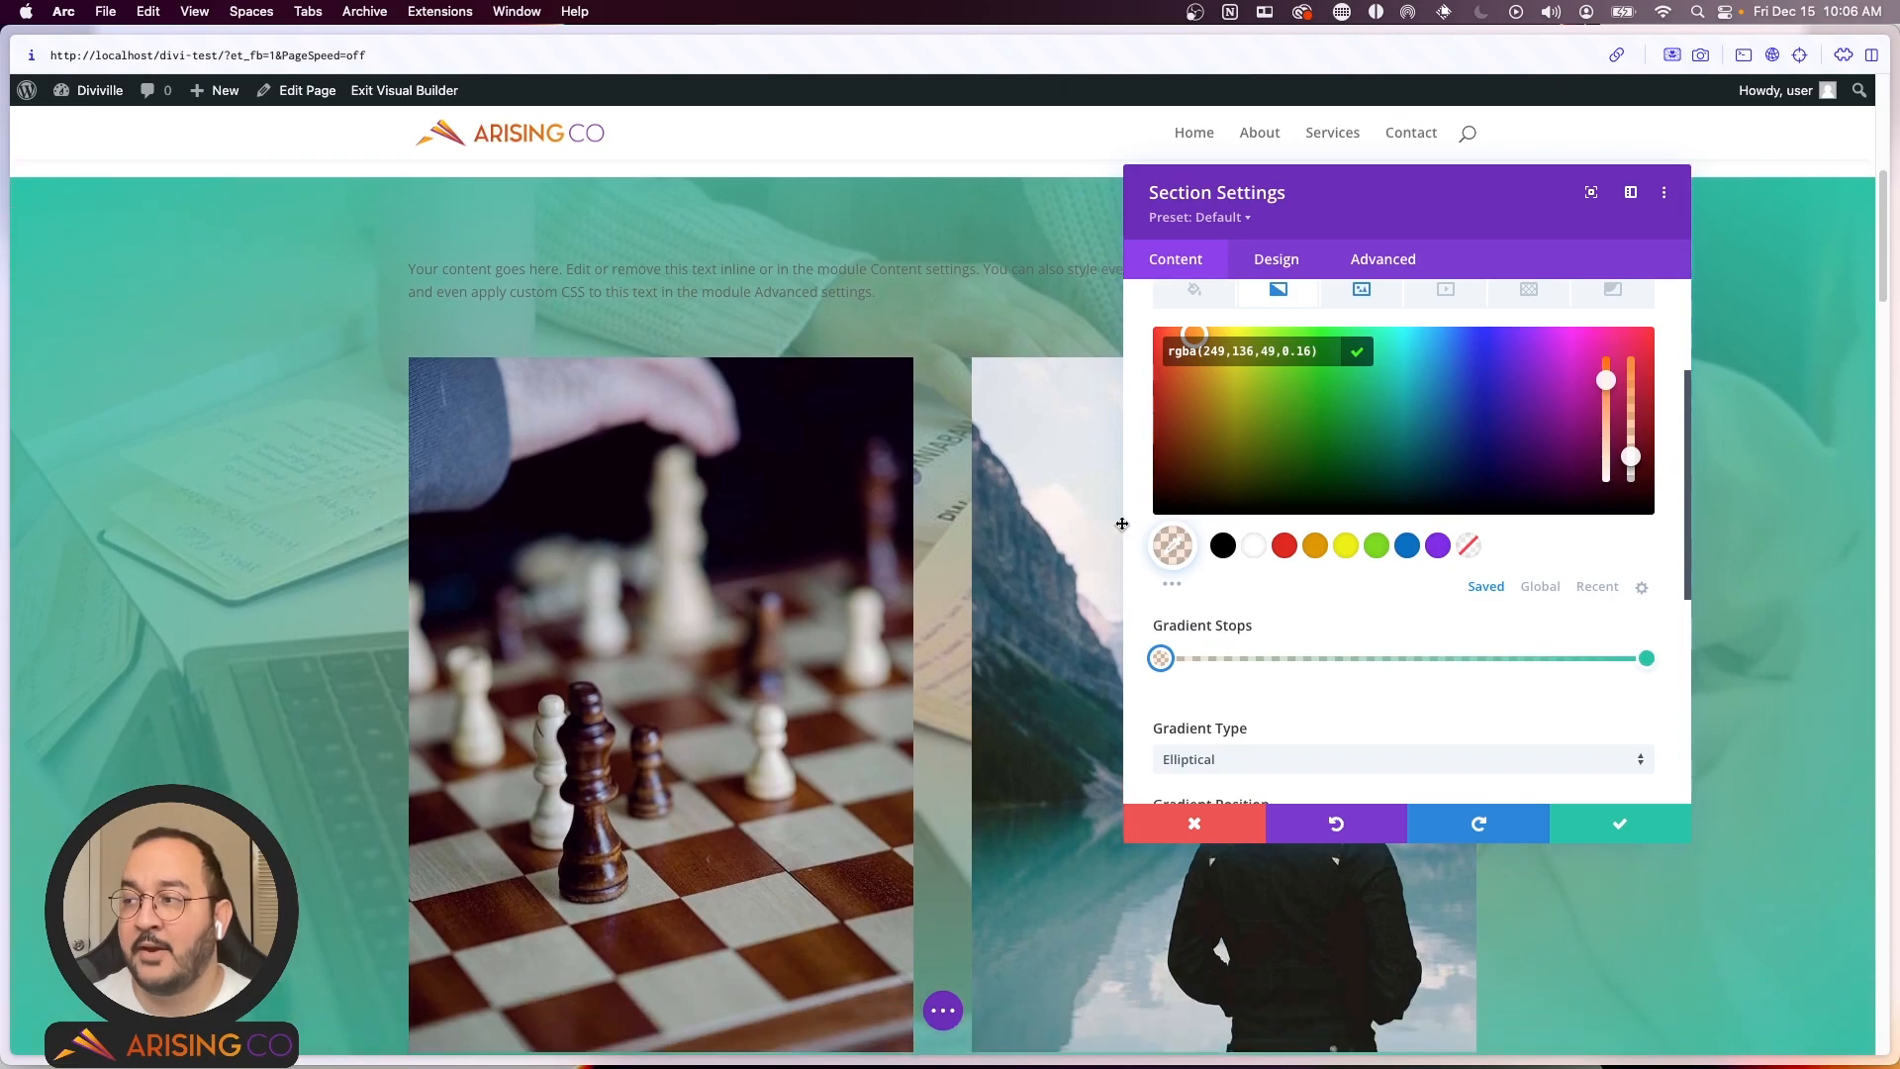
pyautogui.click(1648, 659)
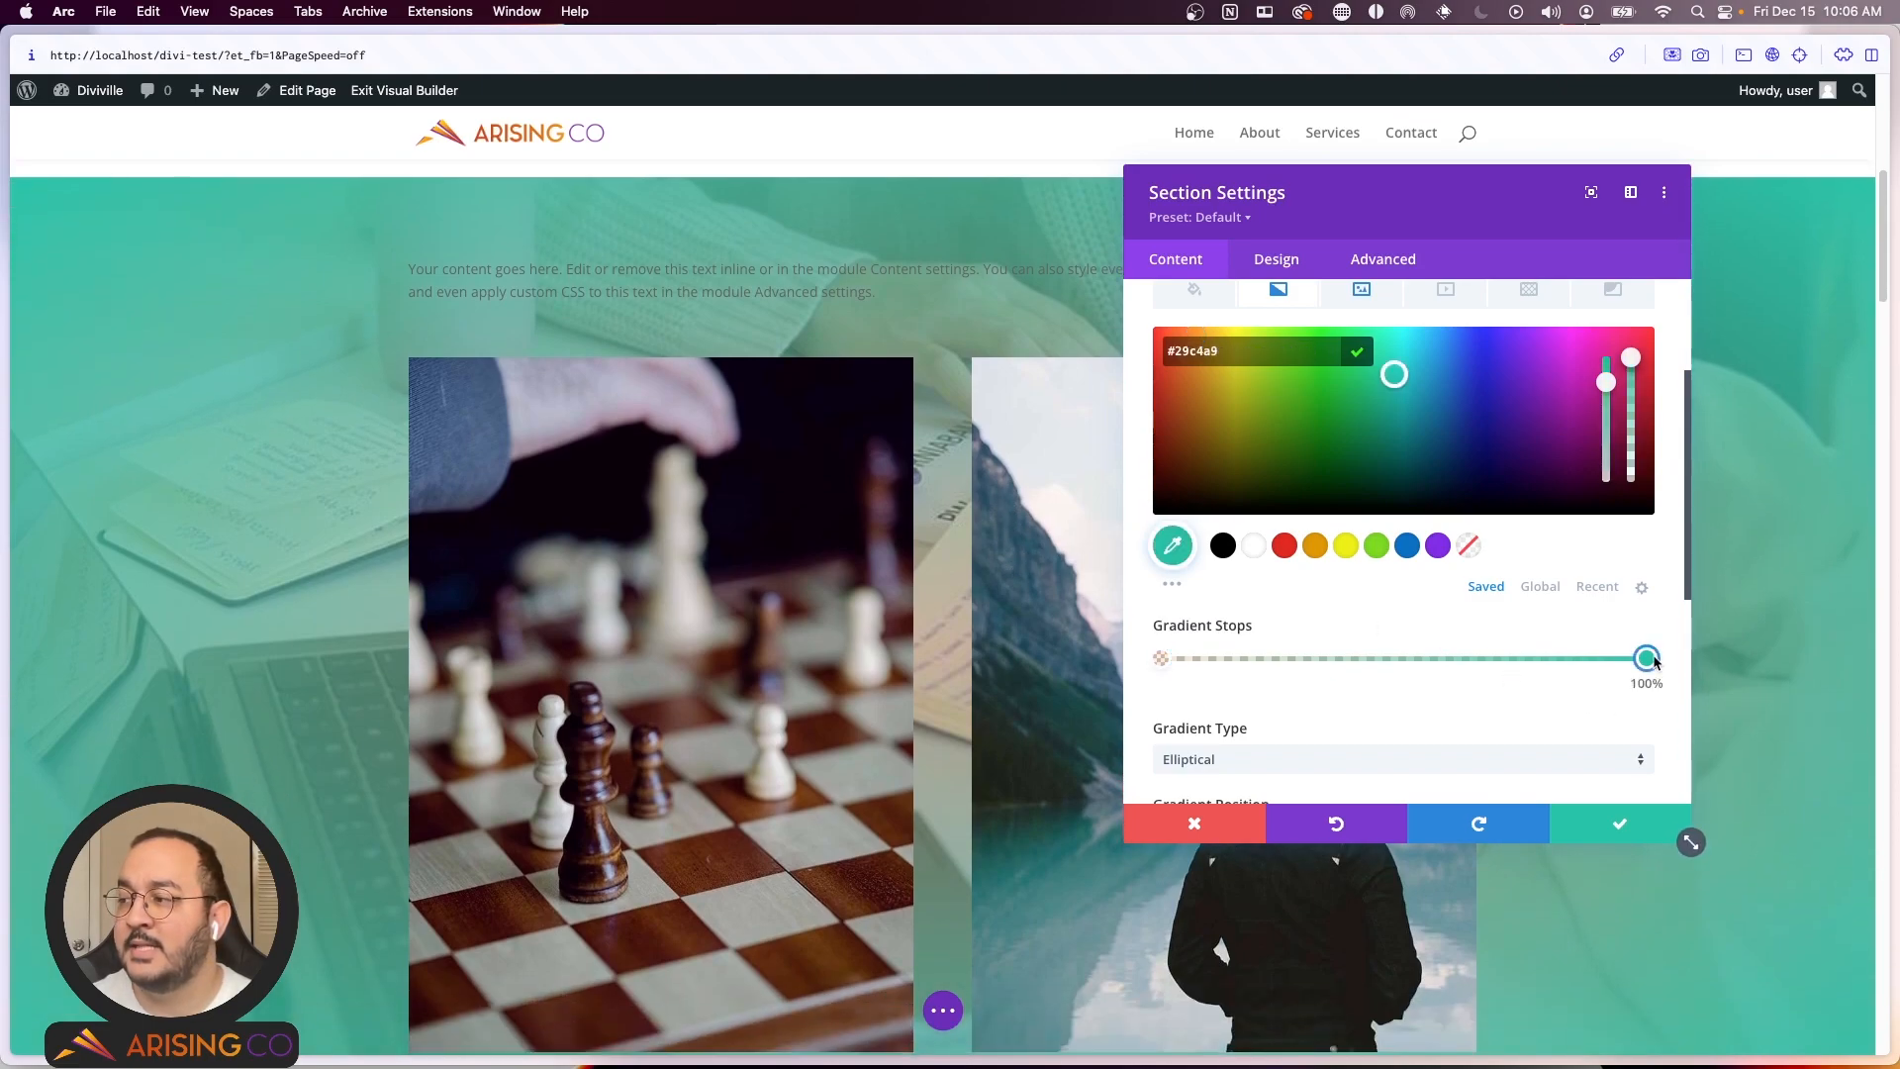
pyautogui.moveTo(1631, 364); pyautogui.dragTo(1630, 420)
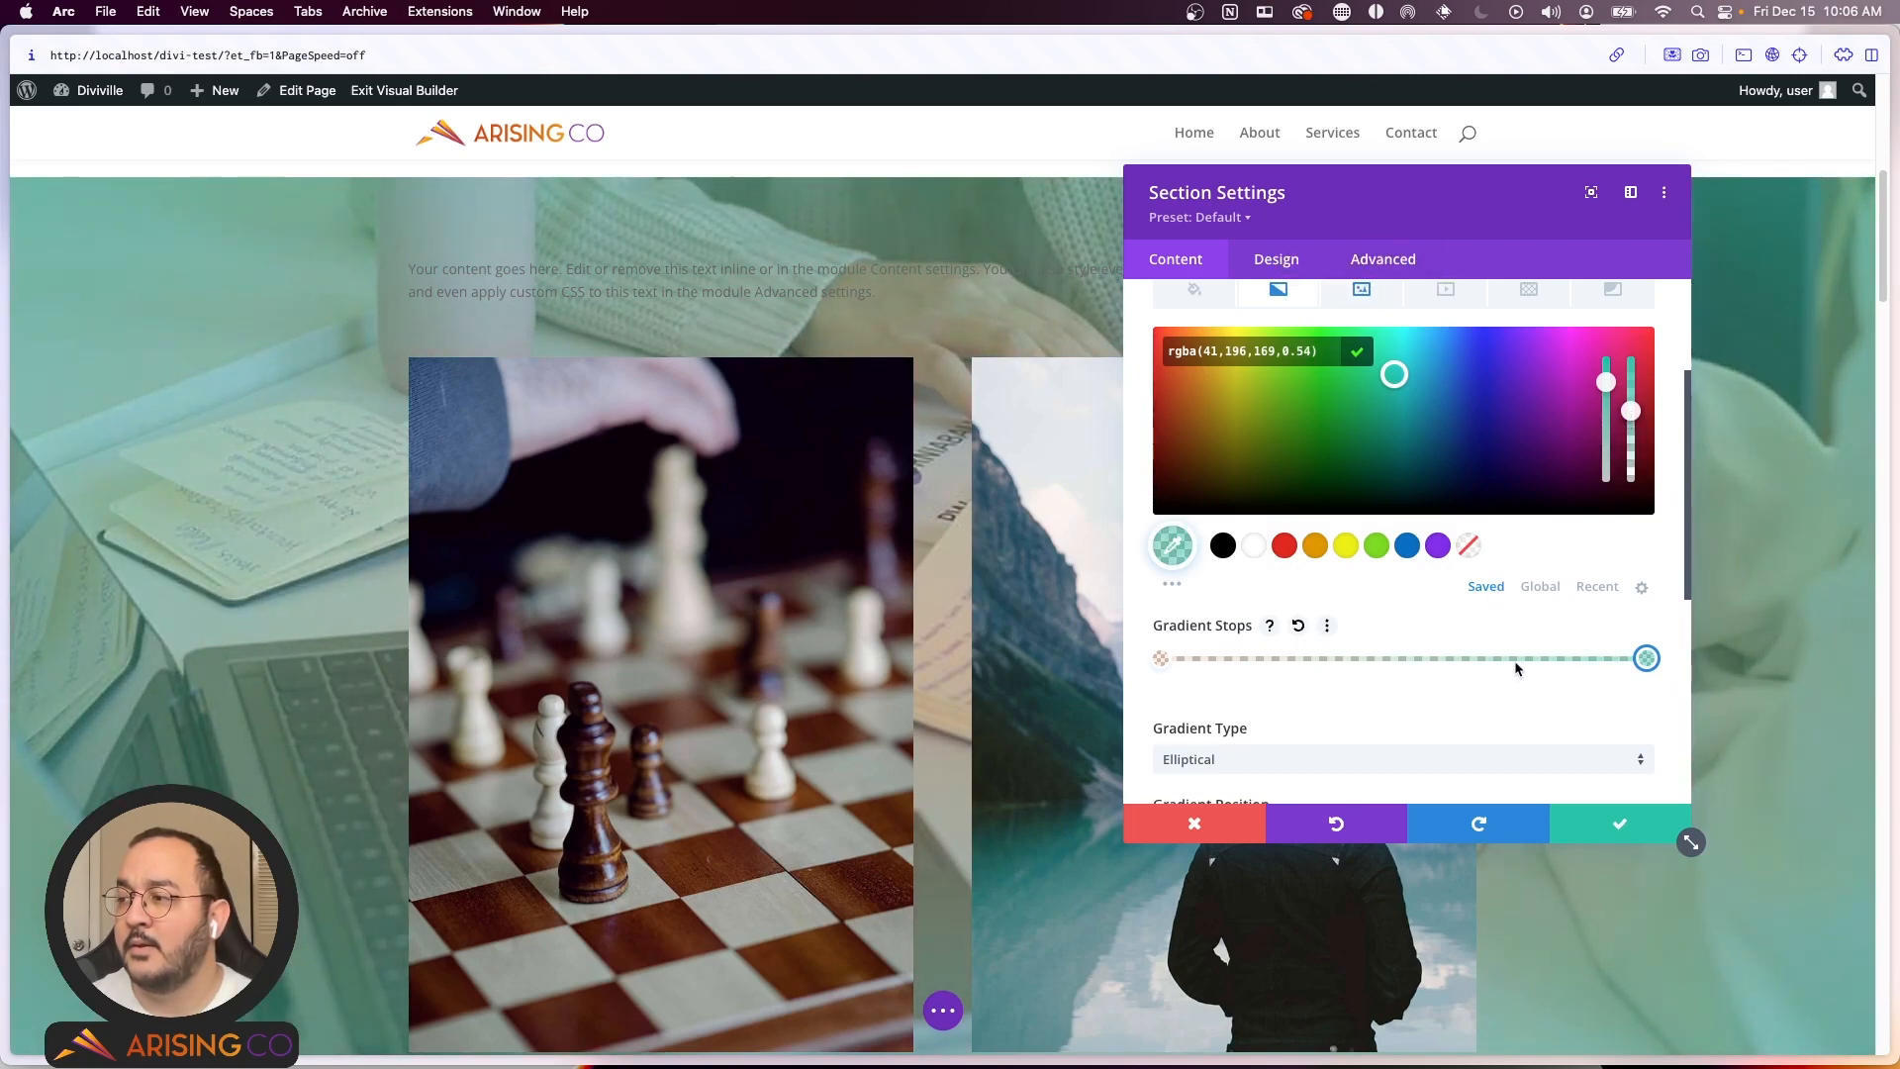
# Step: Open the section's background image settings, move the settings window aside and examine the gradient-tinted photo on the page
pyautogui.scroll(3, 1516, 670)
pyautogui.click(1362, 416)
pyautogui.moveTo(1439, 210); pyautogui.dragTo(1644, 267)
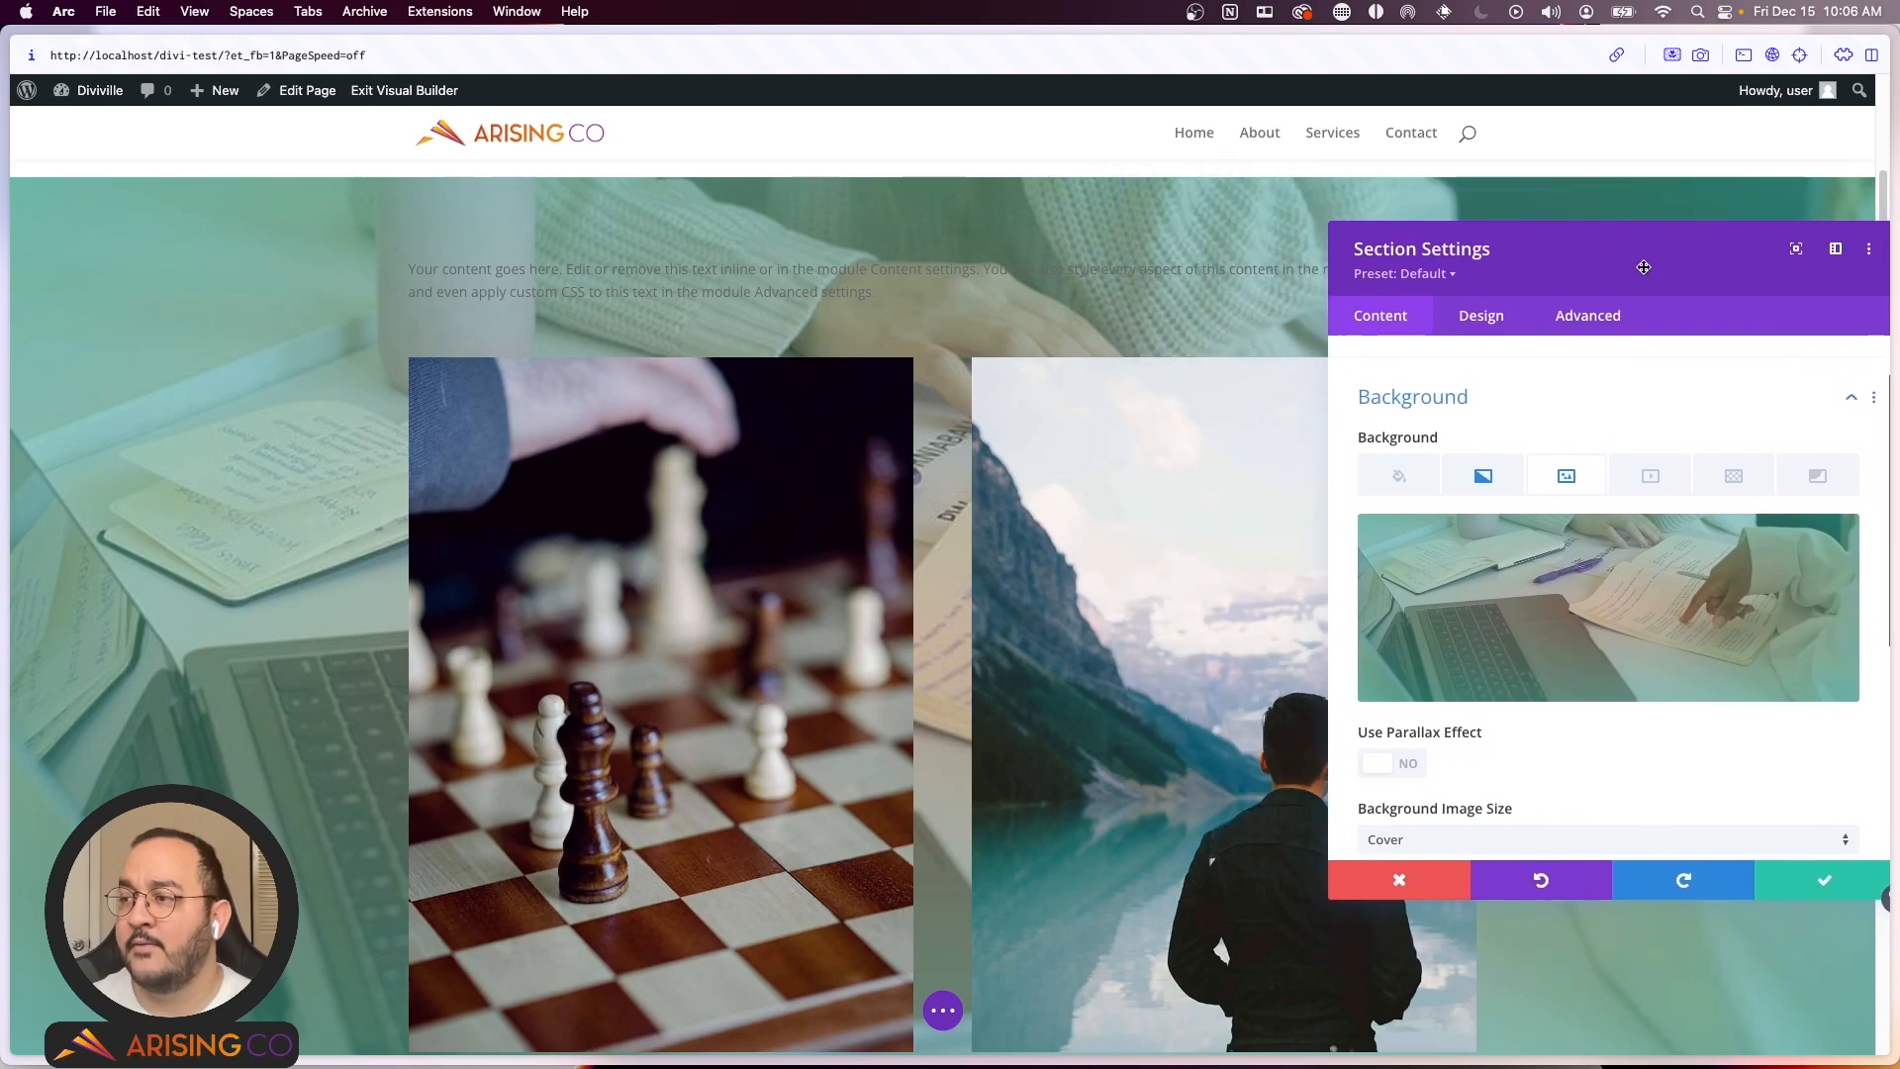
pyautogui.scroll(5, 839, 541)
pyautogui.scroll(-10, 840, 541)
pyautogui.scroll(3, 839, 541)
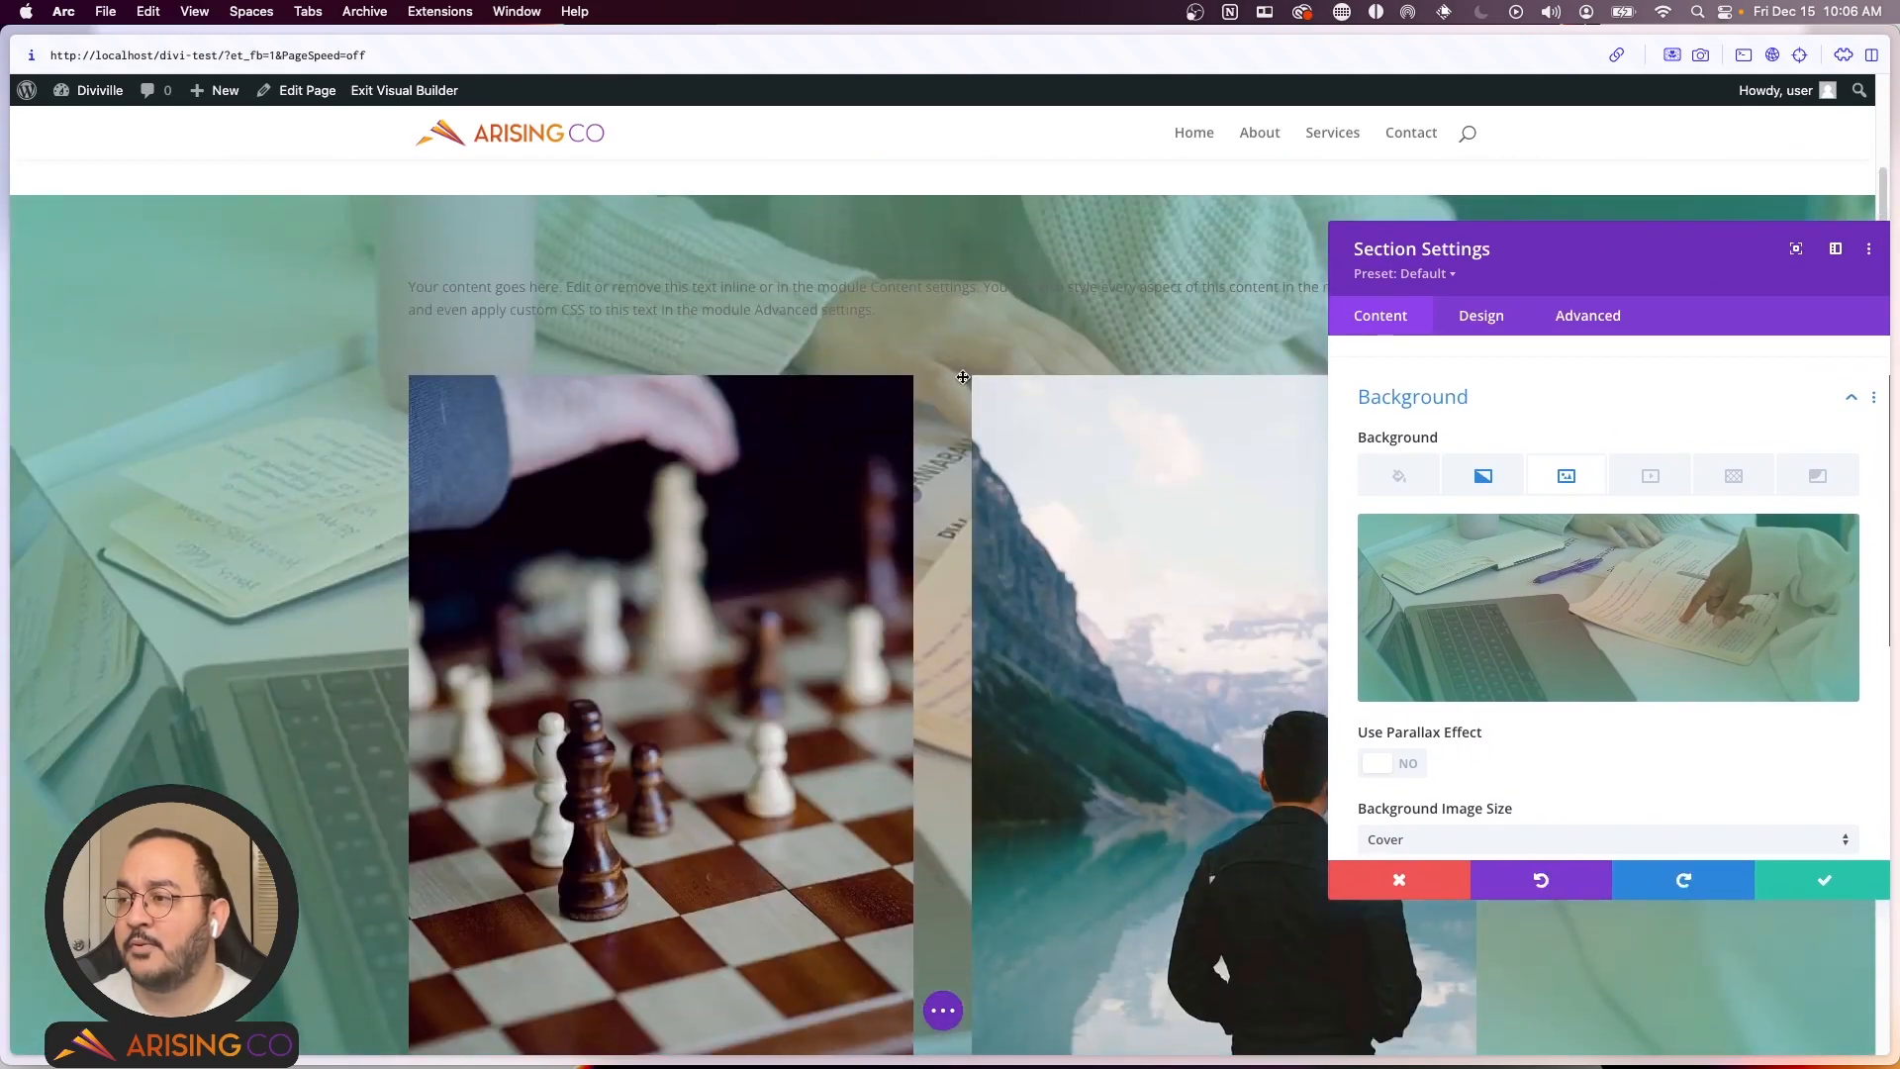
pyautogui.scroll(-2, 960, 381)
pyautogui.scroll(4, 940, 408)
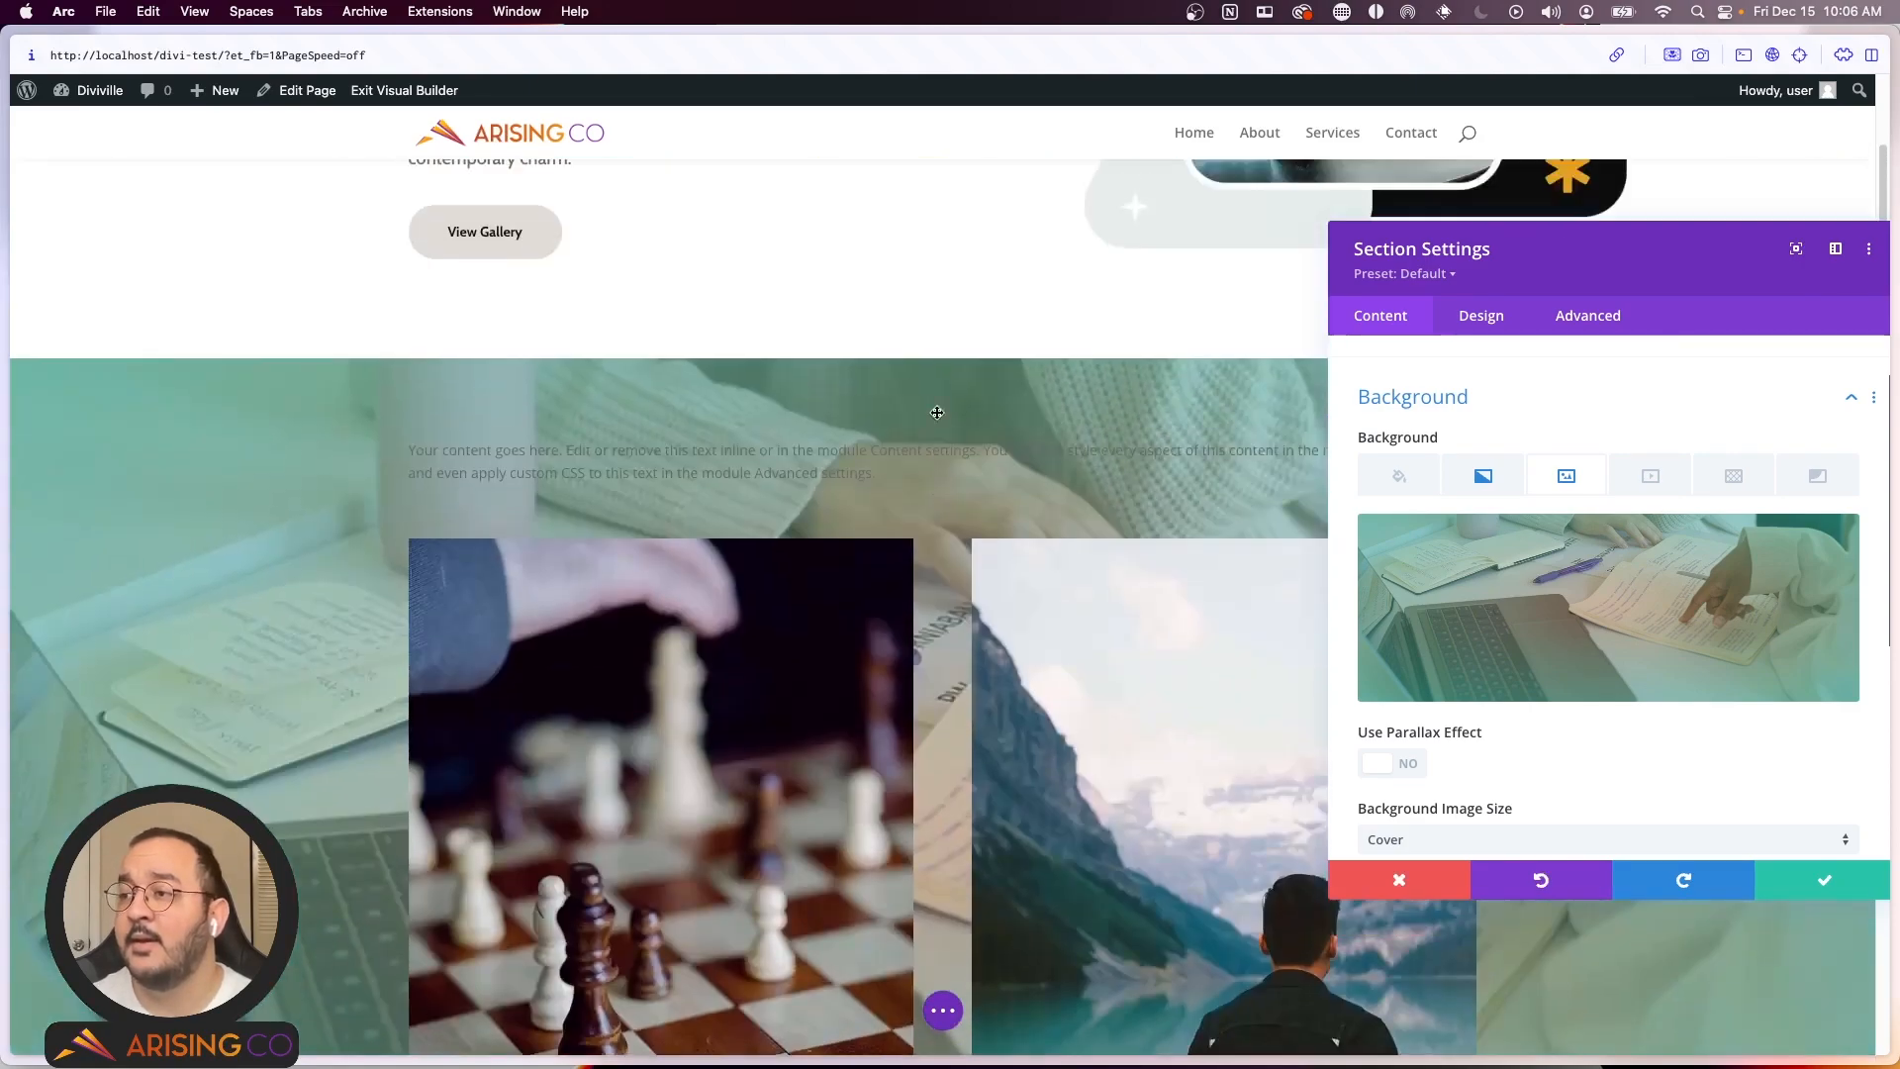
pyautogui.scroll(-2, 937, 431)
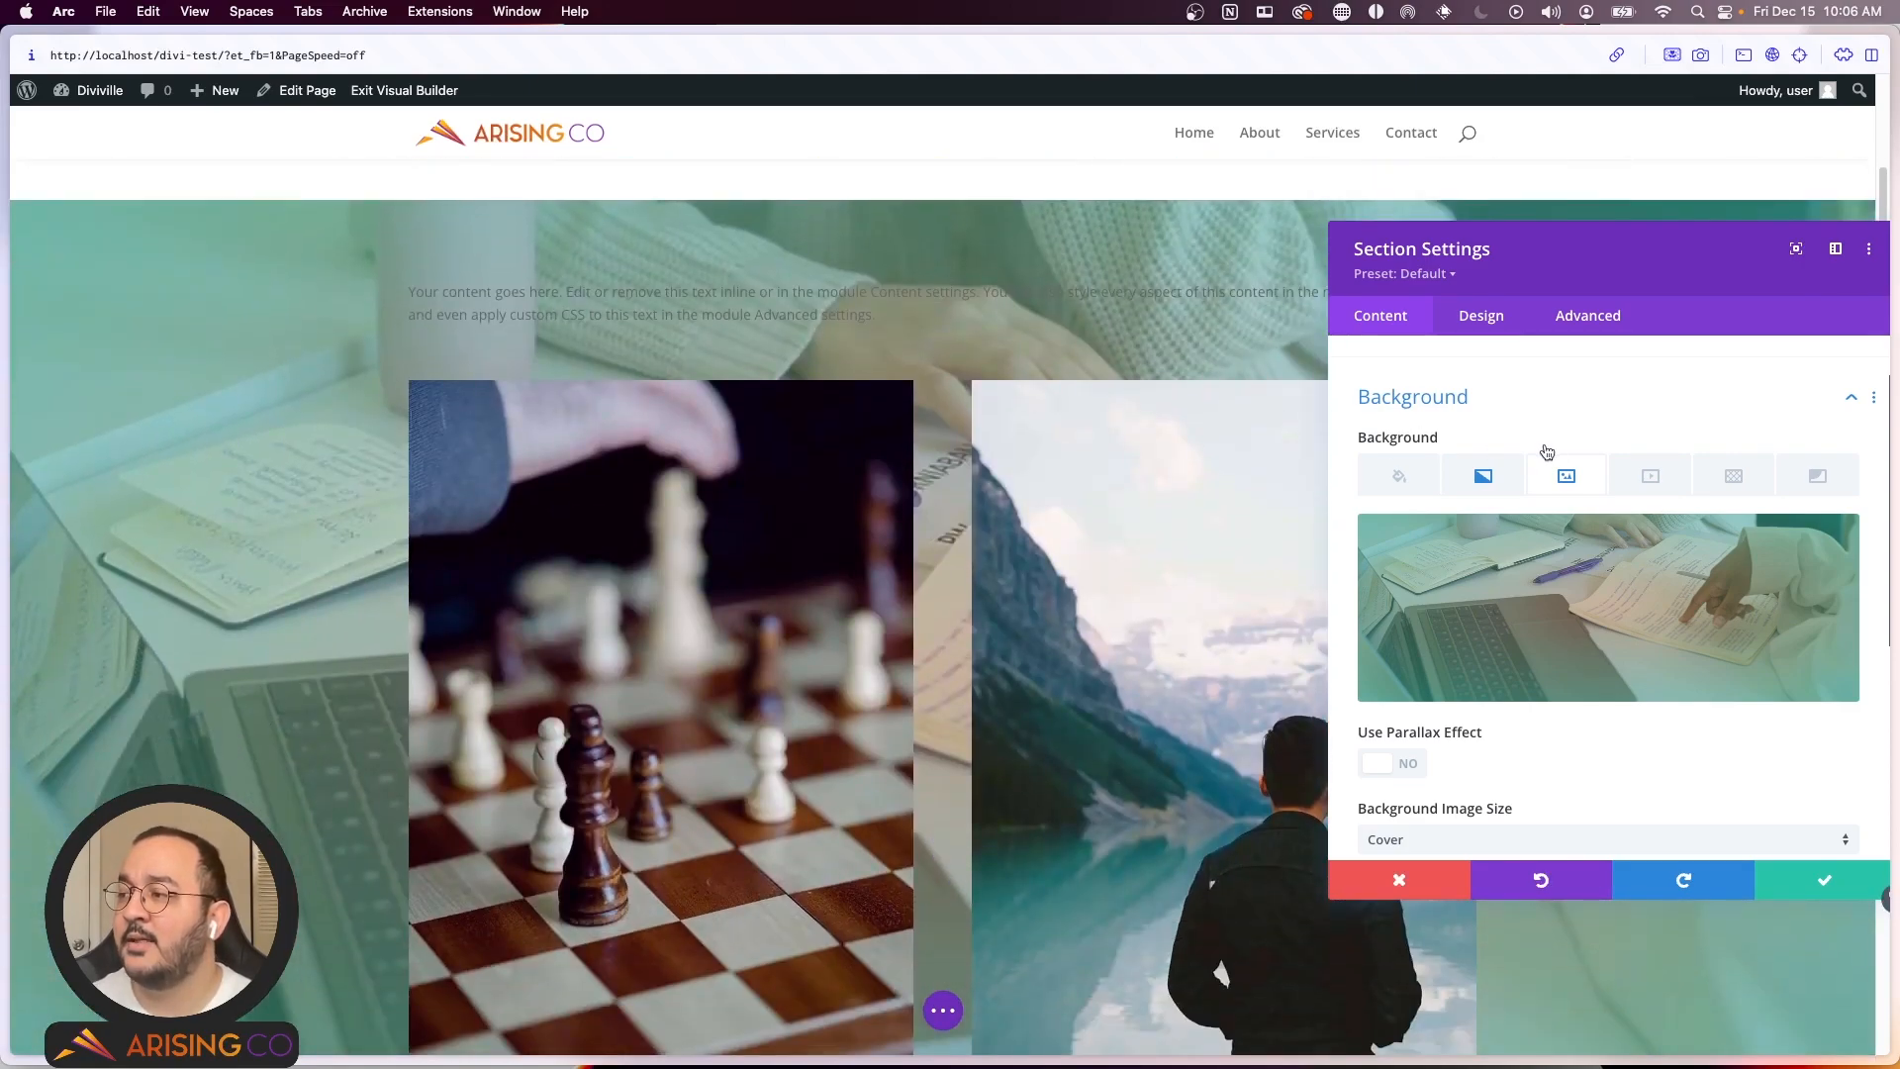
# Step: Turn on the parallax effect for the section's background image
pyautogui.moveTo(1742, 547)
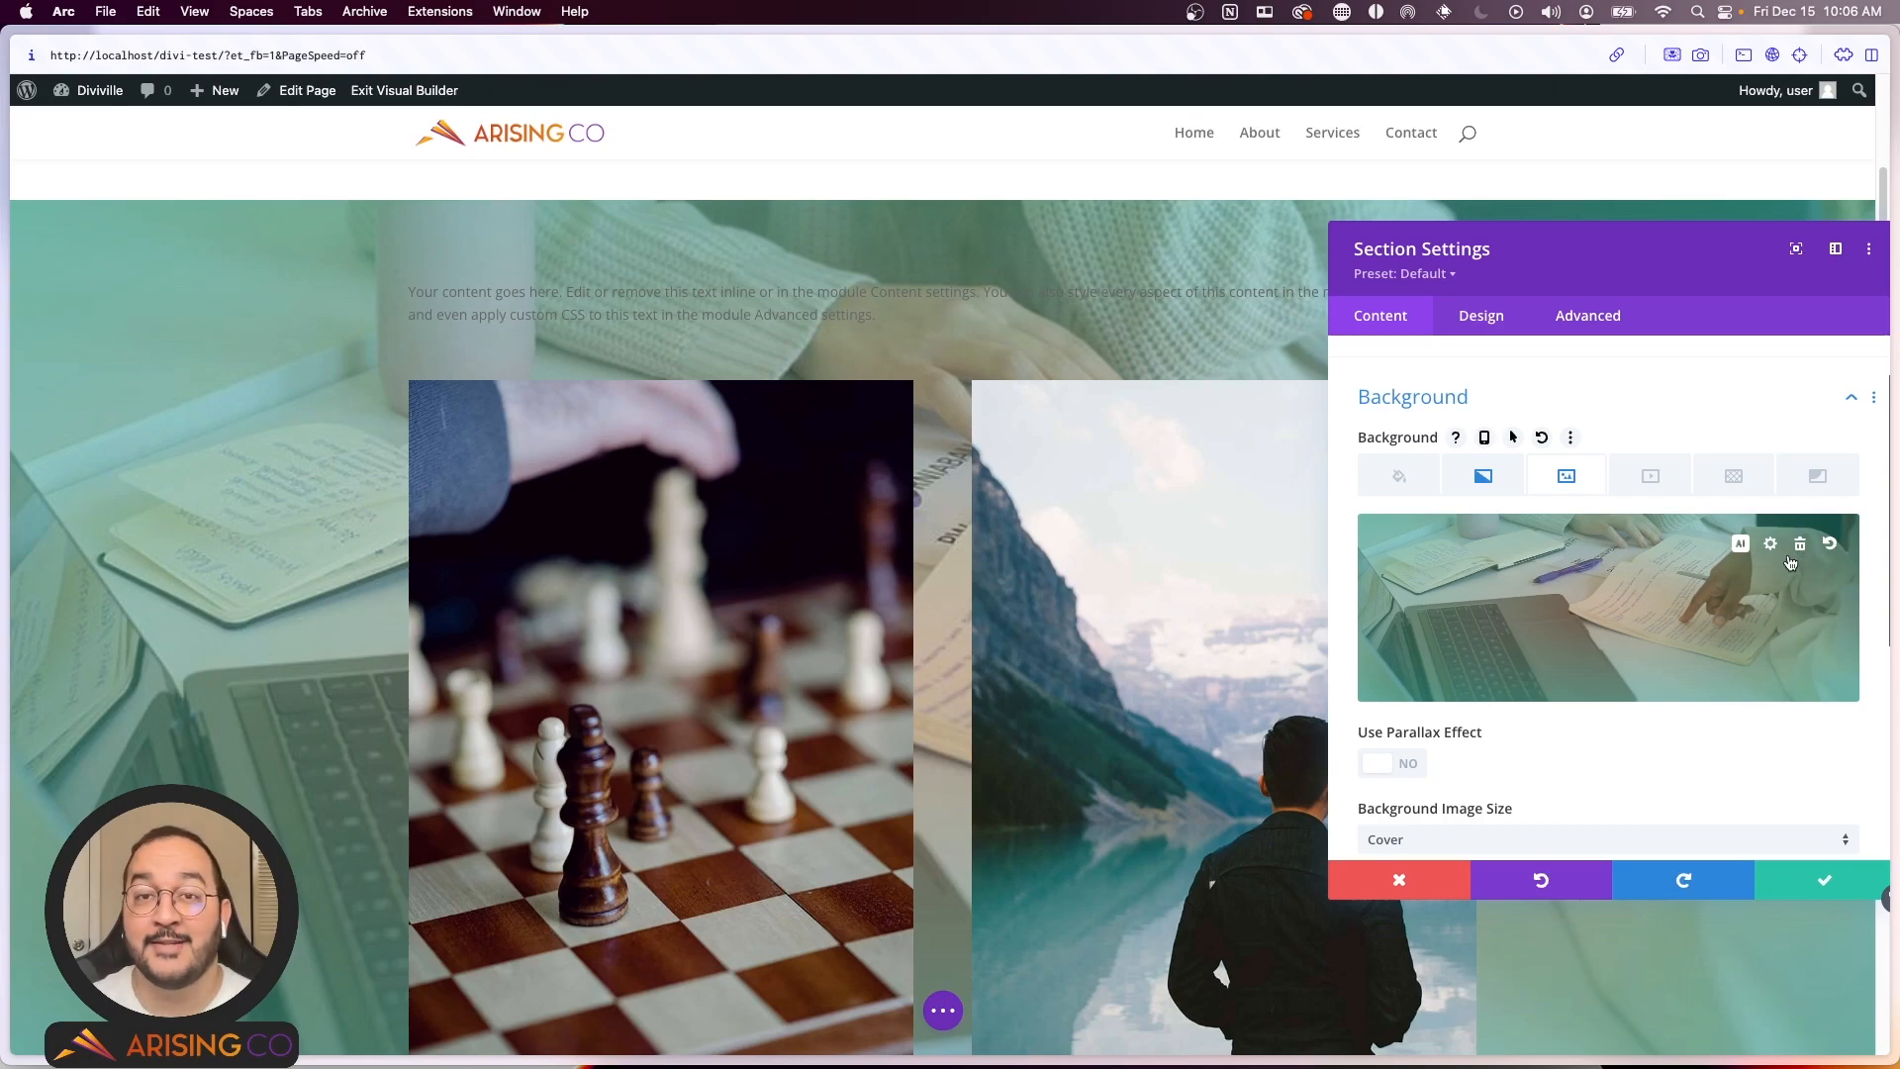
pyautogui.scroll(-3, 1484, 554)
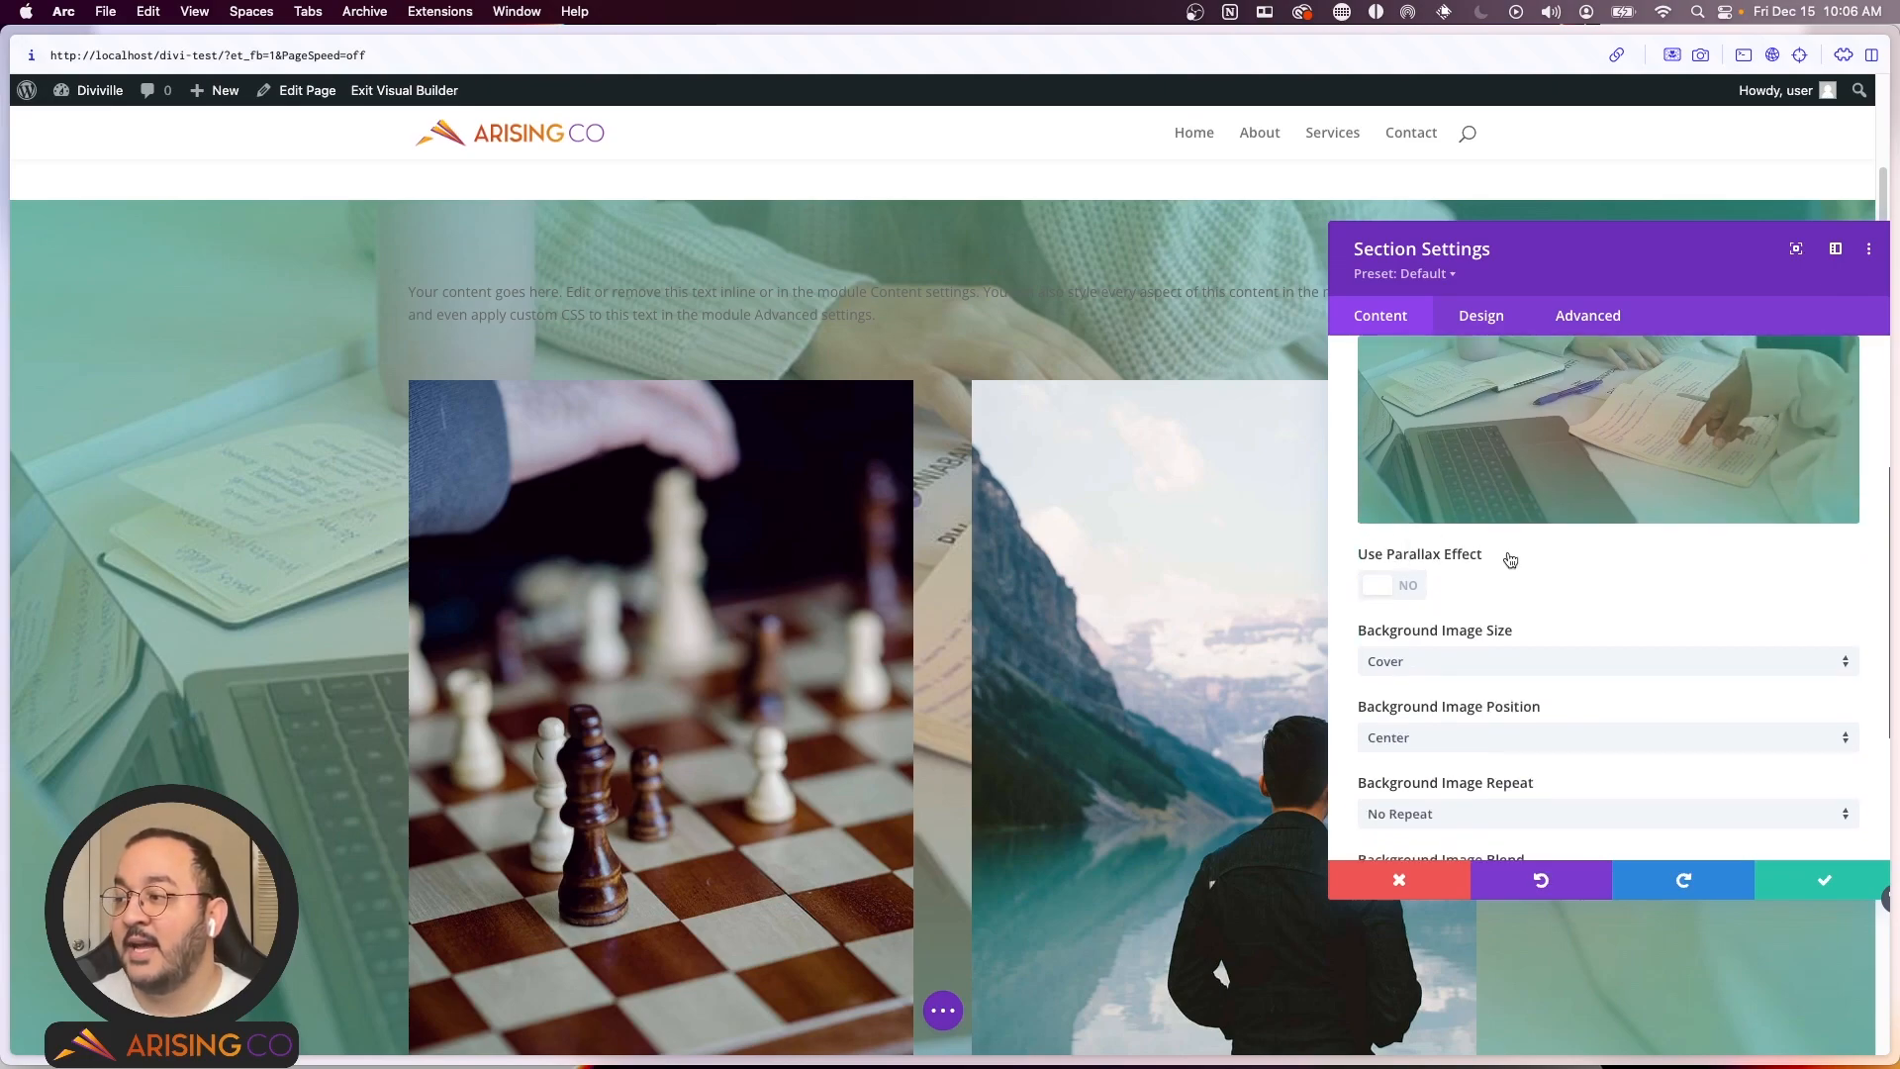
pyautogui.scroll(-3, 1484, 549)
pyautogui.scroll(2, 1445, 535)
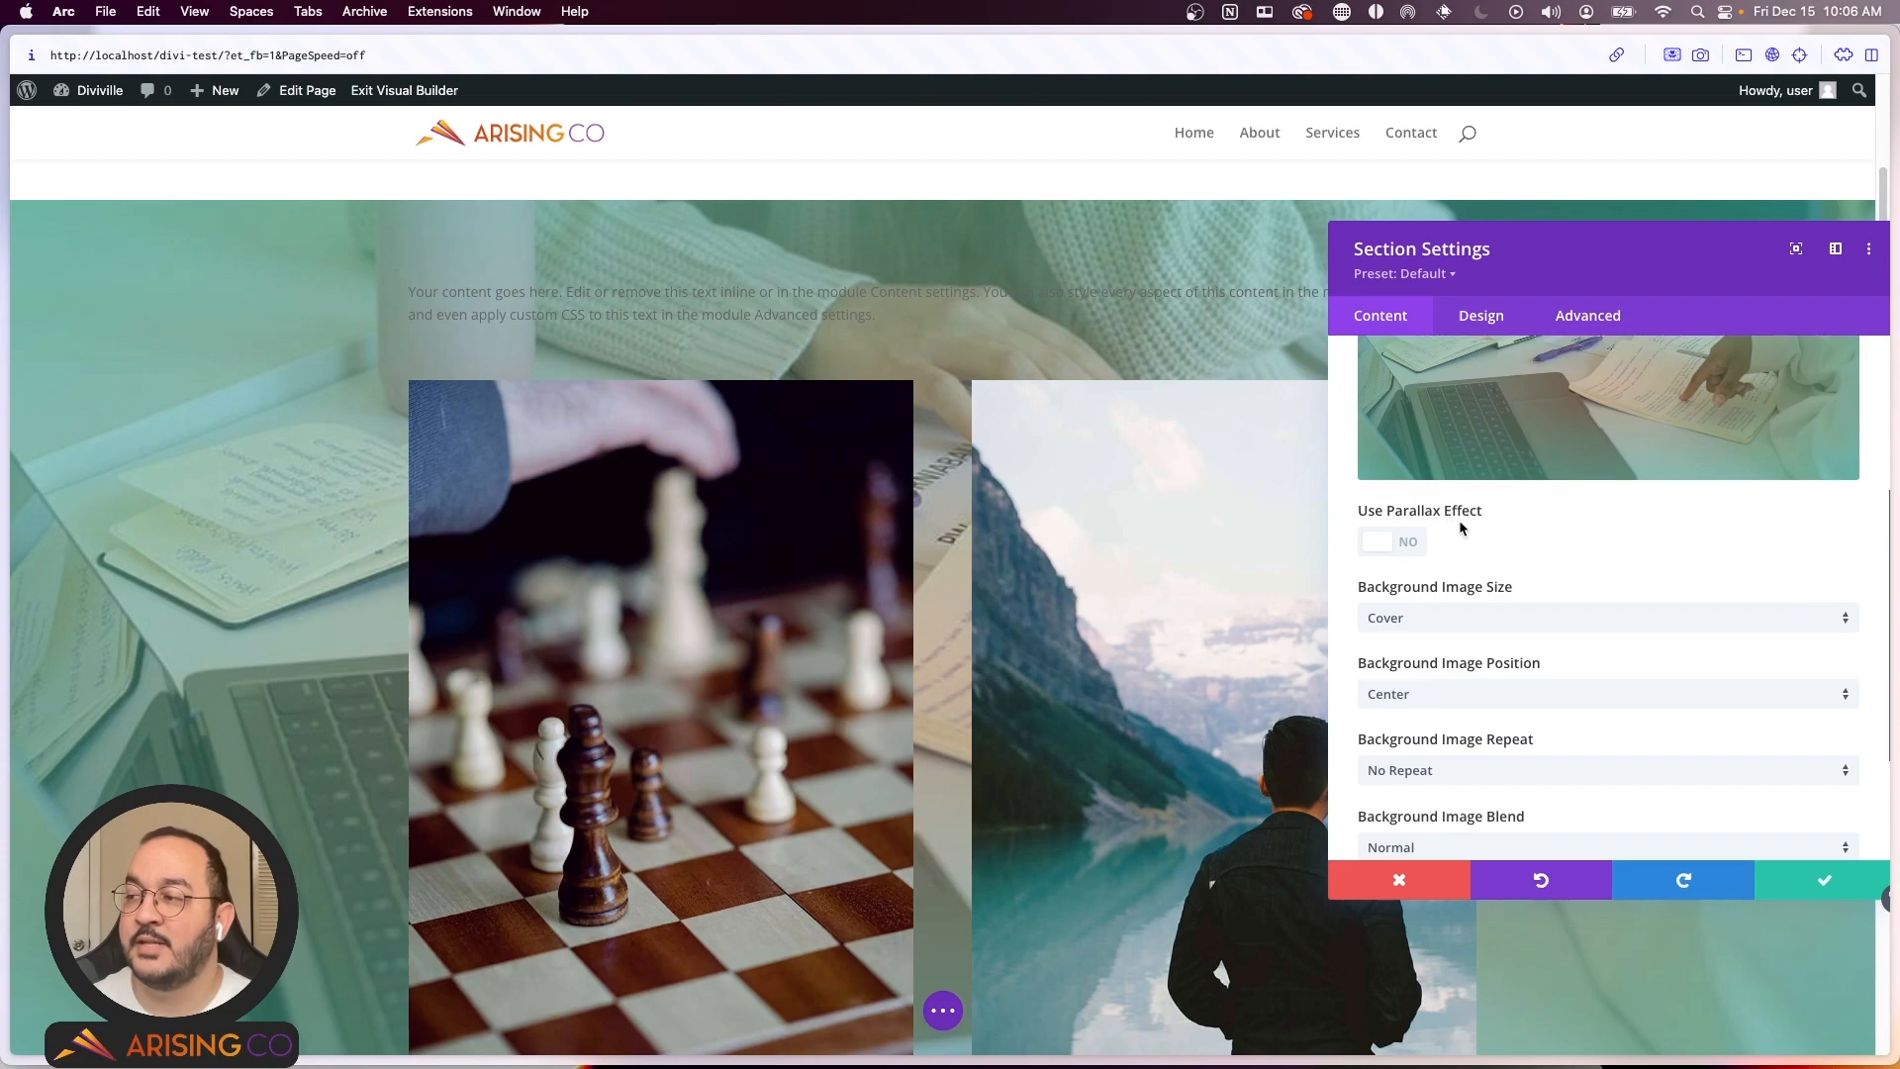
pyautogui.click(1400, 551)
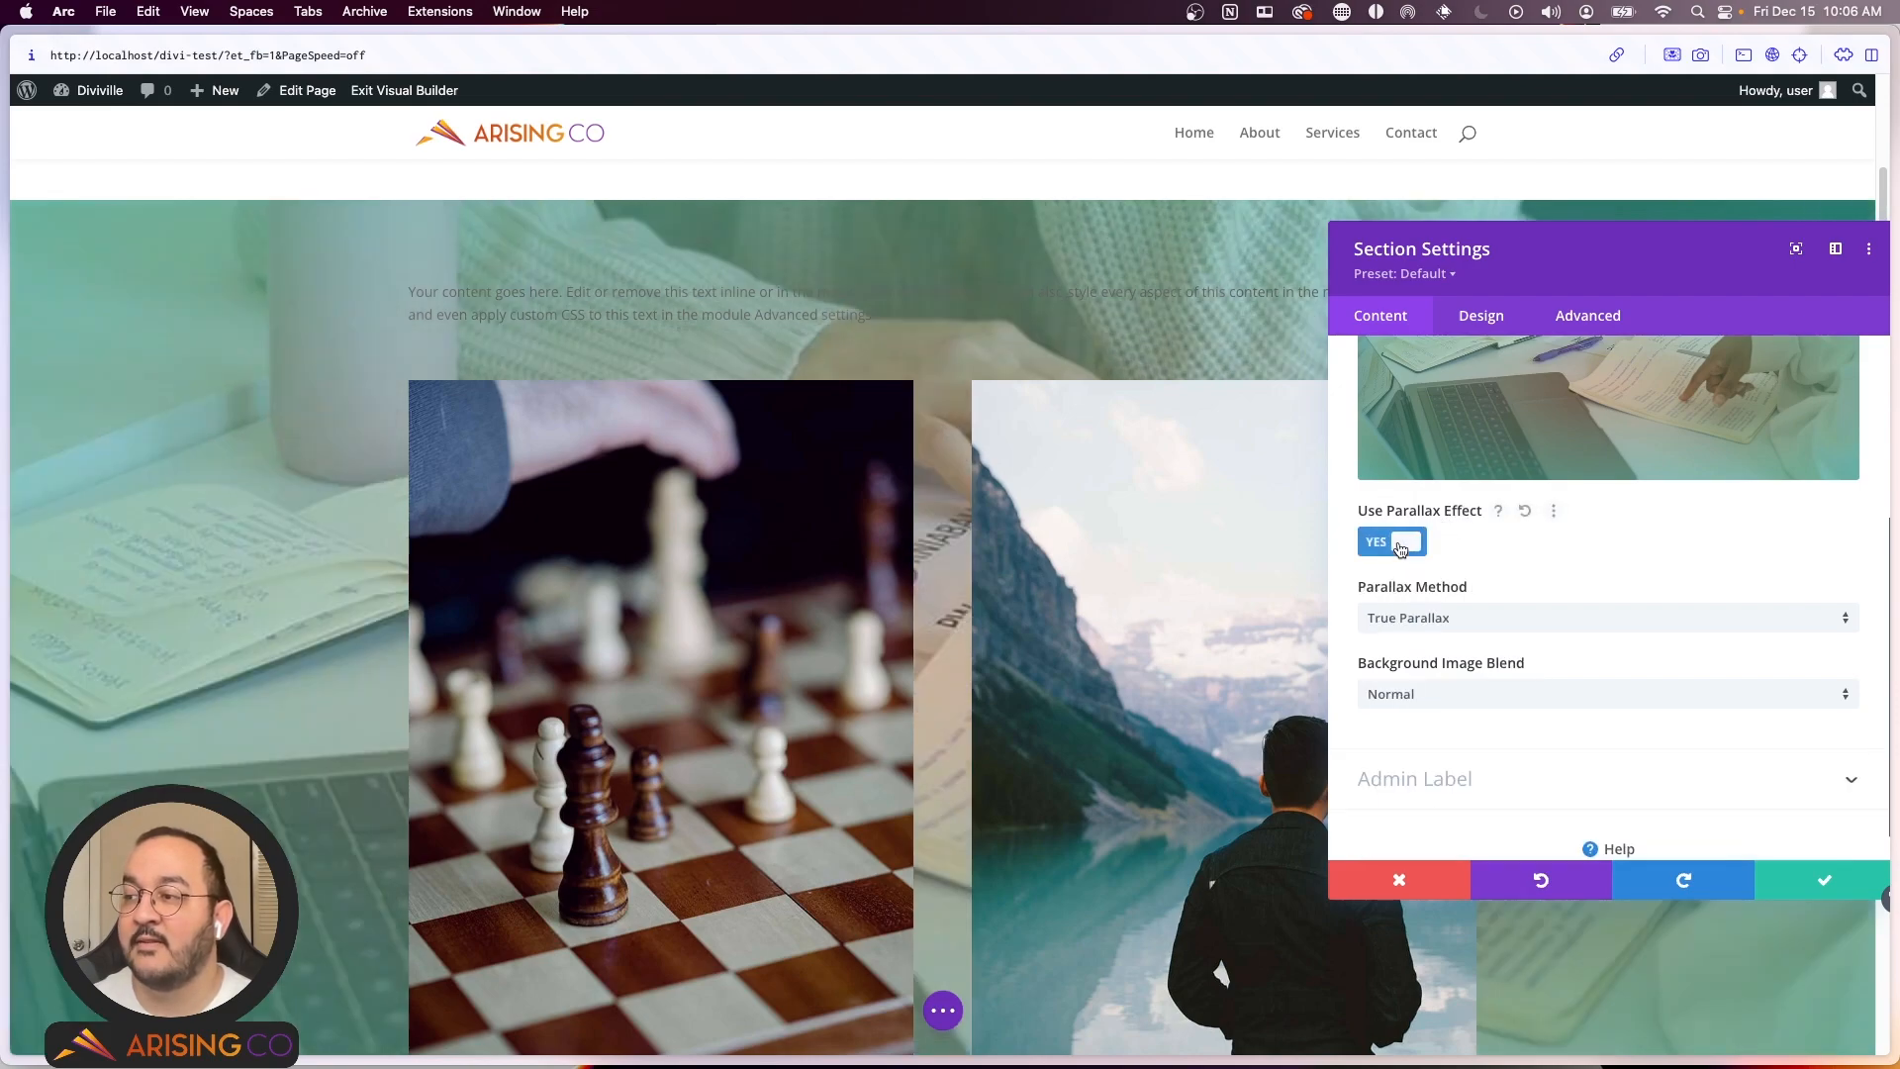
# Step: Examine how the section's background image moves with True Parallax while passing through the page
pyautogui.scroll(2, 858, 425)
pyautogui.scroll(3, 858, 426)
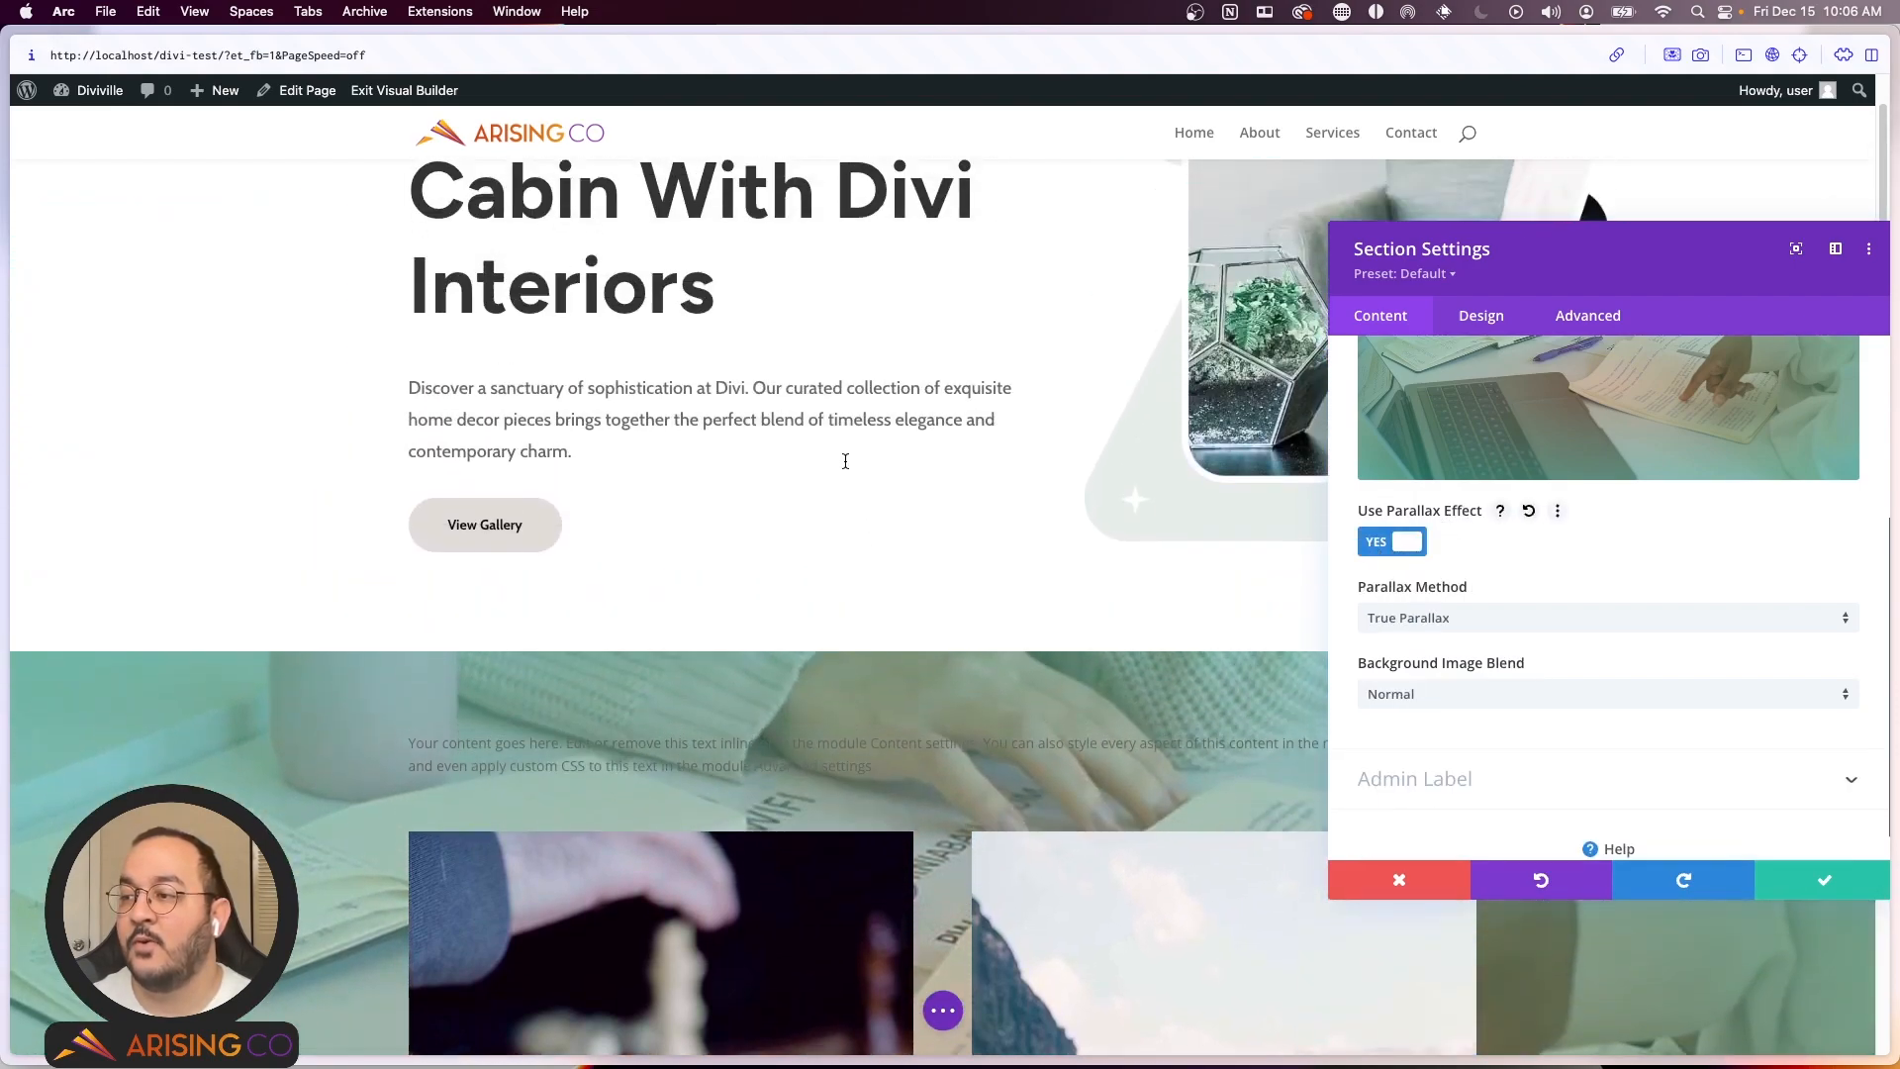
pyautogui.scroll(-9, 844, 453)
pyautogui.scroll(8, 867, 528)
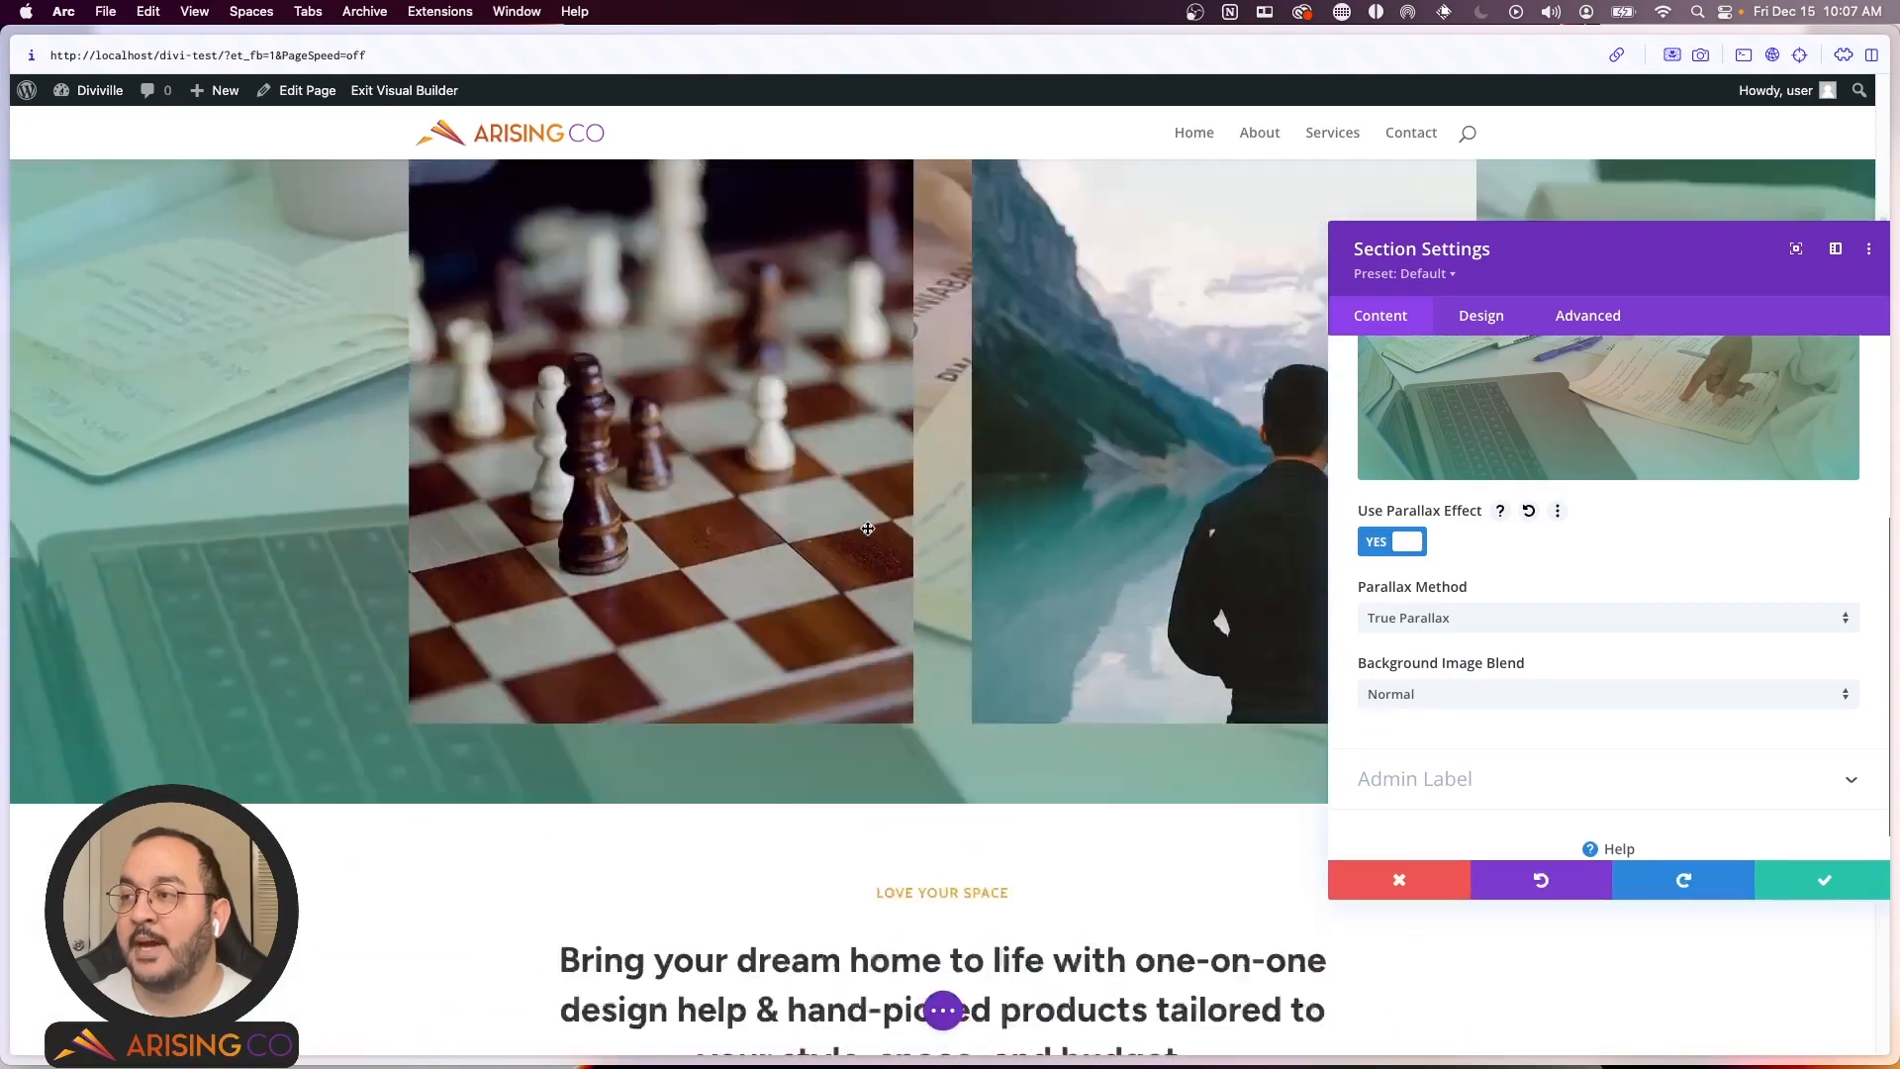
pyautogui.scroll(-5, 867, 528)
pyautogui.scroll(-3, 867, 529)
pyautogui.scroll(3, 867, 529)
pyautogui.scroll(-6, 864, 529)
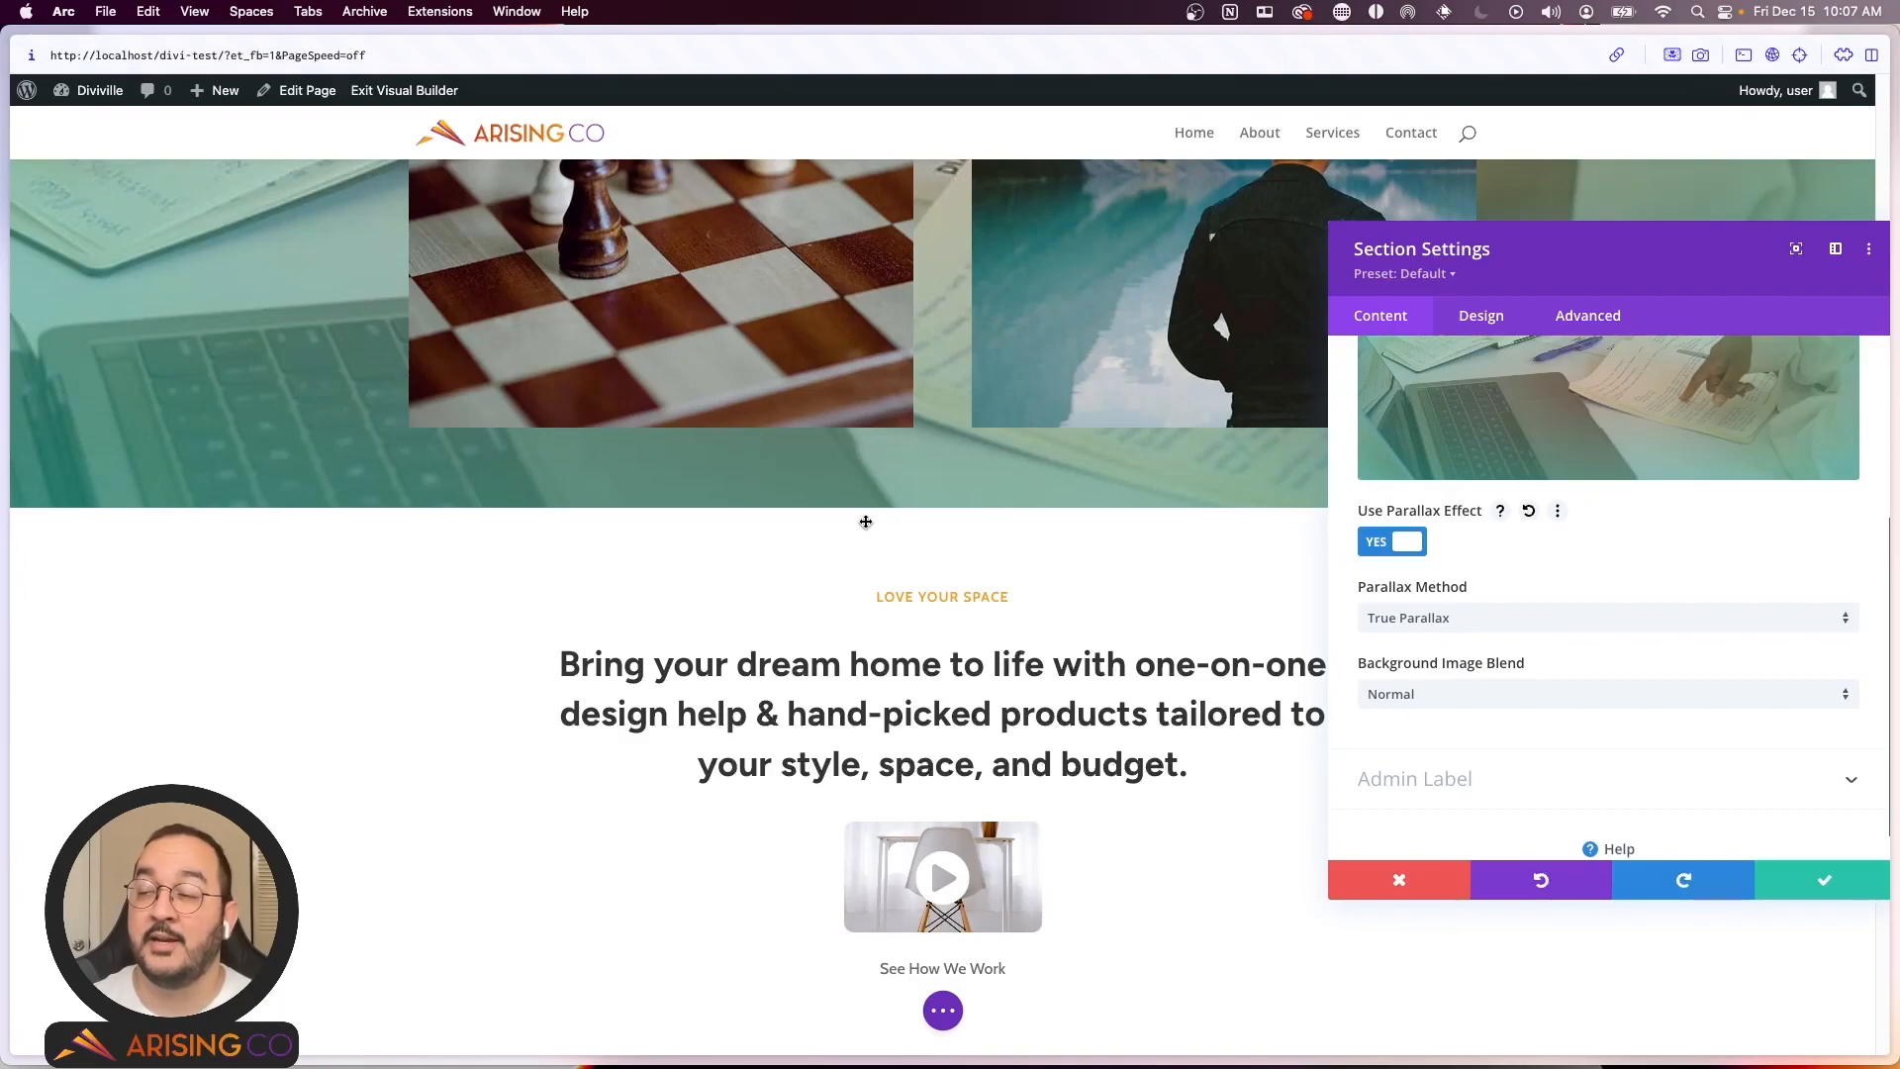
pyautogui.scroll(3, 864, 521)
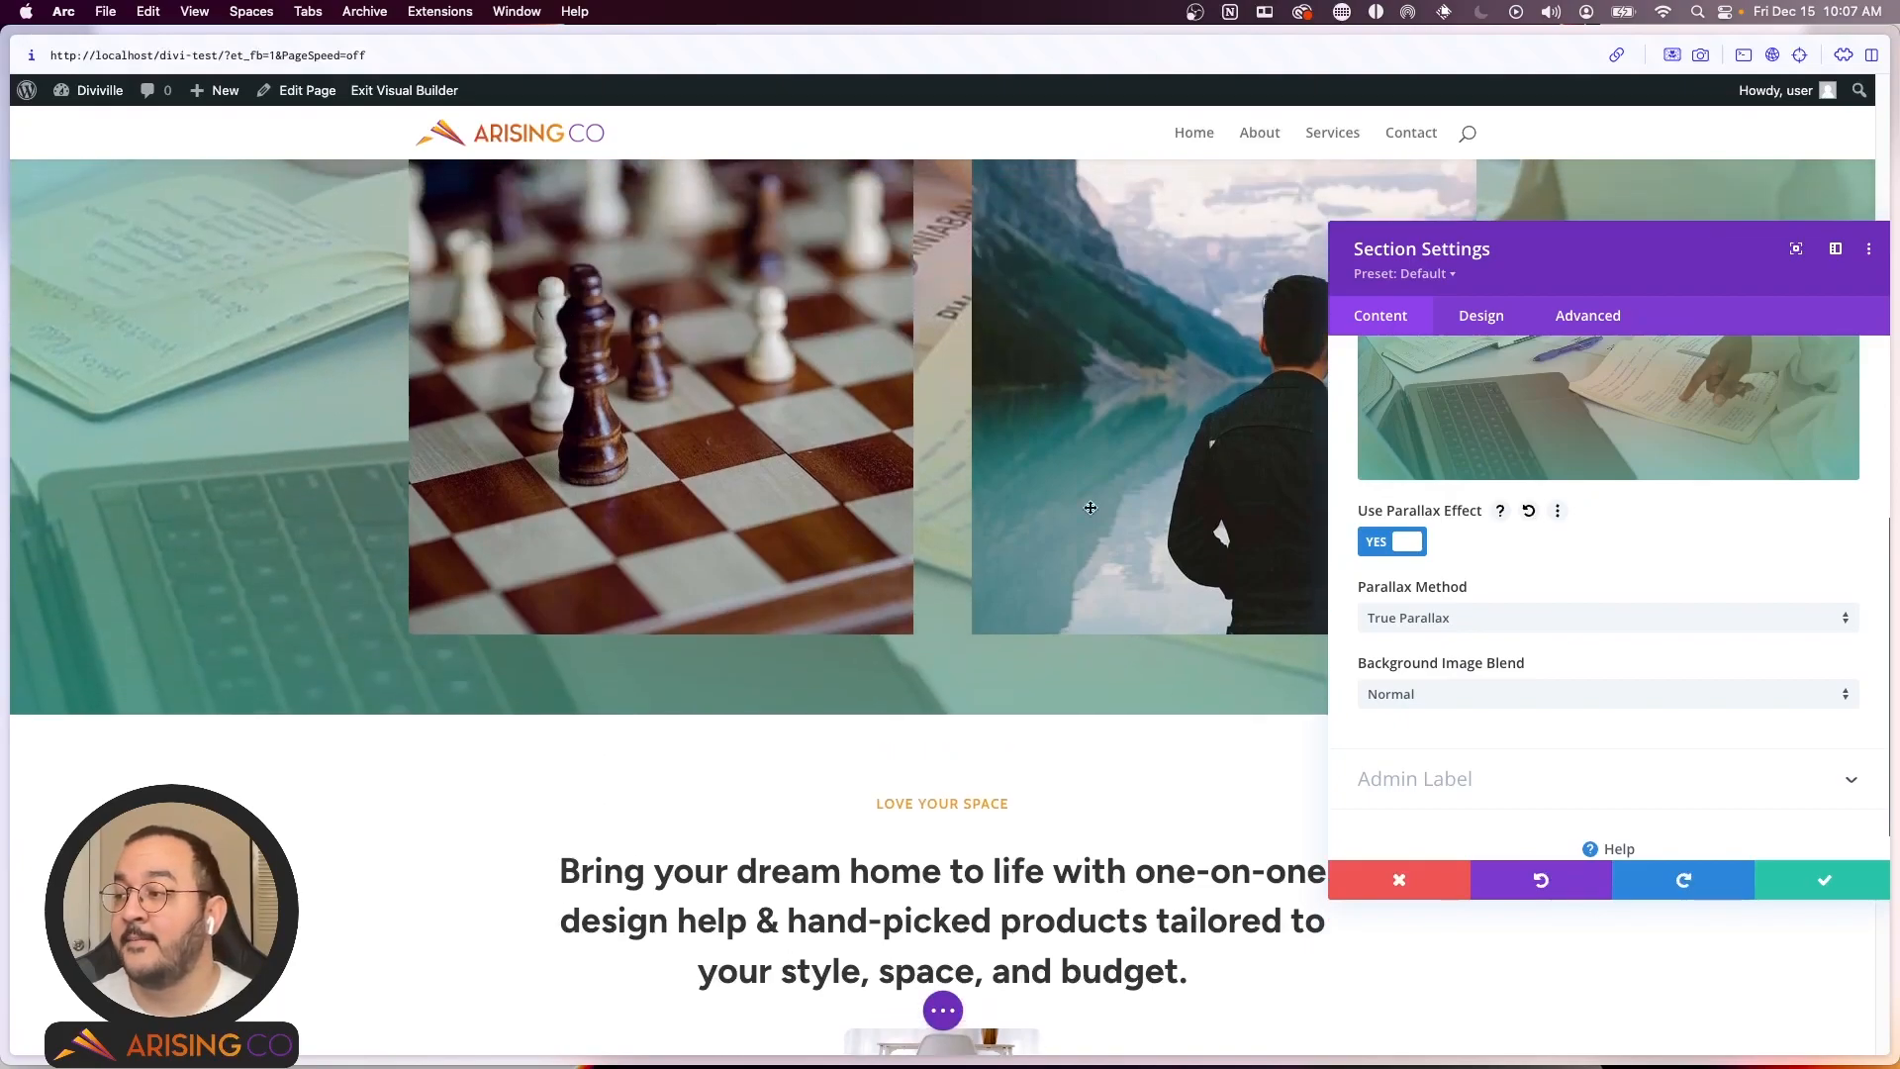
# Step: Set the background image's parallax method to CSS and check its movement on the page
pyautogui.click(1413, 624)
pyautogui.click(1393, 666)
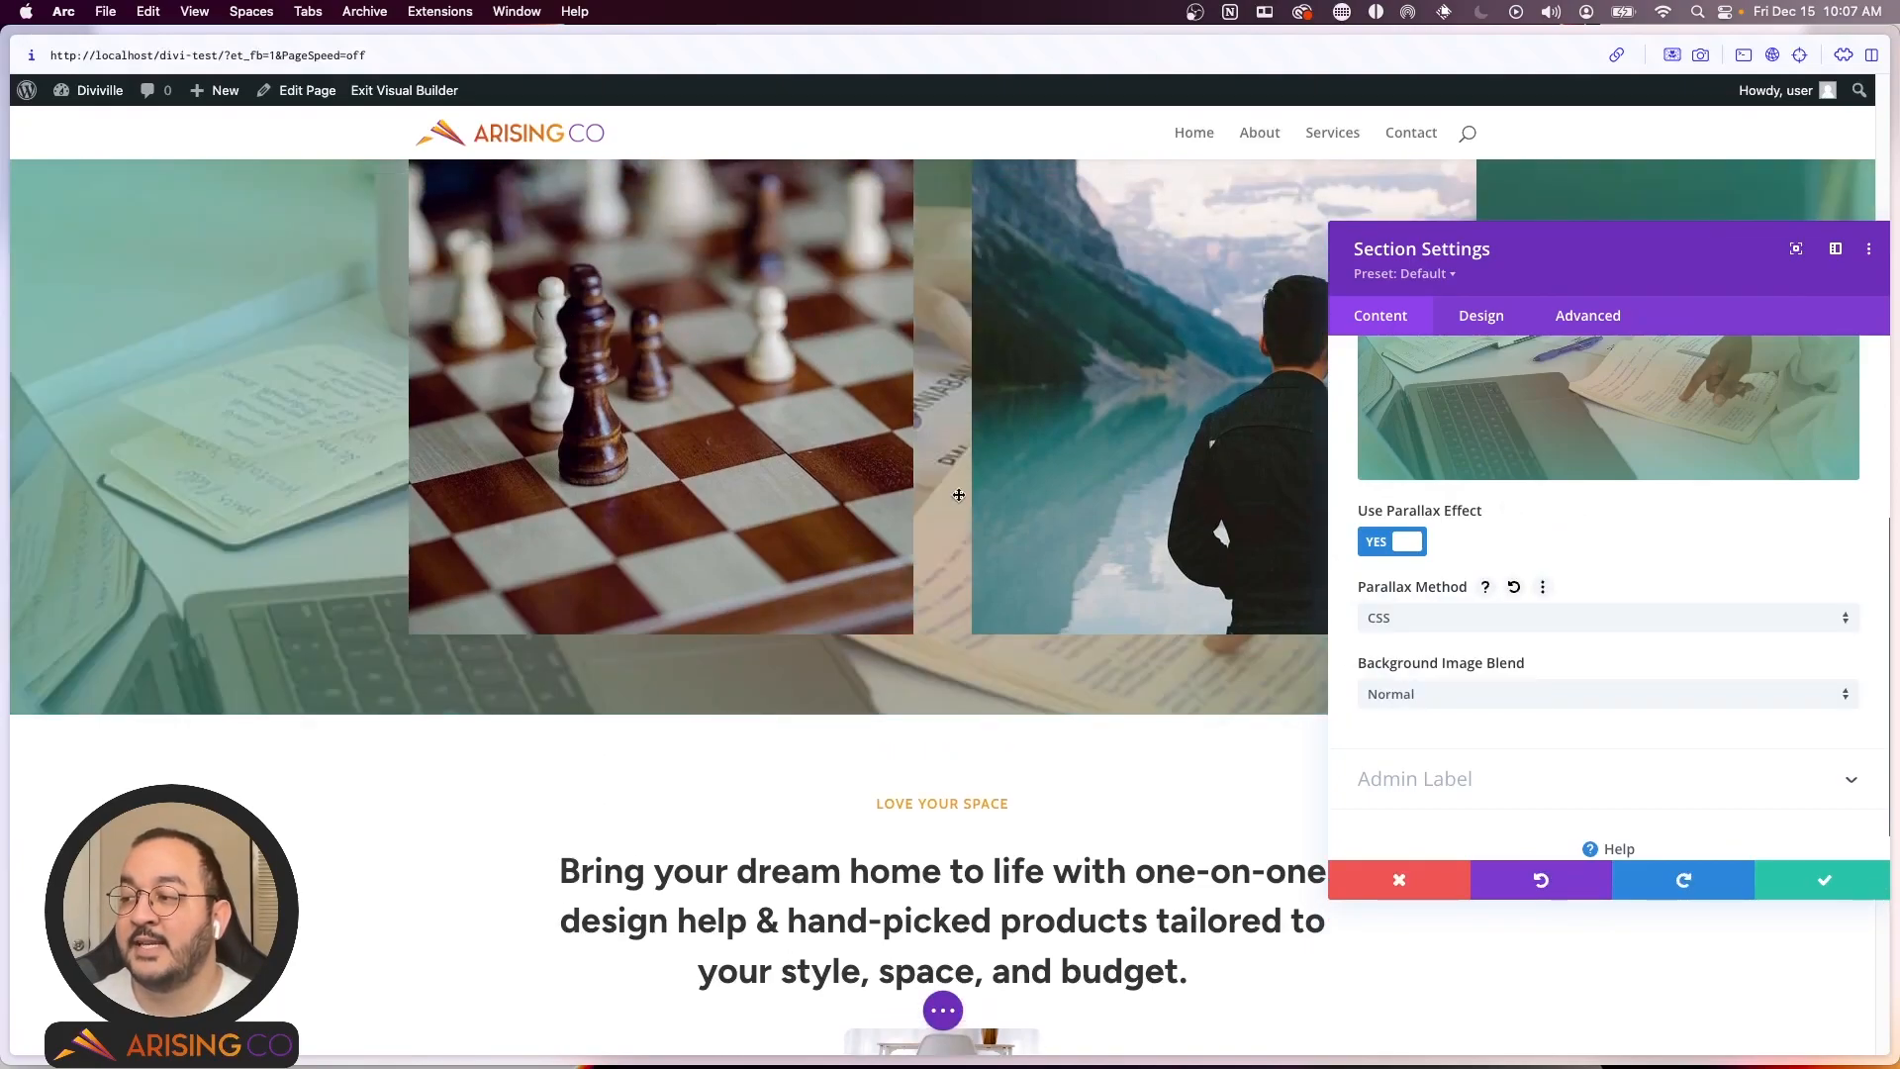
pyautogui.scroll(6, 946, 460)
pyautogui.scroll(-6, 946, 460)
pyautogui.scroll(6, 942, 459)
pyautogui.scroll(-6, 942, 459)
pyautogui.scroll(6, 945, 465)
pyautogui.scroll(-8, 944, 467)
pyautogui.scroll(8, 942, 470)
pyautogui.scroll(-5, 940, 471)
pyautogui.scroll(2, 940, 473)
pyautogui.scroll(-1, 1089, 534)
# Step: Set the parallax method back to True Parallax and compare the background's movement on the page
pyautogui.click(1385, 618)
pyautogui.click(1390, 629)
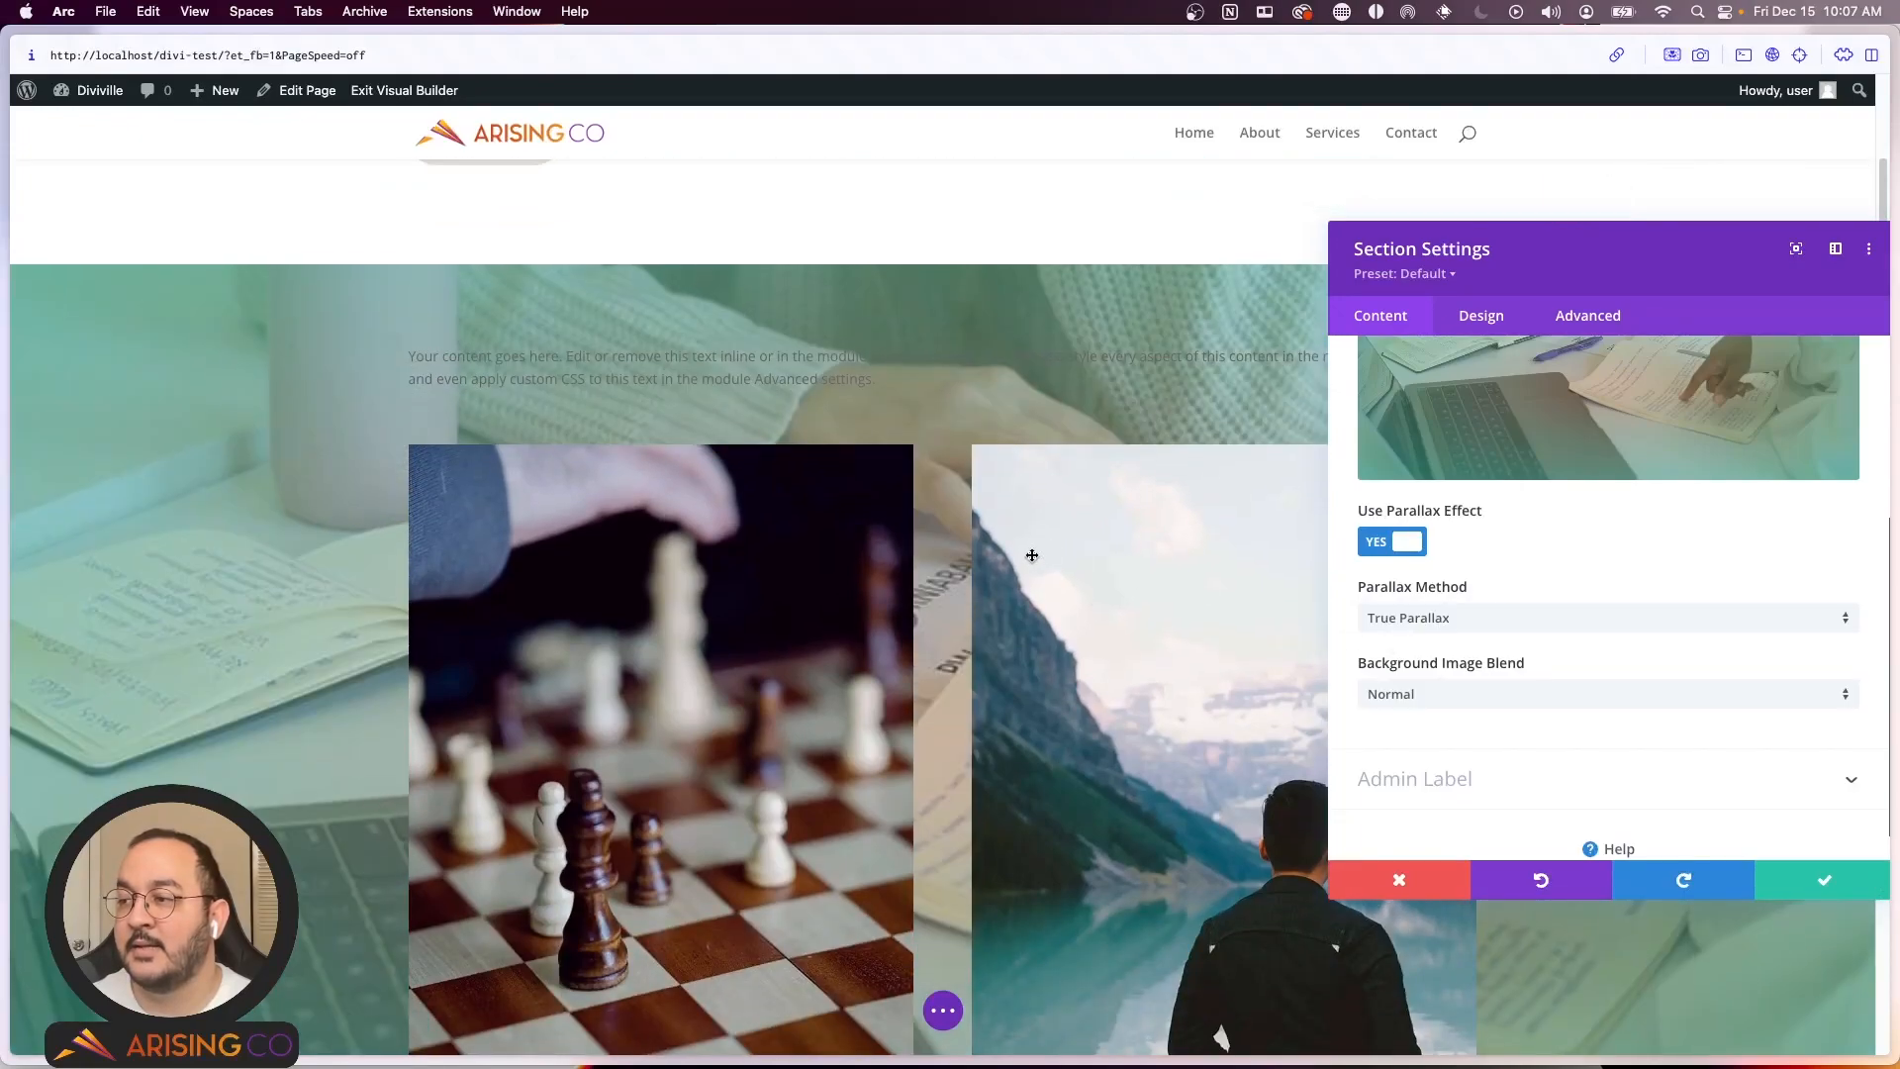
pyautogui.scroll(6, 1014, 554)
pyautogui.scroll(-8, 1009, 559)
pyautogui.scroll(6, 1009, 566)
pyautogui.scroll(-8, 982, 572)
pyautogui.scroll(4, 1069, 556)
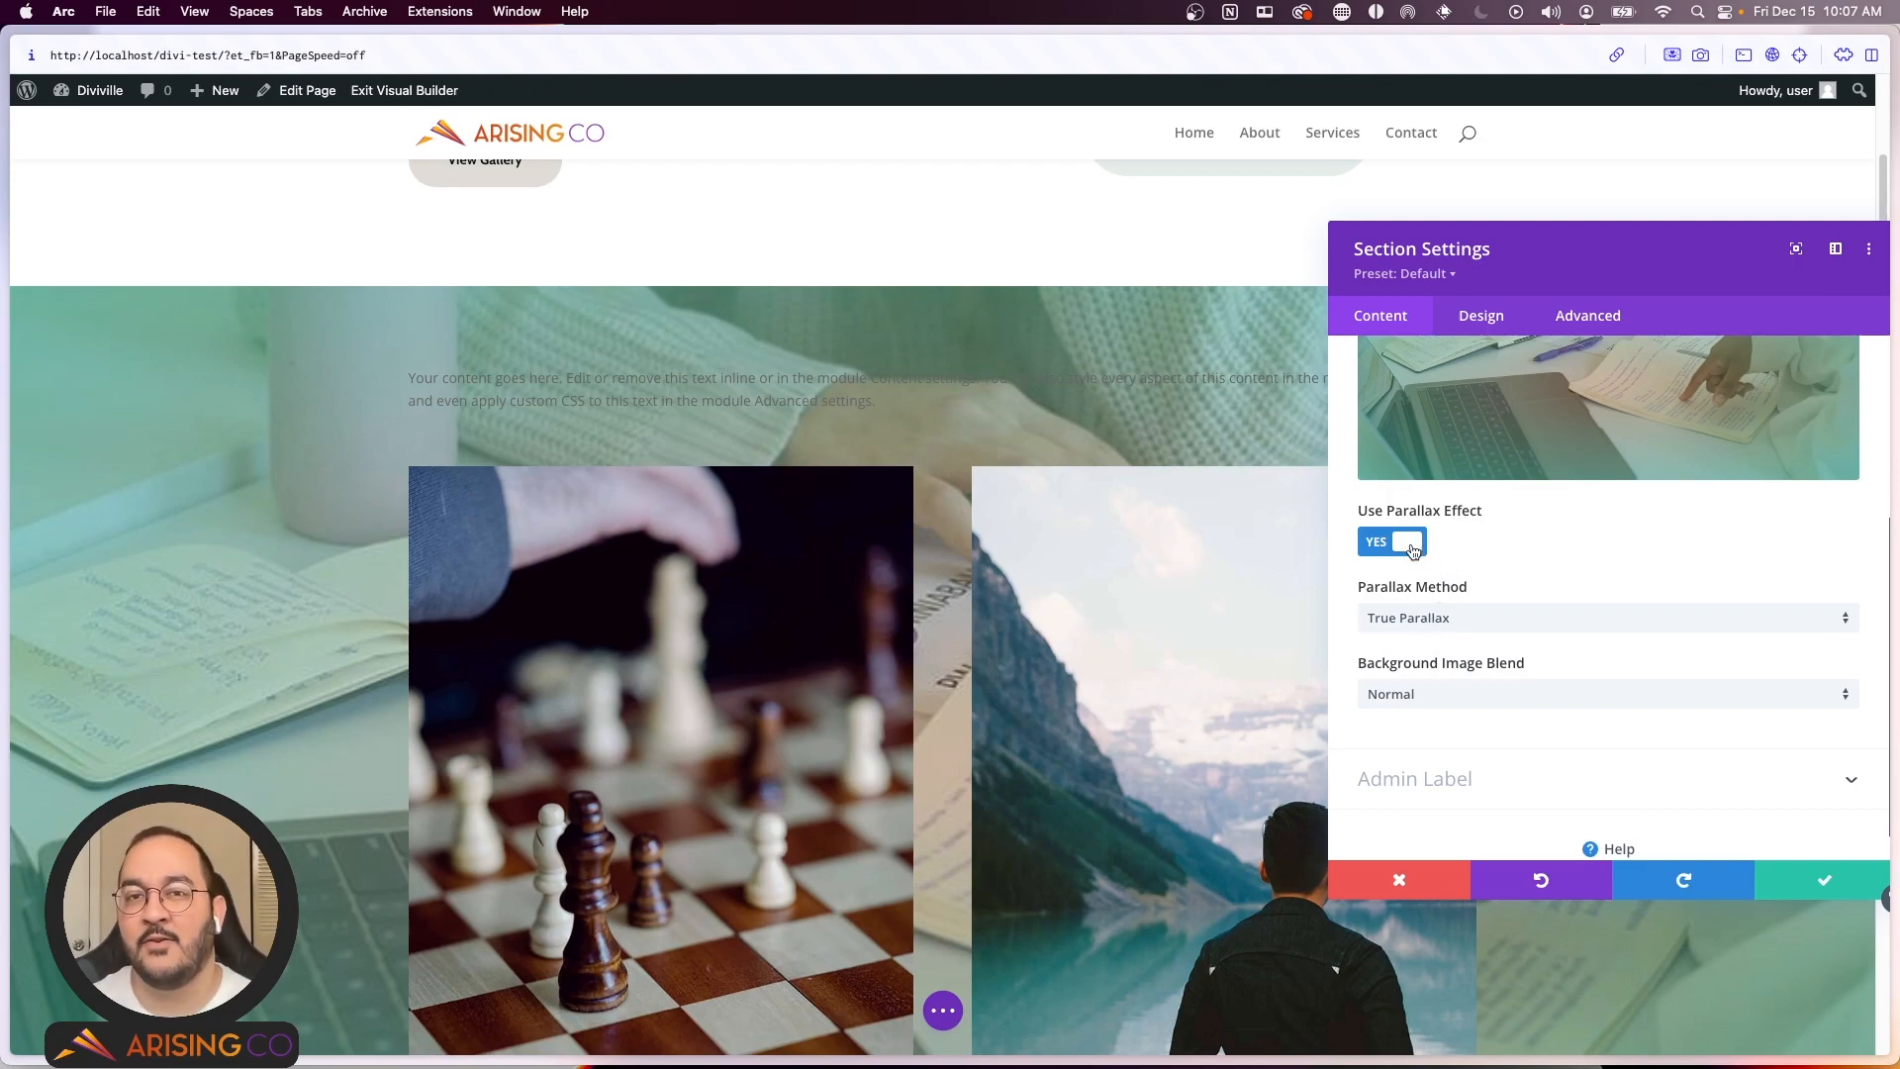
# Step: Open the section's background video settings to view the MP4 and Webm options
pyautogui.scroll(2, 1465, 562)
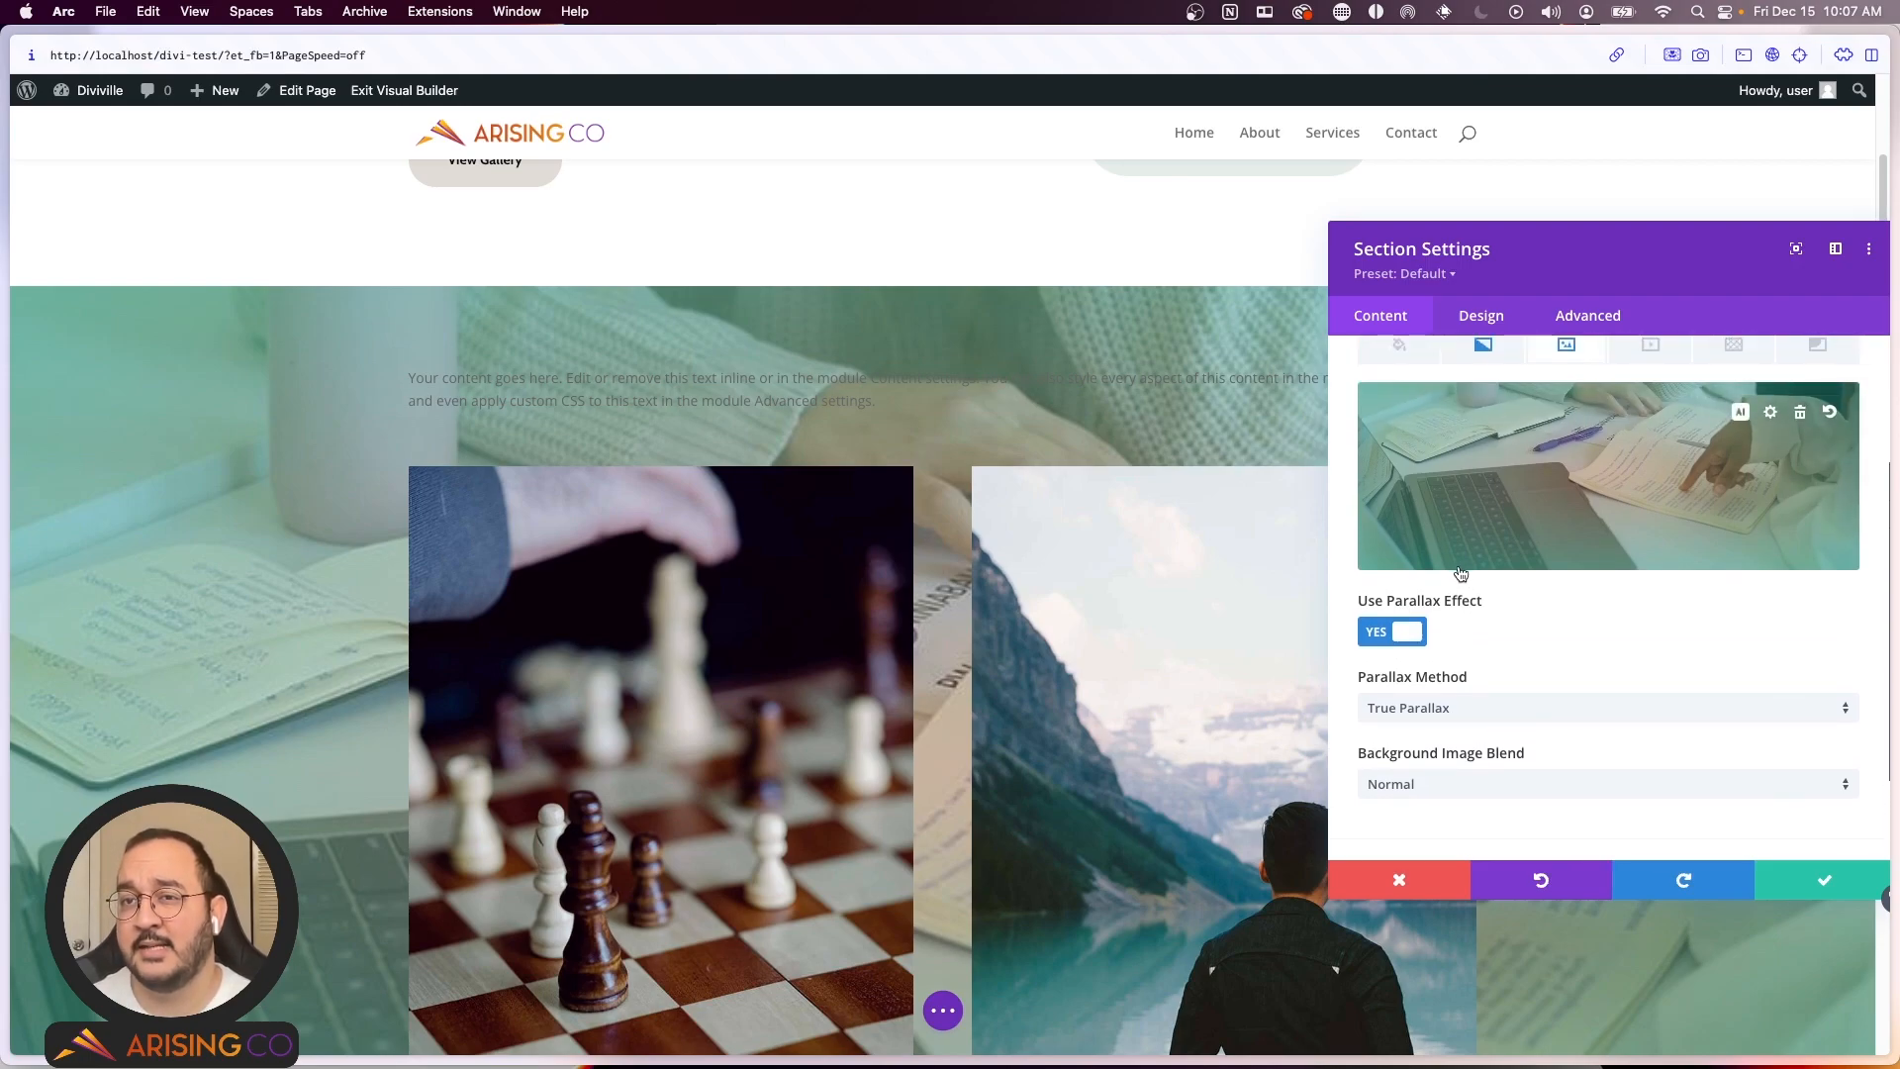
pyautogui.scroll(3, 1460, 574)
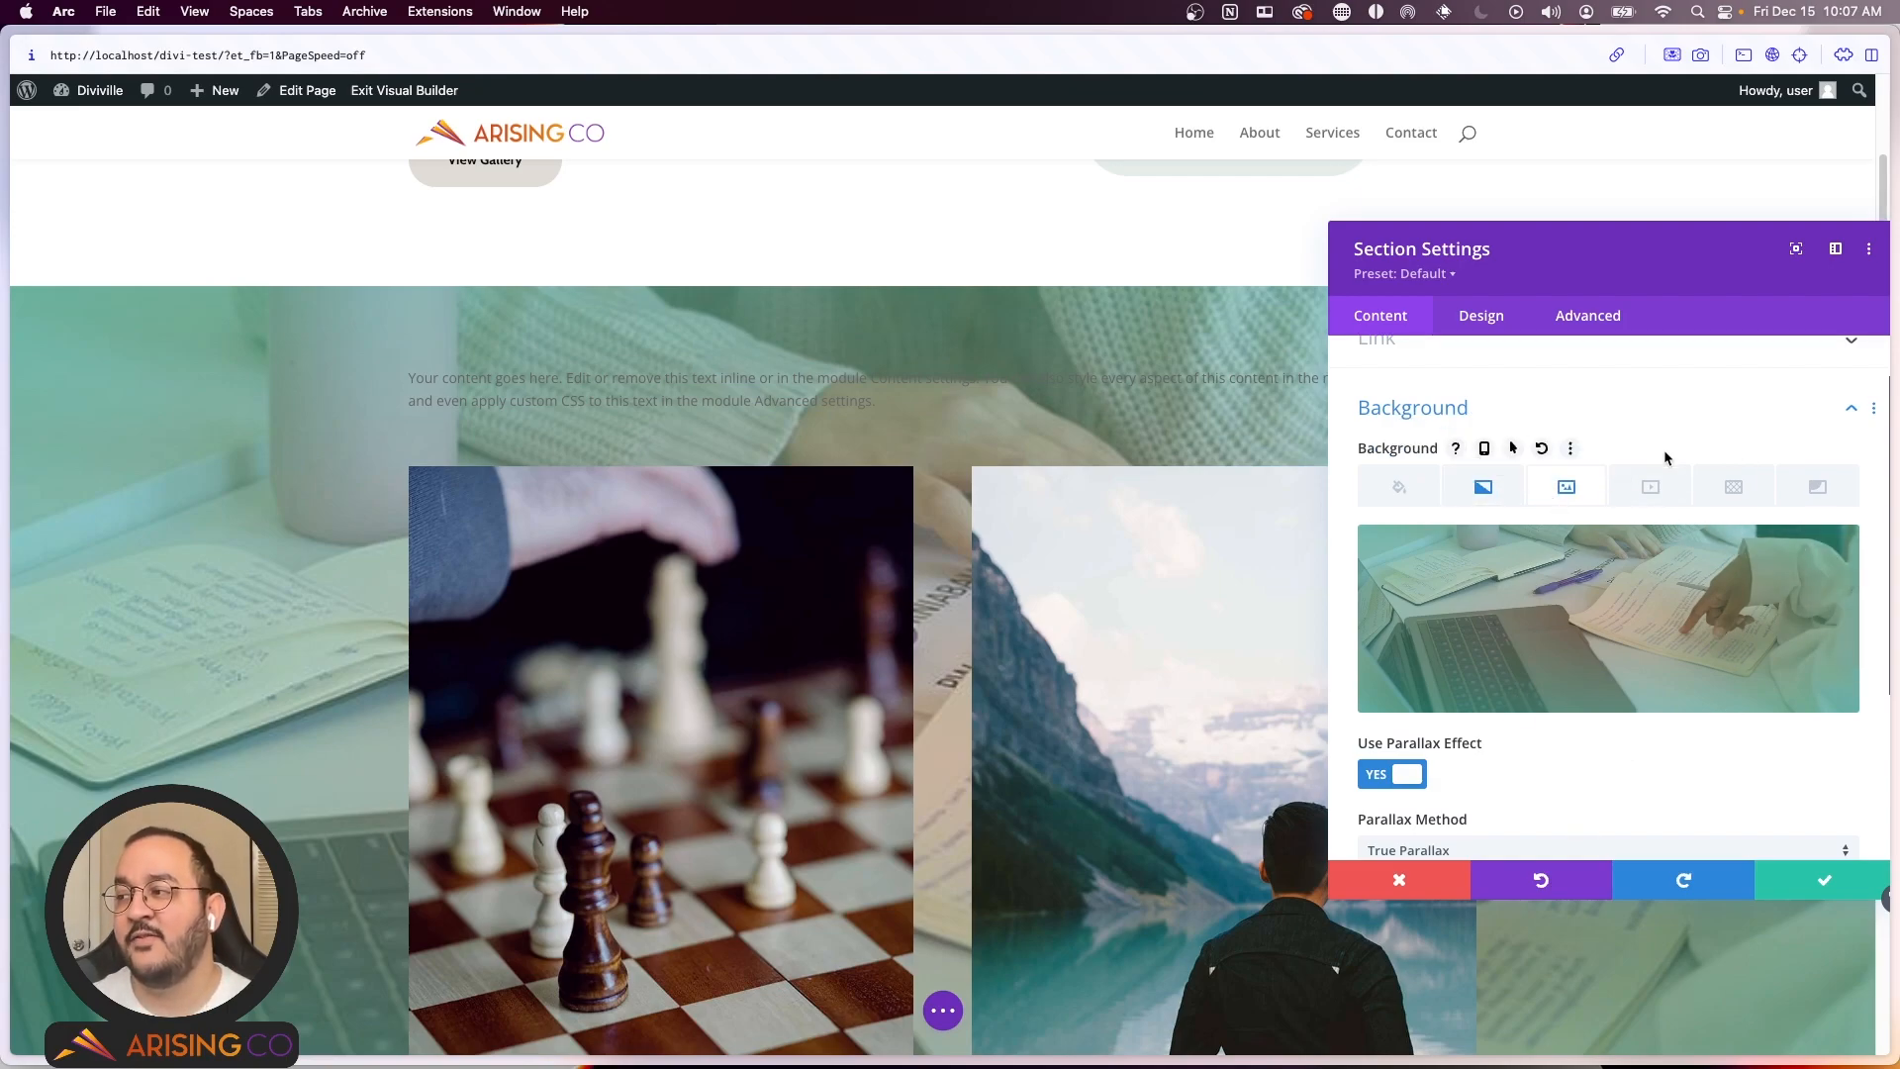
pyautogui.click(1651, 488)
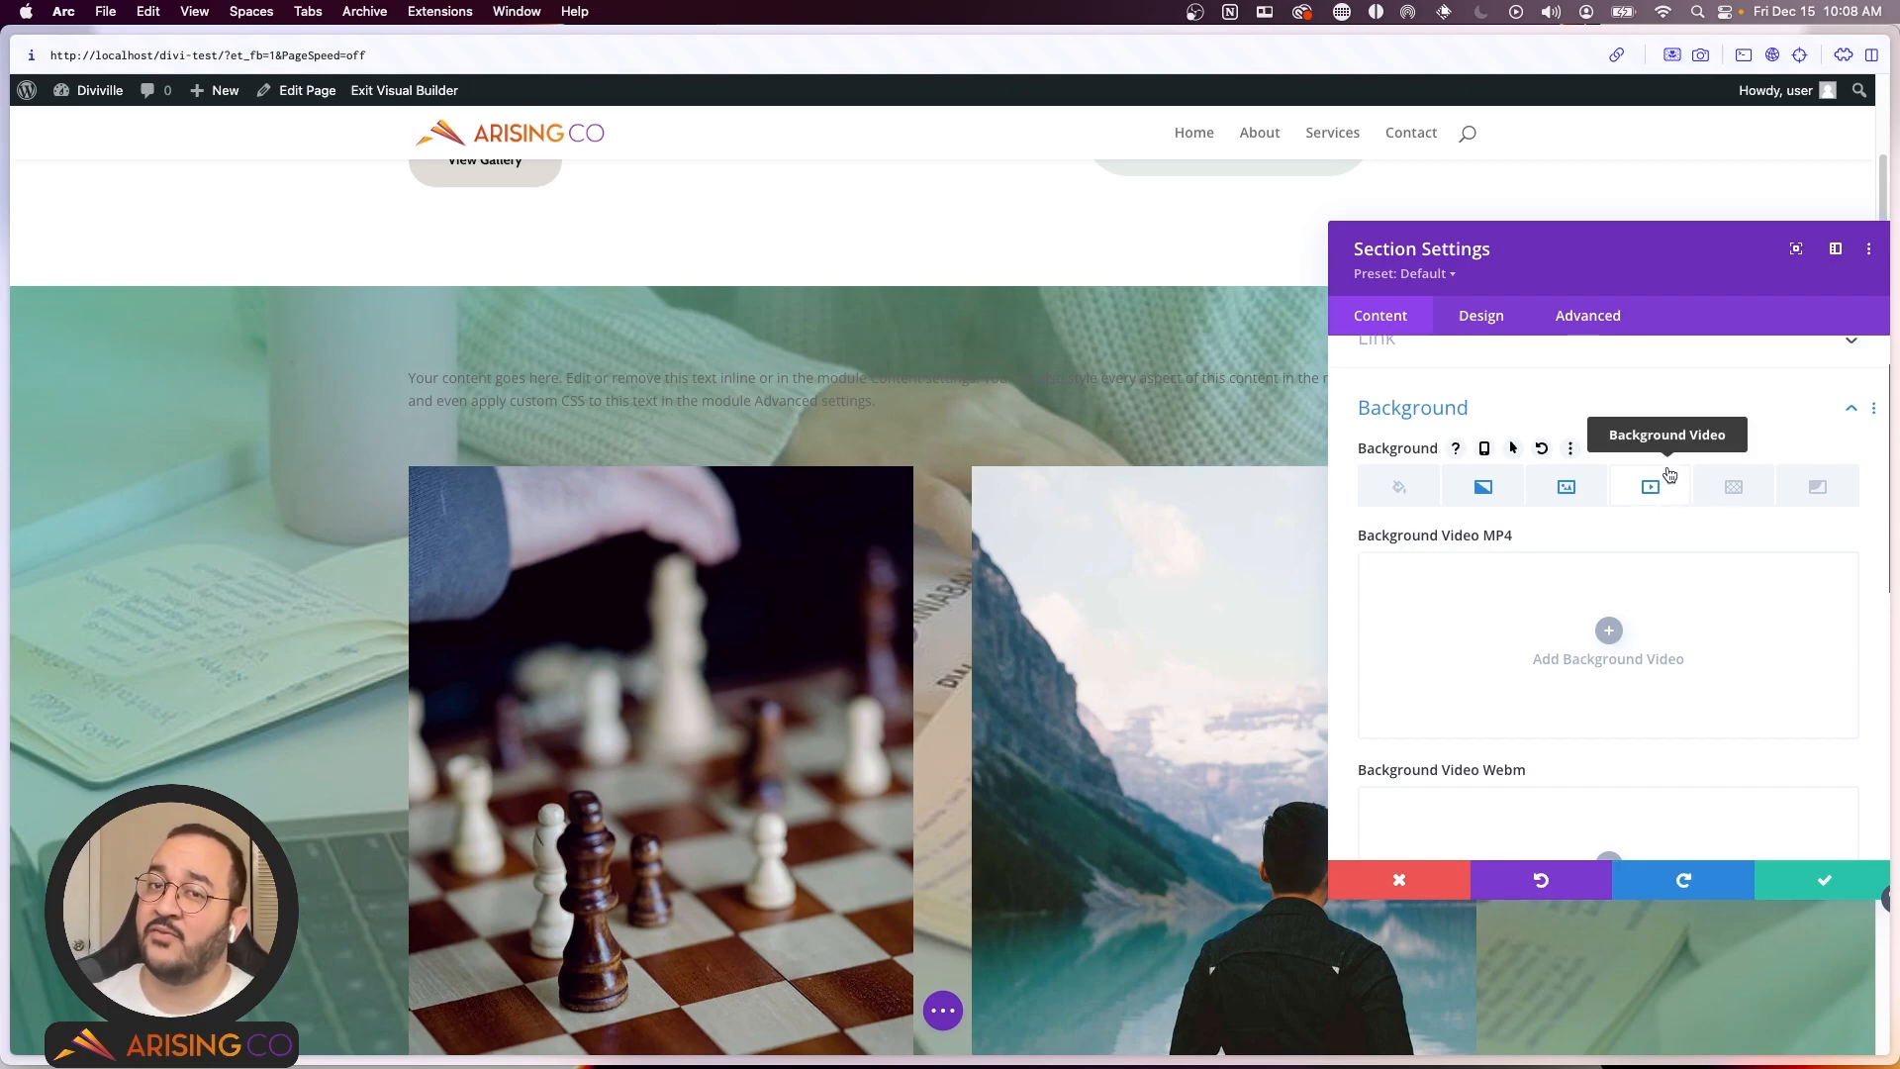
# Step: Add a background pattern to the section and set it to Honeycomb
pyautogui.click(1730, 488)
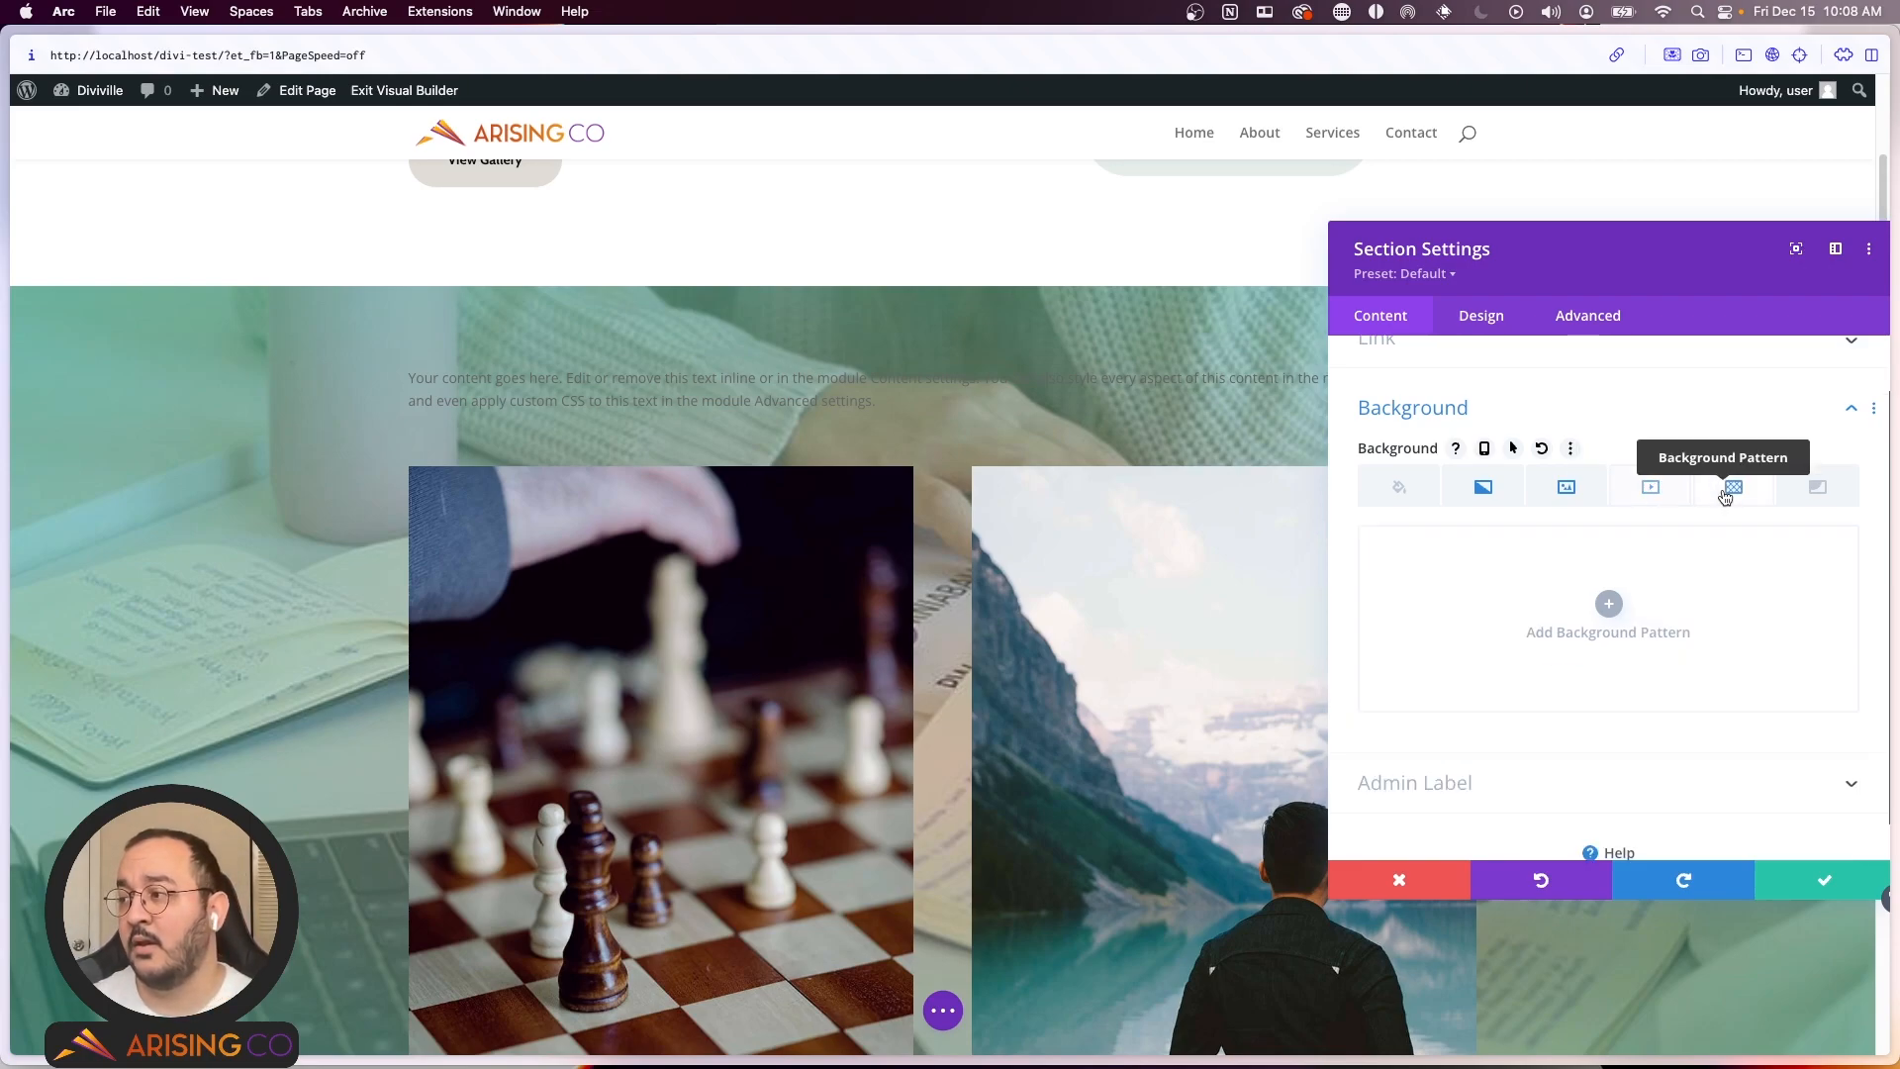
pyautogui.click(1608, 604)
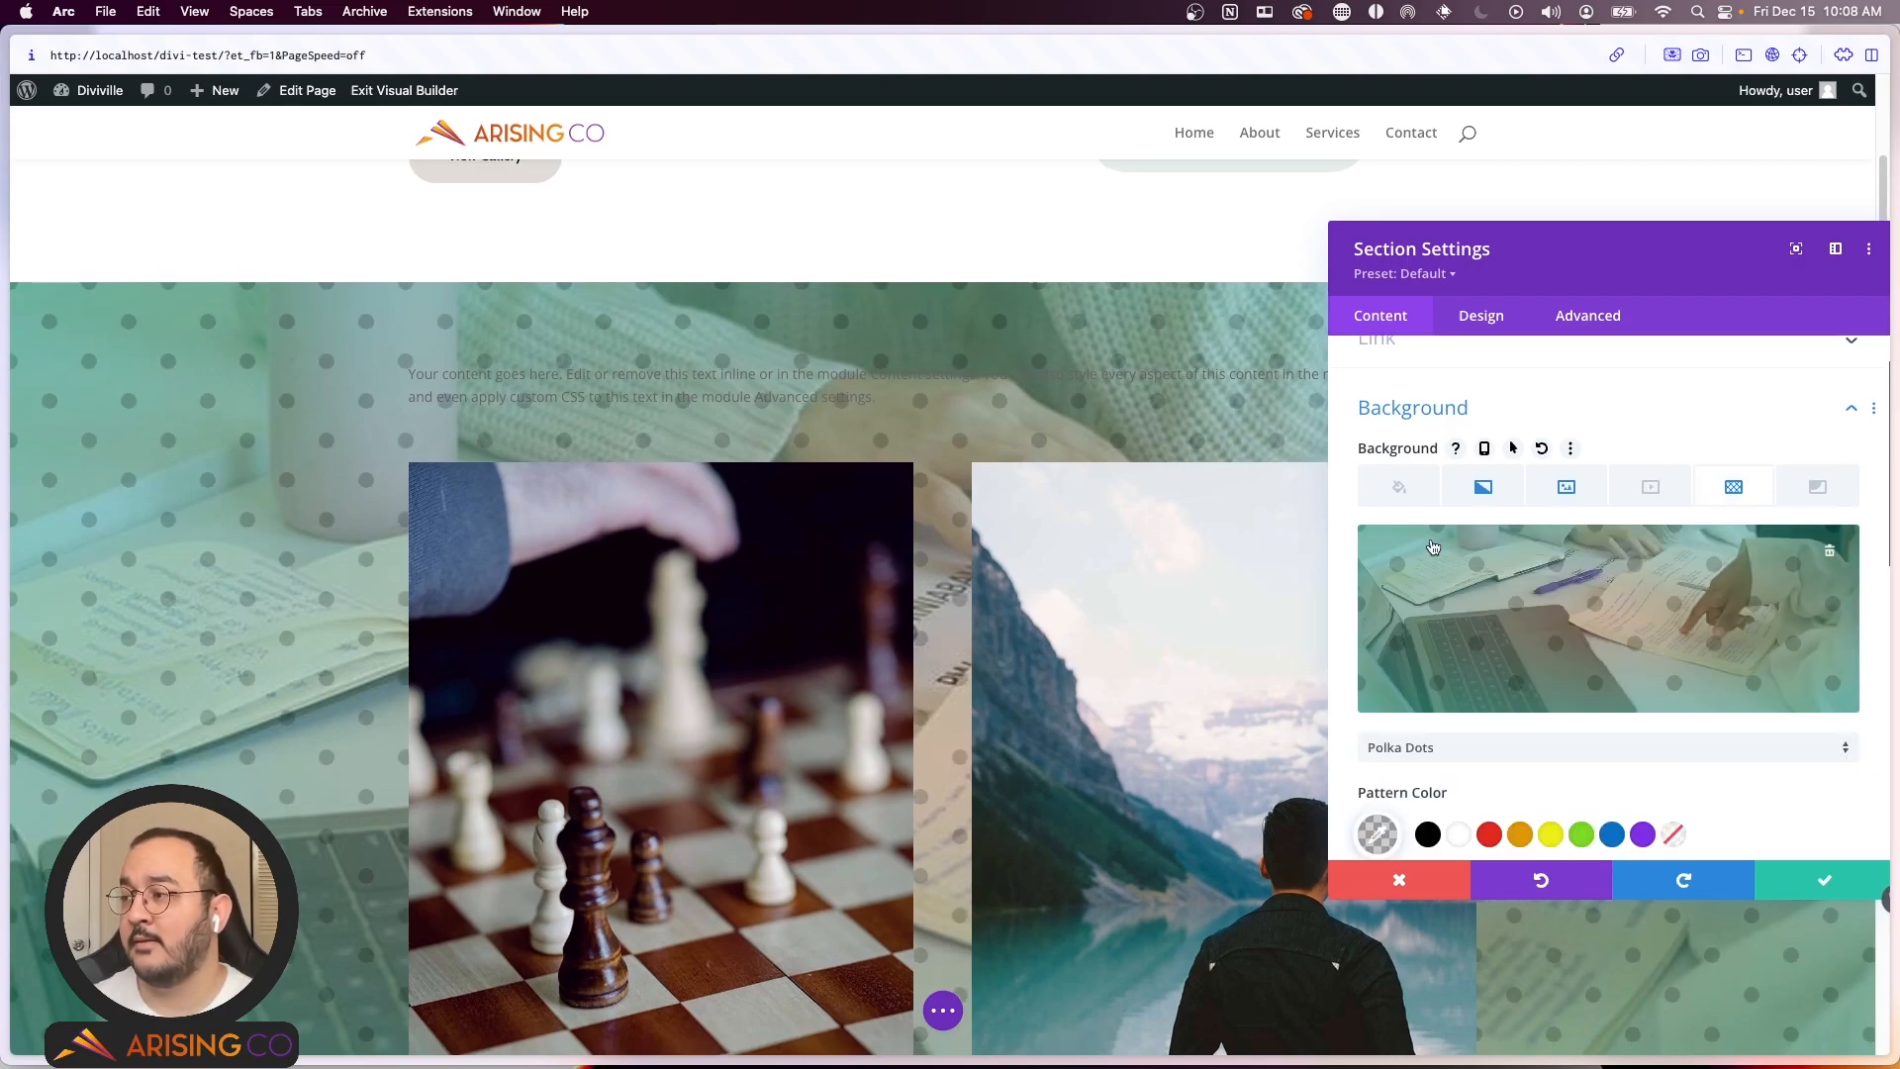
pyautogui.scroll(-2, 1397, 554)
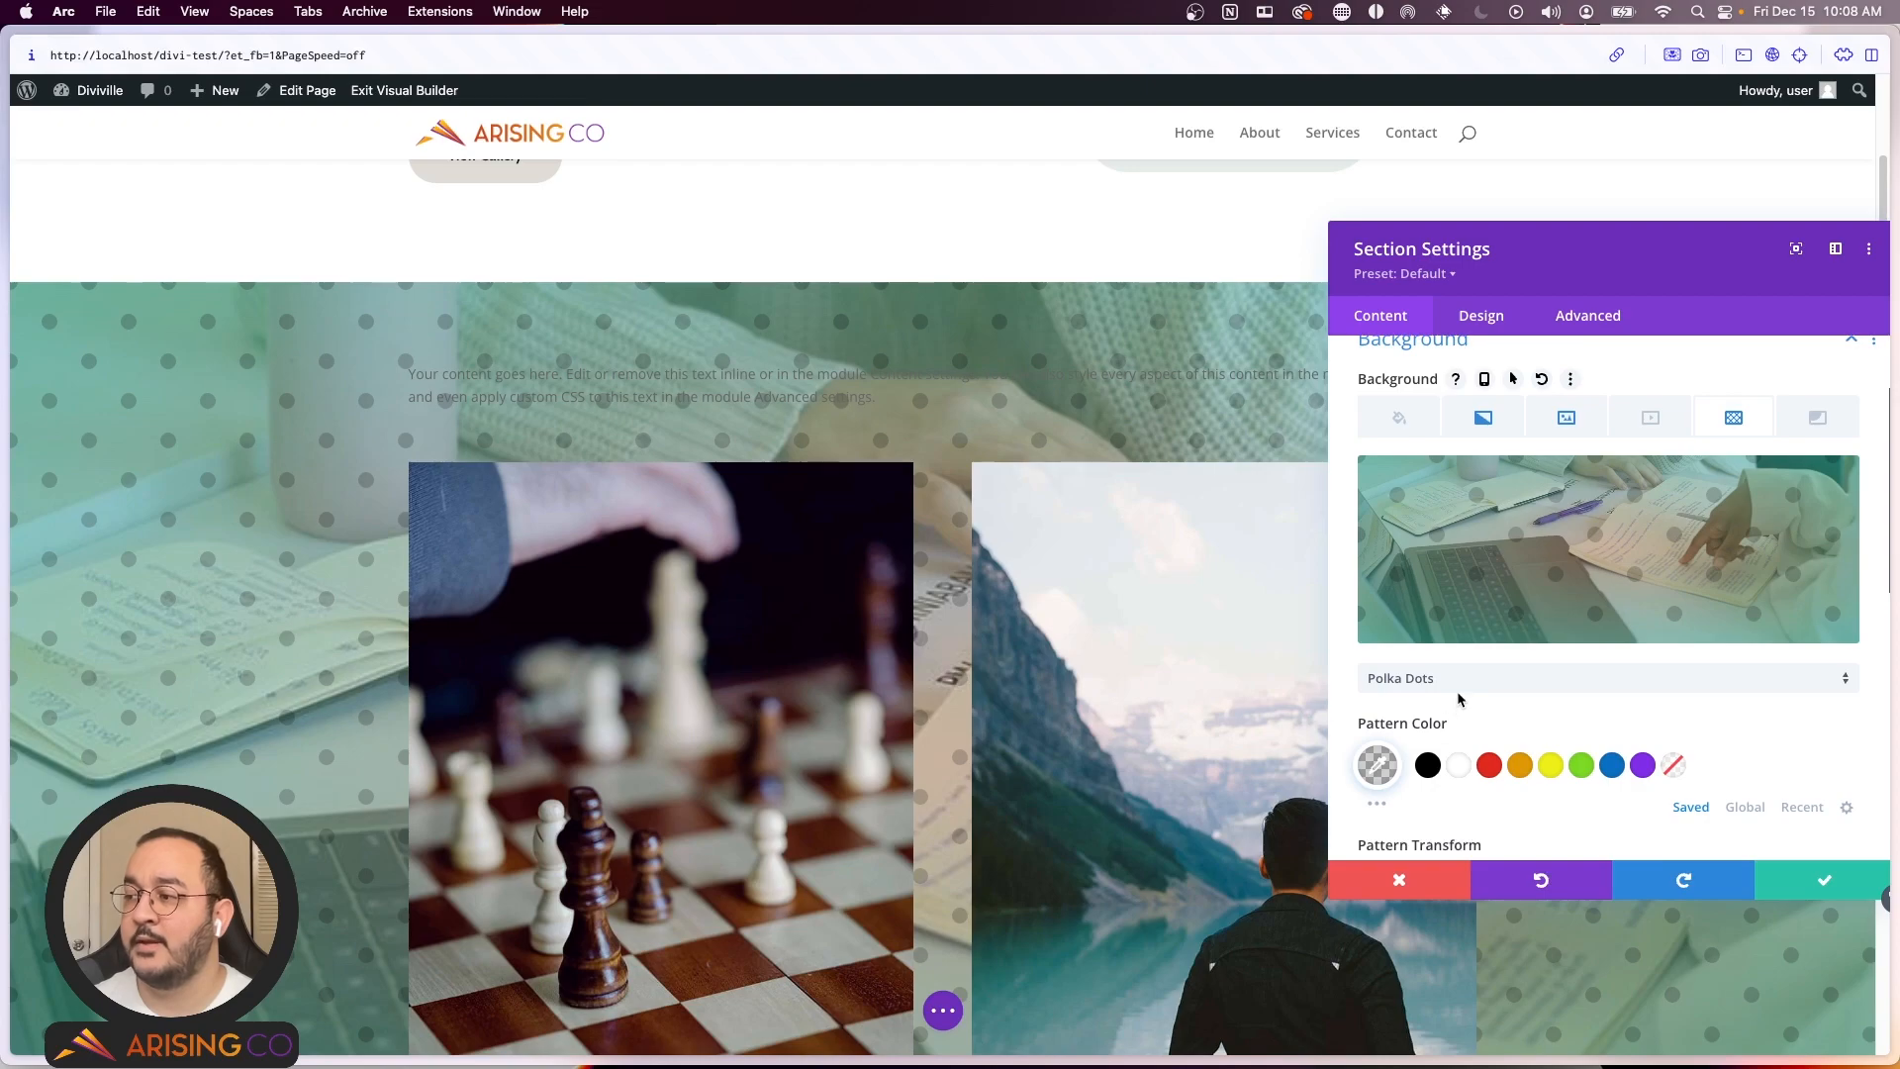
pyautogui.click(1459, 689)
pyautogui.click(1489, 564)
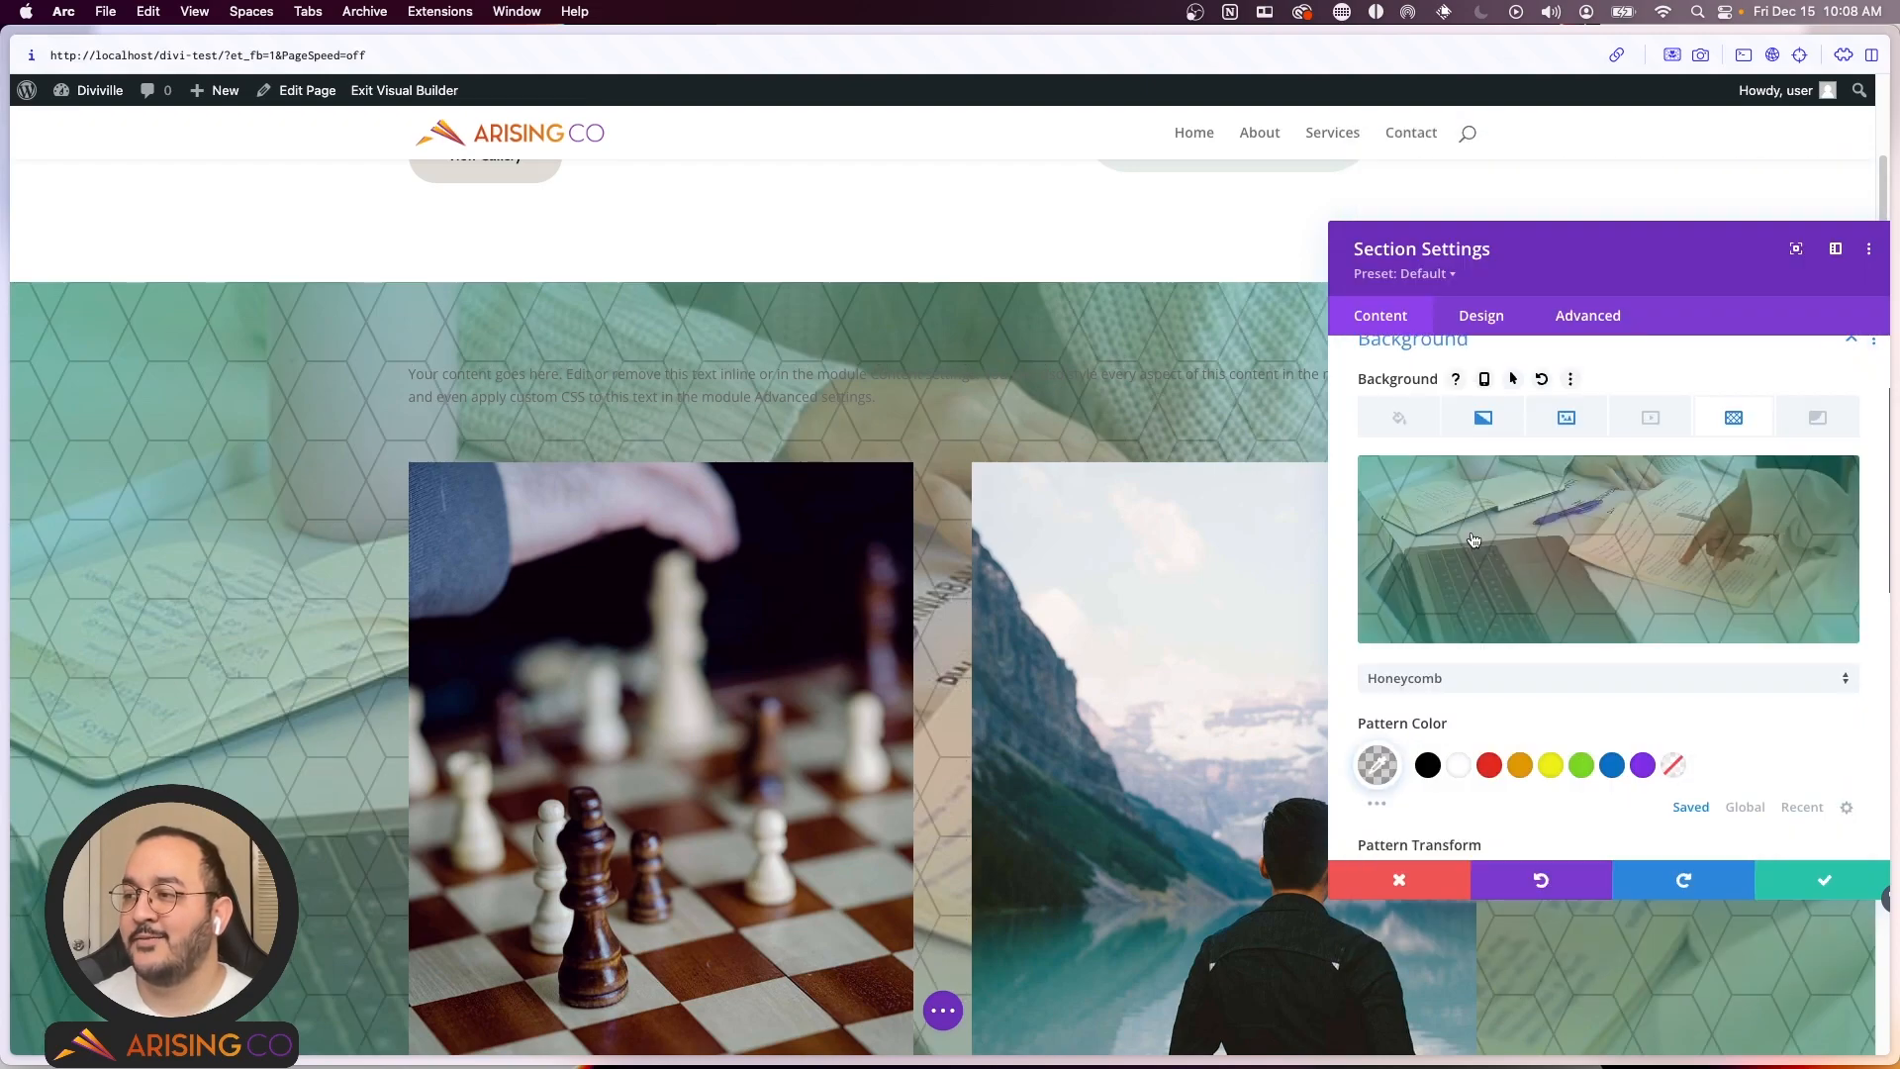
# Step: Add a Layer Blob background mask to the section and check it on the page
pyautogui.click(1805, 432)
pyautogui.click(1614, 571)
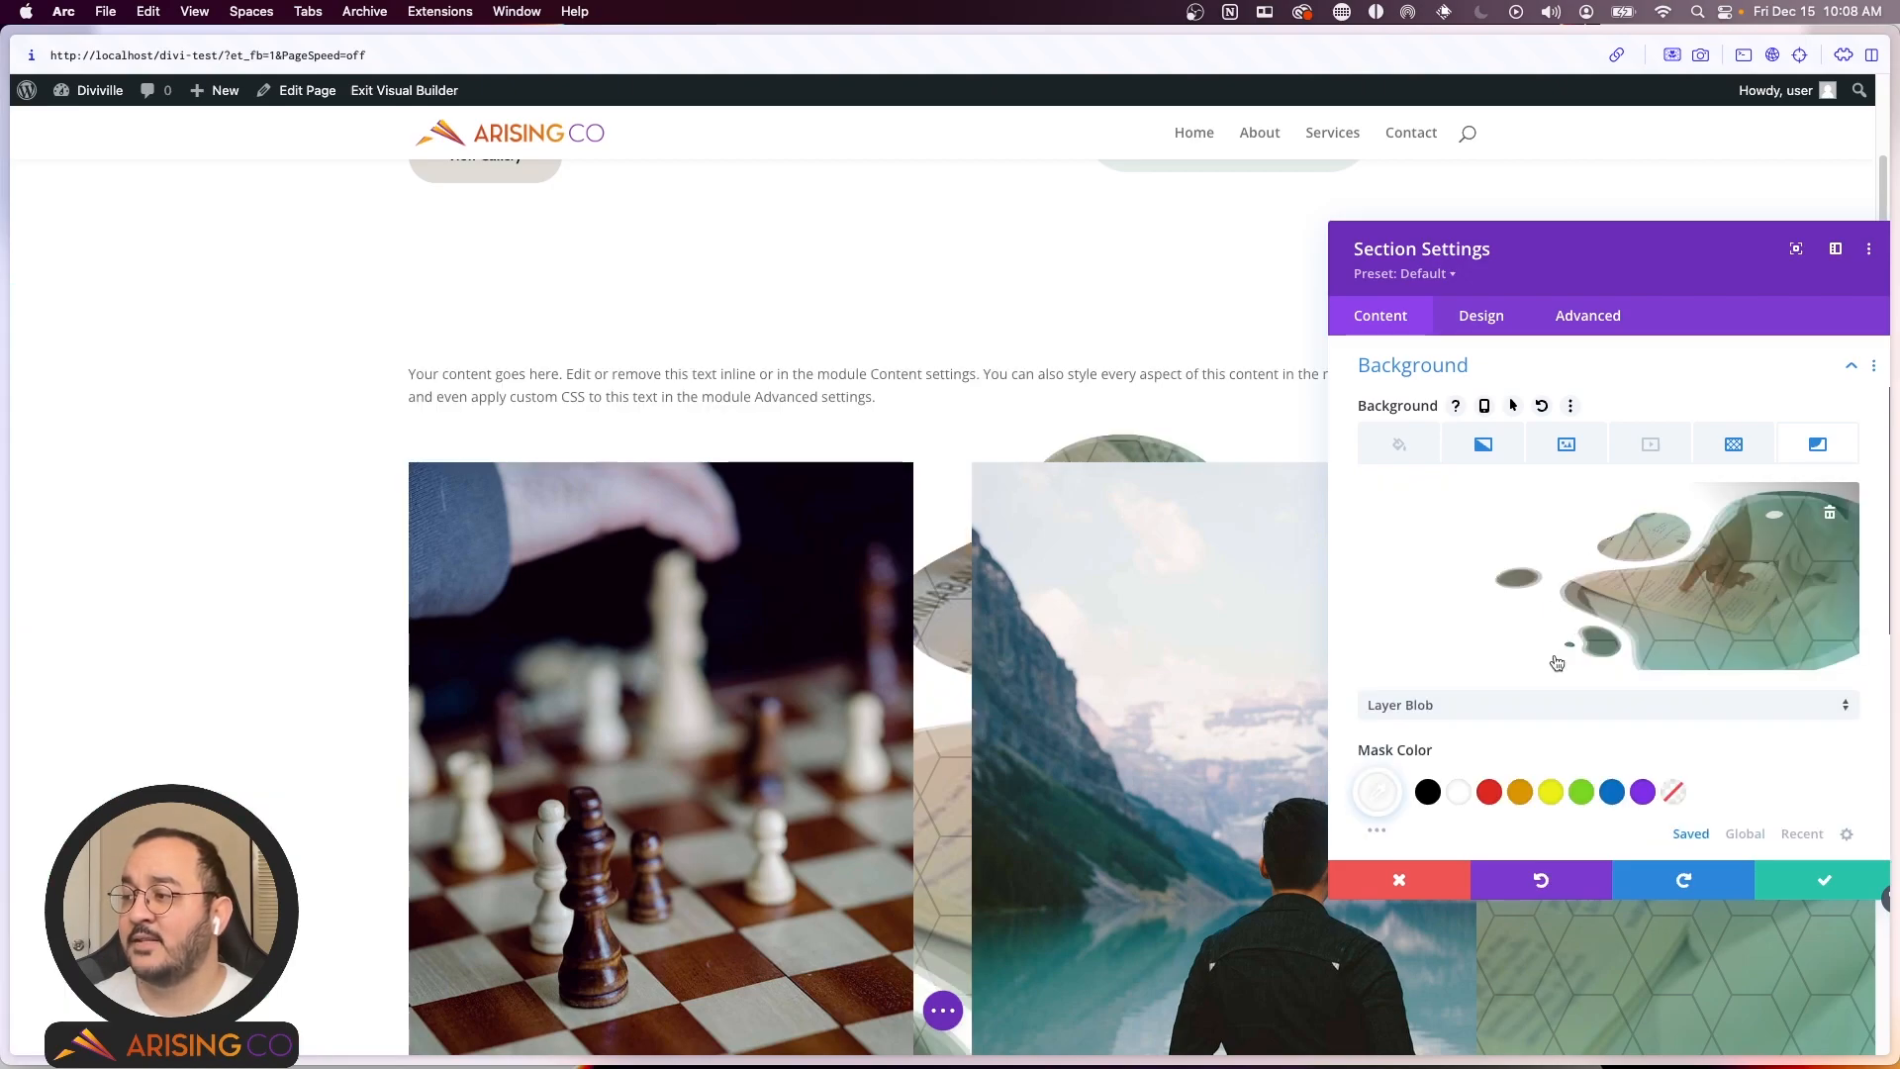
pyautogui.scroll(-5, 1111, 373)
pyautogui.scroll(2, 1111, 373)
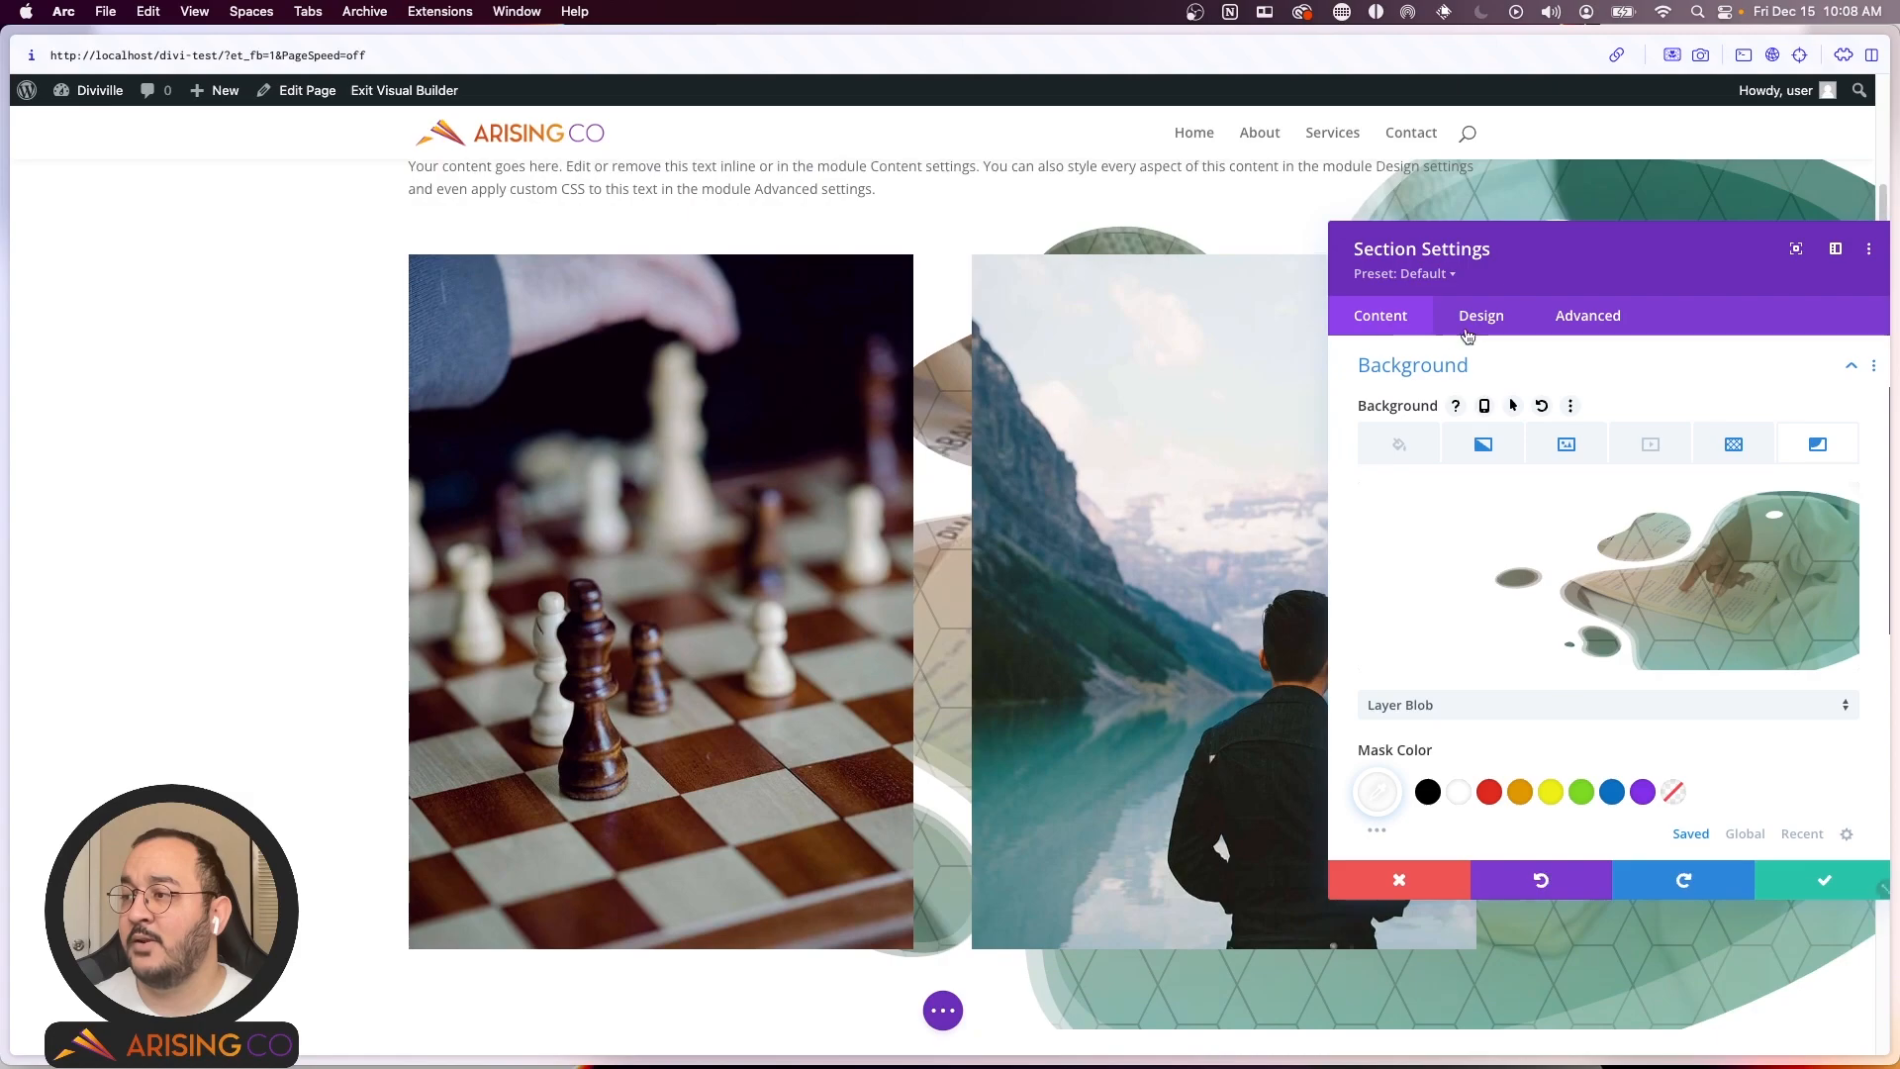
# Step: Move the settings window off the masked area and examine the blob-shaped background across the section
pyautogui.moveTo(1569, 275); pyautogui.dragTo(680, 251)
pyautogui.scroll(6, 1732, 626)
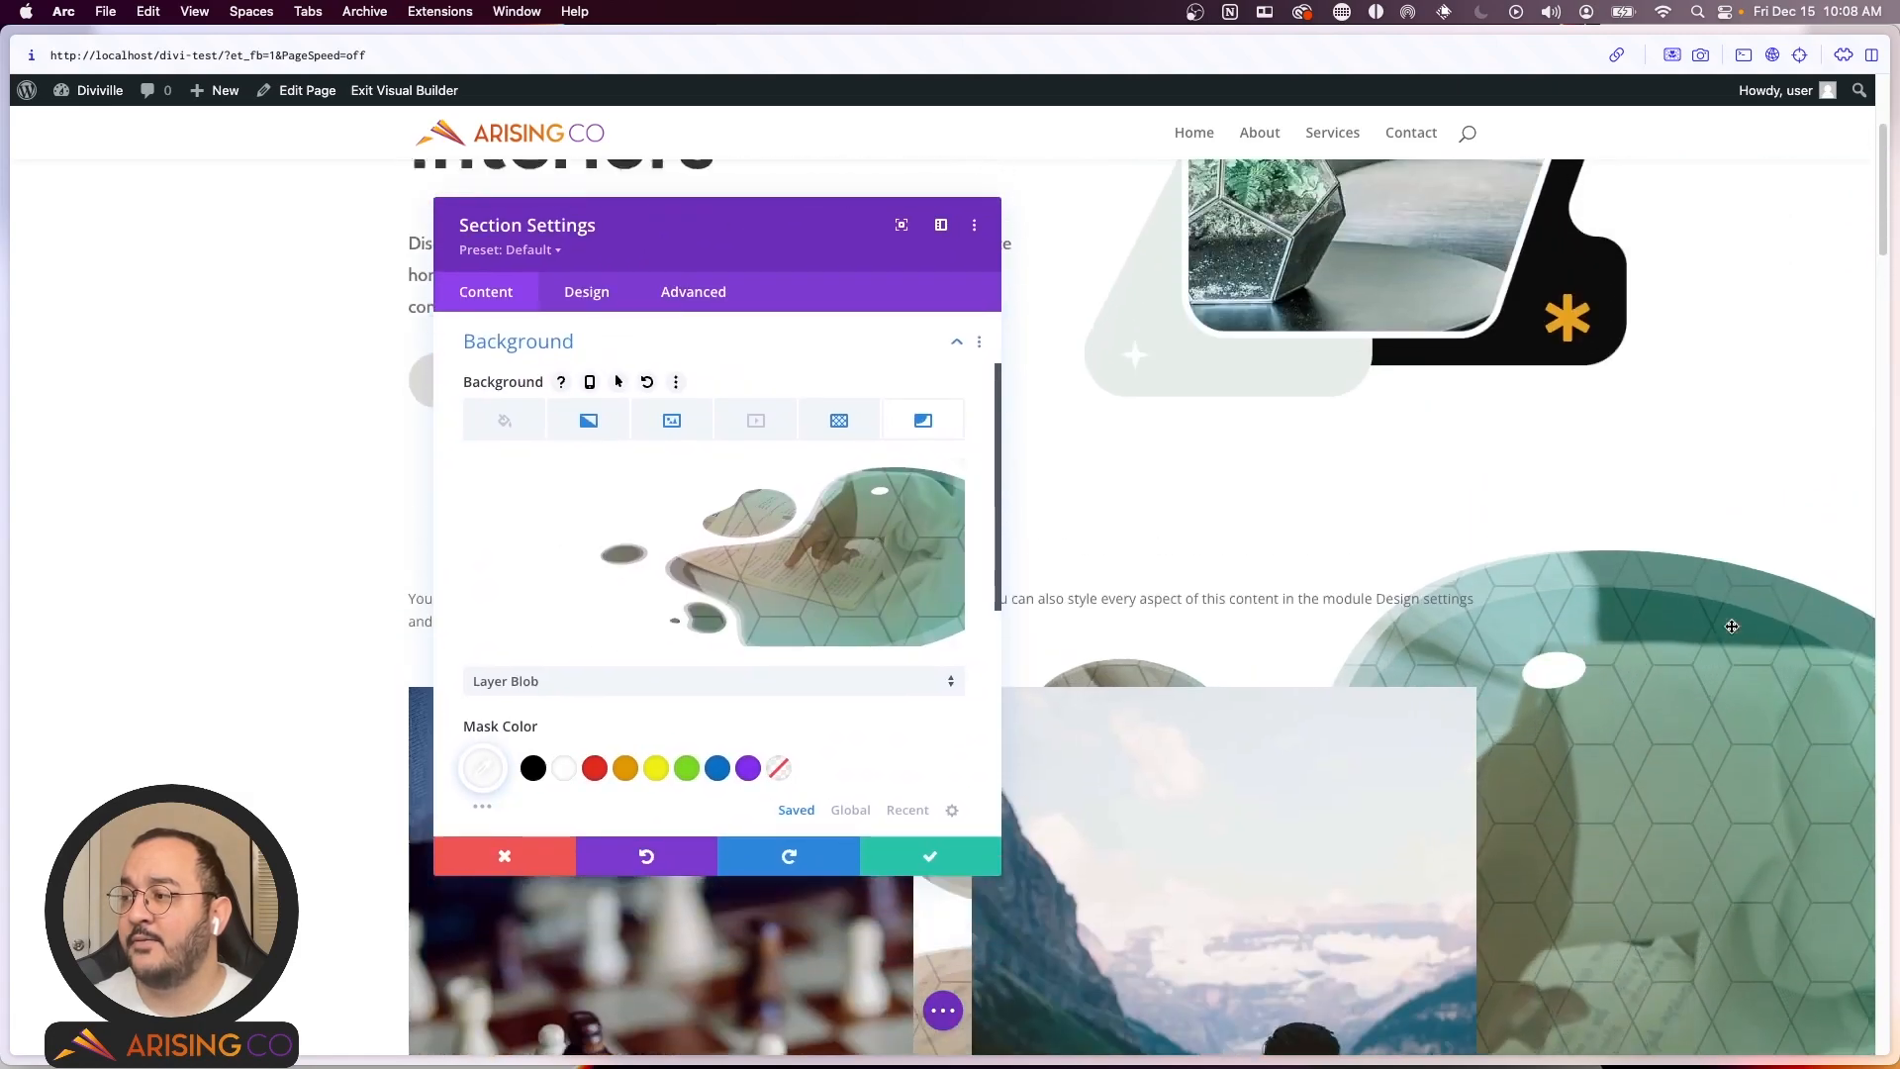
pyautogui.scroll(-7, 1732, 625)
pyautogui.scroll(5, 1702, 658)
pyautogui.scroll(-2, 1702, 658)
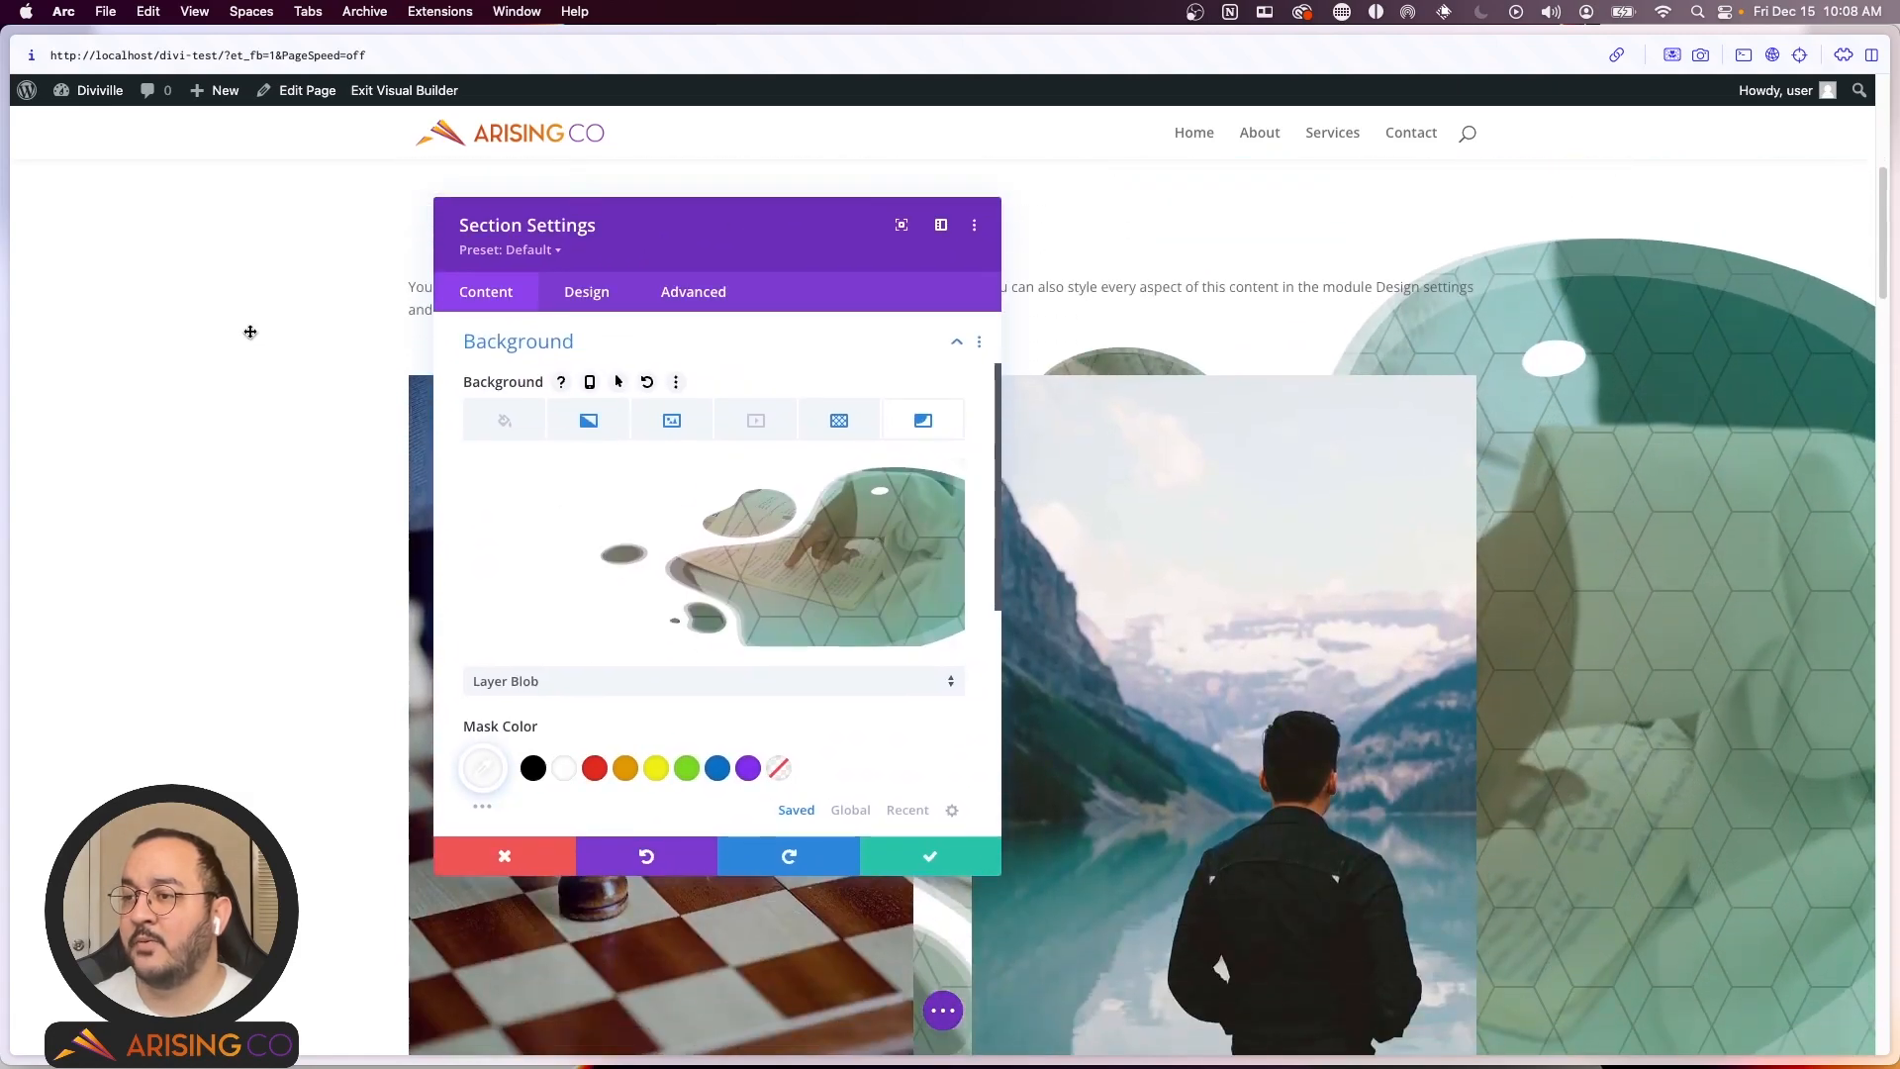
pyautogui.scroll(4, 221, 373)
pyautogui.scroll(-2, 1517, 586)
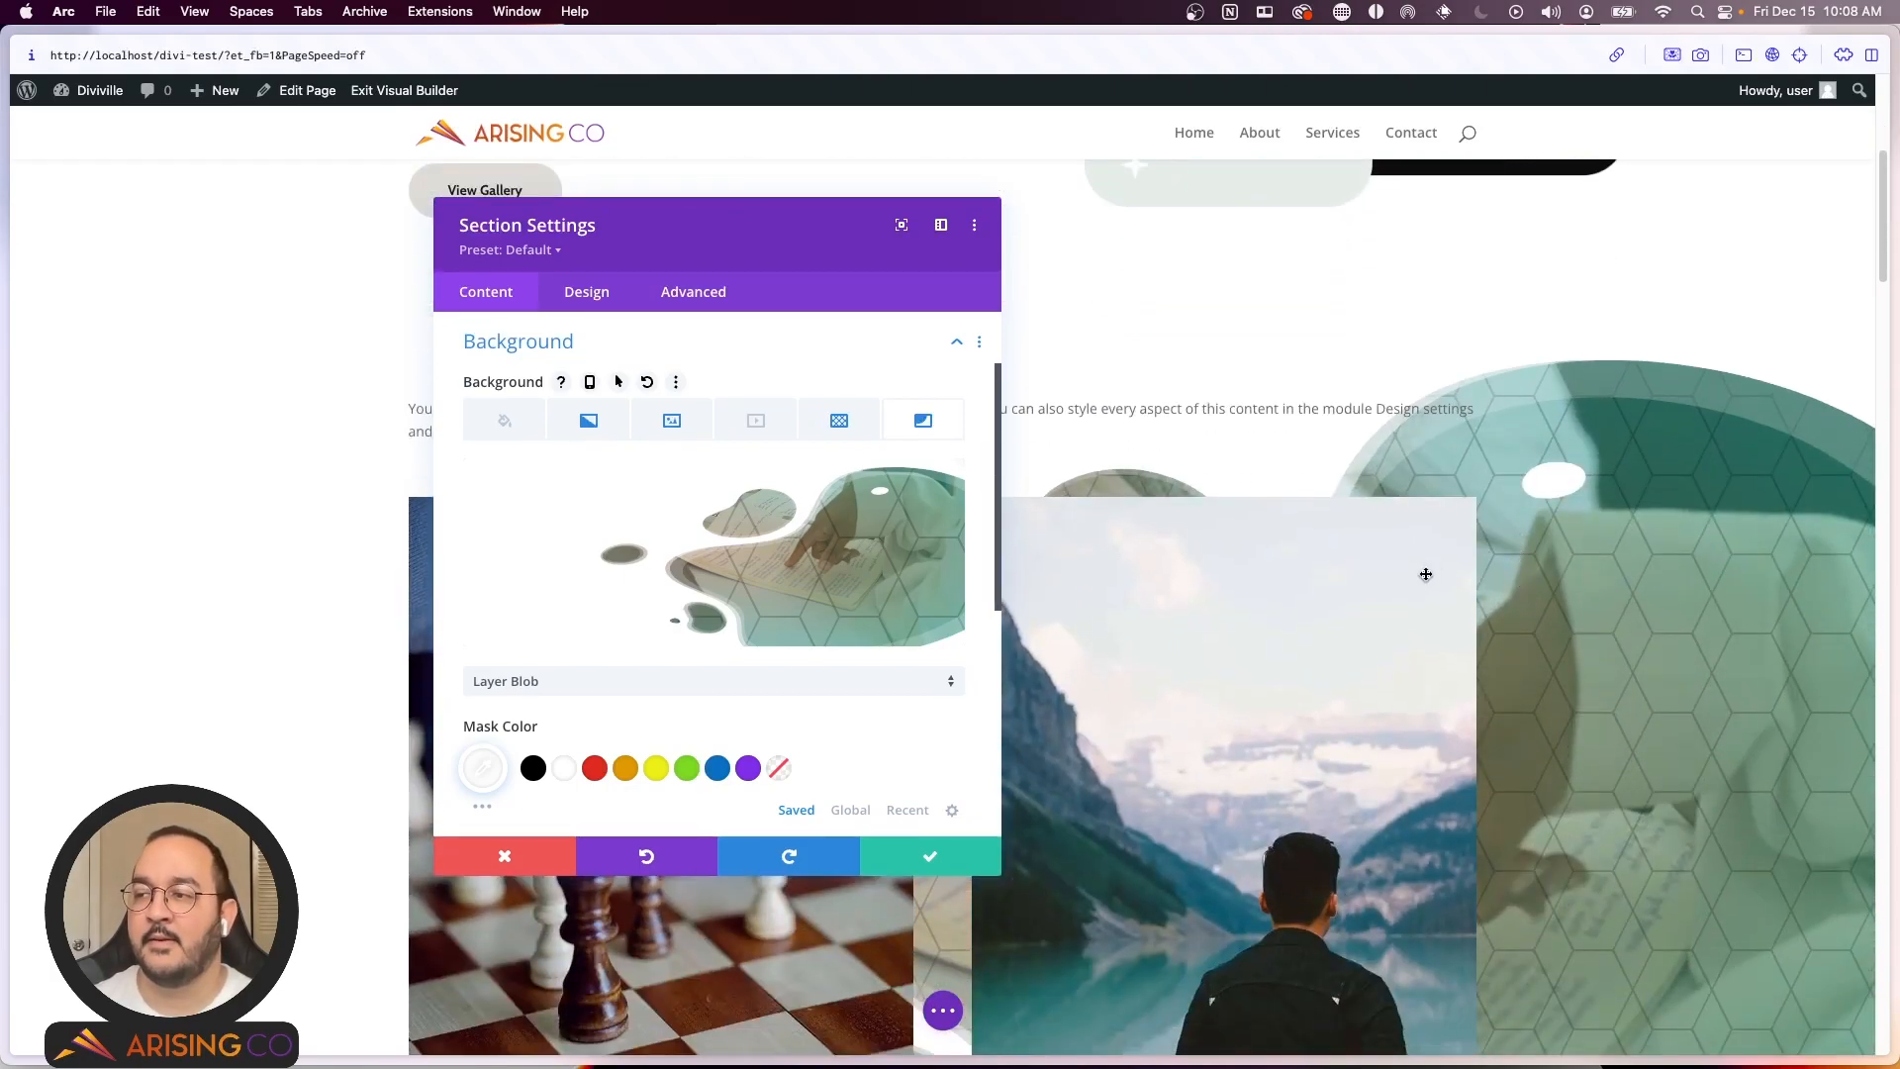
# Step: Change the background mask to Blades and check the shape on the page
pyautogui.click(782, 675)
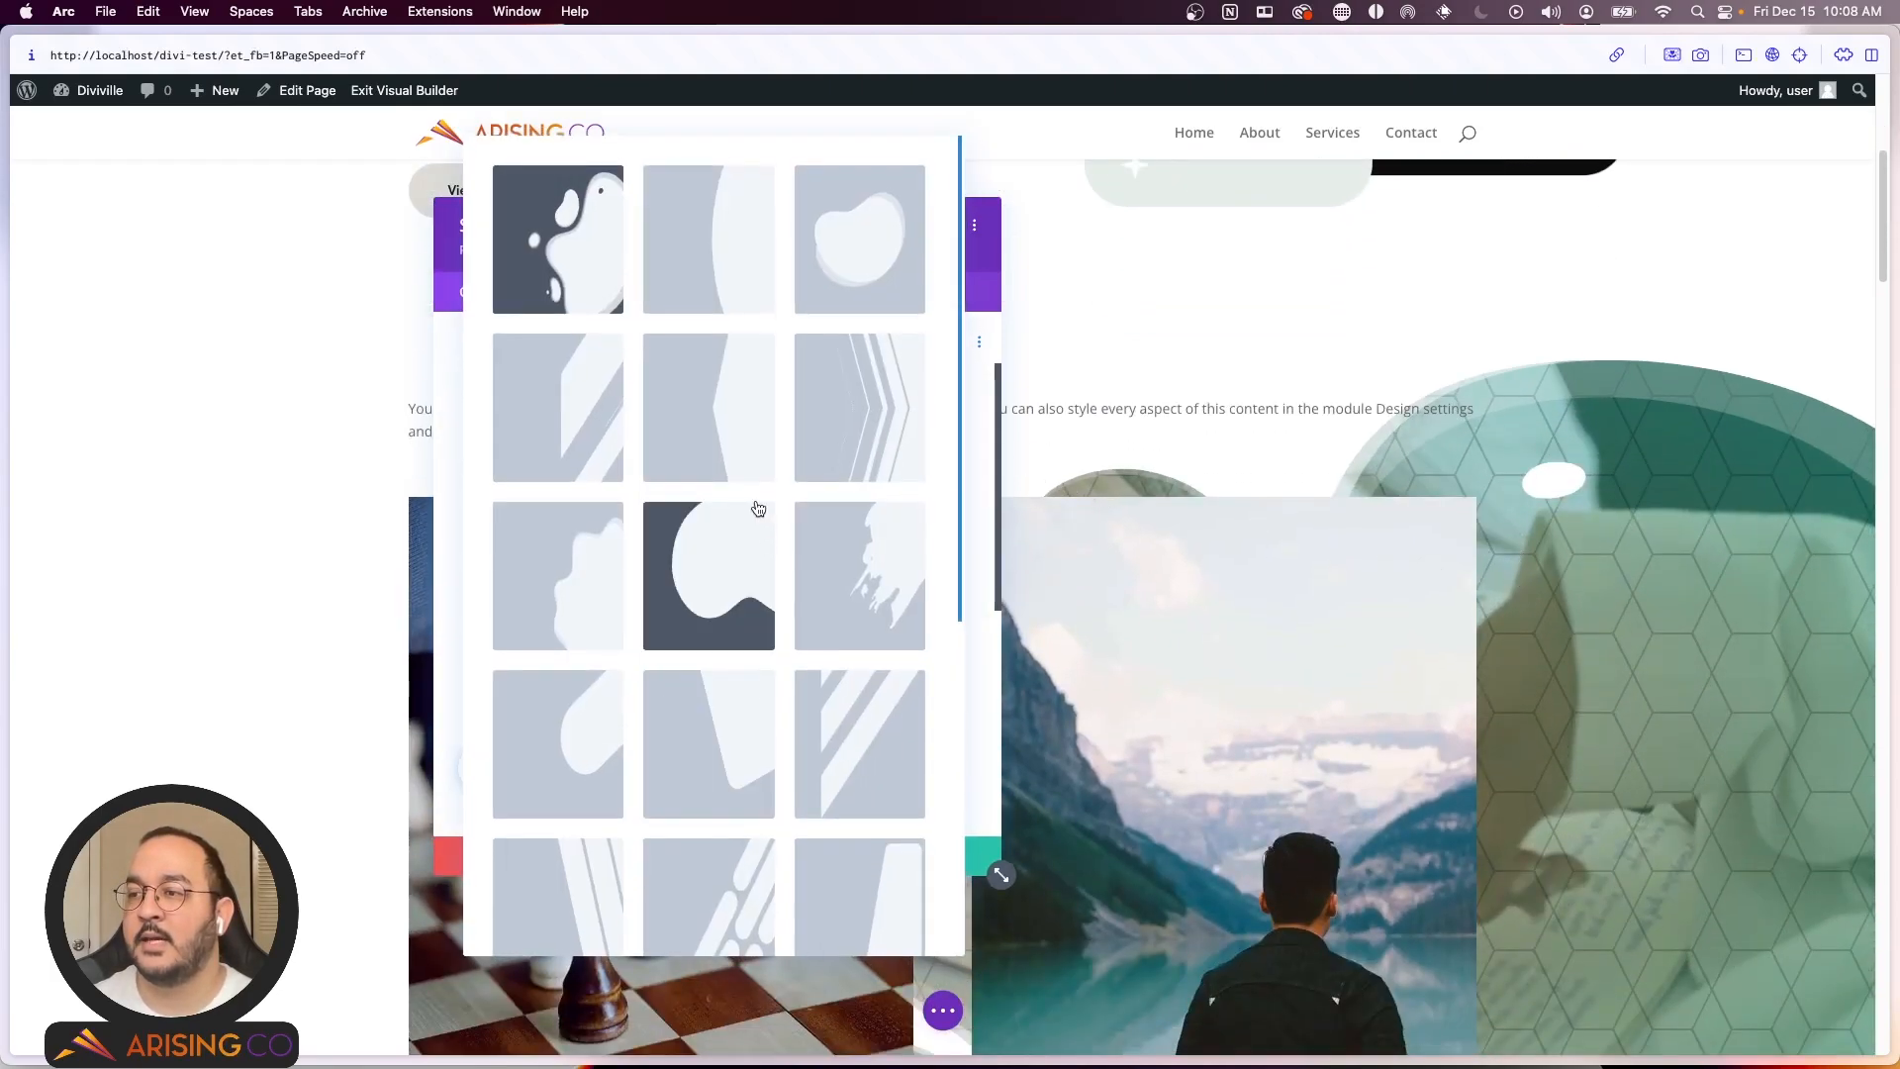
pyautogui.click(557, 421)
pyautogui.scroll(-4, 1325, 678)
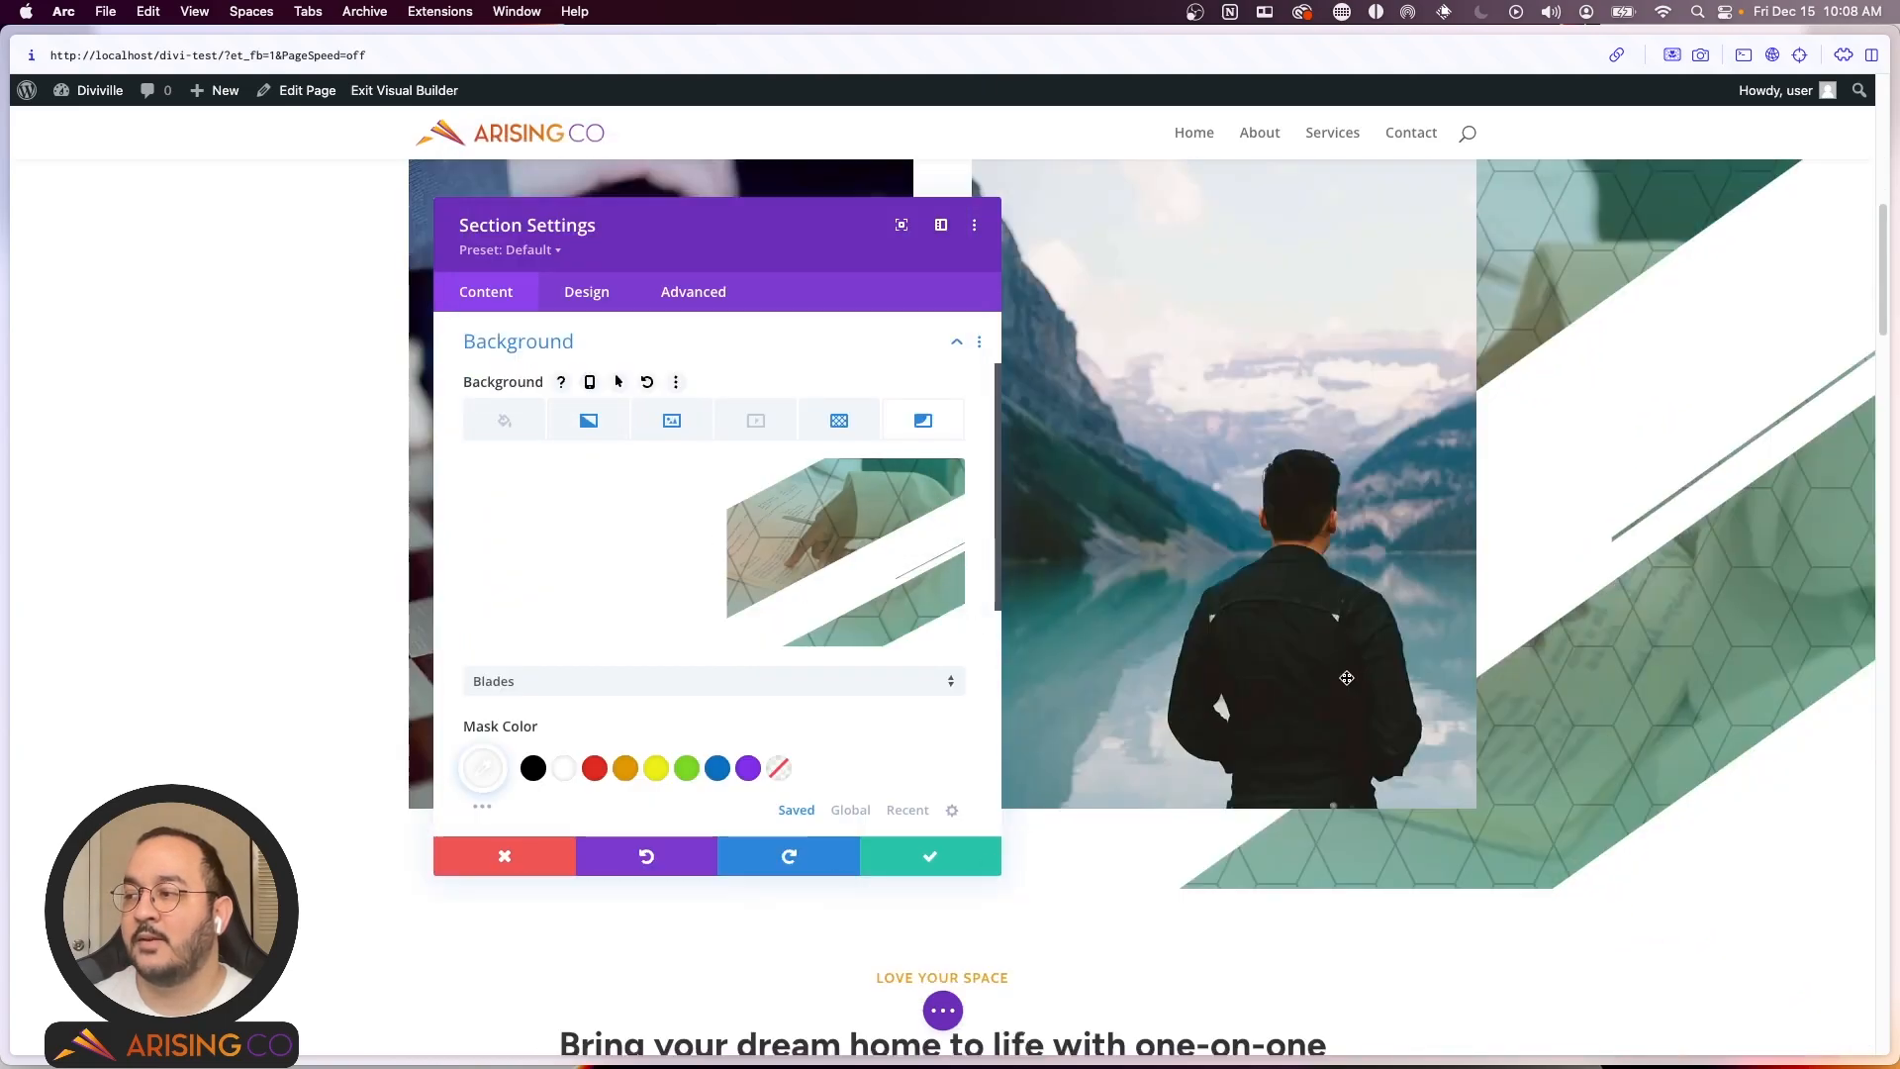
pyautogui.scroll(2, 1324, 678)
# Step: Change the background mask to Corner Paint and check the shape on the page
pyautogui.click(910, 679)
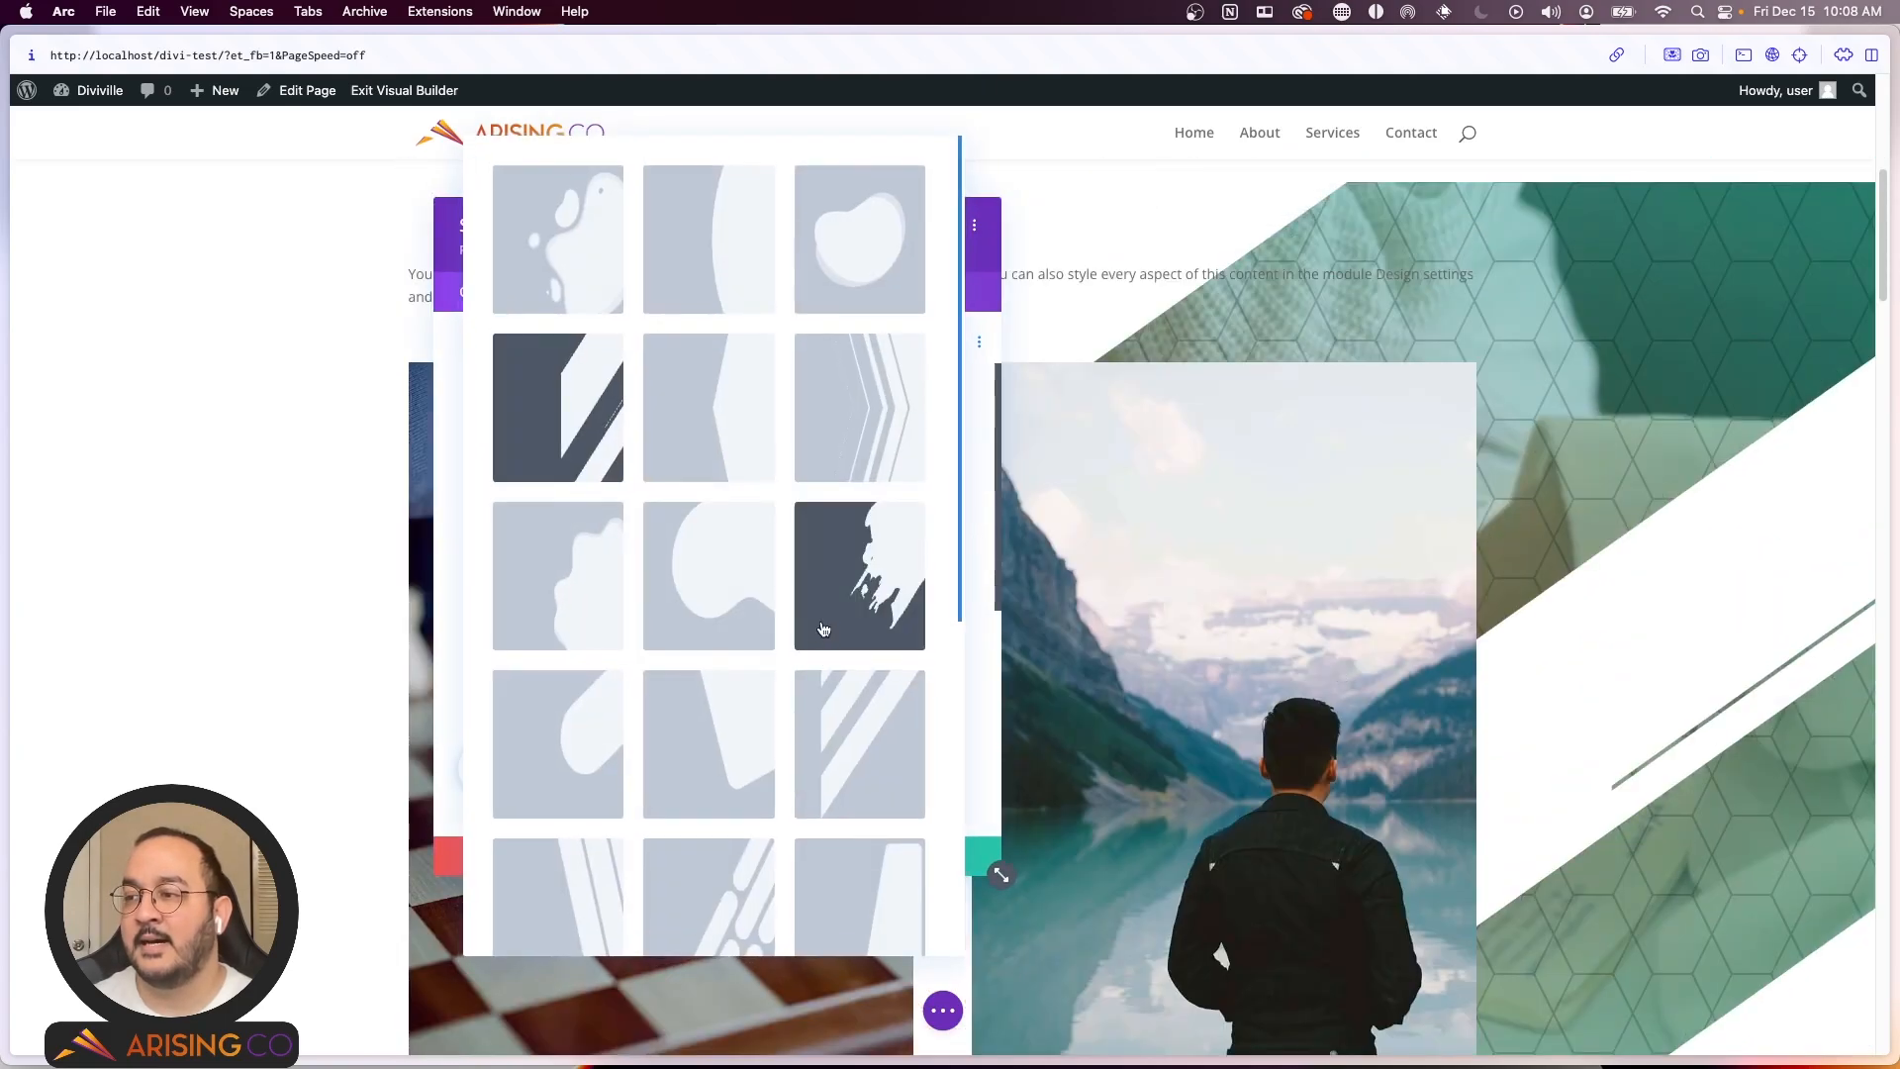
pyautogui.click(848, 573)
pyautogui.scroll(-2, 1160, 649)
pyautogui.scroll(5, 1138, 668)
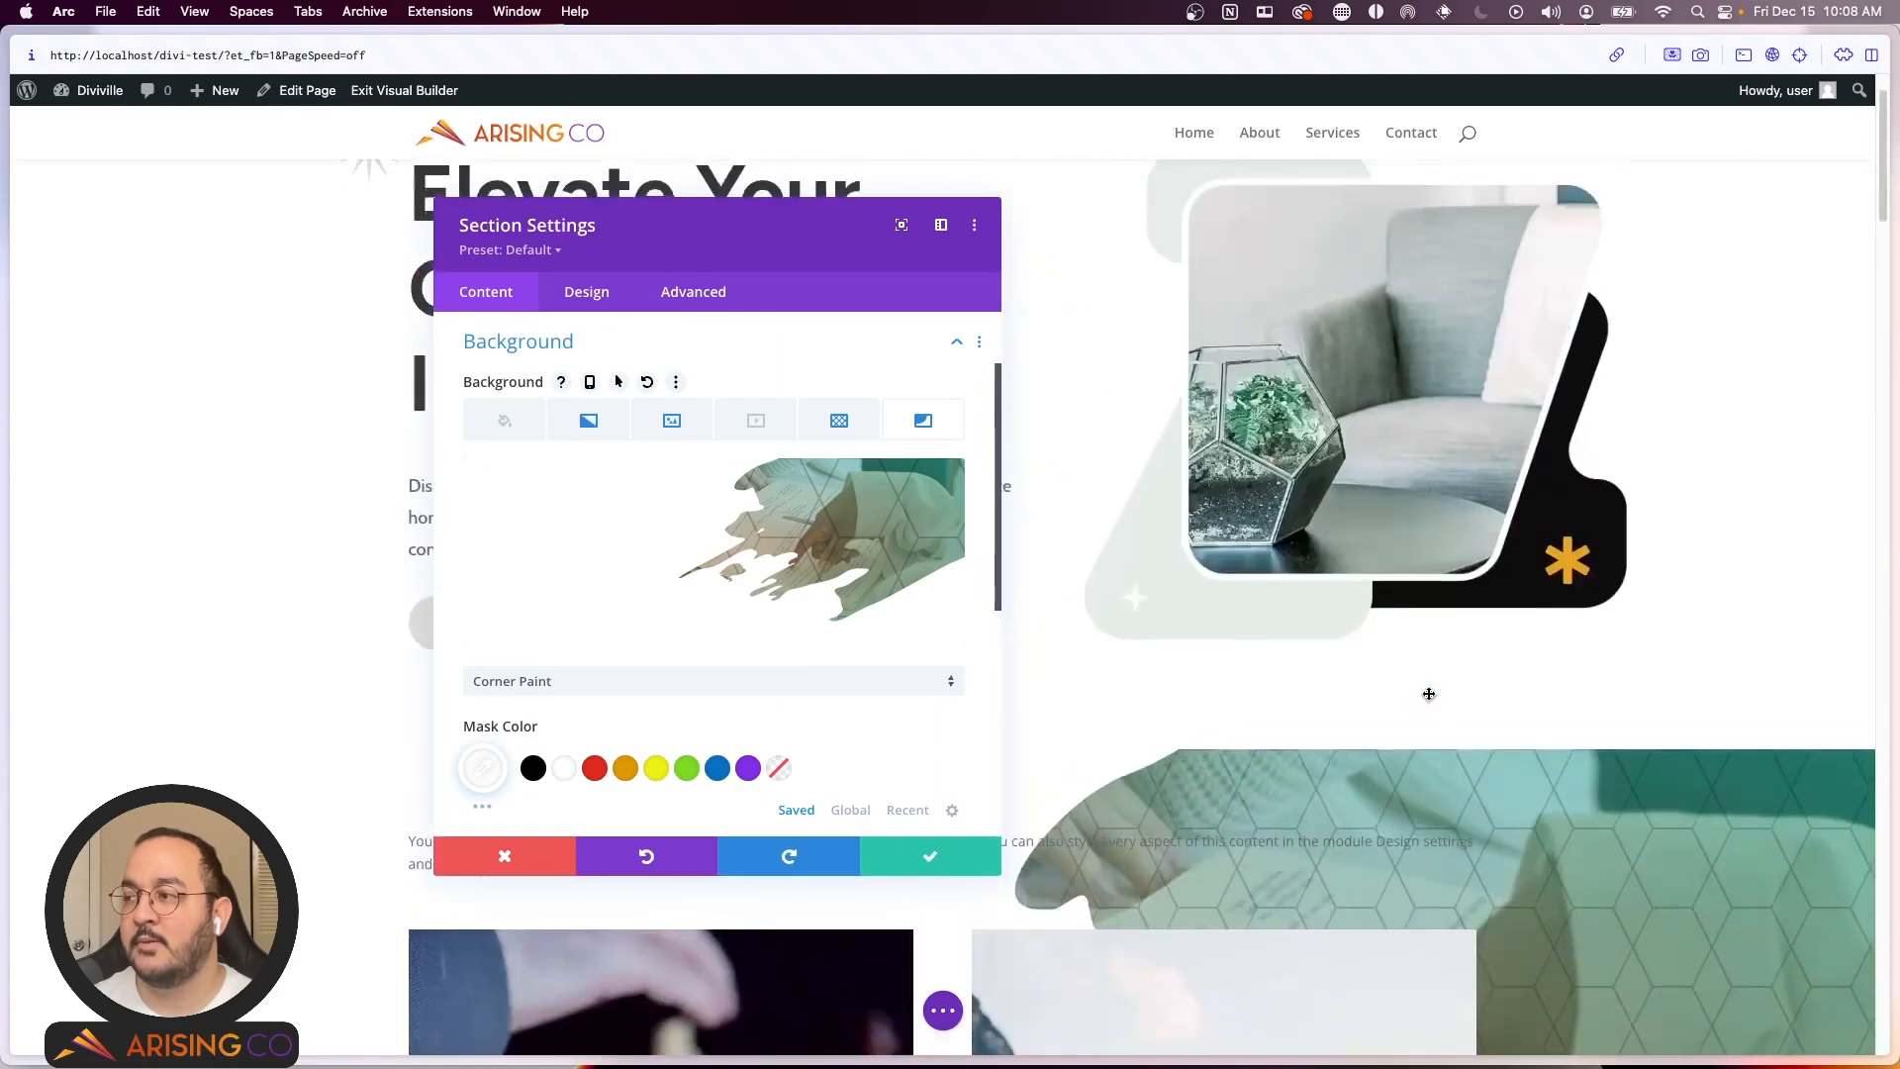
pyautogui.scroll(-4, 1128, 682)
# Step: Reposition the settings window clear of the content, examine the Corner Paint background and return to the start of the section's content settings
pyautogui.moveTo(966, 294); pyautogui.dragTo(641, 302)
pyautogui.scroll(4, 1171, 403)
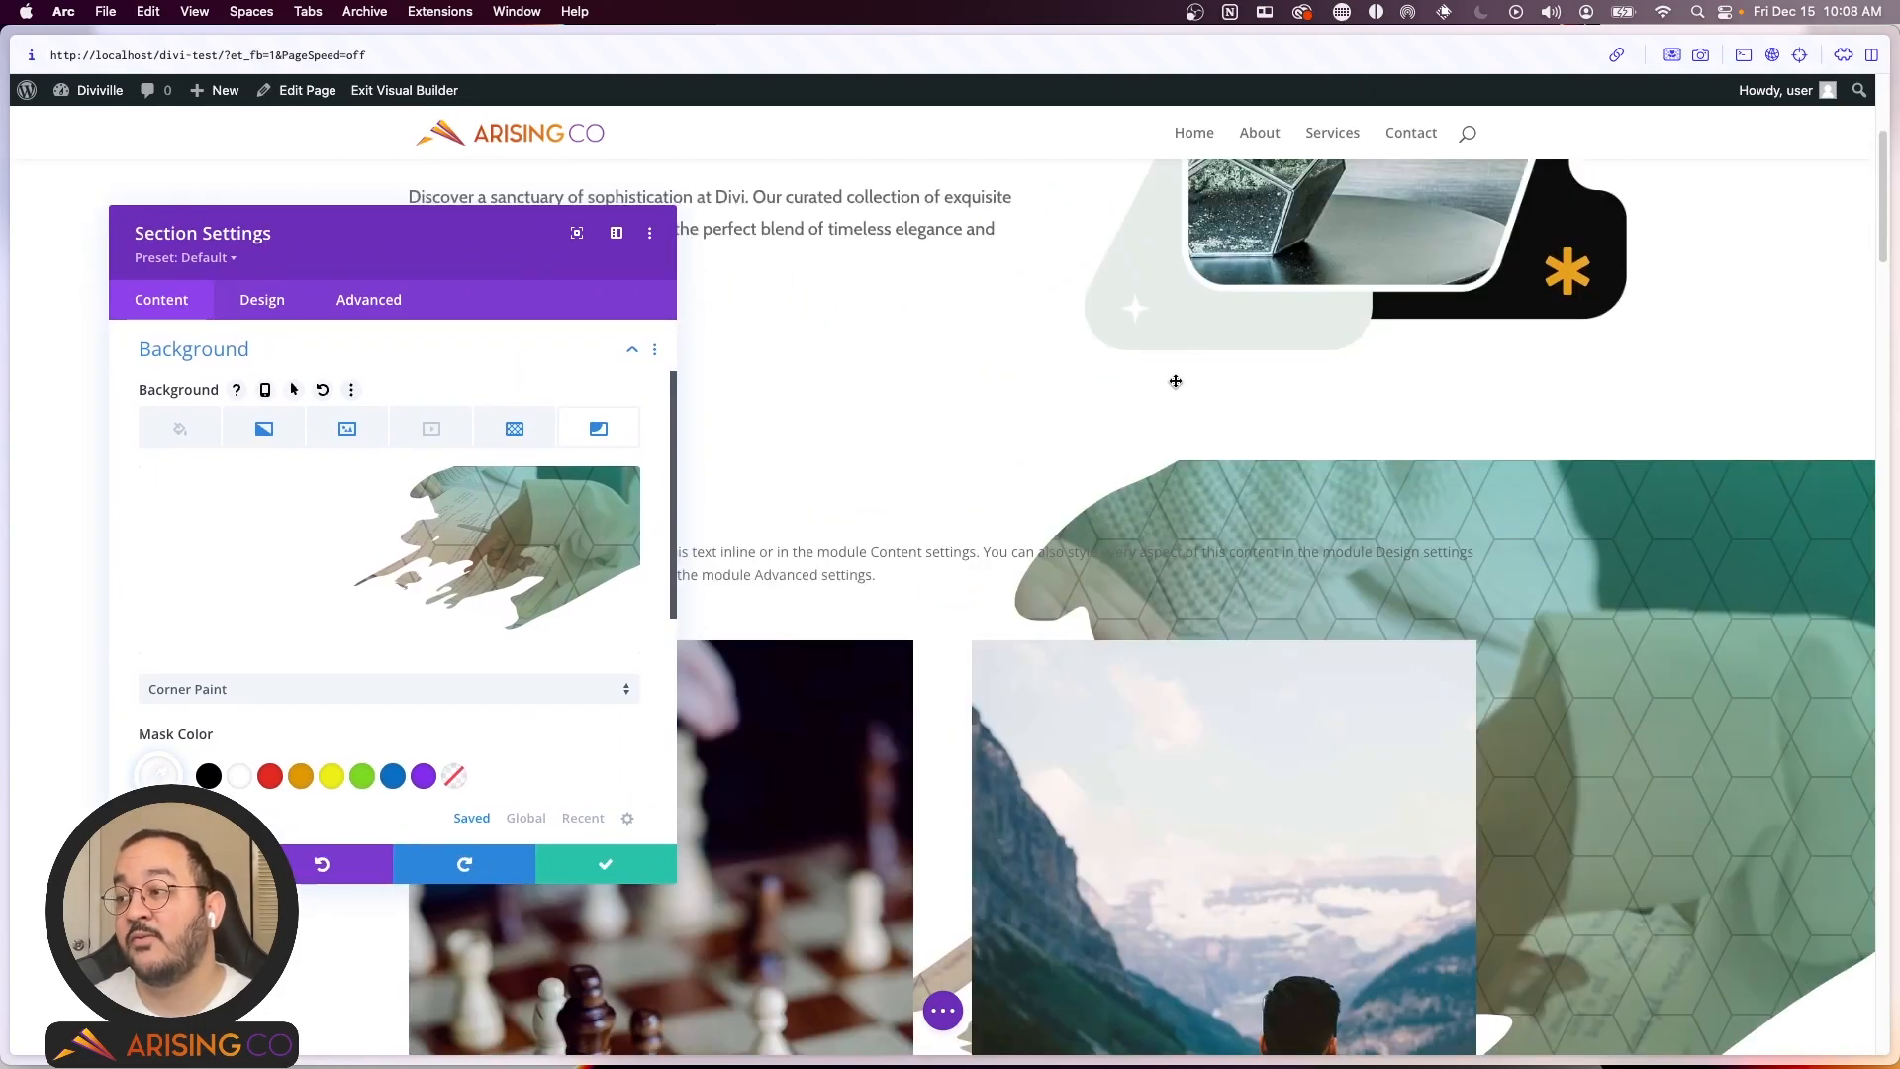
pyautogui.scroll(-4, 1149, 401)
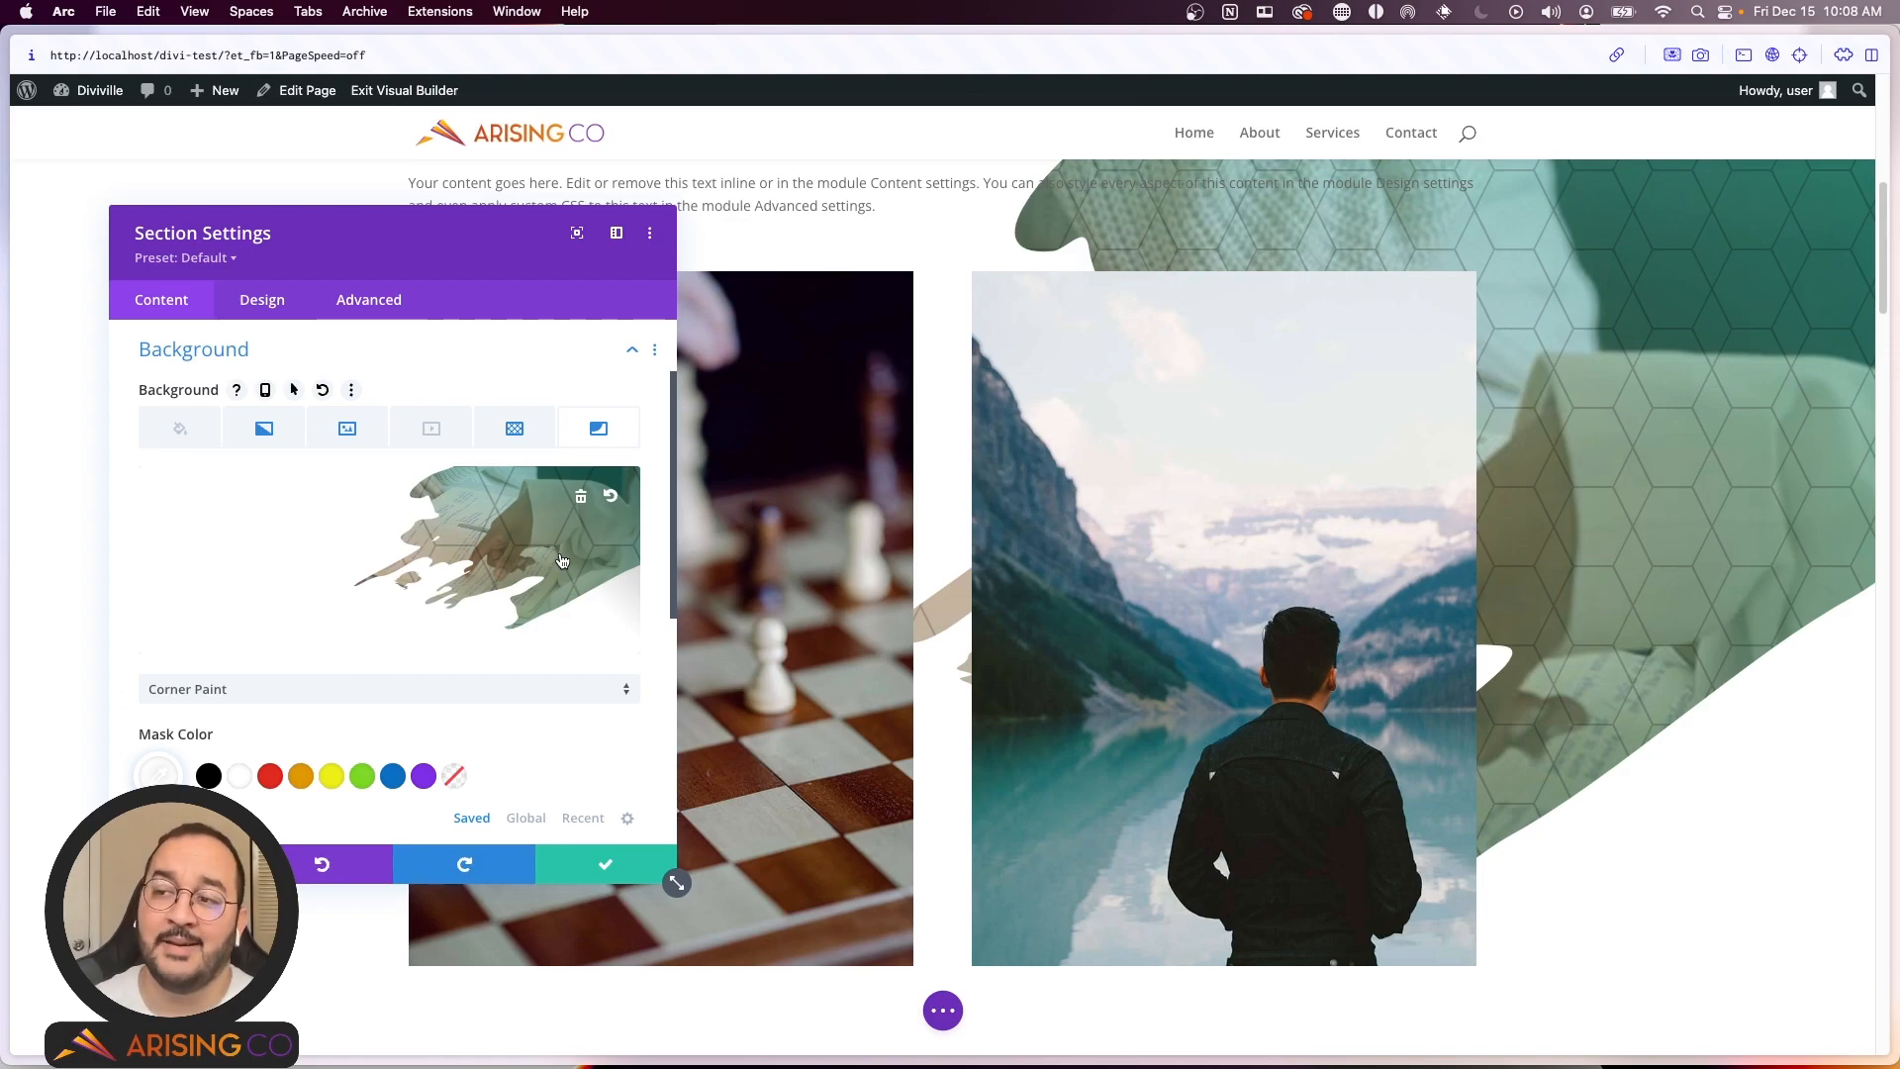
pyautogui.scroll(2, 549, 589)
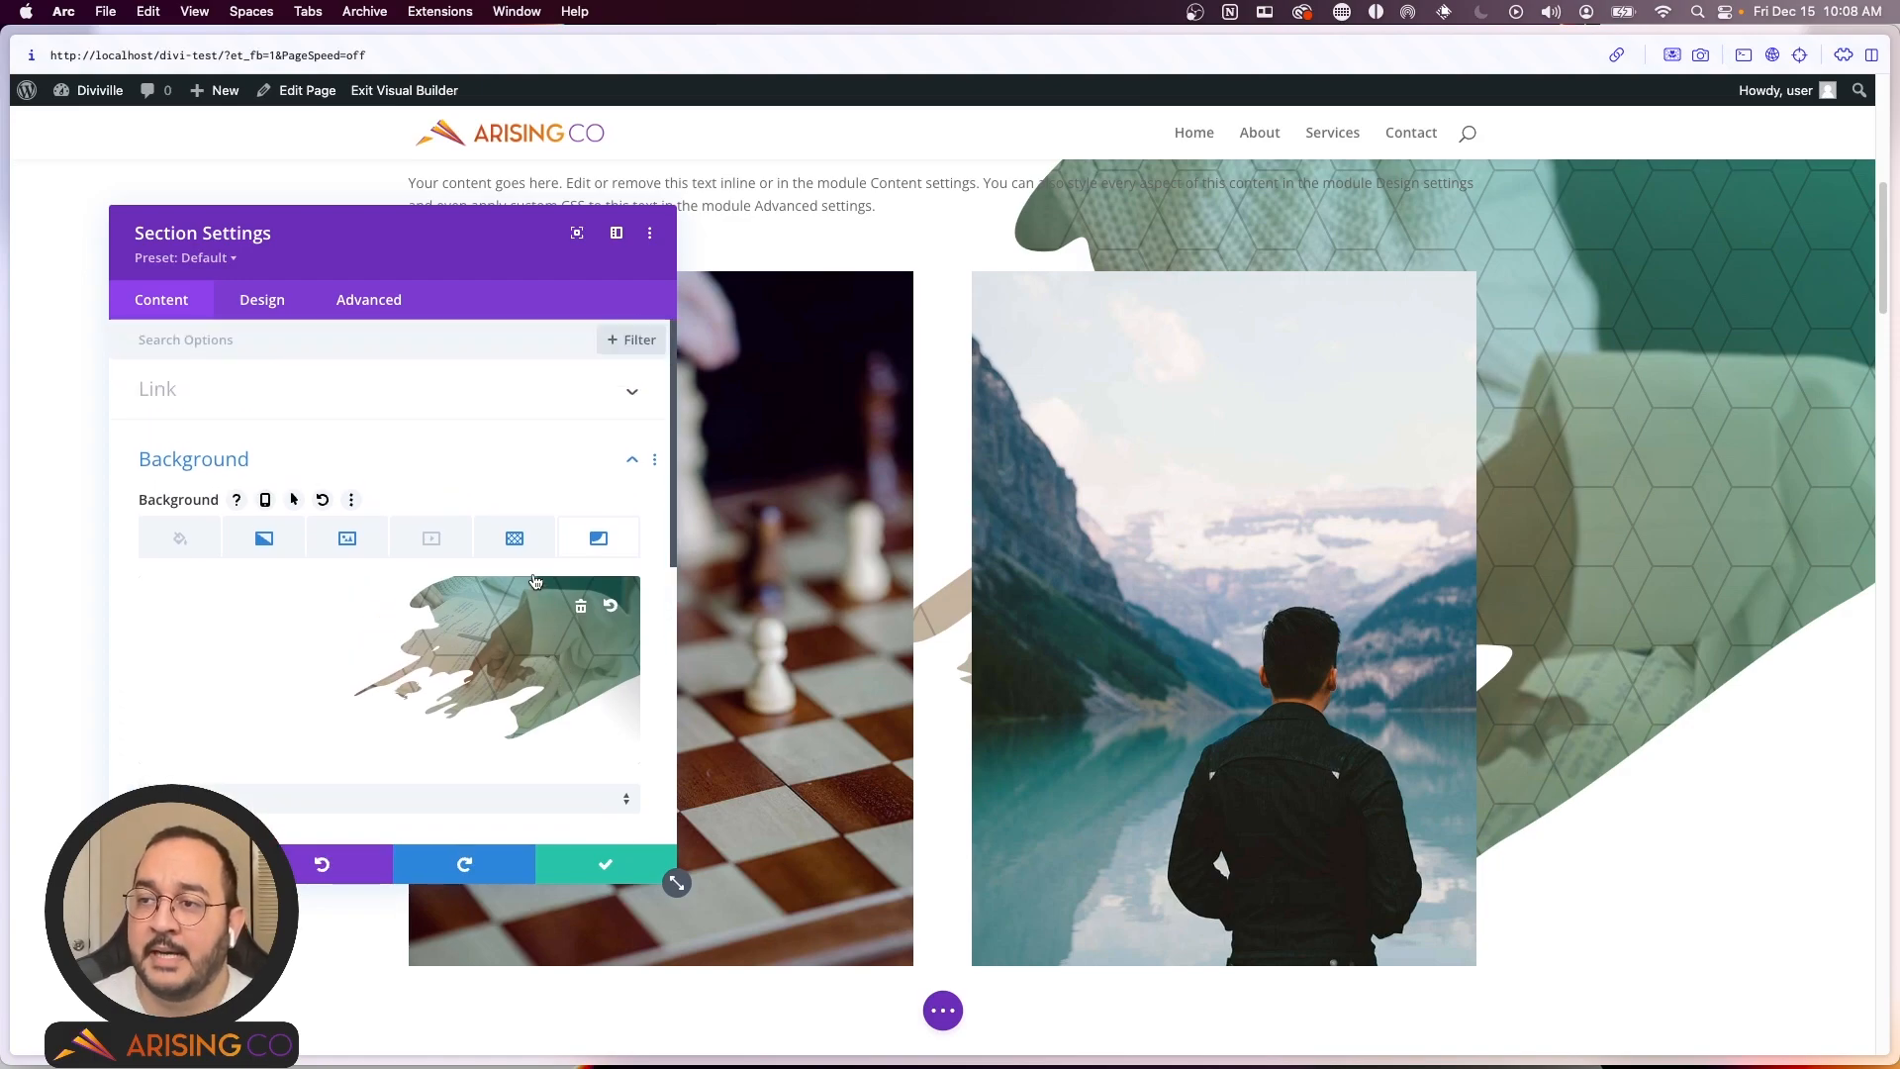
pyautogui.moveTo(300, 238); pyautogui.dragTo(1326, 219)
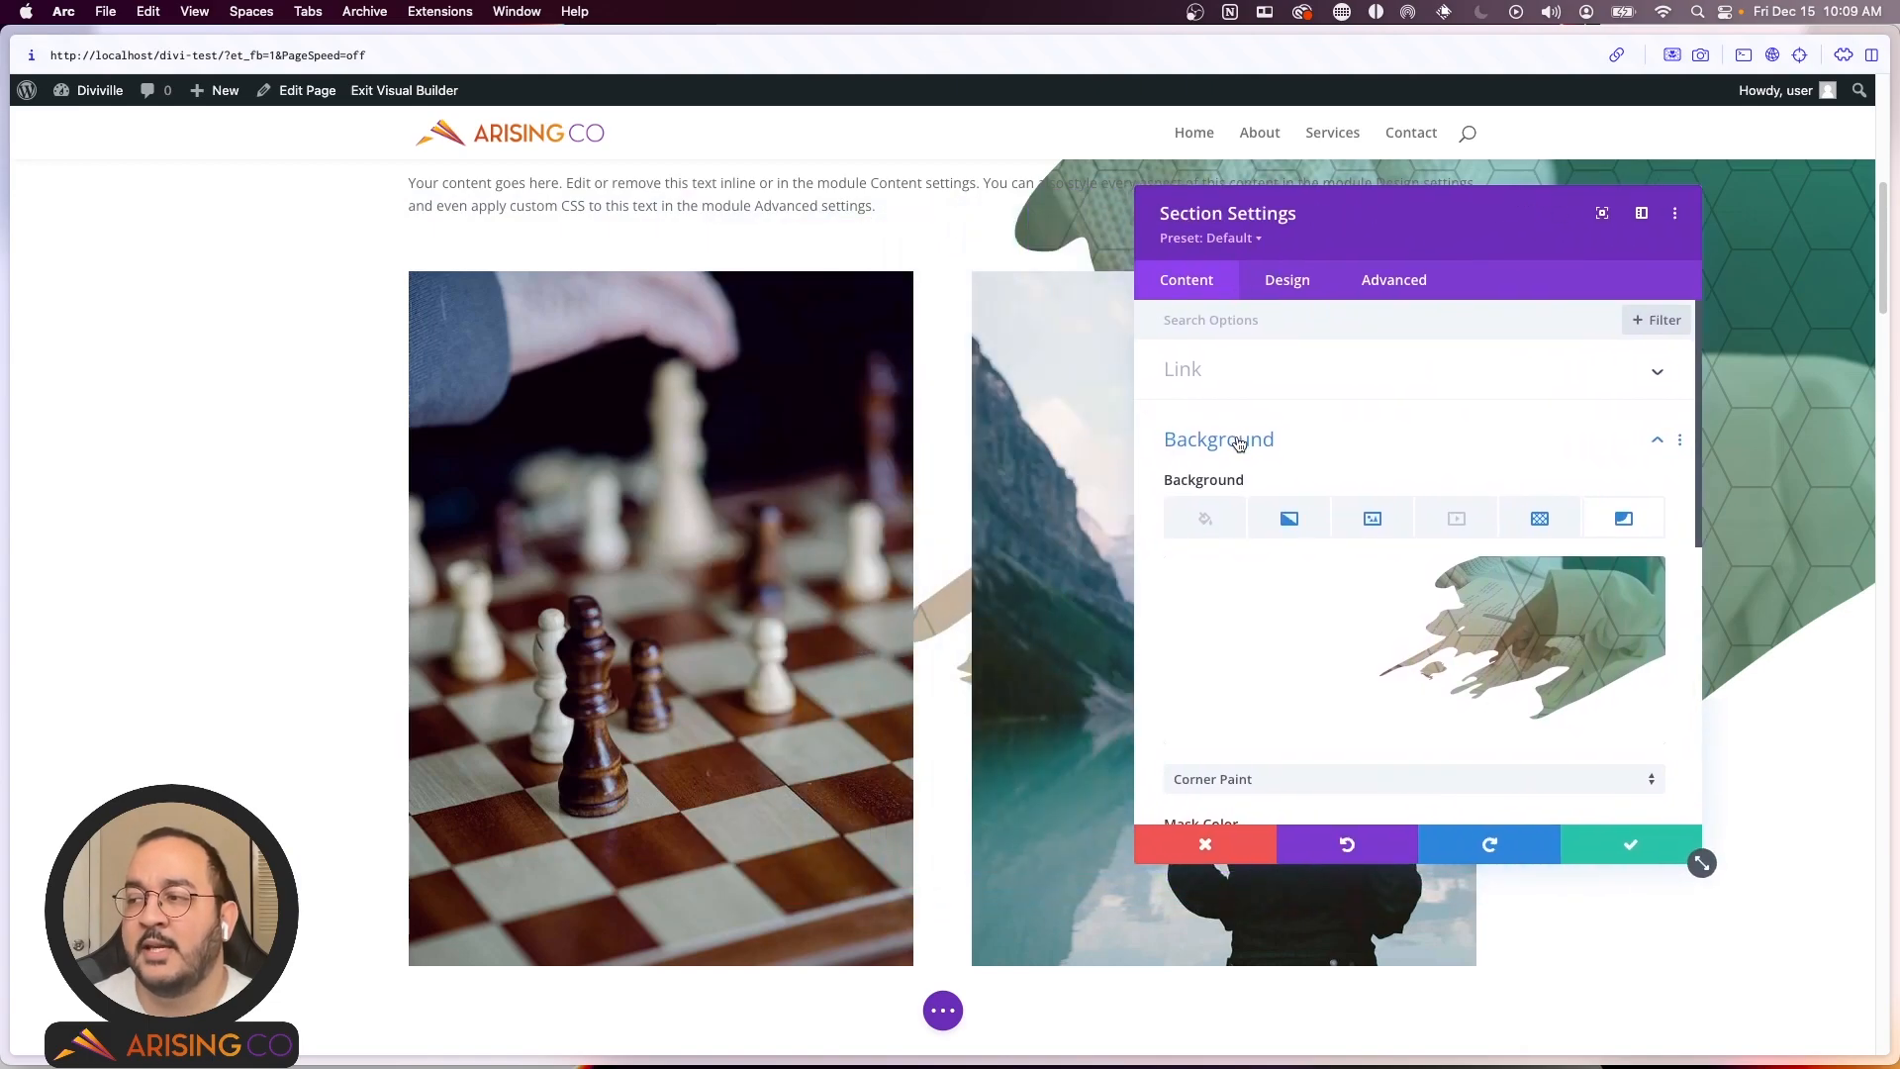
# Step: Set the section's admin label to "2 Column Section"
pyautogui.scroll(-2, 1006, 469)
pyautogui.scroll(4, 1006, 469)
pyautogui.scroll(-2, 1011, 464)
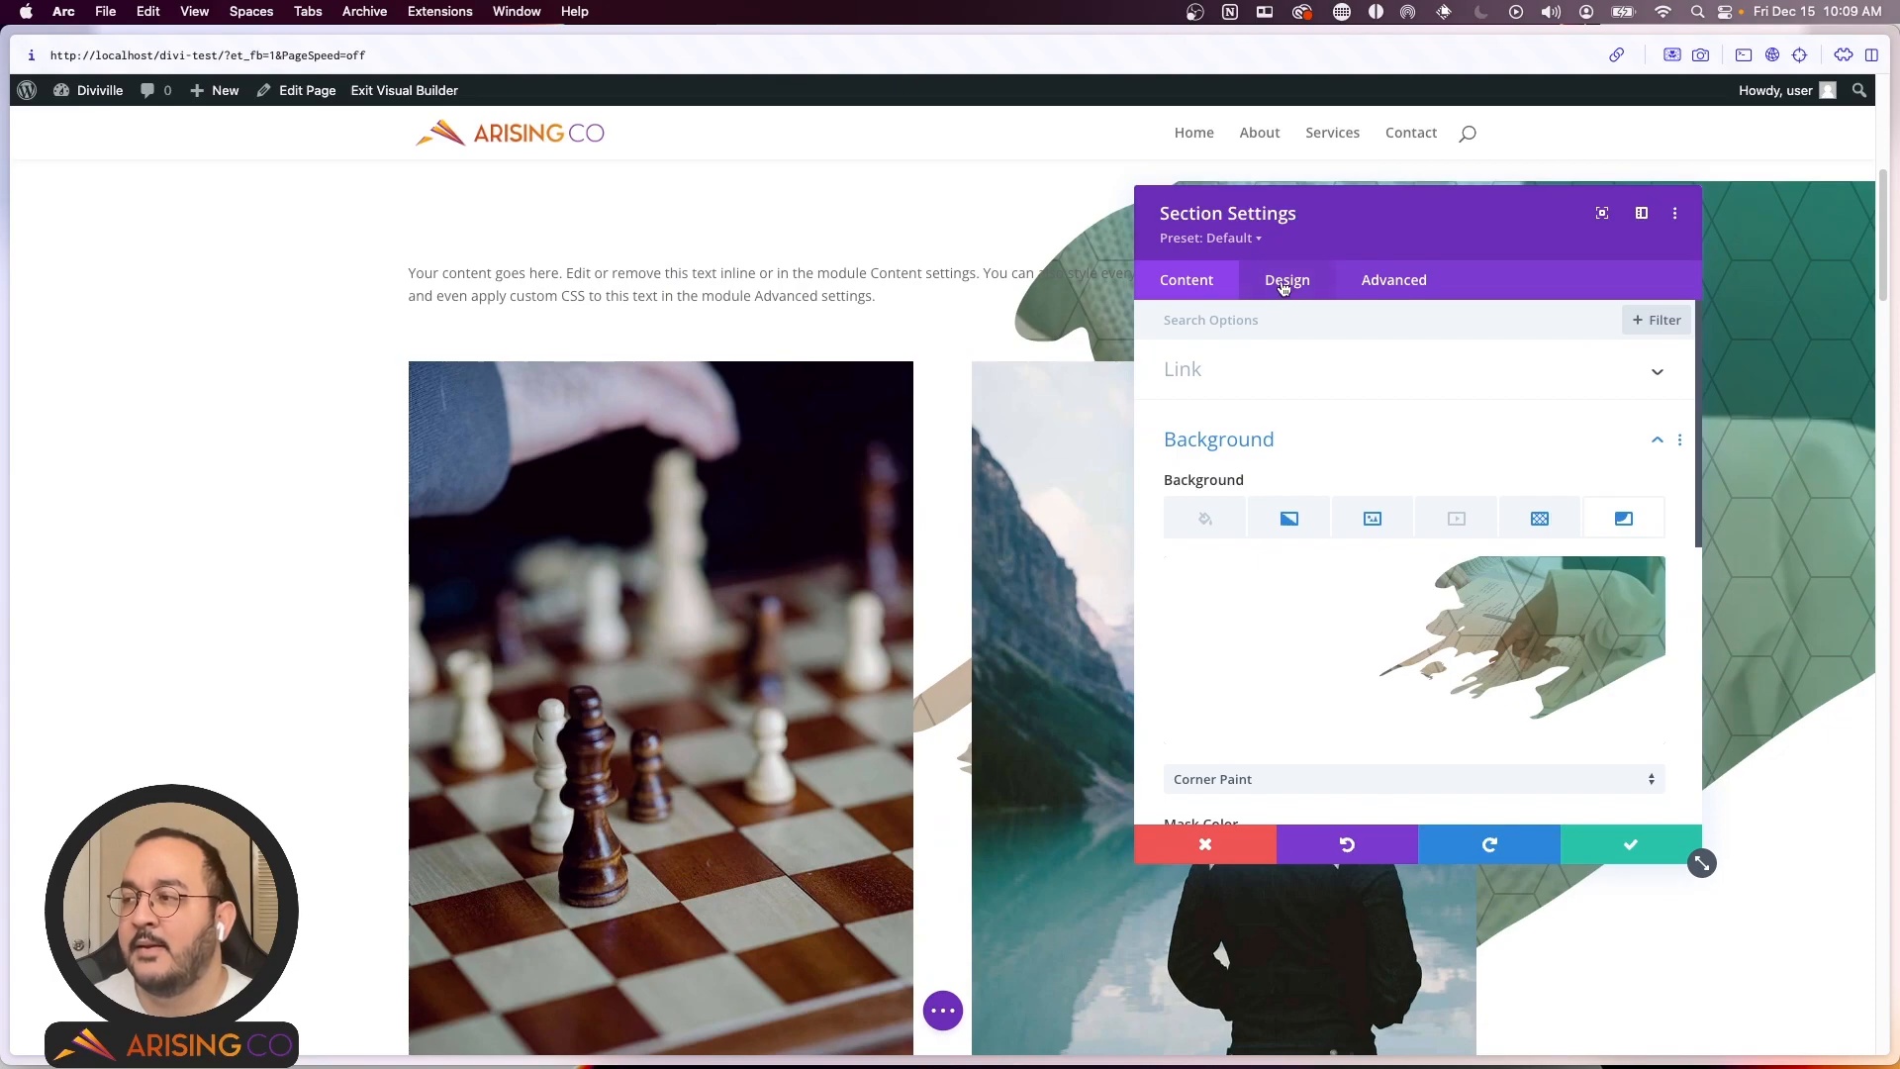
pyautogui.scroll(-10, 1232, 501)
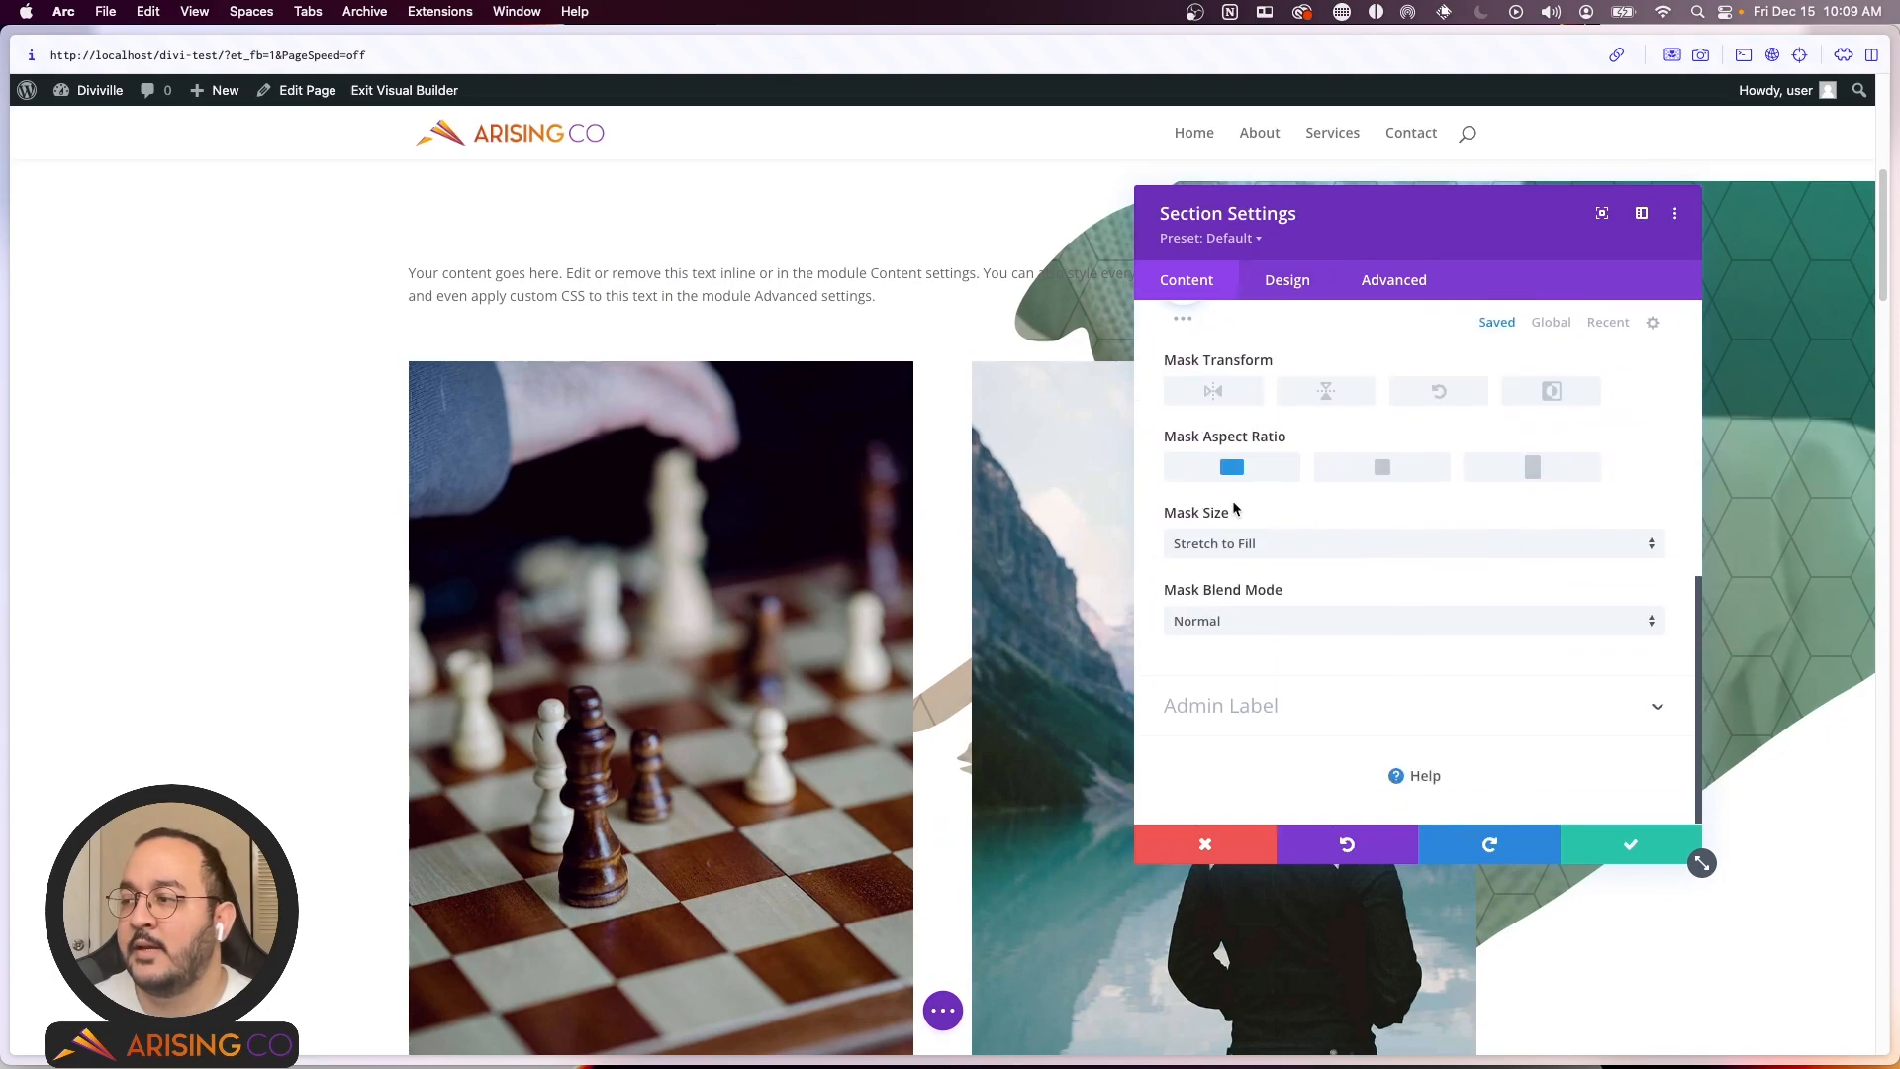
pyautogui.click(1217, 703)
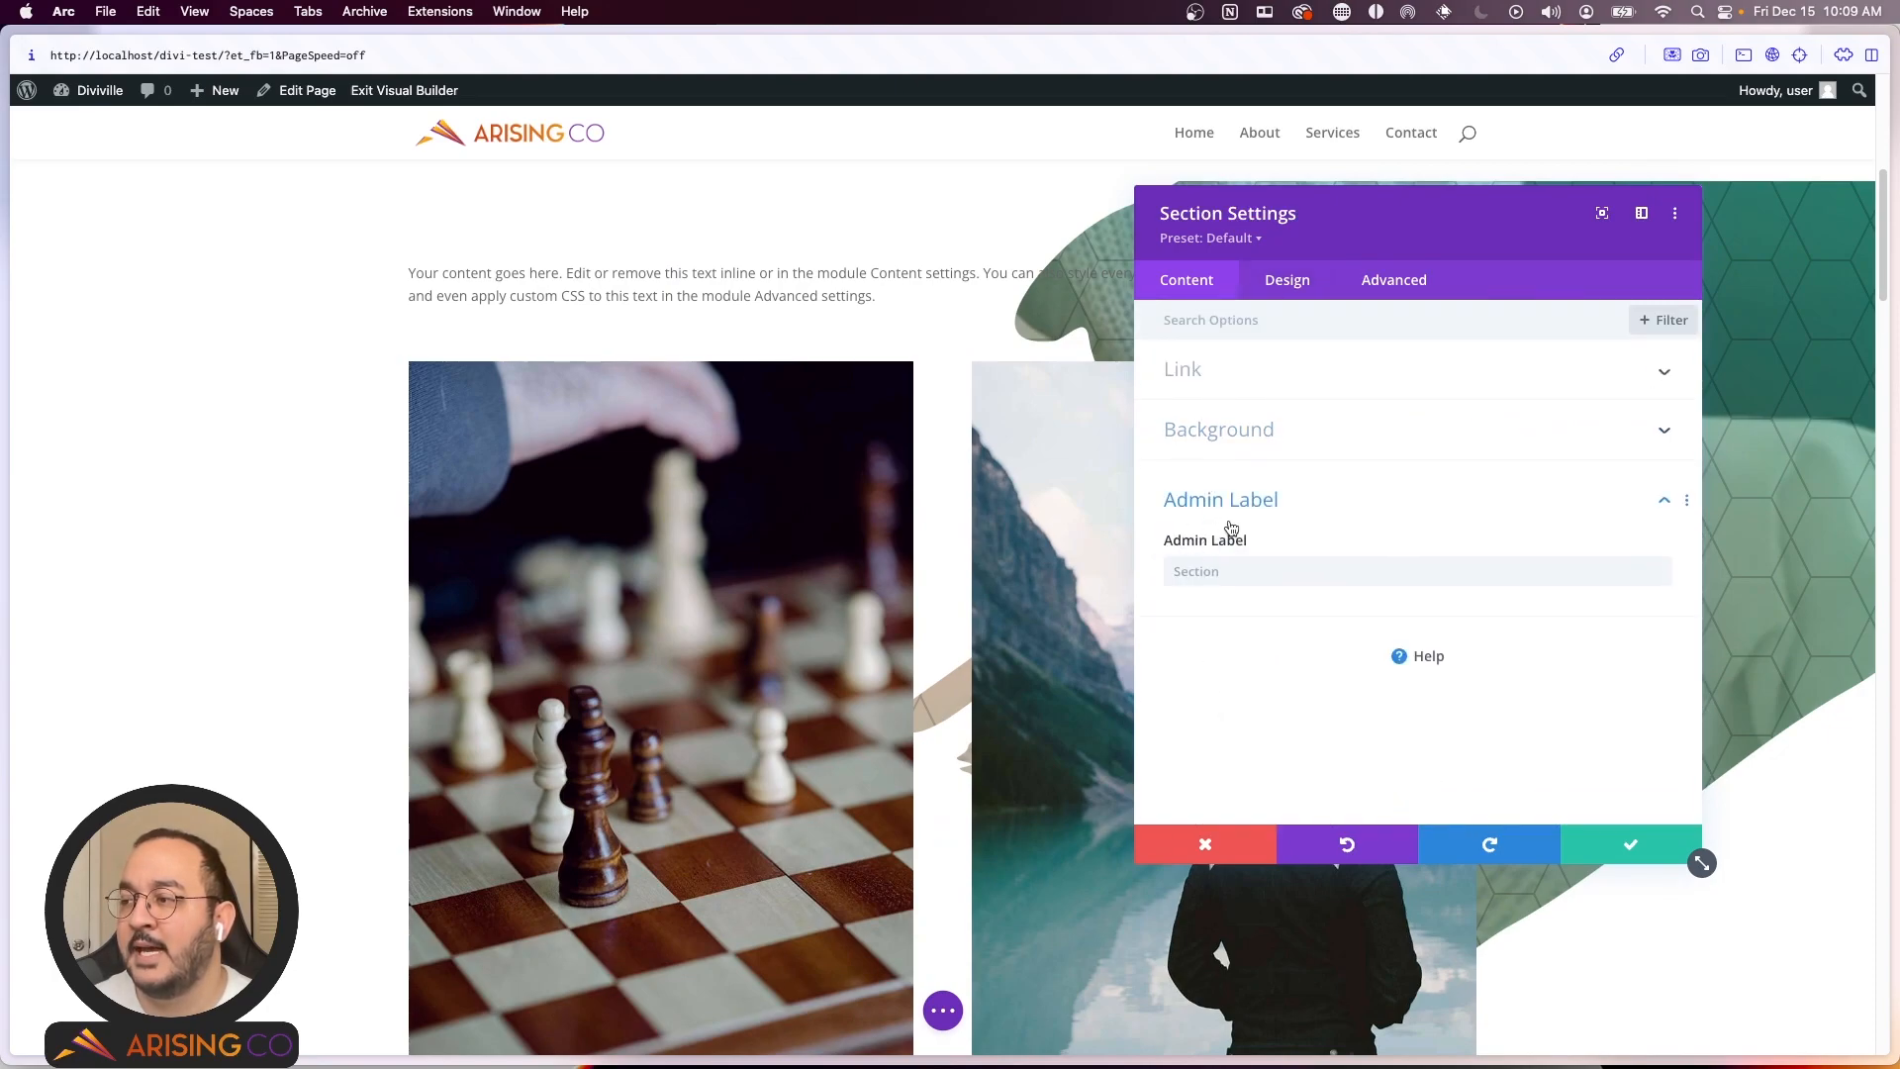
pyautogui.click(1258, 571)
pyautogui.write('2 Column Section')
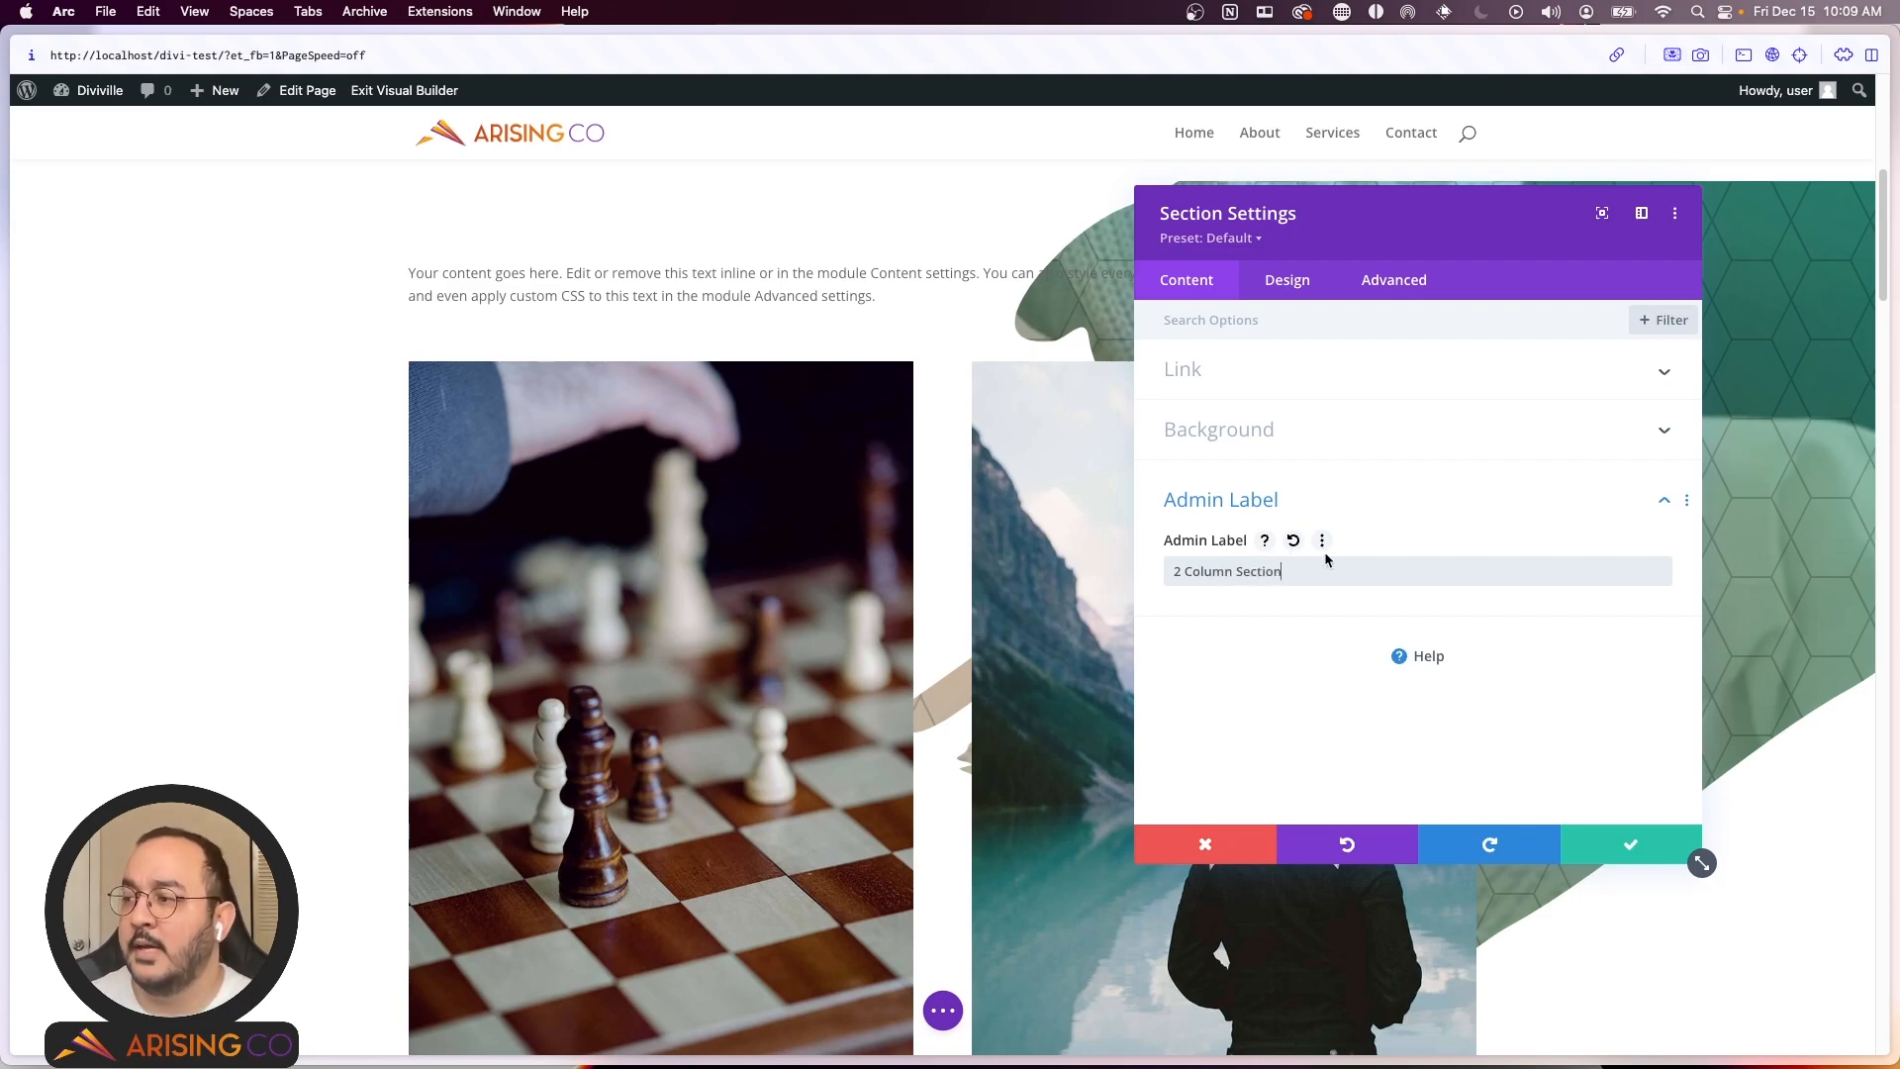
# Step: Set the section's width and max width to 100% in its sizing design settings
pyautogui.click(1288, 280)
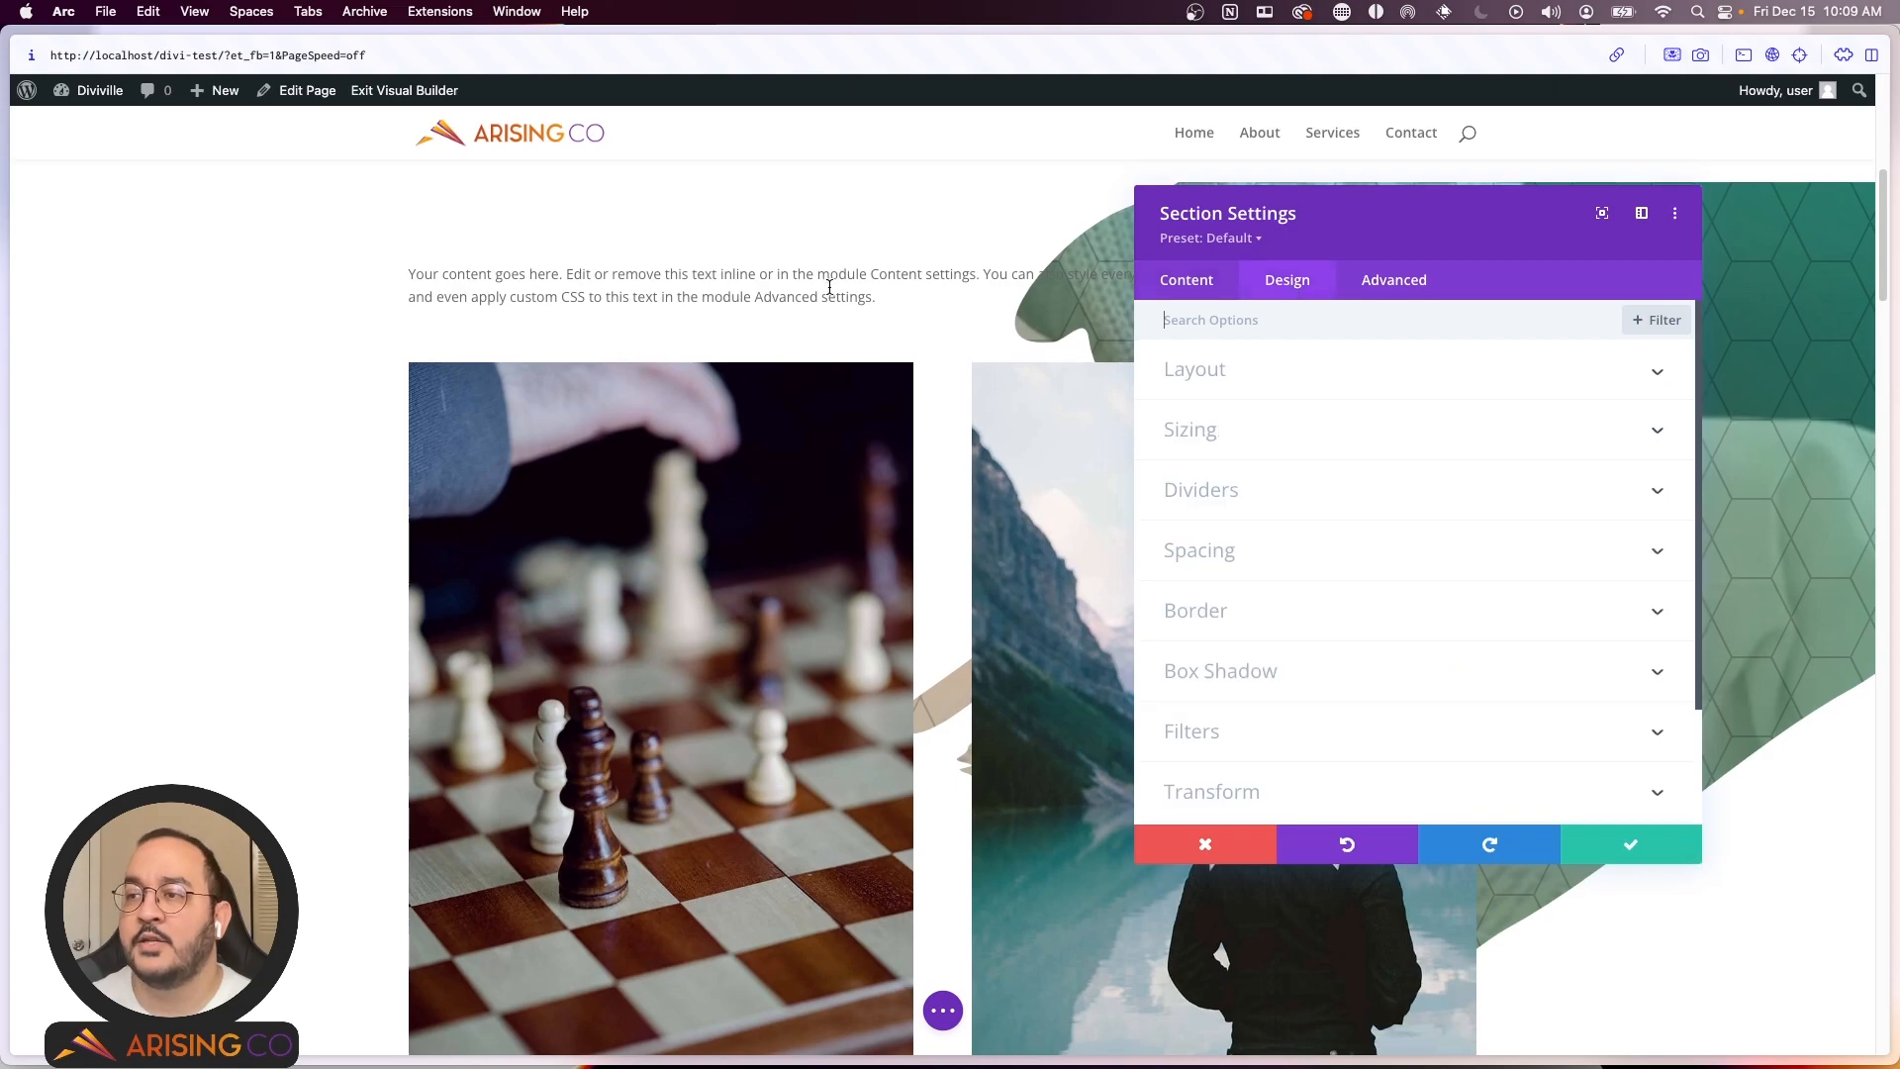
pyautogui.scroll(5, 770, 471)
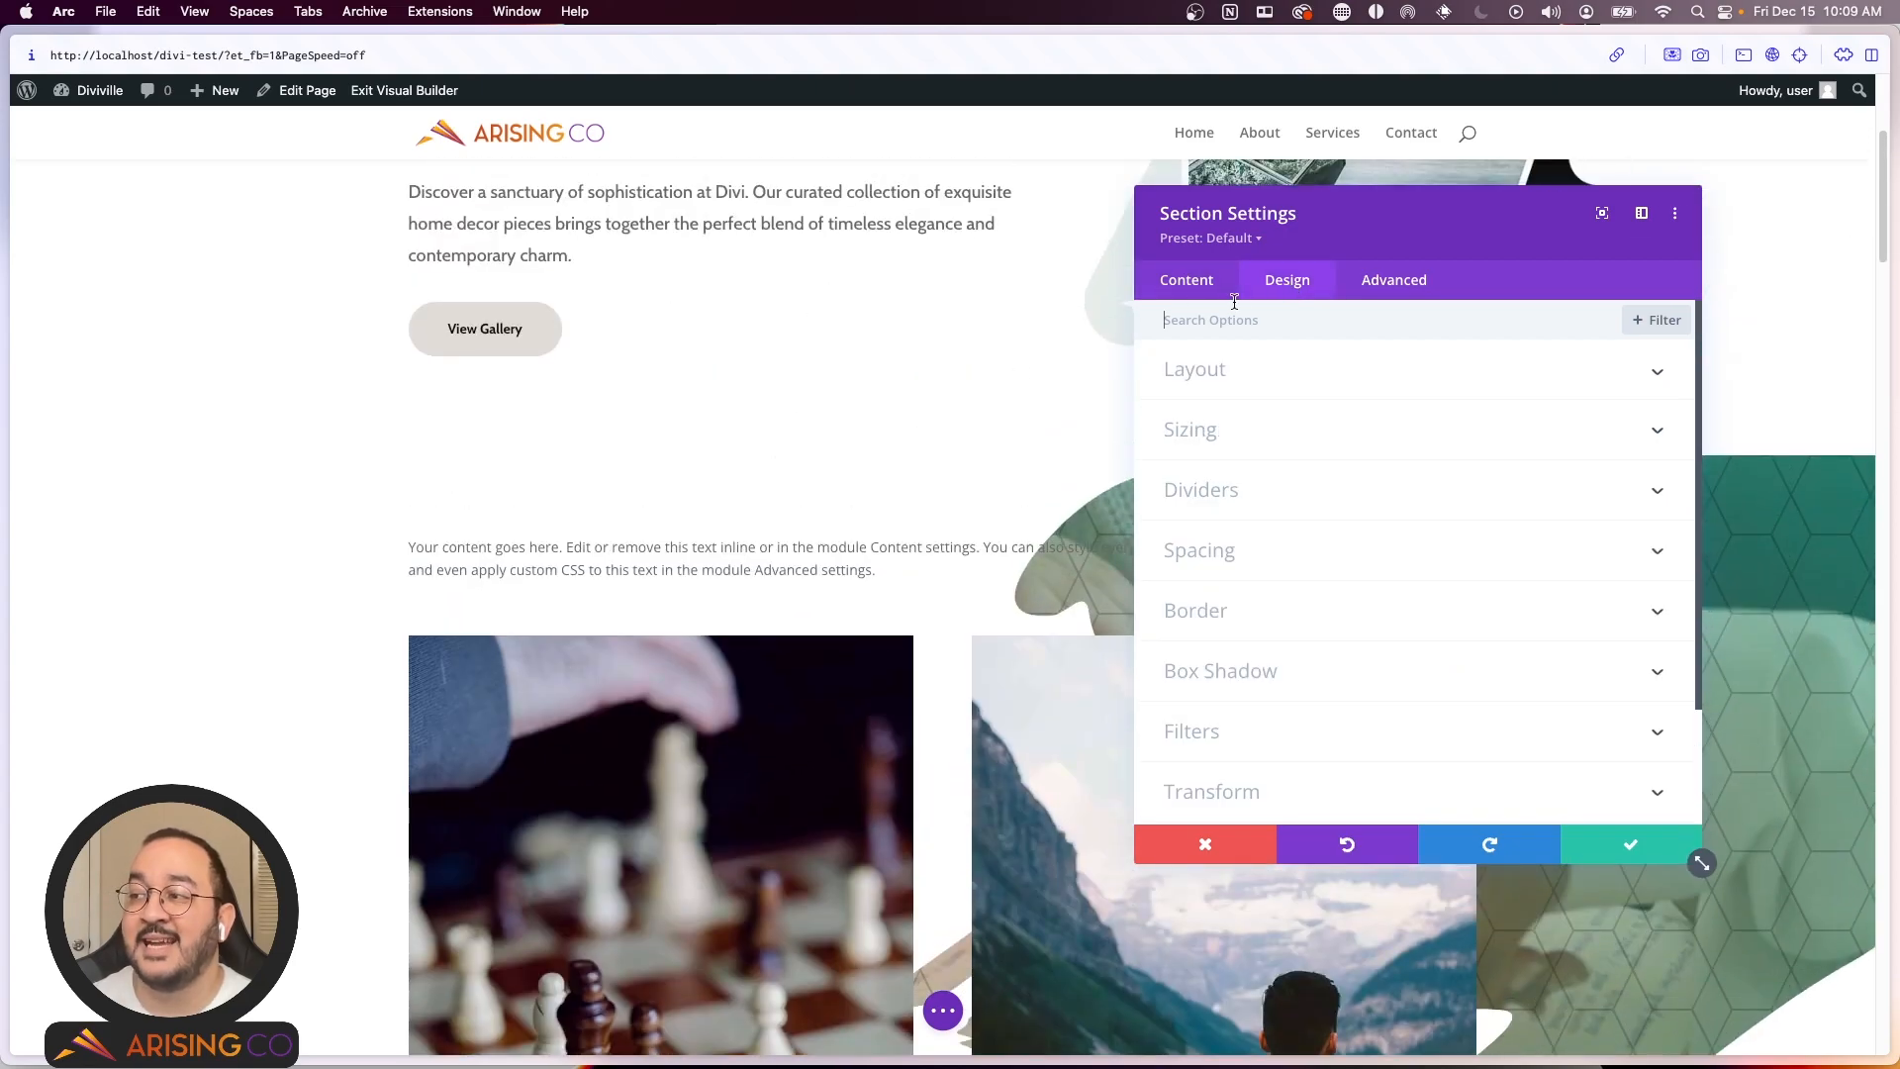
pyautogui.scroll(-4, 976, 466)
pyautogui.scroll(-1, 976, 466)
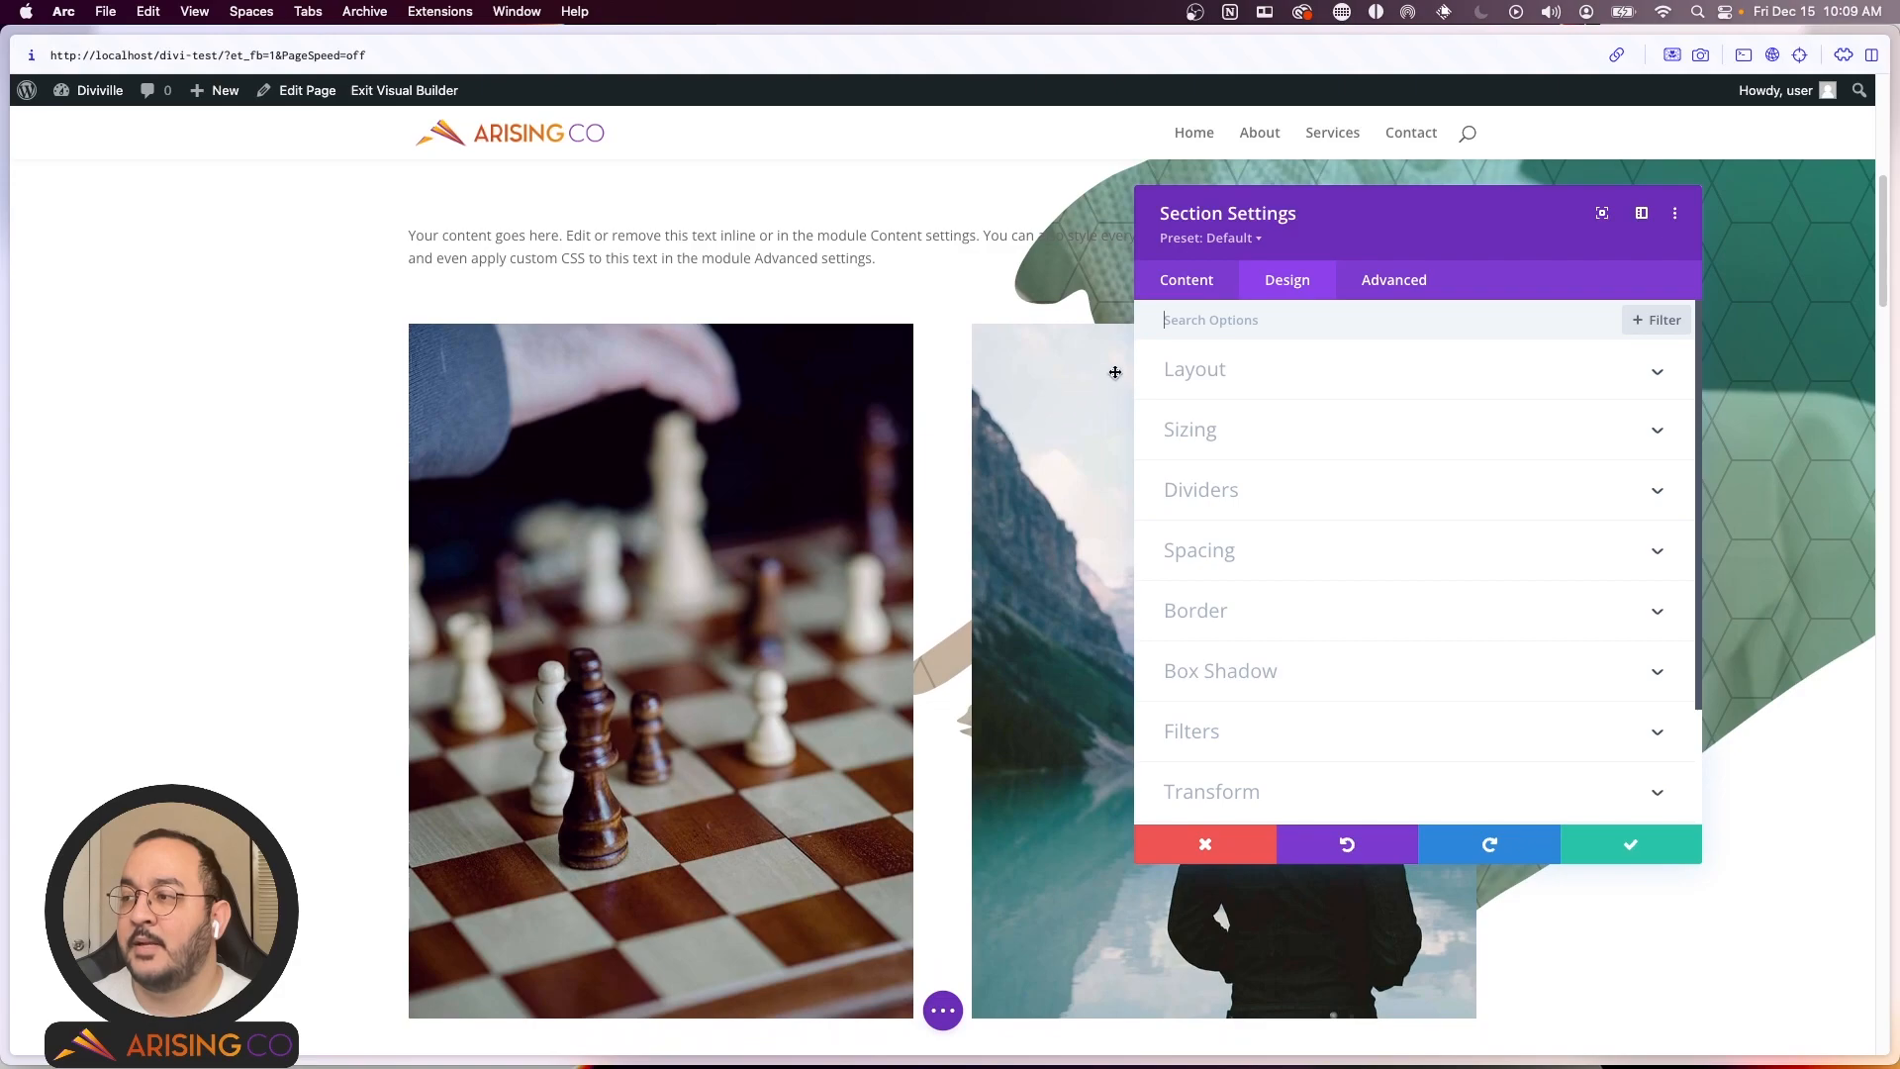
pyautogui.click(1200, 376)
pyautogui.click(1221, 517)
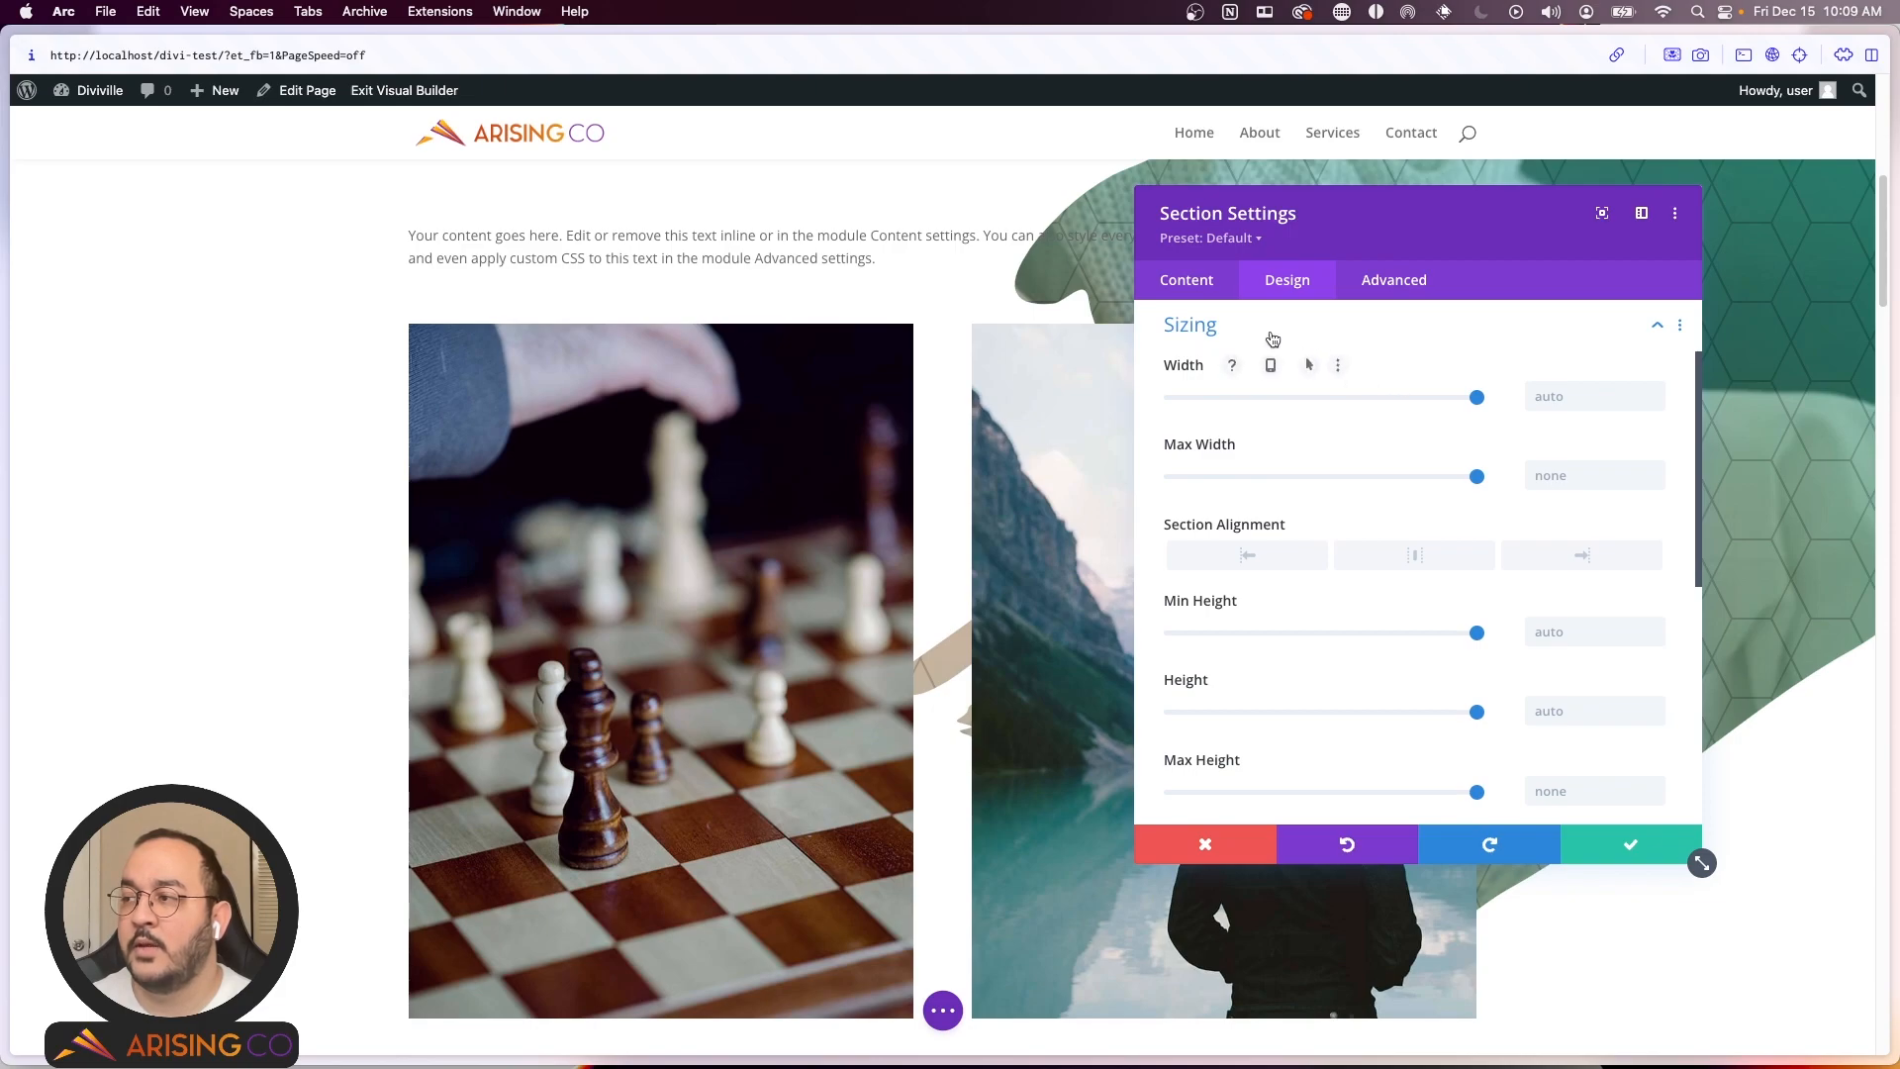
pyautogui.moveTo(1477, 396)
pyautogui.mouseDown()
pyautogui.moveTo(1256, 407)
pyautogui.moveTo(1513, 396)
pyautogui.mouseUp()
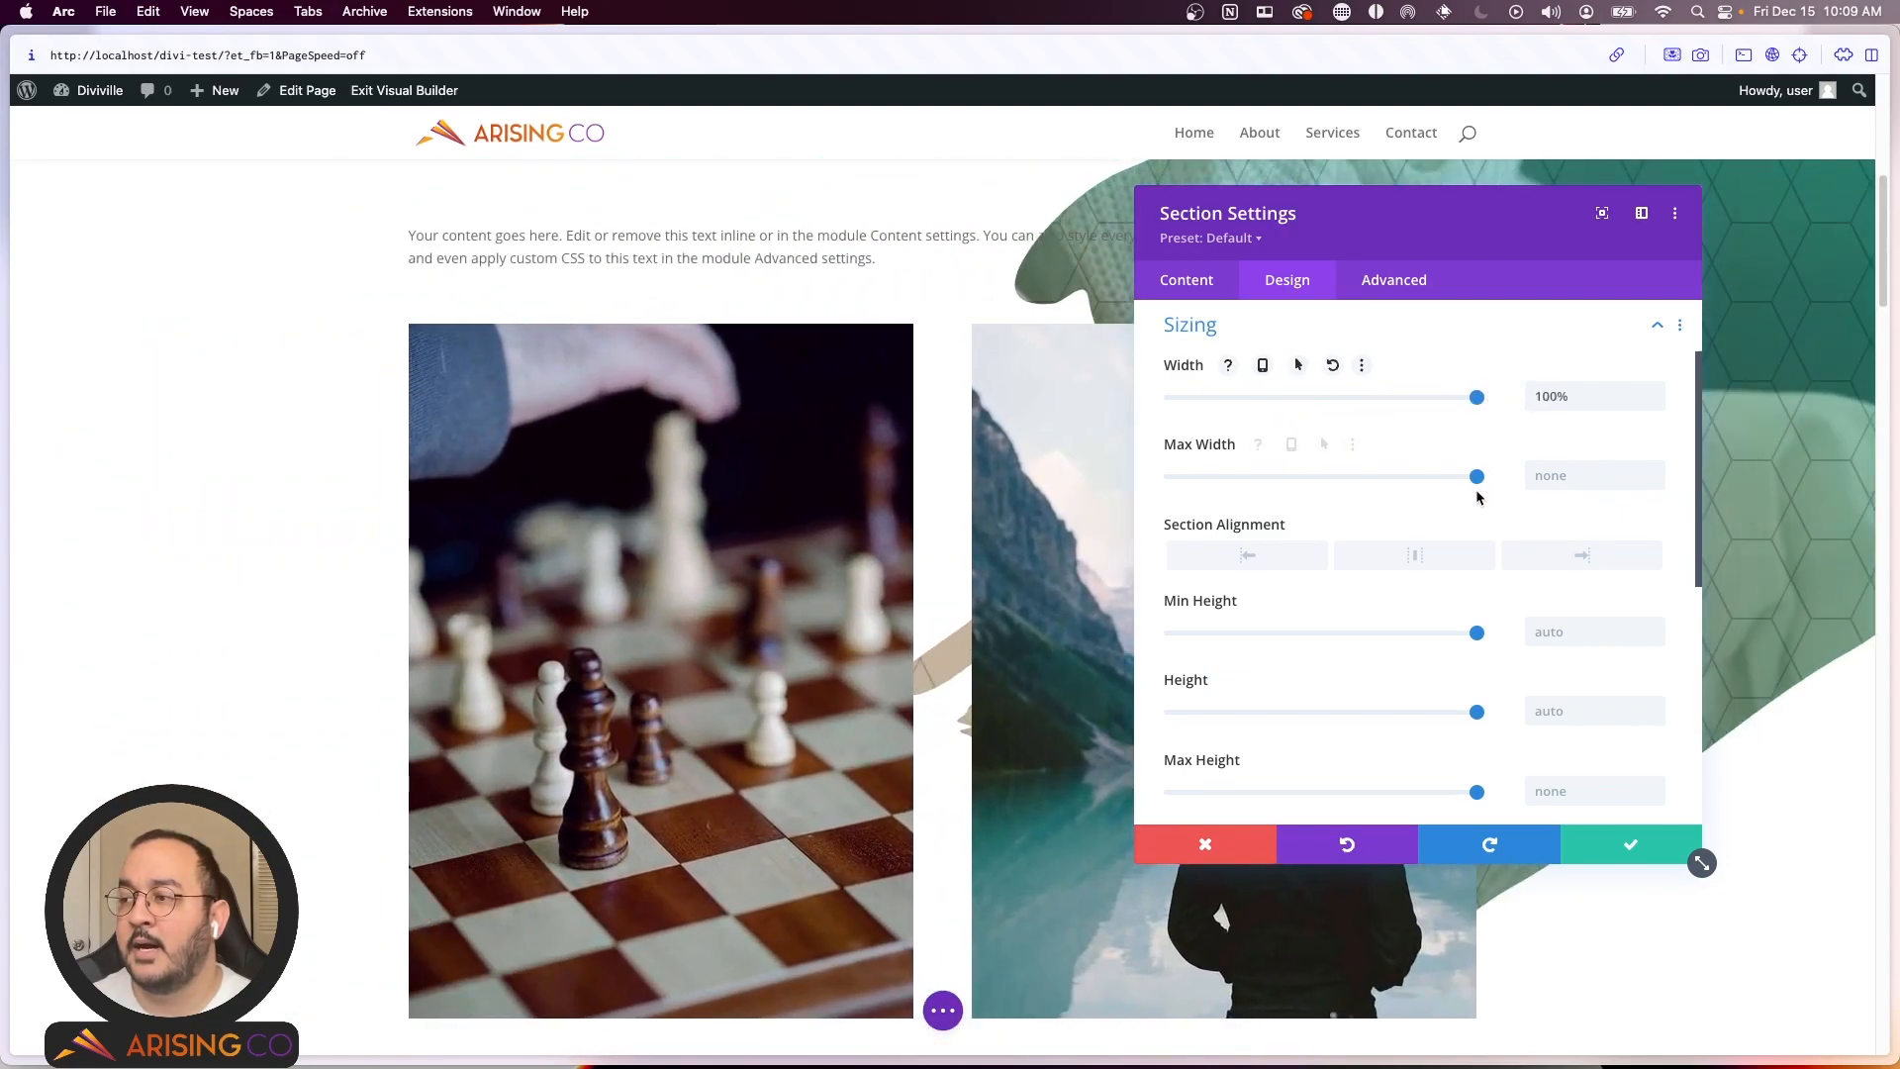
pyautogui.moveTo(1477, 478)
pyautogui.mouseDown()
pyautogui.moveTo(1327, 477)
pyautogui.moveTo(1491, 485)
pyautogui.mouseUp()
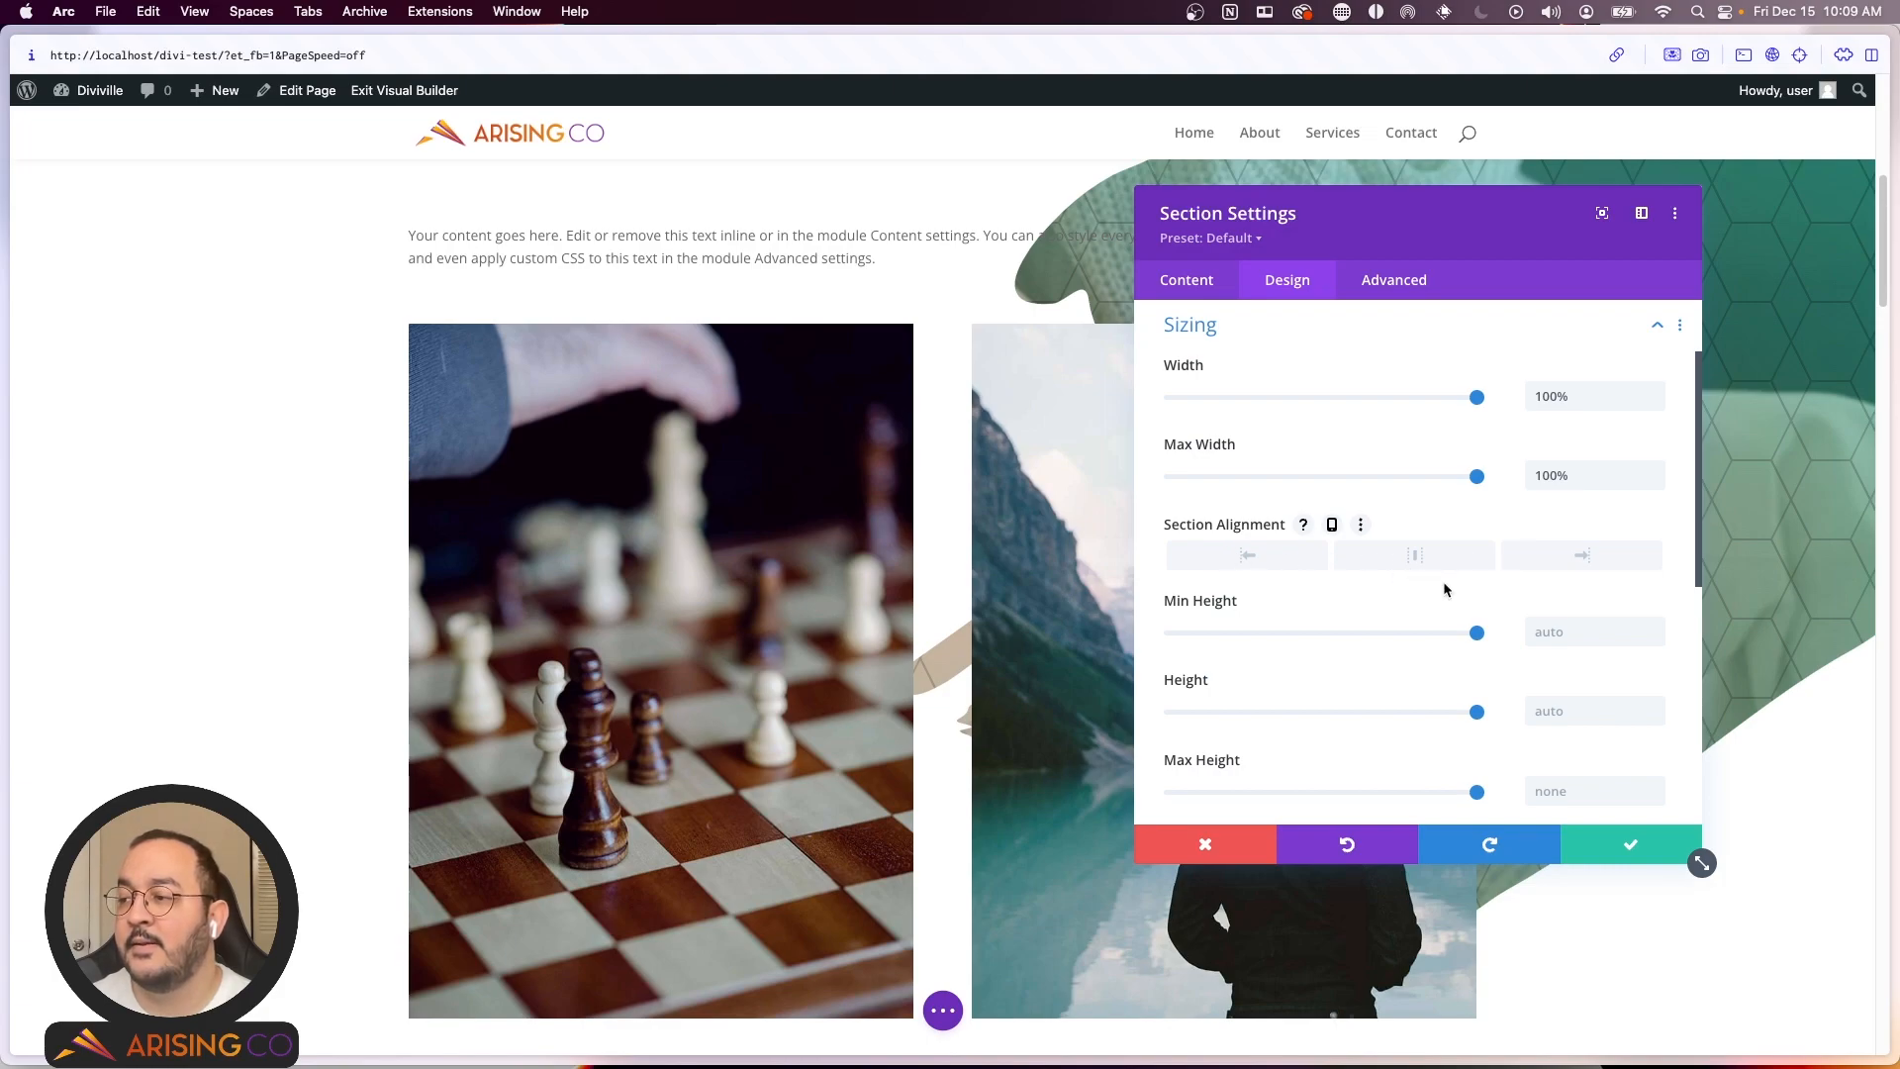
pyautogui.scroll(-3, 1443, 580)
pyautogui.scroll(3, 1406, 572)
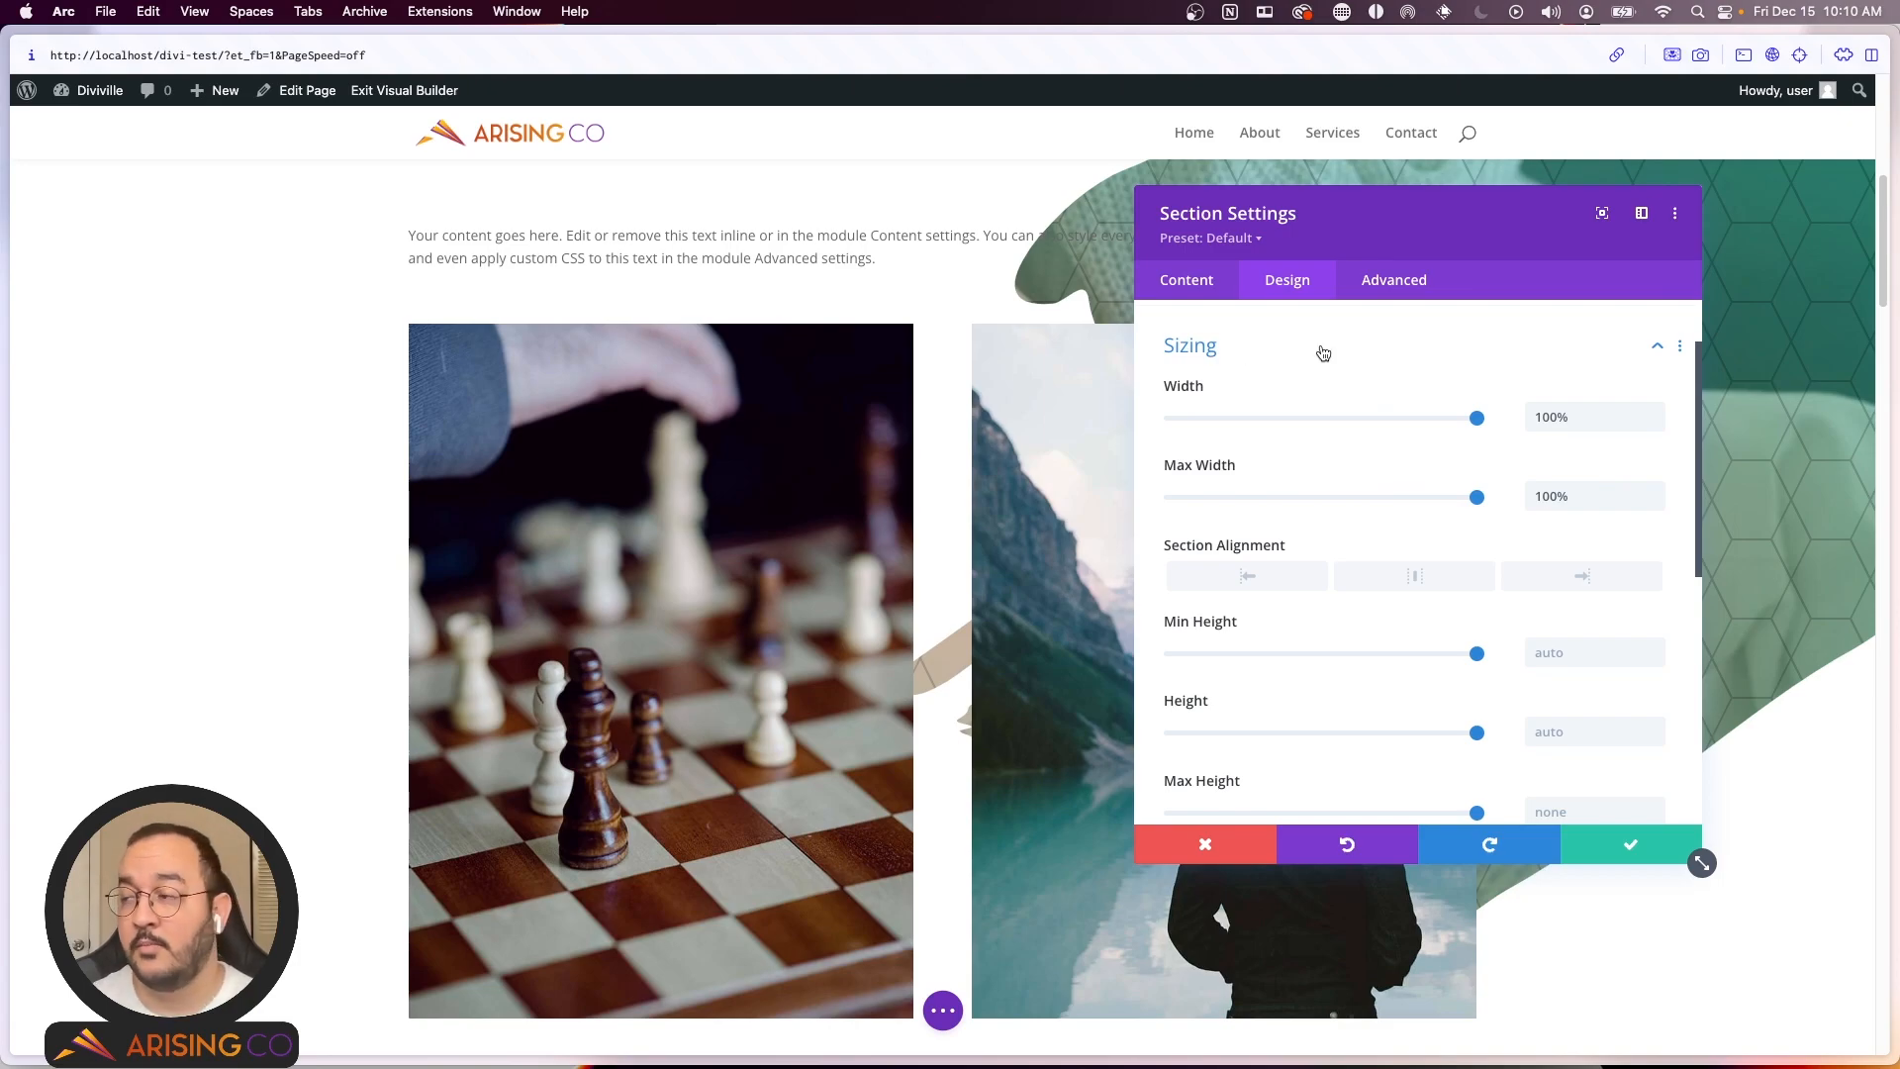
pyautogui.click(1255, 358)
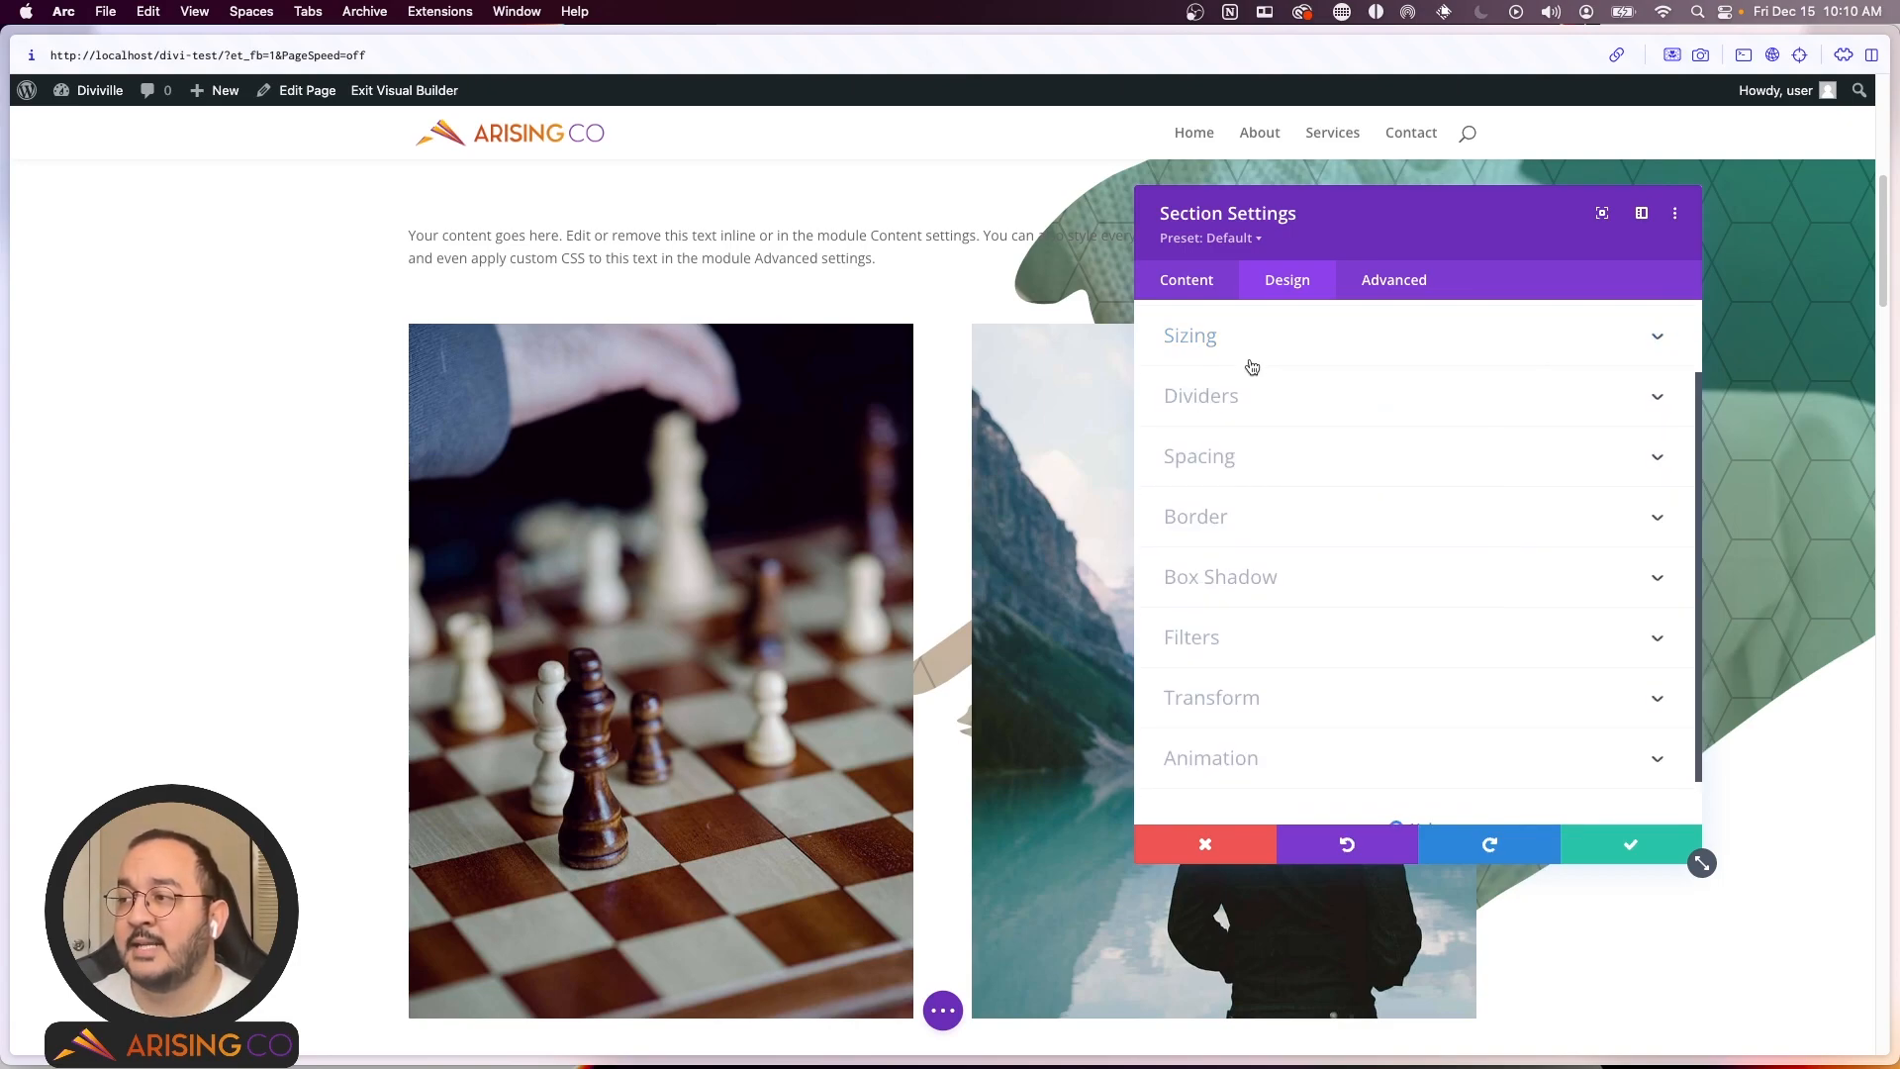
pyautogui.click(1255, 355)
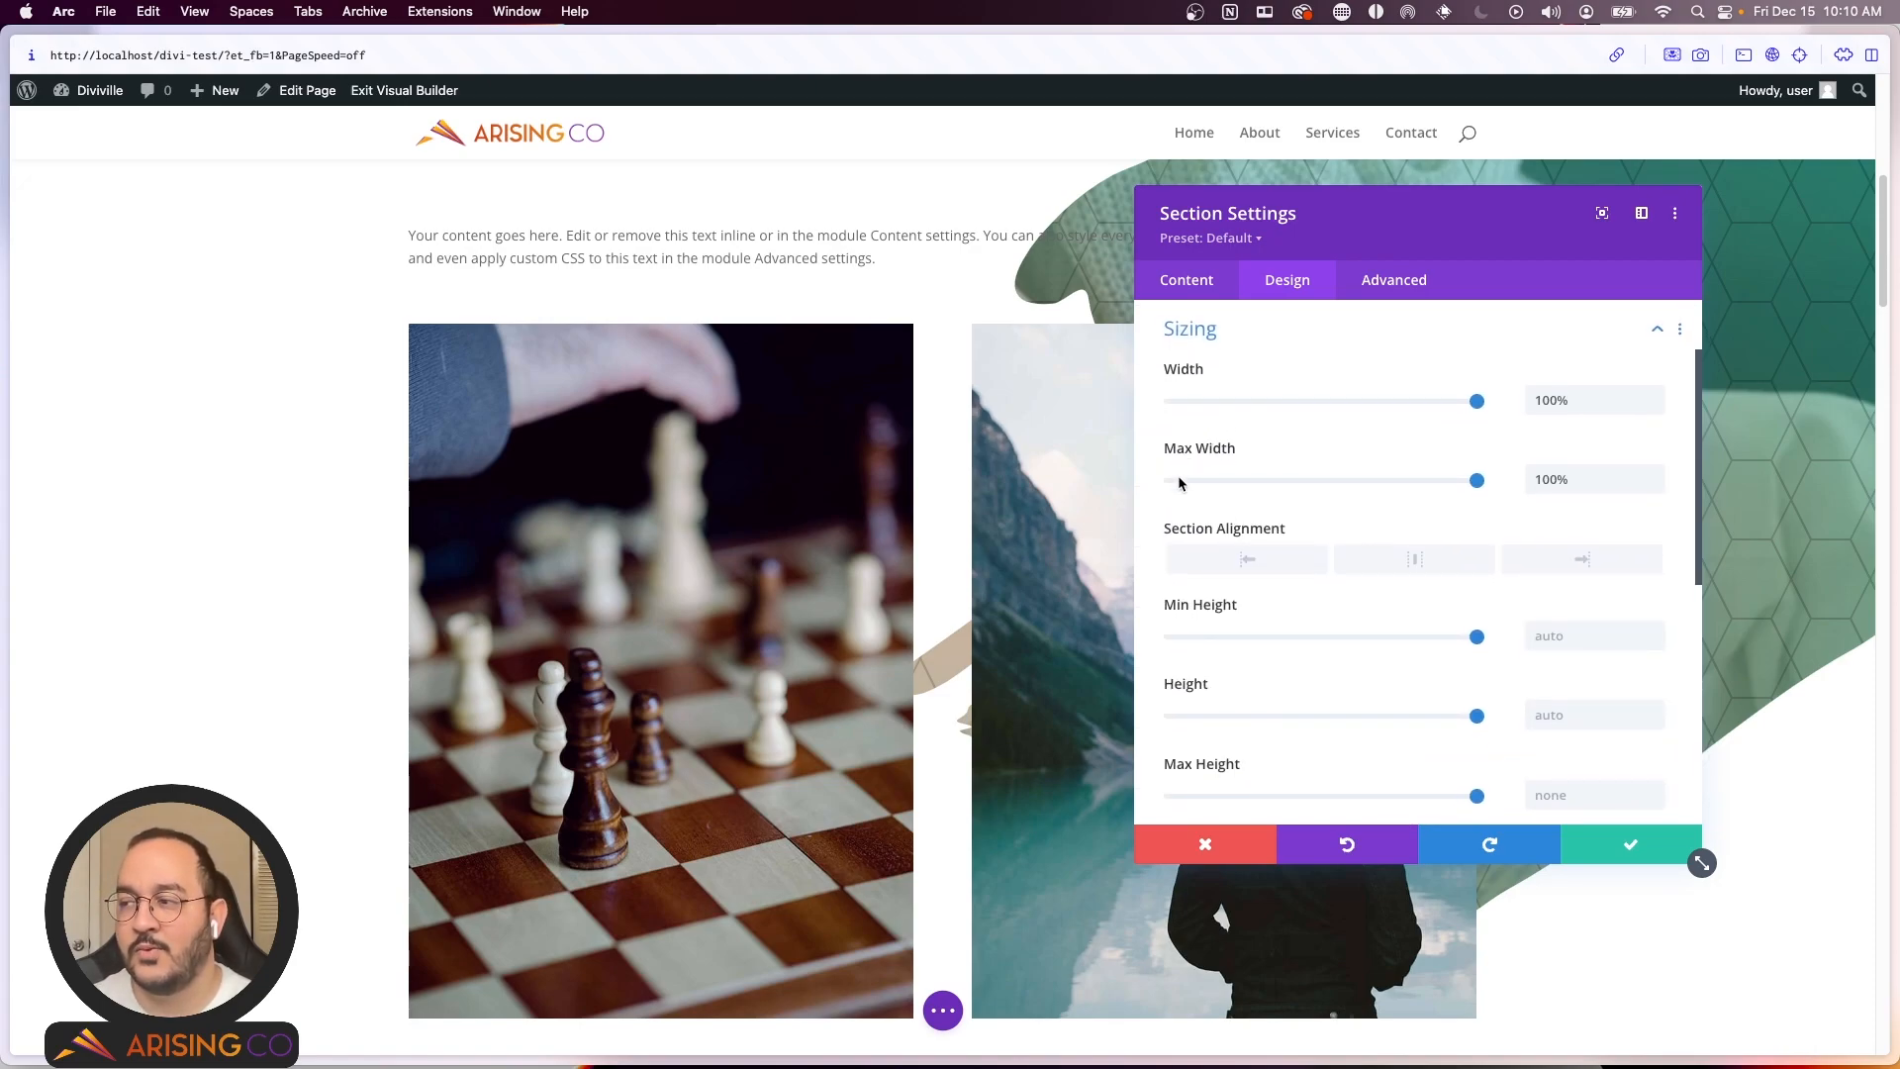
# Step: Add a bottom divider to the section using the single-layer symmetrical concave curve style in orange
pyautogui.scroll(-8, 1179, 482)
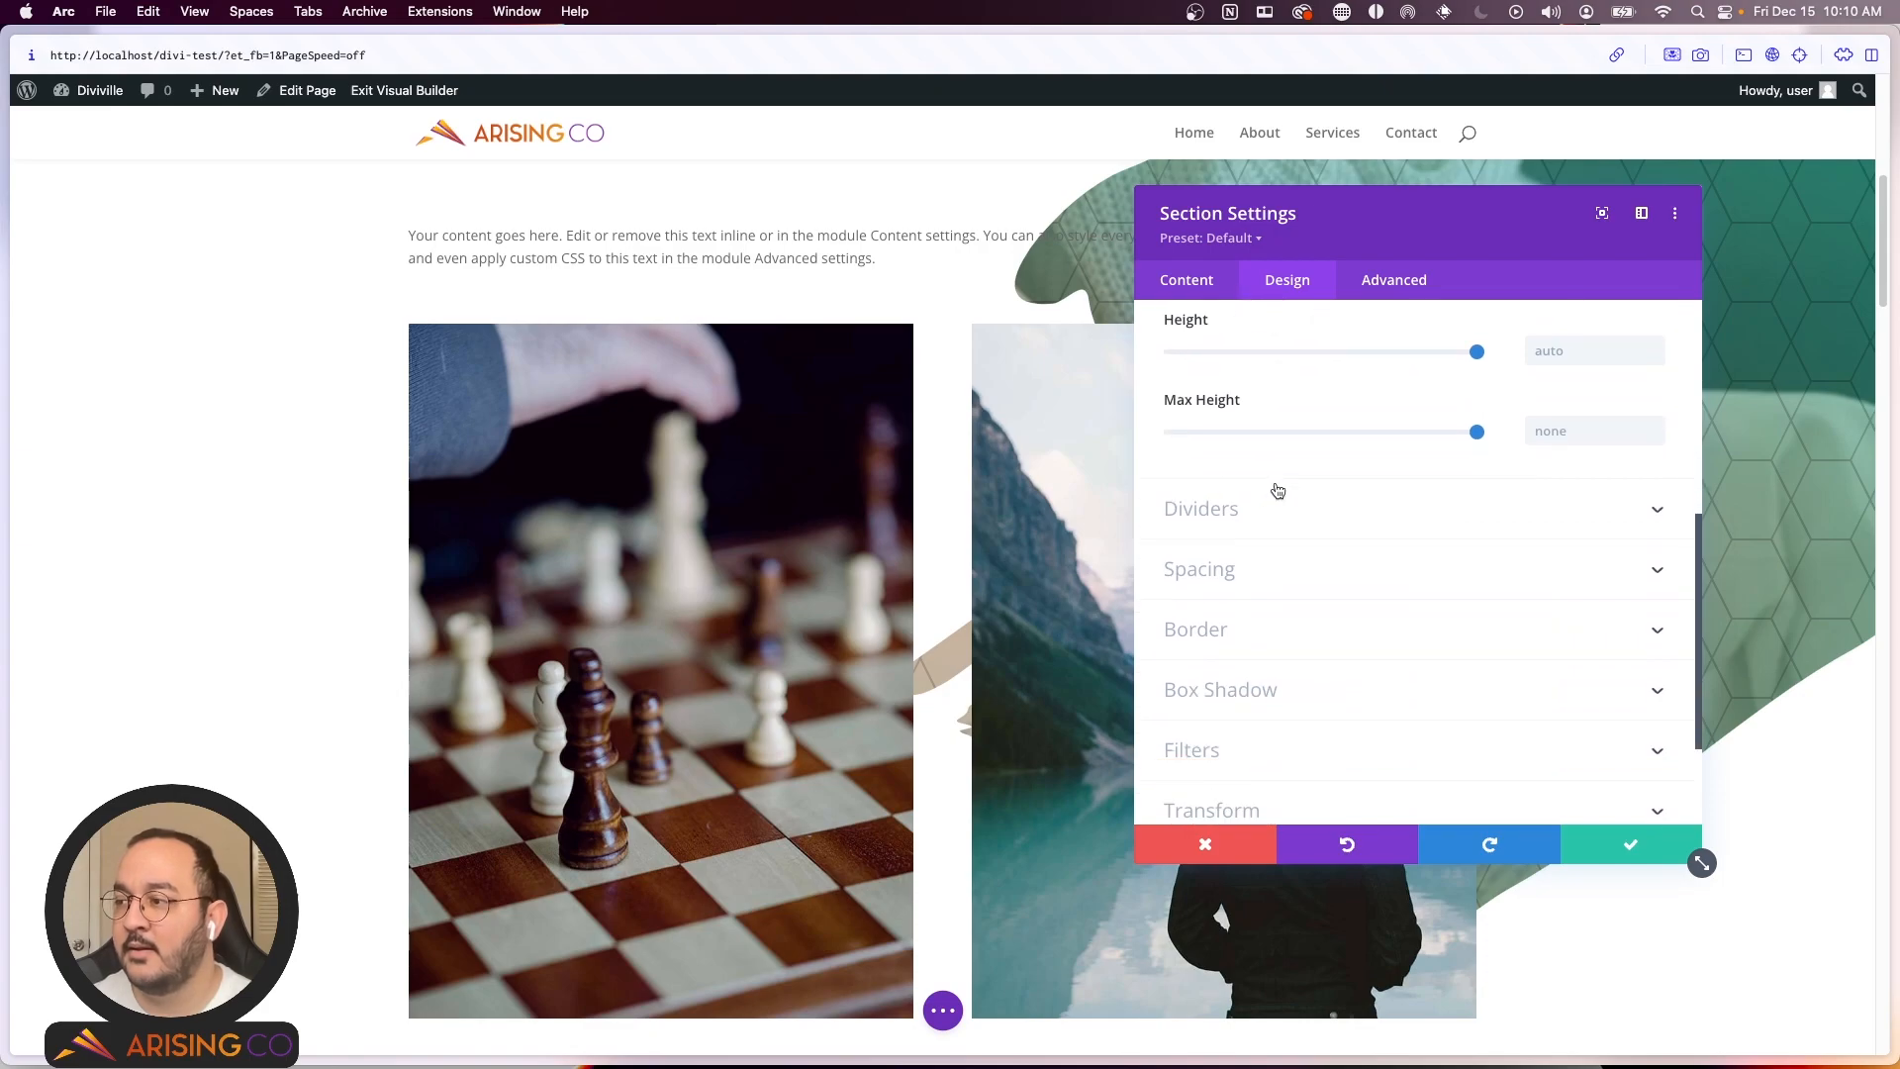
pyautogui.scroll(-5, 1256, 502)
pyautogui.click(1213, 507)
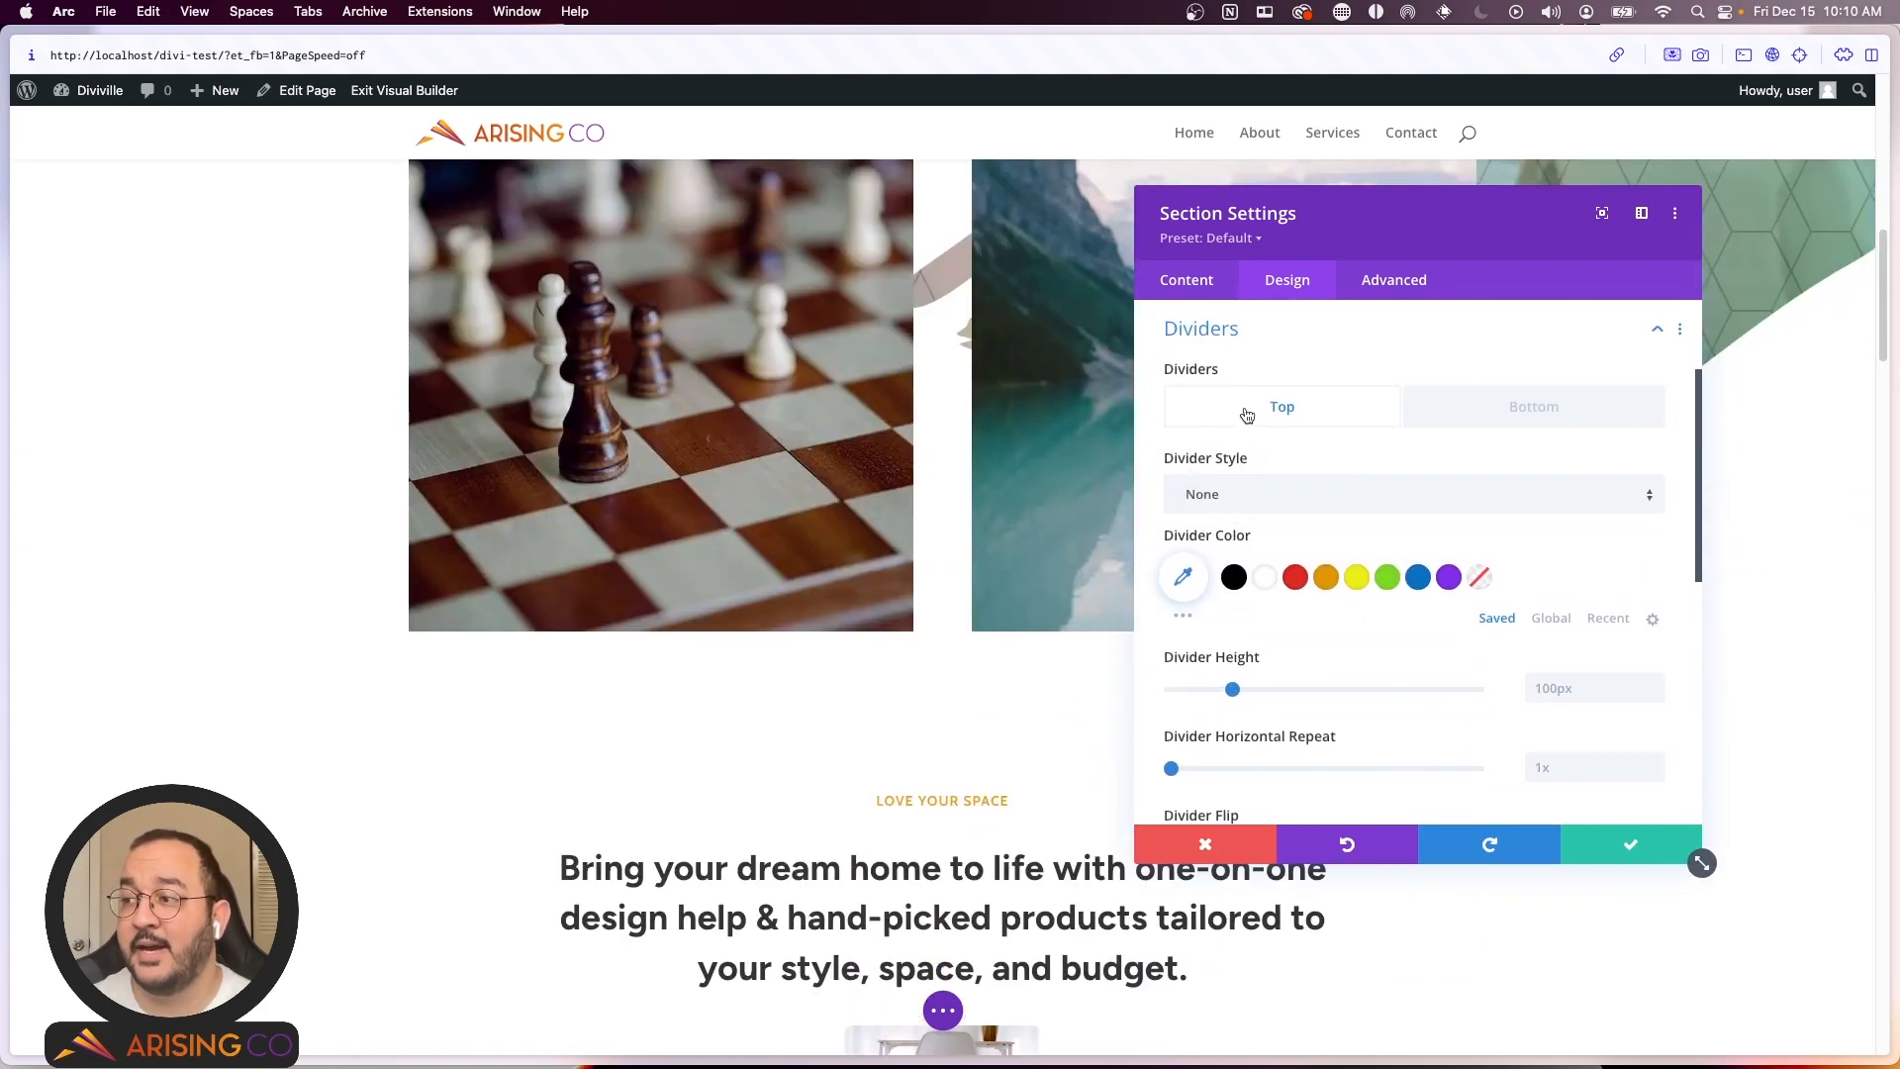
pyautogui.click(1425, 413)
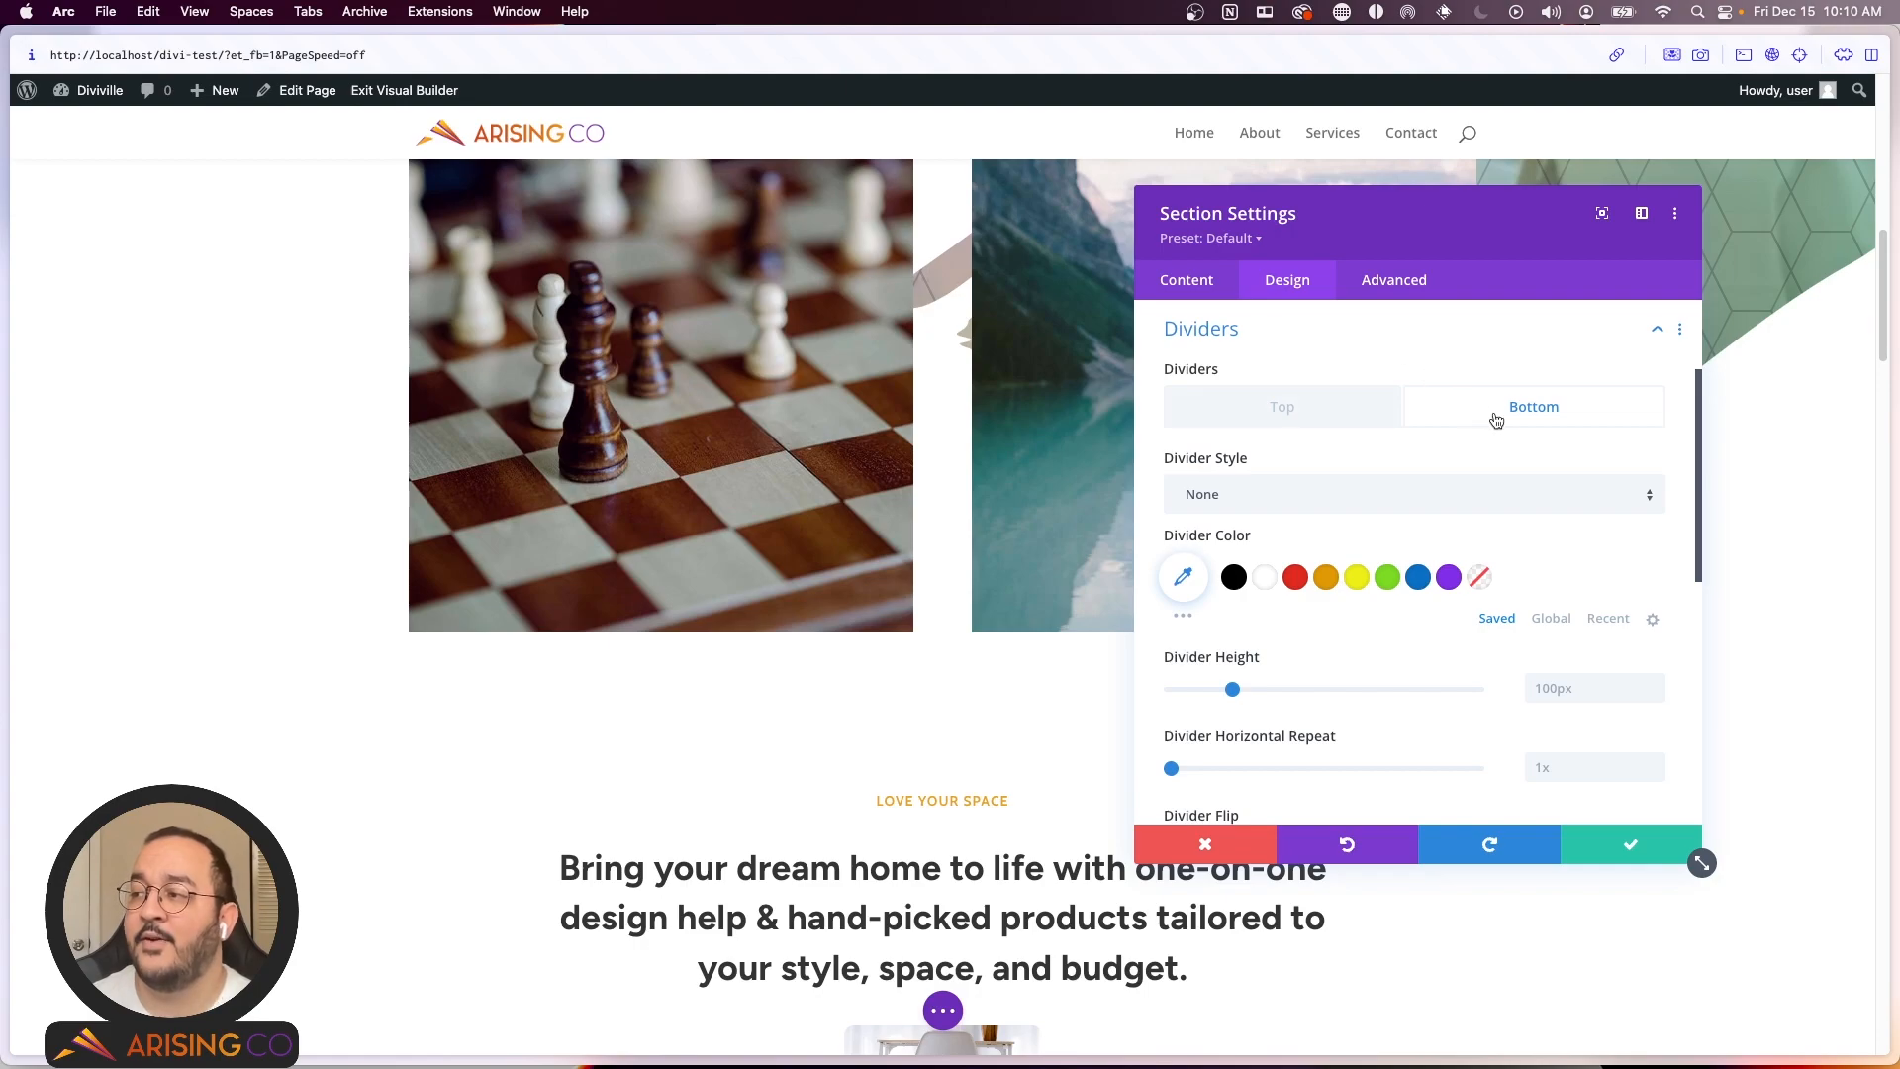
pyautogui.click(1254, 491)
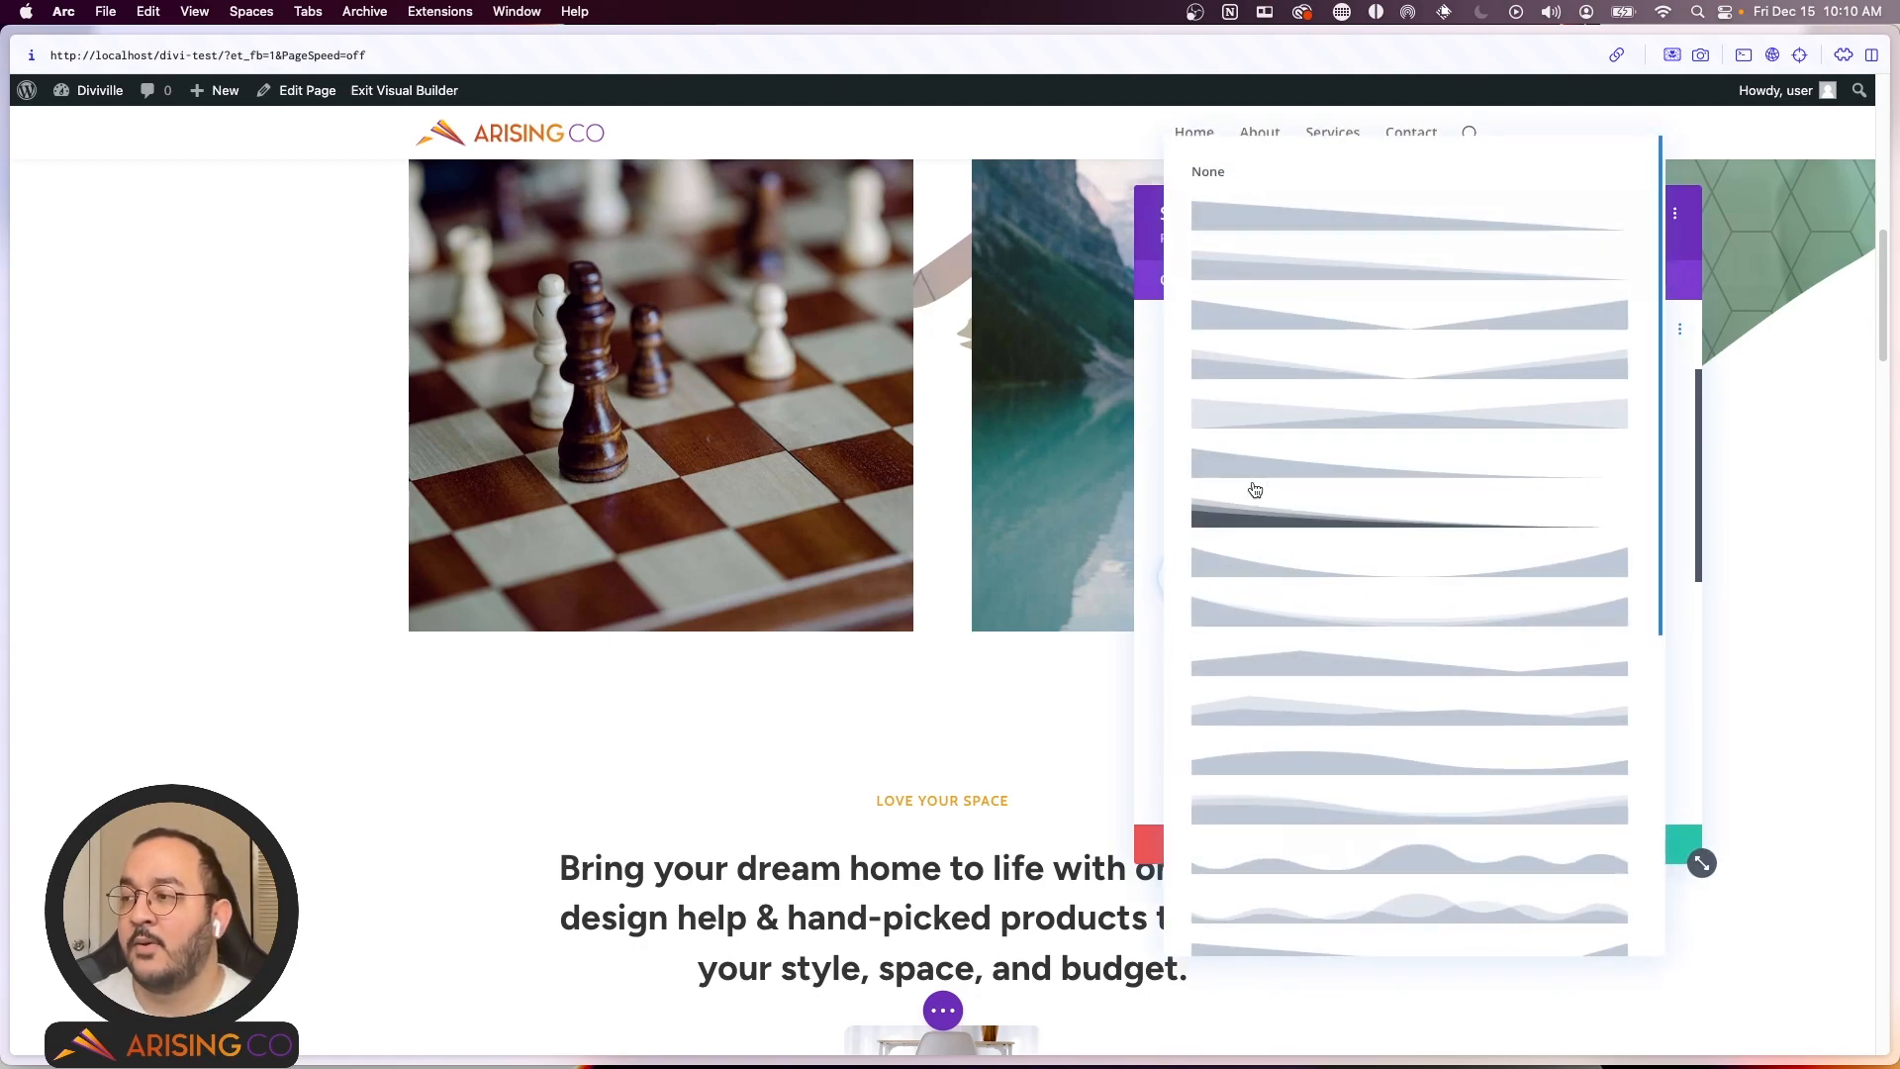
pyautogui.click(1367, 574)
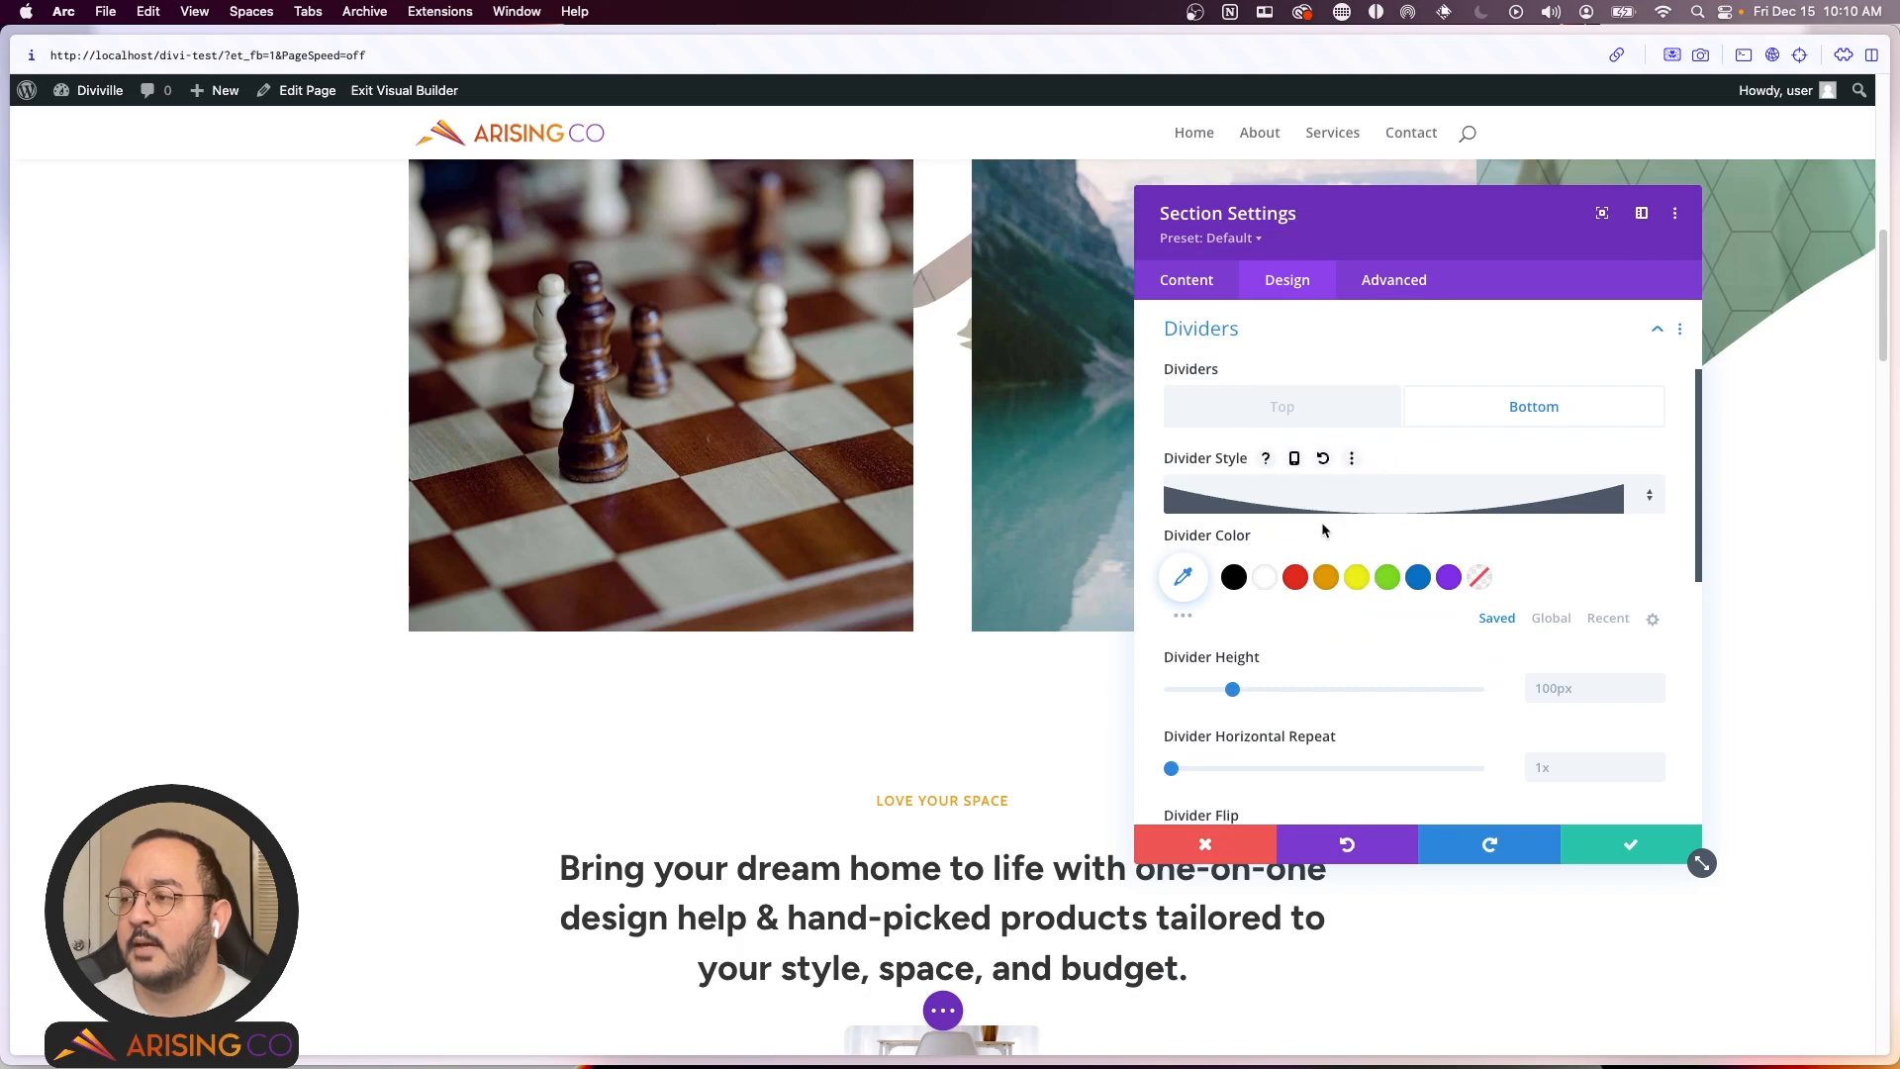
pyautogui.click(1326, 576)
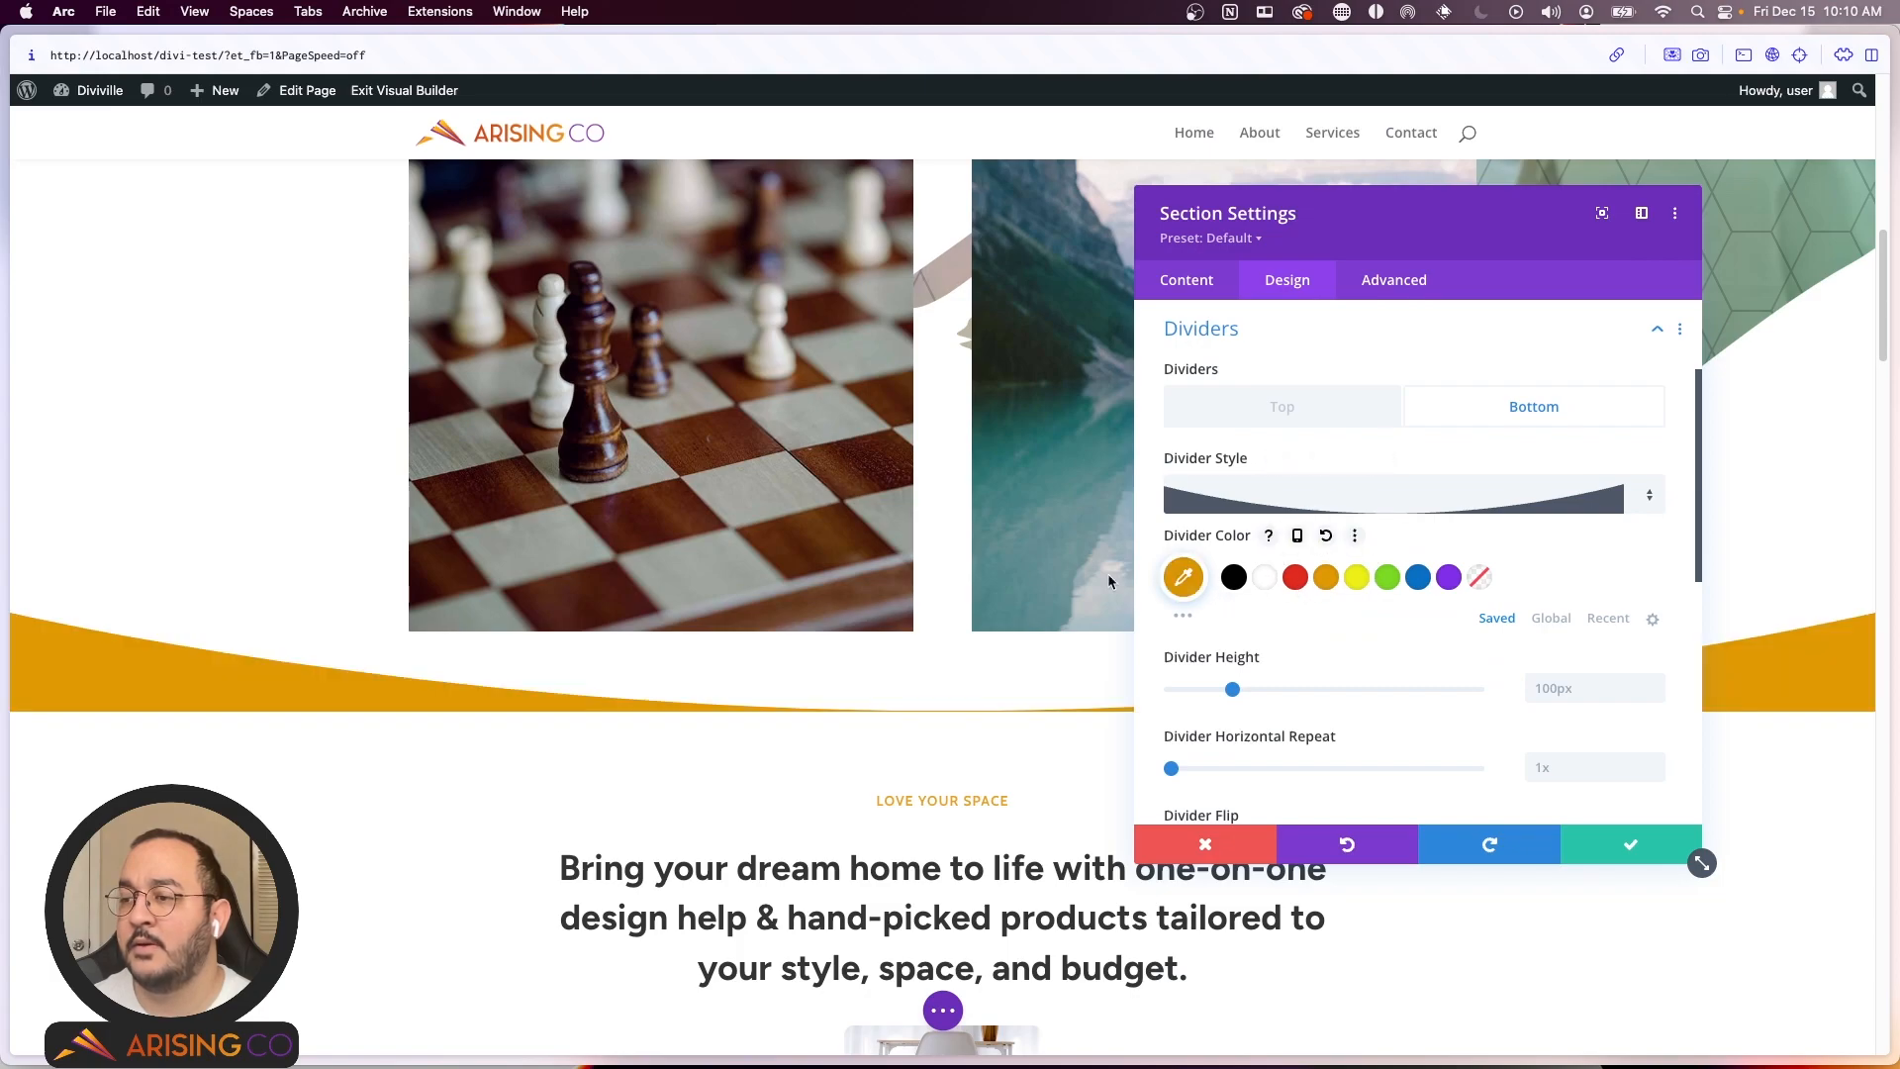
# Step: Recolor the section's bottom divider to pale teal #c3dfe0 and save the section settings
pyautogui.scroll(-3, 608, 641)
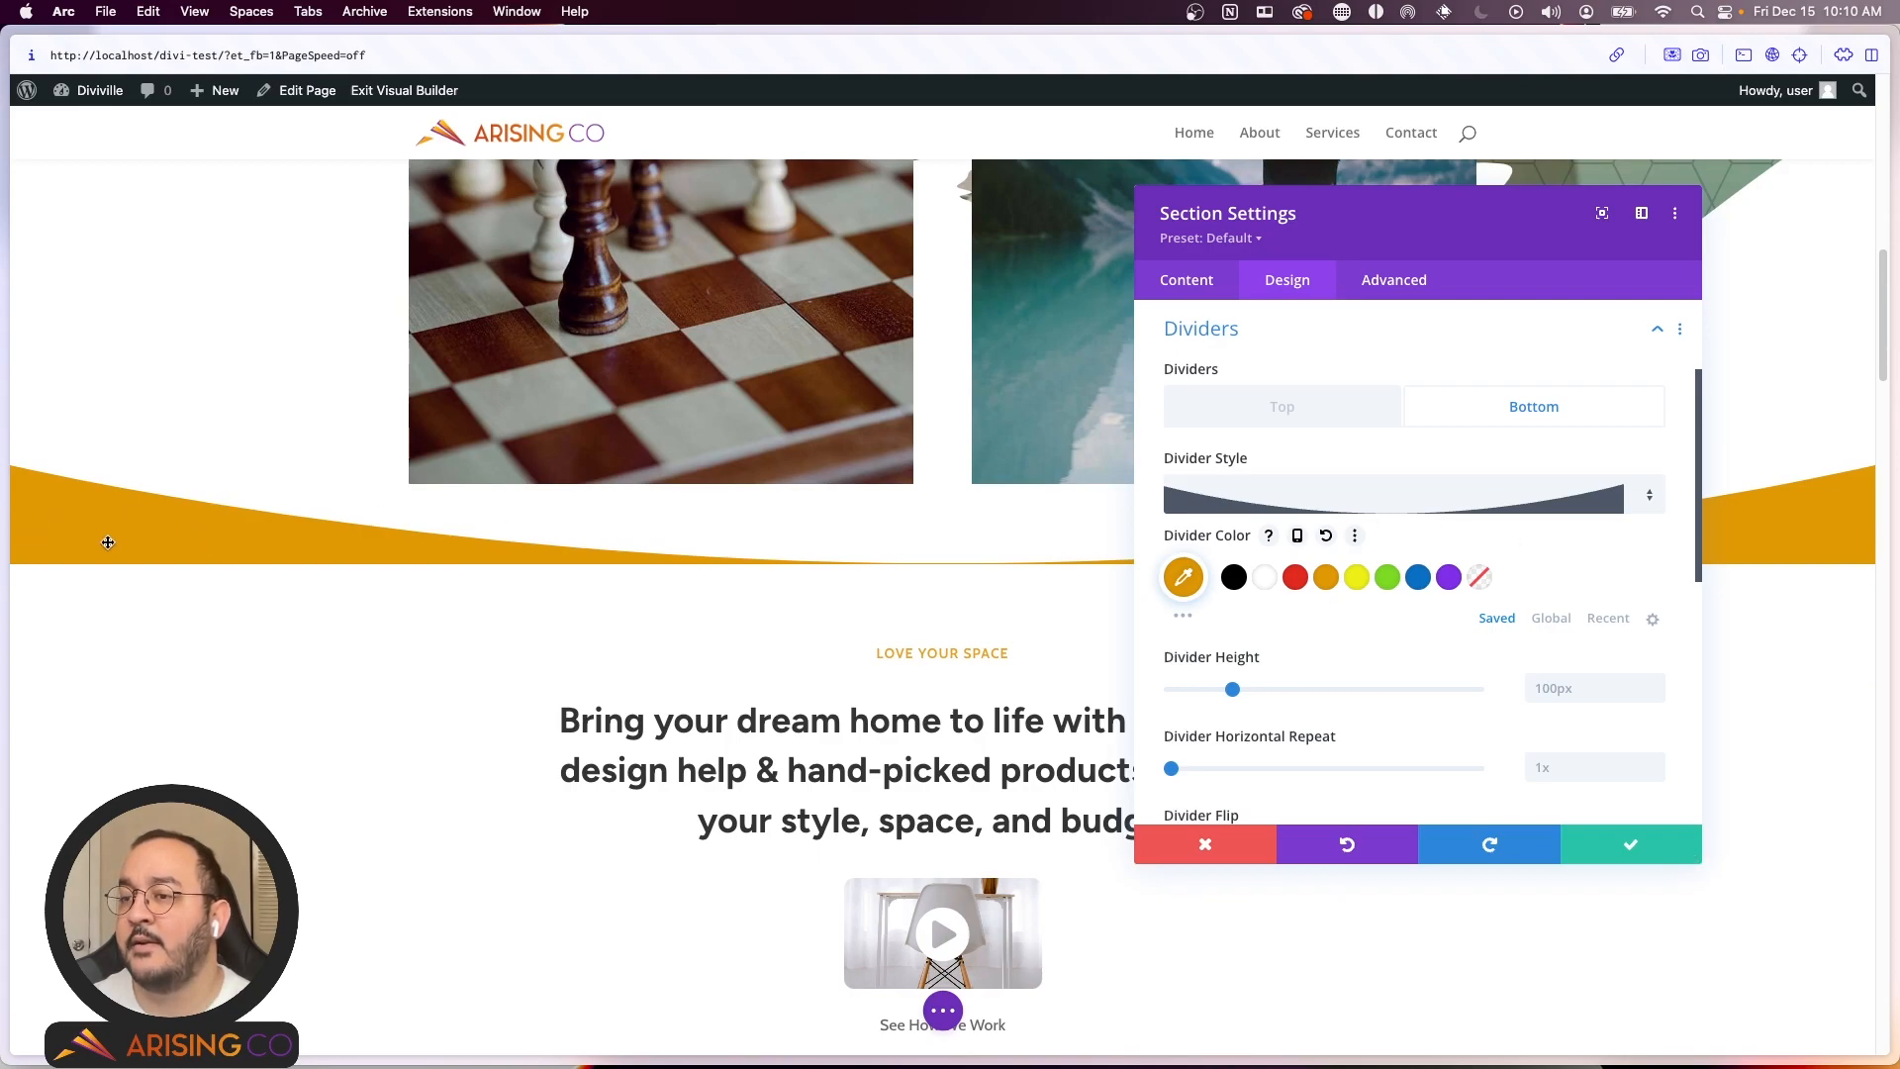
pyautogui.scroll(-5, 990, 596)
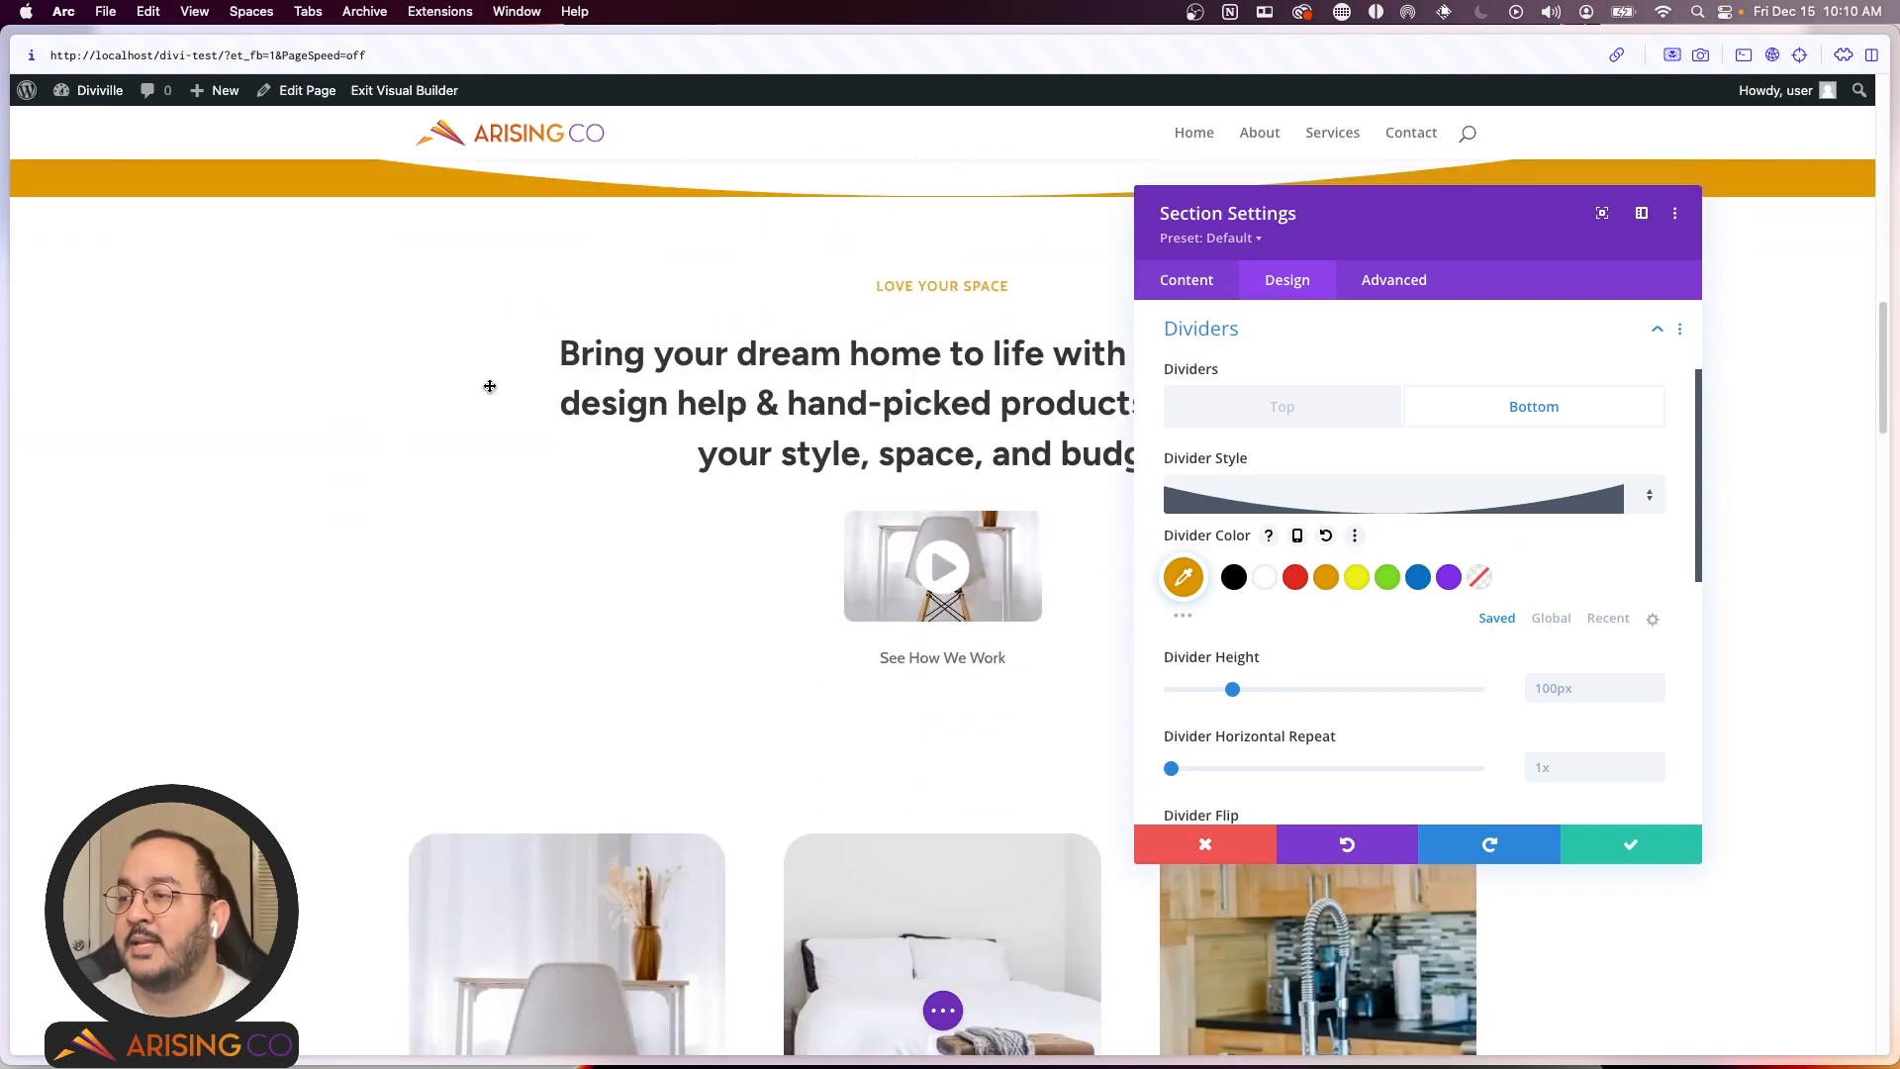
pyautogui.scroll(2, 250, 513)
pyautogui.scroll(4, 395, 573)
pyautogui.scroll(-4, 396, 572)
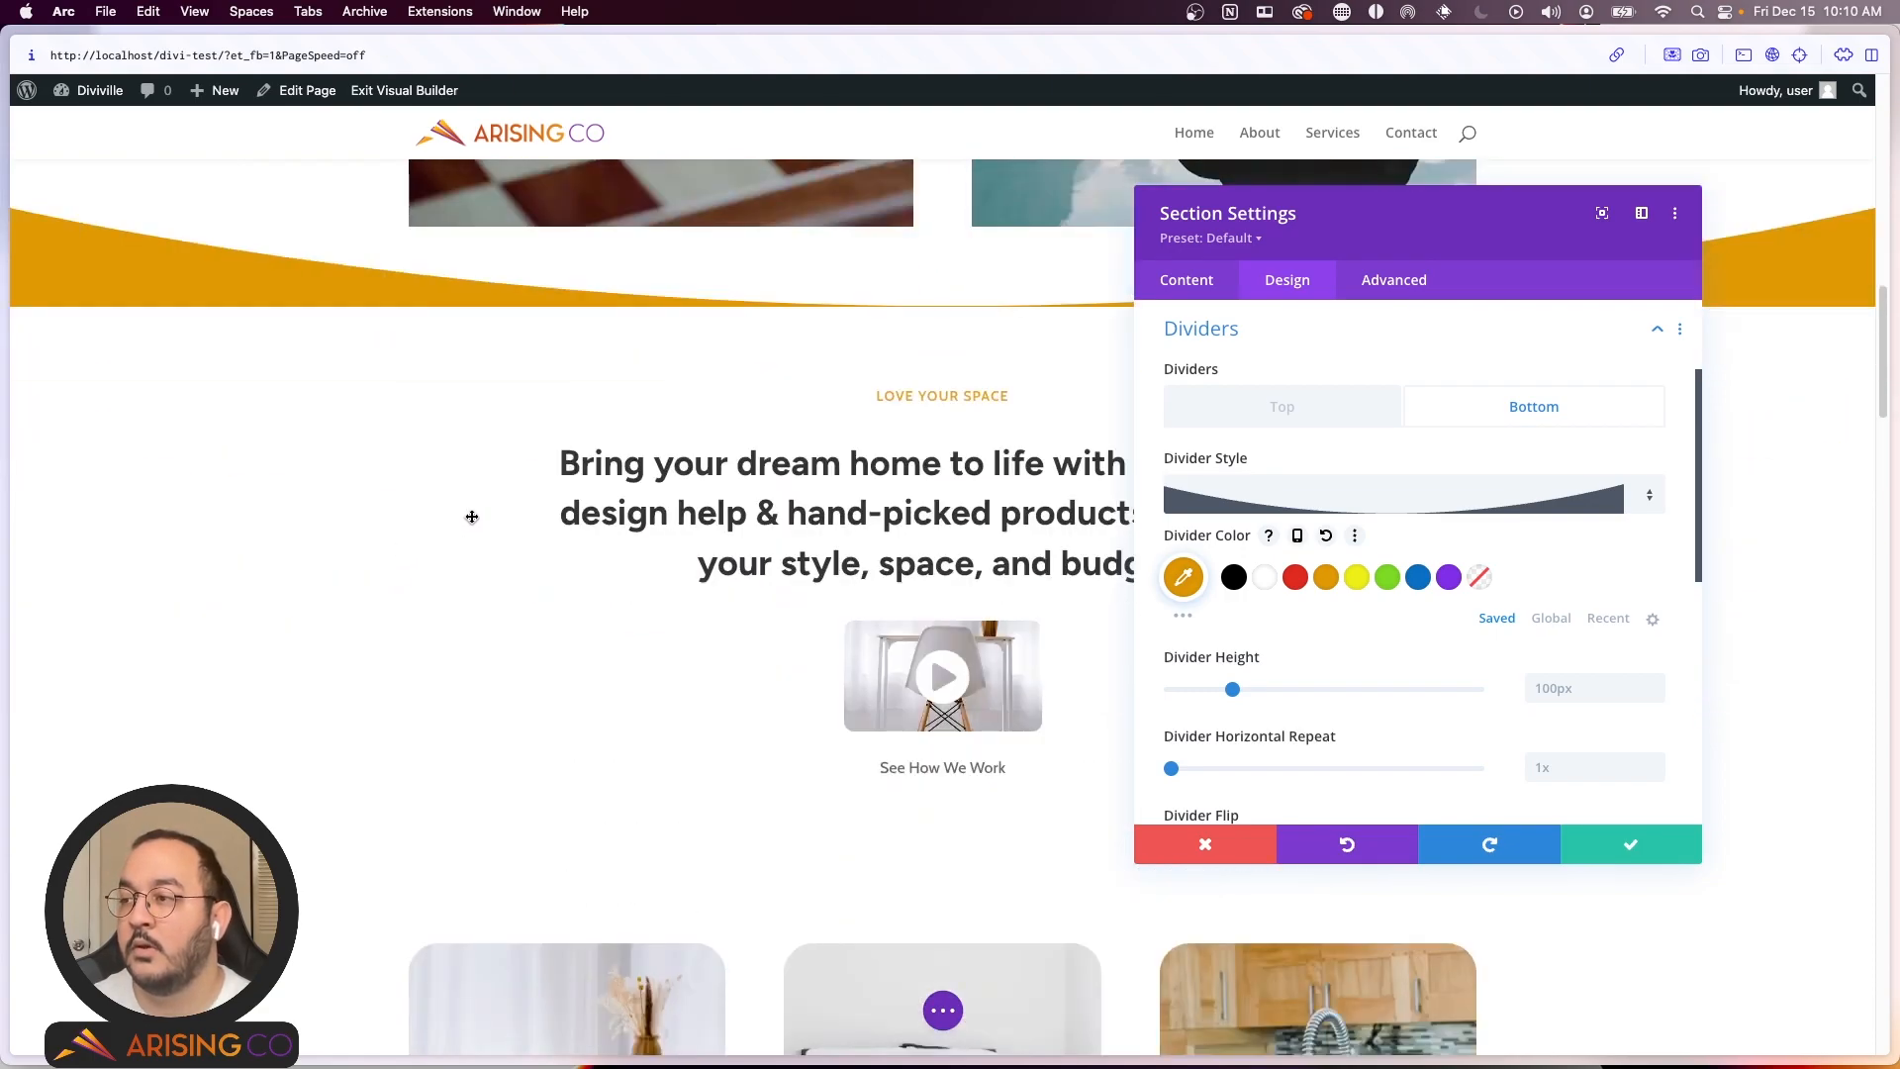
pyautogui.scroll(1, 470, 515)
pyautogui.click(1187, 582)
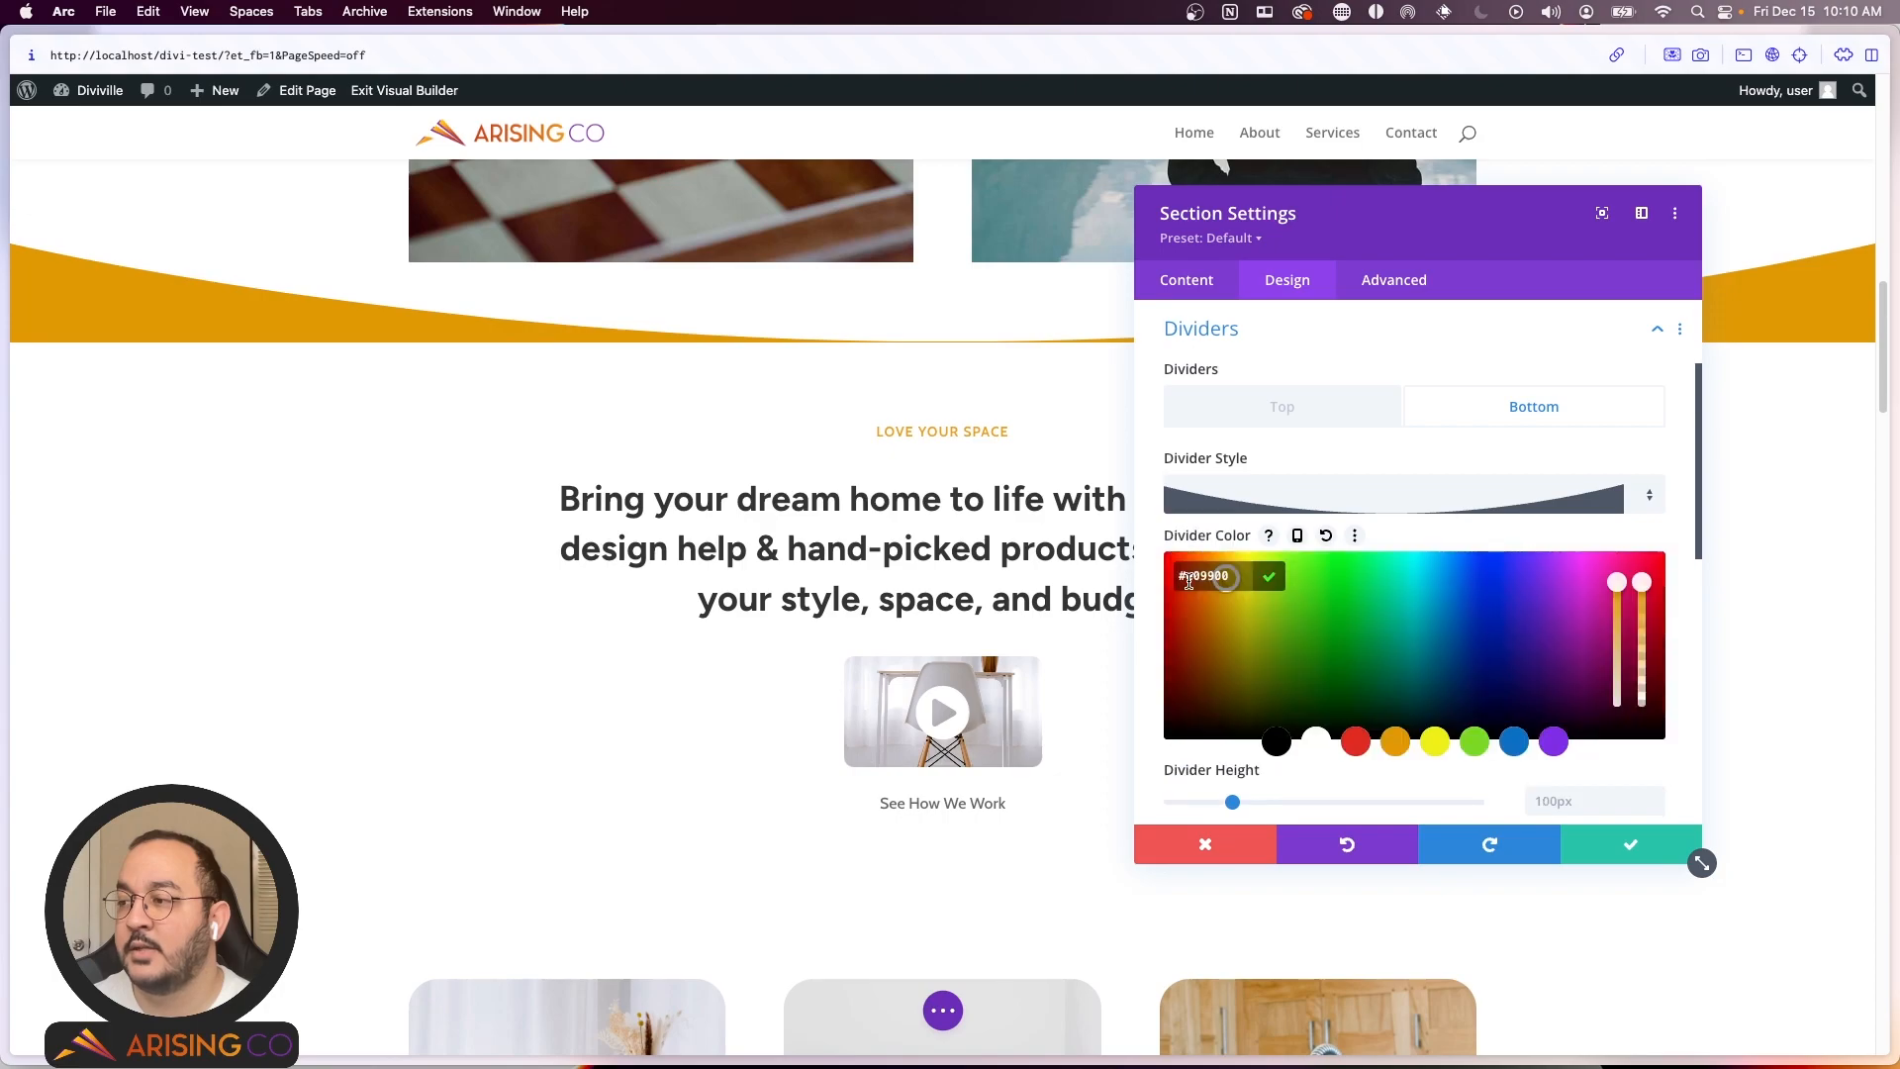
pyautogui.click(1422, 577)
pyautogui.moveTo(1396, 567); pyautogui.dragTo(1421, 579)
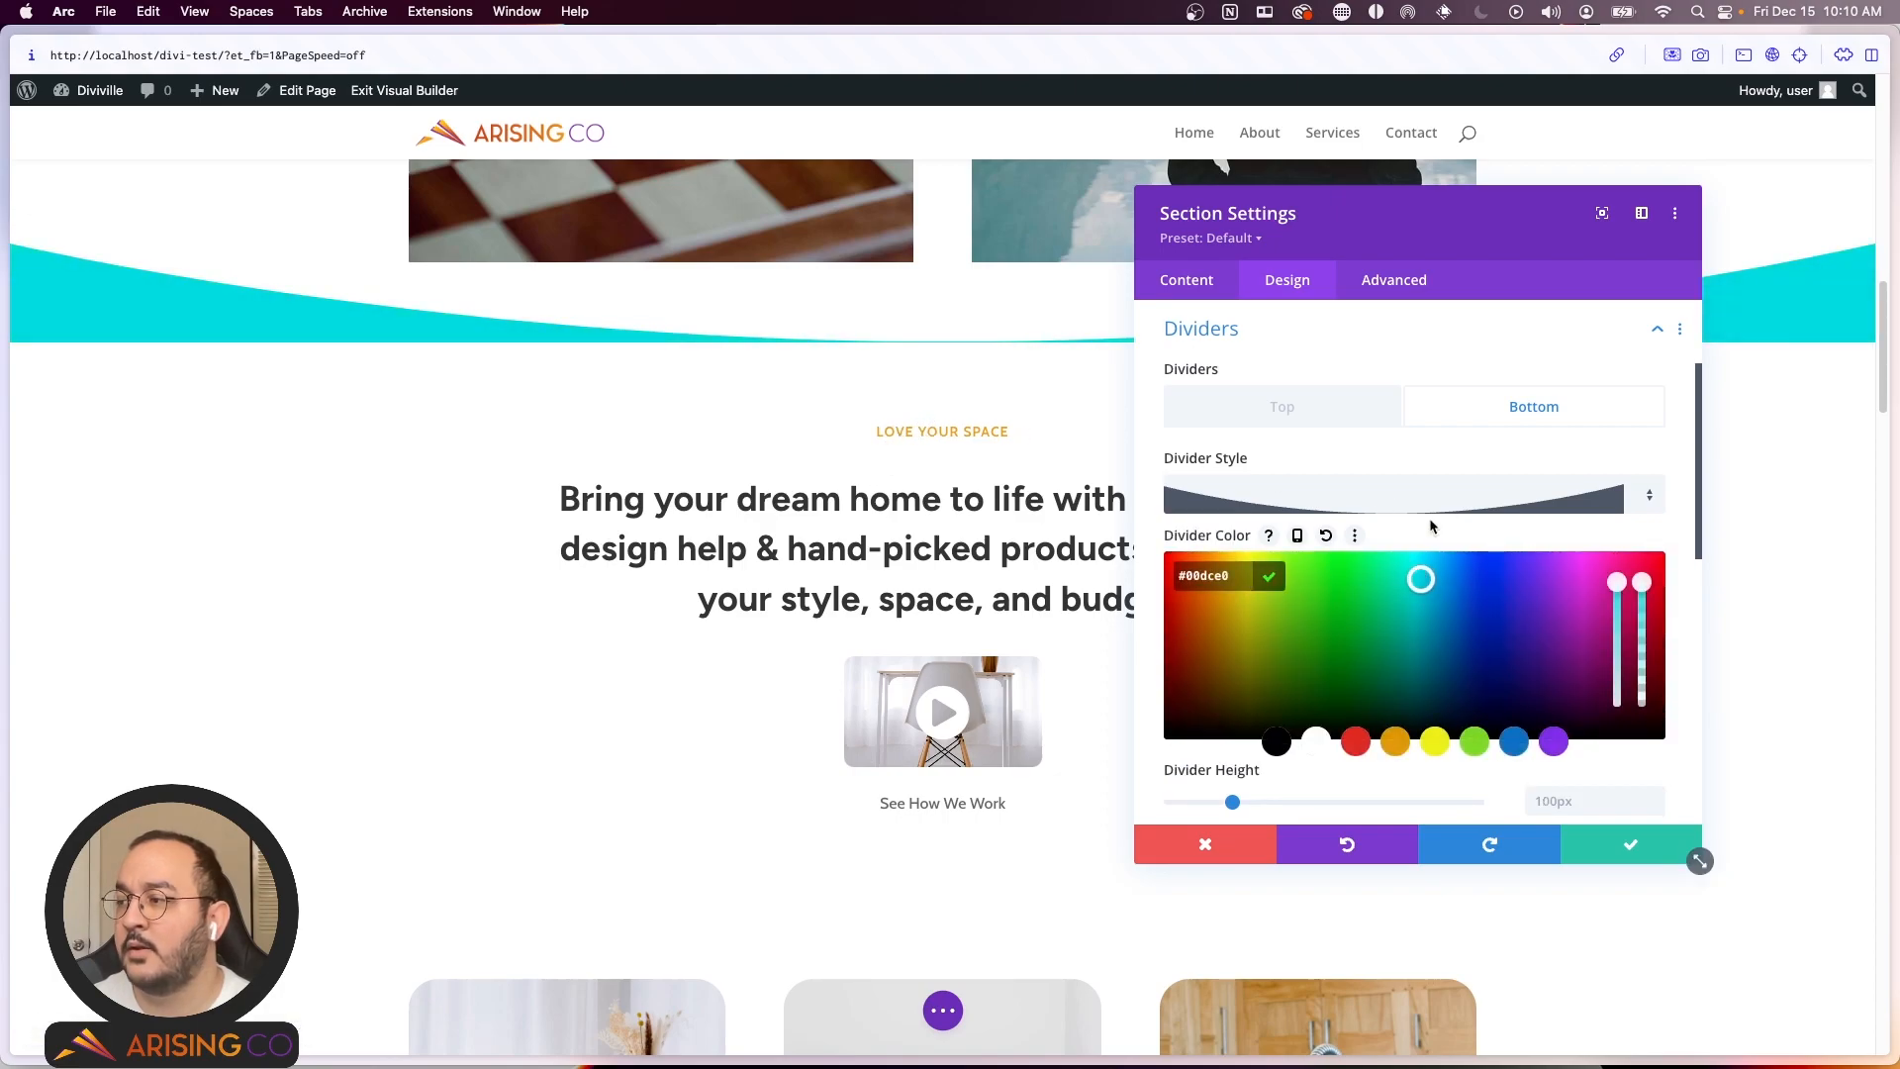
pyautogui.moveTo(1620, 588); pyautogui.dragTo(1621, 704)
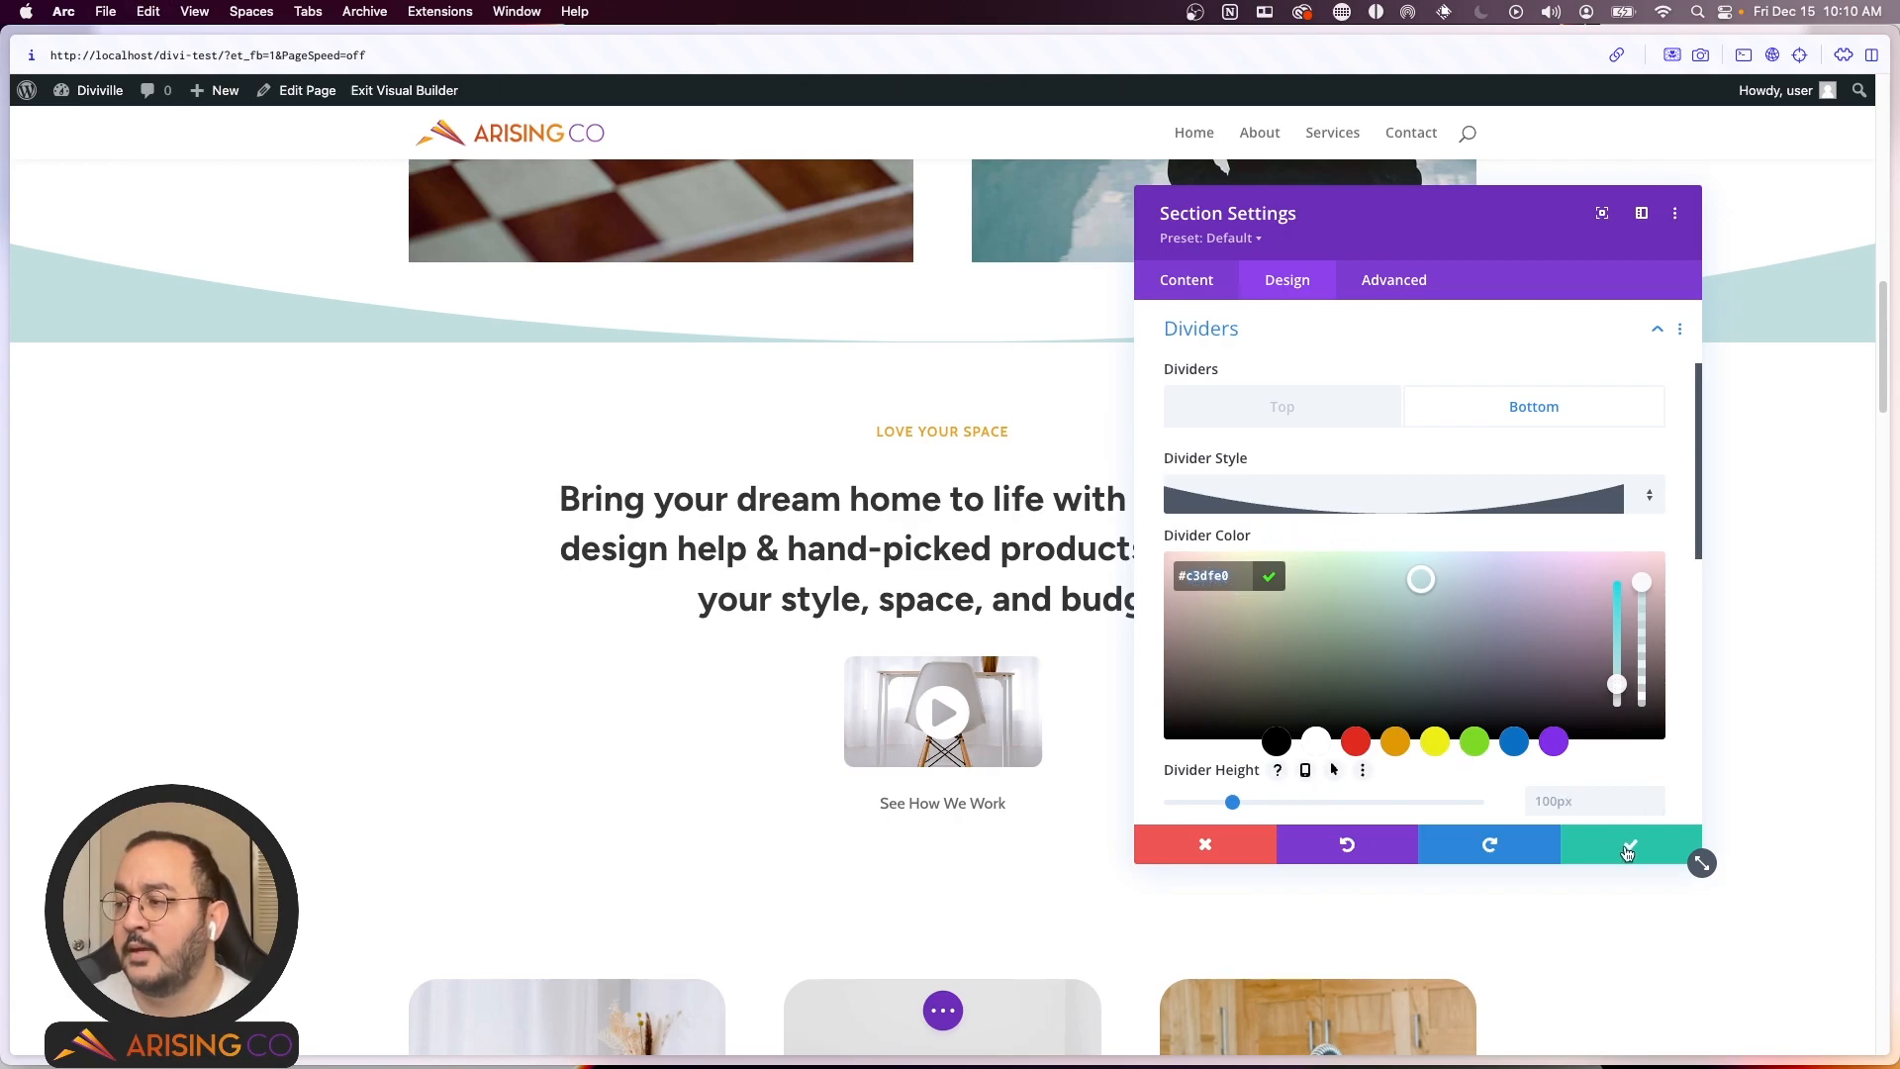
pyautogui.click(1626, 845)
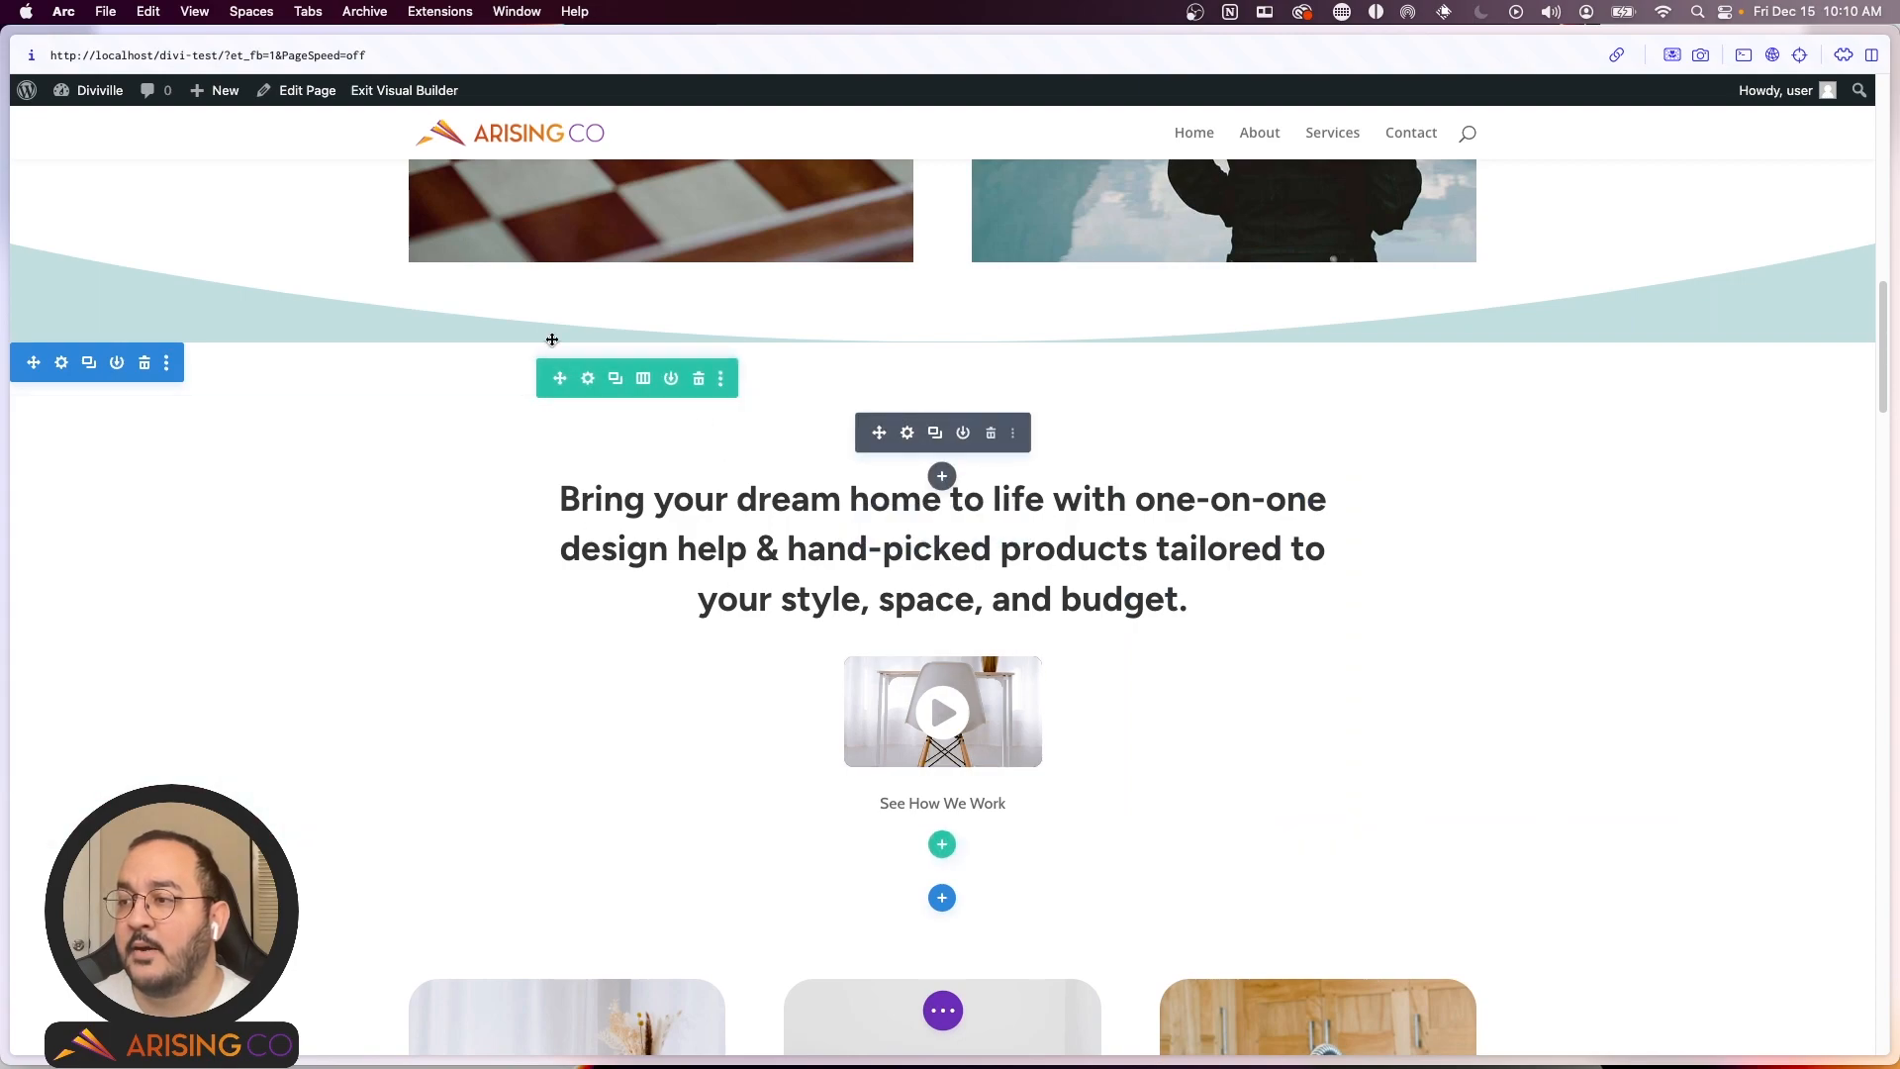
# Step: Give the "Love Your Space" section a #c3dfe0 background color and save its settings
pyautogui.click(61, 362)
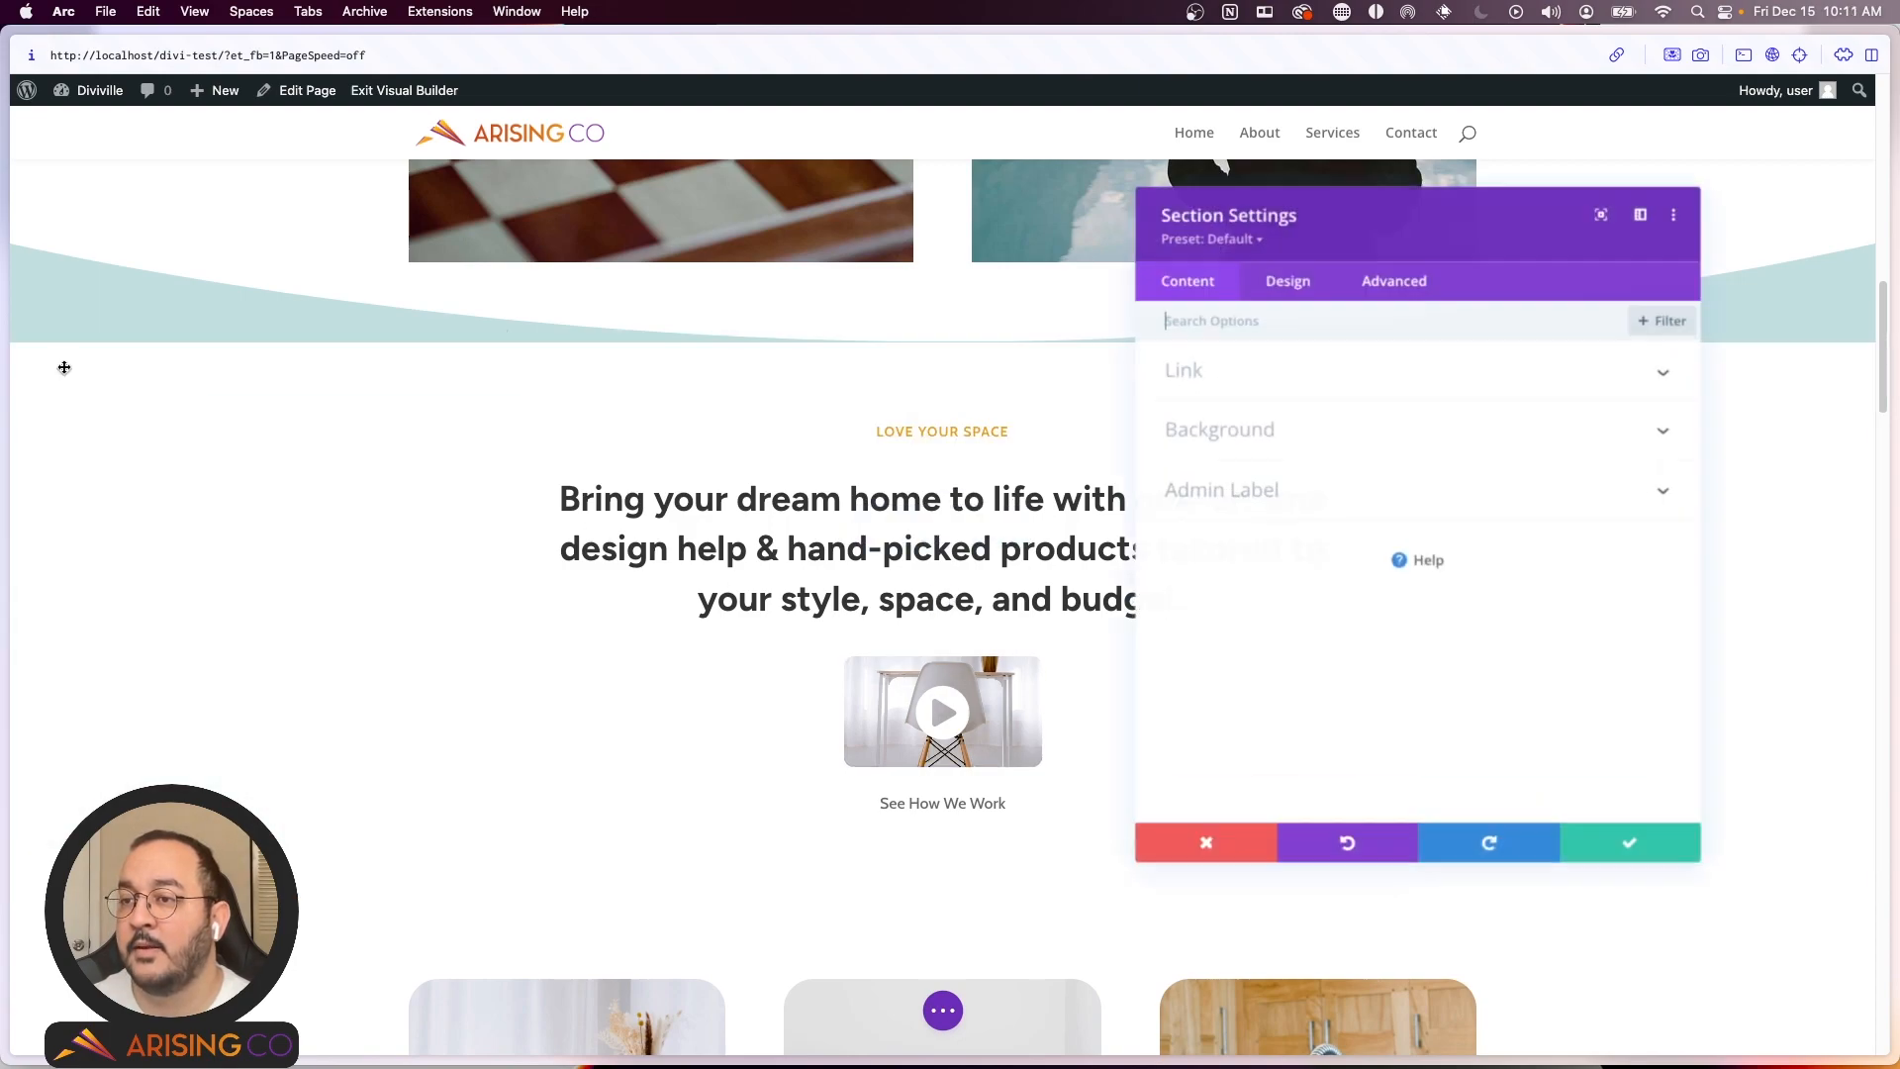
pyautogui.click(1237, 432)
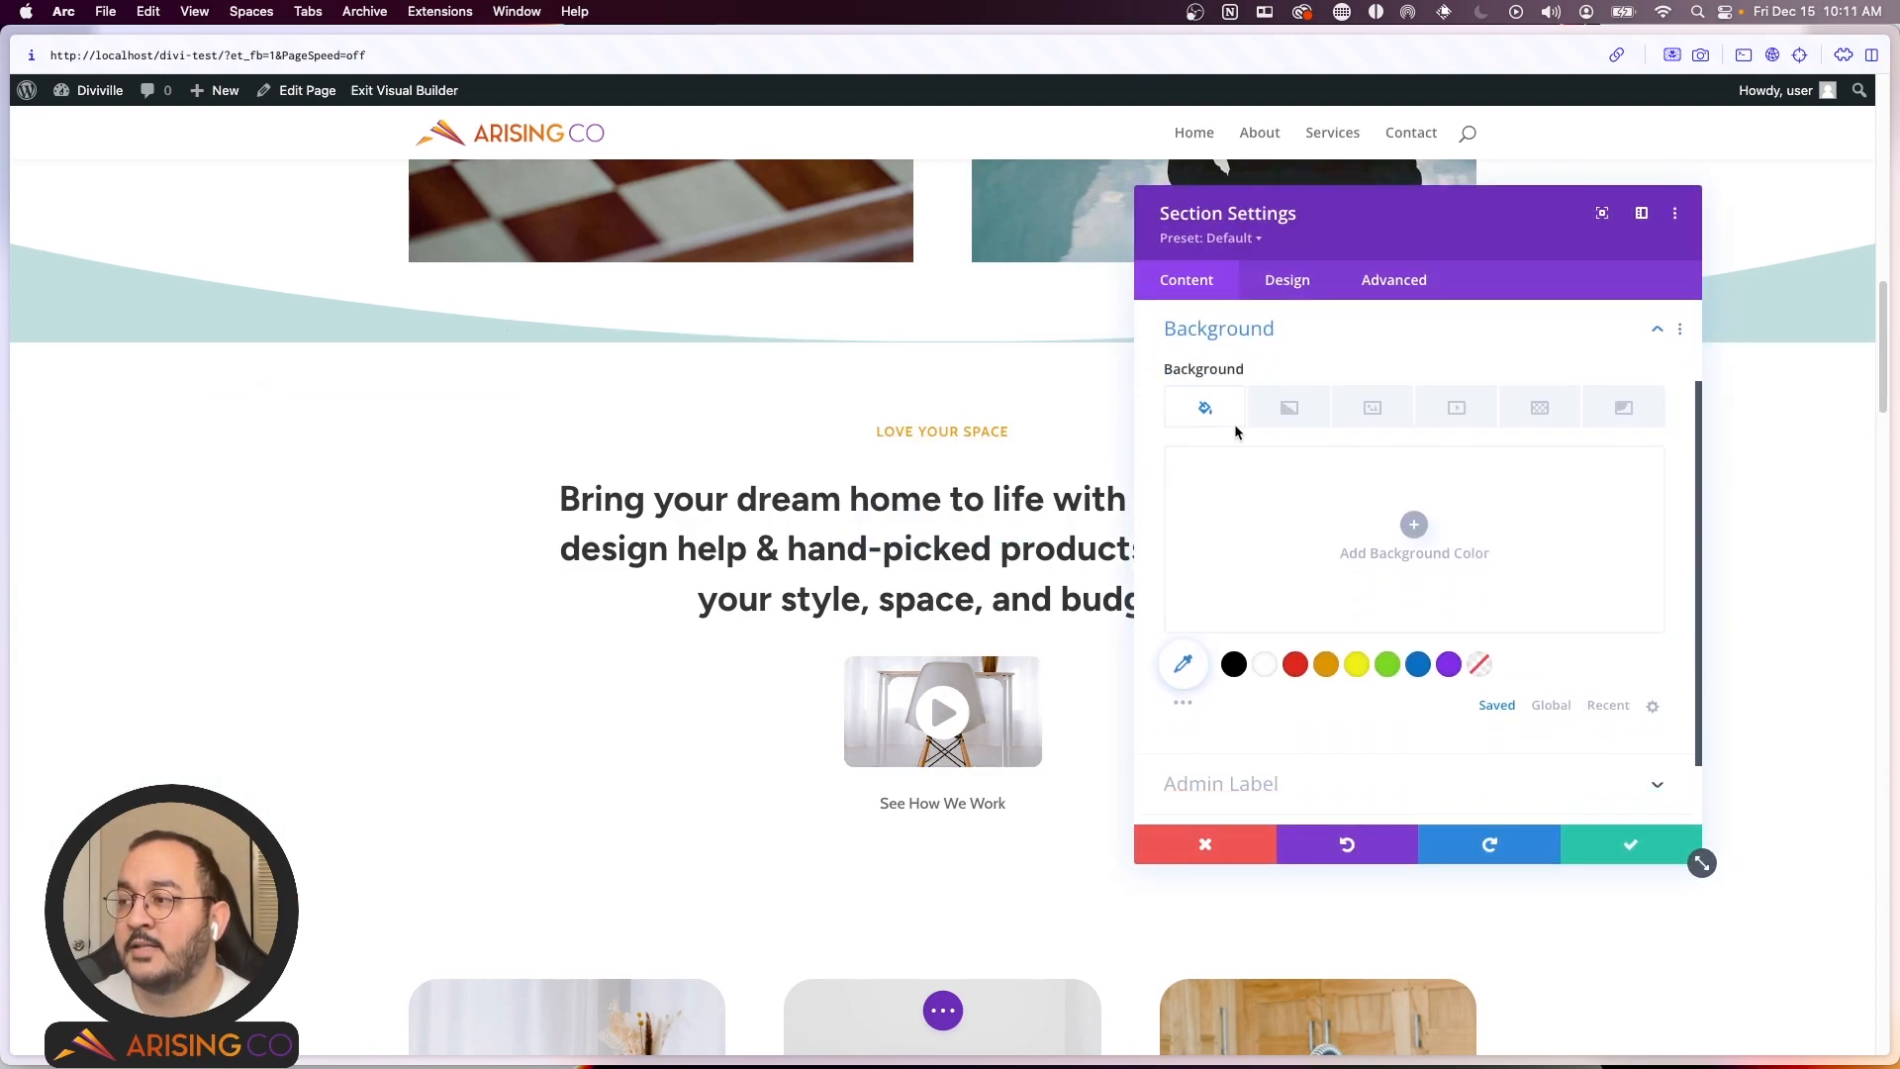
pyautogui.click(1254, 525)
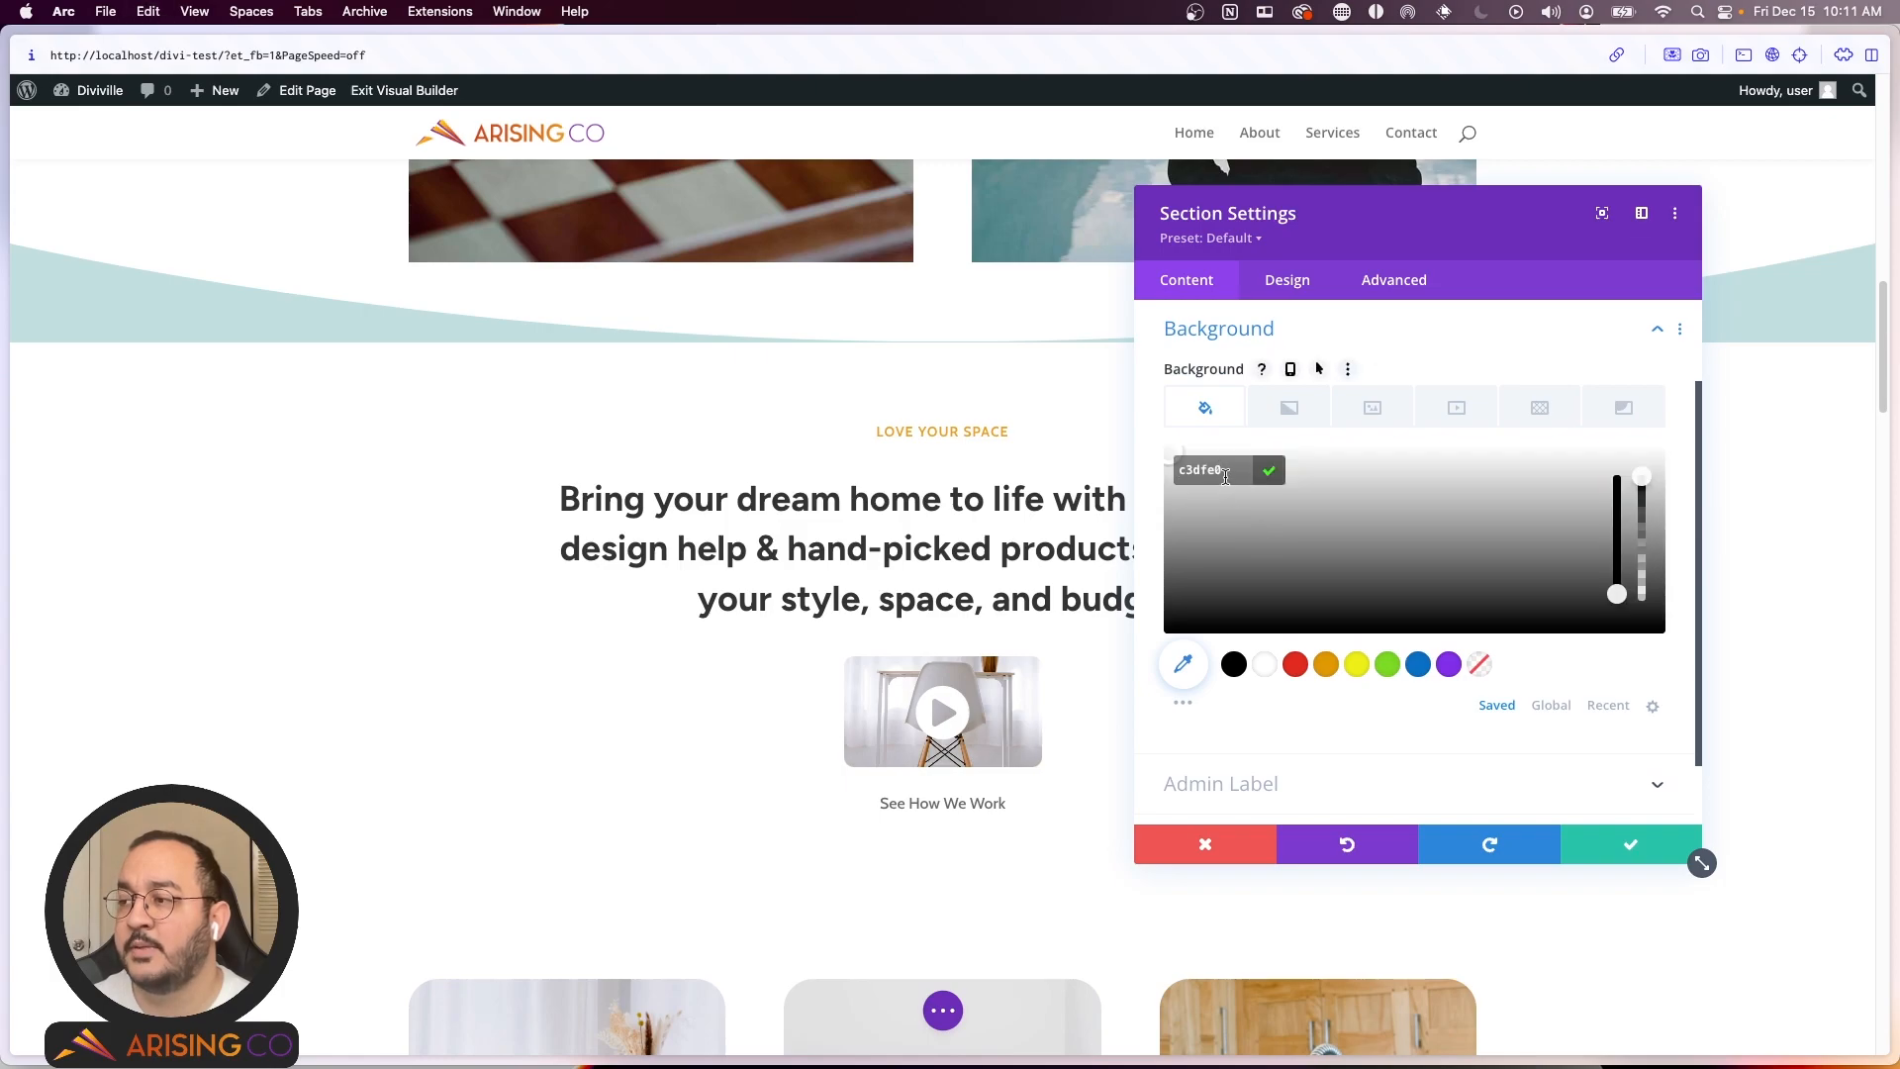
pyautogui.press('Return')
pyautogui.click(1631, 844)
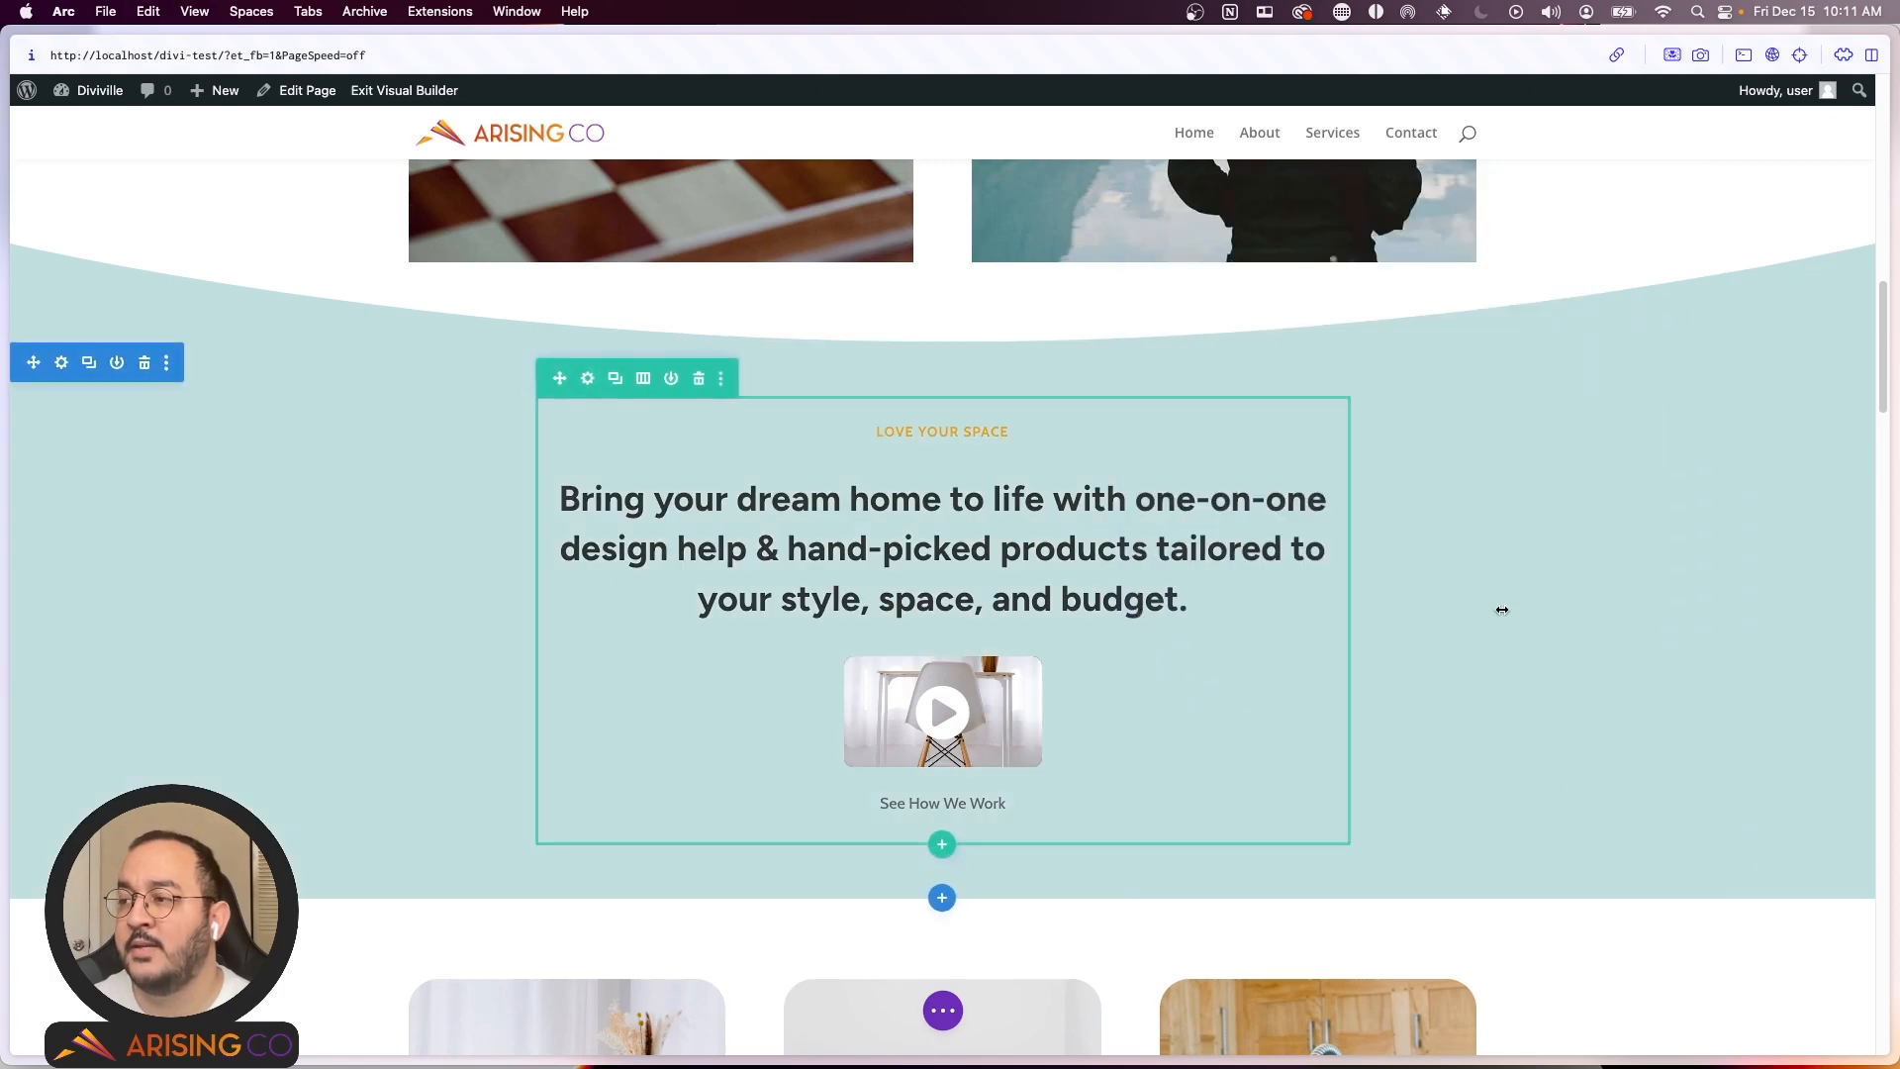
# Step: Examine the curved transition between the two sections and the masked, patterned background of the two-column section
pyautogui.scroll(3, 1195, 517)
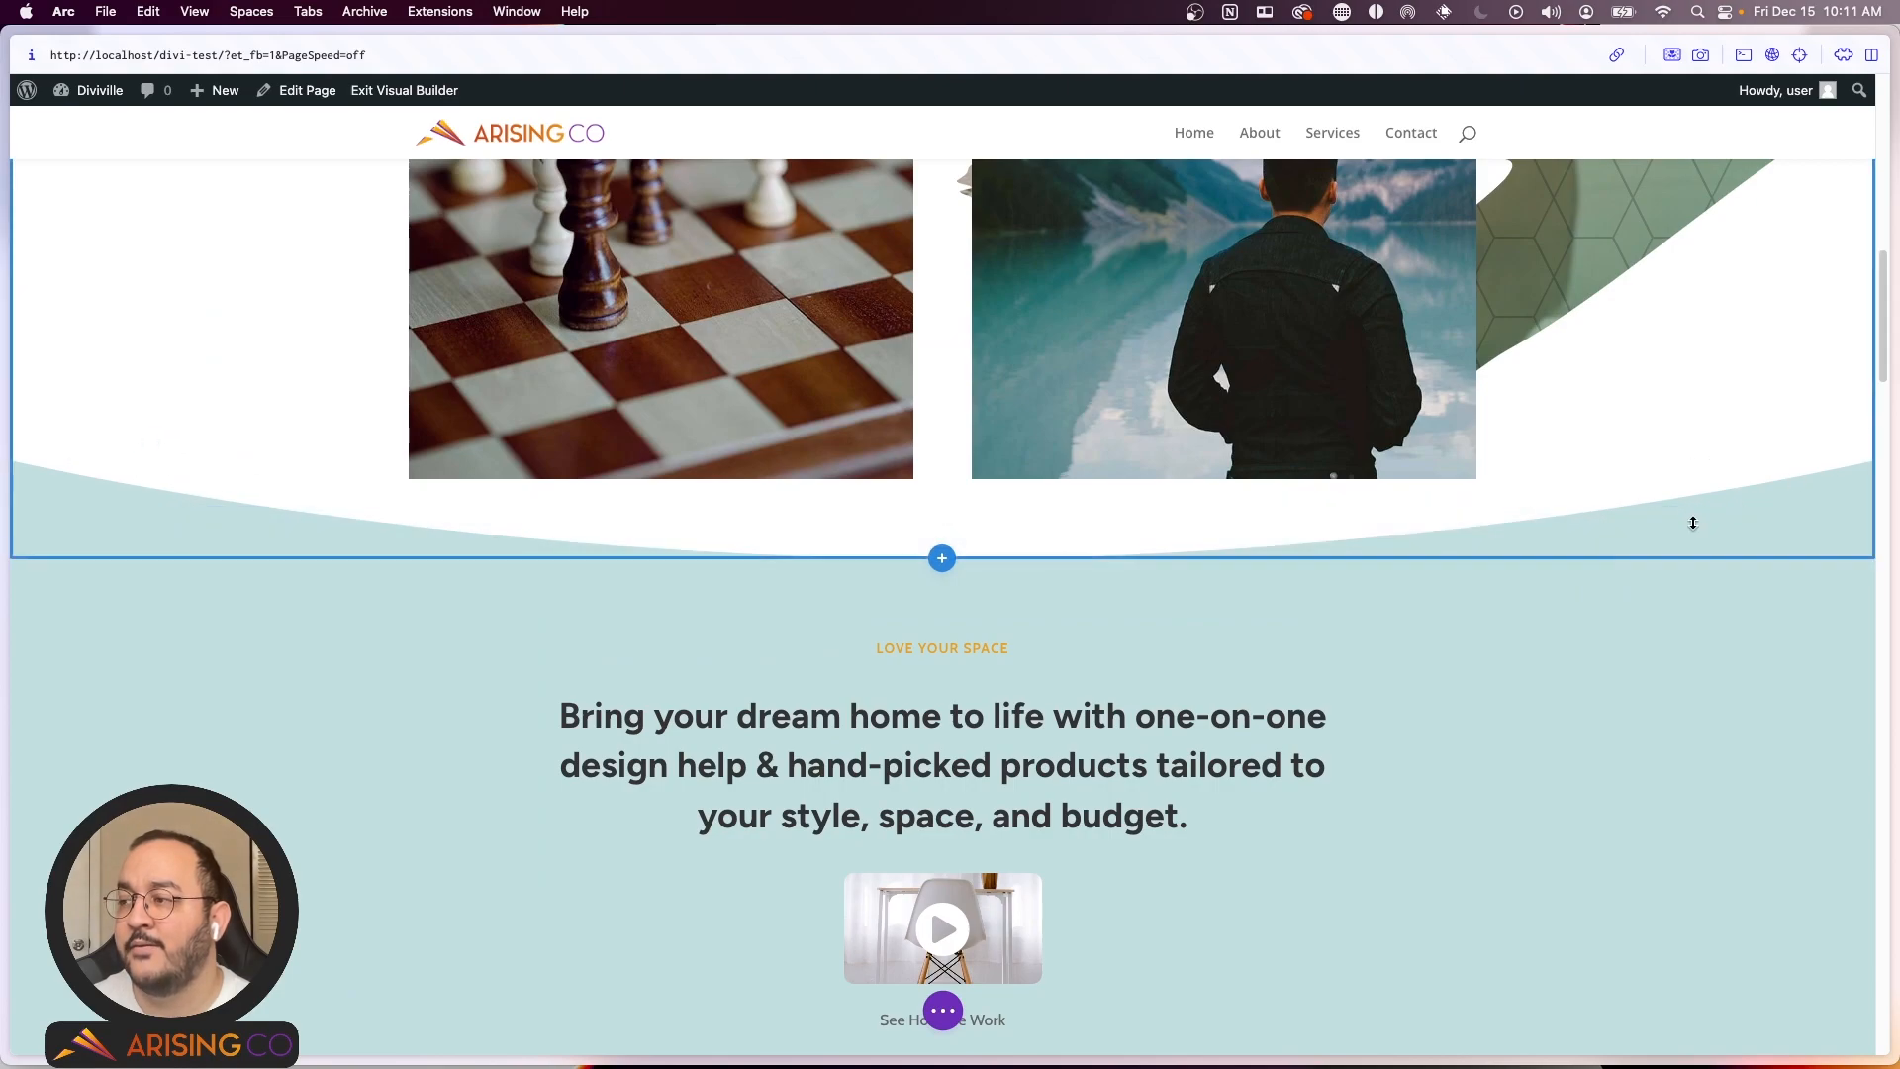
pyautogui.scroll(4, 167, 449)
pyautogui.scroll(-6, 170, 475)
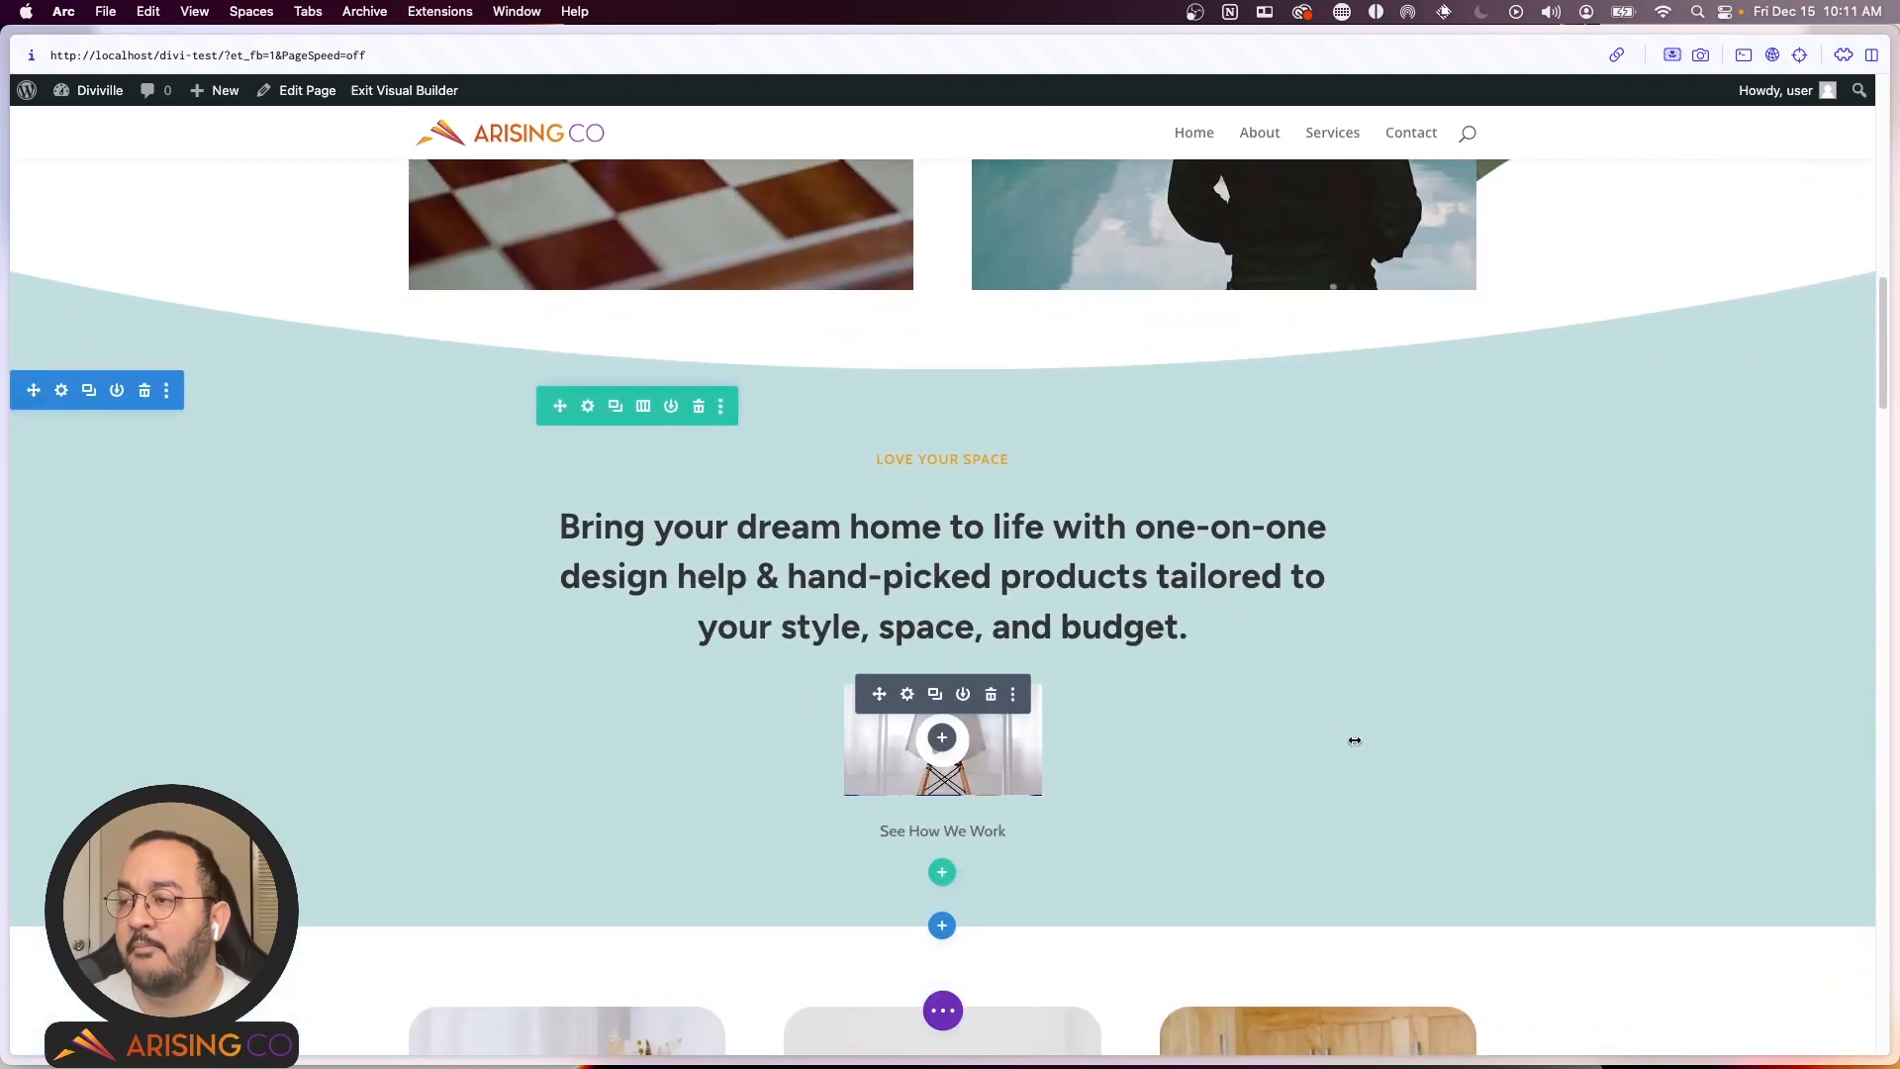
pyautogui.scroll(15, 193, 362)
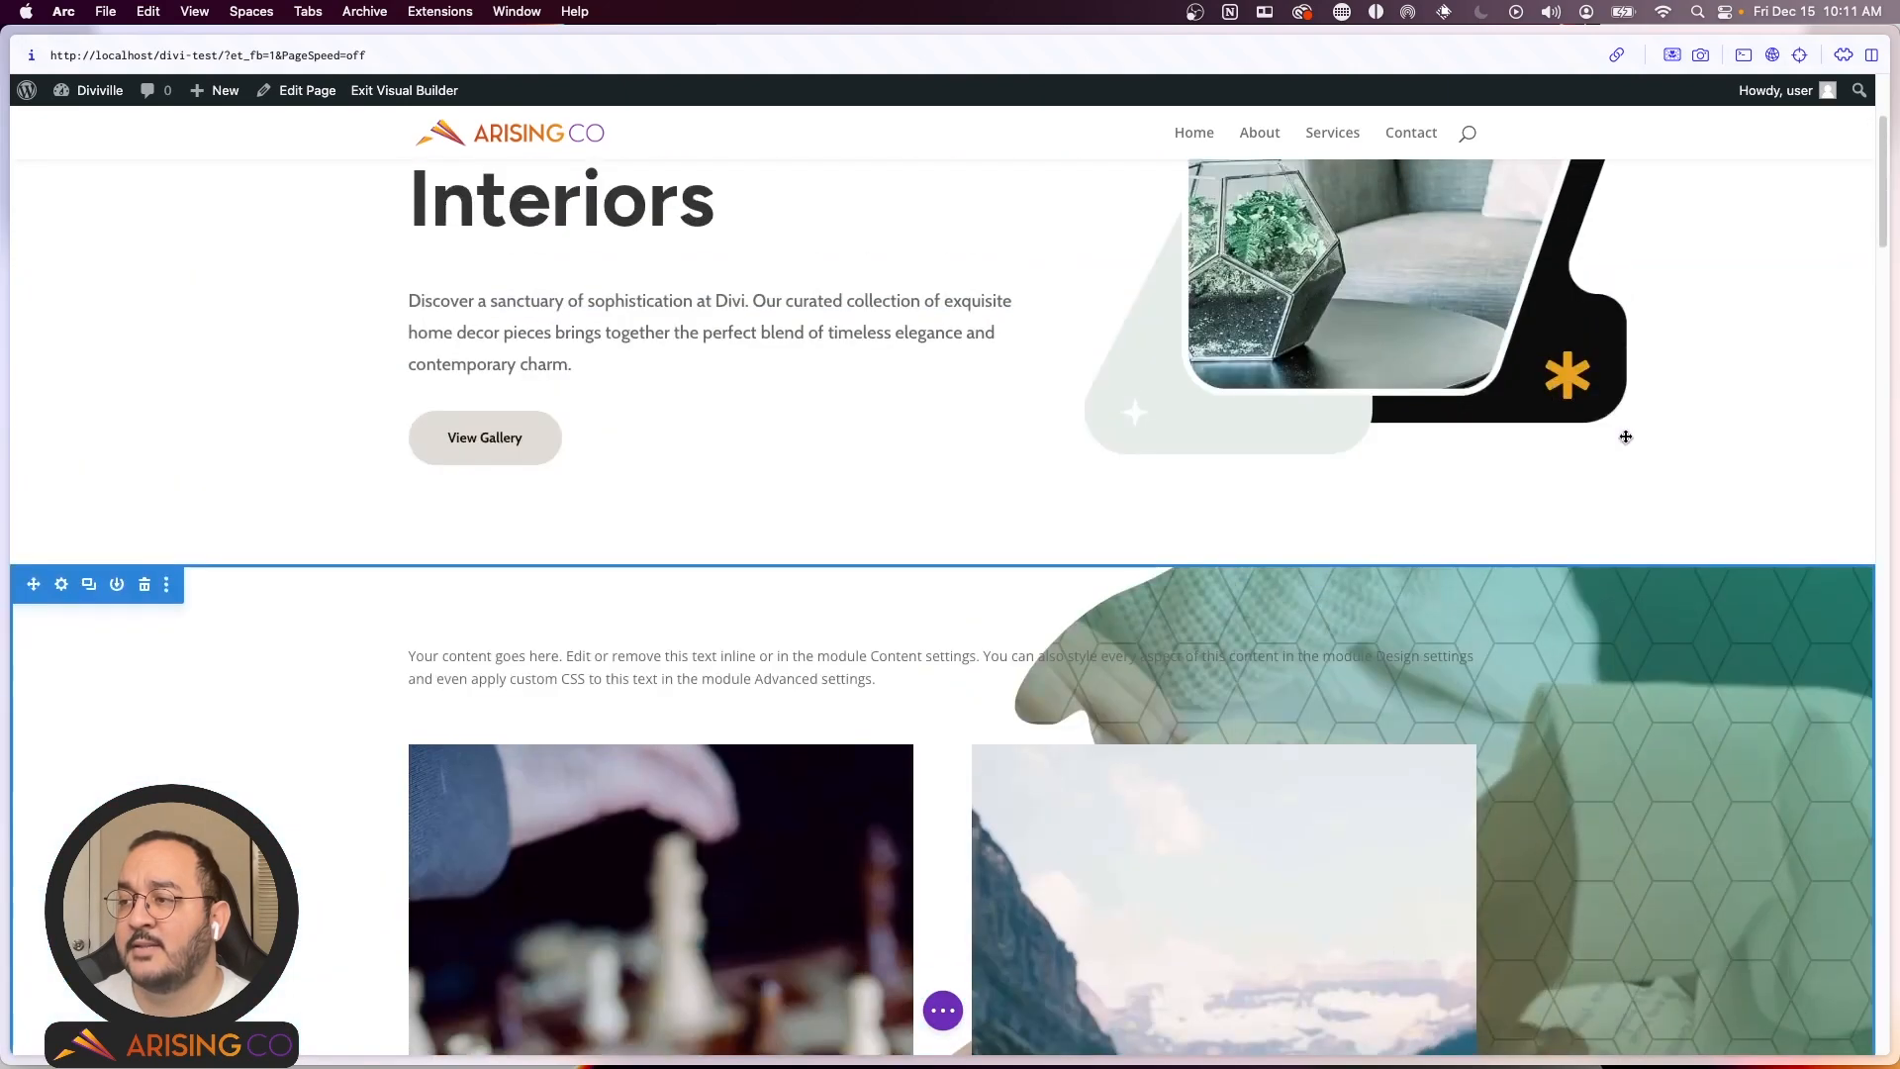
pyautogui.scroll(-10, 193, 363)
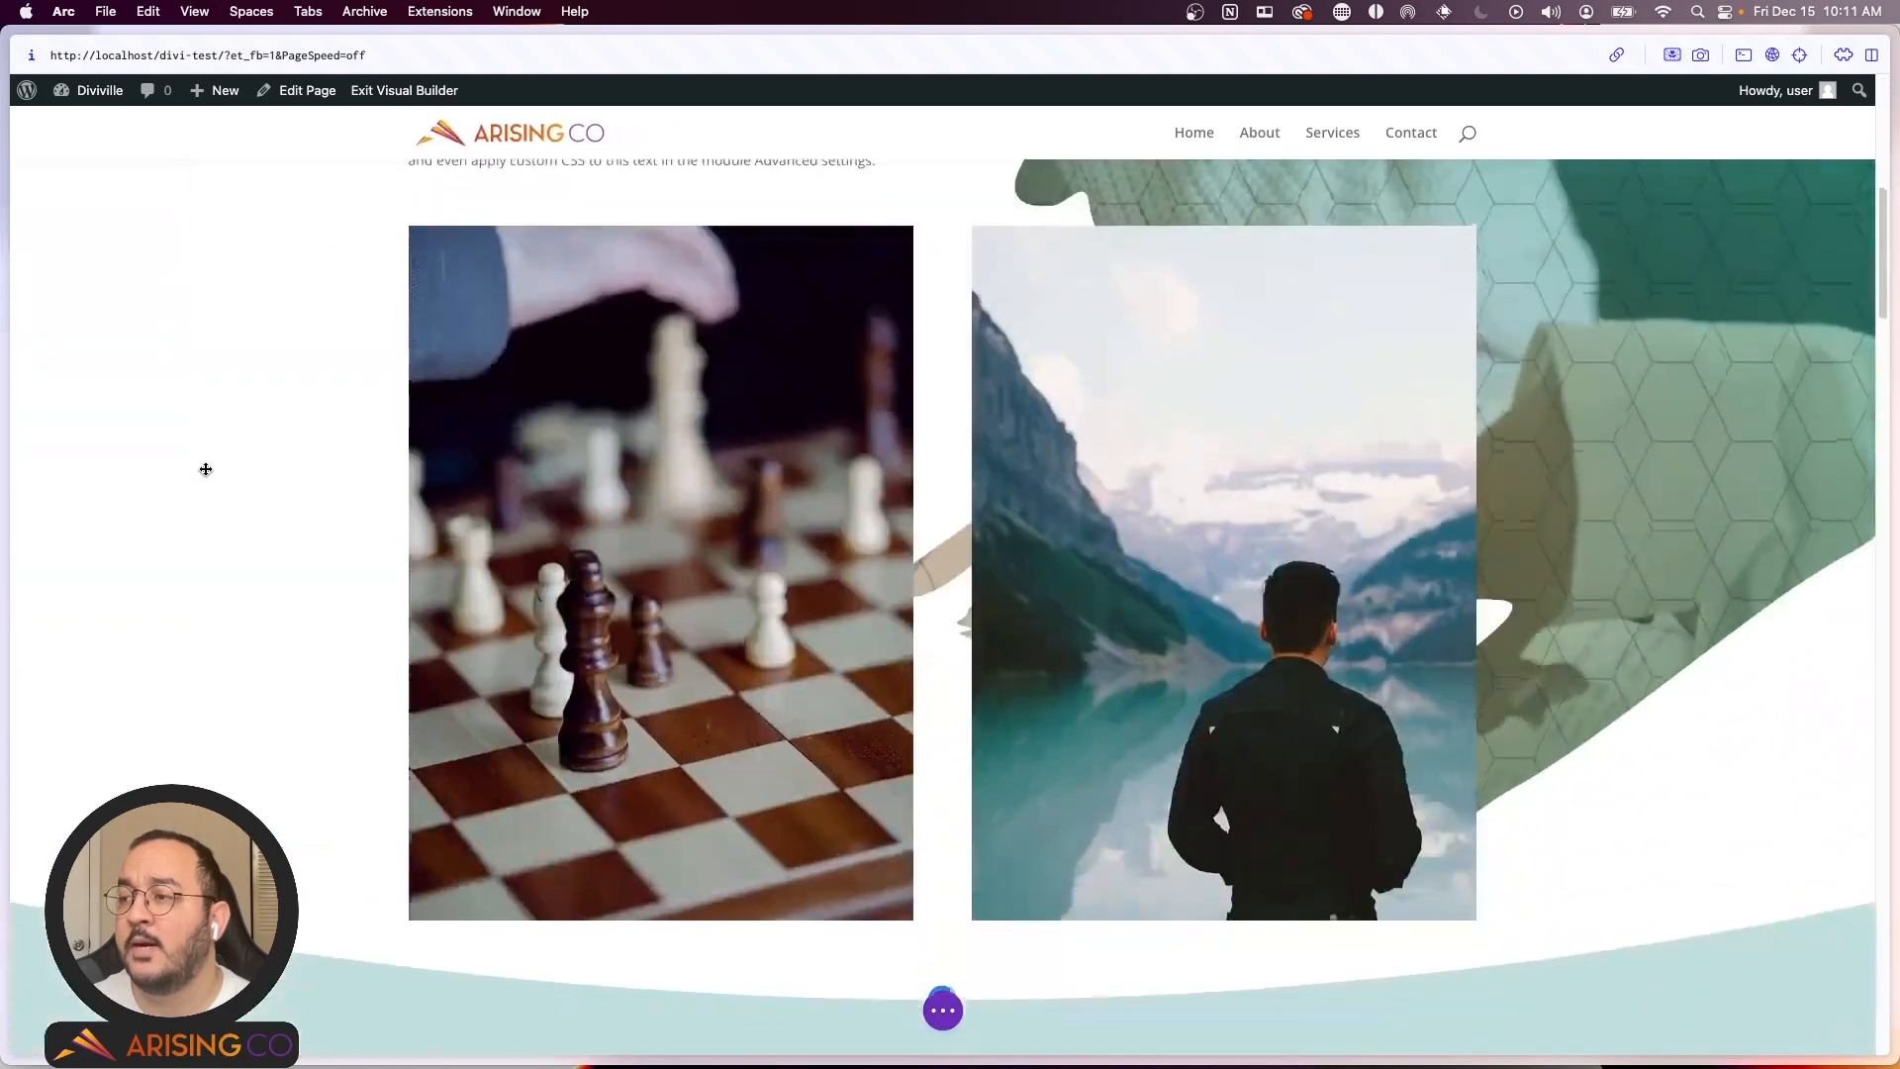
pyautogui.scroll(4, 1459, 522)
pyautogui.scroll(-3, 1565, 570)
pyautogui.scroll(8, 1570, 560)
pyautogui.scroll(-10, 1569, 560)
pyautogui.scroll(3, 1569, 560)
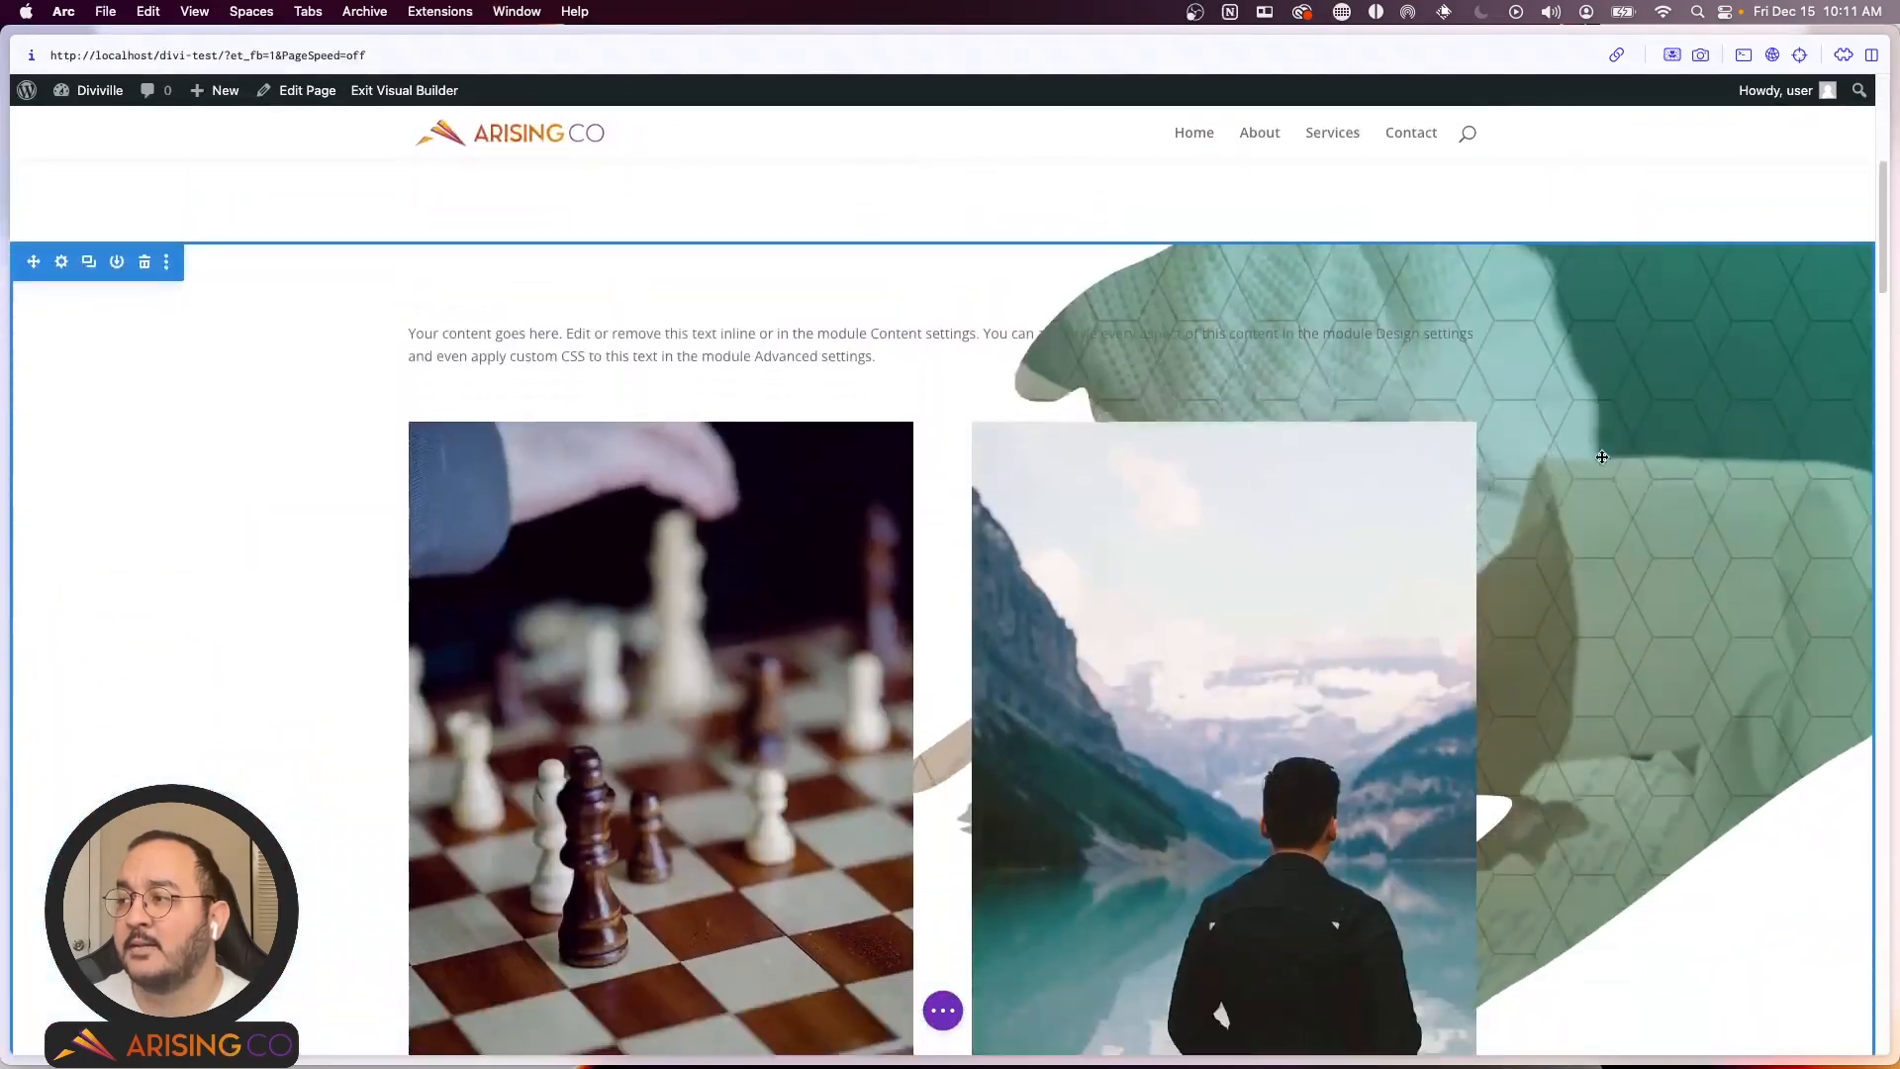
# Step: Open the Spacing options in the design settings of the two-column image section
pyautogui.scroll(-7, 1583, 475)
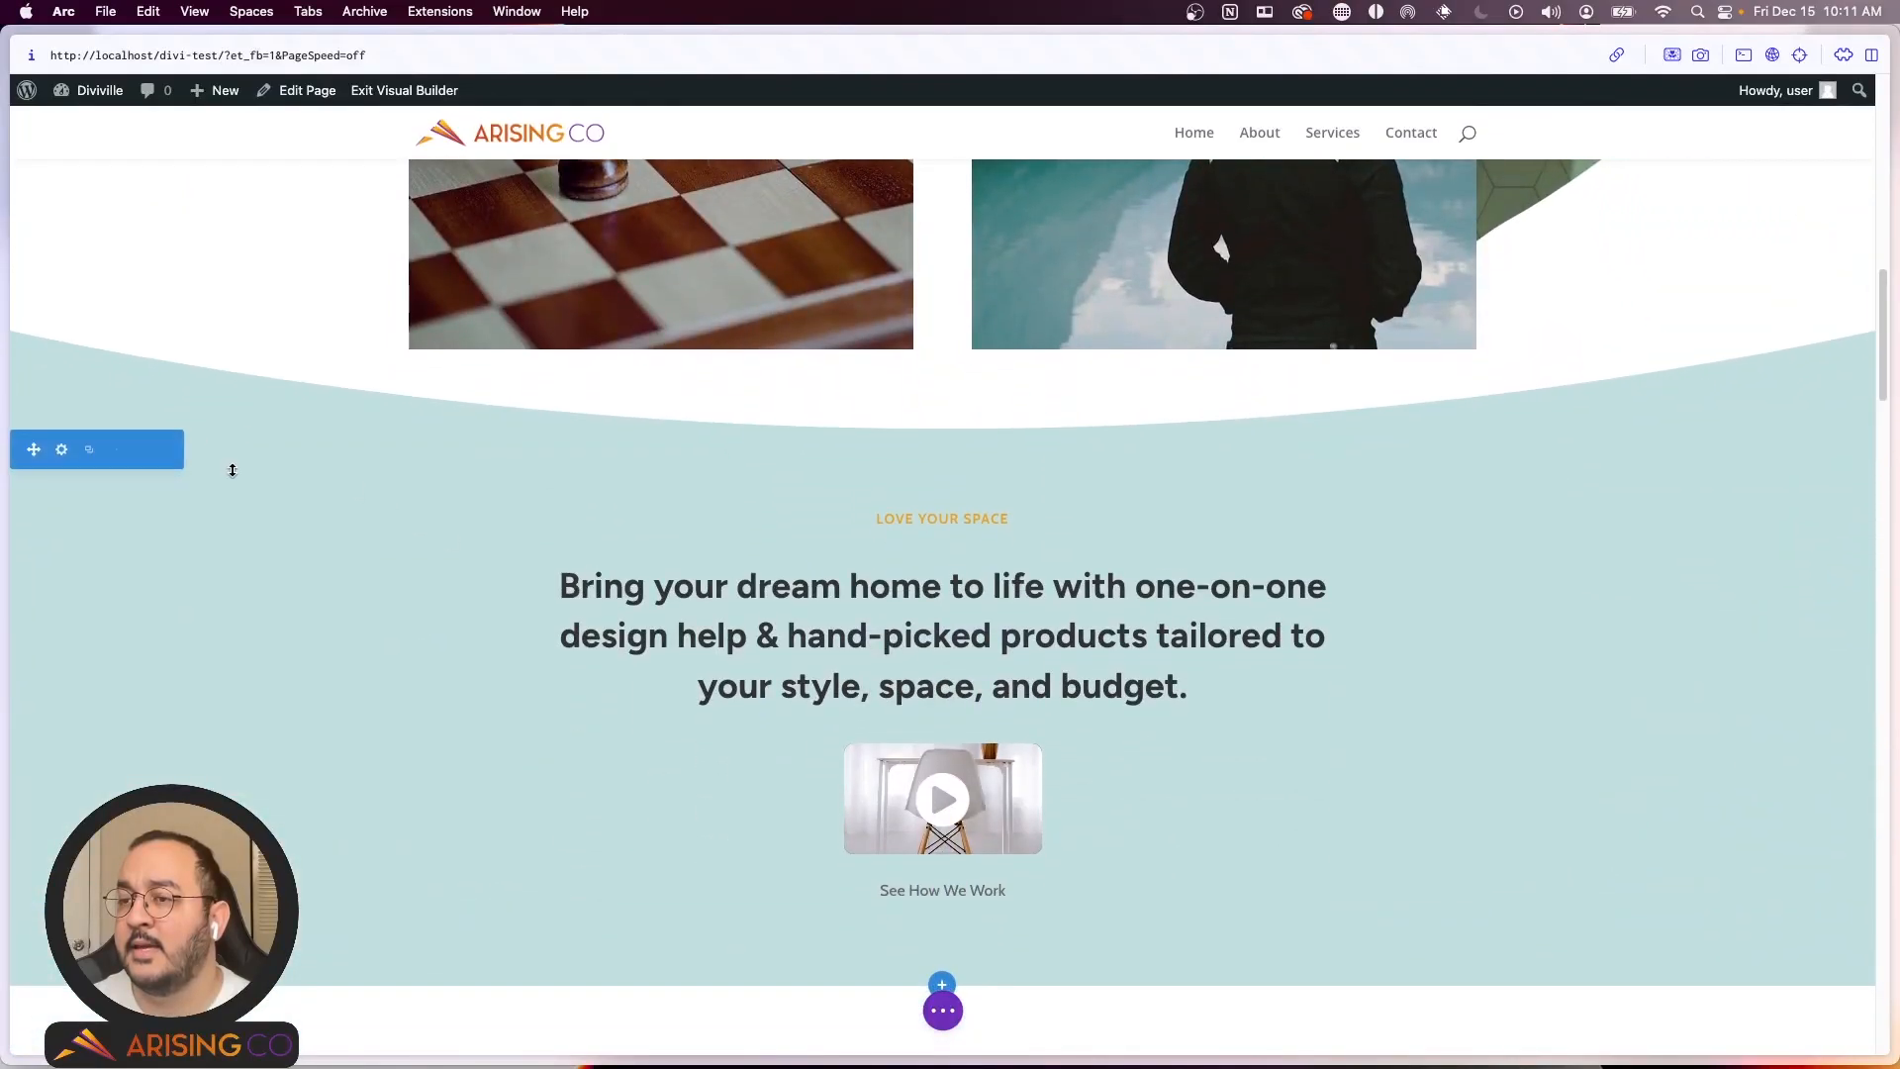
pyautogui.scroll(-3, 1561, 402)
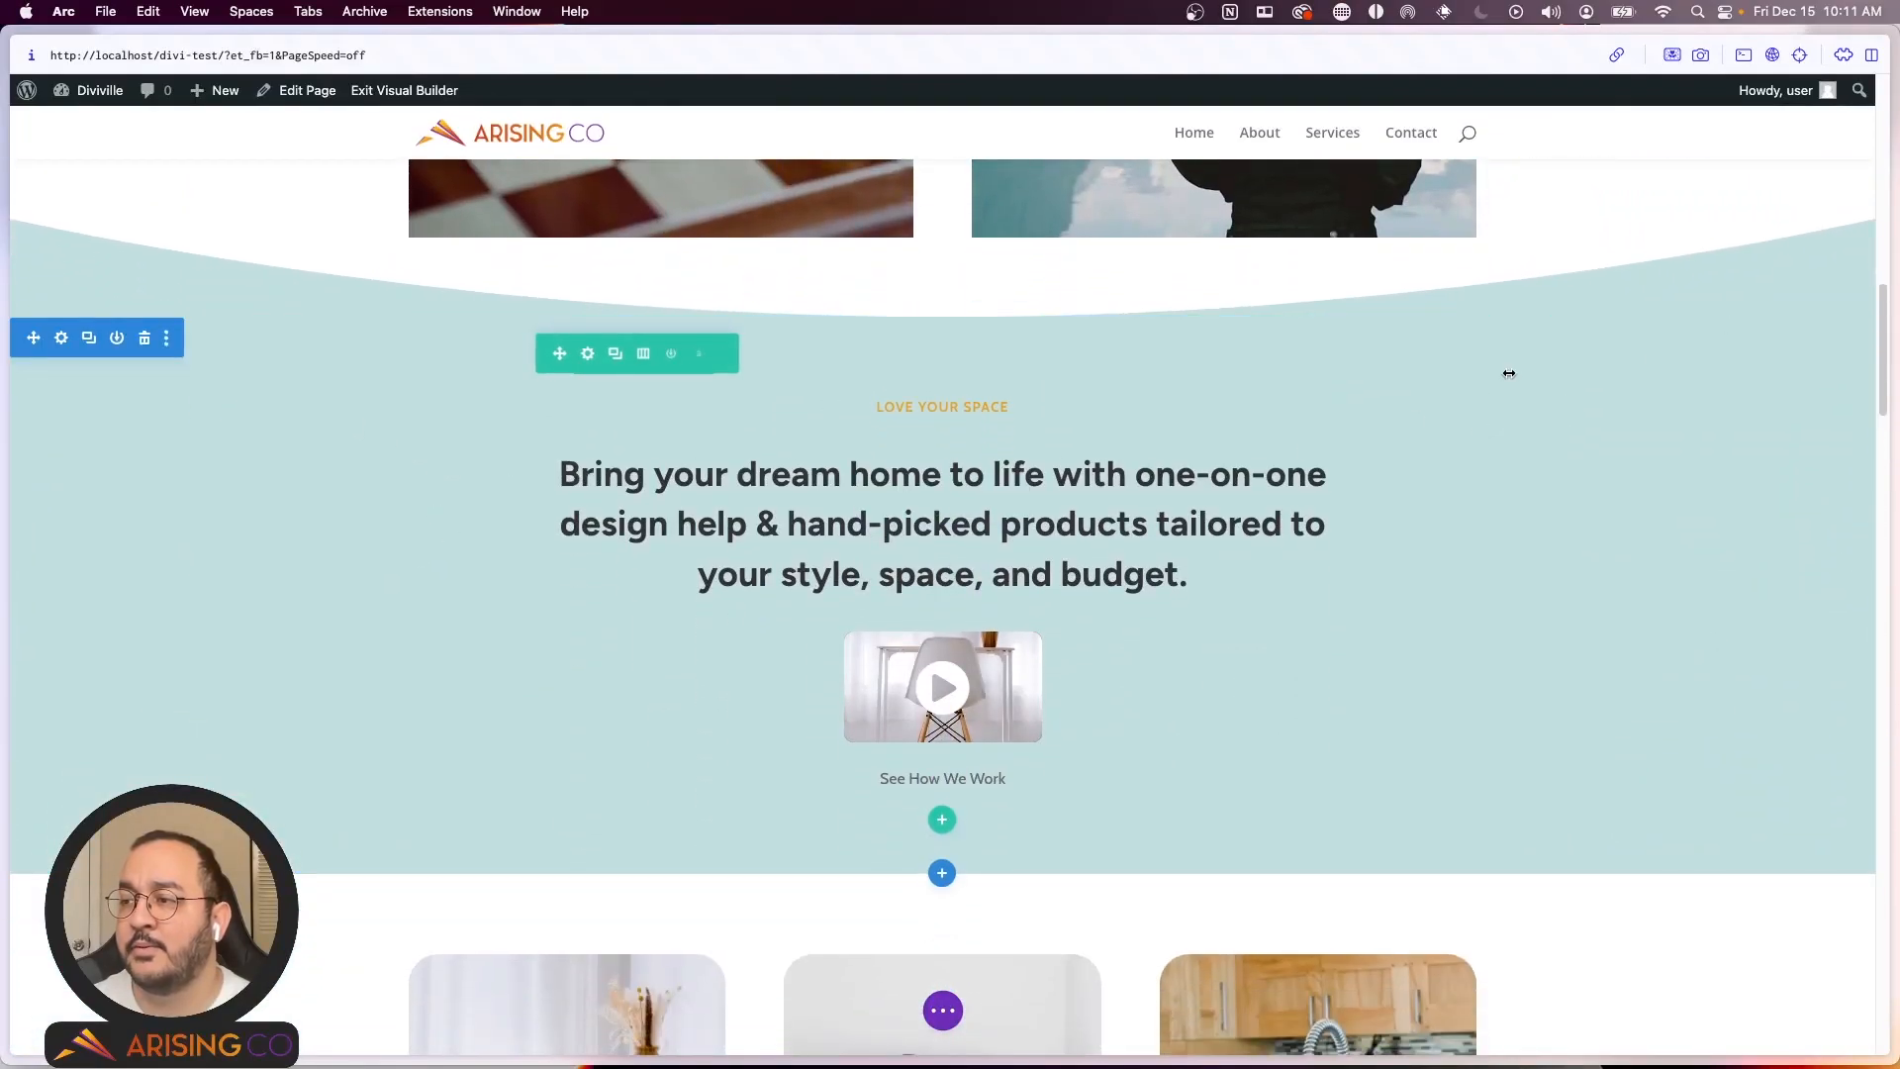
pyautogui.scroll(6, 951, 449)
pyautogui.scroll(3, 115, 437)
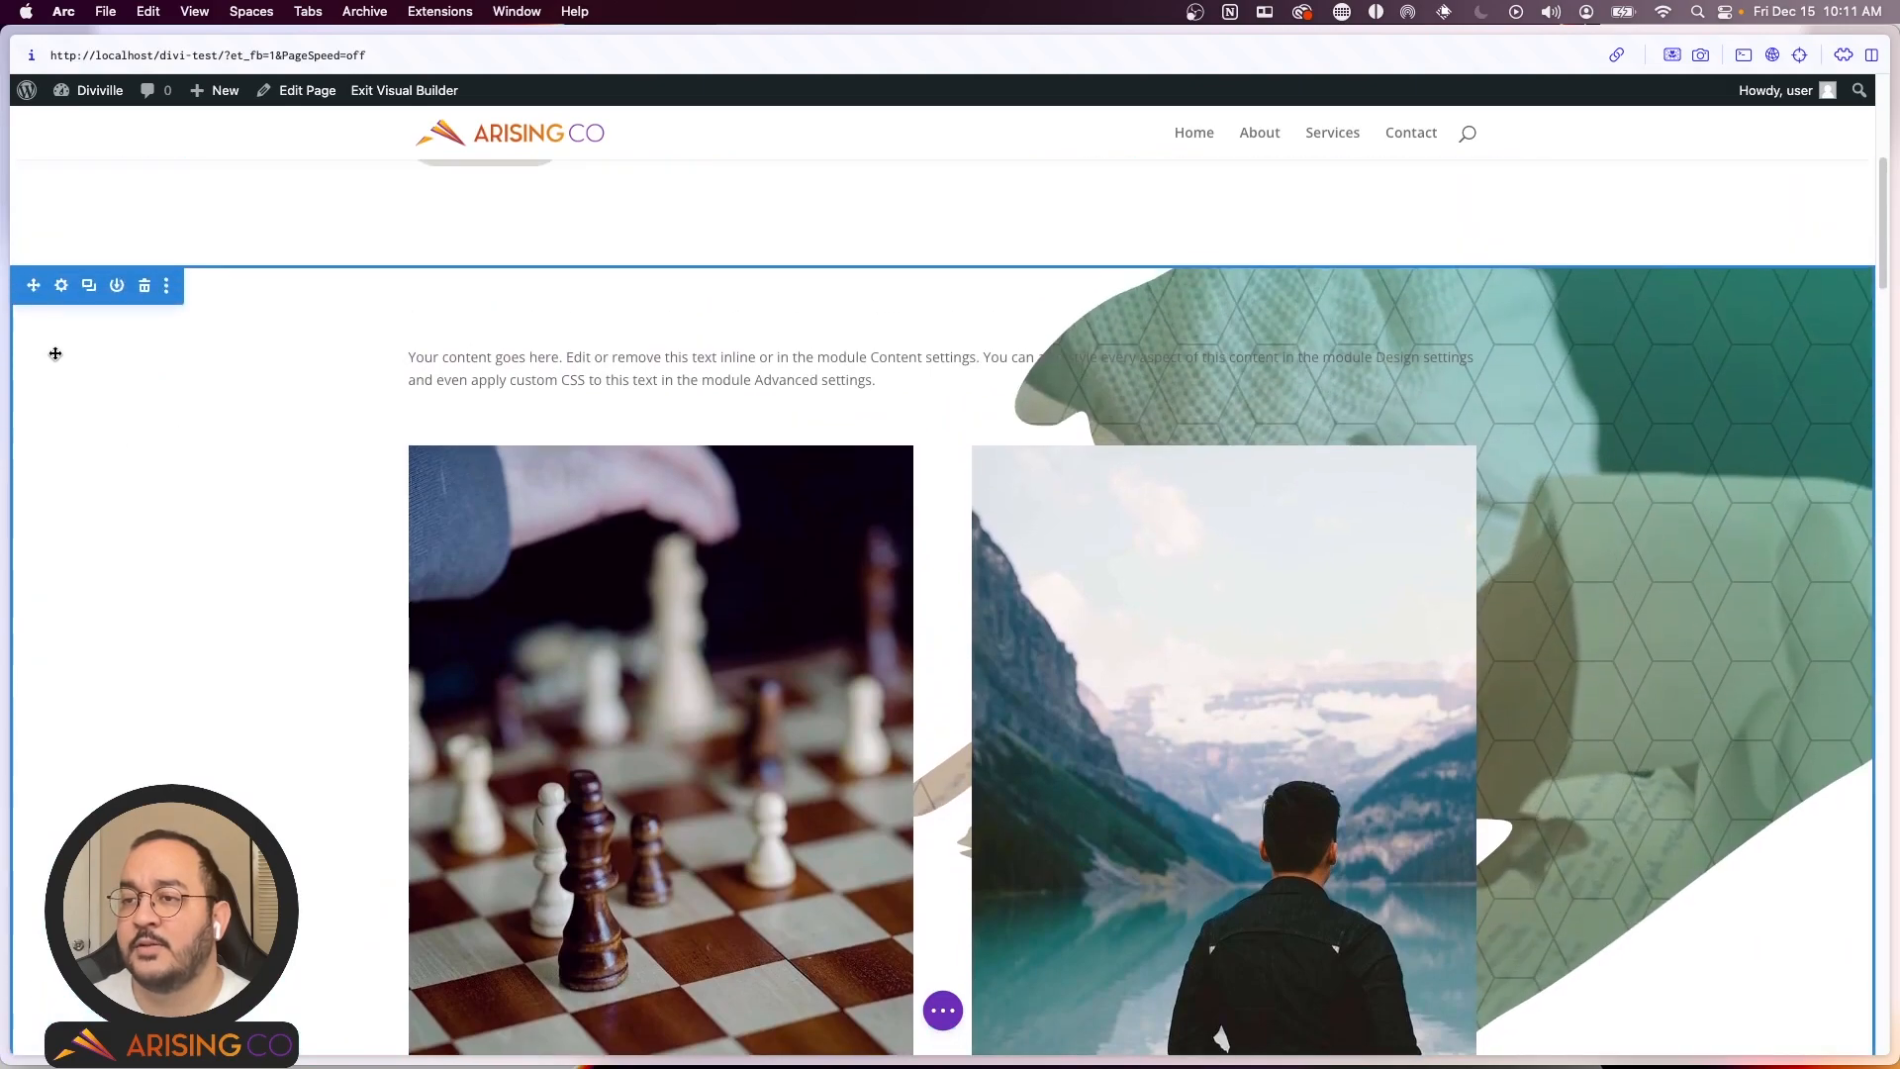
pyautogui.click(60, 286)
pyautogui.click(1286, 281)
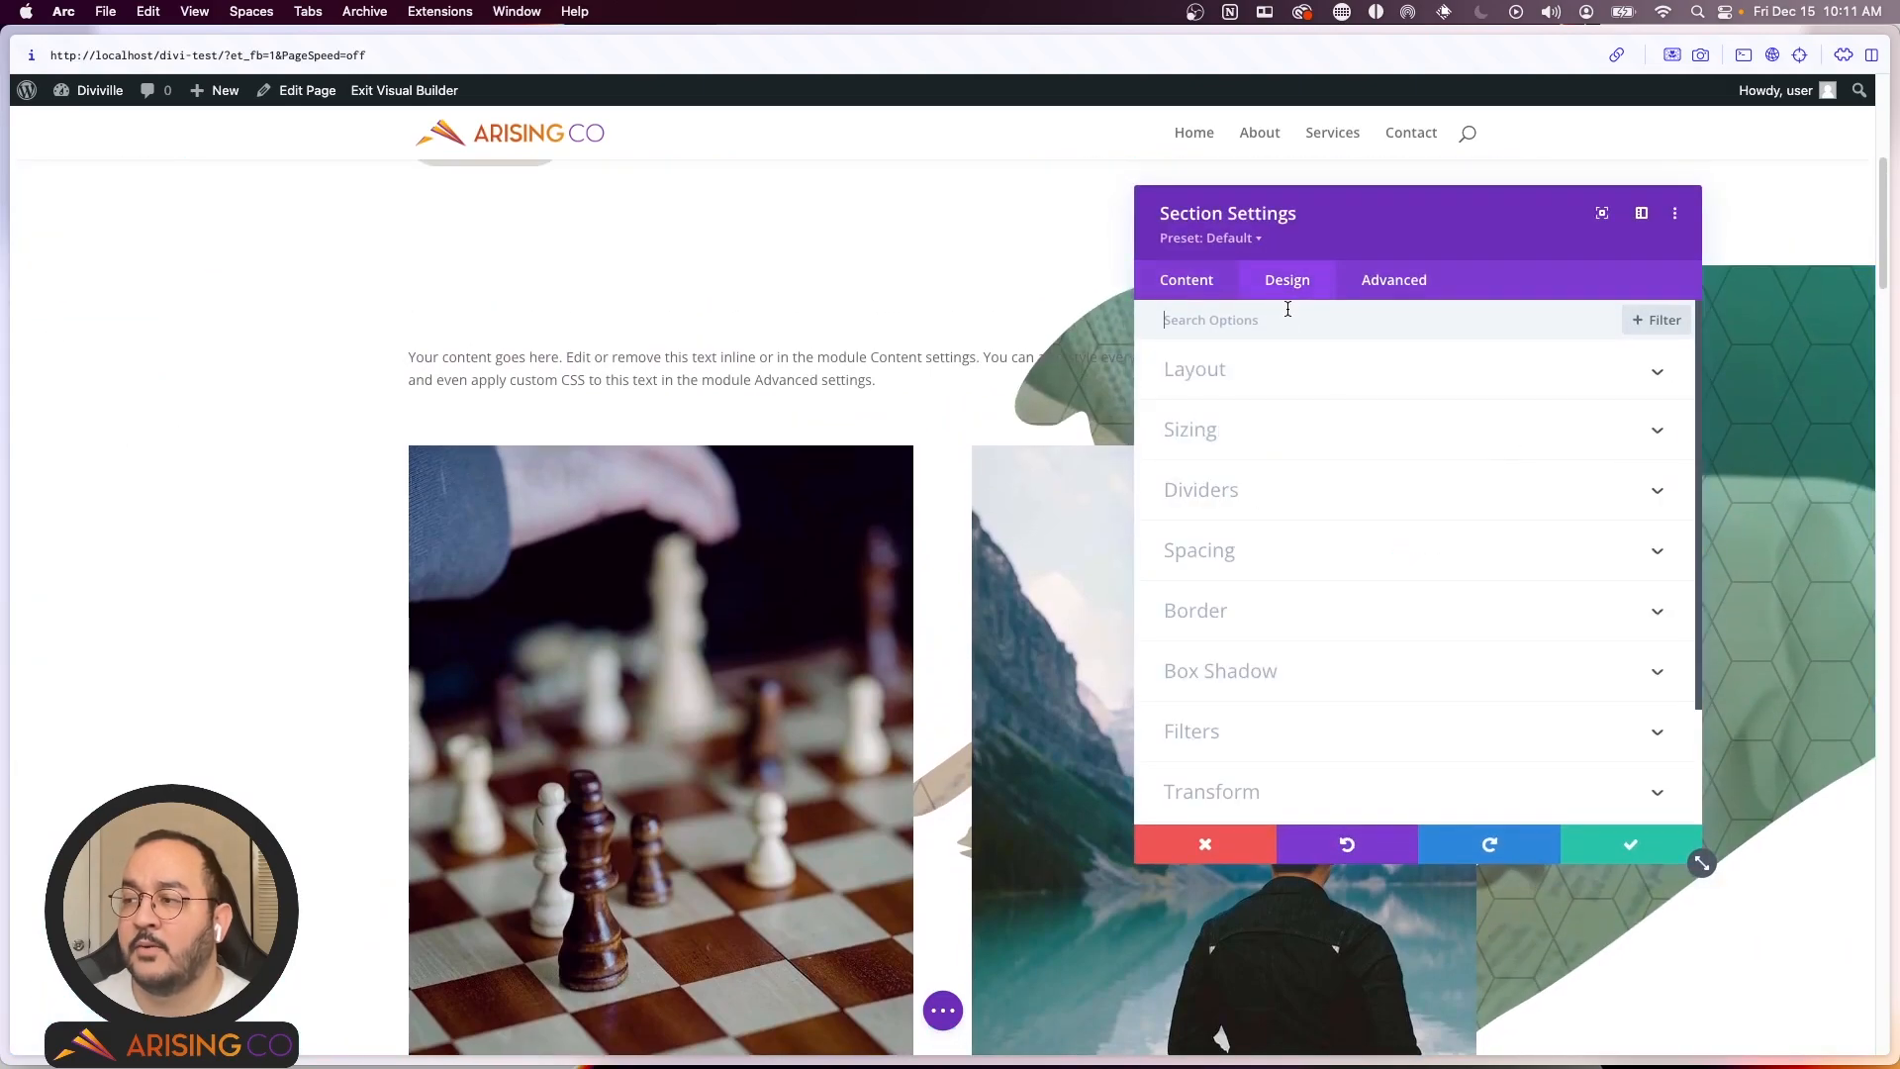
pyautogui.scroll(-3, 319, 471)
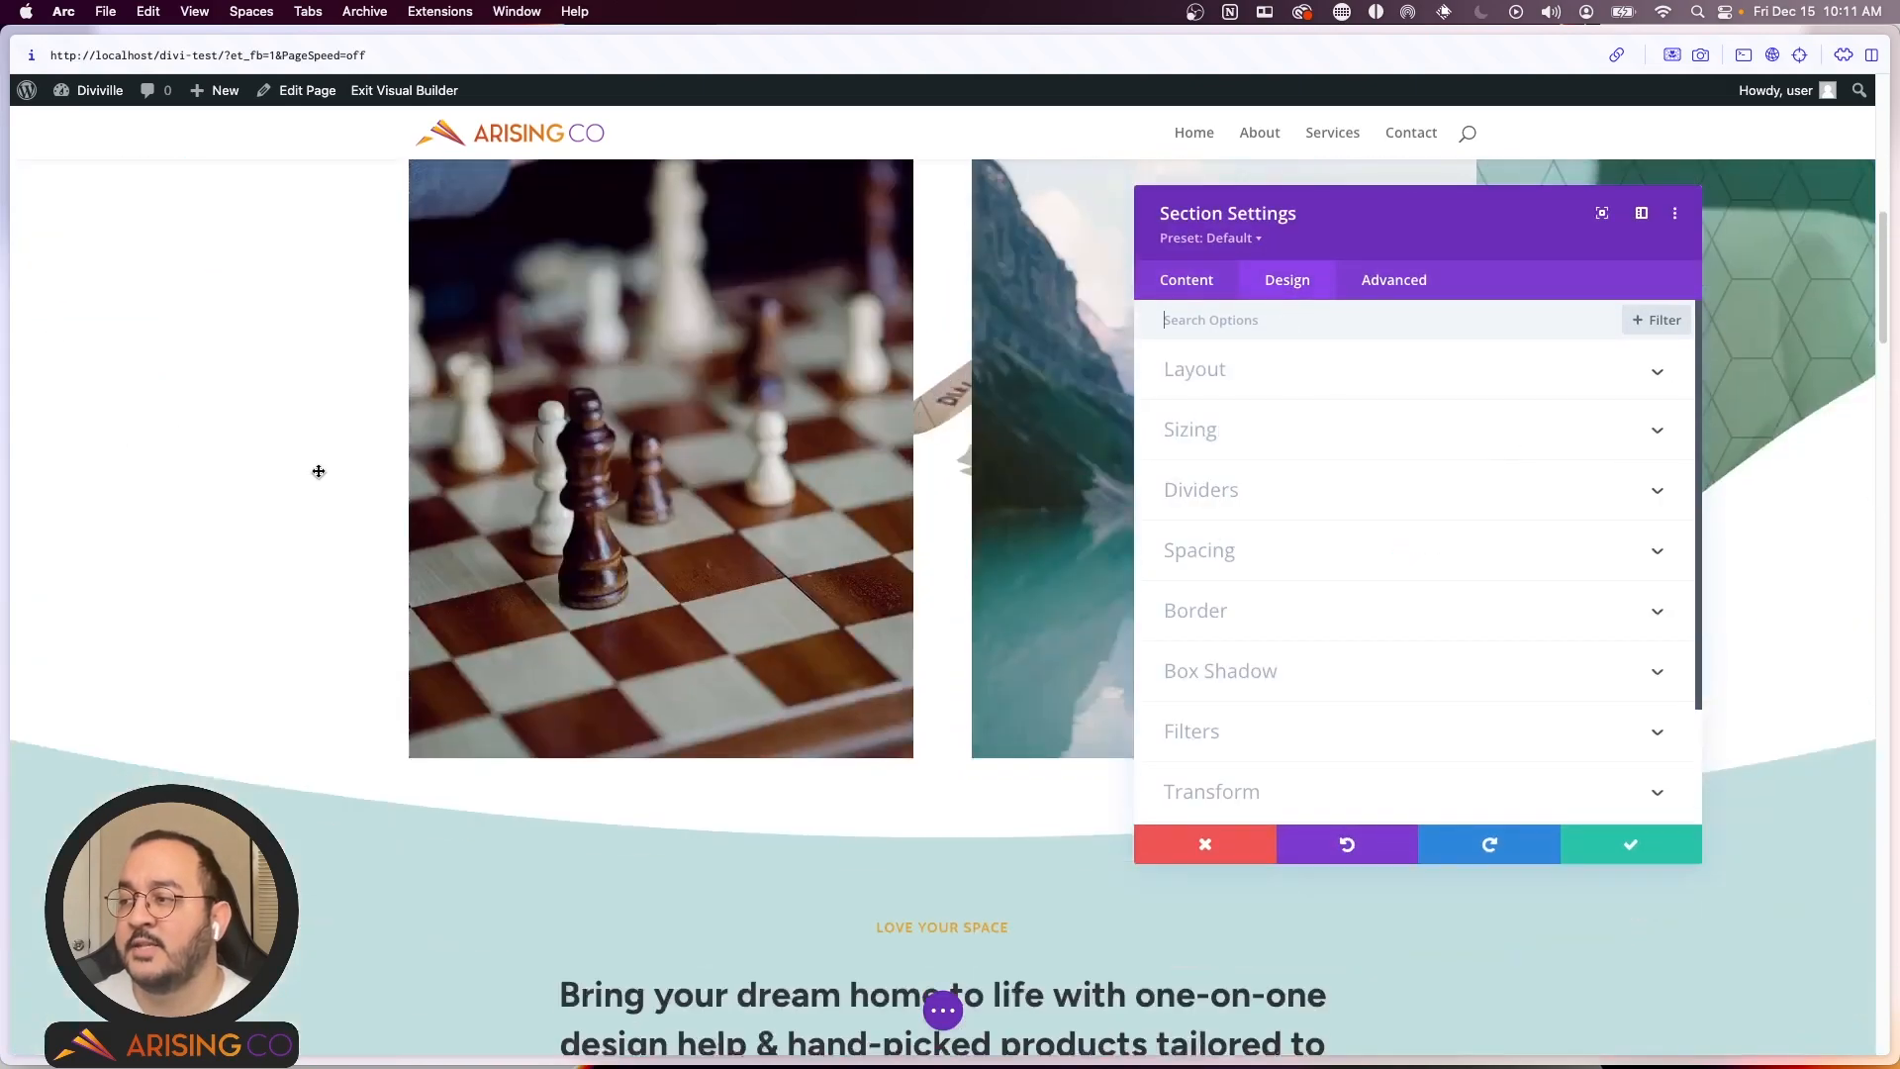
pyautogui.click(1258, 566)
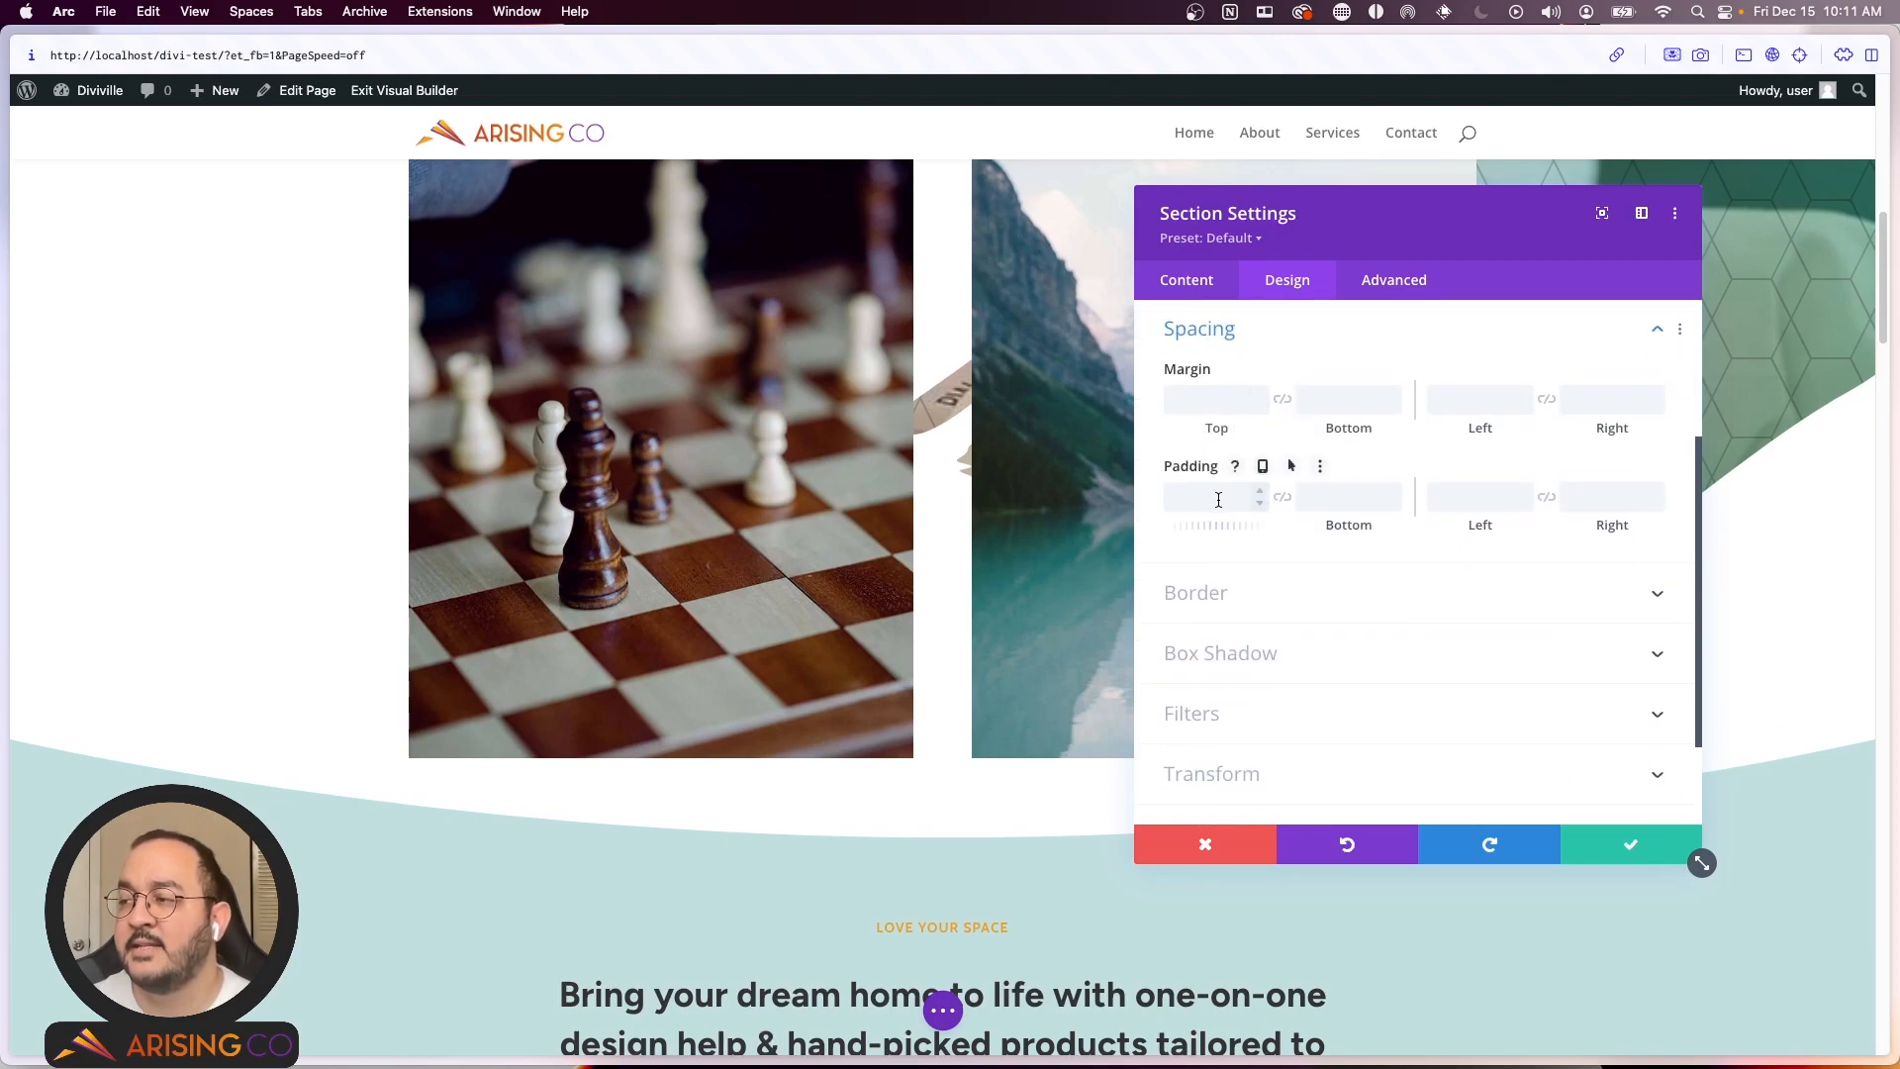
# Step: Try a bottom margin of 100px on the section, check the gap it creates, and clear the value
pyautogui.click(1187, 406)
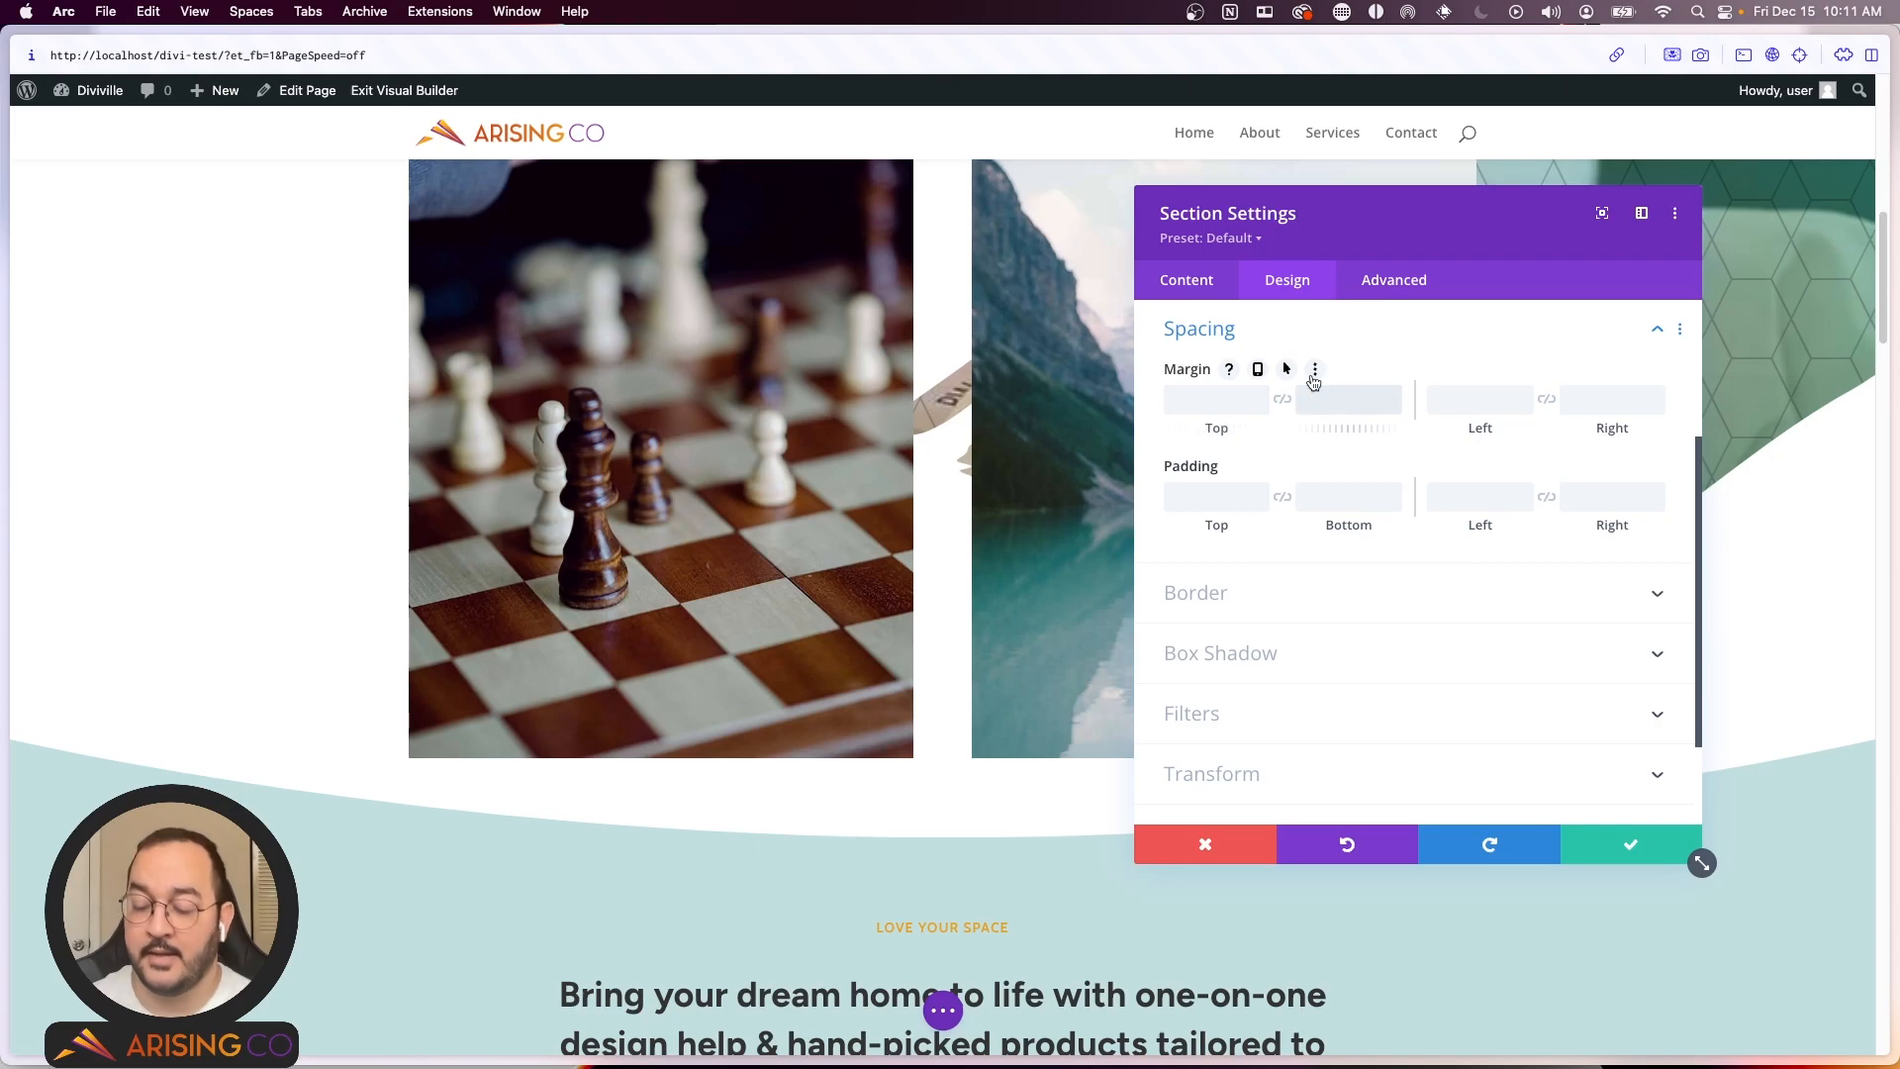
pyautogui.write('00')
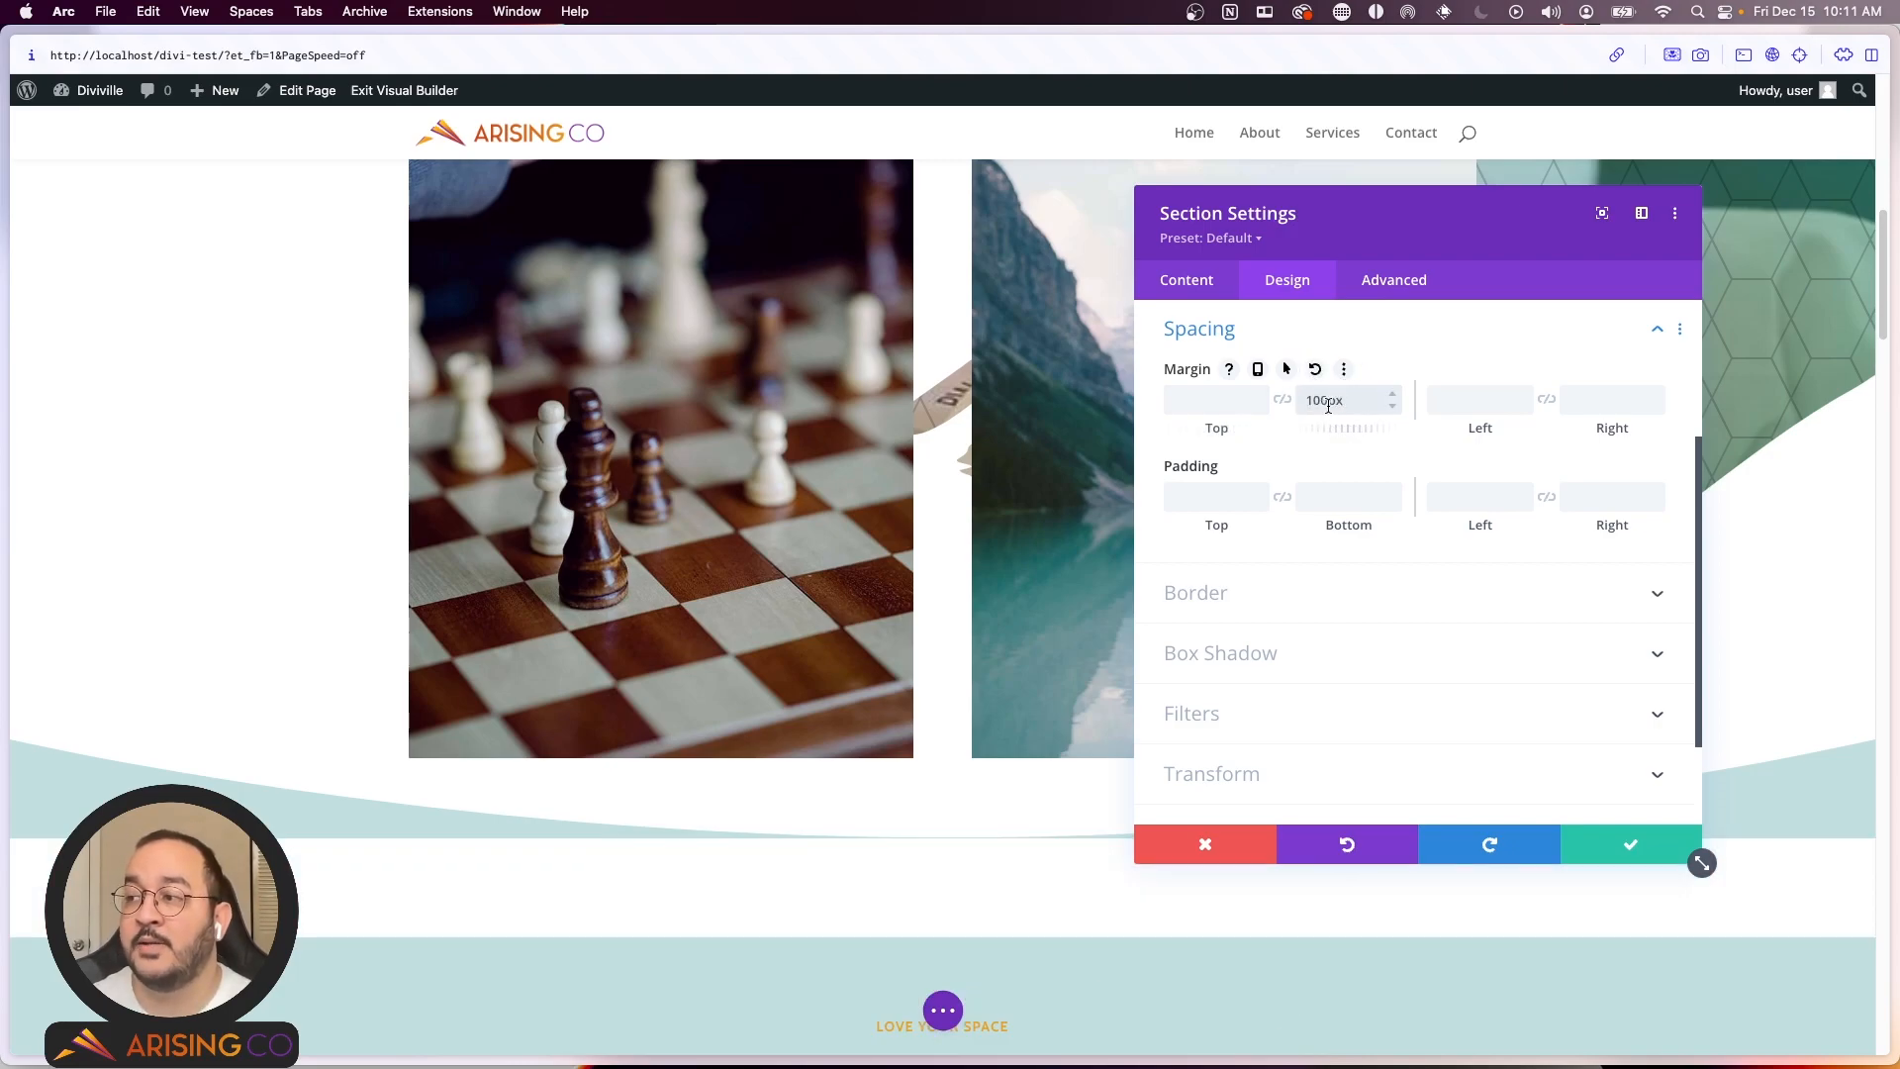
pyautogui.scroll(-4, 275, 560)
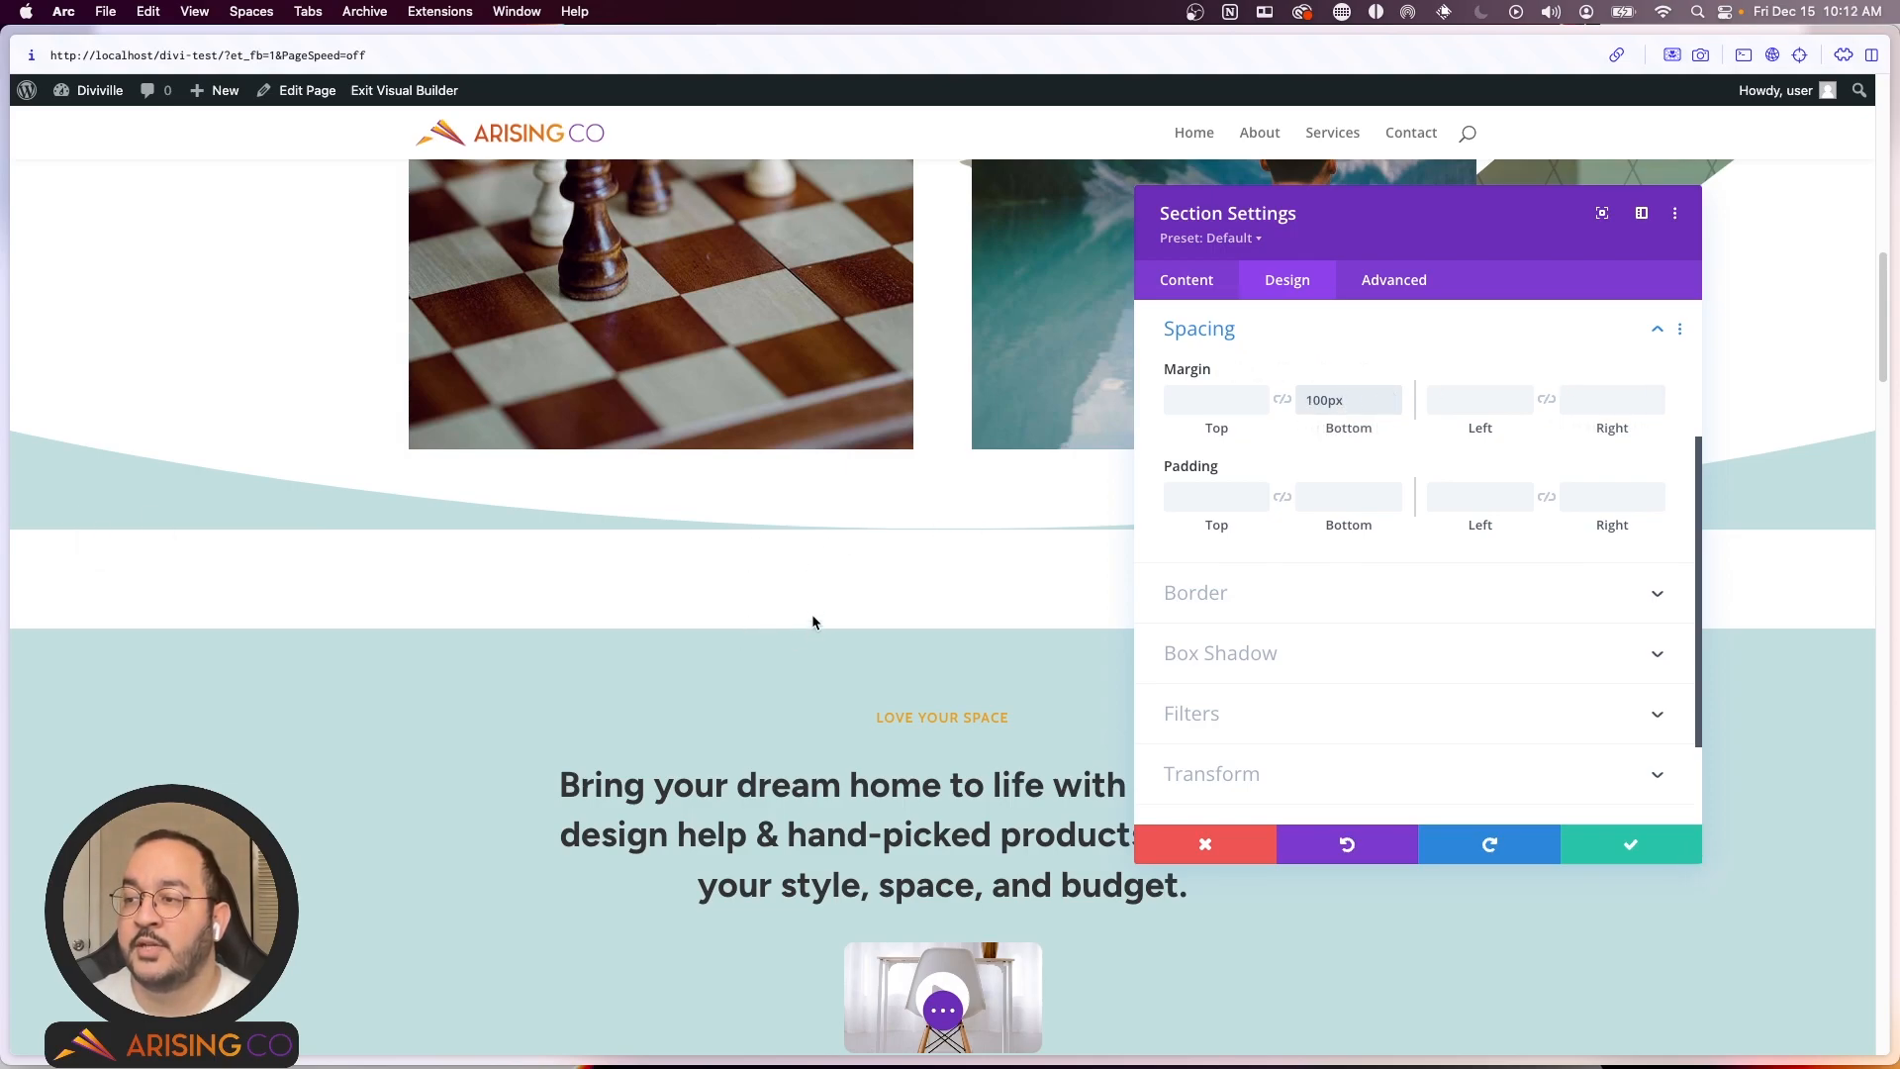
pyautogui.scroll(-3, 808, 582)
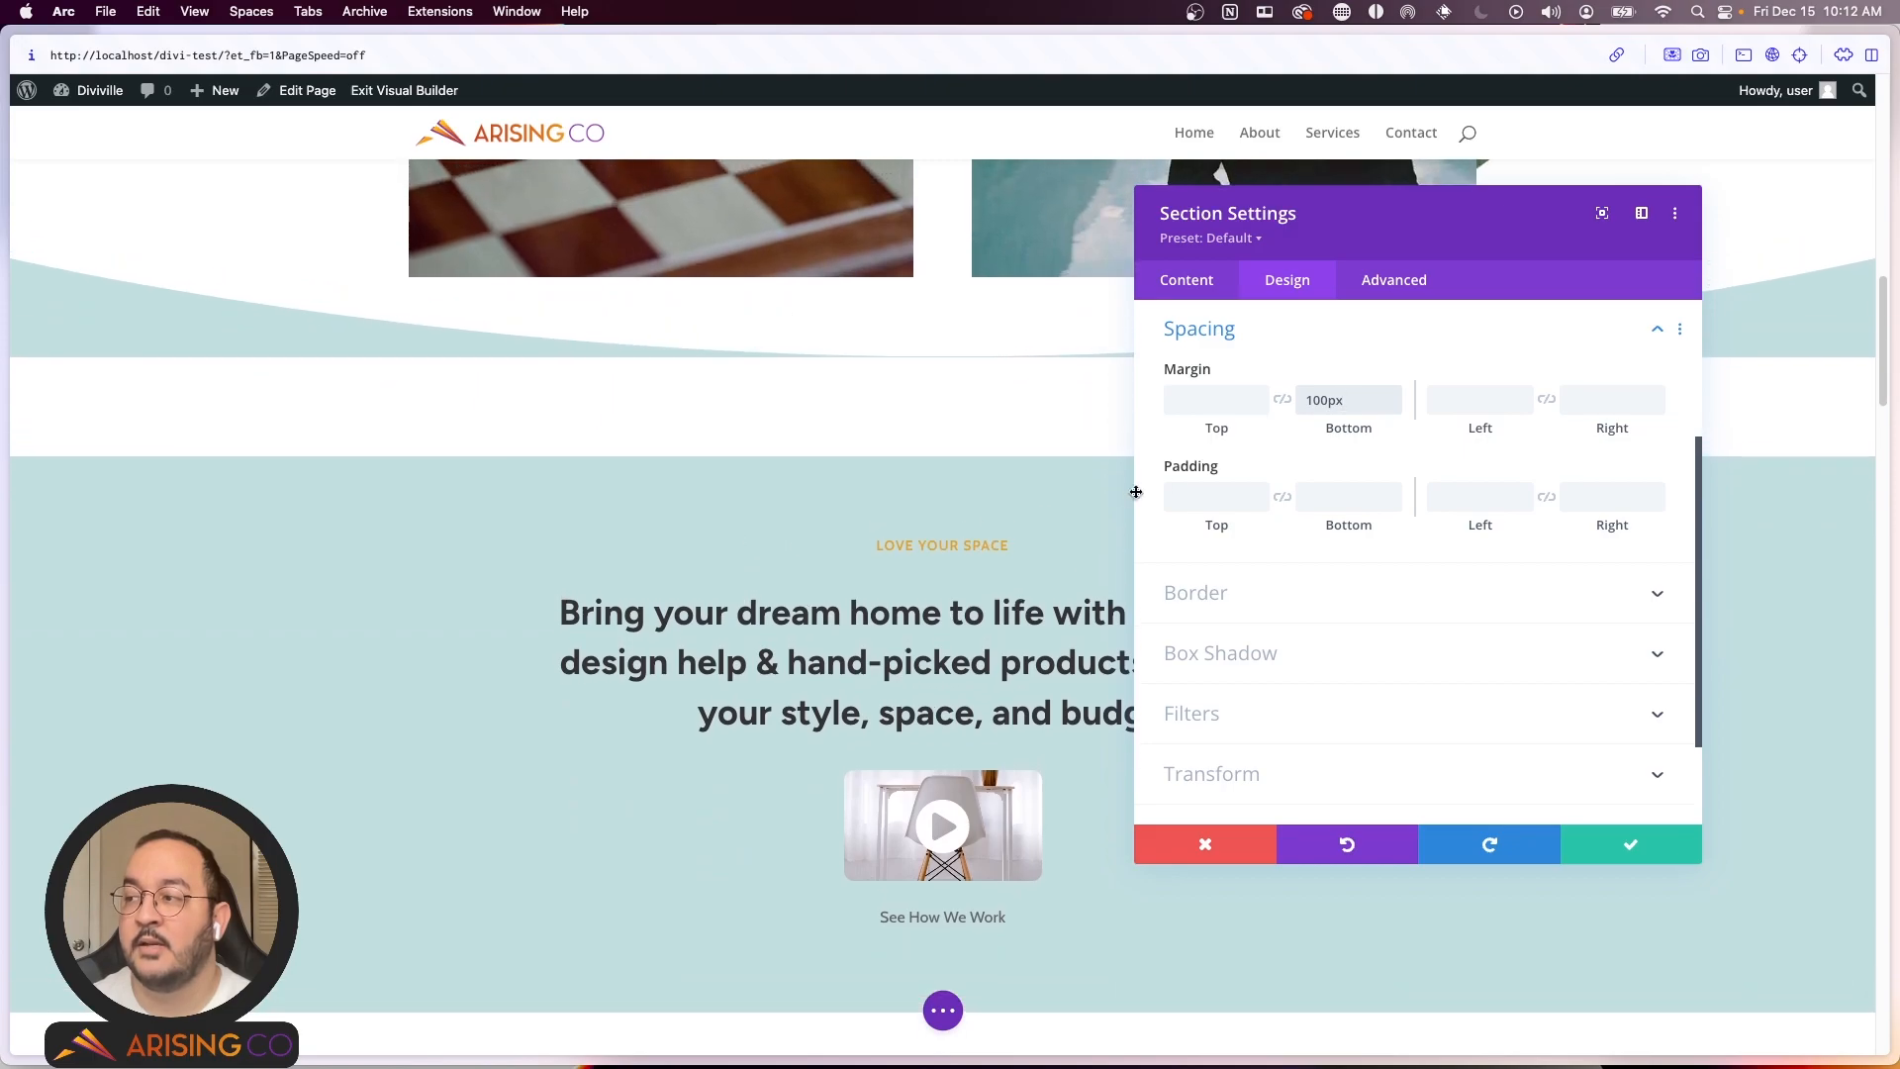
pyautogui.doubleClick(1326, 399)
pyautogui.press('BackSpace')
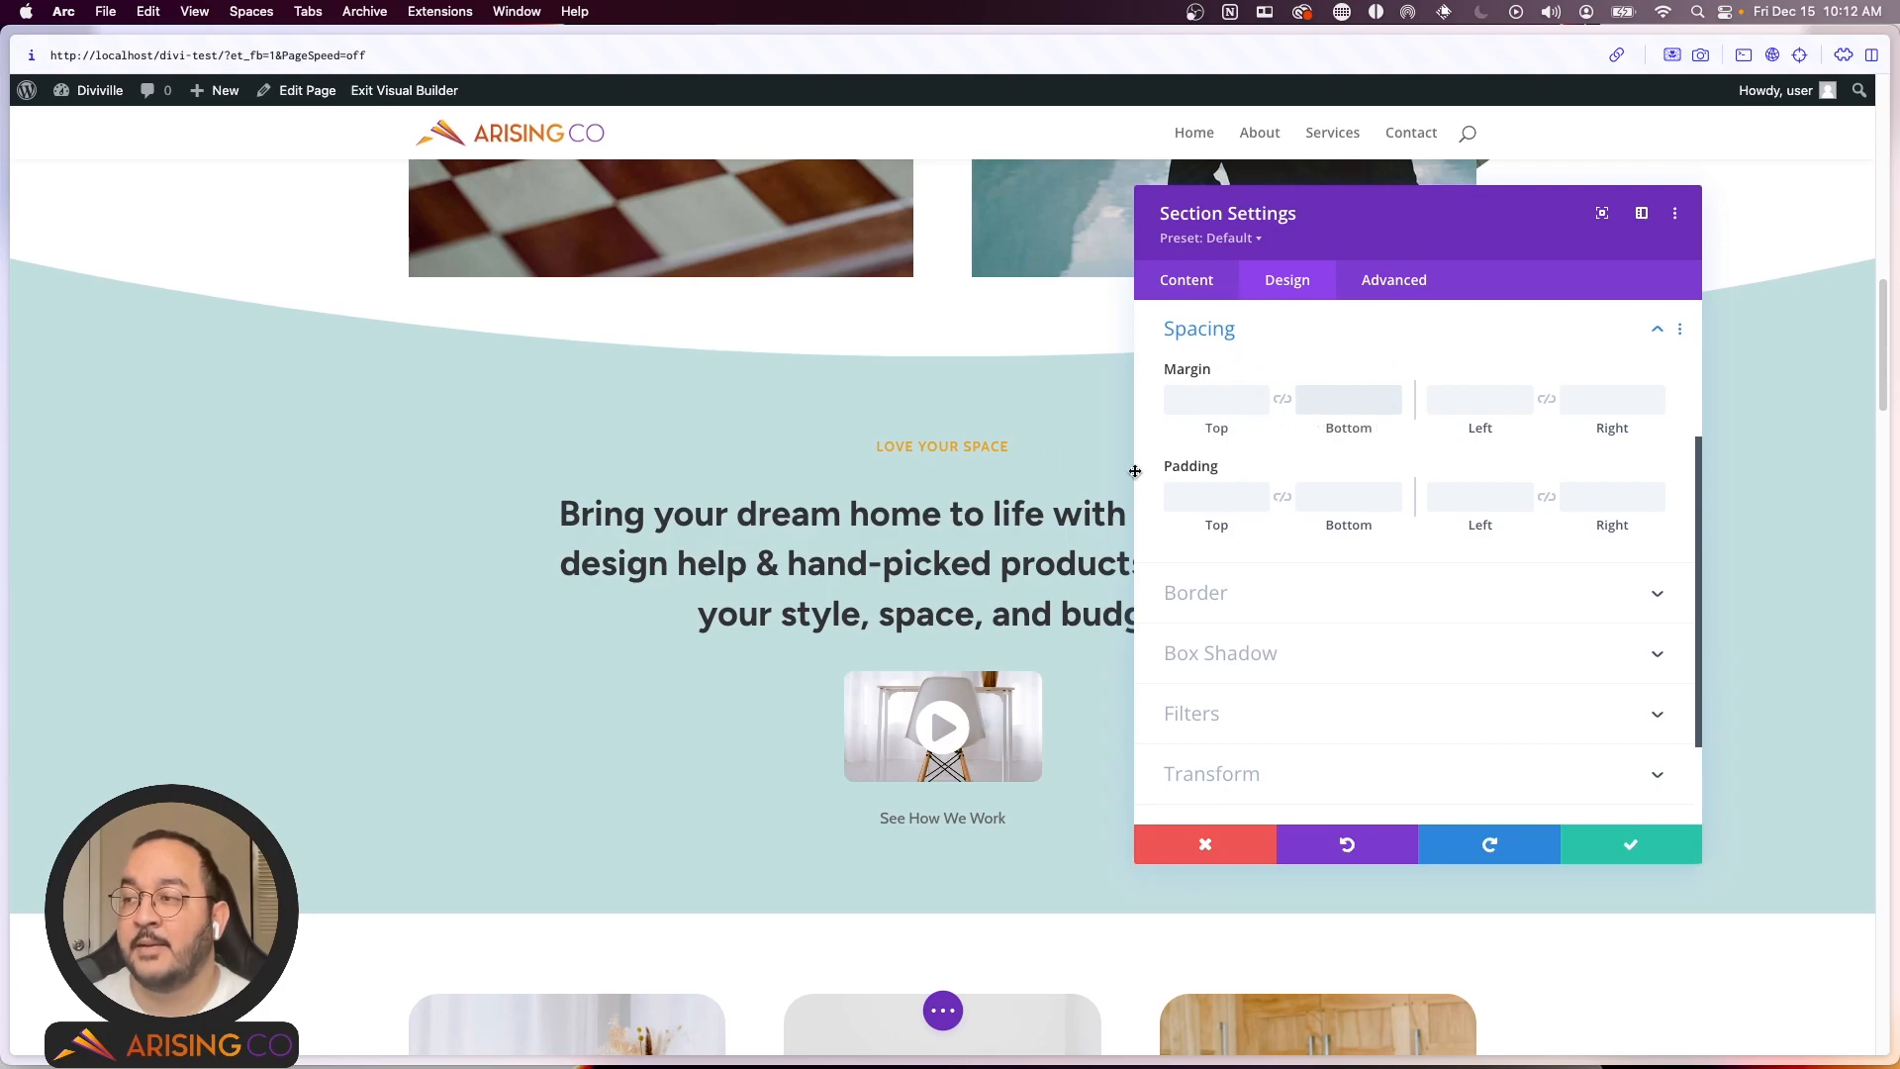
# Step: Link the section's top and bottom padding and set both to 106px
pyautogui.click(1332, 498)
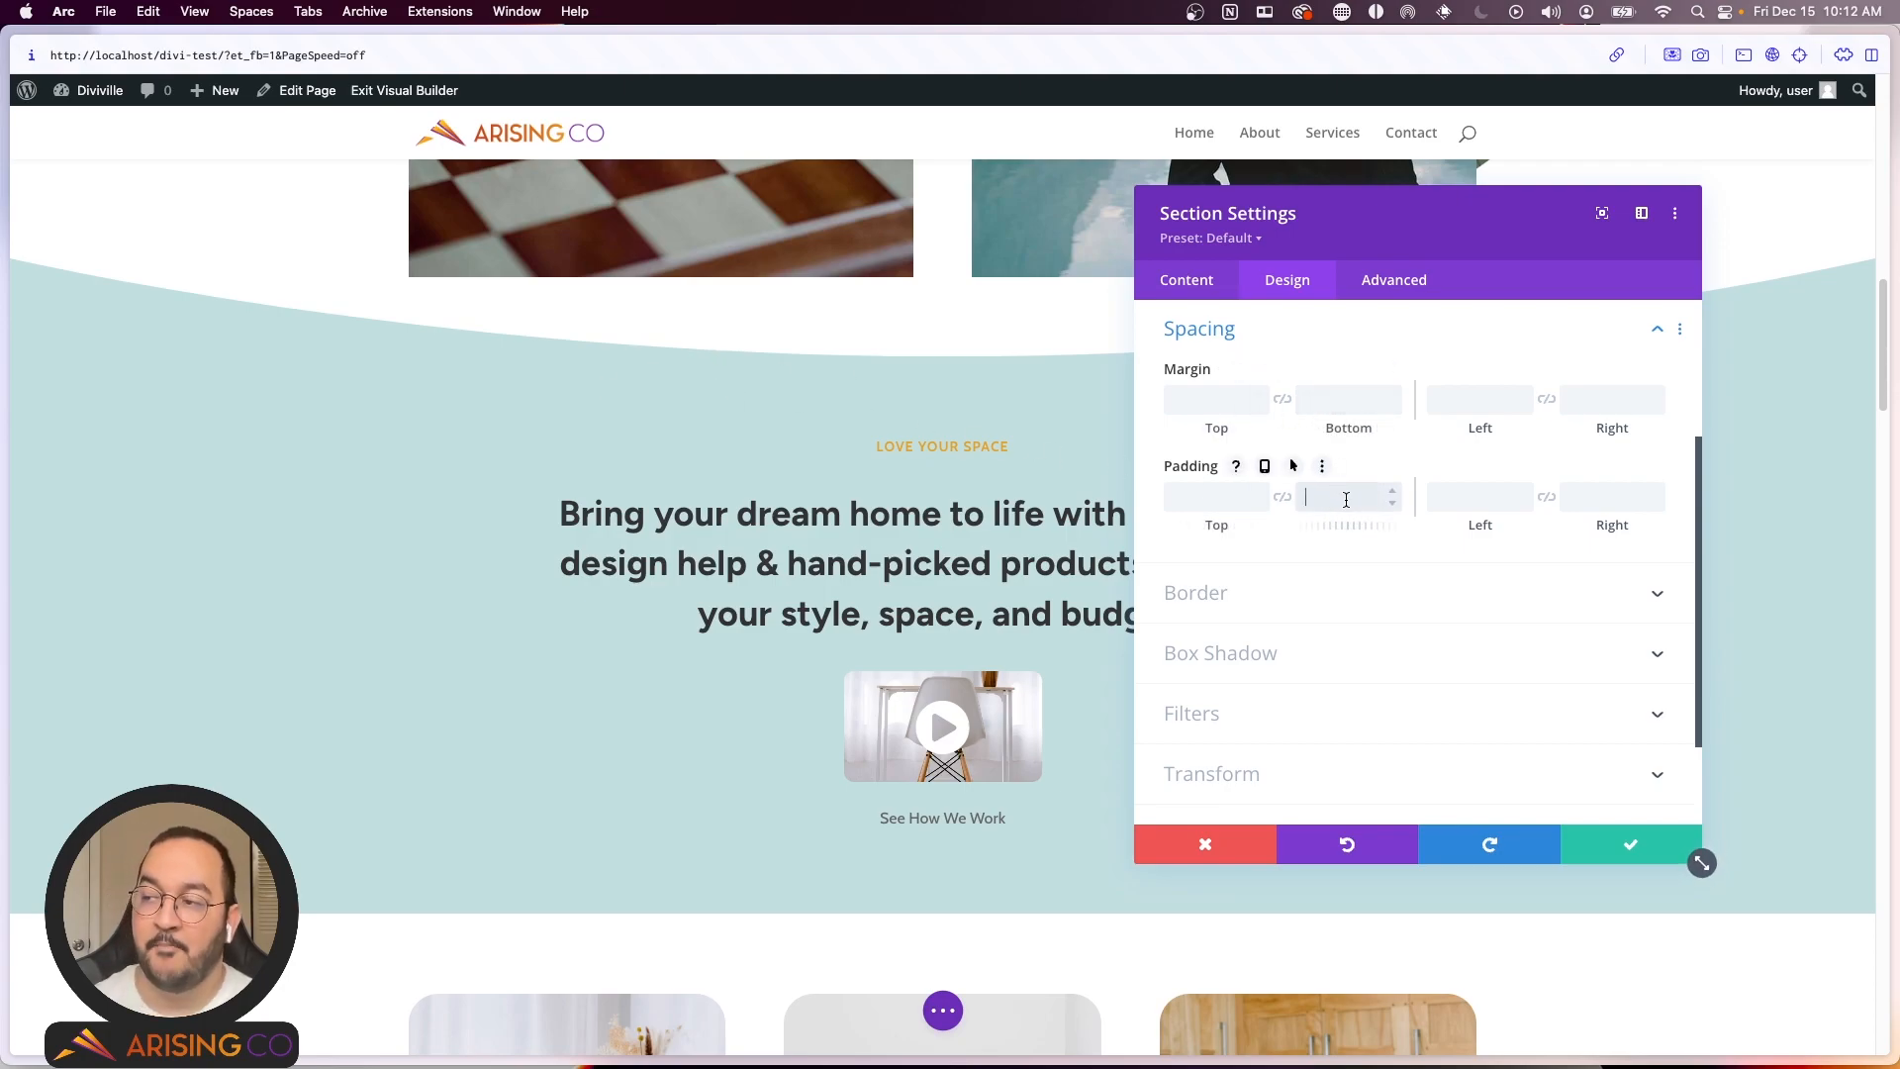
pyautogui.write('100px')
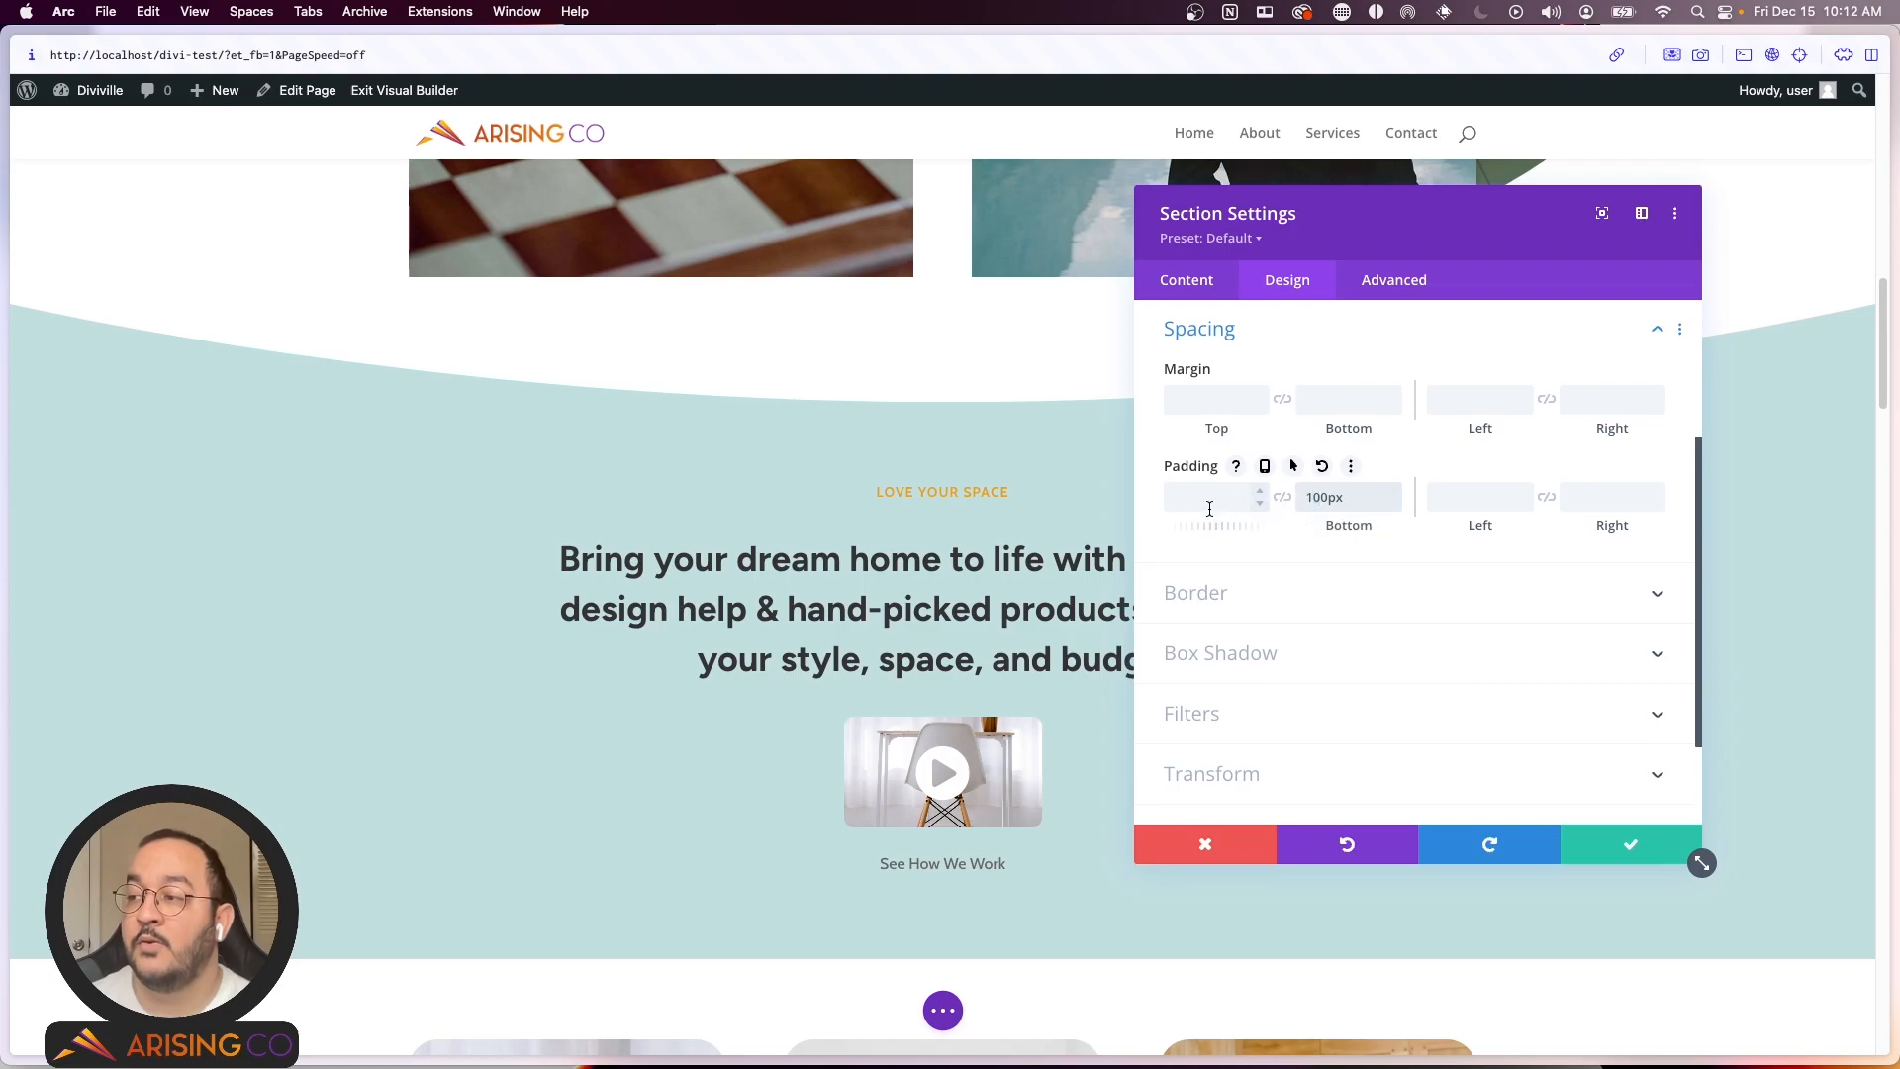
pyautogui.click(1282, 498)
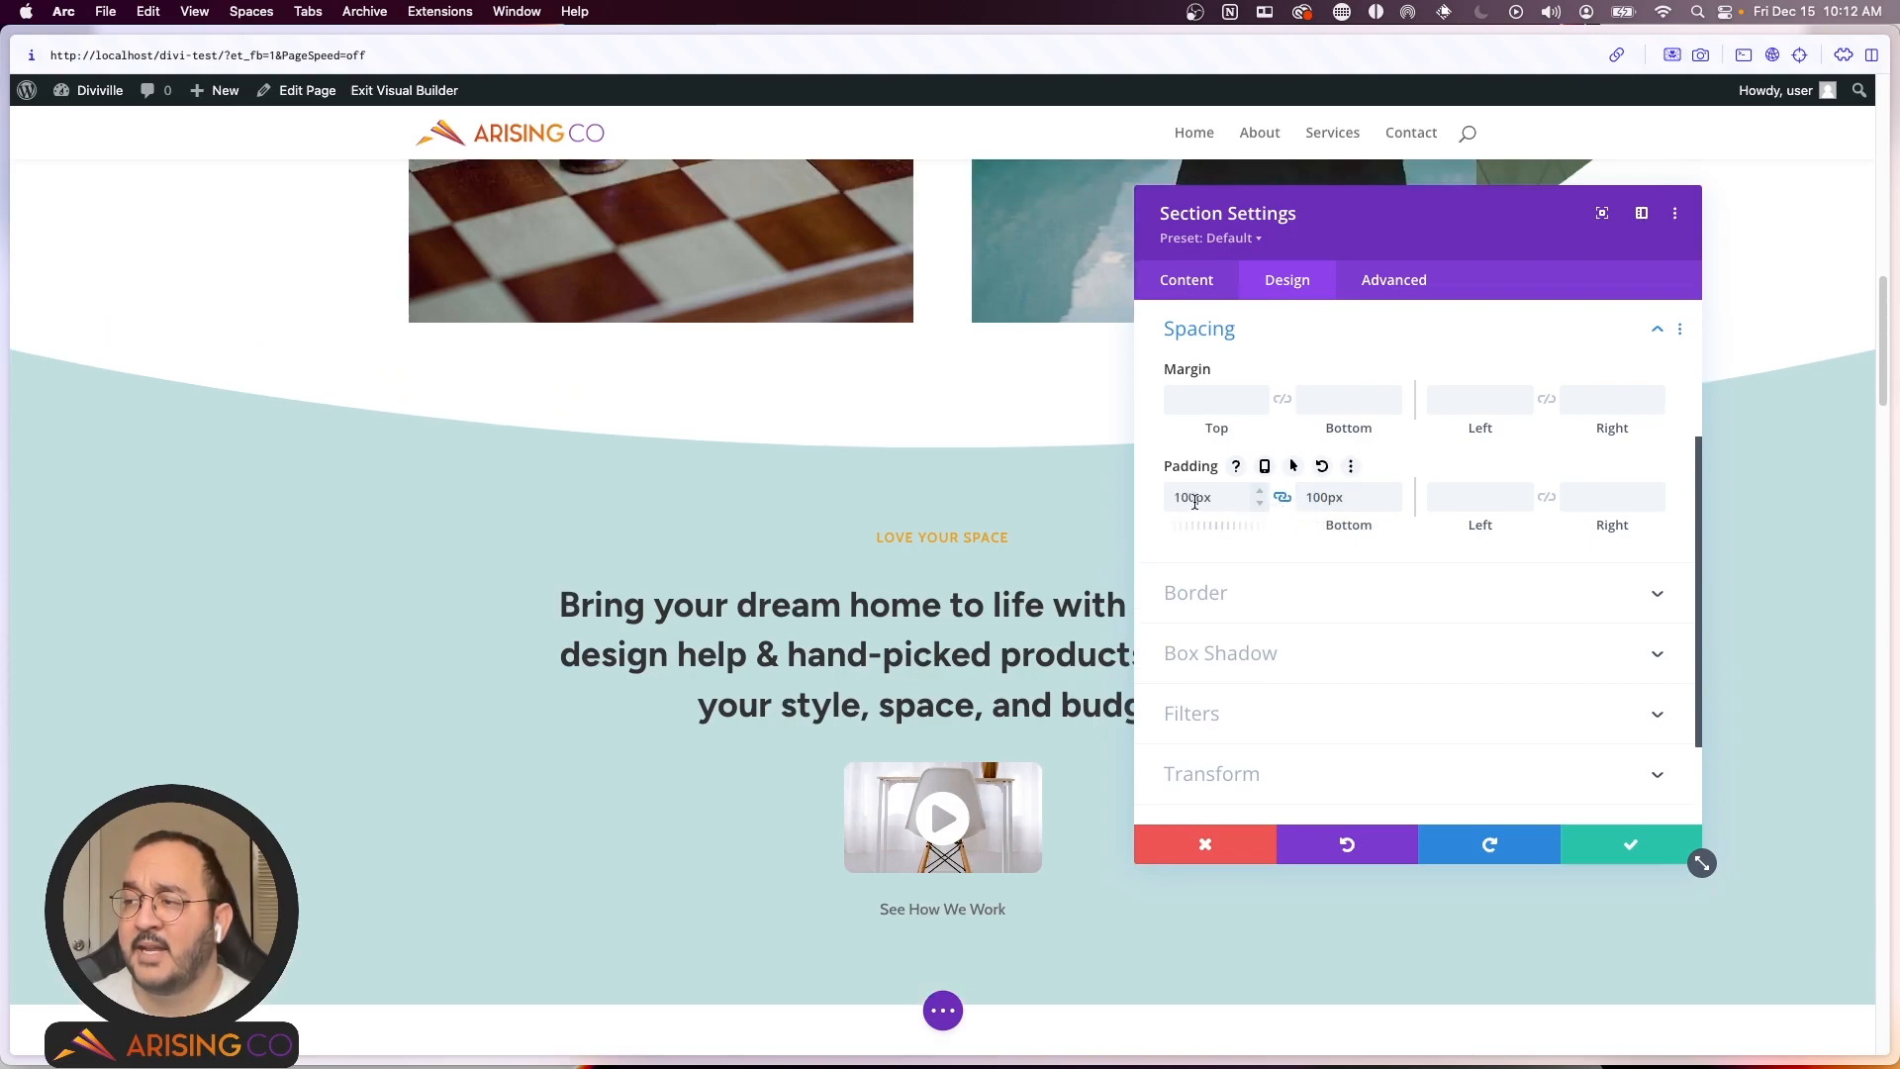
pyautogui.click(1256, 492)
pyautogui.click(1256, 492)
pyautogui.click(1256, 492)
pyautogui.click(1256, 492)
pyautogui.click(1256, 492)
pyautogui.click(1256, 491)
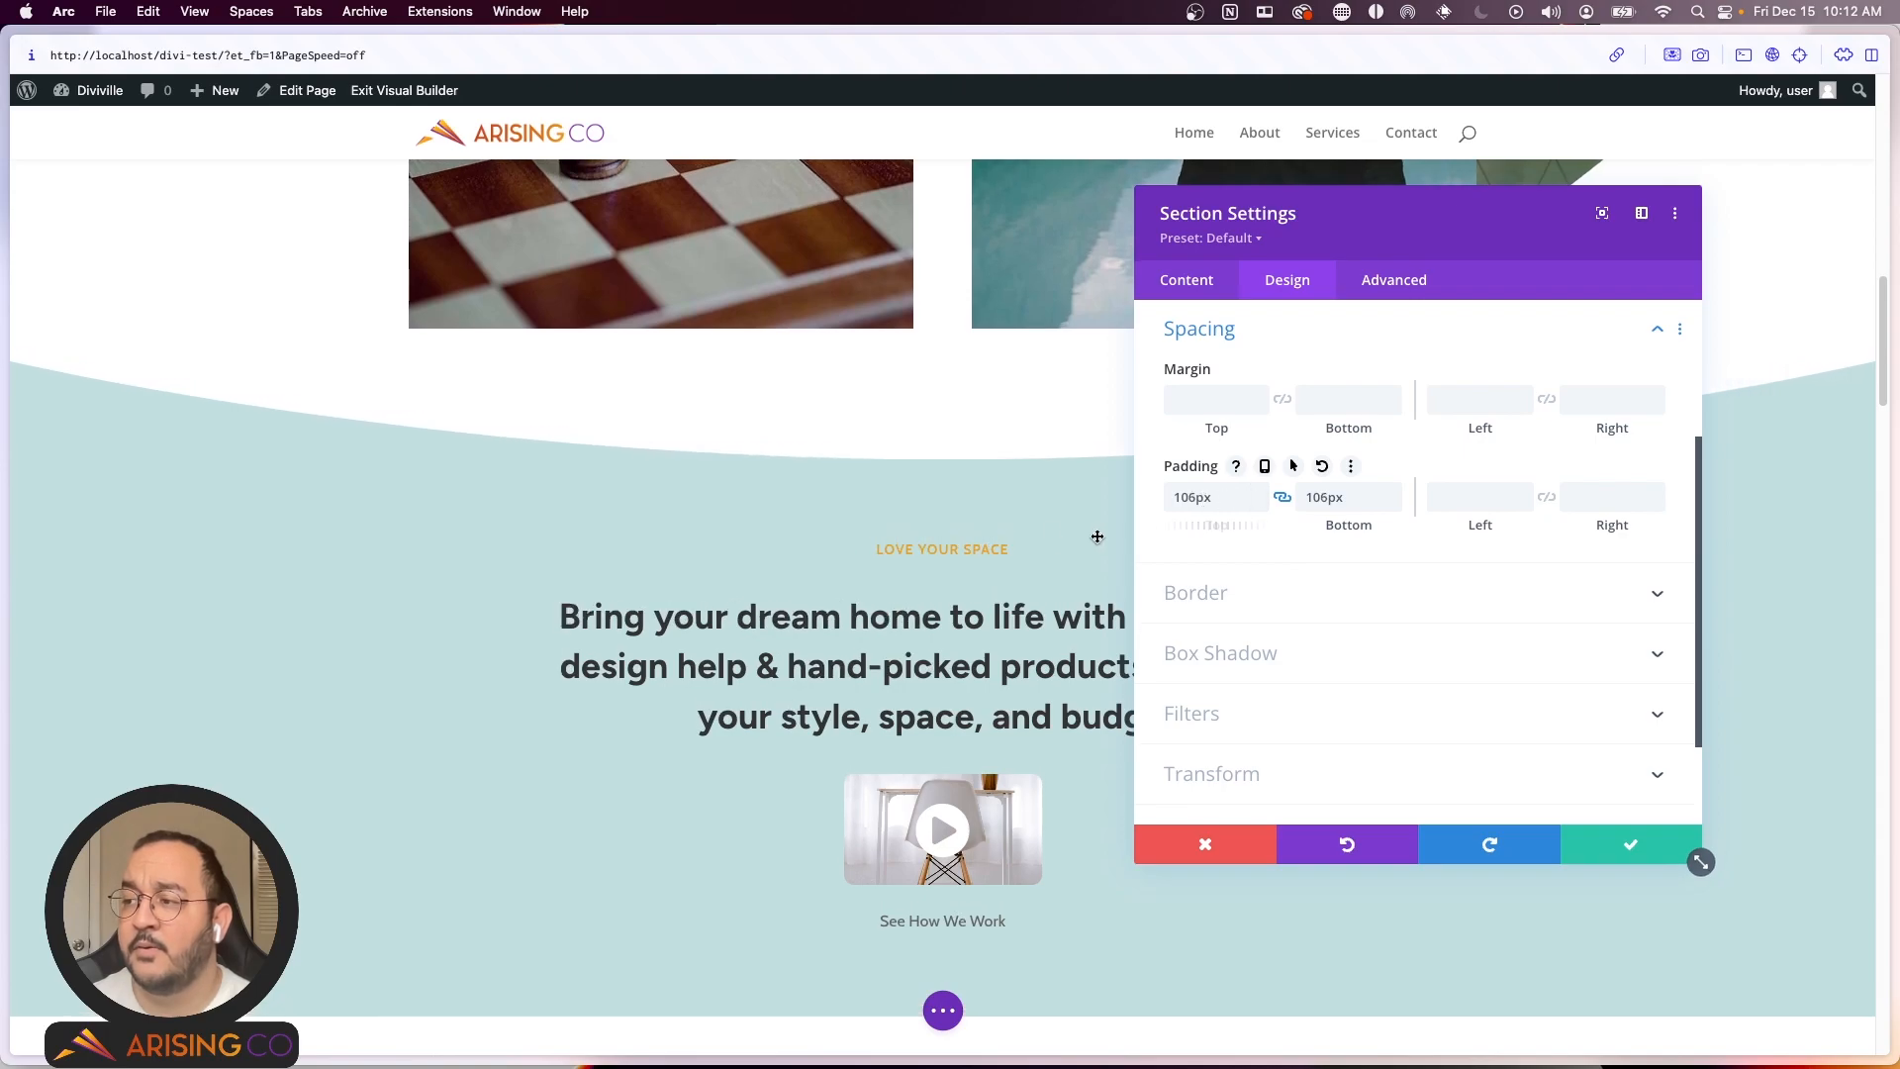
# Step: Check the spacing around the section on the page and examine its Border and Box Shadow options
pyautogui.scroll(-4, 882, 539)
pyautogui.scroll(10, 891, 495)
pyautogui.scroll(-3, 904, 454)
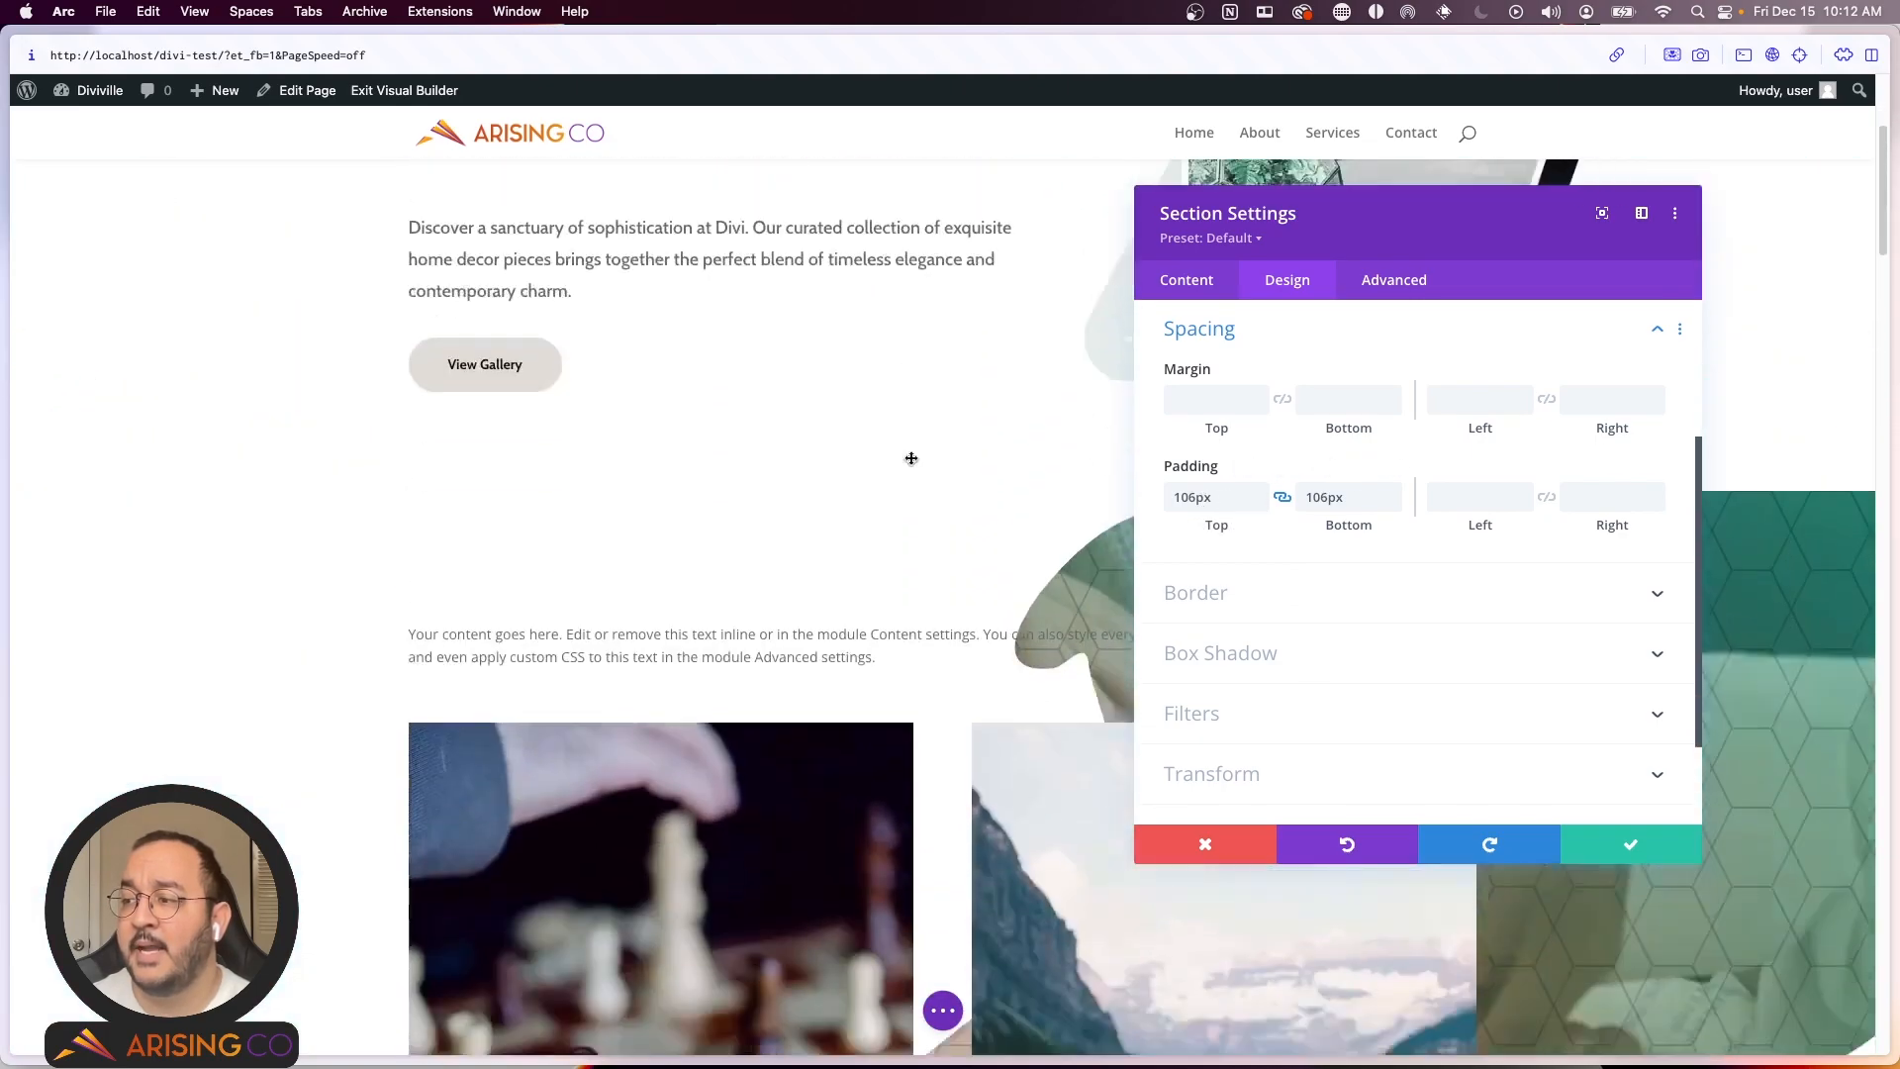
pyautogui.scroll(-1, 993, 395)
pyautogui.scroll(5, 594, 297)
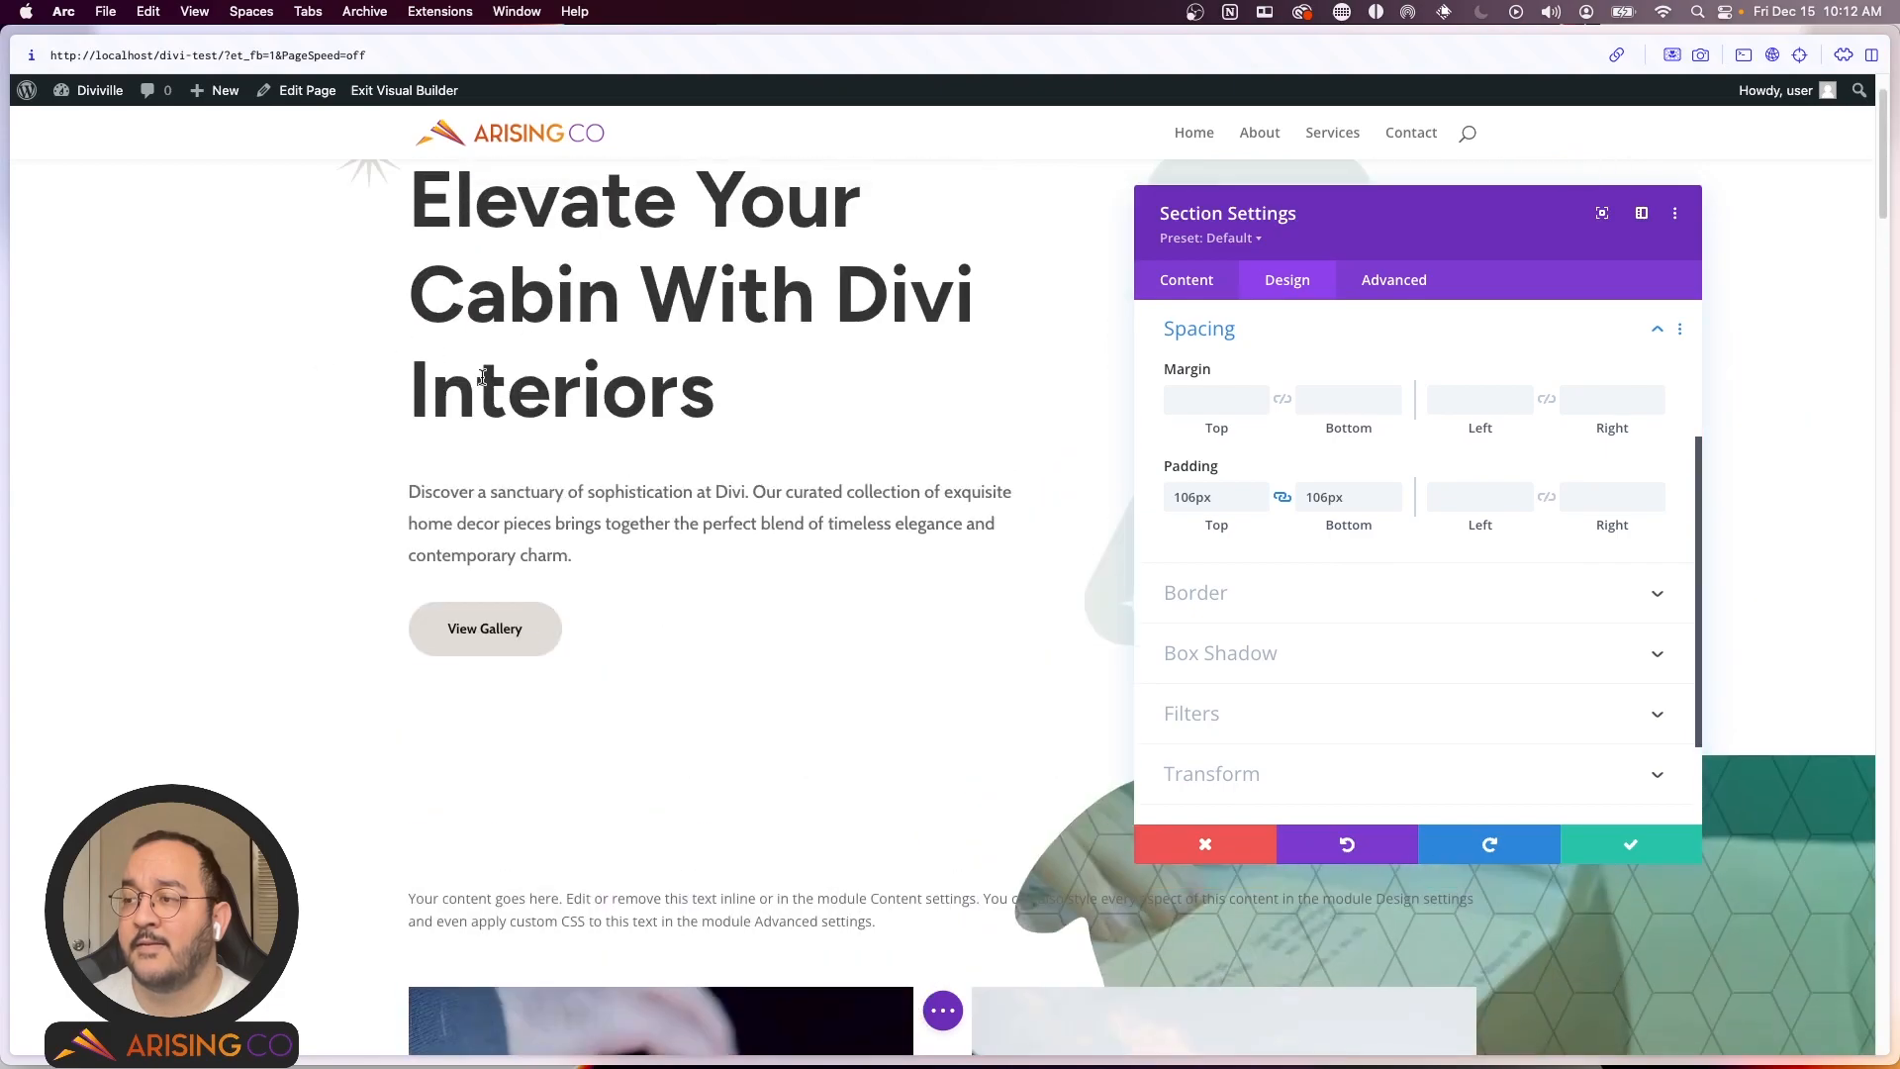
pyautogui.scroll(-7, 699, 502)
pyautogui.scroll(-2, 1207, 475)
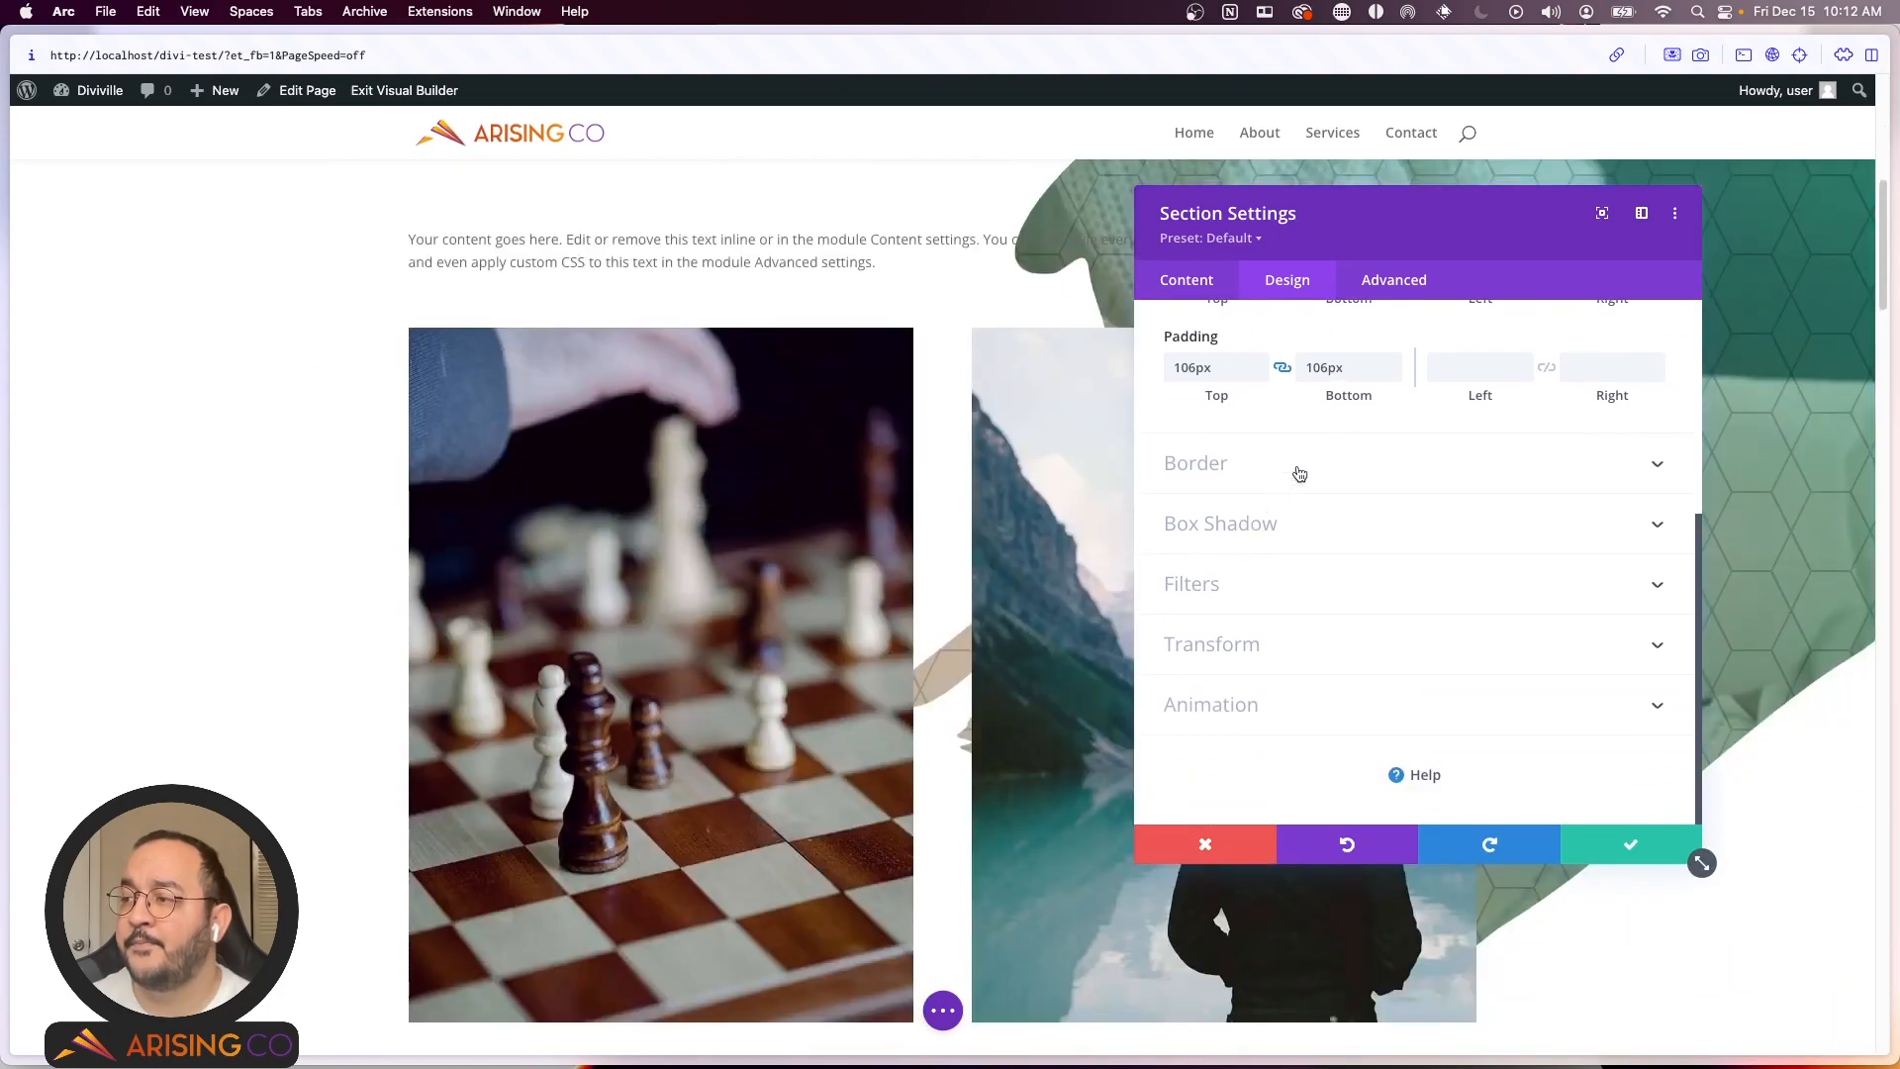
pyautogui.click(1341, 467)
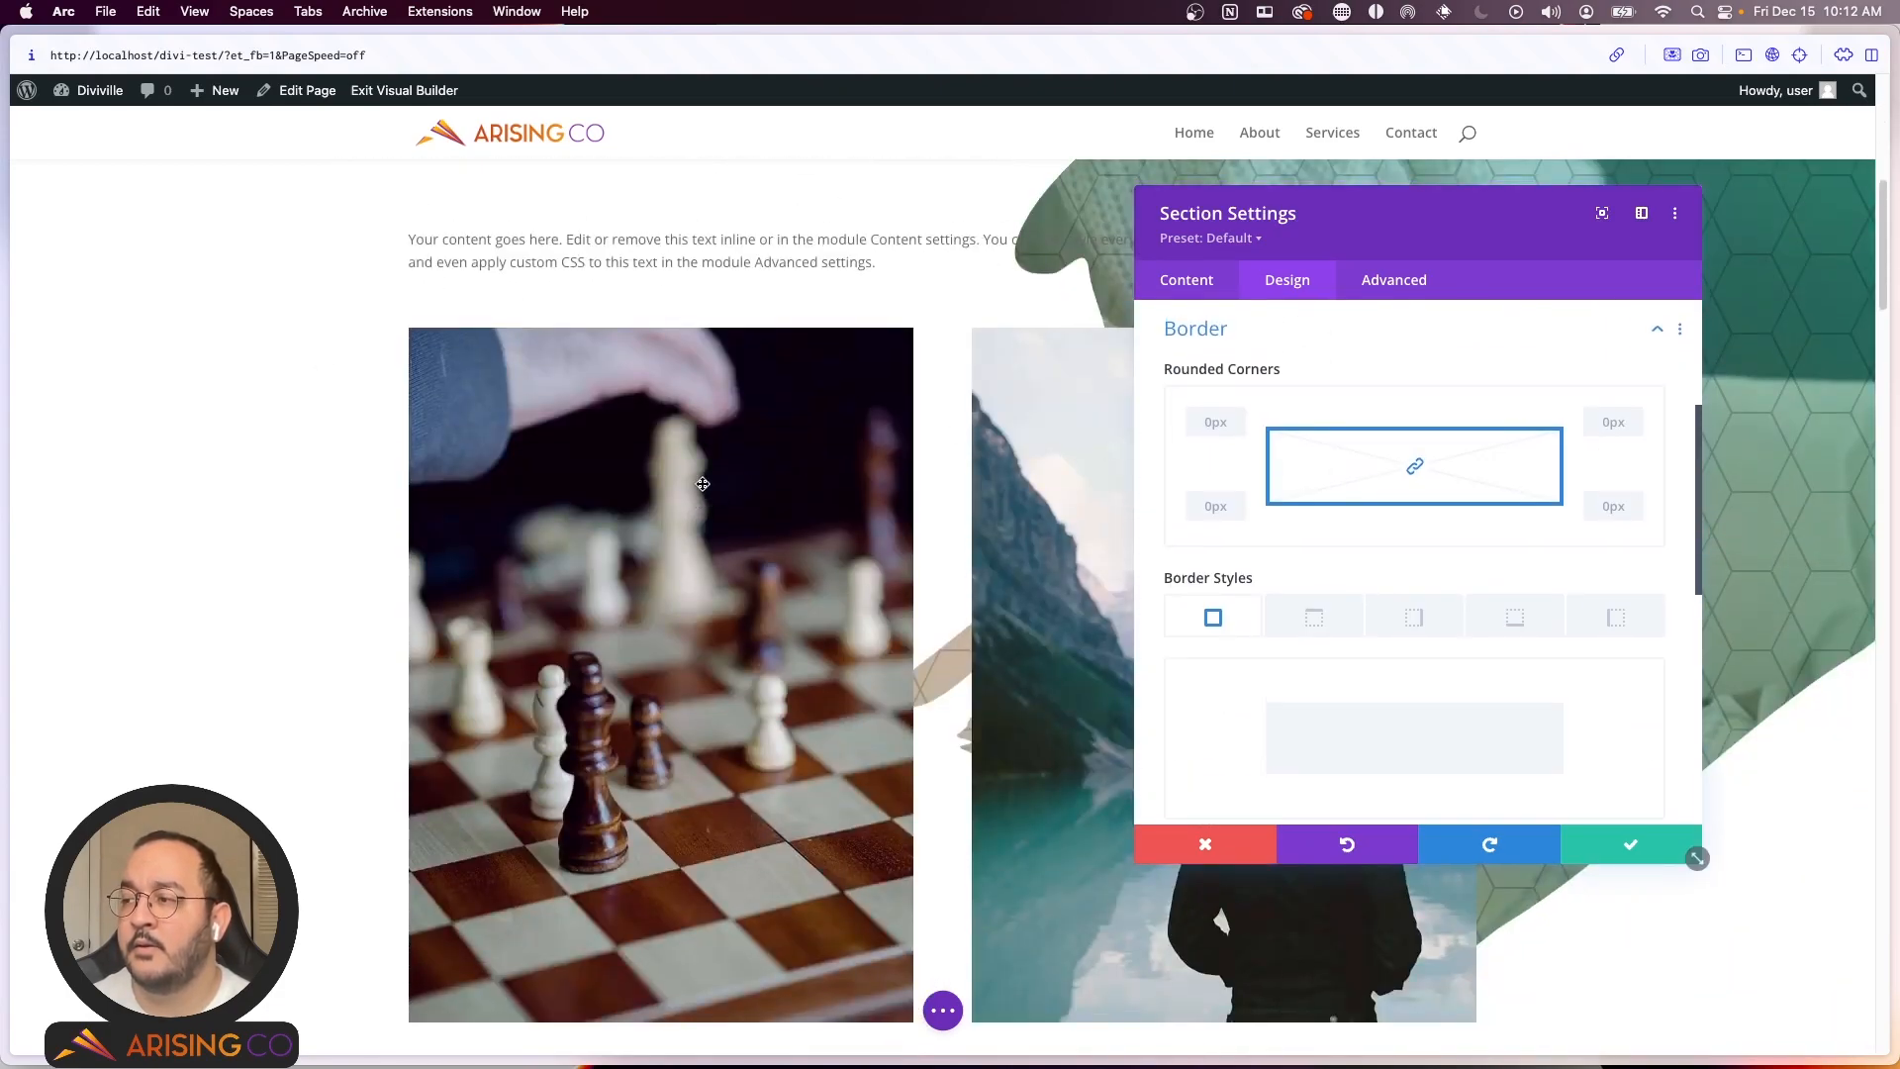
pyautogui.scroll(-3, 669, 500)
pyautogui.scroll(-2, 669, 499)
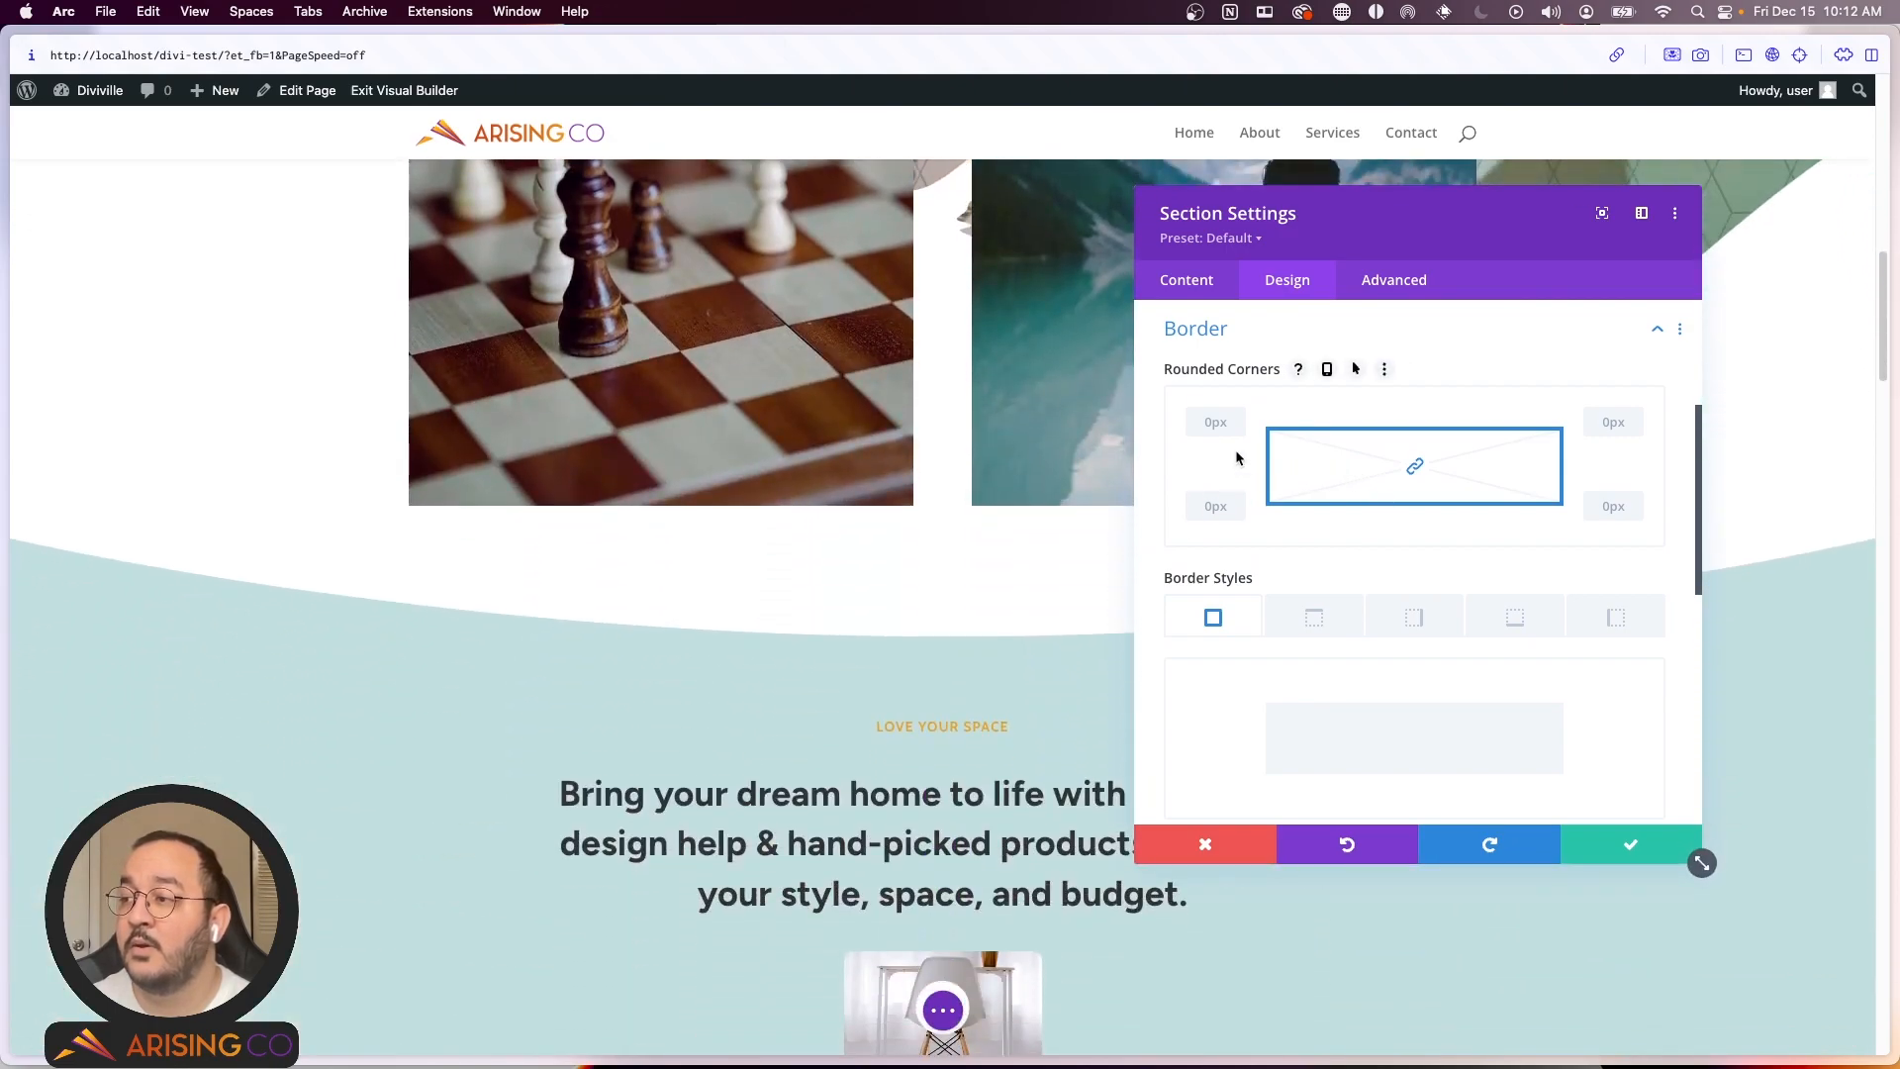
pyautogui.scroll(-5, 1221, 425)
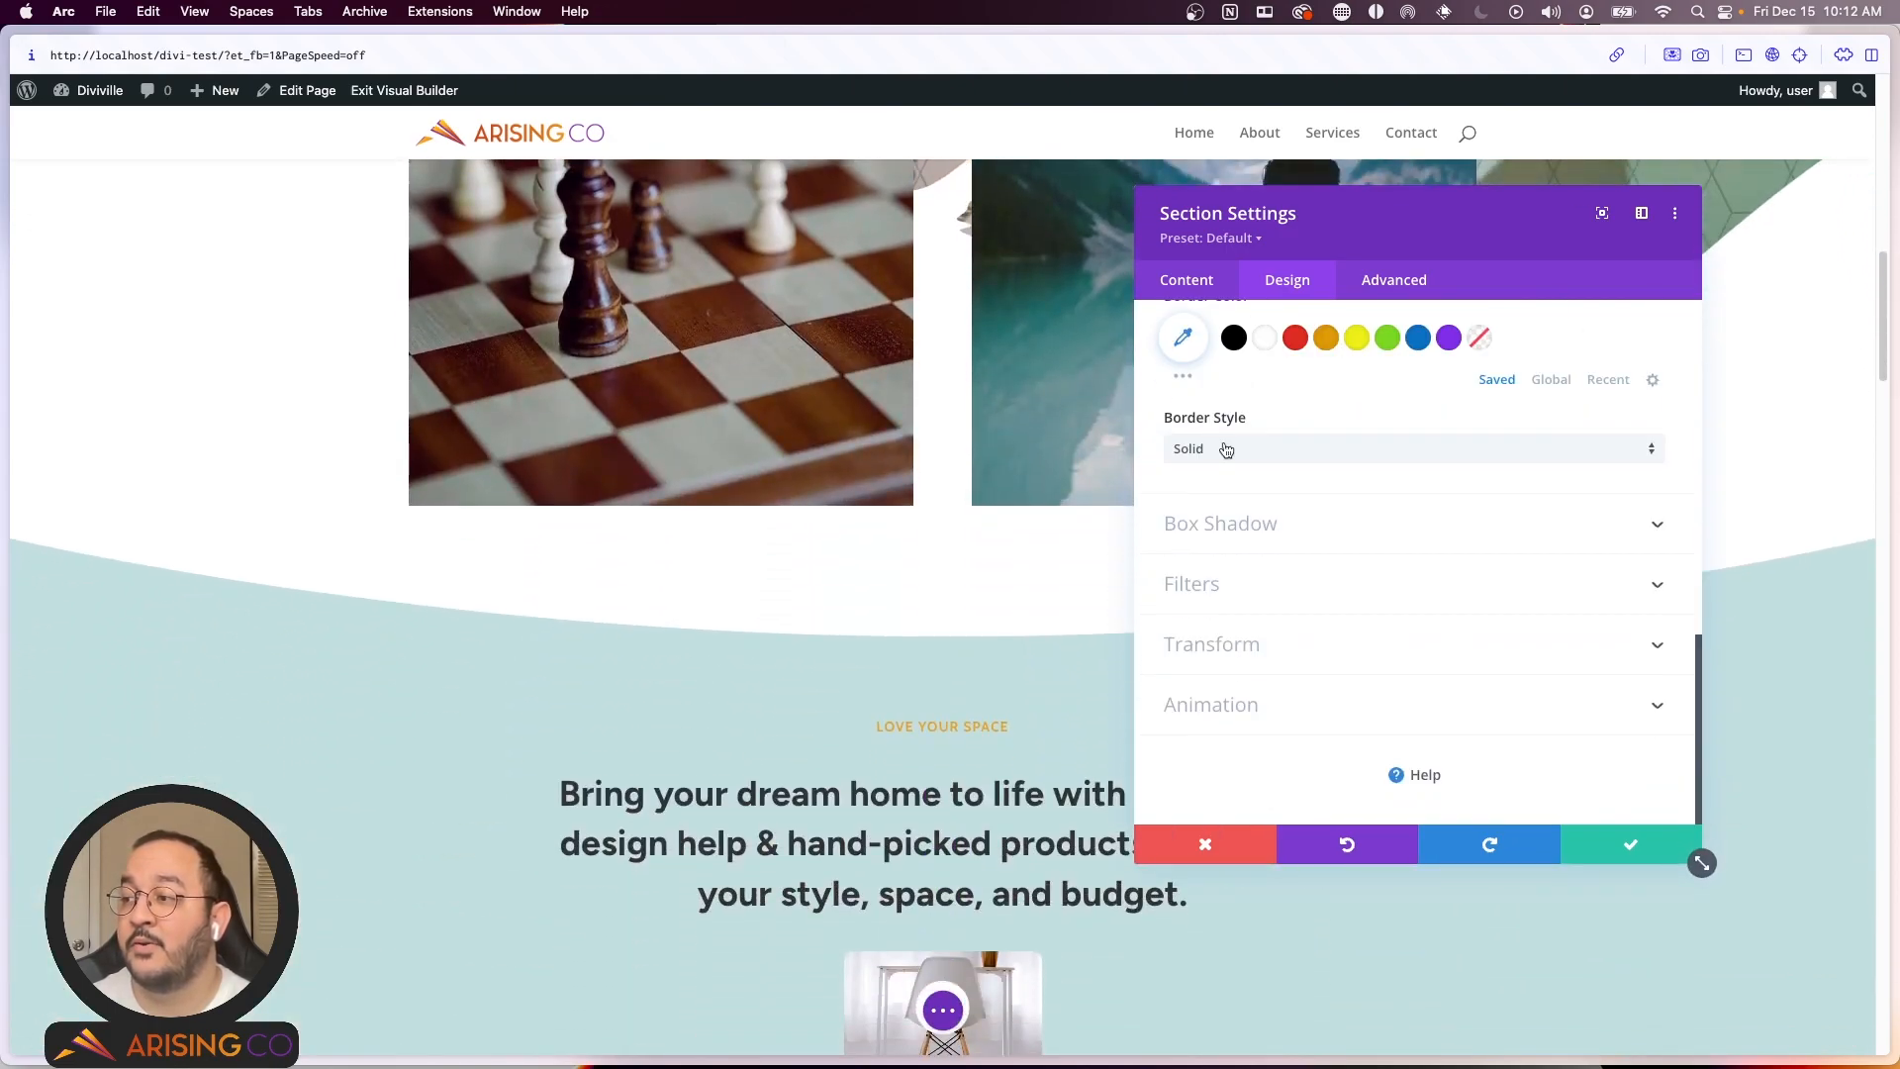
pyautogui.click(1224, 525)
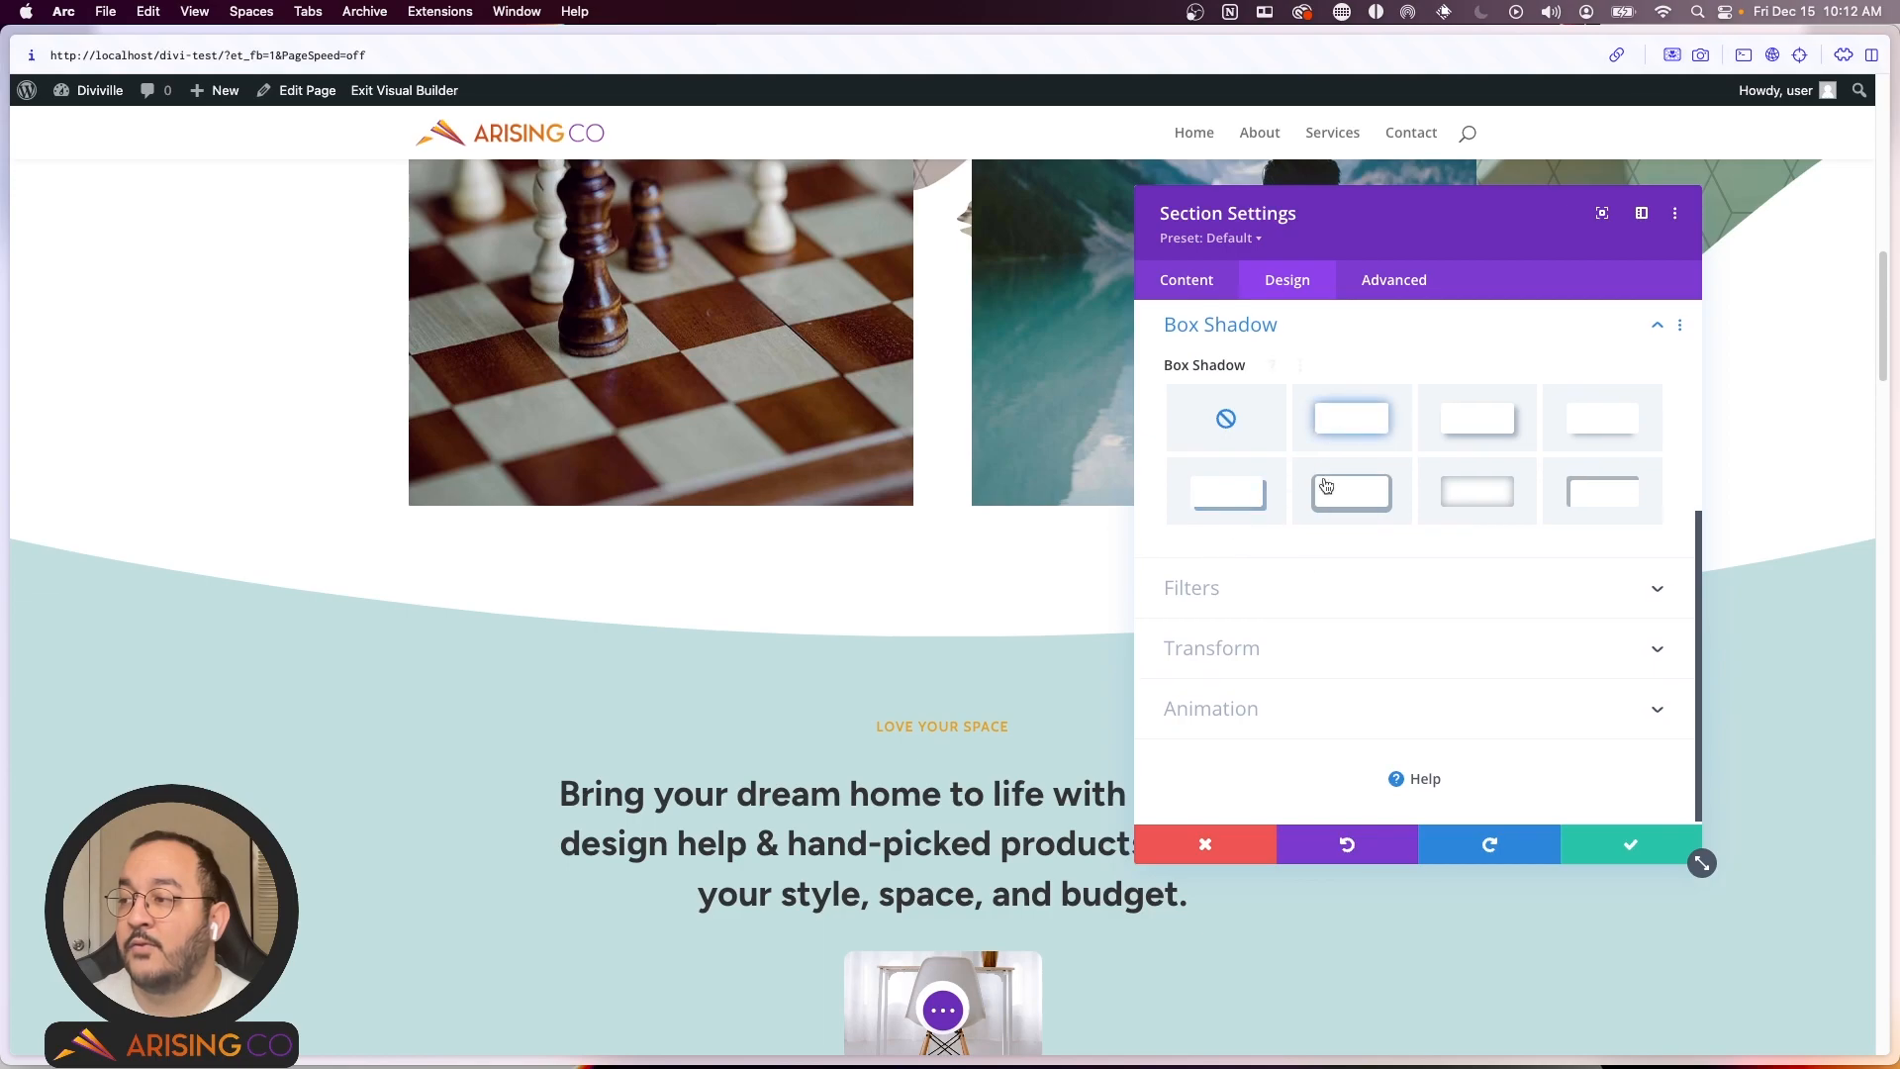
# Step: Apply the Fade animation style to the two-column section
pyautogui.click(1274, 711)
pyautogui.click(1351, 598)
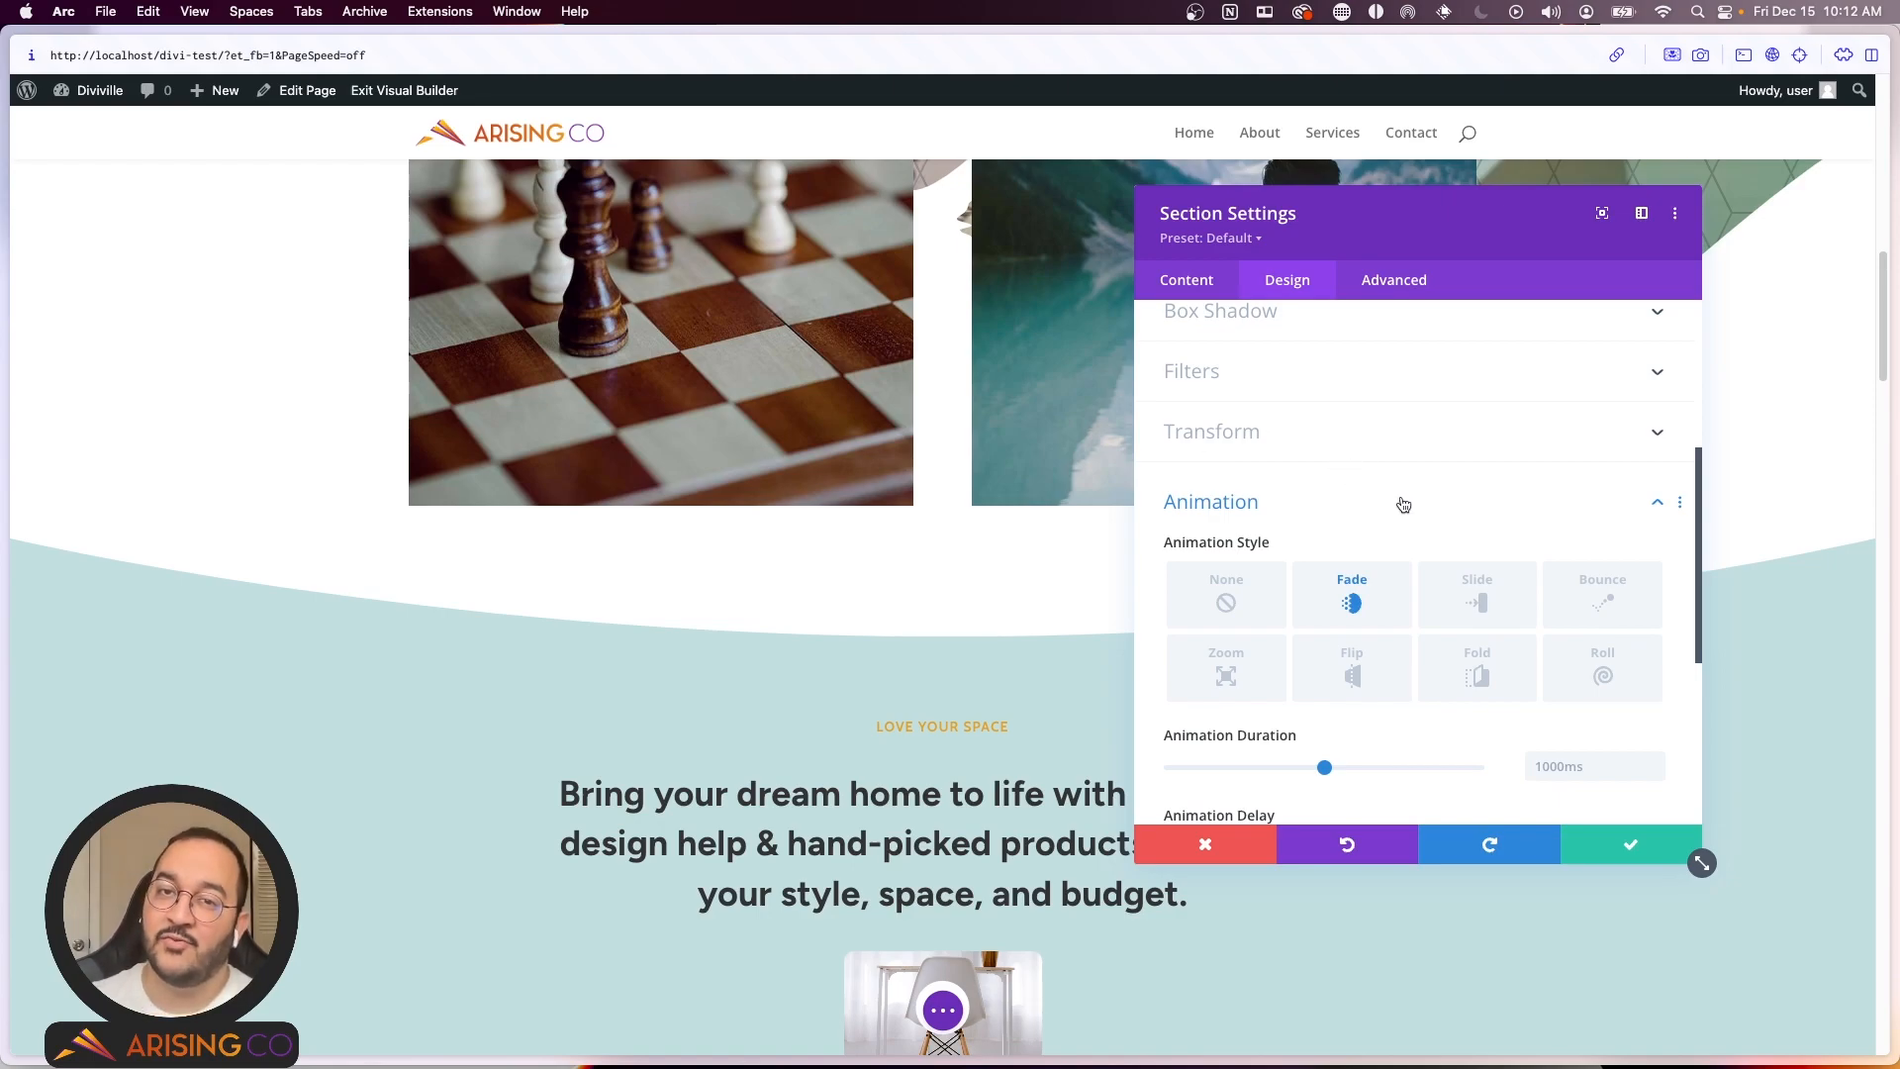
pyautogui.scroll(5, 1402, 506)
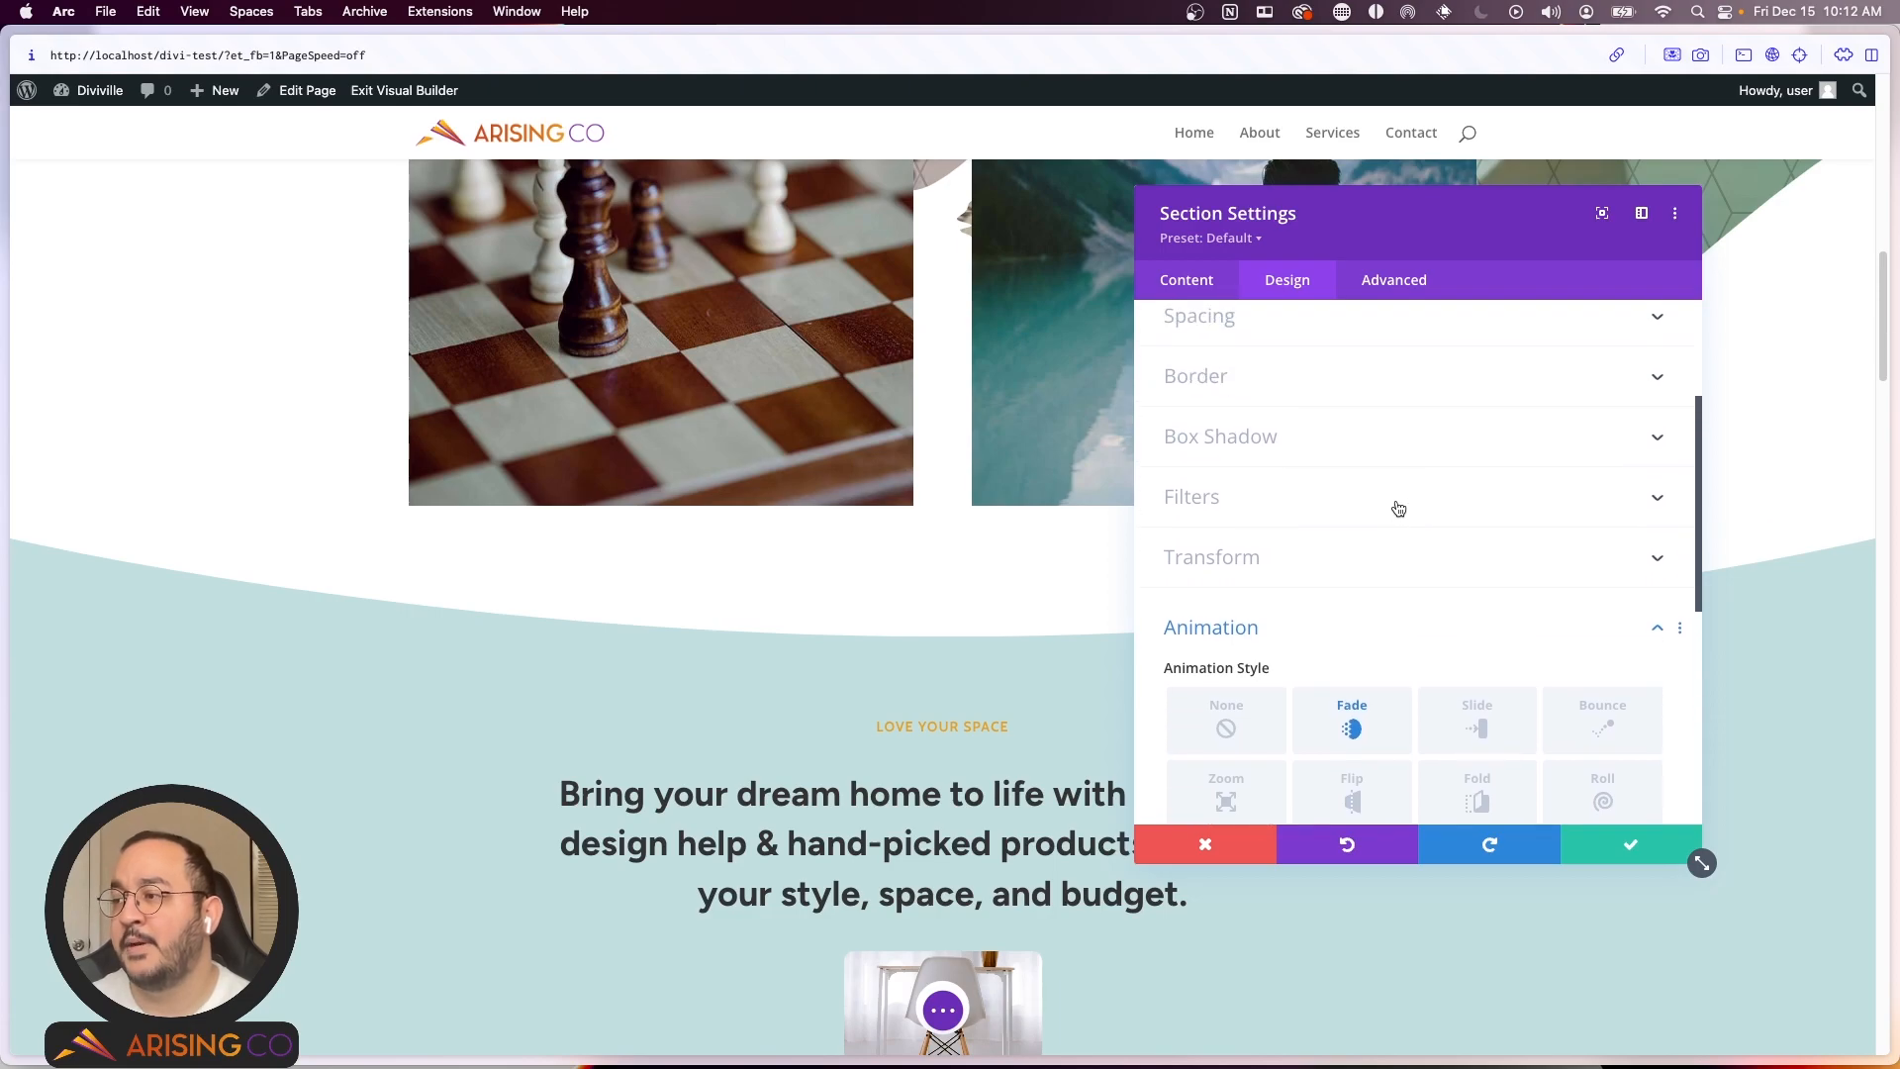
pyautogui.scroll(5, 640, 679)
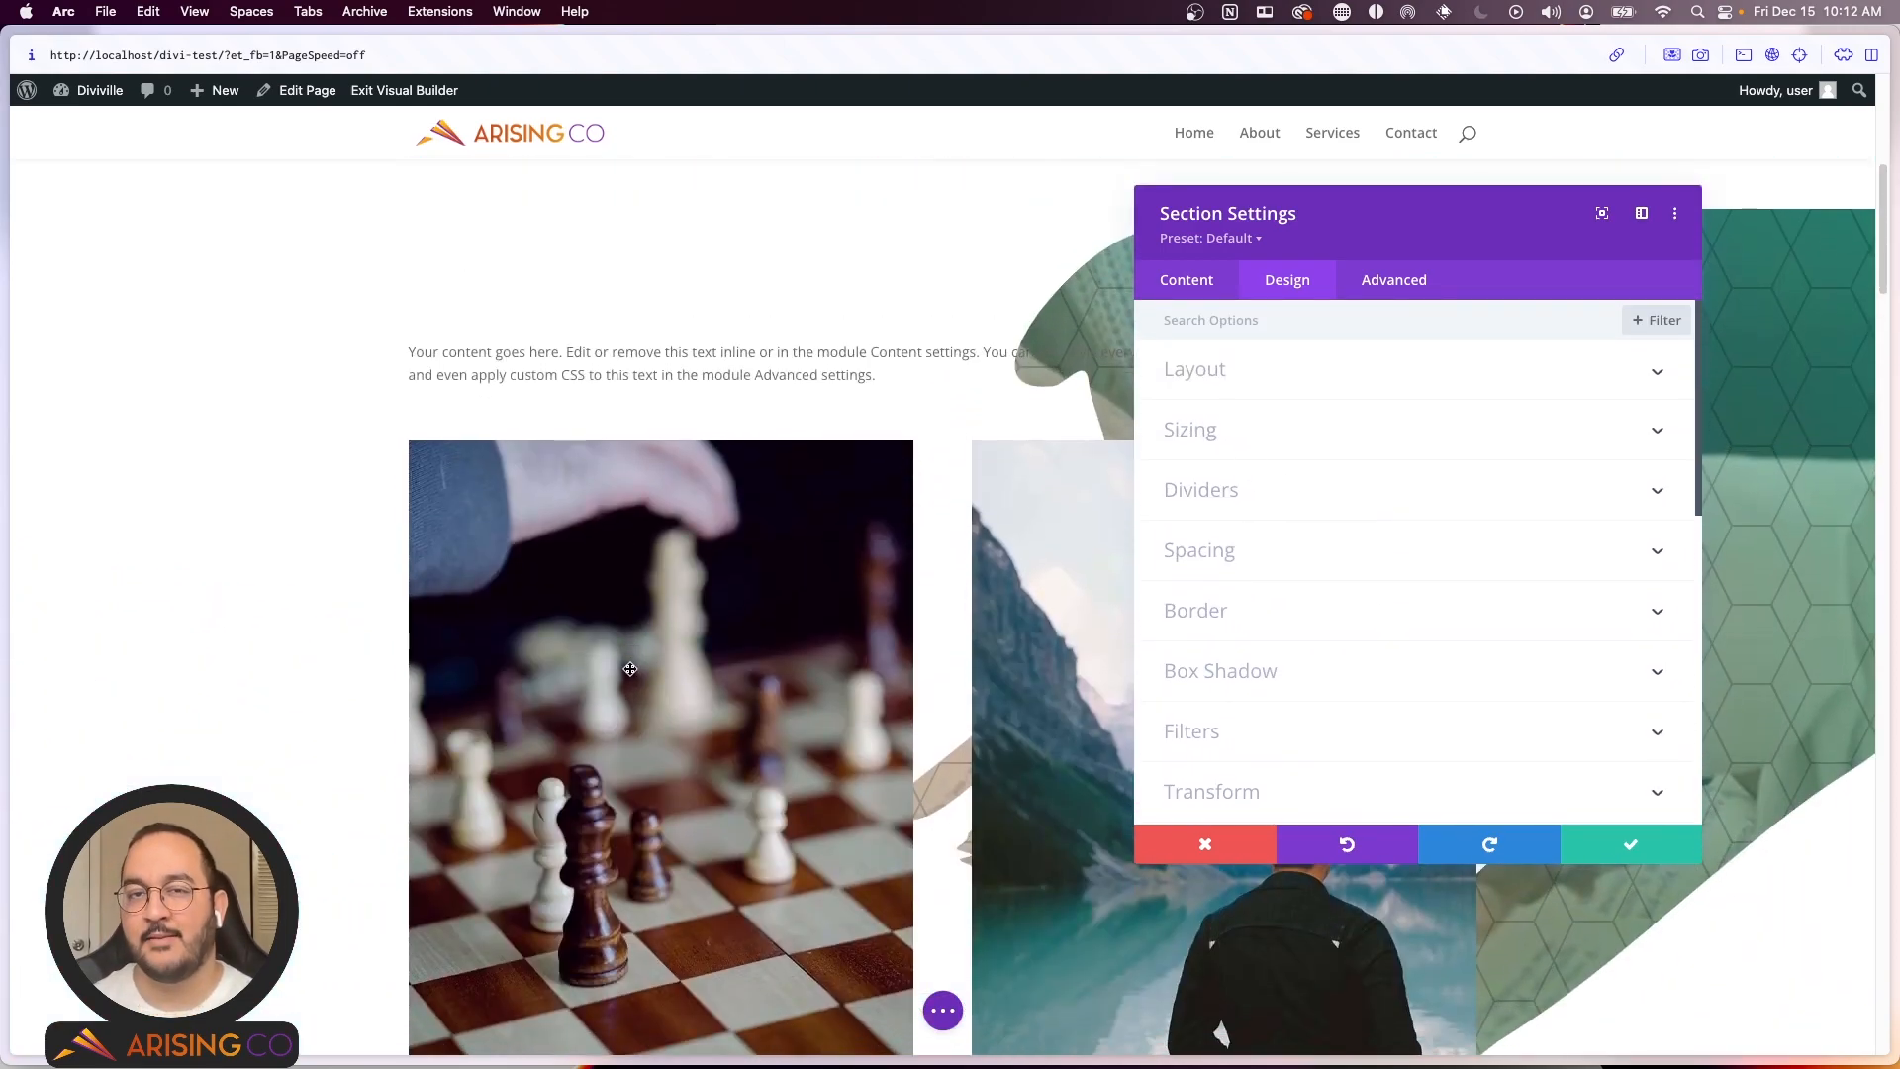
# Step: Examine the section's advanced Visibility options and save the section settings
pyautogui.click(1380, 285)
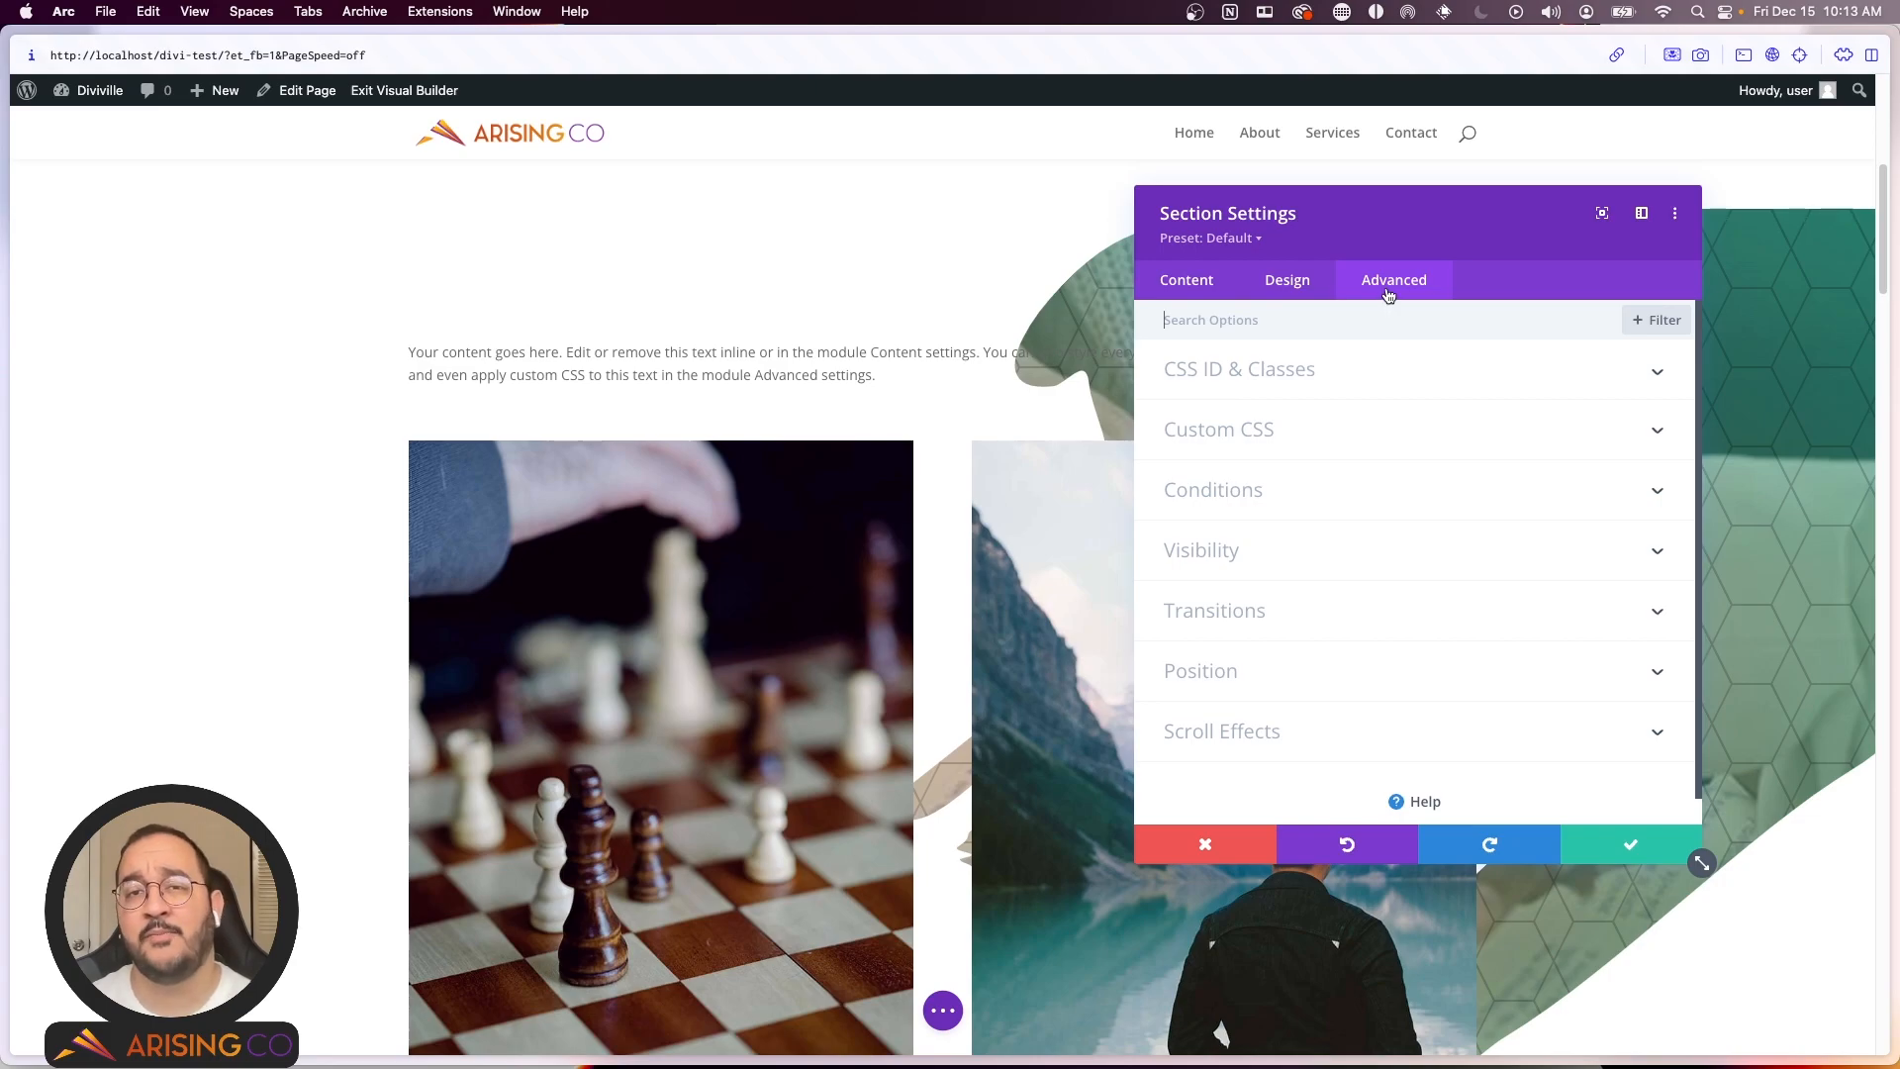
pyautogui.click(1343, 551)
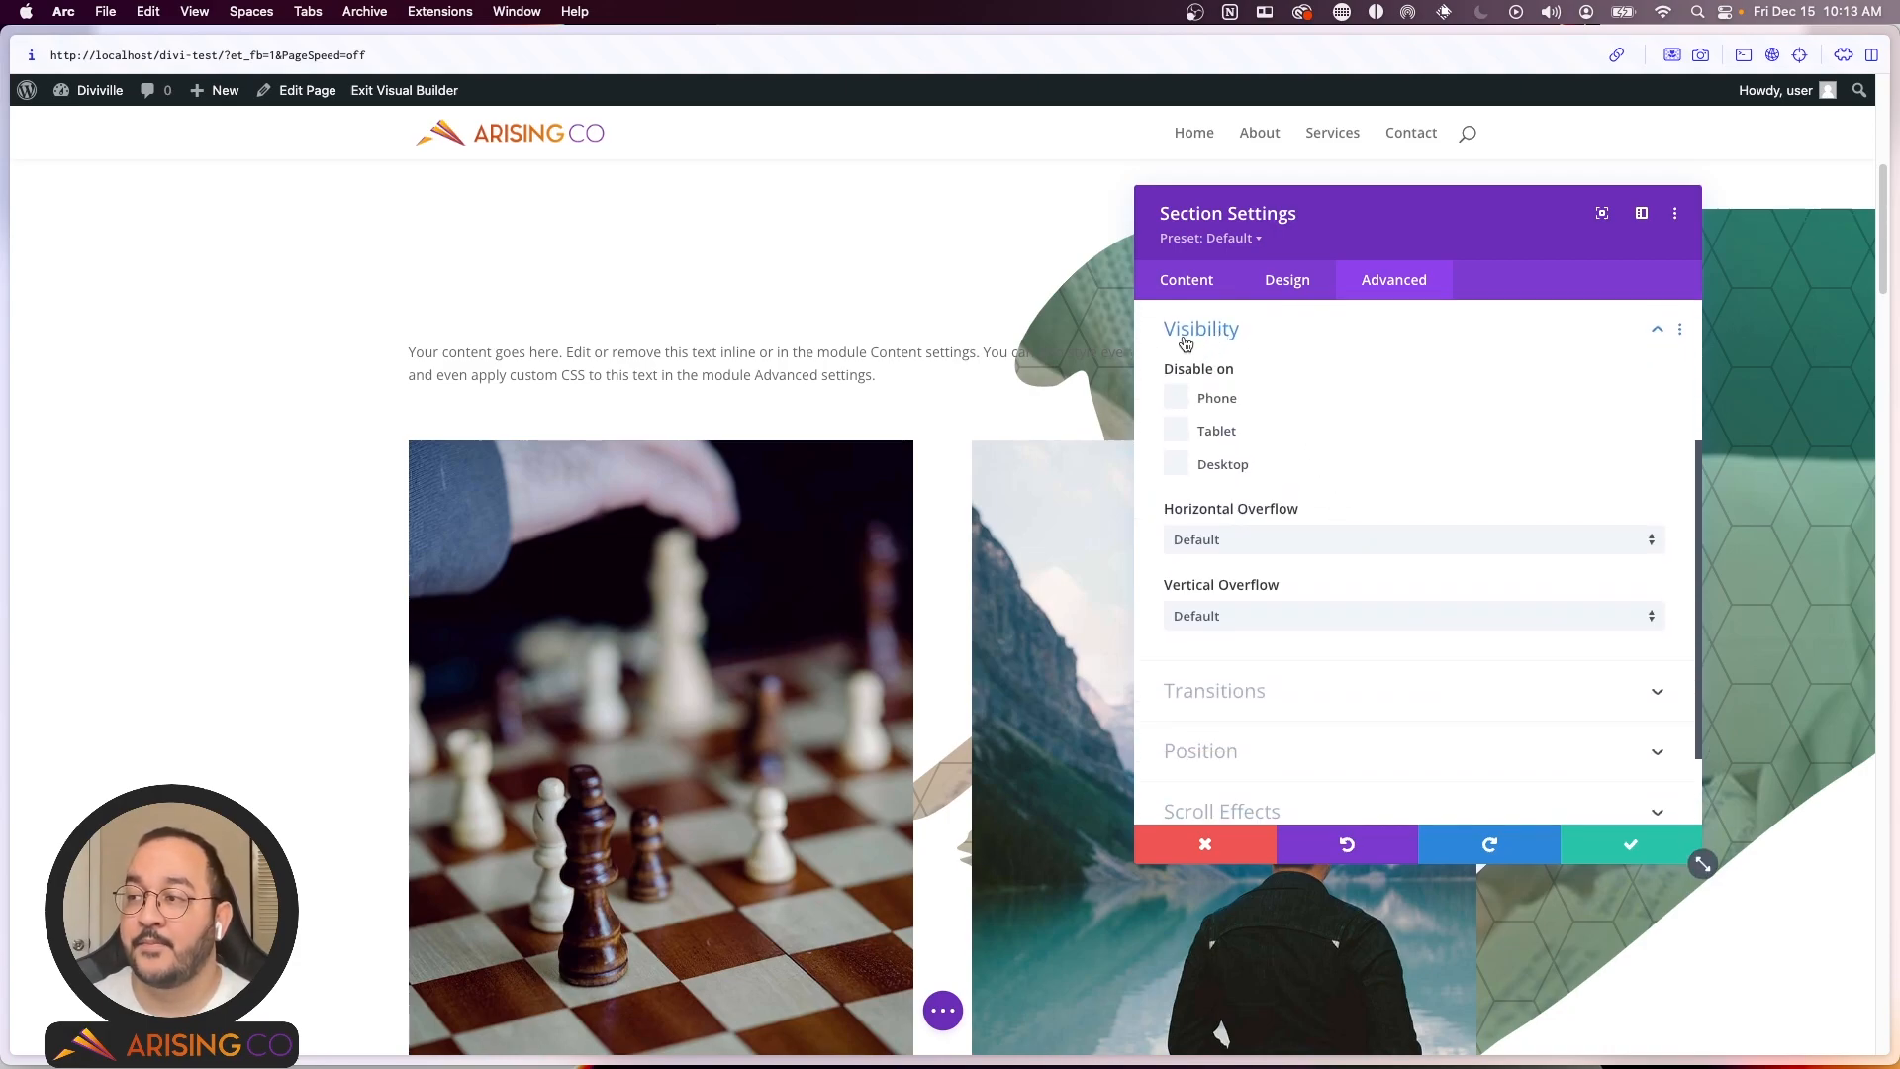
pyautogui.click(1609, 847)
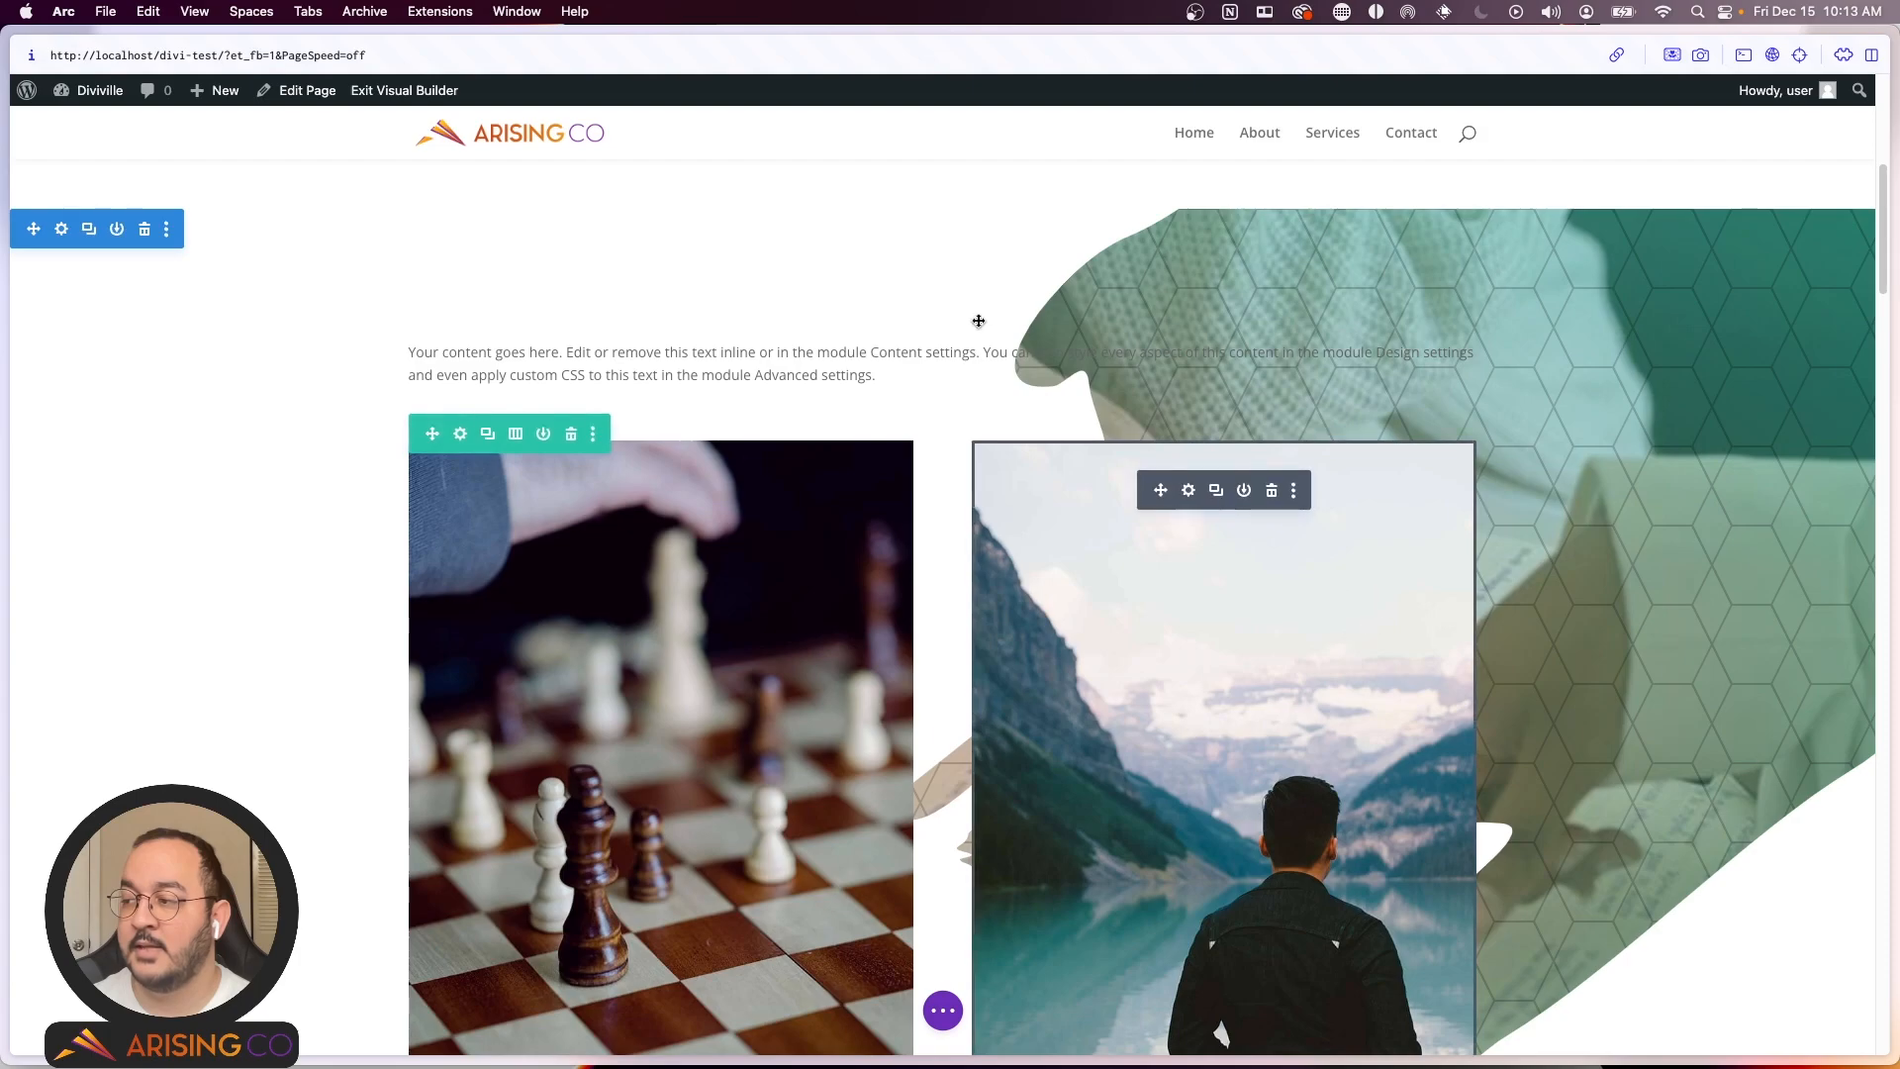
# Step: Save the page and exit the Visual Builder to the live page
pyautogui.moveTo(989, 301)
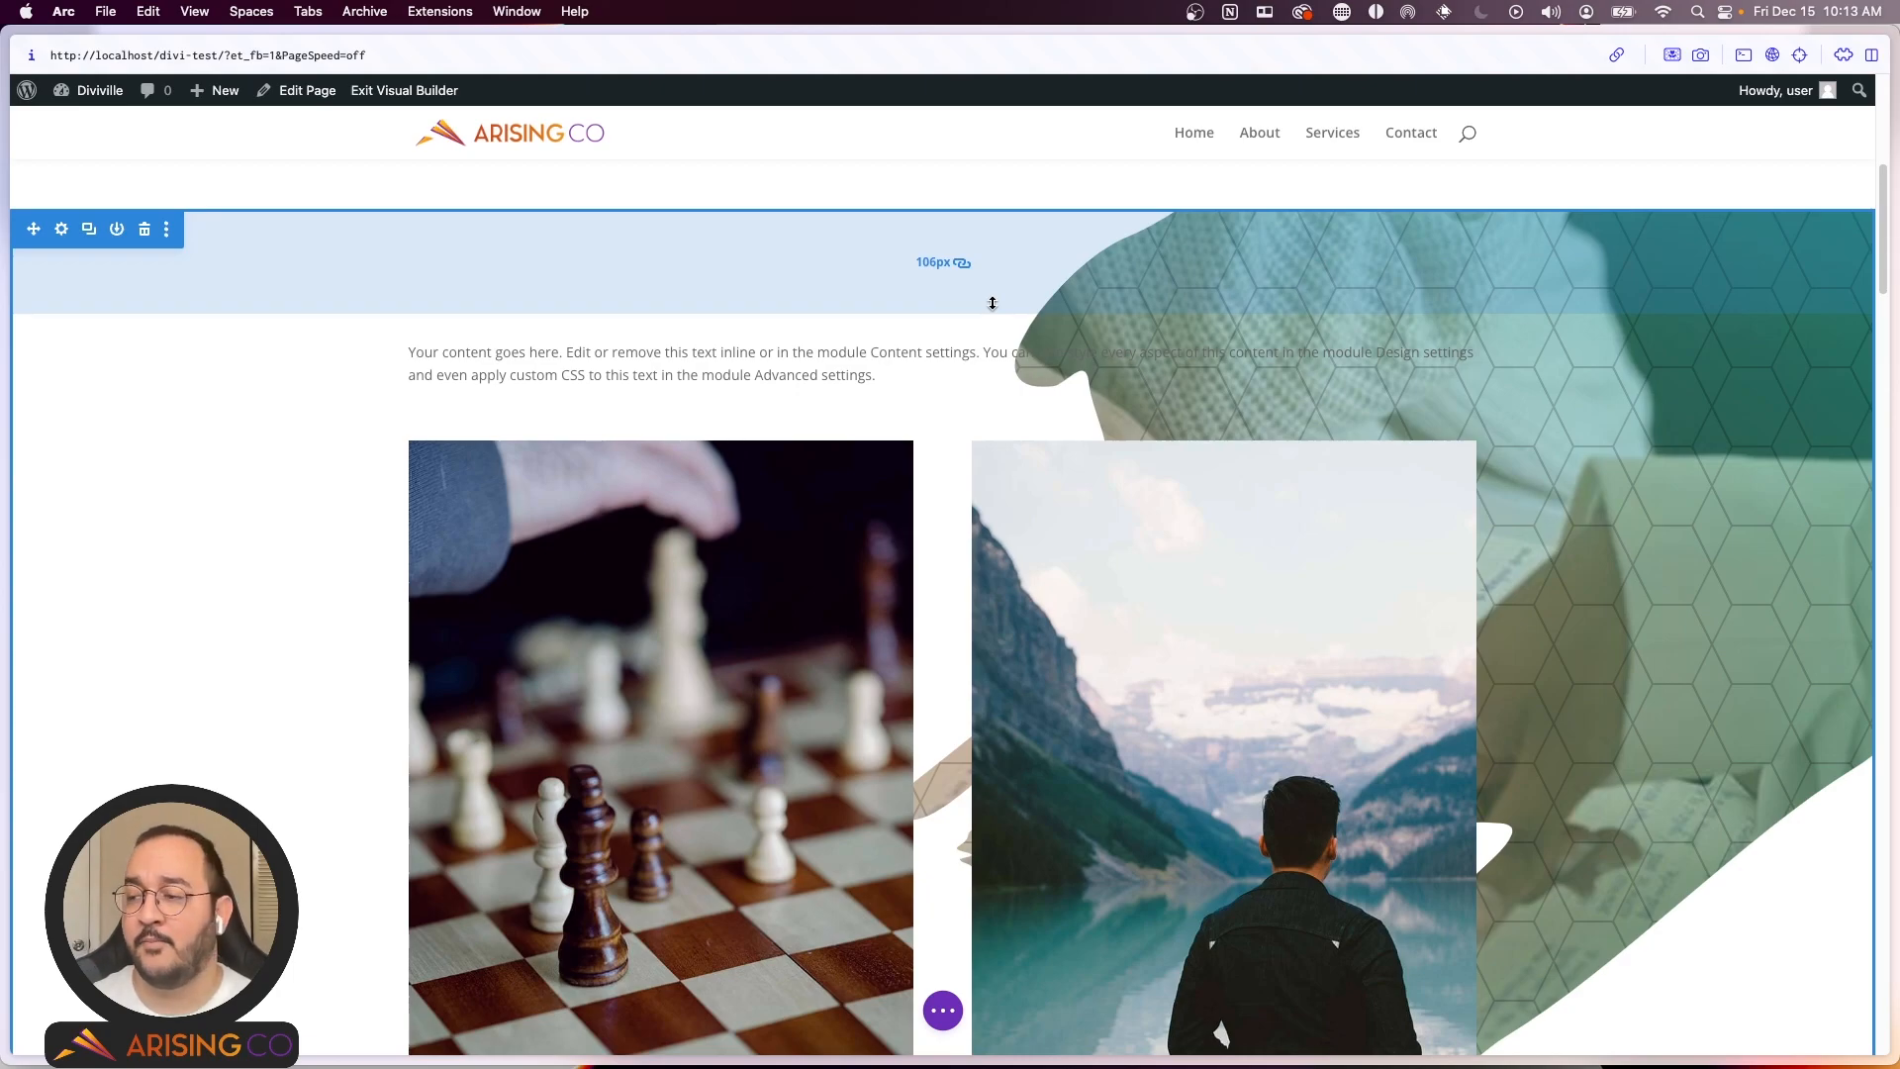
pyautogui.click(943, 1012)
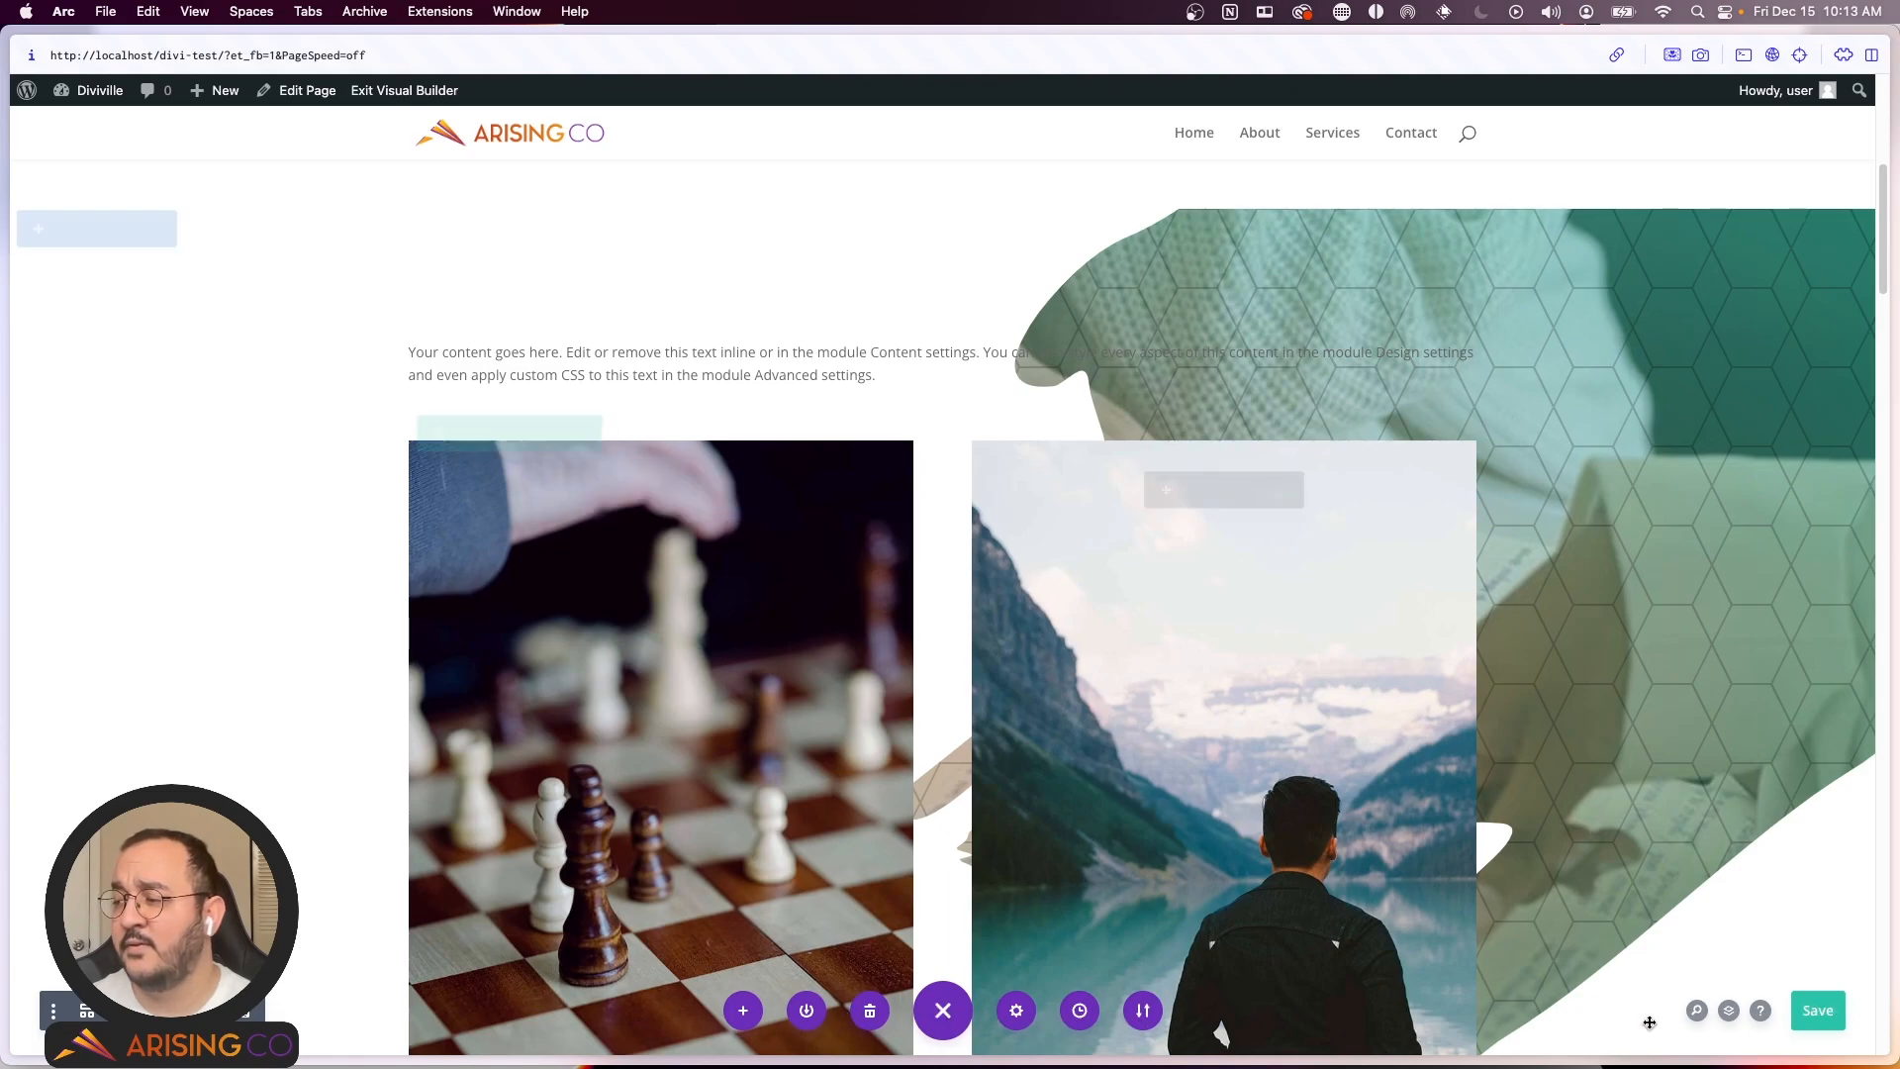
pyautogui.click(1818, 1011)
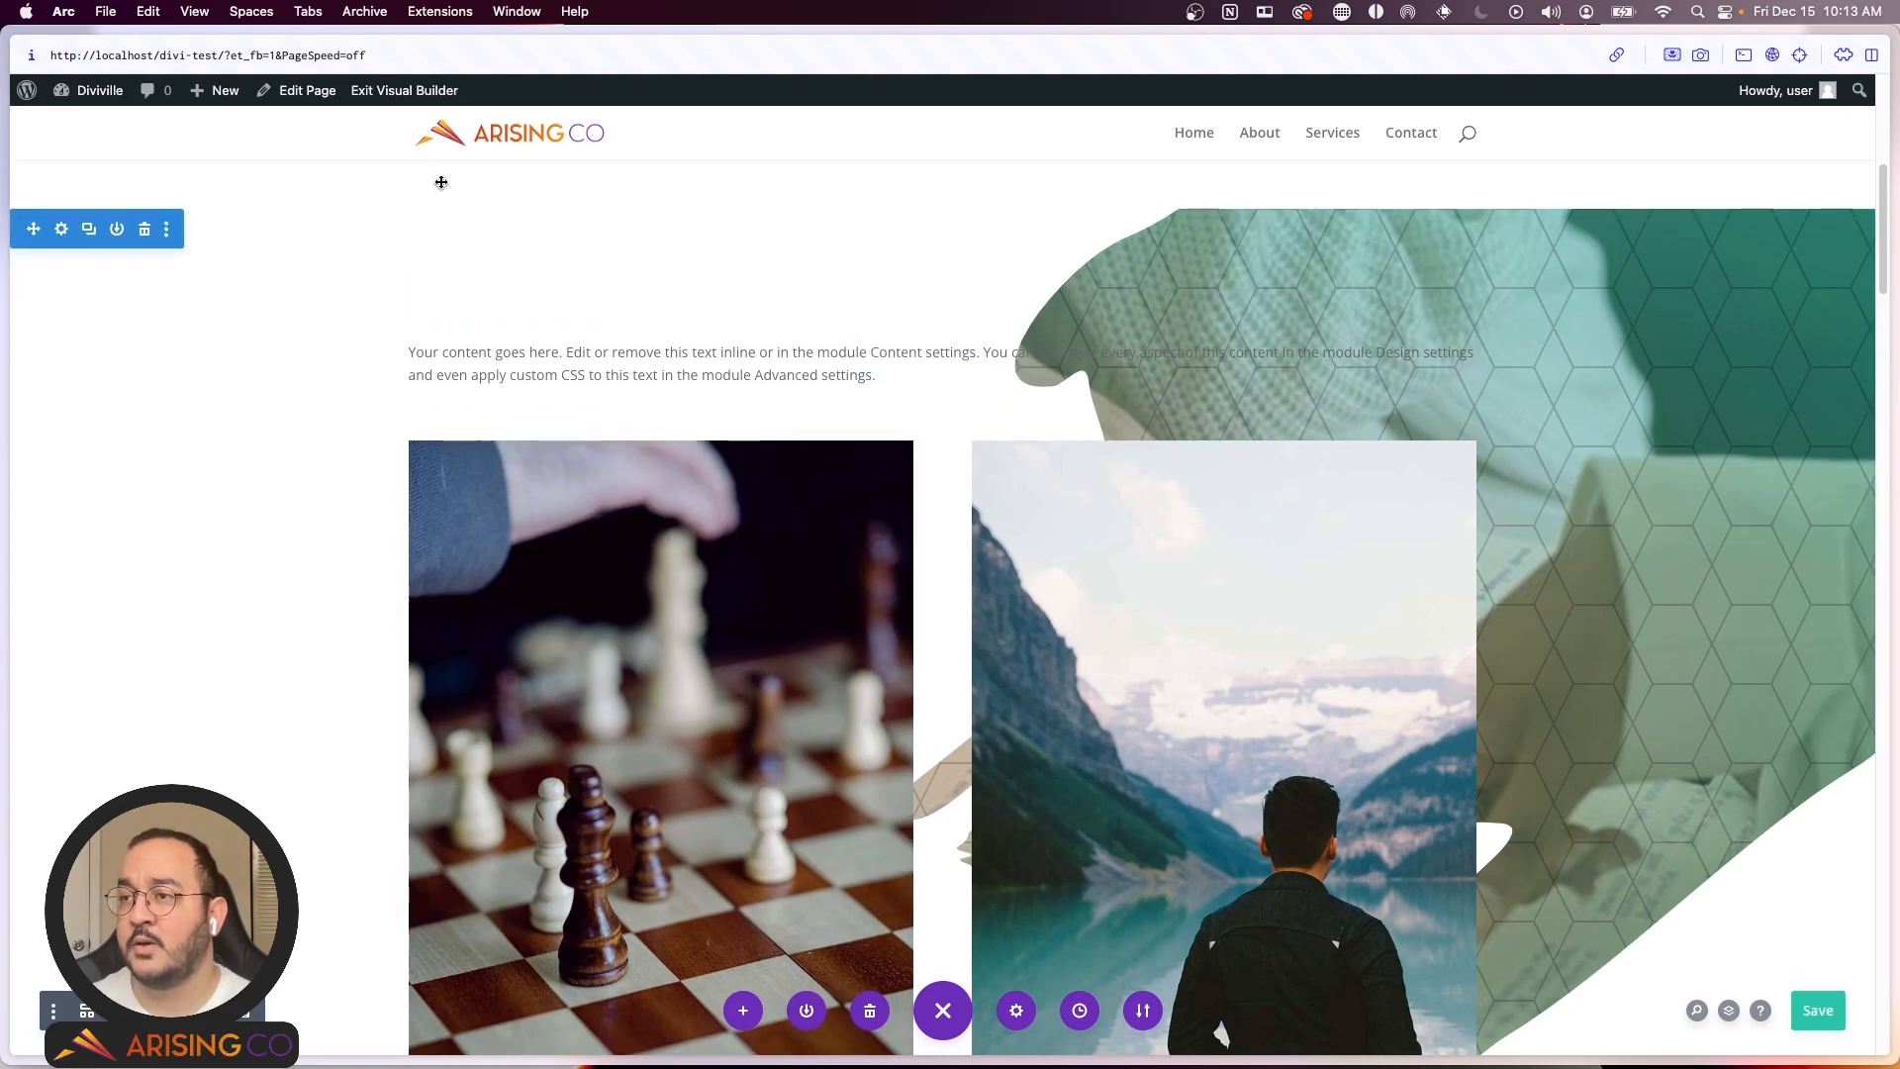
pyautogui.click(405, 103)
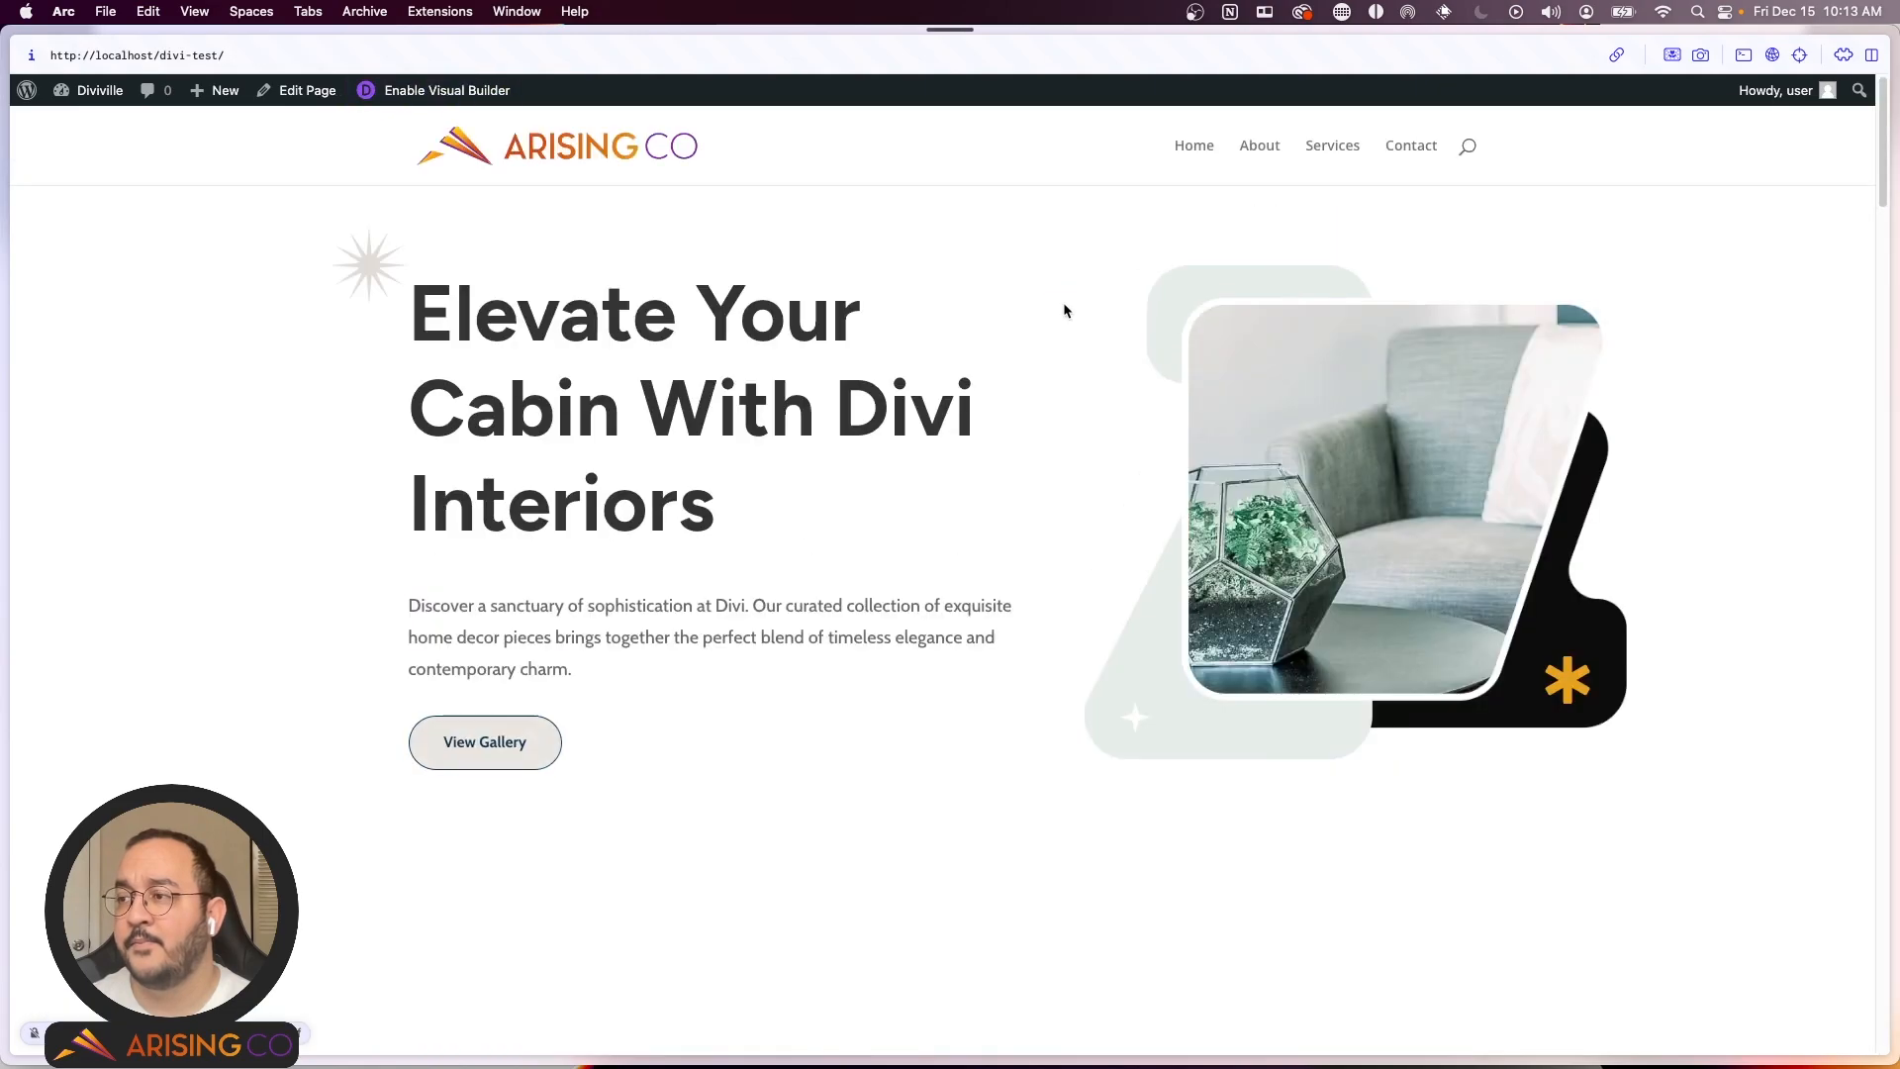
# Step: Examine the section's background, curved divider and spacing on the live page, and reload it to replay the fade animation
pyautogui.scroll(-5, 989, 475)
pyautogui.scroll(-10, 989, 479)
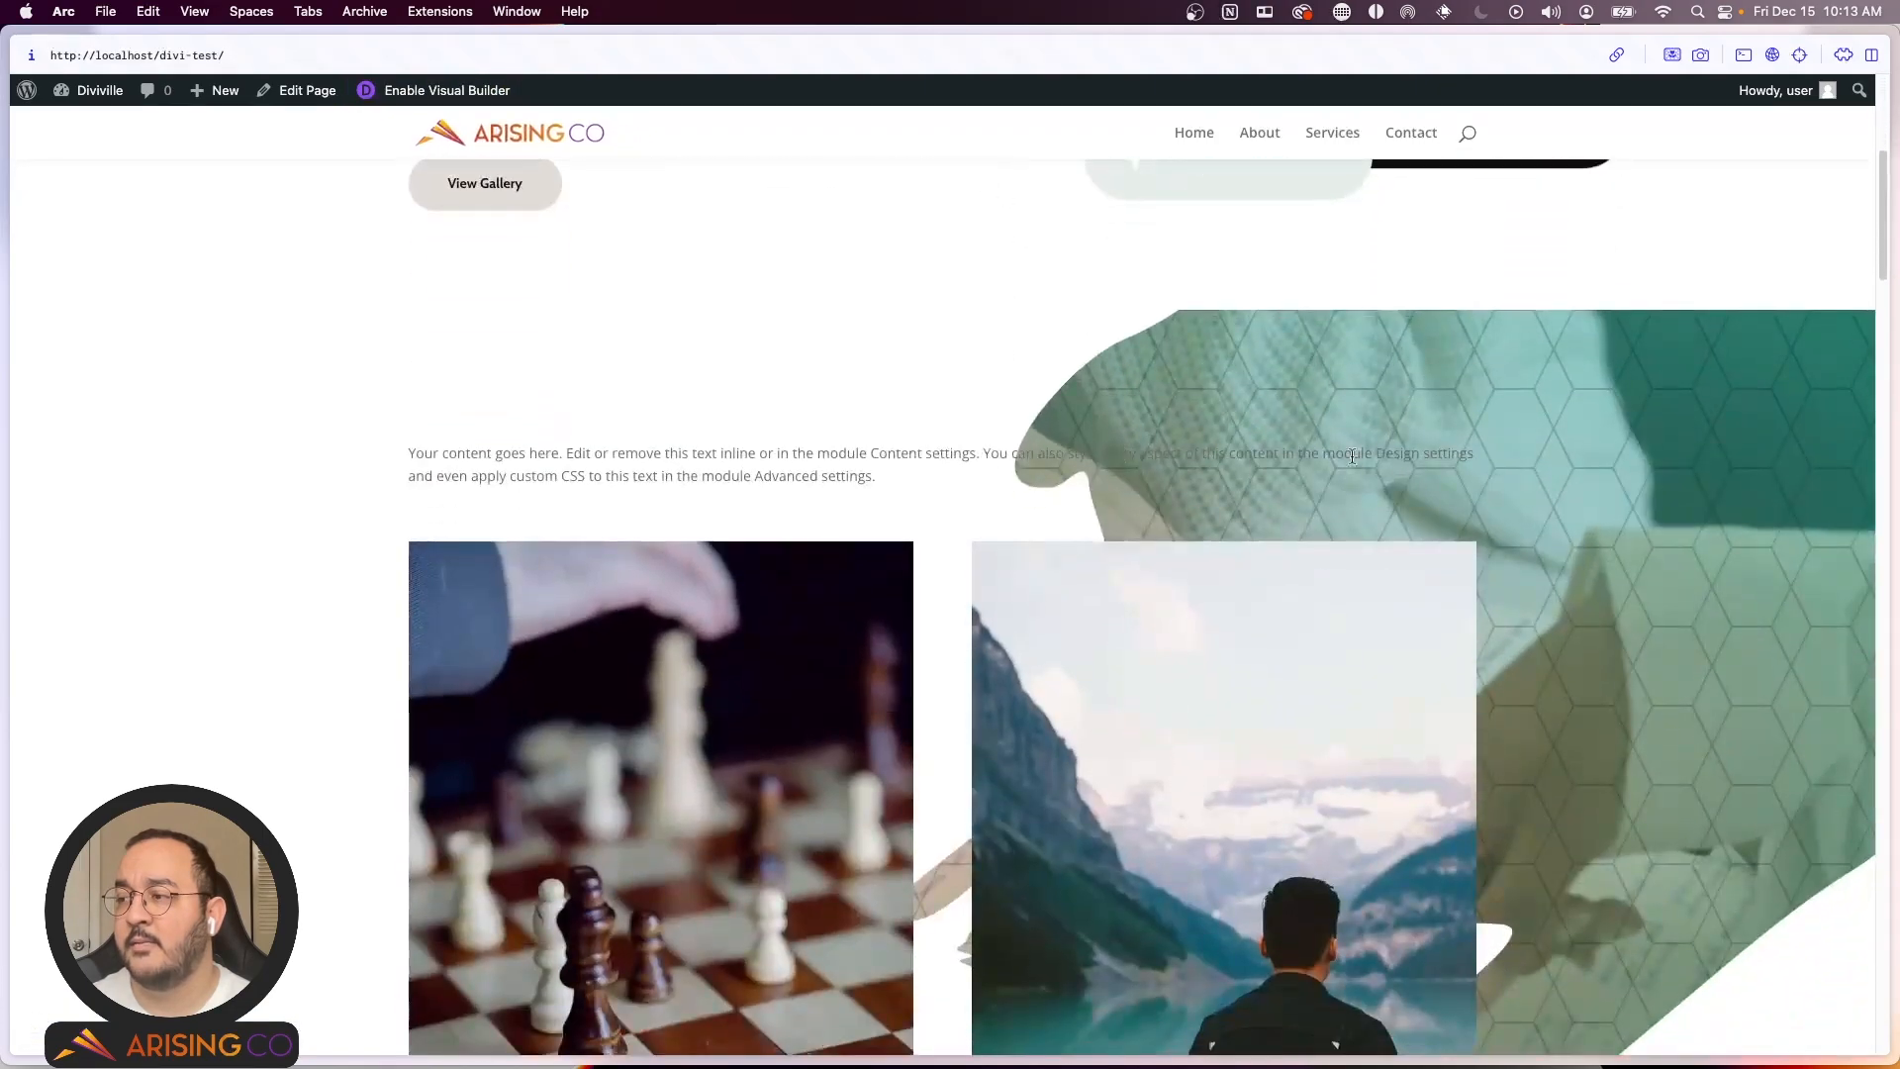
pyautogui.scroll(-2, 1722, 546)
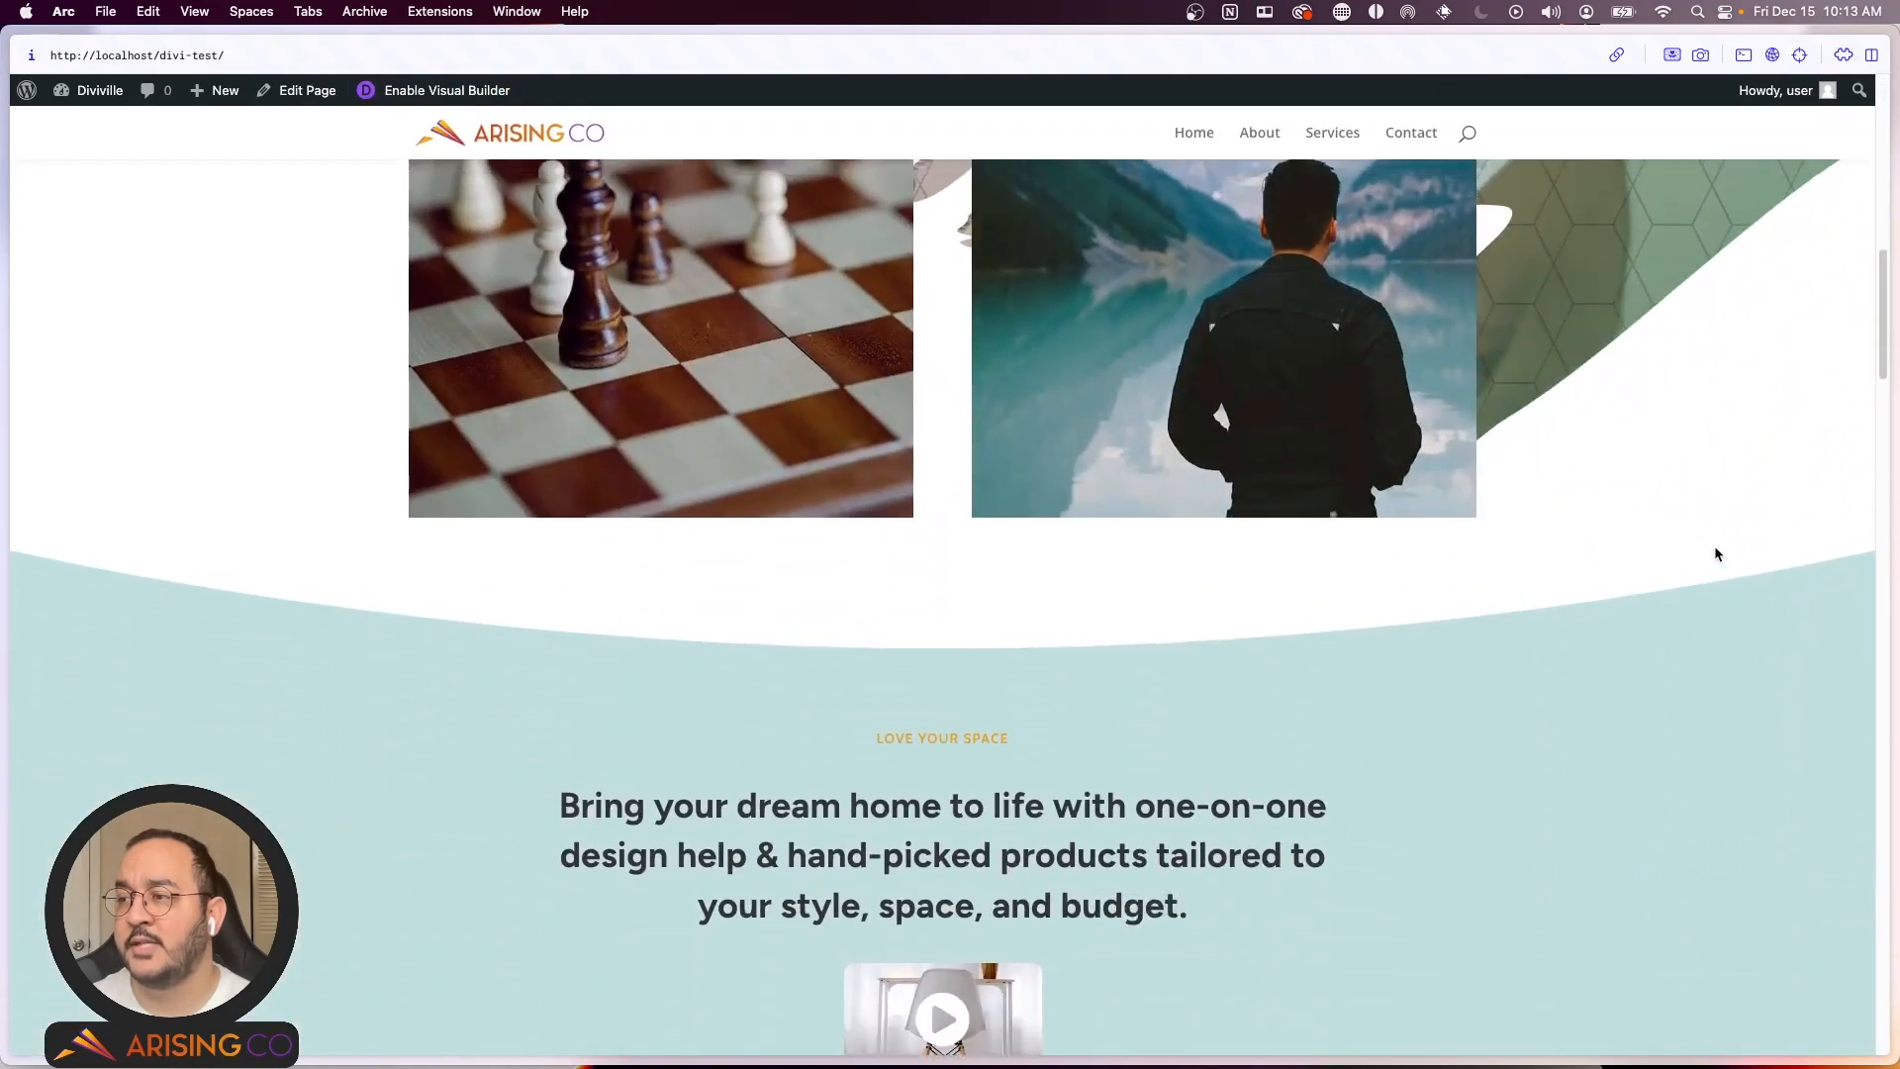
pyautogui.scroll(5, 1707, 549)
pyautogui.scroll(-5, 1693, 555)
pyautogui.scroll(3, 1688, 564)
pyautogui.scroll(-4, 1689, 564)
pyautogui.scroll(7, 1688, 569)
pyautogui.scroll(-4, 1687, 568)
pyautogui.scroll(1, 1686, 568)
pyautogui.press('super+r')
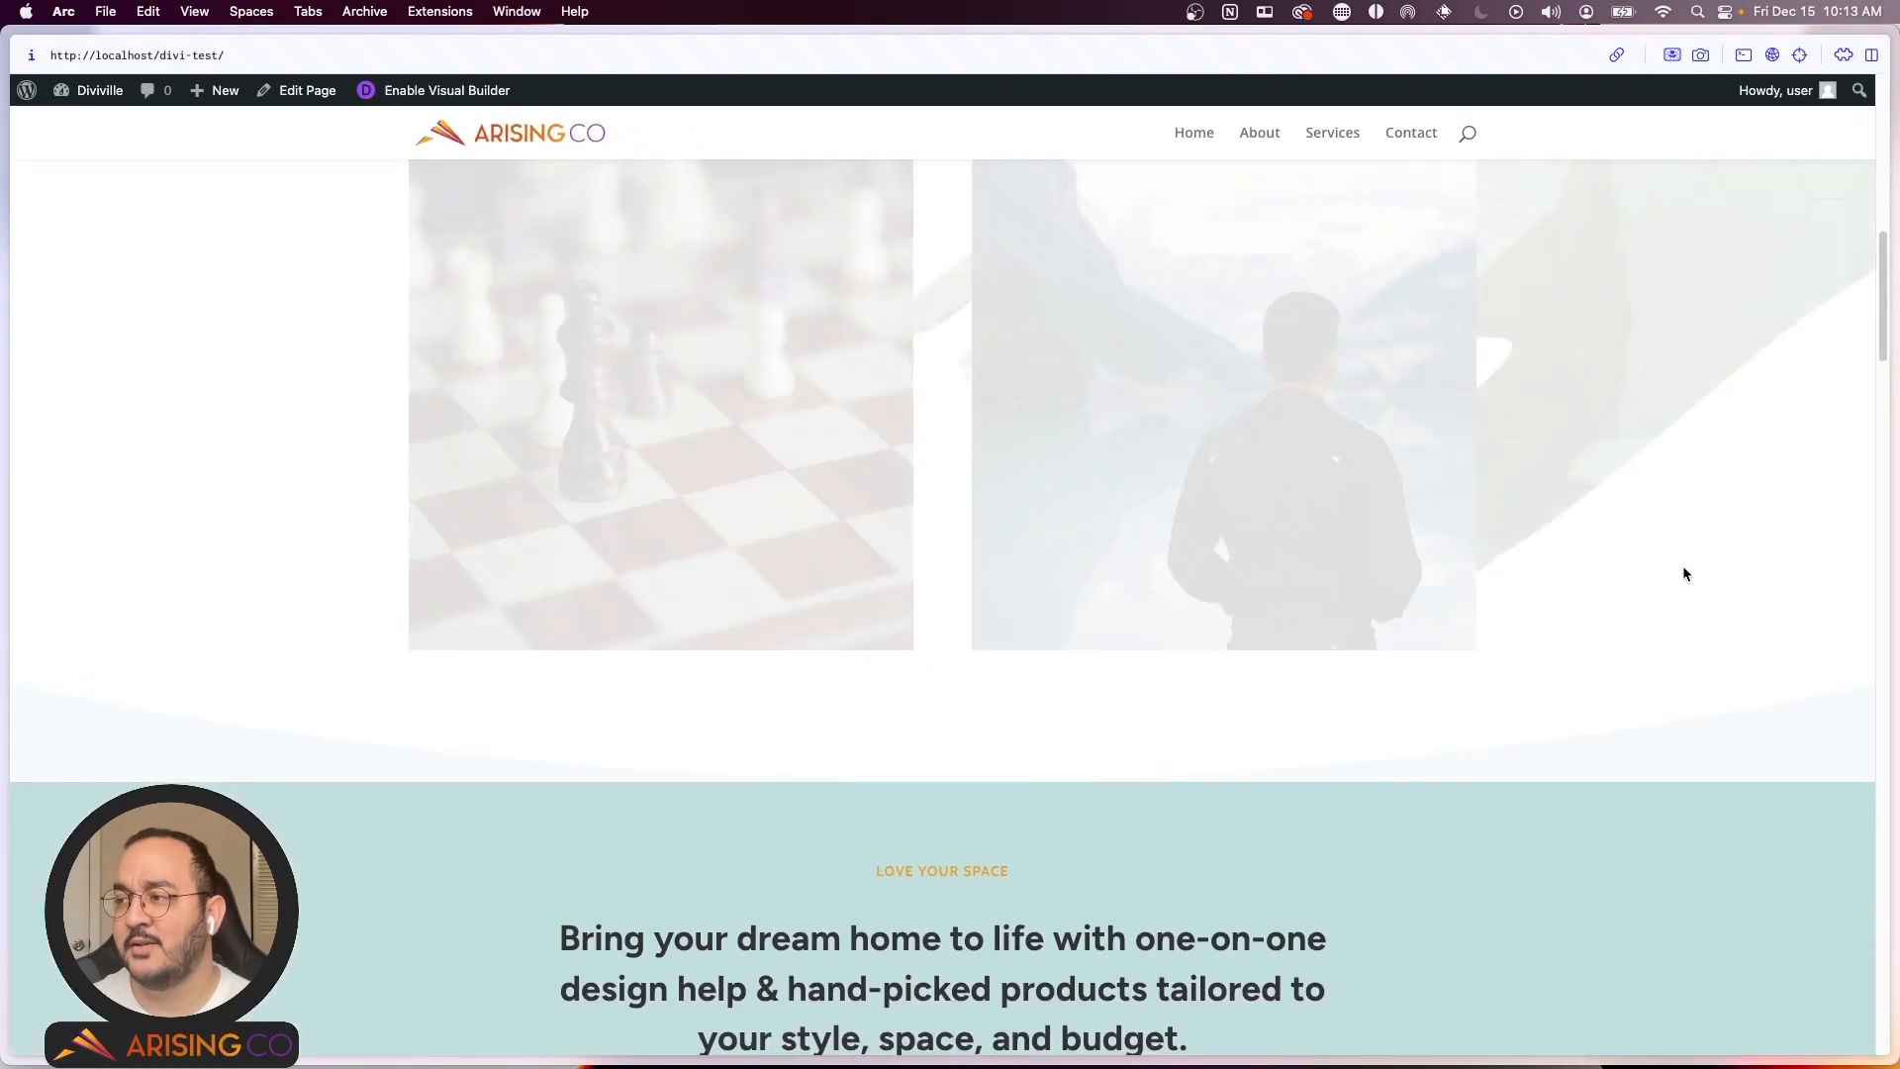
# Step: Examine the two-column section and its neighbouring sections on the live desktop page
pyautogui.scroll(-3, 1591, 549)
pyautogui.scroll(-2, 1591, 549)
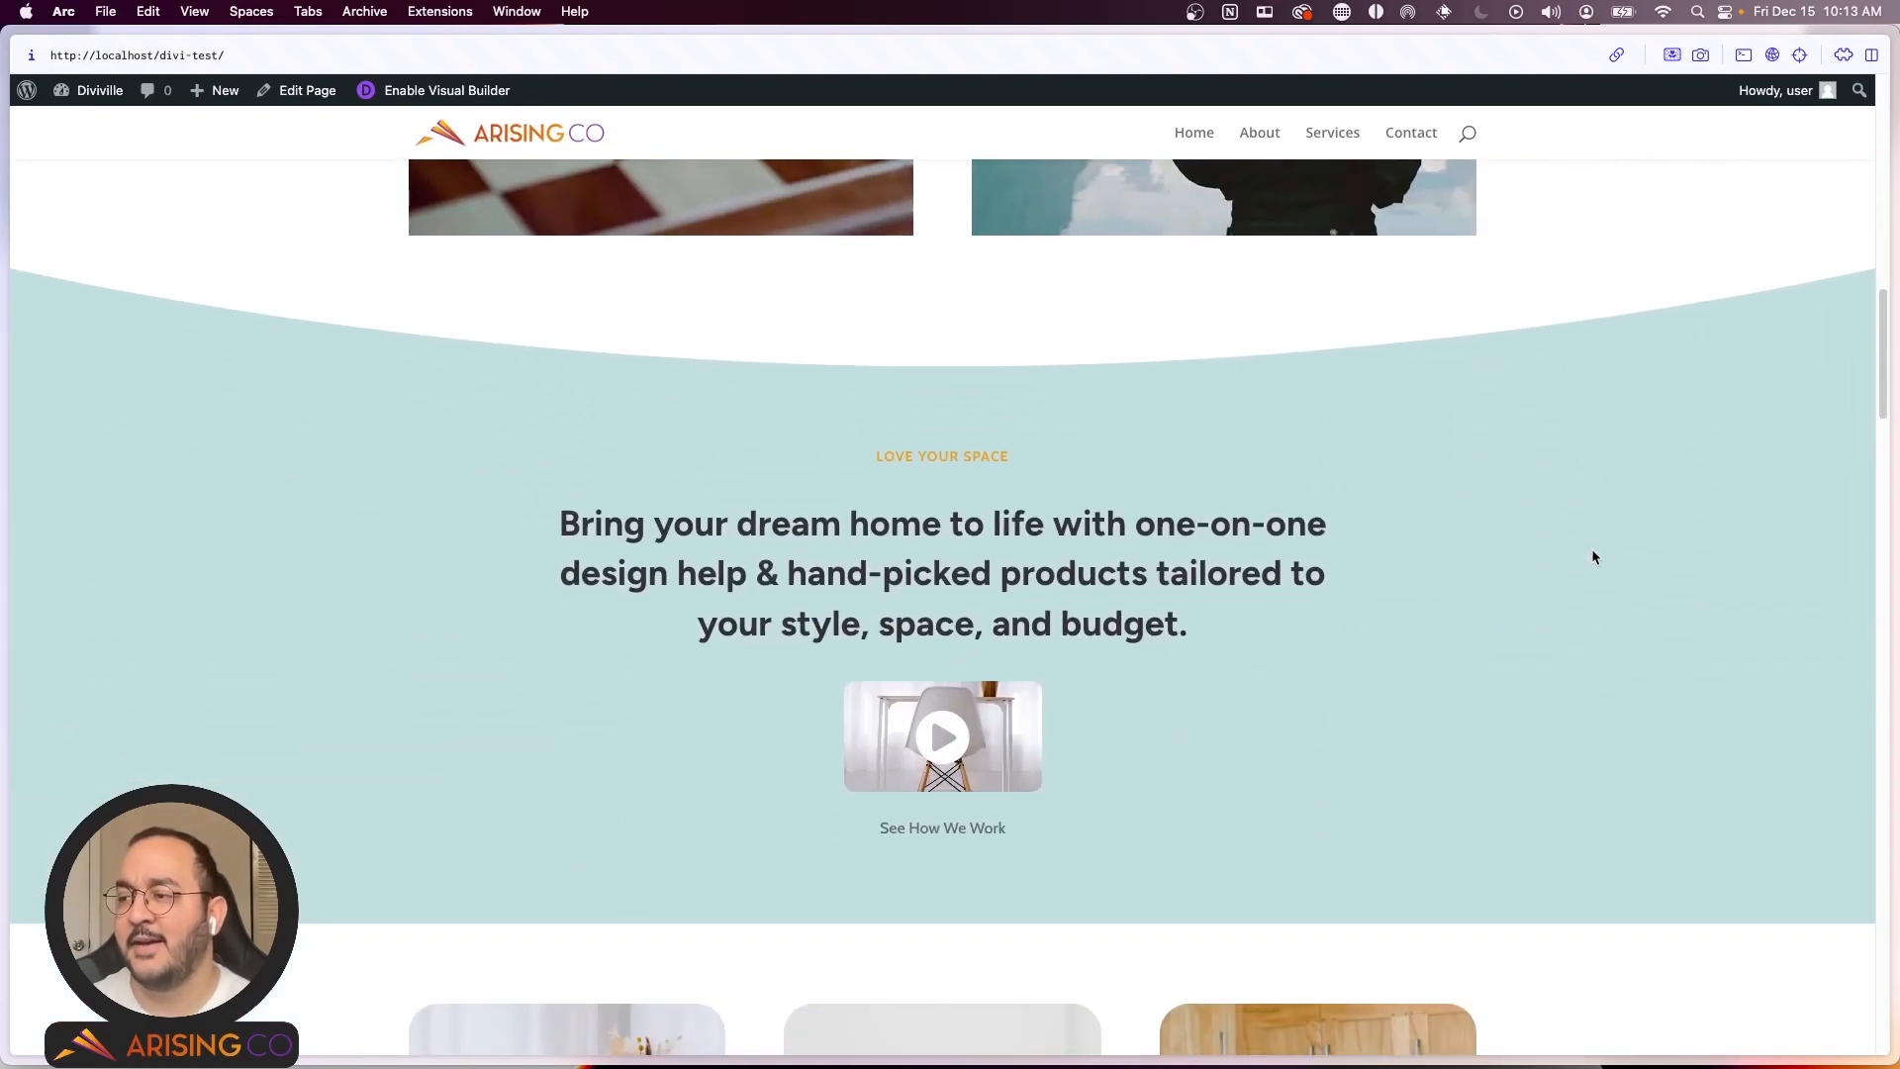
pyautogui.scroll(8, 1518, 556)
pyautogui.scroll(8, 1496, 532)
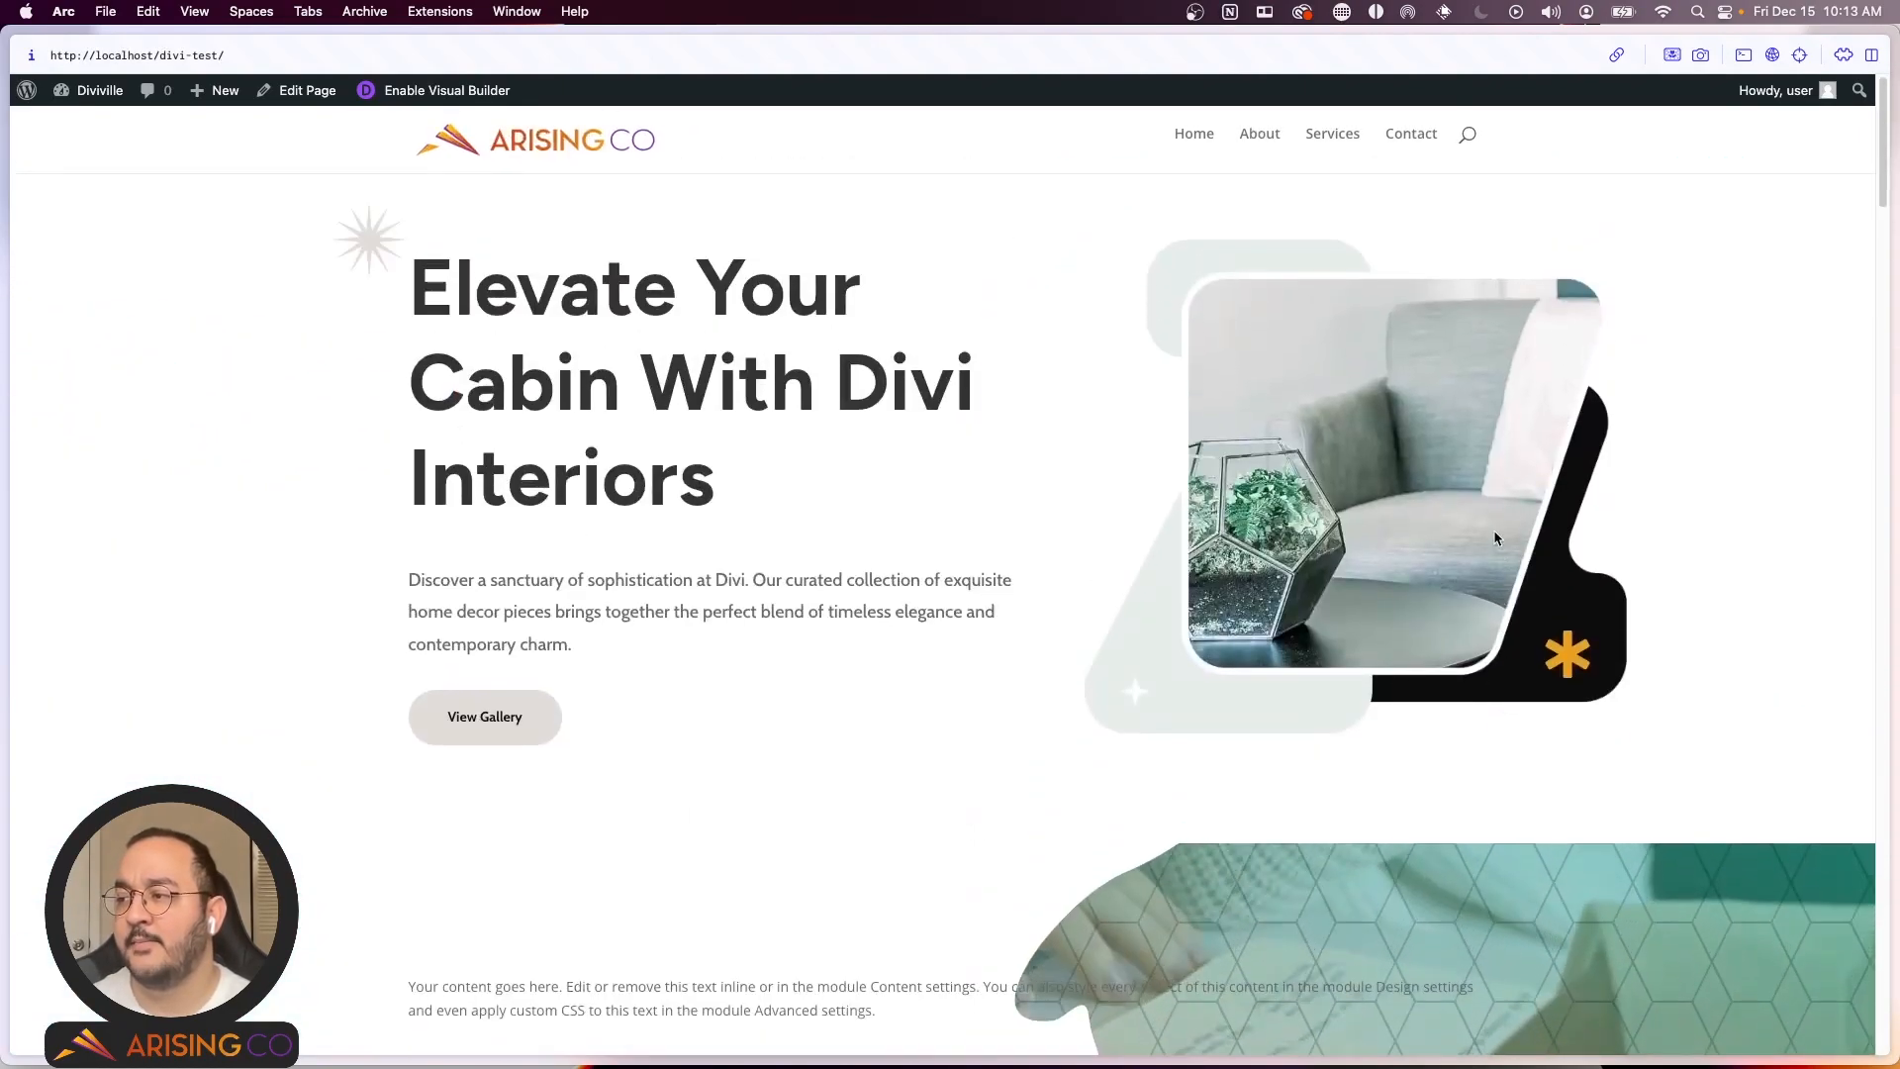
pyautogui.scroll(-12, 1493, 531)
pyautogui.scroll(10, 1492, 537)
pyautogui.scroll(3, 1486, 532)
pyautogui.scroll(-5, 1464, 525)
pyautogui.scroll(5, 1461, 516)
pyautogui.scroll(-14, 930, 420)
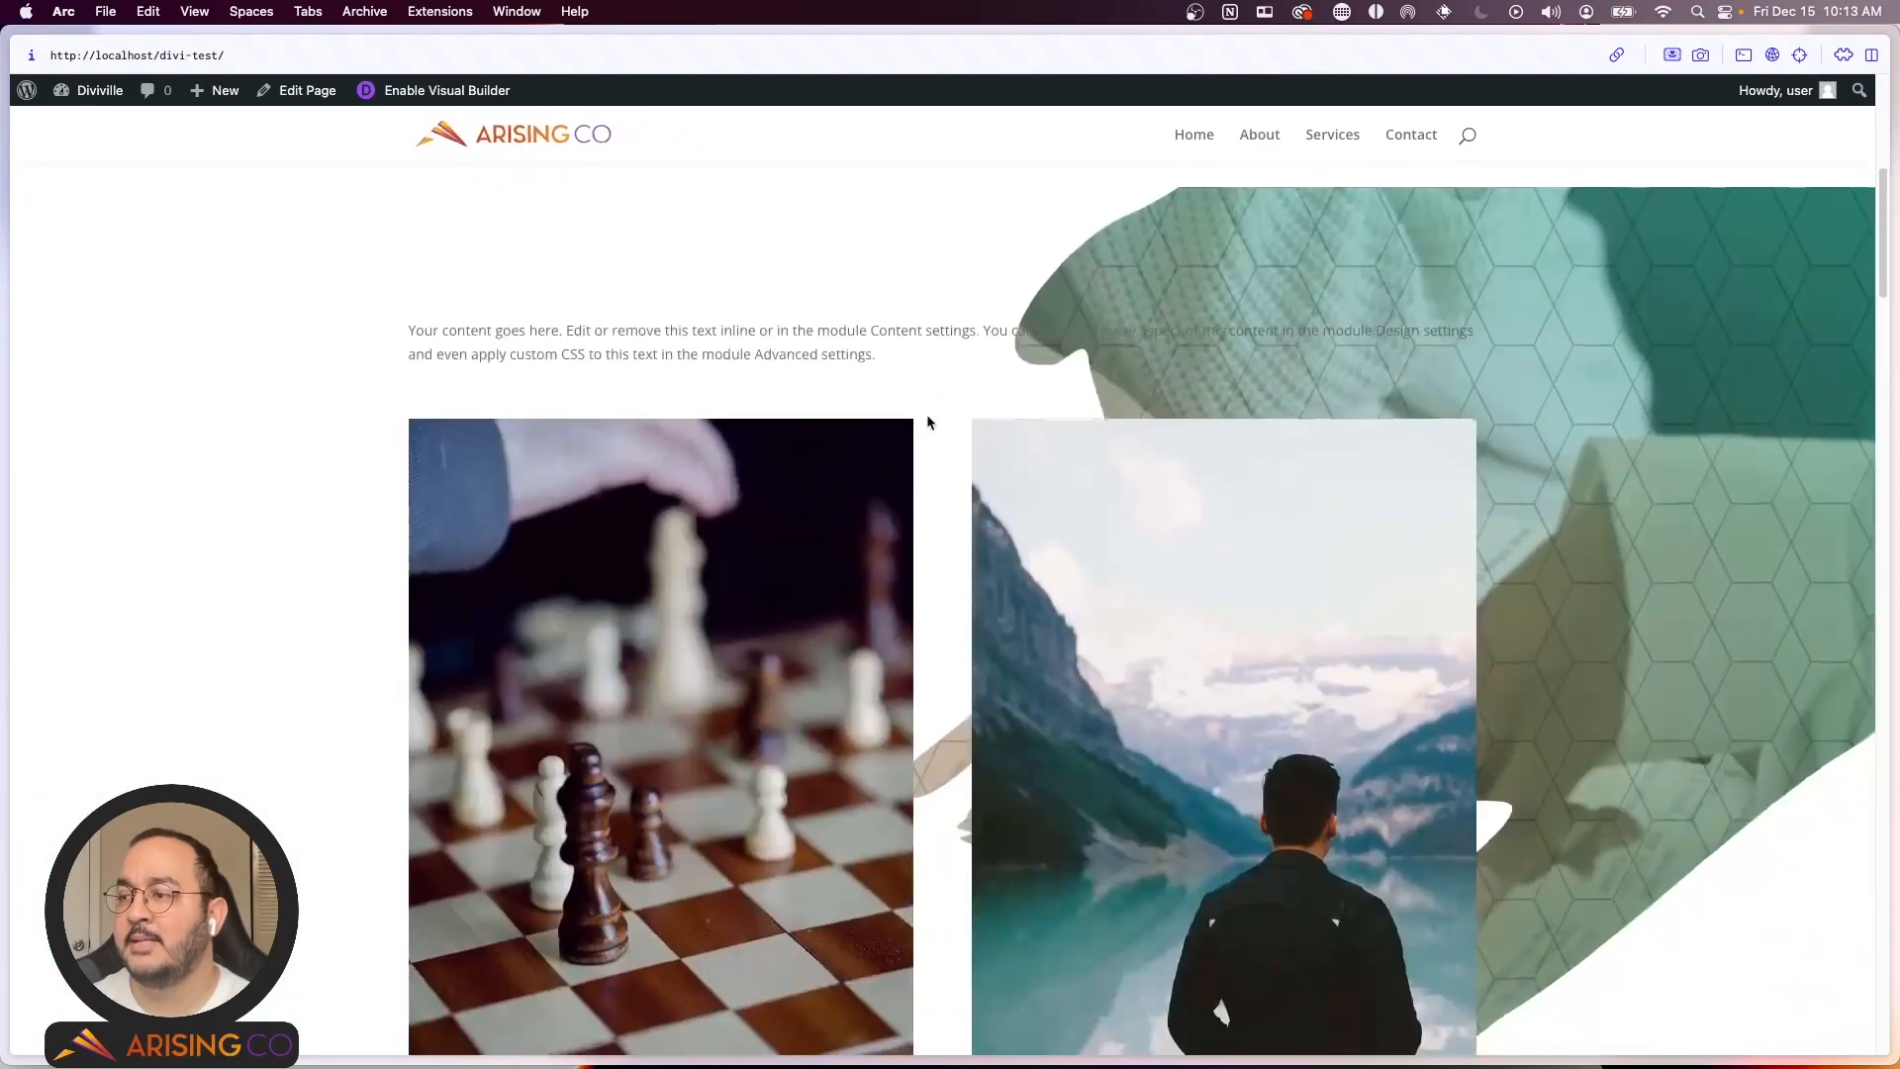
pyautogui.scroll(7, 929, 423)
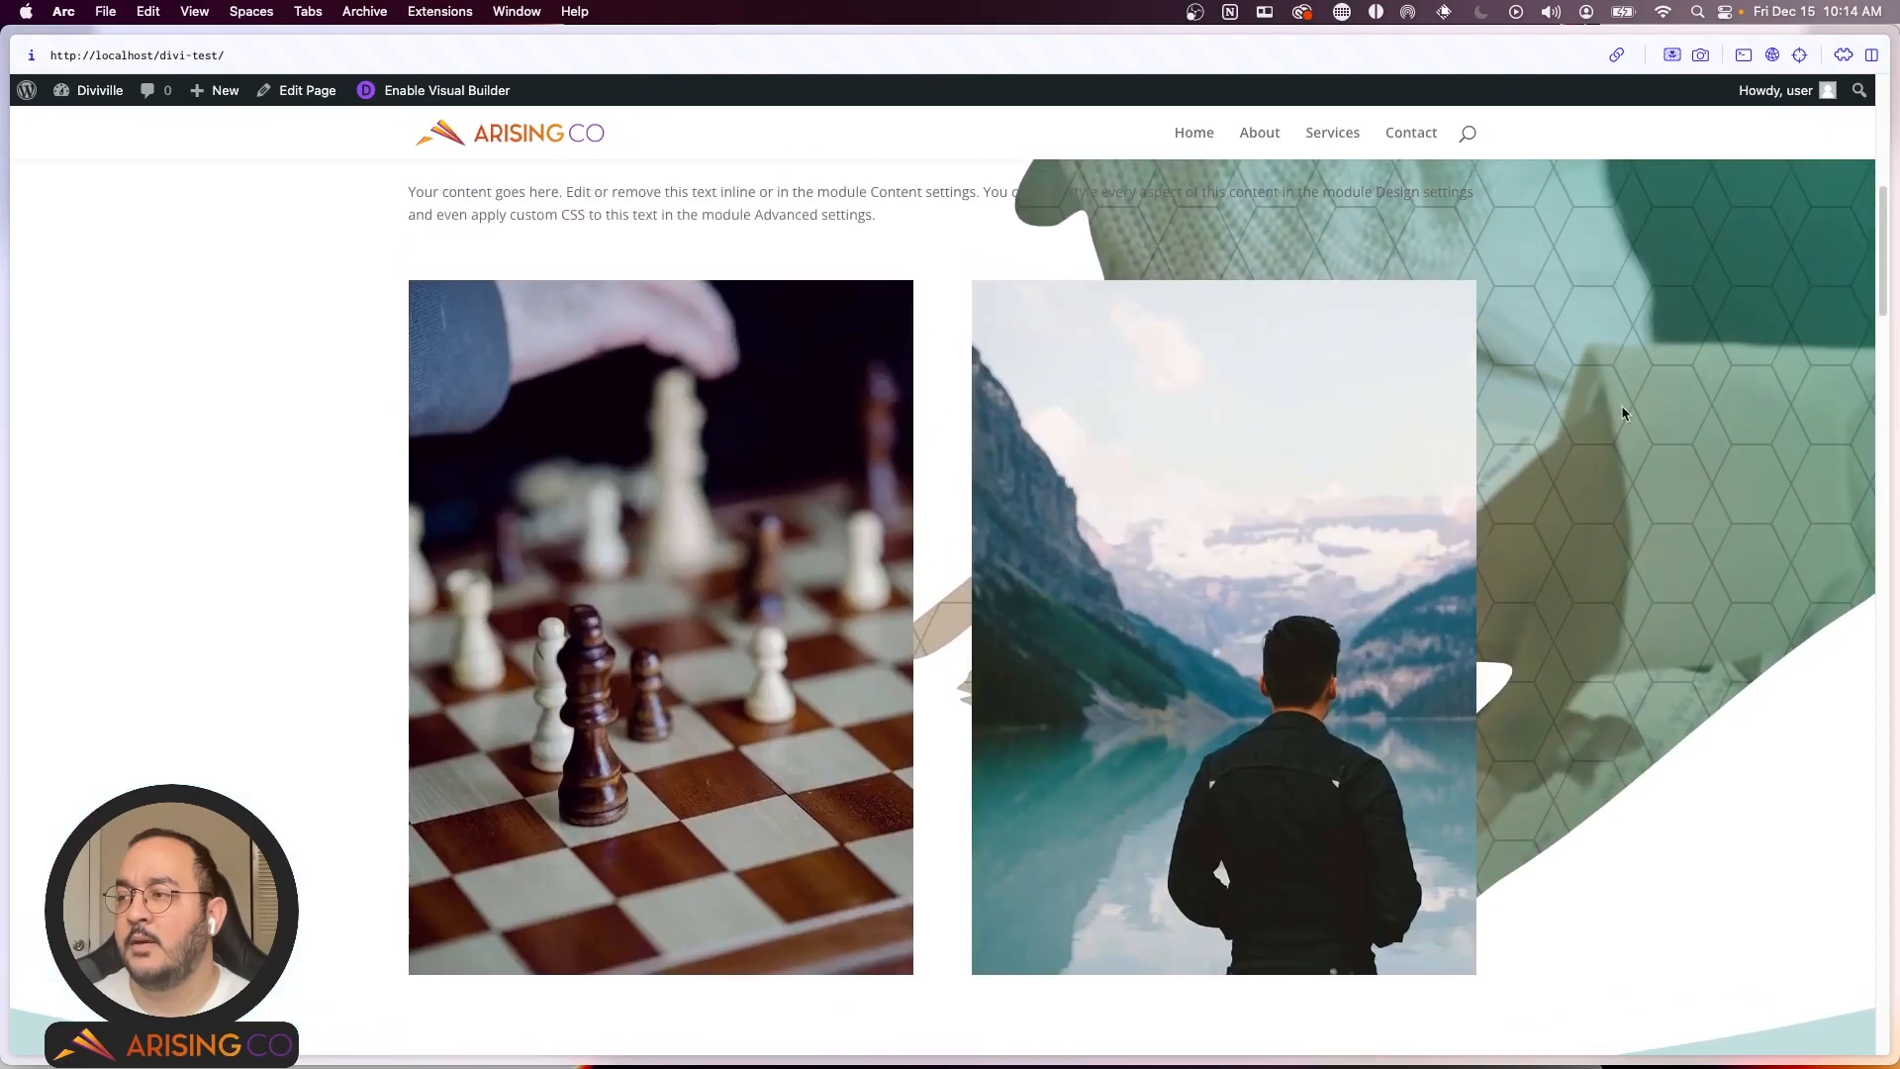
pyautogui.scroll(5, 1583, 525)
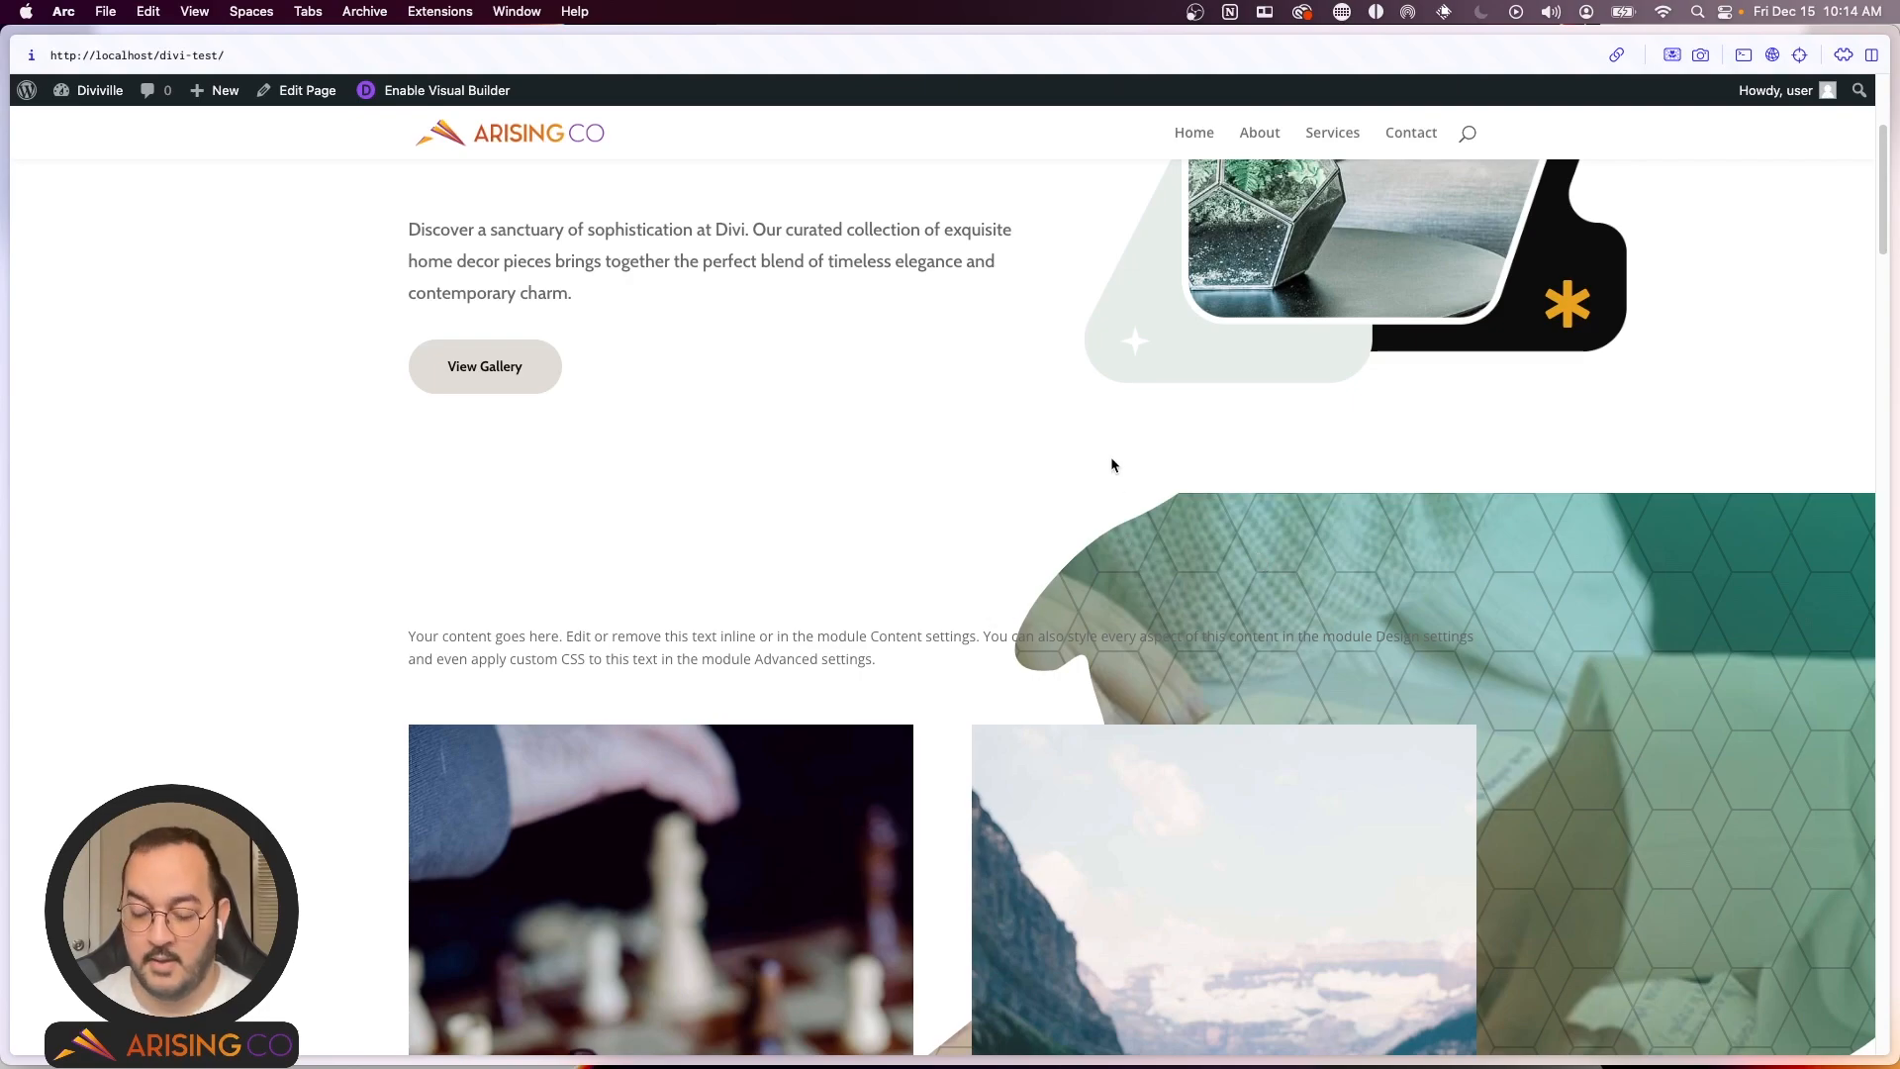
# Step: Inspect the two-column section in the developer tools' iPhone 12 Pro preview, and close the developer tools
pyautogui.press('super+alt+i')
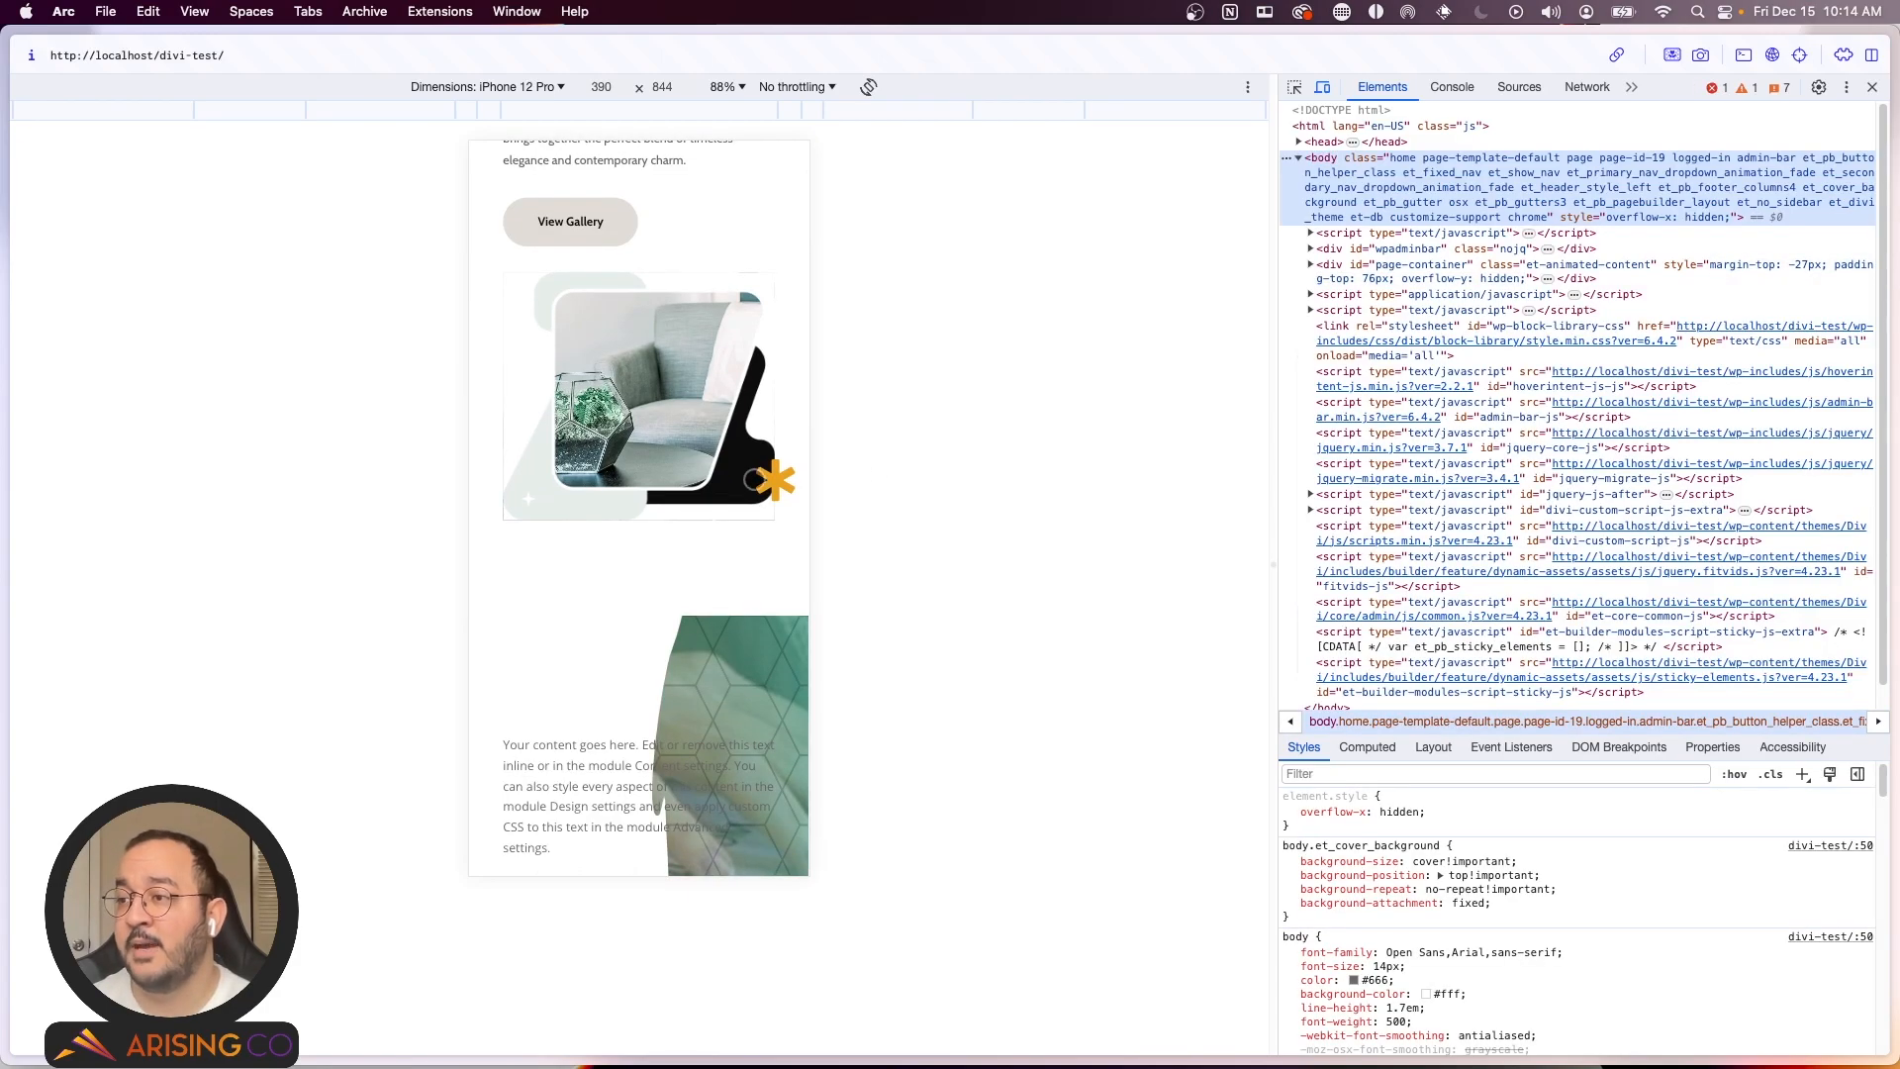
pyautogui.scroll(-5, 928, 465)
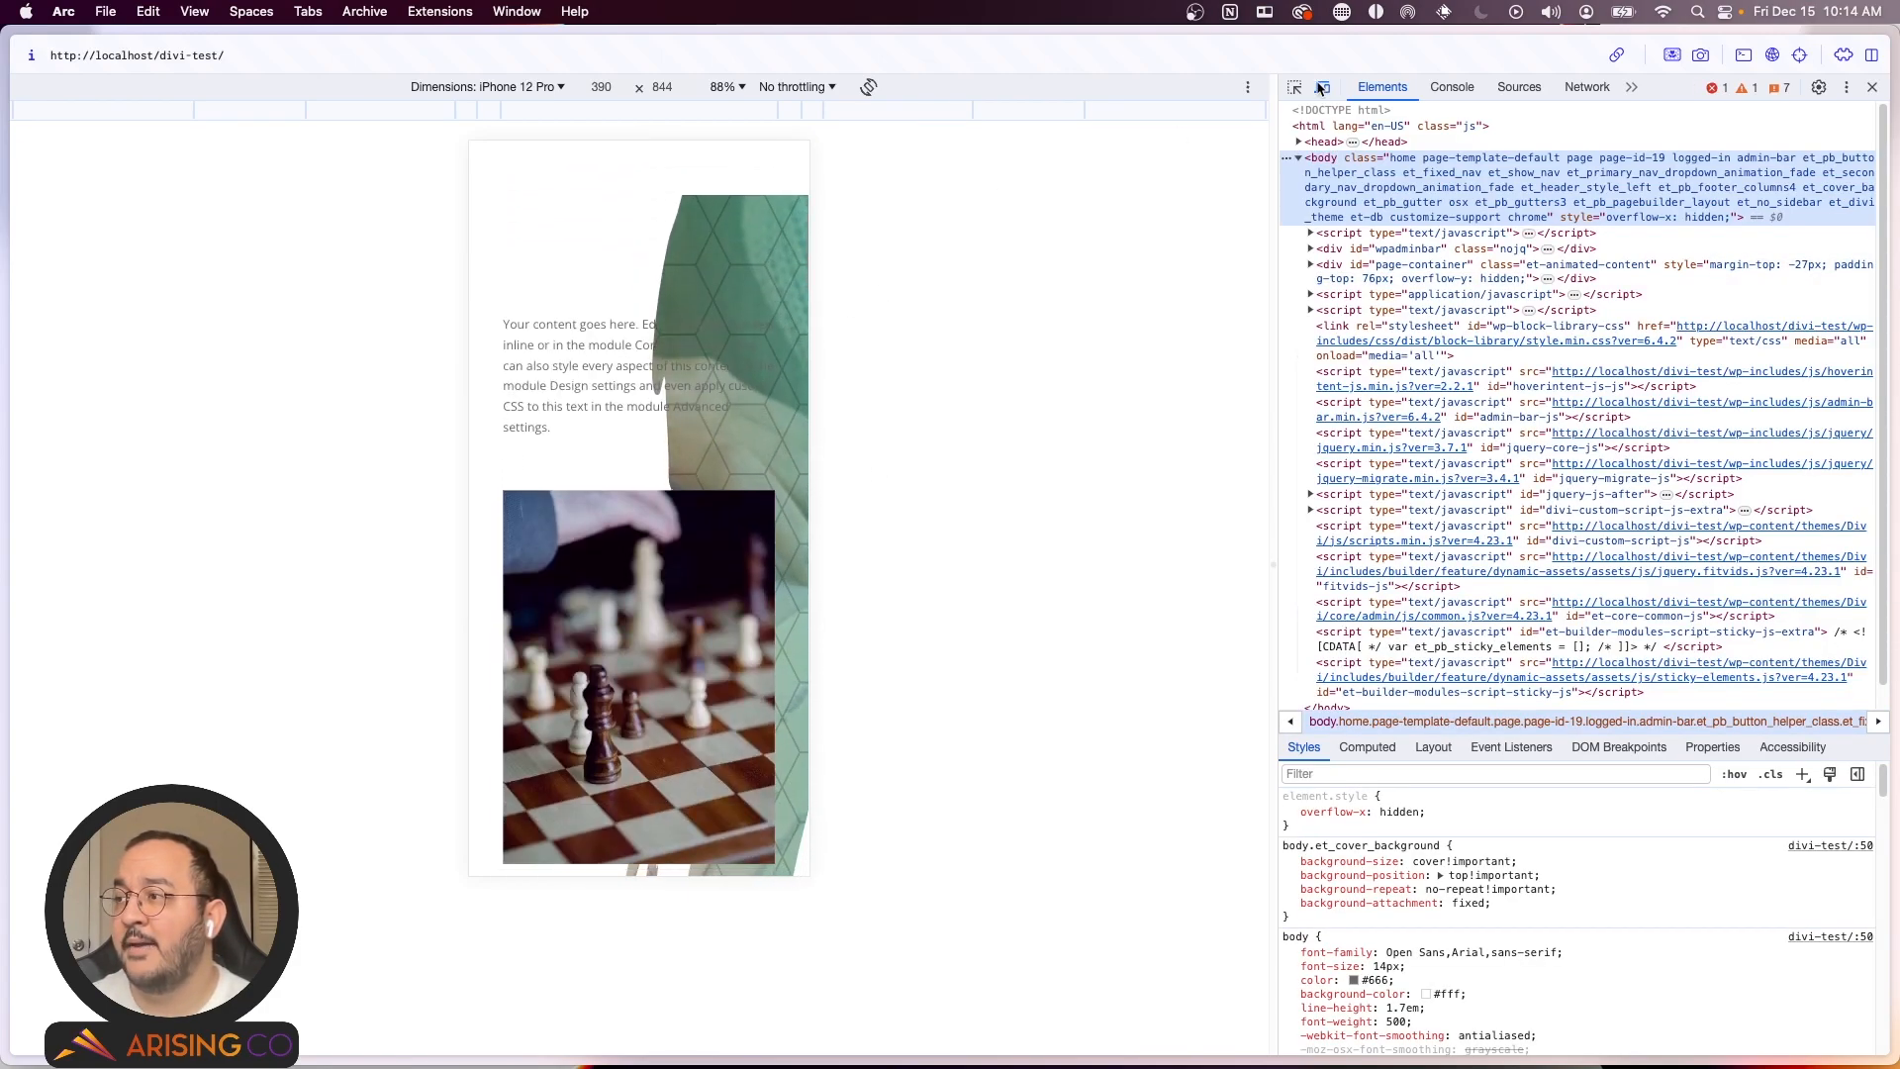
pyautogui.scroll(-7, 767, 309)
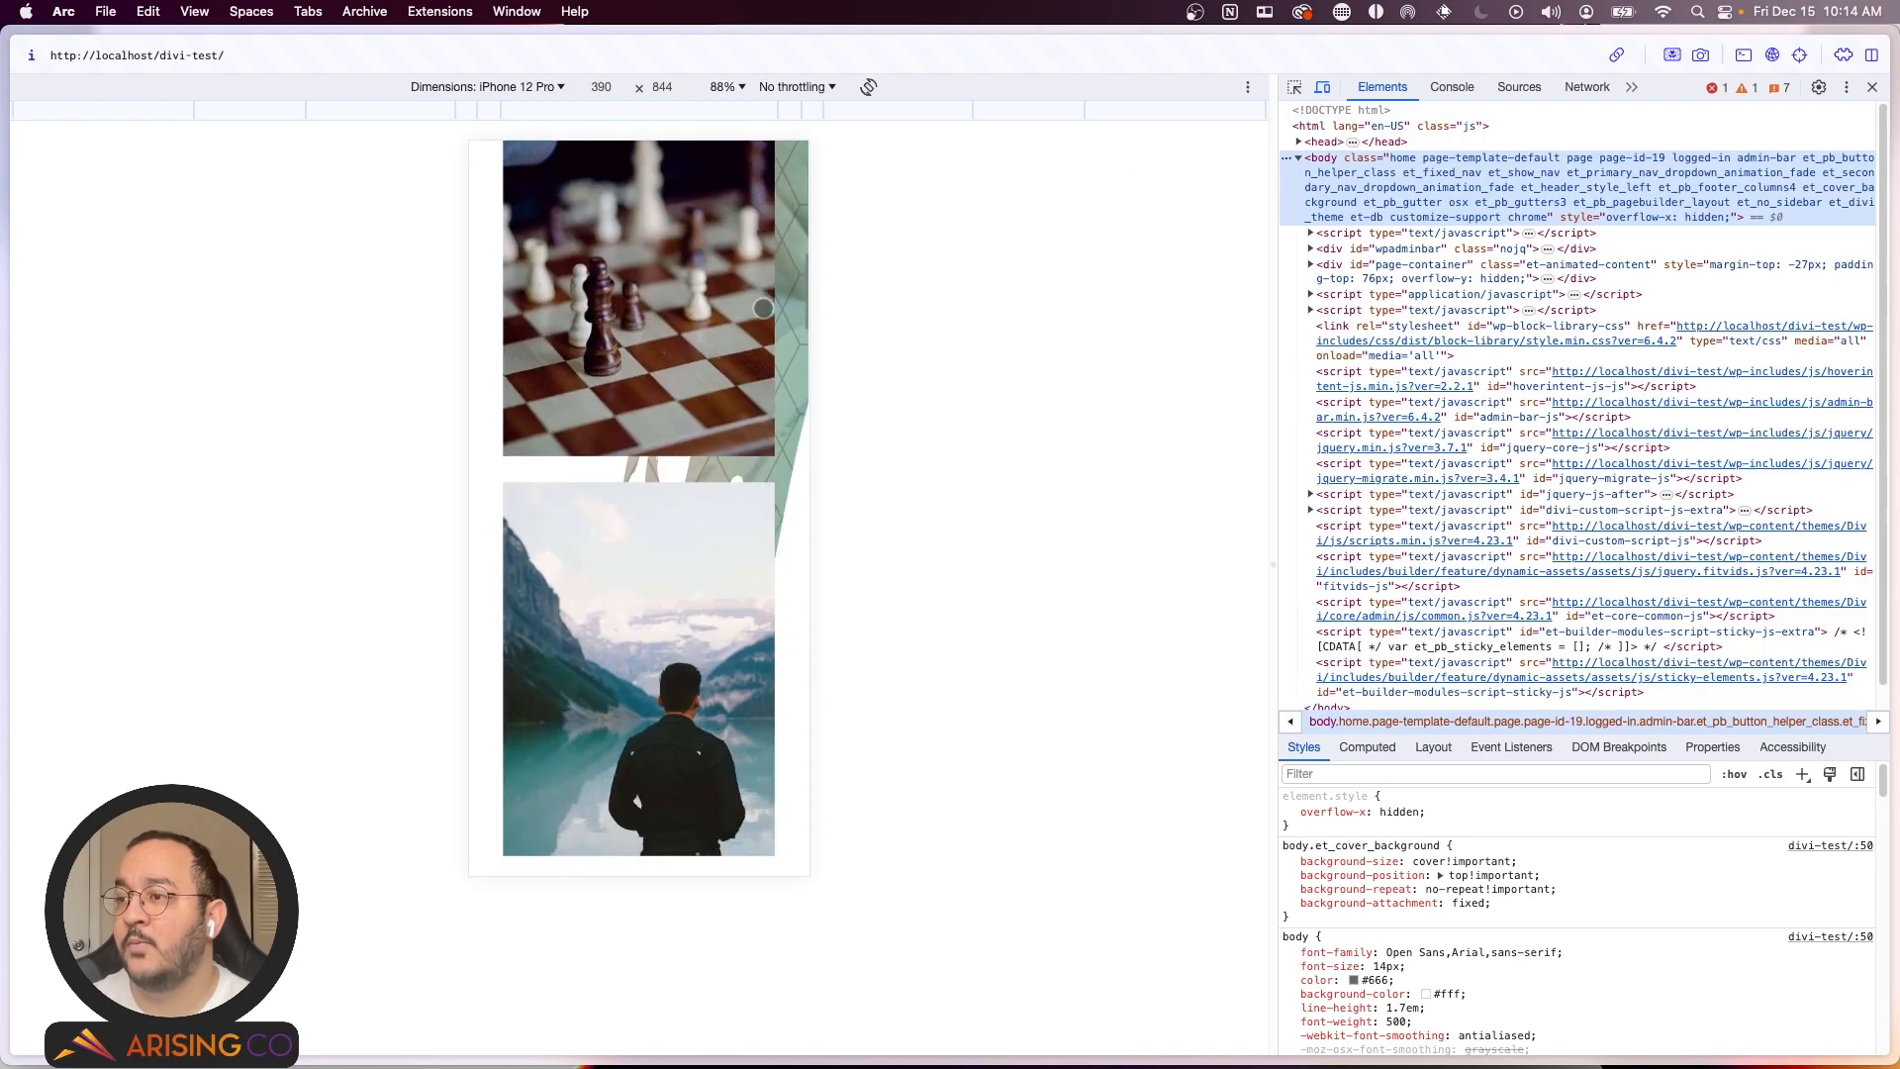
pyautogui.scroll(7, 762, 309)
pyautogui.scroll(-8, 762, 308)
pyautogui.scroll(3, 759, 310)
pyautogui.scroll(4, 757, 310)
pyautogui.scroll(-4, 757, 311)
pyautogui.scroll(6, 757, 311)
pyautogui.scroll(-3, 754, 311)
pyautogui.press('super+alt+i')
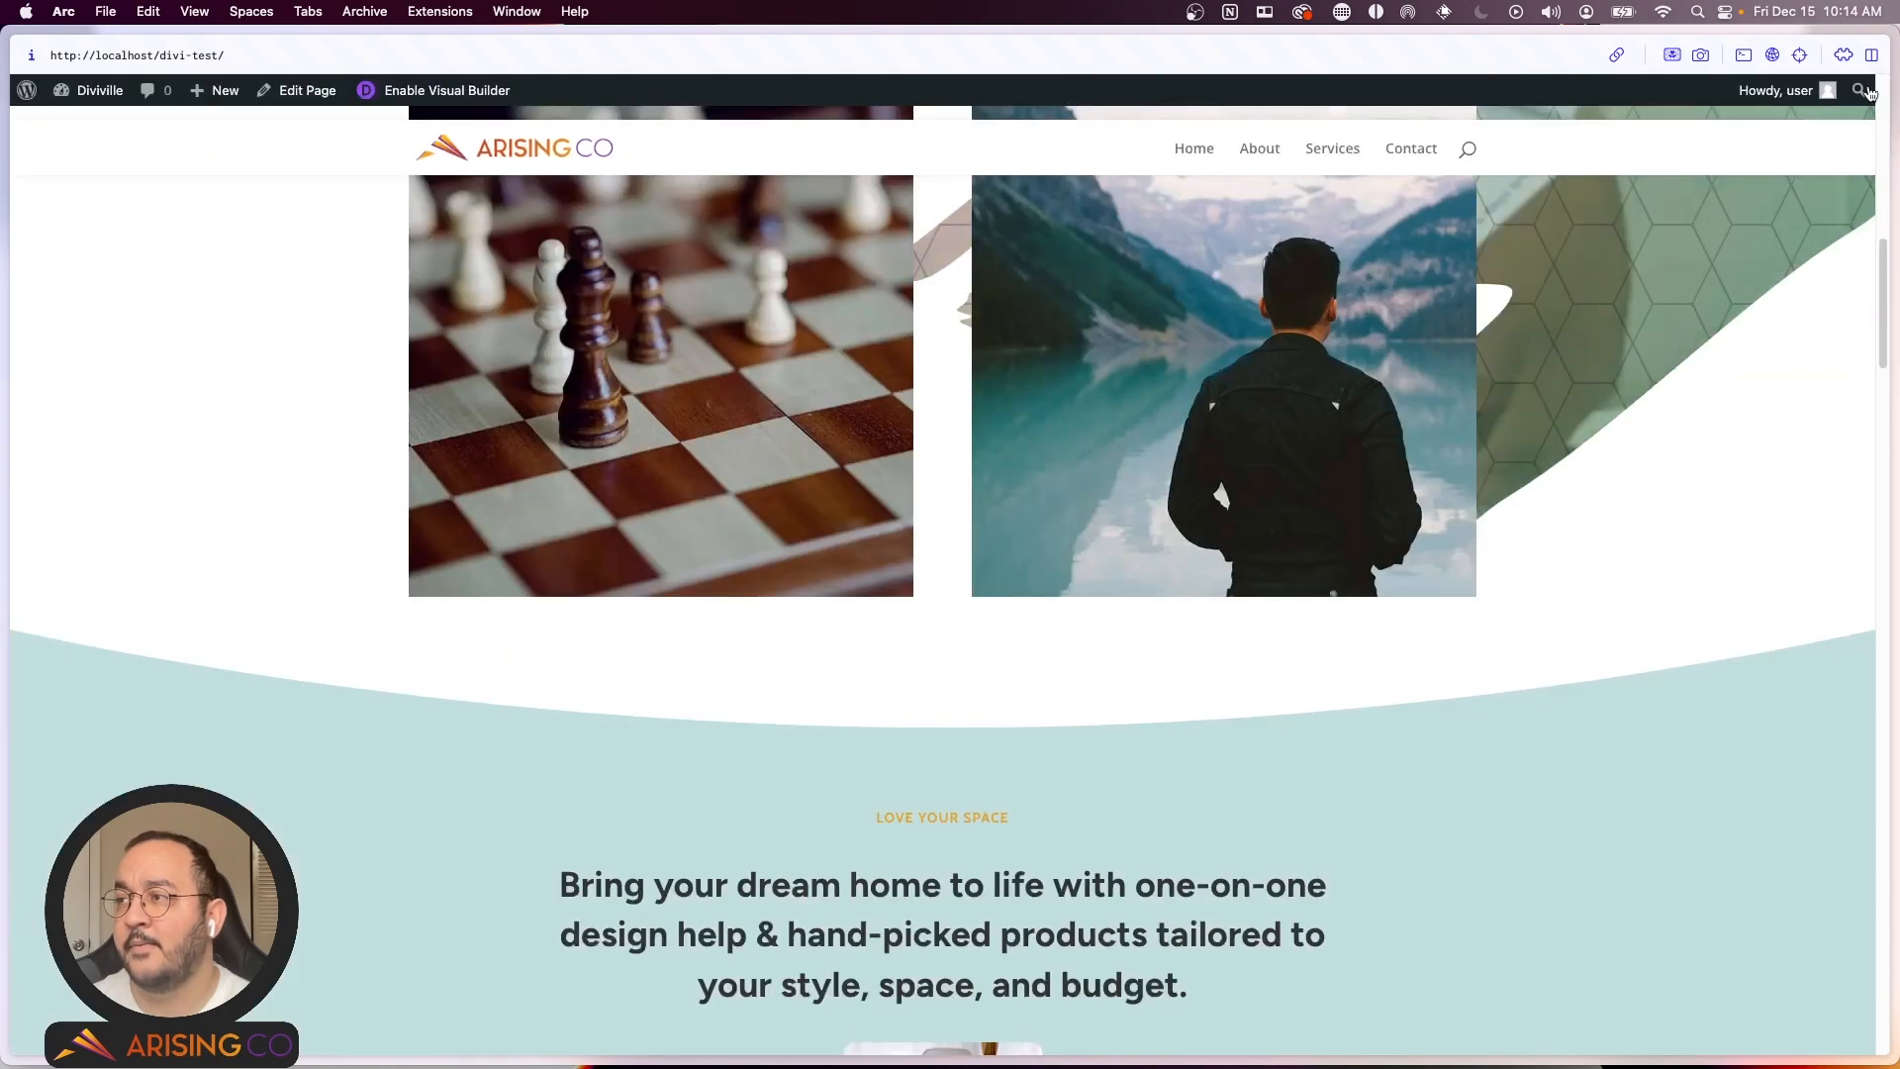
# Step: Reopen the page in the Visual Builder, disable the two-column section on Desktop in its Visibility options, and save the section settings
pyautogui.click(441, 90)
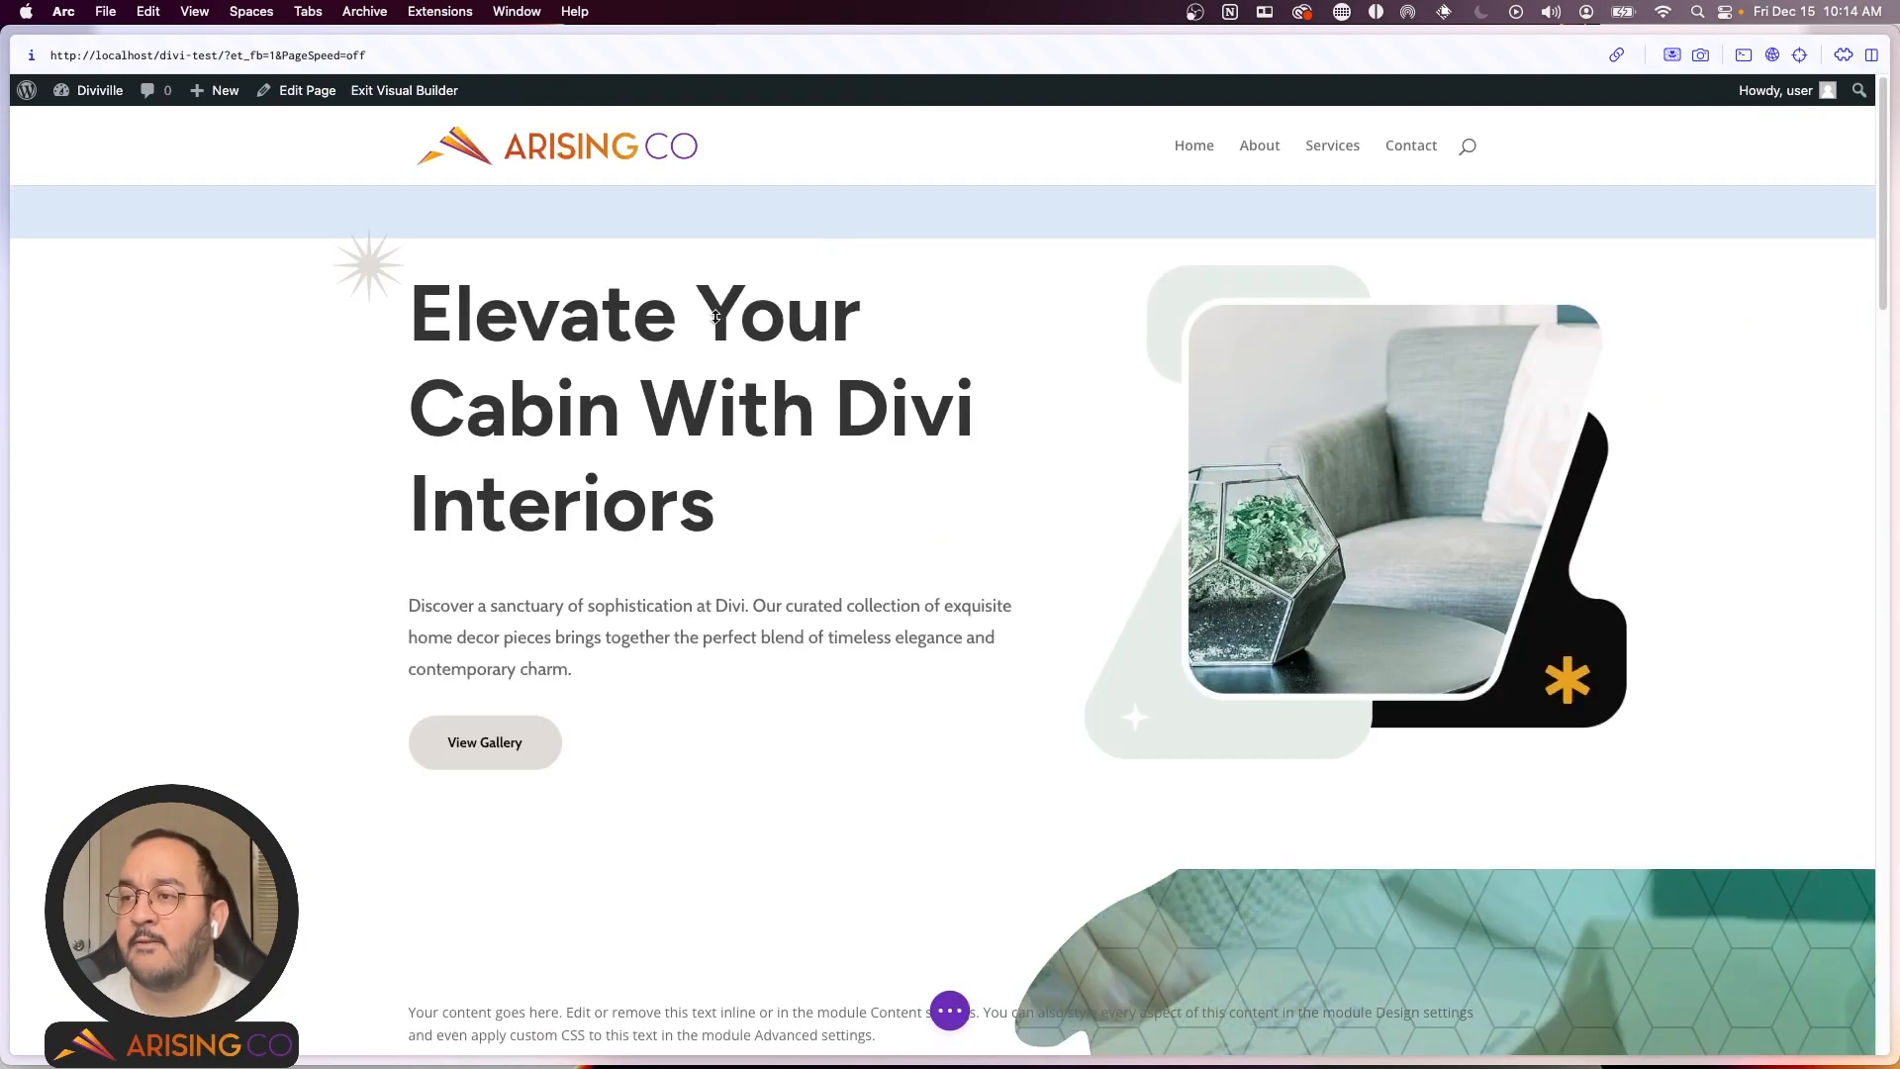
pyautogui.scroll(-5, 713, 287)
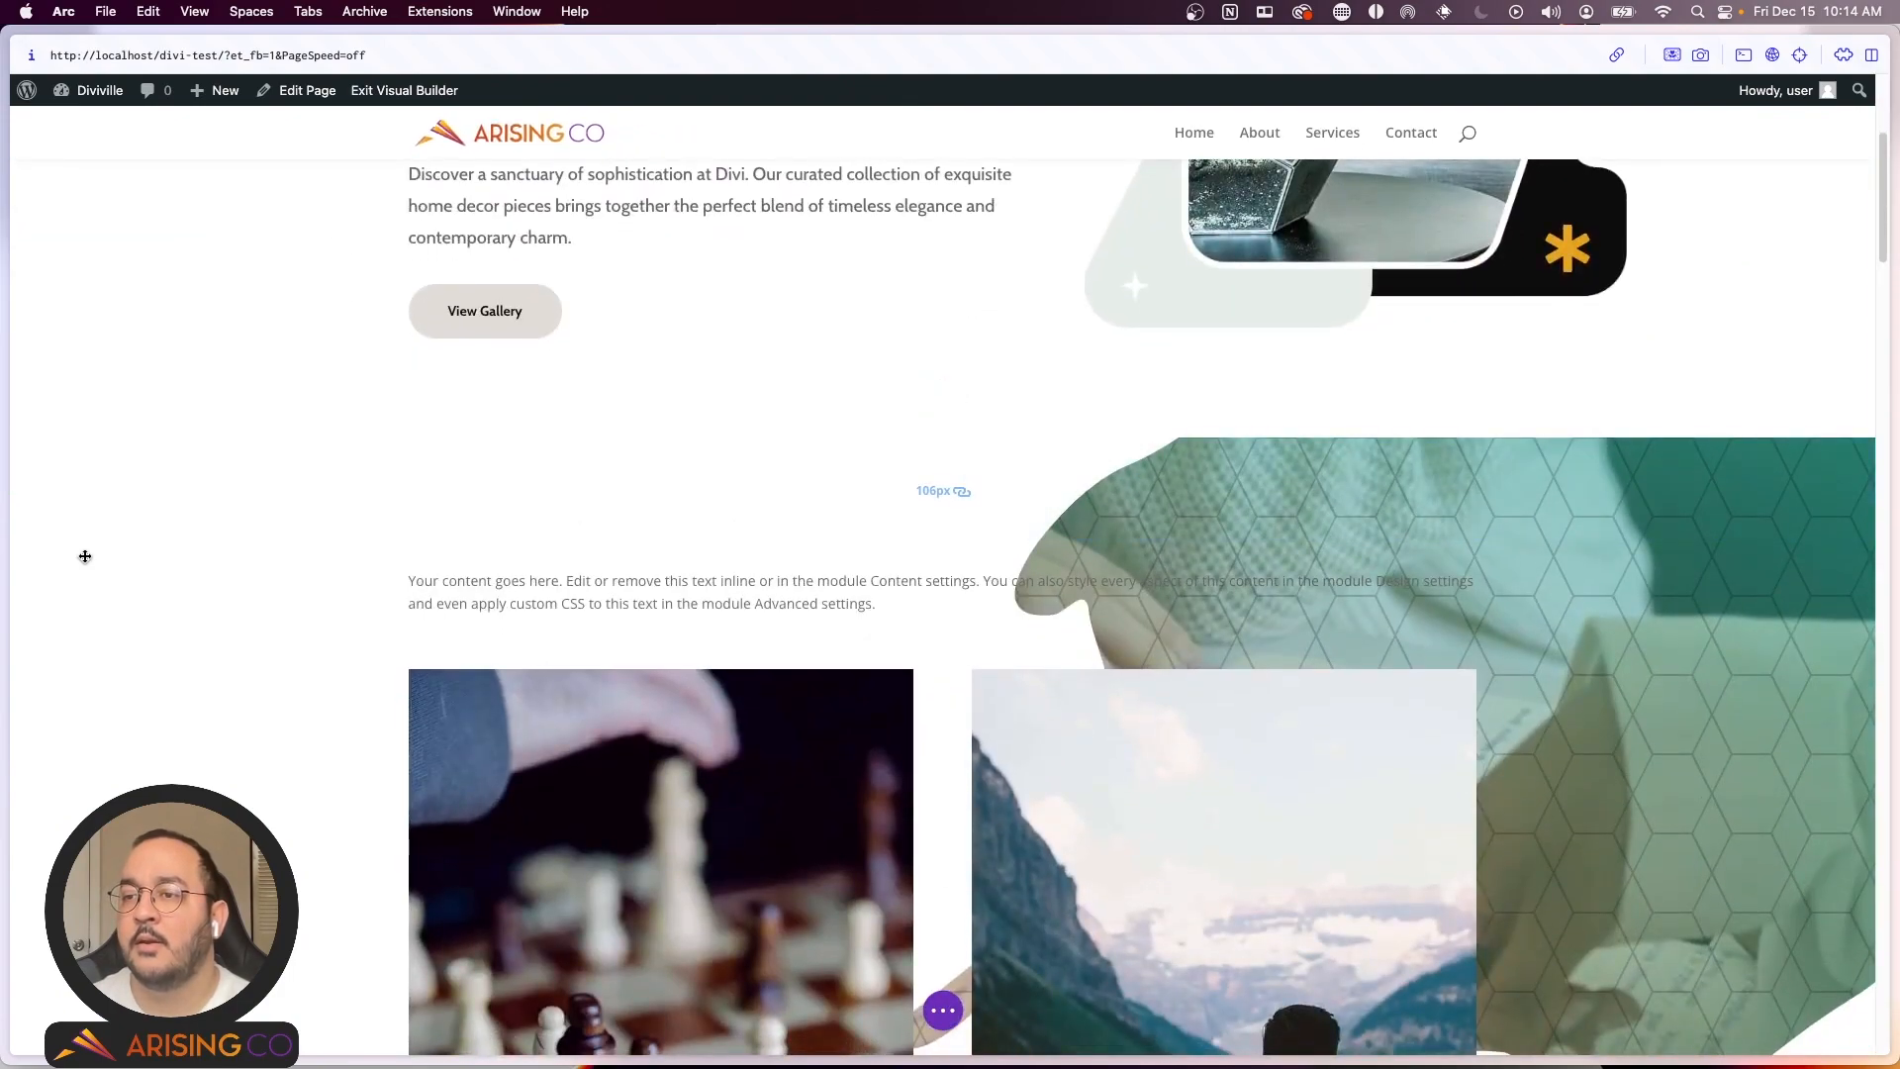
pyautogui.click(60, 457)
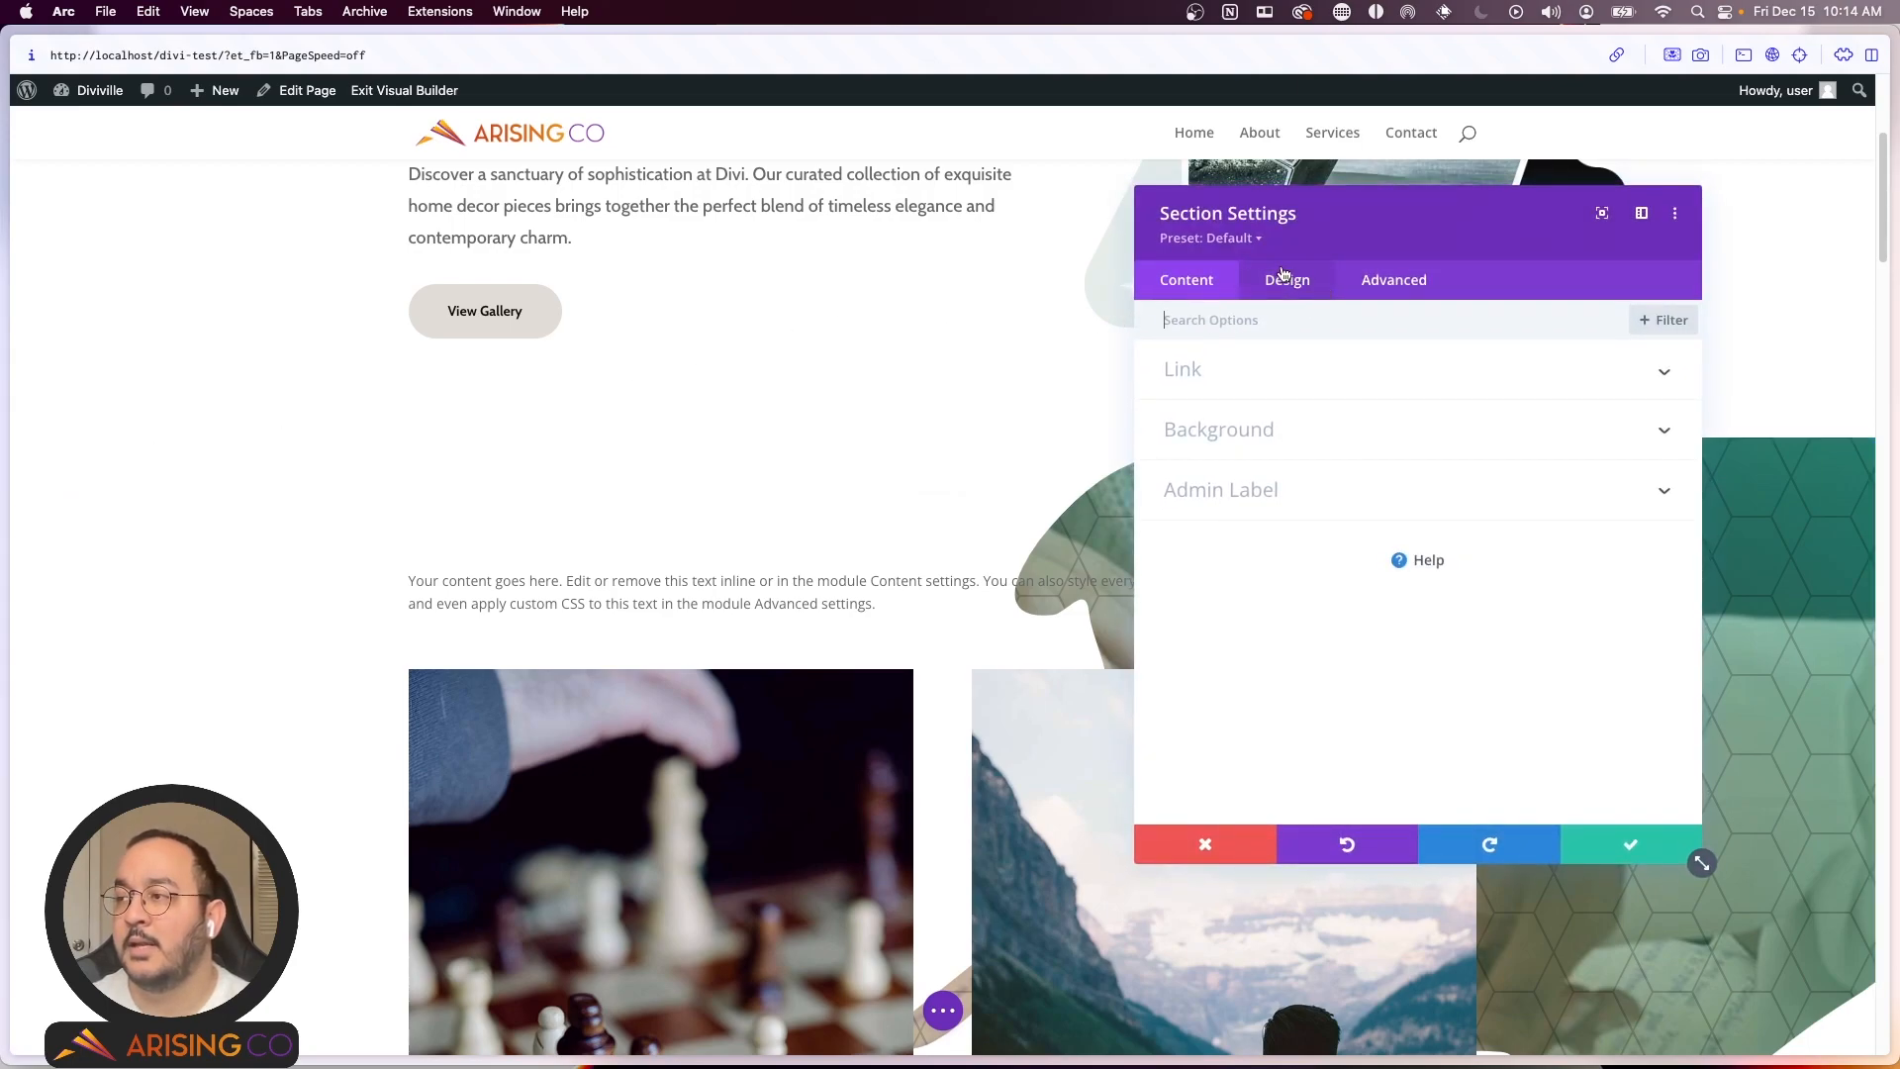
pyautogui.click(1417, 284)
pyautogui.click(1238, 551)
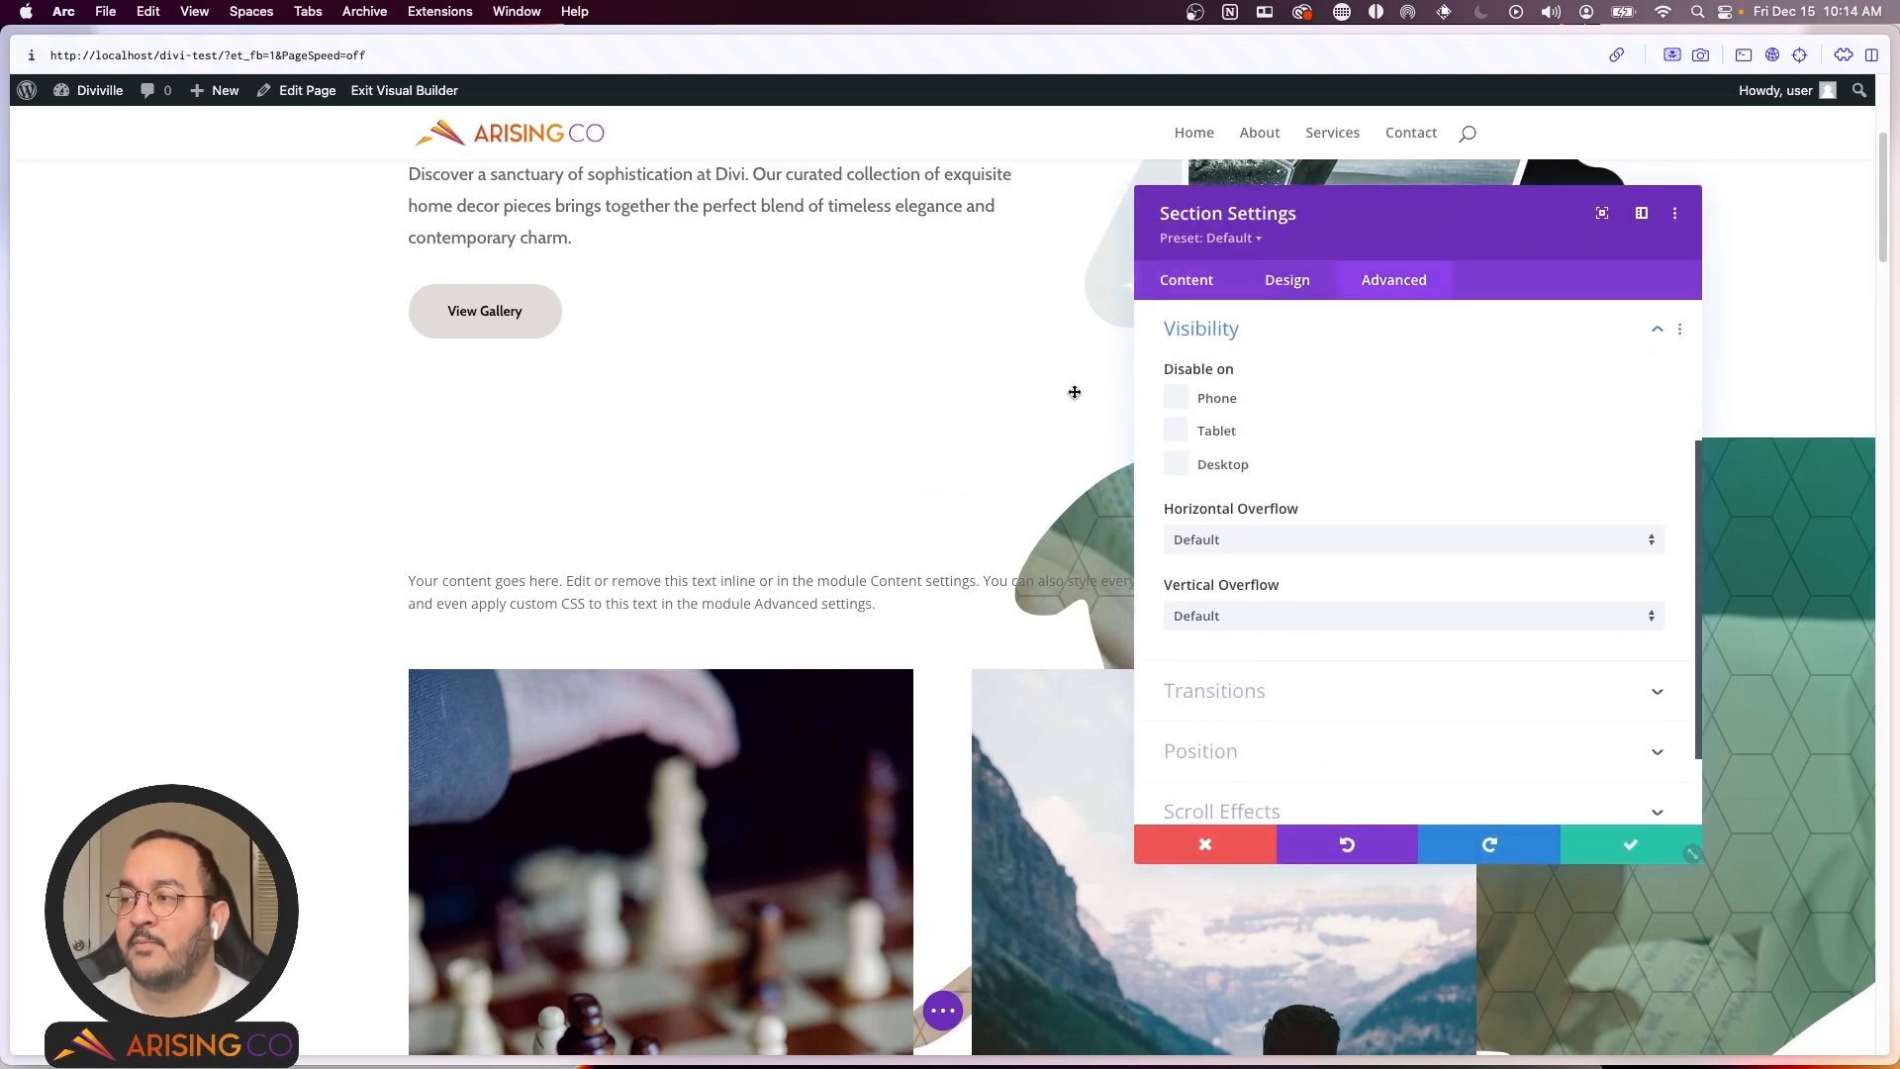
pyautogui.scroll(-3, 1052, 364)
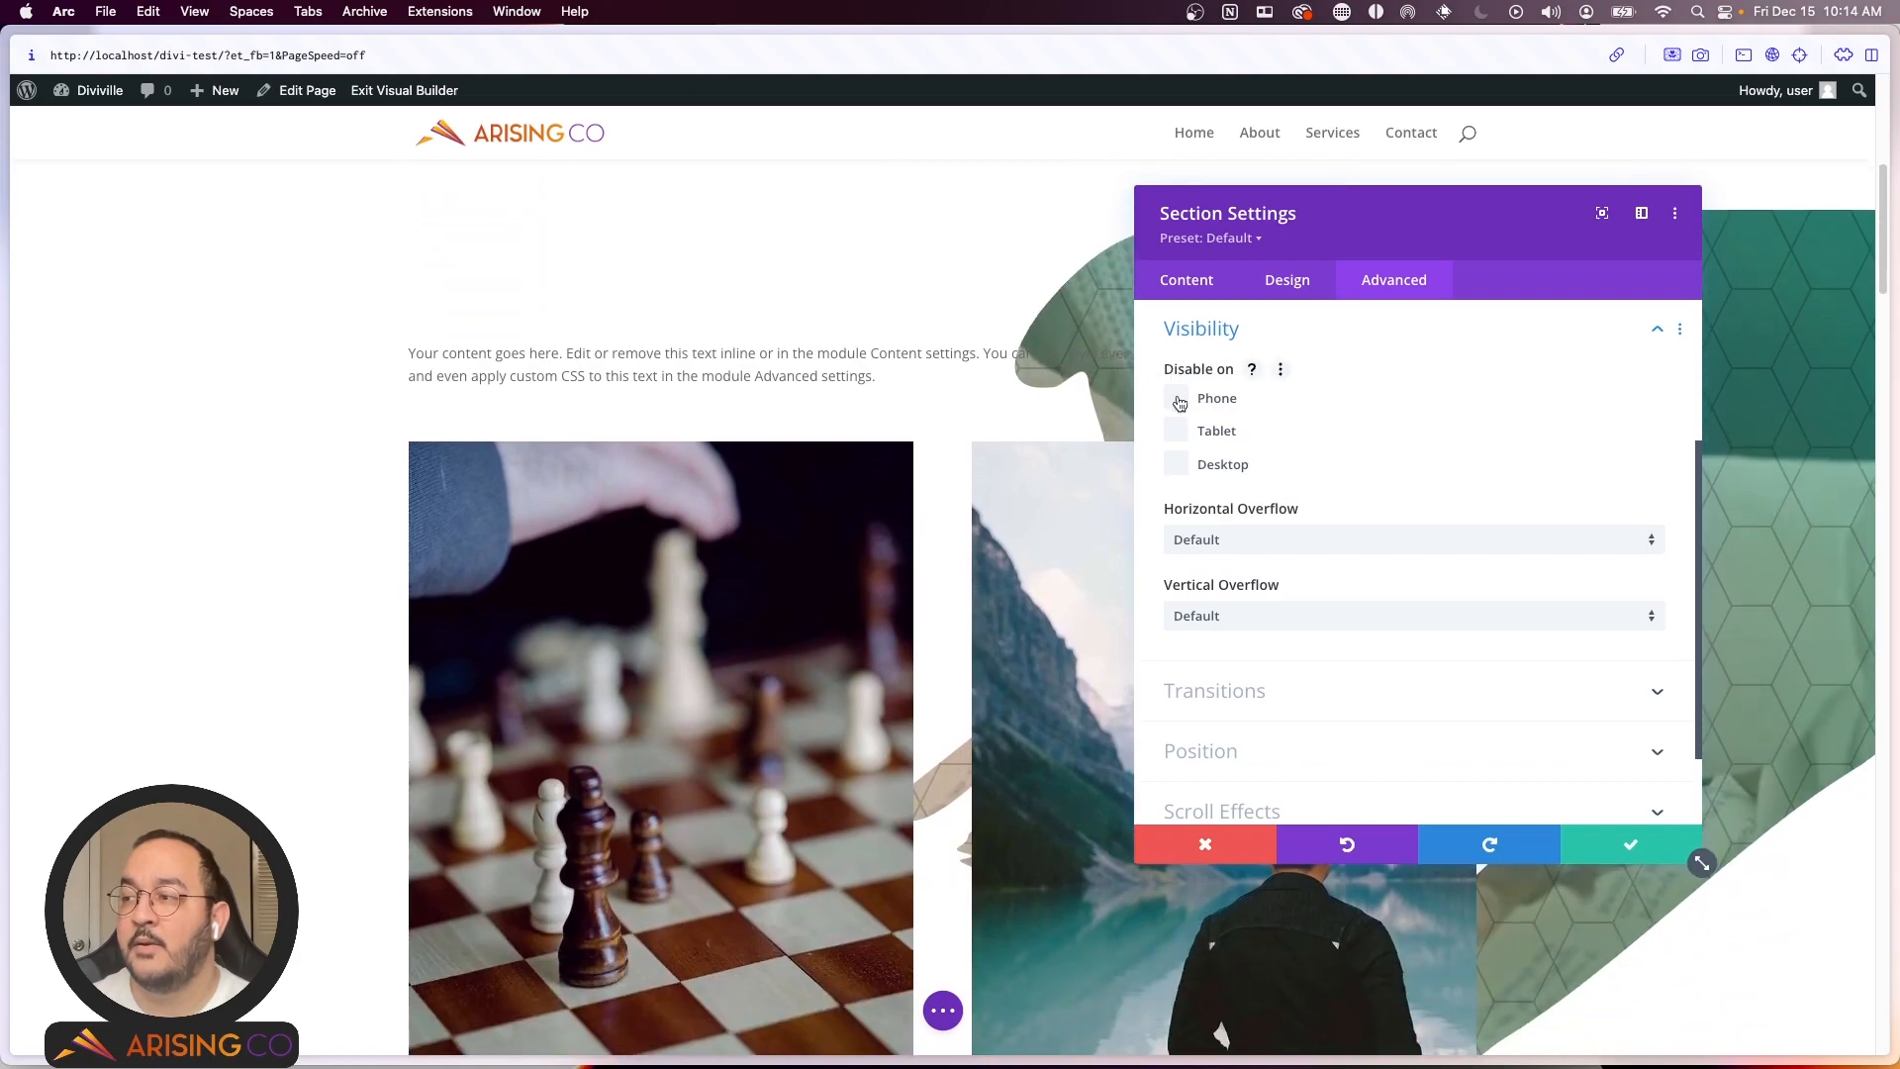
pyautogui.click(1176, 467)
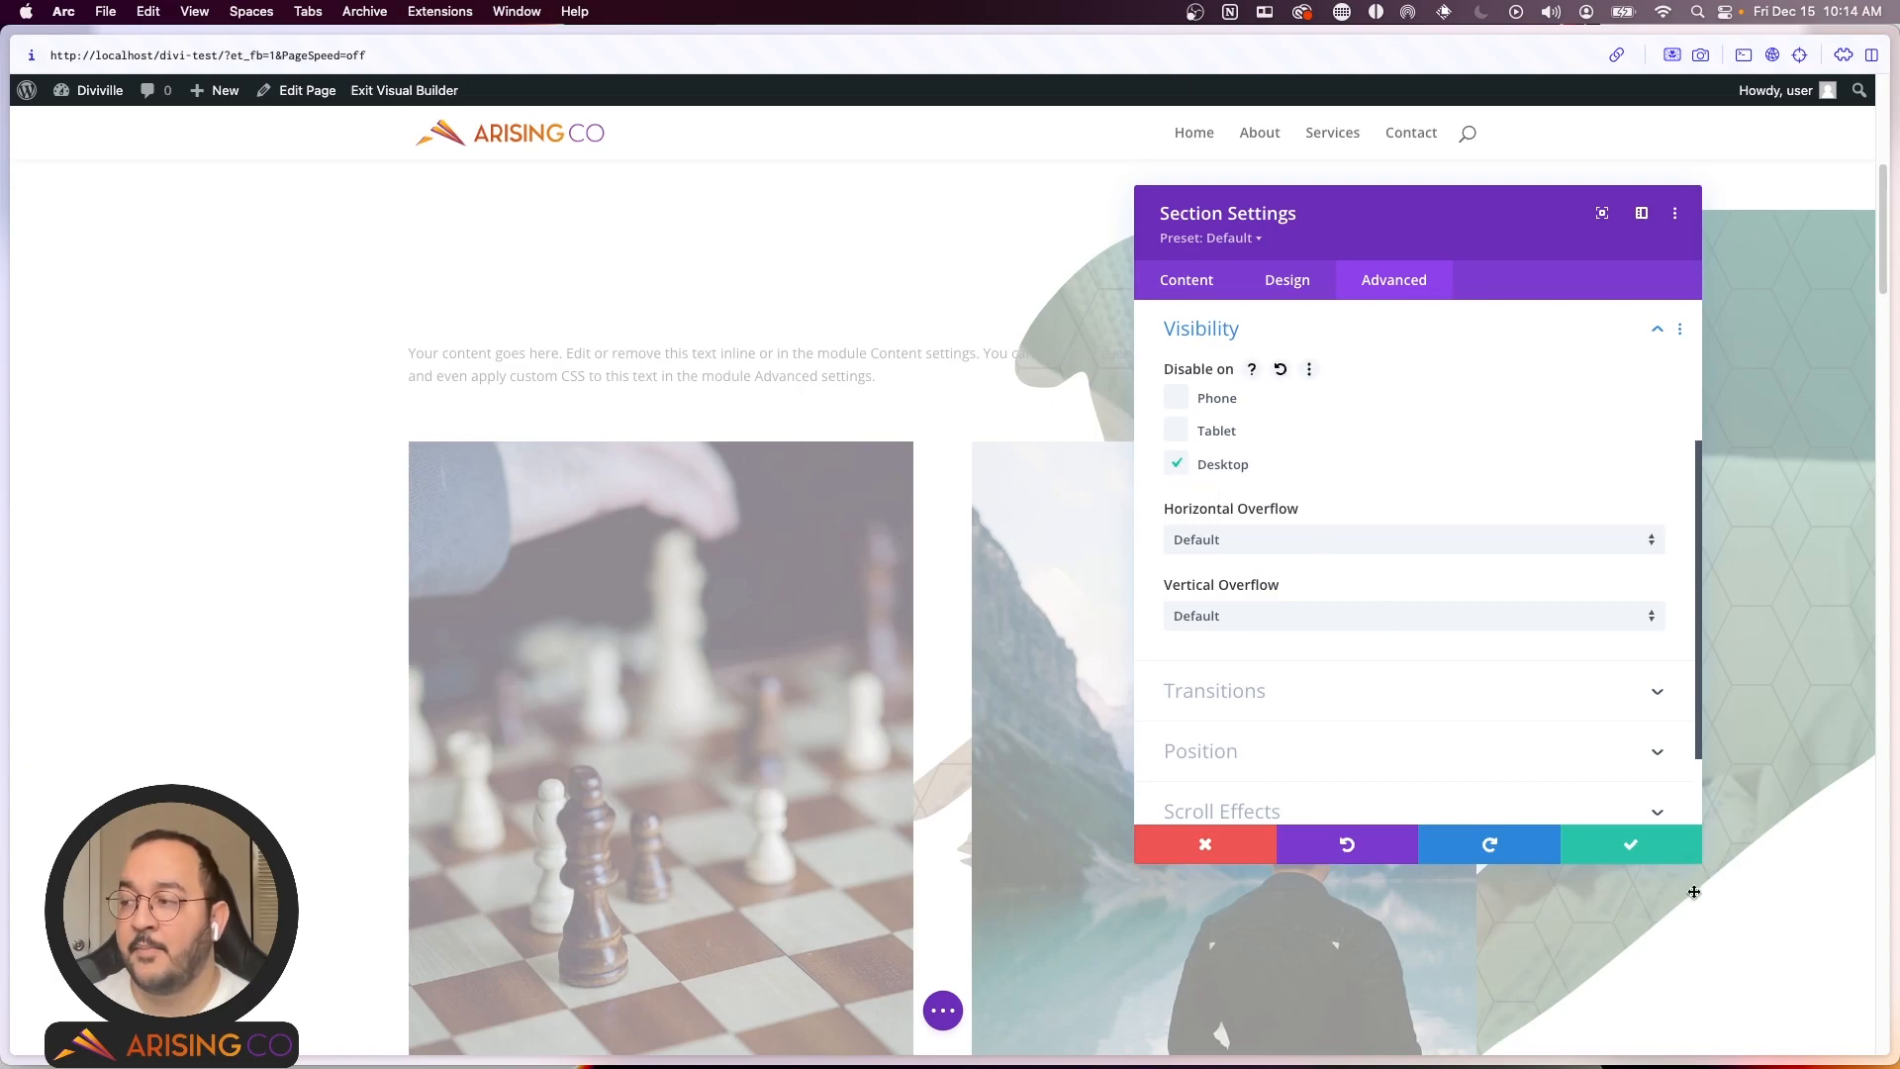
pyautogui.click(1650, 849)
# Step: Save the page, exit the Visual Builder, and check the two-column section's visibility on the live desktop page
pyautogui.click(1826, 1010)
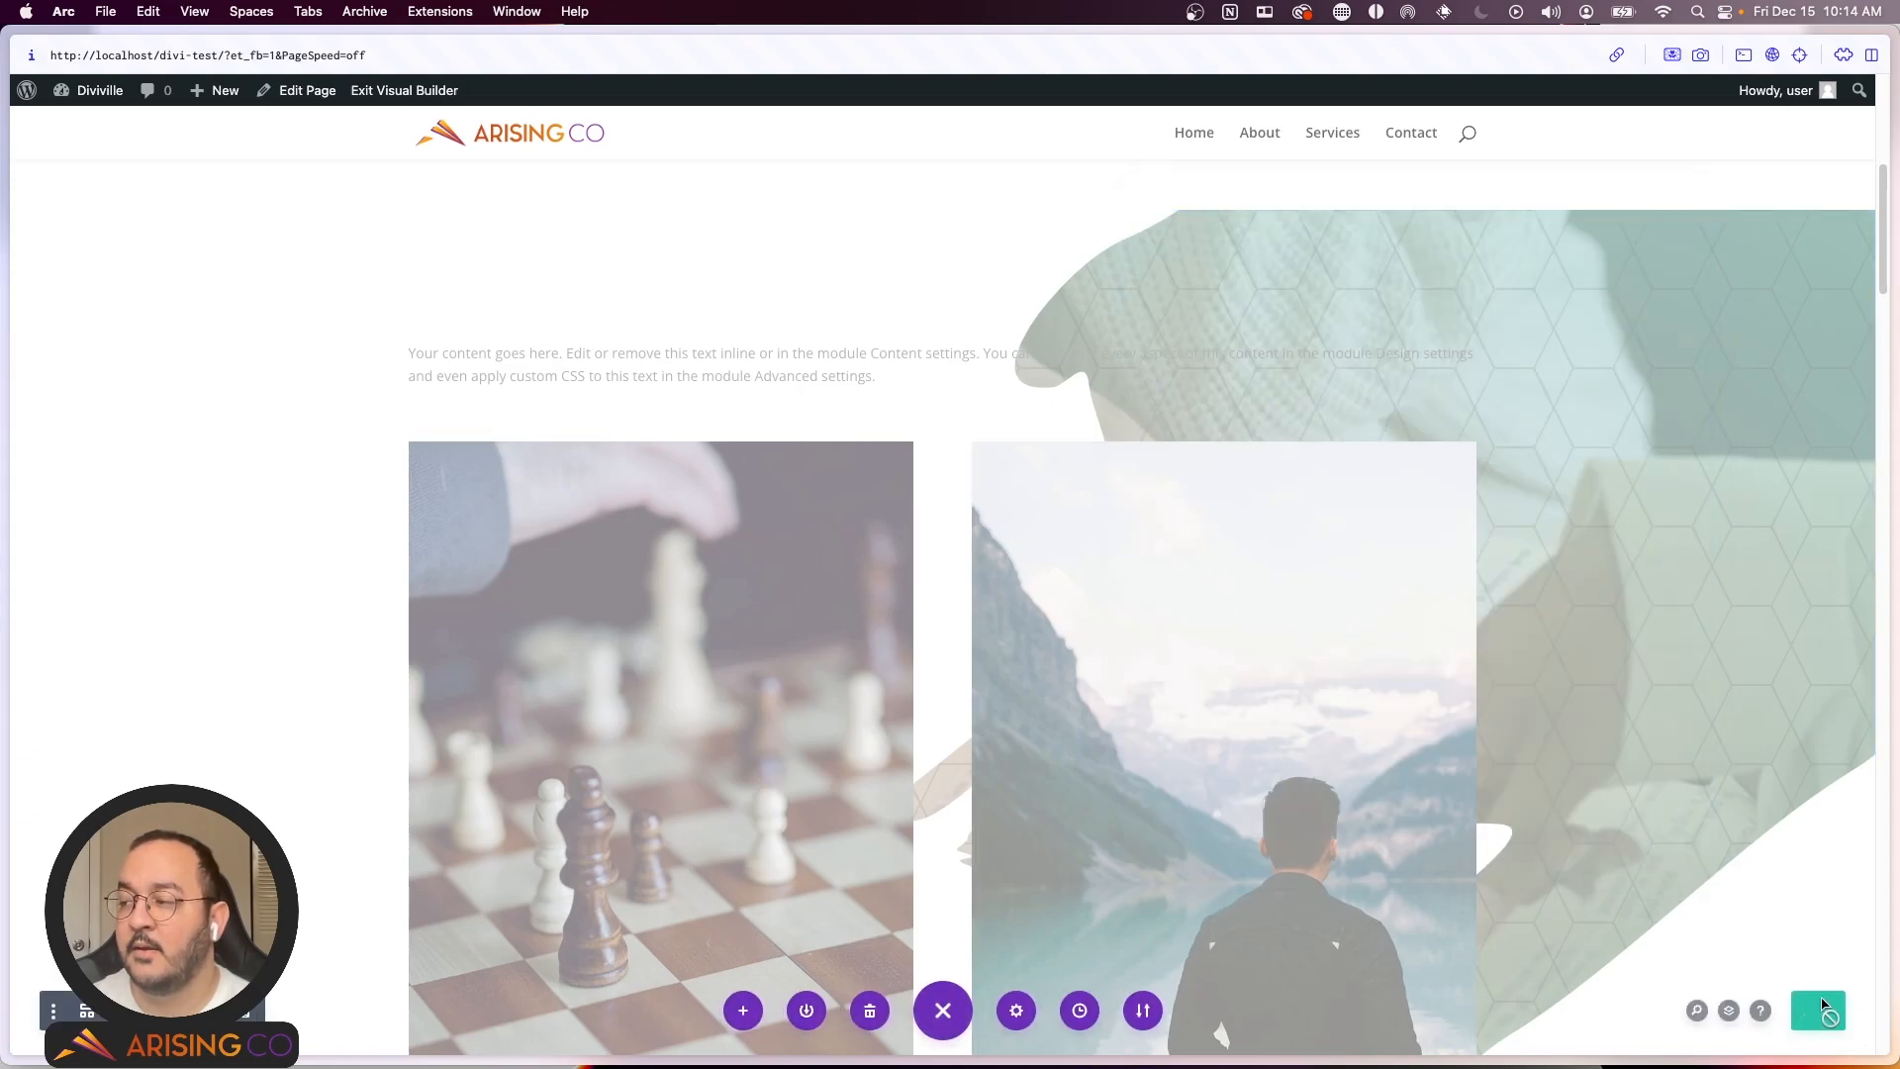
pyautogui.click(418, 91)
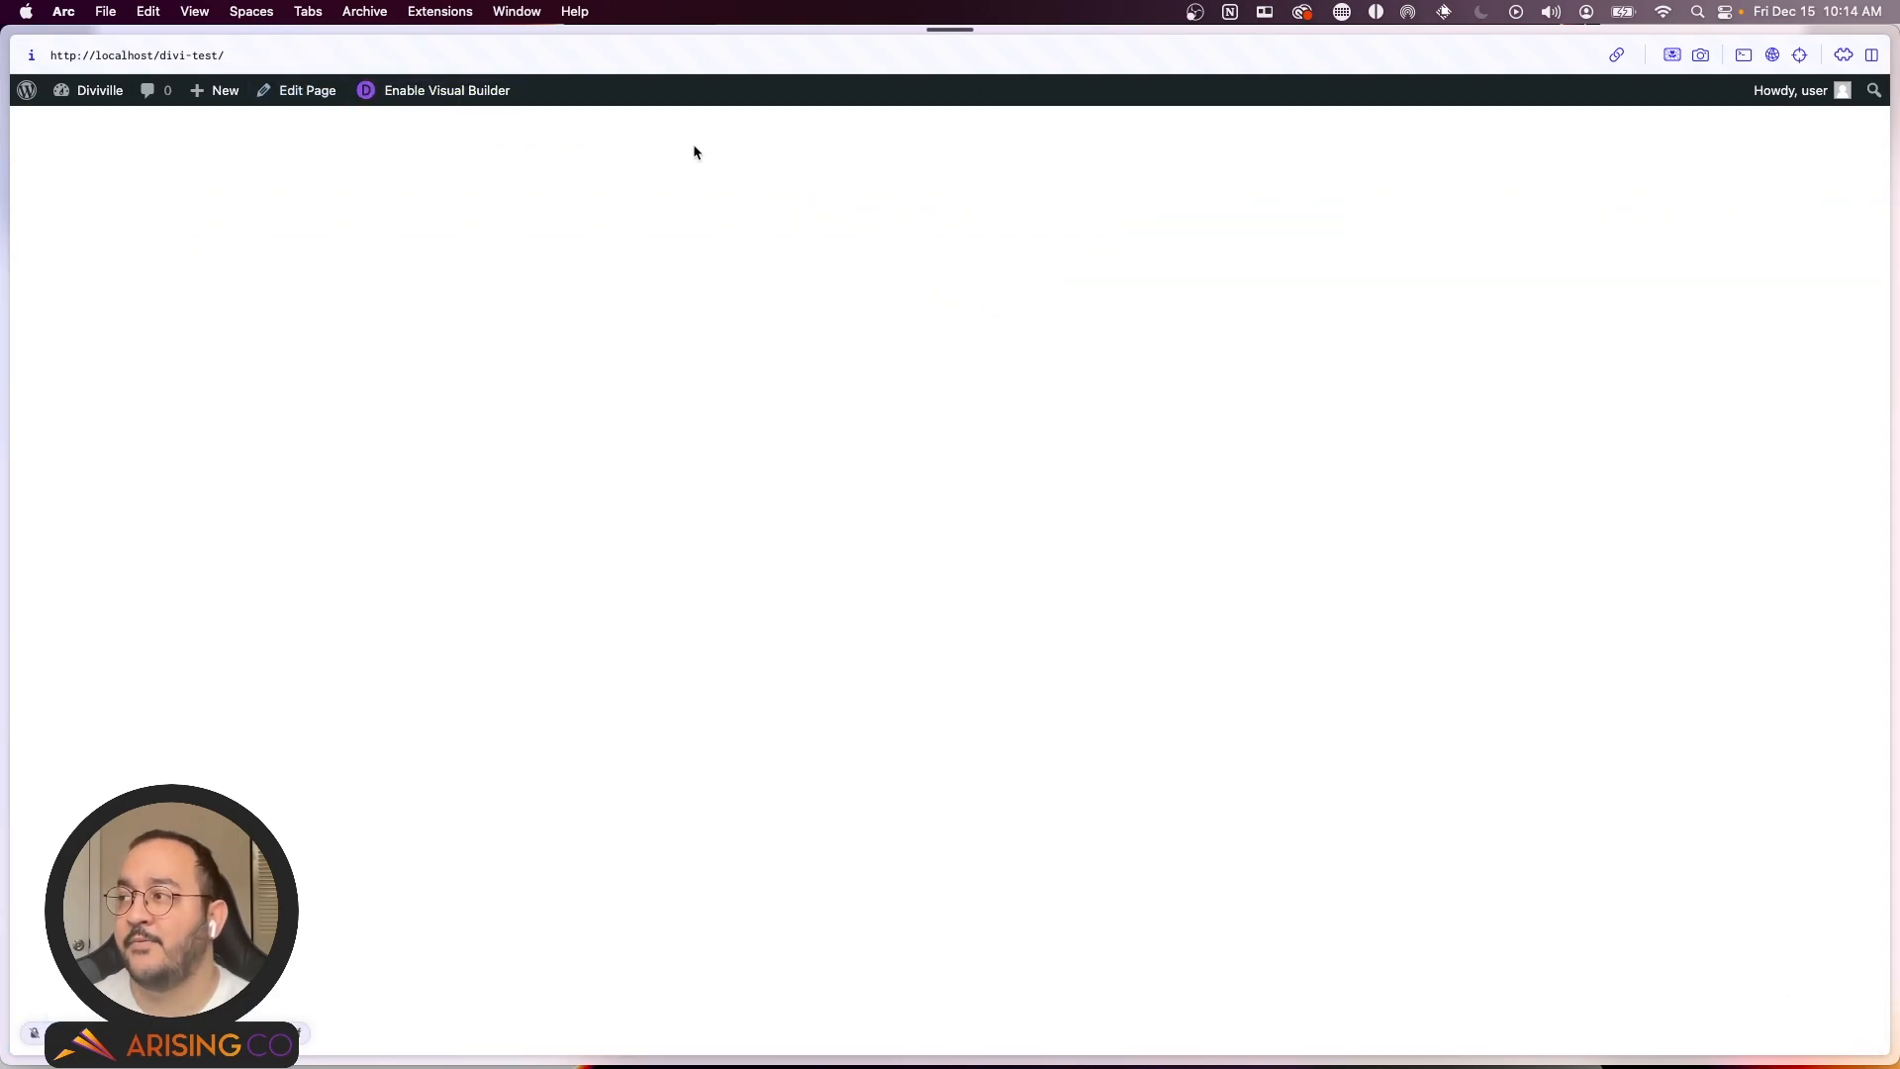
pyautogui.scroll(-8, 1032, 308)
pyautogui.scroll(5, 857, 348)
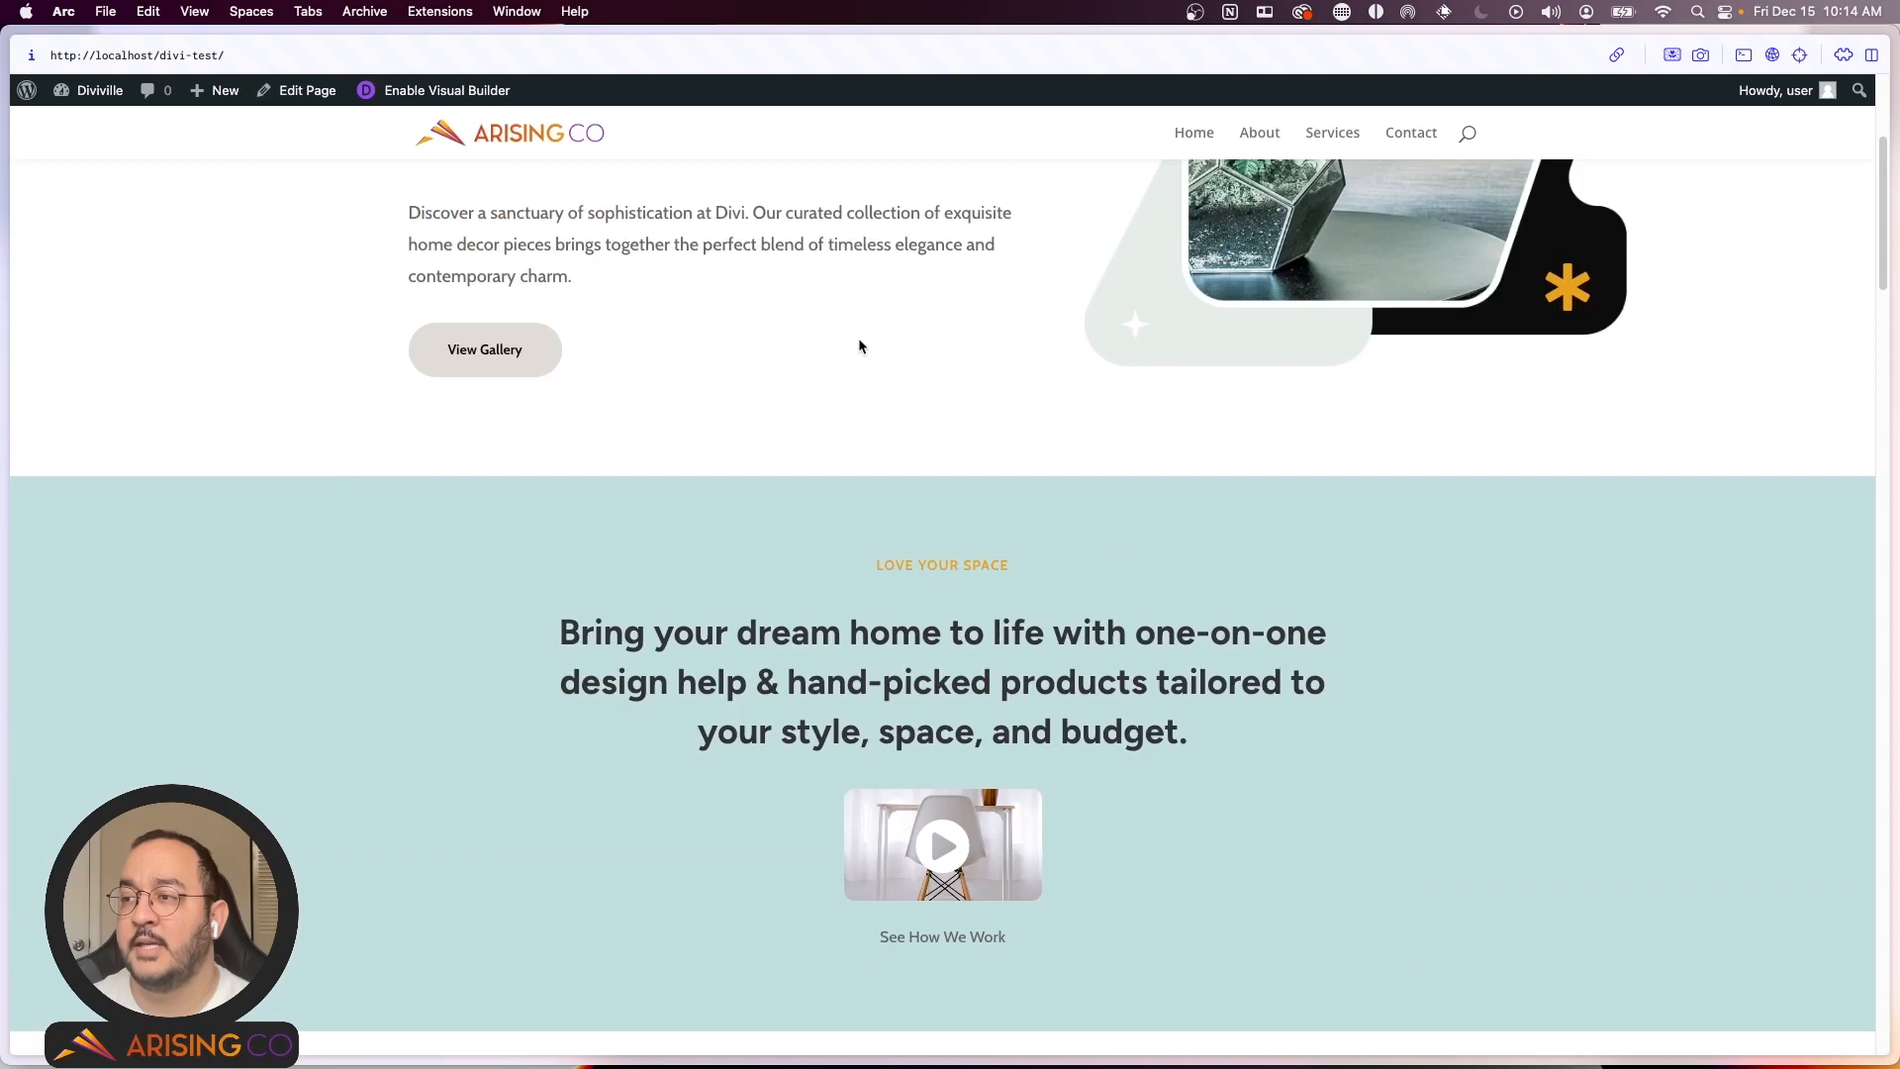
pyautogui.scroll(-8, 840, 356)
pyautogui.scroll(5, 825, 359)
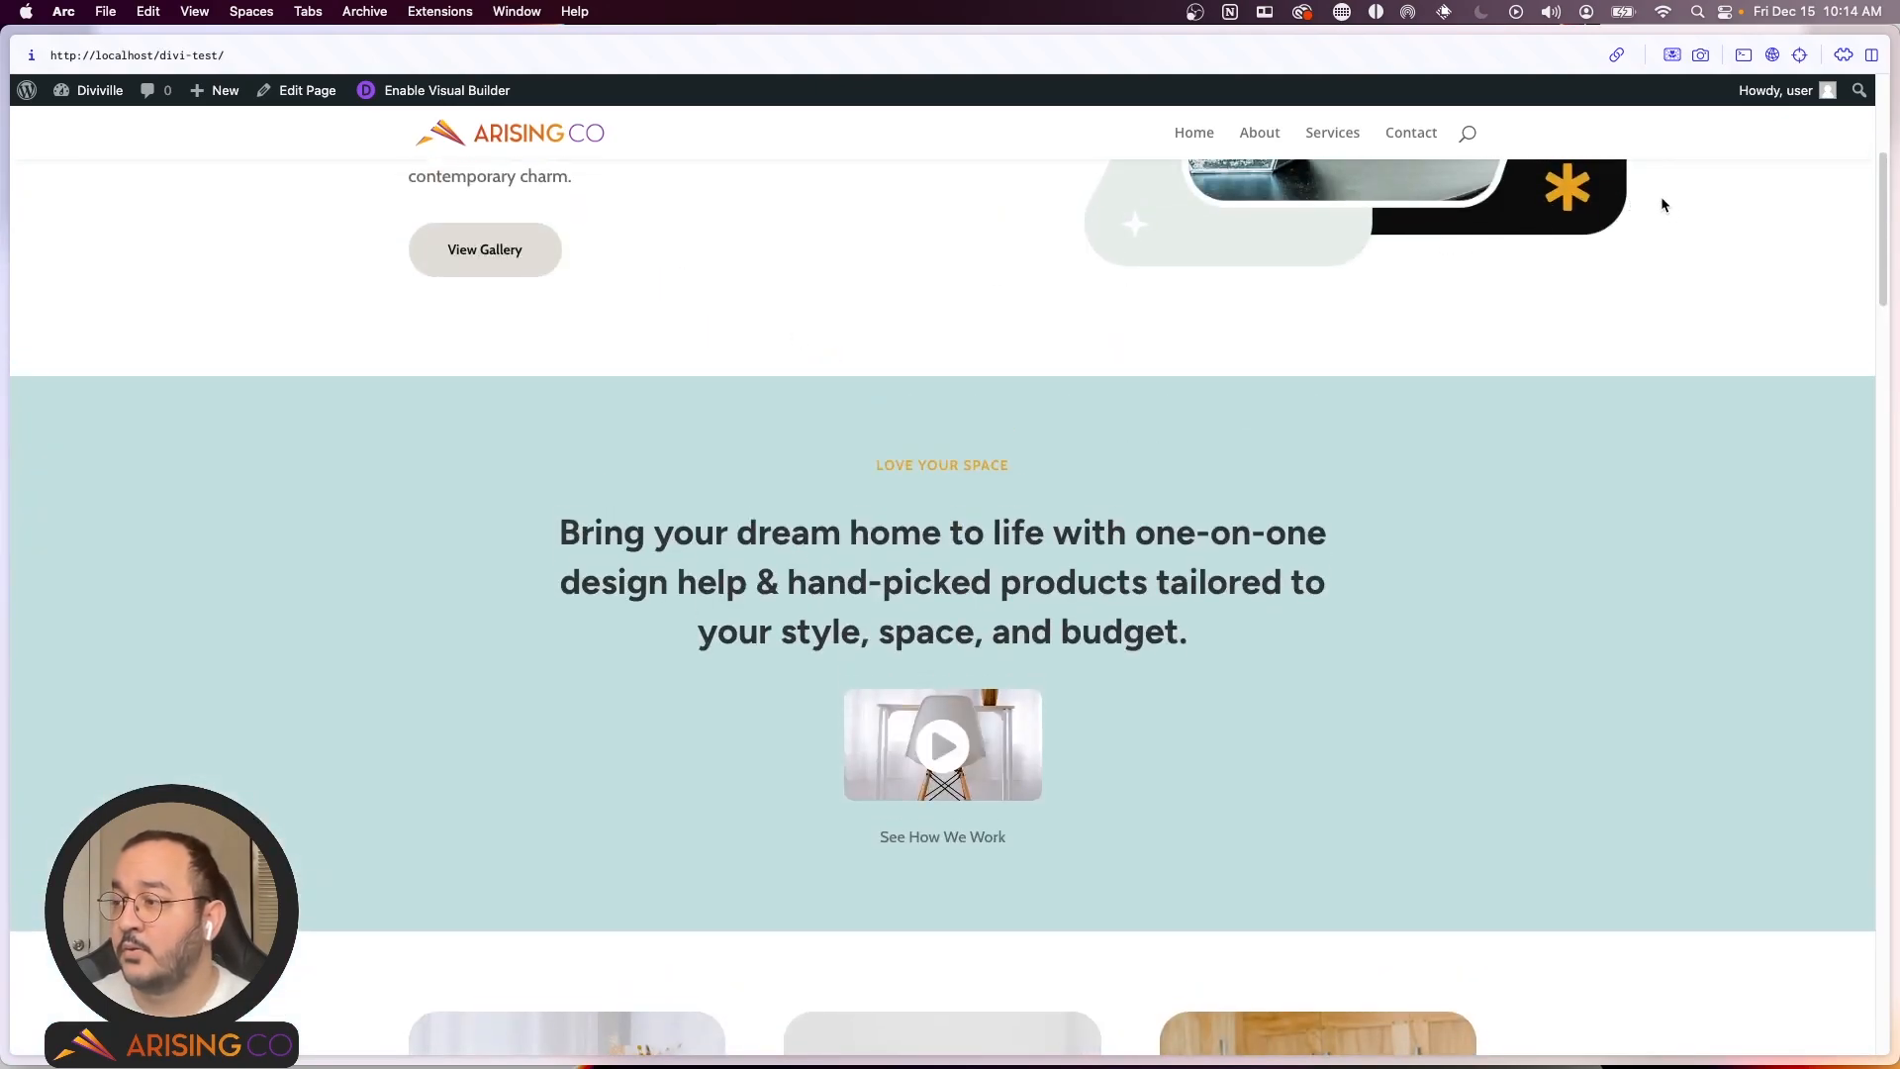
# Step: Check the two-column section's visibility on the live page in the iPhone 12 Pro device preview
pyautogui.press('super+alt+i')
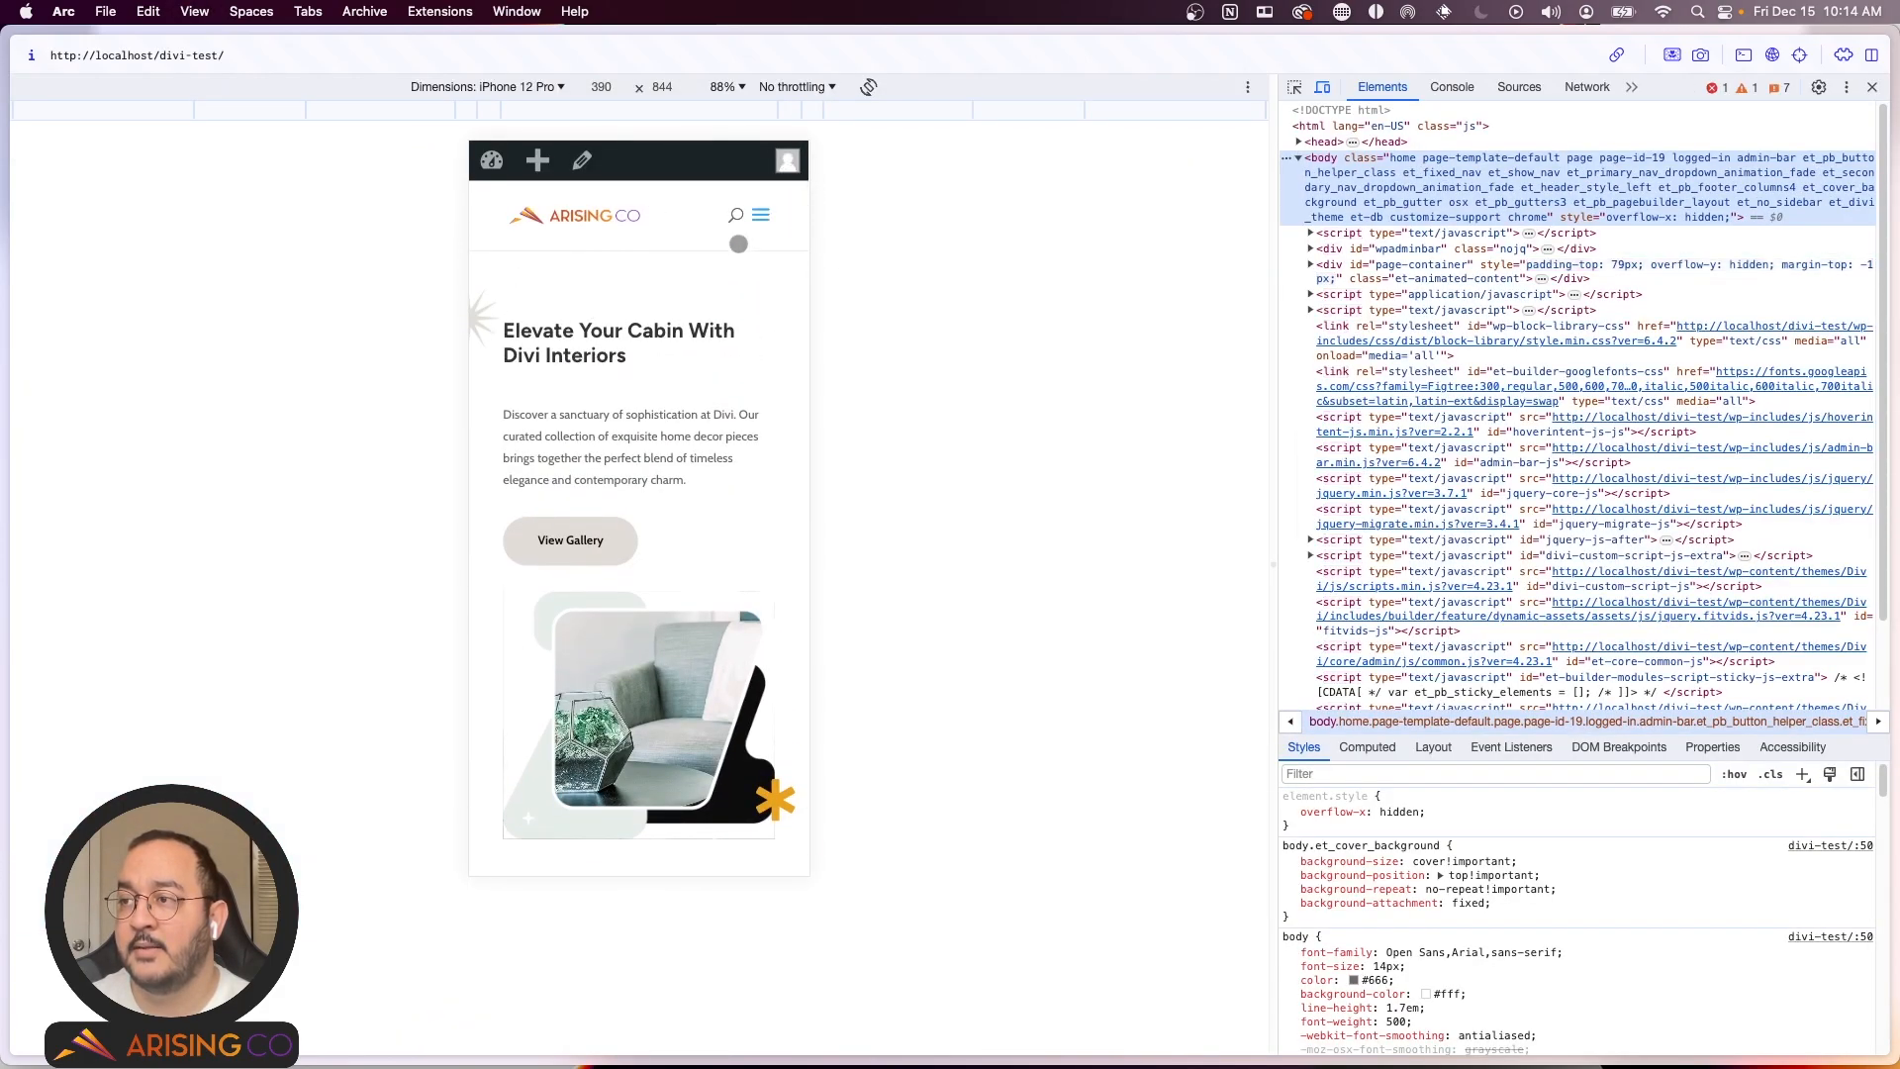
pyautogui.scroll(-7, 633, 319)
pyautogui.scroll(-8, 667, 325)
pyautogui.scroll(10, 588, 199)
# Step: Switch the device preview to Responsive, check the page at 1127 and 1400 pixels wide, and close the developer tools
pyautogui.click(556, 87)
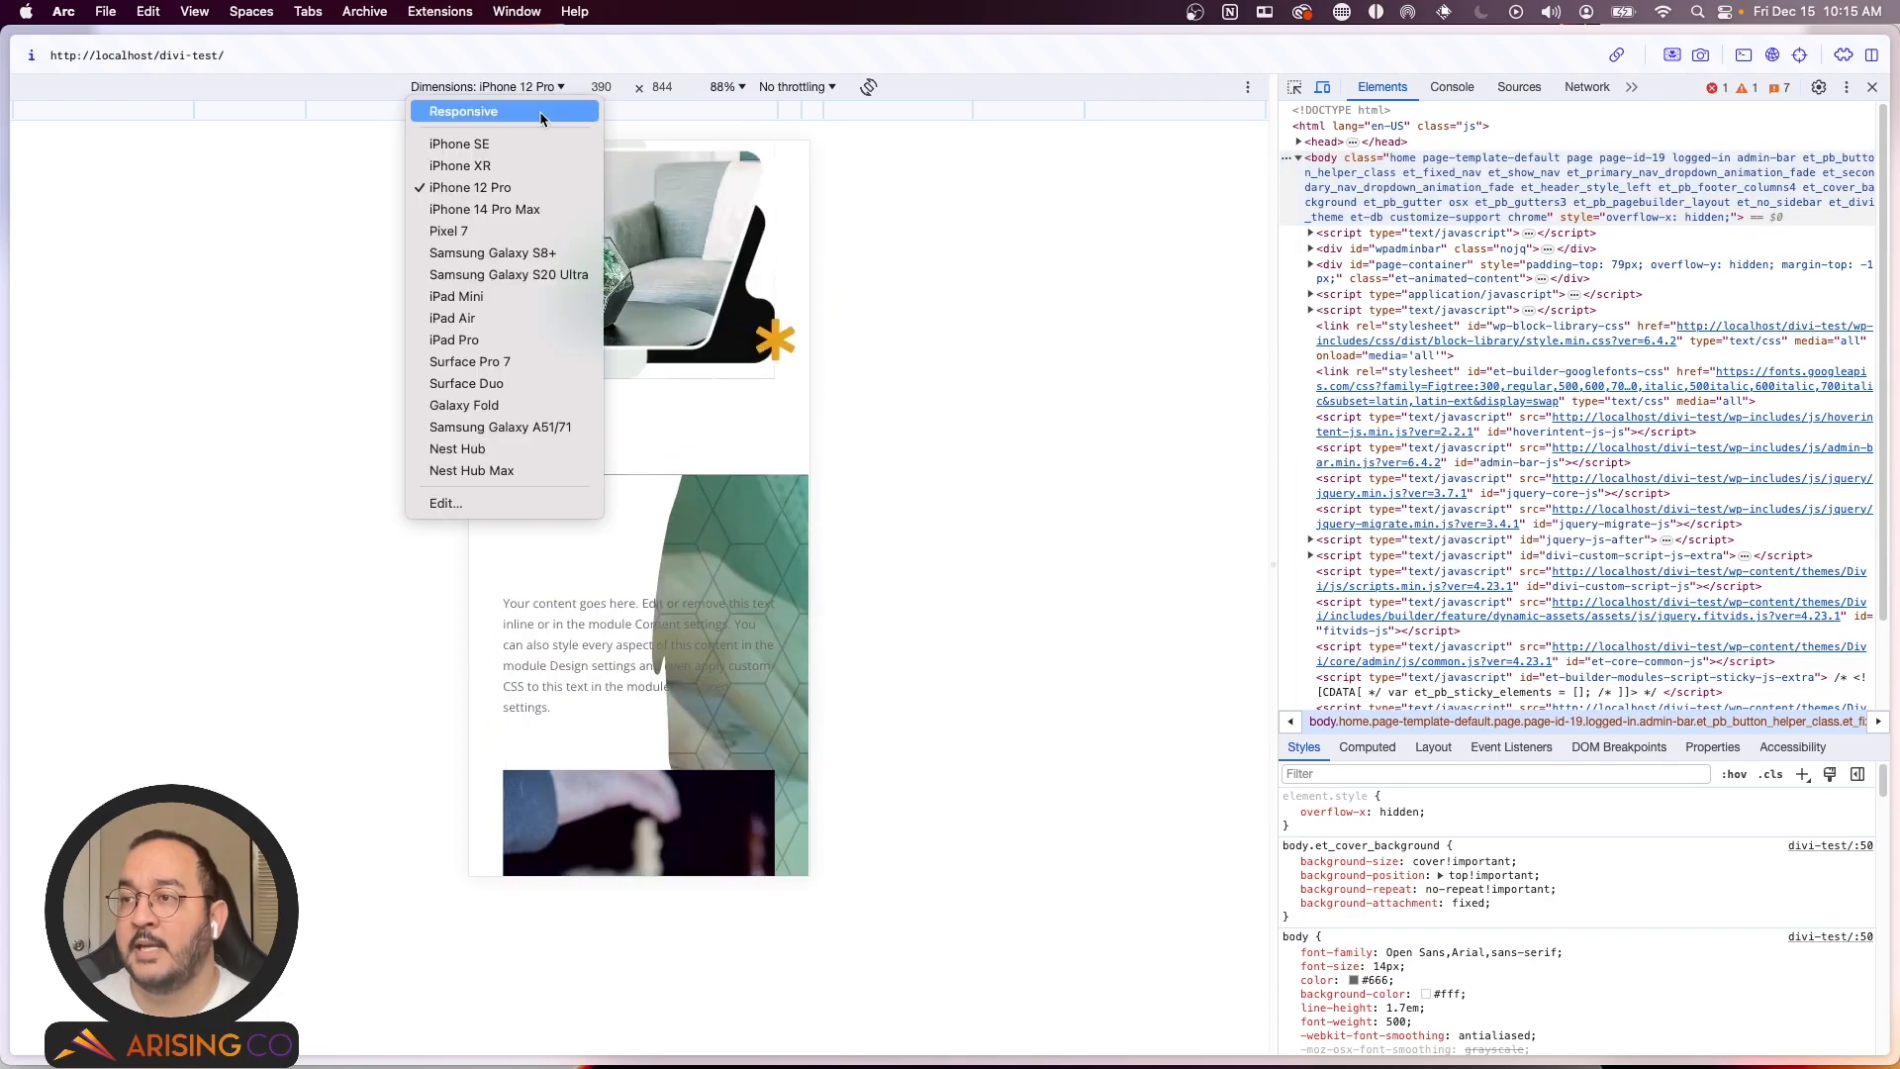
pyautogui.click(540, 112)
pyautogui.moveTo(828, 407); pyautogui.dragTo(1141, 412)
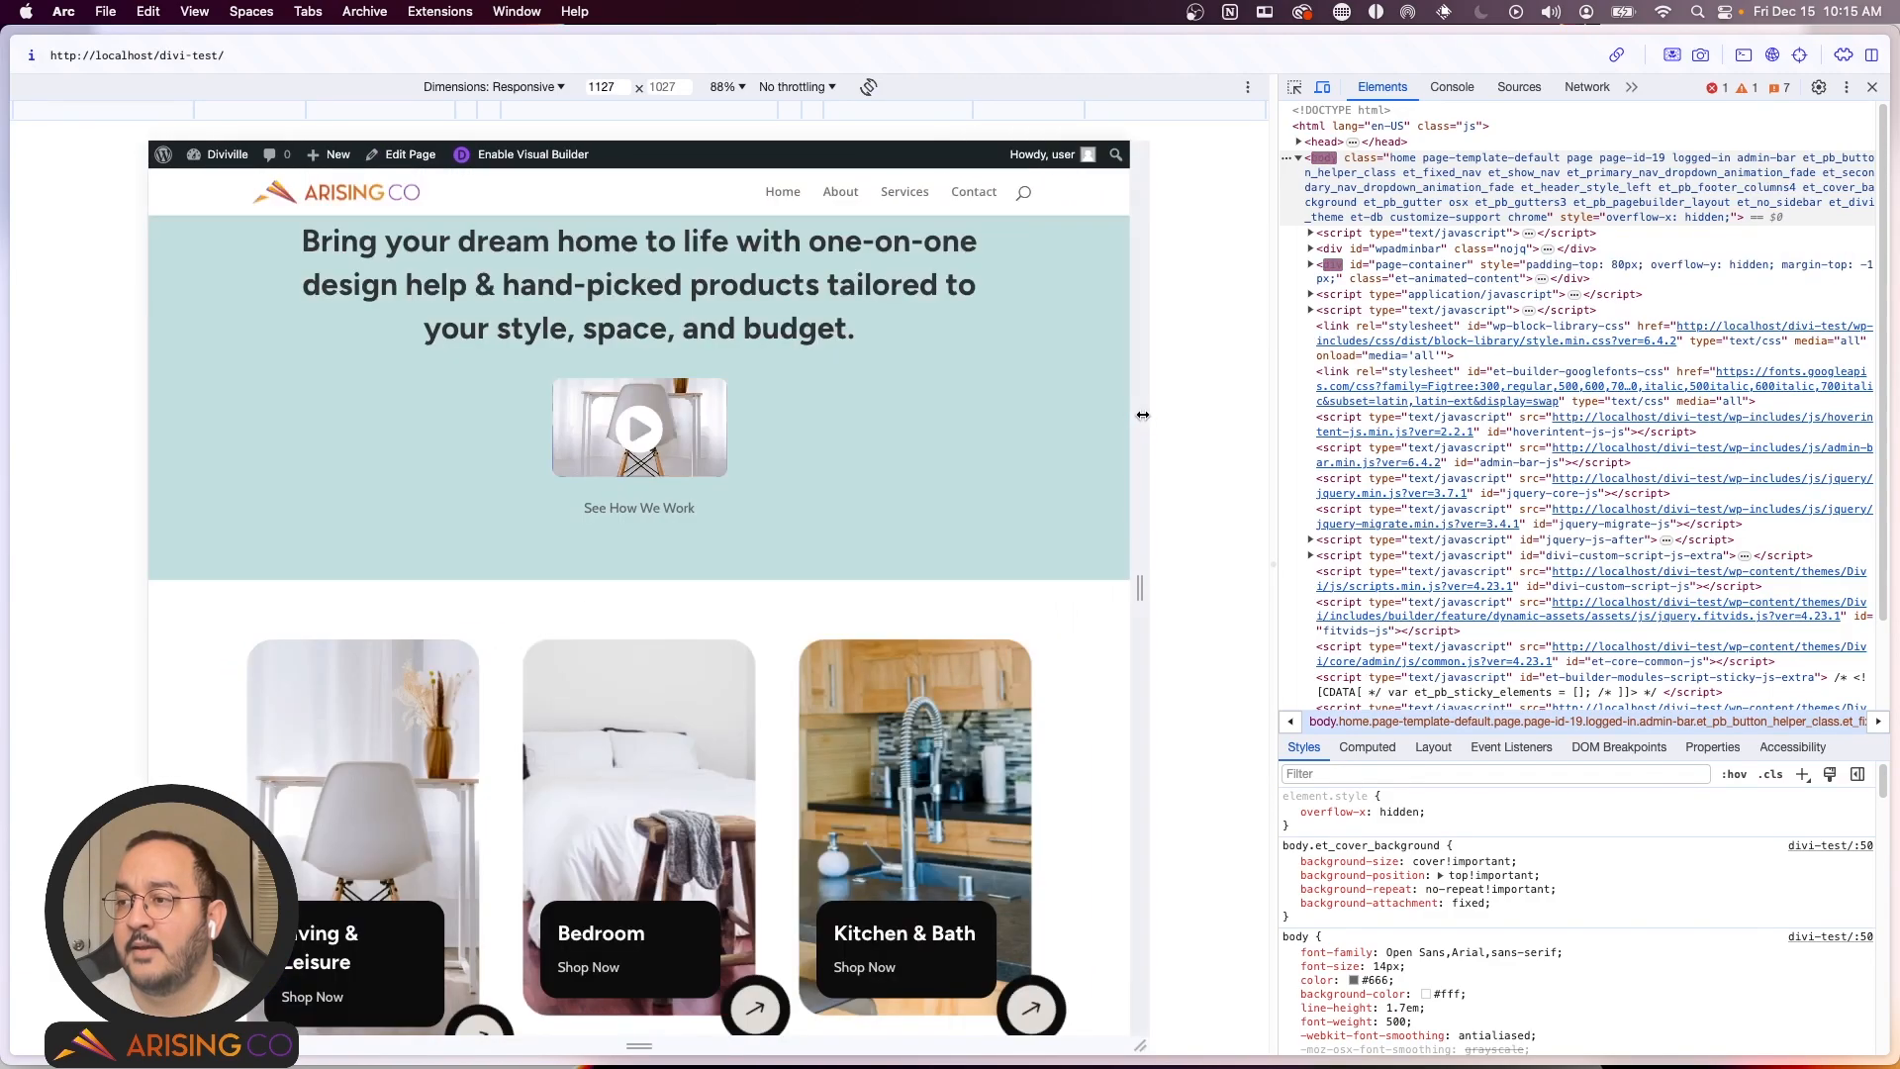
pyautogui.scroll(2, 1026, 435)
pyautogui.scroll(-3, 1027, 435)
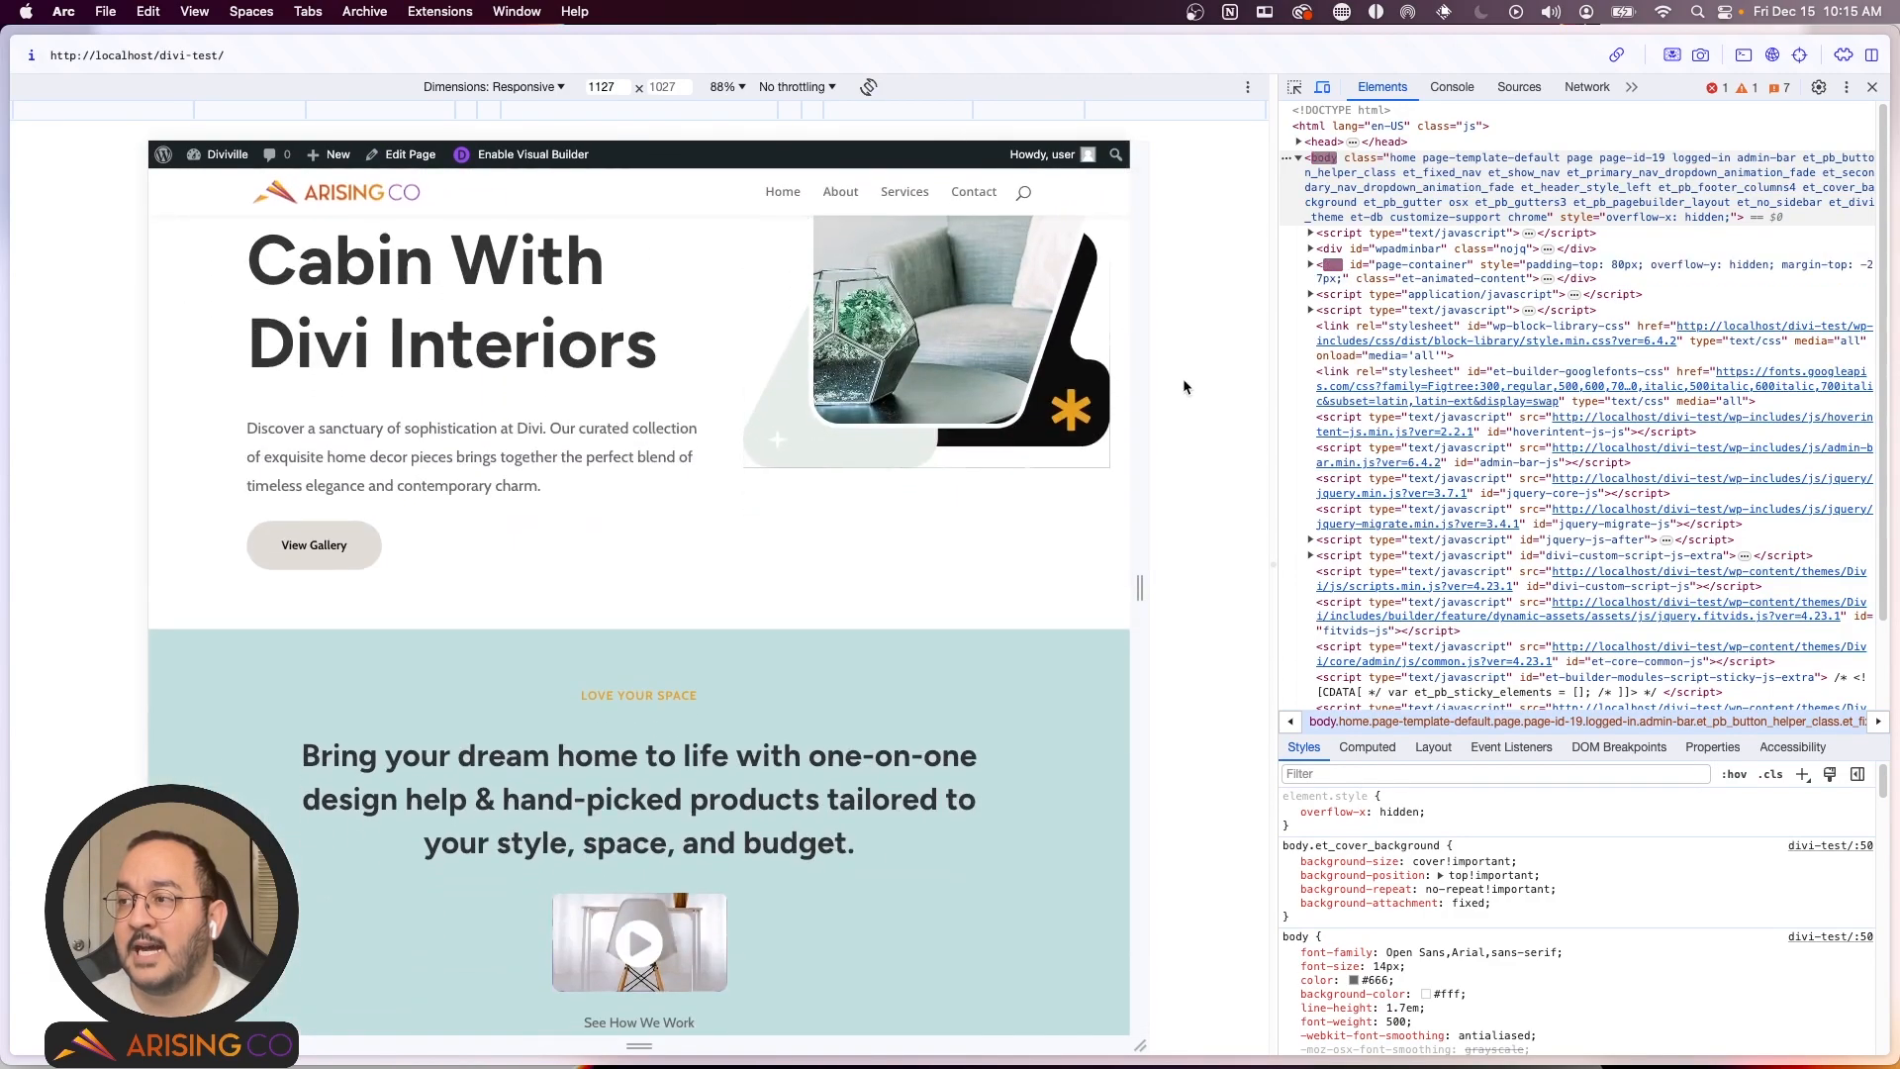
pyautogui.moveTo(1147, 384); pyautogui.dragTo(1276, 381)
pyautogui.scroll(-10, 1055, 376)
pyautogui.scroll(5, 1116, 395)
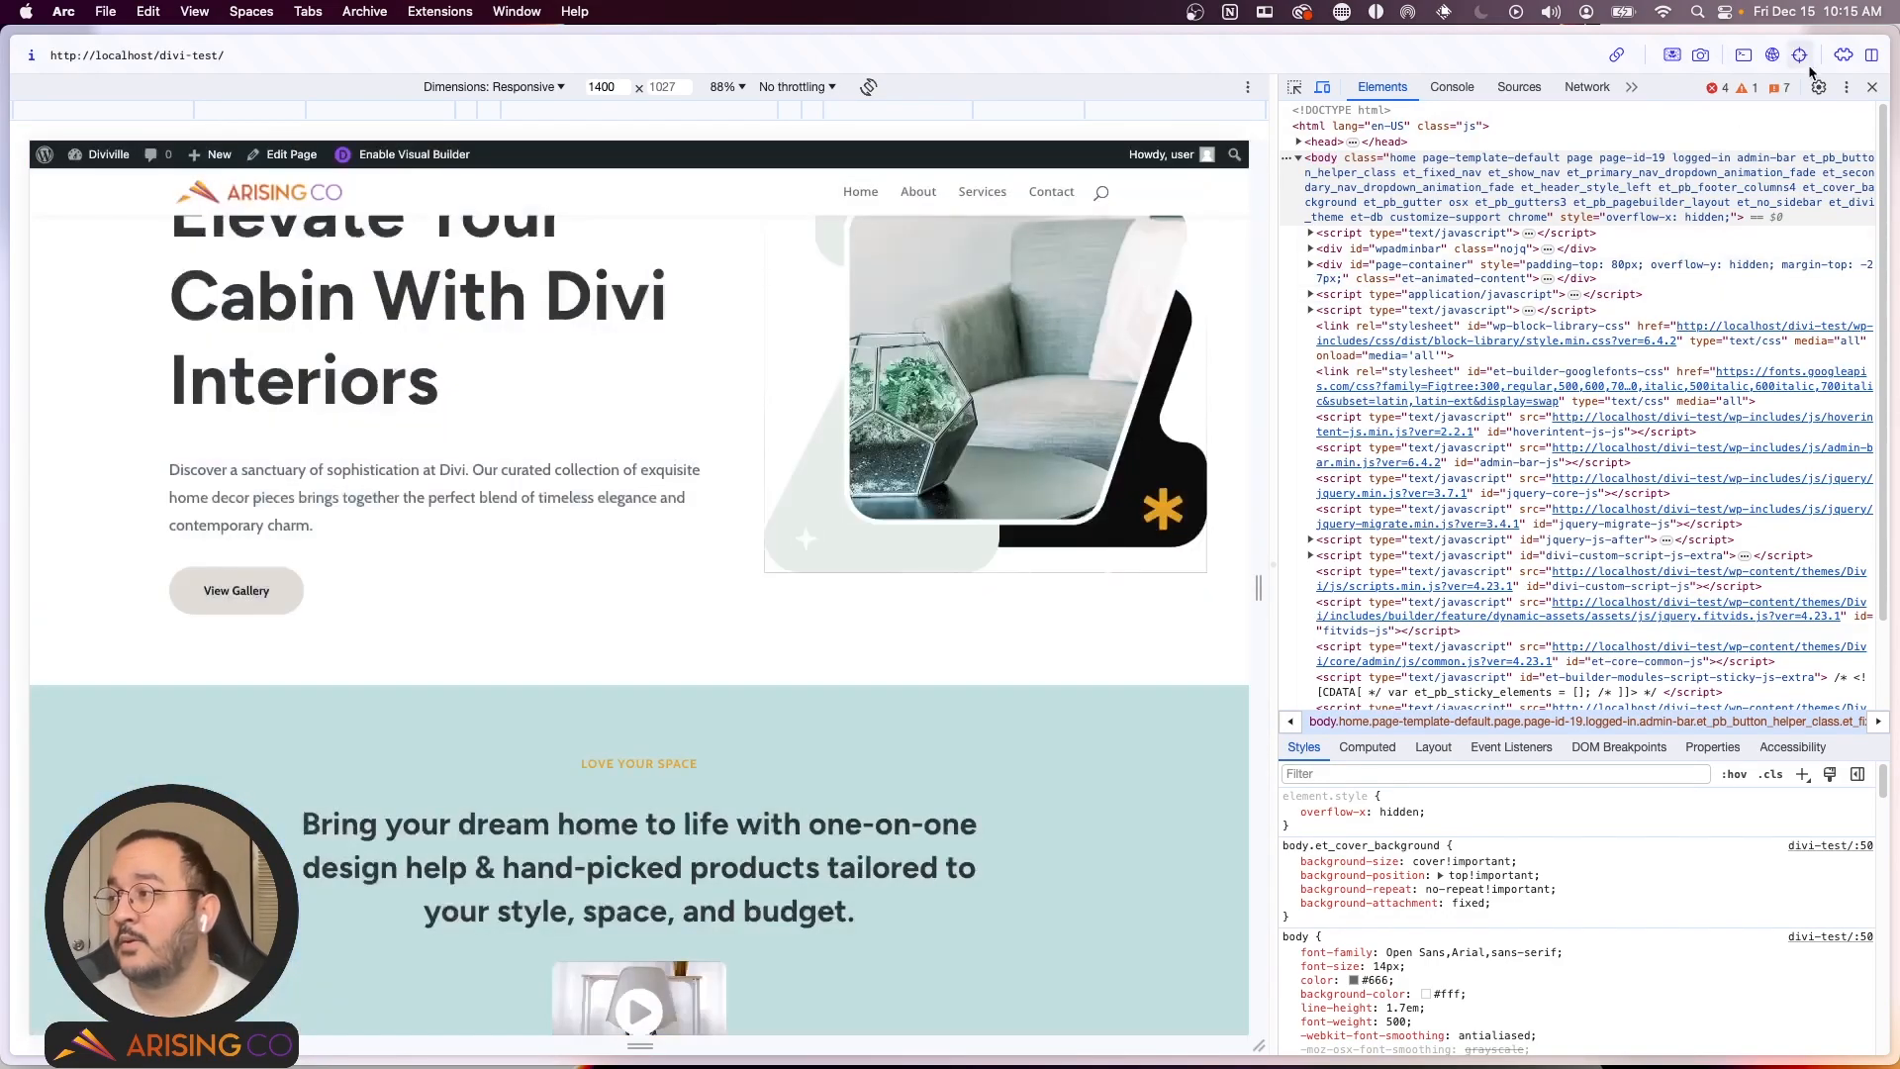
pyautogui.click(1871, 87)
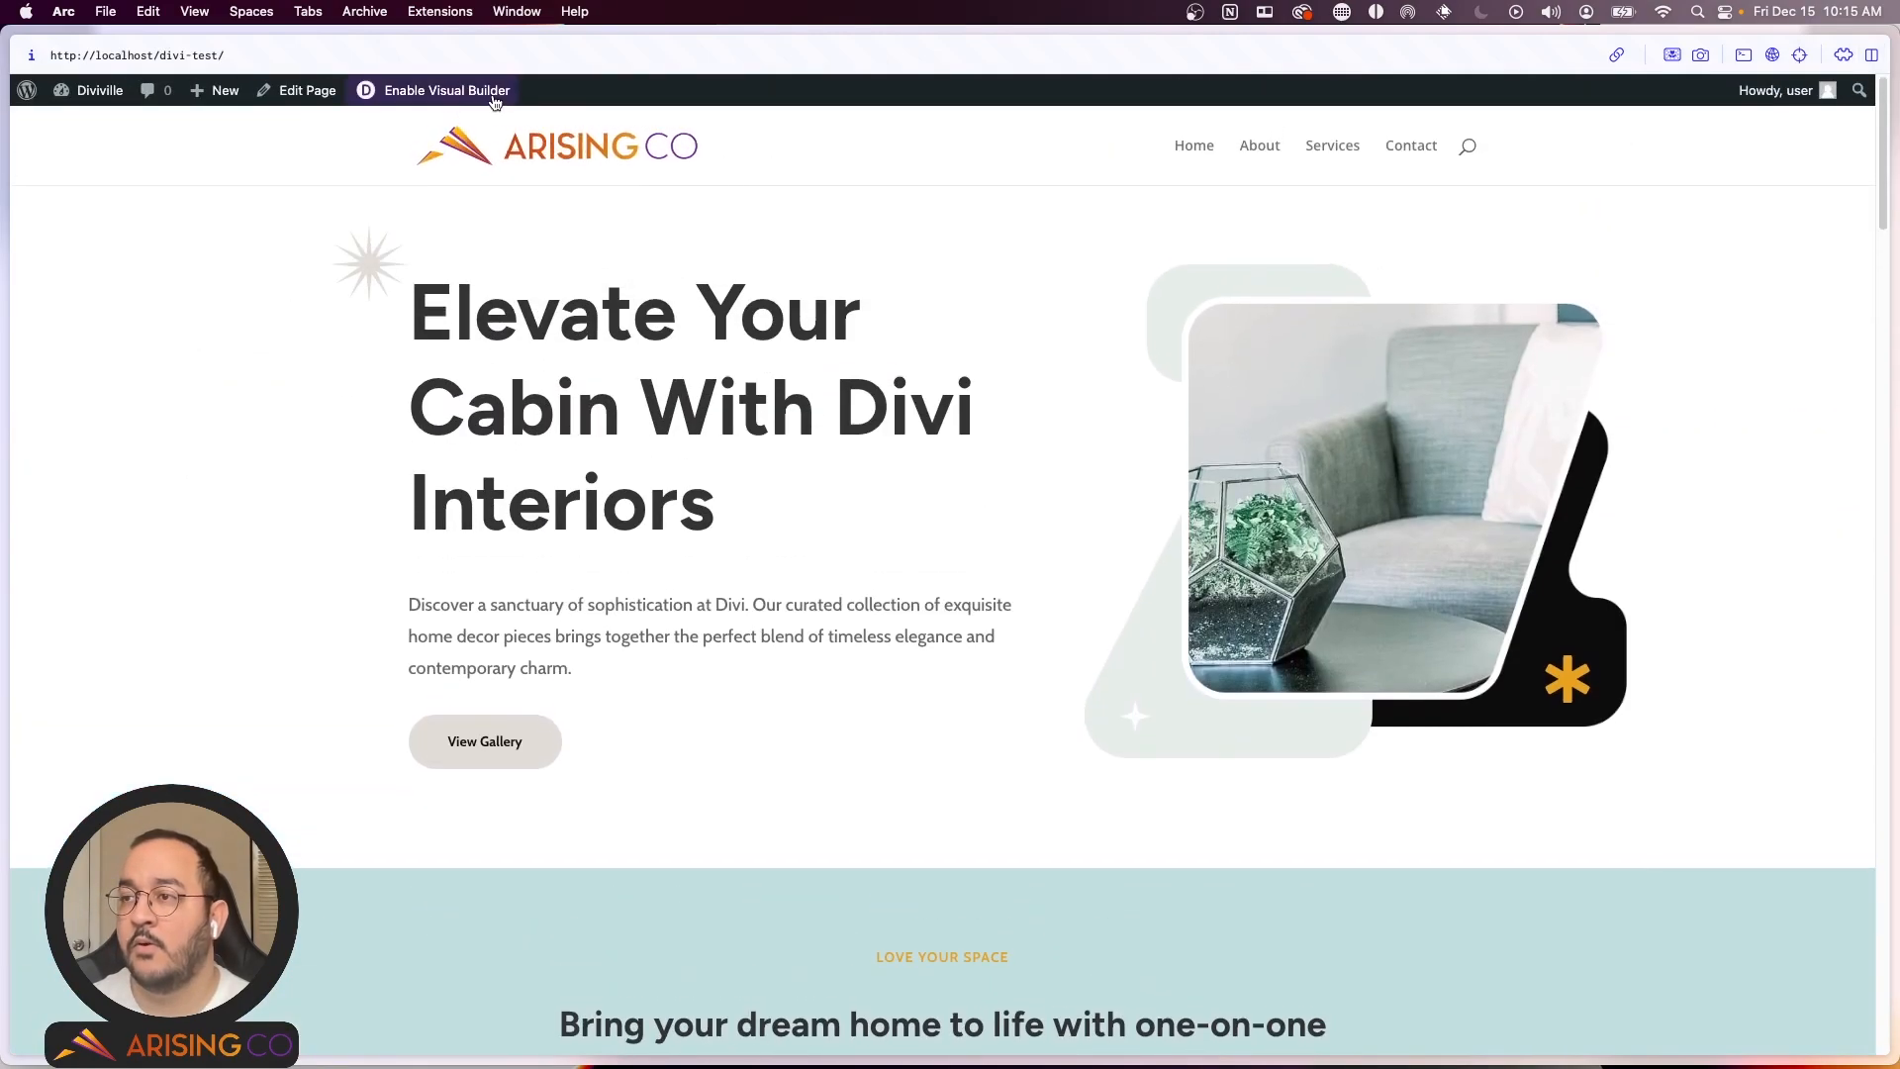
# Step: Reopen the page in the Visual Builder and look over the section disabled on desktop
pyautogui.click(493, 91)
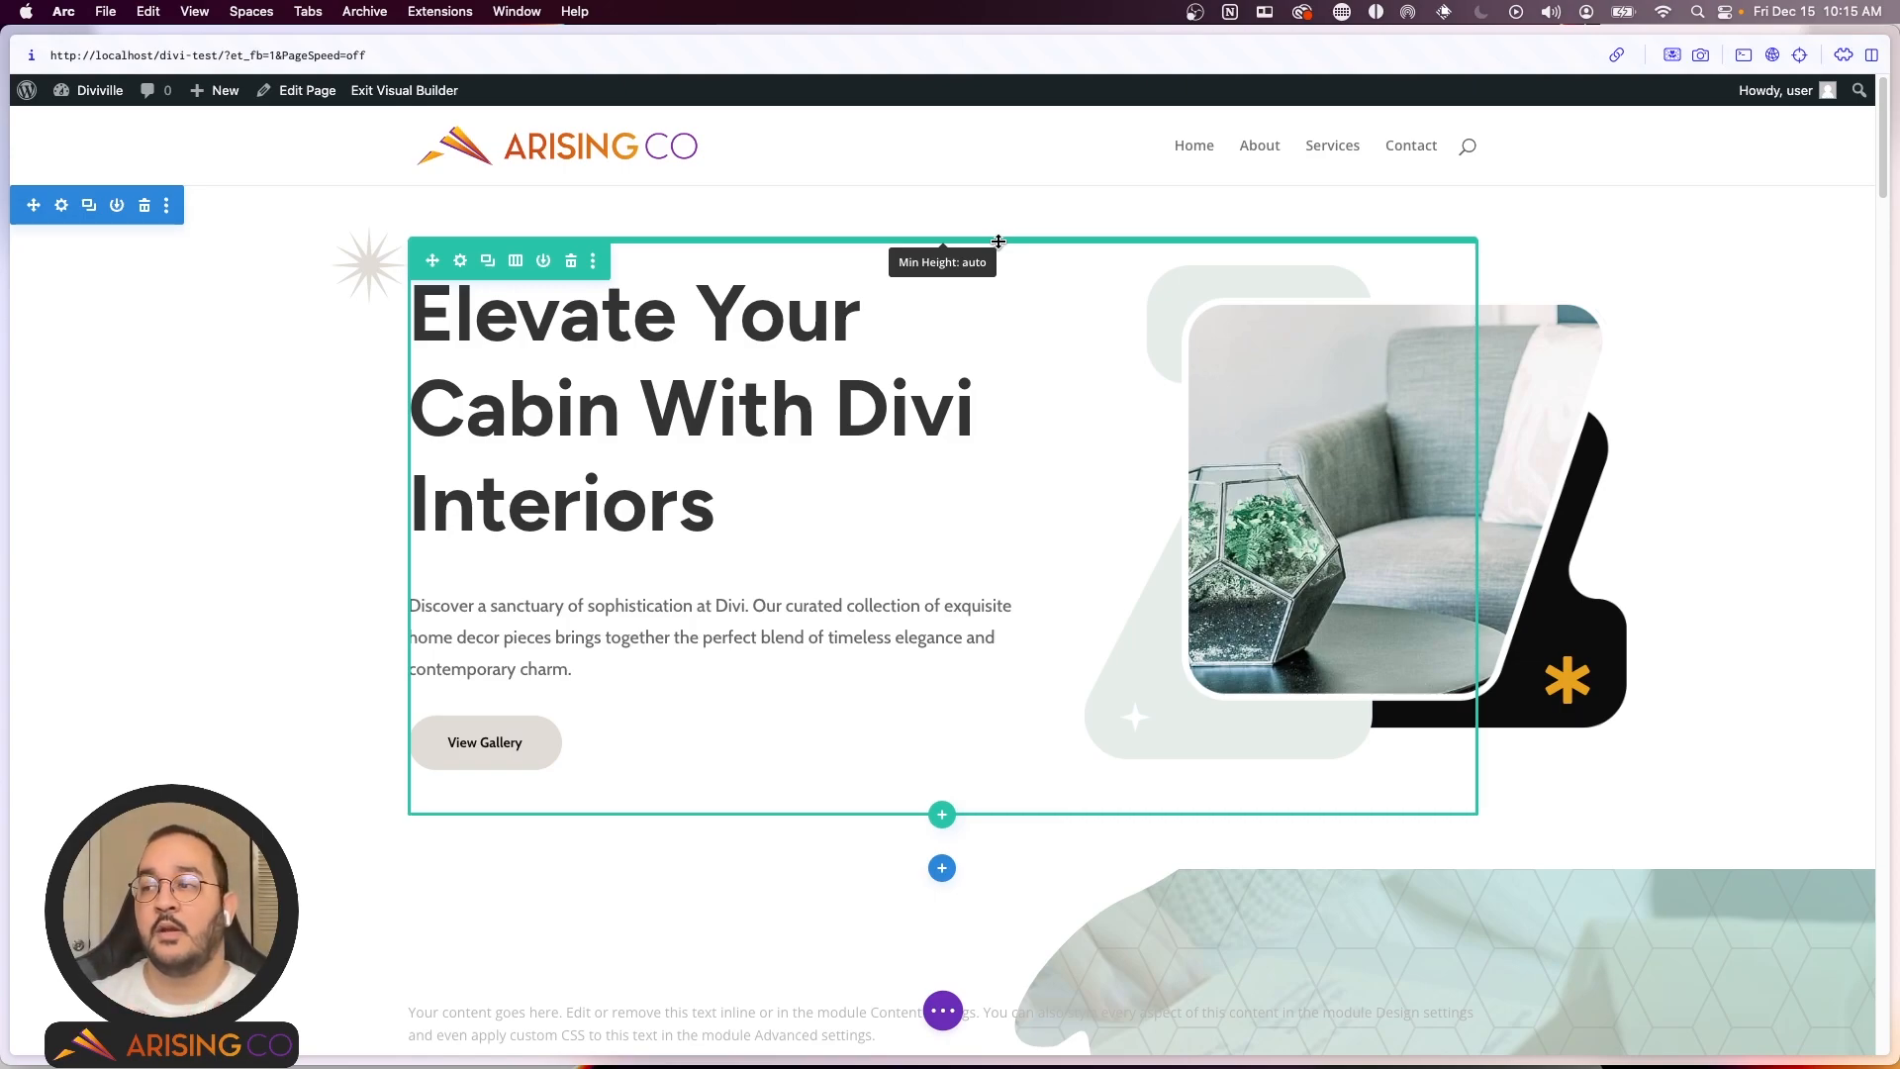
pyautogui.scroll(-10, 1089, 416)
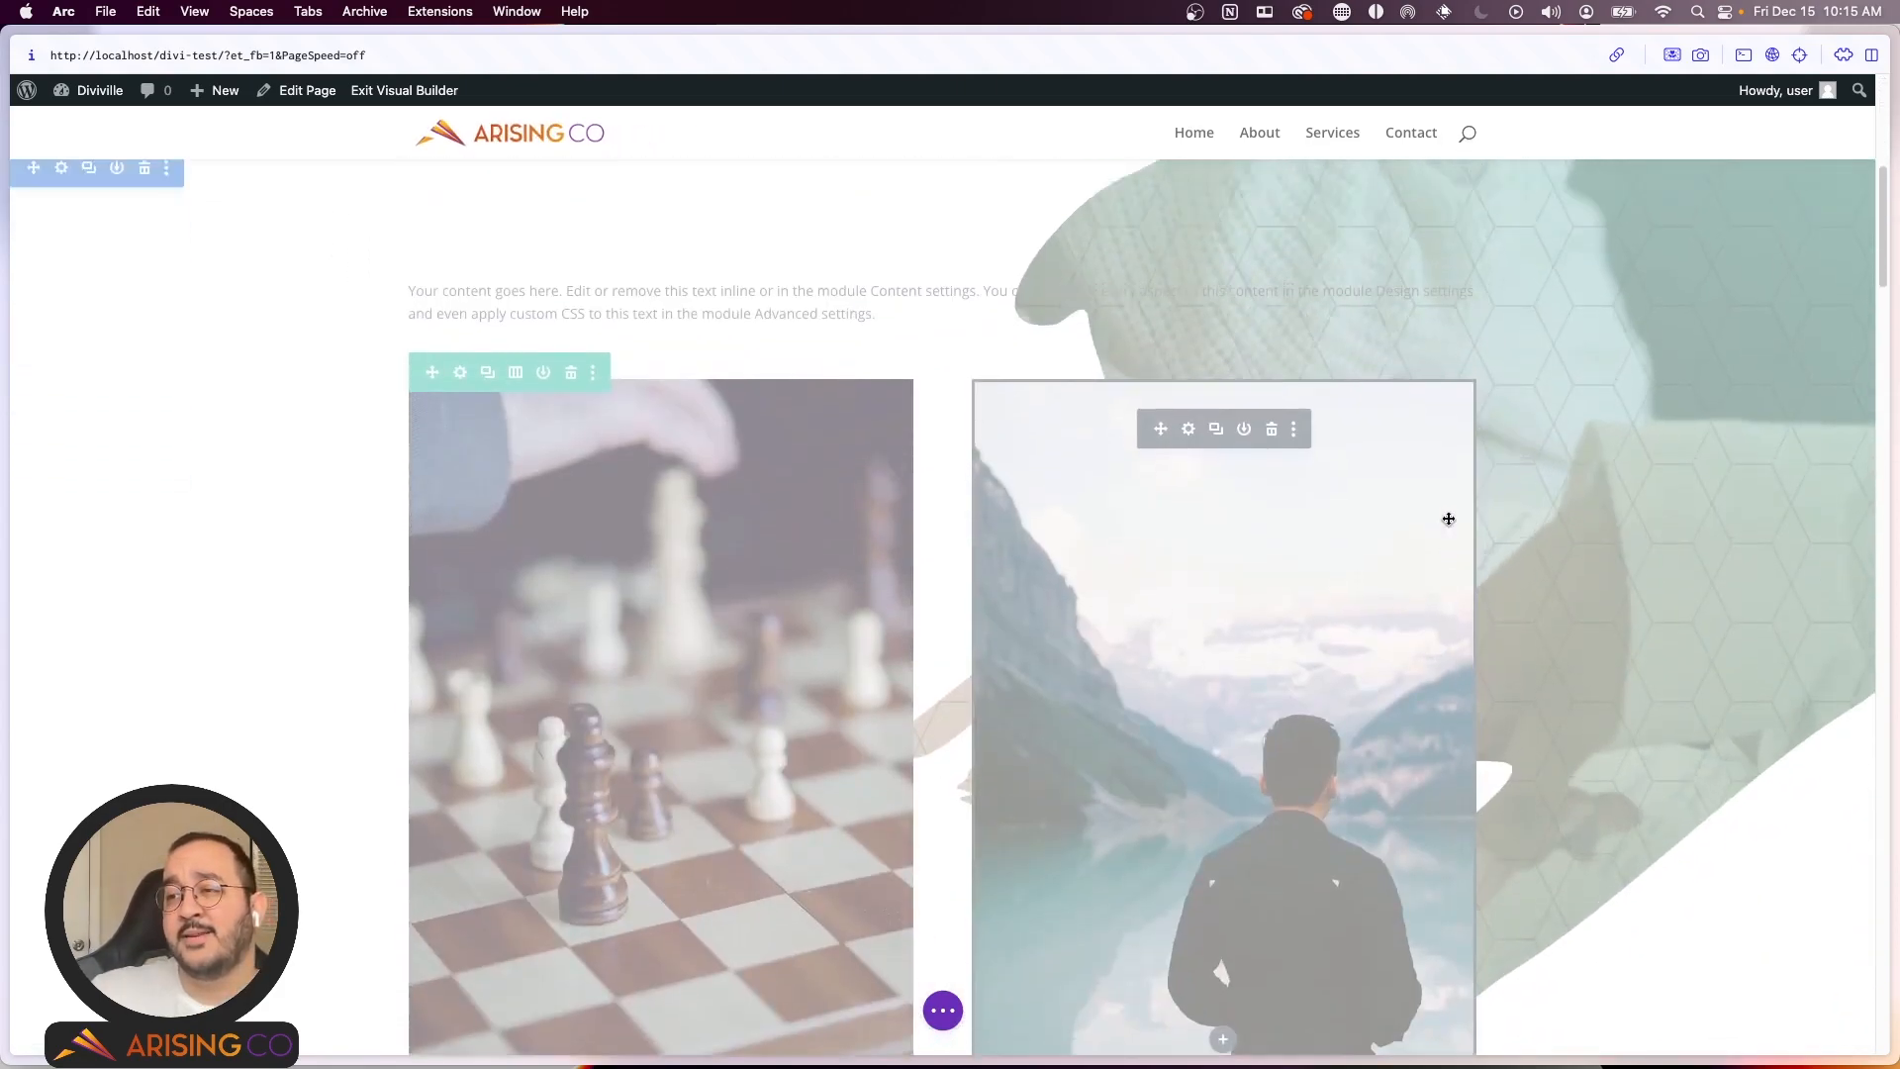
pyautogui.scroll(10, 1448, 518)
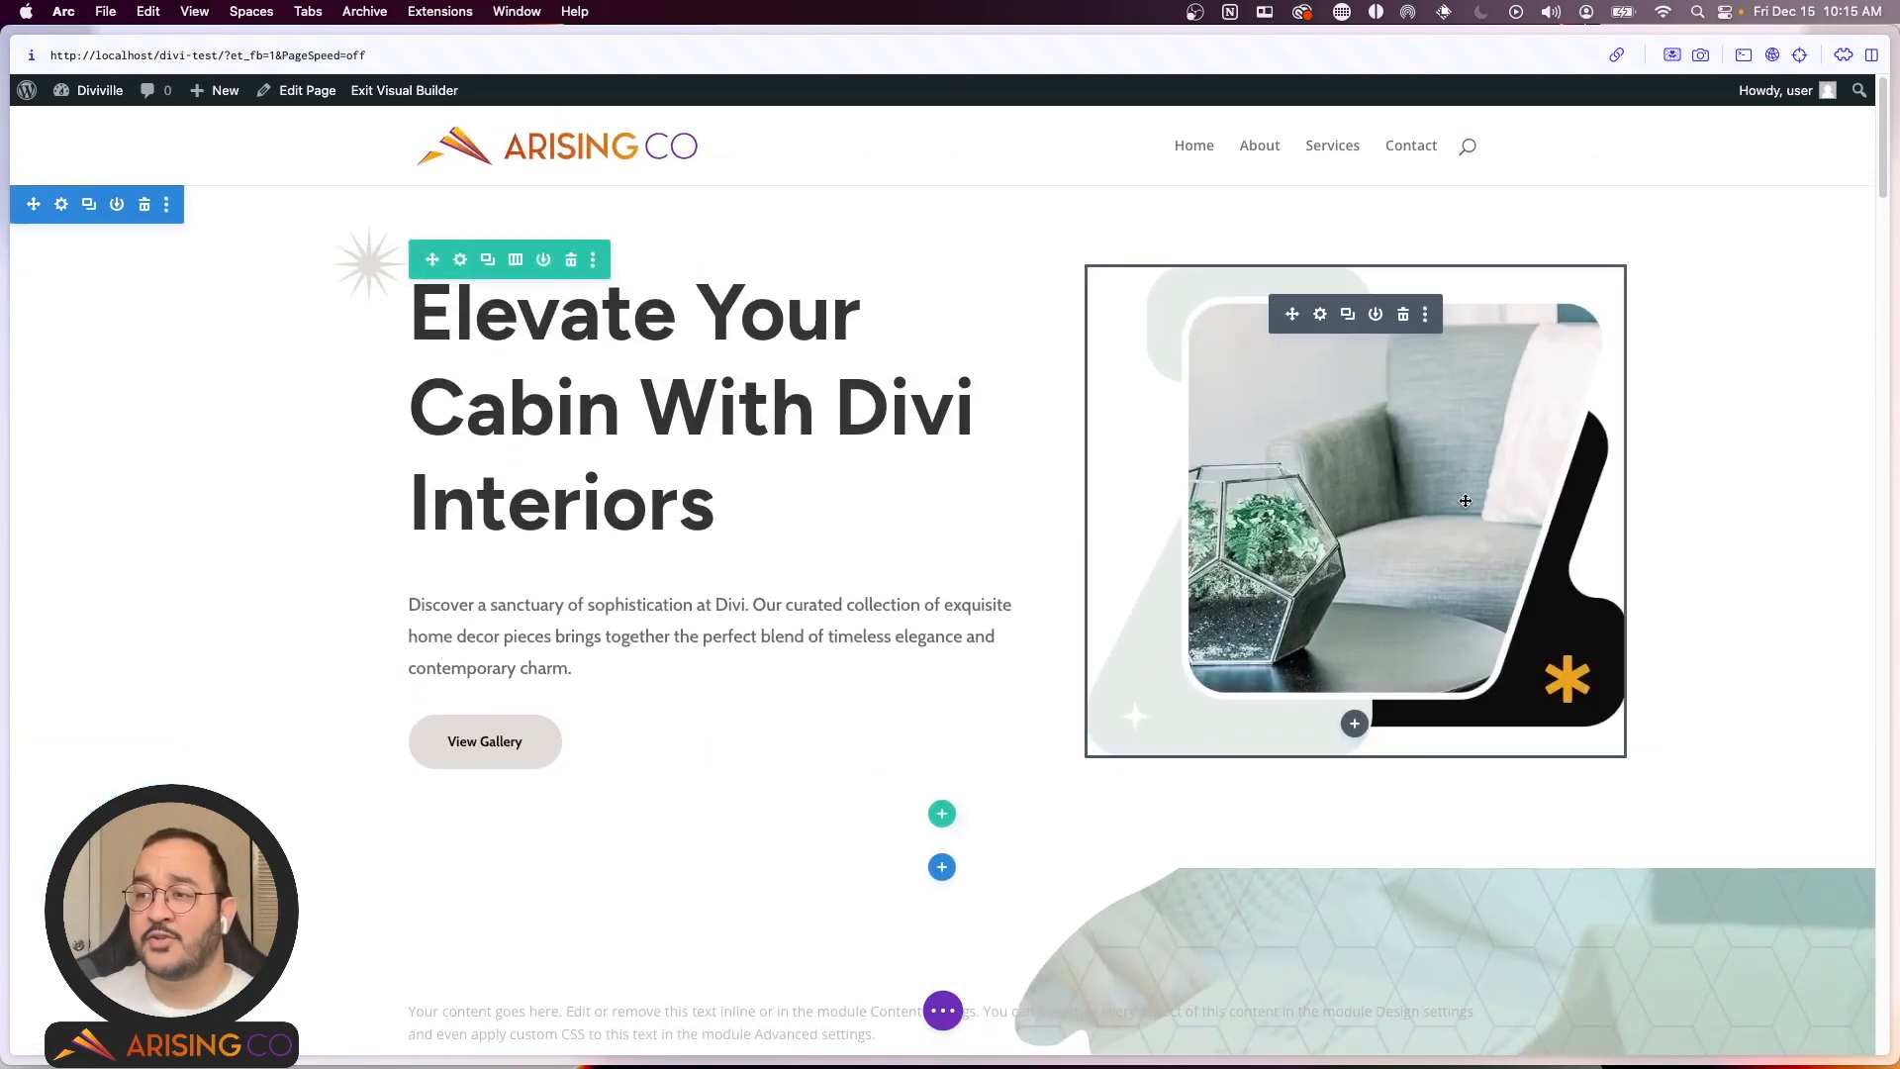
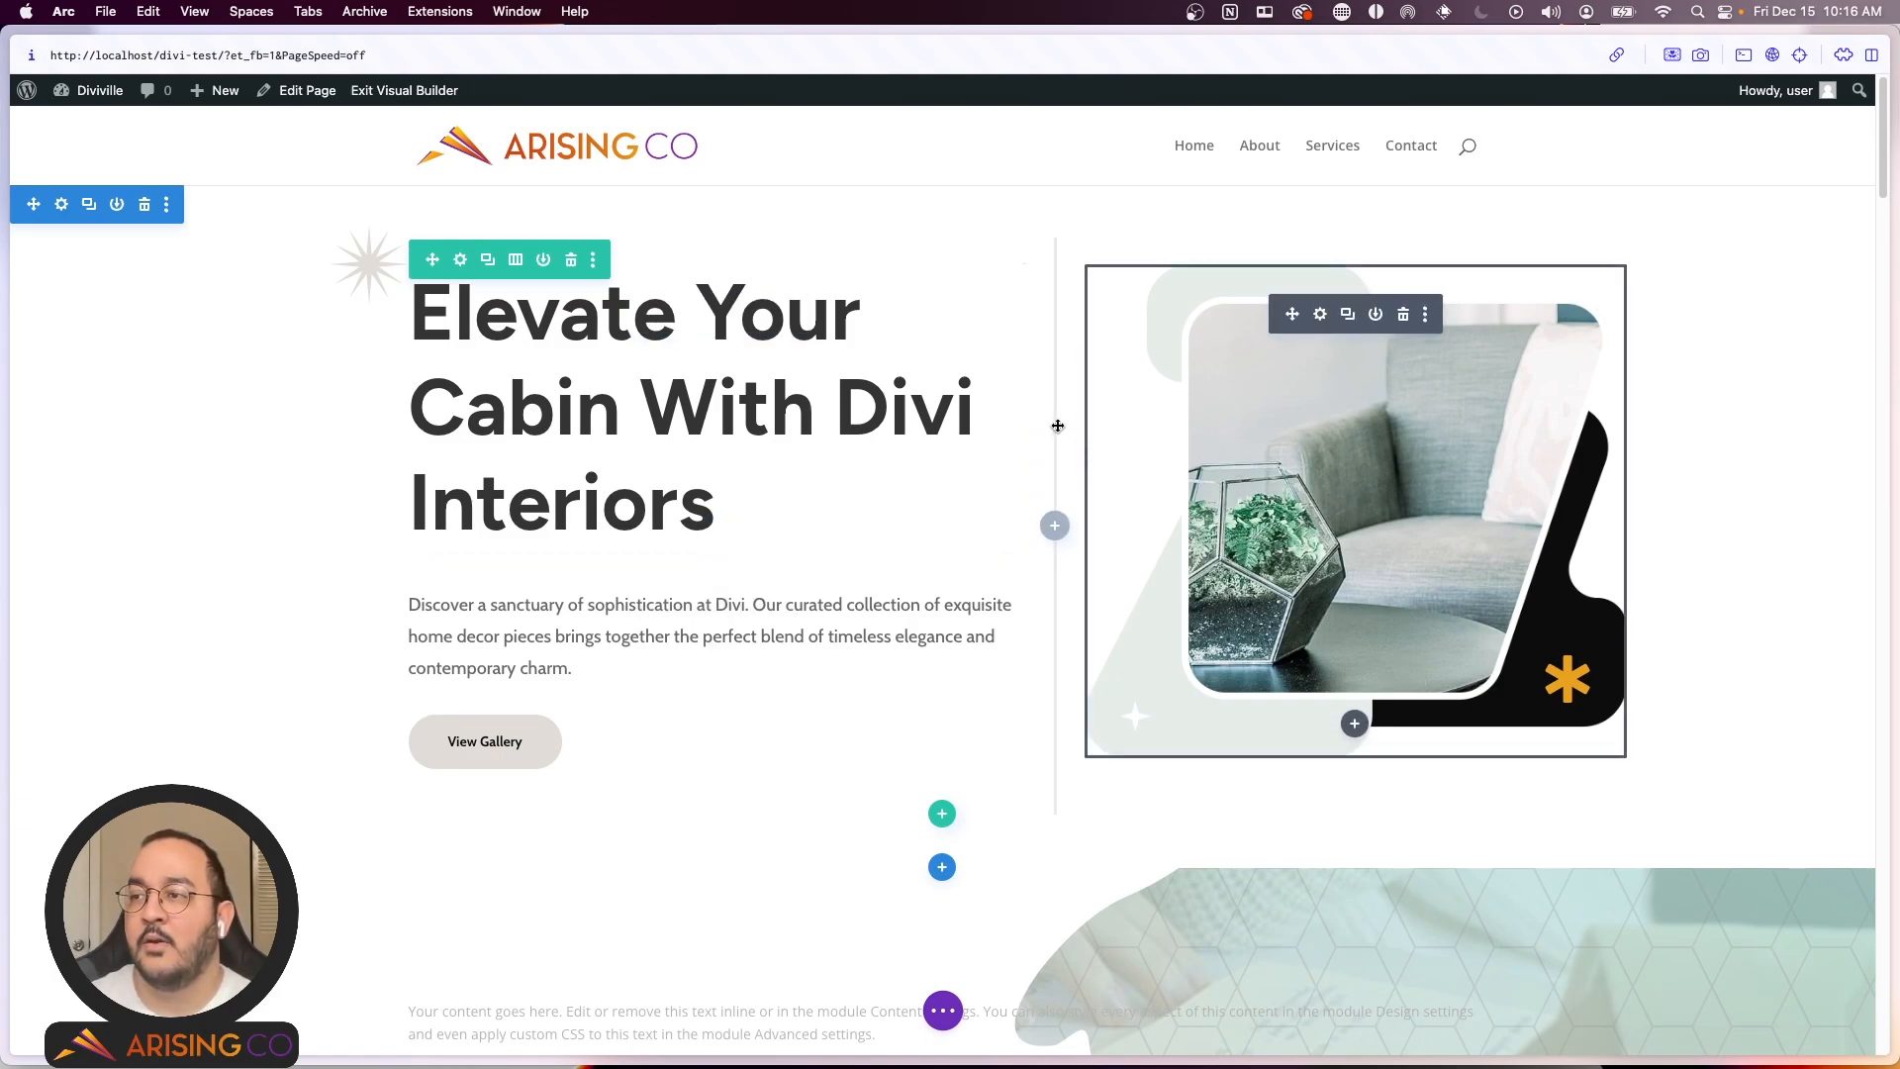
# Step: Display the page in the builder's Phone View at 400px wide and examine the hero section's mobile layout
pyautogui.click(945, 1011)
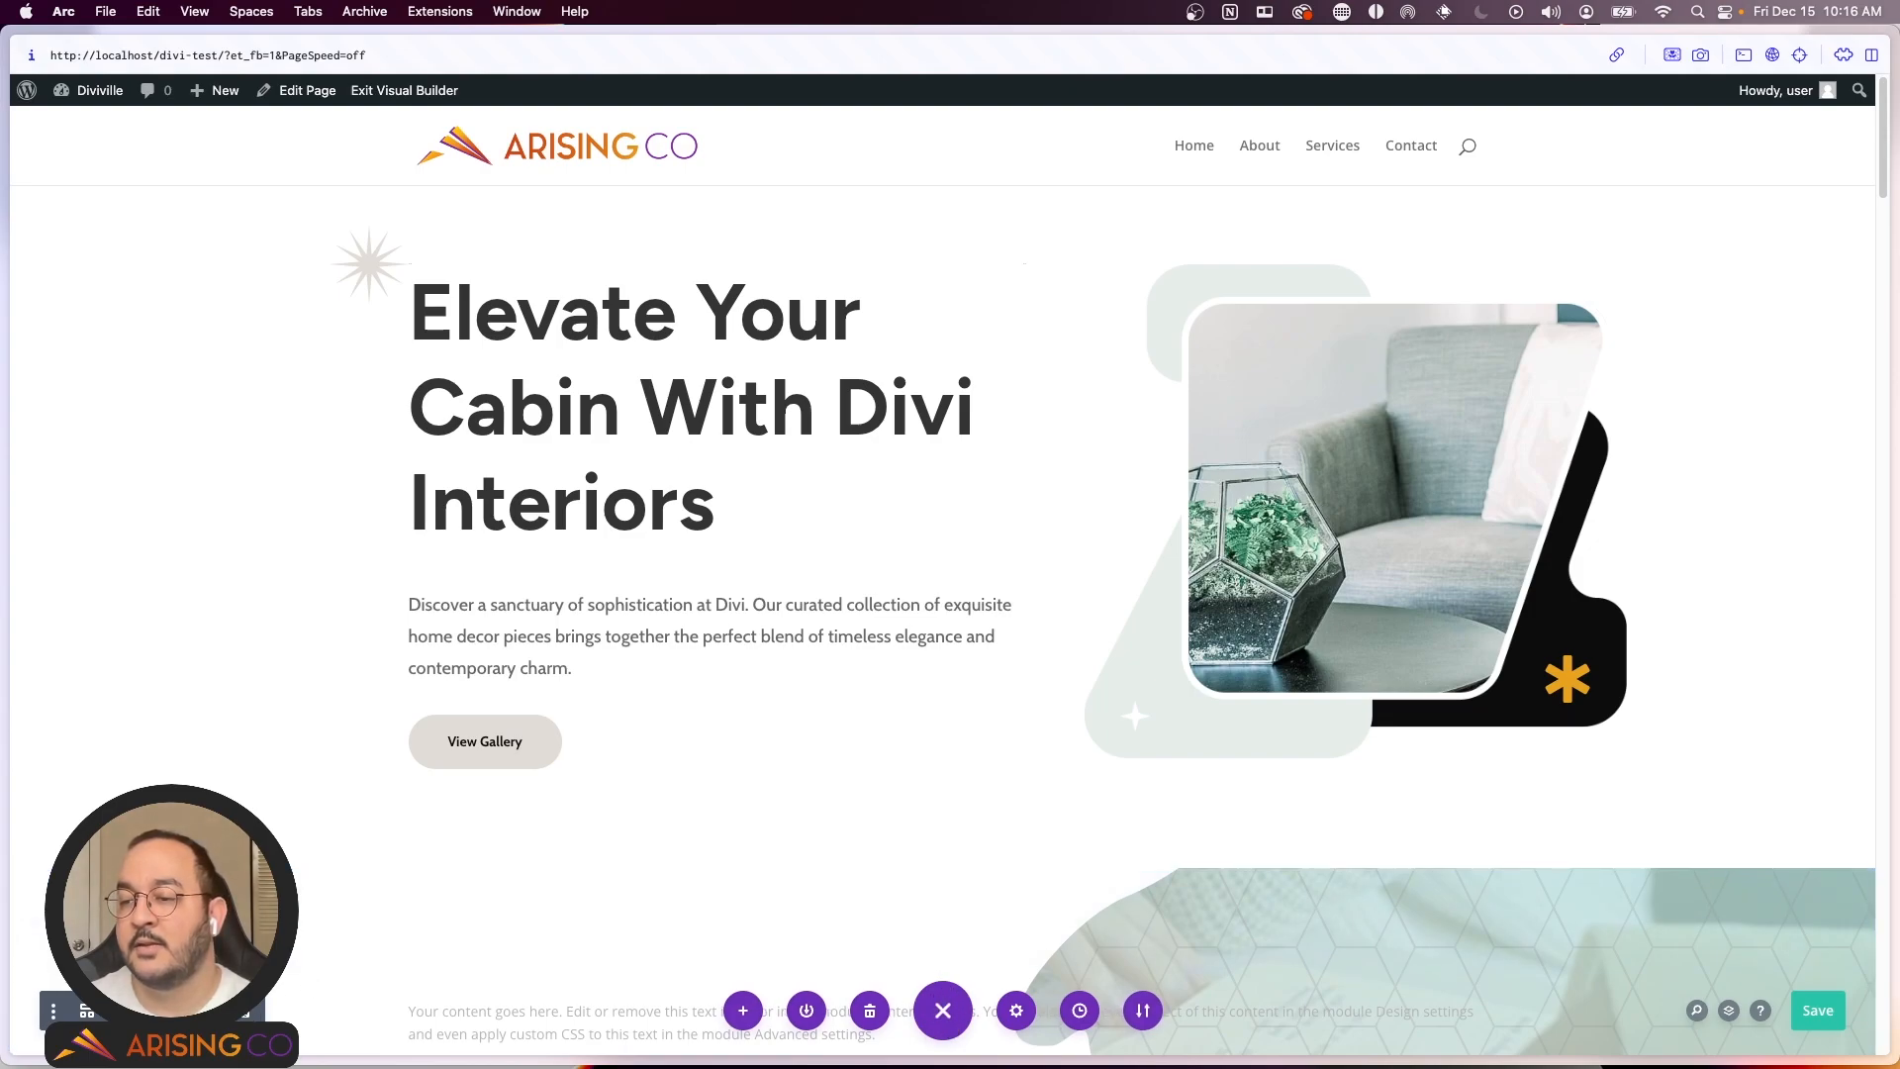
pyautogui.click(247, 1015)
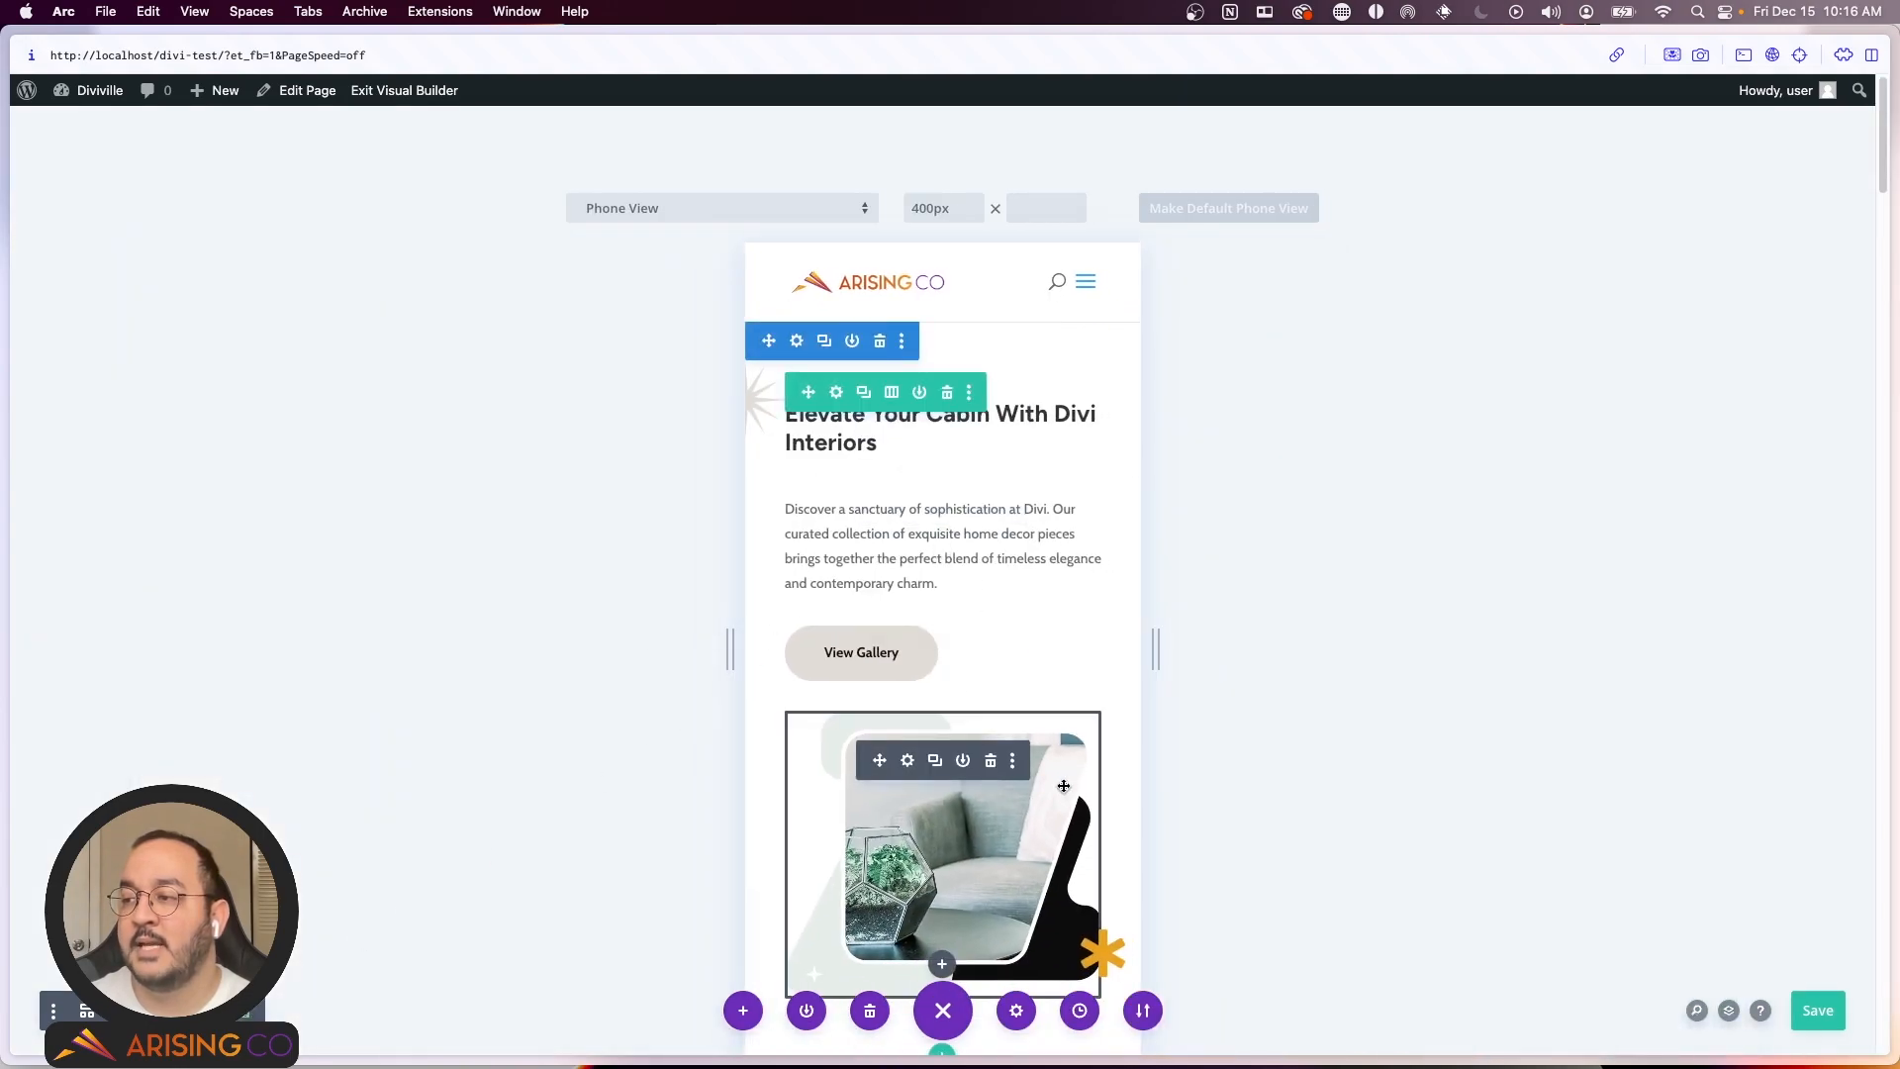
pyautogui.scroll(-3, 986, 587)
pyautogui.scroll(2, 1060, 540)
pyautogui.scroll(2, 1060, 540)
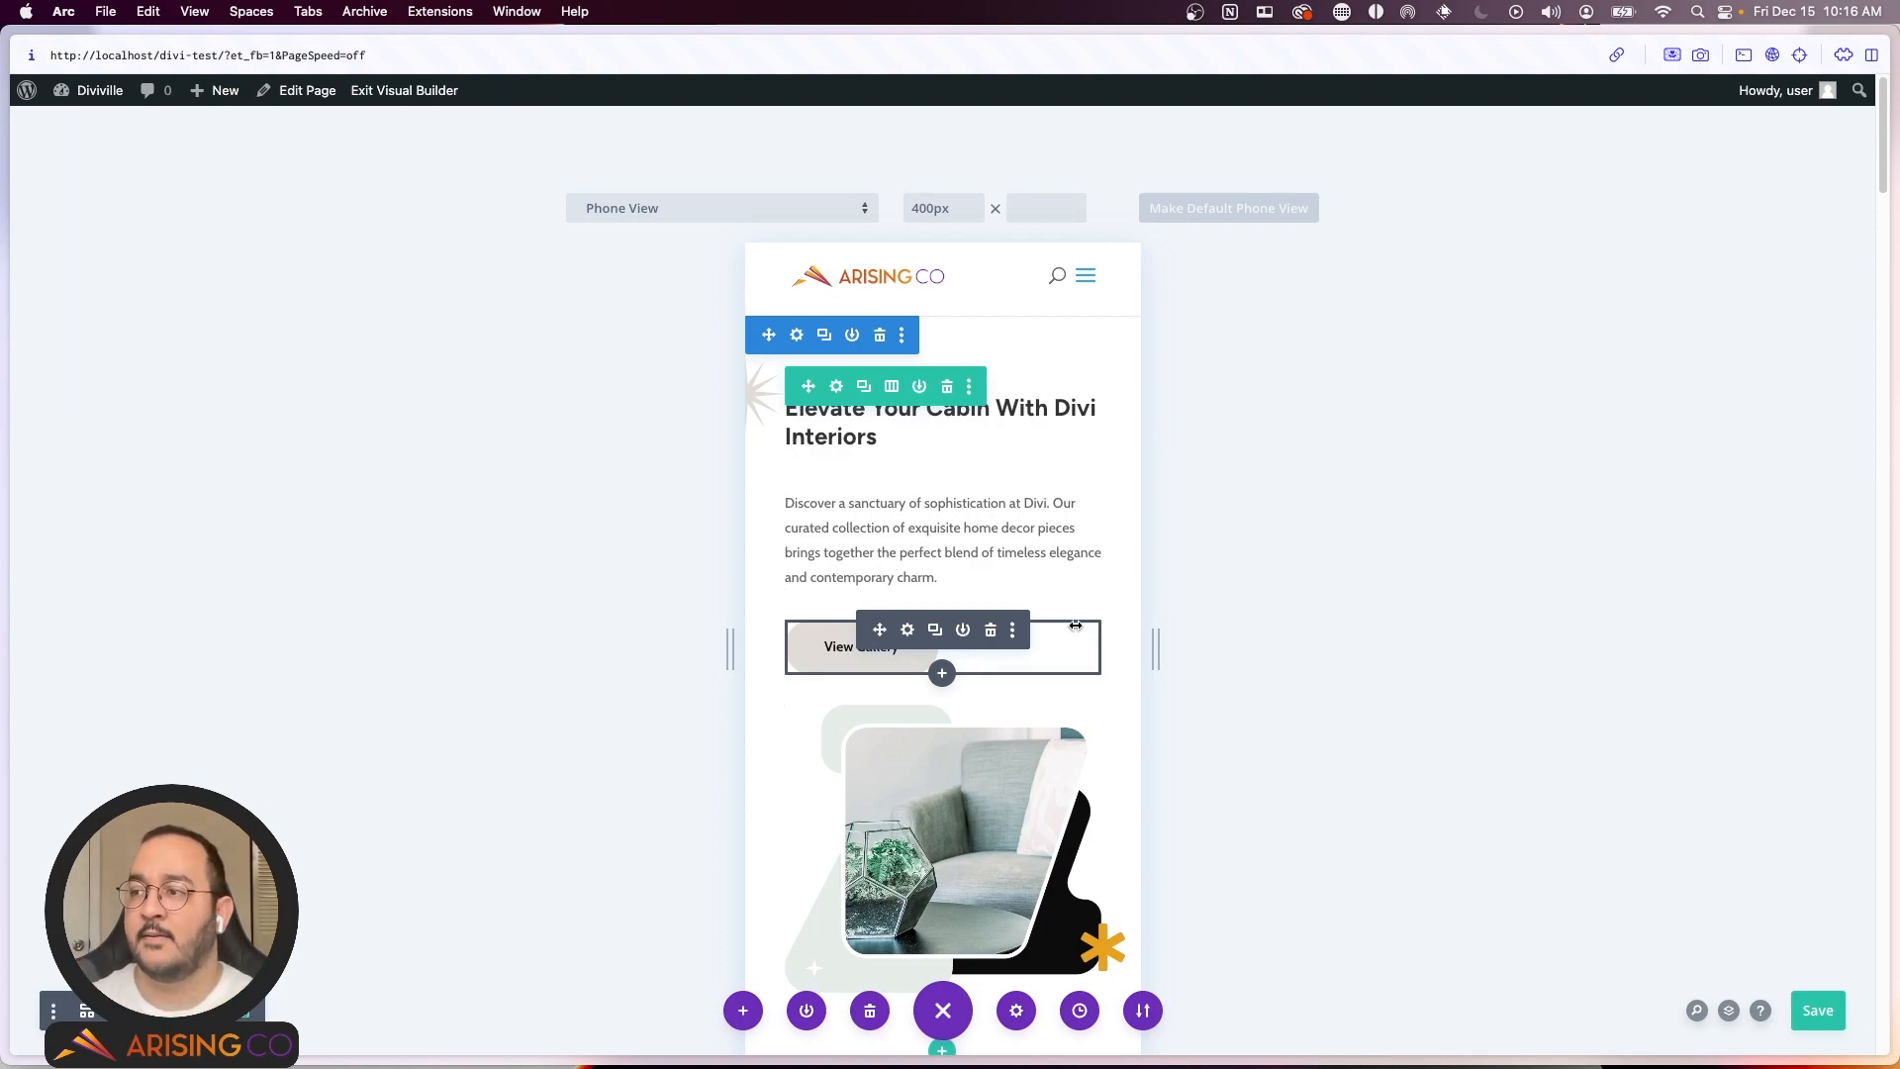
pyautogui.scroll(-1, 1125, 568)
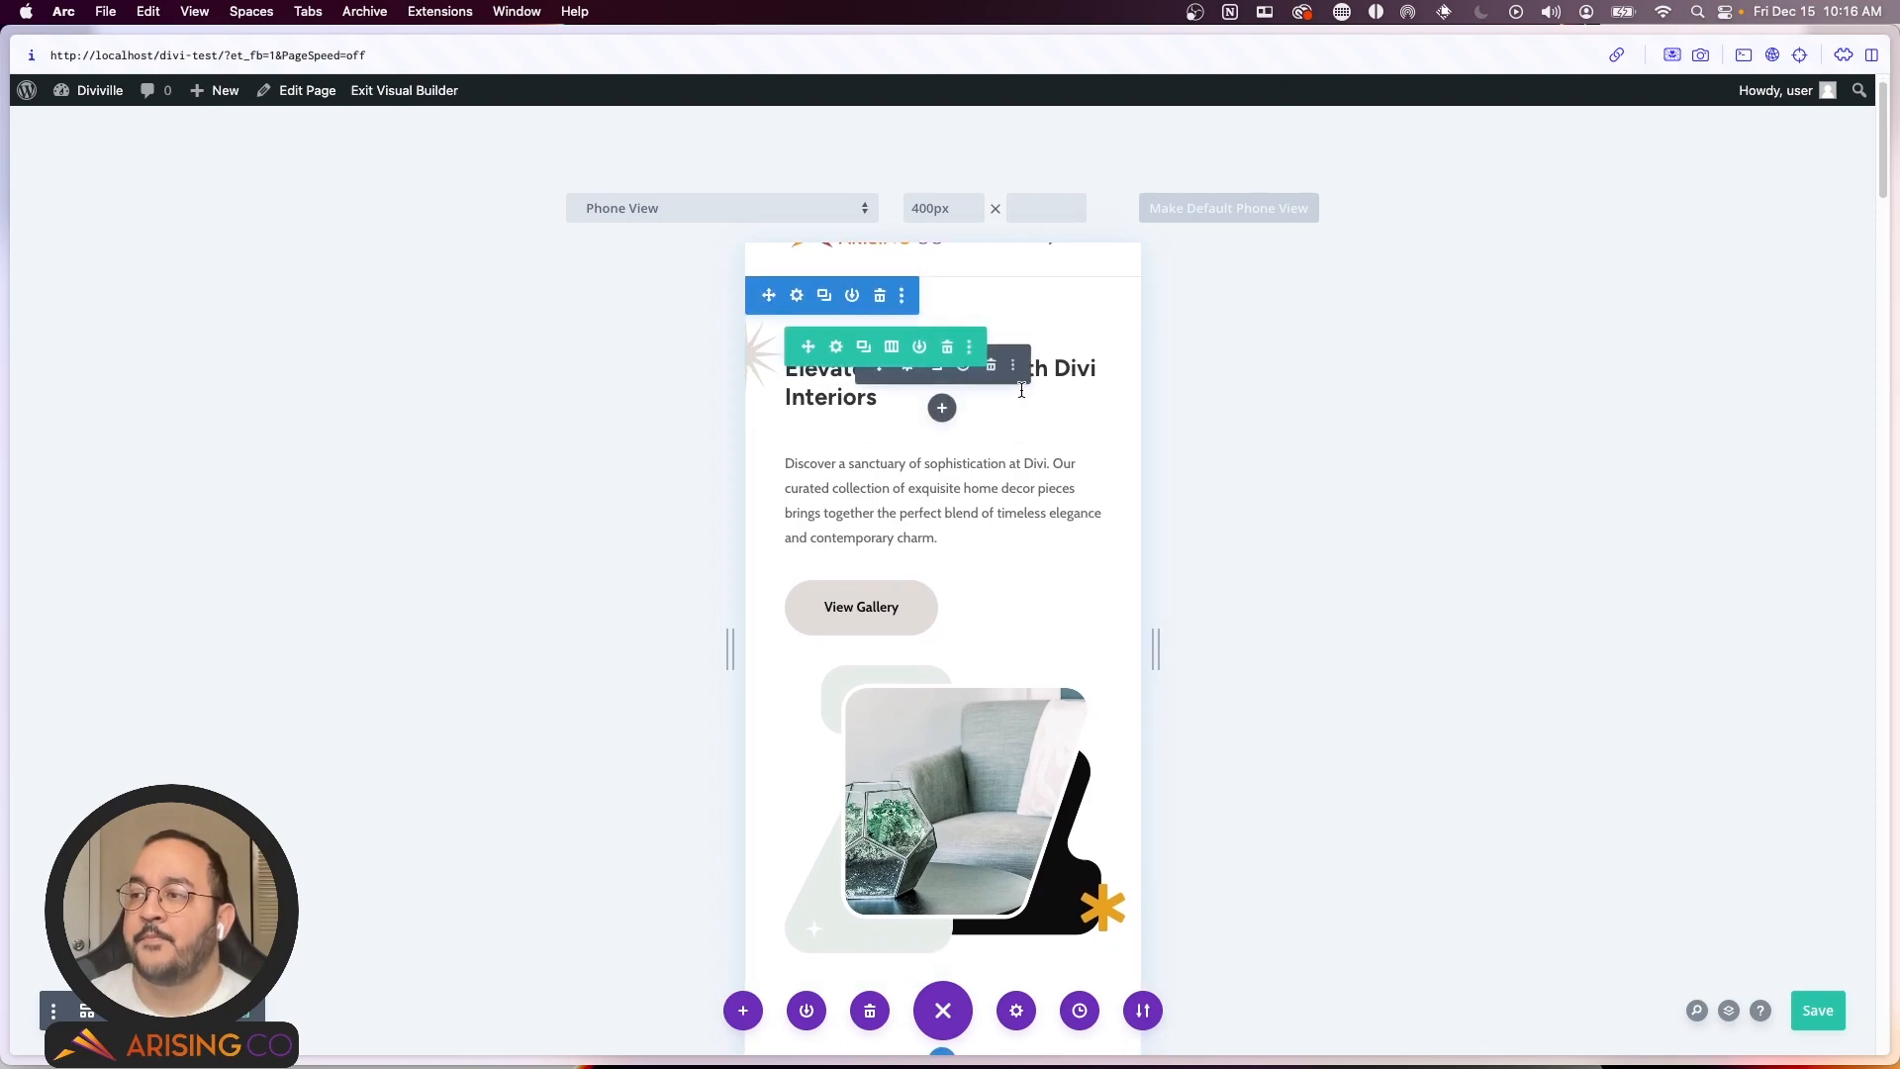
pyautogui.scroll(-3, 1040, 446)
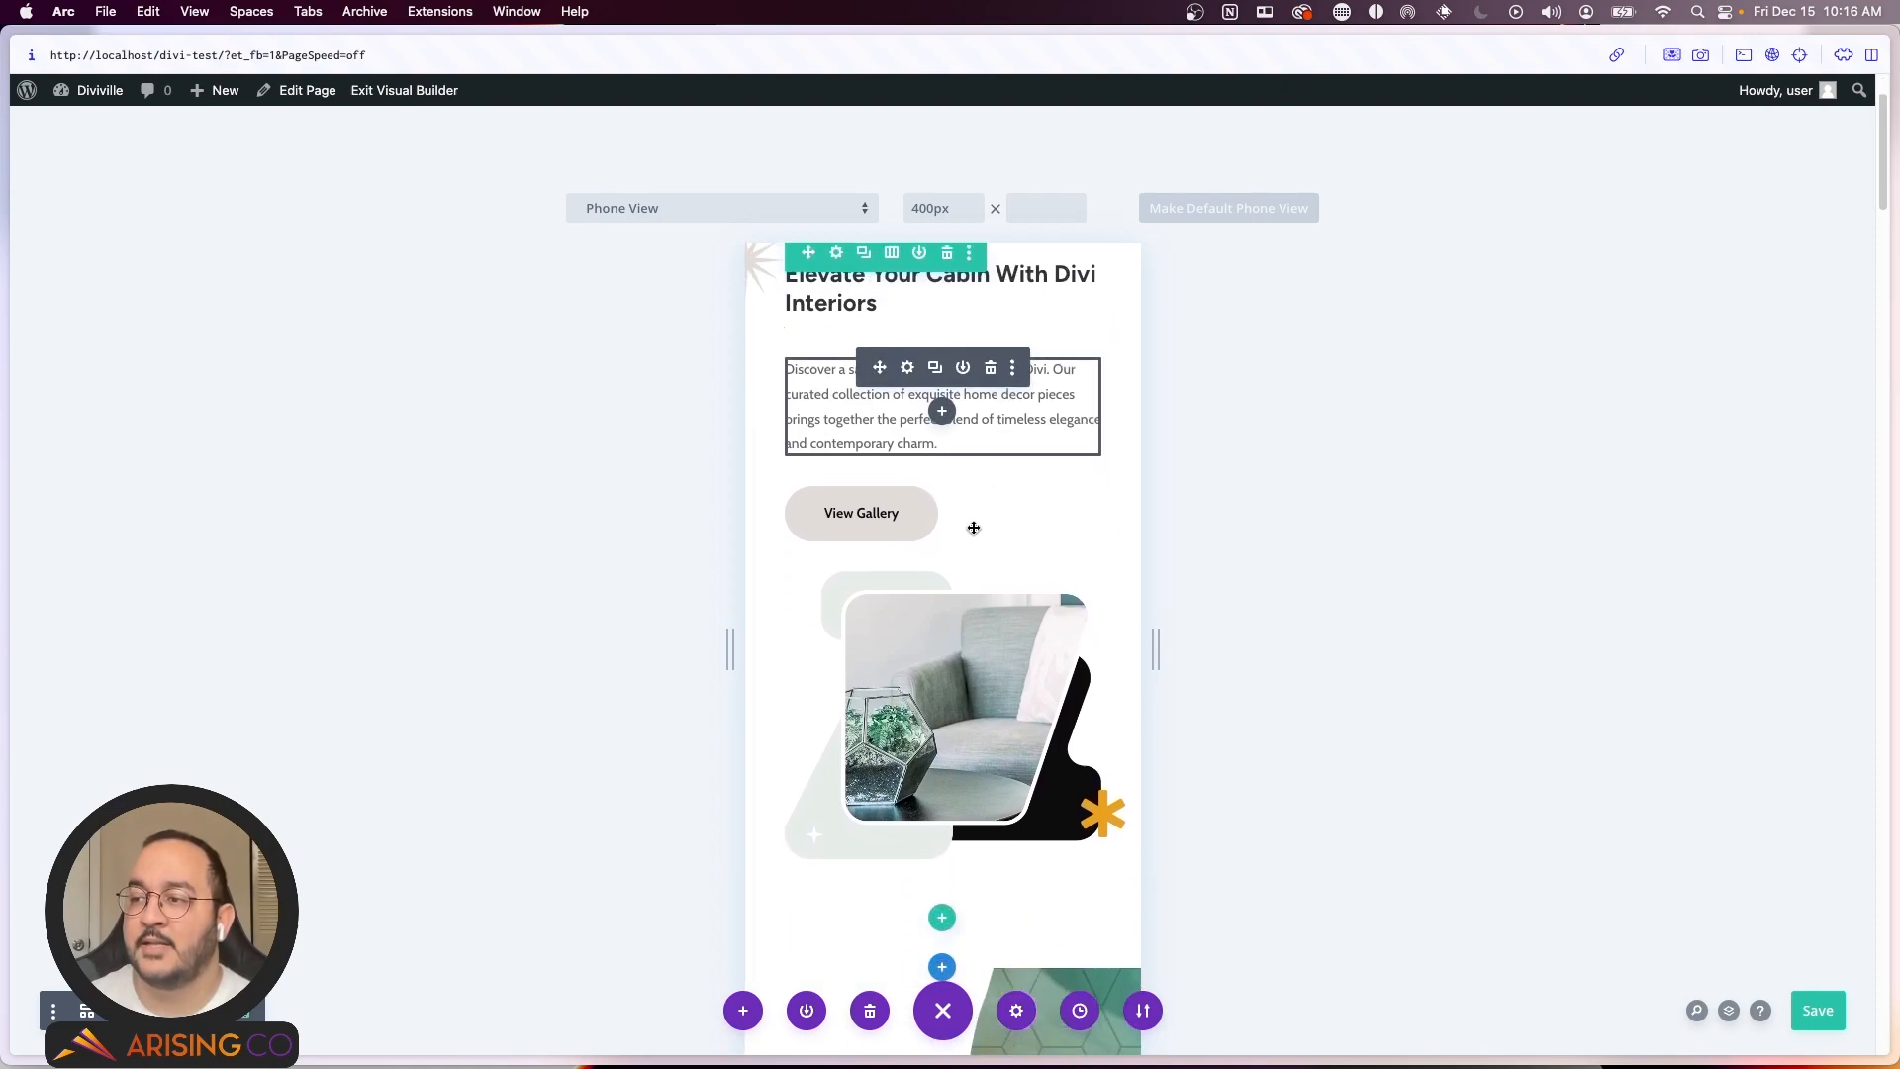
pyautogui.scroll(4, 1049, 743)
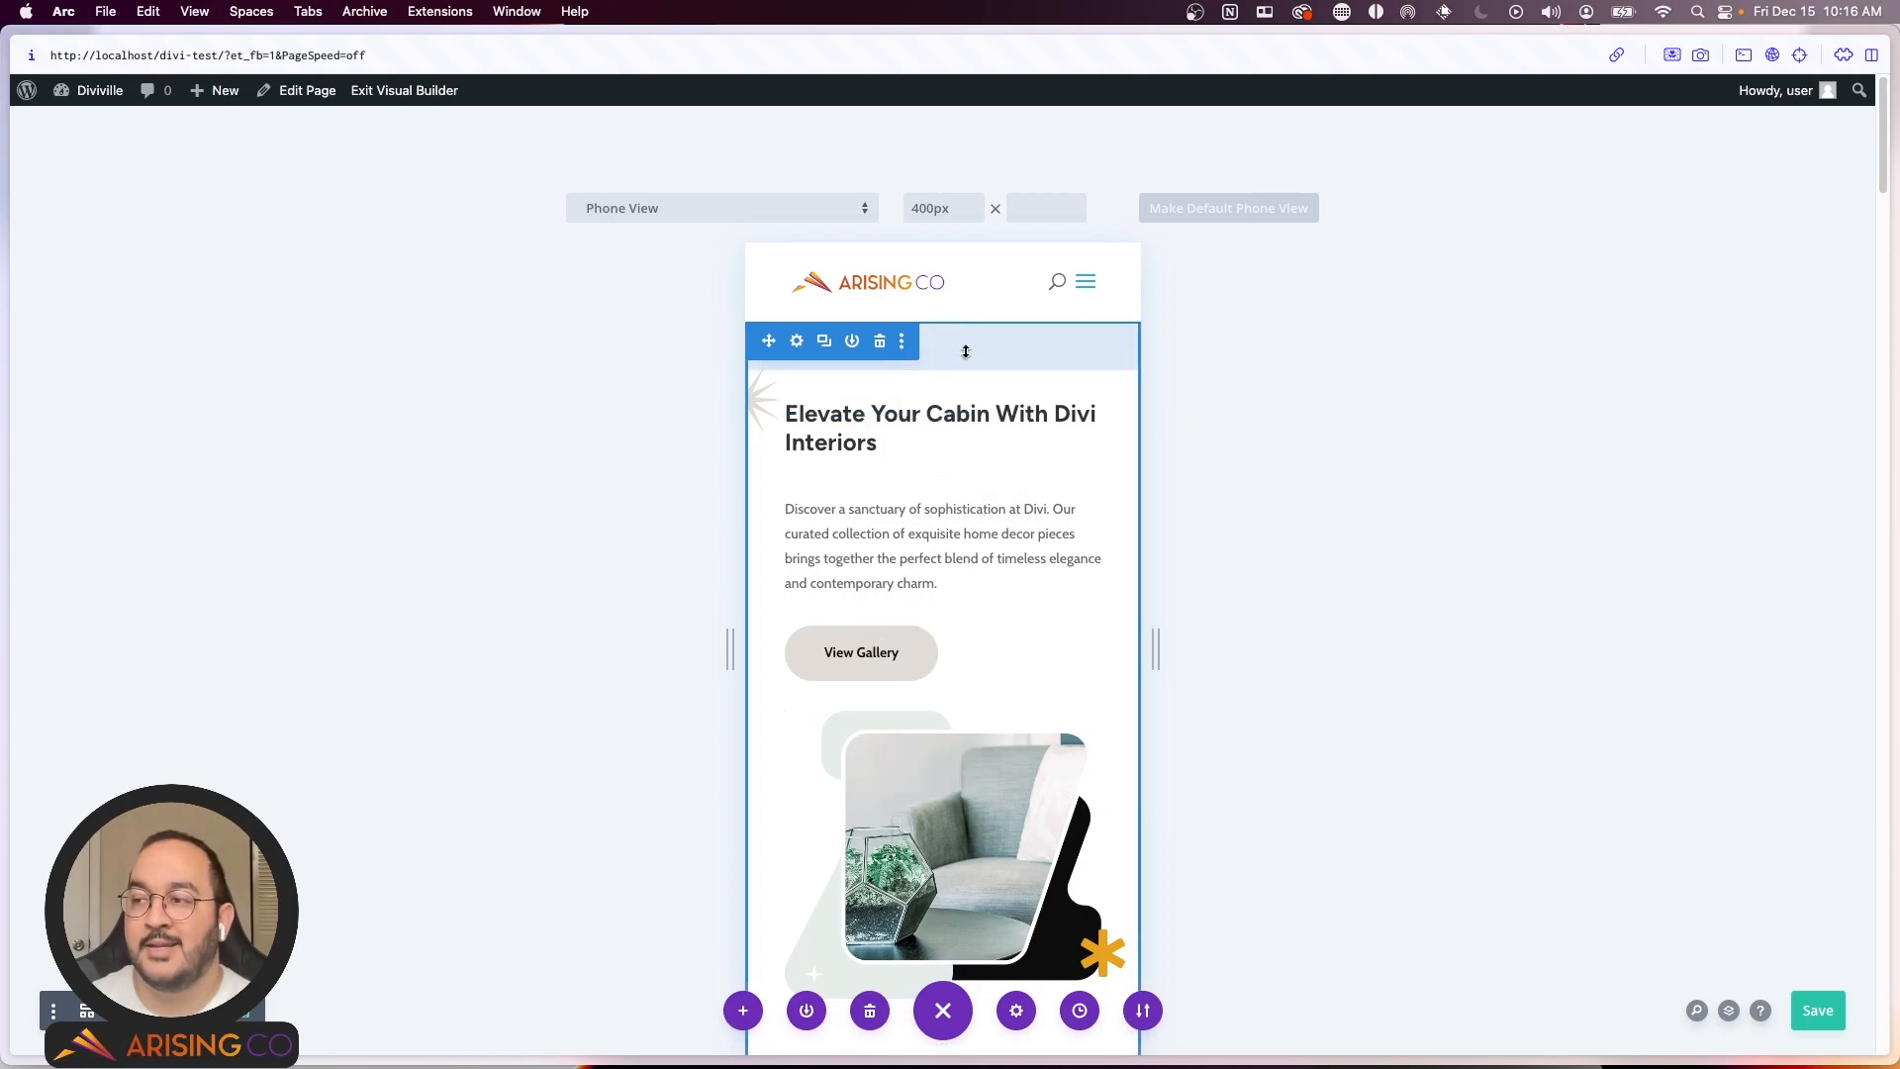
# Step: Return the builder to desktop view, duplicate the hero image module, and move one copy above the heading in the first column
pyautogui.click(164, 1010)
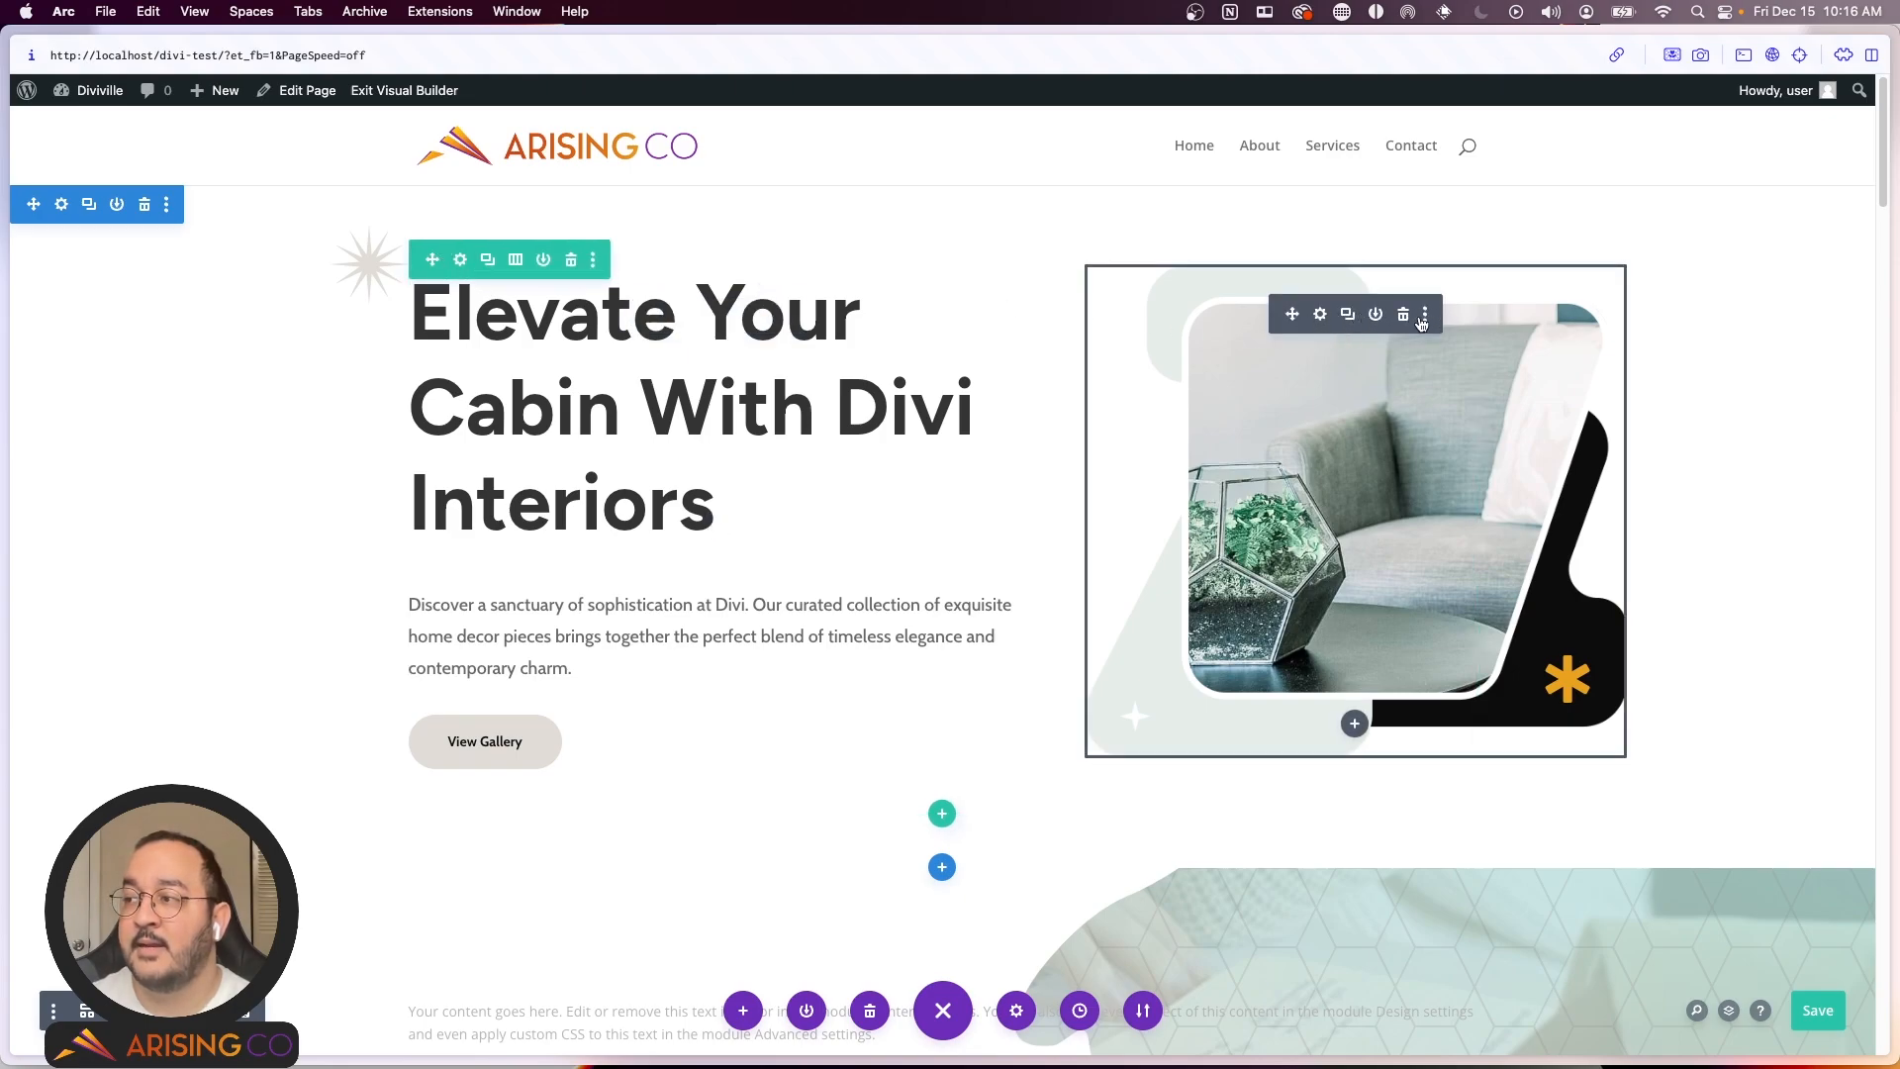
pyautogui.click(1348, 315)
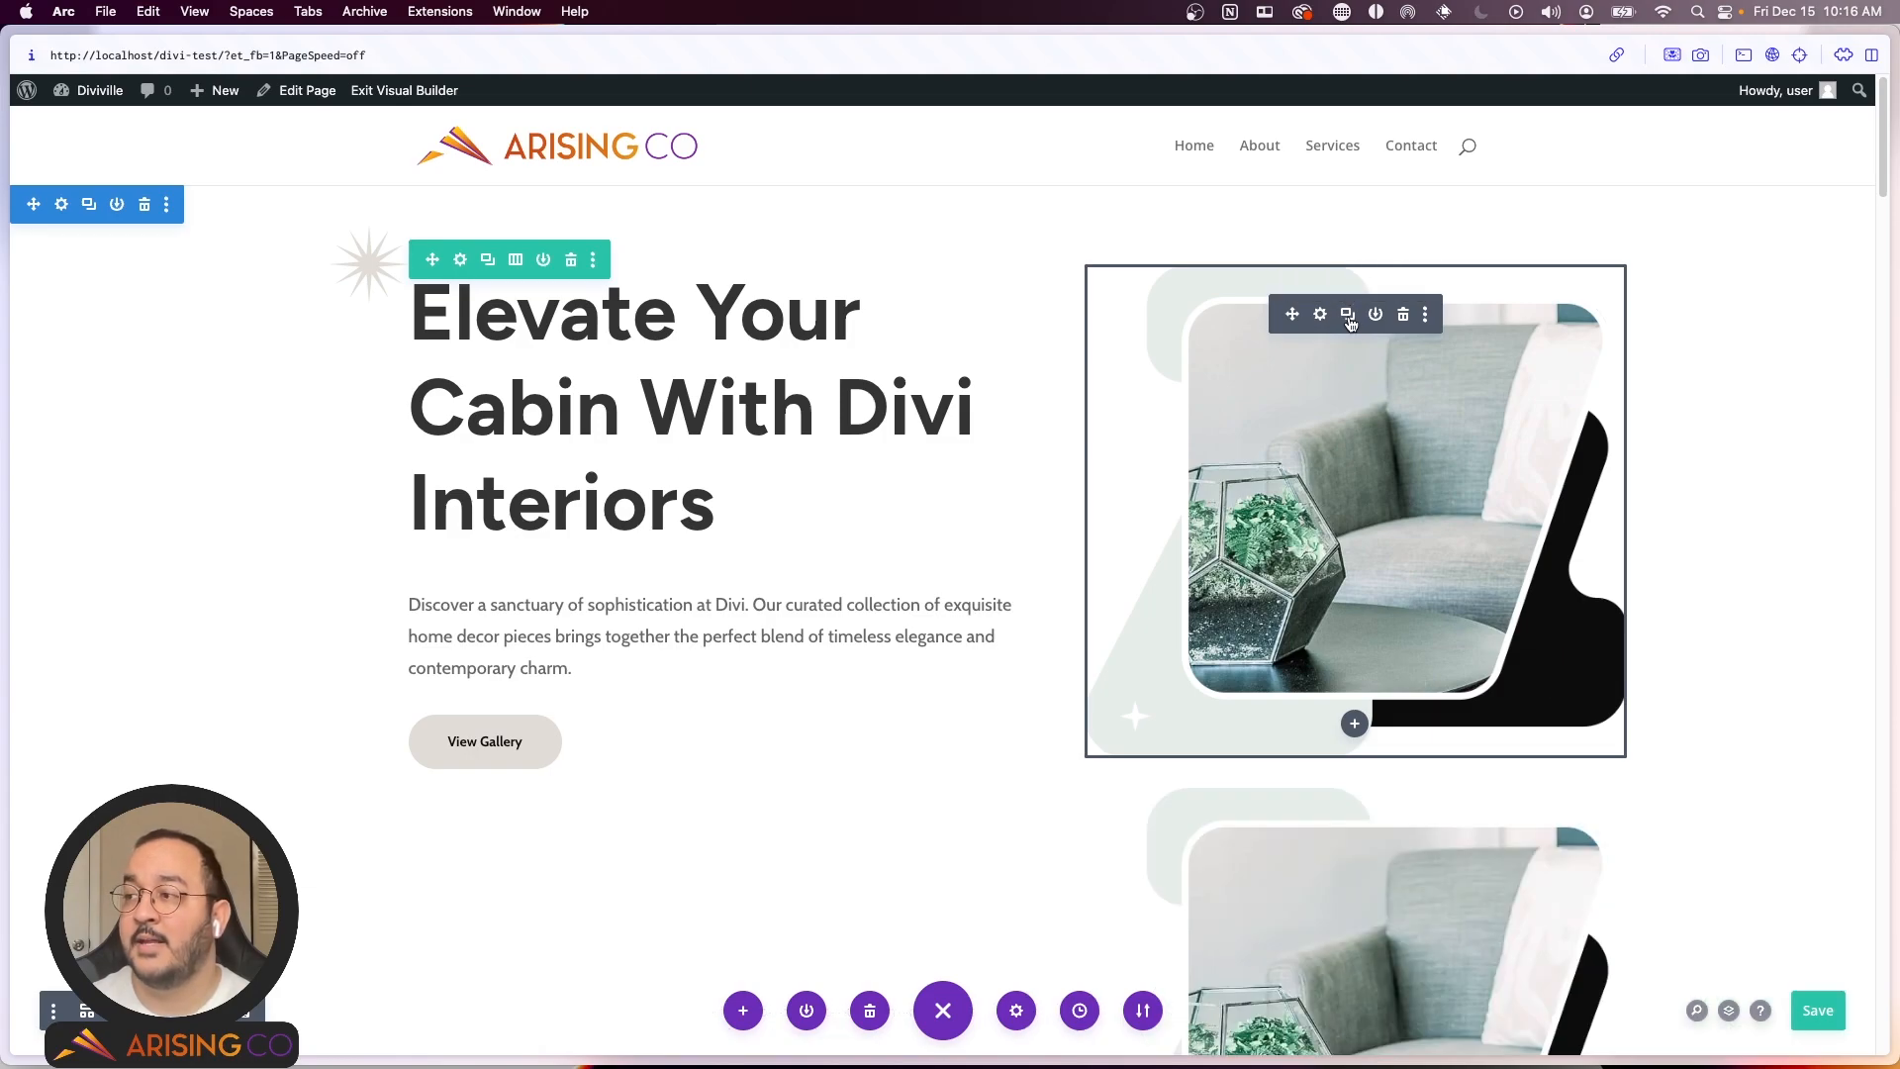
pyautogui.scroll(-5, 1287, 475)
pyautogui.scroll(5, 1383, 513)
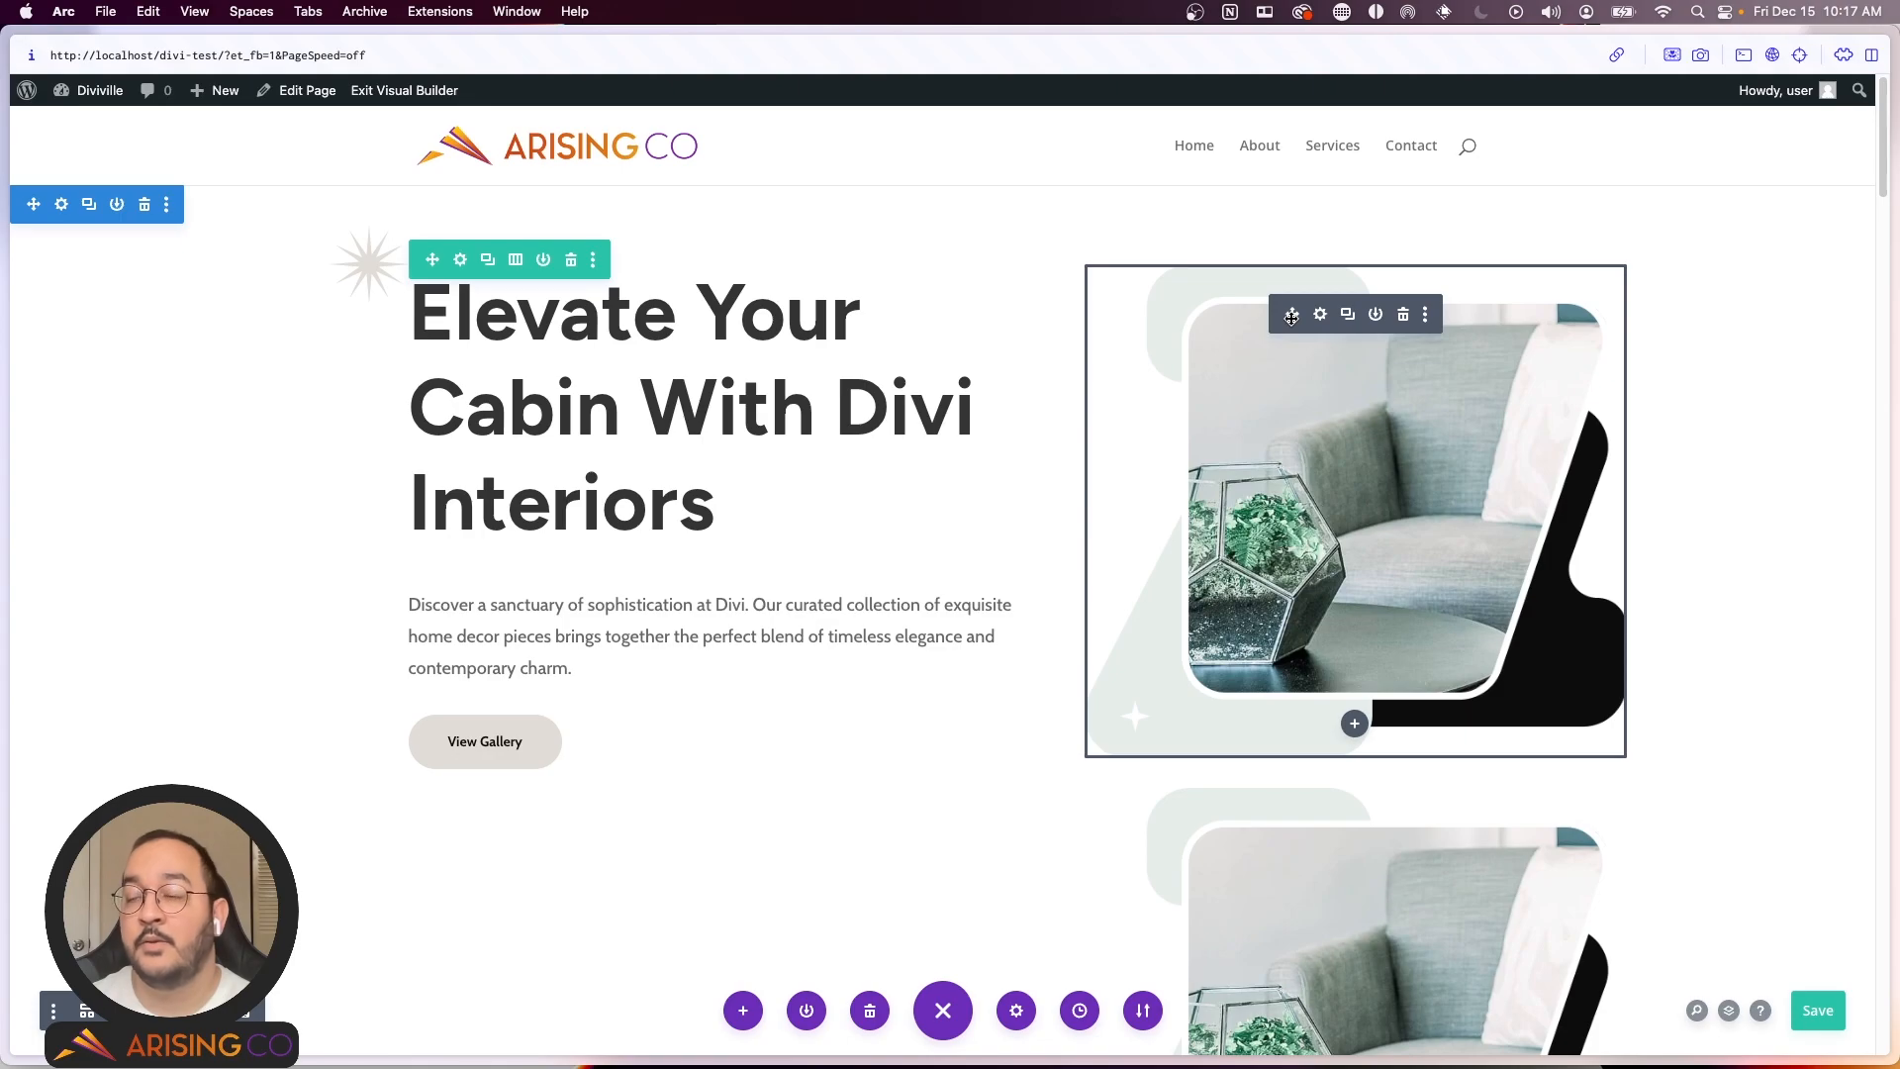
pyautogui.moveTo(1293, 314); pyautogui.dragTo(676, 287)
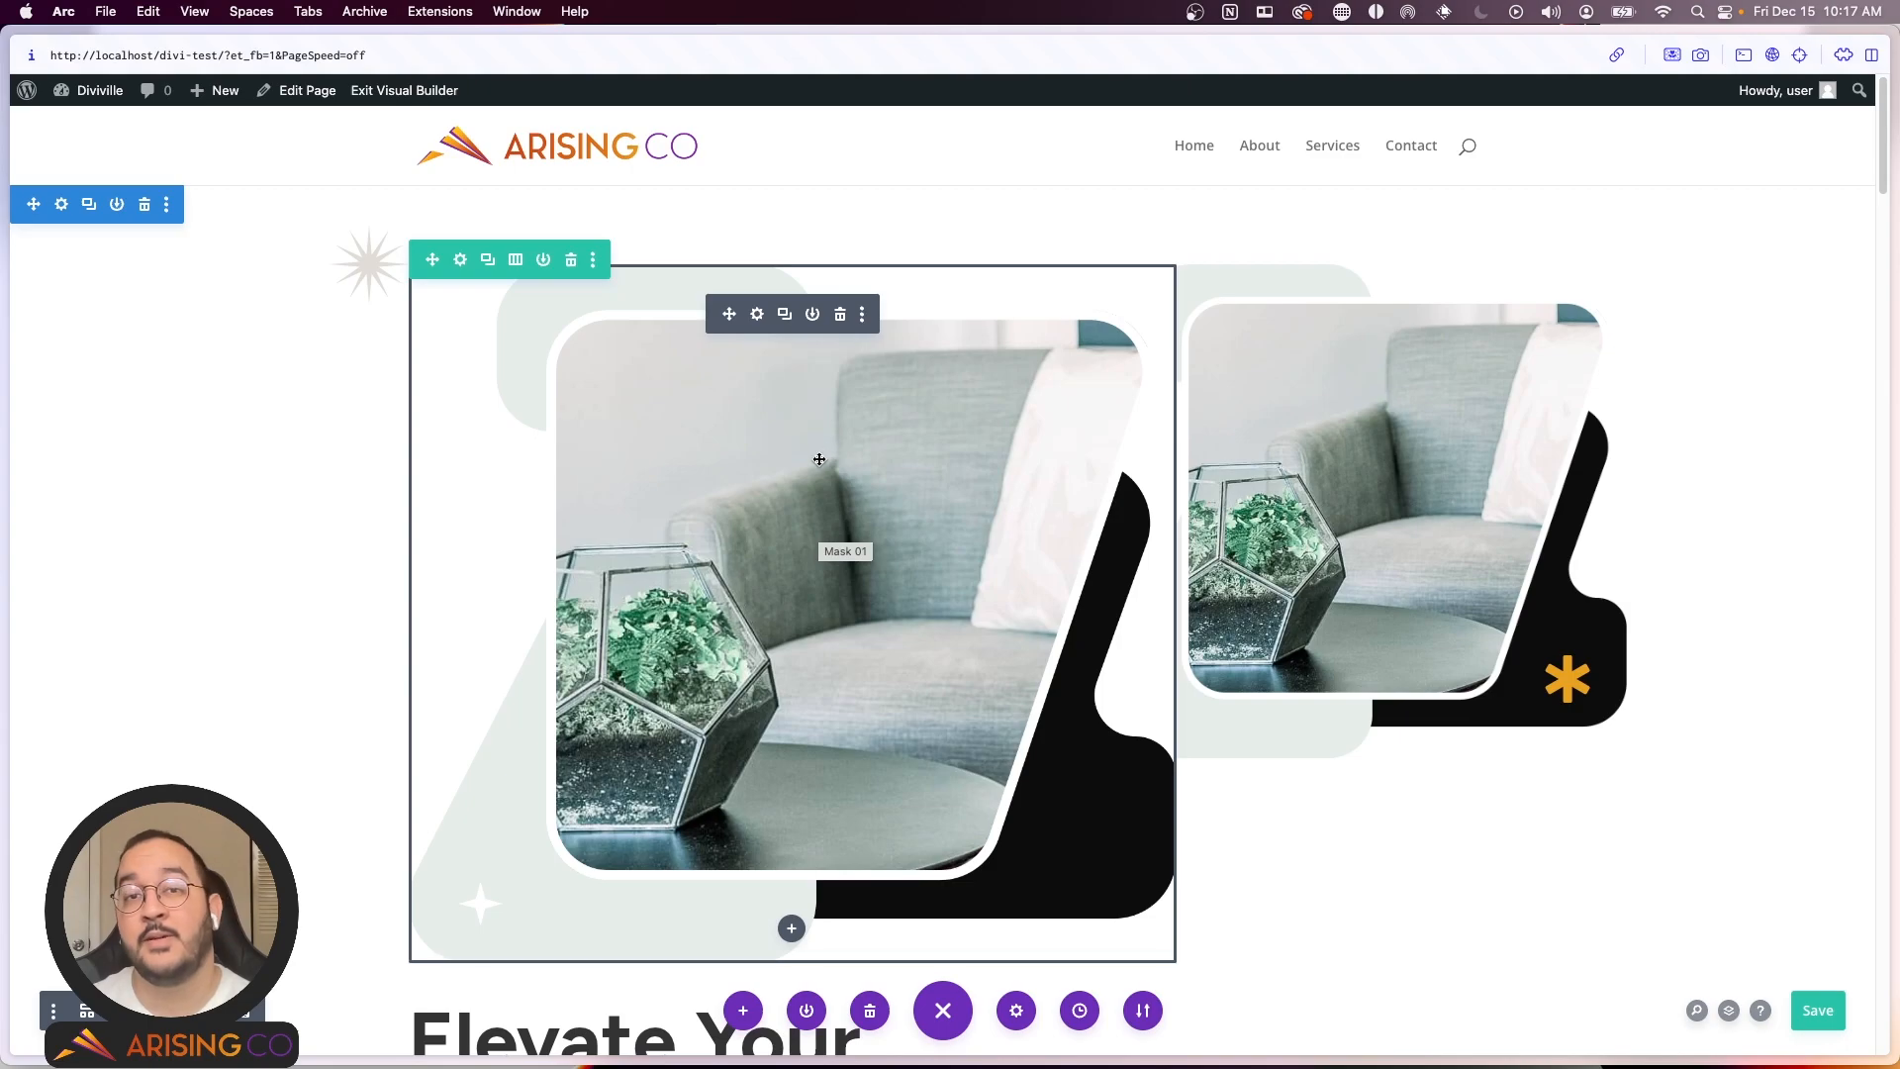
# Step: Disable the image above the hero heading on tablet and desktop, leaving it enabled on phone
pyautogui.click(863, 317)
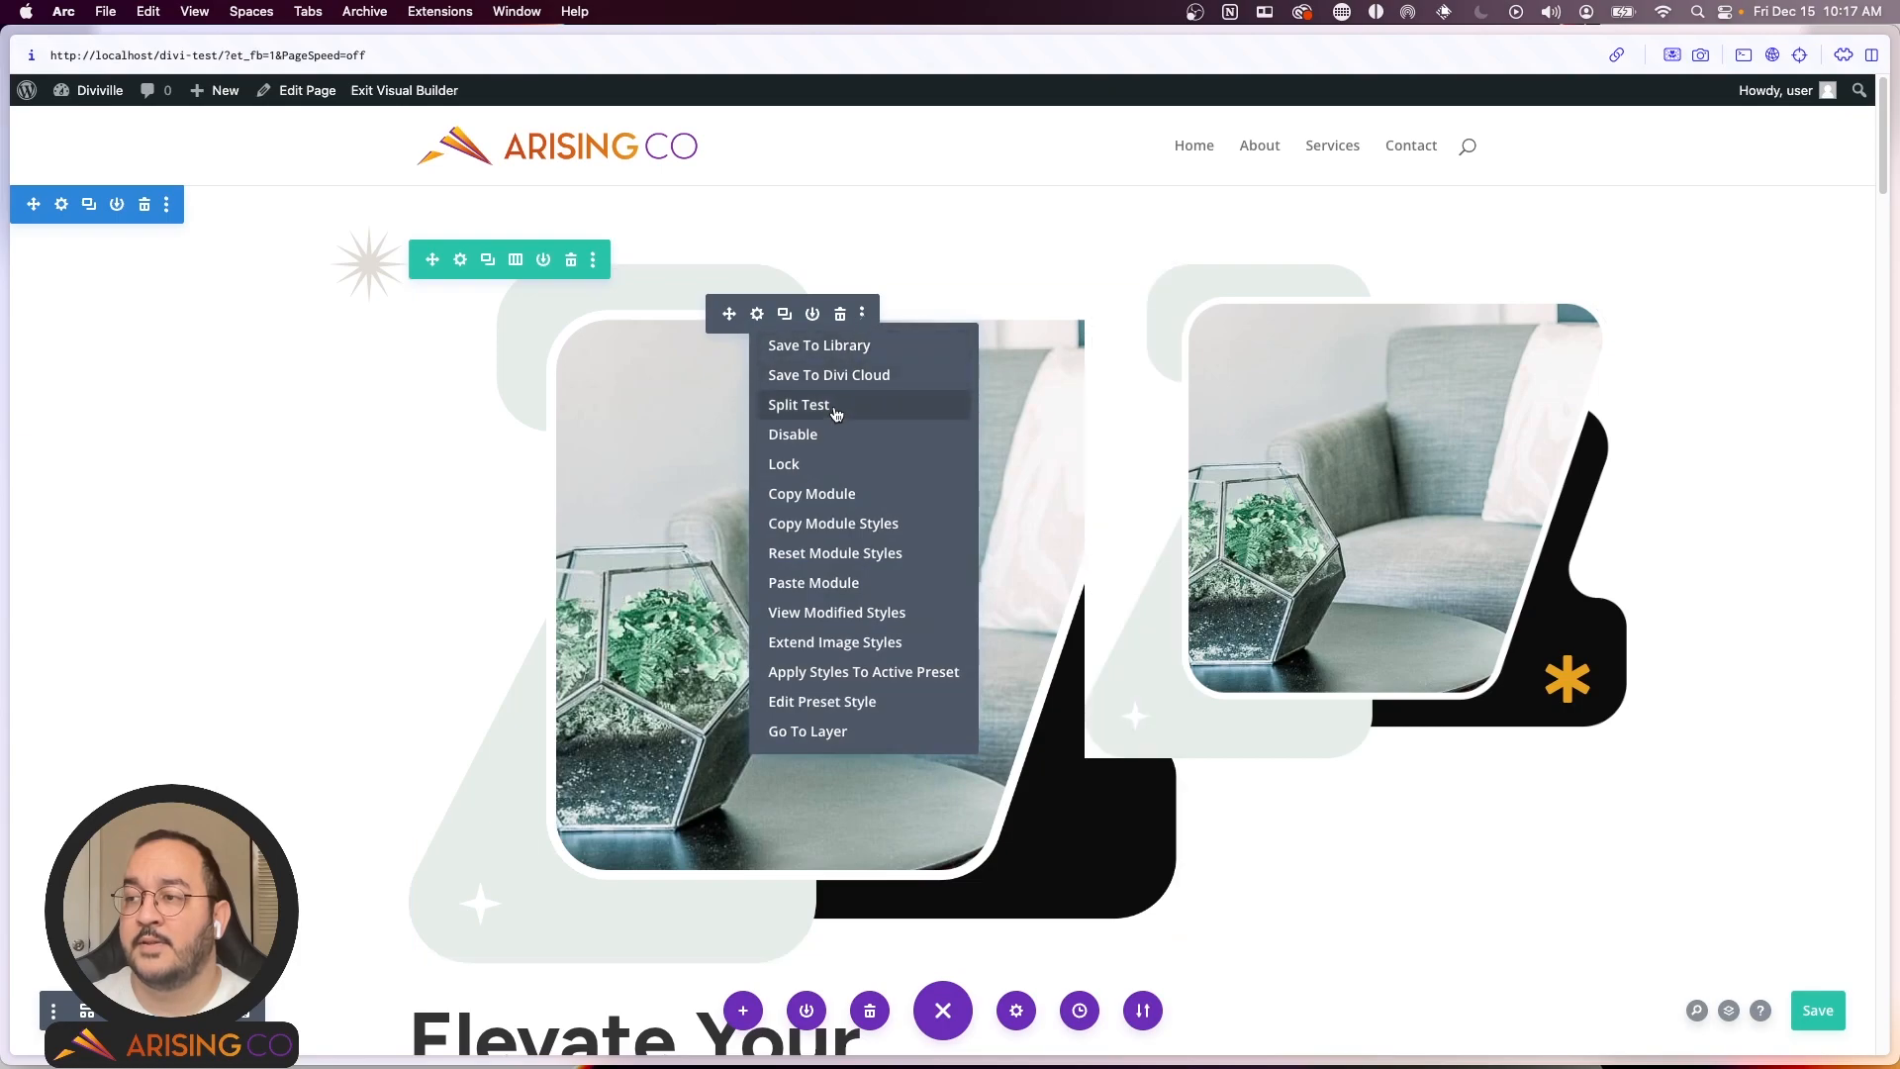
pyautogui.click(789, 439)
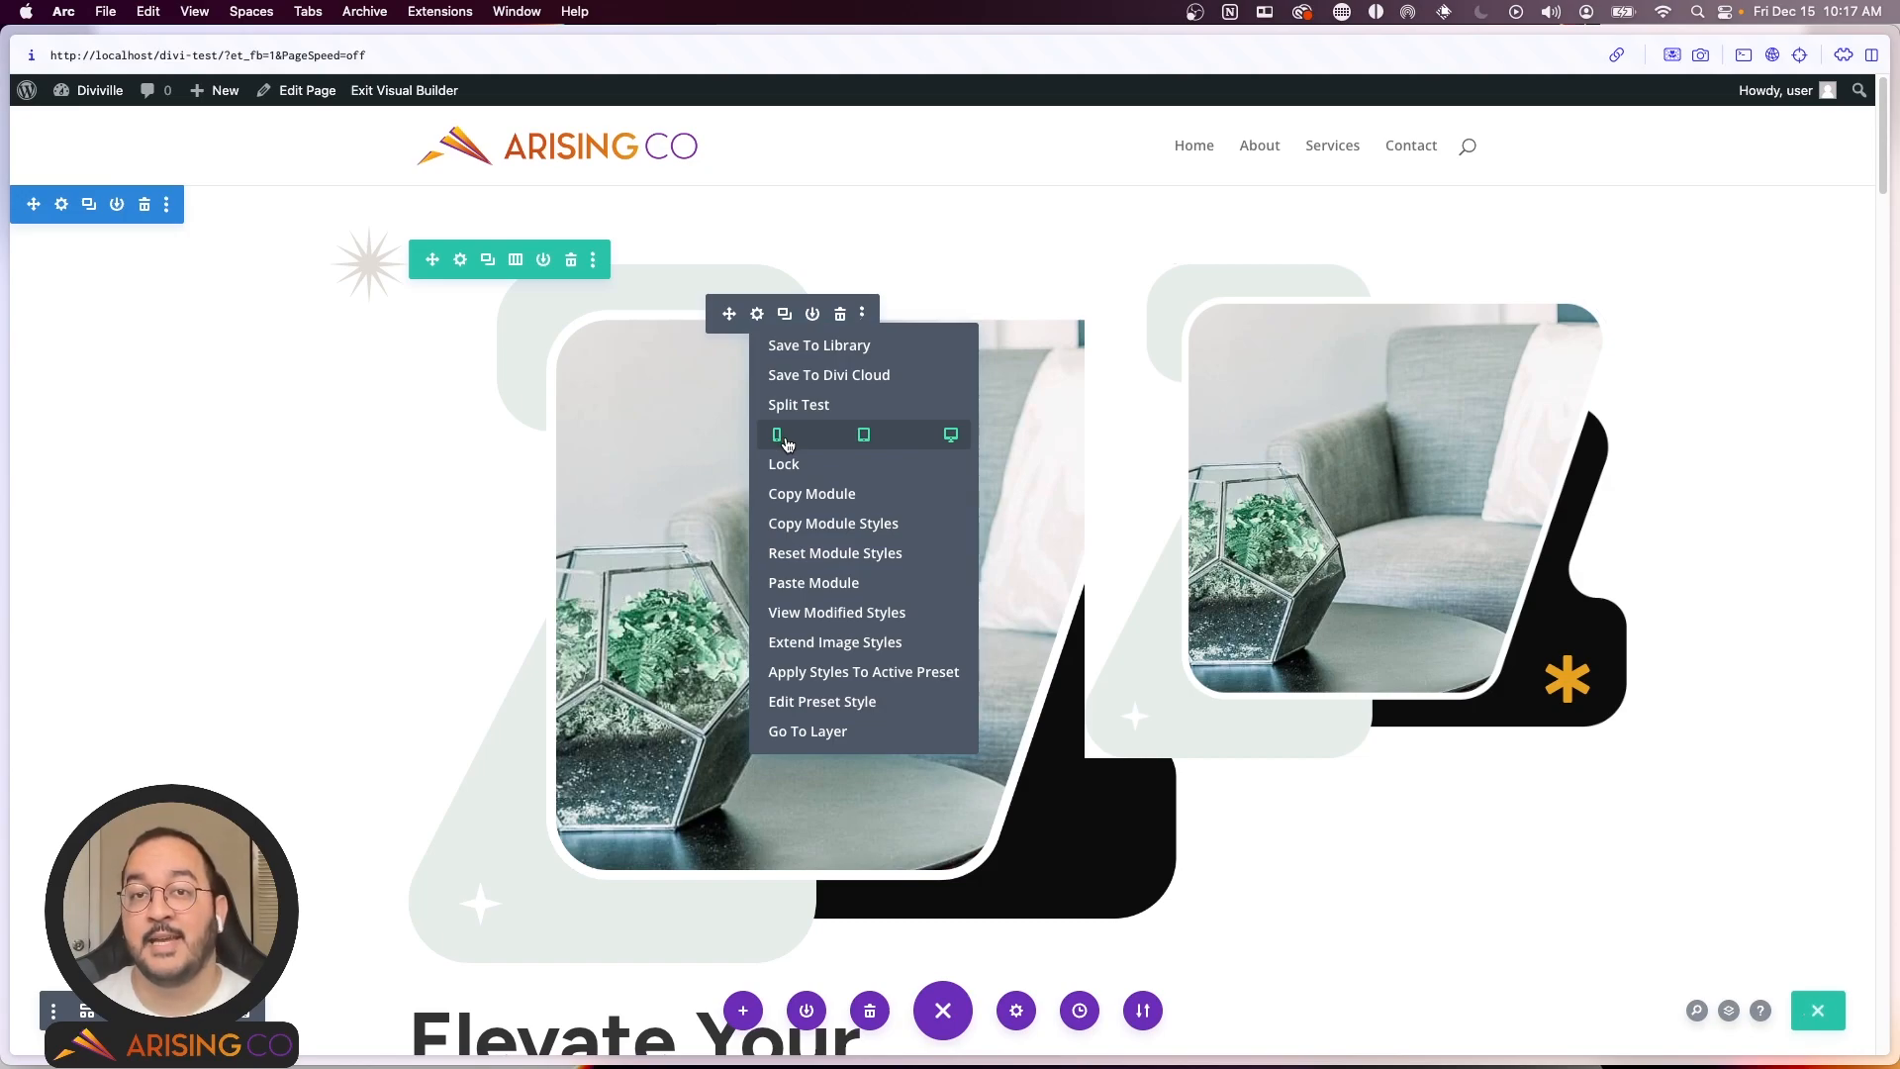
pyautogui.click(778, 436)
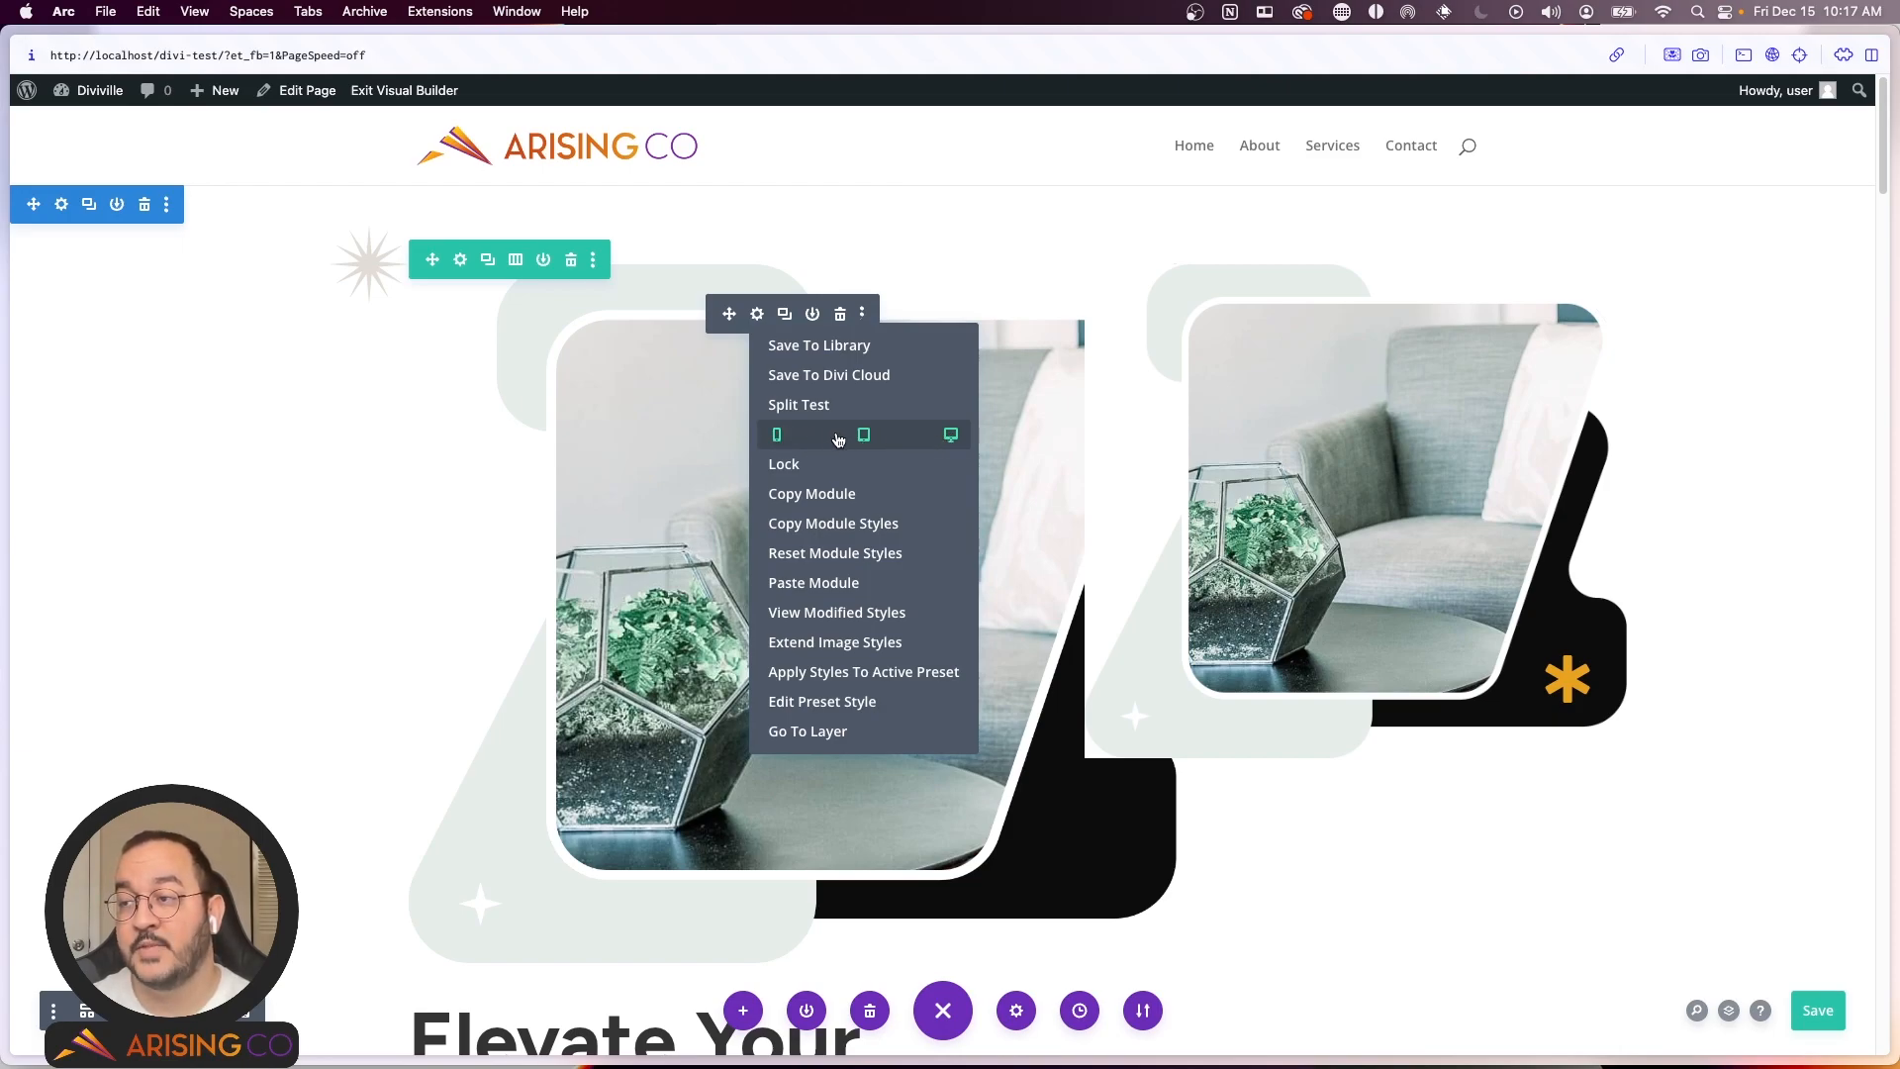
pyautogui.click(953, 440)
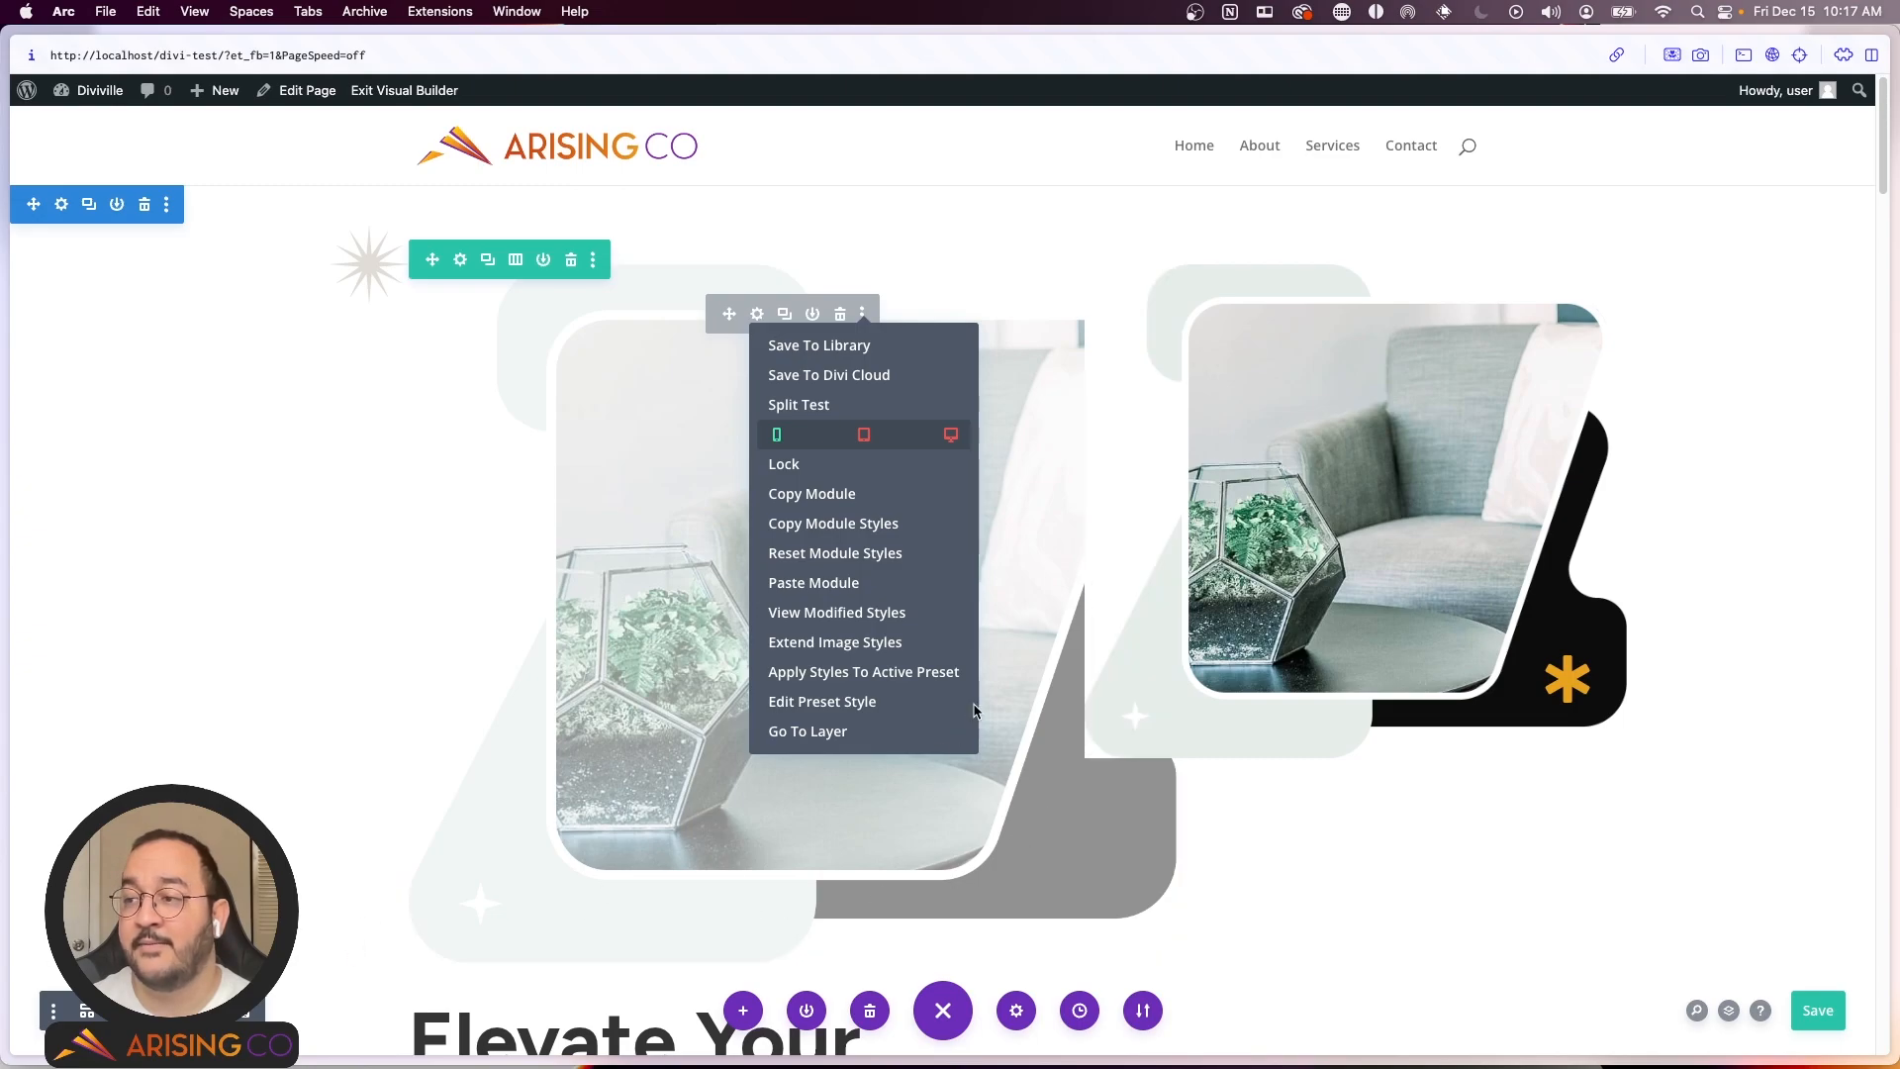
pyautogui.click(1560, 846)
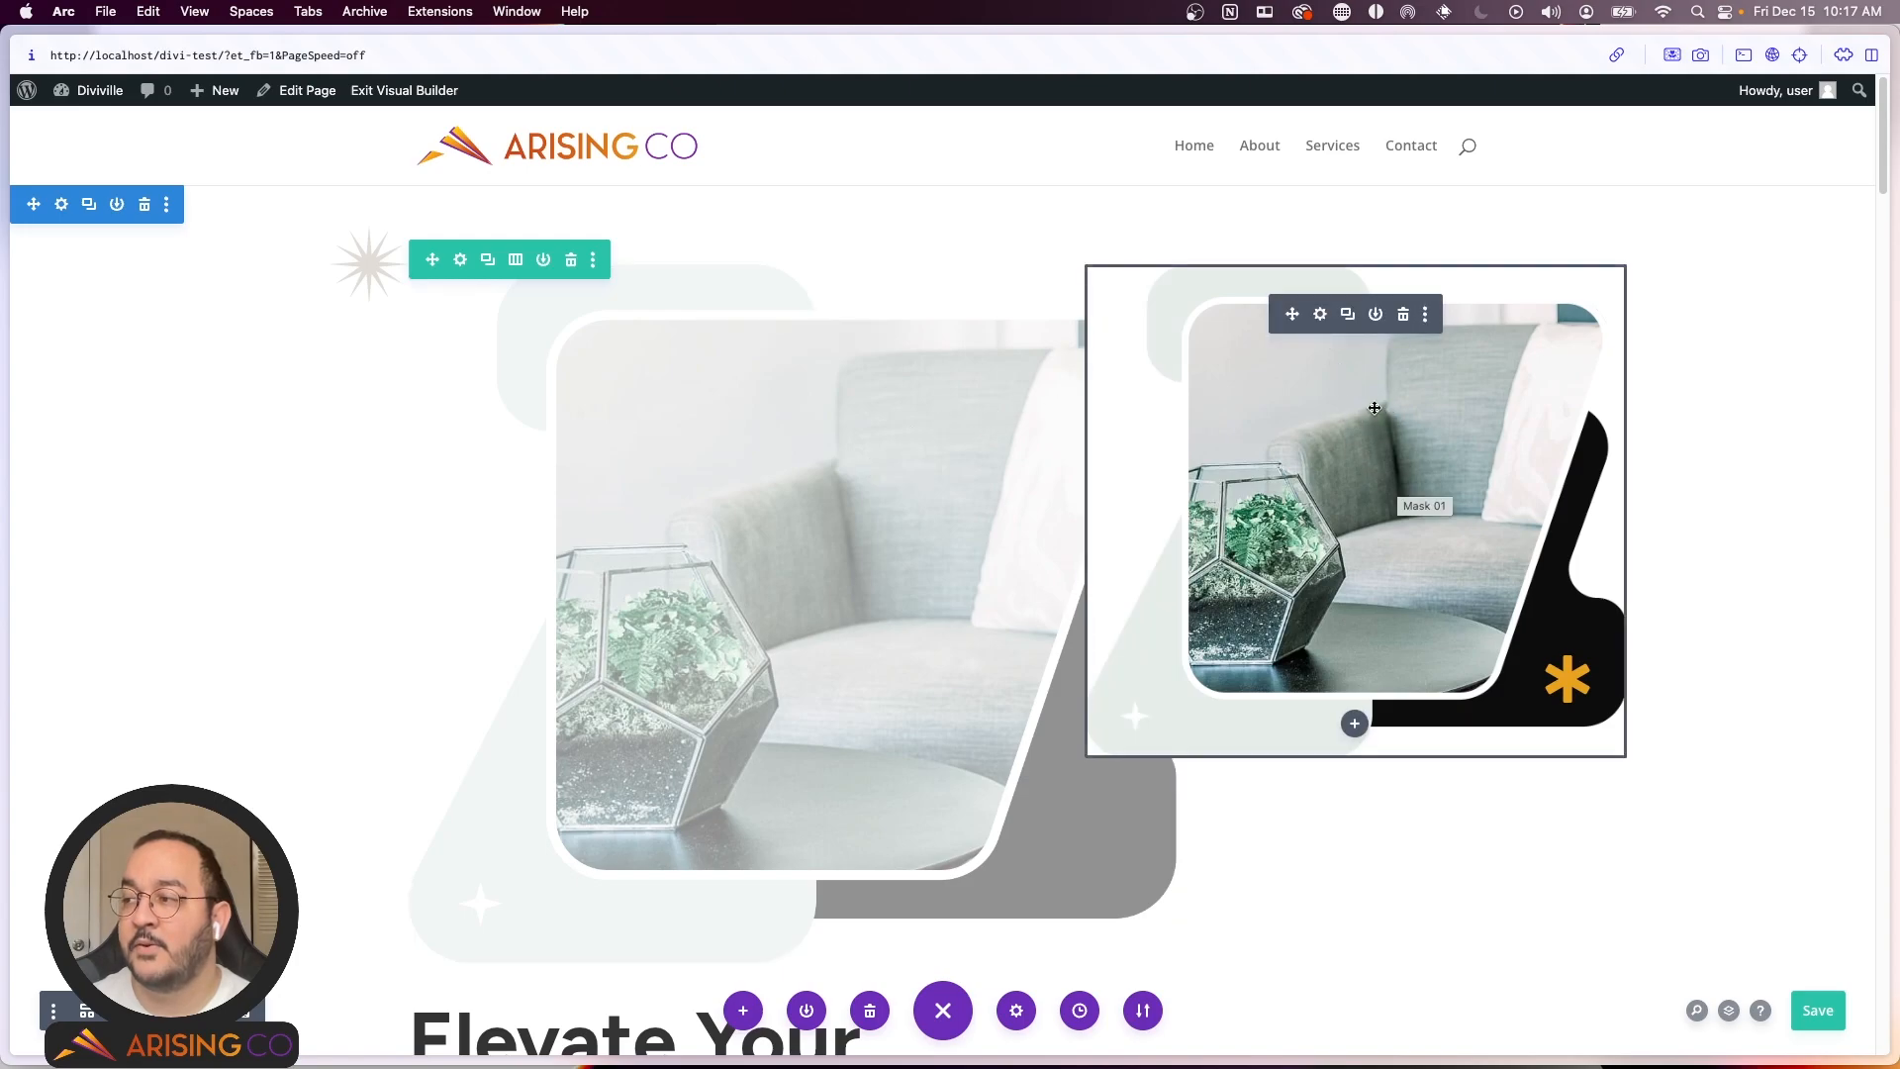
# Step: Disable the hero image in the second column on phone only and save the page
pyautogui.click(1426, 314)
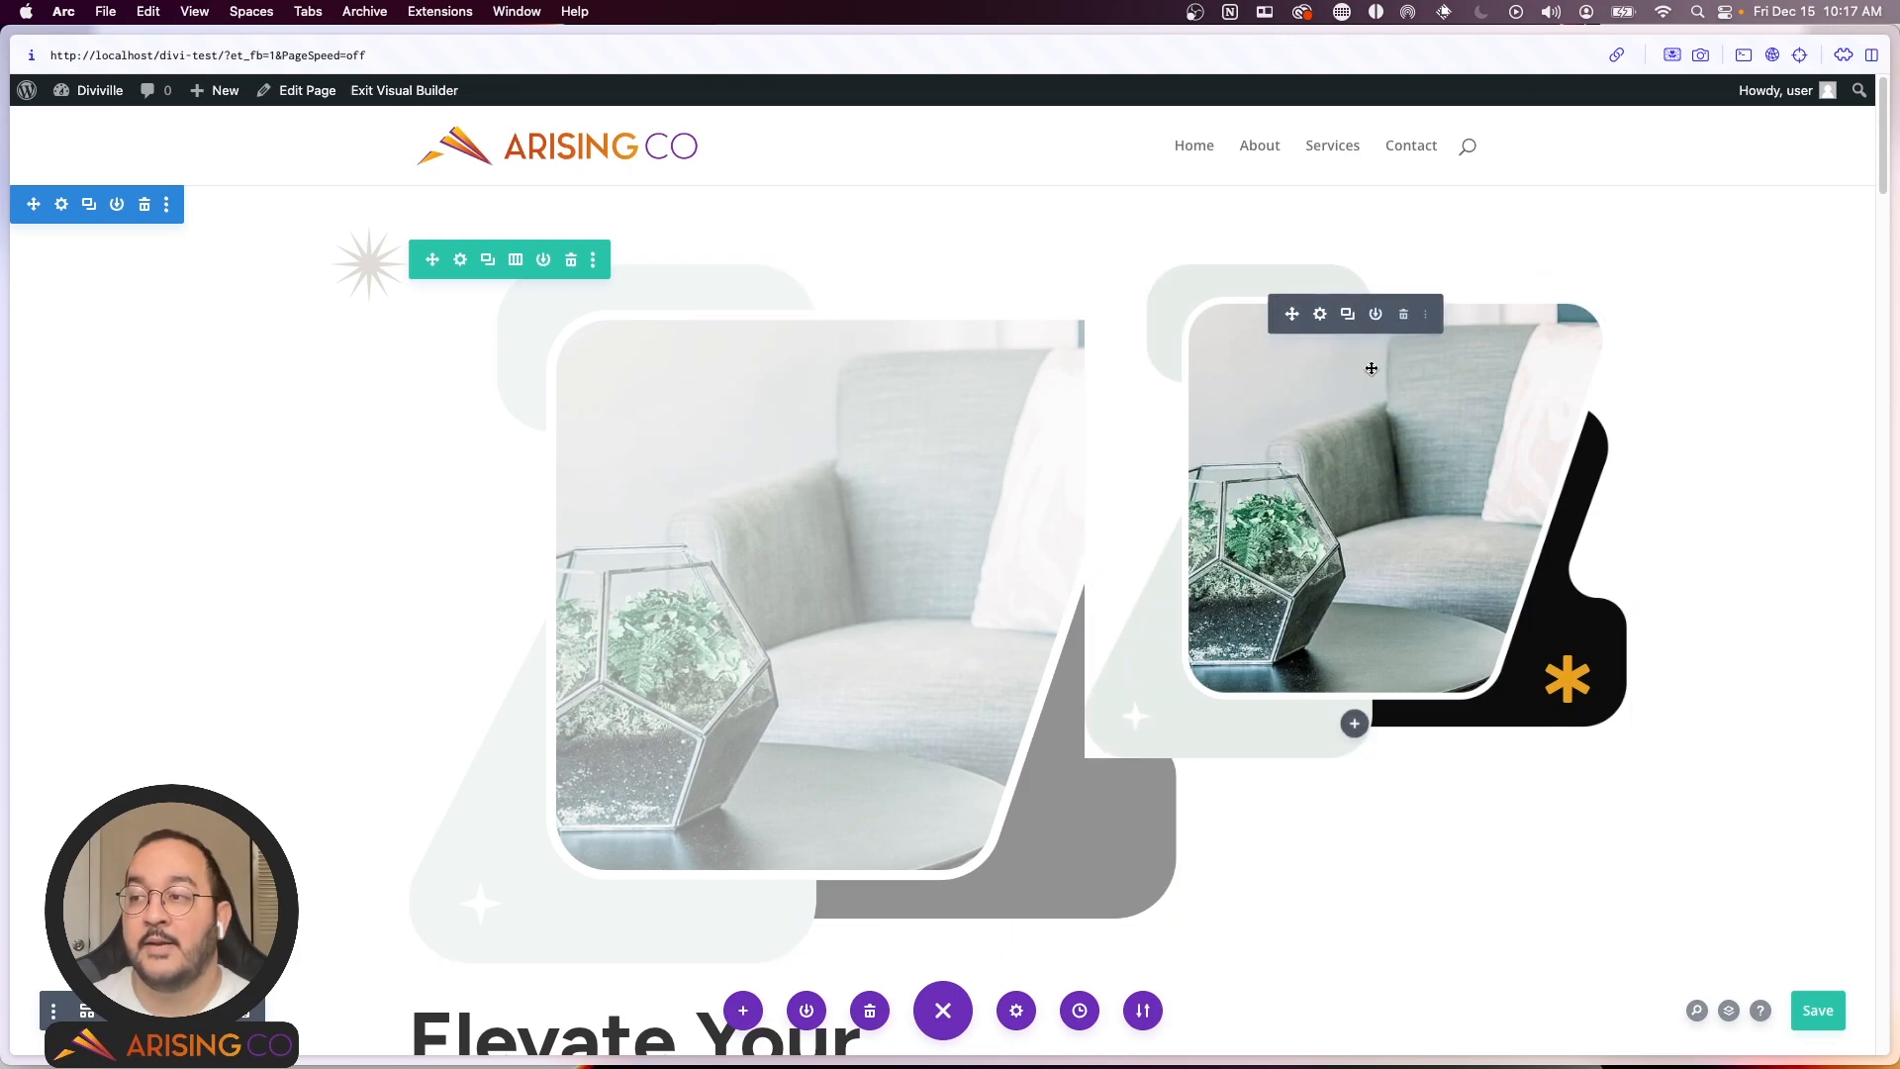
pyautogui.click(1426, 314)
pyautogui.moveTo(1396, 434)
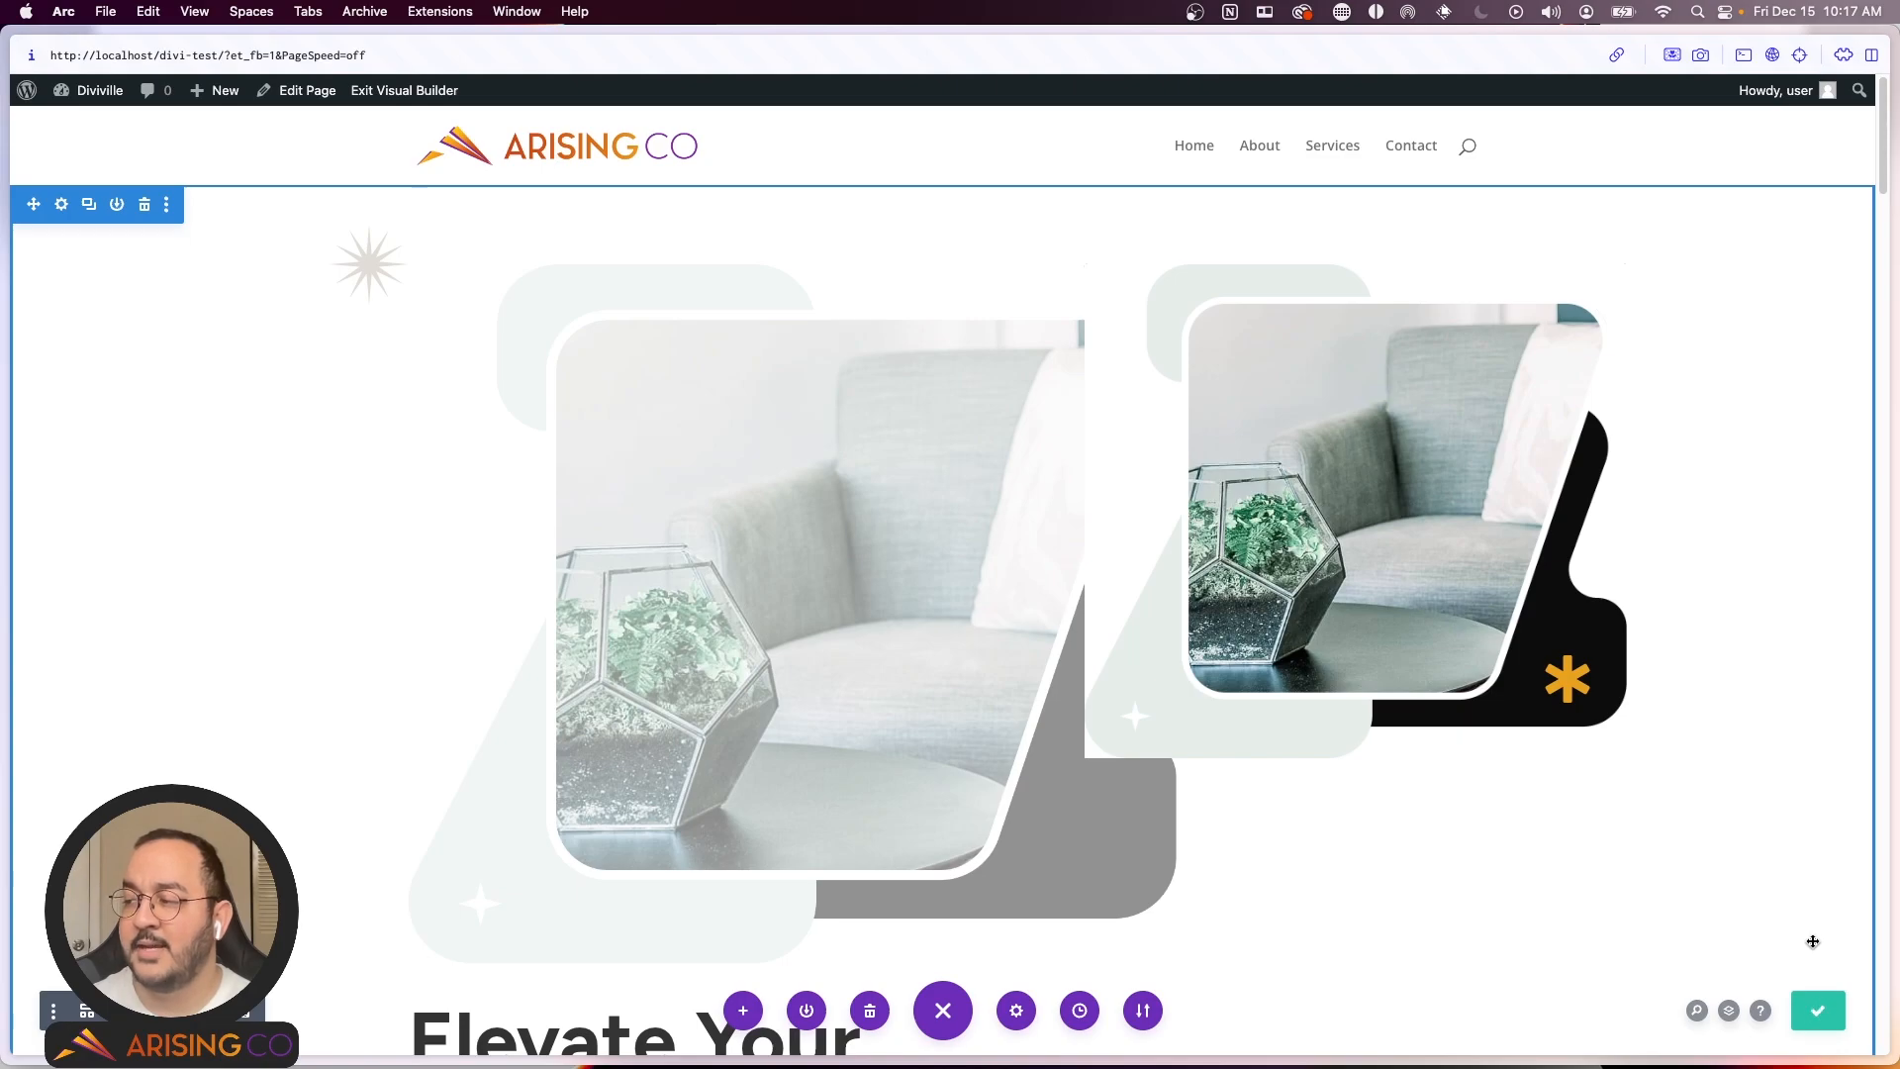
# Step: Exit the Visual Builder, compare the hero image's placement at phone and desktop widths with the developer tools, and close them
pyautogui.click(415, 91)
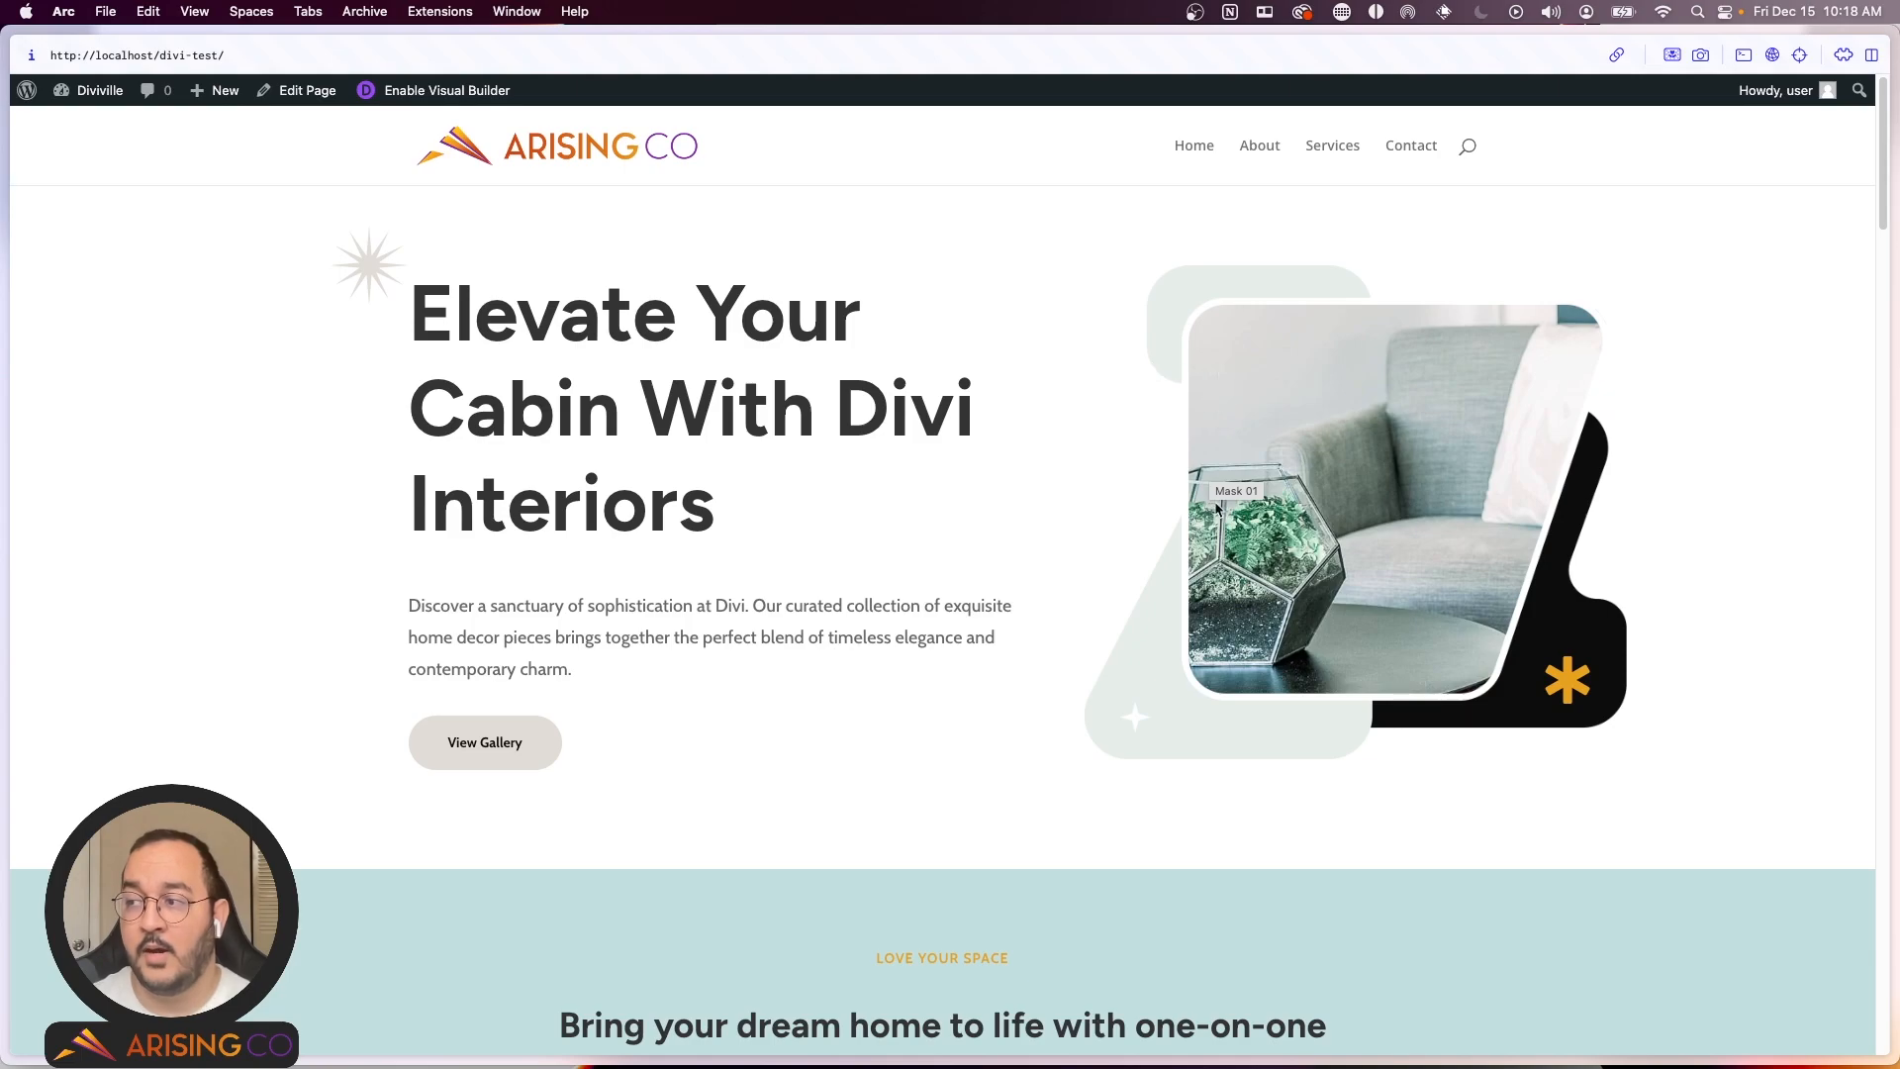
pyautogui.press('super+alt+i')
pyautogui.moveTo(1270, 419); pyautogui.dragTo(366, 450)
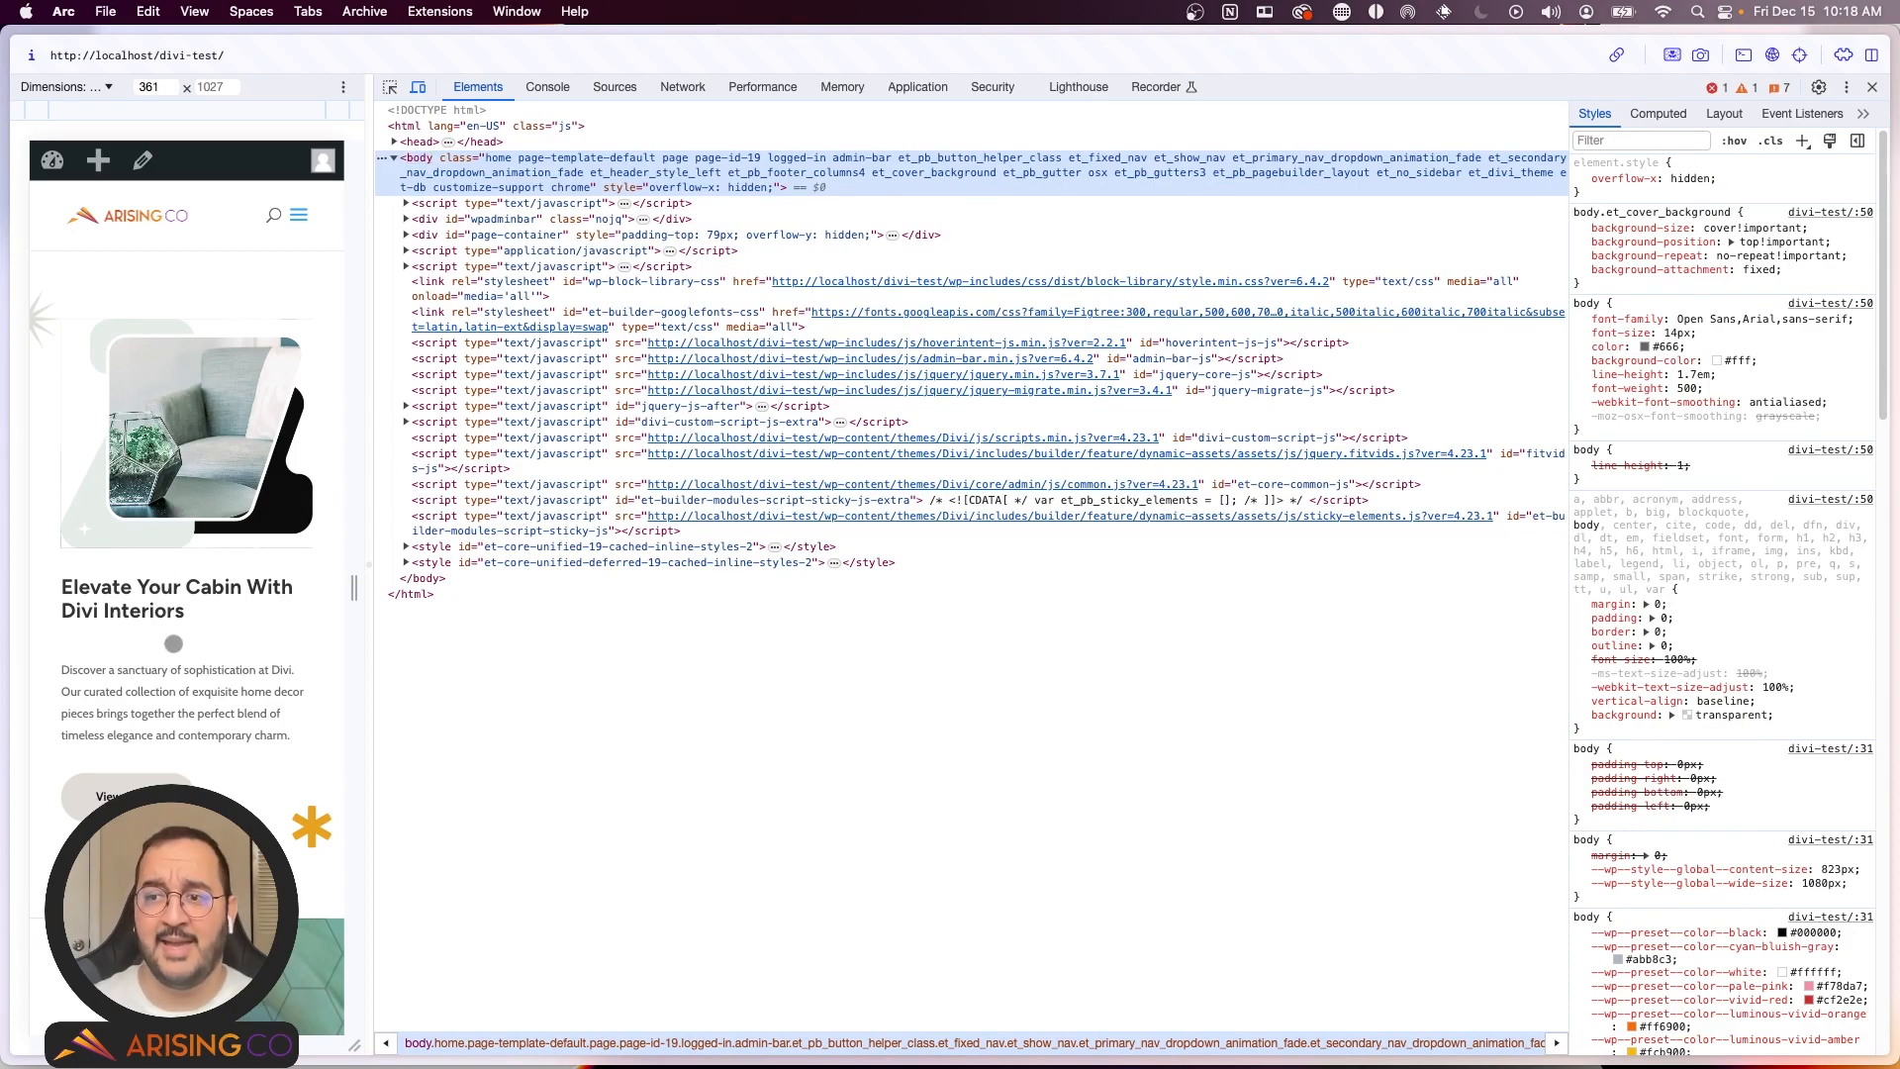
pyautogui.moveTo(365, 432); pyautogui.dragTo(1574, 454)
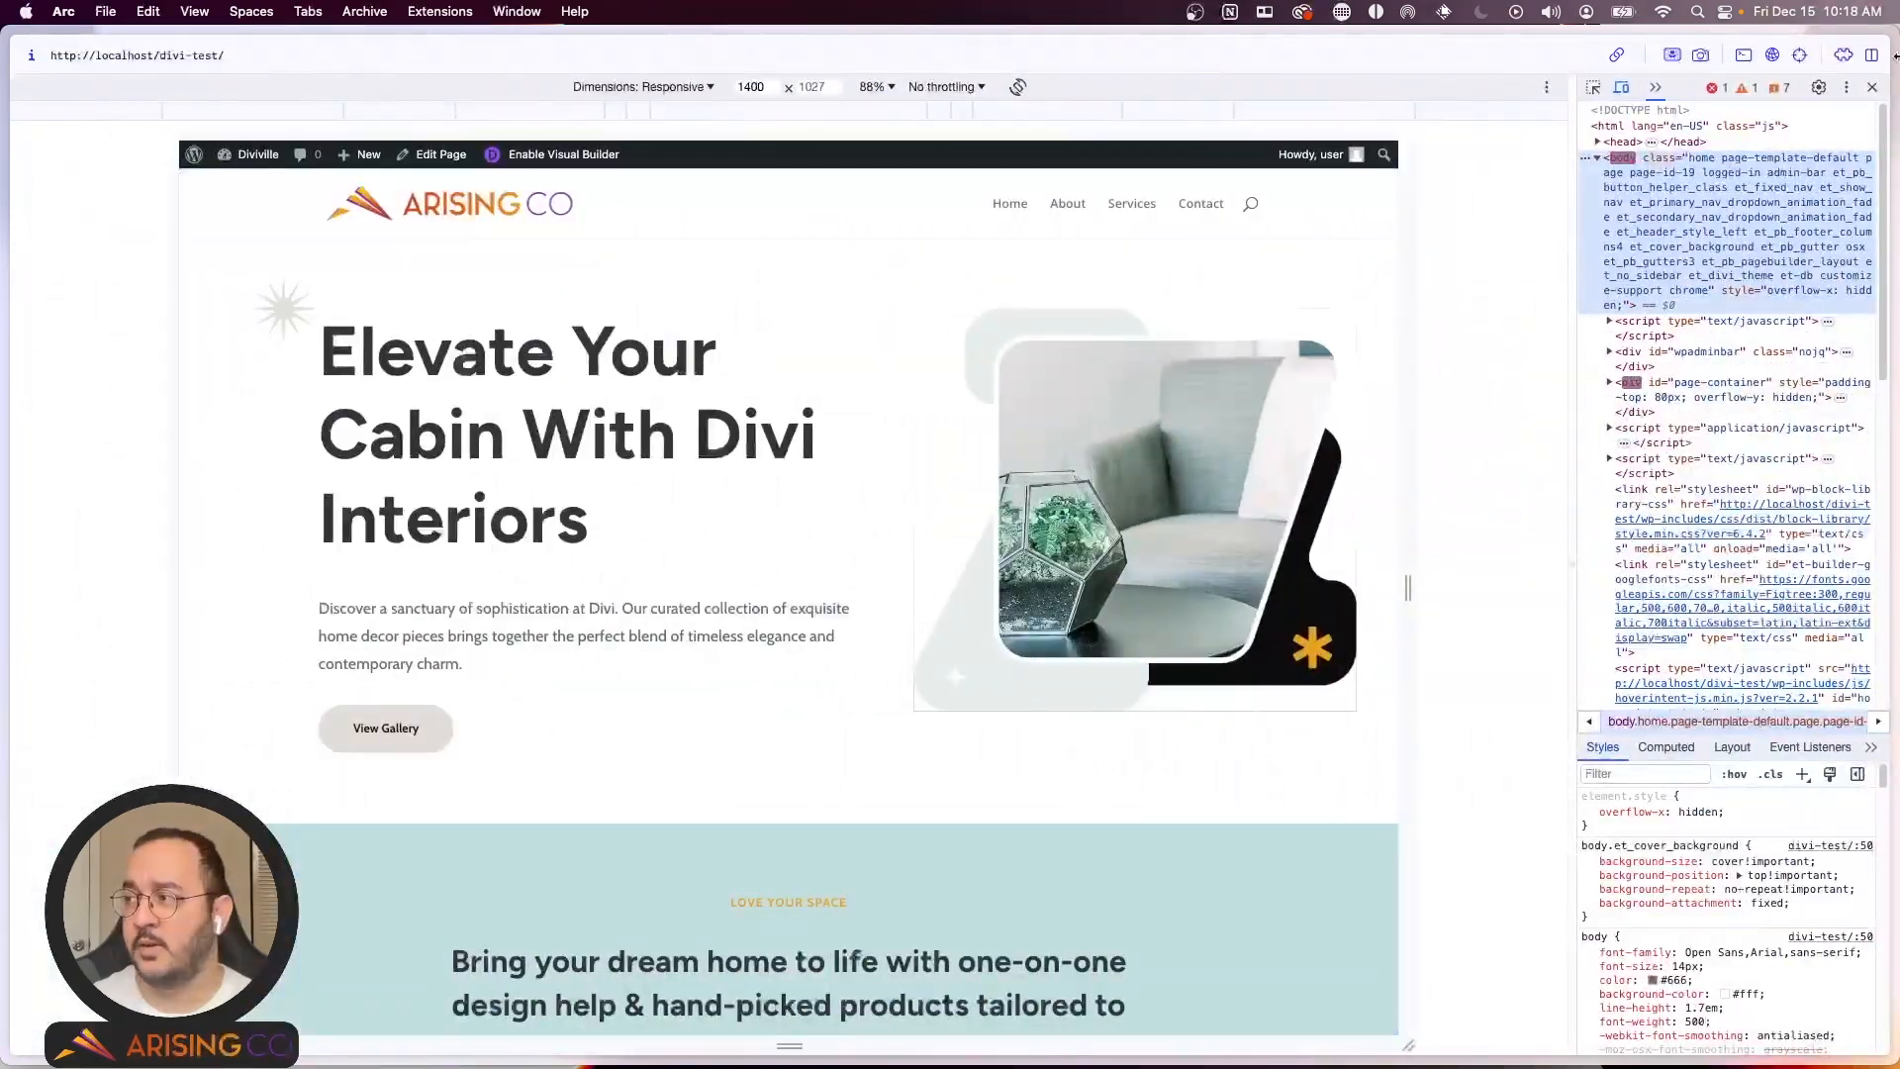
pyautogui.click(1872, 88)
# Step: Reopen the page in the Visual Builder and compare the phone-only and desktop image modules in the hero section
pyautogui.click(441, 90)
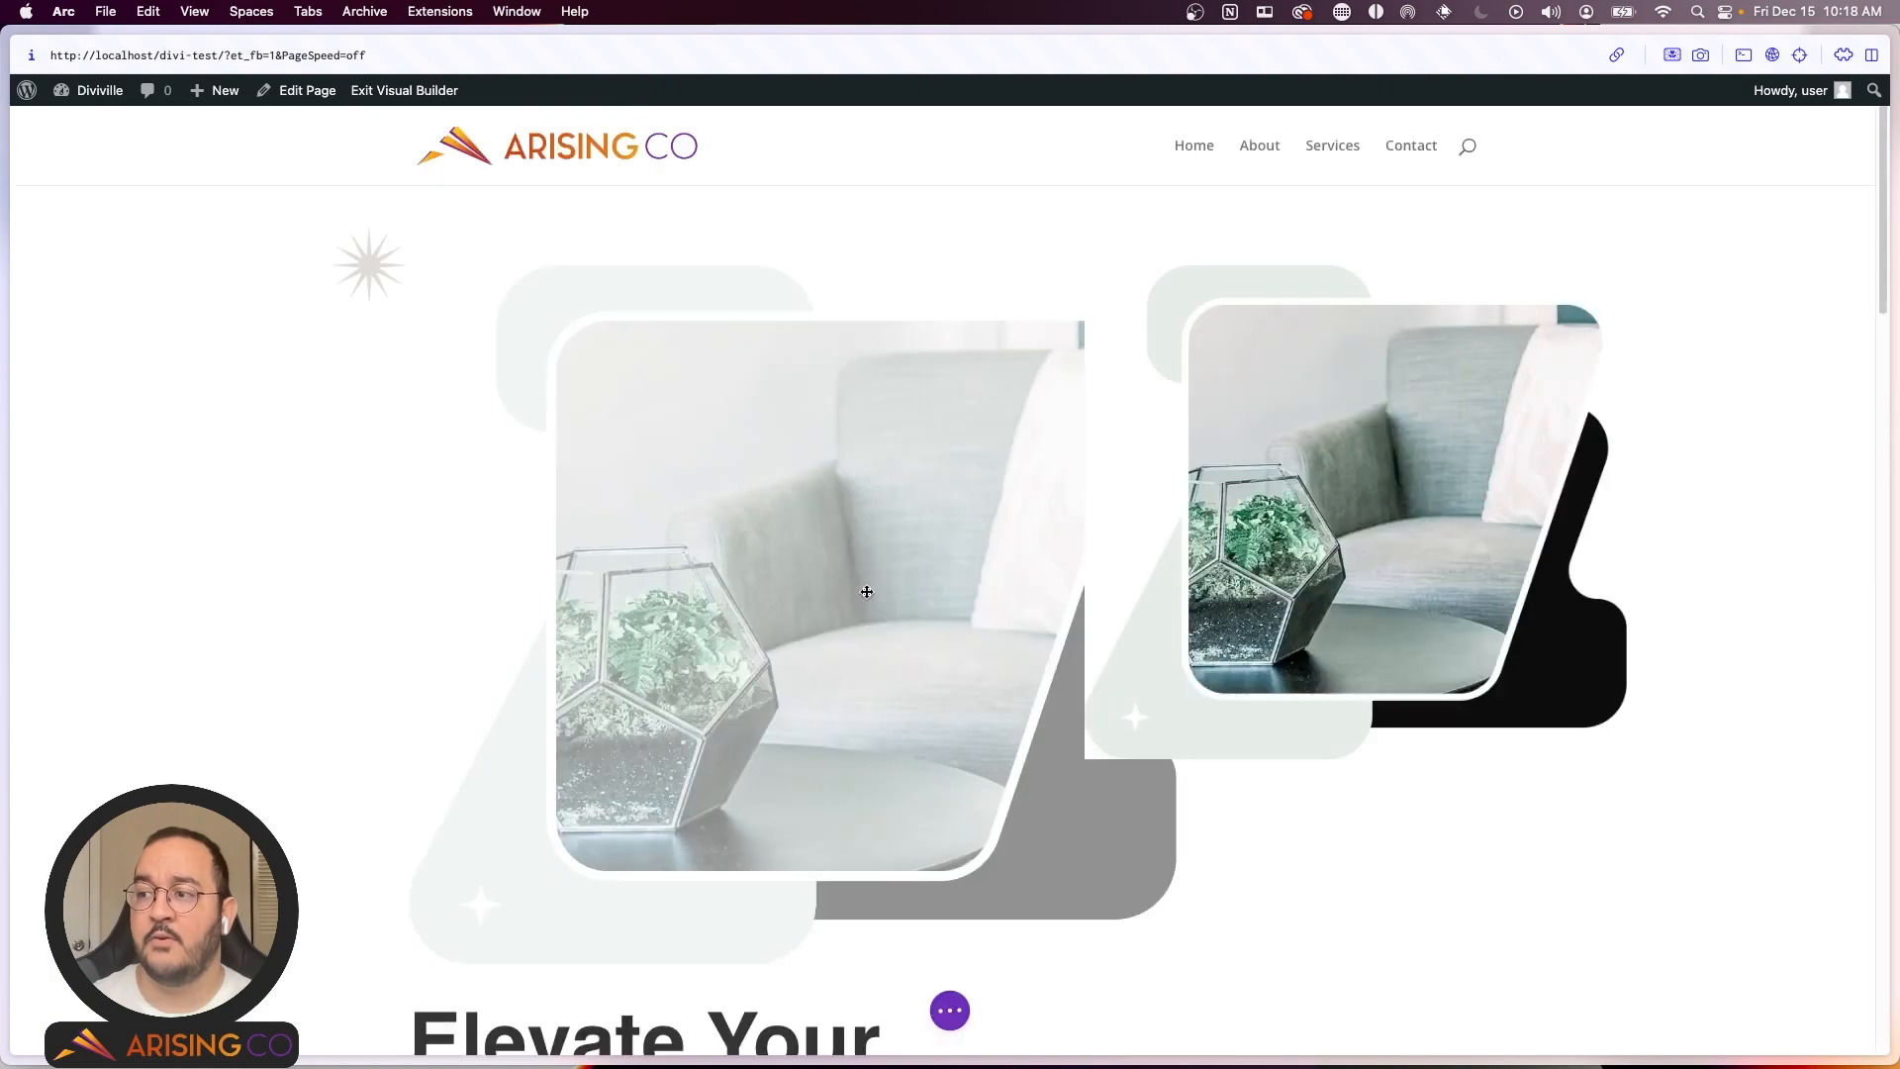
pyautogui.scroll(-3, 1308, 628)
pyautogui.scroll(-7, 1309, 628)
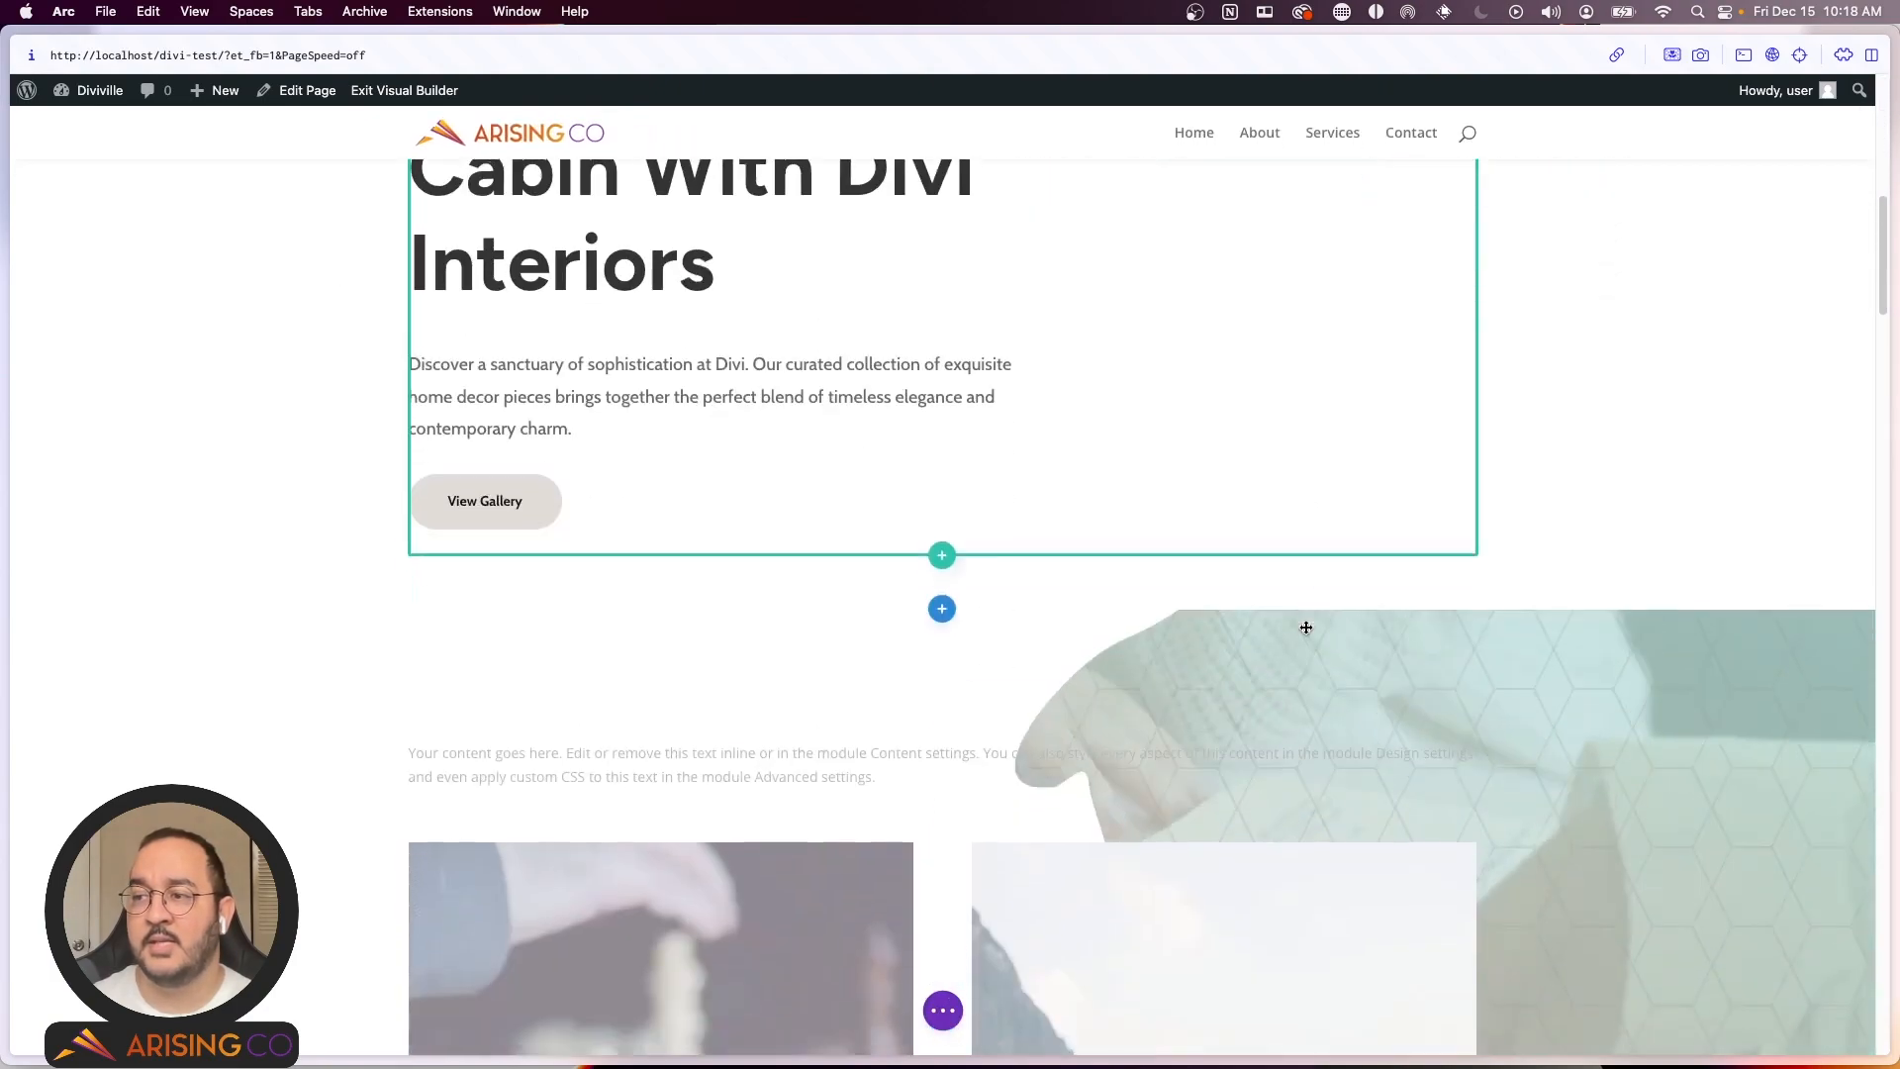
pyautogui.scroll(10, 1303, 627)
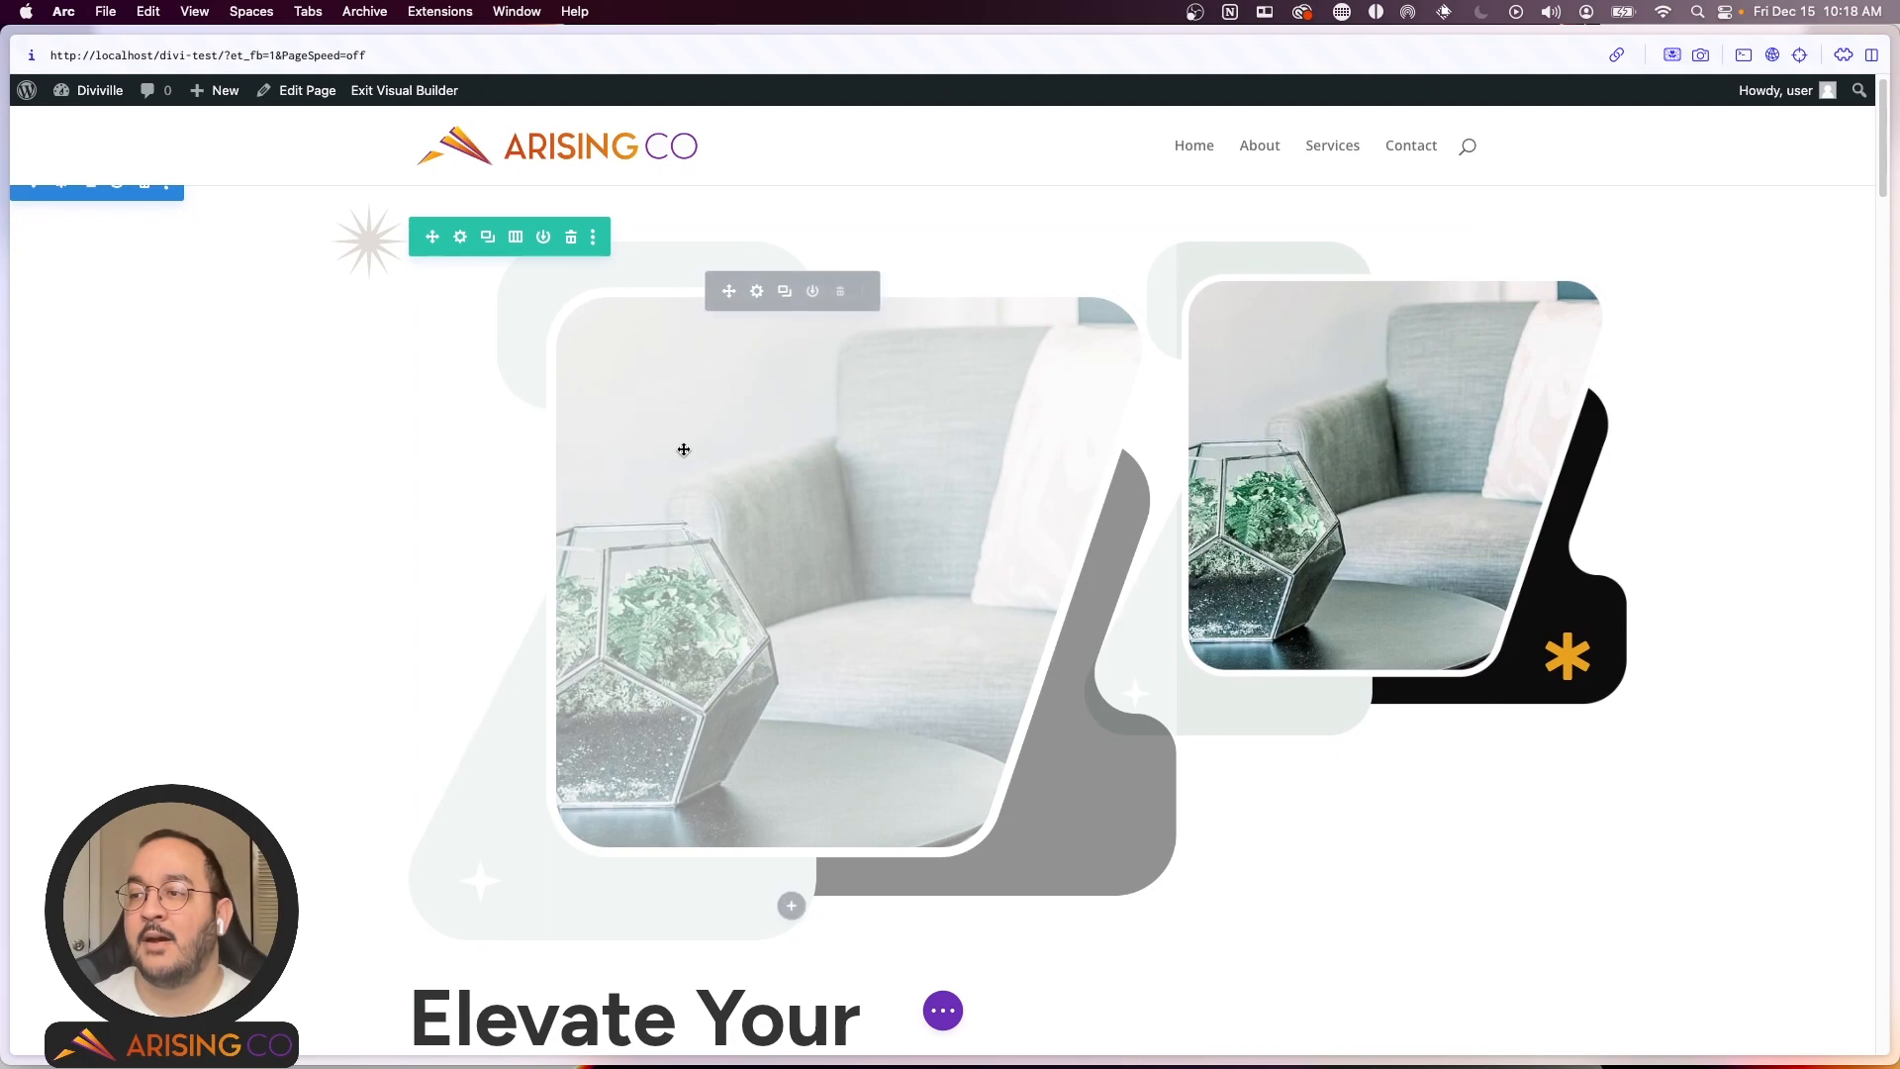
pyautogui.scroll(-2, 712, 416)
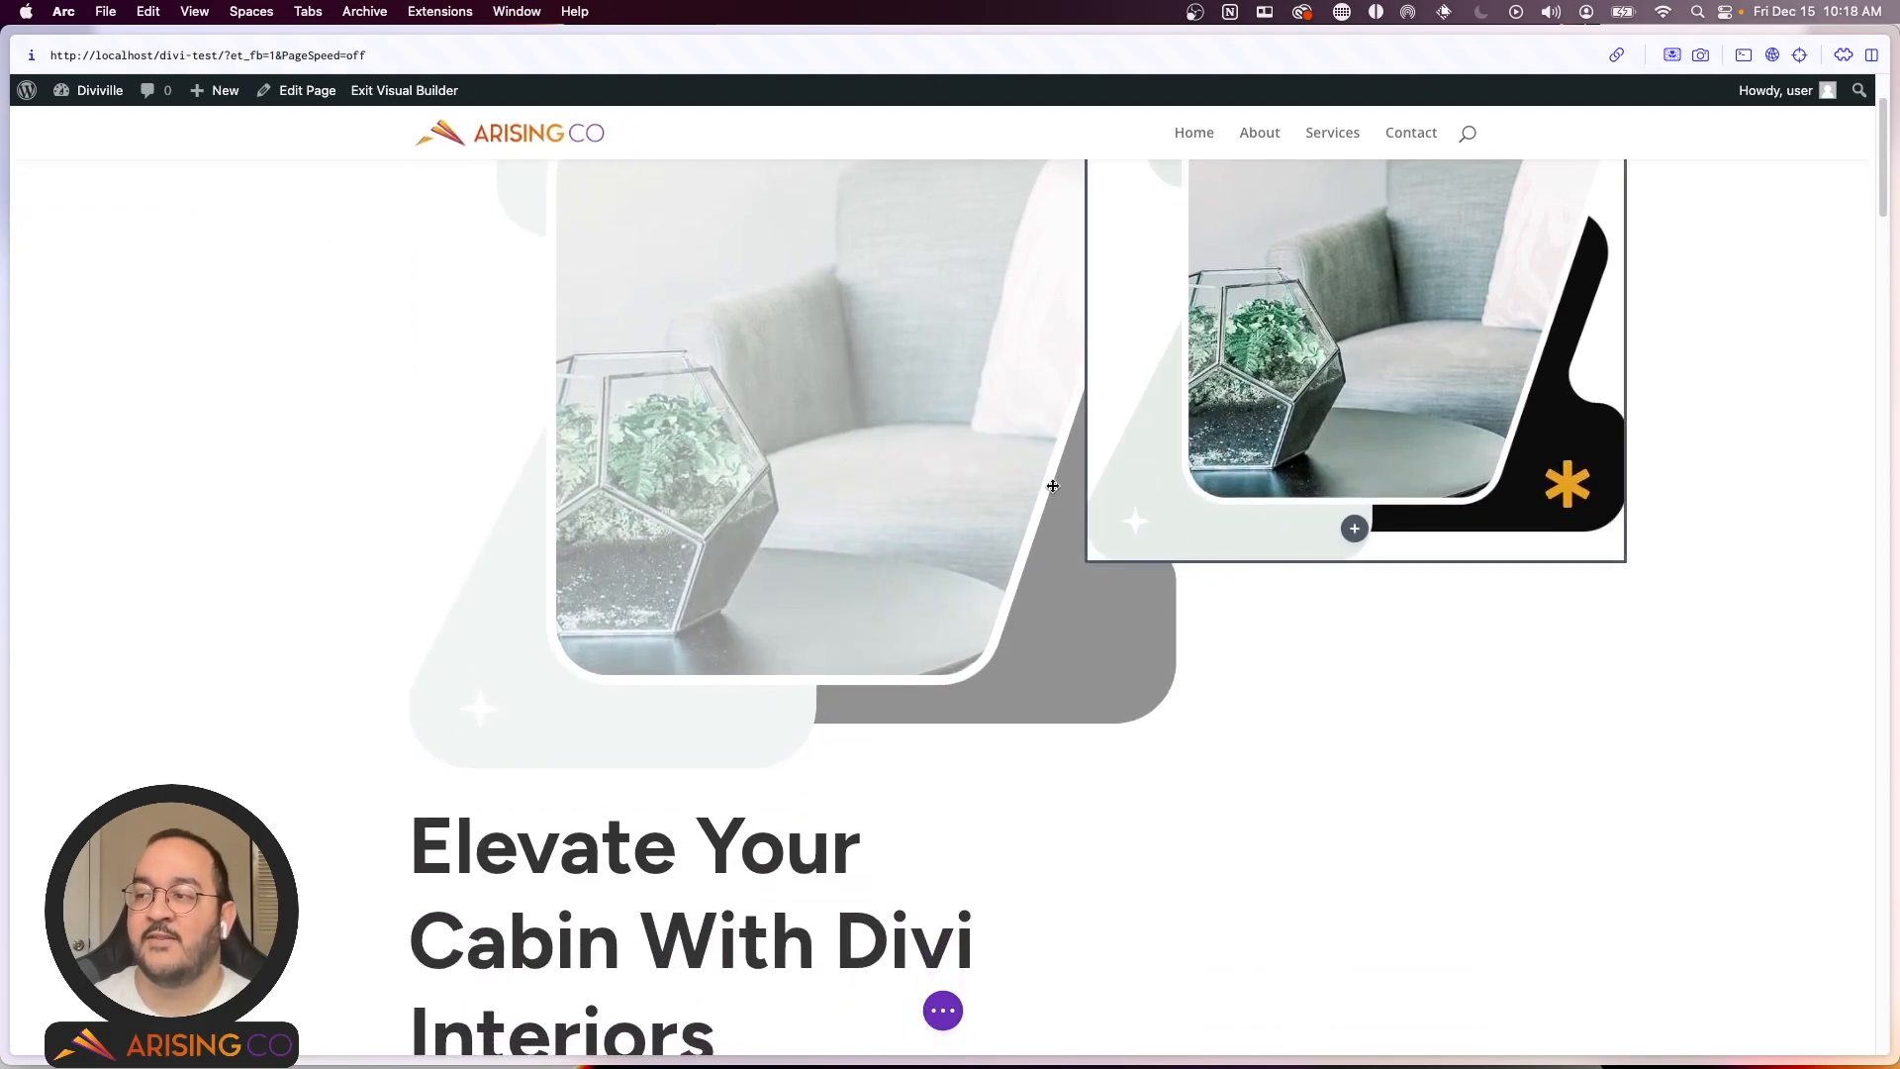
pyautogui.scroll(2, 633, 537)
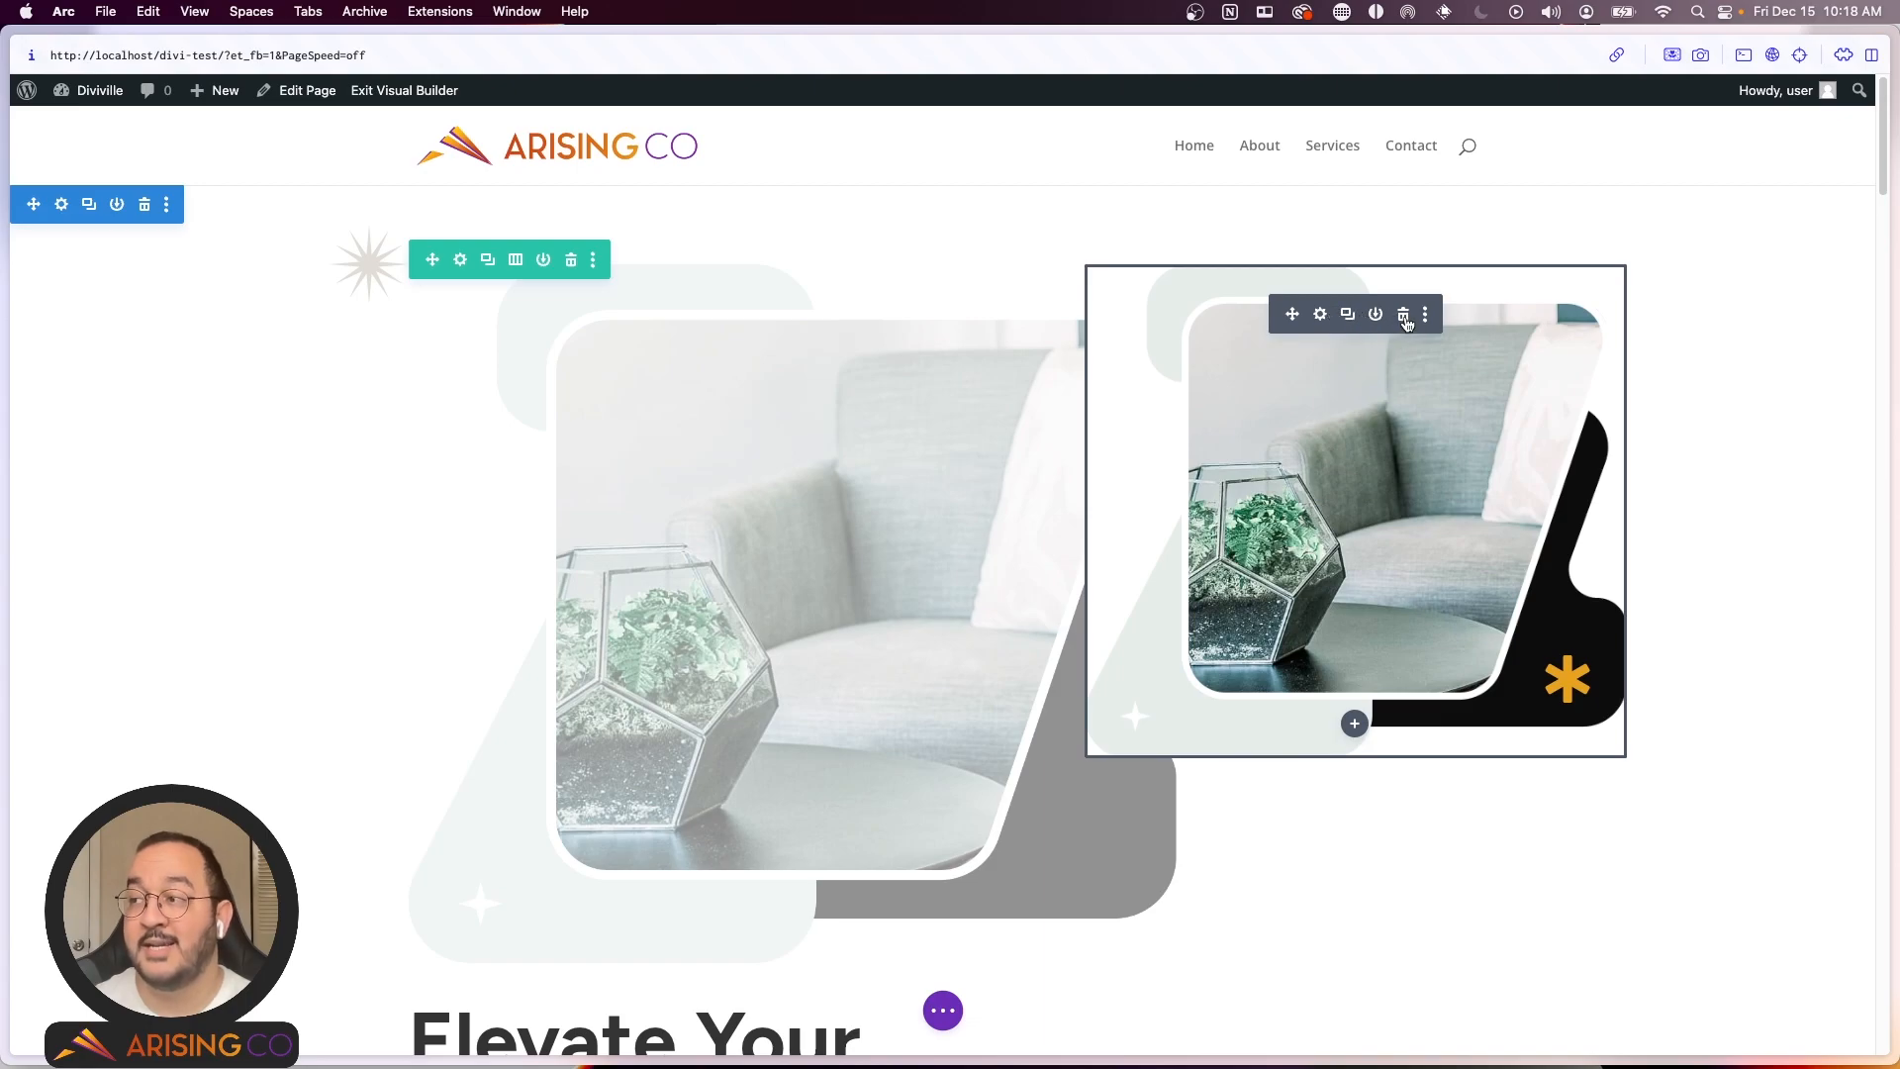
# Step: Delete the second column's hero image and undo the deletion
pyautogui.click(1403, 315)
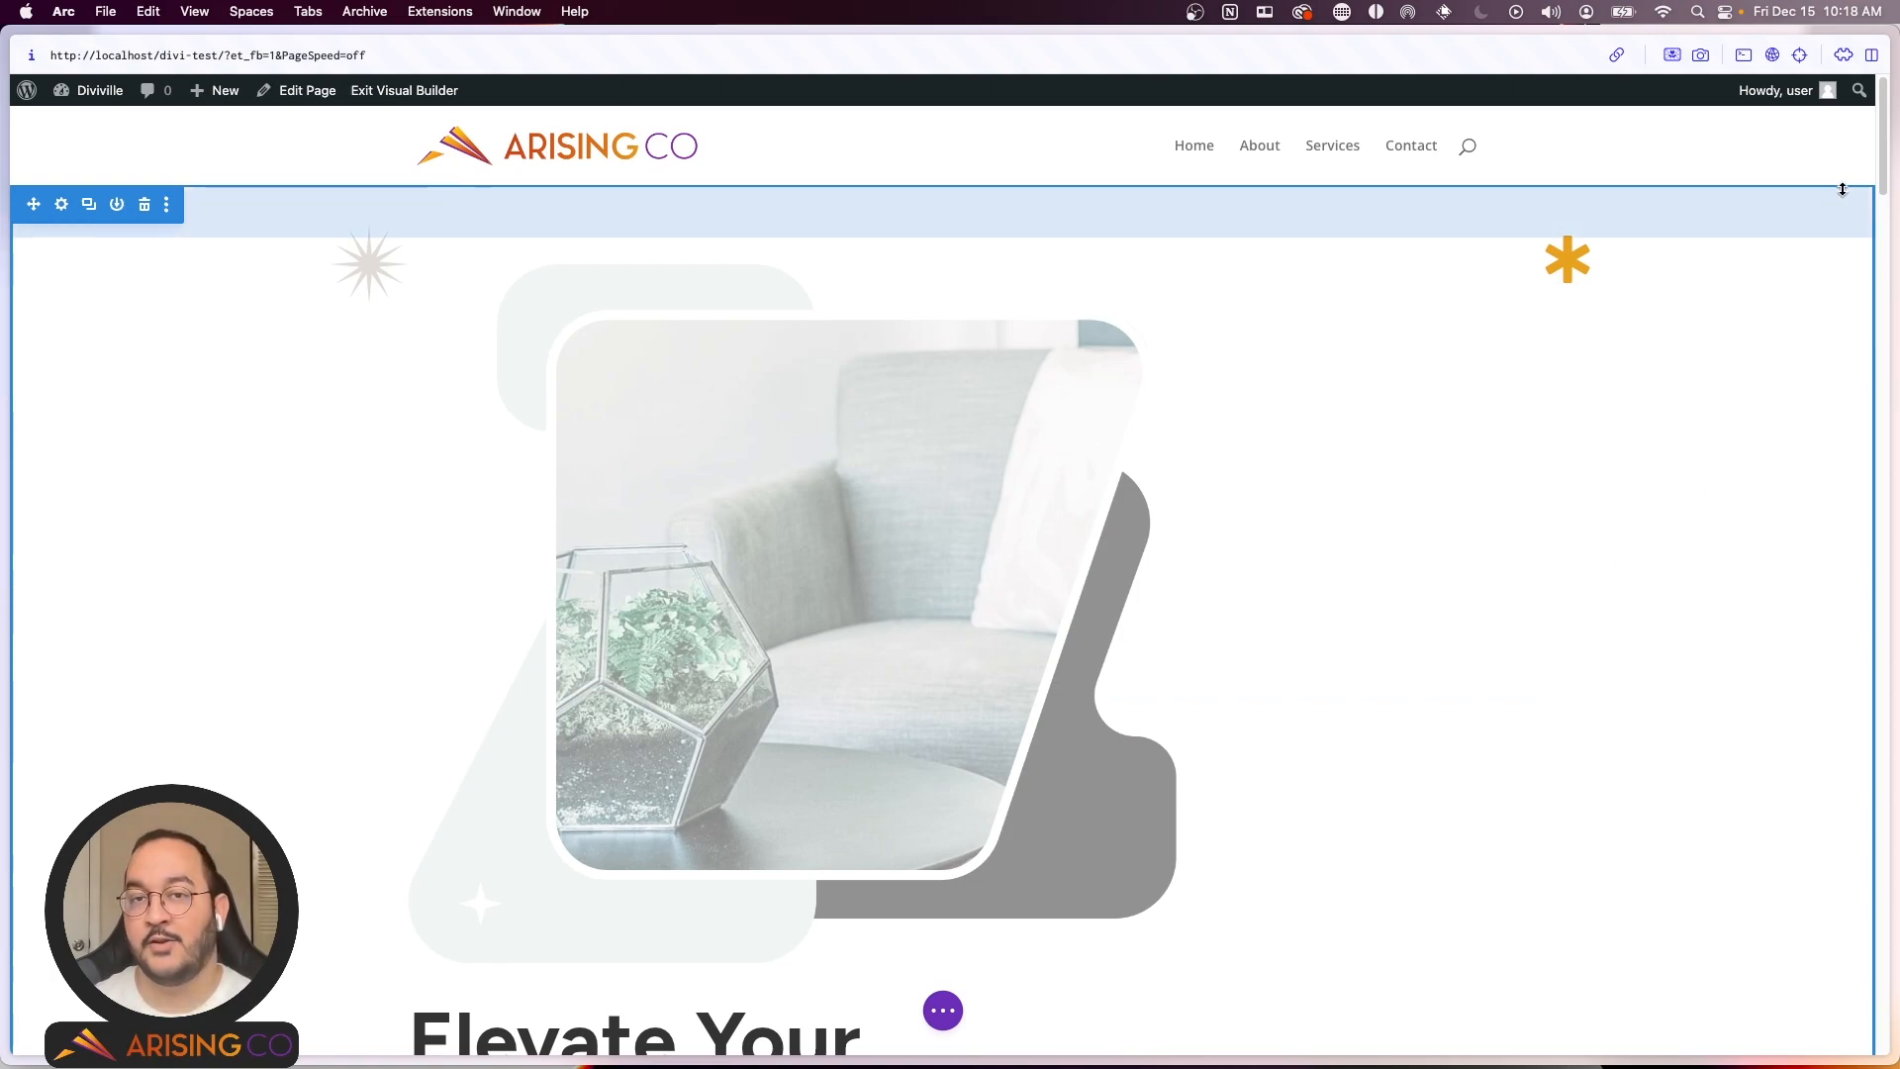
pyautogui.press('super+z')
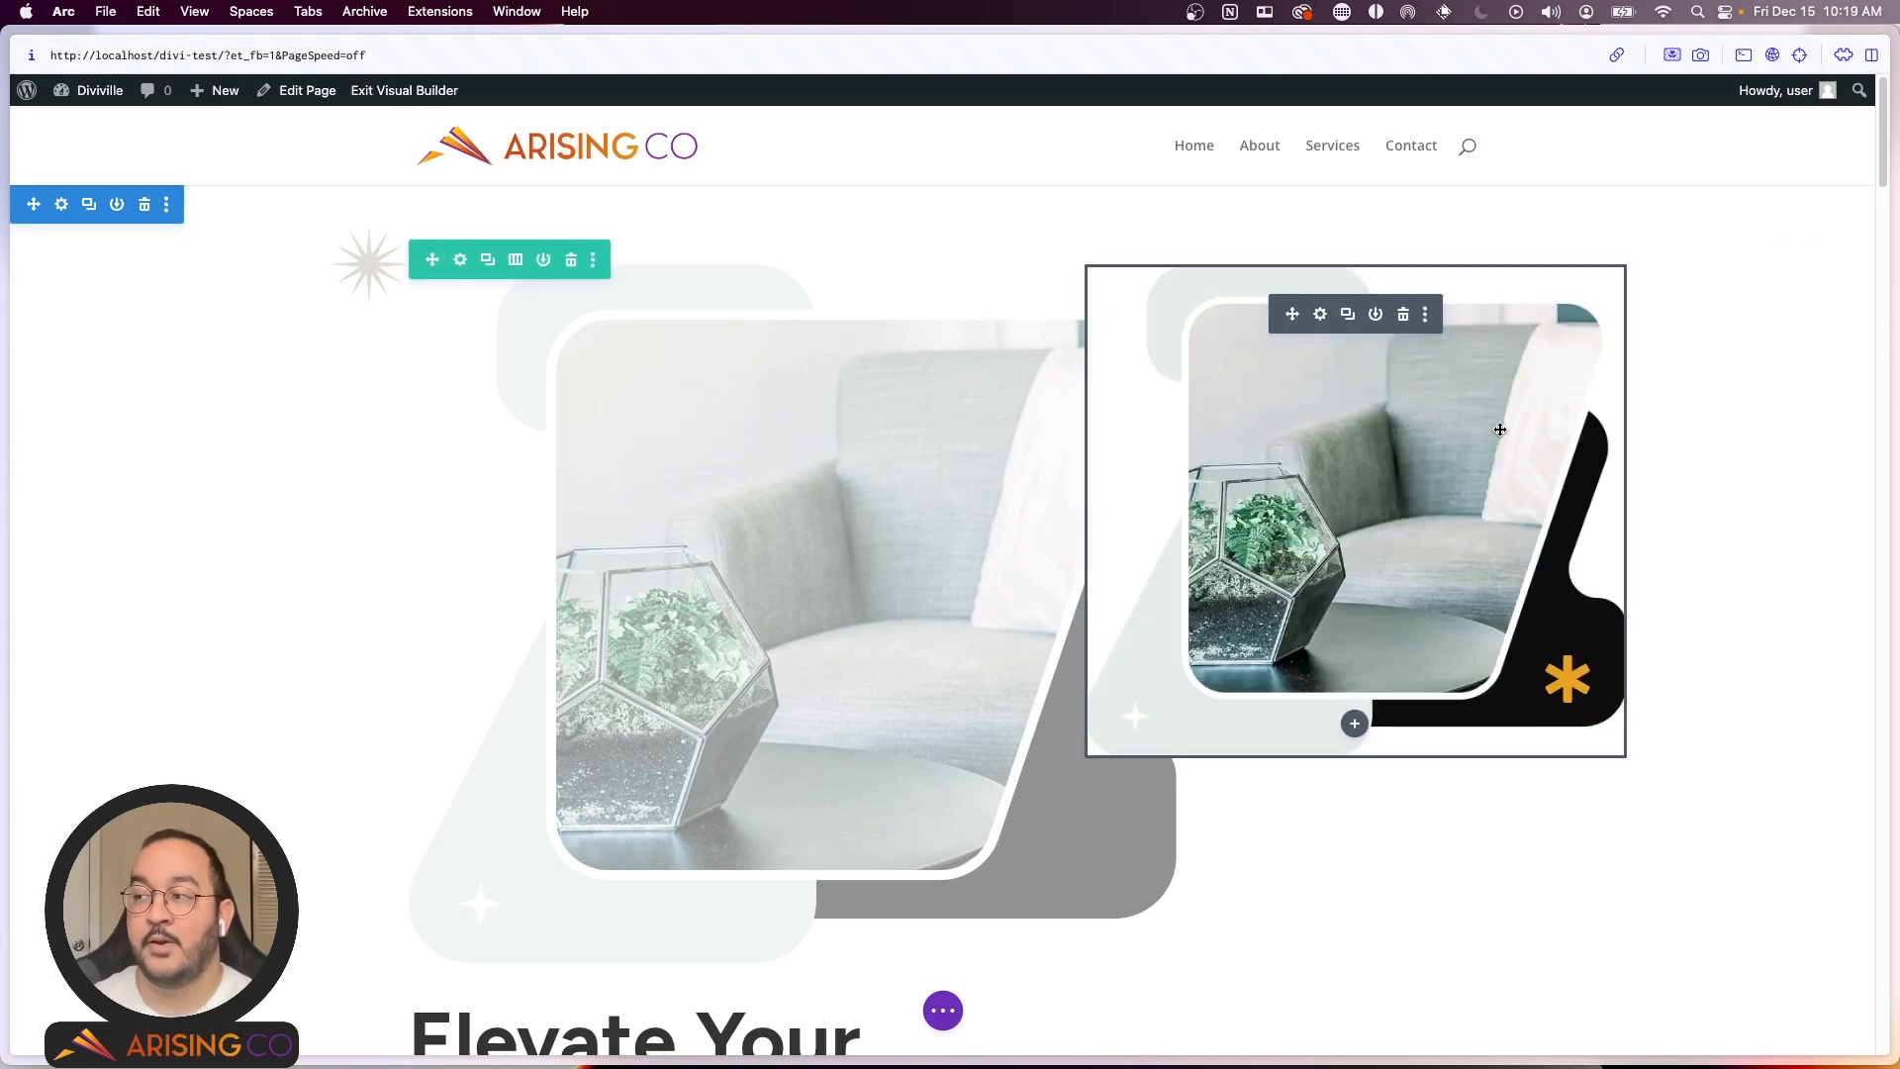
# Step: Delete the second column's hero image again and restore the Loaded Page state from the Editing History
pyautogui.click(1403, 312)
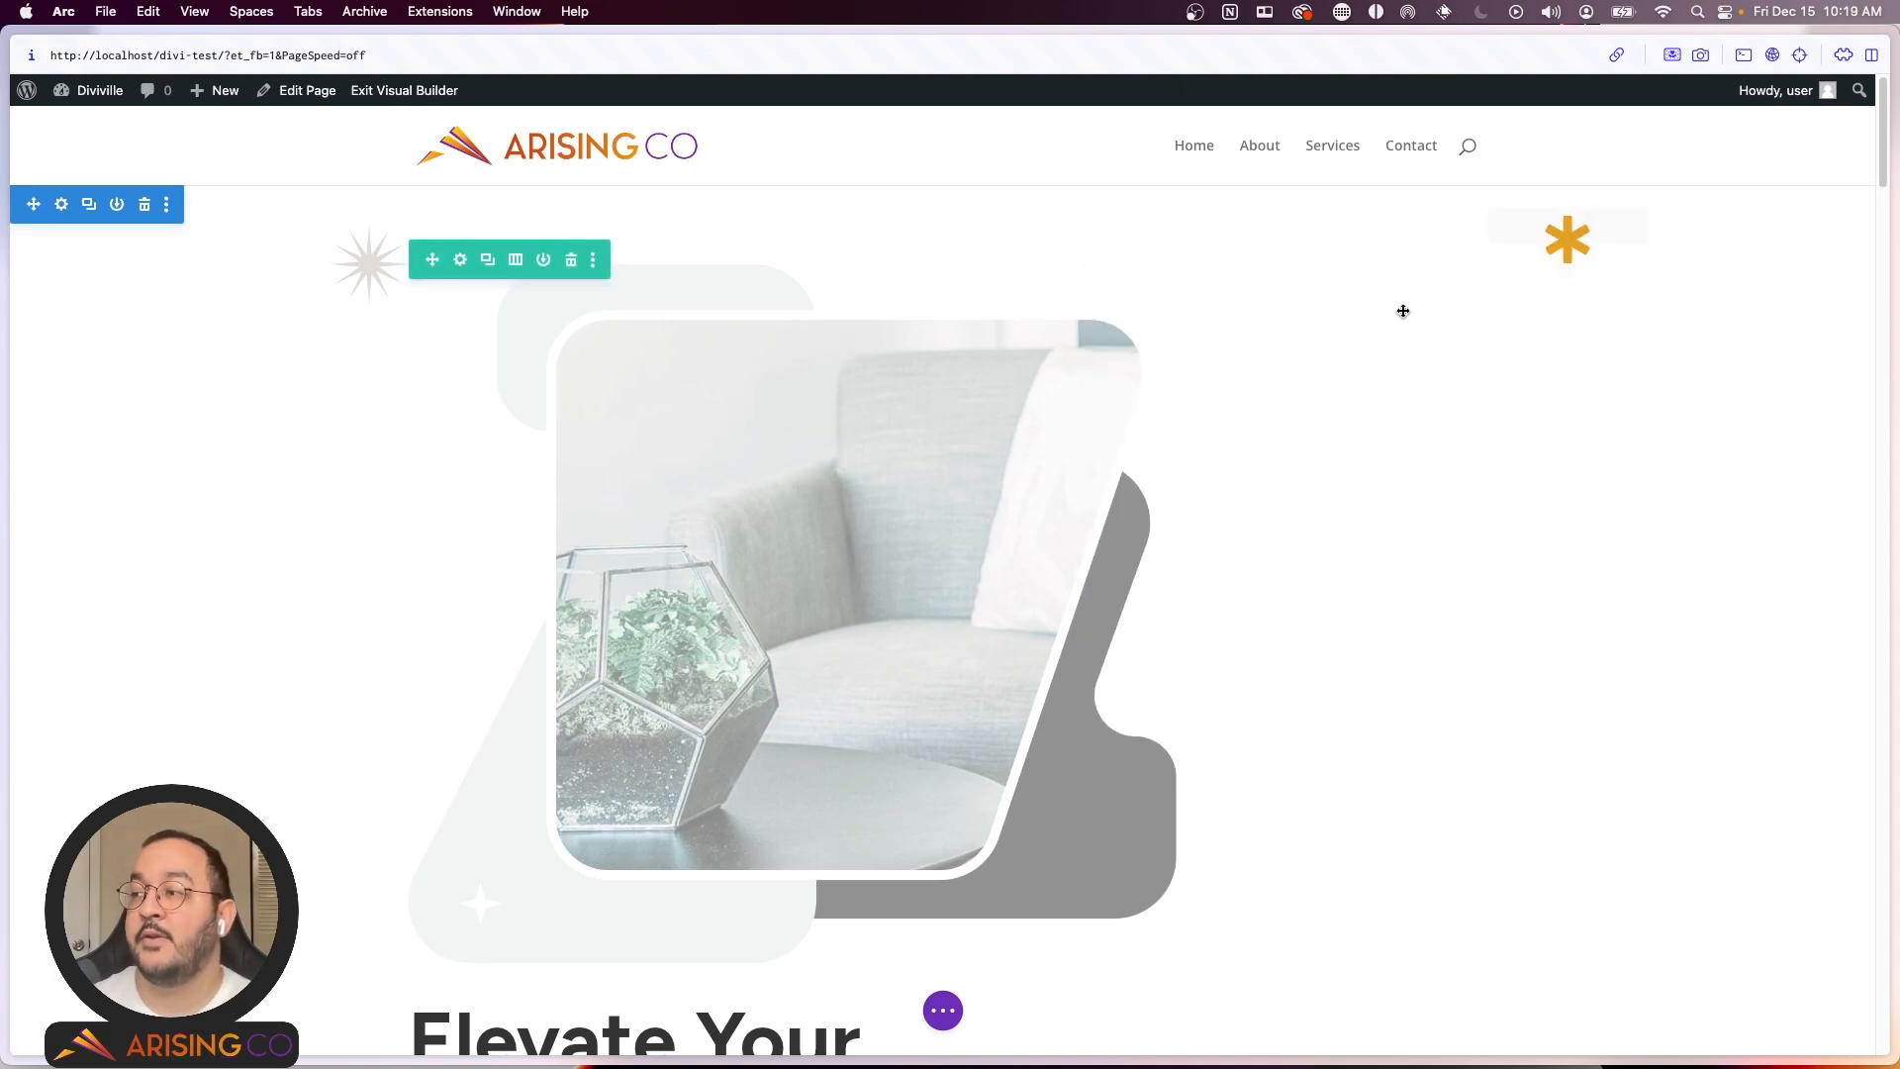
pyautogui.click(945, 1011)
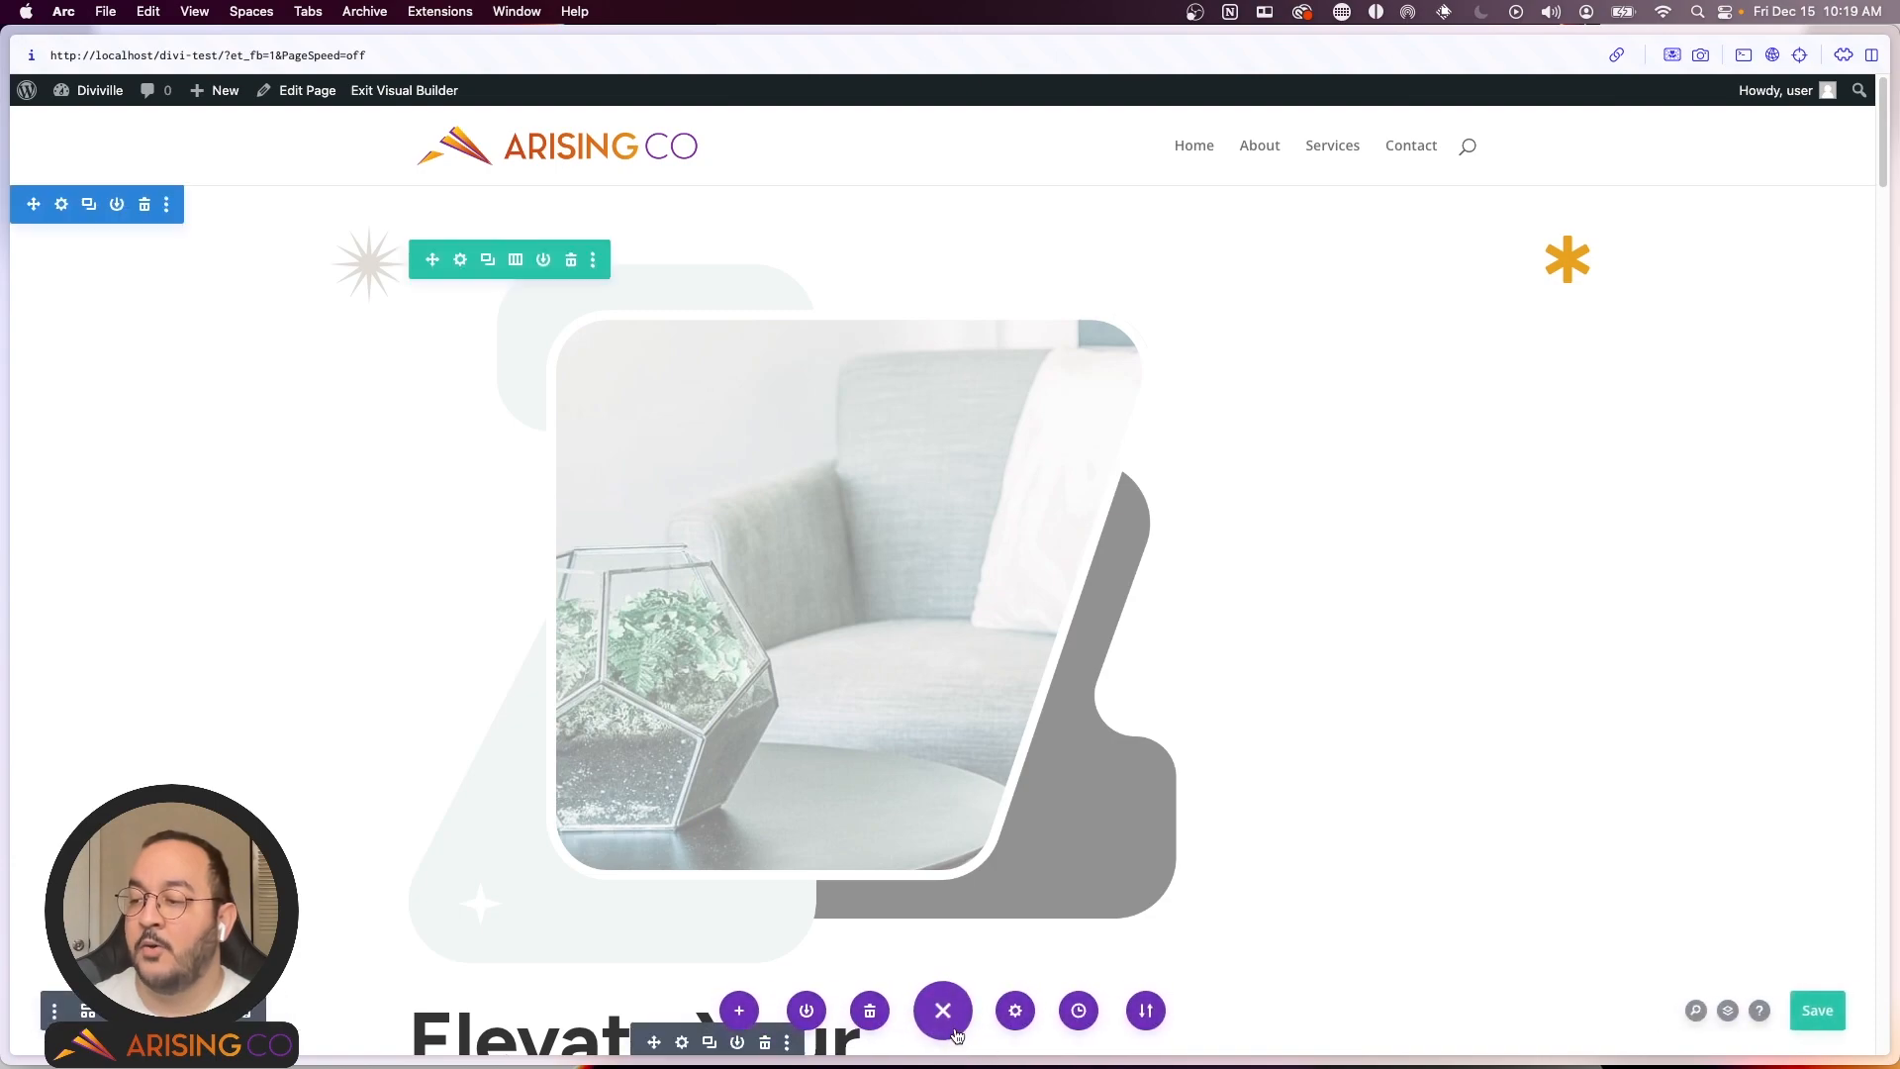
pyautogui.click(1080, 1011)
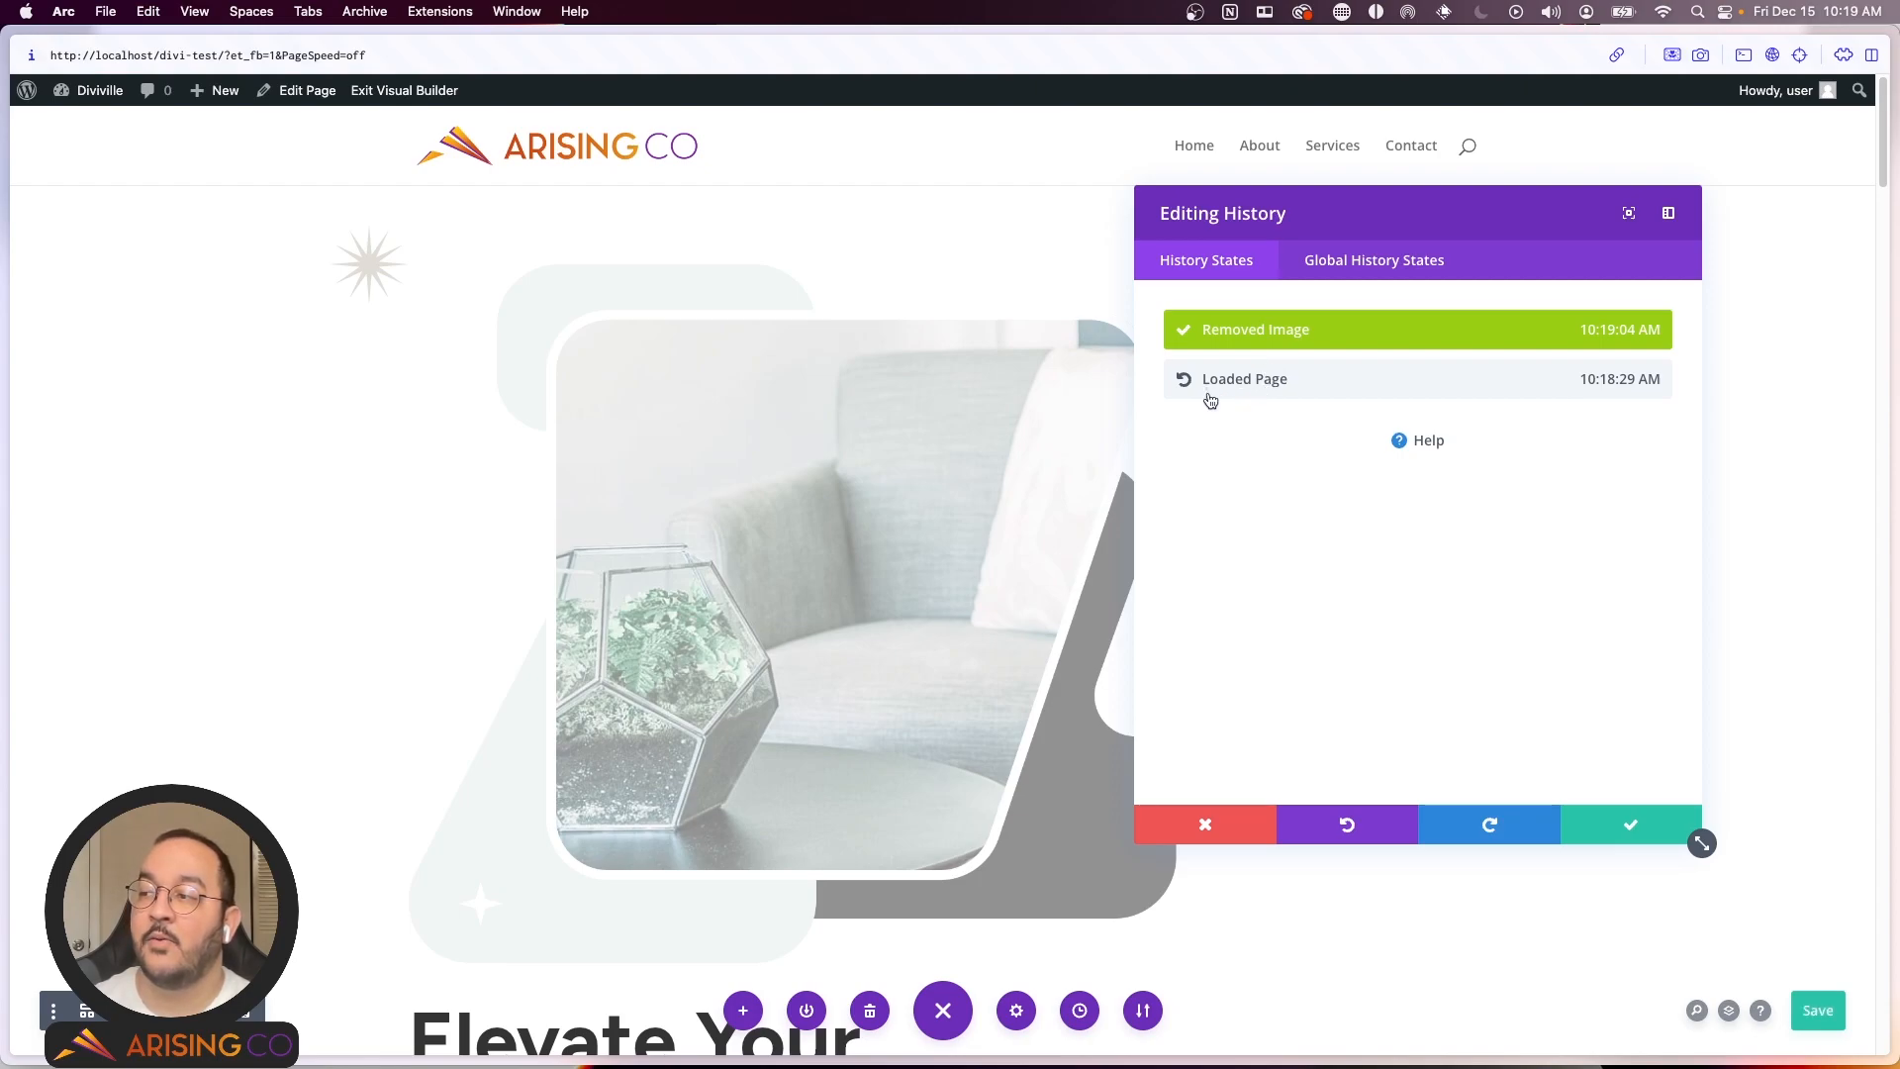
pyautogui.click(1239, 386)
pyautogui.moveTo(1319, 223); pyautogui.dragTo(599, 230)
pyautogui.click(600, 359)
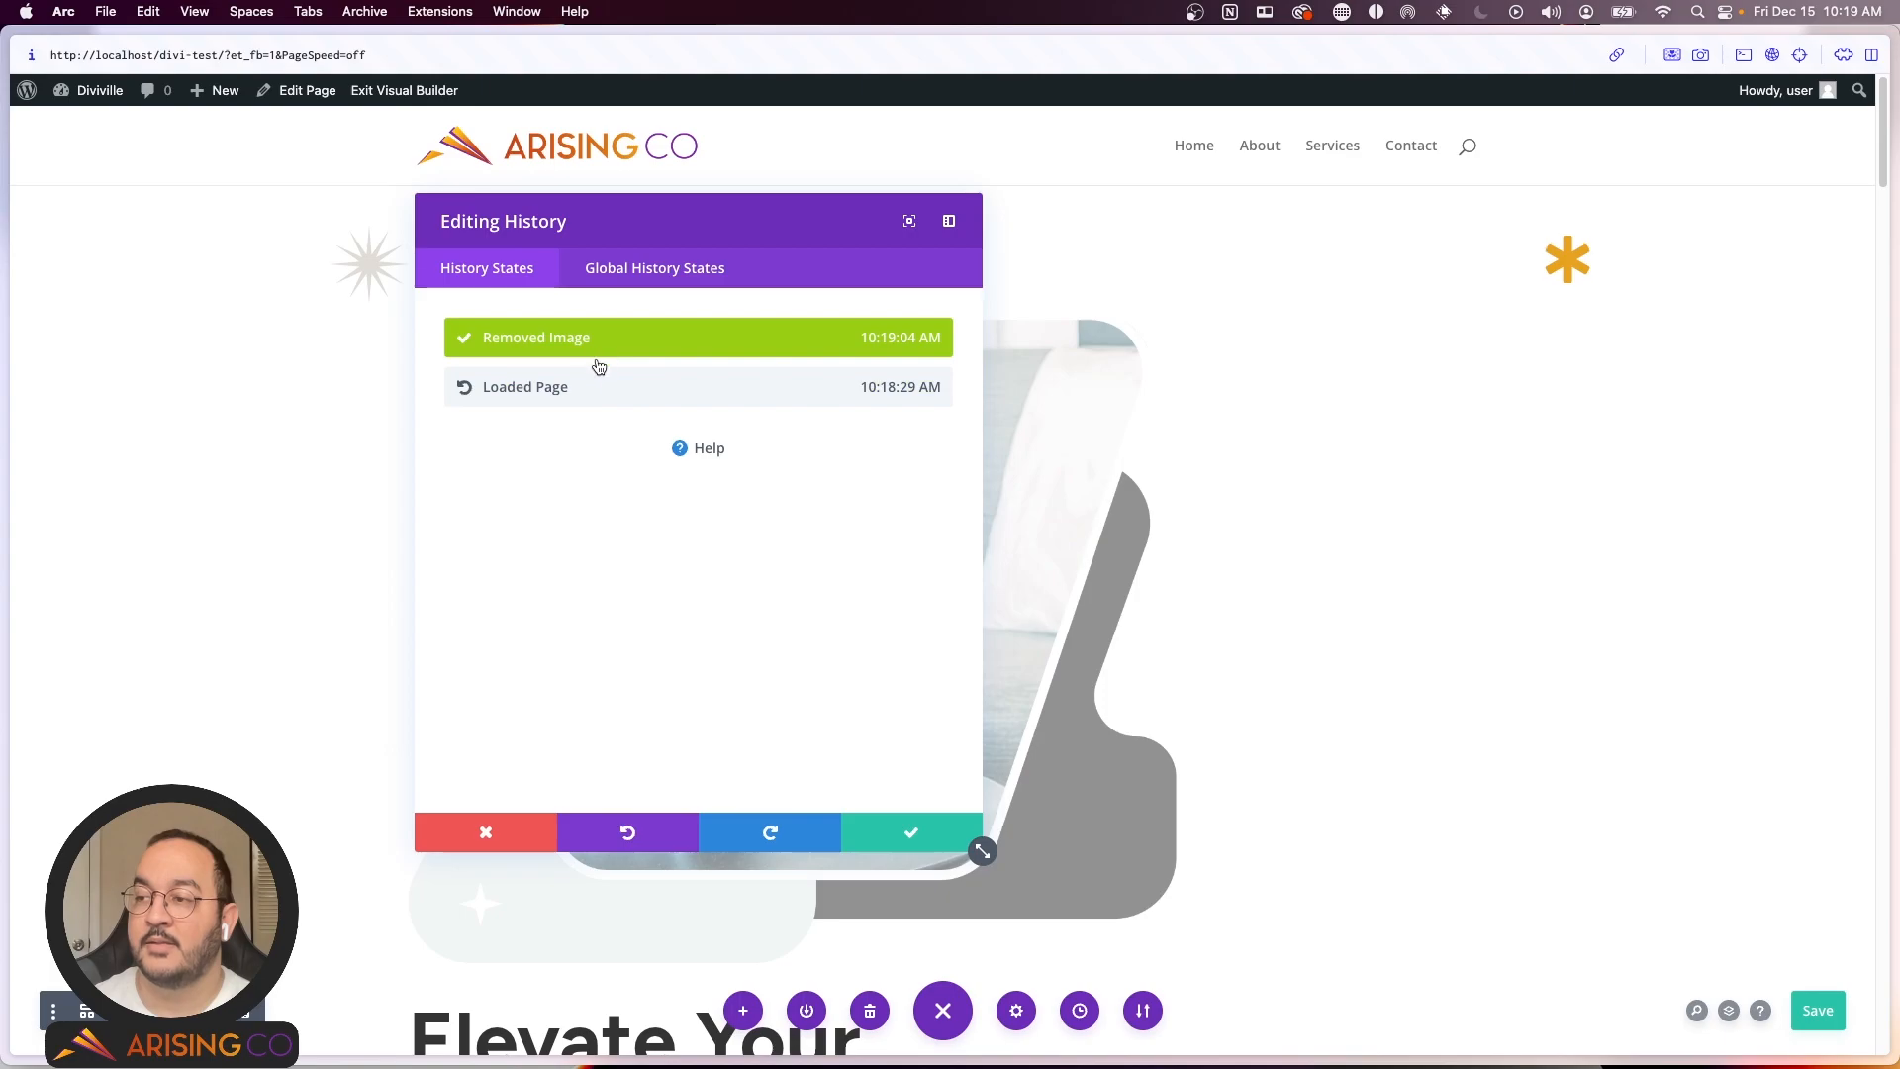
pyautogui.click(585, 387)
pyautogui.click(881, 840)
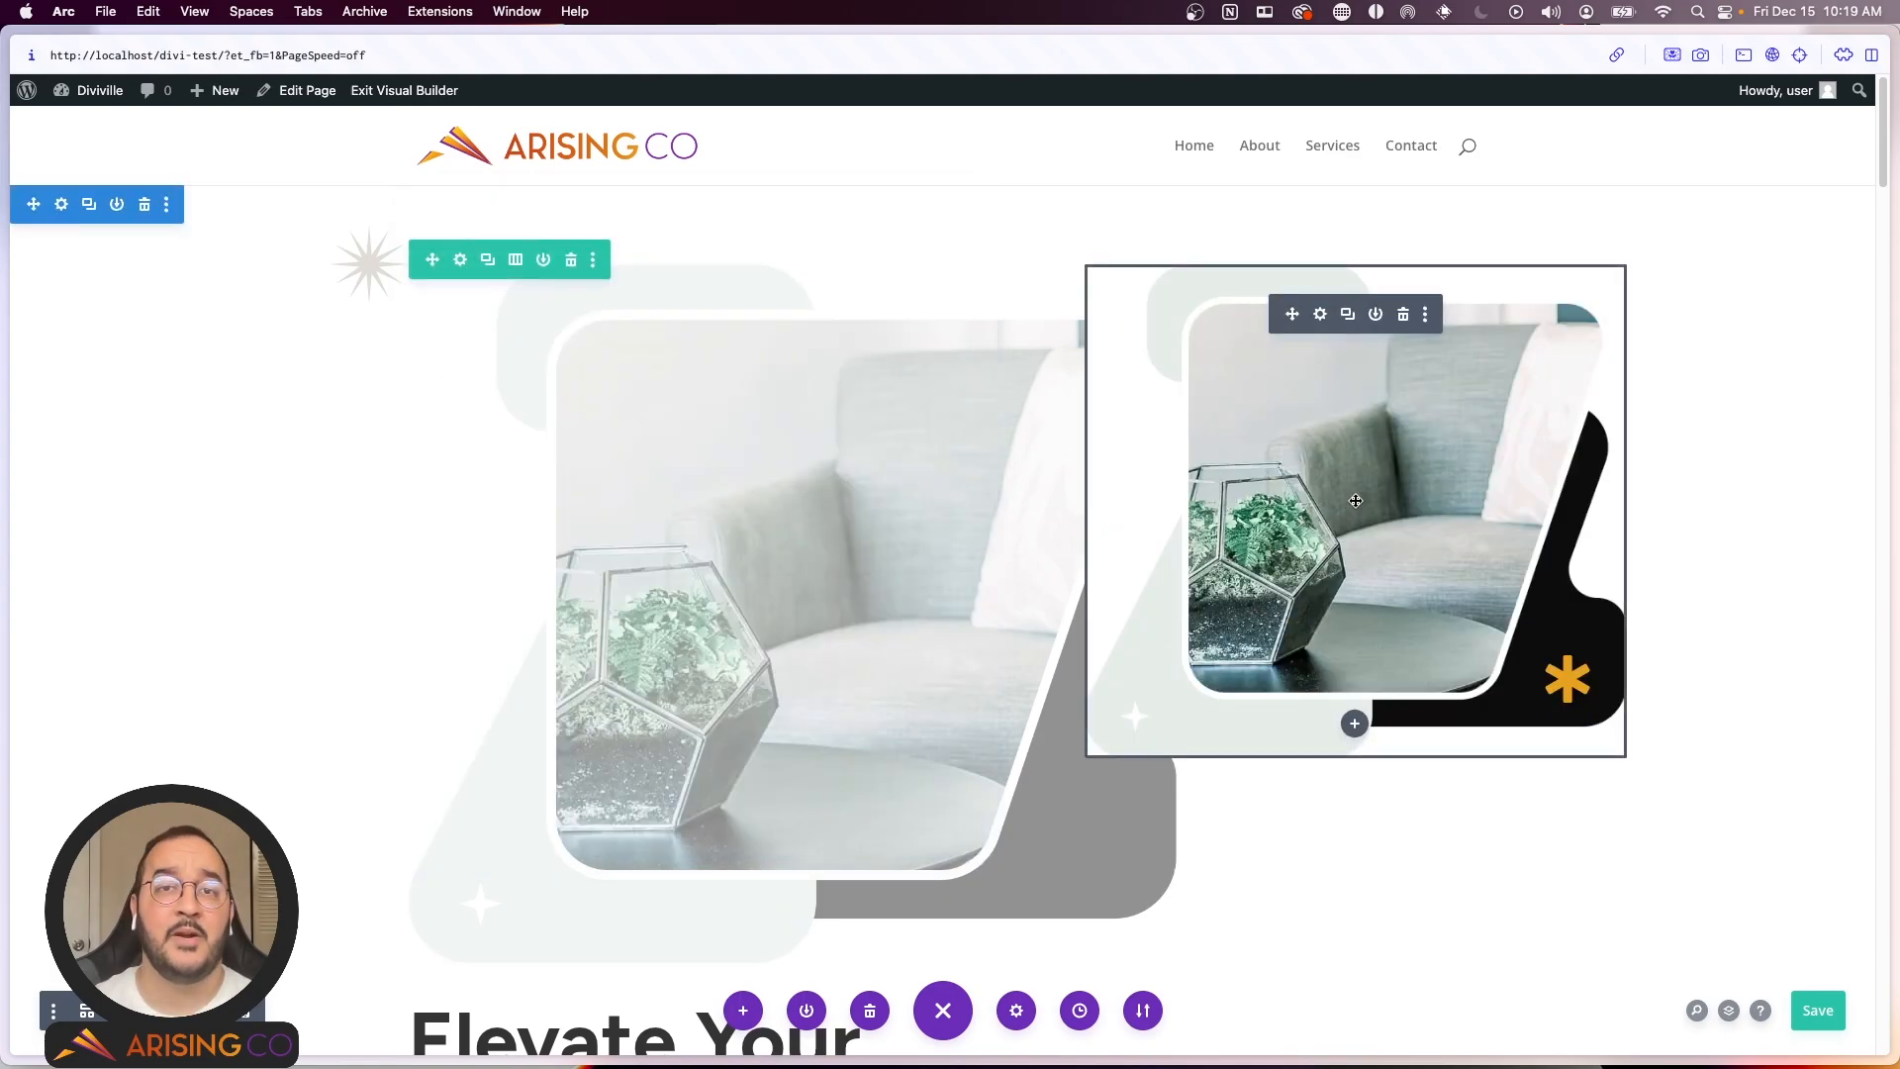
# Step: Save the page and look over the hero section with both image modules in place
pyautogui.click(1818, 1010)
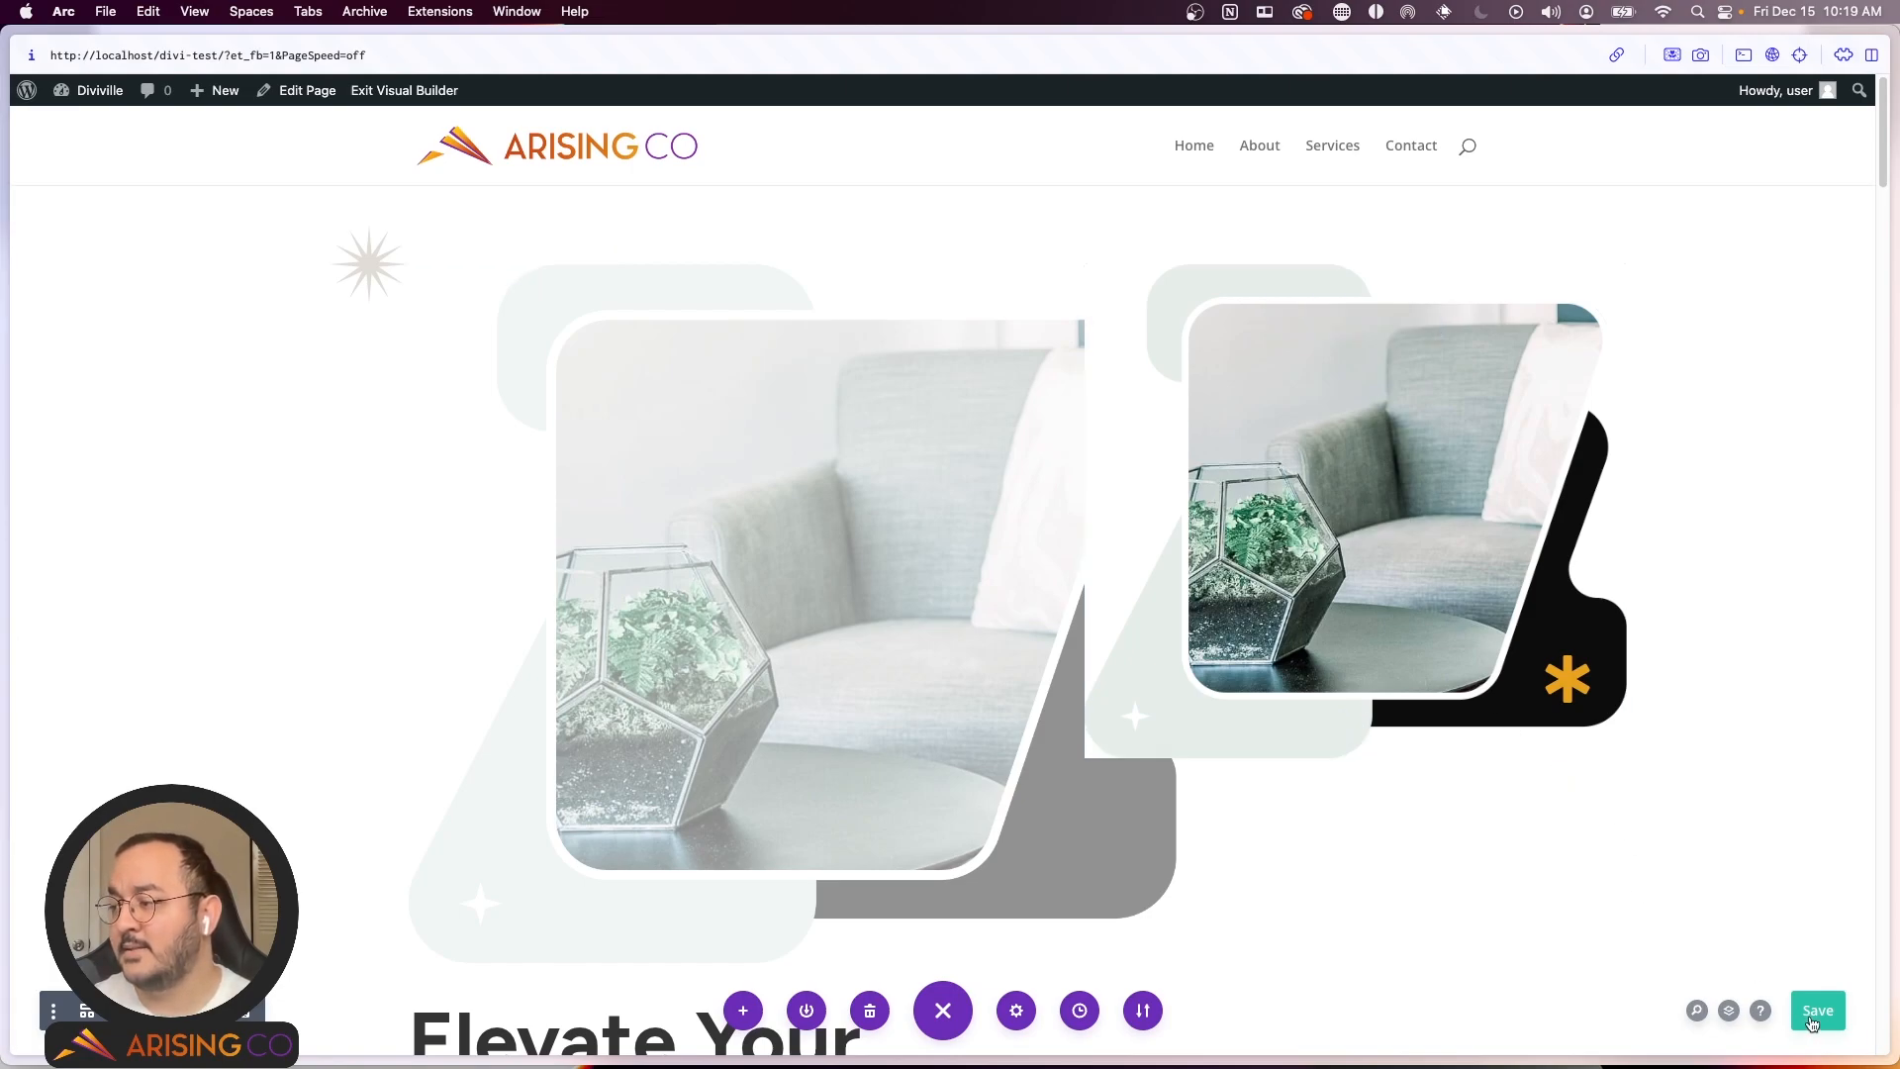
pyautogui.scroll(-4, 1341, 787)
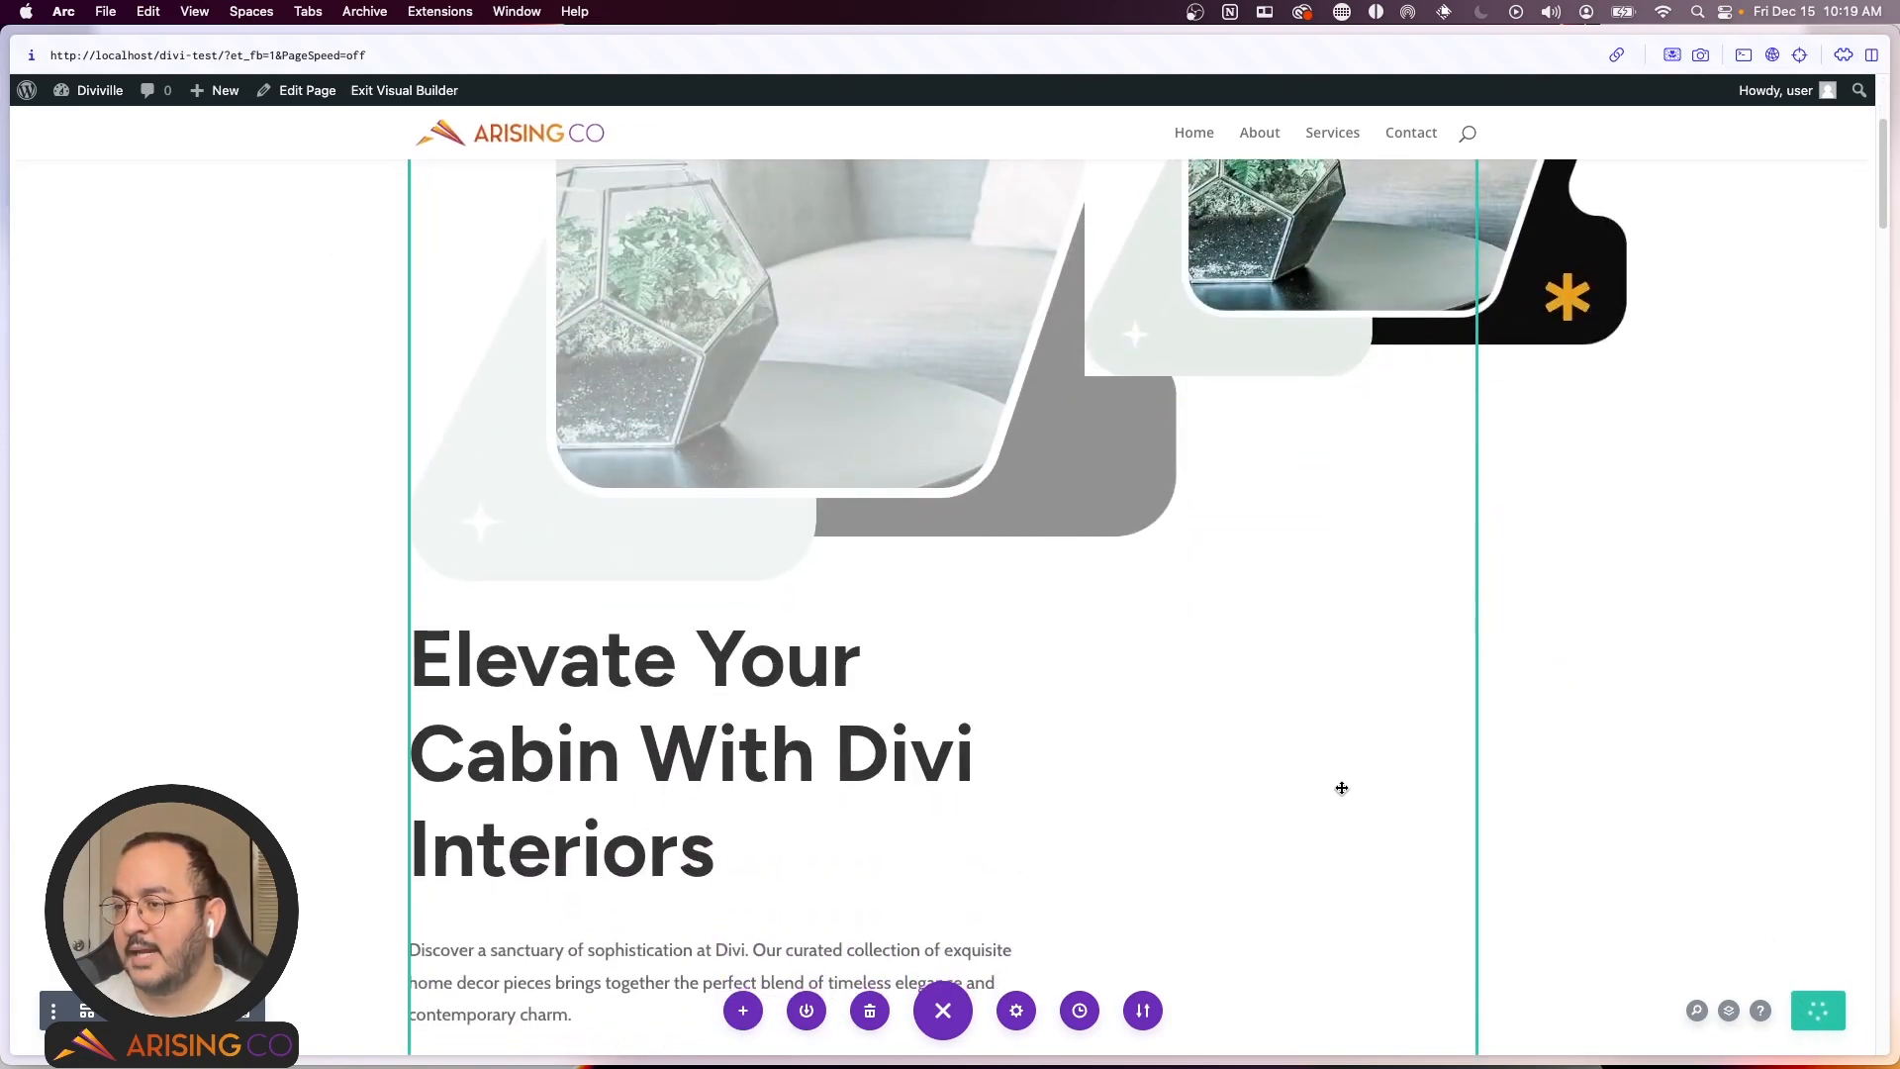
pyautogui.scroll(4, 1335, 788)
pyautogui.scroll(-6, 1237, 630)
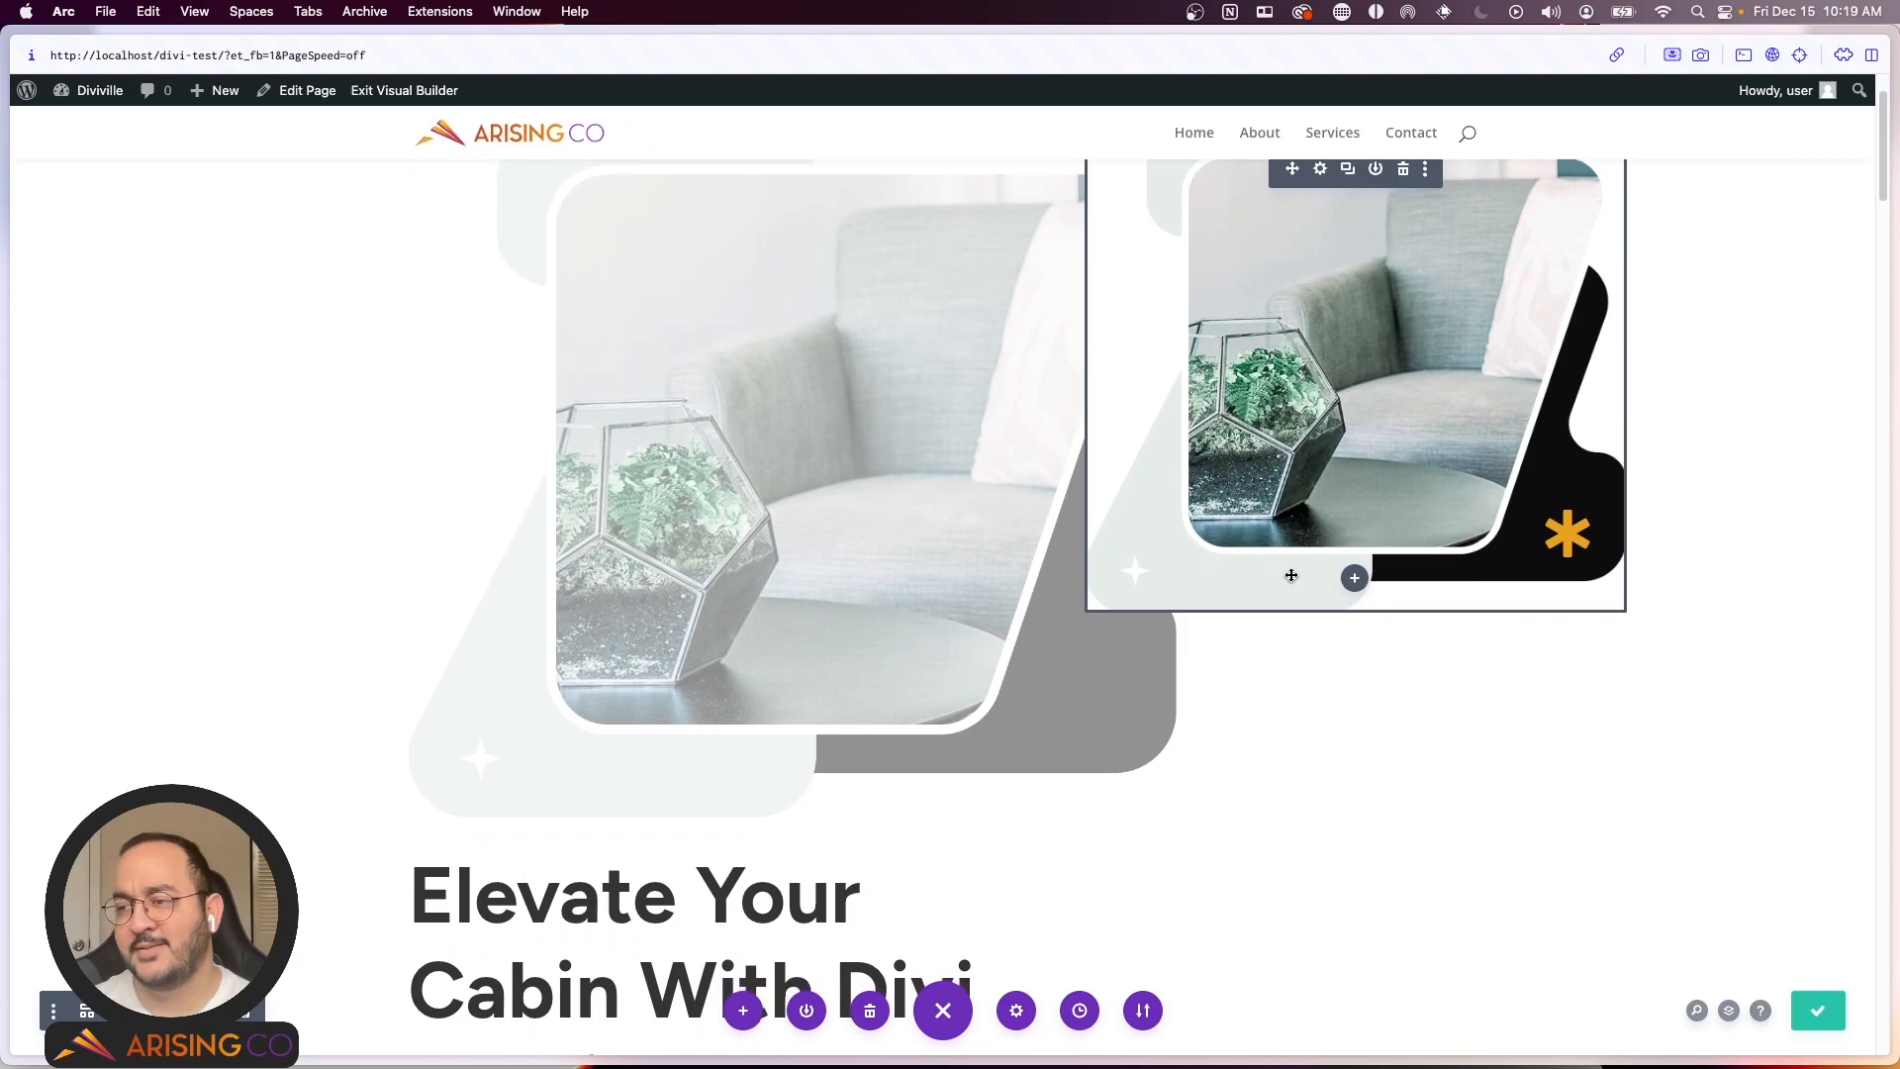
pyautogui.scroll(6, 1286, 558)
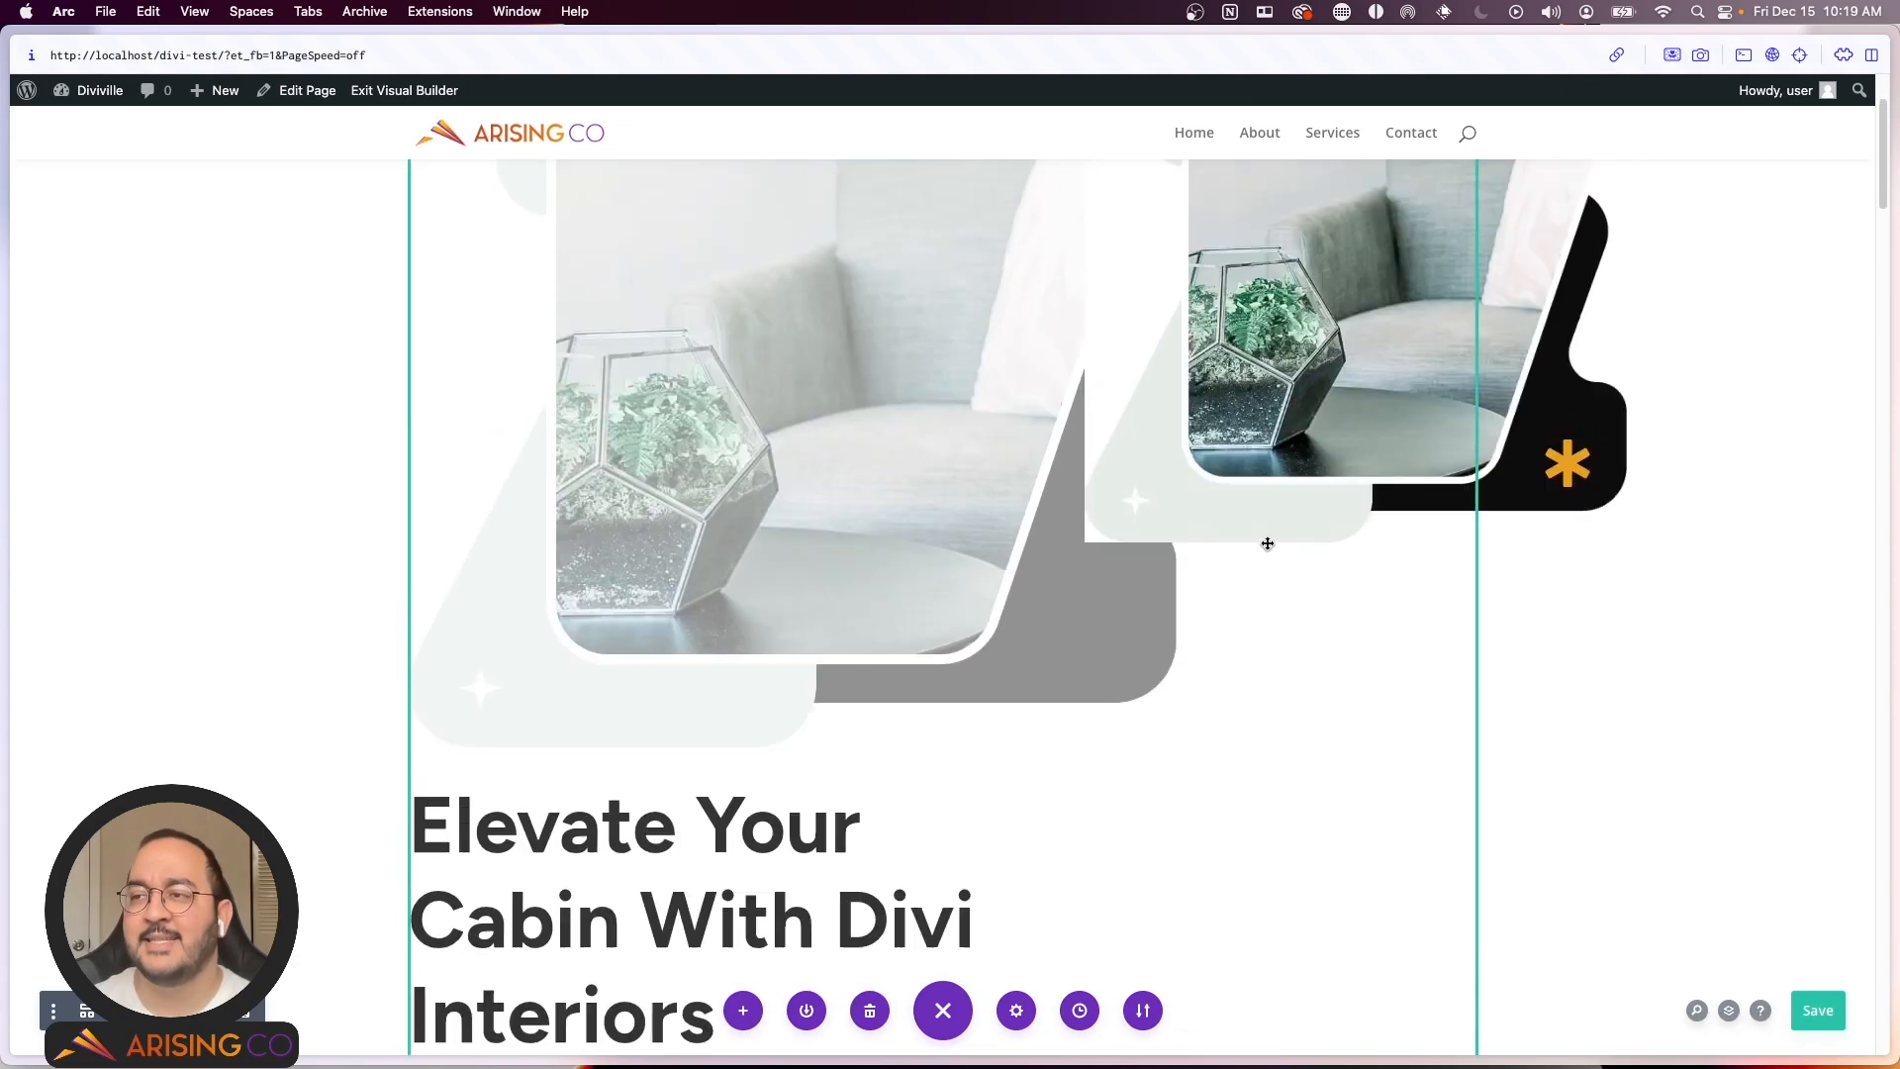
# Step: Open the hero row's design settings, expand the sizing options and move the settings window clear of the first column's image
pyautogui.moveTo(121, 223)
pyautogui.moveTo(214, 243)
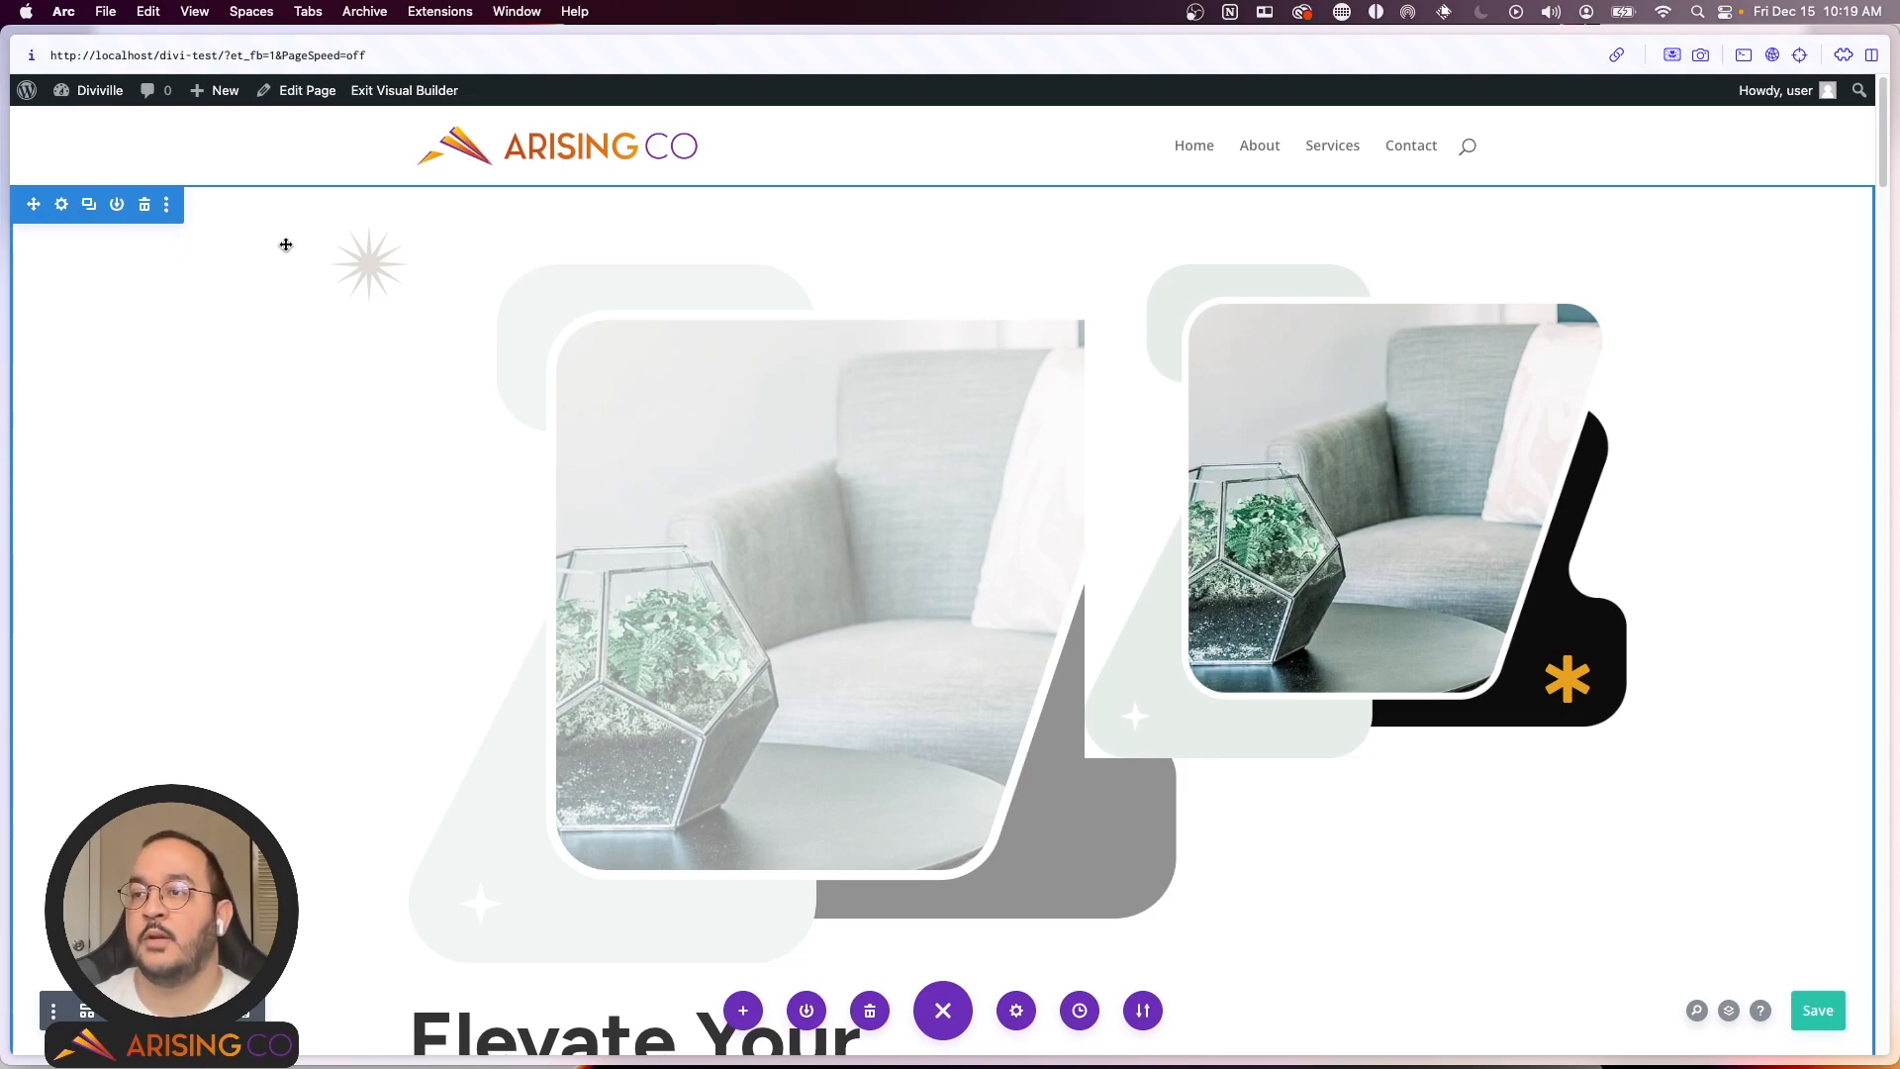
pyautogui.moveTo(465, 261)
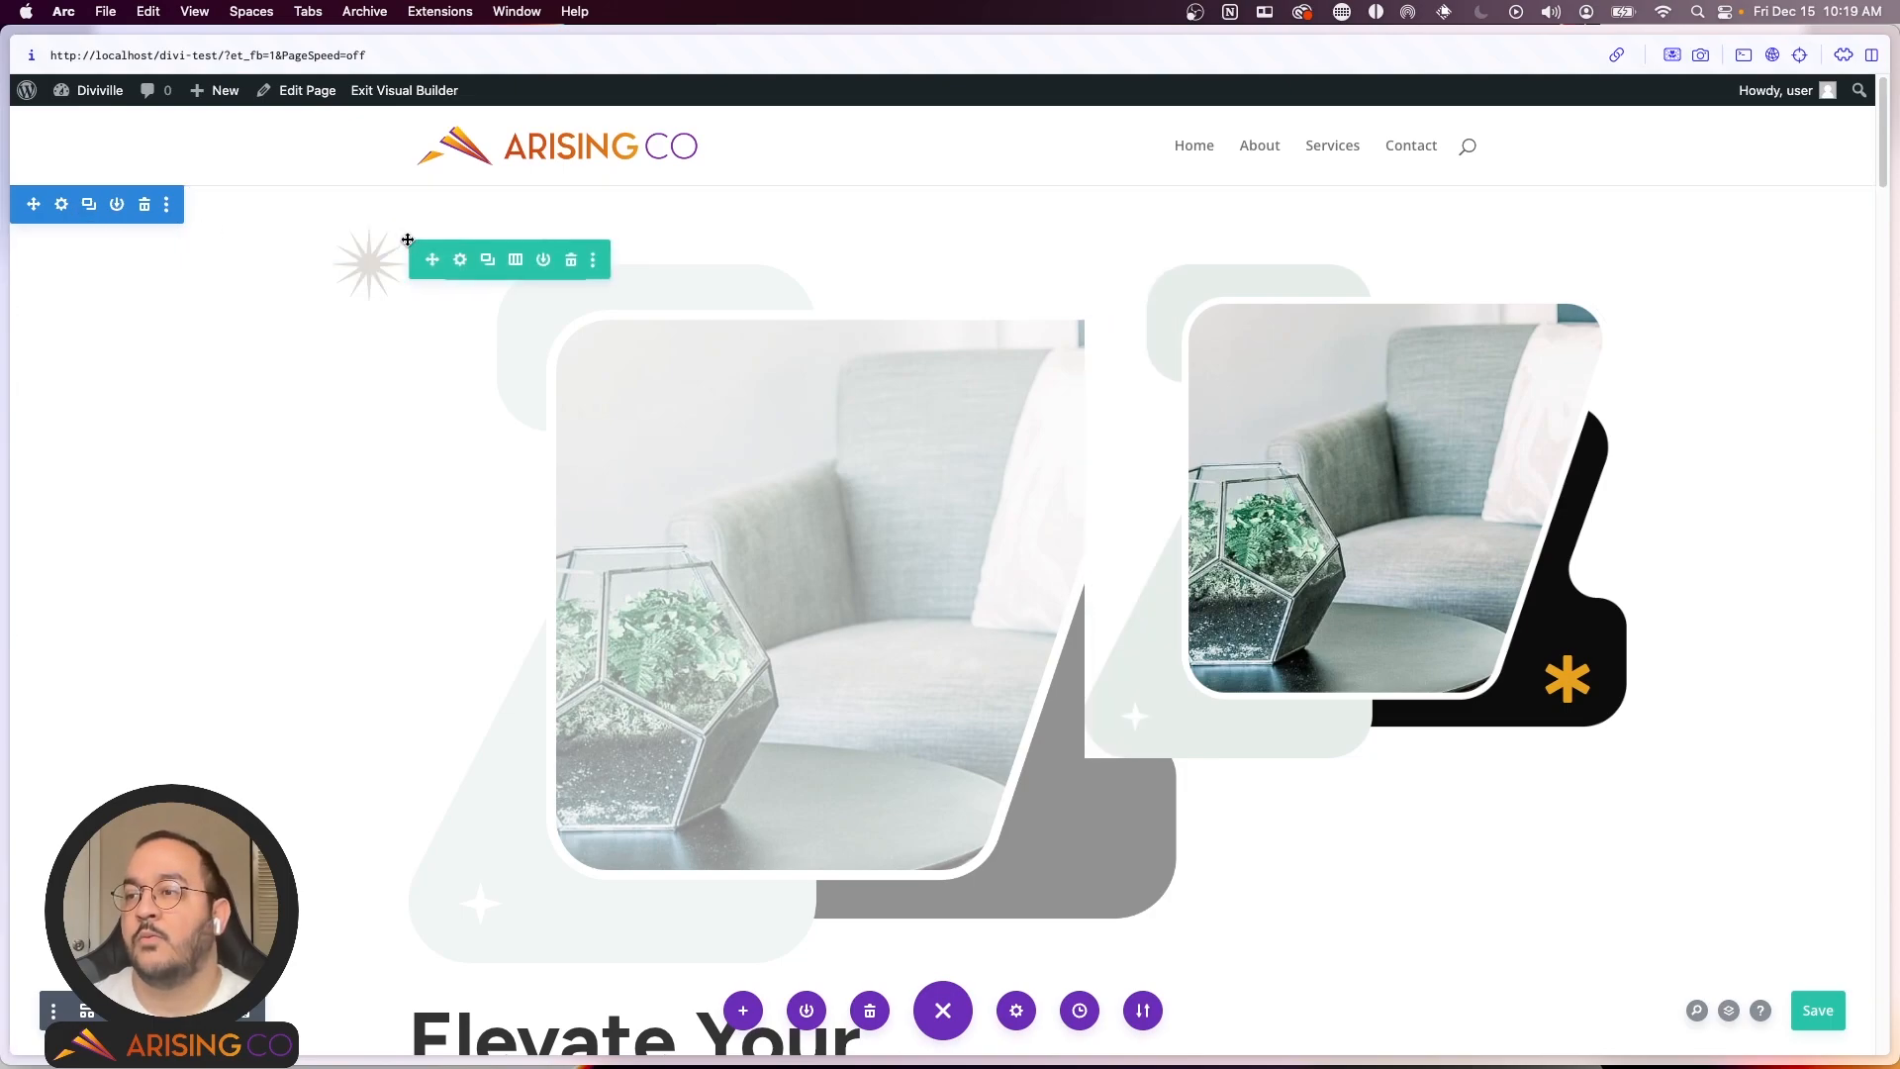
pyautogui.click(464, 259)
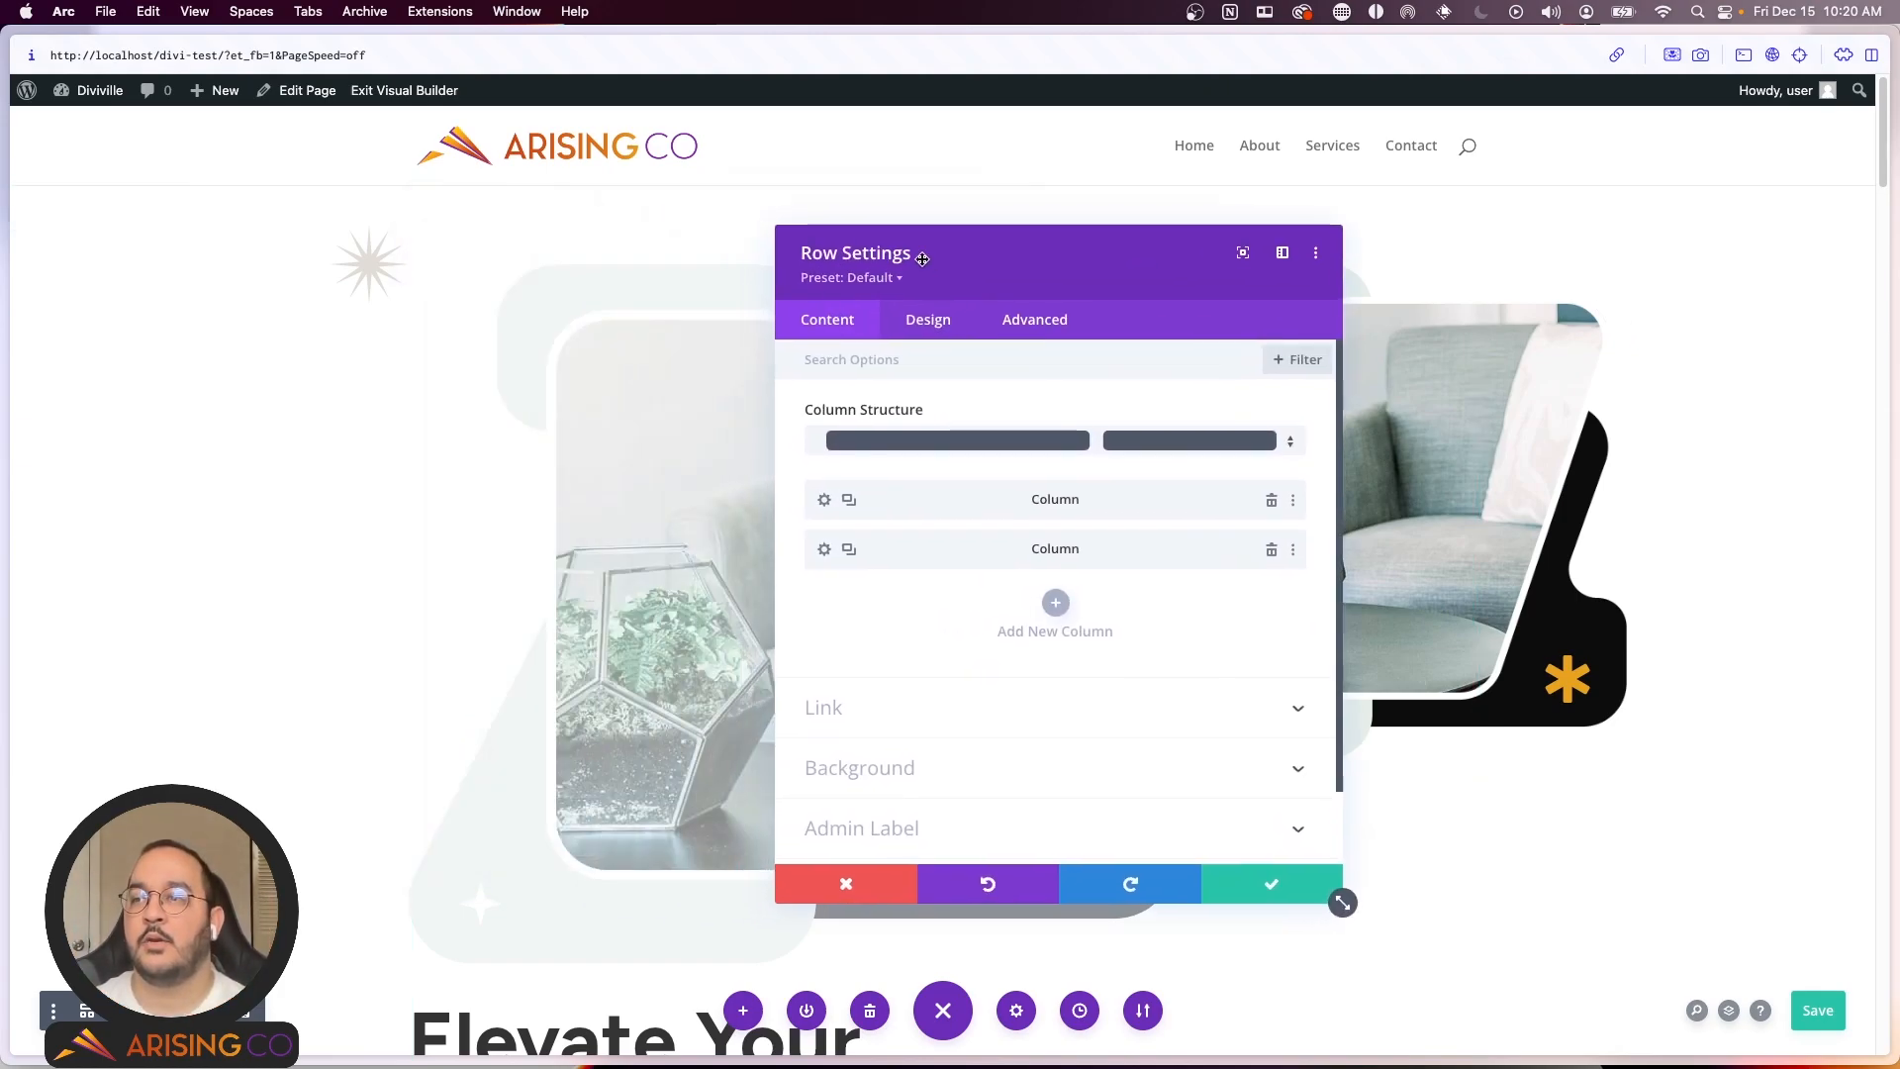
pyautogui.click(924, 325)
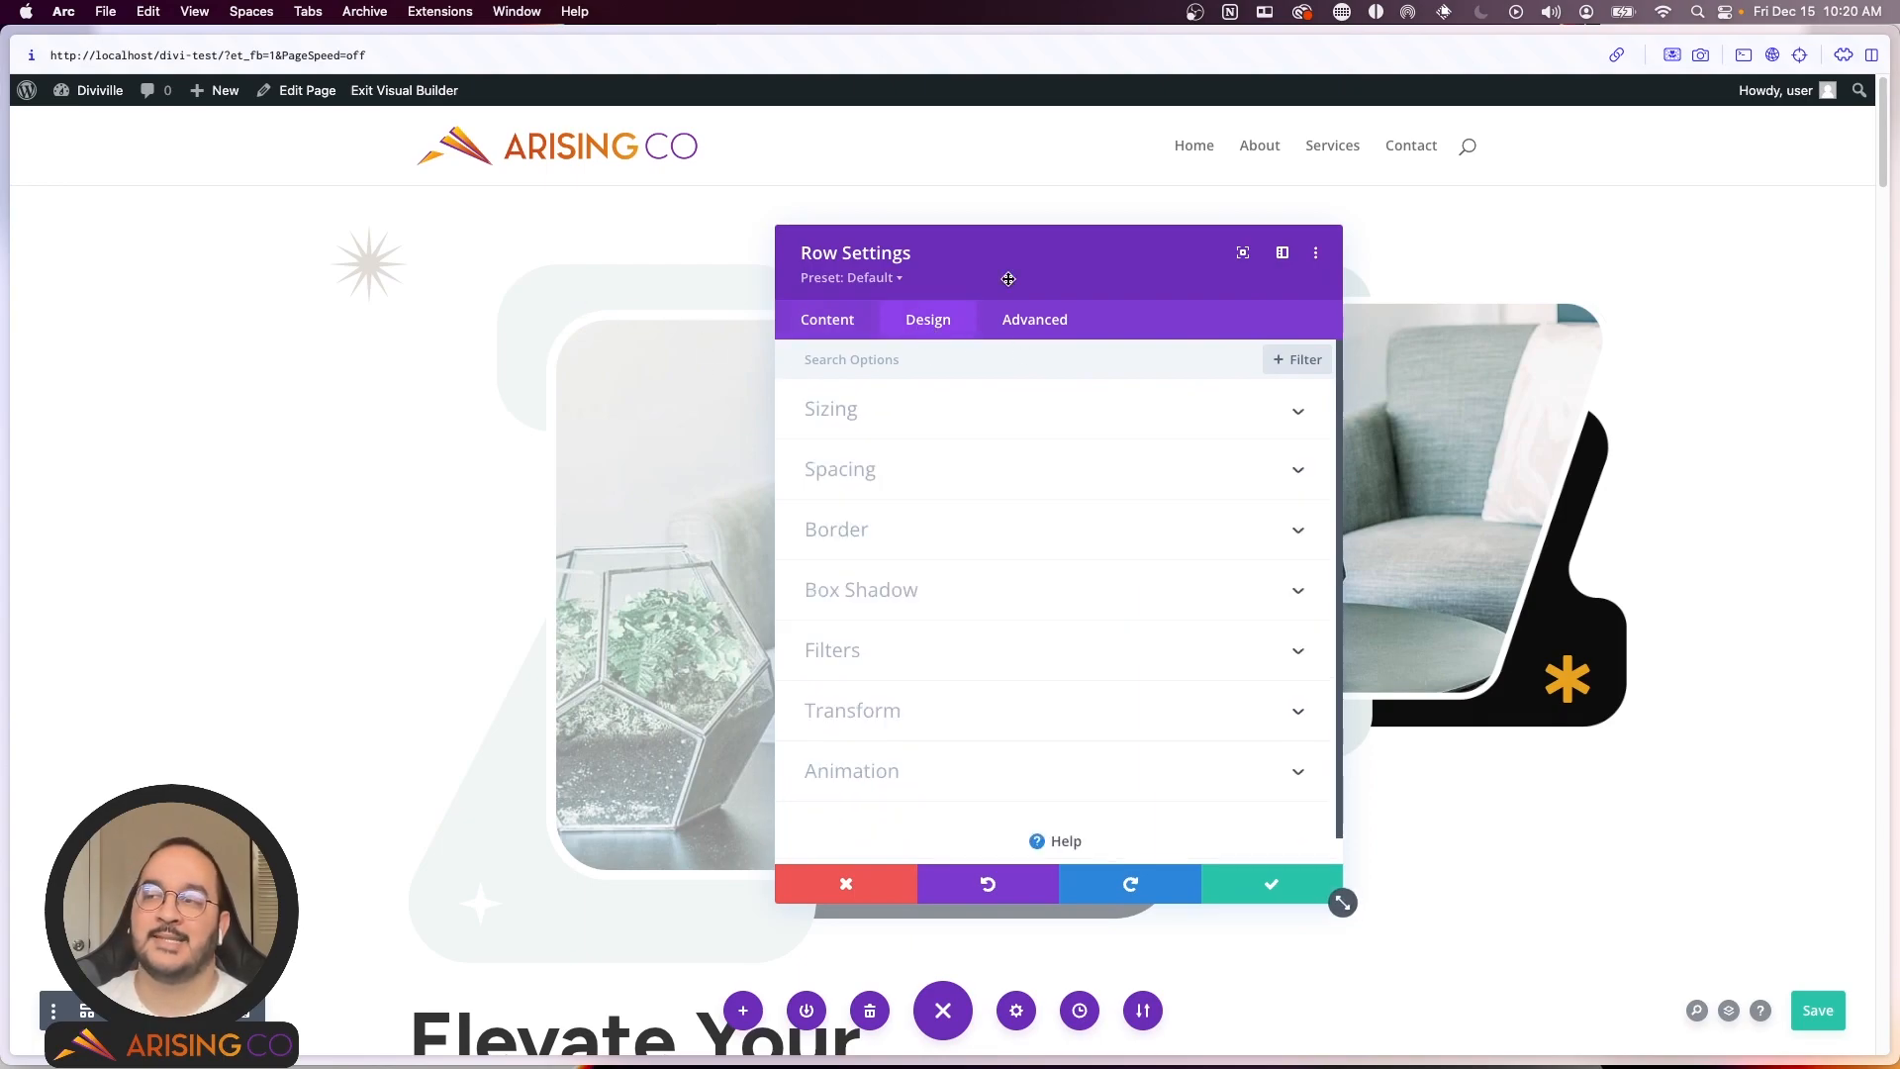
pyautogui.click(915, 407)
pyautogui.moveTo(1062, 266); pyautogui.dragTo(1370, 201)
pyautogui.scroll(-1, 808, 412)
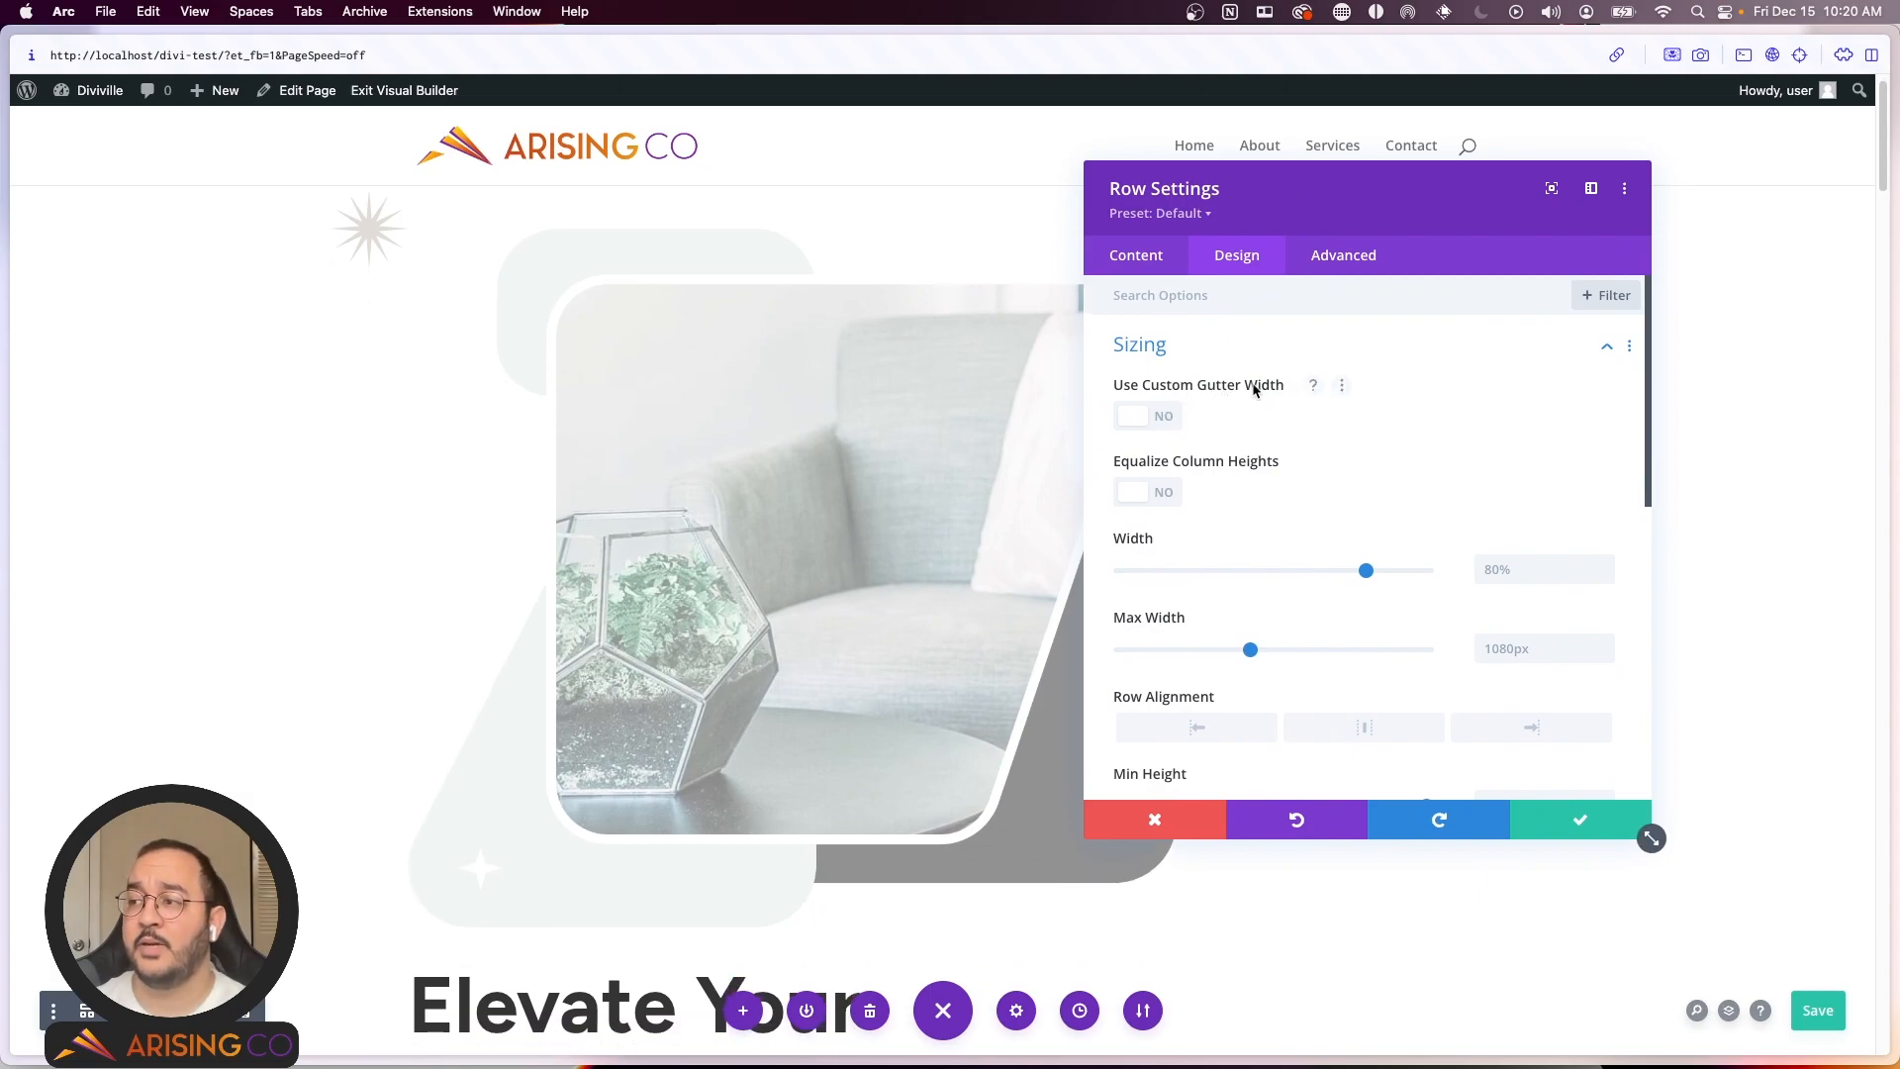
# Step: Try widening the hero row by raising its maximum width to 1243px
pyautogui.scroll(-1, 1277, 495)
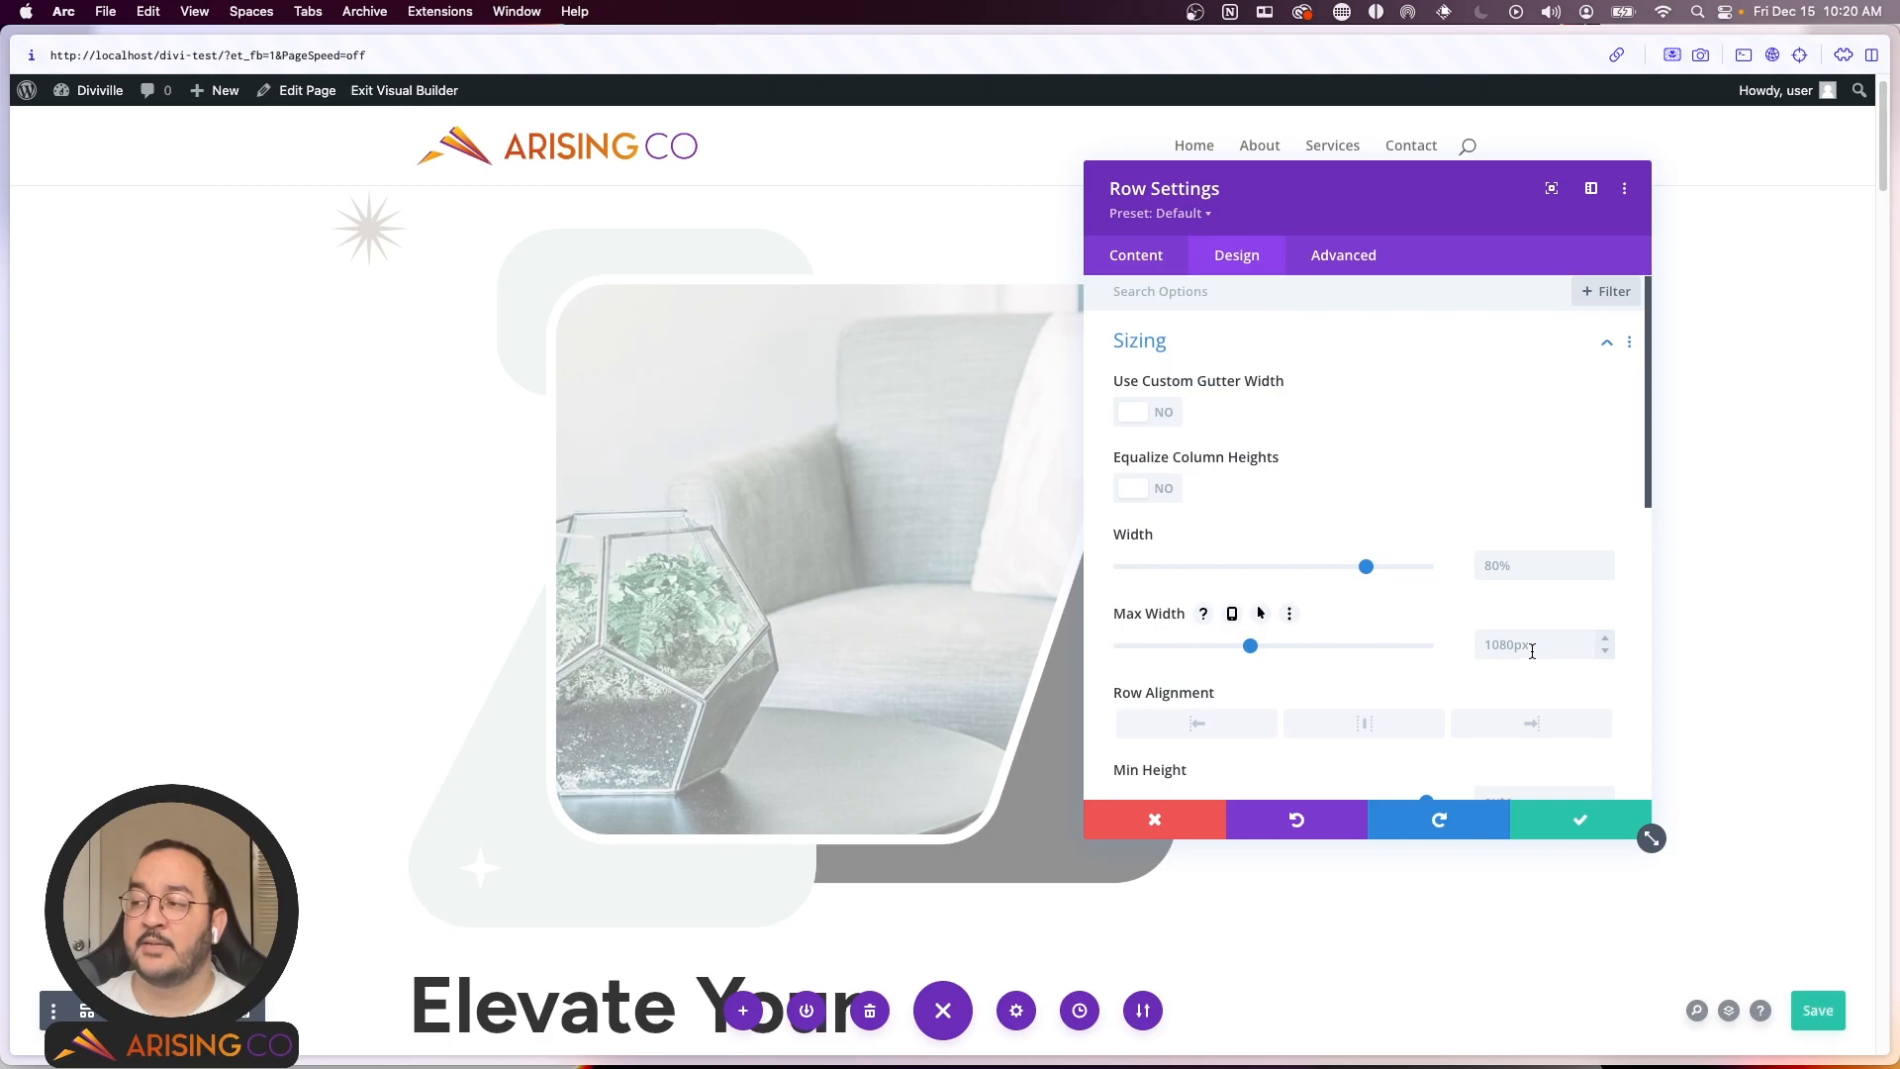
pyautogui.moveTo(1368, 569)
pyautogui.mouseDown()
pyautogui.moveTo(1441, 570)
pyautogui.moveTo(1366, 569)
pyautogui.mouseUp()
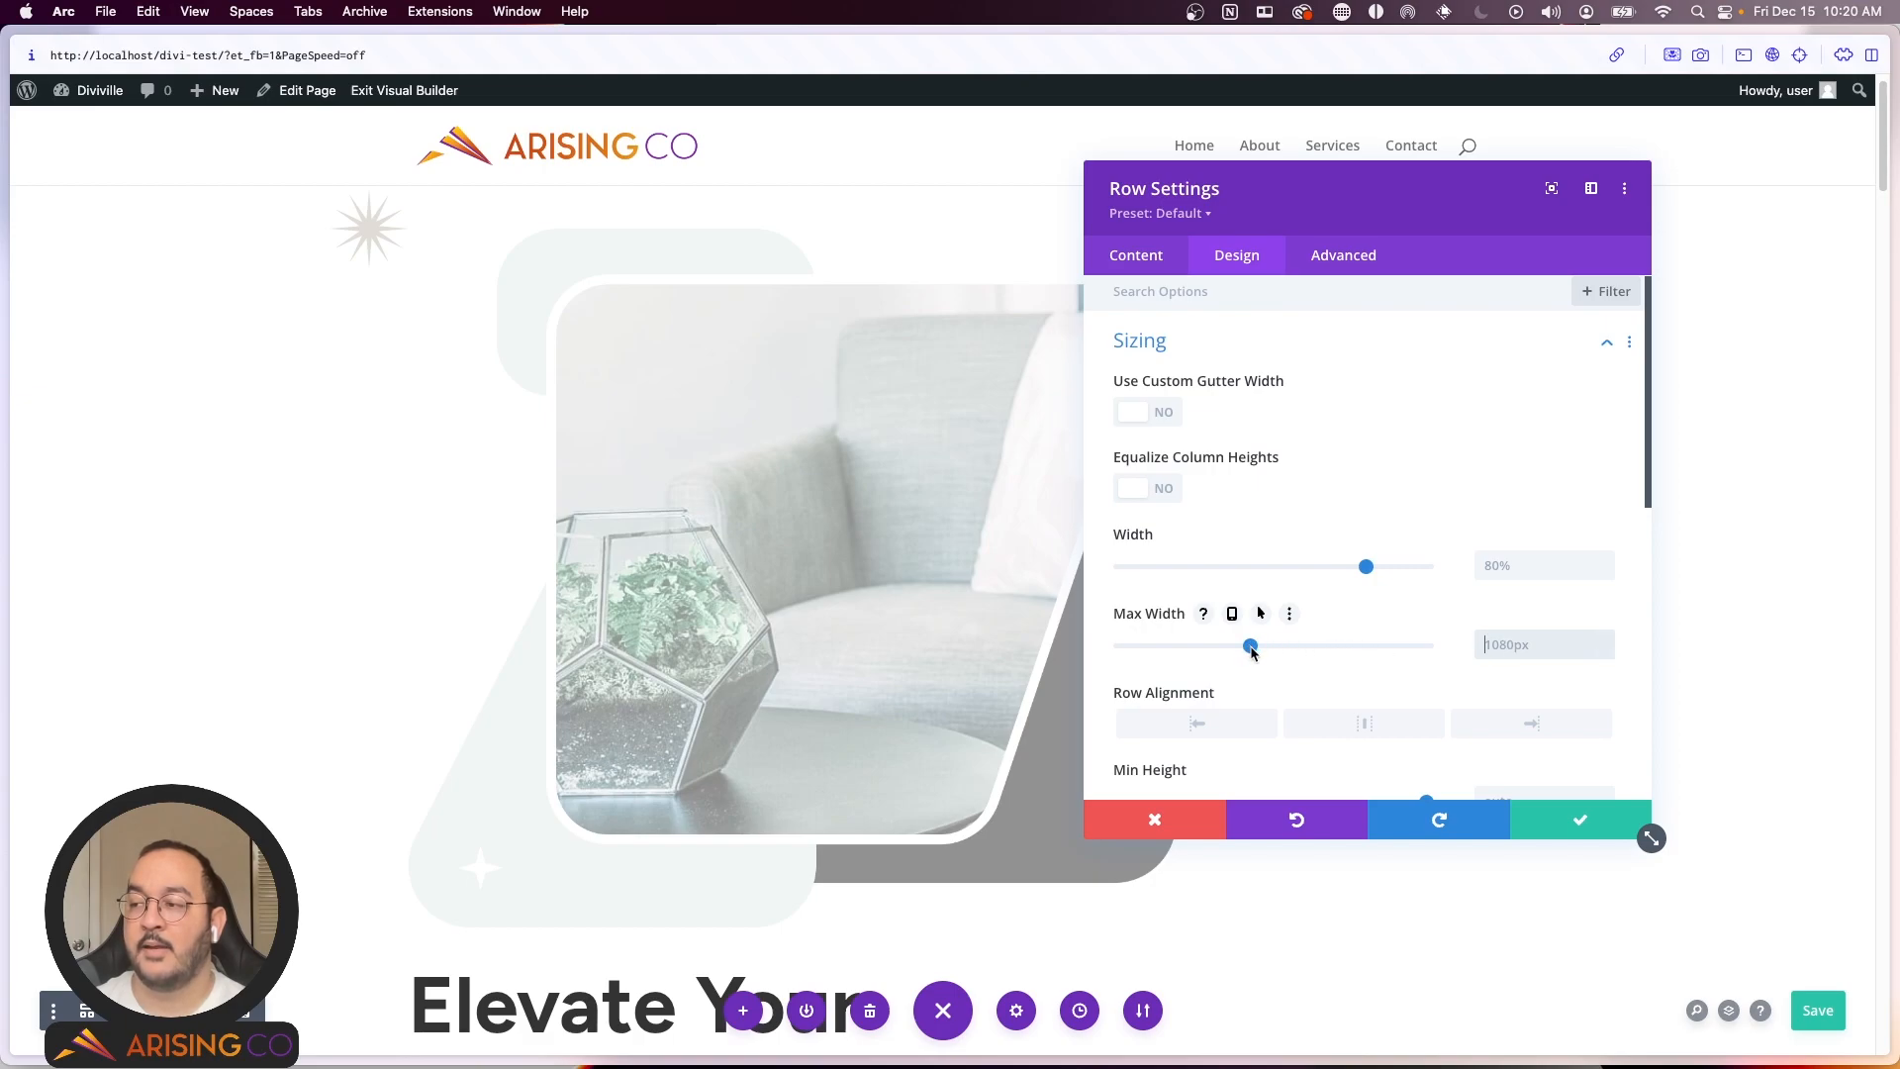
pyautogui.moveTo(1251, 645); pyautogui.dragTo(1252, 645)
pyautogui.moveTo(1252, 651); pyautogui.dragTo(1268, 648)
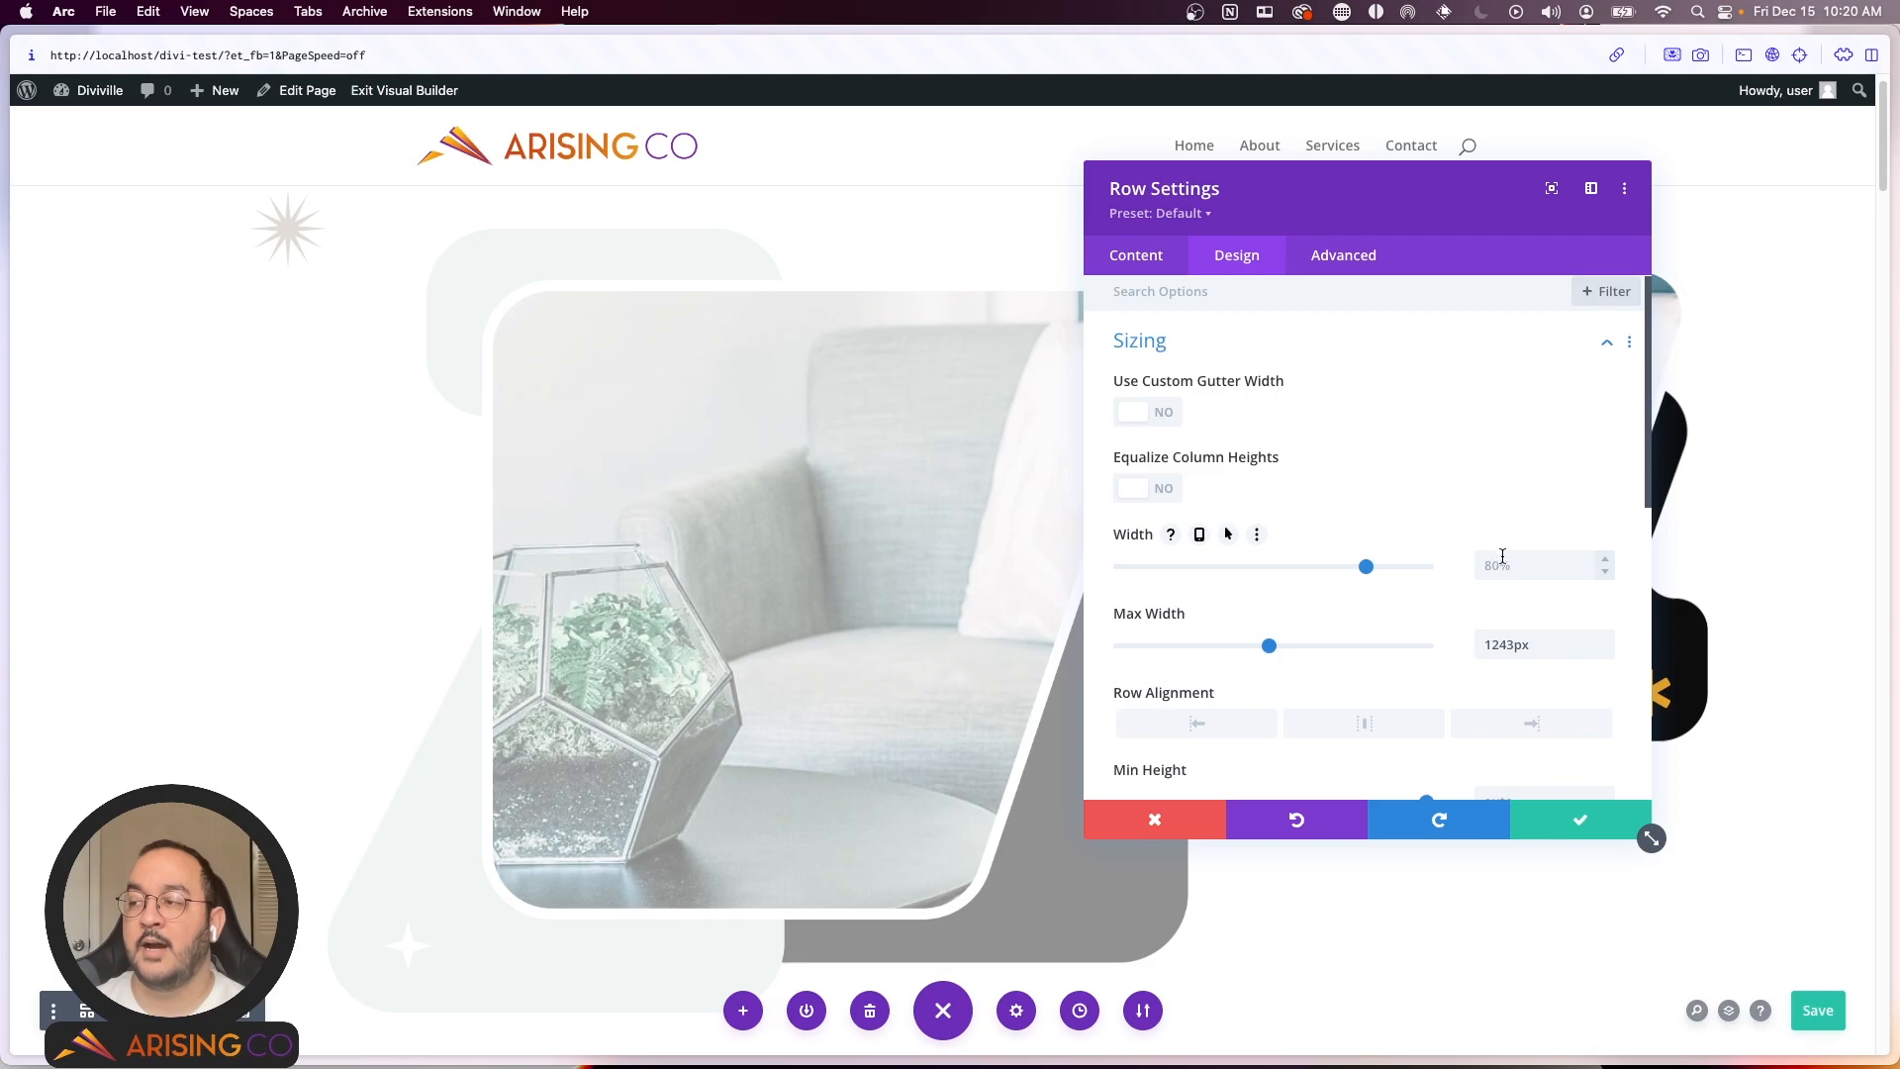
pyautogui.click(1506, 648)
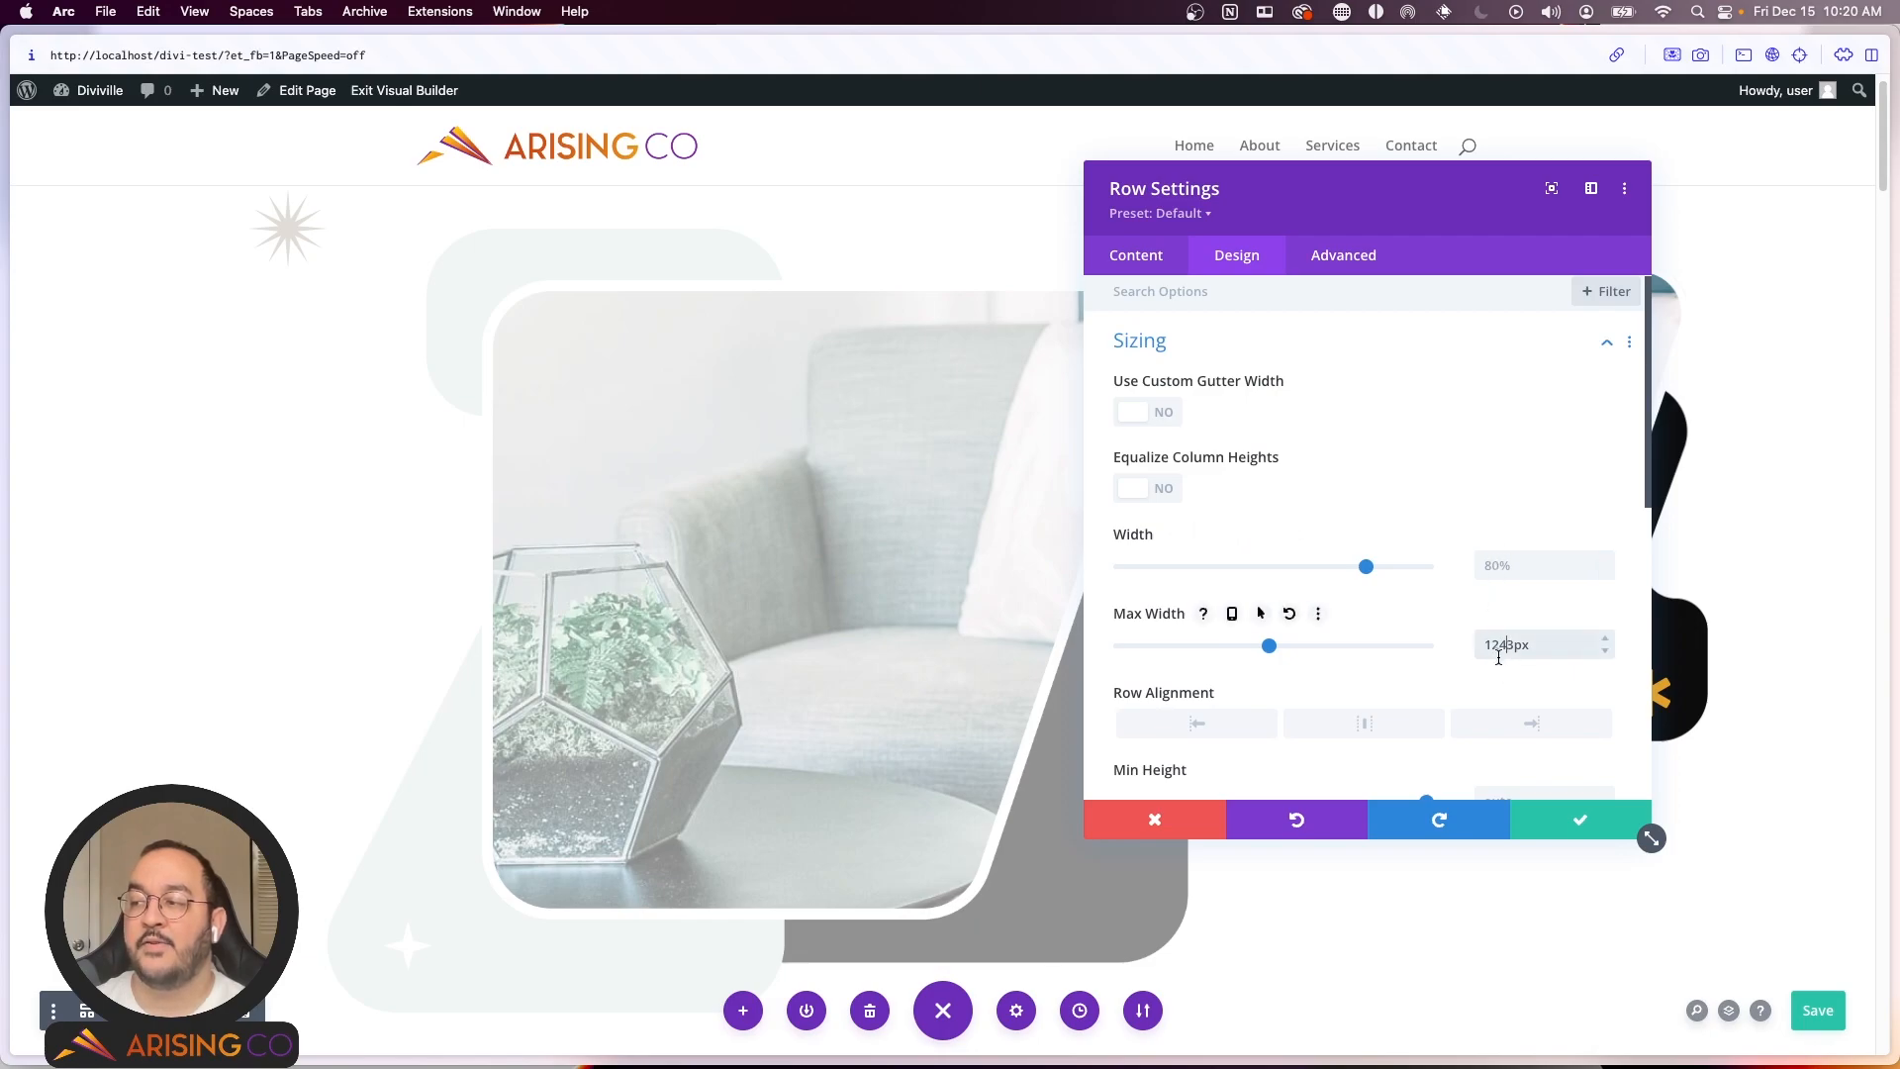
# Step: Try a row width of 100% with a maximum width of 1204px, and reset both values to their defaults
pyautogui.moveTo(1366, 567); pyautogui.dragTo(1435, 570)
pyautogui.moveTo(1269, 648)
pyautogui.mouseDown()
pyautogui.moveTo(1331, 648)
pyautogui.moveTo(1227, 648)
pyautogui.moveTo(1318, 648)
pyautogui.moveTo(1265, 656)
pyautogui.mouseUp()
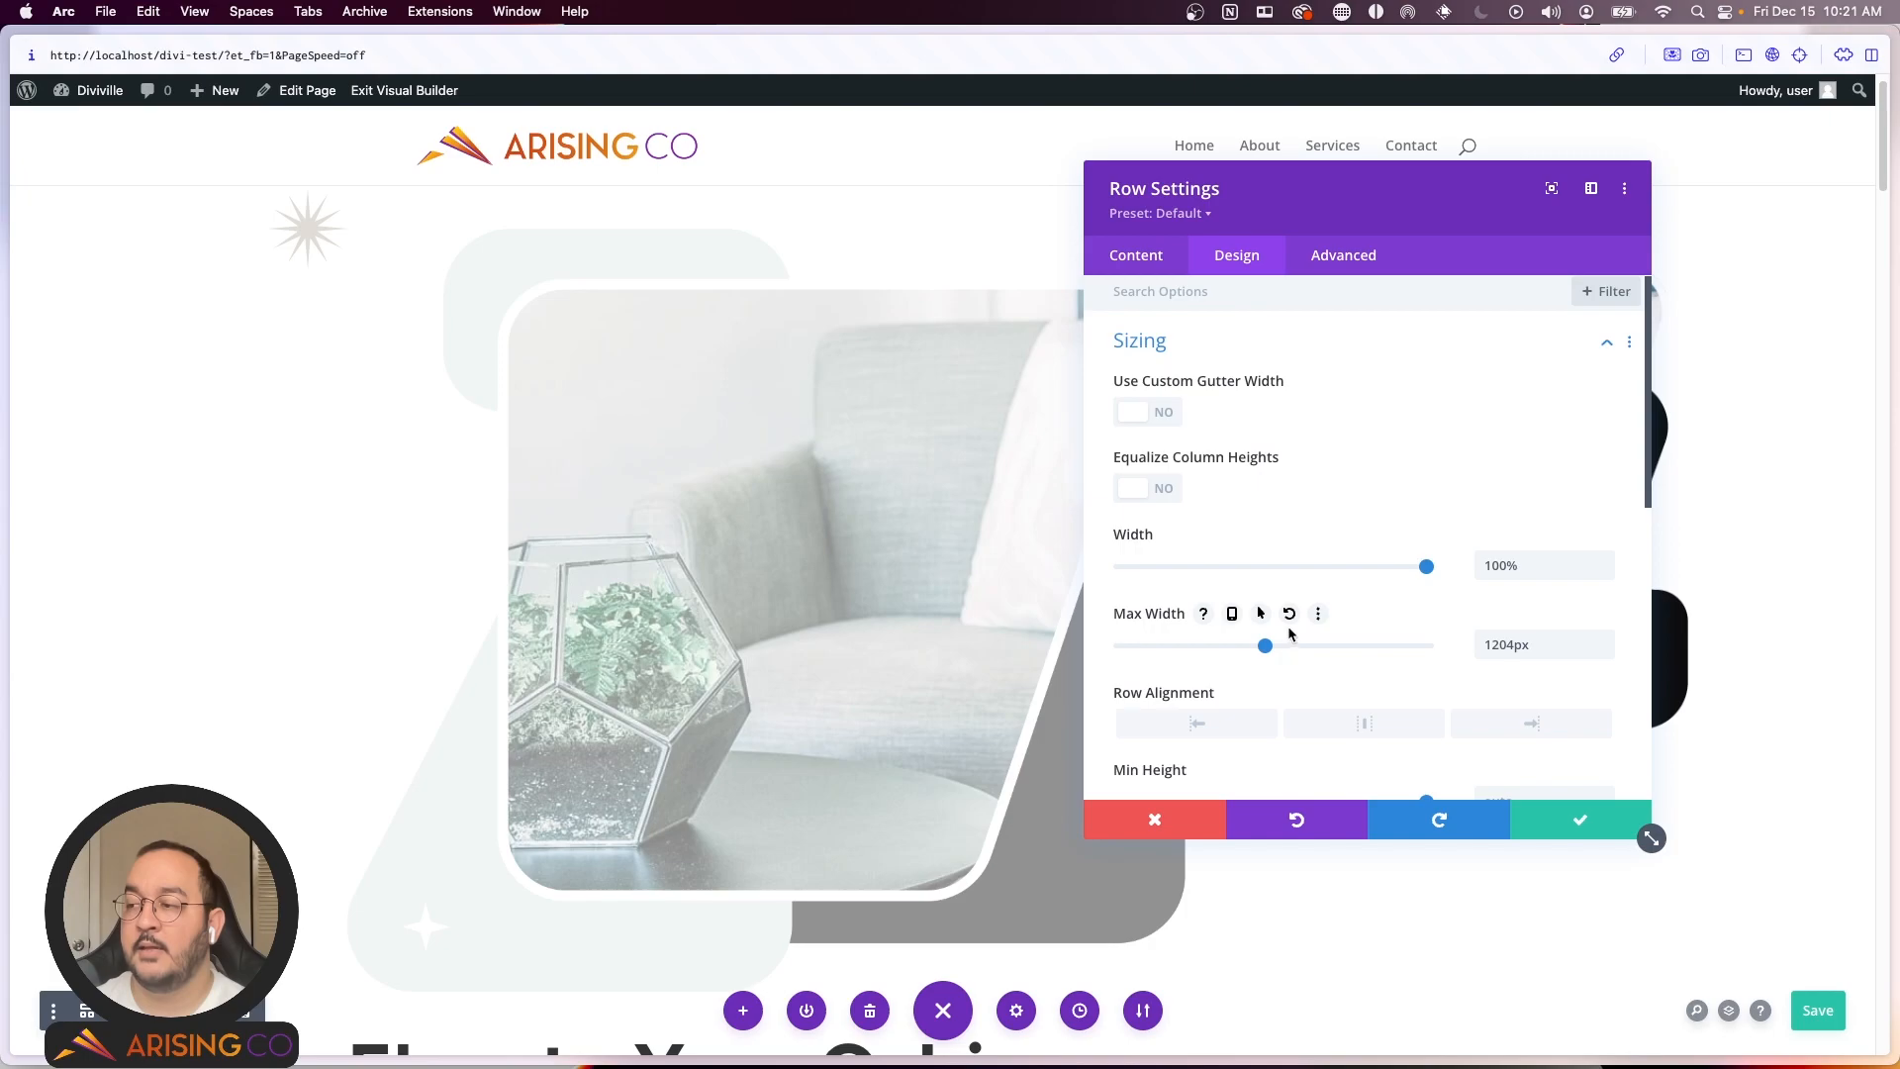
pyautogui.click(1290, 613)
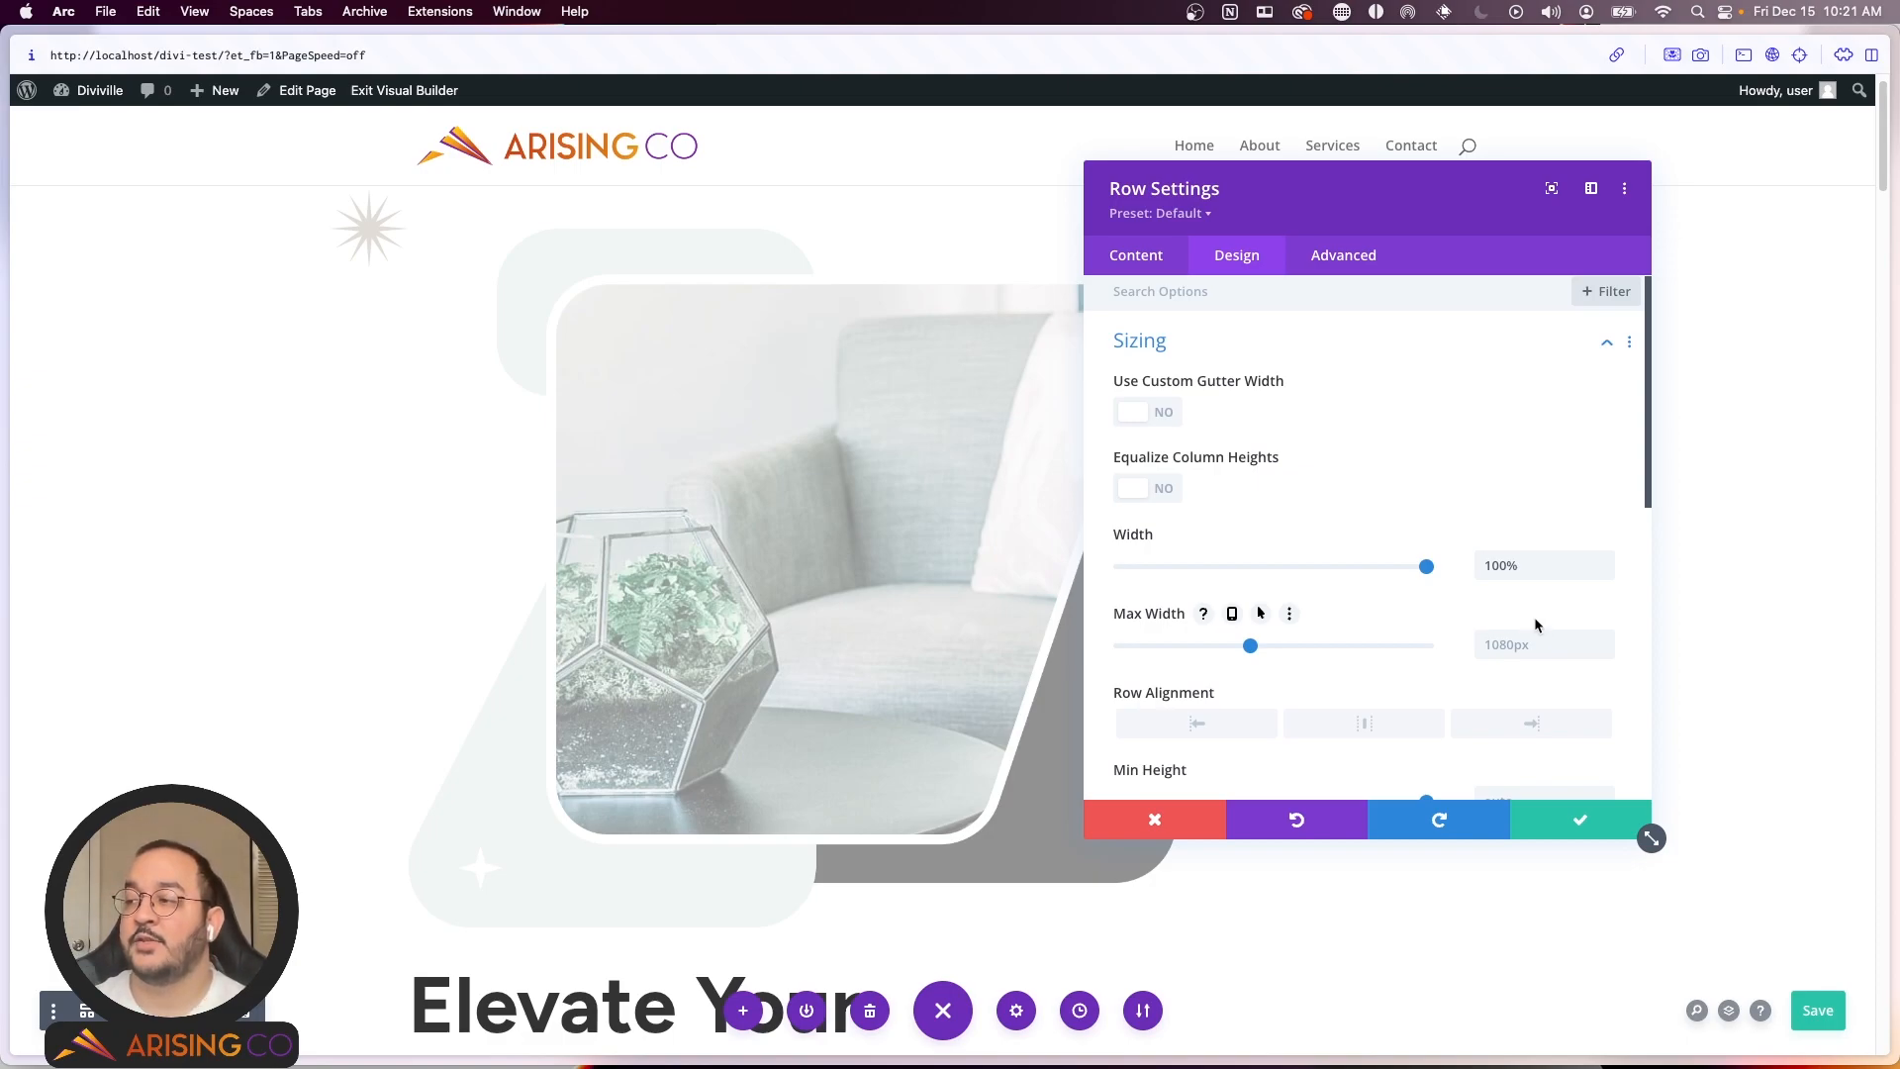
pyautogui.click(1256, 535)
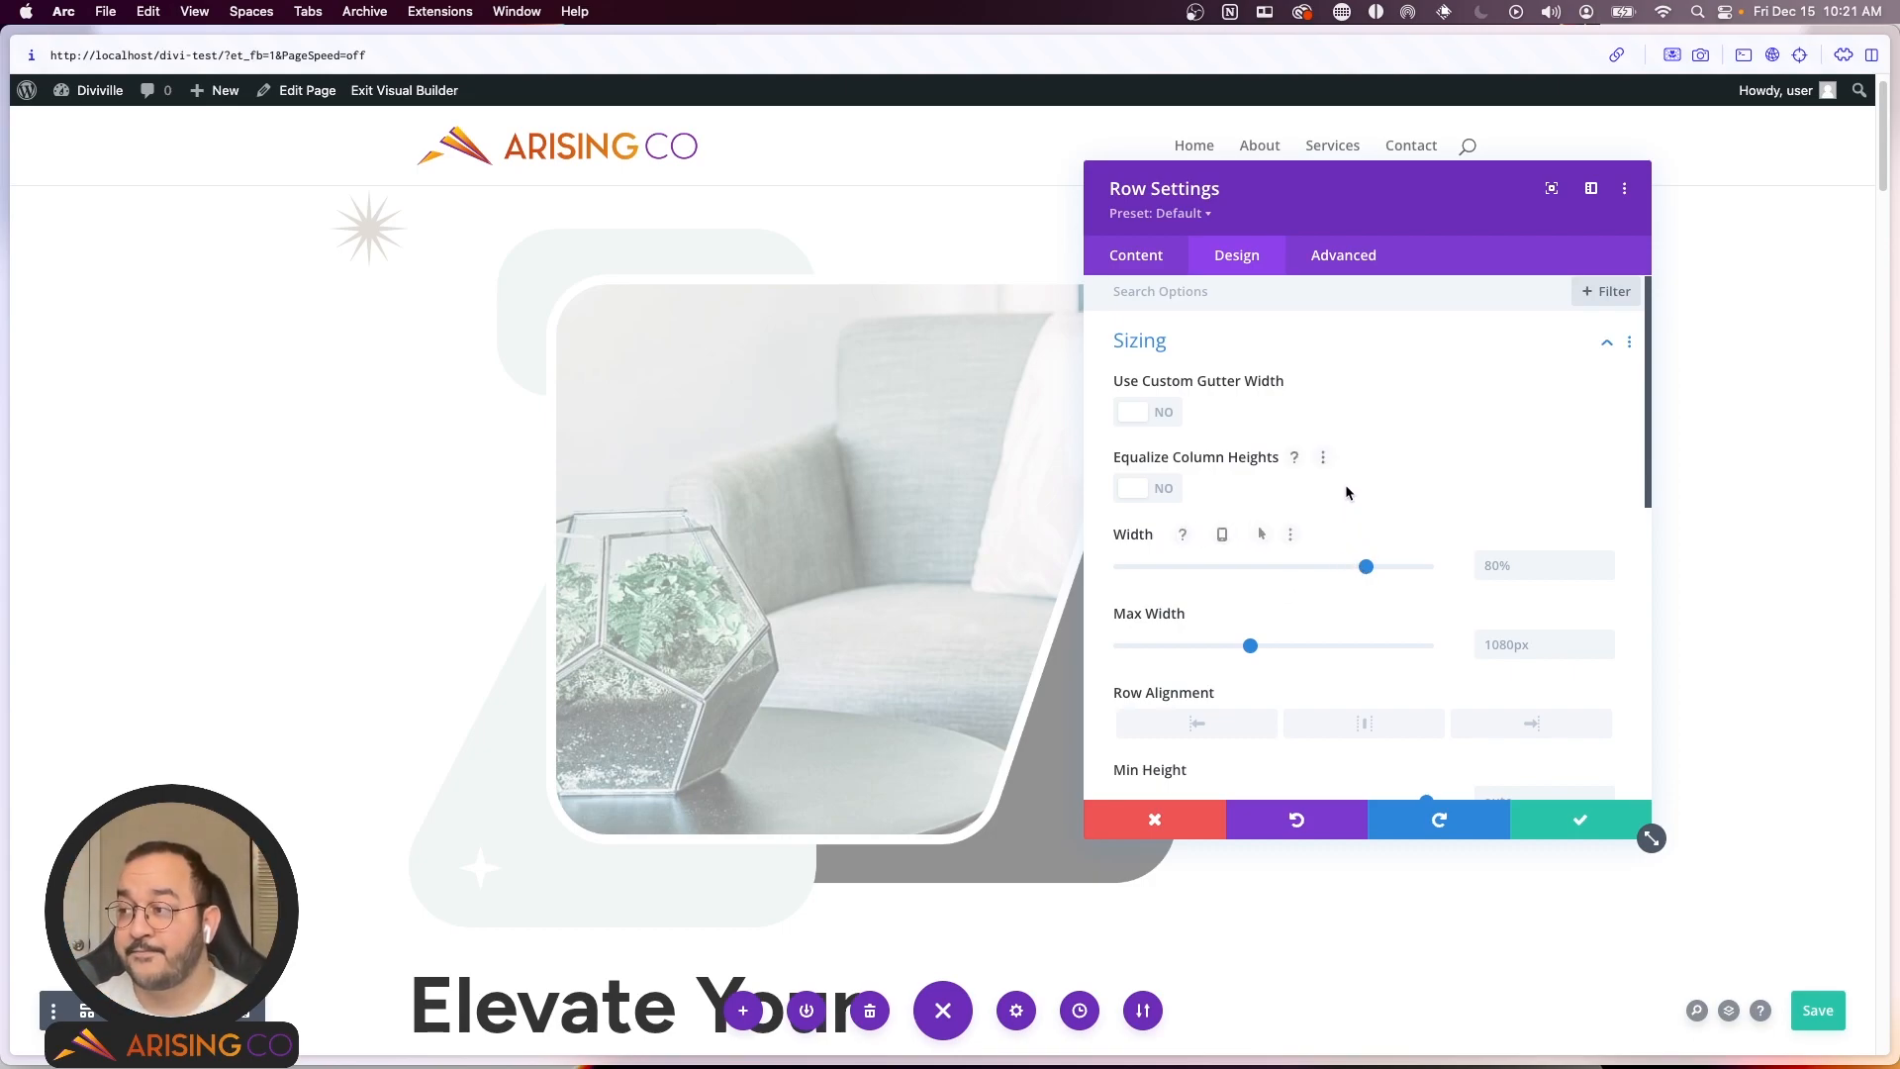
# Step: Give the hero row a 5px wide border on all four sides
pyautogui.scroll(-4, 1342, 513)
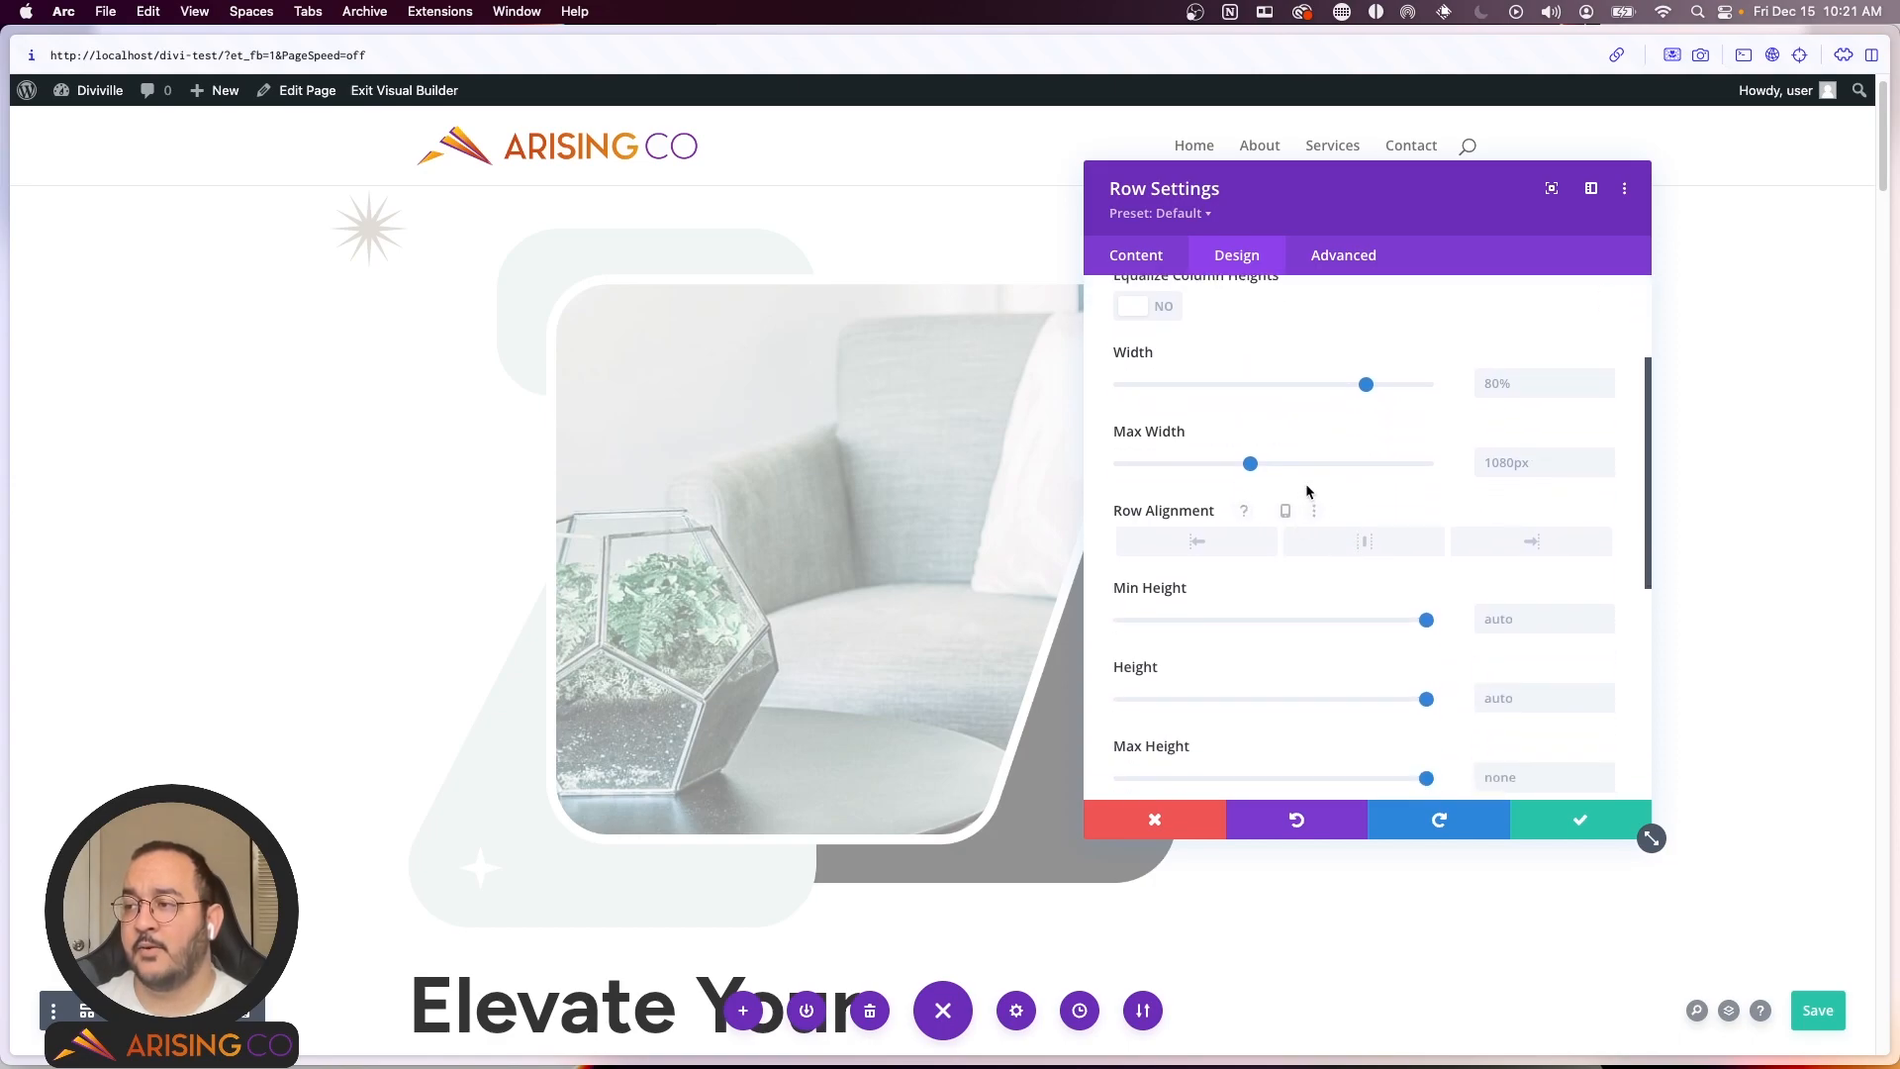
pyautogui.scroll(-7, 1276, 494)
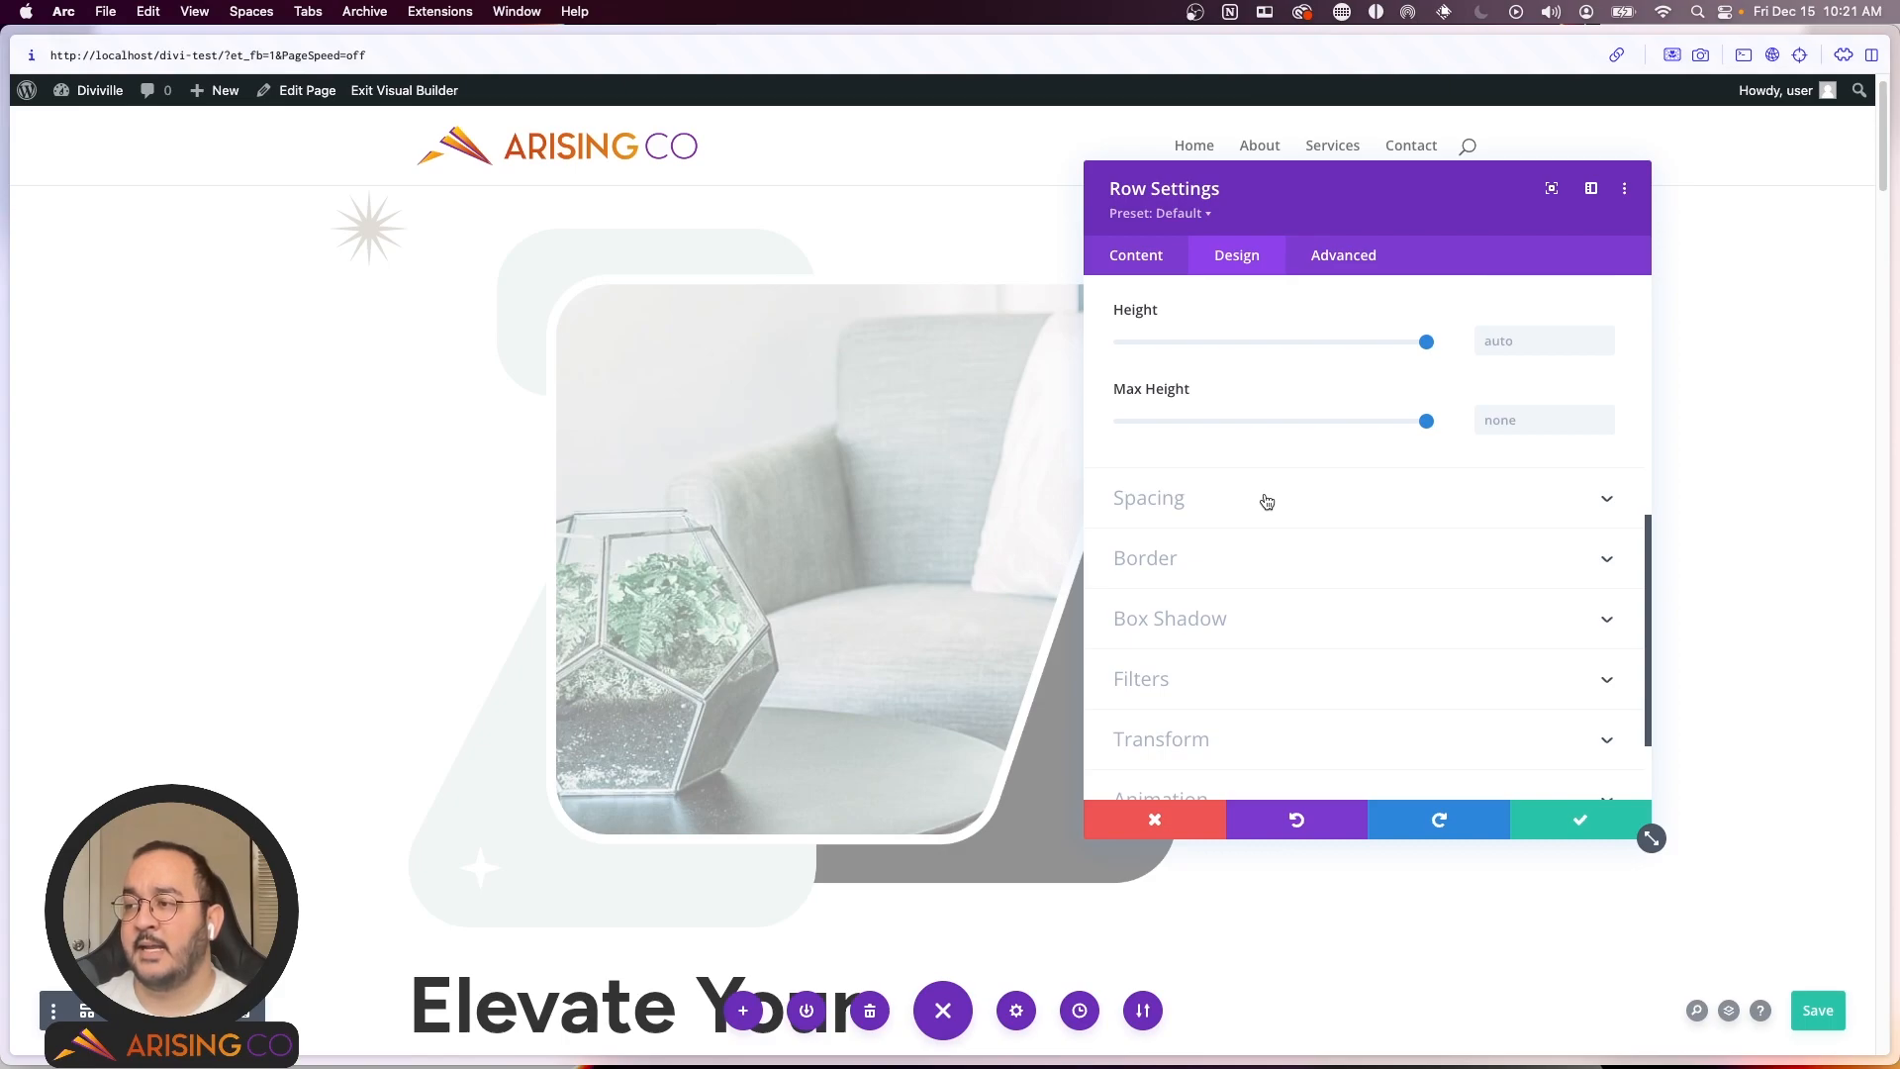
pyautogui.click(1253, 570)
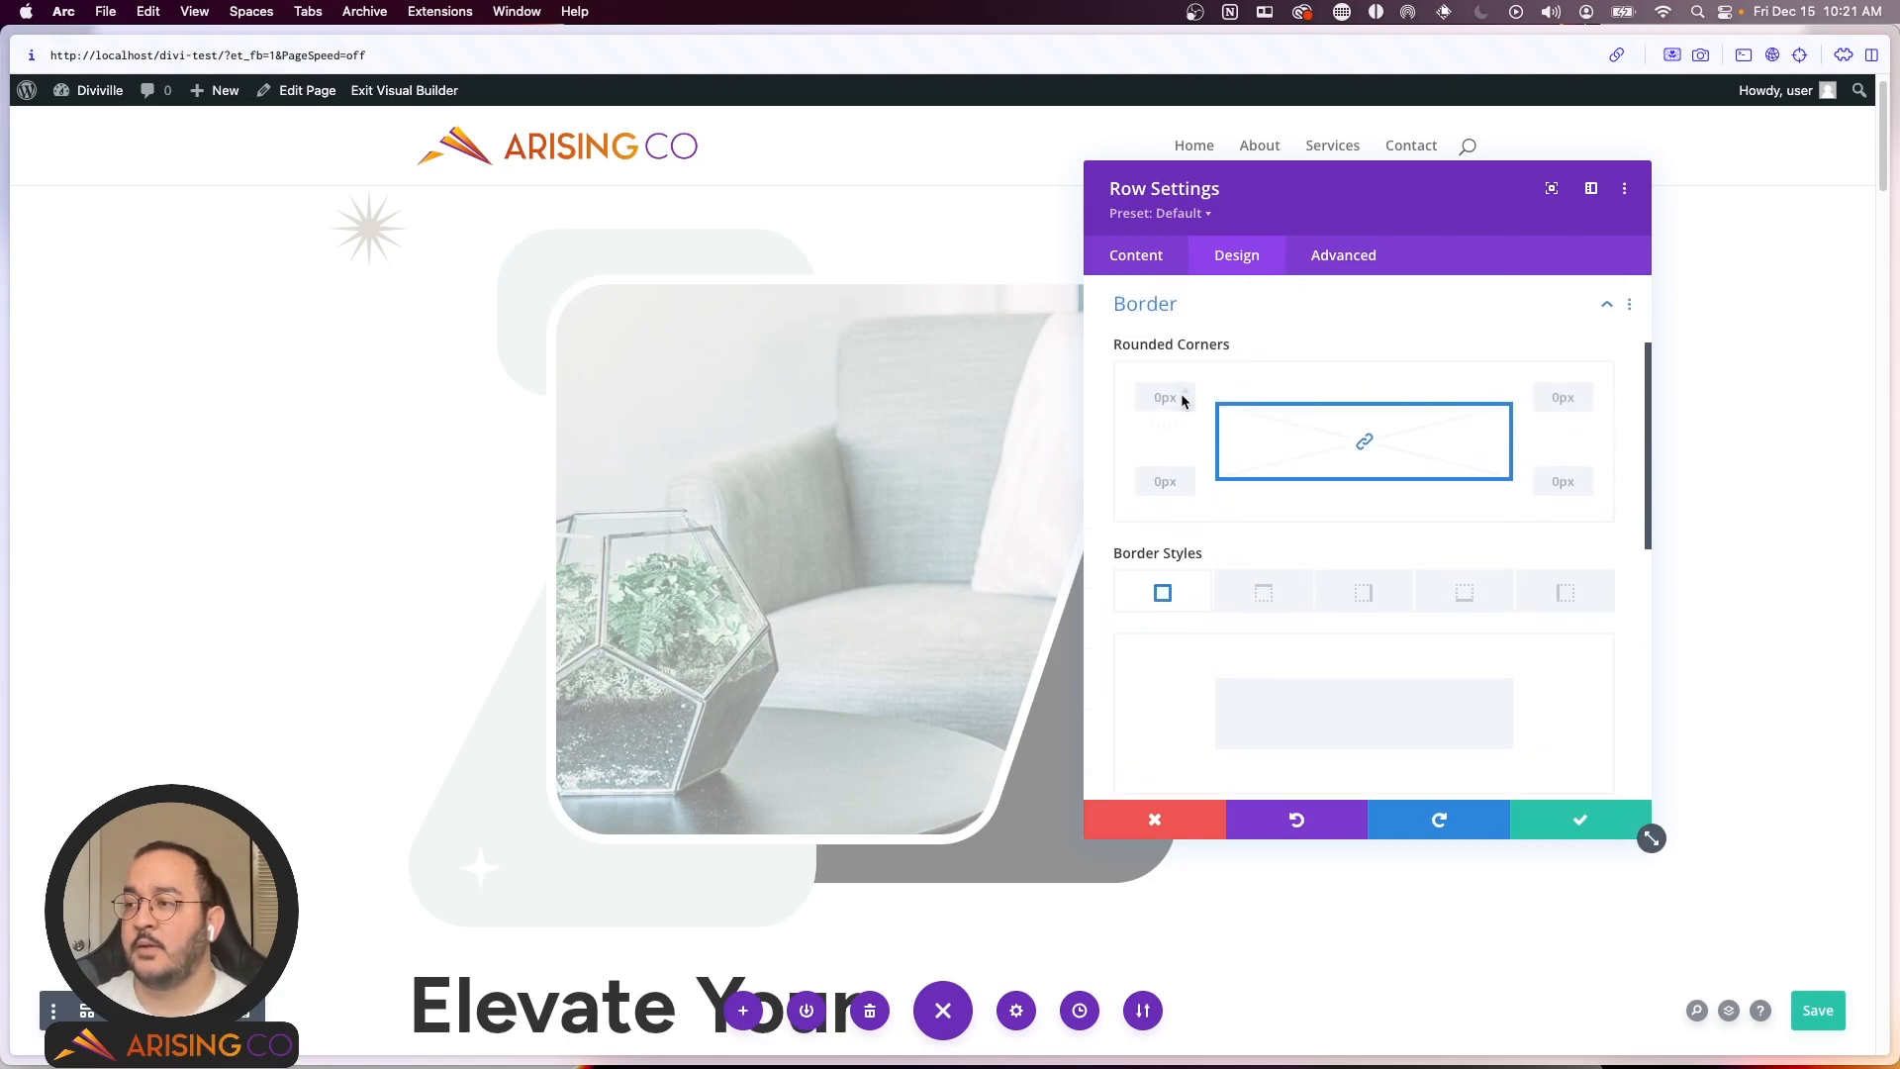
pyautogui.scroll(-3, 1231, 578)
pyautogui.click(1543, 673)
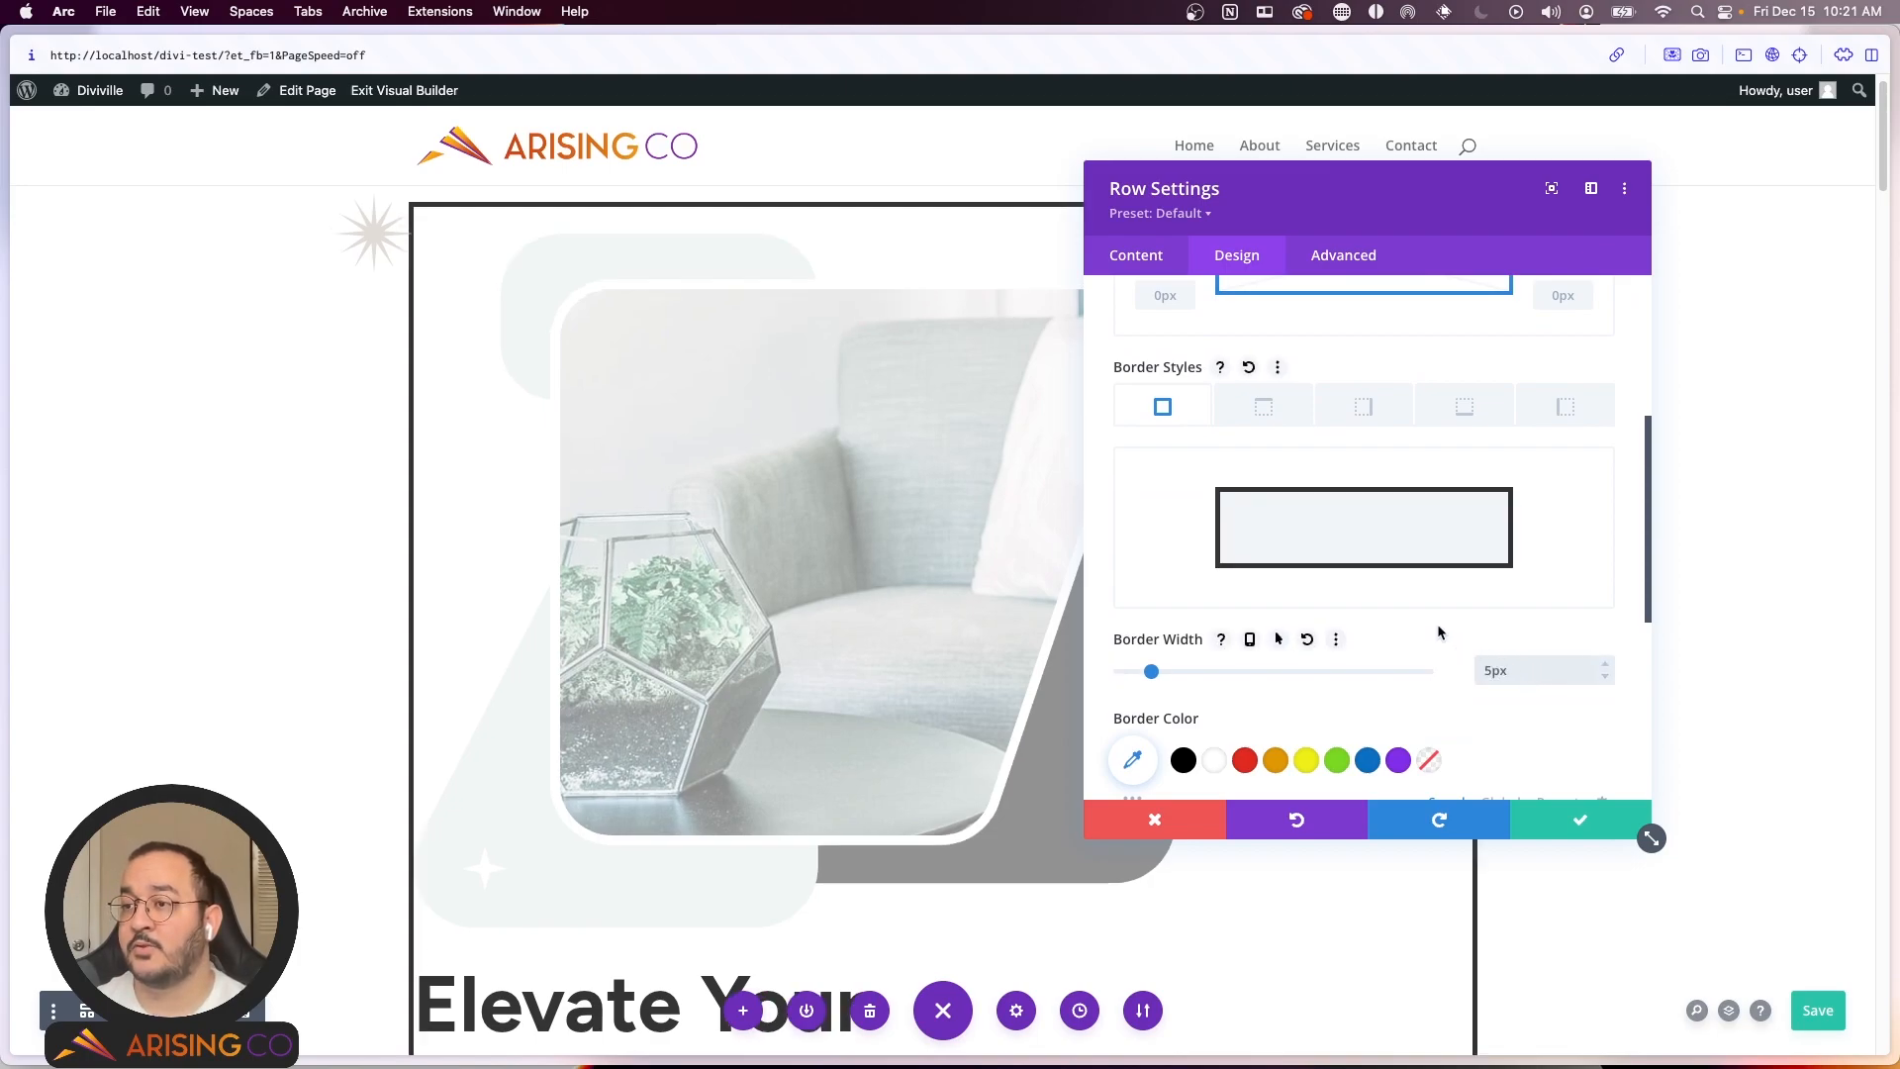
# Step: Round all four corners of the hero row's border to 20px and check the frame around the content
pyautogui.scroll(-4, 1002, 557)
pyautogui.scroll(5, 959, 579)
pyautogui.scroll(4, 1169, 515)
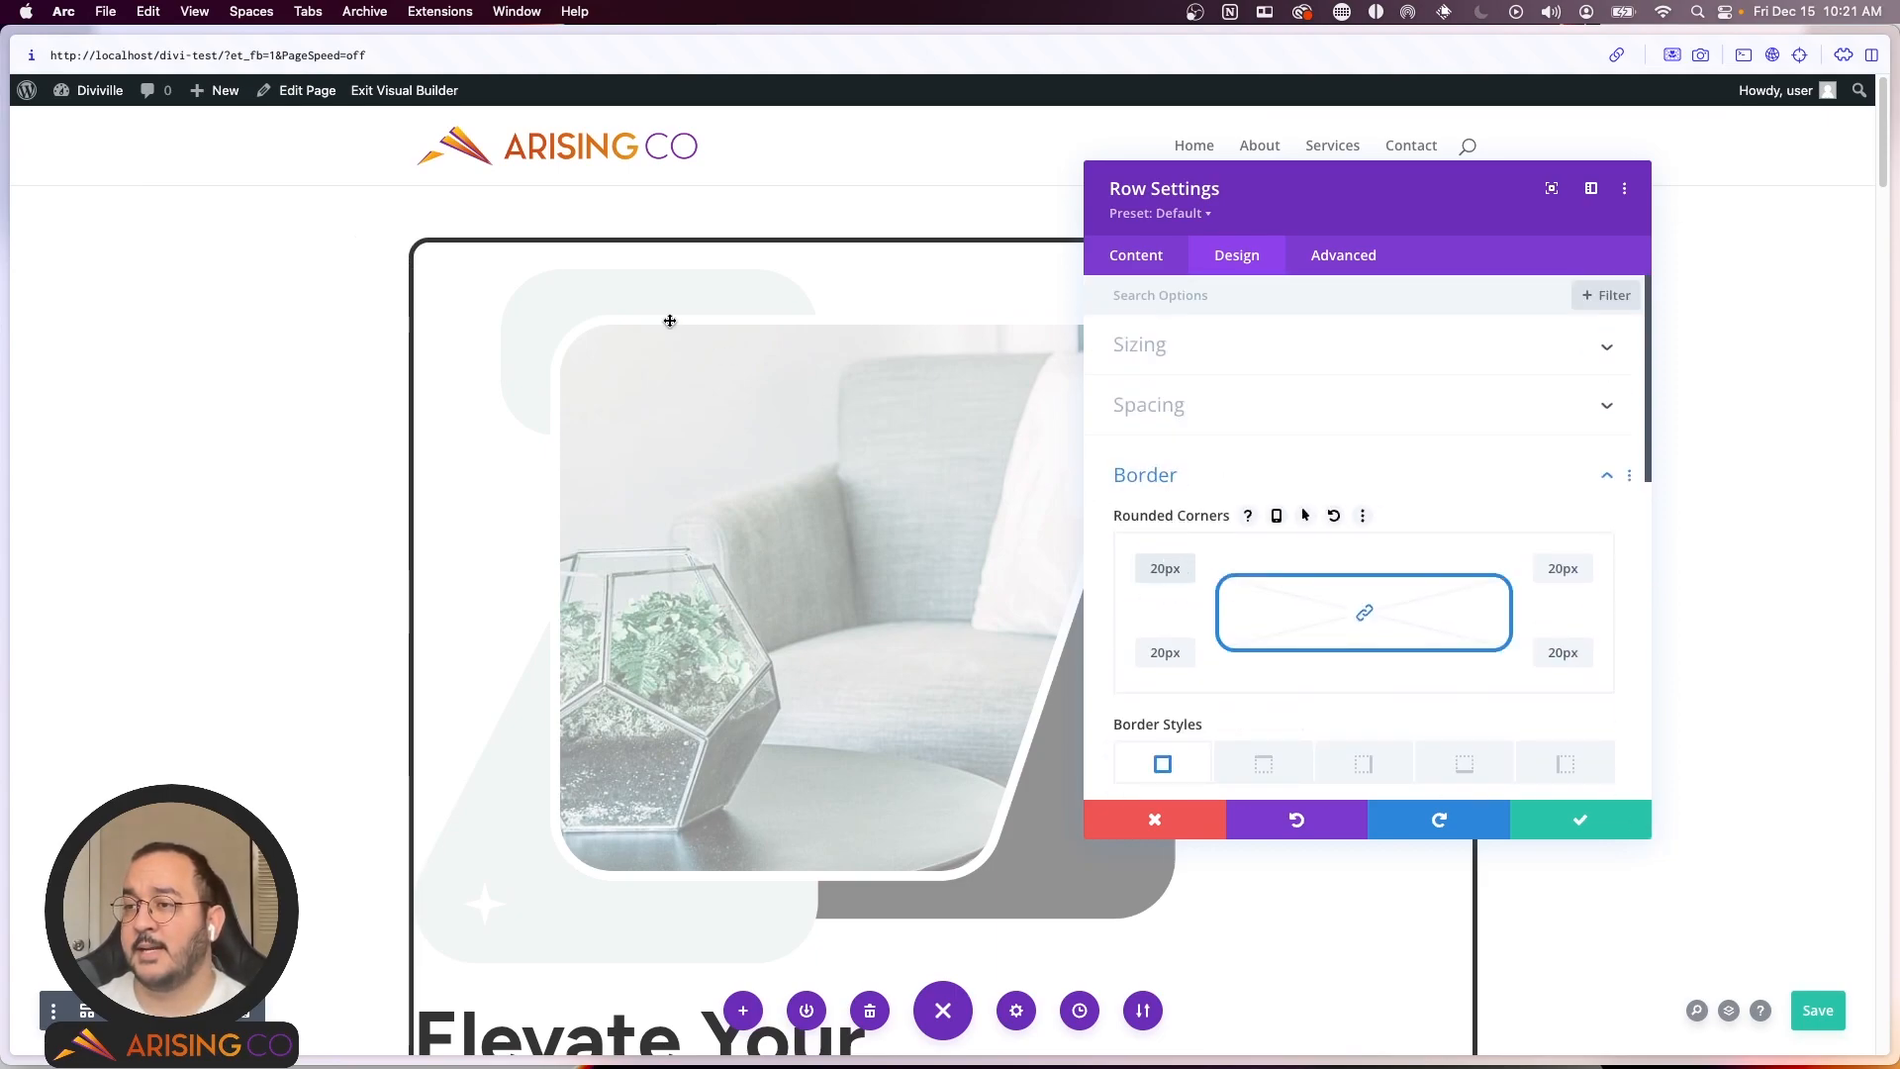
pyautogui.scroll(-2, 462, 408)
pyautogui.scroll(-5, 462, 408)
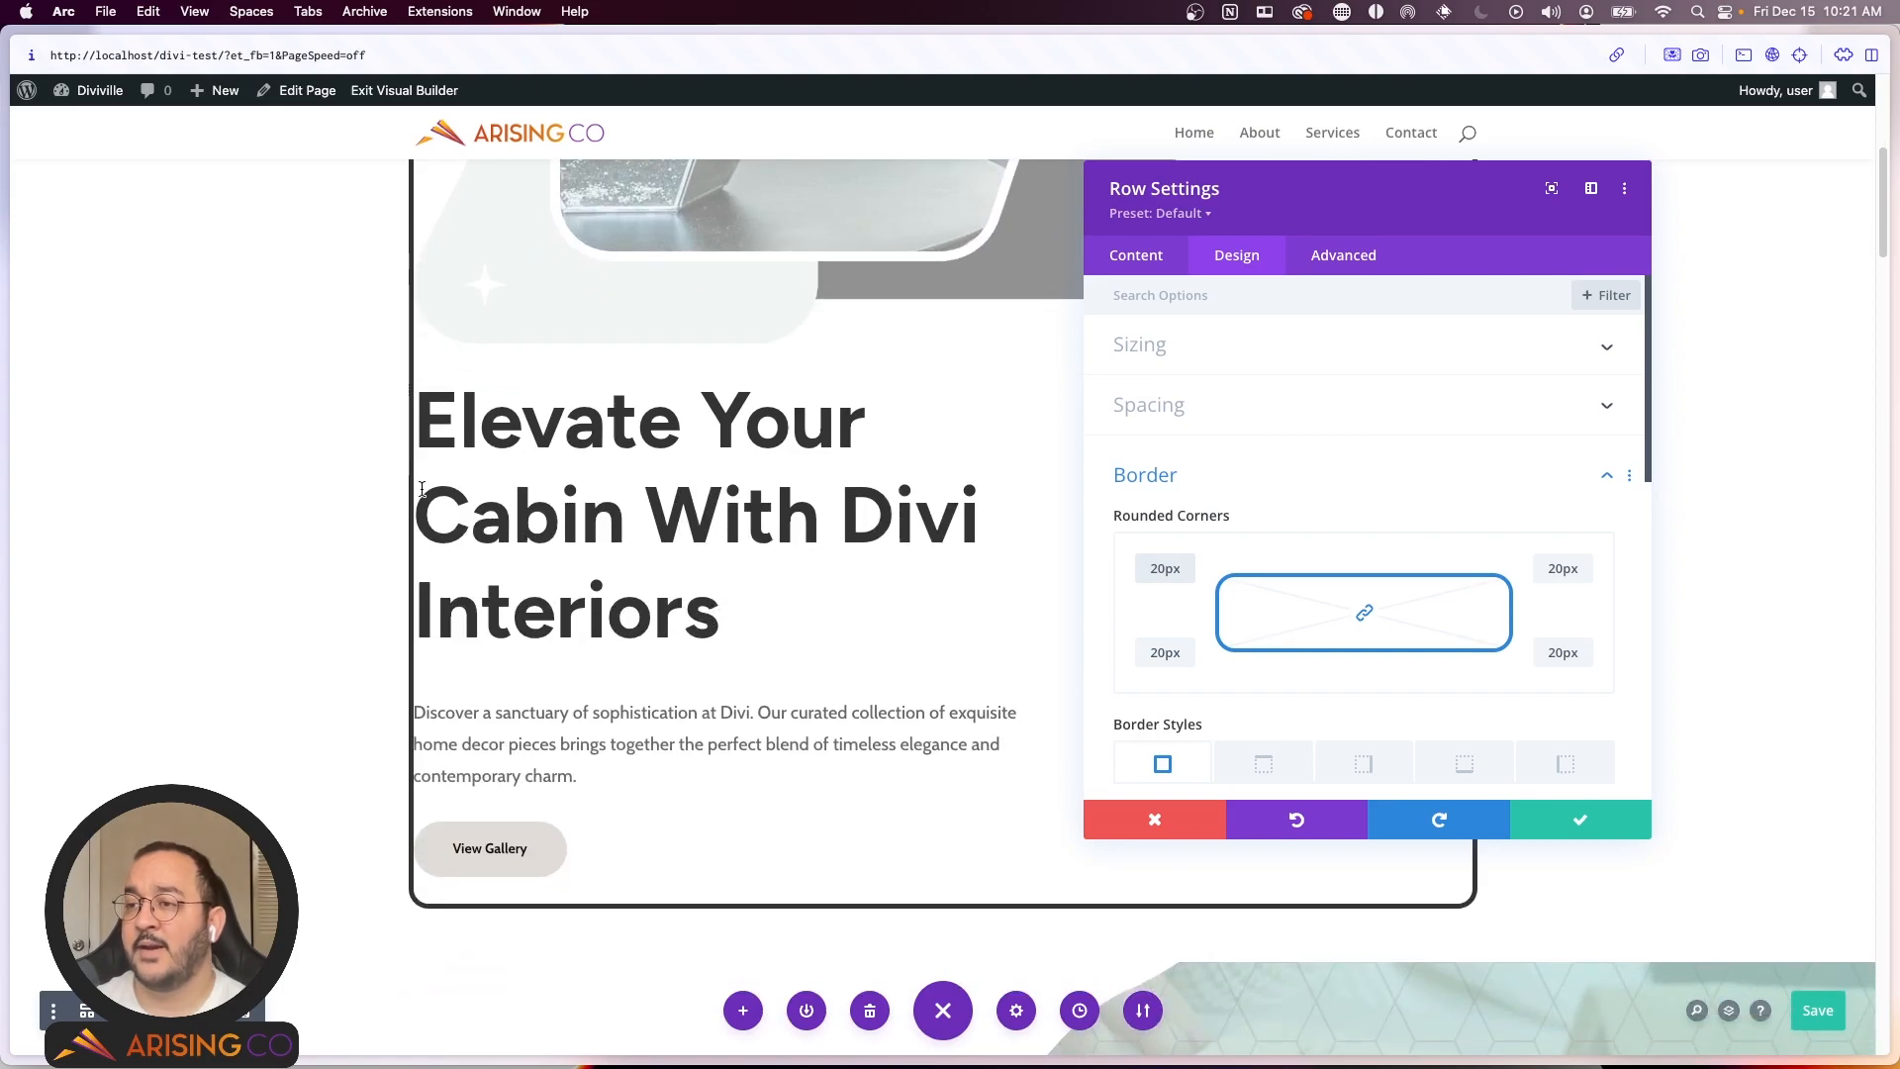
# Step: Set the hero row's left padding to 50px and link it with the right padding
pyautogui.click(1249, 406)
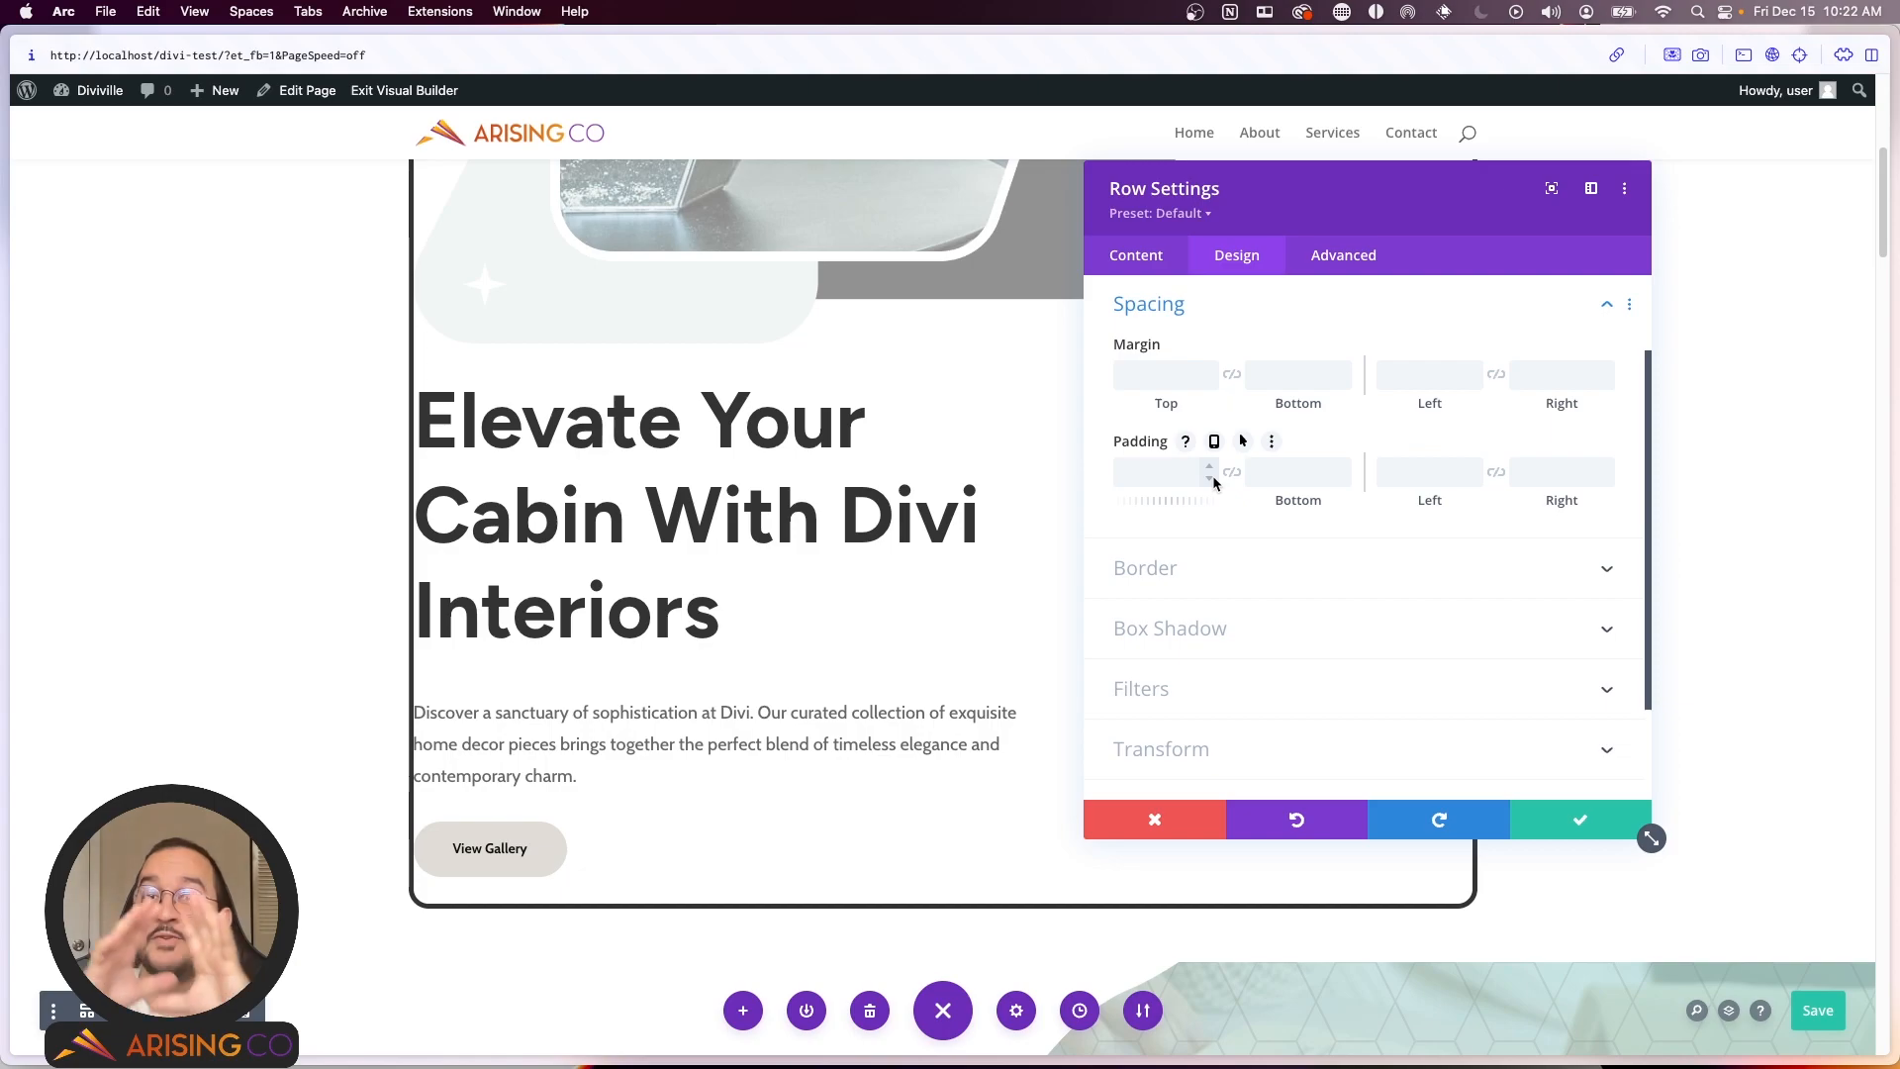
pyautogui.click(1425, 472)
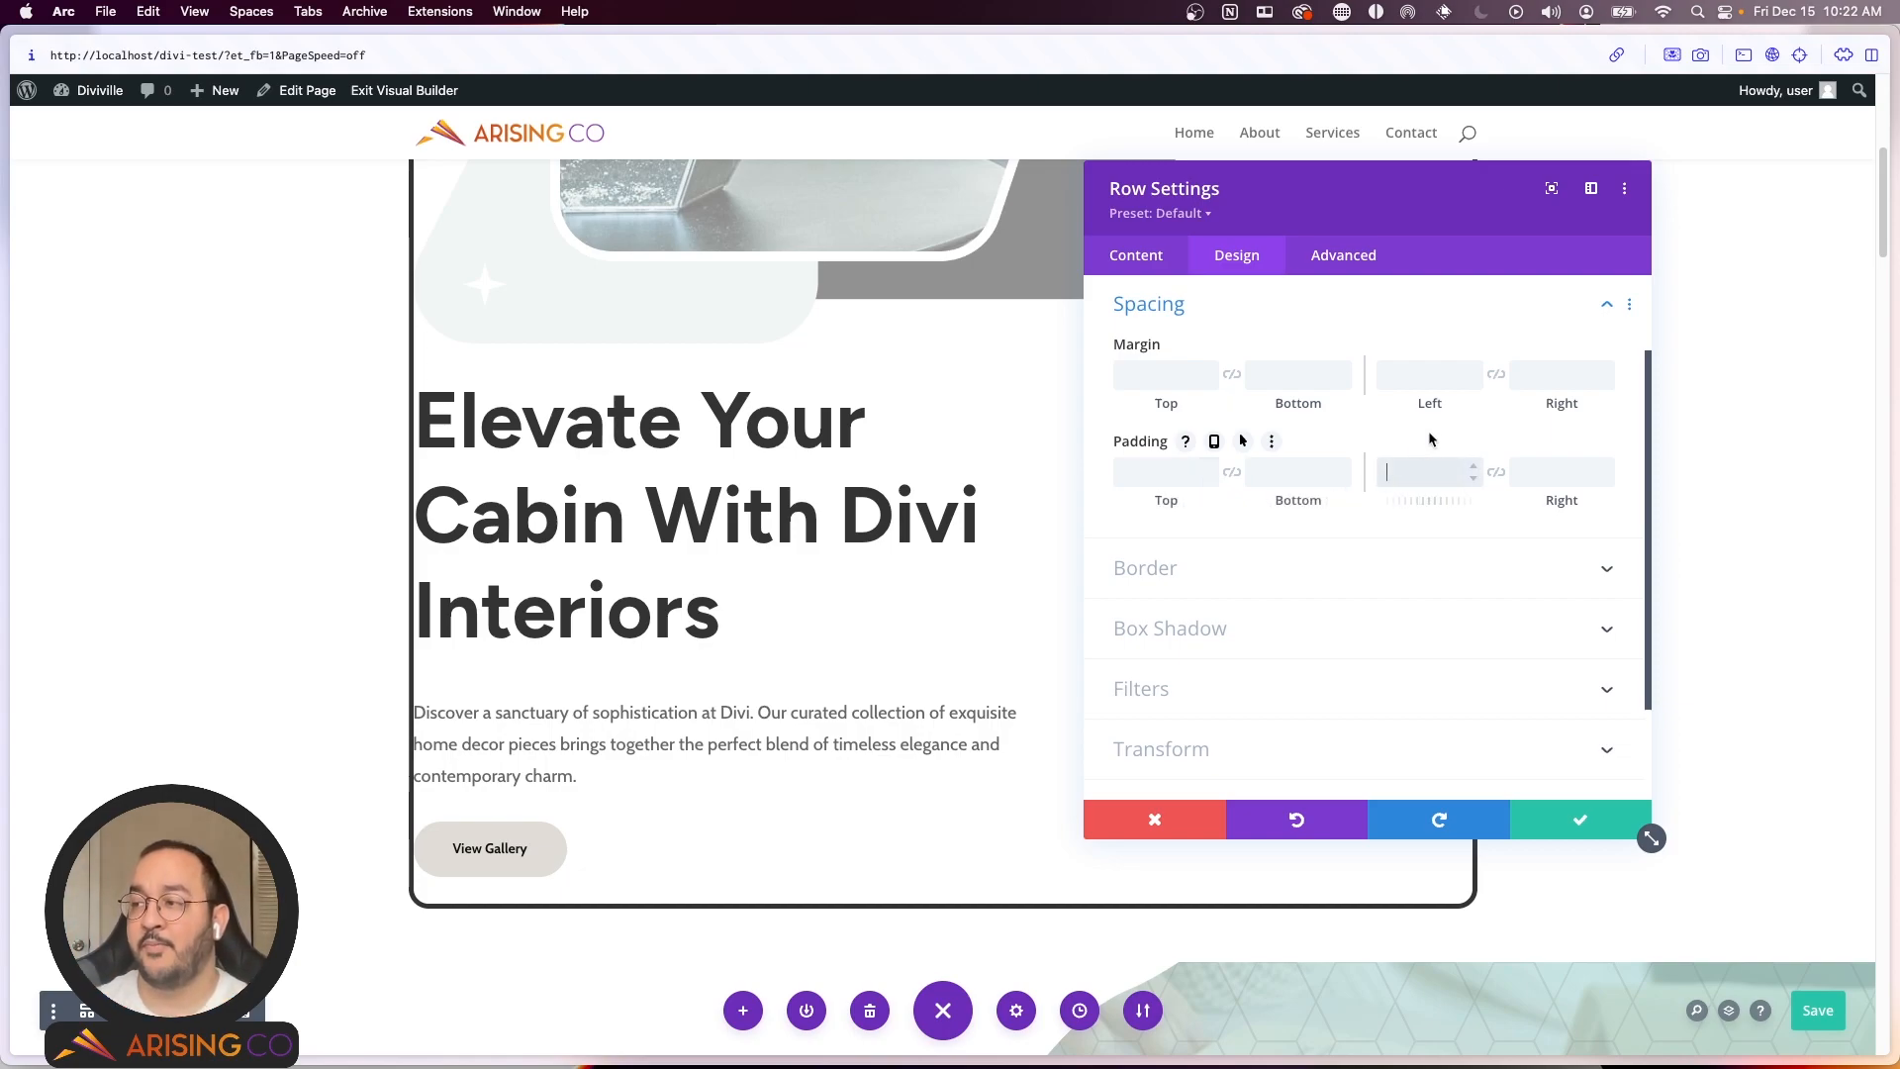
pyautogui.write('50px')
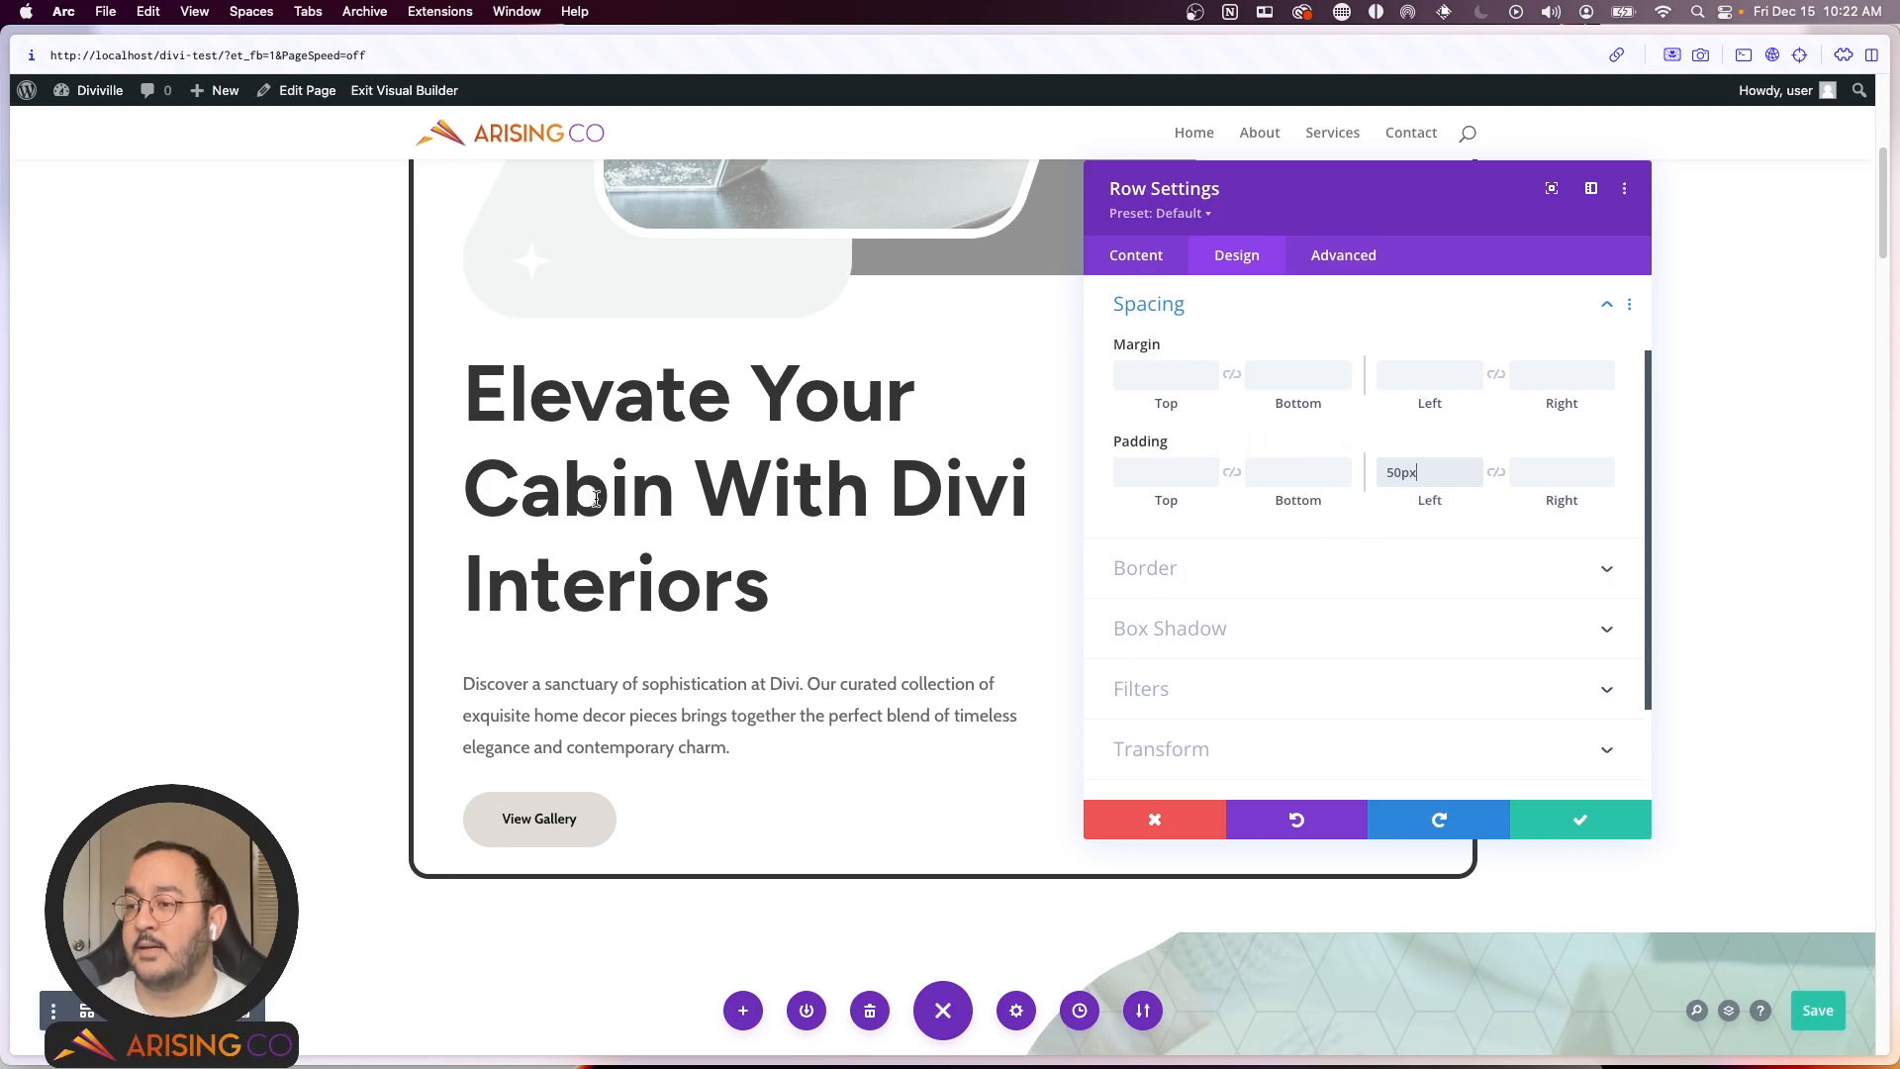
pyautogui.scroll(6, 595, 501)
pyautogui.scroll(-5, 595, 501)
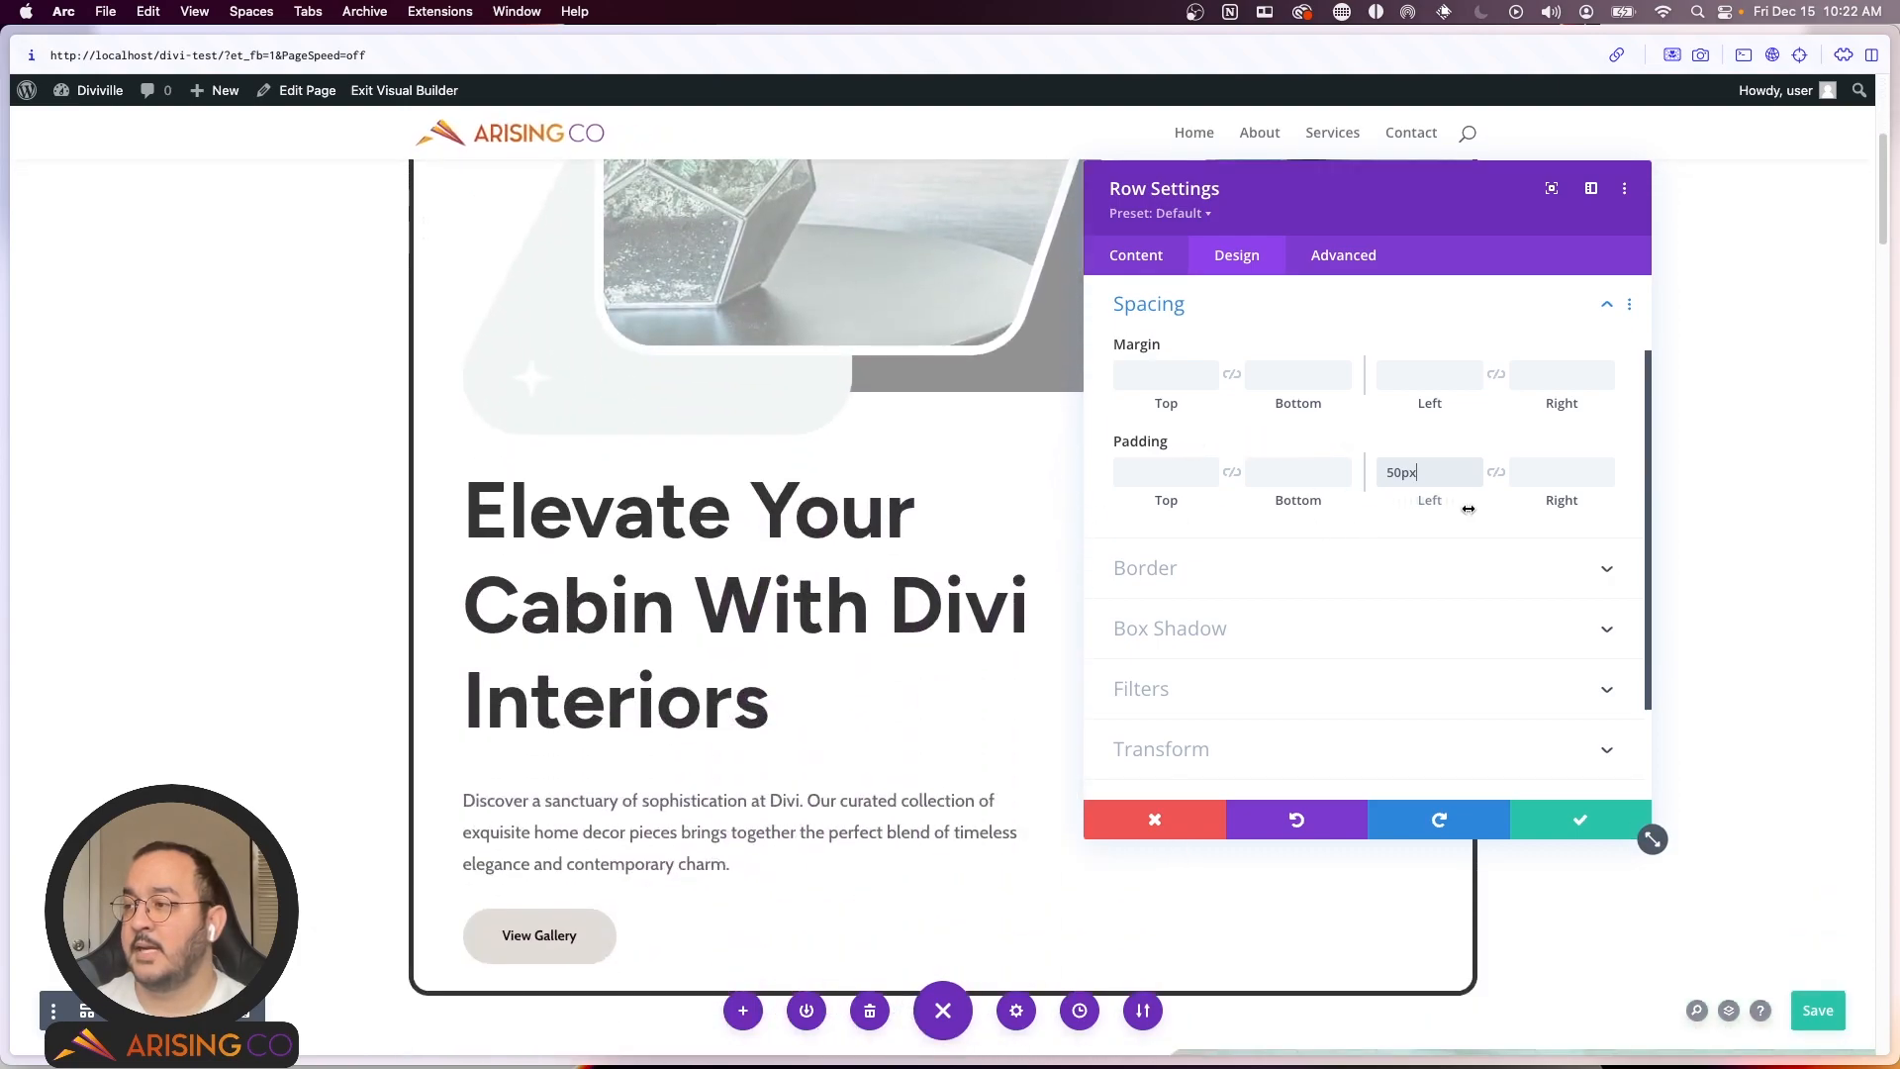
pyautogui.click(1492, 479)
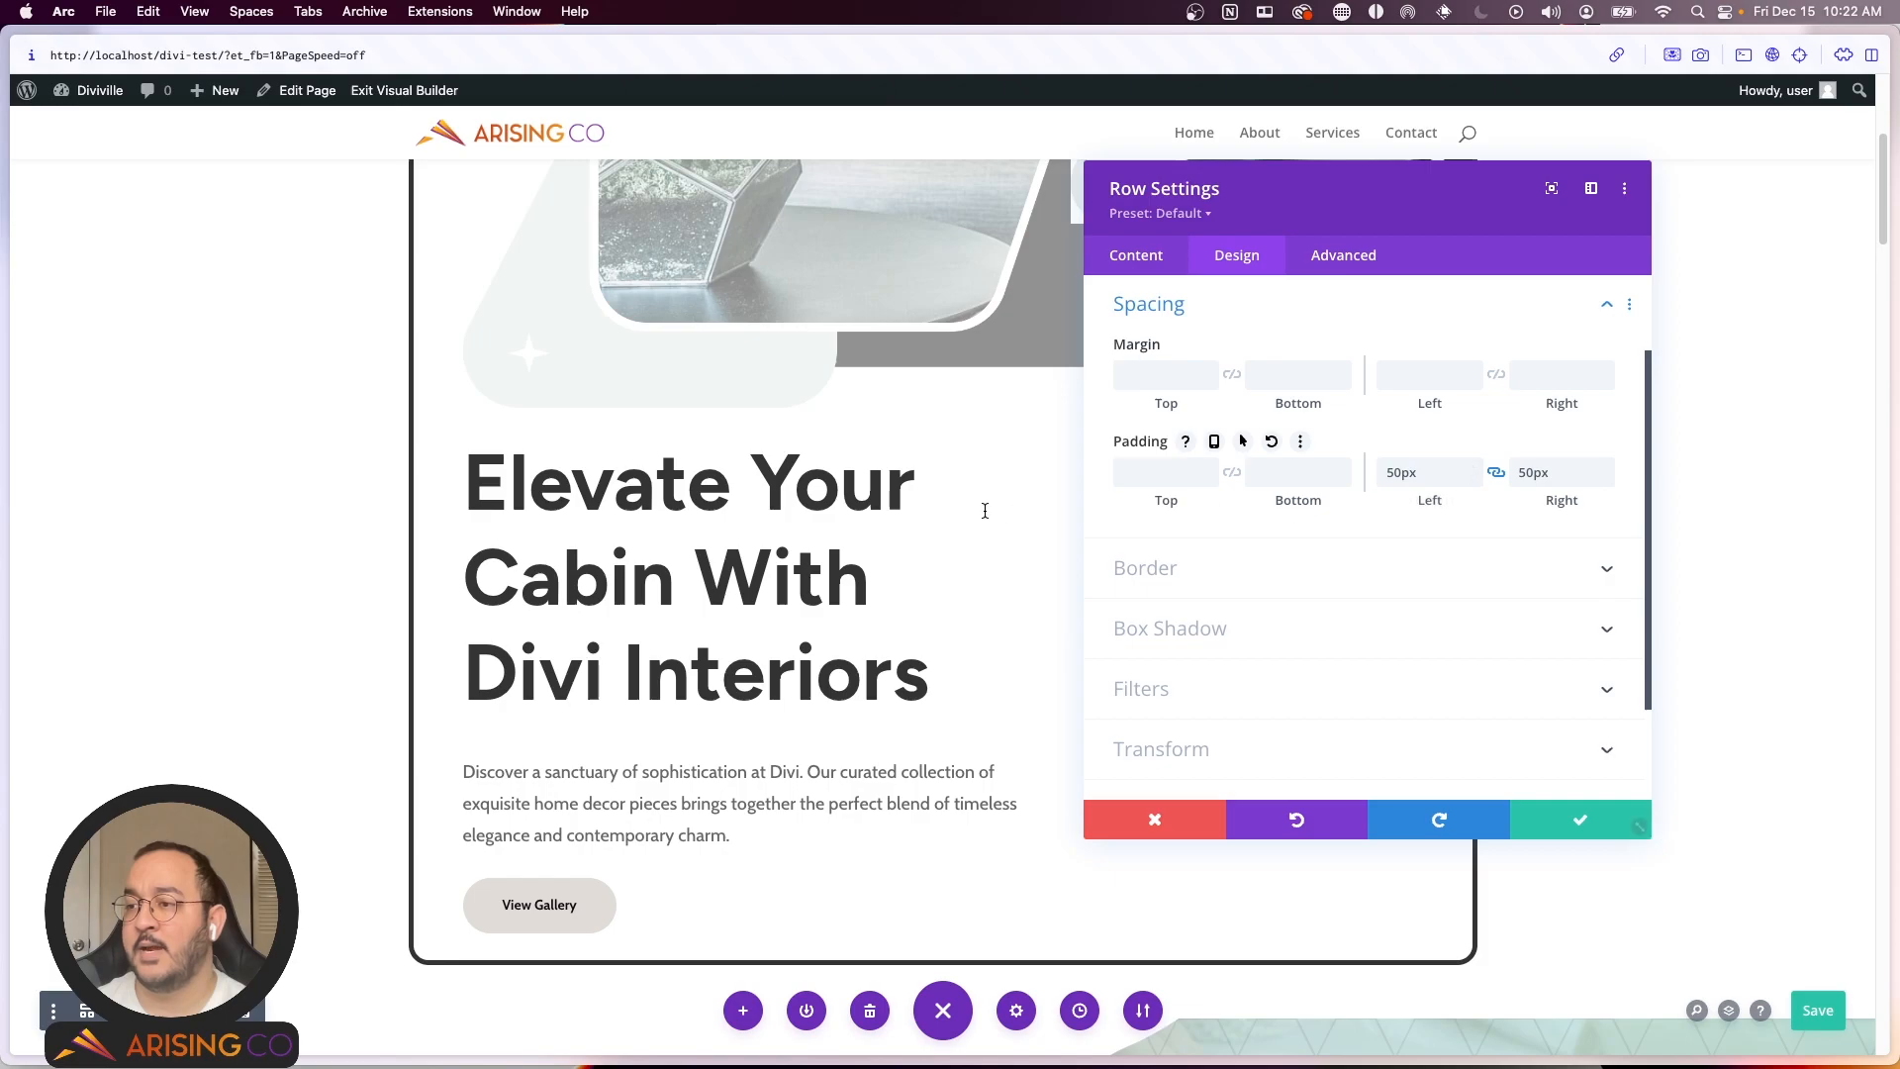
pyautogui.scroll(1, 893, 525)
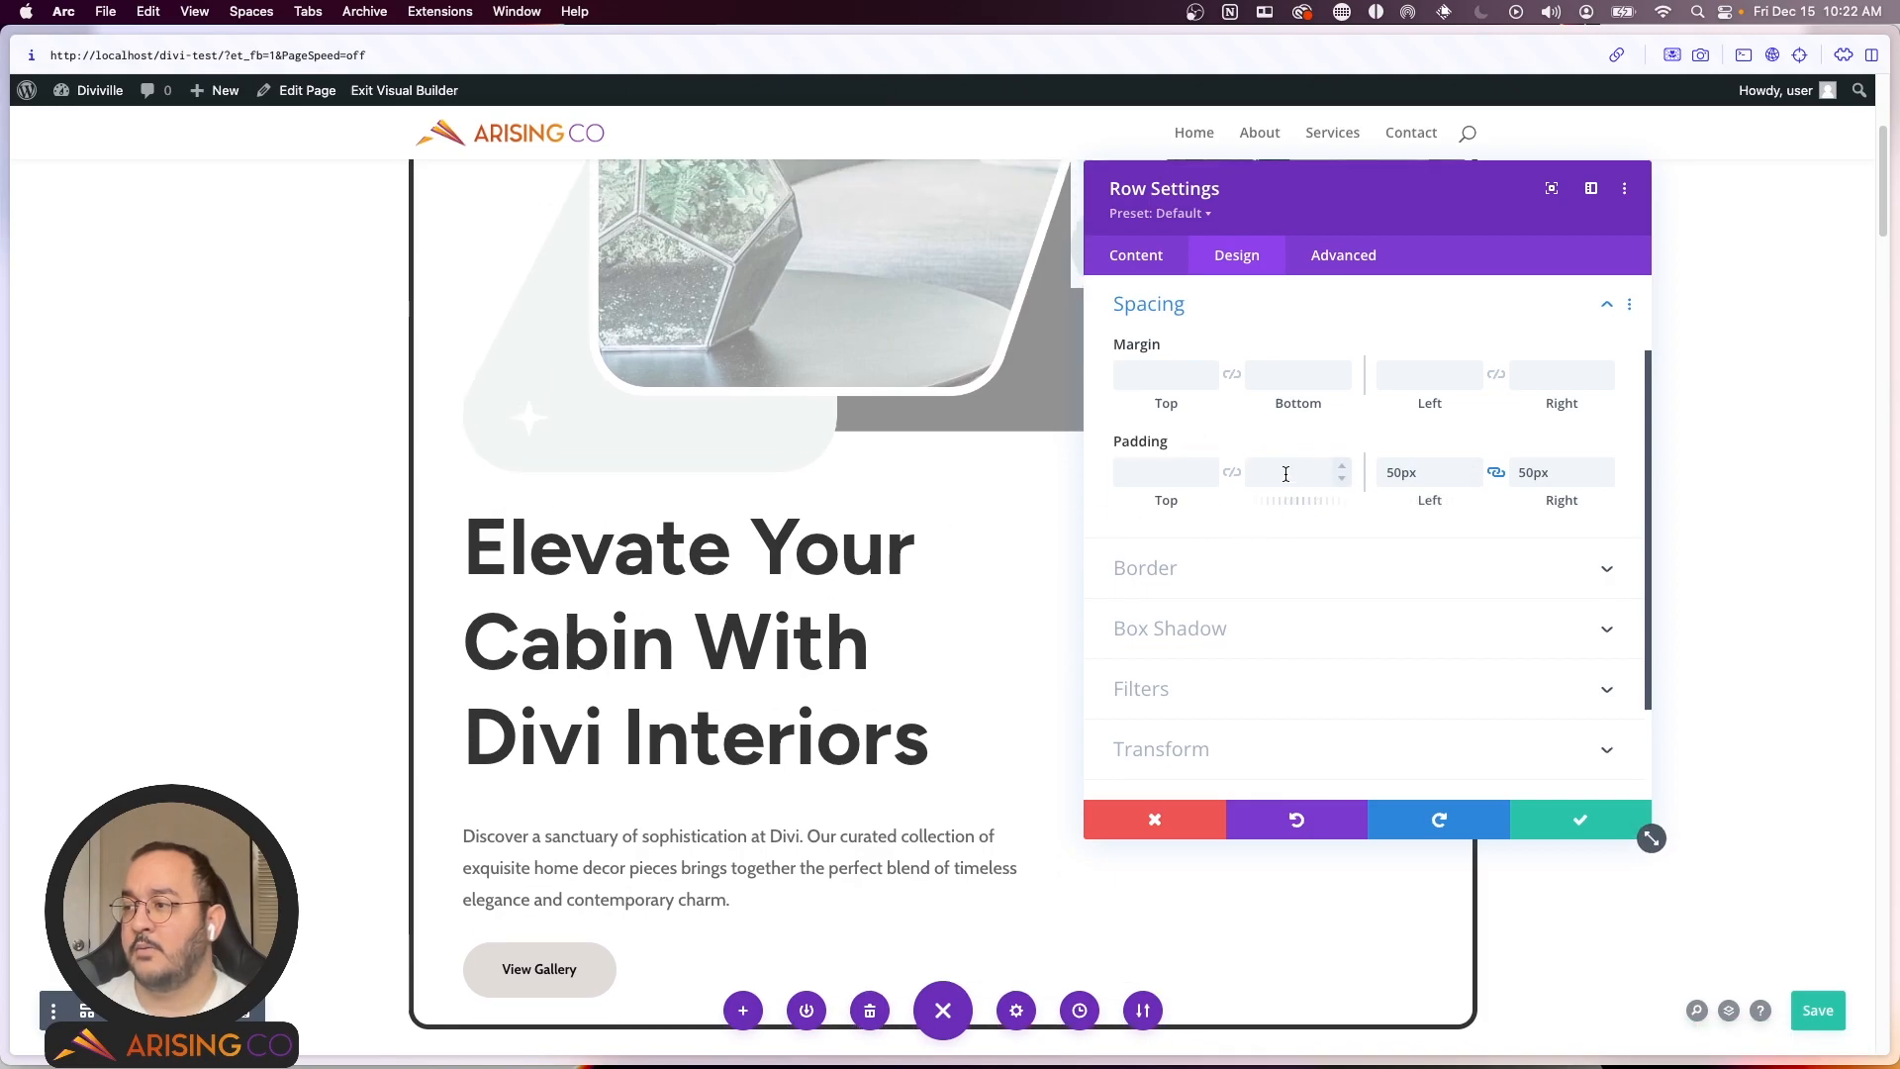
# Step: Link the hero row's top and bottom padding at 50px, accept the row settings and save the page
pyautogui.scroll(4, 851, 742)
pyautogui.scroll(-4, 835, 703)
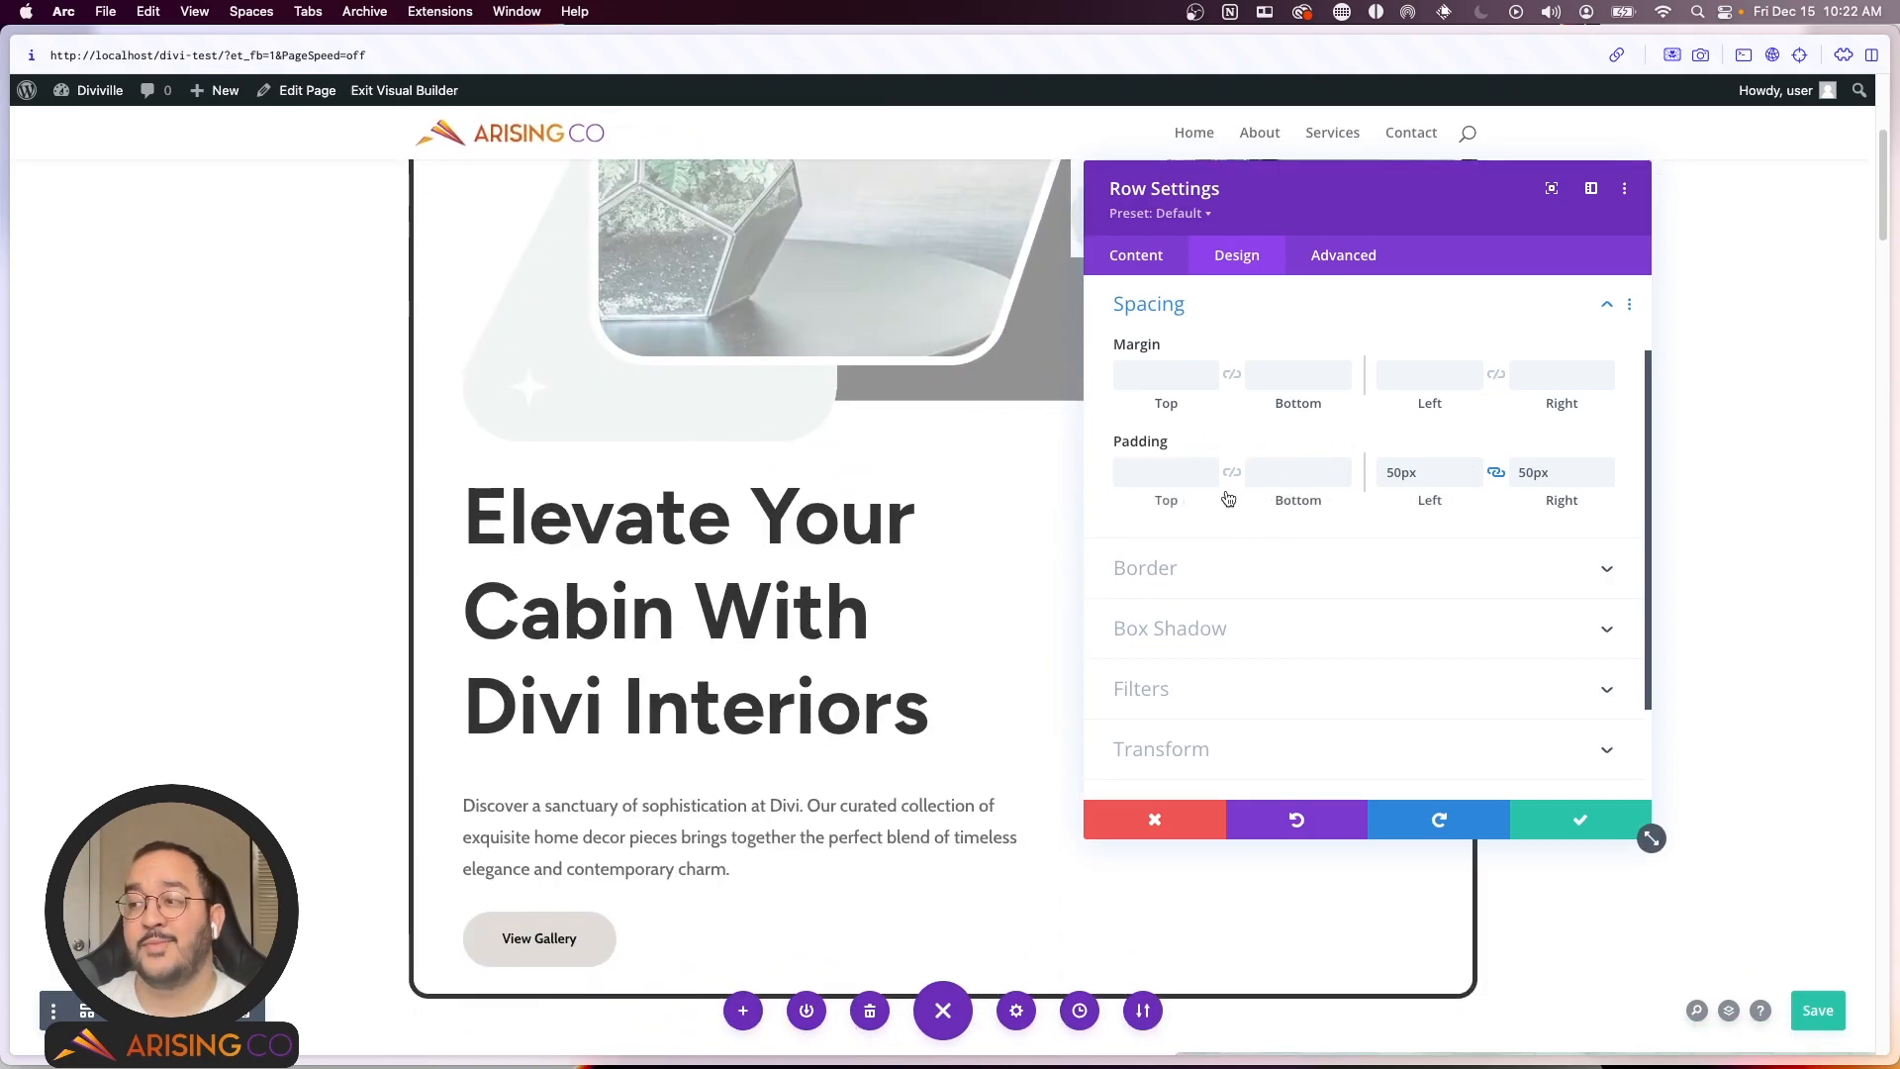
pyautogui.click(1174, 481)
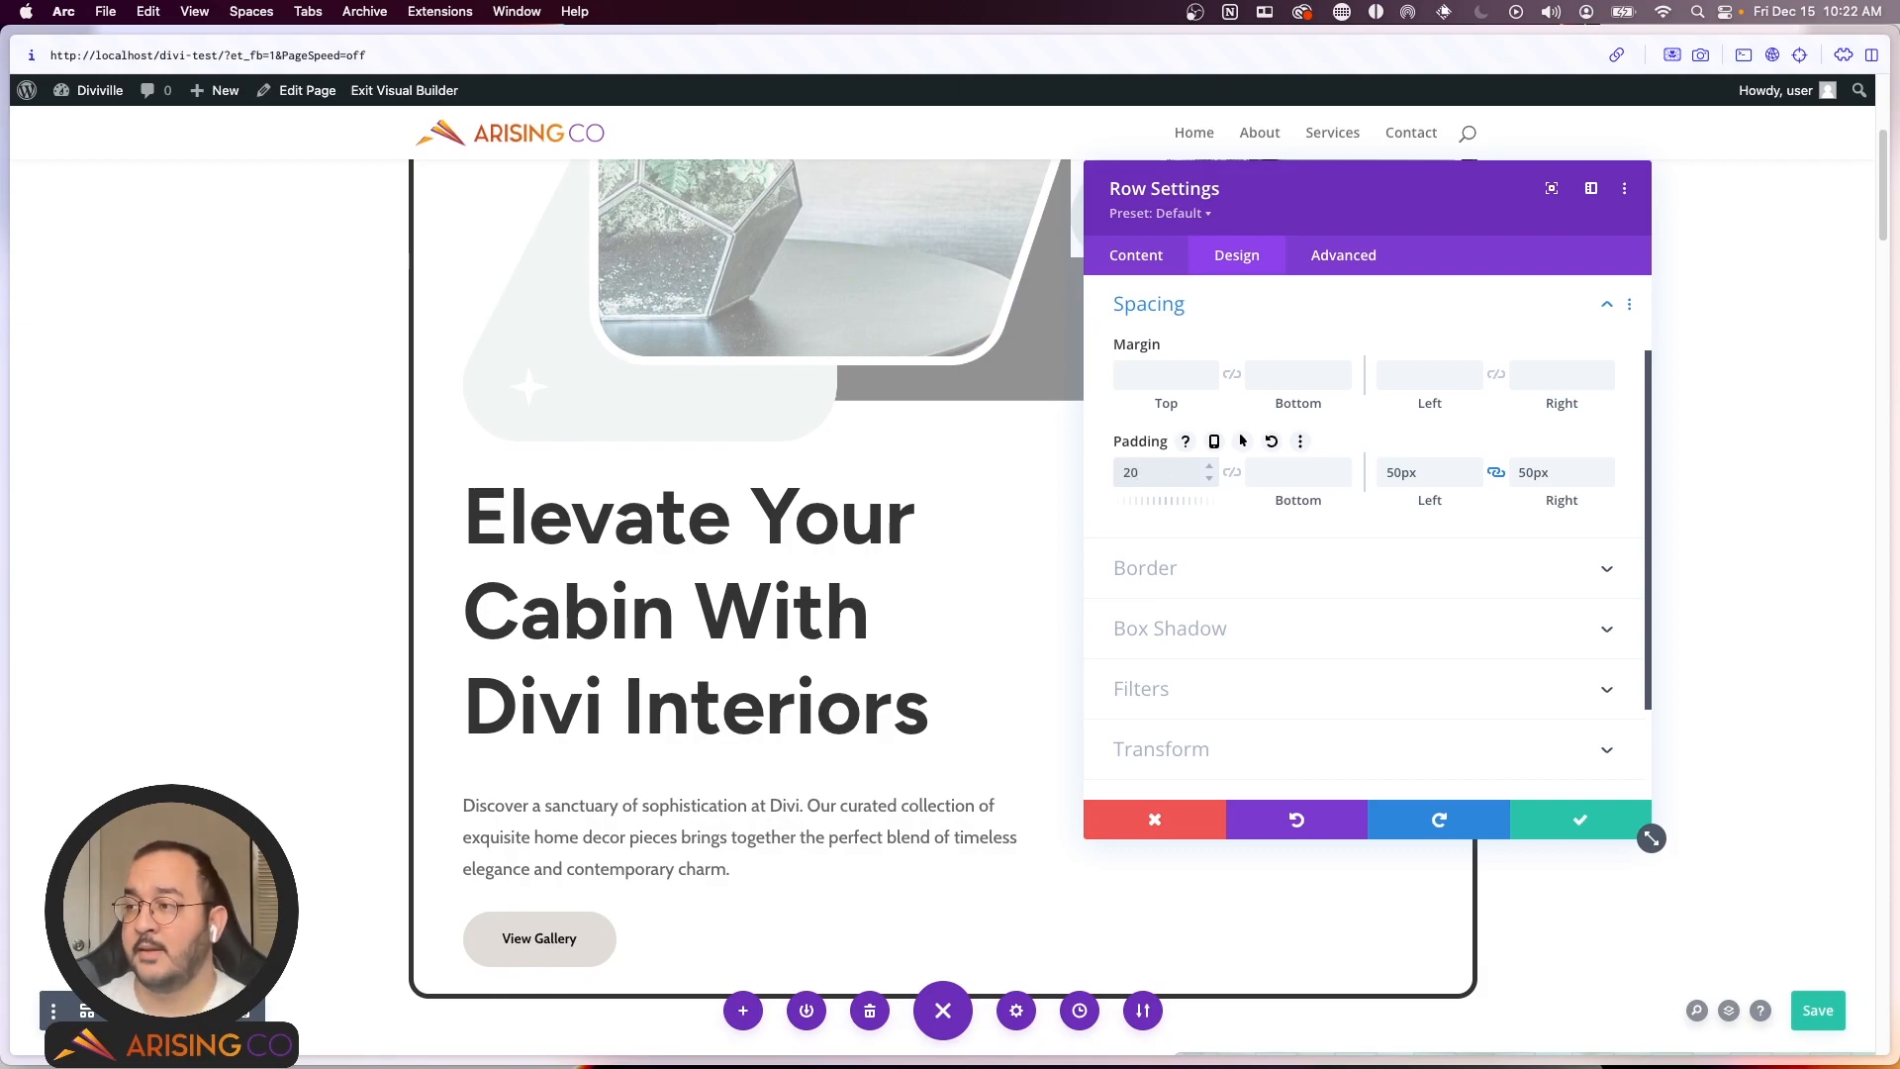
pyautogui.write('20')
pyautogui.click(1231, 473)
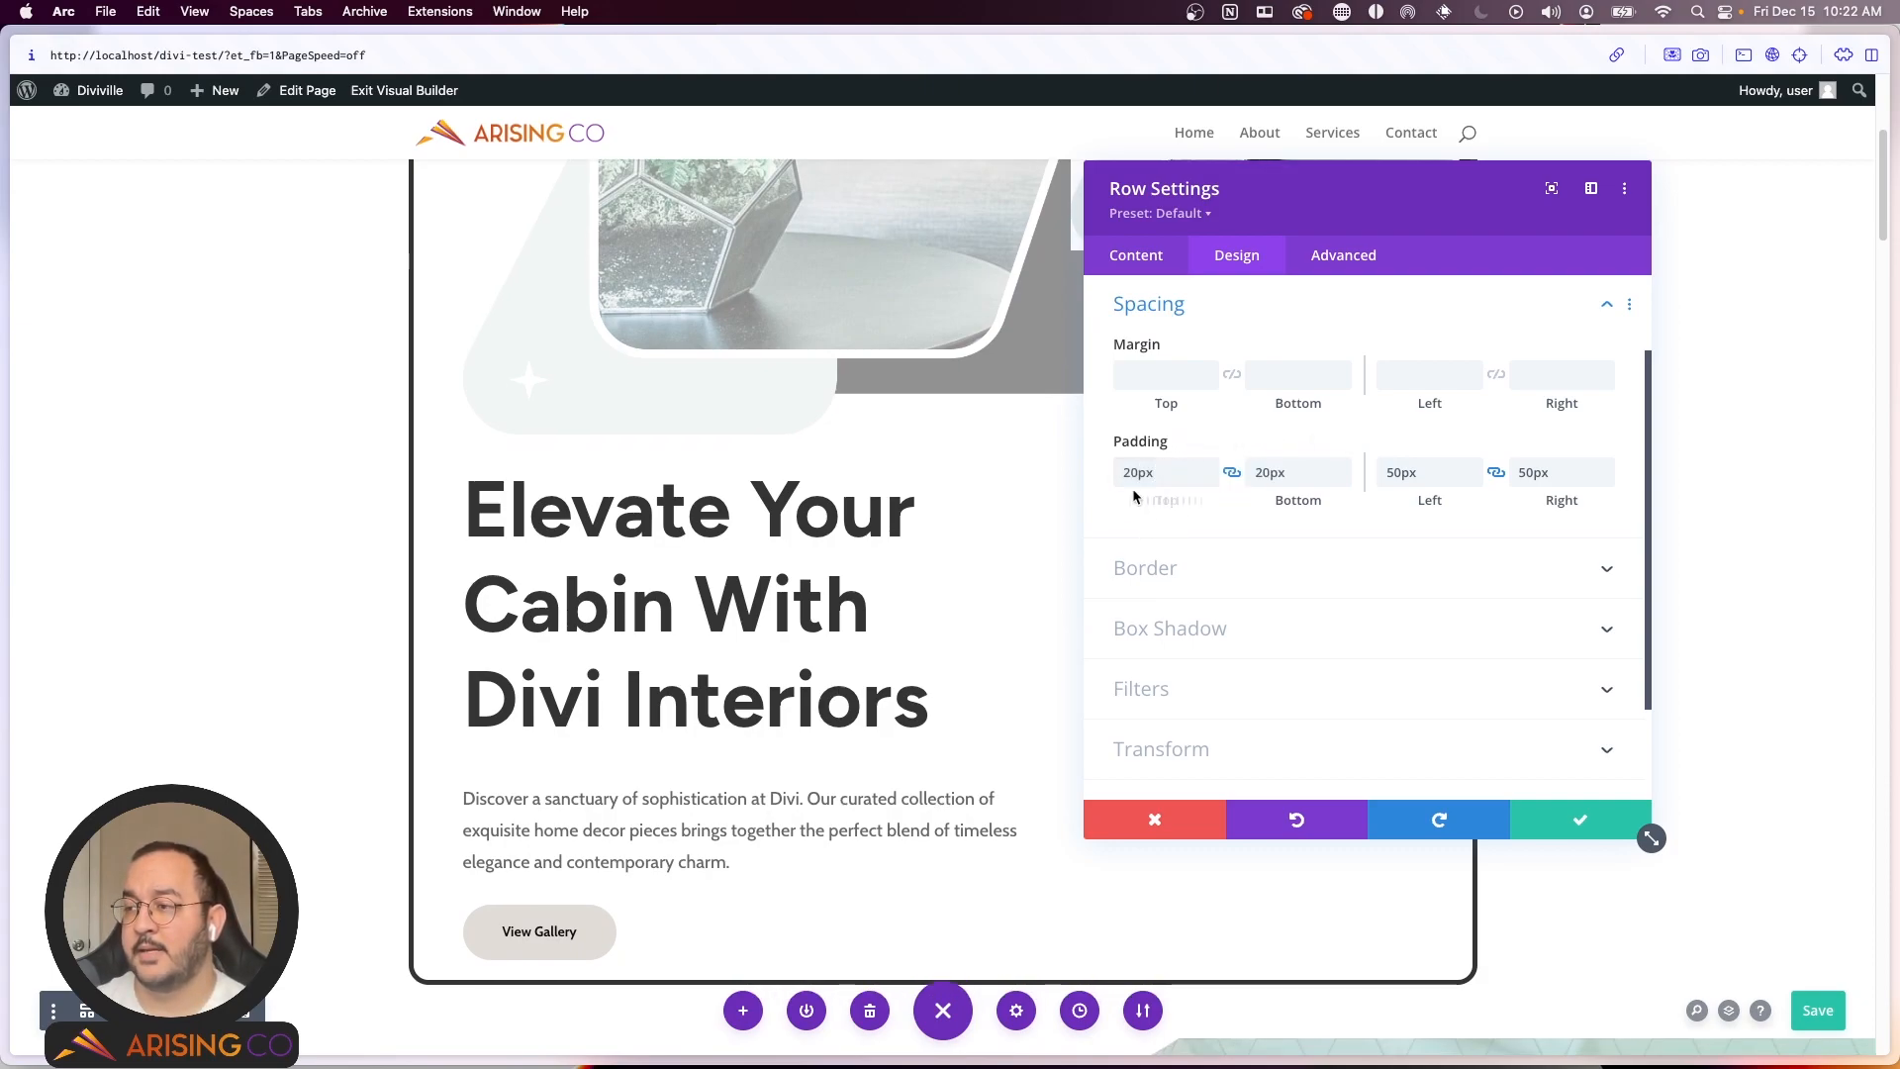
pyautogui.moveTo(1140, 474); pyautogui.dragTo(1110, 476)
pyautogui.write('50')
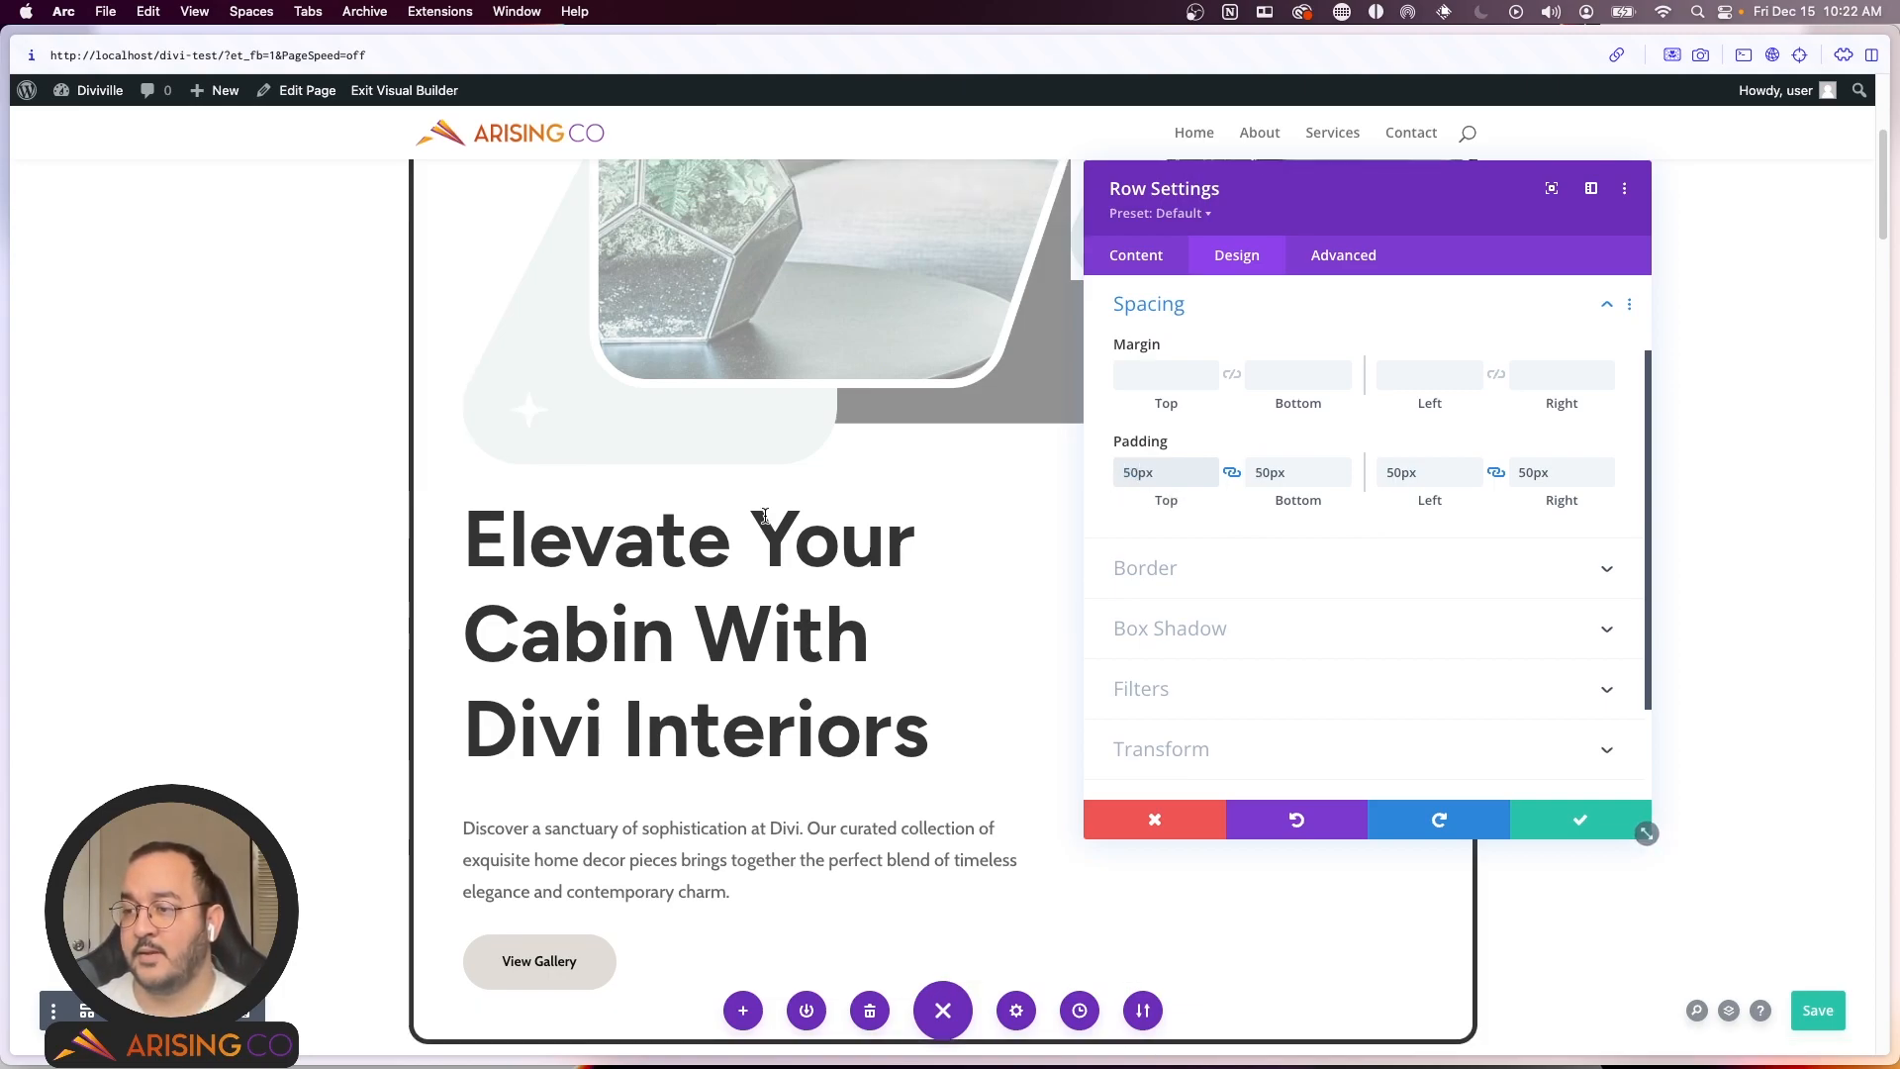
pyautogui.click(1586, 819)
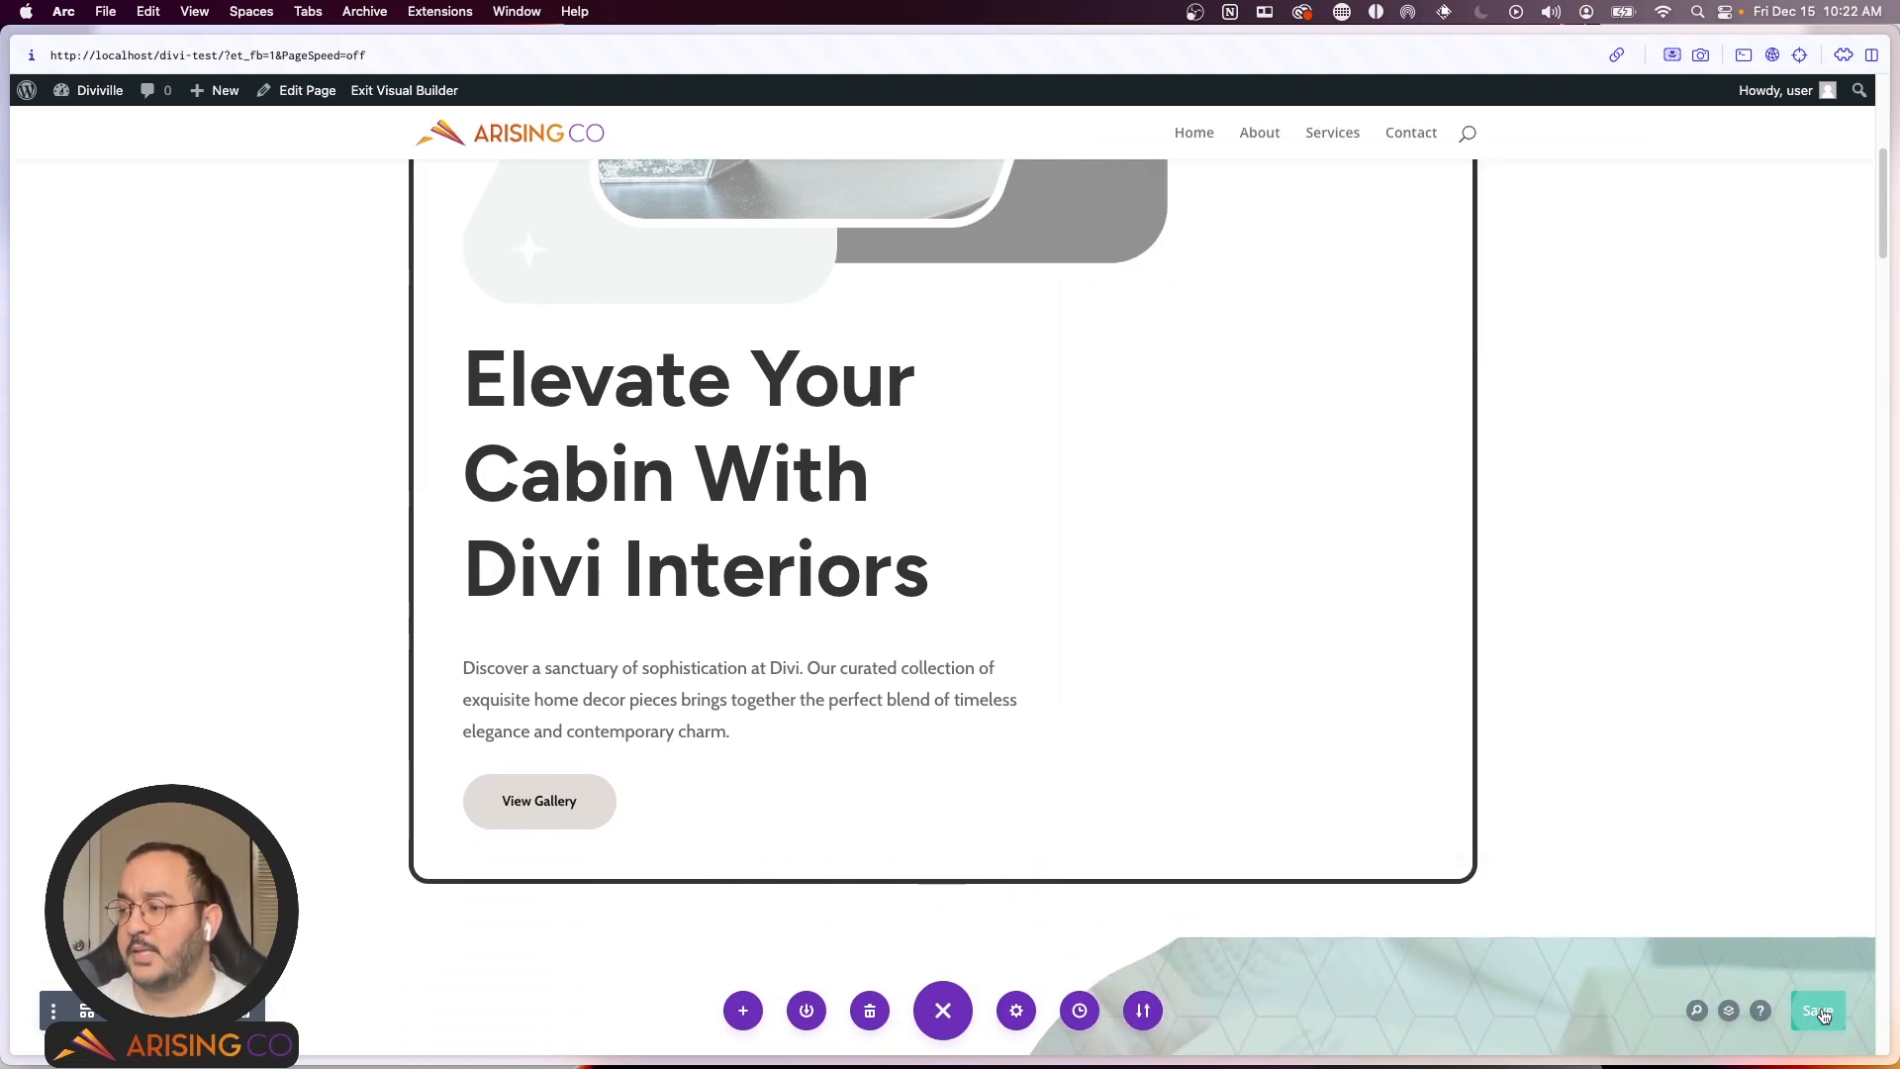
pyautogui.scroll(3, 1613, 455)
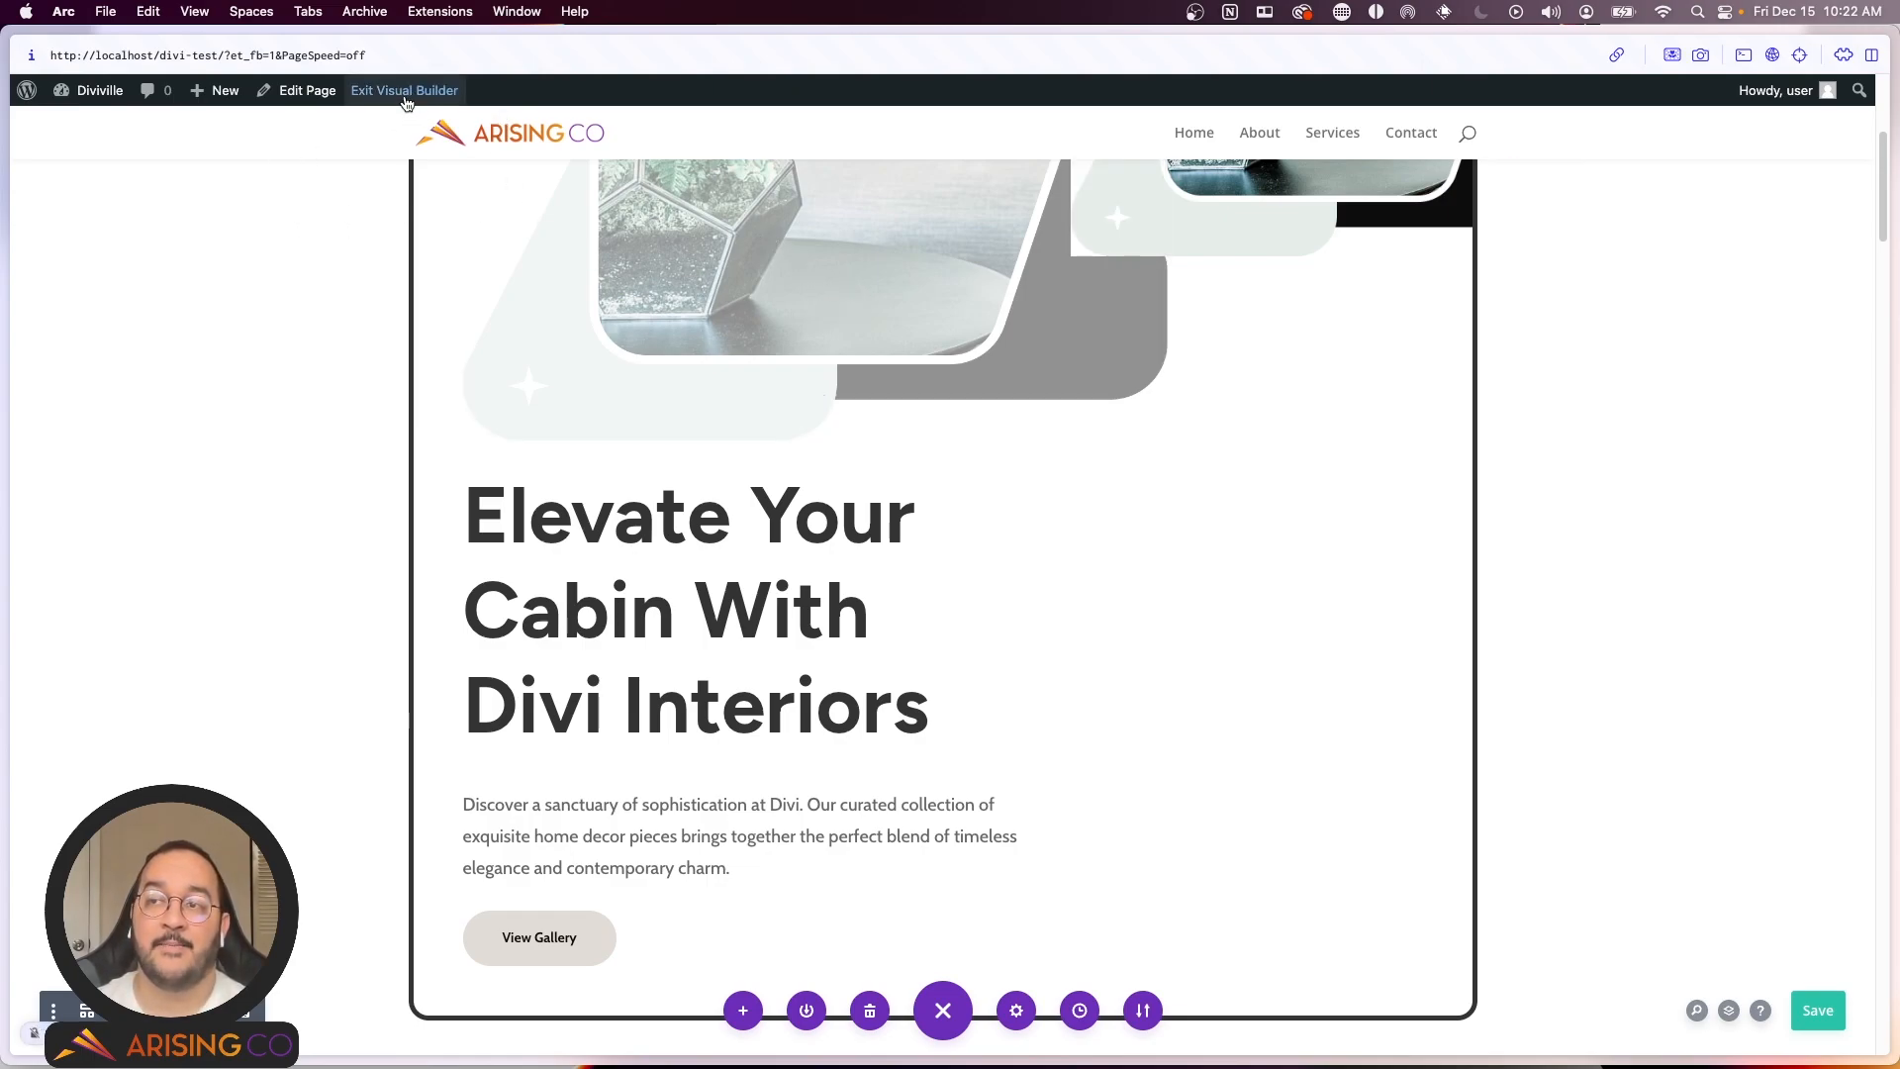
# Step: Load the live home page in the browser tab holding the recipe post, review the bordered hero row, and return to the builder tab
pyautogui.moveTo(20, 225)
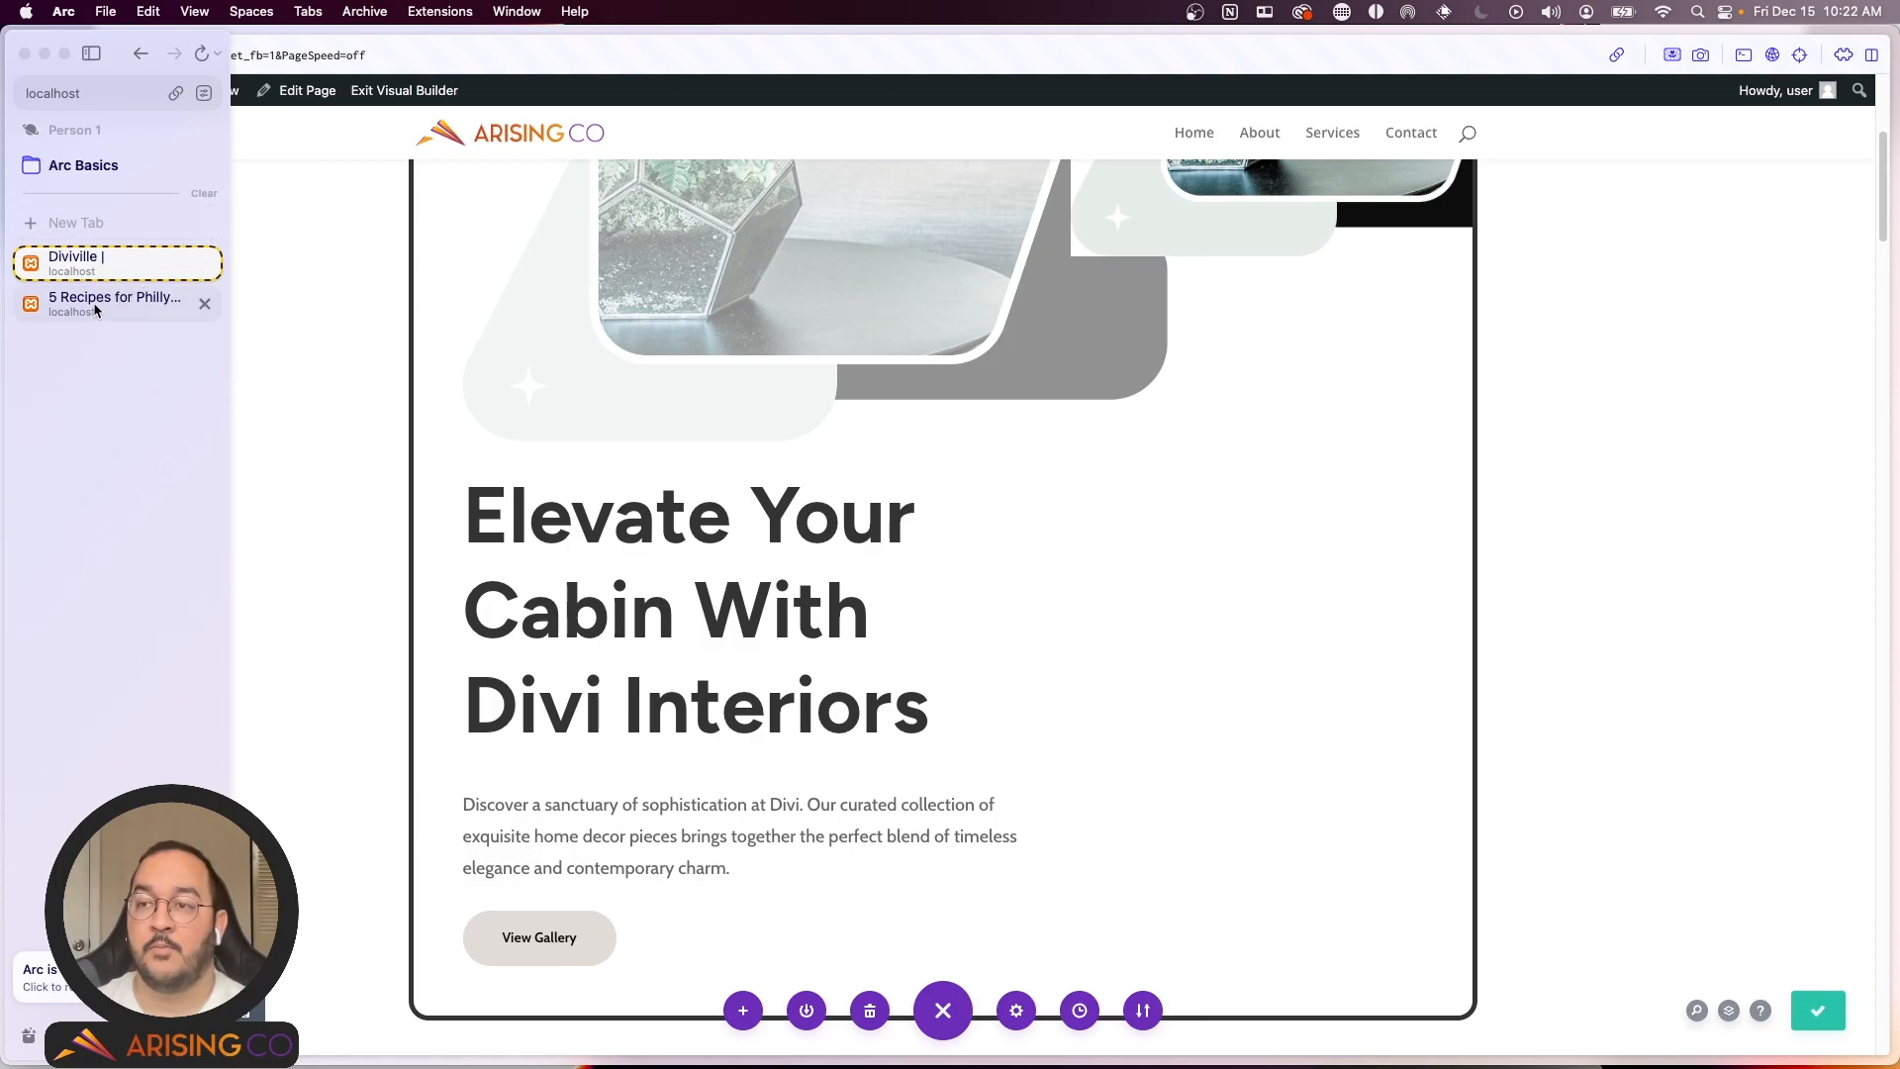
pyautogui.click(96, 306)
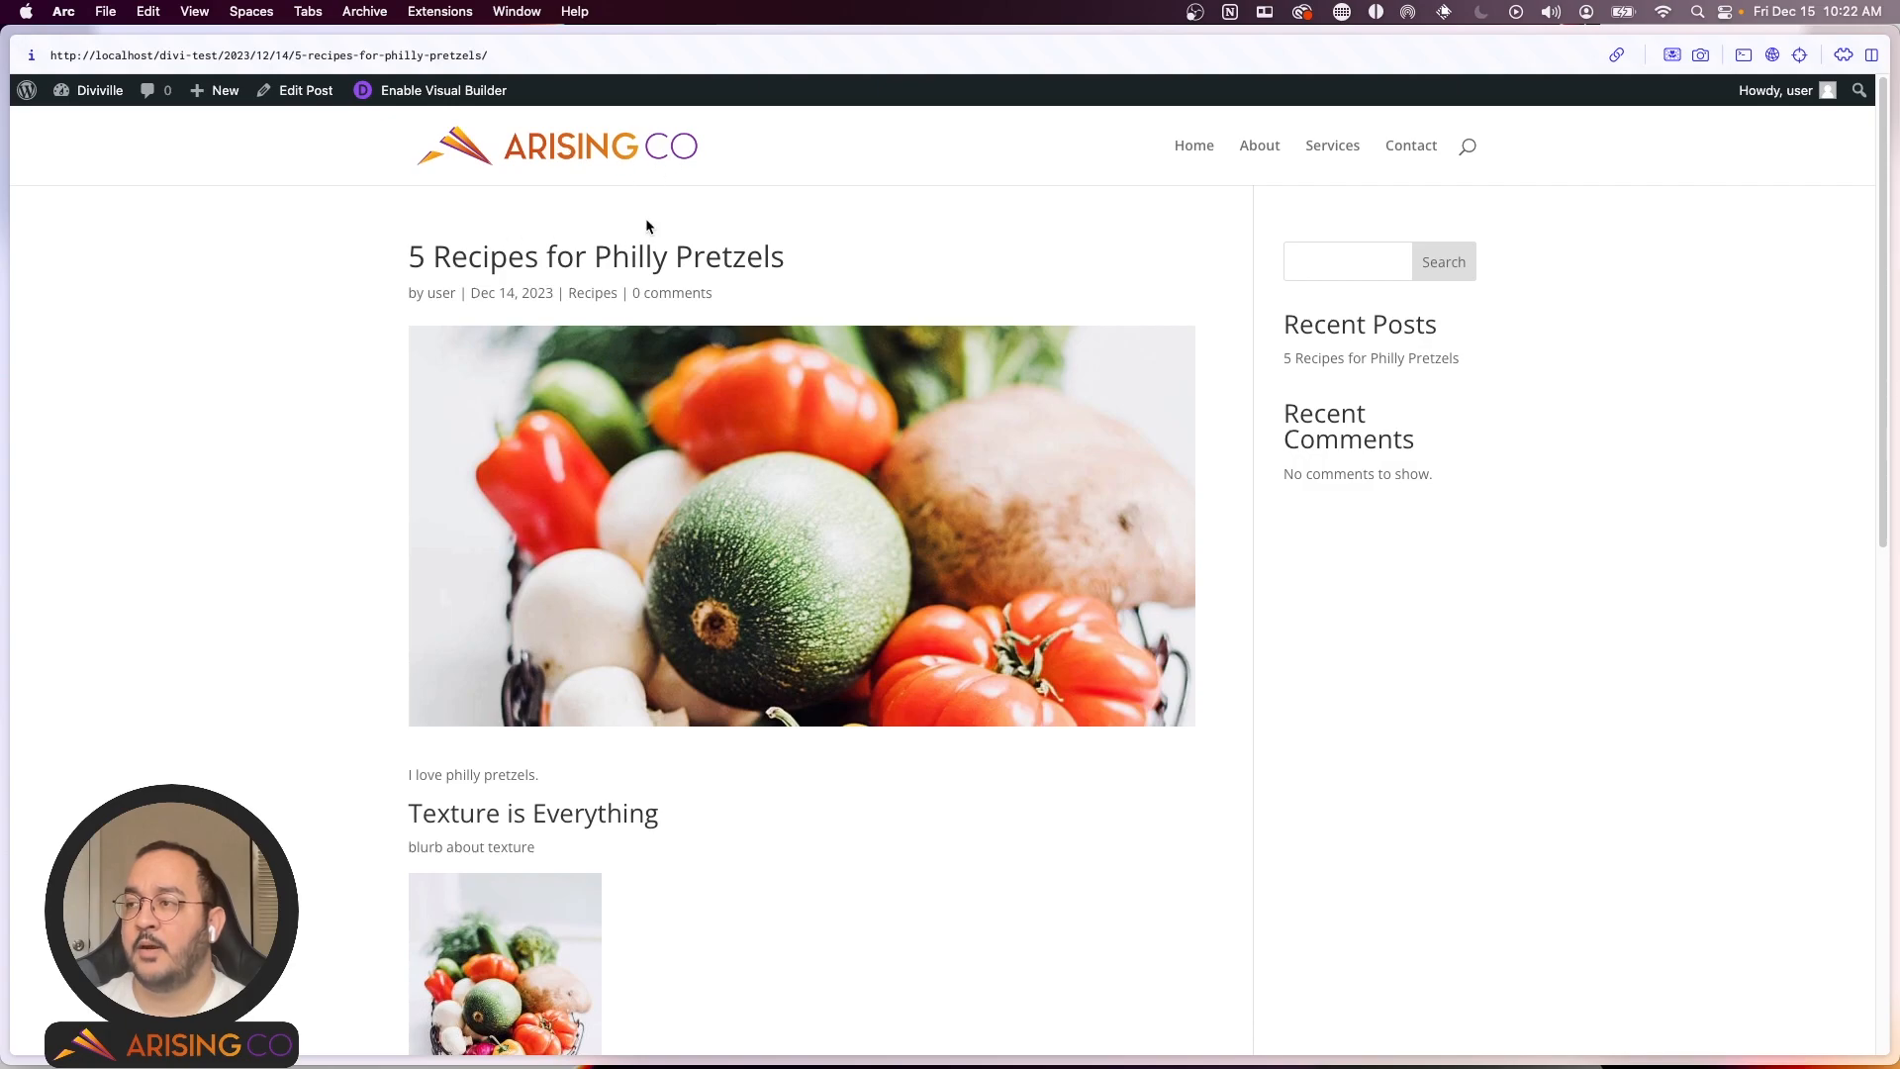
pyautogui.click(570, 156)
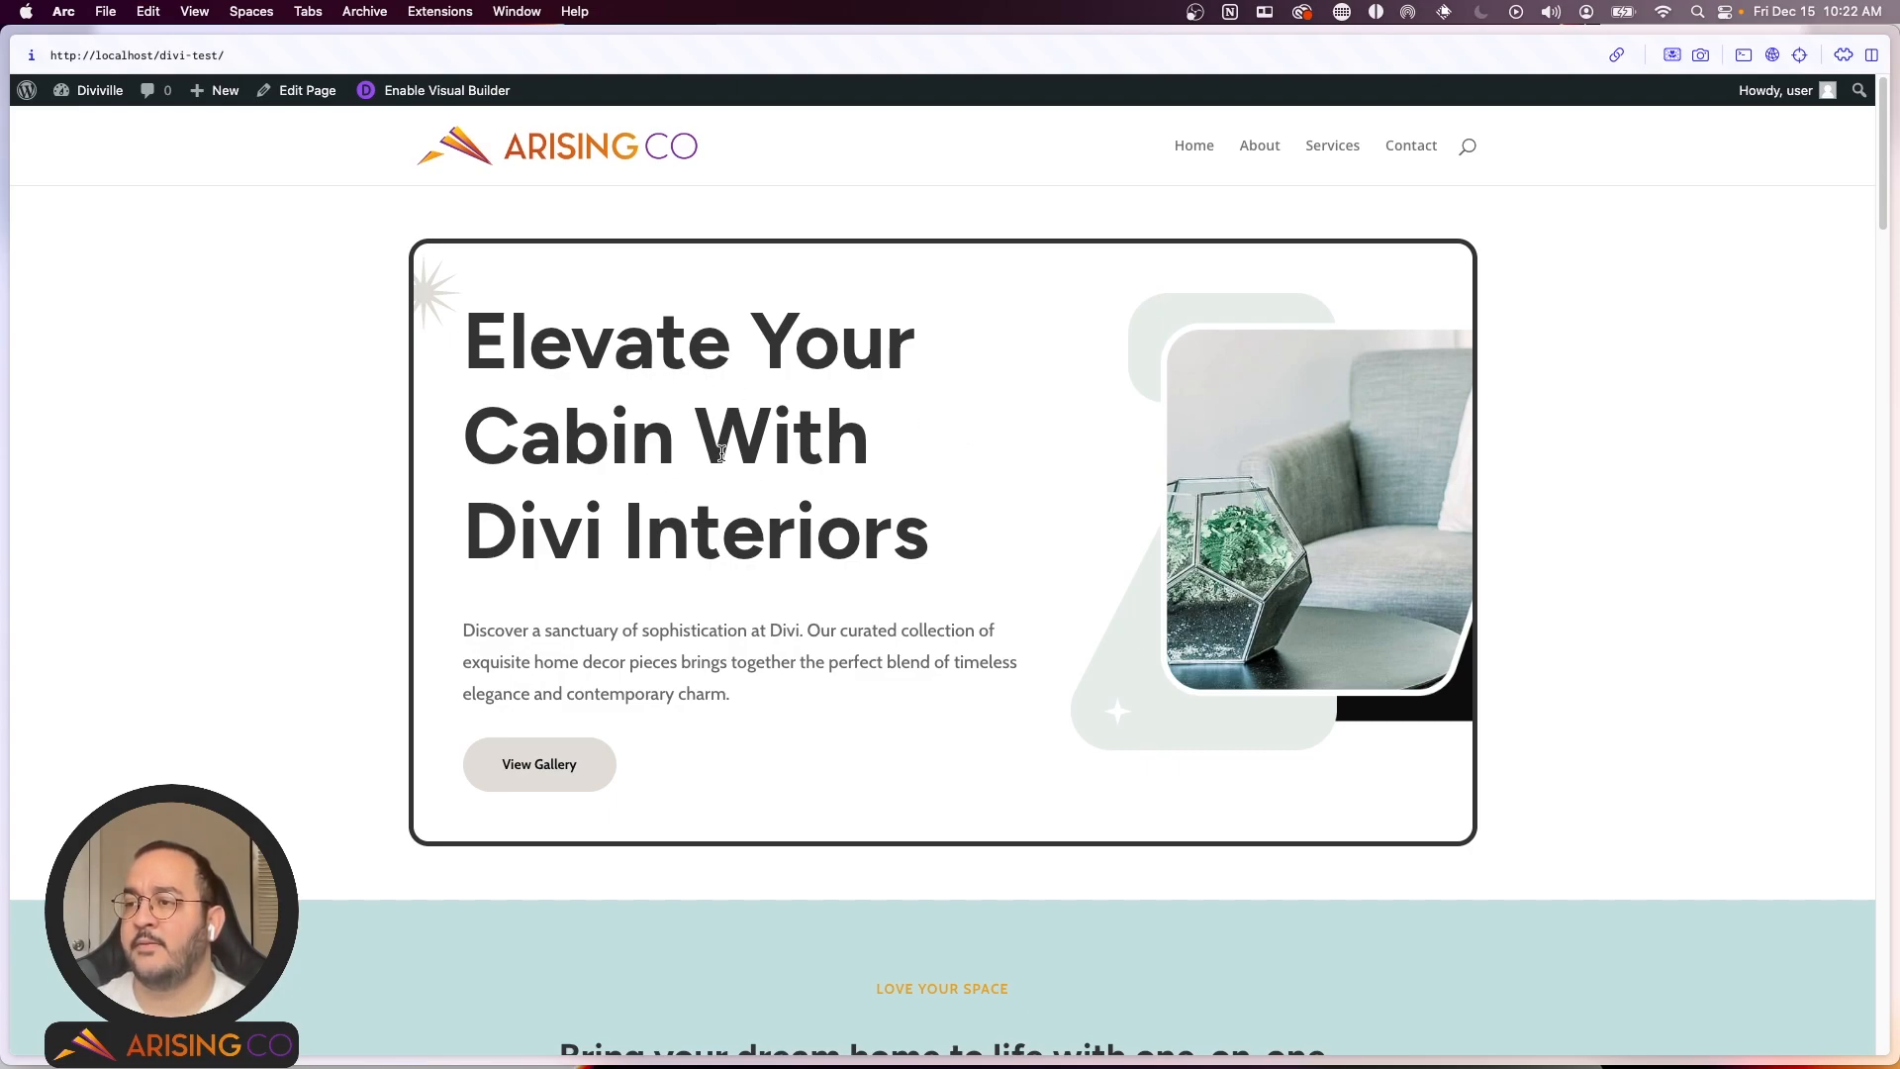
pyautogui.scroll(-3, 1000, 585)
pyautogui.scroll(3, 578, 634)
pyautogui.scroll(-10, 621, 499)
pyautogui.scroll(10, 619, 498)
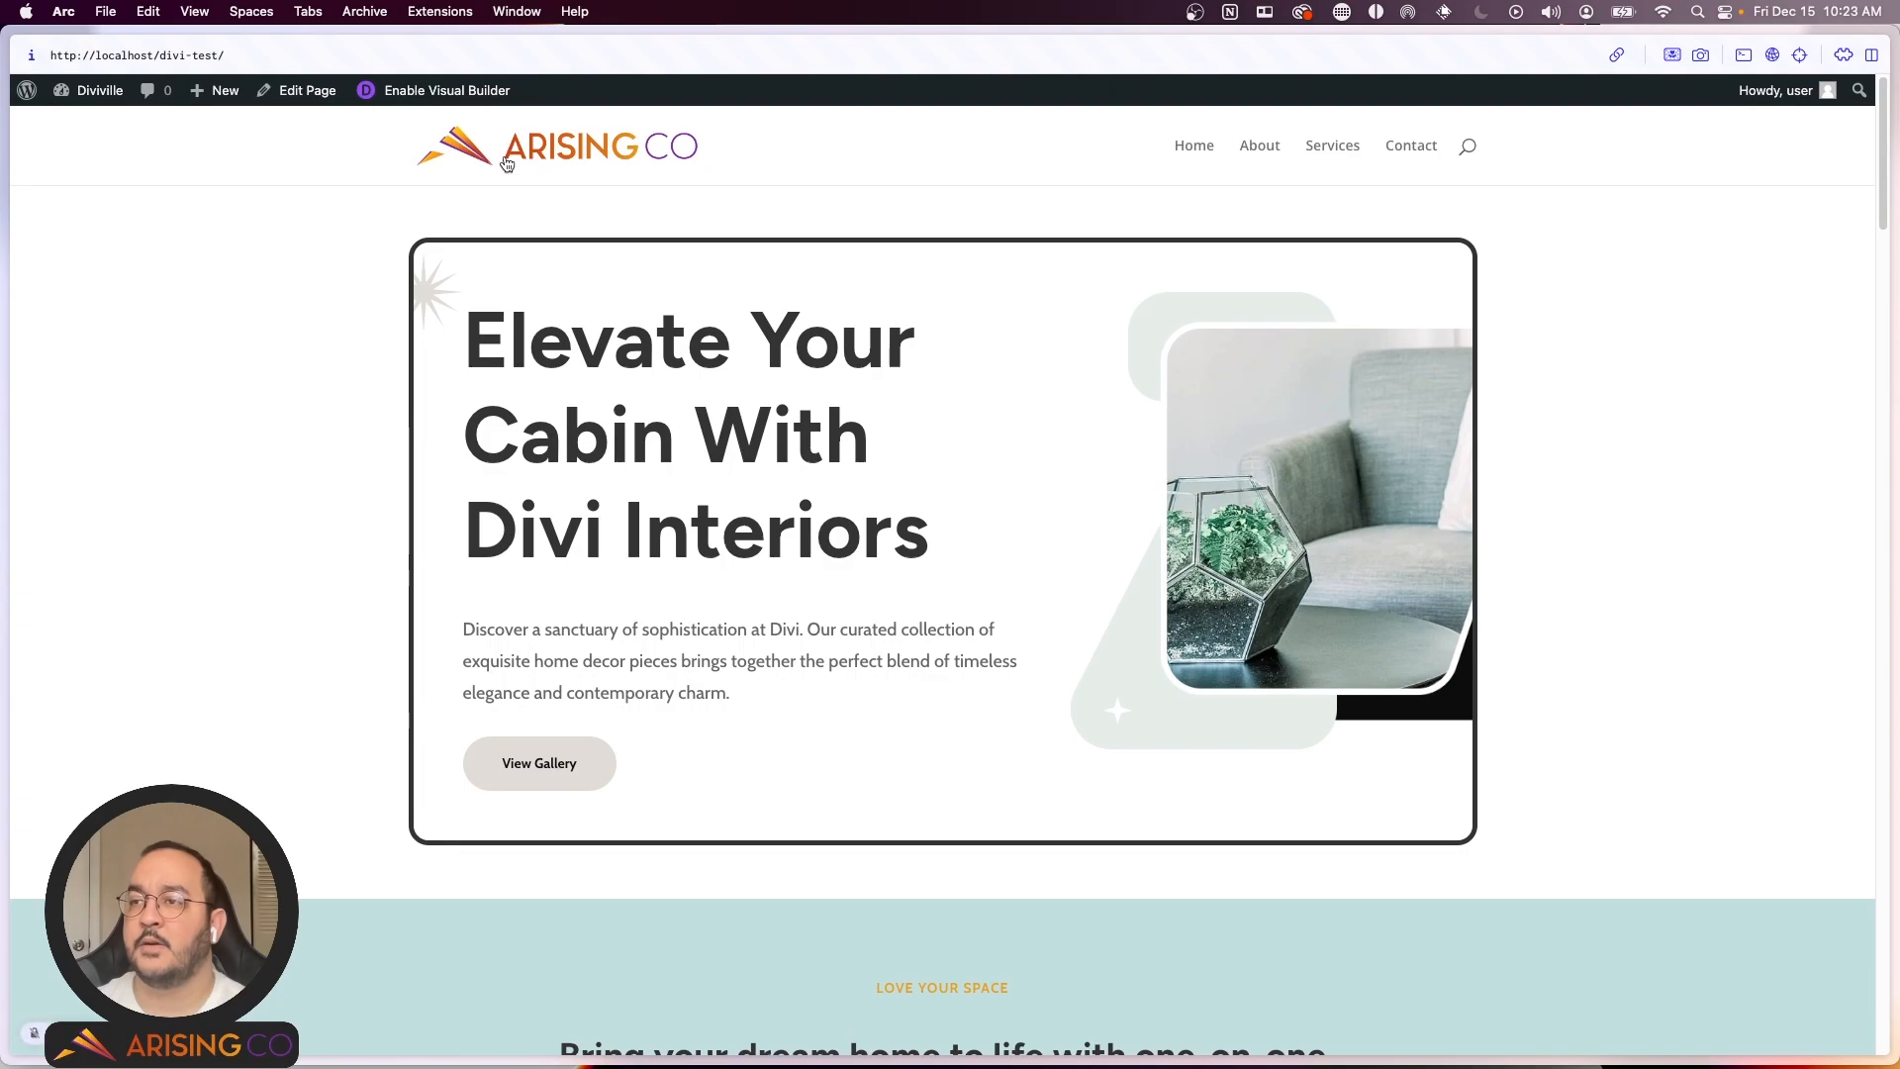
pyautogui.moveTo(3, 163)
pyautogui.click(77, 263)
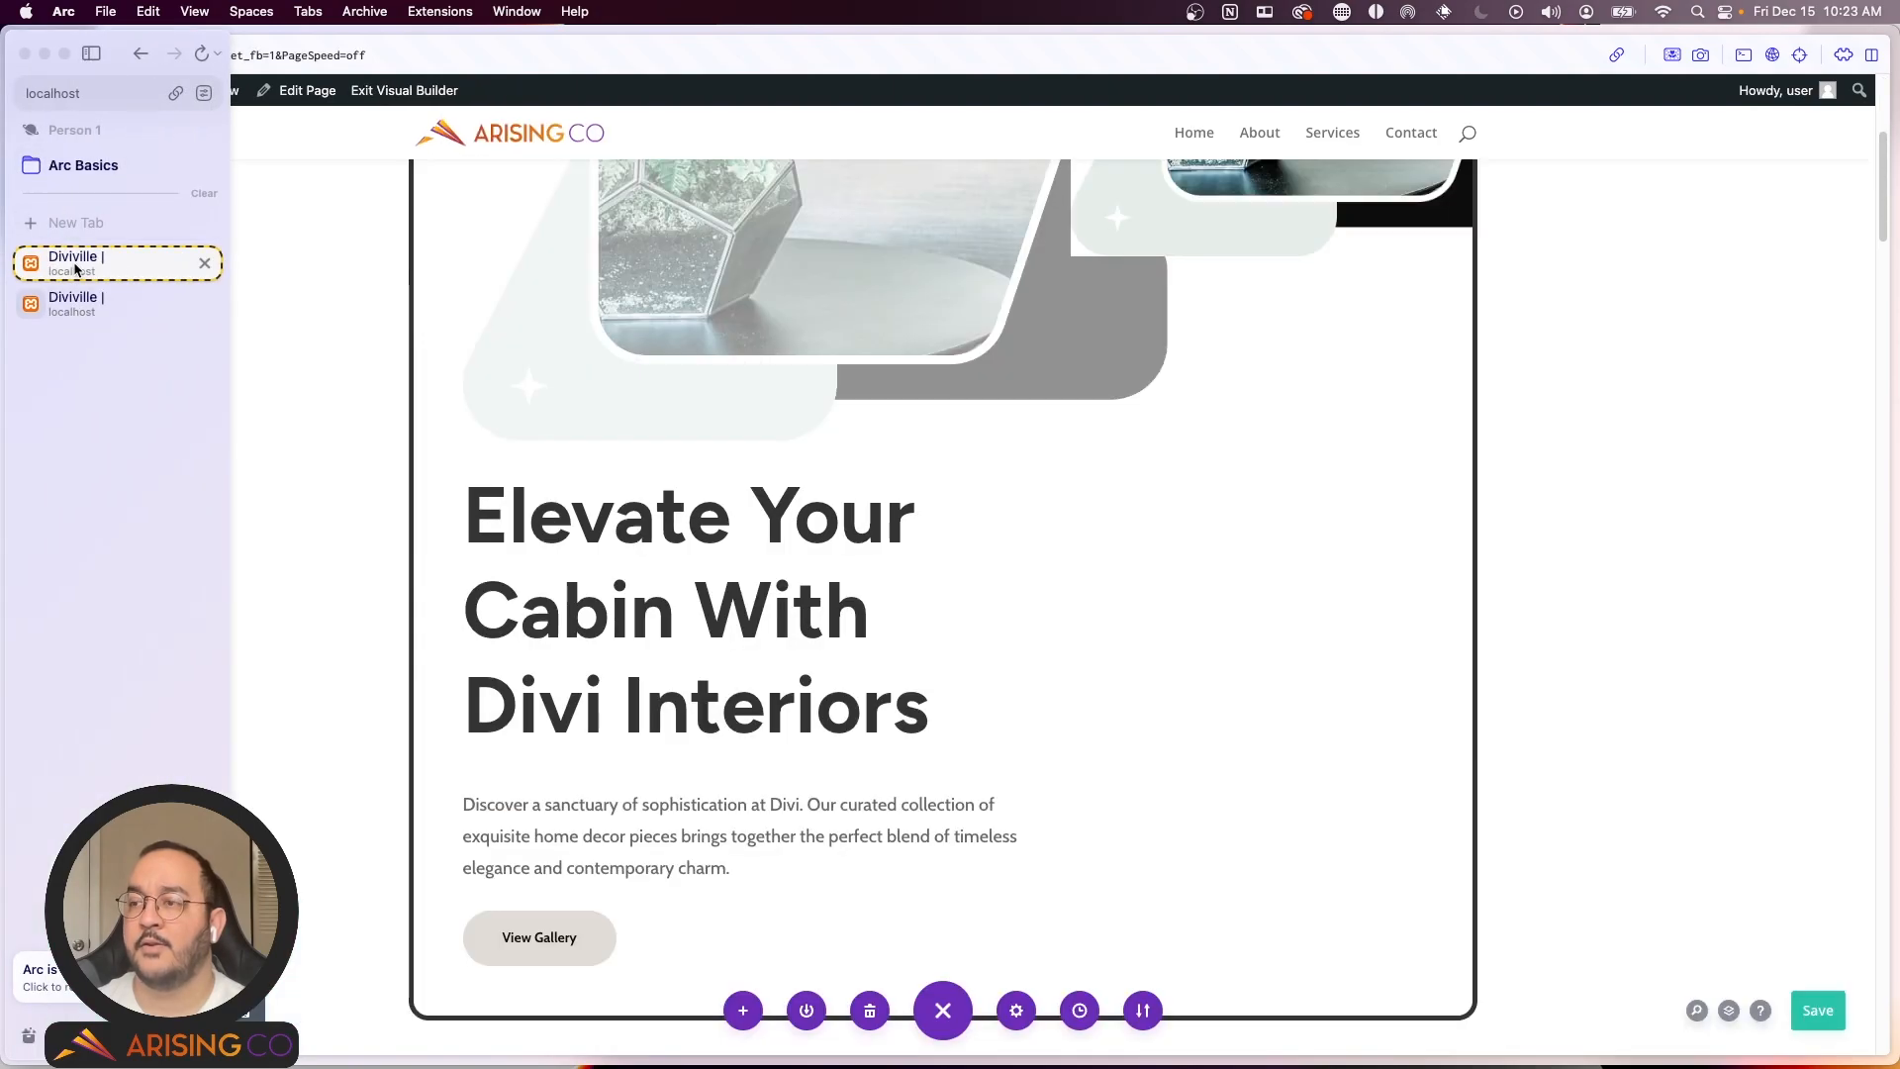
# Step: Examine the column structure and background options of the three-card category row, and close its settings without changes
pyautogui.scroll(5, 1613, 415)
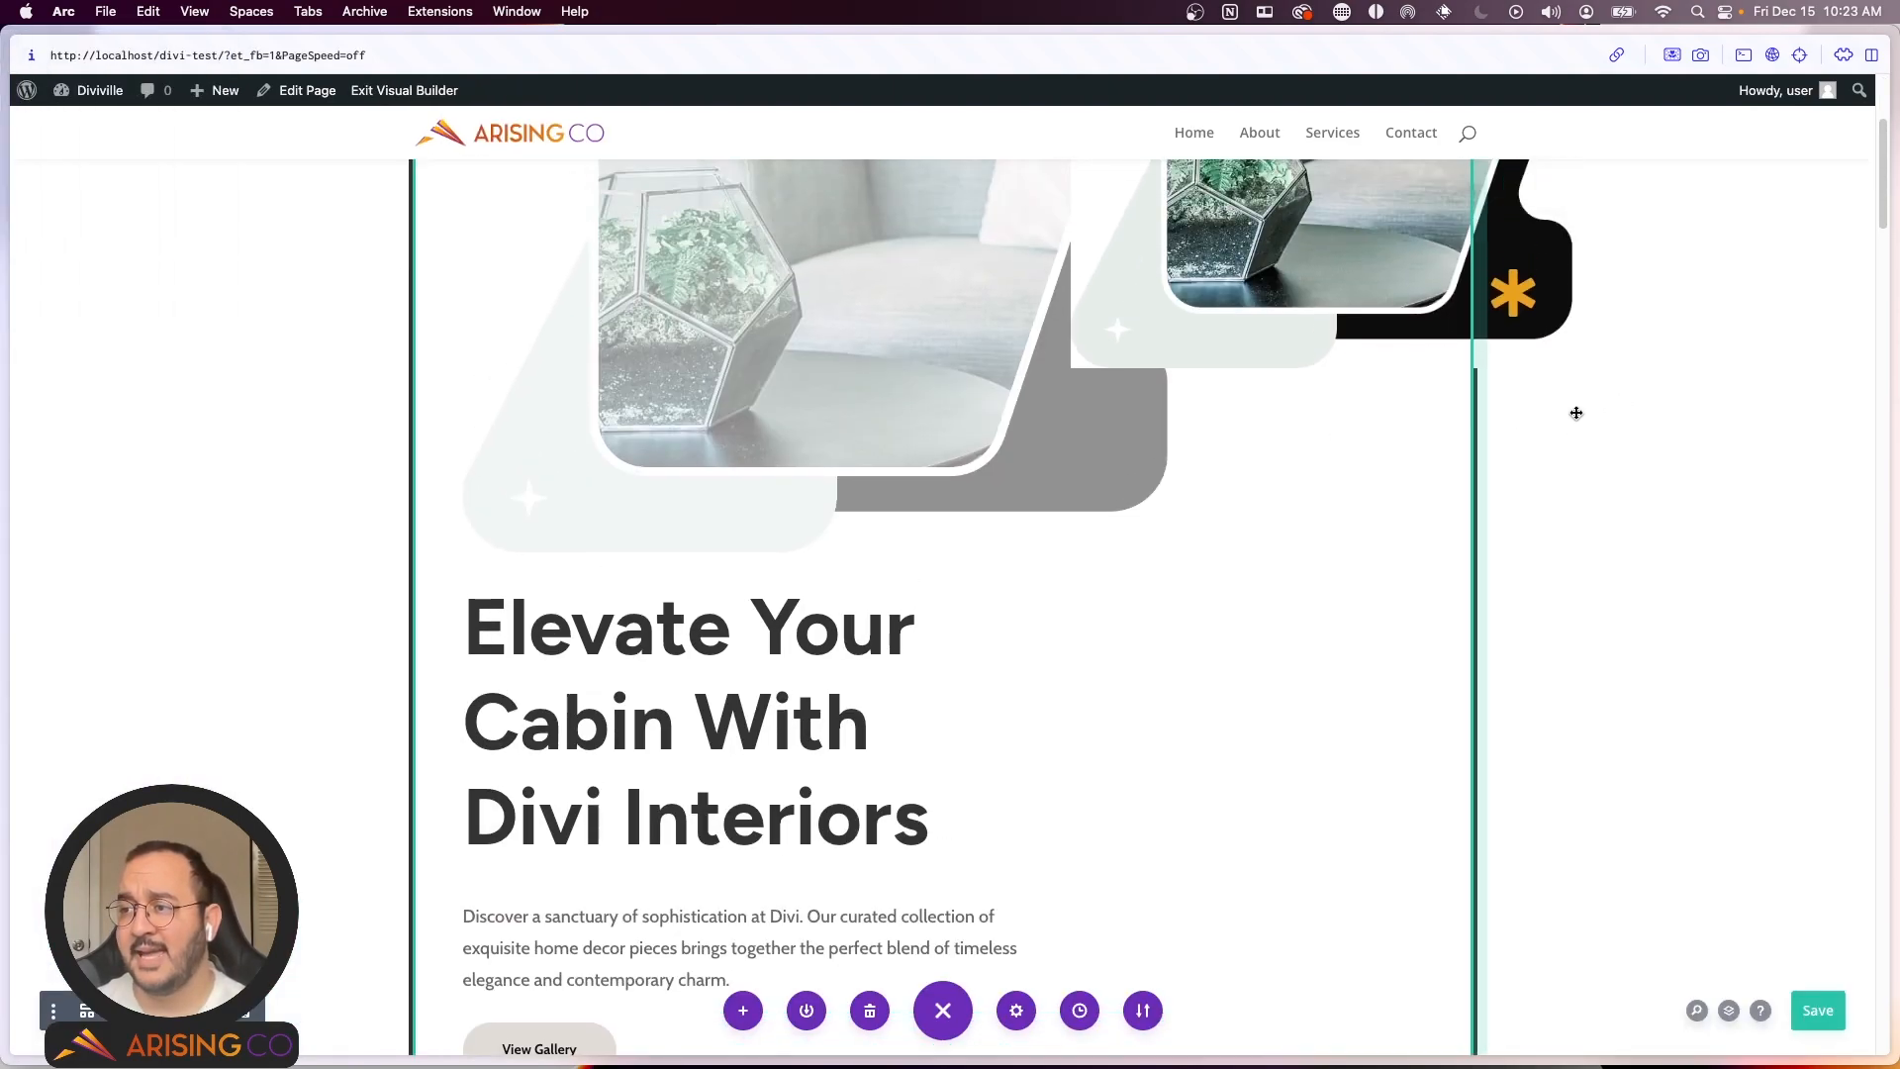
pyautogui.scroll(-8, 1179, 551)
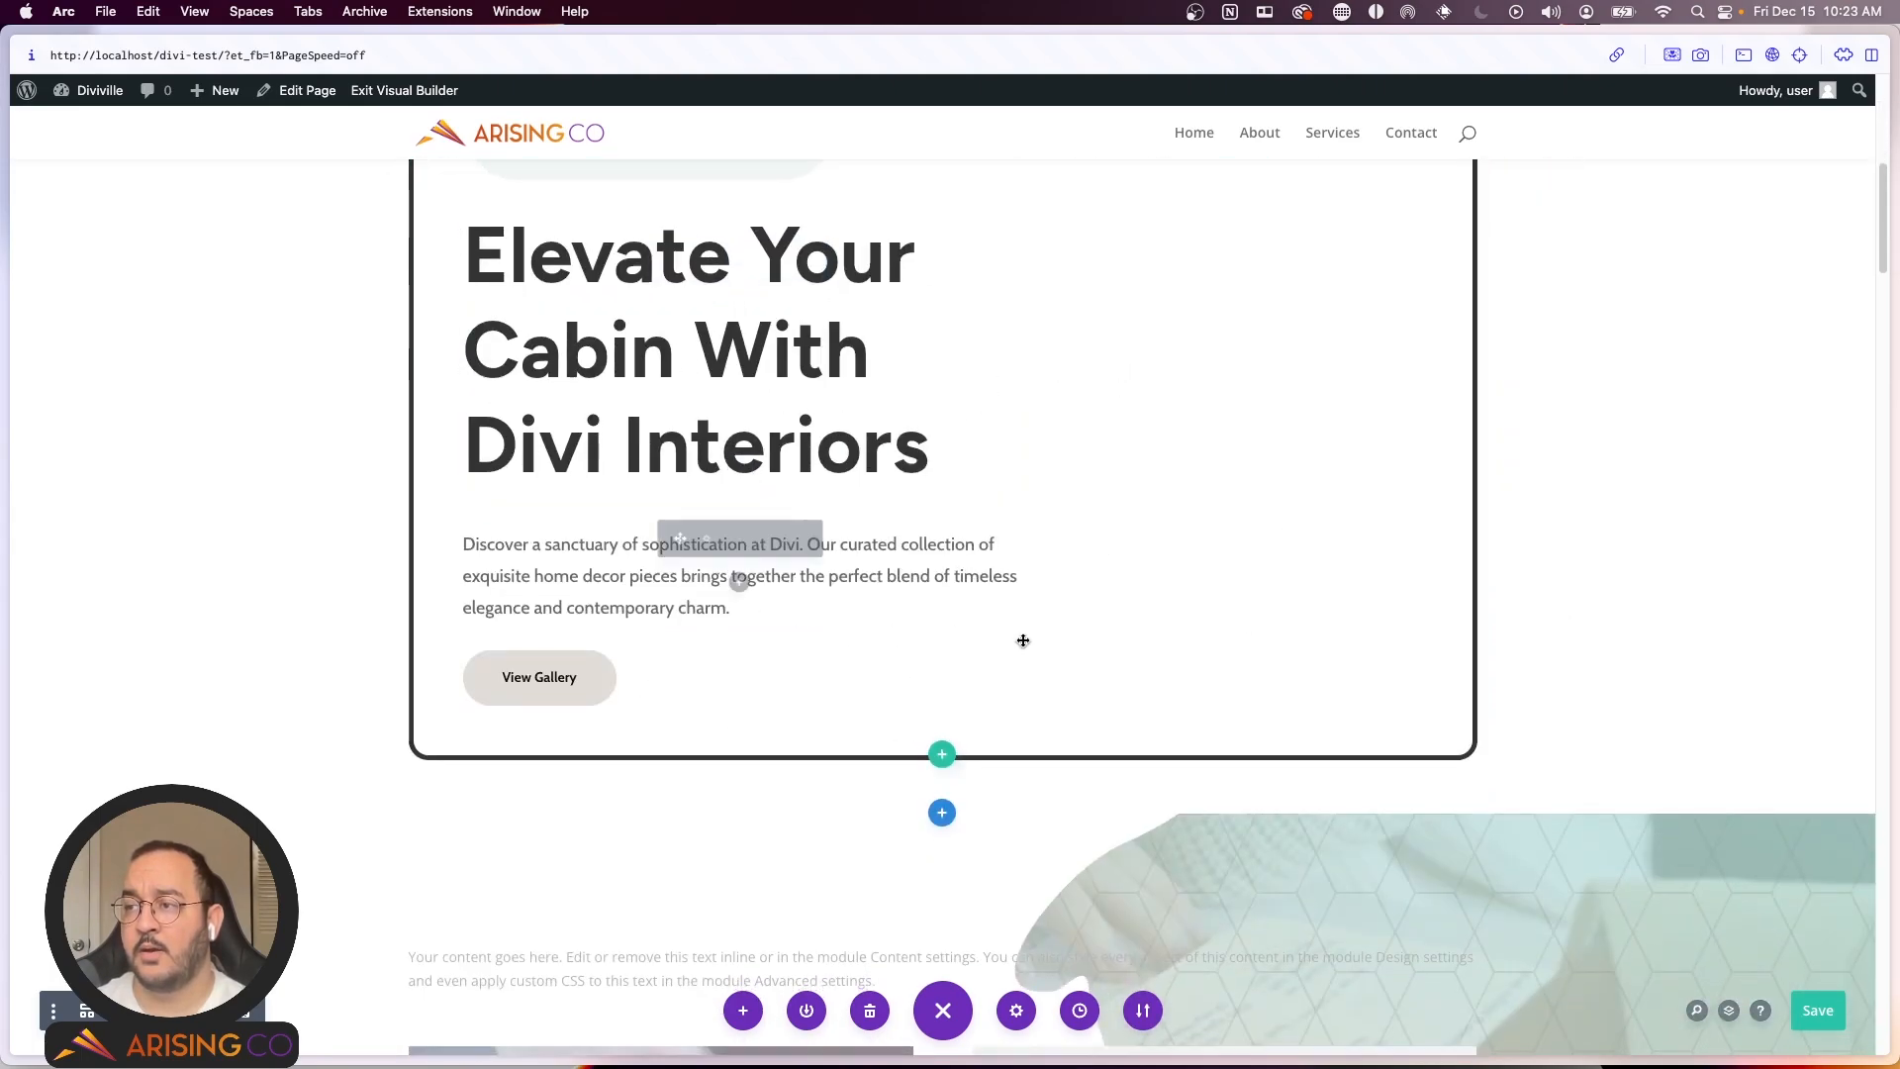
pyautogui.scroll(-8, 1030, 630)
pyautogui.scroll(-12, 1030, 630)
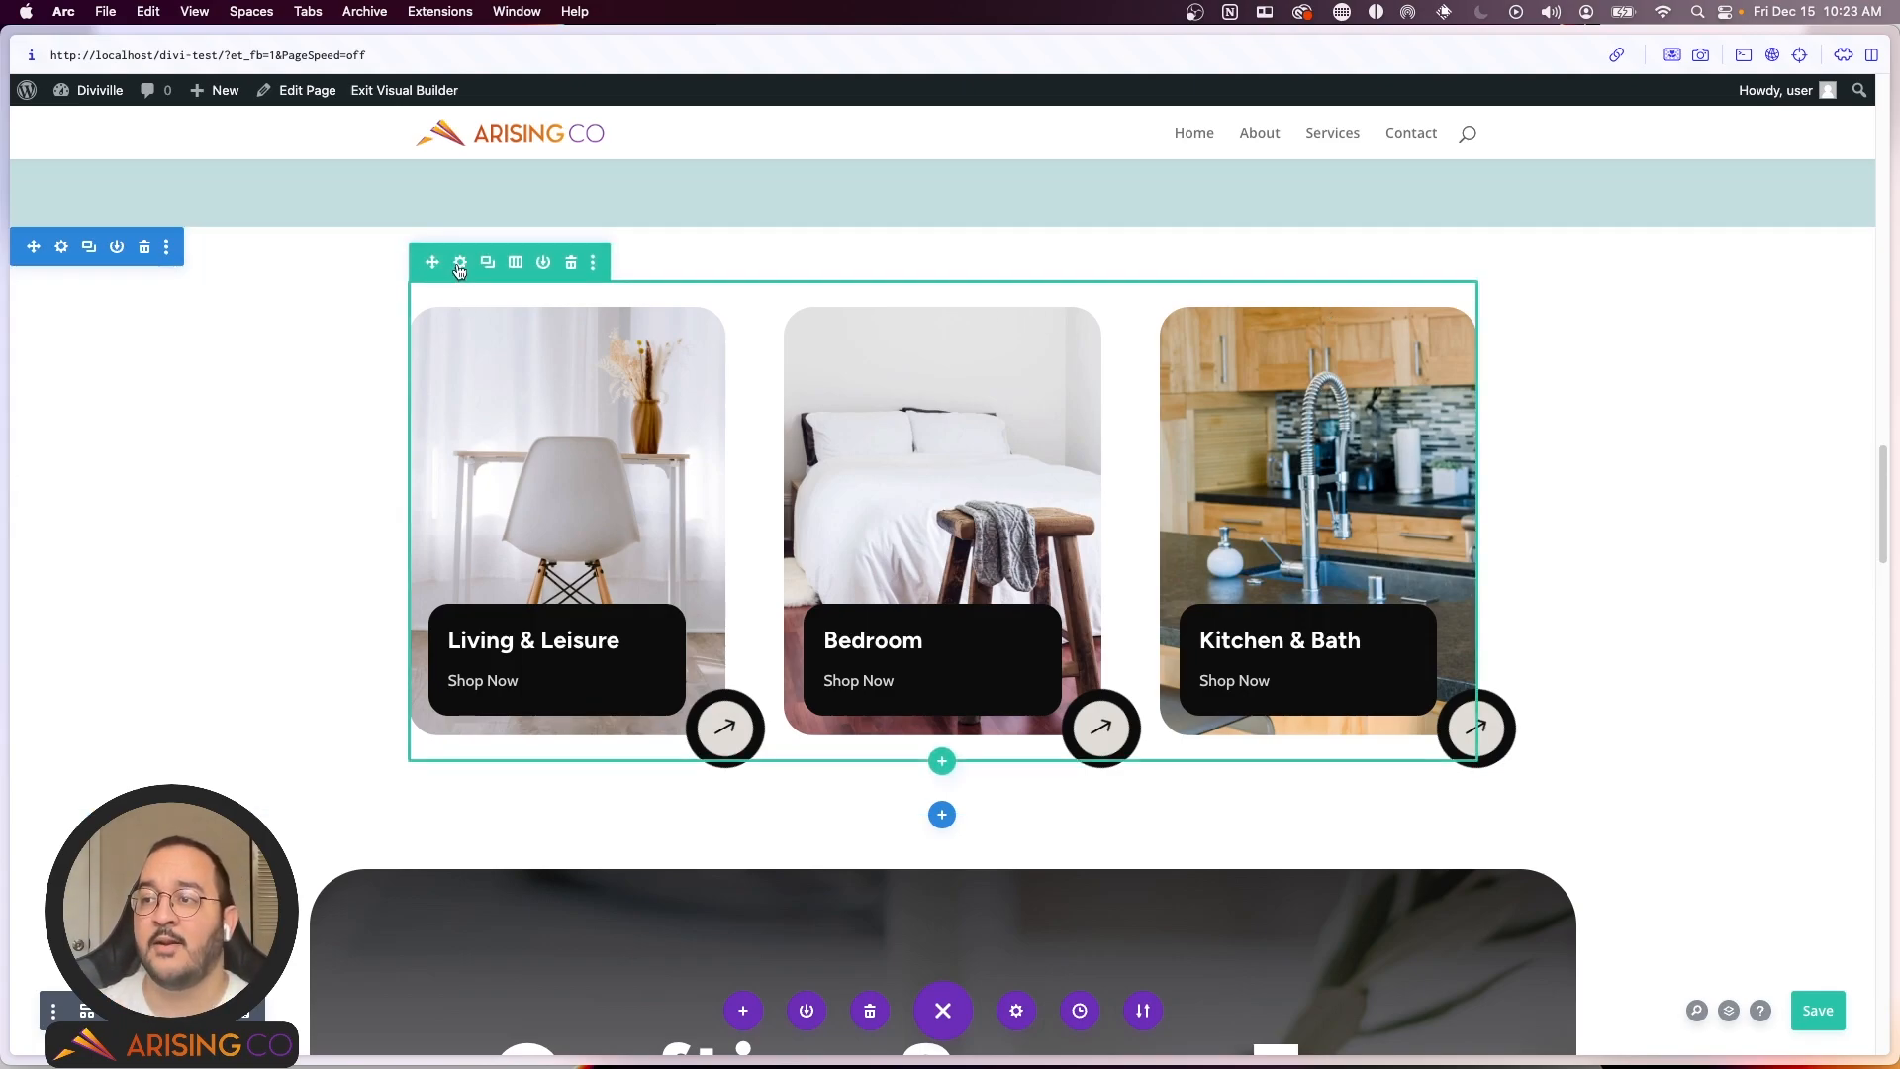
pyautogui.click(460, 265)
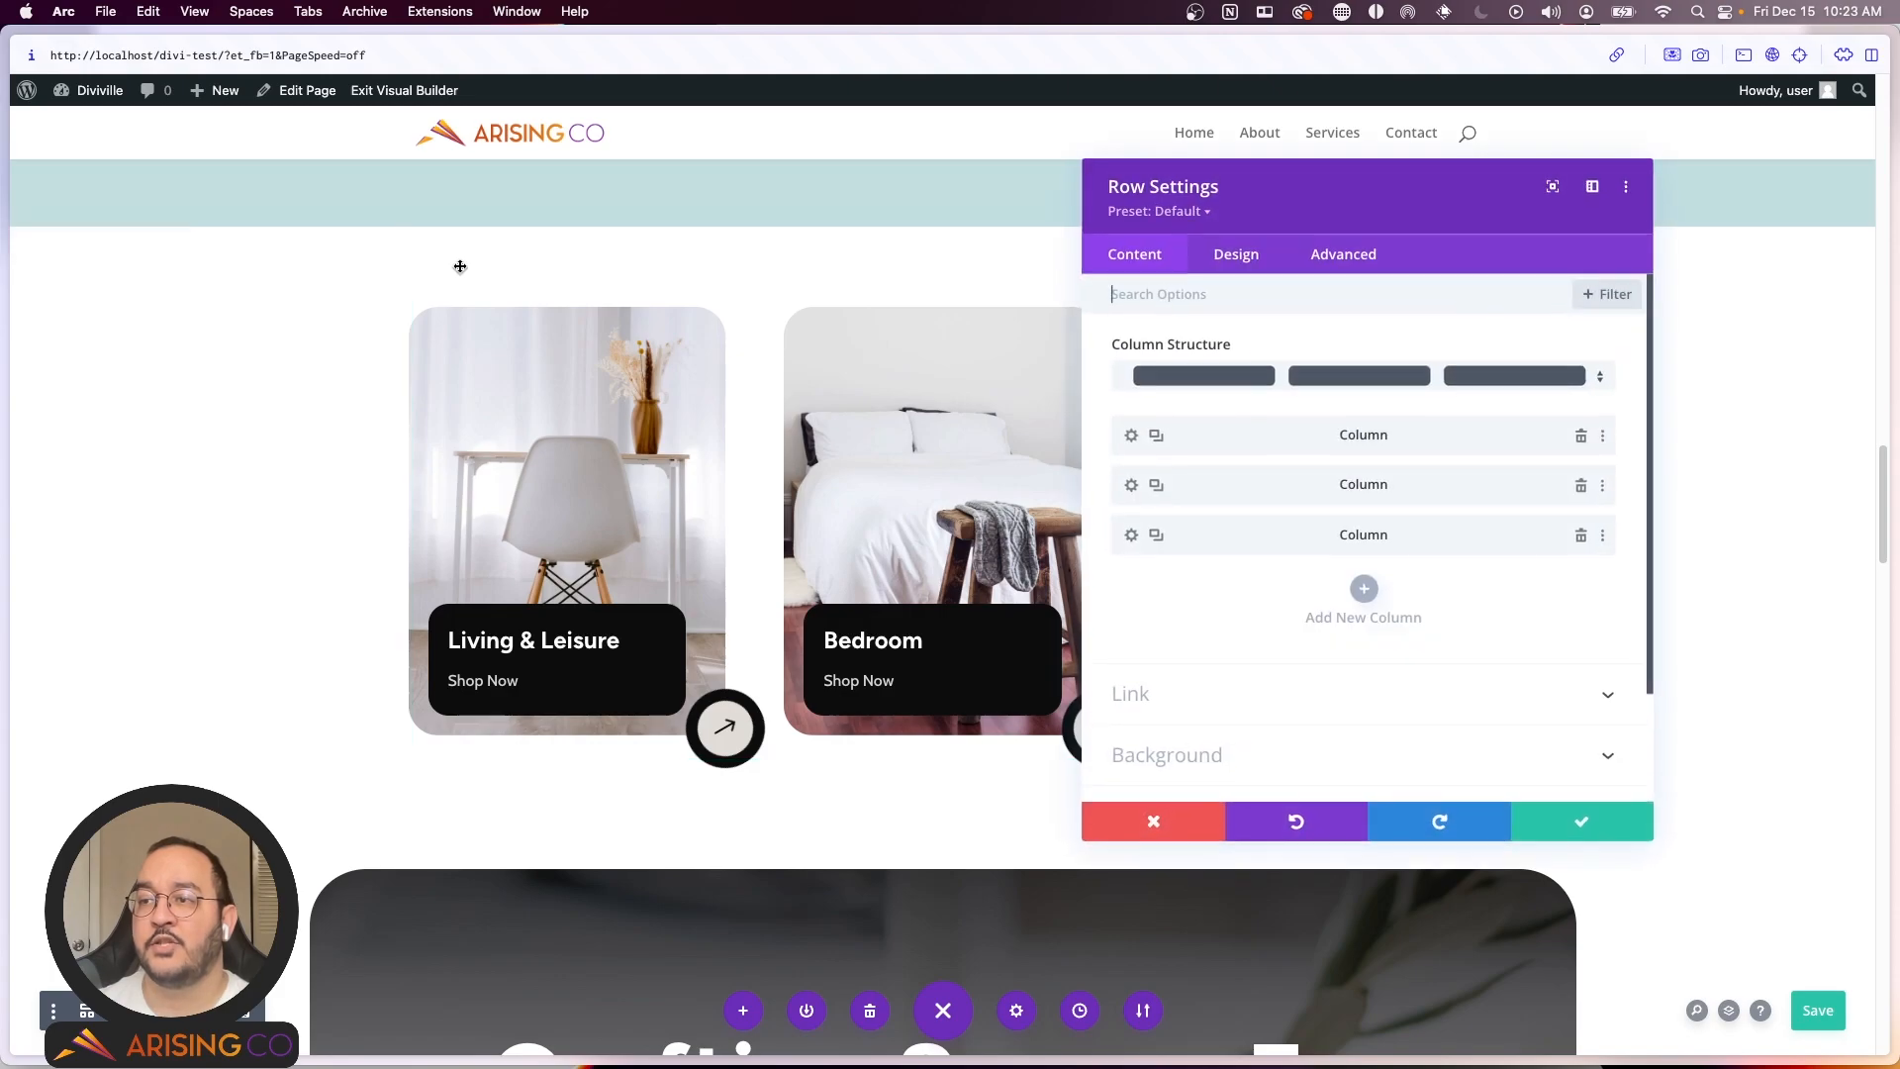
pyautogui.moveTo(1180, 198); pyautogui.dragTo(1326, 217)
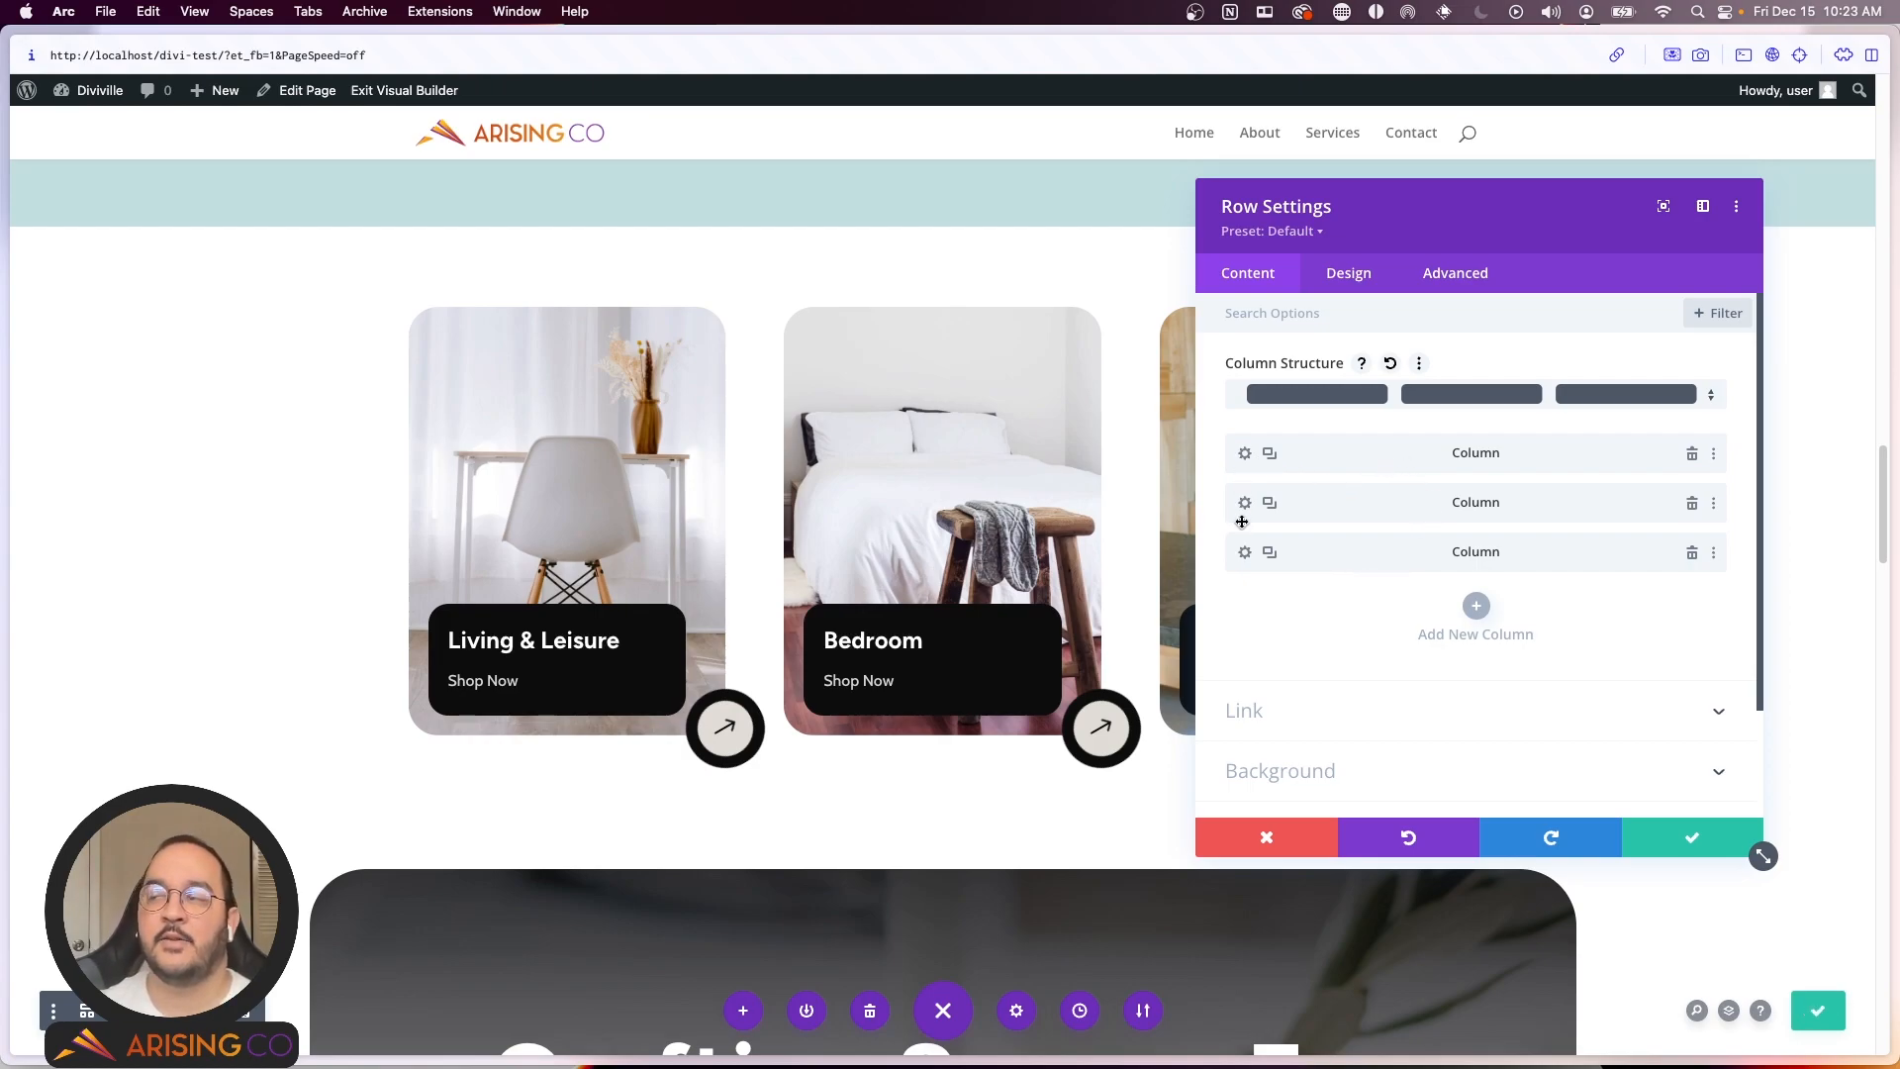
pyautogui.click(1316, 768)
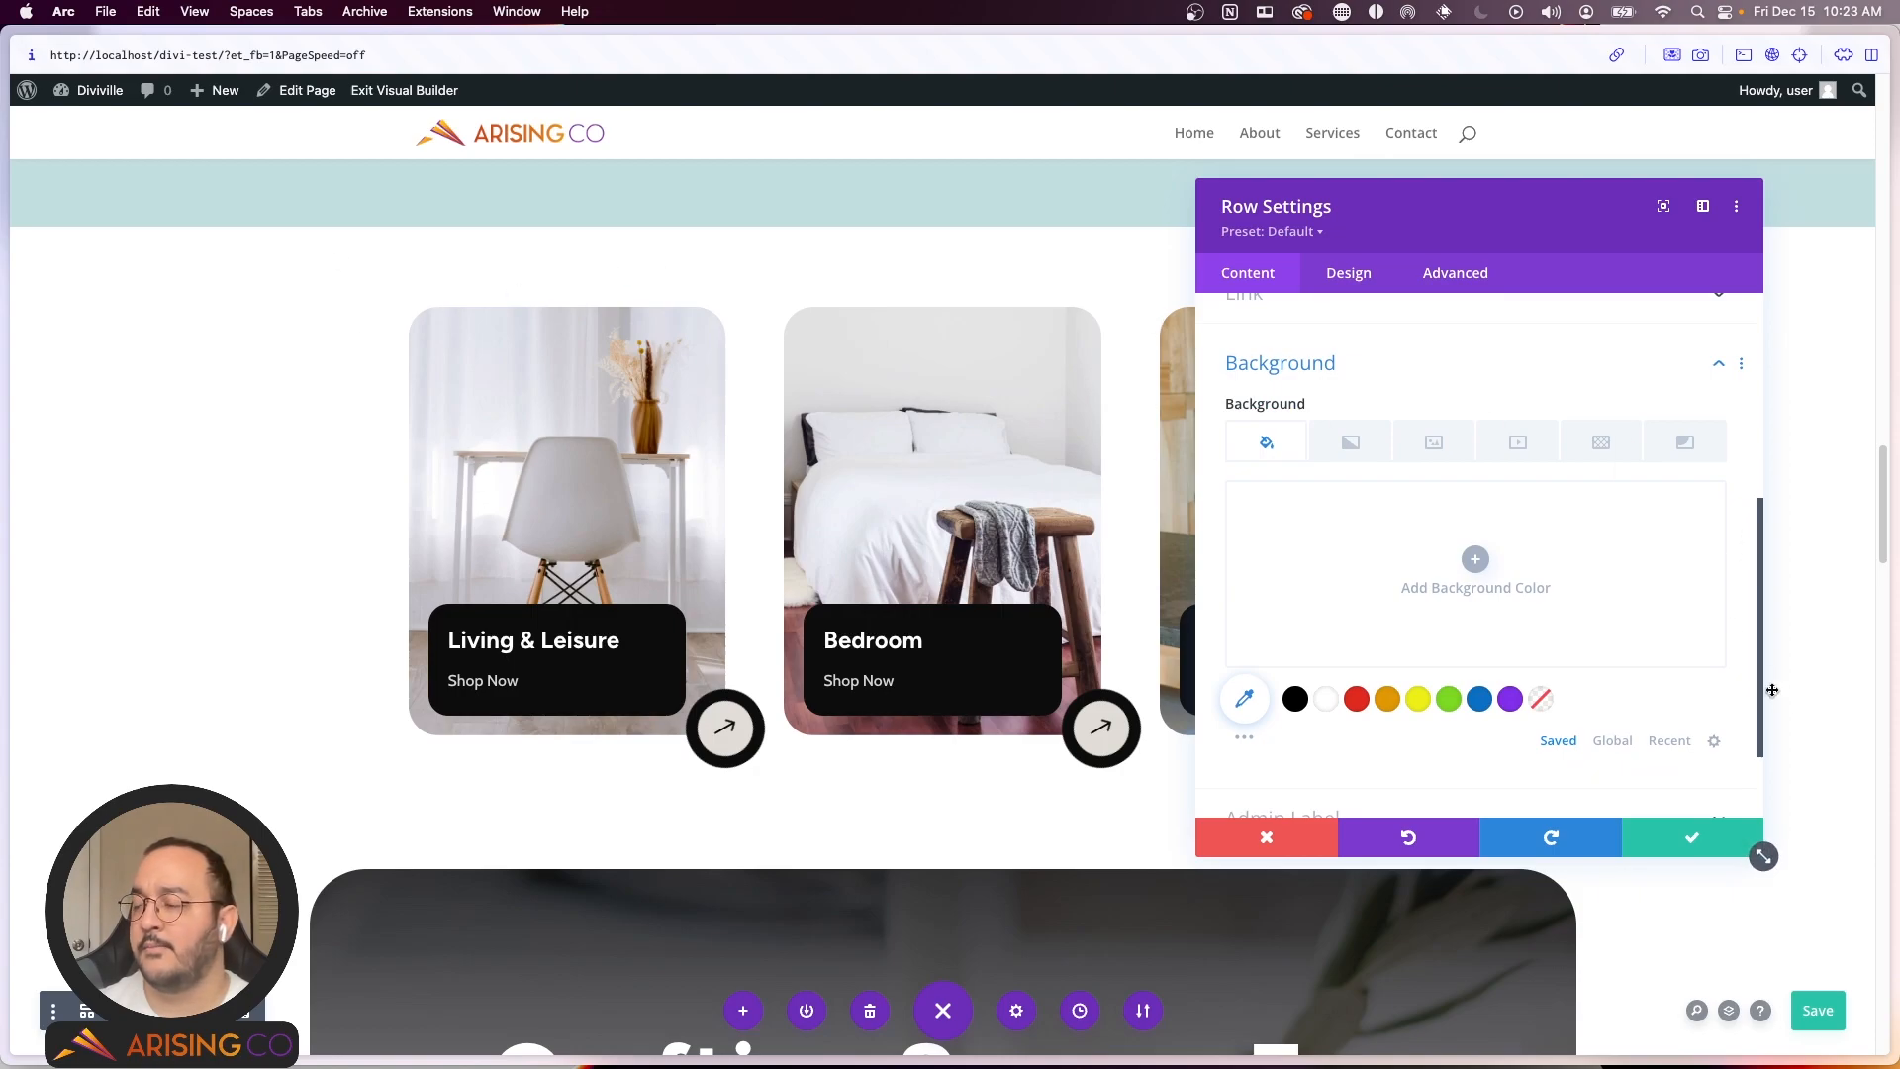
pyautogui.click(1314, 839)
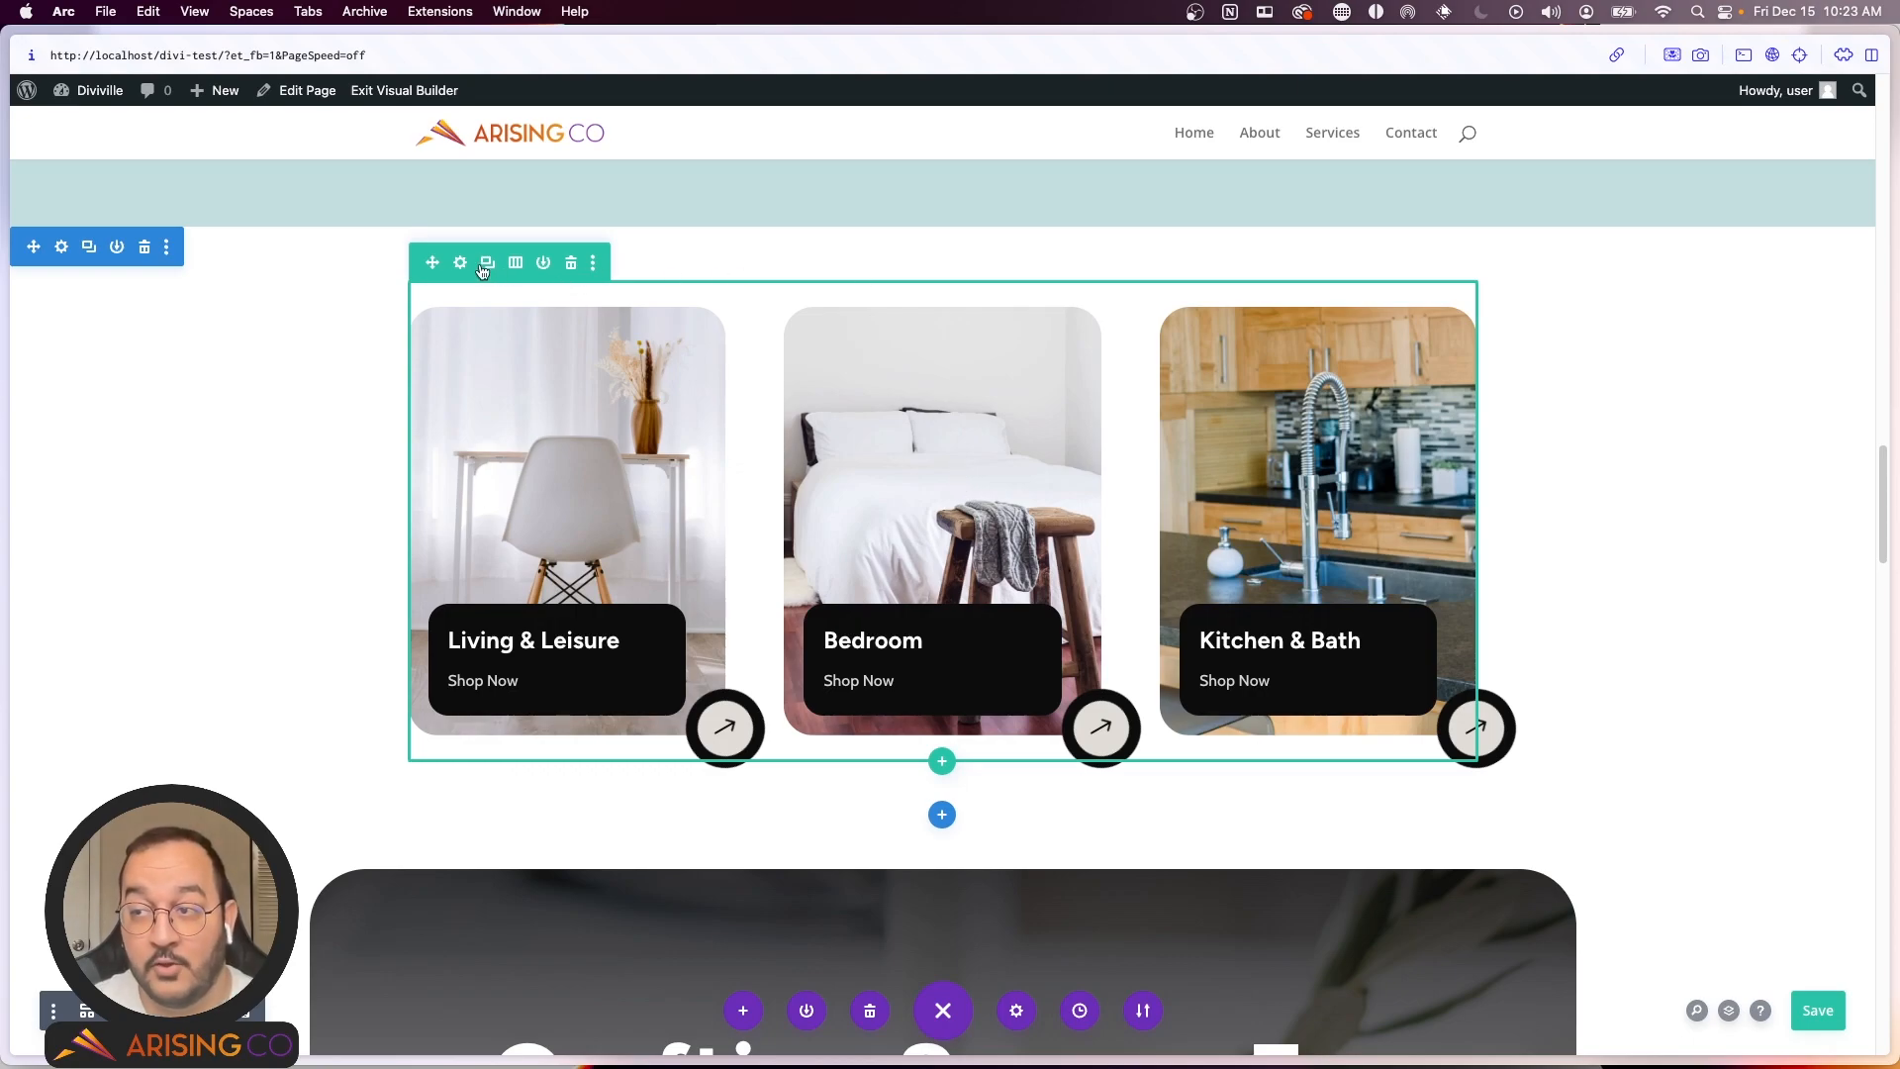
# Step: Duplicate the three-card category row and delete the copy
pyautogui.click(488, 264)
pyautogui.scroll(-2, 857, 508)
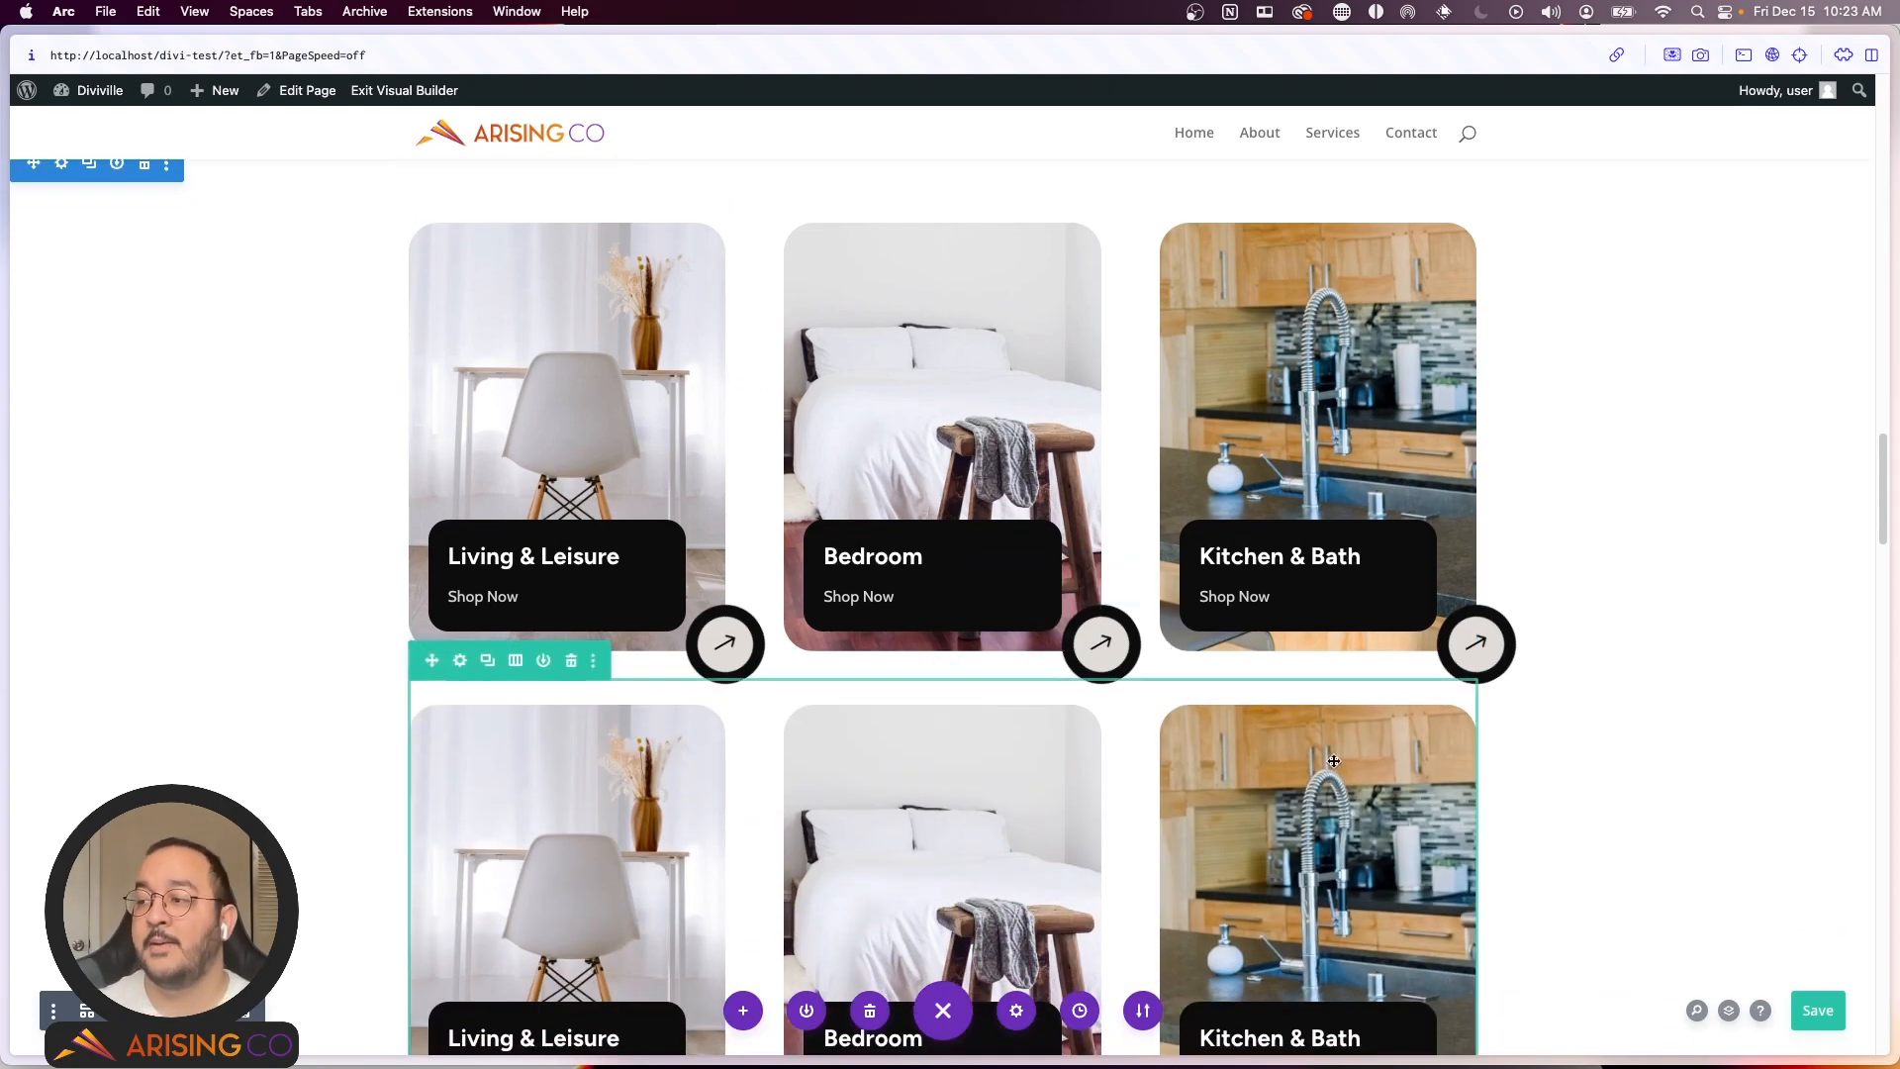
pyautogui.click(570, 661)
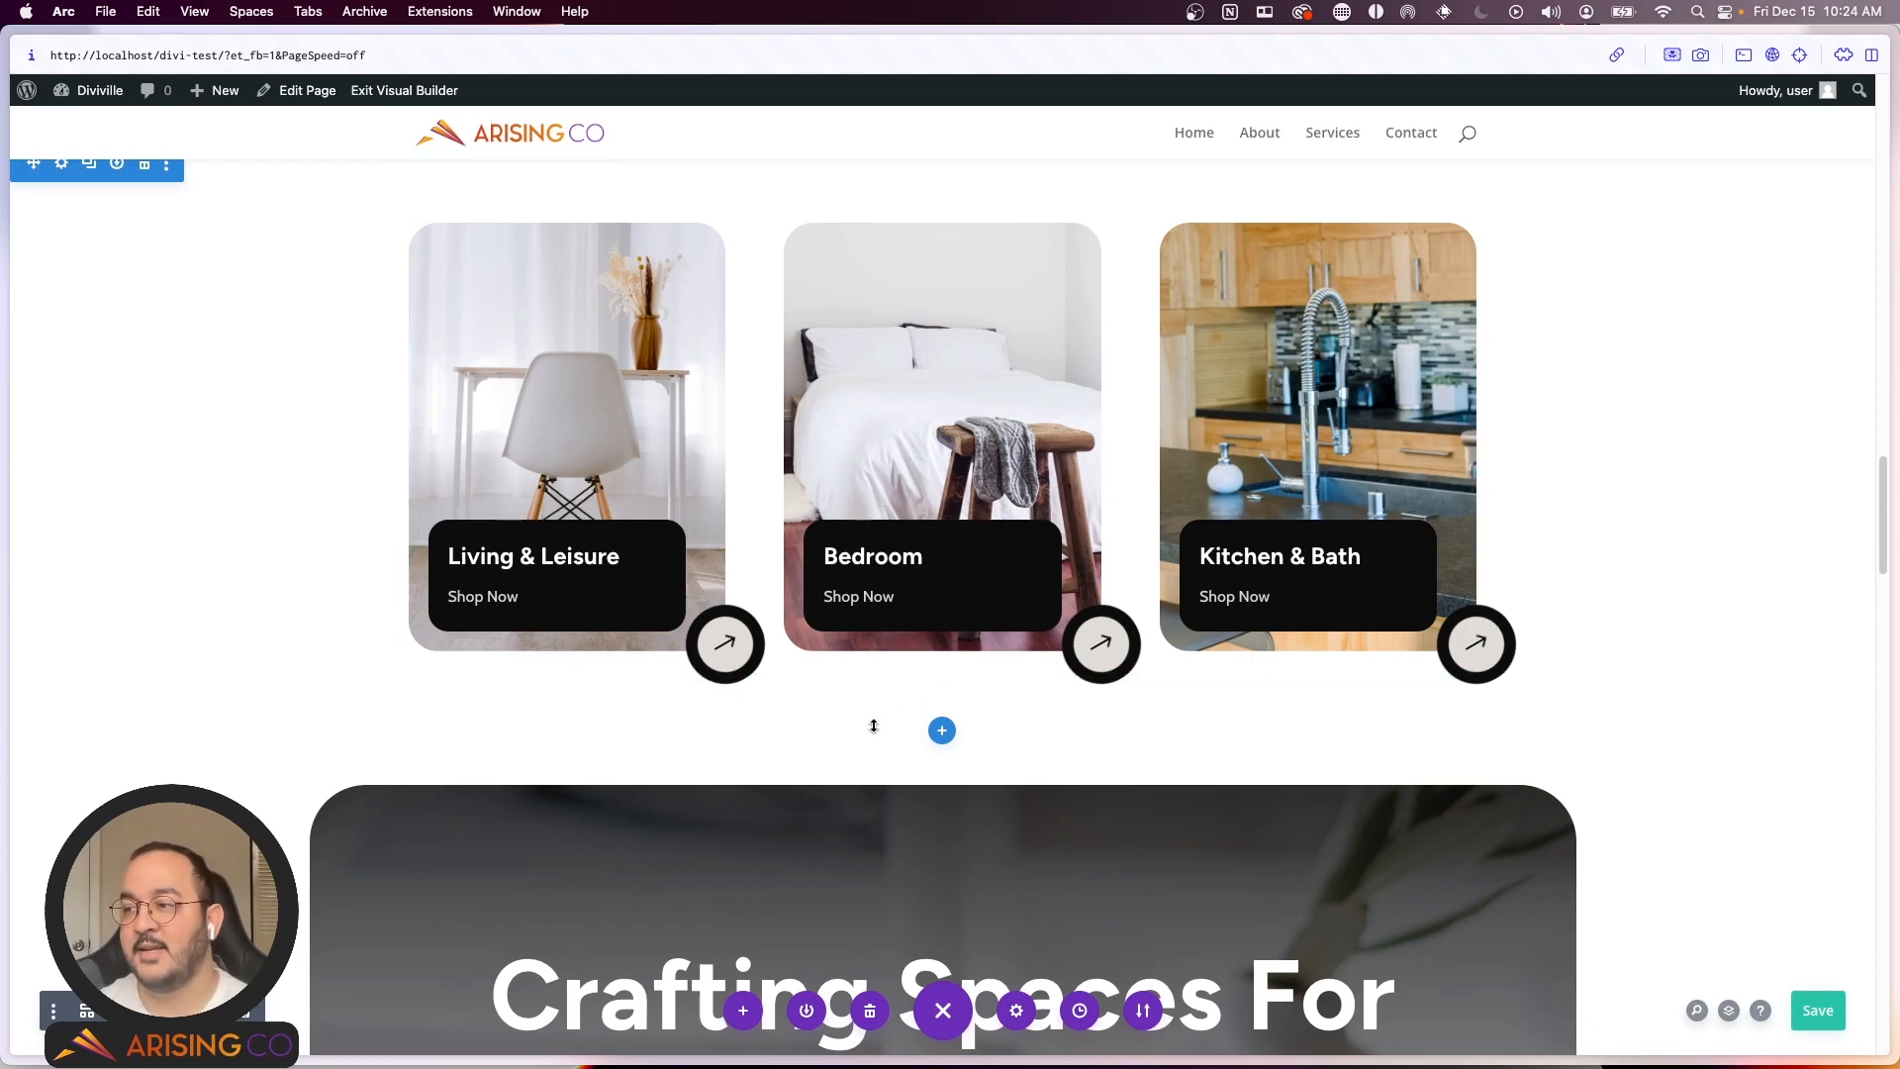
# Step: Insert a row with three equal columns below the category cards, without adding a module
pyautogui.click(943, 678)
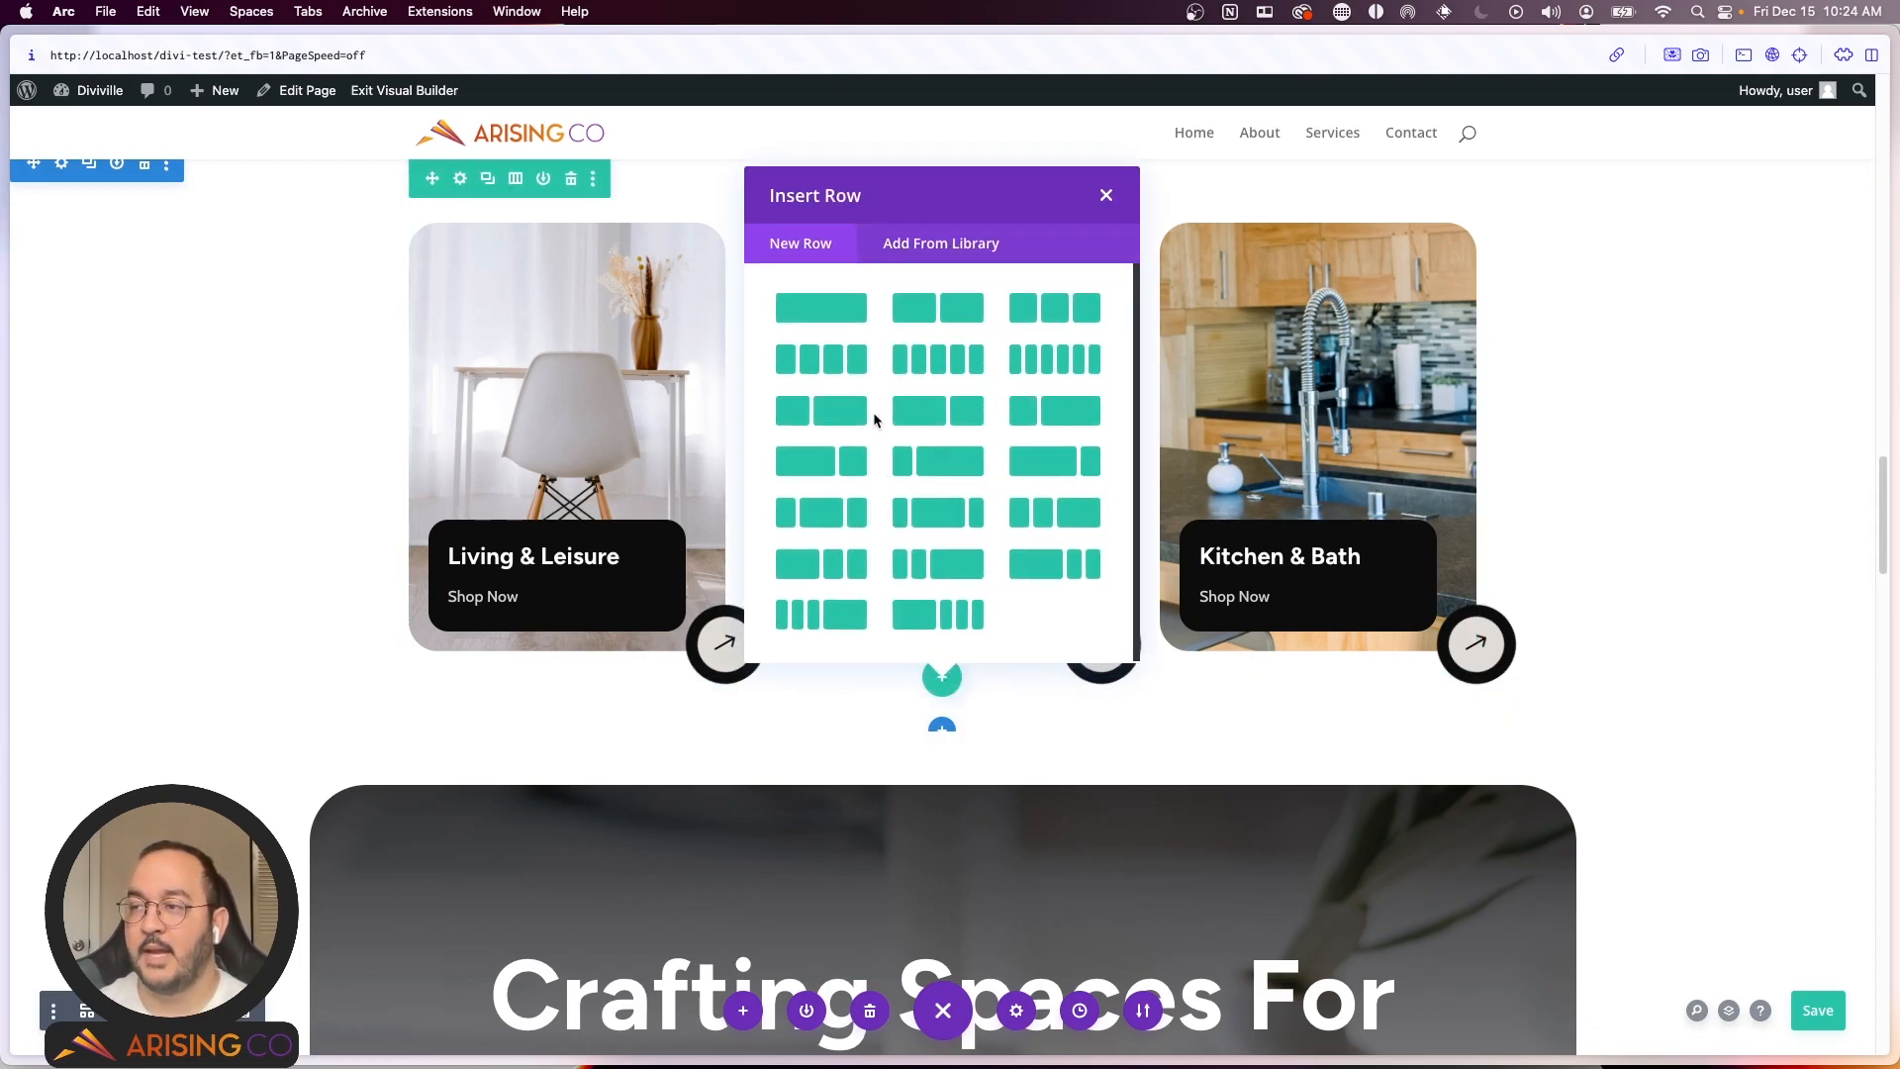
pyautogui.click(1054, 307)
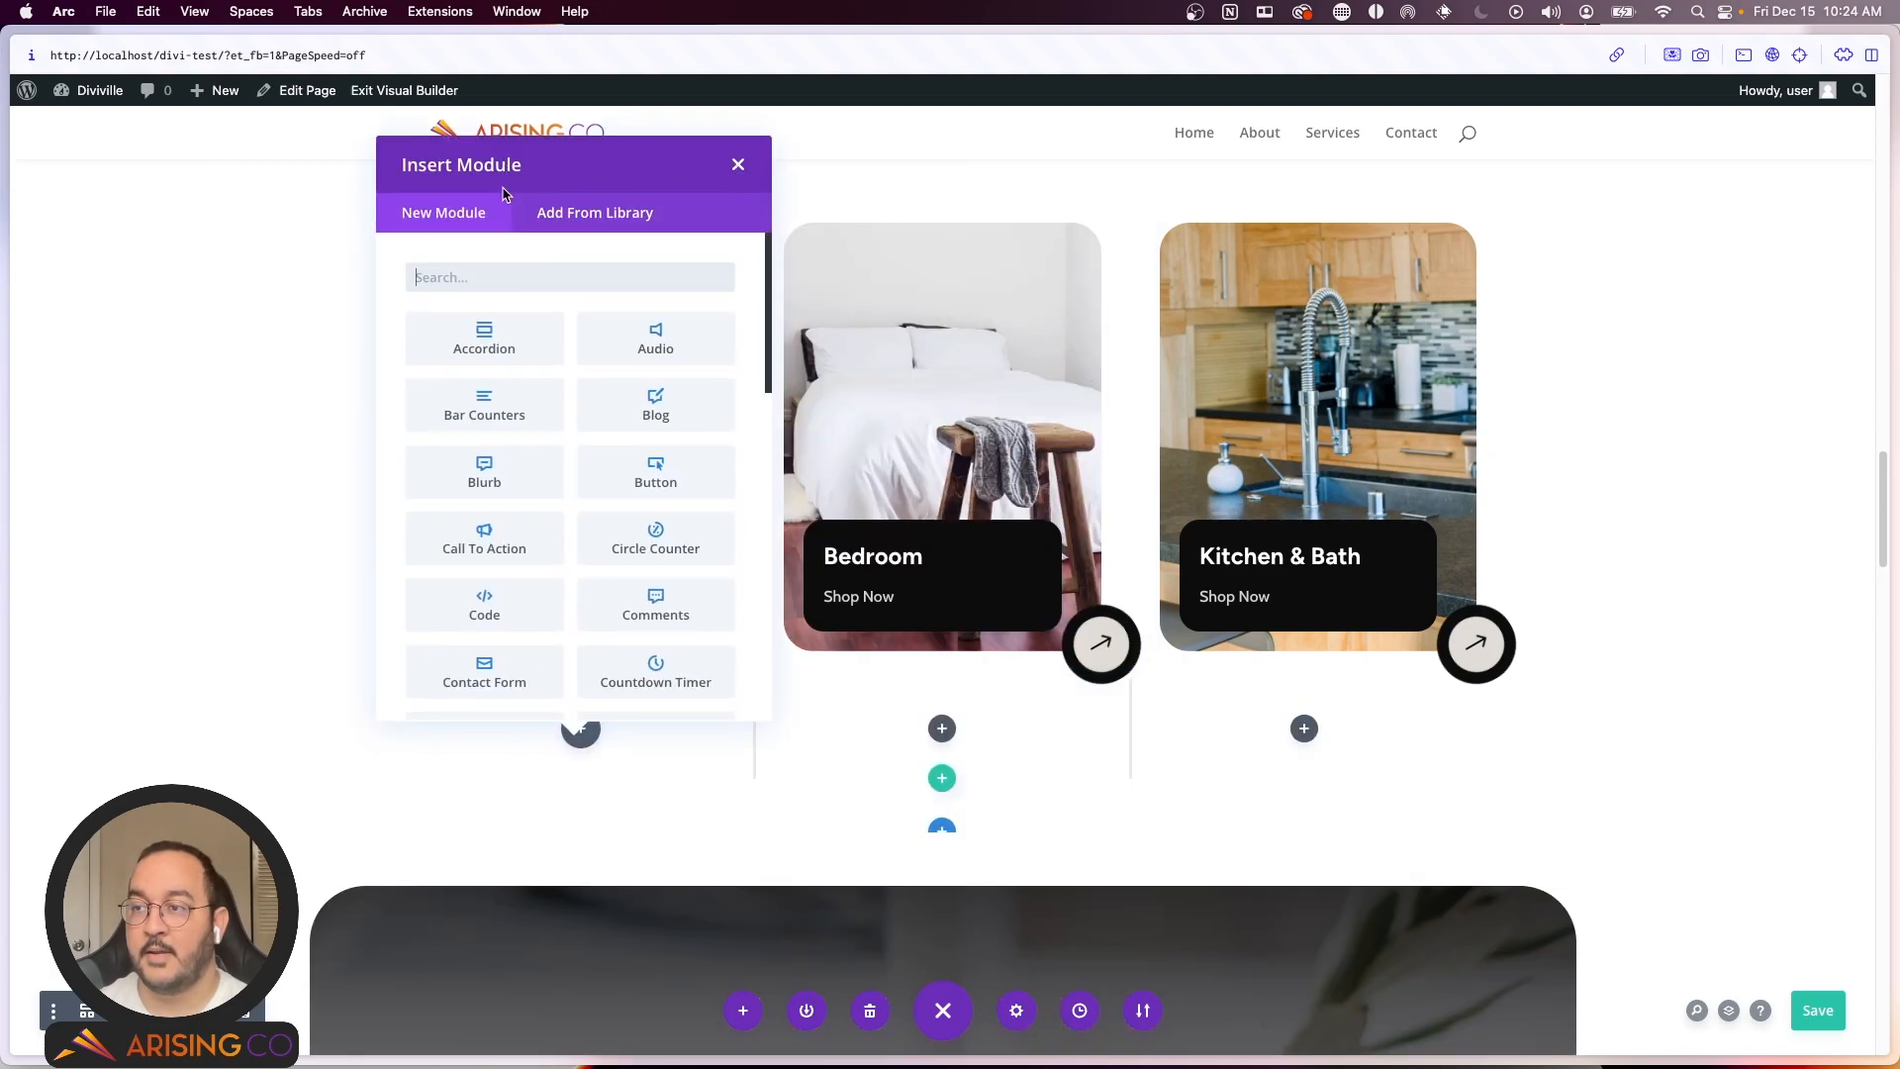
pyautogui.click(740, 163)
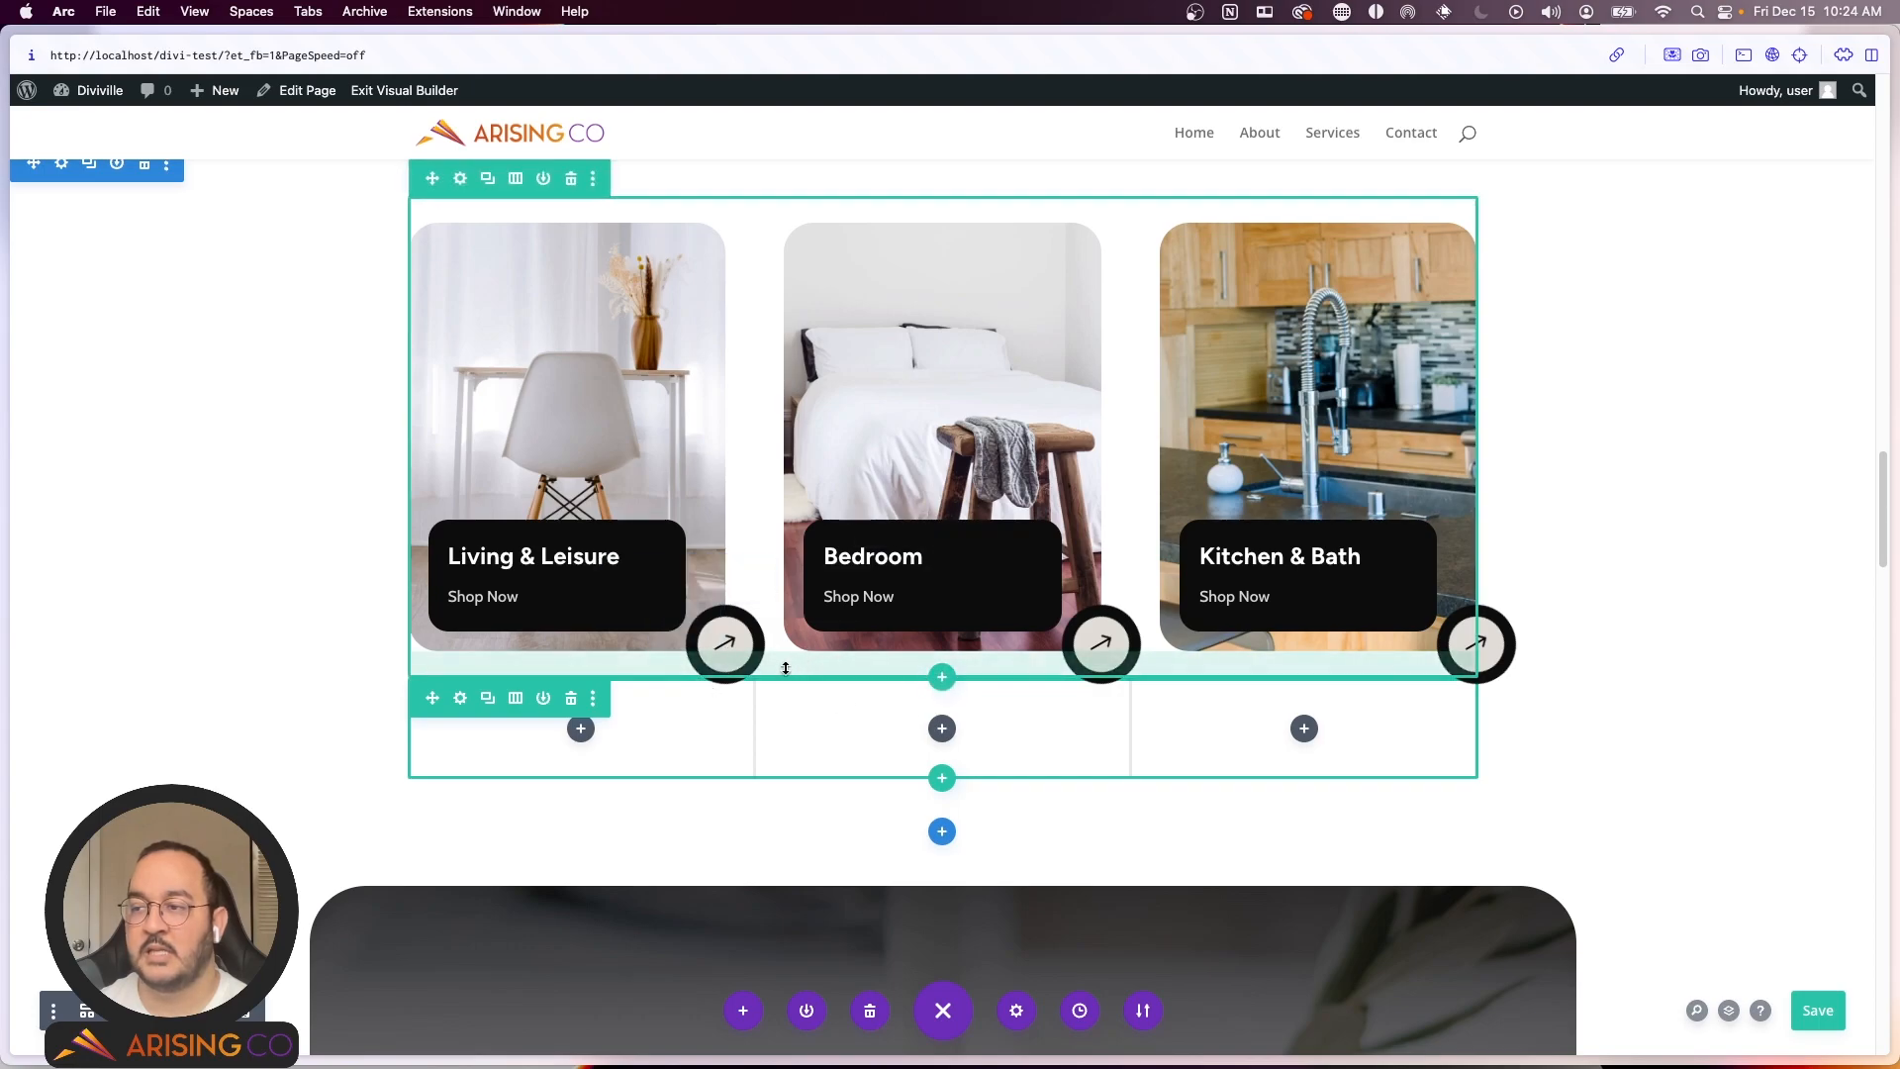
# Step: Set the new three-column row's top margin to 100px and accept the row settings
pyautogui.click(461, 699)
pyautogui.click(1331, 279)
pyautogui.click(1337, 435)
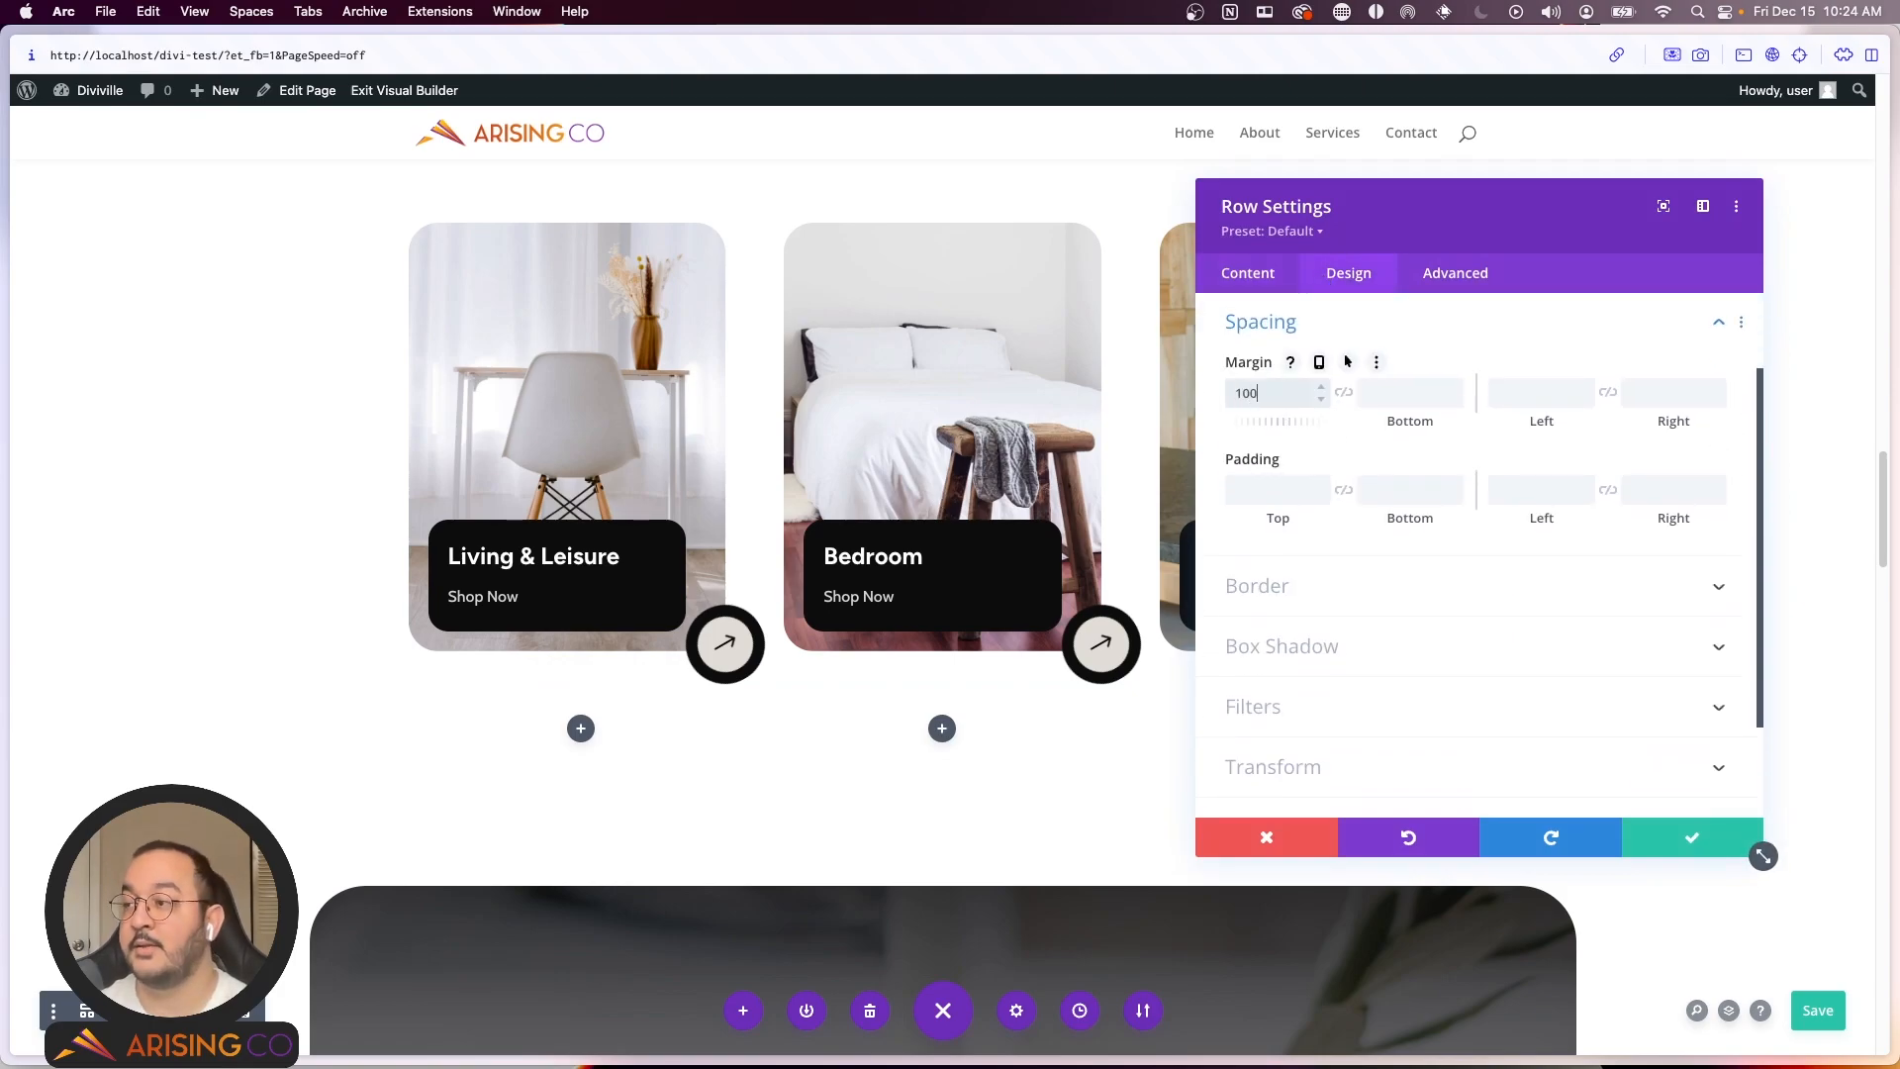
pyautogui.click(1693, 837)
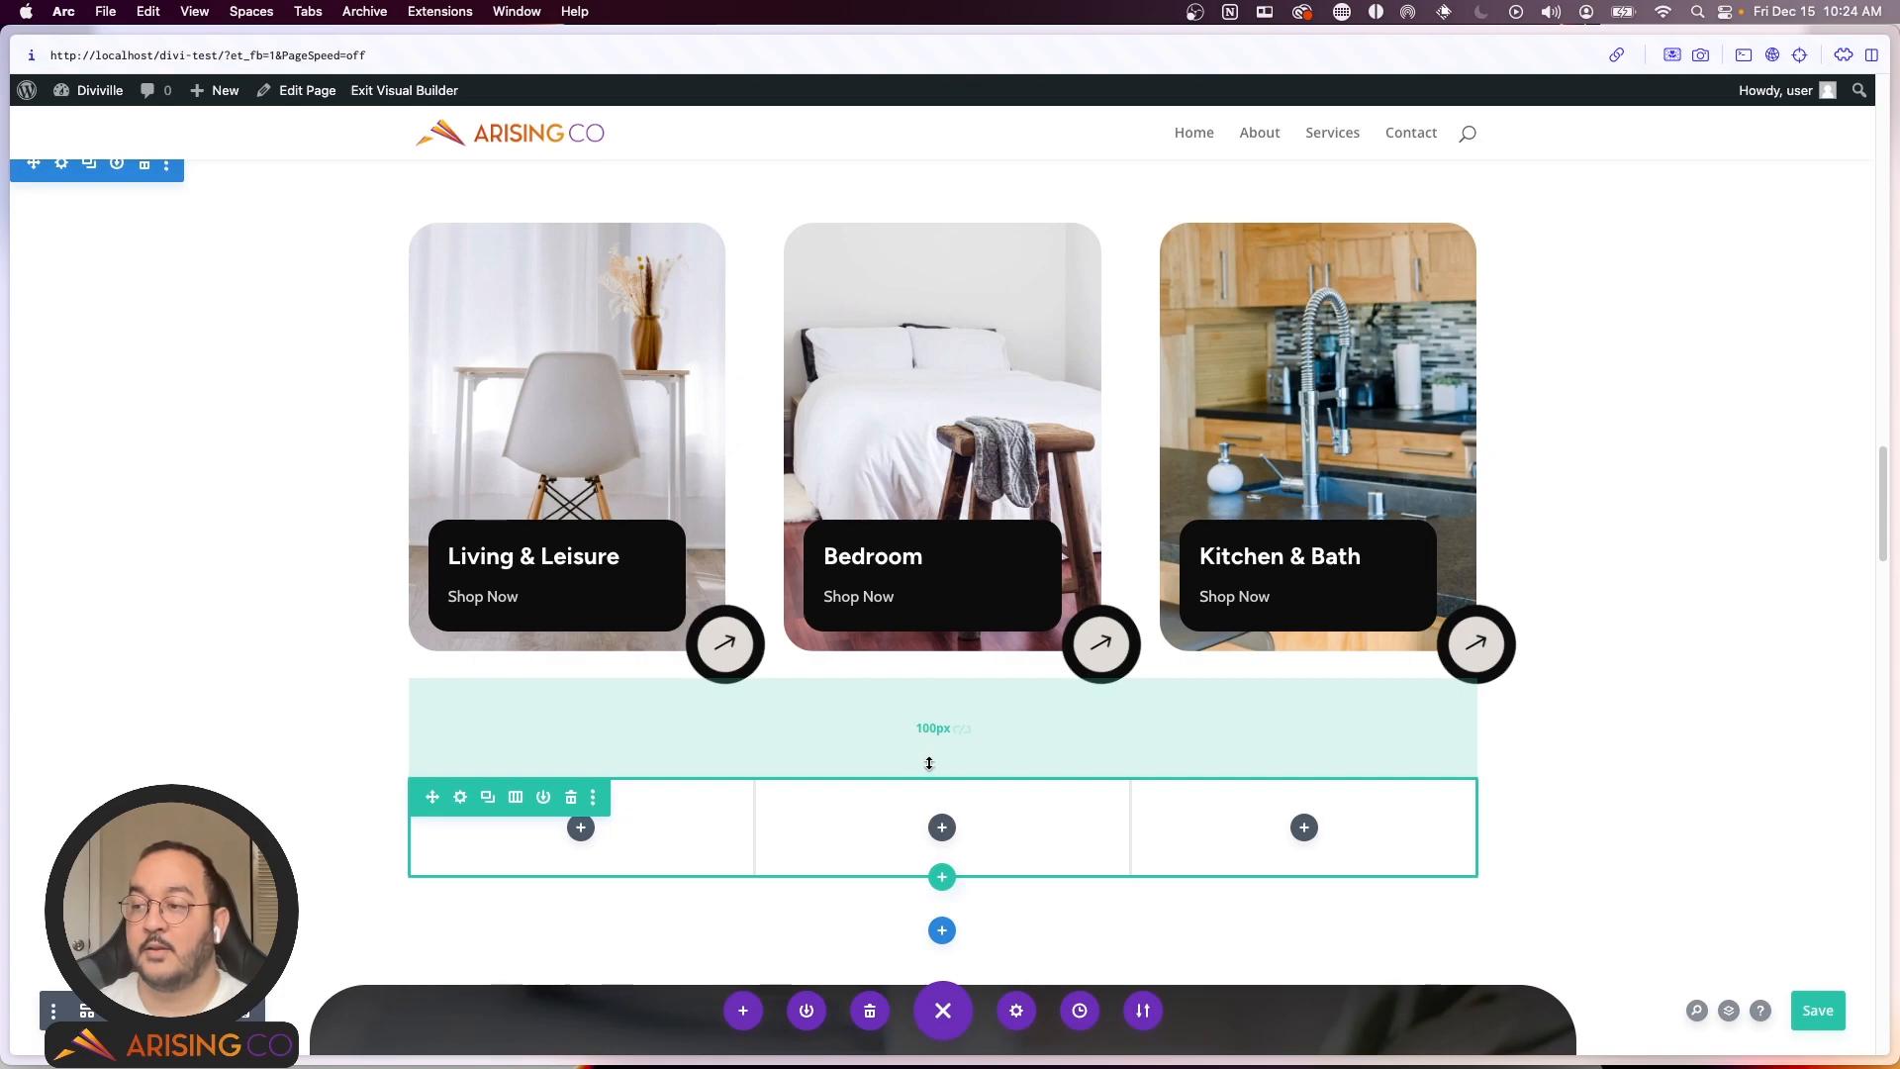
pyautogui.moveTo(927, 762)
pyautogui.mouseDown()
pyautogui.moveTo(920, 697)
pyautogui.moveTo(930, 763)
pyautogui.mouseUp()
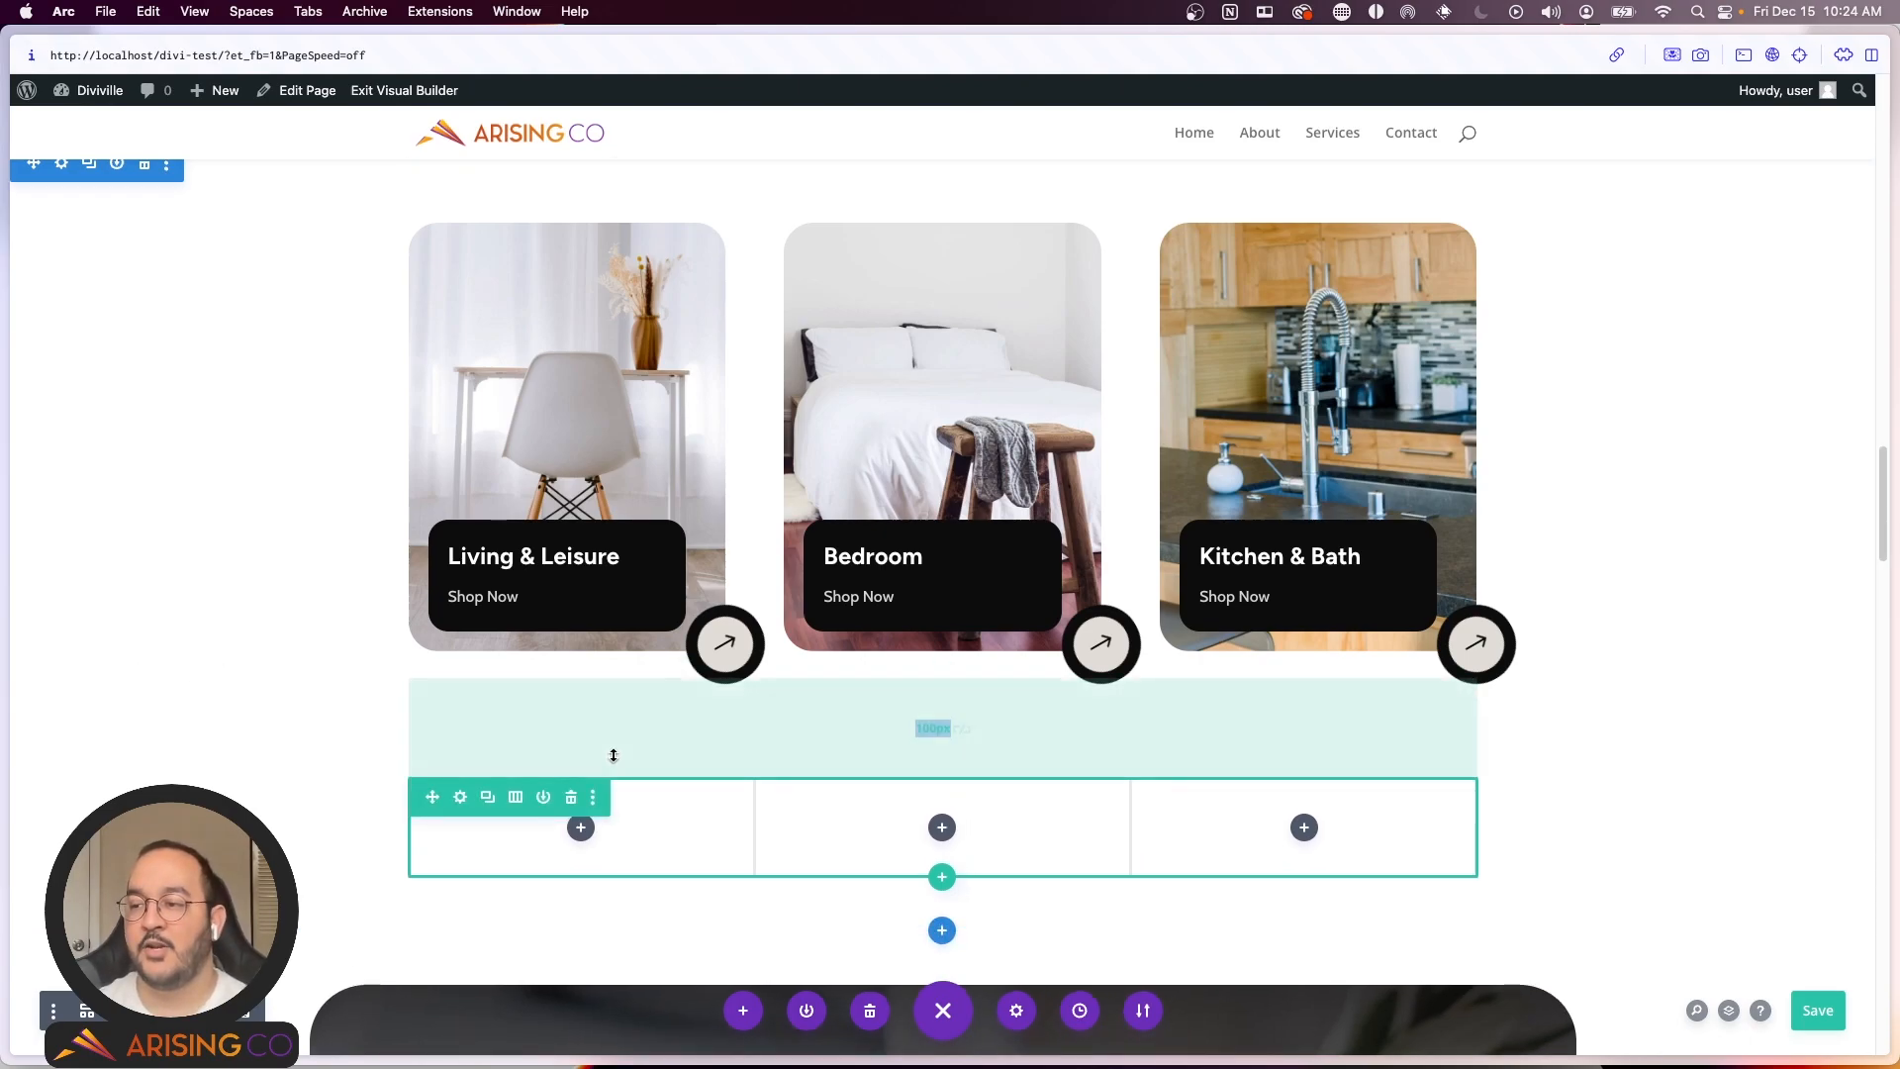
# Step: Add an Image module to the new row's first column, using home-decor-10.jpg from the media library
pyautogui.click(583, 829)
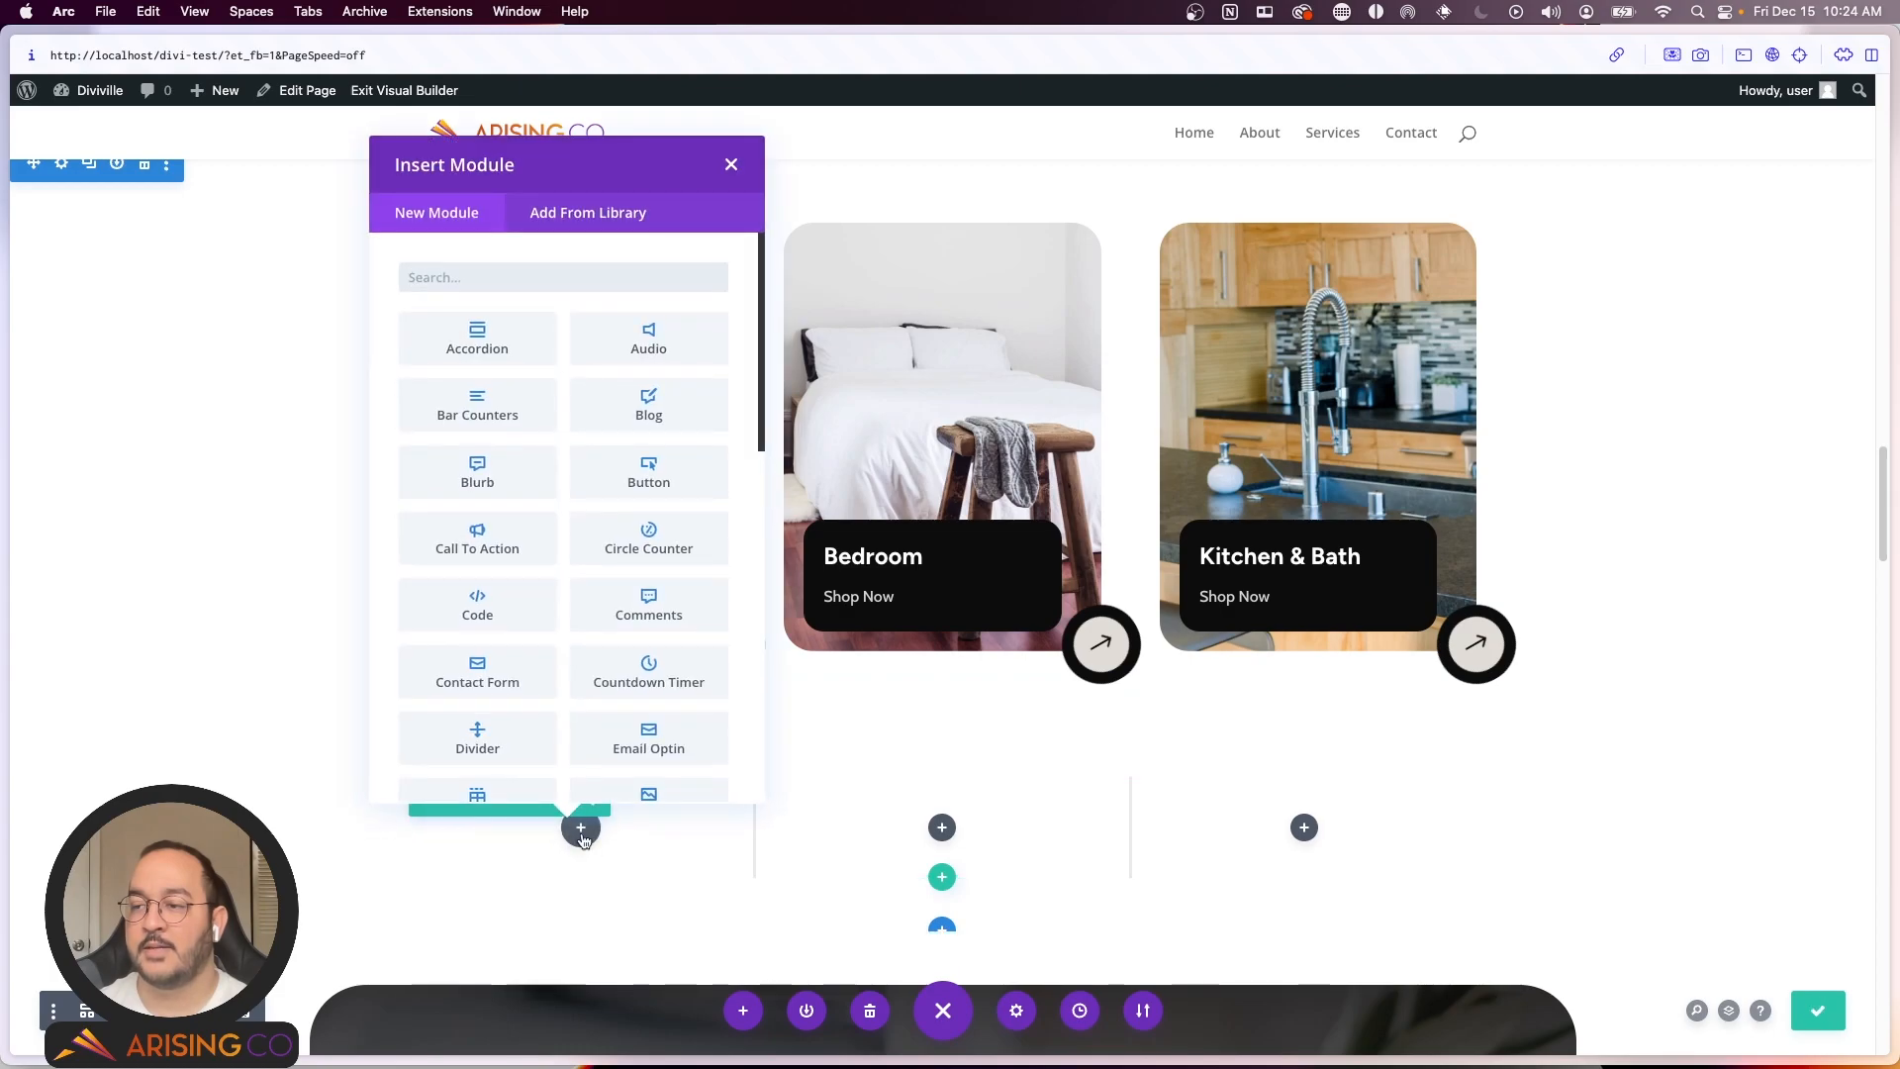
pyautogui.write('image')
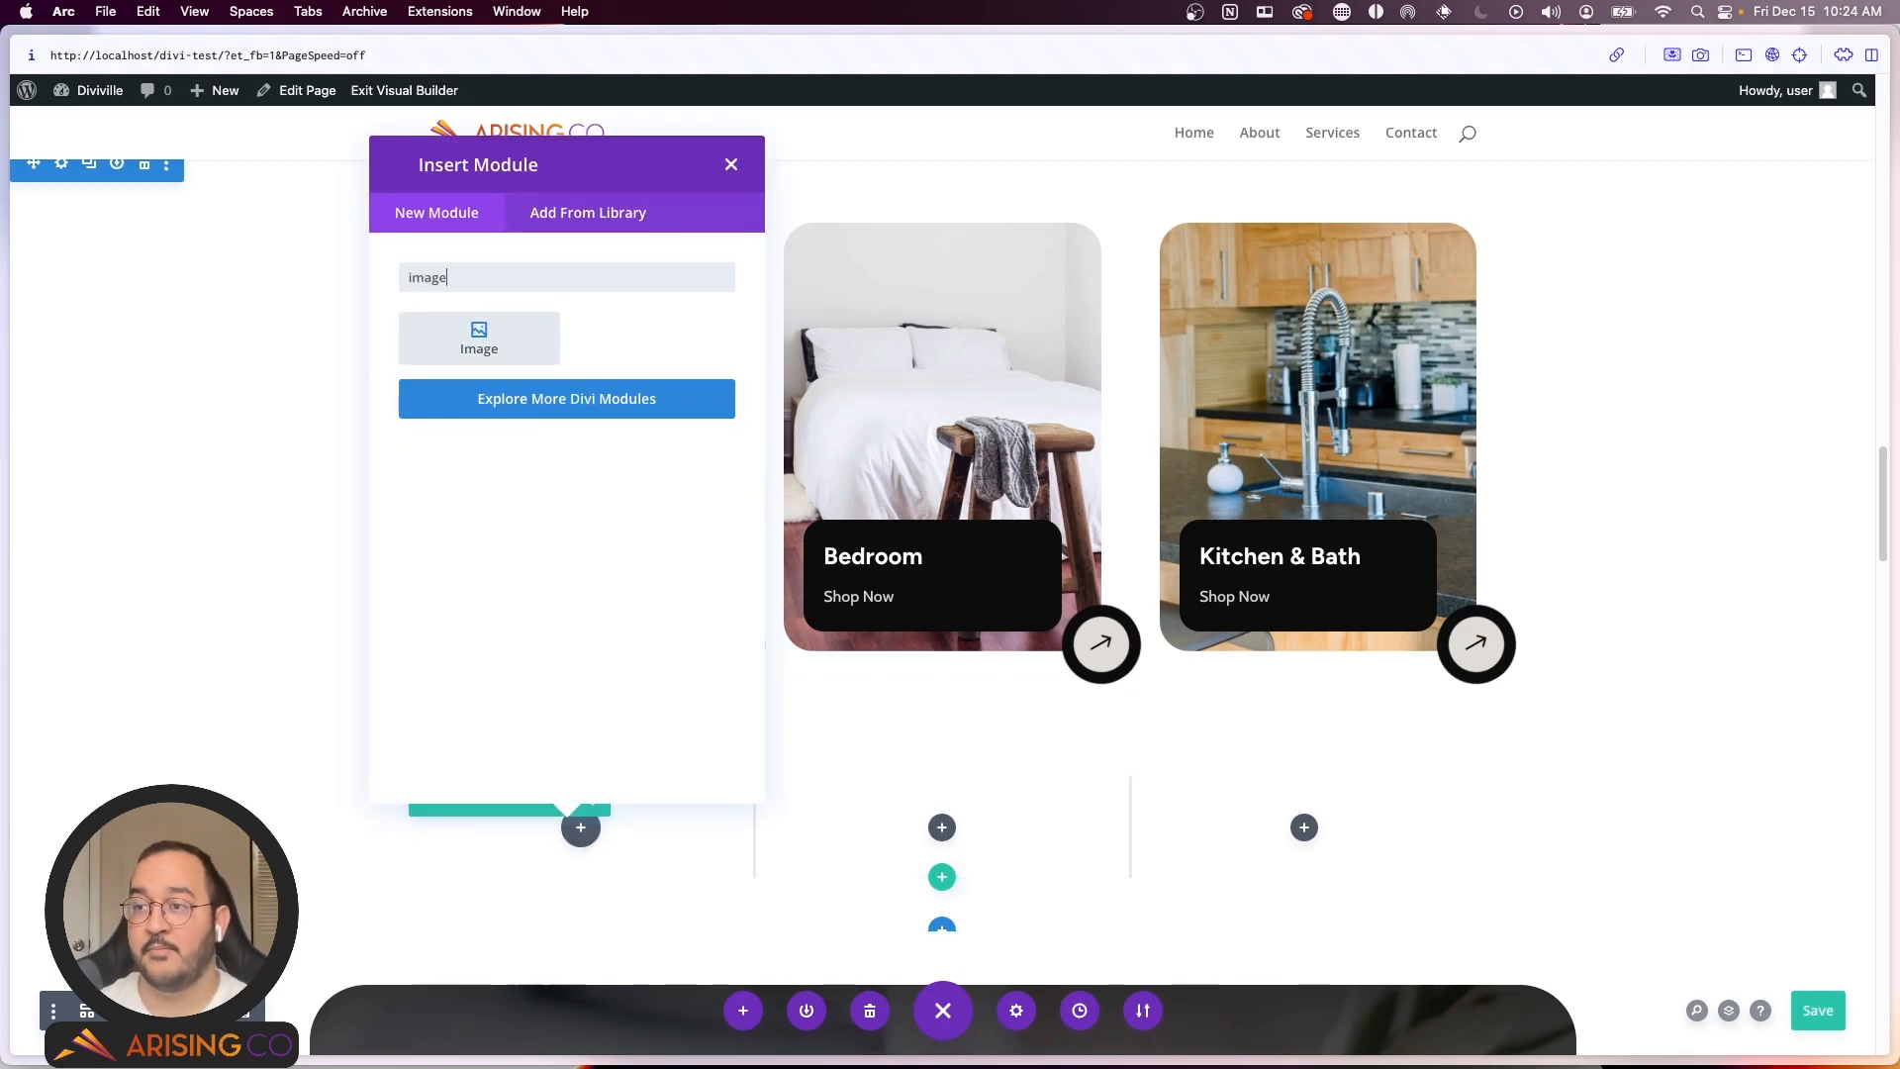
pyautogui.click(485, 340)
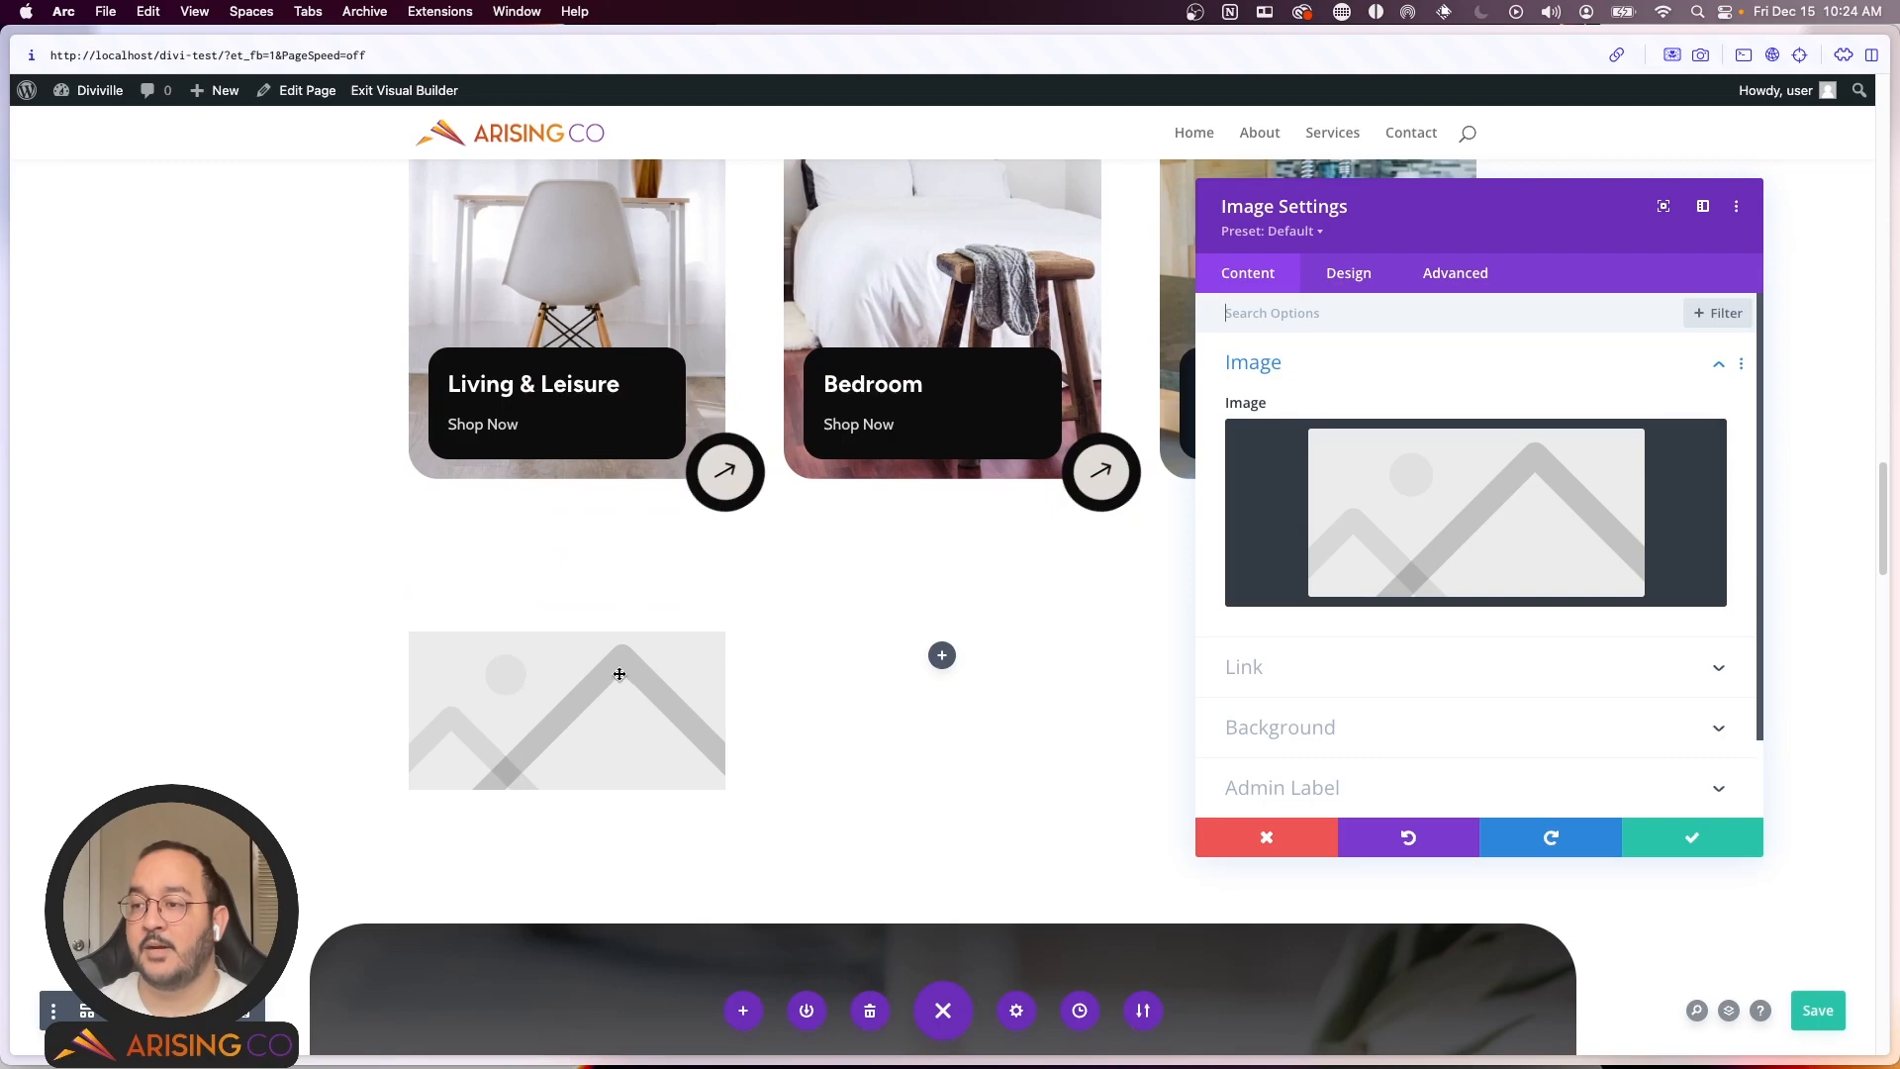
pyautogui.click(1400, 481)
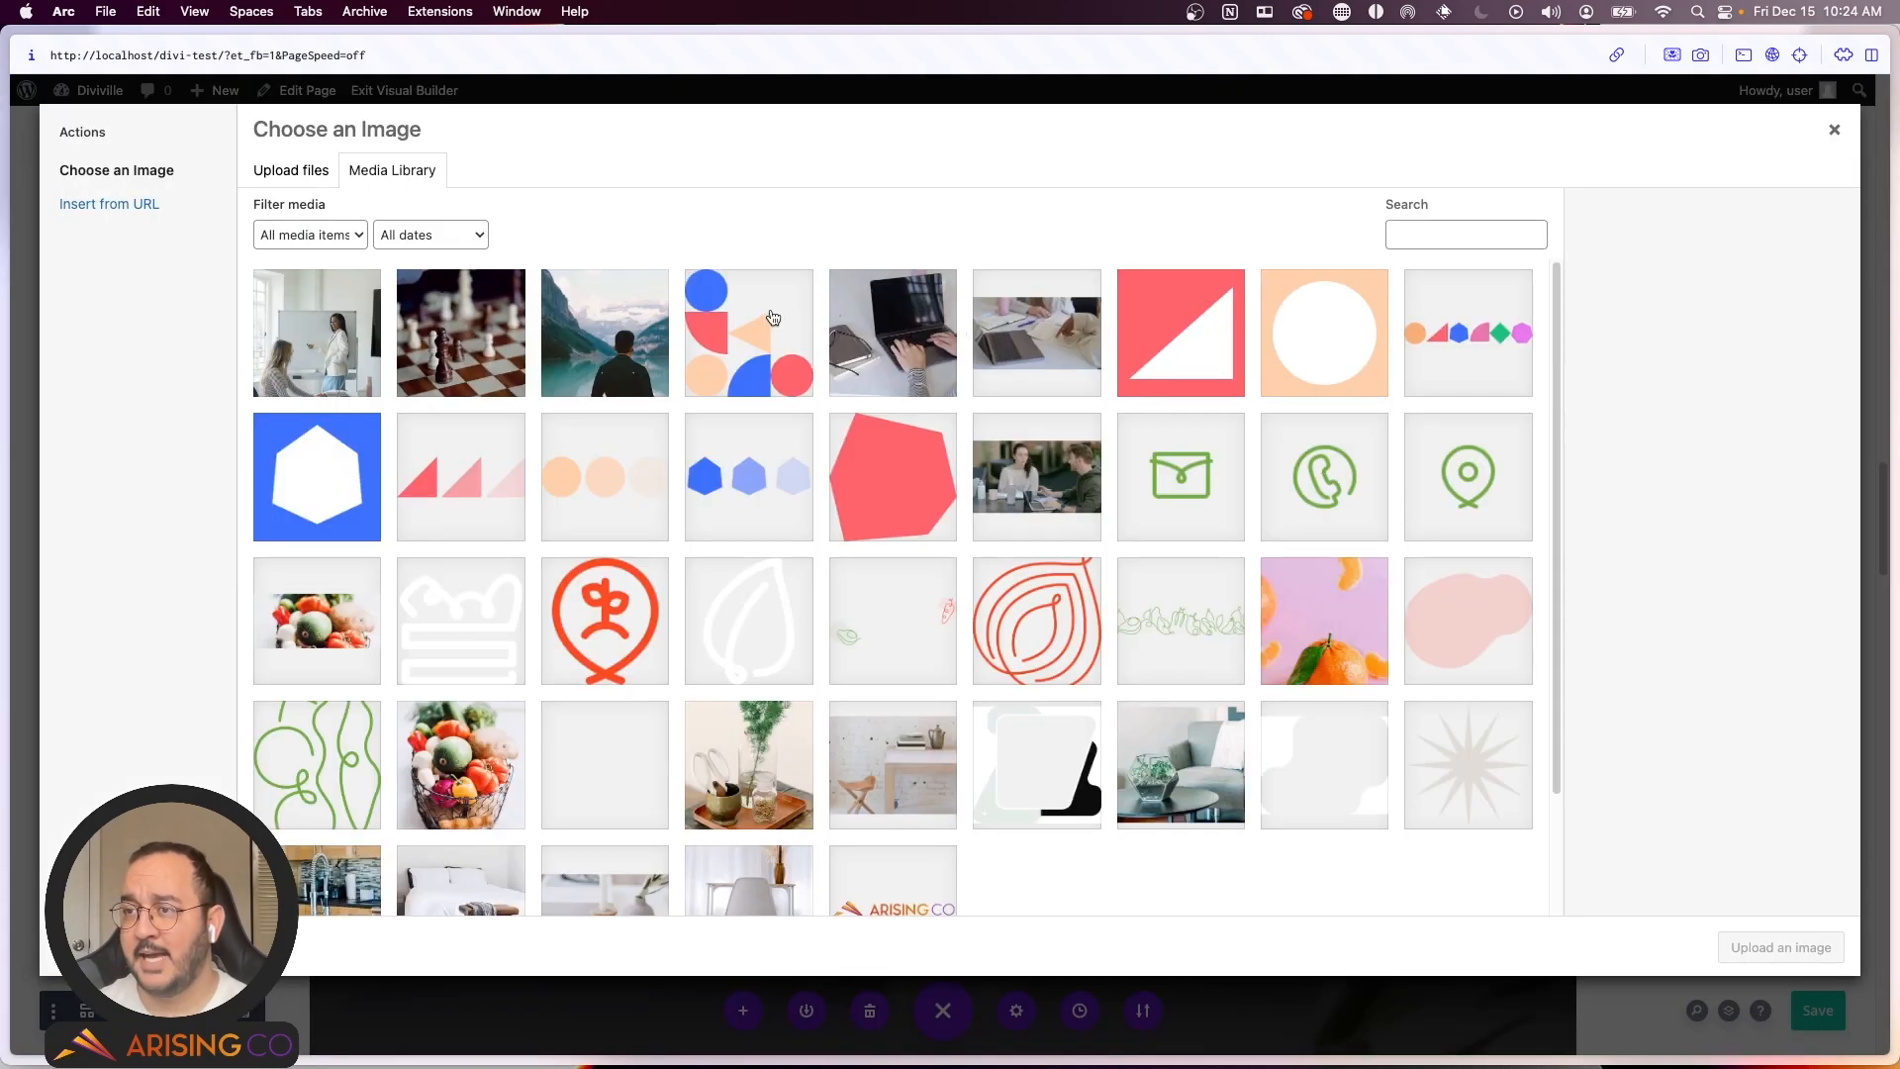
pyautogui.scroll(-3, 920, 578)
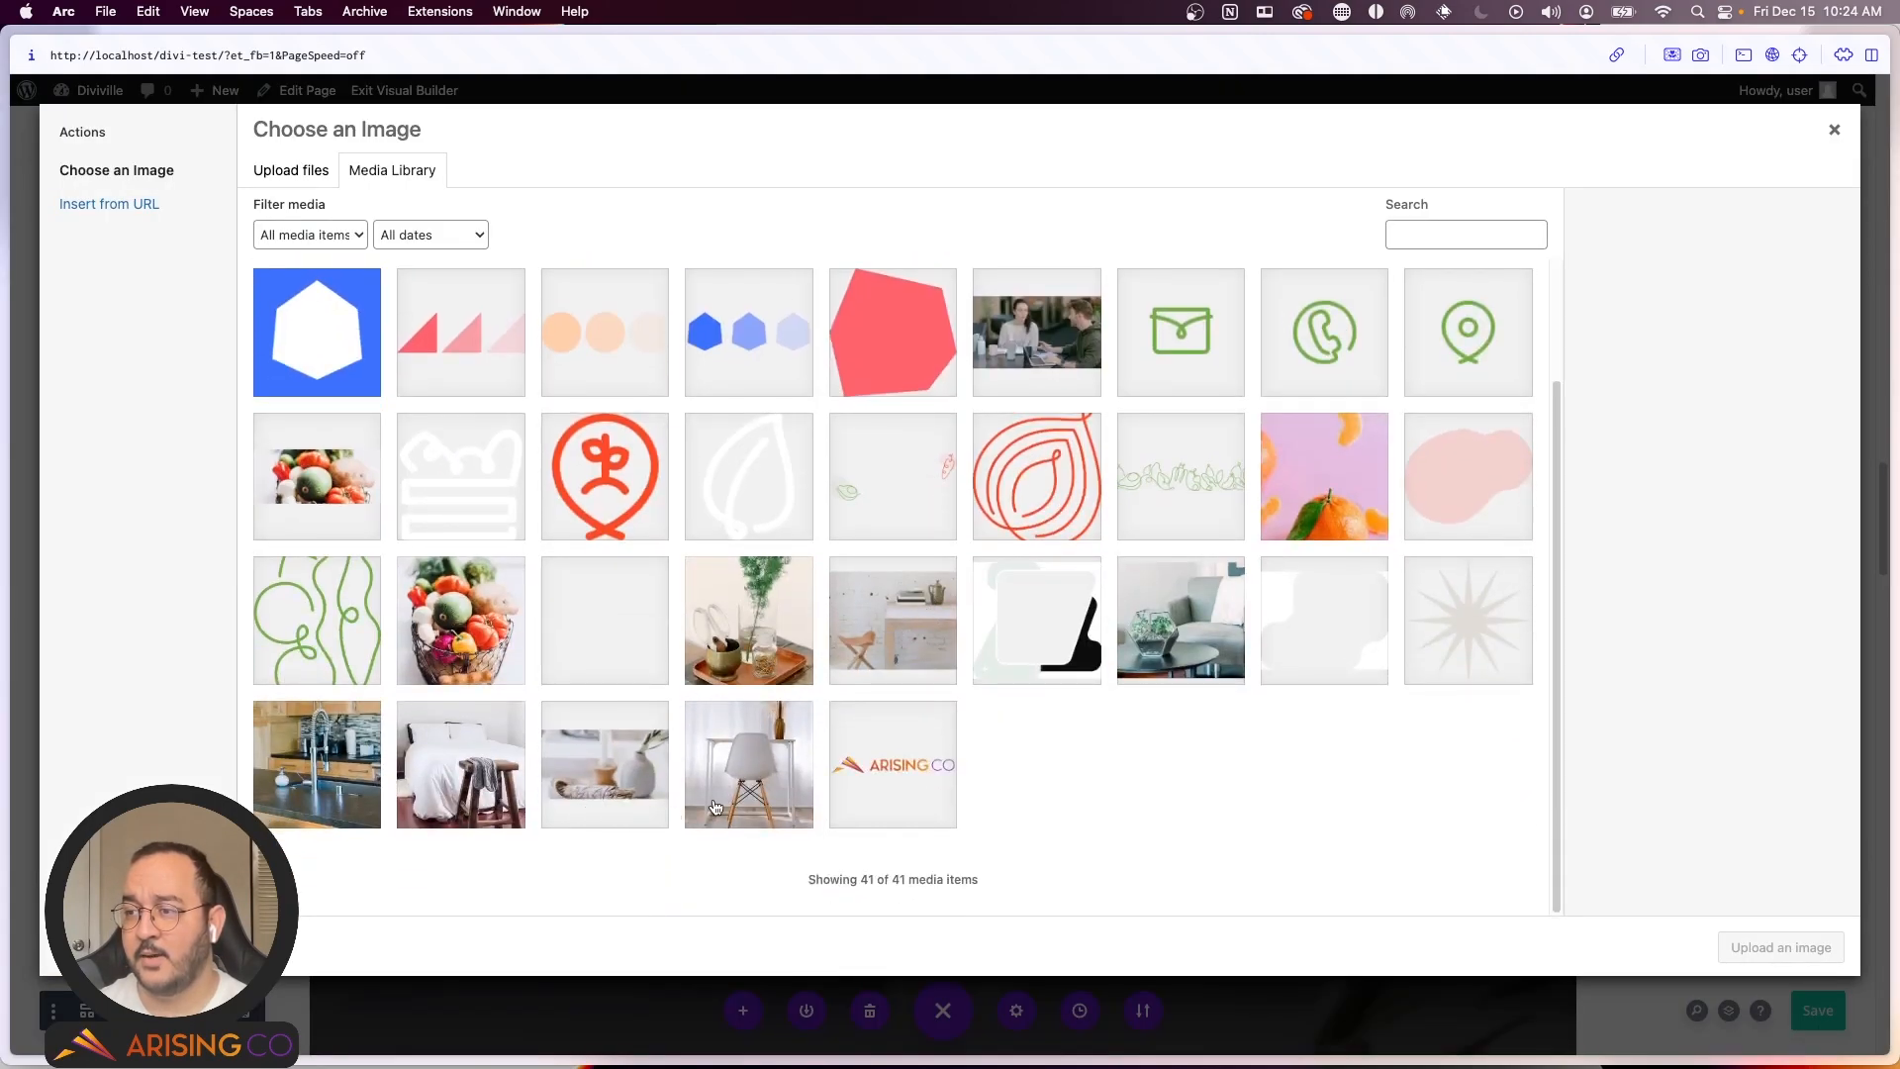
pyautogui.click(712, 809)
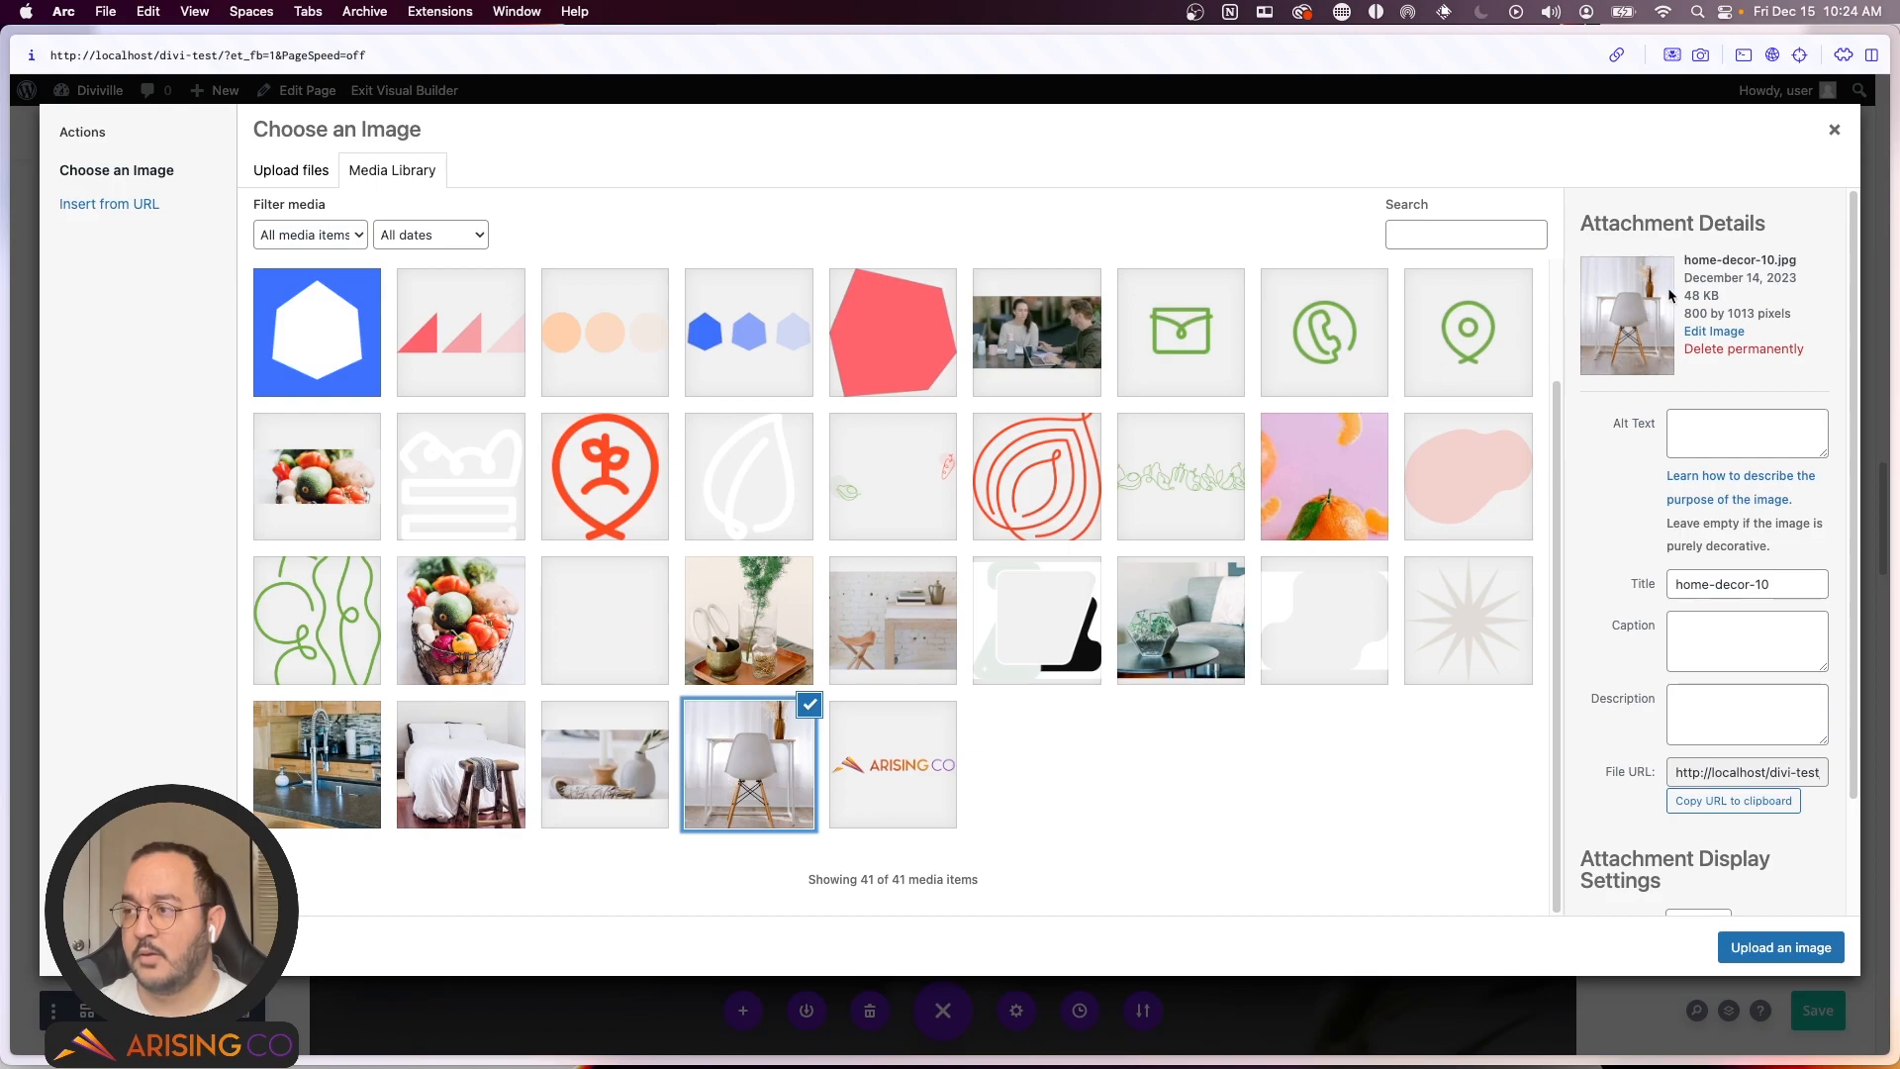
pyautogui.click(1758, 942)
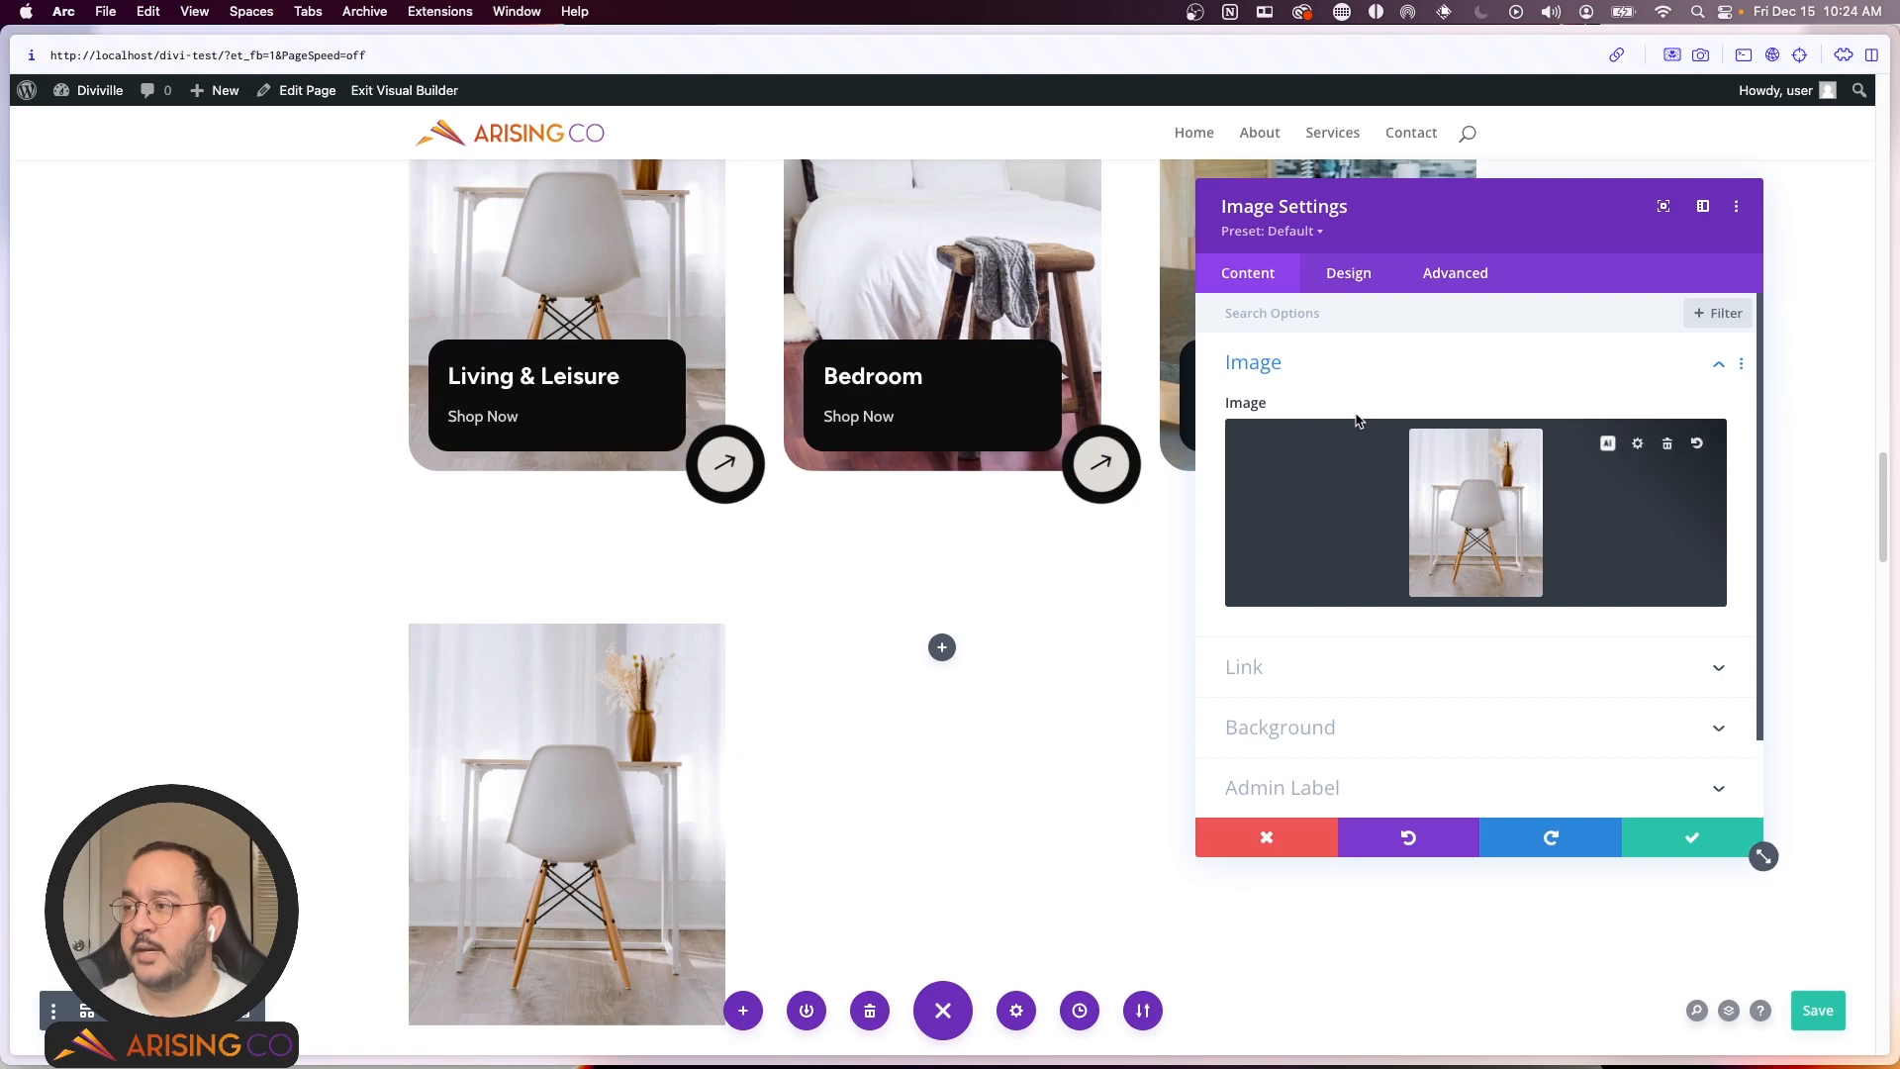
# Step: Round all four corners of the new chair image to 20px and accept the image settings
pyautogui.scroll(-2, 548, 671)
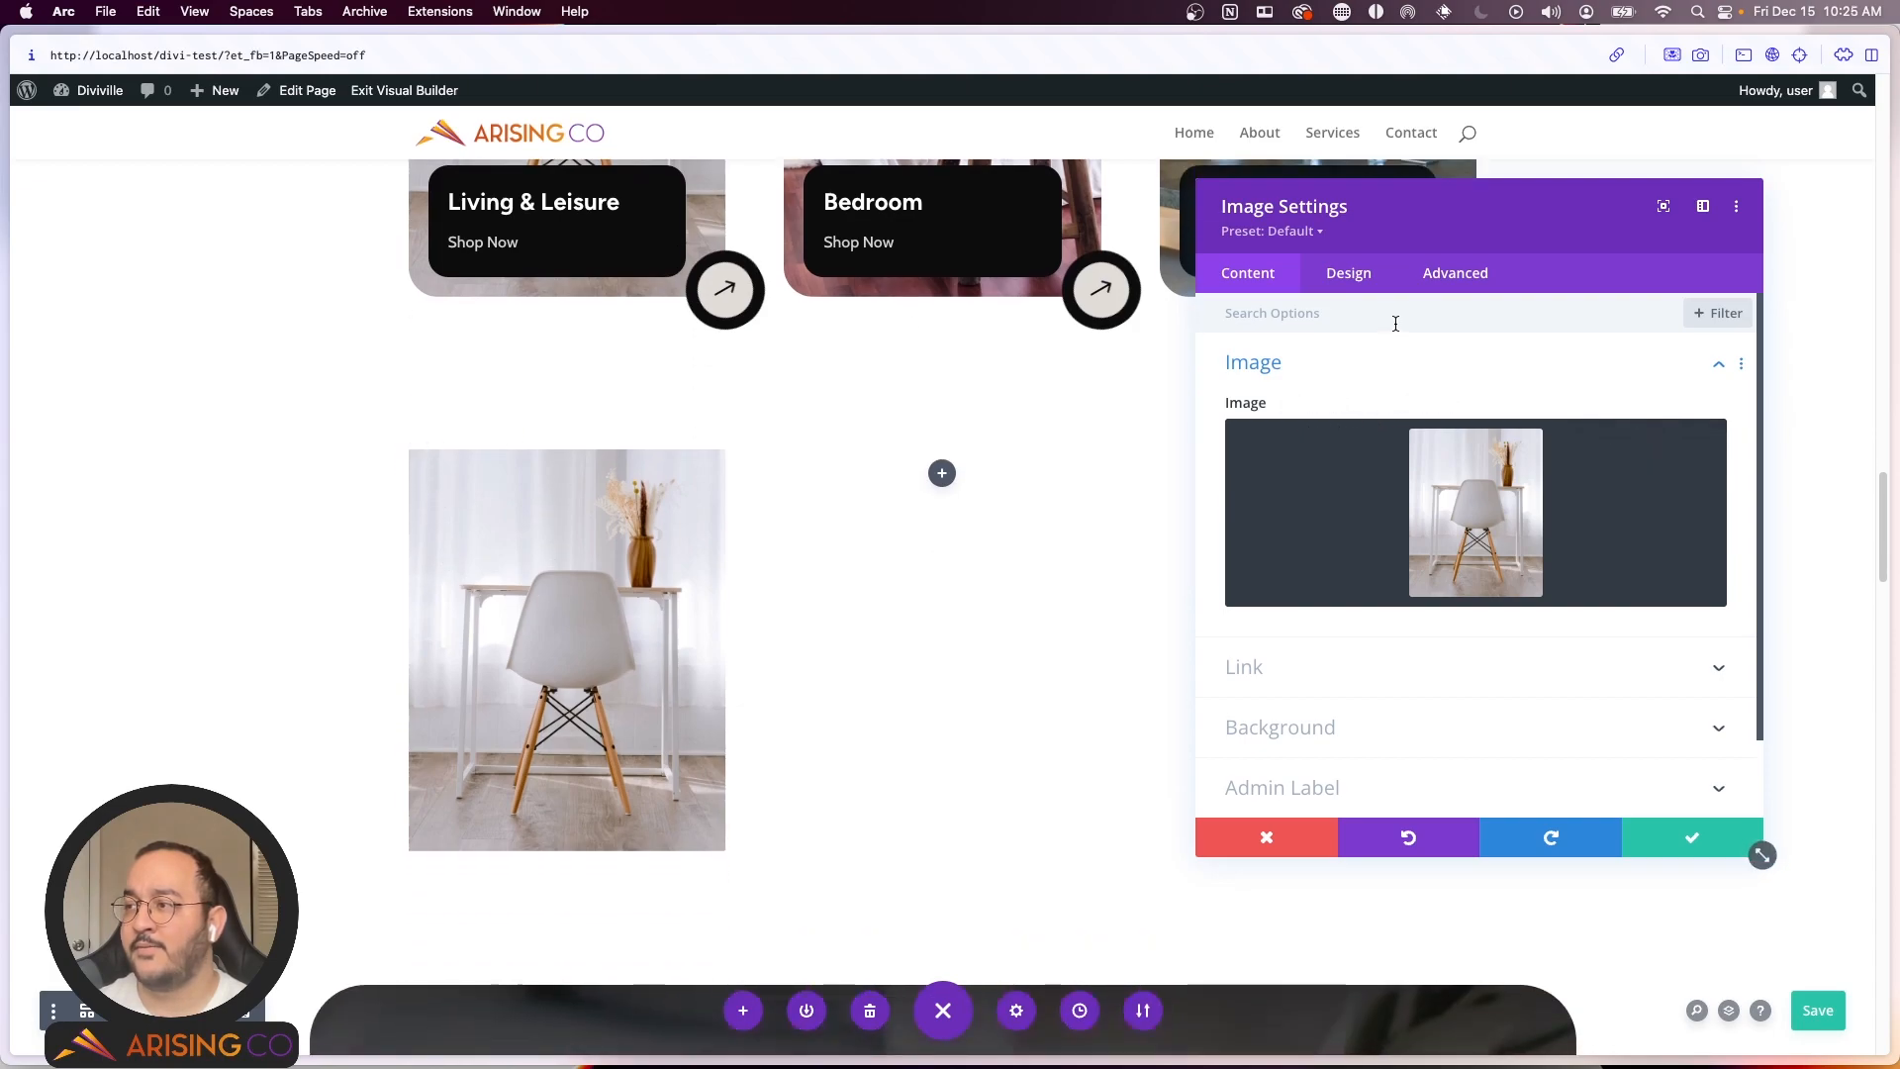
pyautogui.click(1369, 287)
pyautogui.click(1311, 547)
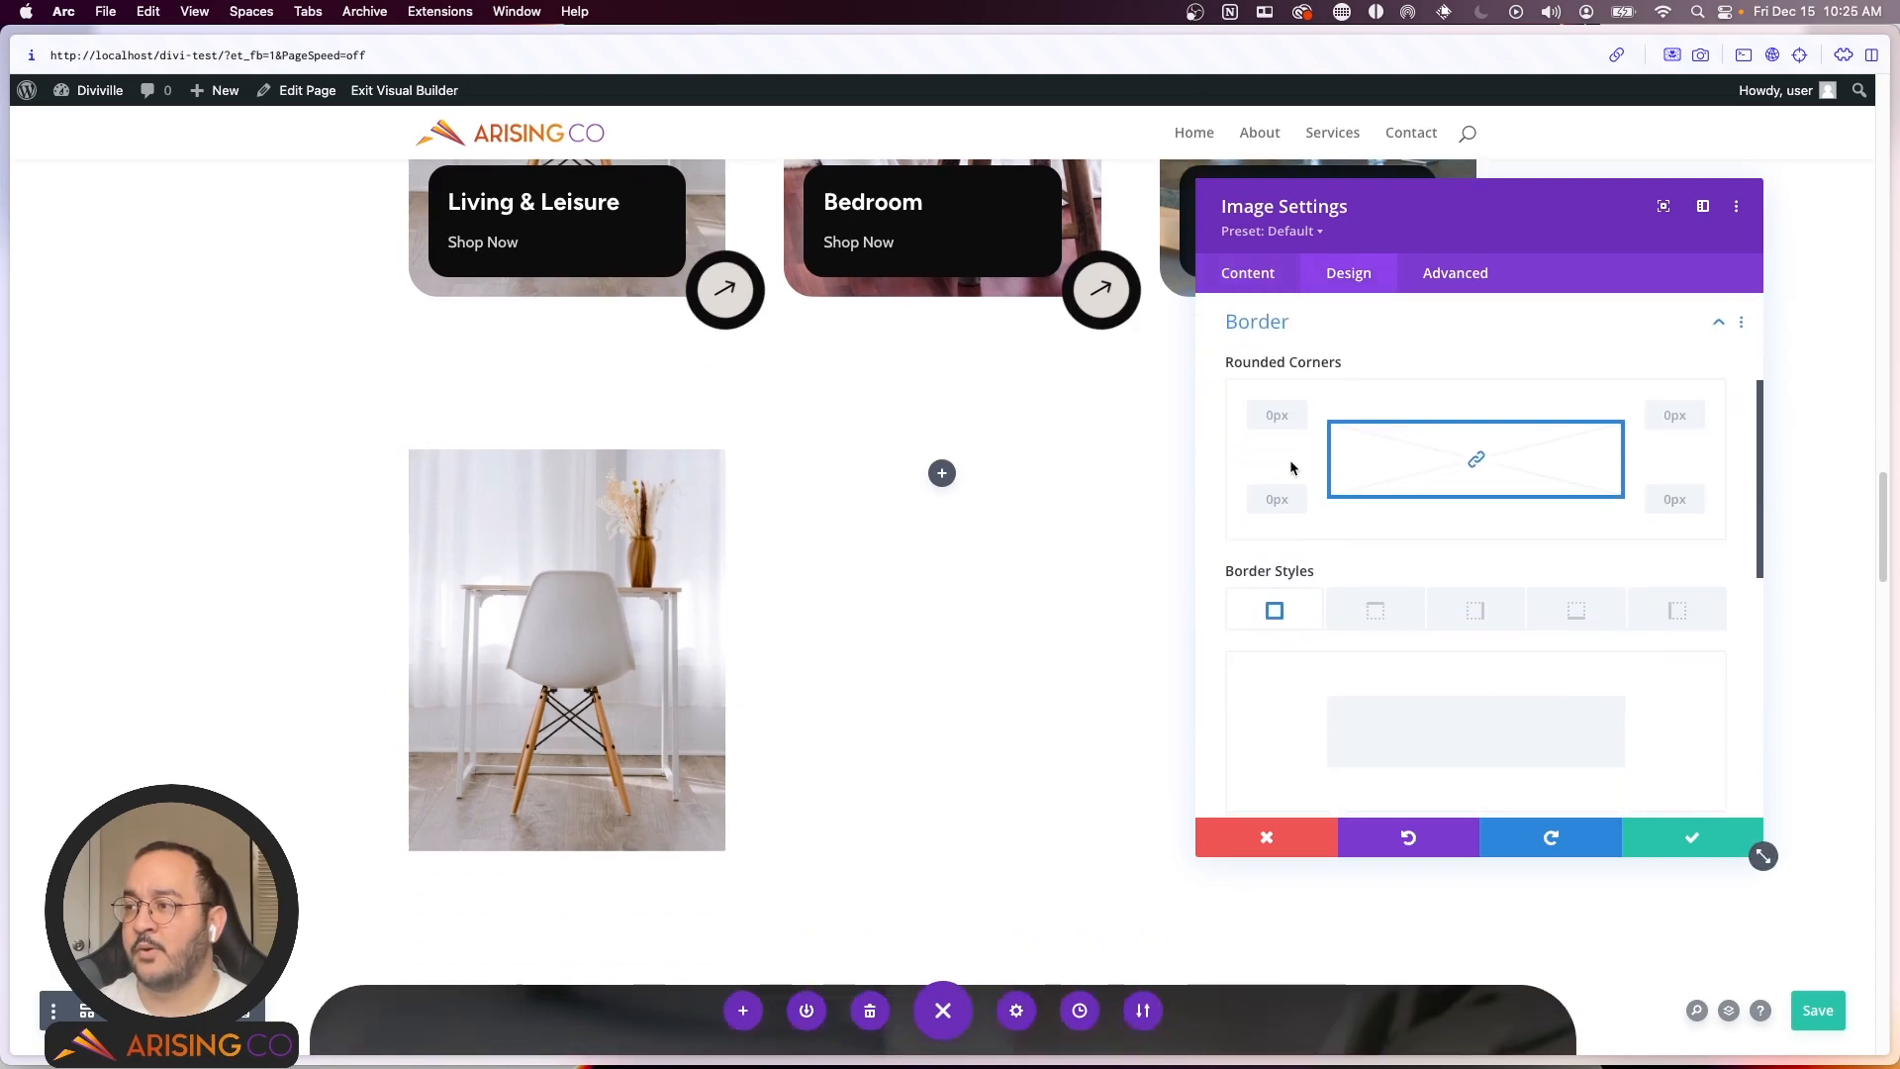
pyautogui.write('20')
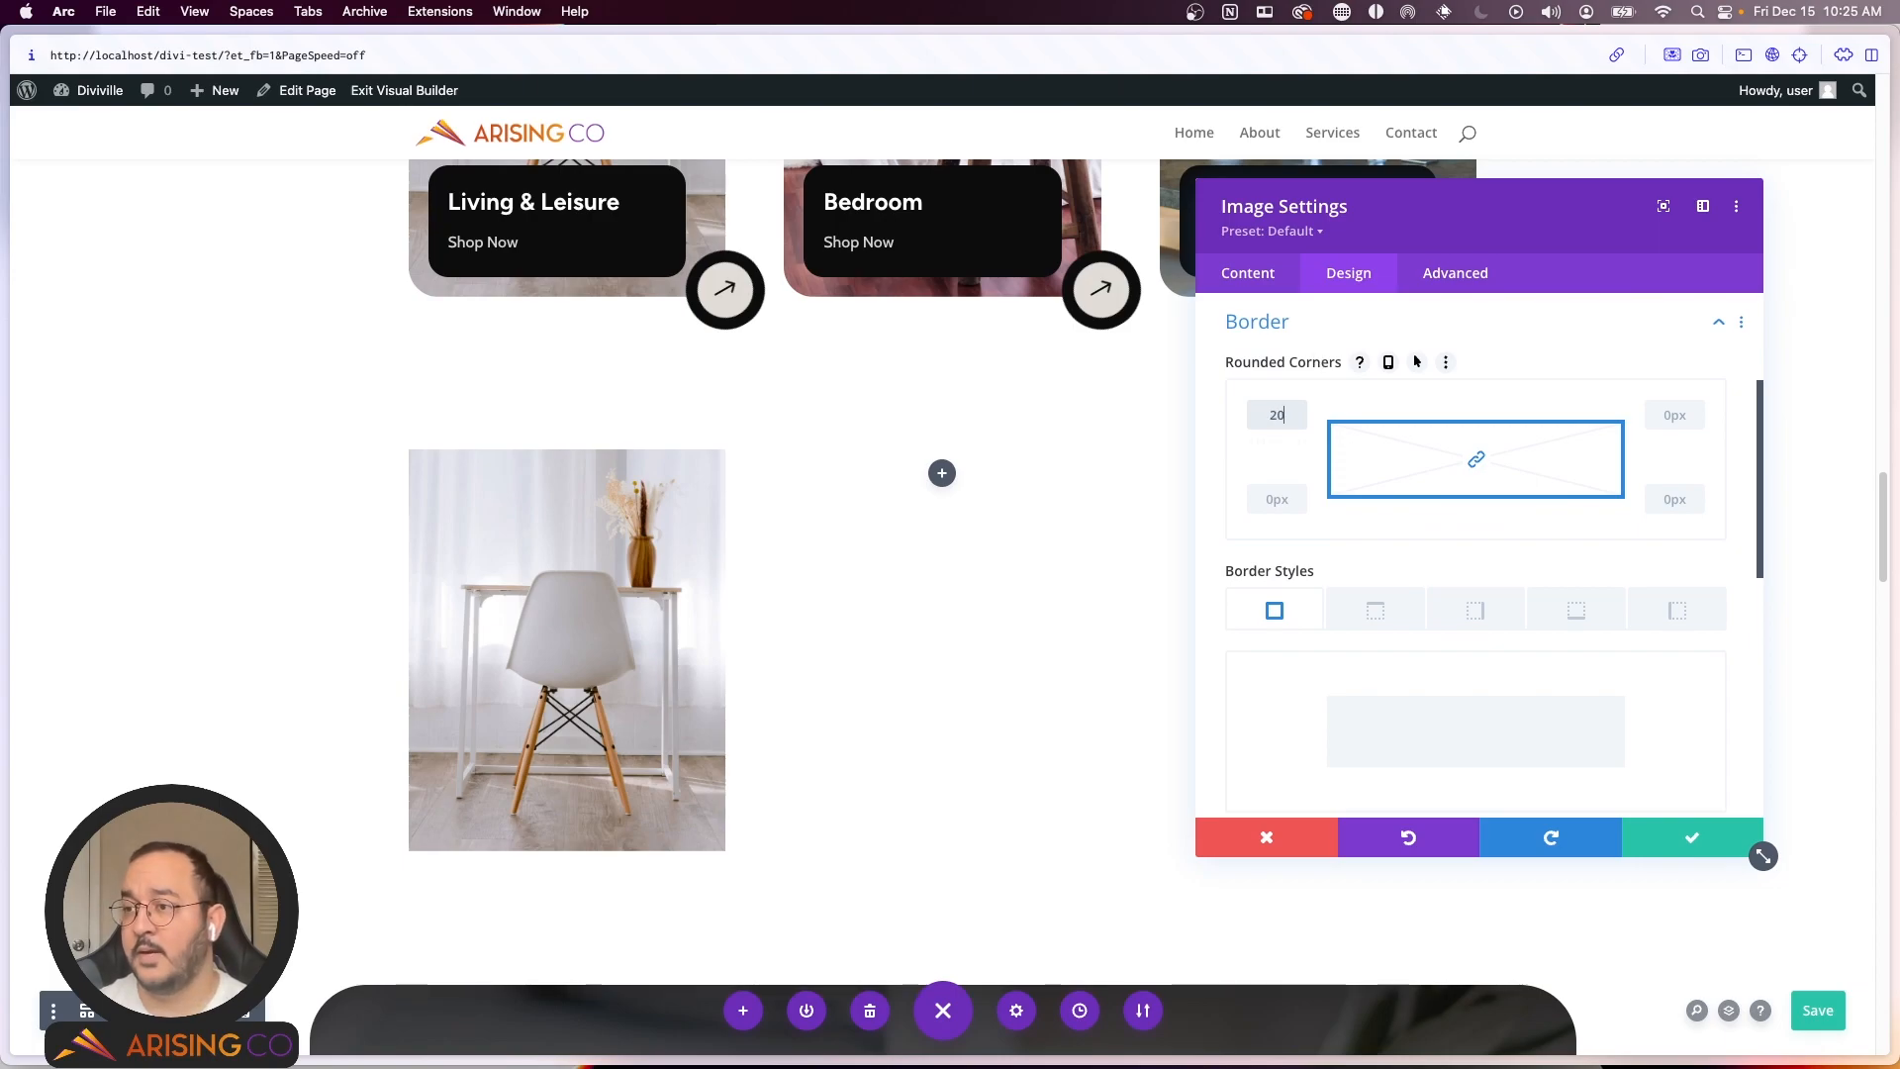
pyautogui.scroll(3, 752, 514)
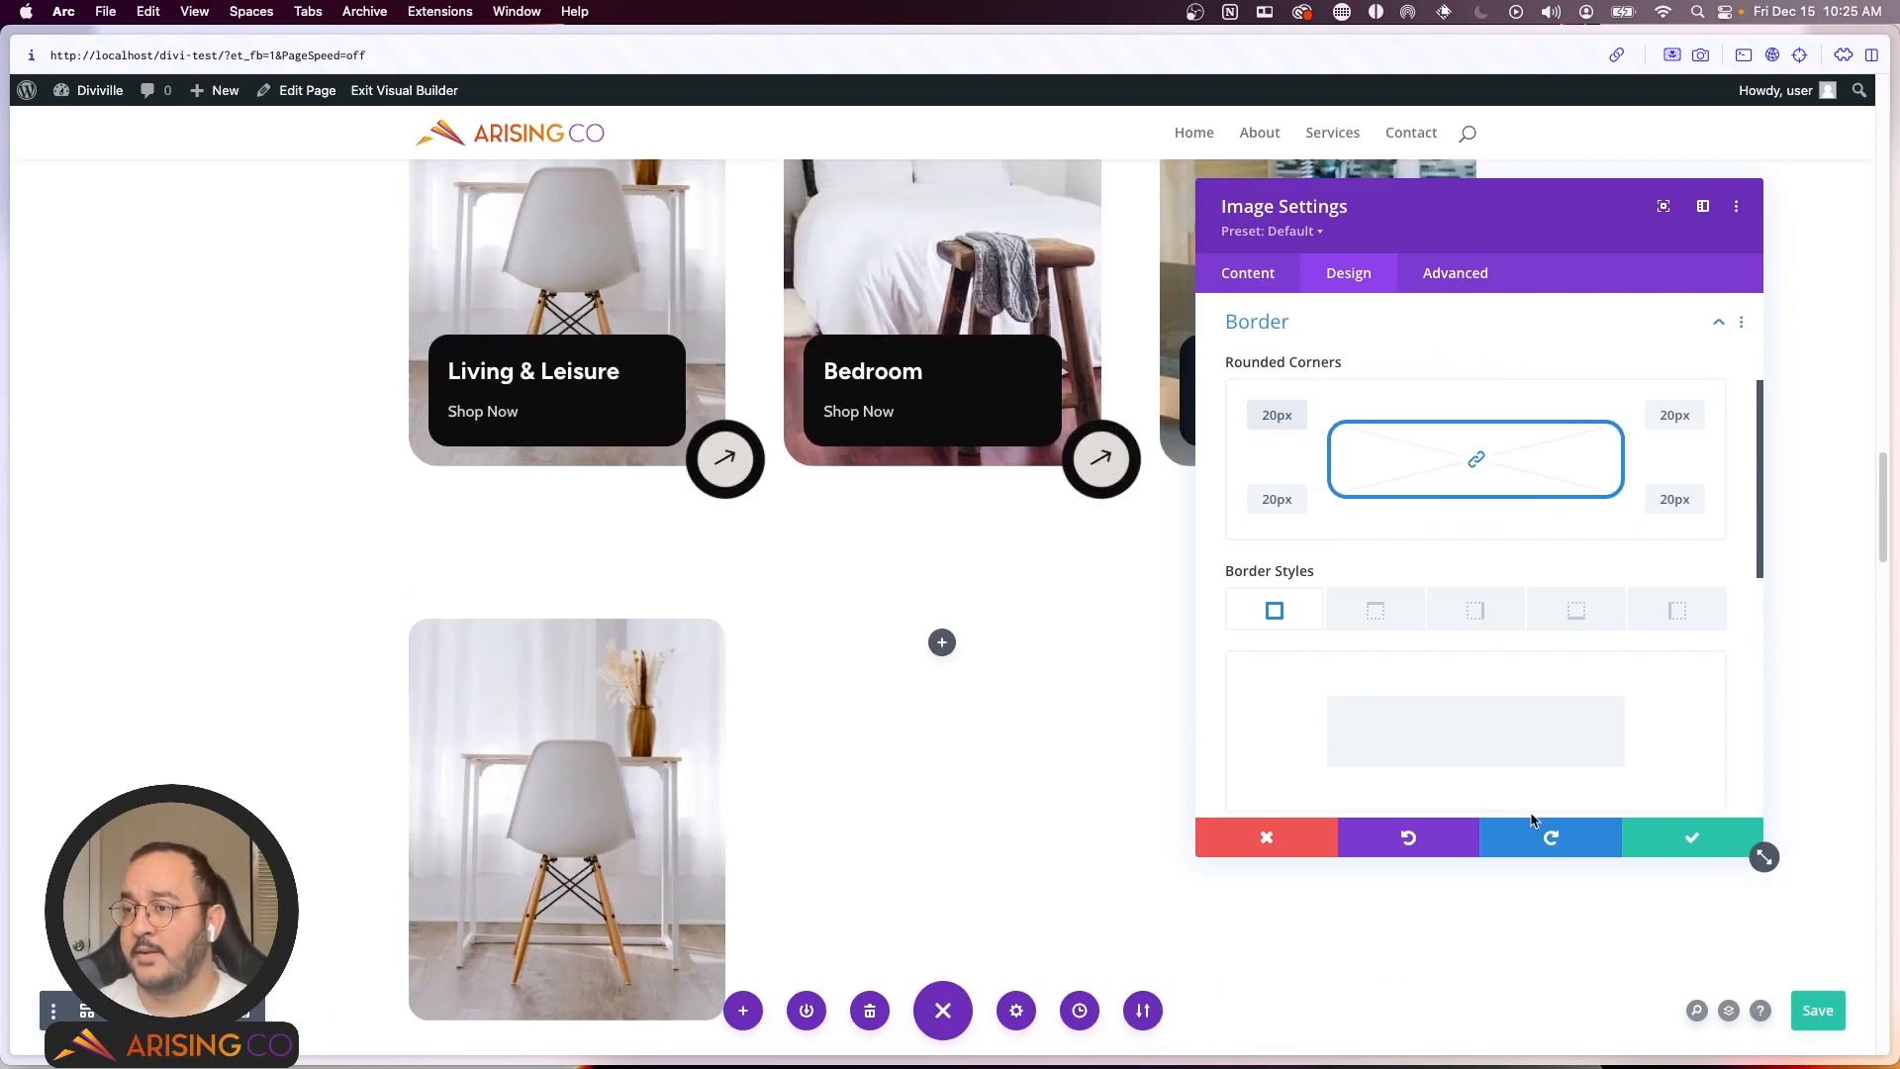
pyautogui.click(1680, 841)
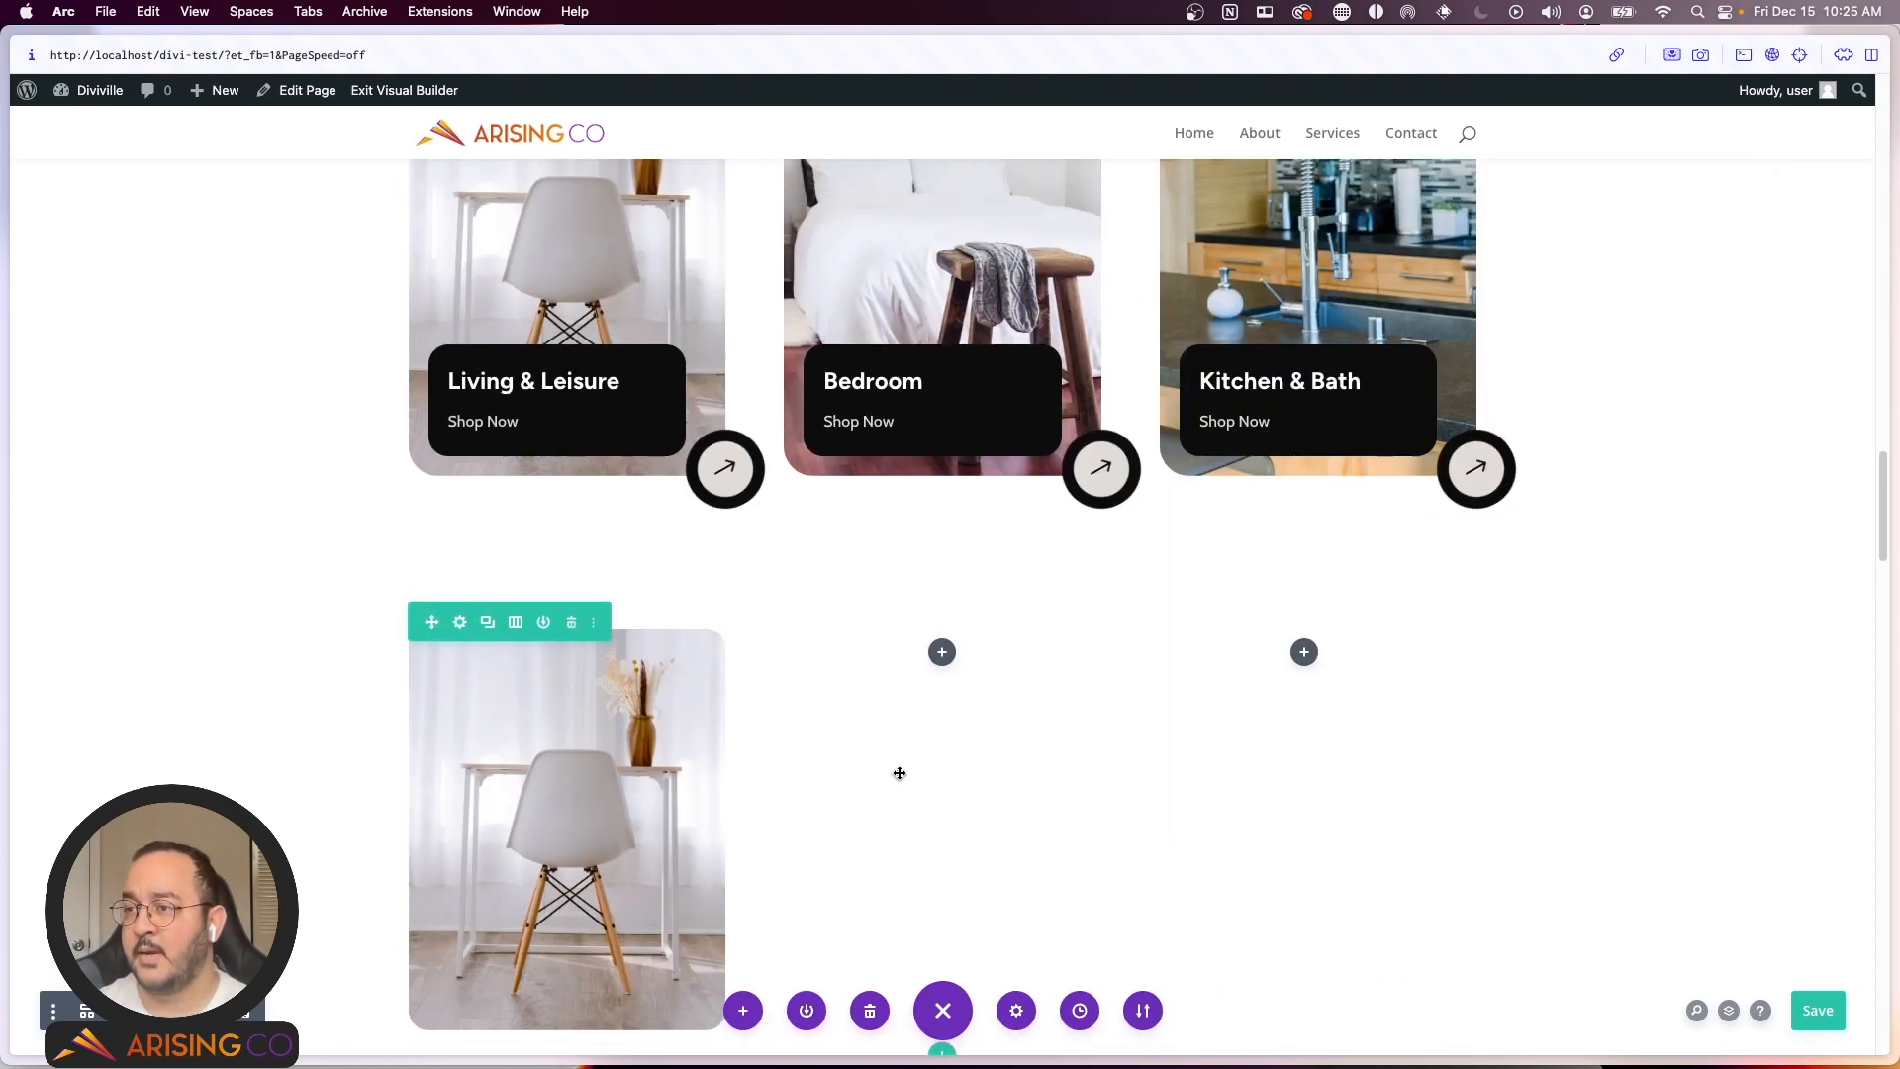
# Step: Check the module type and text of the Living & Leisure card label, and close its settings without changes
pyautogui.scroll(2, 810, 722)
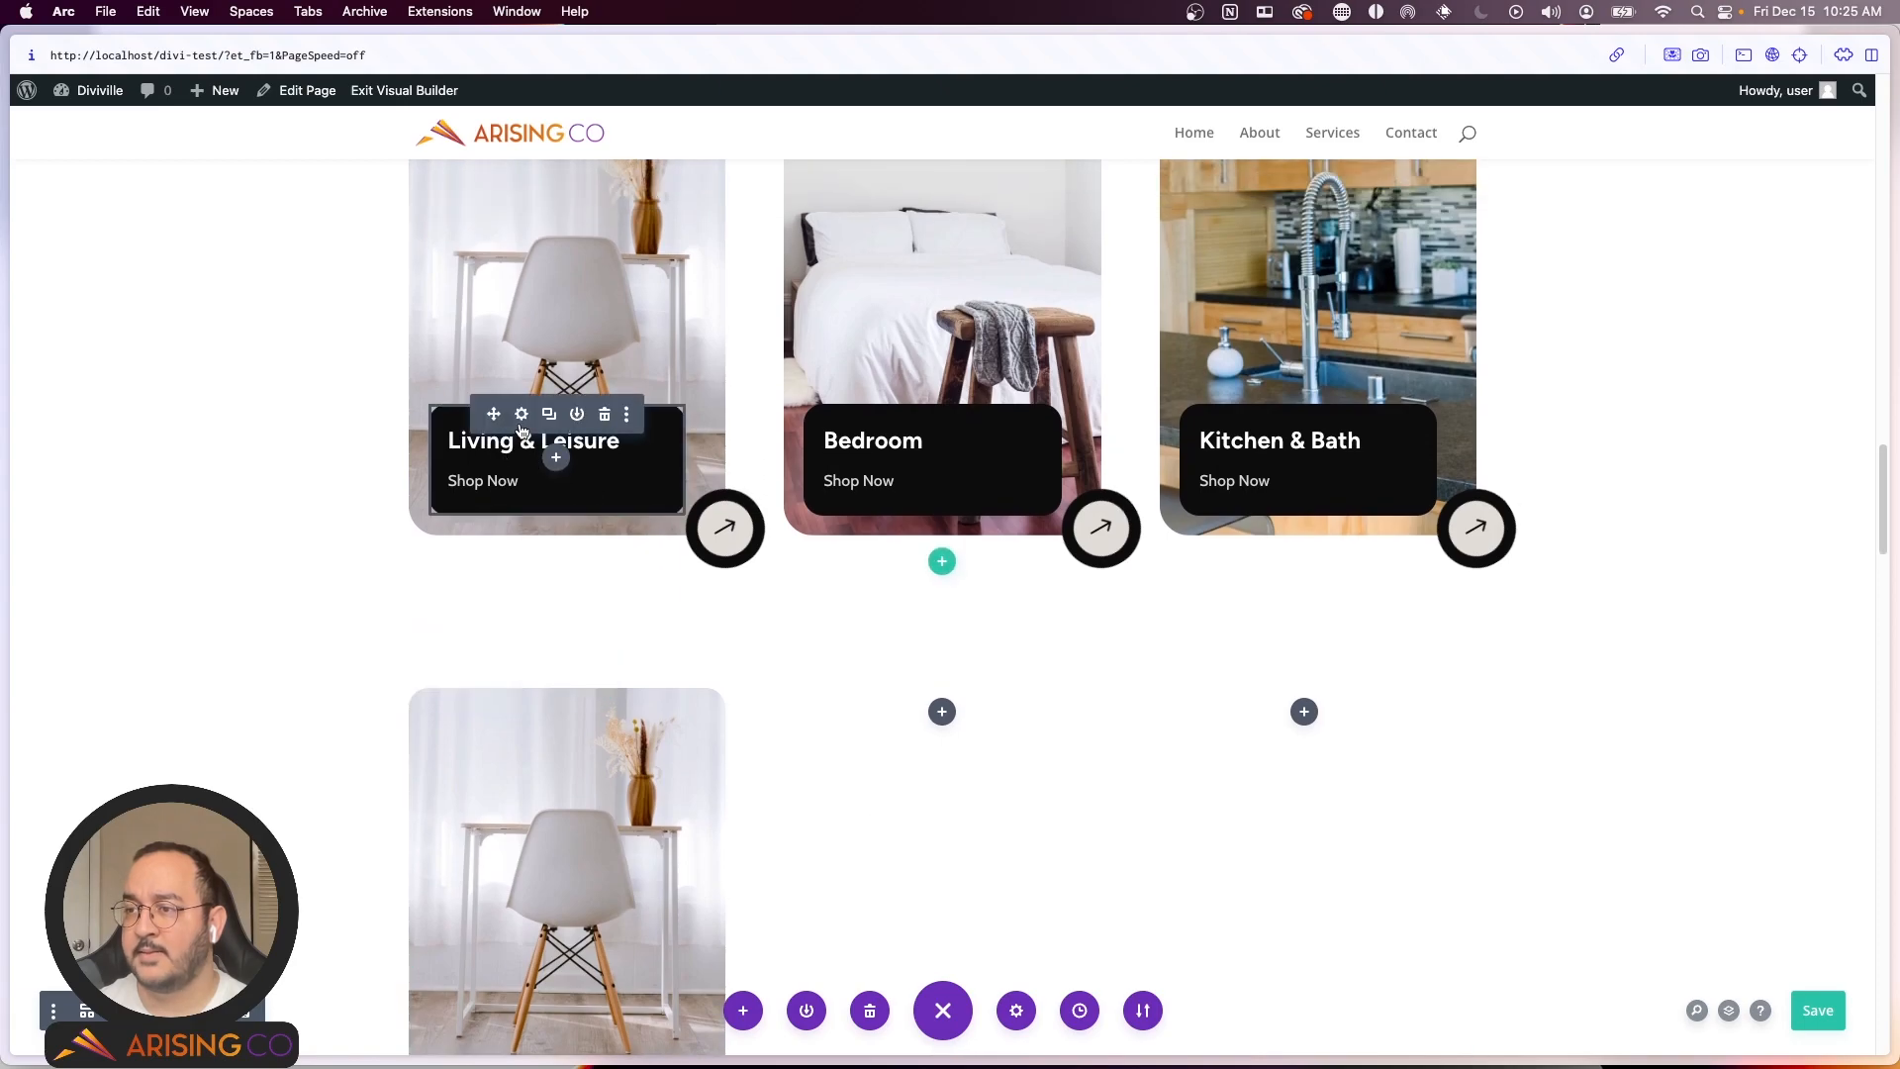
pyautogui.click(522, 416)
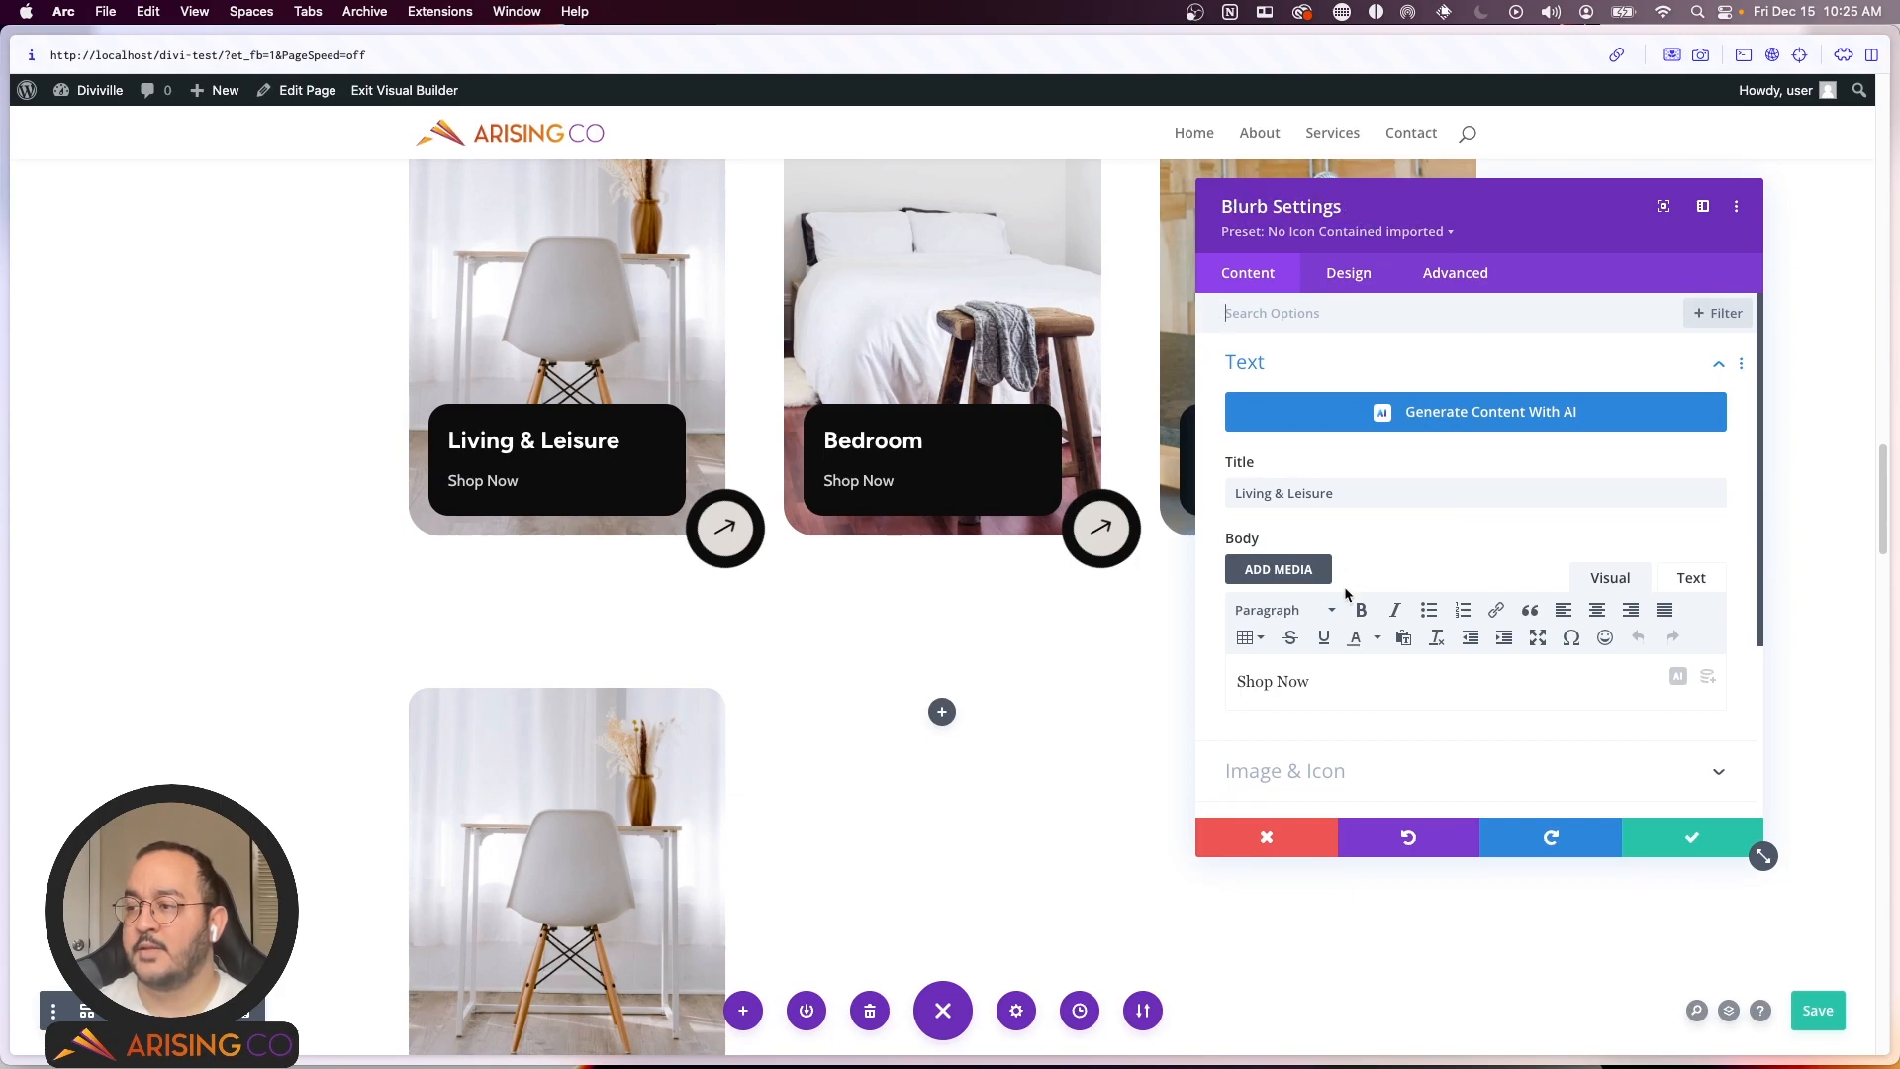
pyautogui.click(1286, 838)
# Step: Add a Blurb module below the chair image in the new row's first column
pyautogui.scroll(-5, 572, 466)
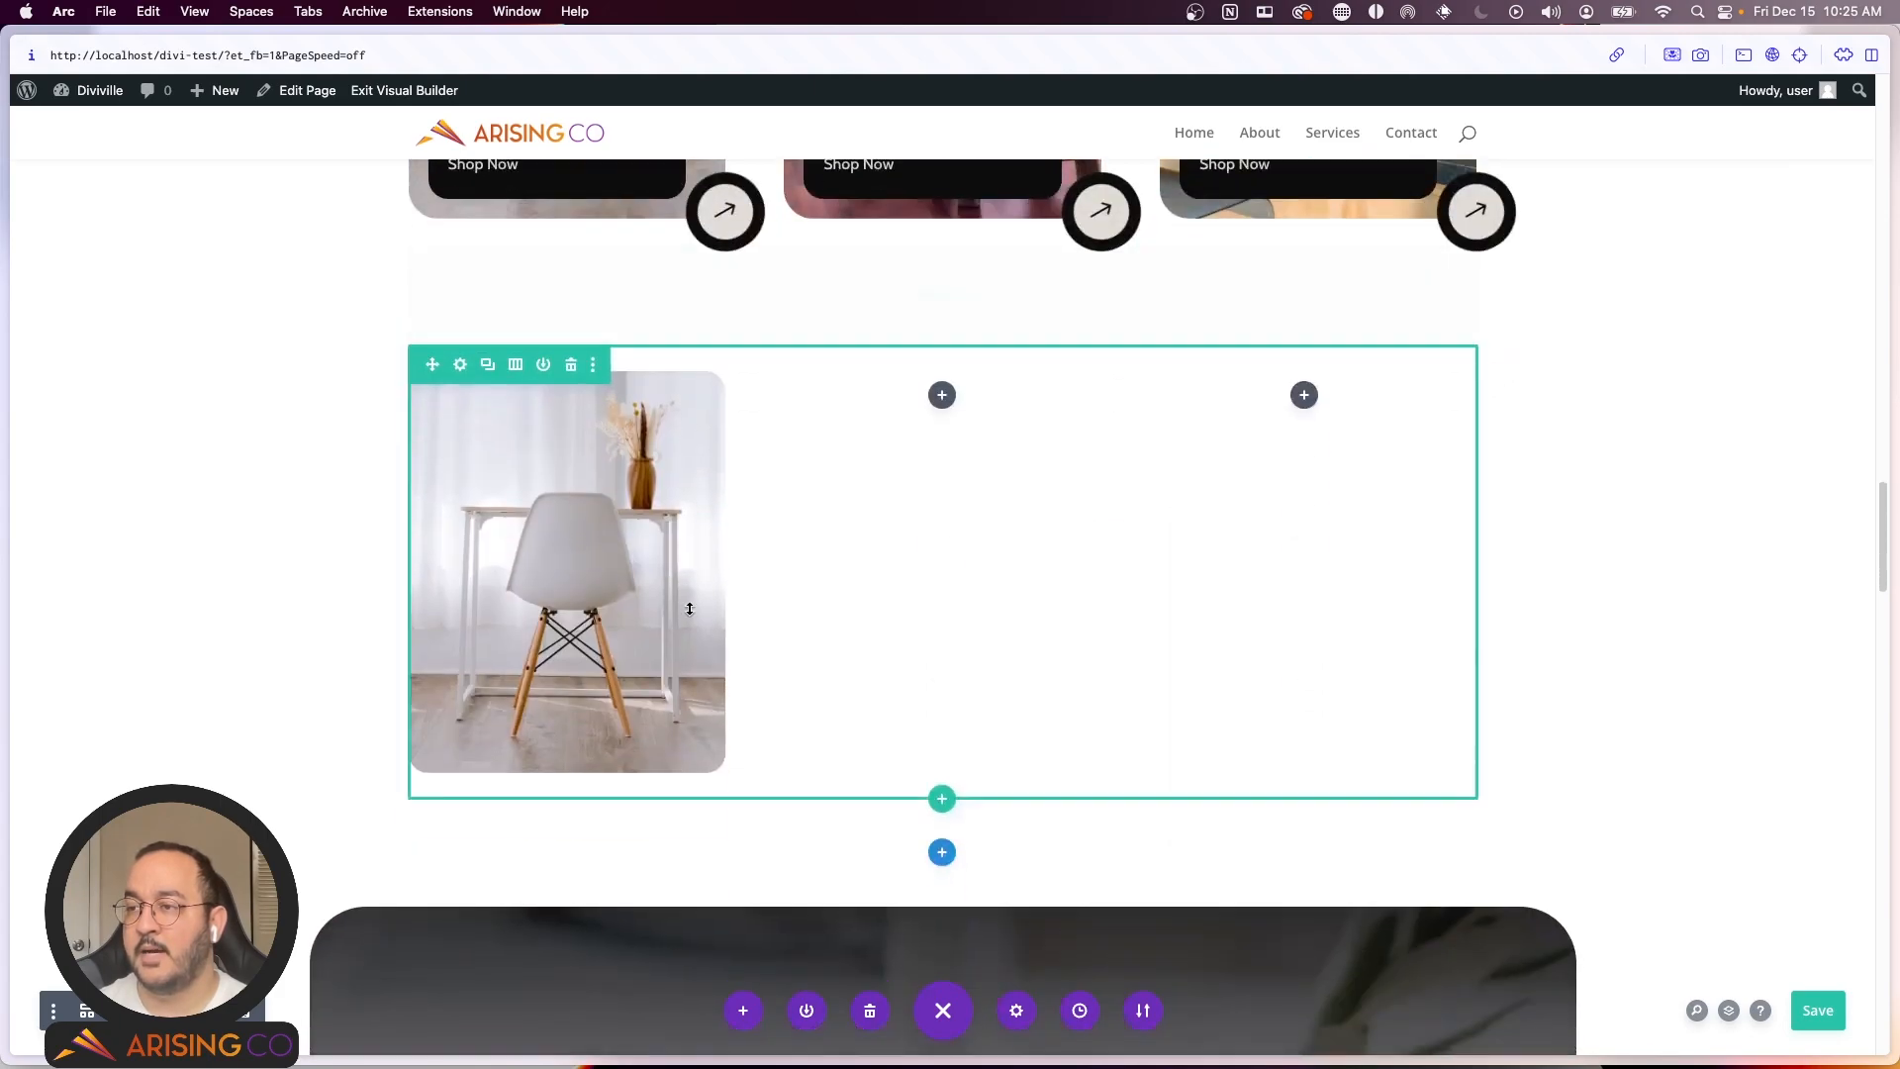
pyautogui.click(567, 740)
pyautogui.click(514, 484)
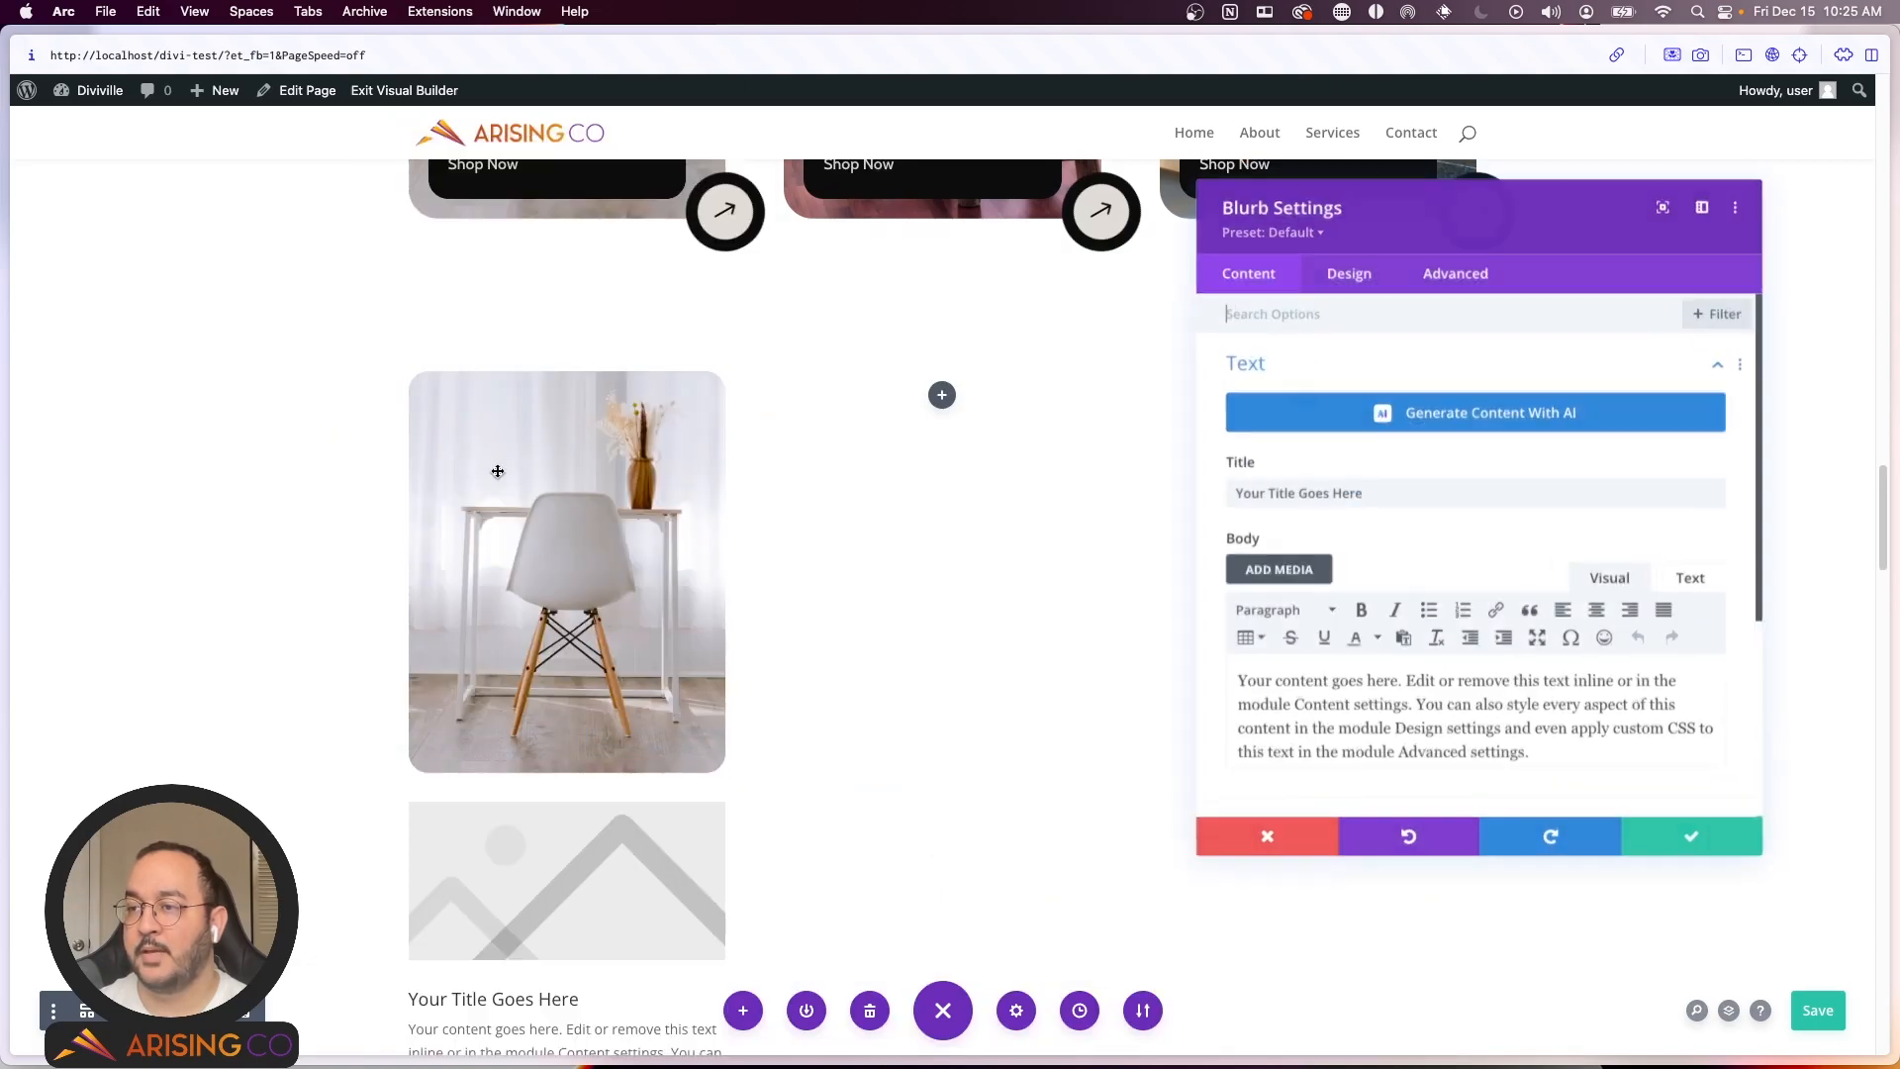
pyautogui.scroll(-4, 505, 603)
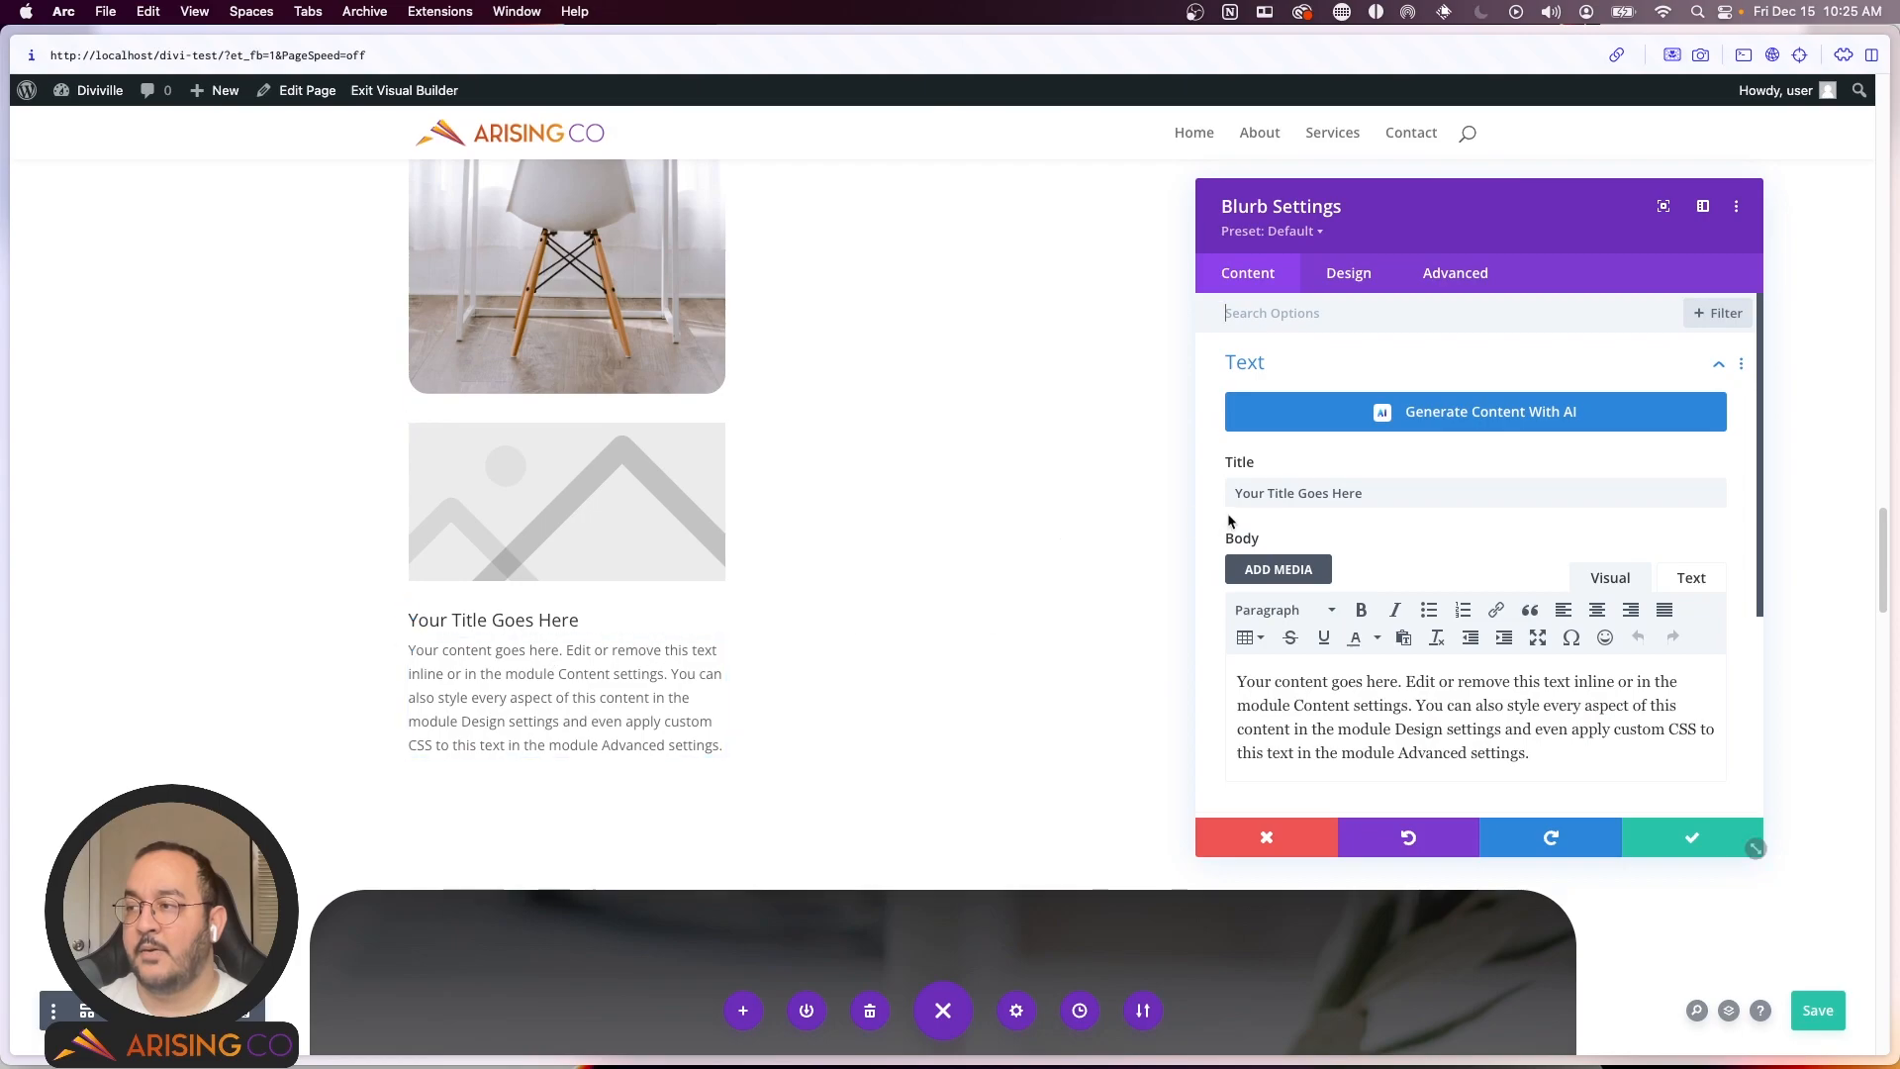
# Step: Try replacing the placeholder blurb's title with dddd and its body text with ddddd
pyautogui.tripleClick(1297, 493)
pyautogui.write('dddd')
pyautogui.tripleClick(1331, 681)
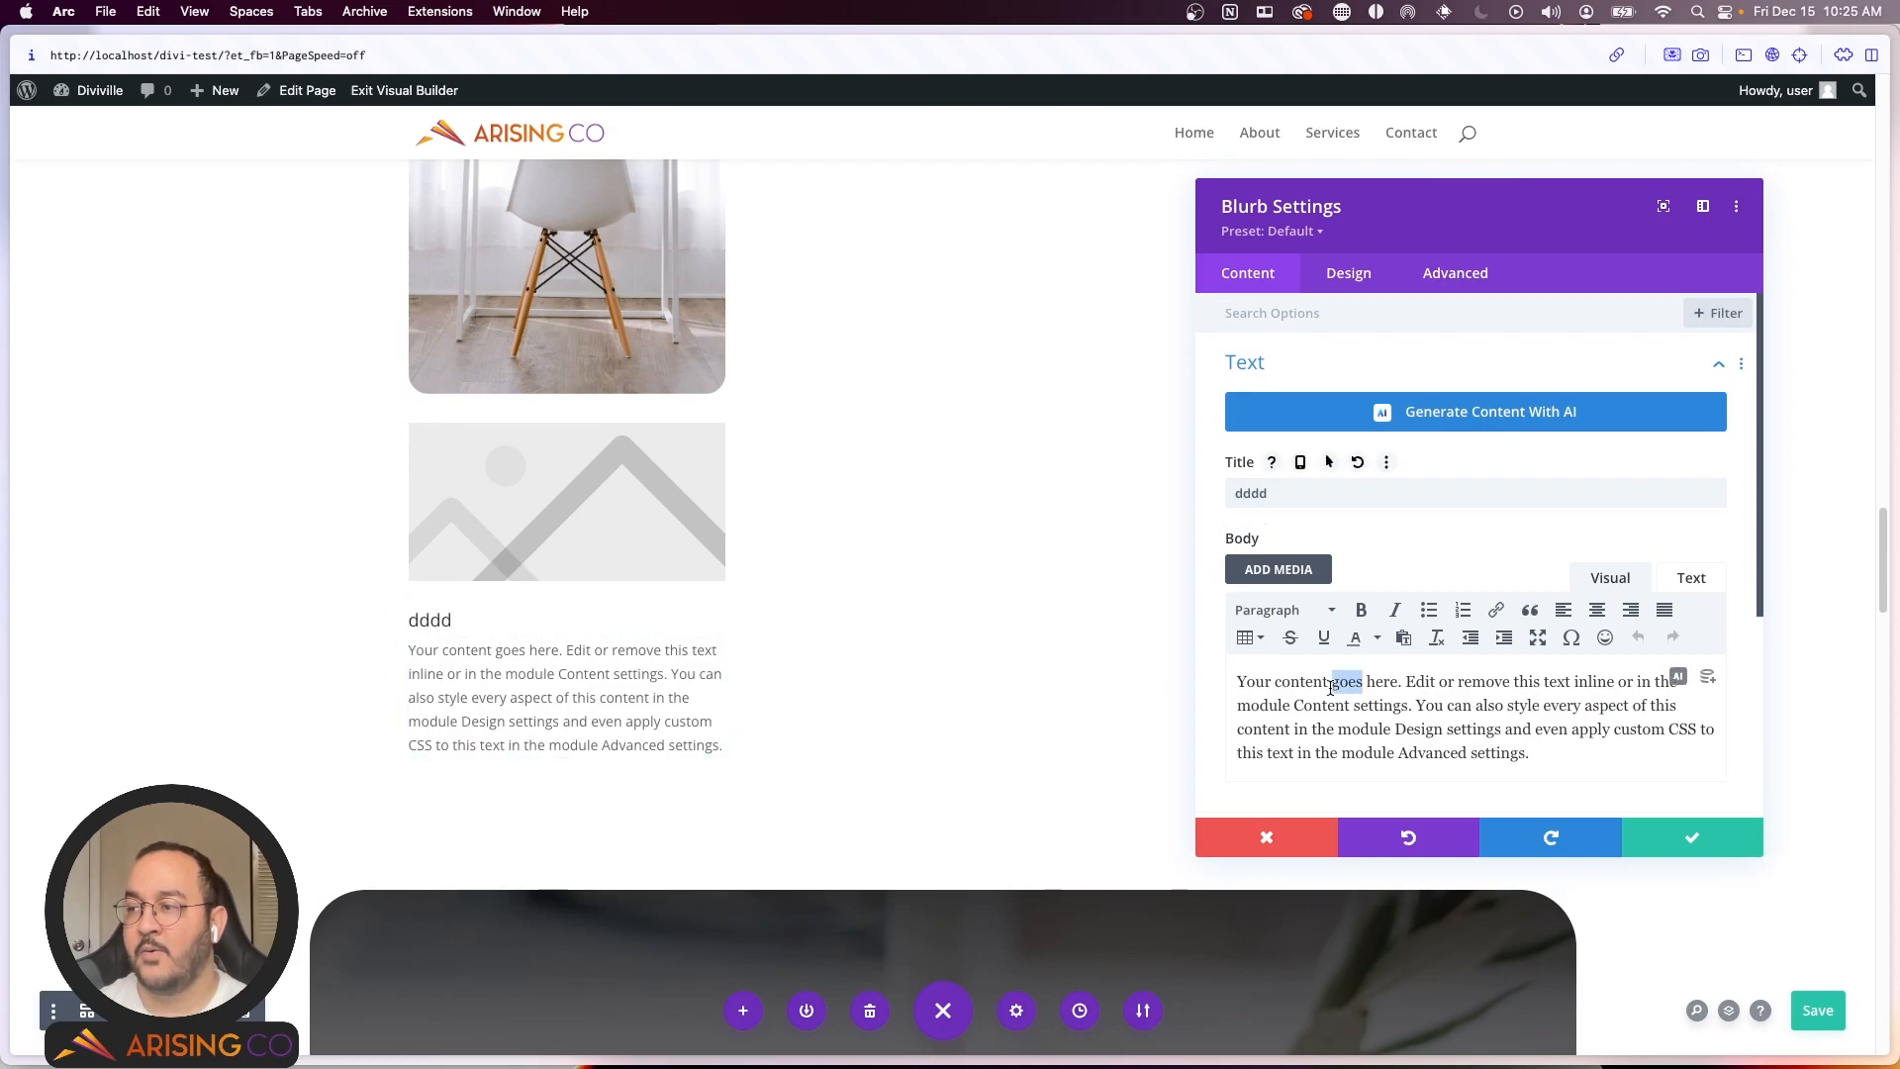
pyautogui.write('ddddd')
pyautogui.scroll(-3, 1331, 643)
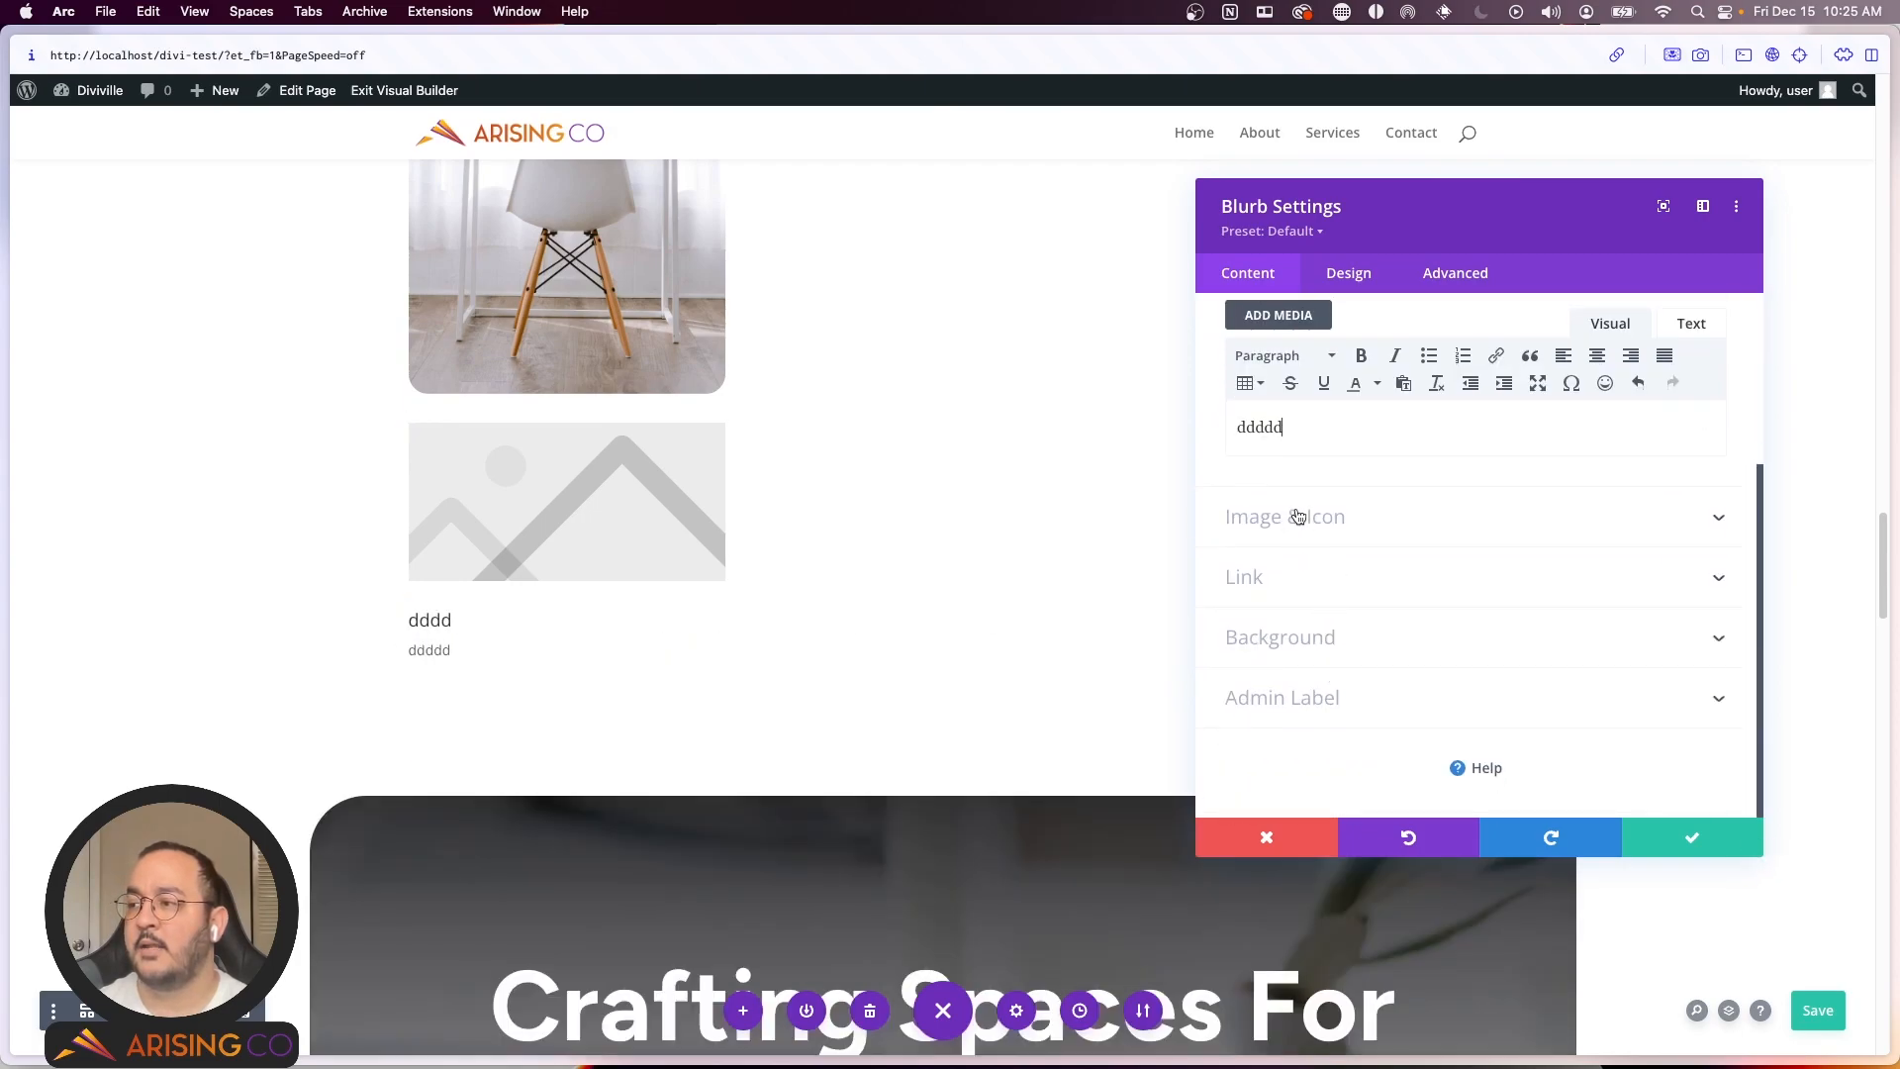
# Step: Try a black #000000 background on the placeholder blurb, and discard all of its changes
pyautogui.click(1287, 636)
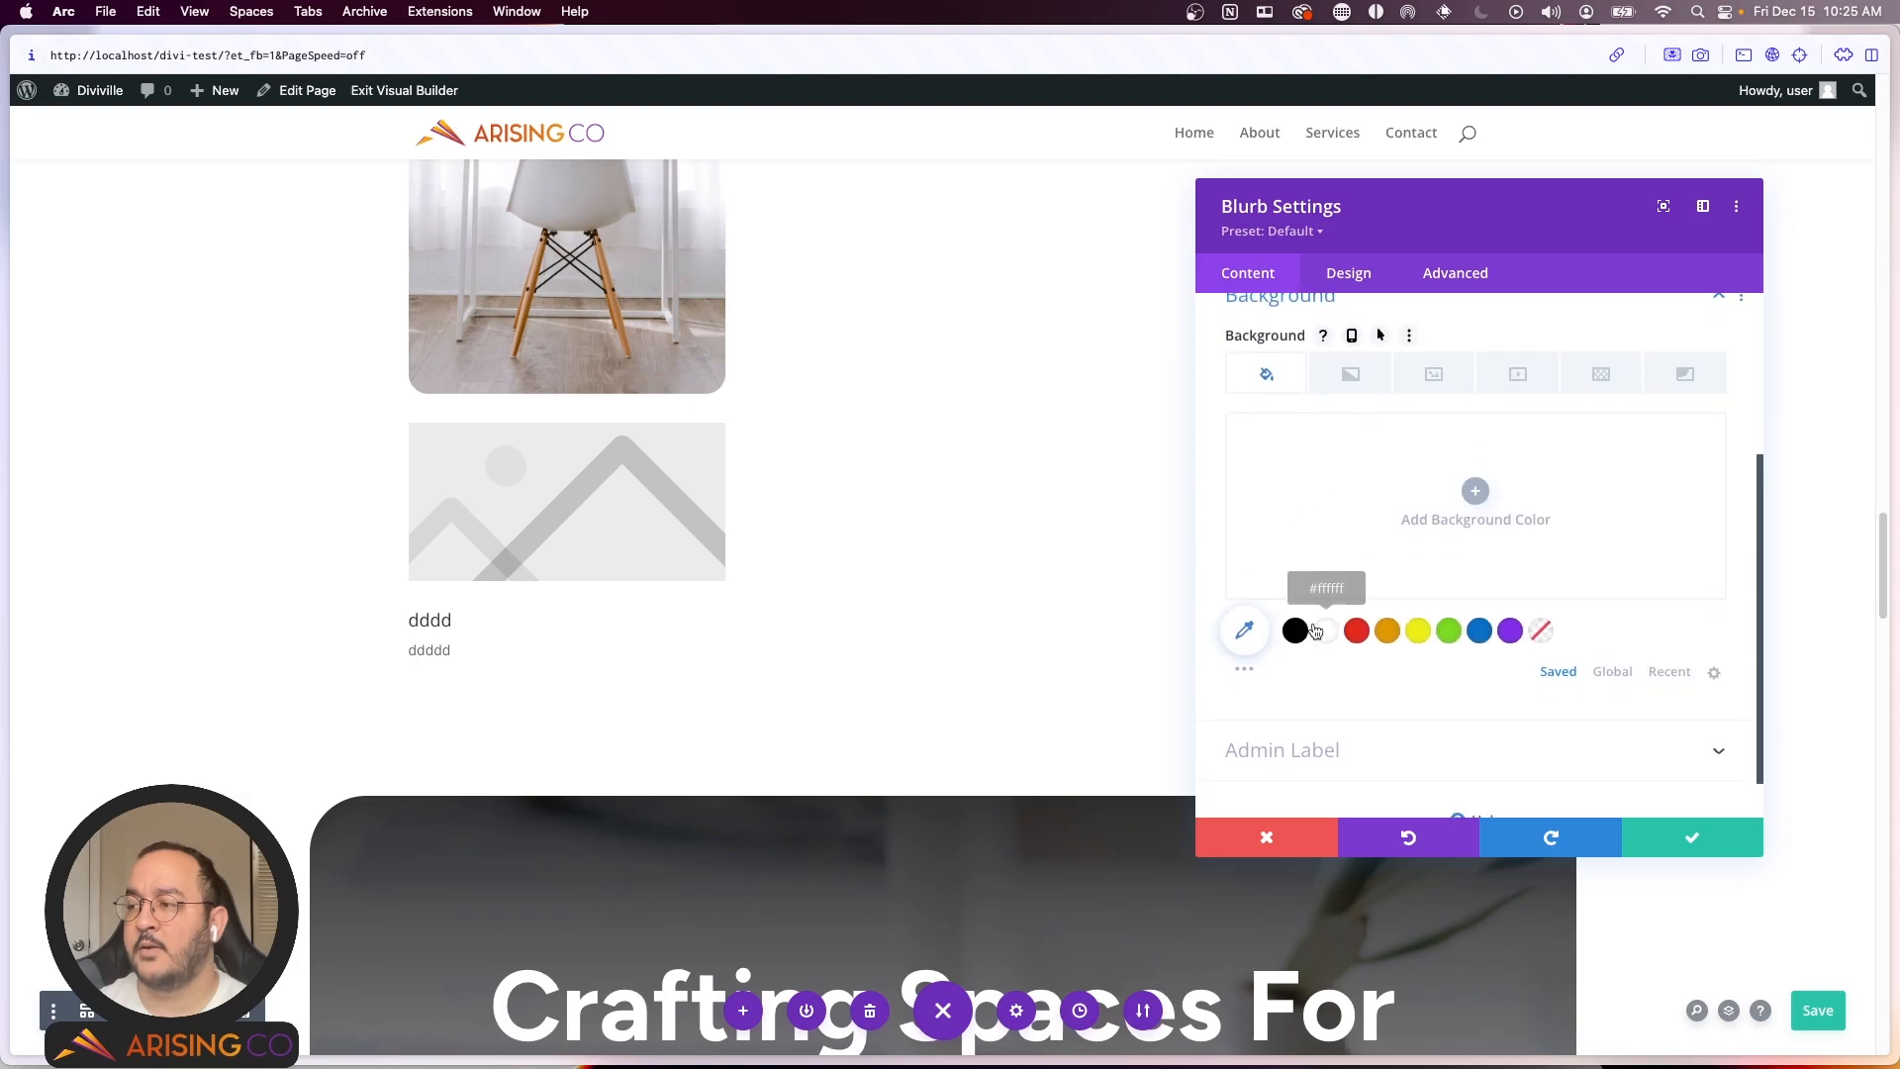
pyautogui.click(1298, 634)
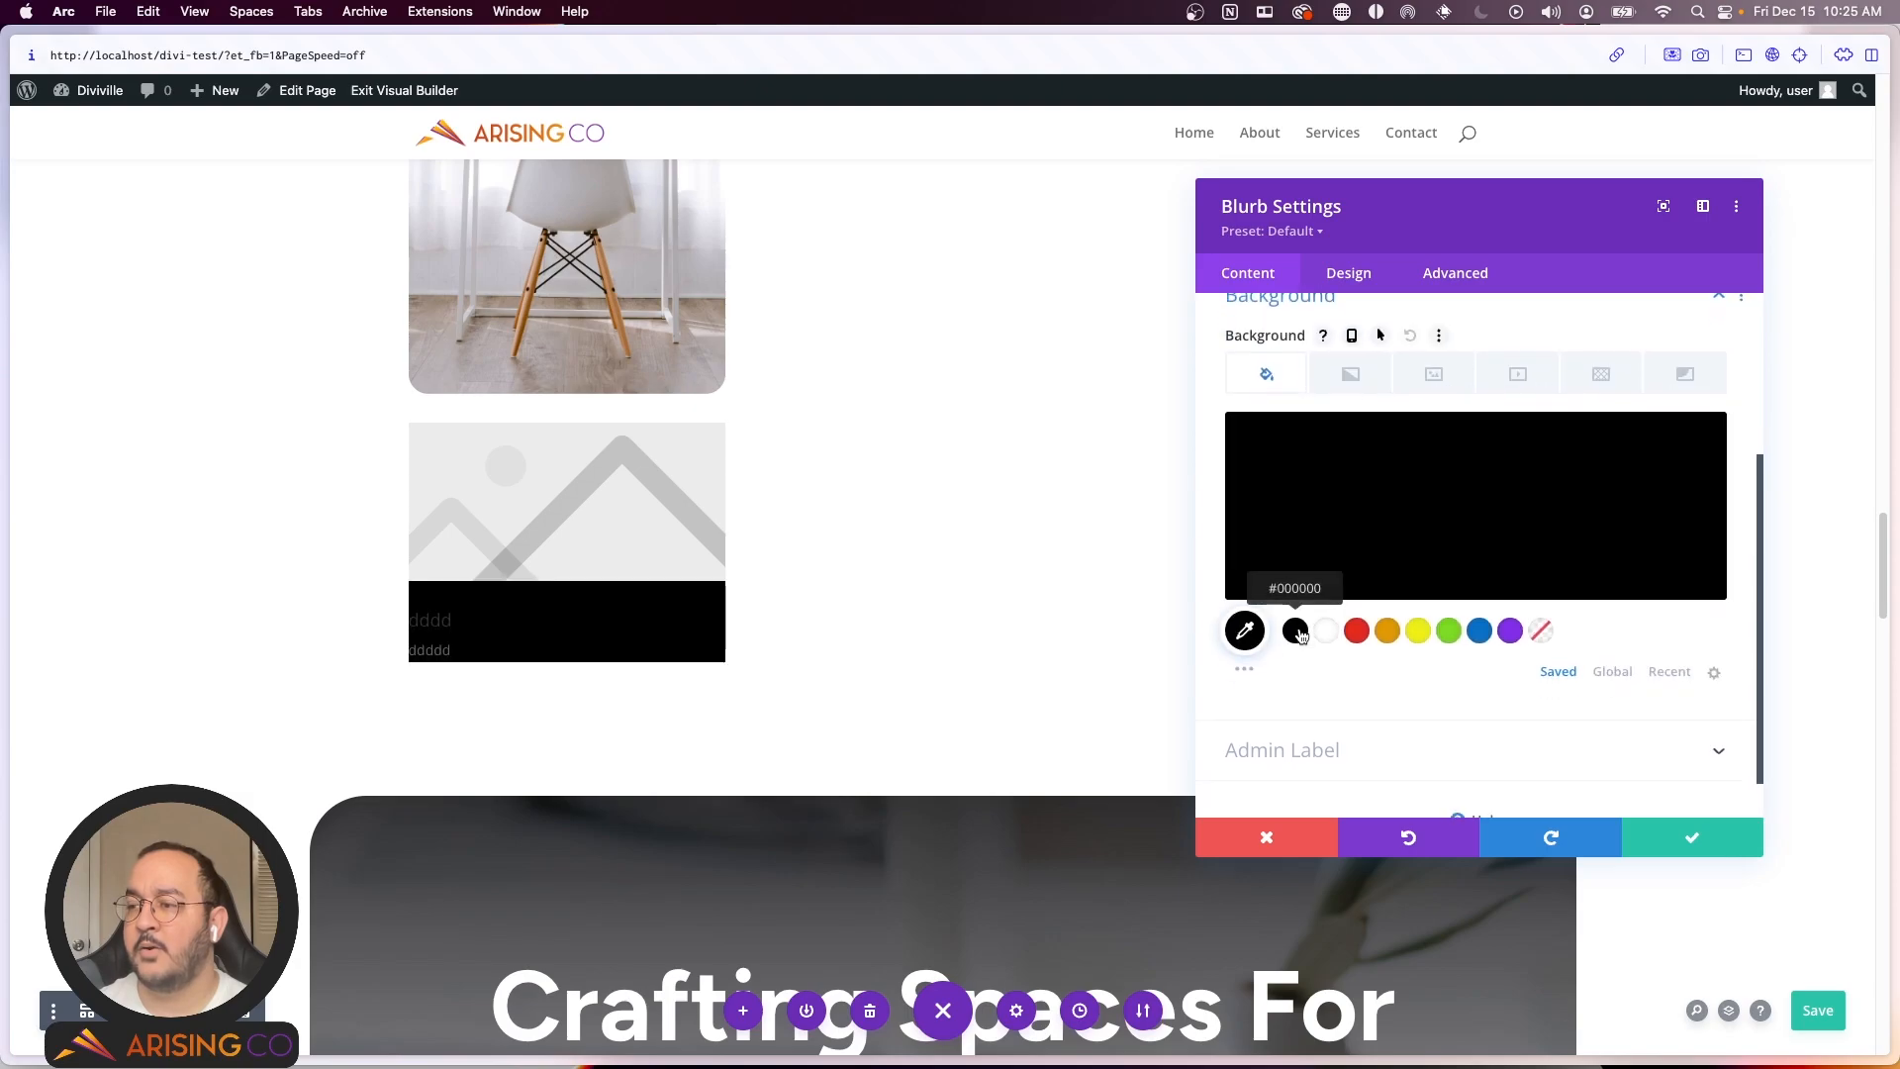
pyautogui.click(1270, 842)
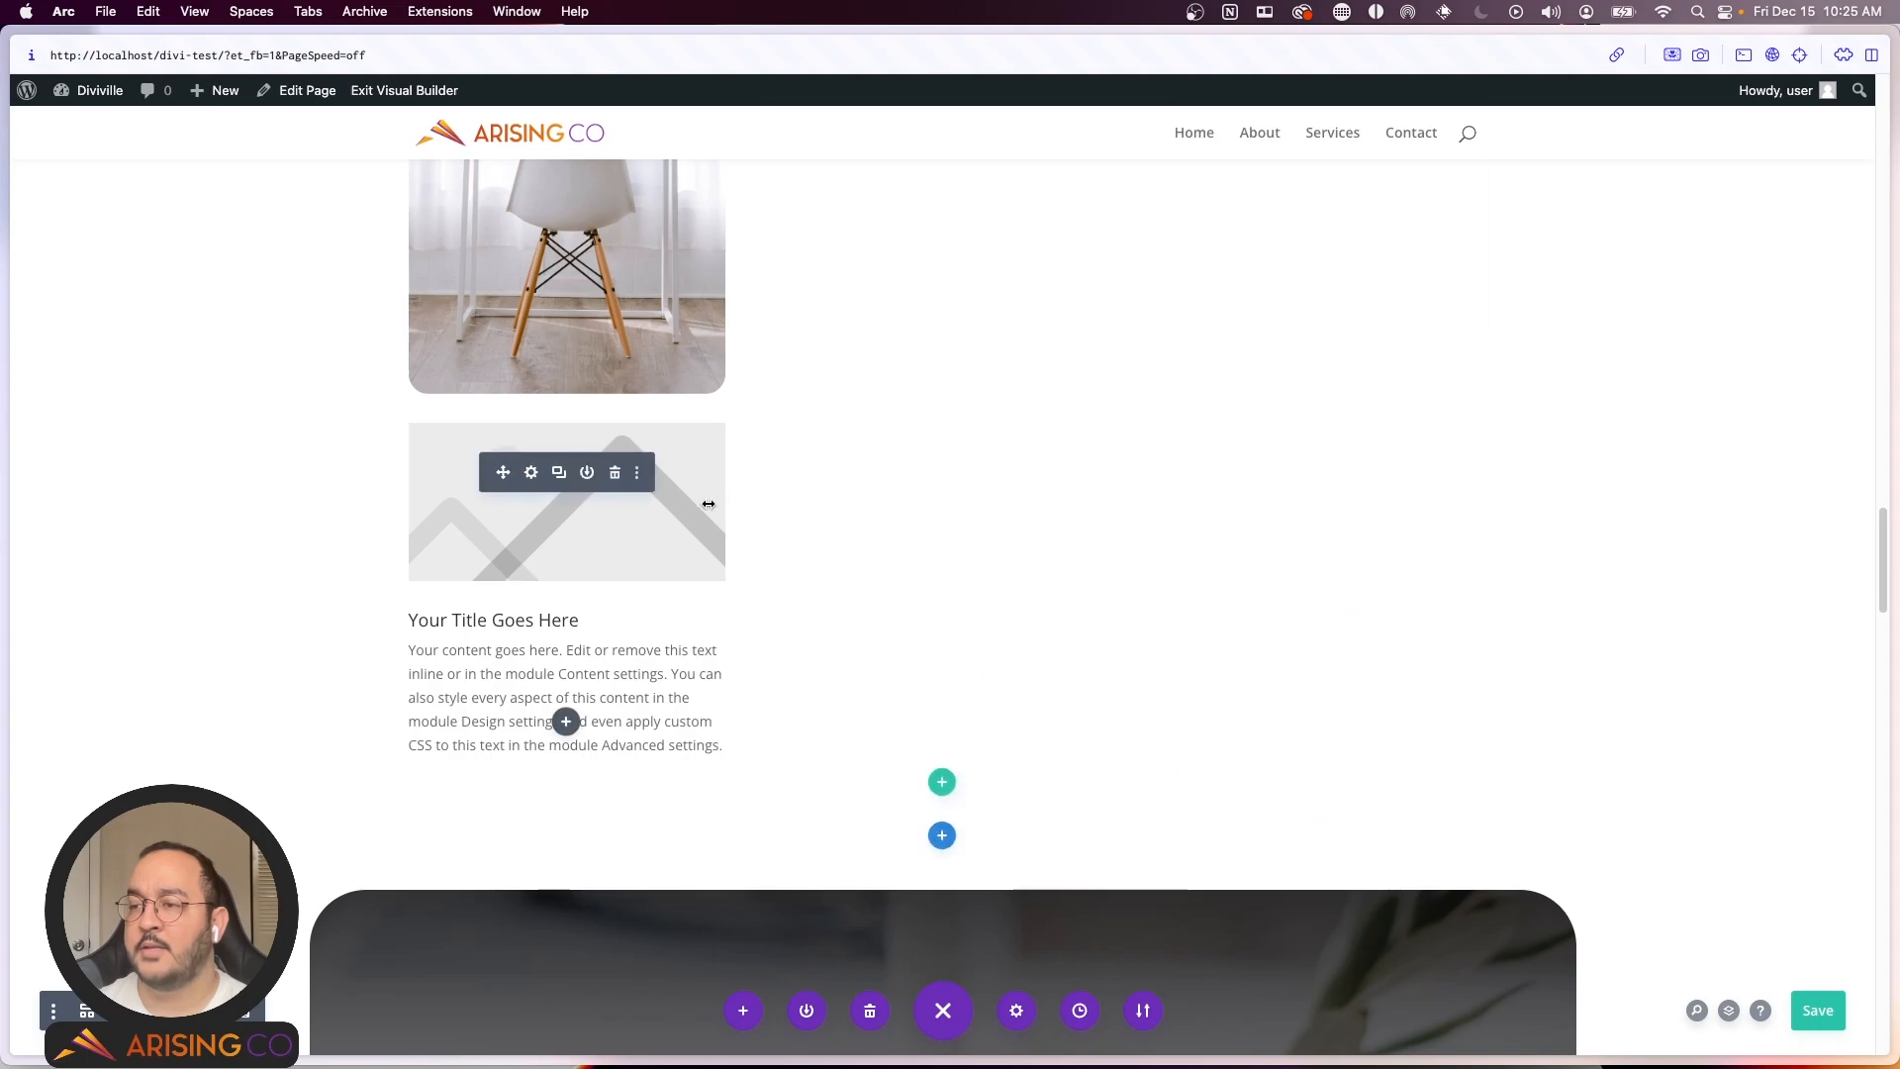
# Step: Delete the placeholder blurb and place a duplicate of the Living & Leisure blurb under the chair image in the lower row
pyautogui.click(614, 474)
pyautogui.scroll(5, 764, 459)
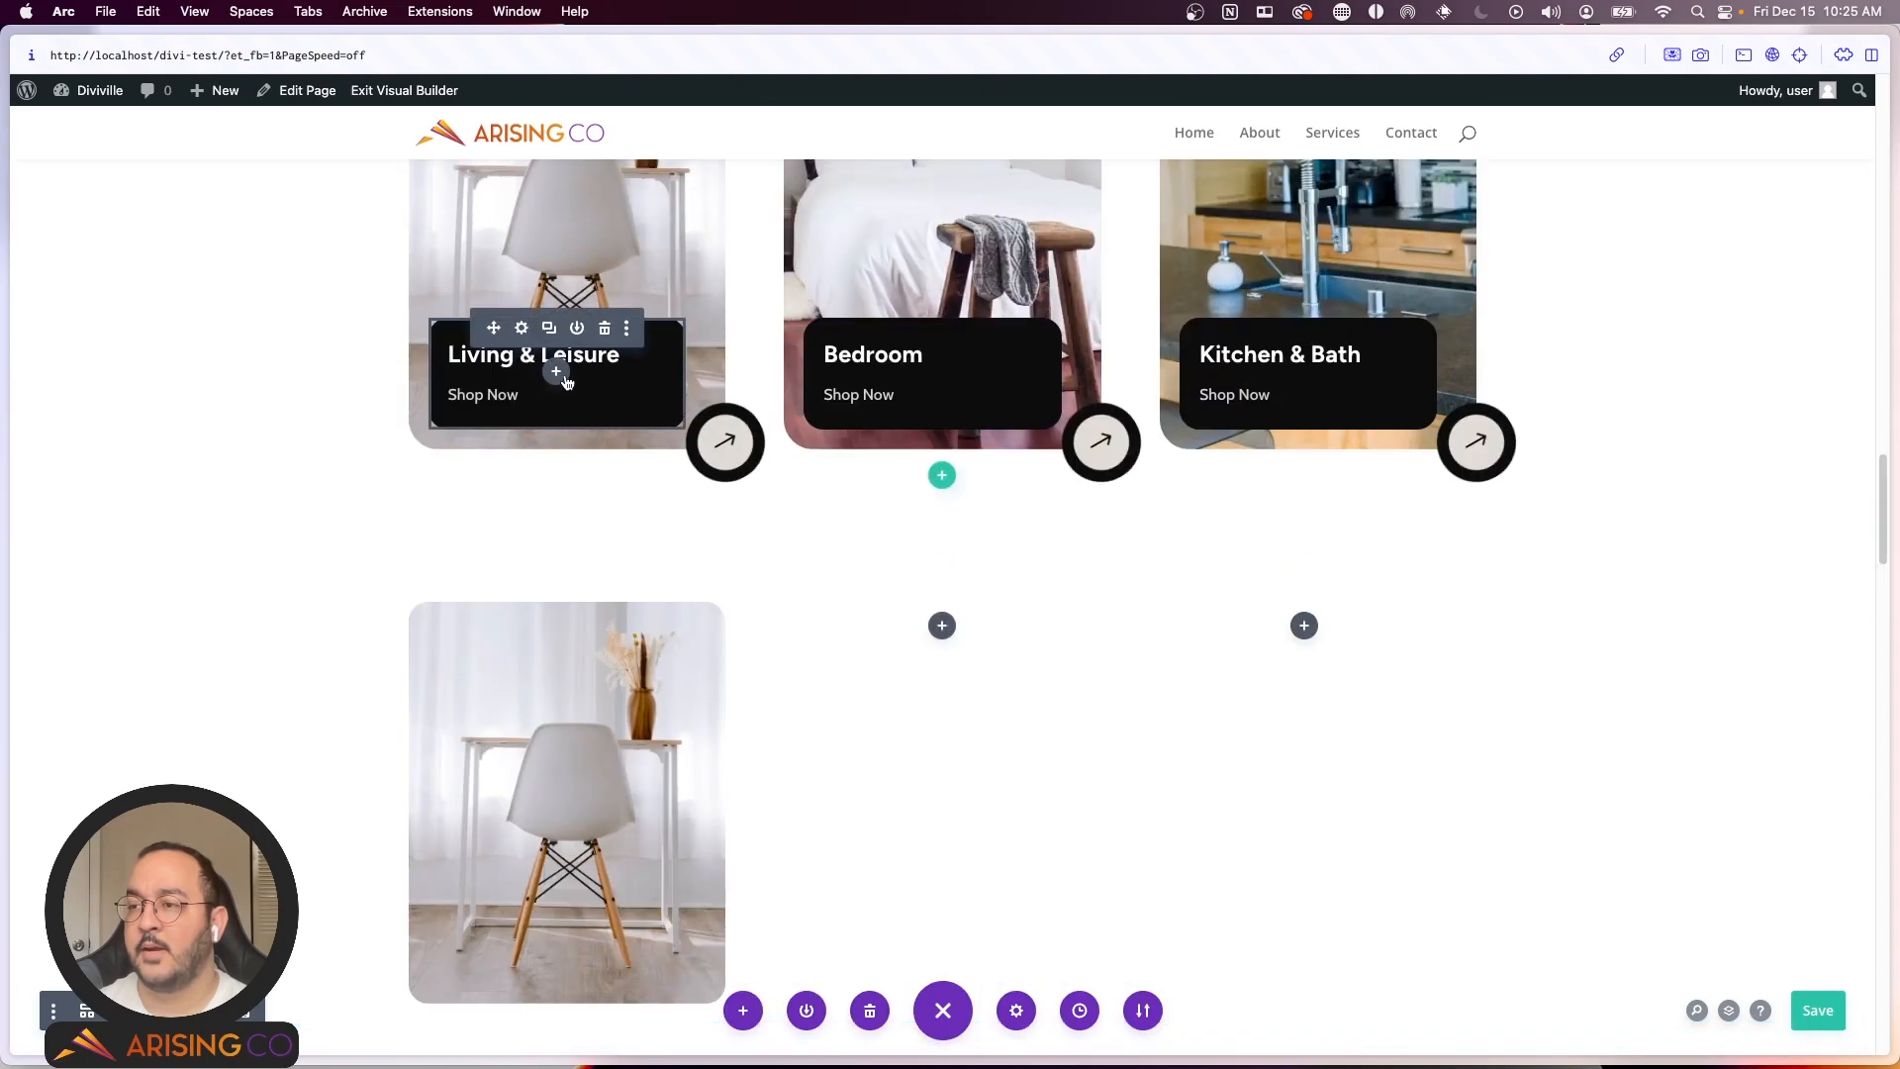
pyautogui.click(550, 336)
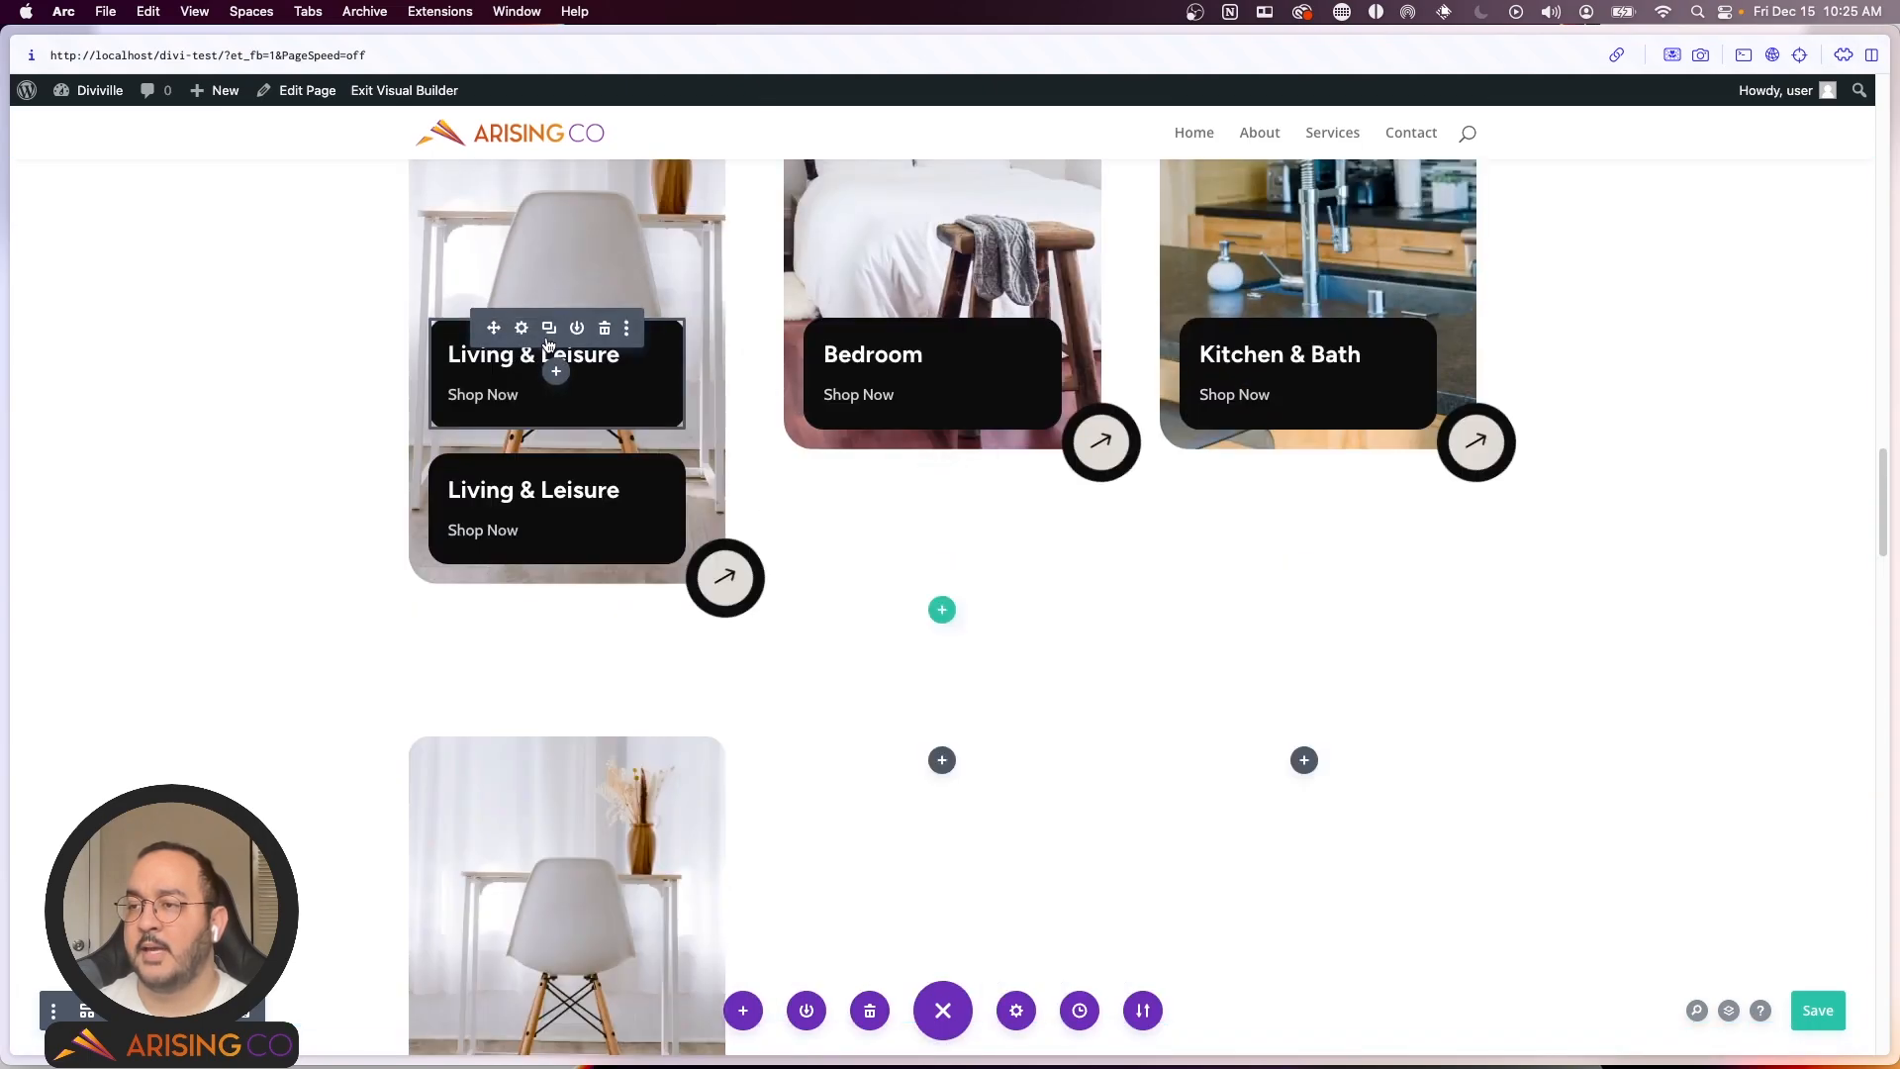
pyautogui.moveTo(494, 332); pyautogui.dragTo(542, 808)
pyautogui.scroll(-2, 535, 458)
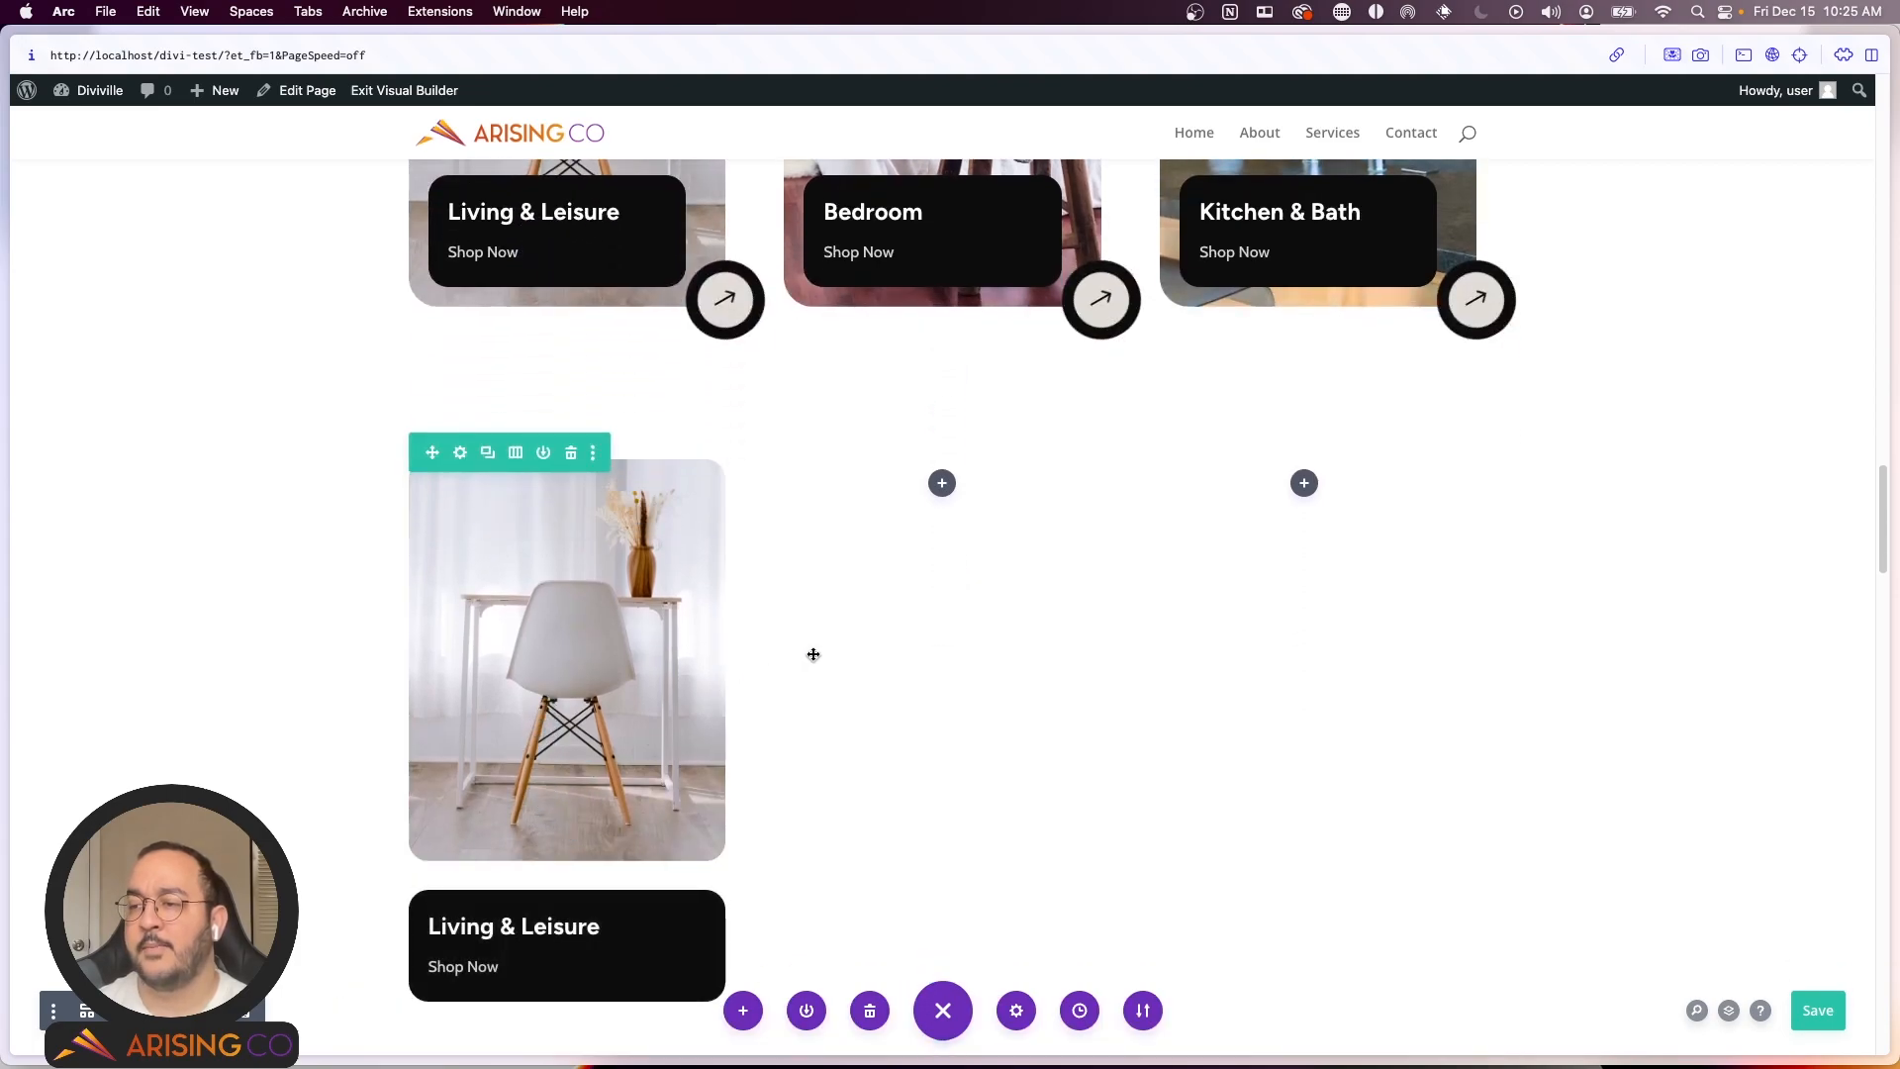
# Step: Try a -200px top margin on the lower row's Living & Leisure blurb, and discard the change
pyautogui.scroll(4, 605, 495)
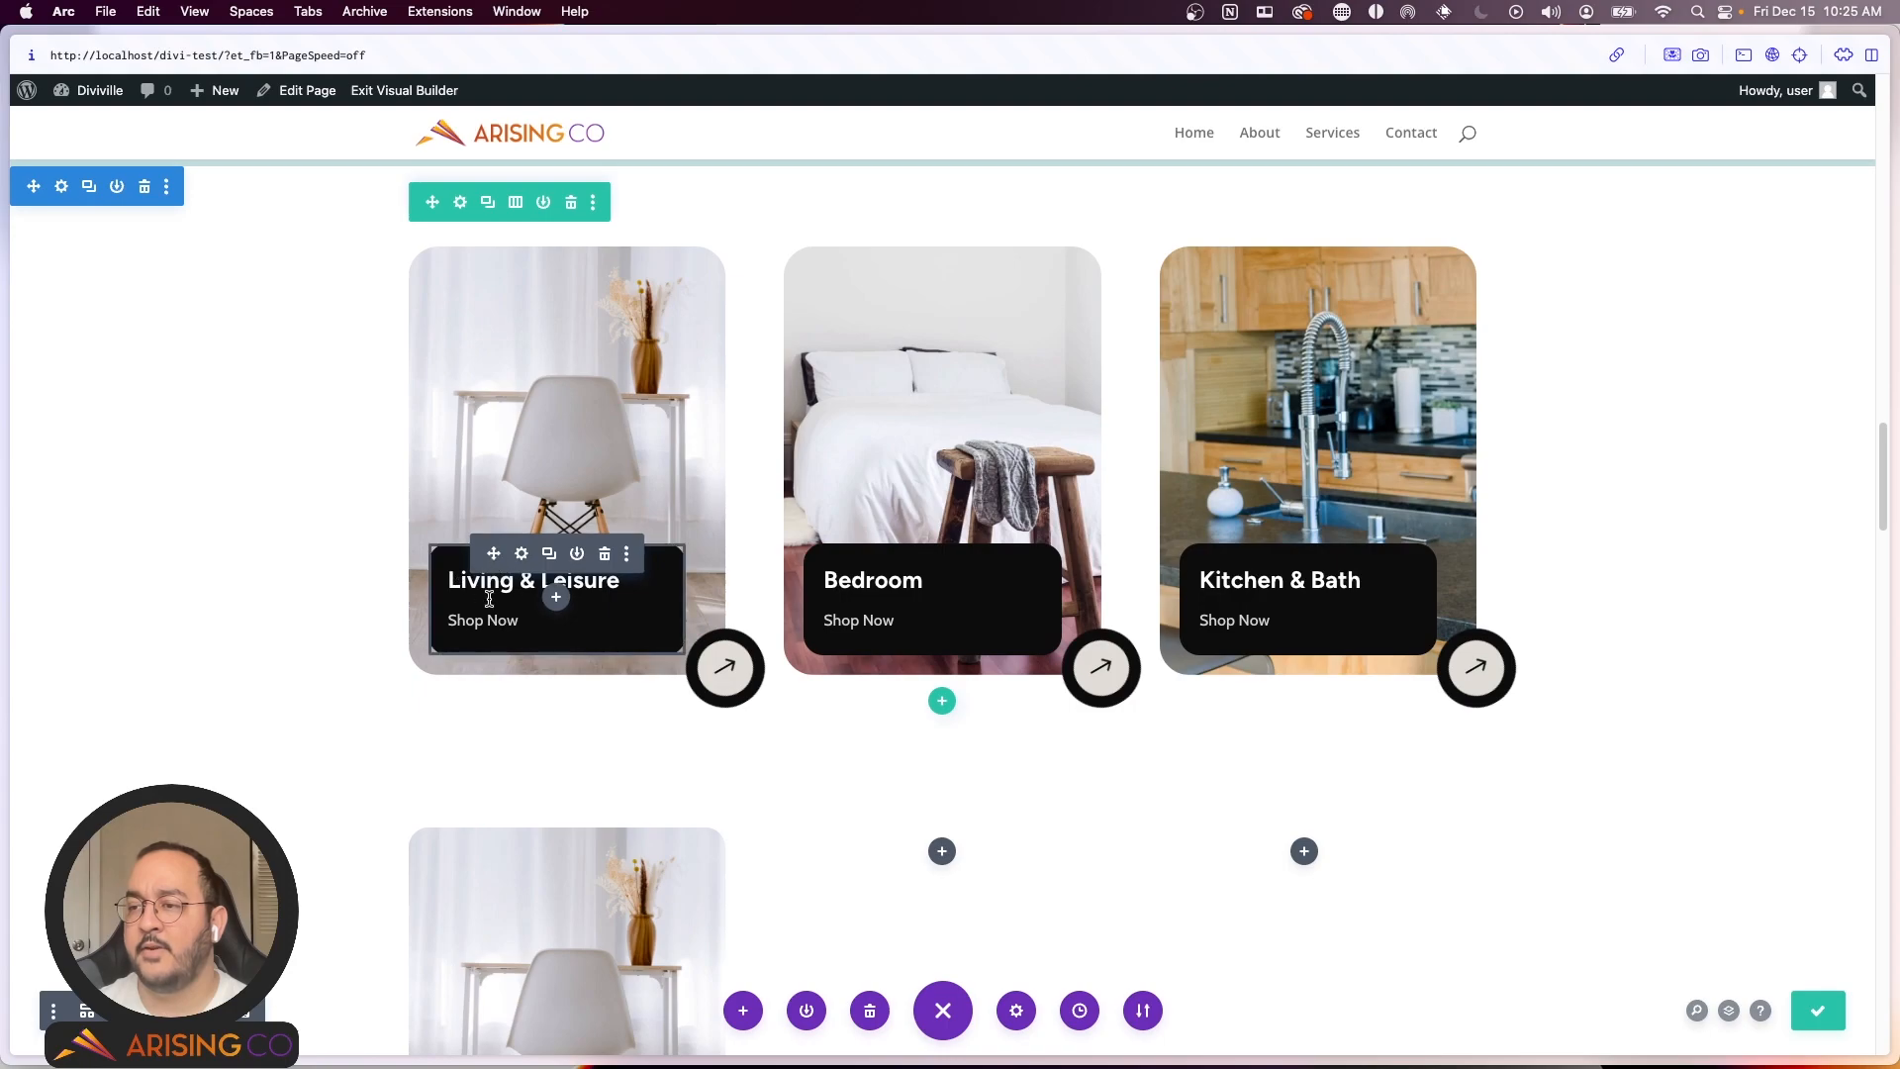
pyautogui.scroll(-5, 747, 746)
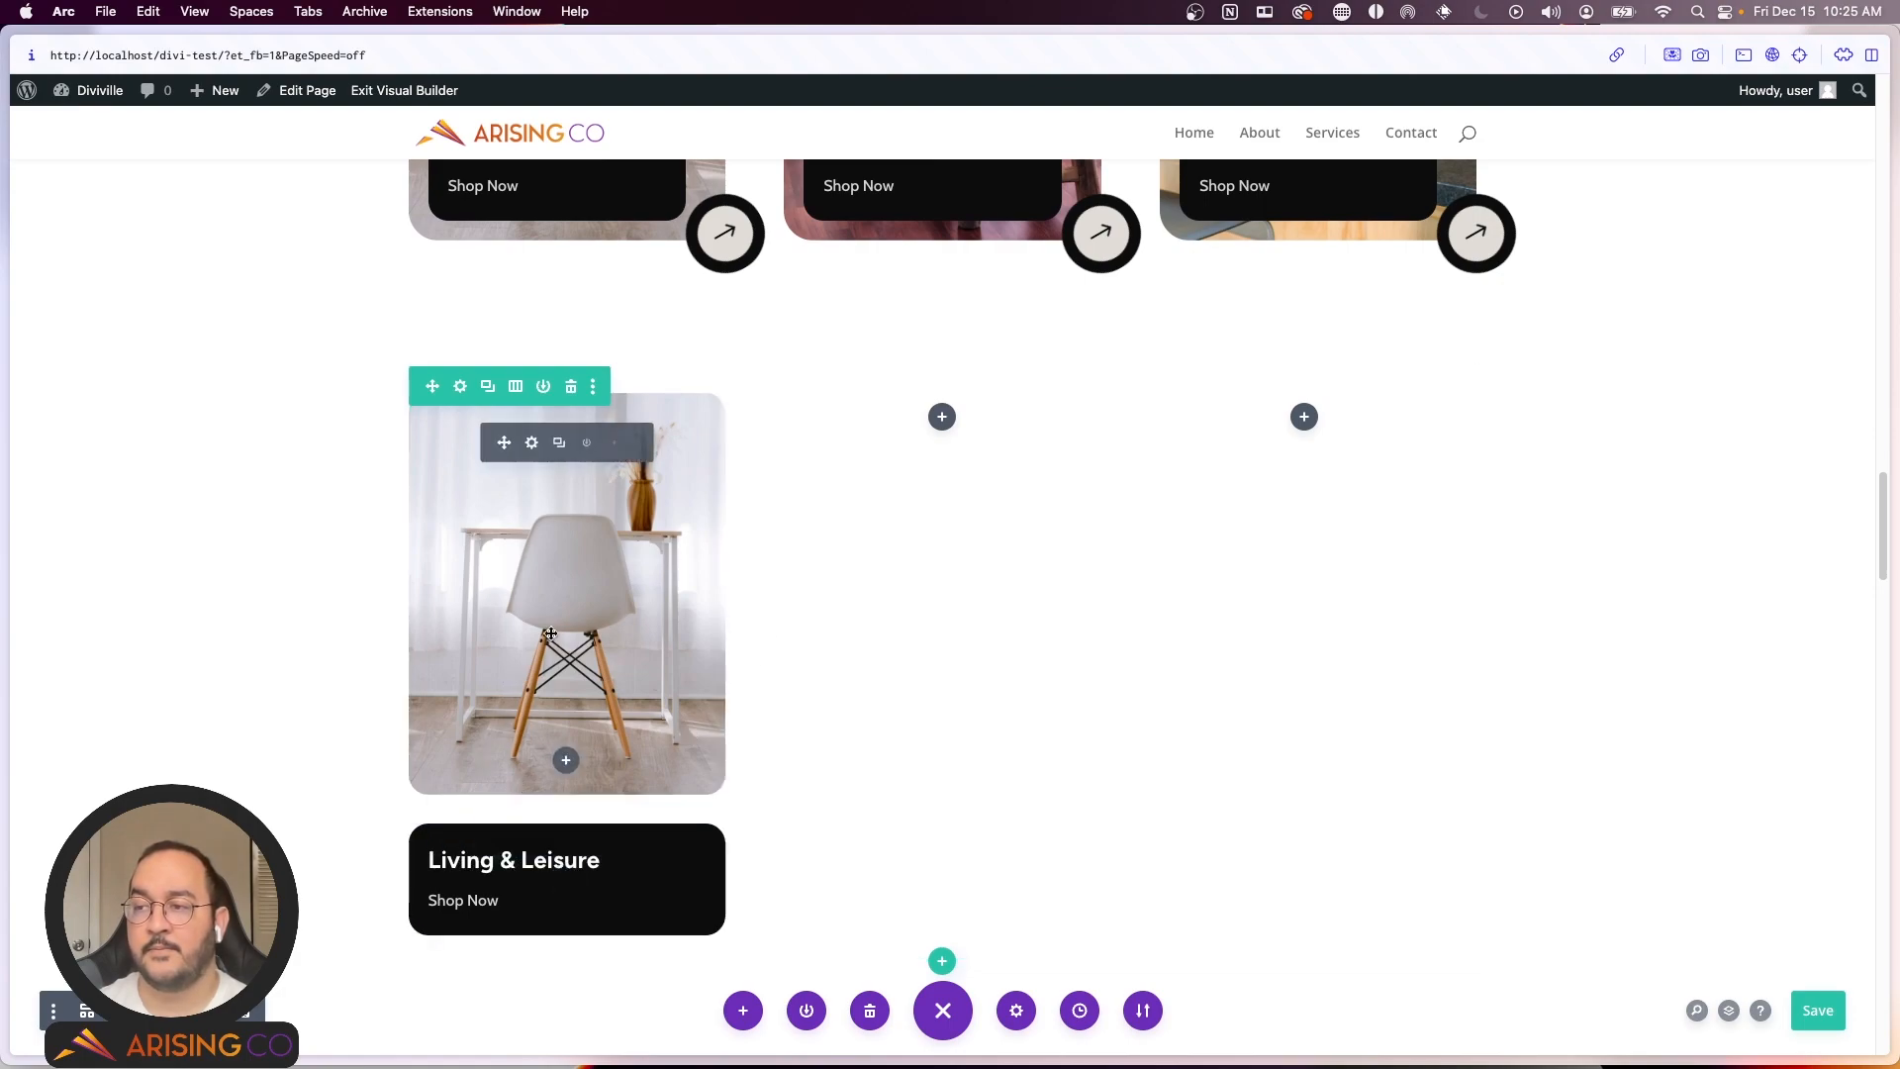
pyautogui.click(532, 834)
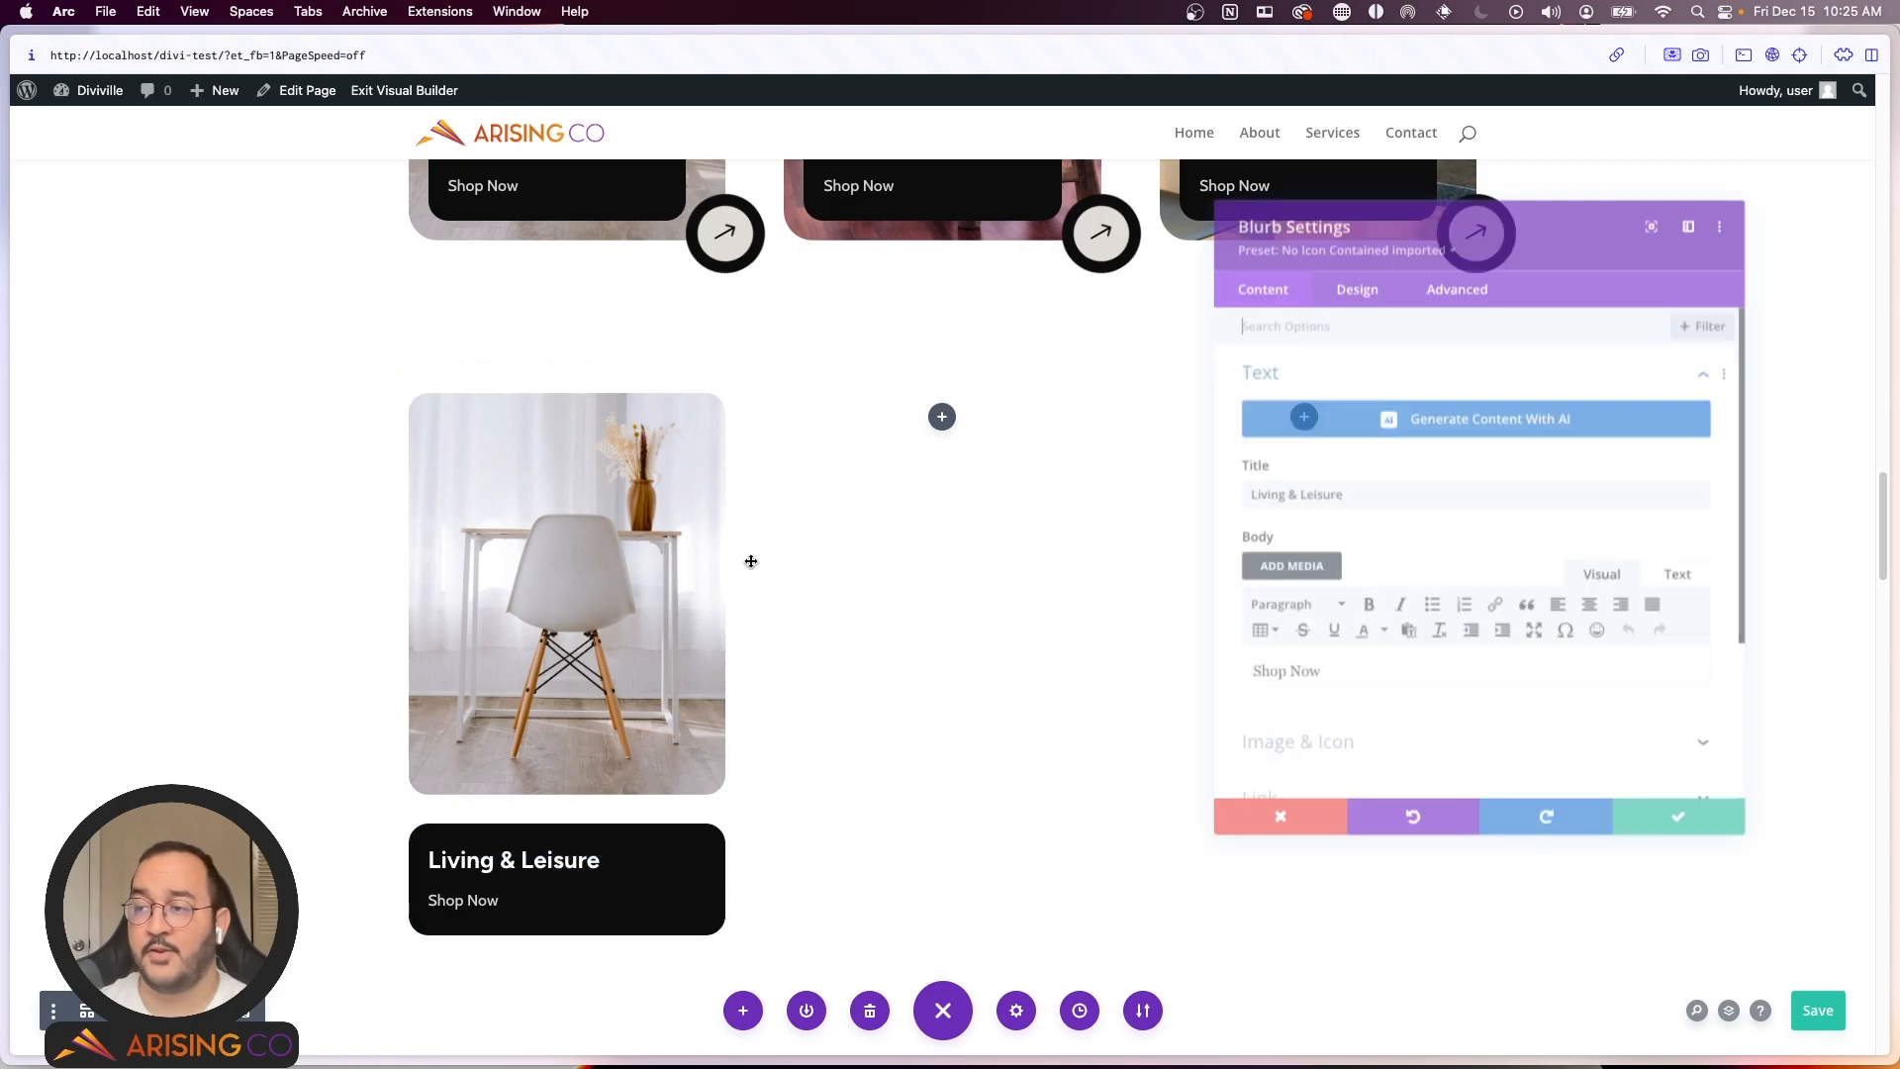
pyautogui.click(1306, 282)
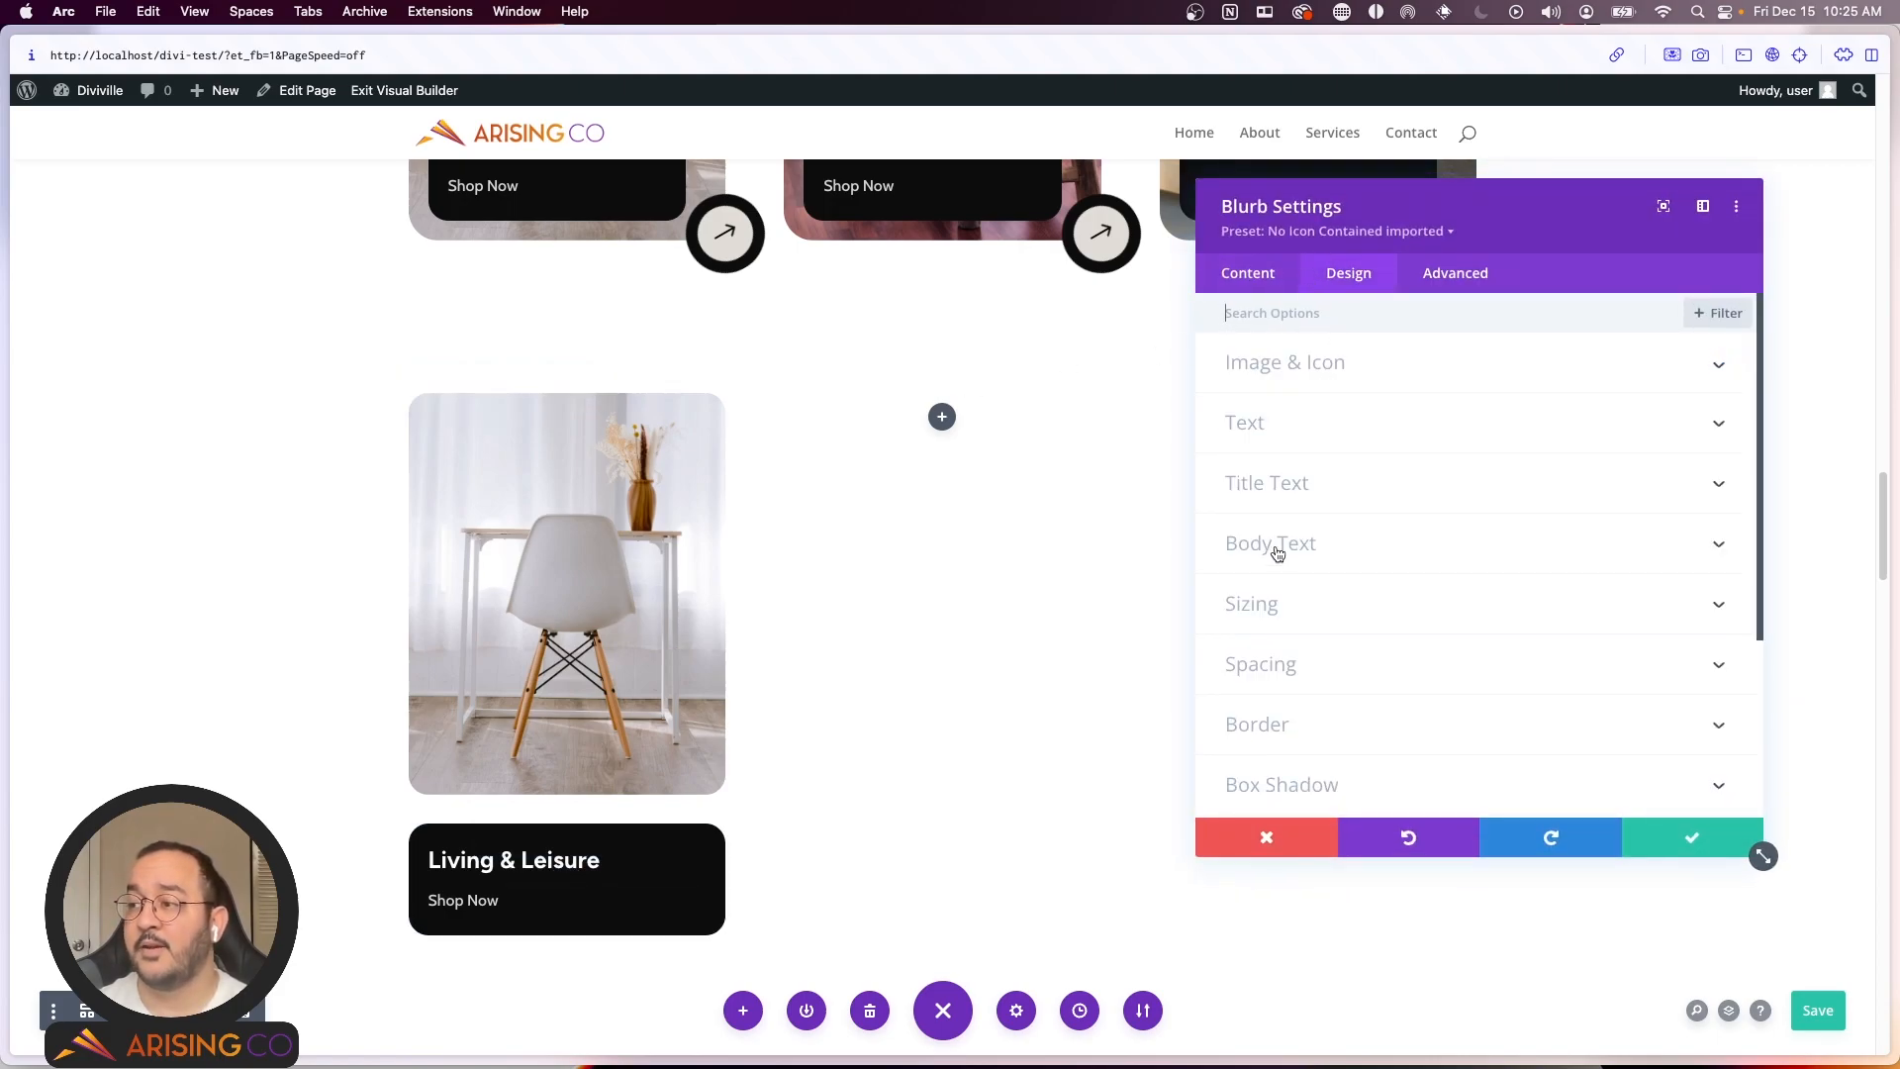
pyautogui.click(1294, 655)
pyautogui.click(1290, 392)
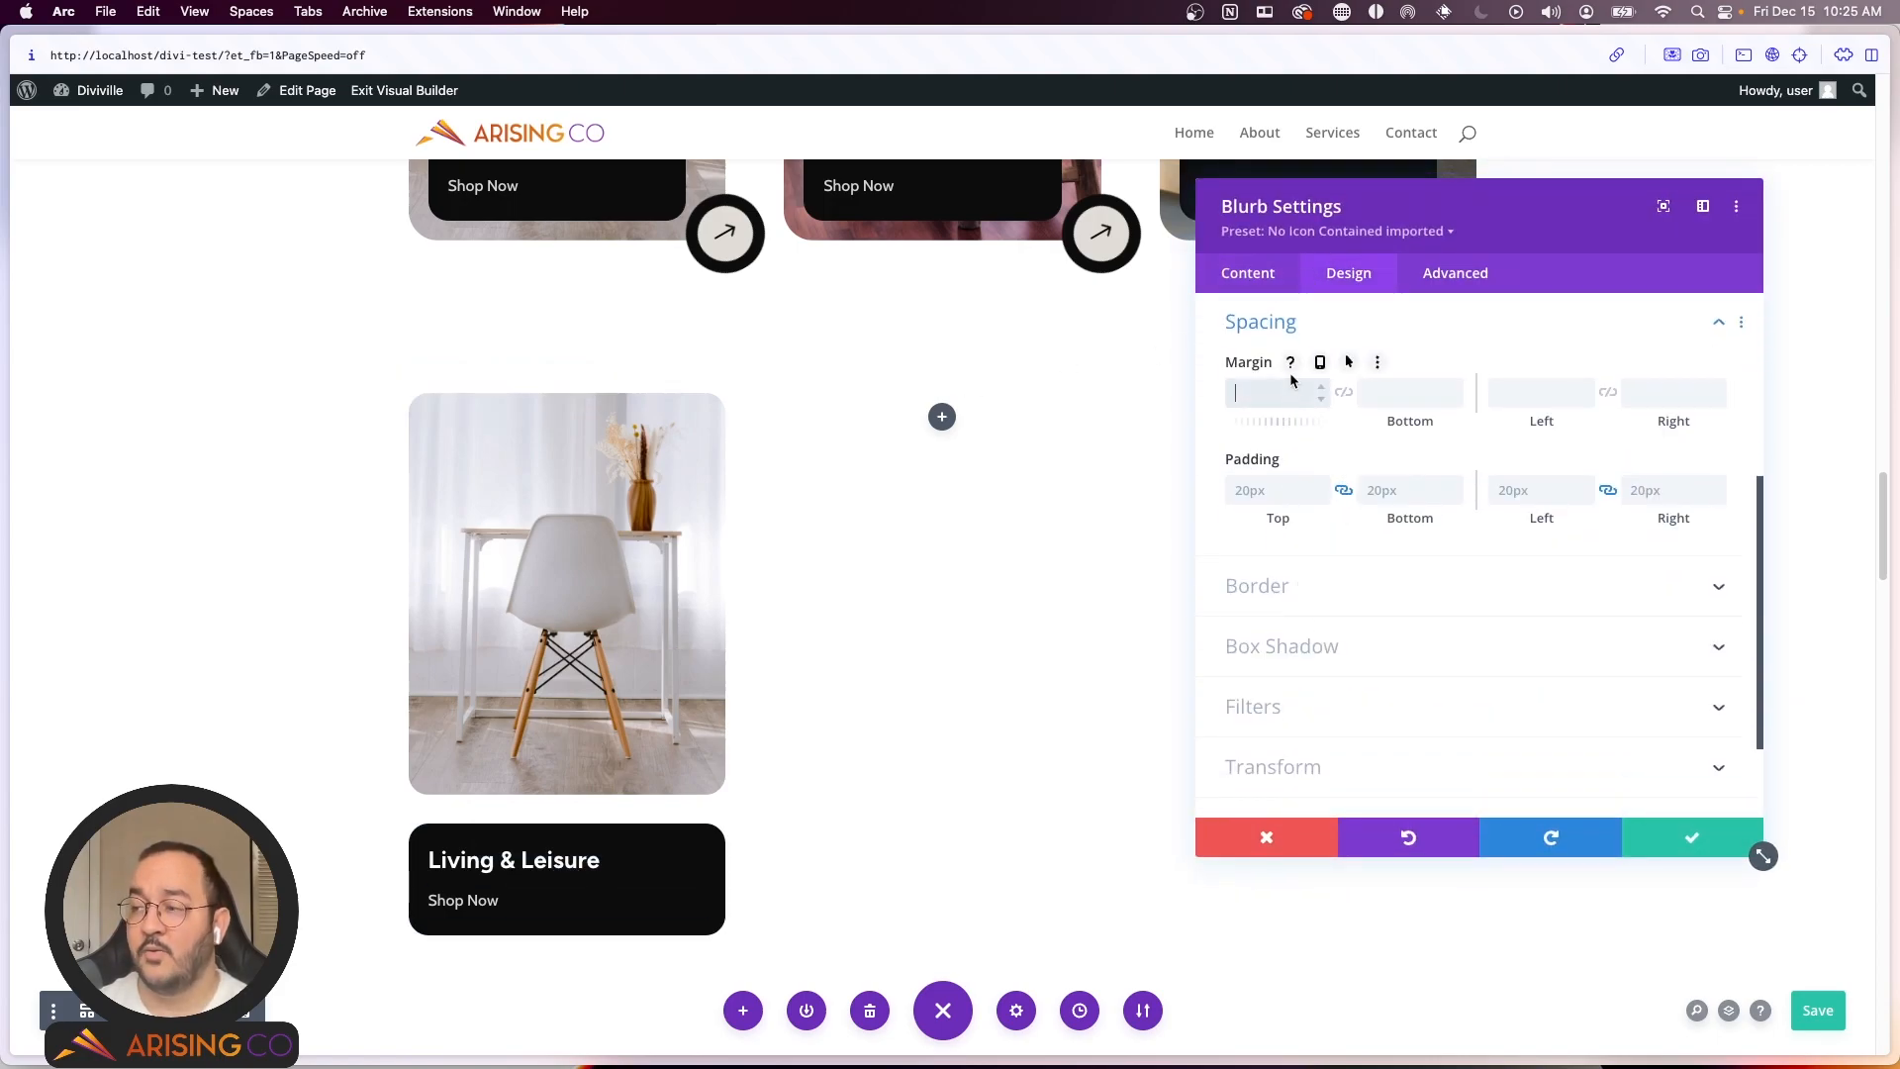
pyautogui.write('-200px')
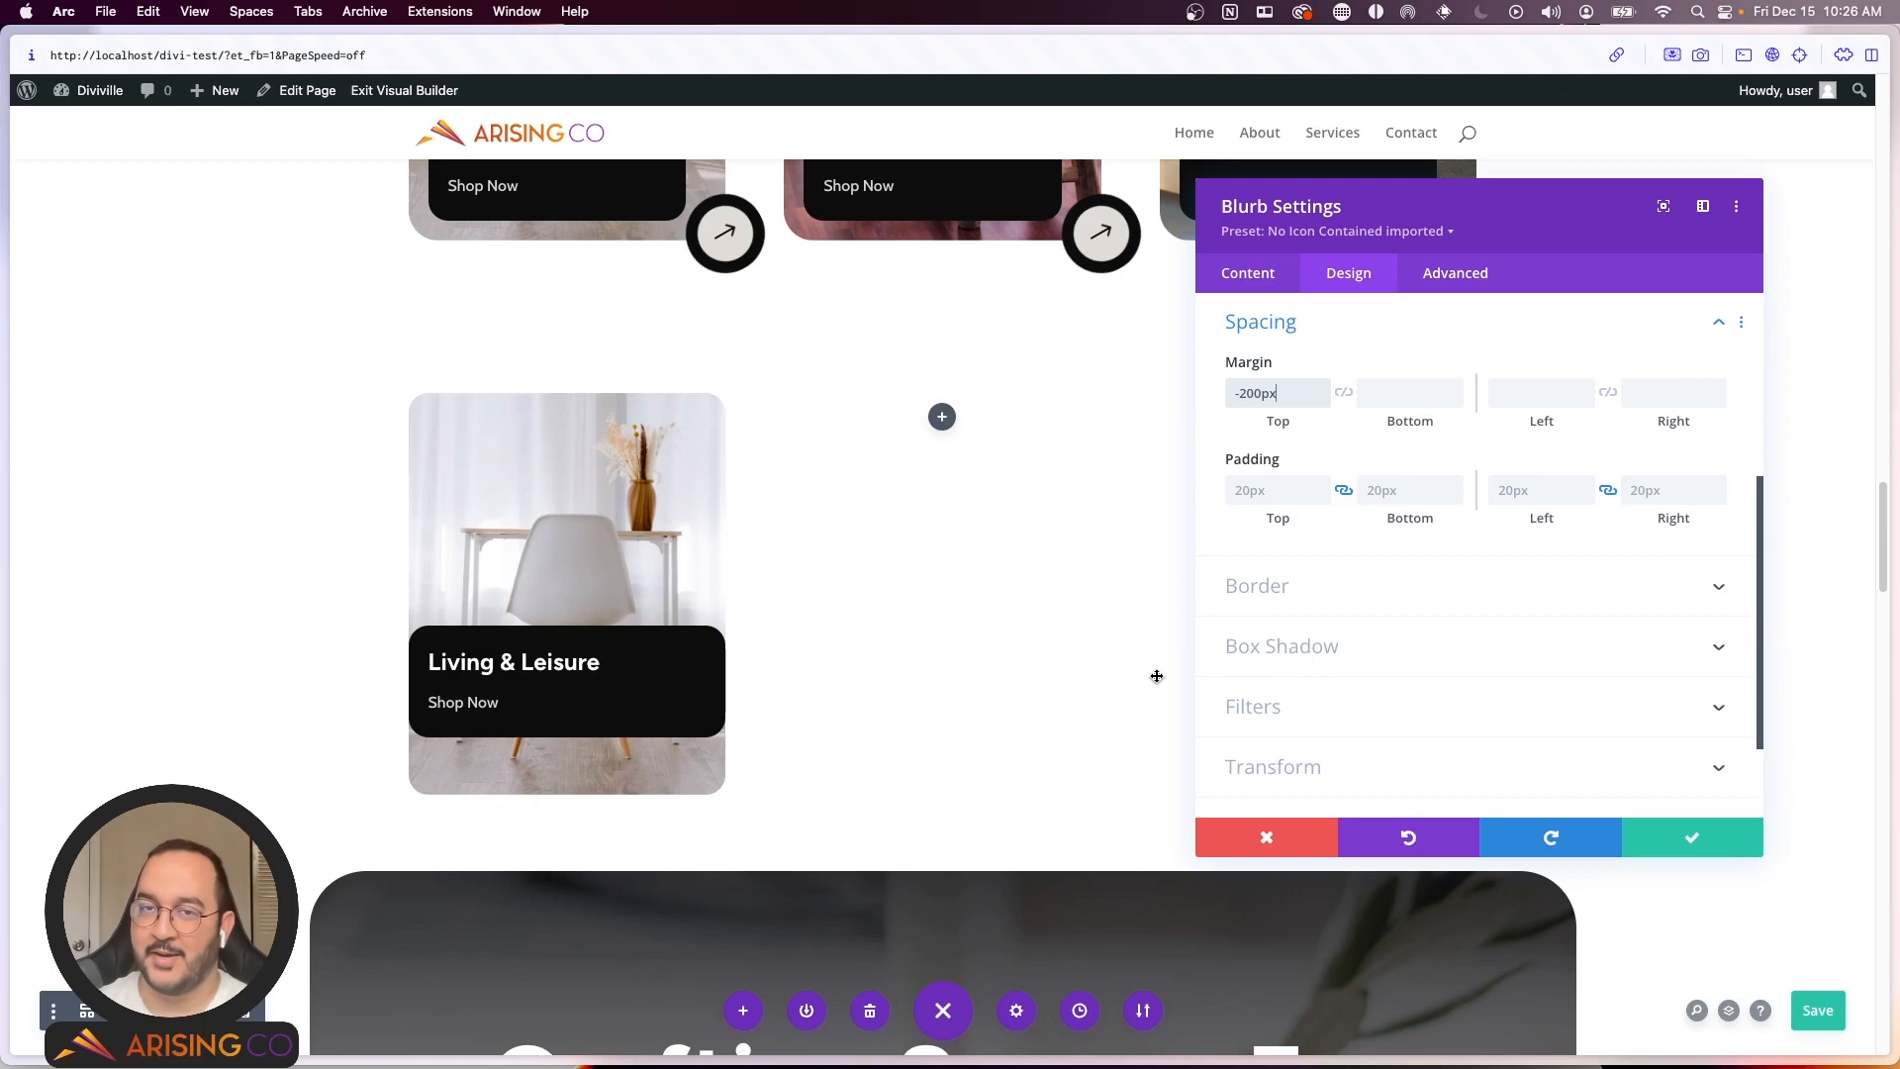
pyautogui.click(1308, 837)
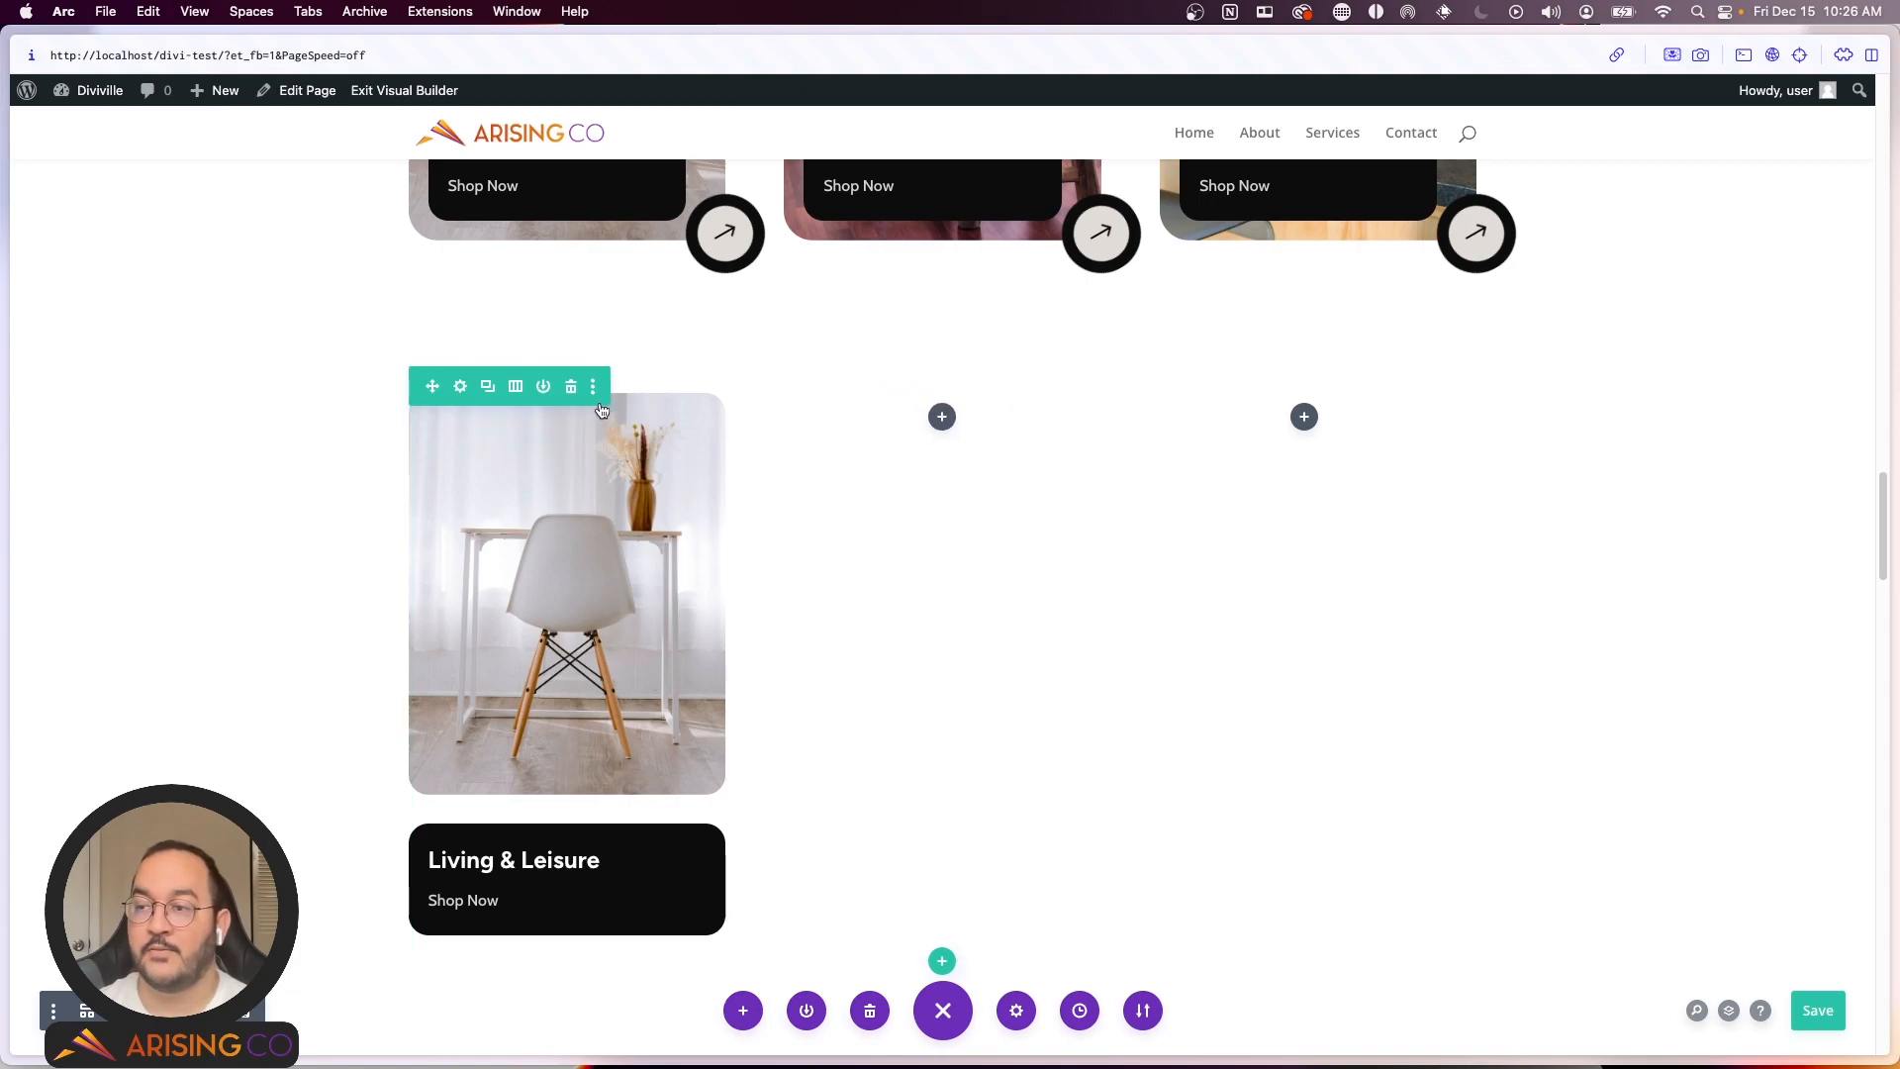
pyautogui.scroll(5, 698, 345)
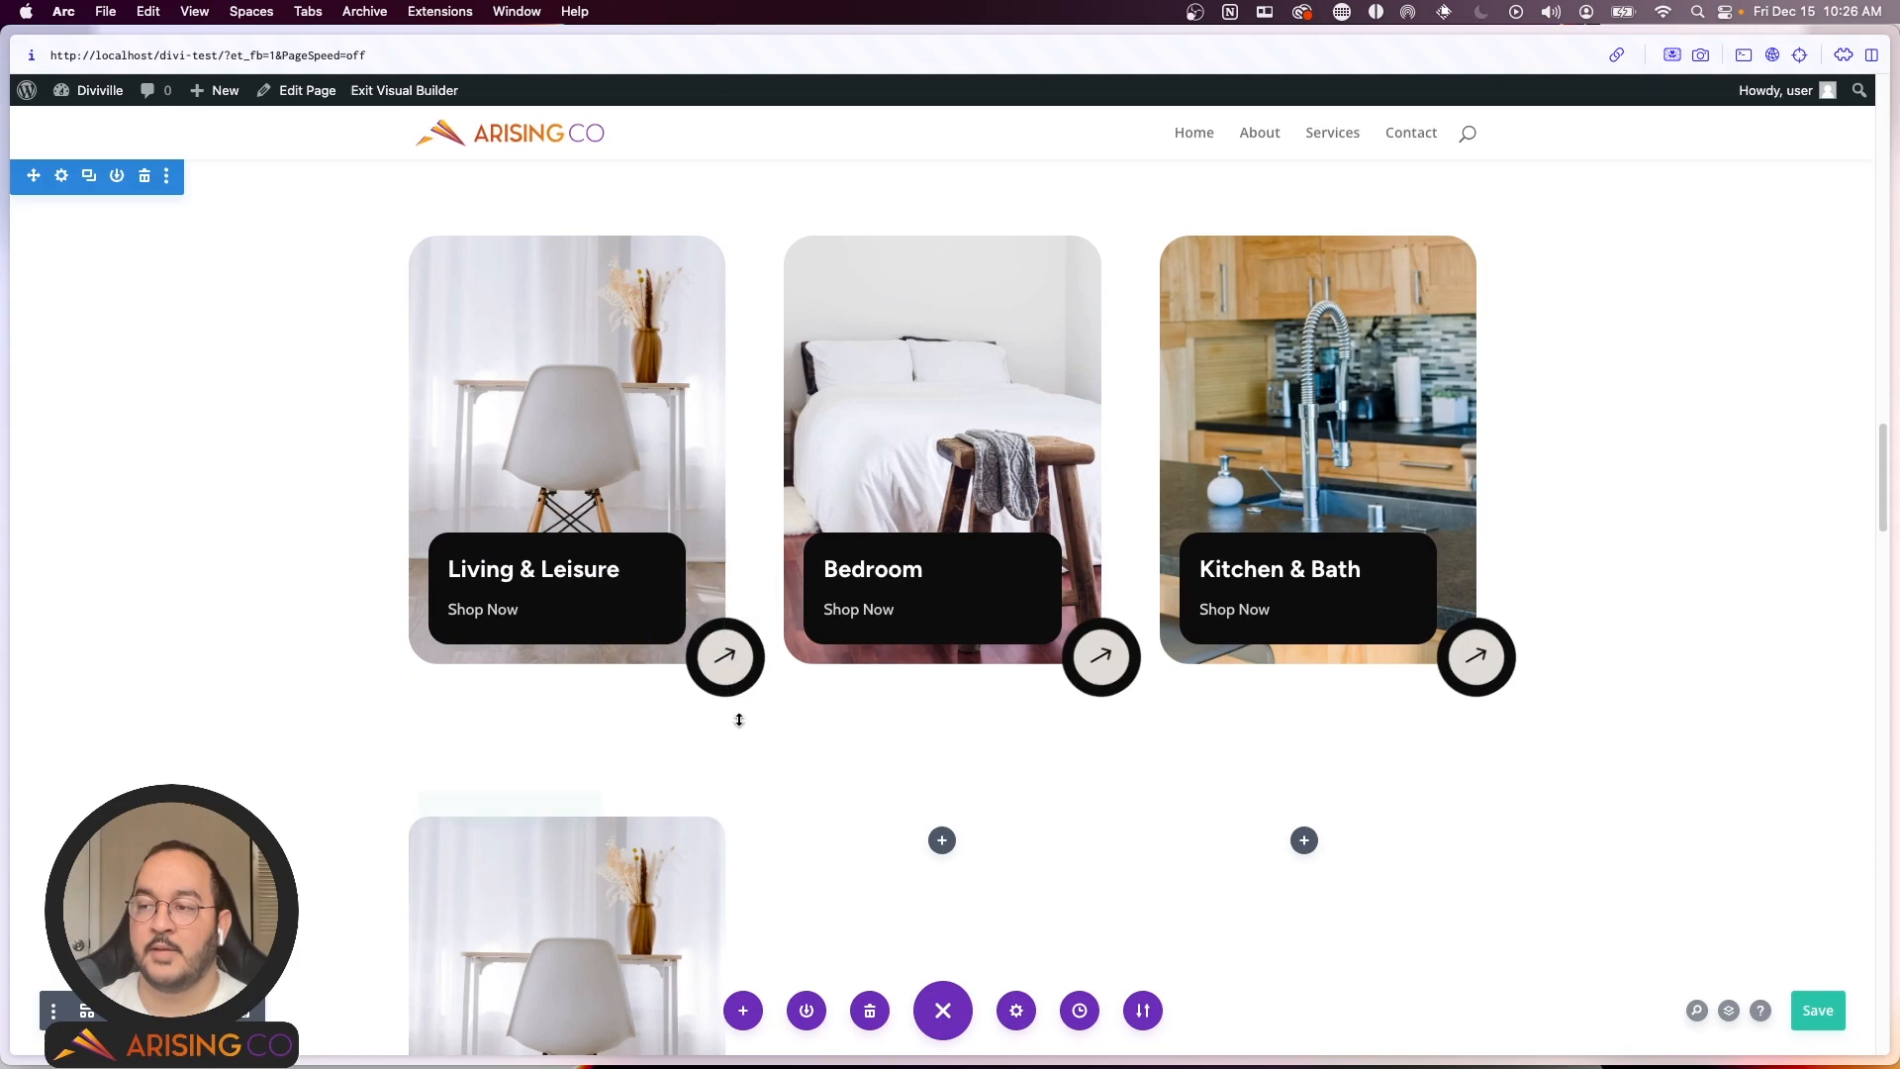
pyautogui.scroll(-4, 738, 710)
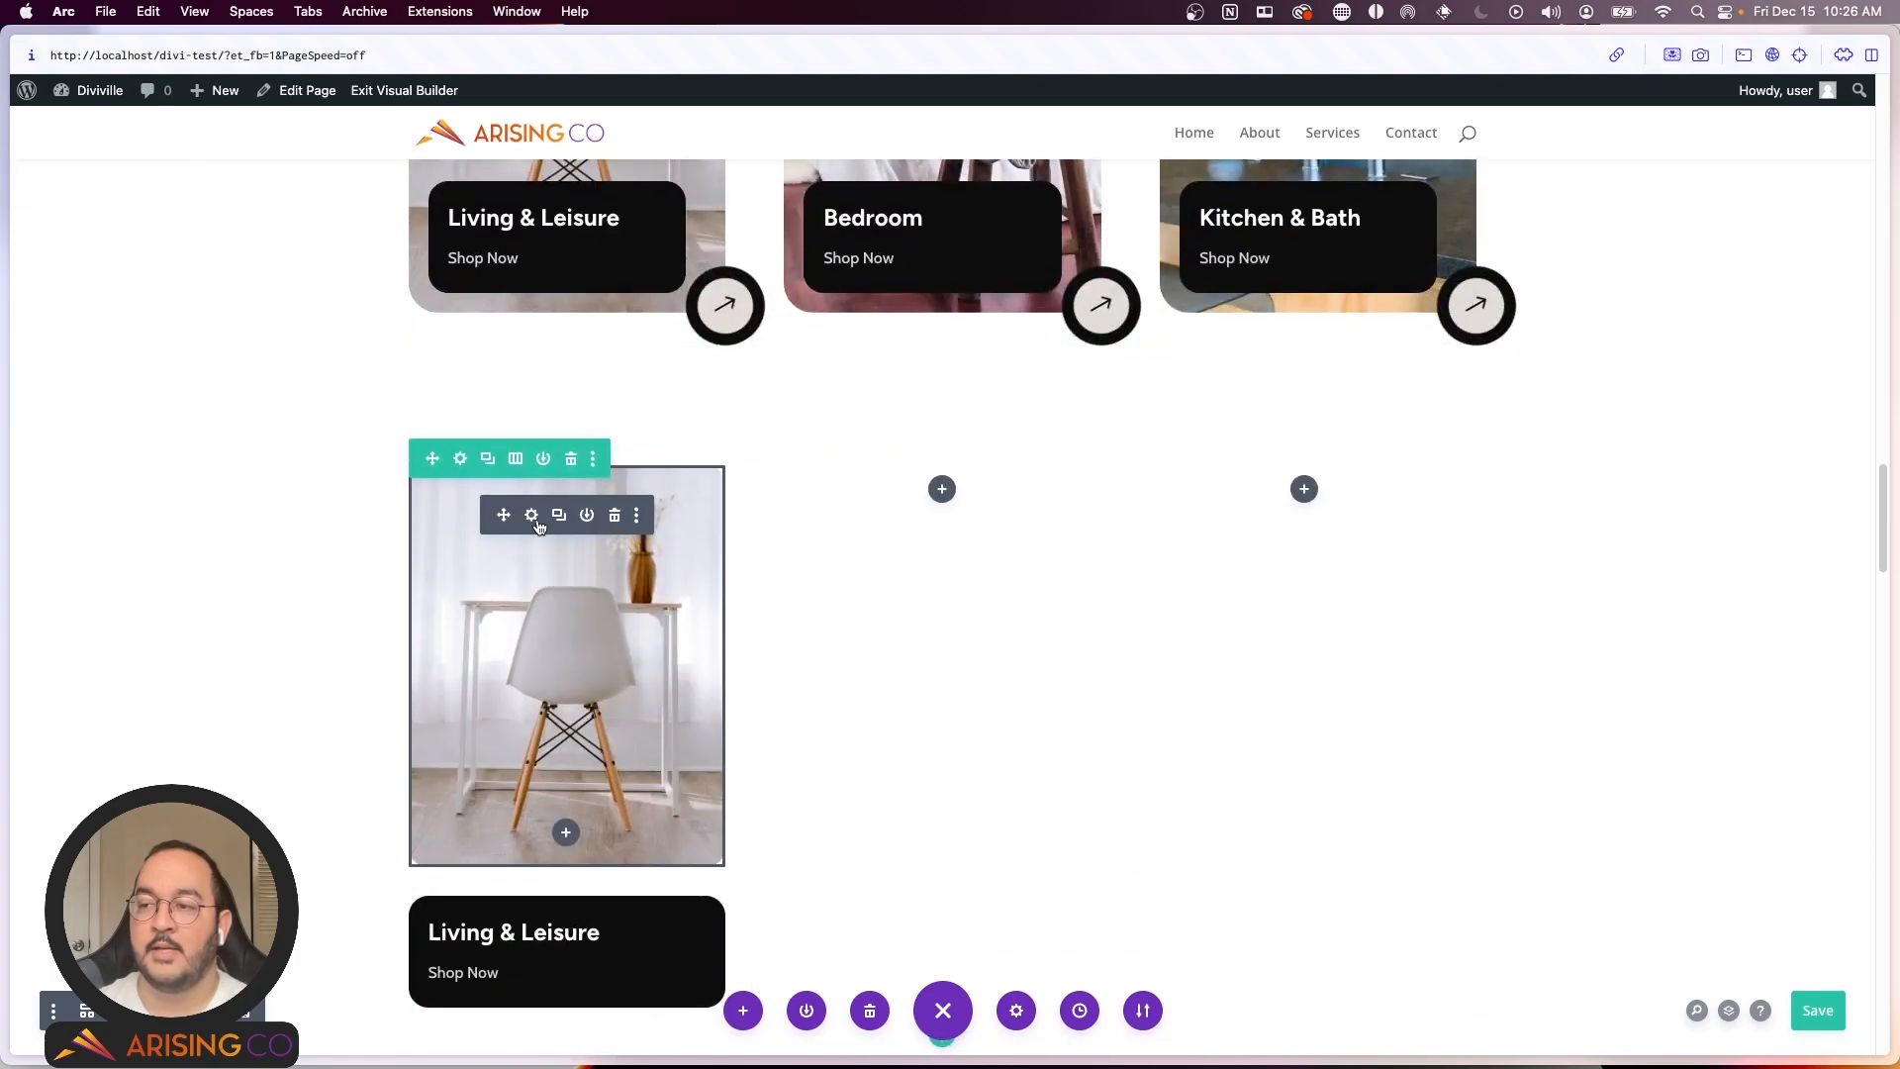
pyautogui.scroll(6, 882, 593)
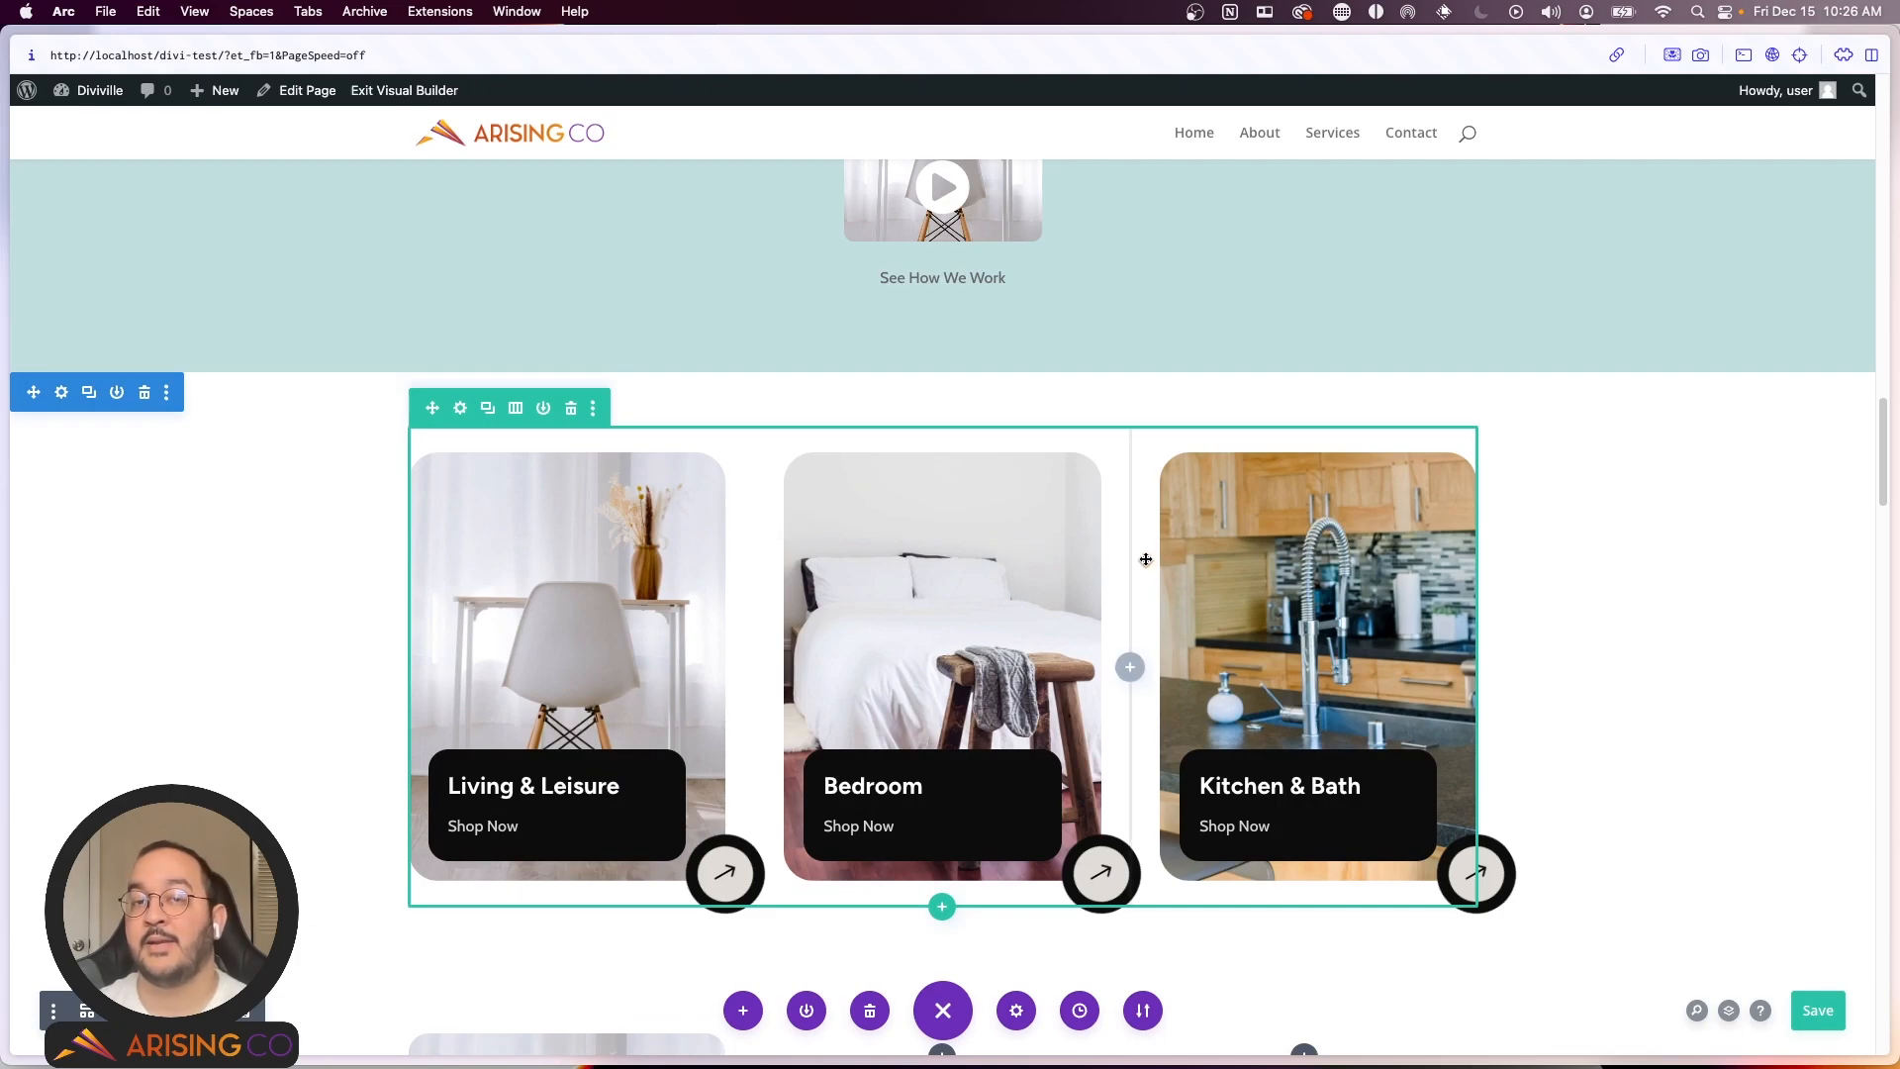
pyautogui.scroll(-6, 879, 561)
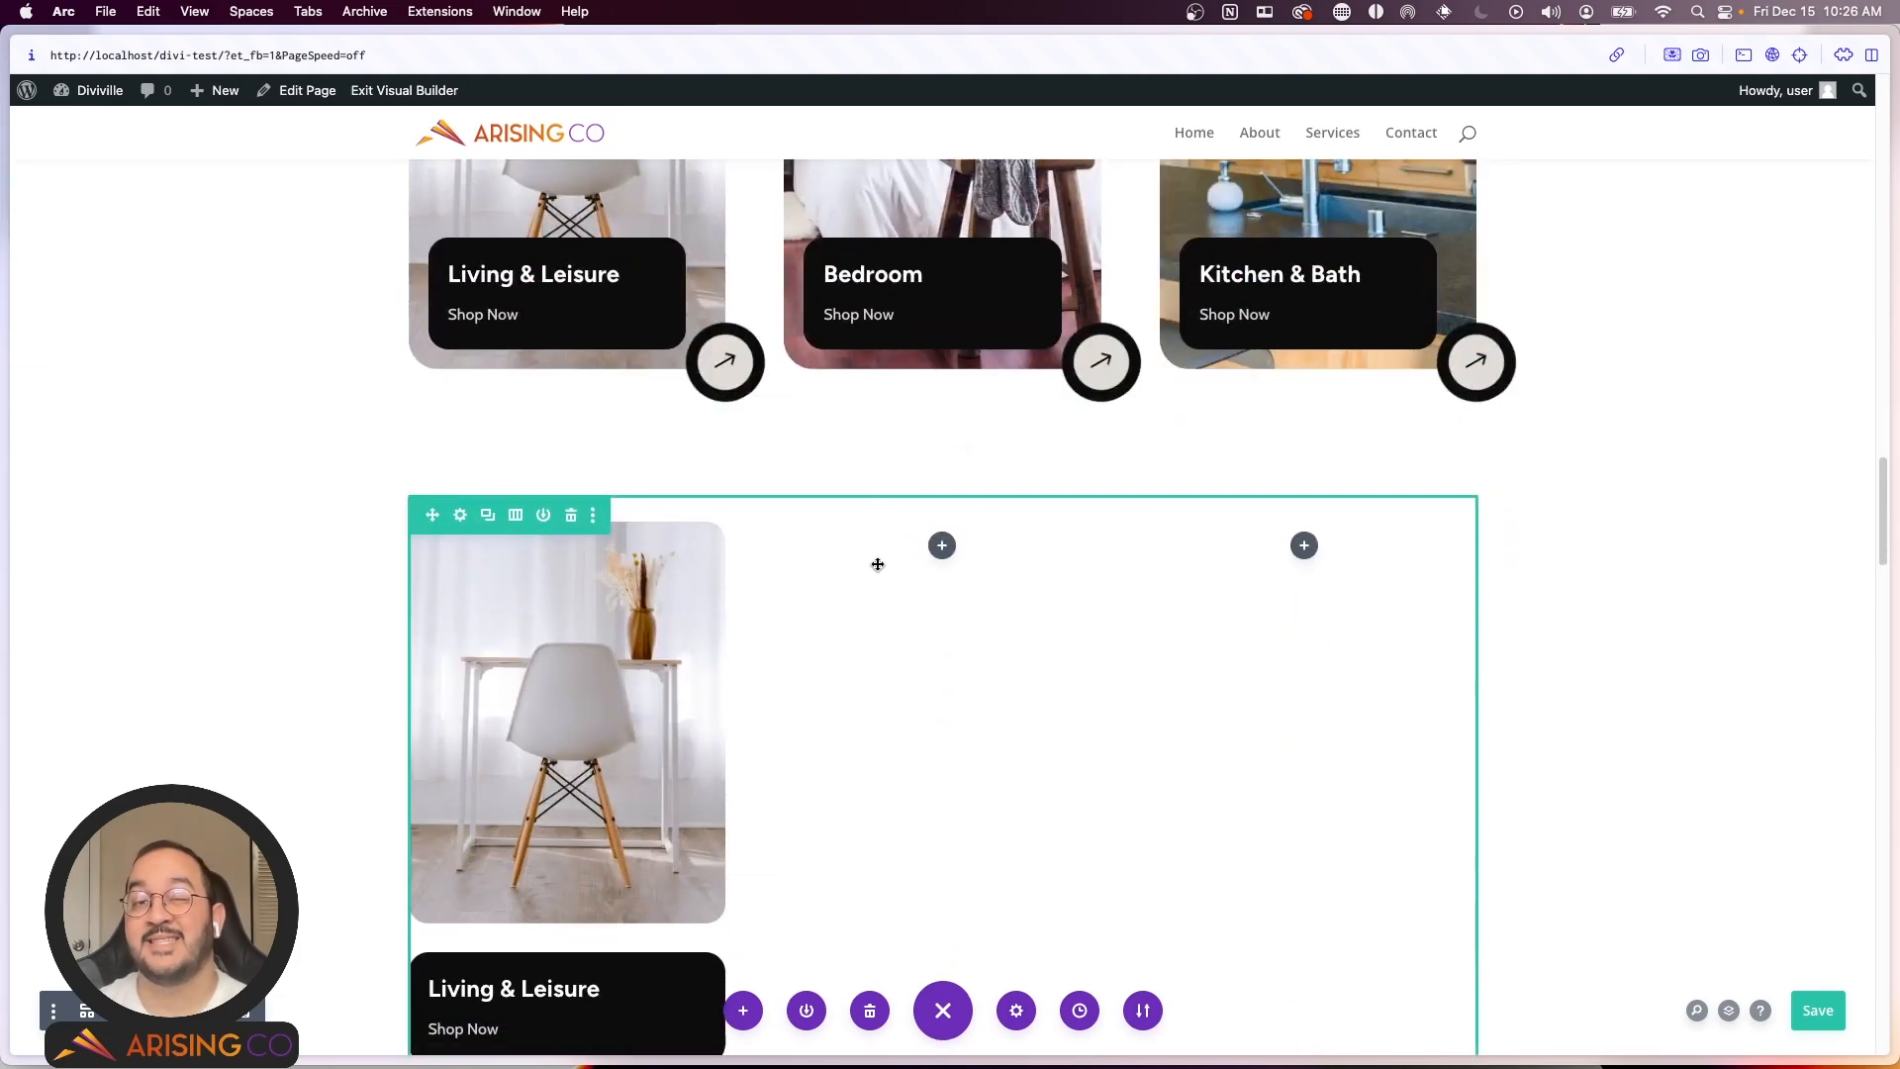
pyautogui.scroll(-1, 904, 664)
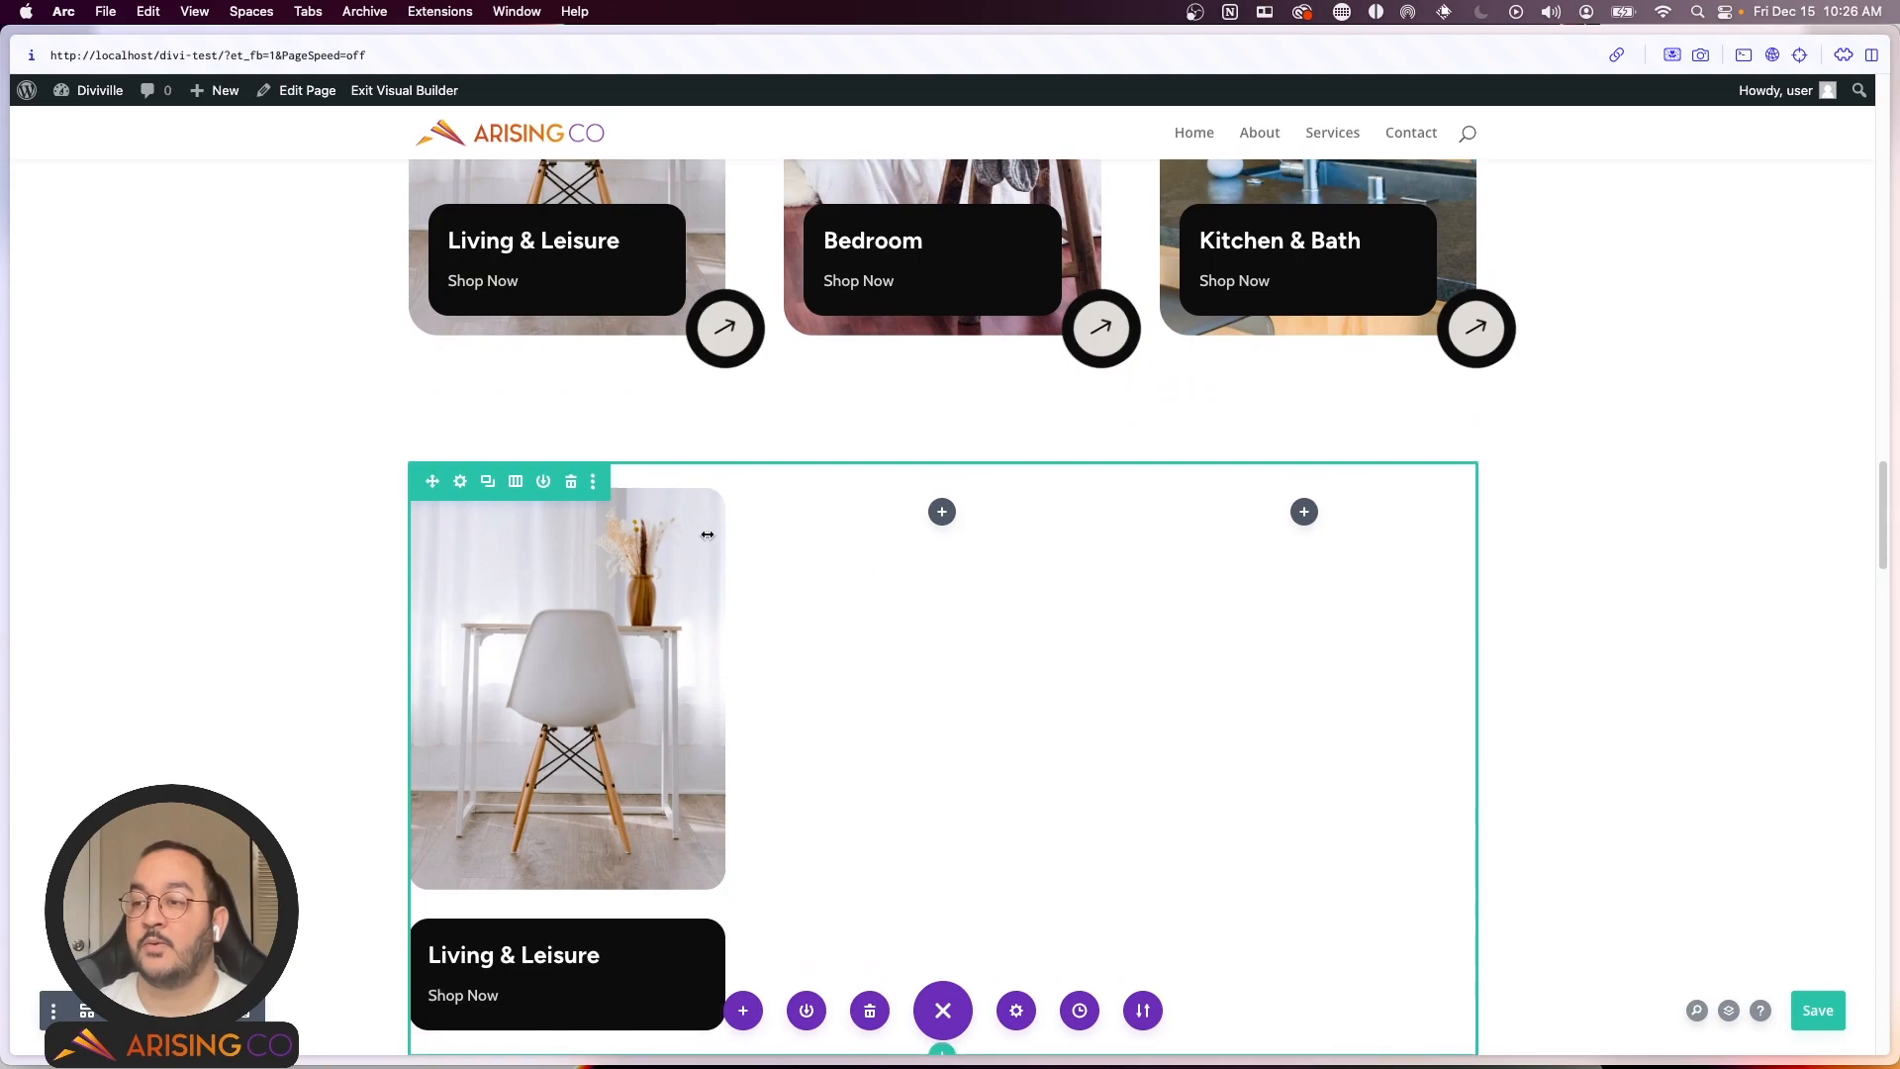
# Step: Set the bedroom photo with the wooden stool as the background image of the lower row's second column
pyautogui.click(461, 482)
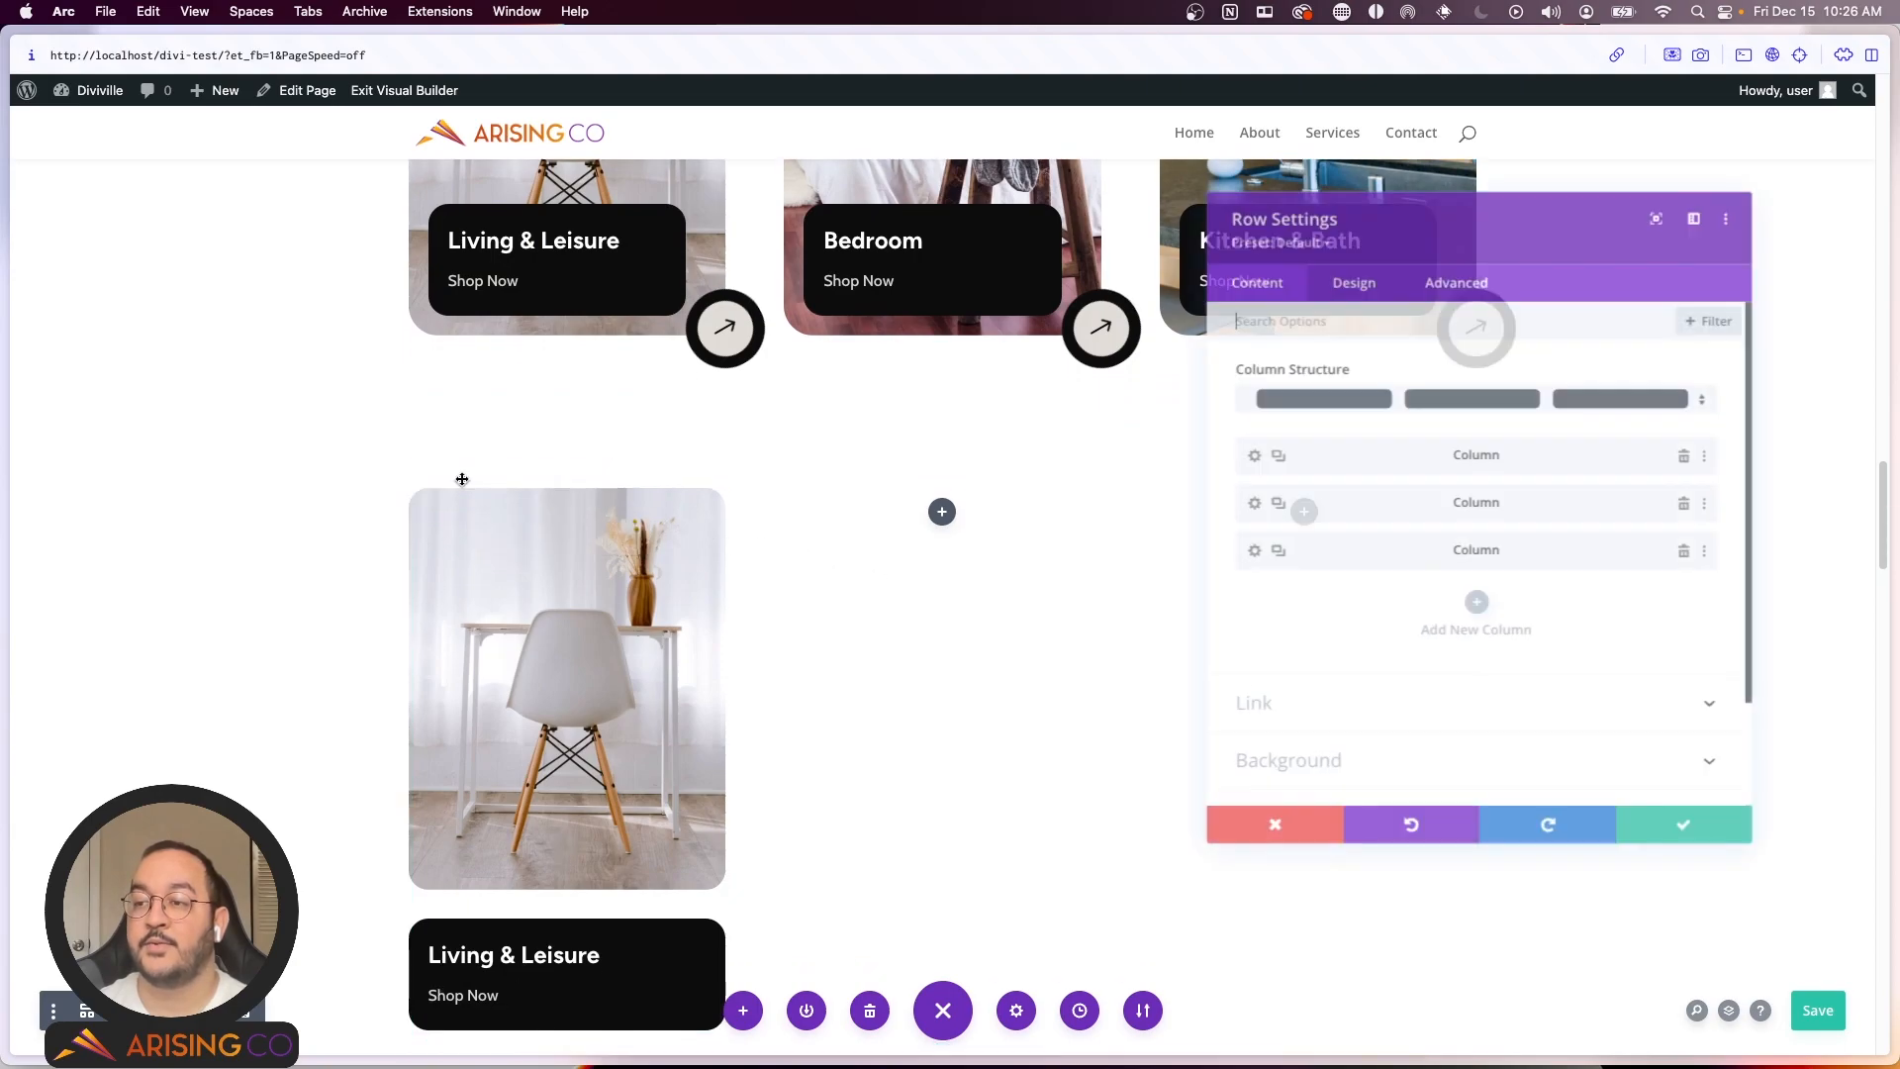
pyautogui.click(1246, 505)
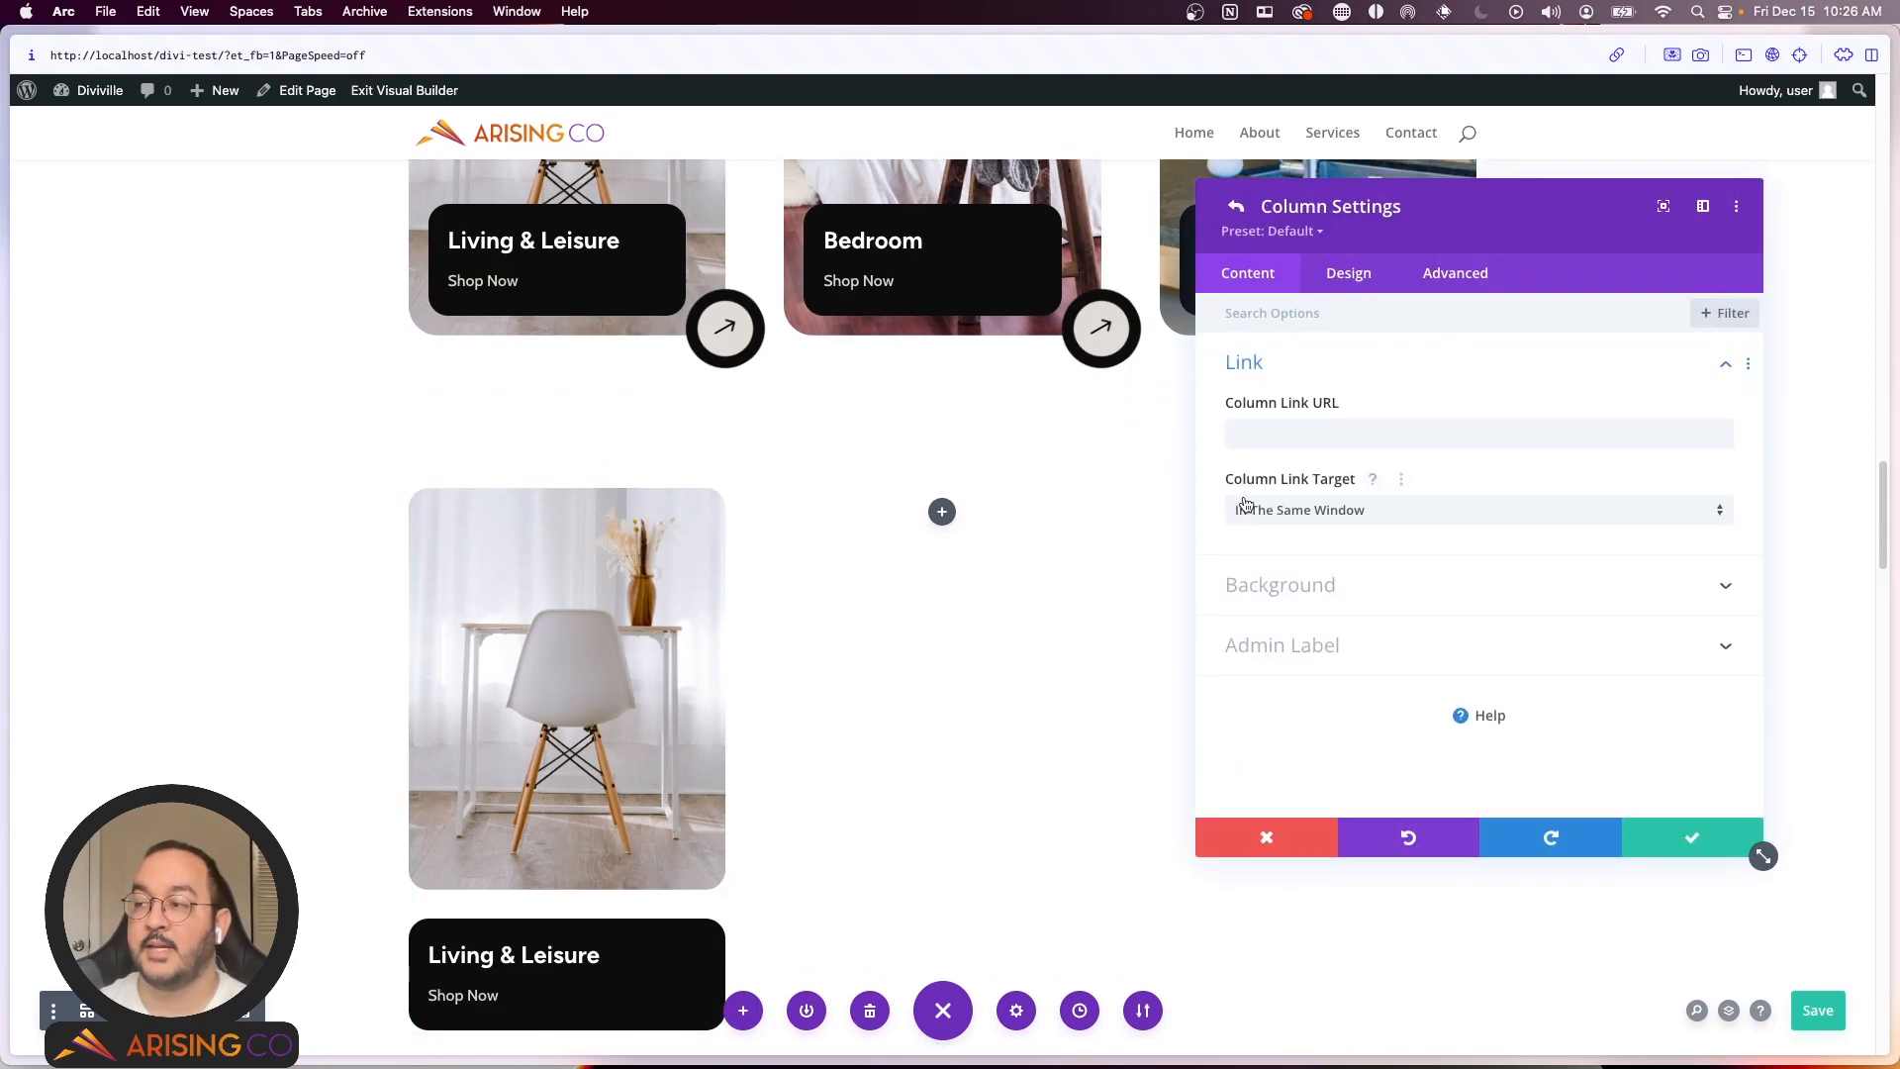
pyautogui.click(1304, 590)
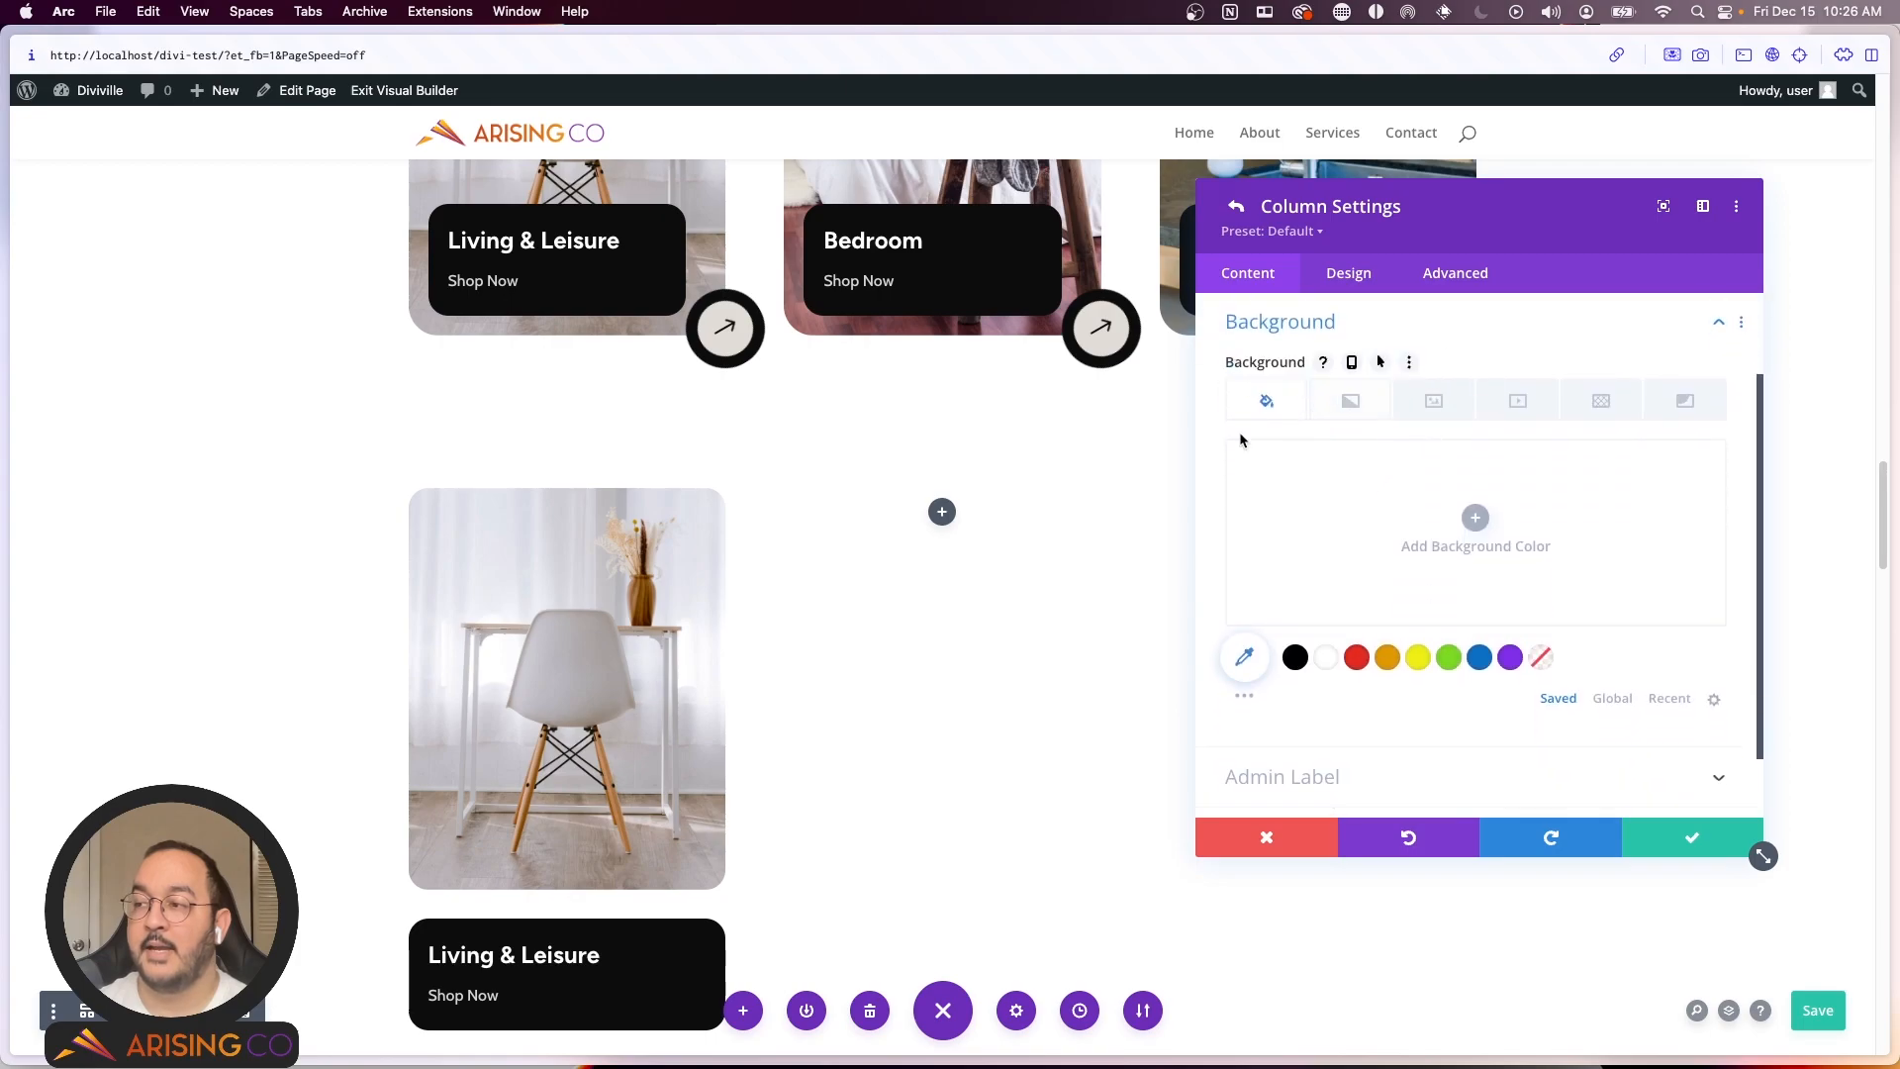
pyautogui.click(1420, 403)
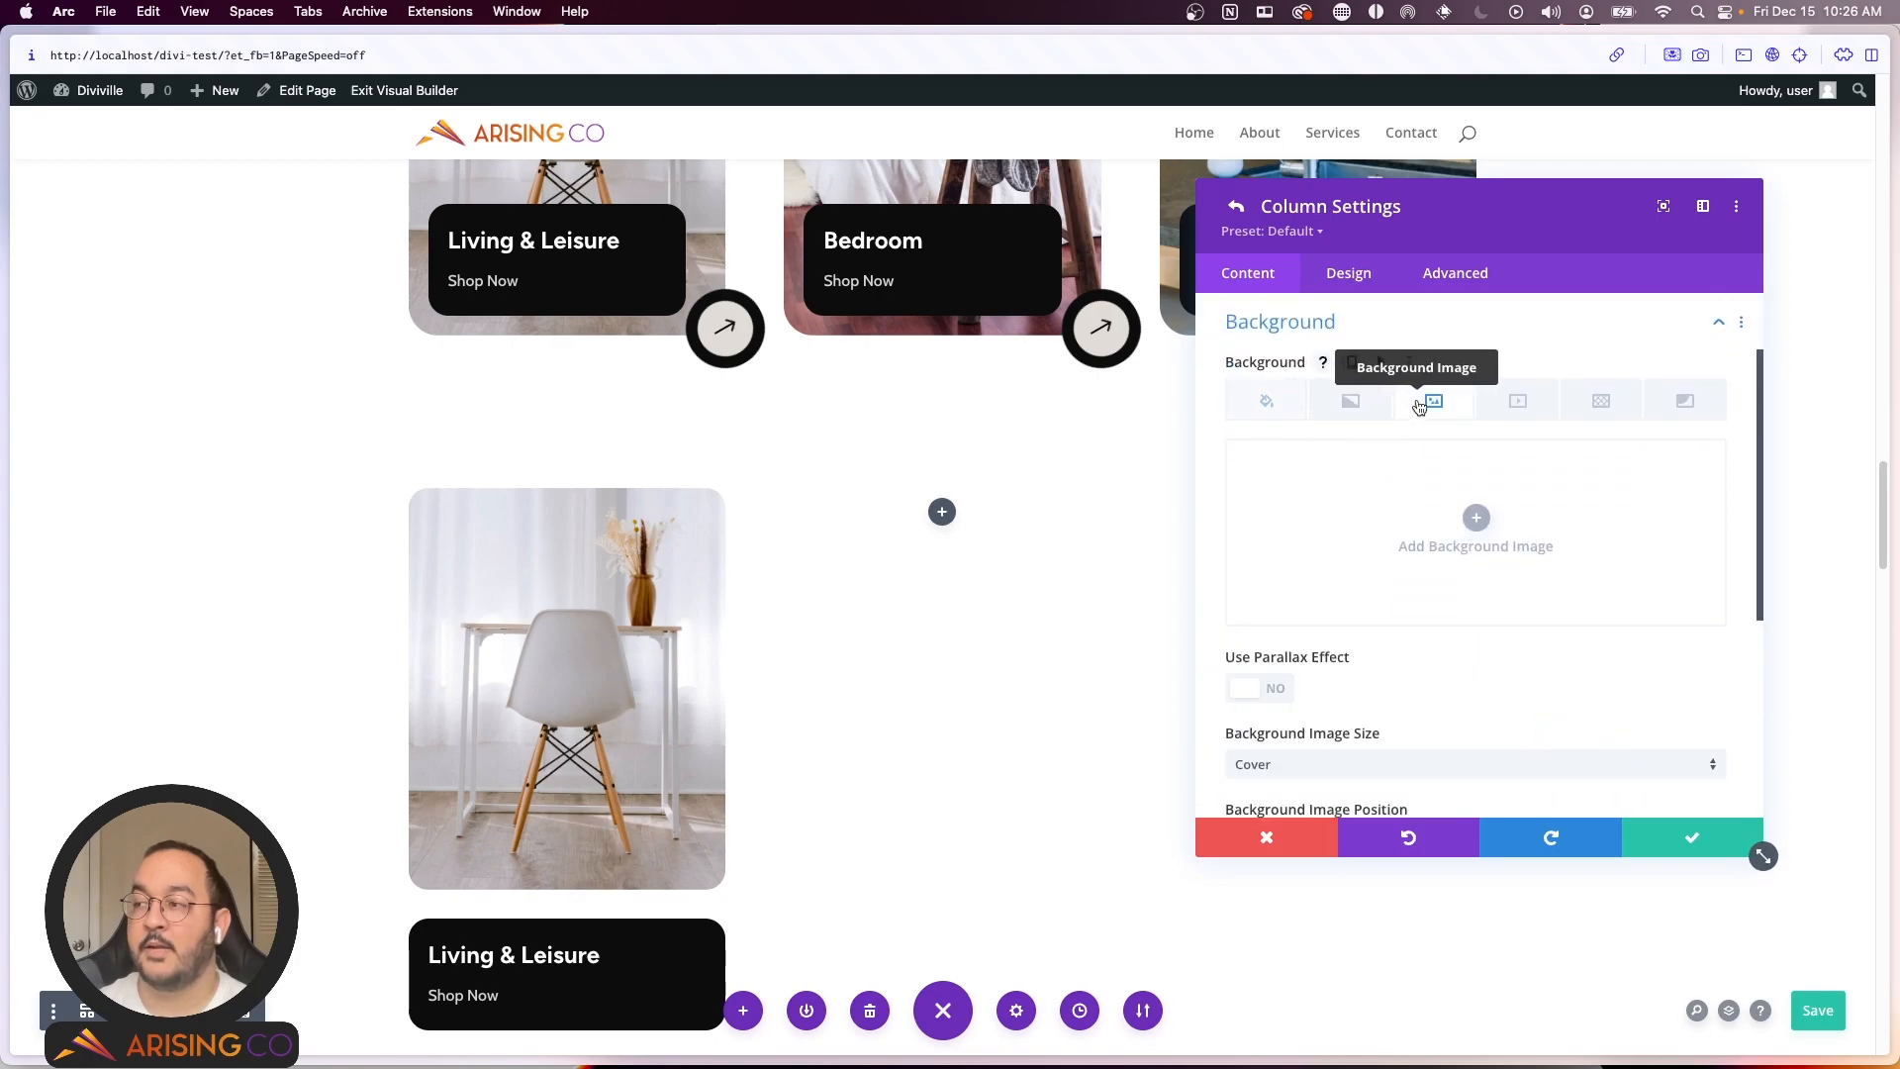
pyautogui.scroll(5, 1148, 527)
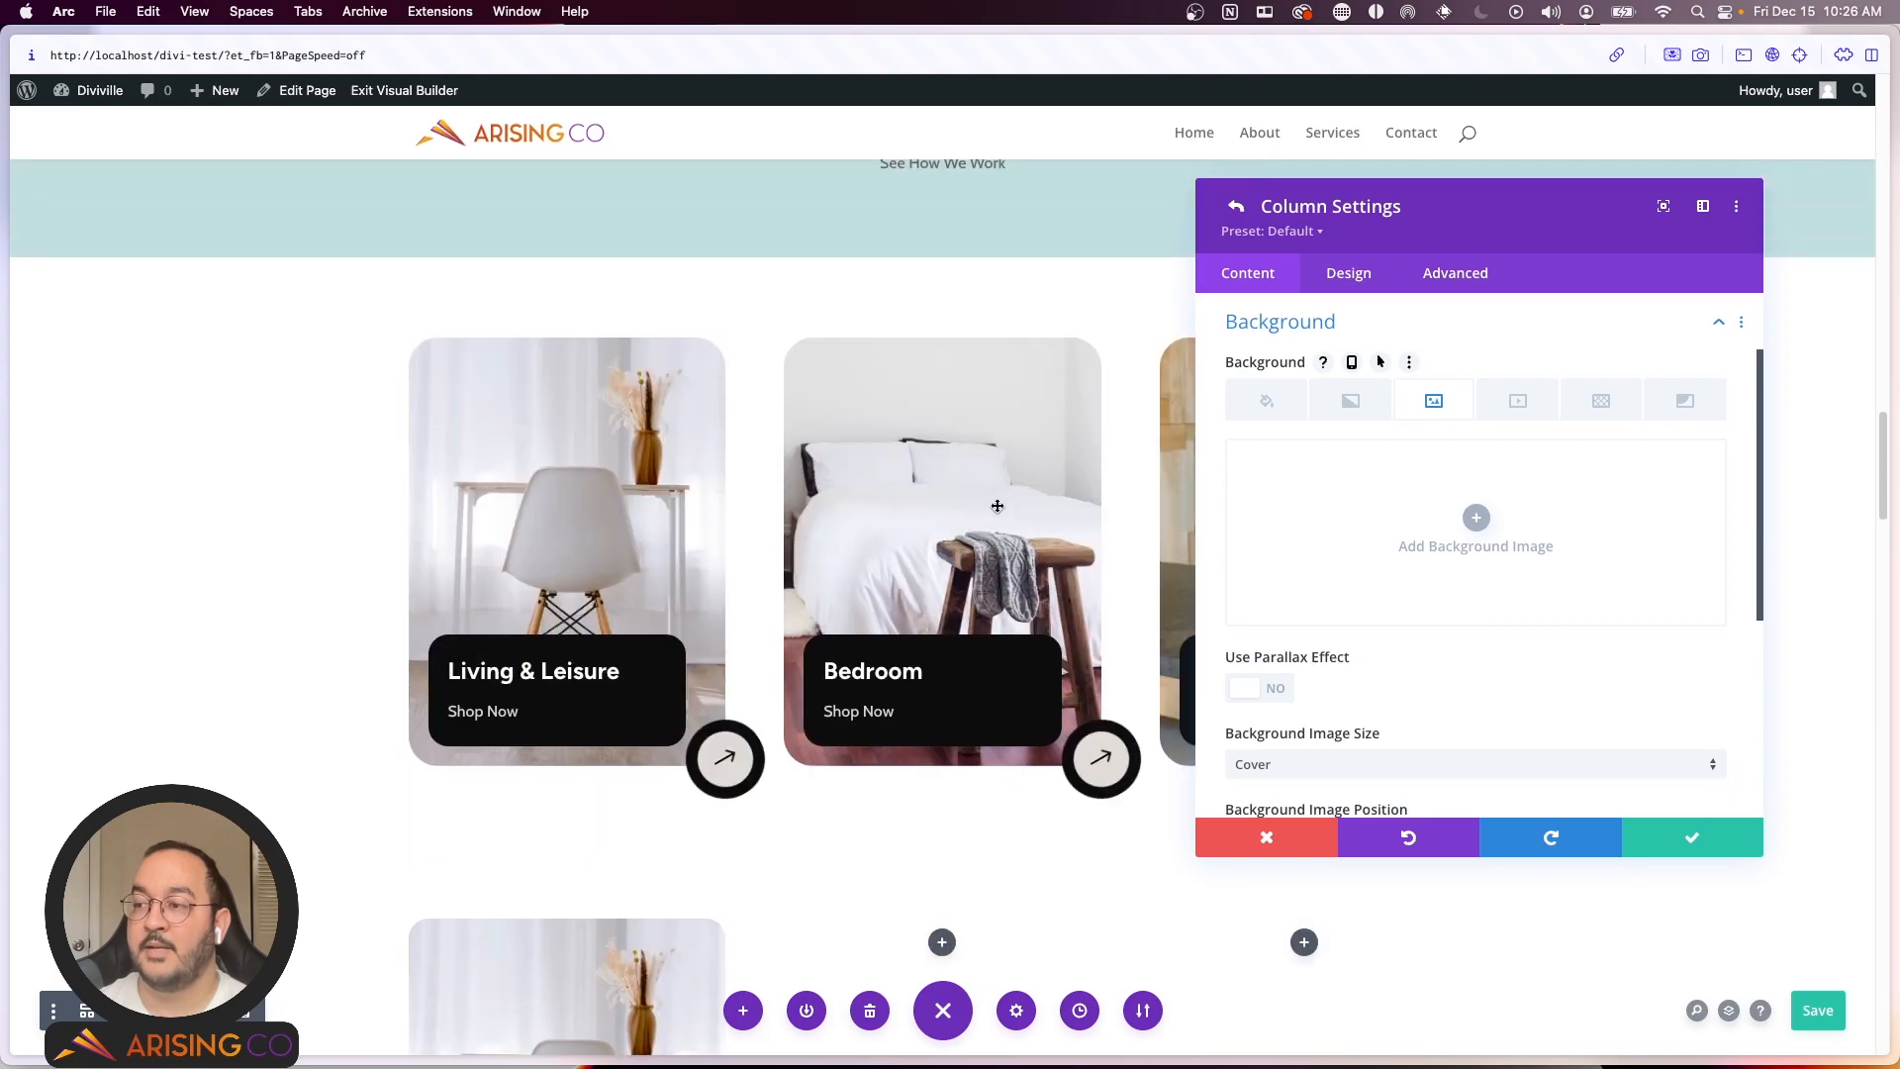
pyautogui.click(1480, 516)
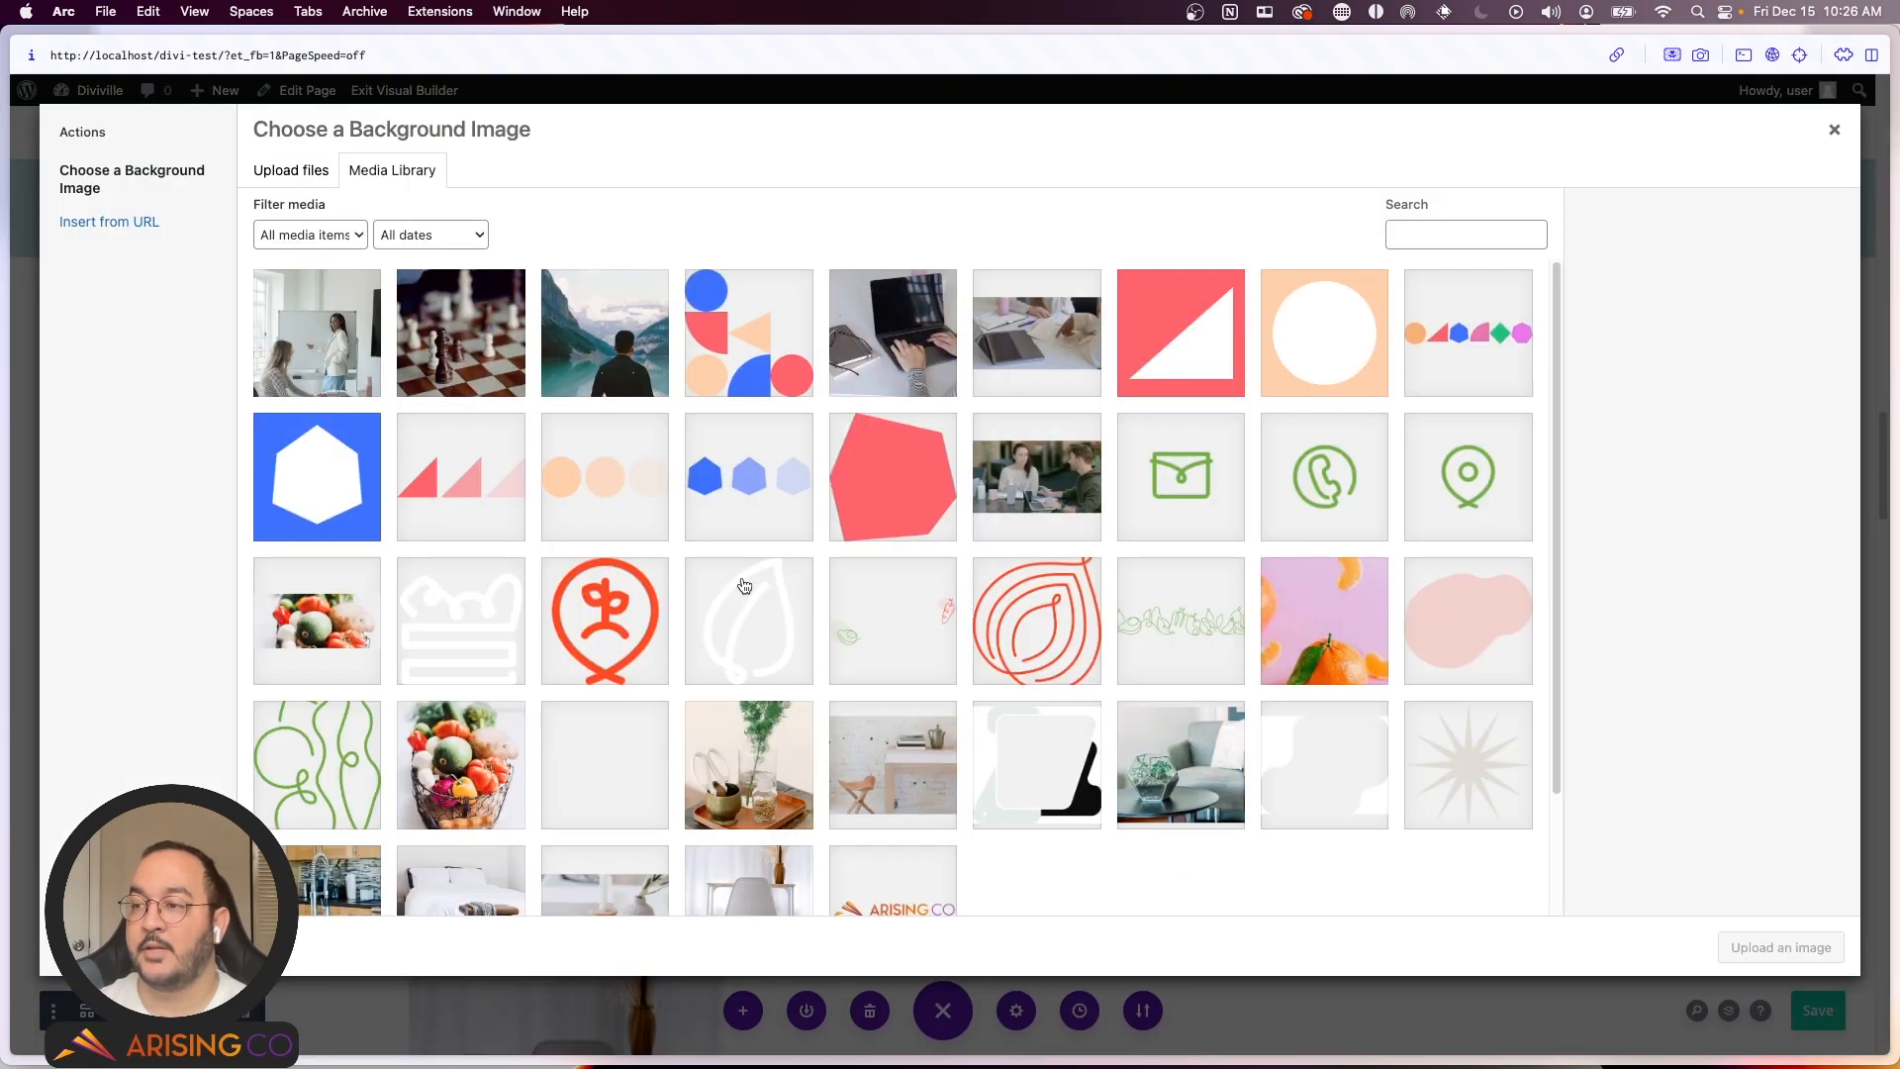
pyautogui.scroll(-3, 1041, 527)
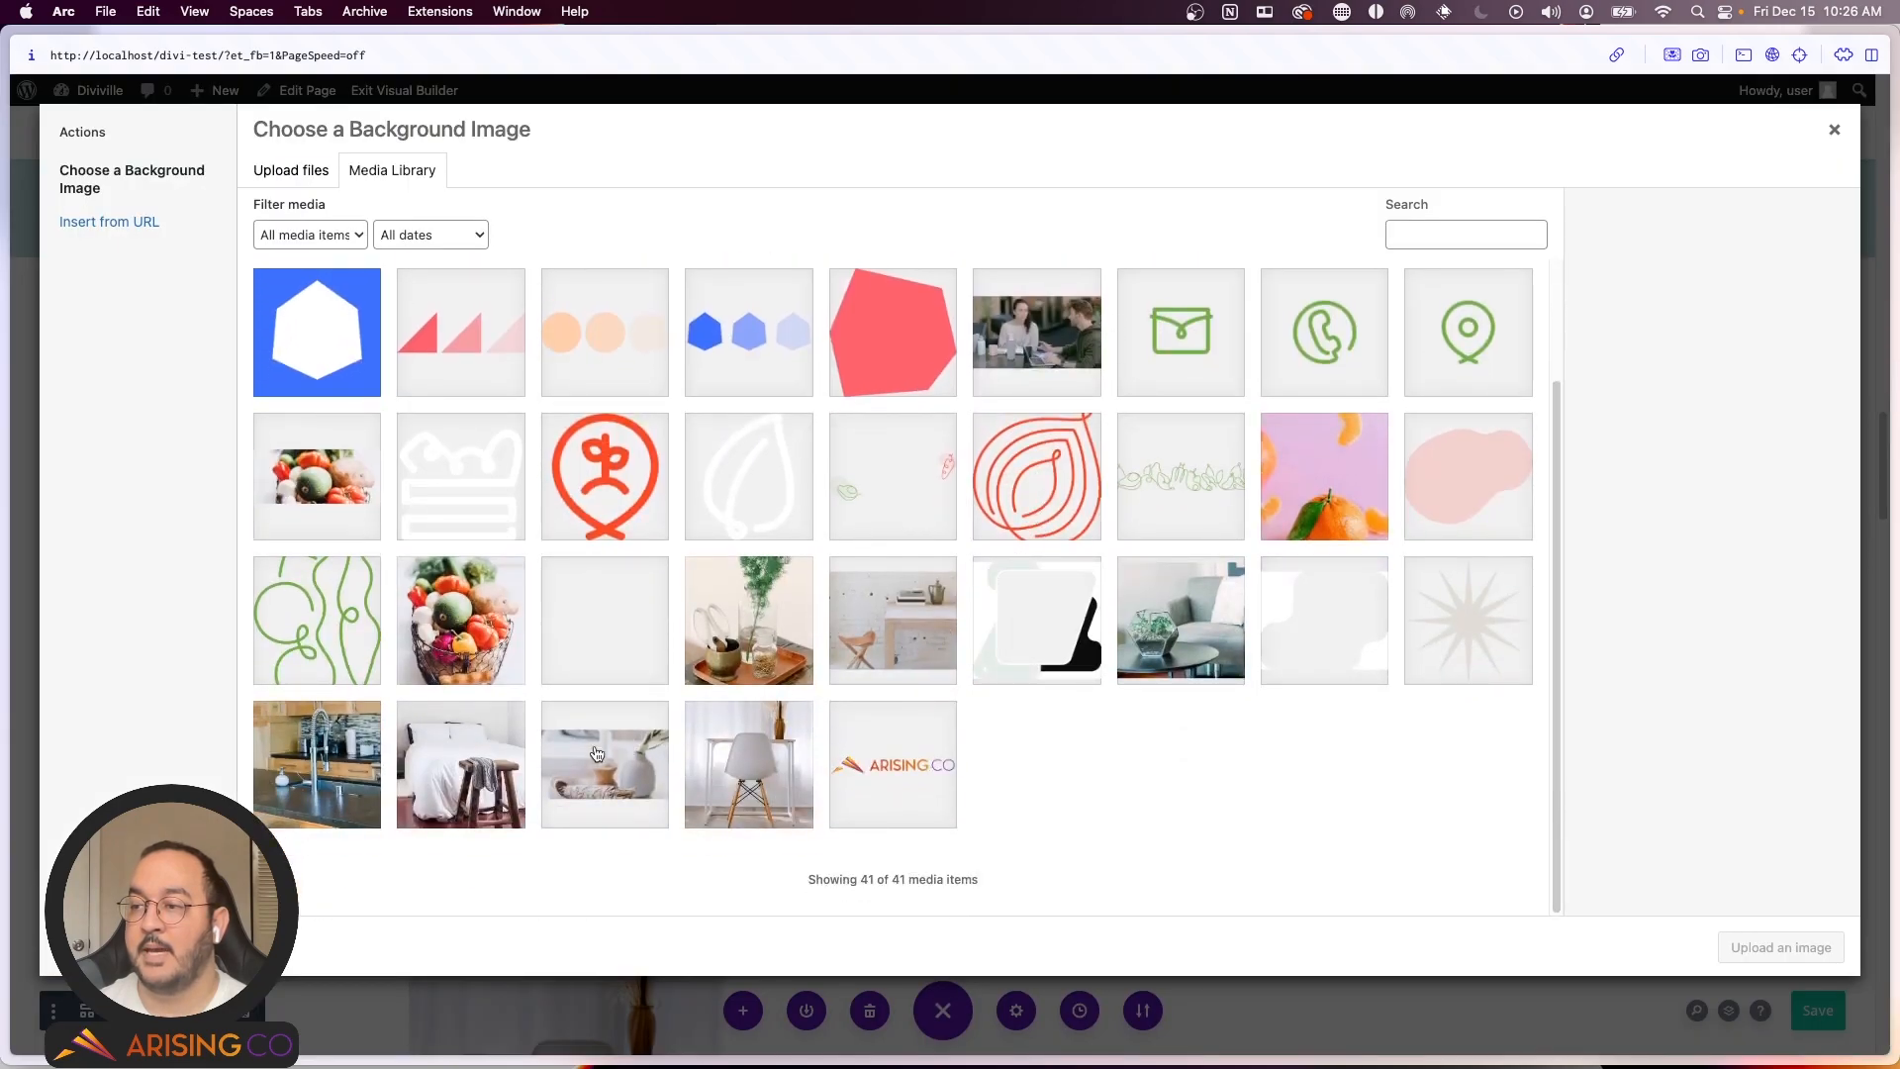
pyautogui.click(452, 757)
pyautogui.click(1781, 947)
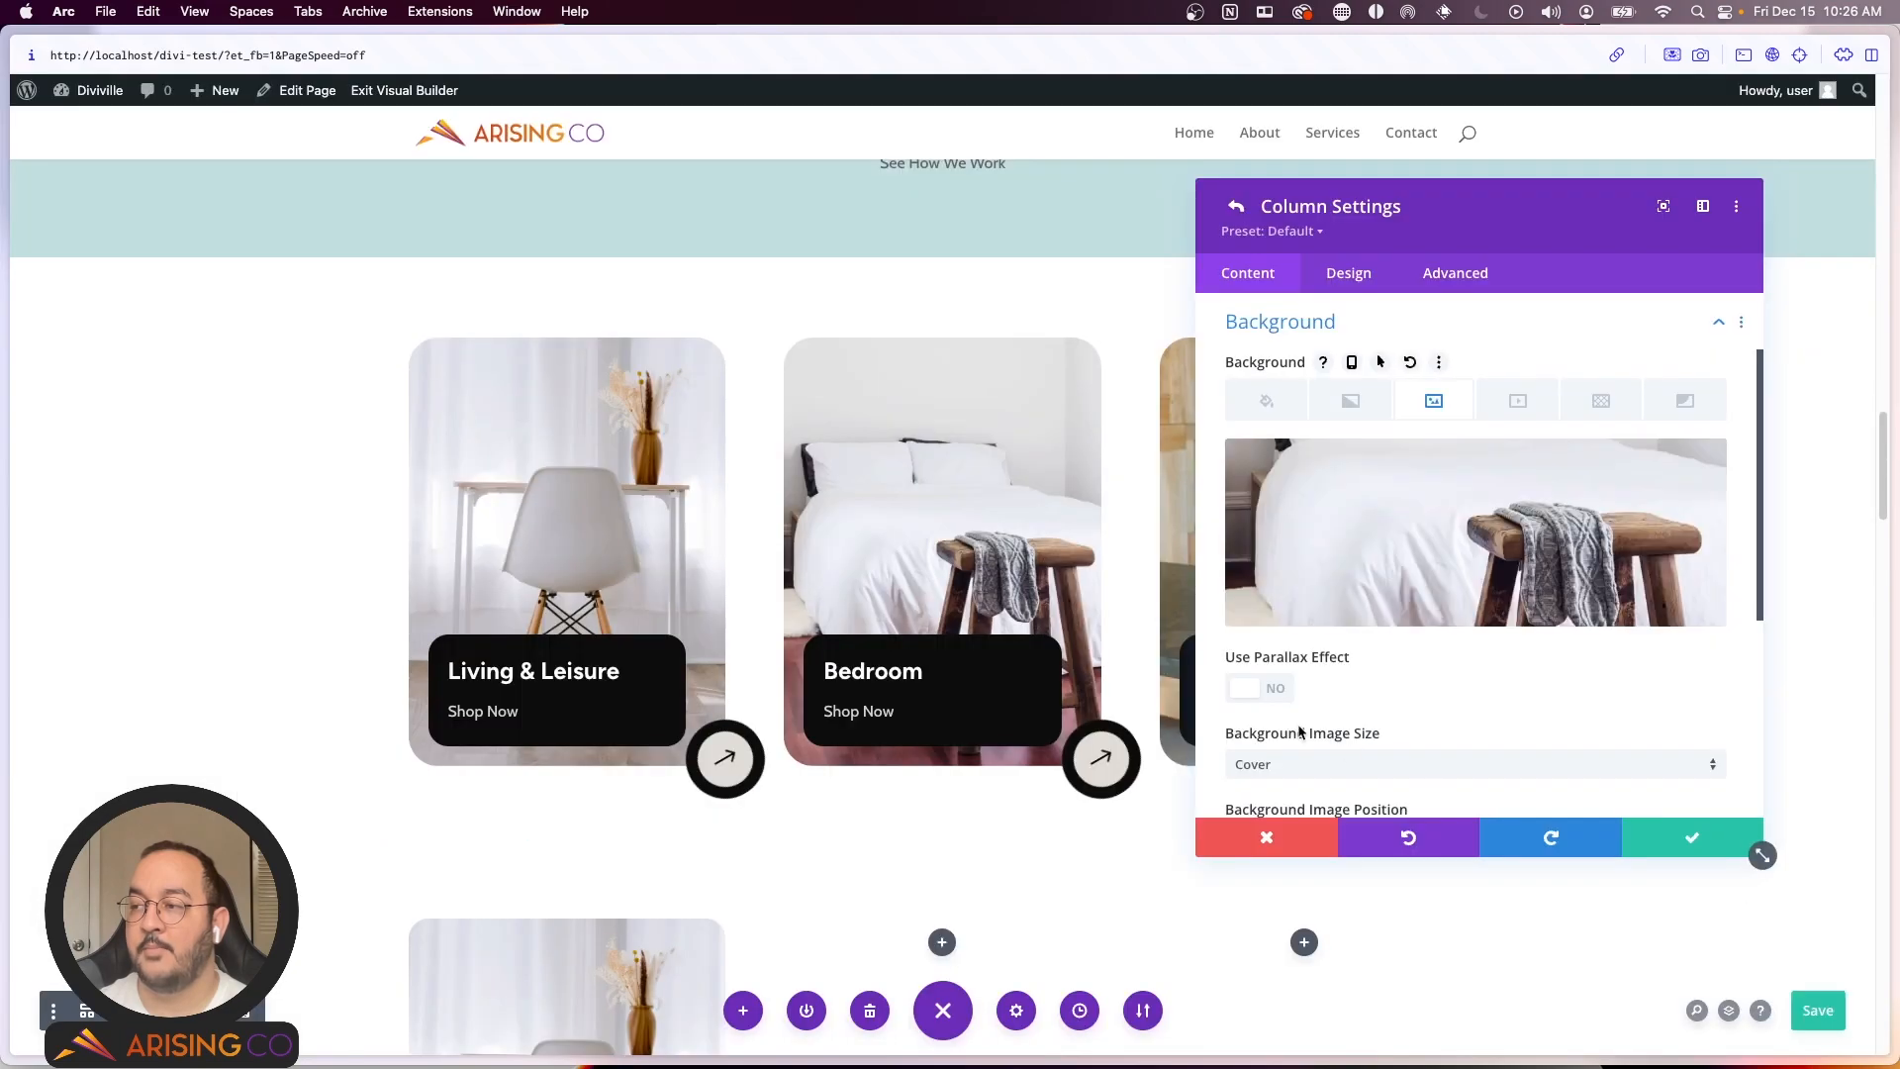
# Step: Review the second column's background image options, and save the column and row settings
pyautogui.scroll(-4, 1182, 646)
pyautogui.scroll(-2, 907, 501)
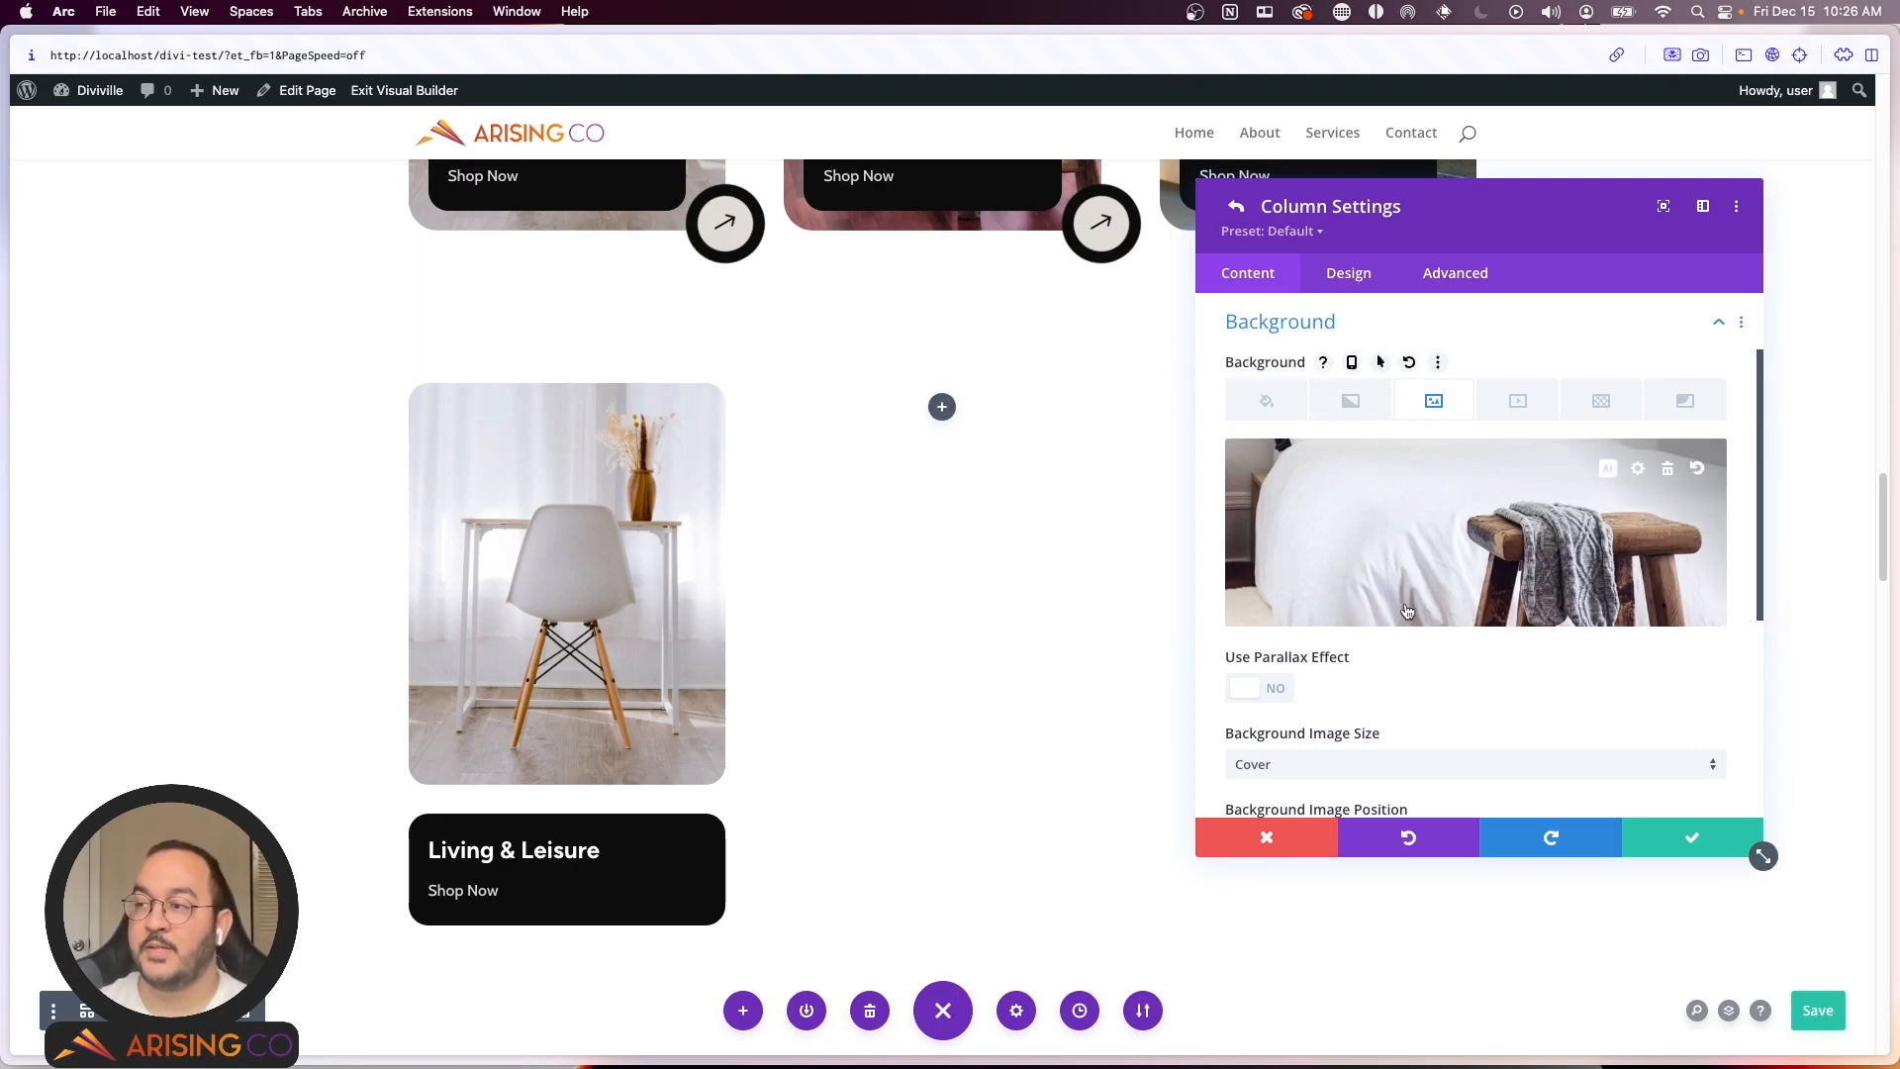
pyautogui.scroll(2, 1406, 614)
pyautogui.scroll(-5, 1406, 610)
pyautogui.scroll(5, 1406, 611)
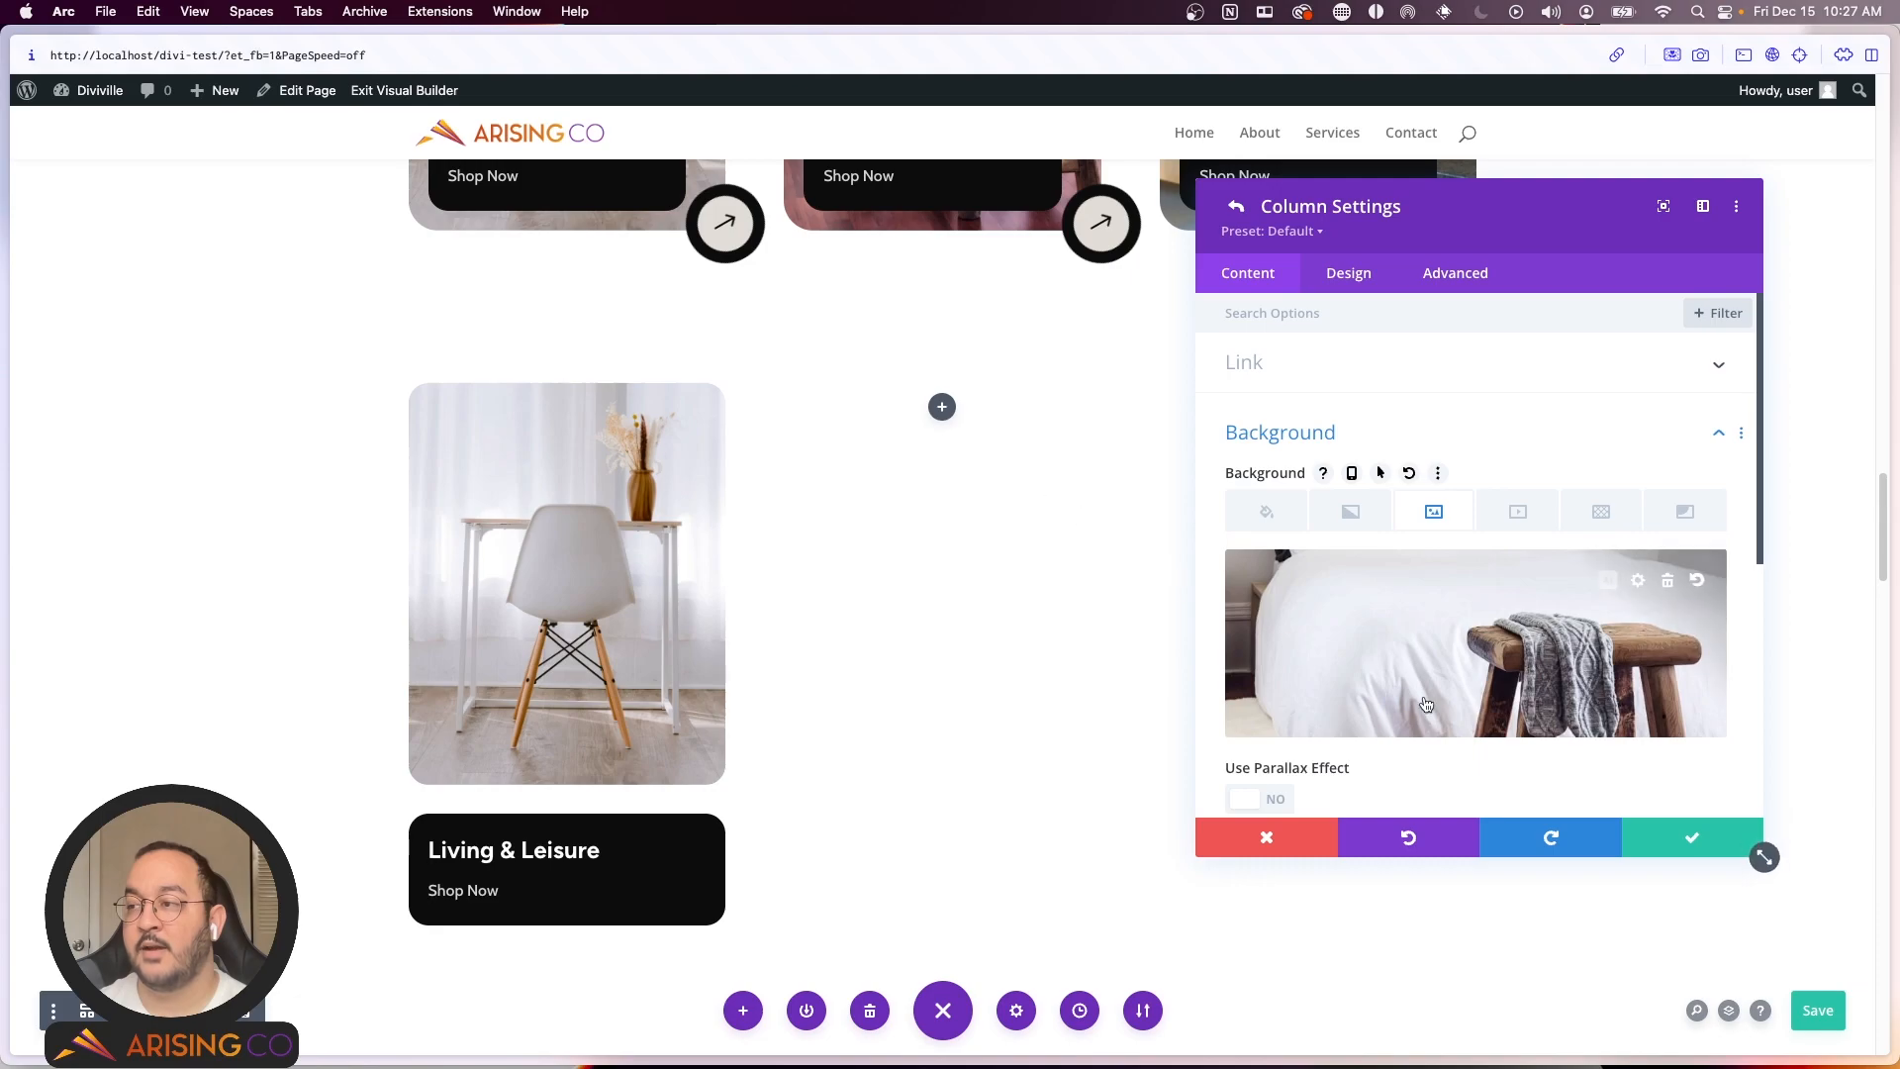
pyautogui.click(1669, 846)
pyautogui.click(1669, 849)
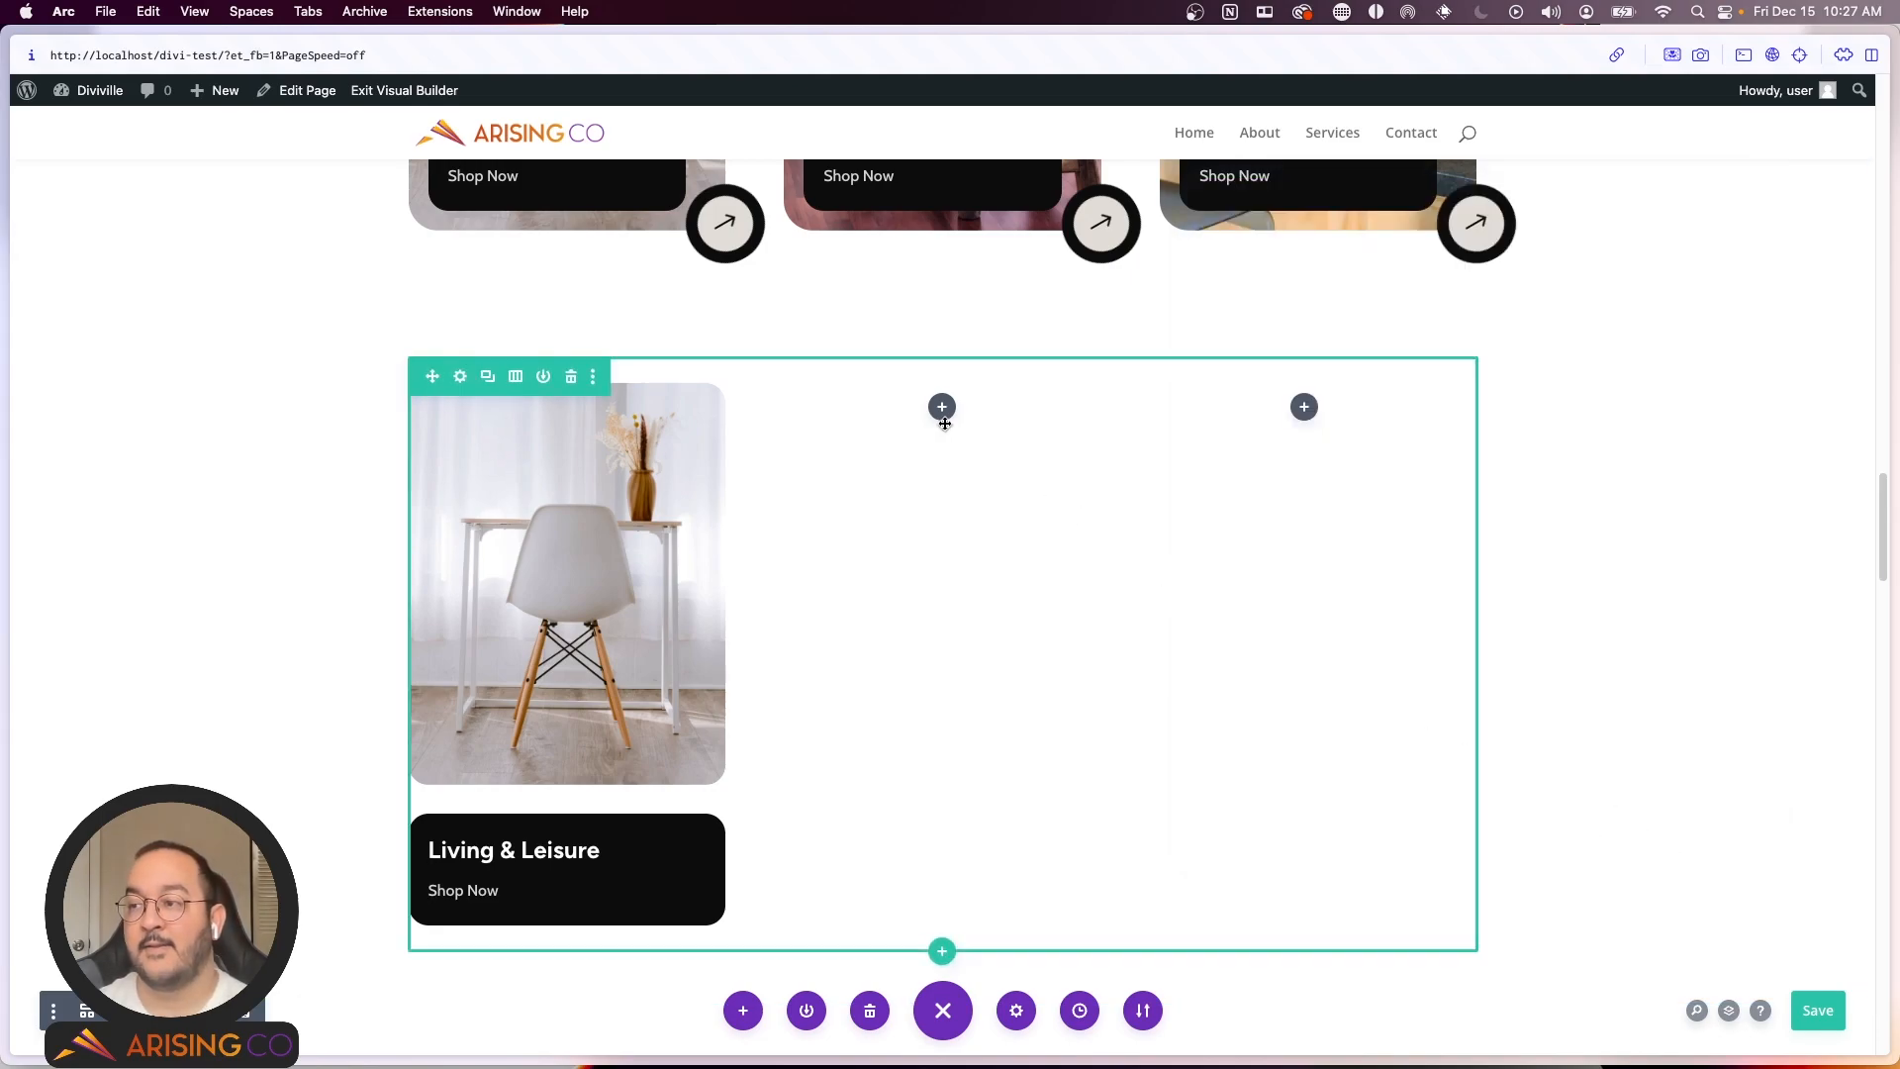
# Step: Copy the item styles of the upper row's second column, and save that row's settings
pyautogui.scroll(5, 947, 417)
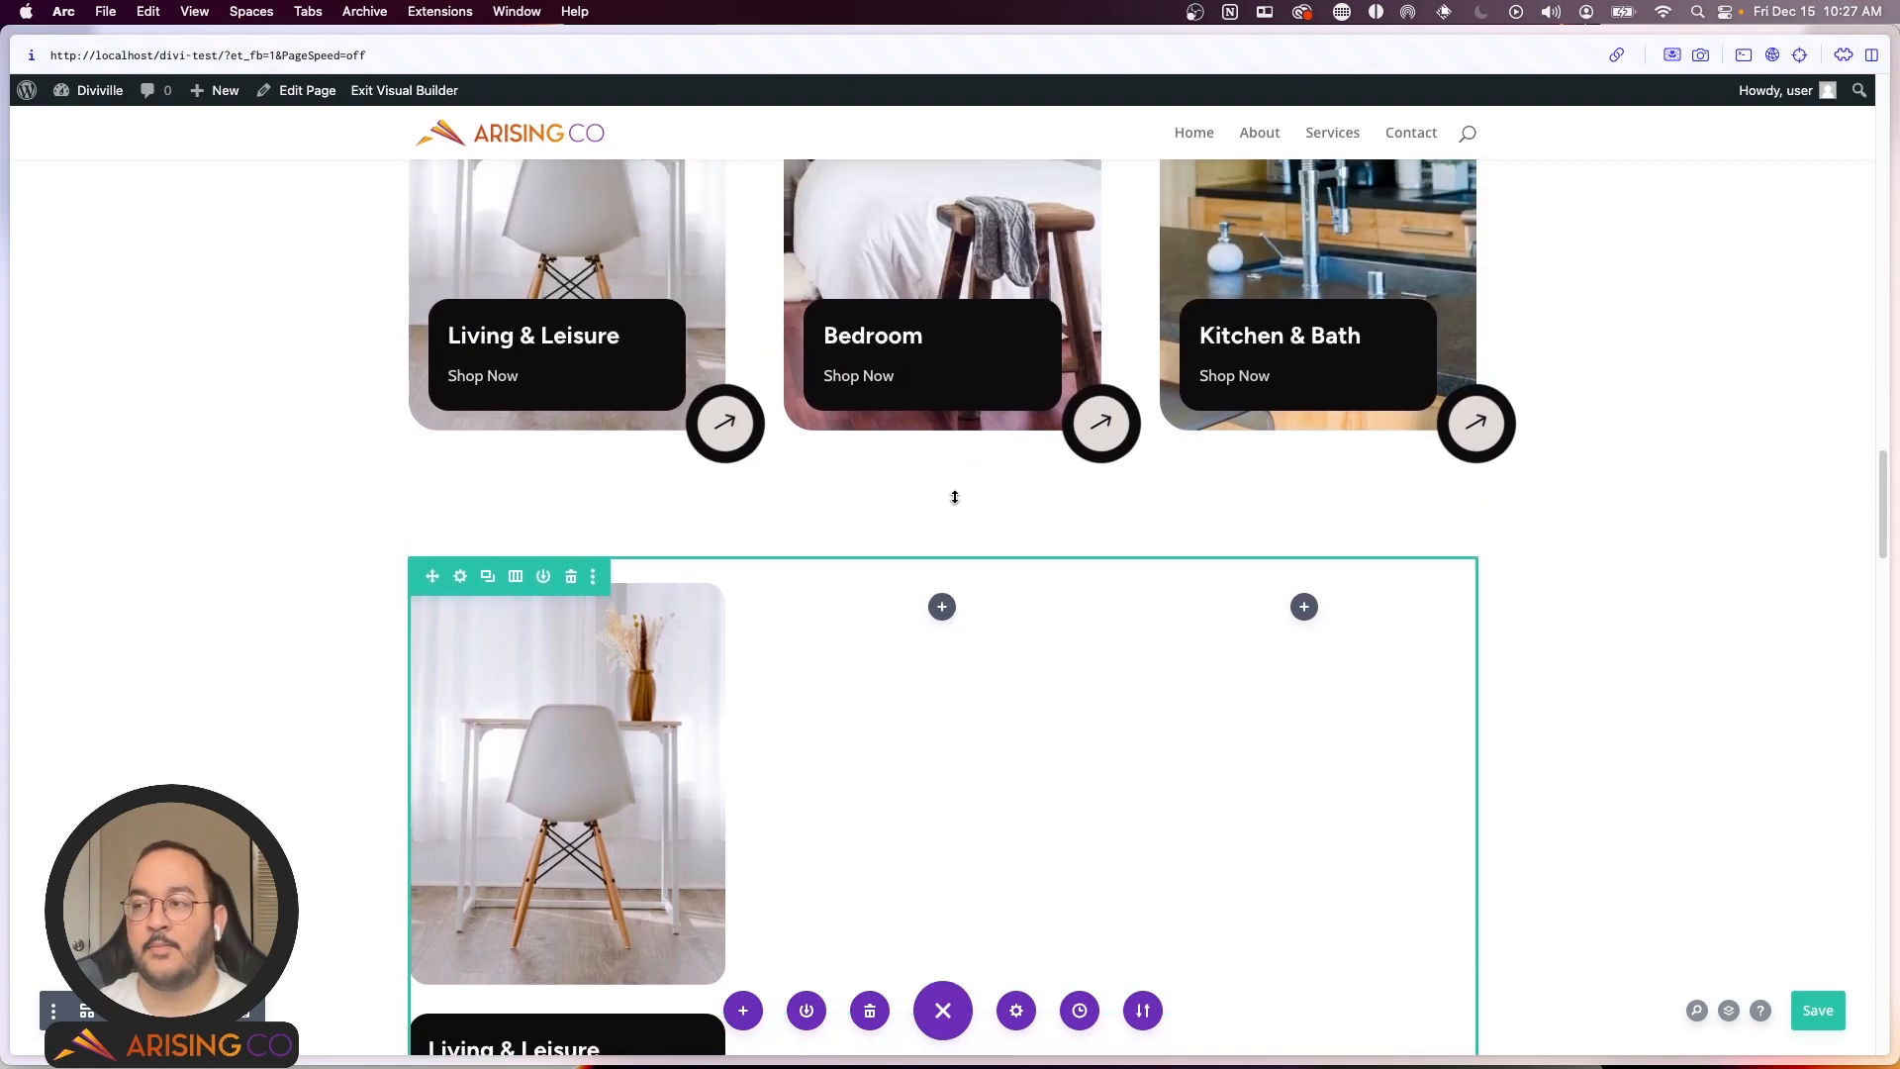
pyautogui.scroll(1, 965, 501)
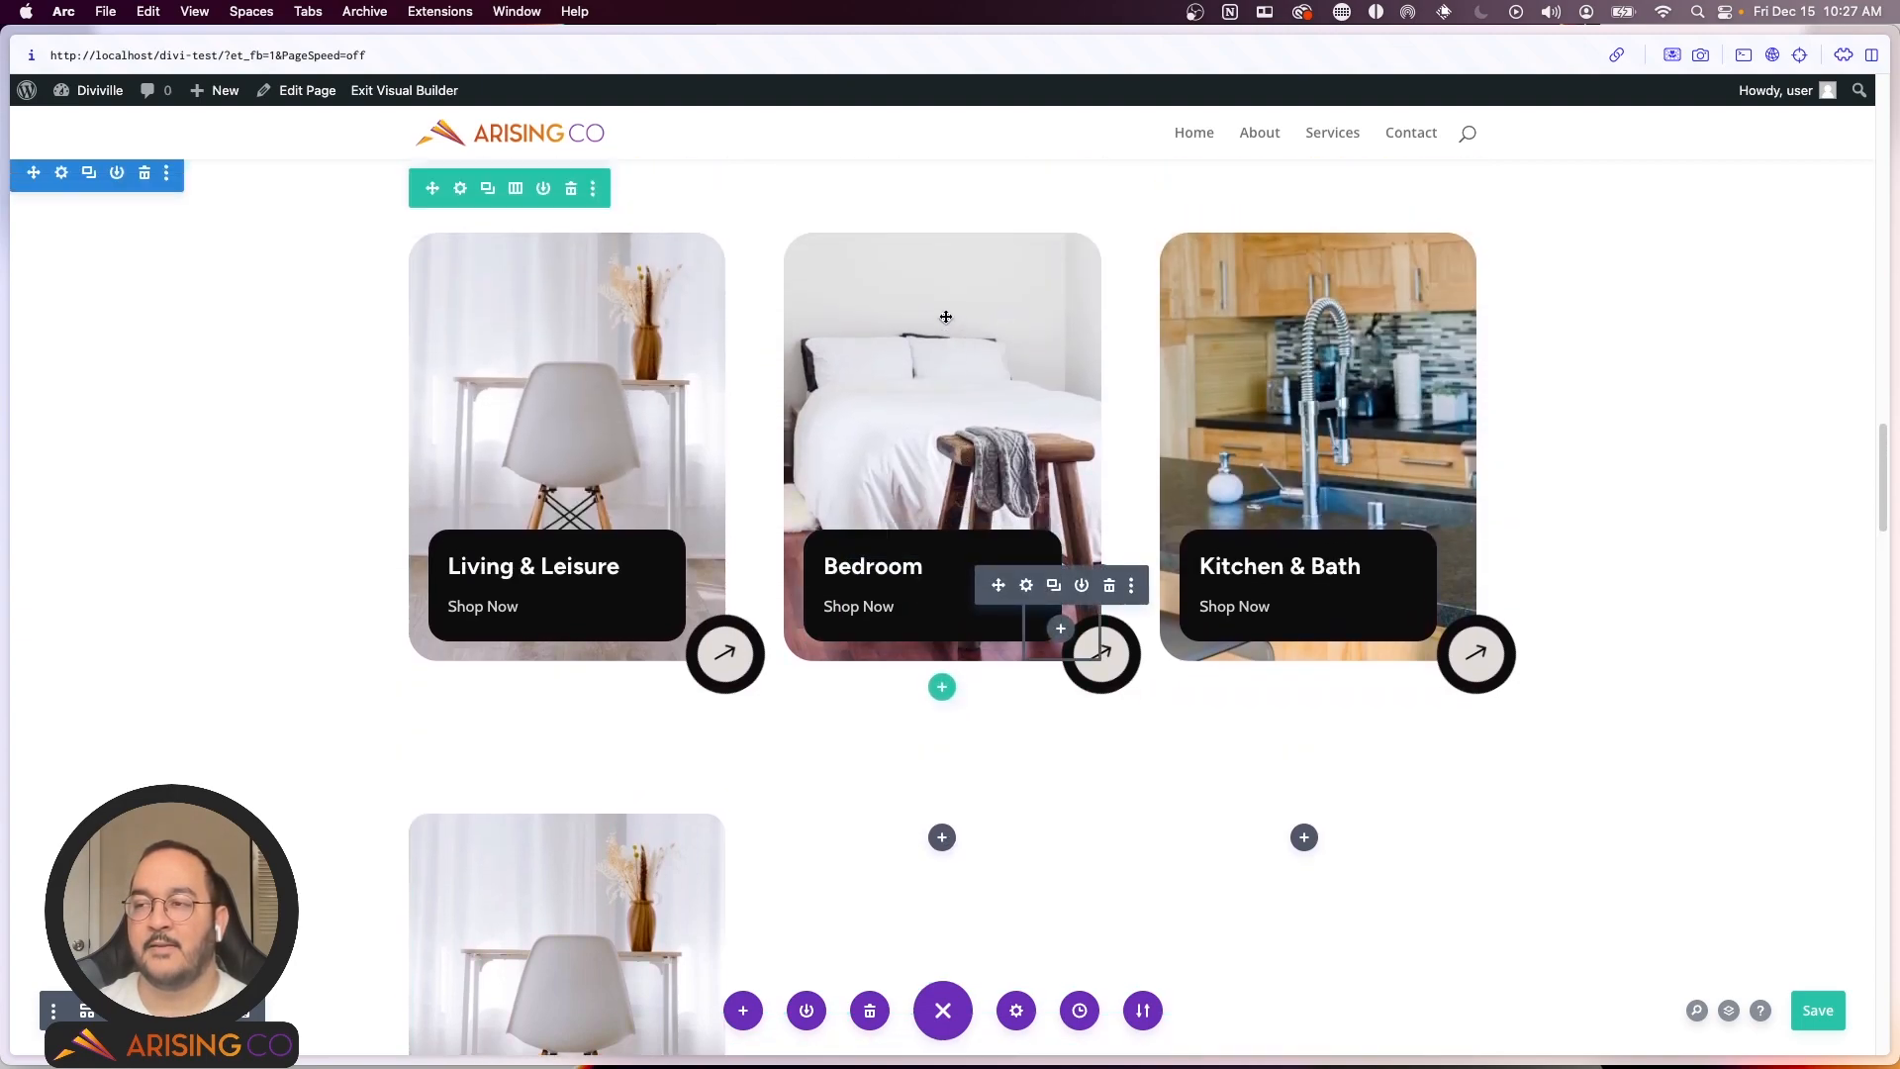
pyautogui.click(461, 191)
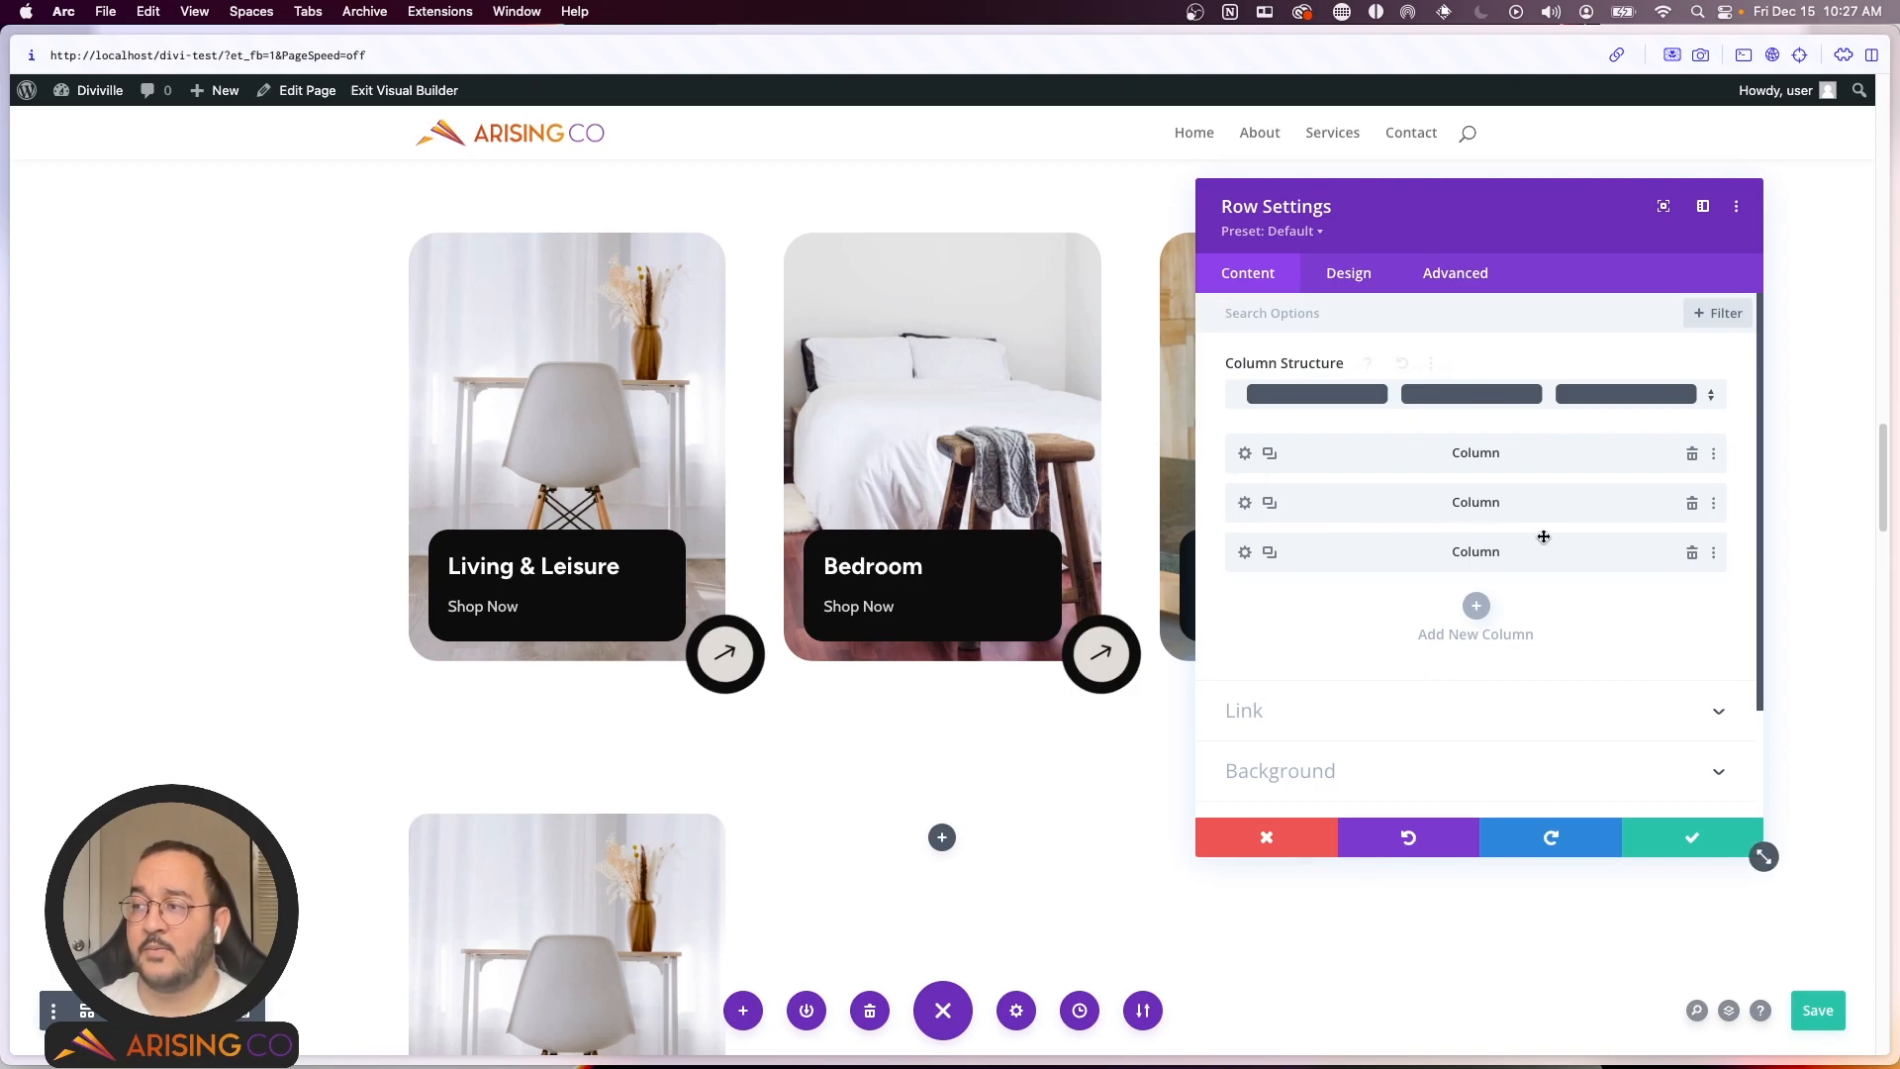
pyautogui.rightClick(1375, 499)
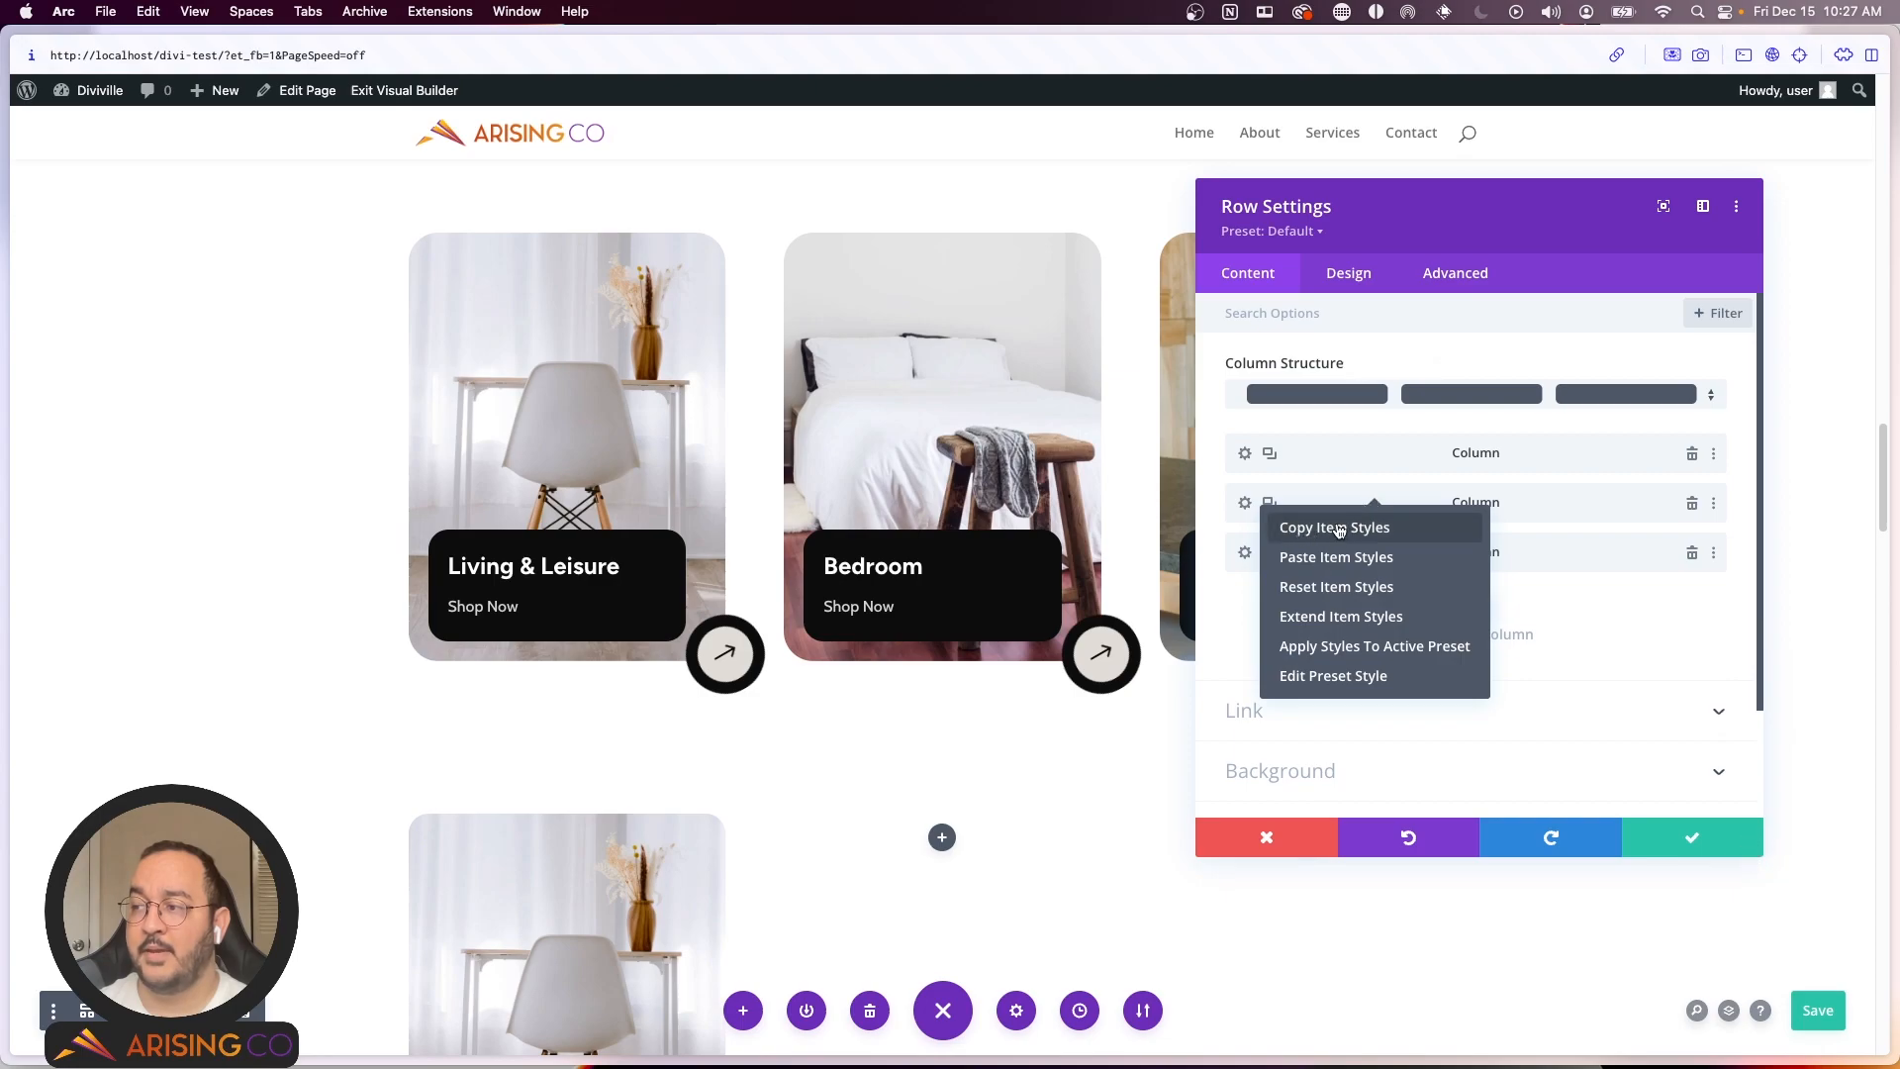
pyautogui.click(1338, 529)
pyautogui.click(1679, 841)
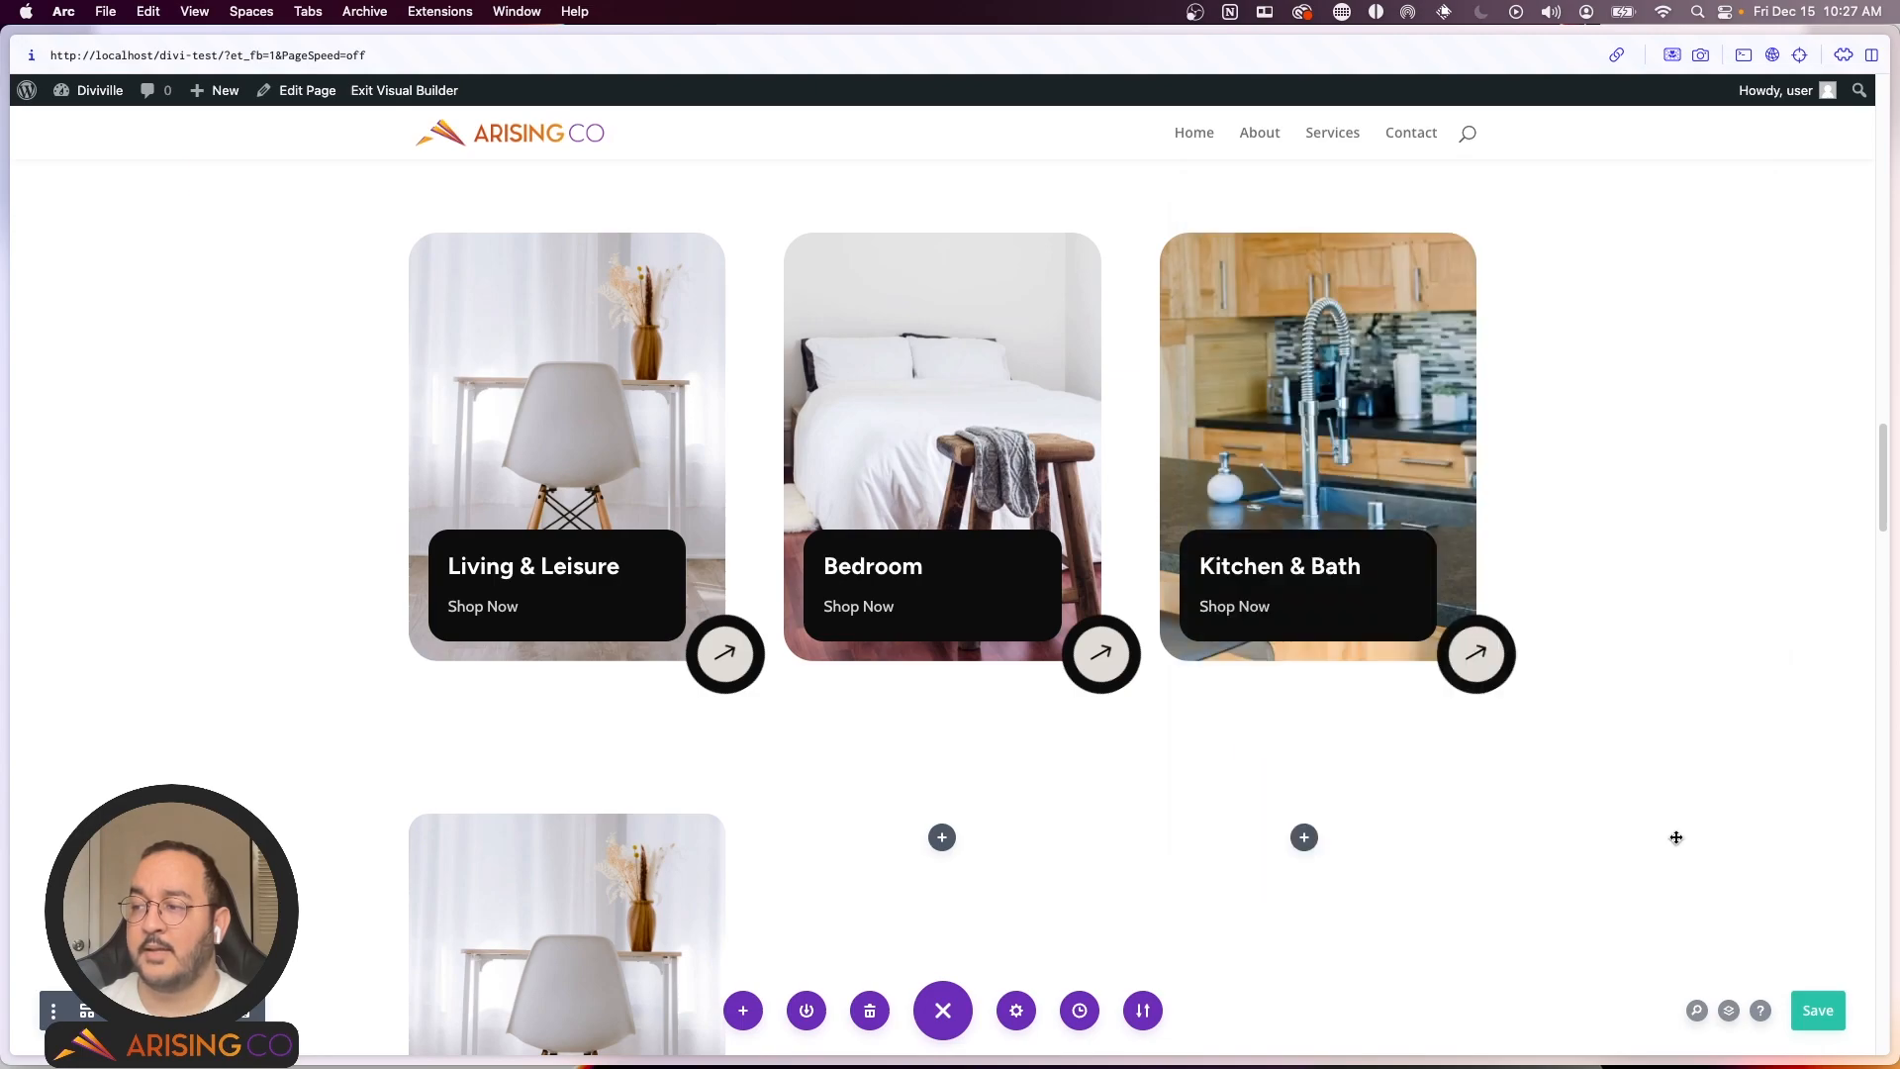
# Step: Paste the copied item styles onto the second column of the lower row
pyautogui.scroll(-5, 1162, 606)
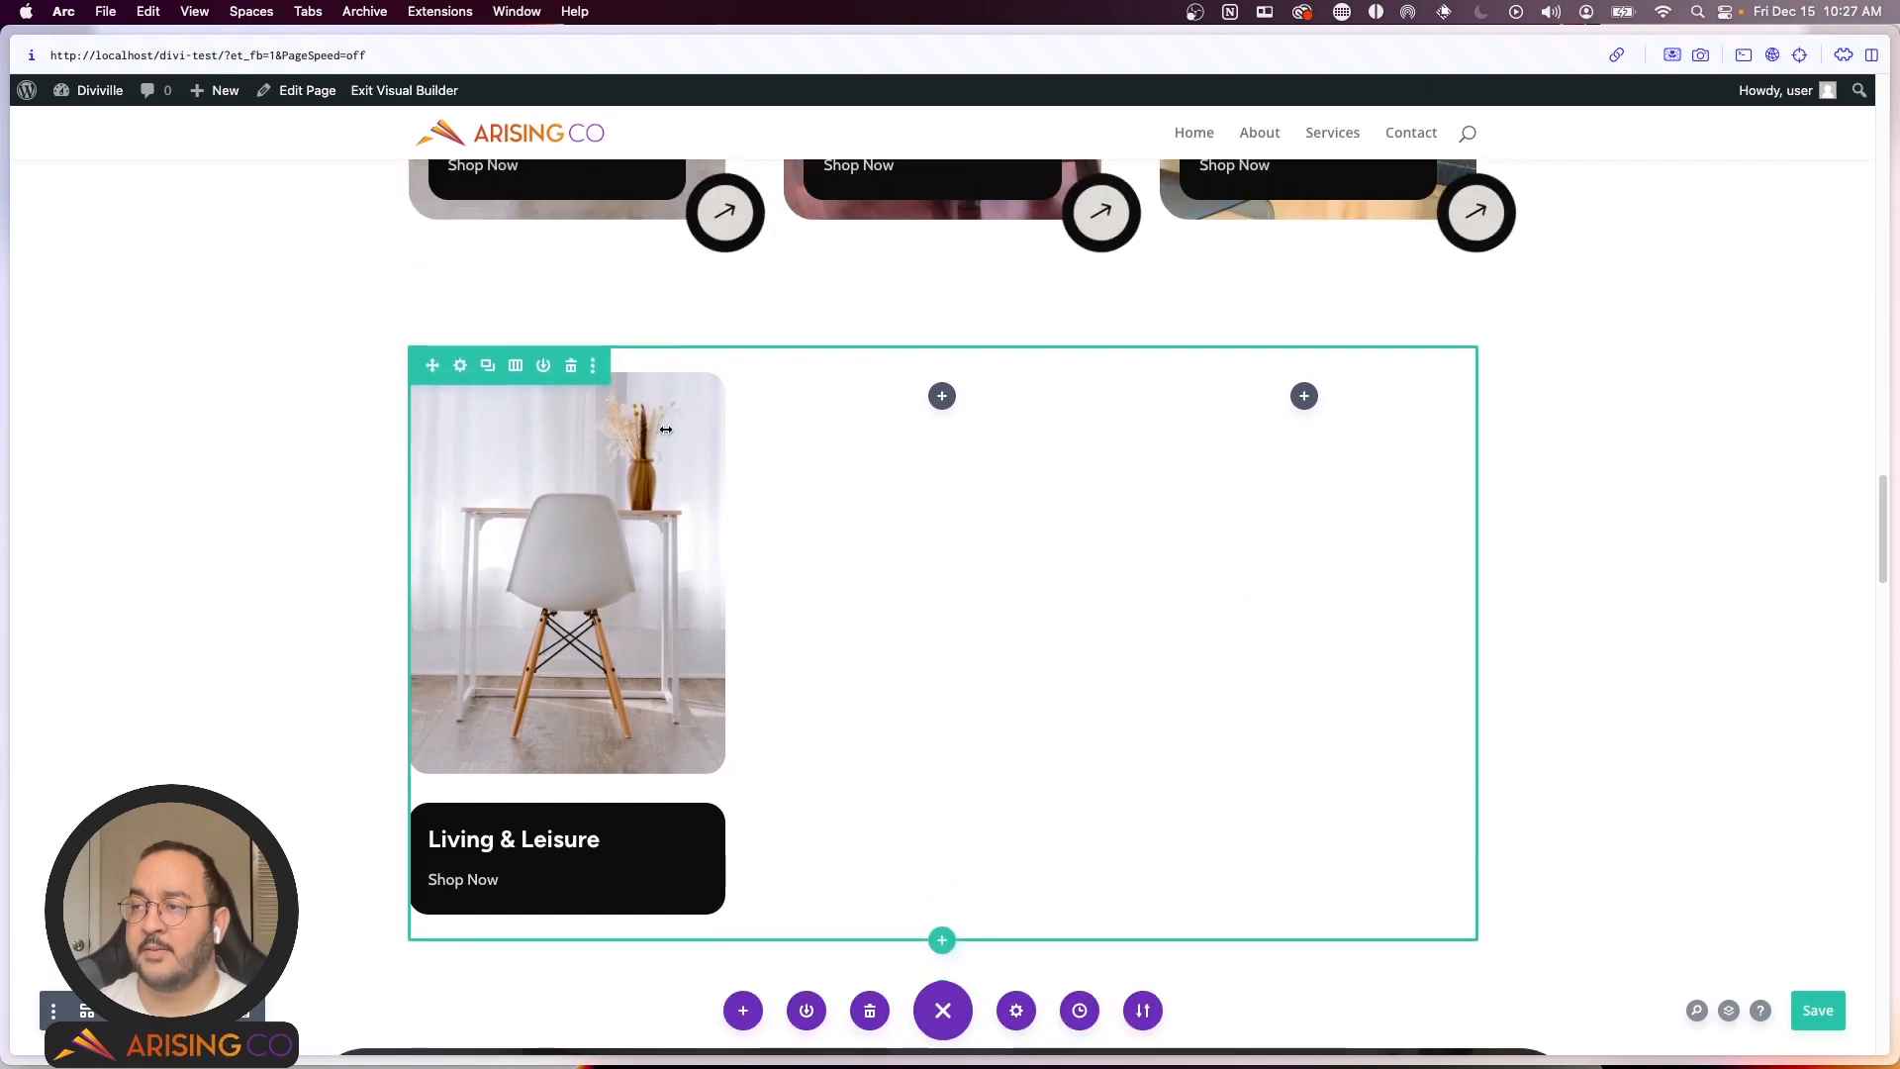
pyautogui.click(460, 365)
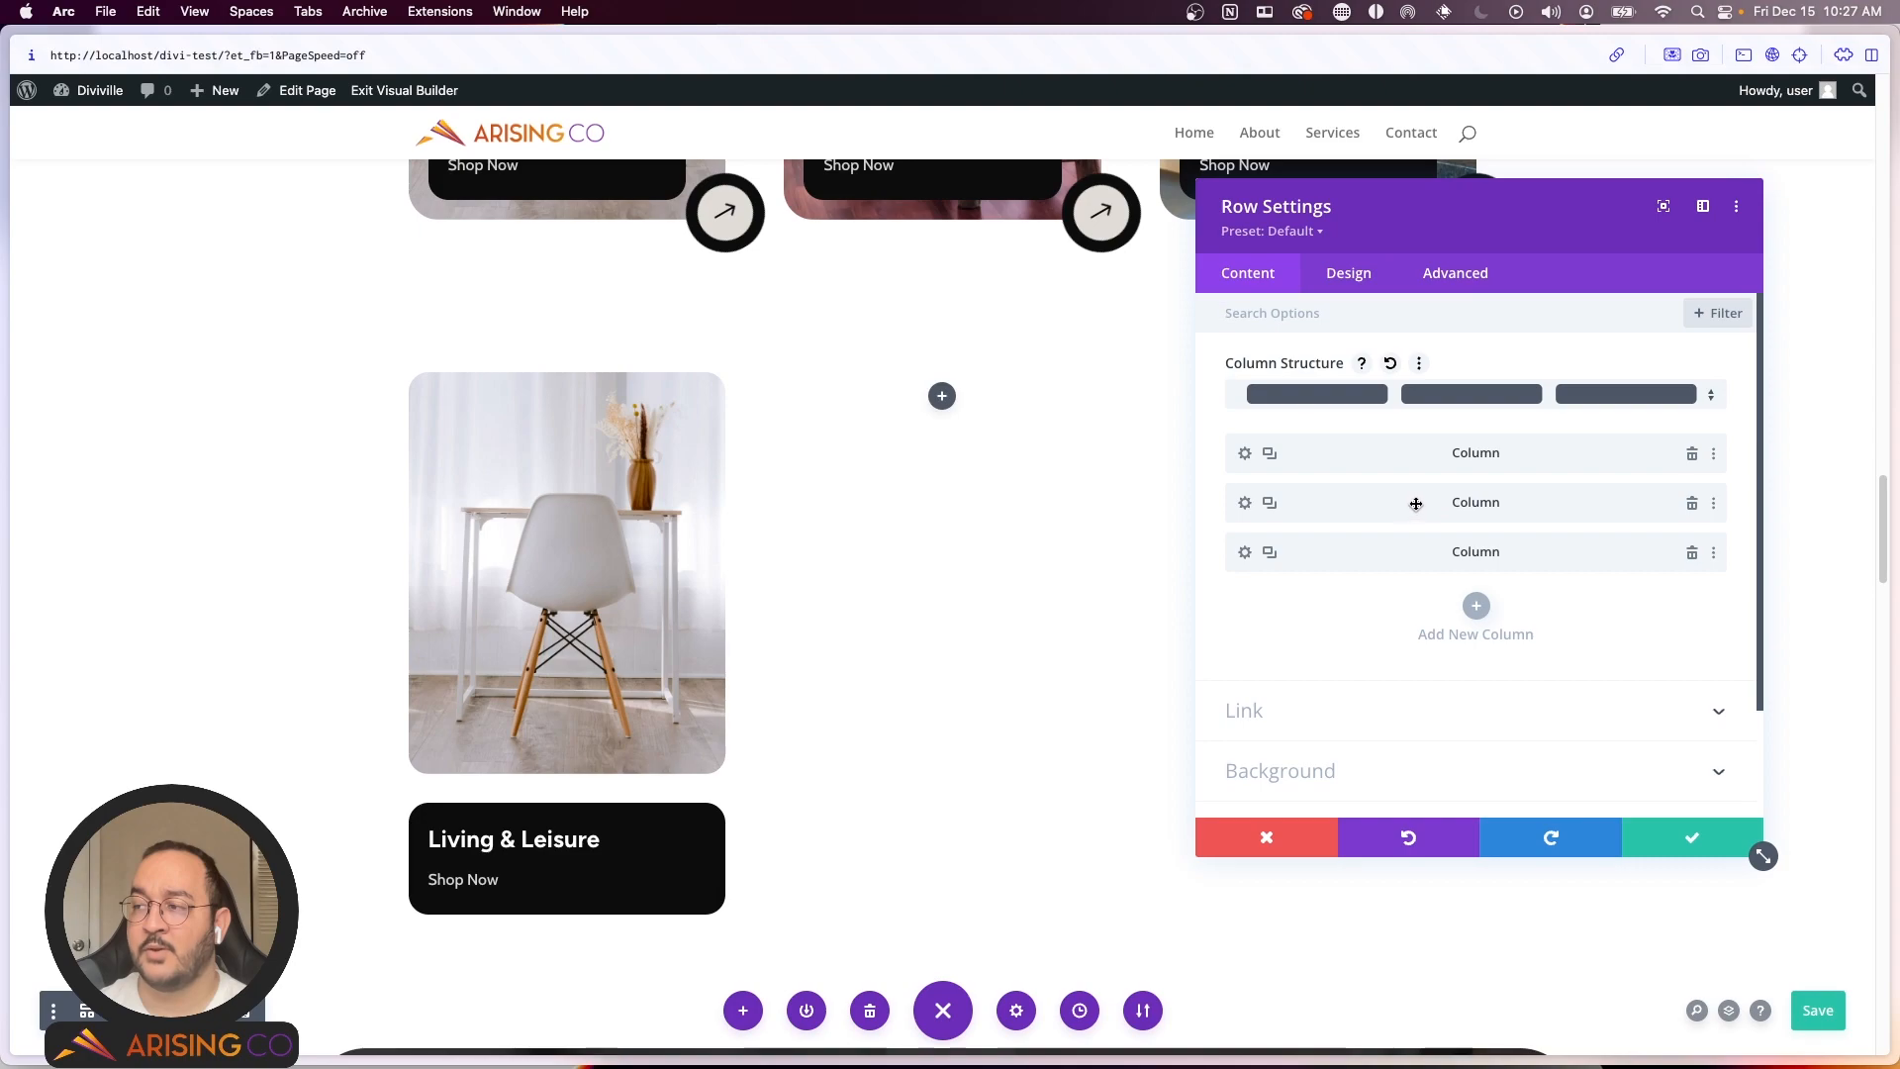
pyautogui.rightClick(1417, 510)
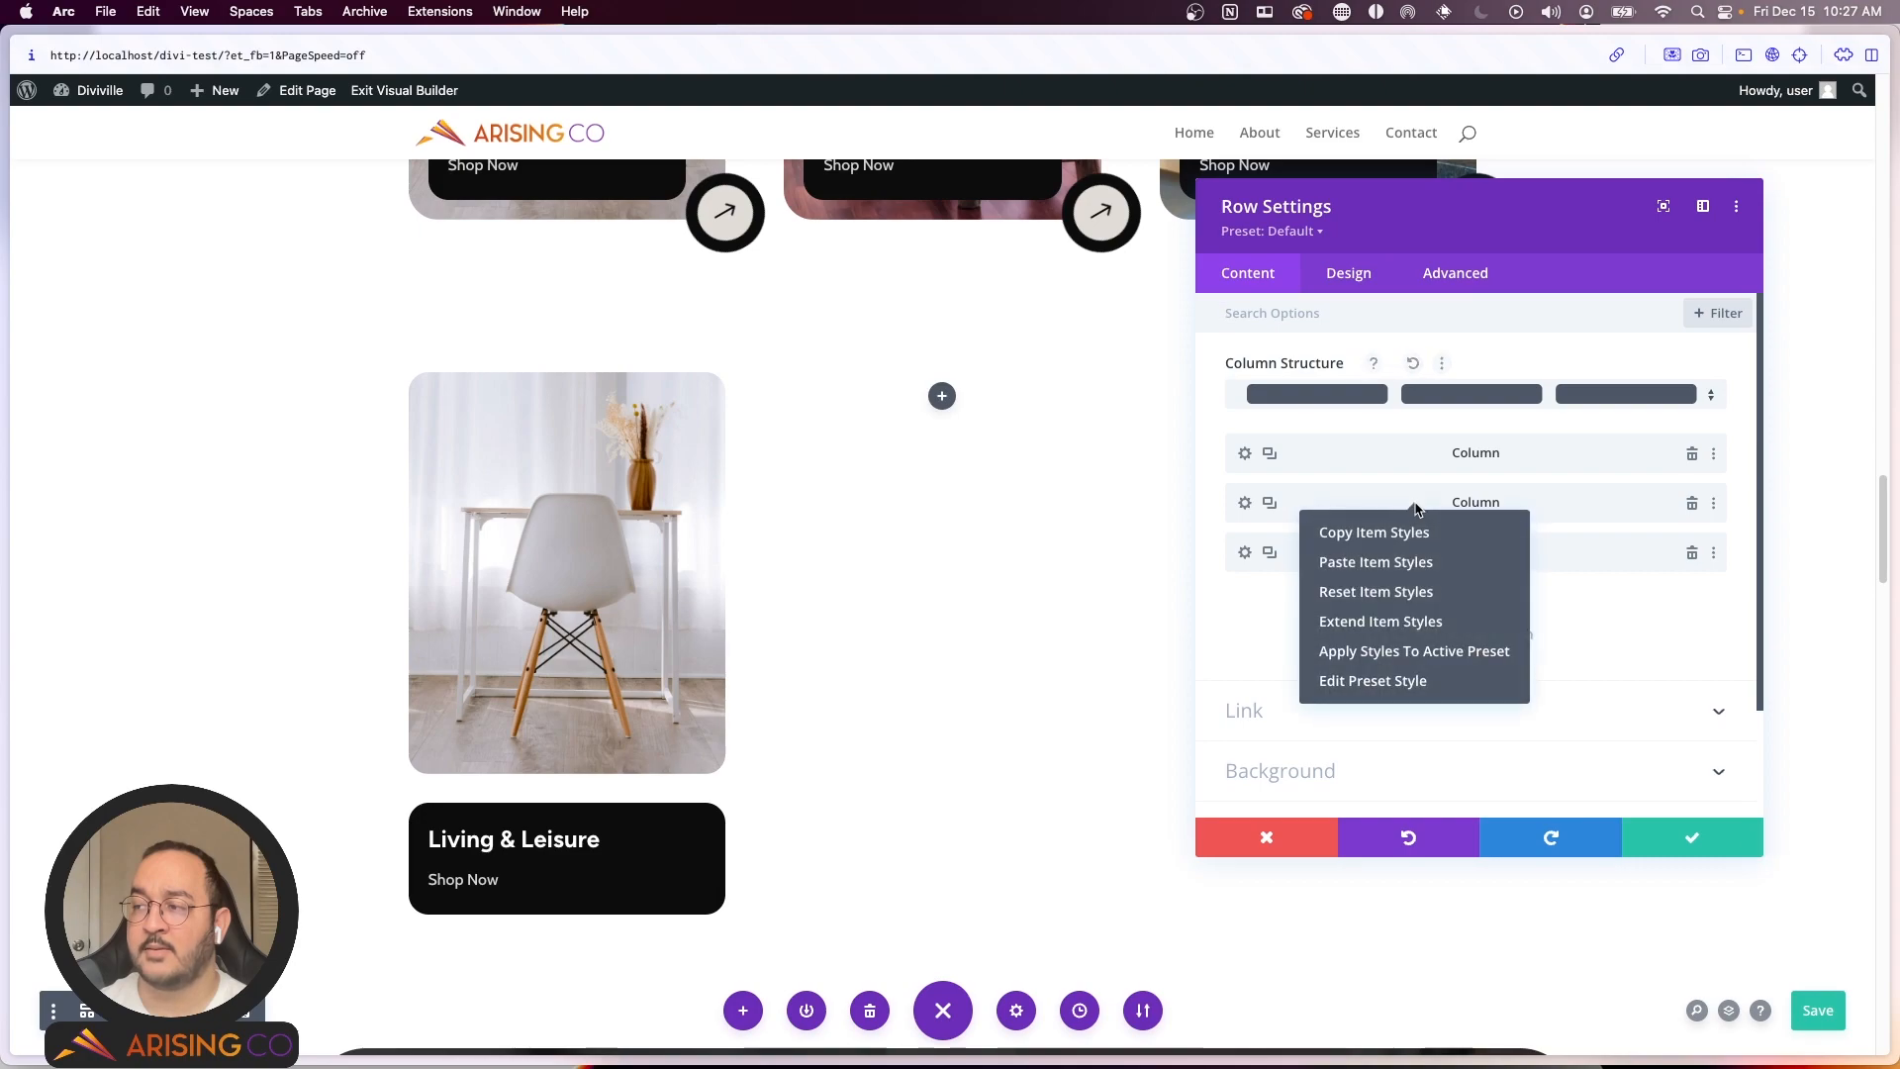
pyautogui.click(1355, 562)
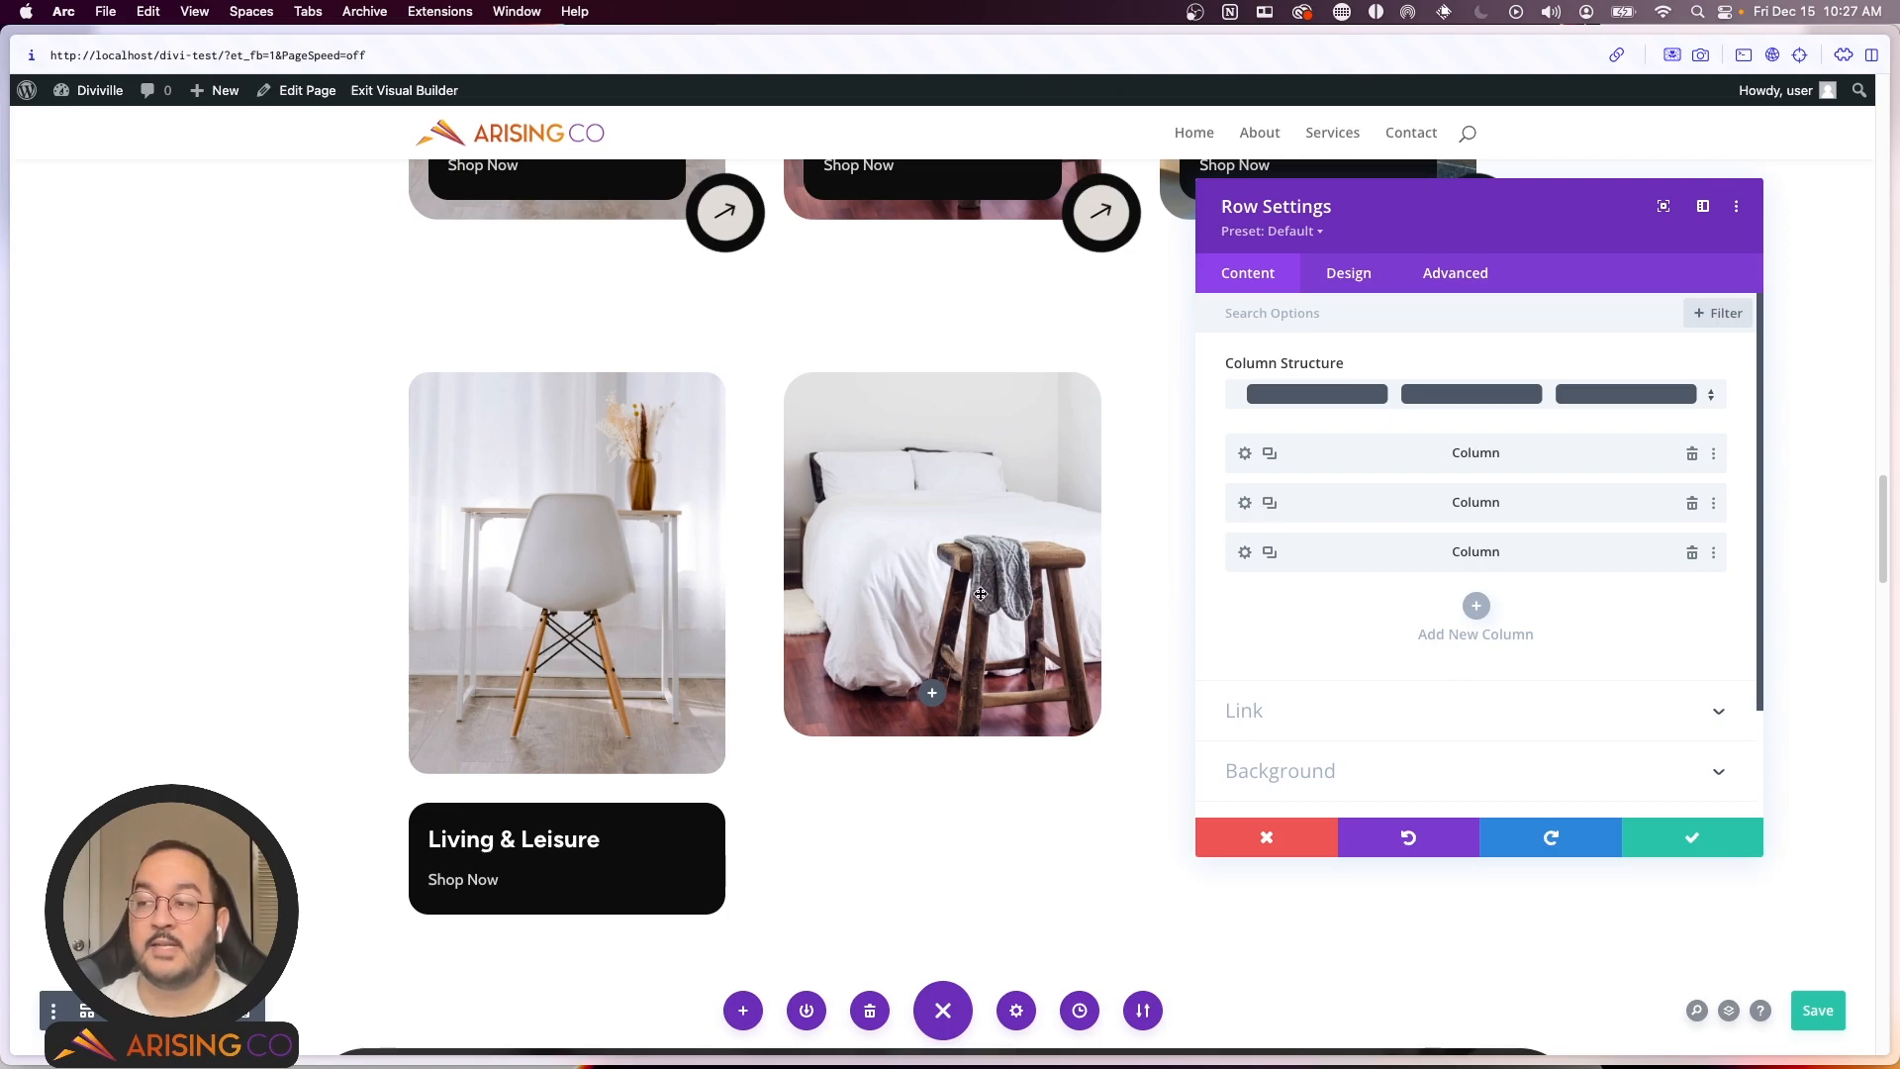
# Step: Check the padding in the lower row's second column, and save the column and row settings
pyautogui.click(1246, 503)
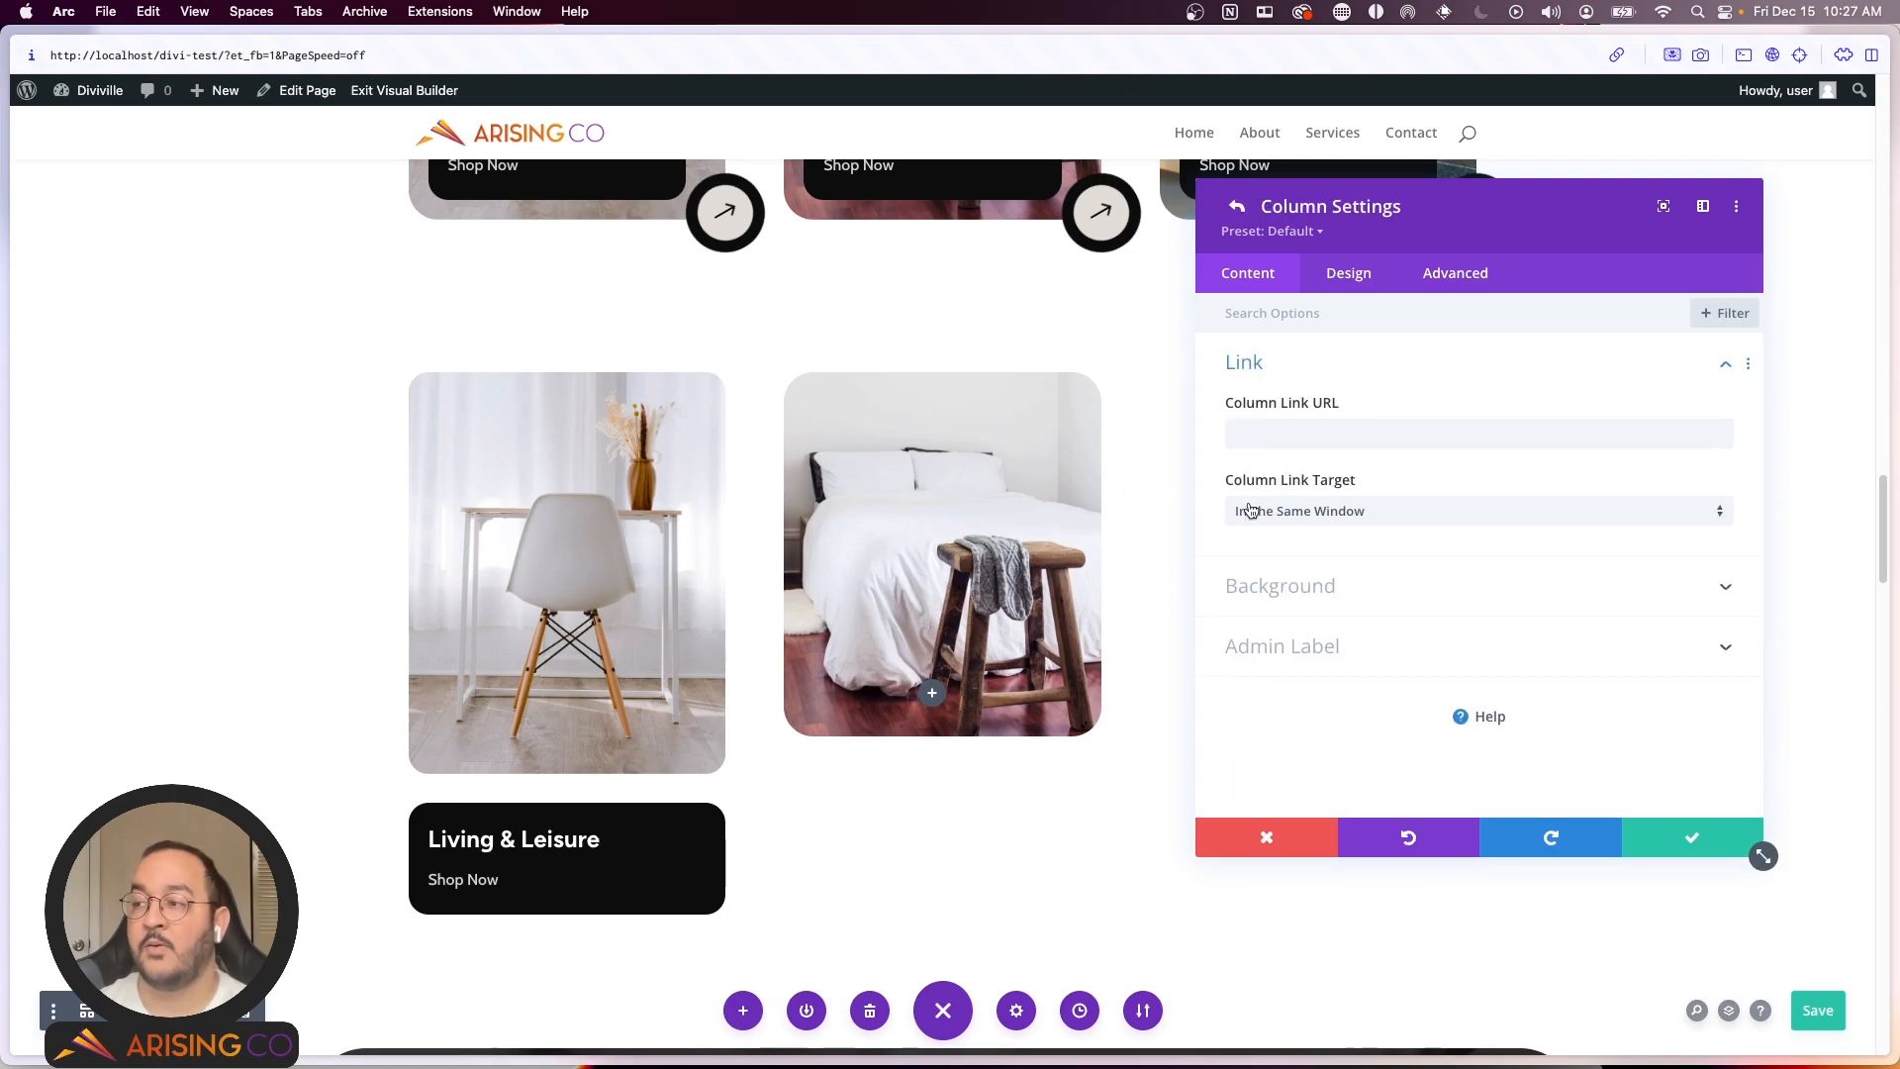
pyautogui.click(1354, 278)
pyautogui.click(1319, 388)
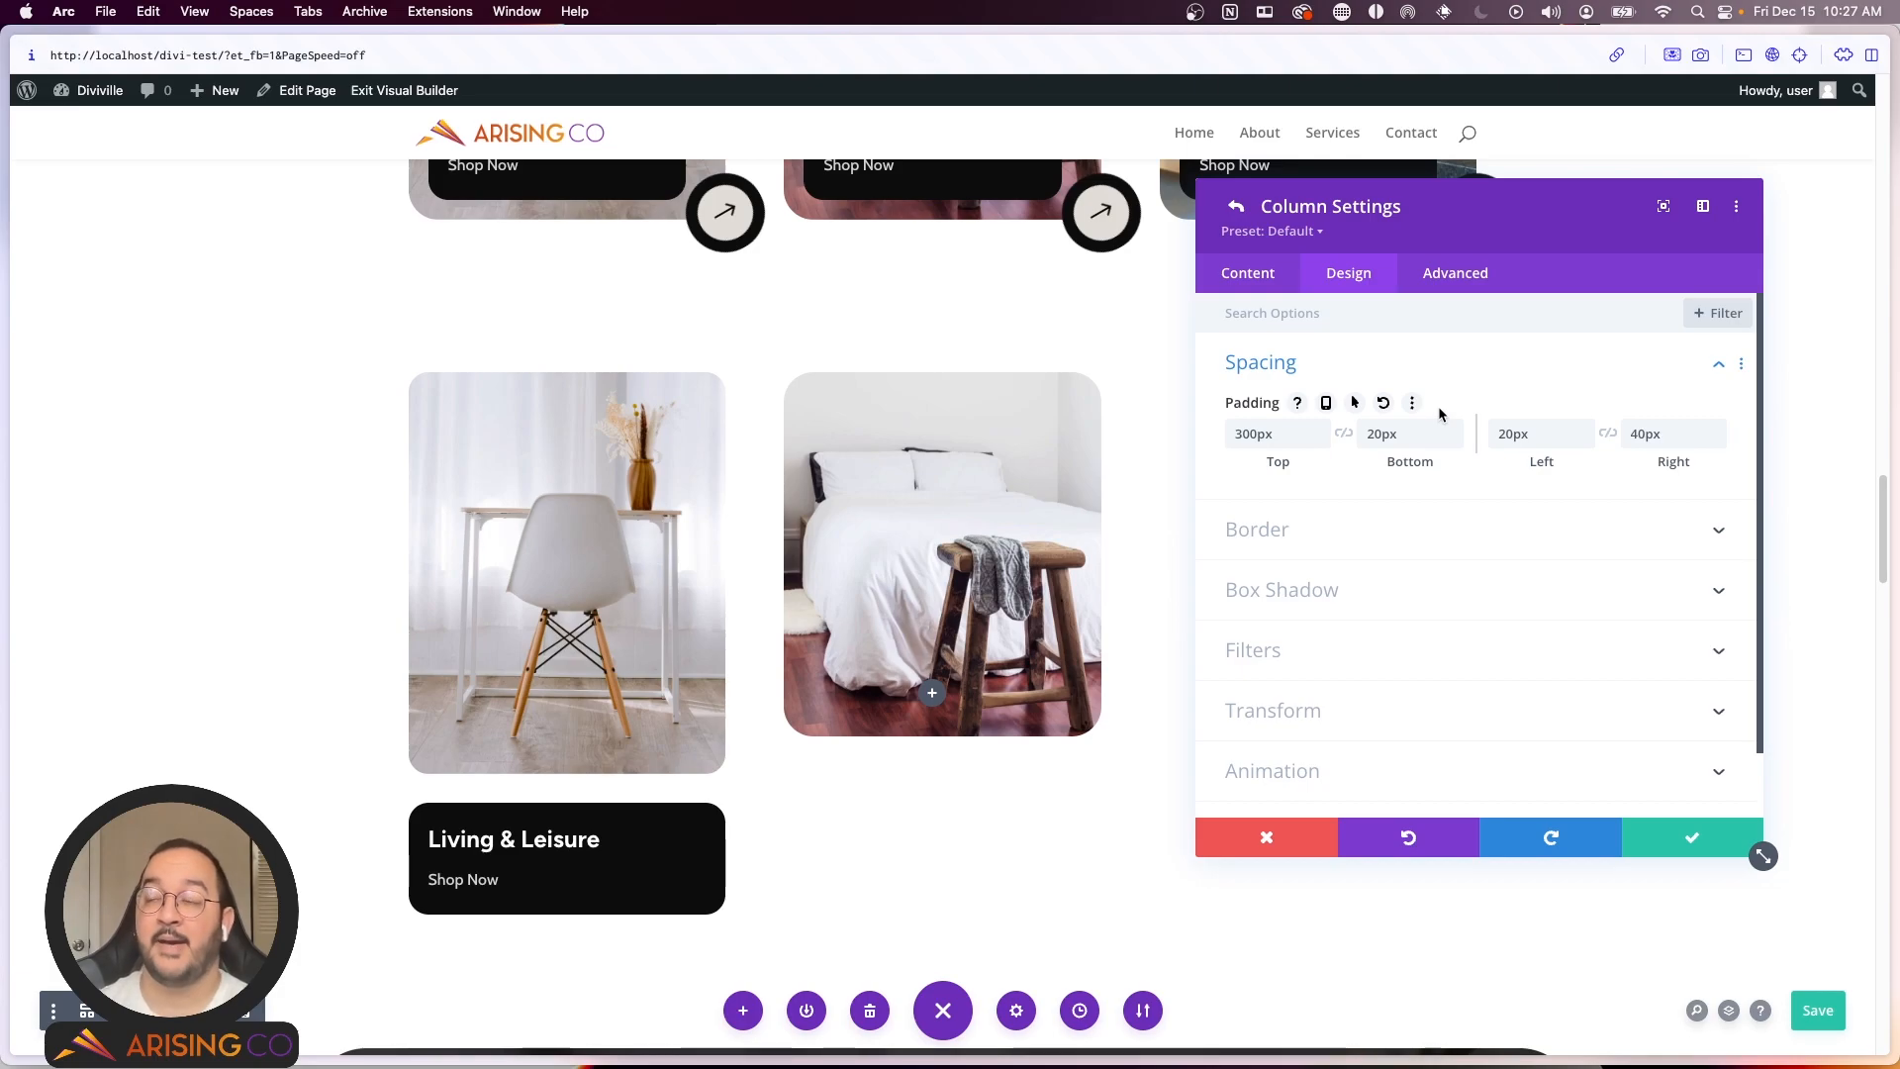
pyautogui.click(1671, 836)
pyautogui.click(1673, 836)
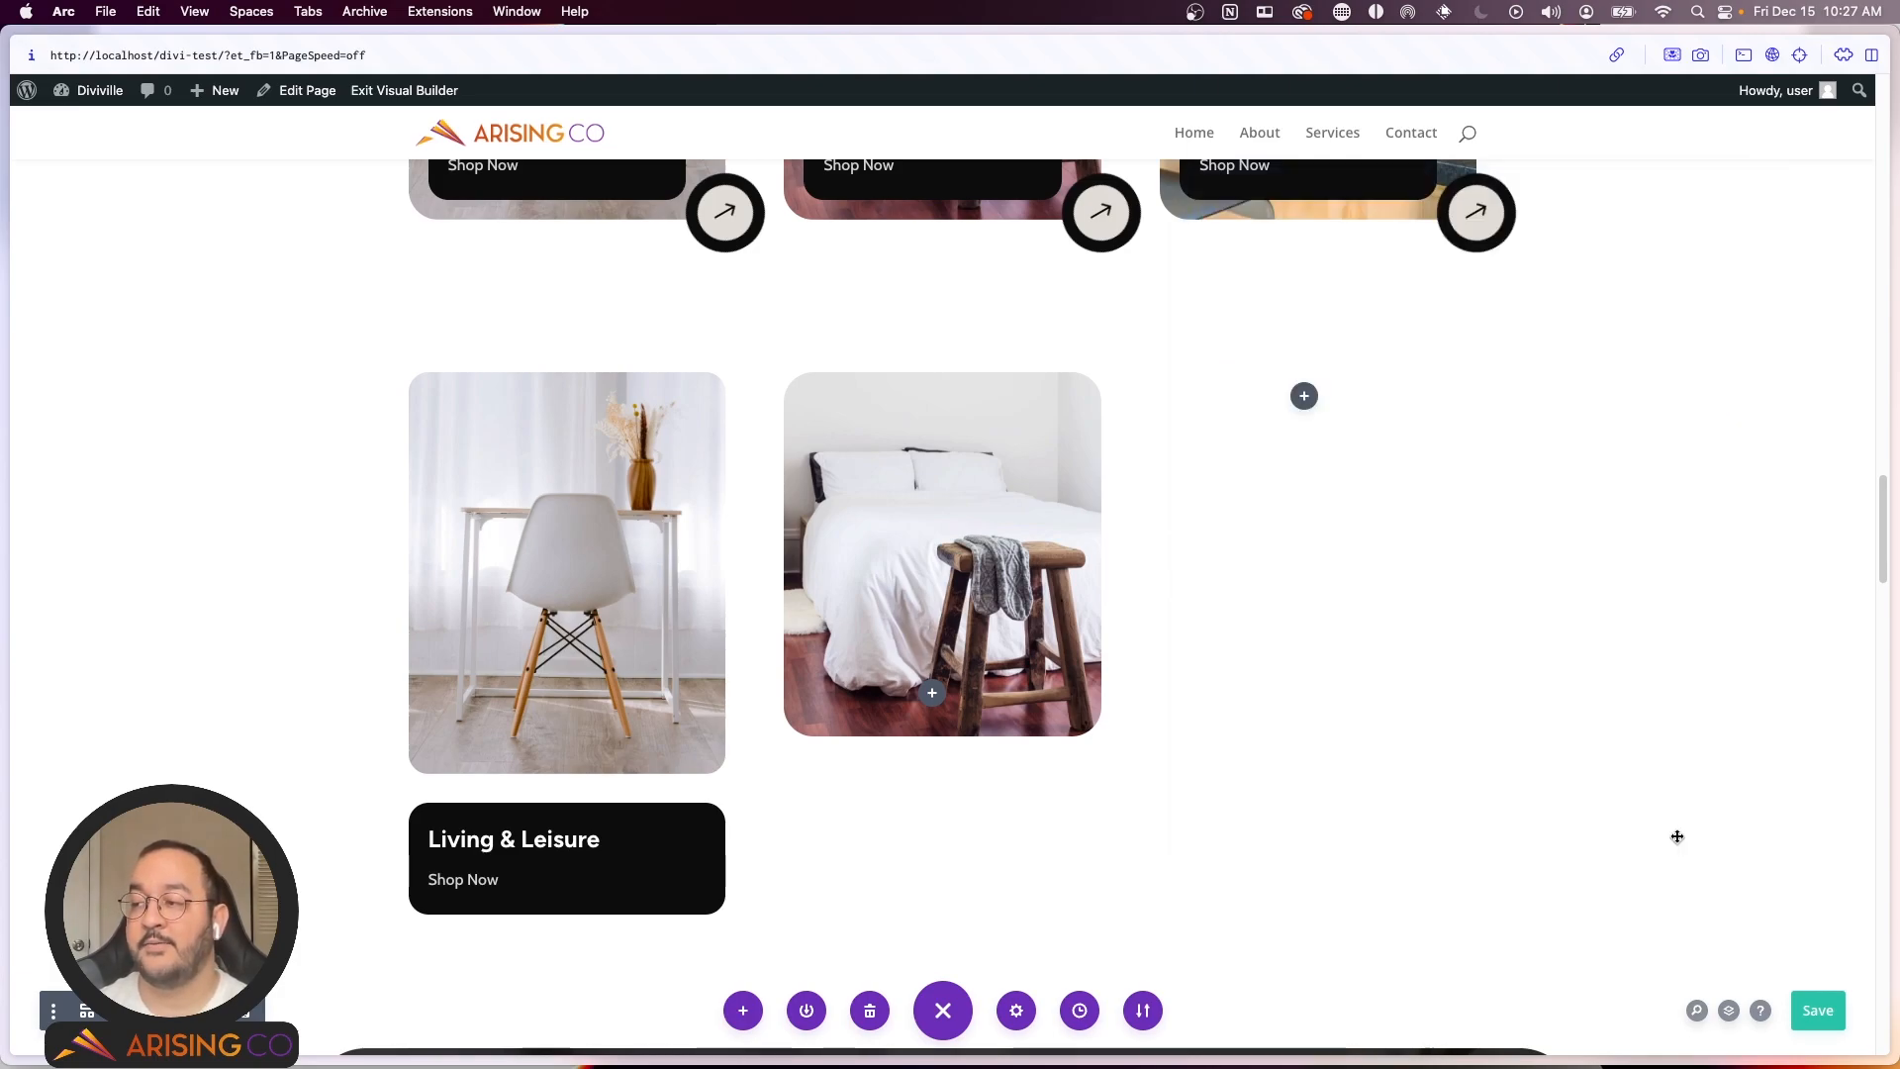
# Step: Place a duplicate of the upper row's Bedroom blurb over the bedroom image in the lower row's second column
pyautogui.scroll(4, 551, 825)
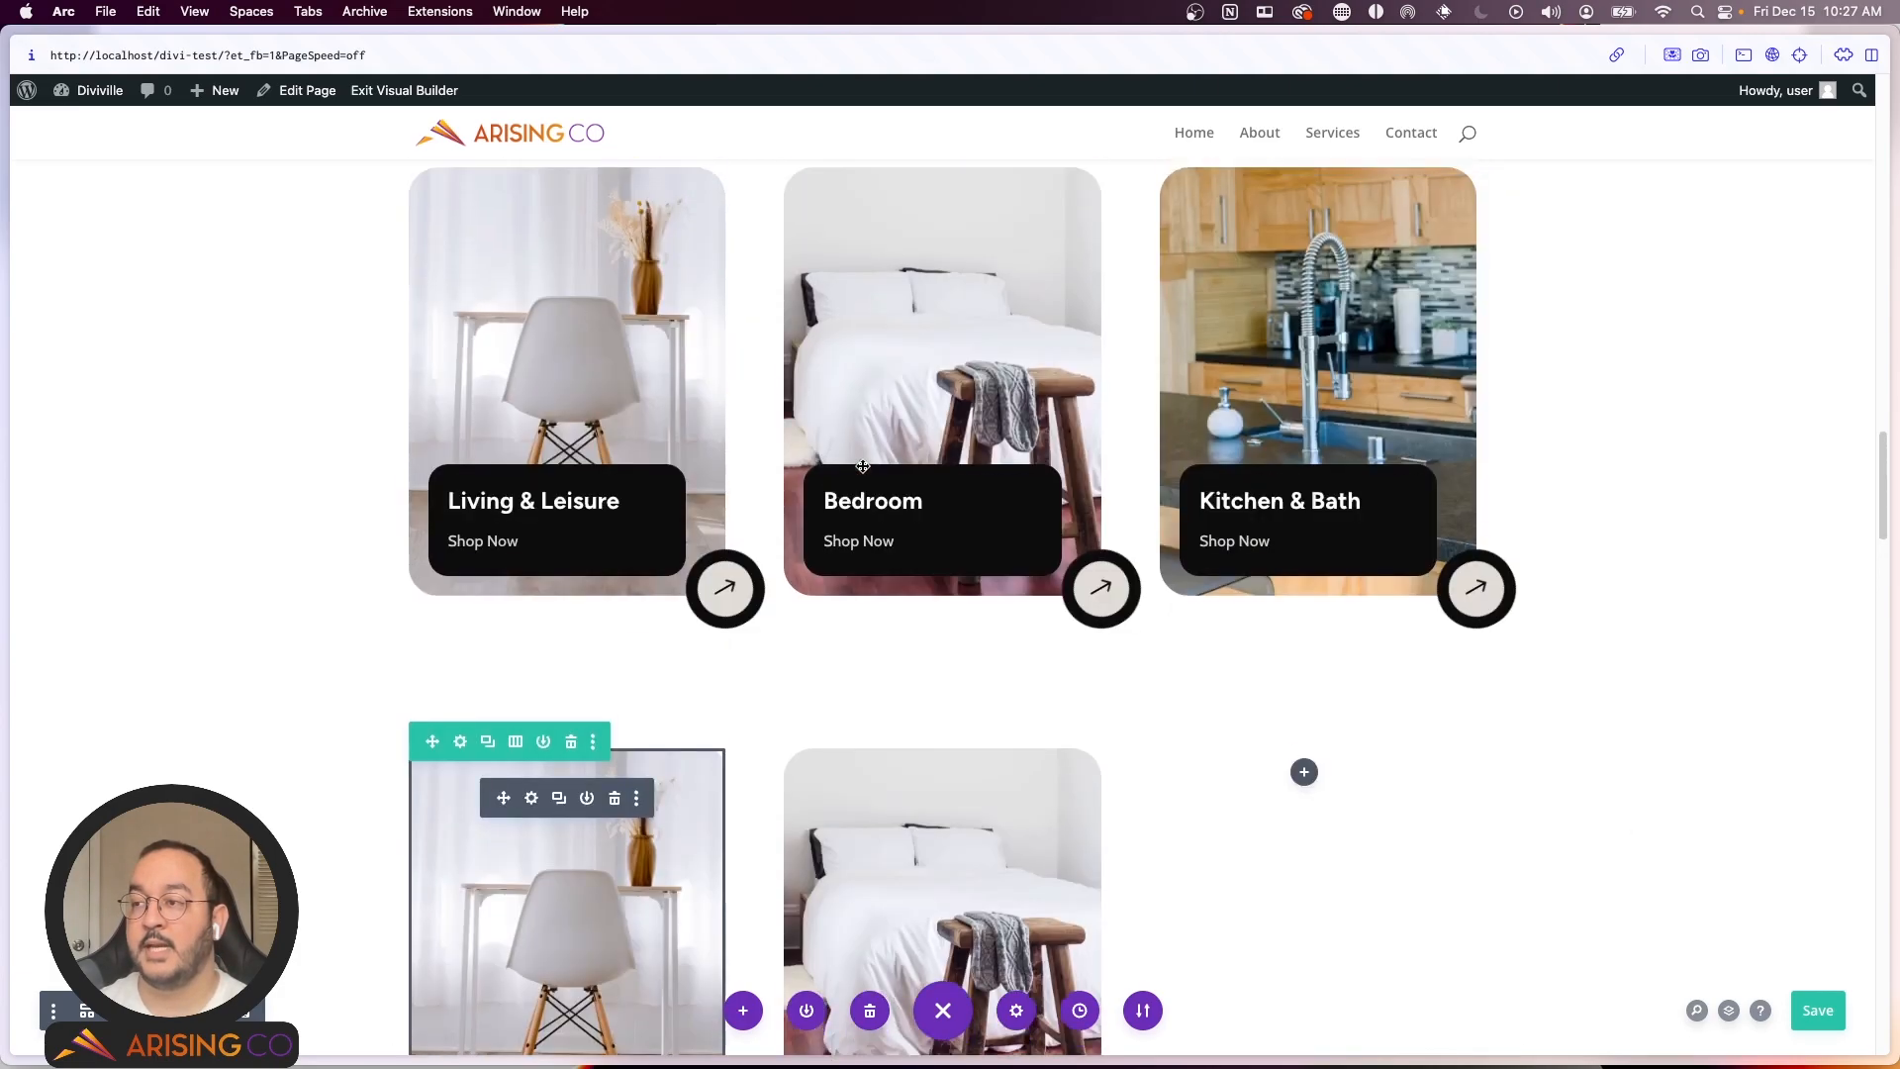
pyautogui.click(923, 474)
pyautogui.scroll(-1, 913, 501)
pyautogui.moveTo(872, 451); pyautogui.dragTo(911, 666)
pyautogui.scroll(-2, 930, 528)
pyautogui.scroll(-3, 931, 665)
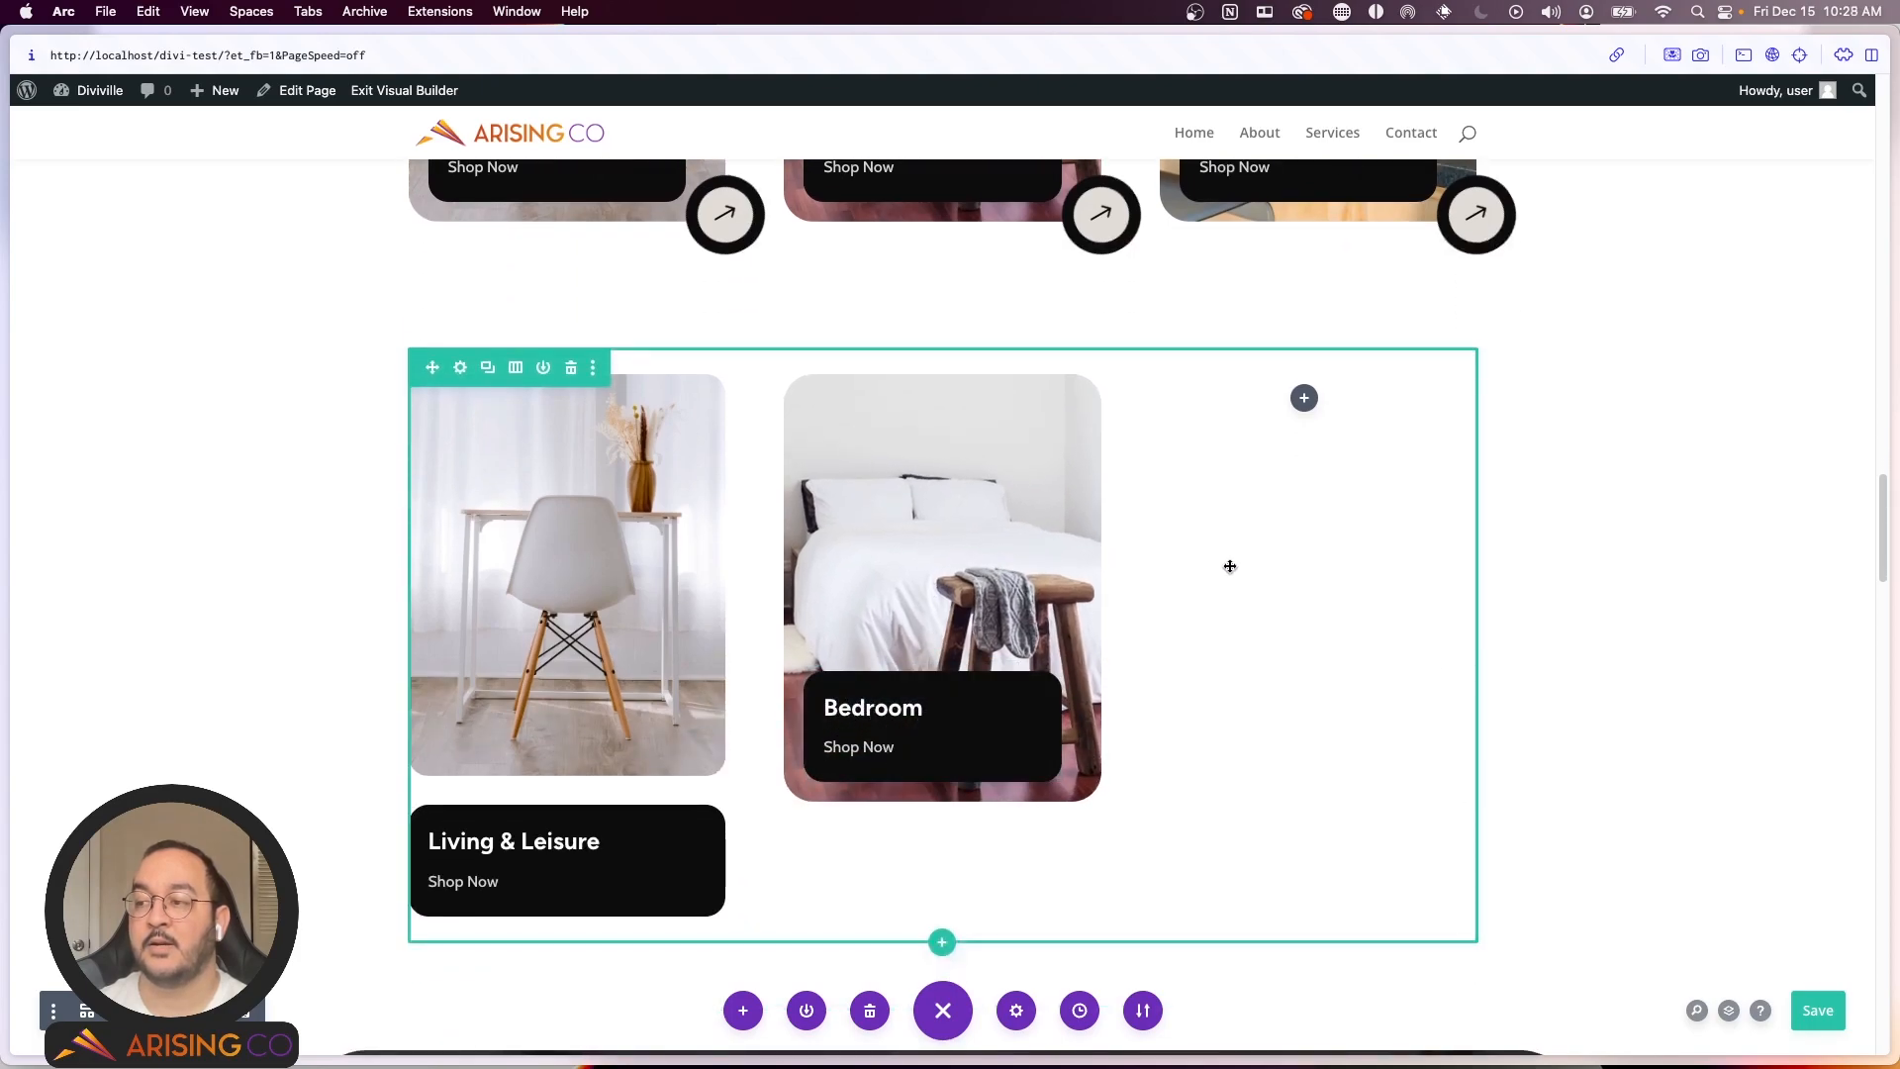
pyautogui.scroll(1, 994, 543)
pyautogui.scroll(5, 995, 542)
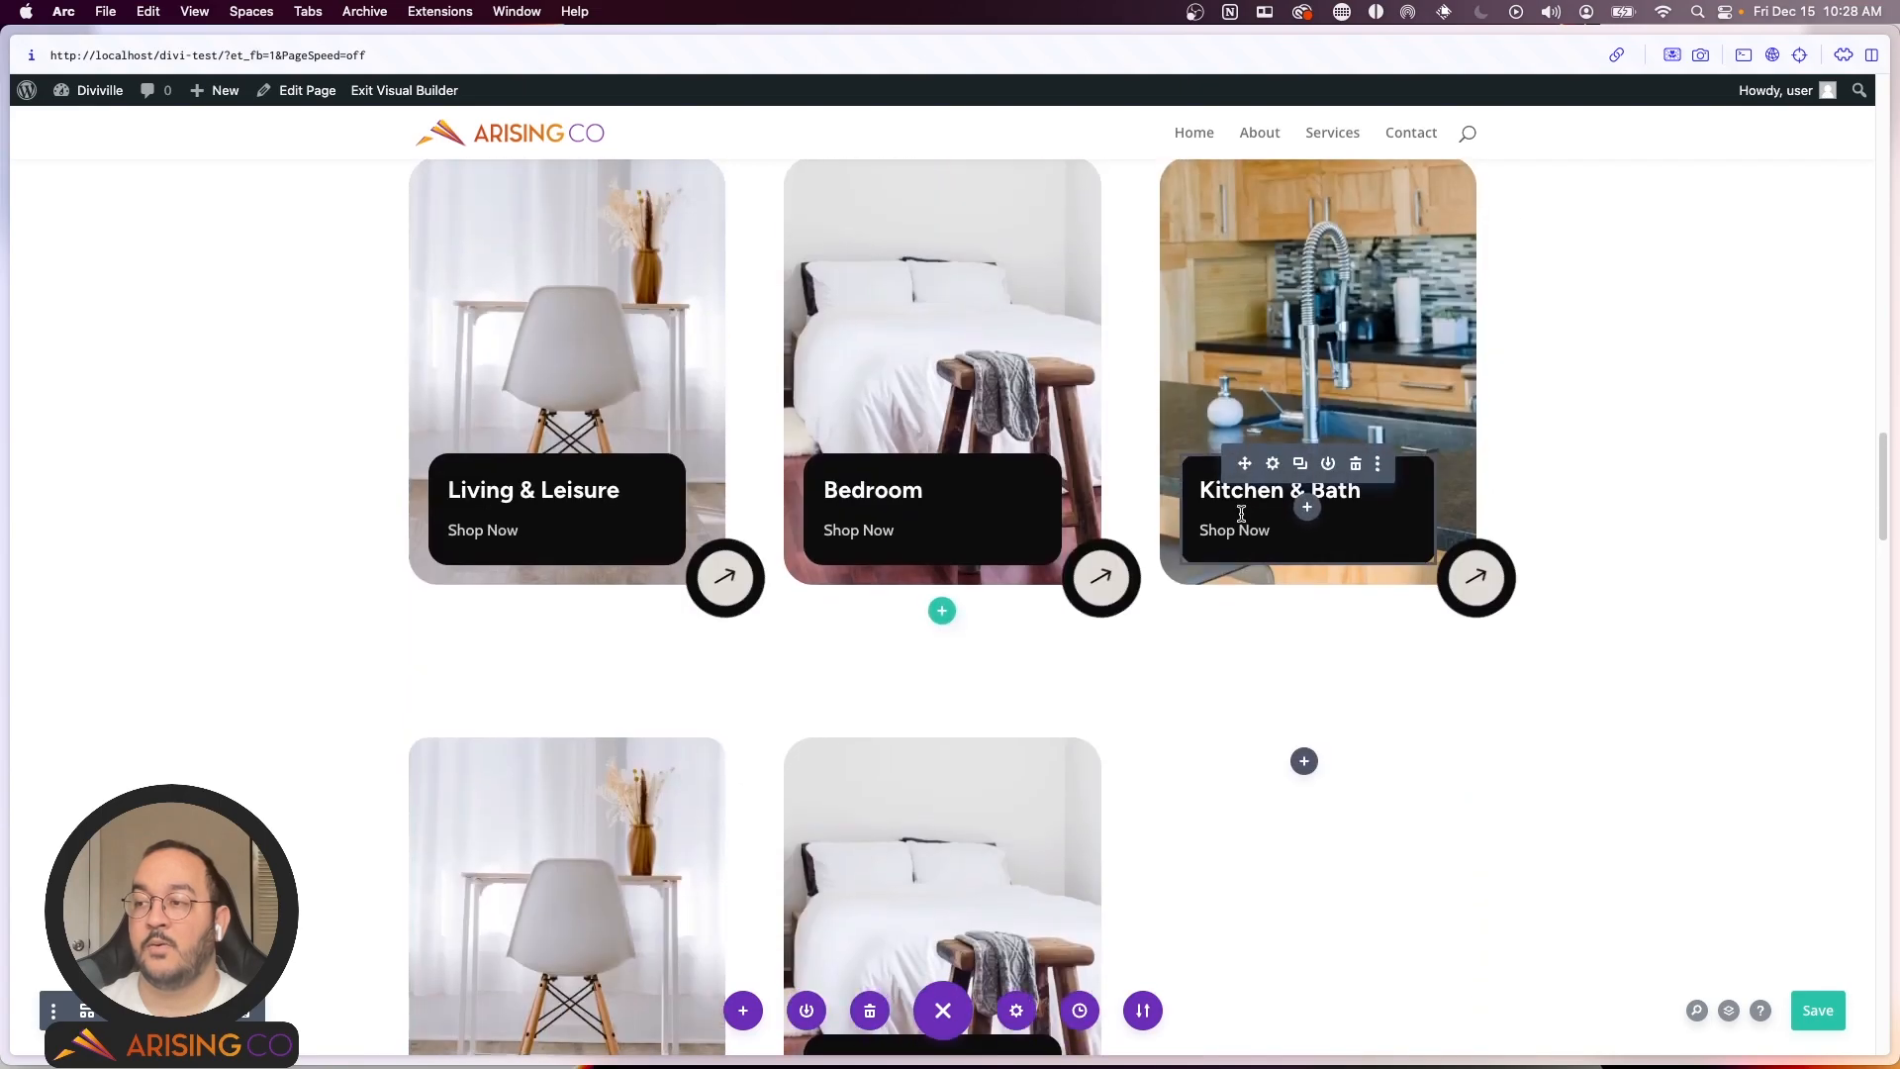
pyautogui.scroll(-2, 1001, 306)
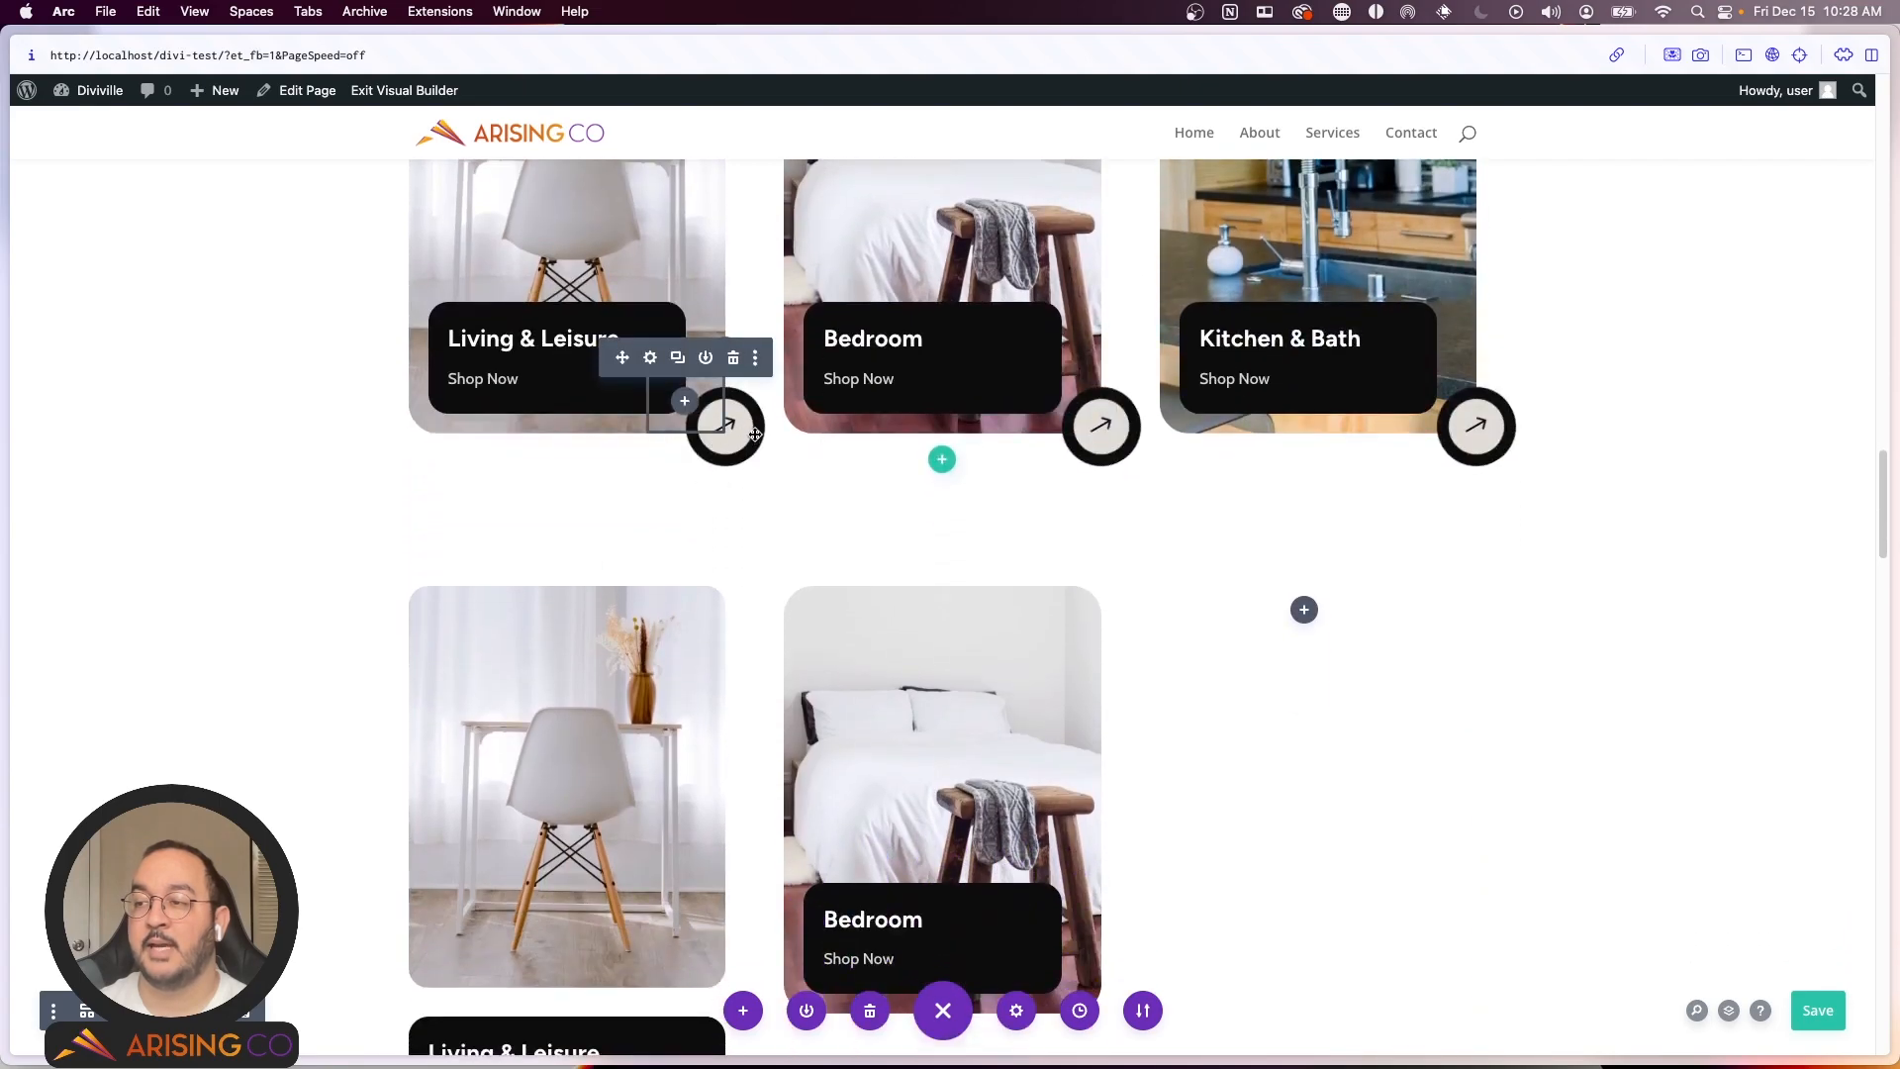
pyautogui.scroll(-3, 1413, 662)
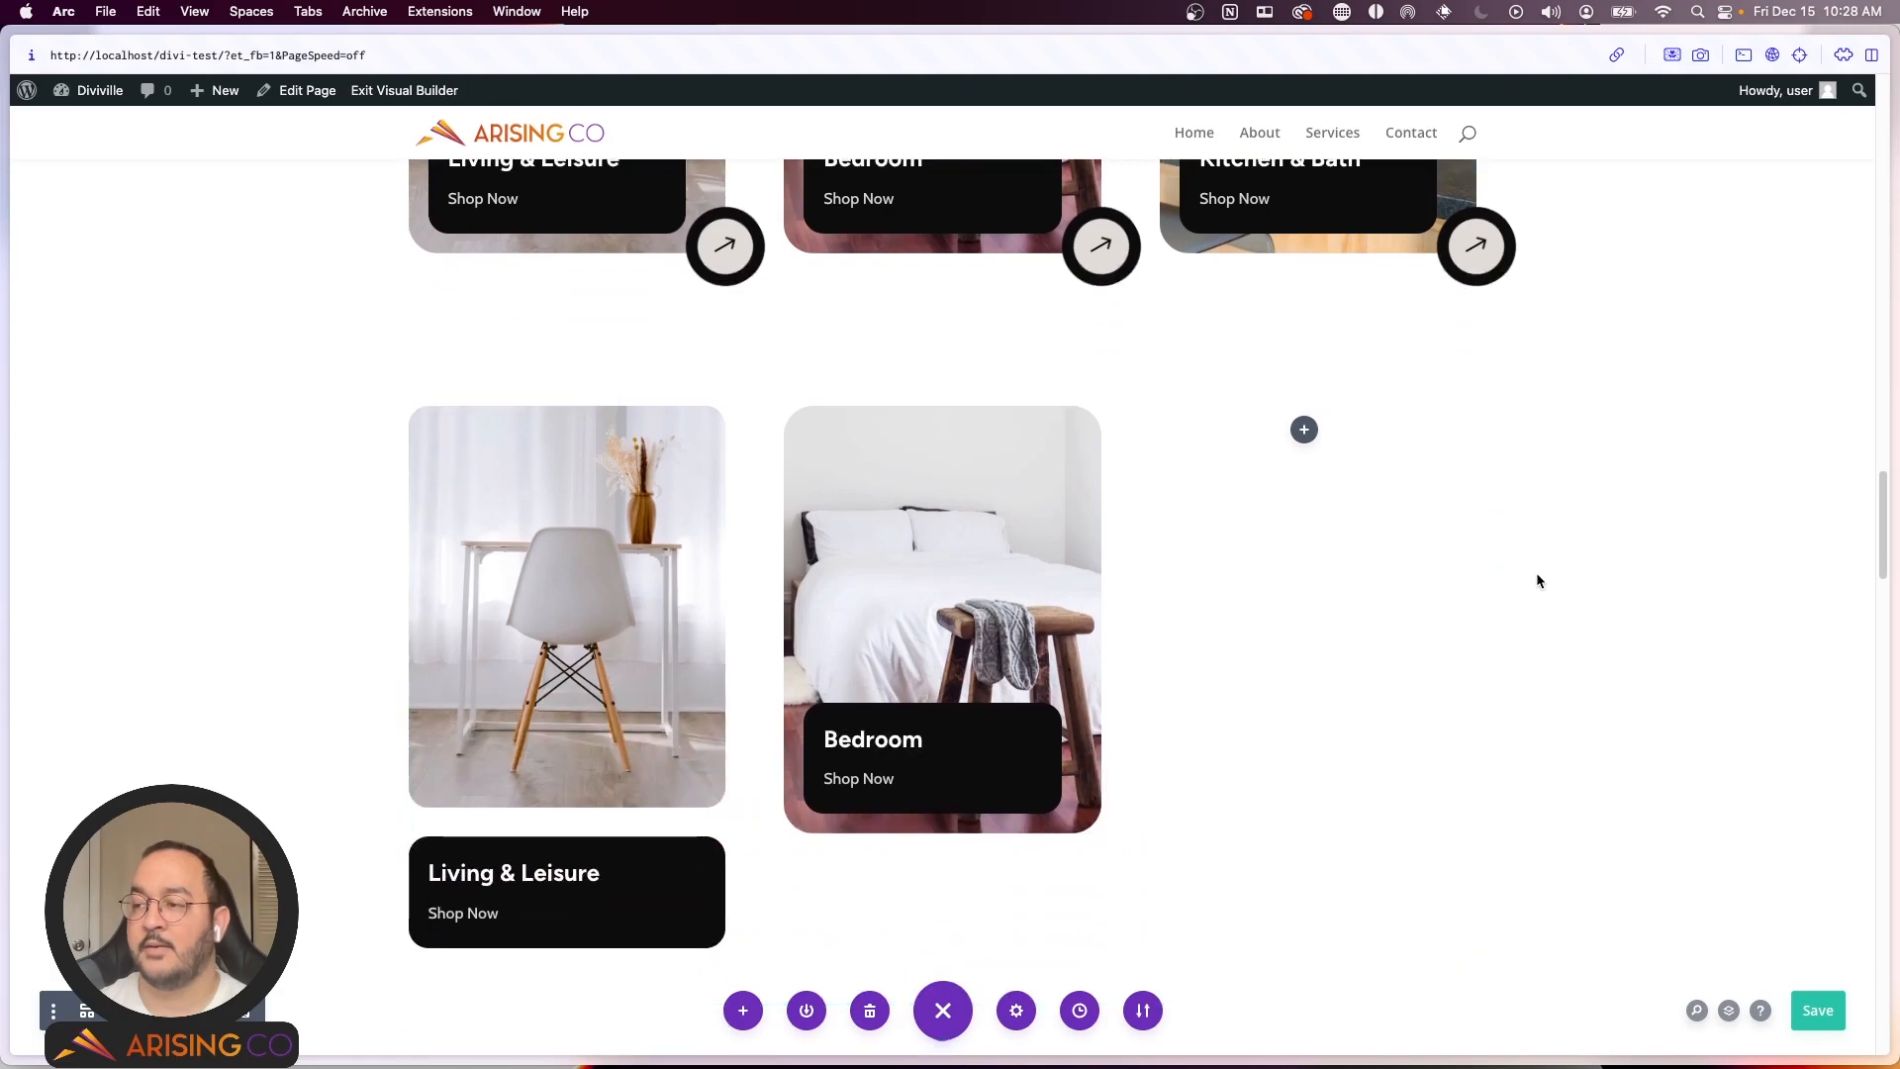
pyautogui.scroll(-1, 1484, 594)
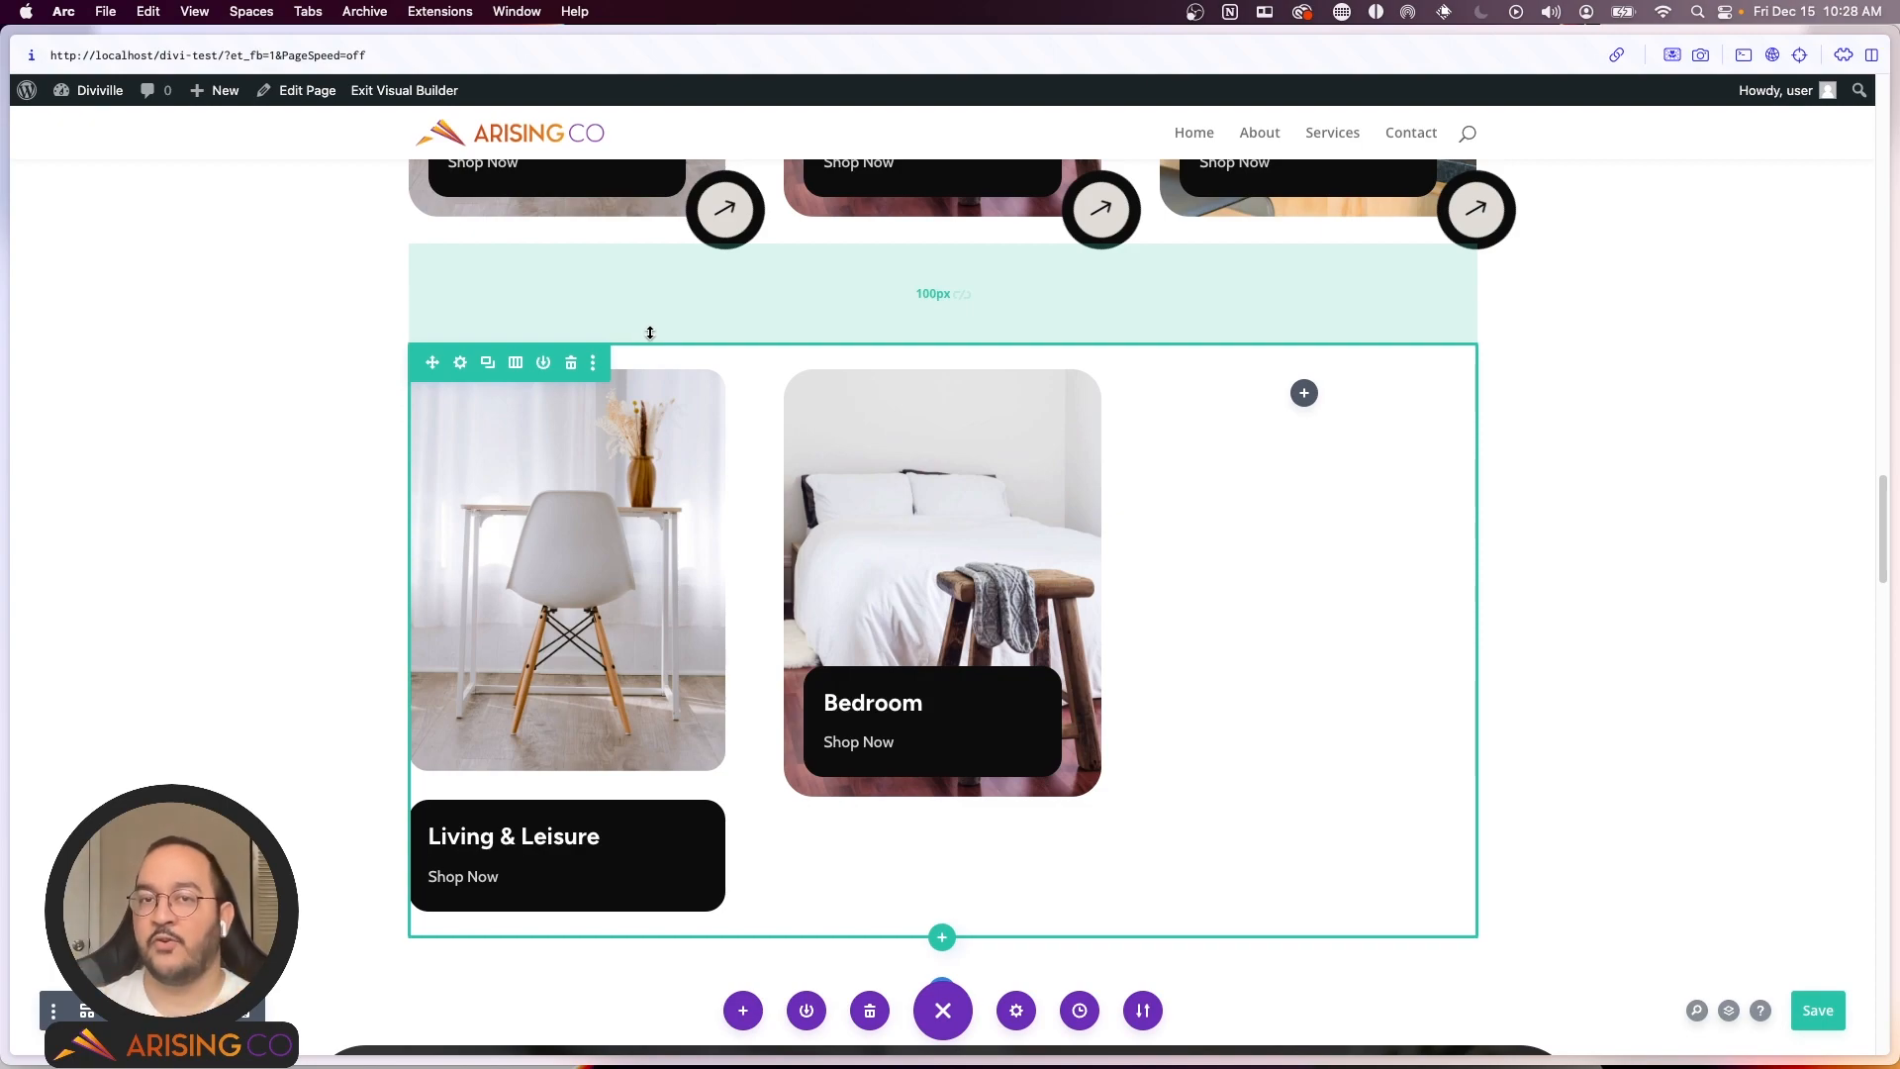
# Step: Set the lower row's max width to 1199px, and save the row settings
pyautogui.click(460, 364)
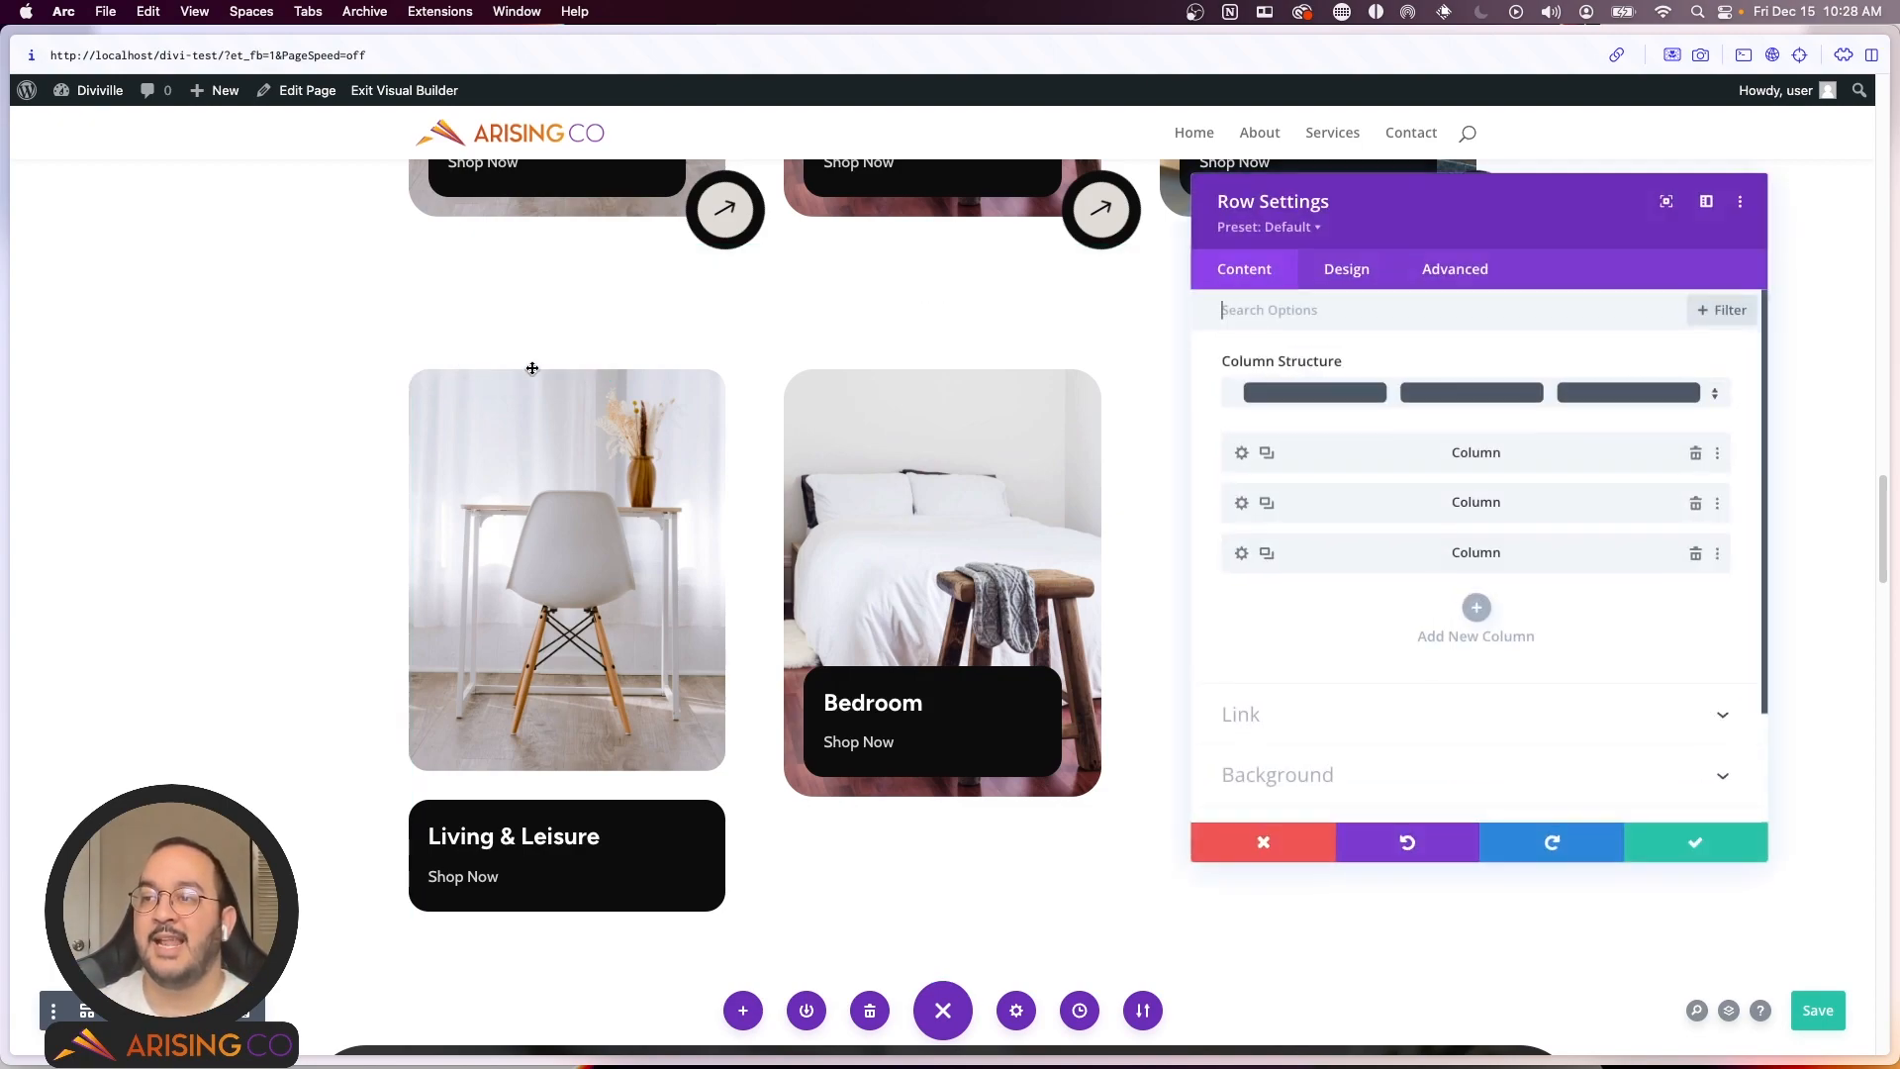
pyautogui.click(1341, 277)
pyautogui.click(1336, 410)
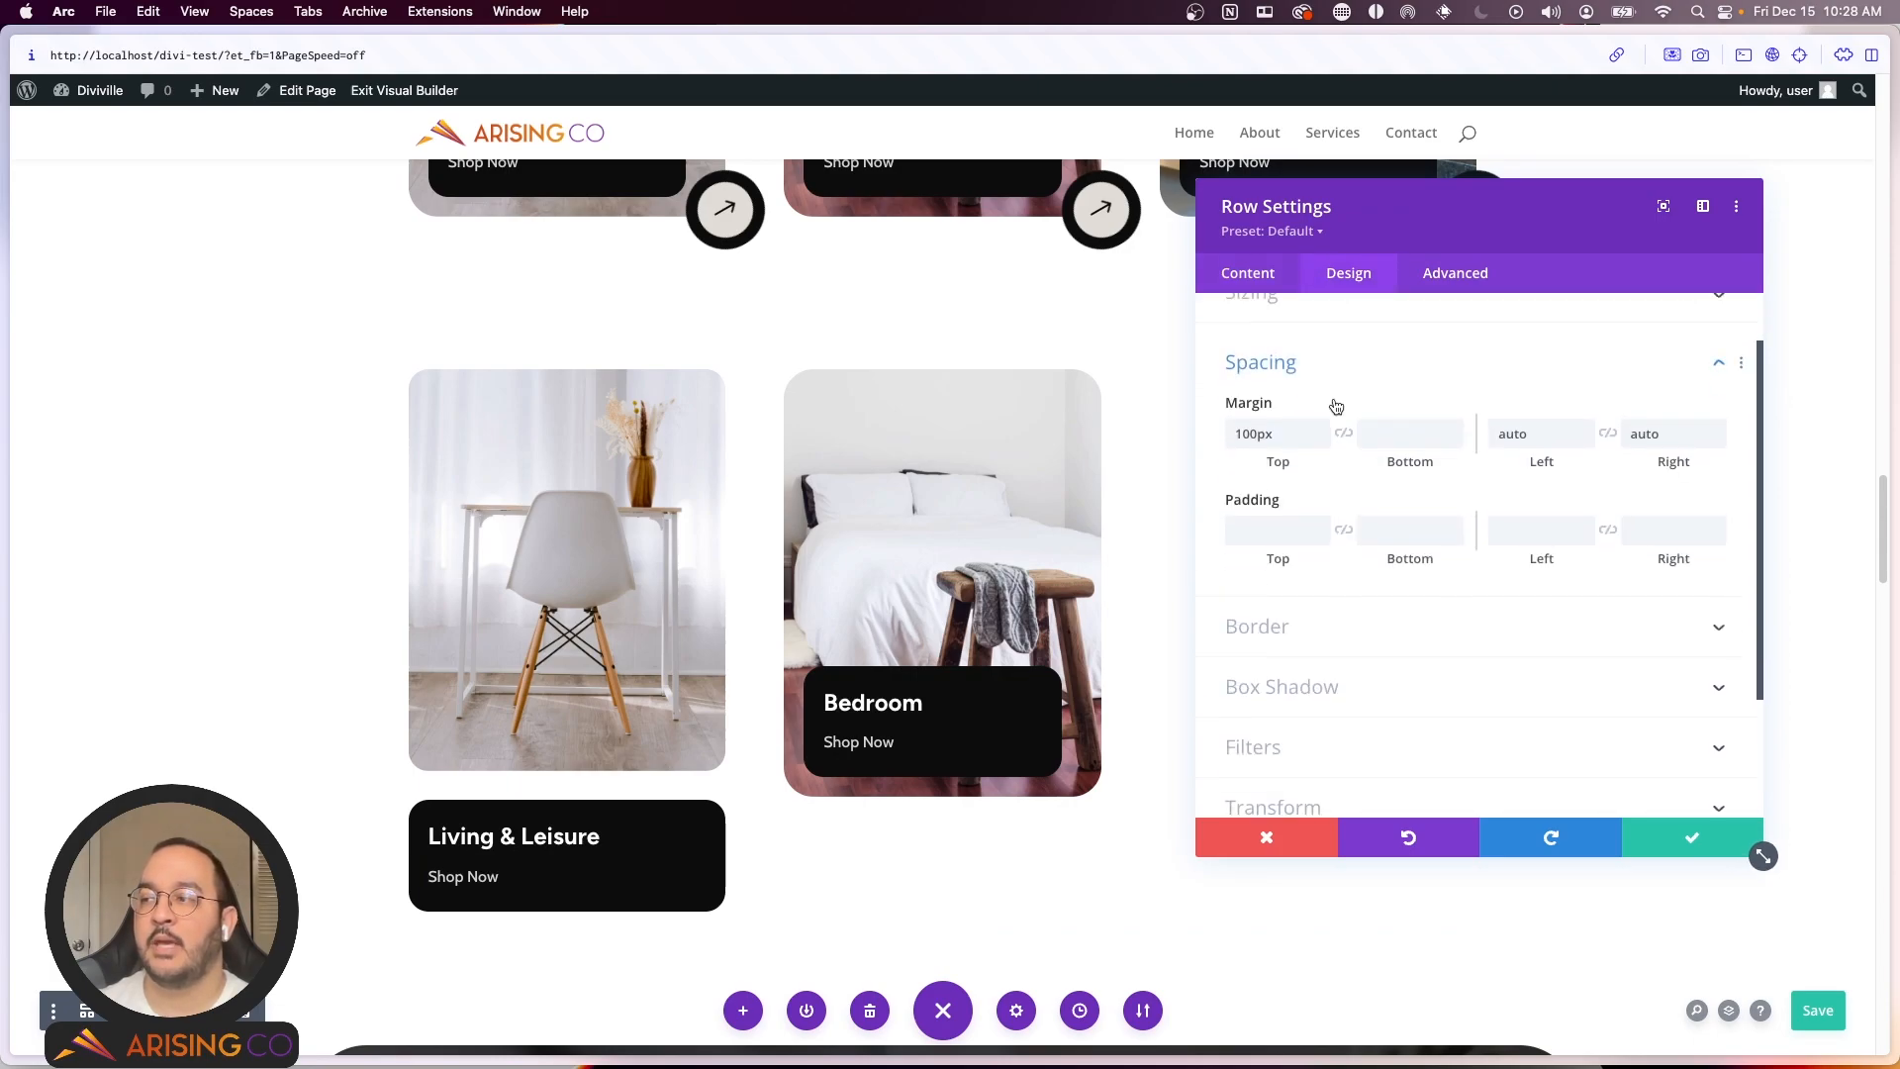
pyautogui.click(1327, 360)
pyautogui.scroll(-2, 1425, 550)
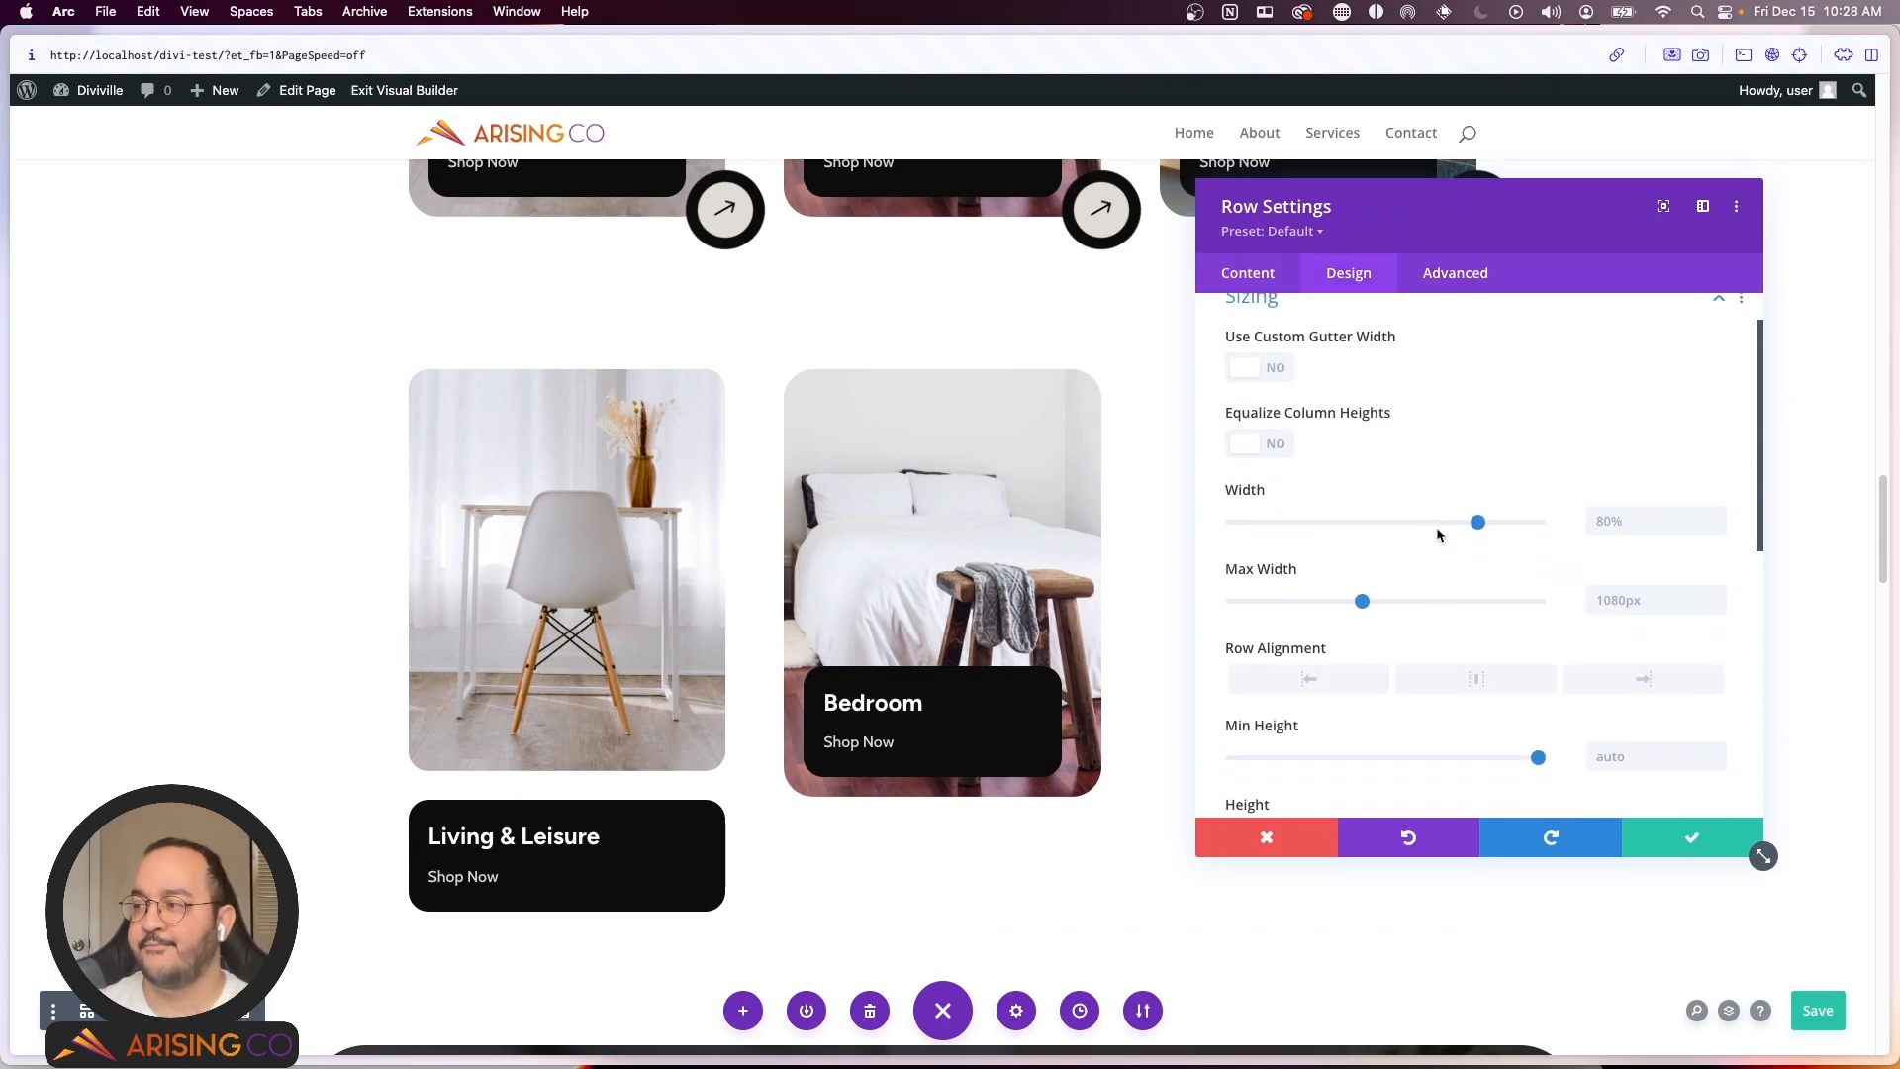
pyautogui.moveTo(1362, 592); pyautogui.dragTo(1377, 598)
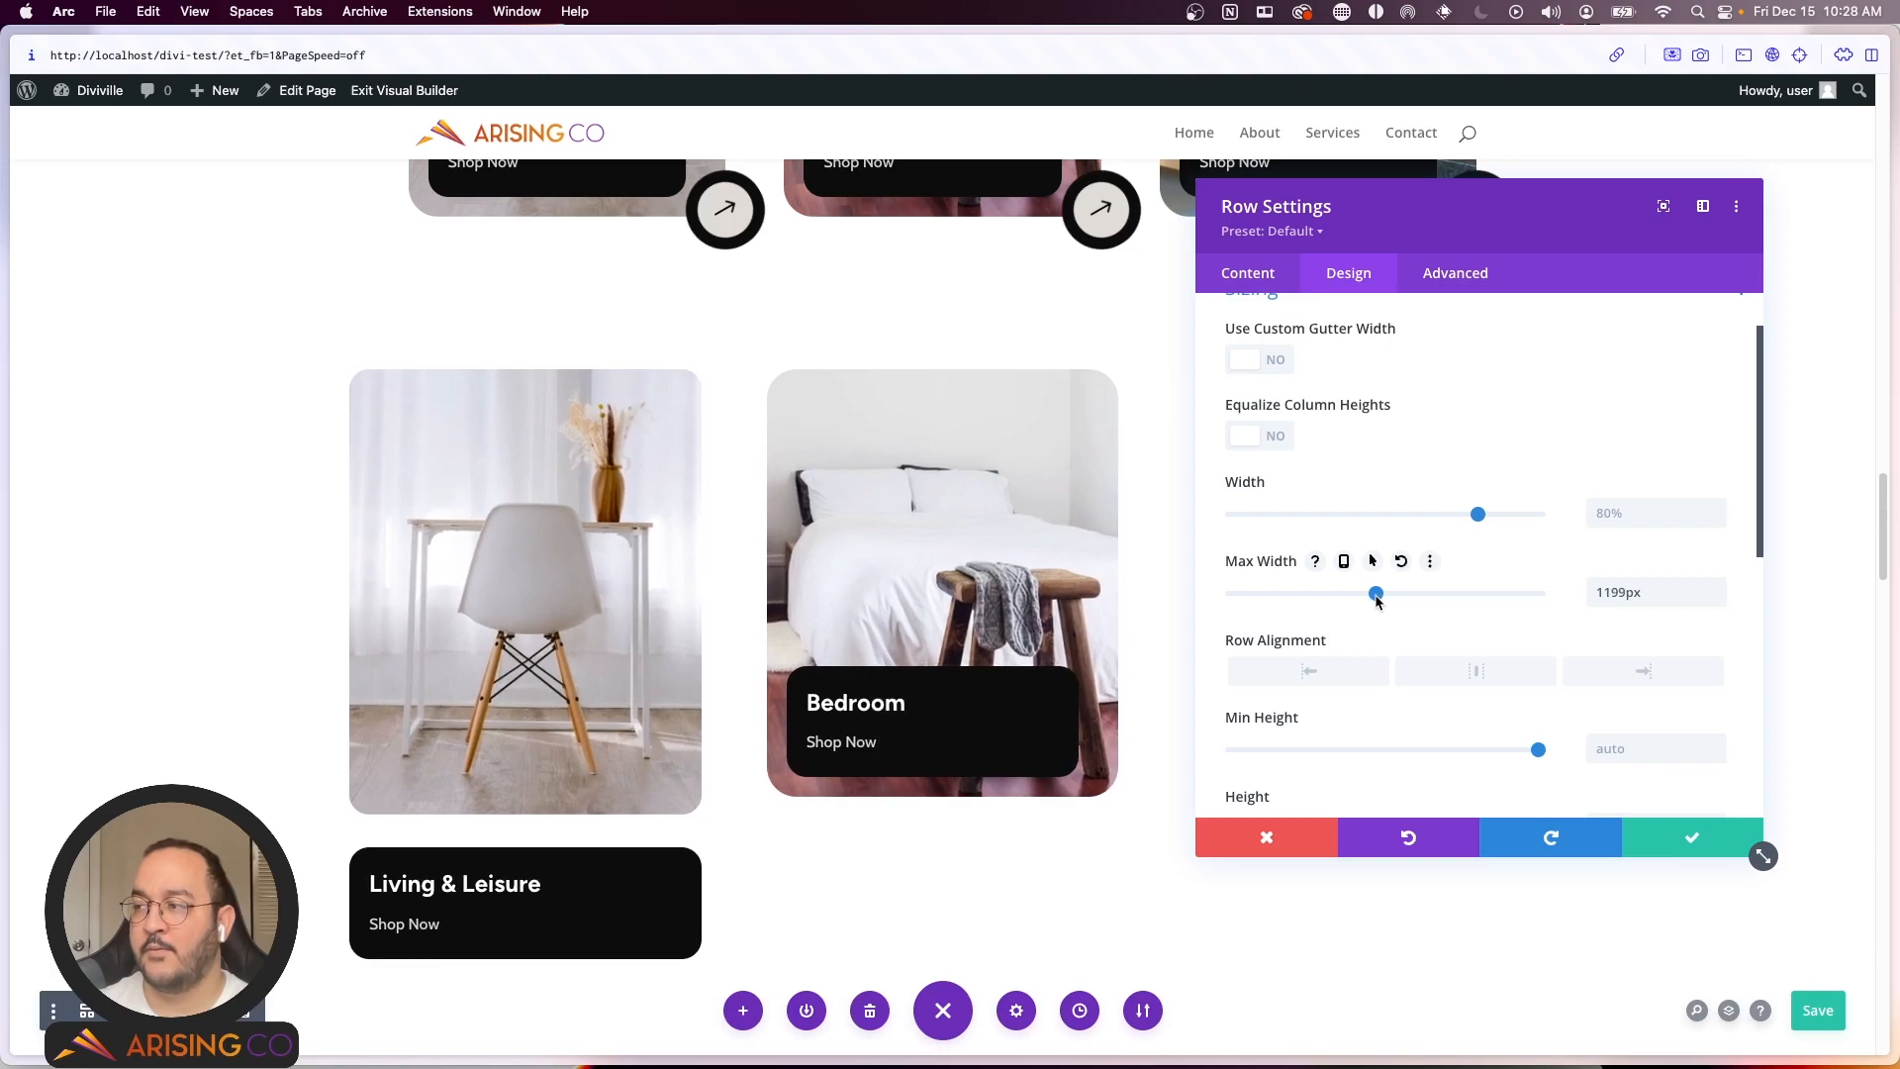
pyautogui.click(1694, 835)
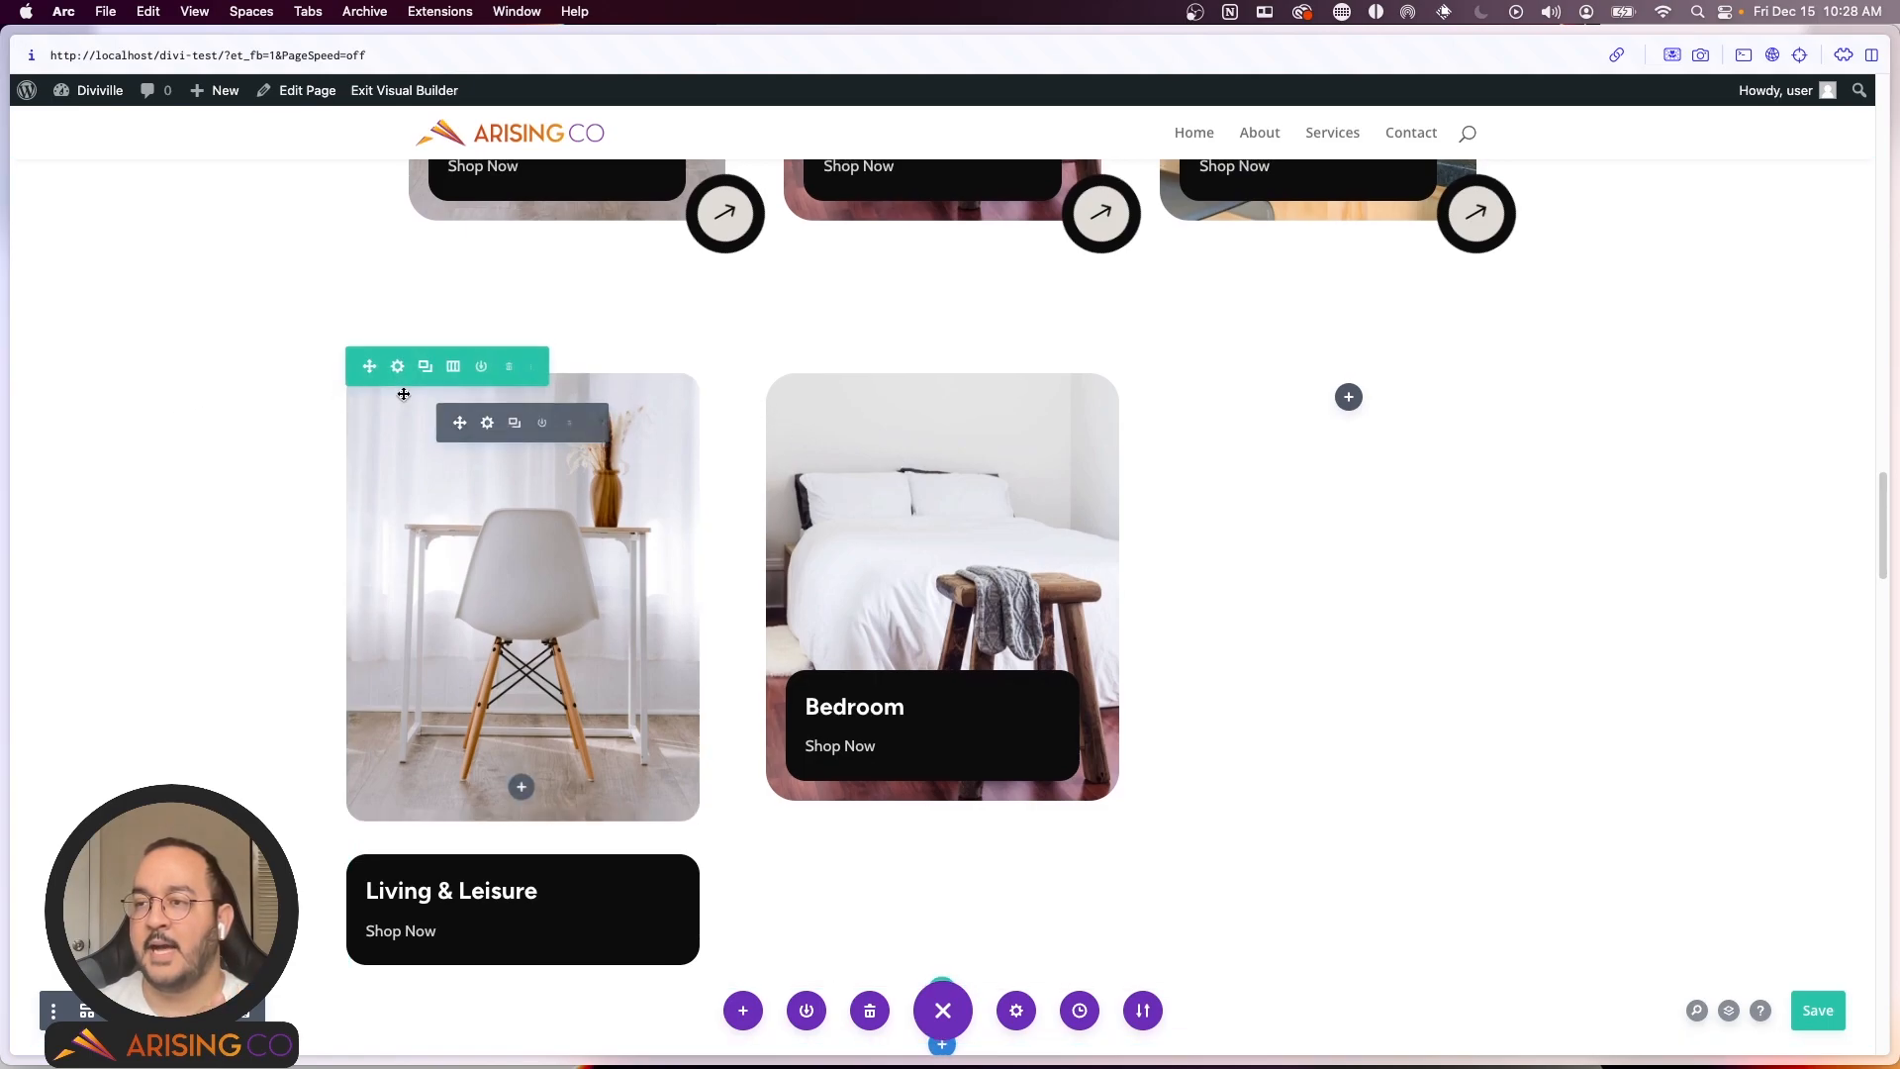
# Step: Copy the lower row's styles and paste them onto the upper row of category cards
pyautogui.scroll(3, 397, 380)
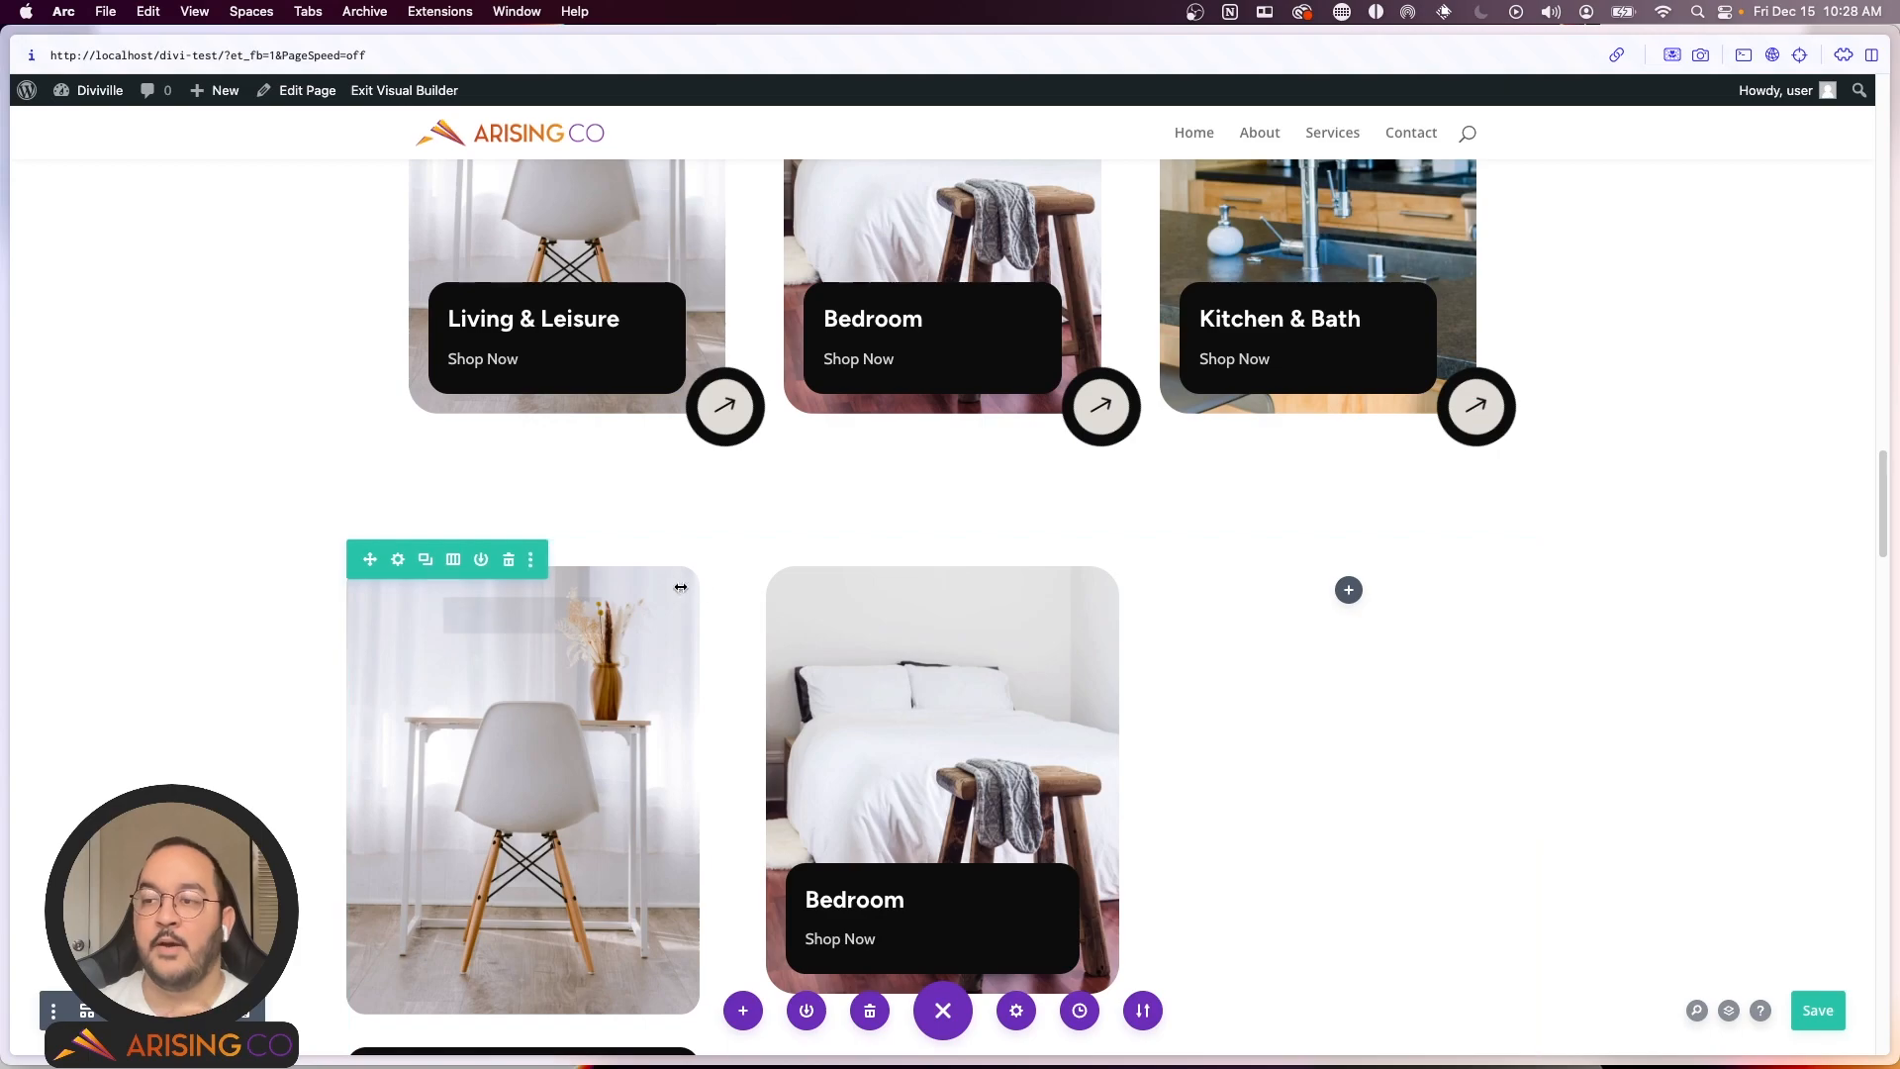
pyautogui.scroll(10, 509, 495)
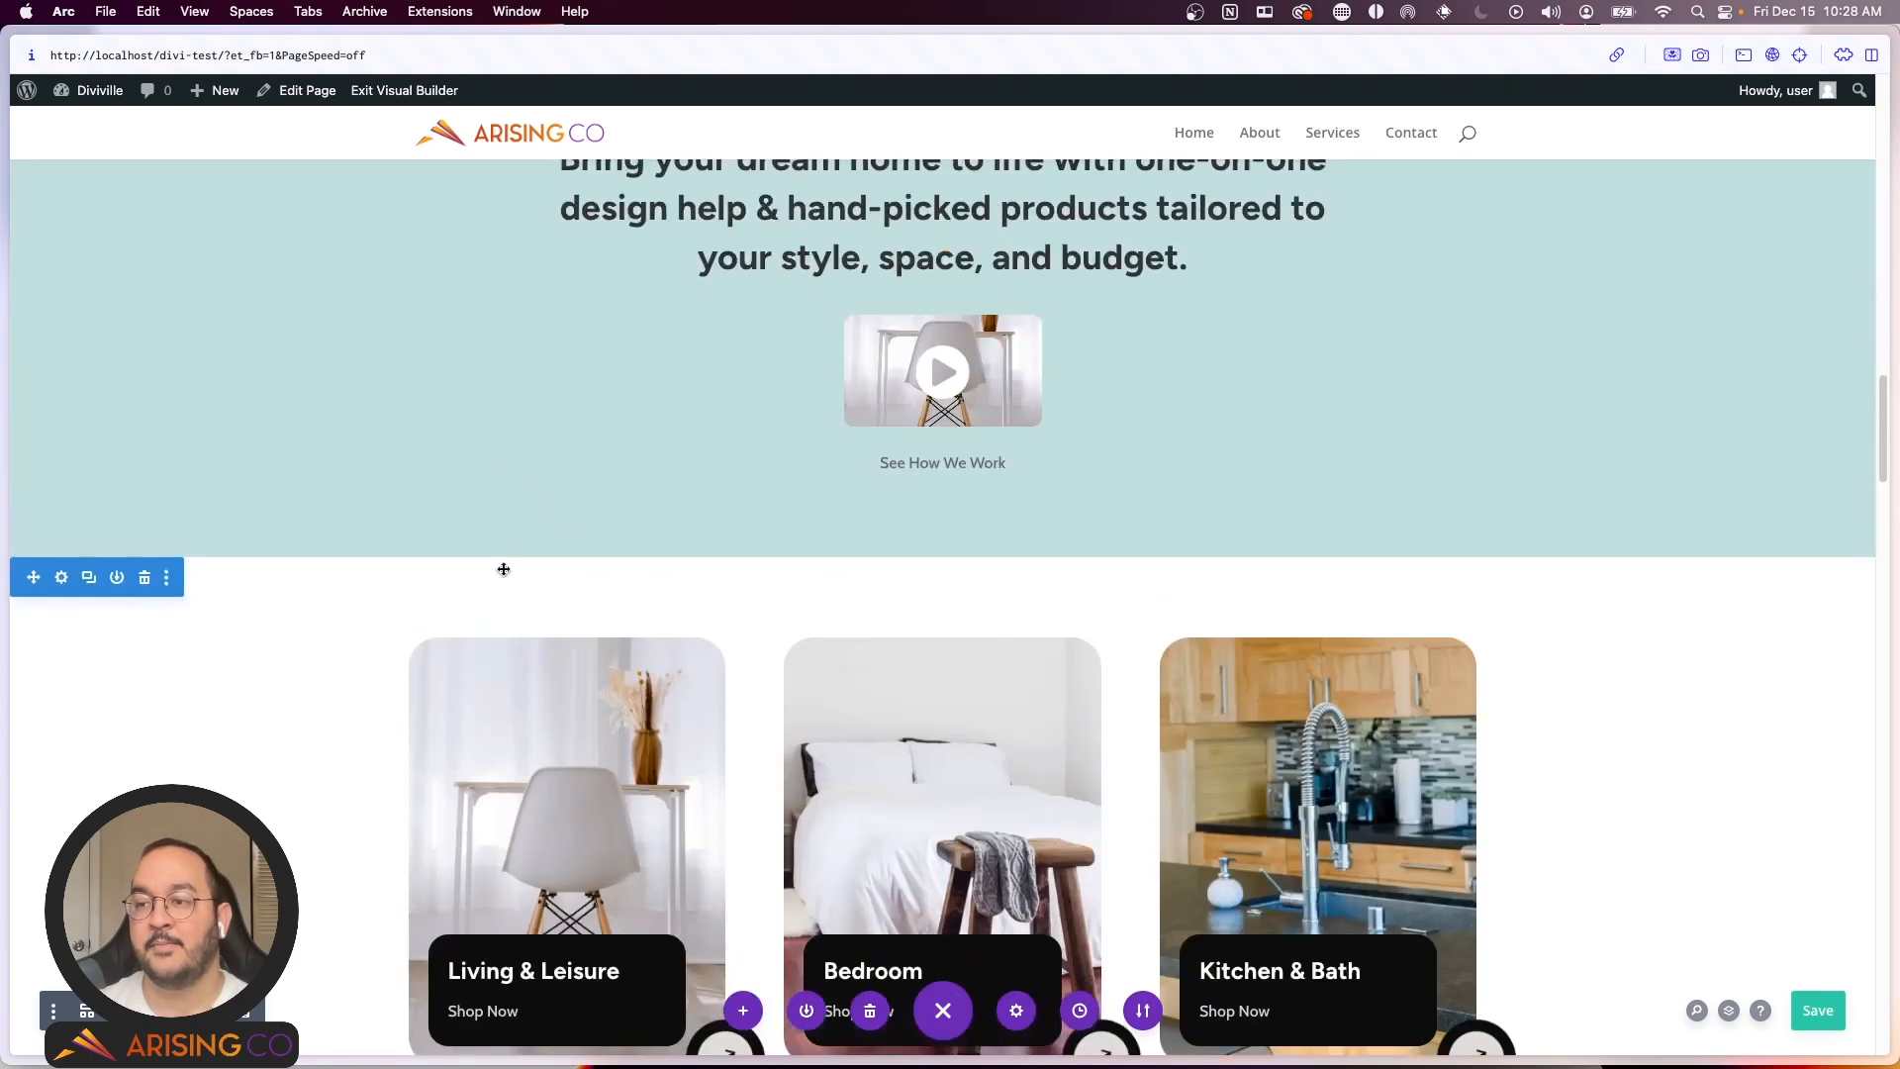
pyautogui.scroll(-9, 471, 712)
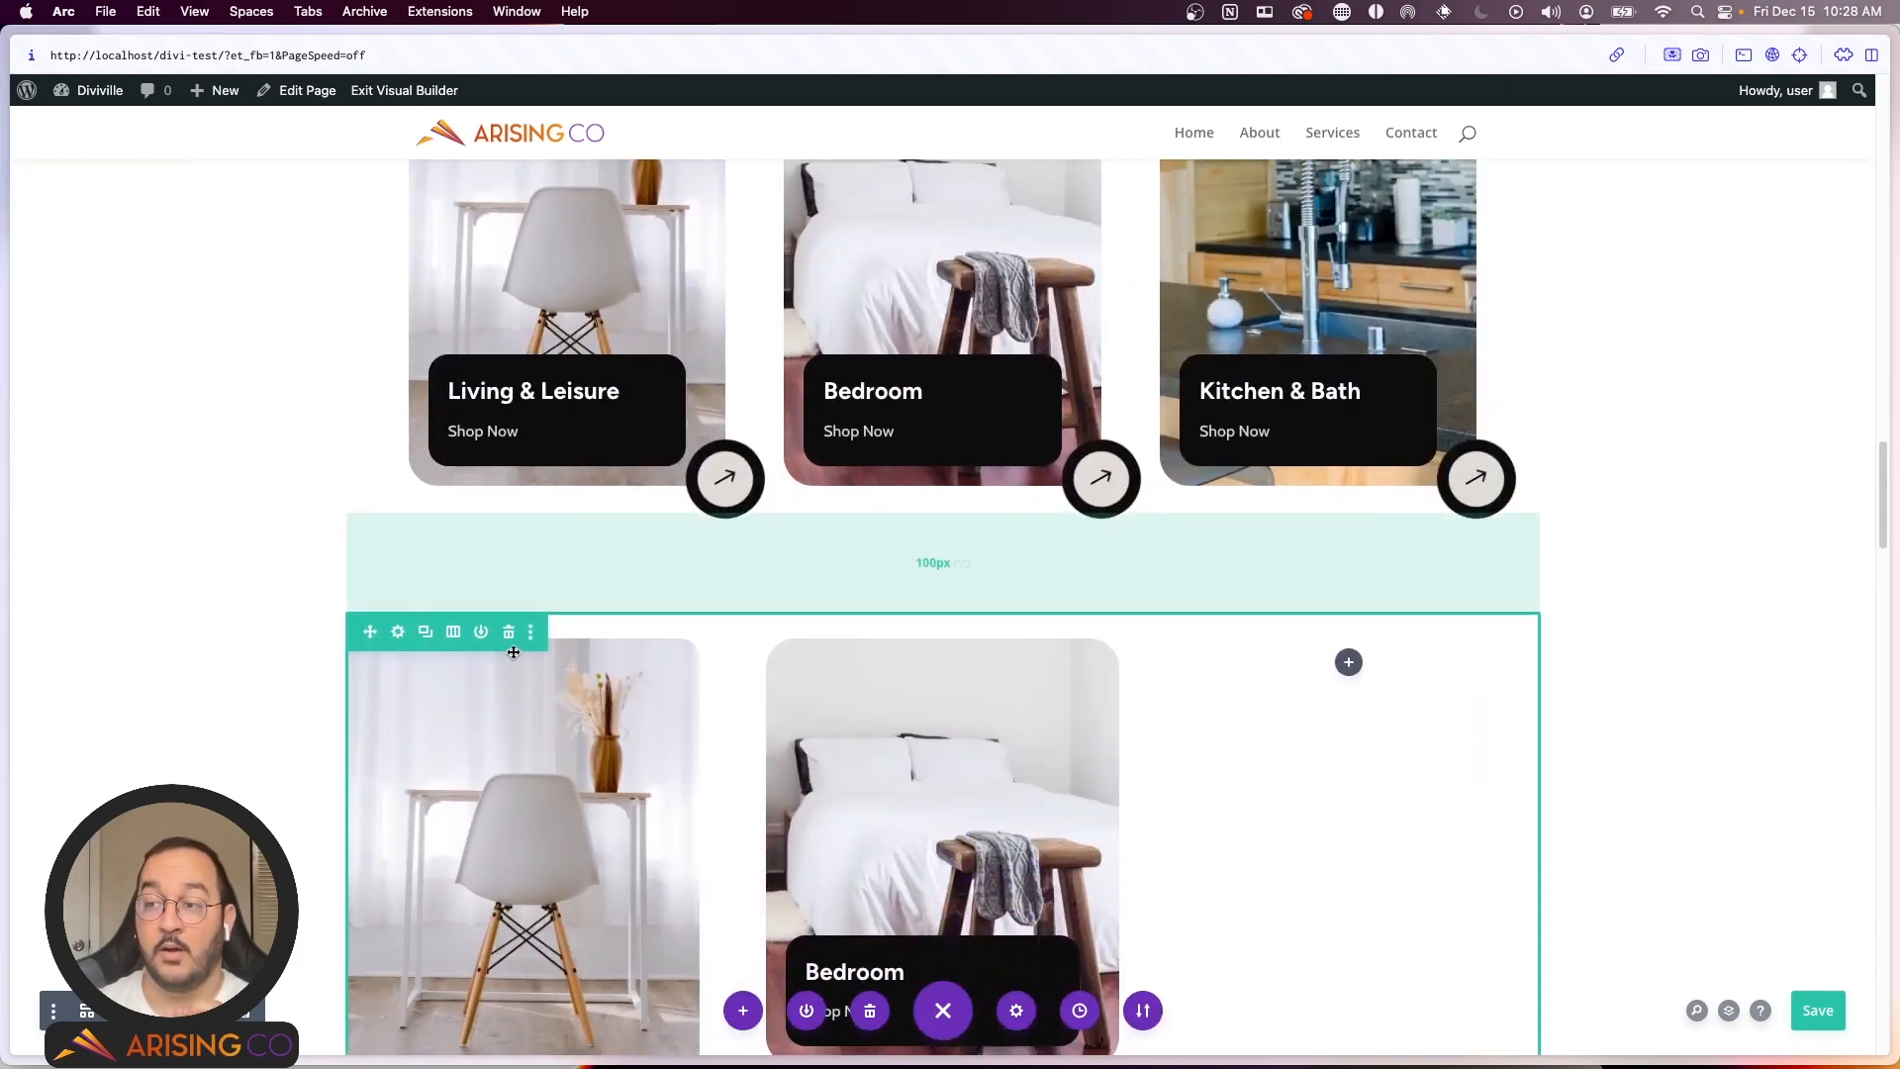
pyautogui.click(533, 636)
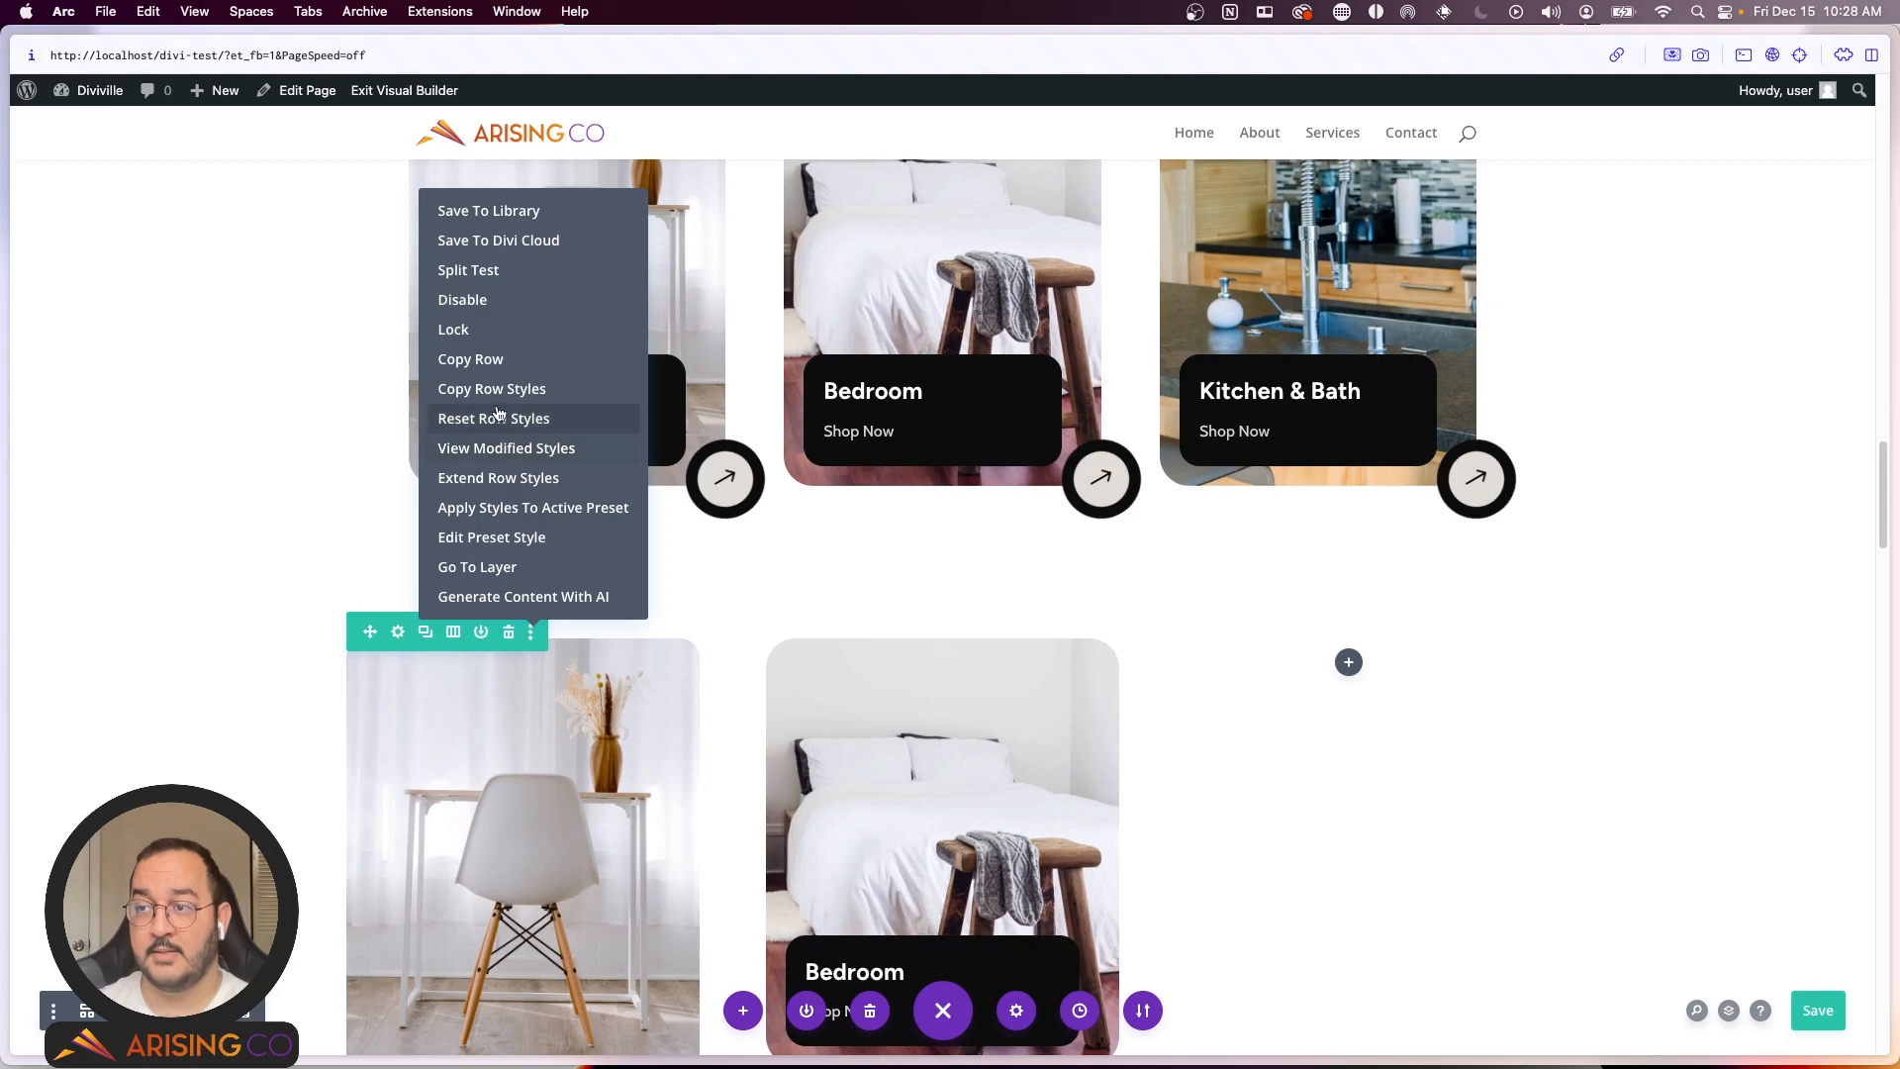
pyautogui.click(479, 389)
pyautogui.scroll(5, 485, 465)
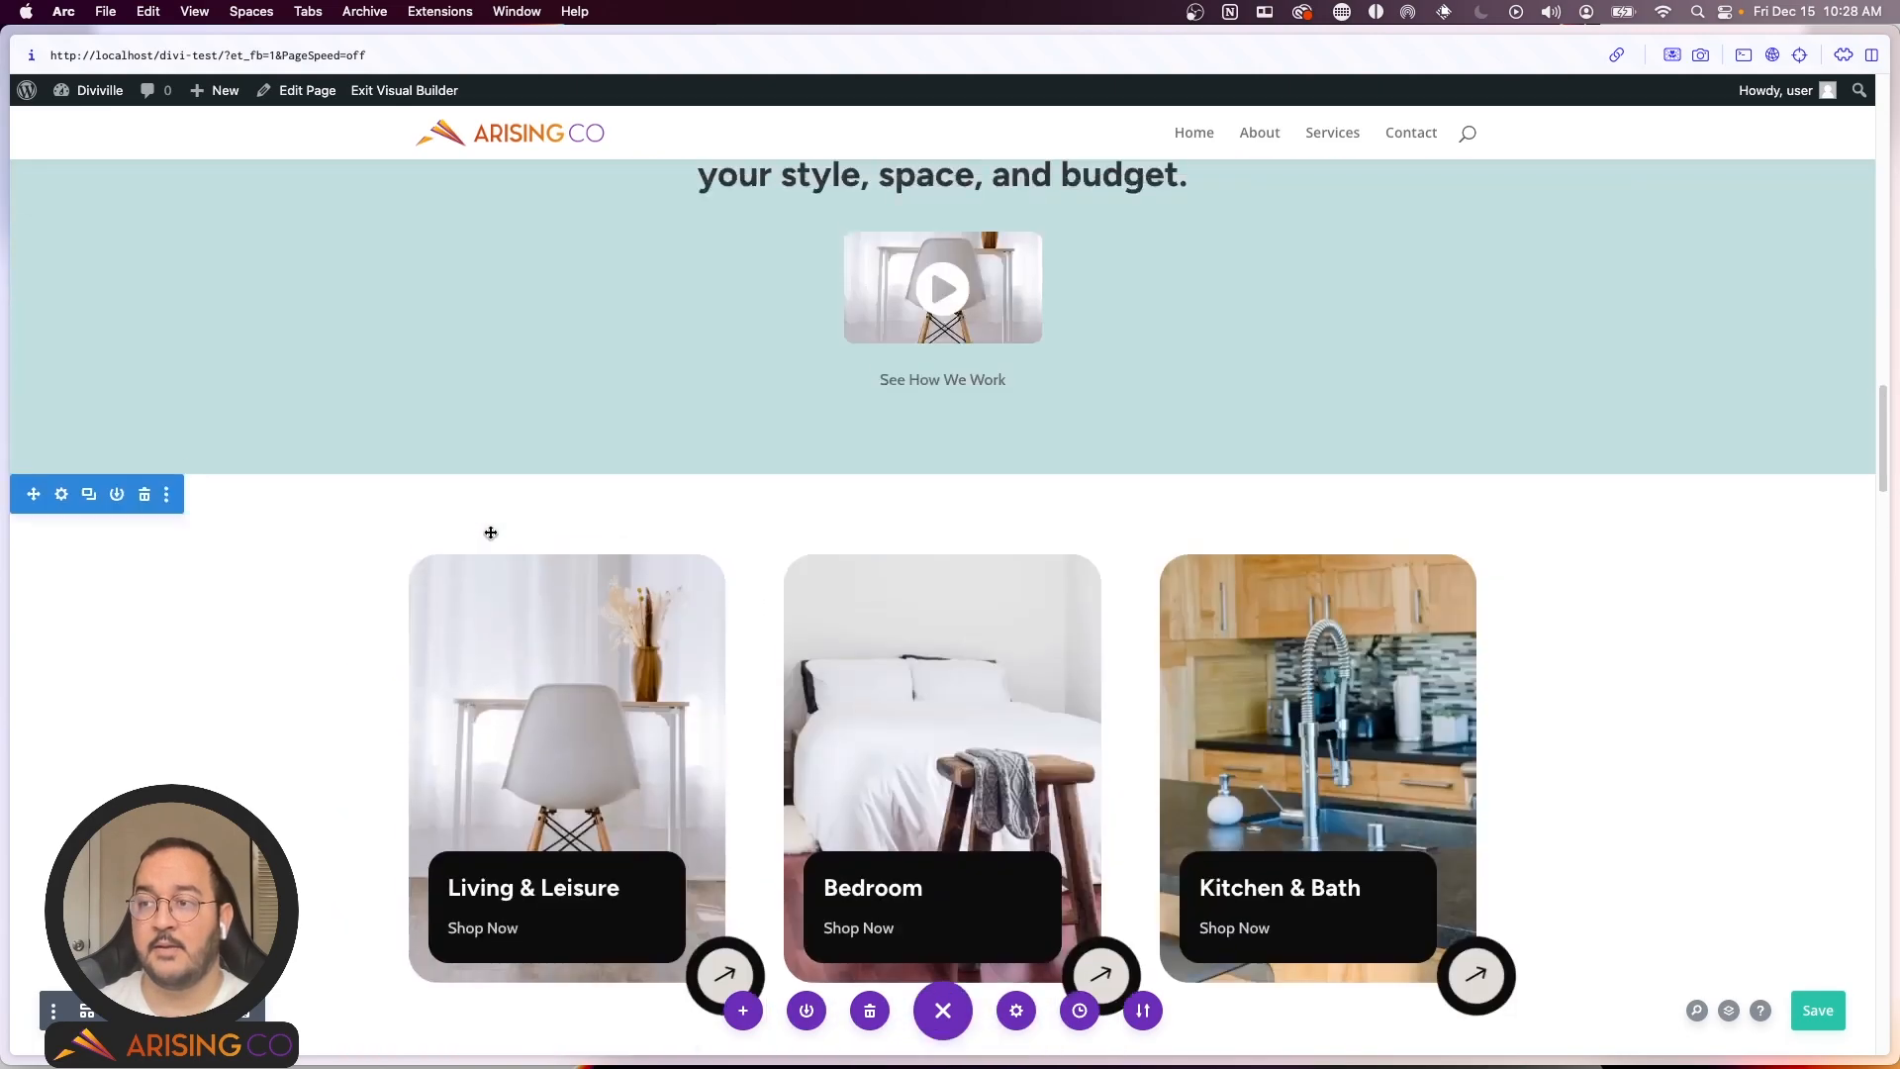
pyautogui.click(597, 524)
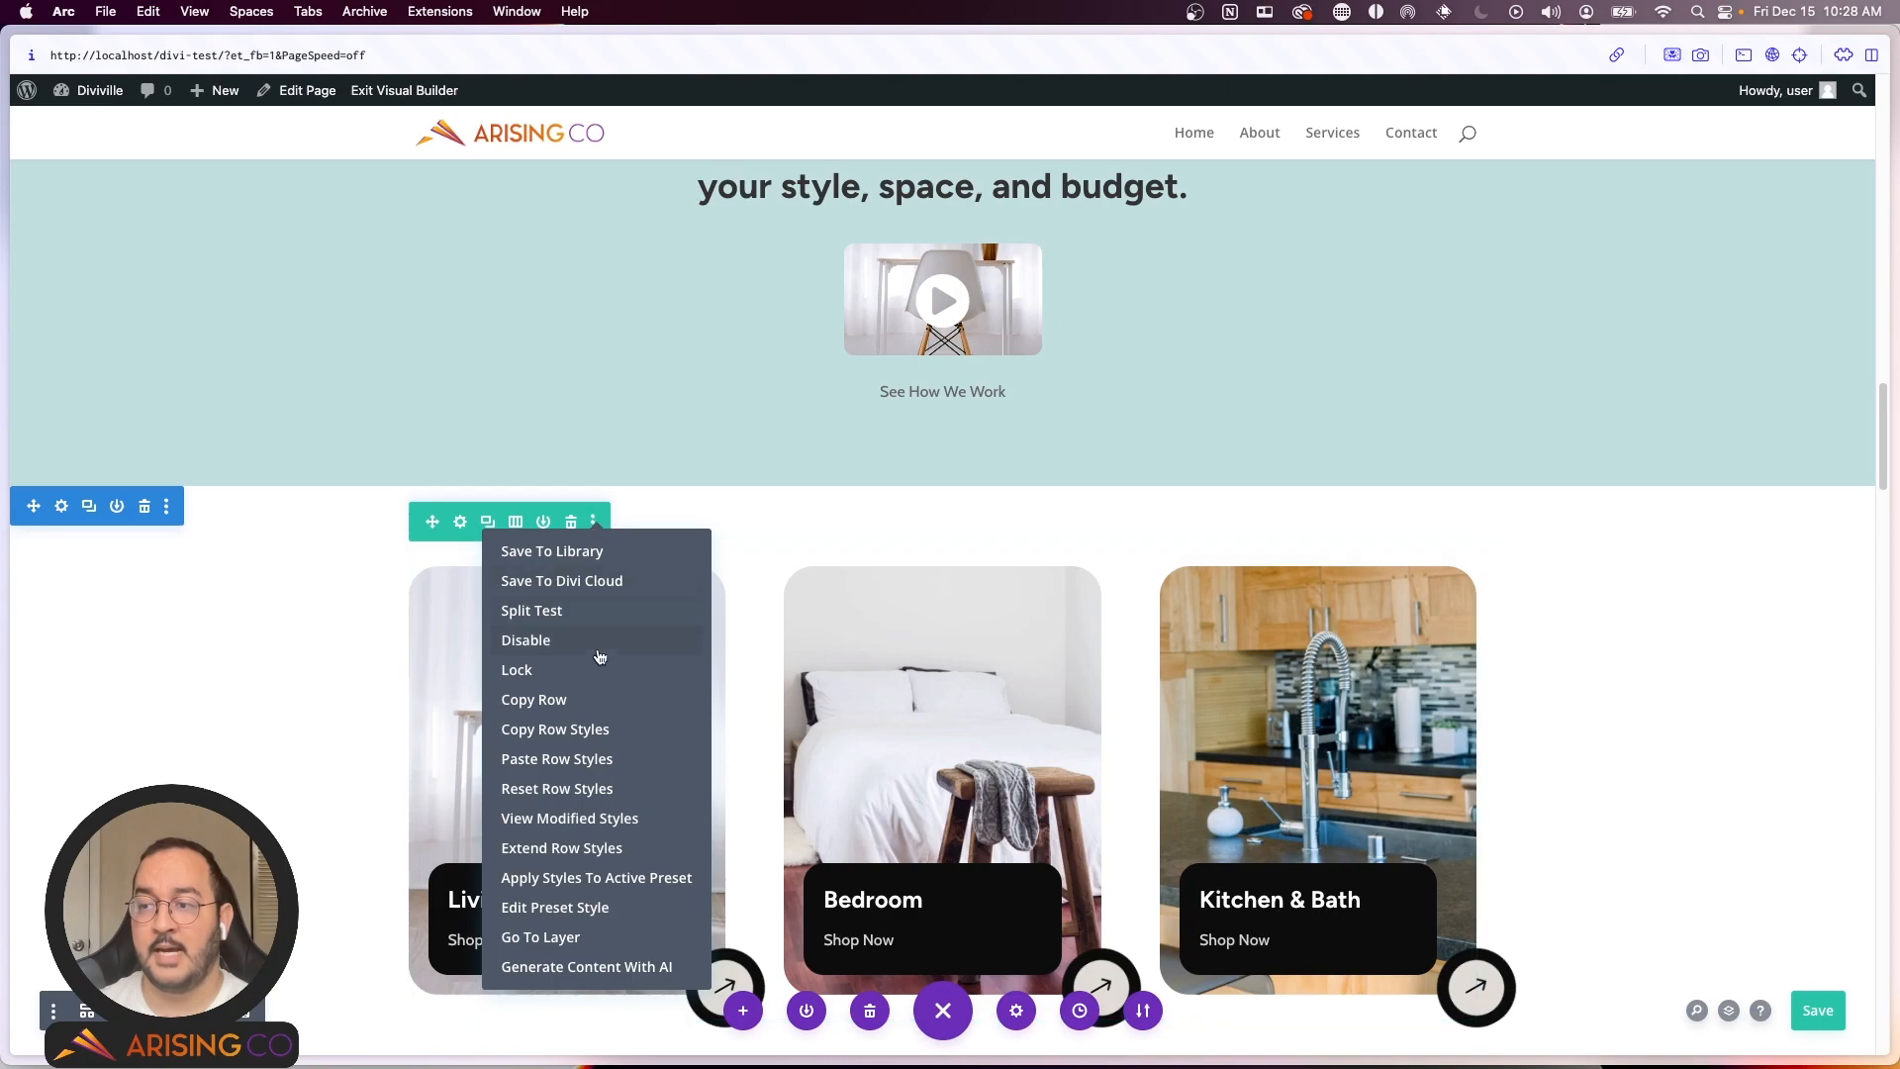
pyautogui.click(557, 760)
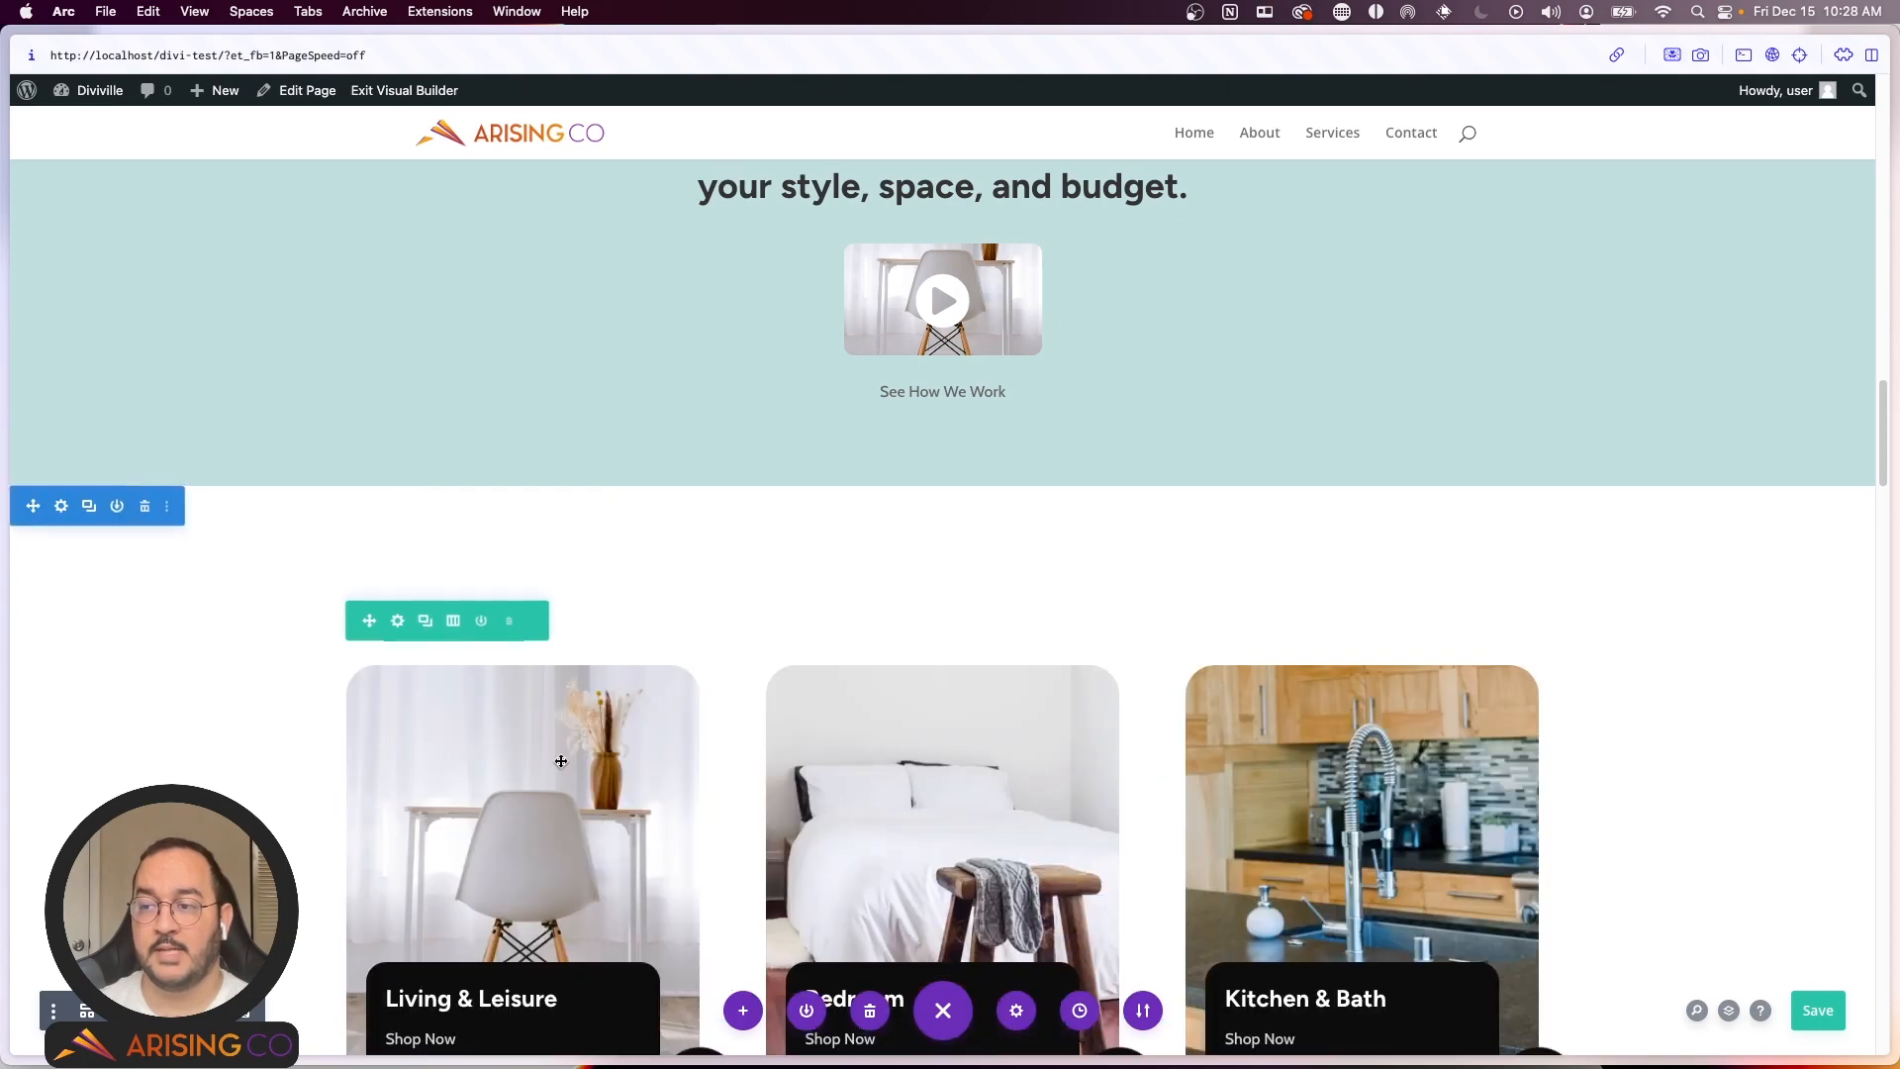
# Step: Change the lower row's layout from three columns to two equal columns
pyautogui.scroll(-6, 573, 691)
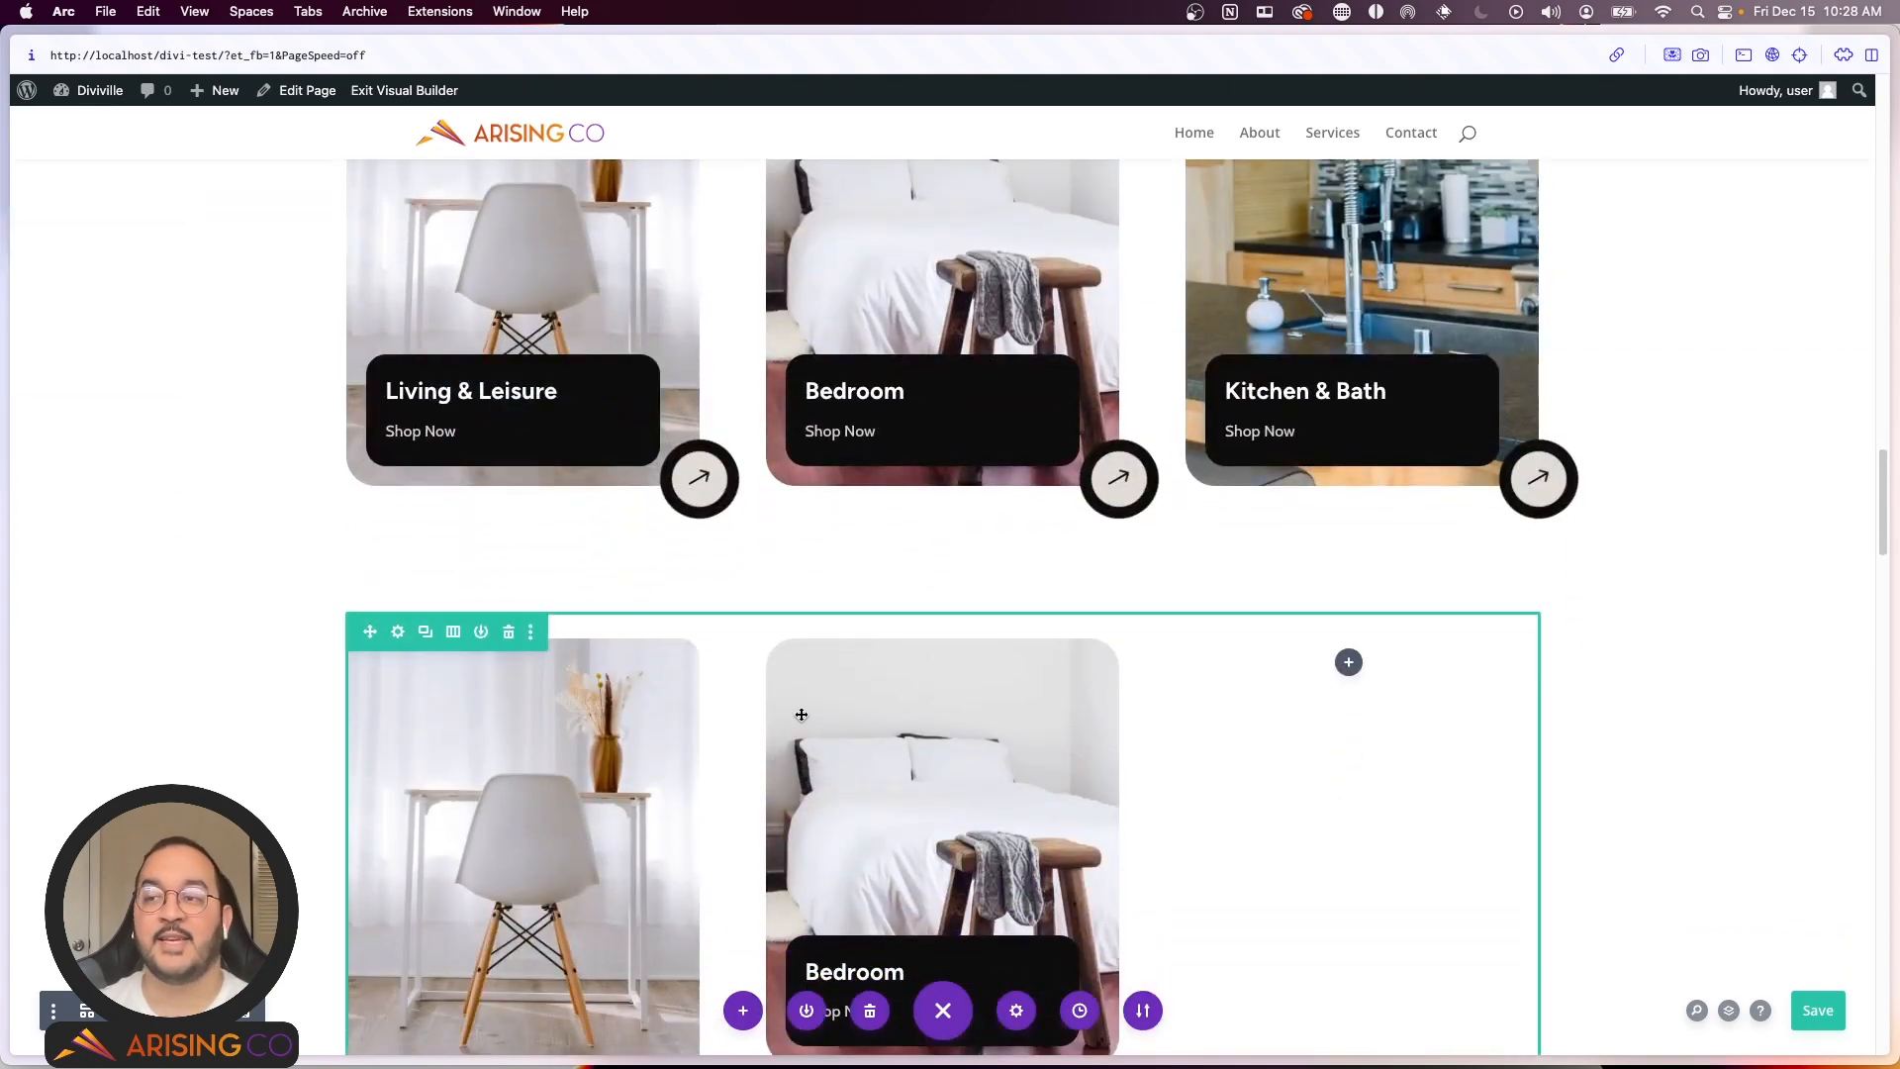
pyautogui.scroll(-3, 796, 734)
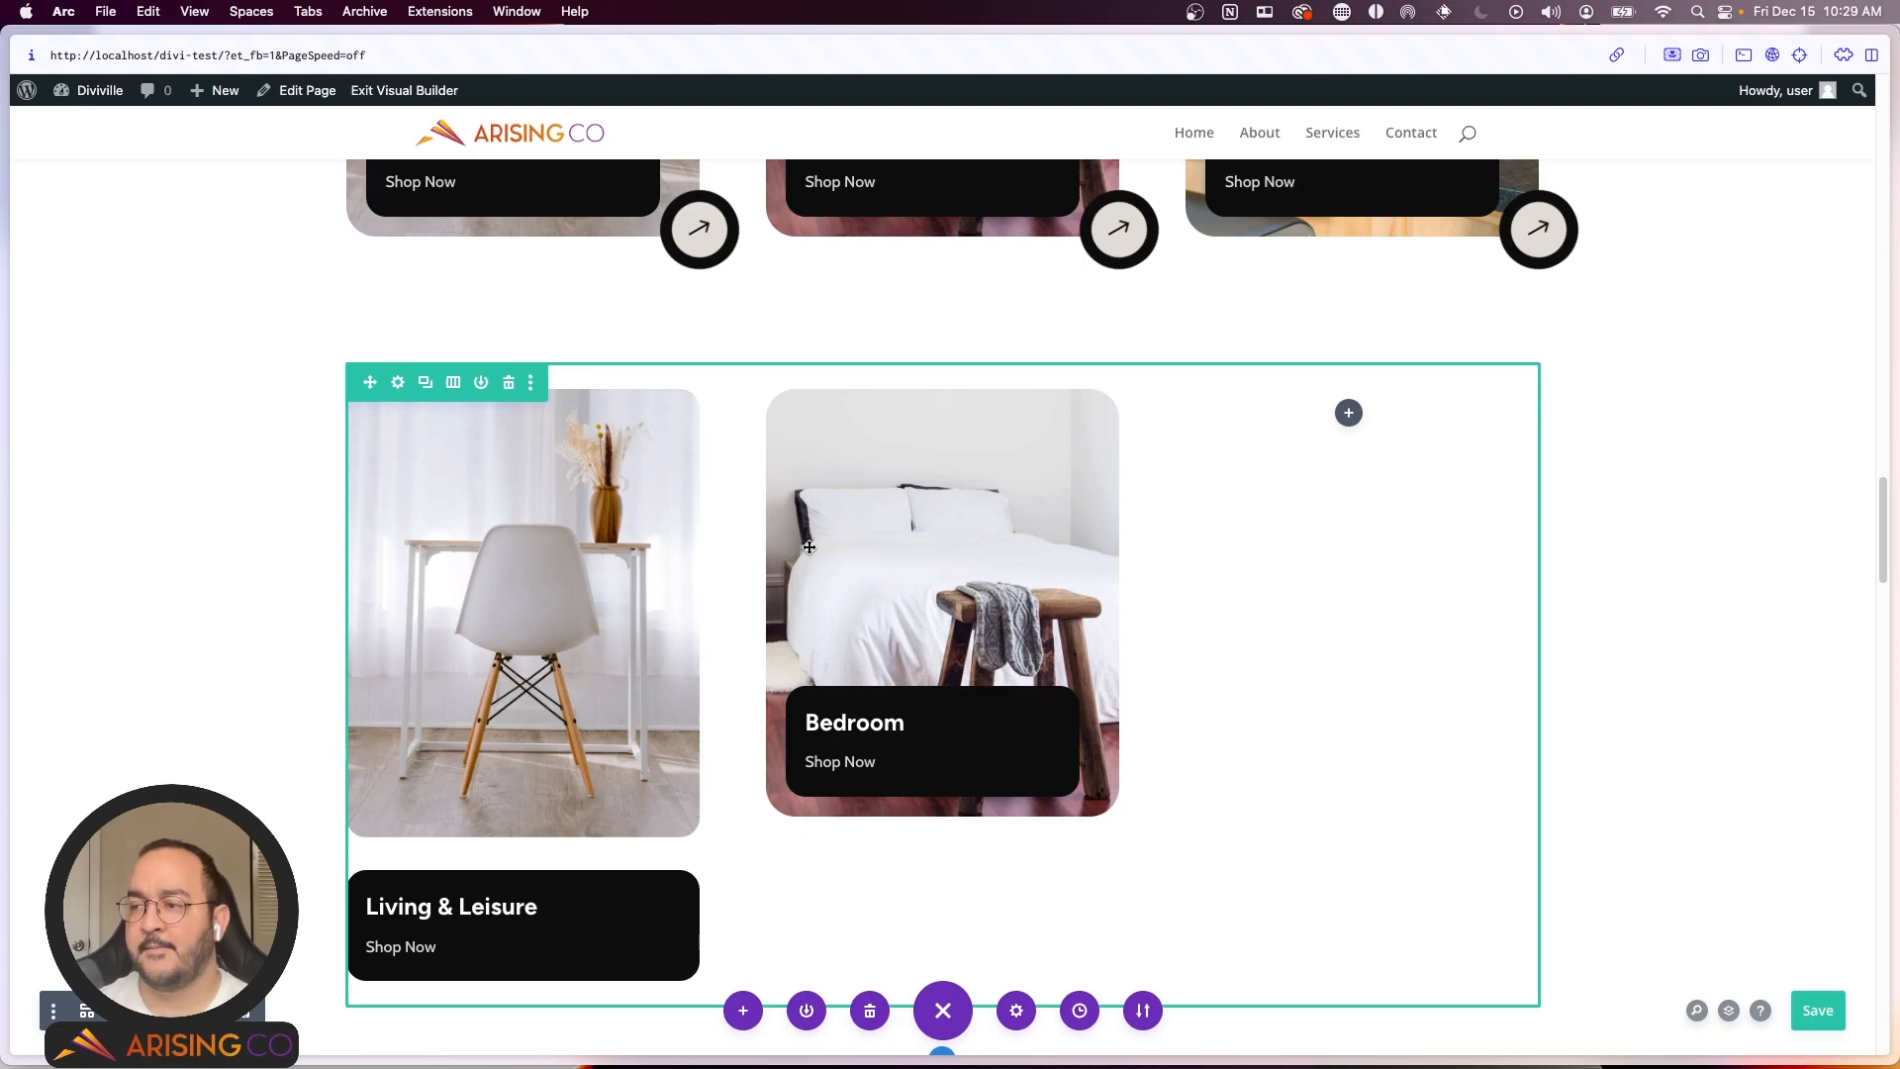
pyautogui.scroll(-1, 807, 545)
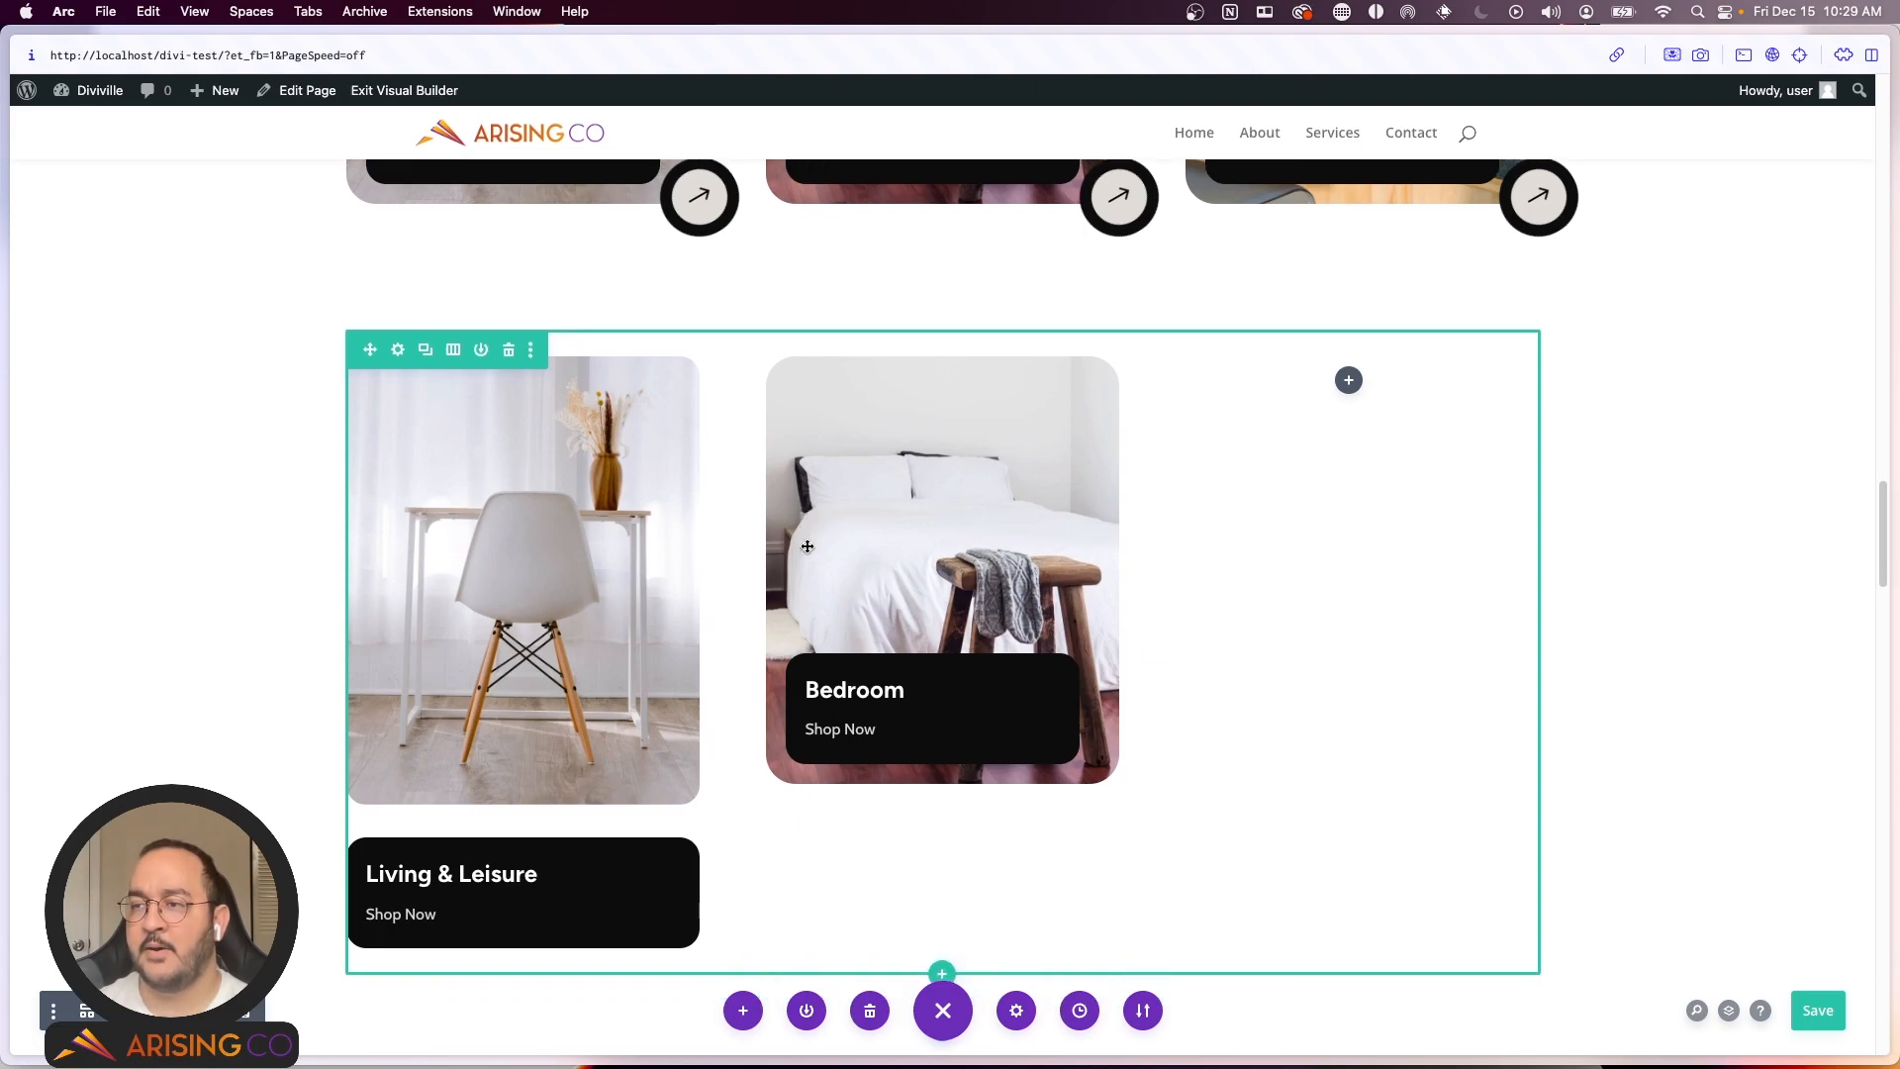
pyautogui.click(454, 354)
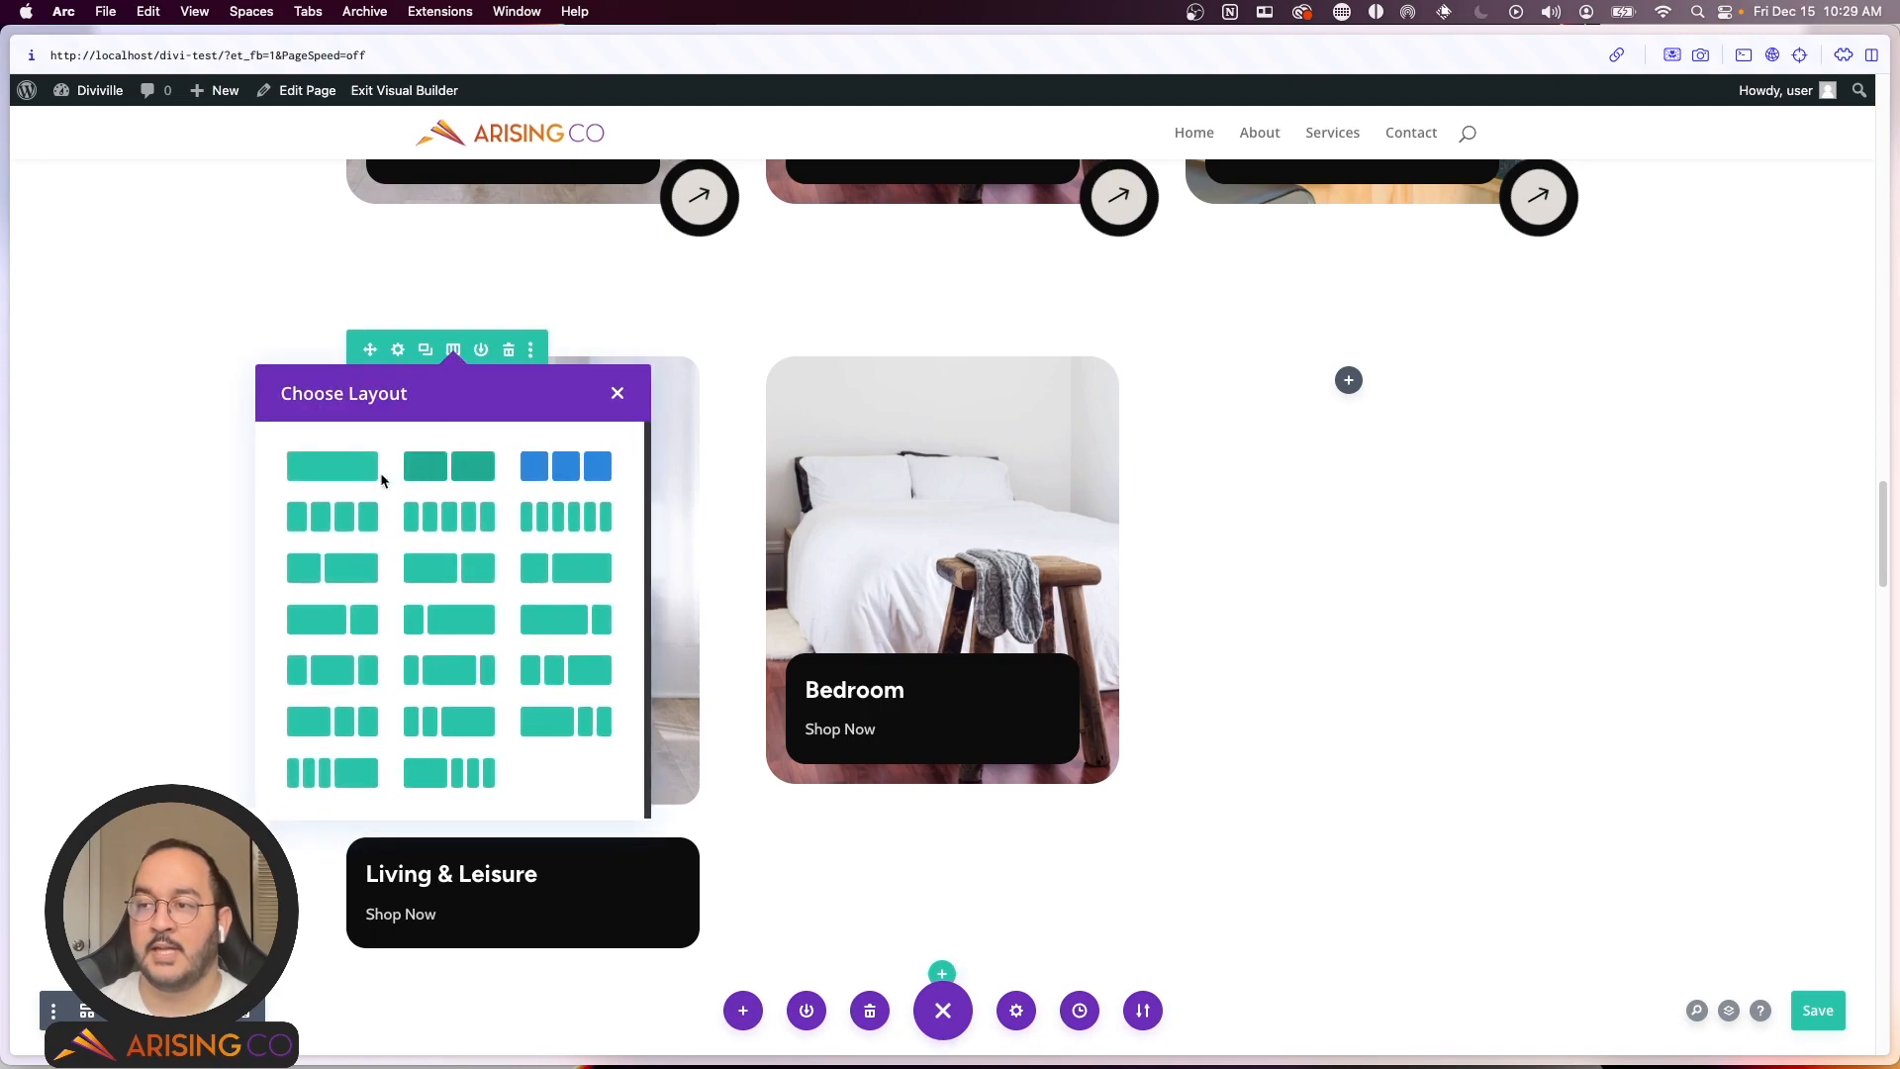
pyautogui.click(449, 466)
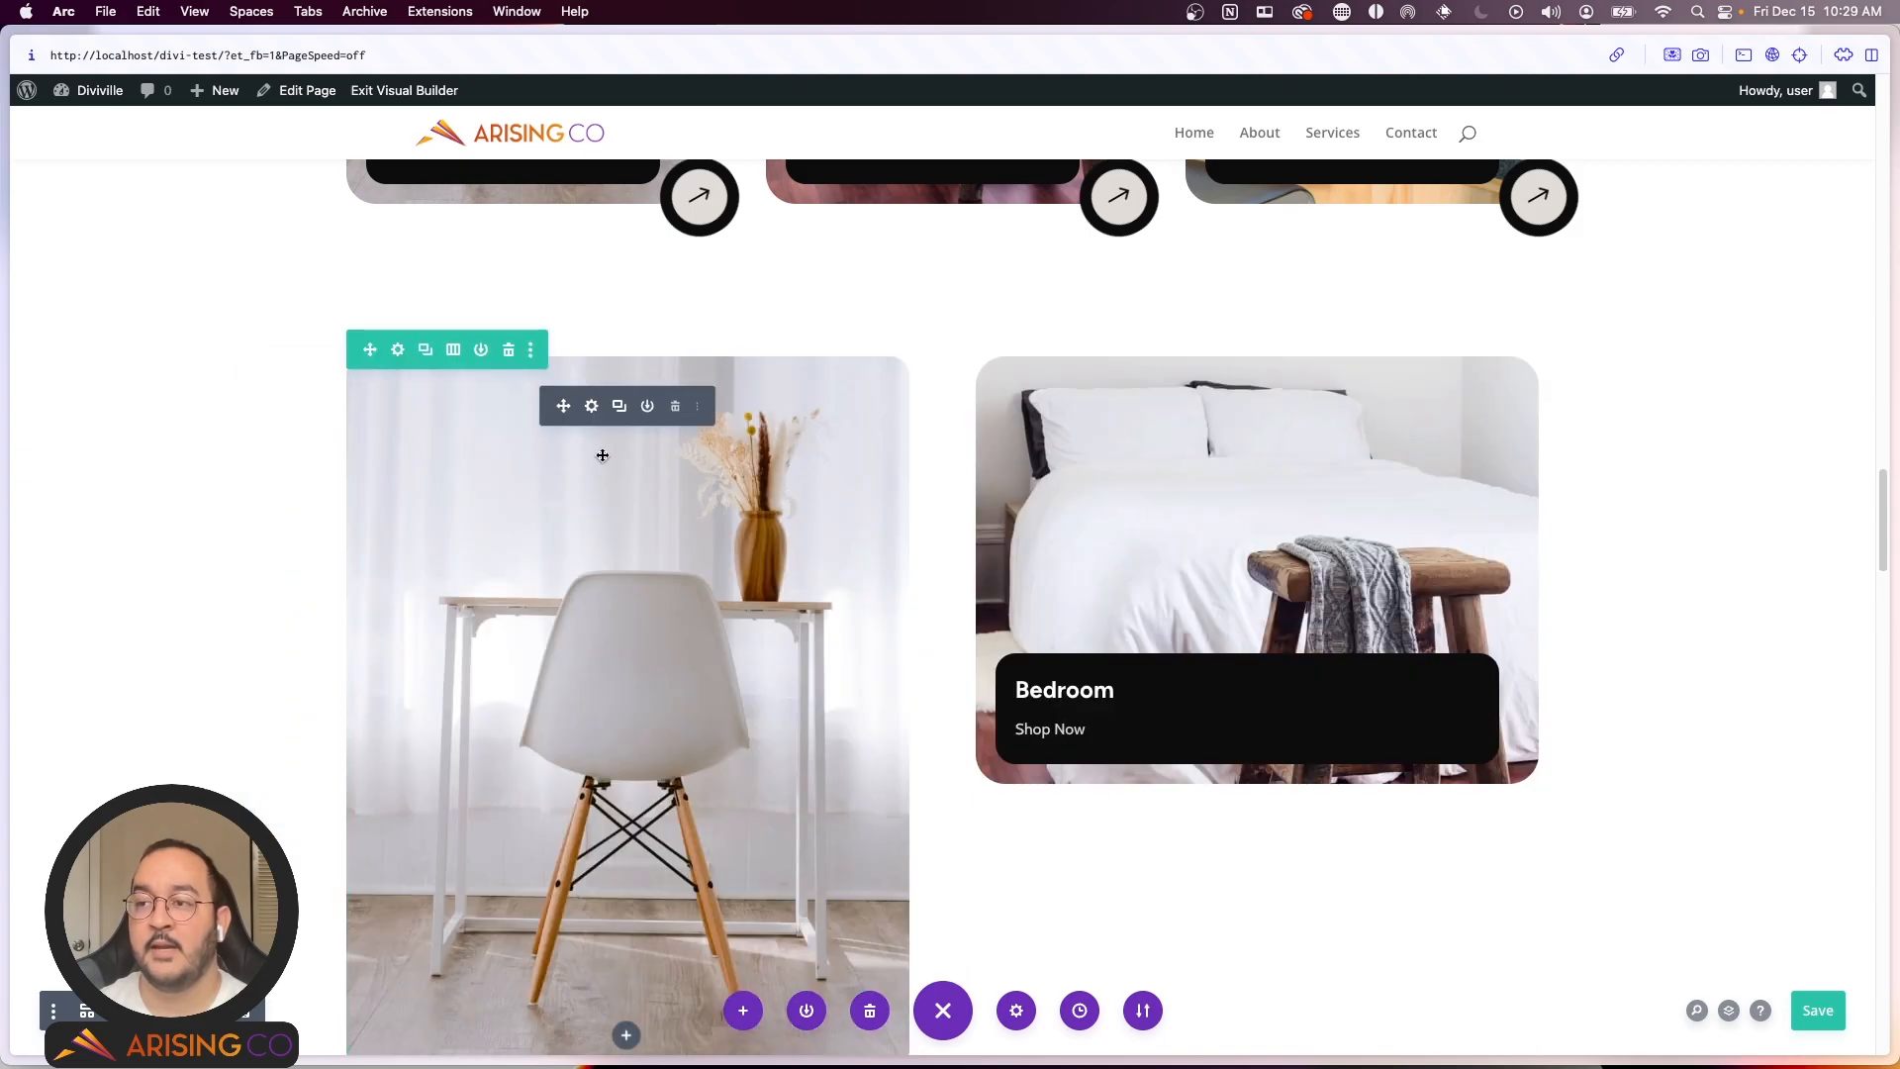
pyautogui.click(453, 349)
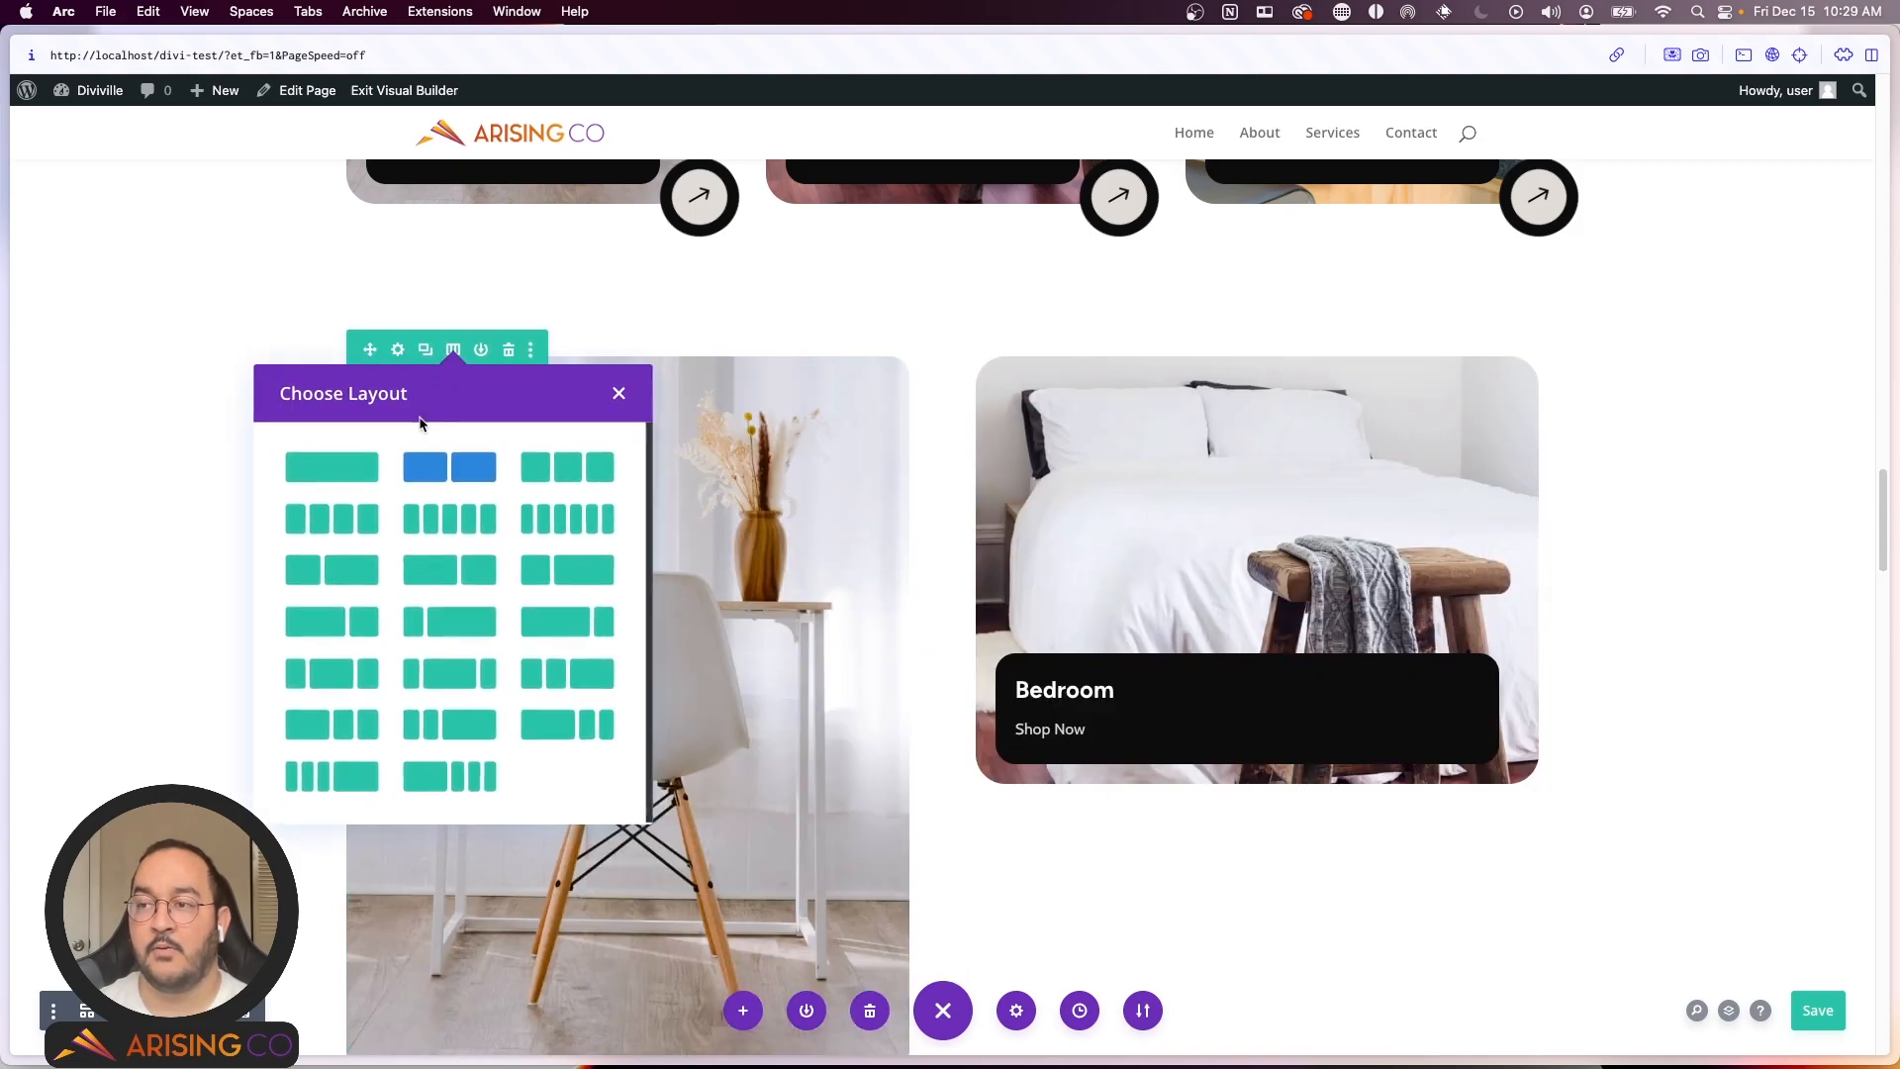
pyautogui.click(481, 352)
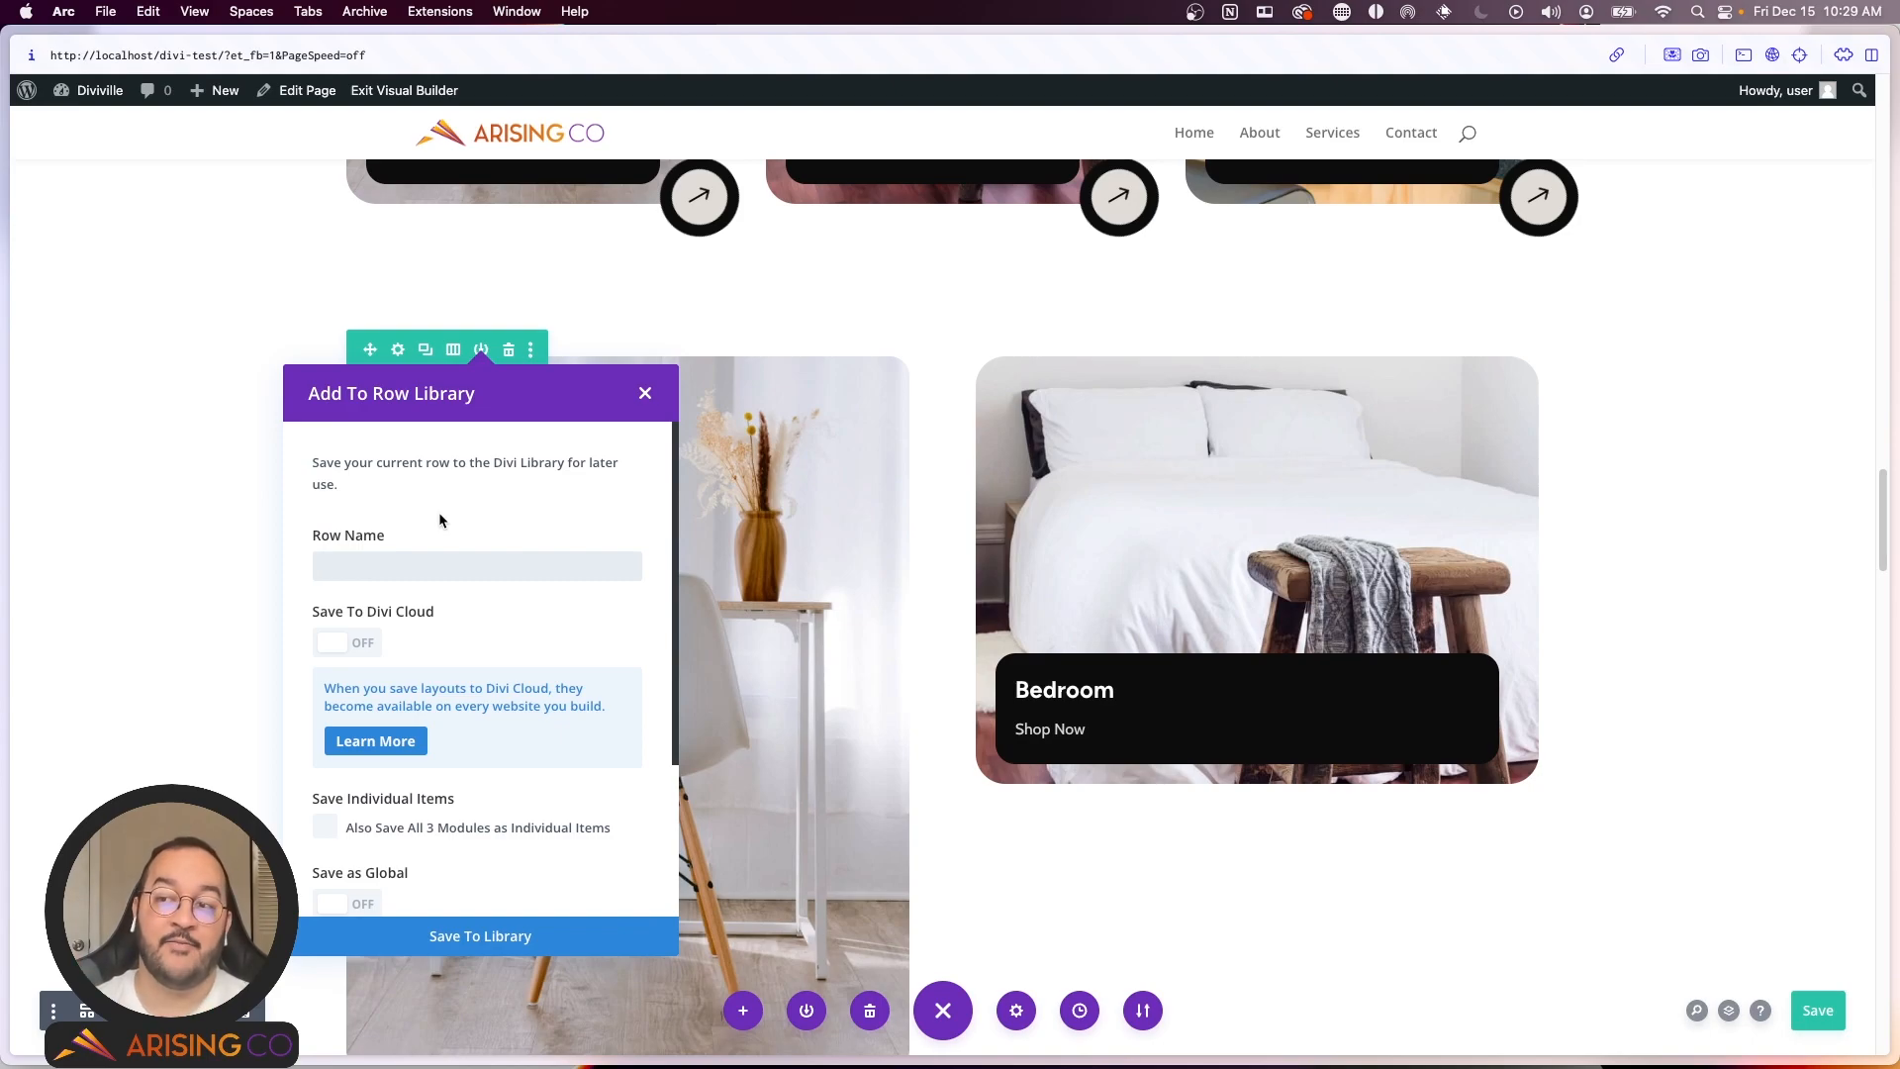
pyautogui.click(645, 393)
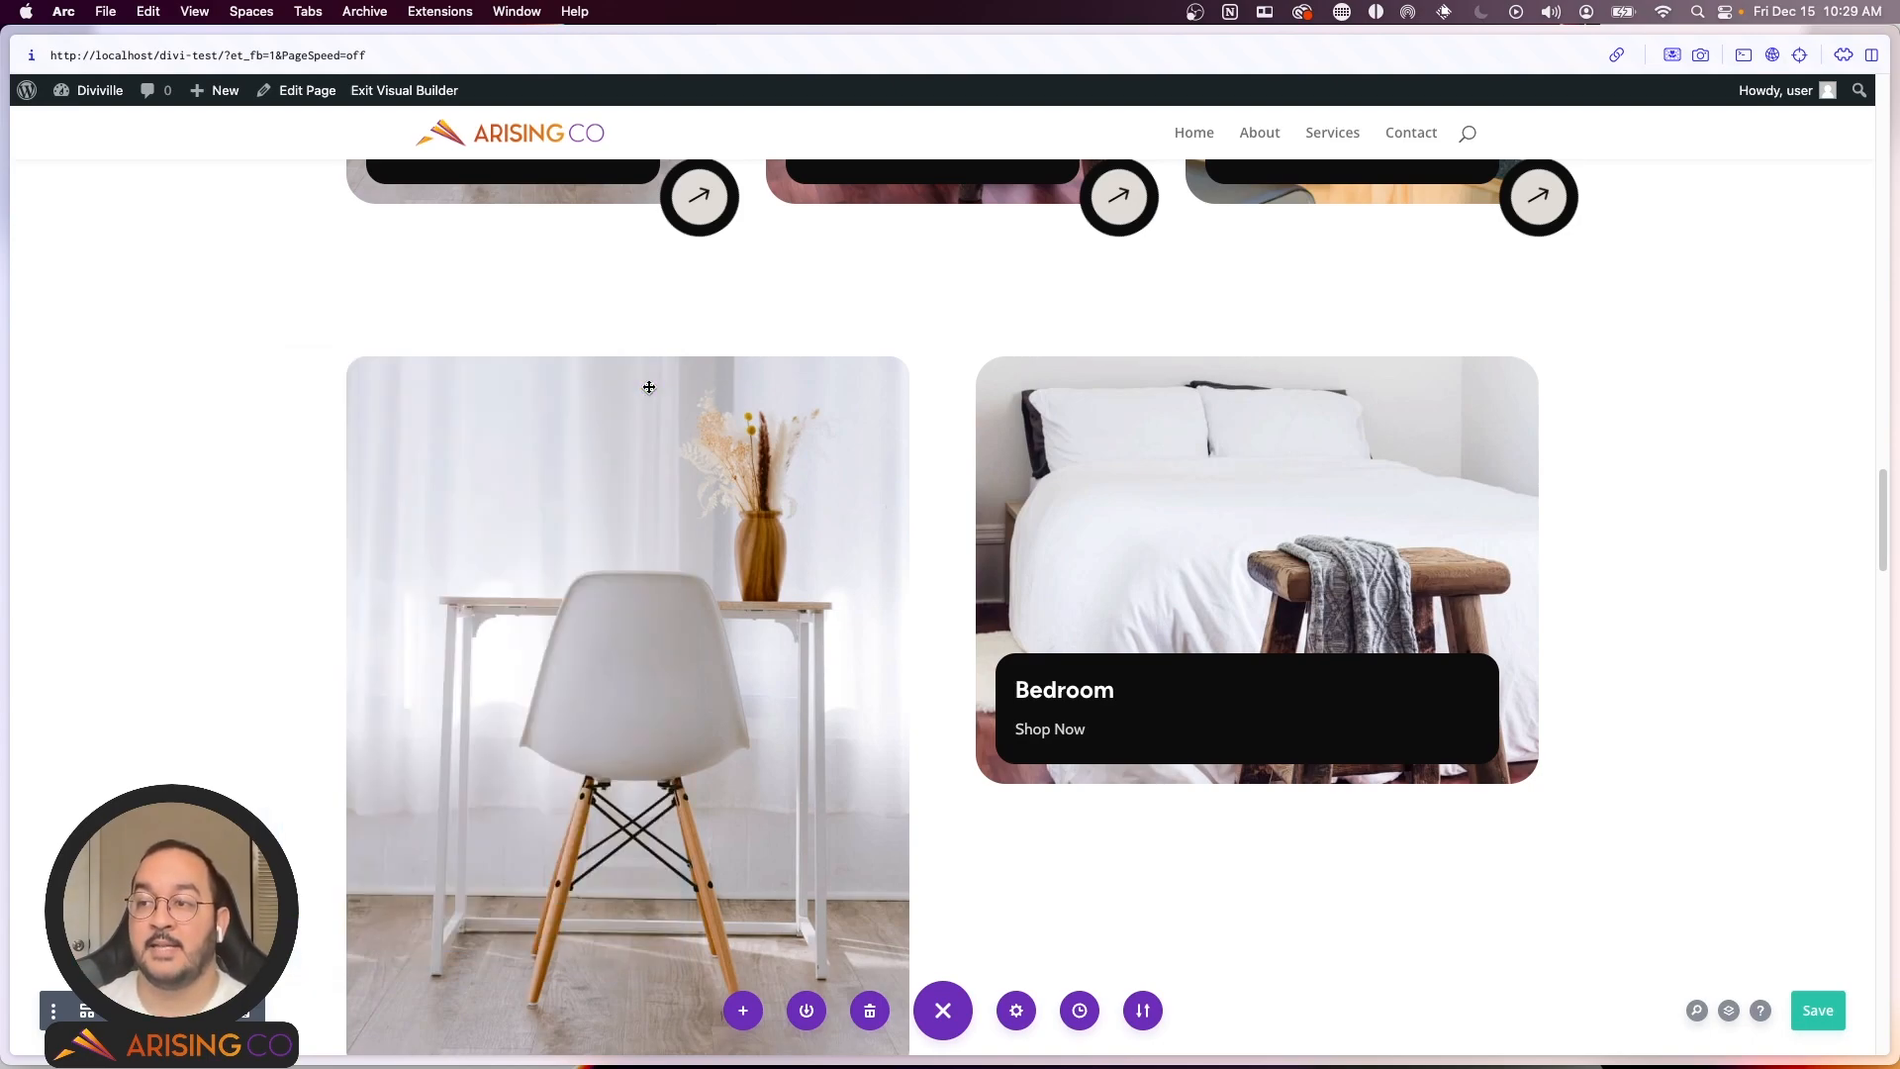
# Step: Save the upper three-column card row to the library as a global row named "3 Column Interior" in a new "3 Columns" category
pyautogui.scroll(6, 700, 365)
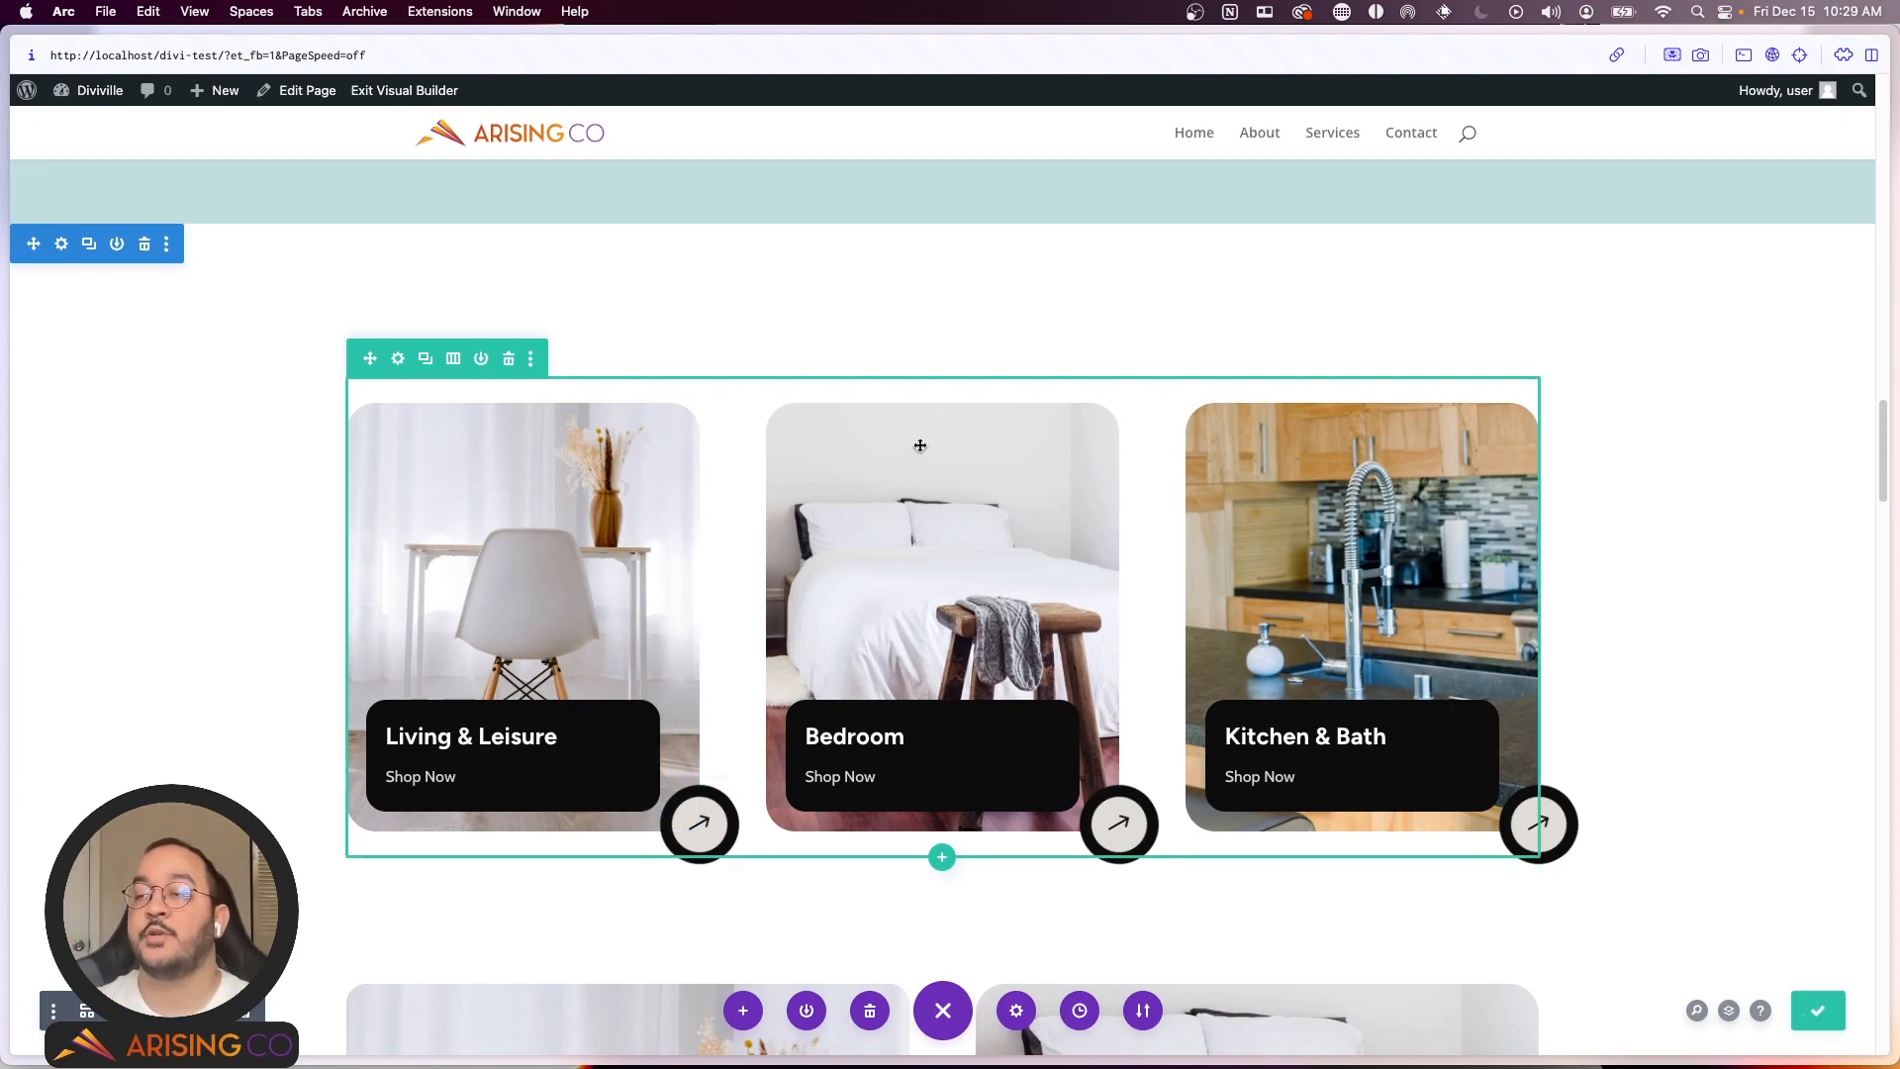
pyautogui.click(483, 359)
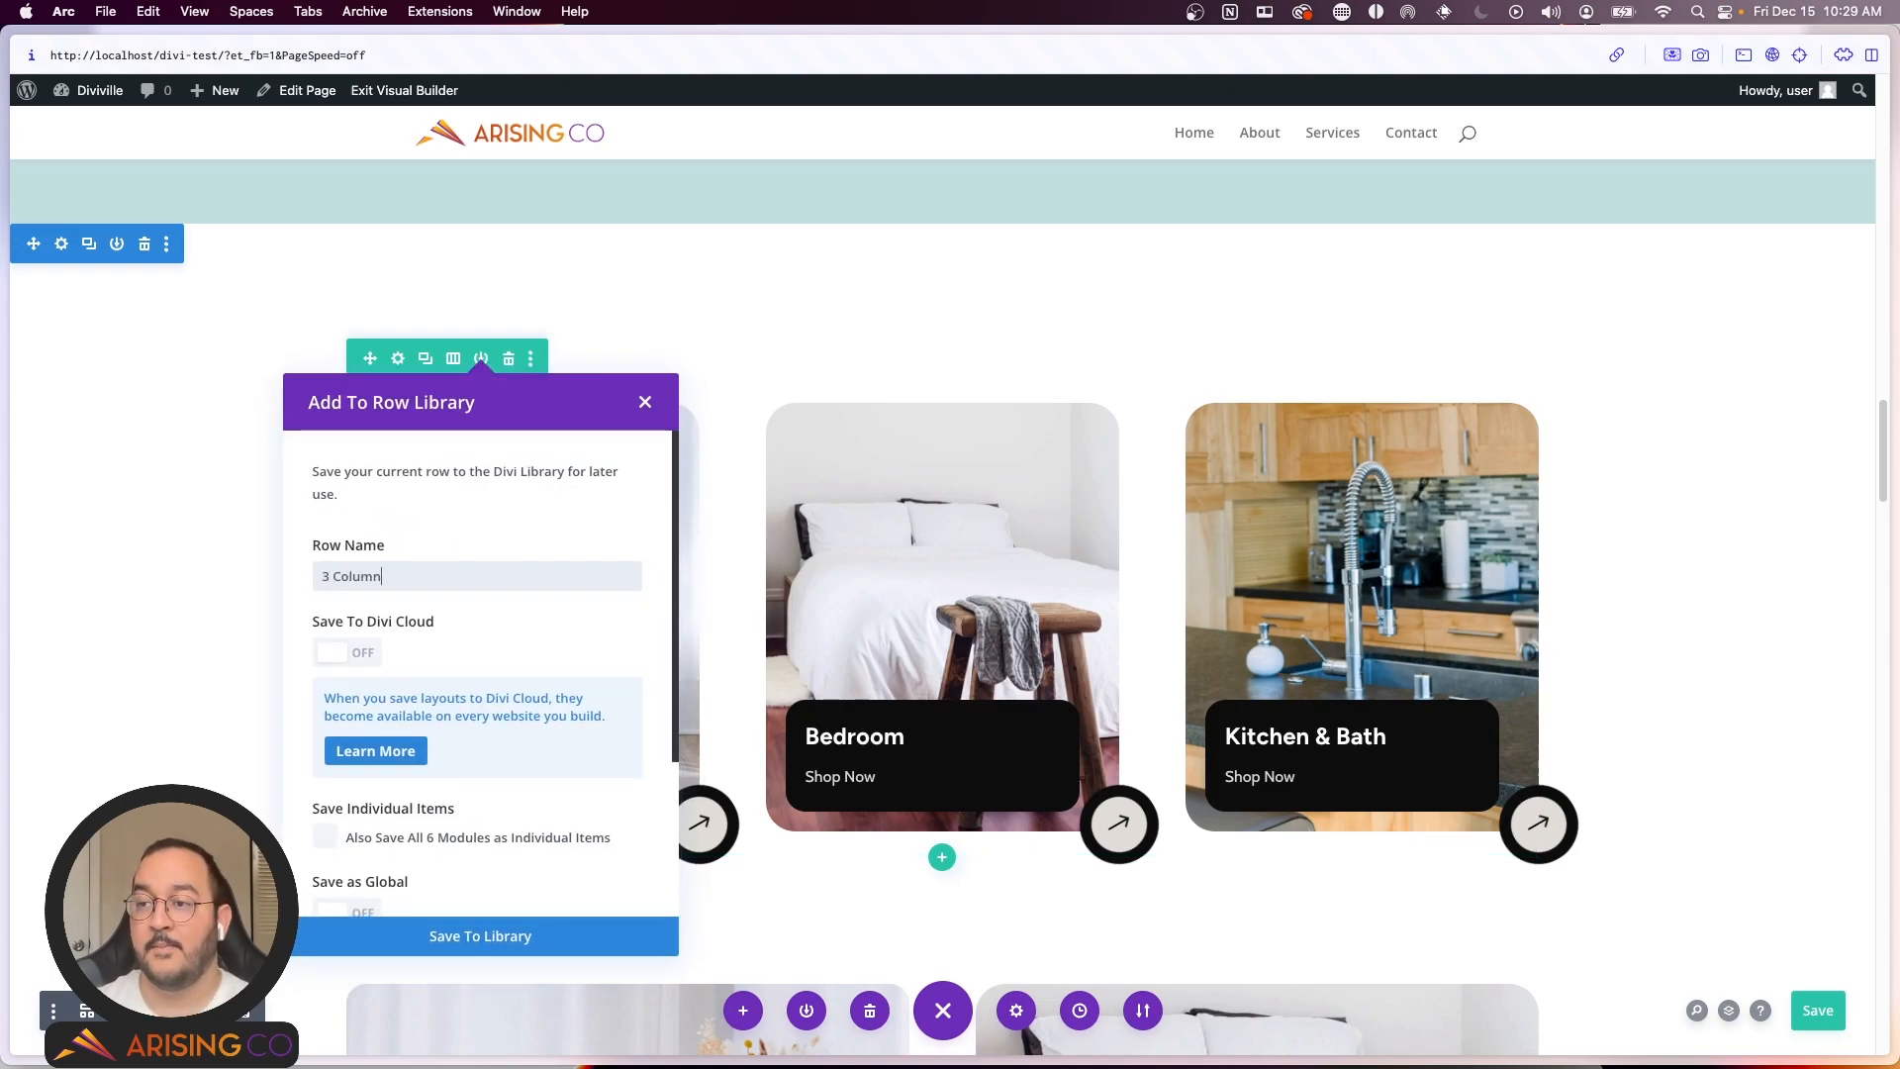
pyautogui.write('3 Column Interior')
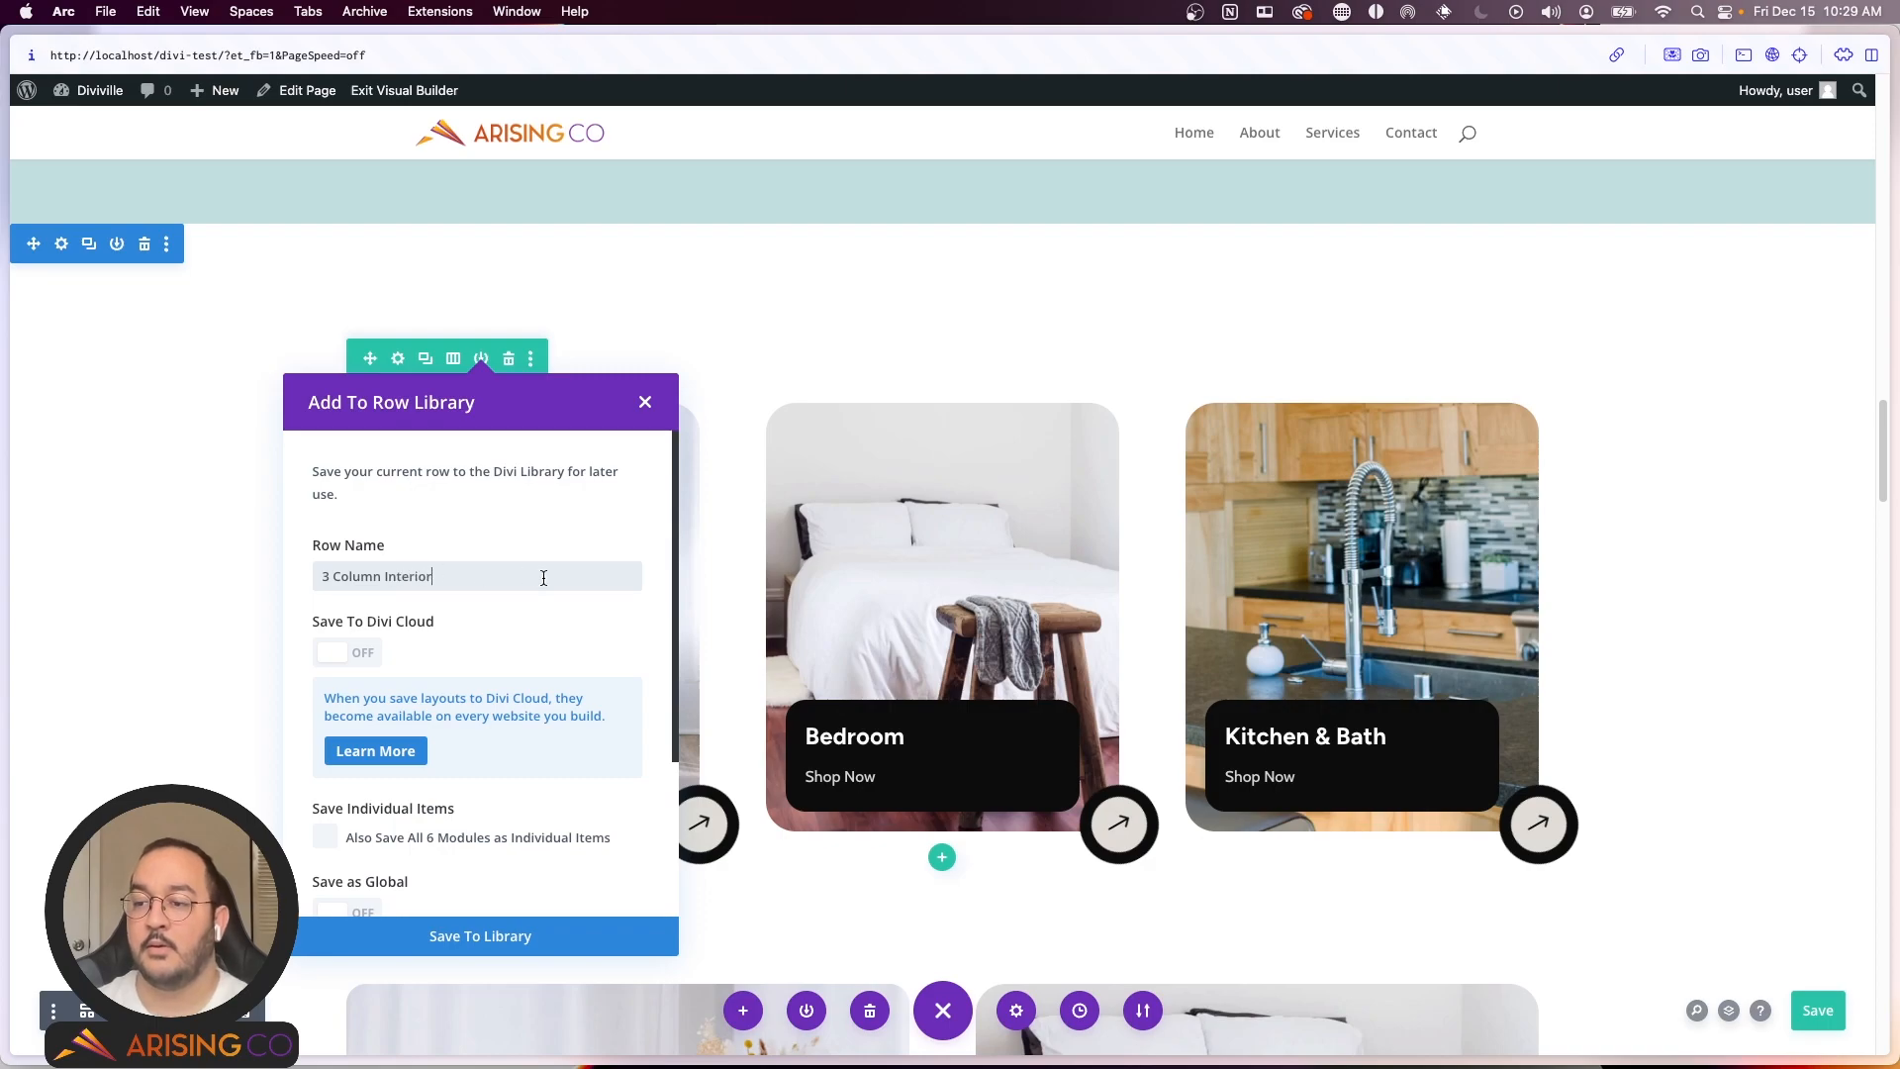
pyautogui.scroll(-5, 539, 593)
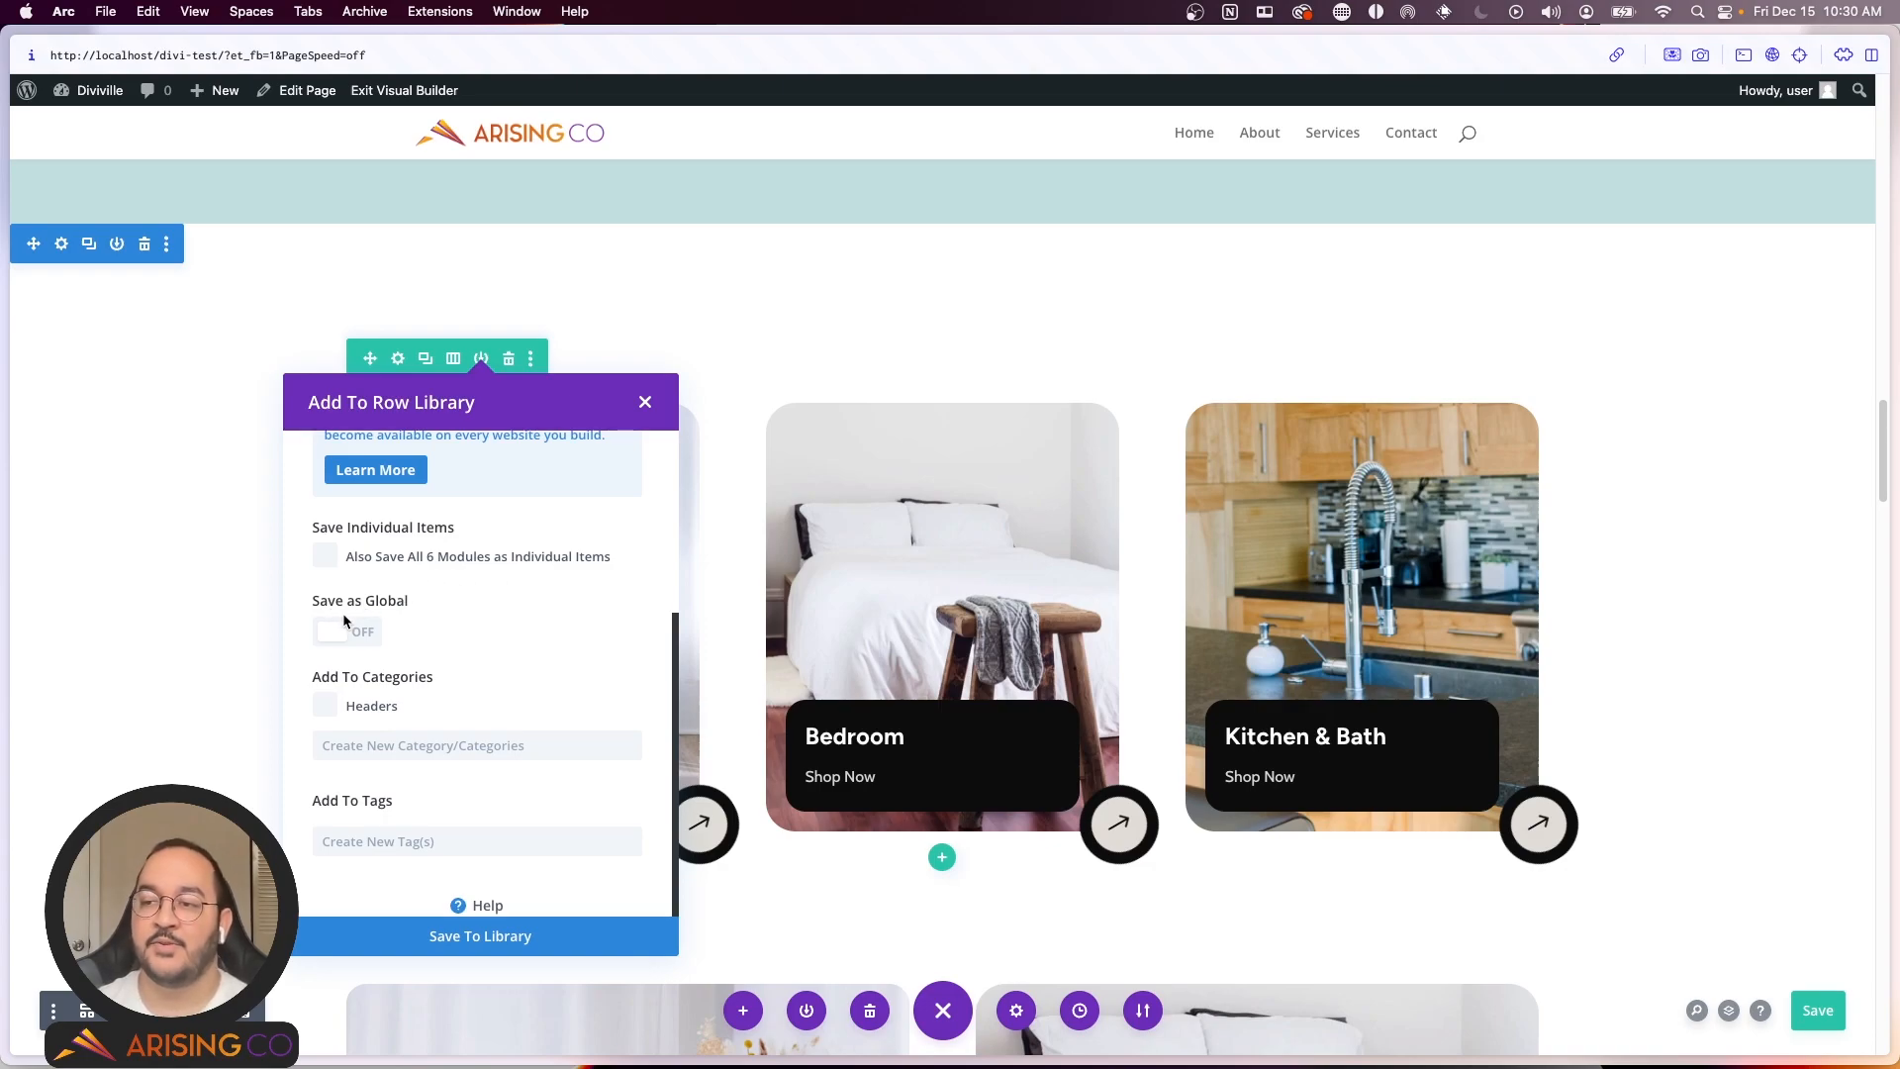
pyautogui.click(375, 633)
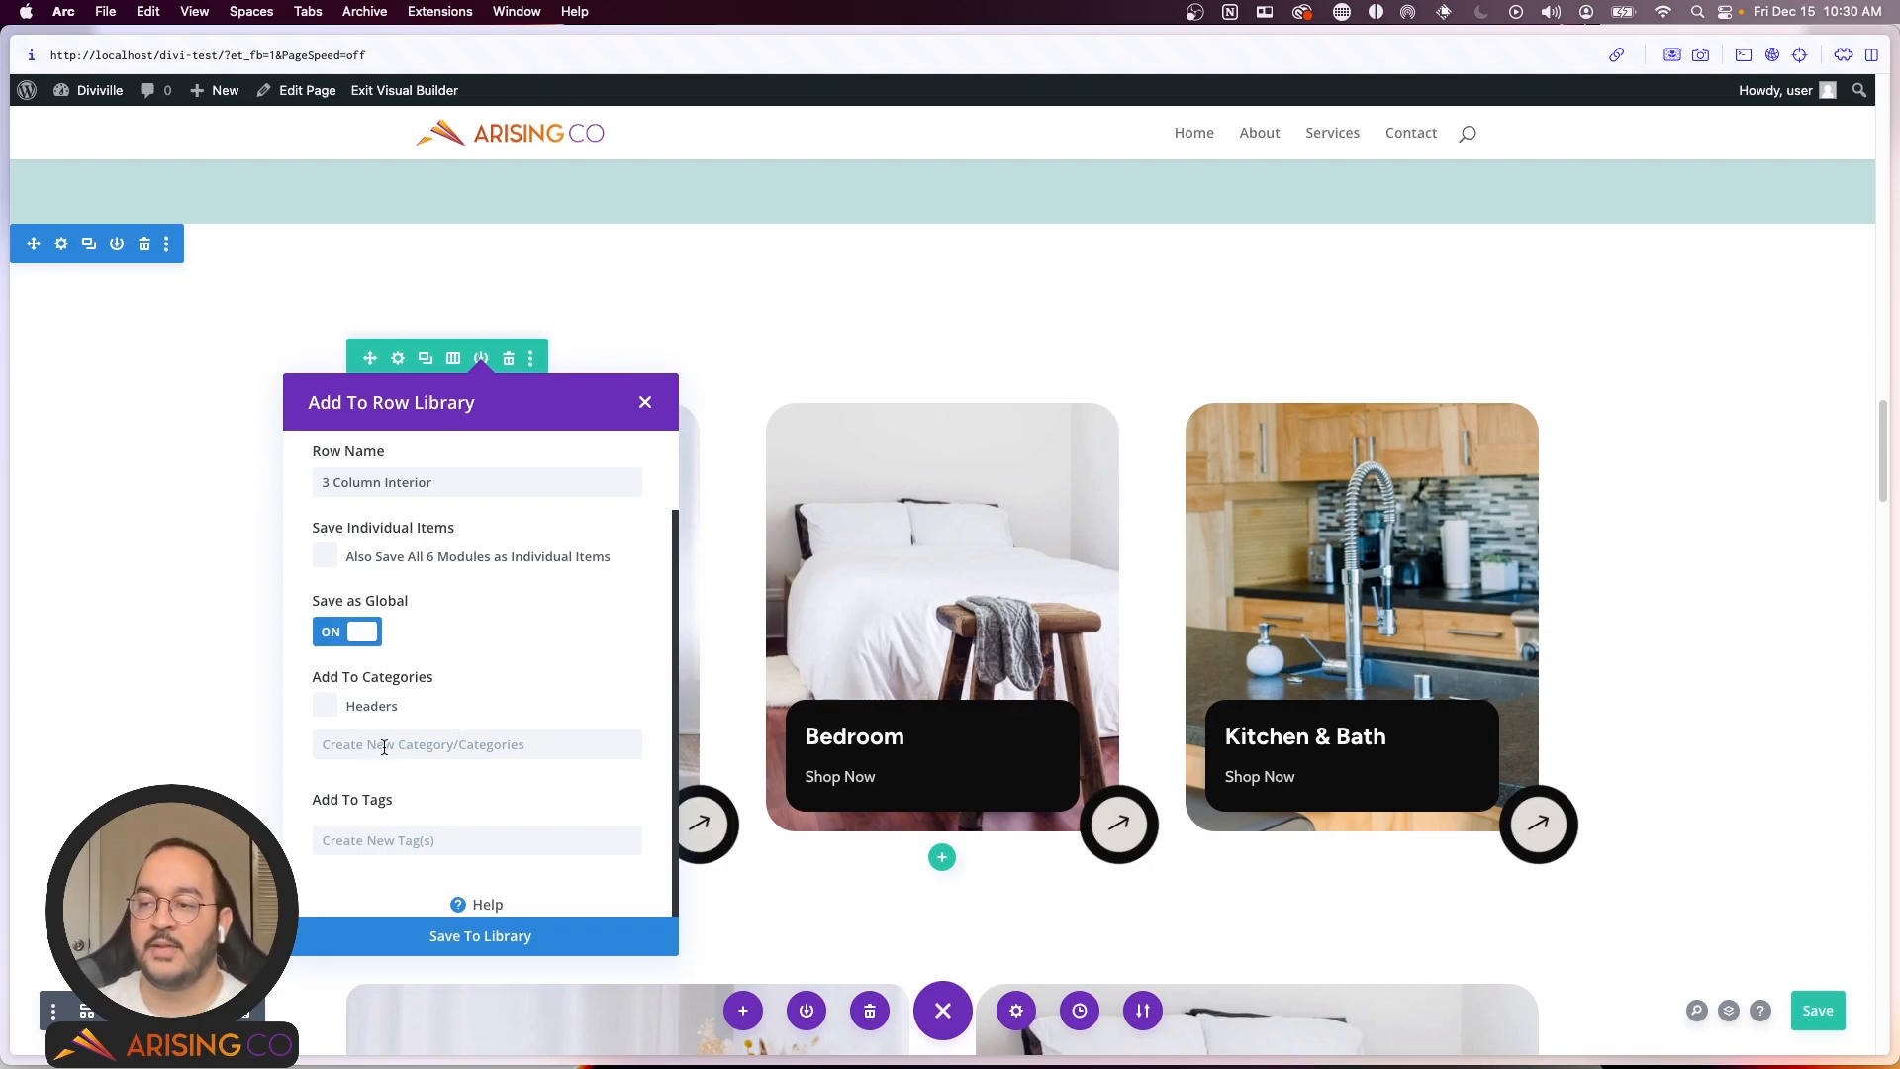
pyautogui.click(438, 745)
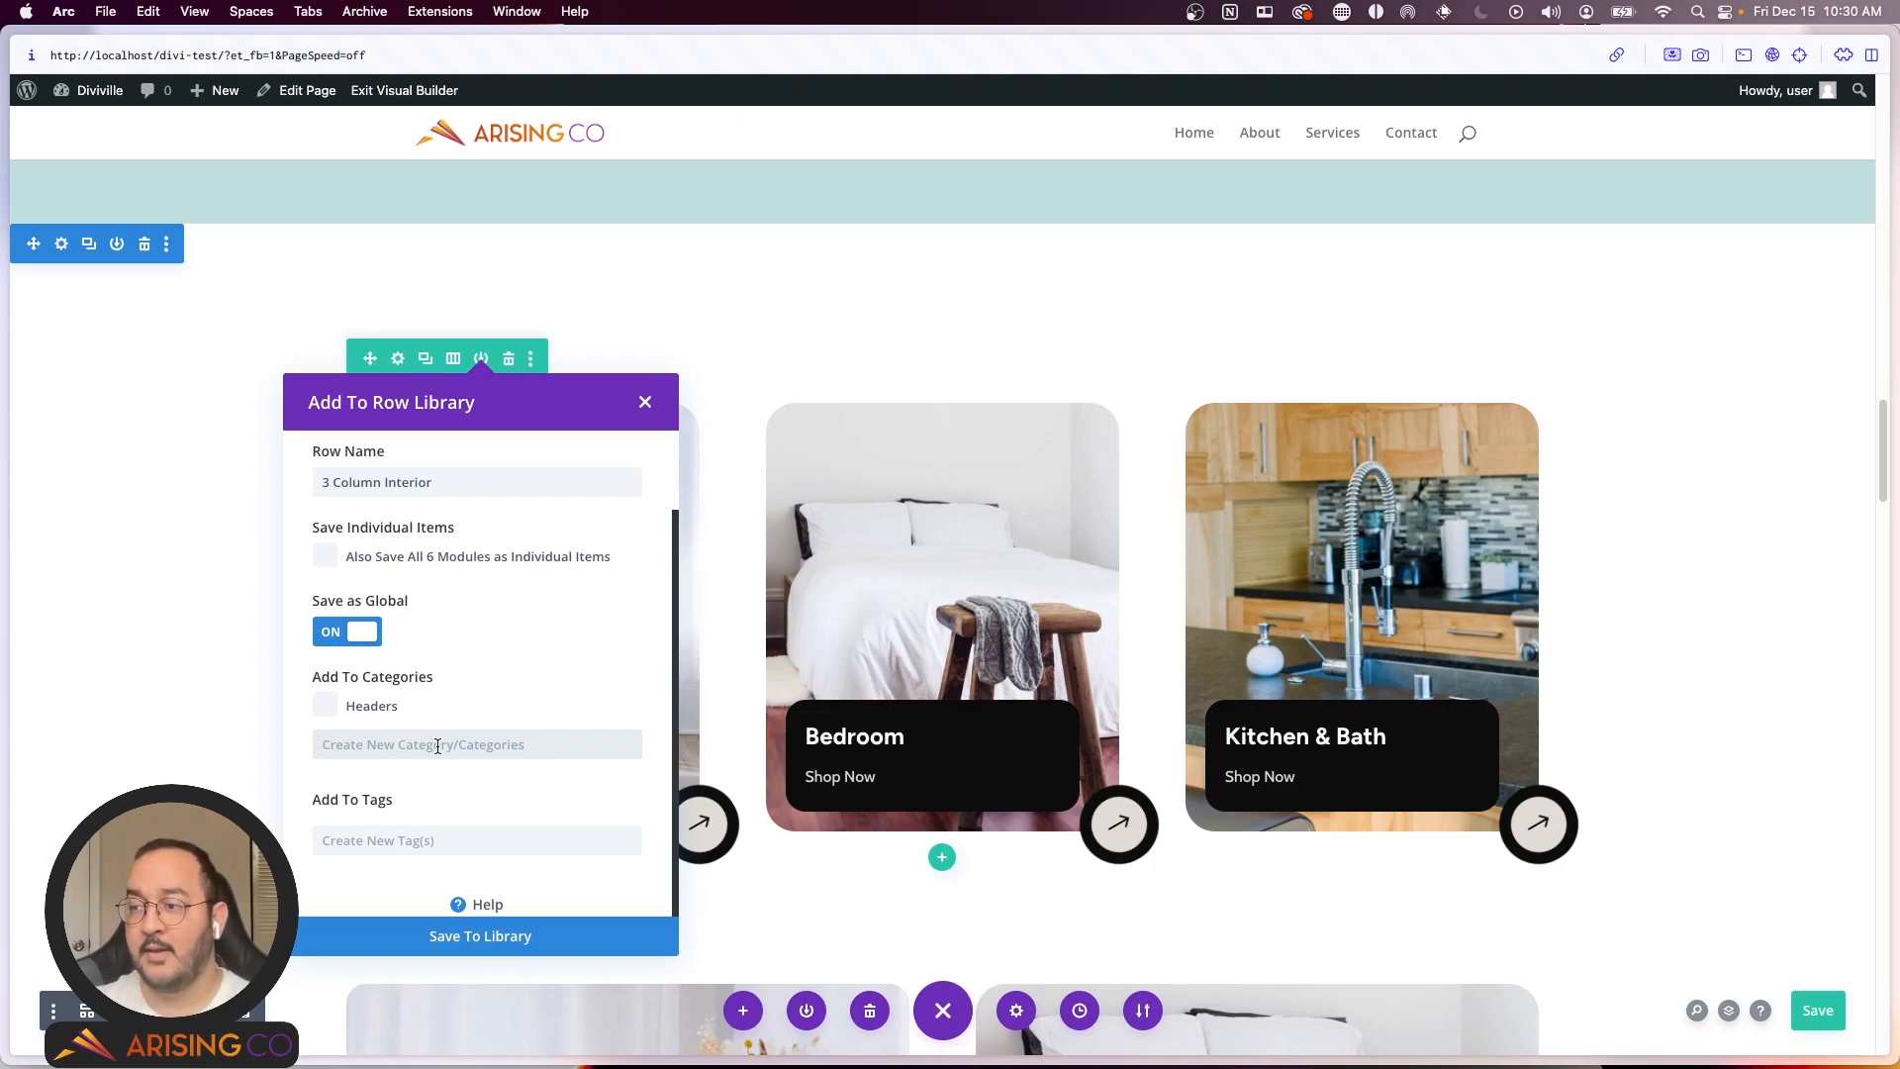
pyautogui.write('3 Columns')
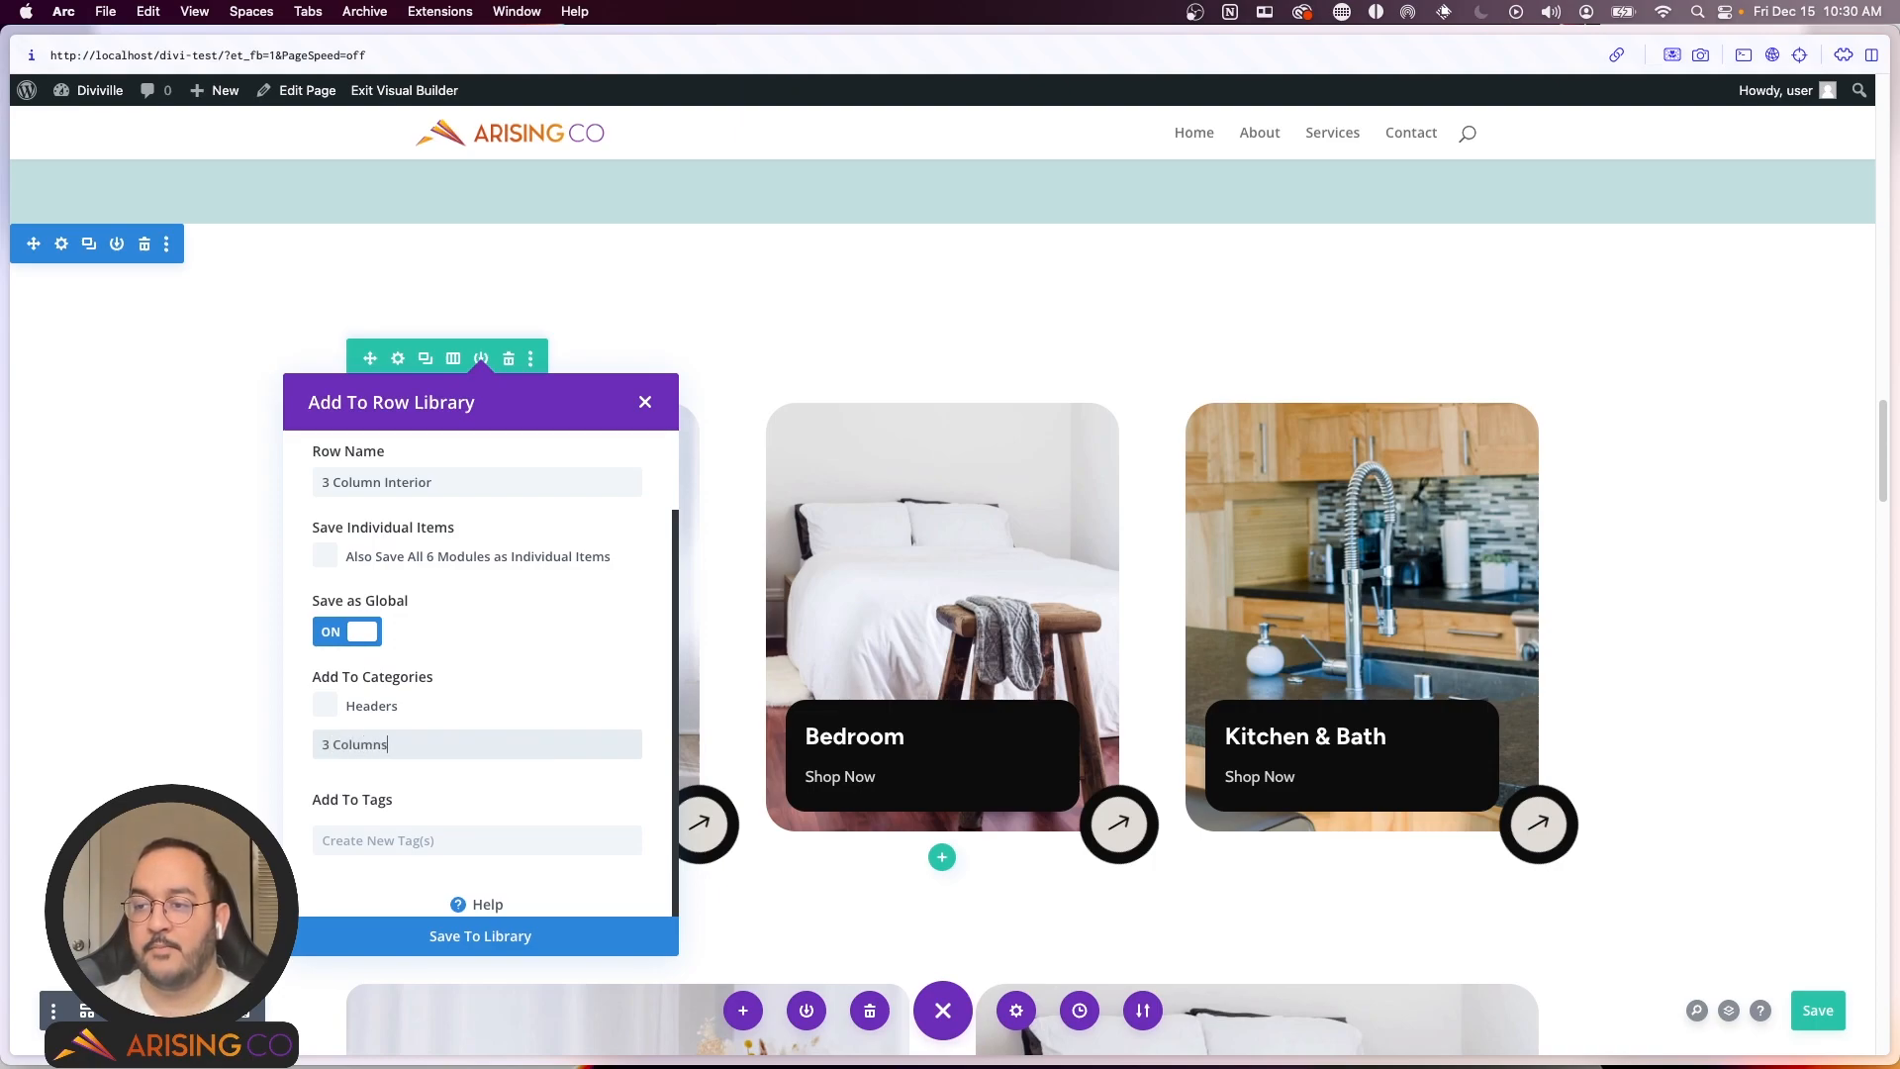
pyautogui.click(549, 931)
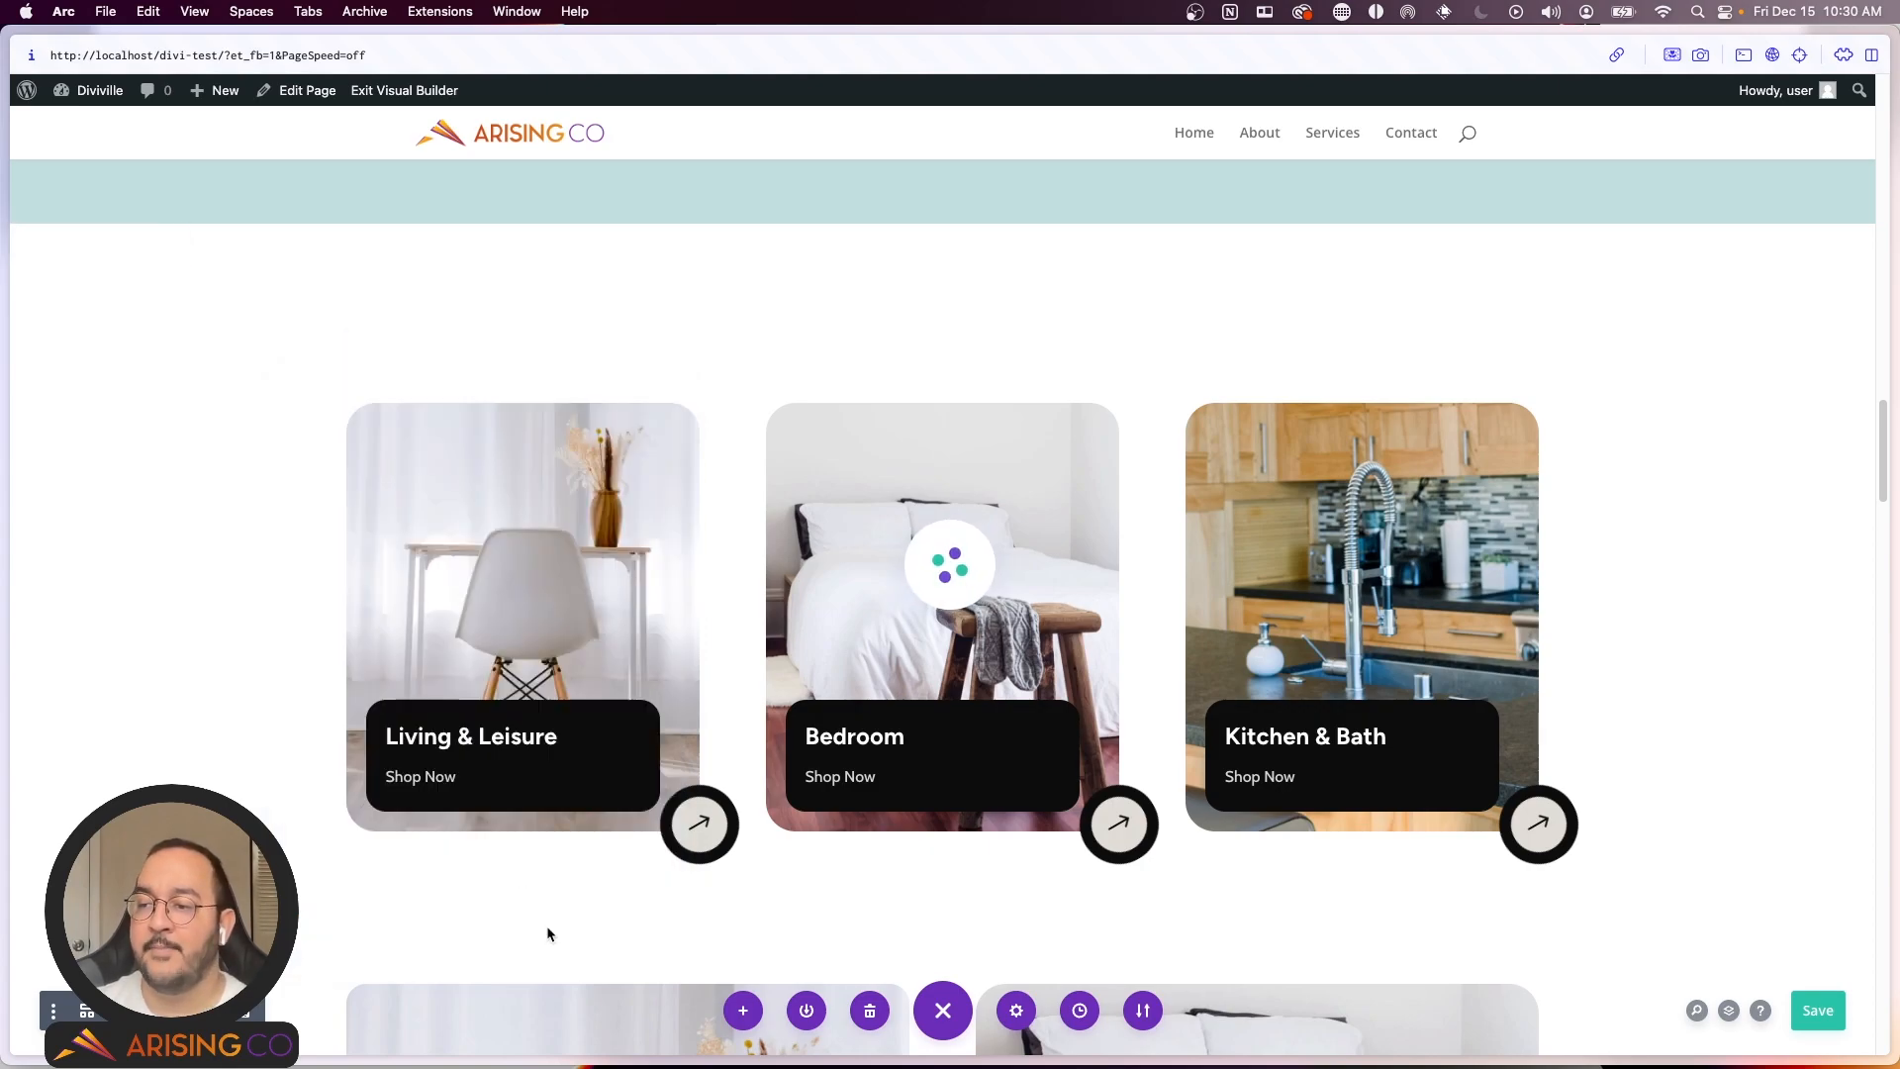
pyautogui.scroll(-3, 548, 928)
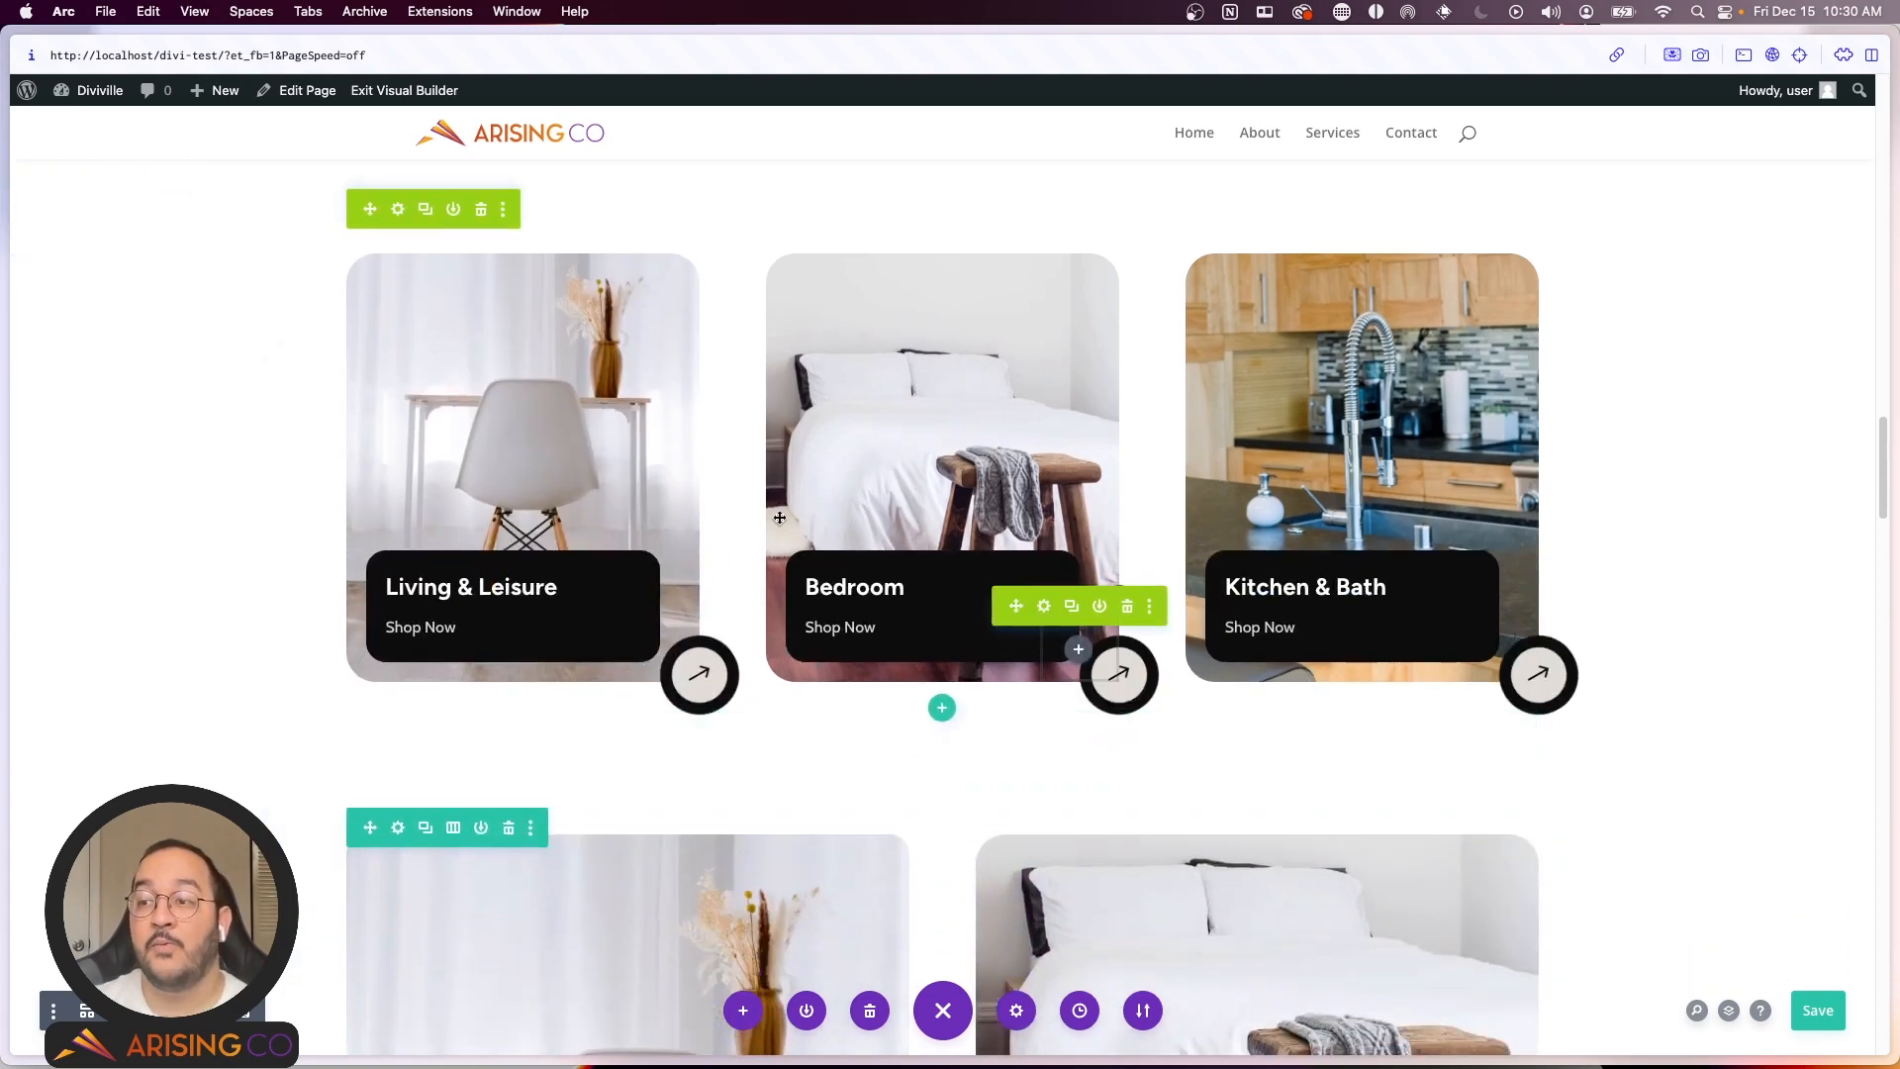
pyautogui.moveTo(379, 208)
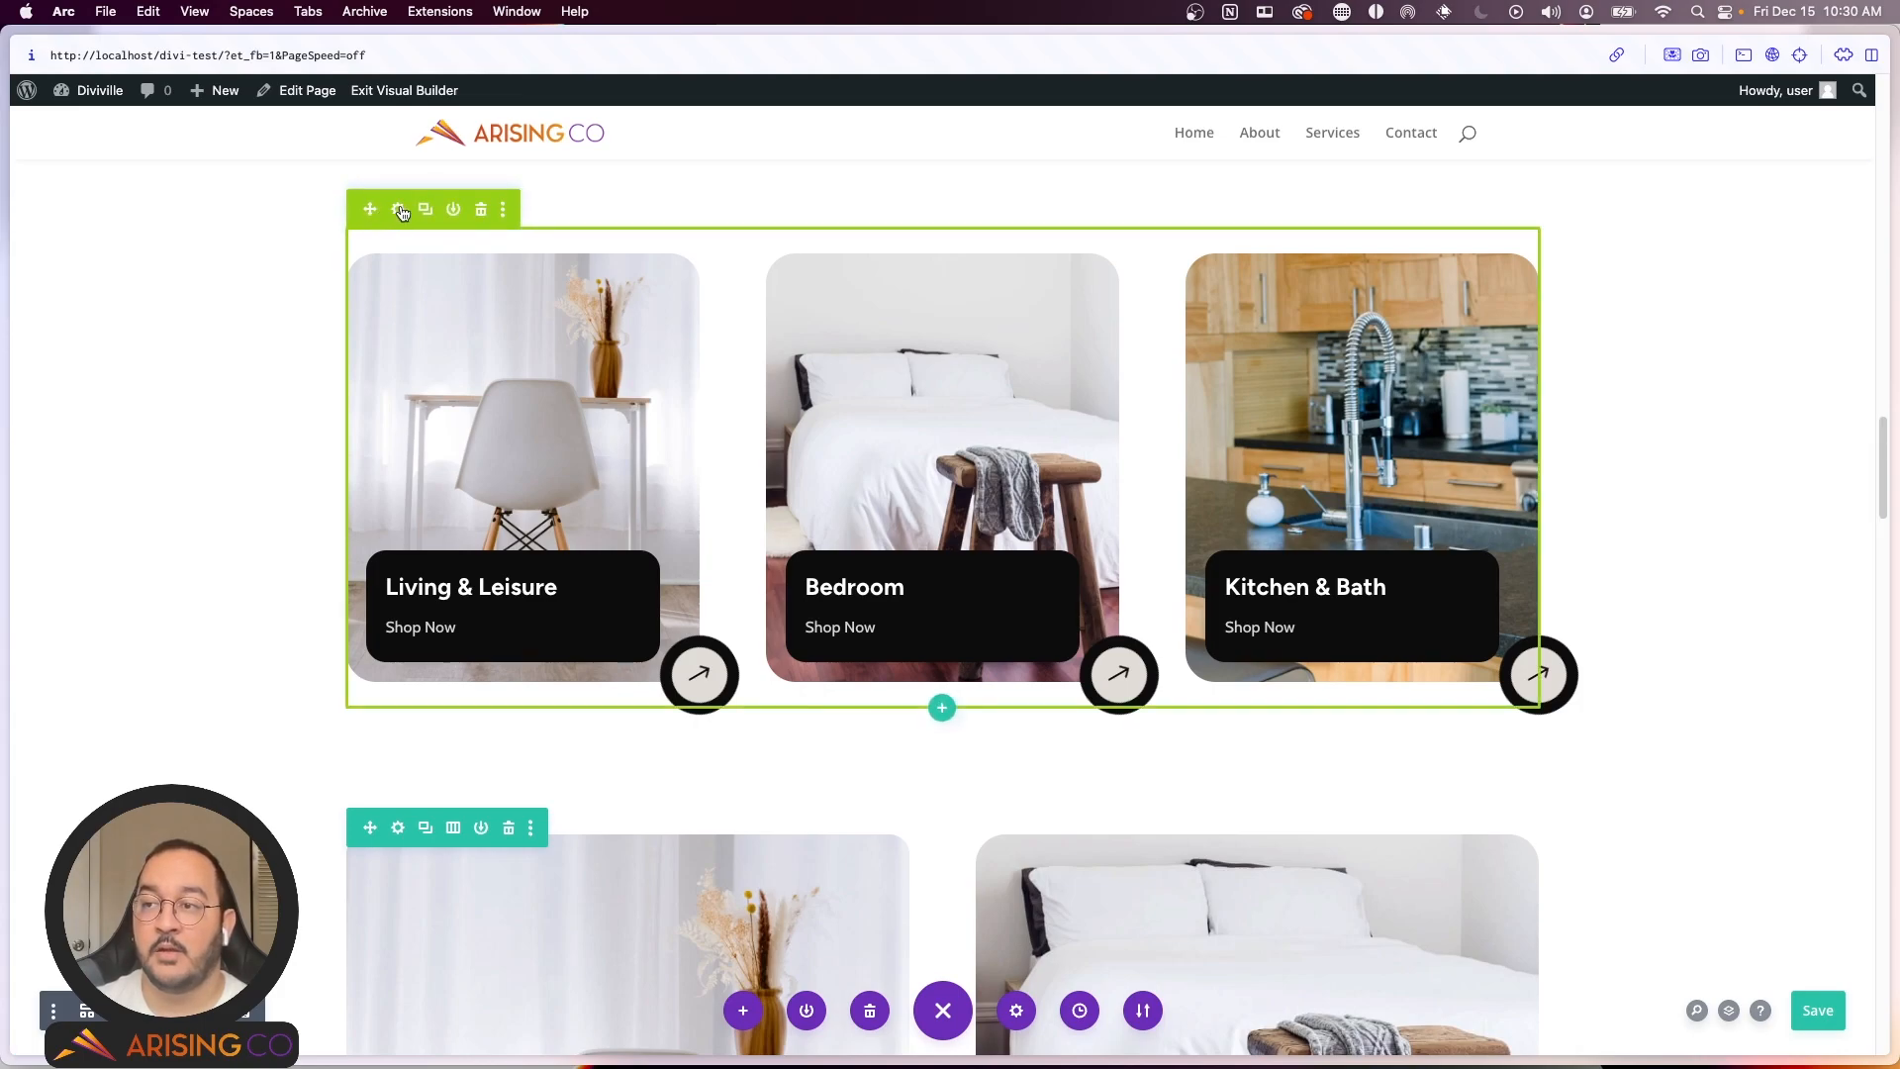
pyautogui.click(503, 210)
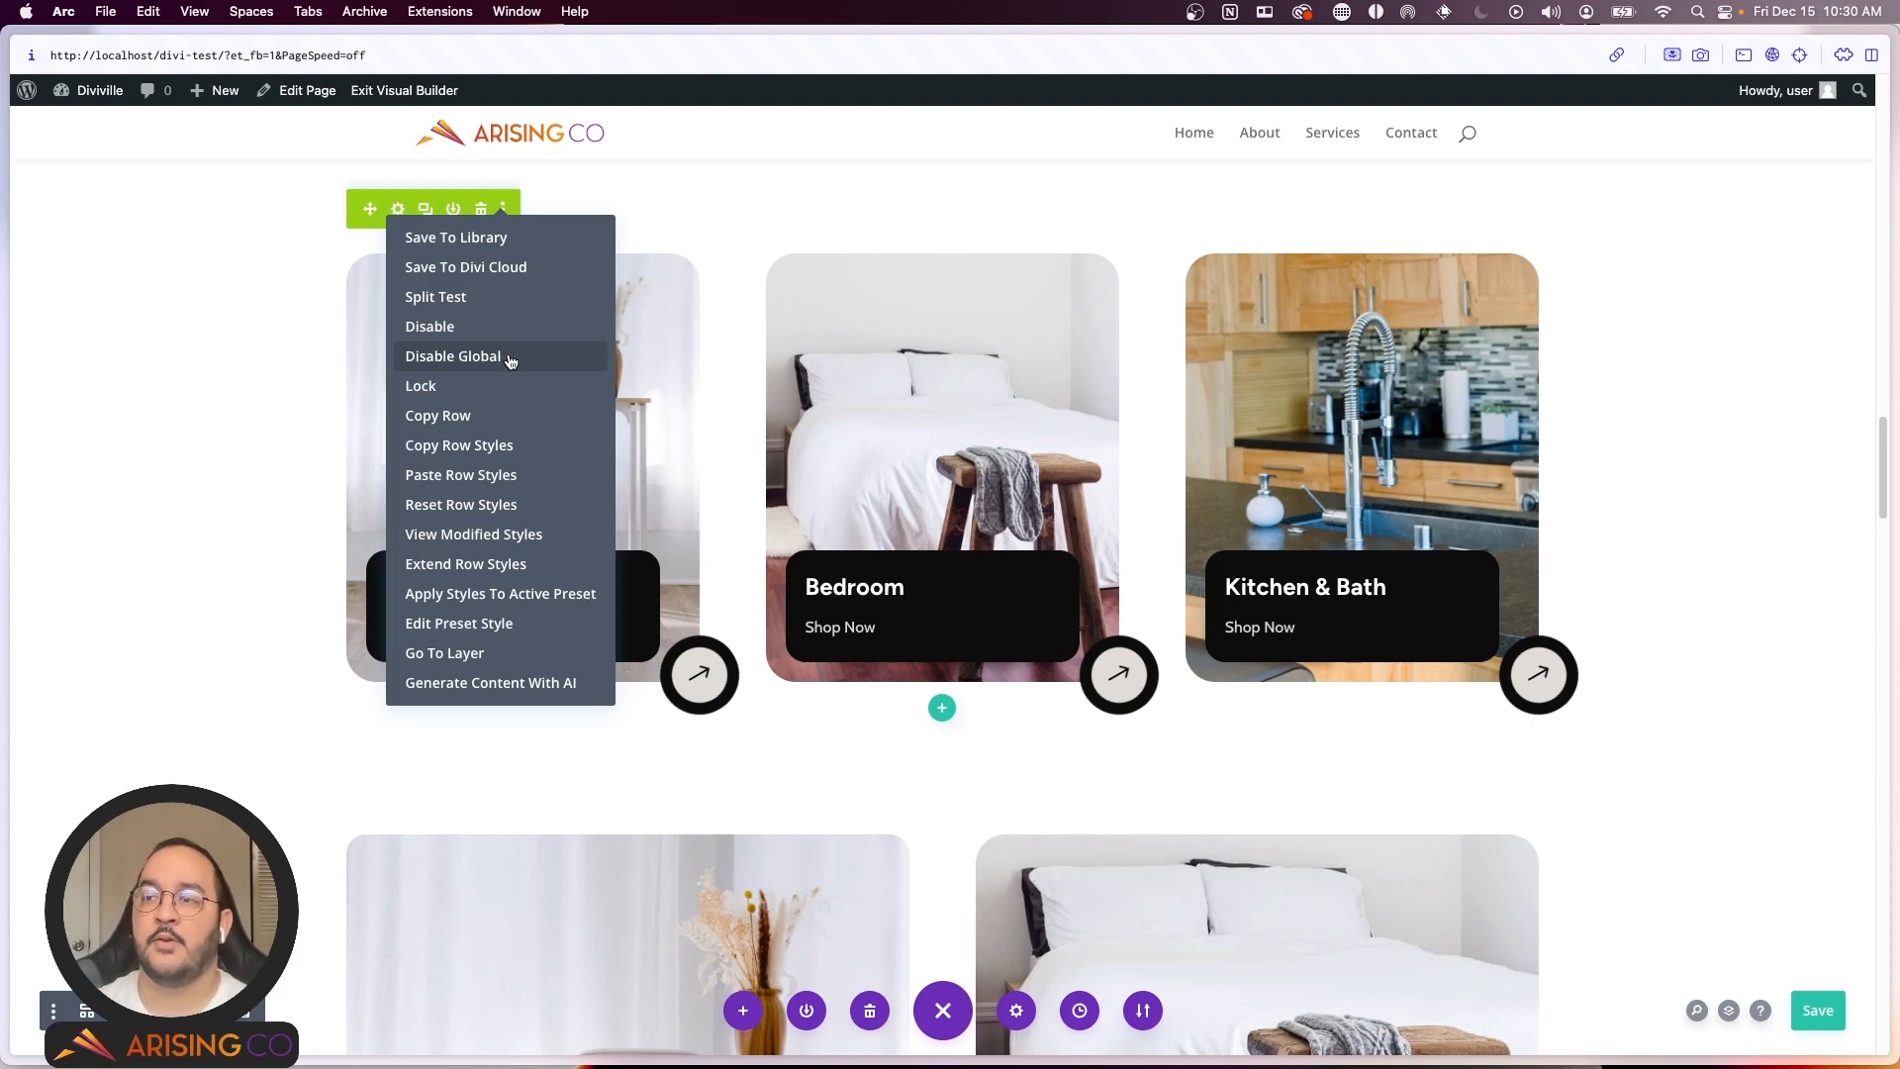
pyautogui.click(211, 448)
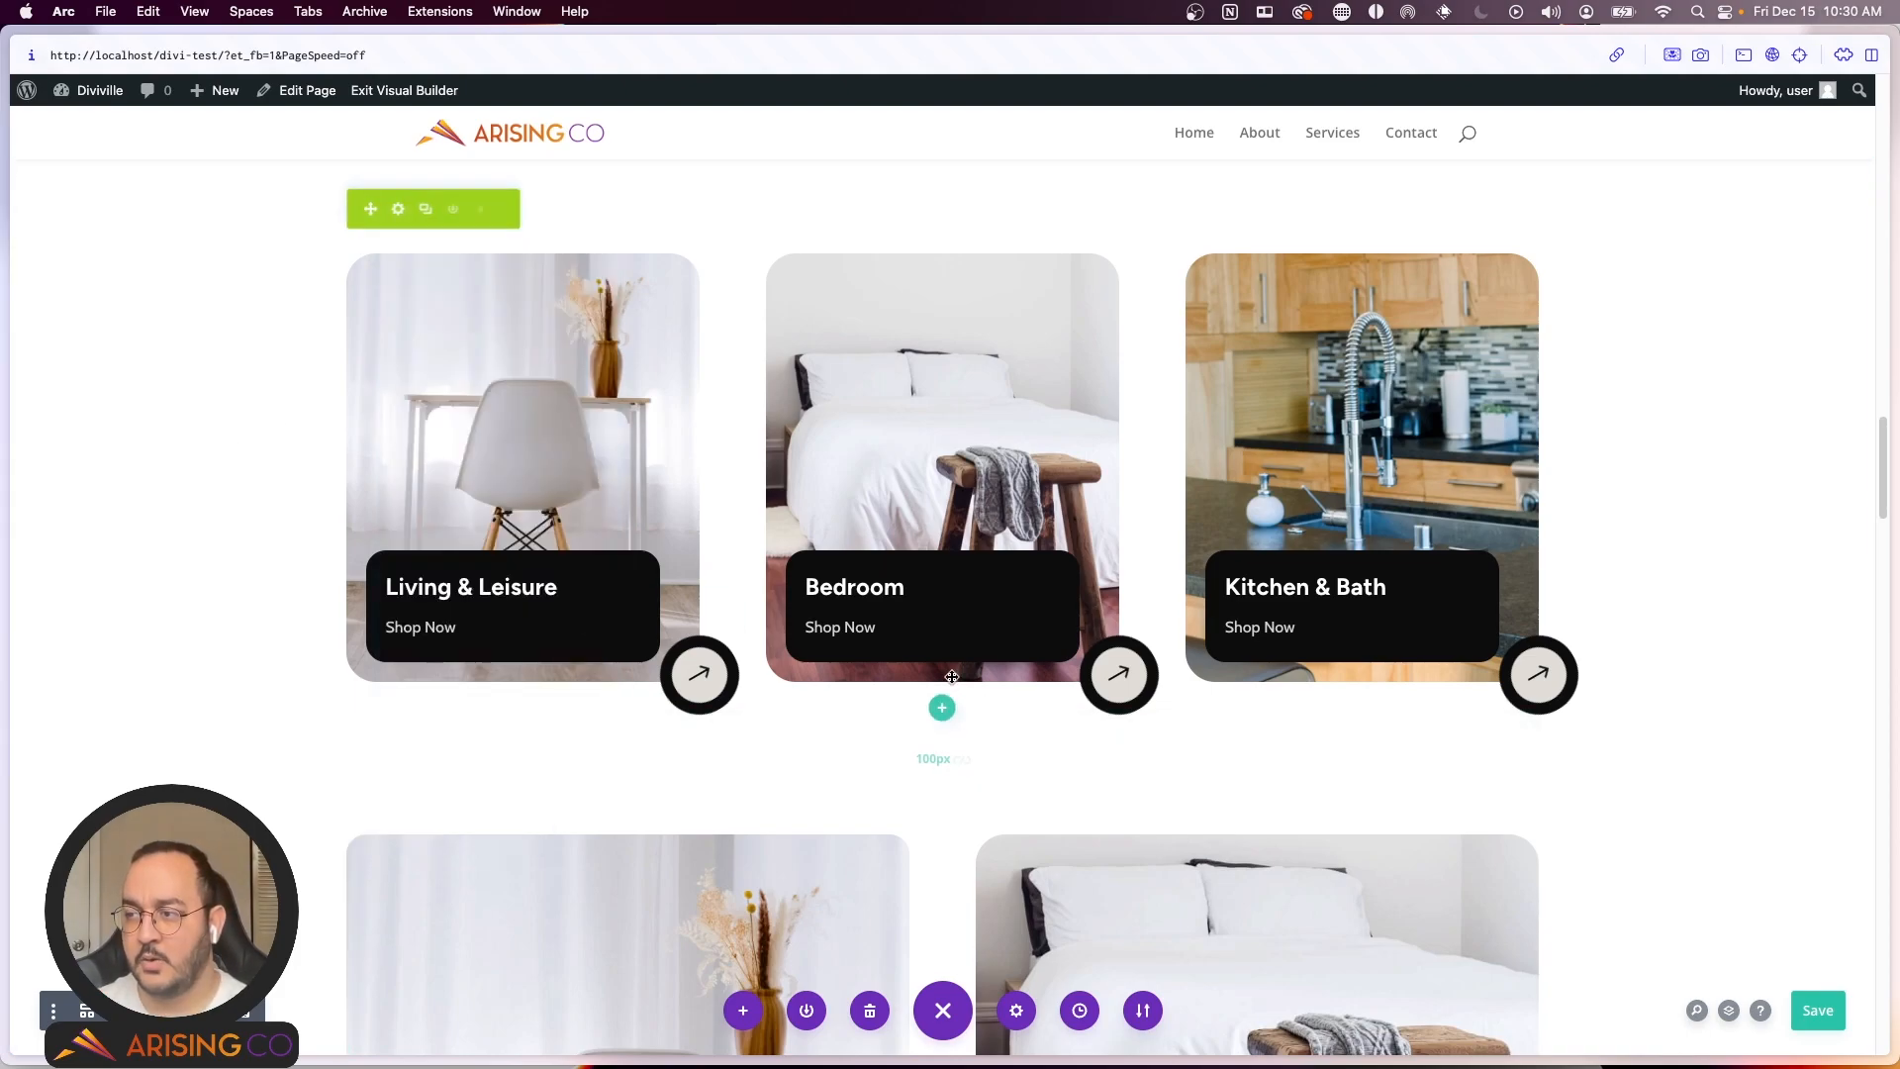
# Step: Insert the saved "3 Column Interior" row from the library below the global card row
pyautogui.click(945, 711)
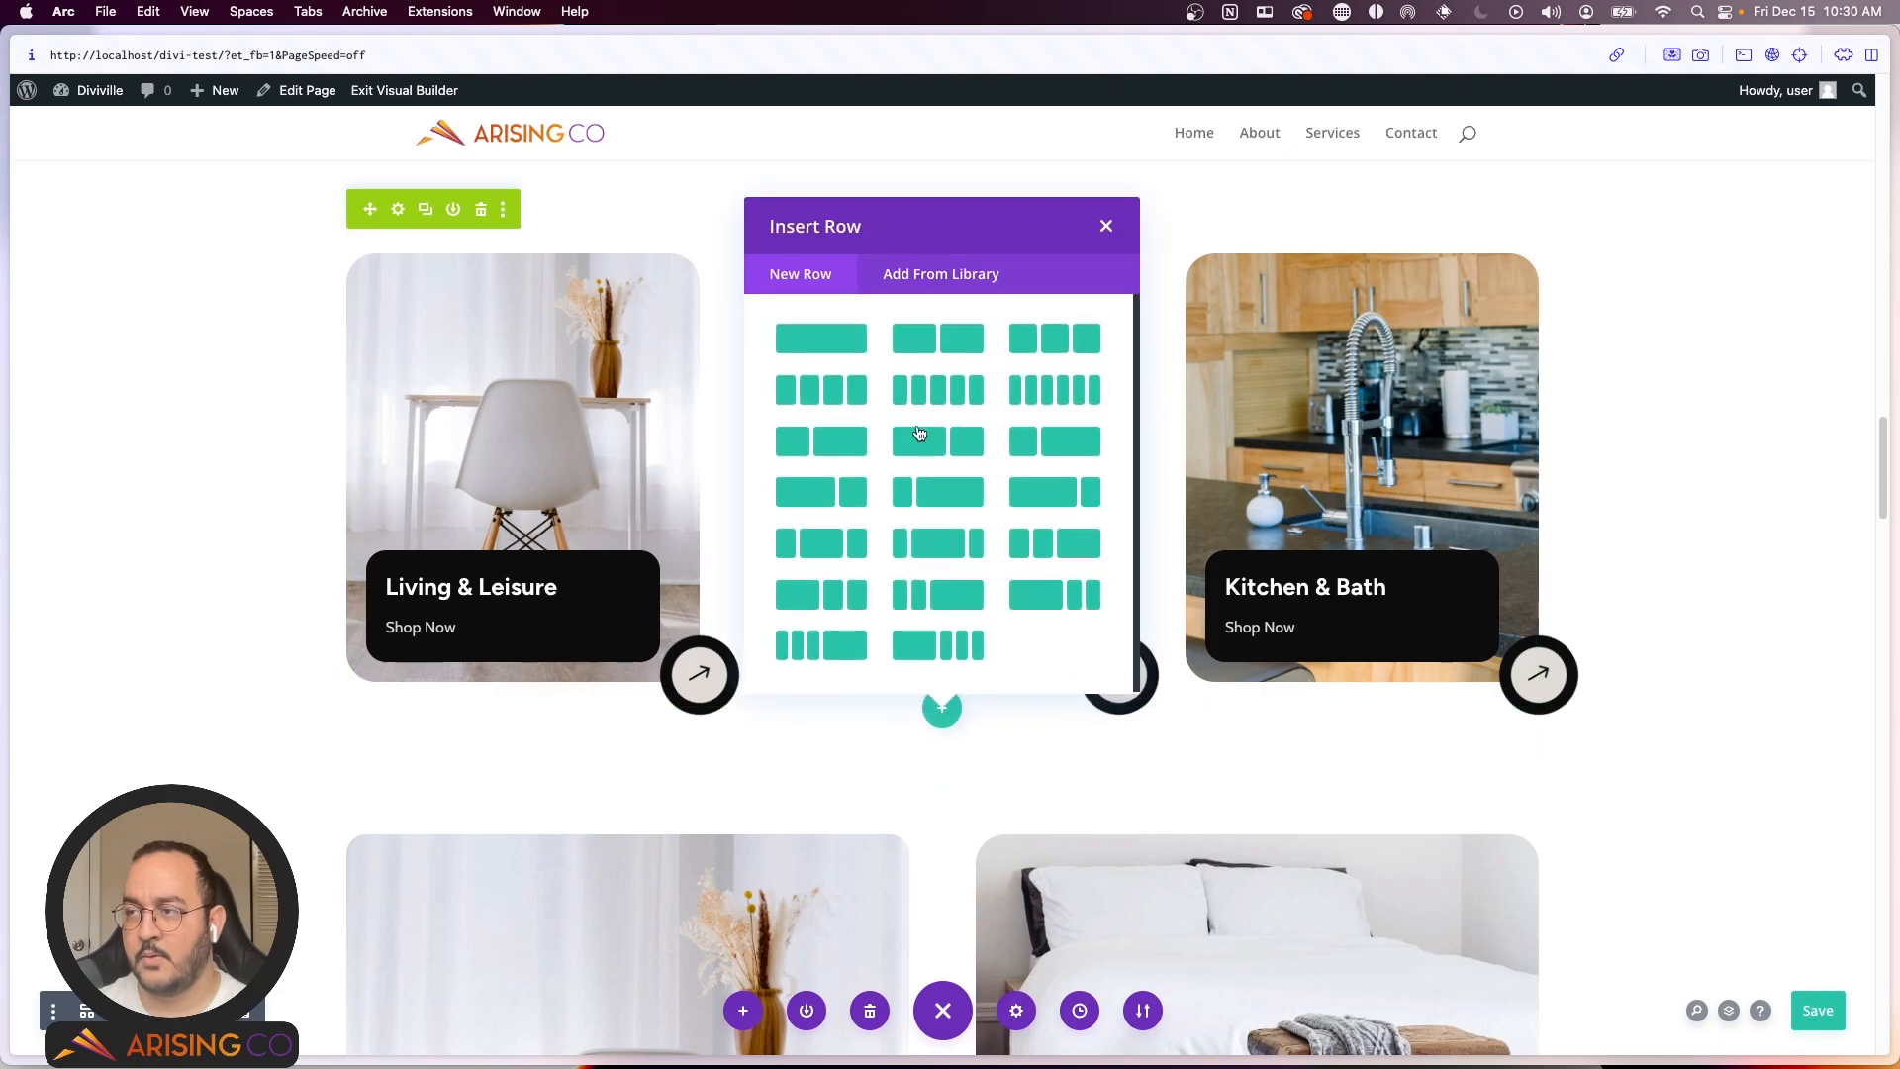
pyautogui.click(917, 284)
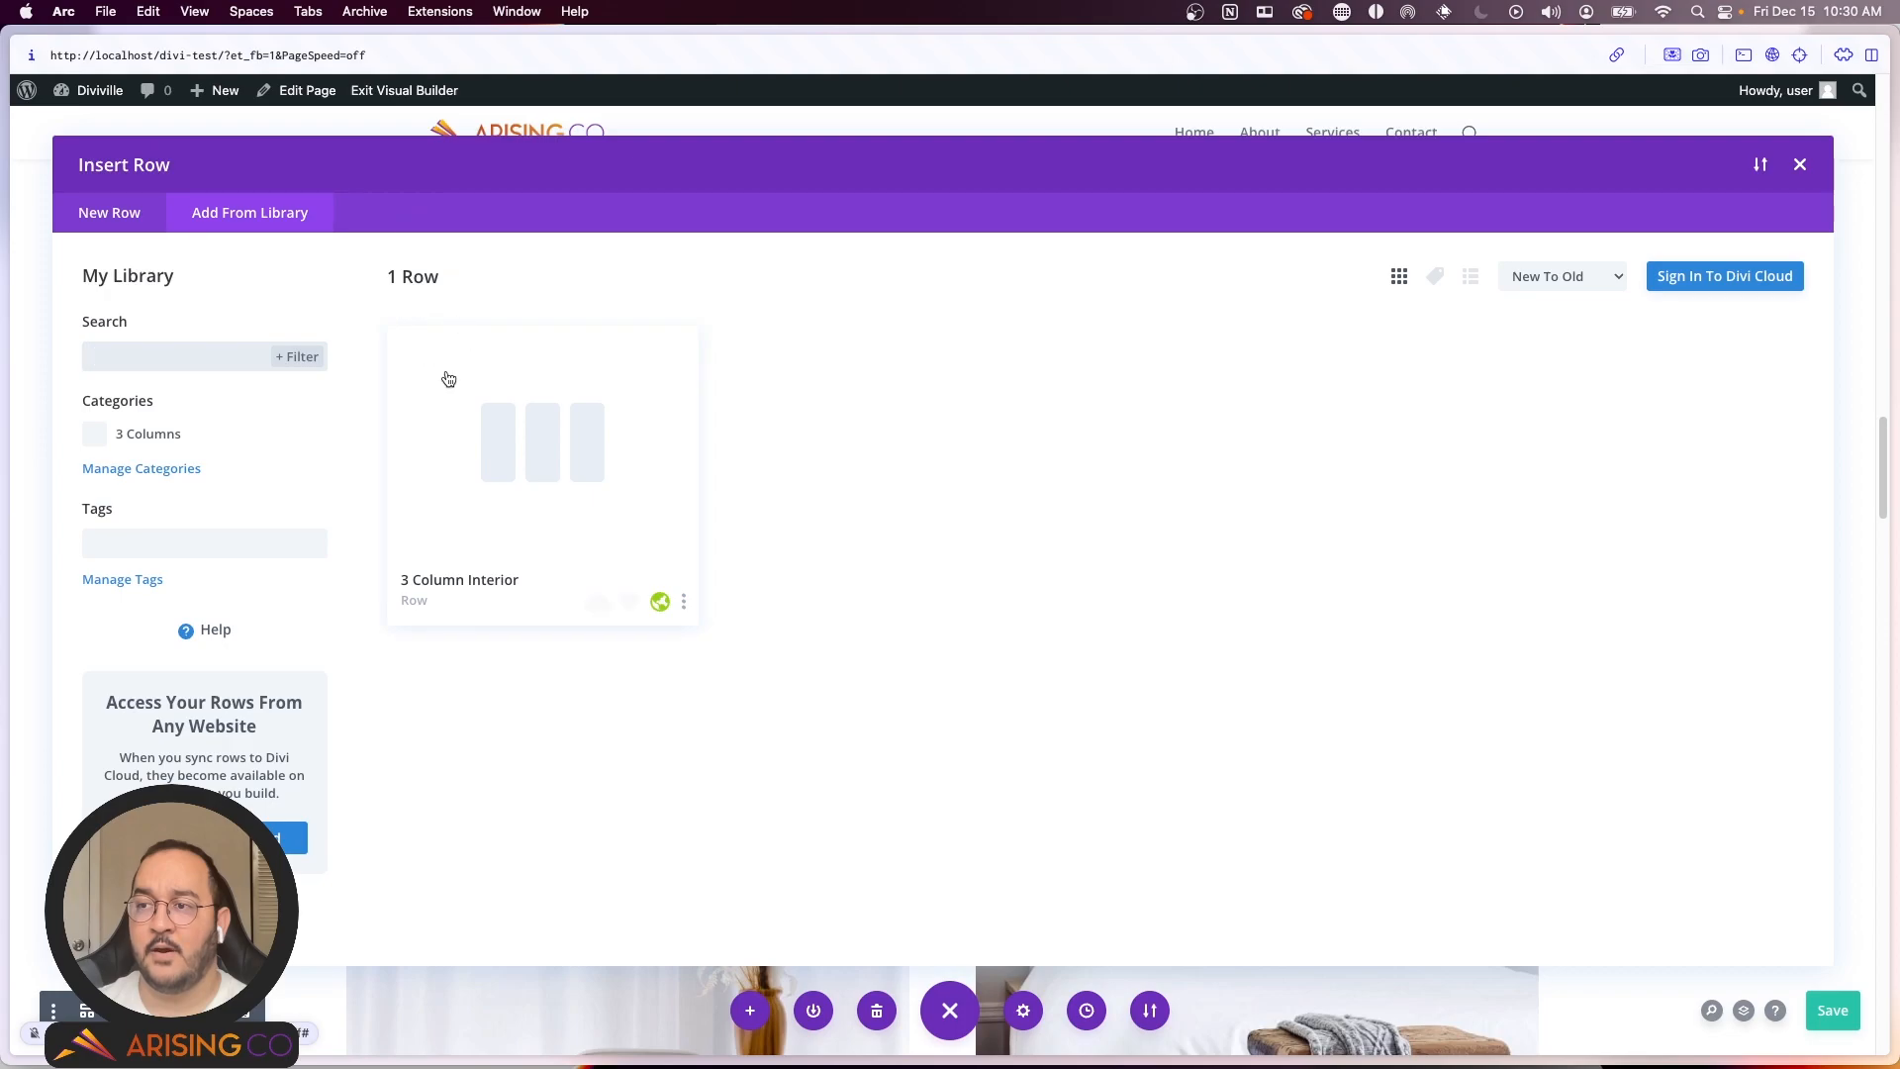
pyautogui.click(548, 467)
pyautogui.click(484, 874)
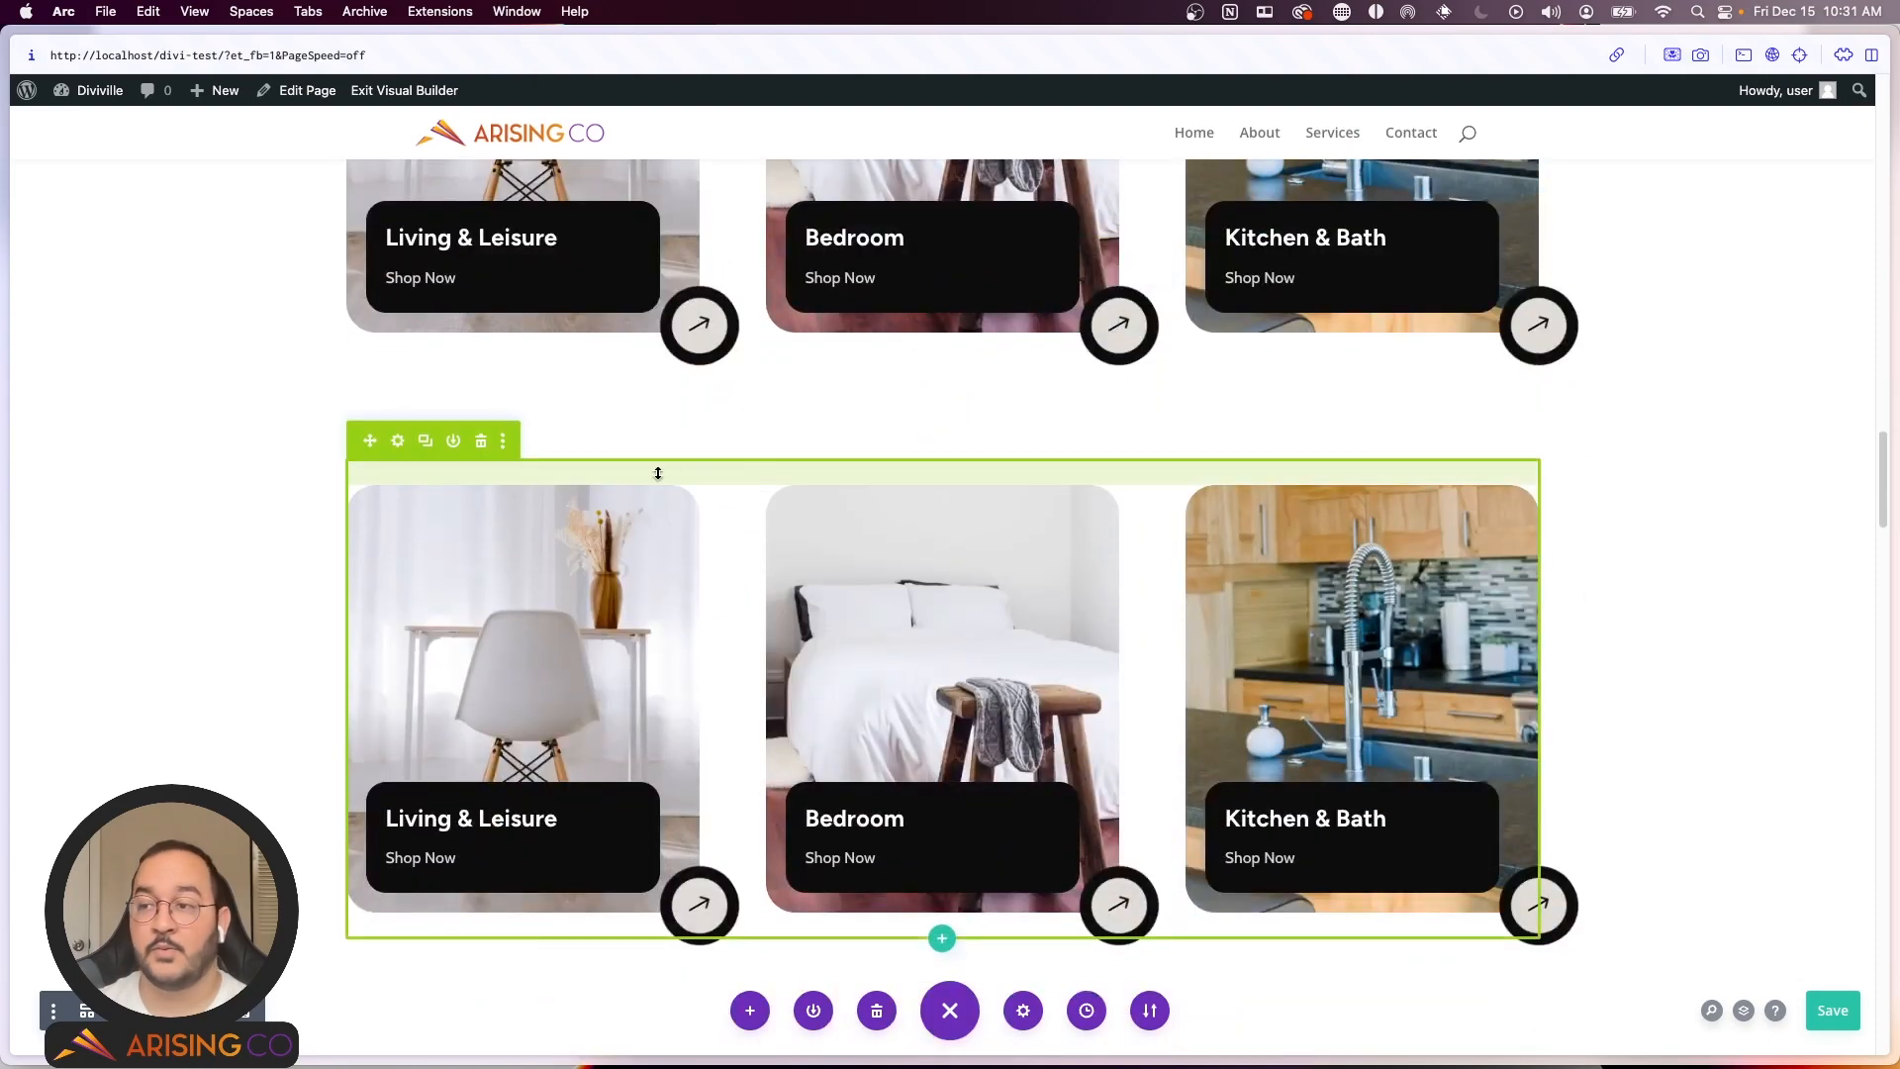
# Step: Delete the inserted copy of the global card row, and save the page
pyautogui.click(482, 443)
pyautogui.scroll(7, 182, 394)
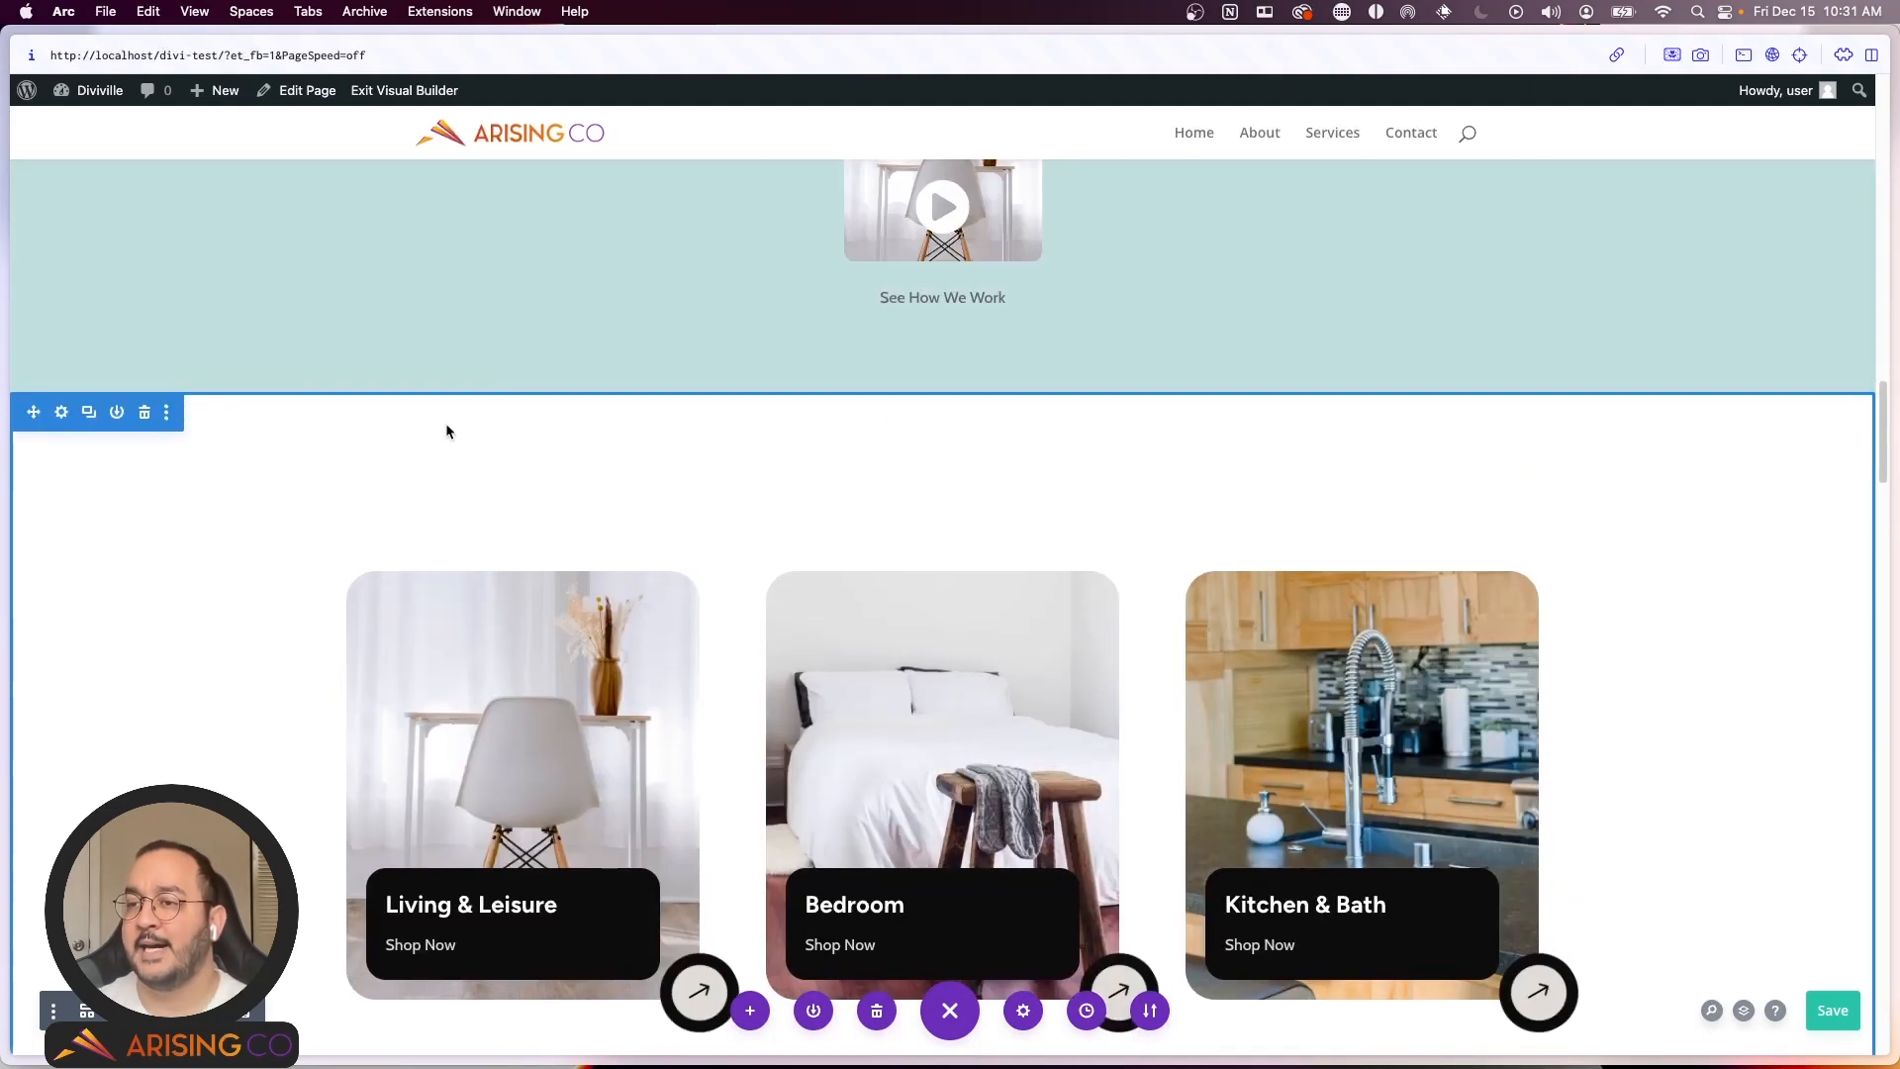
pyautogui.click(1833, 1012)
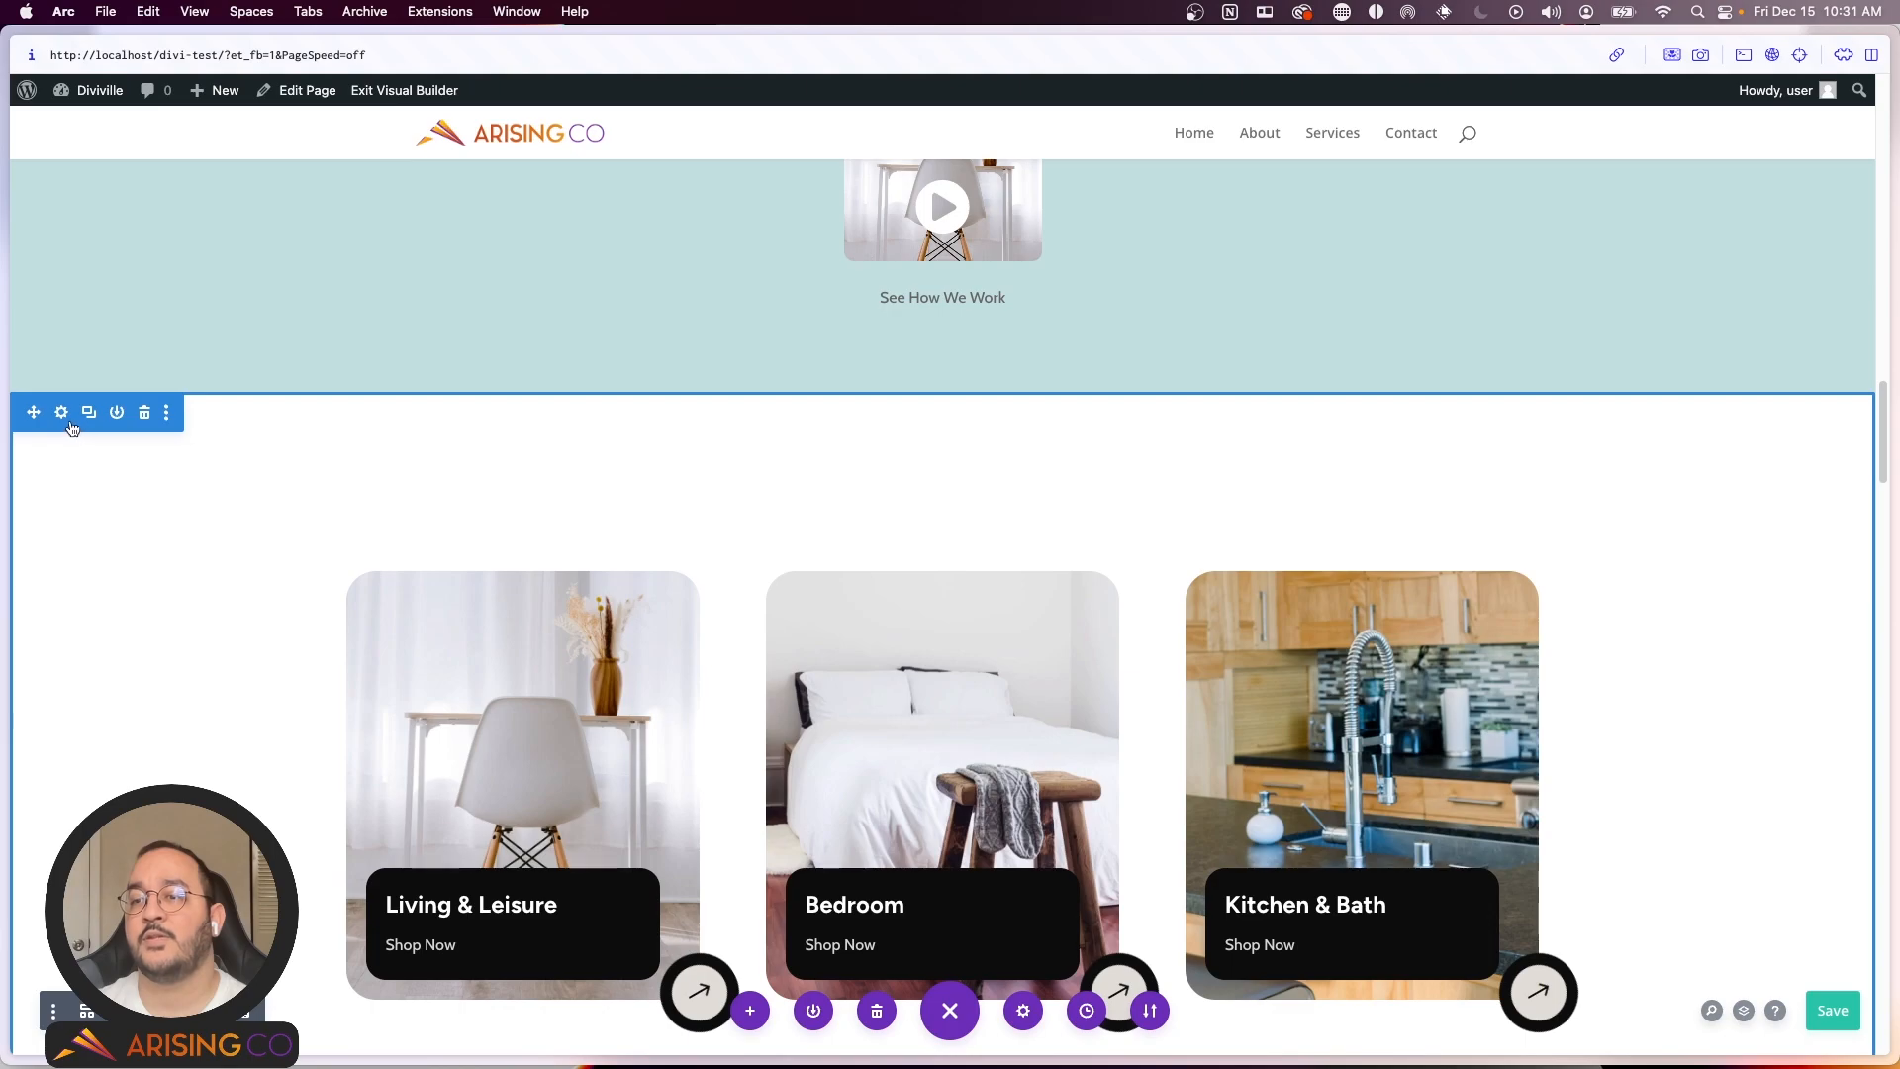
# Step: Open the text settings of the "Elevate Your Cabin With Divi Interiors" heading and examine its heading tag in the HTML source
pyautogui.scroll(7, 426, 601)
pyautogui.scroll(20, 425, 601)
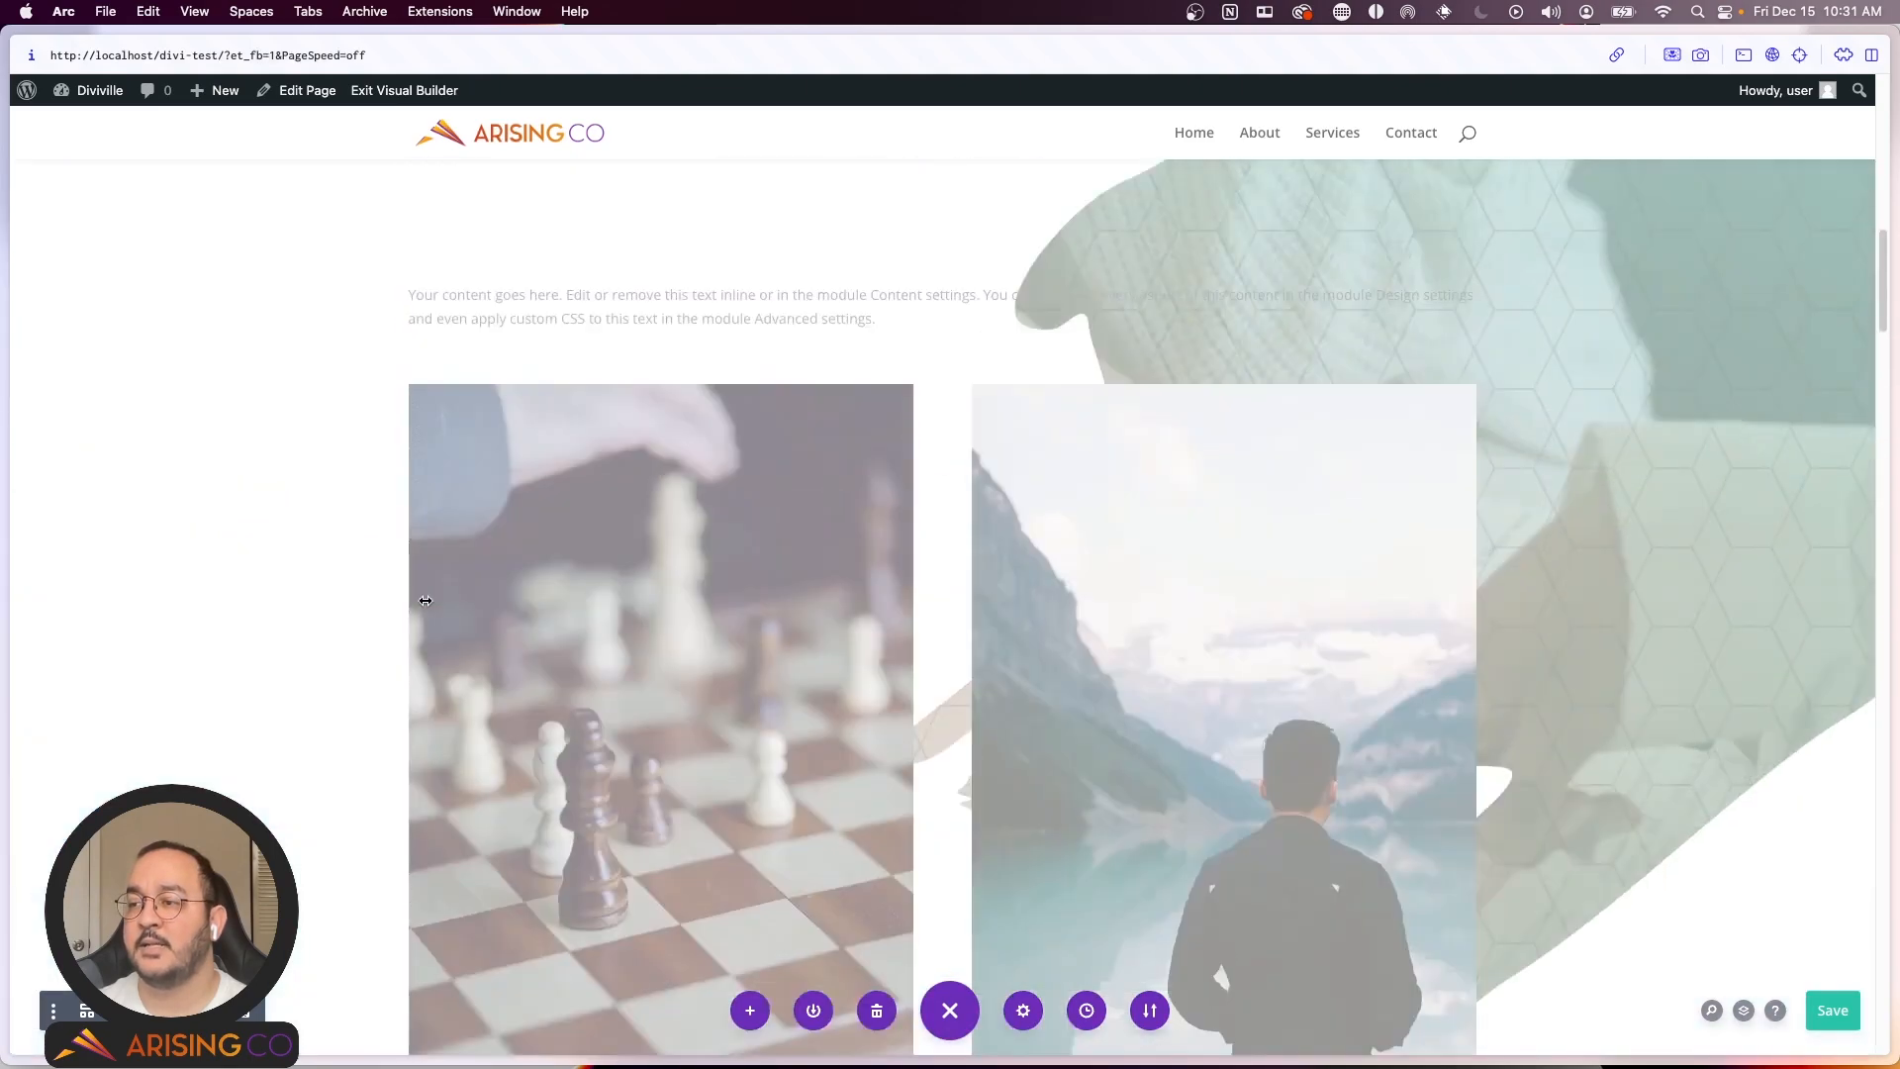
pyautogui.scroll(-4, 452, 589)
pyautogui.scroll(-15, 453, 589)
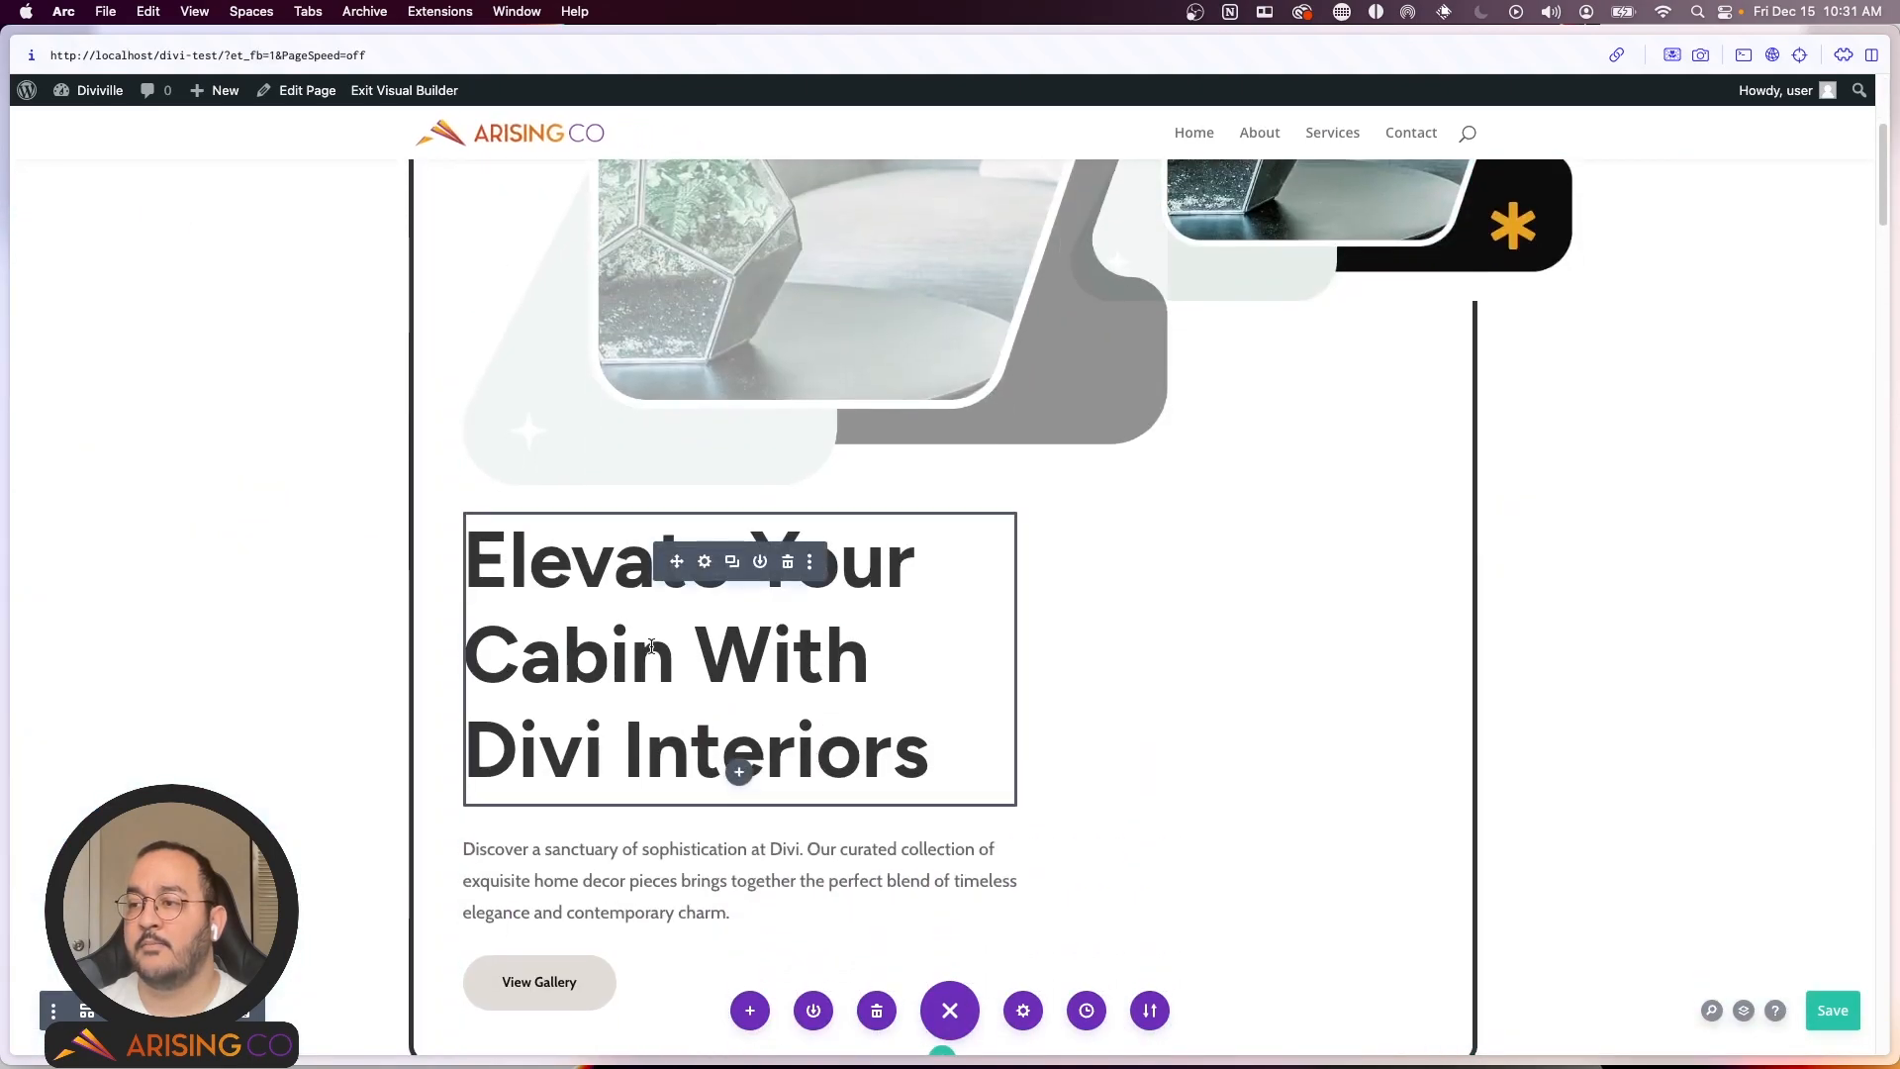
pyautogui.scroll(15, 695, 616)
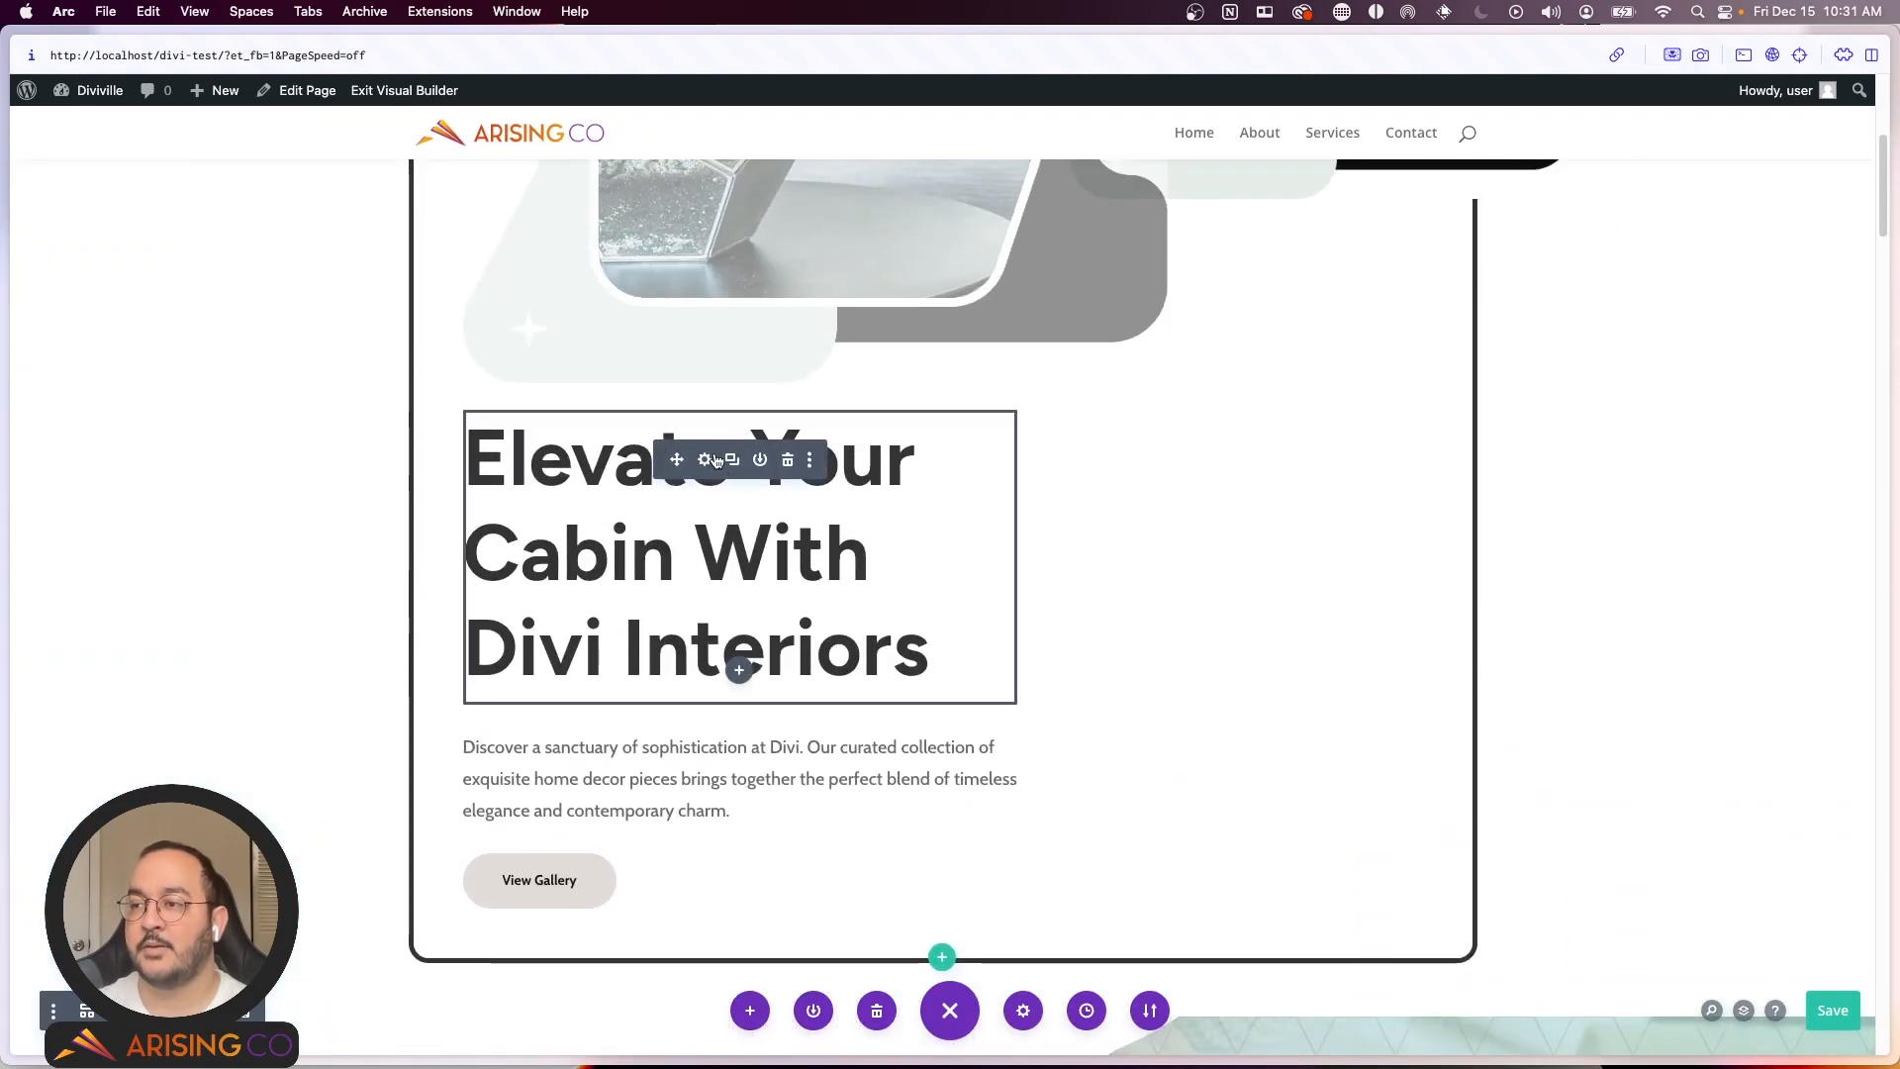
pyautogui.click(705, 460)
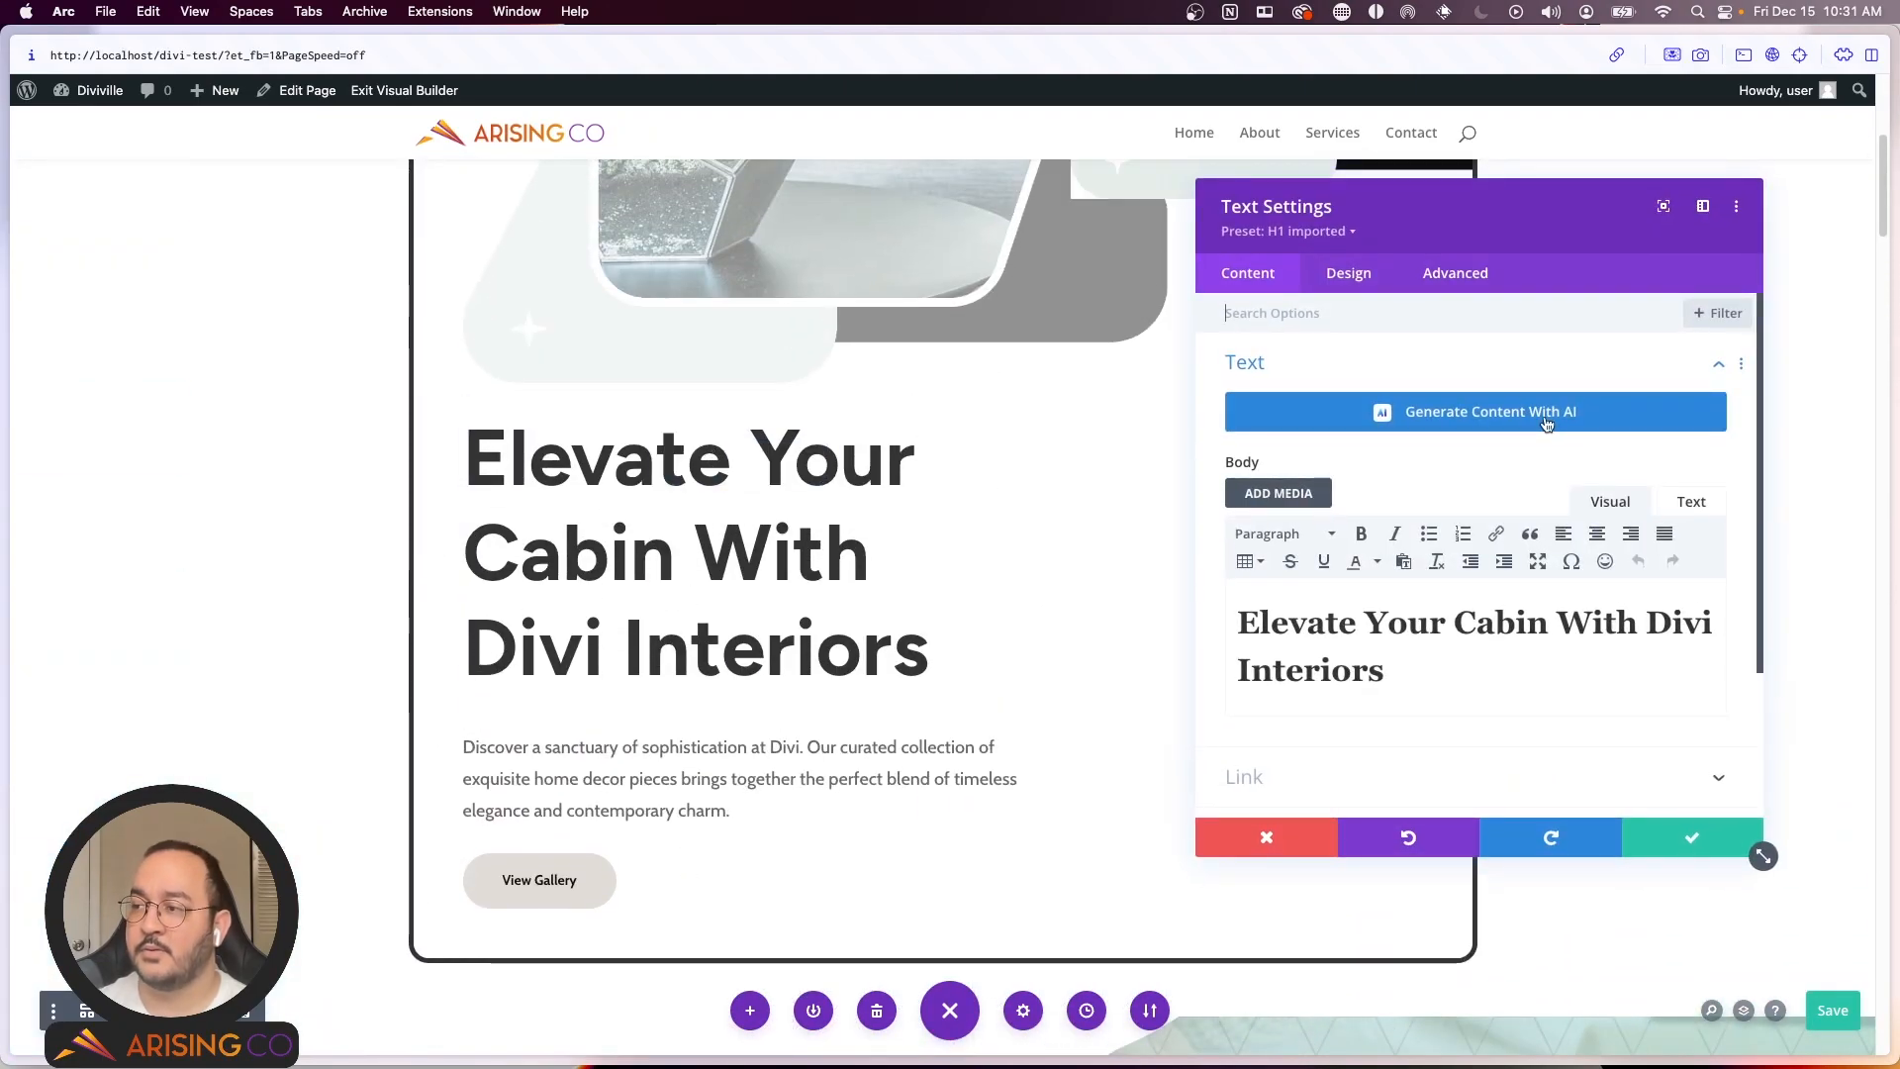
pyautogui.scroll(-2, 1551, 432)
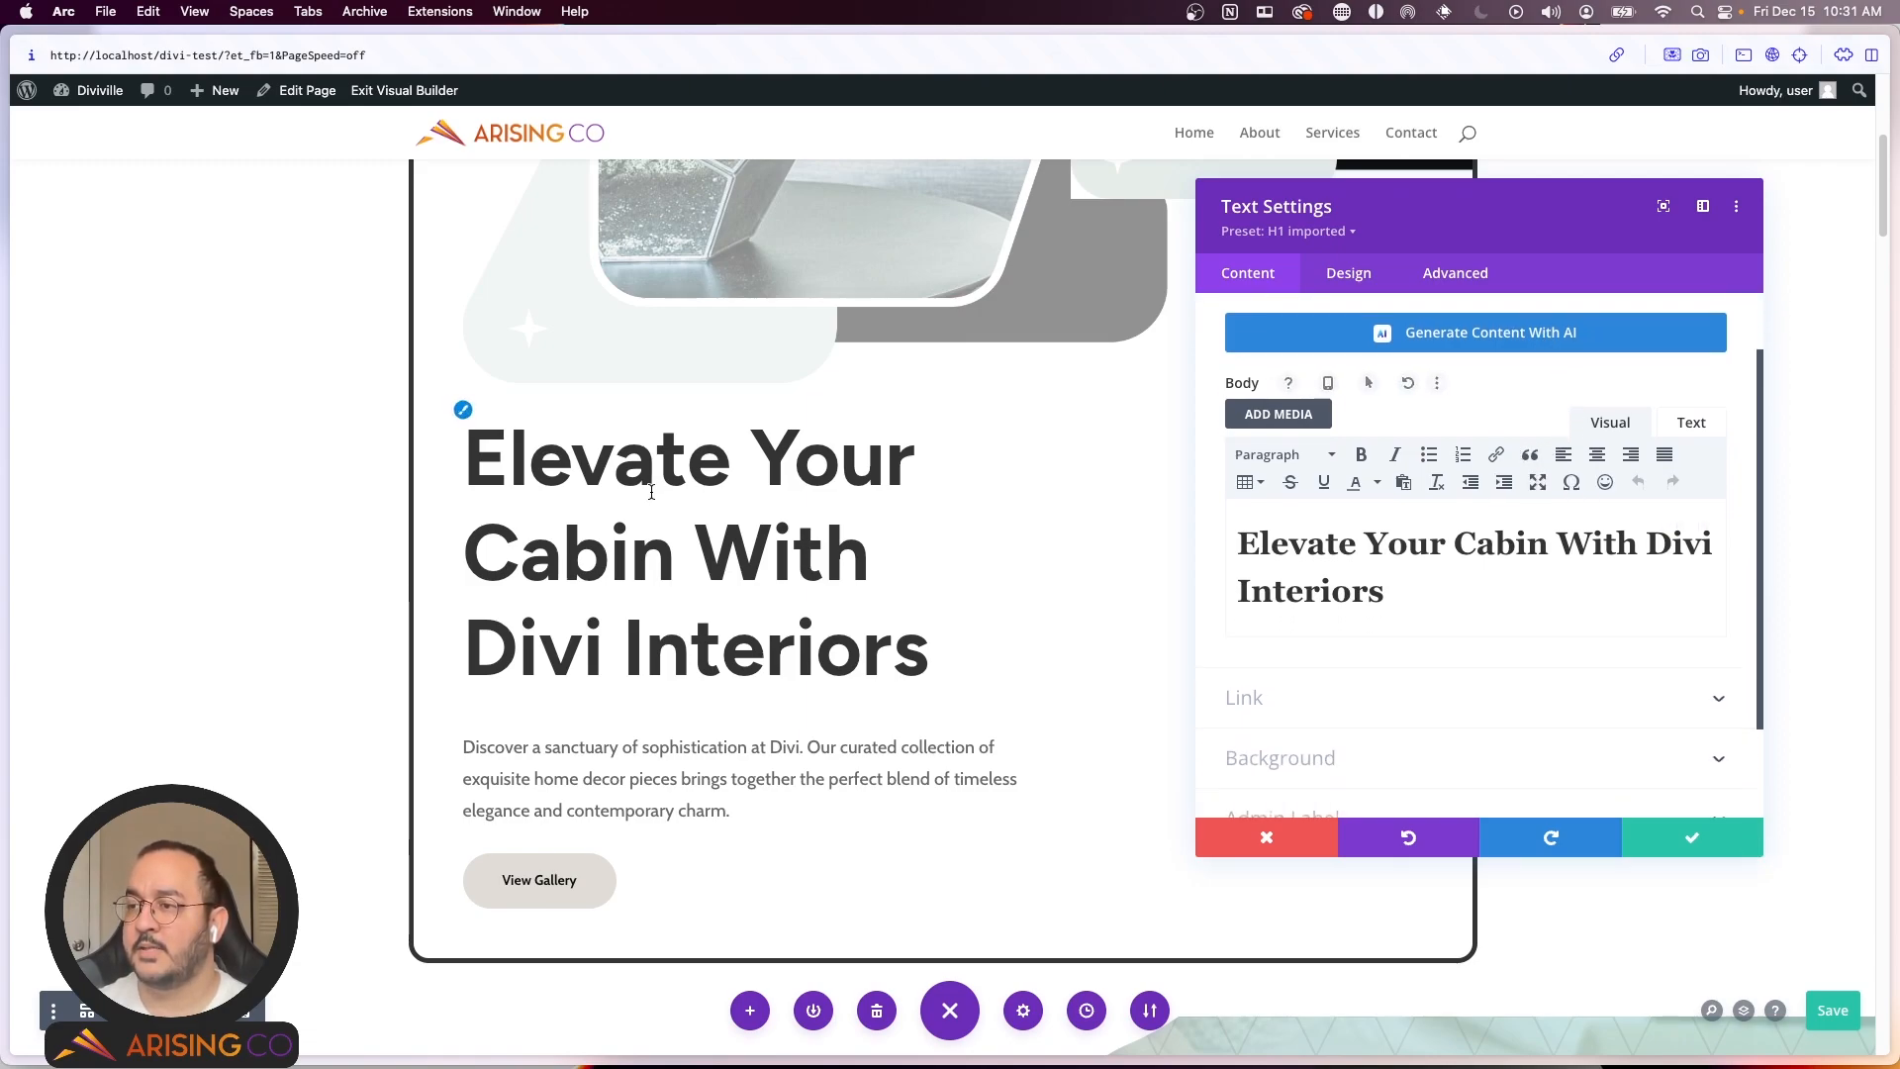
pyautogui.click(1473, 550)
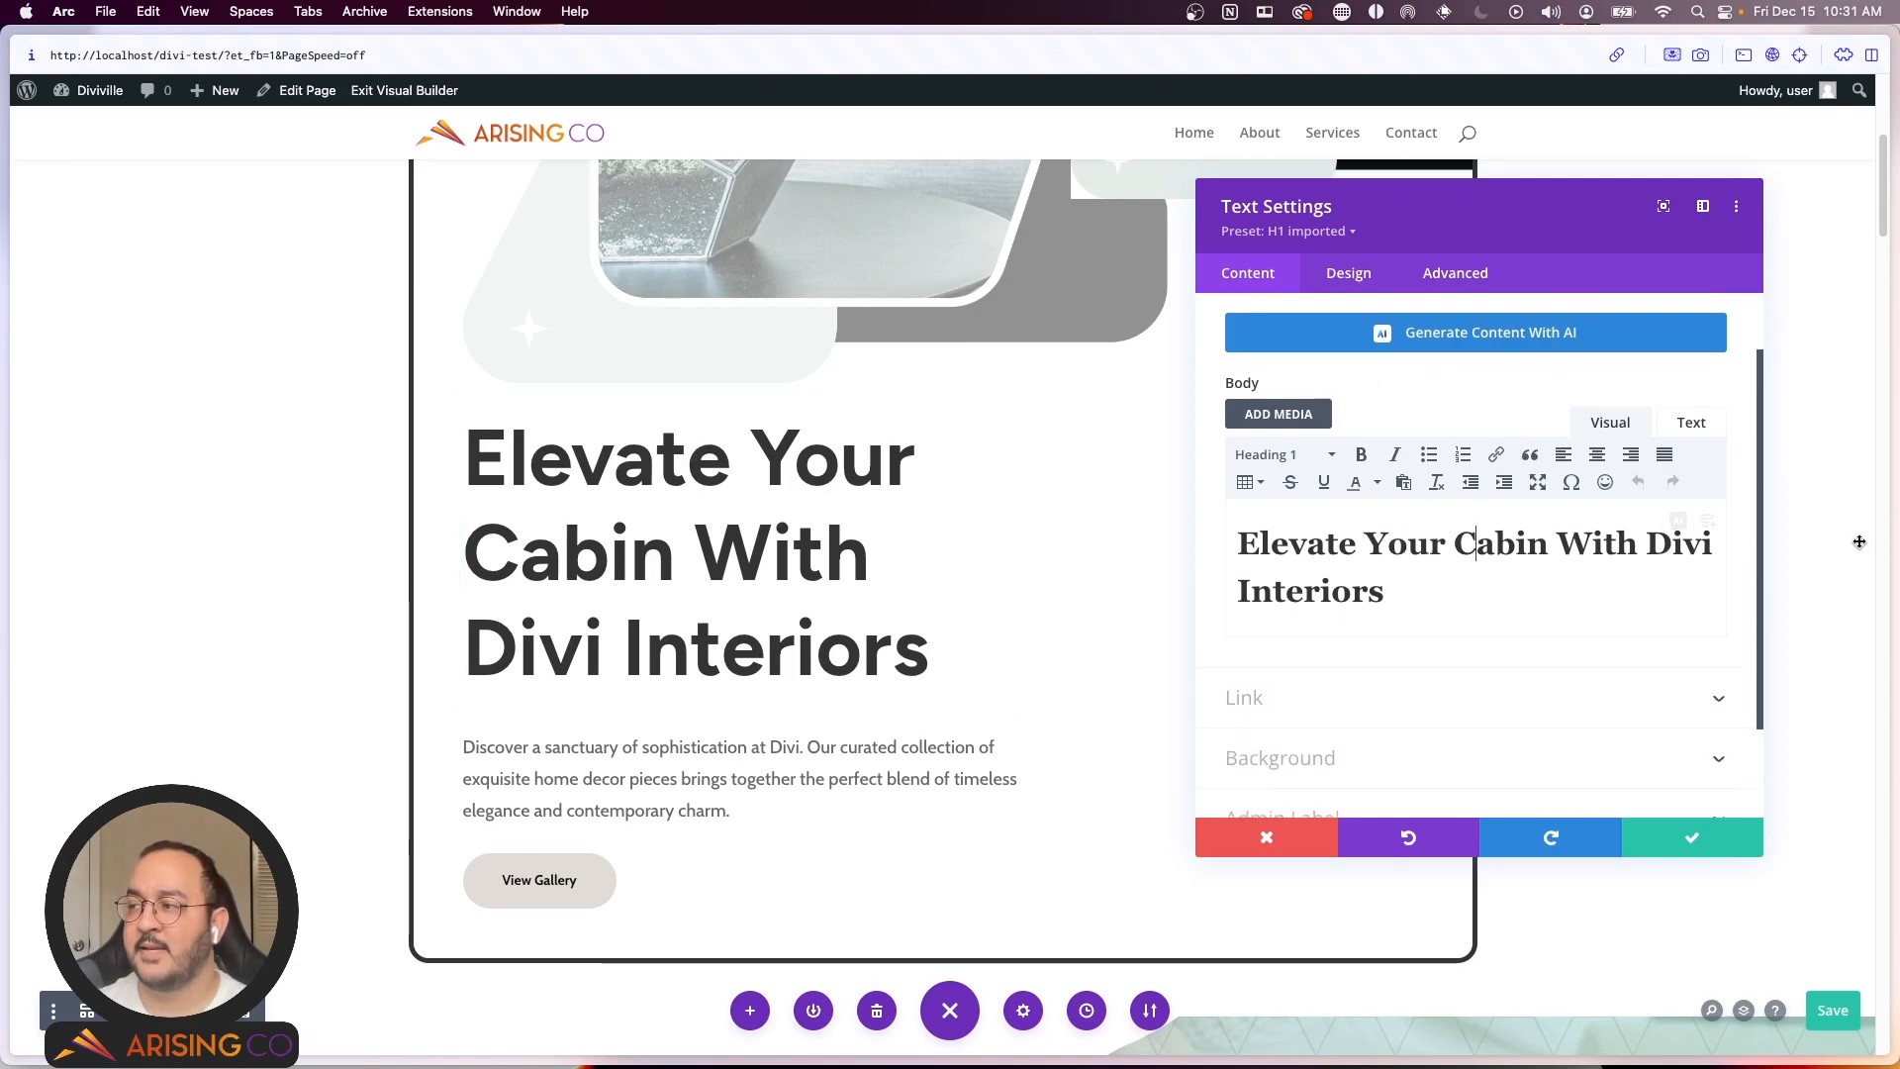
pyautogui.click(1694, 423)
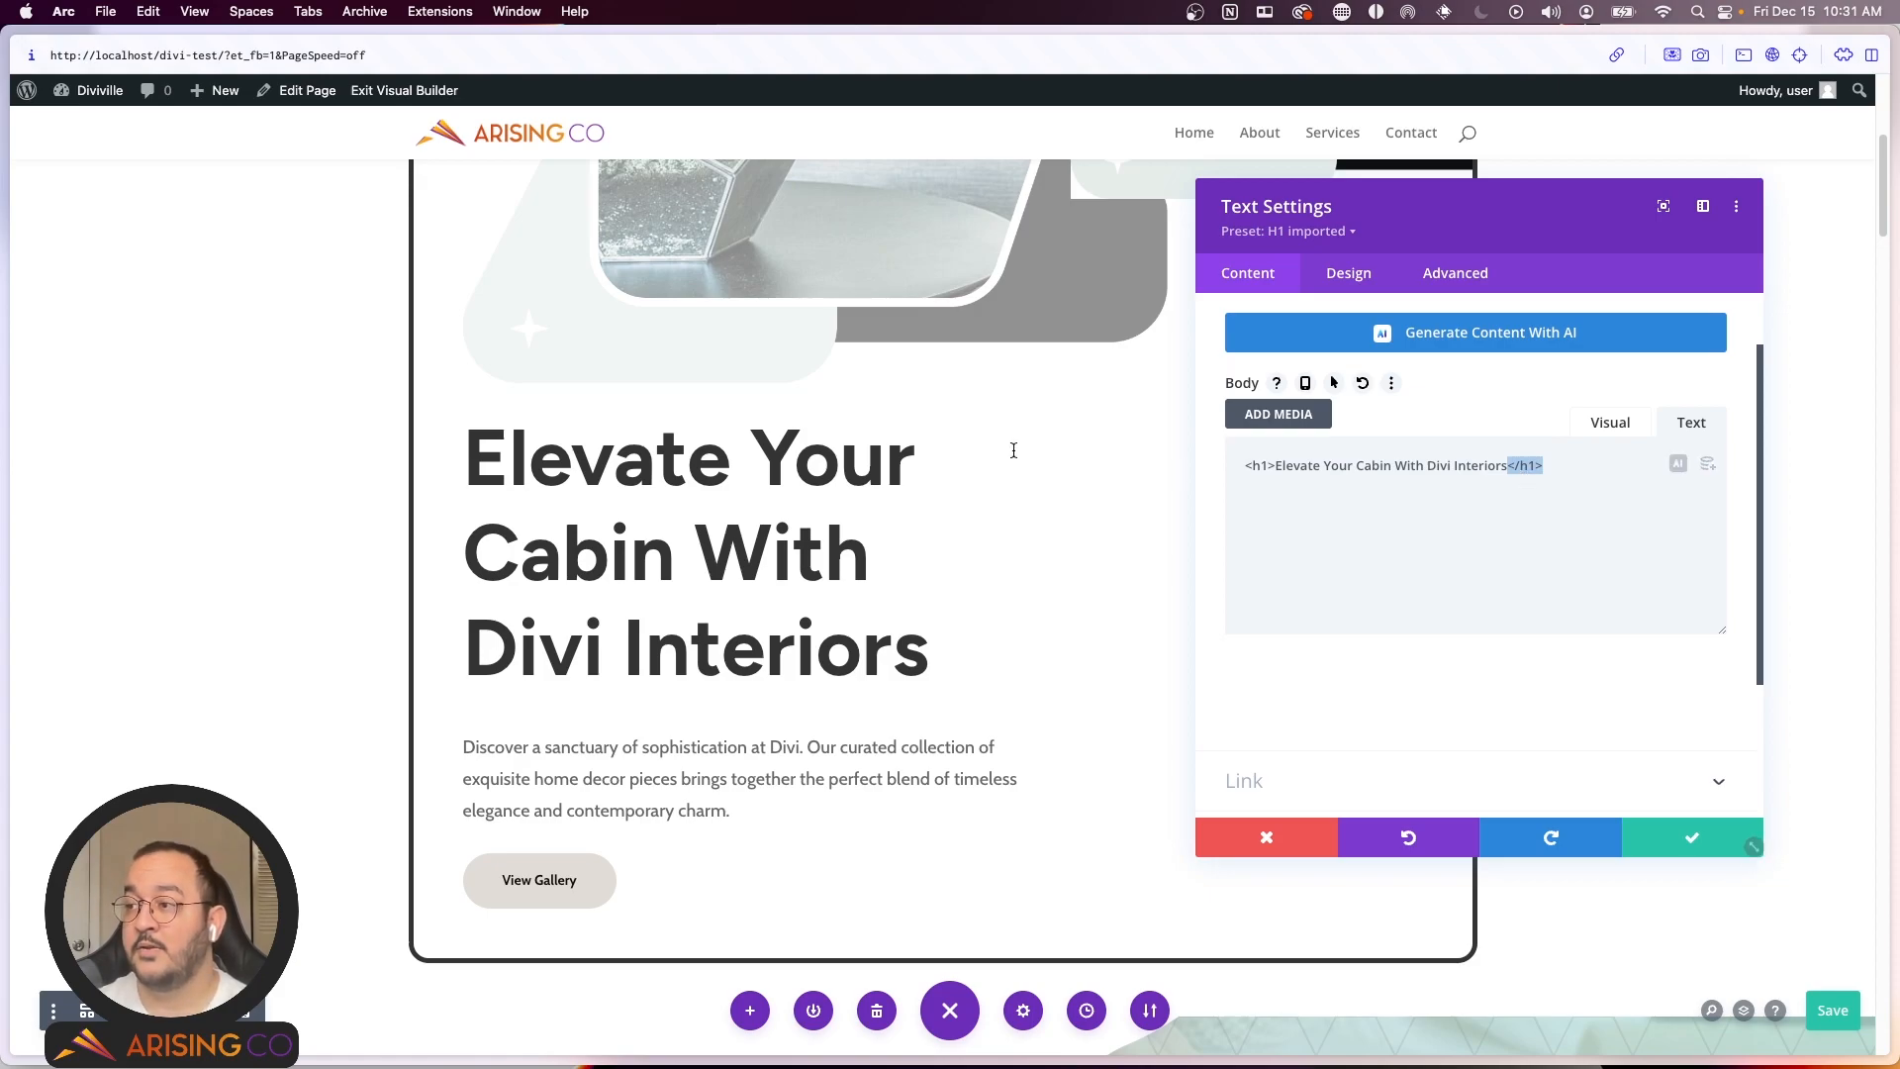
pyautogui.doubleClick(1255, 466)
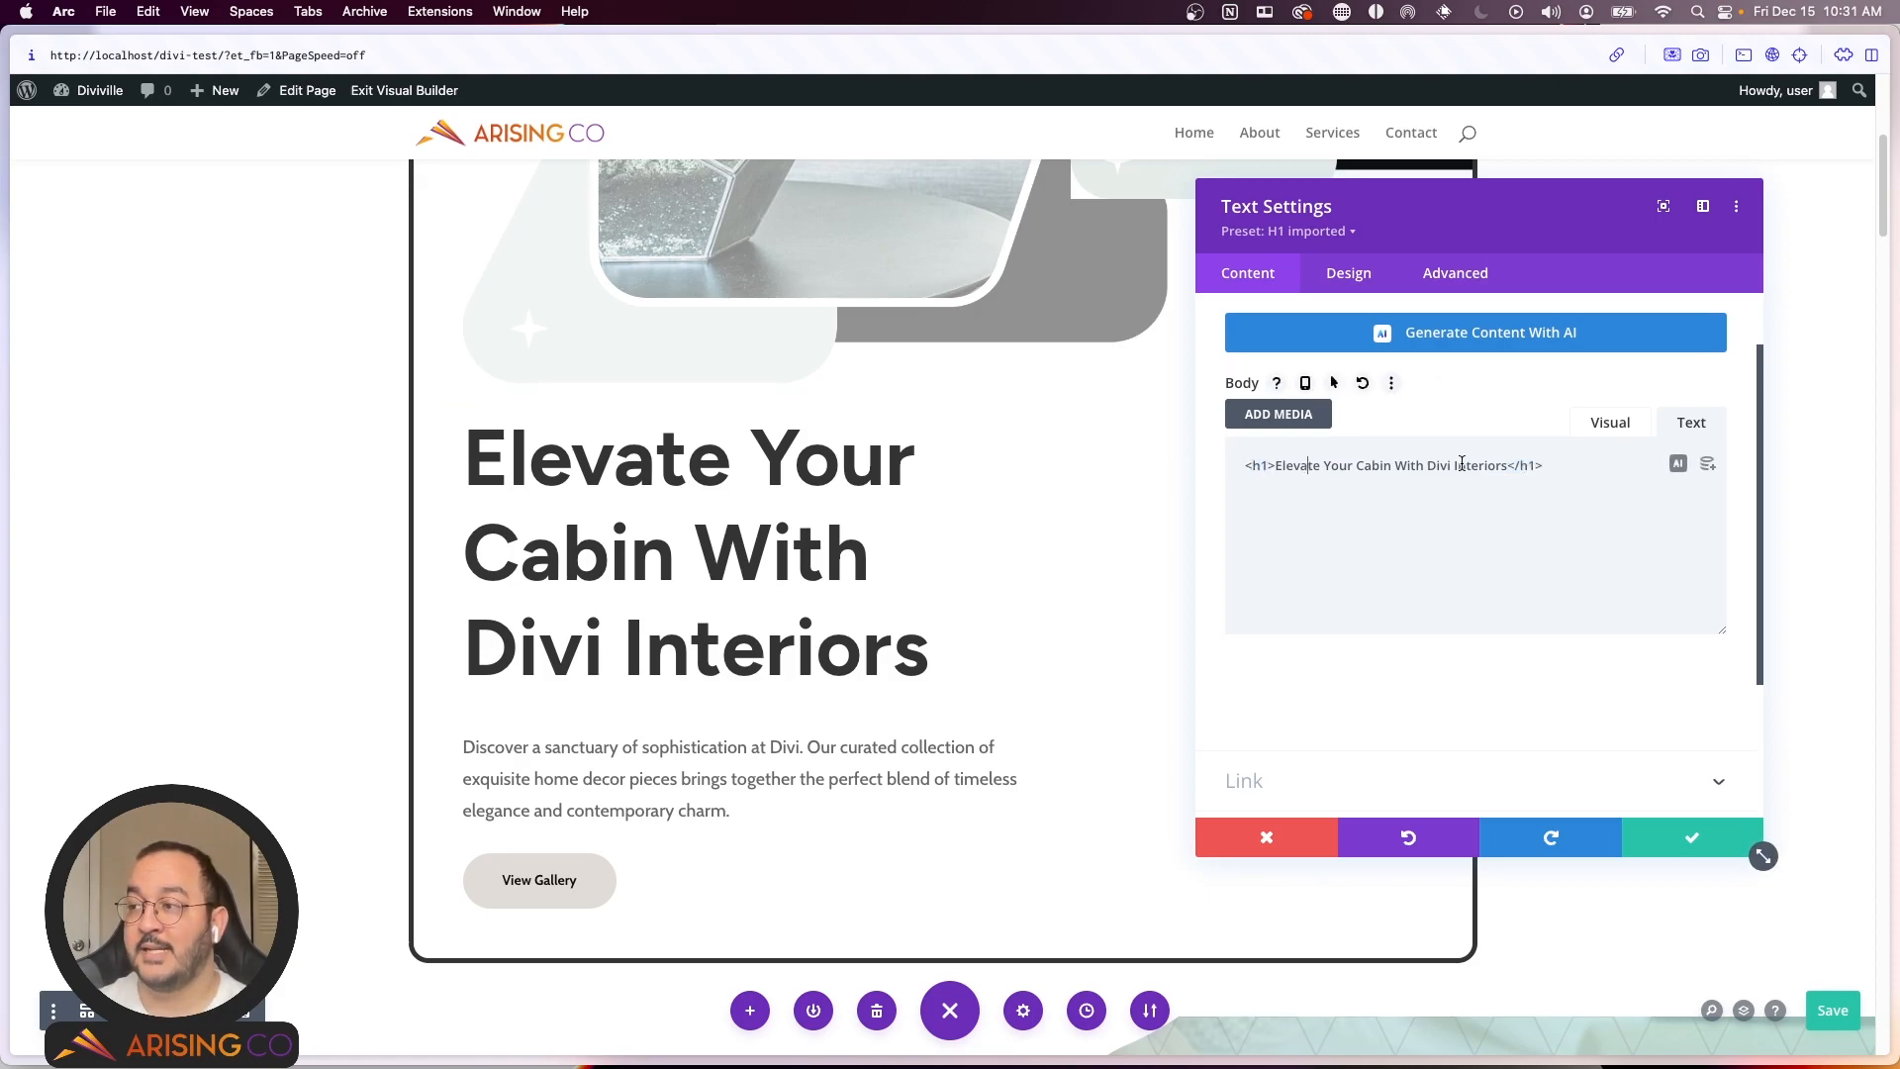
pyautogui.click(1603, 435)
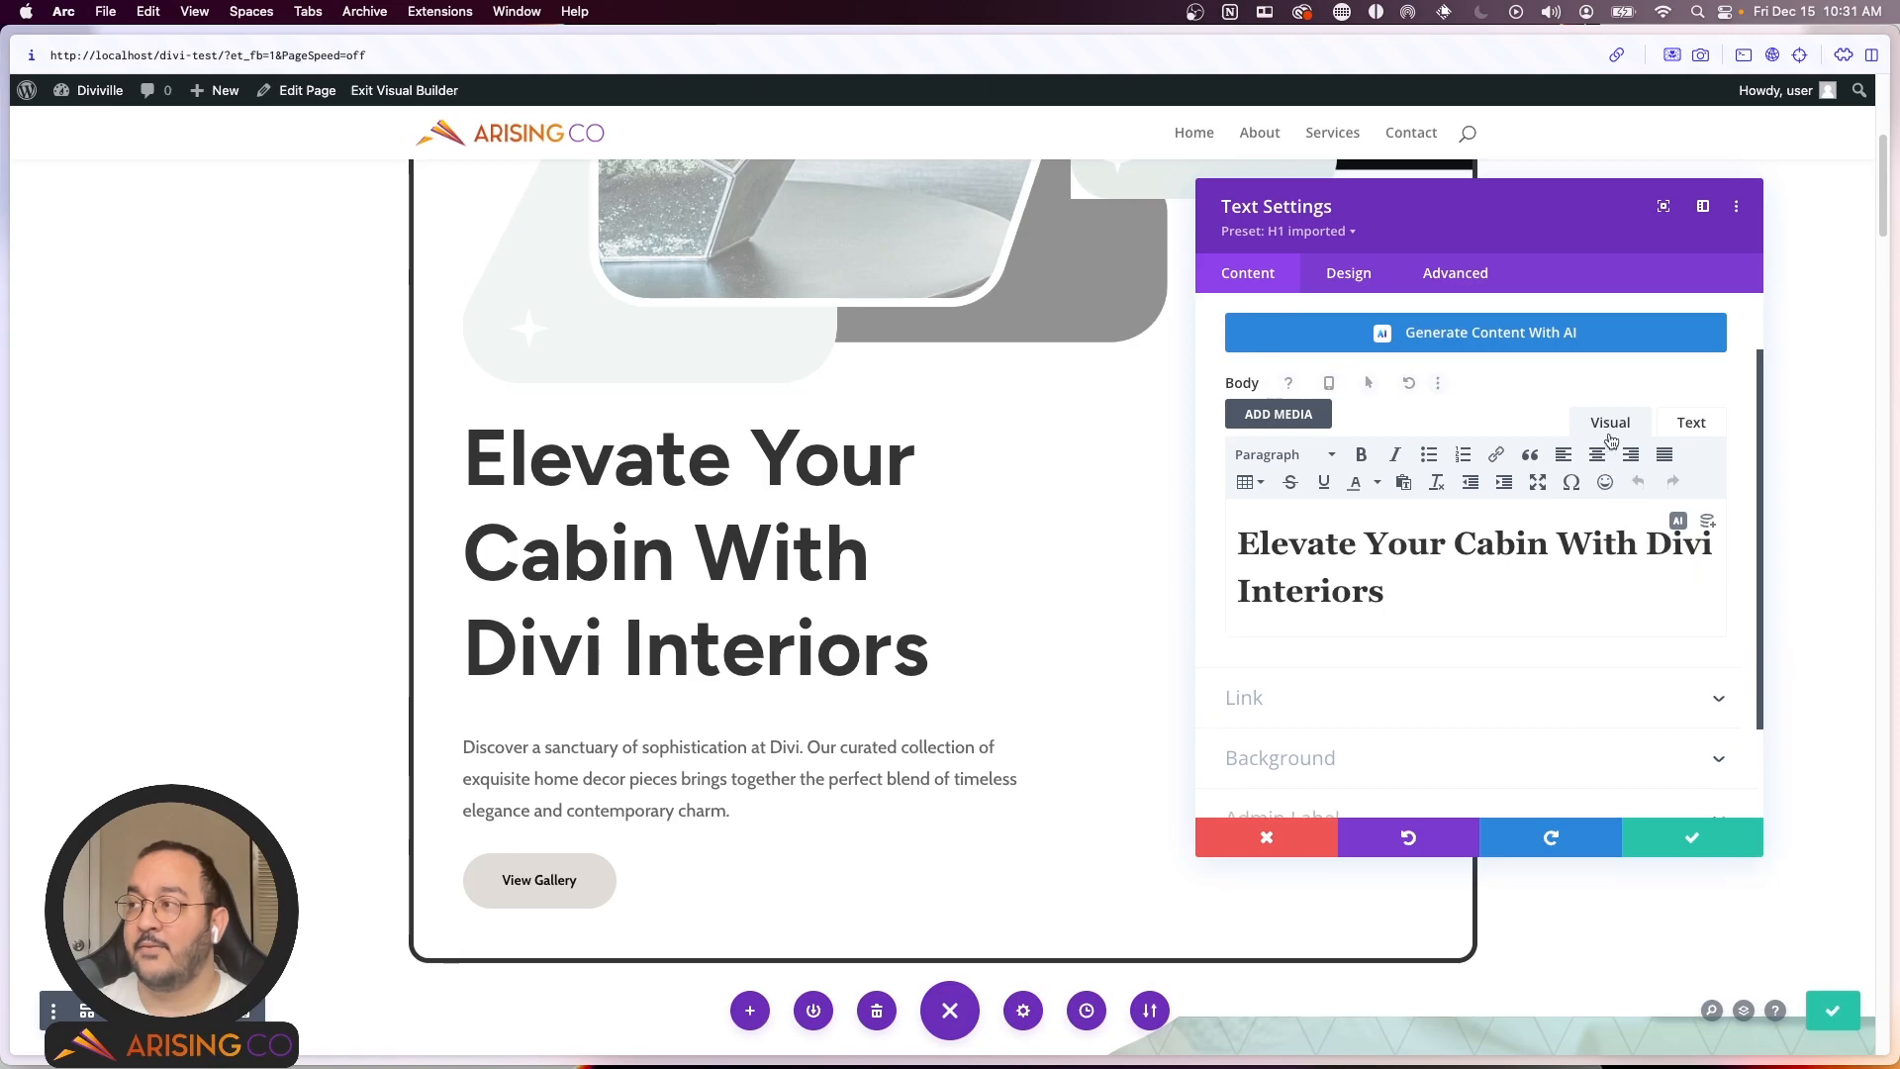
# Step: Try Heading 2 and Heading 3 on the "Elevate Your Cabin" text, and set it back to Heading 1
pyautogui.moveTo(1435, 590); pyautogui.dragTo(1235, 545)
pyautogui.click(1327, 547)
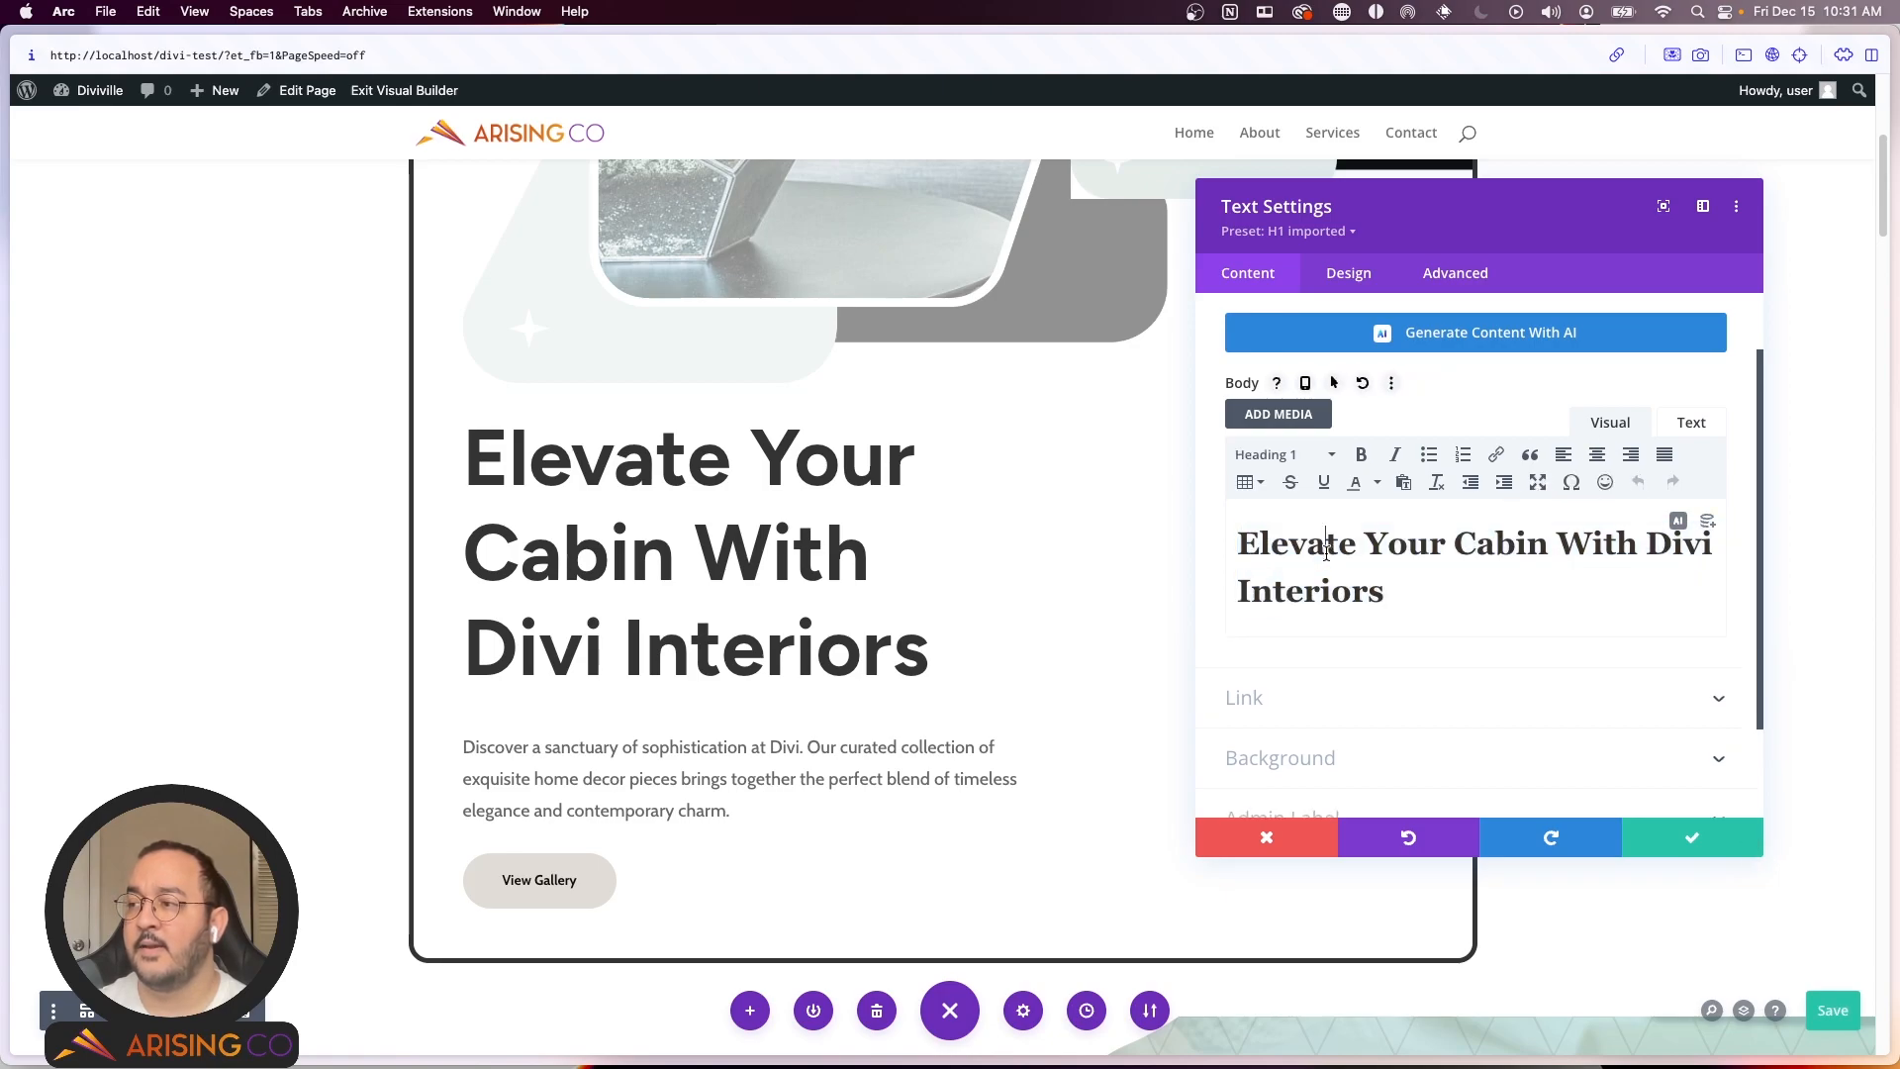
pyautogui.tripleClick(1397, 591)
pyautogui.click(1283, 455)
pyautogui.click(1305, 564)
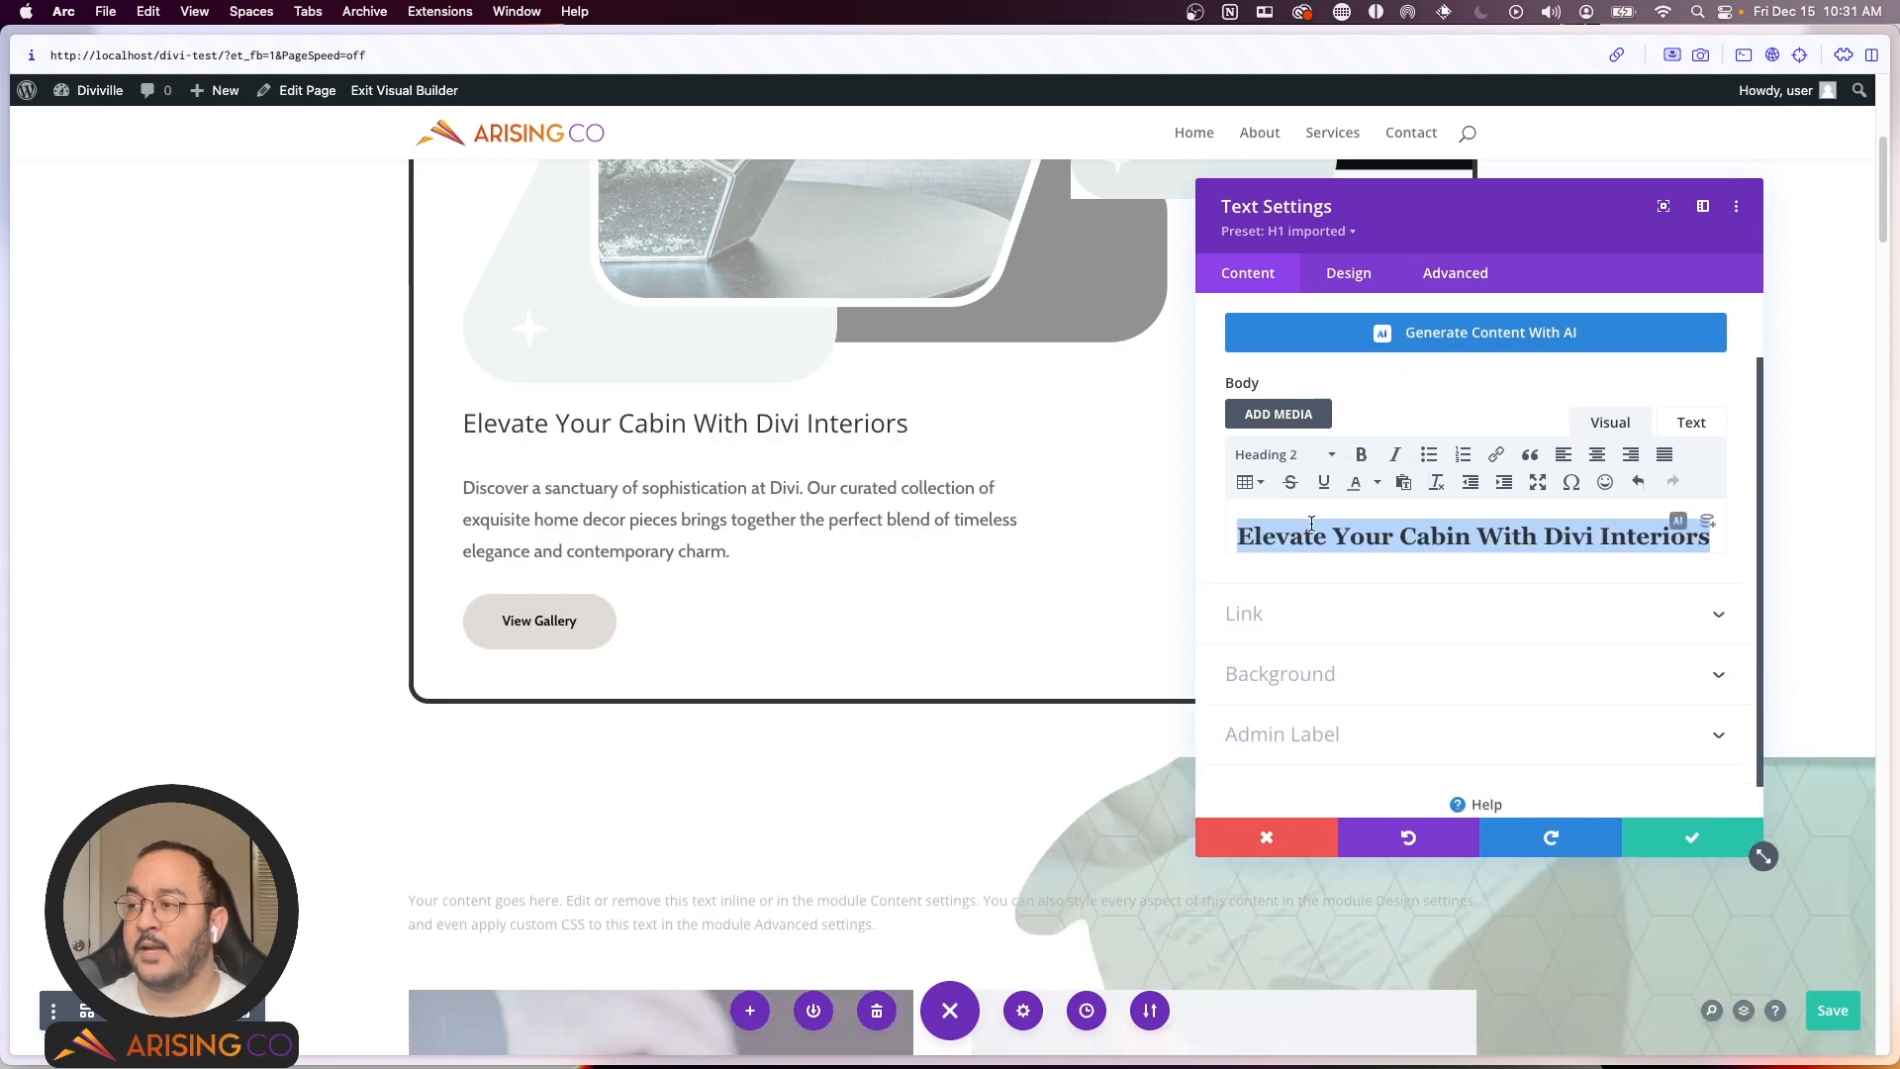
pyautogui.click(1283, 455)
pyautogui.click(1292, 607)
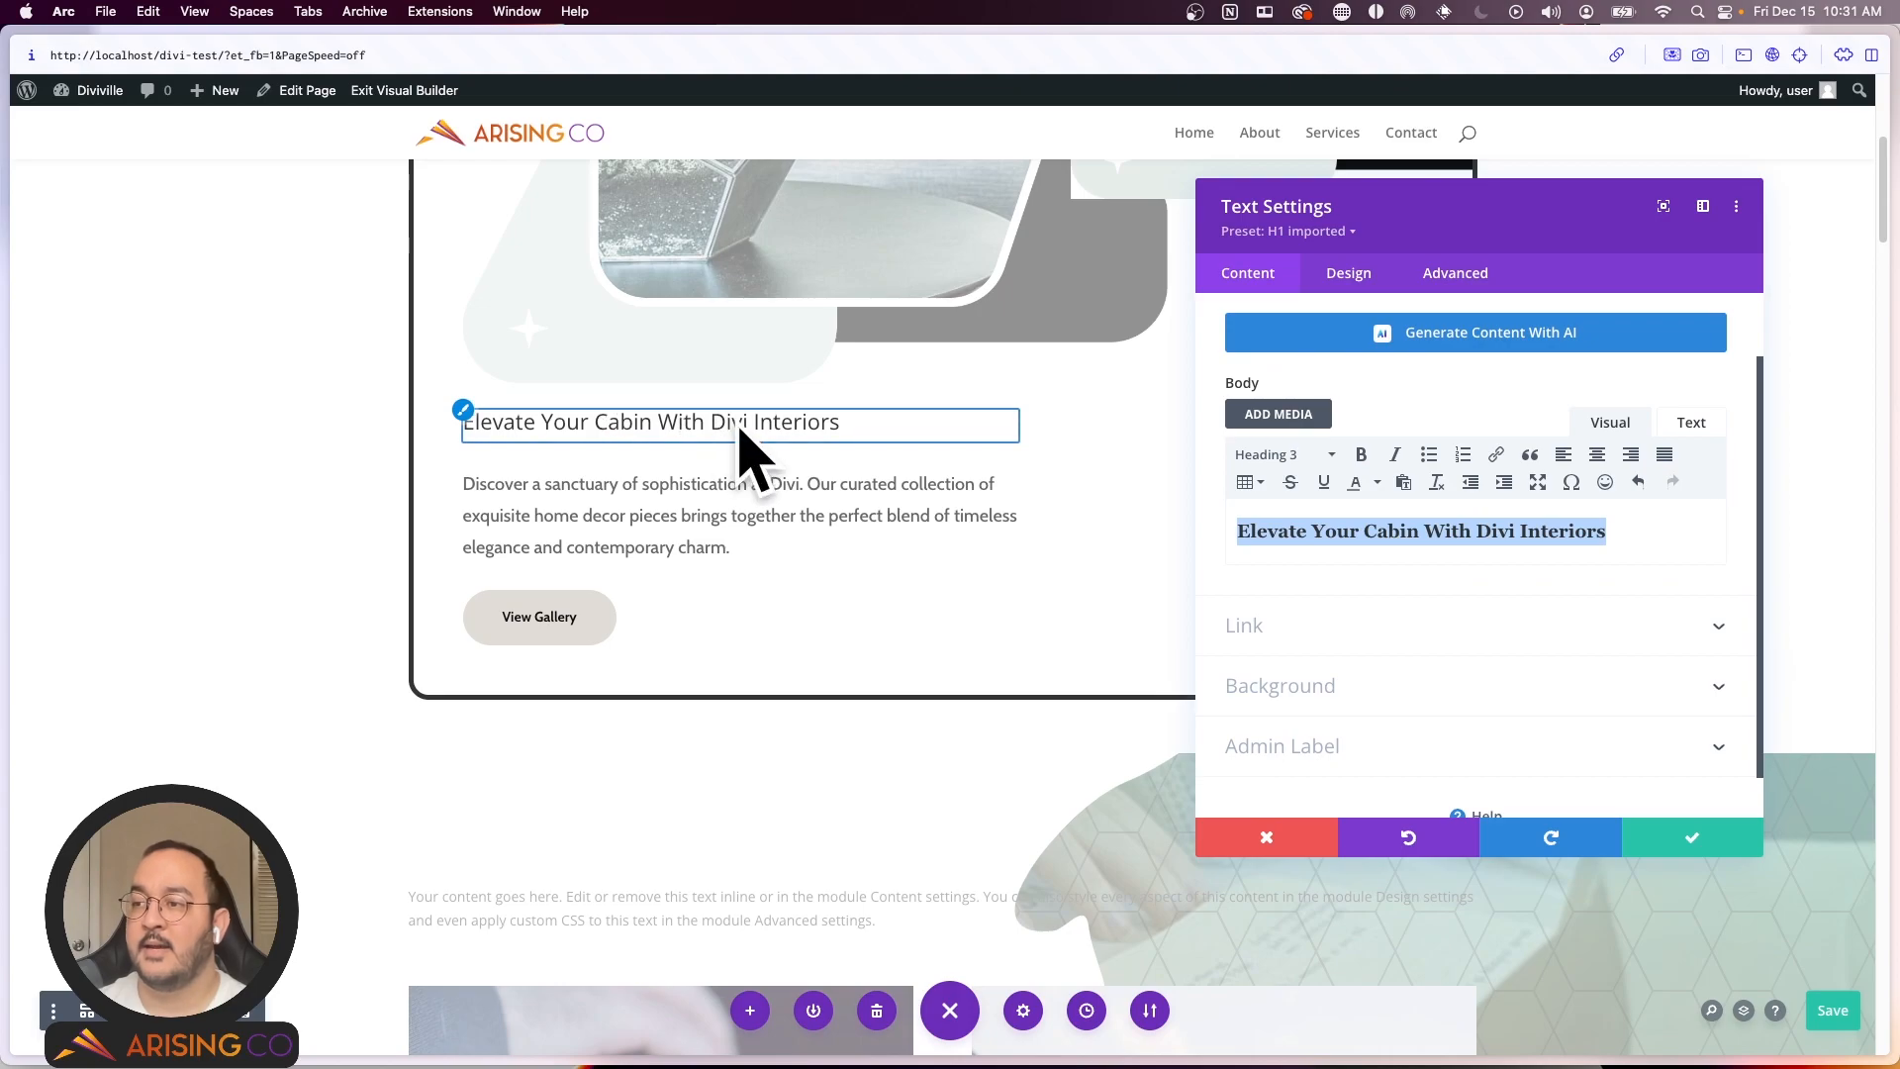
pyautogui.click(1282, 454)
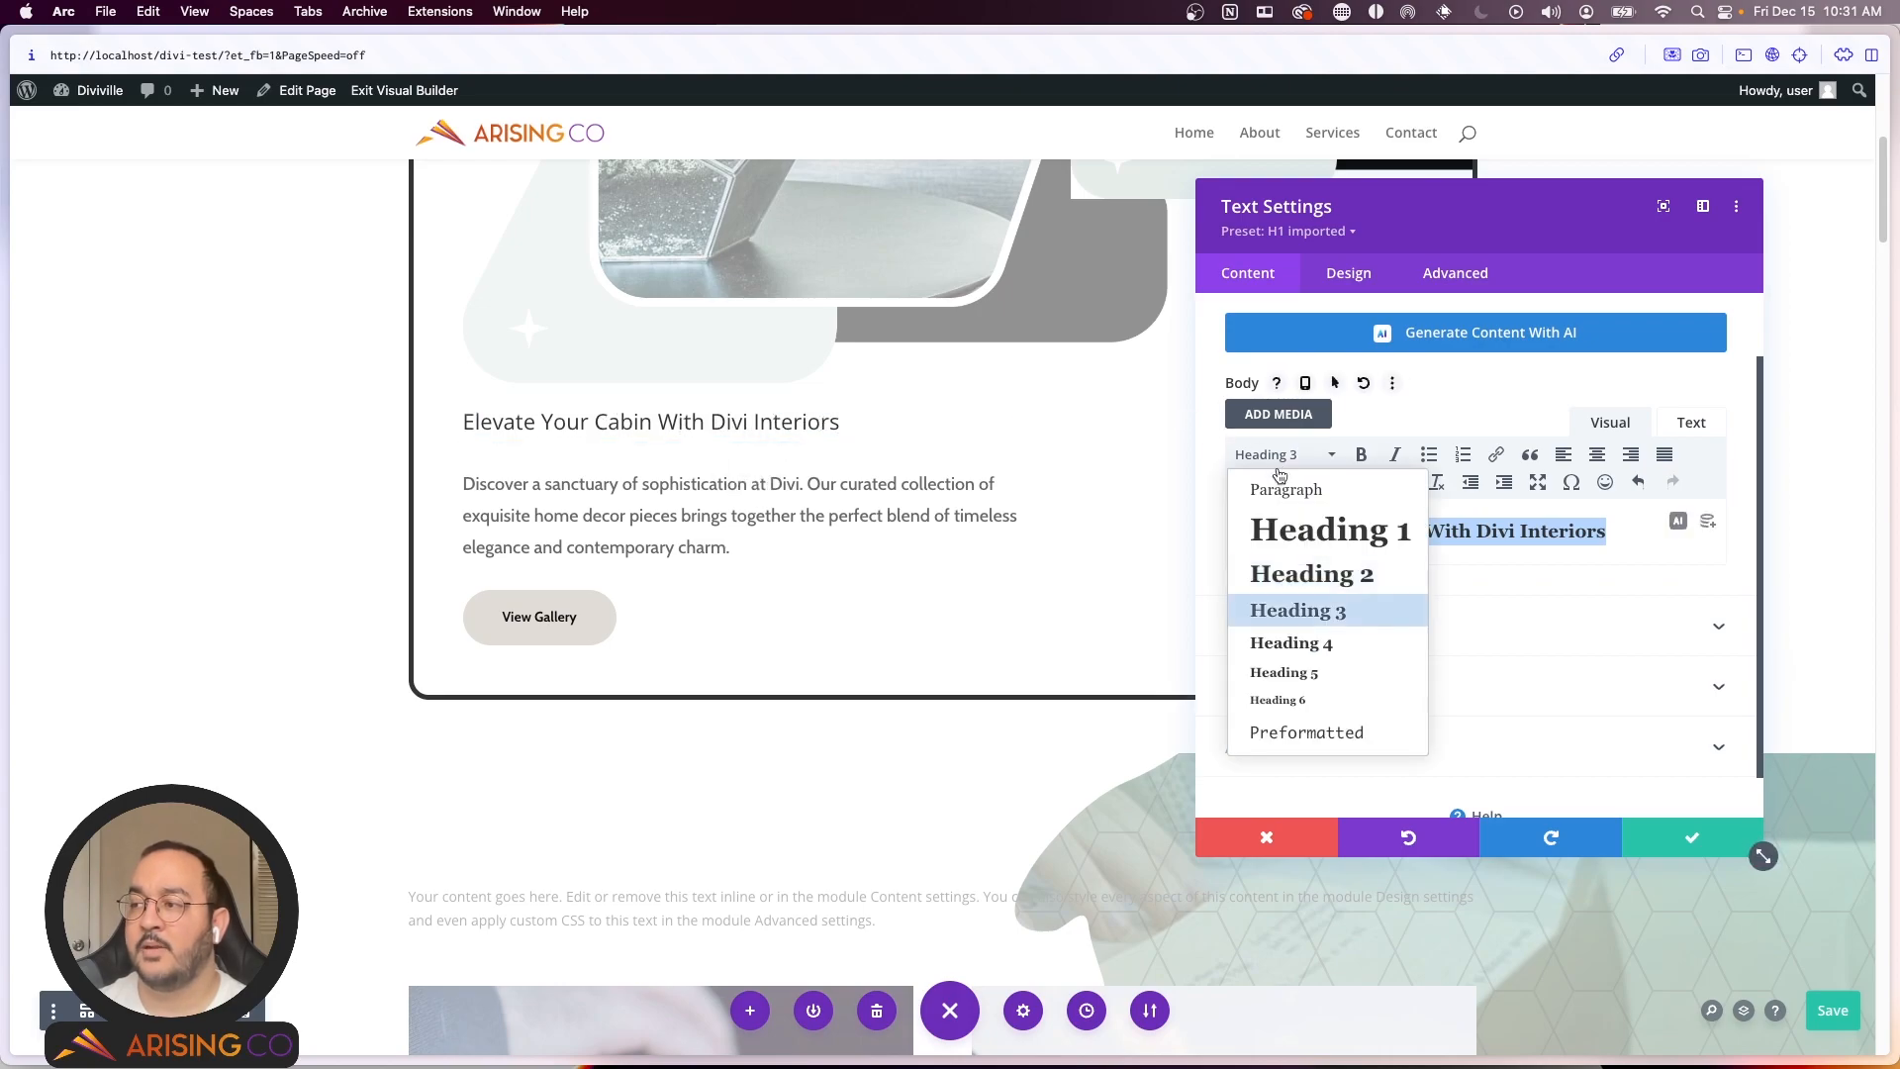
pyautogui.click(1287, 535)
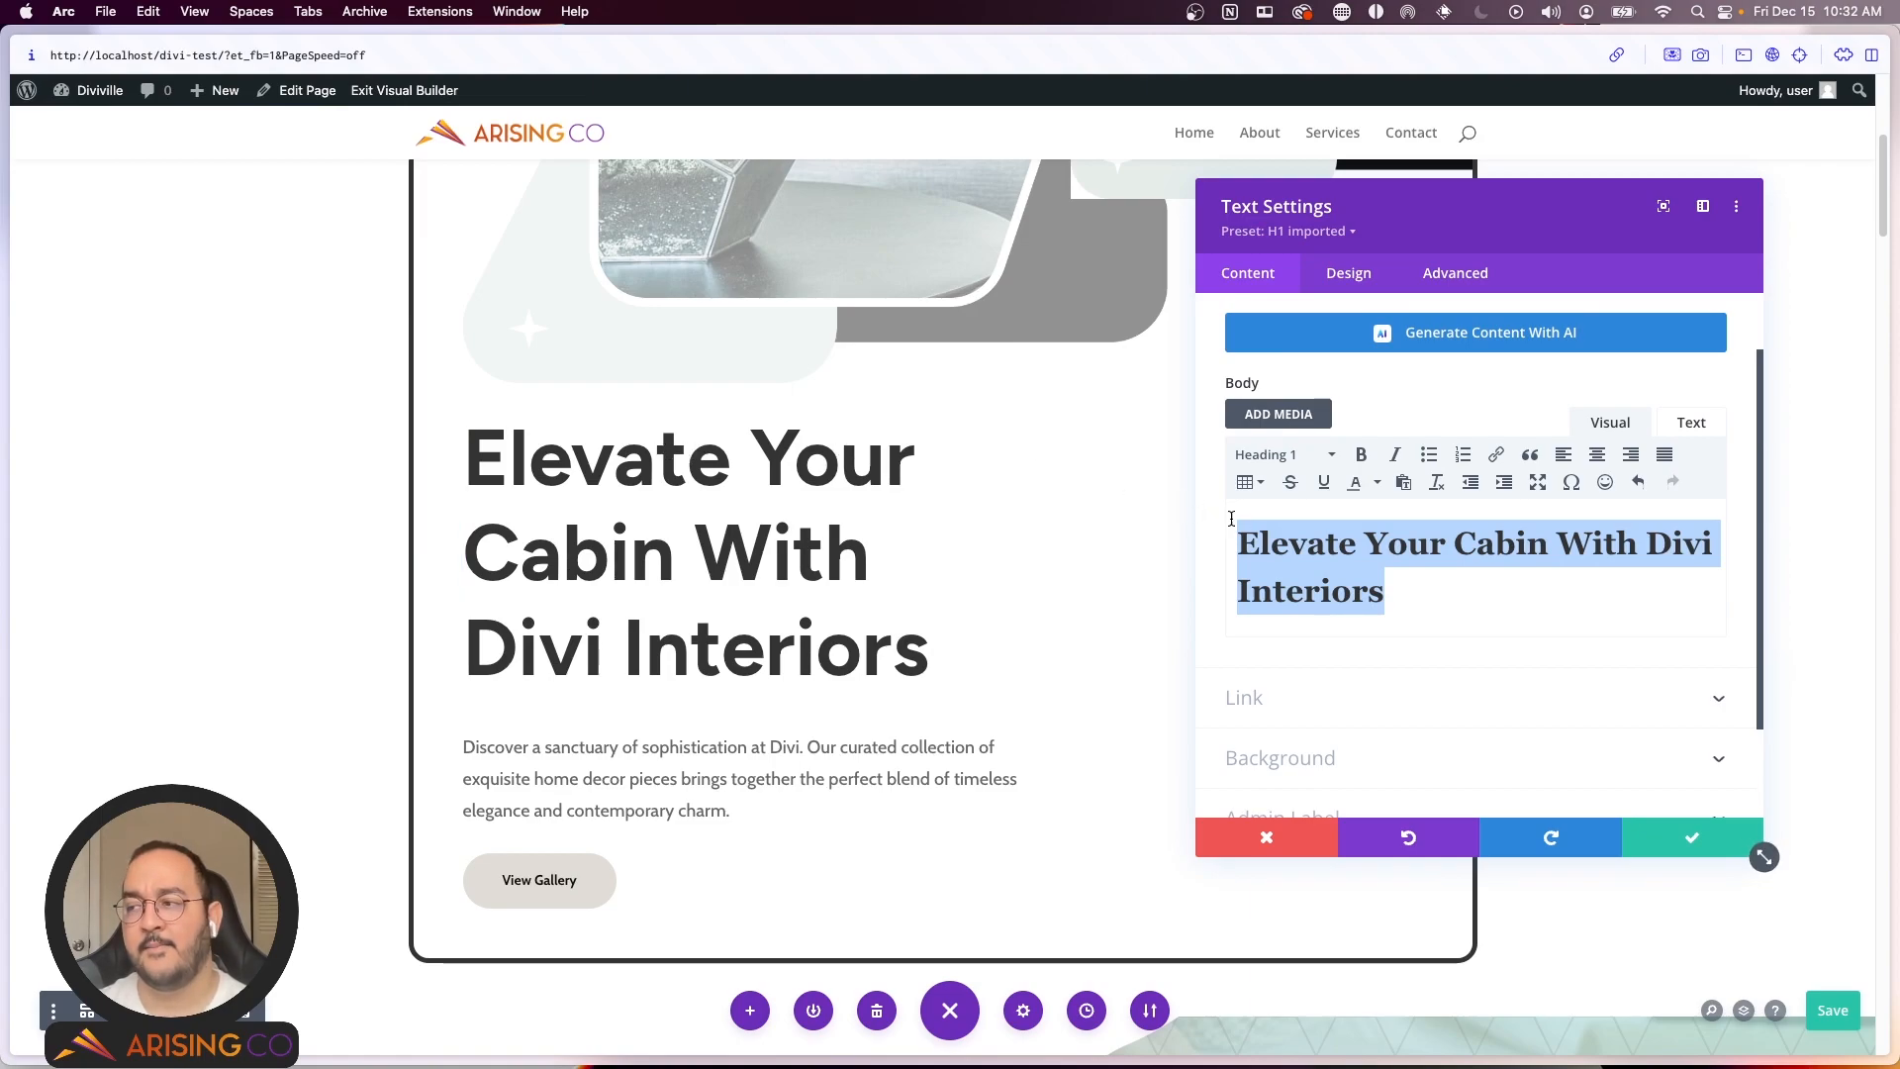
# Step: Open the heading text styles of the "Elevate Your Cabin With Divi Interiors" text and examine the options for levels H1 to H5
pyautogui.click(1700, 521)
pyautogui.click(1360, 278)
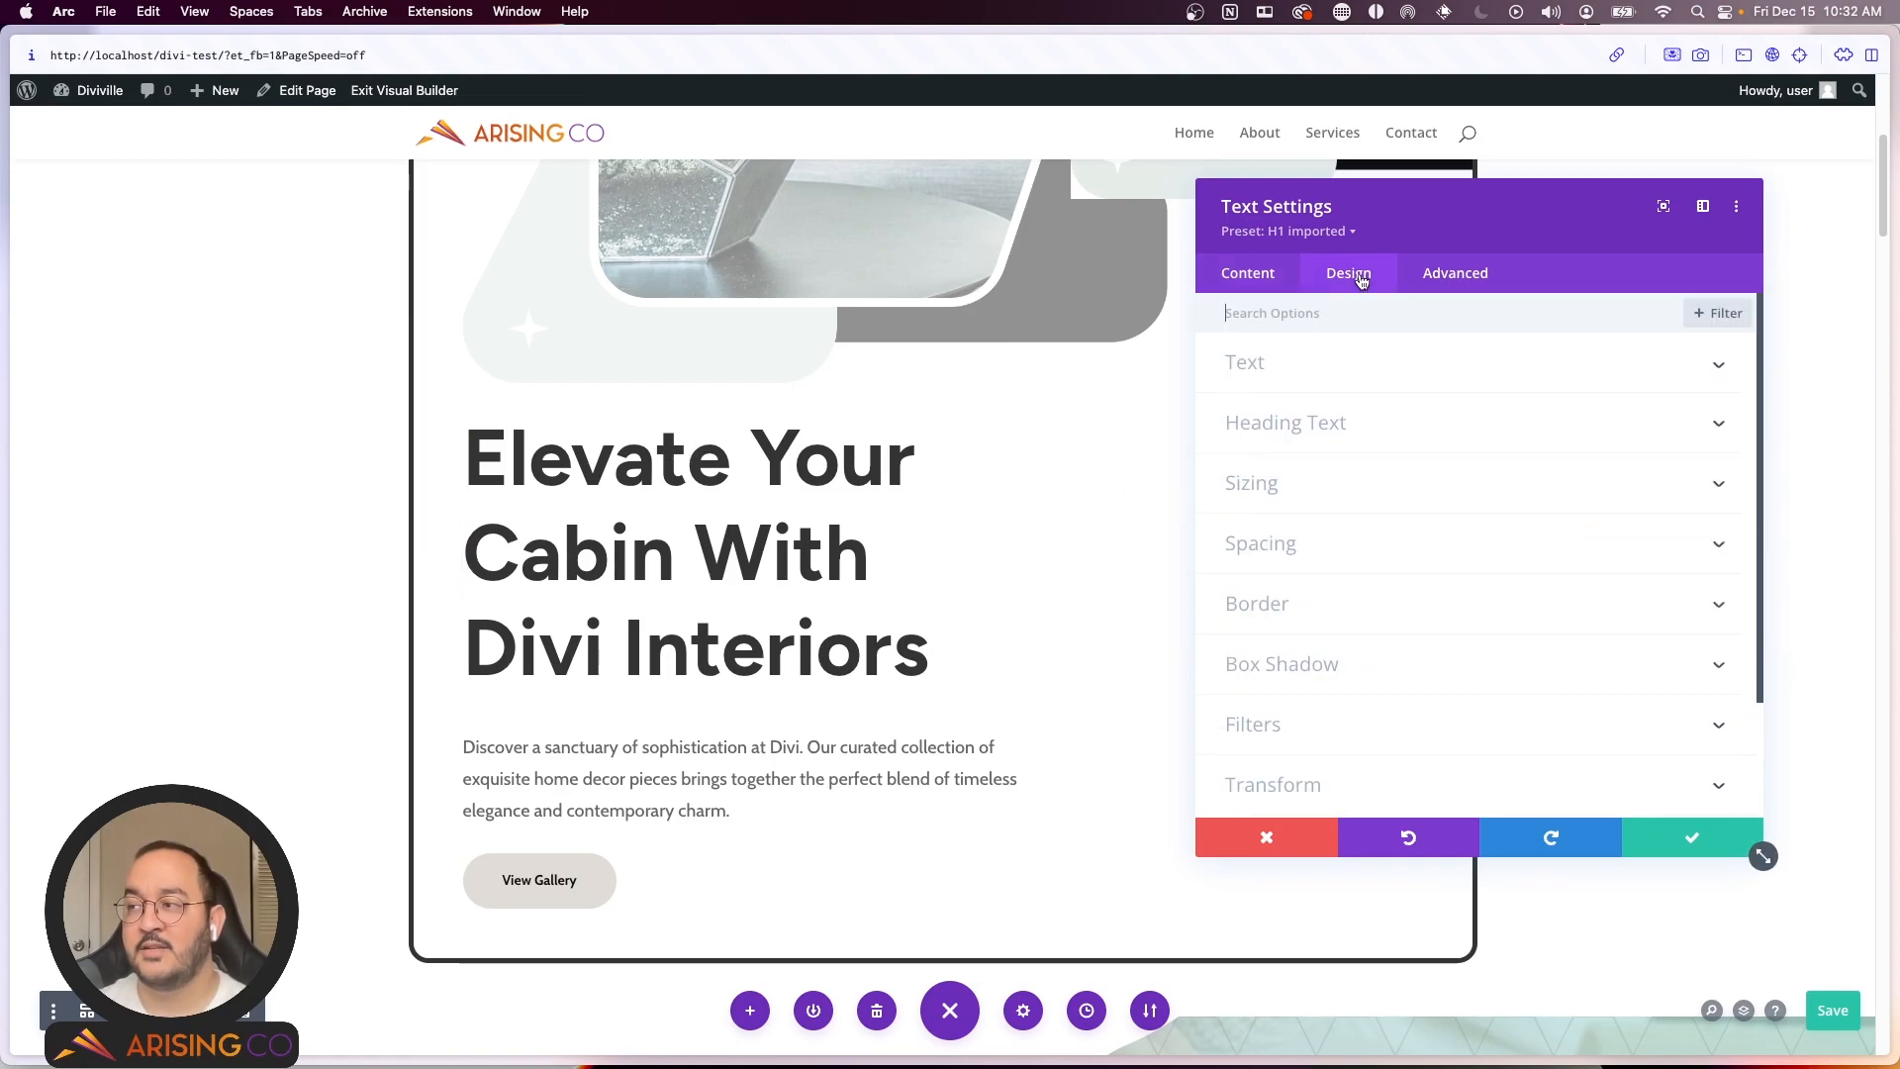
pyautogui.click(1310, 426)
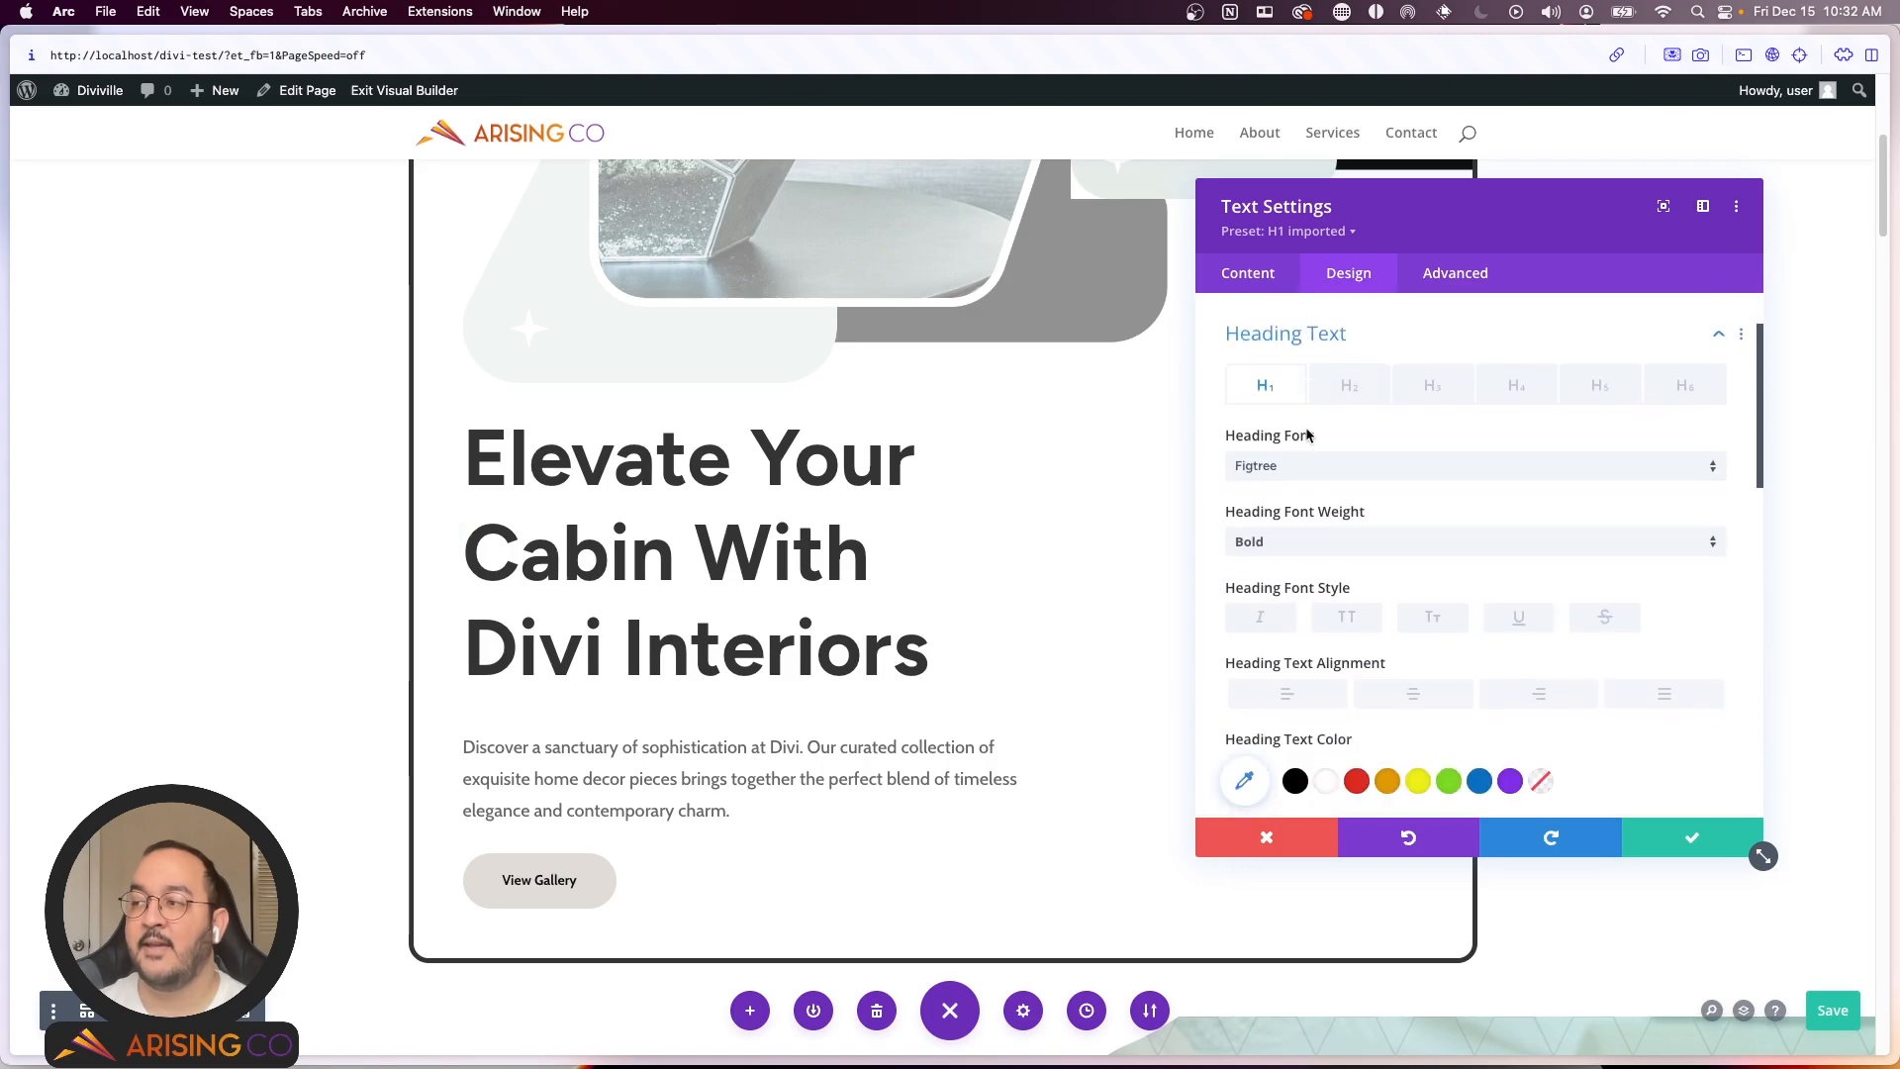
pyautogui.click(1346, 379)
pyautogui.click(1432, 376)
pyautogui.click(1517, 376)
pyautogui.click(1600, 376)
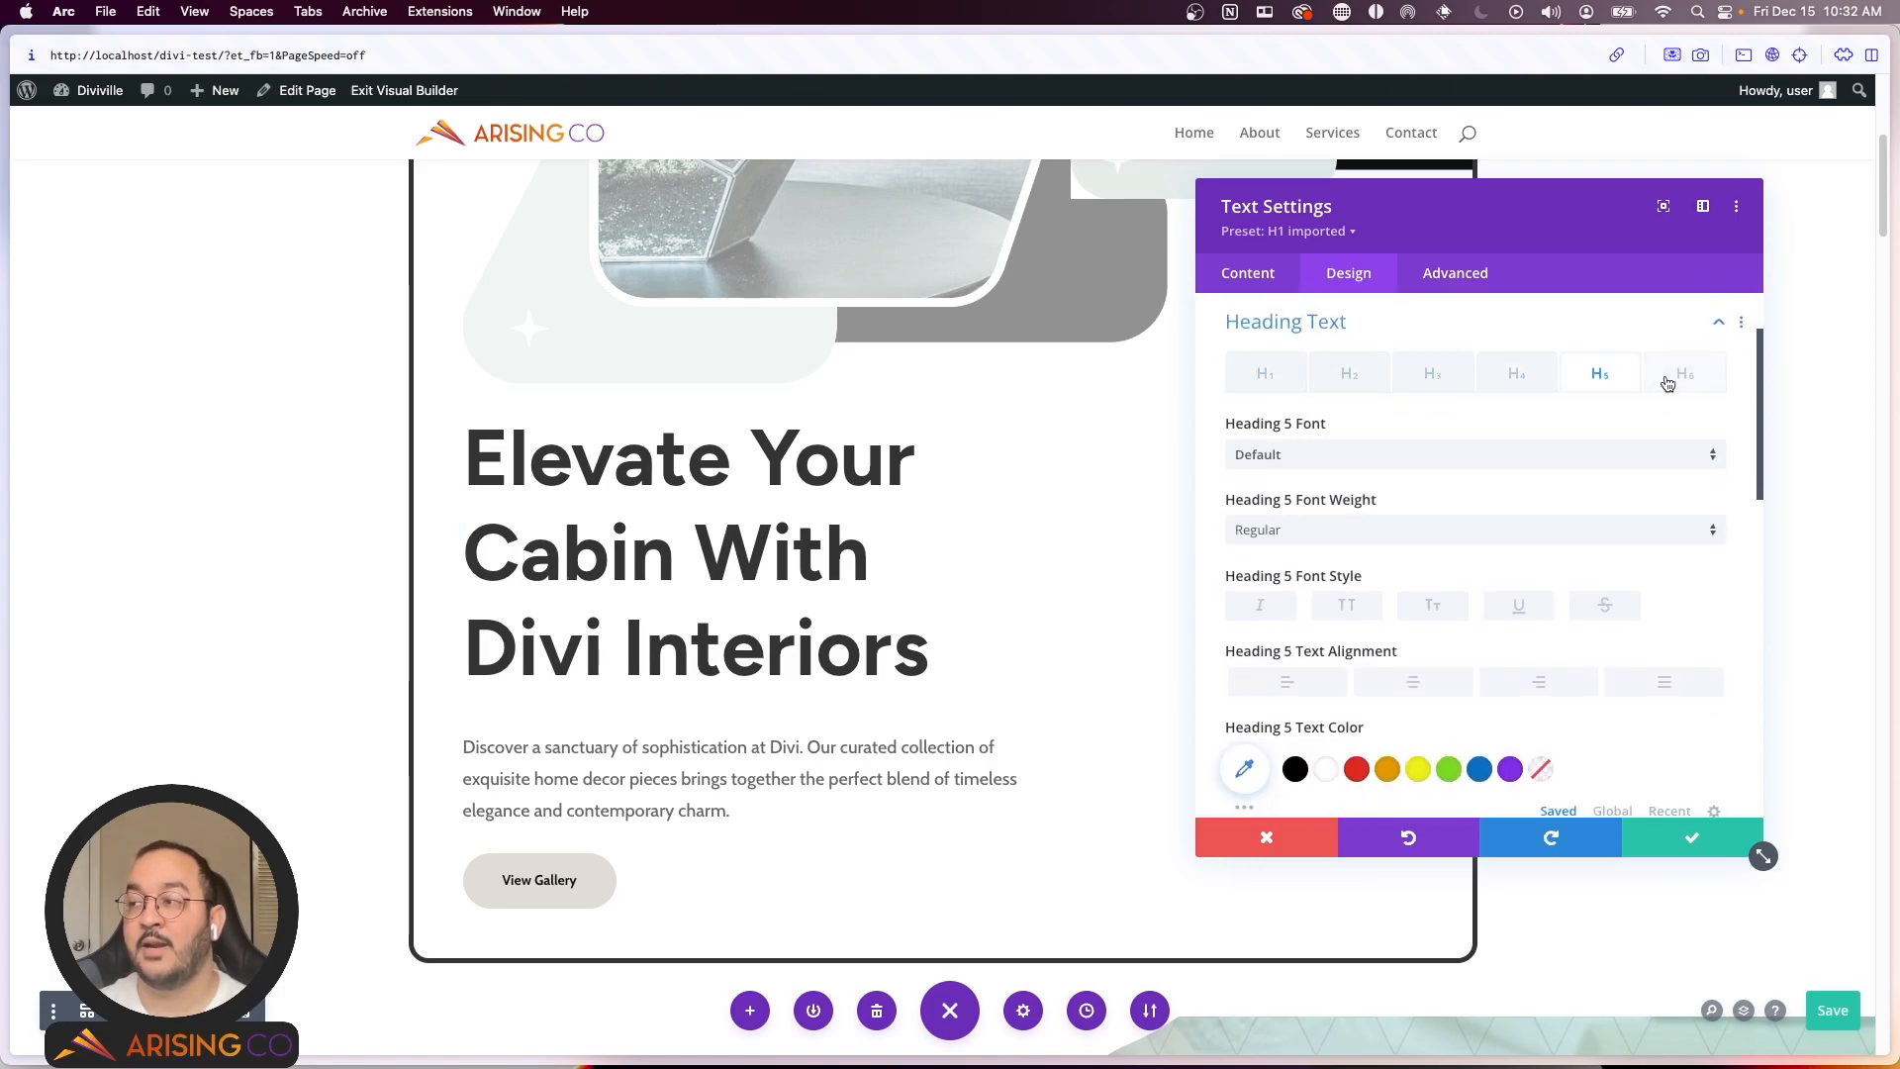
# Step: Try to copy the H1 heading text styles and paste them onto H2
pyautogui.click(1274, 384)
pyautogui.rightClick(1276, 386)
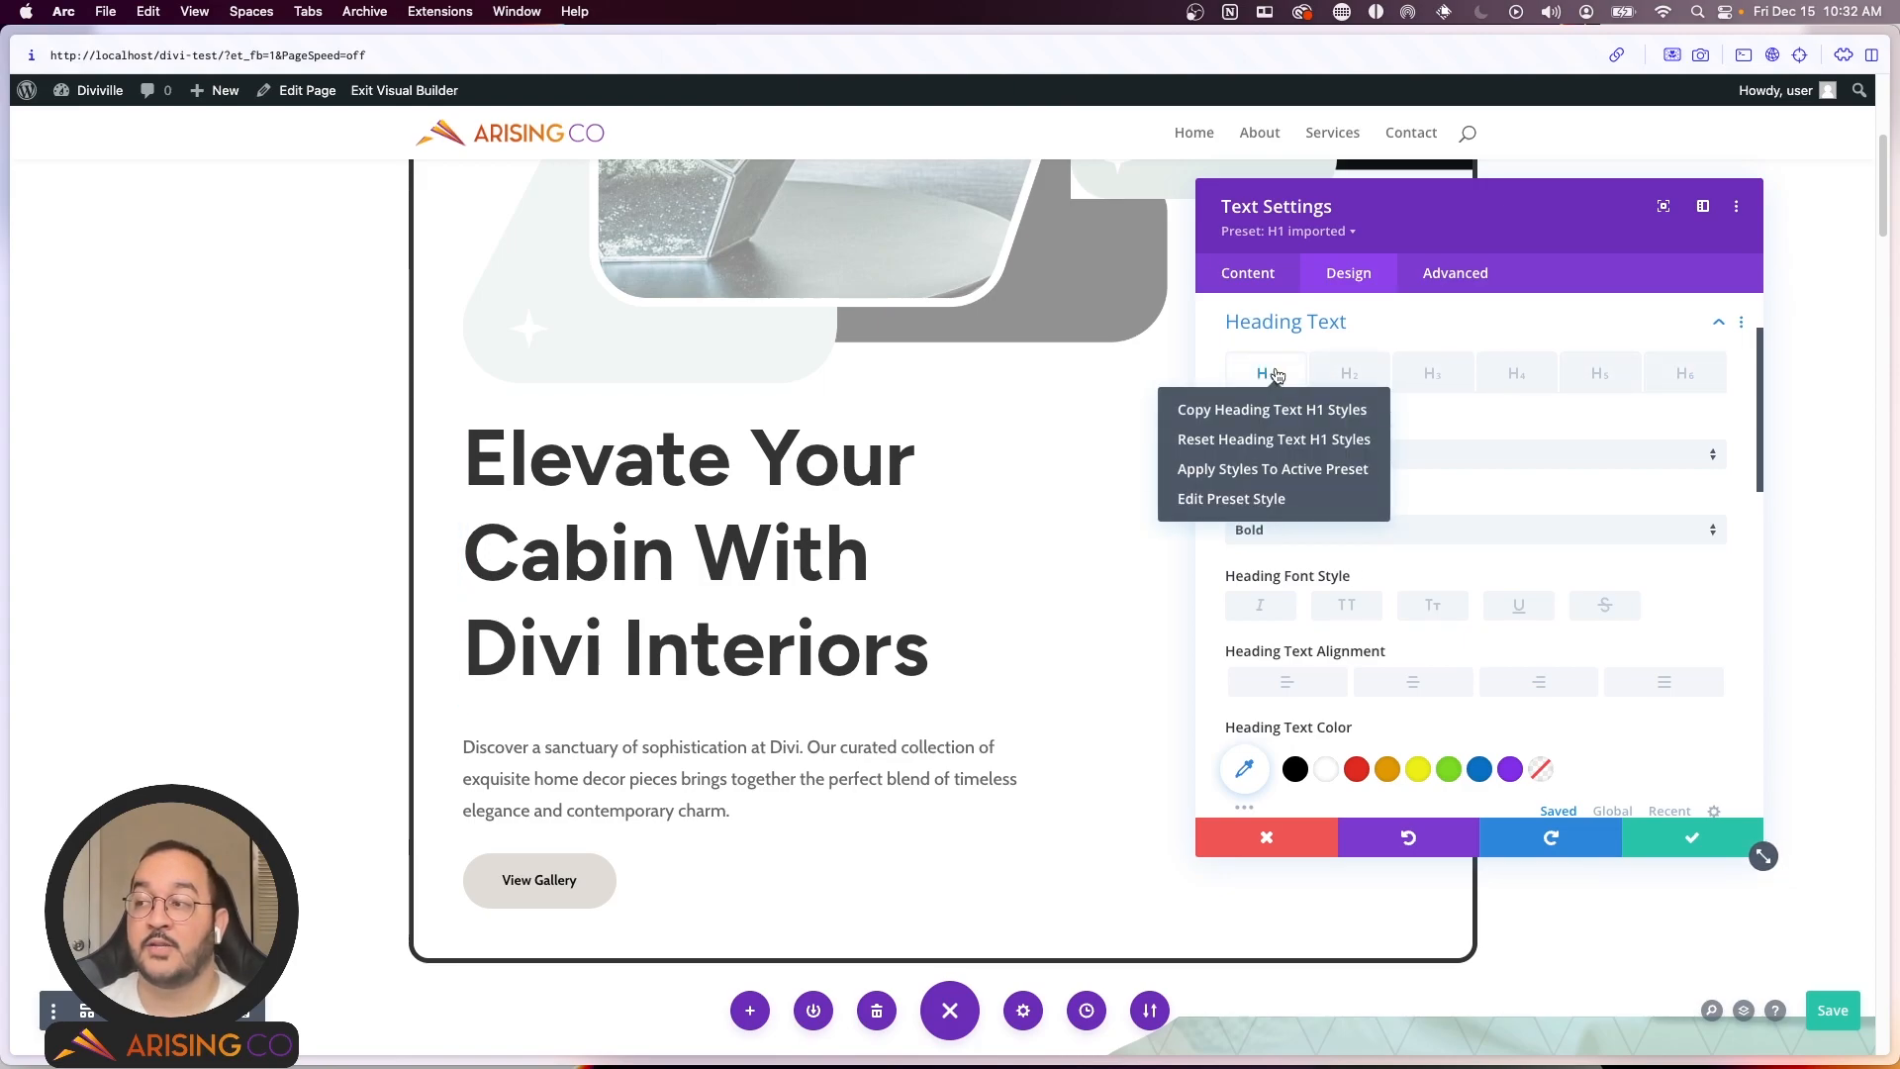
pyautogui.click(1228, 413)
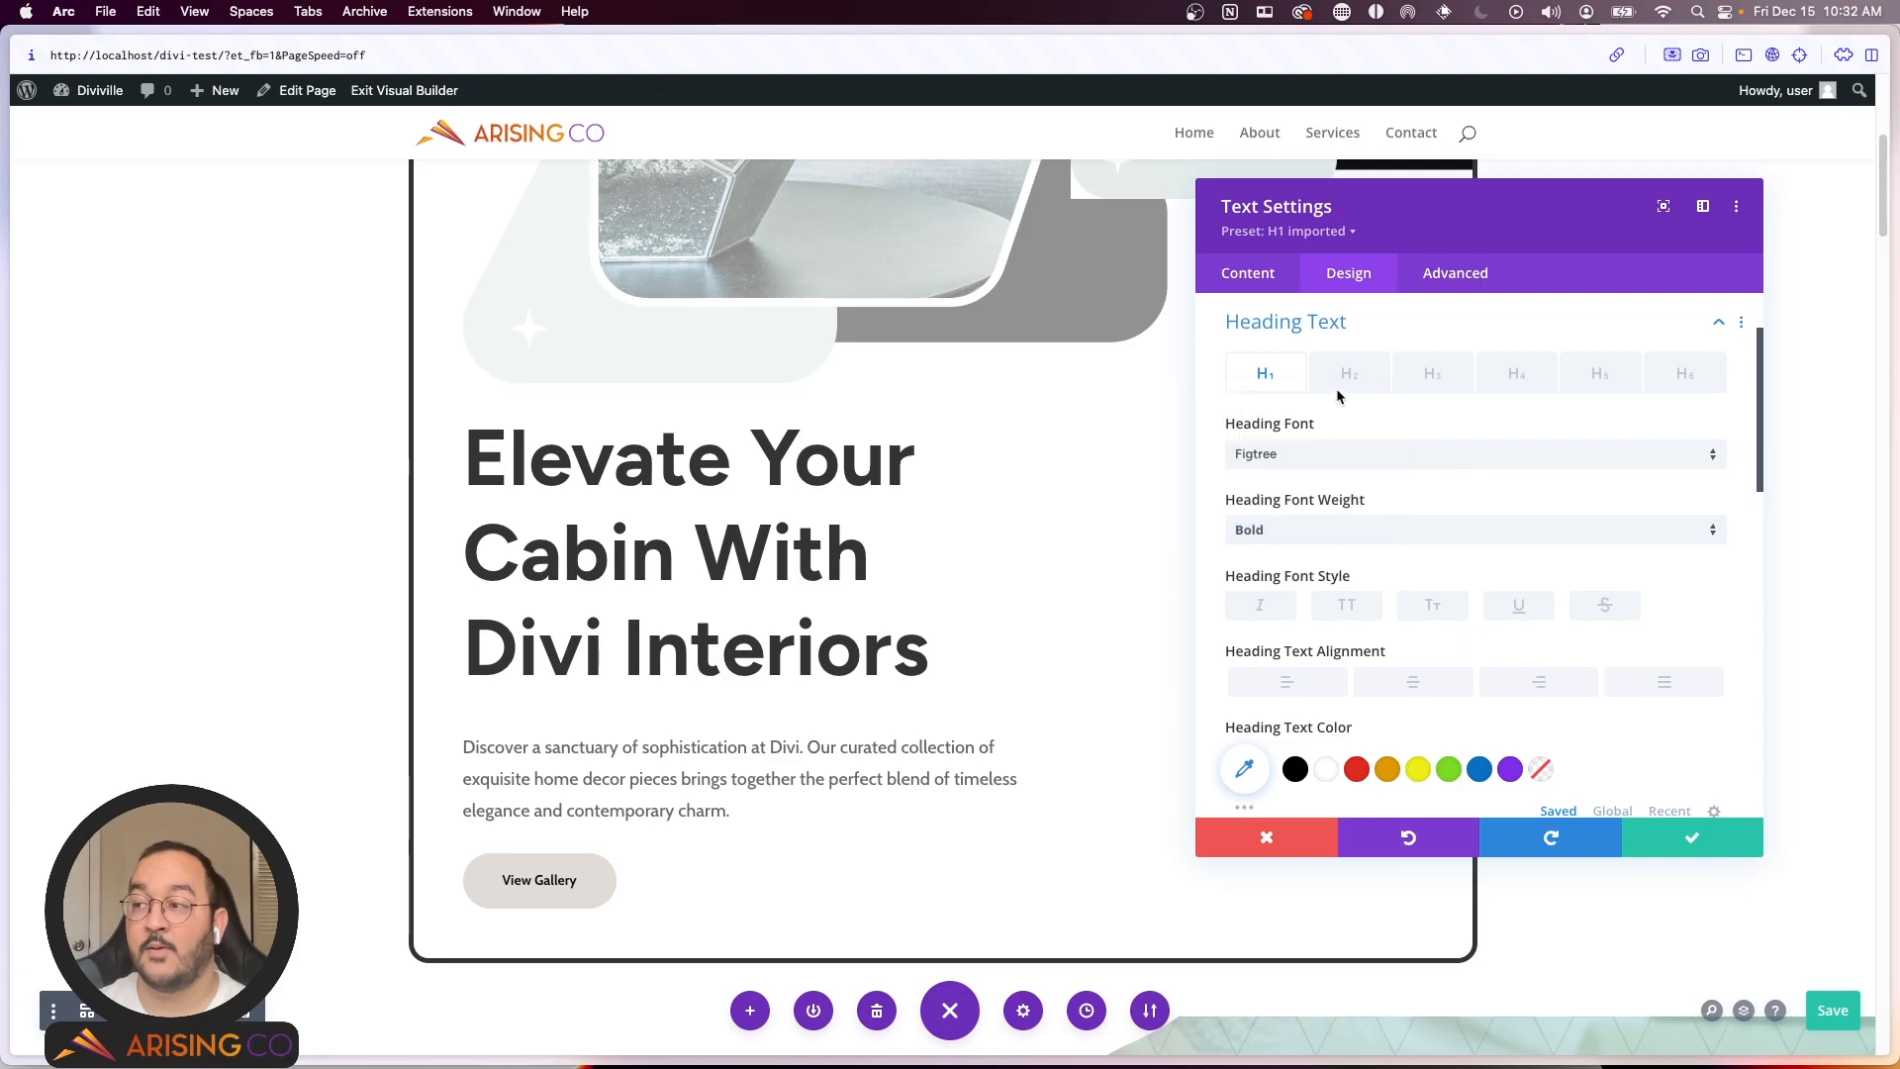
pyautogui.rightClick(1372, 386)
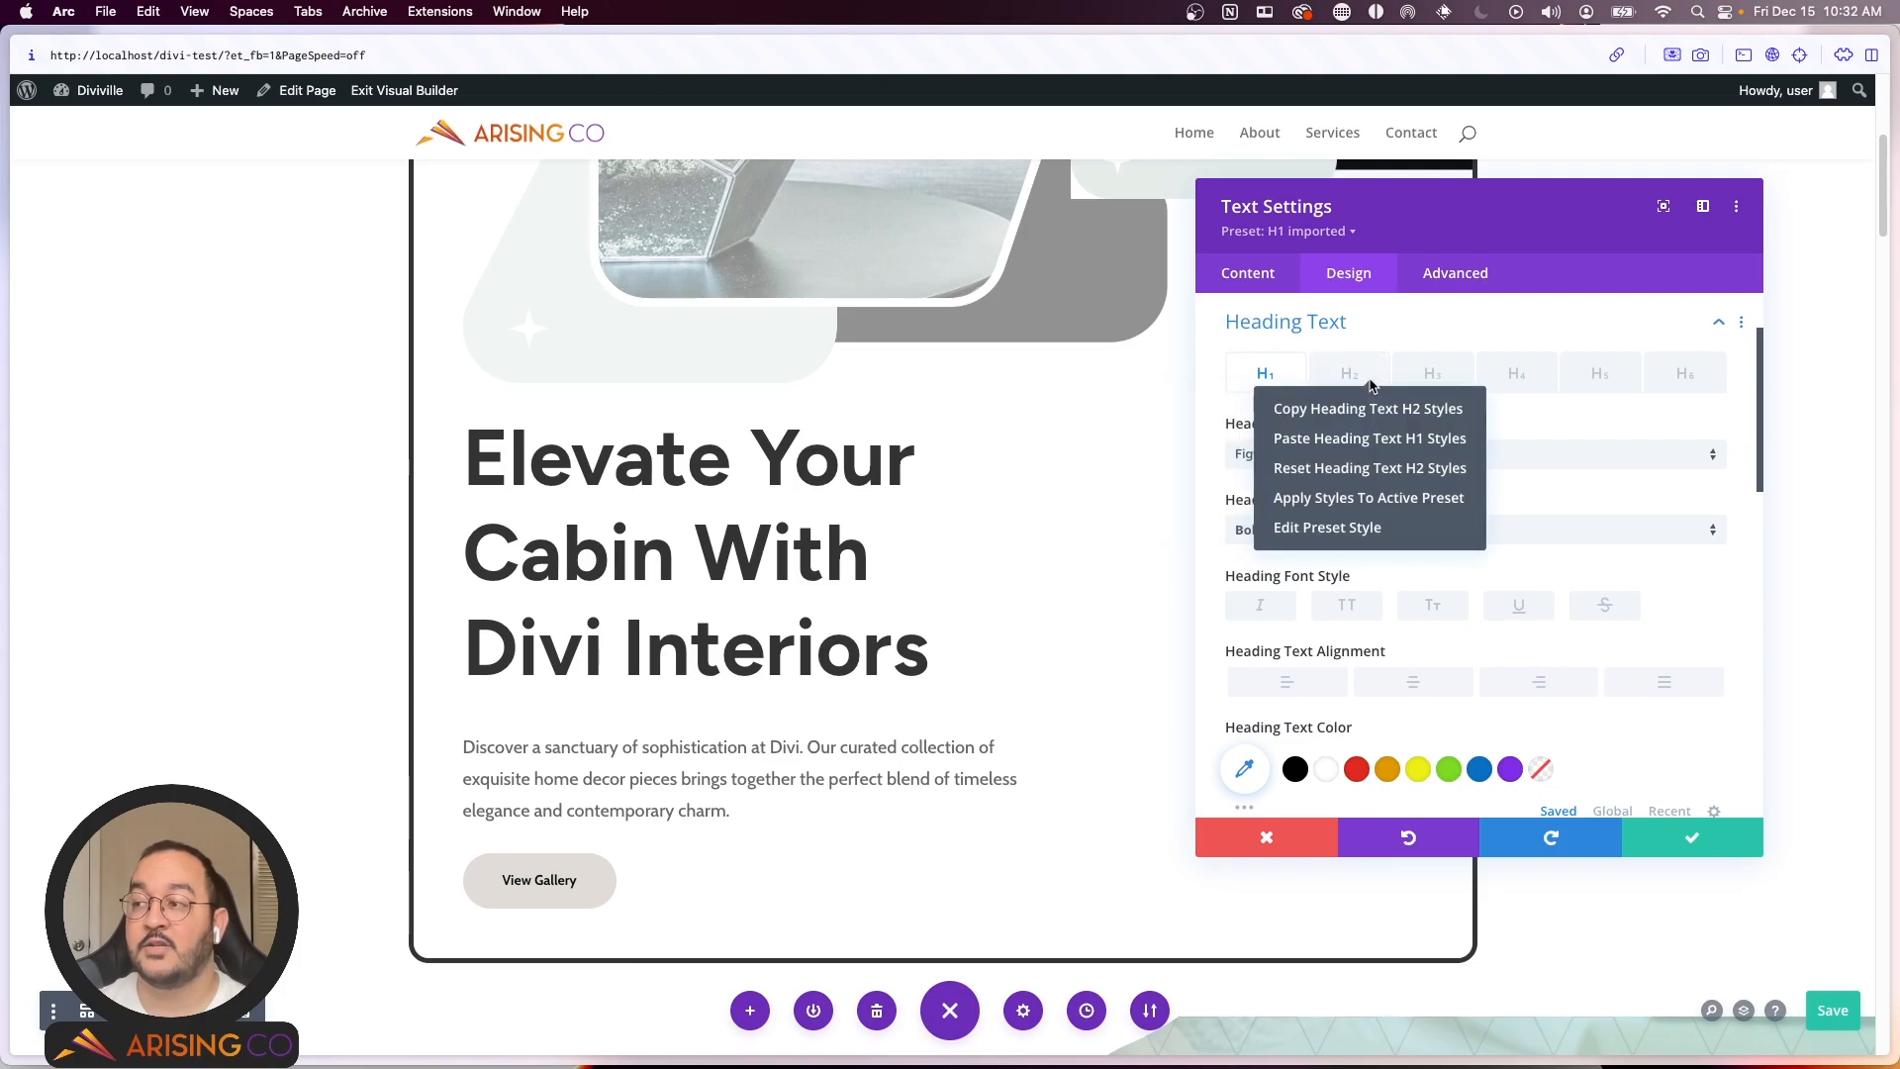
pyautogui.click(1378, 441)
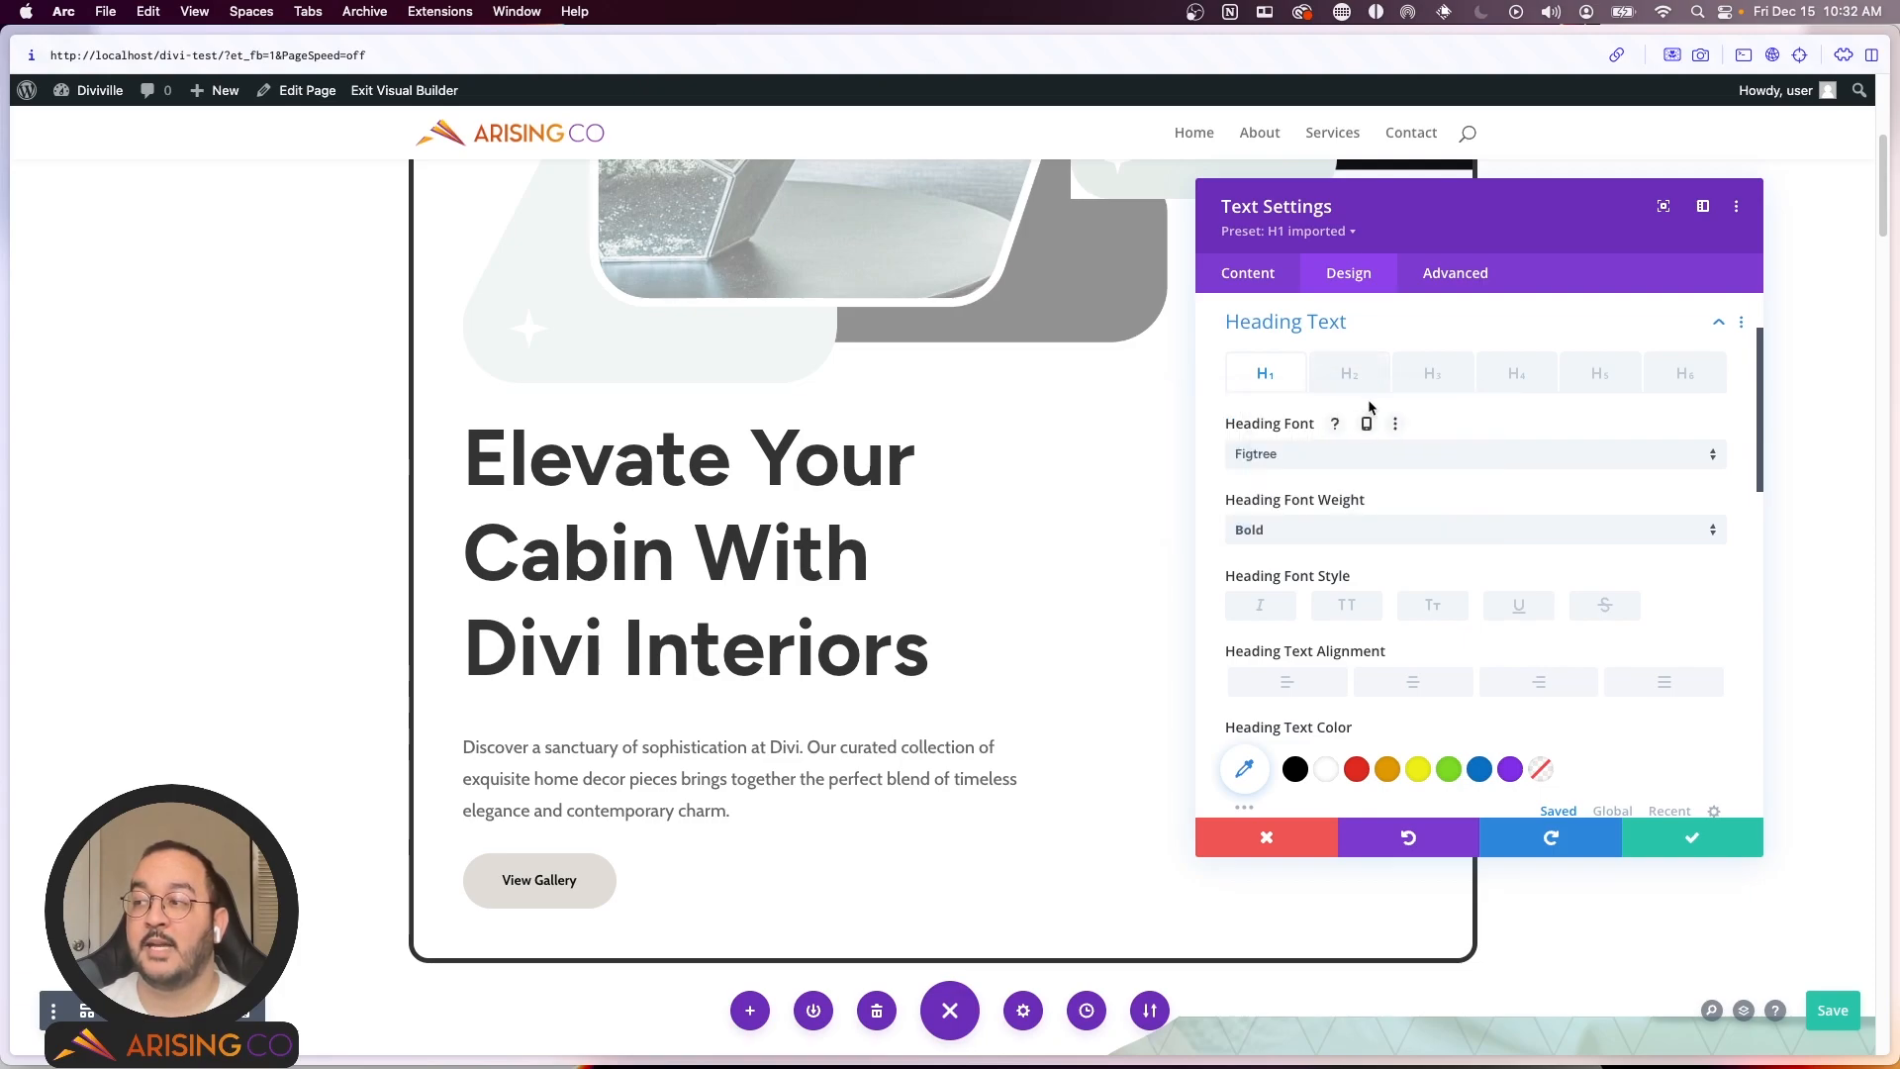
# Step: Change the "Elevate Your Cabin With Divi Interiors" text from Heading 1 to Heading 2
pyautogui.click(1262, 282)
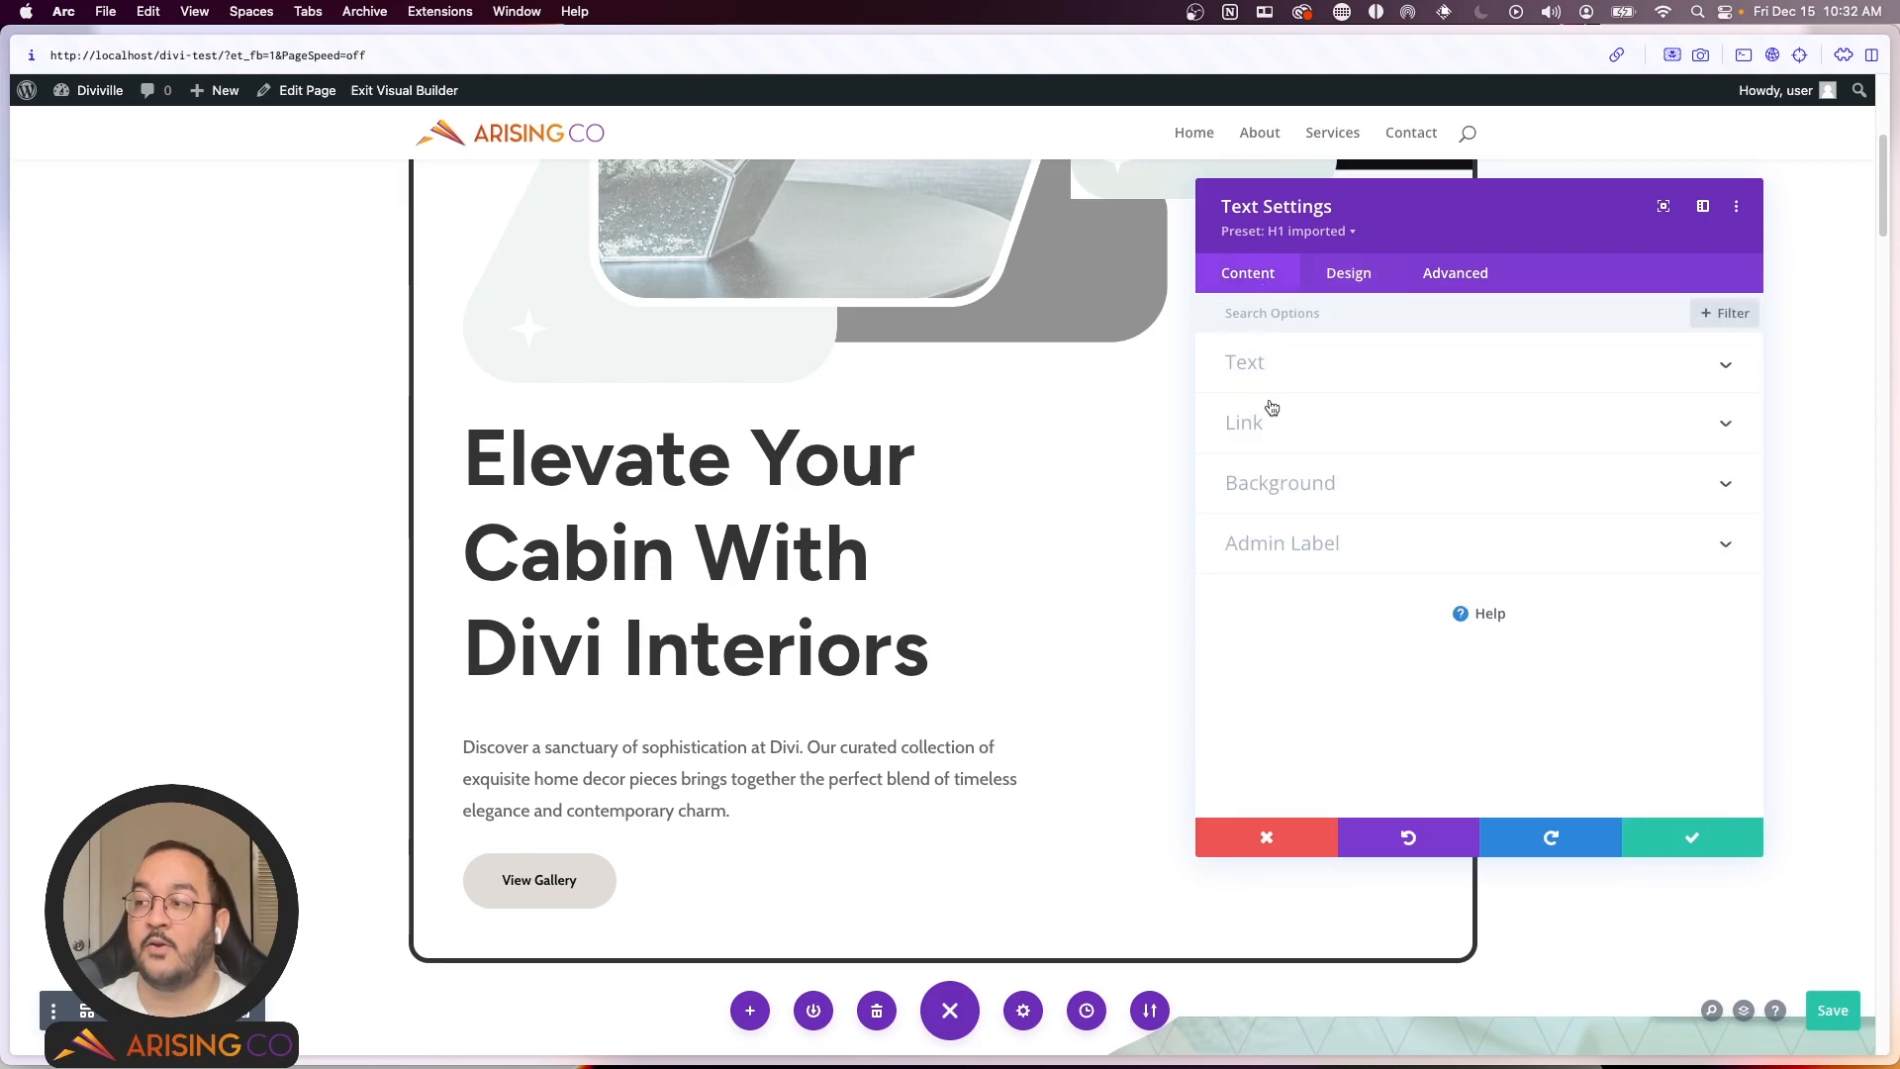
pyautogui.click(1275, 368)
pyautogui.tripleClick(1369, 604)
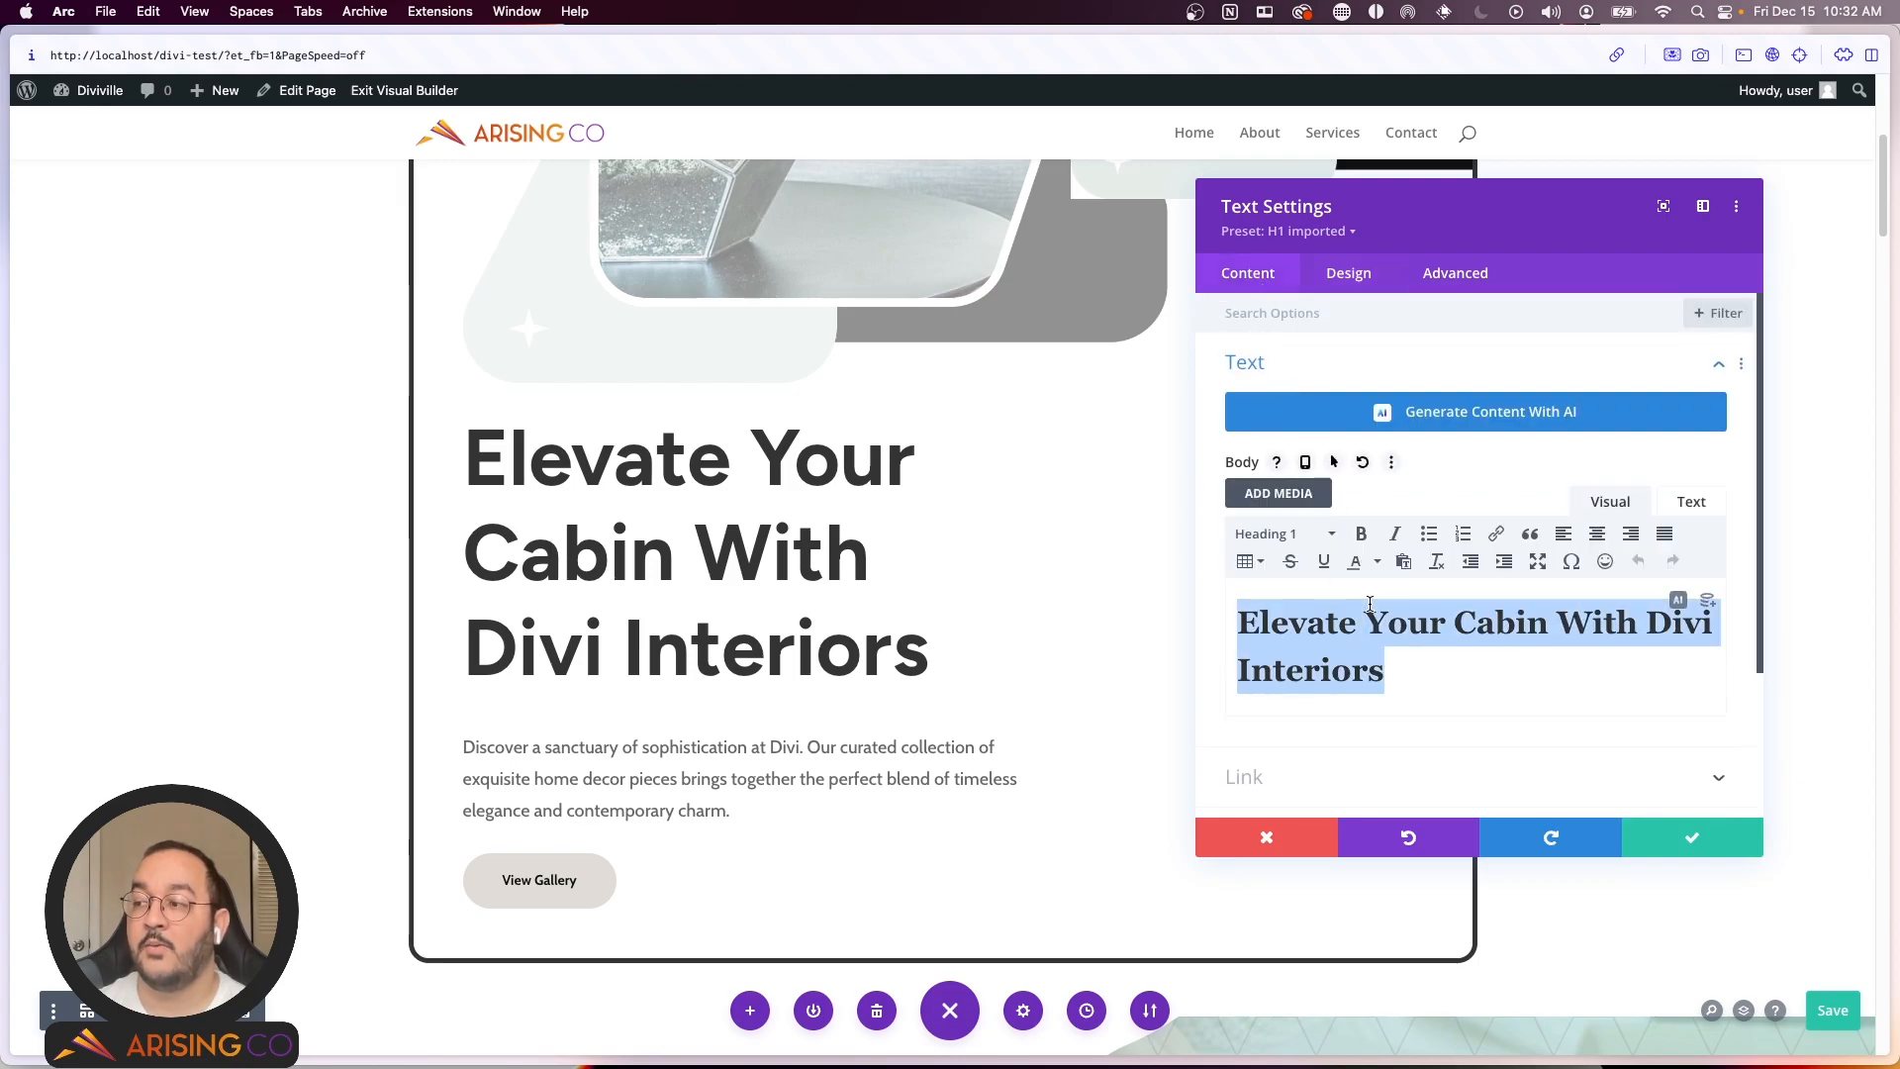
pyautogui.click(1317, 538)
pyautogui.click(1308, 651)
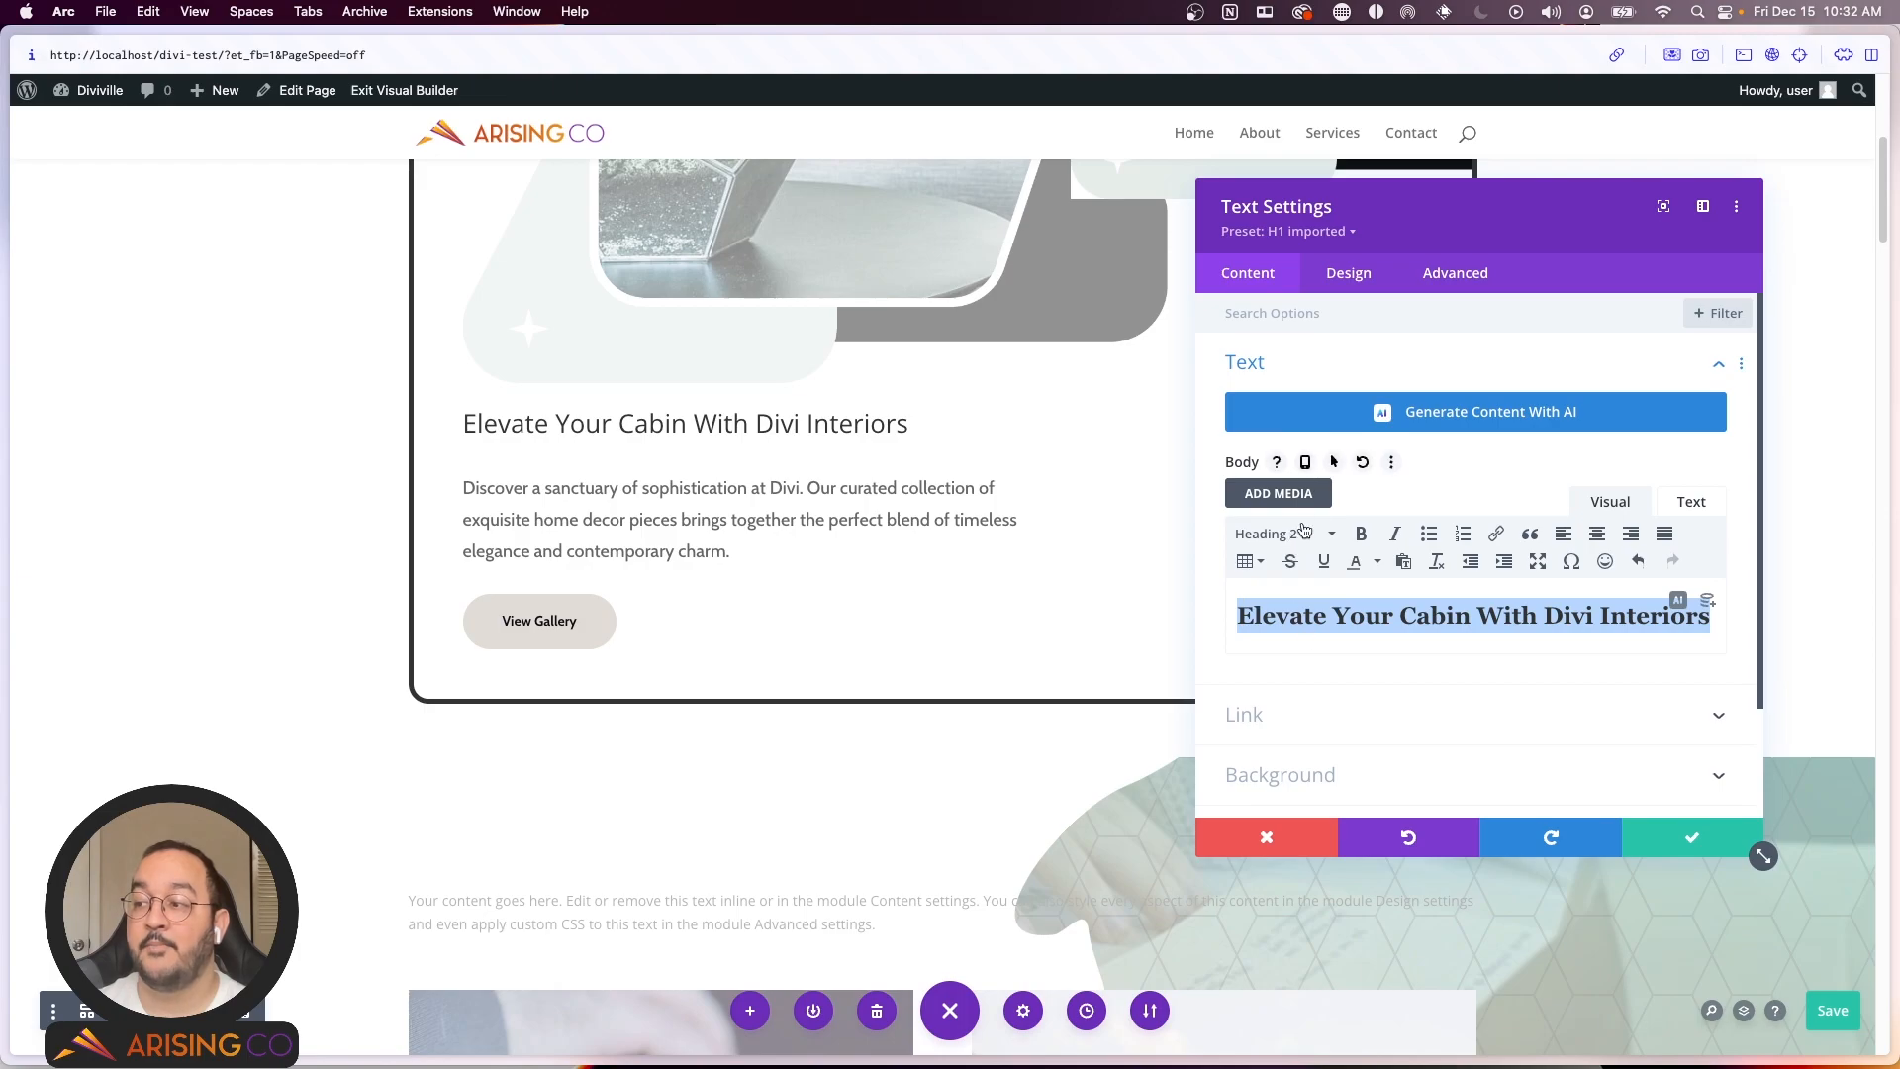
# Step: Return to the heading text styles, copy the H1 styles again, and retry pasting them onto H2
pyautogui.click(1342, 276)
pyautogui.click(1280, 420)
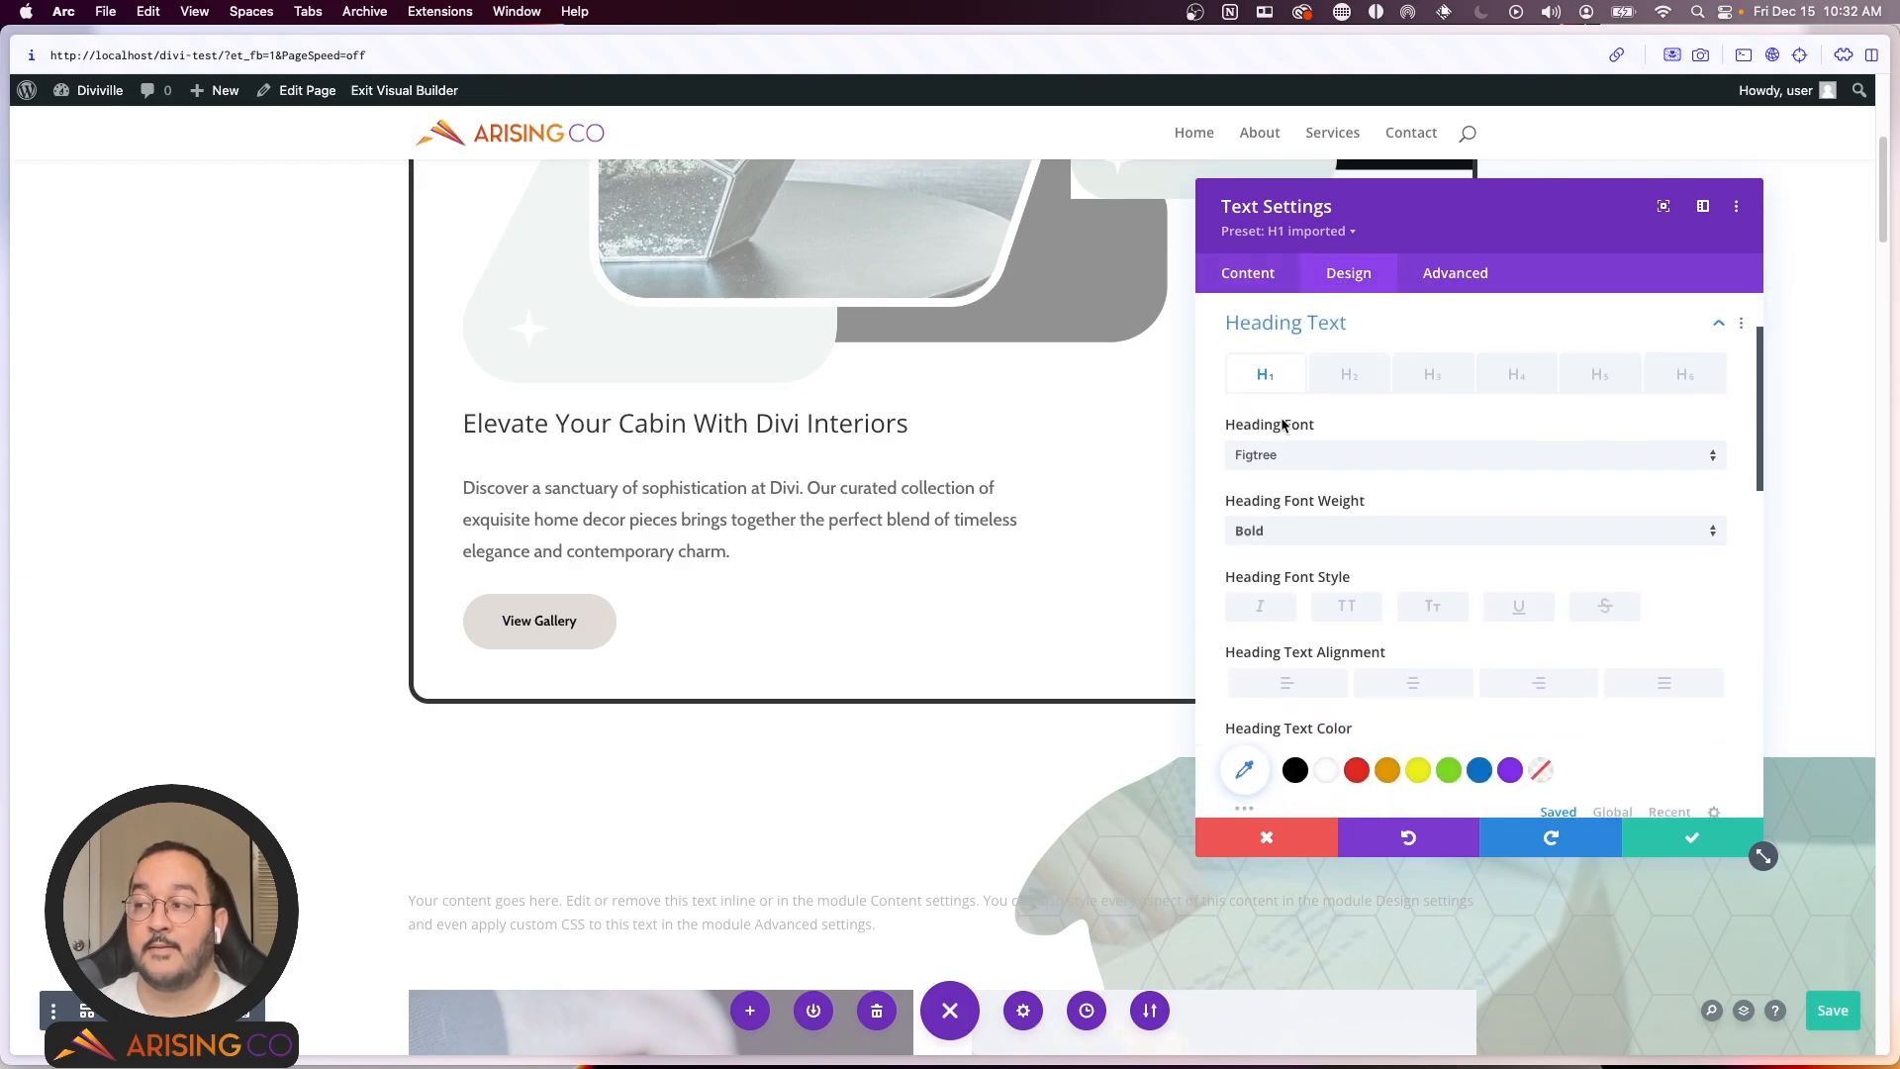
pyautogui.click(1343, 377)
pyautogui.click(1264, 376)
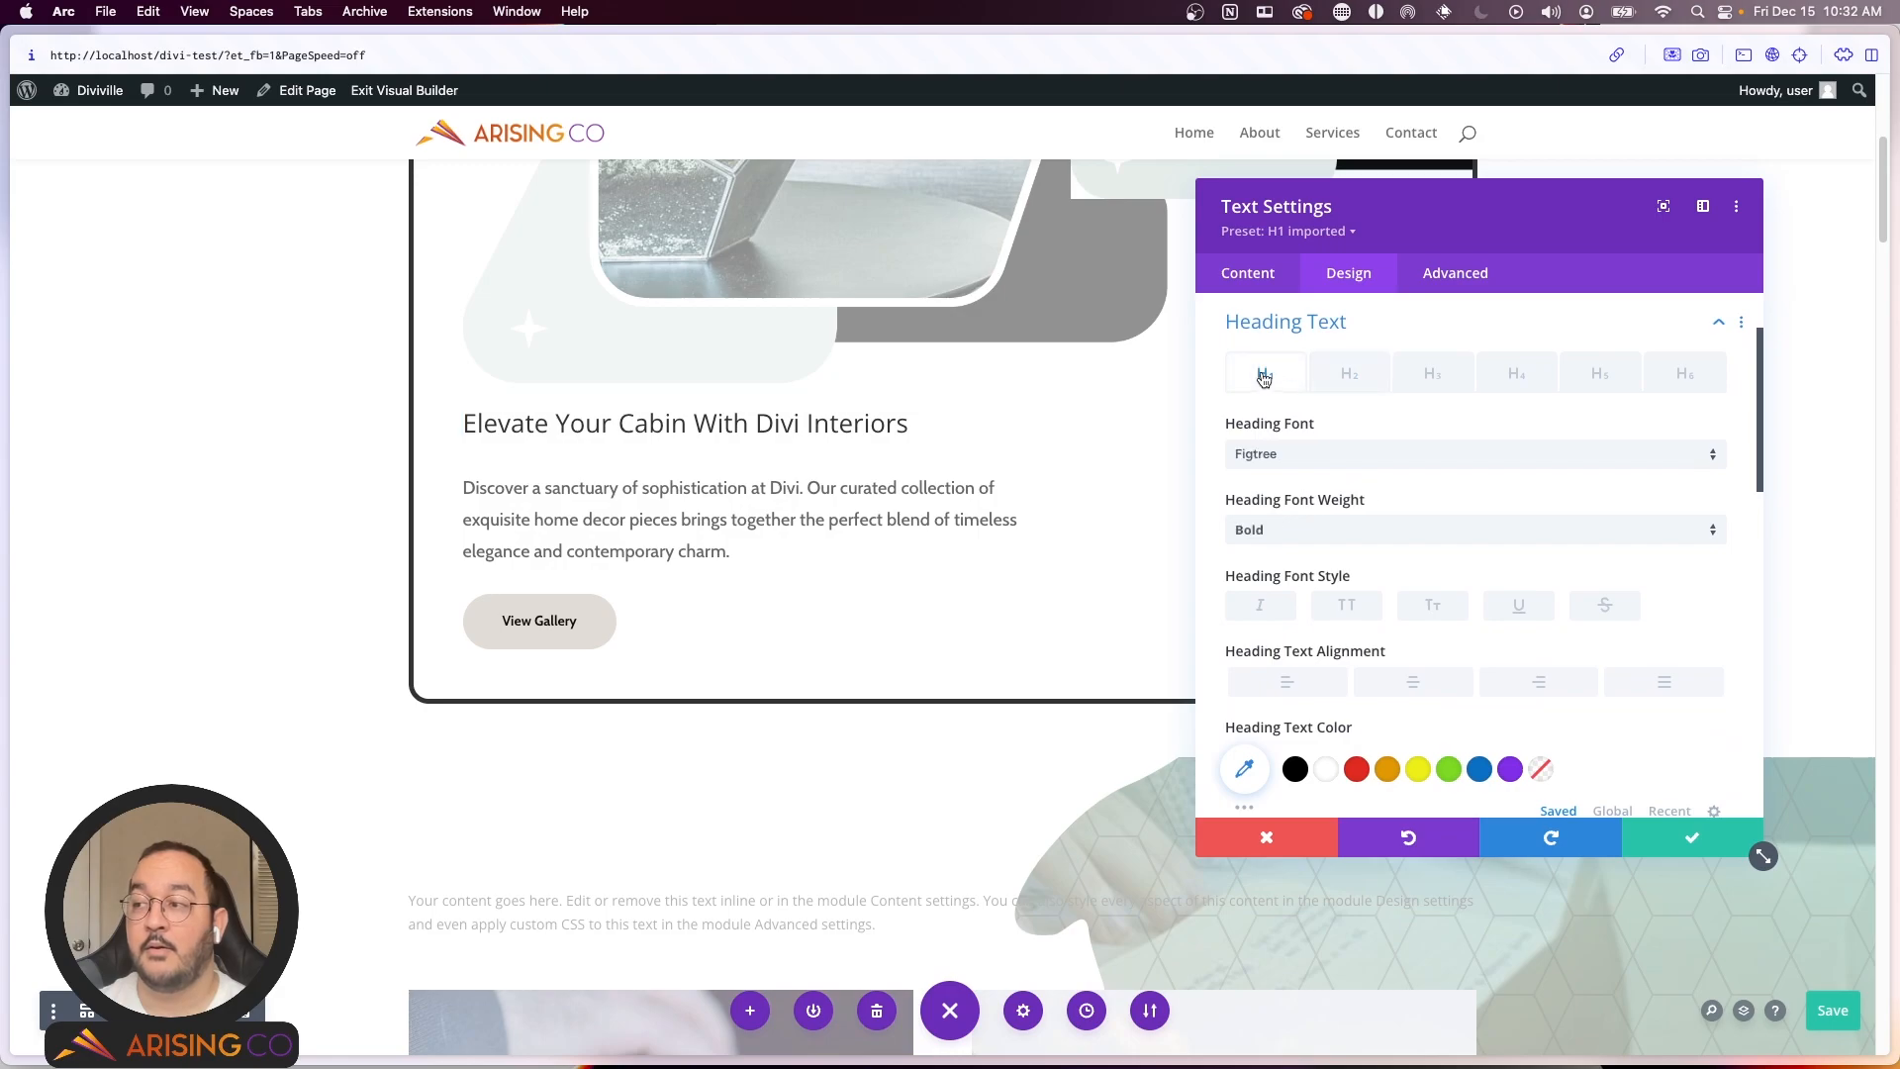
pyautogui.rightClick(1264, 377)
pyautogui.click(1270, 404)
pyautogui.click(1349, 377)
pyautogui.rightClick(1349, 377)
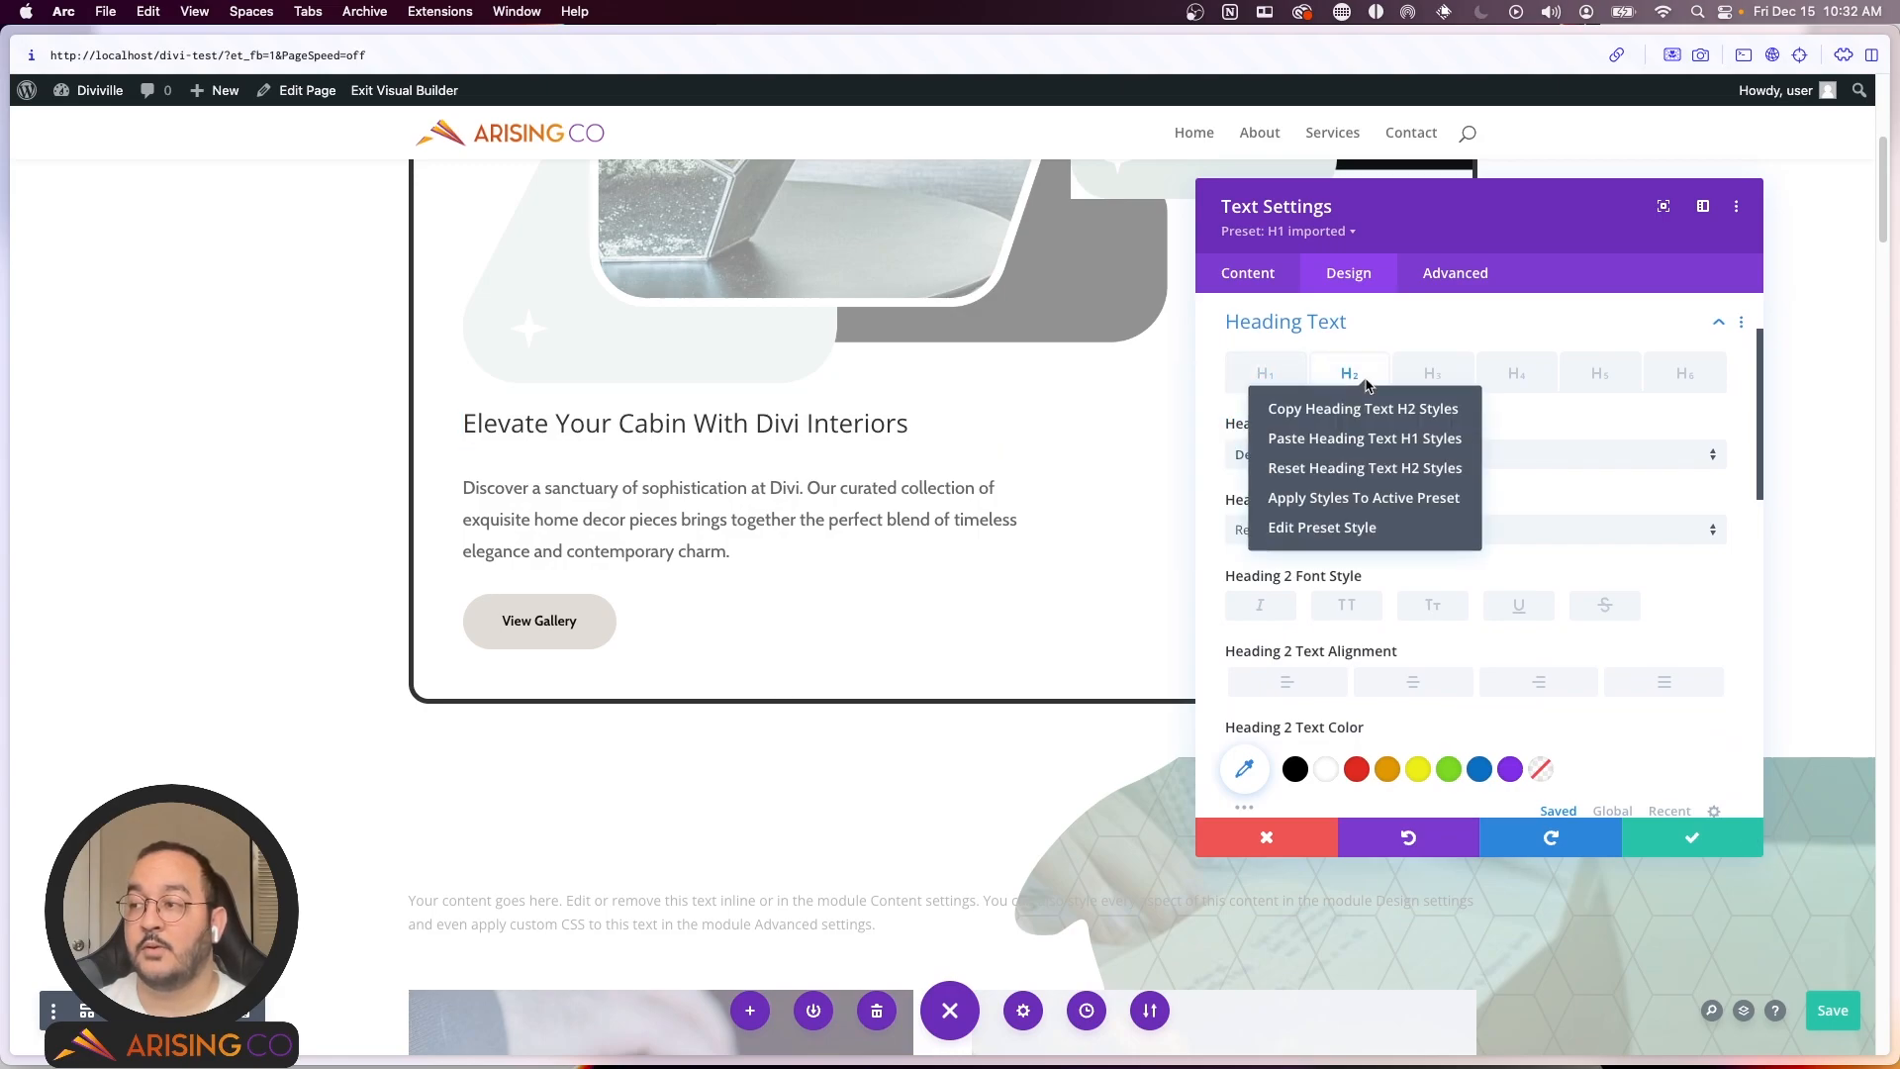
pyautogui.click(1373, 438)
pyautogui.rightClick(1367, 416)
pyautogui.click(1371, 454)
pyautogui.rightClick(1371, 421)
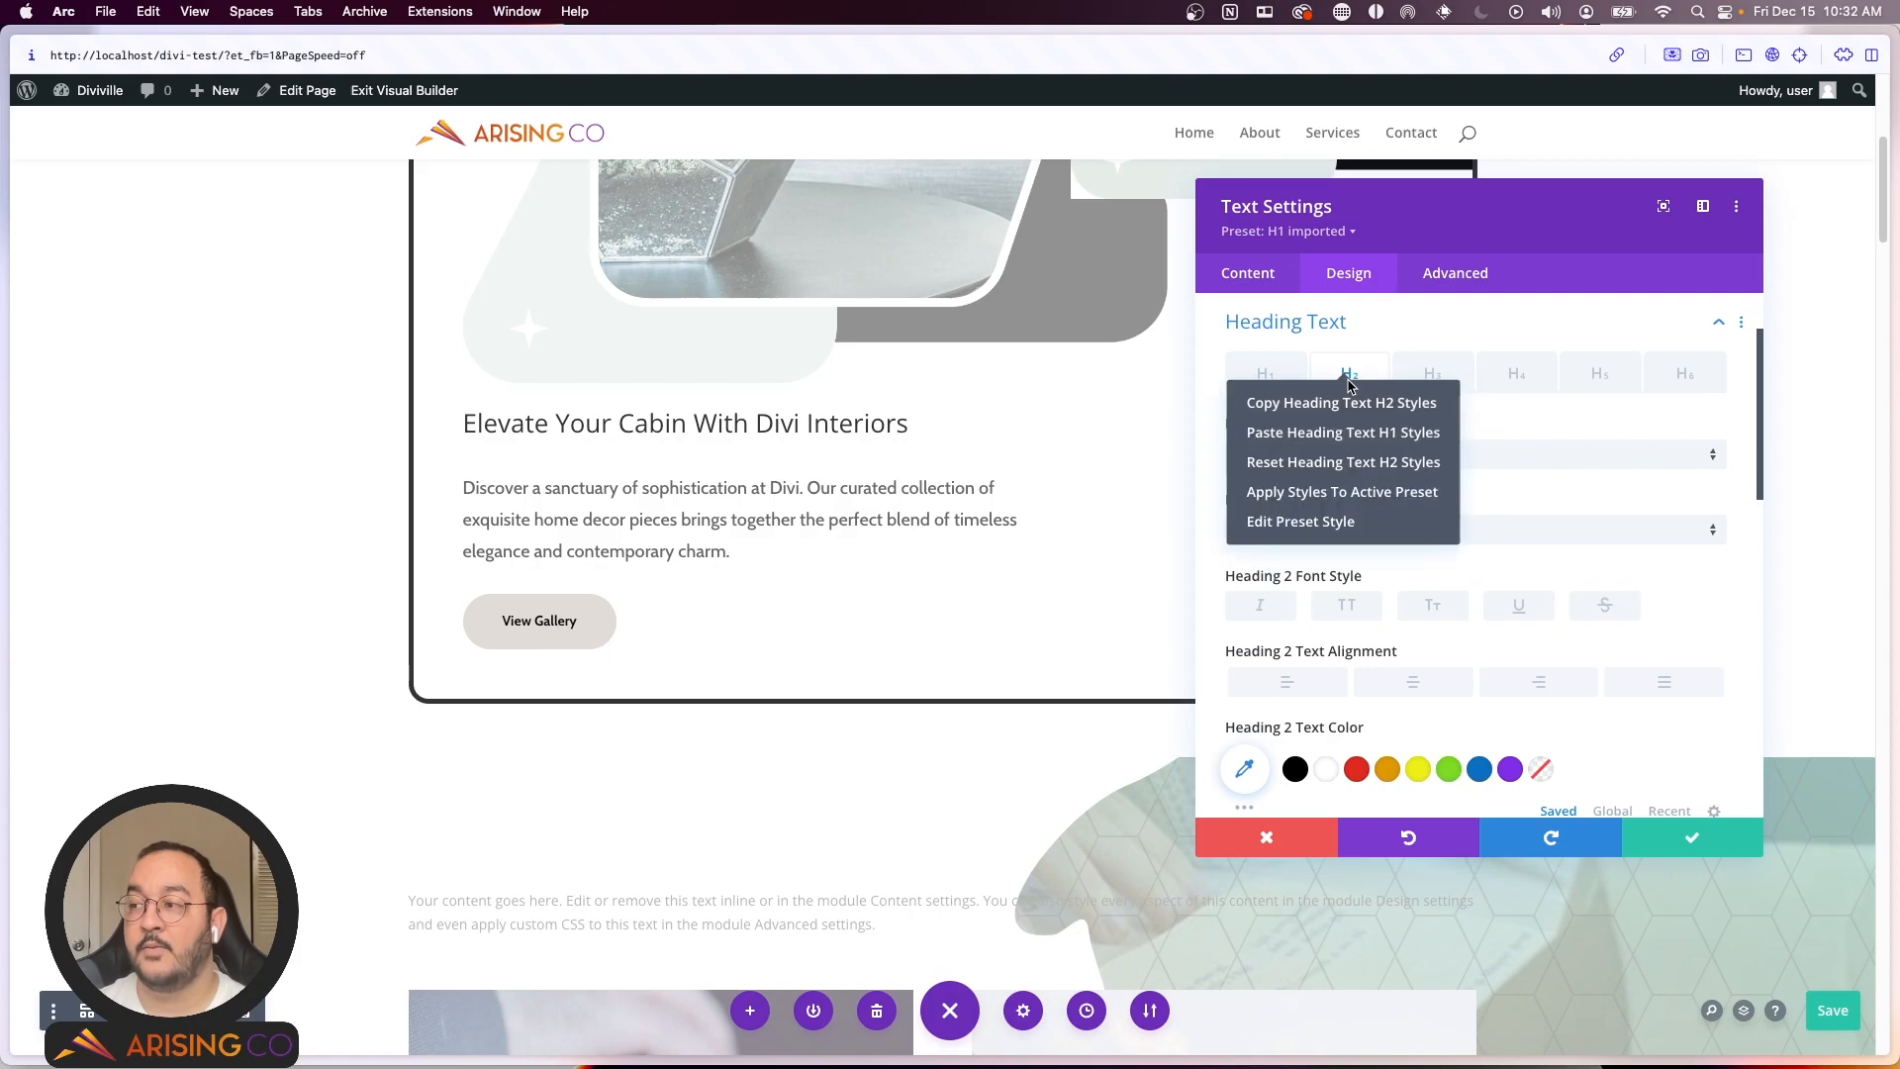
pyautogui.click(1360, 445)
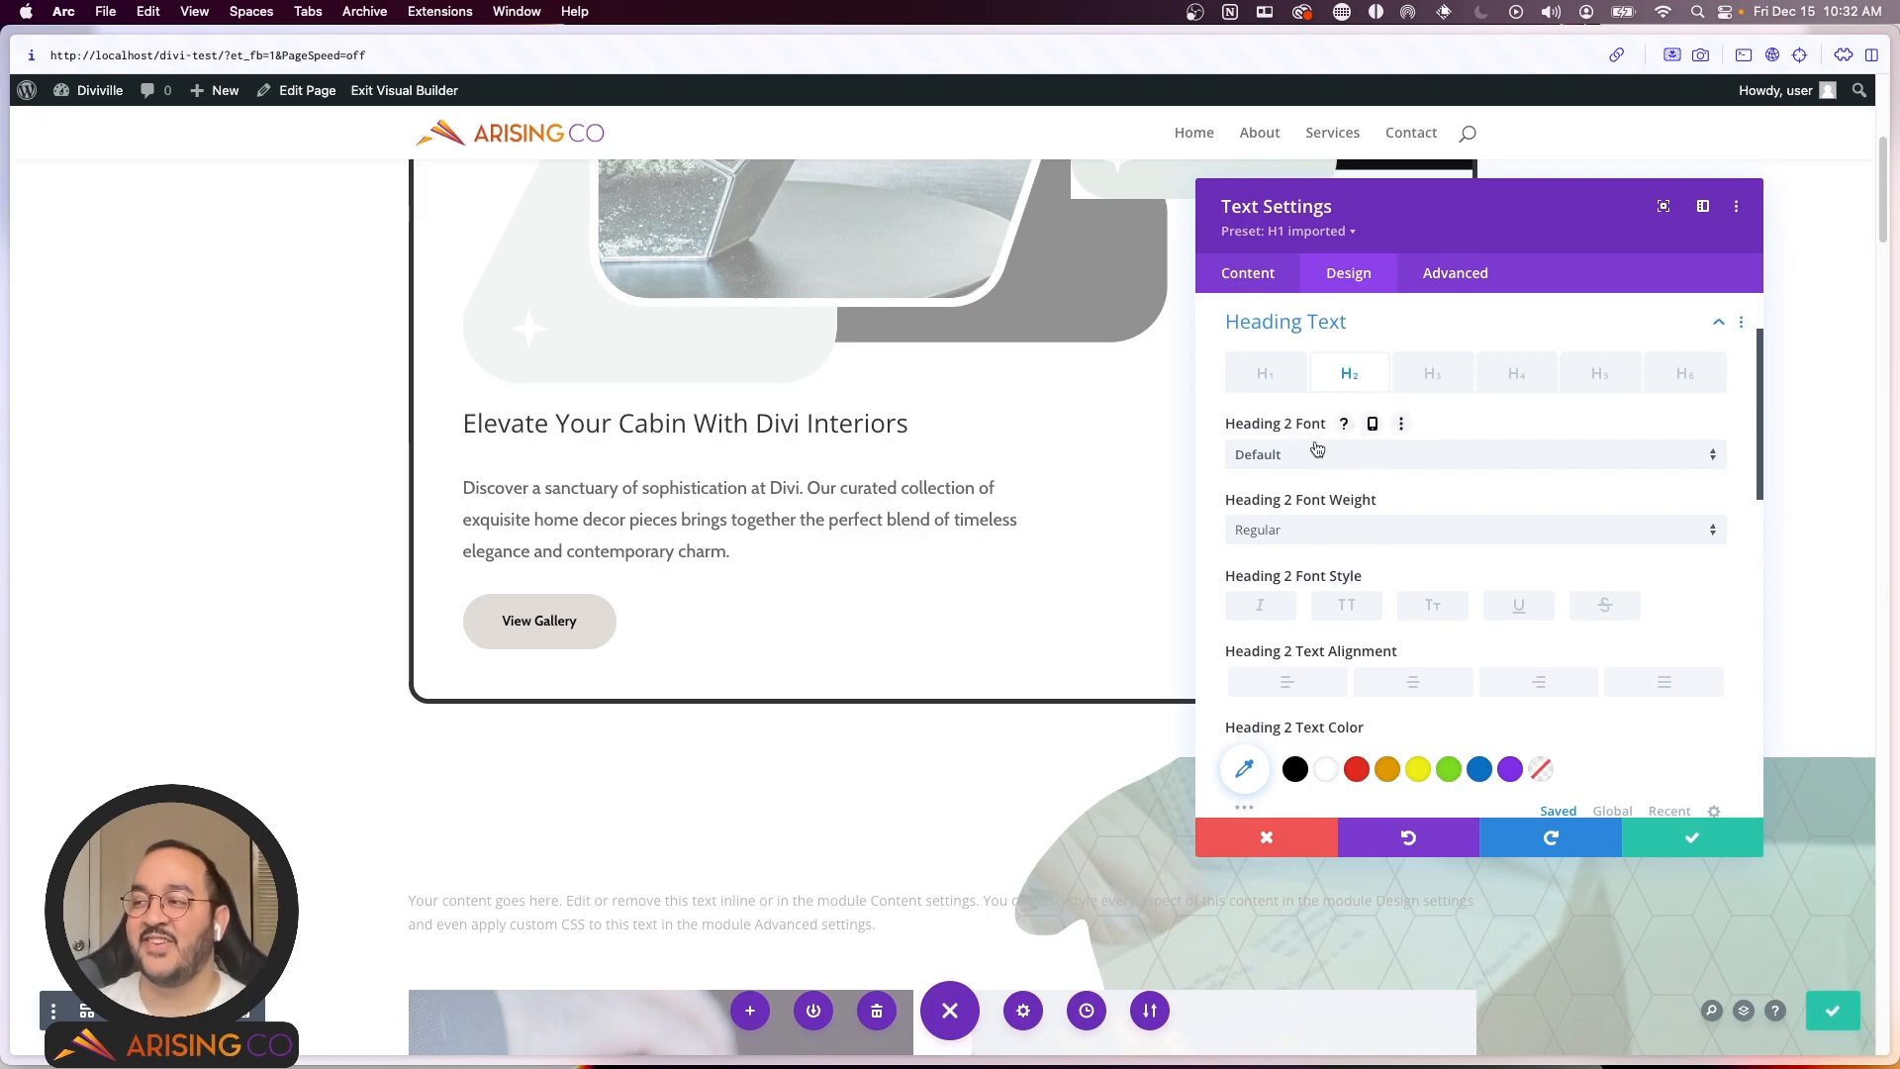
# Step: Set the Heading 2 font to Acme with Bold weight and uppercase style
pyautogui.click(1314, 454)
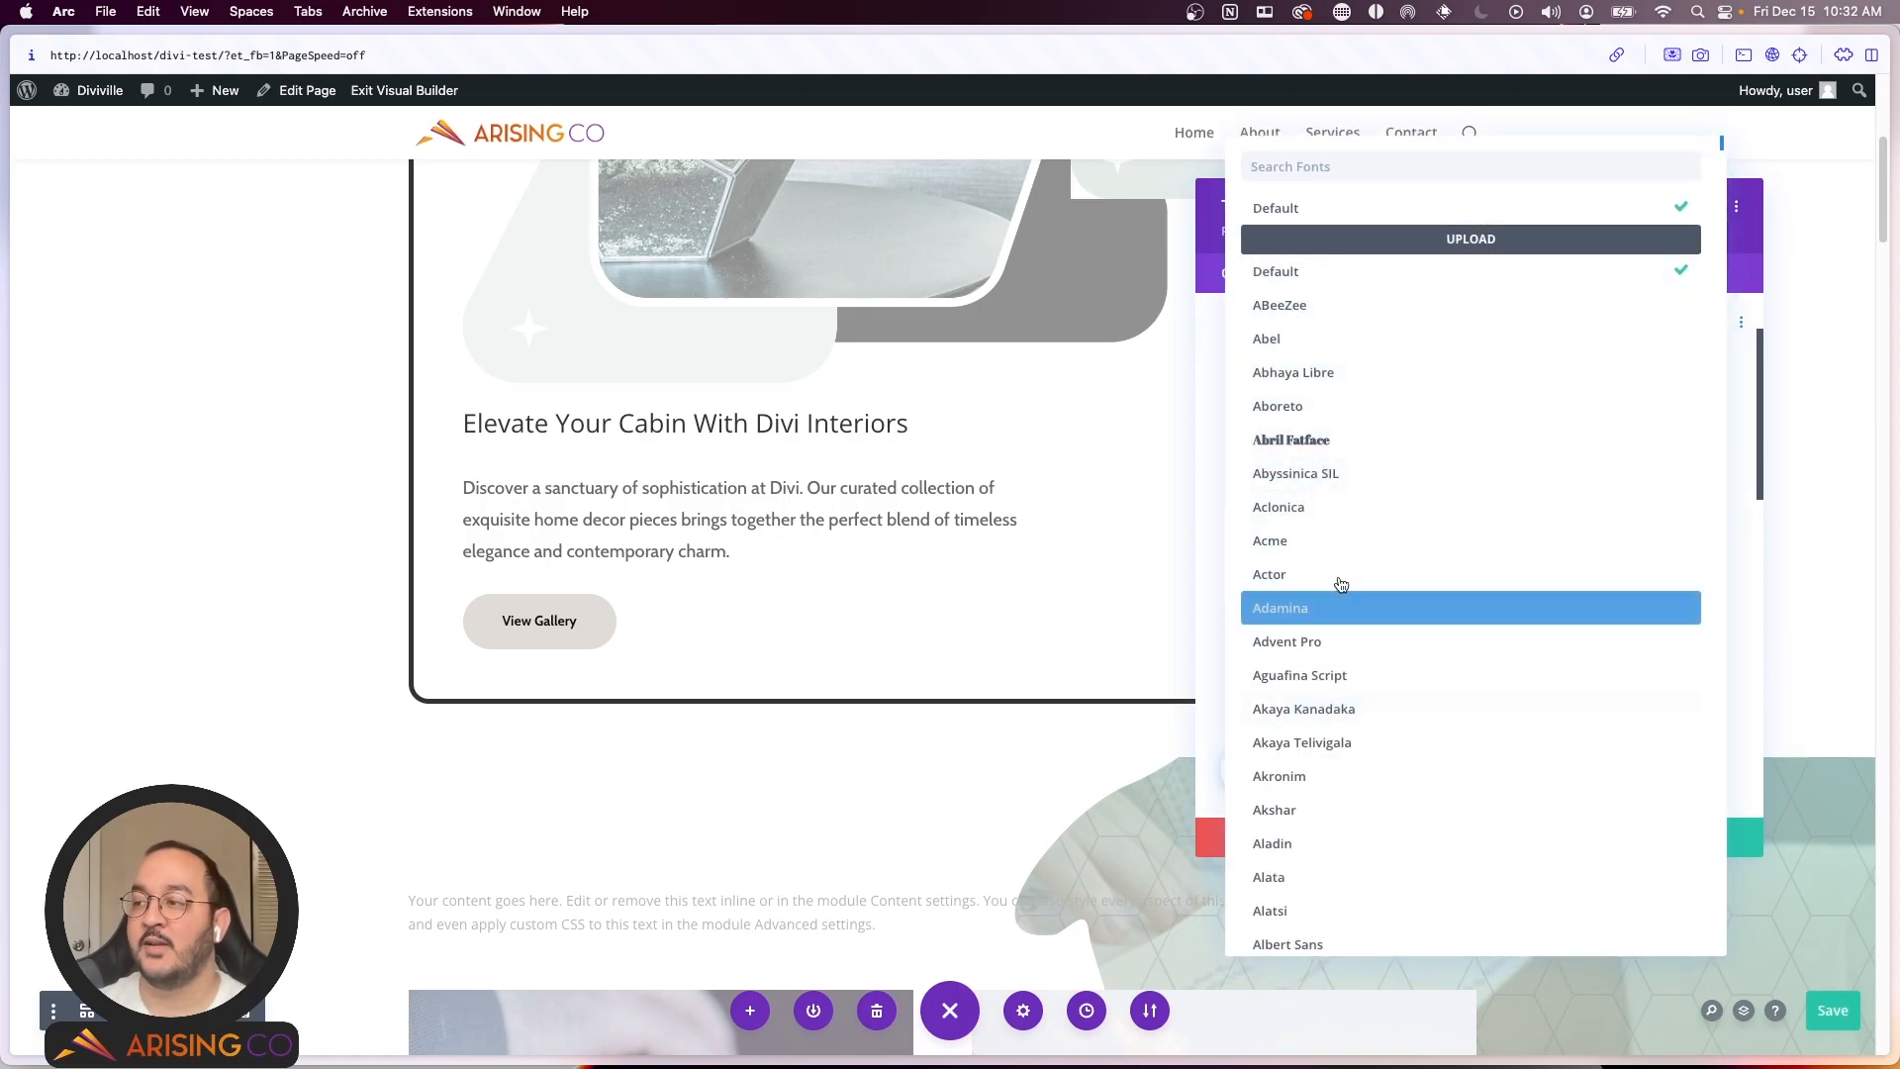
pyautogui.click(1326, 540)
pyautogui.click(1356, 531)
pyautogui.click(1358, 584)
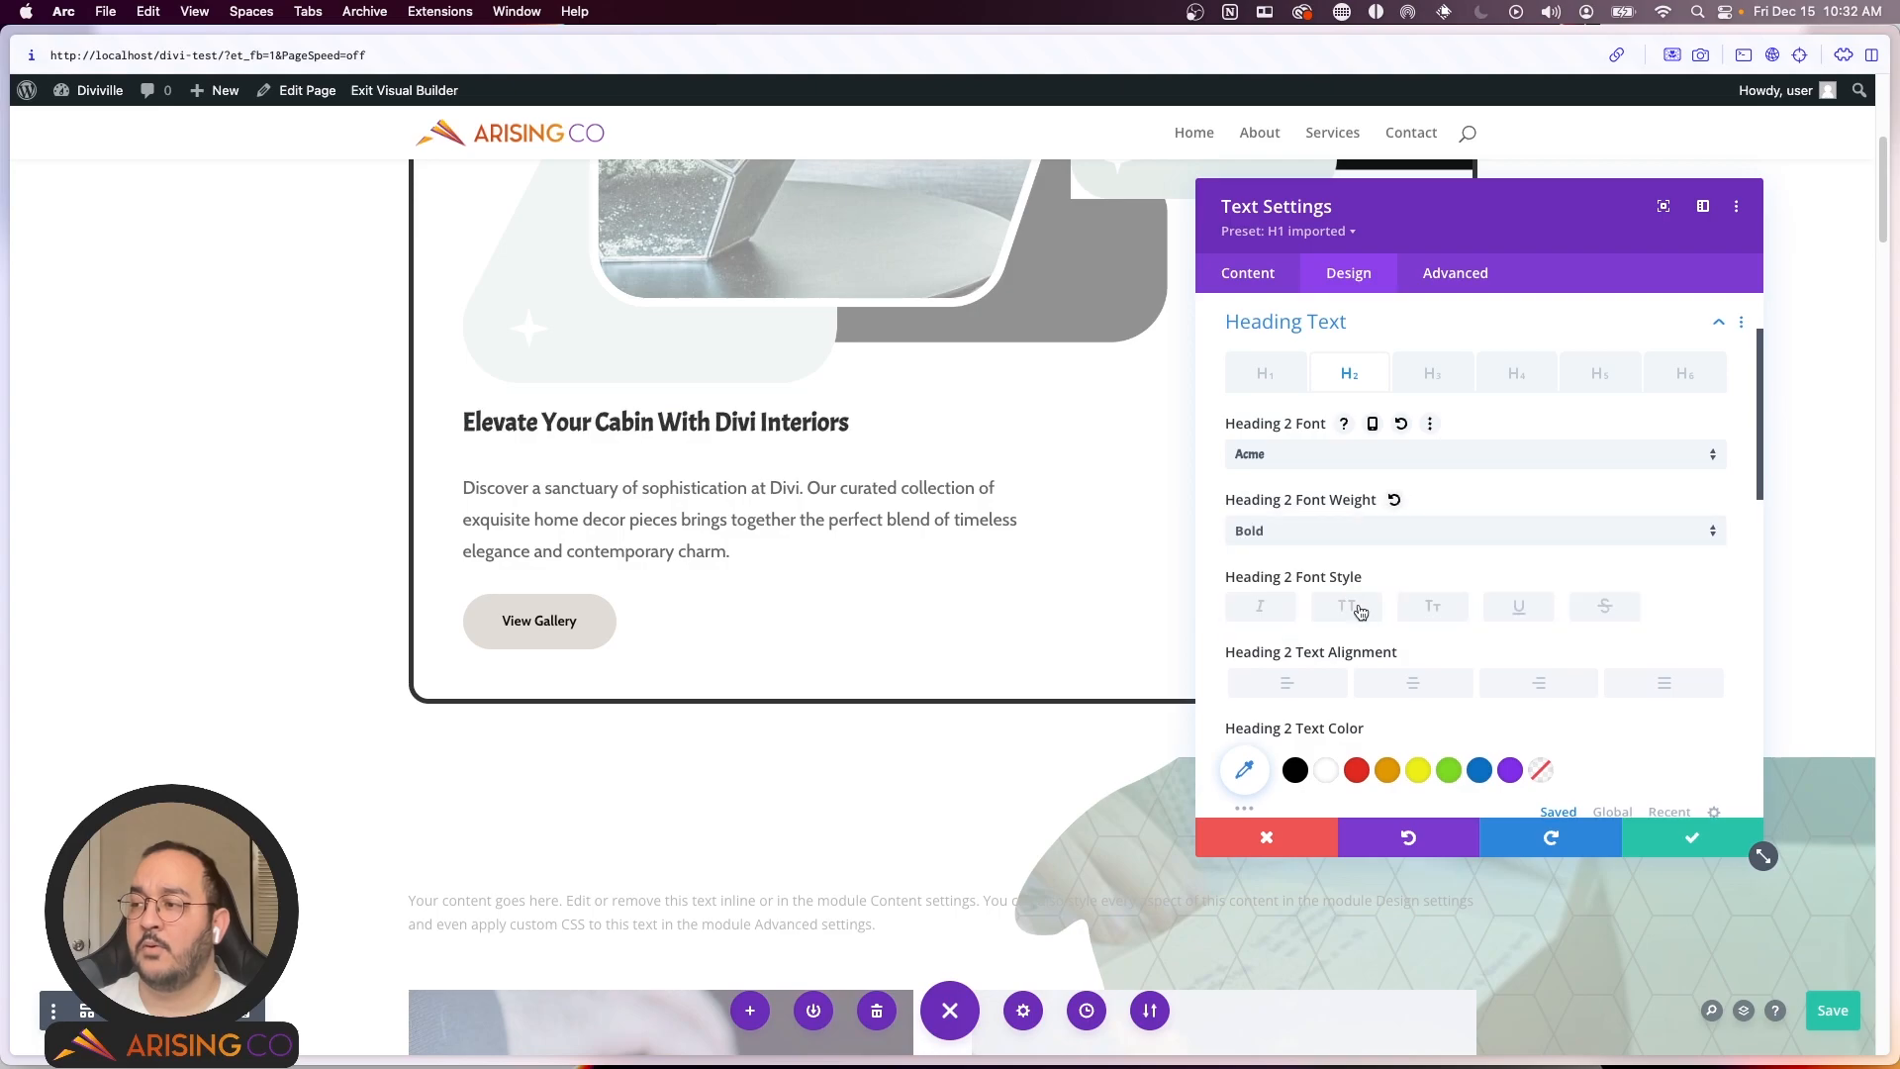
pyautogui.click(1360, 612)
# Step: Try right and center alignment on the Heading 2 text, and set it to left
pyautogui.scroll(-4, 1326, 594)
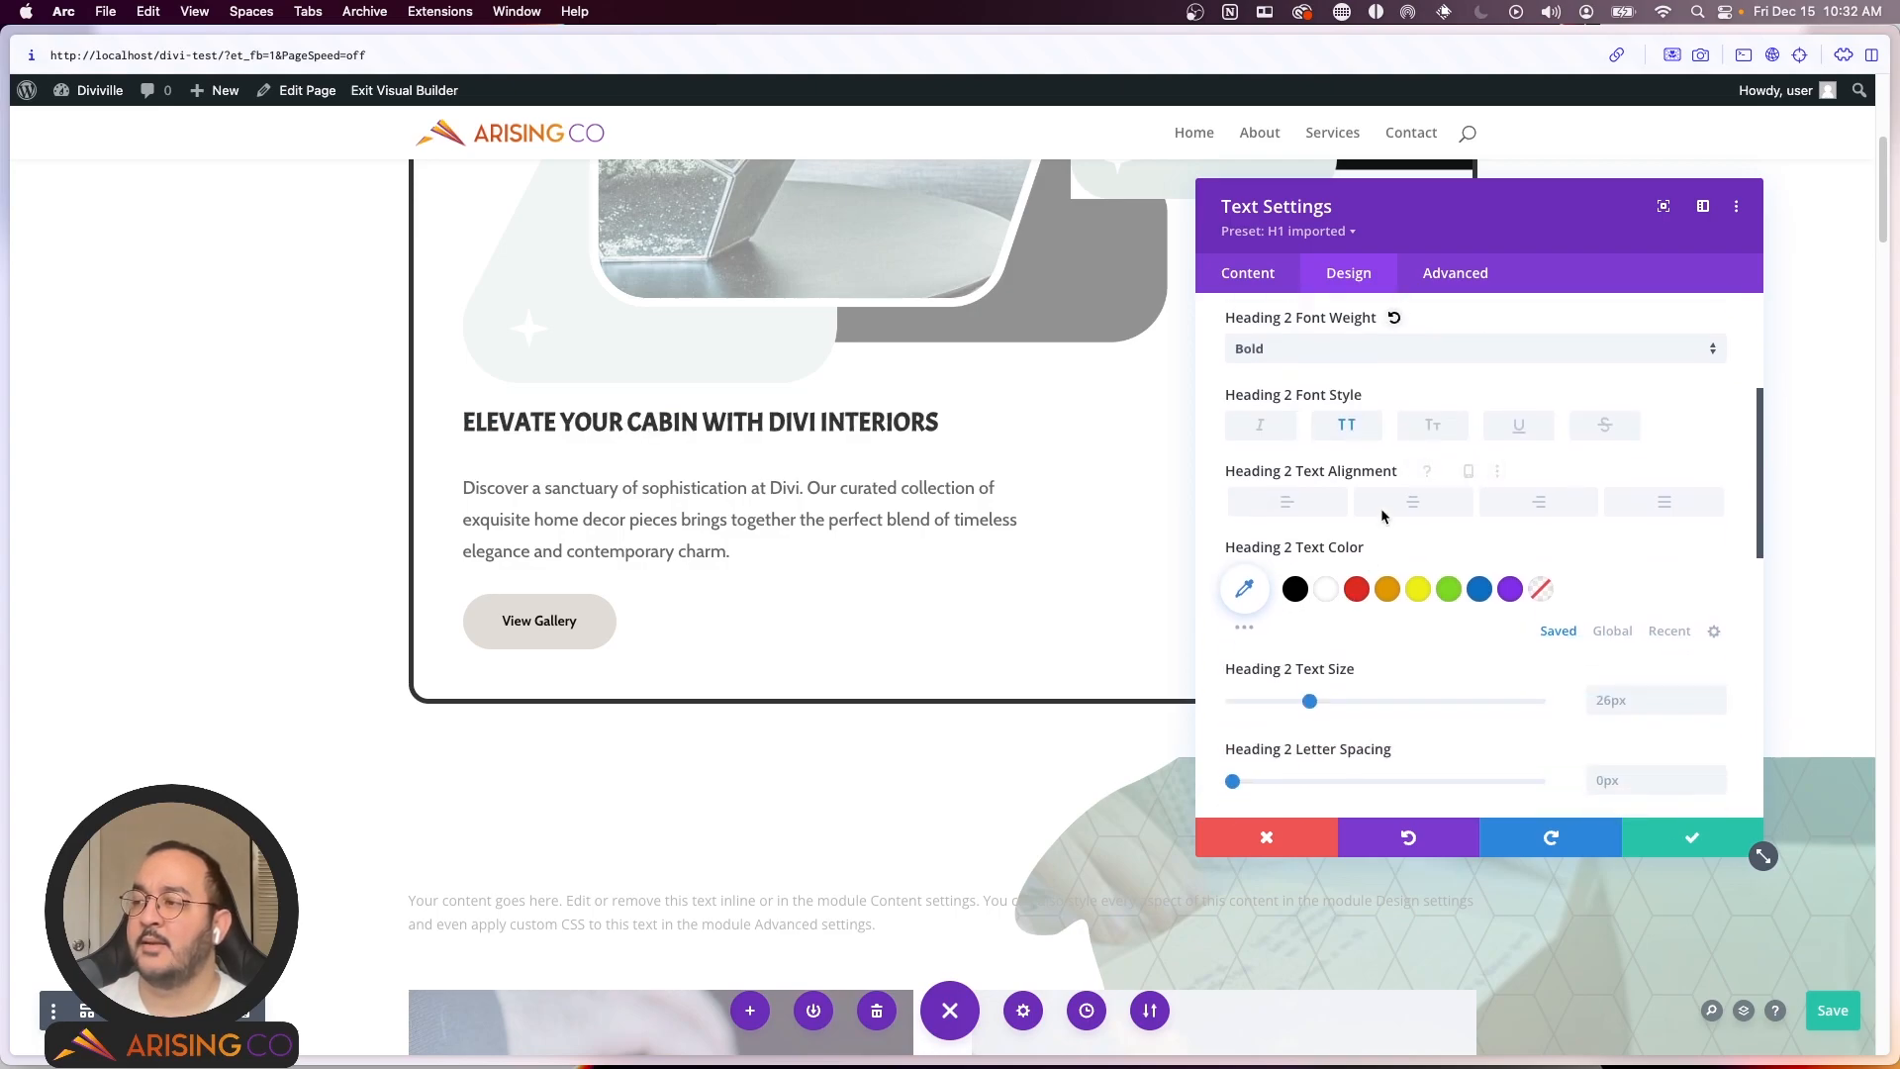
pyautogui.click(1529, 505)
pyautogui.click(1461, 512)
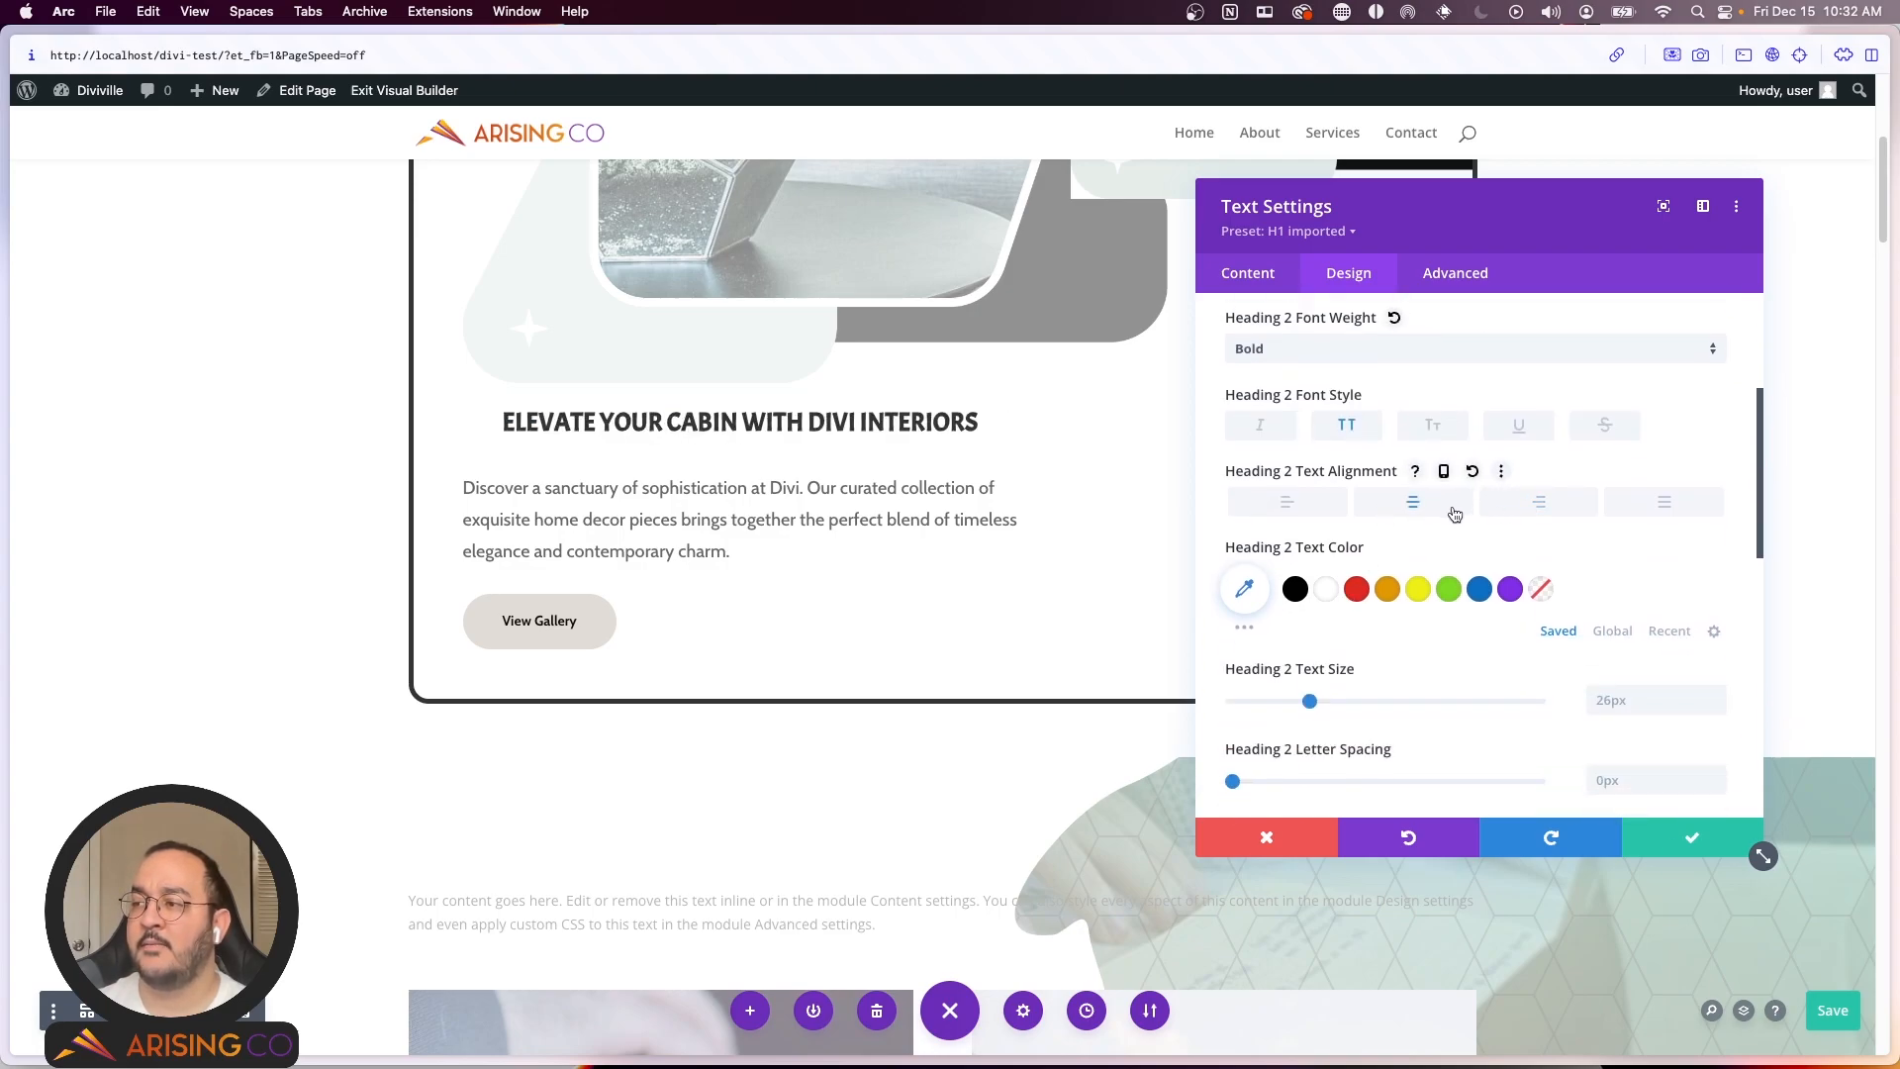
pyautogui.click(1306, 509)
# Step: Color the Heading 2 text red and apply the first text shadow preset
pyautogui.scroll(-2, 1301, 519)
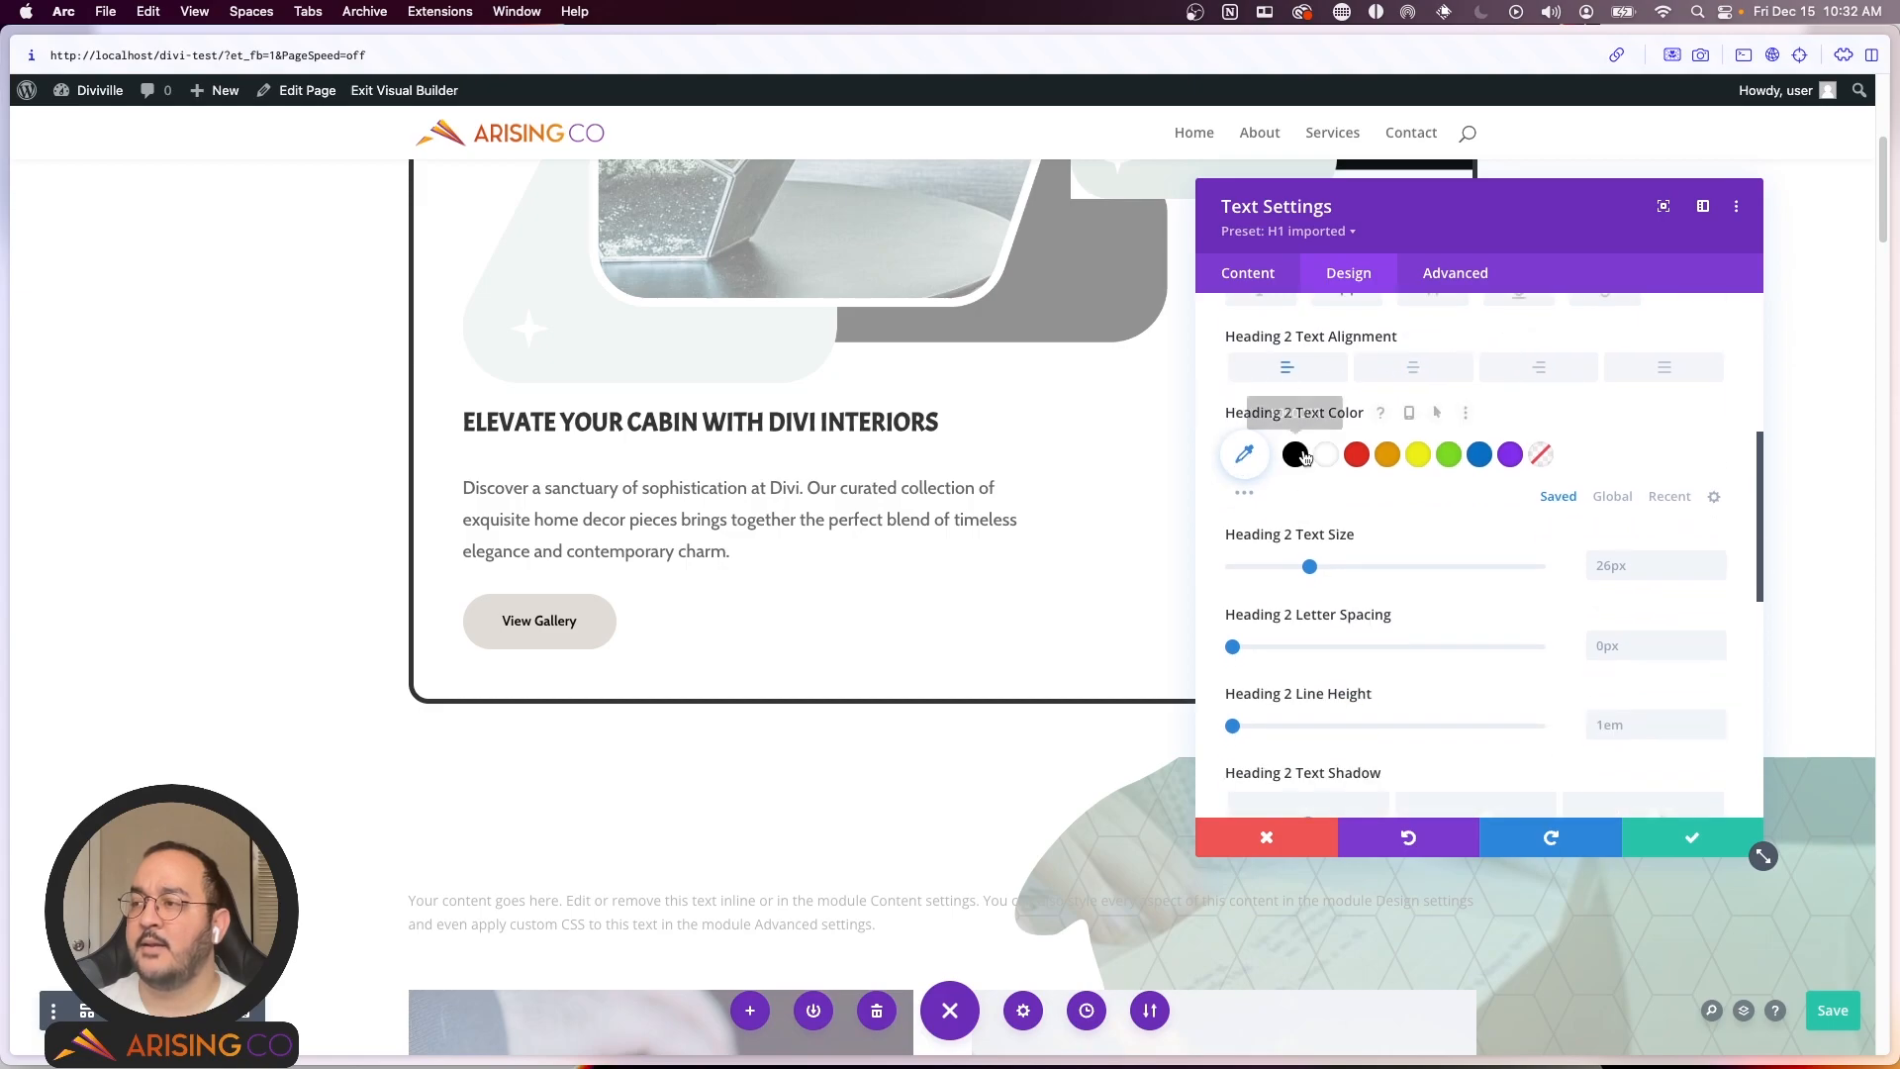
pyautogui.click(1357, 454)
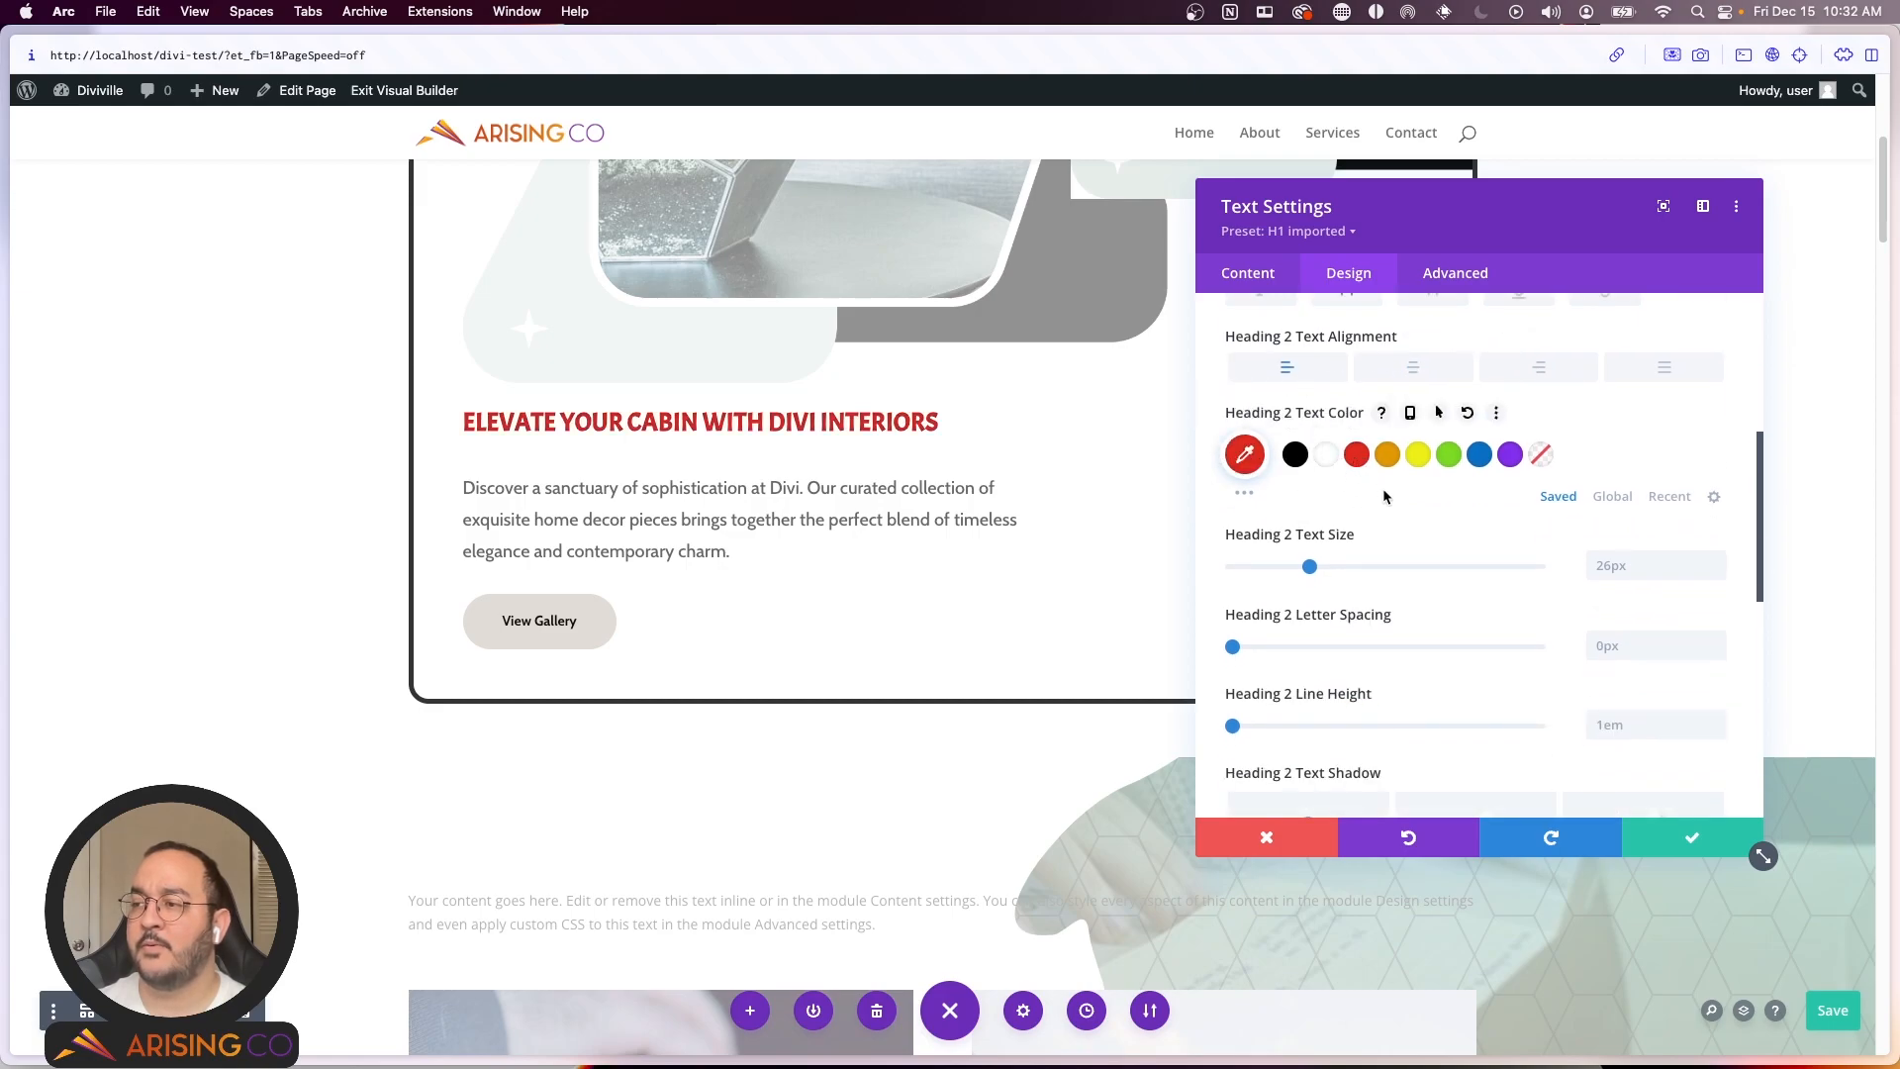
pyautogui.scroll(-2, 1386, 502)
pyautogui.scroll(-3, 1386, 509)
pyautogui.scroll(-2, 1444, 448)
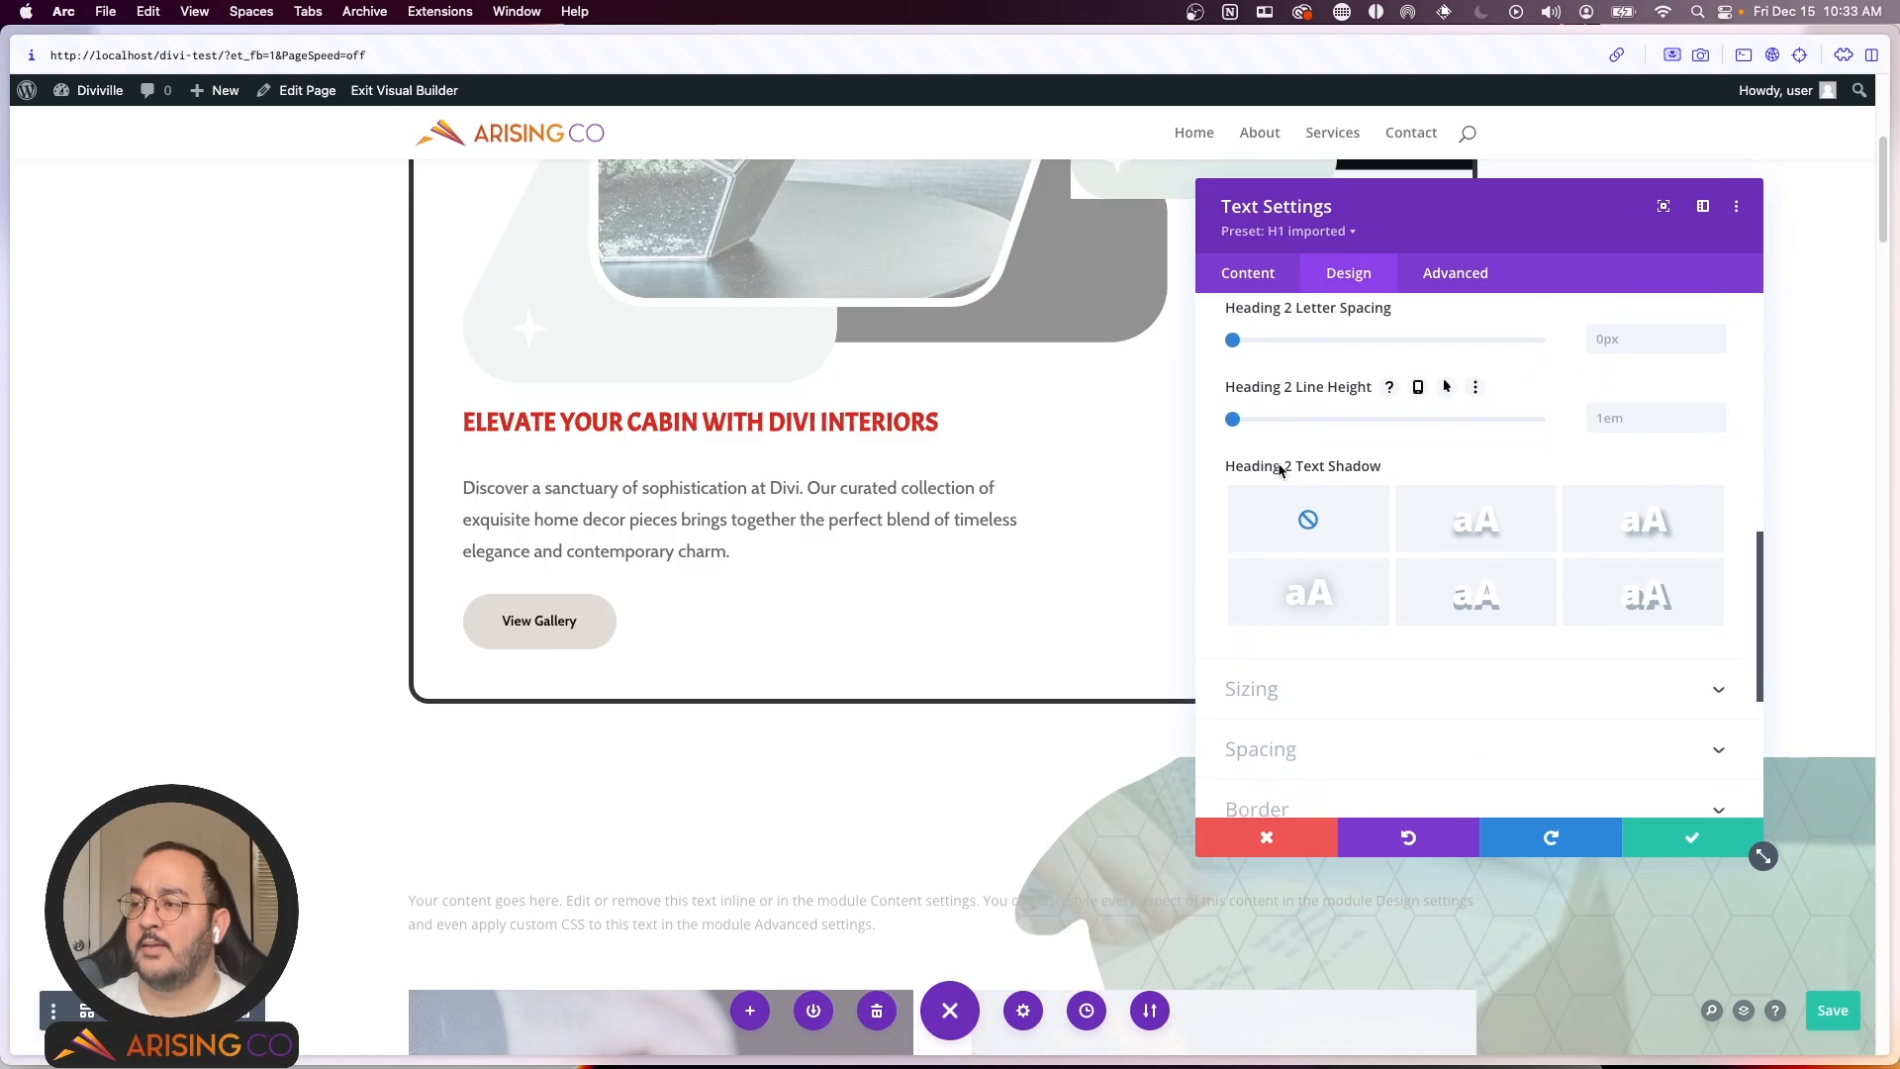
pyautogui.click(1455, 442)
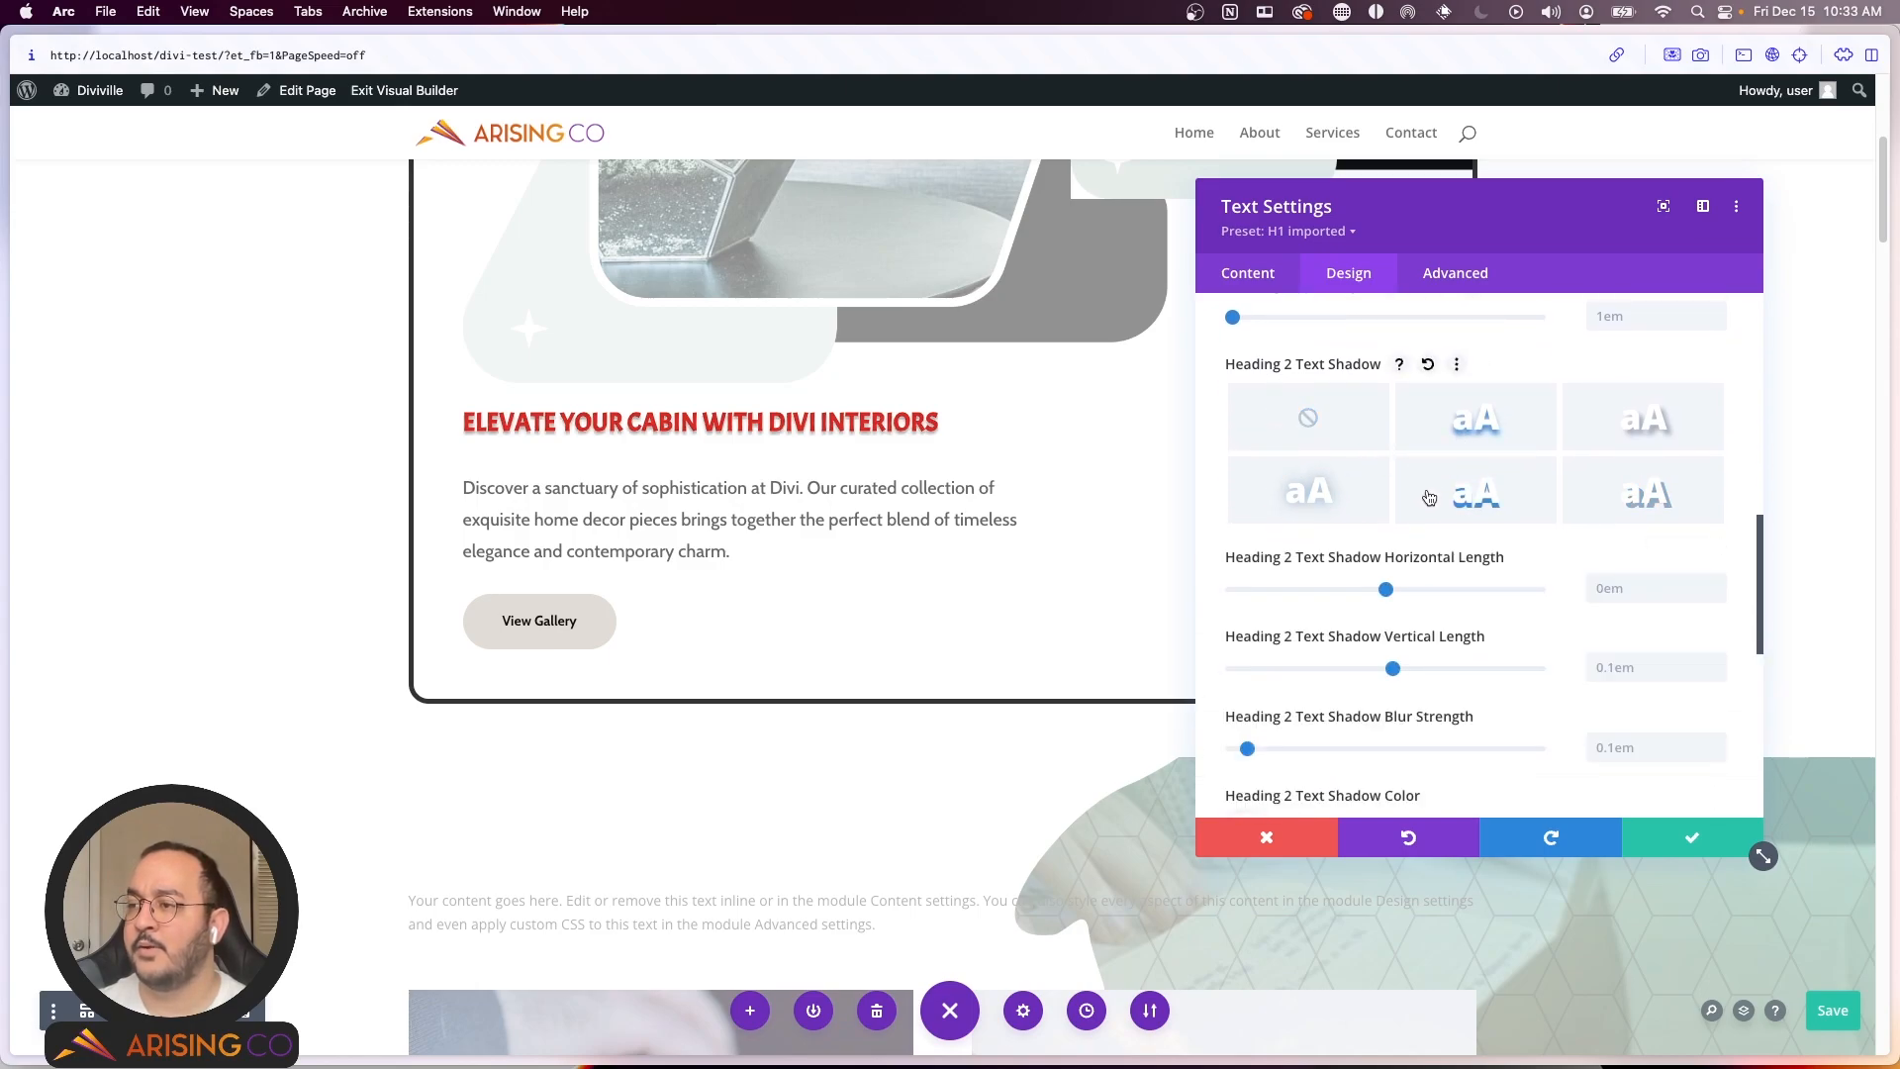
pyautogui.scroll(-5, 1553, 544)
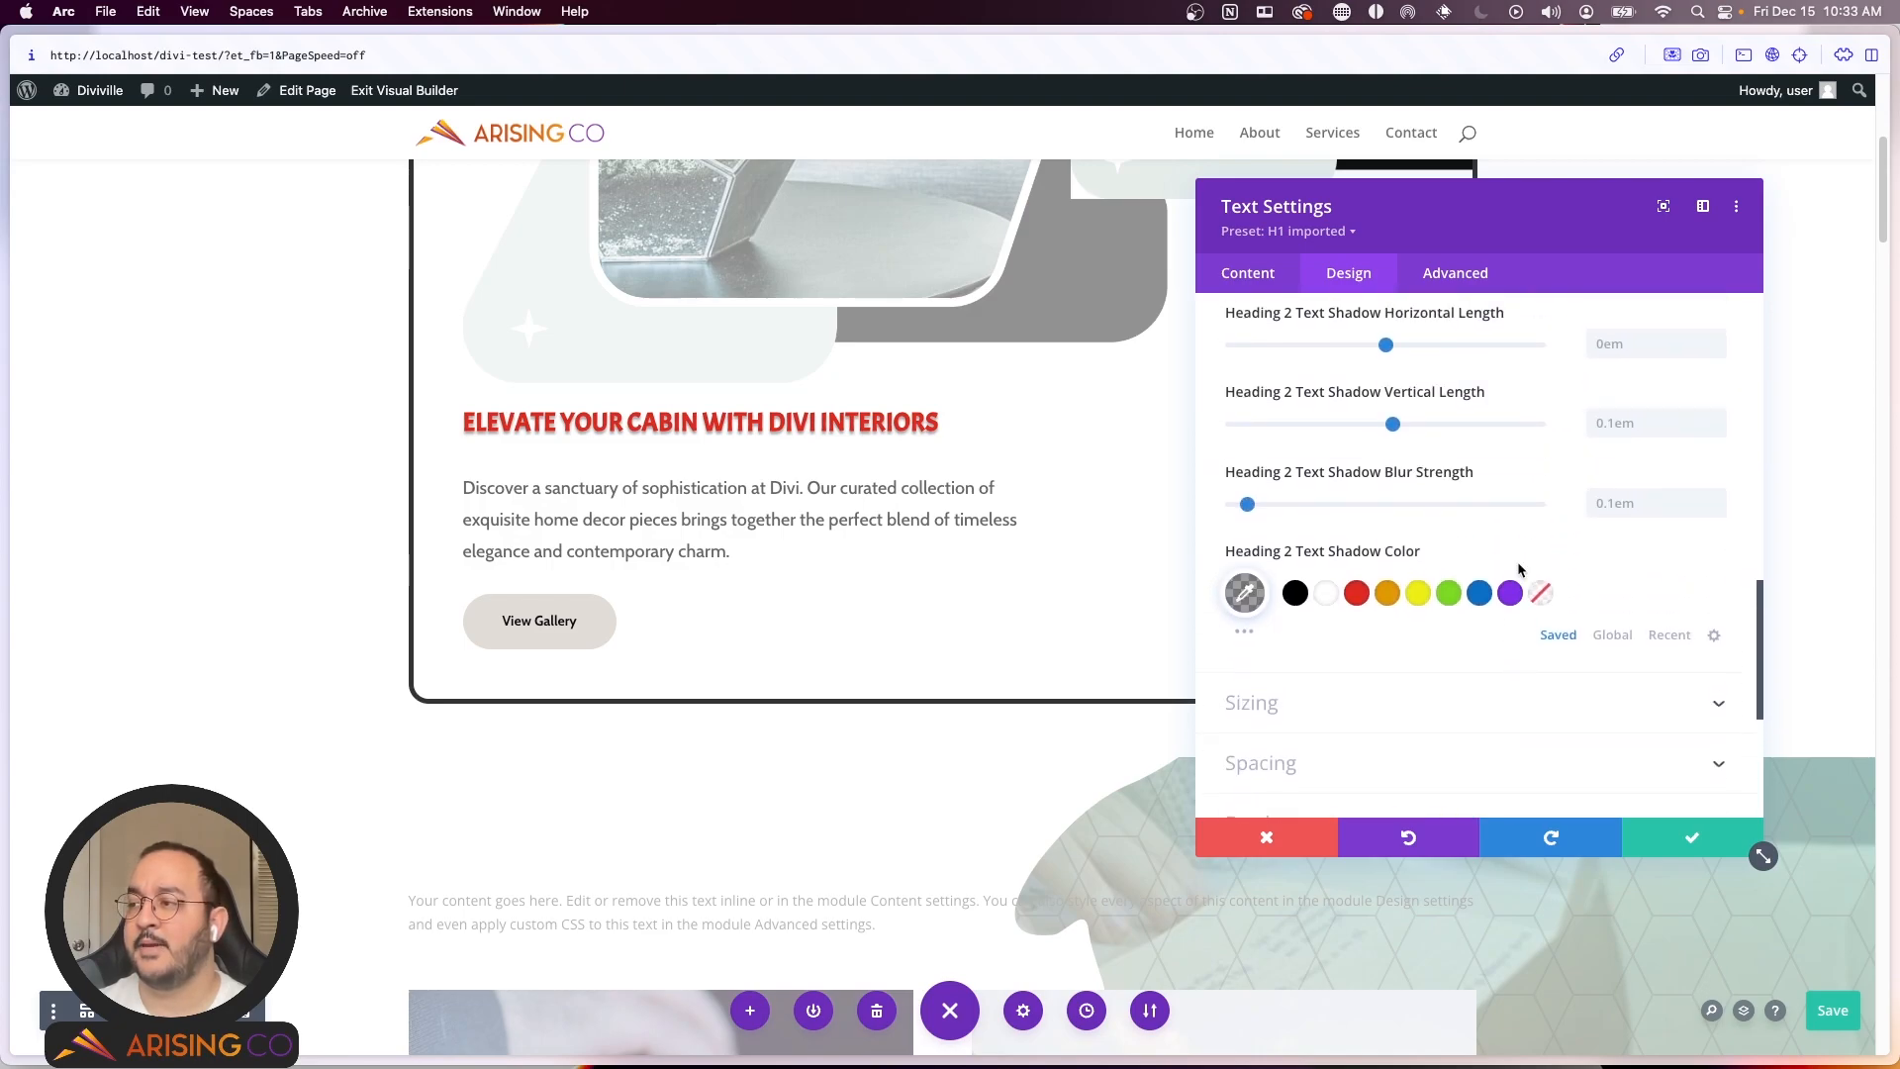
pyautogui.scroll(8, 1520, 571)
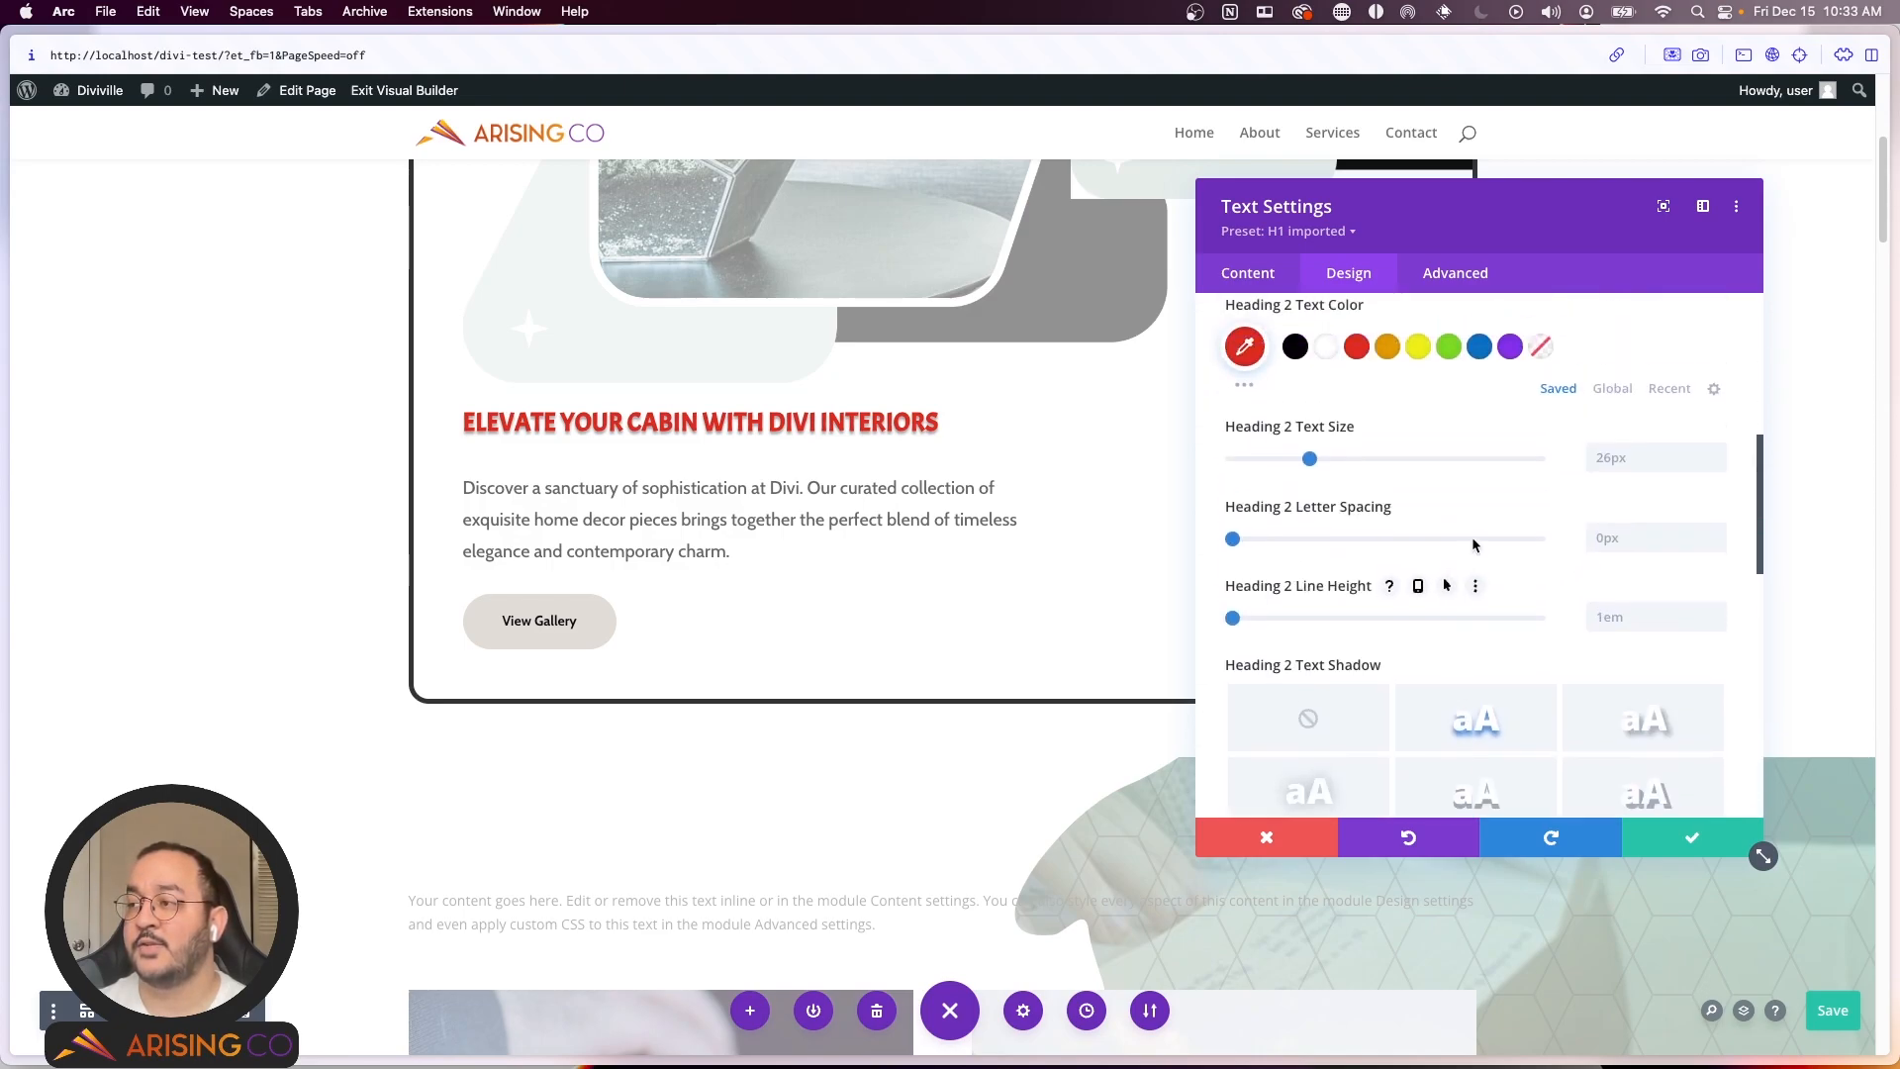
# Step: Set the Heading 2 text color to blue (#0c71c3) and remove its text shadow
pyautogui.click(1480, 547)
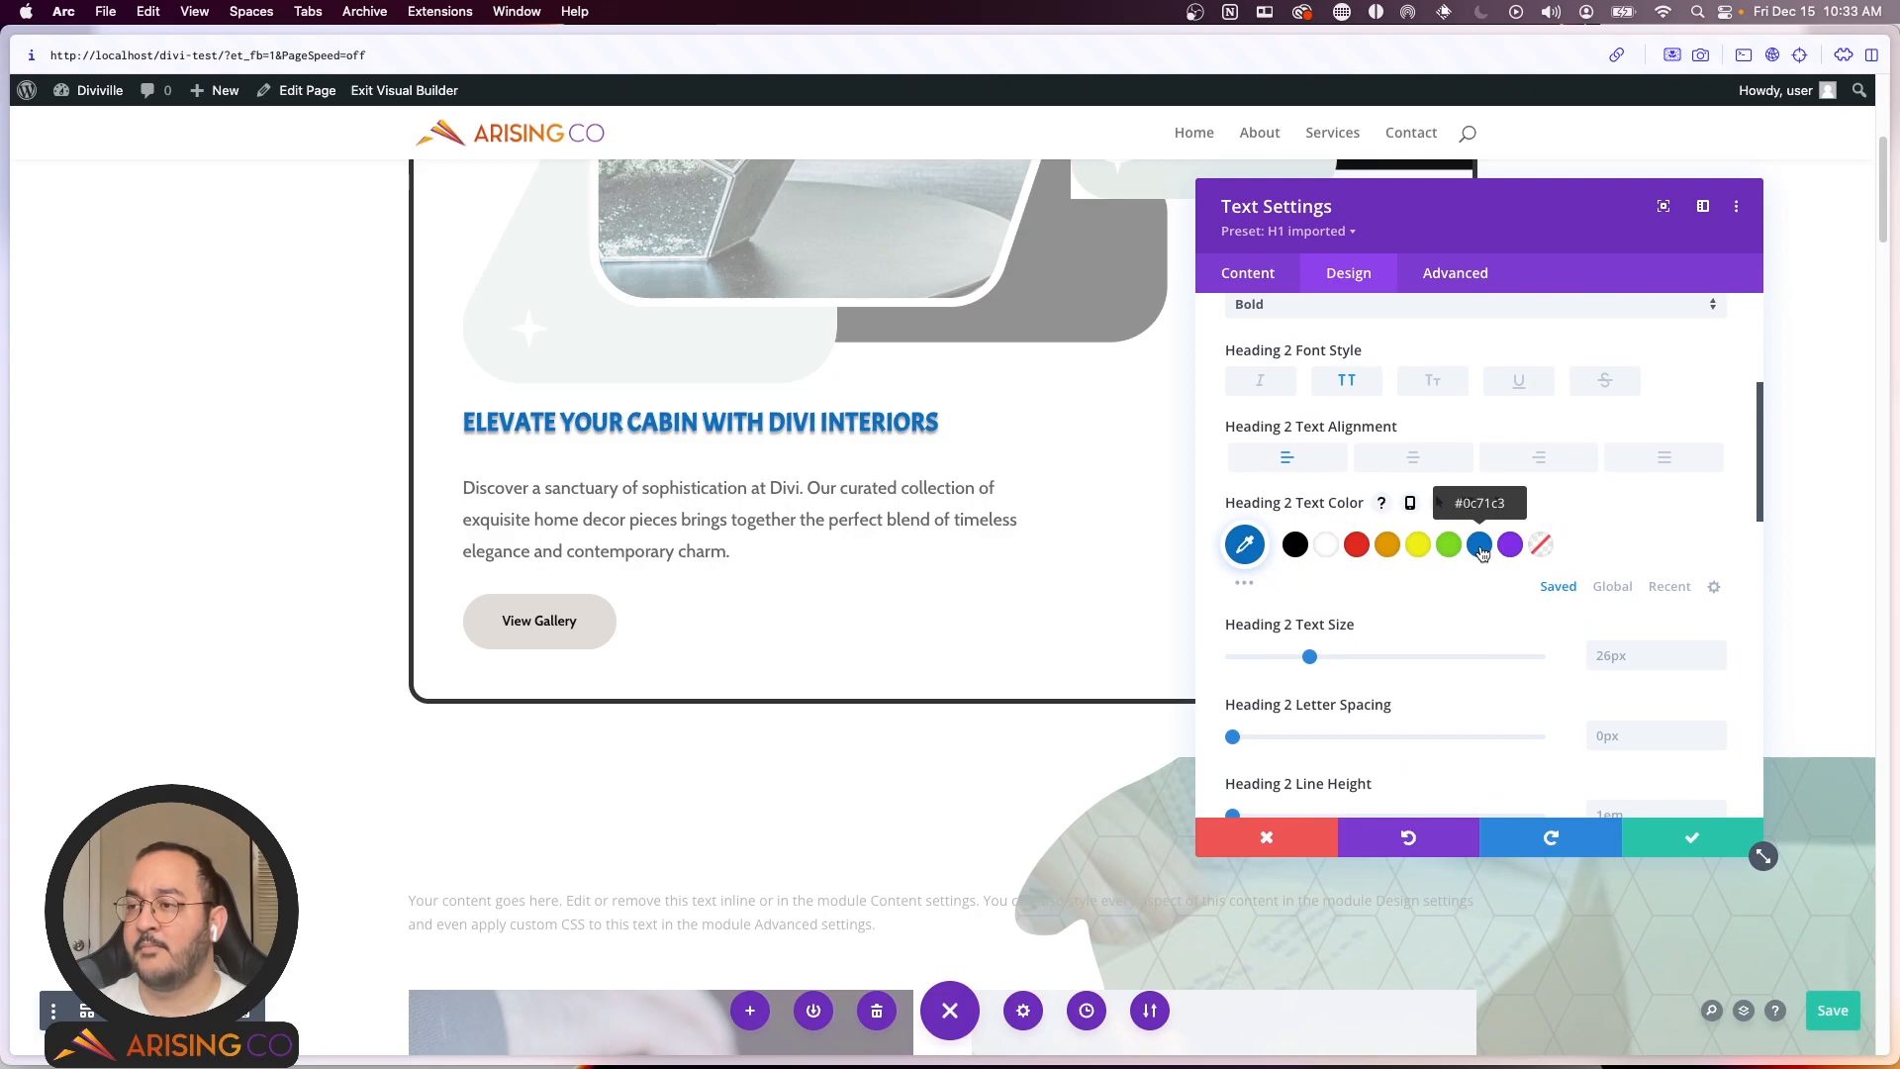
pyautogui.scroll(-4, 1425, 564)
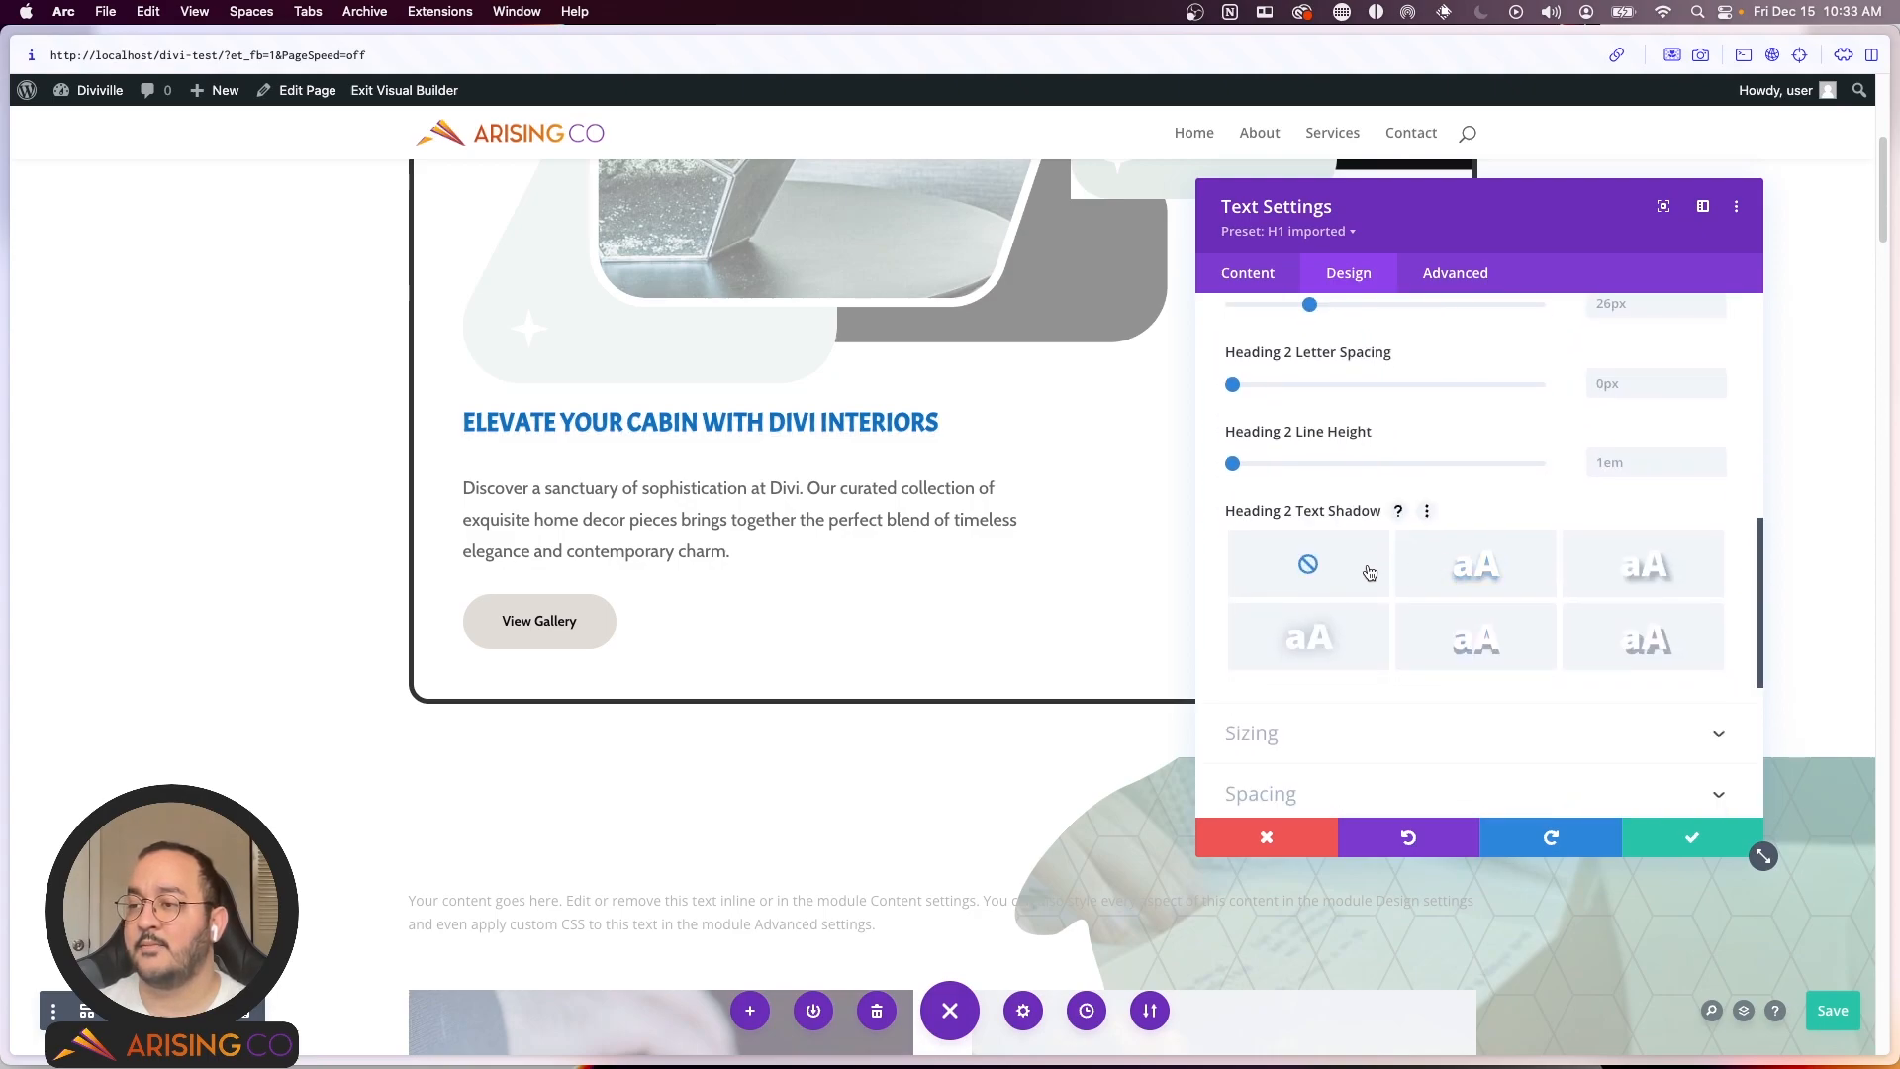
pyautogui.scroll(3, 1187, 386)
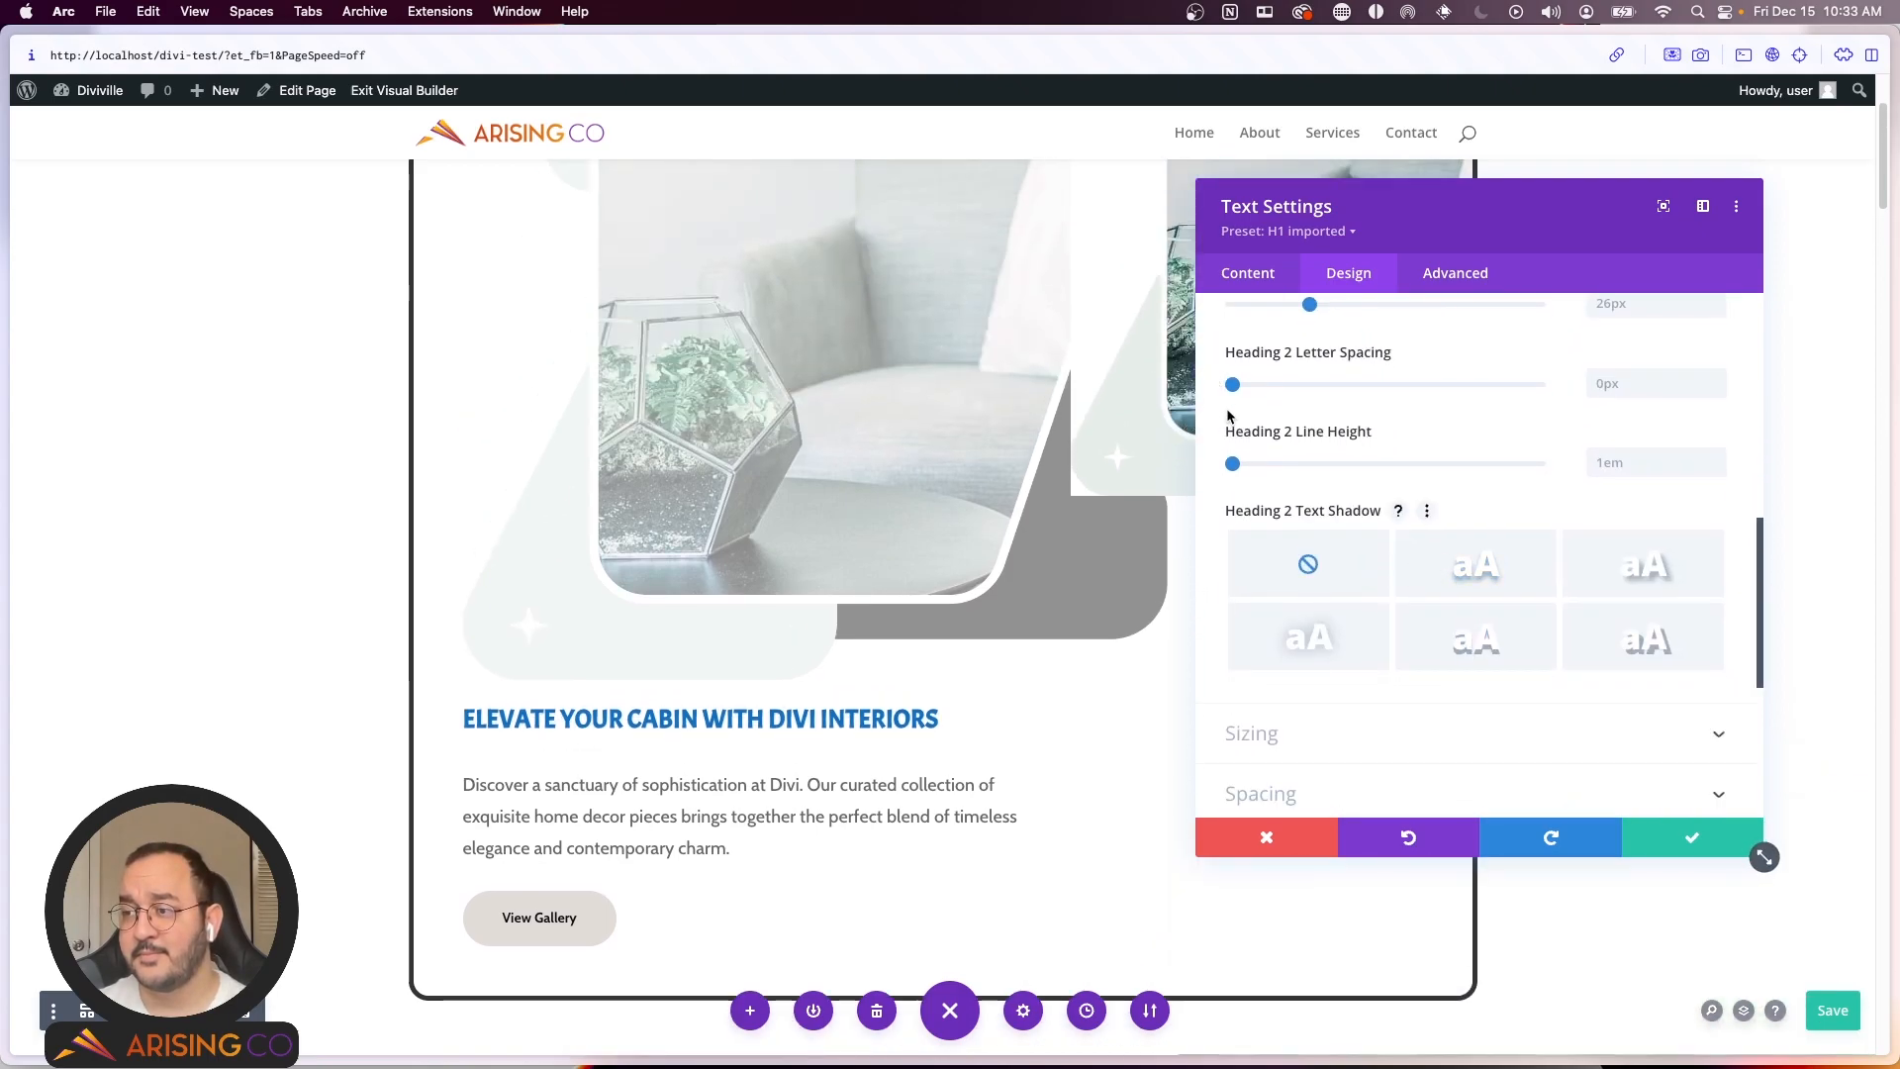
pyautogui.scroll(-3, 1227, 416)
pyautogui.scroll(-3, 1194, 376)
pyautogui.scroll(4, 1252, 455)
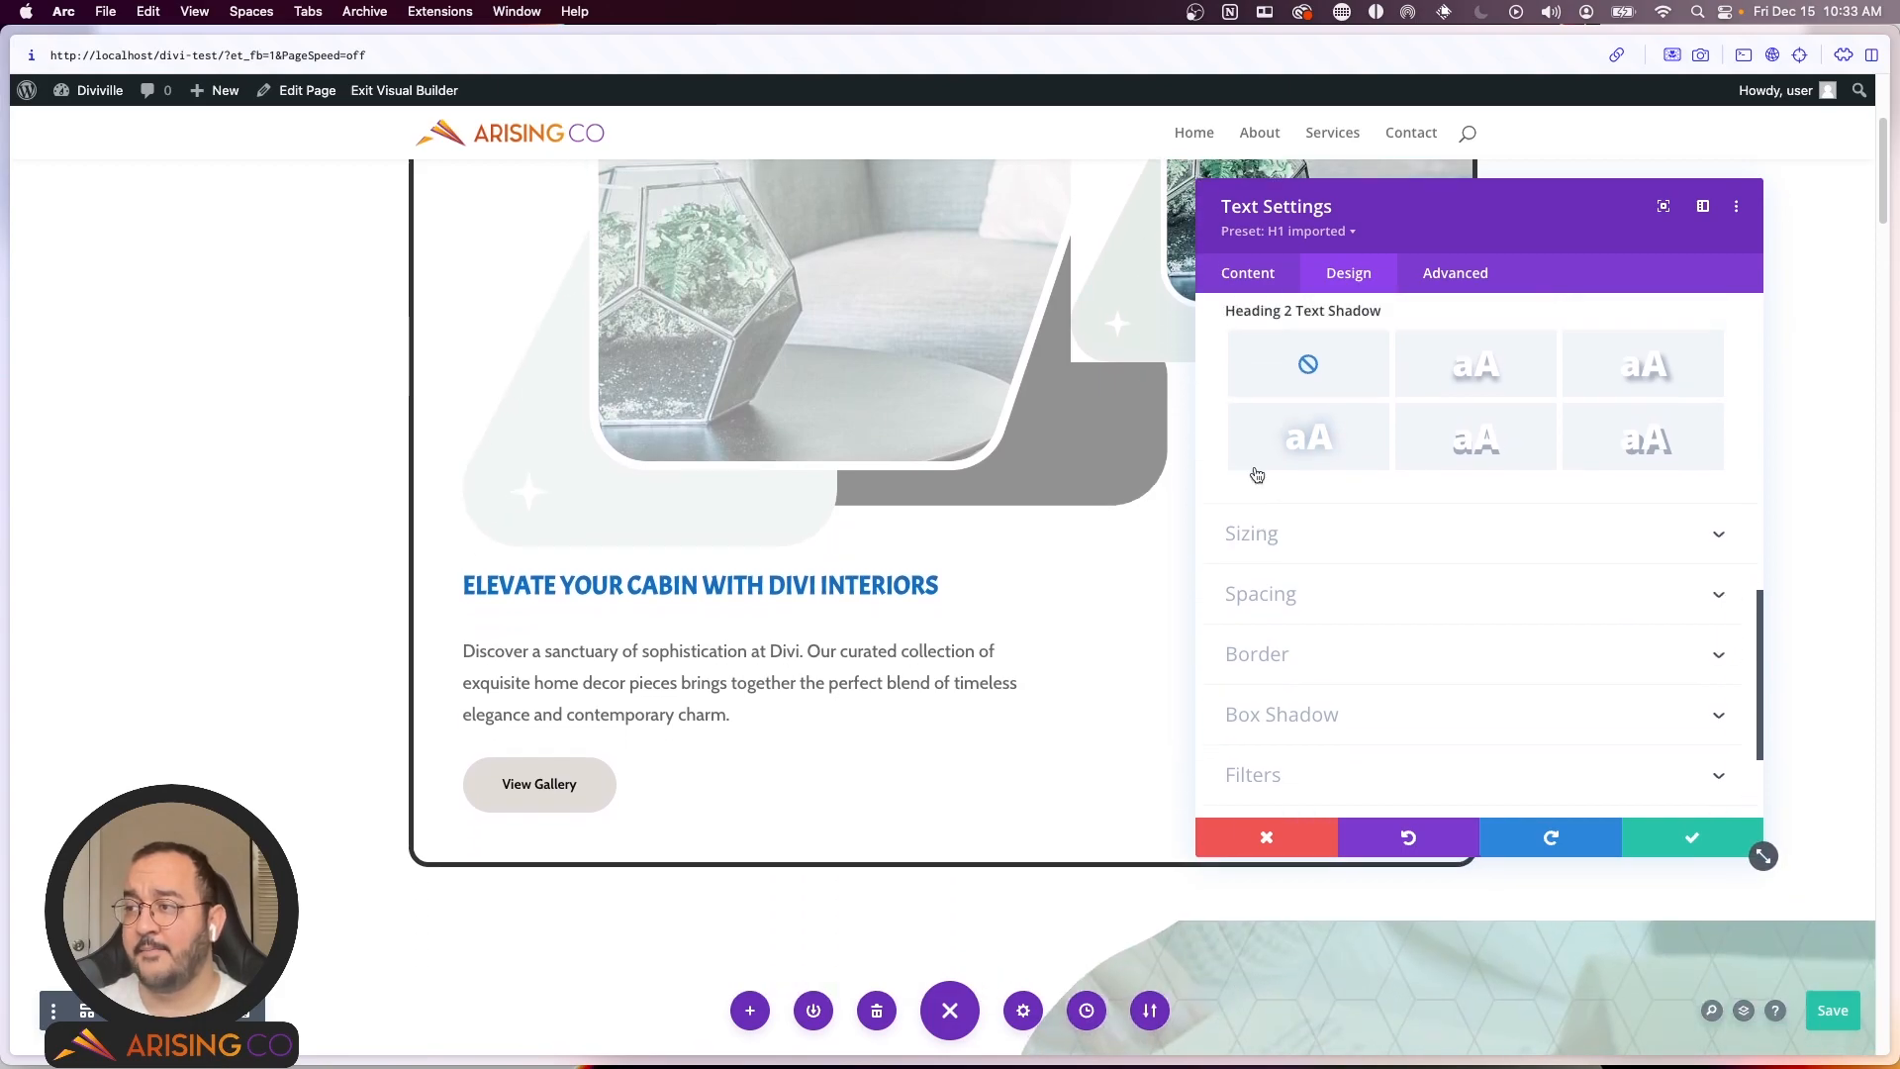
pyautogui.scroll(3, 1256, 470)
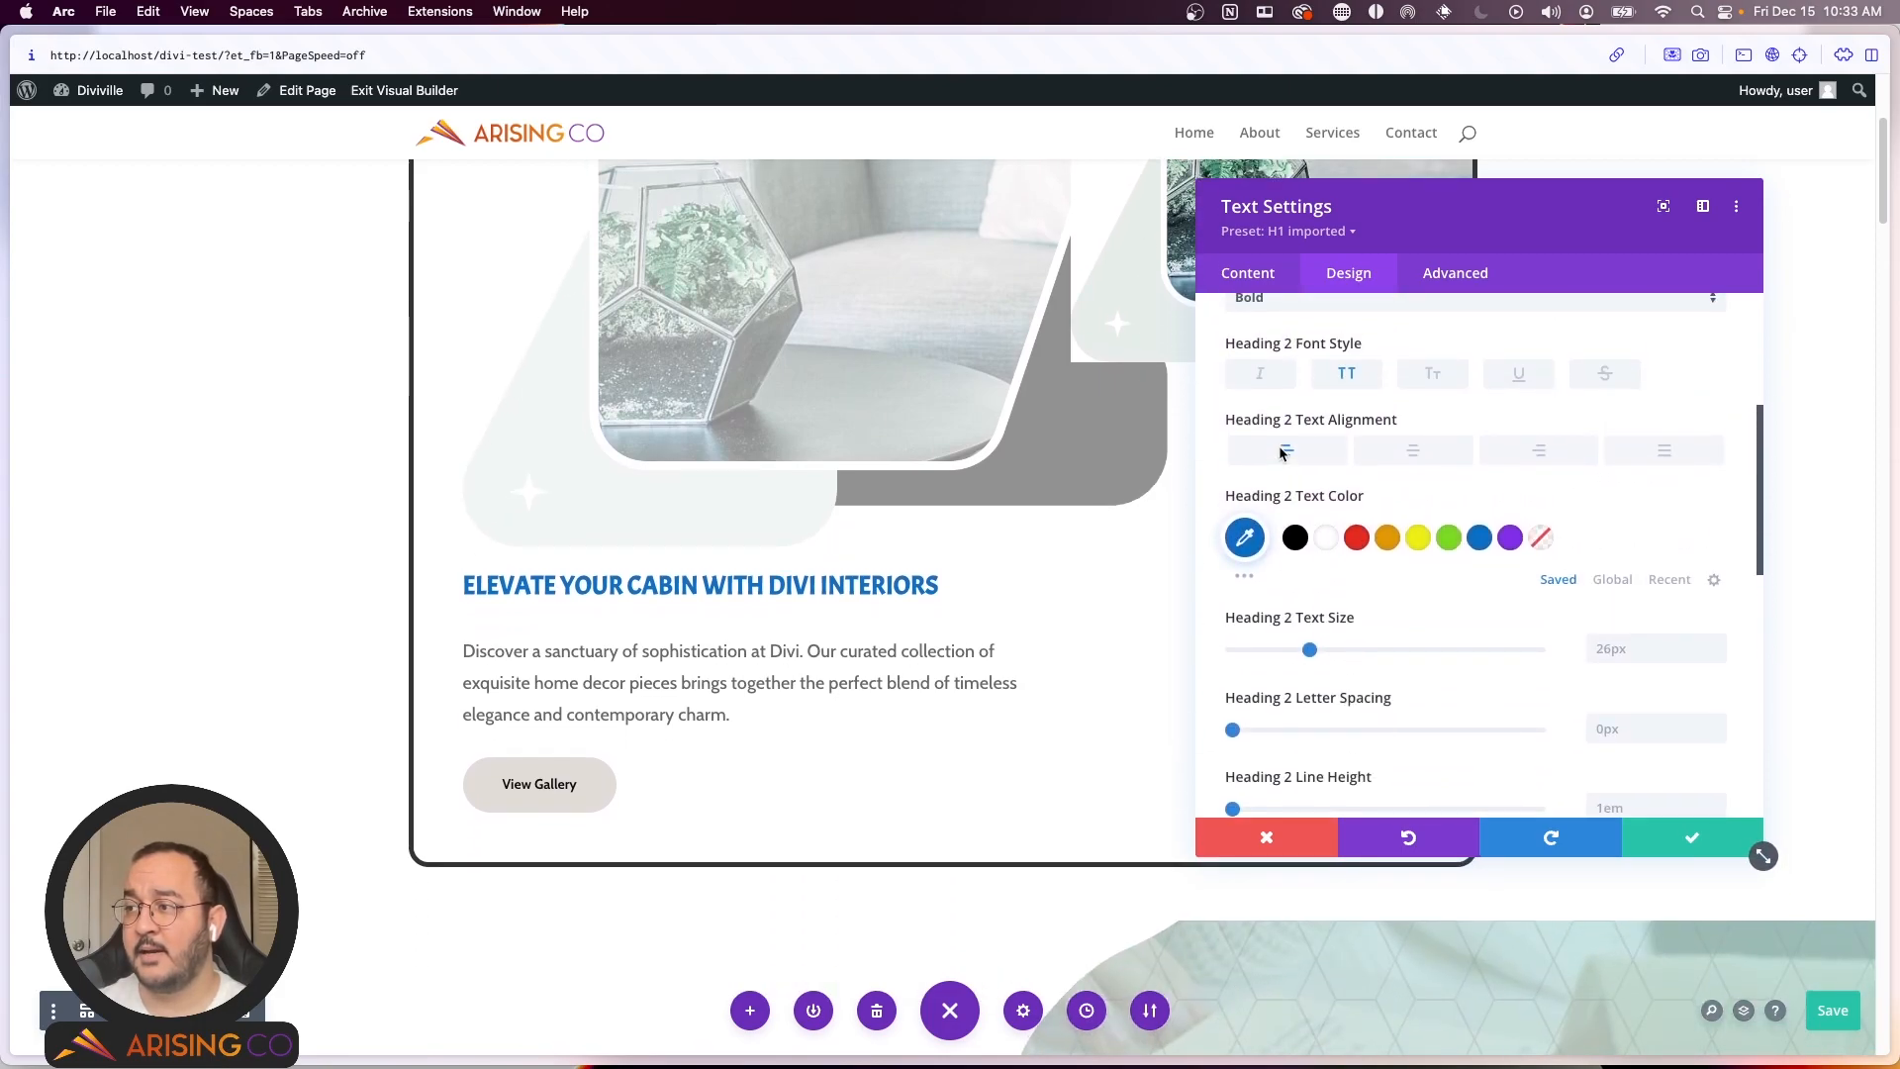
# Step: Set the "Elevate Your Cabin With Divi Interiors" text back to Heading 1 and reopen its heading text styles
pyautogui.click(1258, 278)
pyautogui.click(1271, 366)
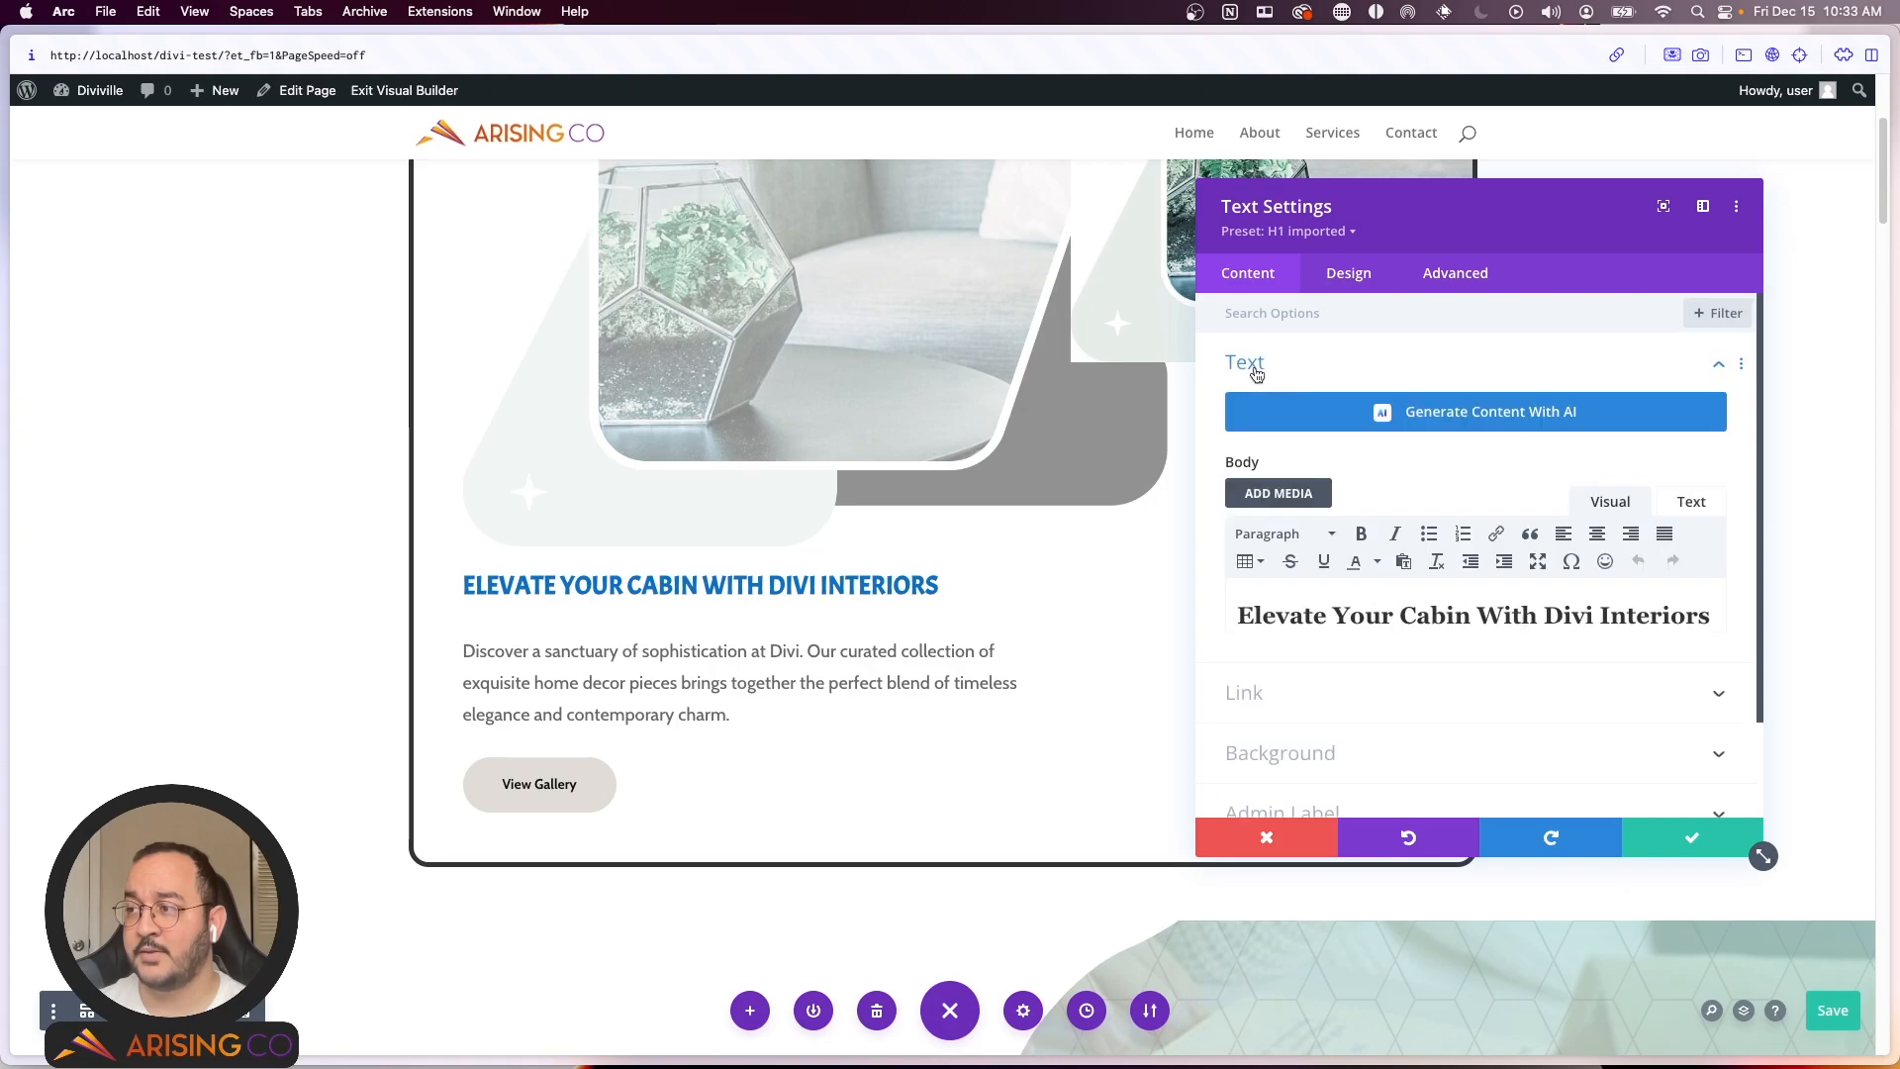
pyautogui.tripleClick(1349, 615)
pyautogui.click(1306, 538)
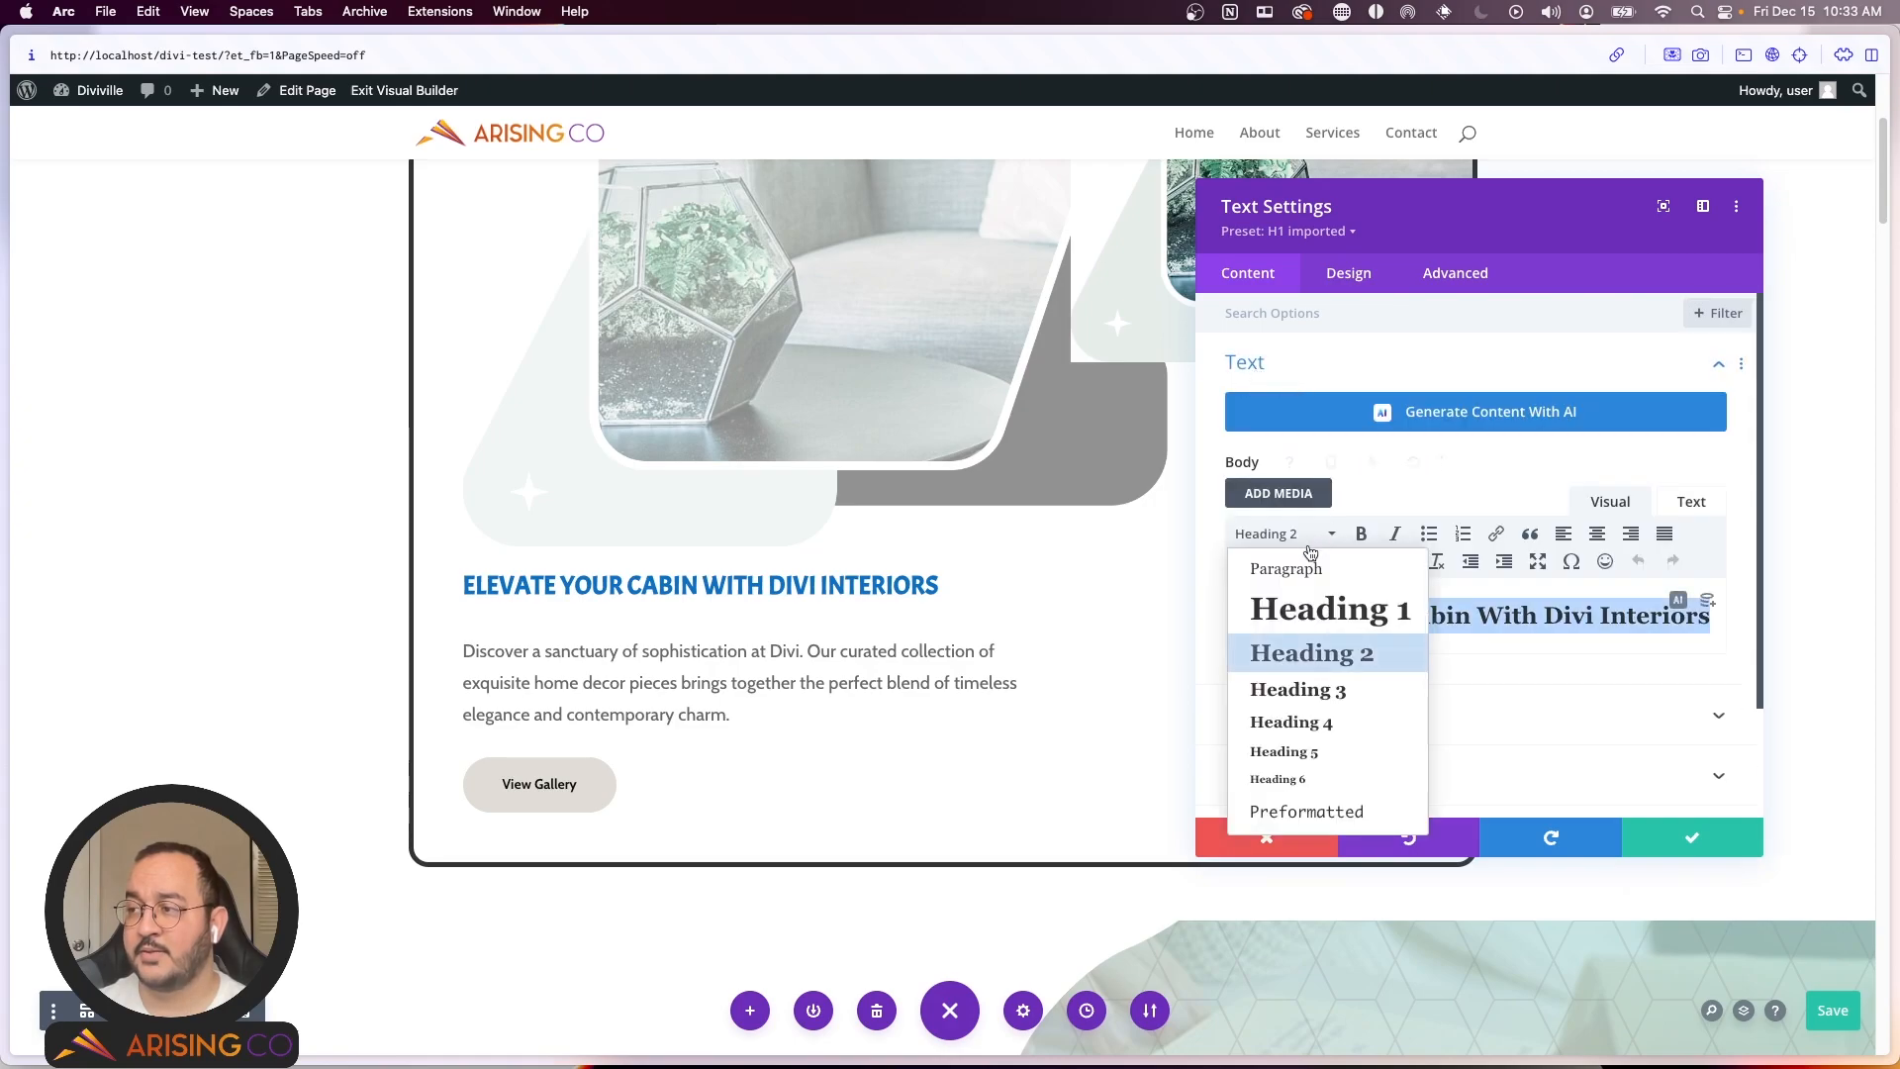
pyautogui.click(1296, 606)
pyautogui.scroll(-3, 809, 454)
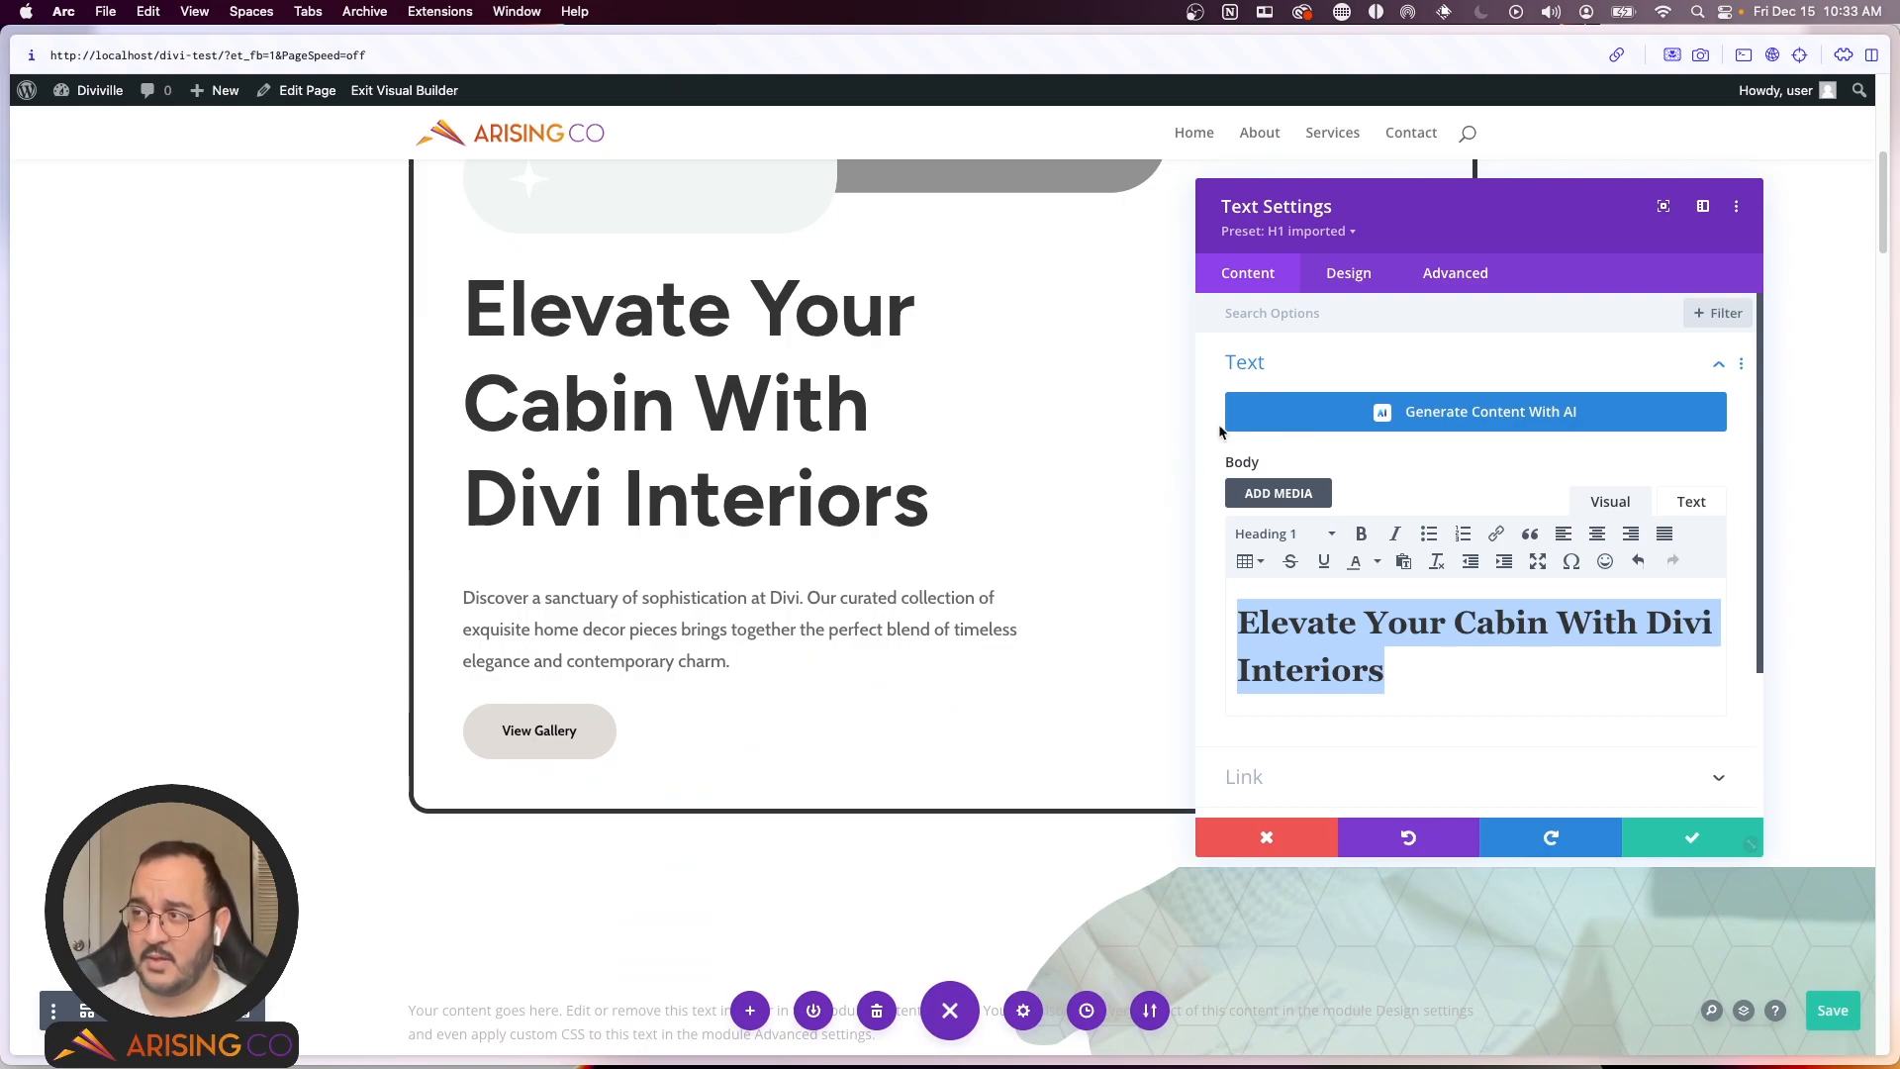
pyautogui.click(1340, 623)
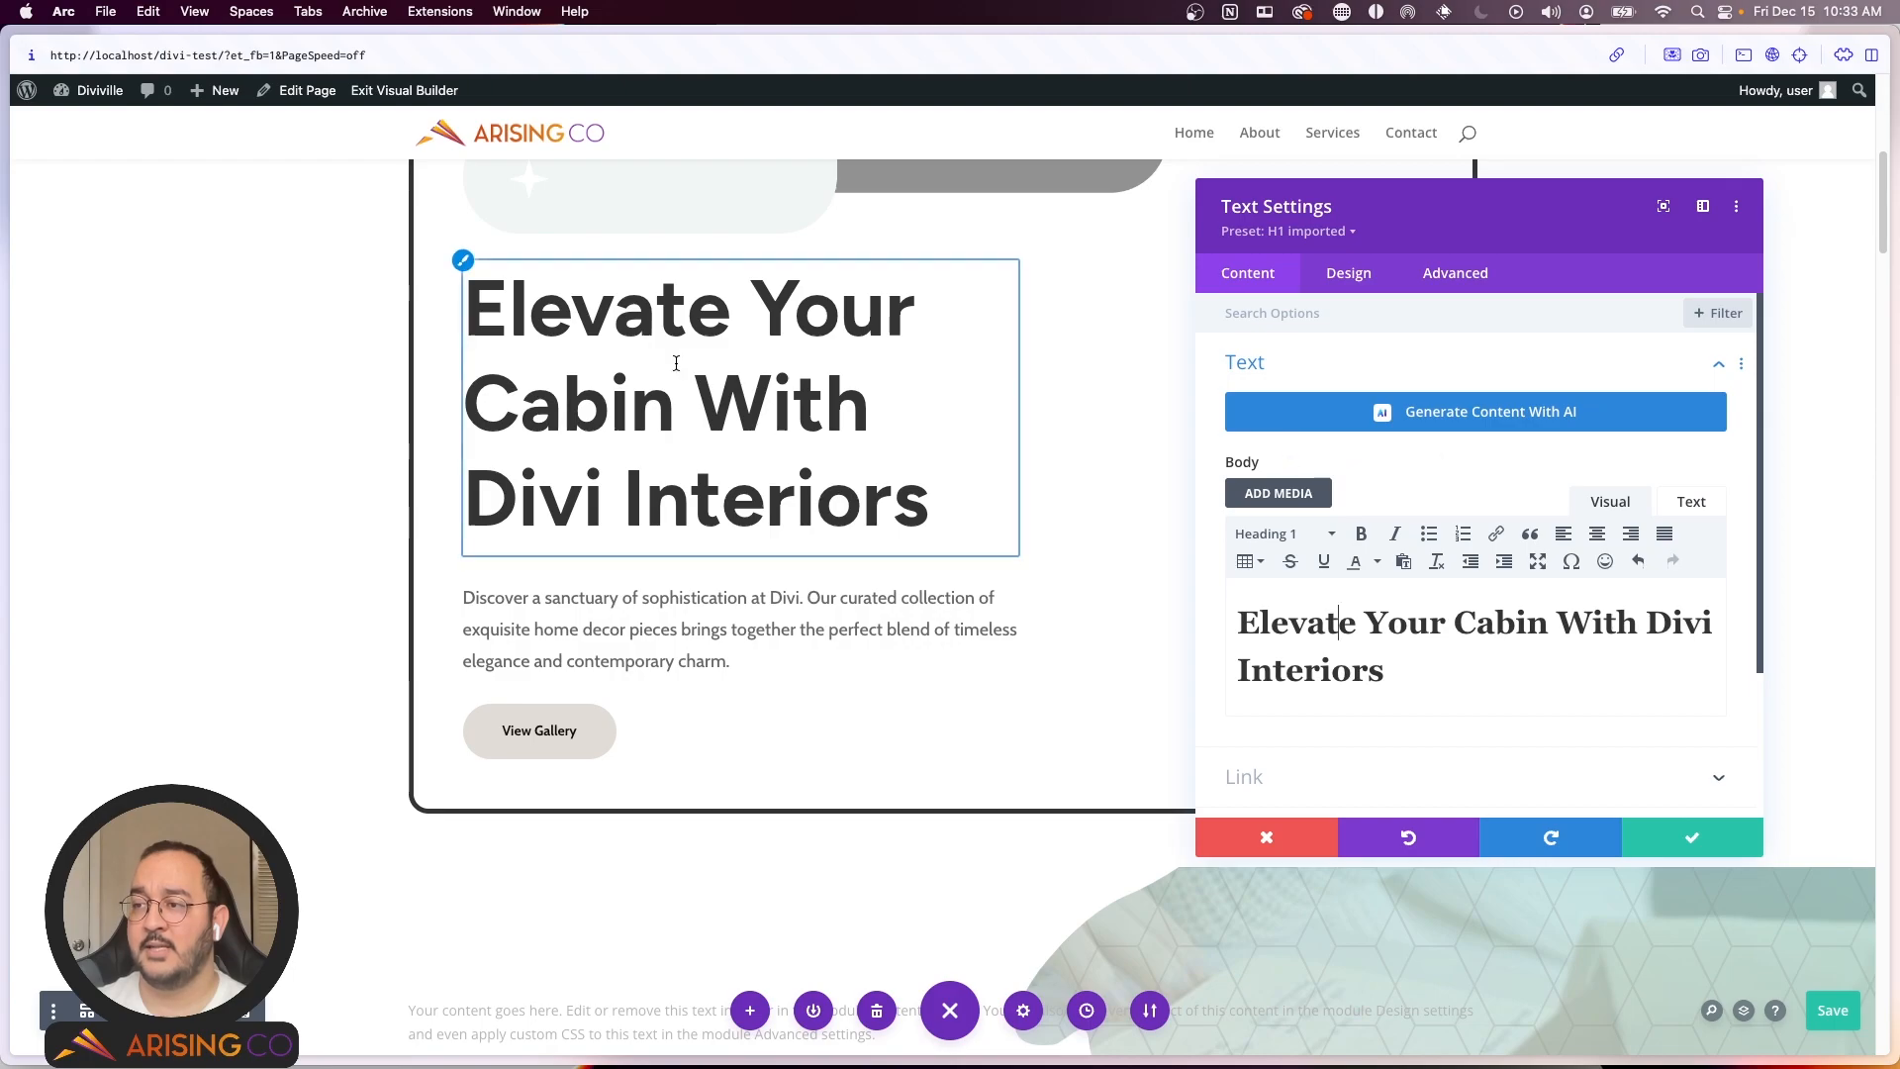
pyautogui.click(464, 263)
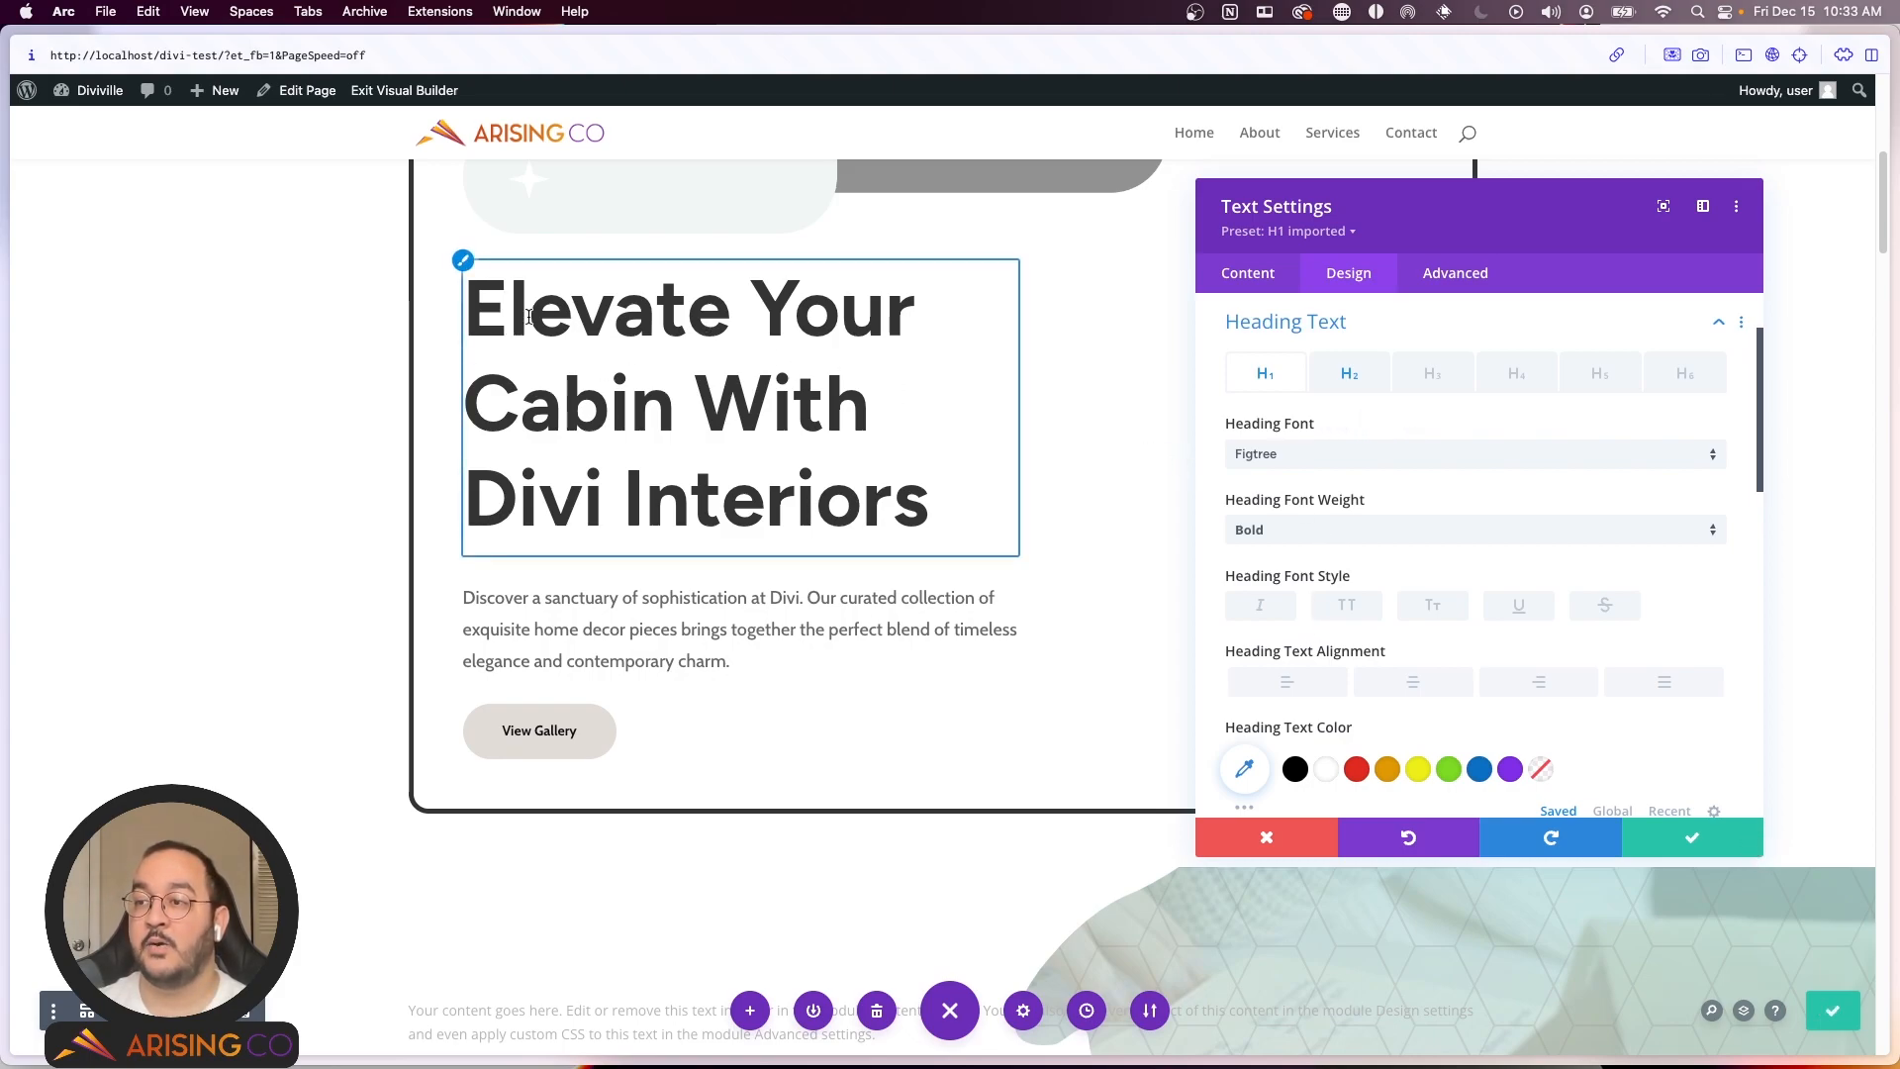
# Step: Set the Heading 1 font weight to Heavy, then switch italic on and off again
pyautogui.click(1295, 545)
pyautogui.click(1338, 750)
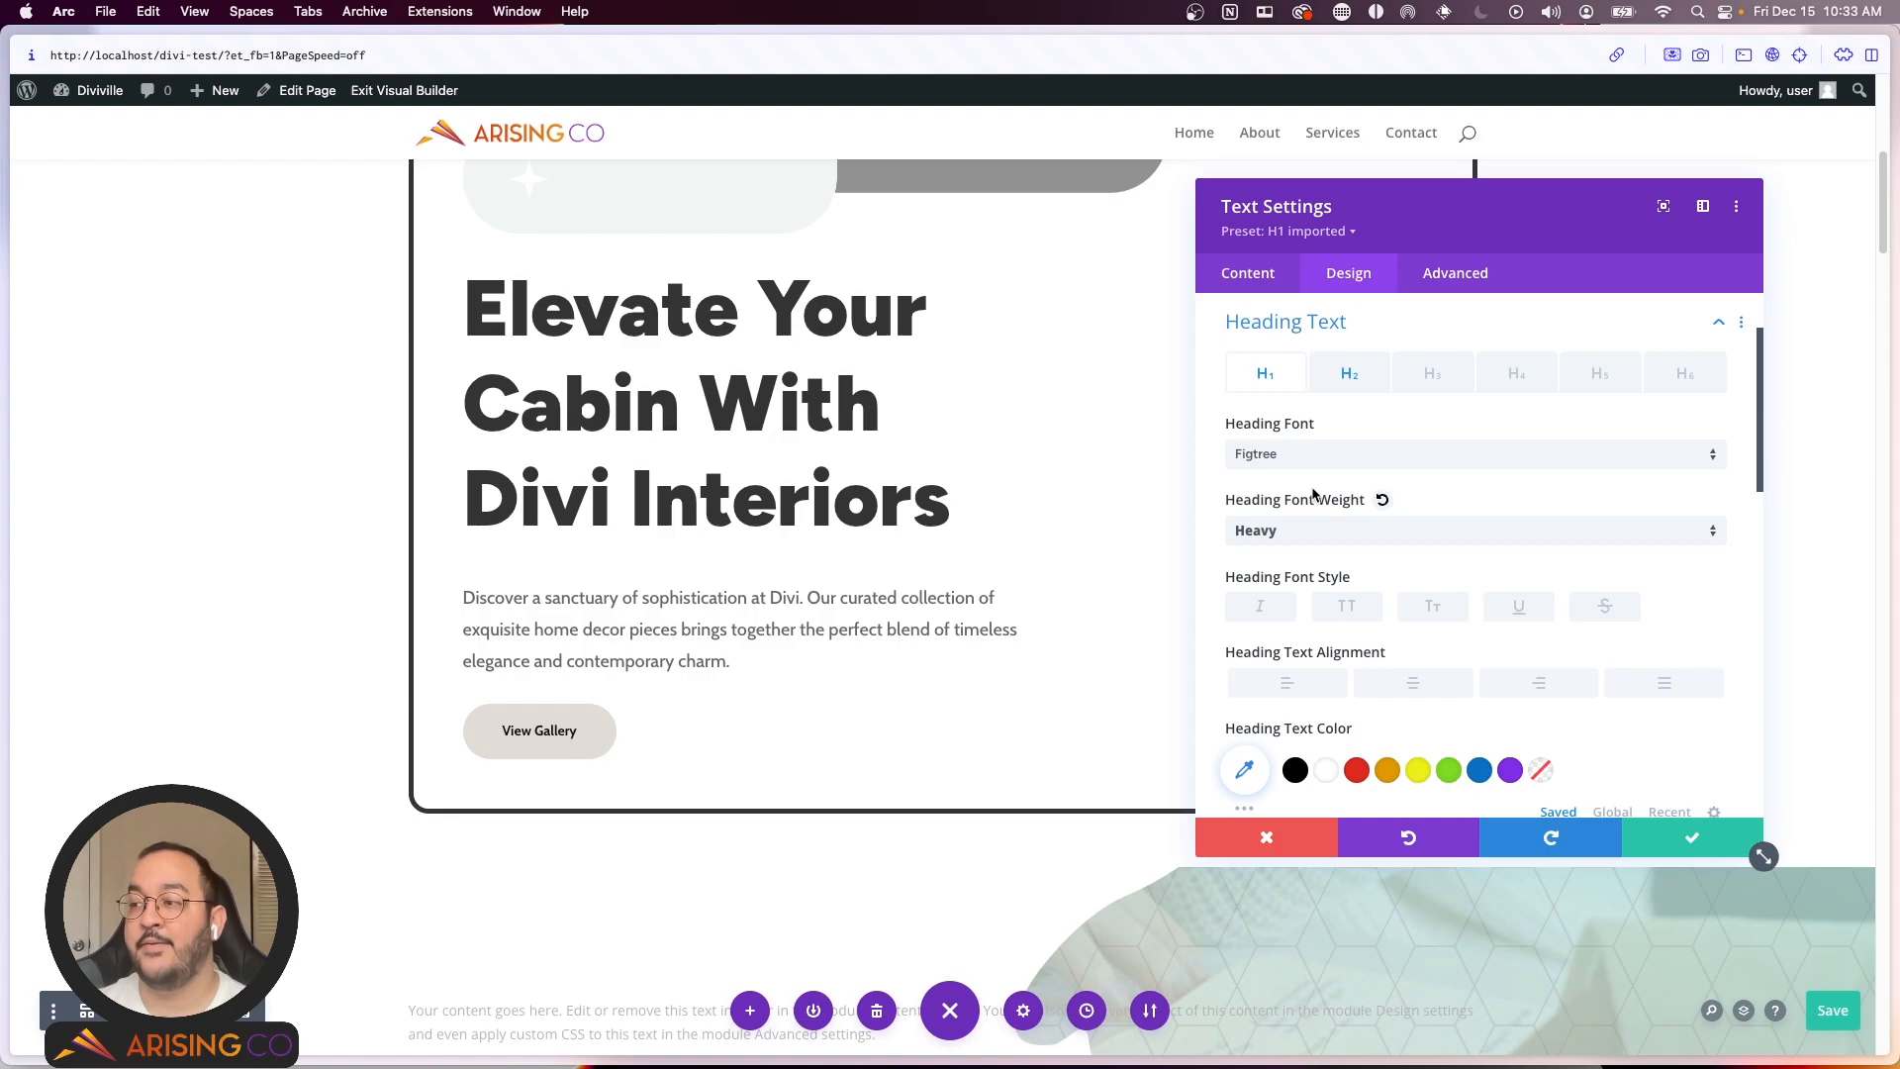
pyautogui.scroll(-5, 1312, 495)
pyautogui.scroll(3, 1312, 445)
pyautogui.click(1261, 507)
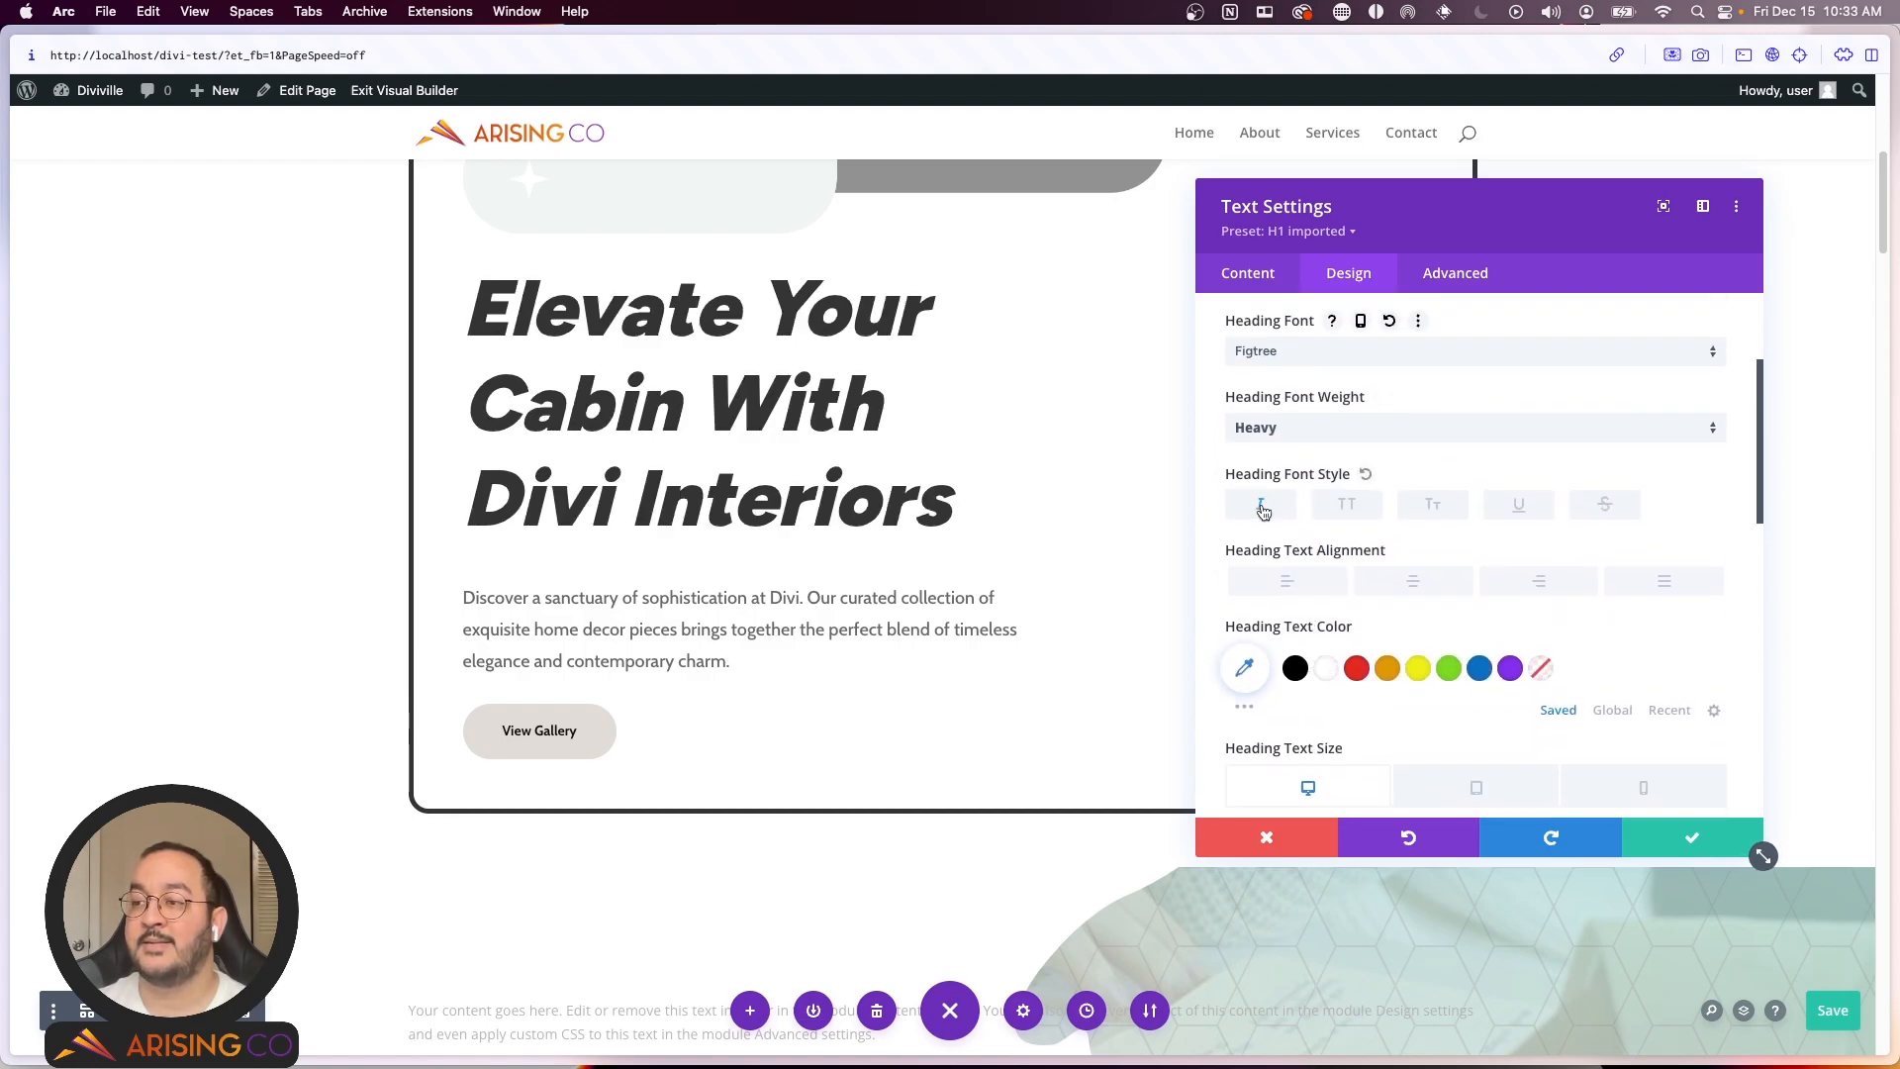
pyautogui.click(1263, 508)
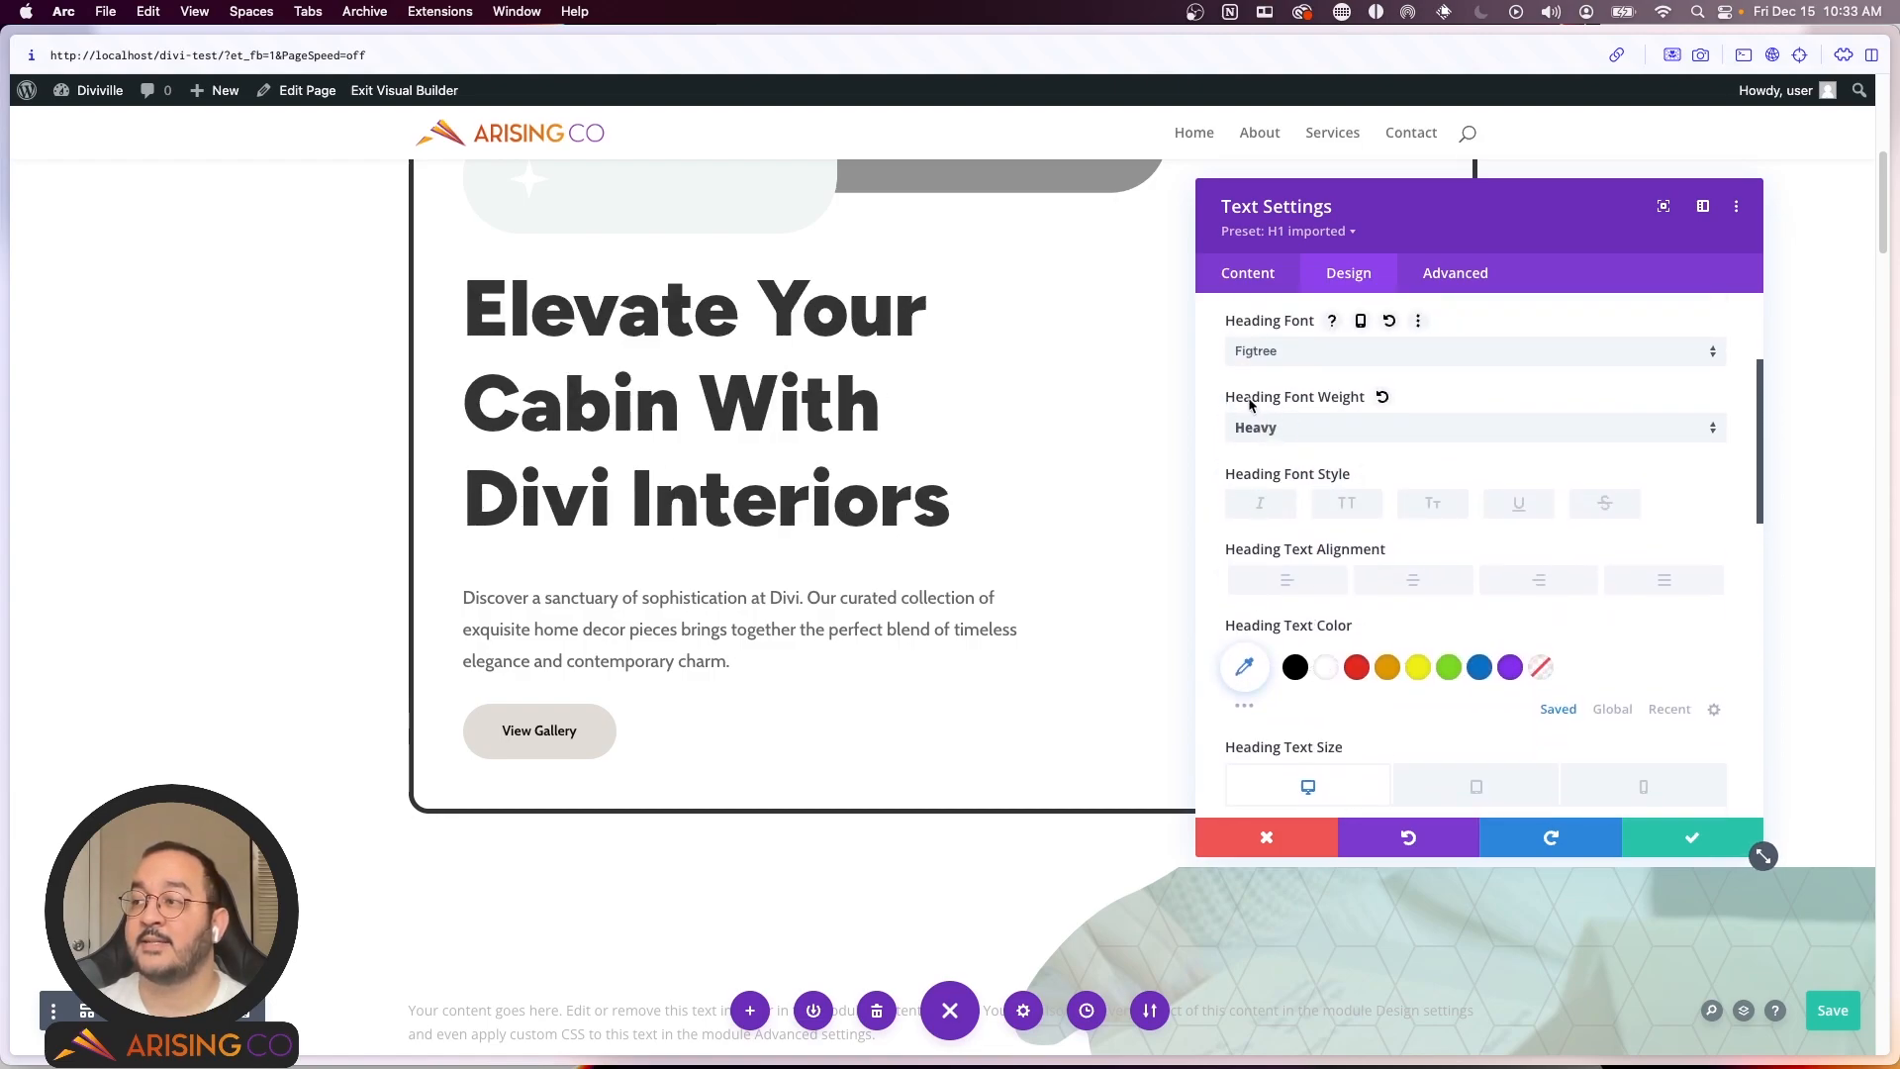
# Step: Show the desktop, tablet and phone options for Heading 1 letter spacing and hide them again
pyautogui.scroll(-3, 1253, 435)
pyautogui.scroll(-2, 1252, 431)
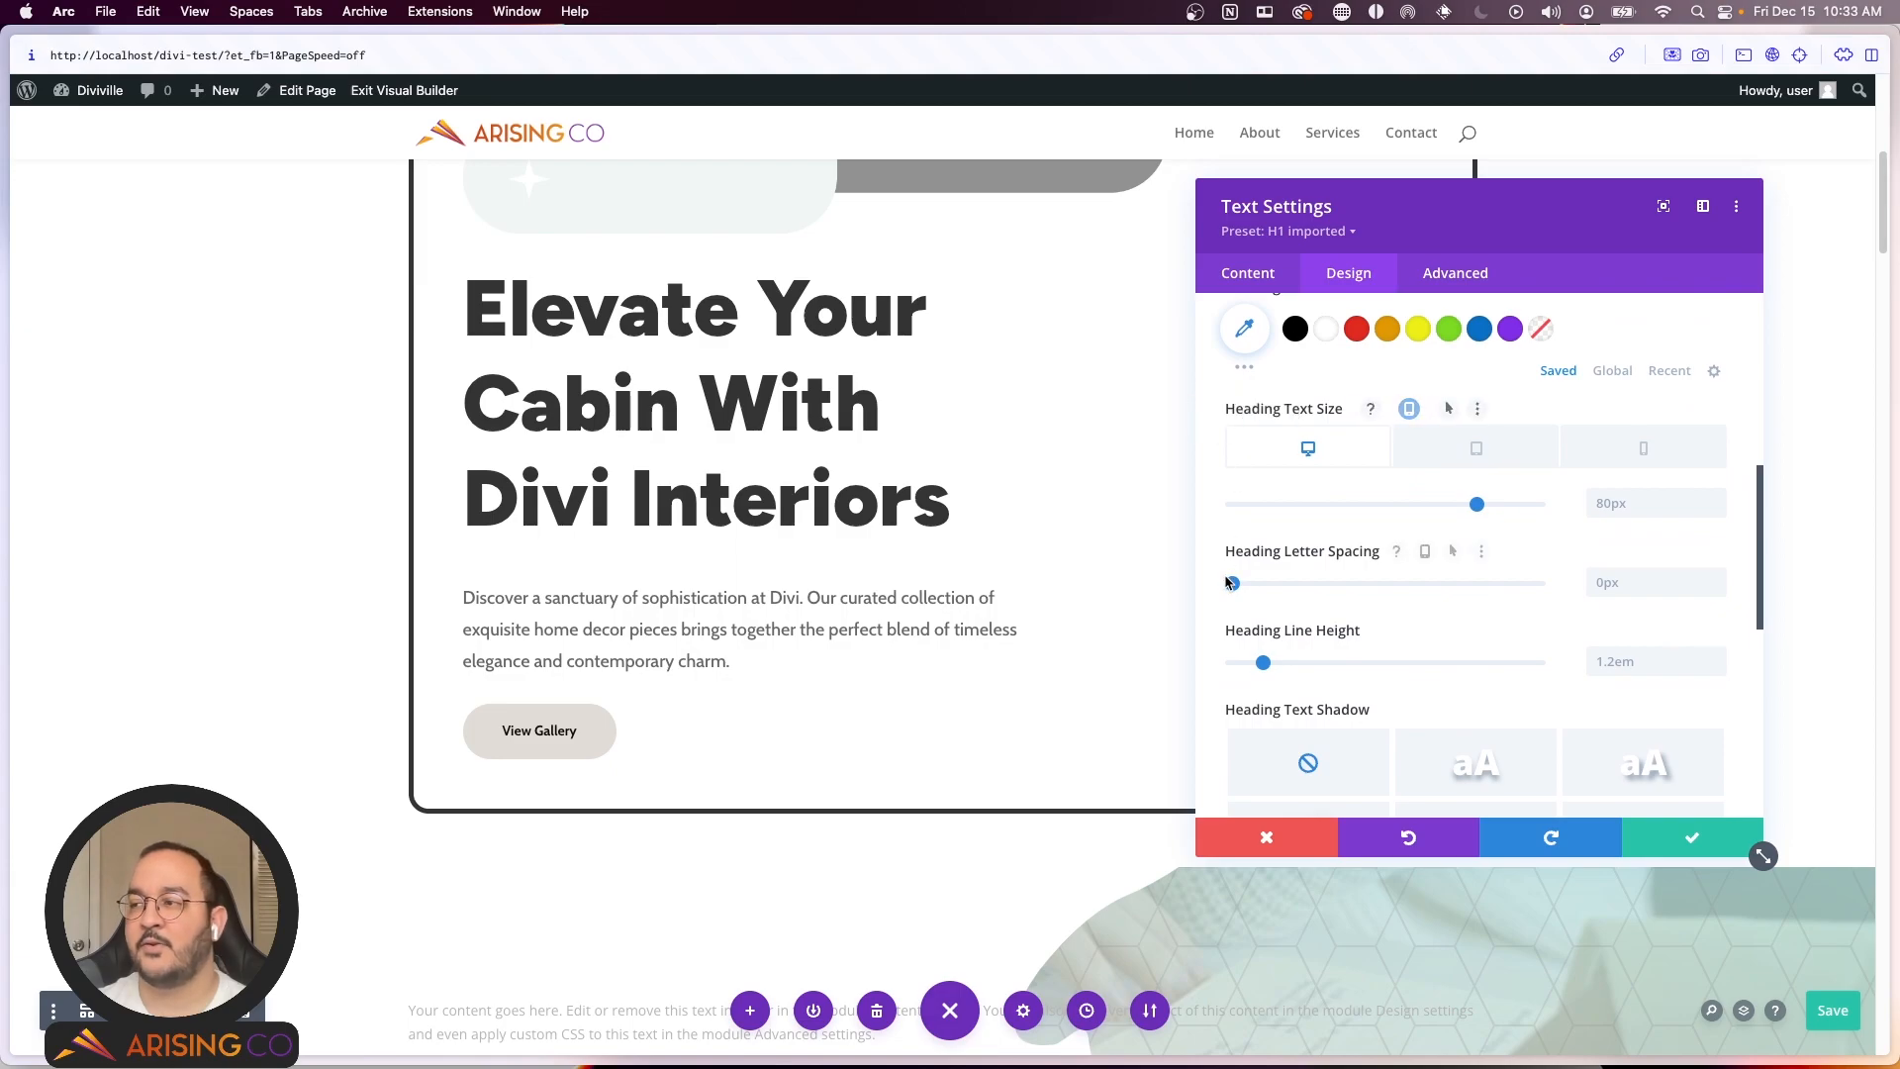
pyautogui.scroll(-1, 1228, 581)
pyautogui.scroll(2, 1224, 584)
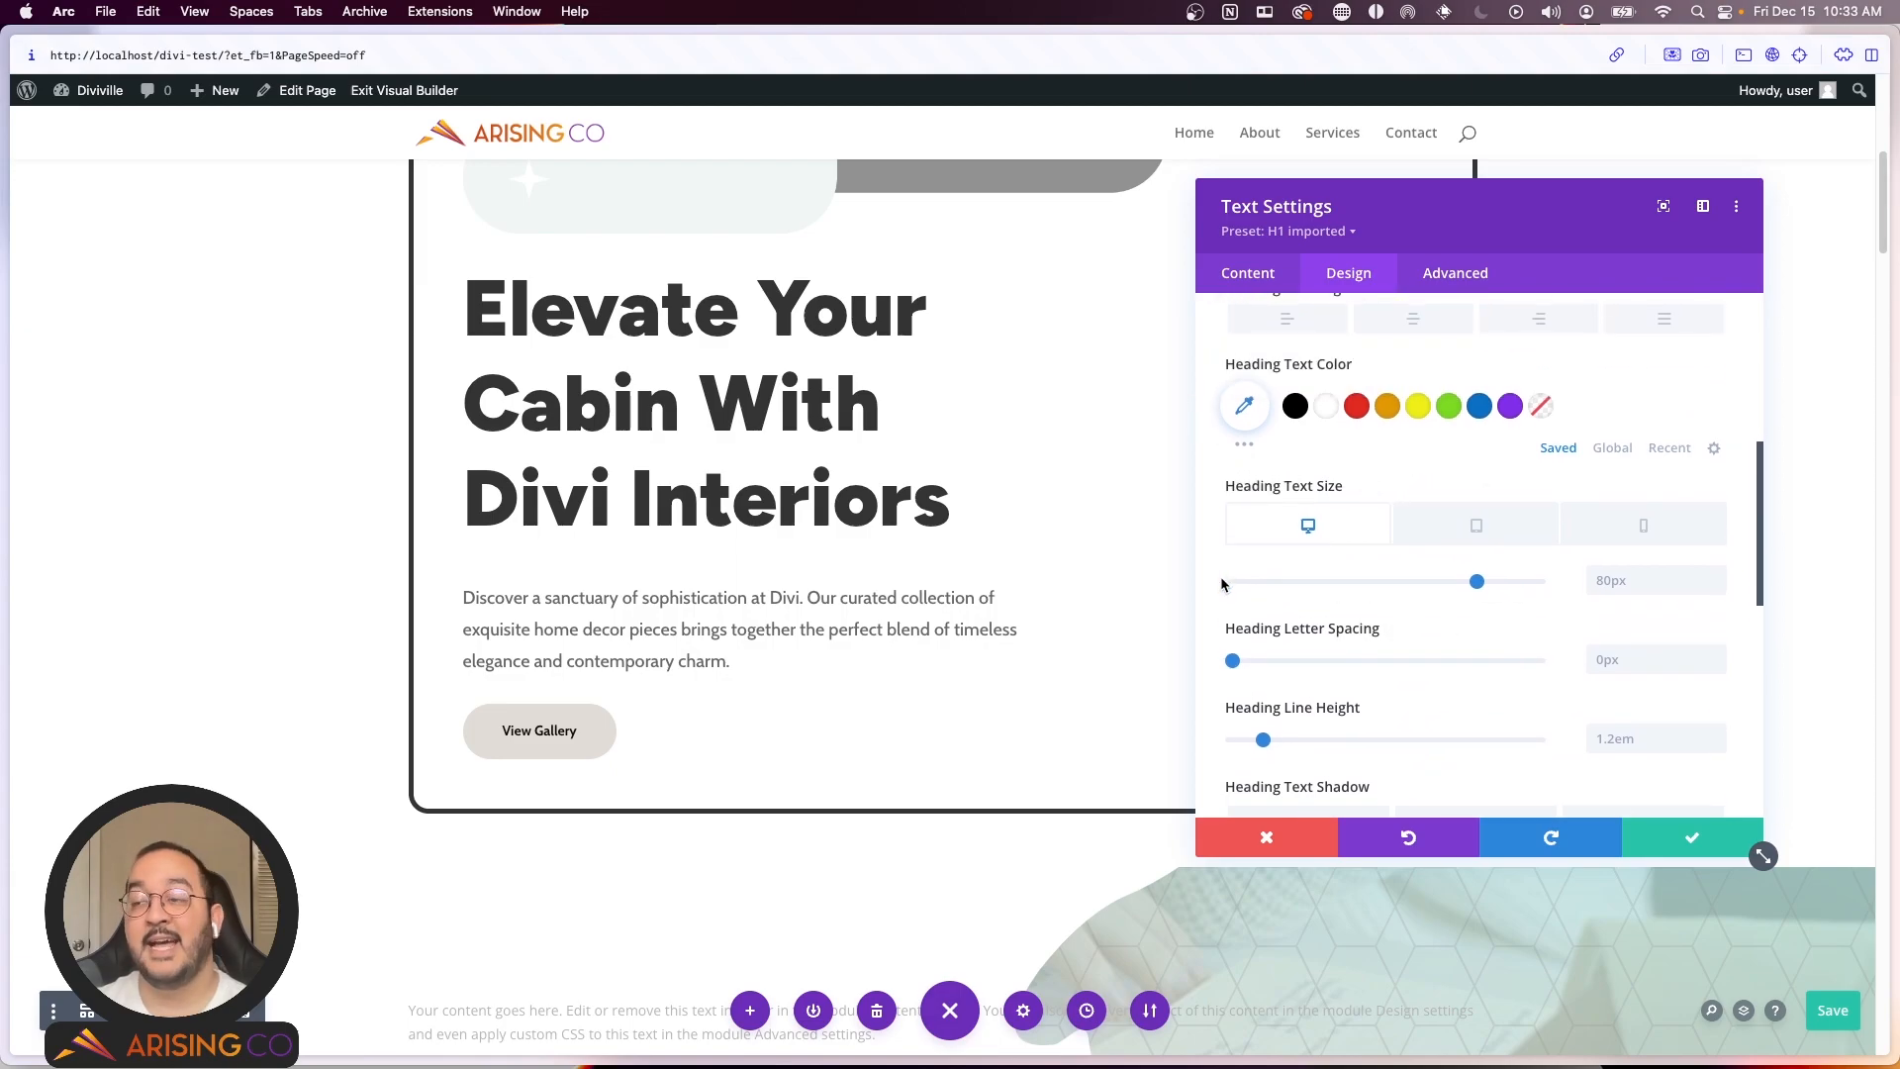
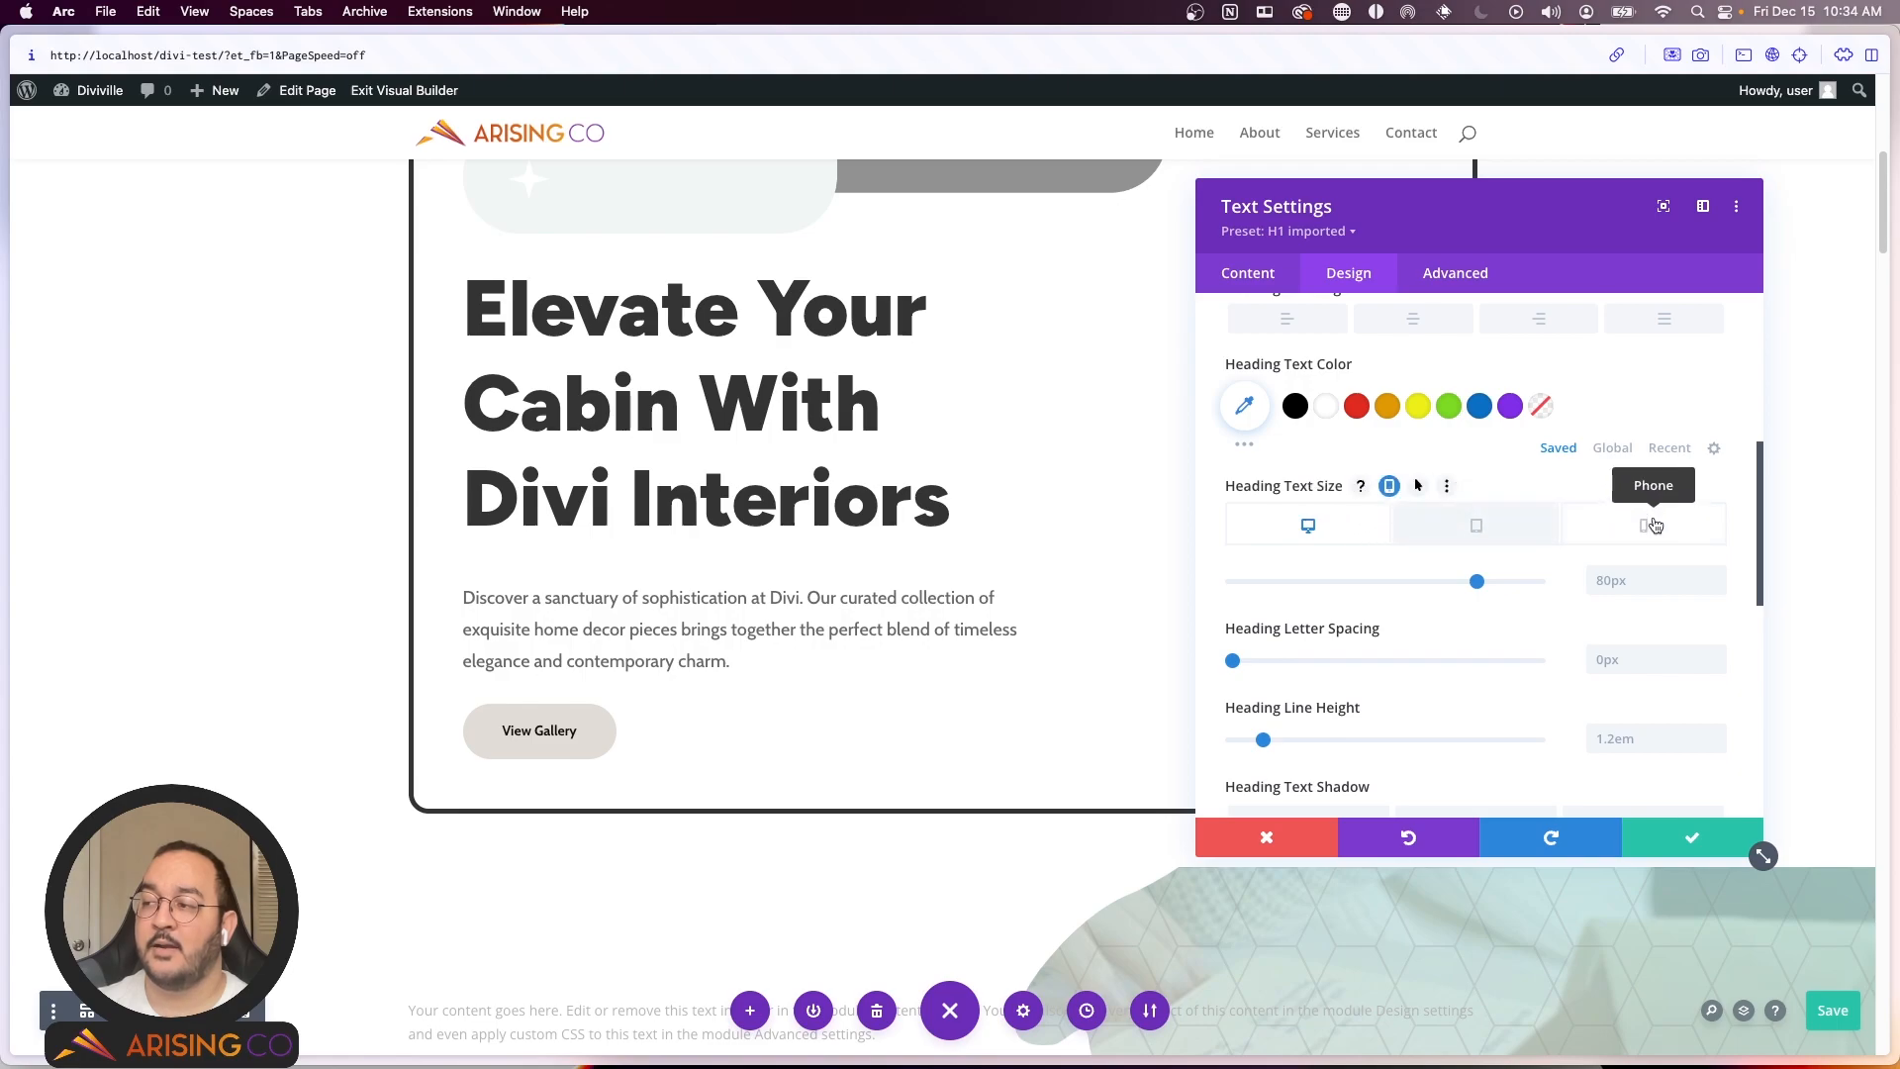
pyautogui.scroll(-2, 1411, 566)
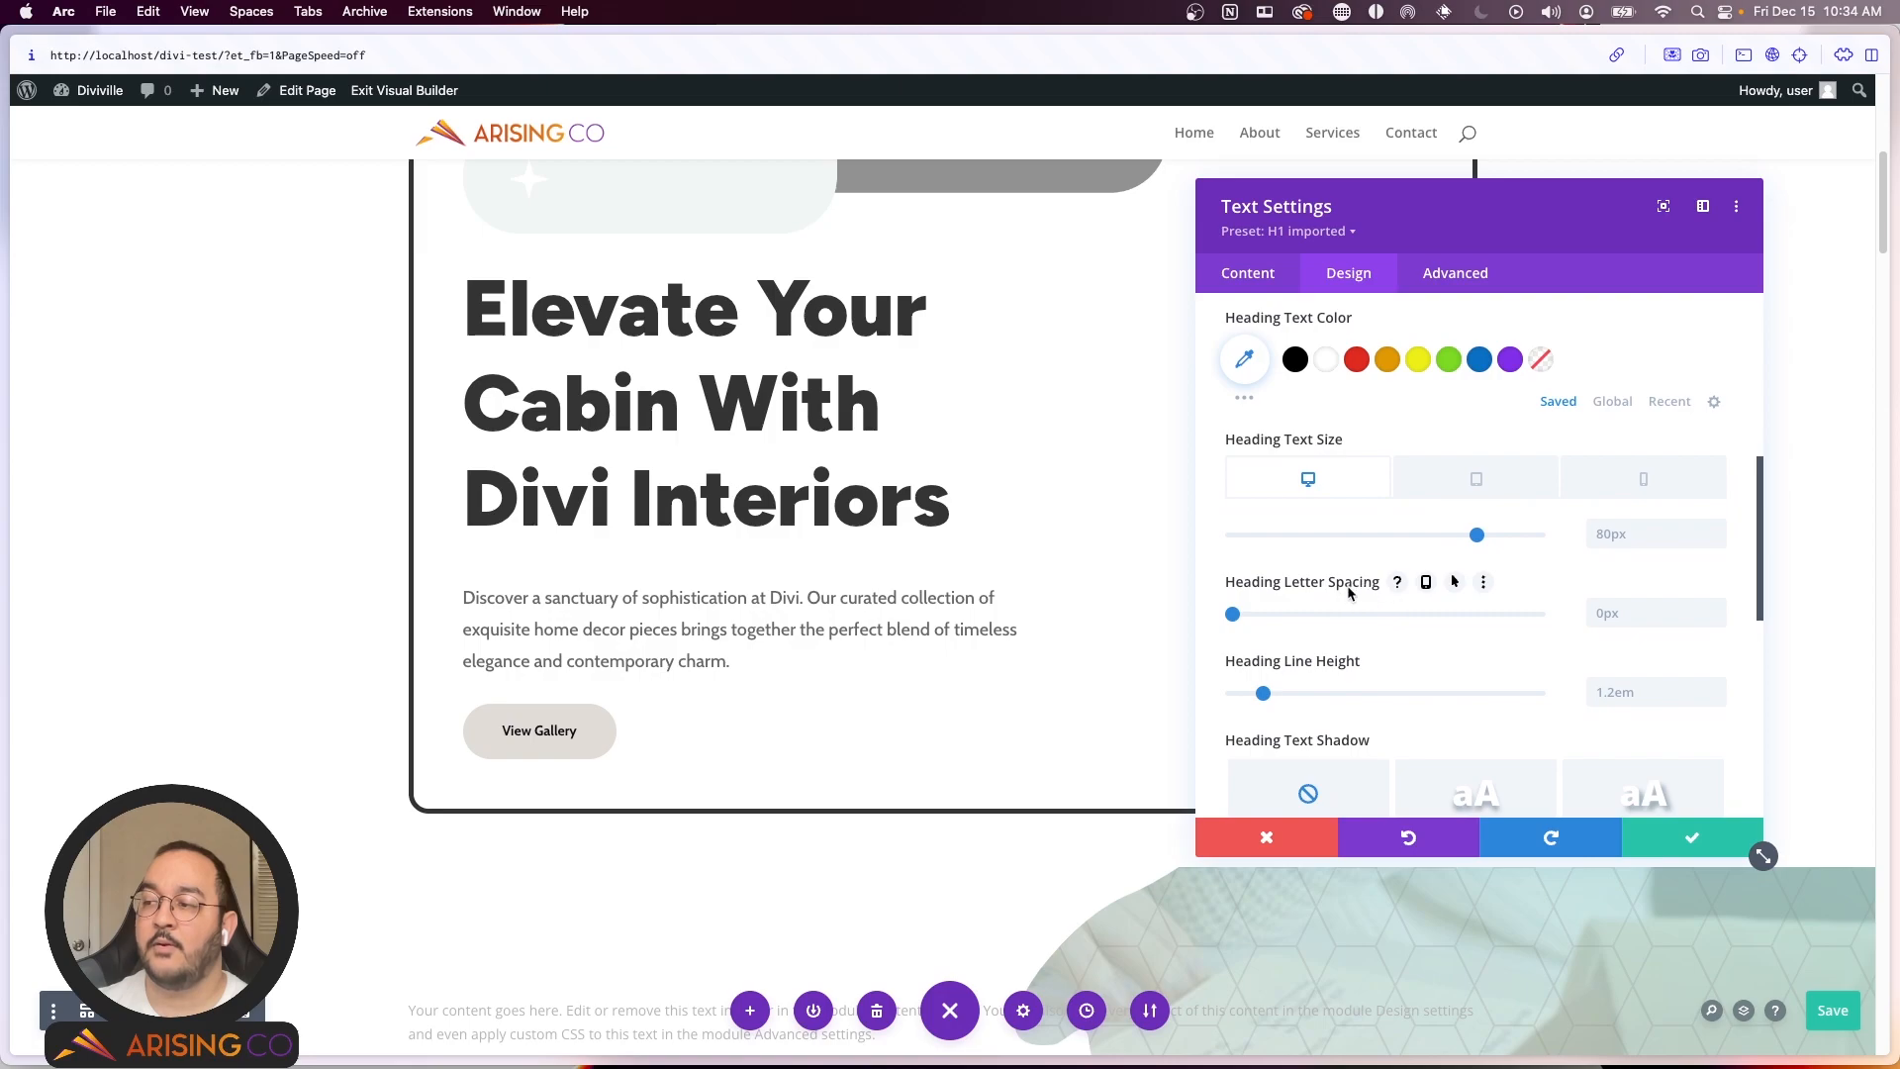
pyautogui.click(1430, 589)
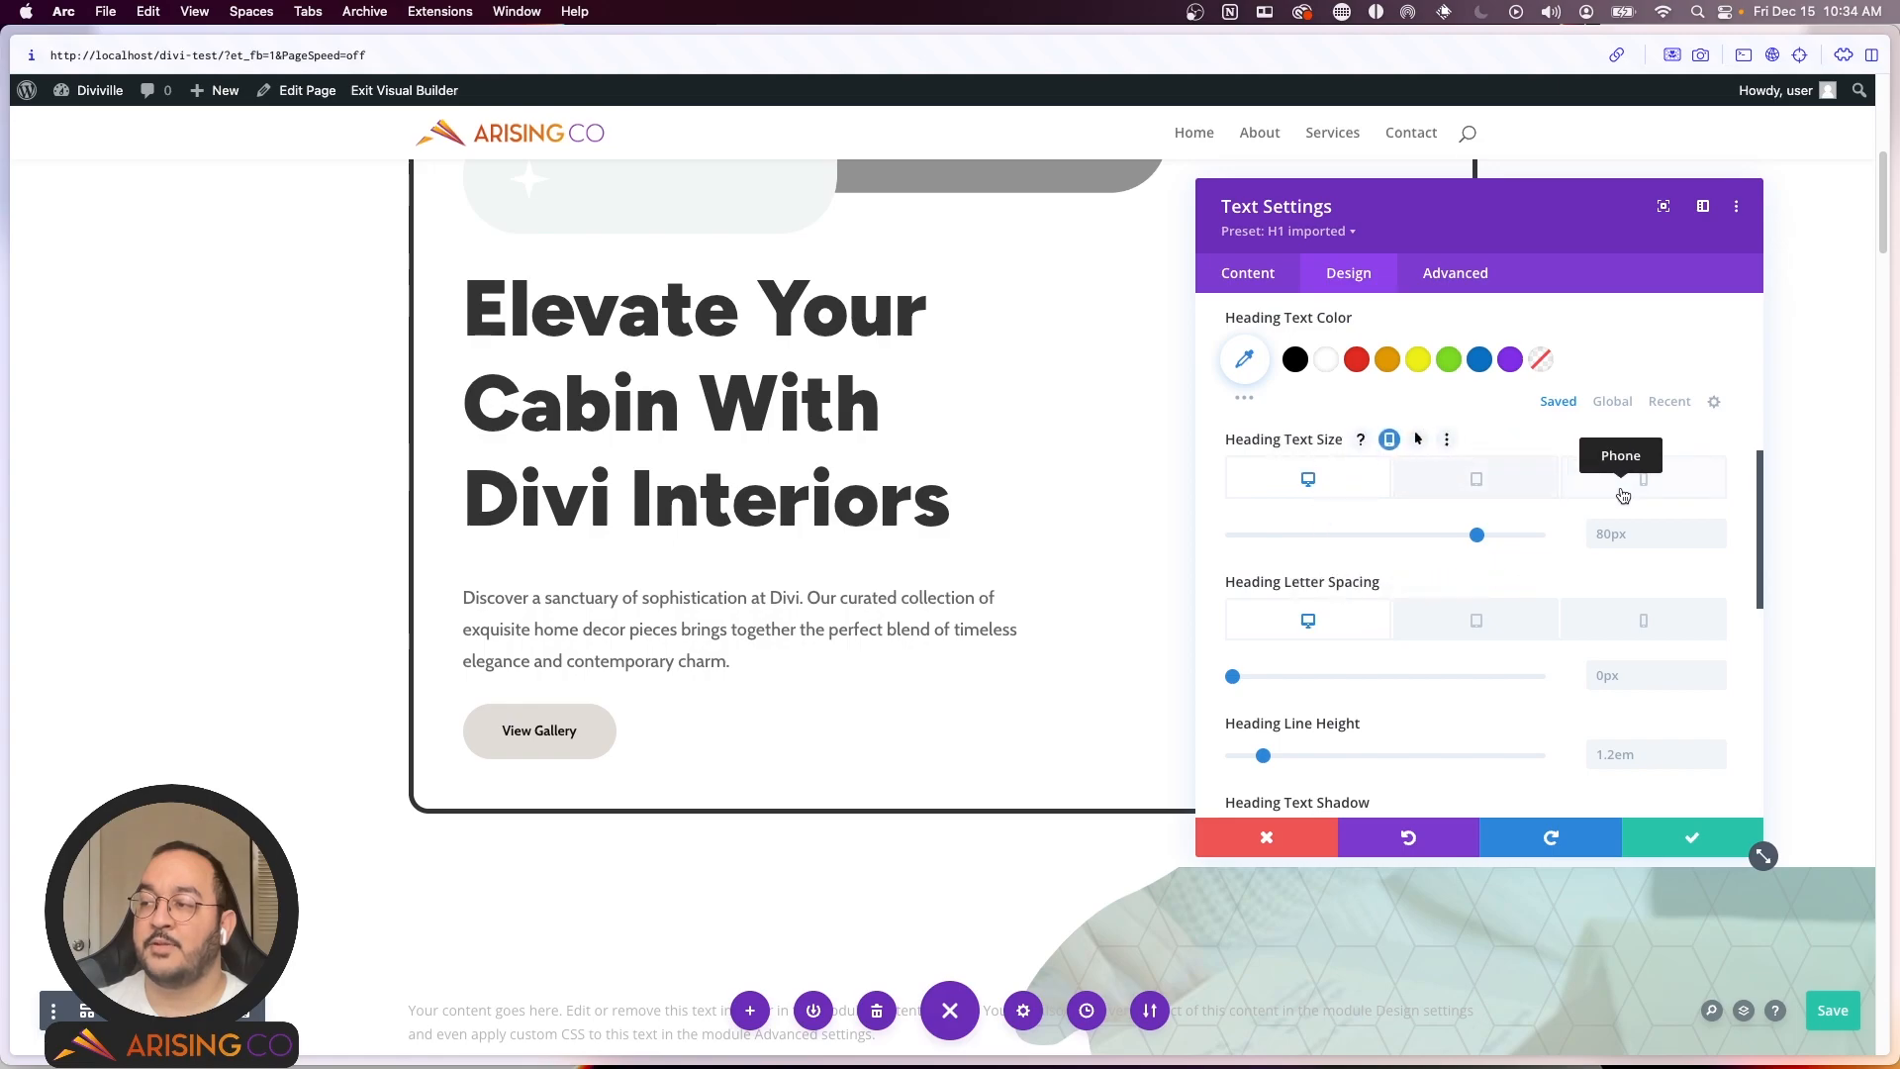
pyautogui.click(1426, 582)
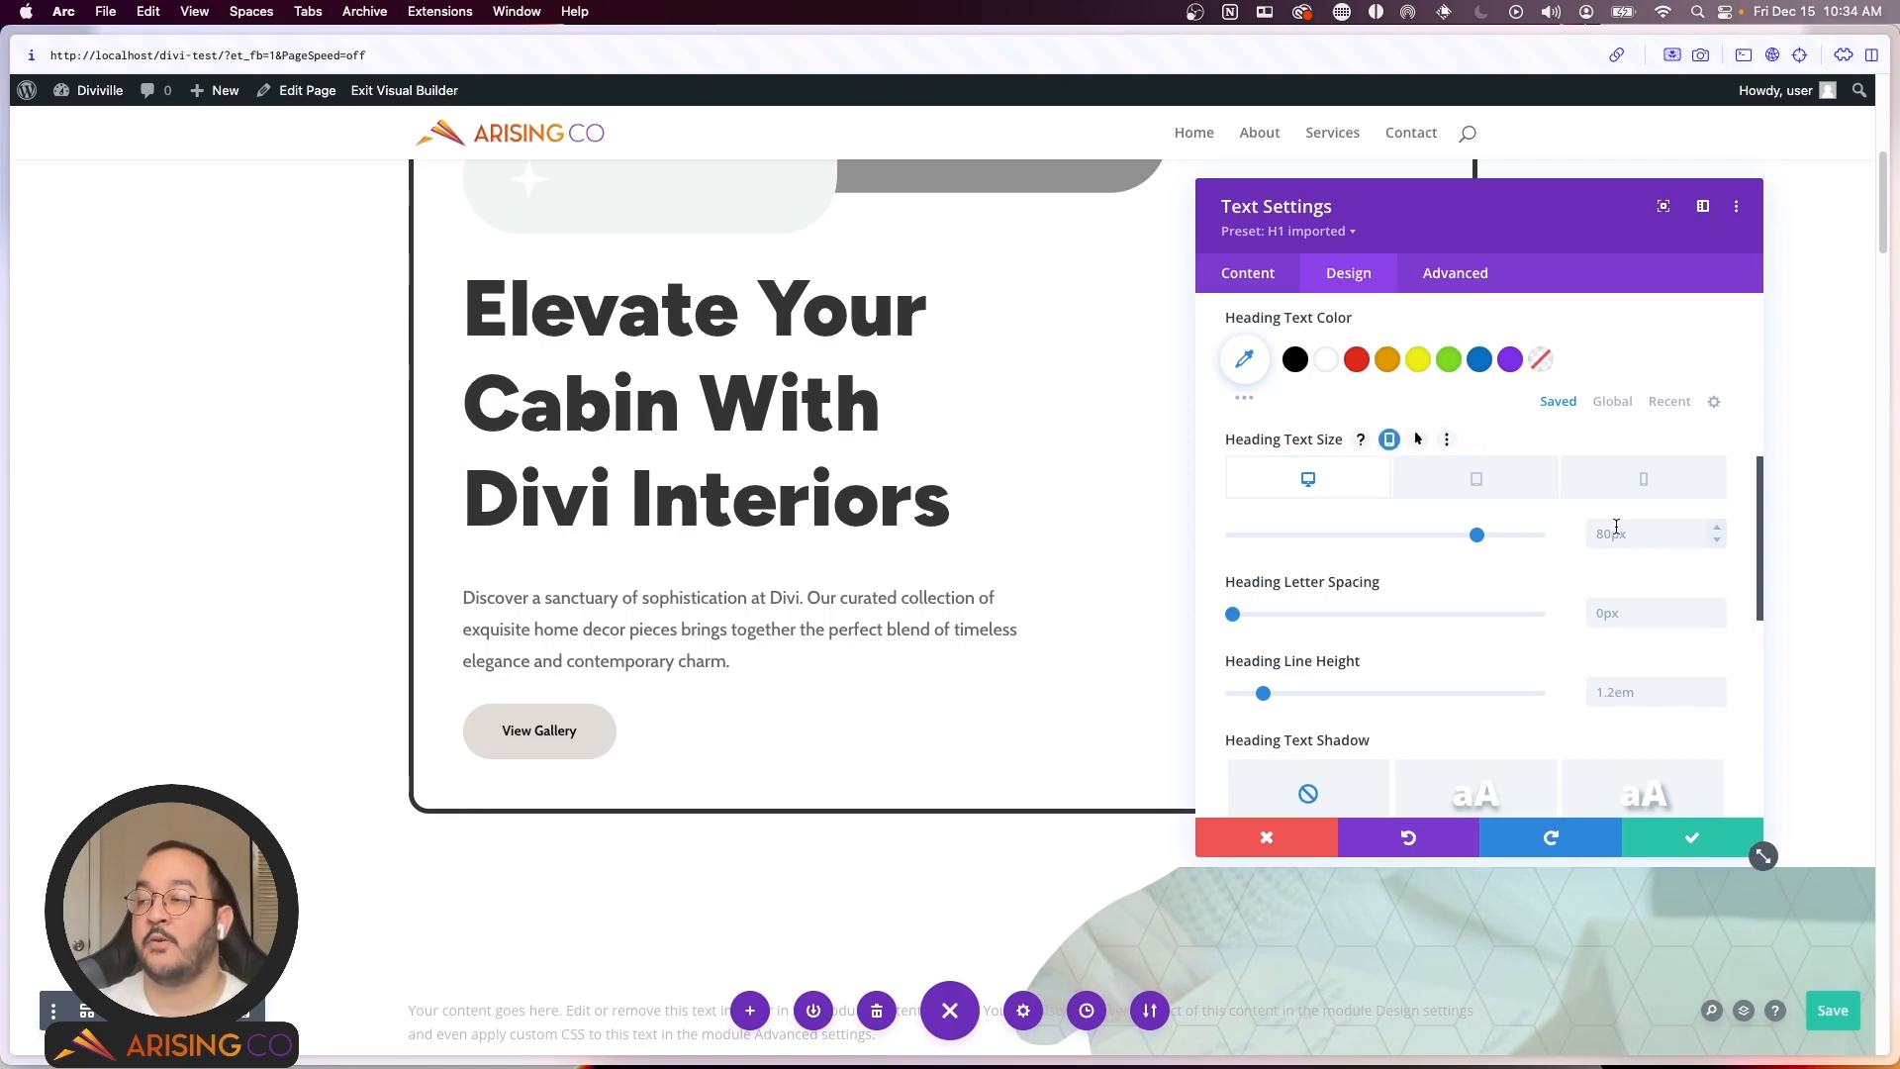
# Step: Preview the Heading 1 text size on tablet and phone, and try 80px on phone
pyautogui.click(1503, 485)
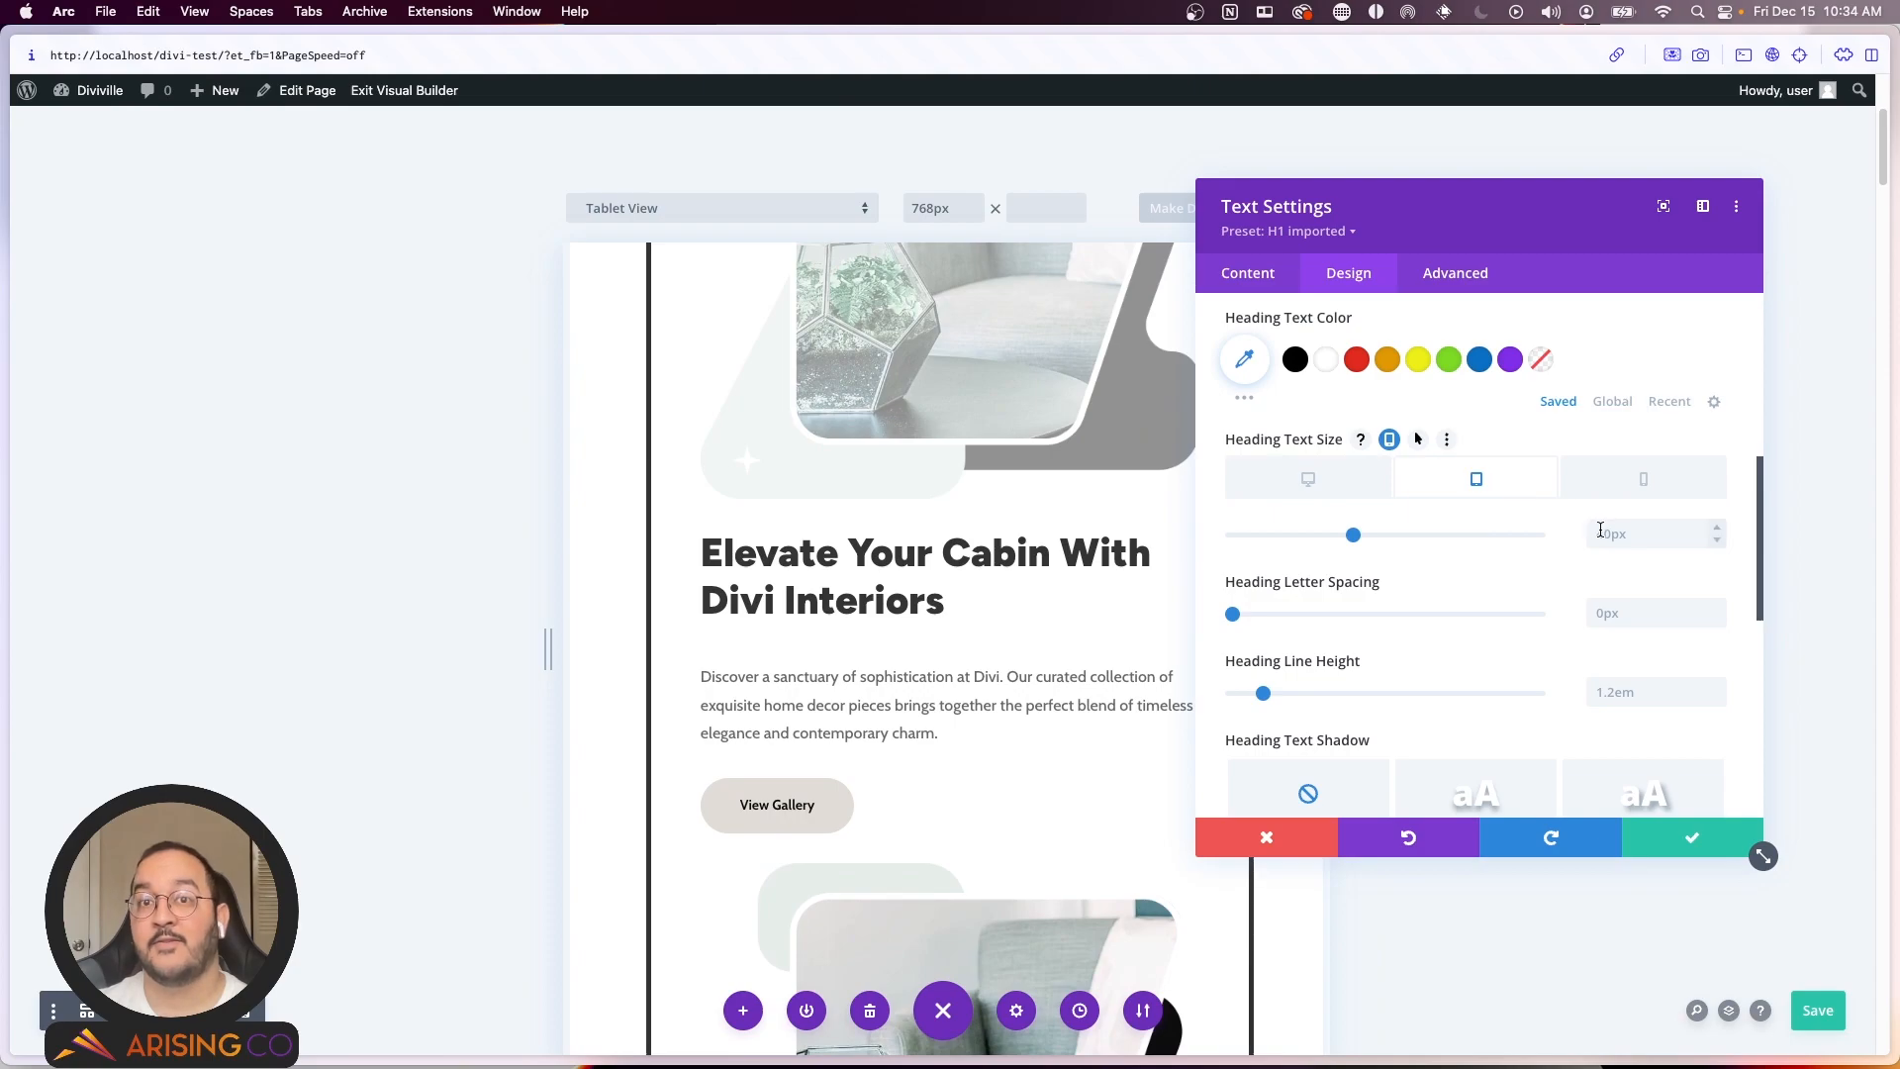
pyautogui.click(1618, 483)
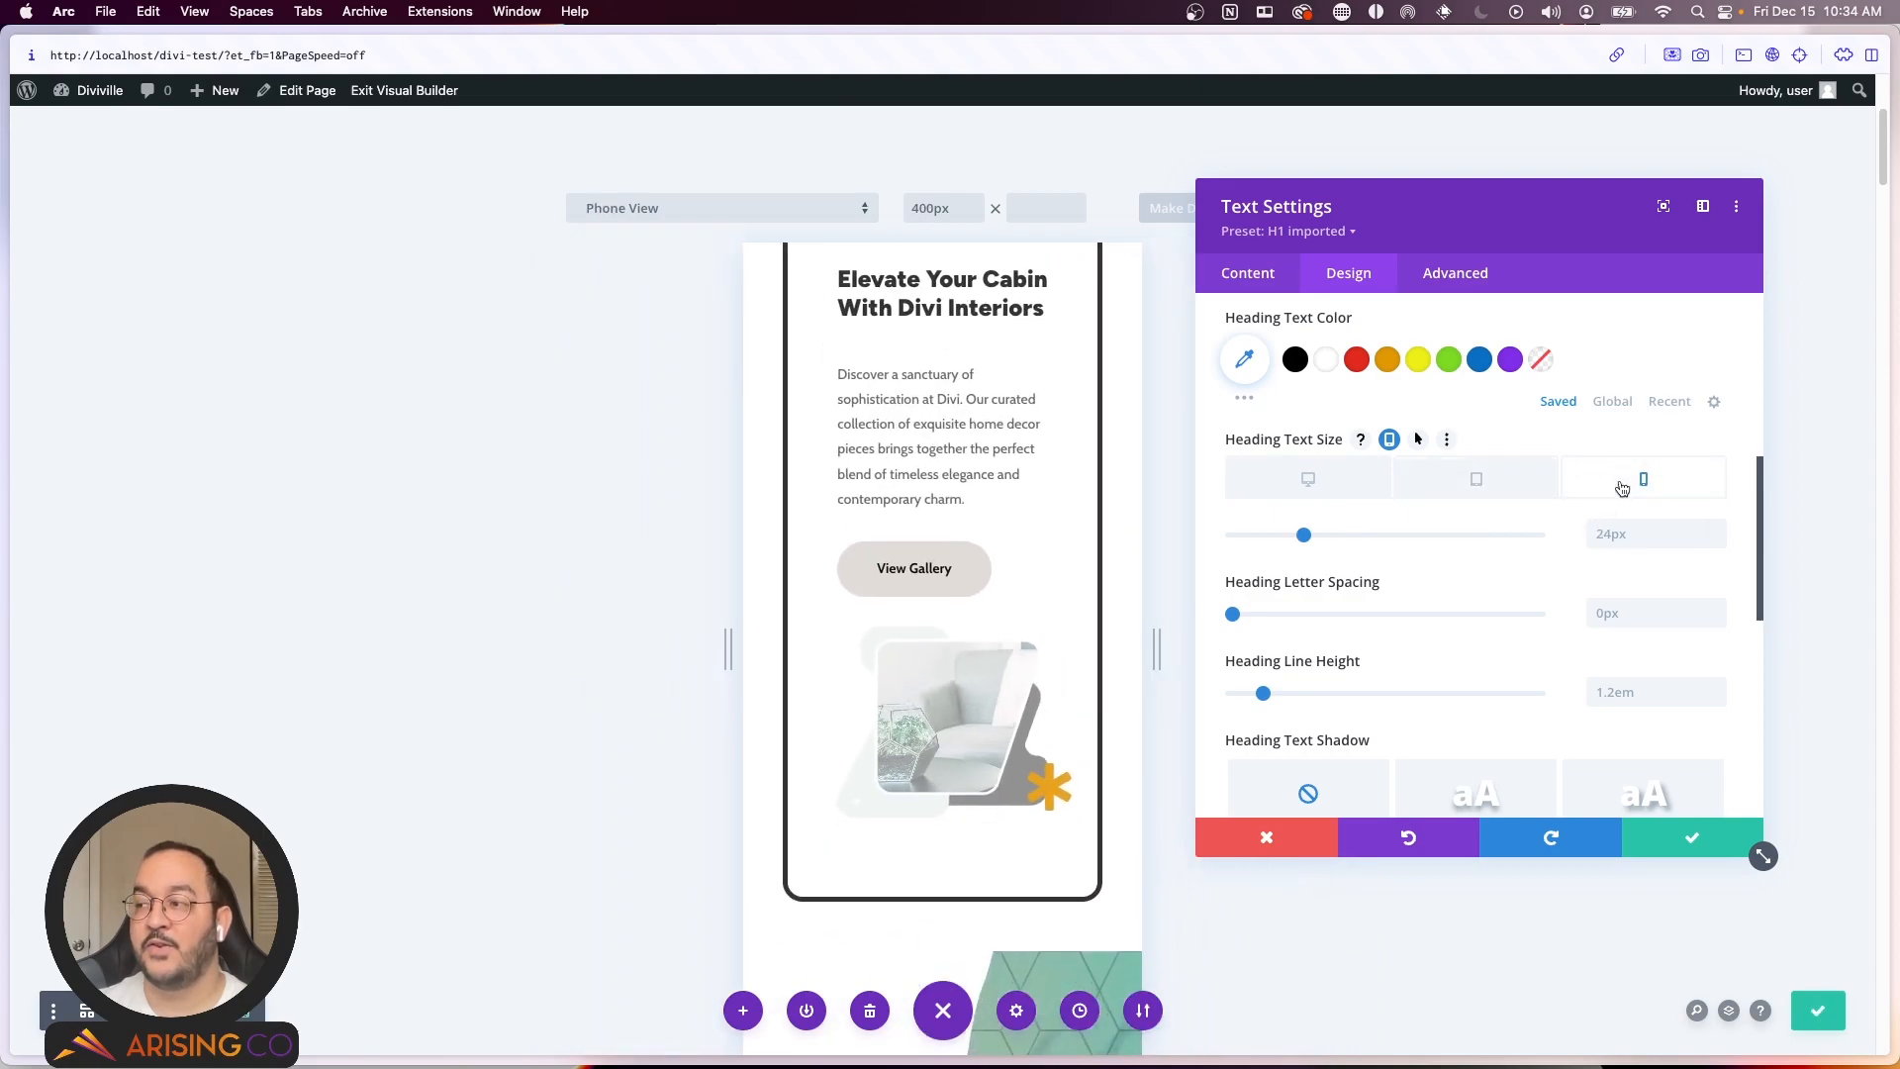
pyautogui.scroll(3, 974, 514)
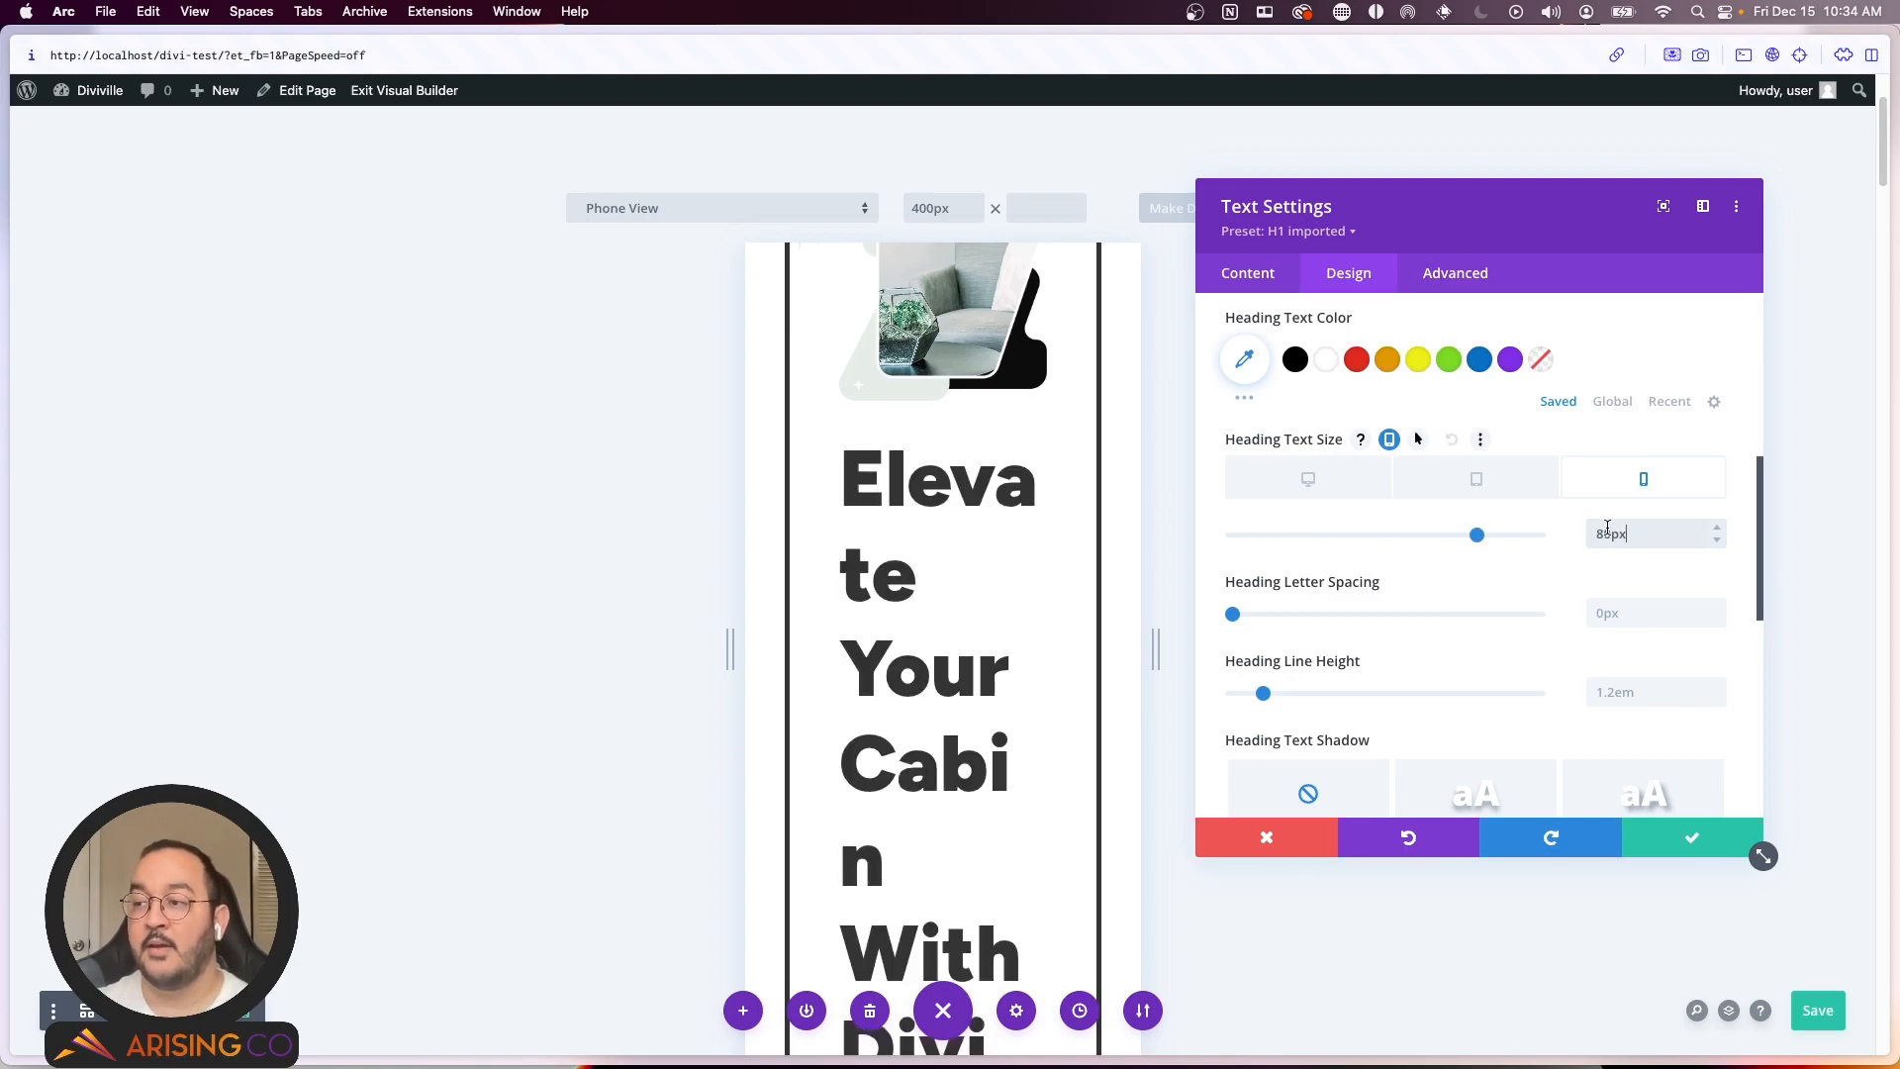
pyautogui.scroll(-5, 985, 555)
pyautogui.scroll(-1, 985, 555)
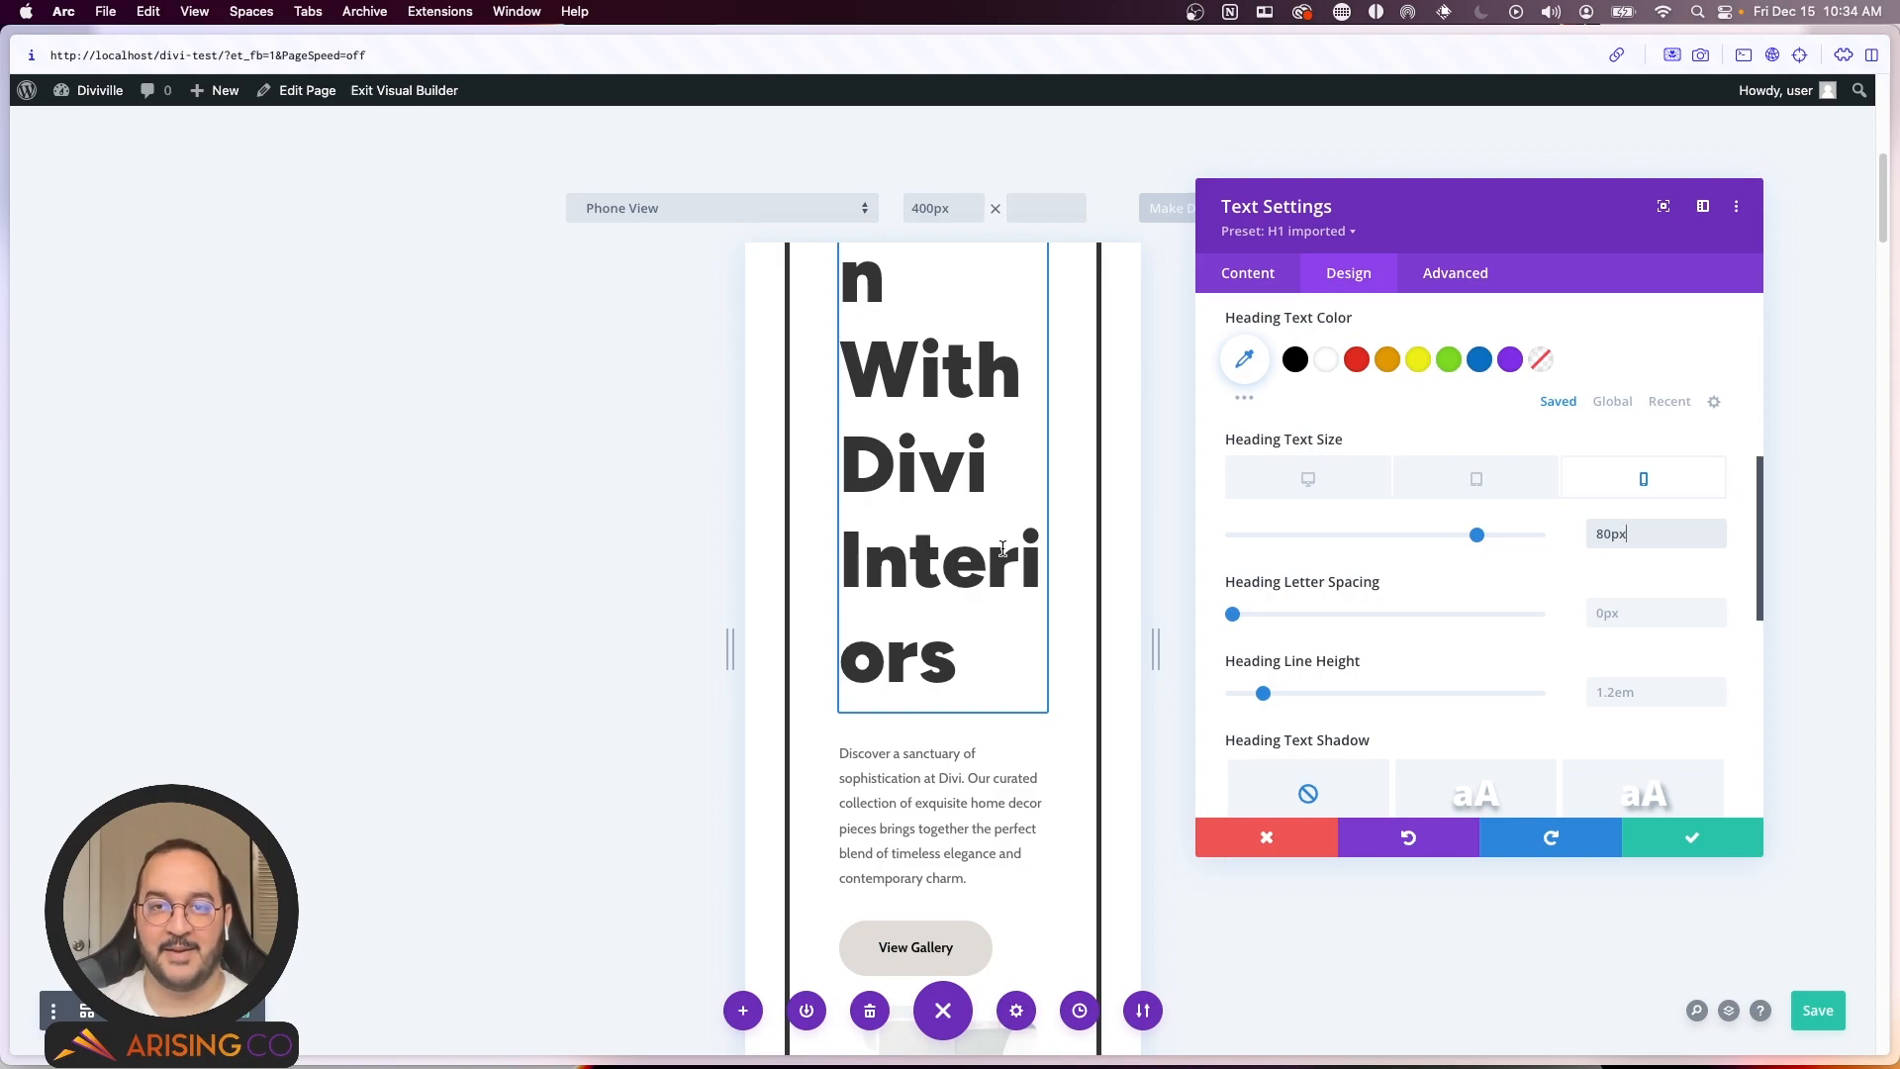
# Step: Set the Heading 1 text size to 30px on phone and 50px on tablet, and return to the desktop view
pyautogui.doubleClick(1631, 534)
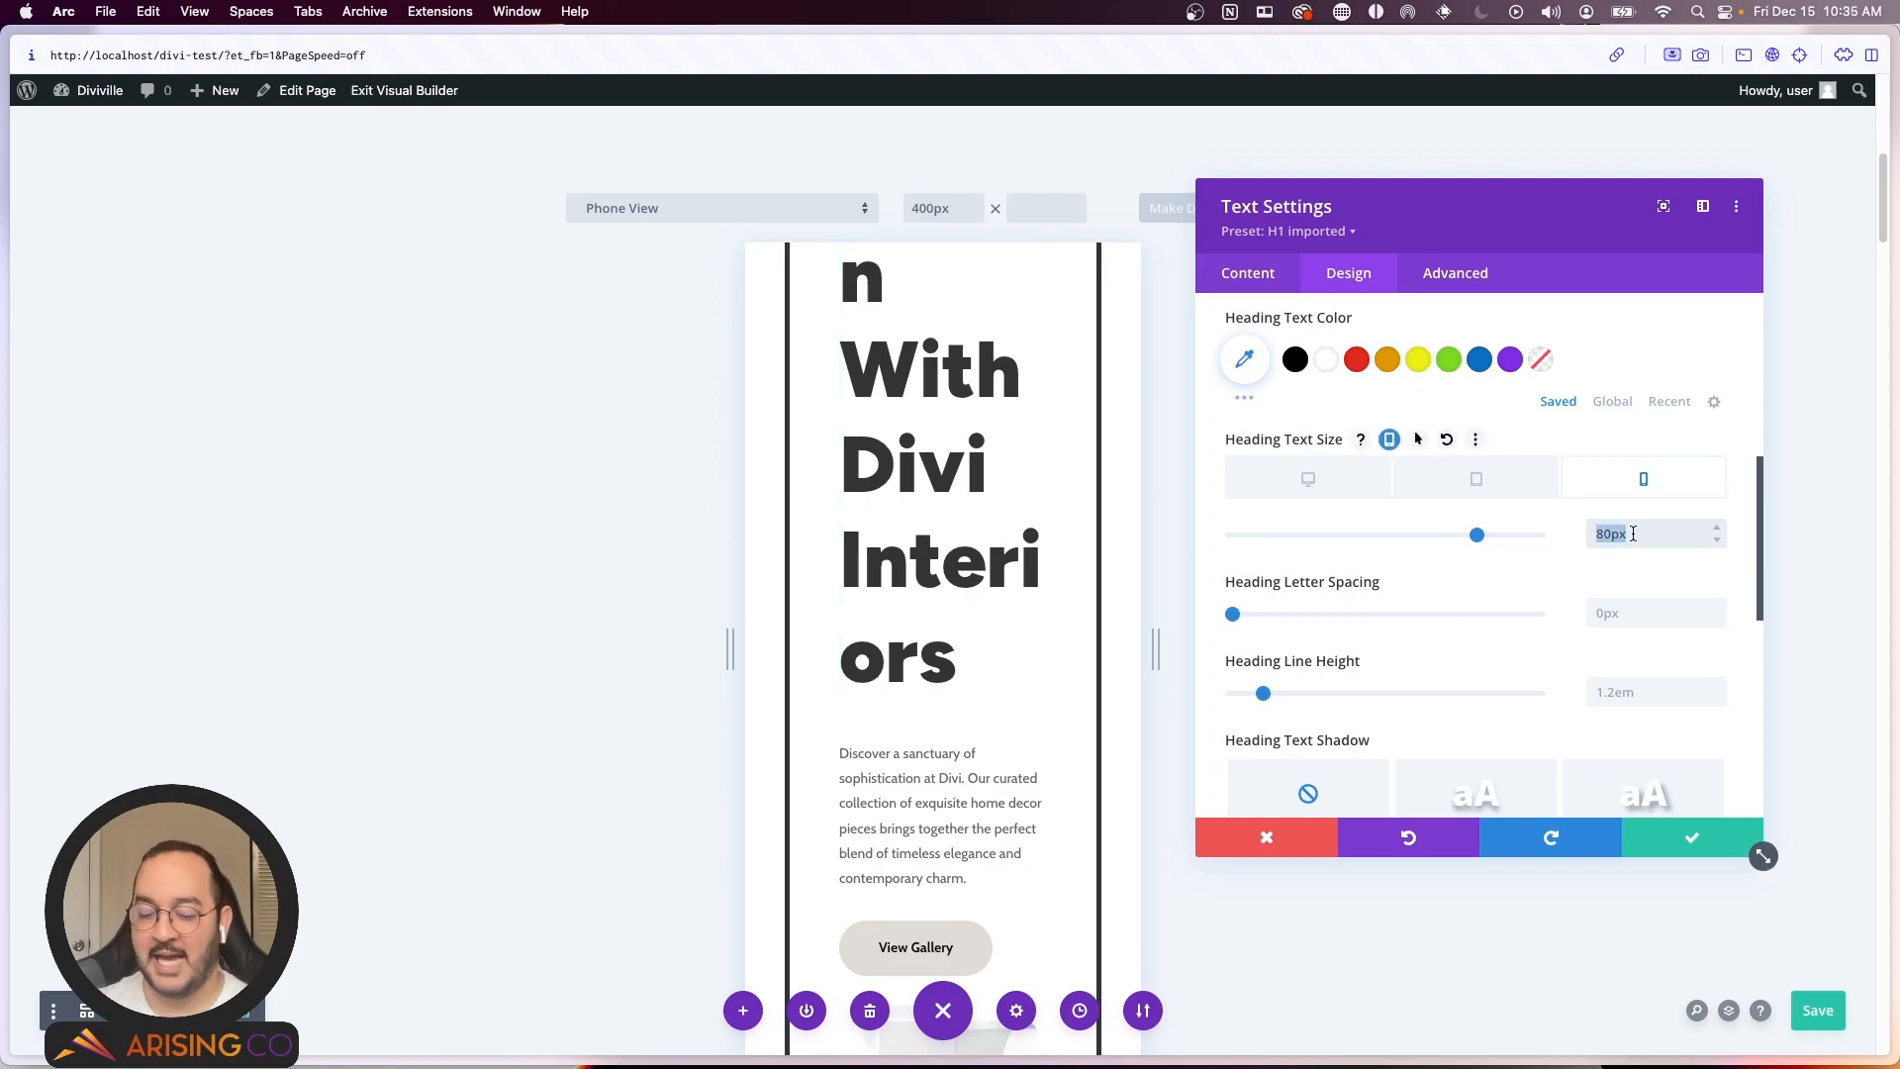
pyautogui.write('3')
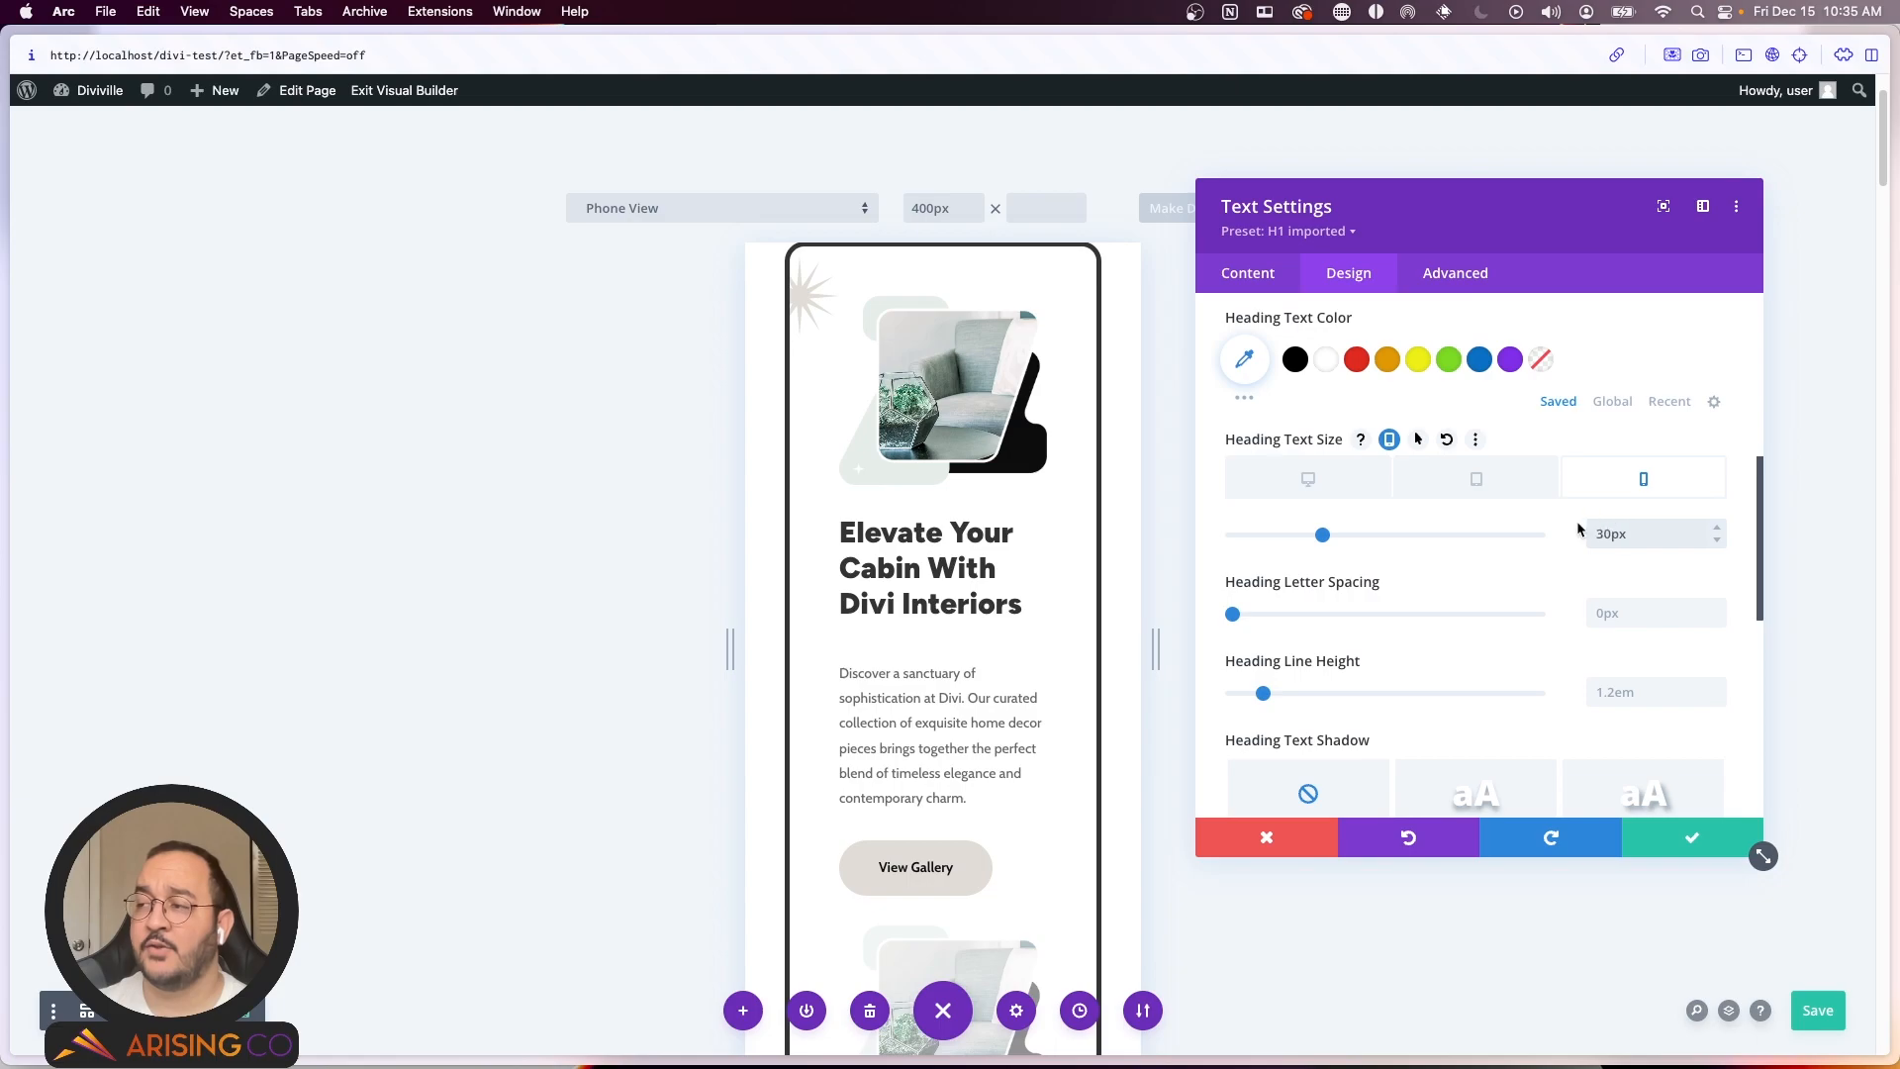
pyautogui.click(1476, 478)
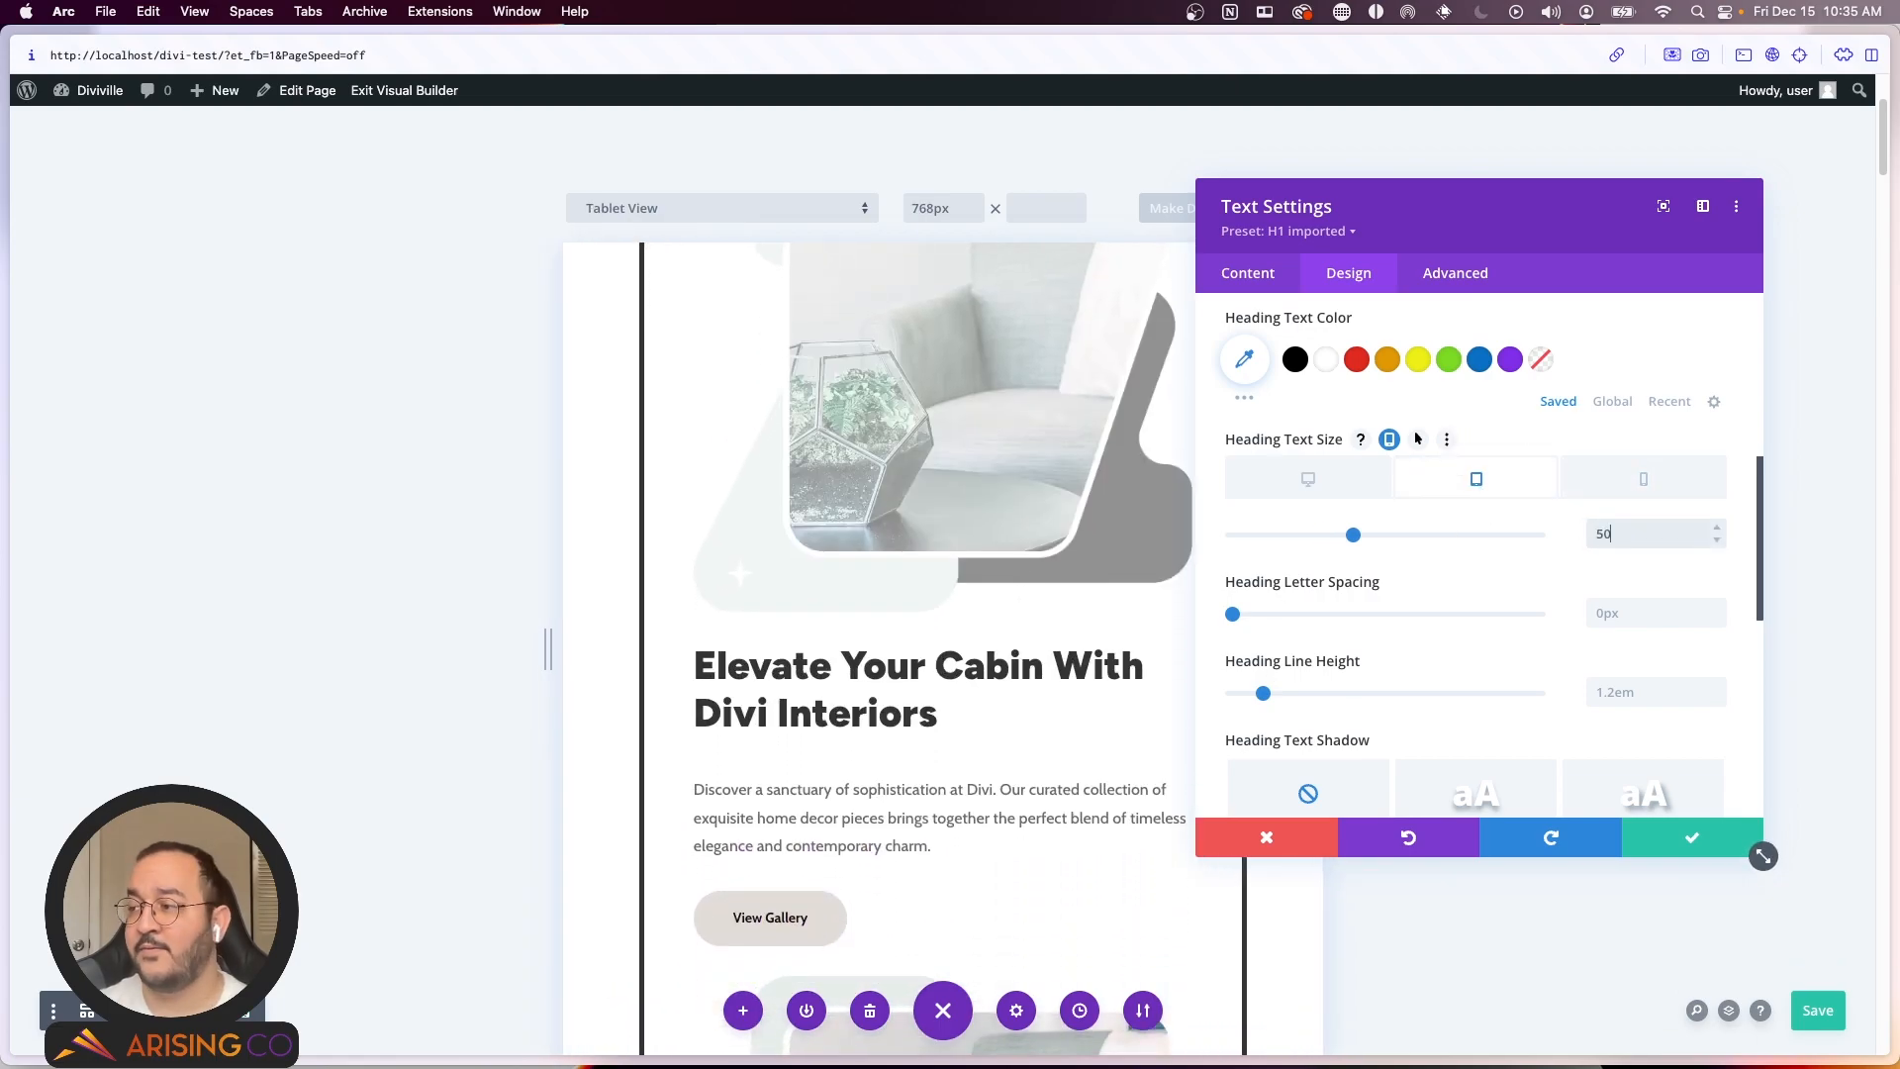
pyautogui.click(1312, 482)
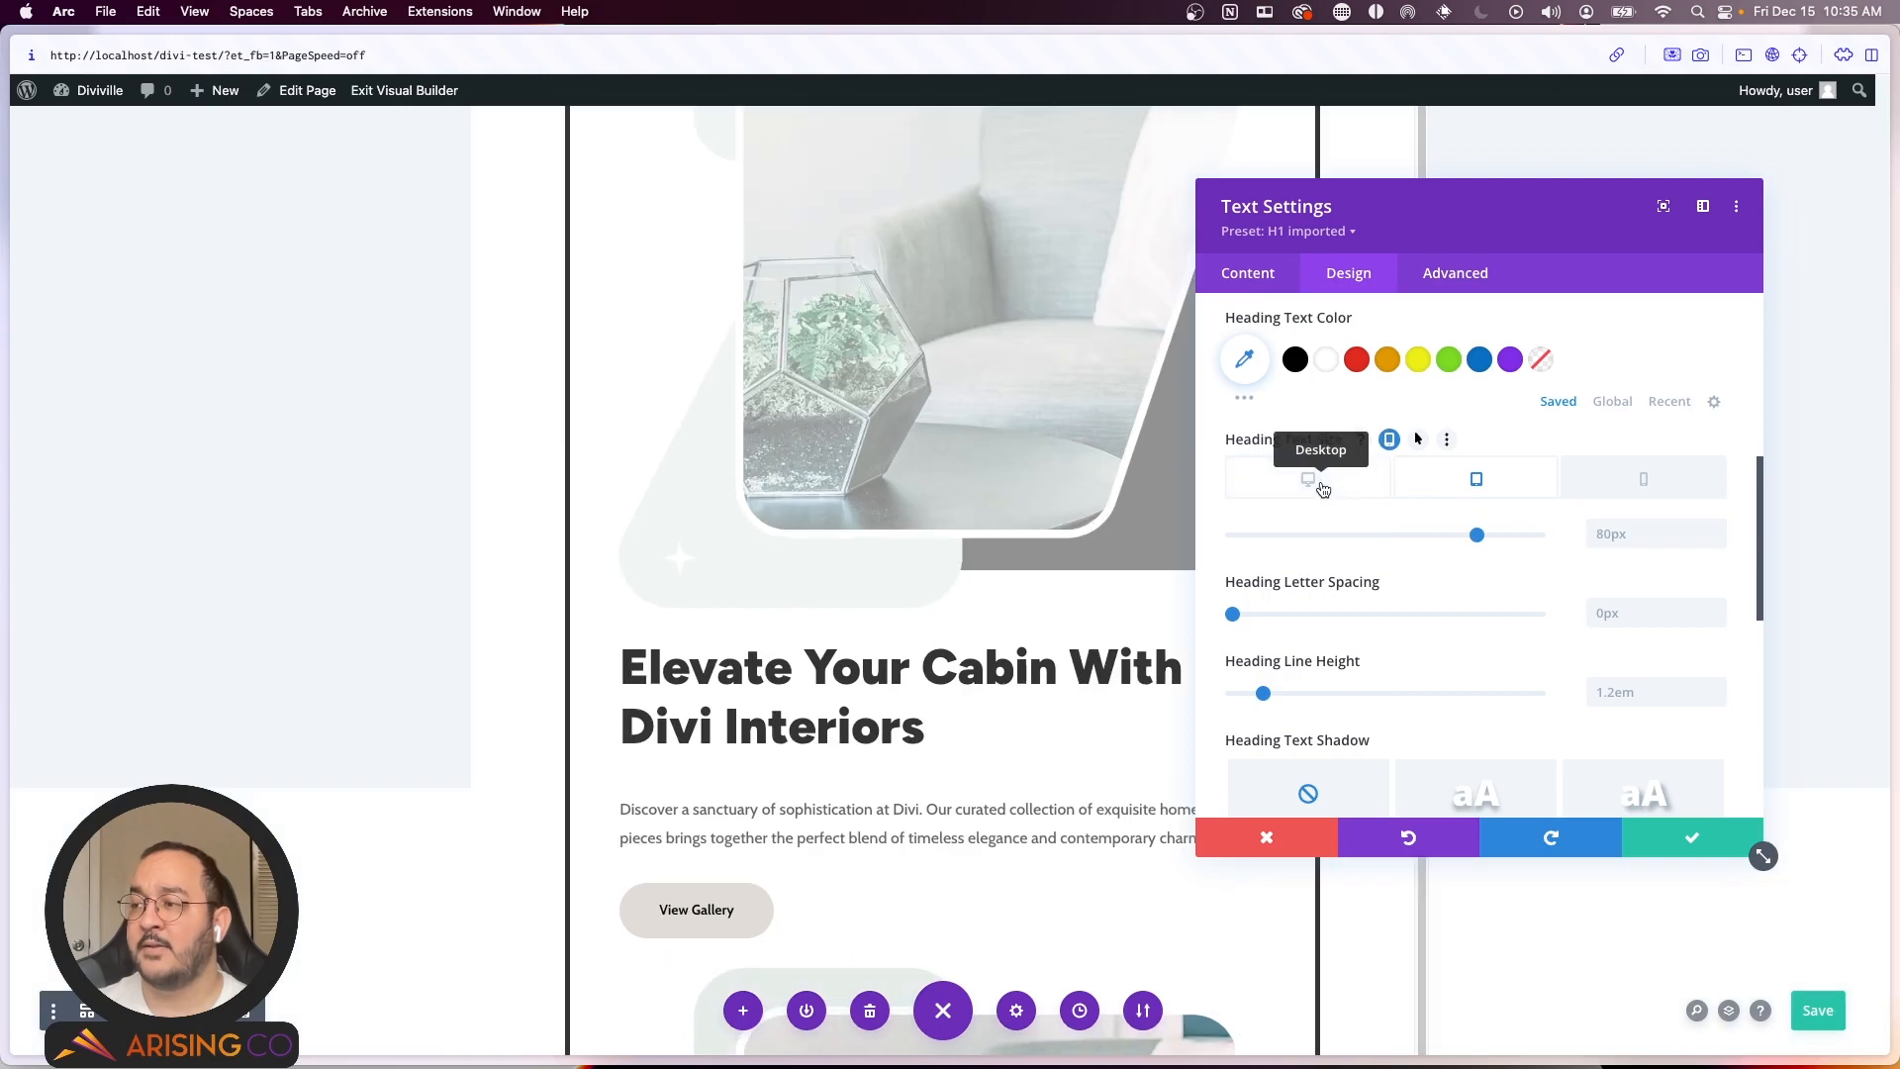
pyautogui.scroll(-2, 1417, 439)
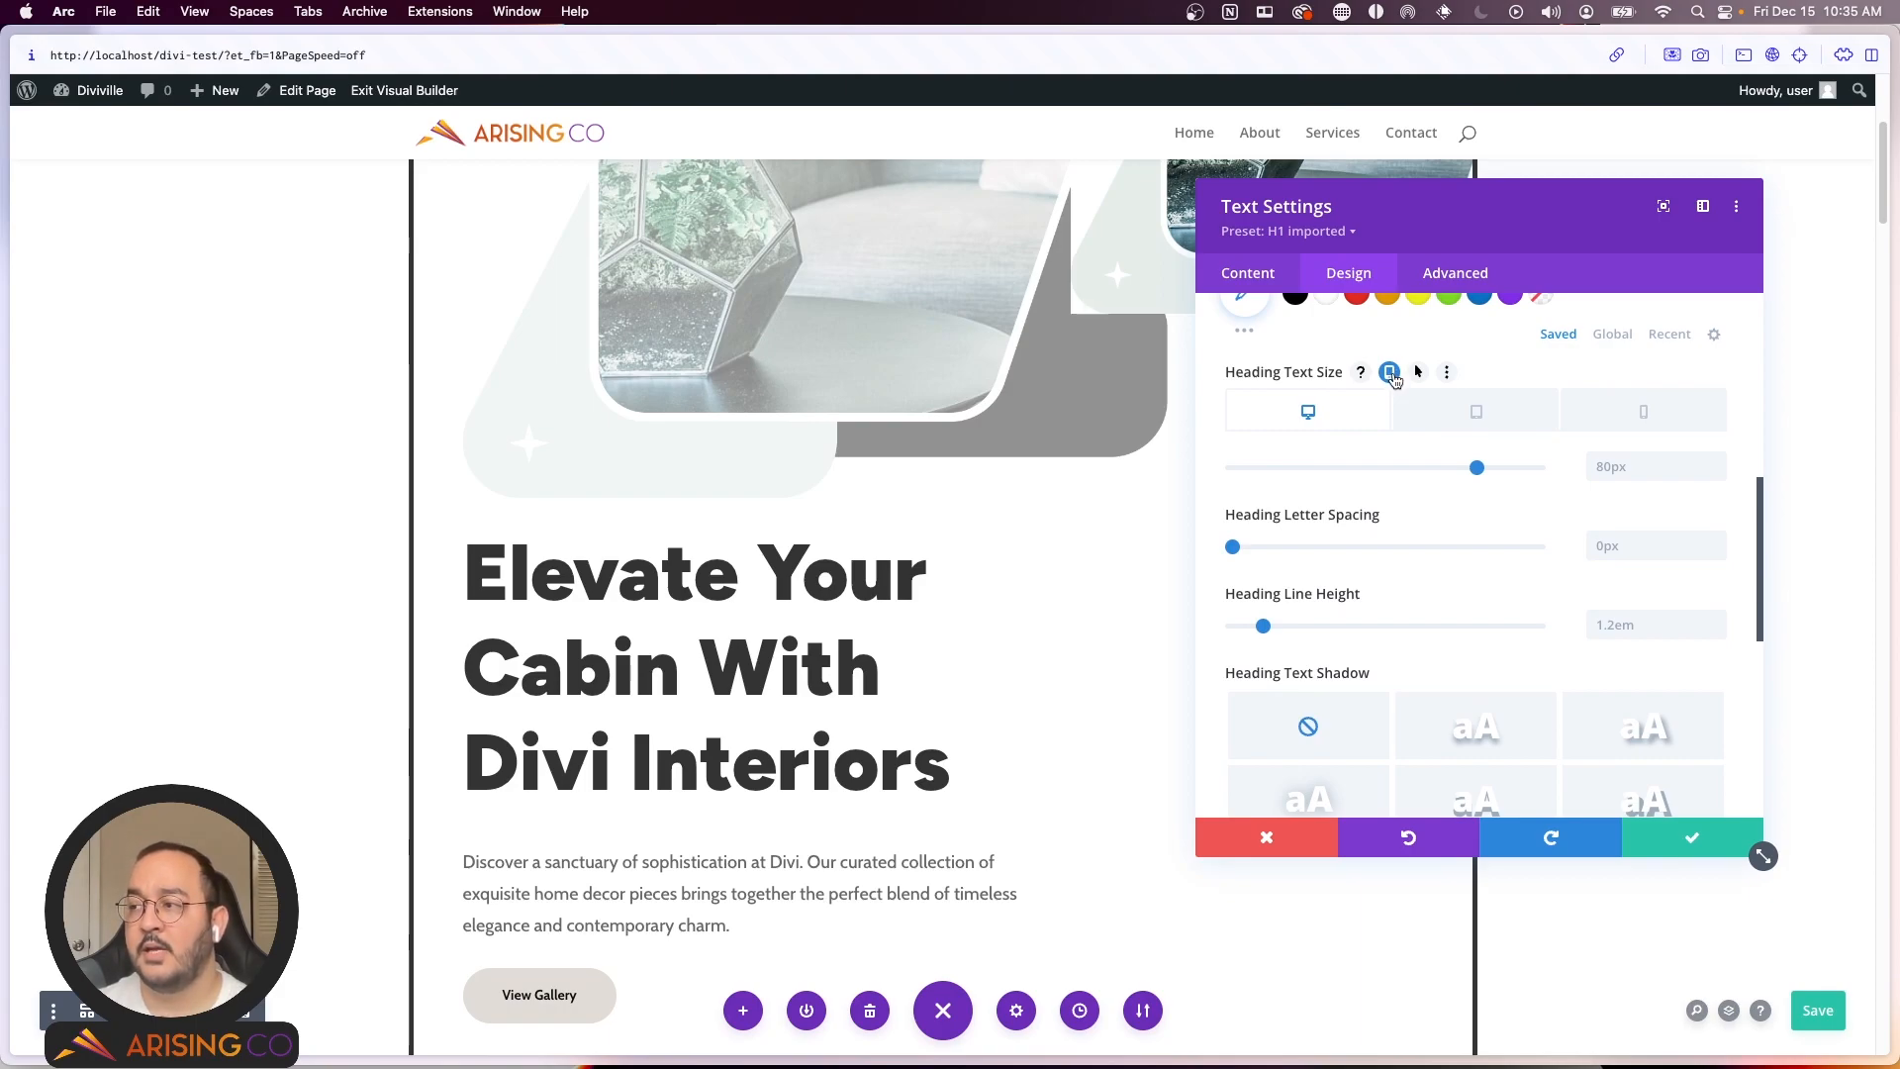
# Step: Turn off the responsive Heading 1 text sizes, preview the heading on phone, and turn them back on
pyautogui.click(1390, 373)
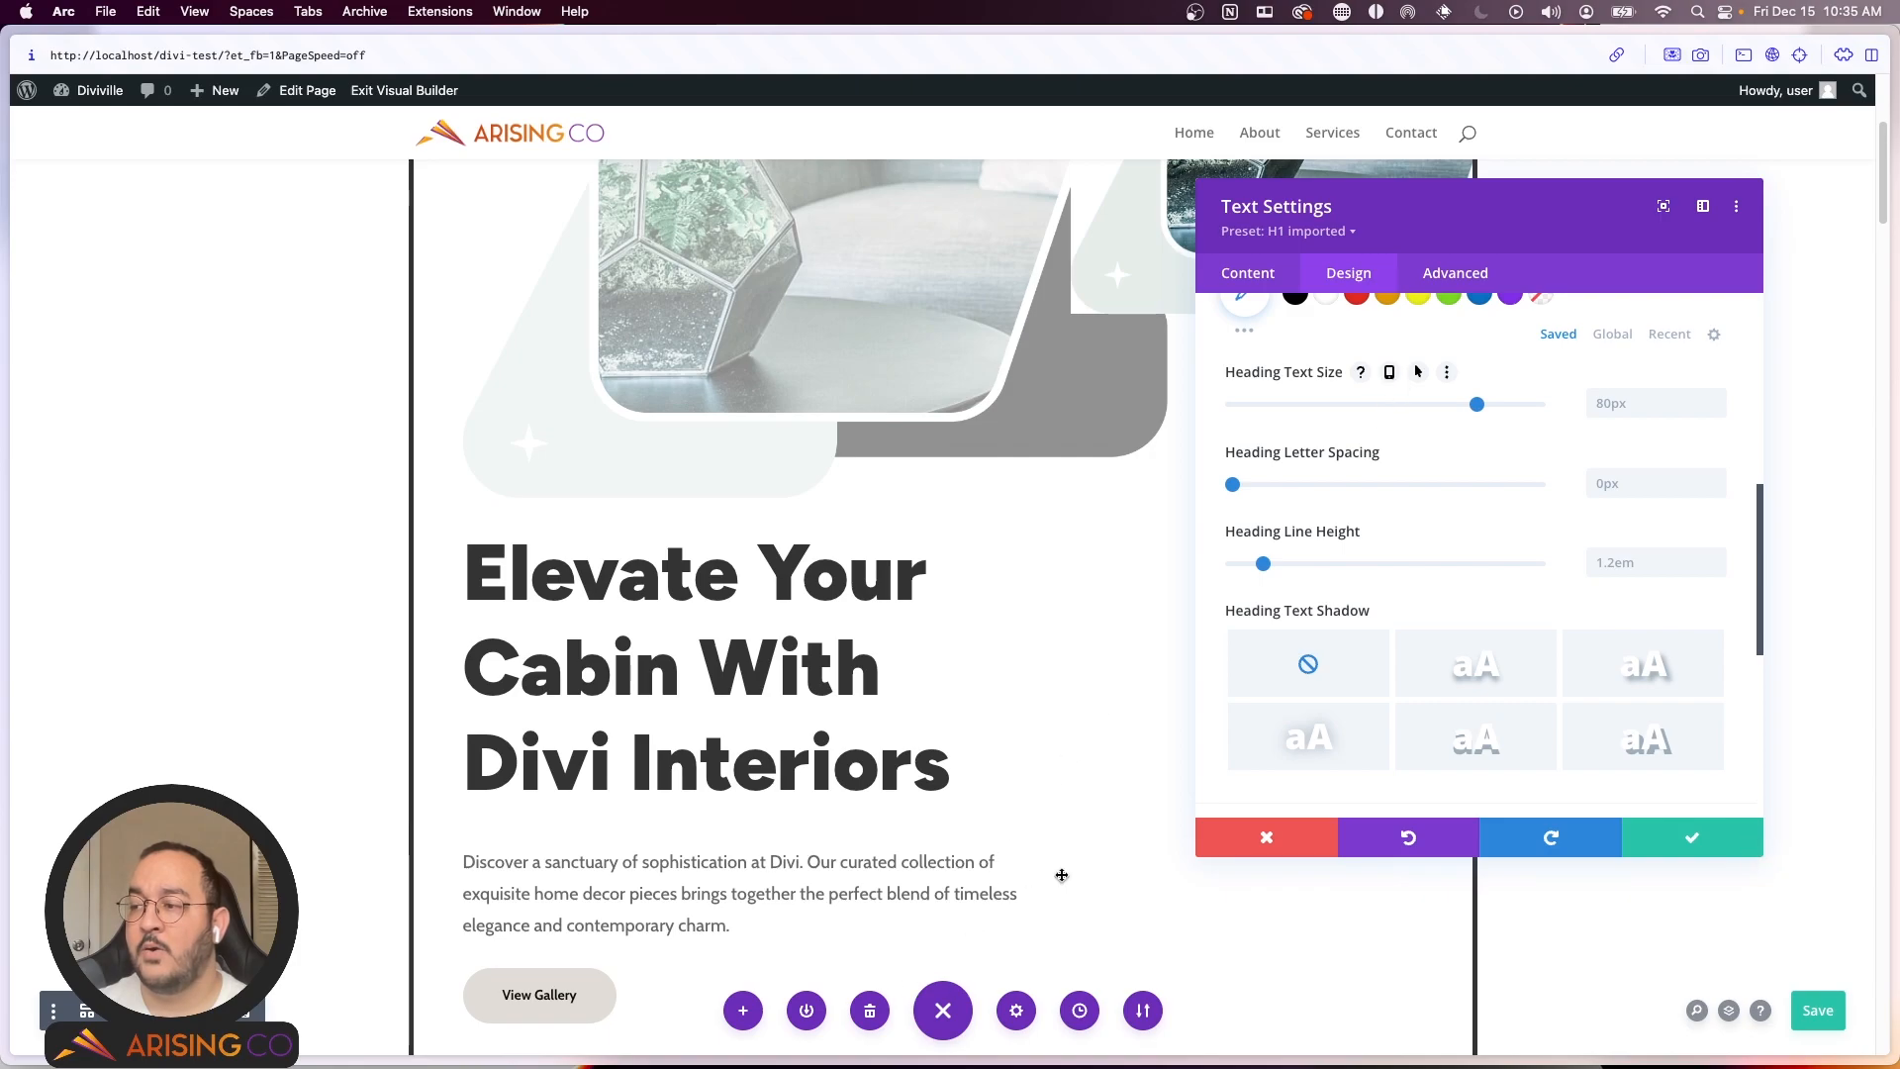
pyautogui.click(250, 1013)
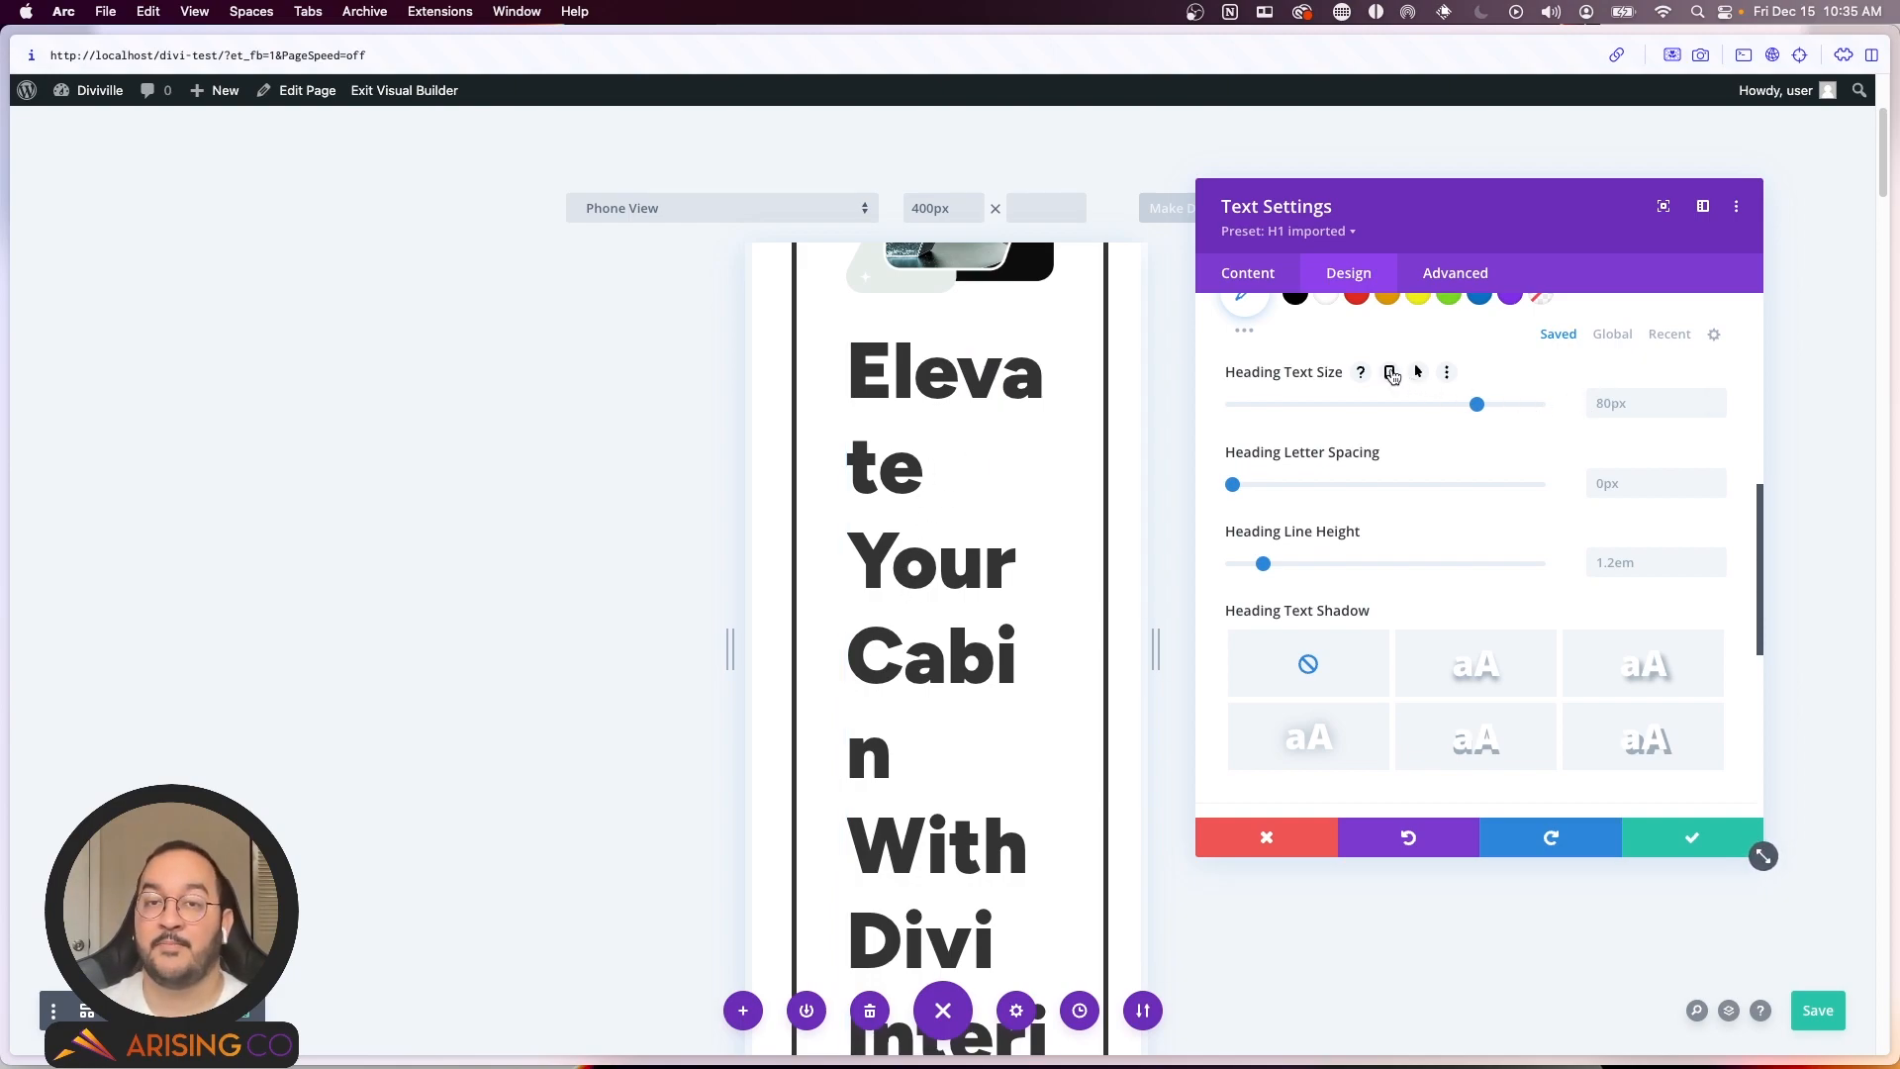
pyautogui.click(1390, 376)
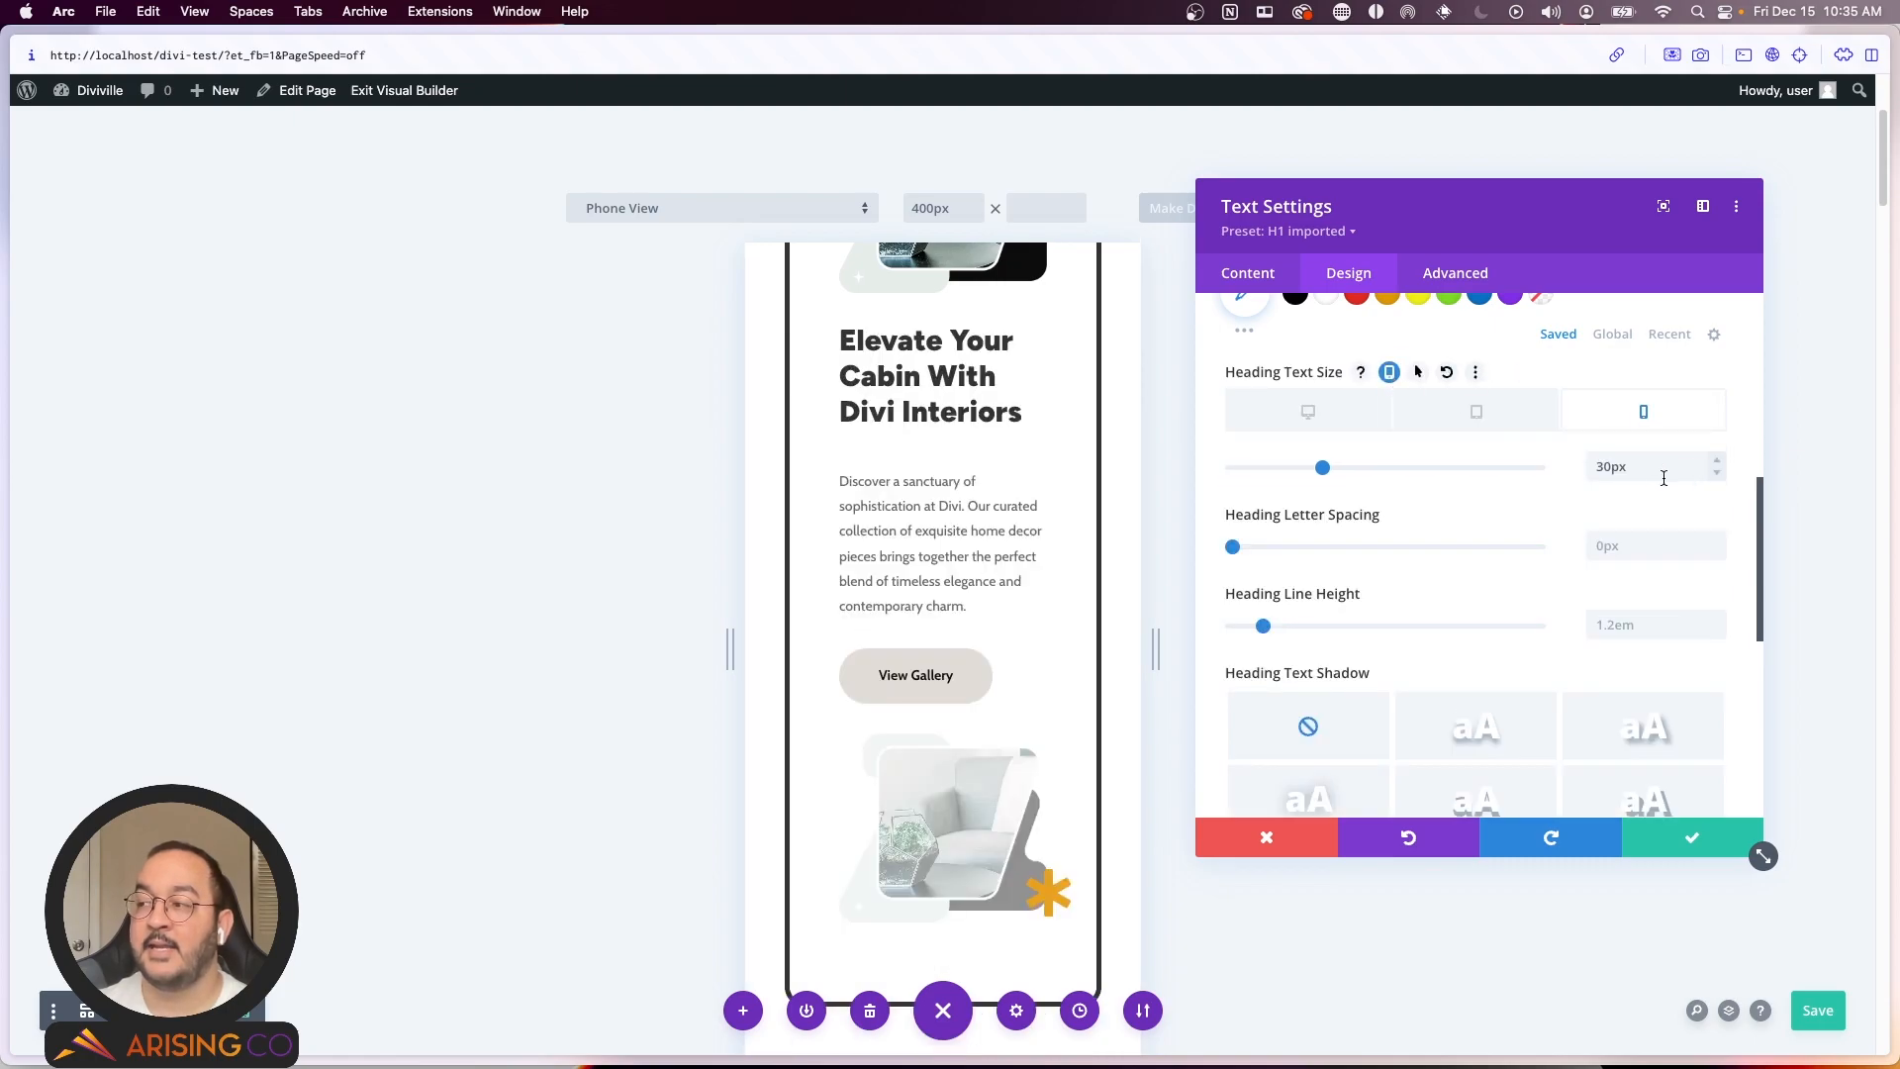
# Step: Compare the Heading 1 text size in the tablet, desktop and phone views
pyautogui.click(1476, 412)
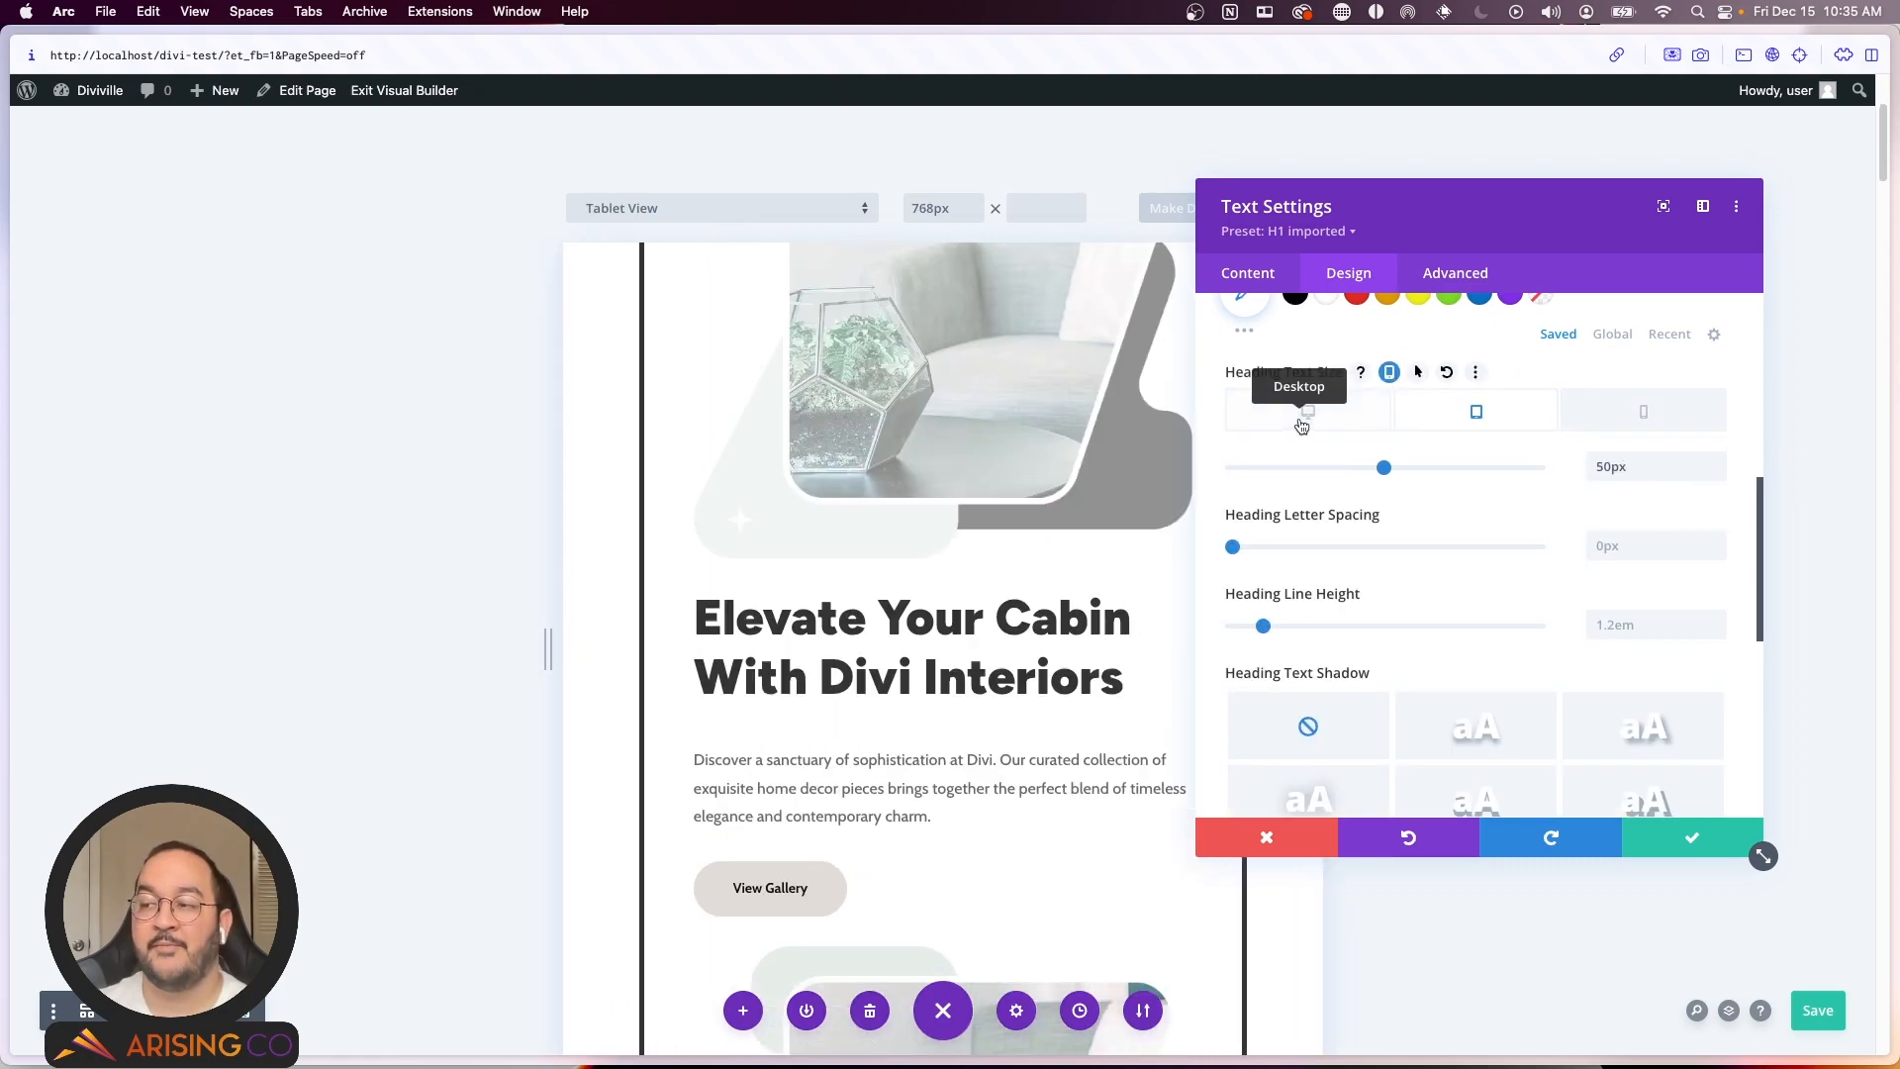
pyautogui.click(1304, 415)
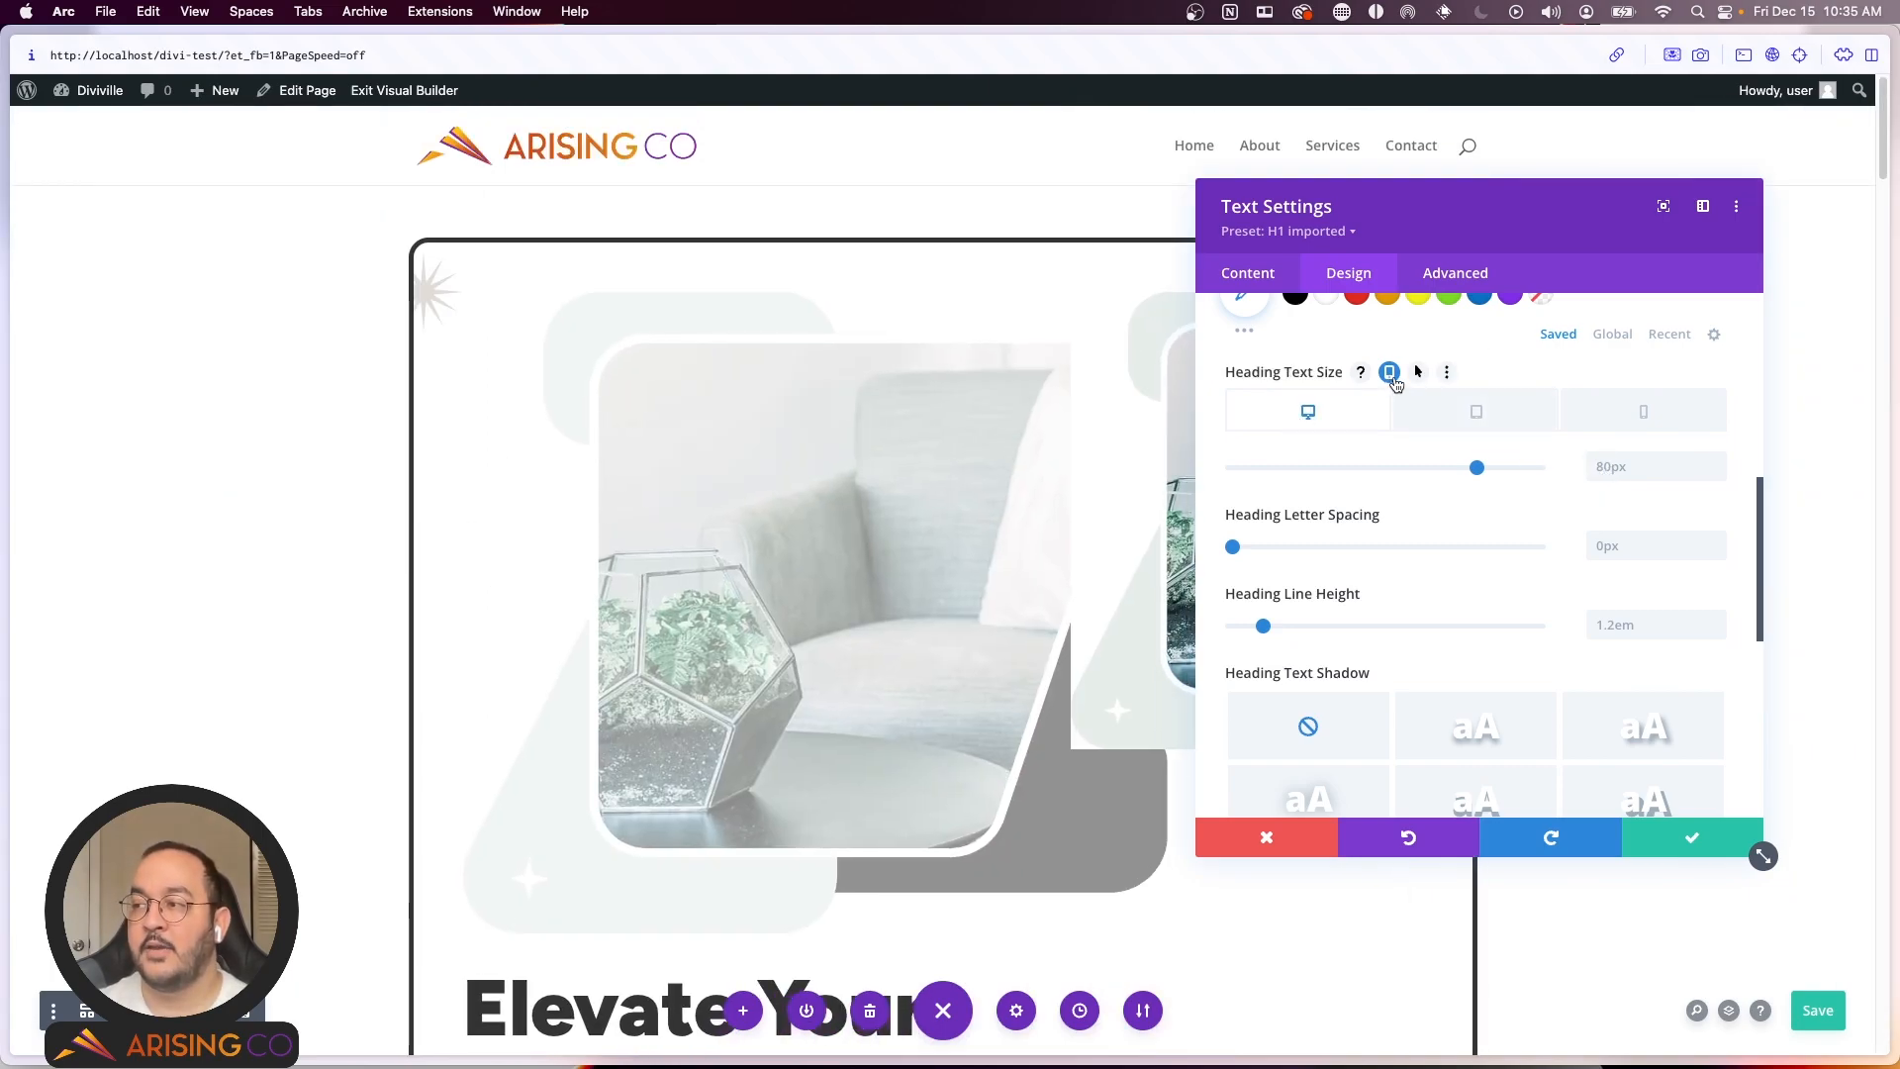
pyautogui.scroll(-2, 987, 552)
pyautogui.scroll(-3, 955, 556)
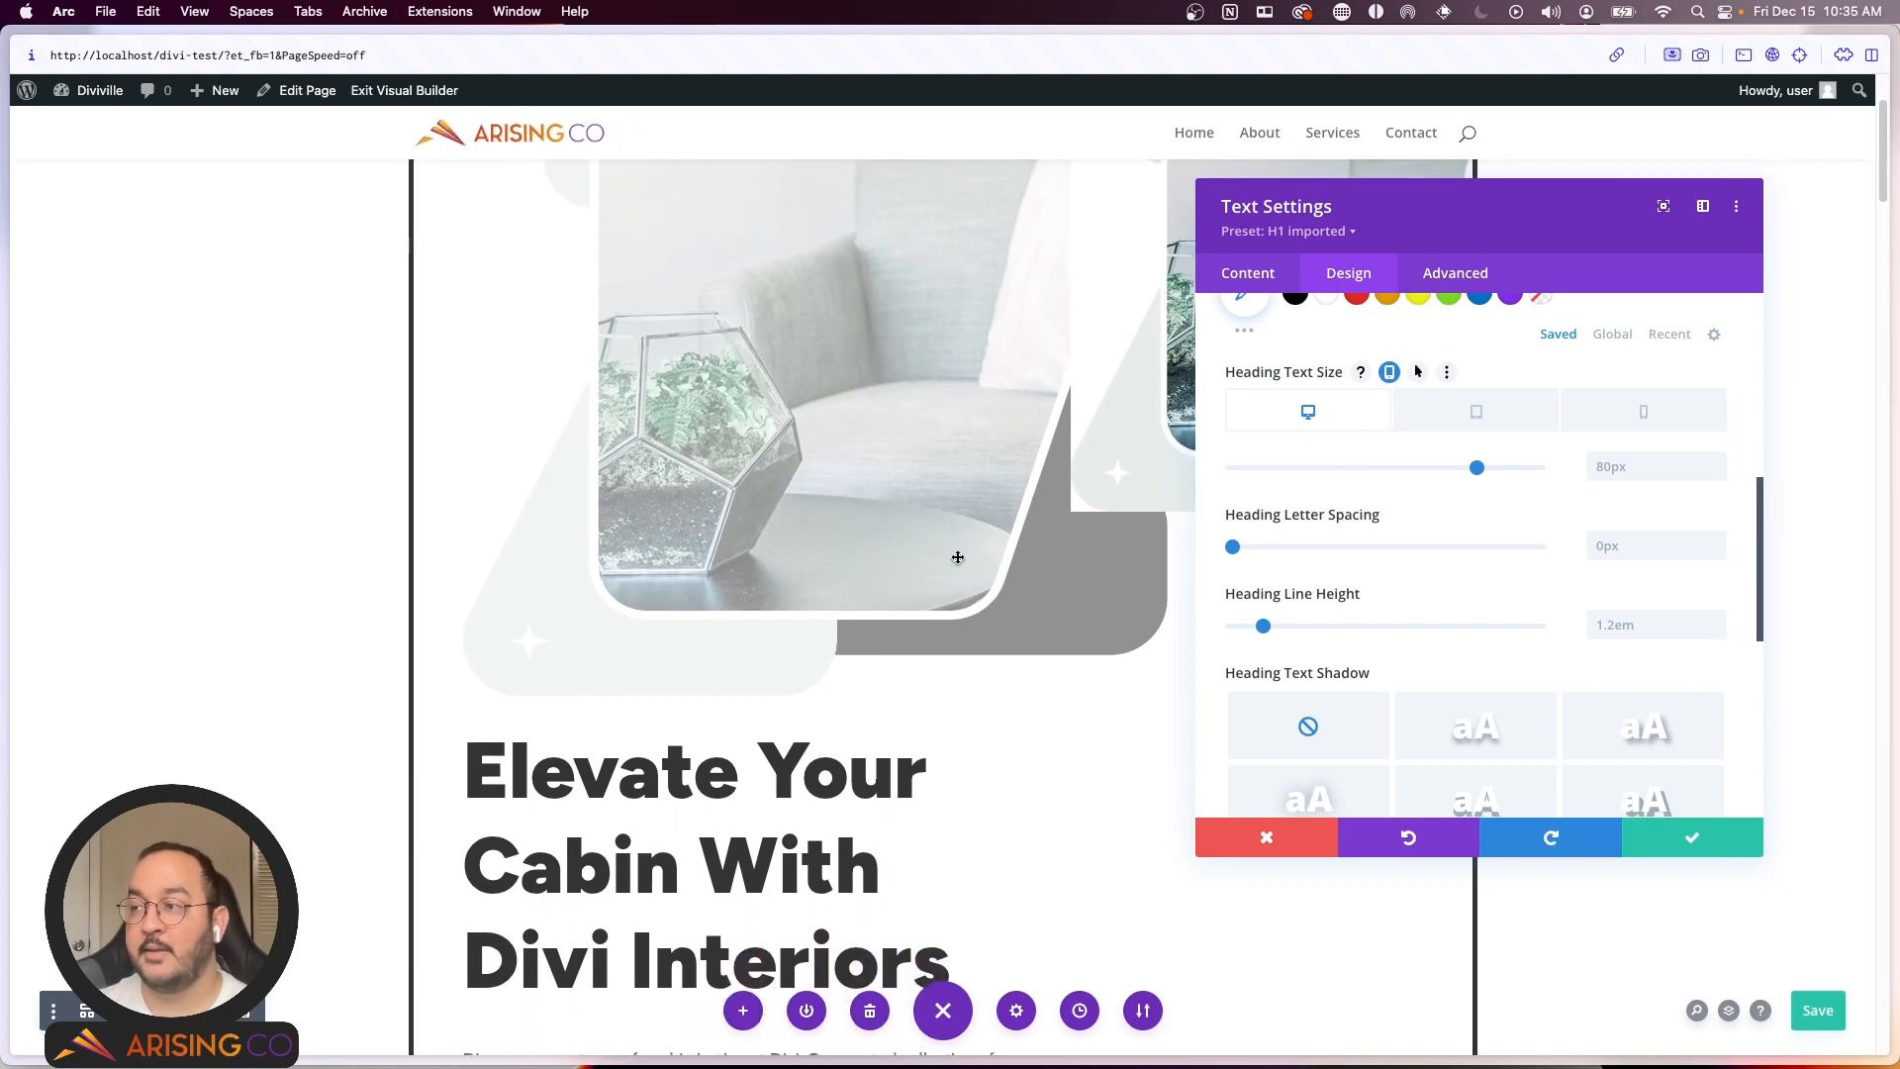
pyautogui.click(1642, 411)
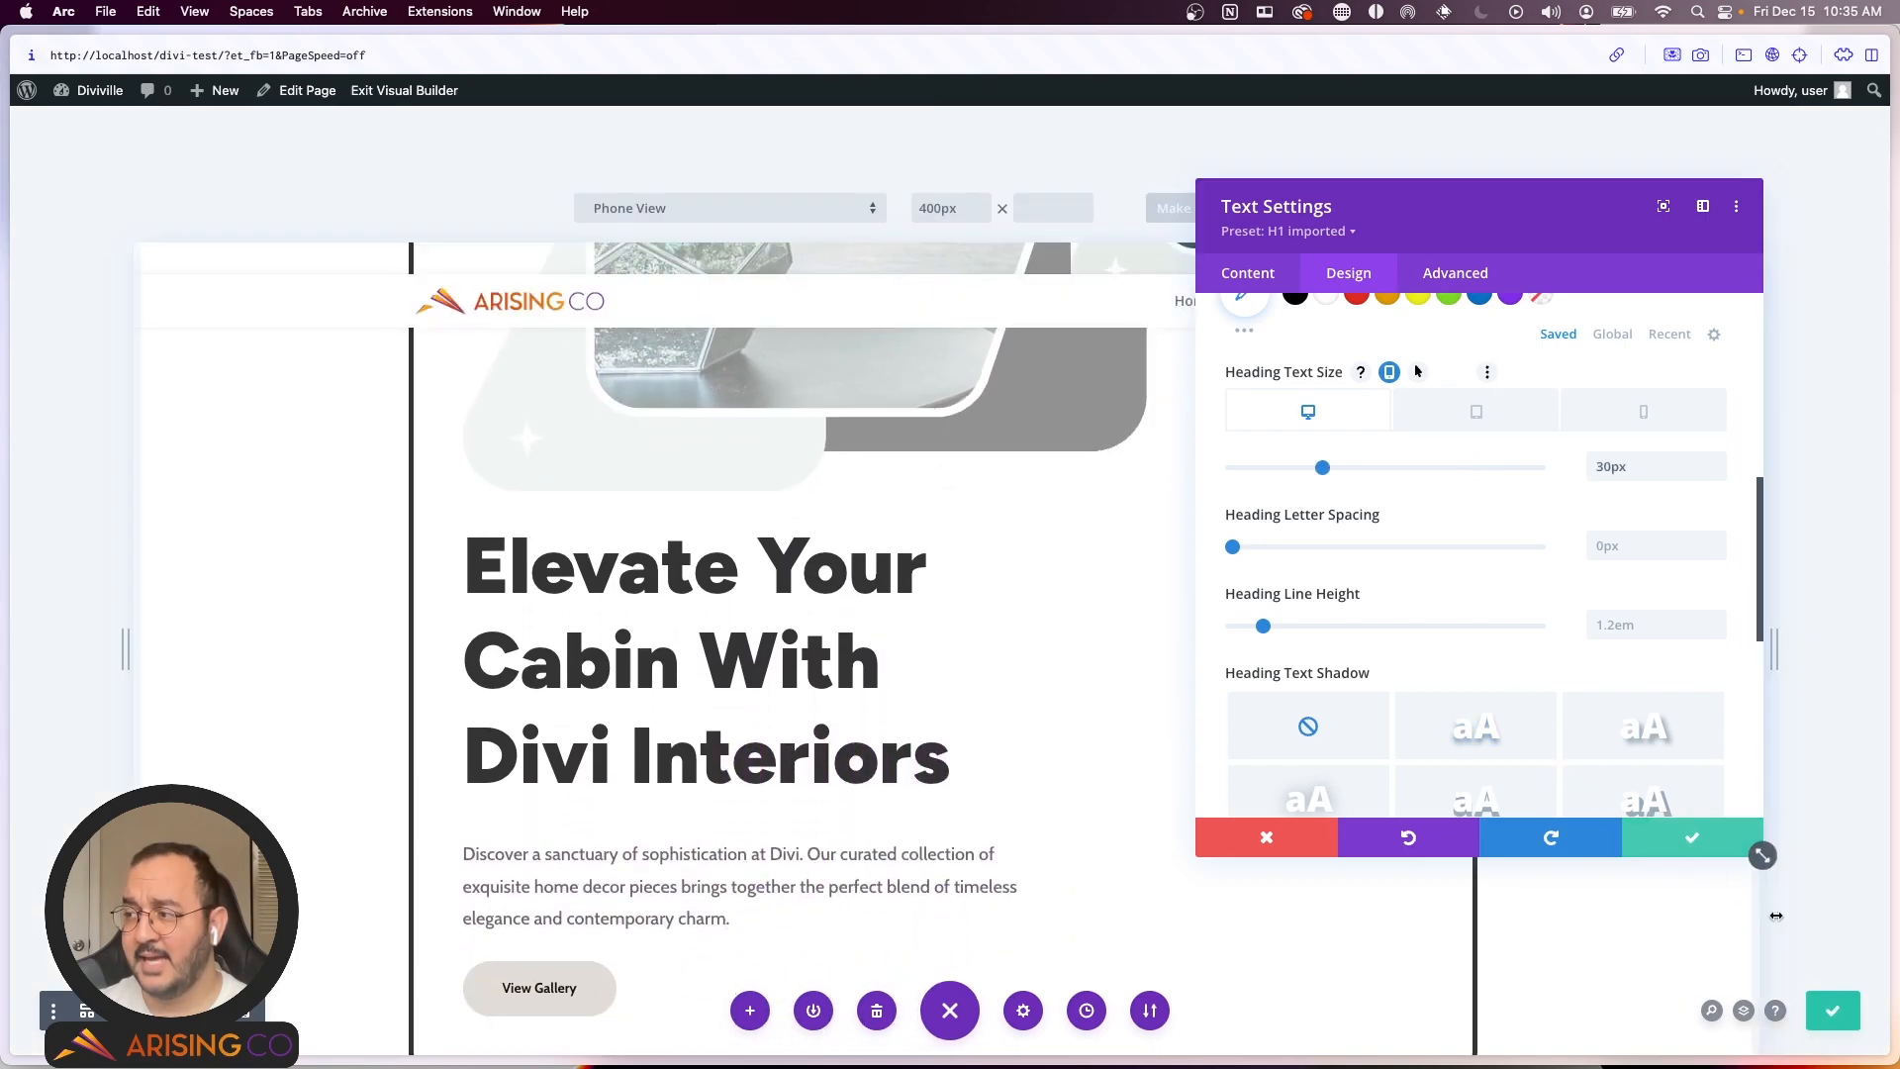
# Step: Apply the heading's text settings and save the page in desktop view
pyautogui.click(1692, 837)
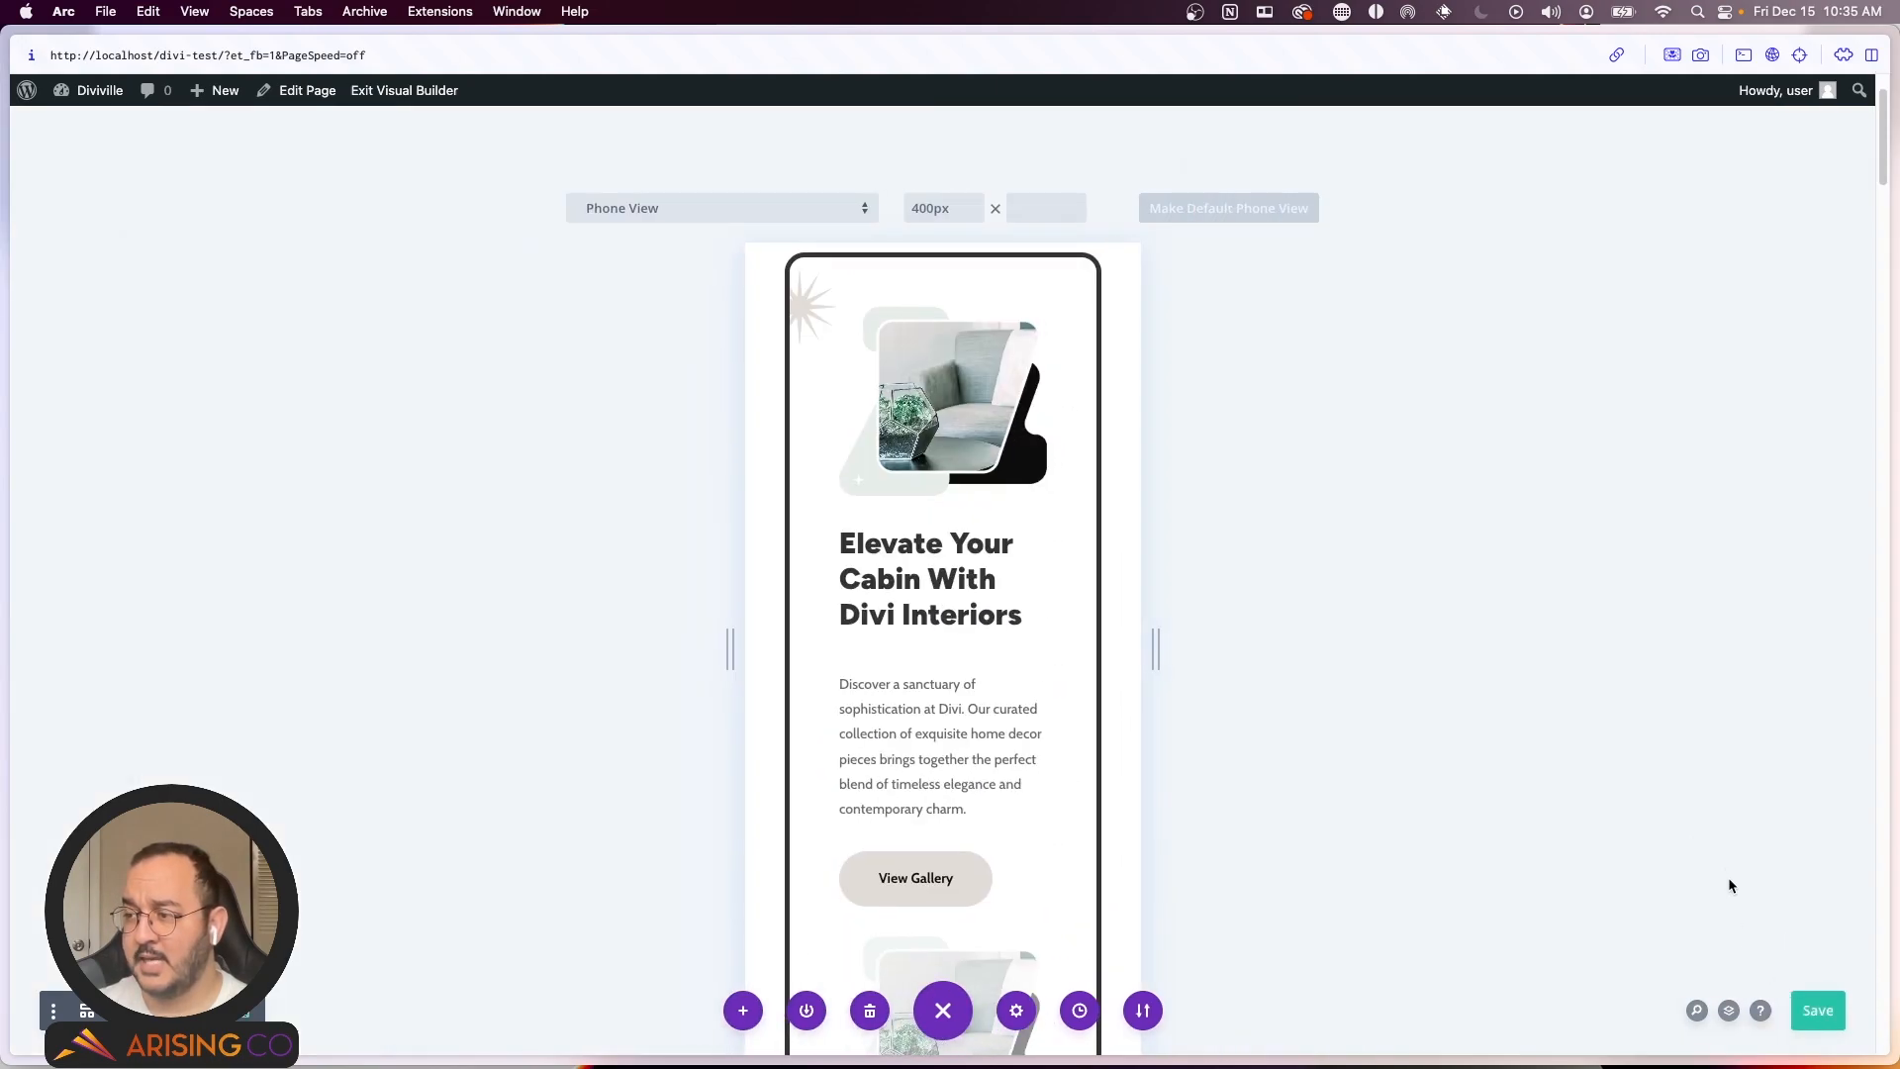
pyautogui.click(166, 1011)
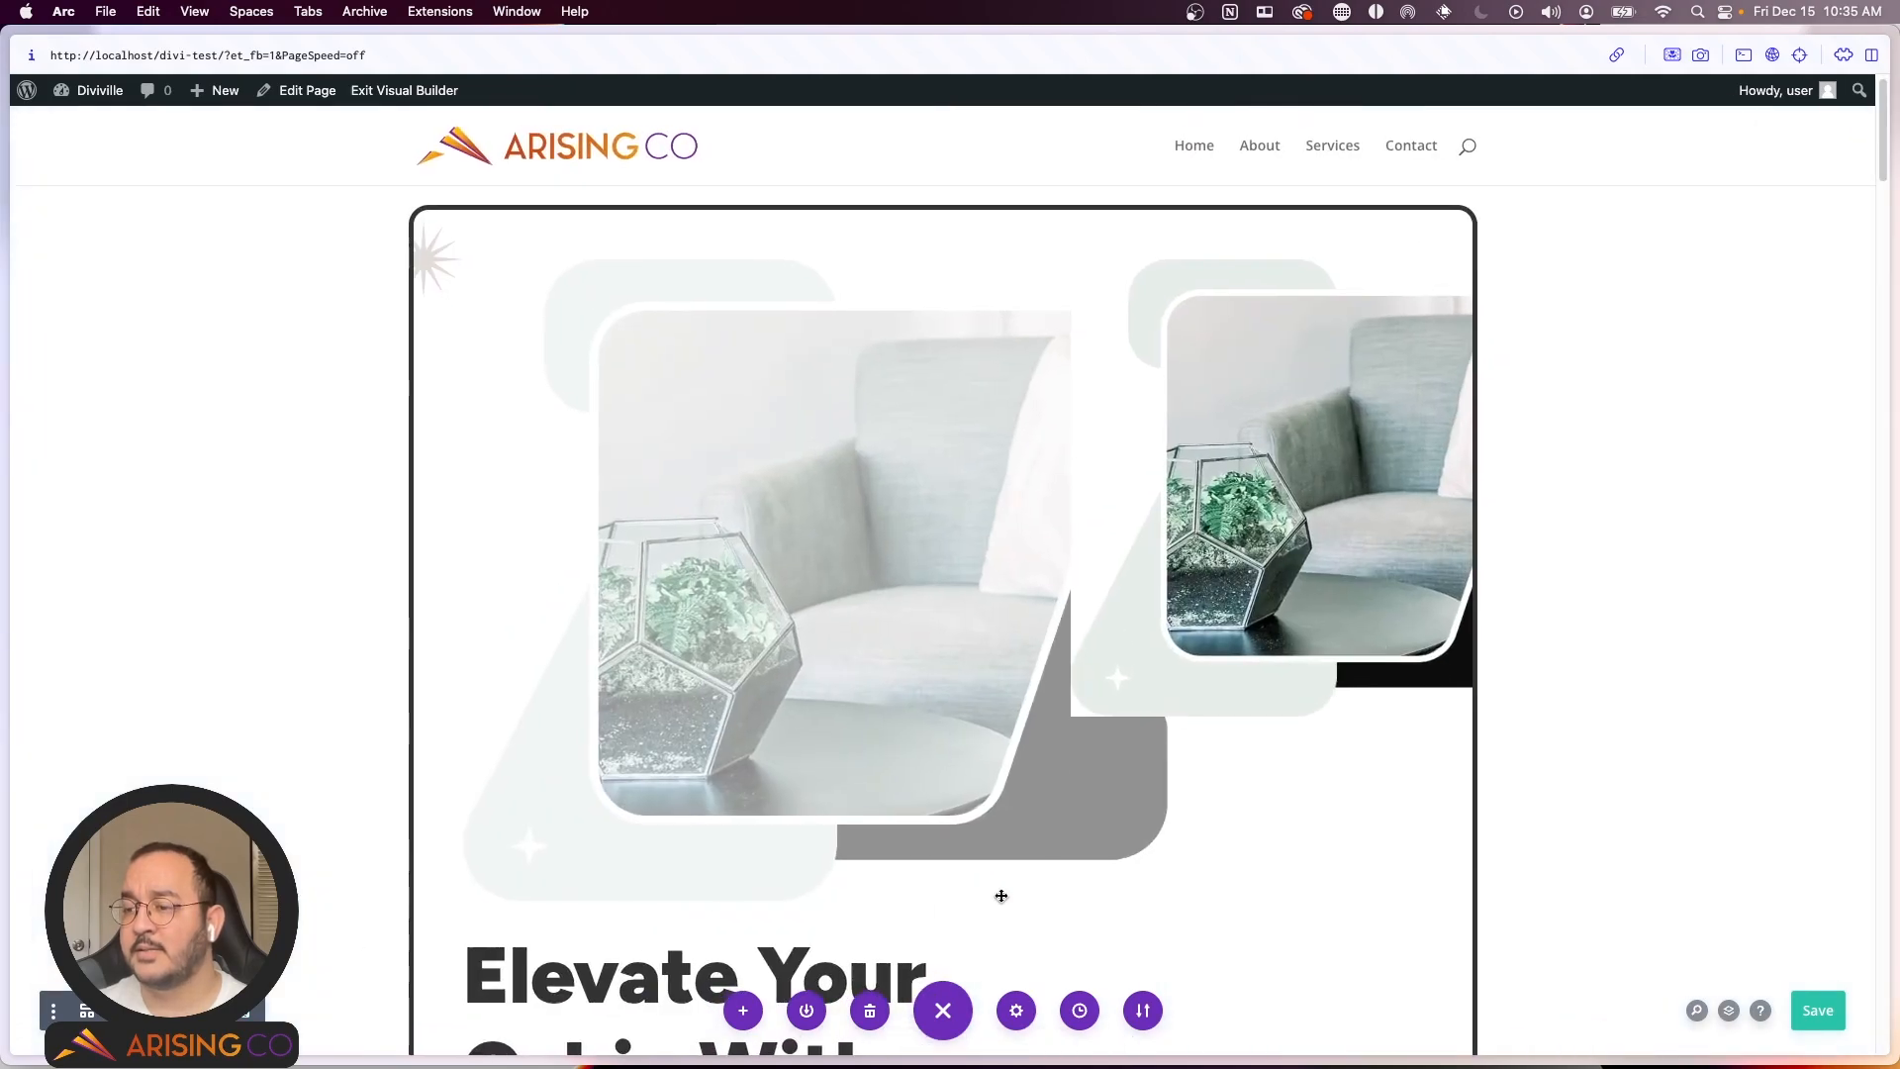
pyautogui.click(1832, 1026)
# Step: Reopen the design settings of the "Elevate Your Cabin With Divi Interiors" text and give it a 3px solid border
pyautogui.scroll(-5, 1814, 729)
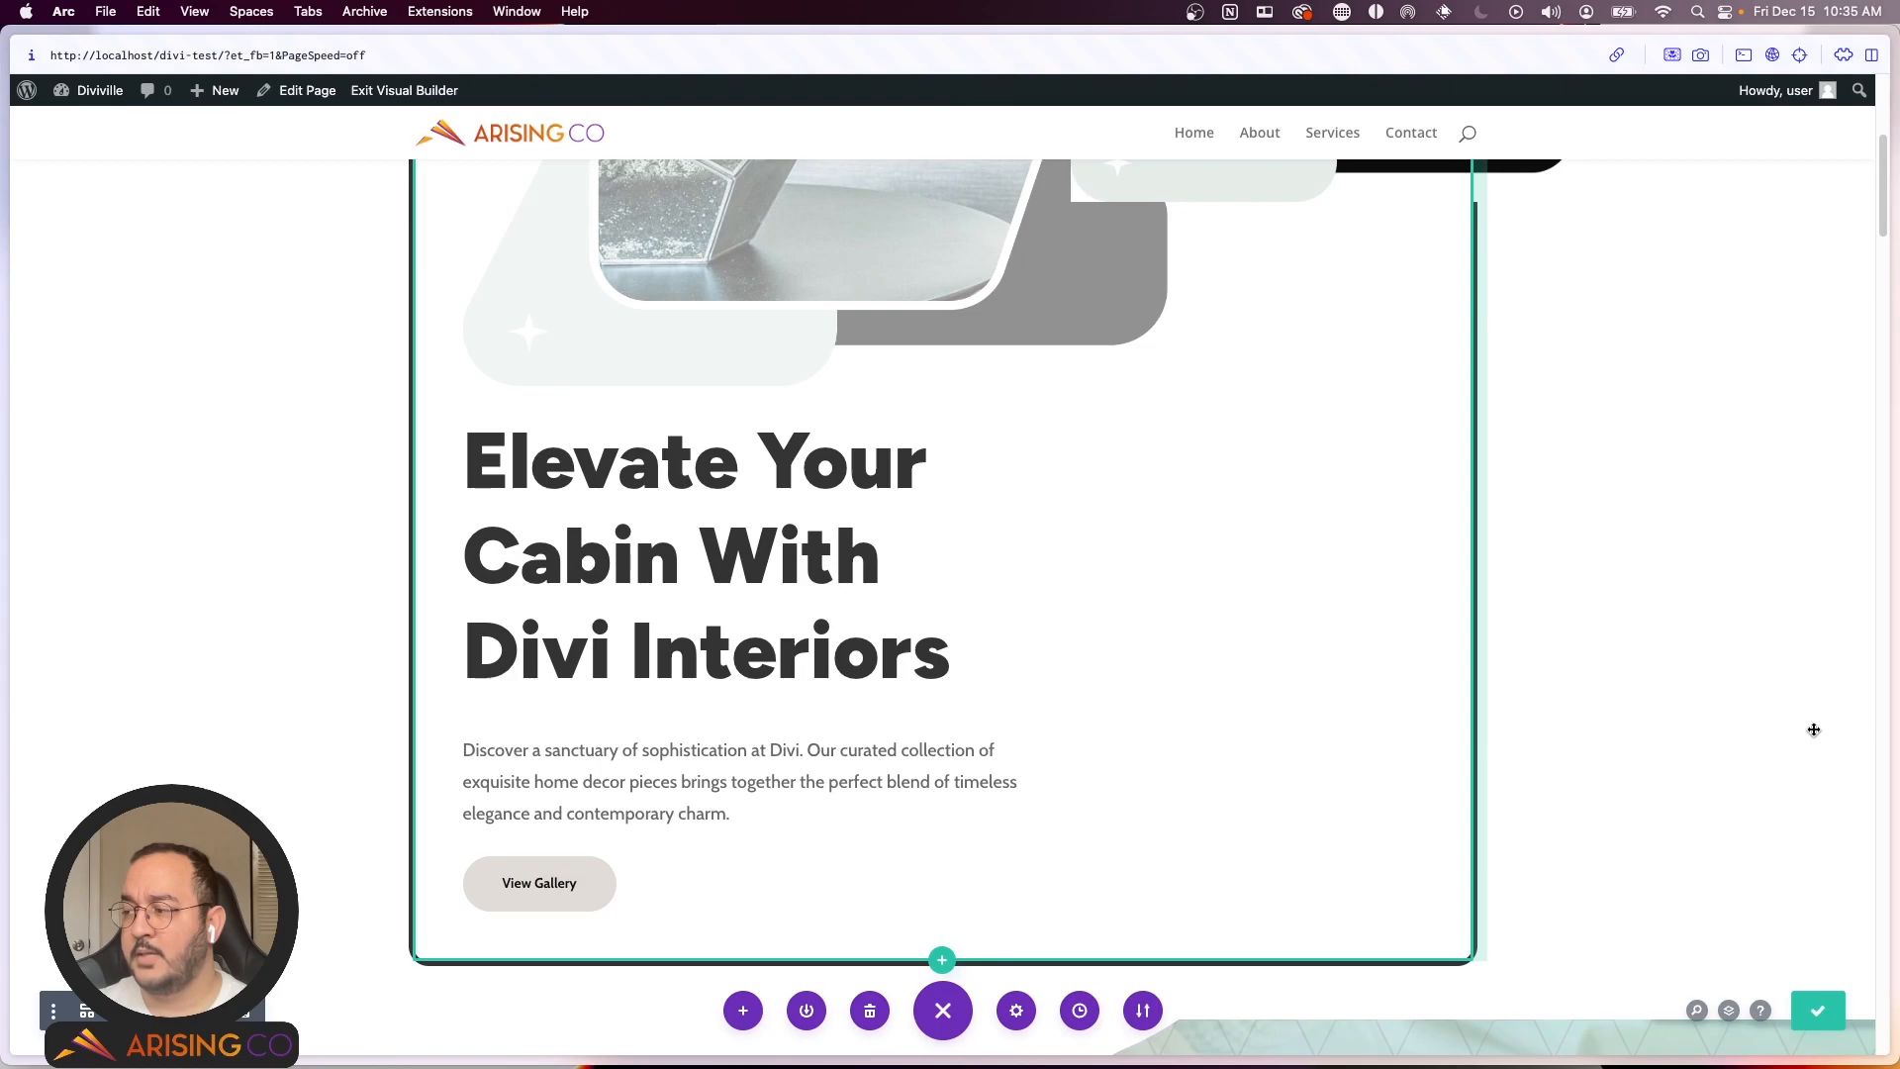
pyautogui.scroll(1, 743, 607)
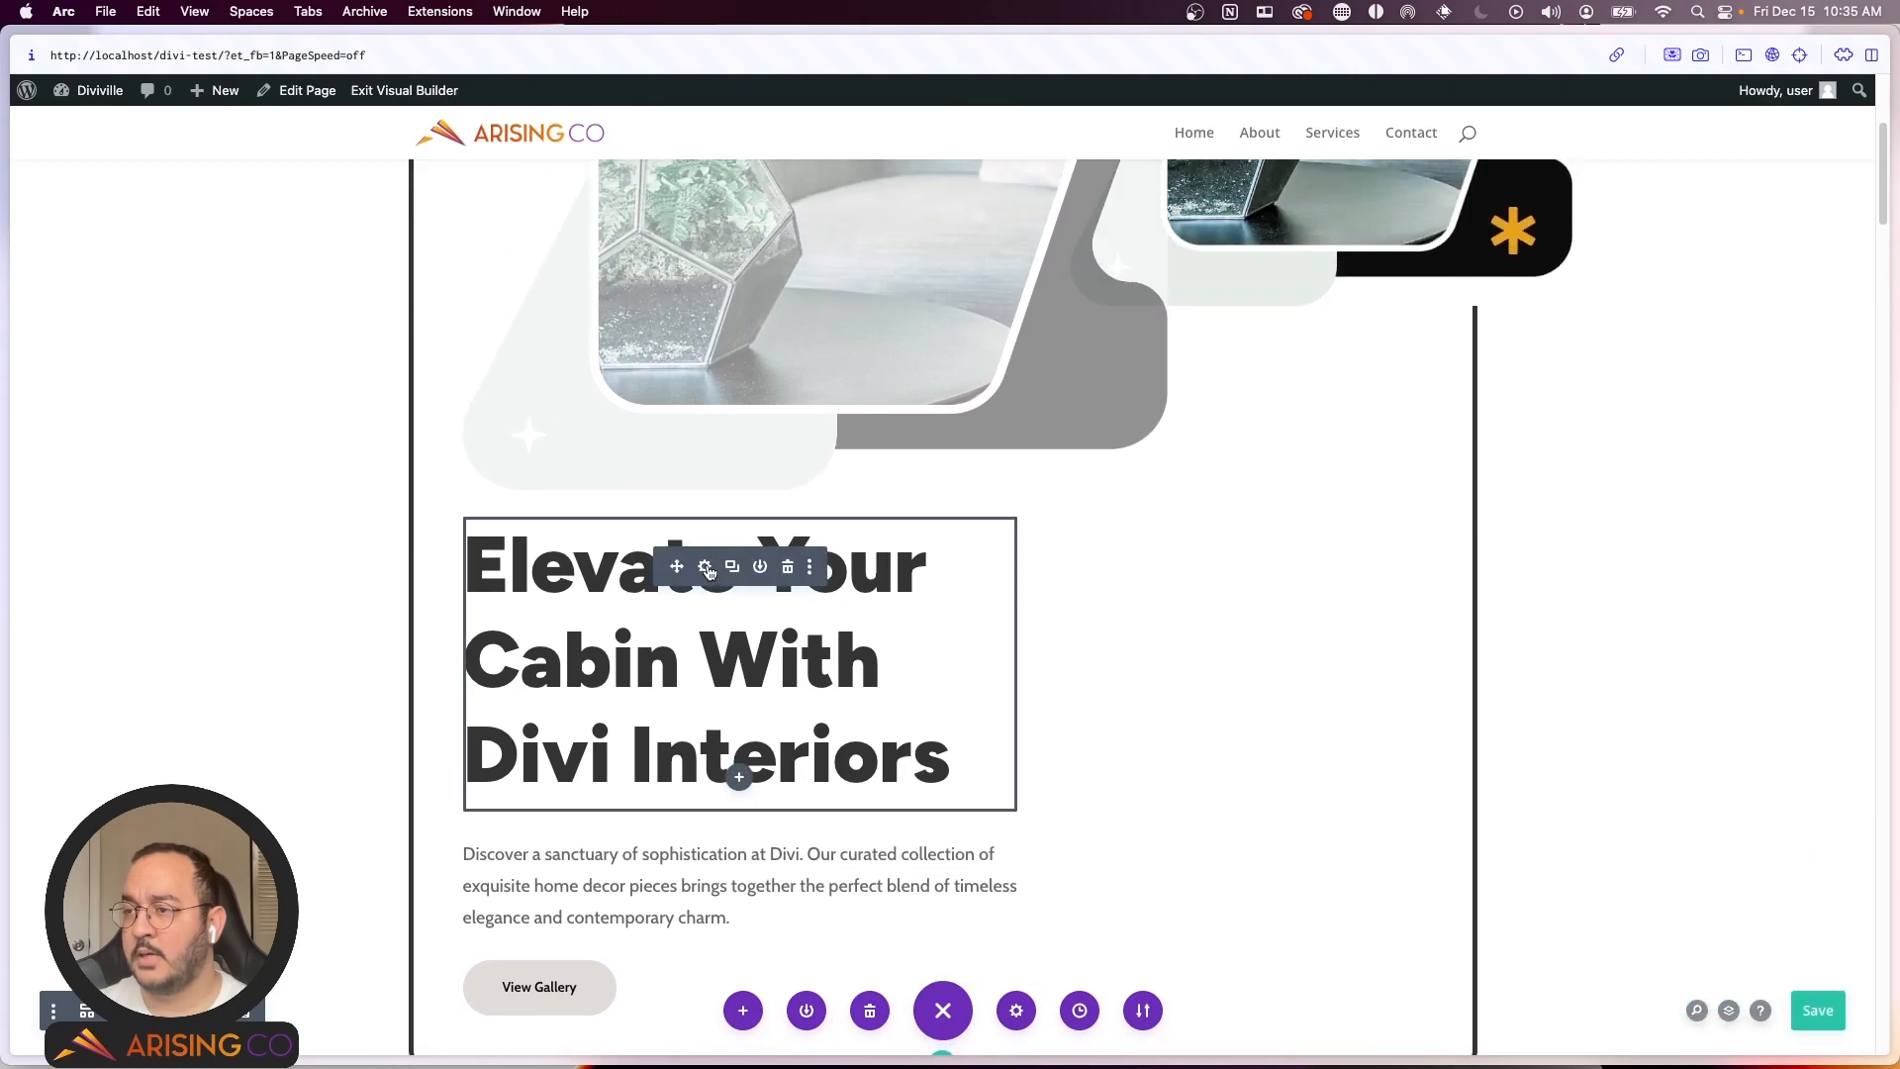
pyautogui.click(706, 565)
pyautogui.click(1367, 273)
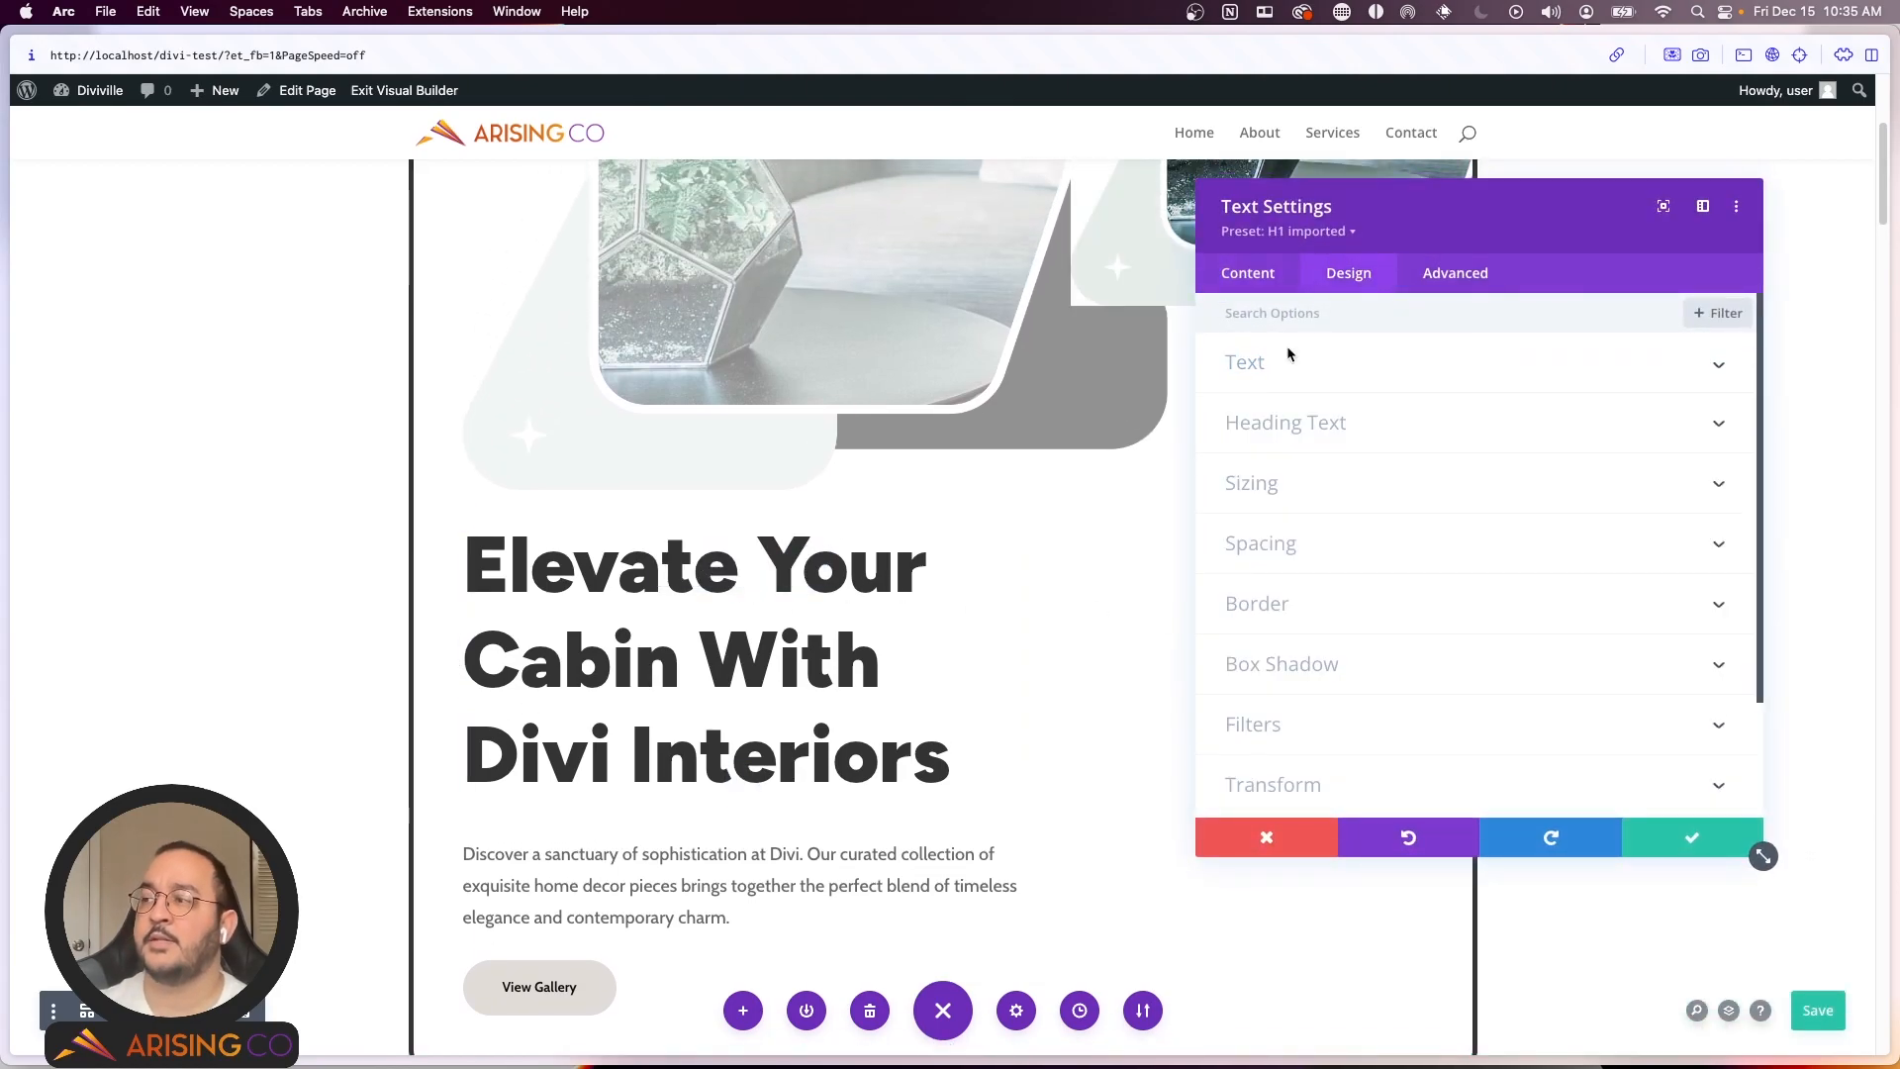
pyautogui.scroll(-3, 1341, 388)
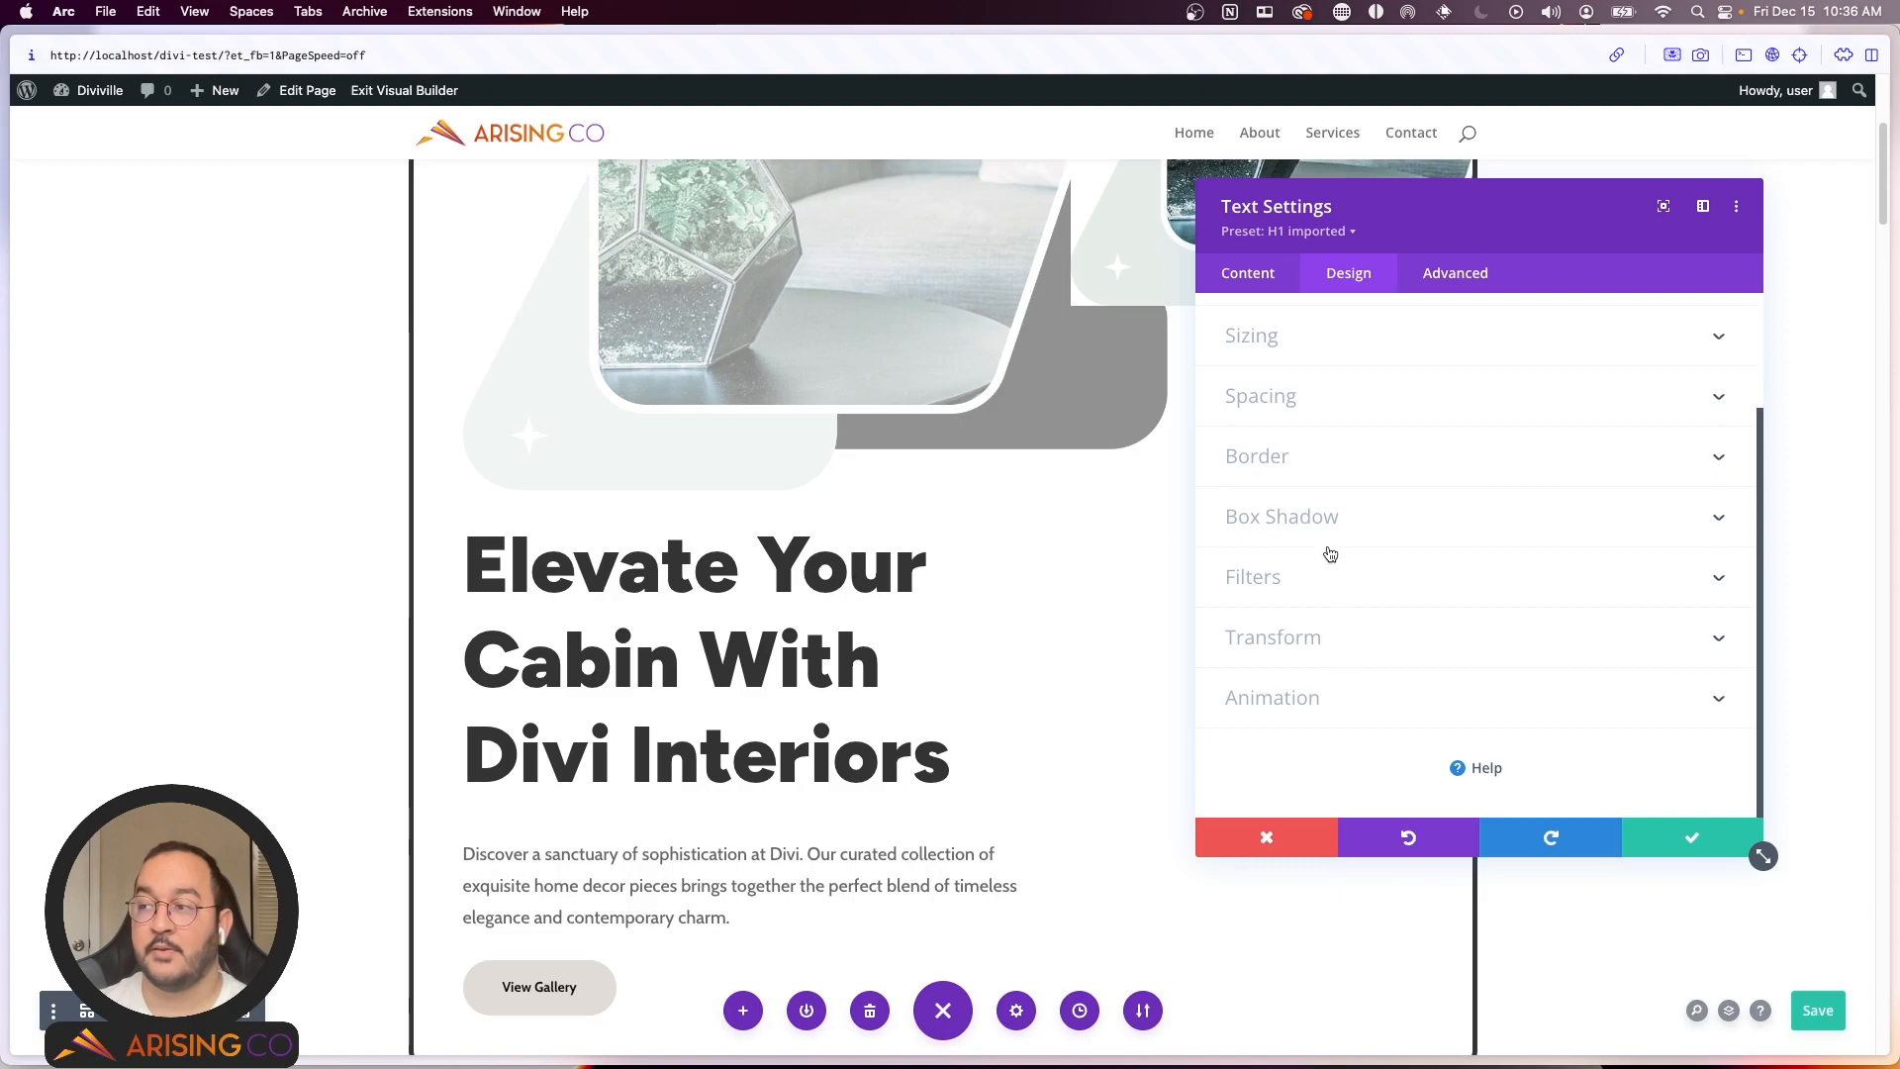
pyautogui.click(1299, 468)
pyautogui.scroll(-5, 1300, 545)
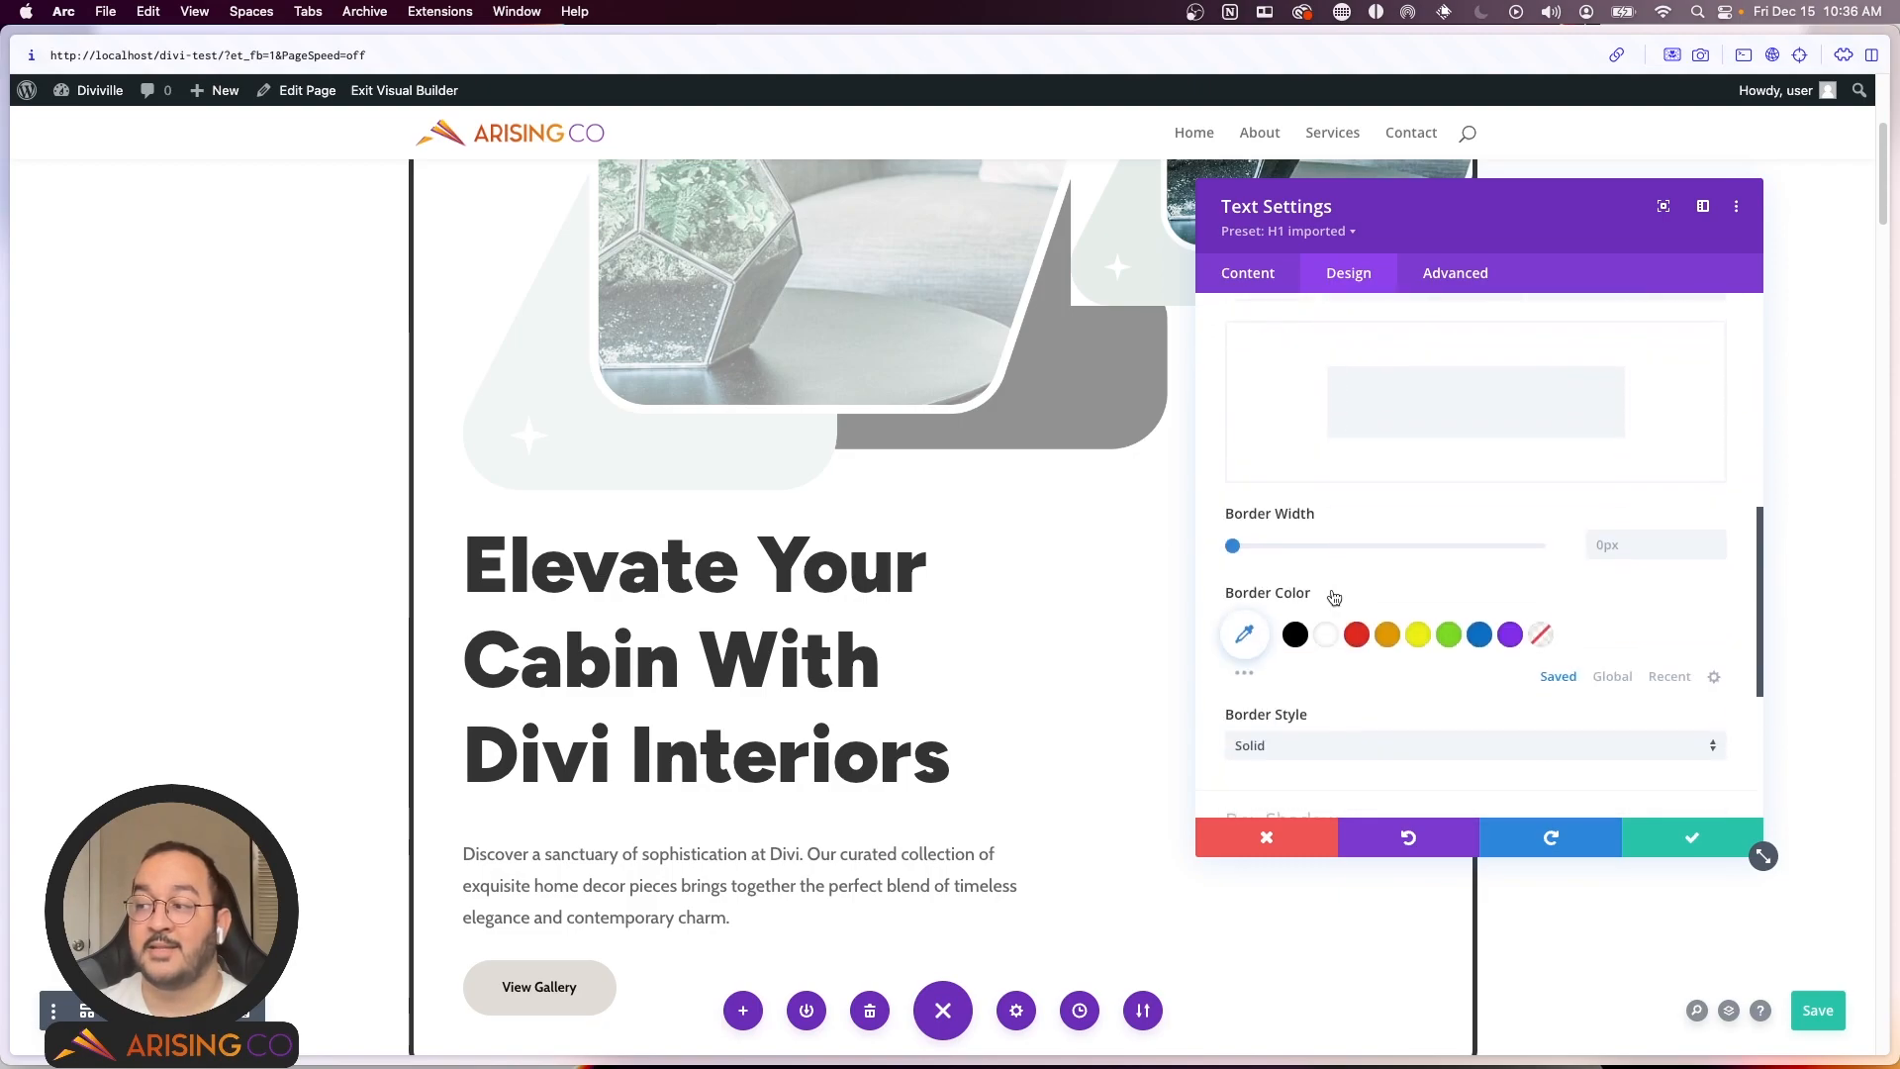
pyautogui.scroll(10, 1247, 524)
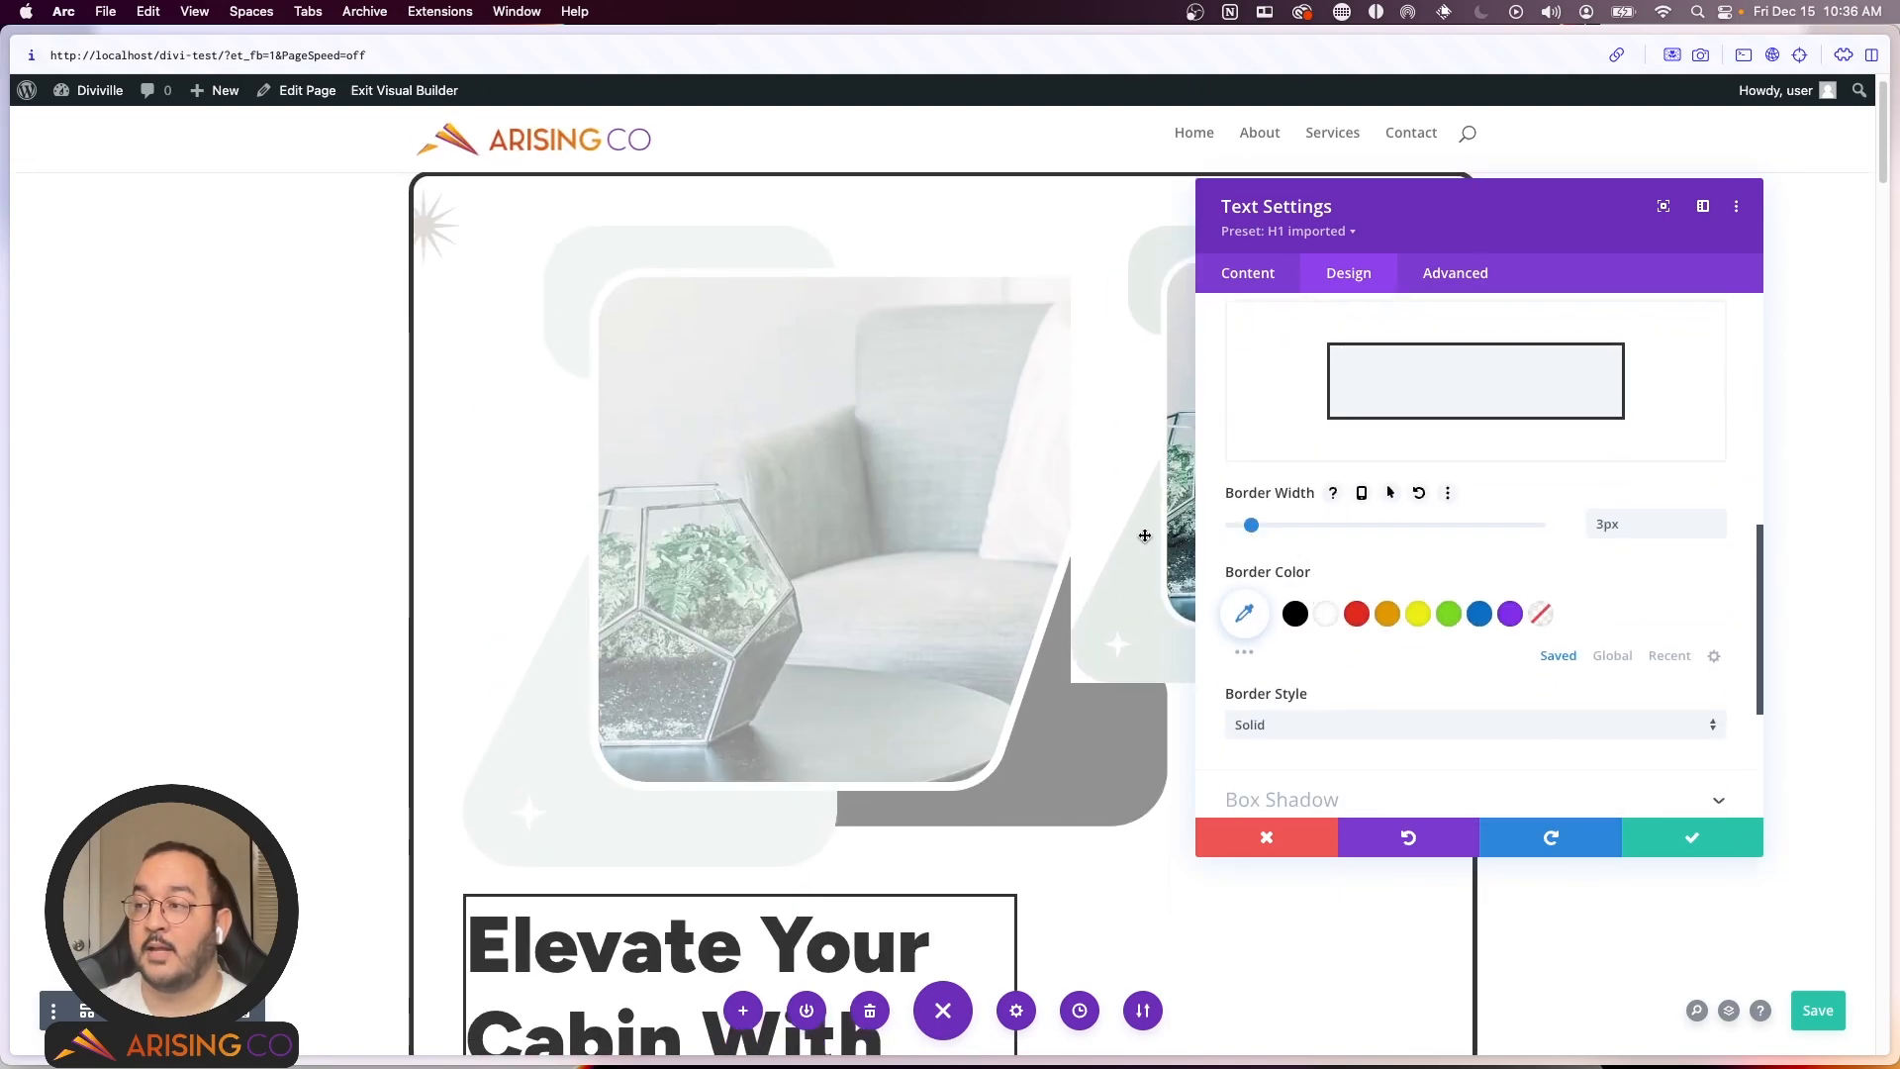
# Step: Set the heading text's padding to 20px on all four sides, linking the left/right and top/bottom values
pyautogui.scroll(2, 1287, 435)
pyautogui.scroll(-3, 1302, 525)
pyautogui.click(1292, 431)
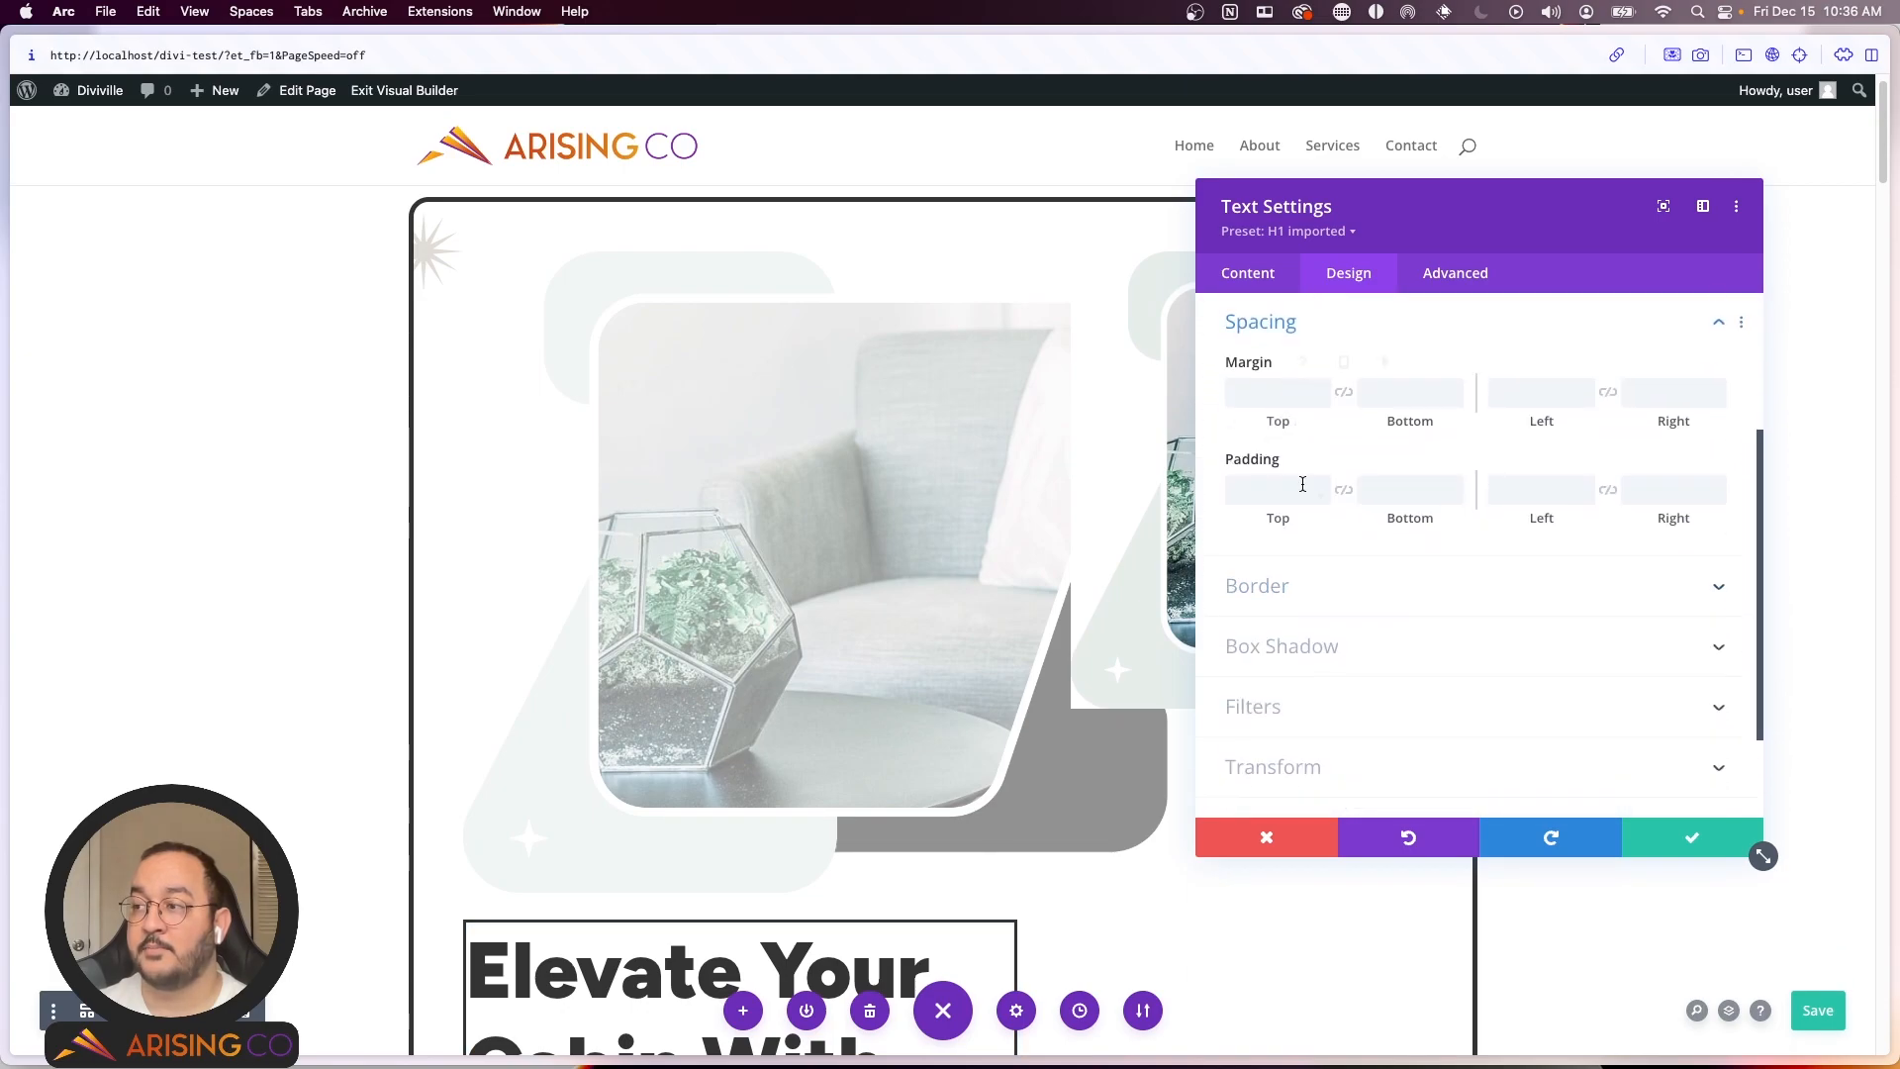
pyautogui.write('20')
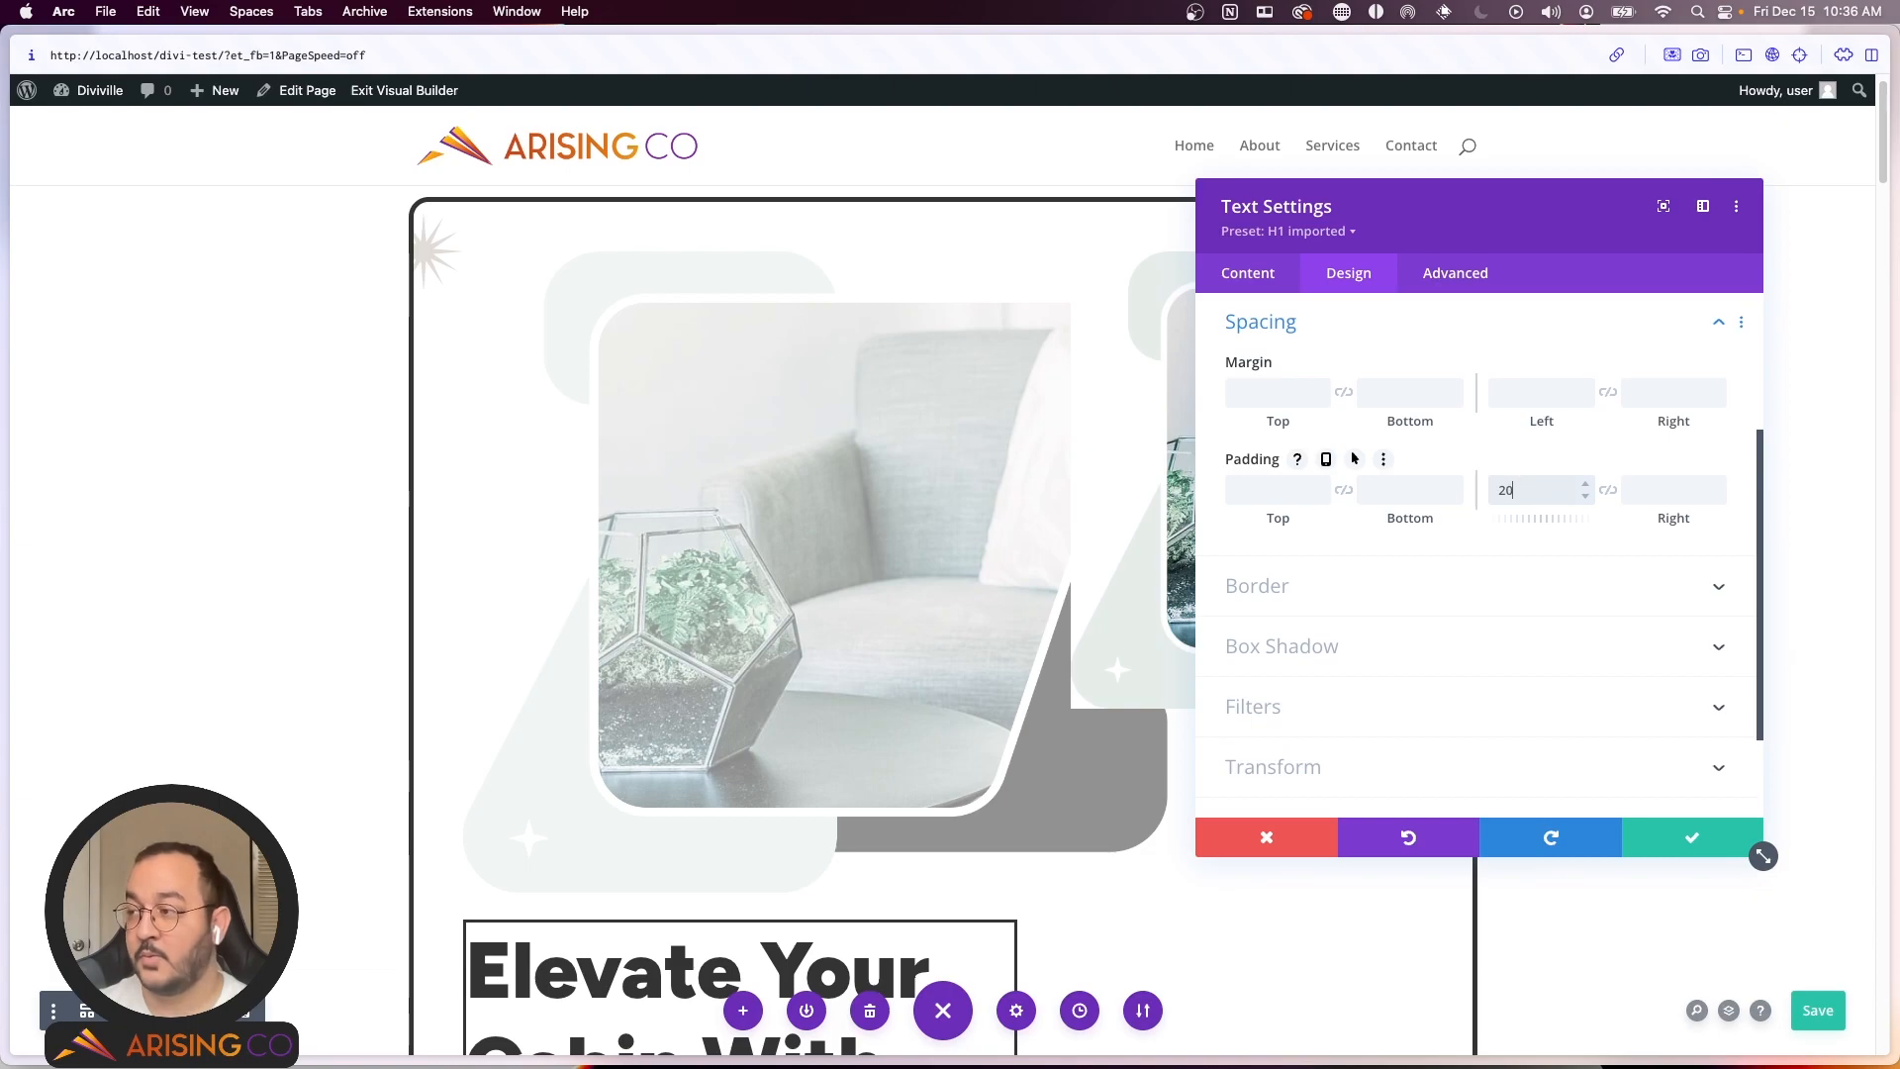
pyautogui.click(1607, 489)
pyautogui.click(1283, 490)
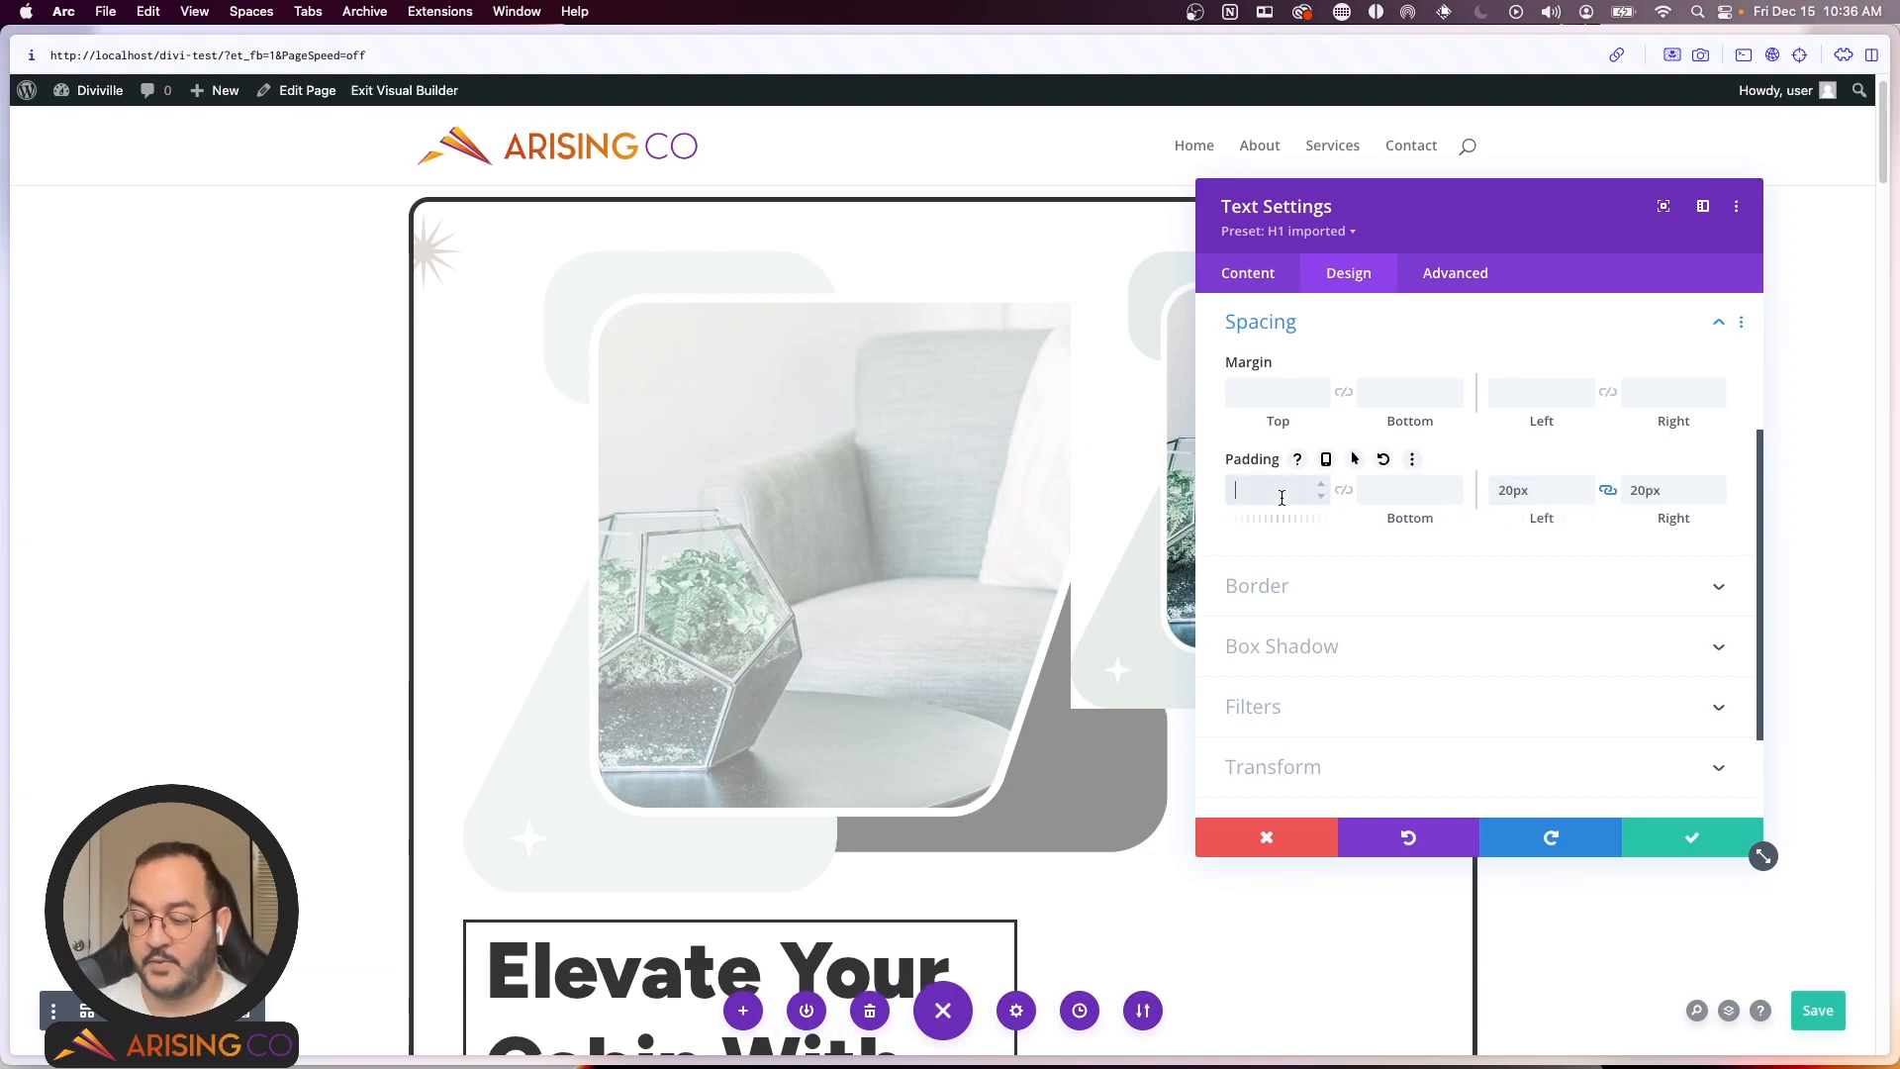
pyautogui.click(1341, 491)
pyautogui.scroll(-4, 708, 507)
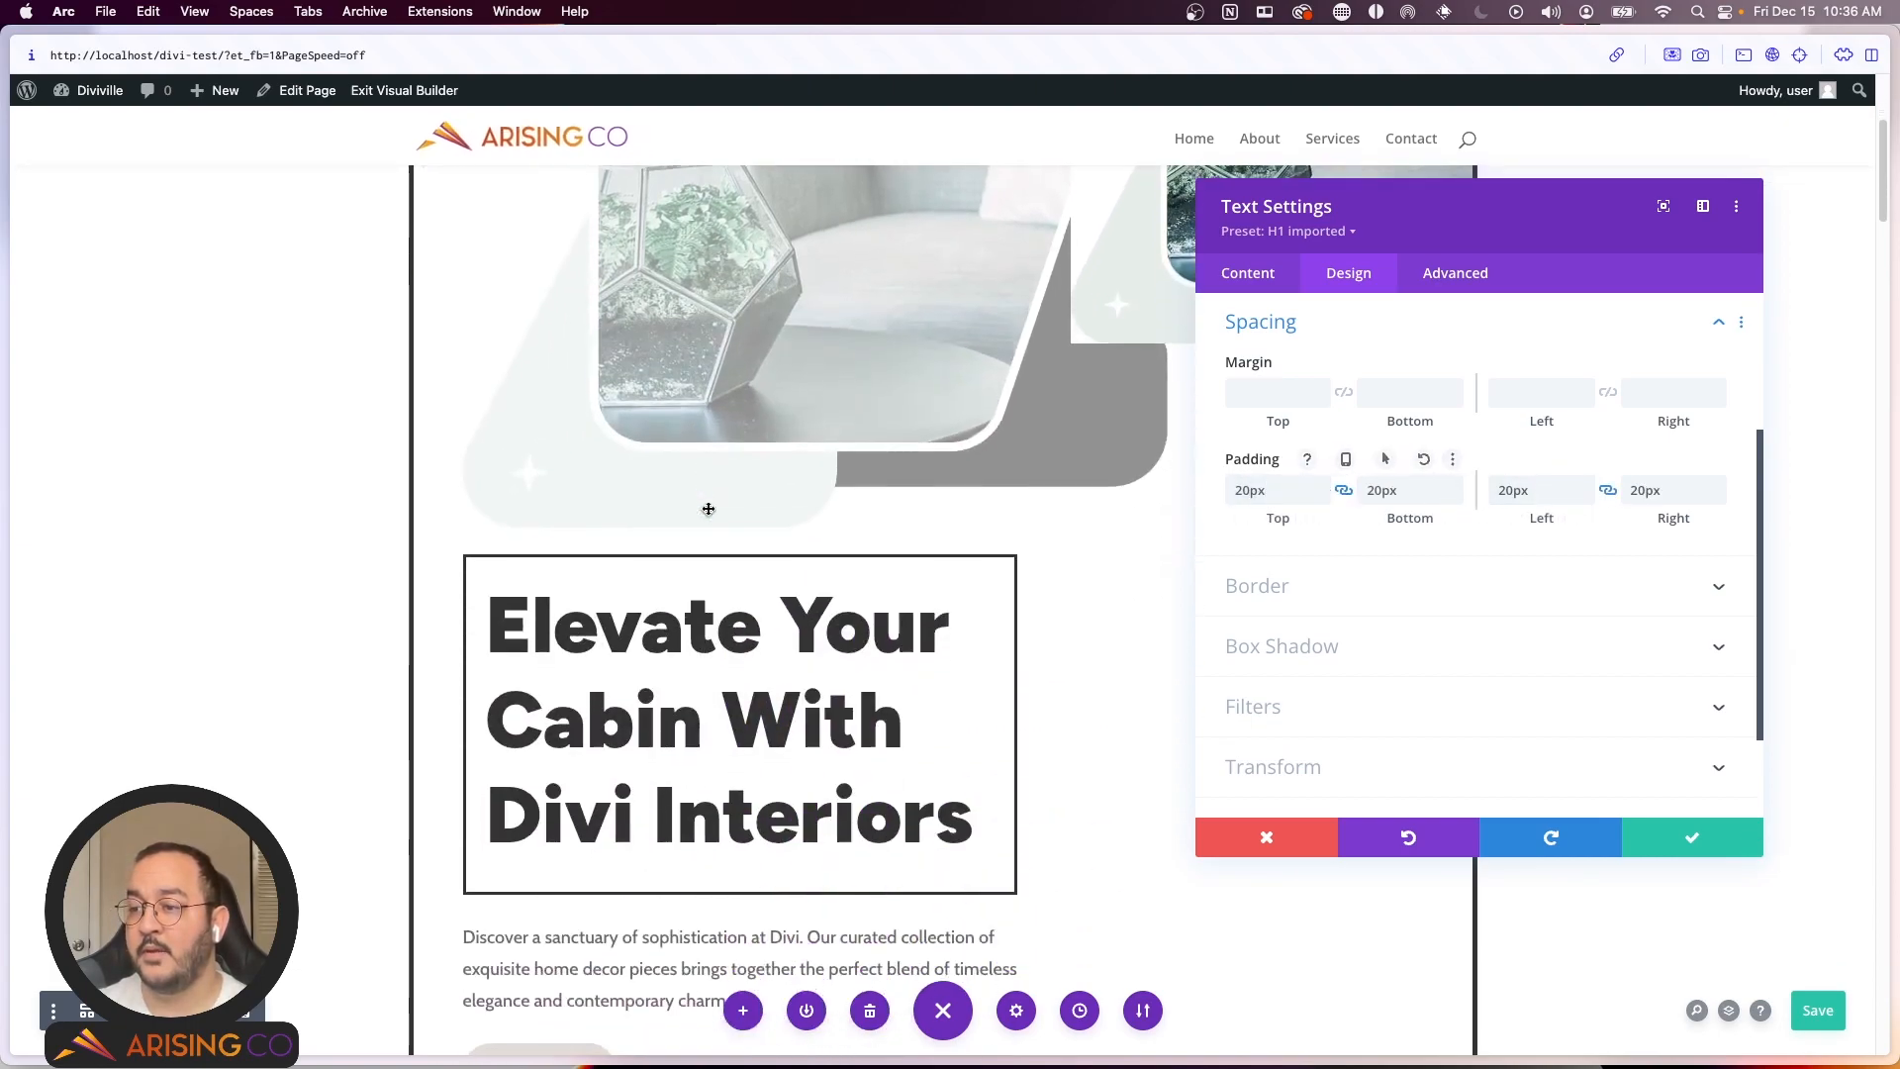
pyautogui.scroll(3, 1308, 451)
pyautogui.scroll(-3, 1313, 456)
# Step: Round all four corners of the heading's border to 20px
pyautogui.click(1299, 621)
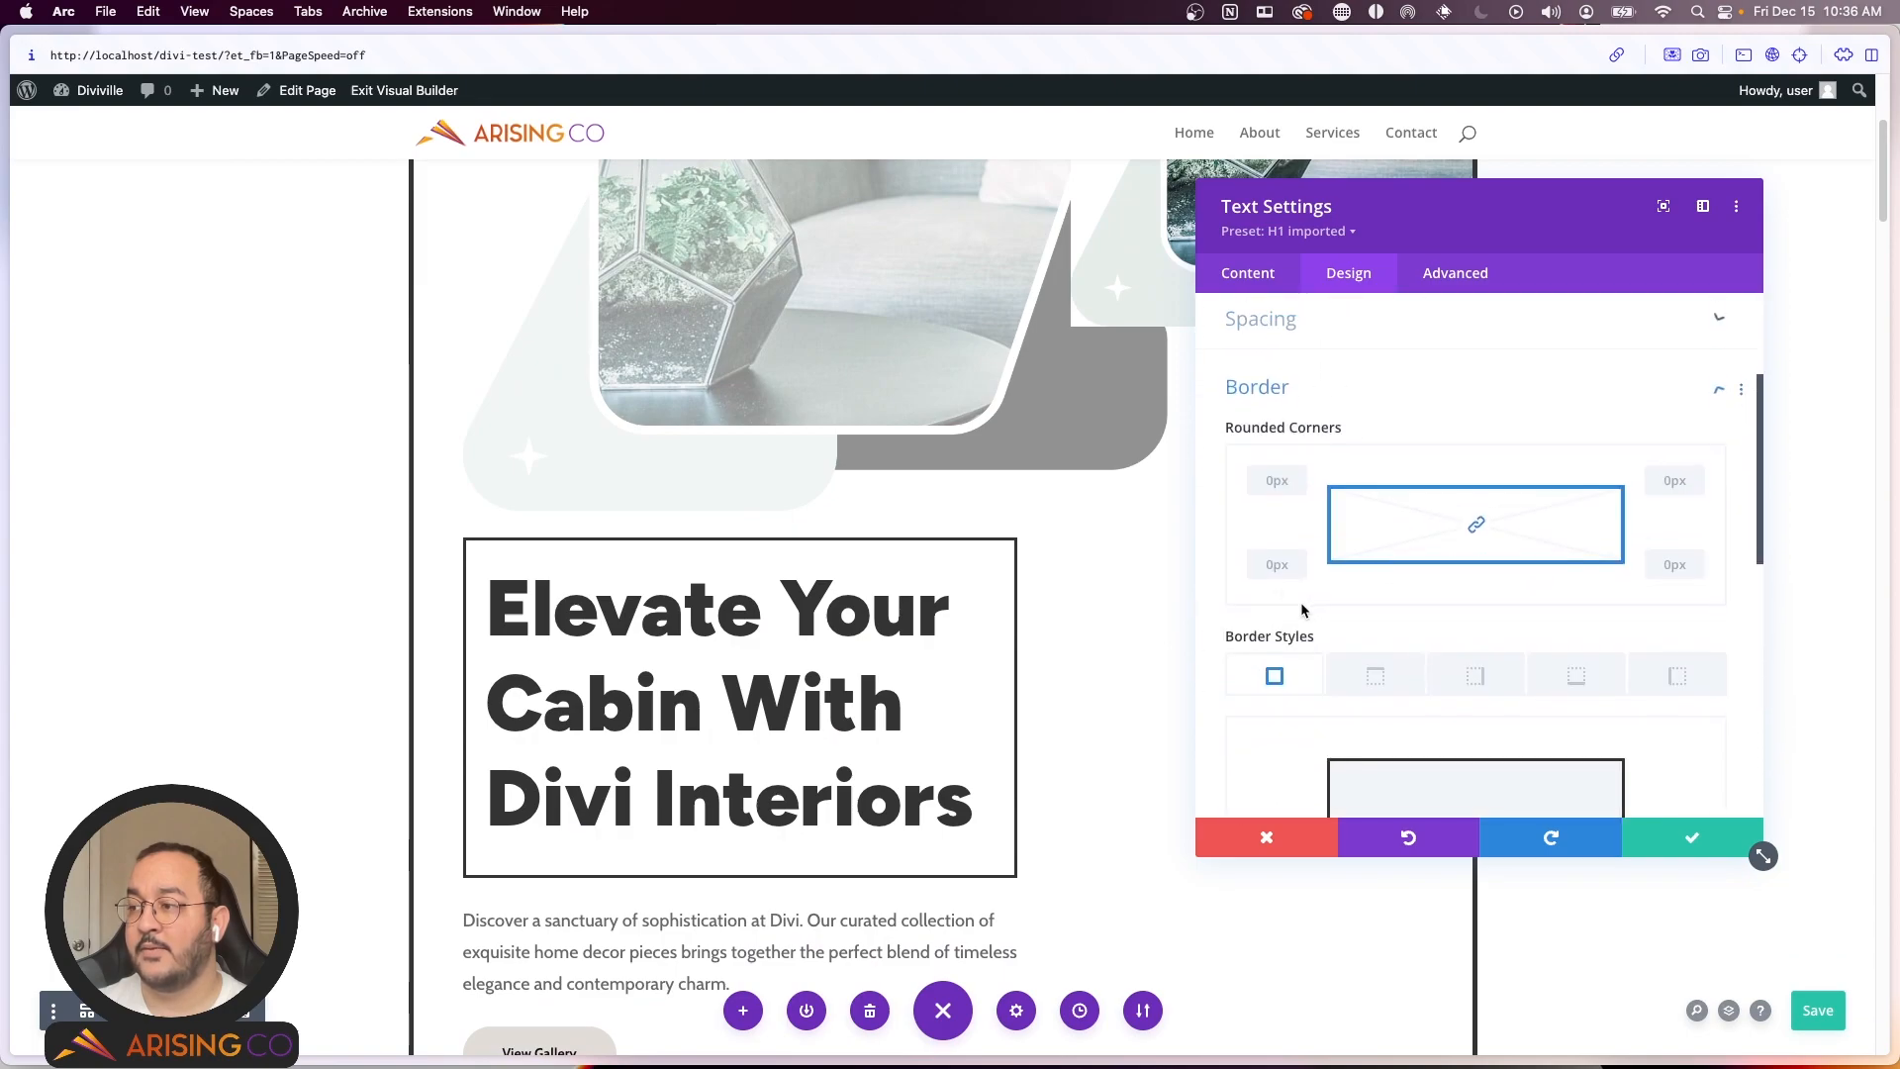
pyautogui.scroll(-1, 1298, 614)
pyautogui.click(1274, 414)
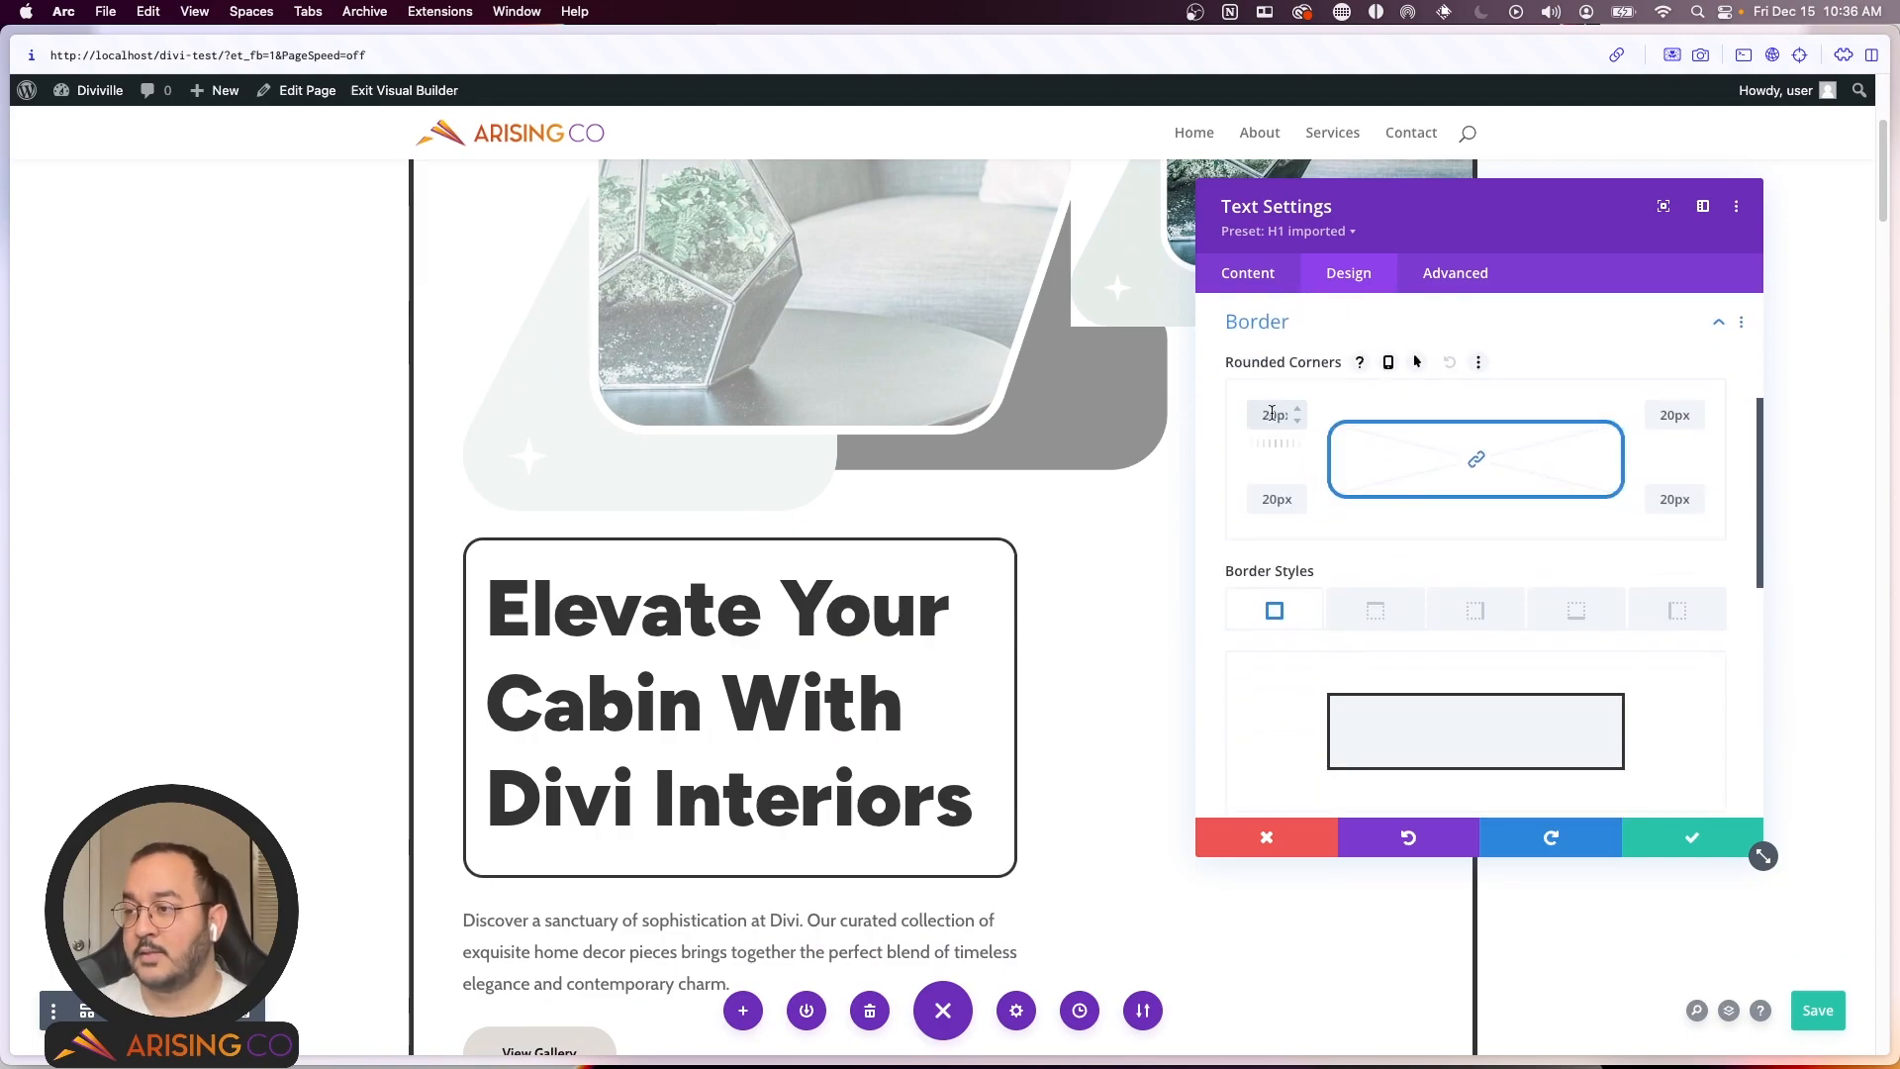
pyautogui.scroll(3, 437, 534)
pyautogui.scroll(-4, 437, 534)
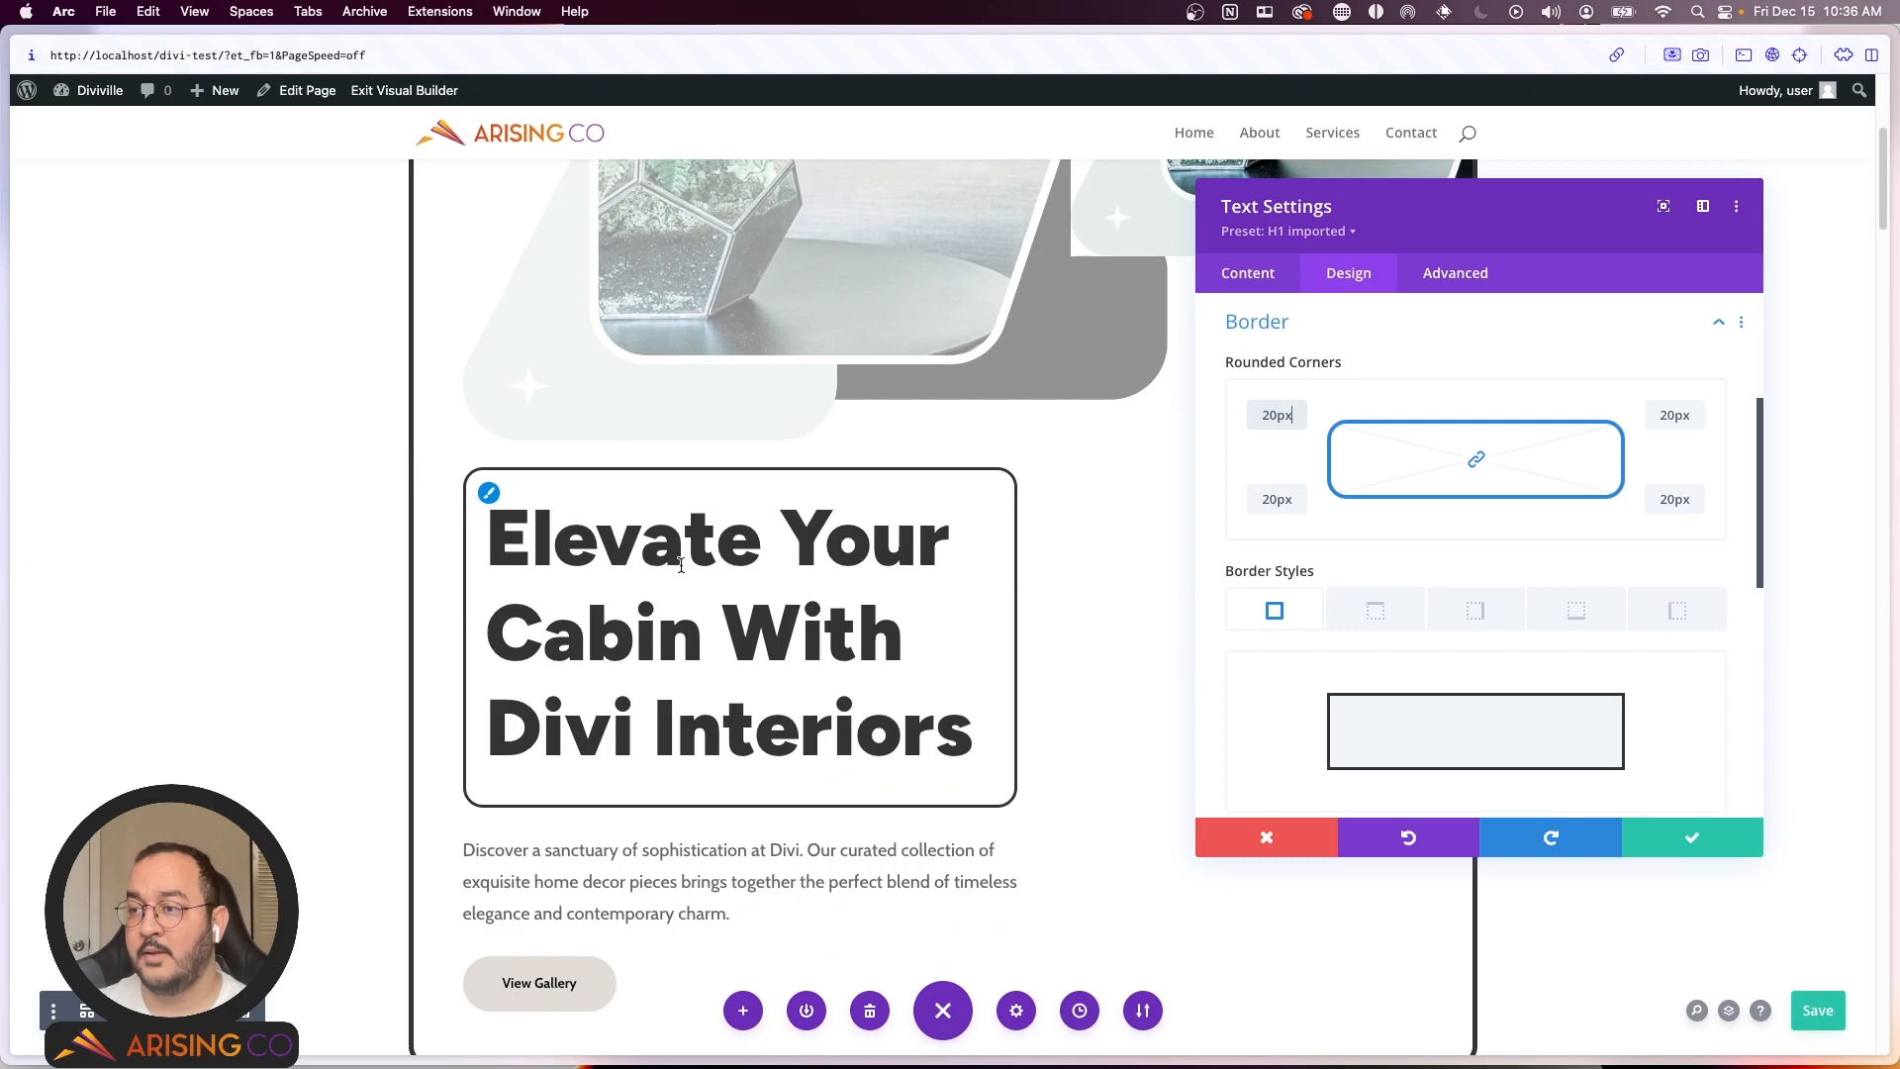
pyautogui.scroll(-2, 1379, 596)
pyautogui.scroll(-2, 1071, 600)
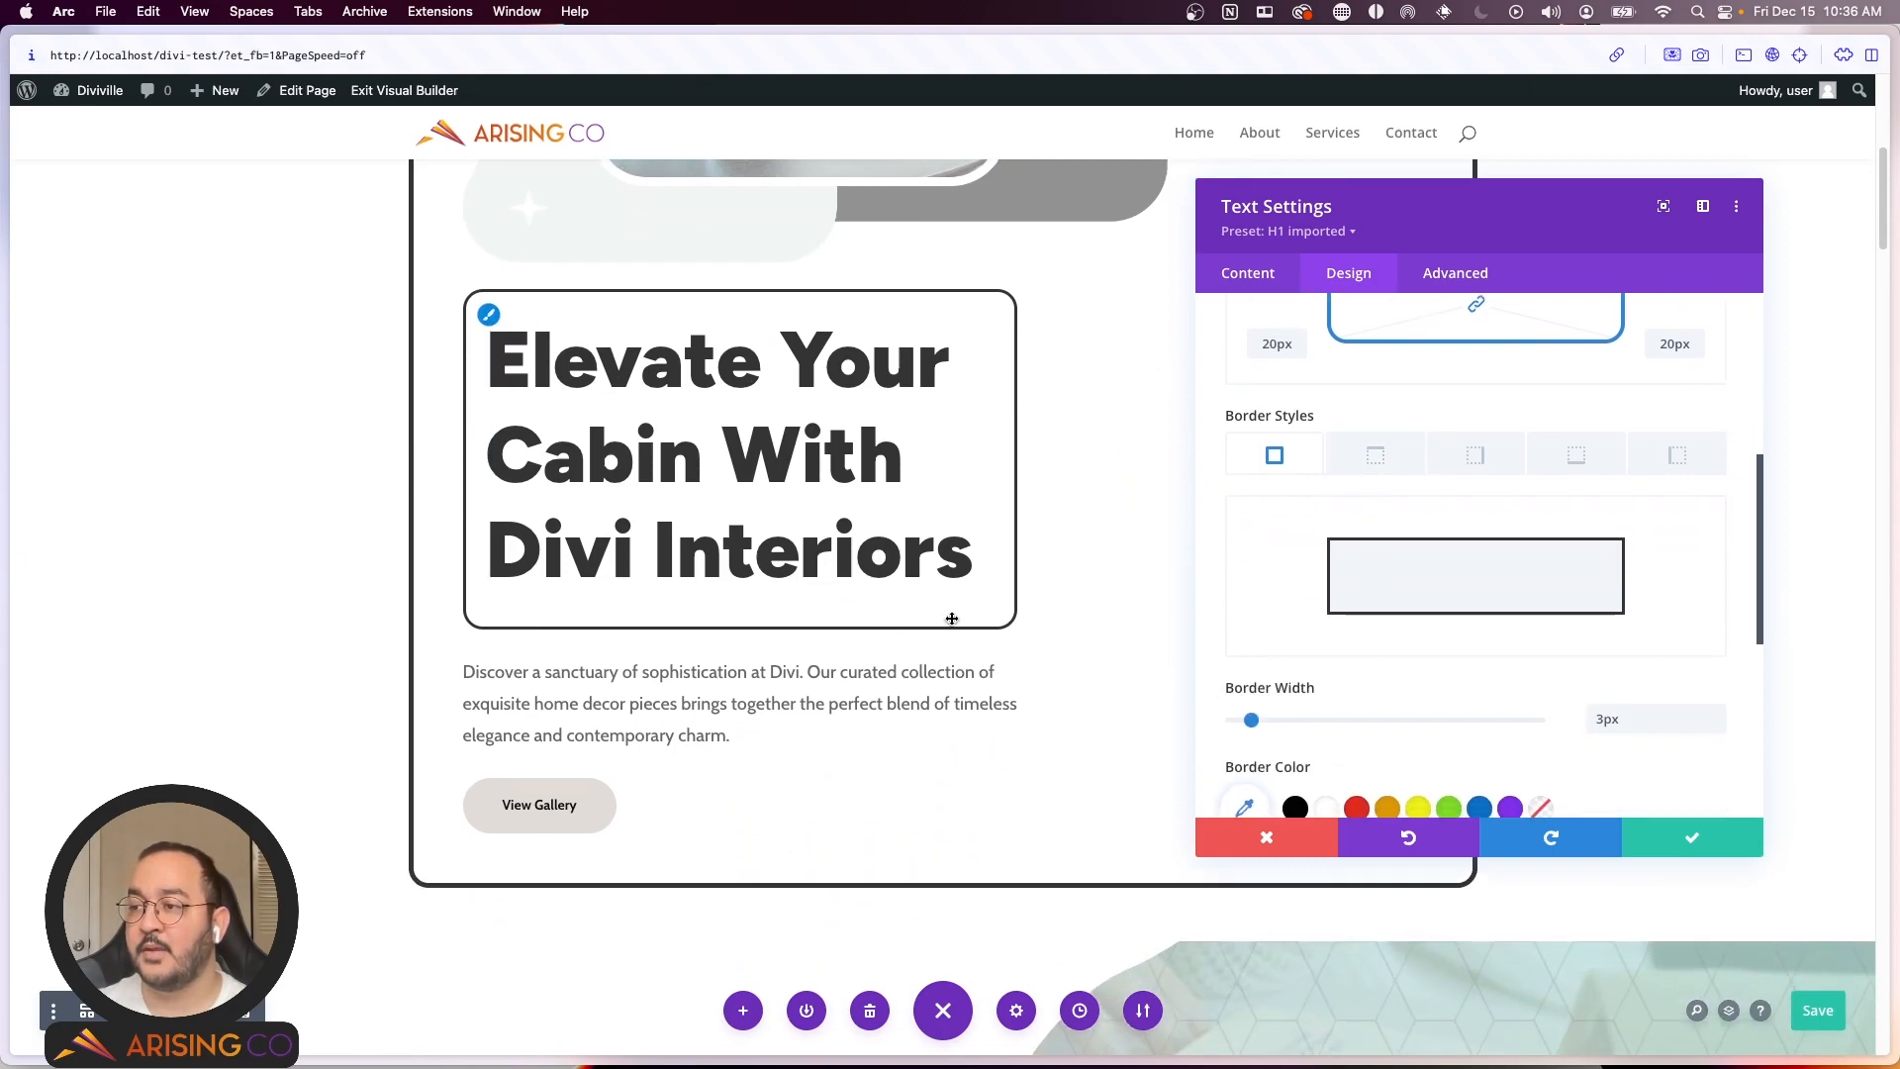
# Step: Add an outer box shadow on all sides of the heading and increase its blur strength
pyautogui.scroll(-2, 1073, 594)
pyautogui.scroll(-5, 1227, 525)
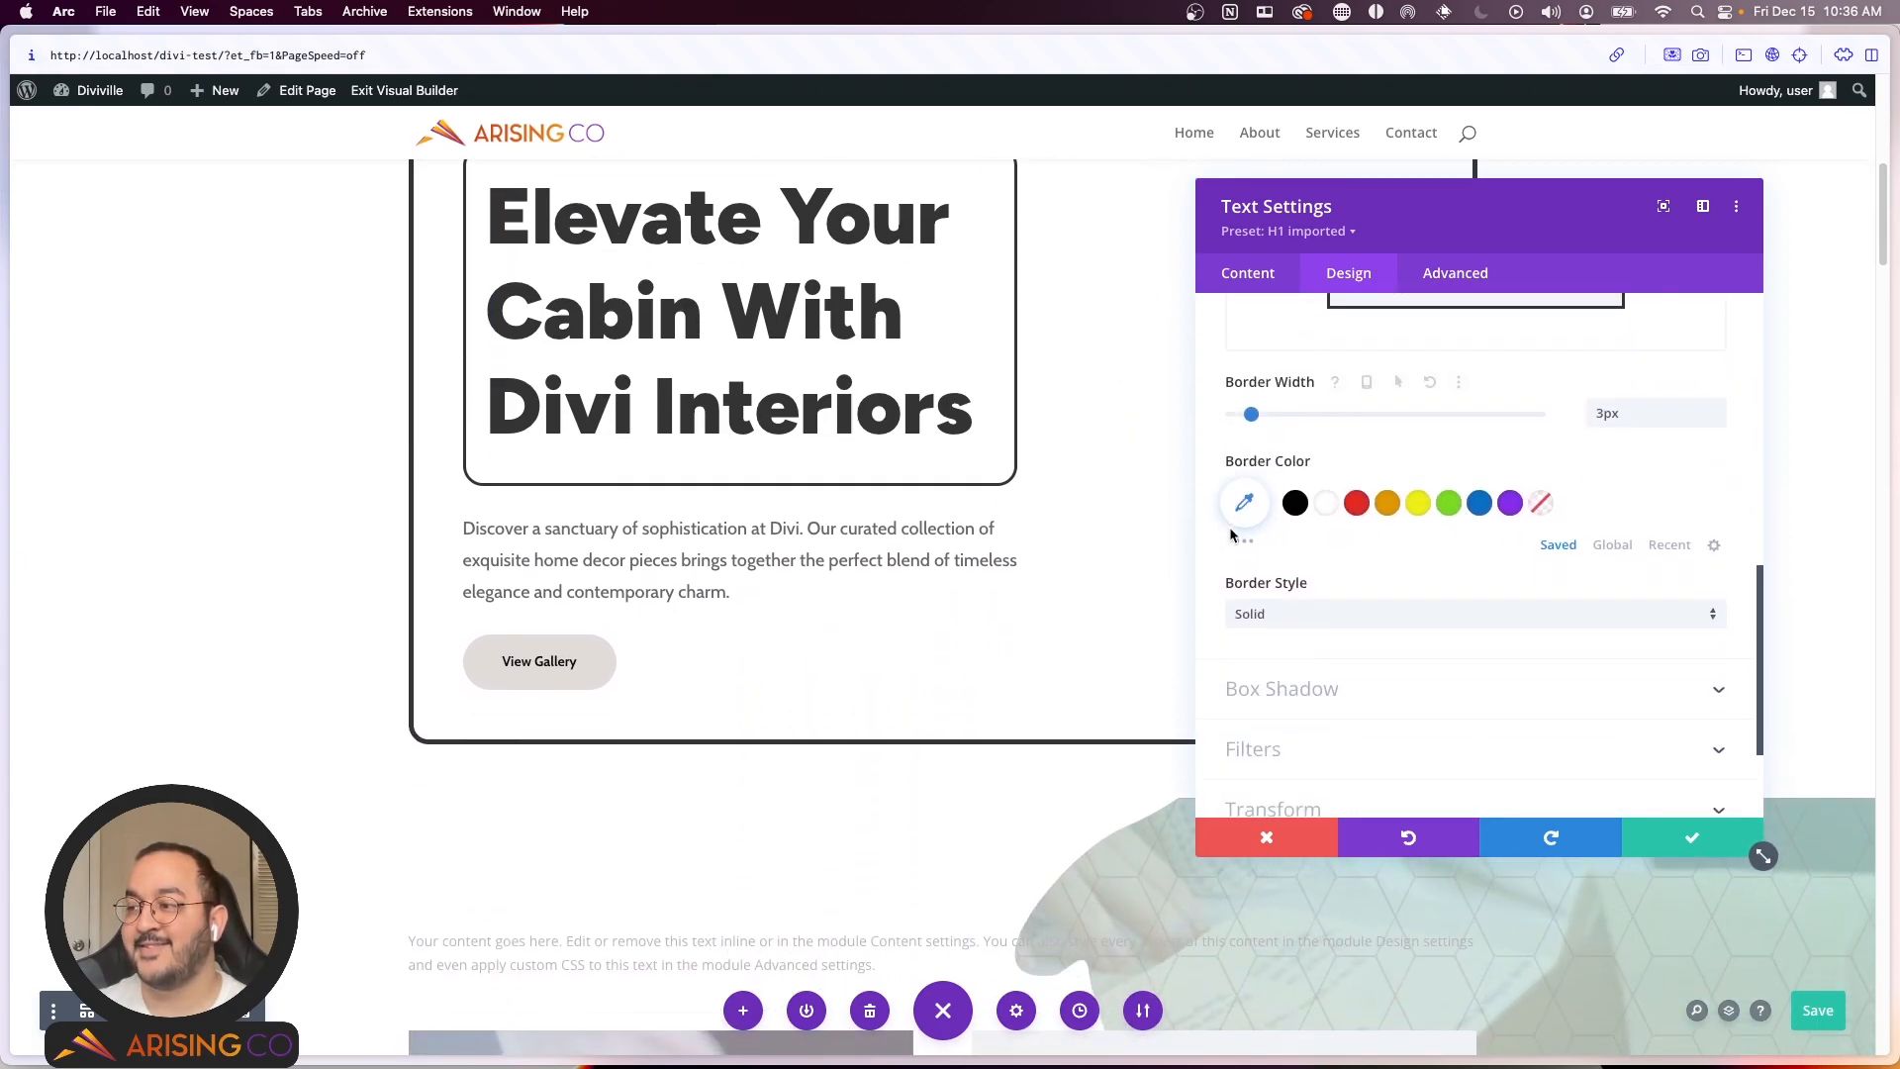
pyautogui.scroll(-3, 1183, 526)
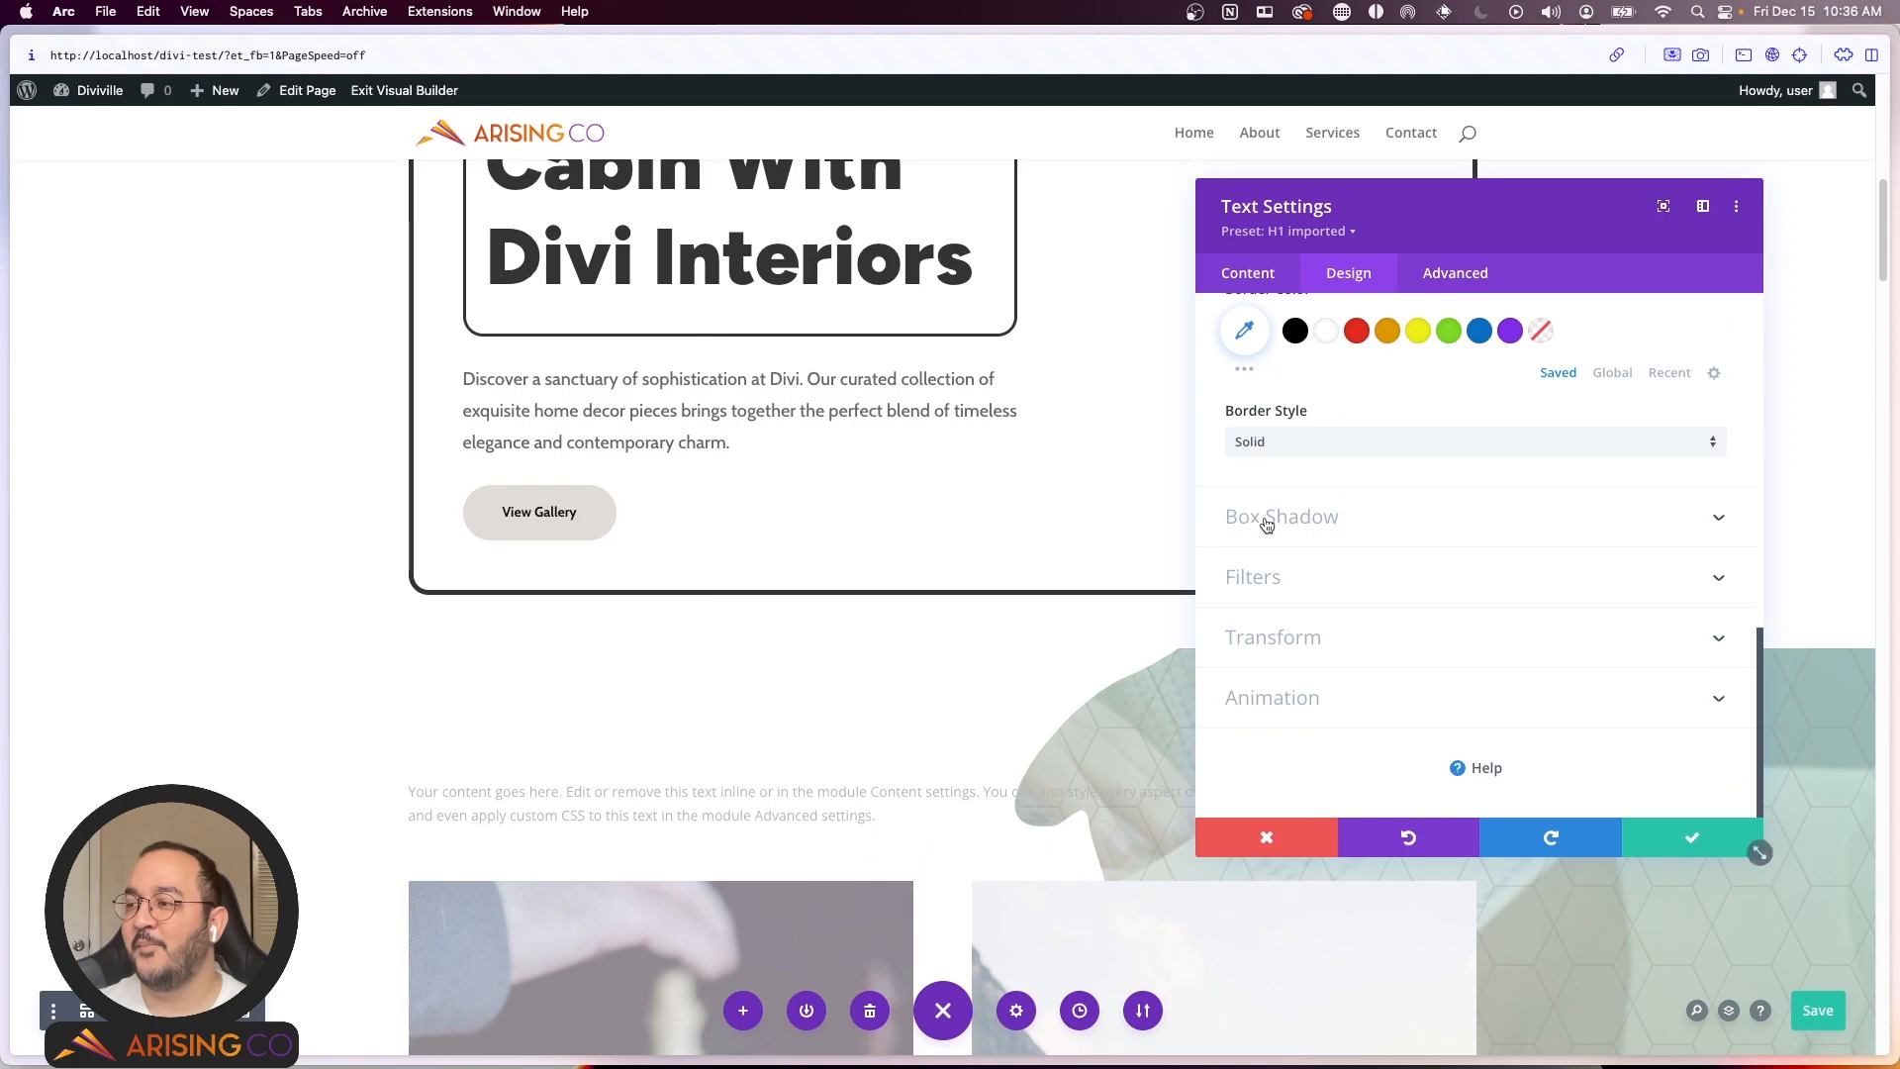
pyautogui.click(1382, 537)
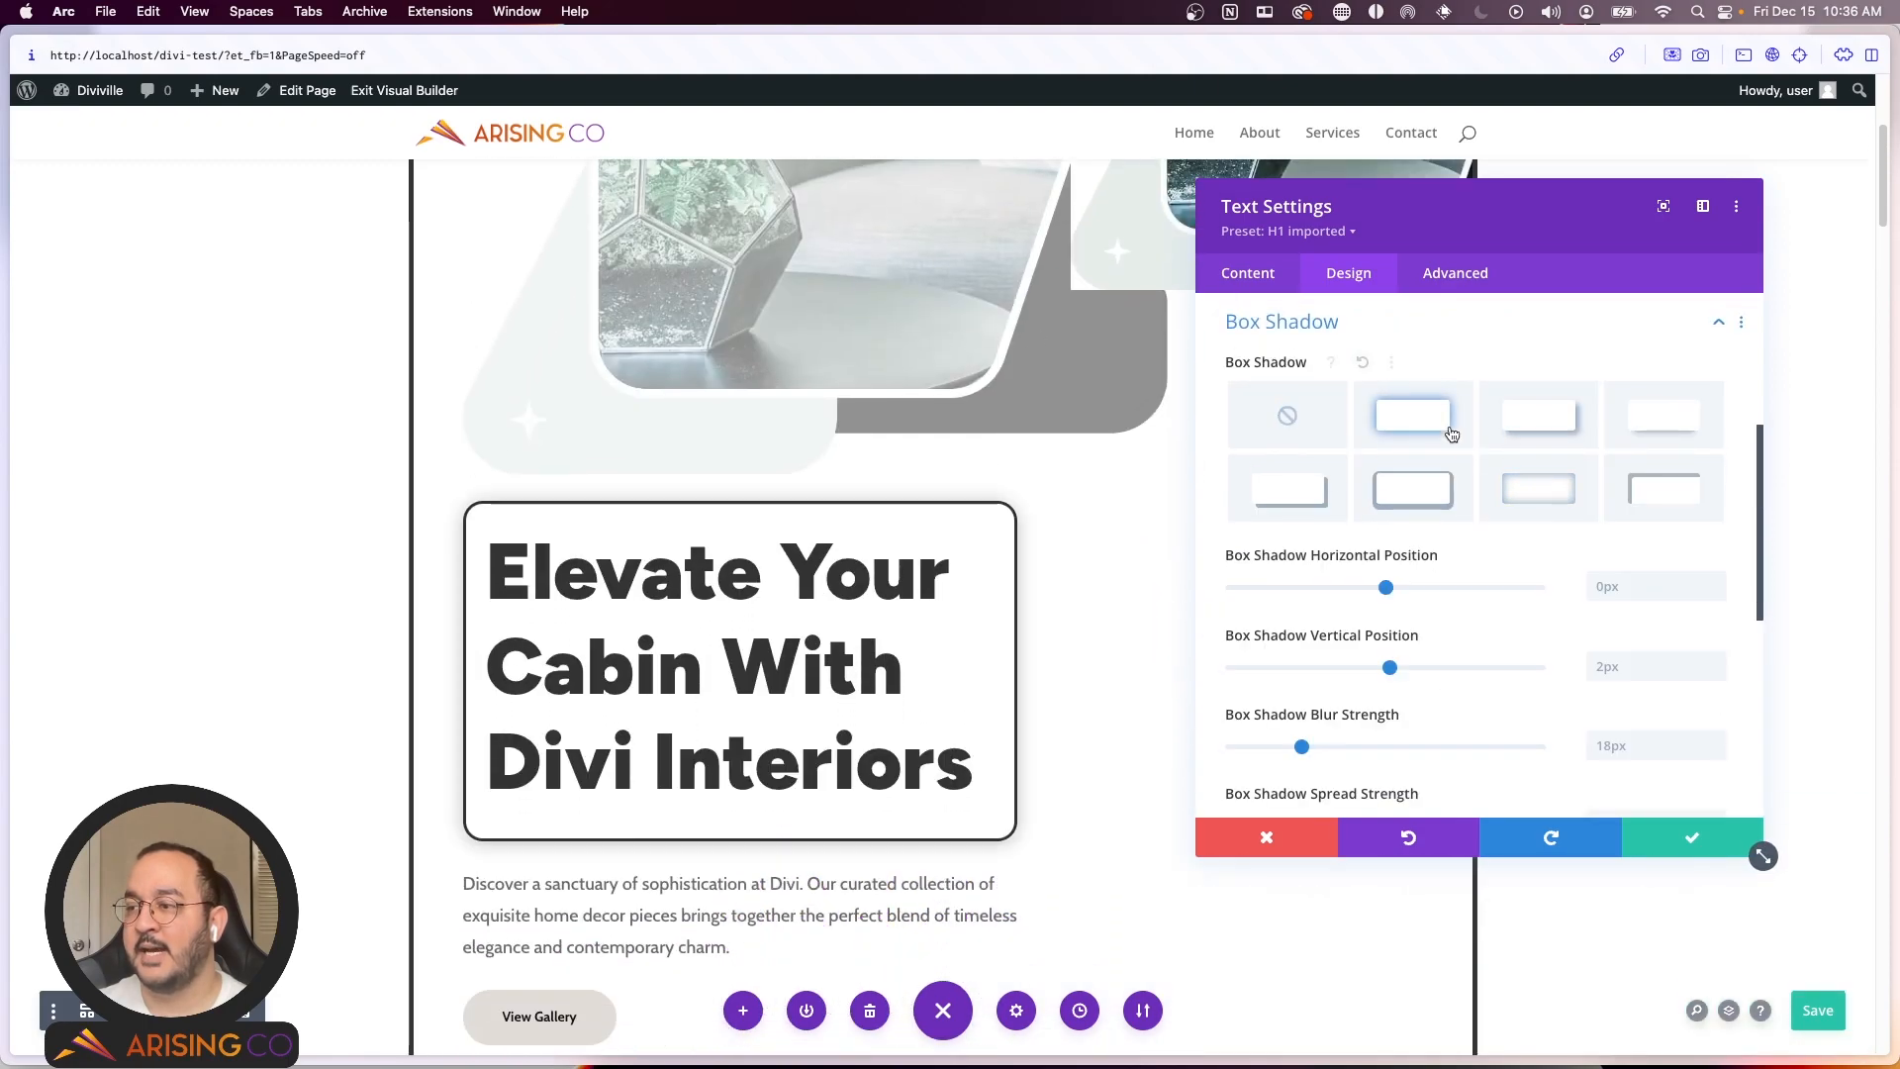
pyautogui.scroll(-3, 1346, 609)
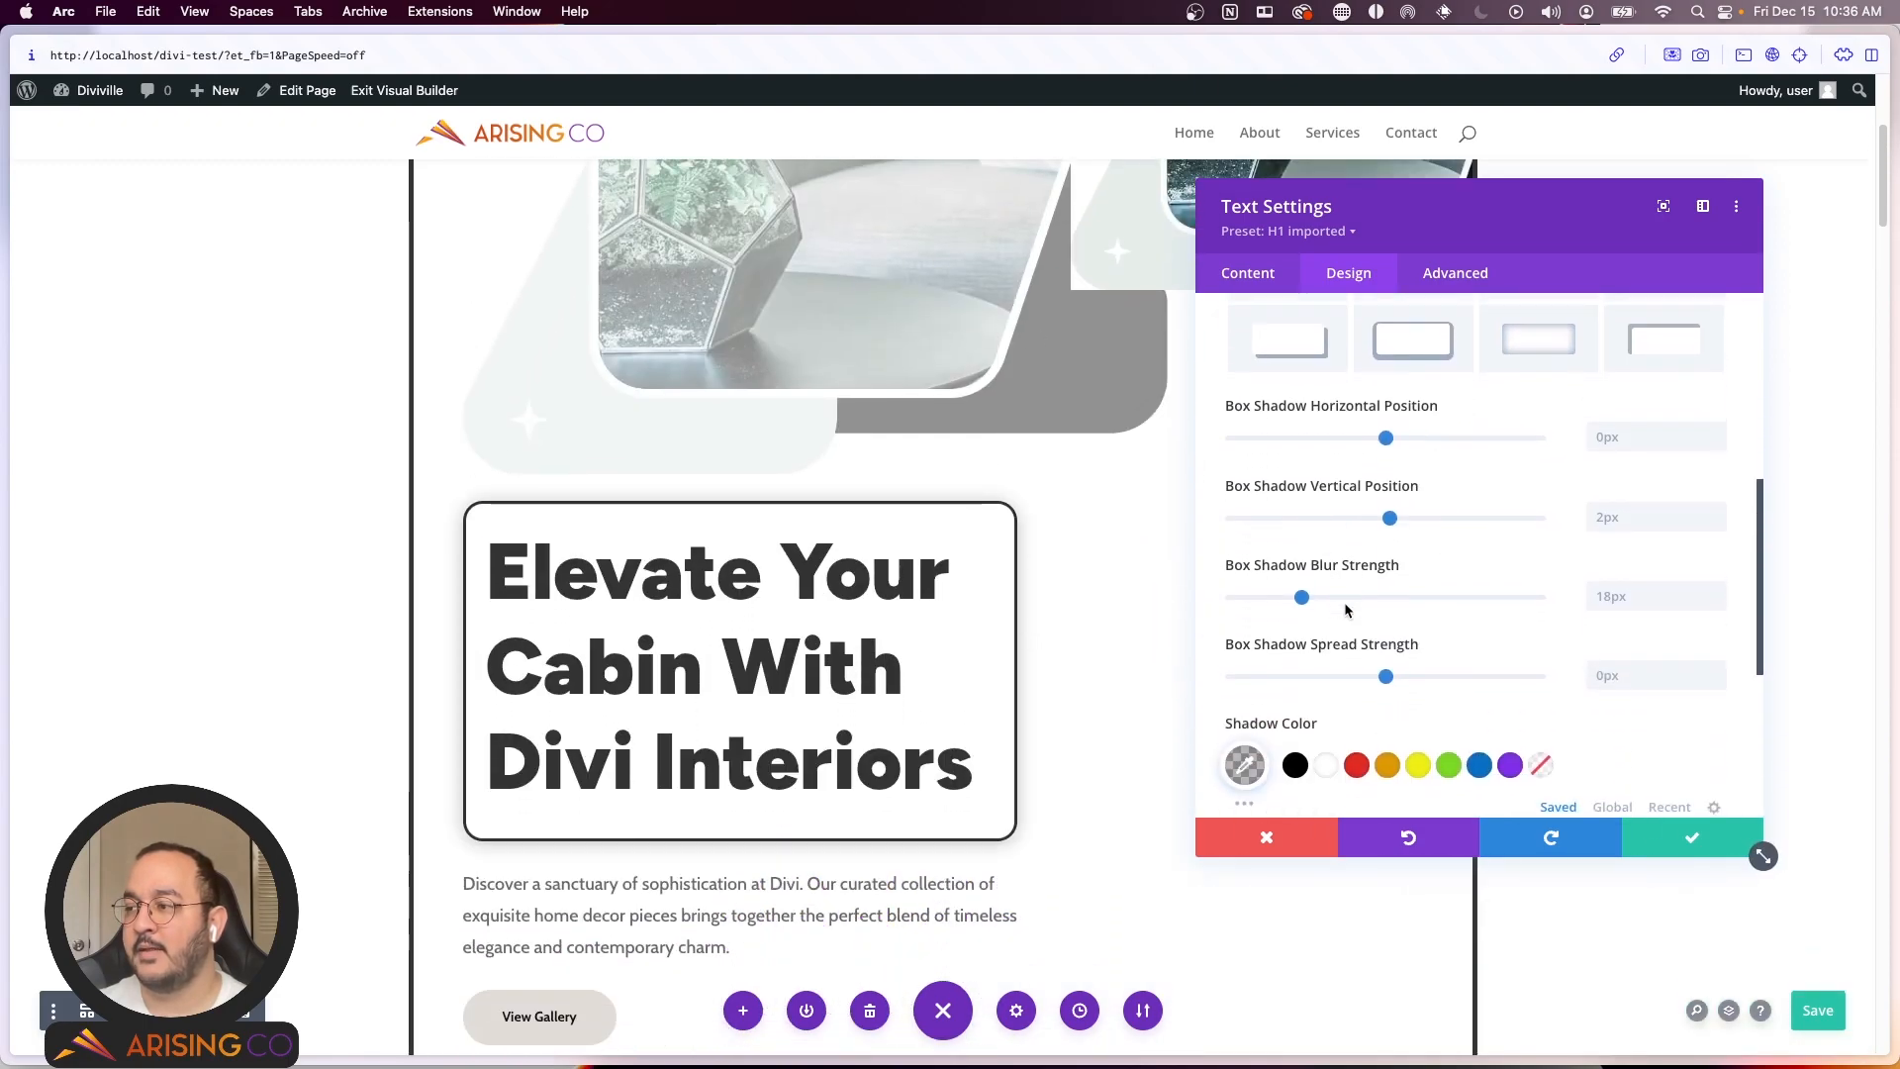
pyautogui.scroll(-2, 1346, 610)
pyautogui.moveTo(1312, 476); pyautogui.dragTo(1378, 472)
pyautogui.scroll(-5, 1349, 607)
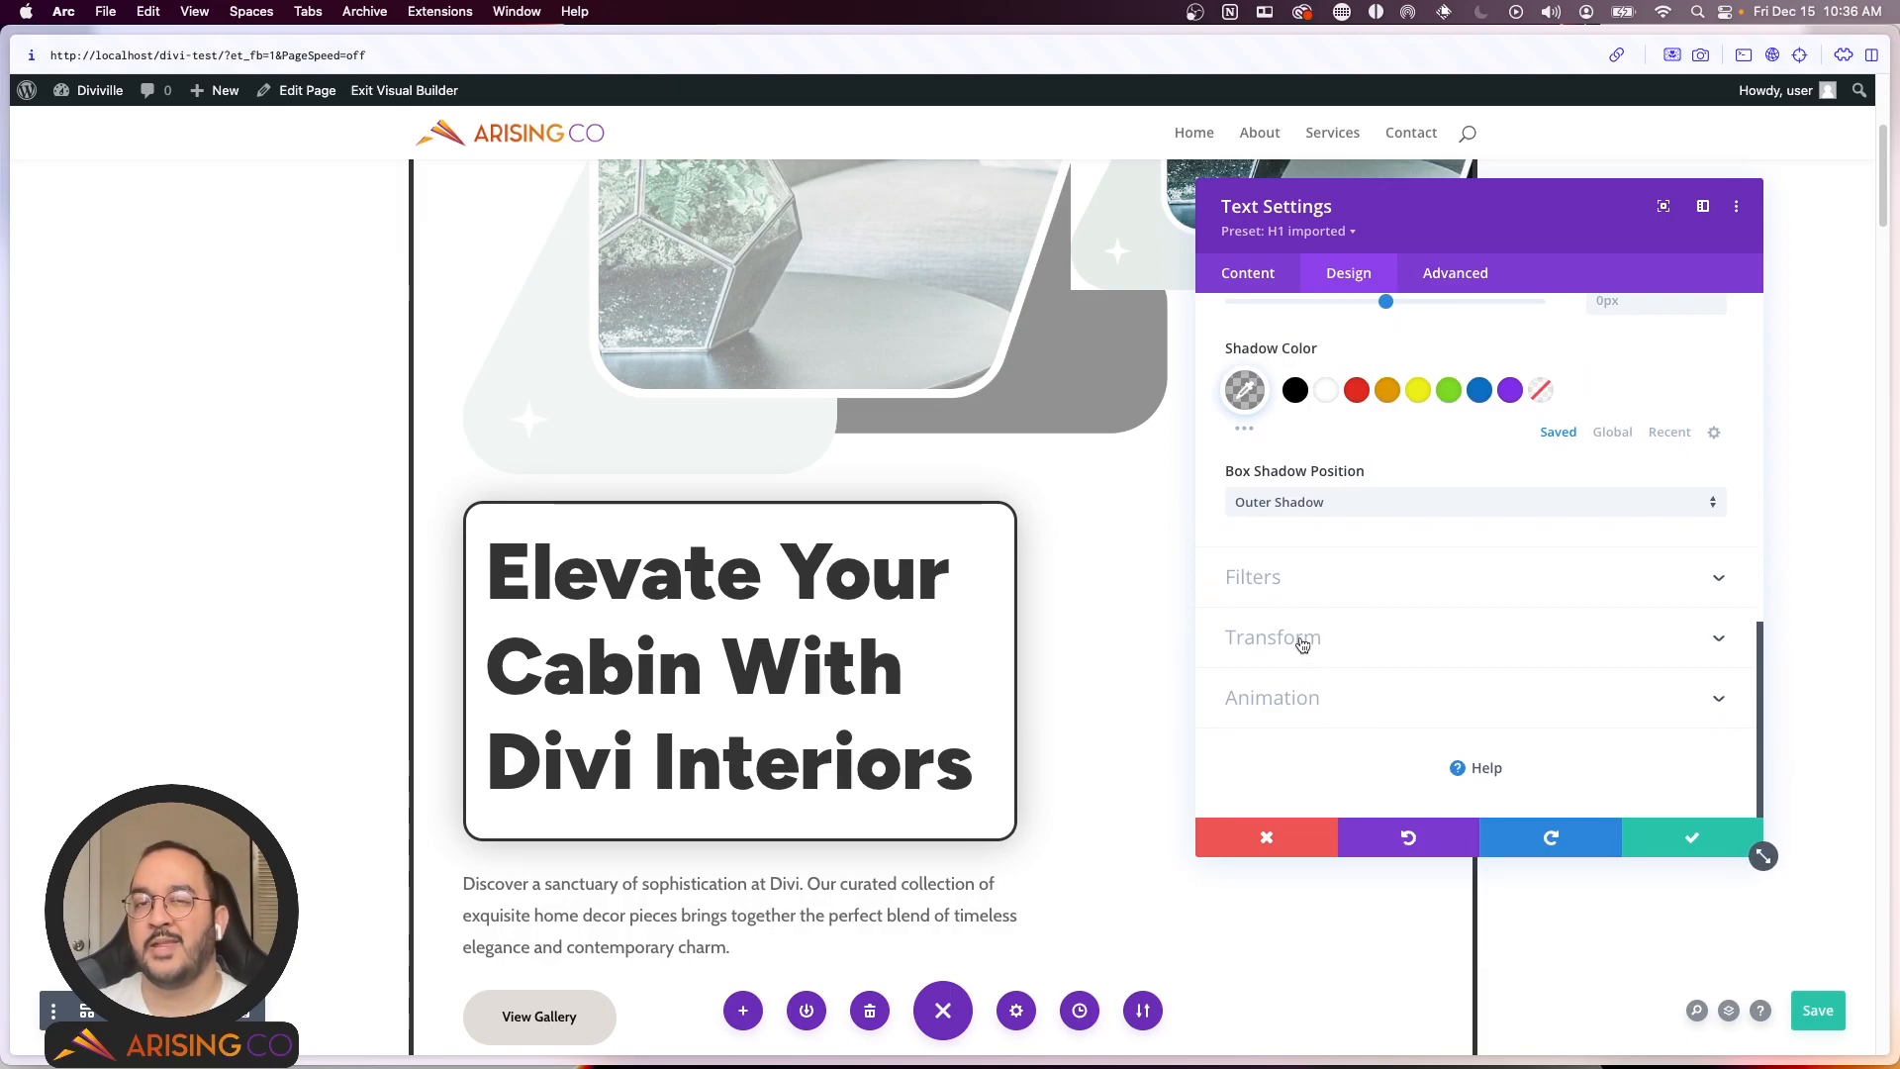
# Step: Try the Fade animation style on the heading text
pyautogui.click(1306, 697)
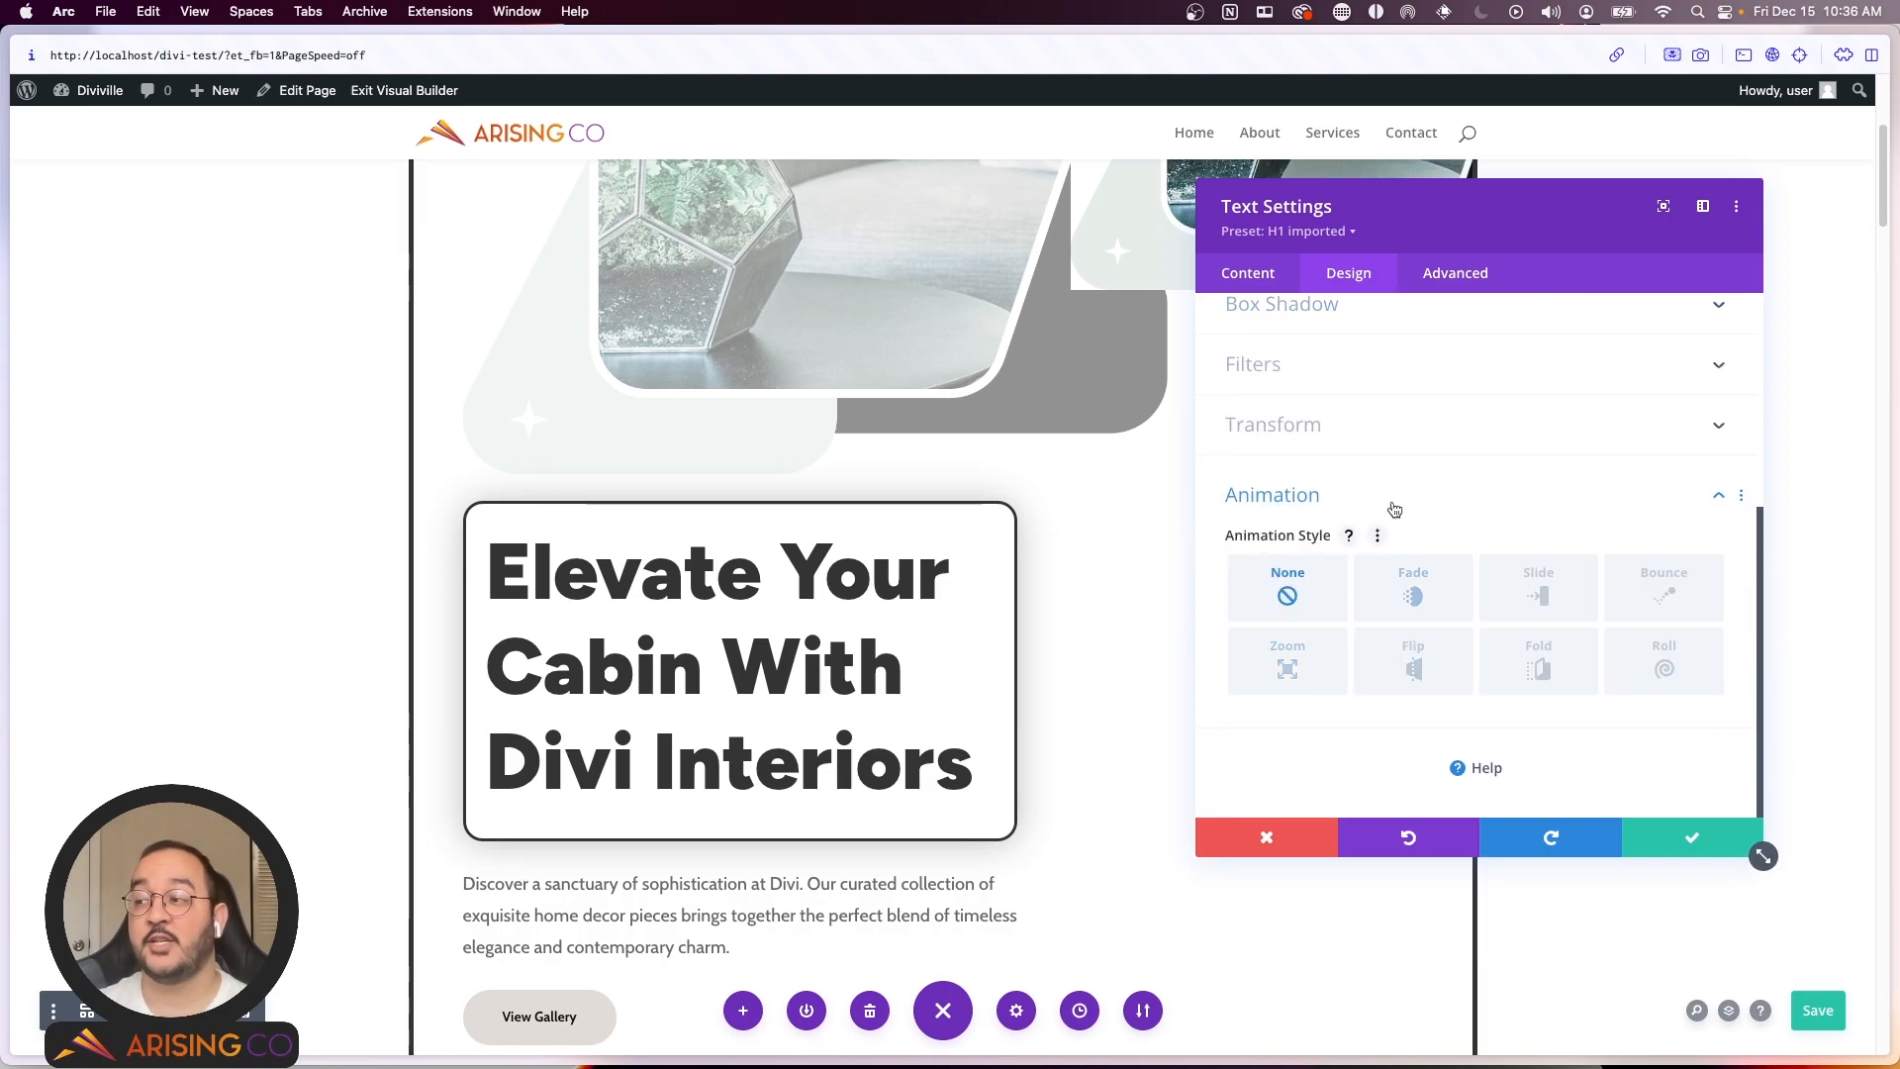
pyautogui.scroll(-3, 1096, 512)
pyautogui.scroll(5, 1095, 513)
pyautogui.scroll(-4, 1018, 429)
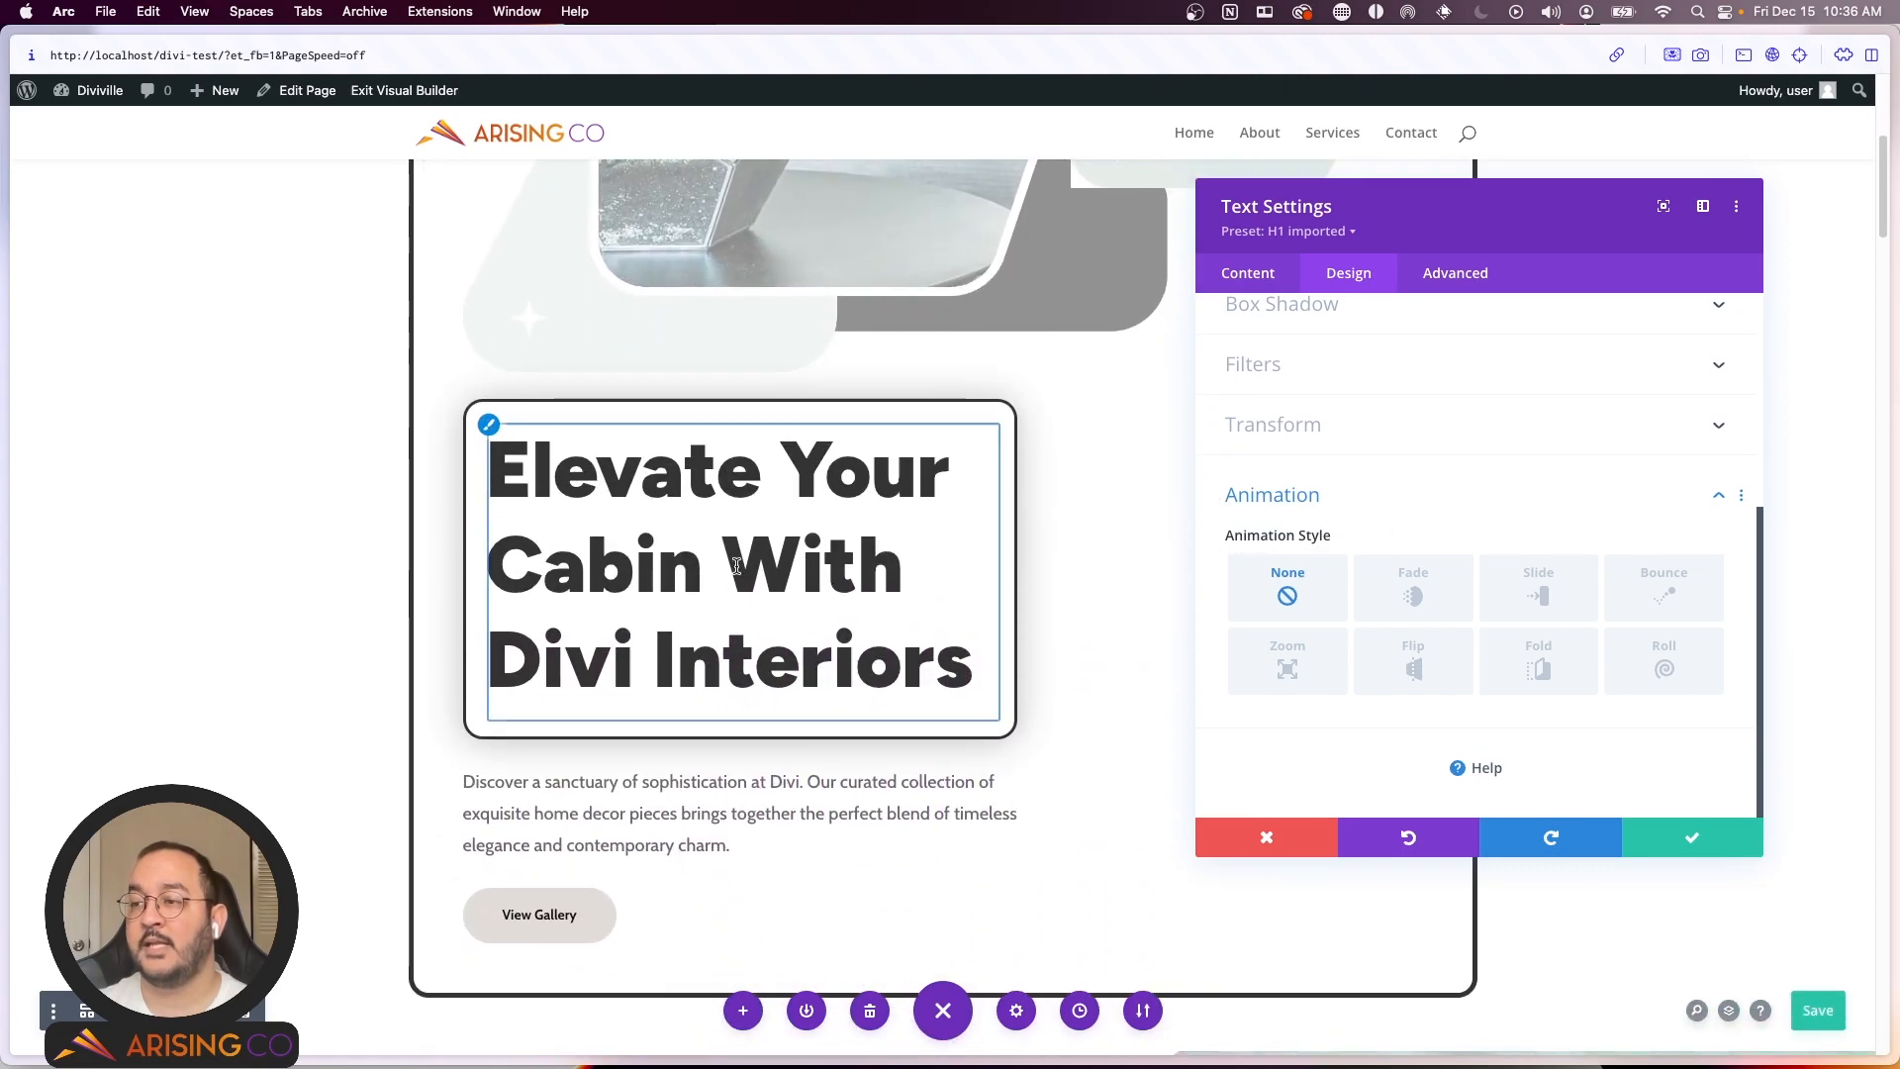
pyautogui.click(1413, 591)
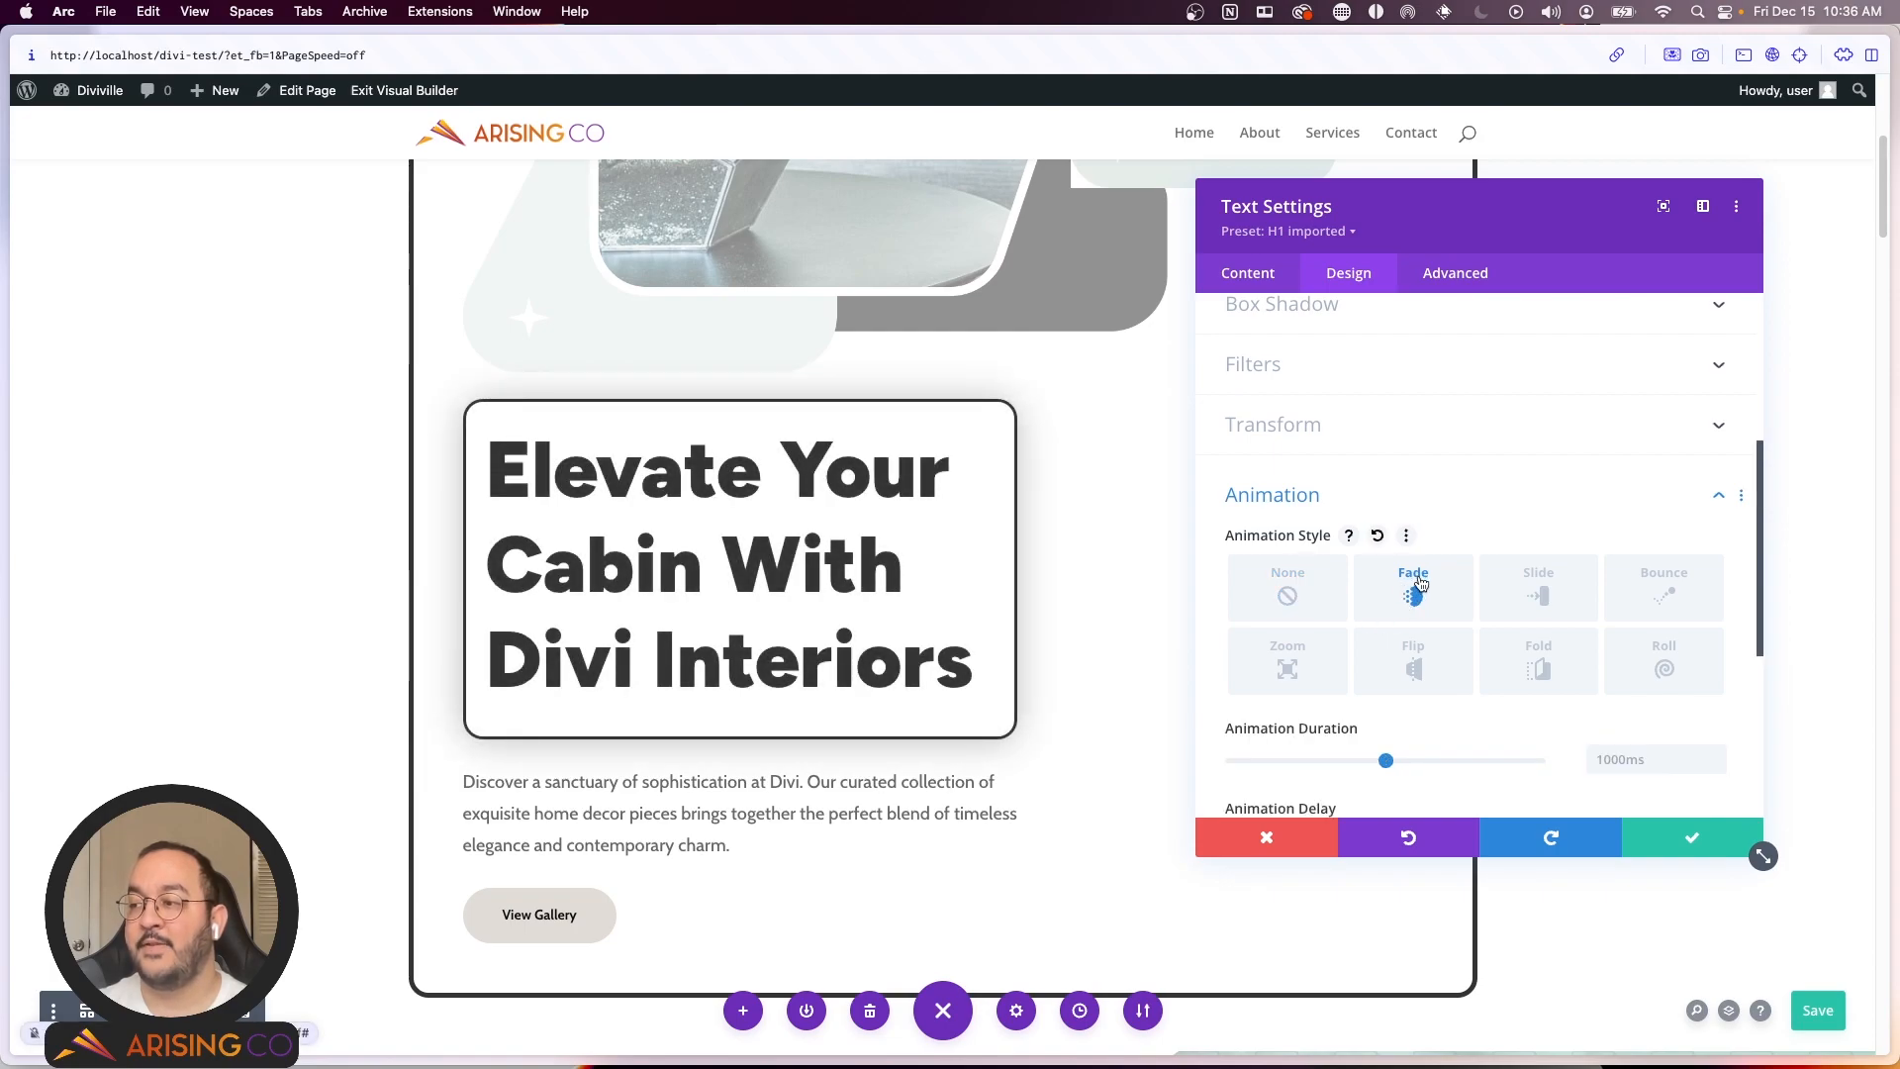
pyautogui.scroll(-4, 1419, 582)
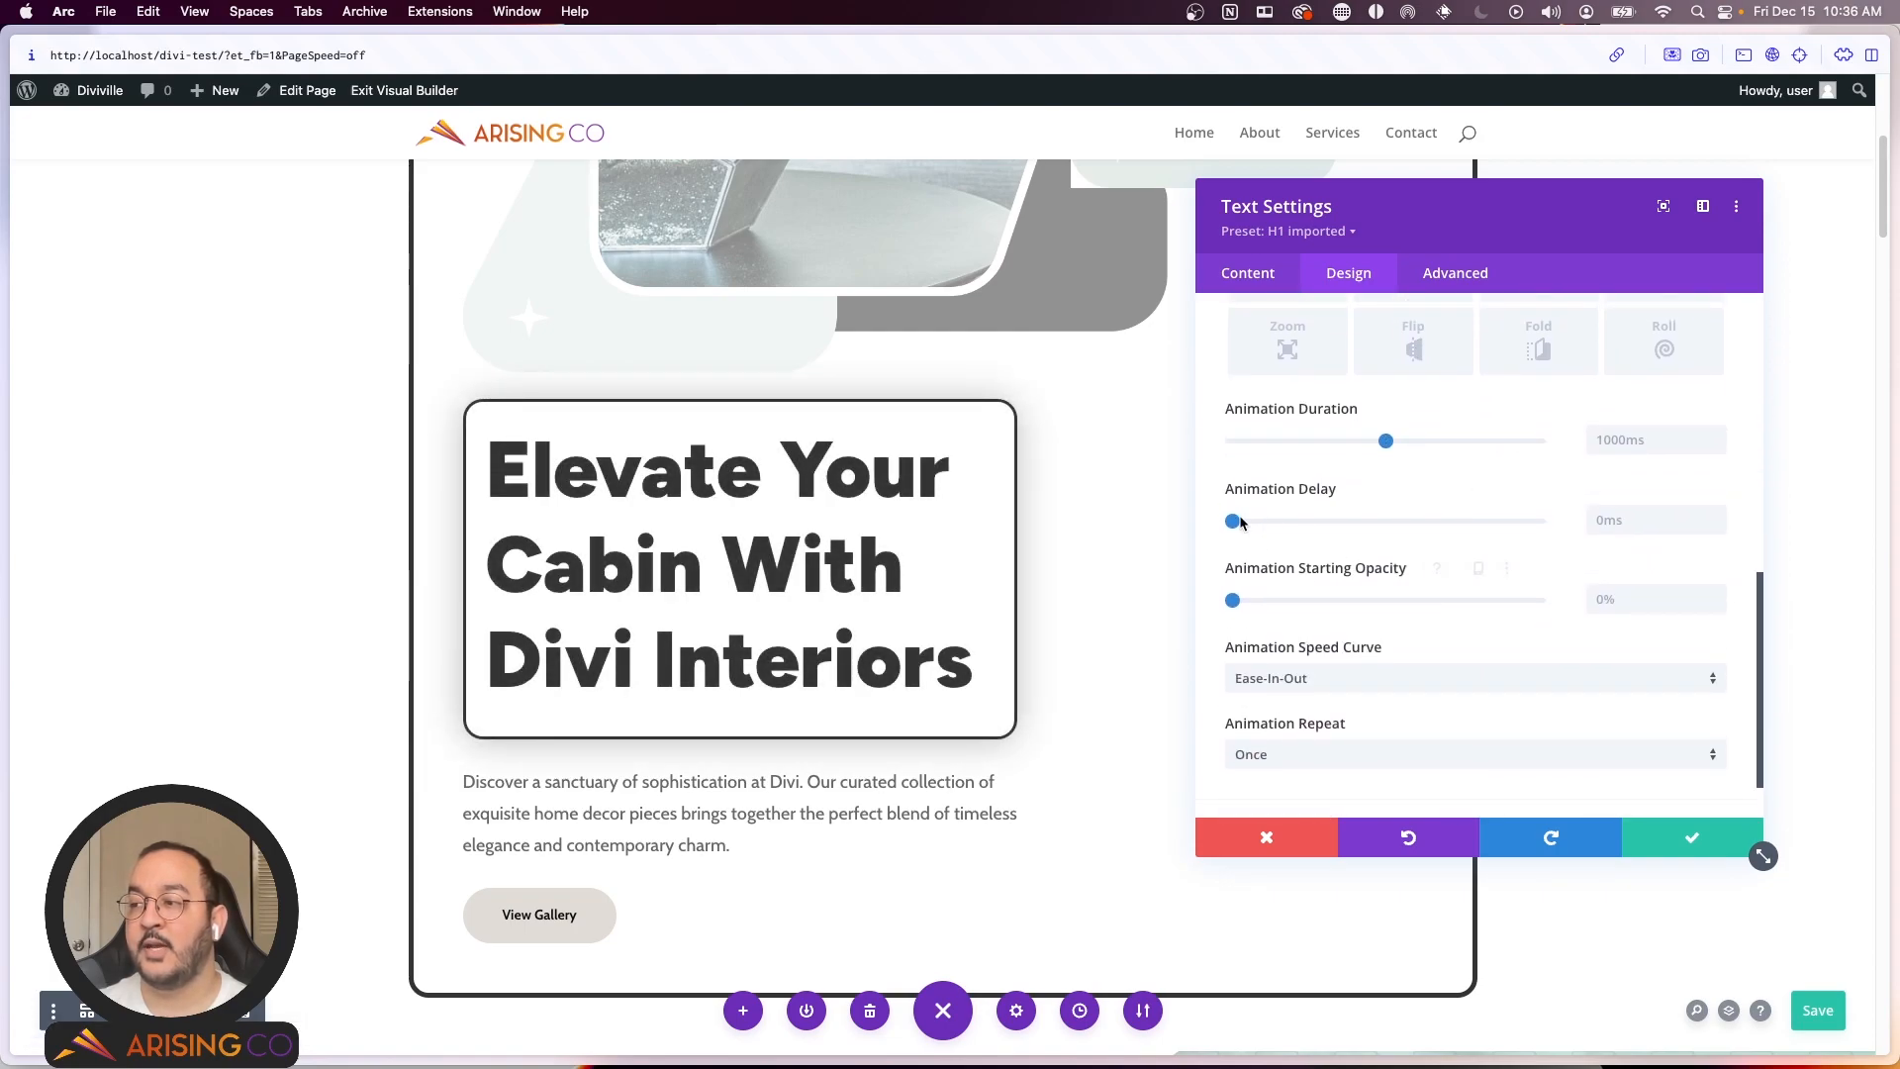
# Step: Try a 1100ms delay on the heading's fade animation and return the delay to 0ms
pyautogui.moveTo(1236, 521); pyautogui.dragTo(1346, 524)
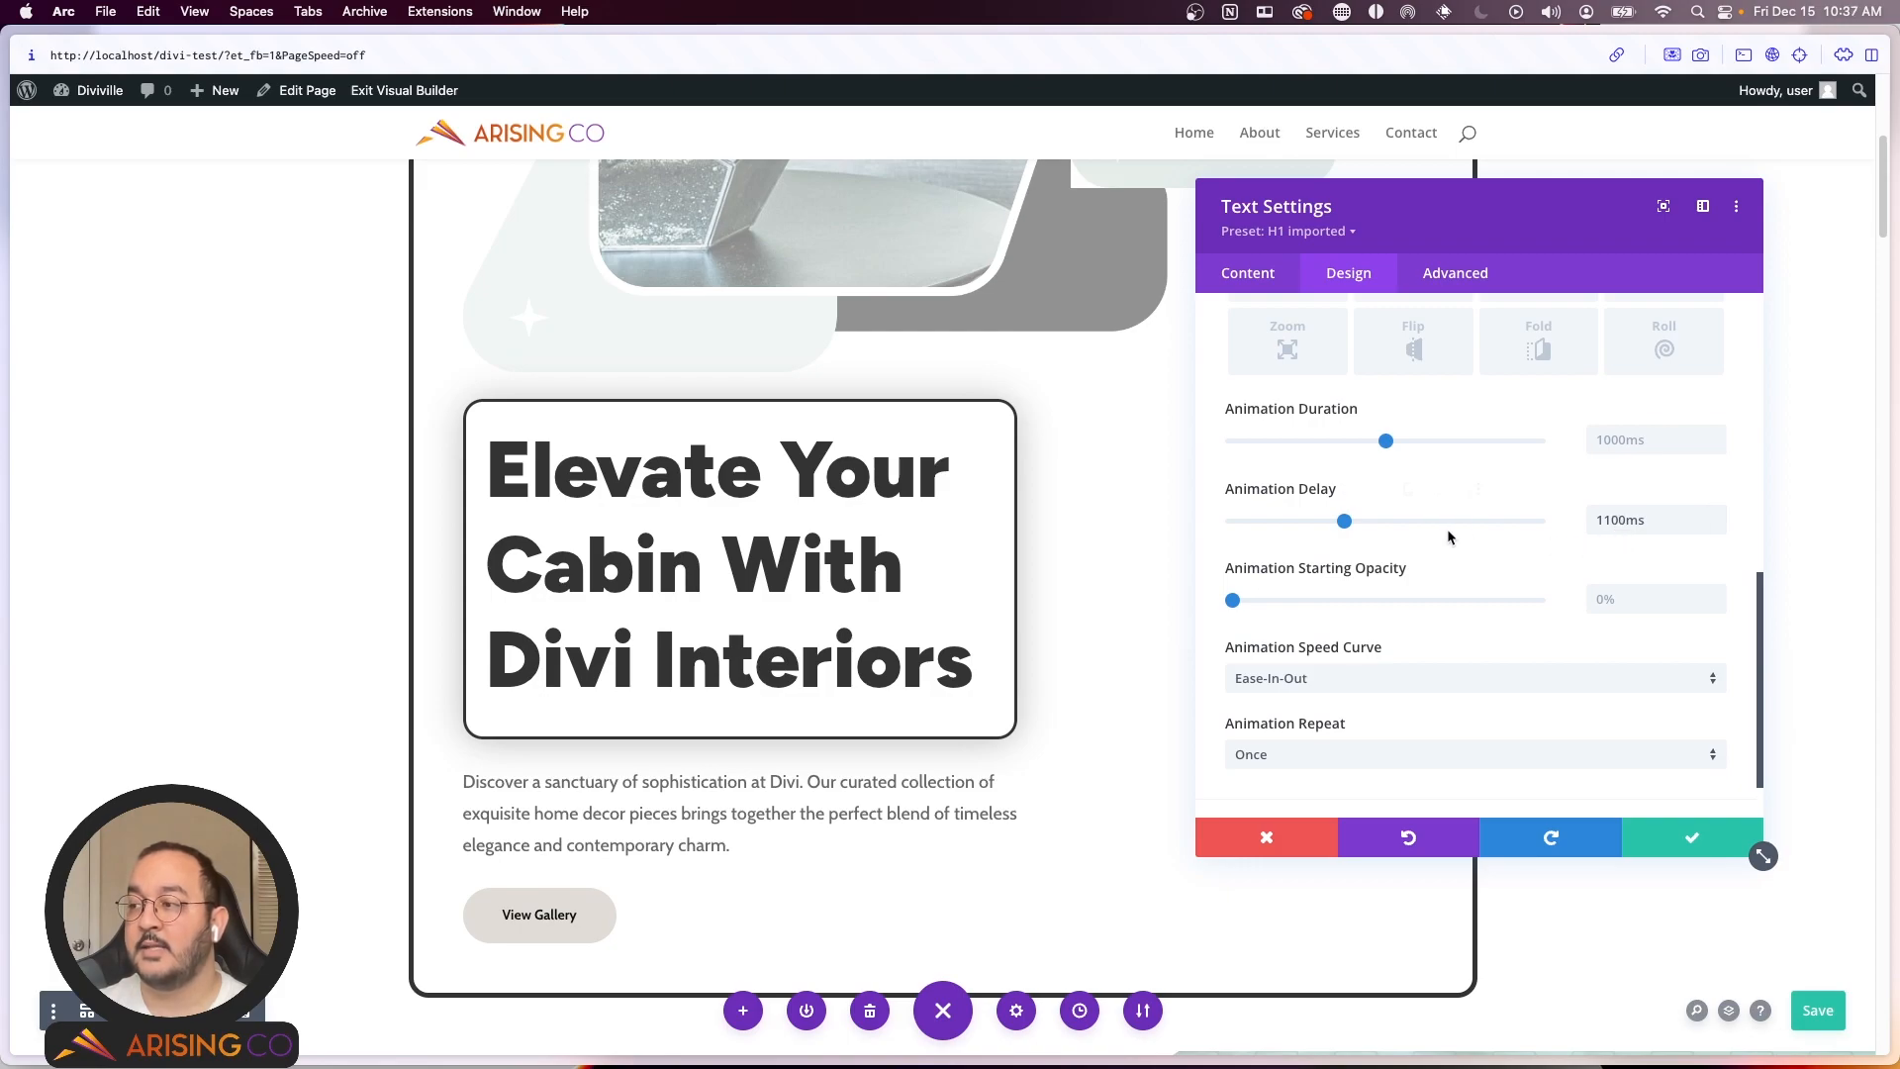
pyautogui.moveTo(1344, 520); pyautogui.dragTo(1232, 521)
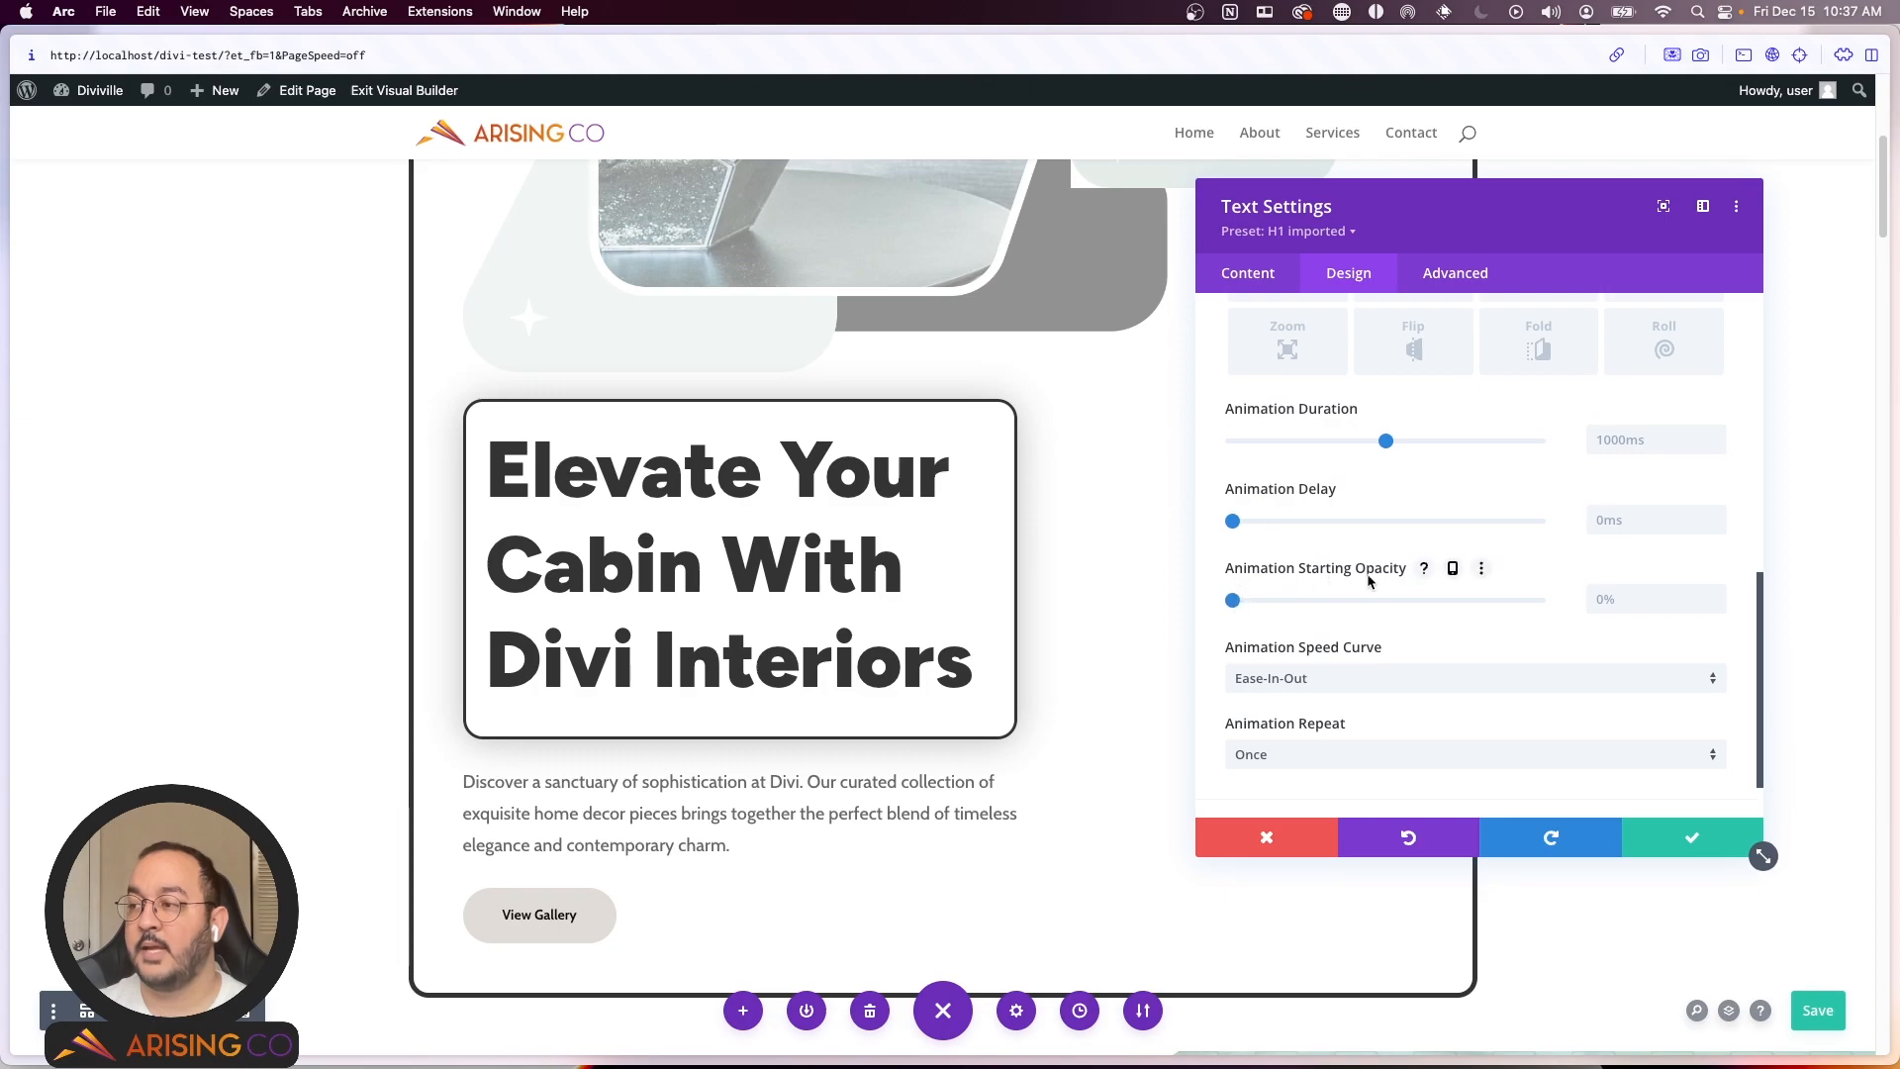
pyautogui.moveTo(1233, 601)
pyautogui.mouseDown()
pyautogui.moveTo(1550, 594)
pyautogui.moveTo(1229, 610)
pyautogui.mouseUp()
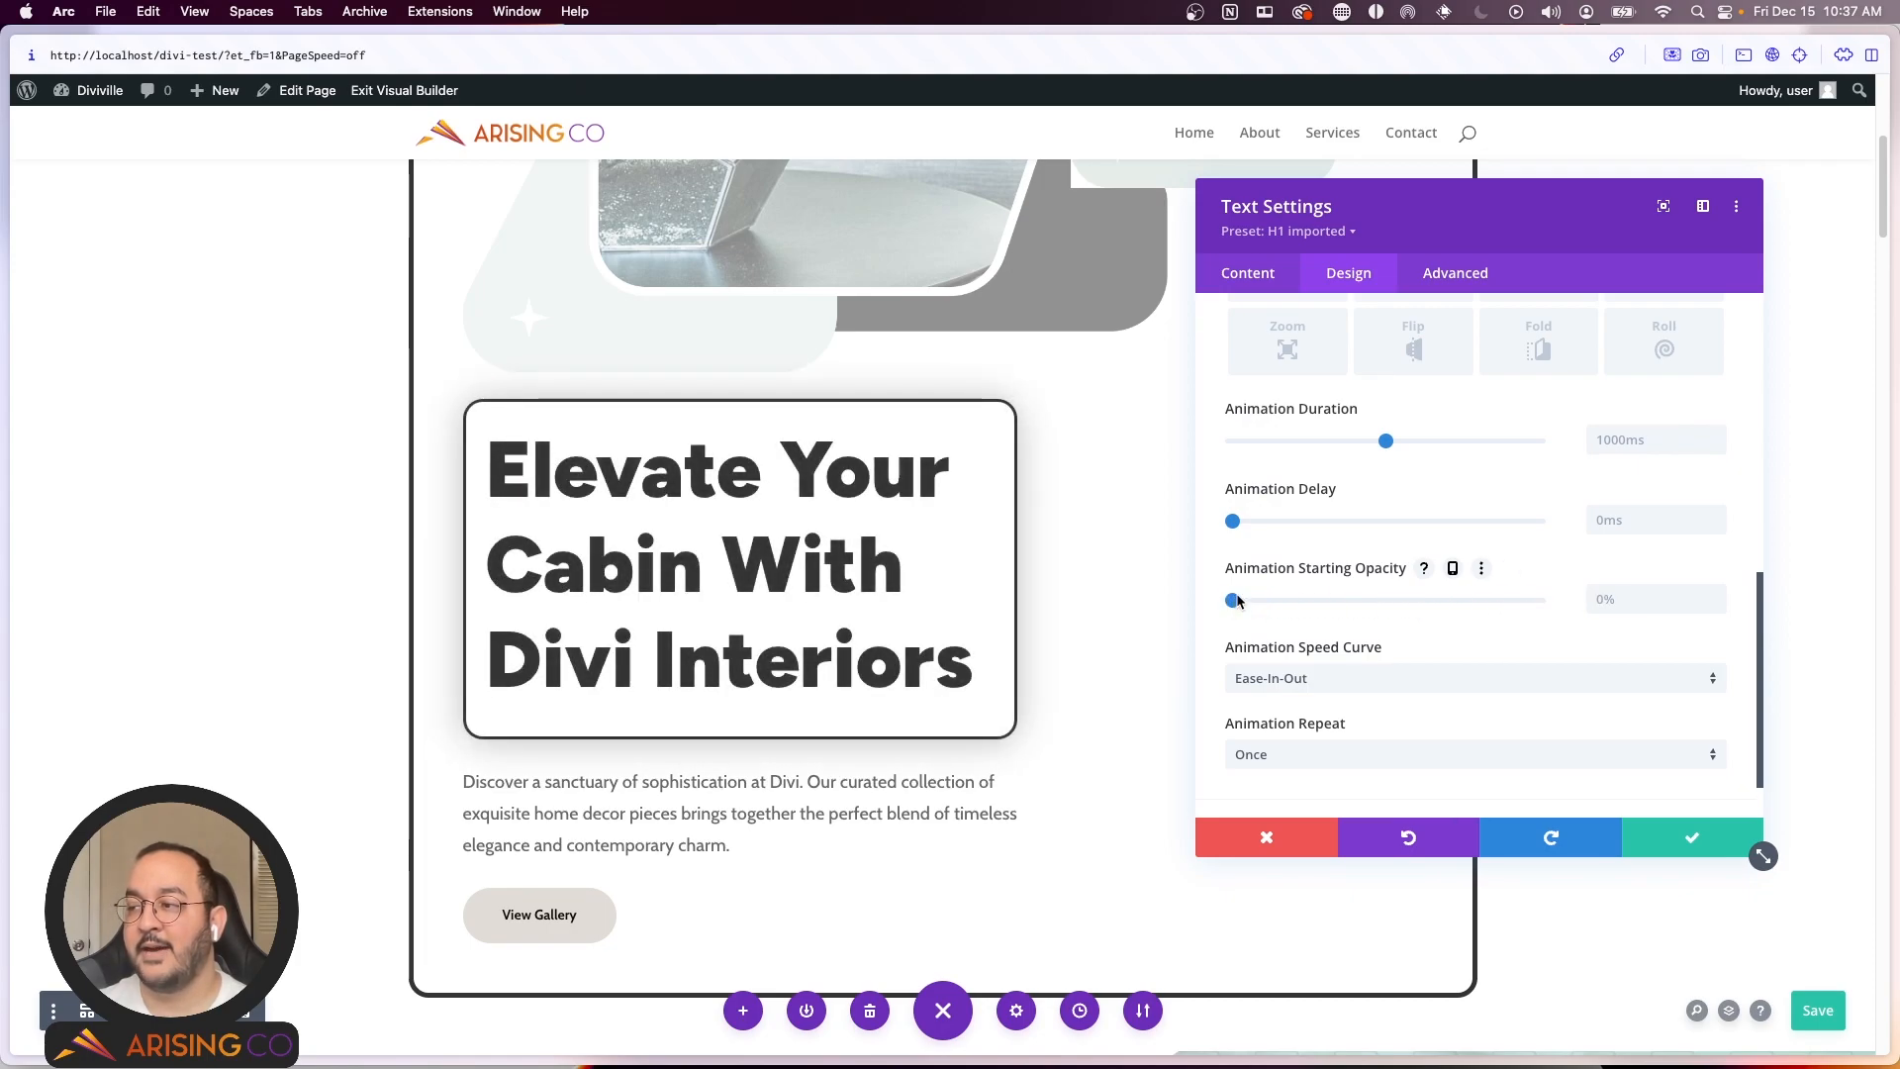
# Step: Try the Ease-Out speed curve on the heading's fade animation and switch back to Ease-In-Out
pyautogui.scroll(-1, 1233, 554)
pyautogui.click(1287, 649)
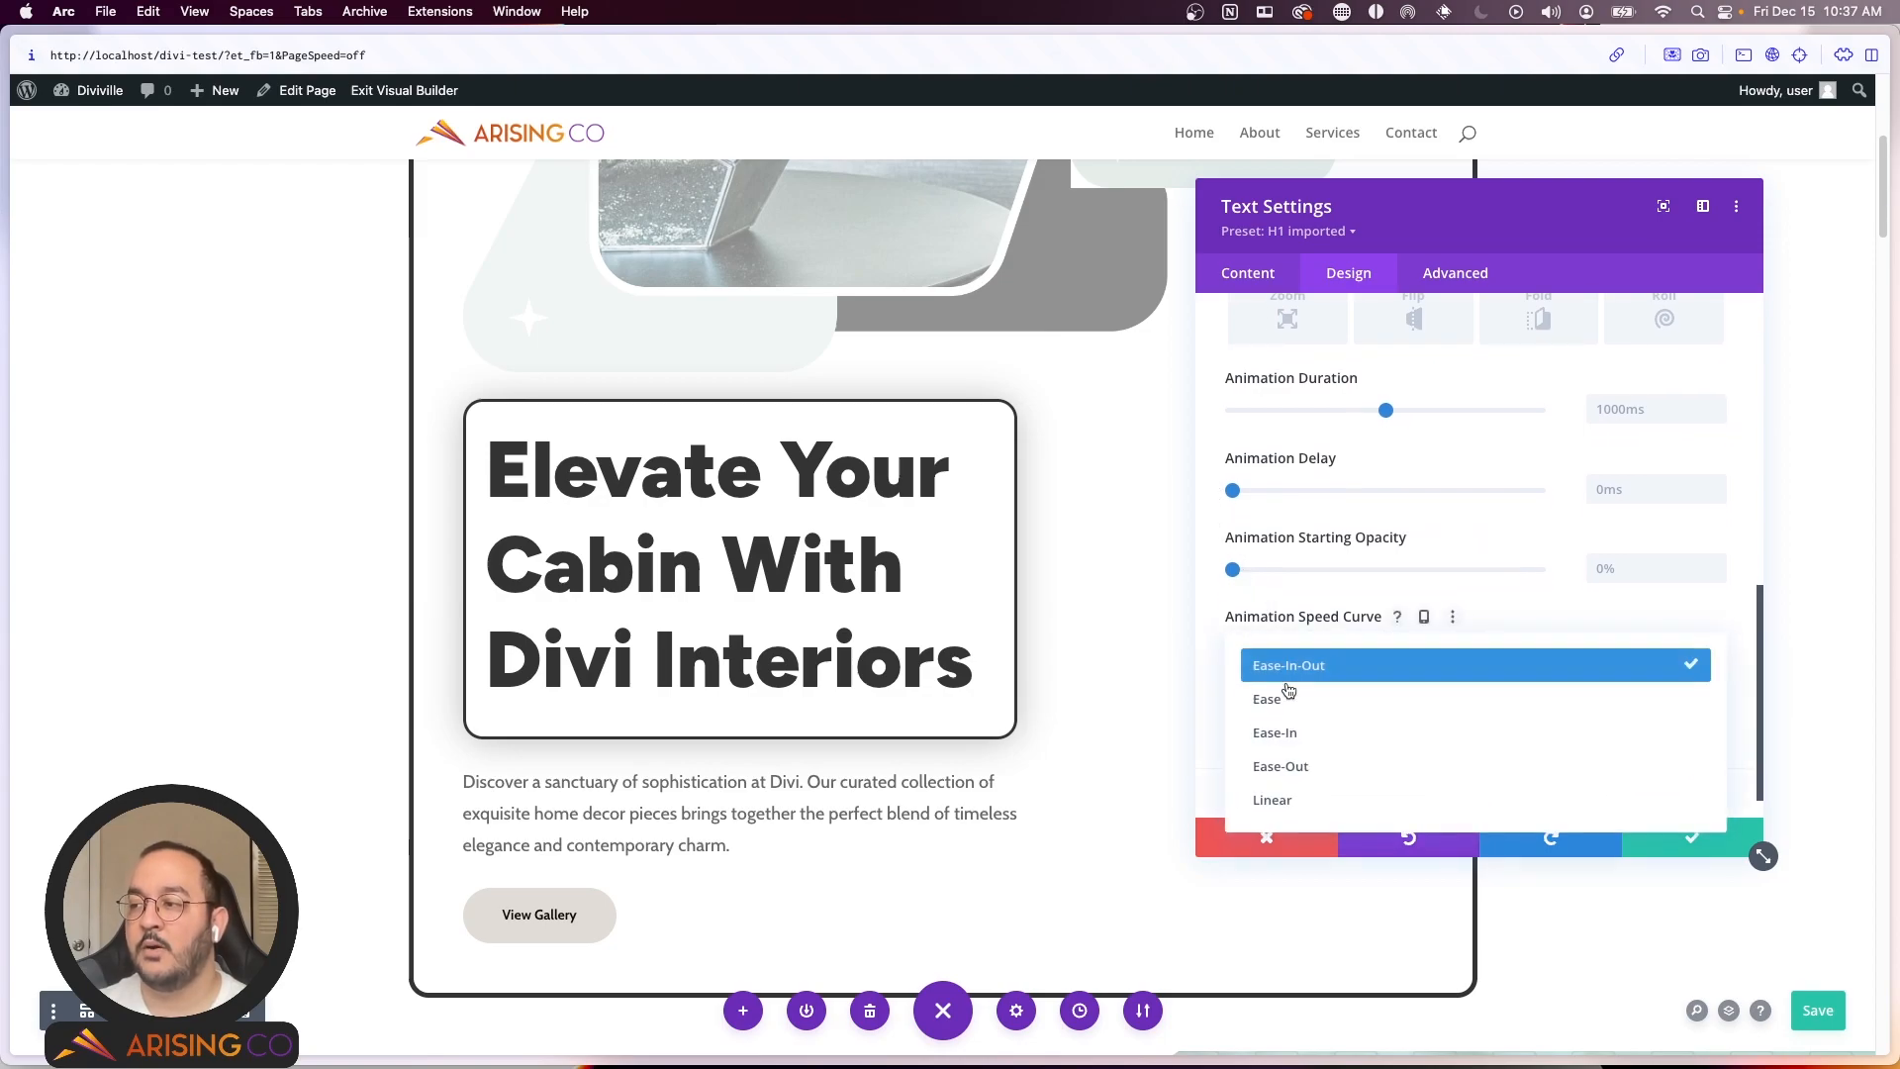
pyautogui.click(1286, 766)
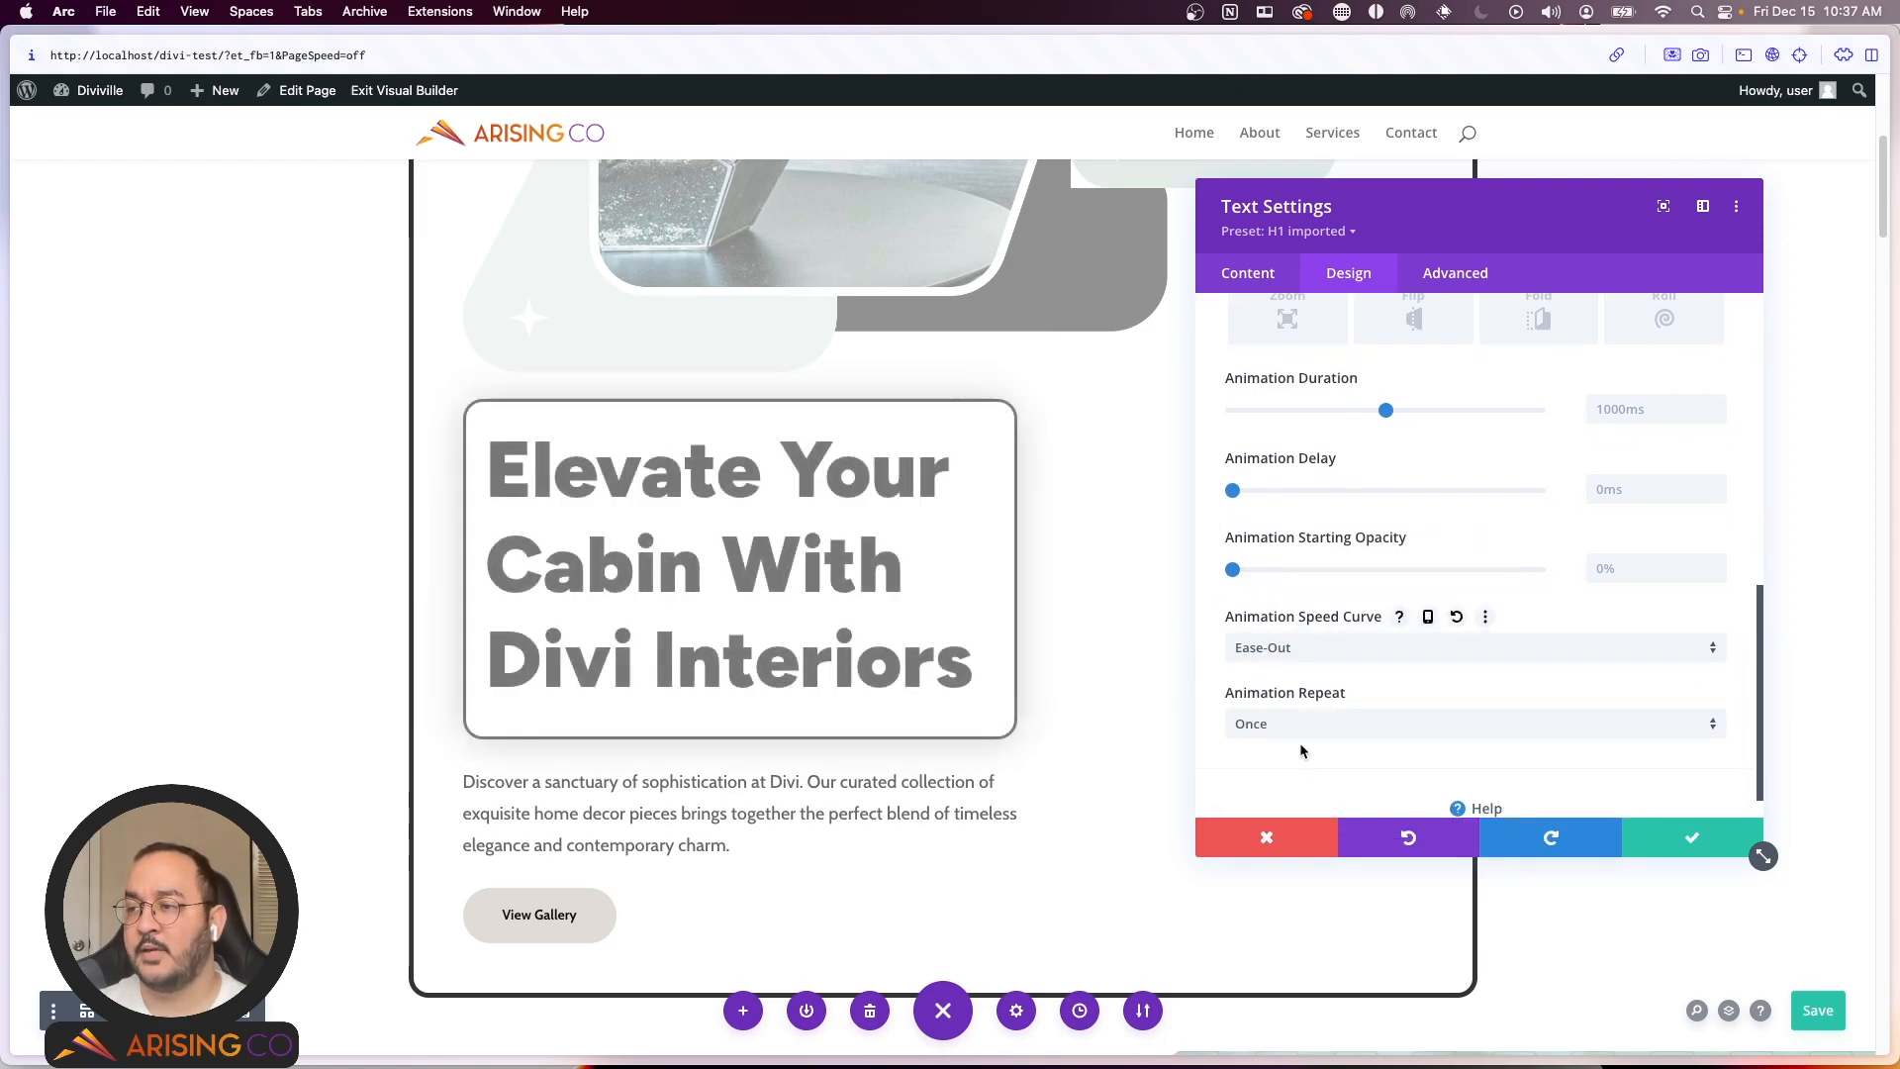
pyautogui.click(1297, 651)
pyautogui.click(1292, 663)
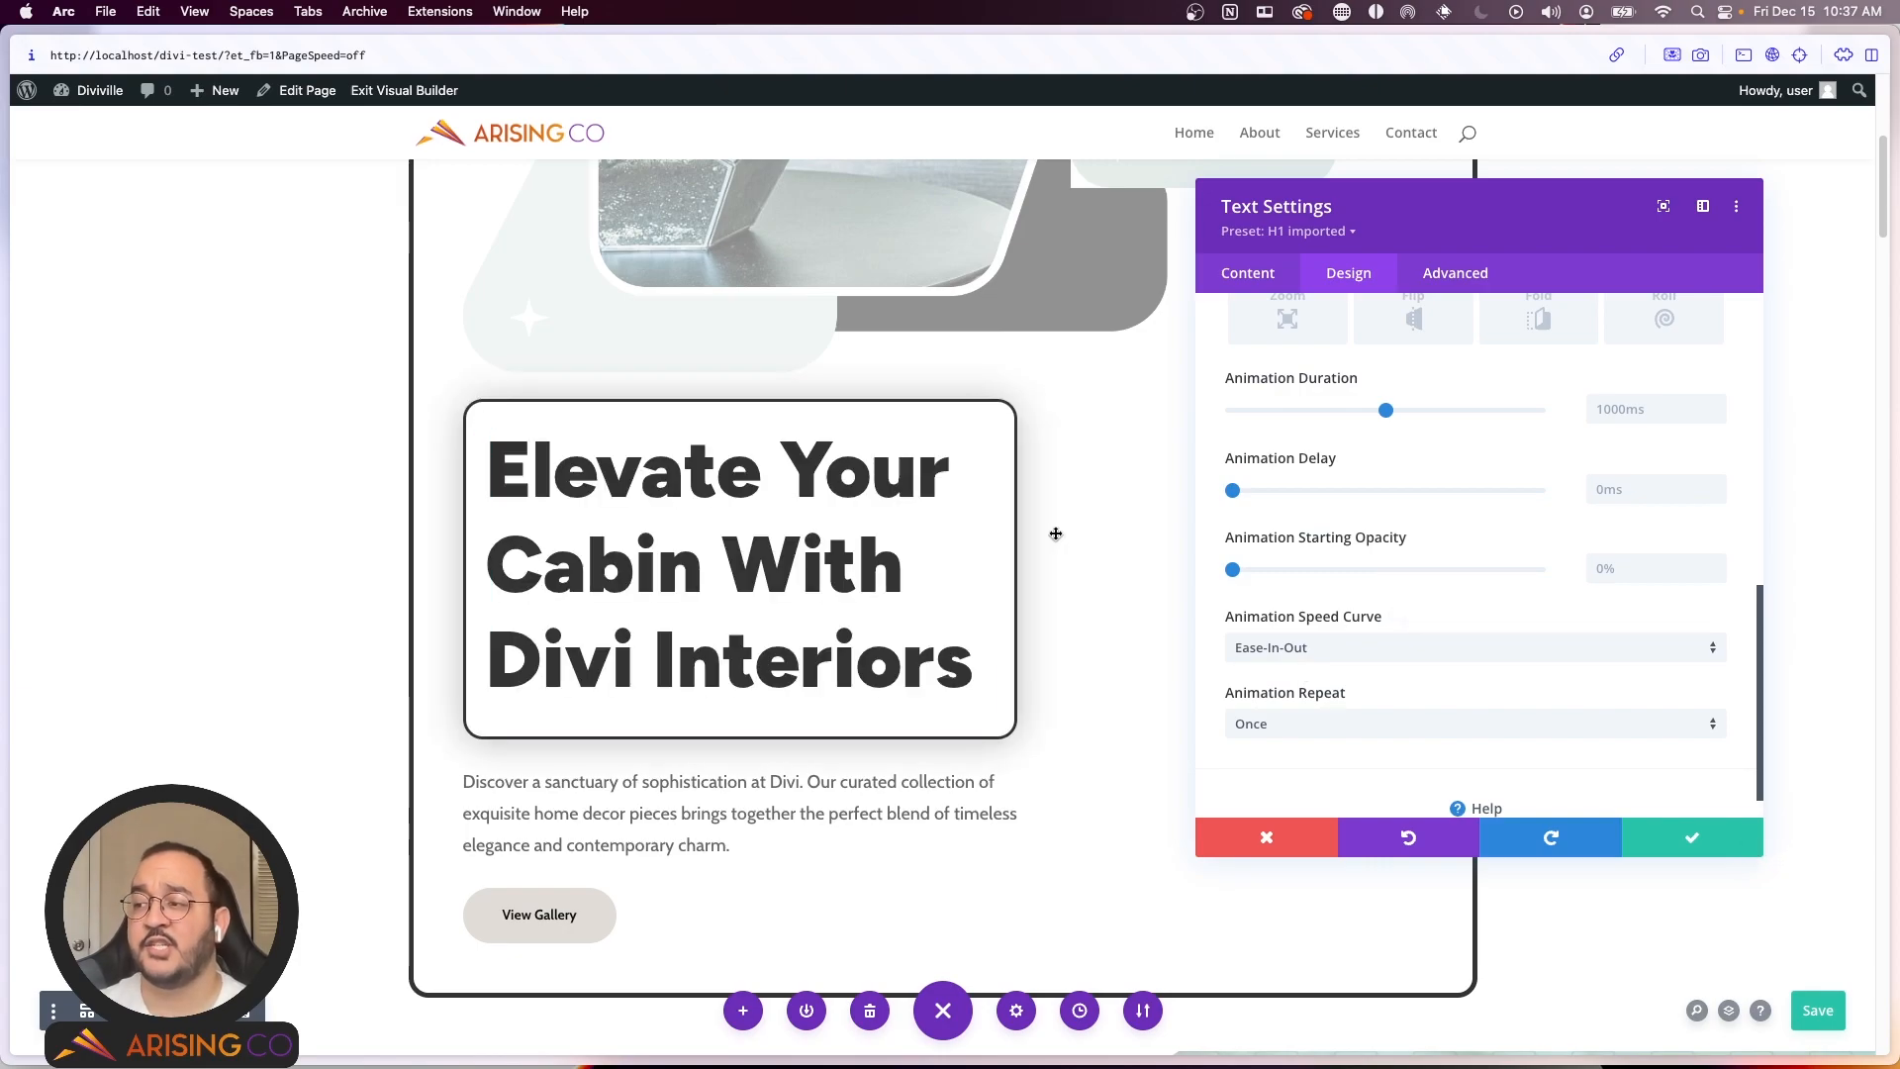
# Step: Try the Slide animation on the heading in the Left and Right directions, followed by the Roll style
pyautogui.scroll(5, 1409, 445)
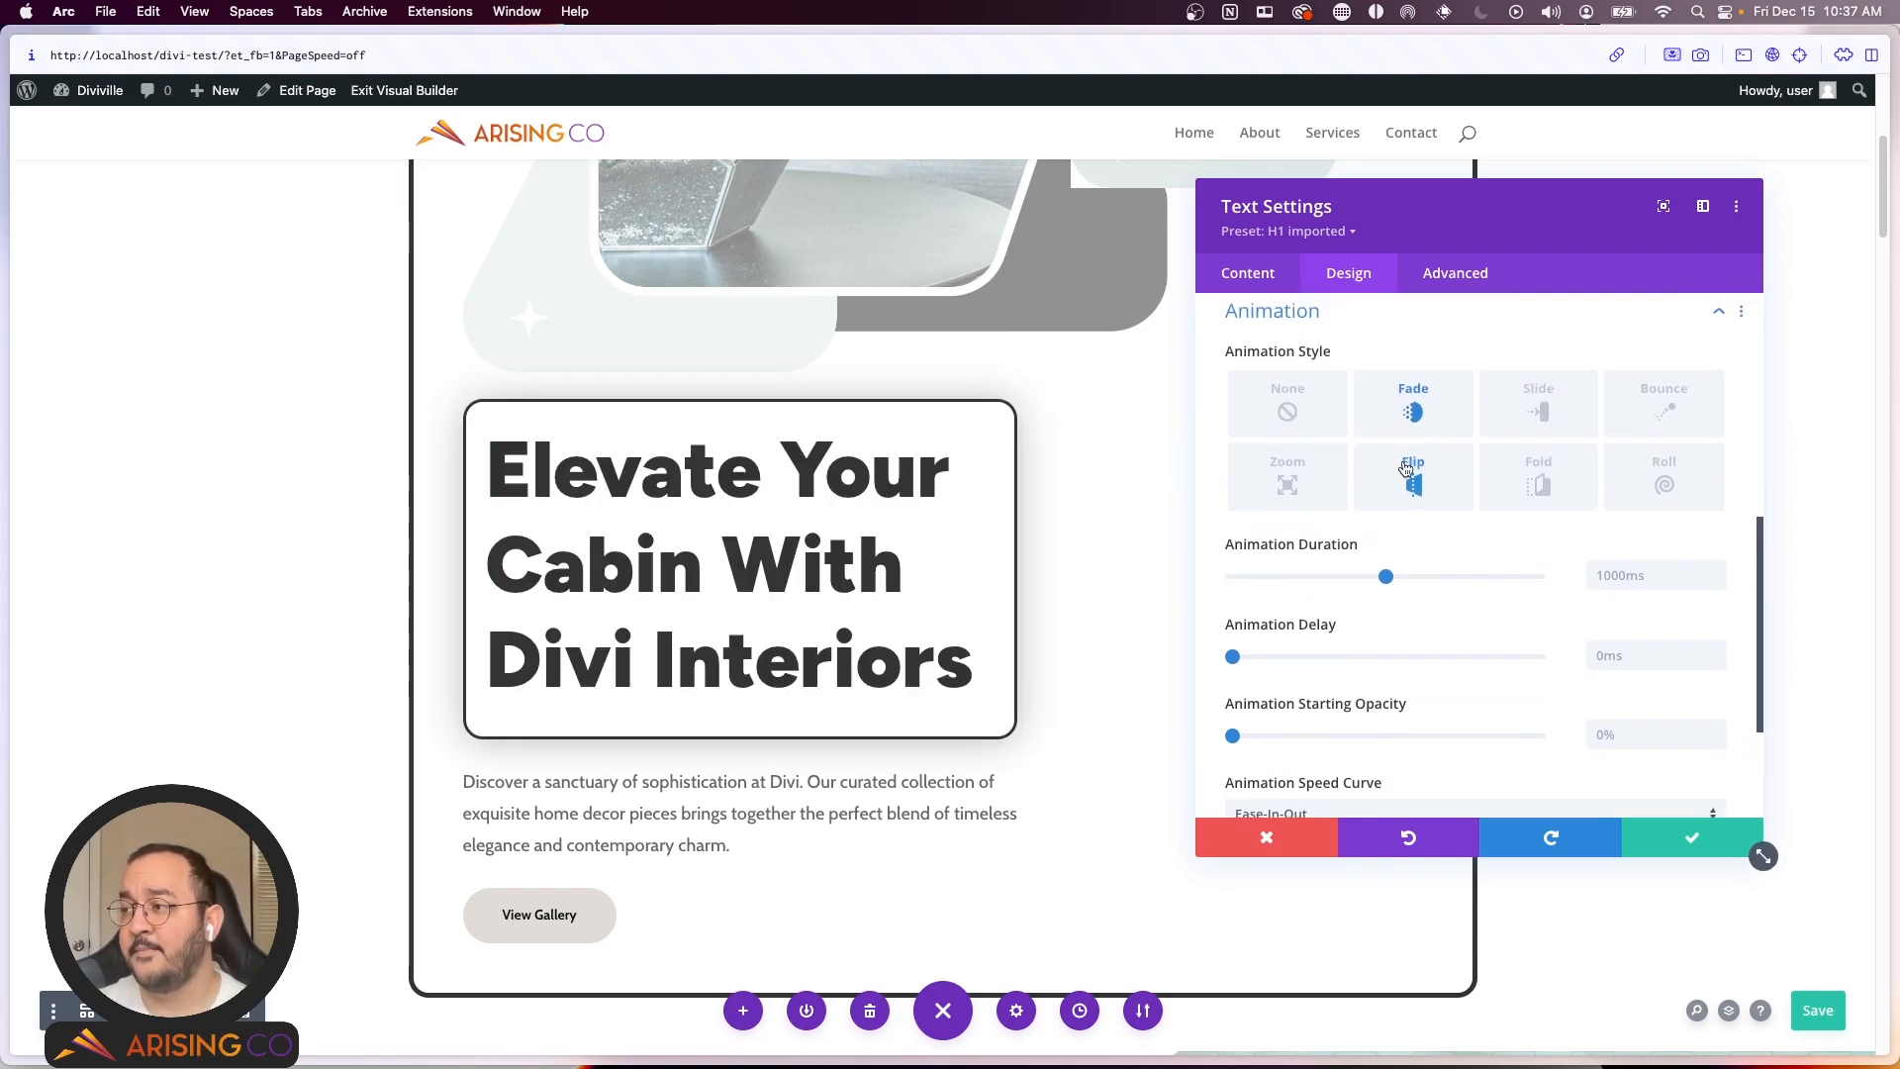
pyautogui.click(1539, 407)
pyautogui.click(1437, 576)
pyautogui.click(1409, 665)
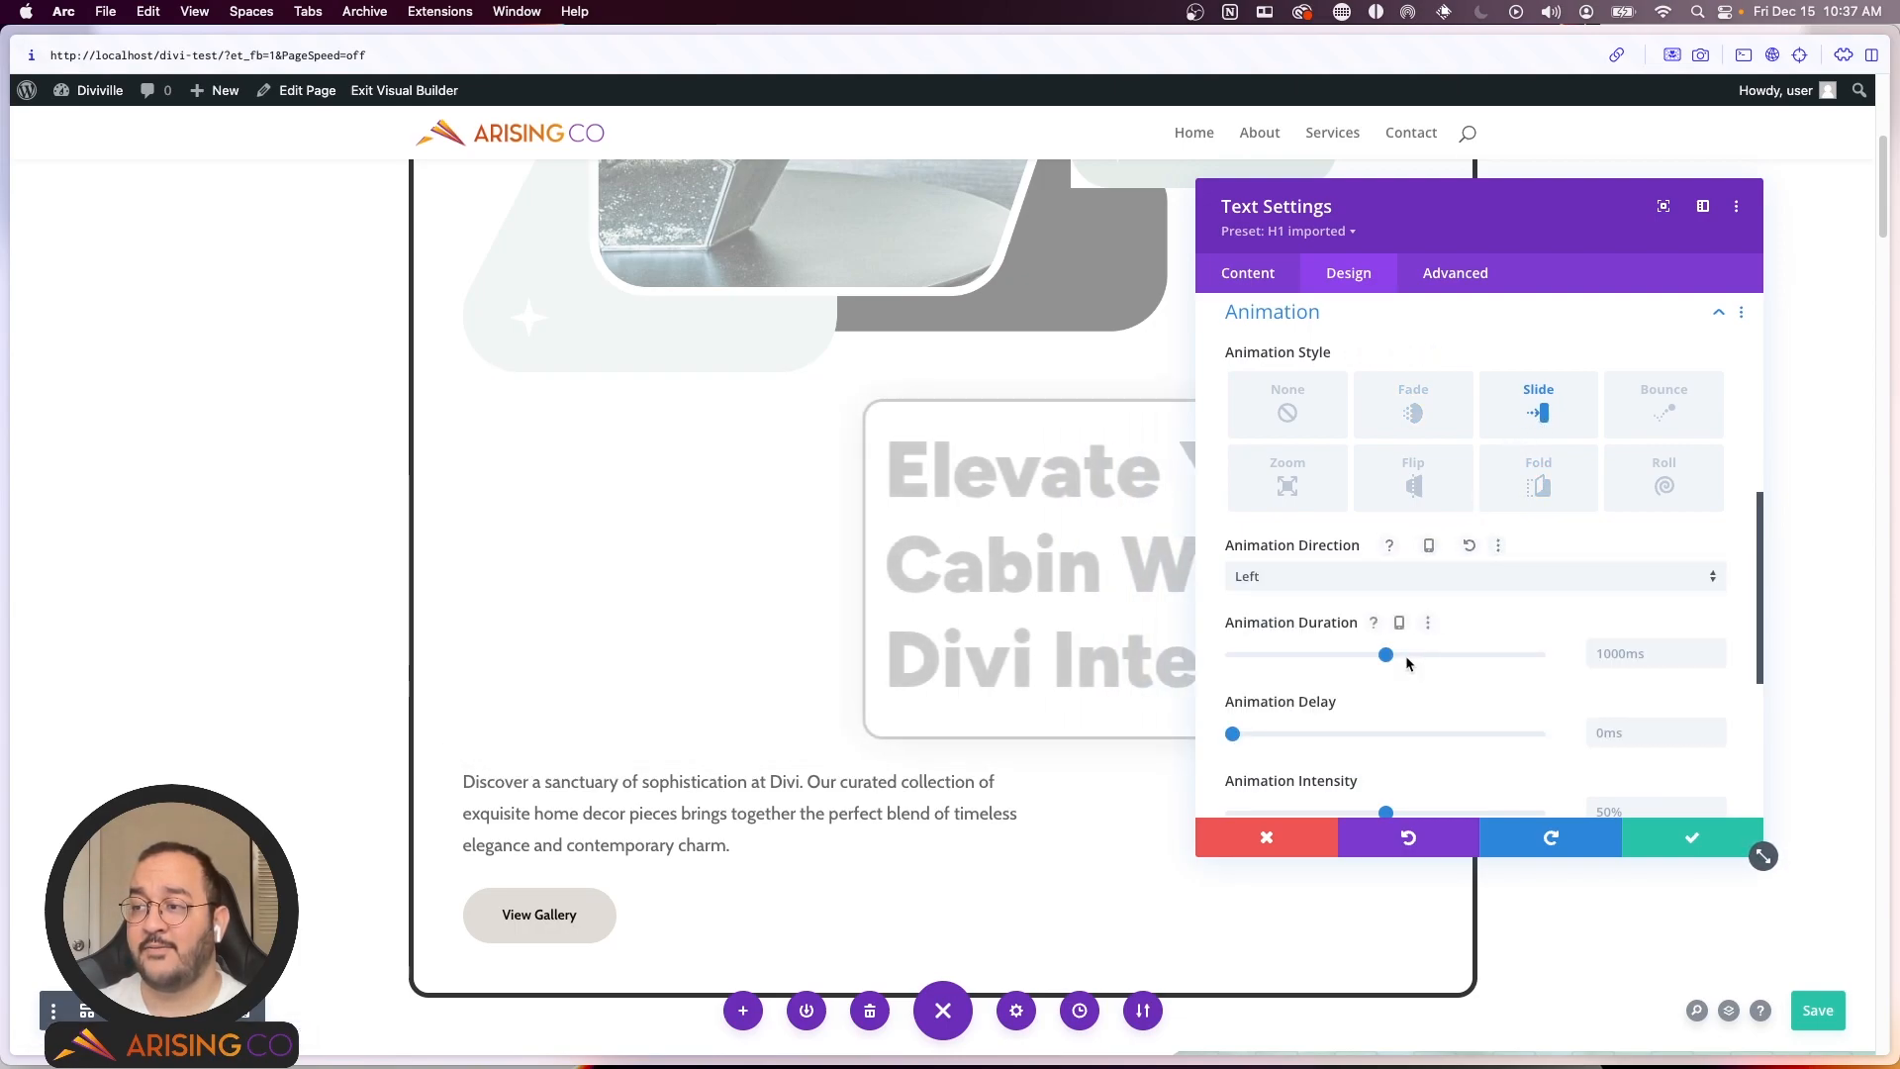
pyautogui.click(1403, 580)
pyautogui.click(1378, 626)
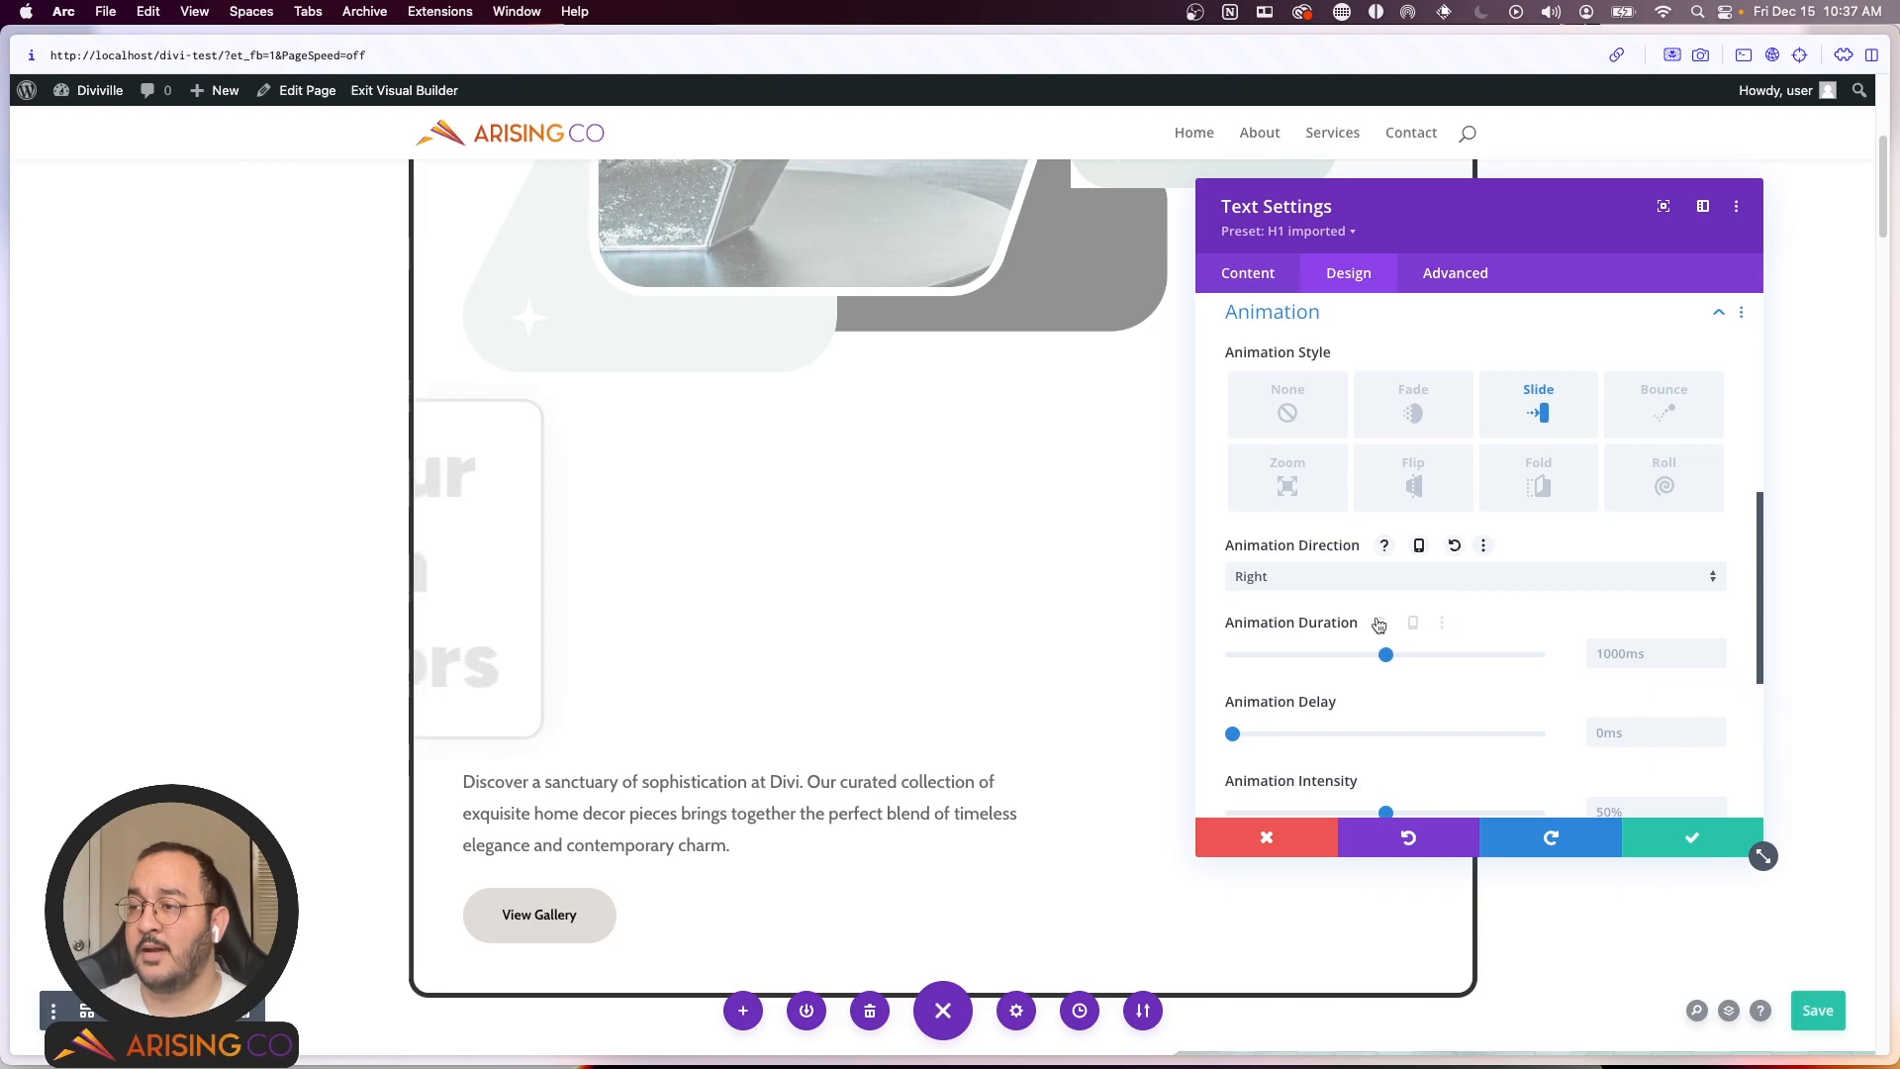
pyautogui.click(1640, 477)
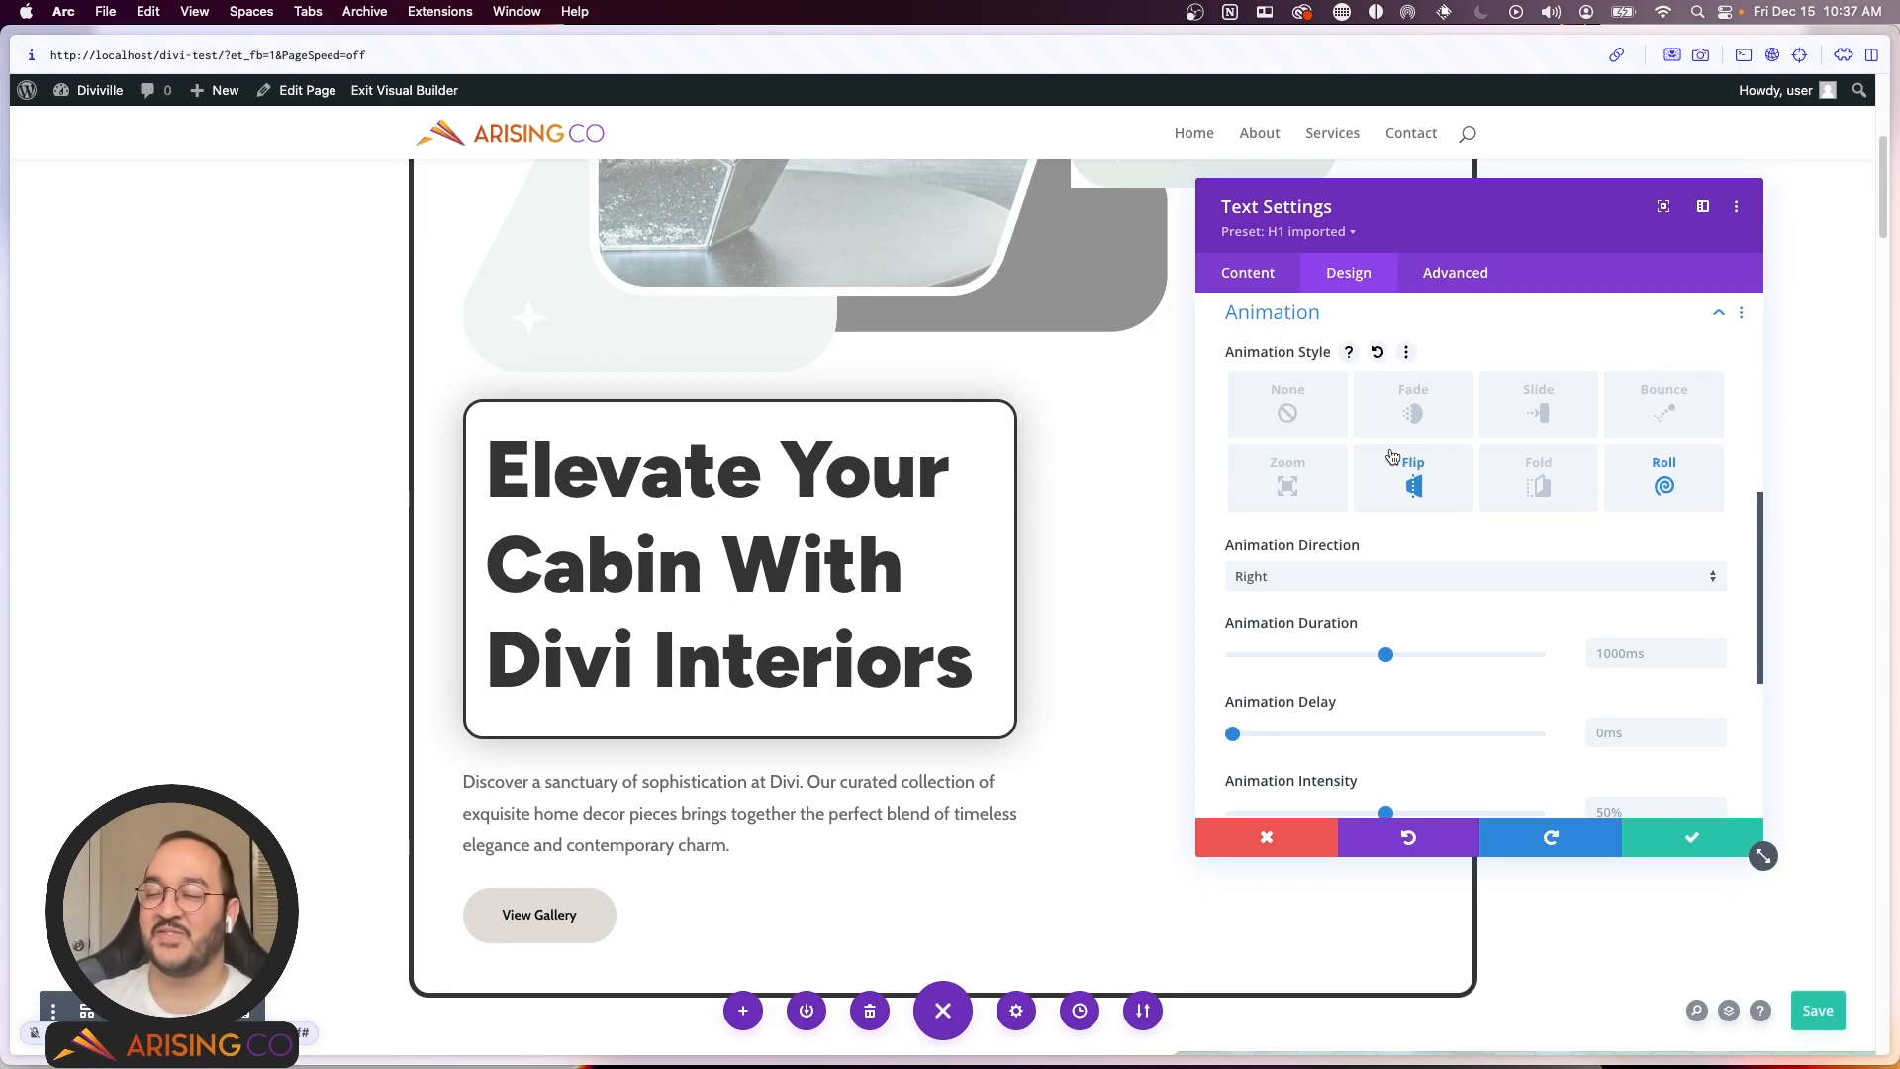
# Step: Set the heading's animation style to Slide with the Left direction
pyautogui.click(1575, 421)
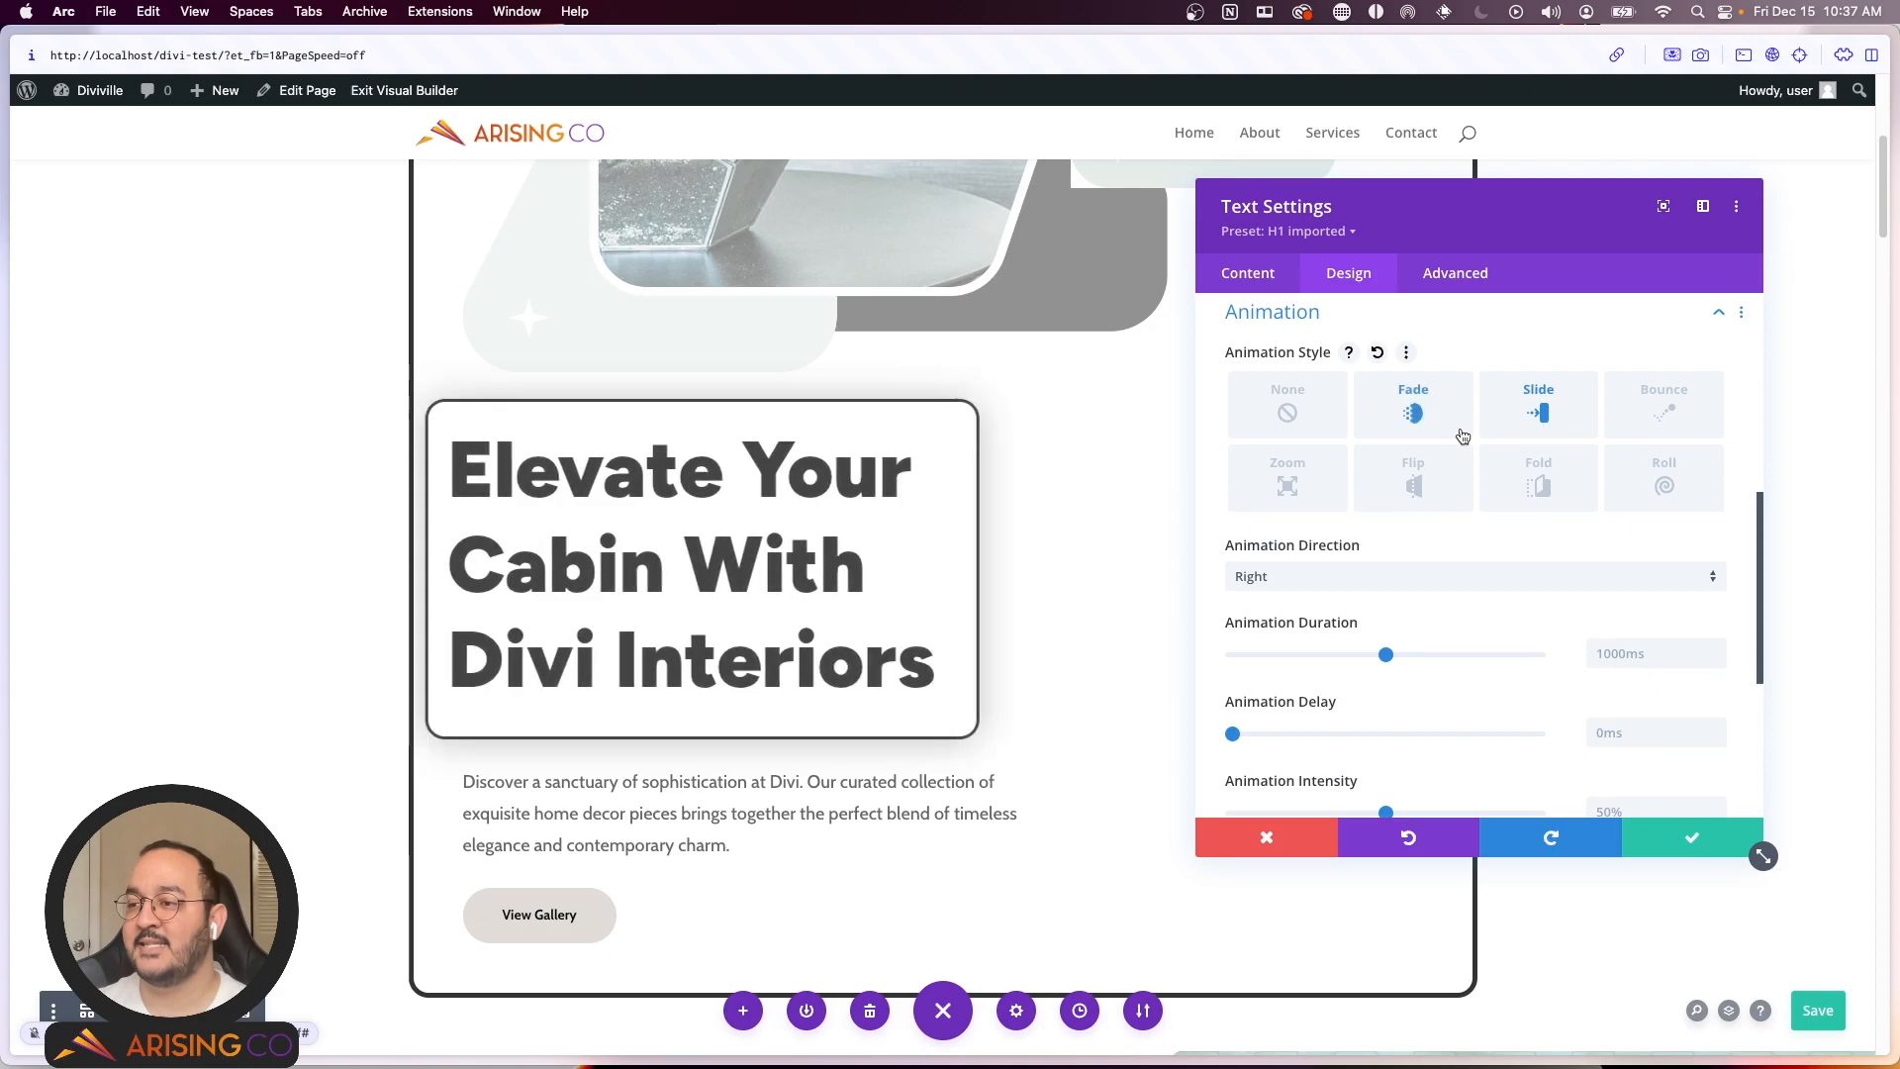
pyautogui.click(1371, 579)
pyautogui.click(1324, 663)
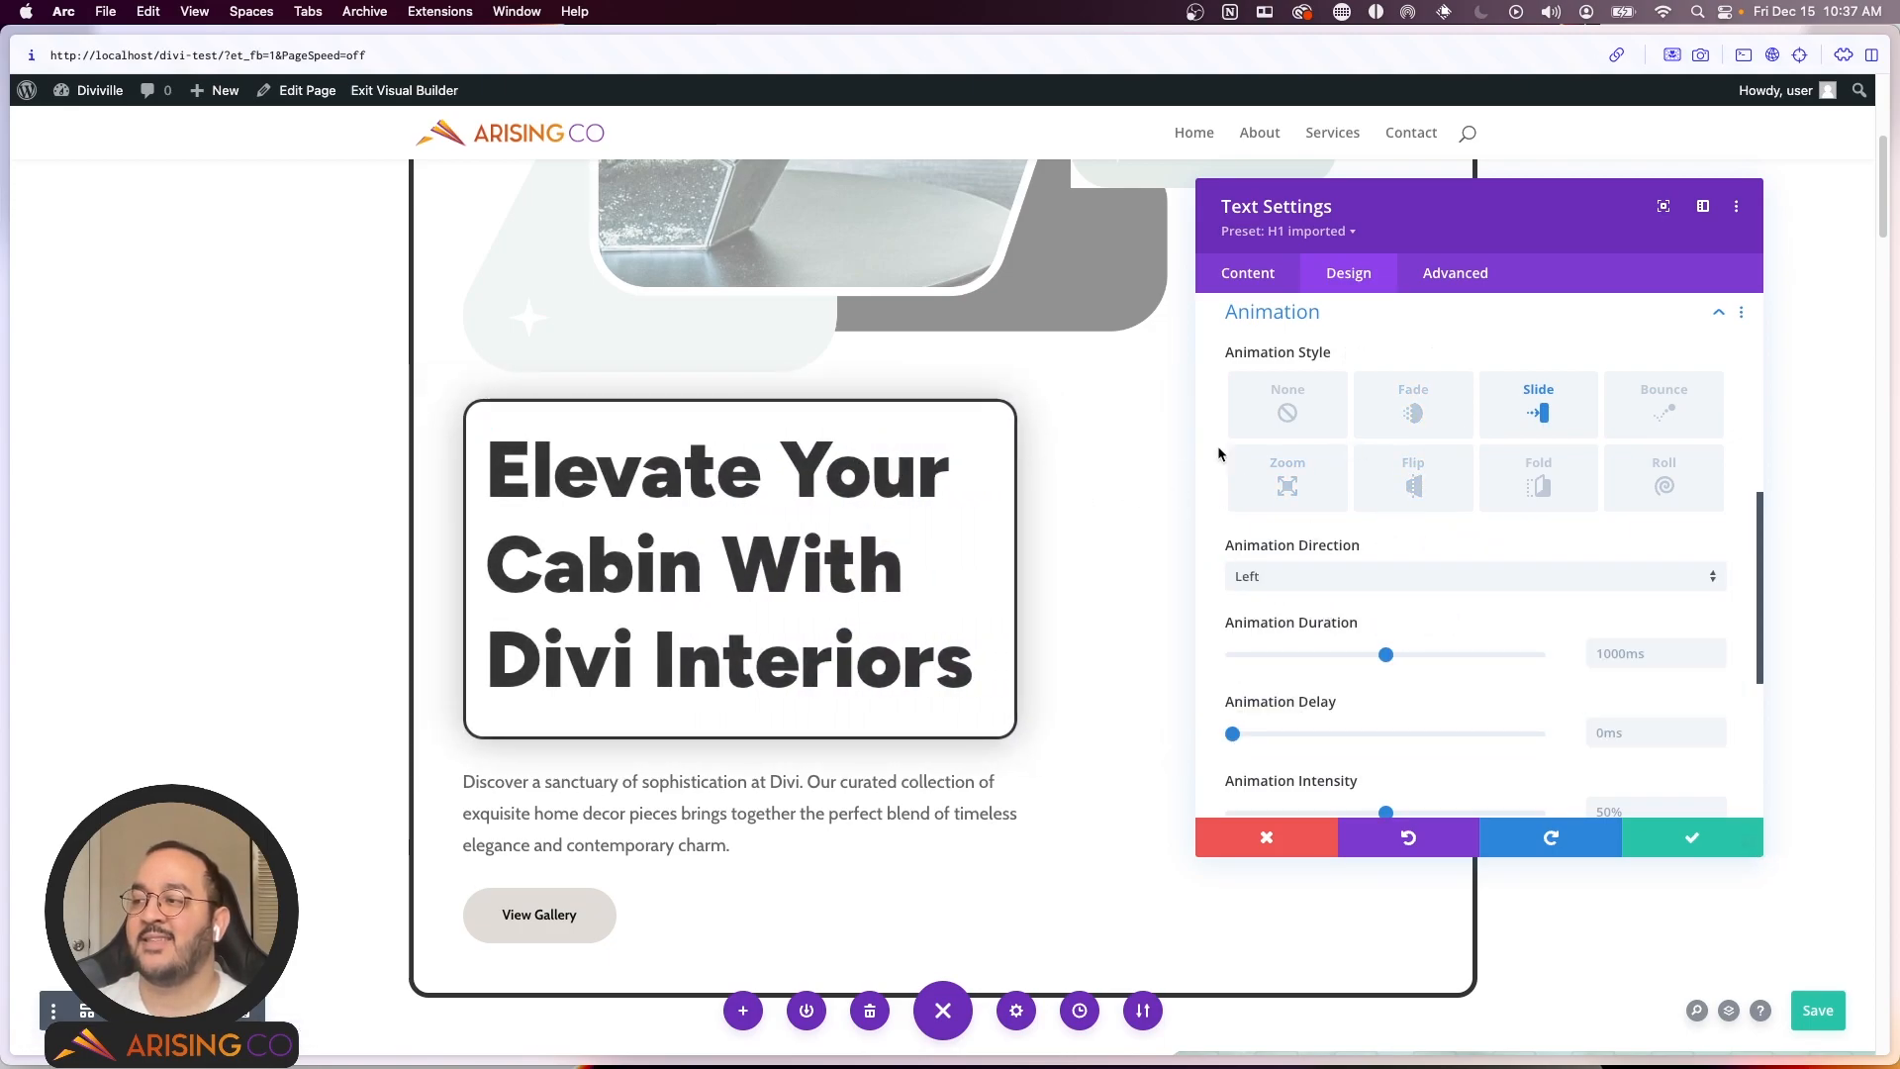
# Step: Move the text settings window clear of the heading and lower the slide animation's intensity to 5%
pyautogui.scroll(-5, 1277, 534)
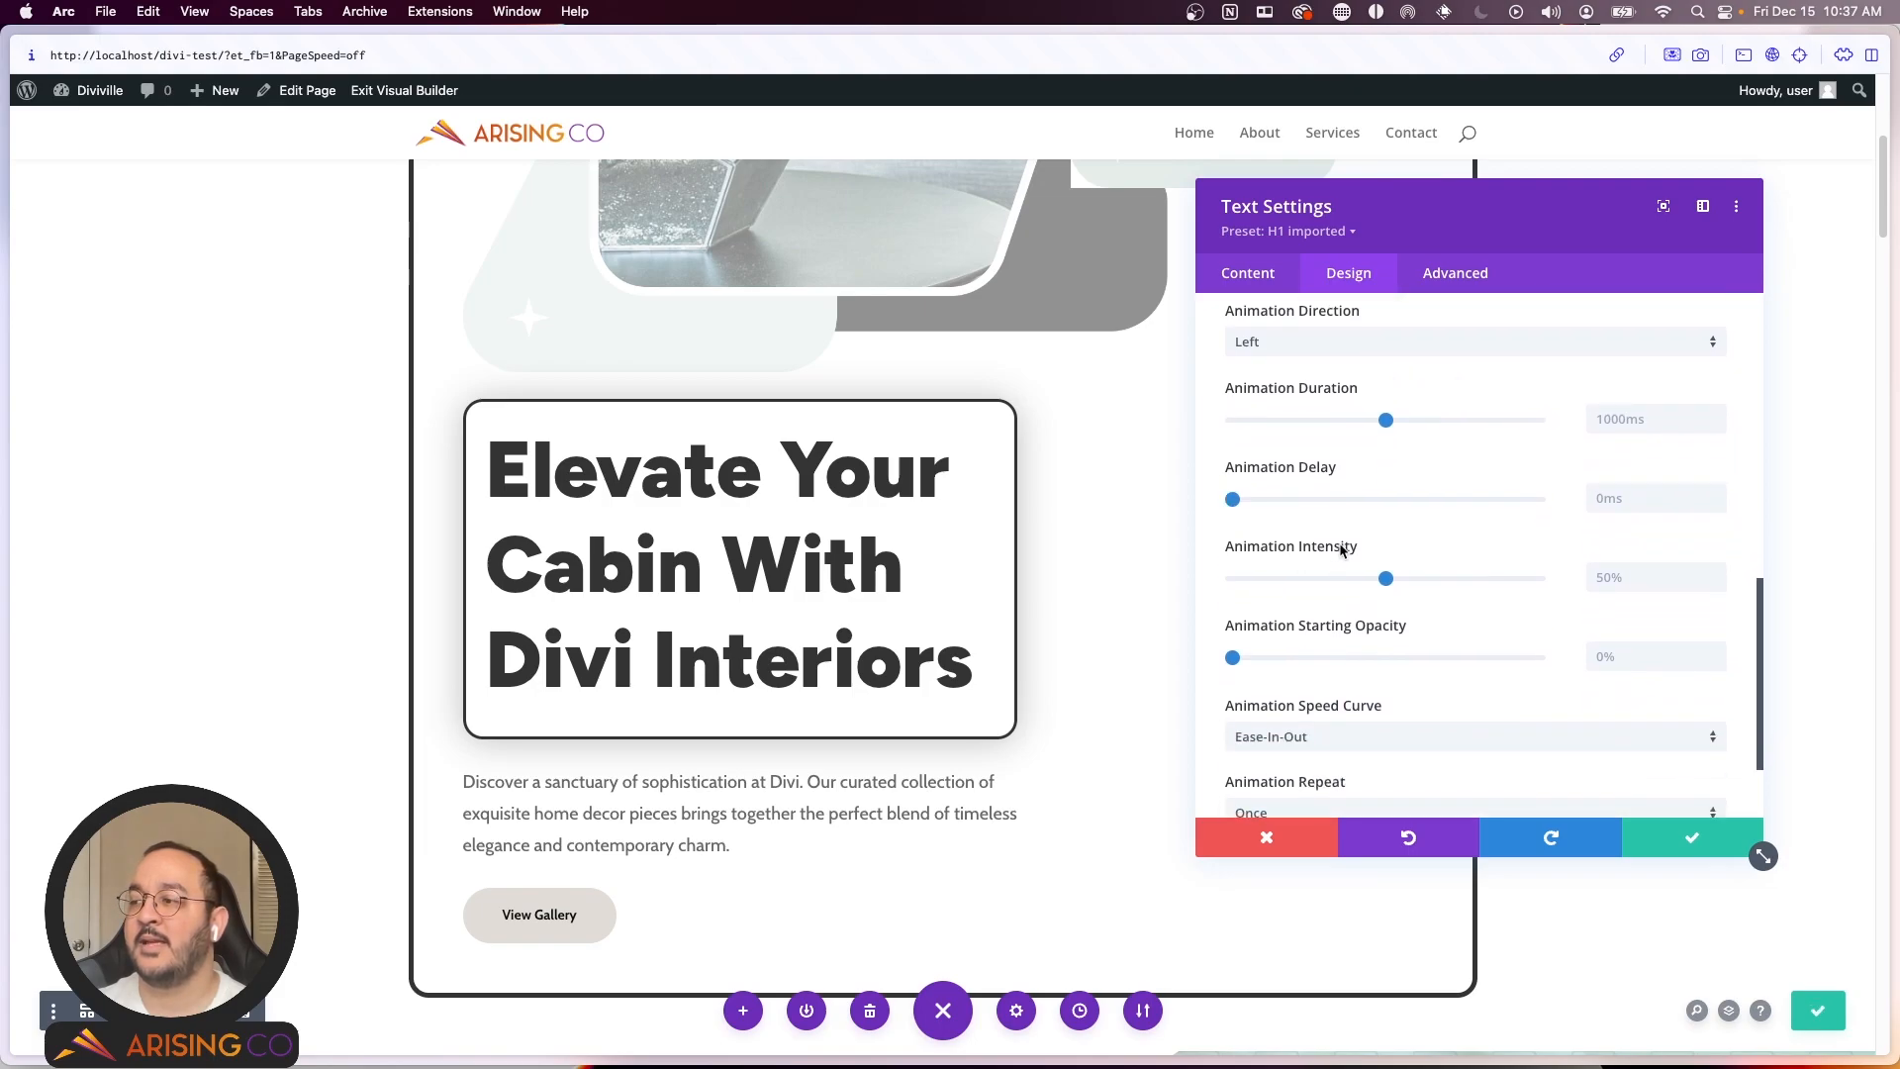
pyautogui.moveTo(1490, 228); pyautogui.dragTo(1647, 220)
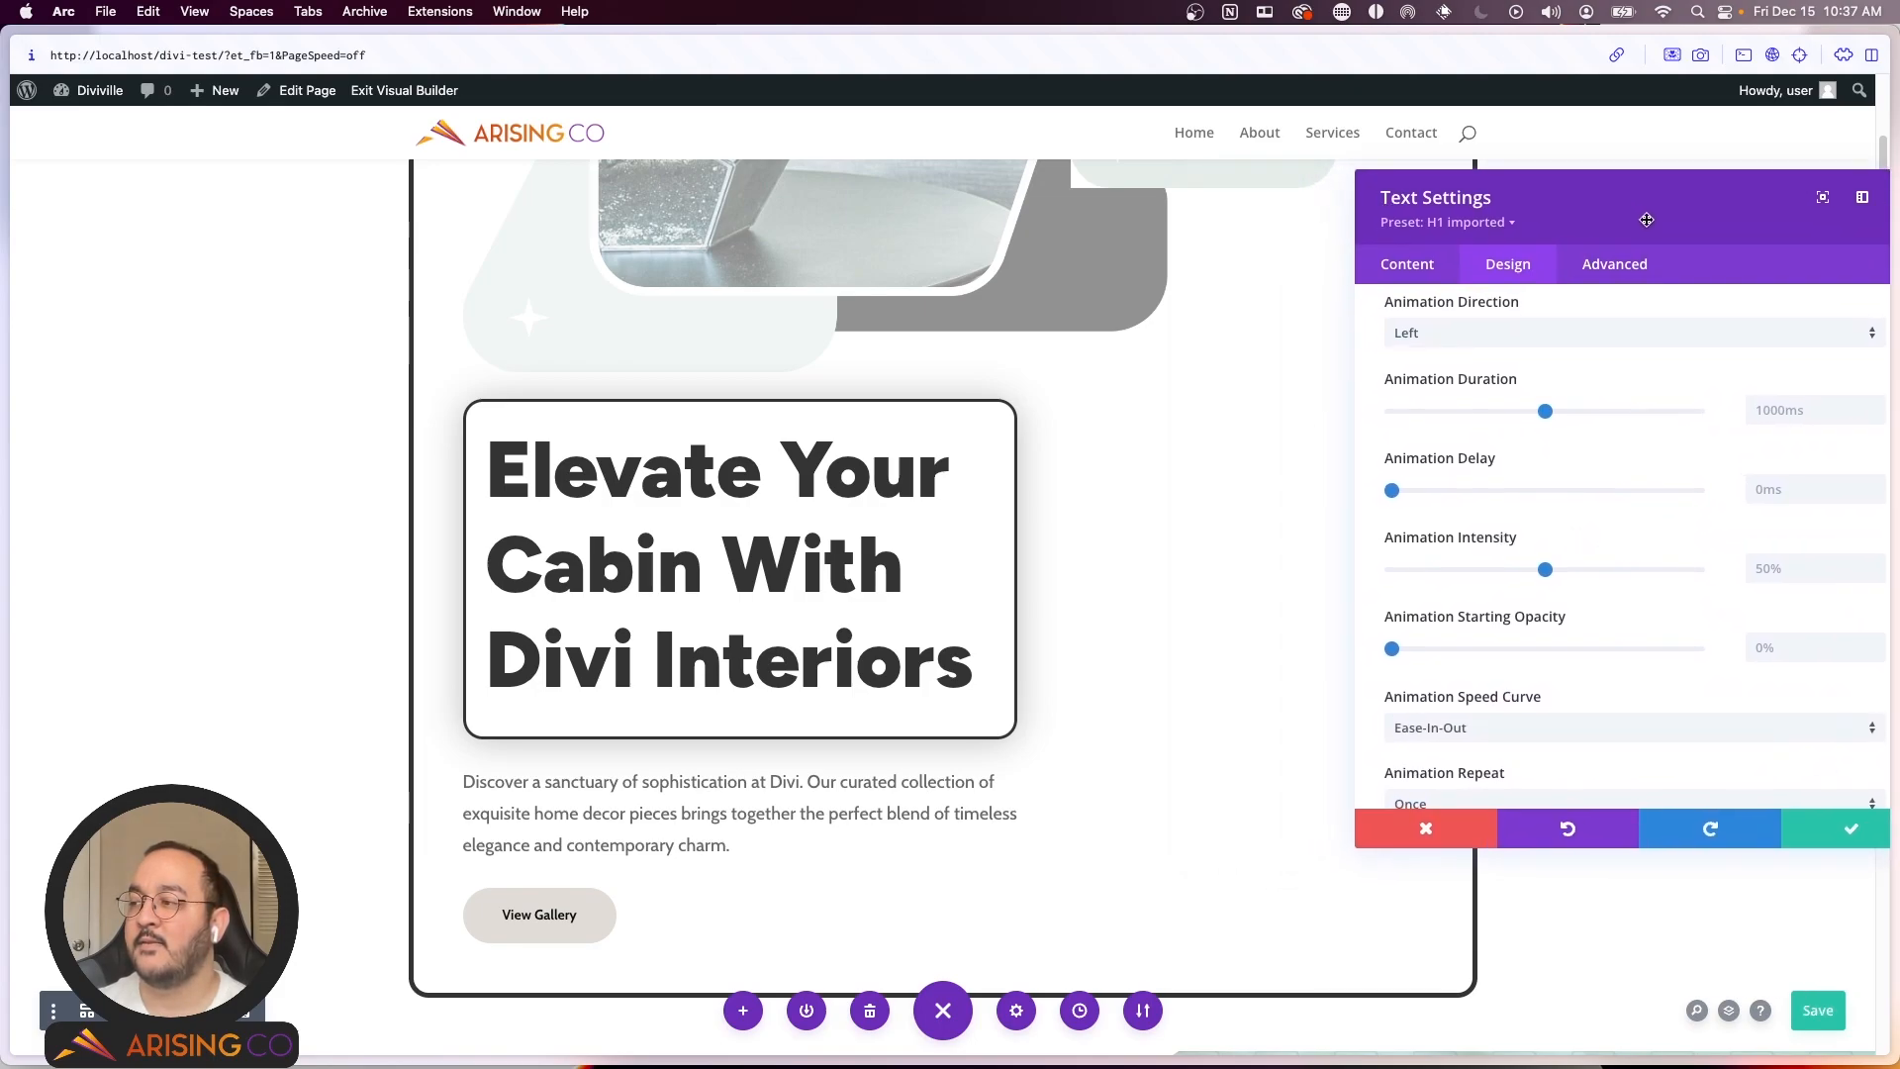
pyautogui.moveTo(1547, 572); pyautogui.dragTo(1450, 572)
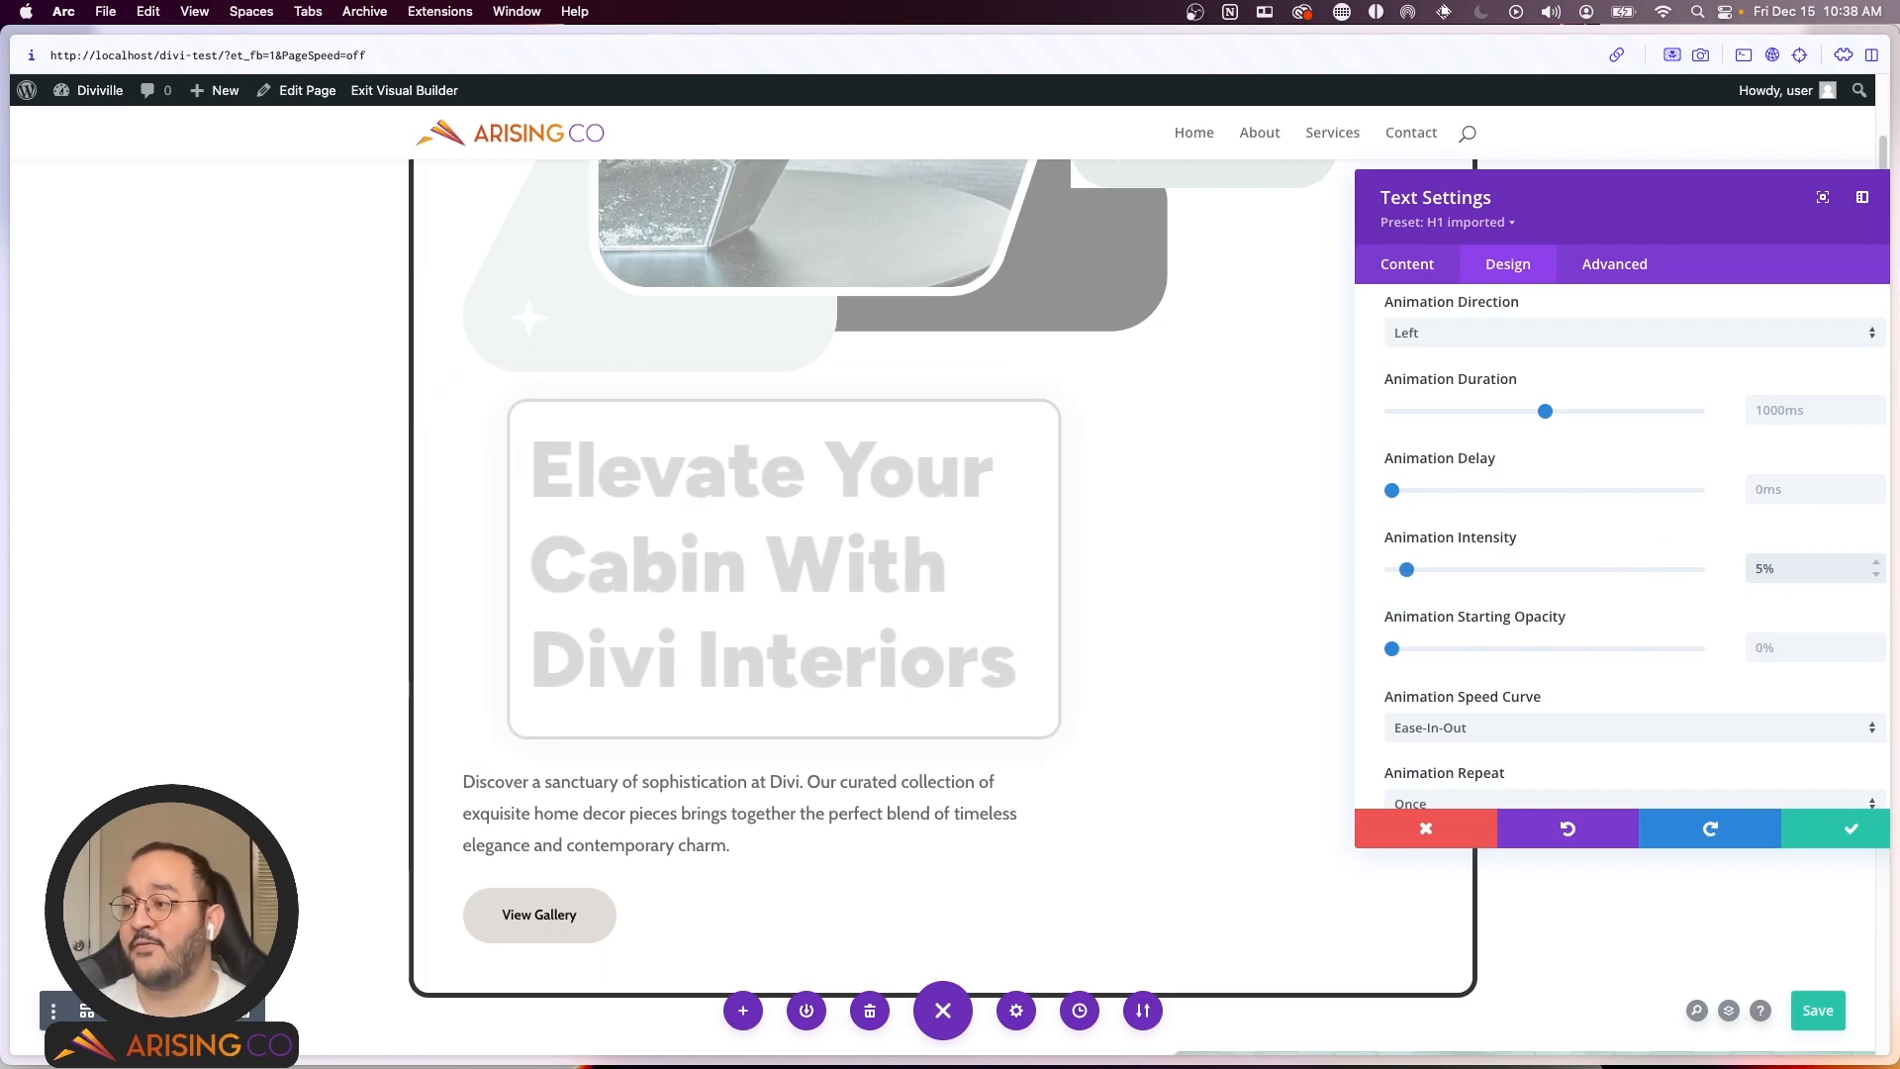
# Step: Apply the heading's animation and border settings, save the page and check the heading
pyautogui.scroll(-1, 1727, 646)
pyautogui.scroll(-2, 1727, 646)
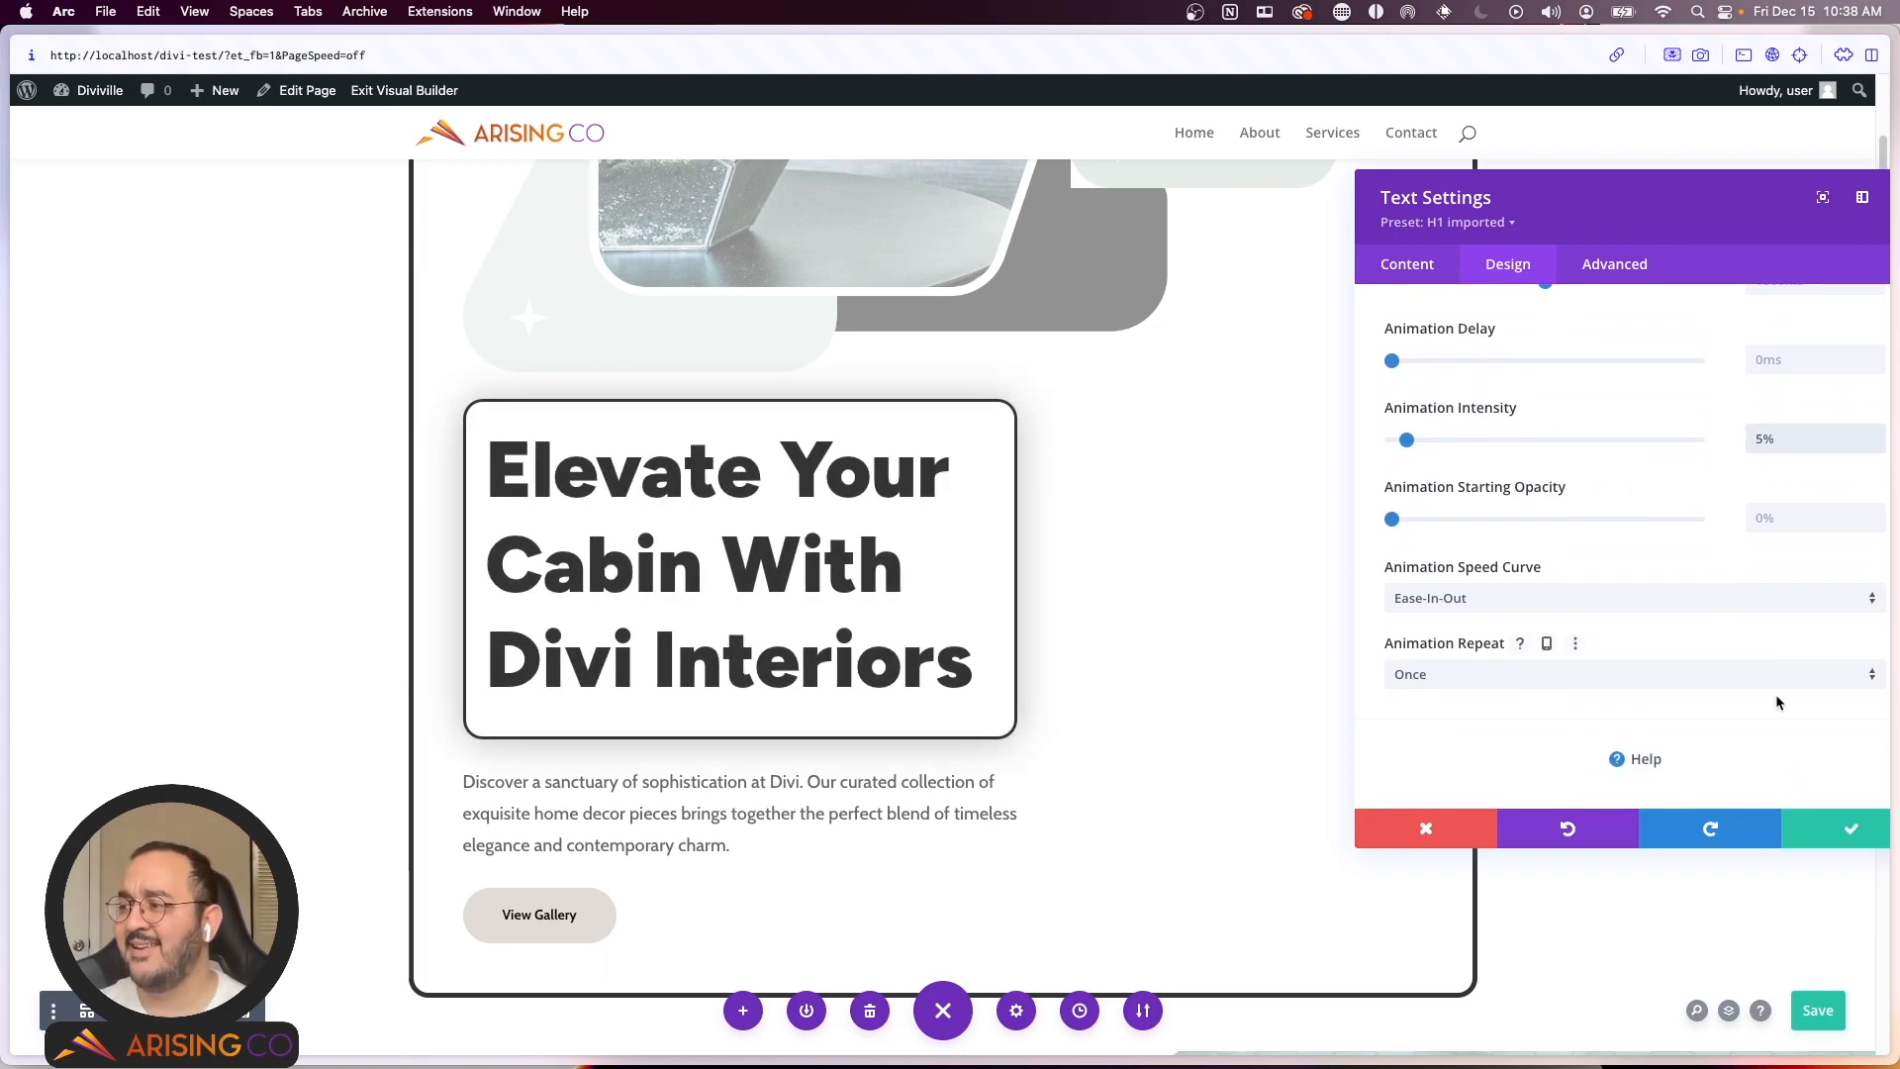
pyautogui.click(1843, 827)
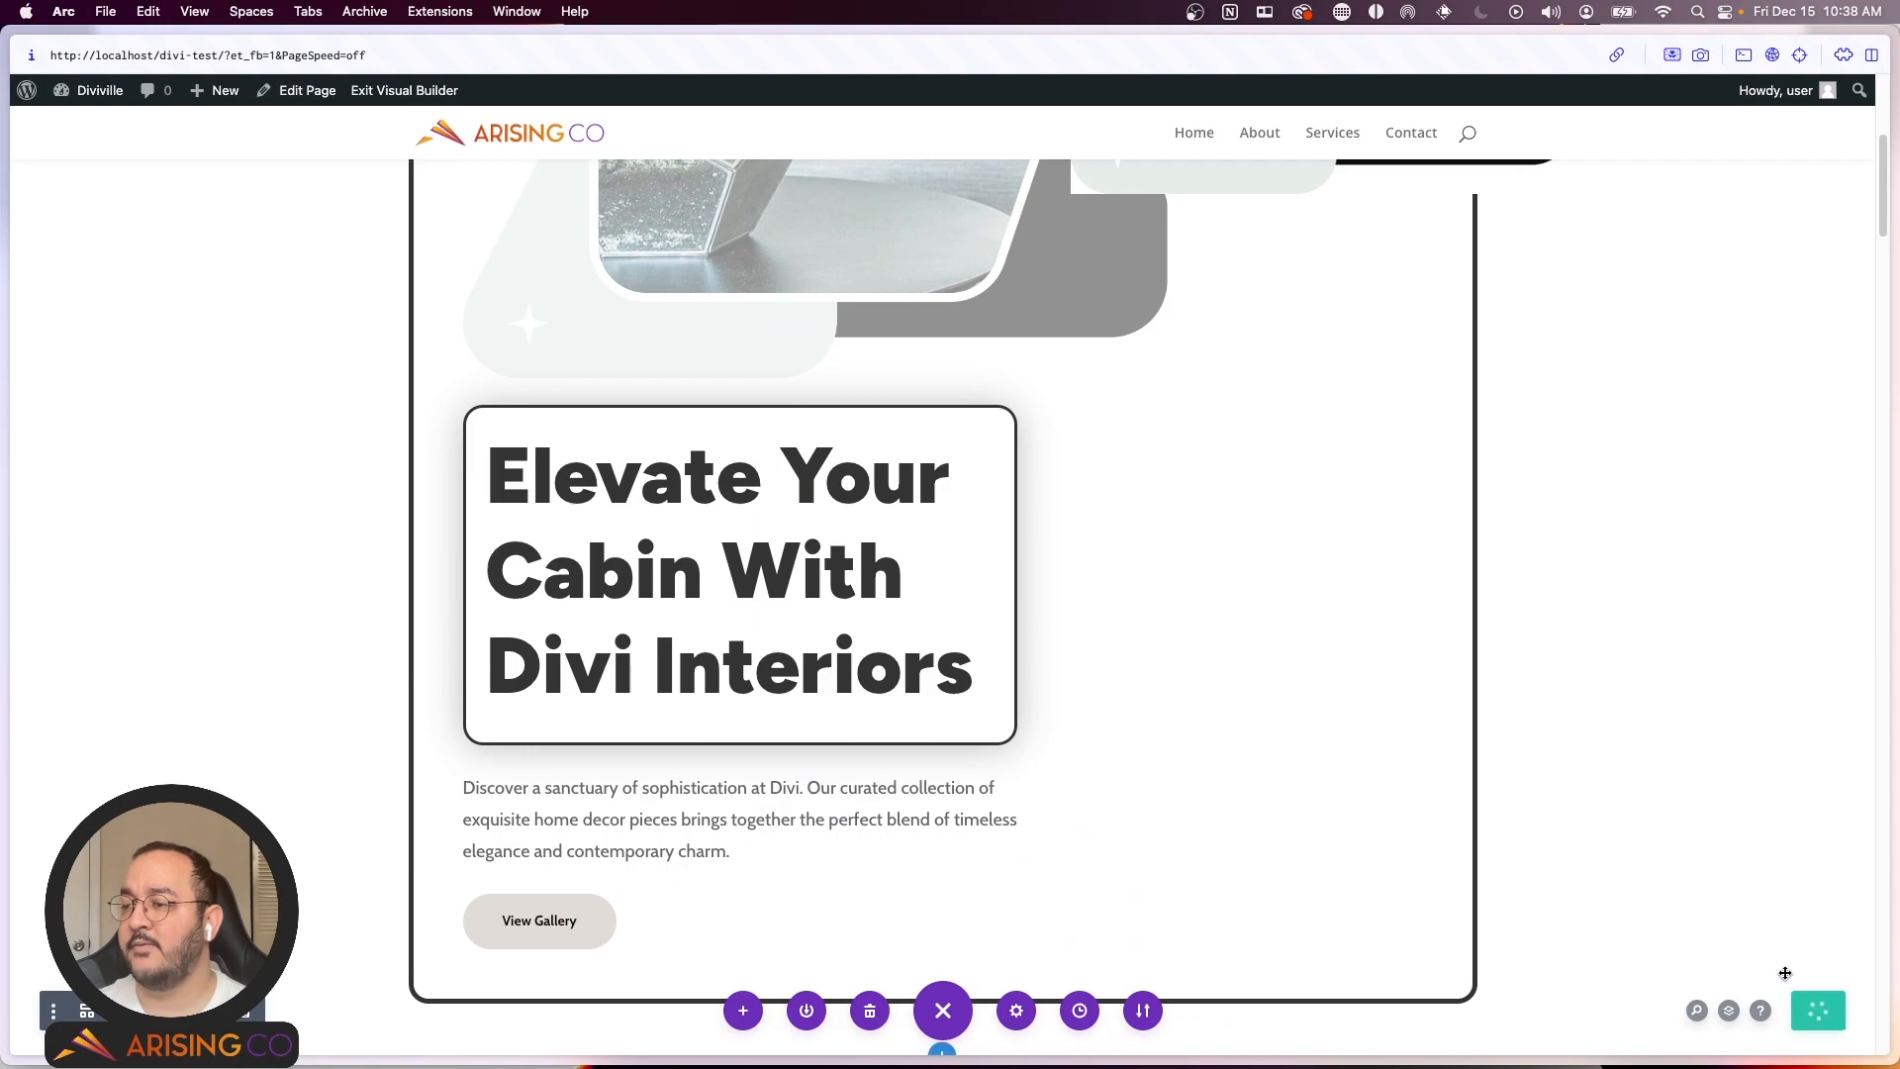
pyautogui.scroll(-3, 1017, 595)
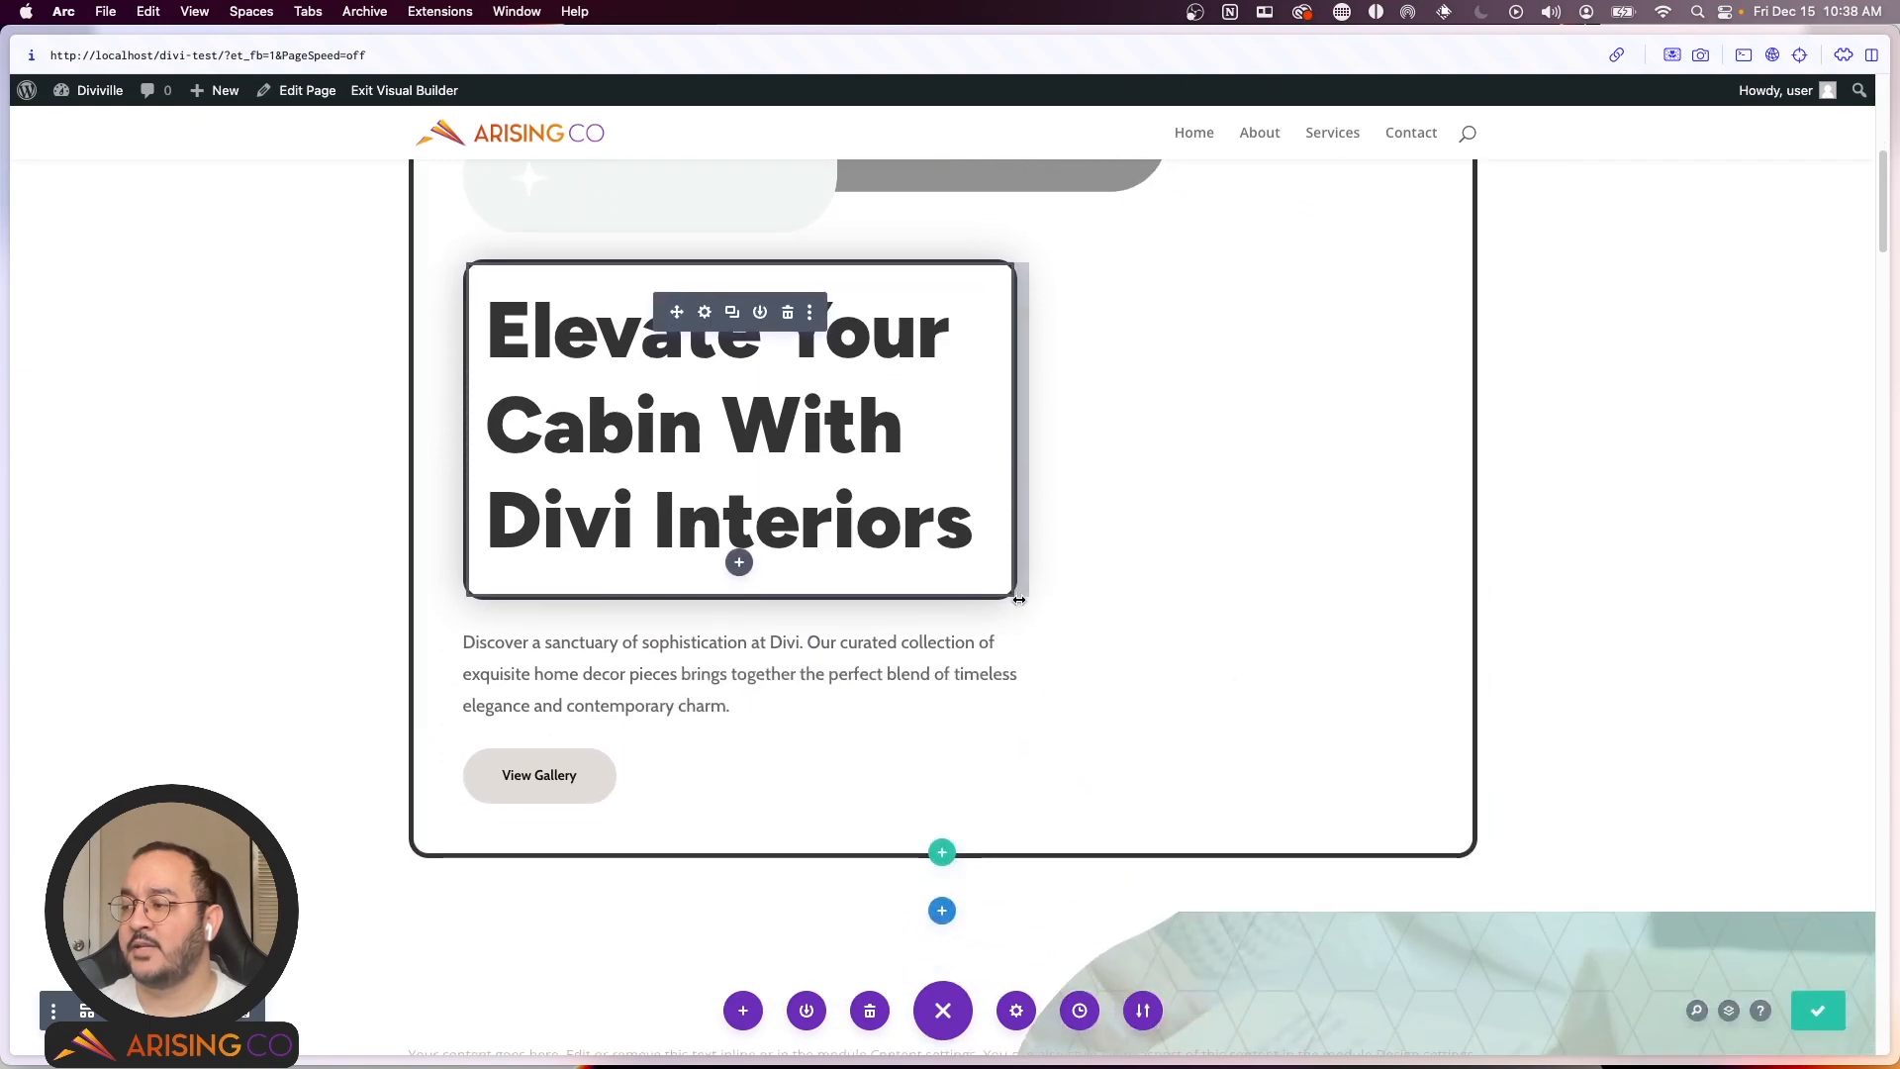
pyautogui.moveTo(650, 775)
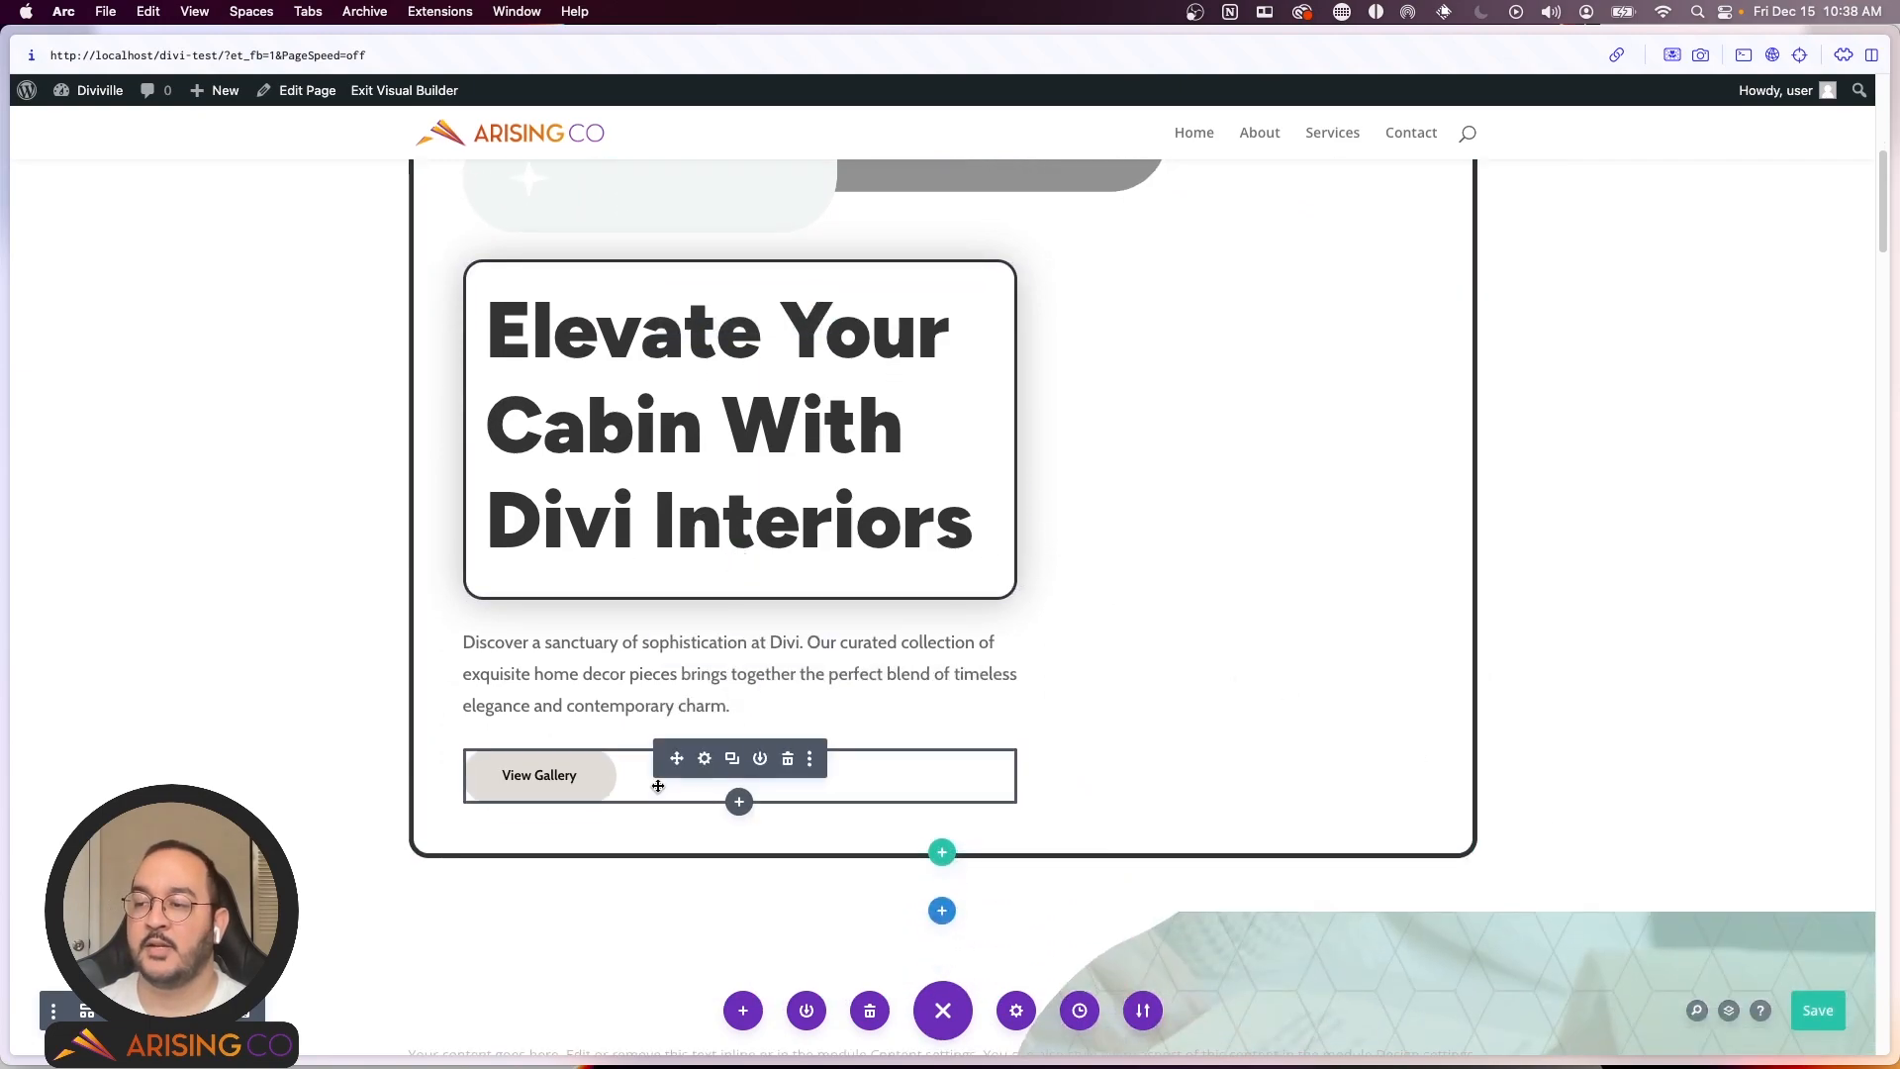
pyautogui.click(705, 760)
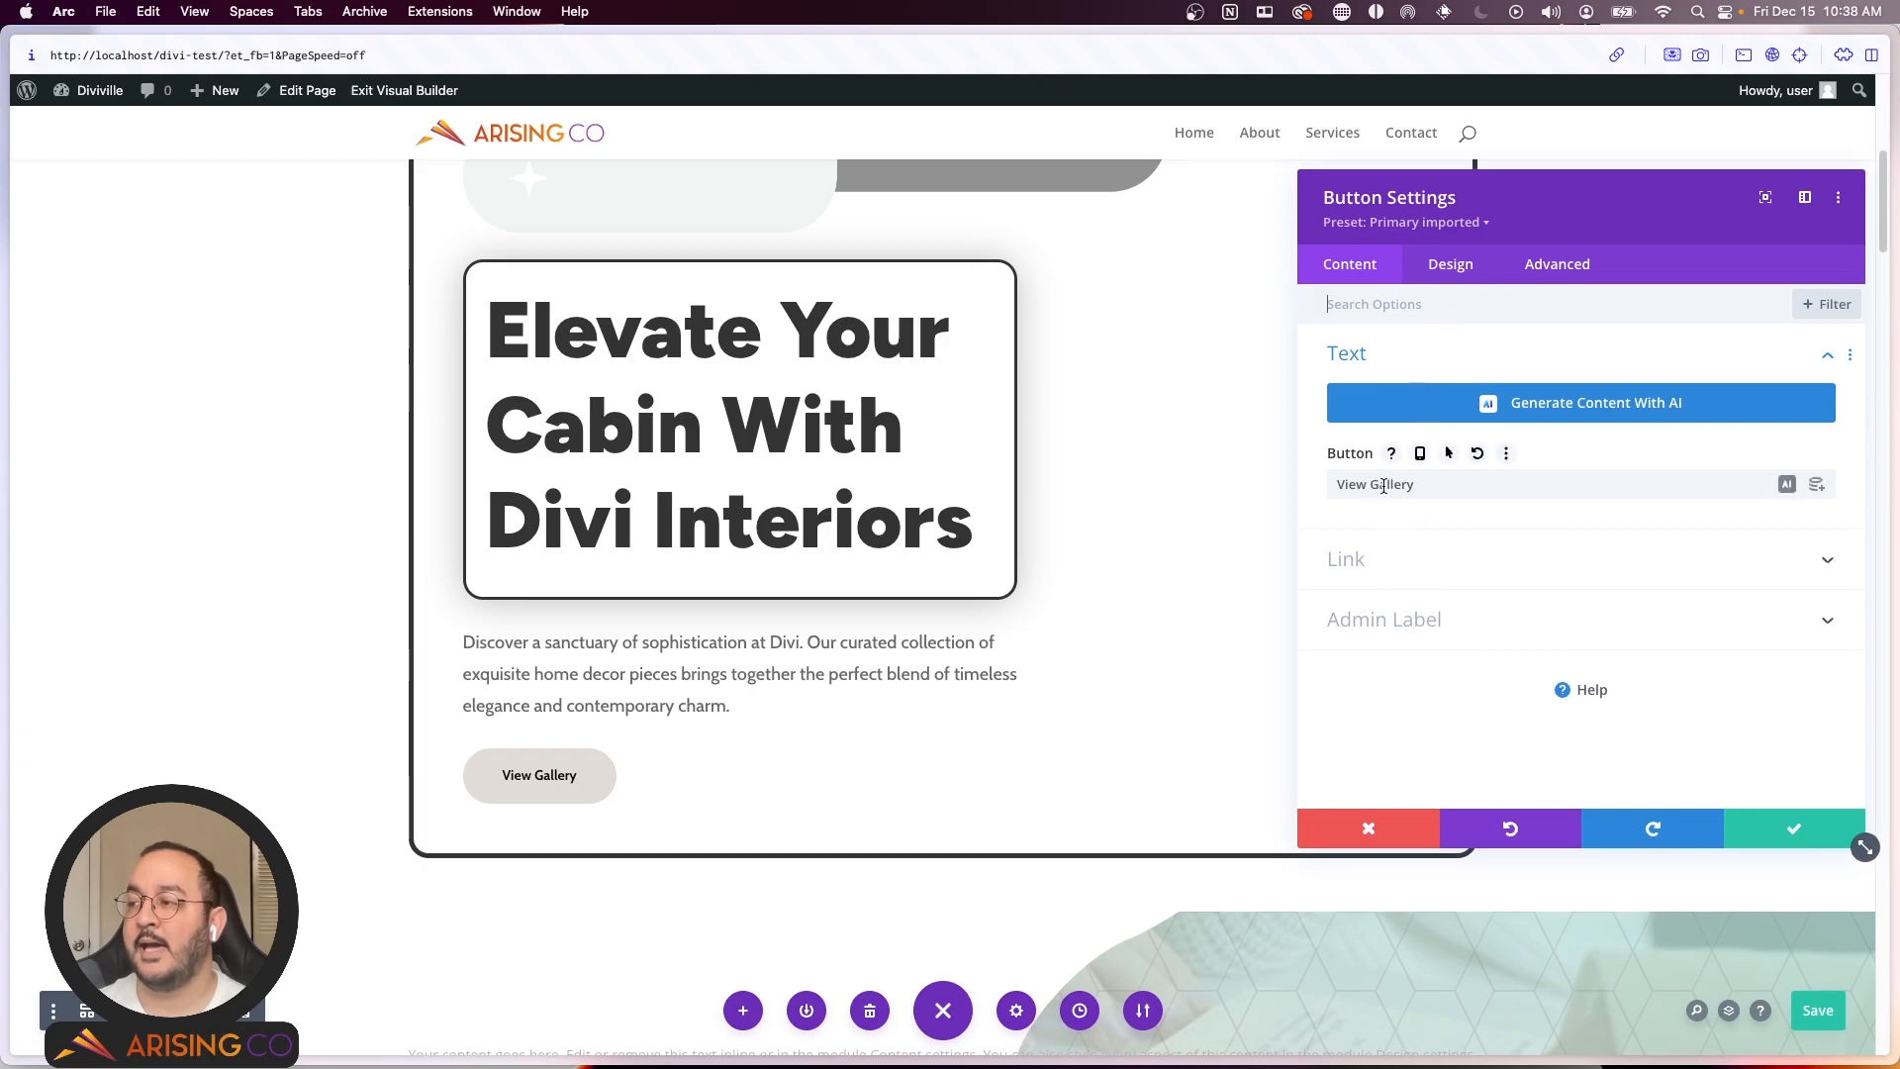
pyautogui.click(1395, 560)
pyautogui.click(1373, 492)
pyautogui.write('www.google.com')
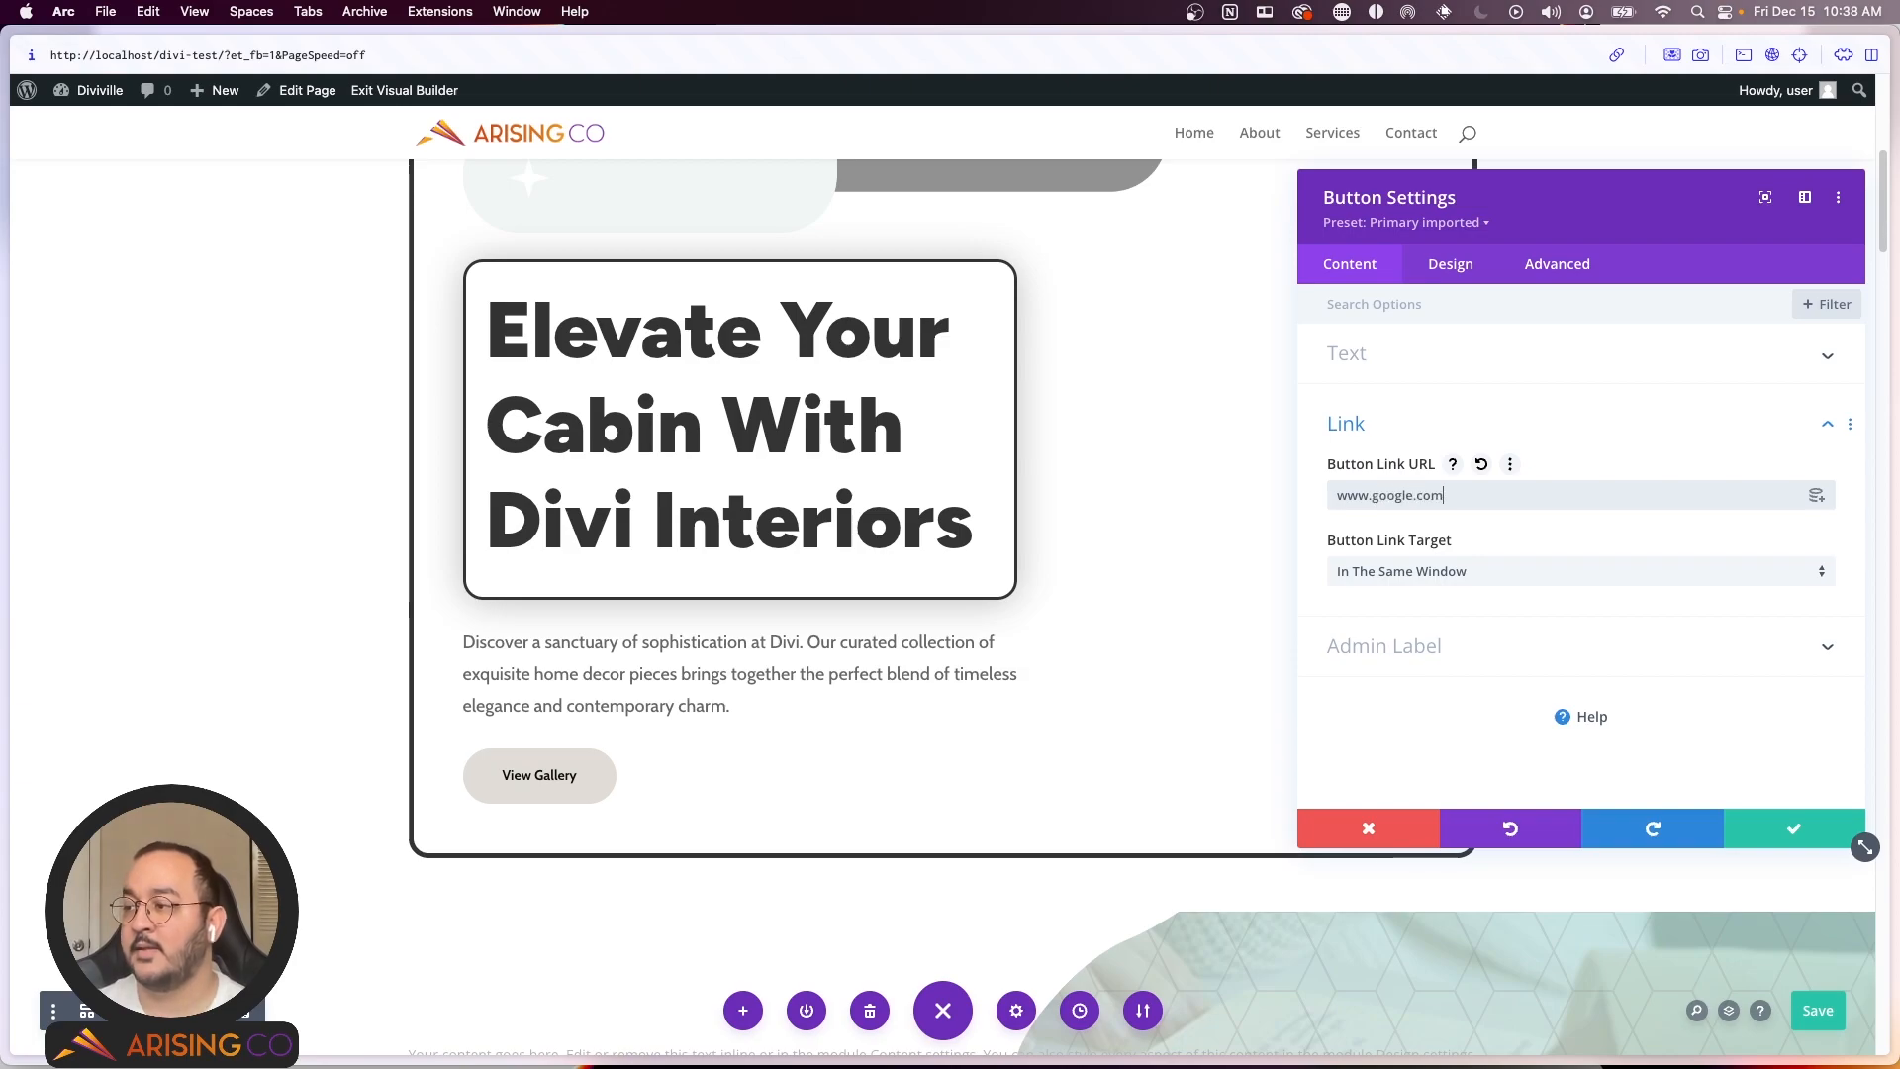
pyautogui.click(1378, 571)
pyautogui.click(1420, 624)
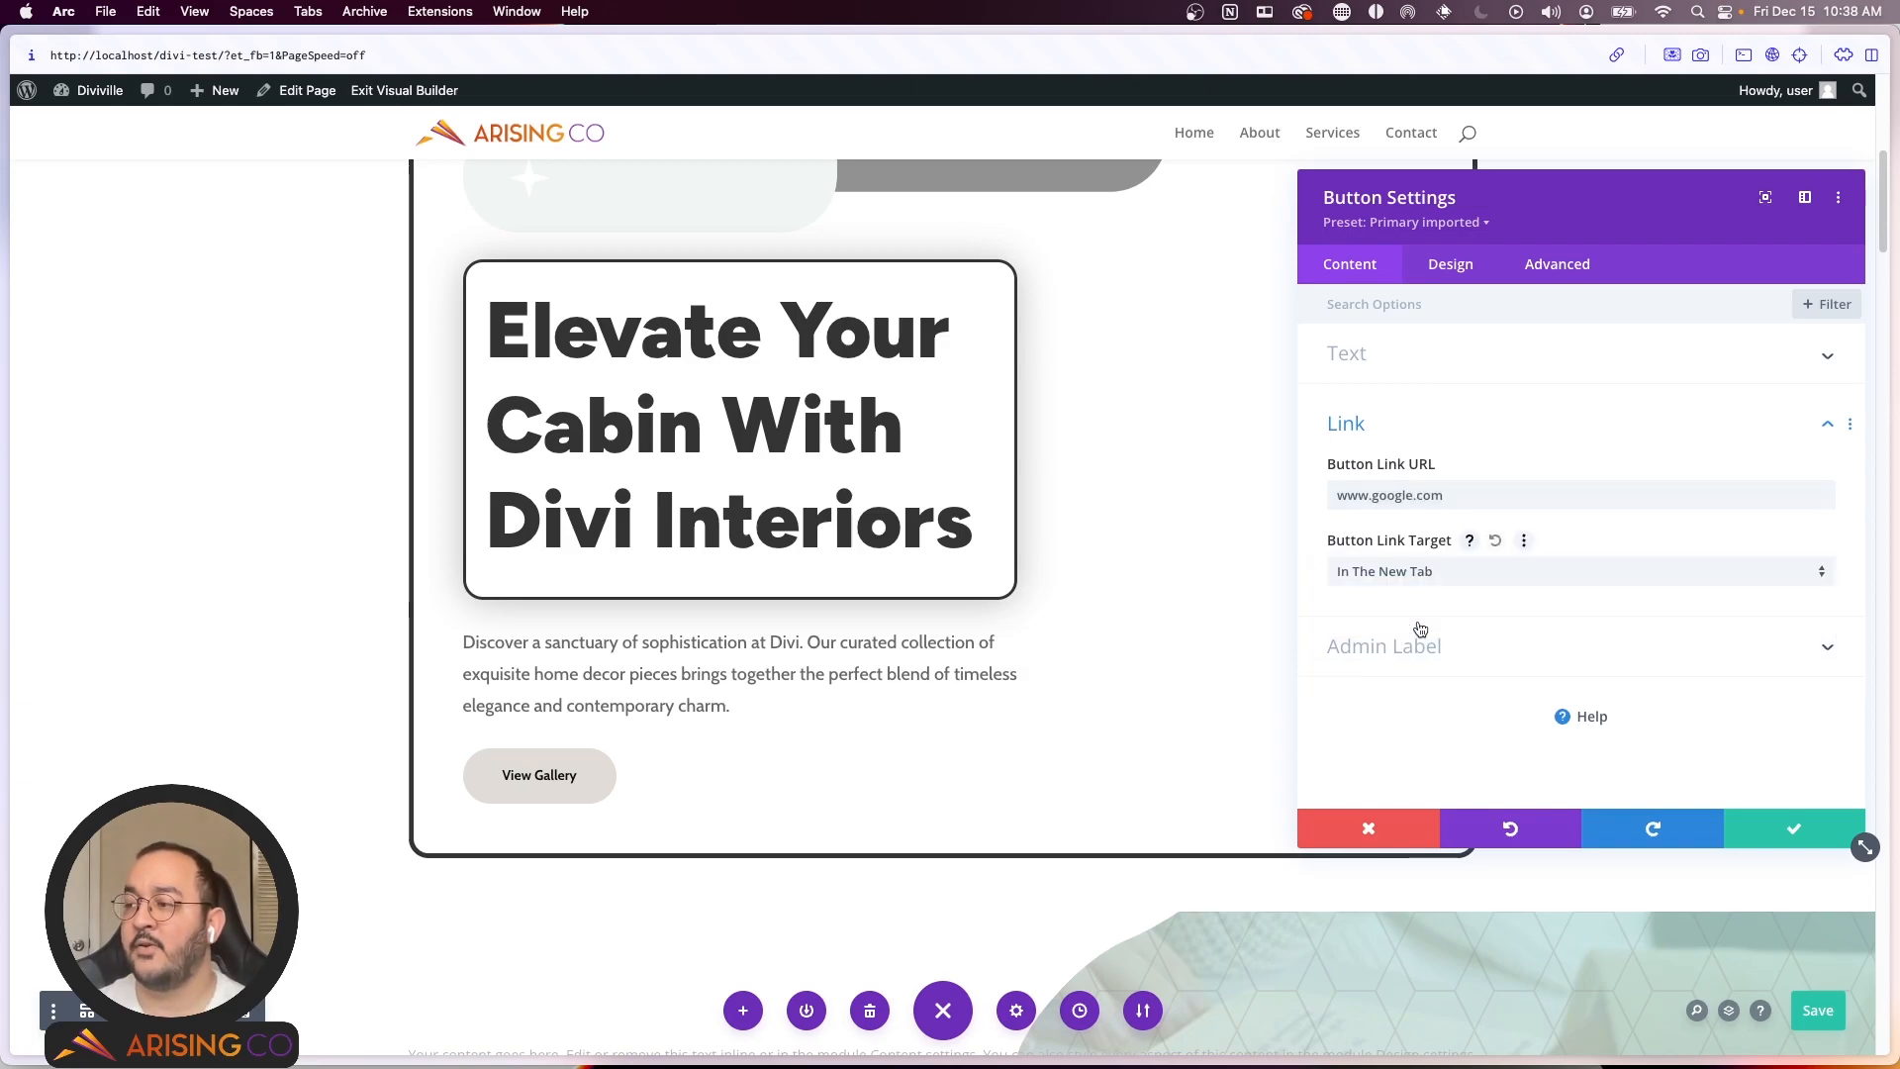
# Step: Try the View Gallery button without custom styles, and turn its custom styles back on
pyautogui.click(1451, 268)
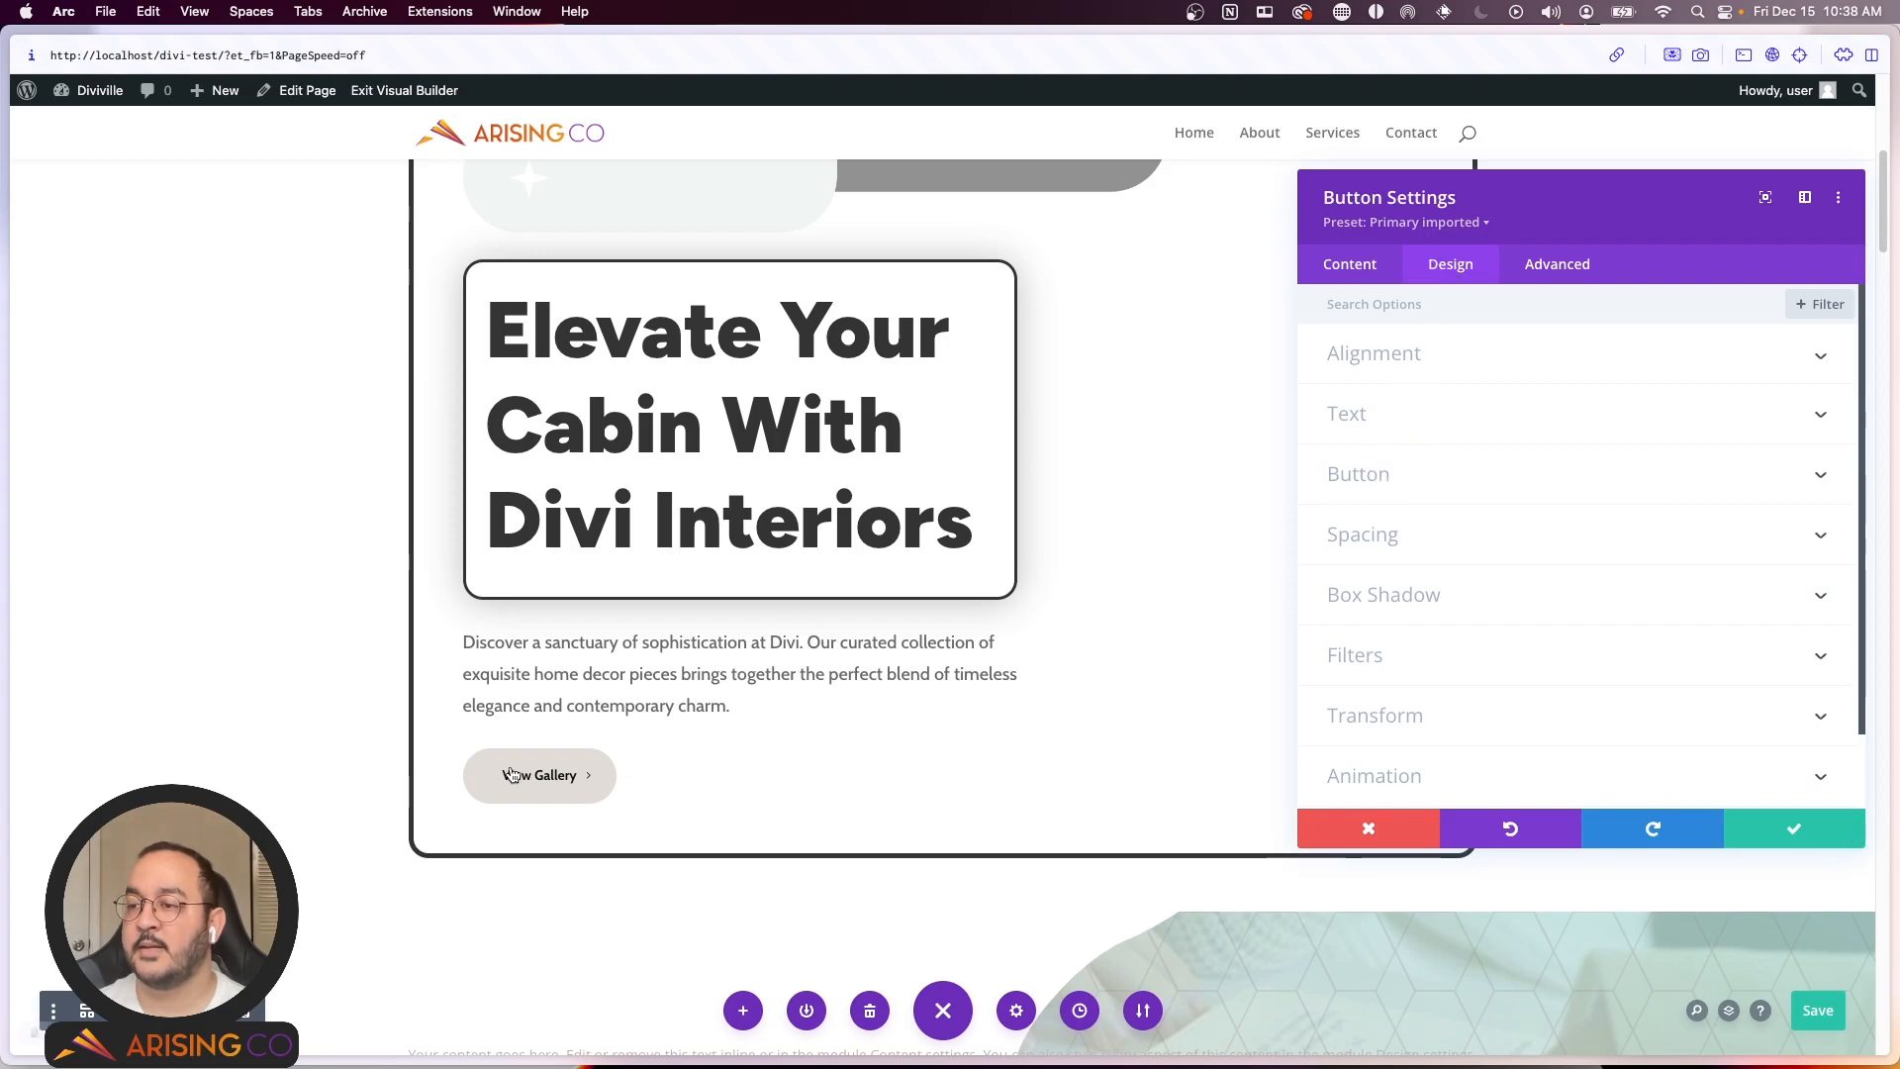
pyautogui.click(1371, 265)
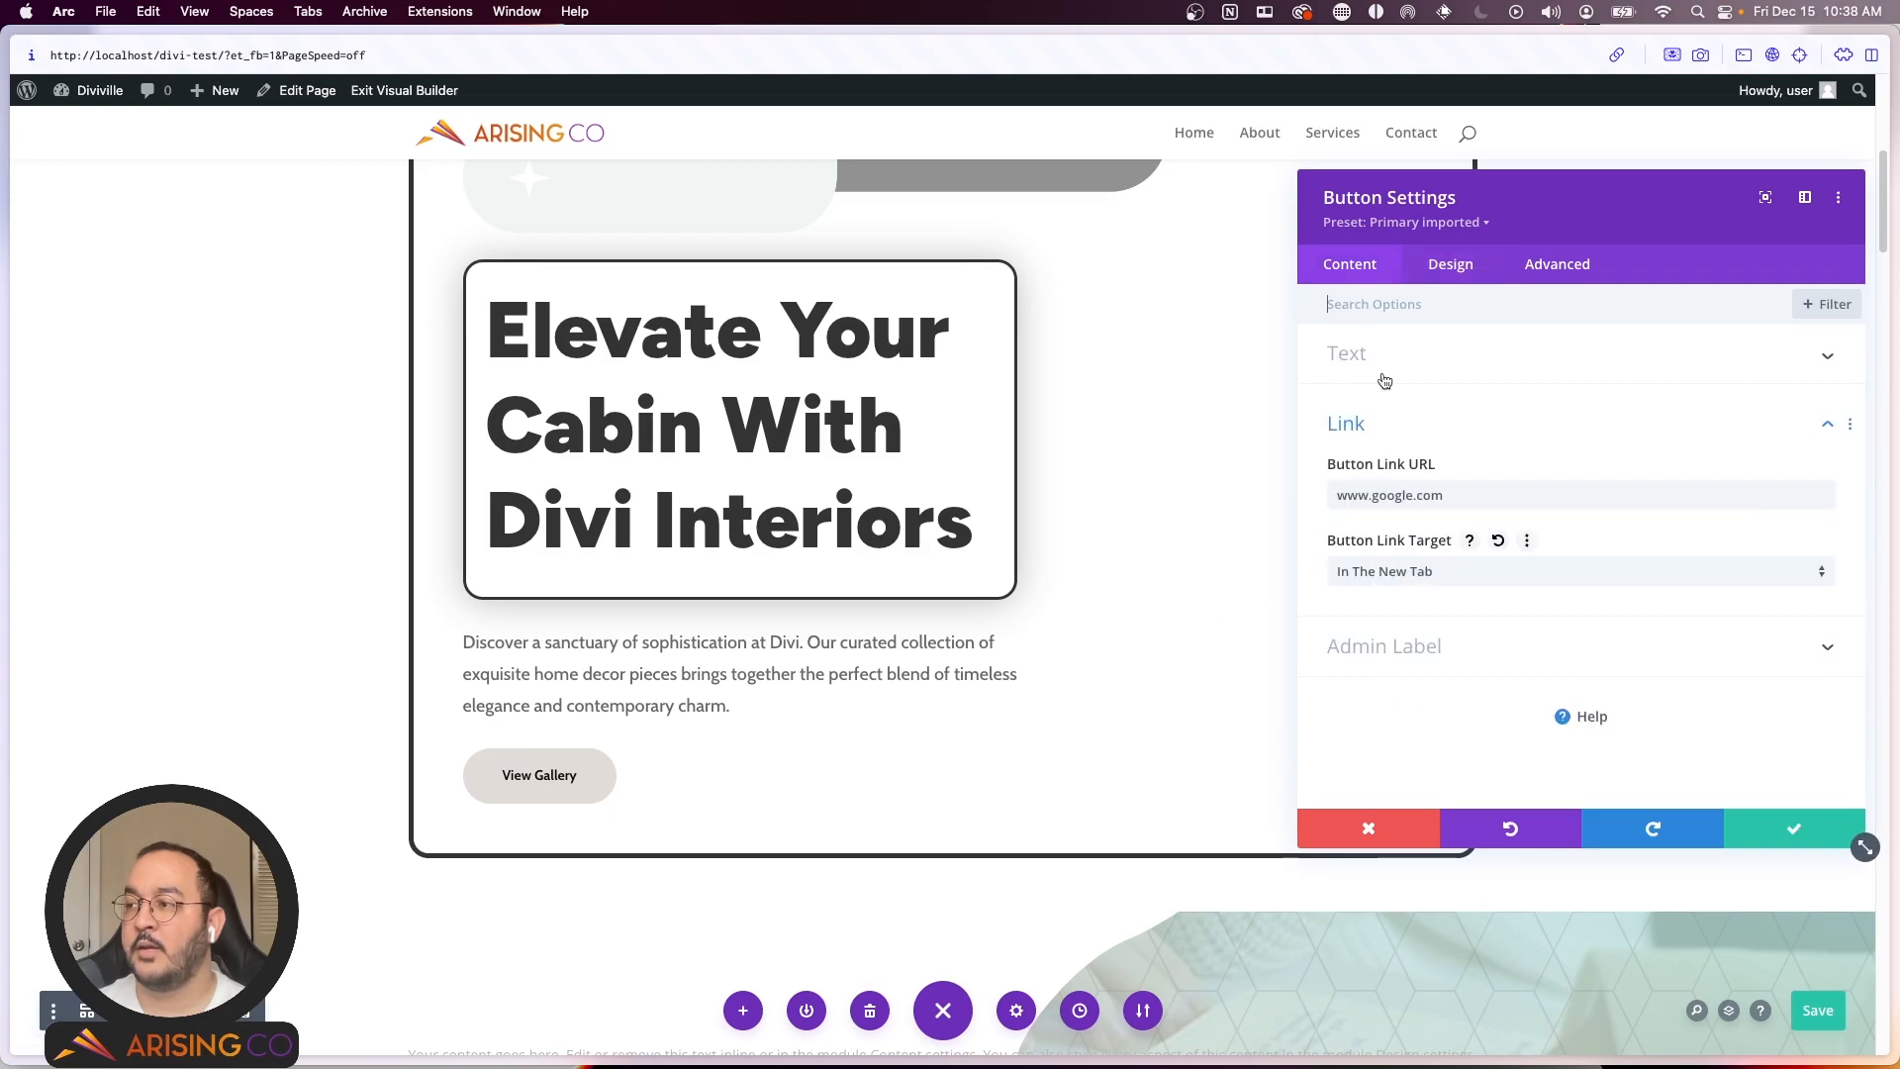
pyautogui.click(1395, 382)
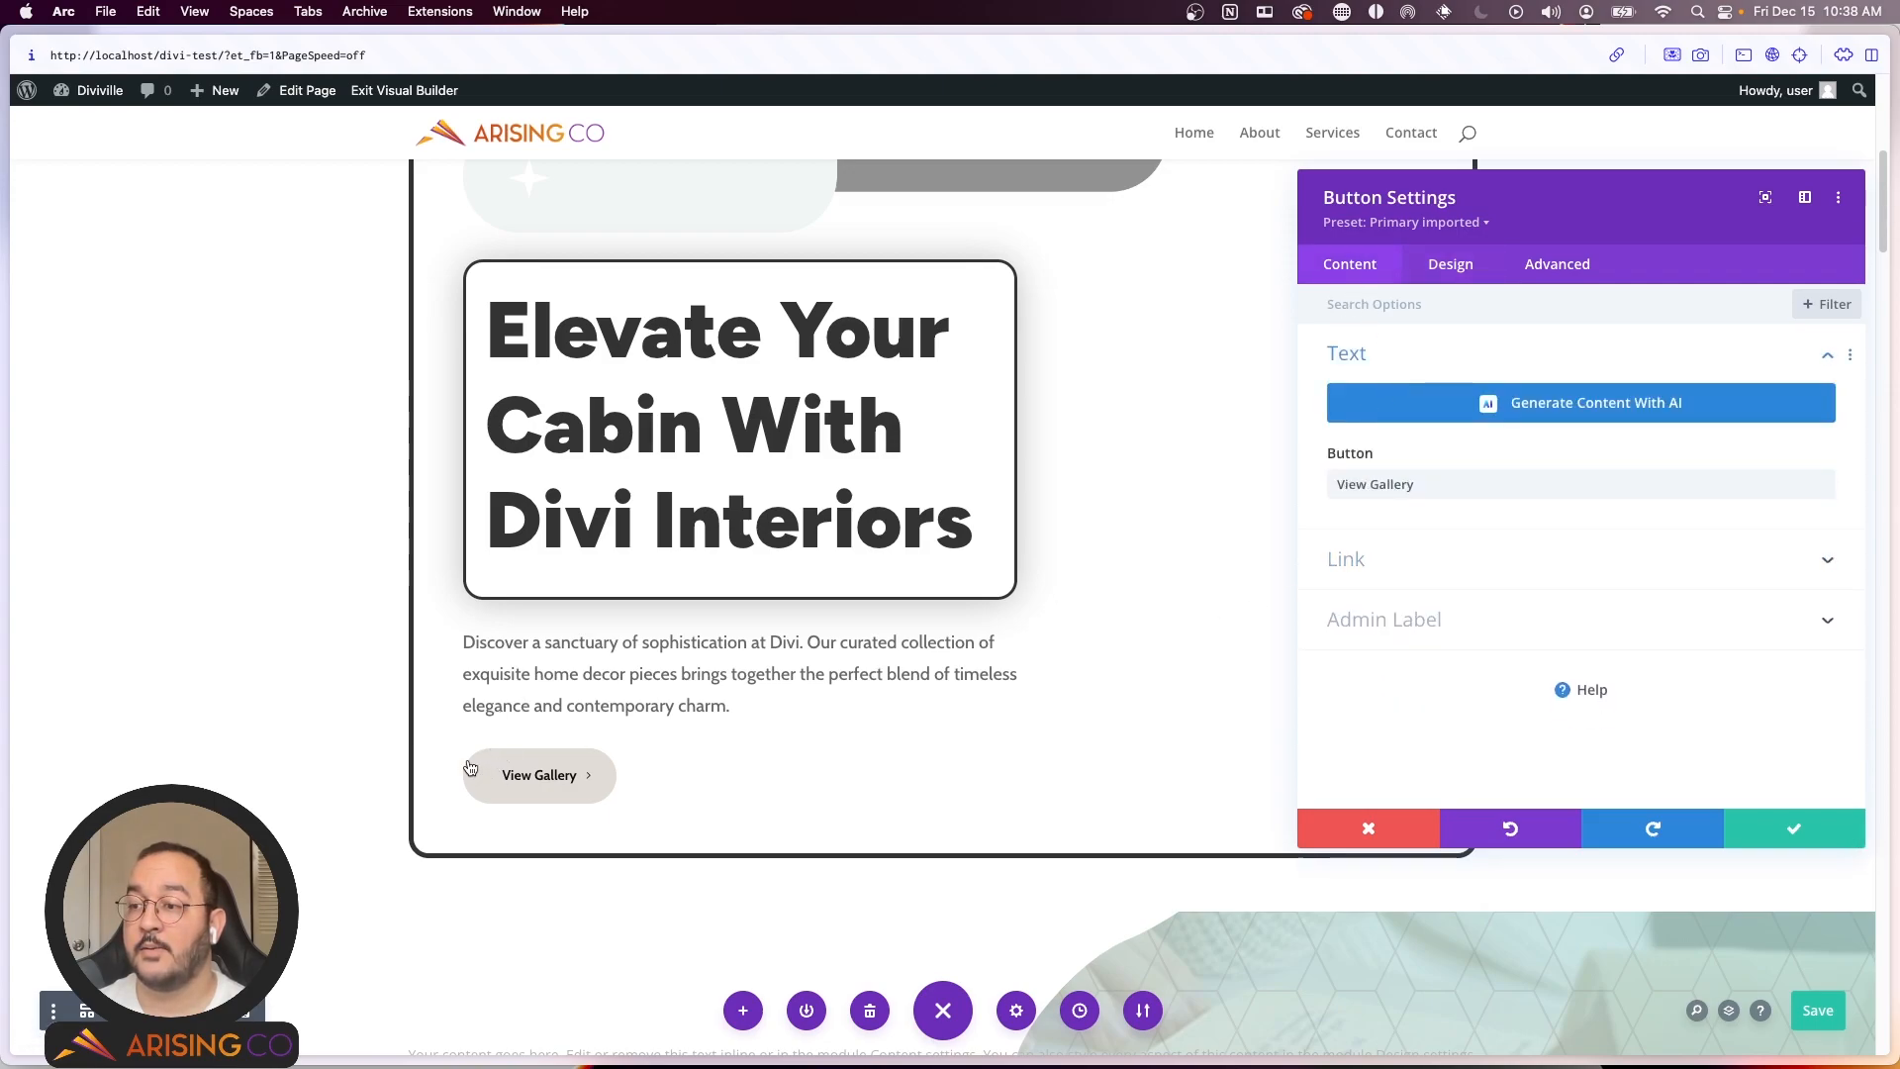
pyautogui.click(1451, 264)
pyautogui.click(1376, 475)
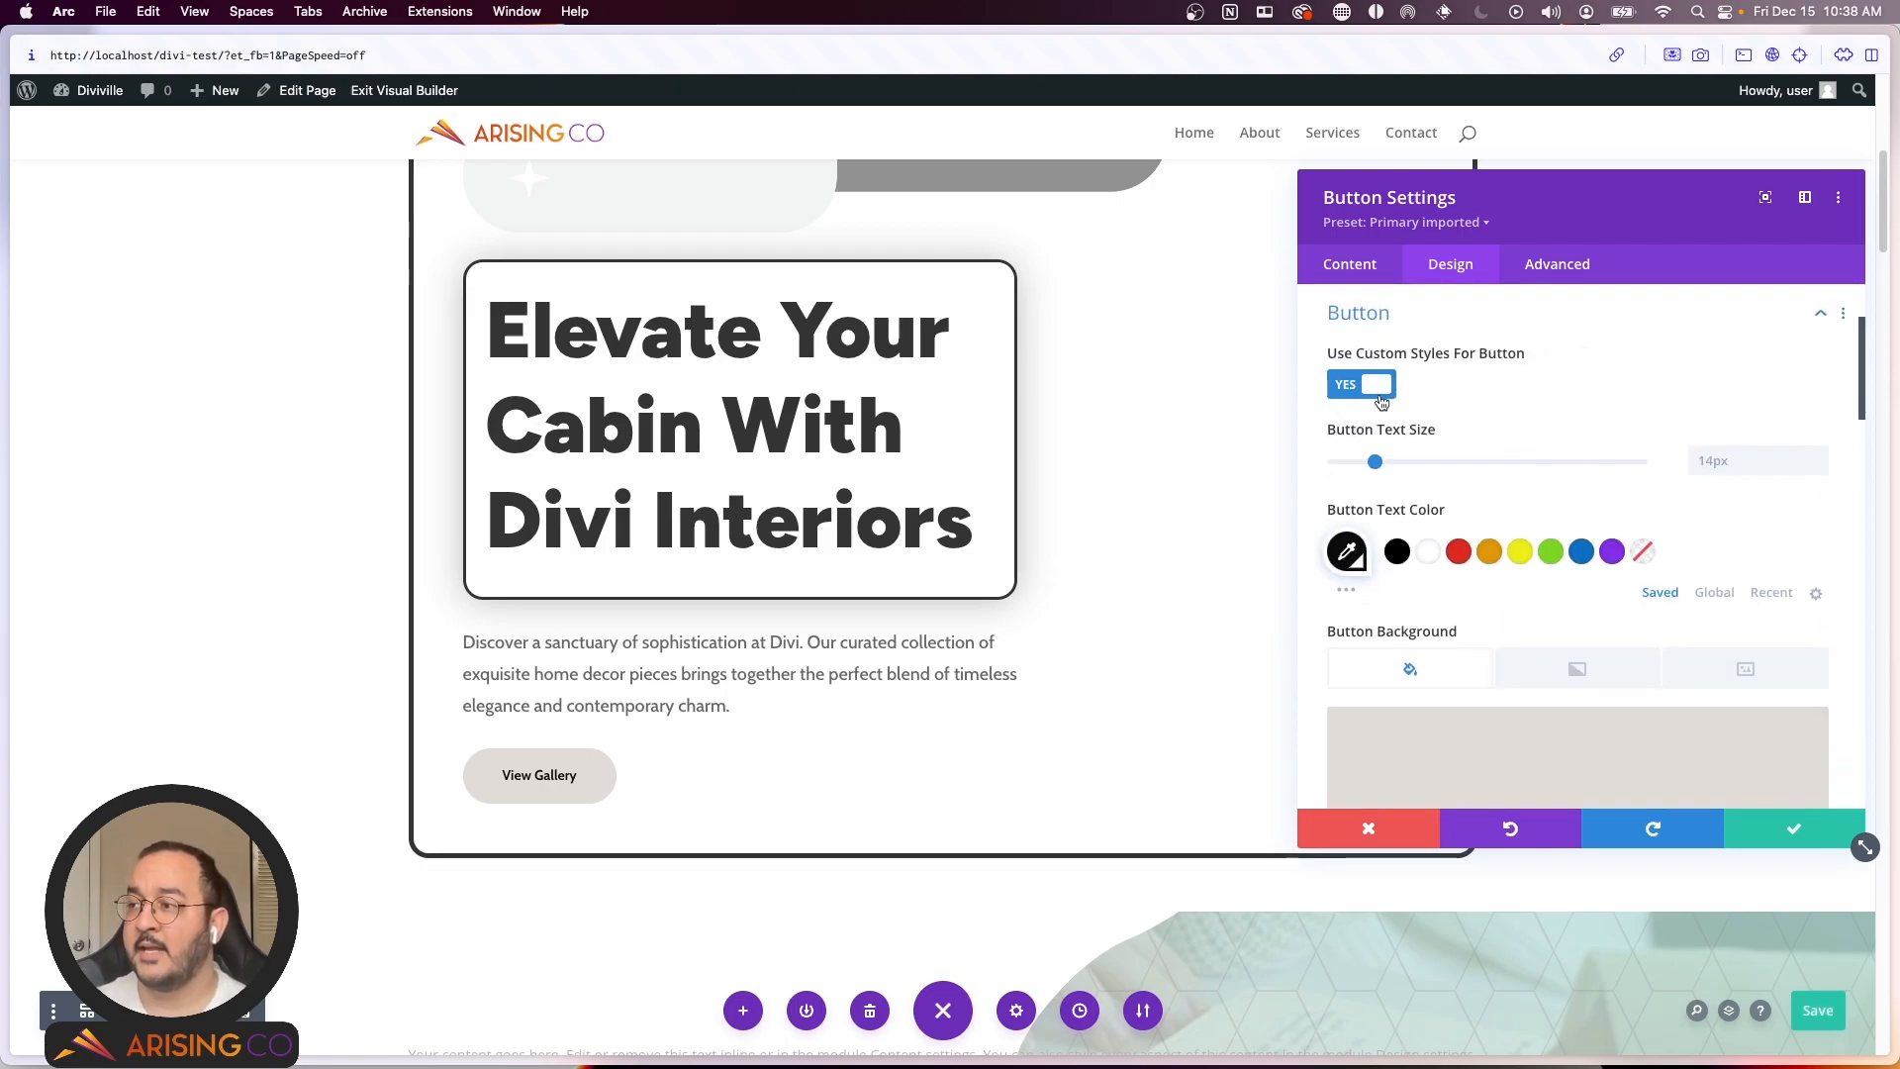
pyautogui.click(1381, 401)
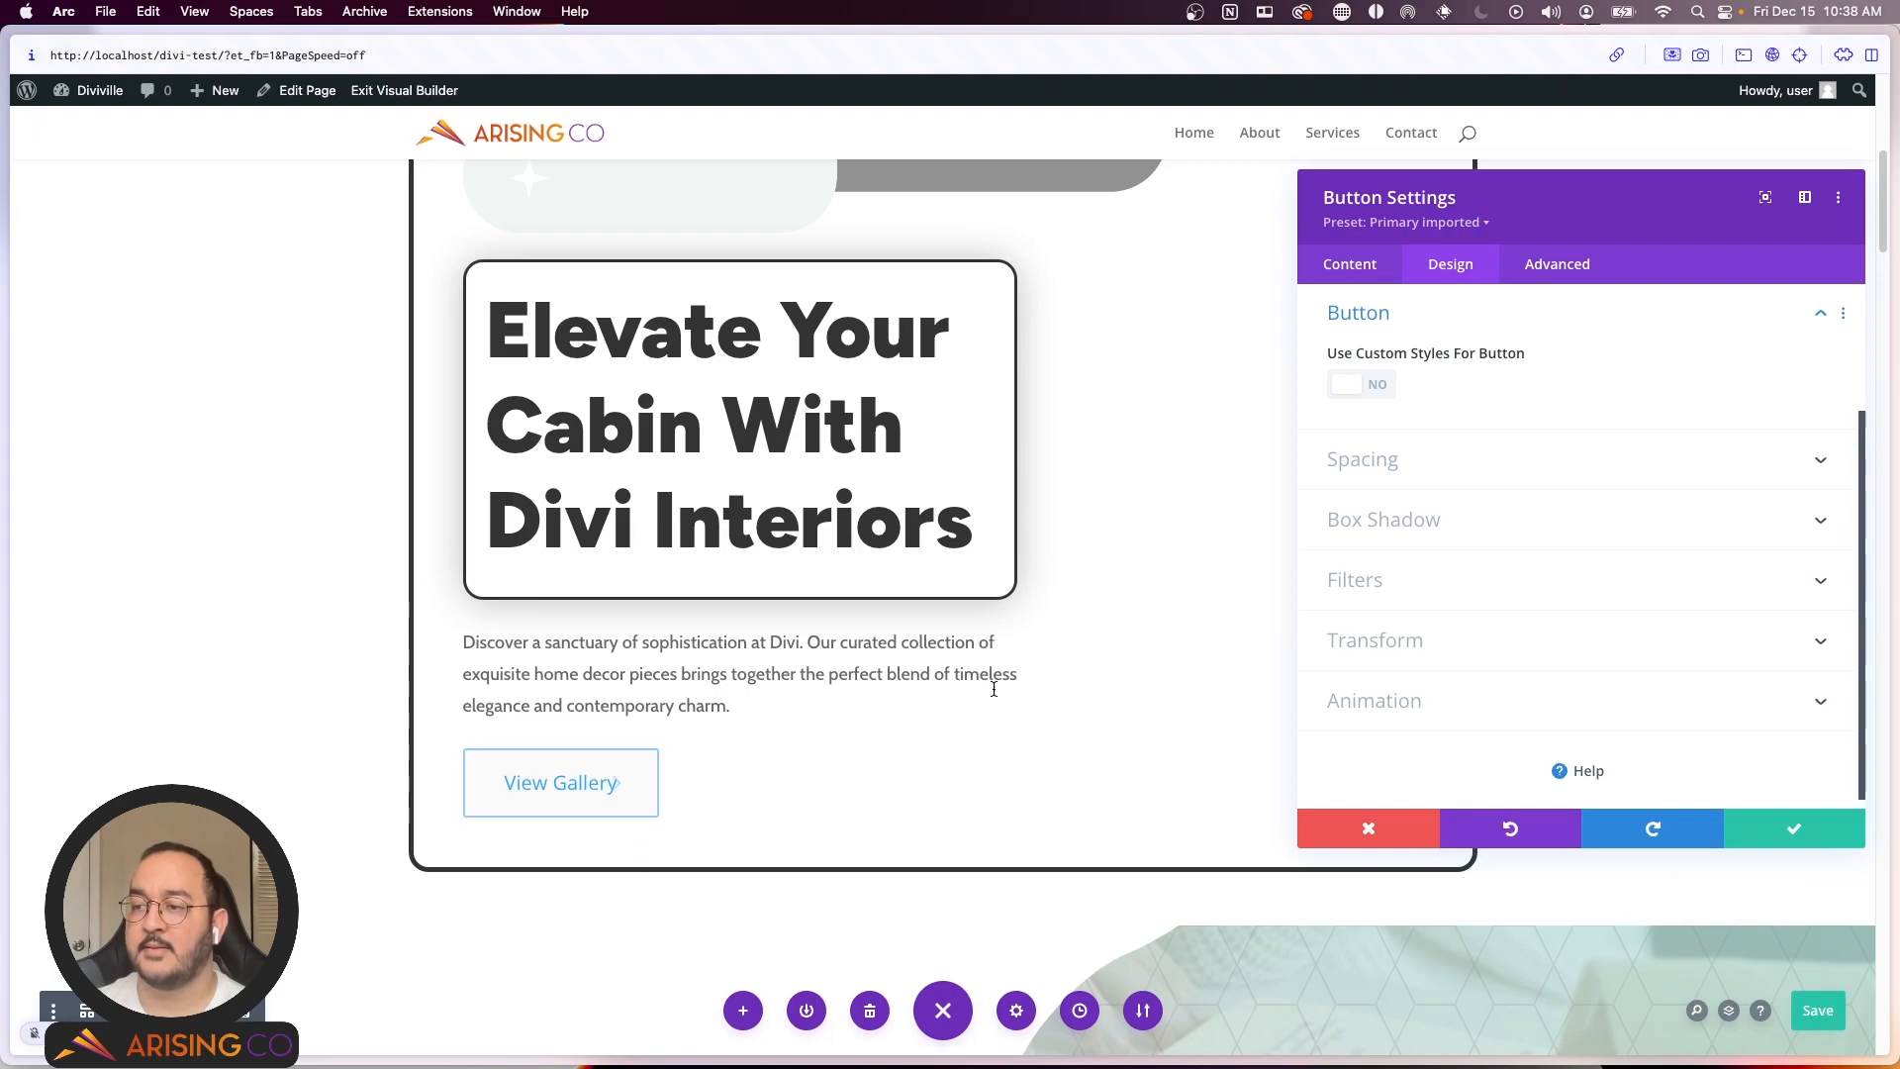
pyautogui.click(1382, 396)
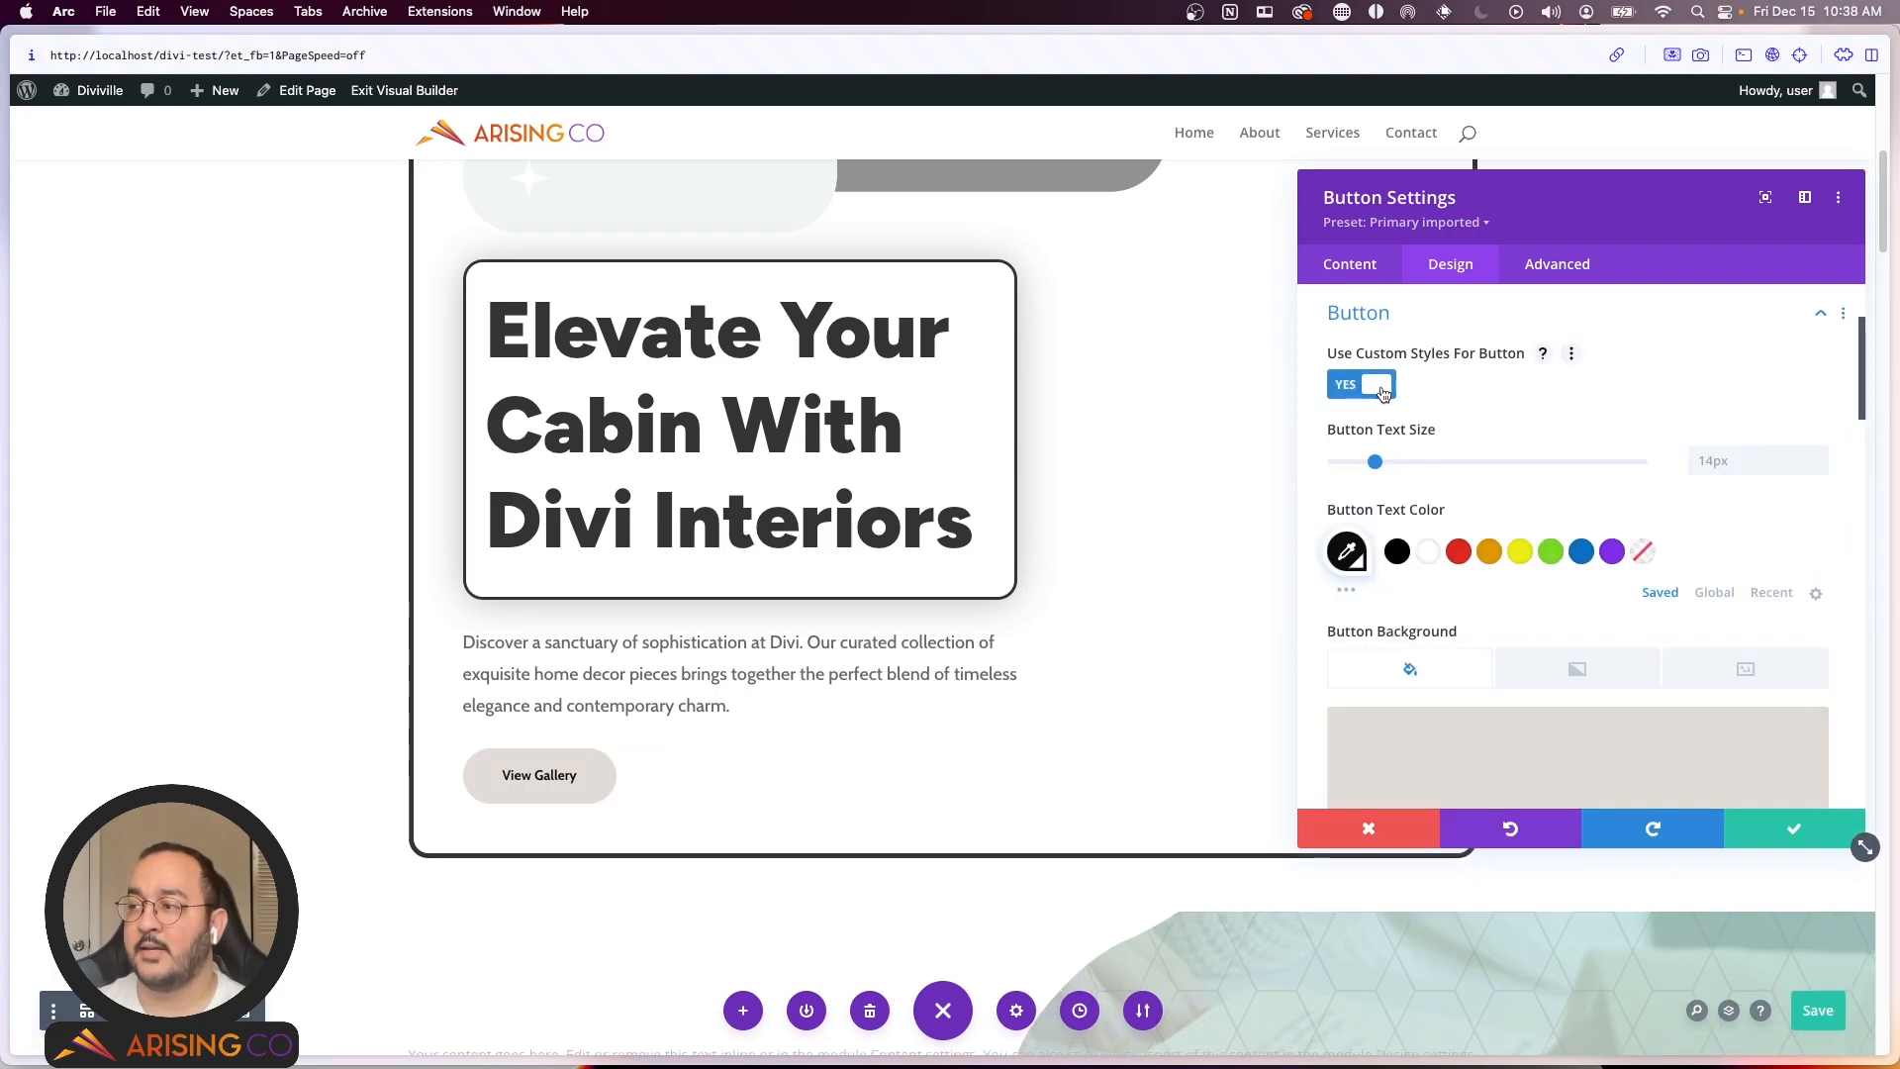
# Step: Look at the per-device options for the View Gallery button's background and hide them again
pyautogui.scroll(-3, 1464, 406)
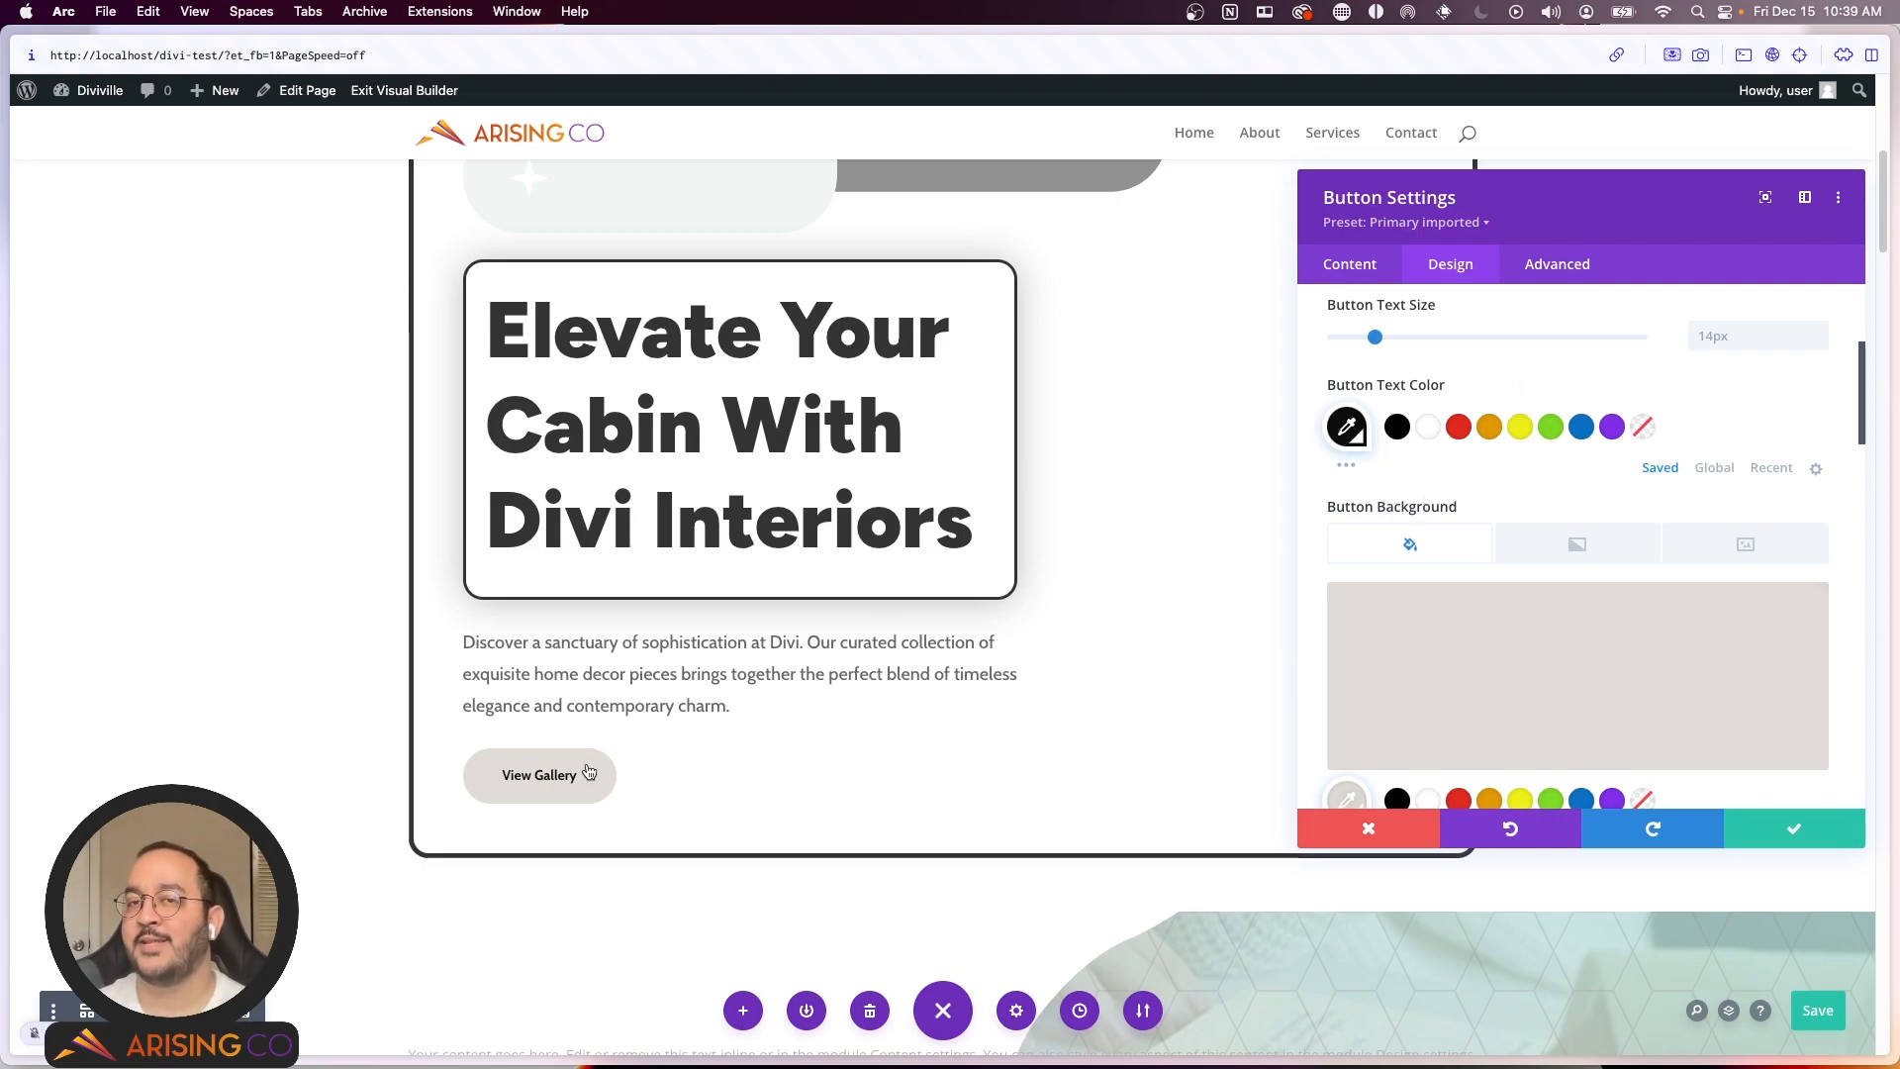
pyautogui.scroll(-3, 1527, 458)
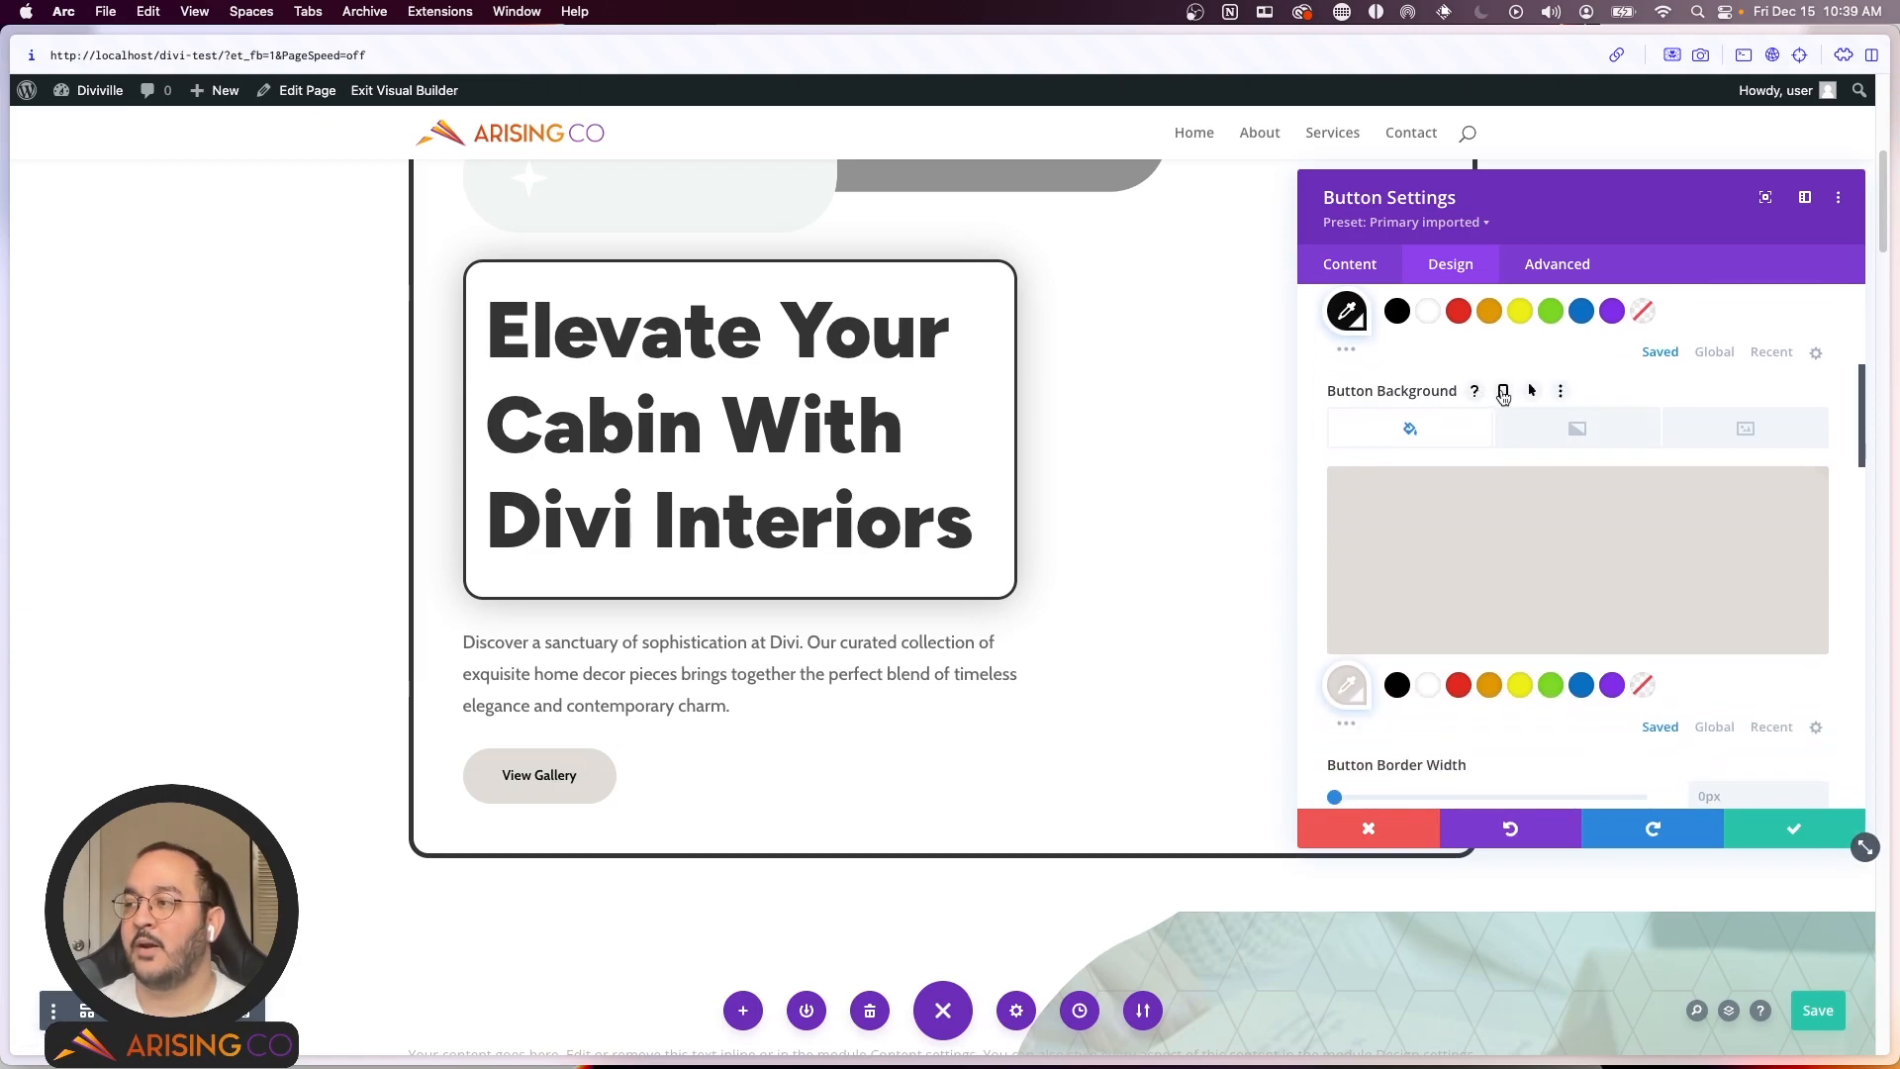
pyautogui.click(1505, 393)
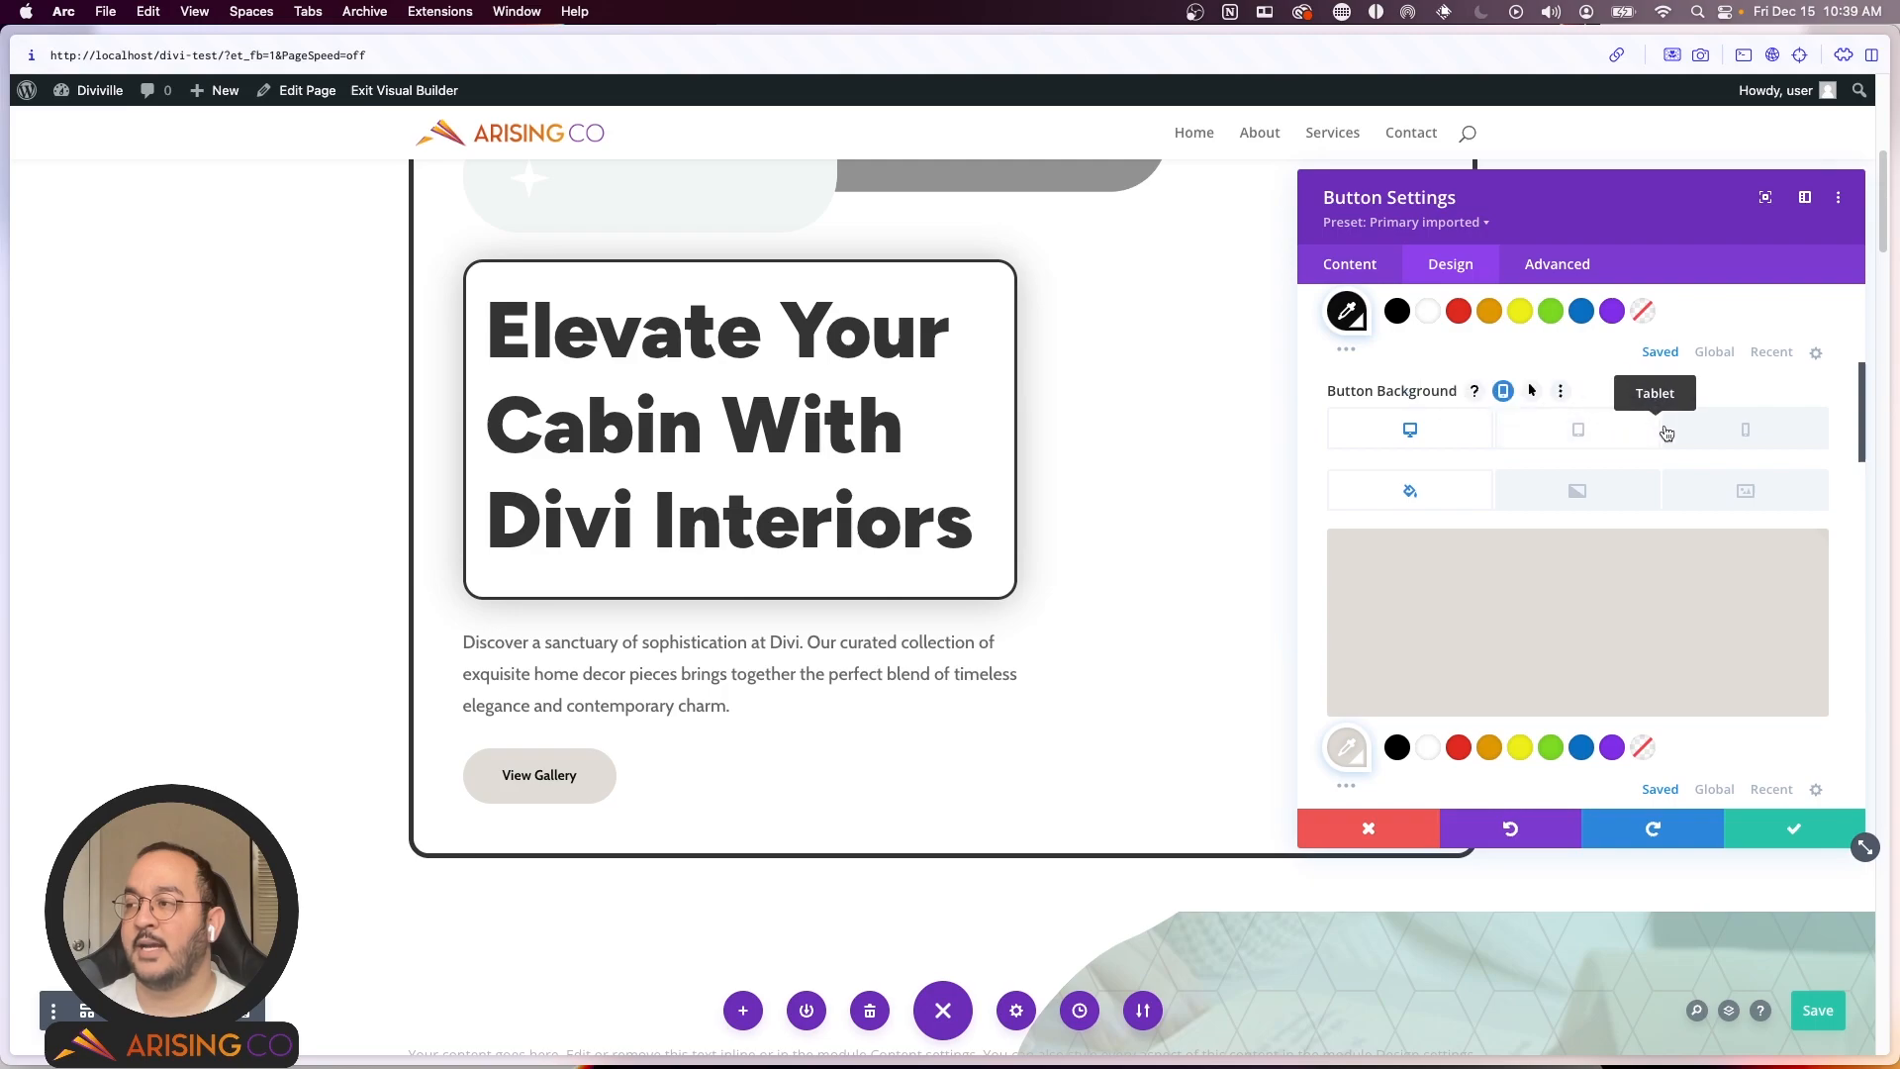
pyautogui.click(1504, 391)
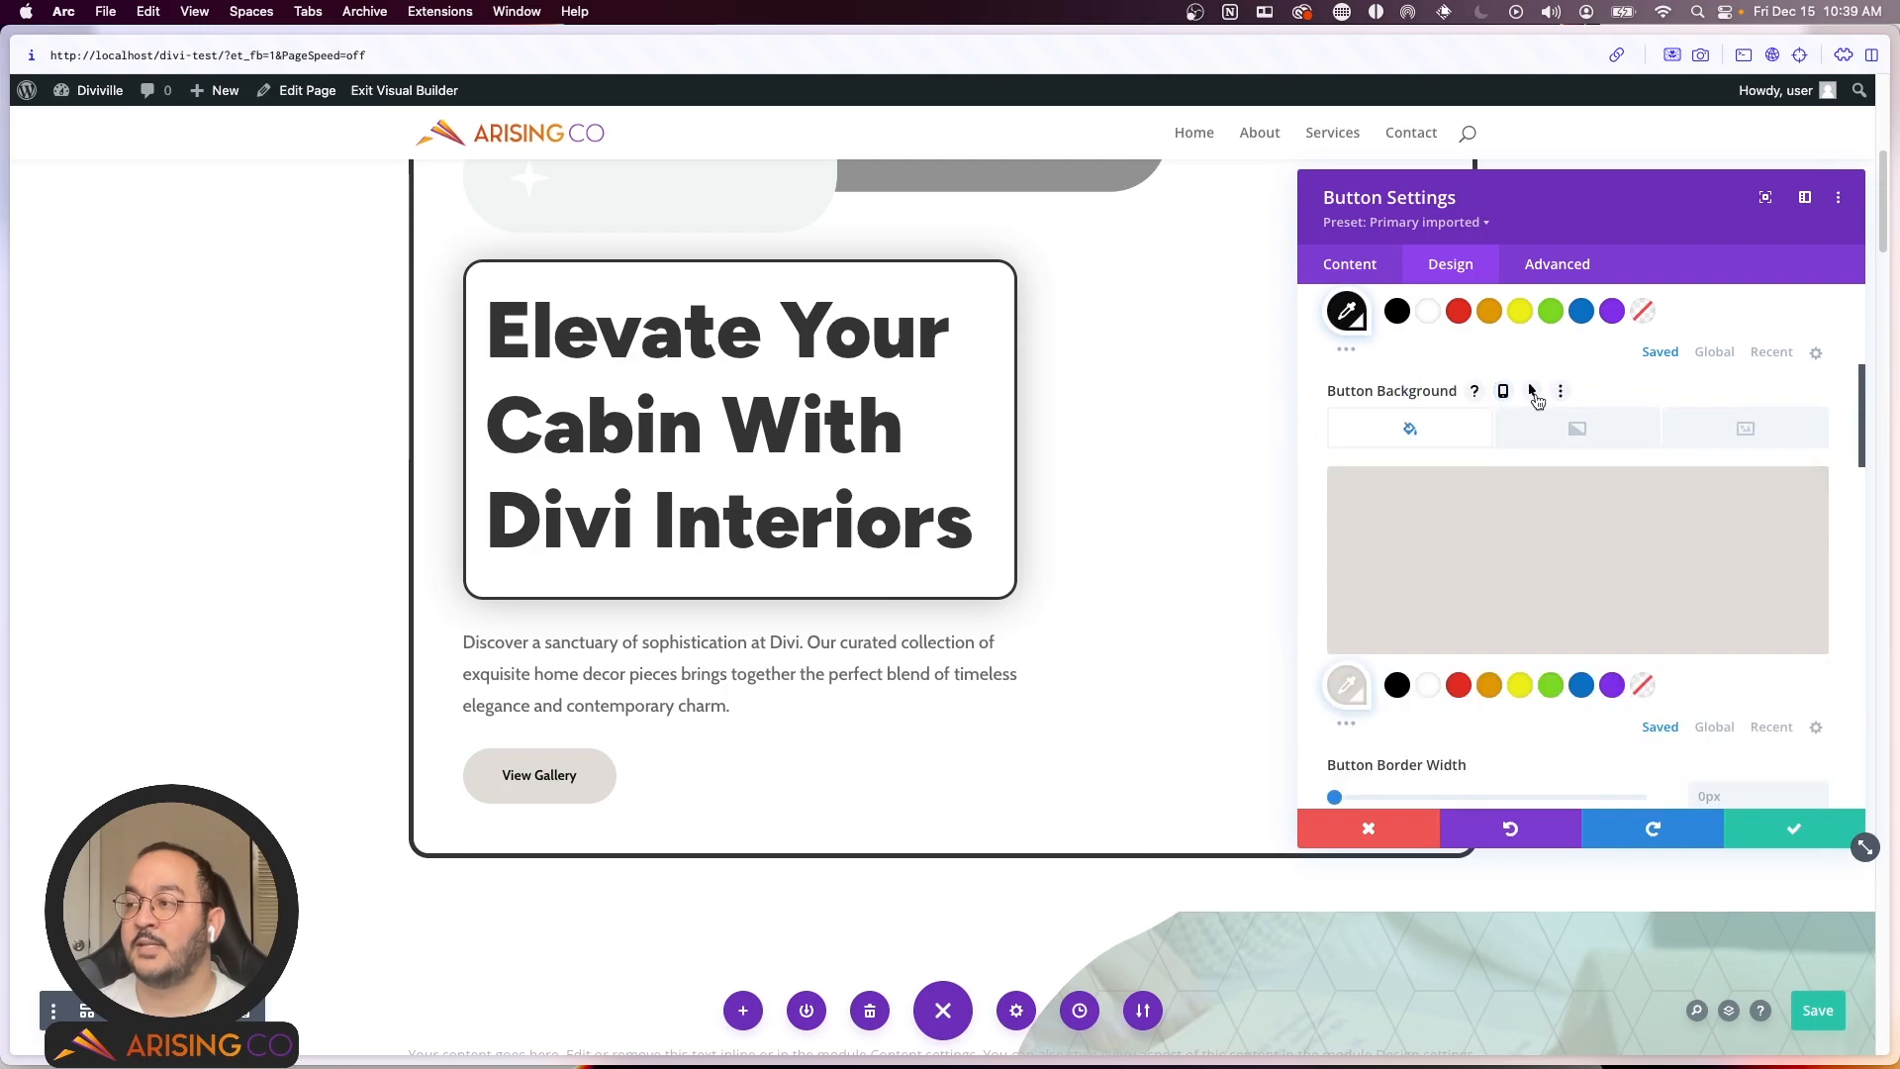
# Step: Enable hover options for the button background, set the hover colour to light blue #b9d2e5, and switch back to the desktop state
pyautogui.click(1532, 393)
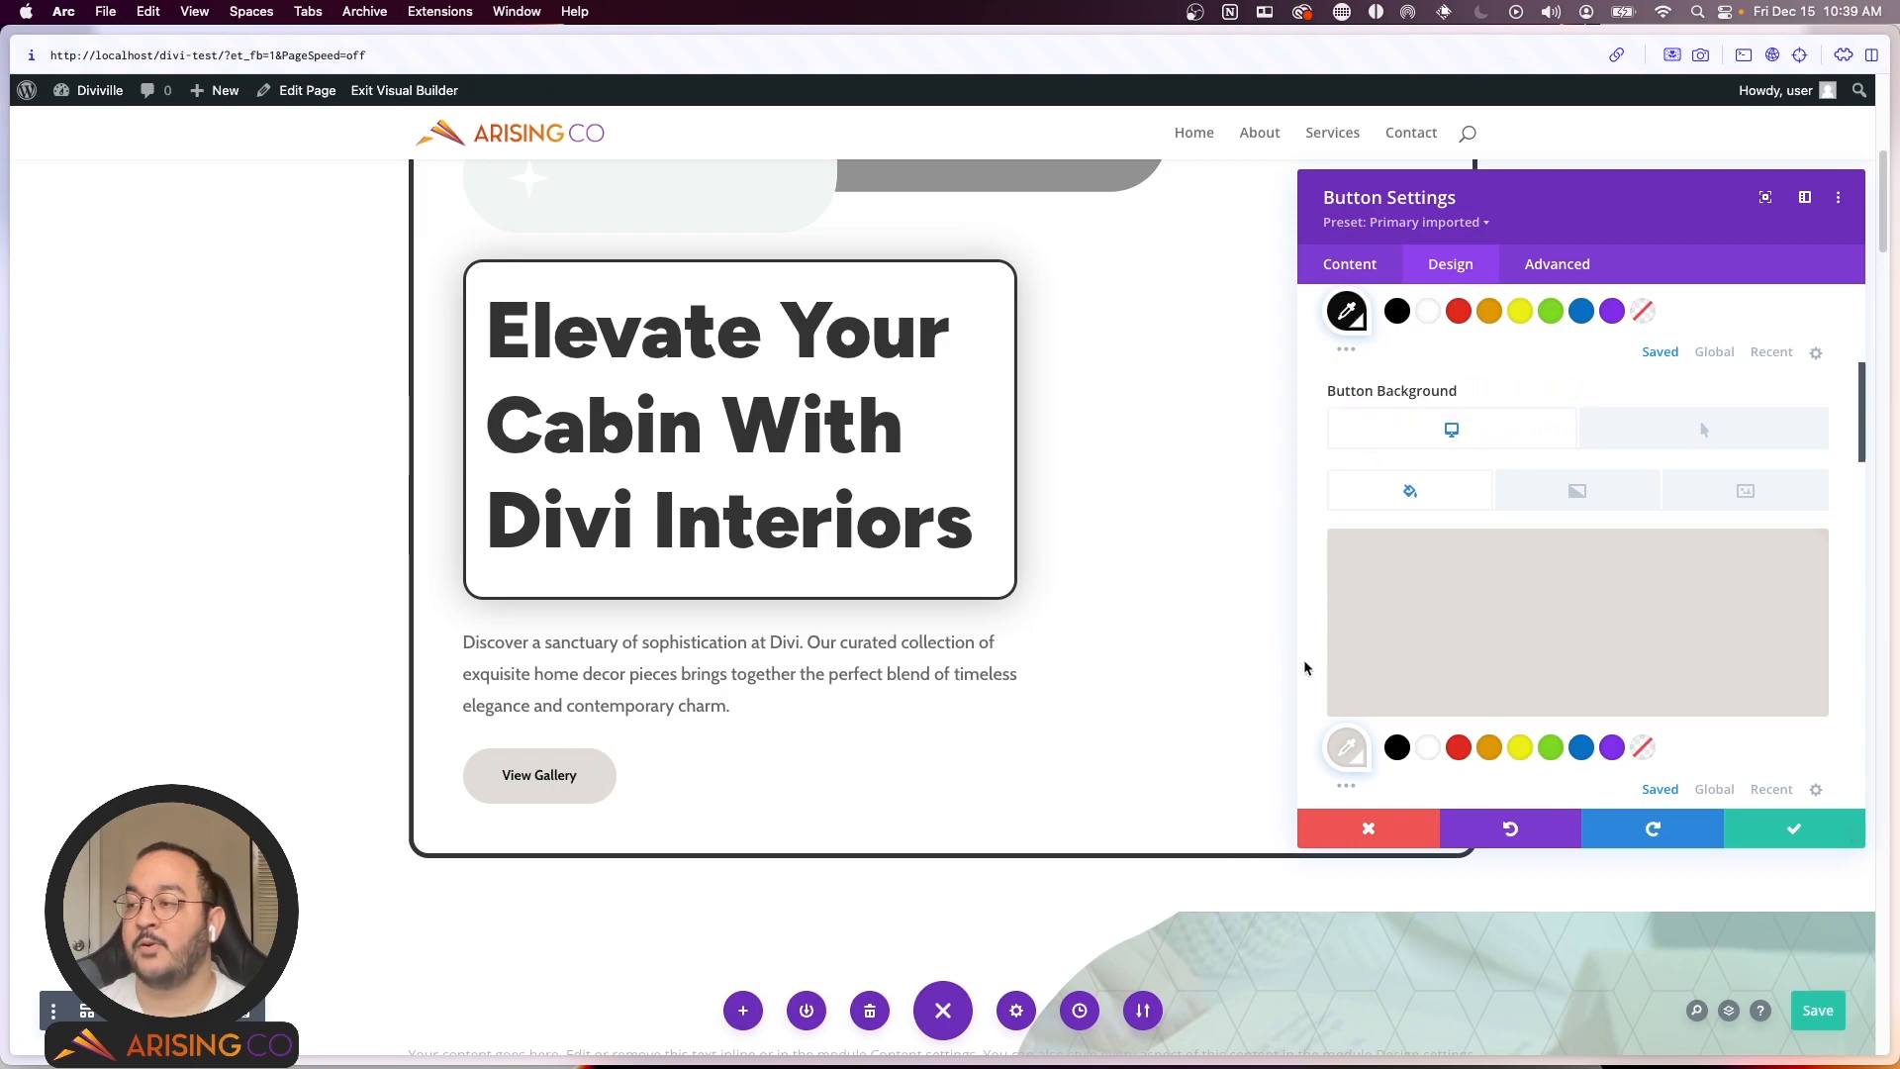
pyautogui.click(1688, 433)
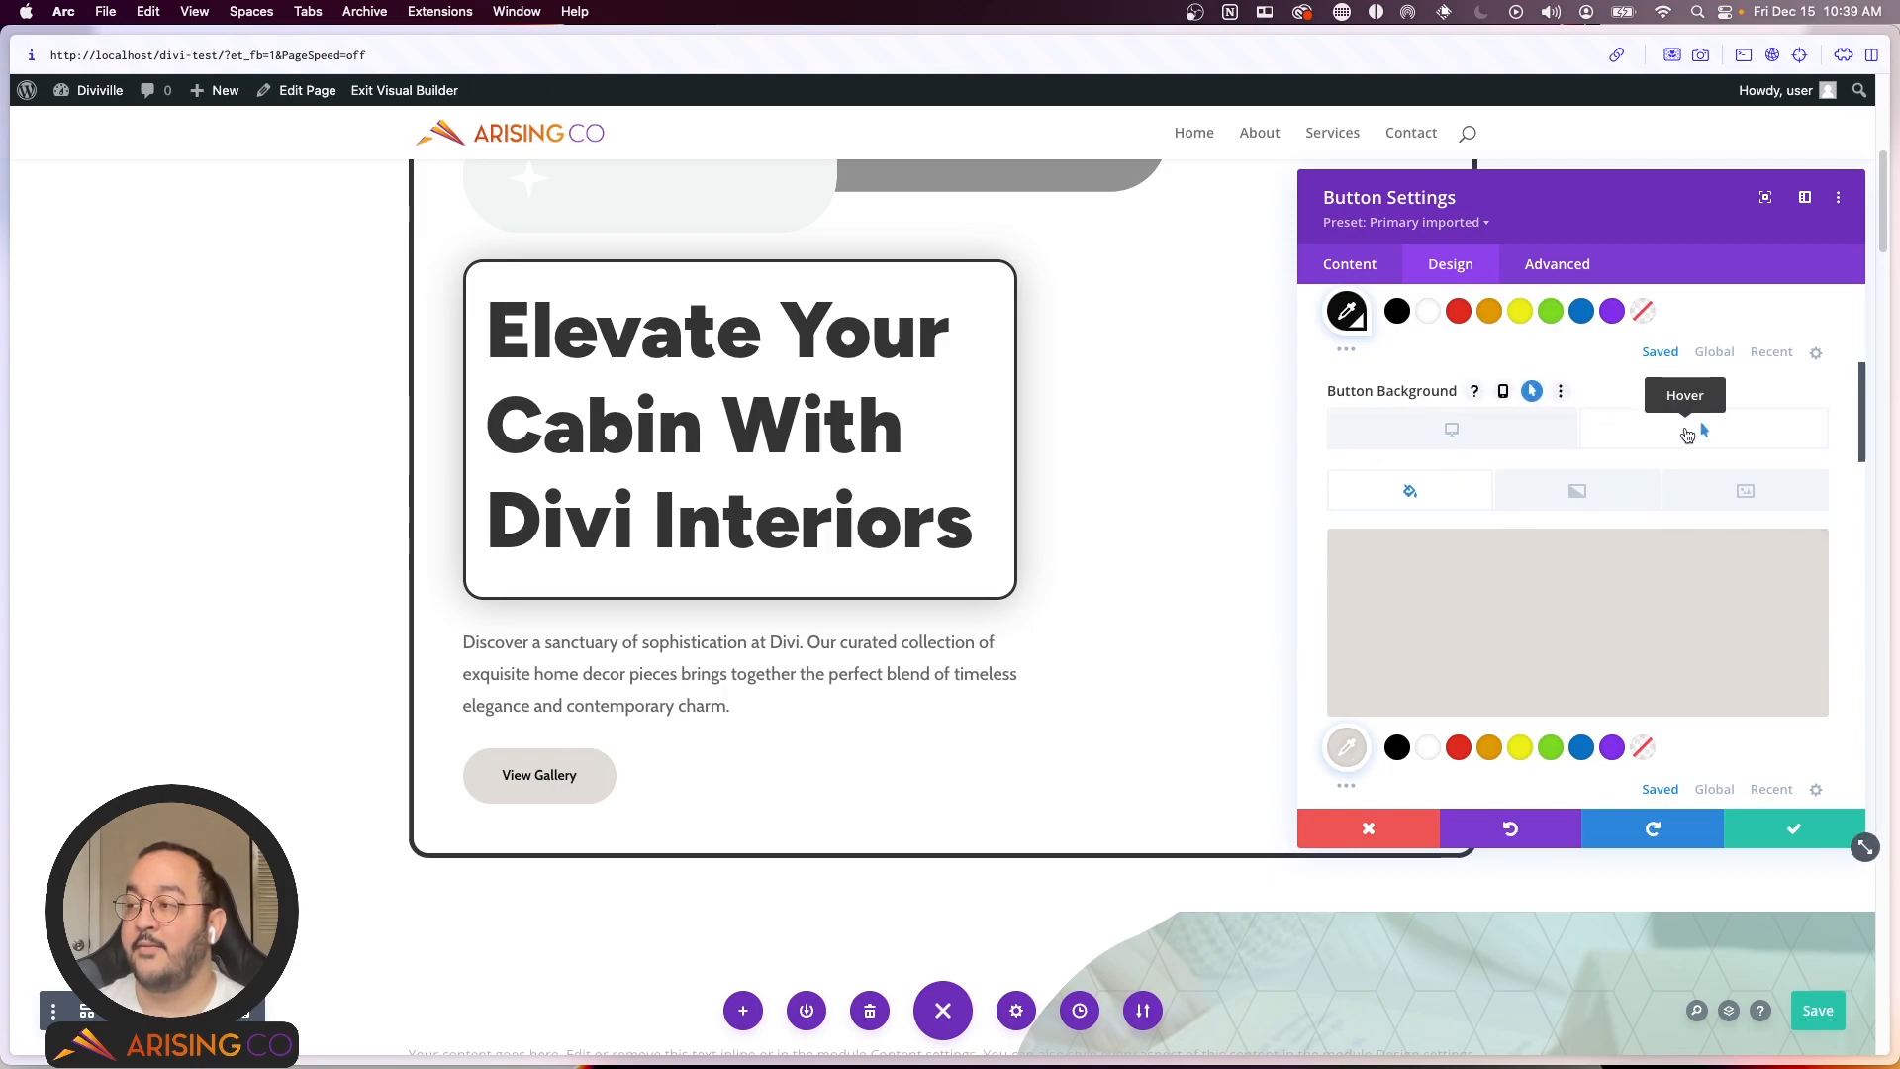
pyautogui.scroll(-2, 1590, 513)
pyautogui.click(1355, 594)
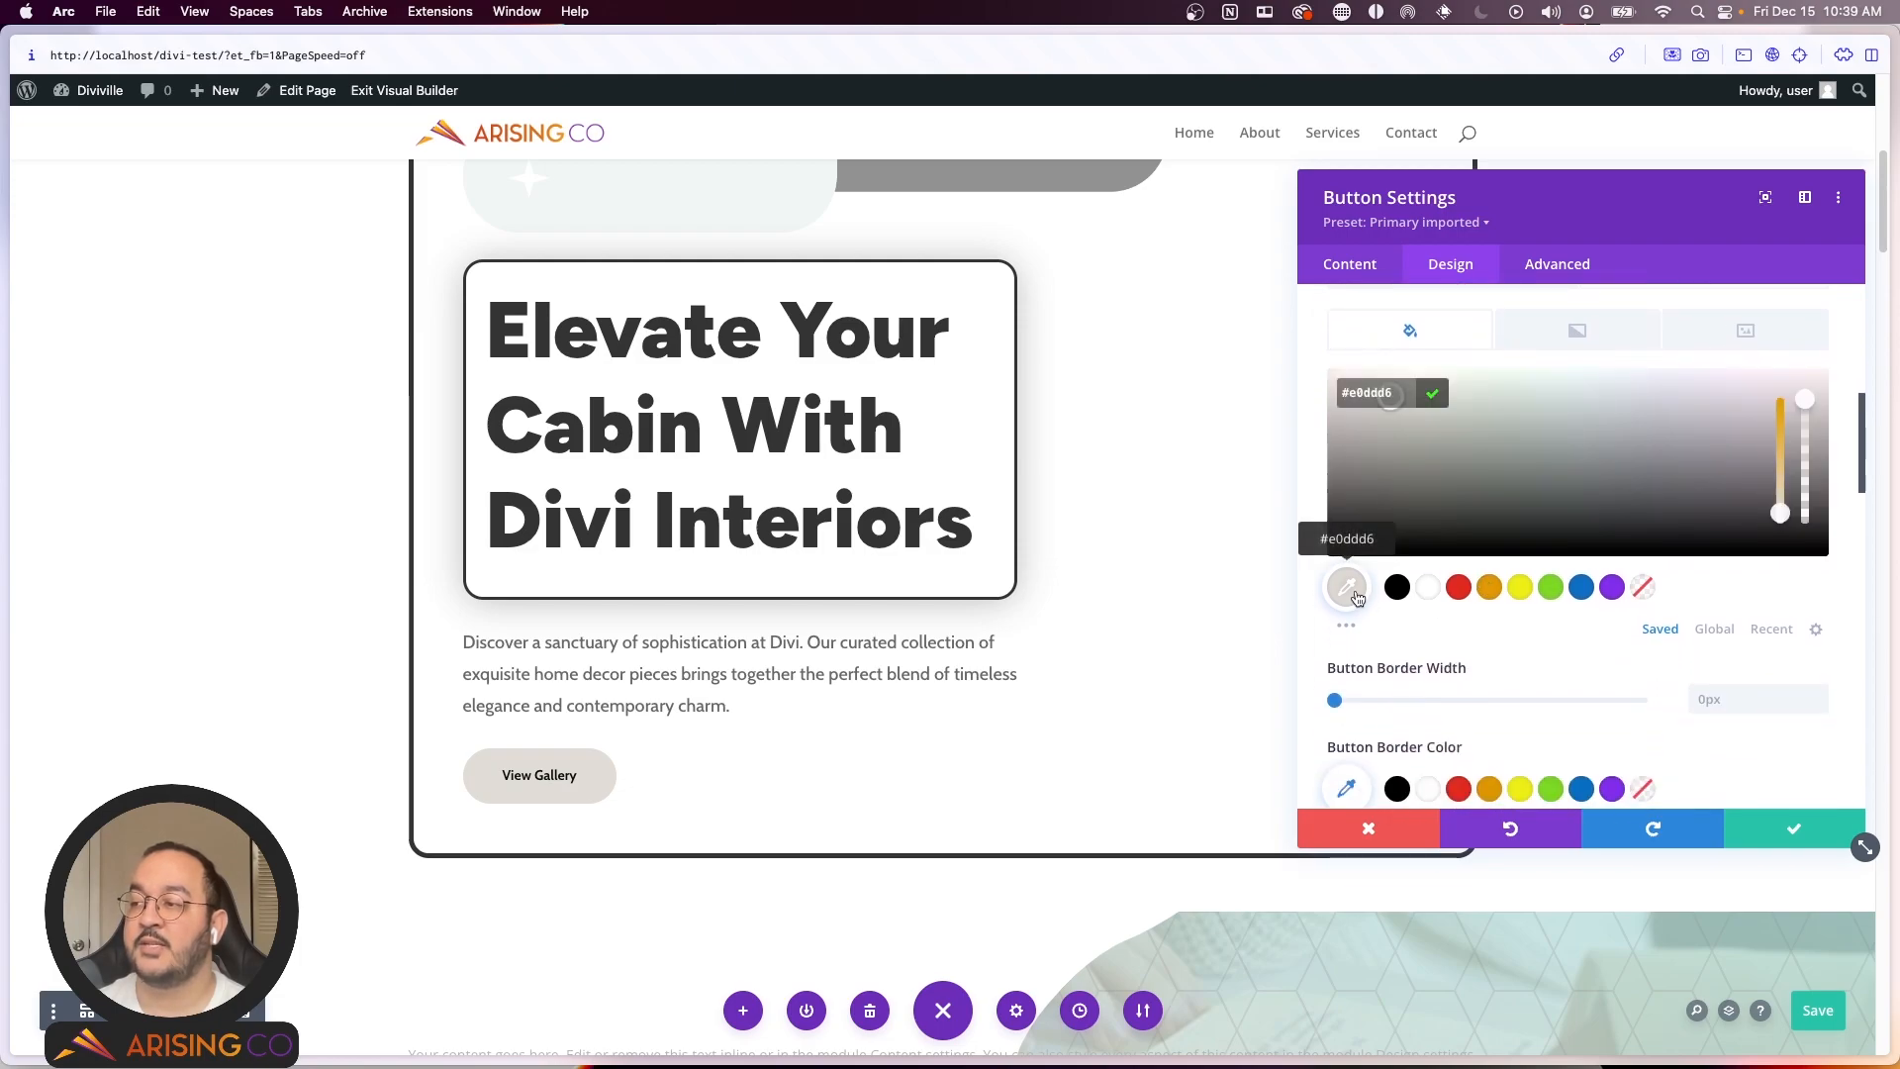
pyautogui.moveTo(1504, 441); pyautogui.dragTo(1617, 392)
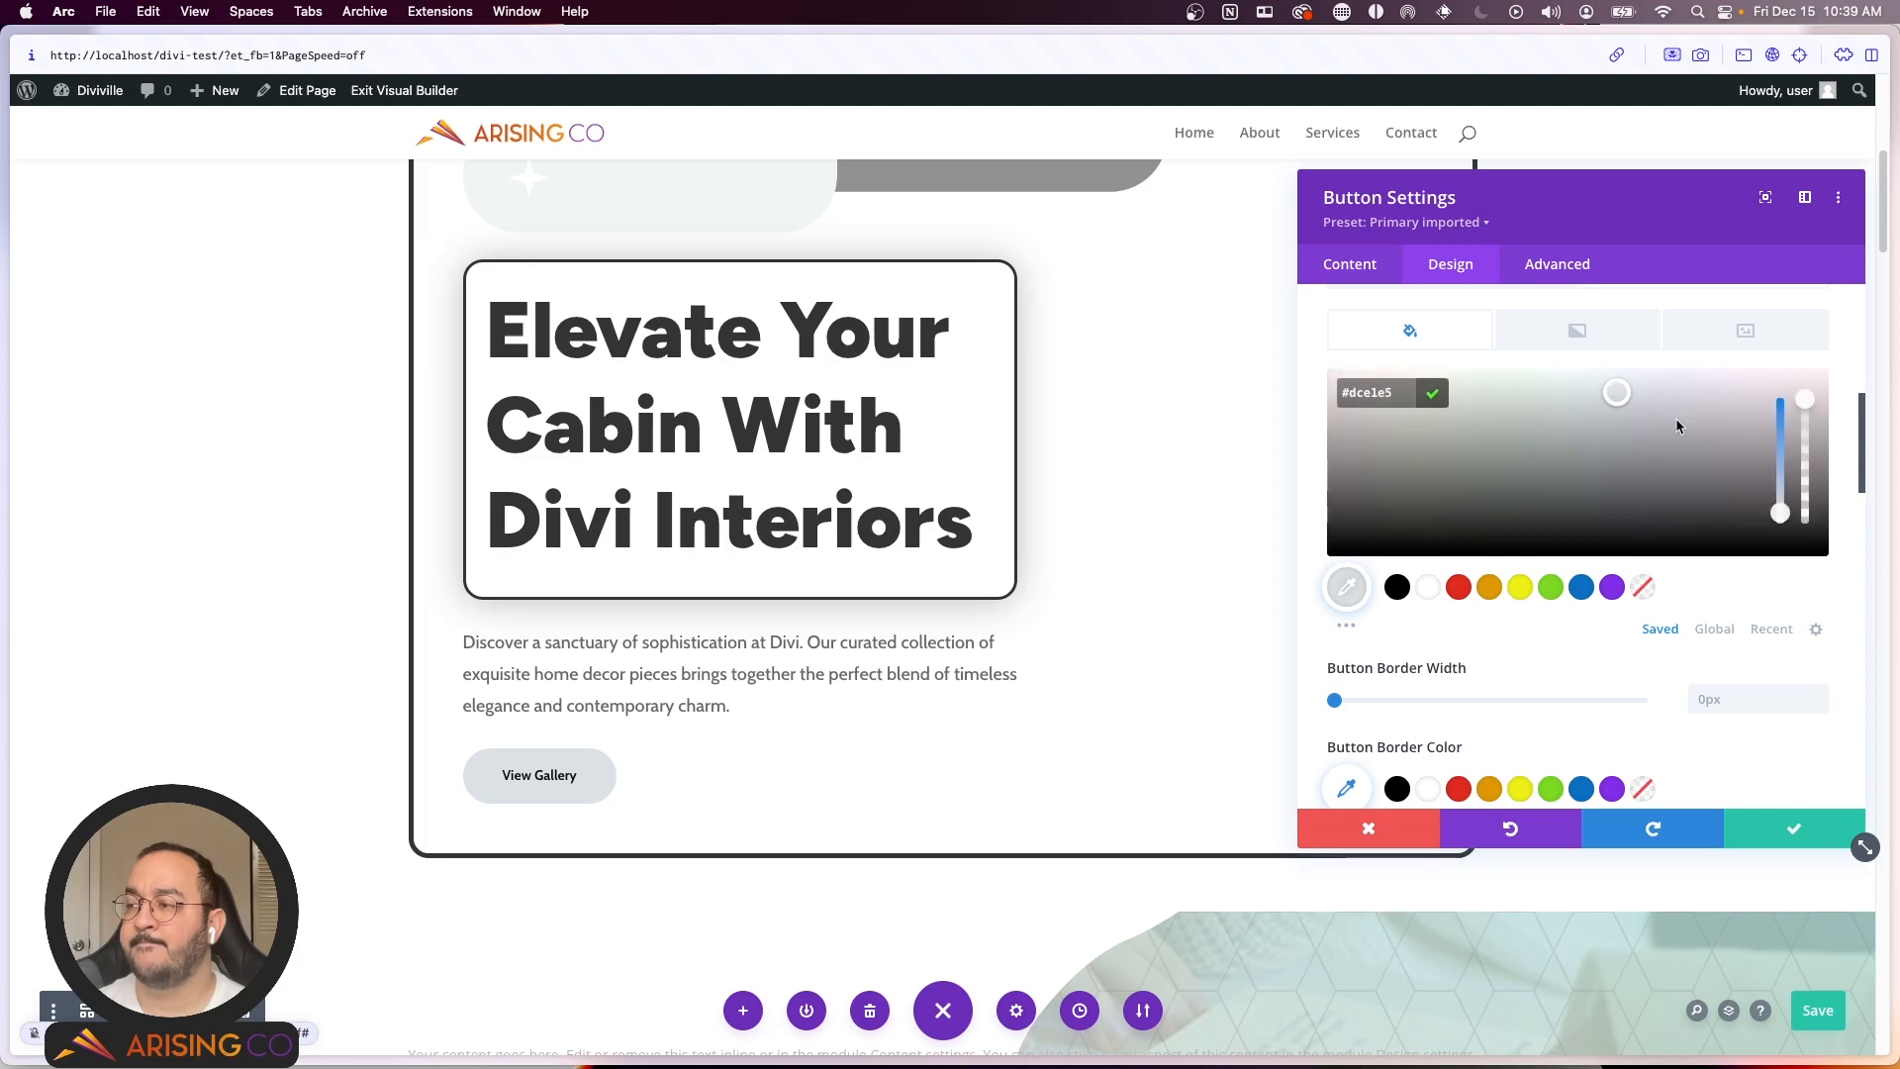
pyautogui.moveTo(1781, 512); pyautogui.dragTo(1784, 505)
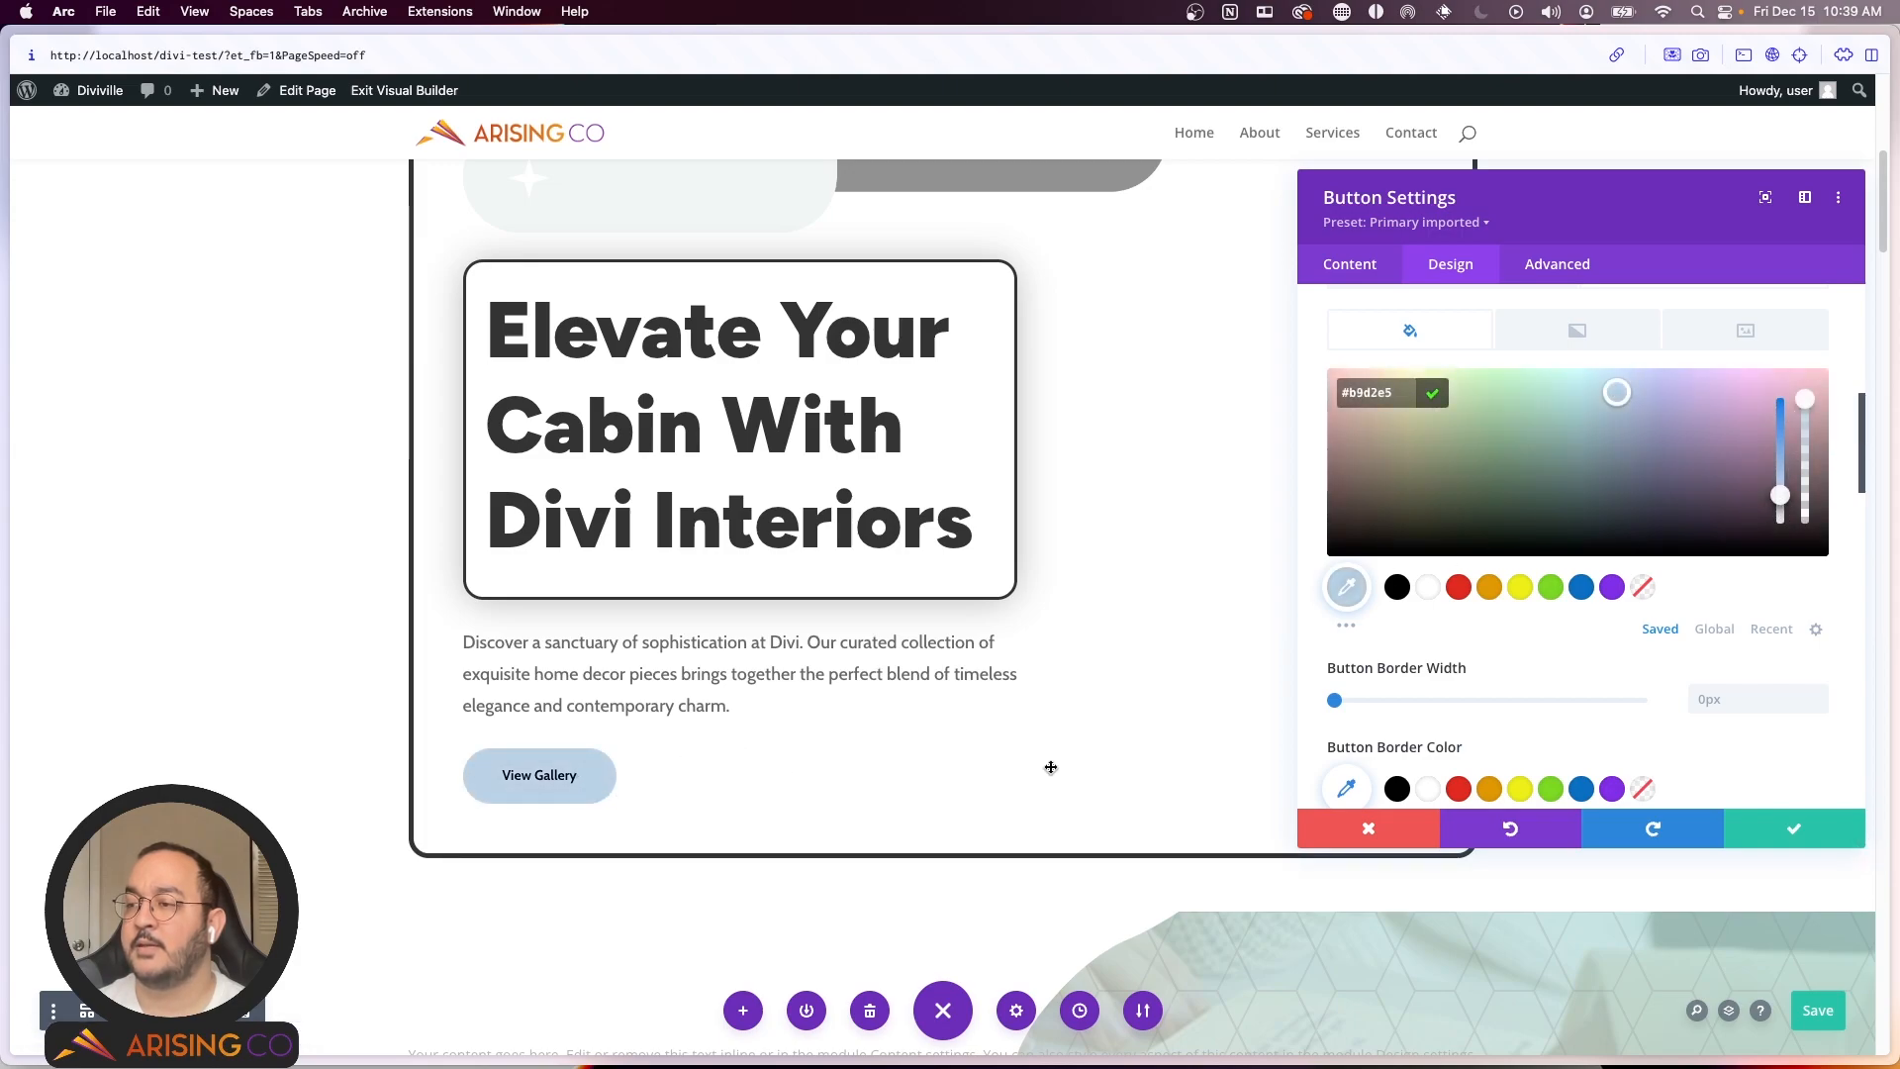
pyautogui.scroll(3, 1342, 535)
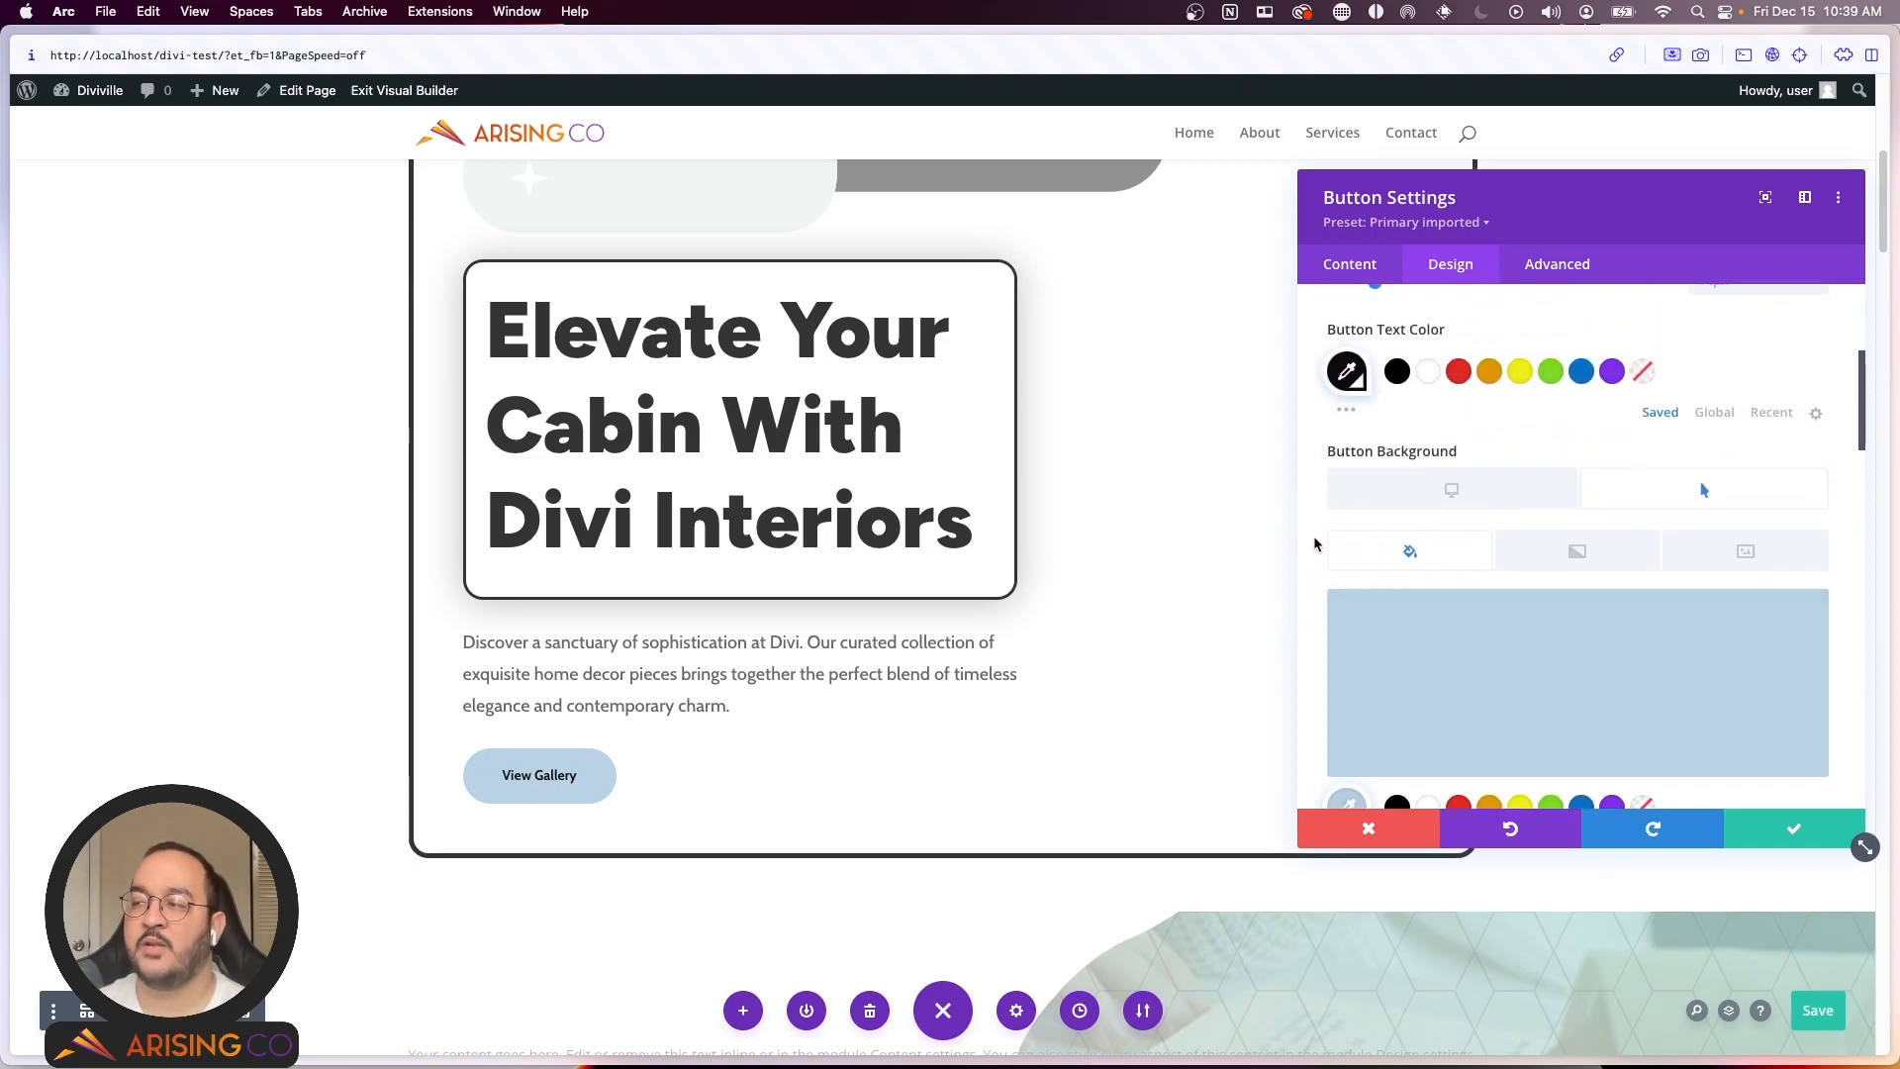
pyautogui.click(1473, 493)
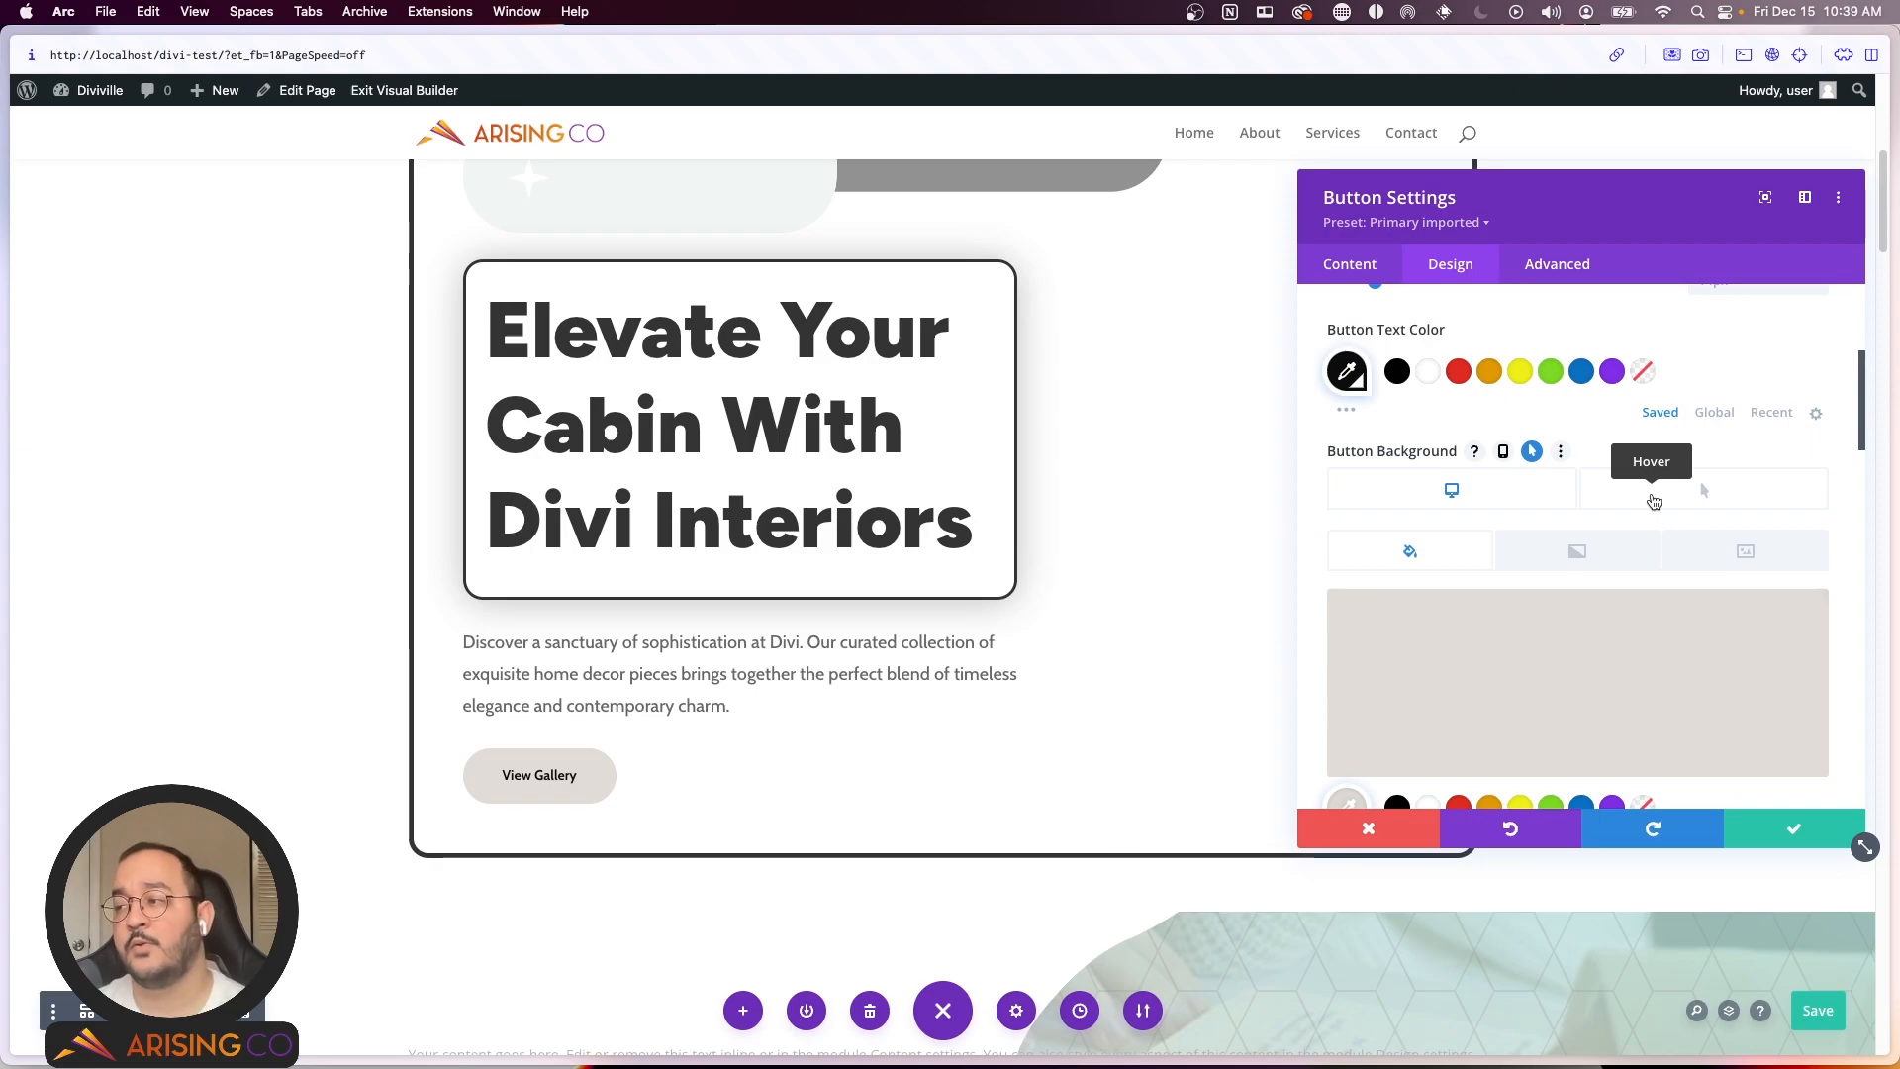
# Step: Browse the button icon library and choose the house icon for the View Gallery button
pyautogui.scroll(-2, 1653, 495)
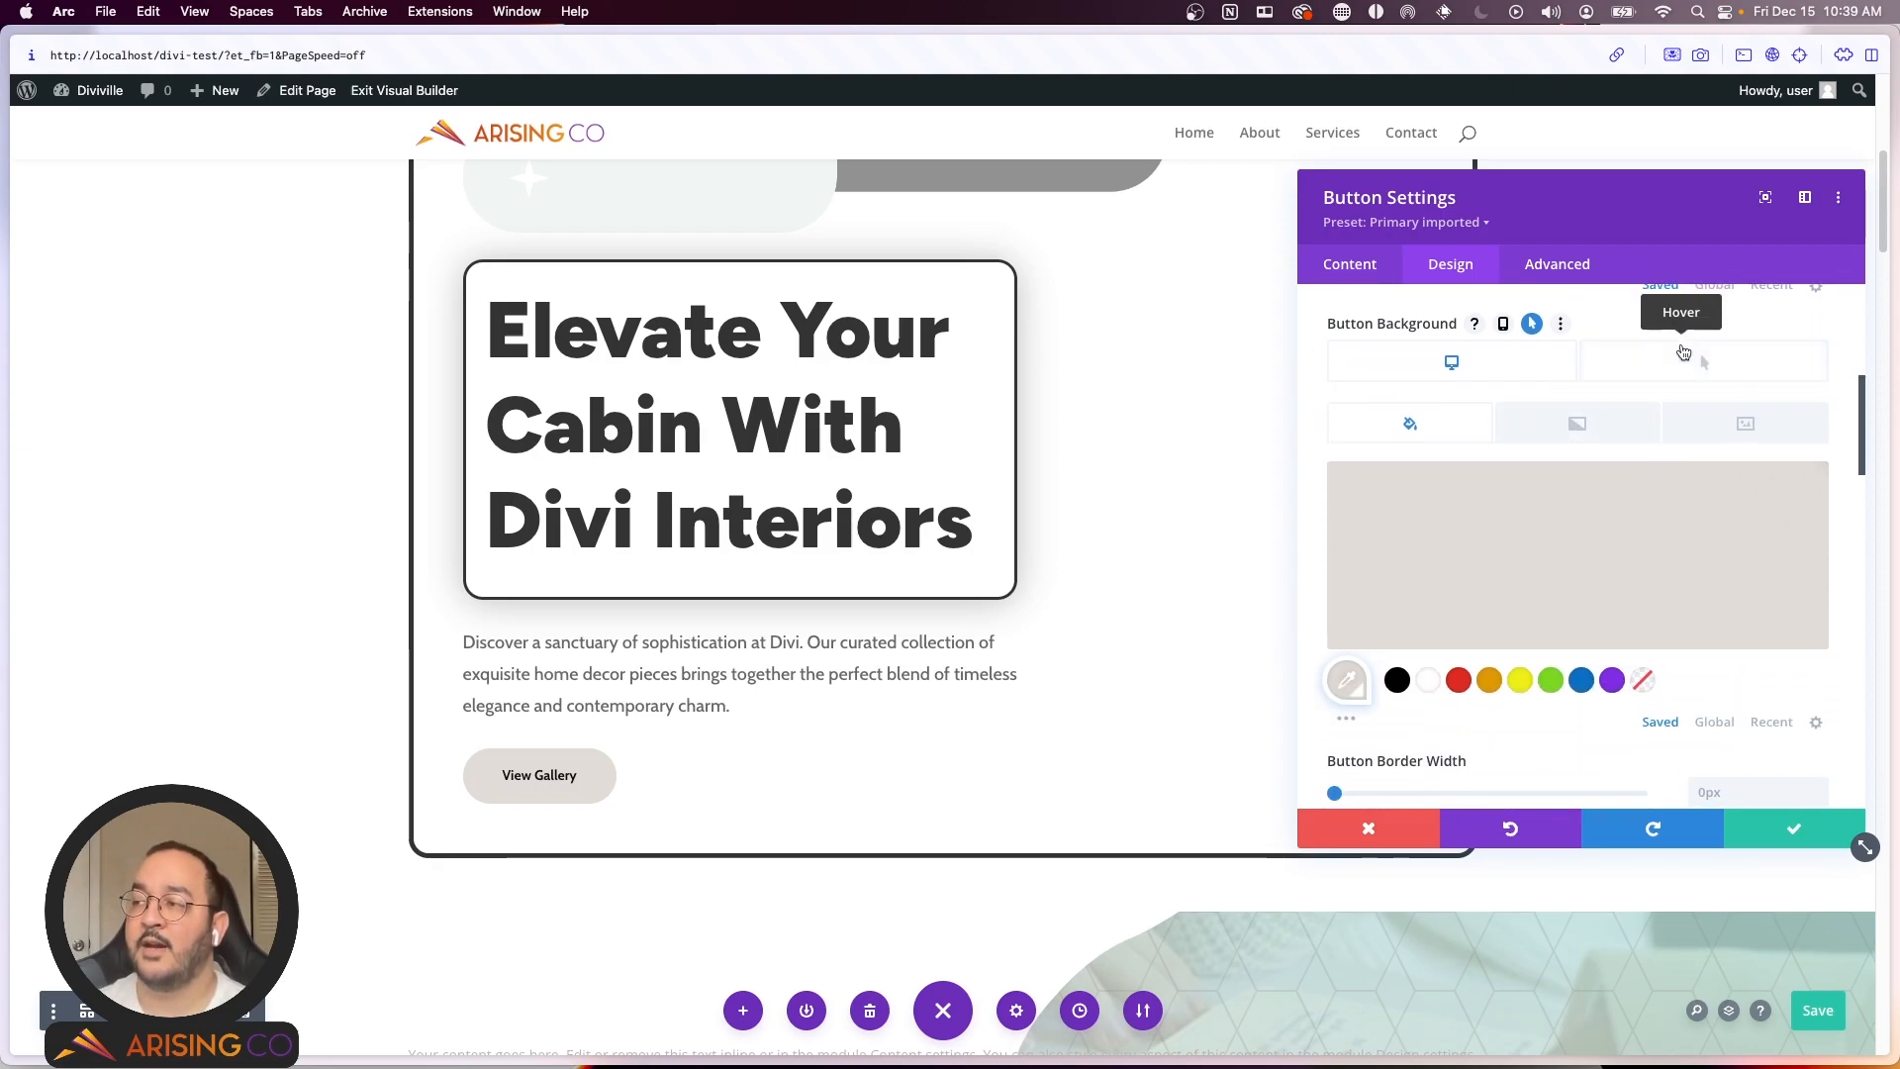
pyautogui.scroll(-10, 1705, 366)
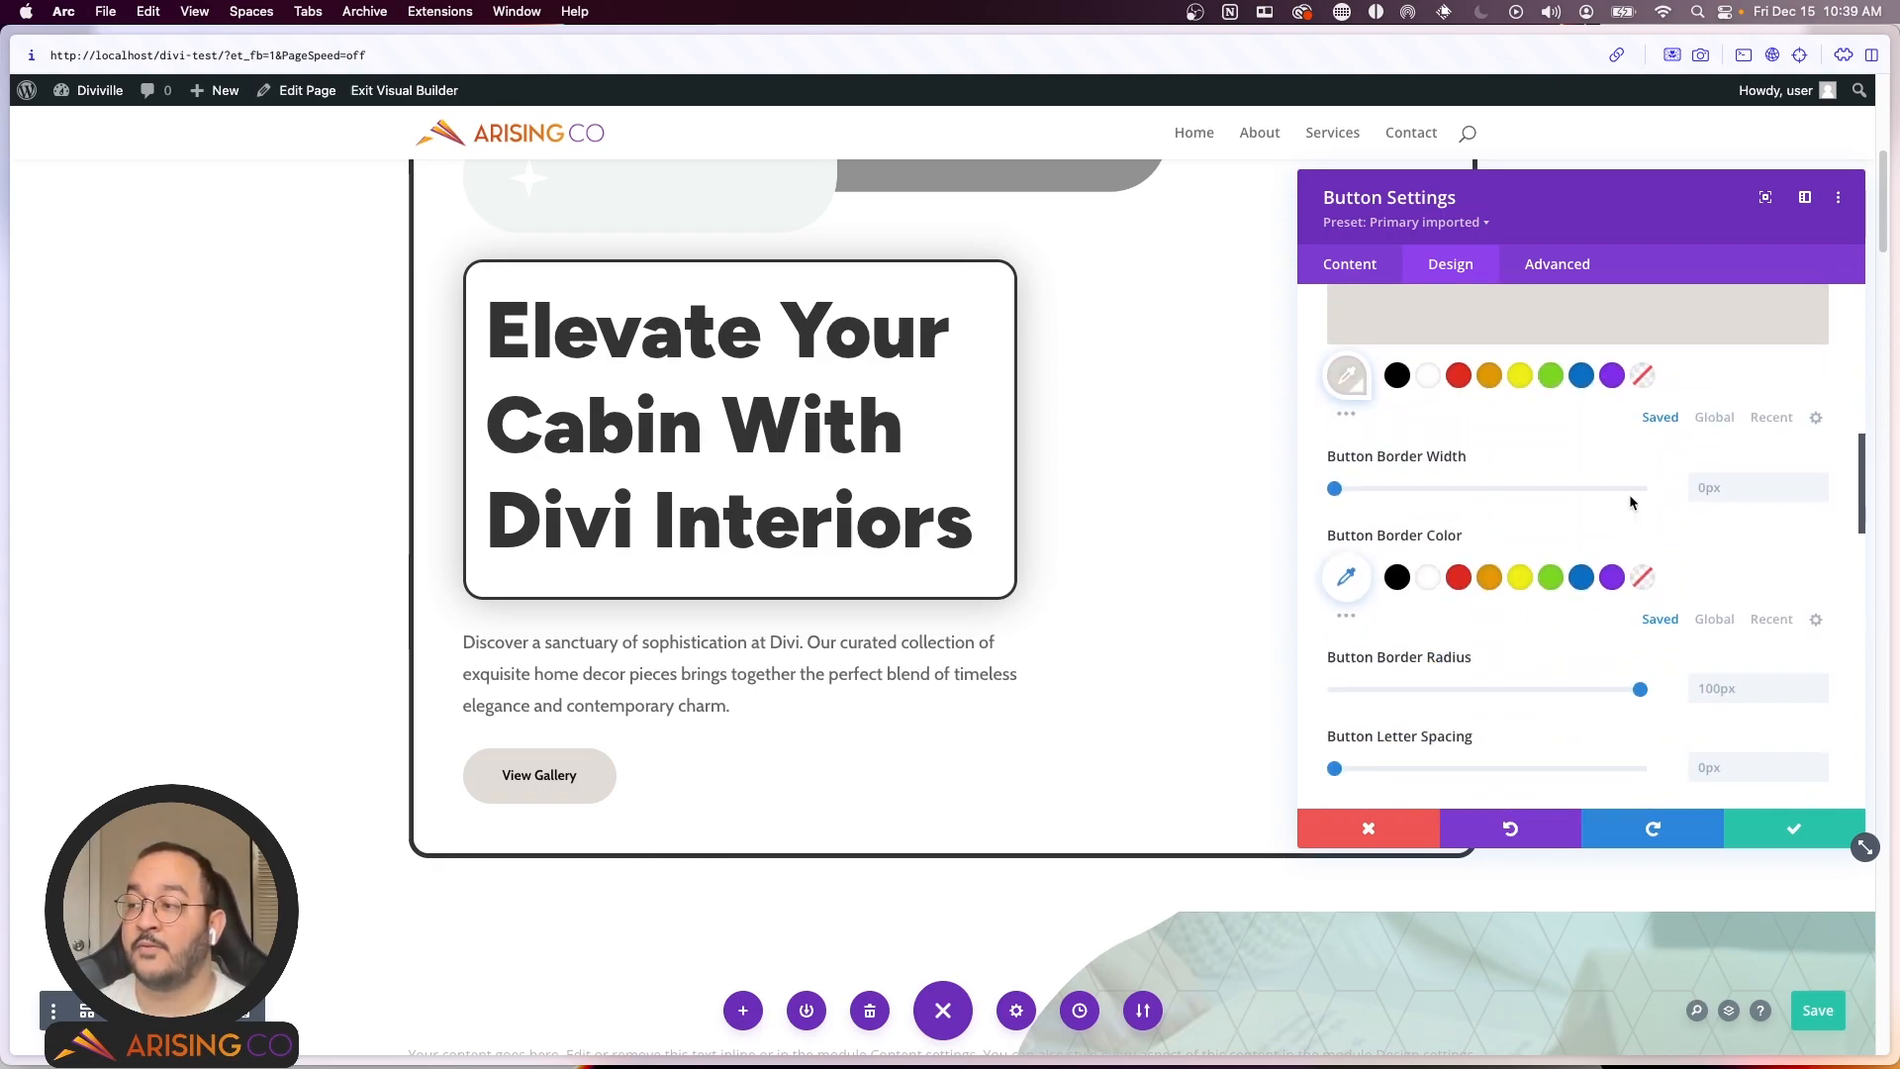
pyautogui.scroll(-5, 1573, 644)
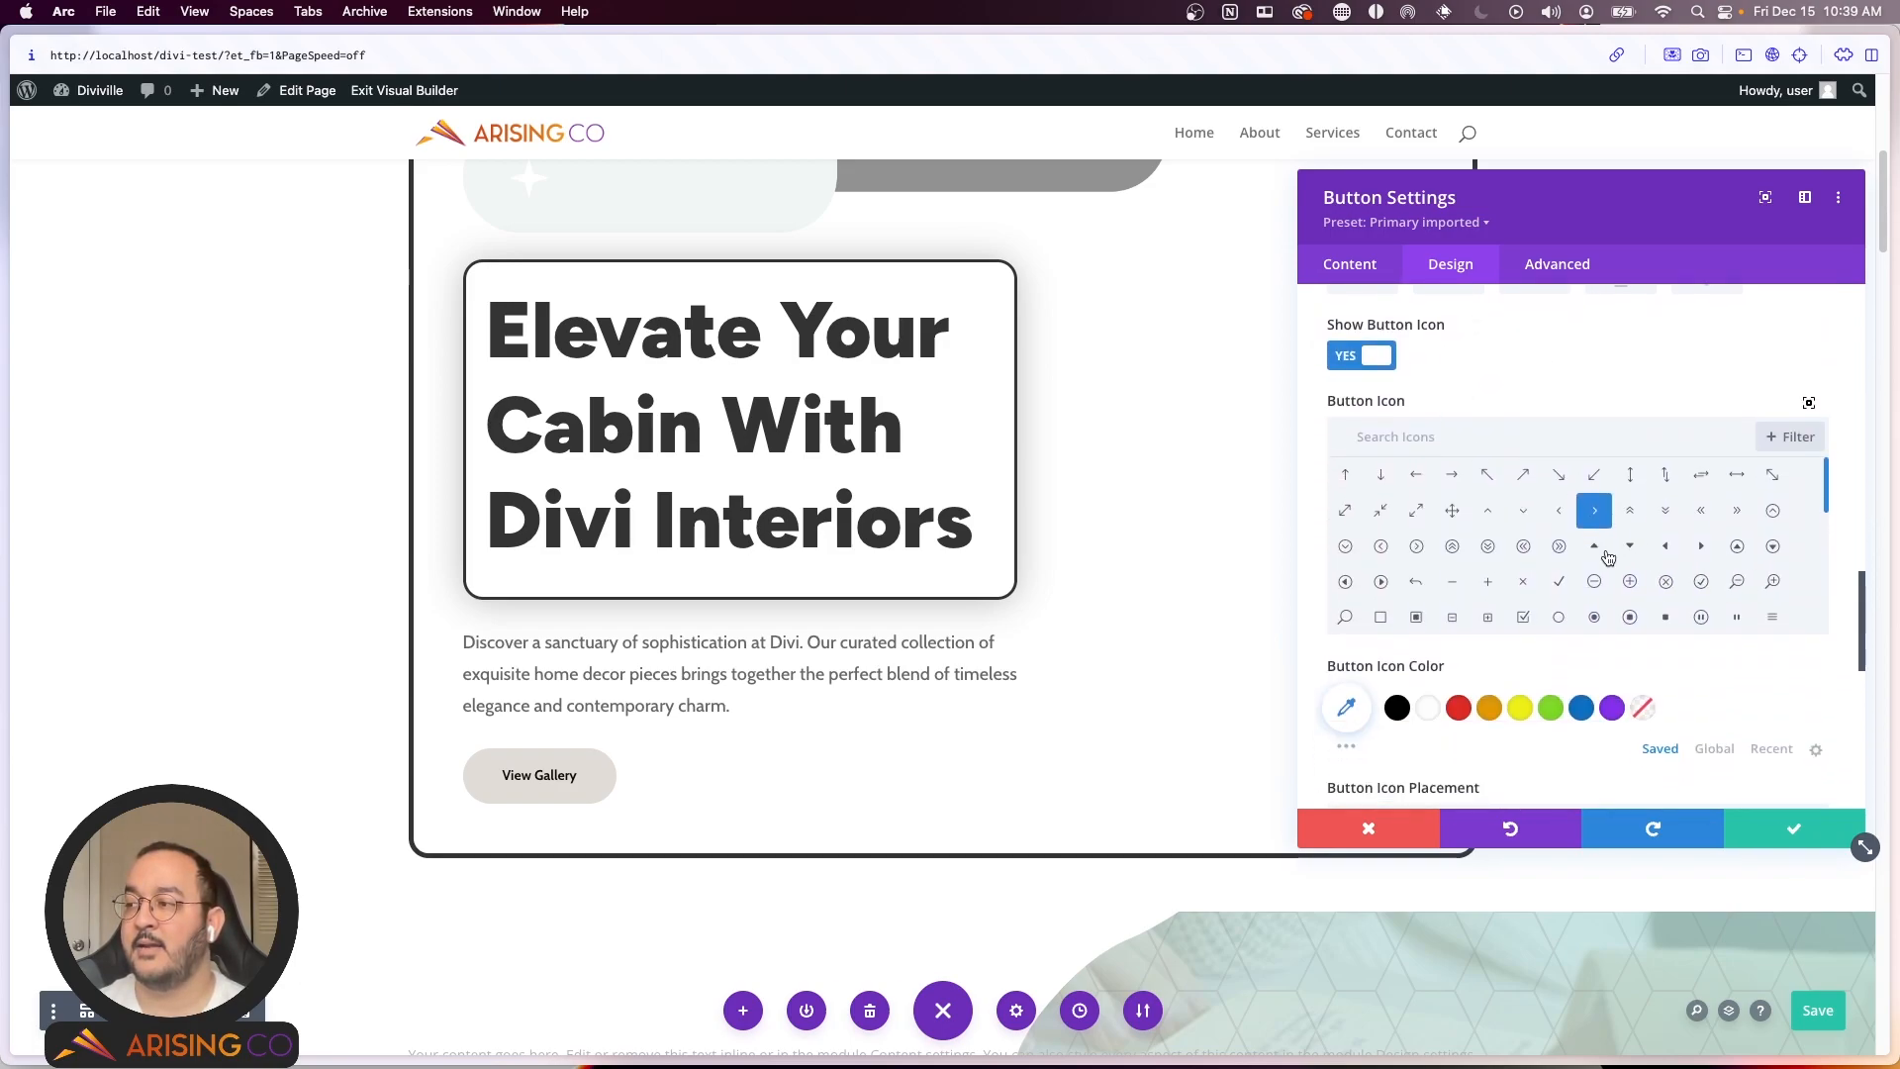
pyautogui.scroll(-3, 1562, 604)
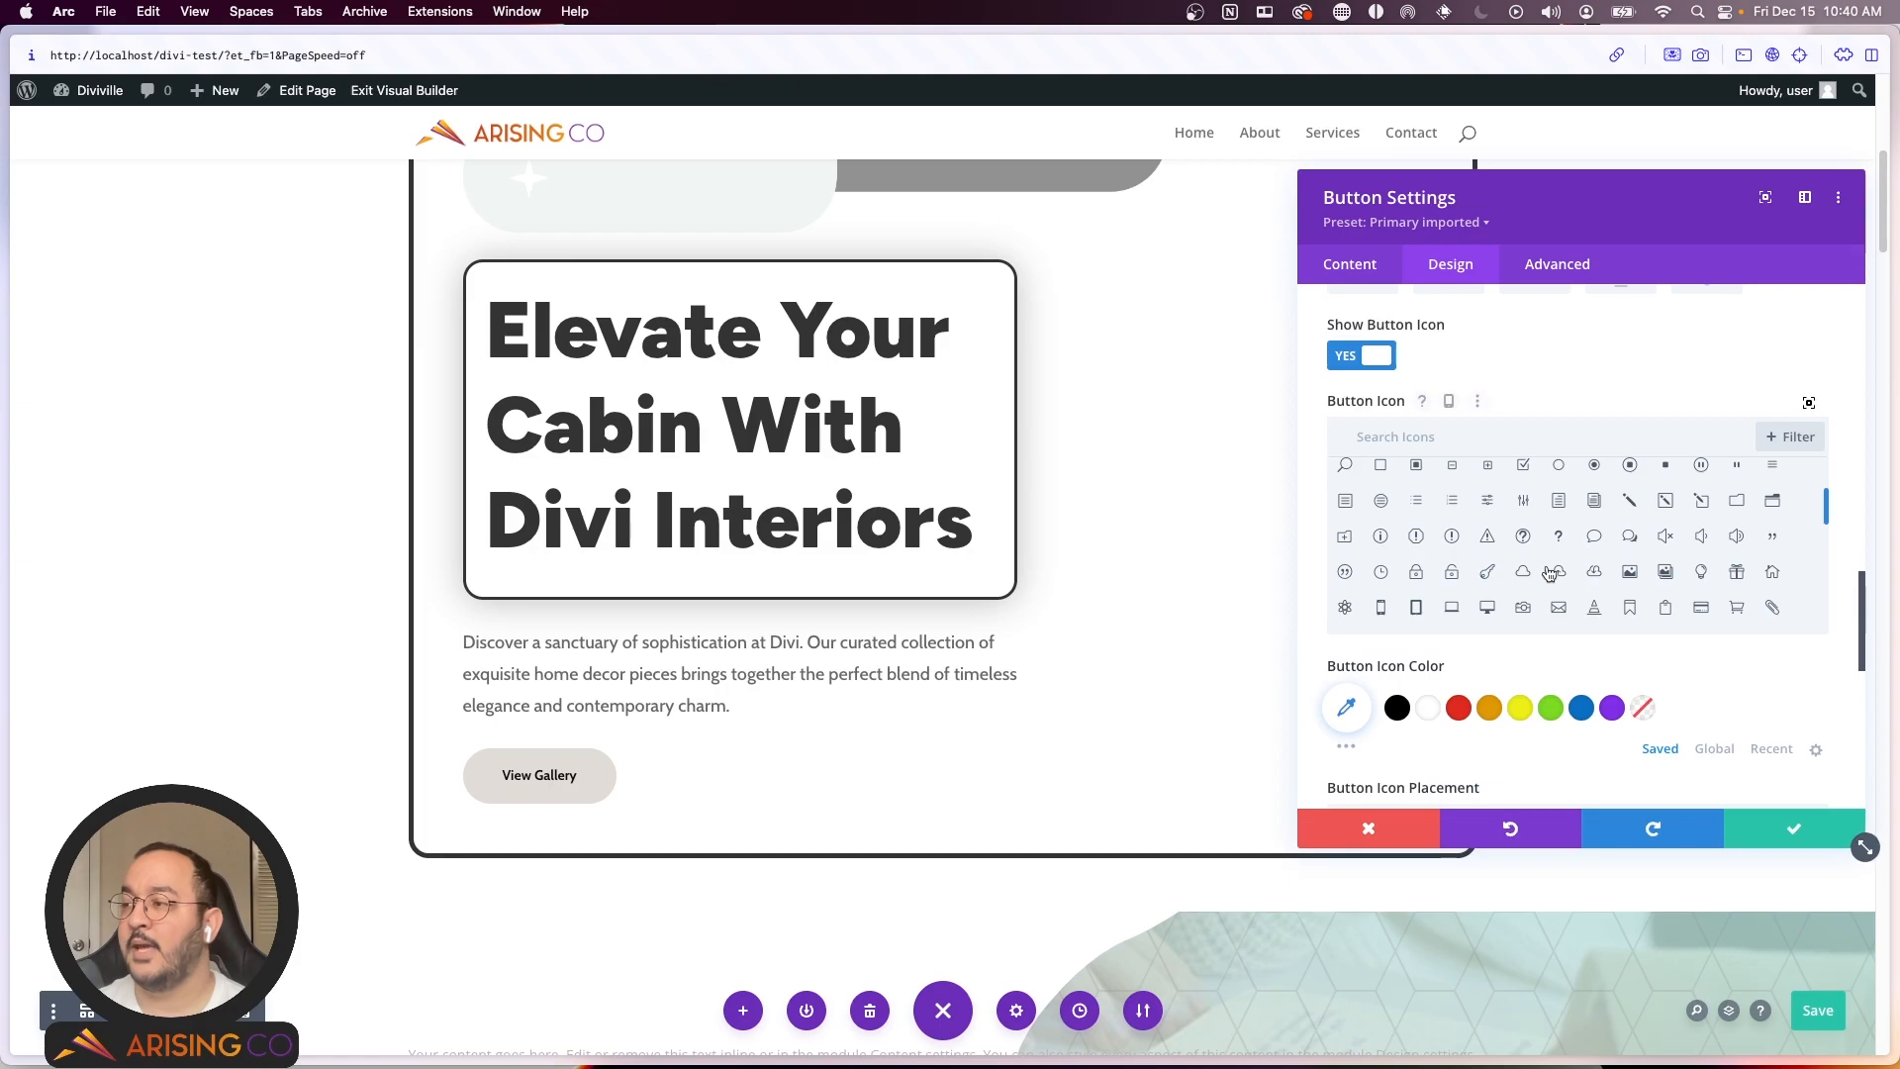
pyautogui.scroll(-2, 1463, 595)
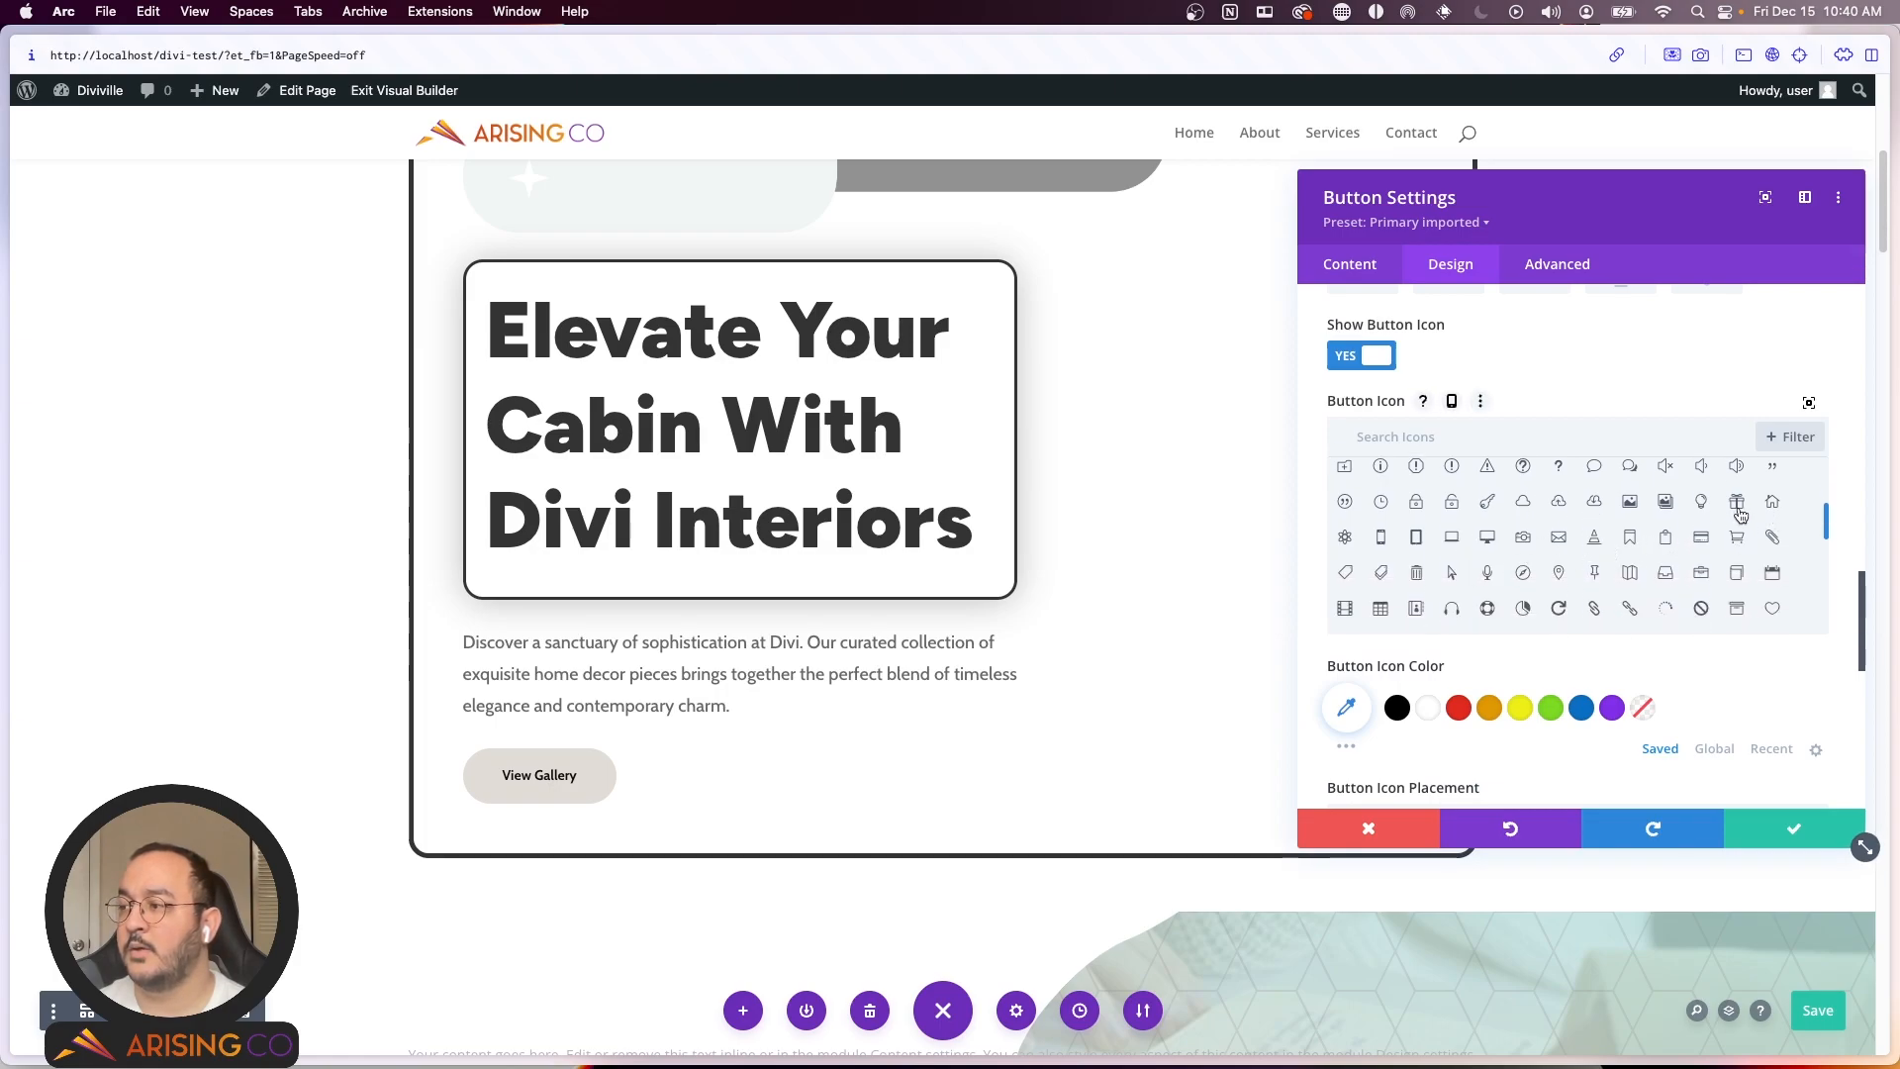
pyautogui.scroll(-4, 1682, 583)
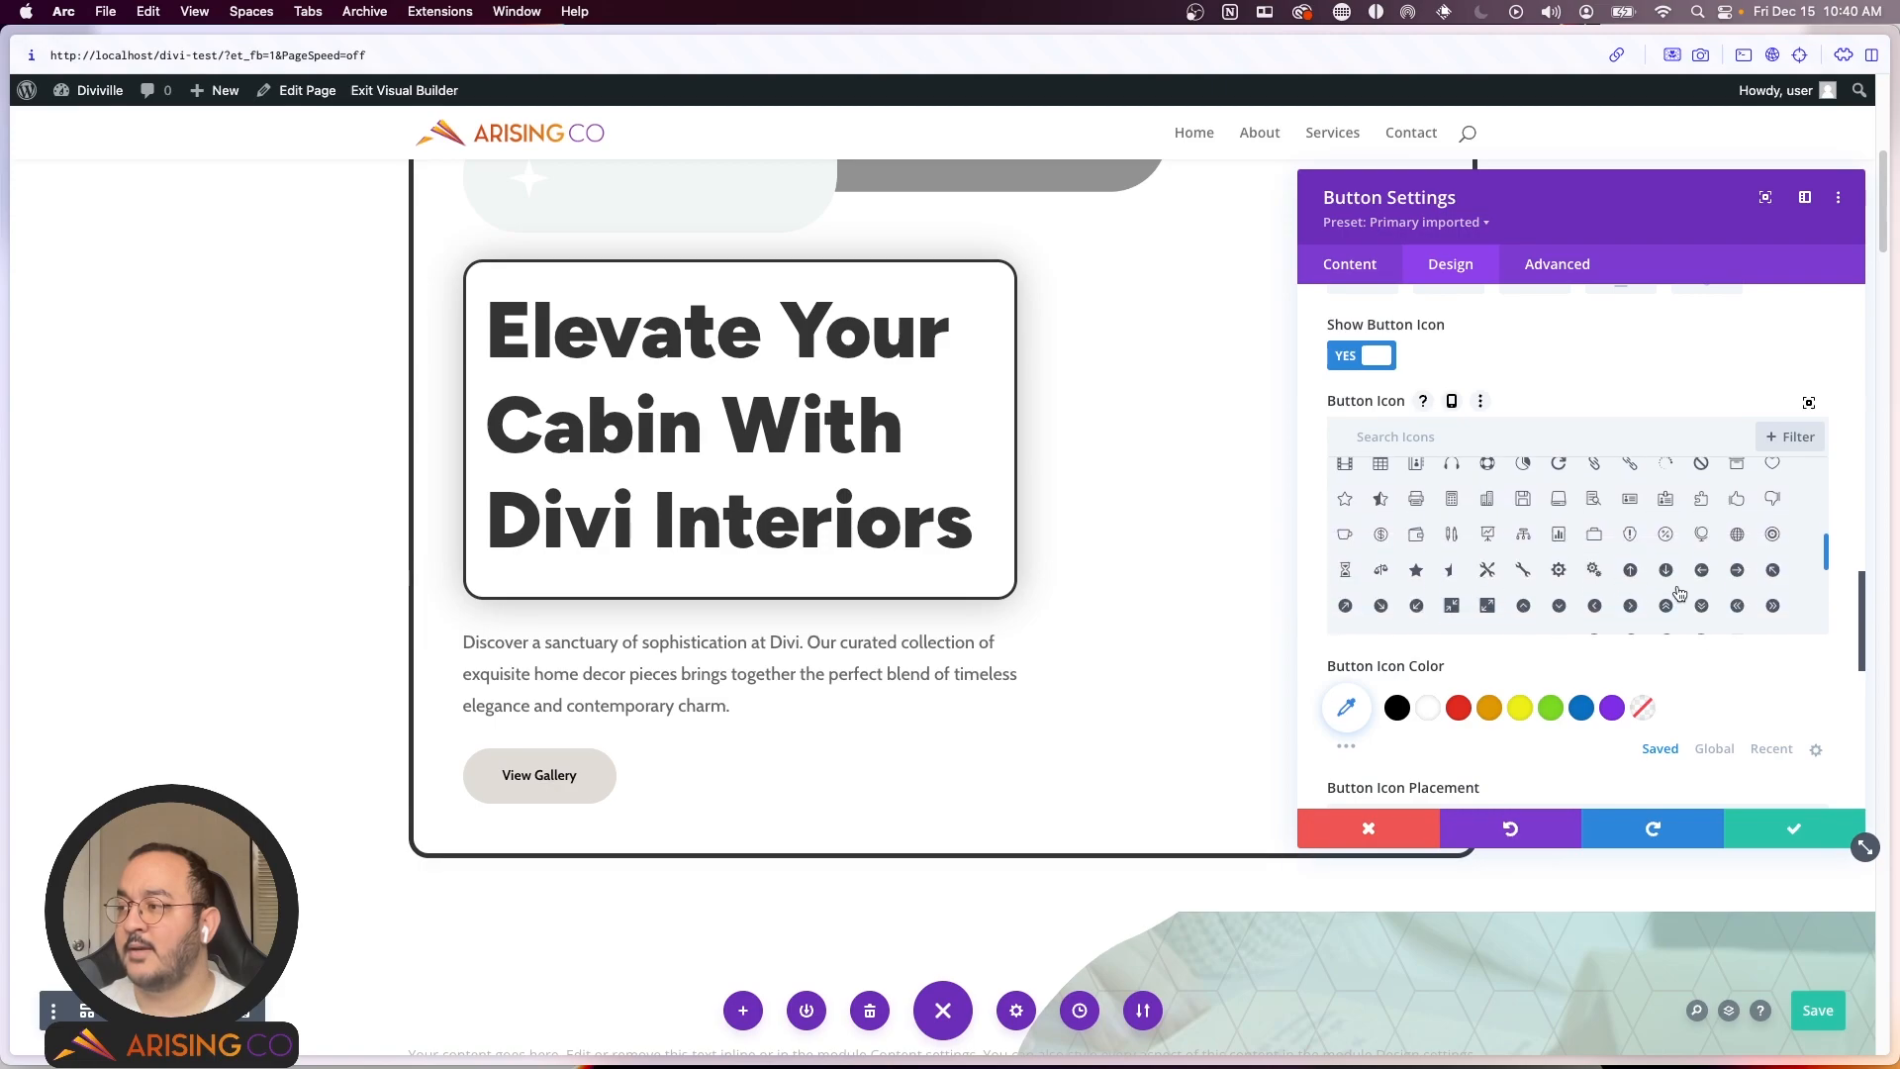
pyautogui.scroll(5, 1679, 593)
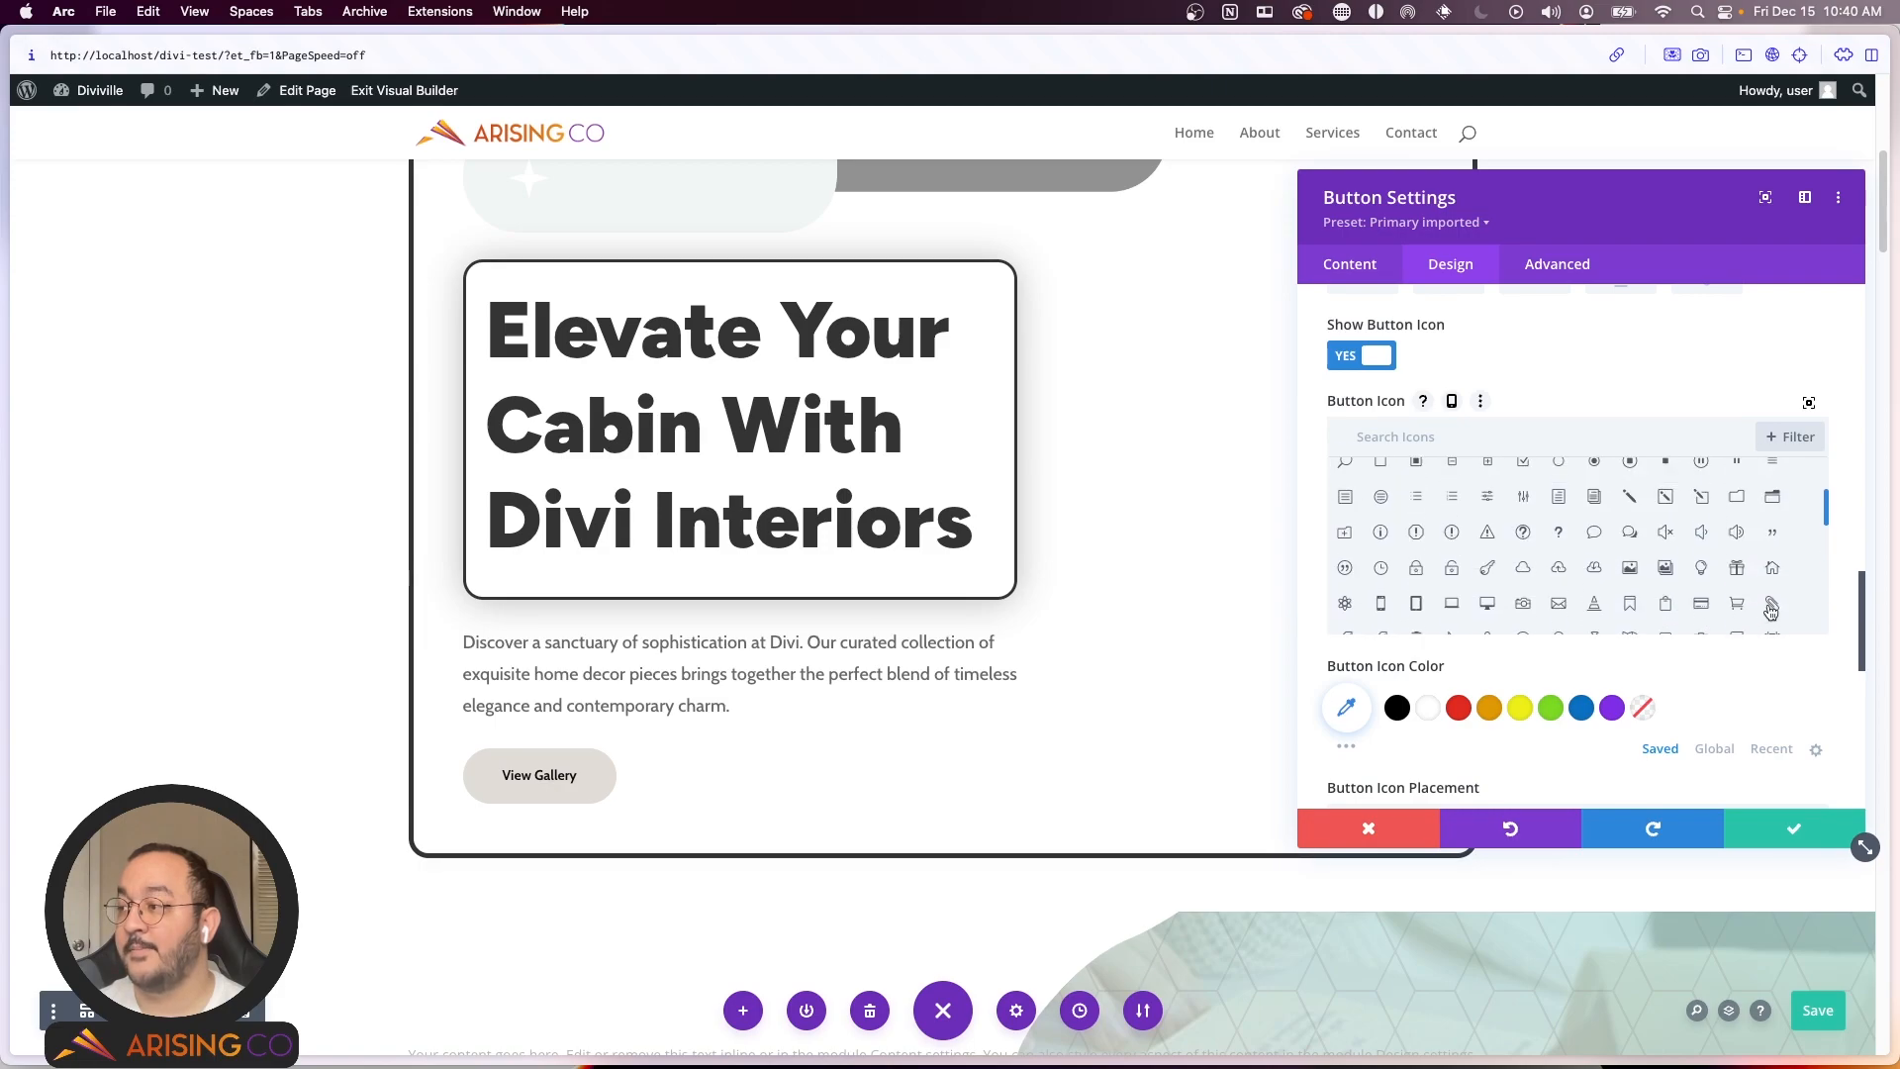
pyautogui.click(1772, 568)
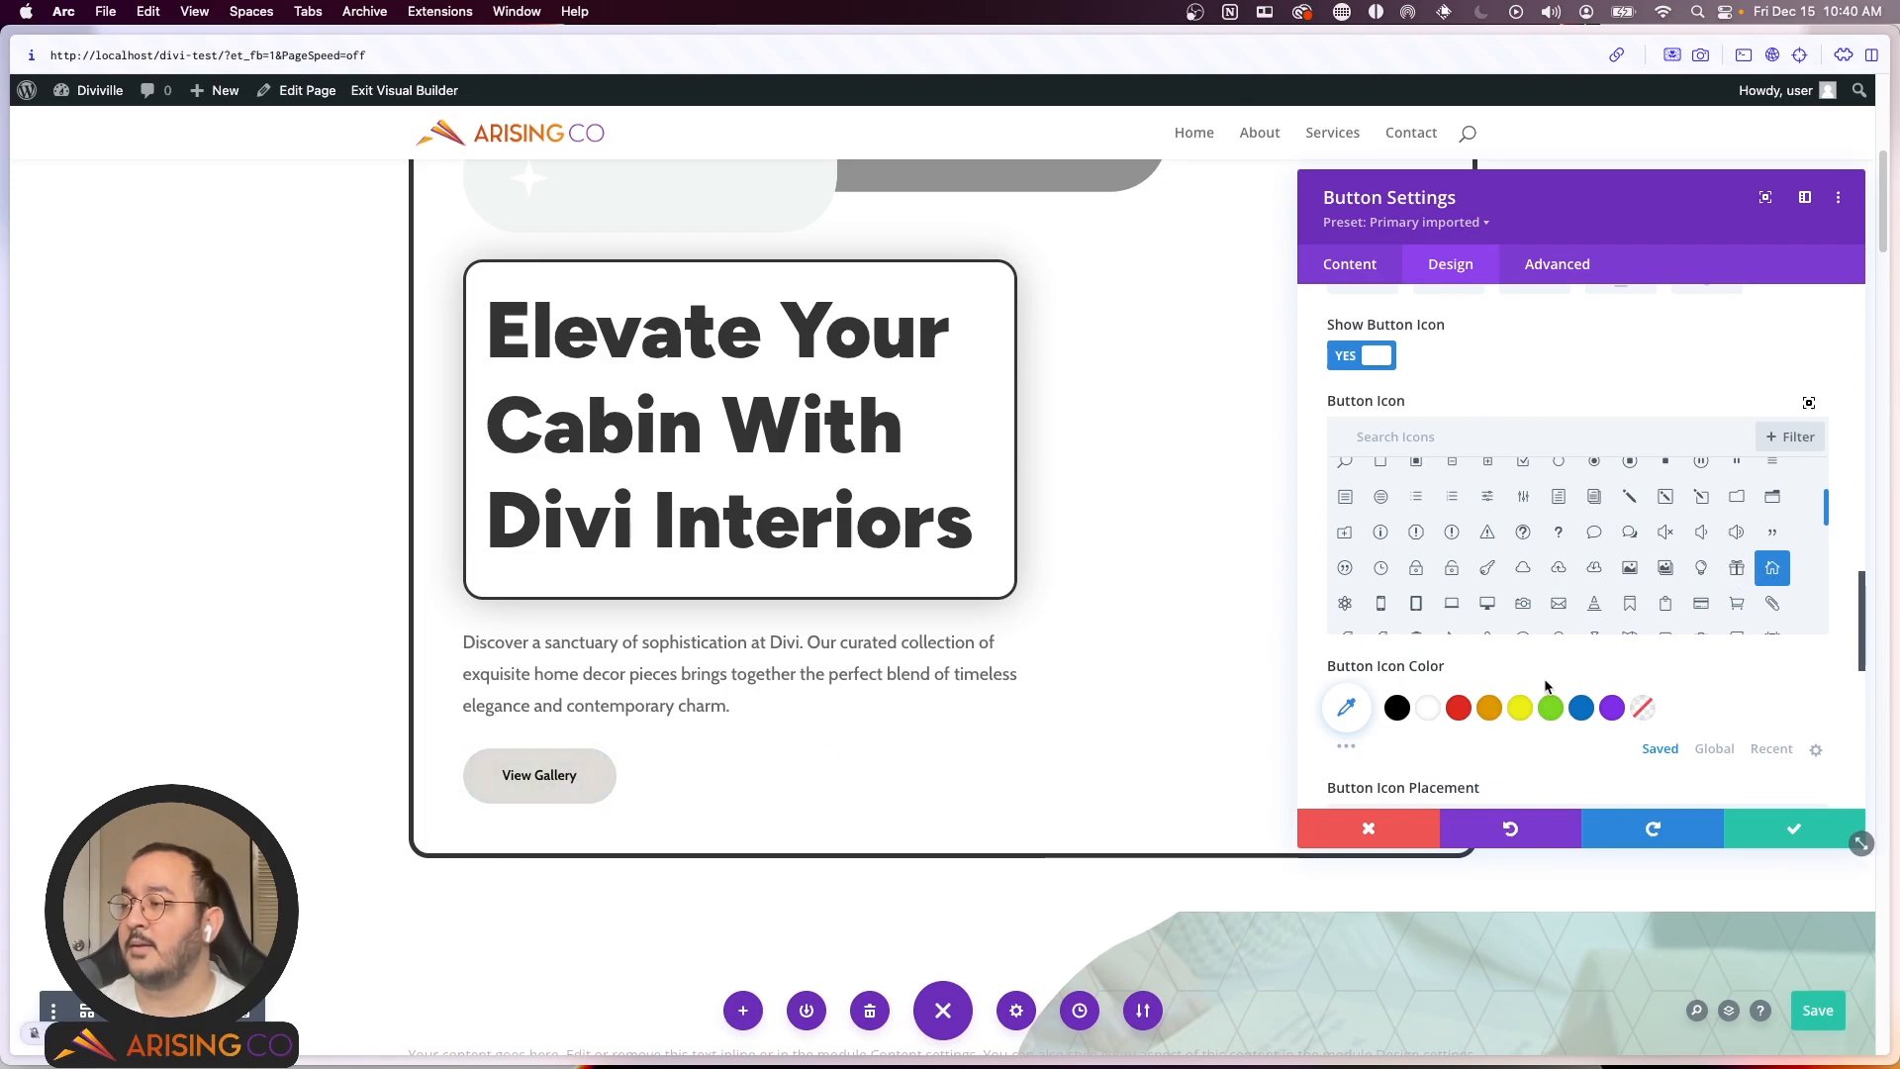
# Step: Try the first text shadow preset on the View Gallery button and set the text shadow back to none
pyautogui.scroll(-5, 1730, 634)
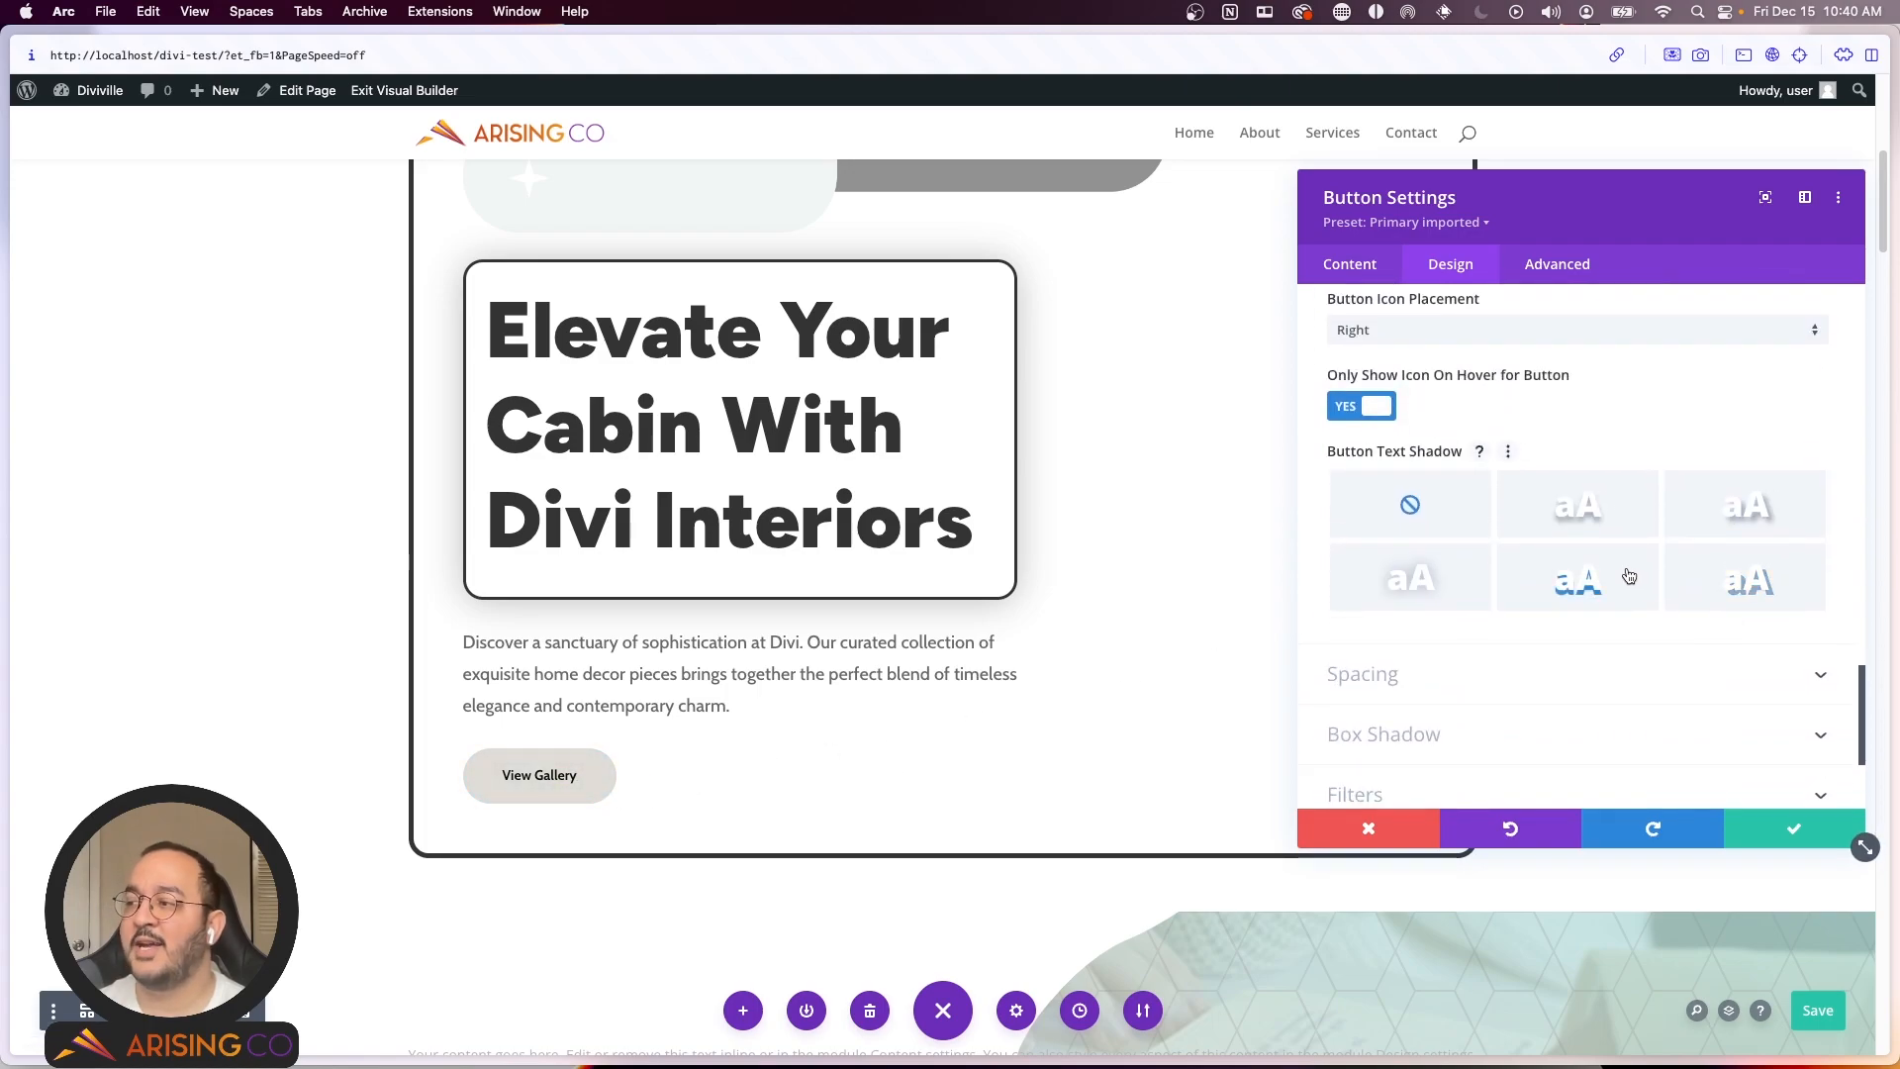
pyautogui.click(1608, 515)
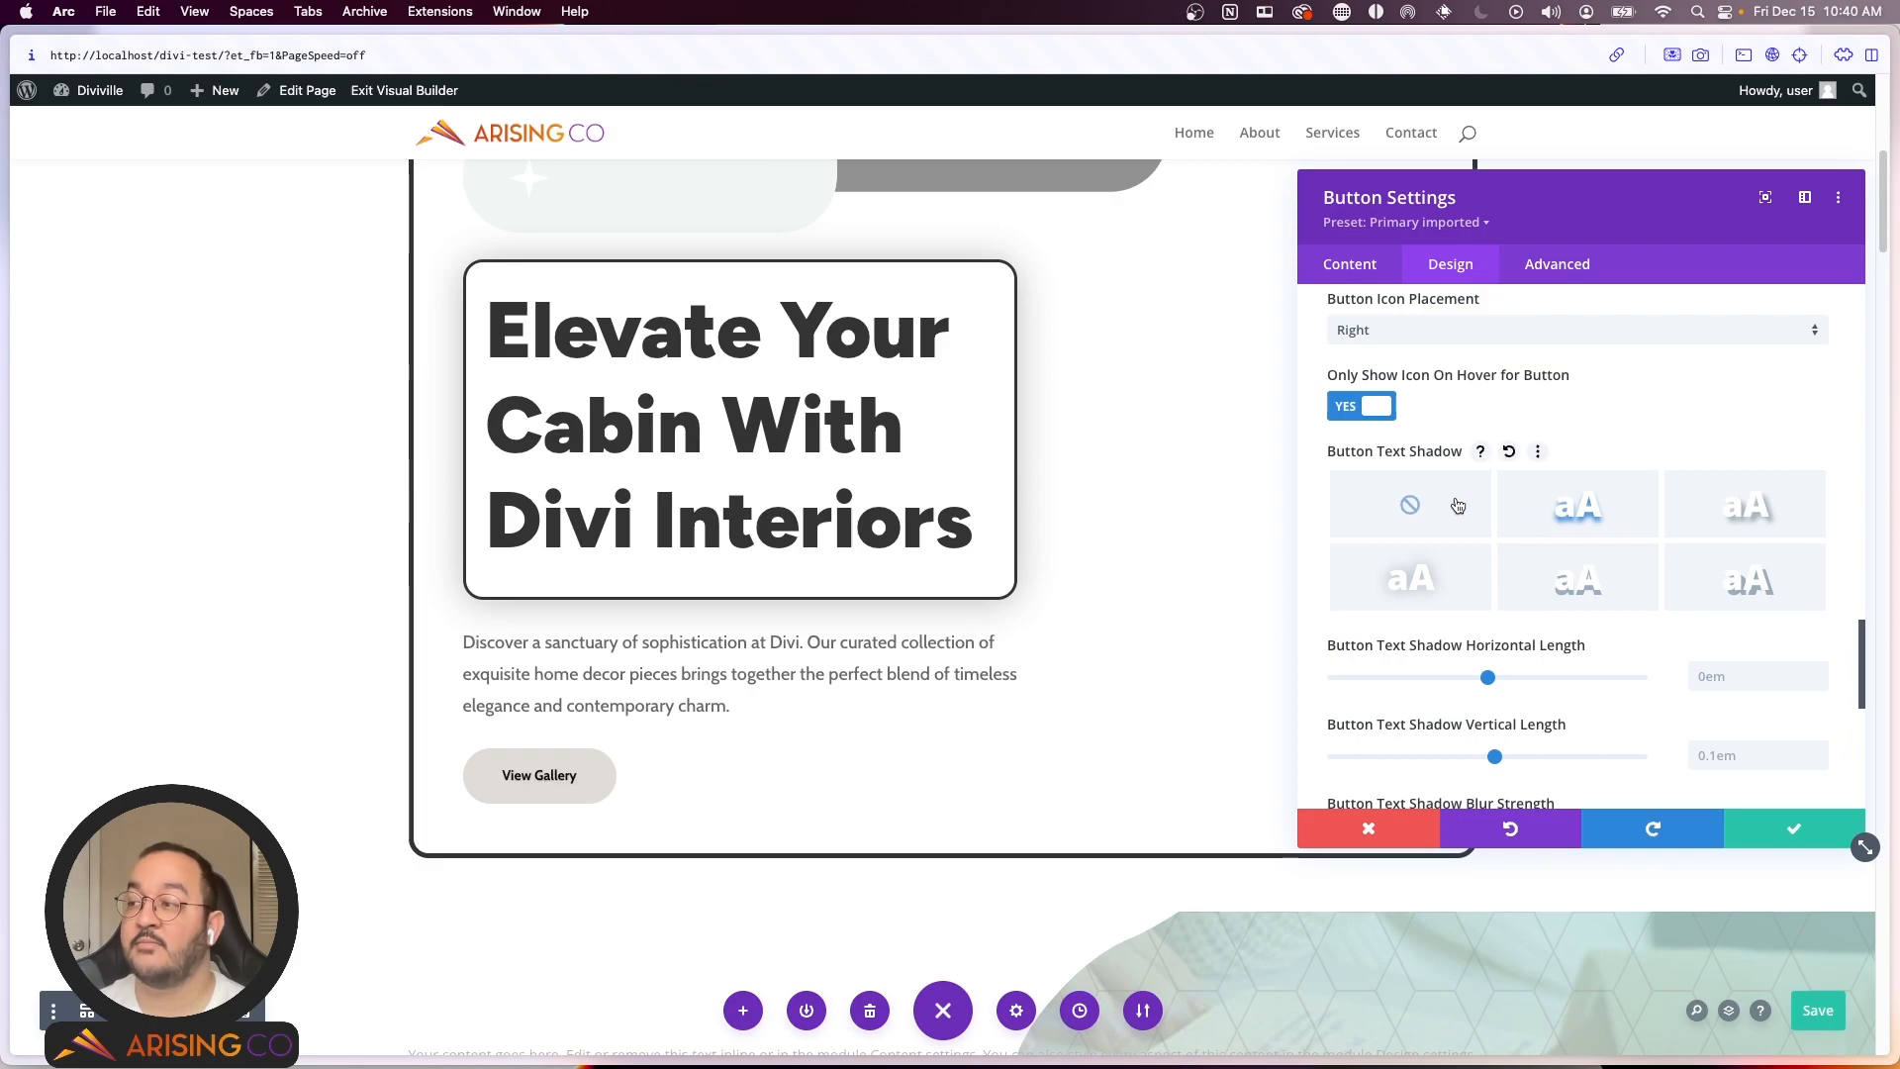
pyautogui.click(1409, 504)
# Step: Give the button the box shadow preset with 6px horizontal and vertical offsets and 18px blur, and apply the button settings
pyautogui.scroll(-2, 1415, 515)
pyautogui.click(1386, 573)
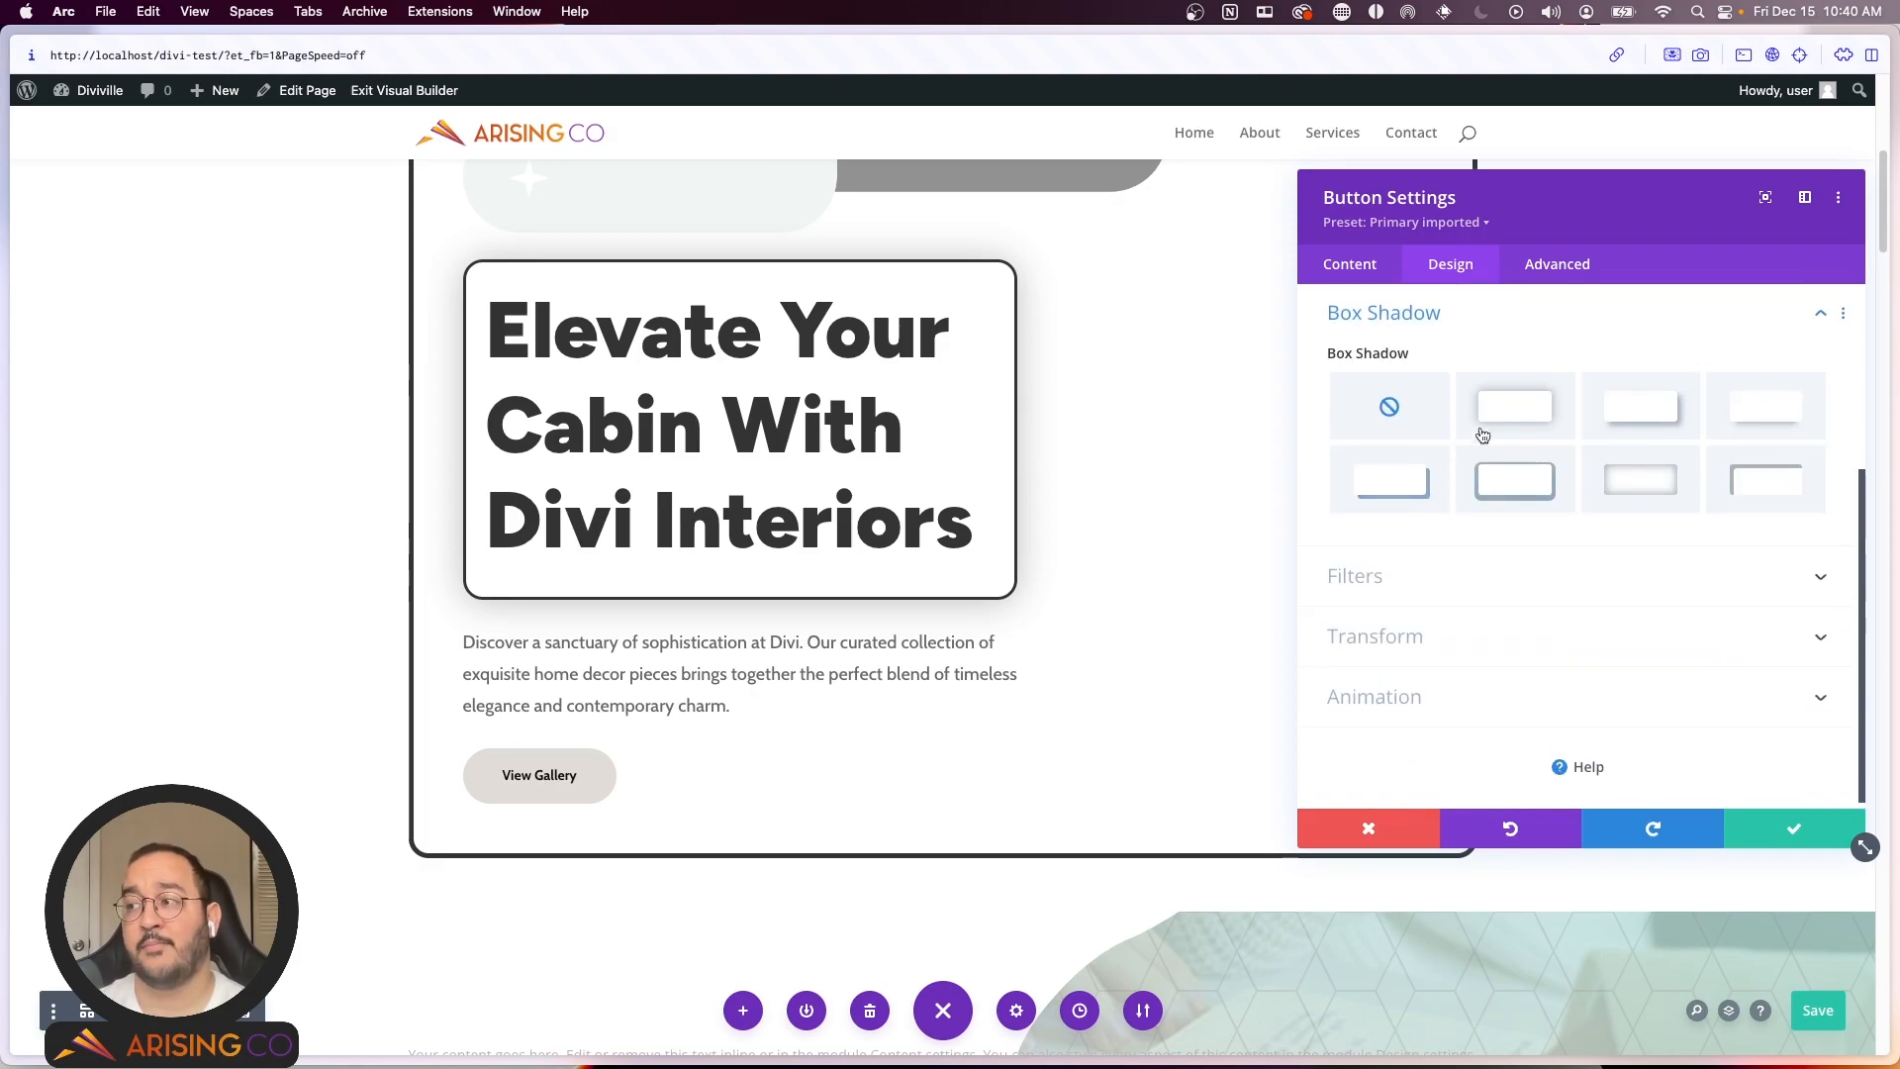
pyautogui.click(1494, 417)
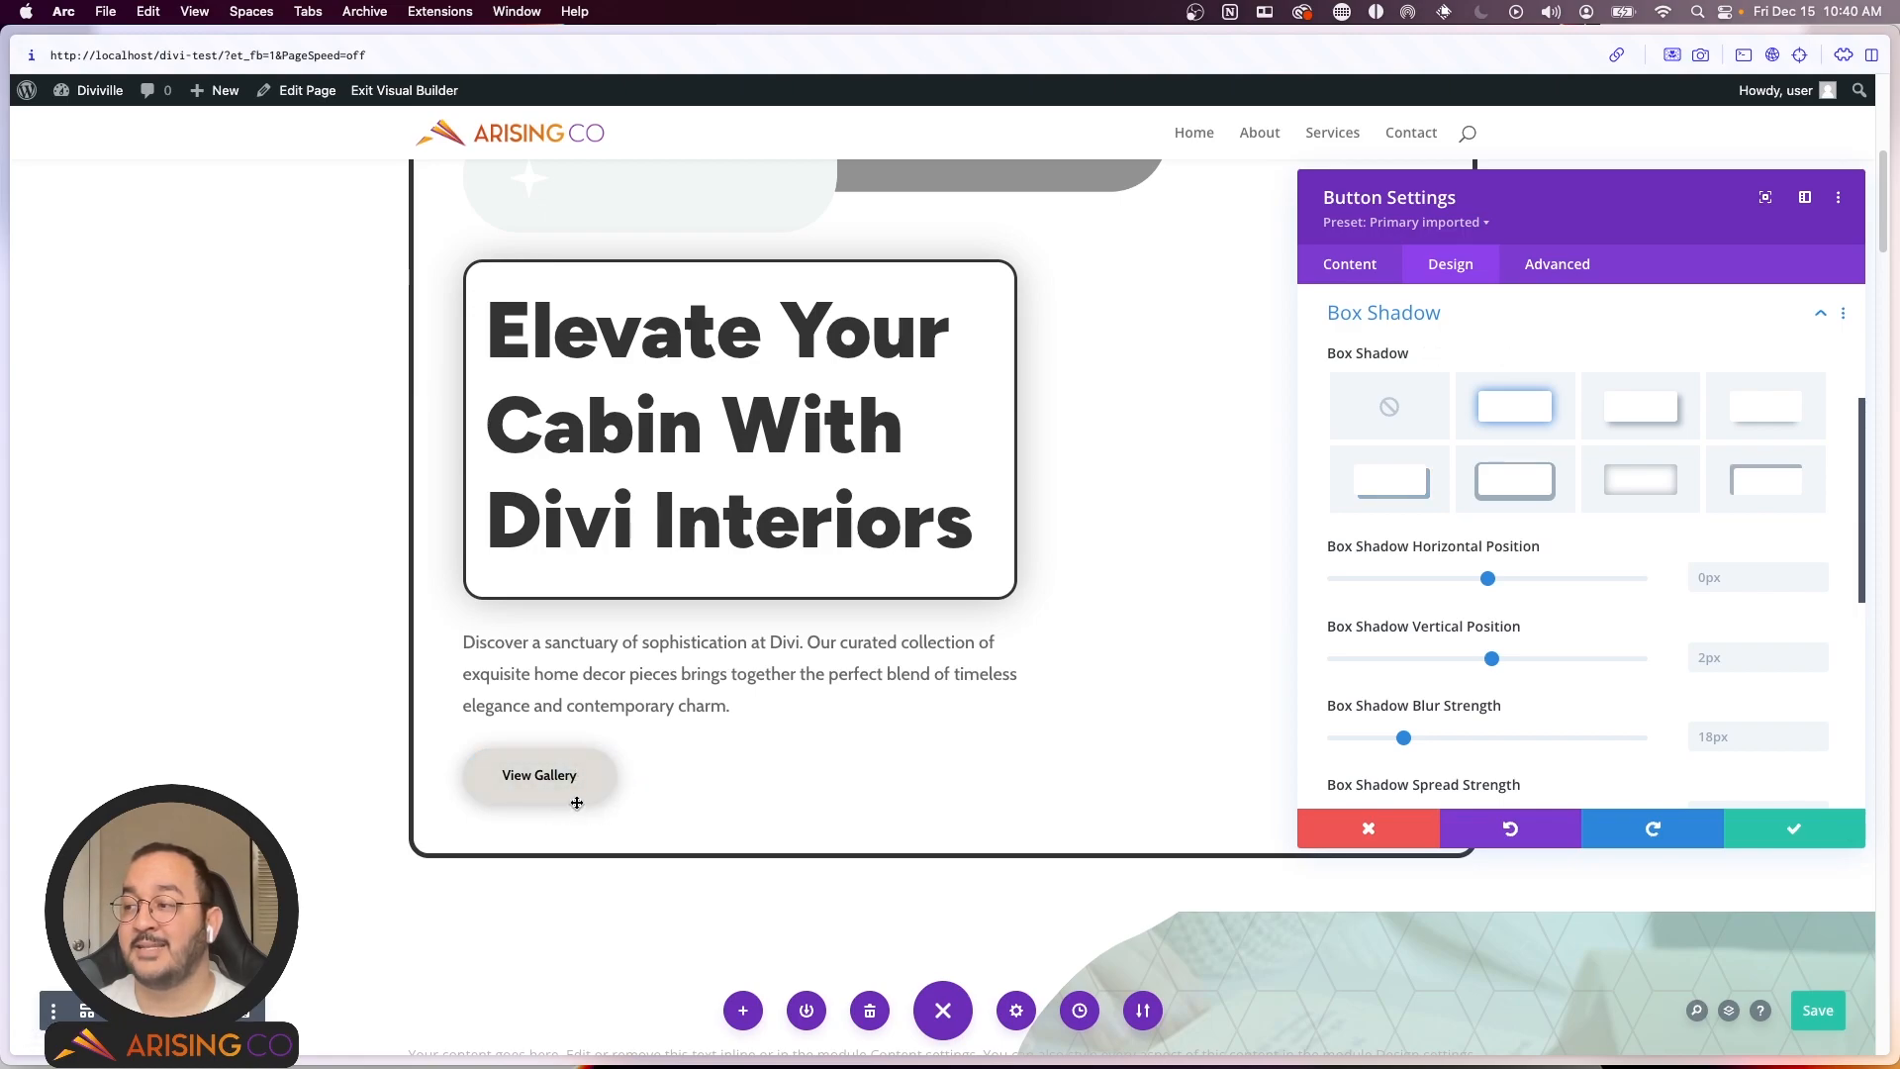
pyautogui.click(1622, 433)
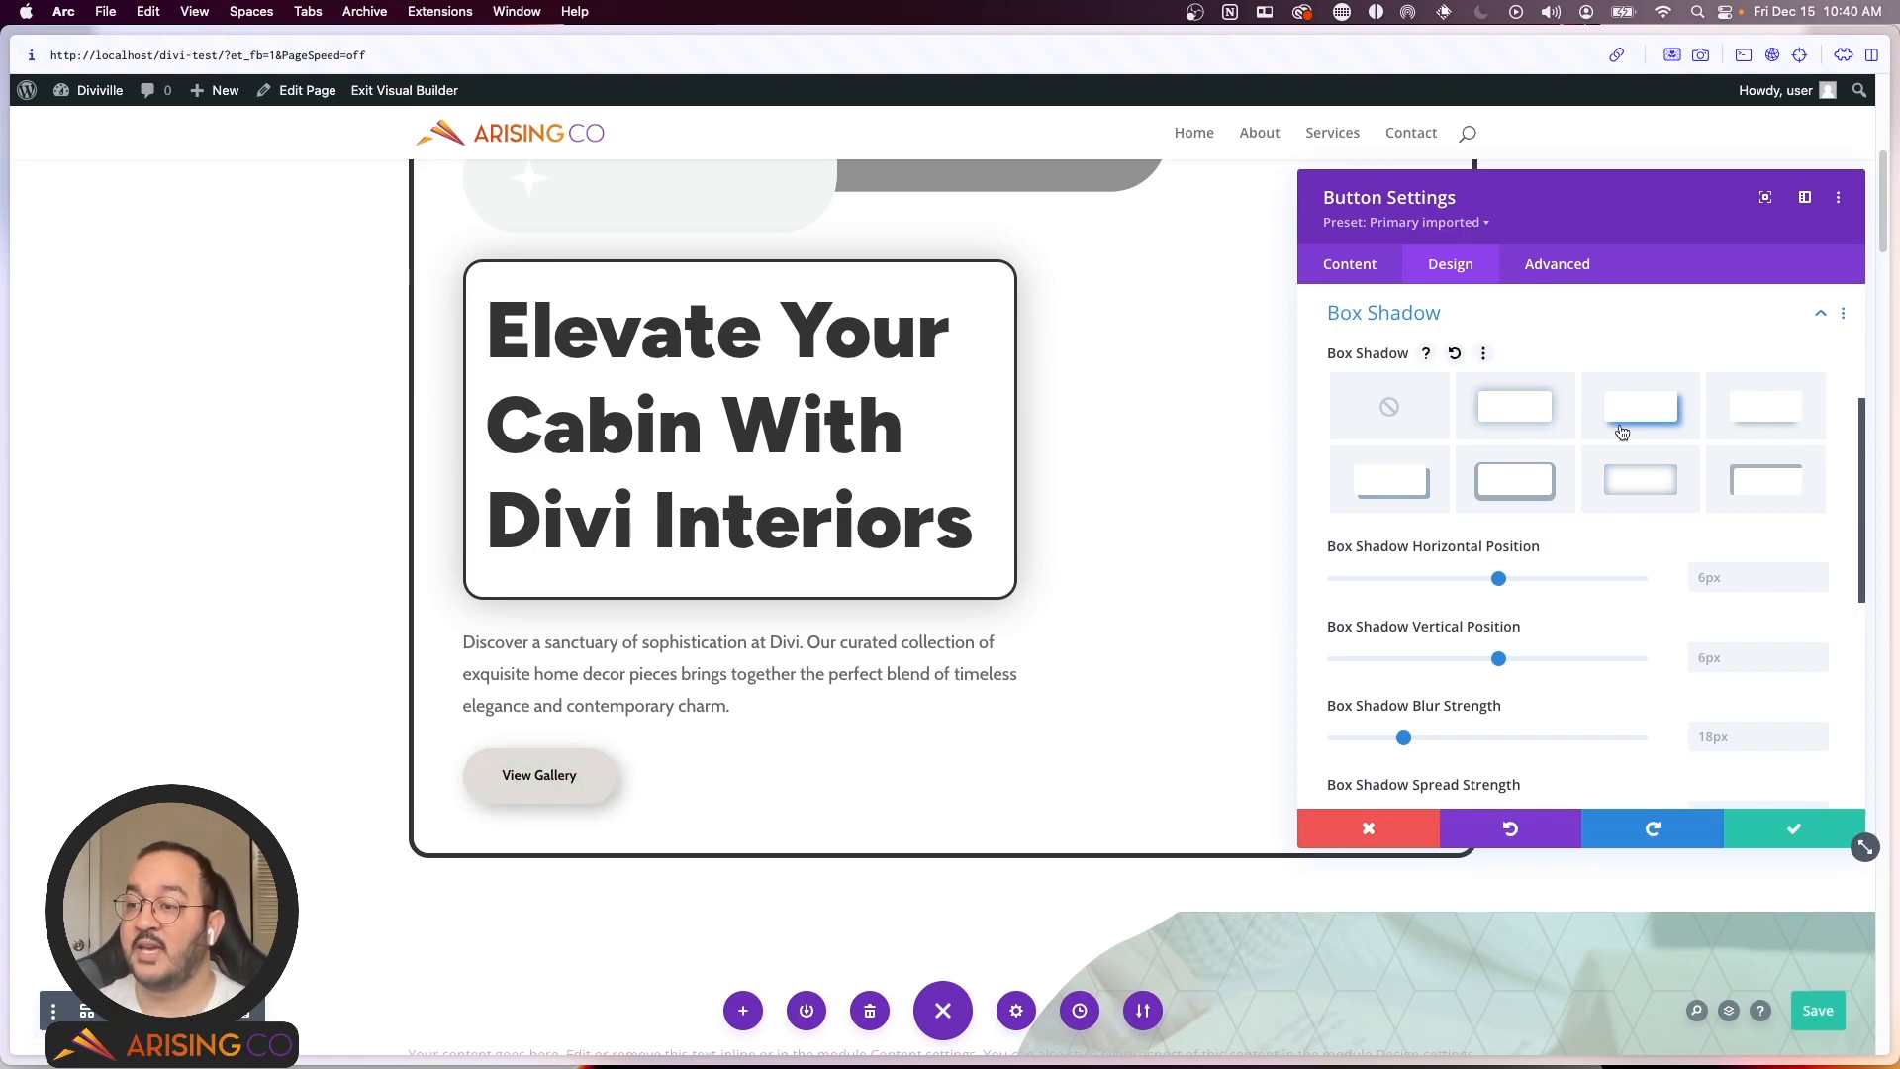
pyautogui.click(1763, 833)
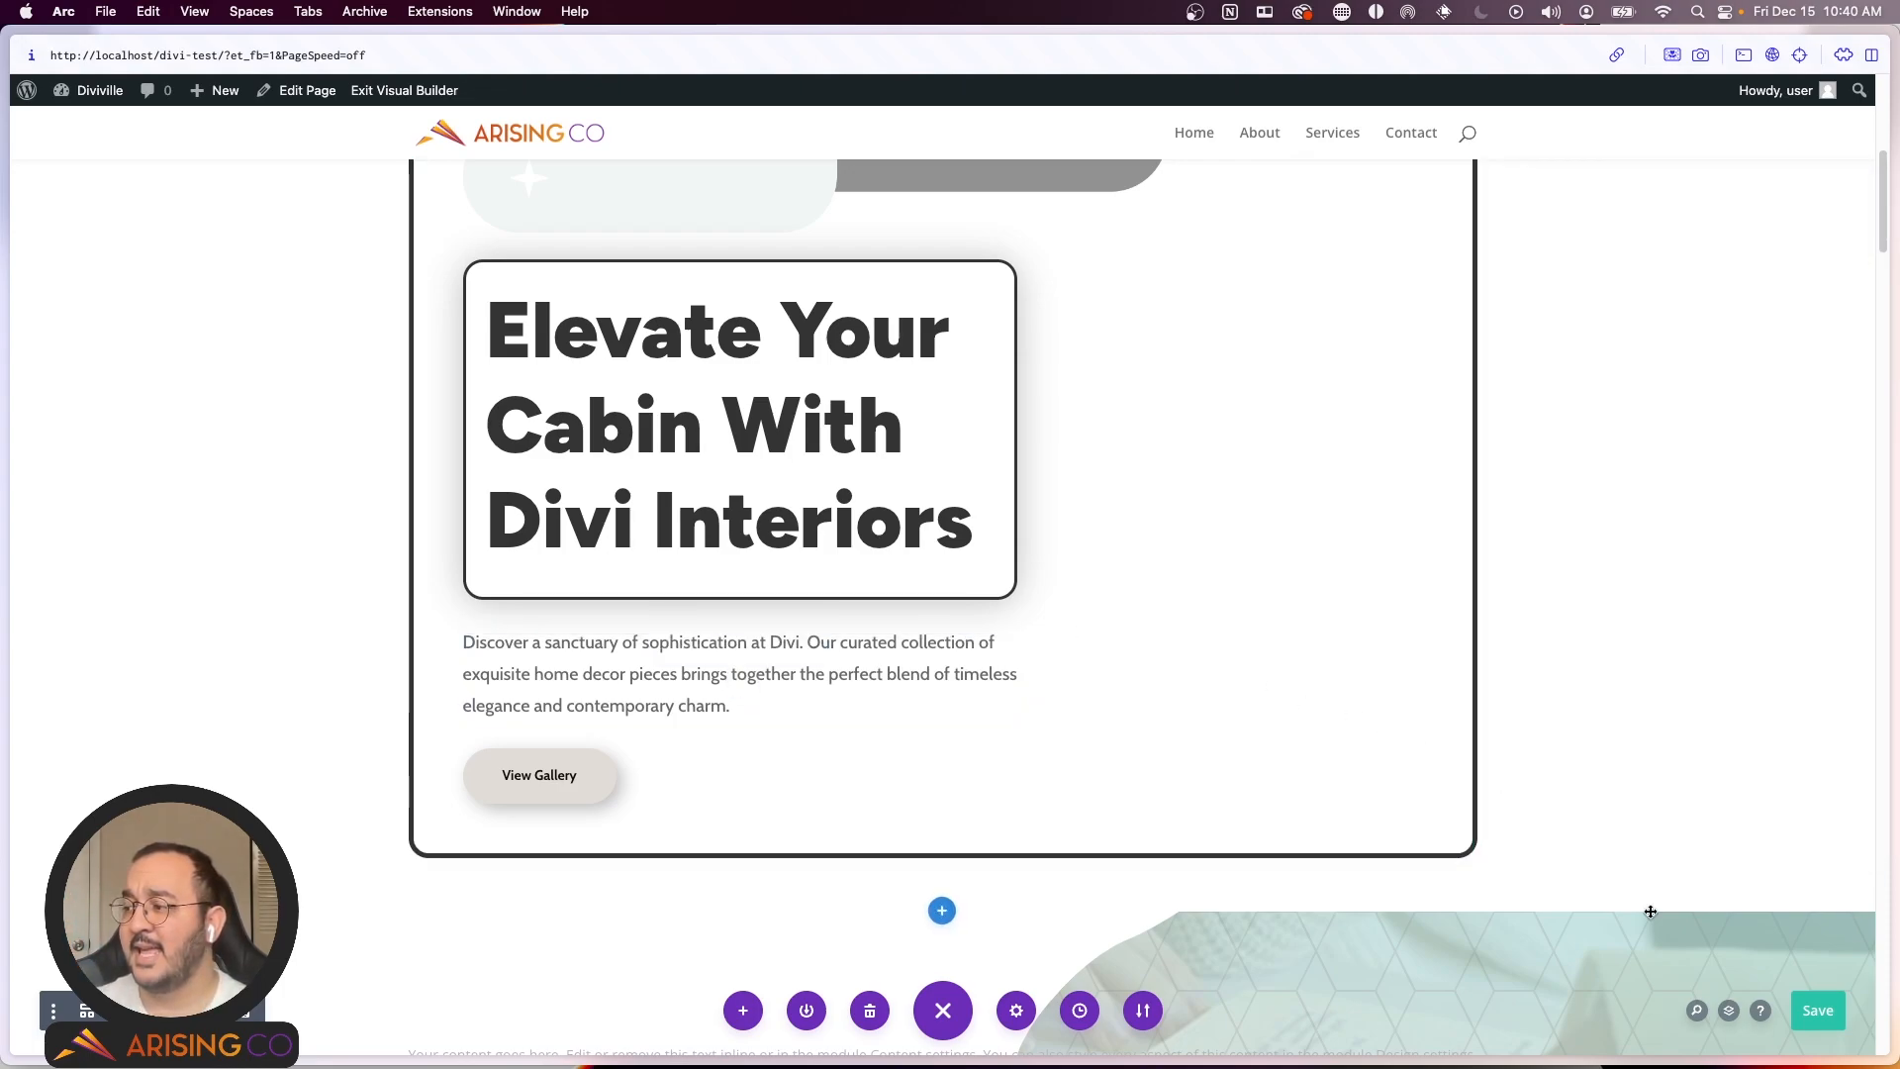
# Step: Save the page and look over the hero section's heading, description text and View Gallery button
pyautogui.click(1817, 1012)
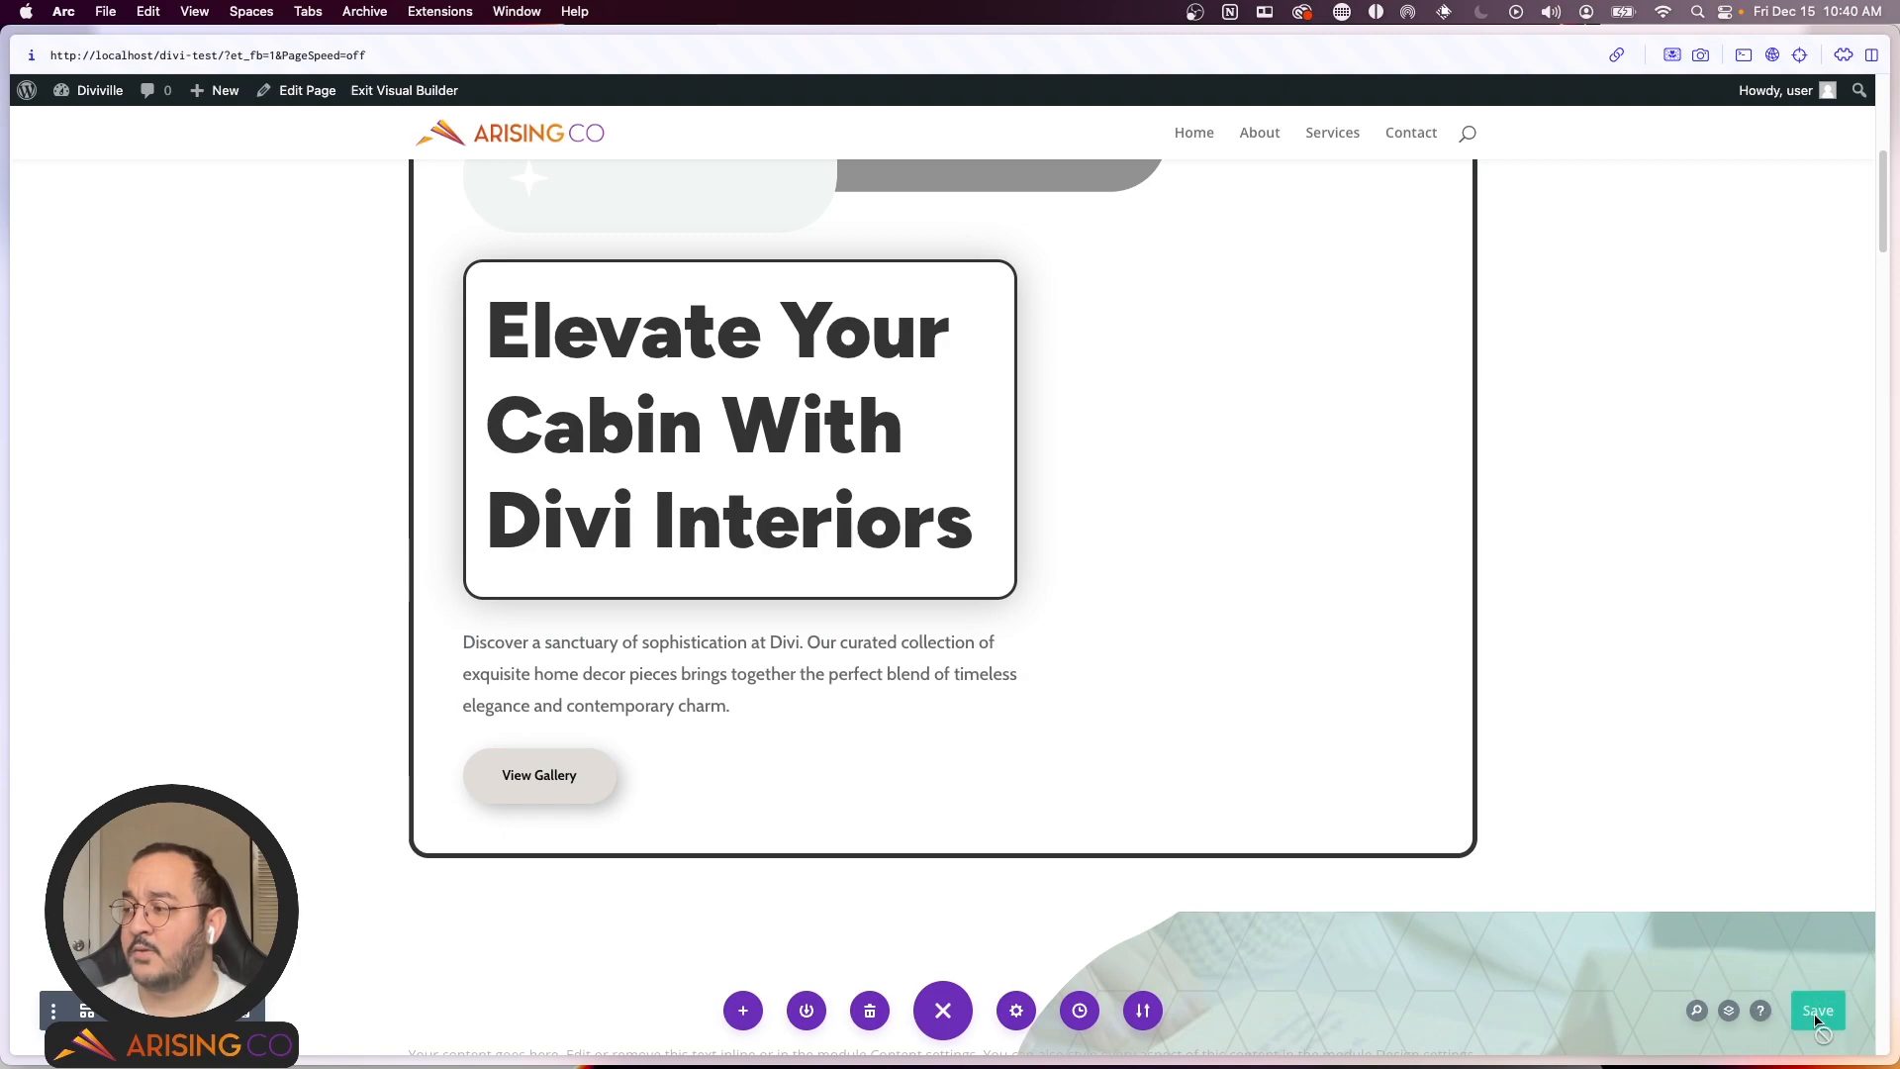
pyautogui.scroll(-3, 738, 649)
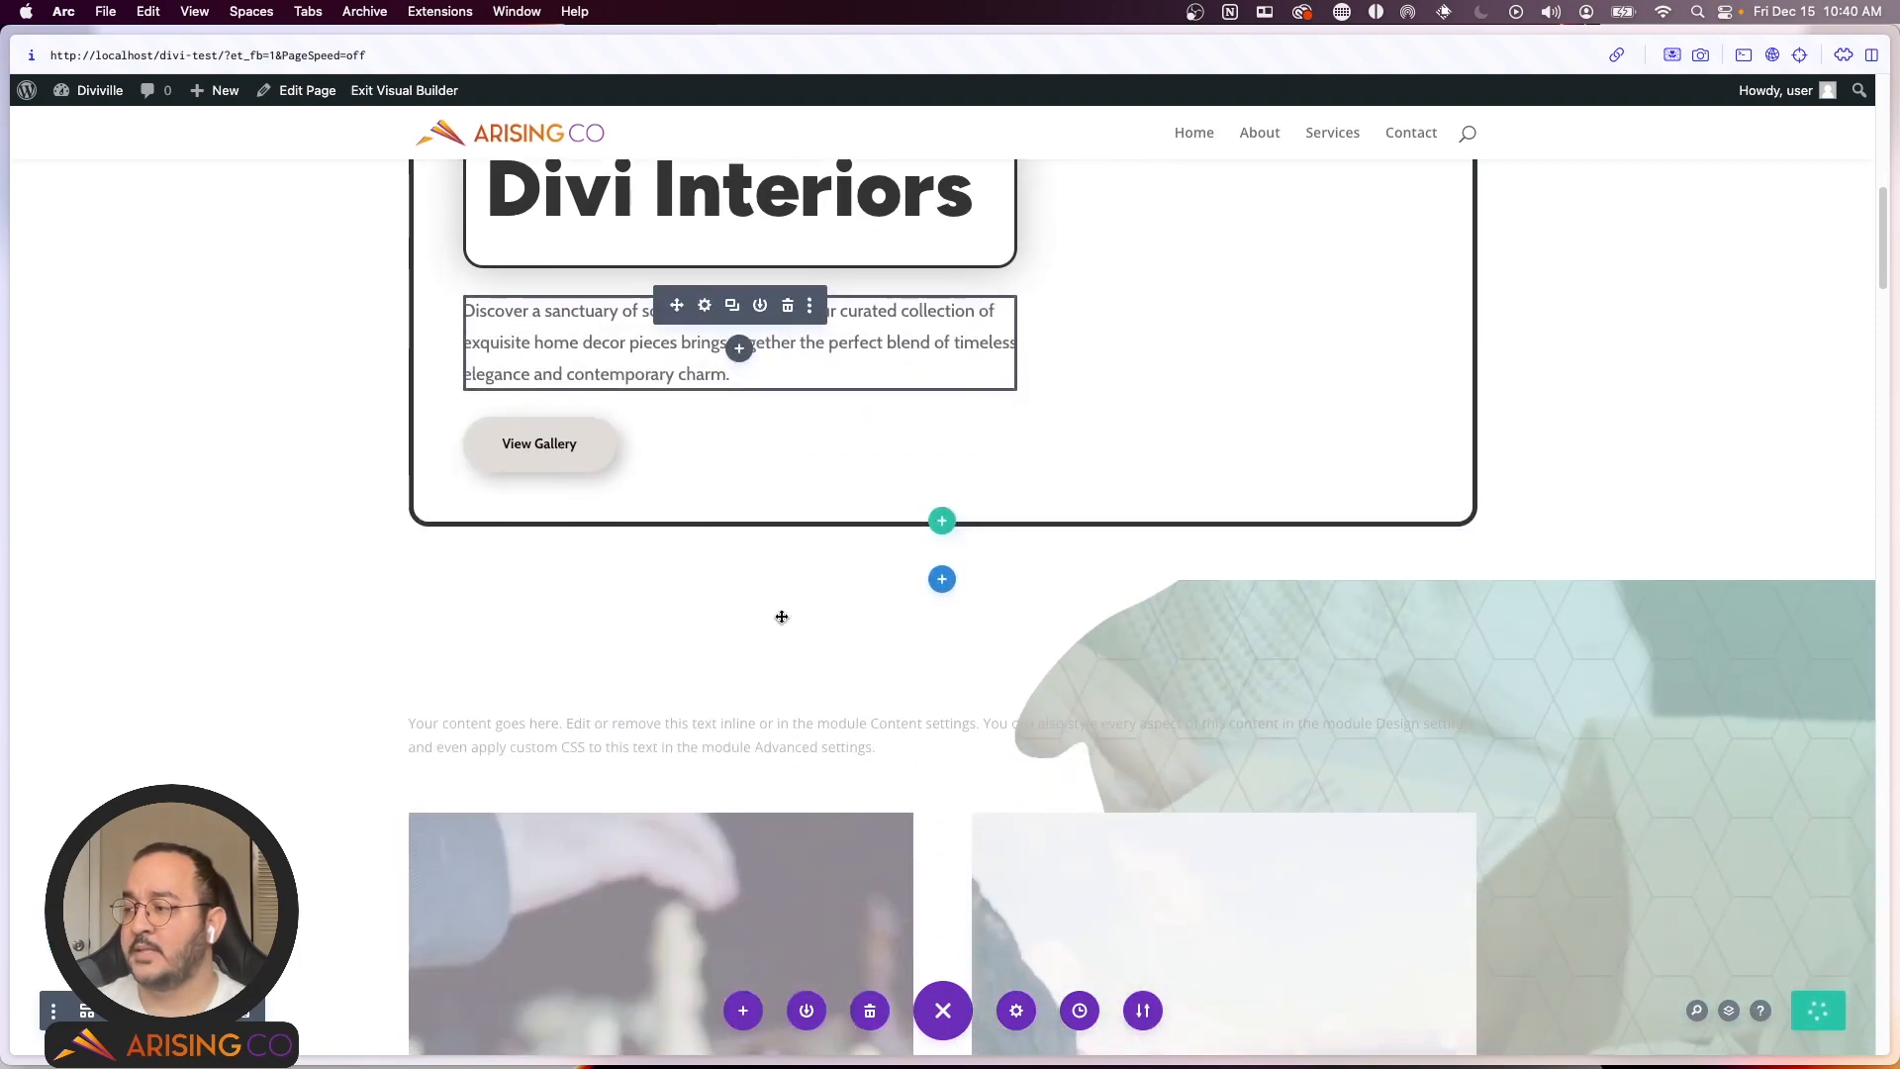
pyautogui.scroll(3, 816, 590)
pyautogui.scroll(-2, 895, 636)
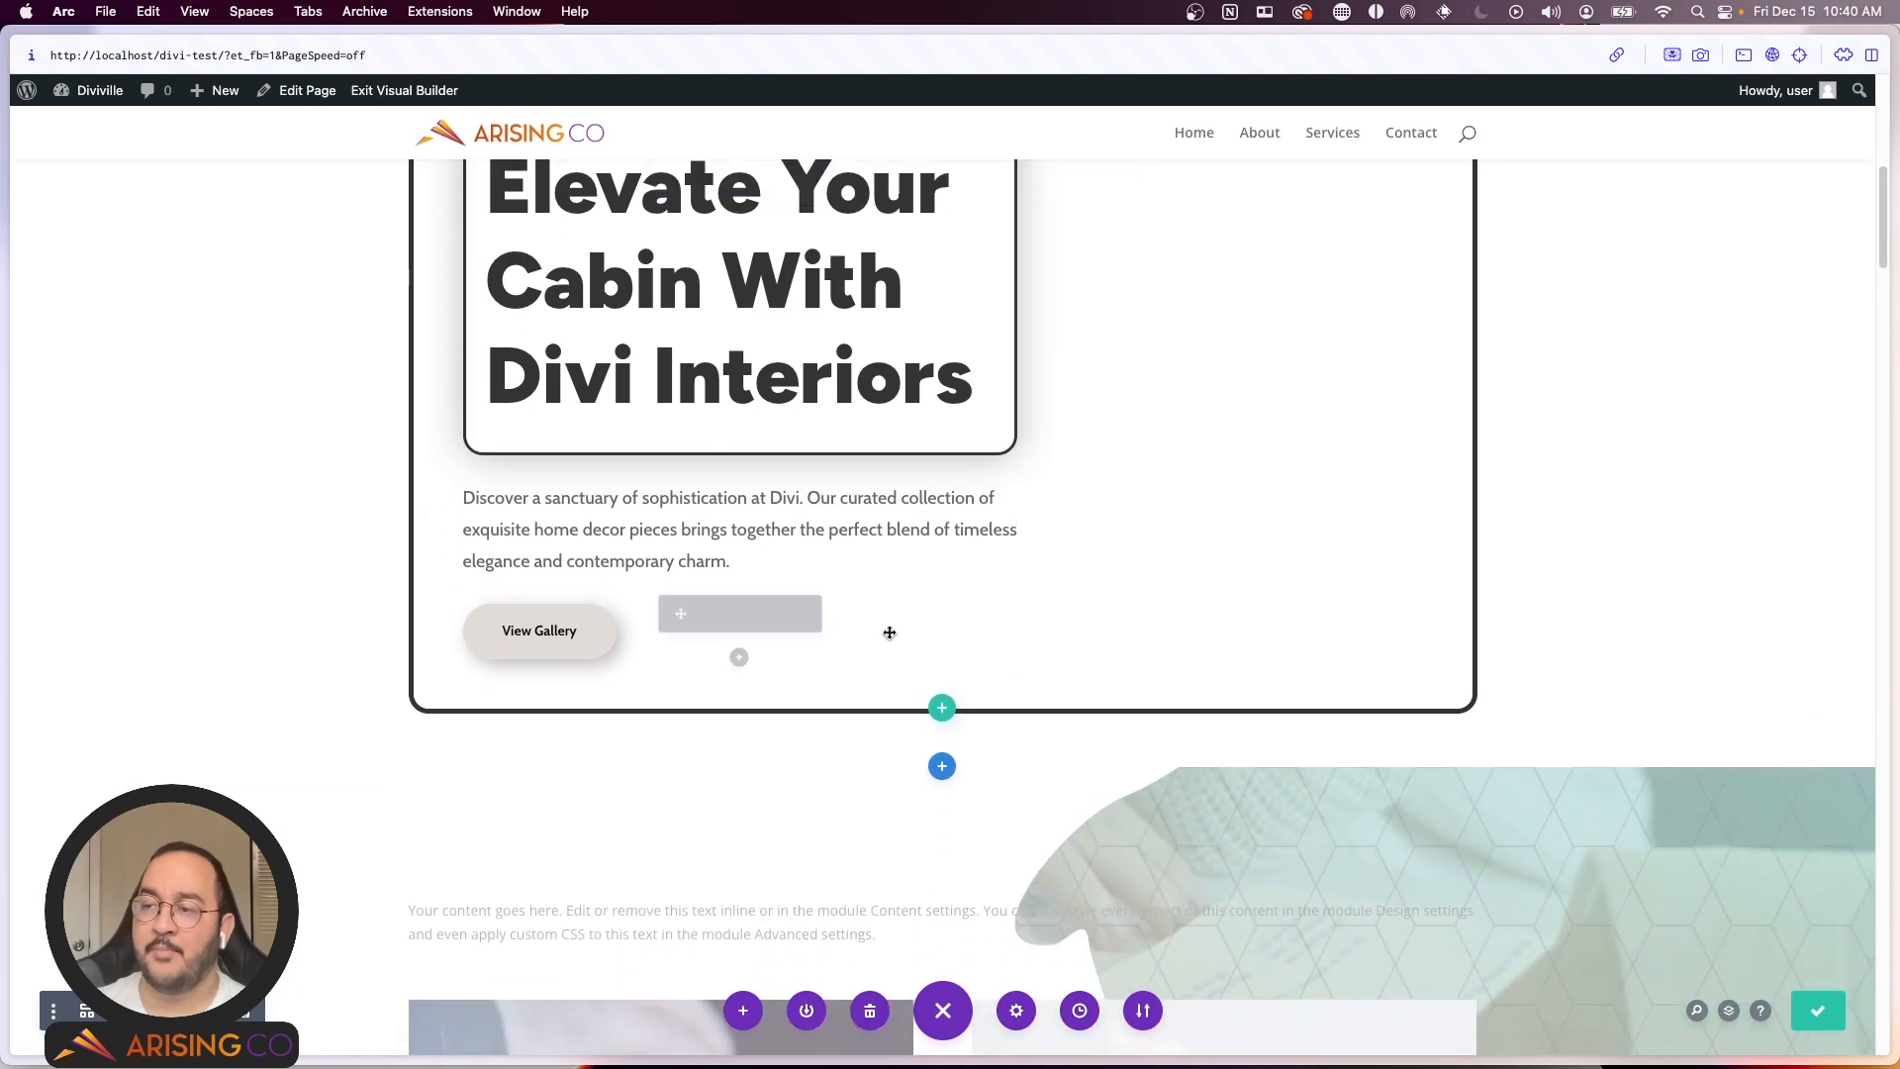
pyautogui.click(887, 516)
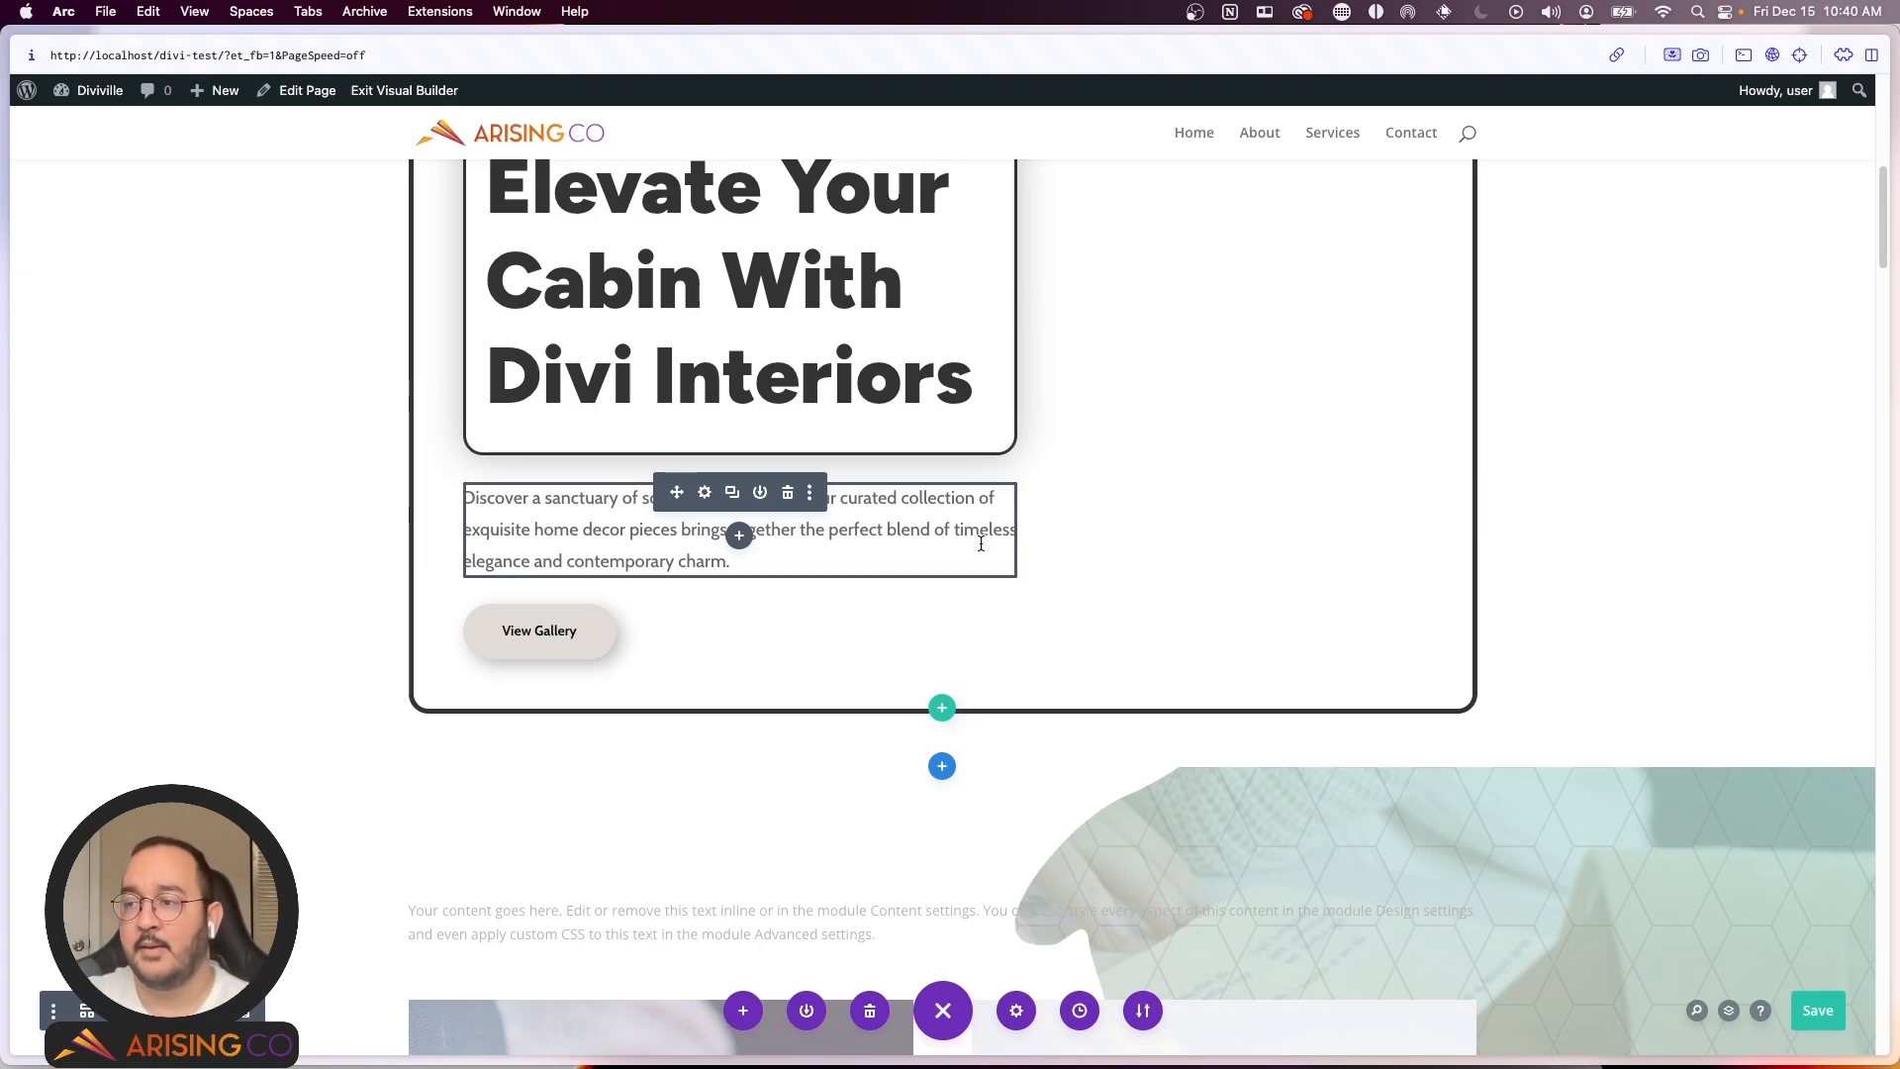
# Step: Copy the View Gallery button's module styles and check the description text's module options for pasting them
pyautogui.moveTo(577, 614)
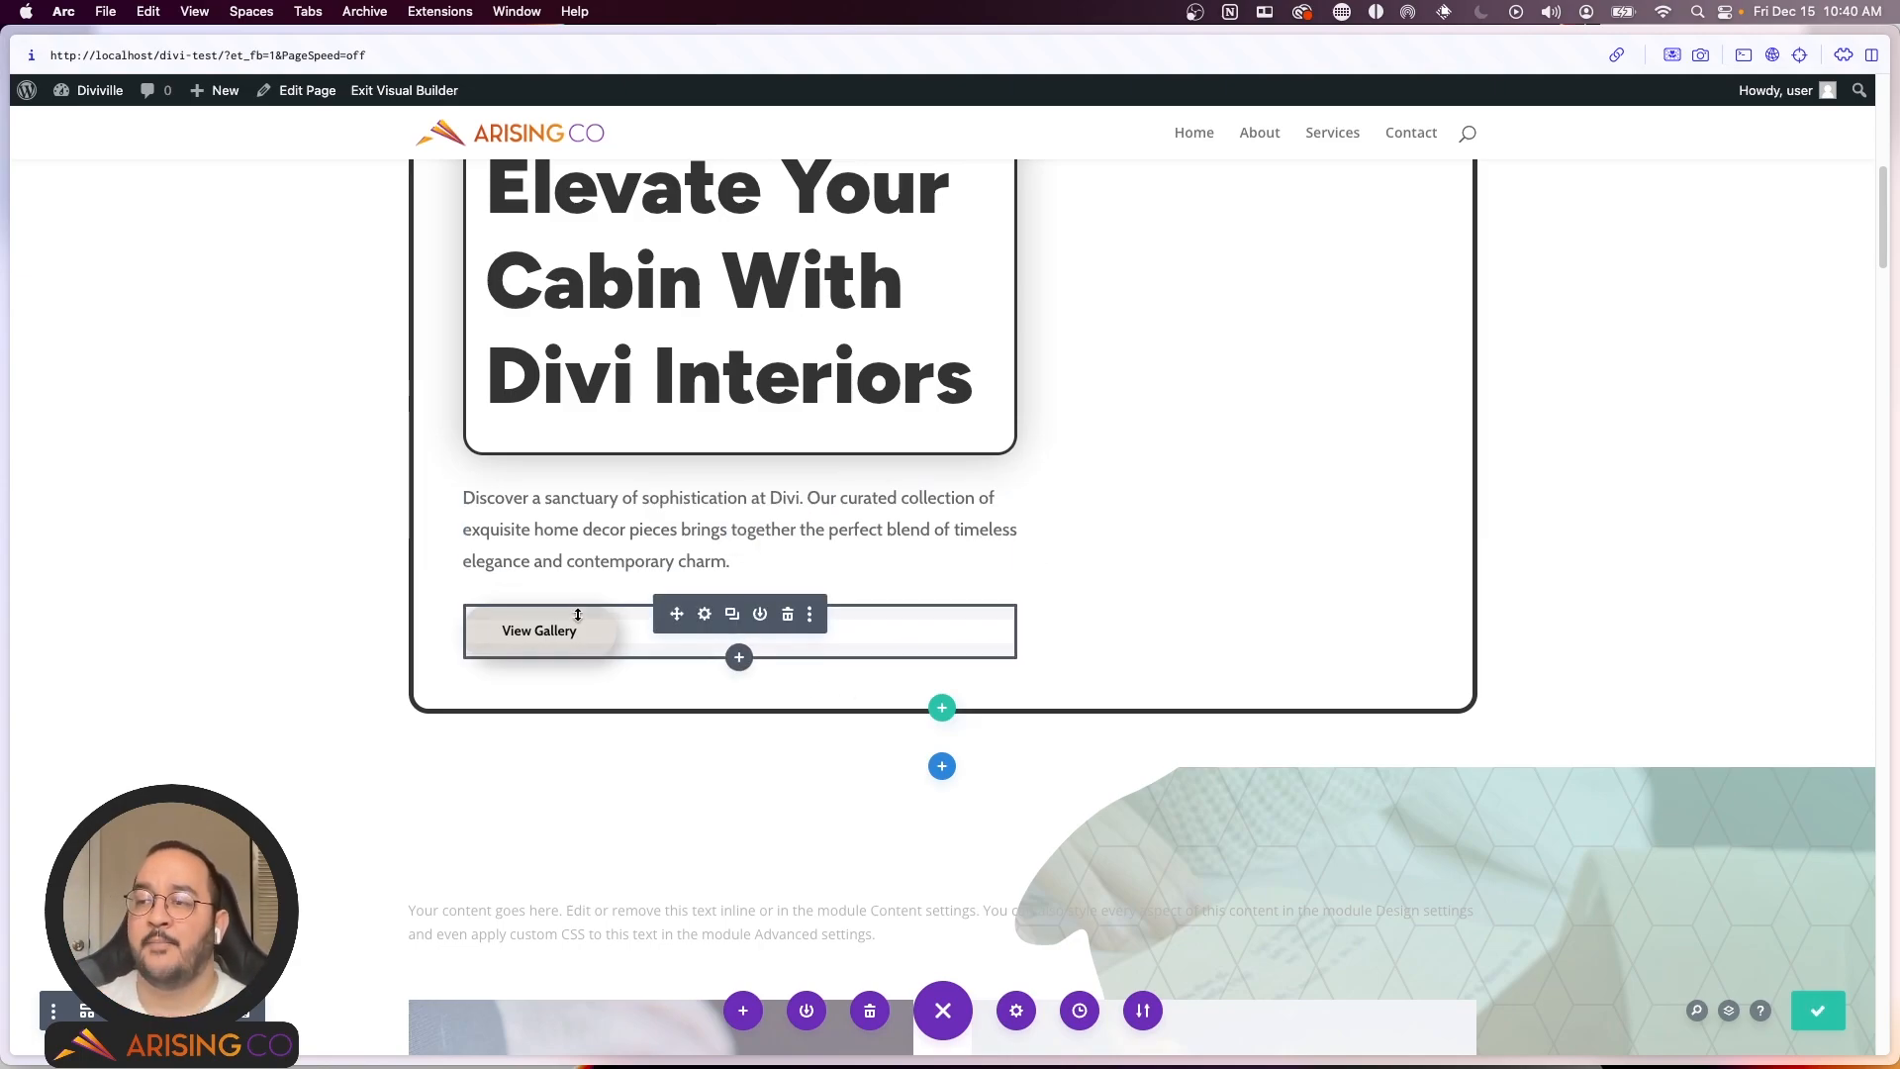
pyautogui.click(809, 616)
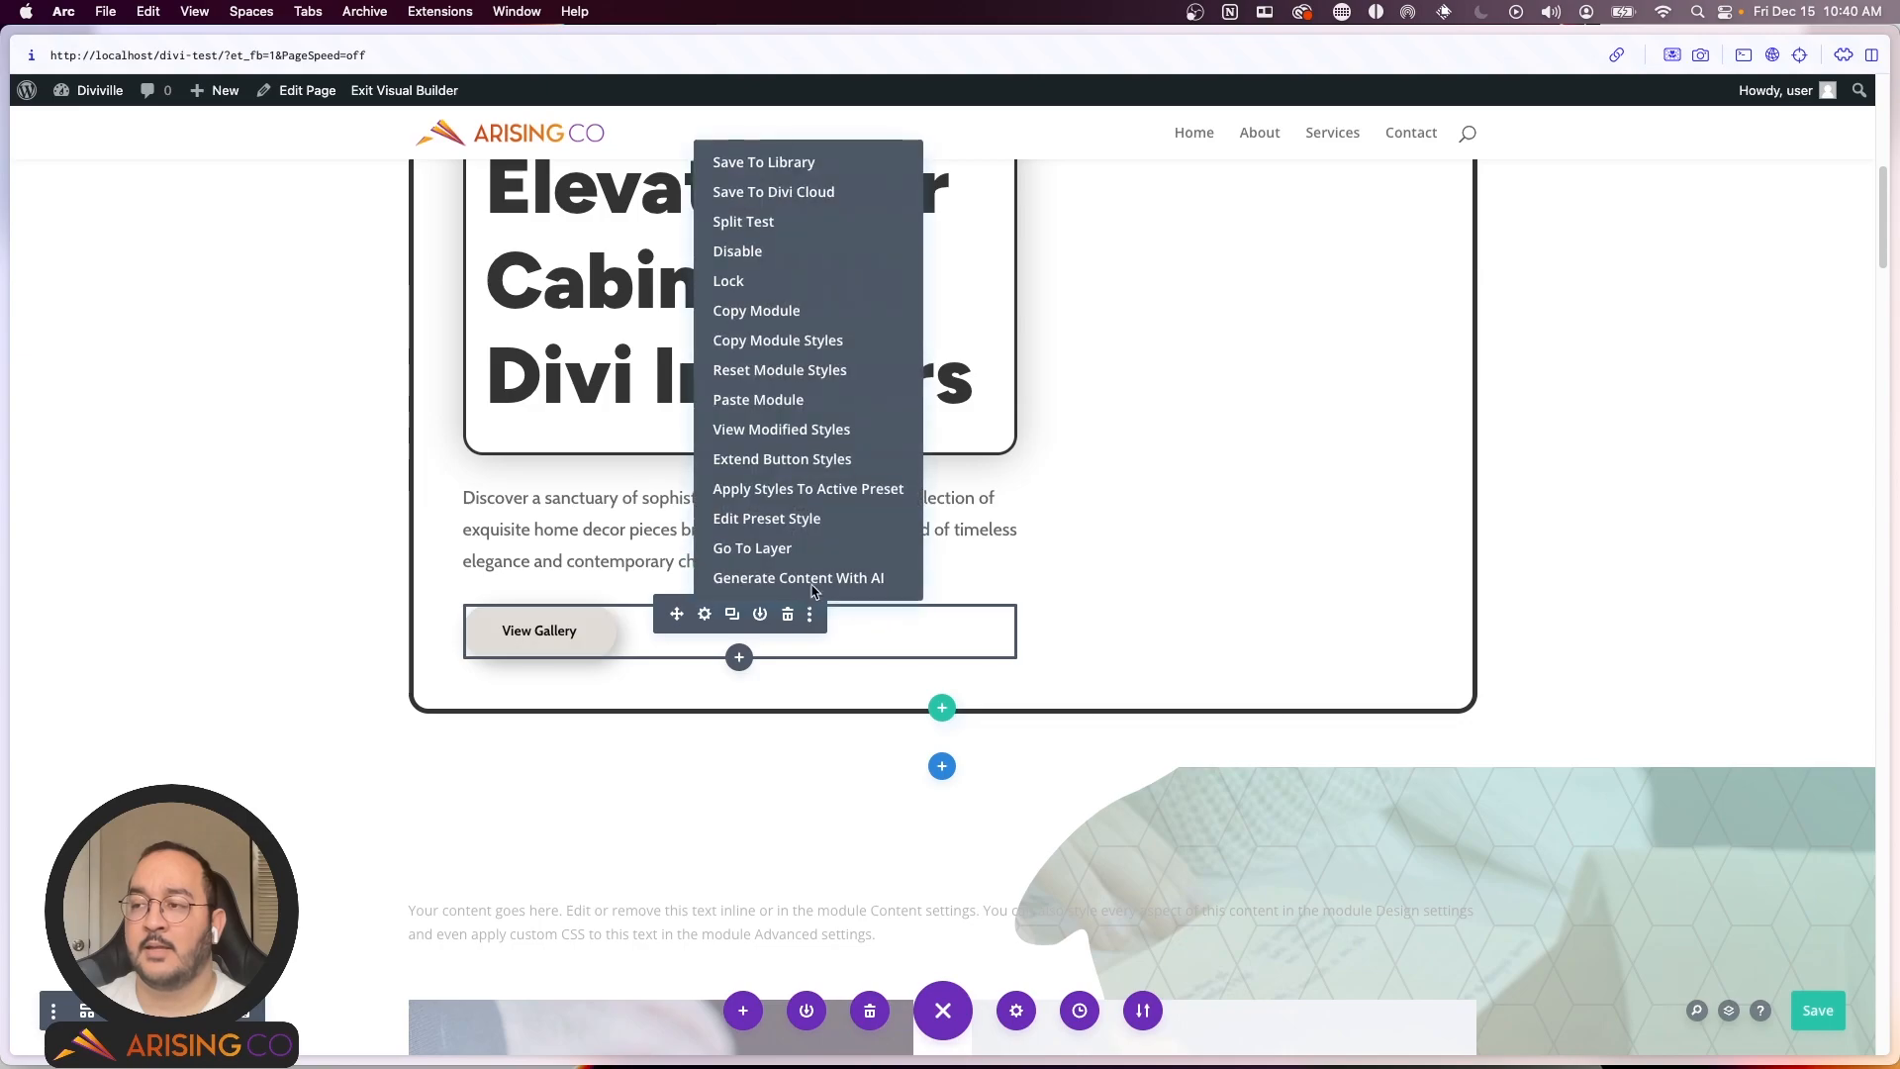
pyautogui.click(765, 343)
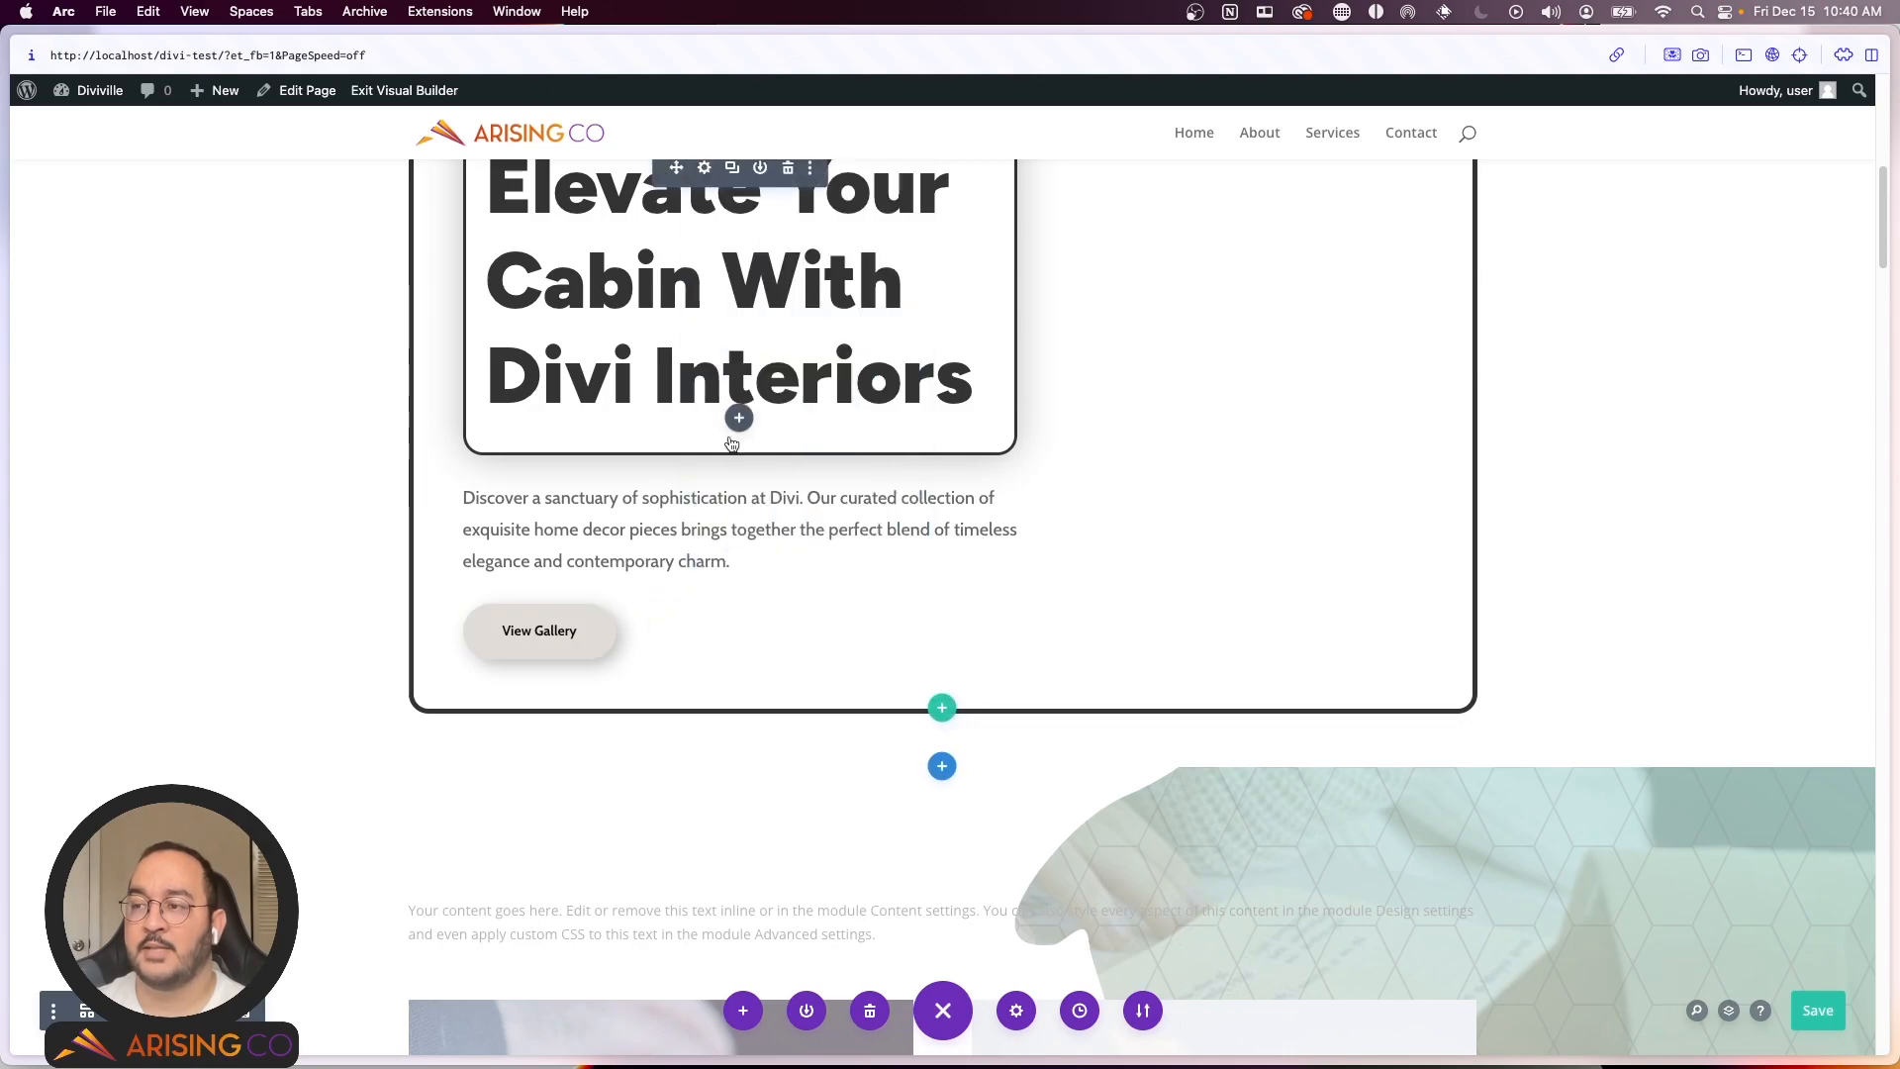
pyautogui.rightClick(738, 530)
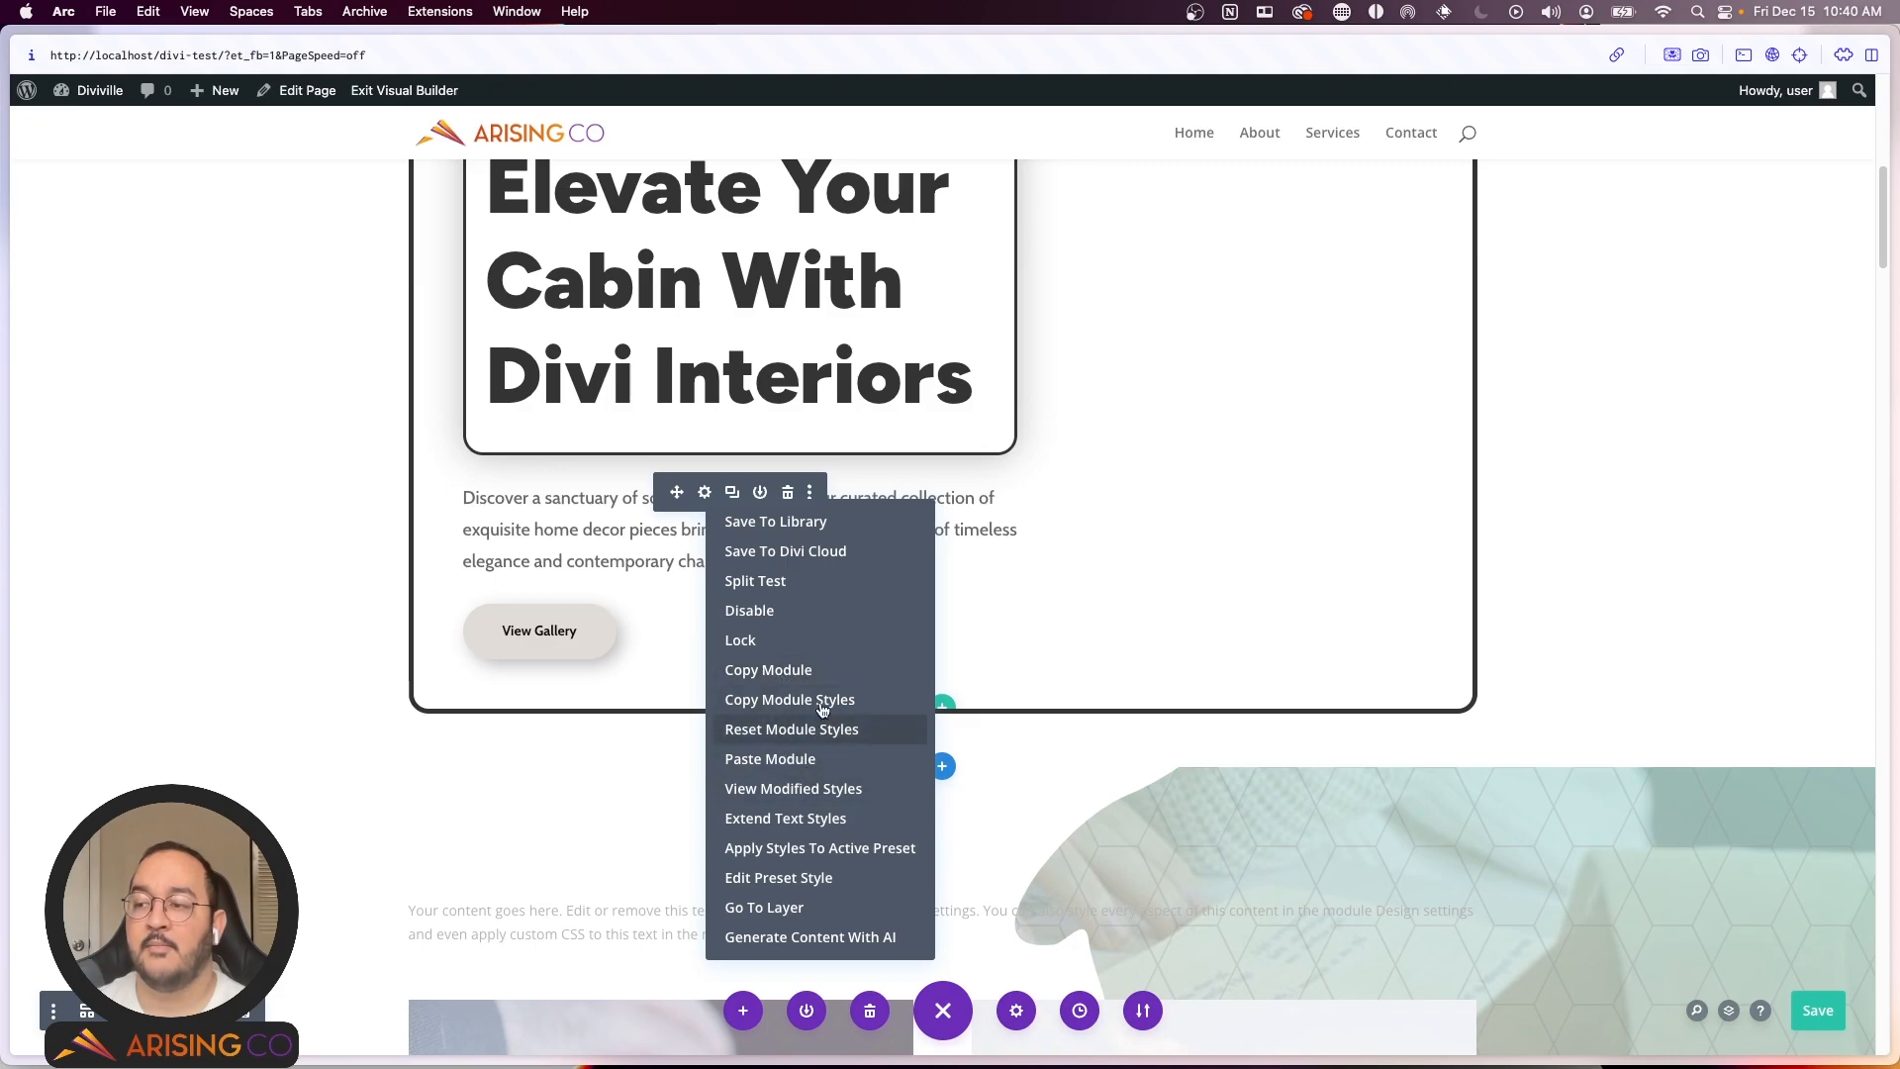
pyautogui.click(659, 629)
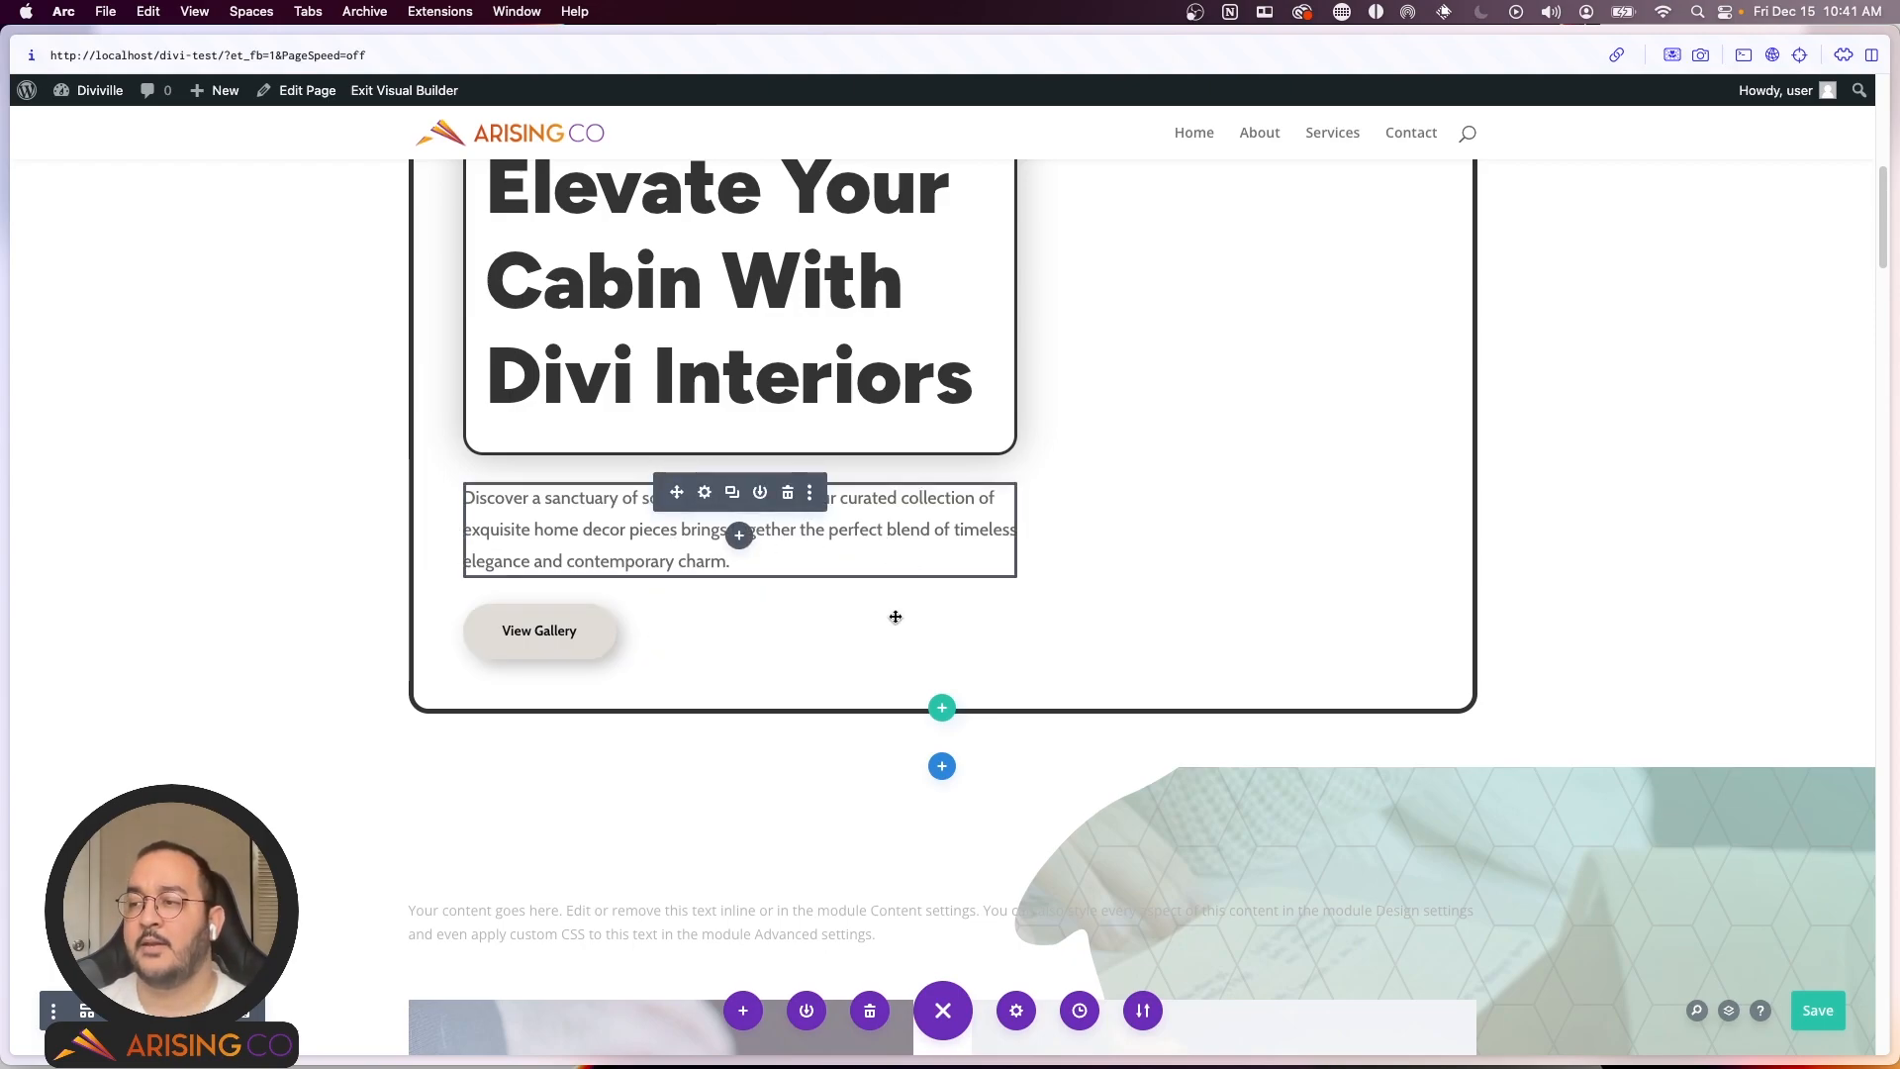
# Step: Review the page's images and sections from the hero down to the room category cards
pyautogui.scroll(-1, 1154, 581)
pyautogui.scroll(-5, 1154, 581)
pyautogui.scroll(5, 1158, 570)
pyautogui.scroll(8, 1154, 570)
pyautogui.scroll(-6, 794, 571)
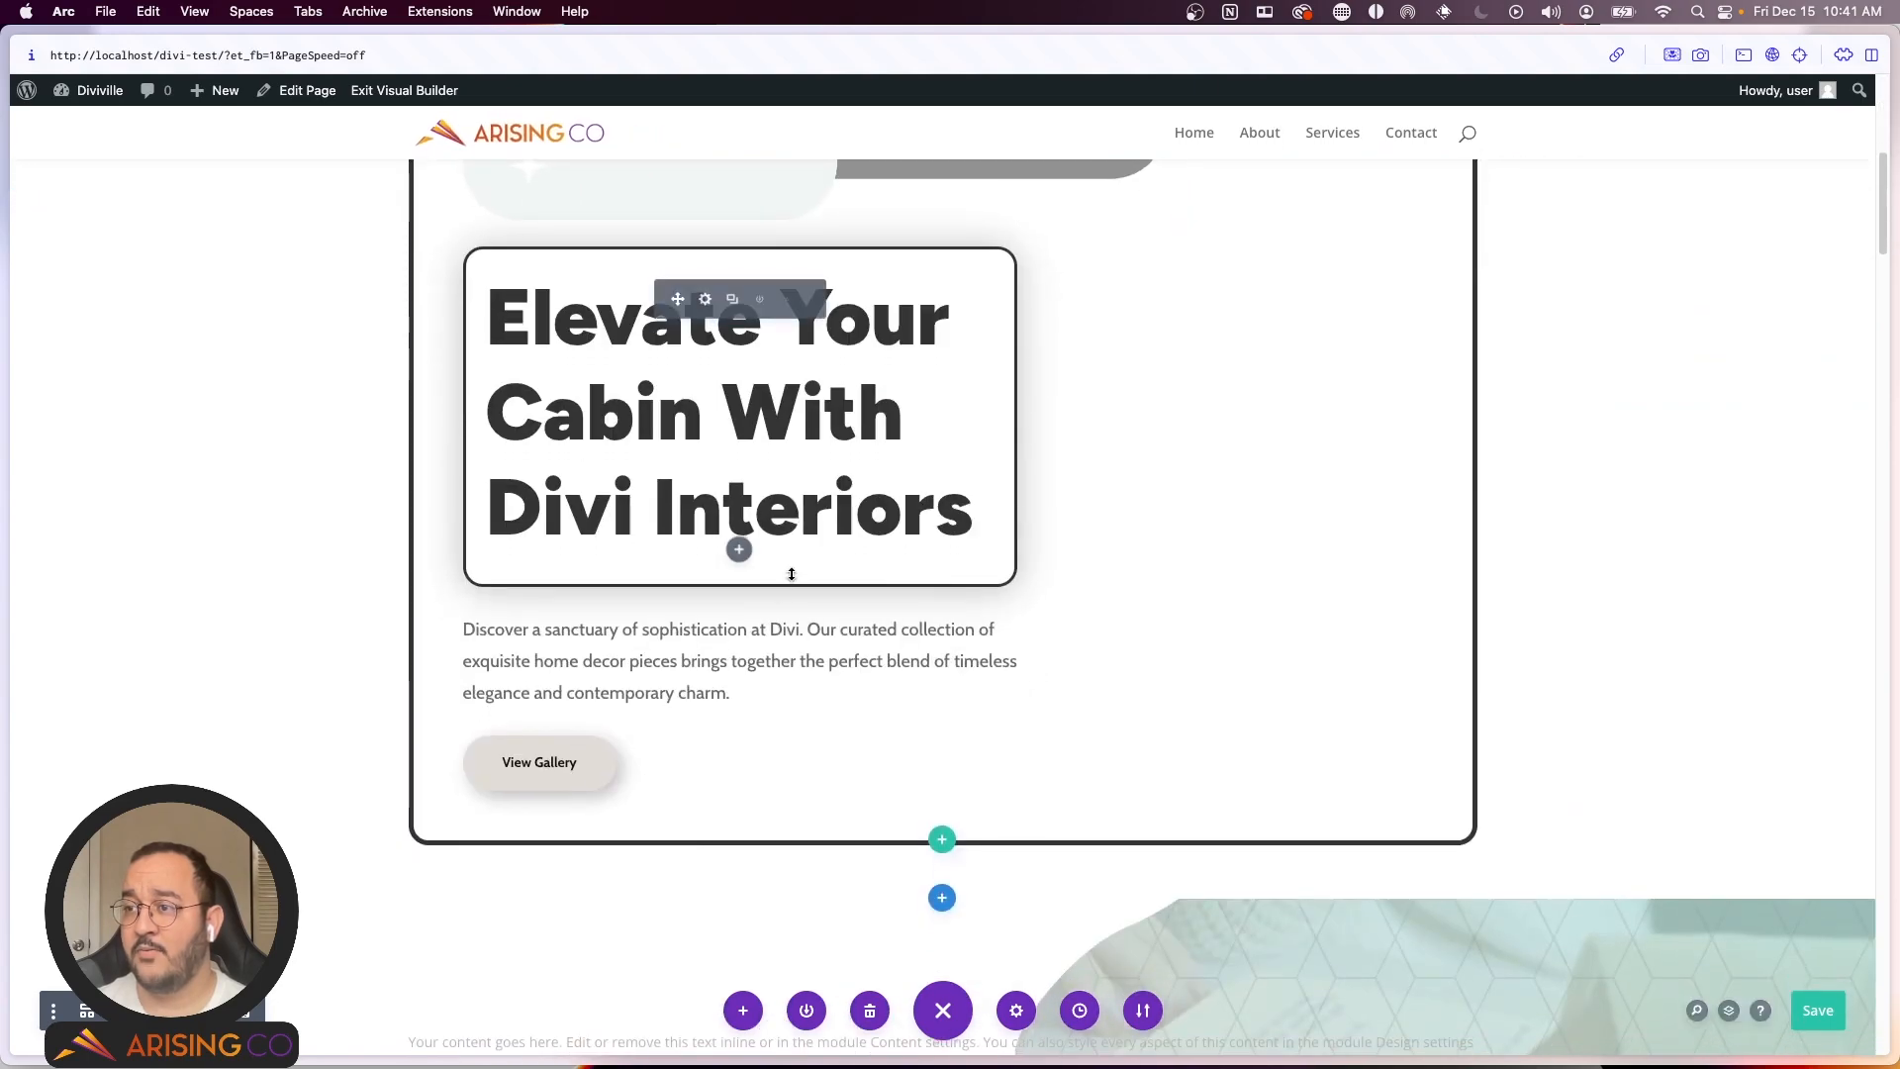
pyautogui.scroll(-6, 1369, 595)
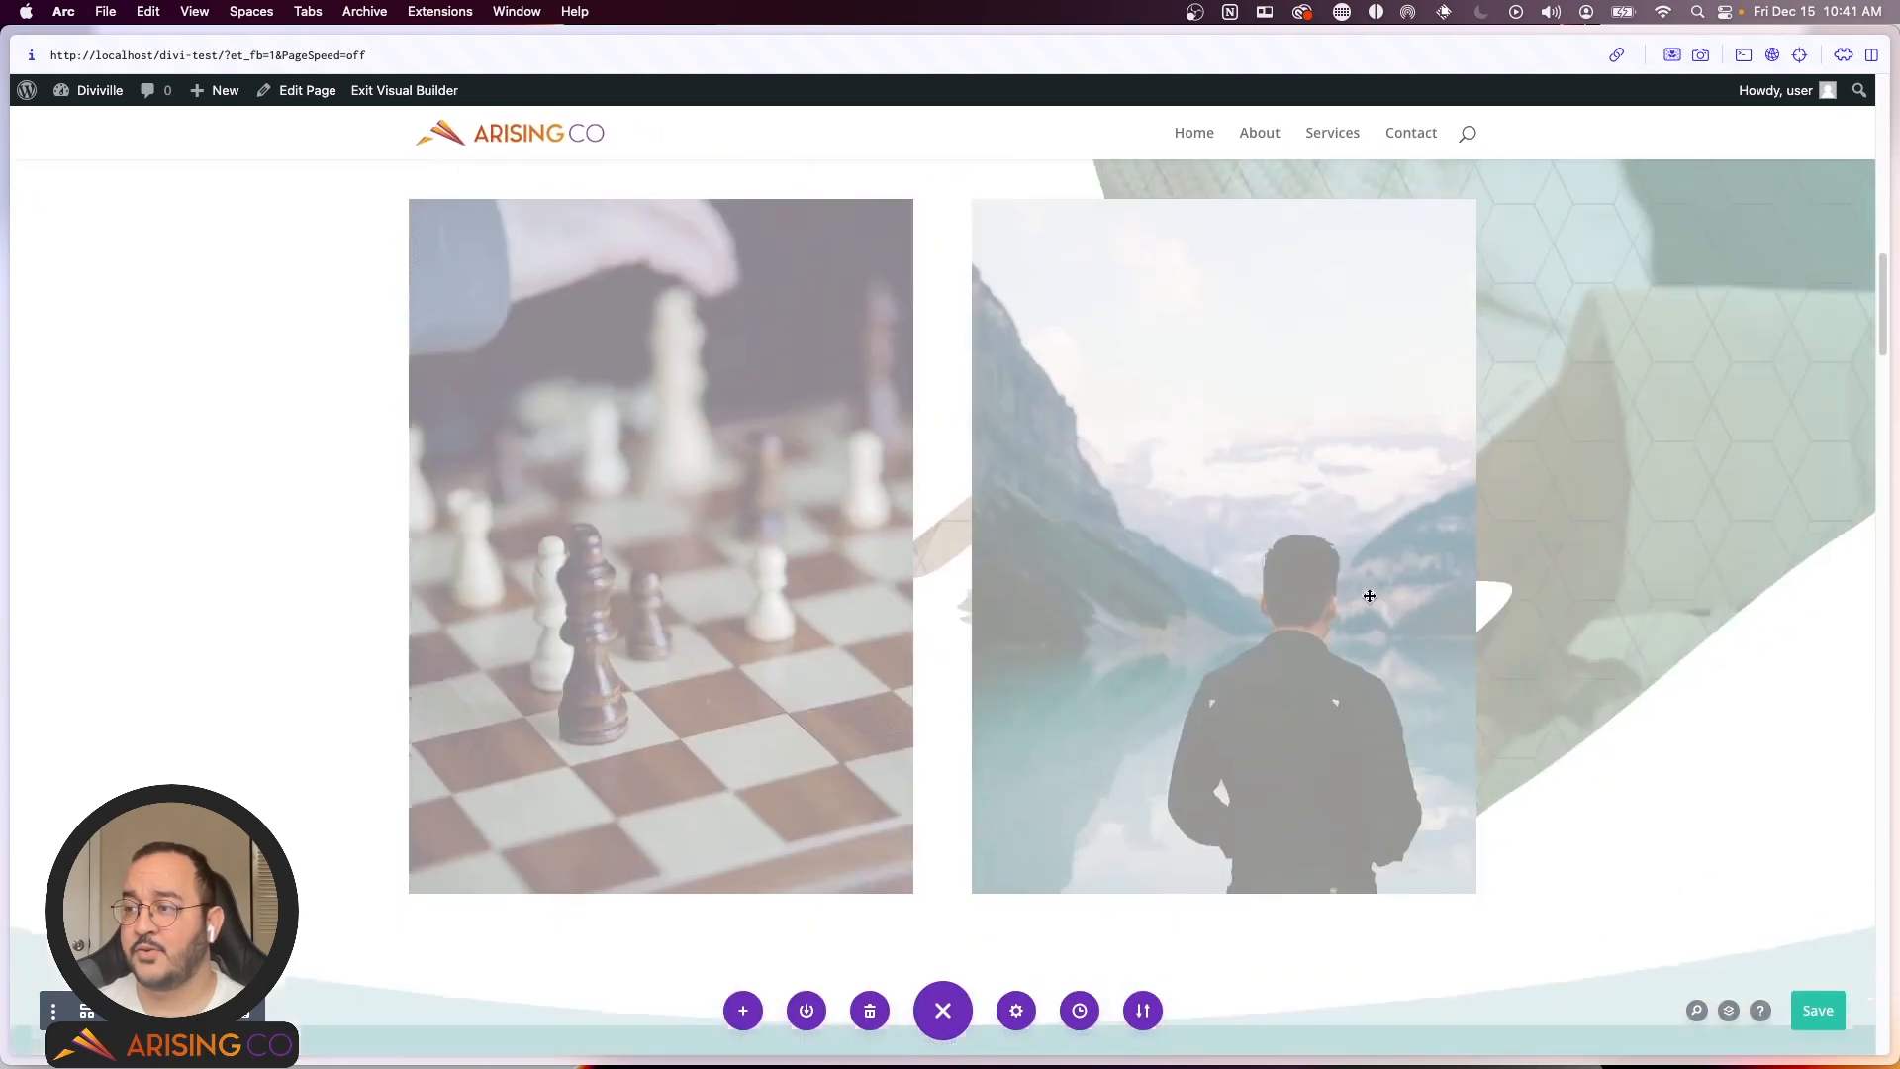
pyautogui.scroll(-5, 1368, 595)
pyautogui.scroll(-4, 1365, 594)
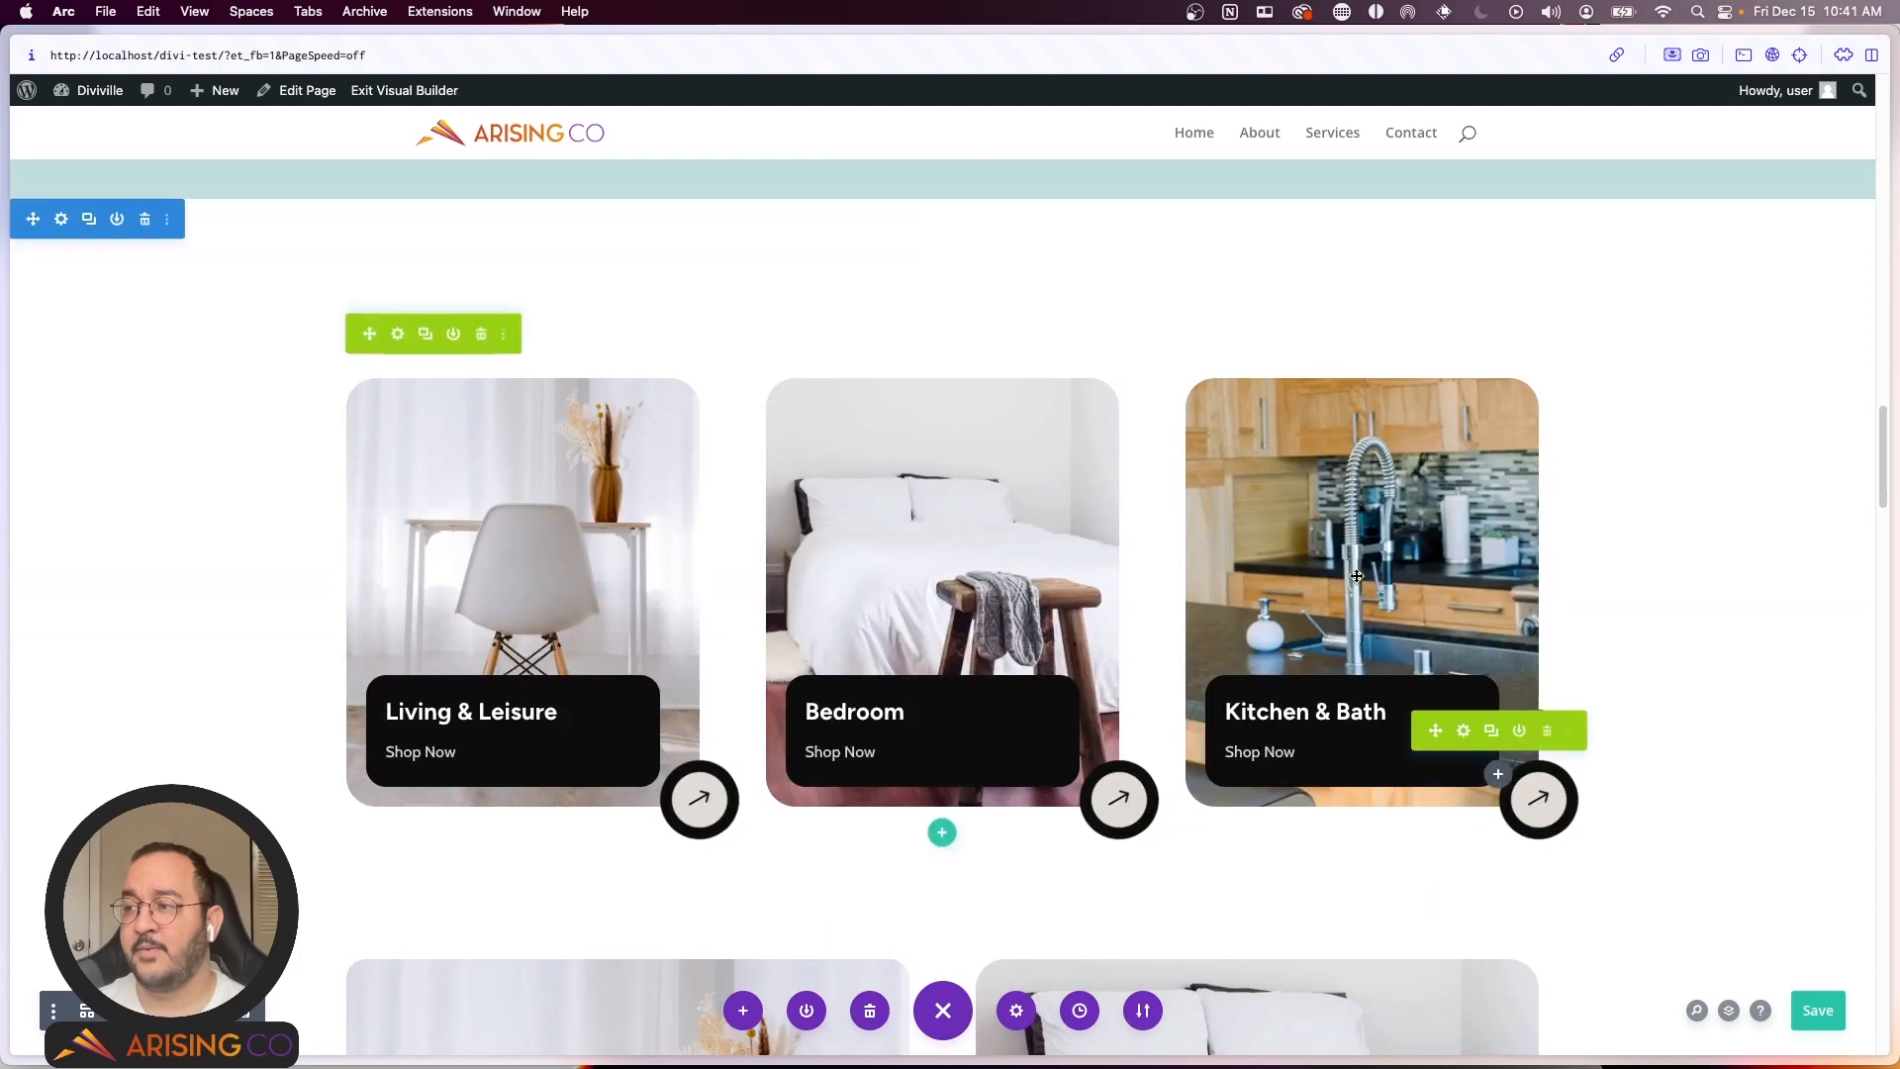
# Step: Open the large chair image's settings, inspect the media library and file upload options for replacing it, and close them without changes
pyautogui.scroll(-5, 1358, 578)
pyautogui.click(588, 394)
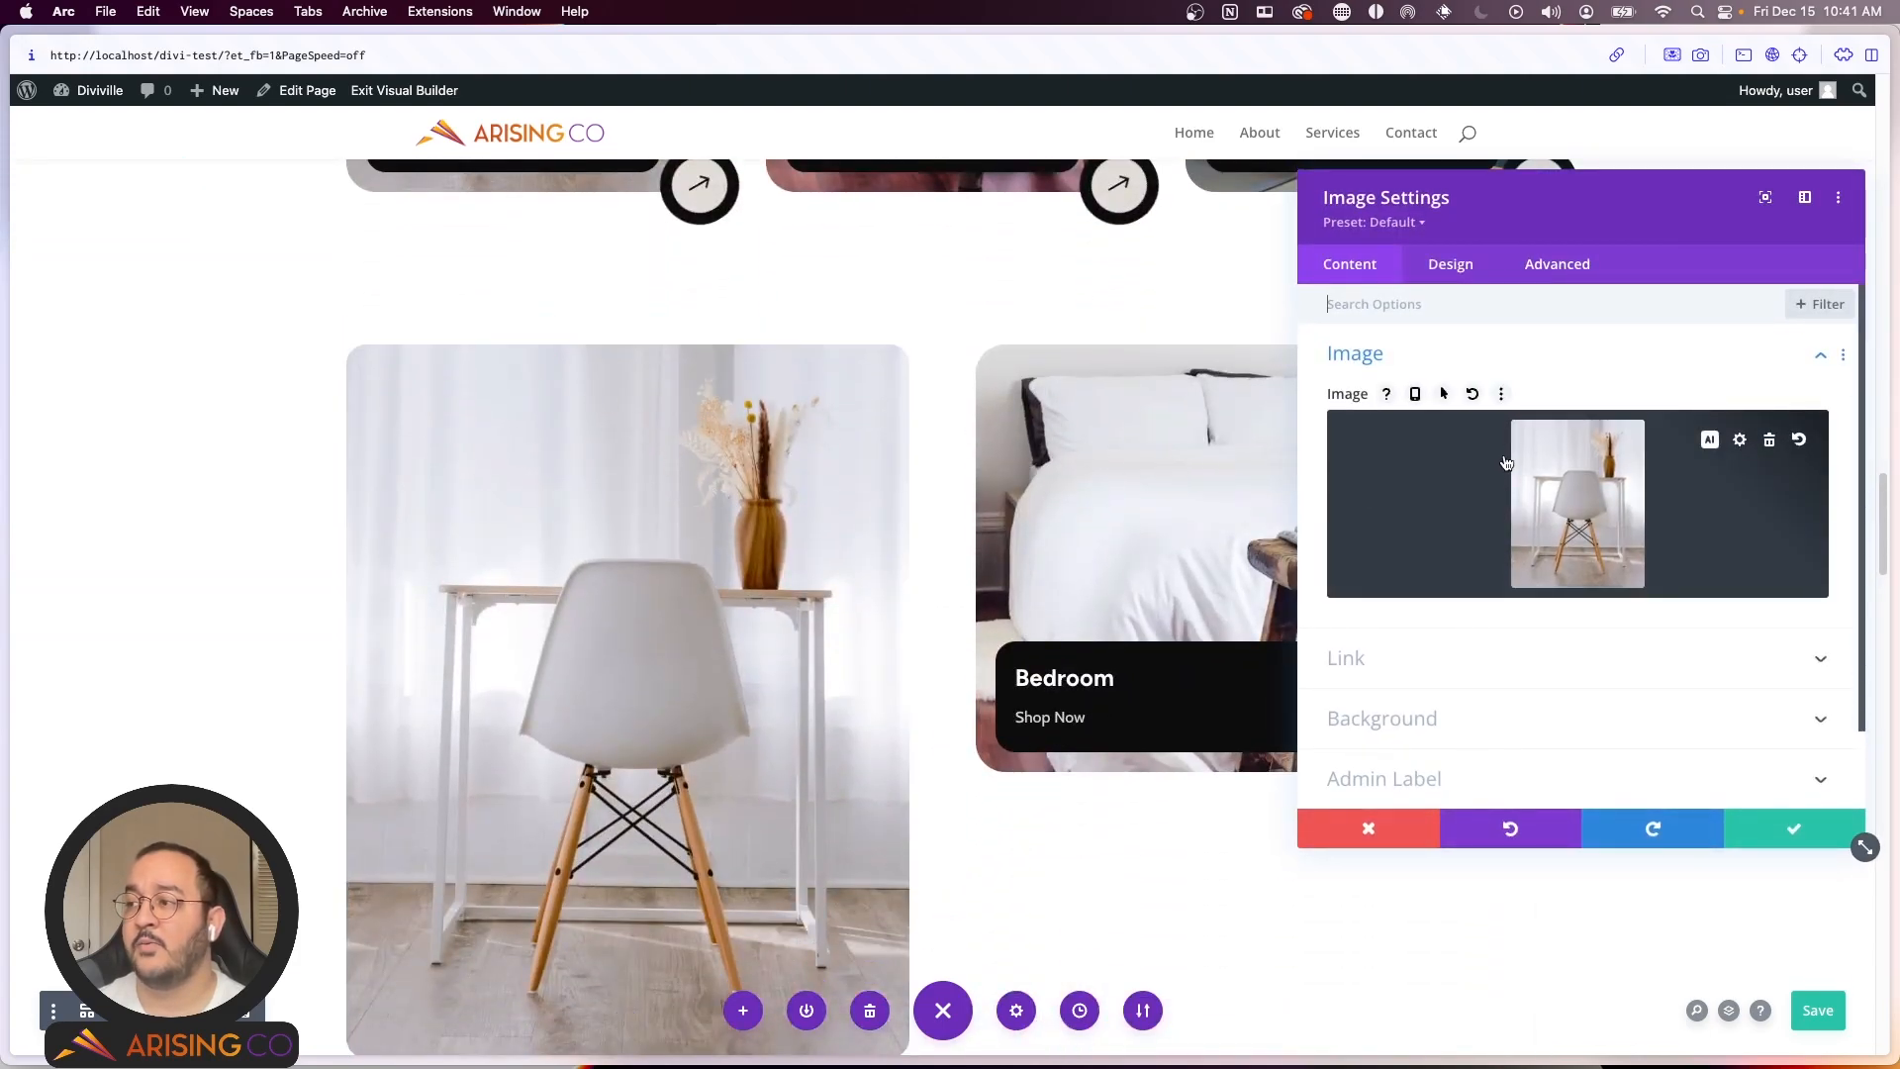
pyautogui.click(1571, 498)
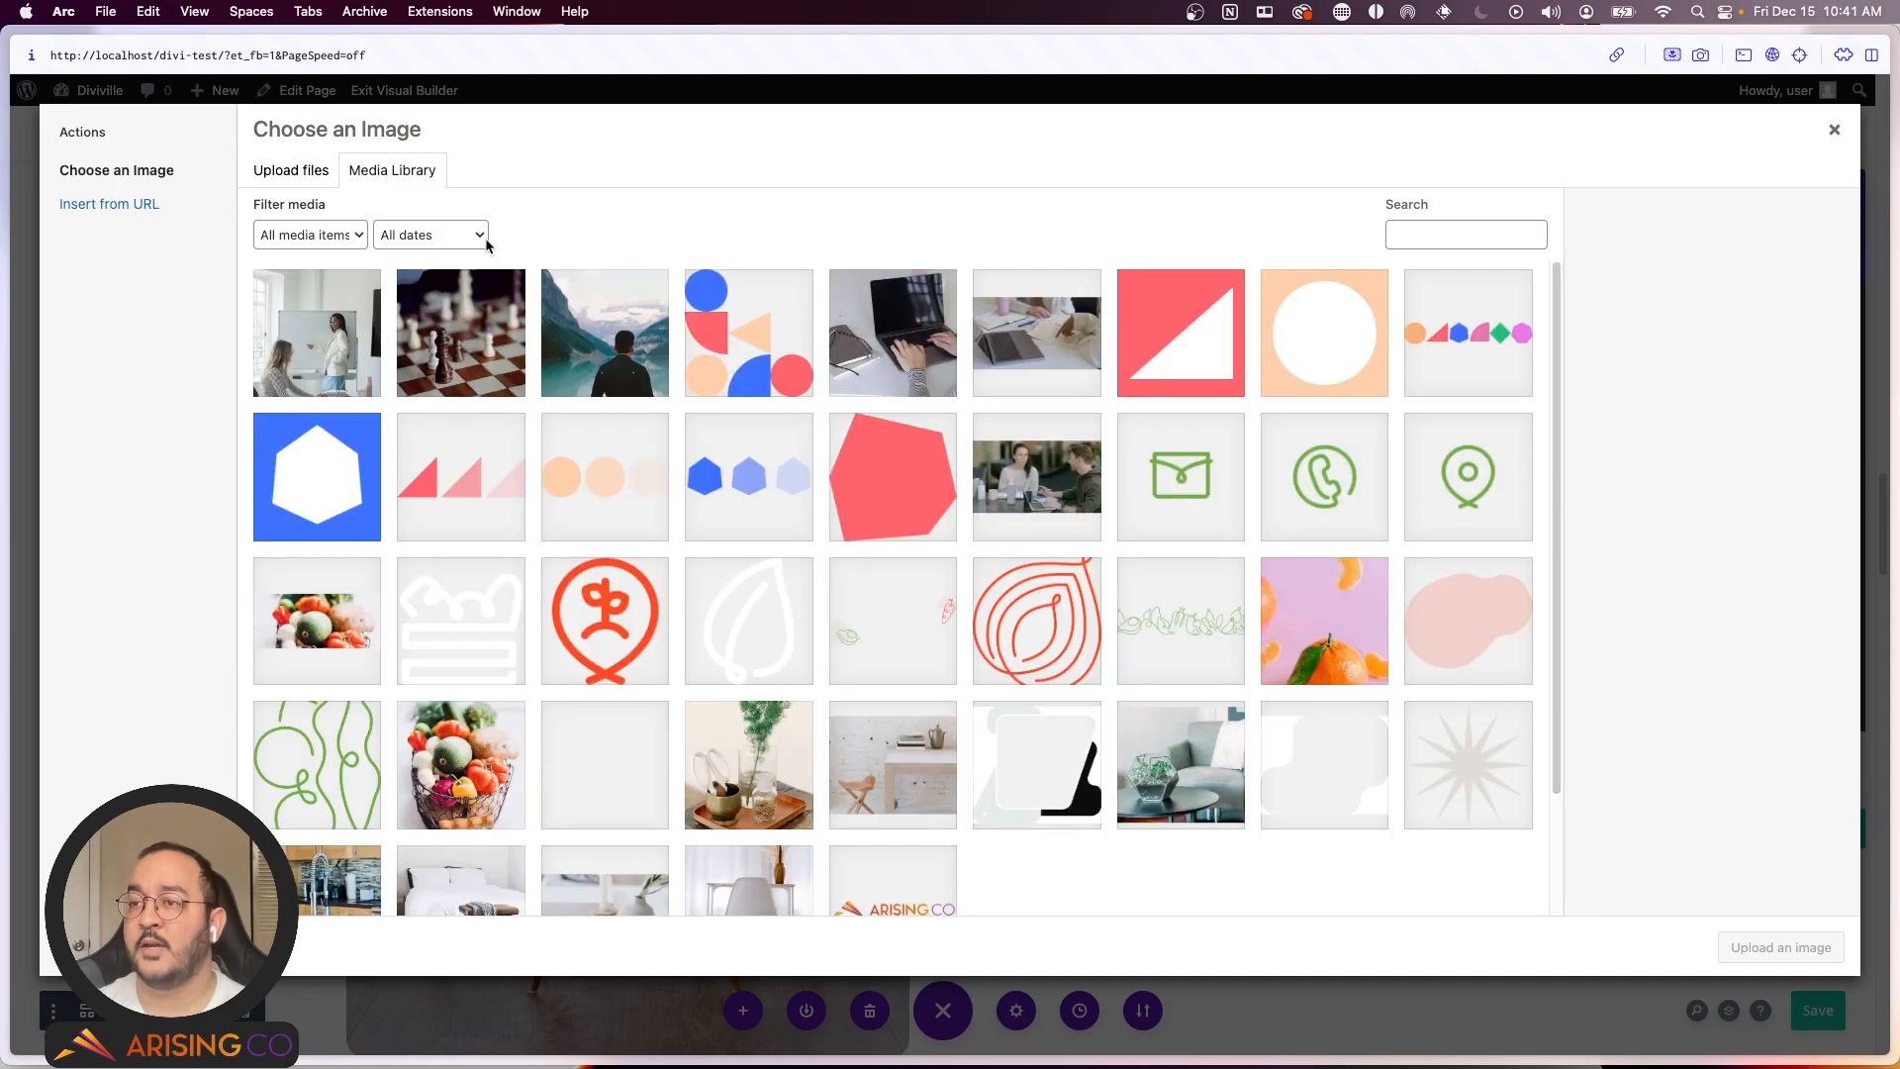
pyautogui.click(291, 172)
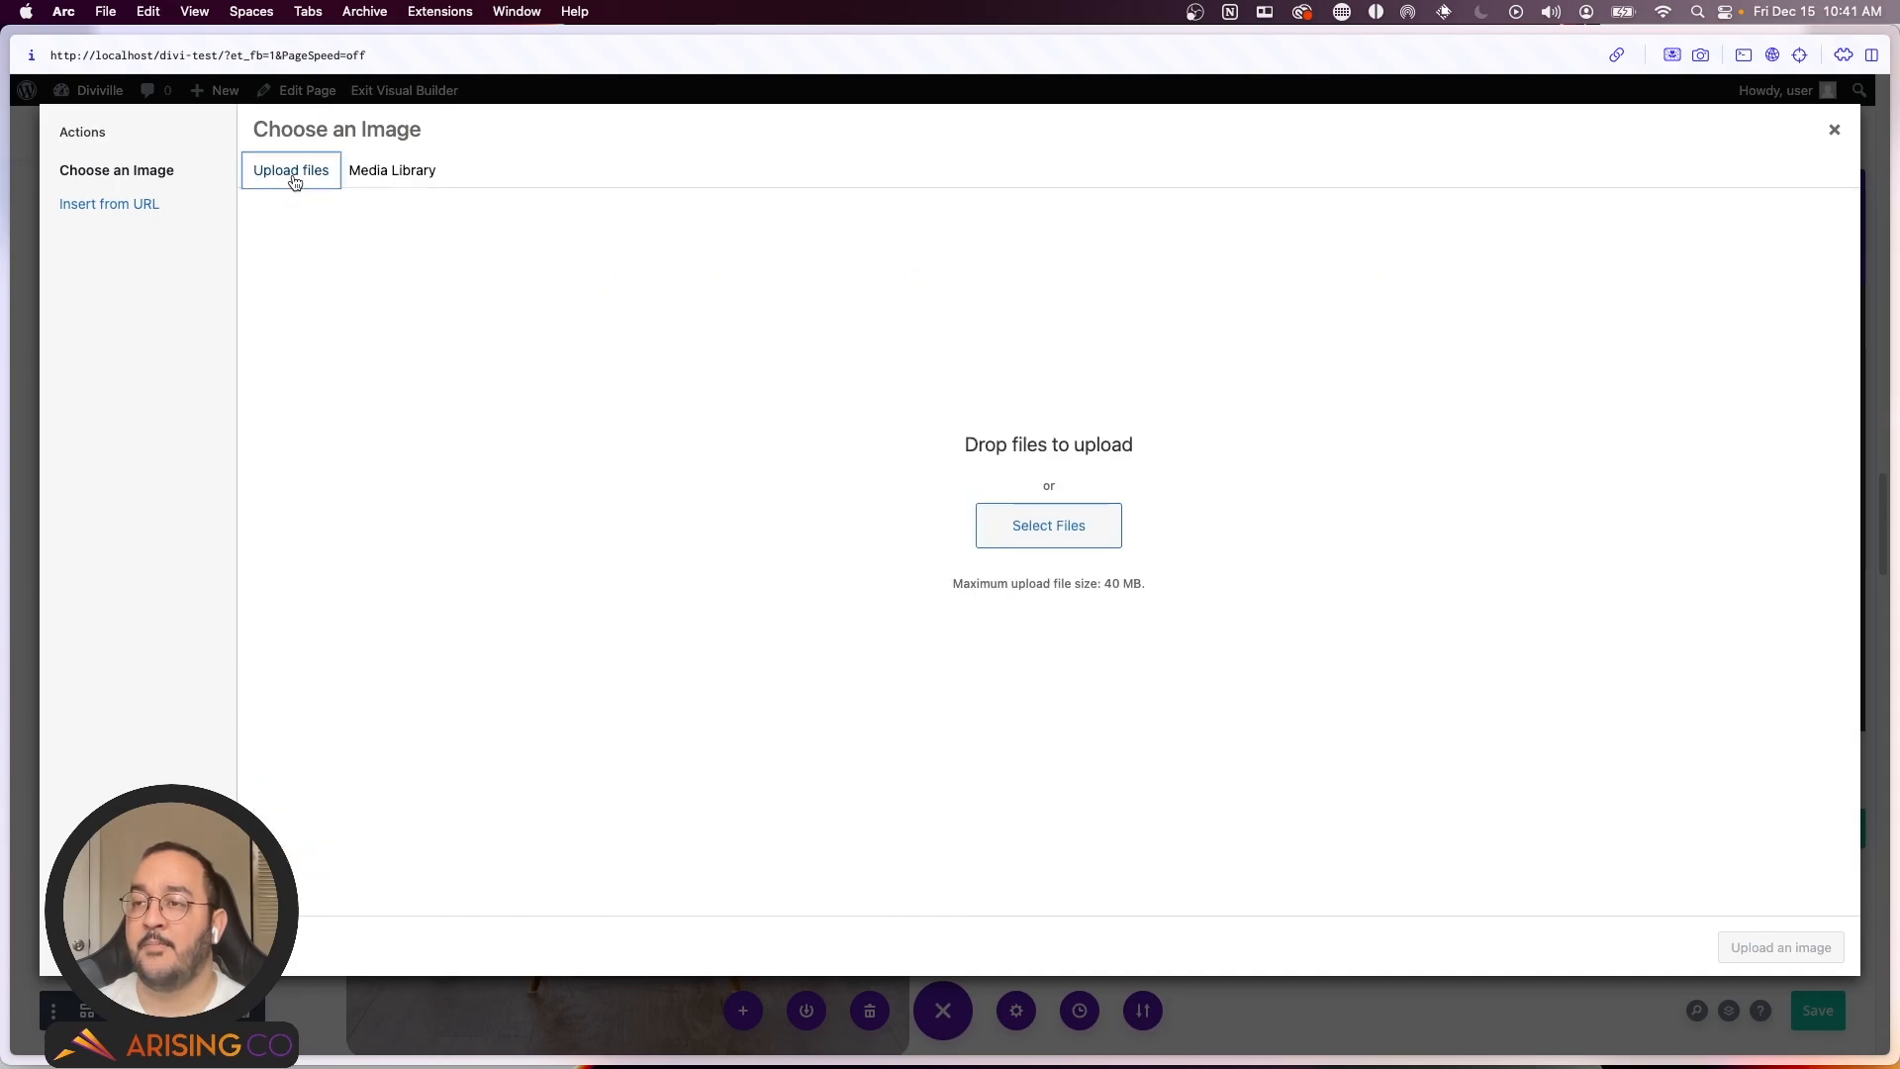
pyautogui.click(1058, 530)
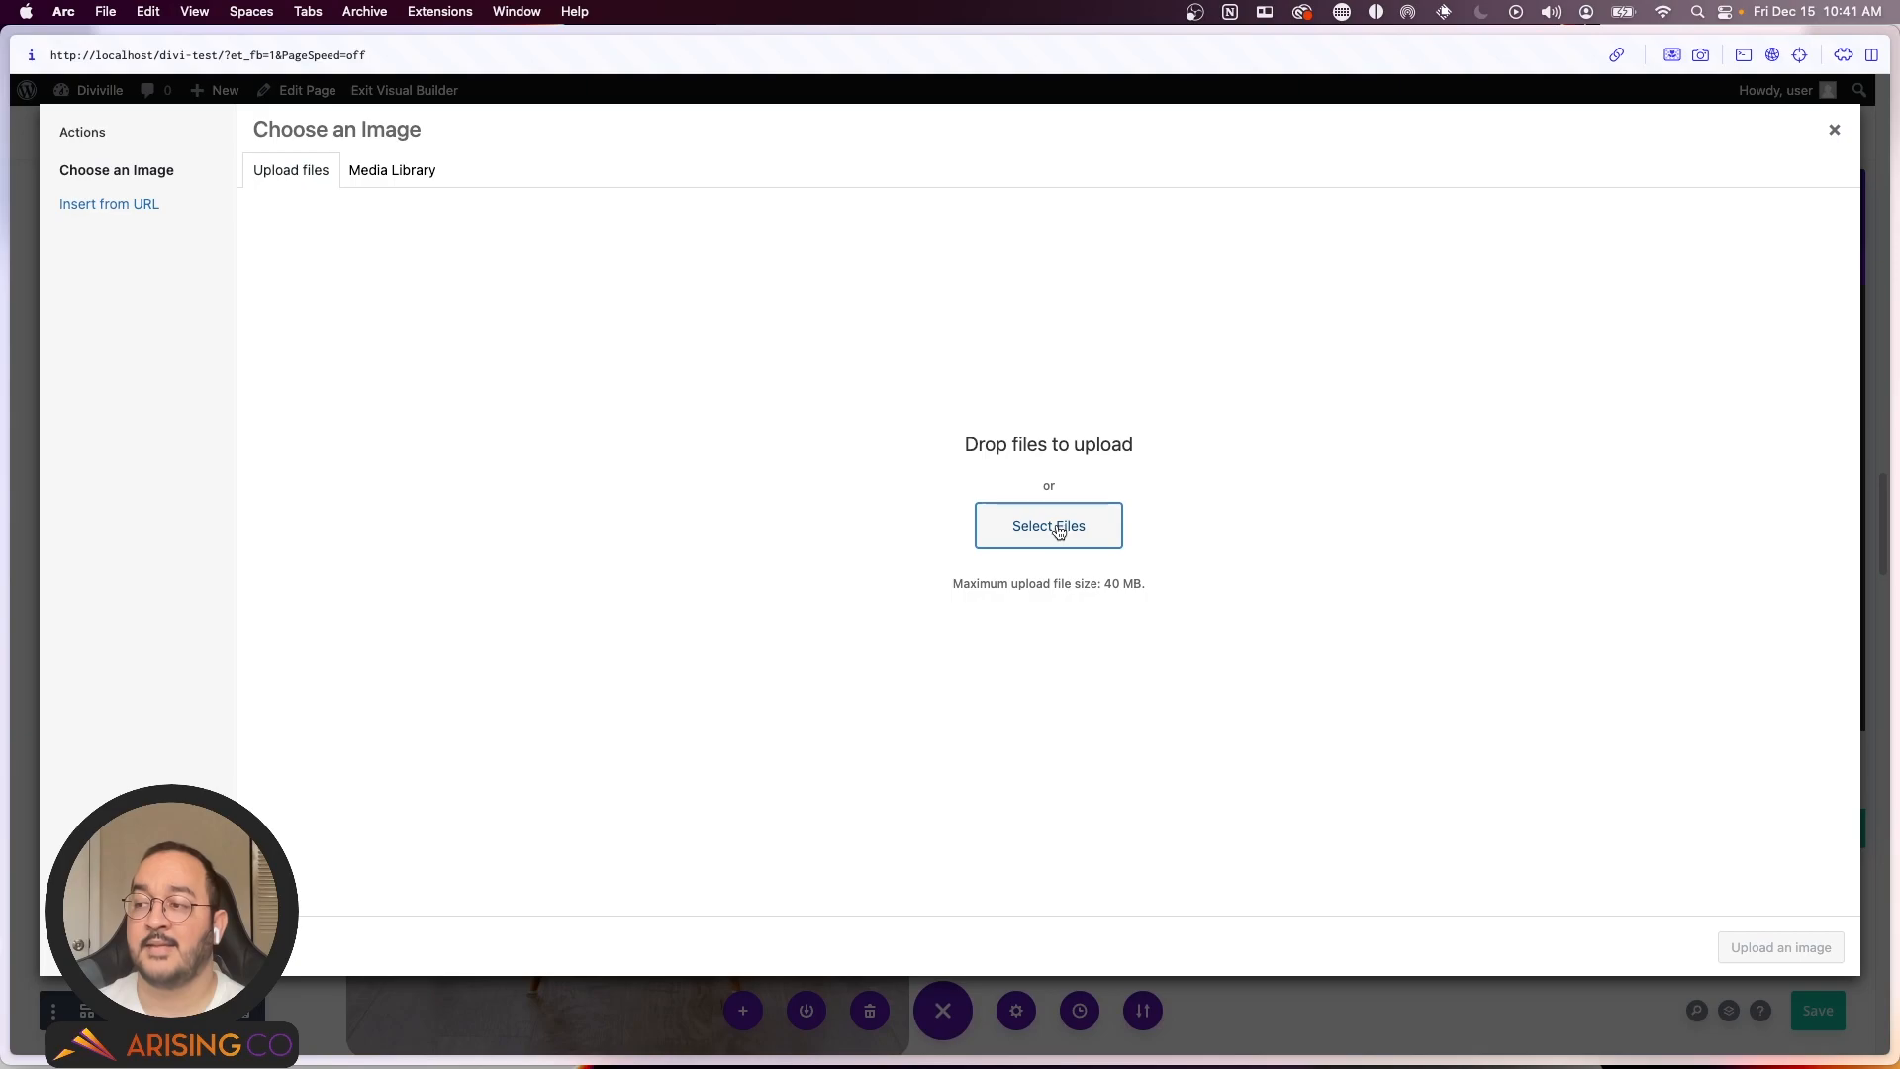
pyautogui.click(1205, 733)
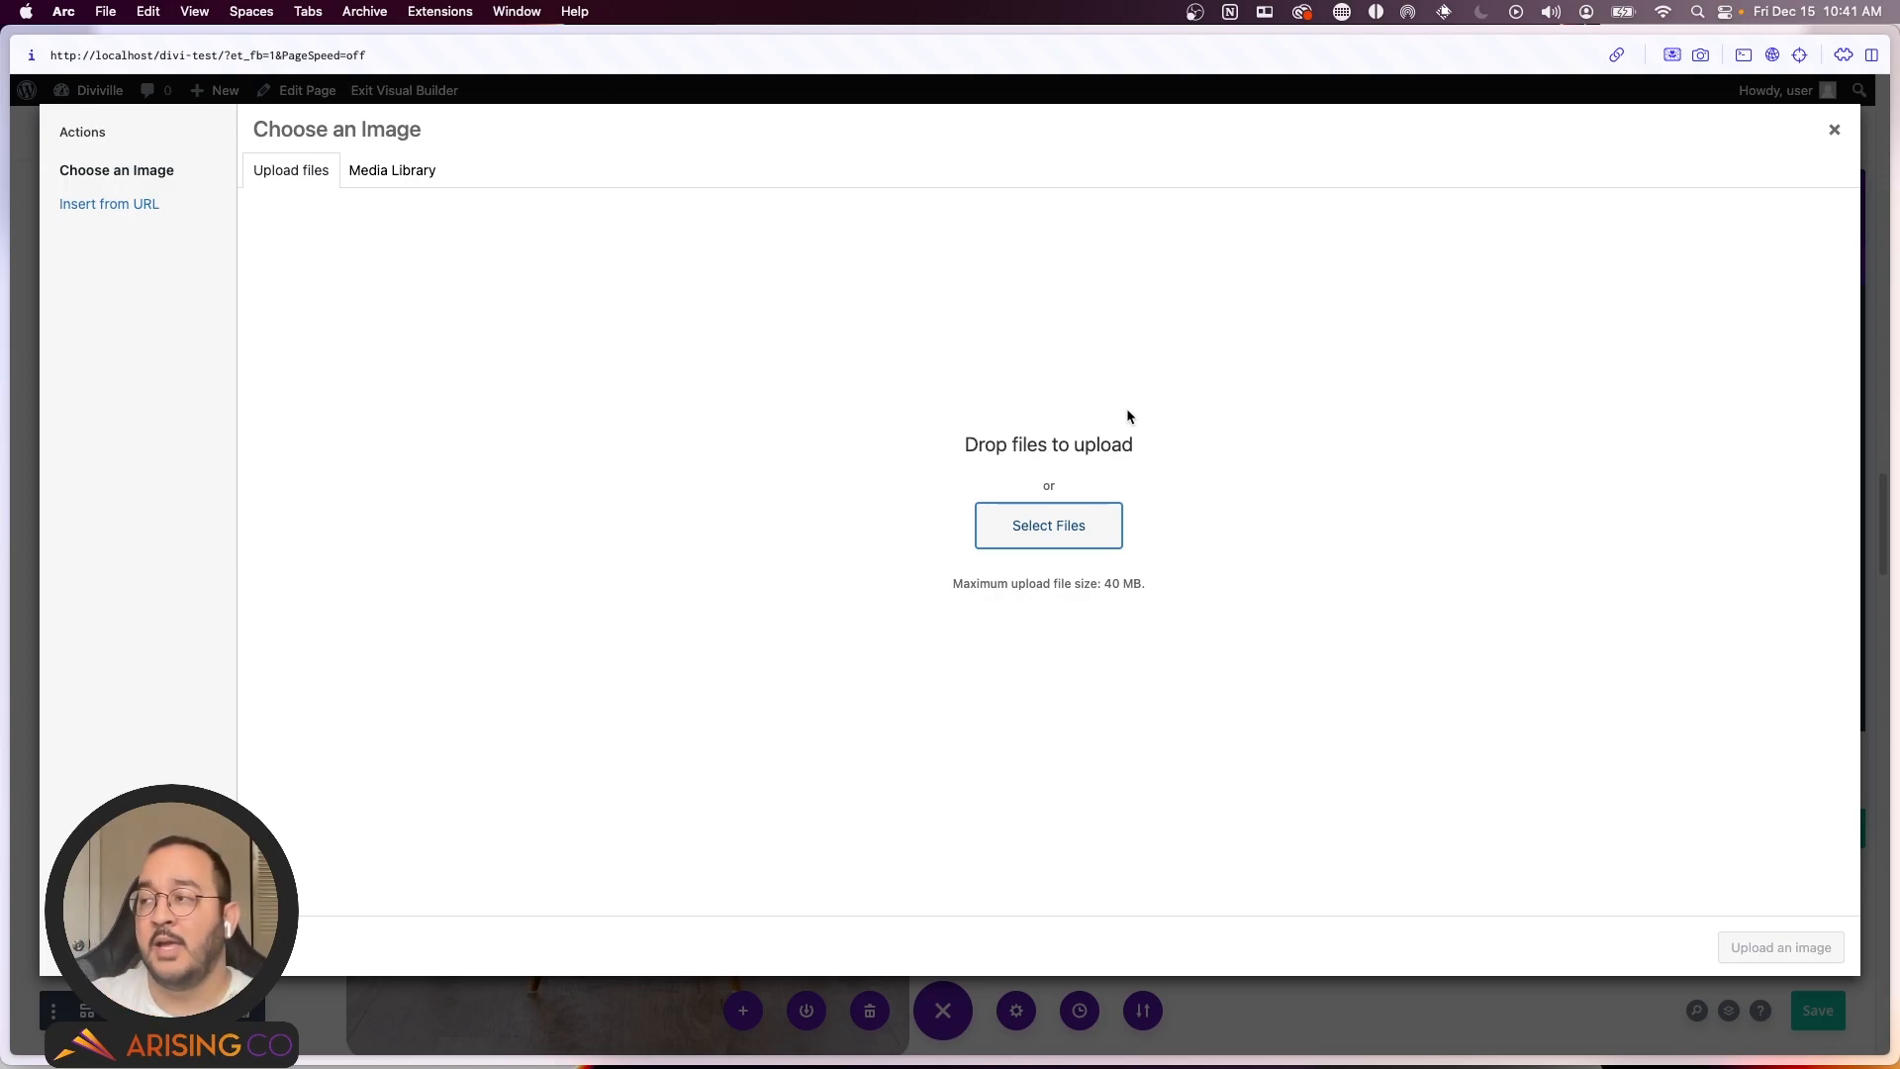
pyautogui.click(1833, 130)
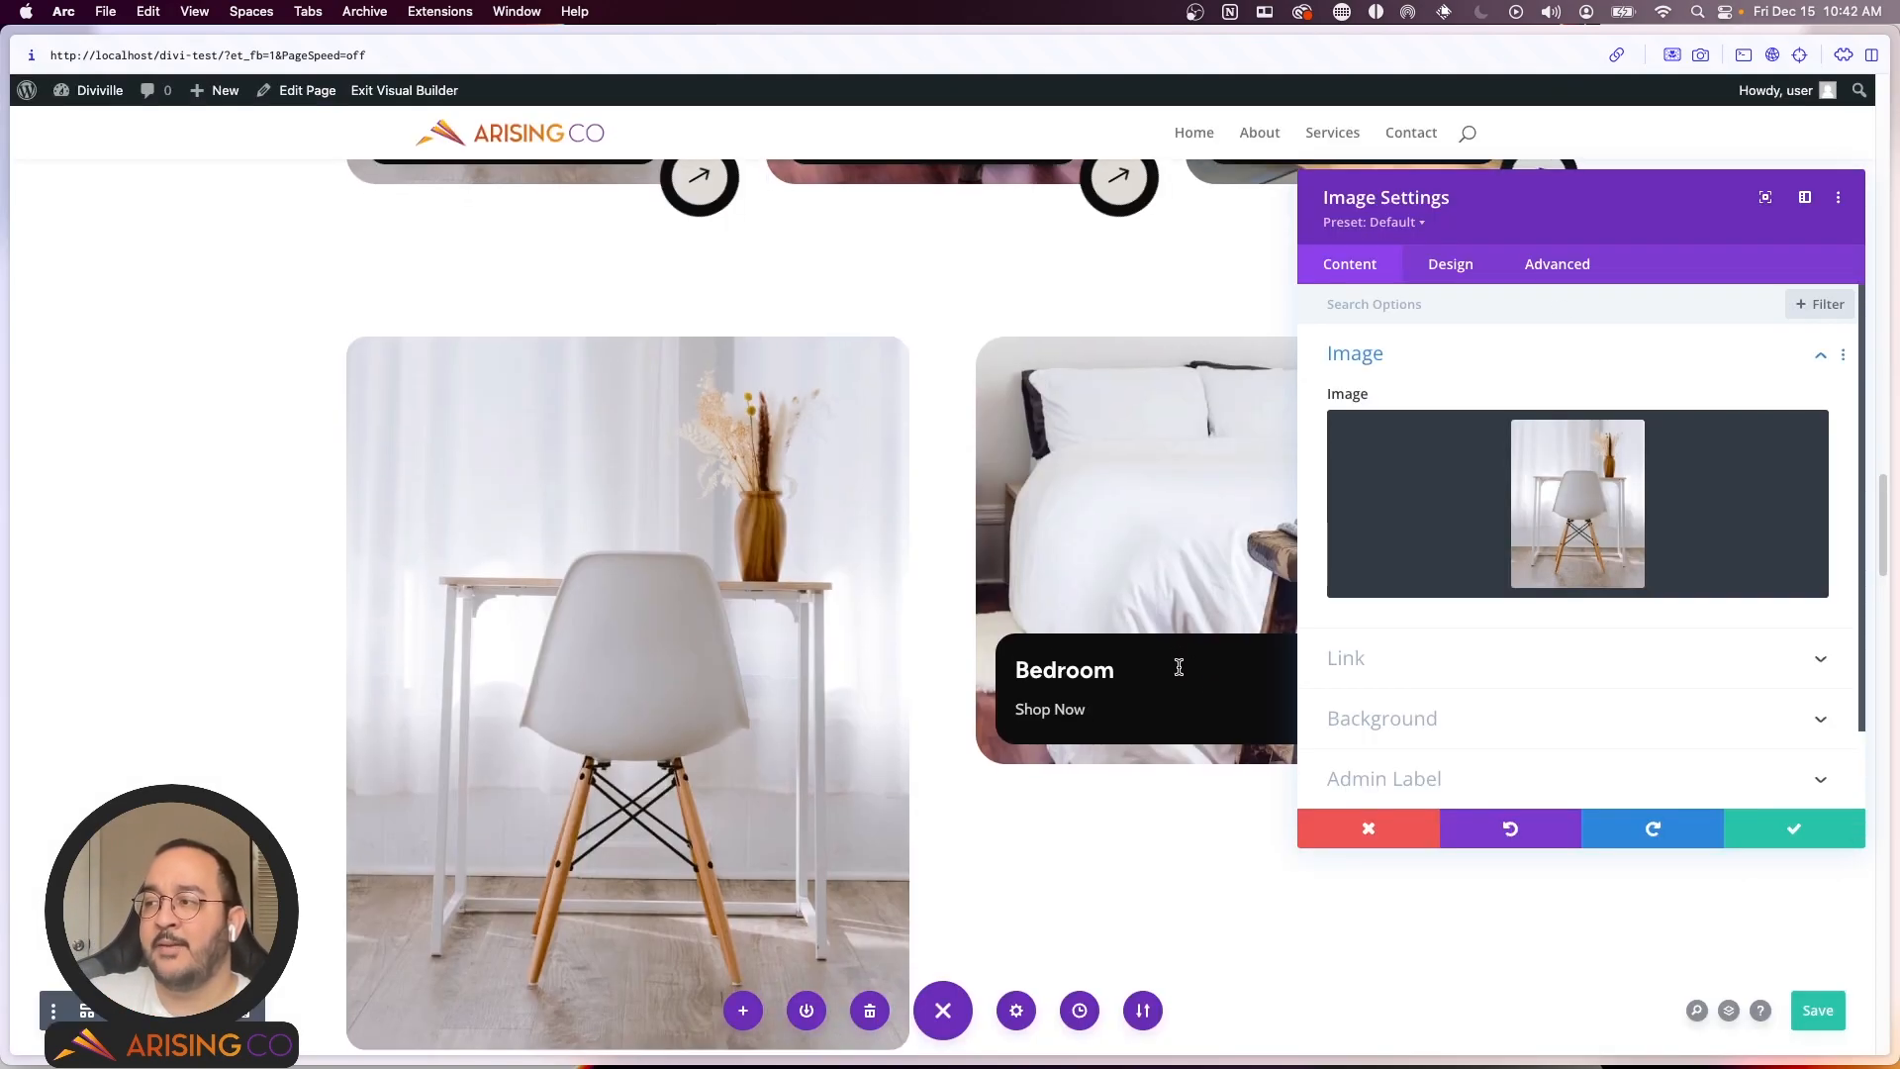
pyautogui.click(1410, 830)
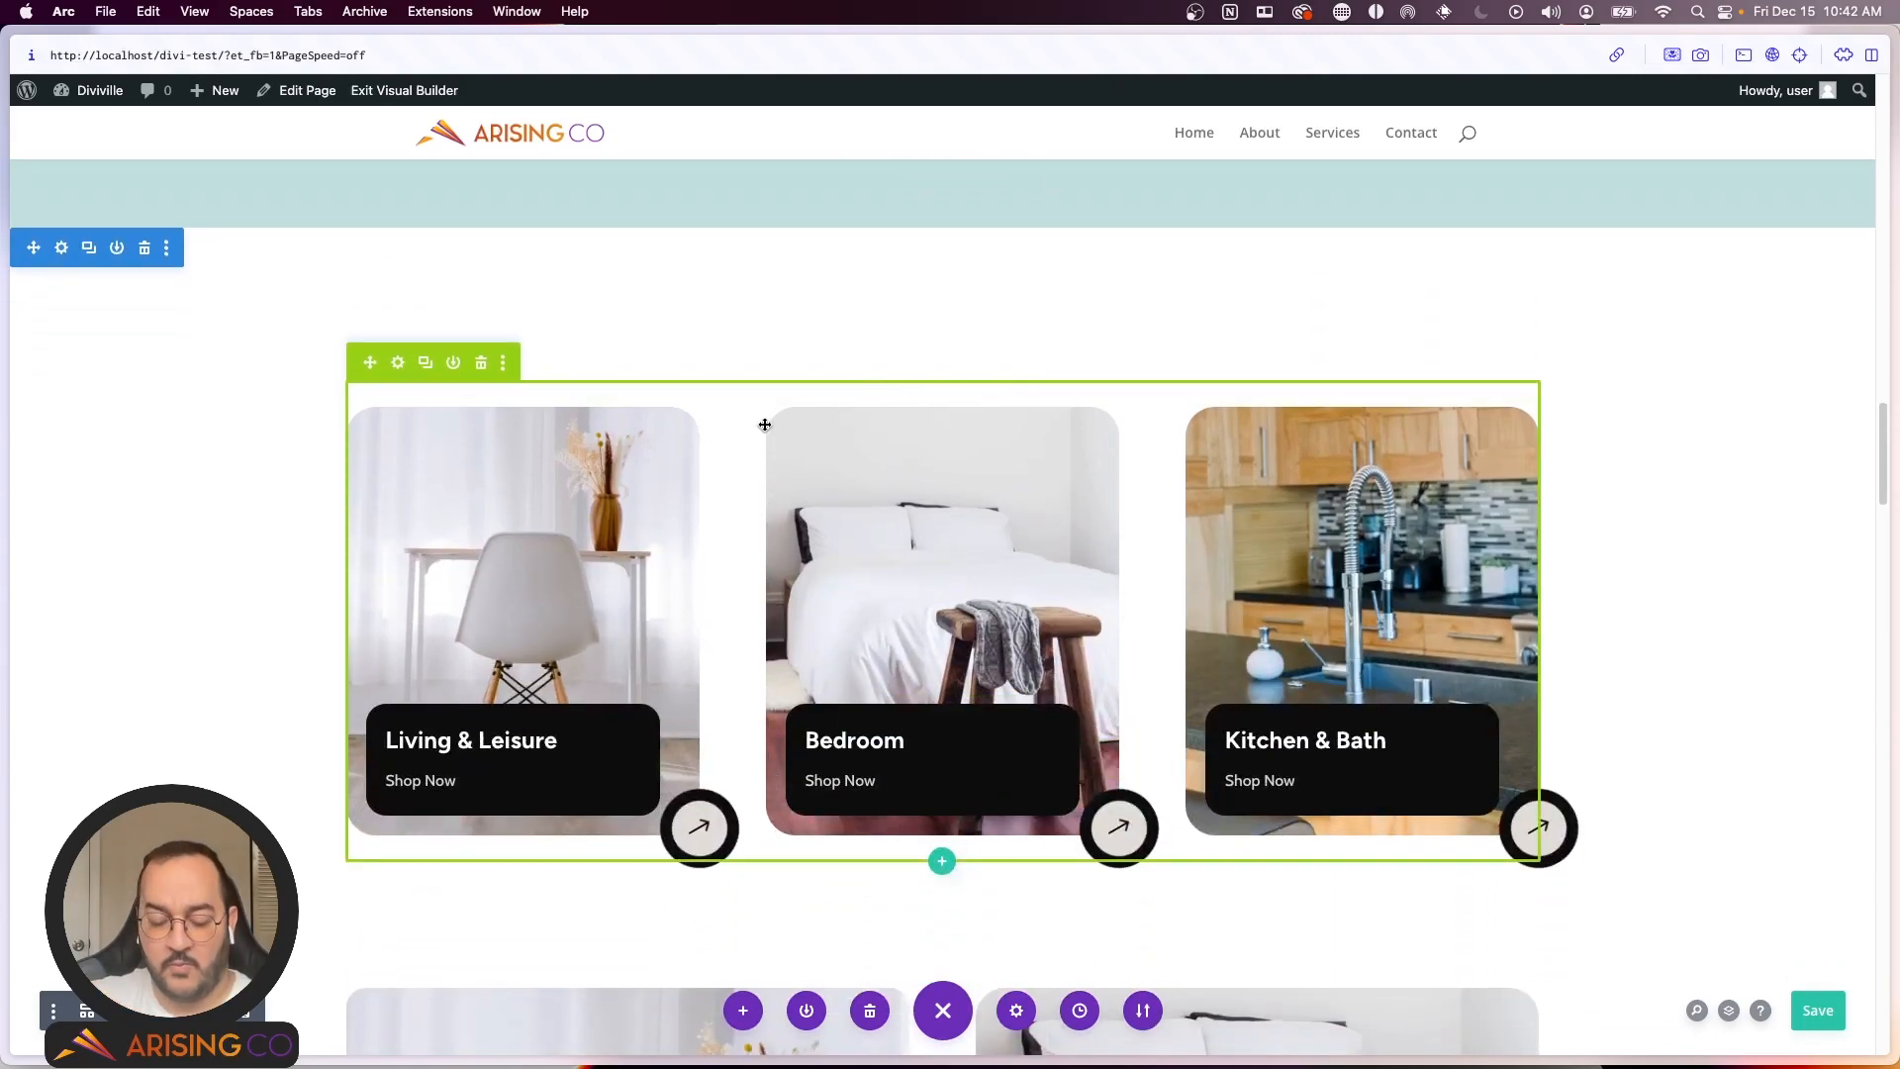
# Step: Measure the Bedroom category card's image dimensions with a screen-capture selection around it
pyautogui.press('super+shift+4')
pyautogui.moveTo(765, 407); pyautogui.dragTo(1123, 837)
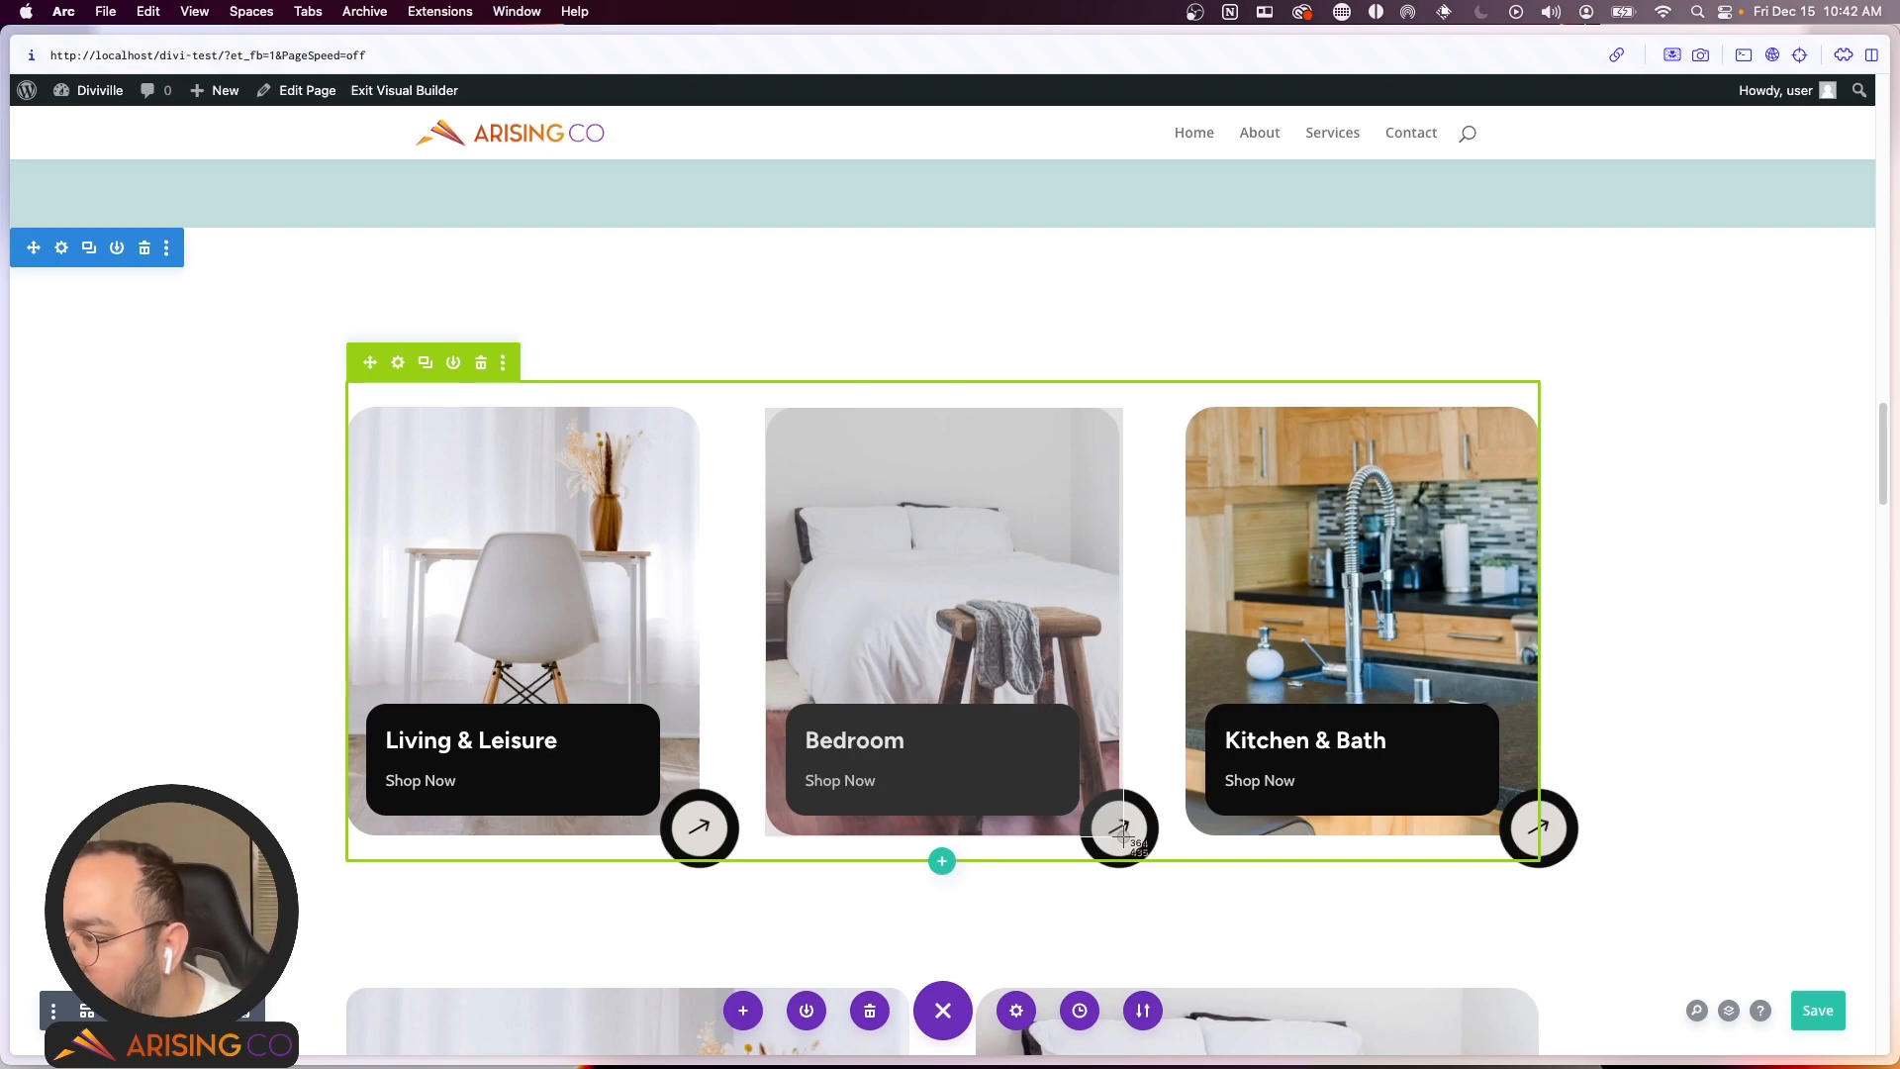
pyautogui.moveTo(1124, 837); pyautogui.dragTo(1124, 835)
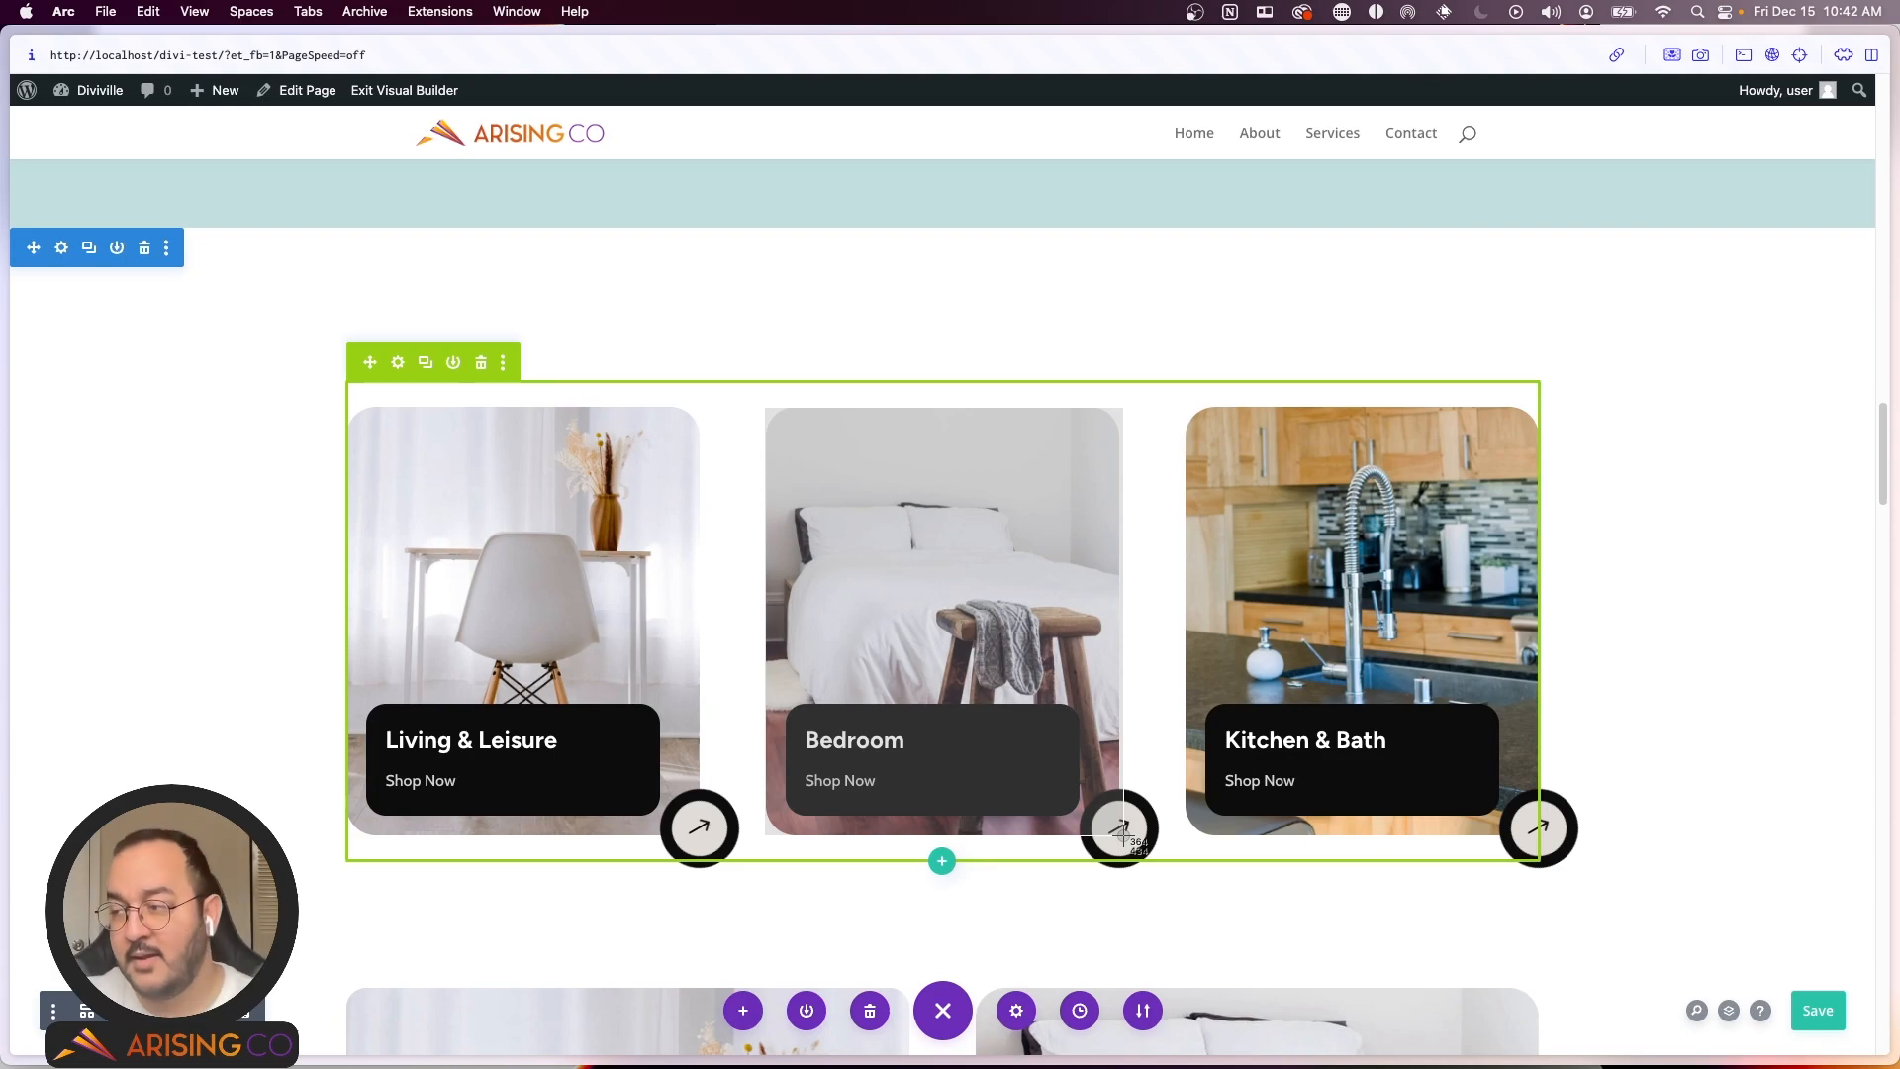
pyautogui.moveTo(1121, 834); pyautogui.dragTo(1120, 831)
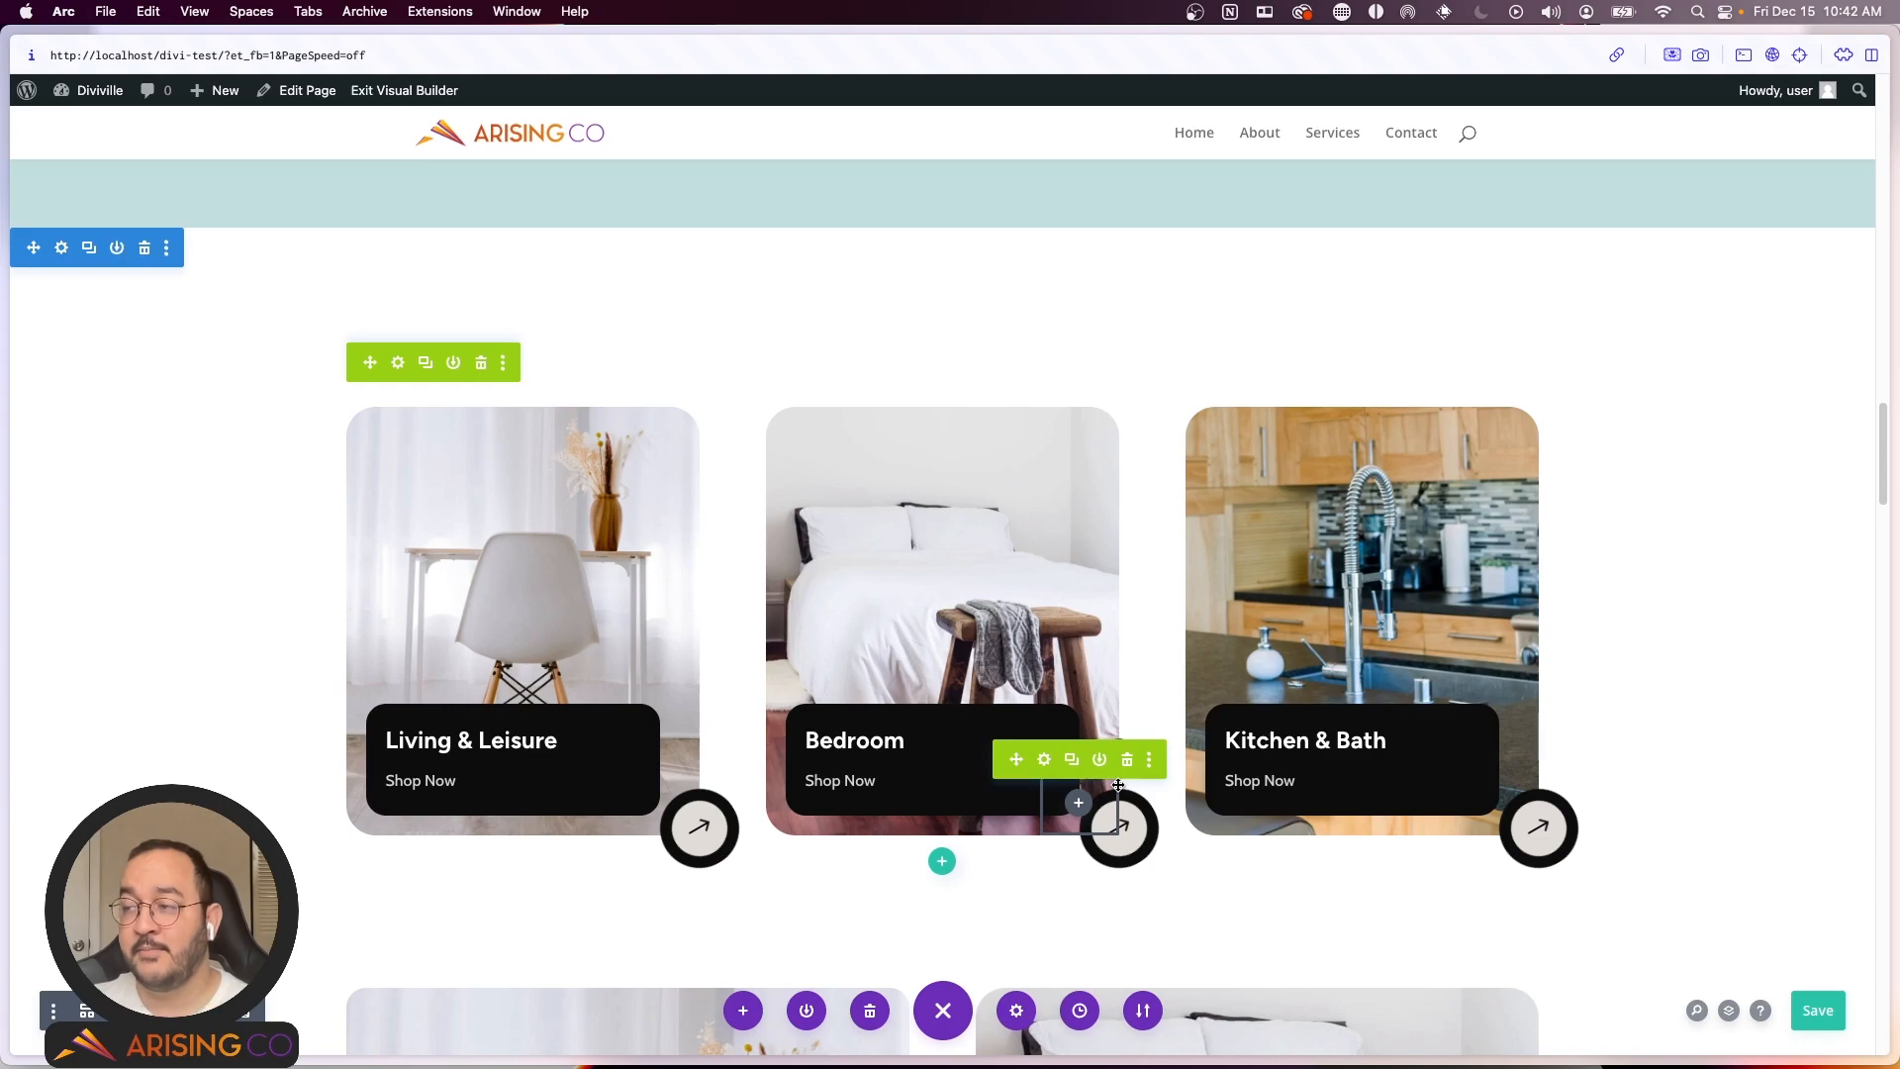
# Step: Examine how the page's sections are laid out, from the chess and lake images down to New Arrivals
pyautogui.scroll(-8, 1433, 539)
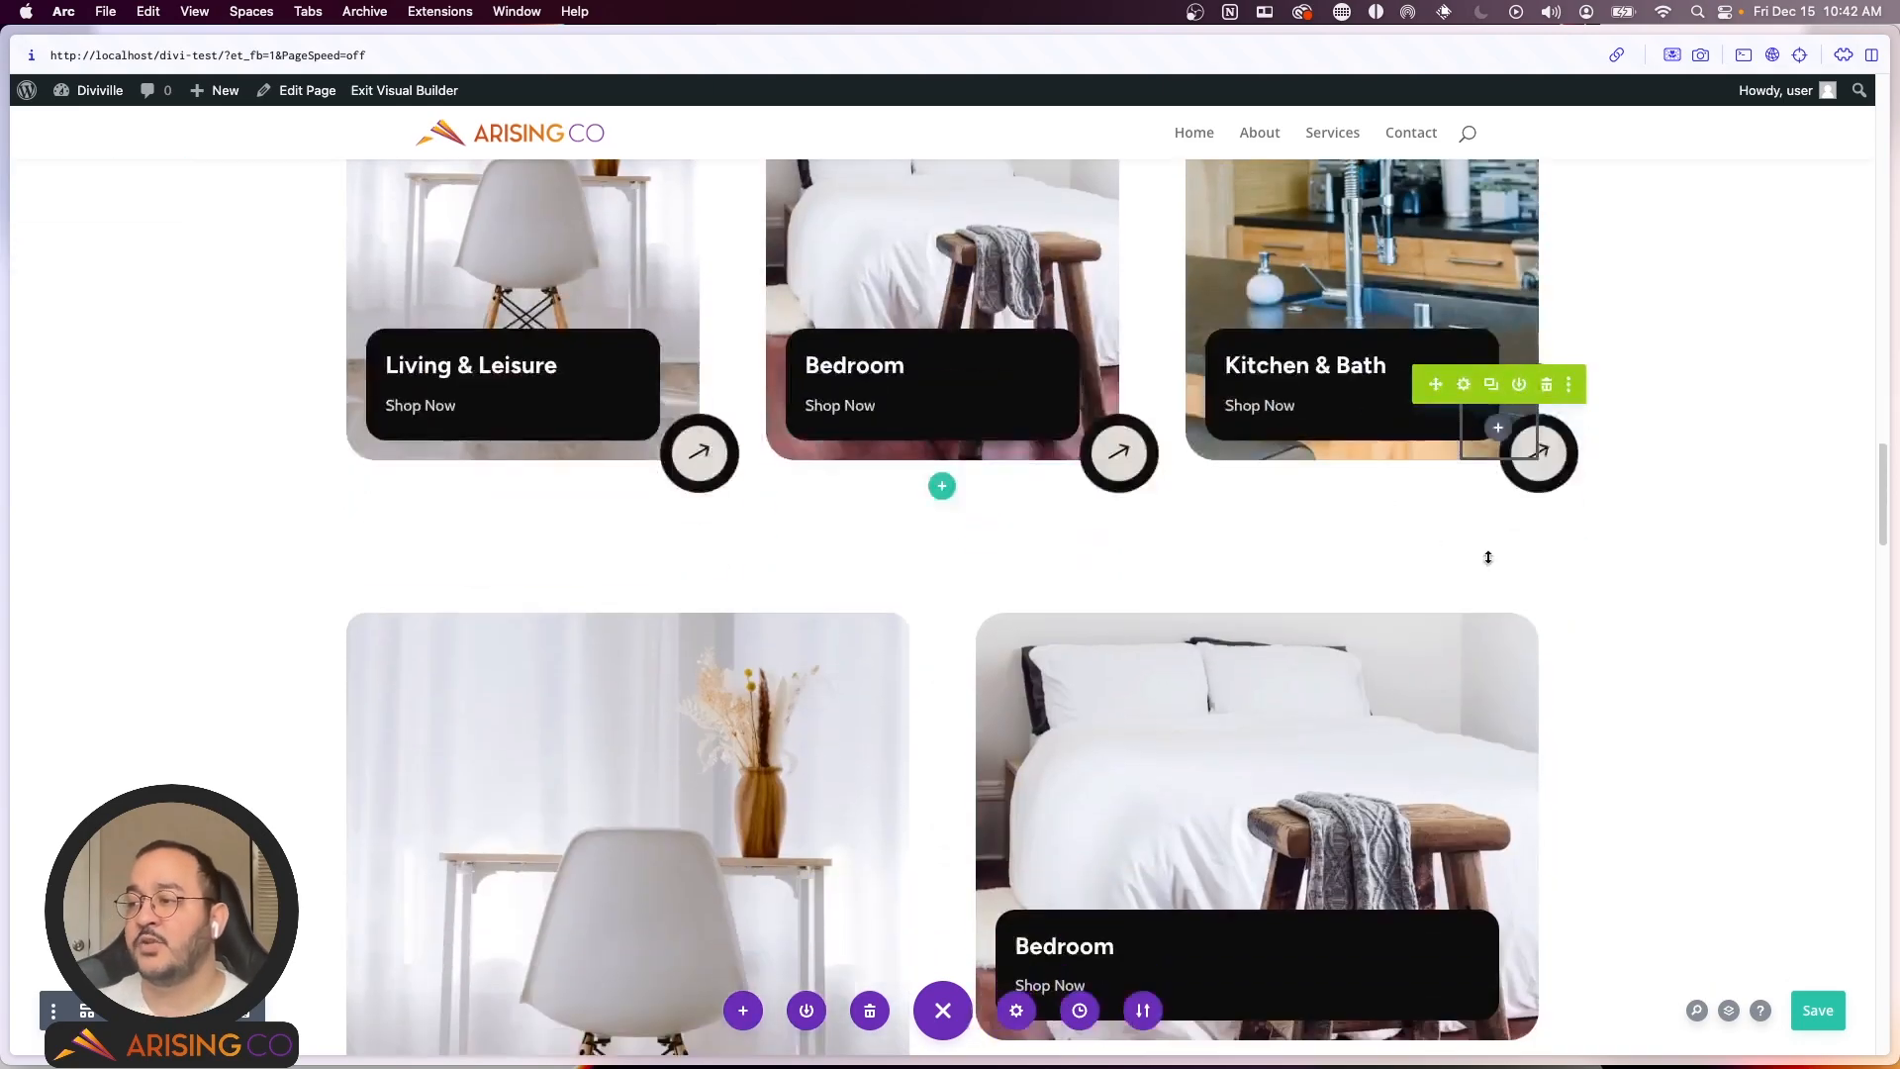
pyautogui.scroll(10, 1634, 607)
pyautogui.scroll(5, 1635, 616)
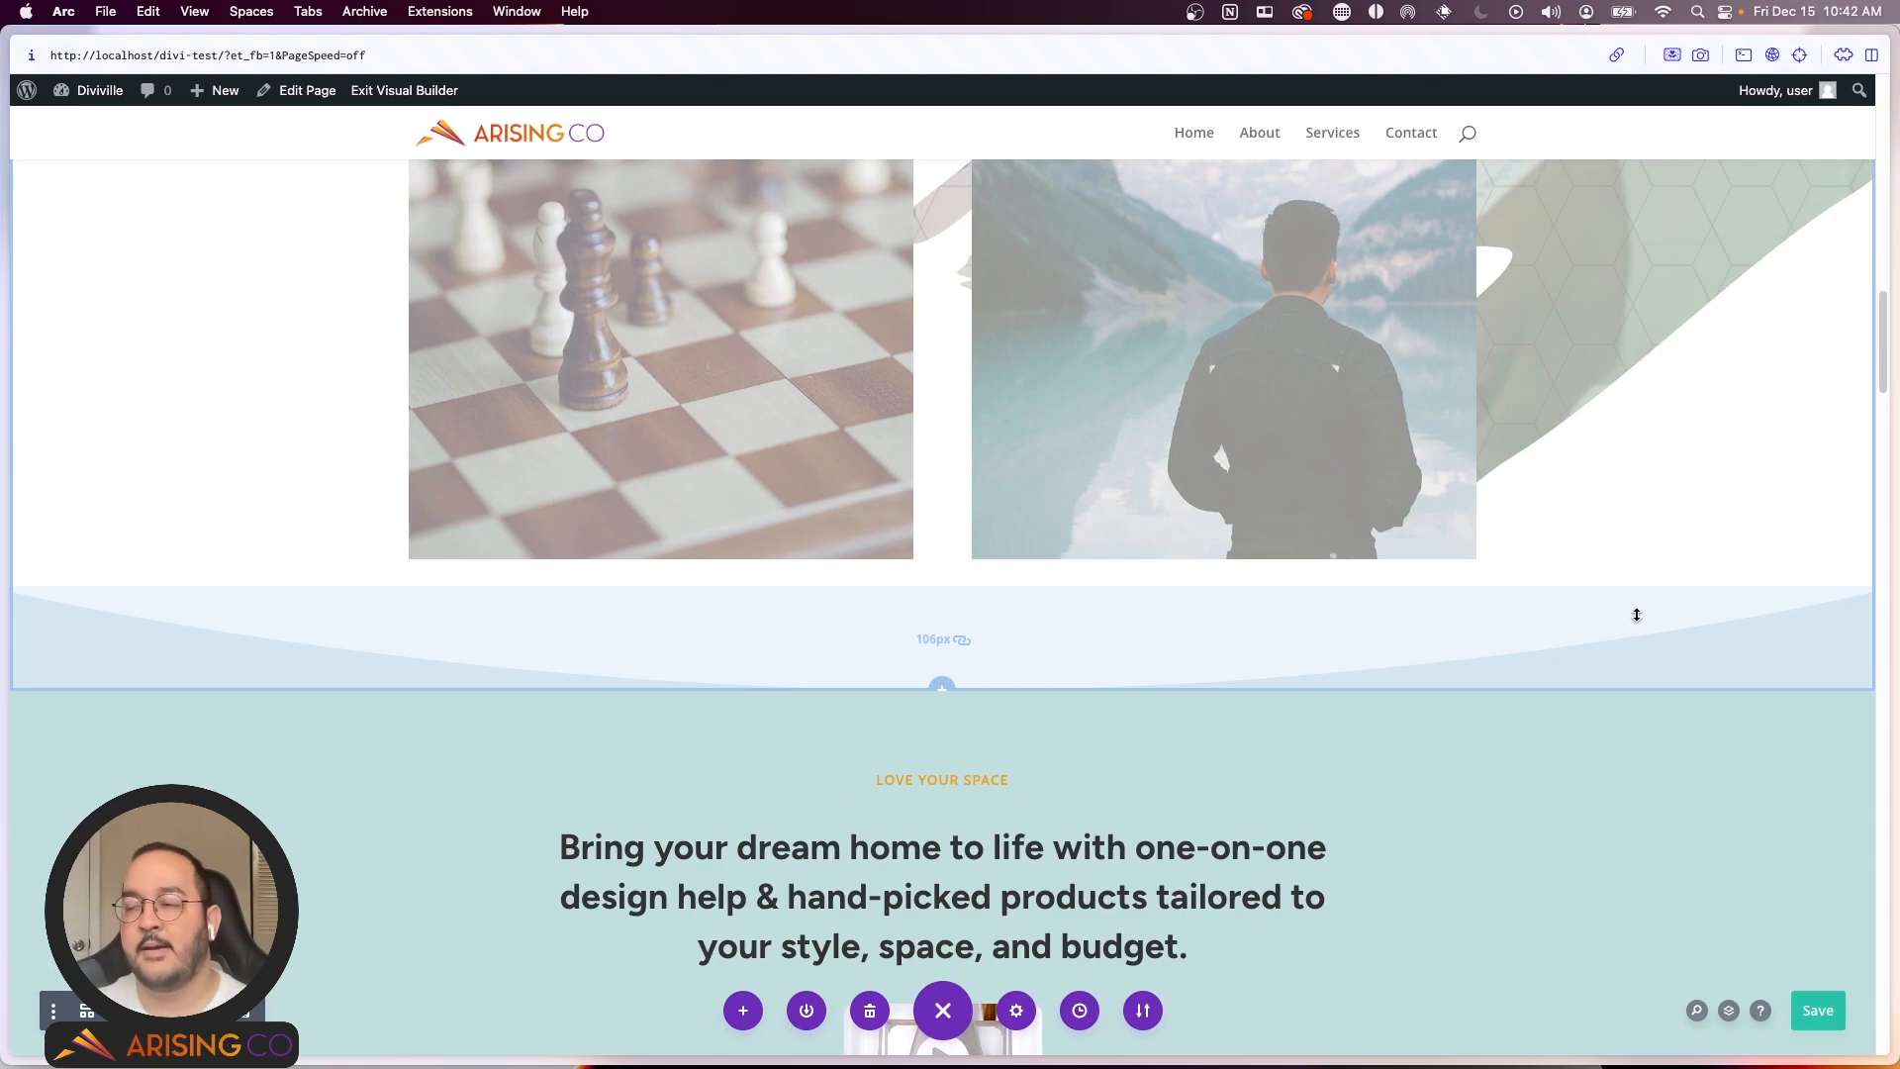
pyautogui.scroll(-1, 1637, 614)
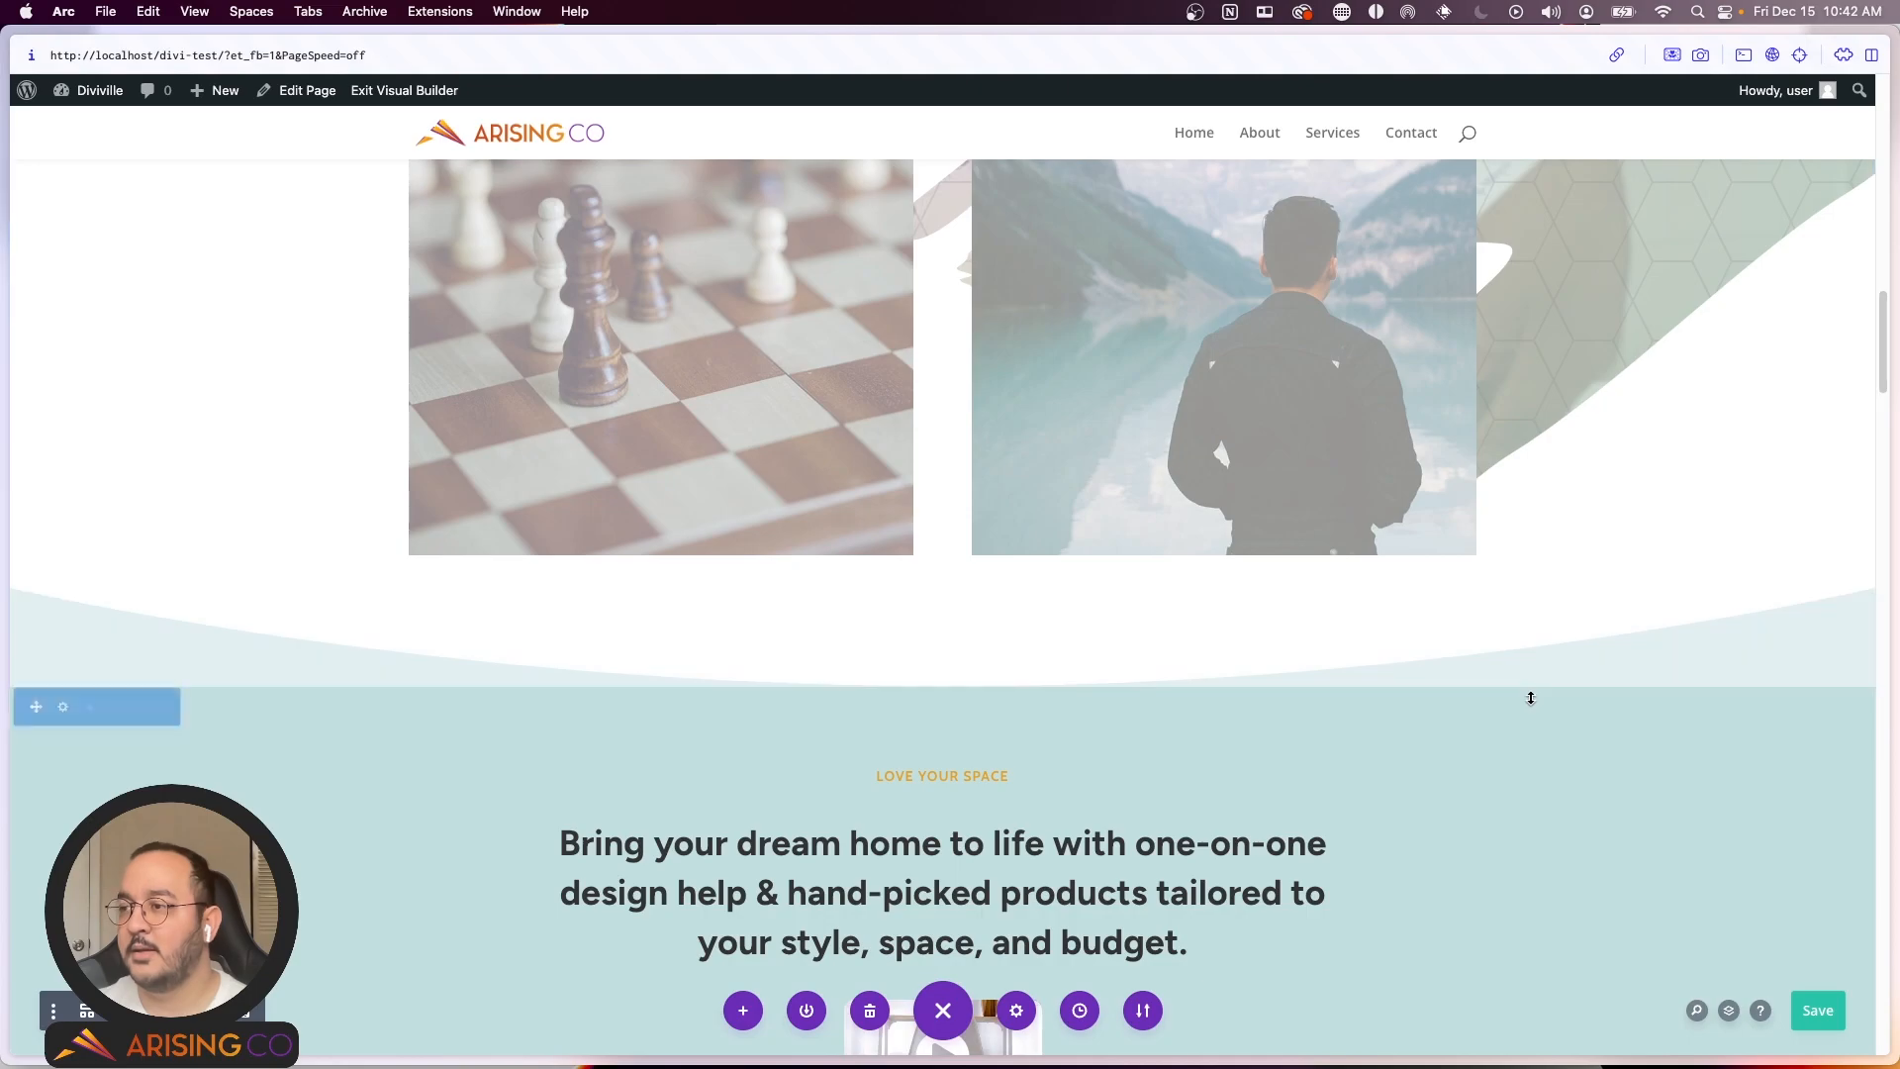
pyautogui.scroll(-15, 1086, 659)
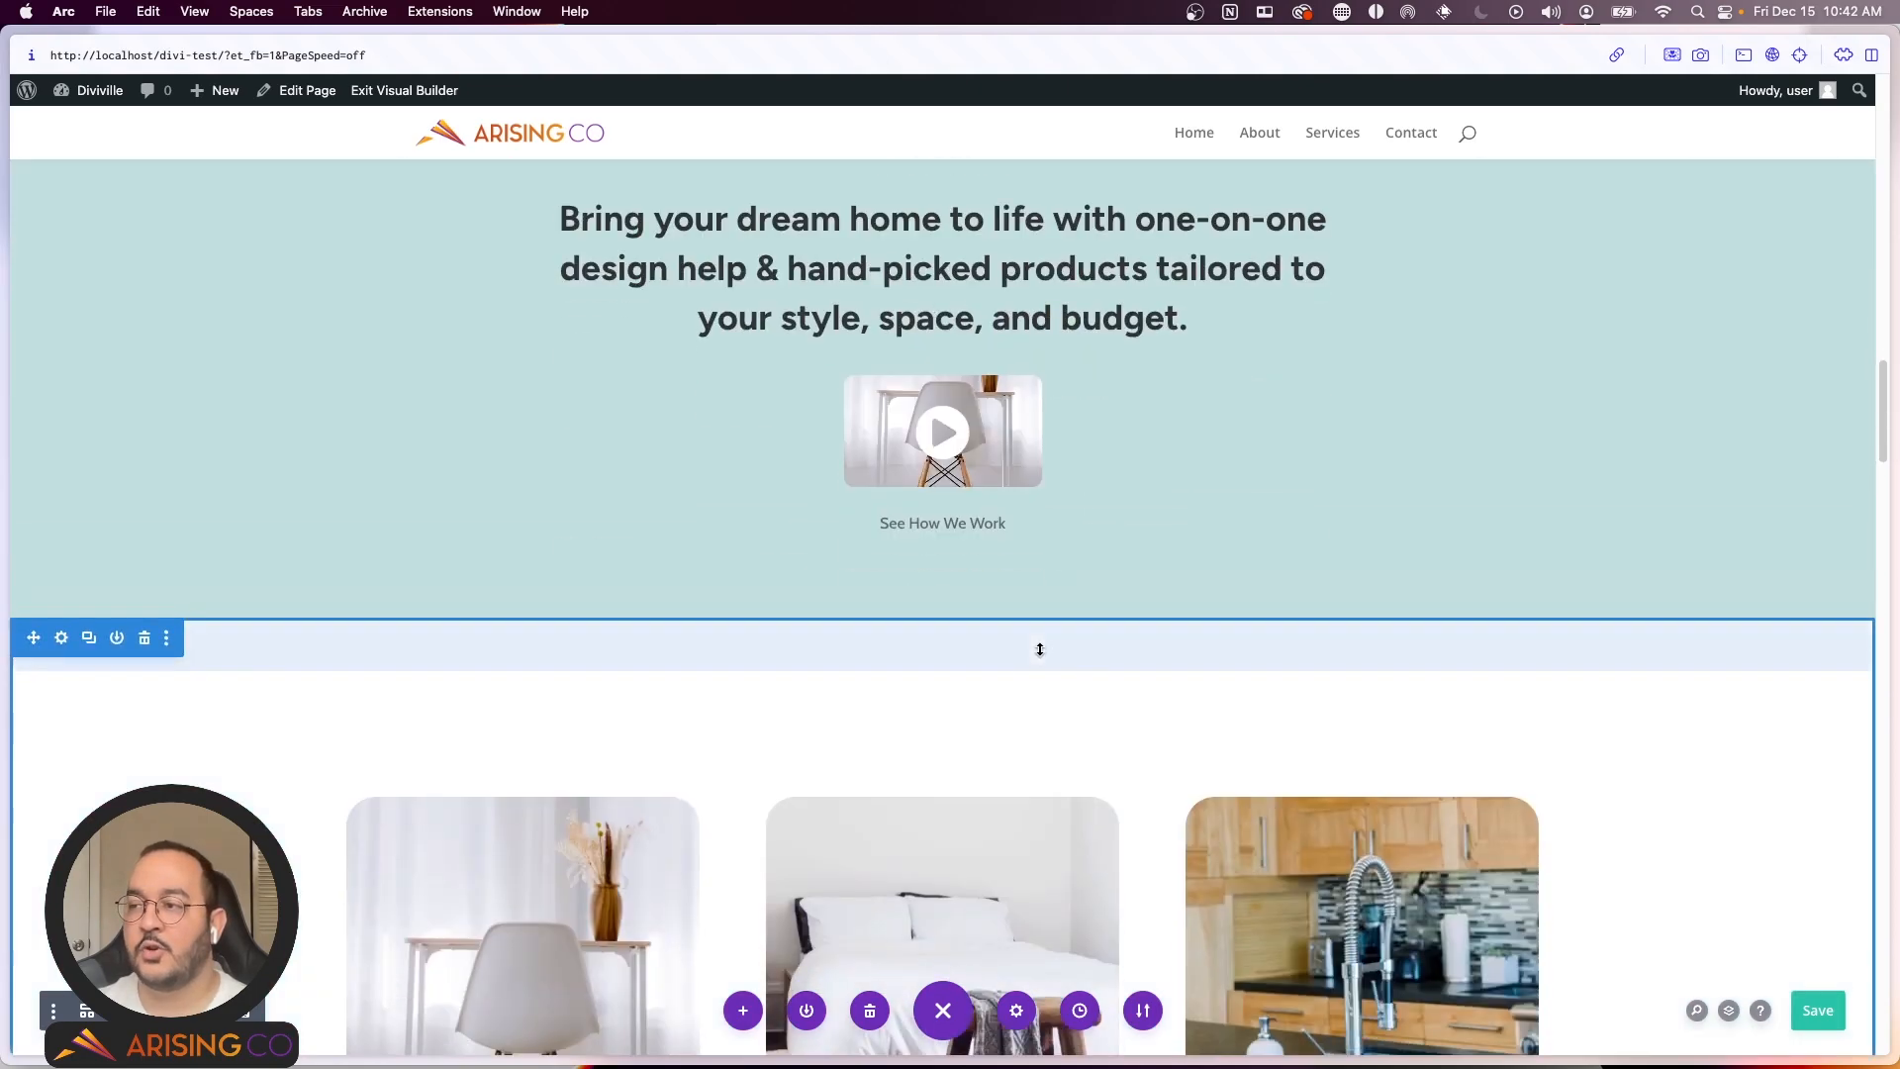
pyautogui.scroll(-10, 1042, 647)
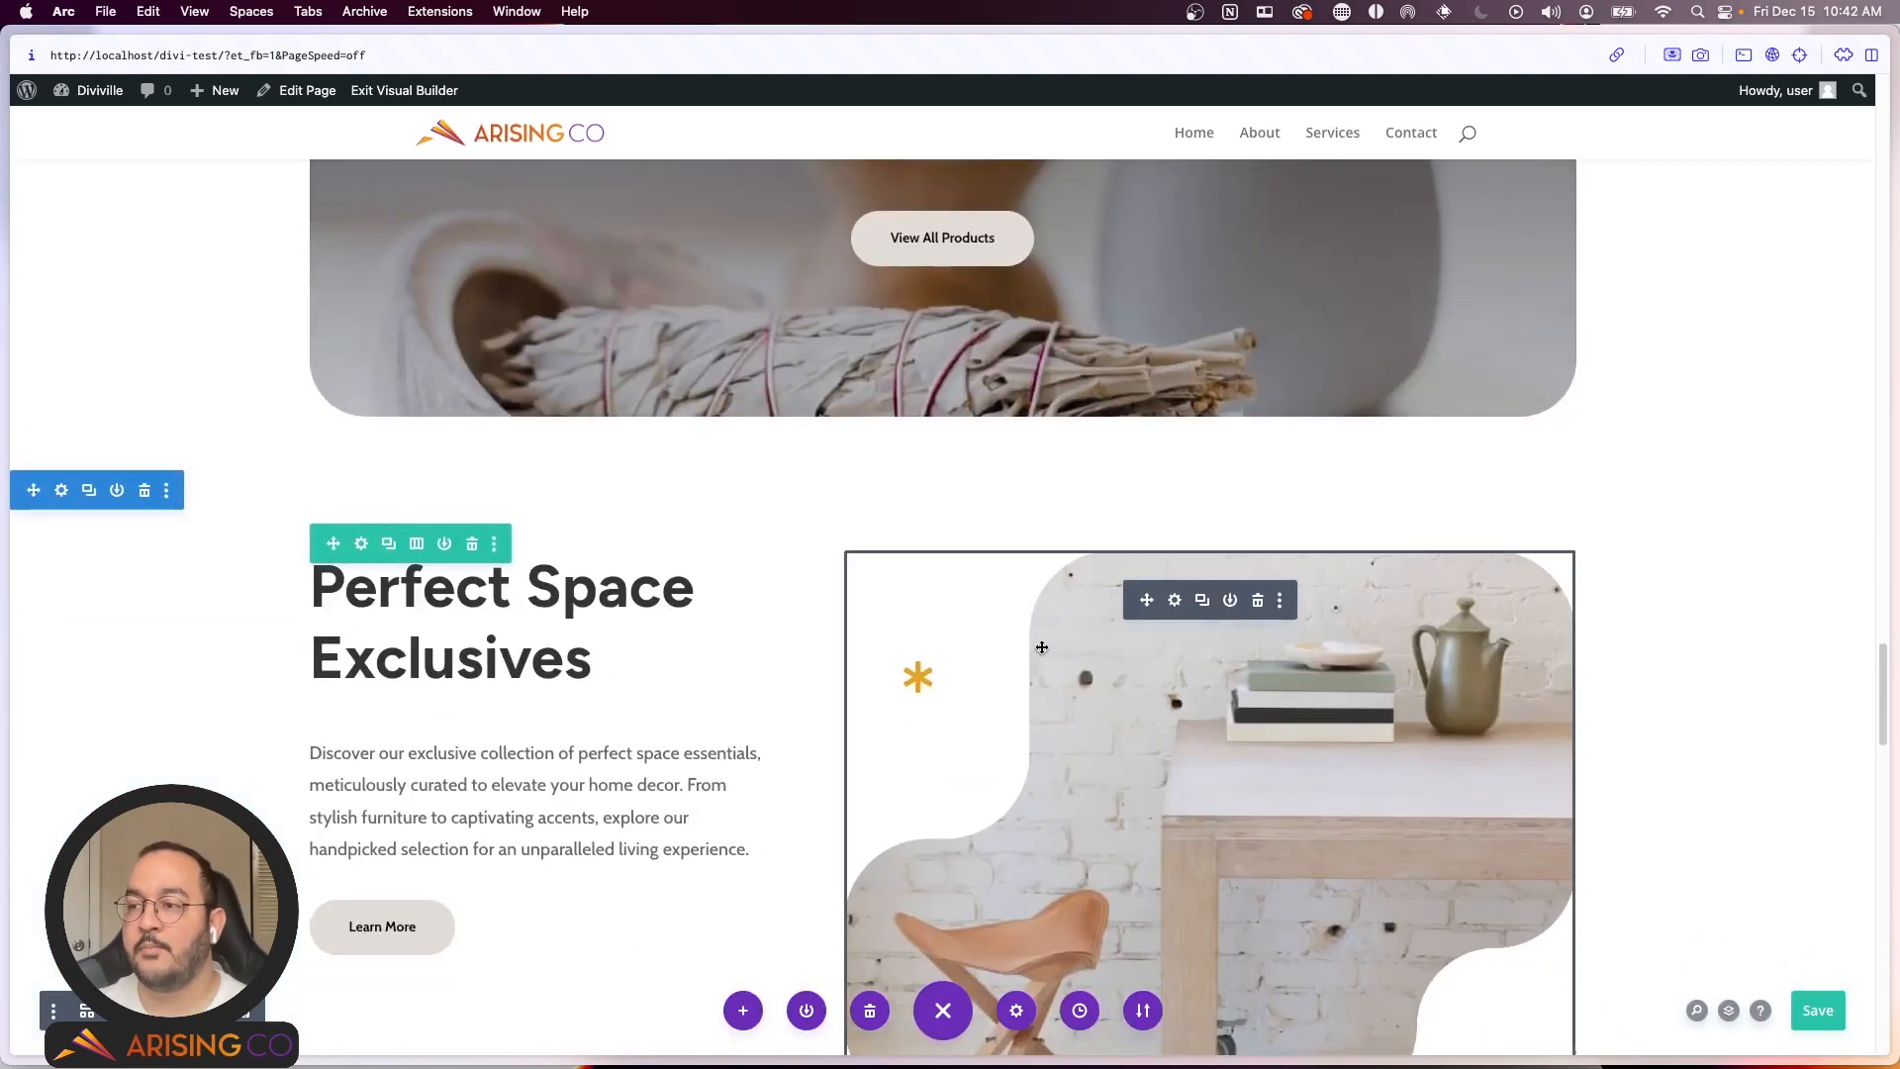
pyautogui.scroll(1, 1085, 554)
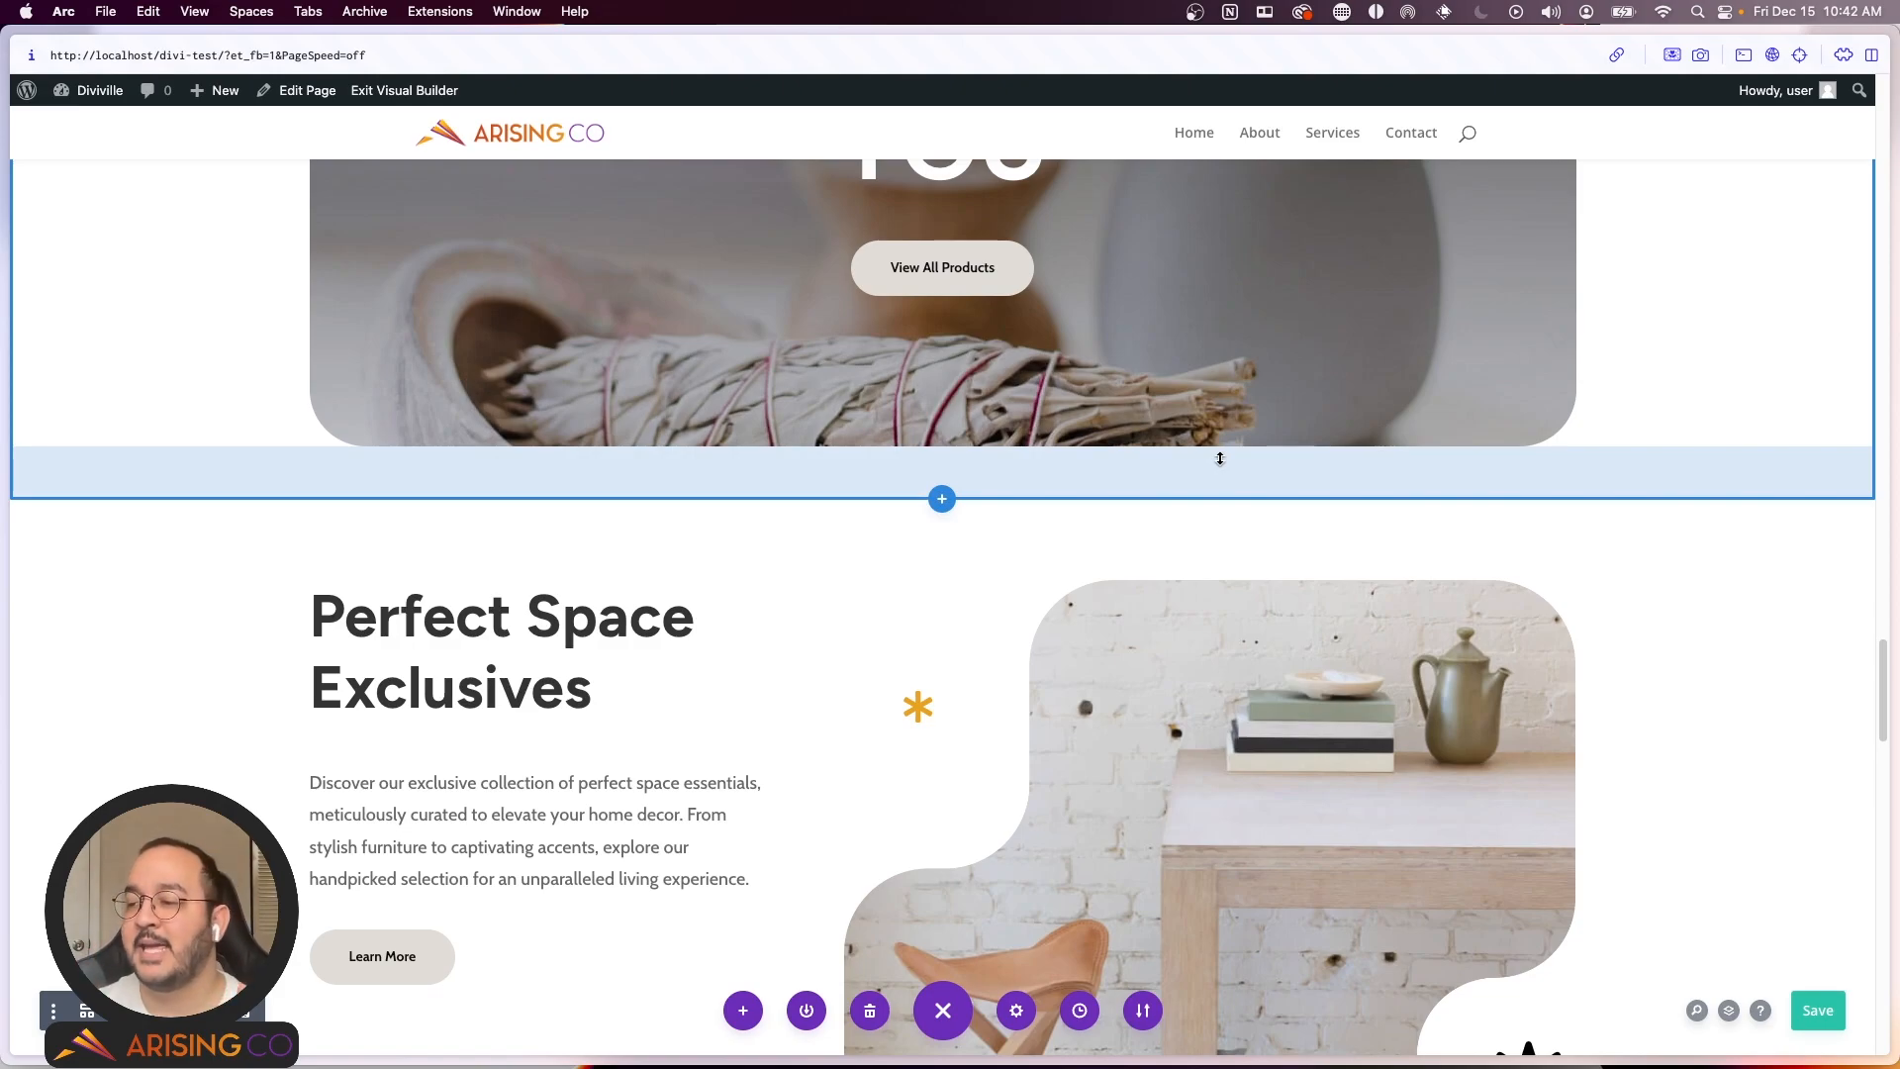
pyautogui.scroll(-6, 1138, 712)
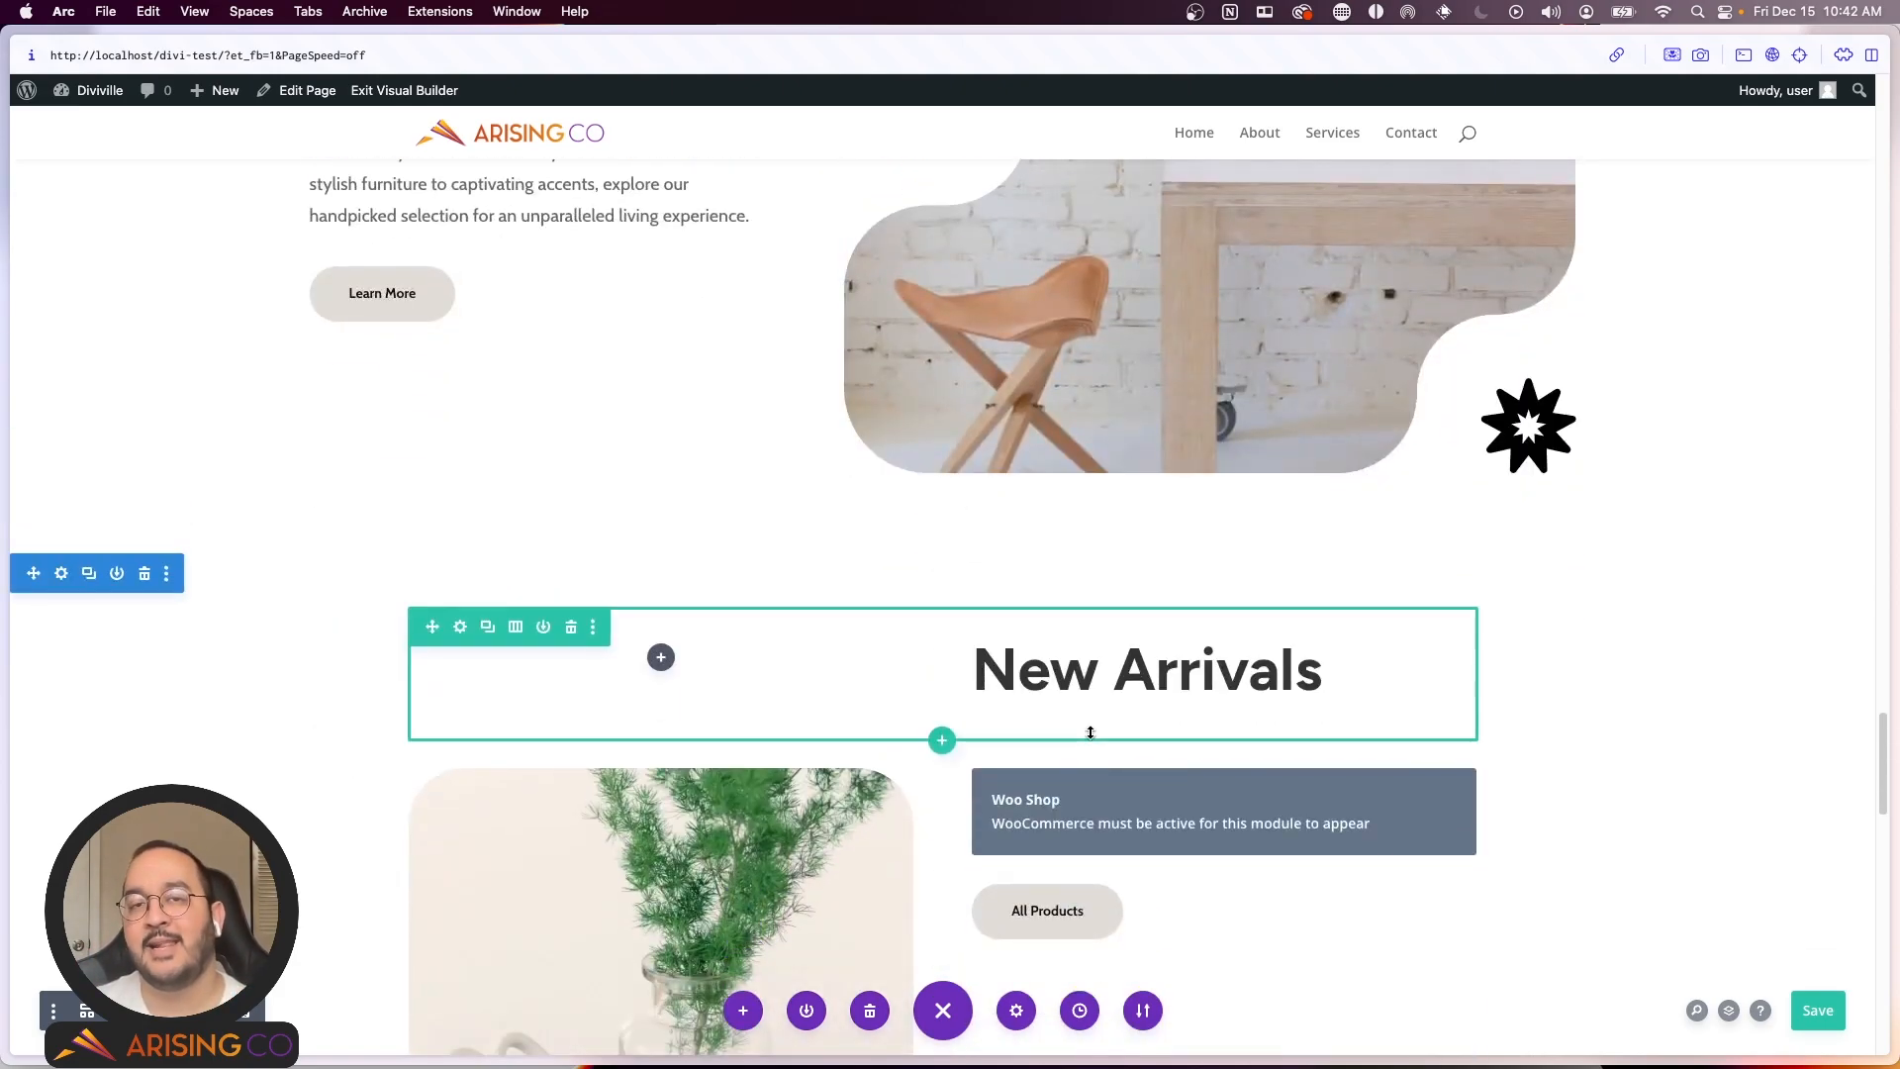
pyautogui.scroll(9, 849, 574)
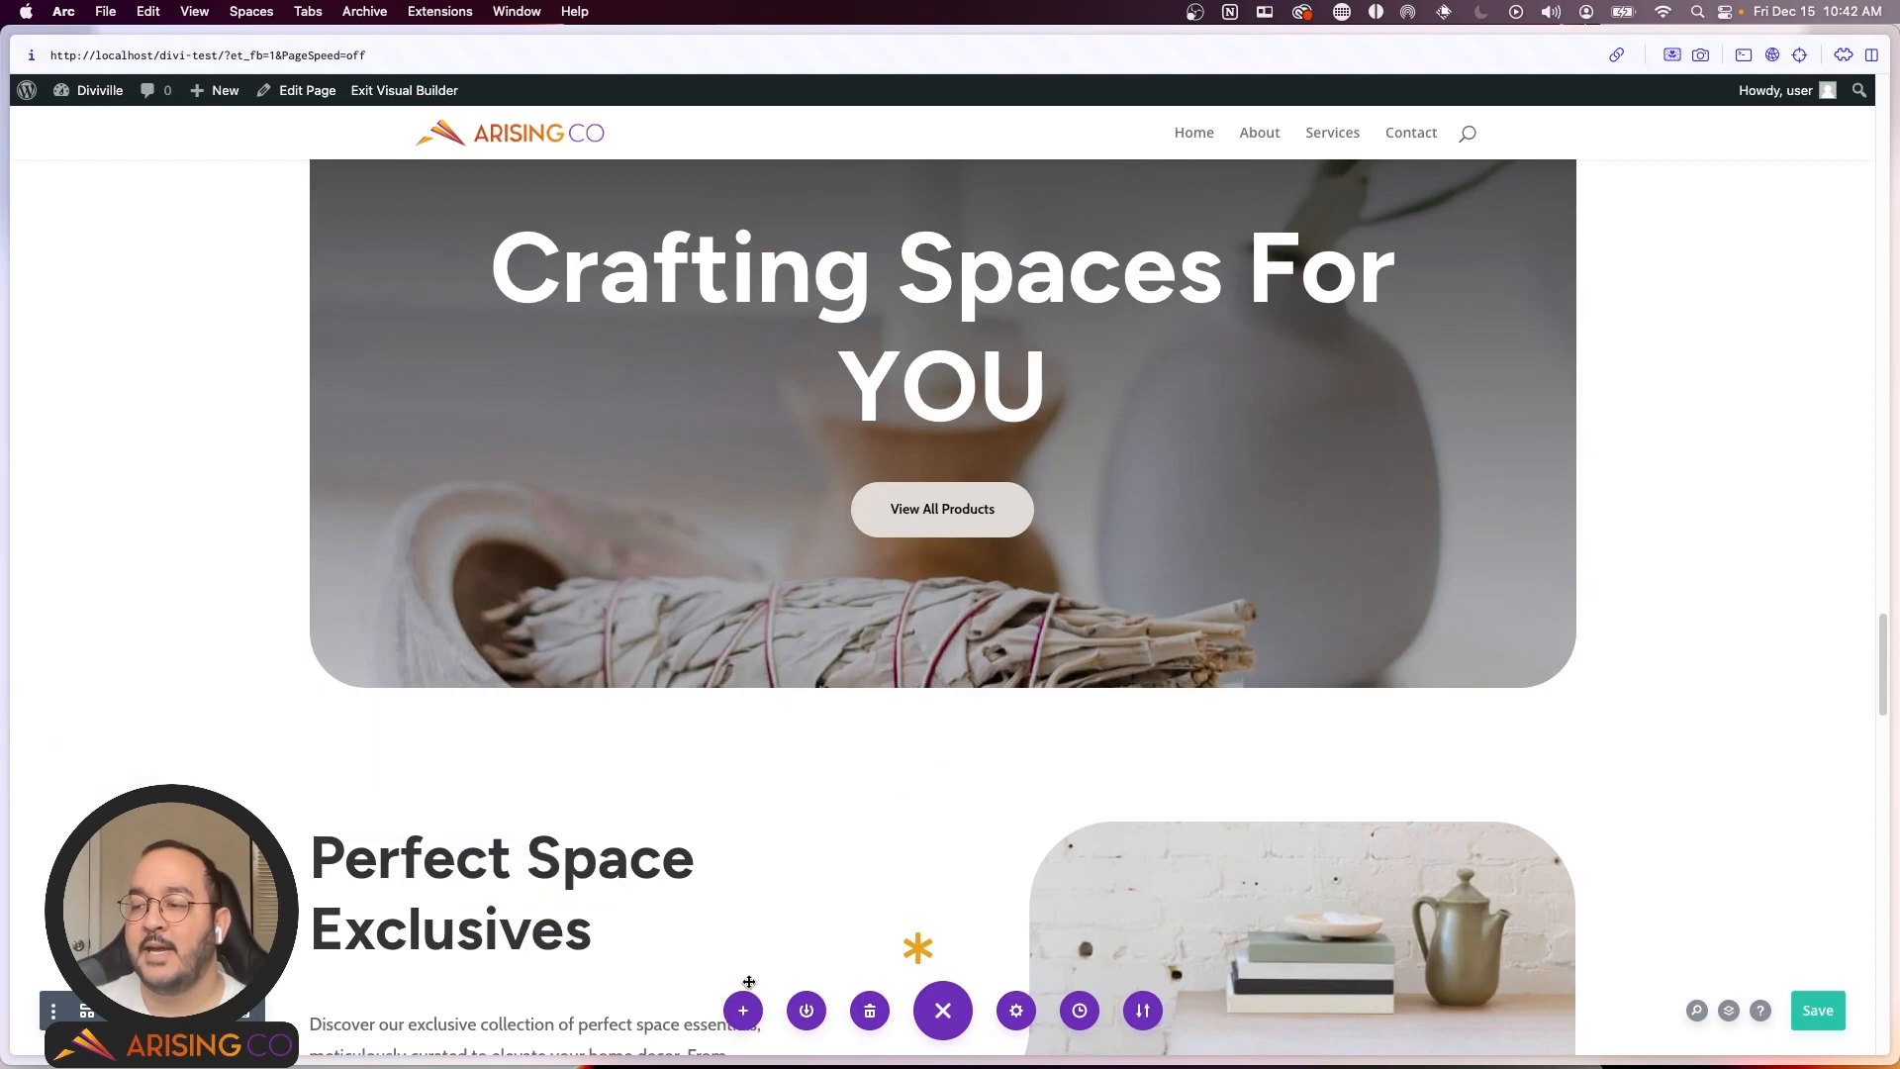
# Step: Open the layout library and browse the premade layout packs
pyautogui.click(744, 1016)
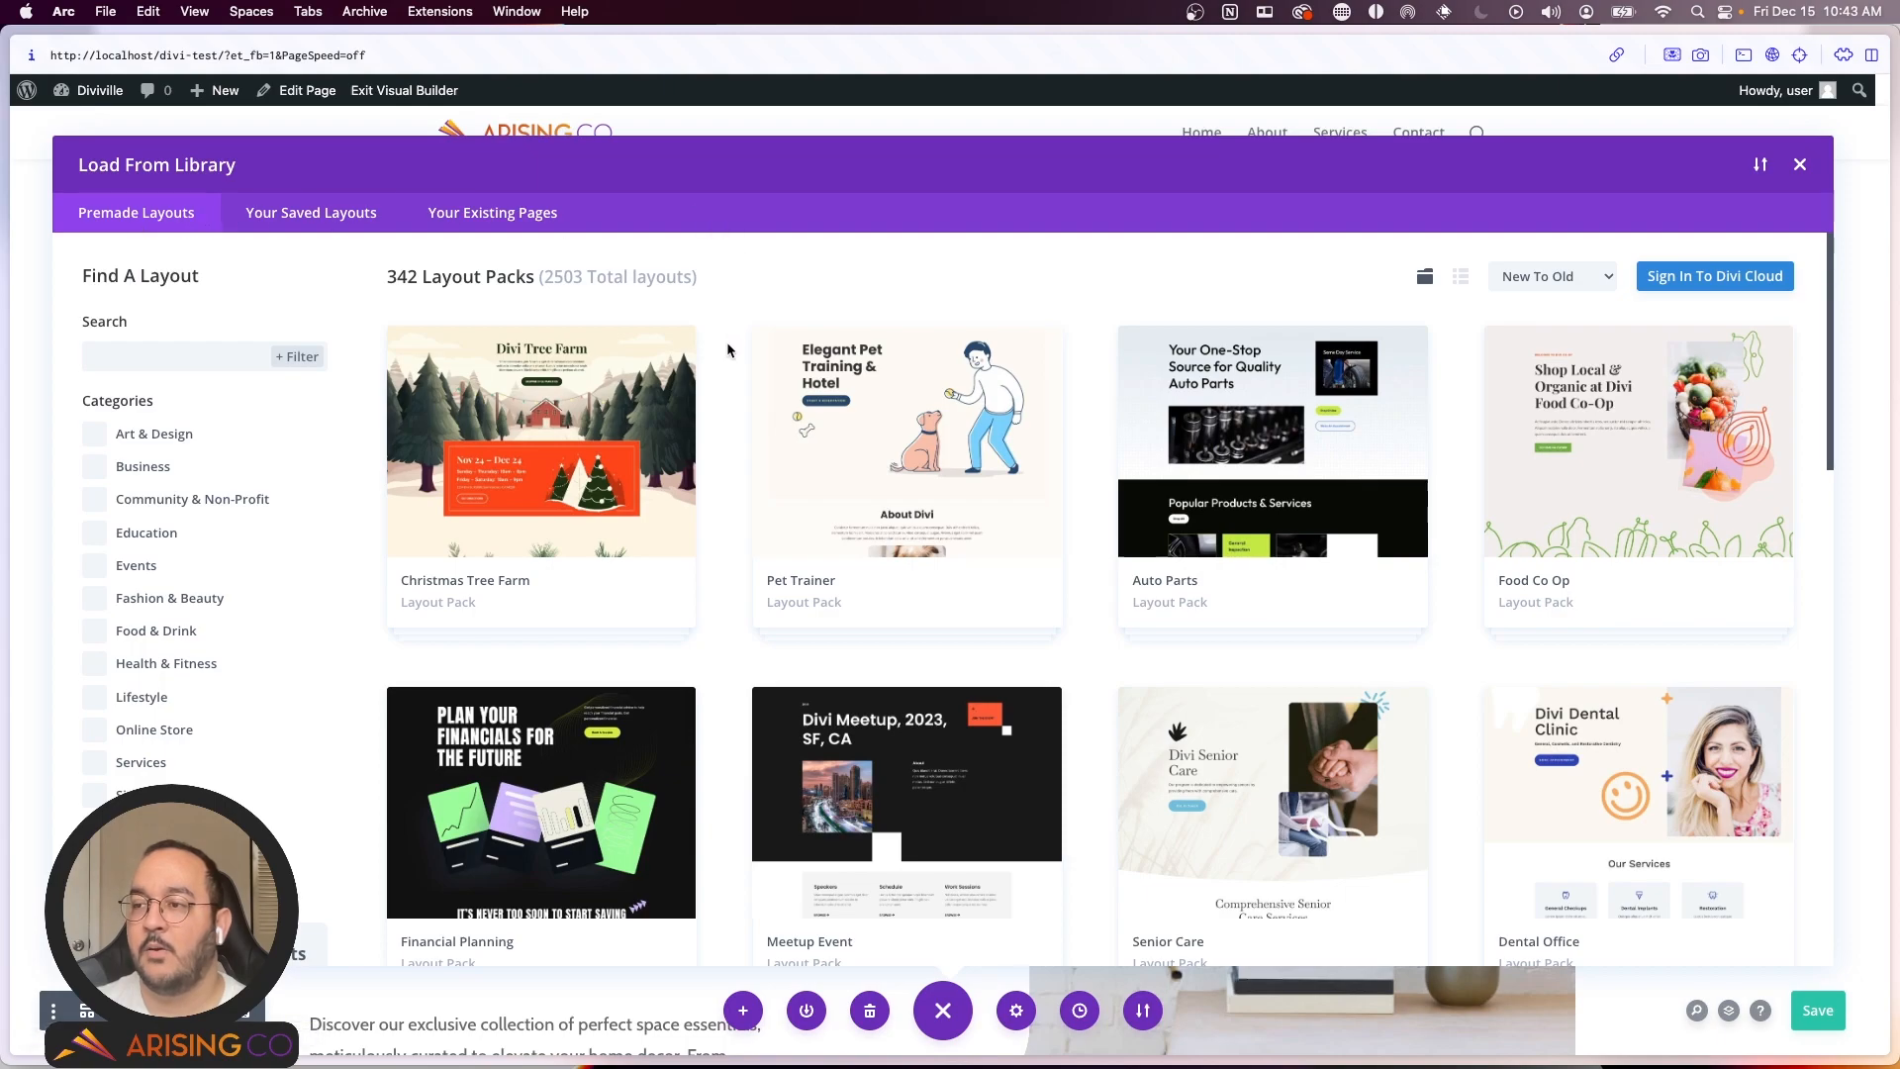
pyautogui.scroll(-15, 747, 416)
pyautogui.scroll(10, 745, 418)
pyautogui.scroll(5, 745, 418)
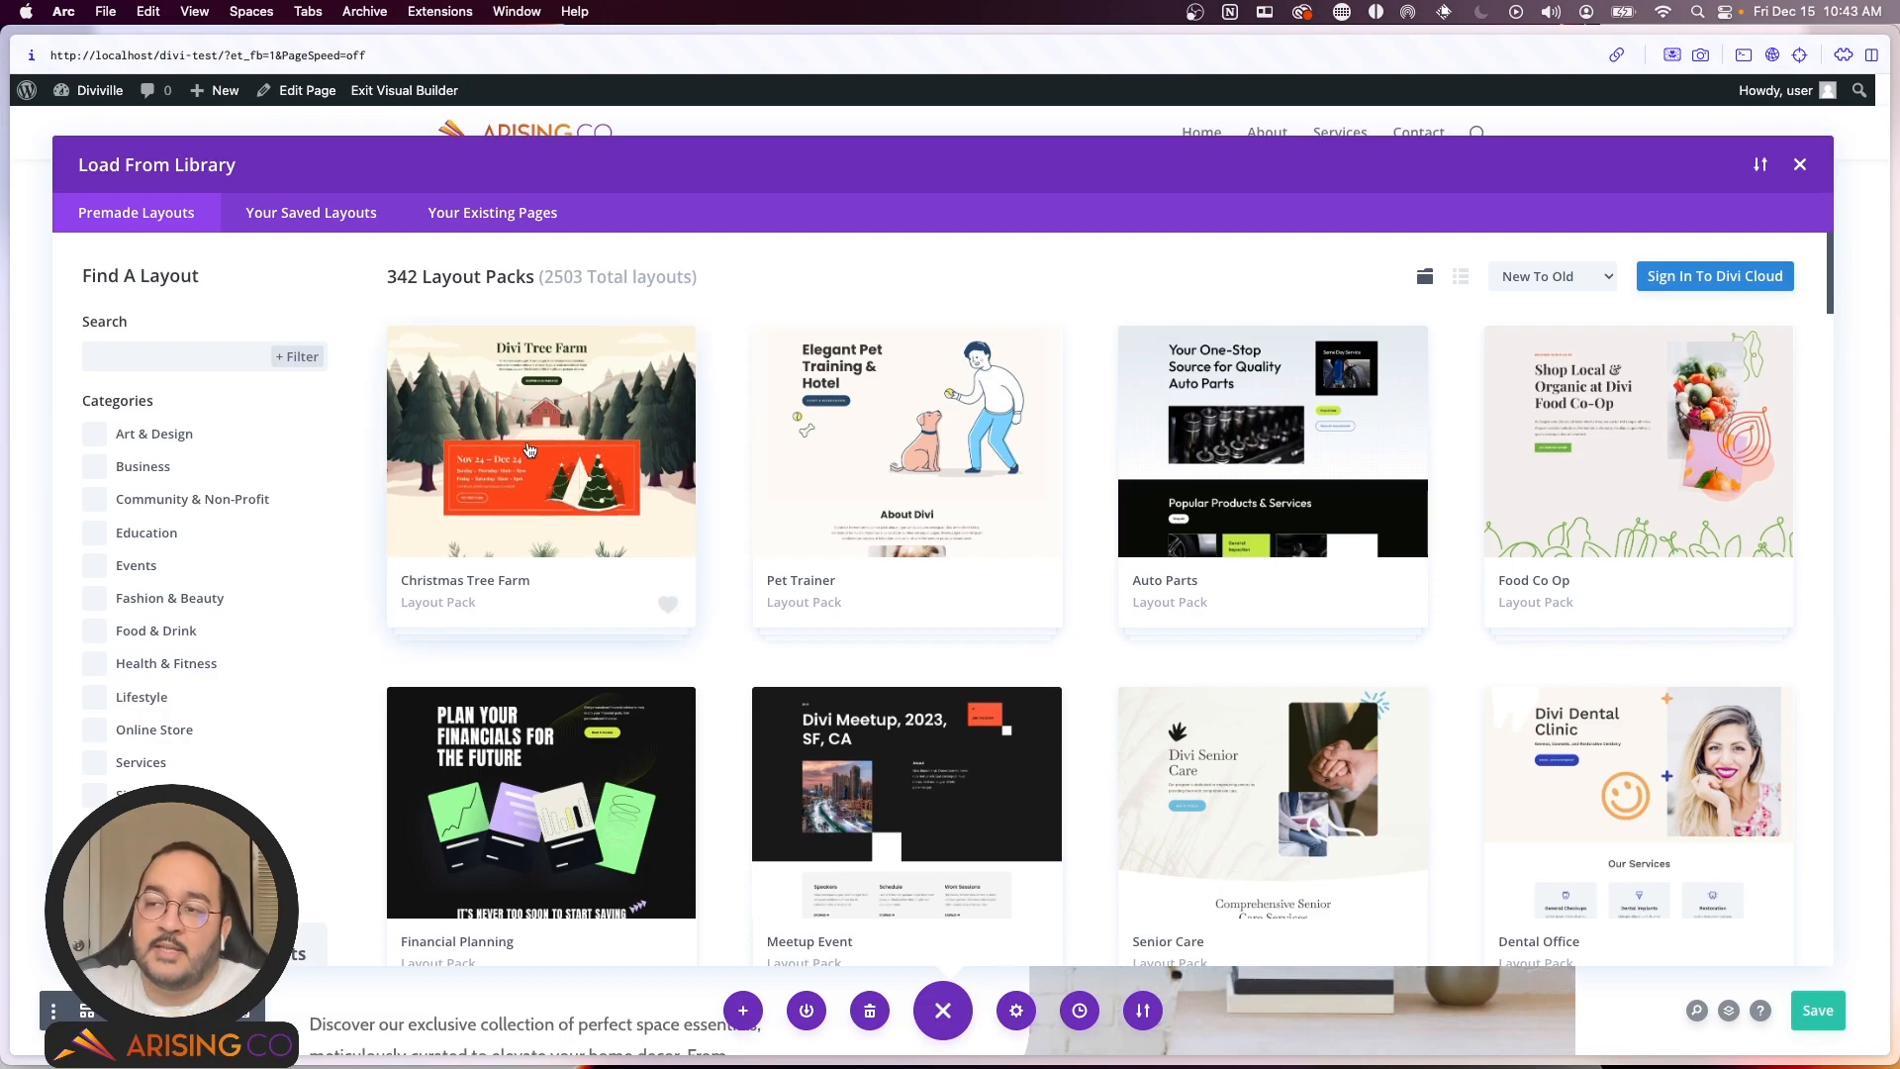
# Step: Open the Christmas Tree Farm layout pack and examine its landing page preview and included layouts
pyautogui.click(595, 428)
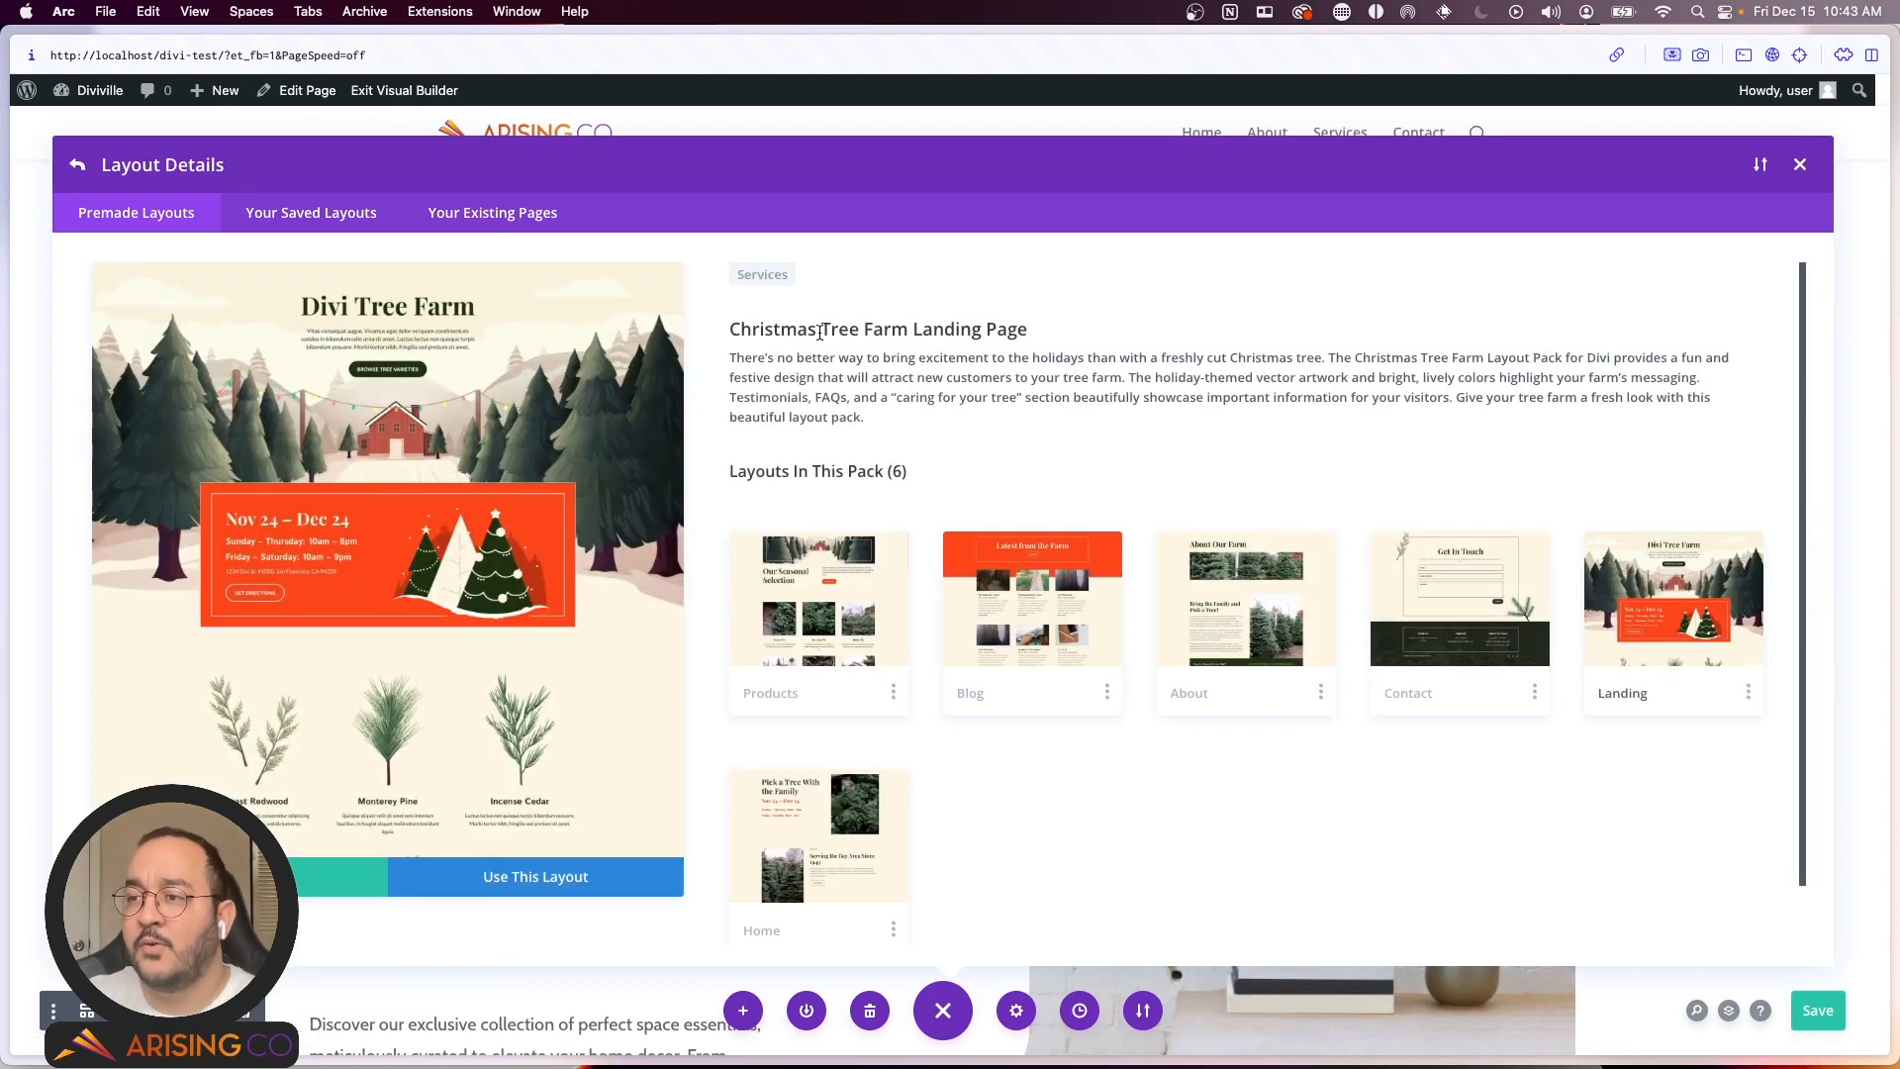
pyautogui.scroll(-1, 842, 425)
pyautogui.scroll(-4, 662, 578)
pyautogui.scroll(-8, 662, 570)
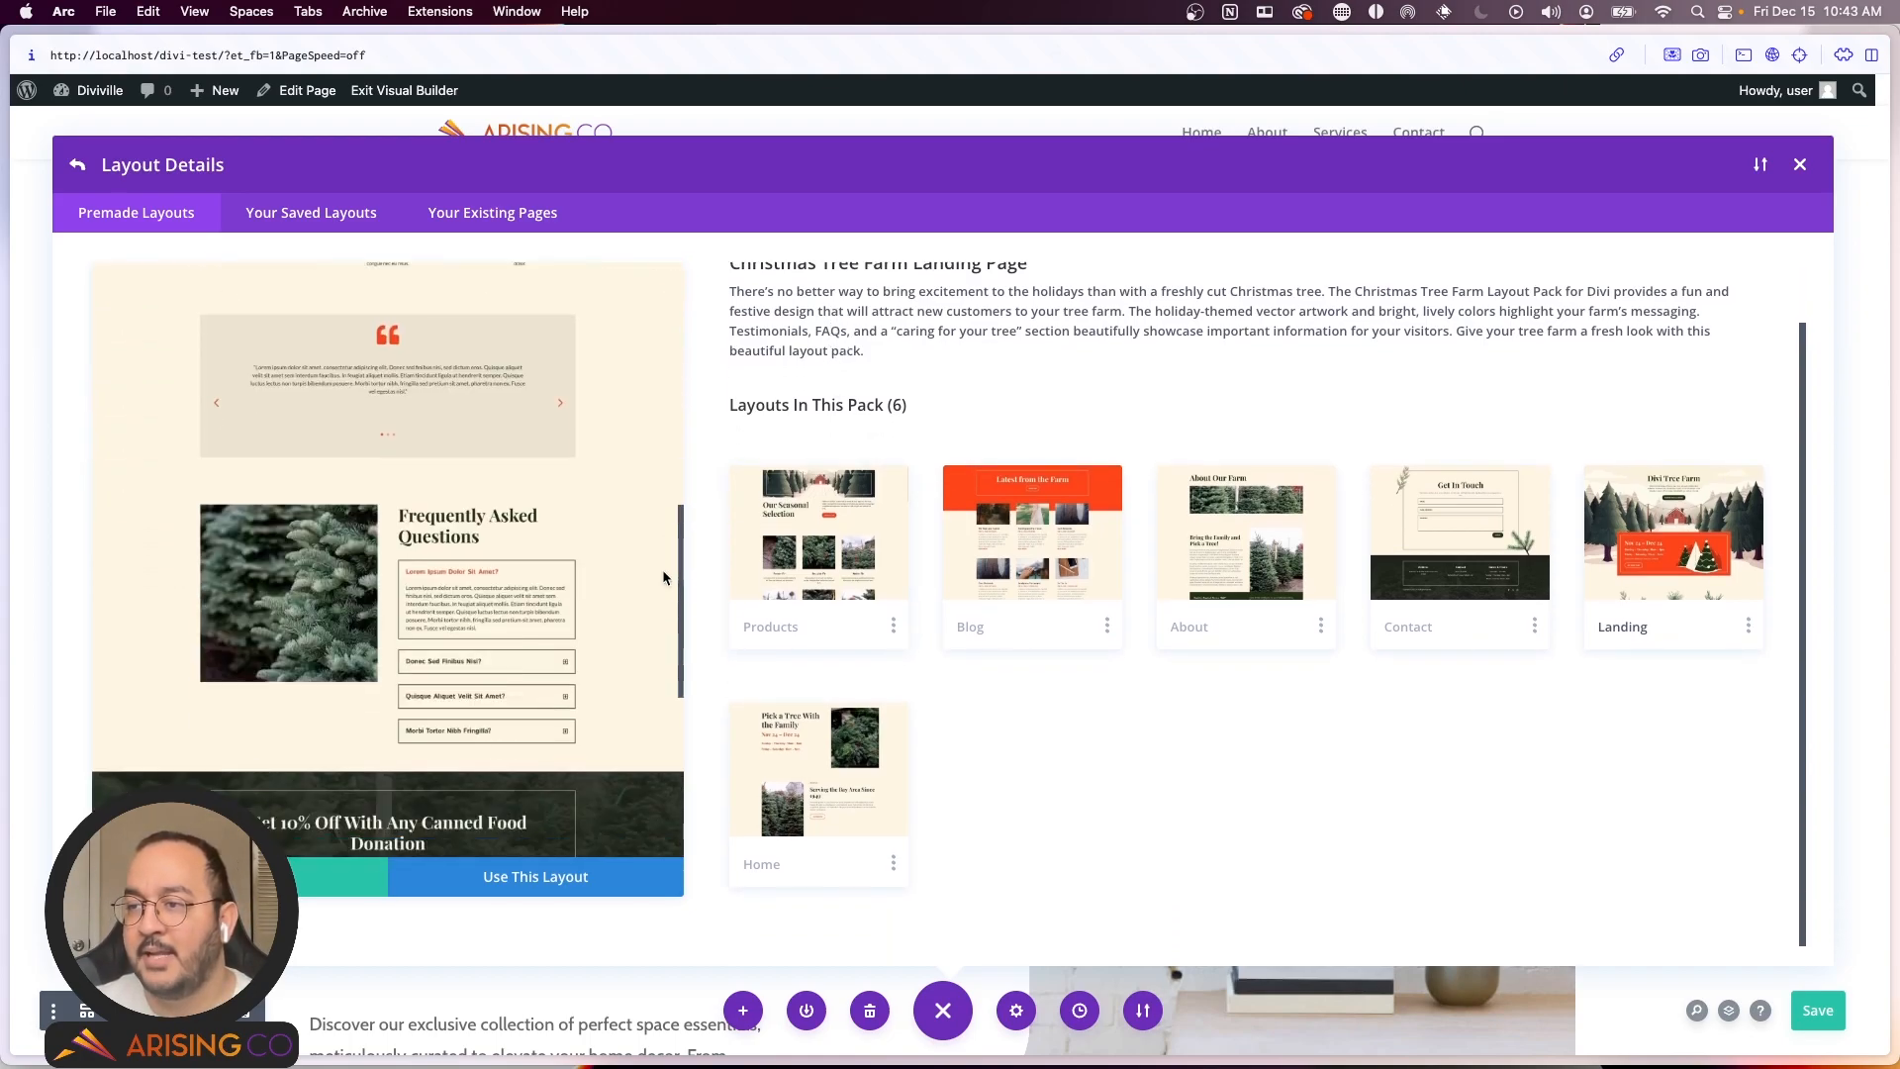
pyautogui.scroll(3, 615, 383)
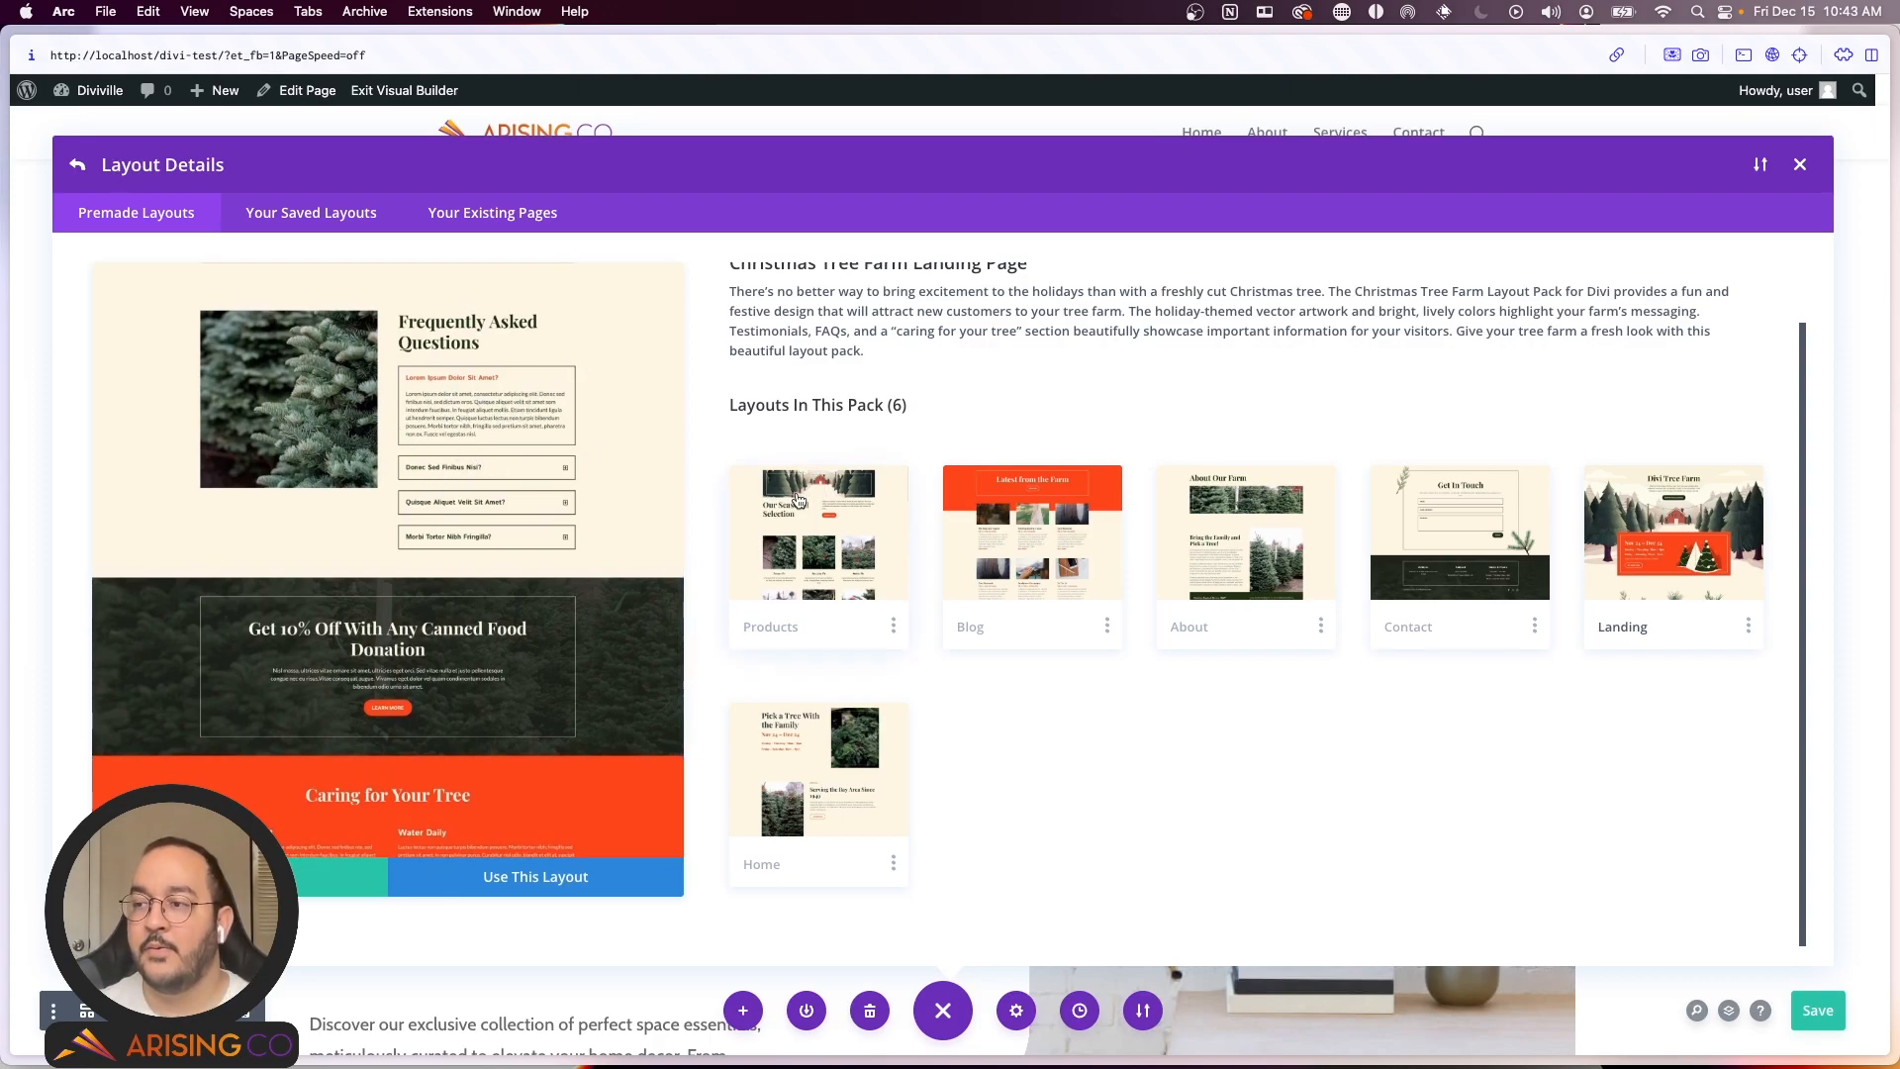
# Step: Insert the Christmas Tree Farm landing page layout into the page, importing its design presets
pyautogui.scroll(2, 799, 501)
pyautogui.scroll(8, 643, 423)
pyautogui.scroll(-7, 652, 498)
pyautogui.scroll(-1, 630, 524)
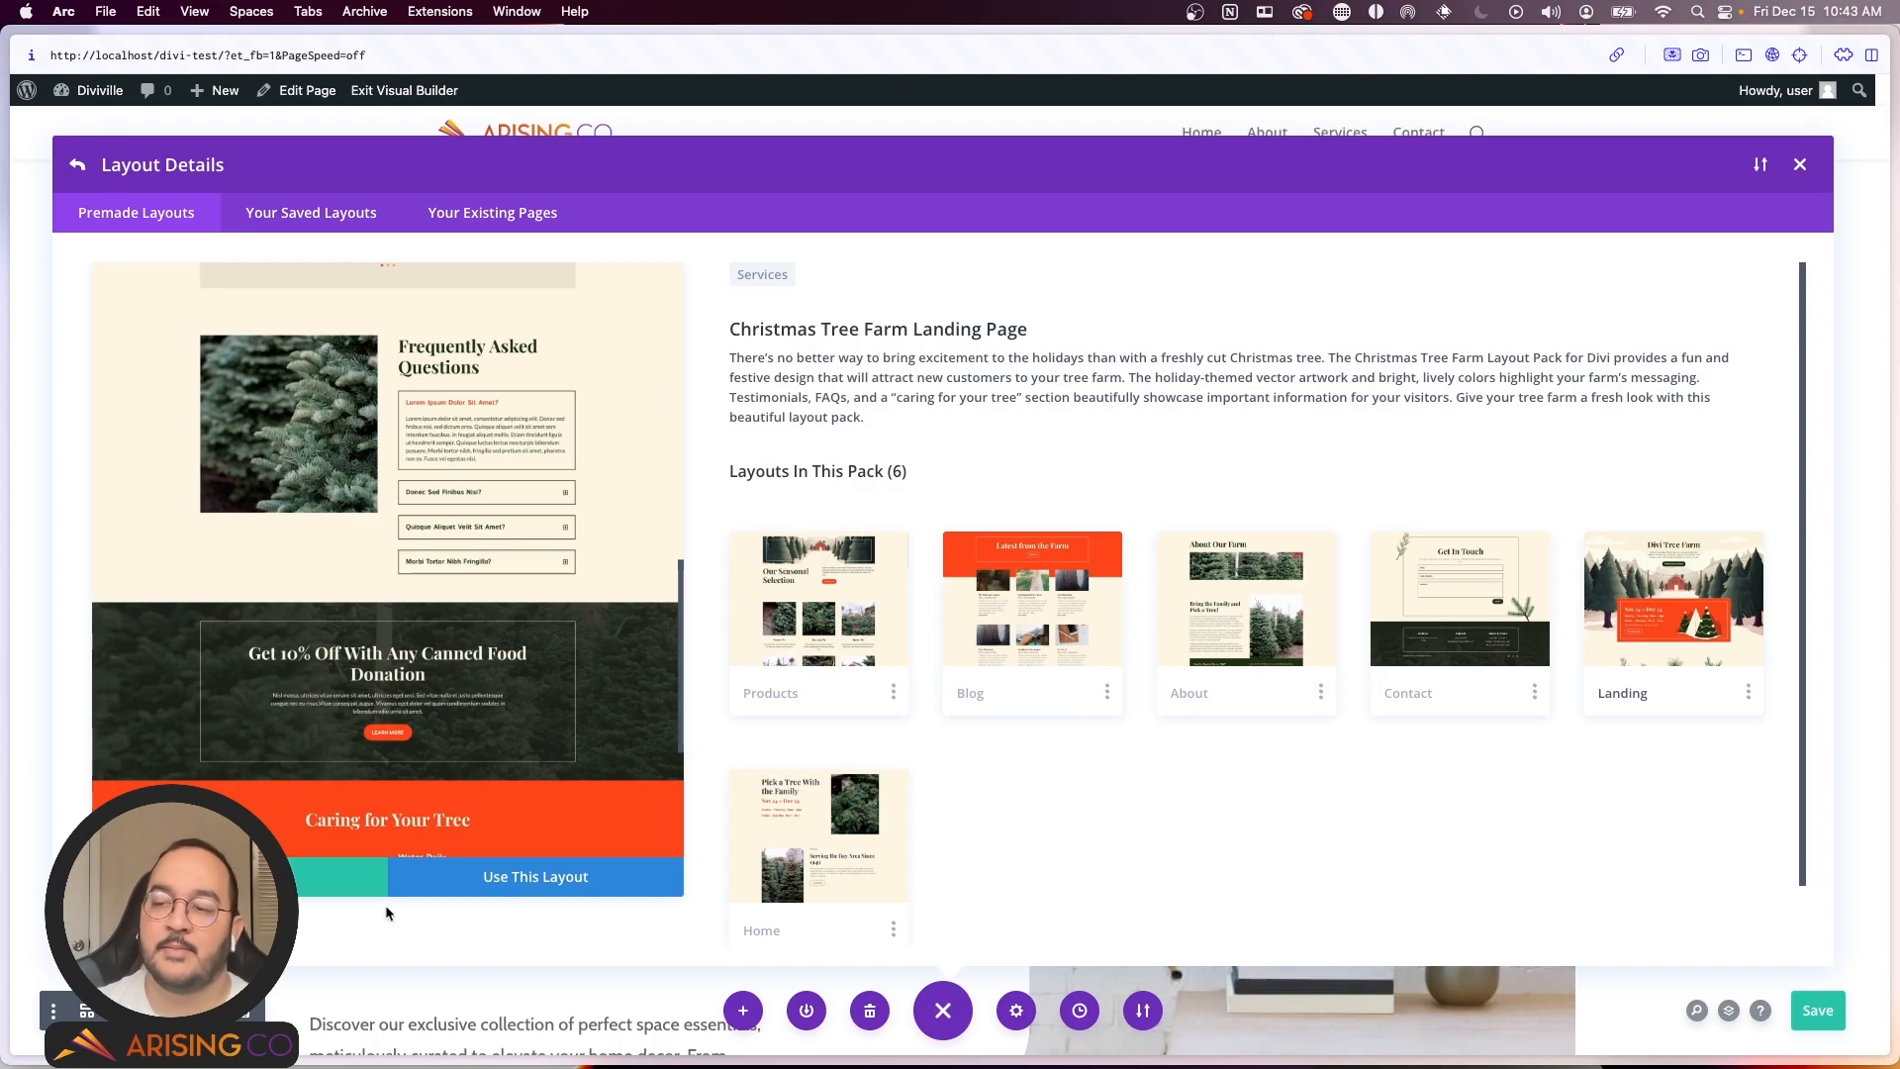
pyautogui.click(578, 896)
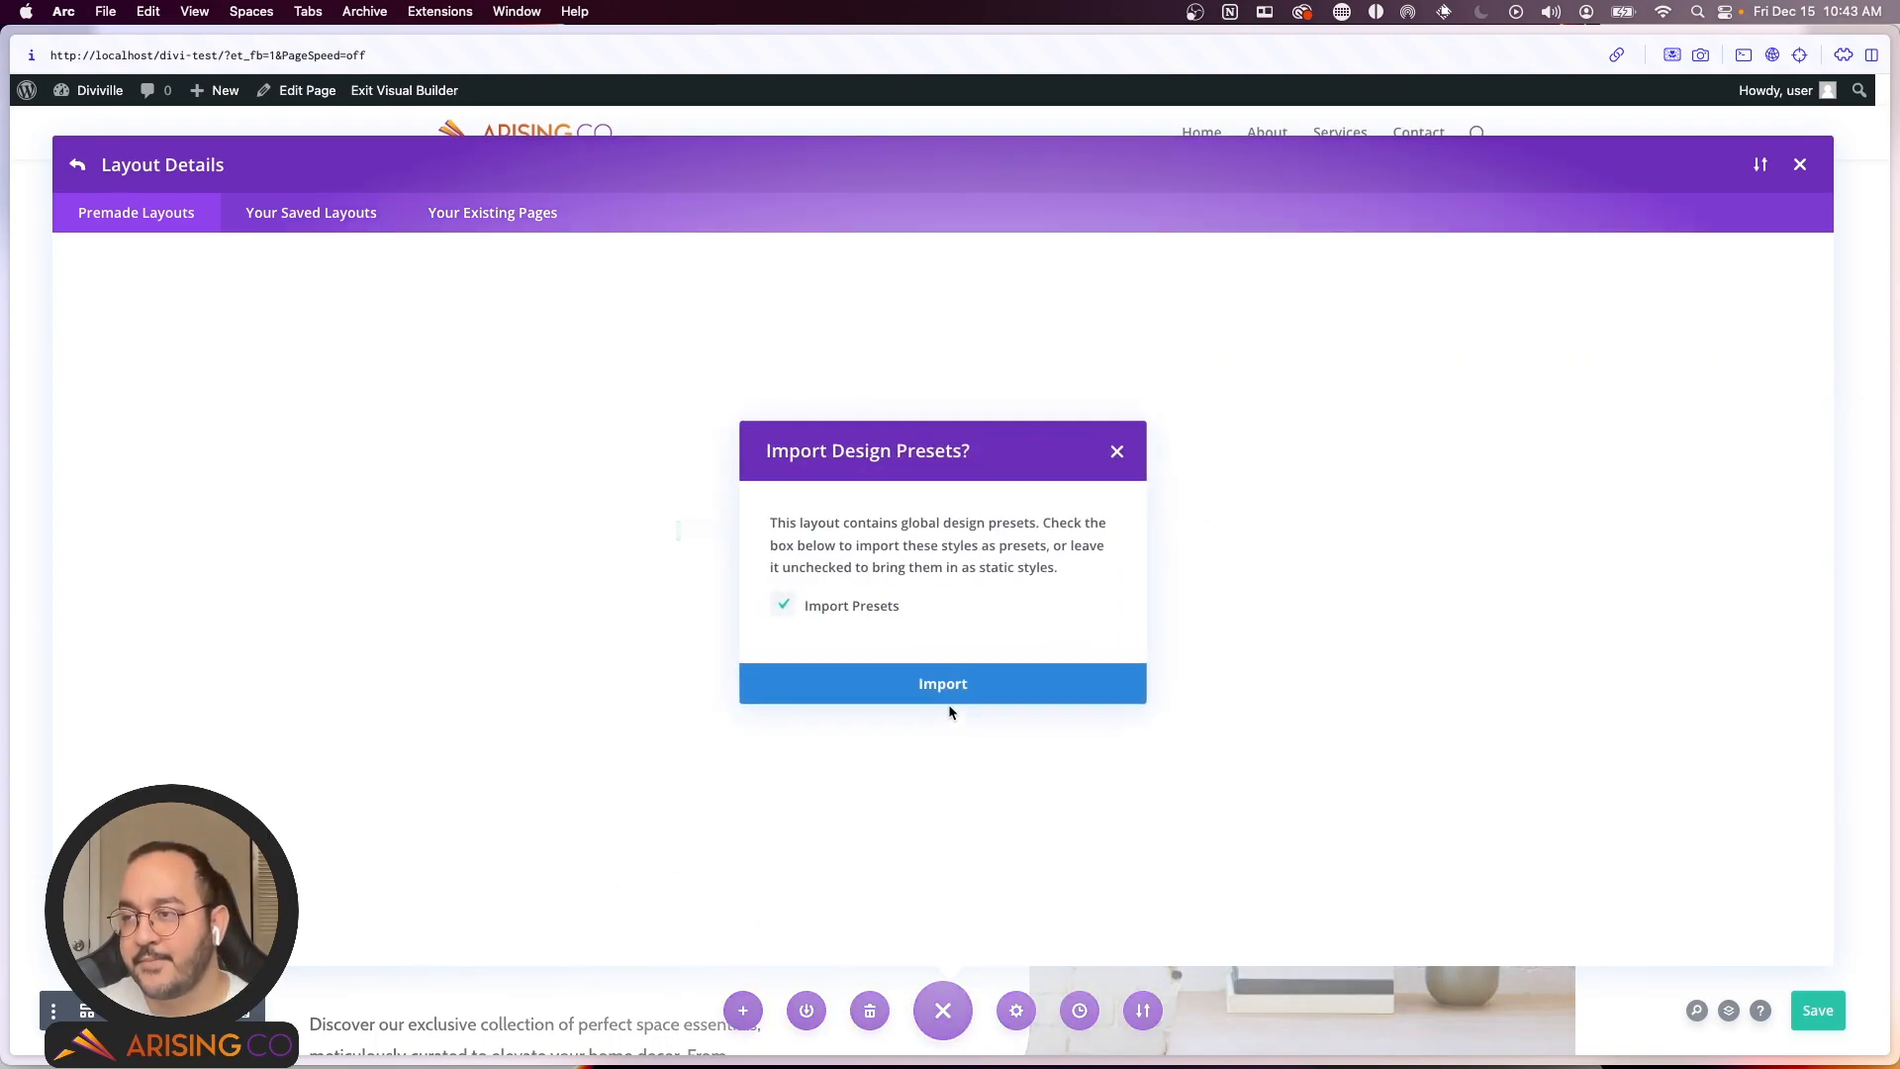
pyautogui.click(959, 679)
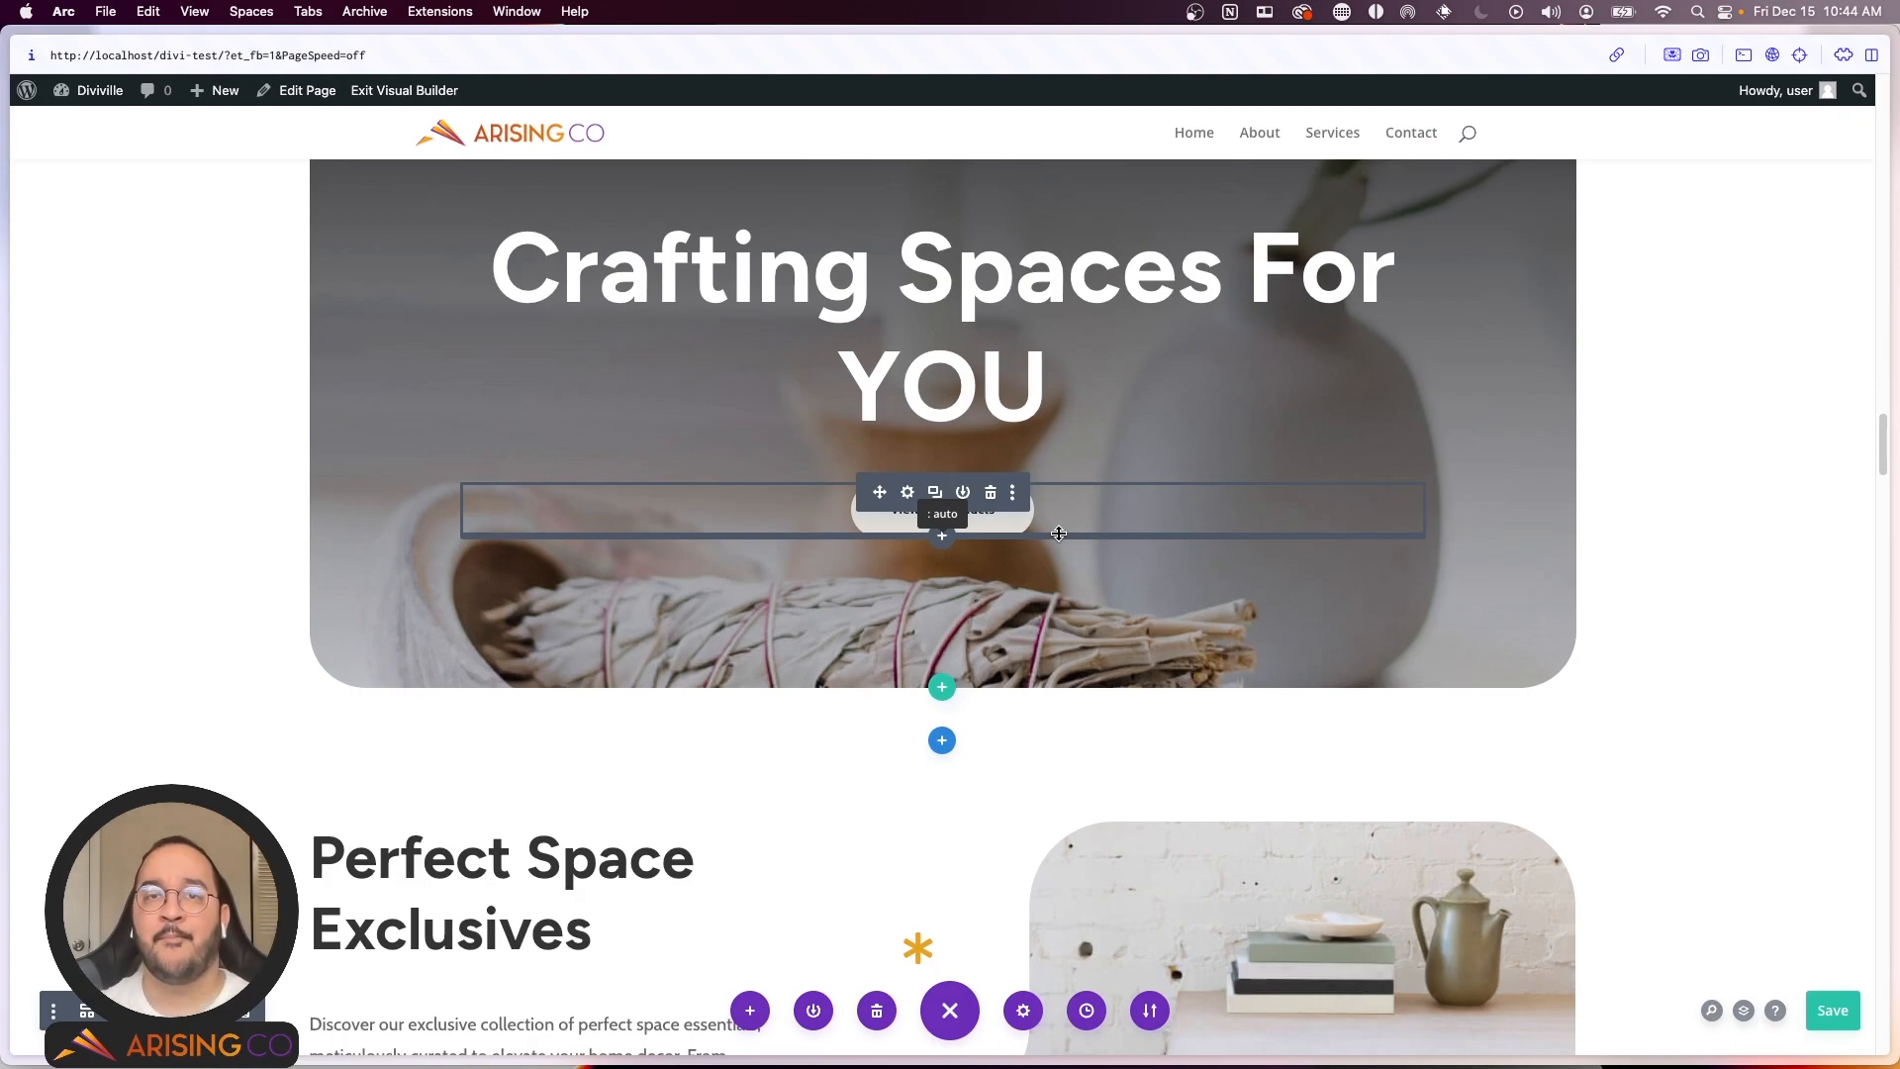
# Step: Delete the imported Christmas Tree Farm sections, keeping only the Frequently Asked Questions section
pyautogui.scroll(-20, 1059, 533)
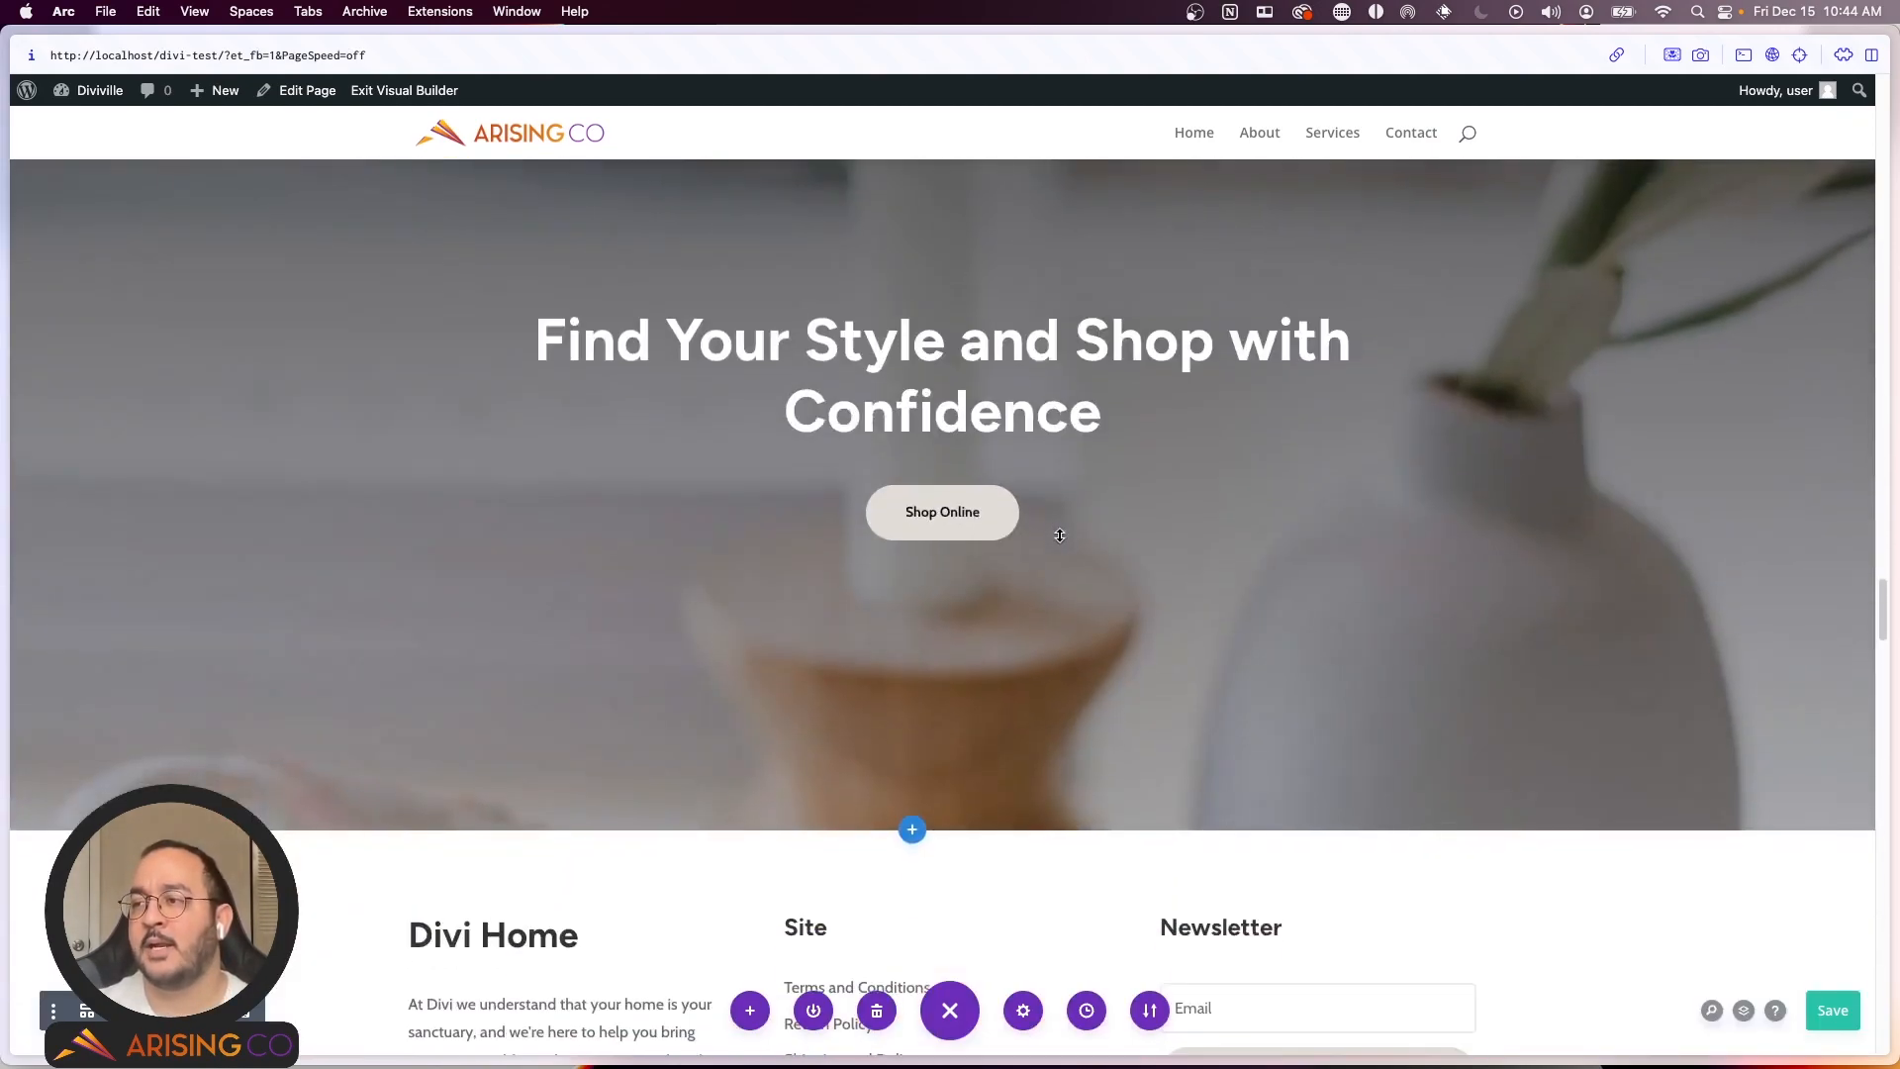
pyautogui.scroll(-10, 1058, 533)
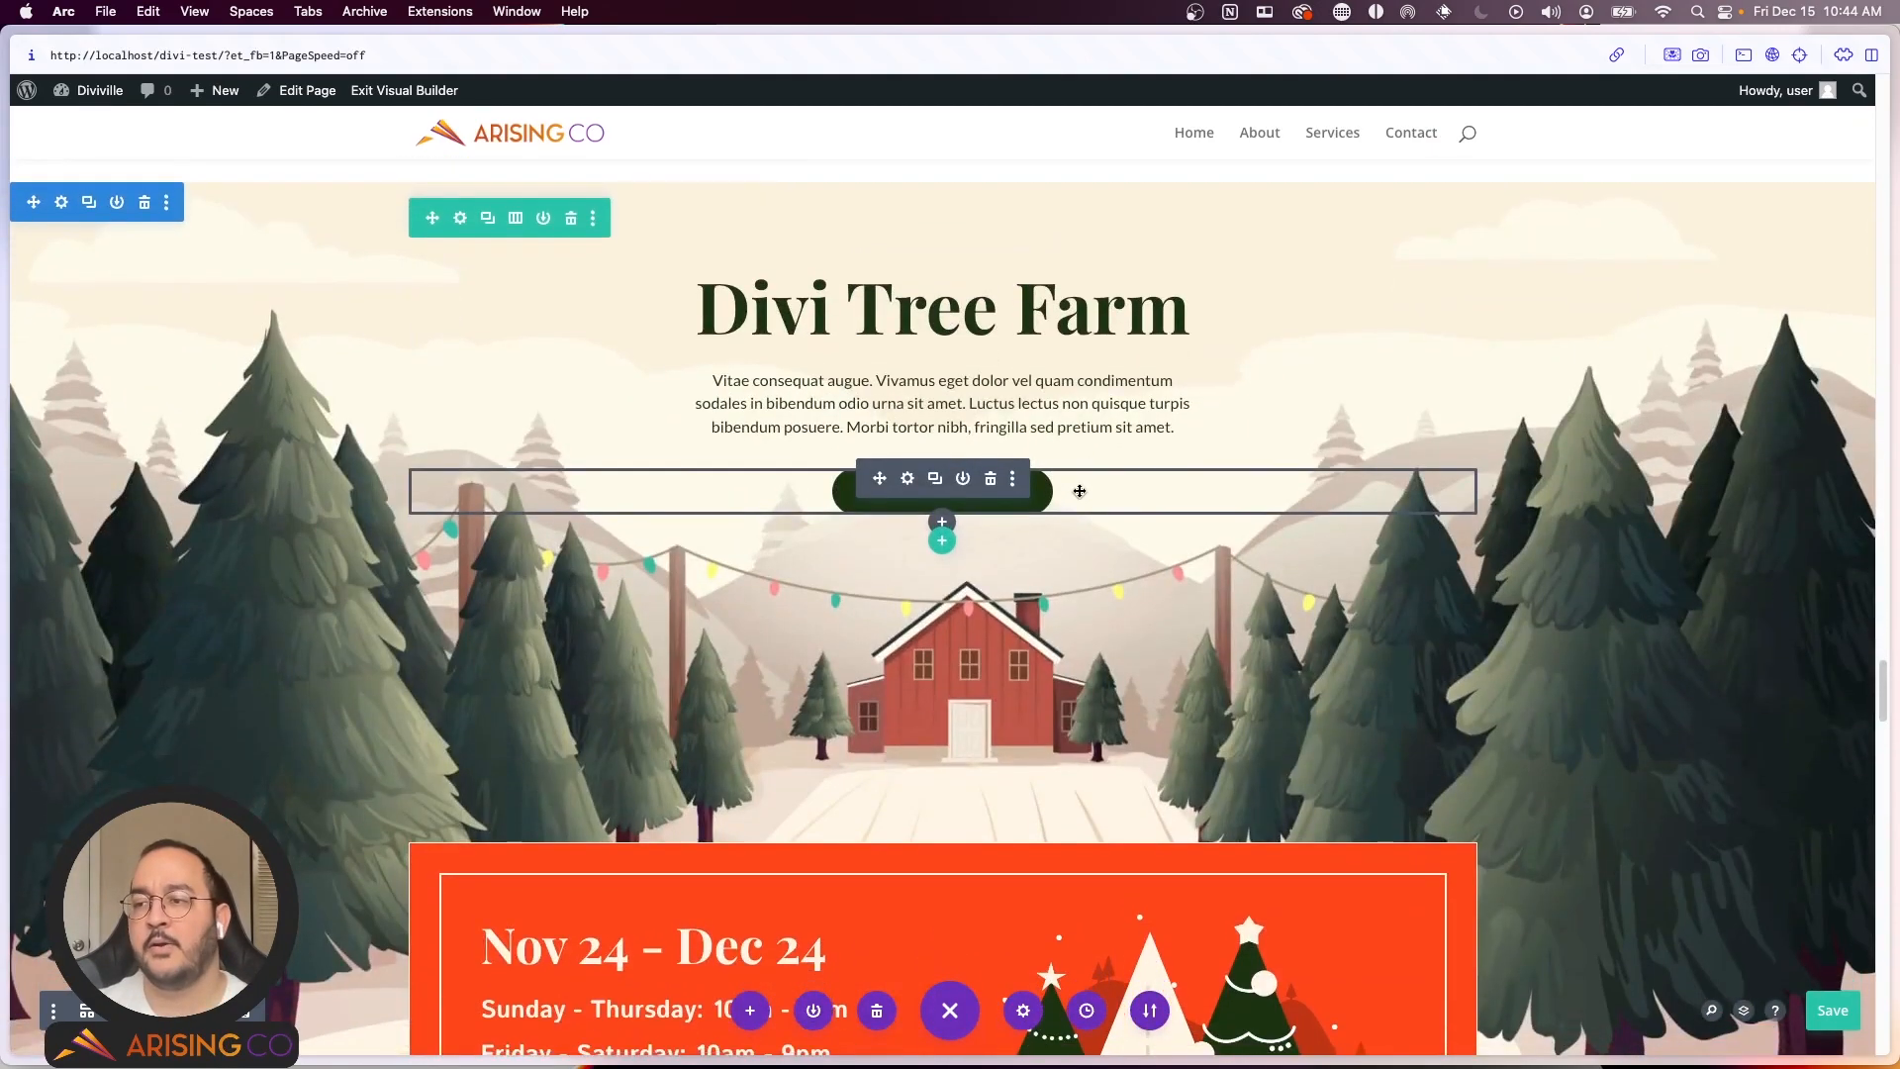
pyautogui.click(143, 222)
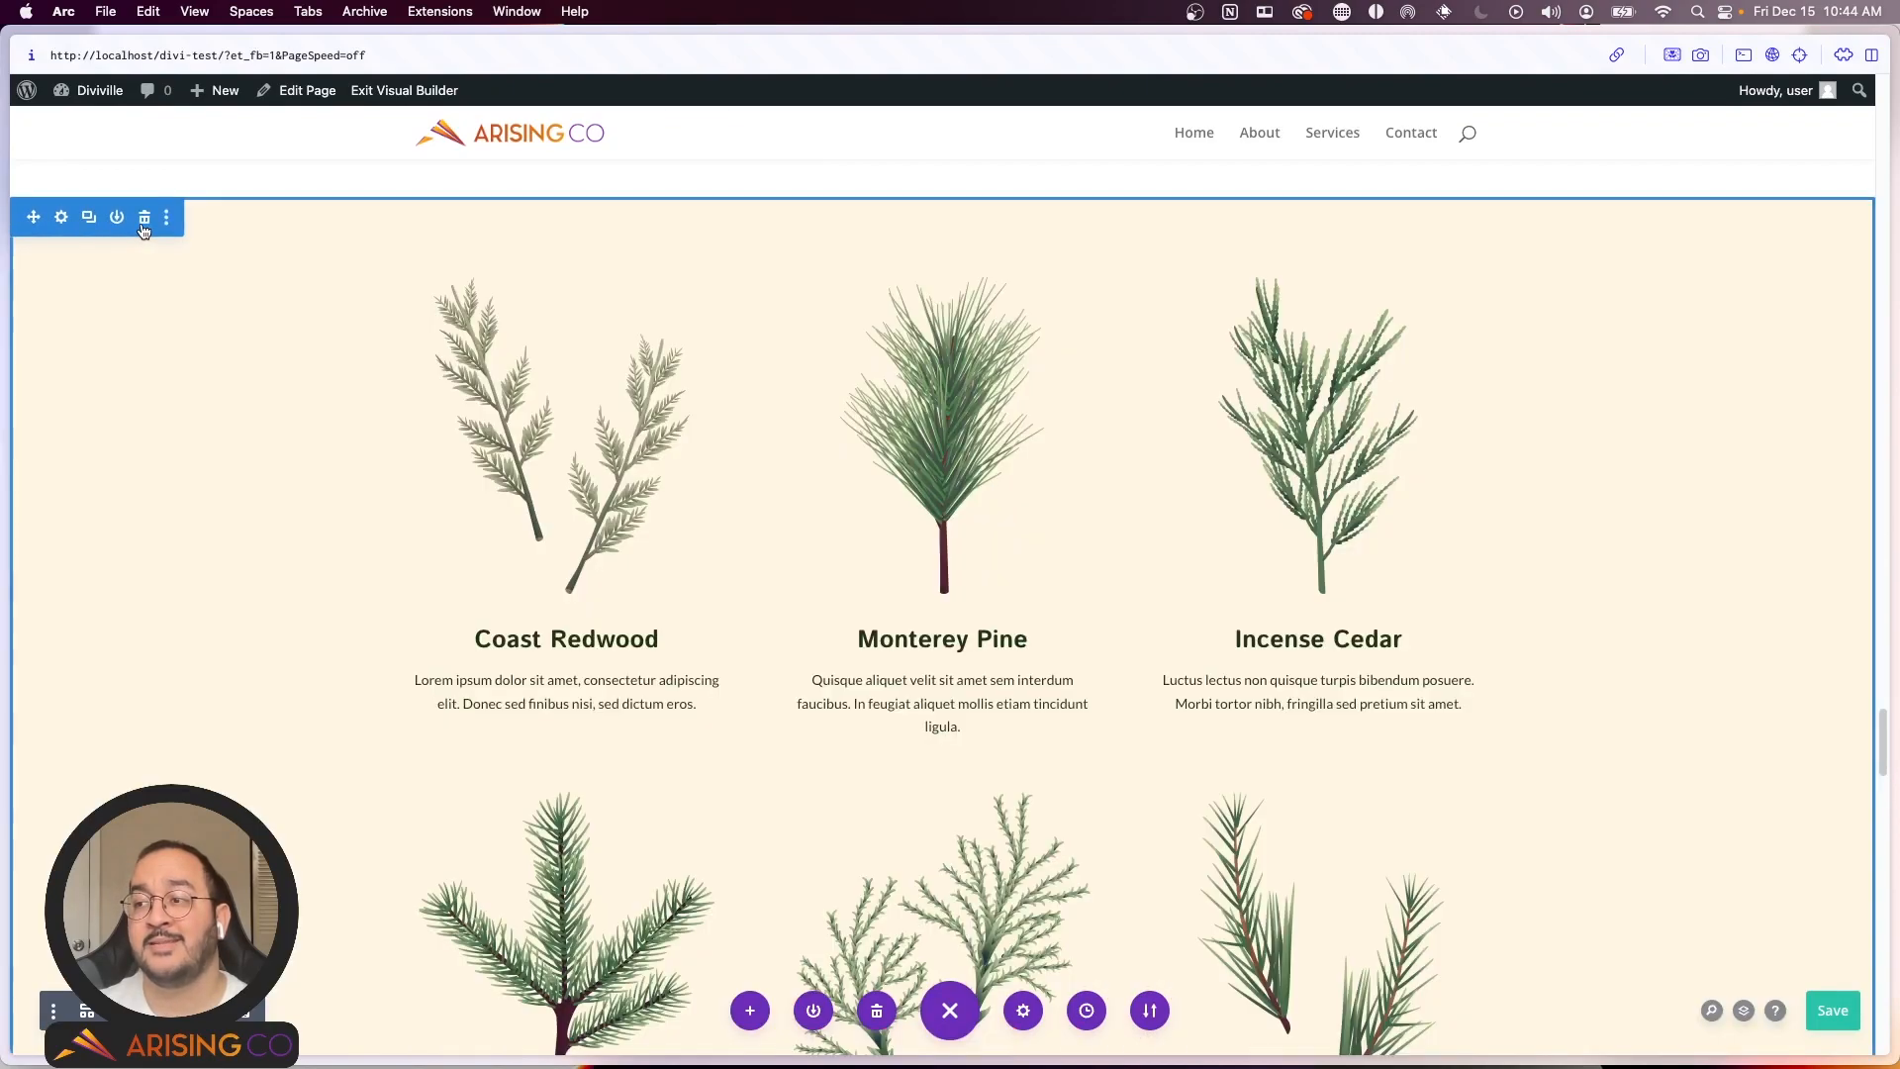
pyautogui.click(143, 221)
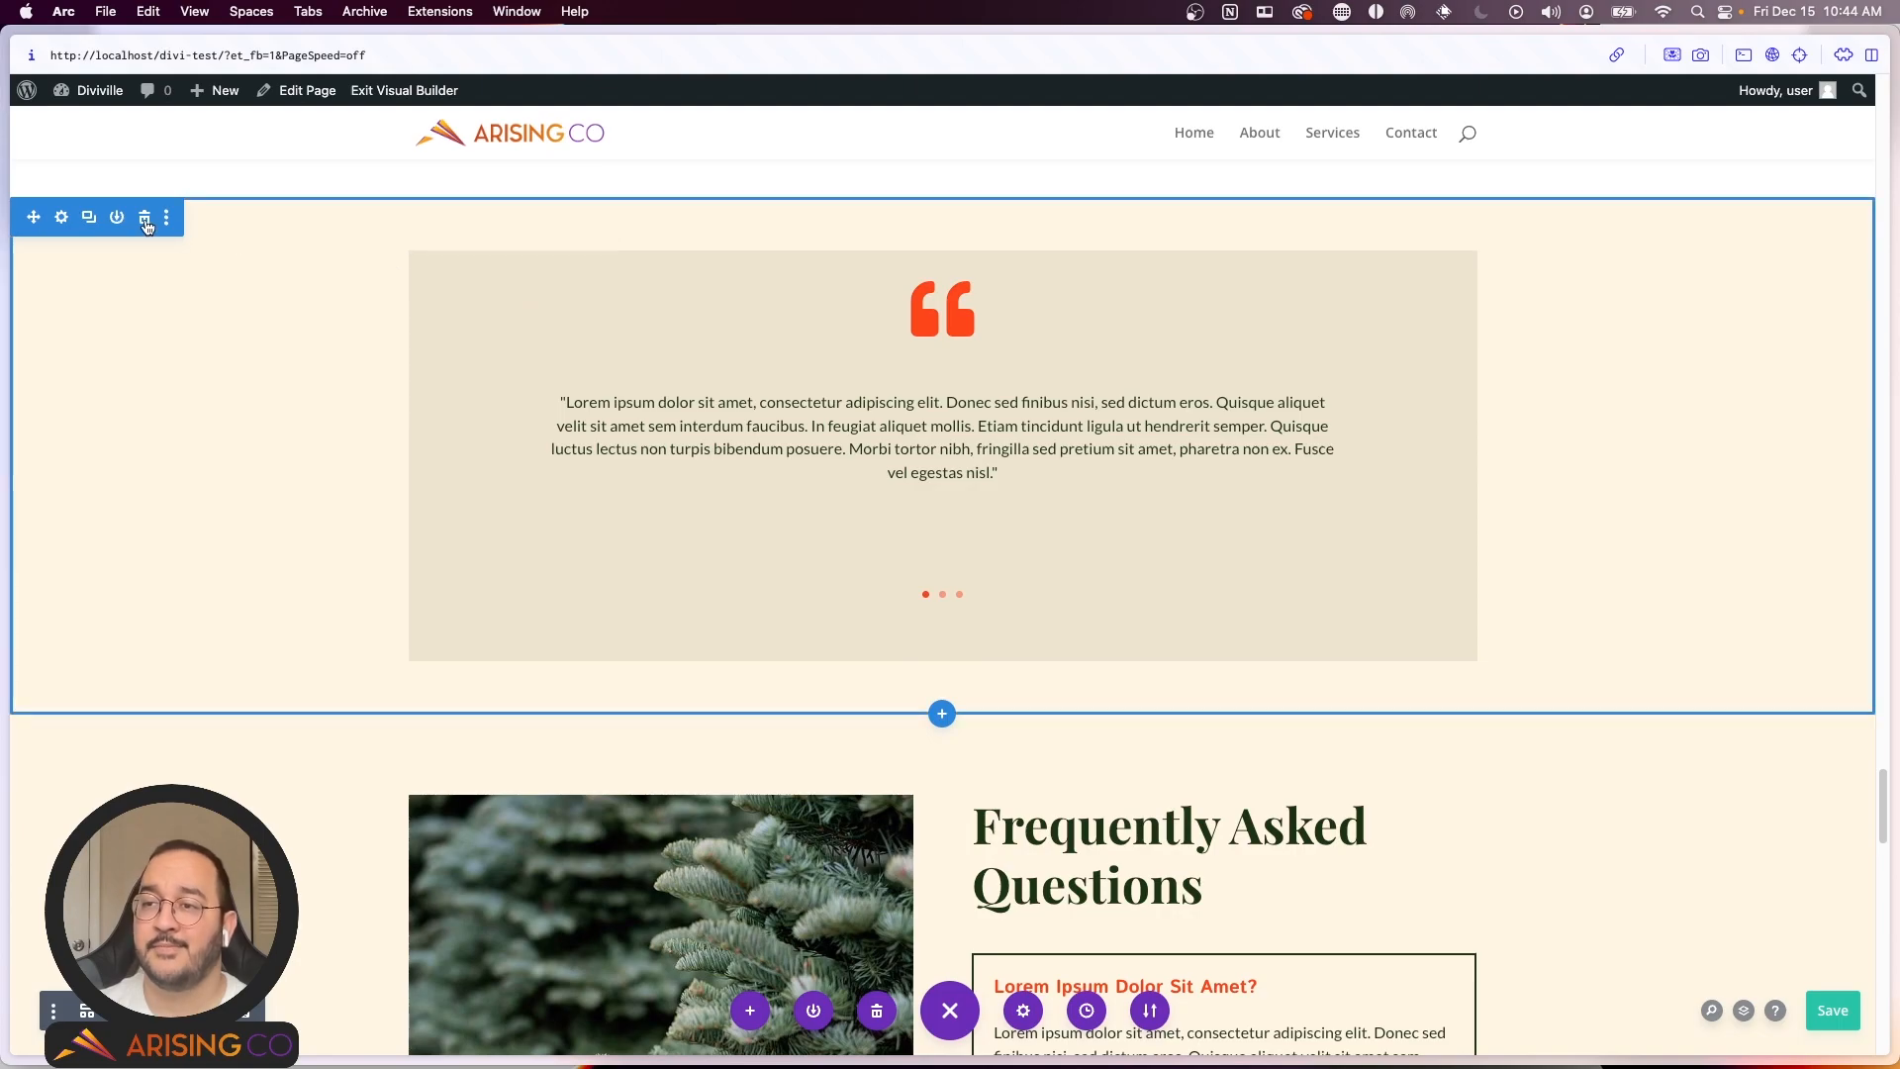
pyautogui.click(144, 220)
pyautogui.scroll(-8, 907, 365)
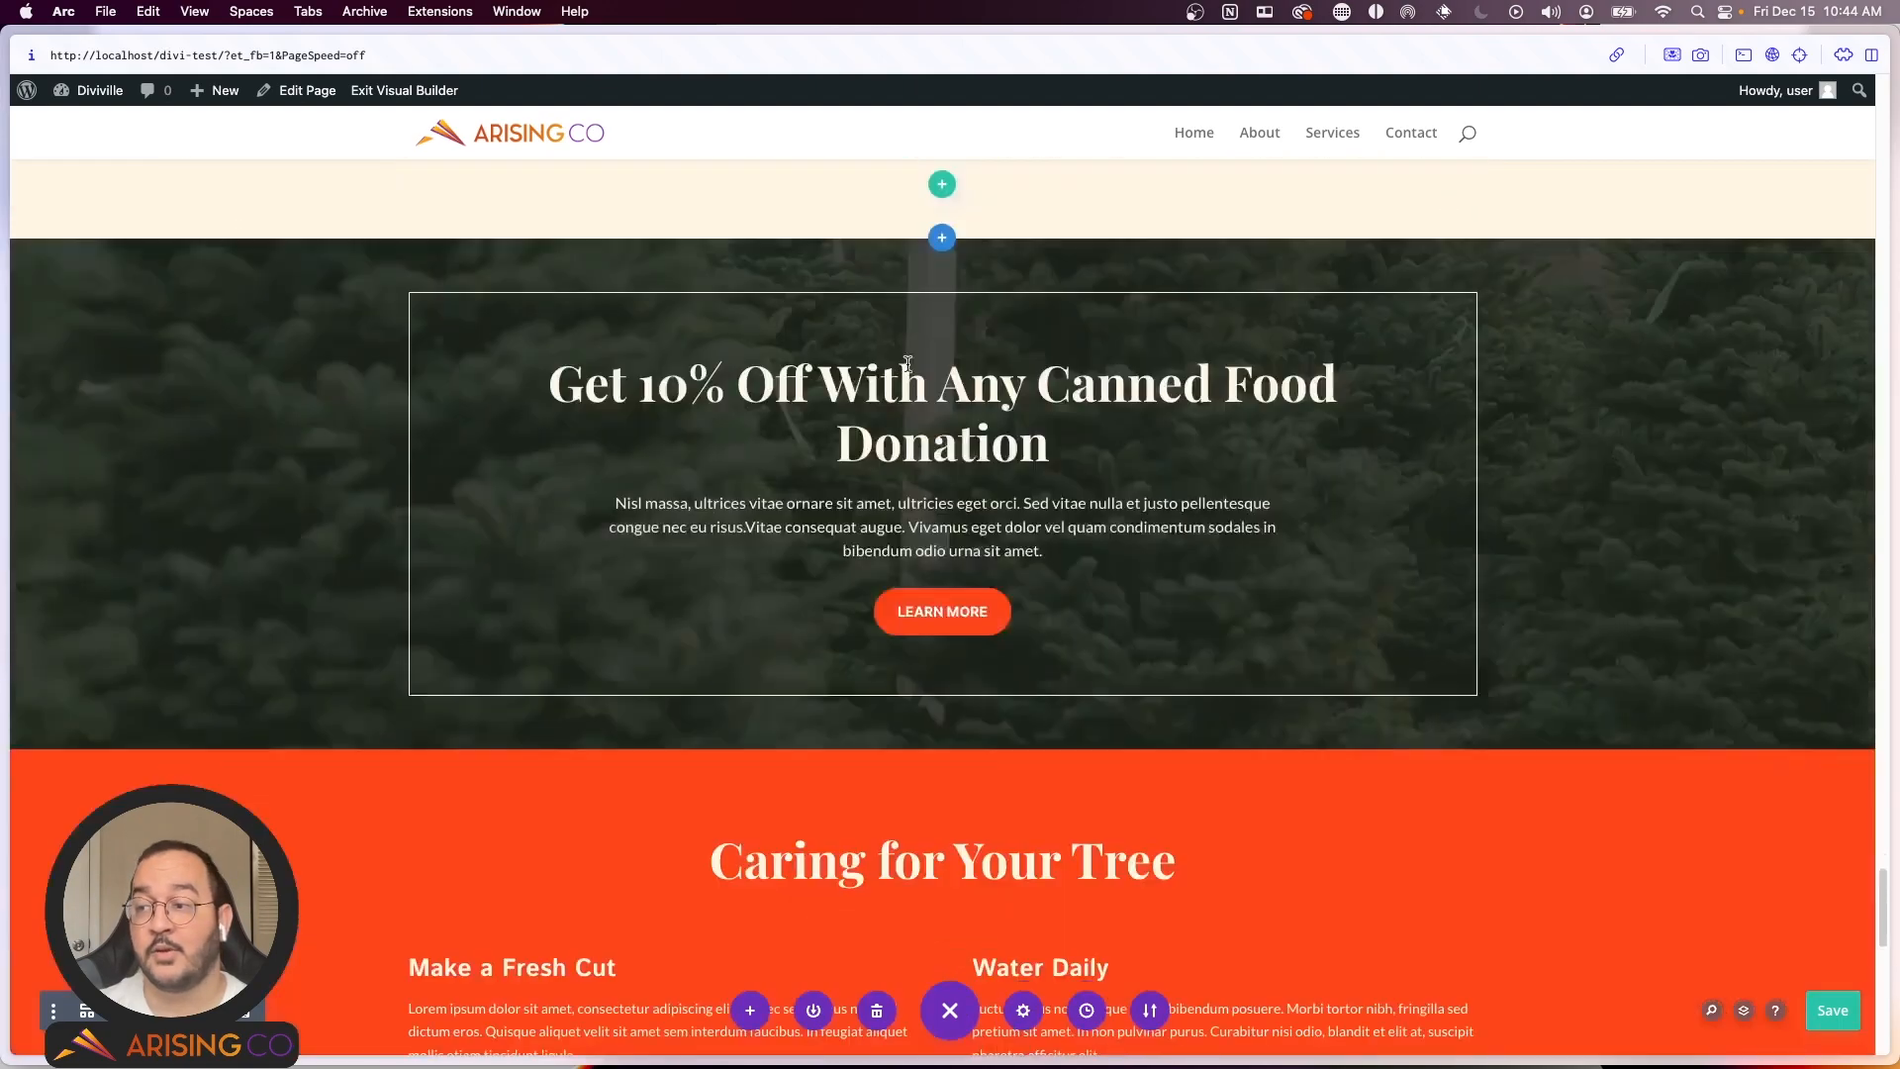
pyautogui.click(145, 258)
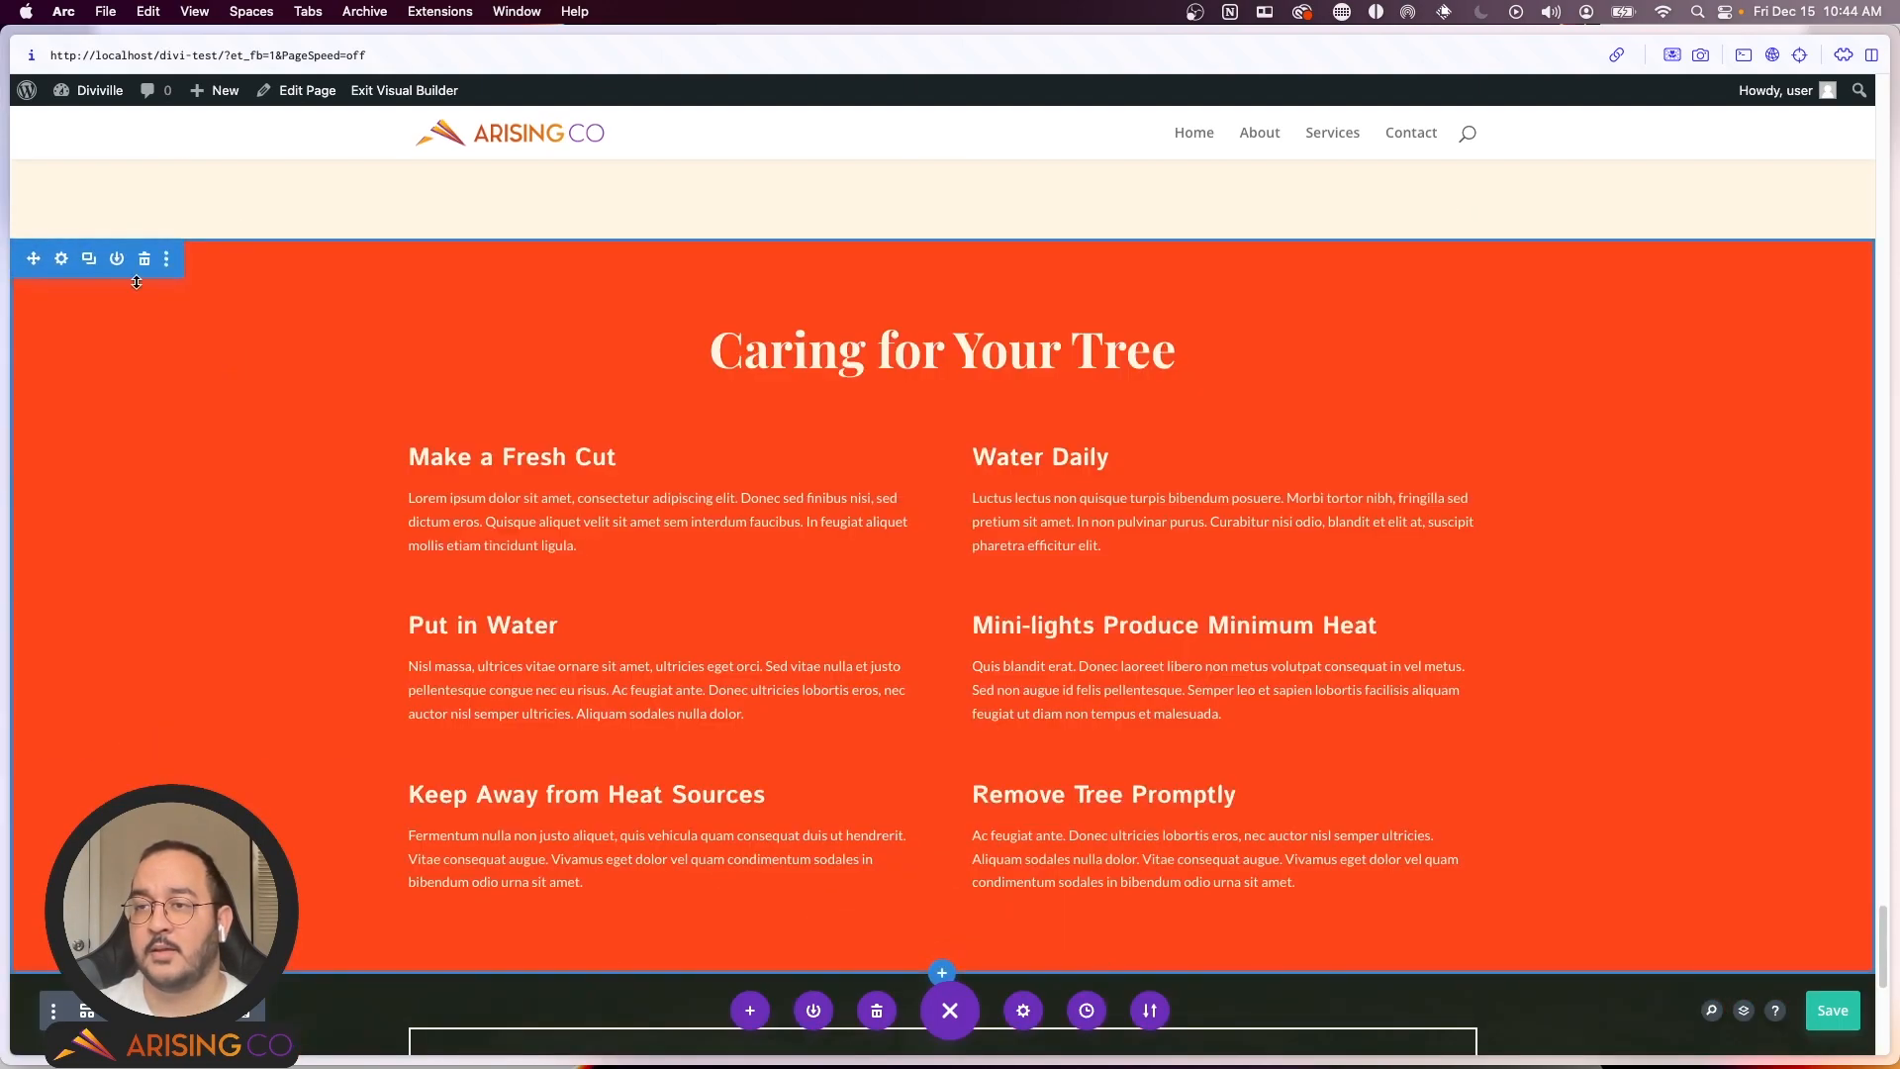
pyautogui.click(144, 260)
pyautogui.scroll(10, 145, 284)
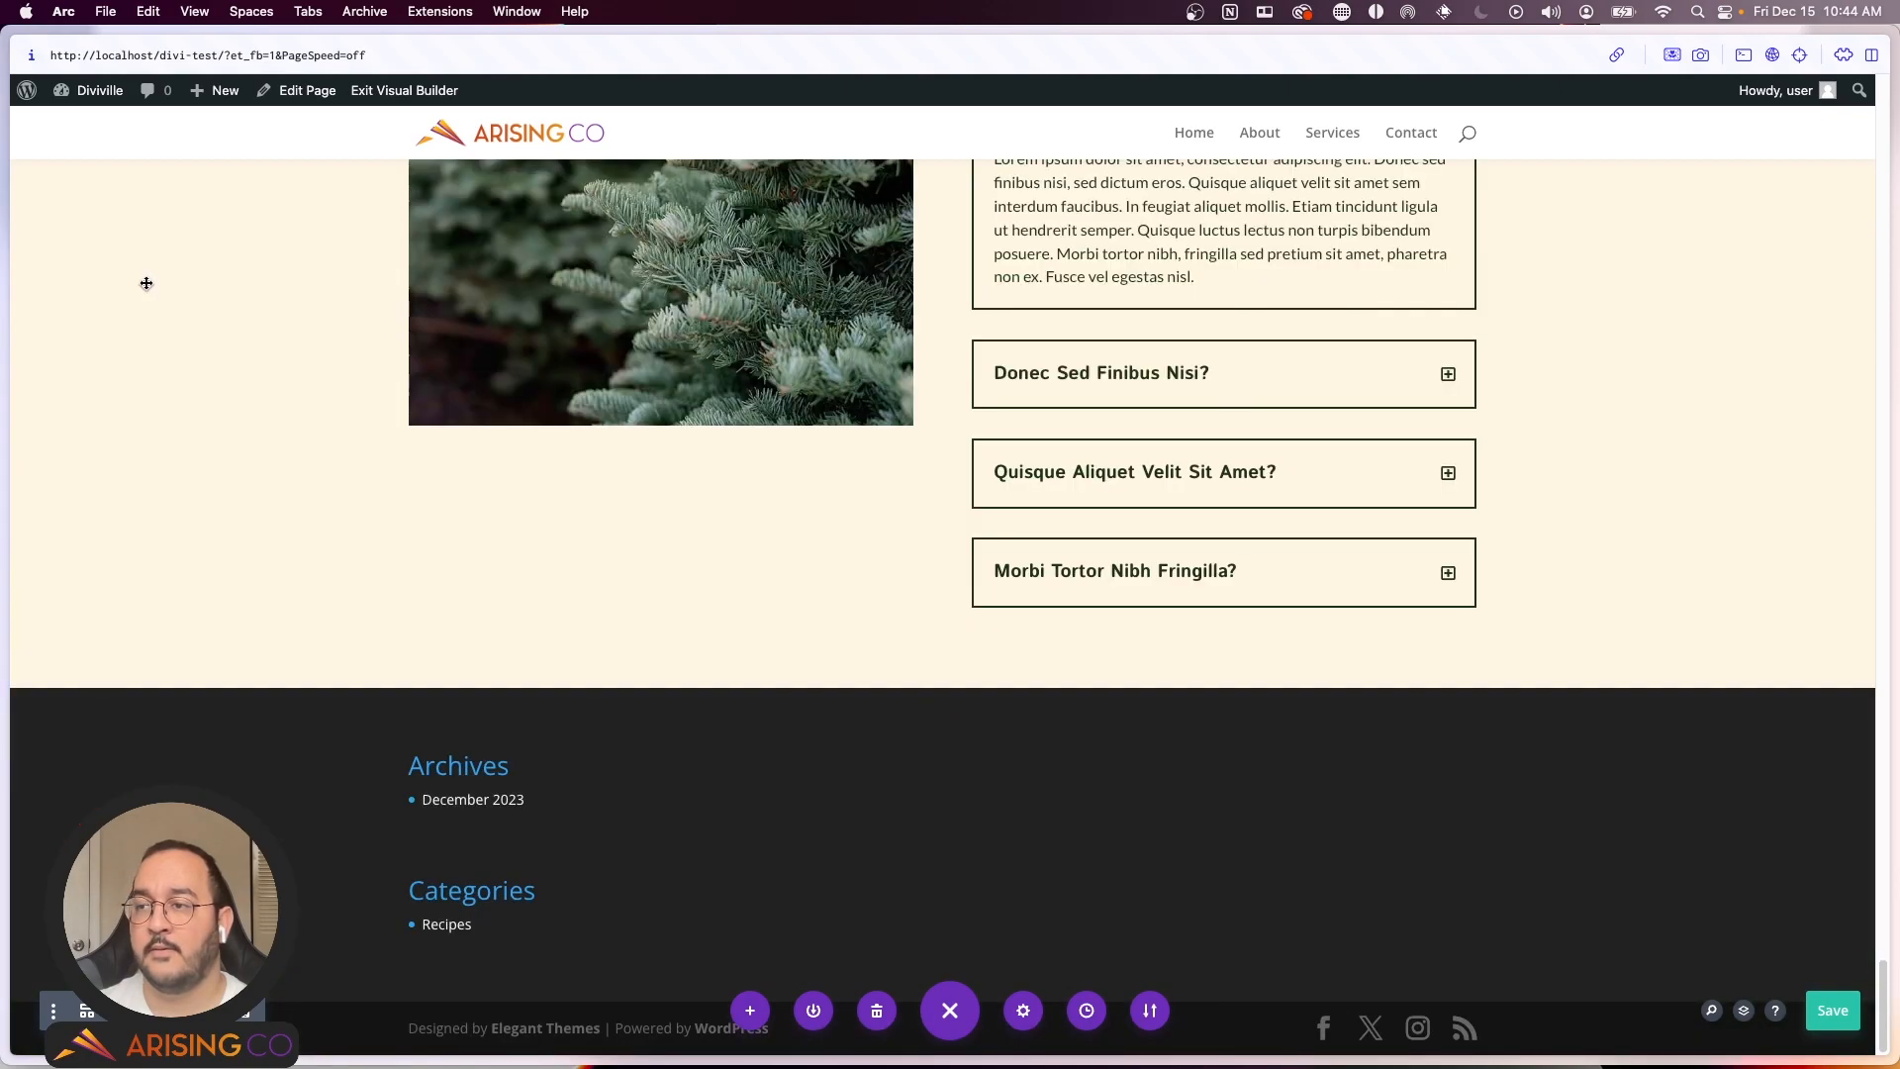
# Step: Move the Frequently Asked Questions section between New Arrivals and the Find Your Style and Shop with Confidence banner
pyautogui.click(144, 496)
pyautogui.scroll(20, 61, 443)
pyautogui.scroll(-7, 72, 433)
pyautogui.scroll(-10, 72, 433)
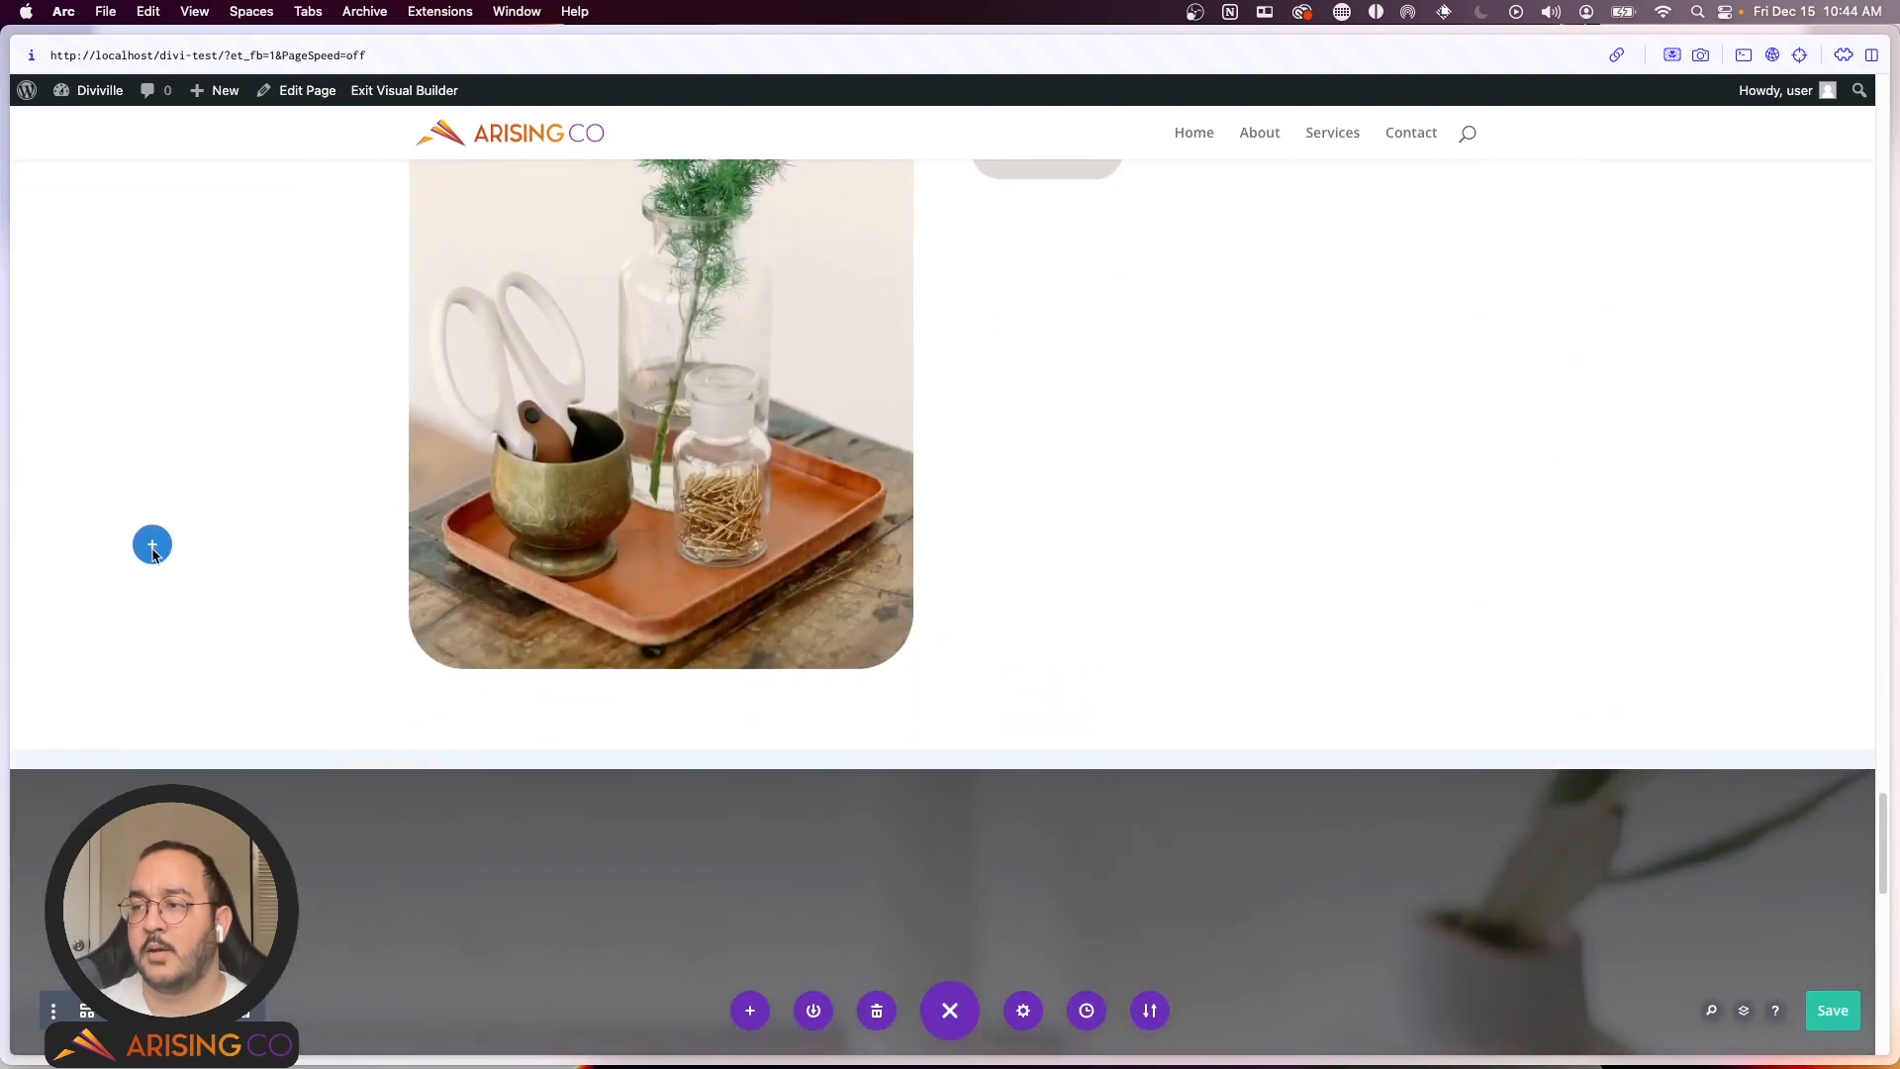
pyautogui.press('super+z')
pyautogui.scroll(-6, 151, 552)
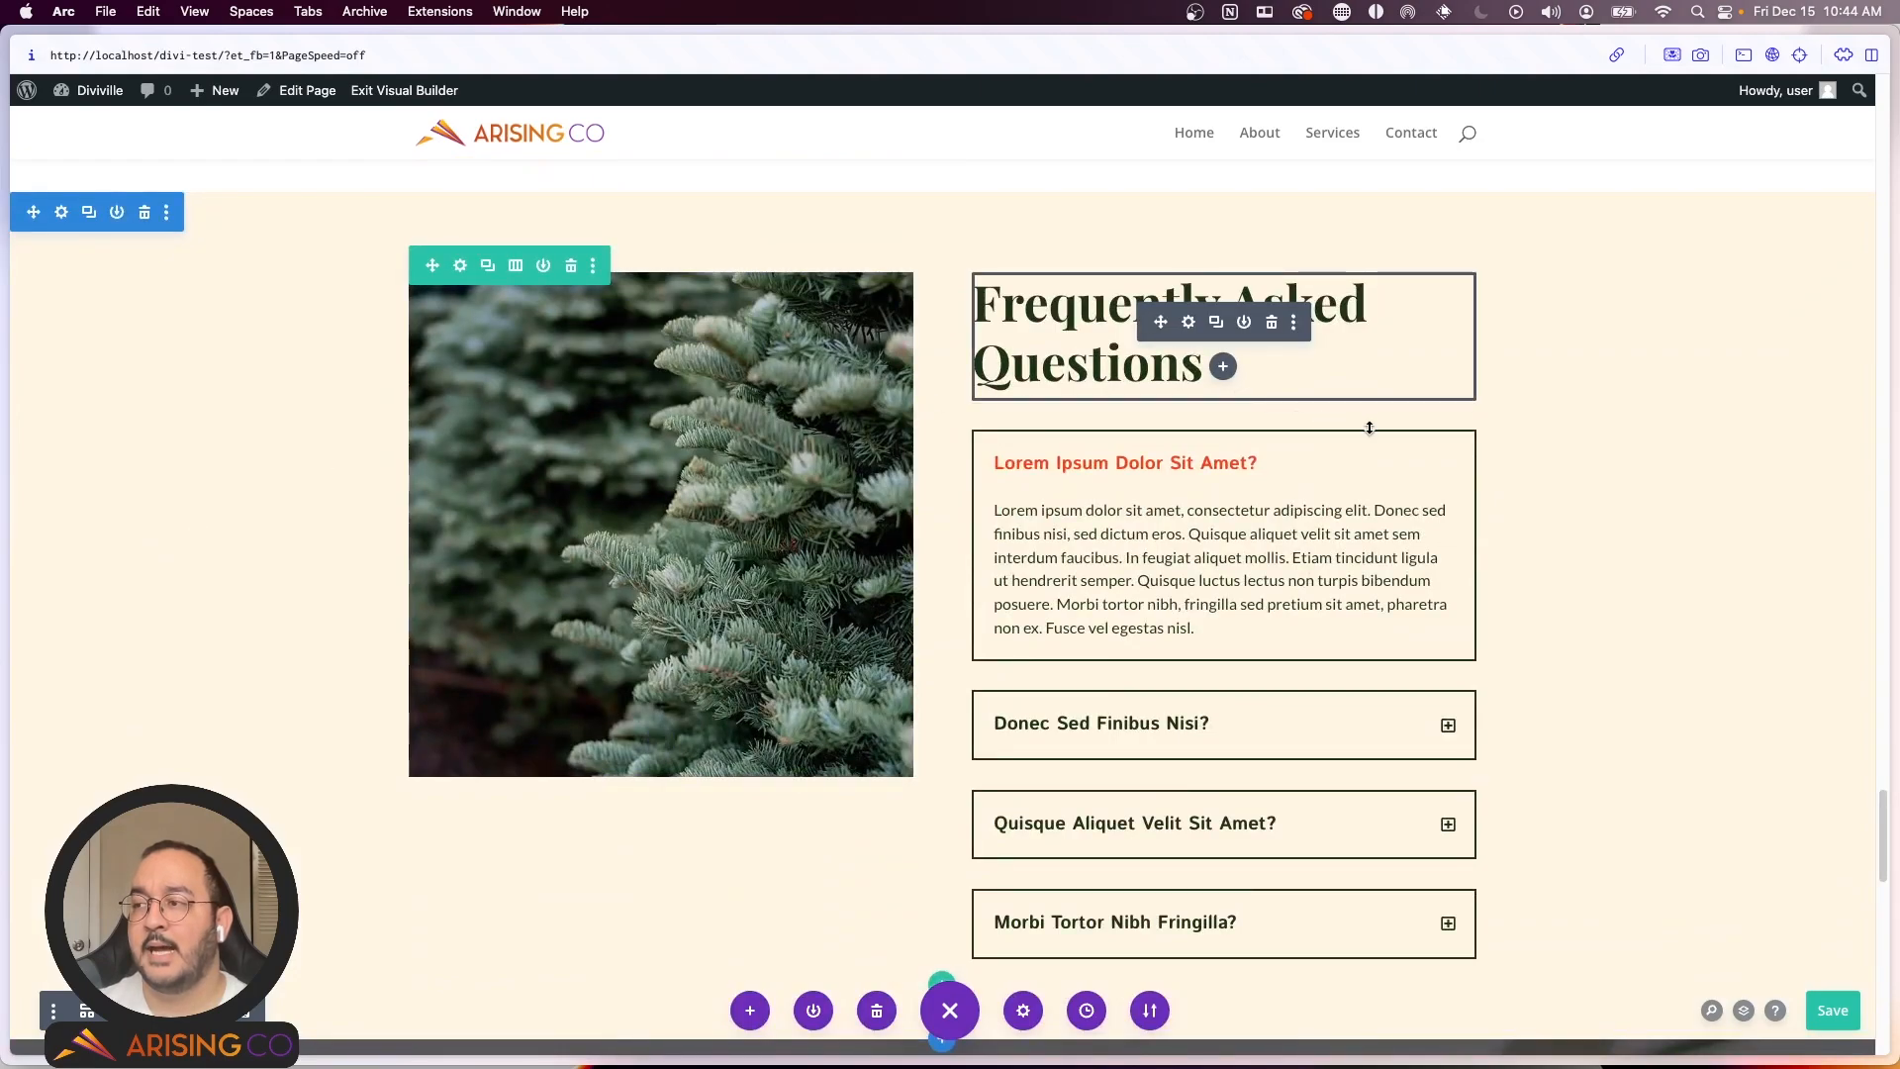
# Step: Copy the New Arrivals heading's module styles and paste them onto the Frequently Asked Questions heading
pyautogui.scroll(-2, 1535, 419)
pyautogui.scroll(8, 1577, 362)
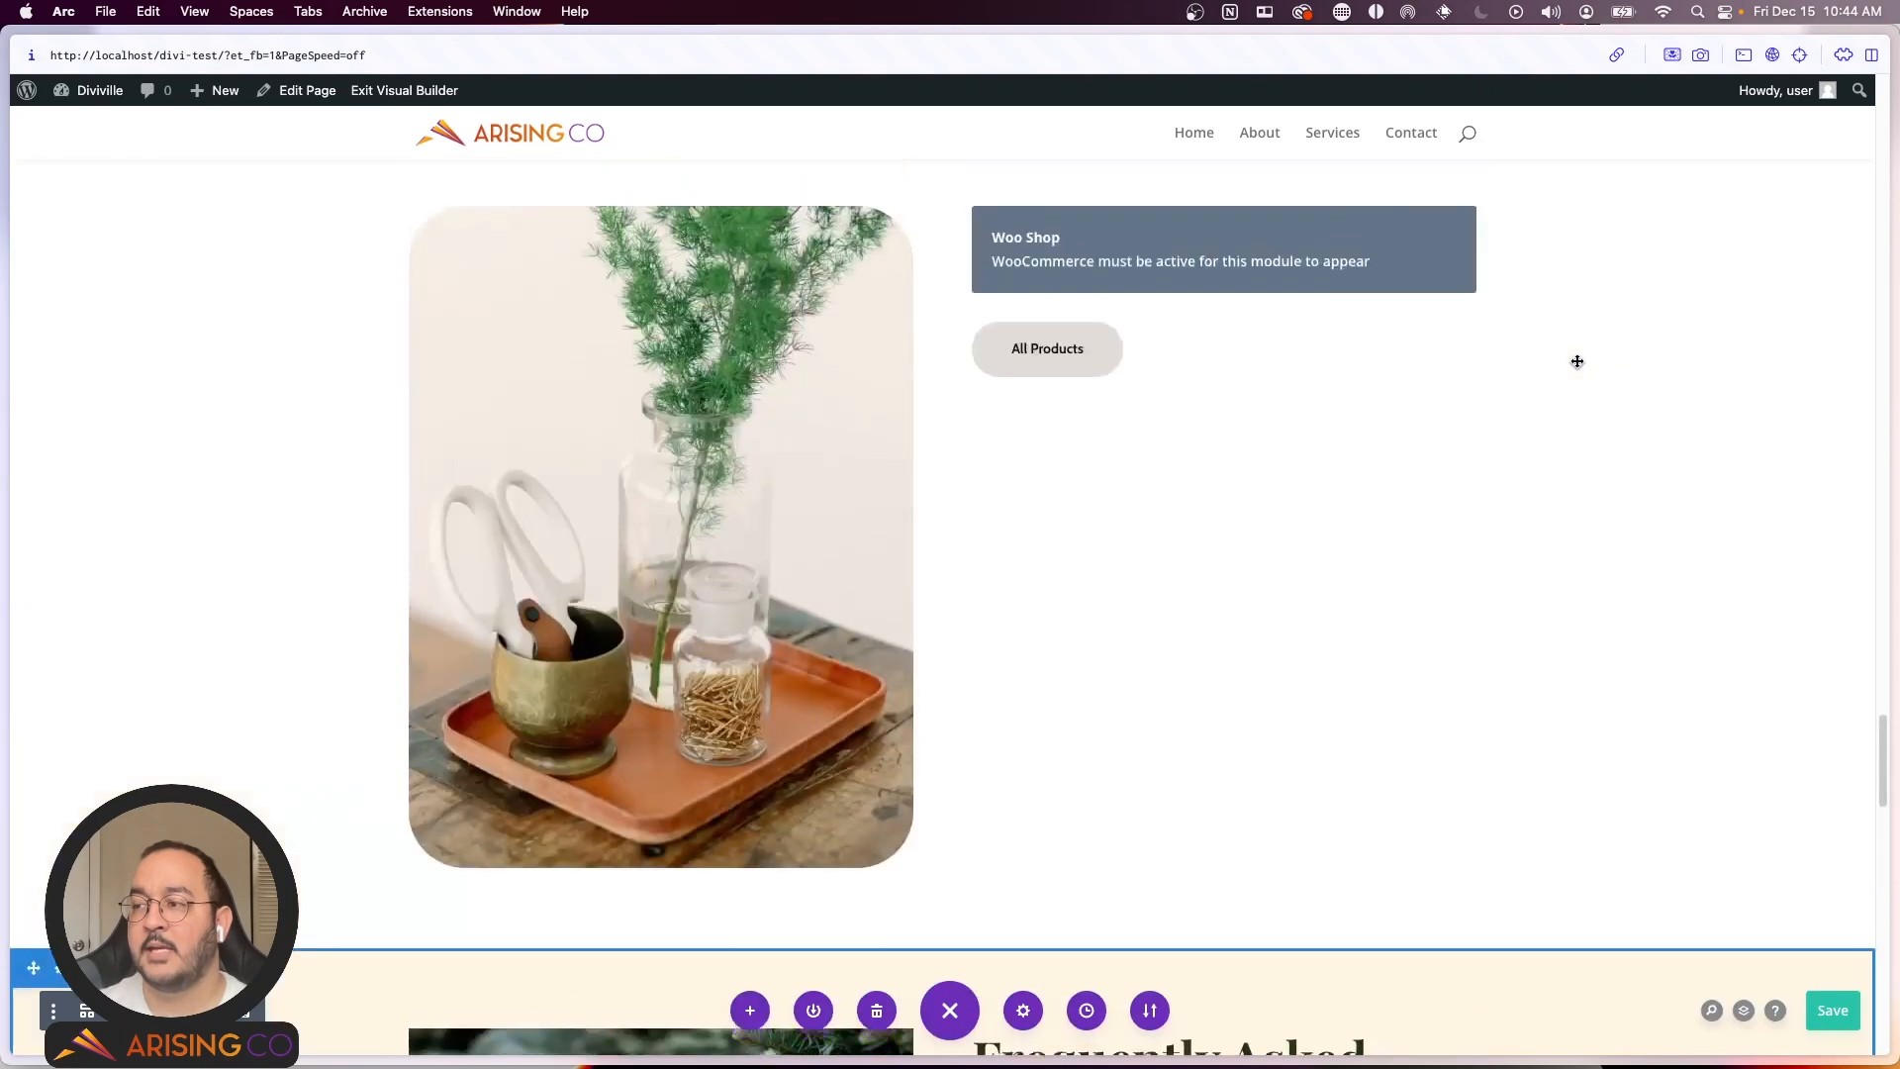
pyautogui.scroll(7, 1577, 363)
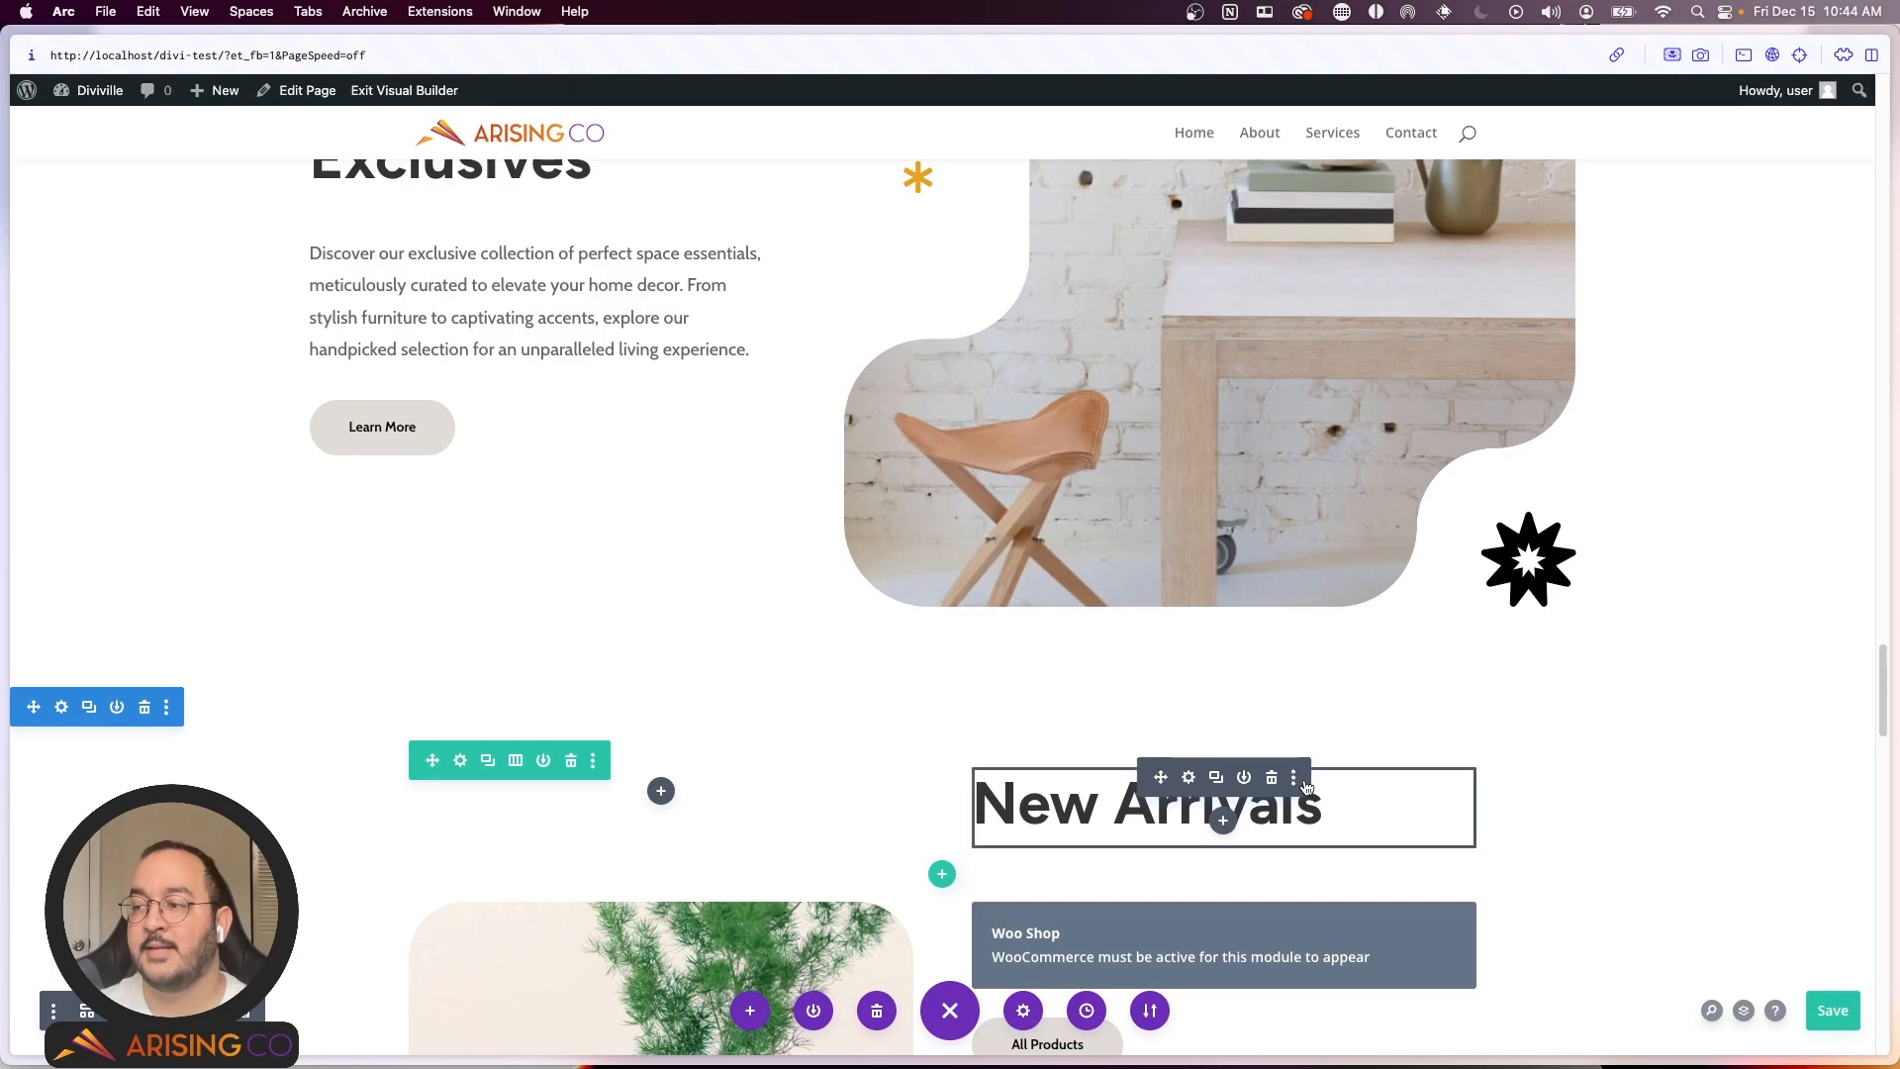
pyautogui.click(1295, 778)
pyautogui.scroll(-9, 1623, 602)
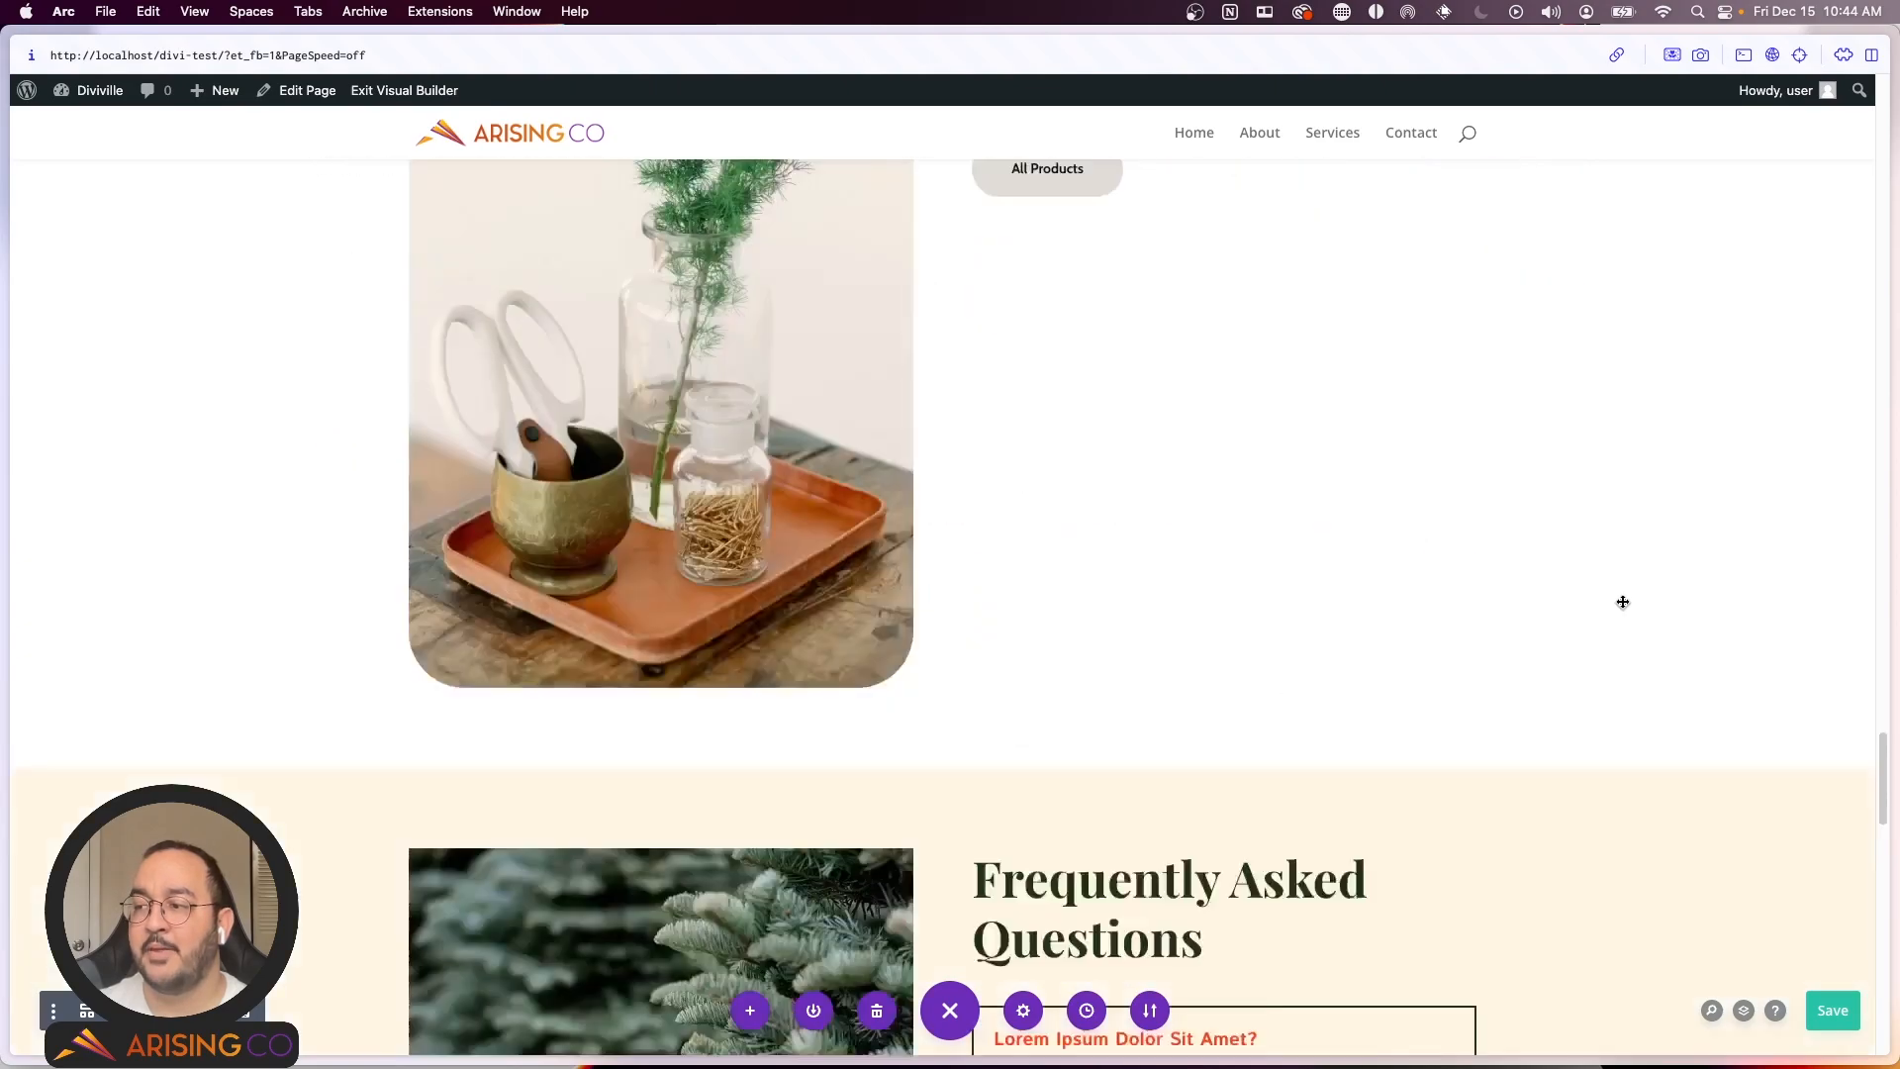
pyautogui.scroll(-5, 1623, 602)
pyautogui.click(1296, 415)
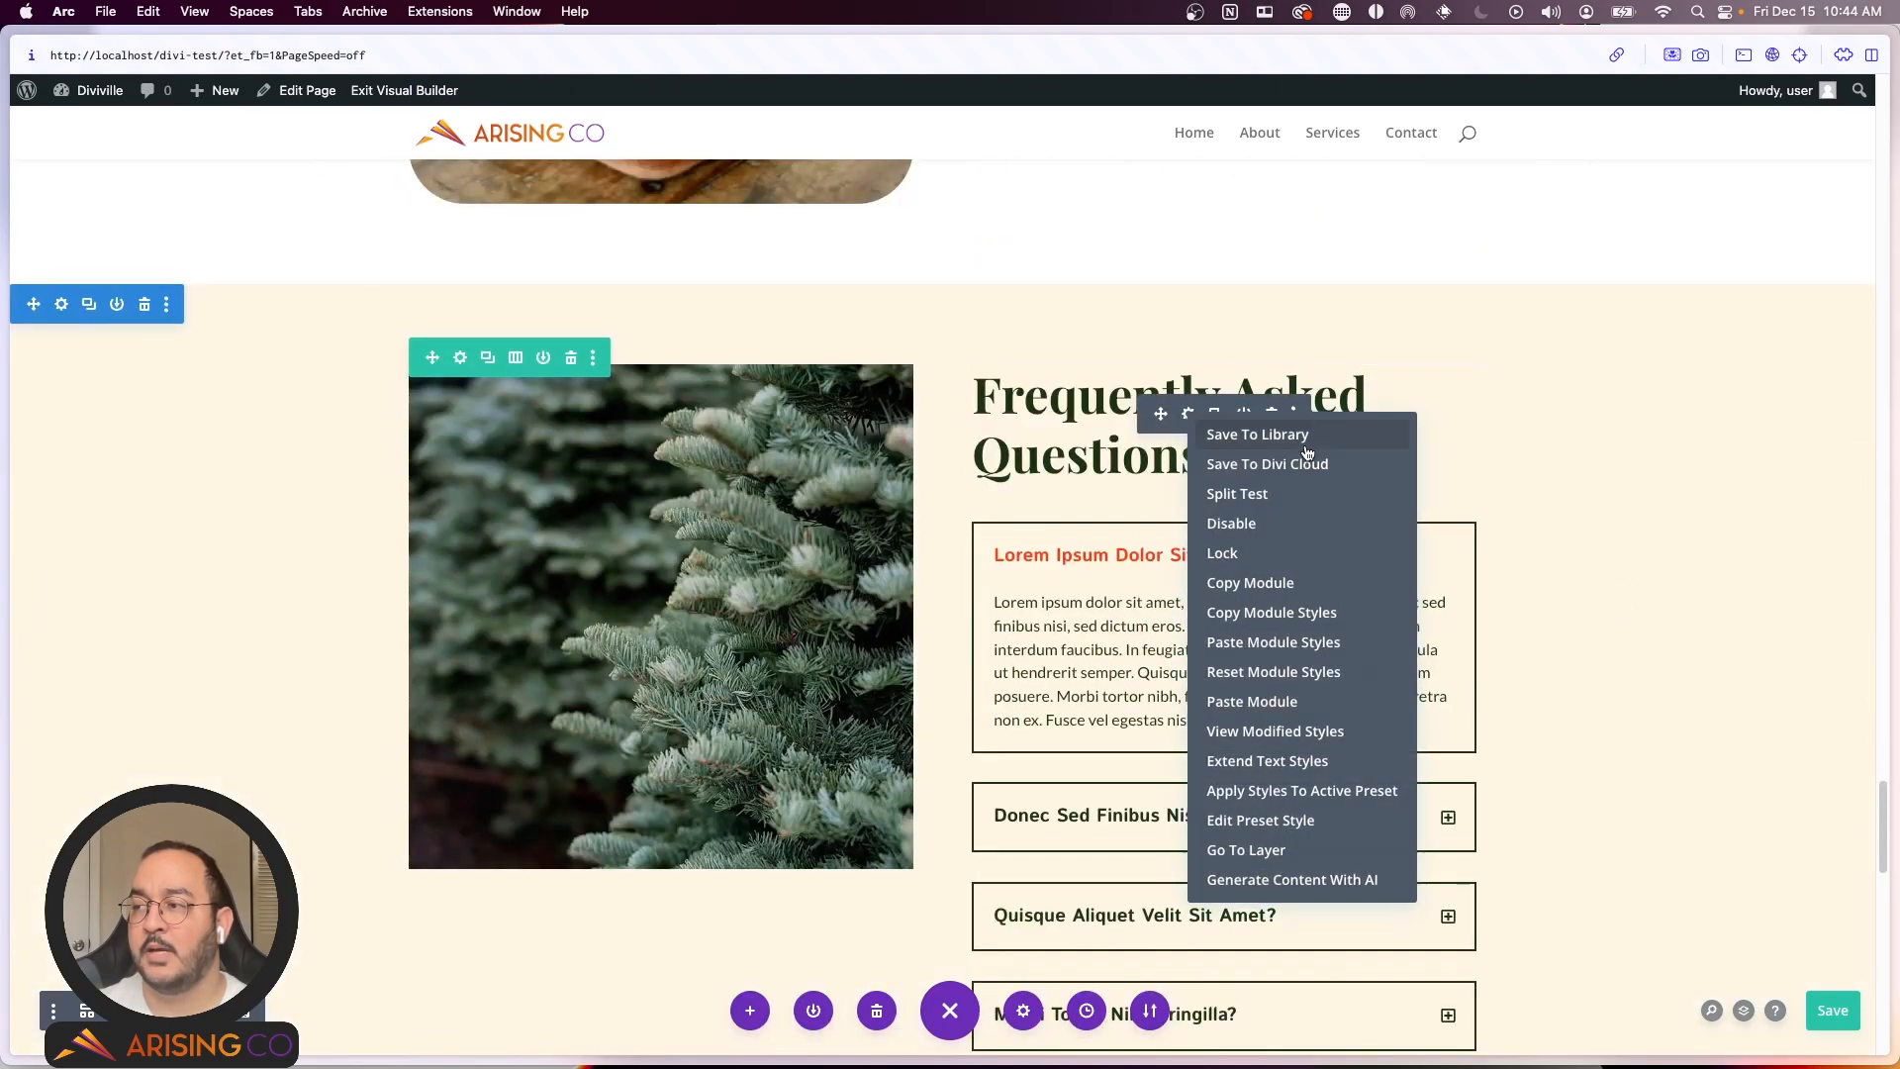
pyautogui.click(1274, 642)
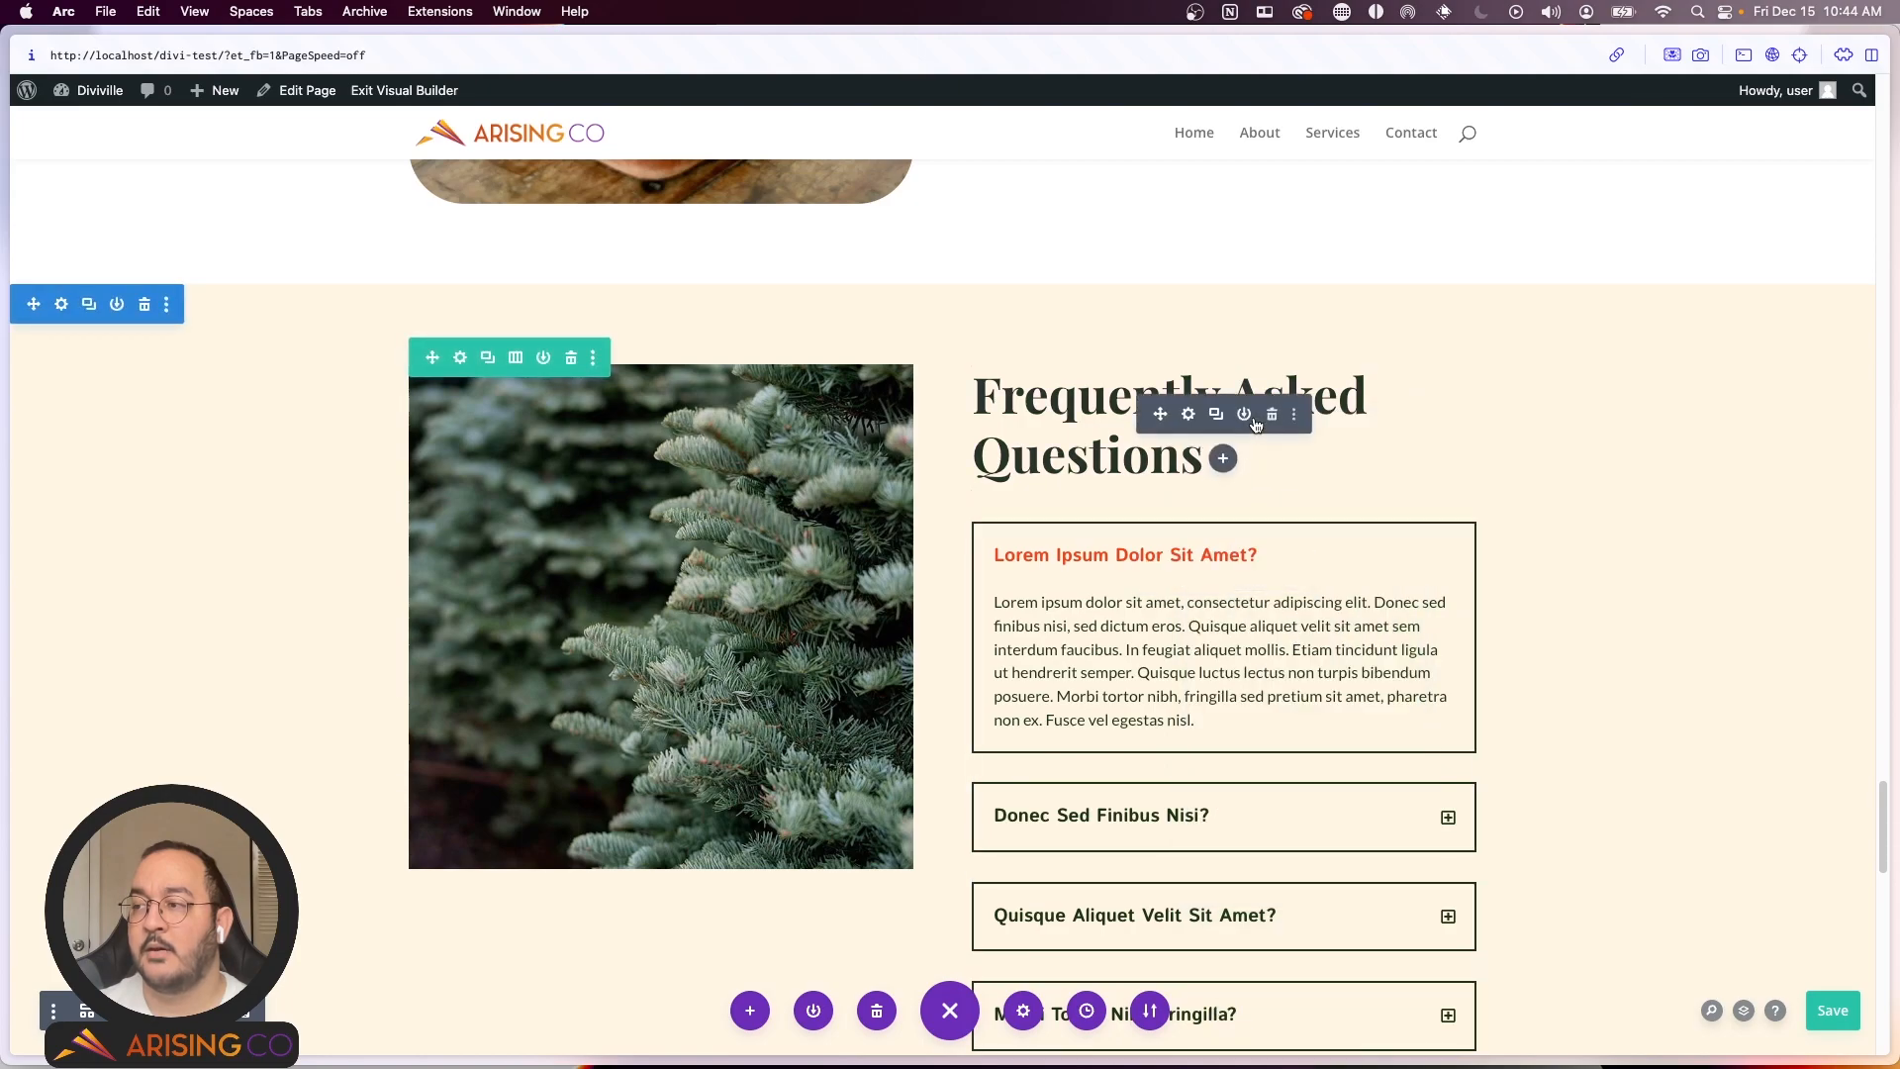
# Step: Compare the HTML heading levels of the Frequently Asked Questions and New Arrivals text modules without changing them
pyautogui.click(1188, 413)
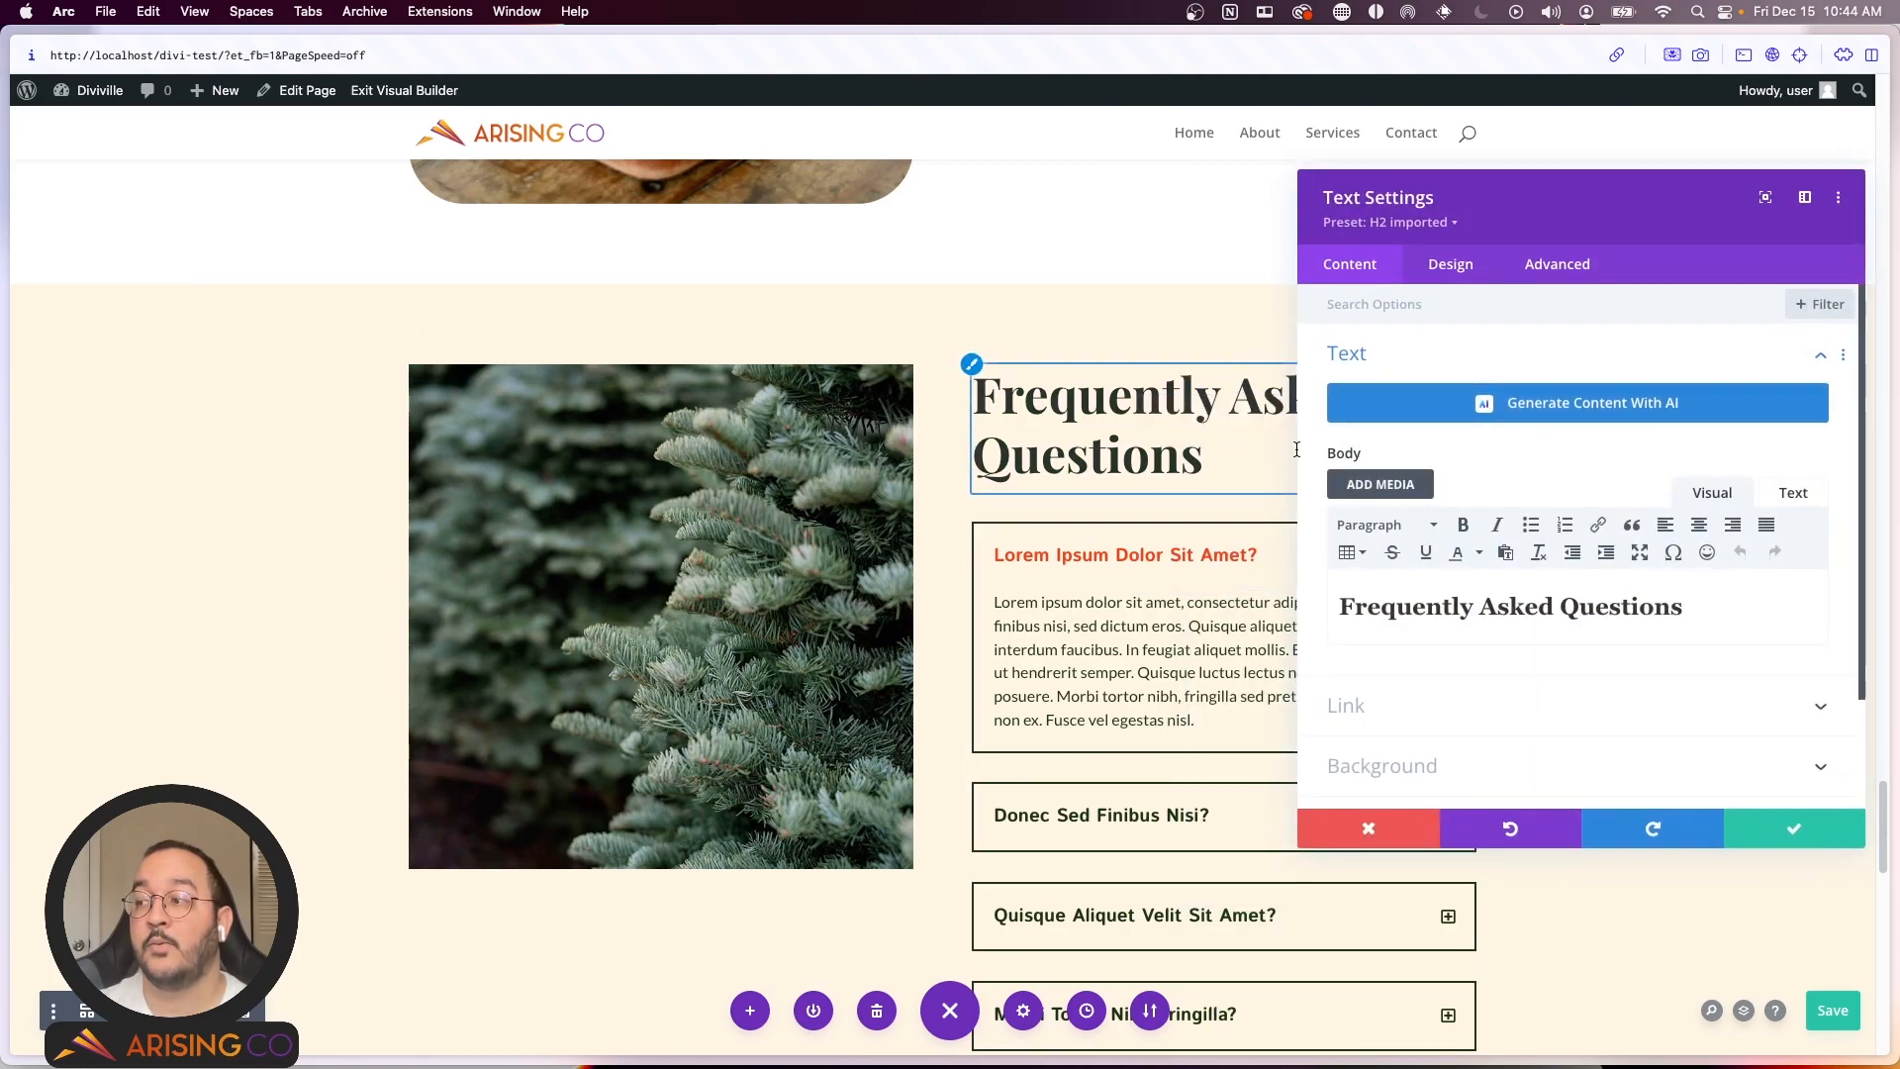
pyautogui.click(1793, 492)
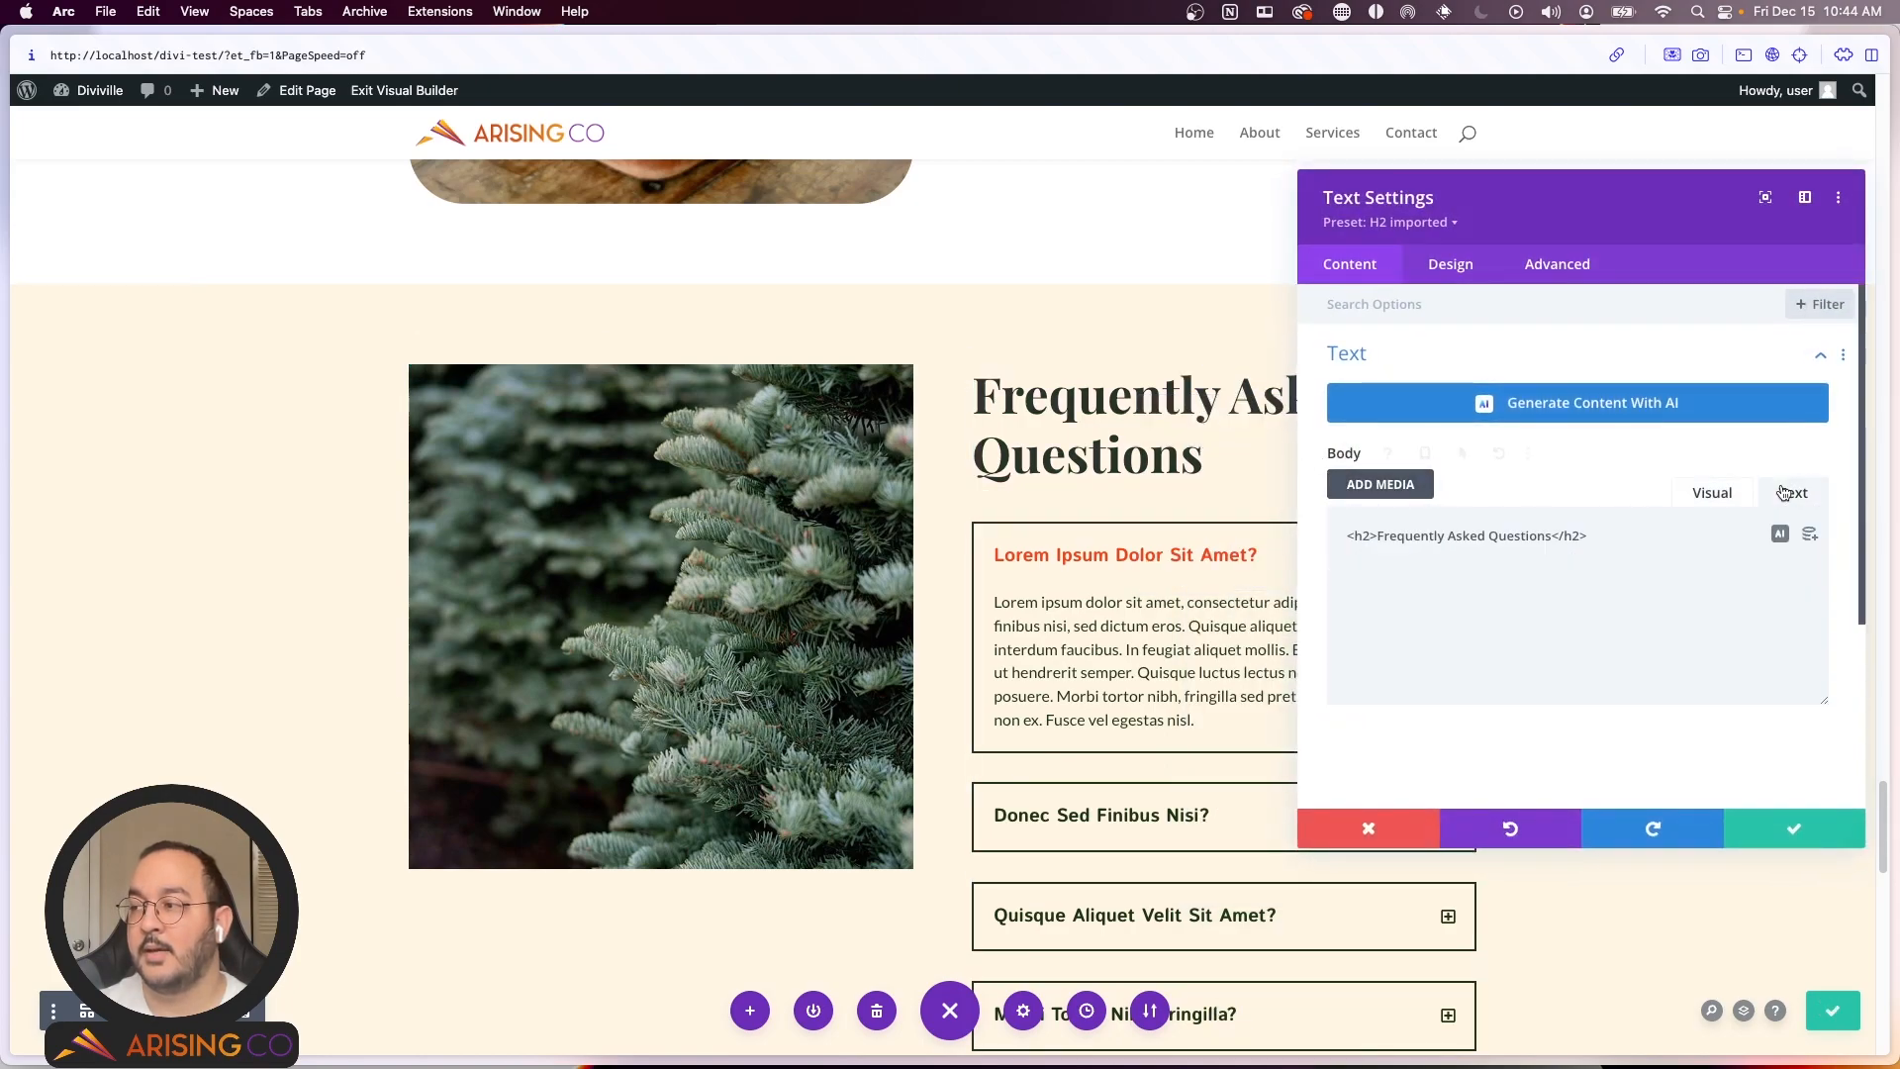
pyautogui.click(1431, 840)
pyautogui.scroll(10, 1027, 495)
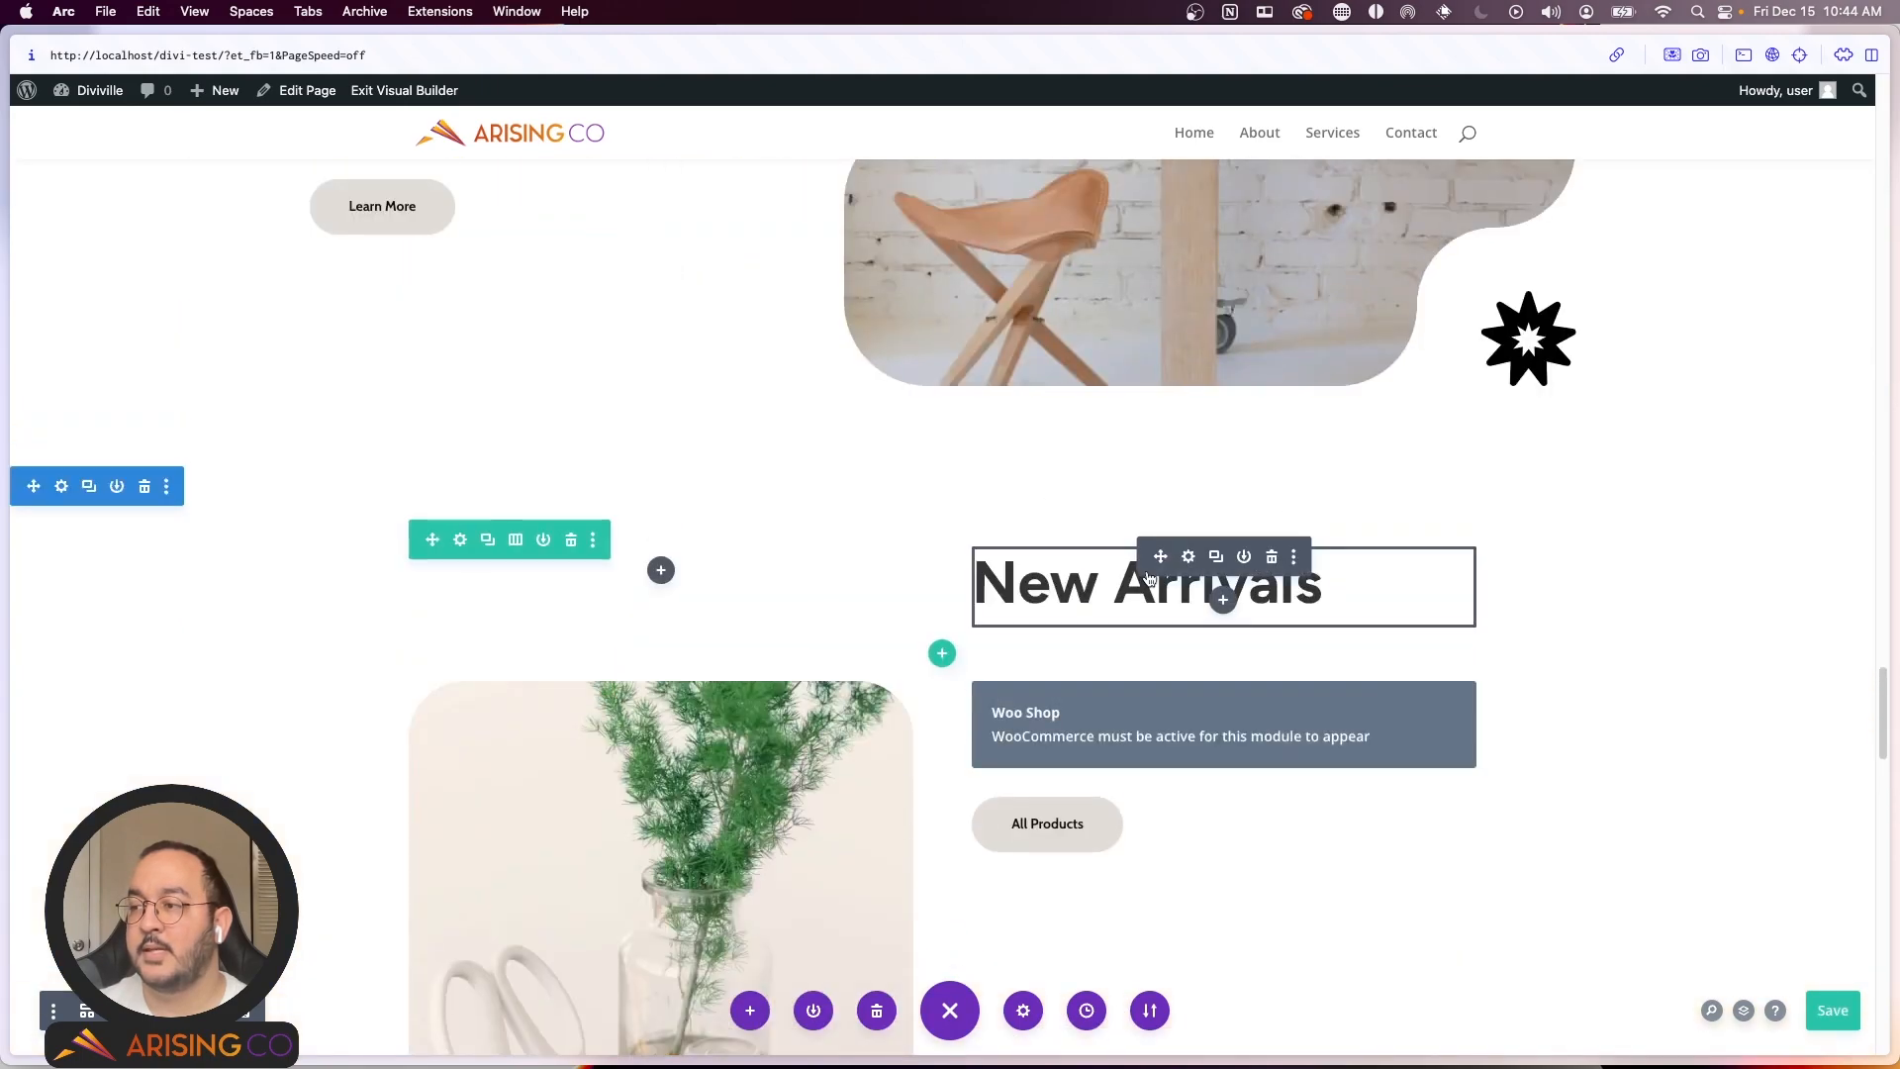
pyautogui.click(1188, 556)
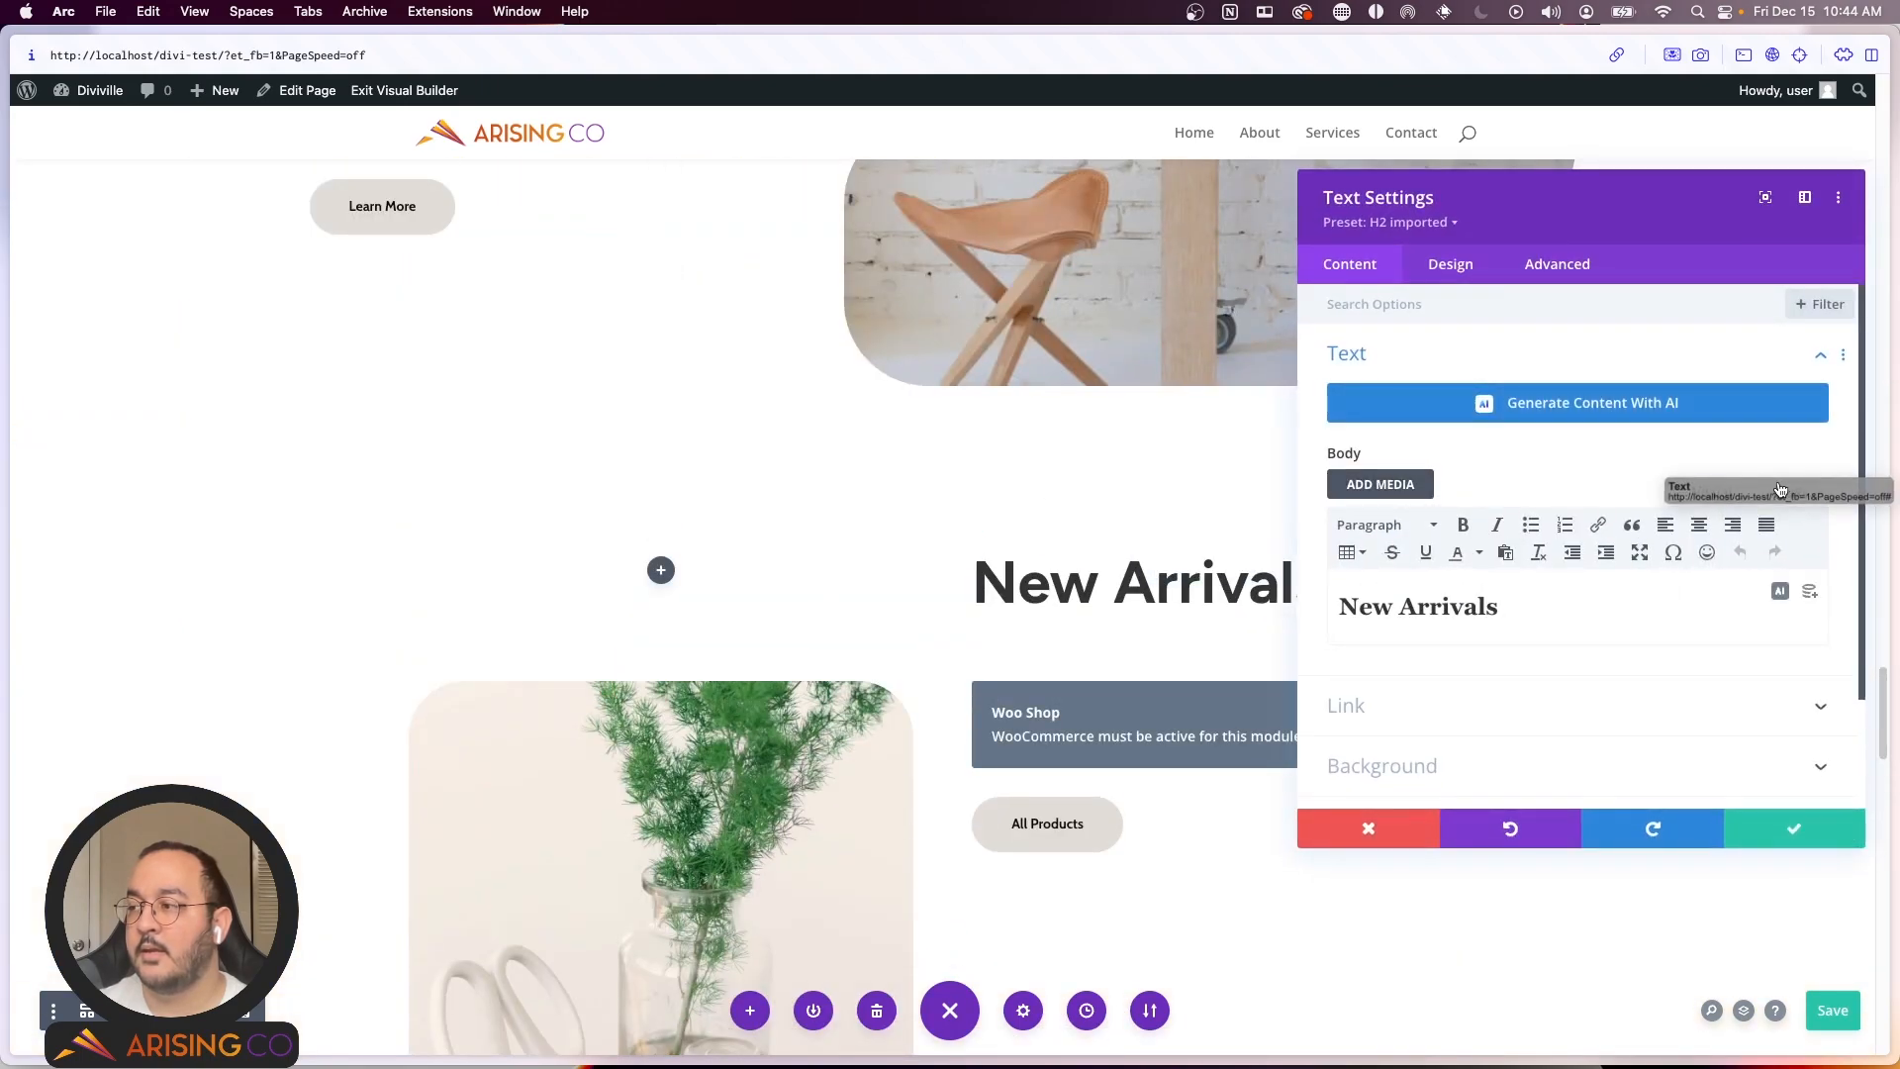
pyautogui.click(1784, 492)
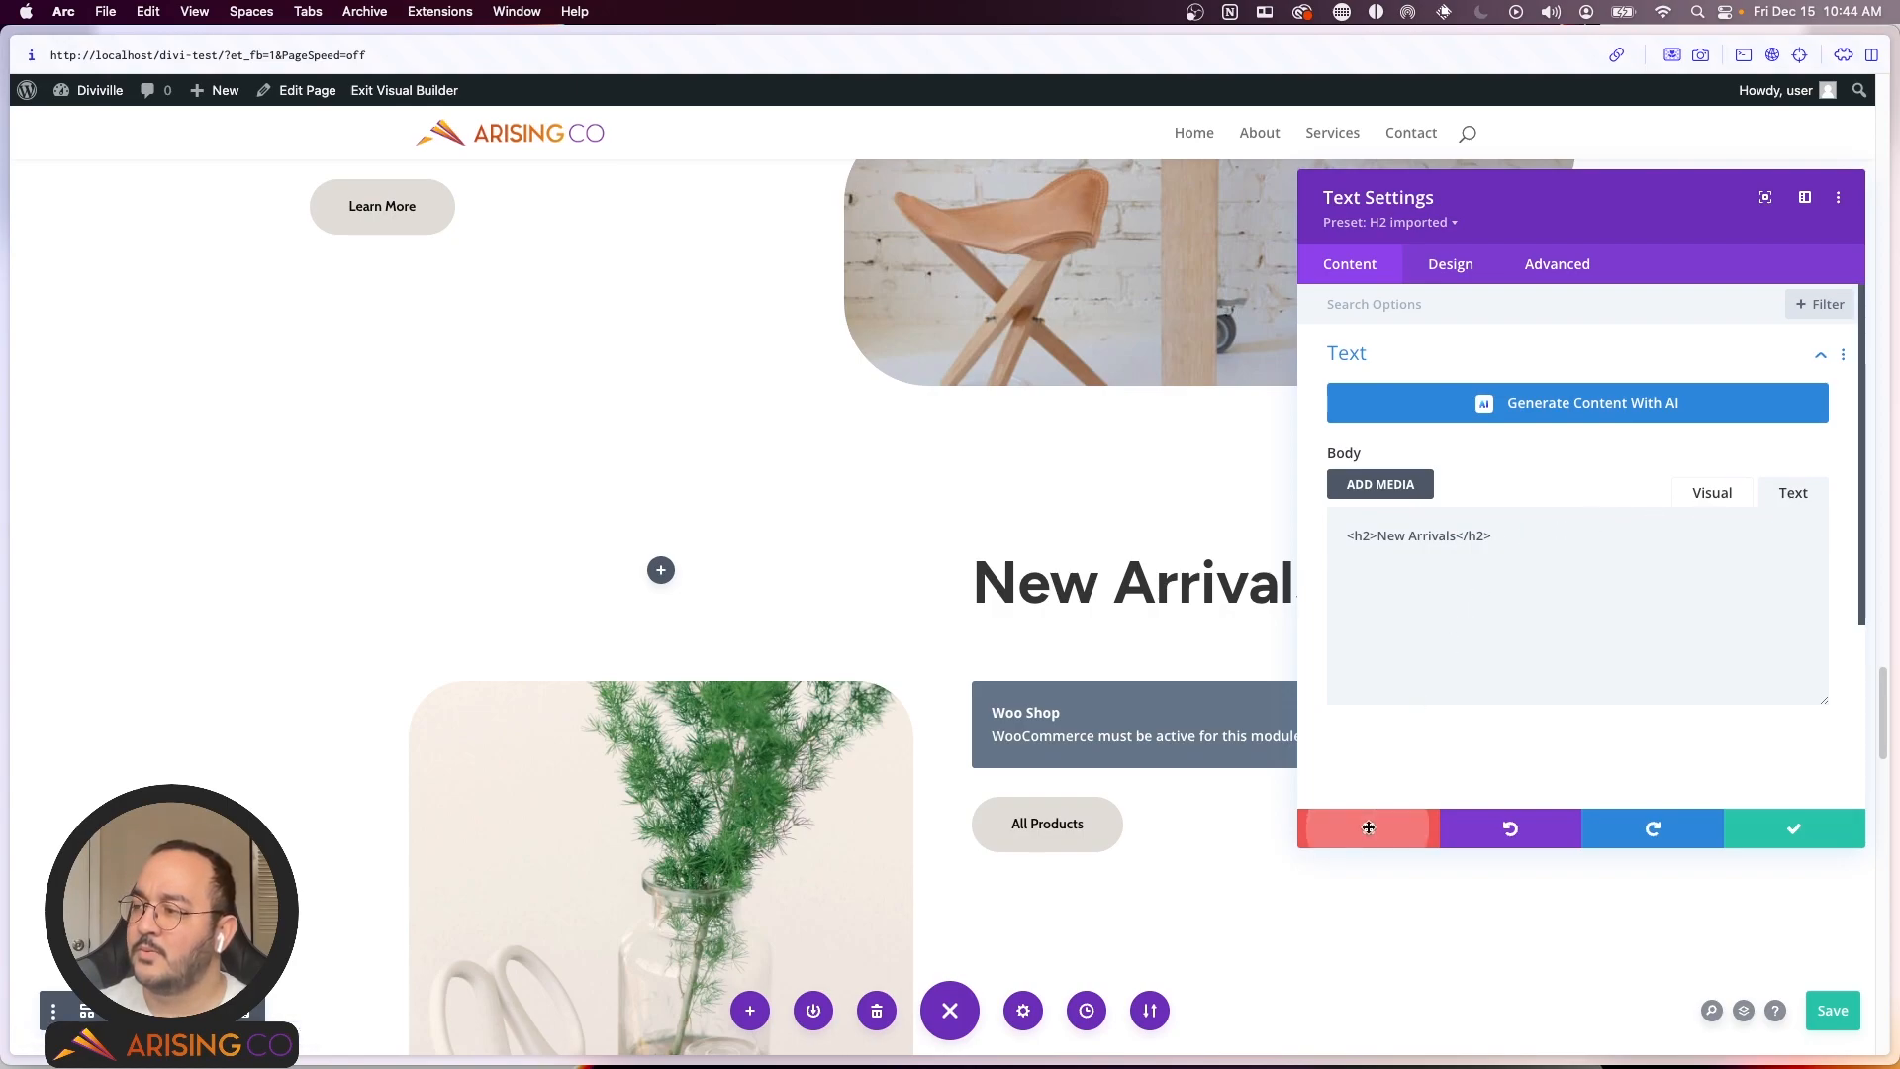
pyautogui.click(1369, 832)
pyautogui.scroll(-10, 1355, 666)
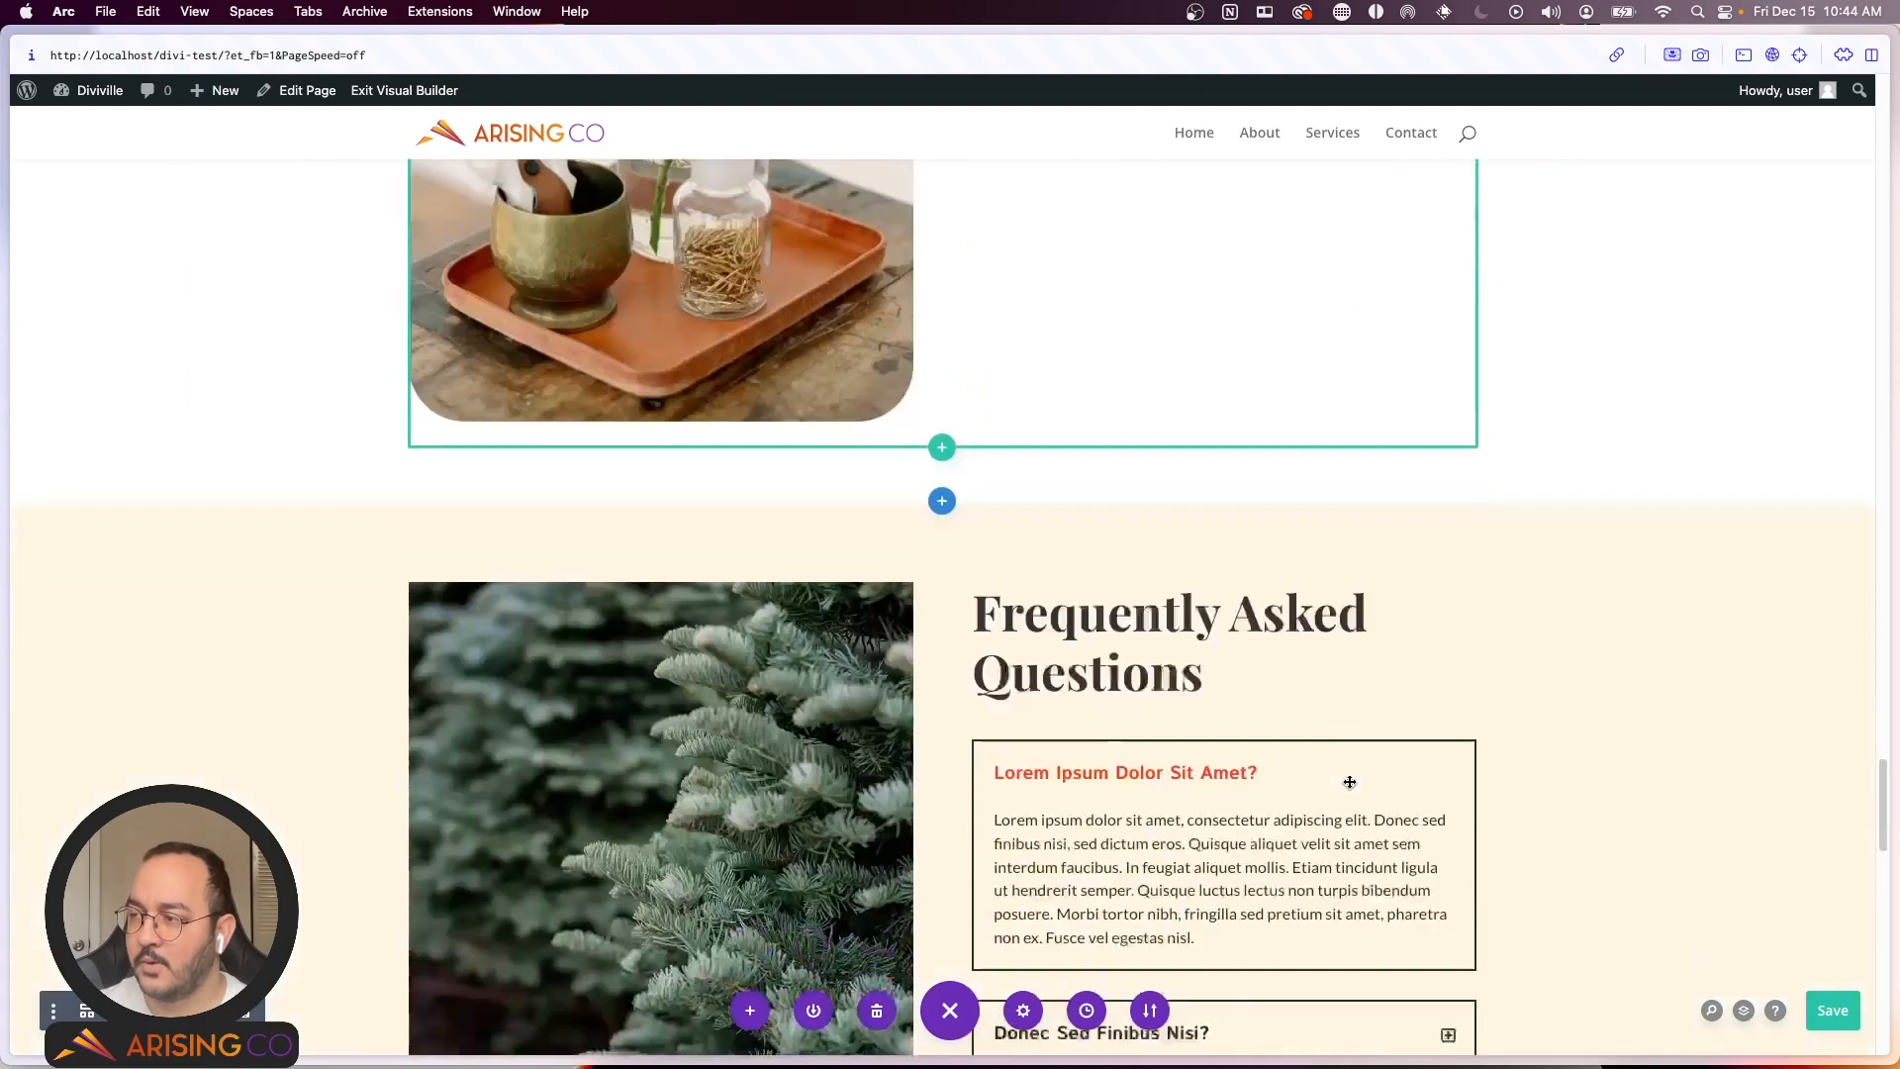
# Step: Inspect the Frequently Asked Questions heading's HTML and its Heading 2 font settings, and leave them unchanged
pyautogui.click(1187, 592)
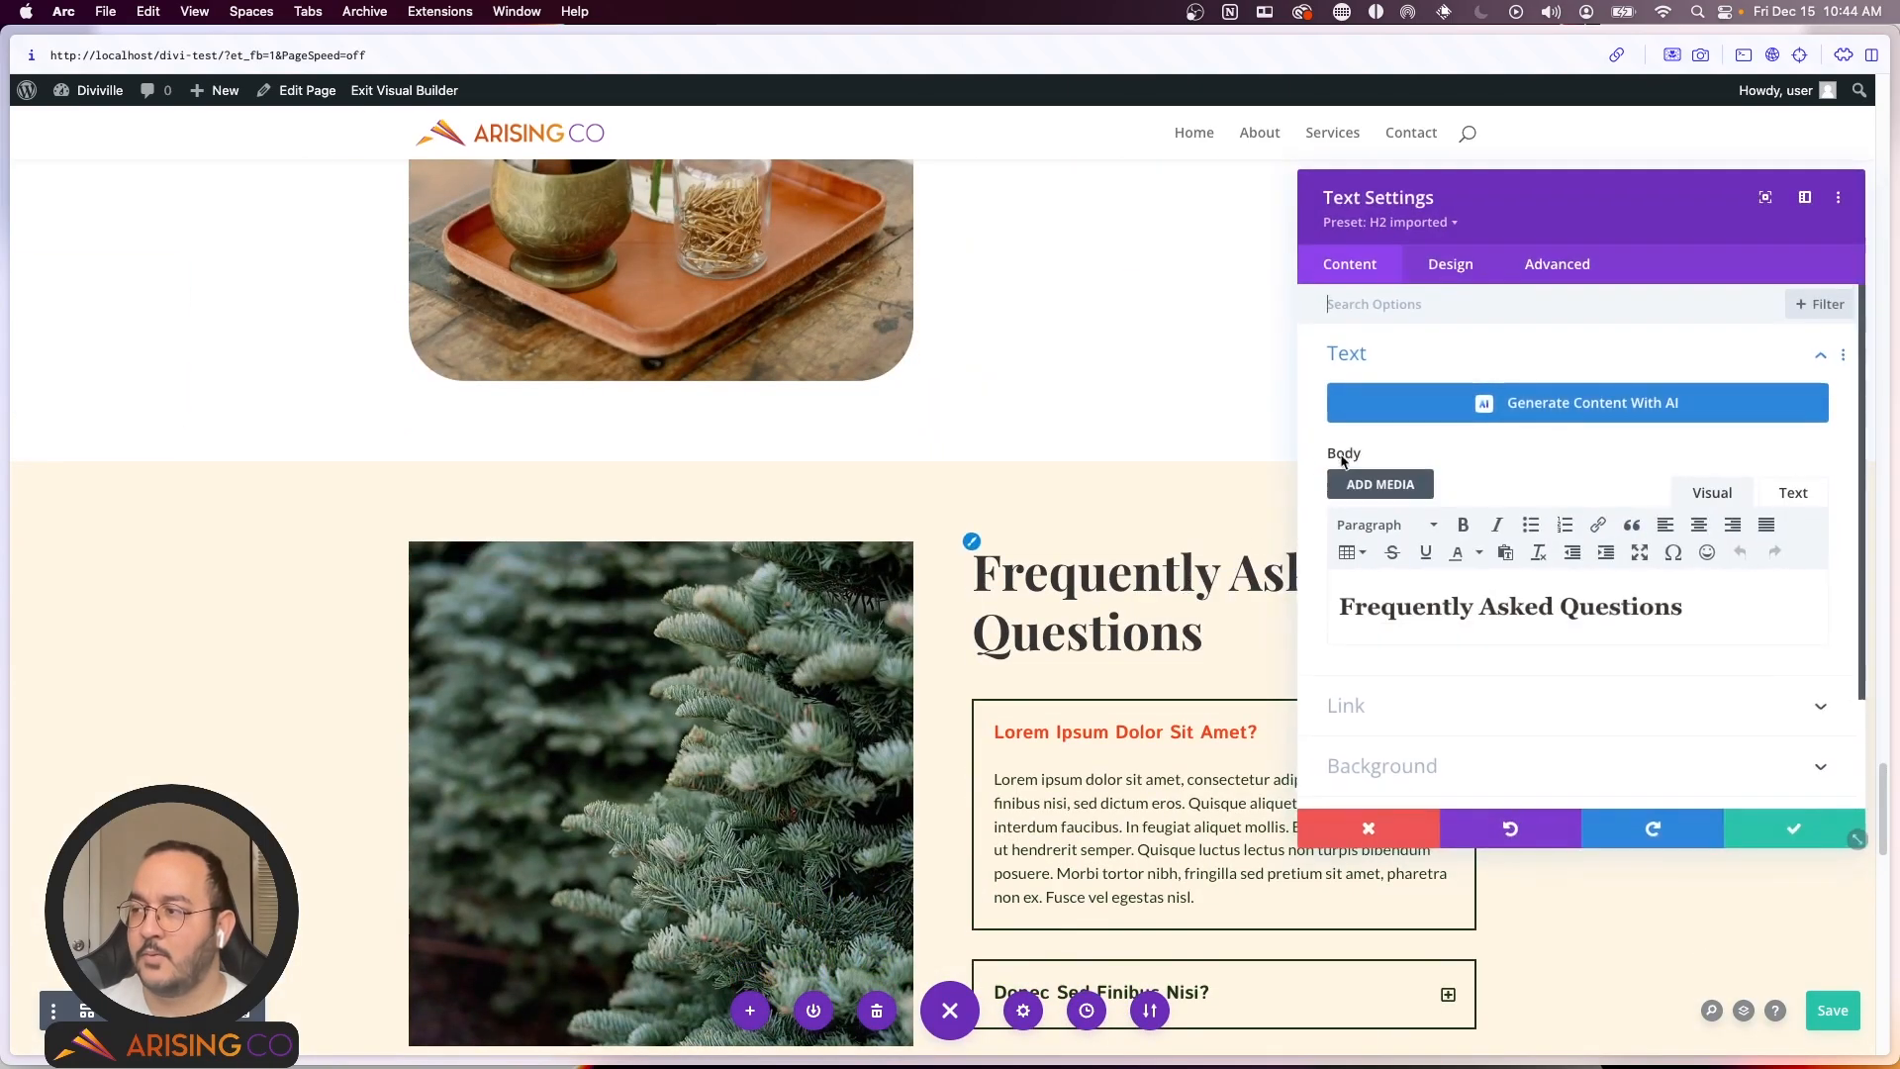
pyautogui.click(1780, 491)
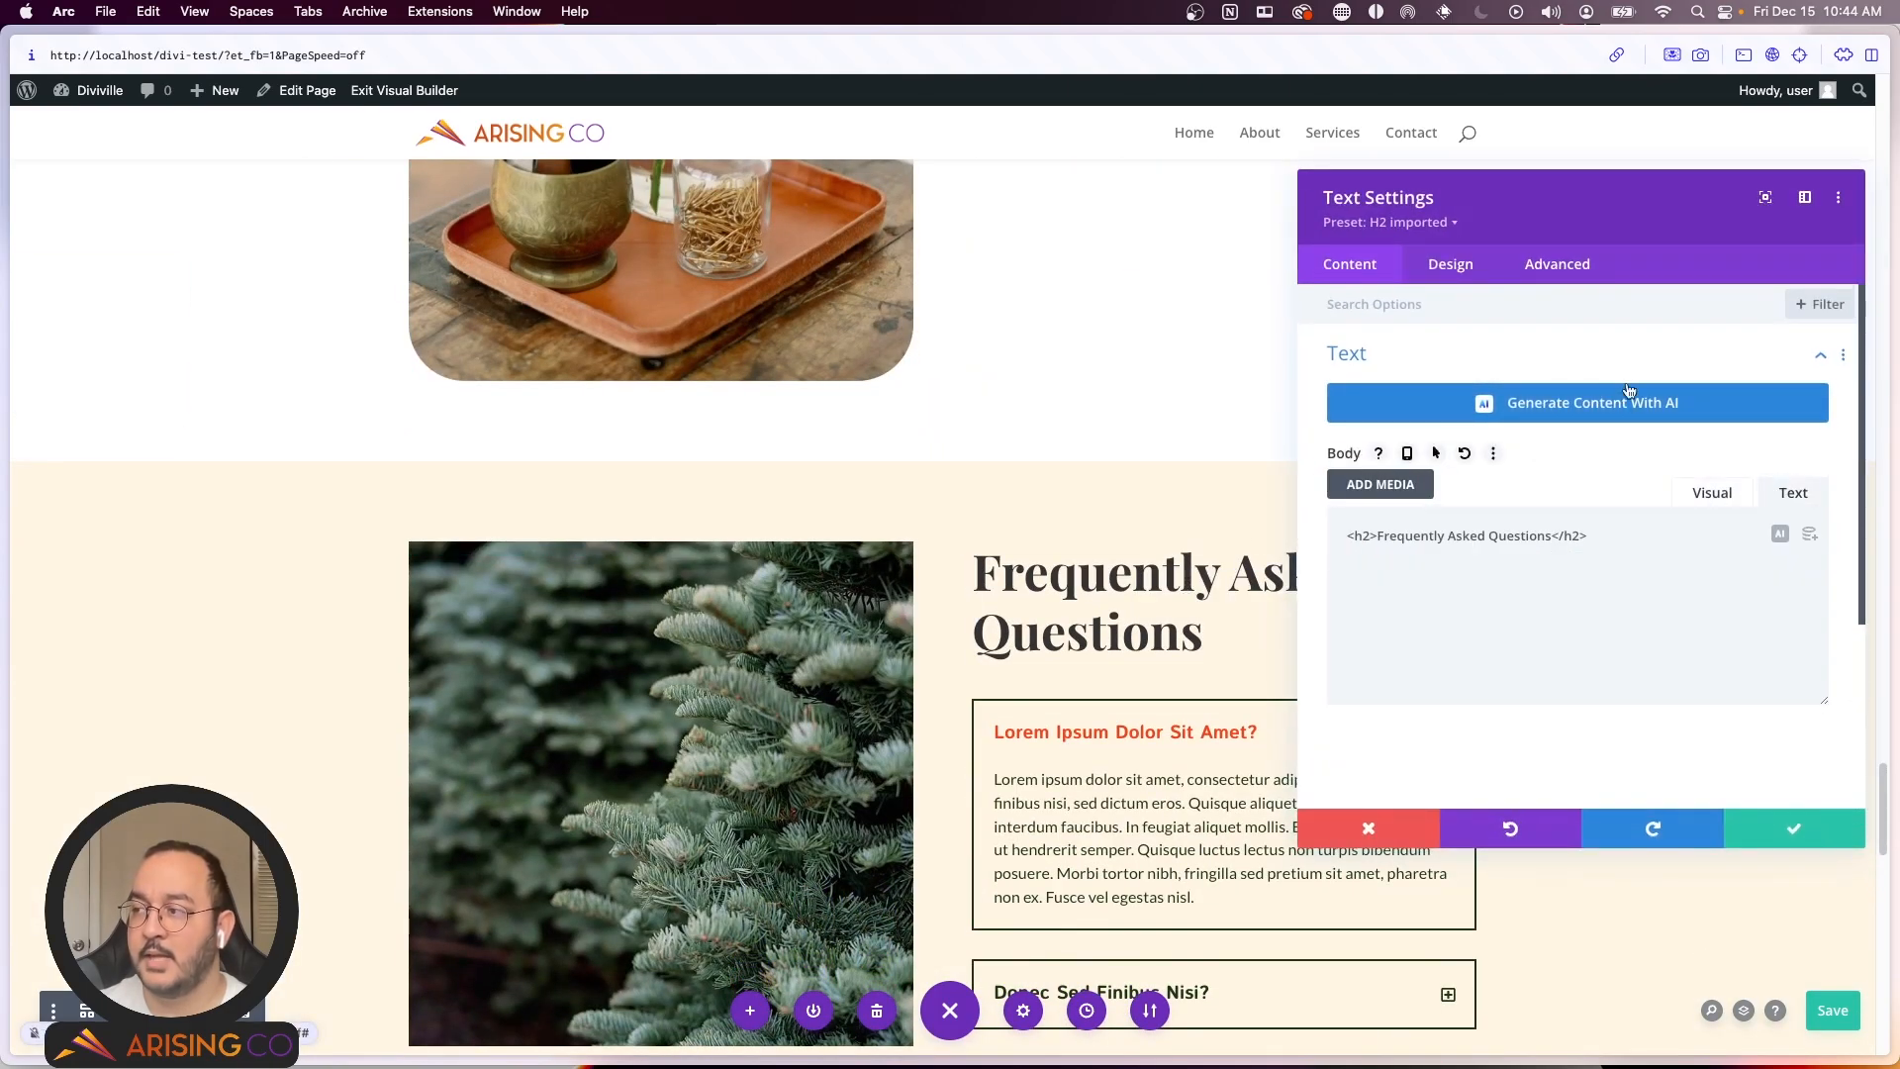
pyautogui.click(1447, 263)
pyautogui.click(1429, 412)
pyautogui.click(1453, 368)
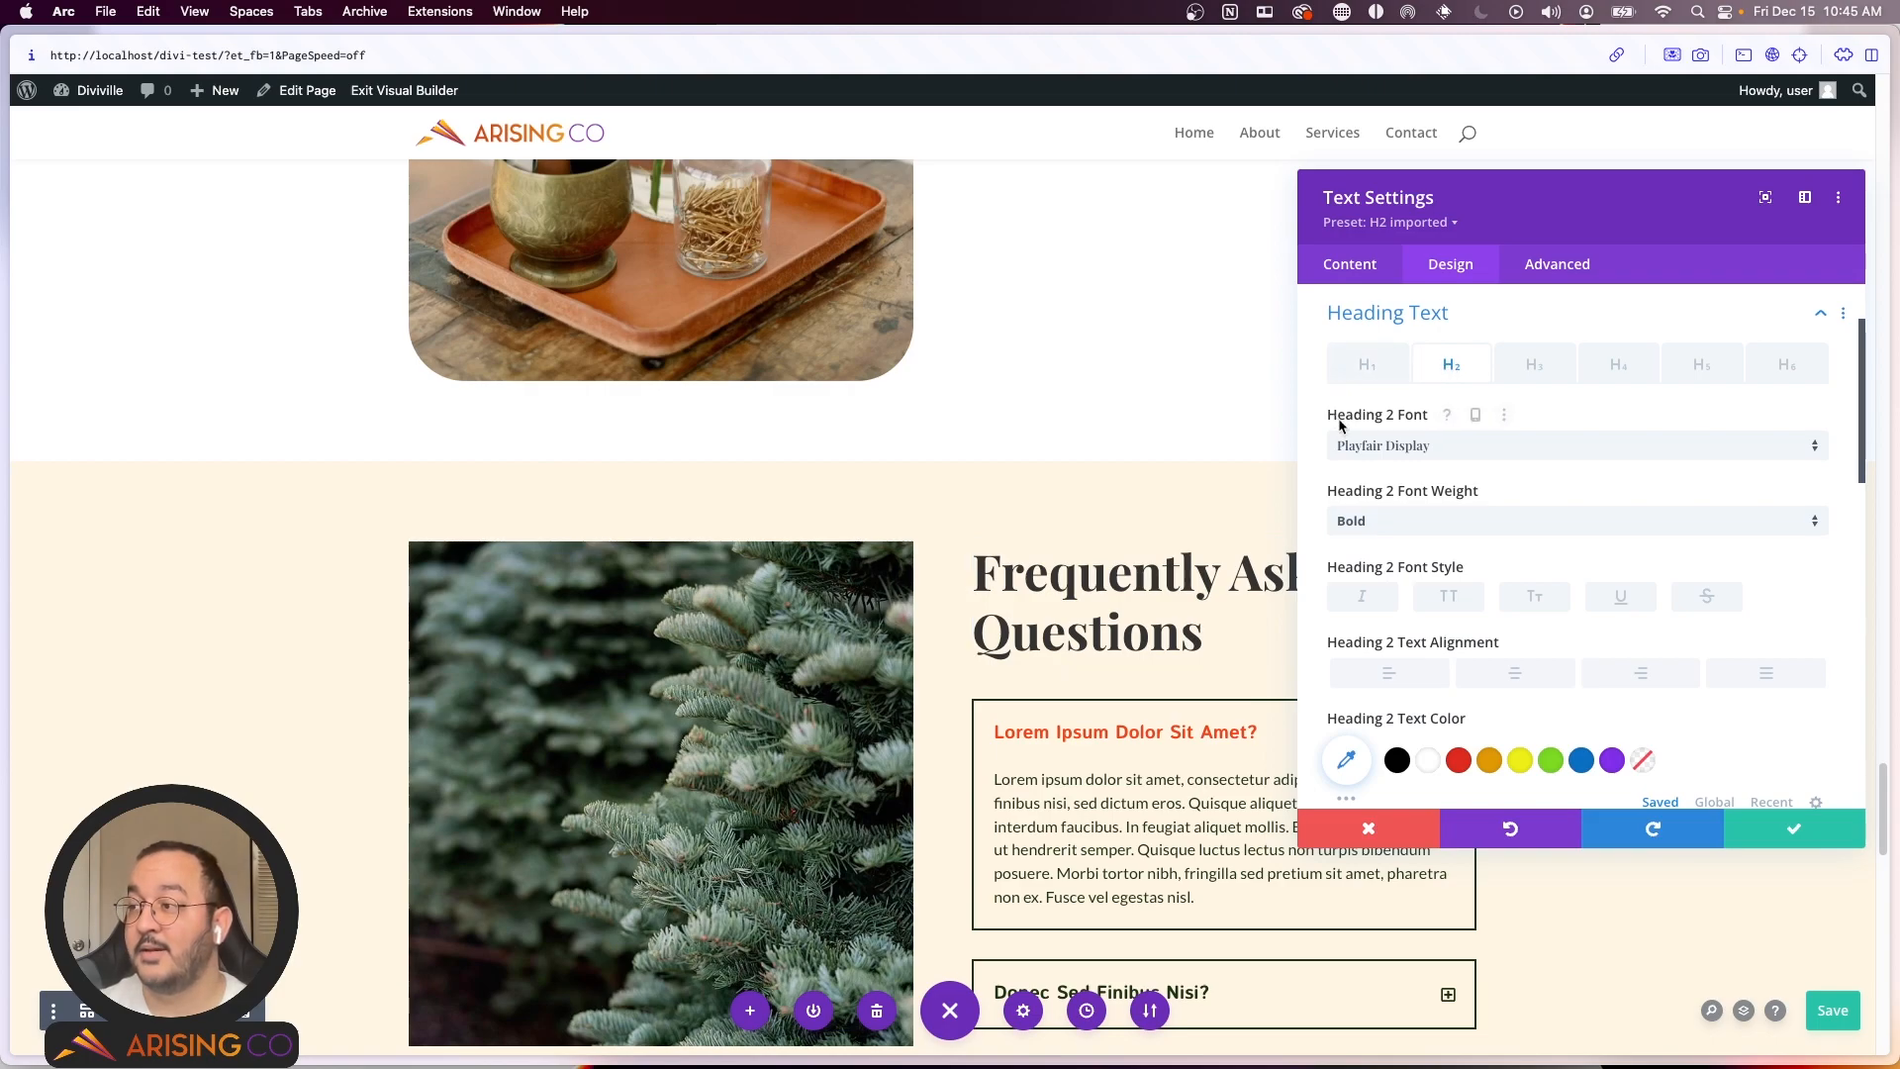
pyautogui.click(1407, 843)
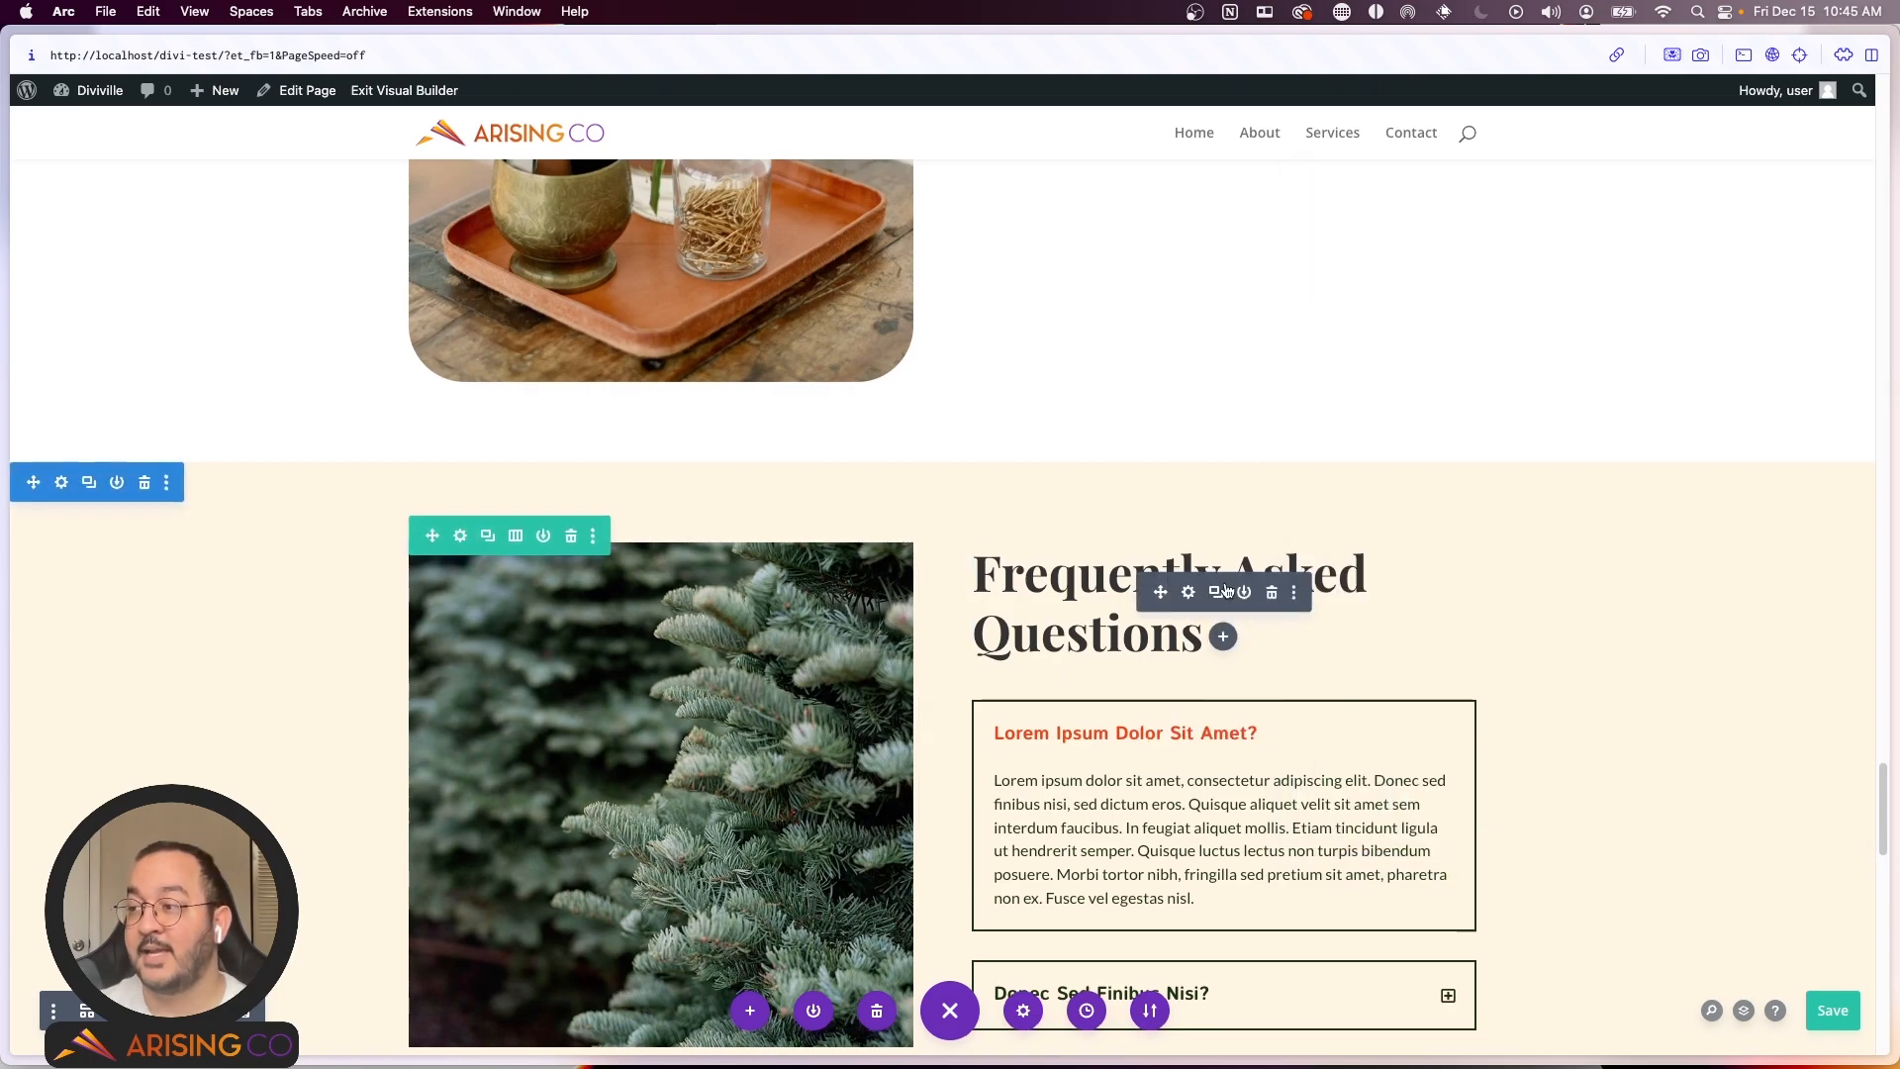
# Step: Place a copy of the New Arrivals heading below the Frequently Asked Questions heading and retitle it "Frequently Asked Questions"
pyautogui.scroll(6, 1138, 296)
pyautogui.click(1217, 221)
pyautogui.moveTo(1161, 221); pyautogui.dragTo(1179, 339)
pyautogui.scroll(-8, 1178, 376)
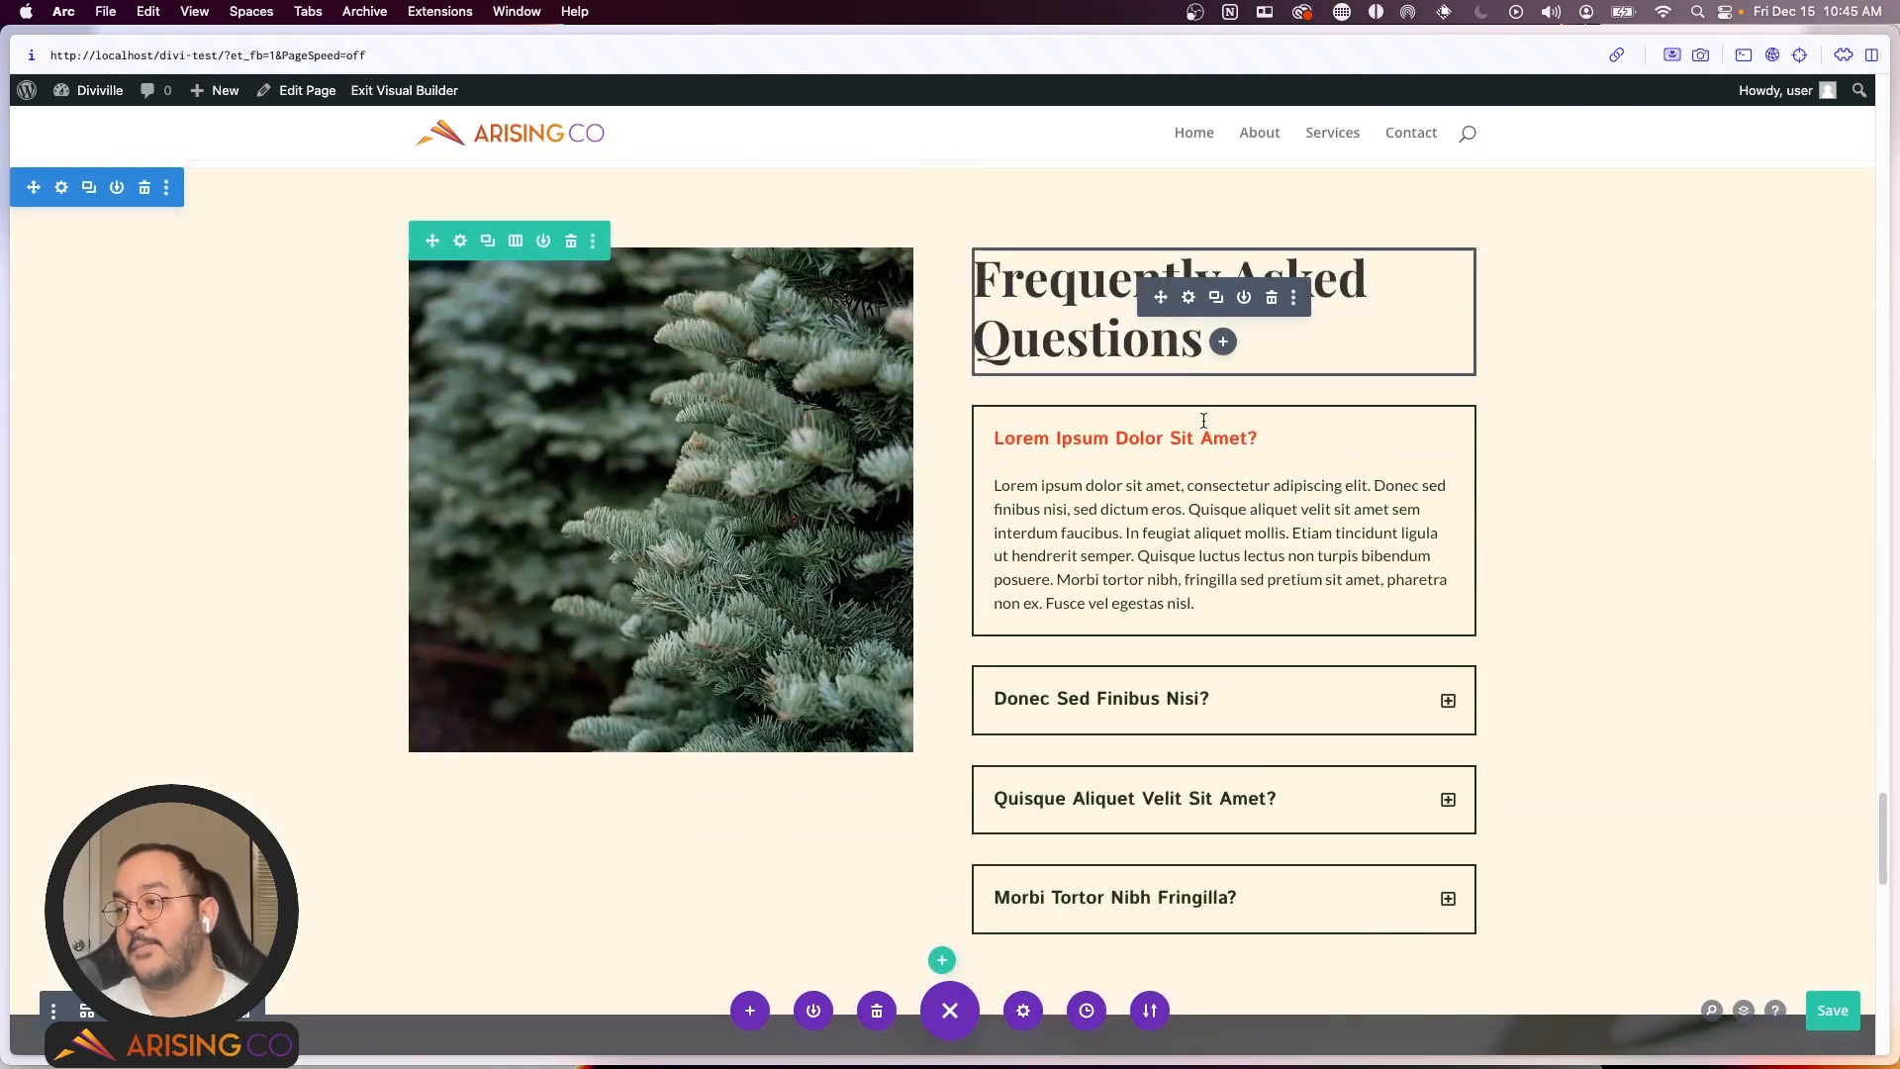
pyautogui.write('New Arrivals')
pyautogui.click(1194, 448)
pyautogui.tripleClick(1198, 447)
pyautogui.write('Frequently Asked Questions')
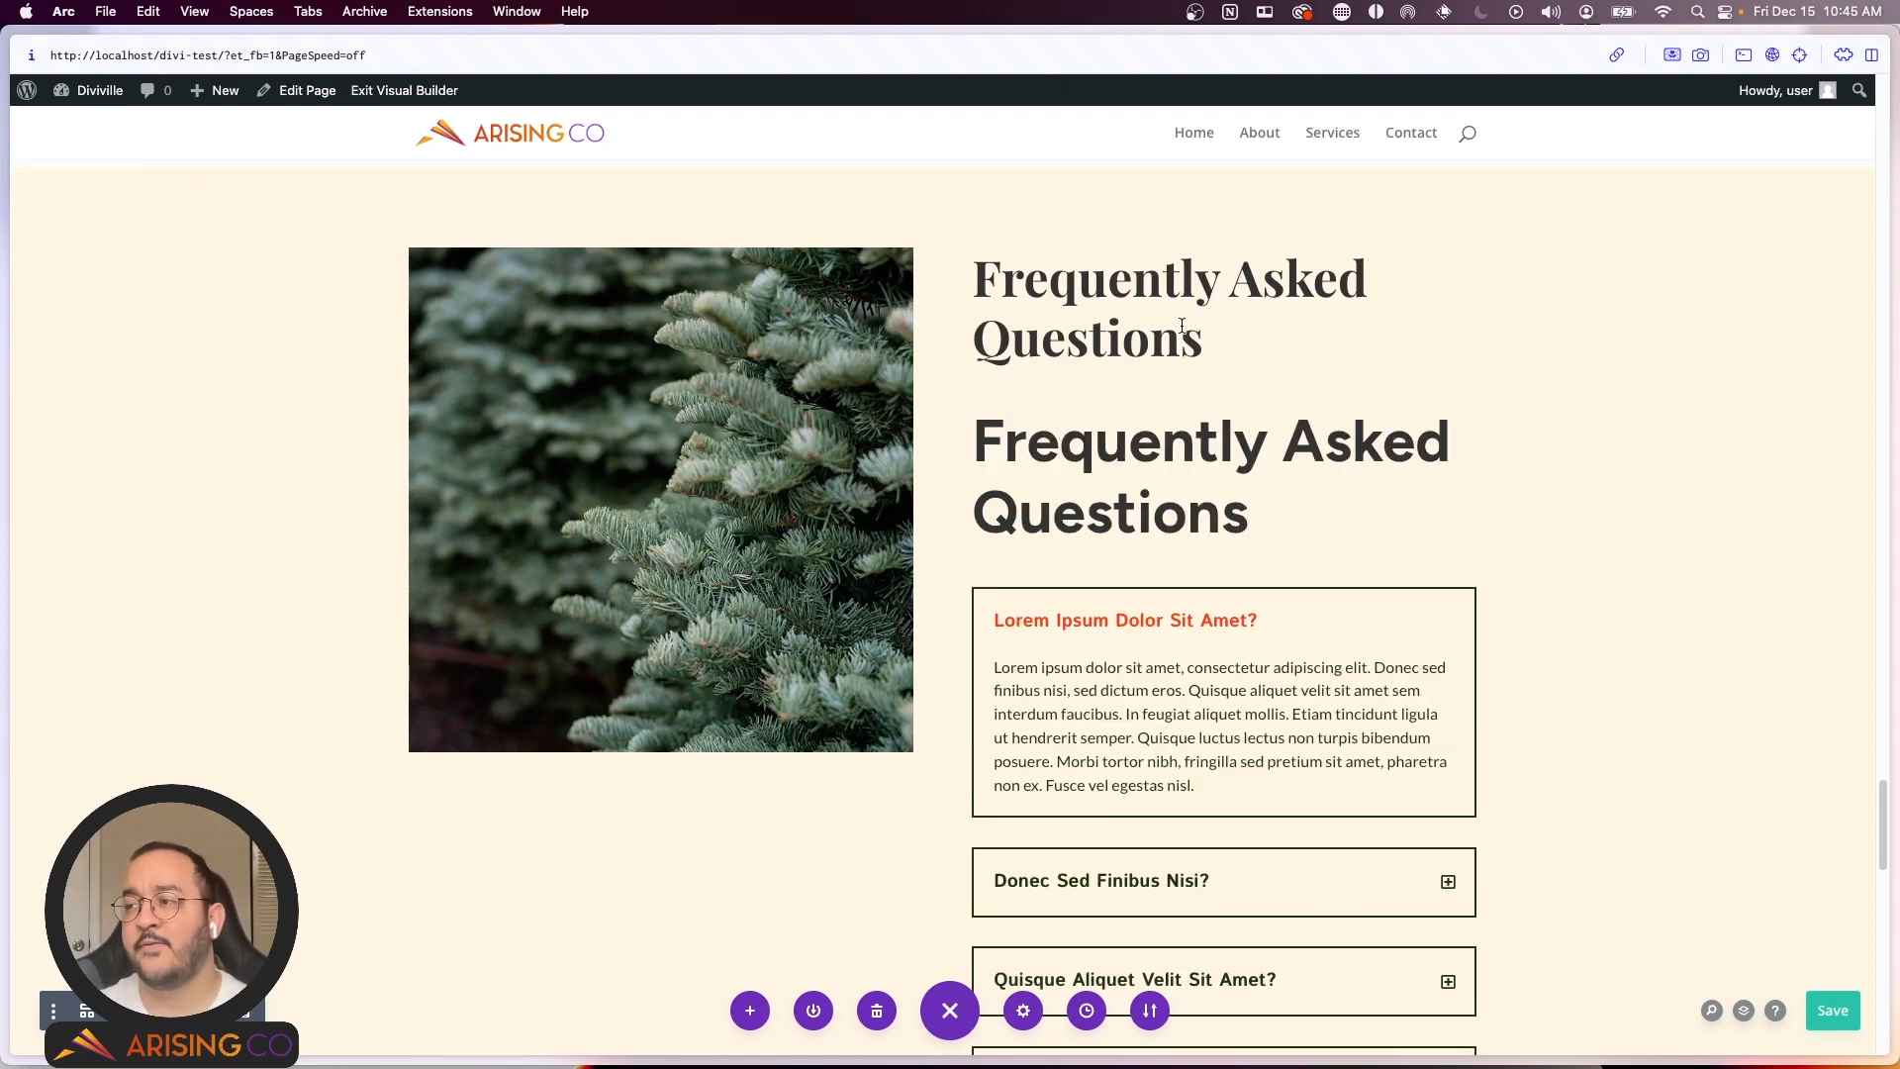
# Step: Delete the original serif Frequently Asked Questions heading above the retitled copy
pyautogui.click(1509, 323)
pyautogui.click(1274, 299)
pyautogui.scroll(2, 633, 574)
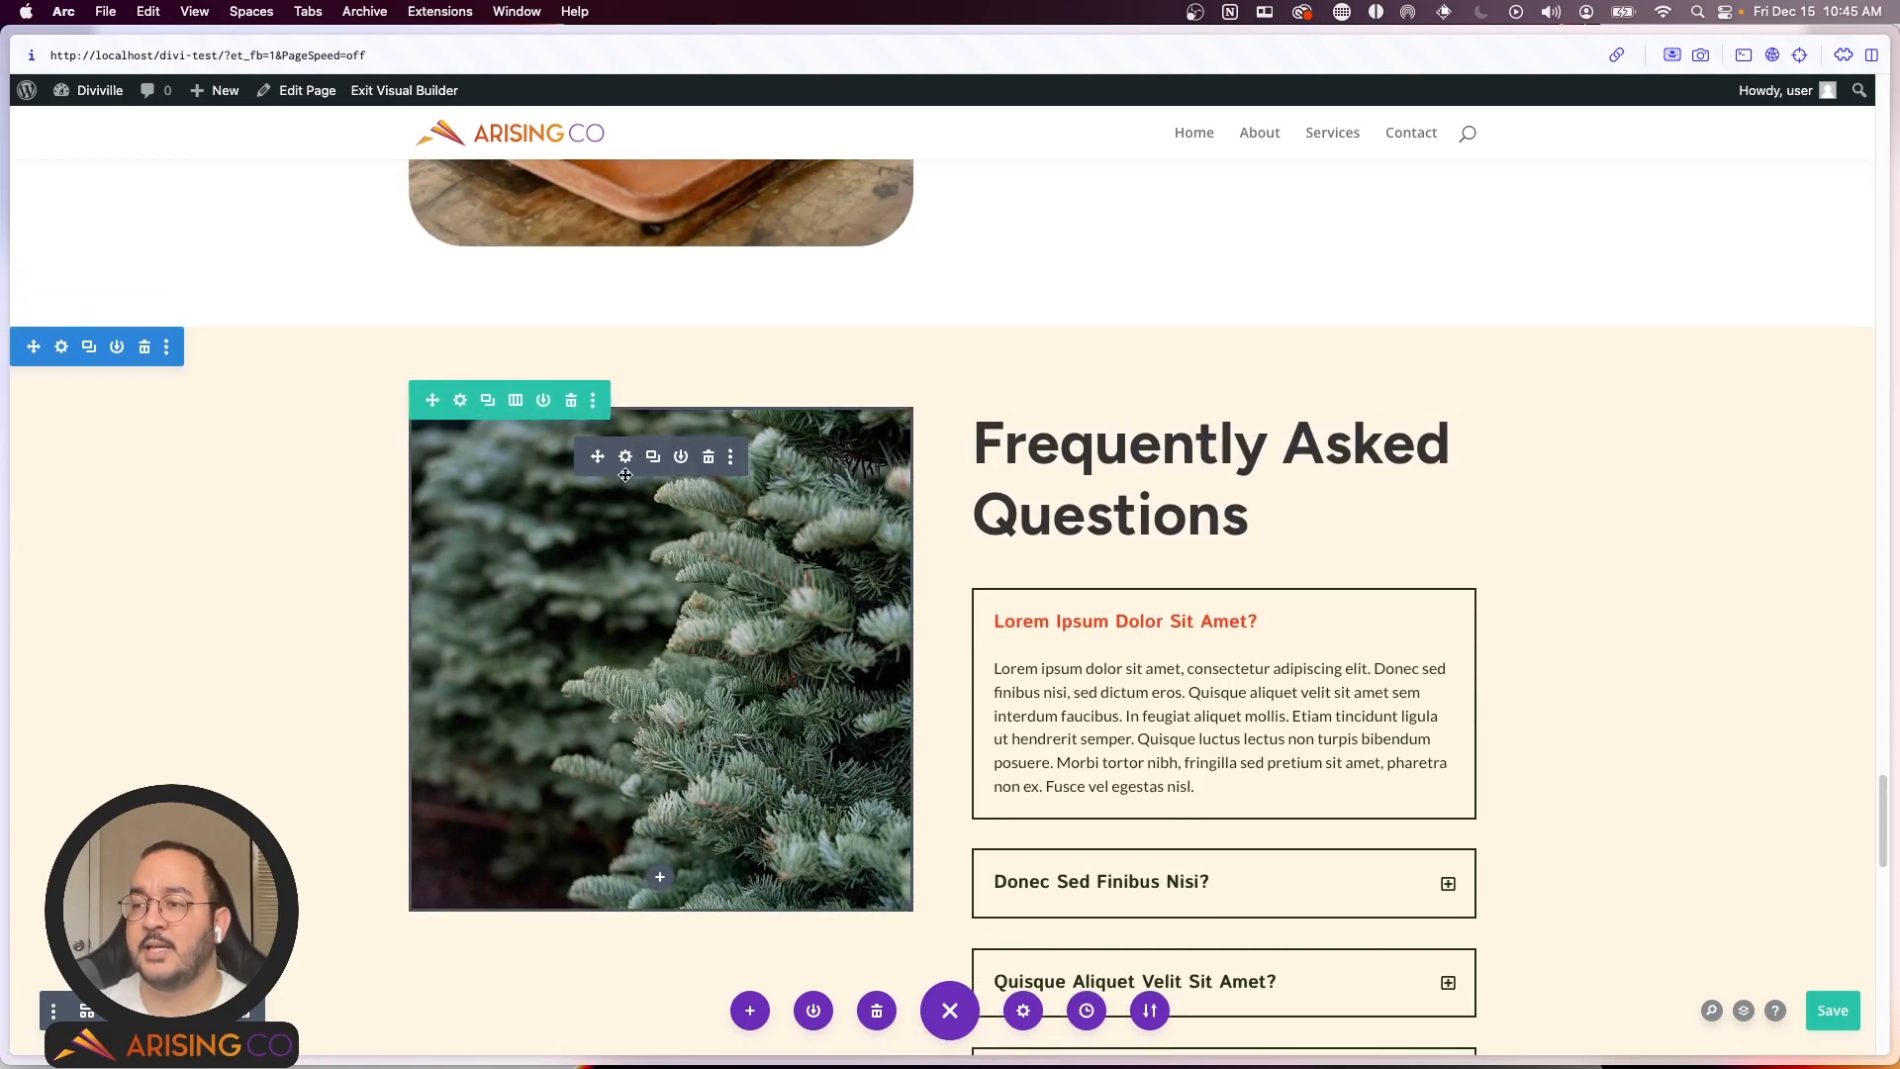
pyautogui.scroll(-2, 653, 606)
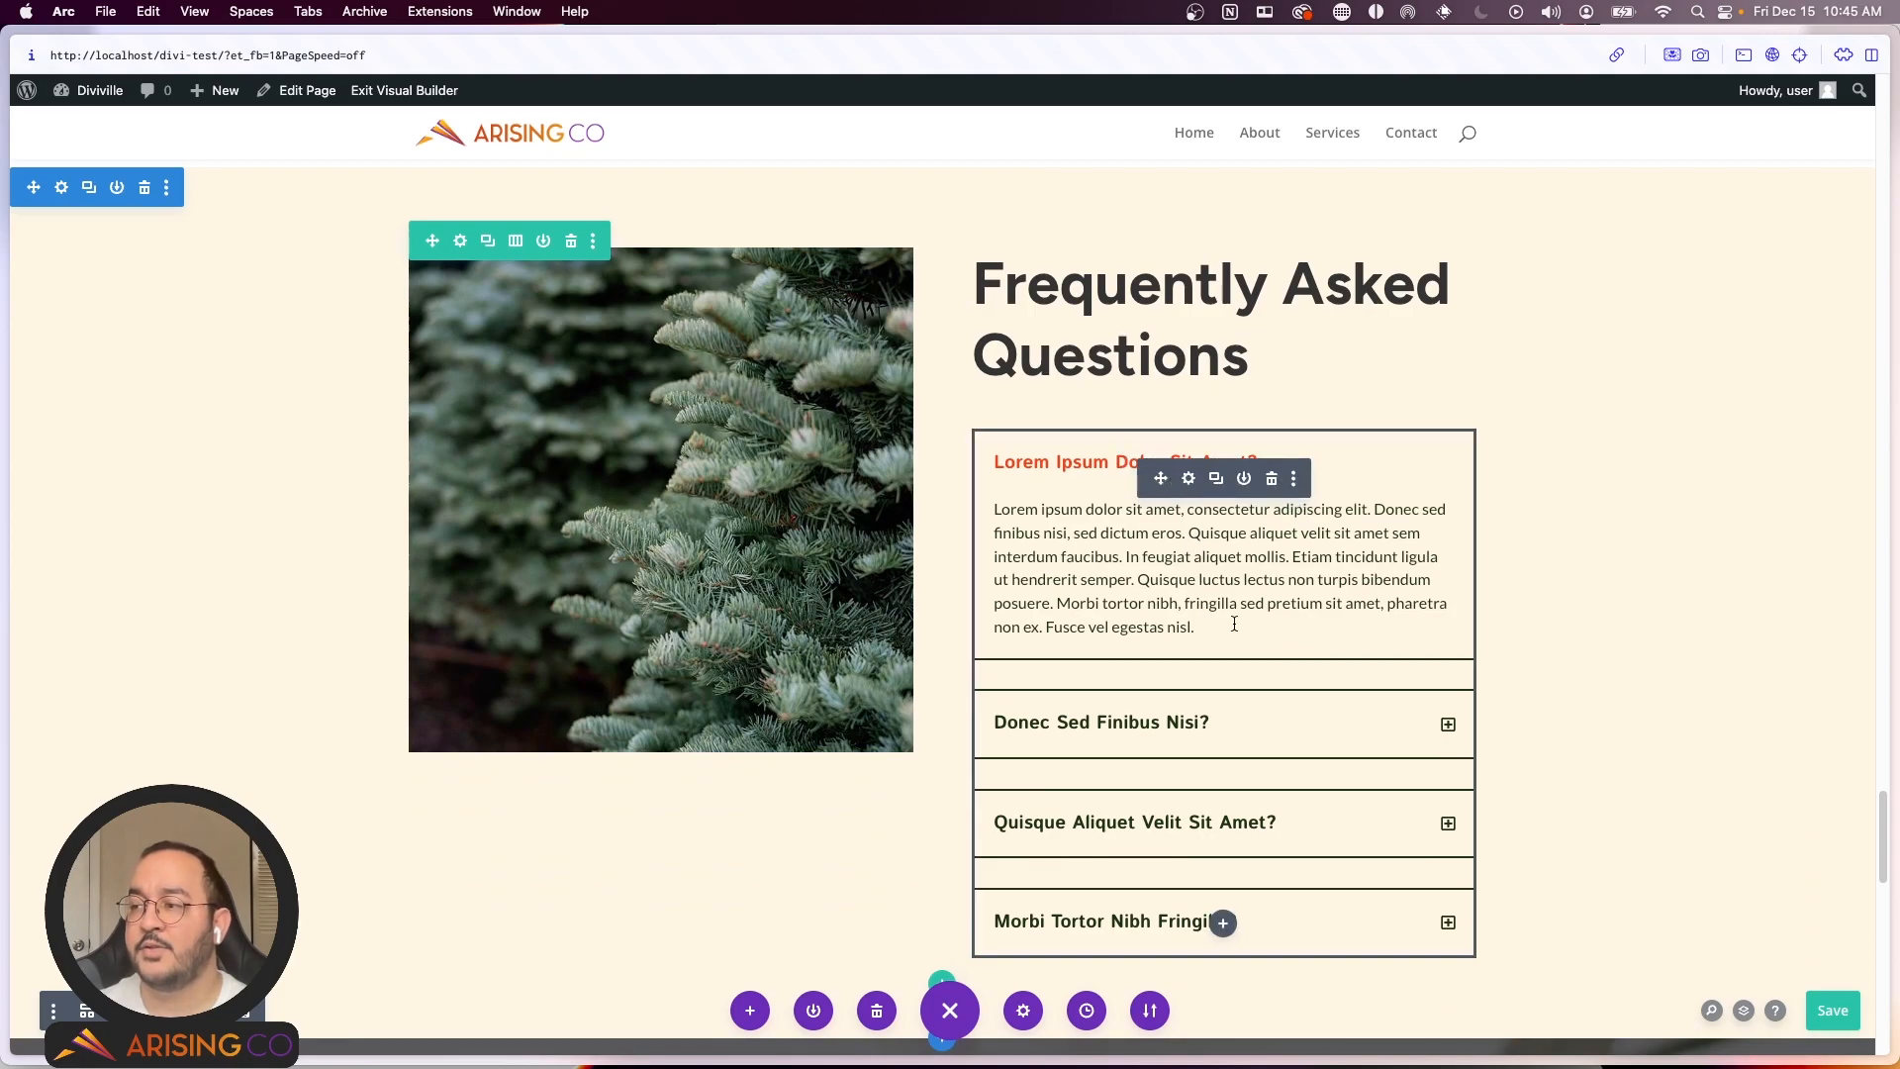
# Step: Review the page below the Frequently Asked Questions section, and browse the layout library's premade packs without loading one
pyautogui.scroll(-5, 1247, 621)
pyautogui.scroll(-15, 1633, 585)
pyautogui.scroll(15, 1635, 586)
pyautogui.scroll(-5, 893, 903)
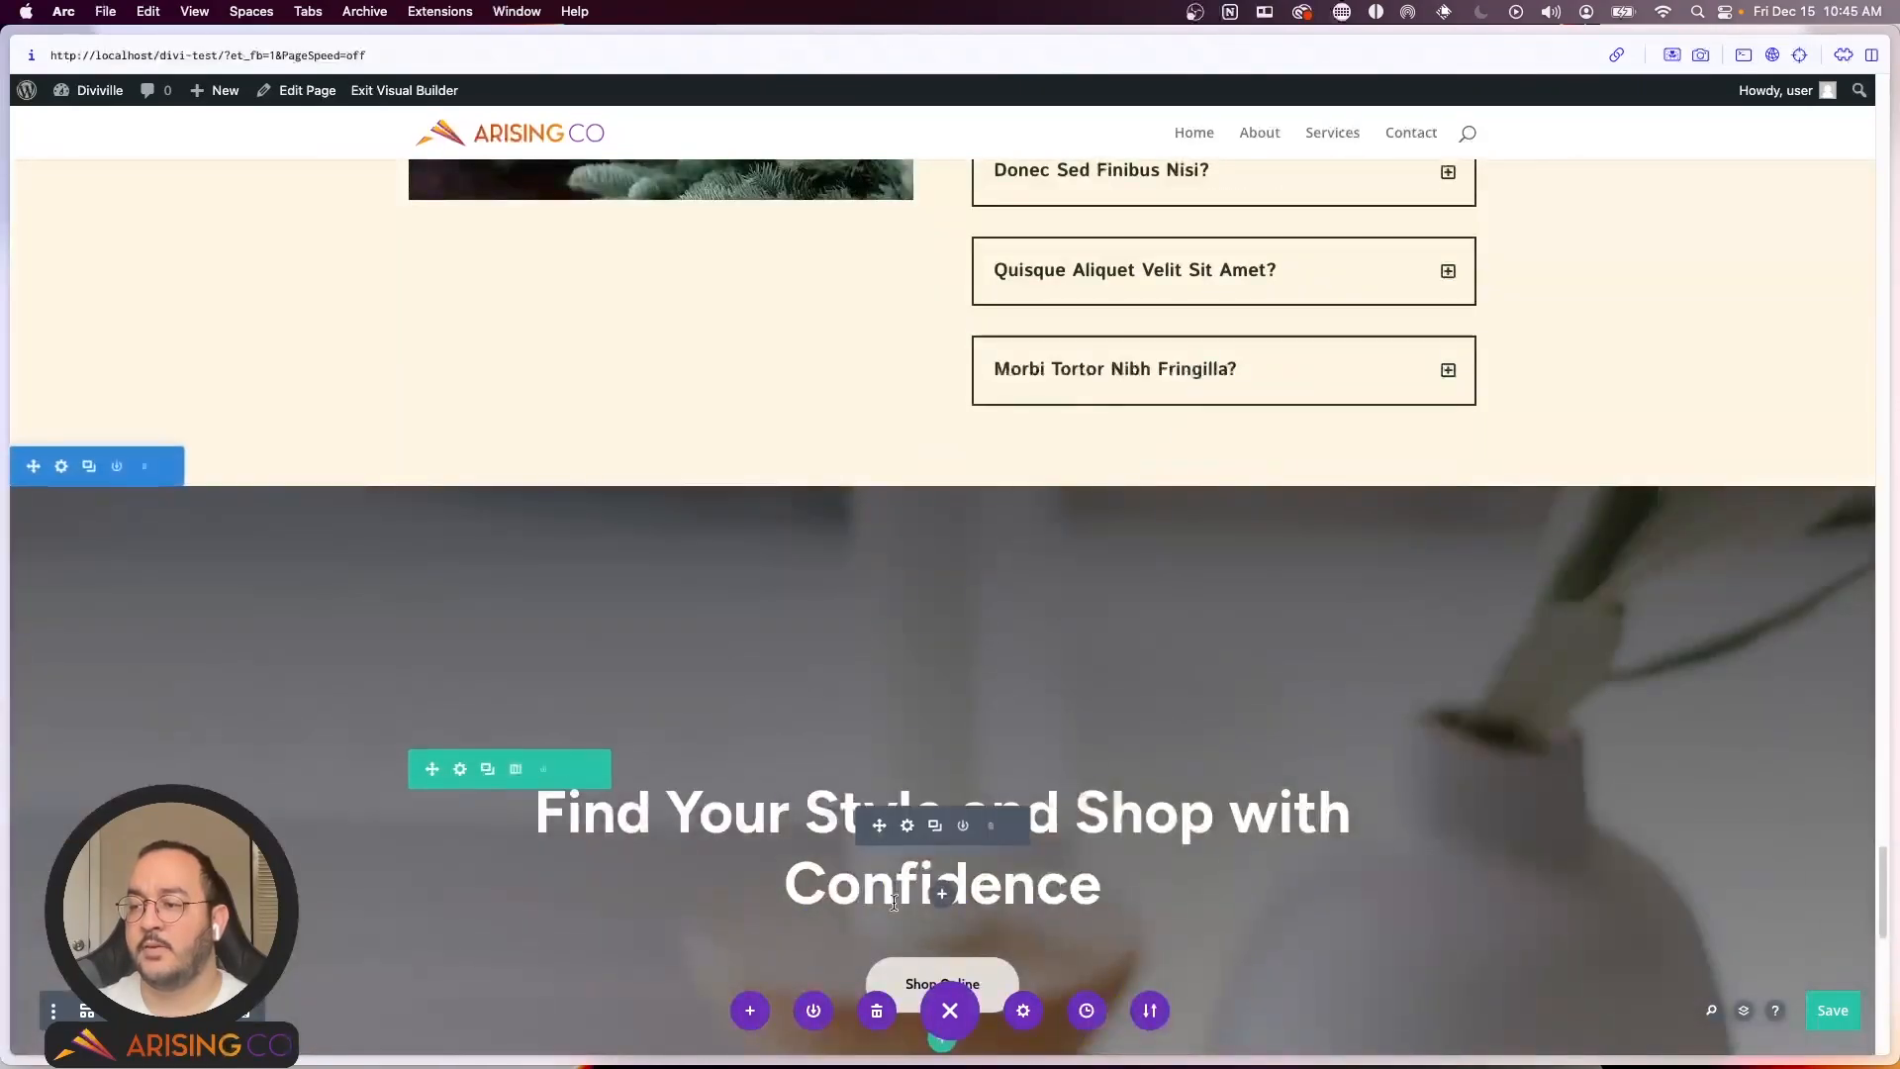
pyautogui.click(751, 1011)
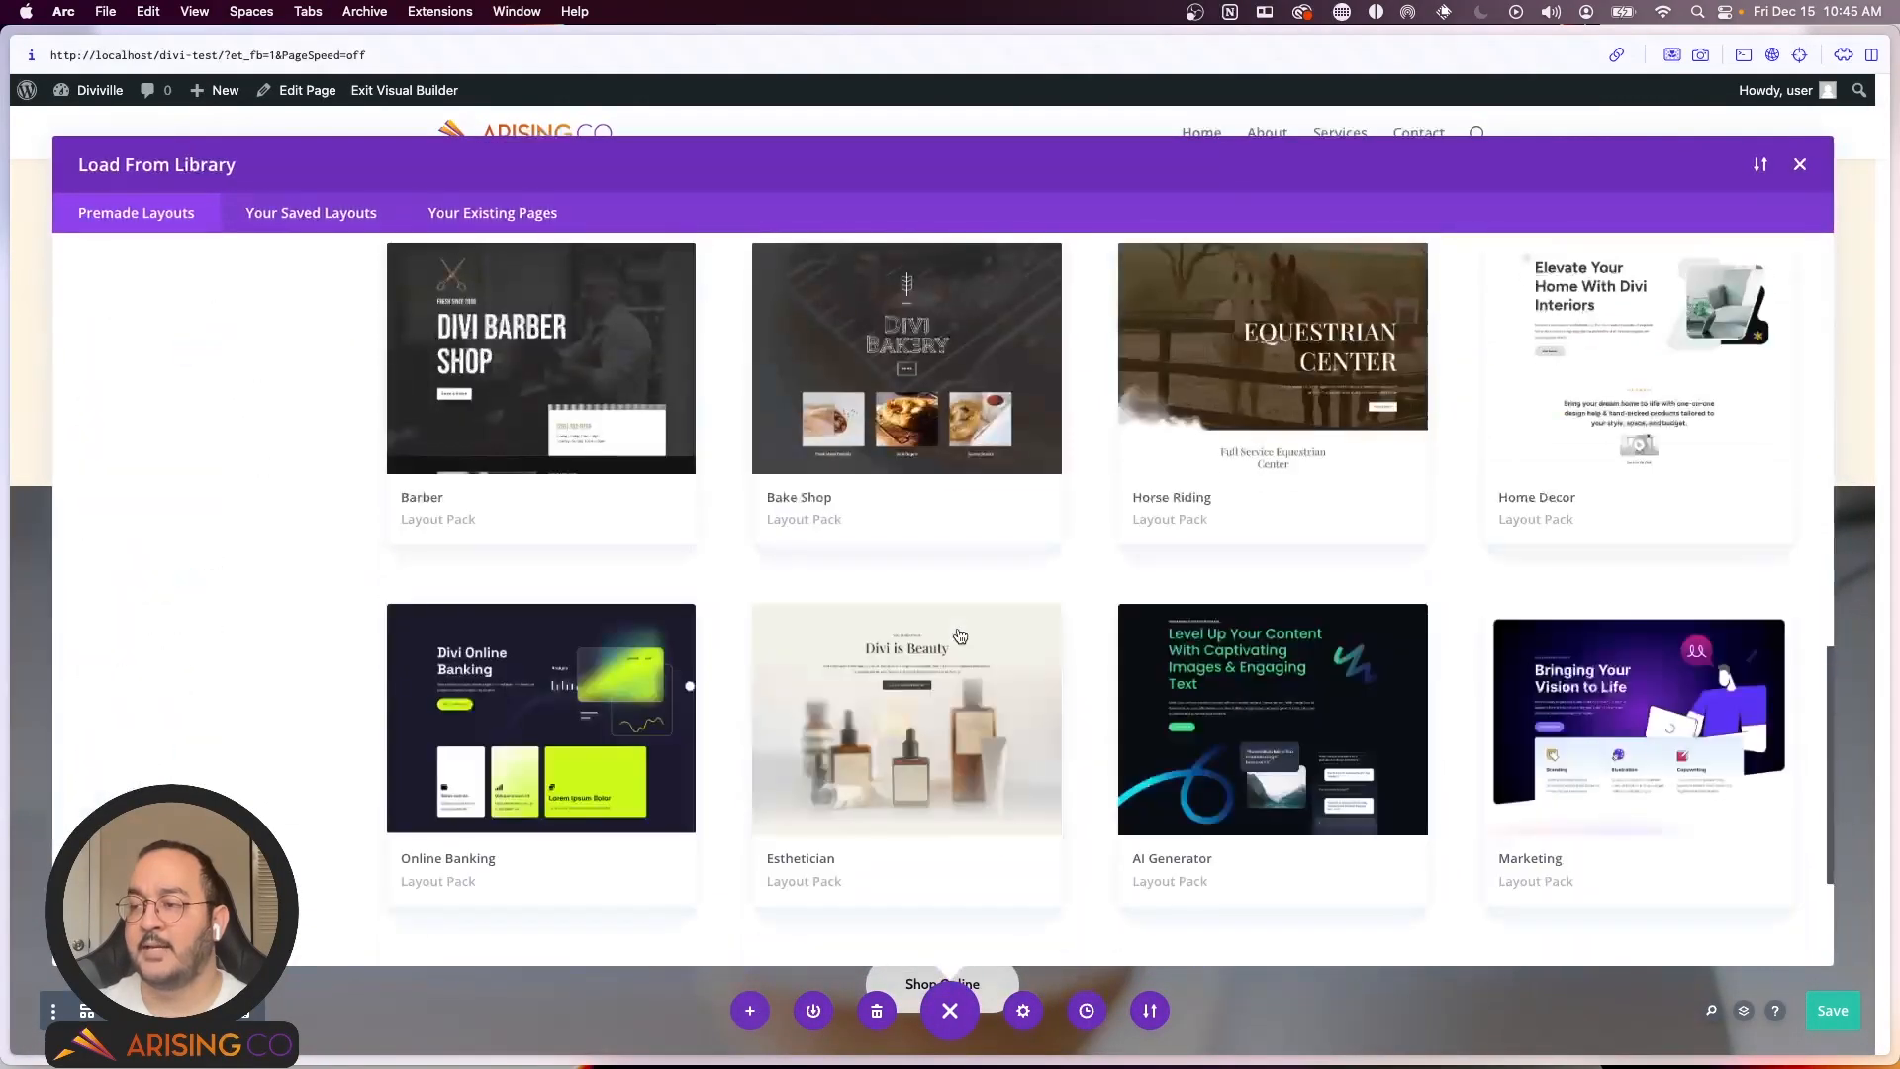
pyautogui.scroll(-15, 960, 637)
pyautogui.scroll(20, 1065, 579)
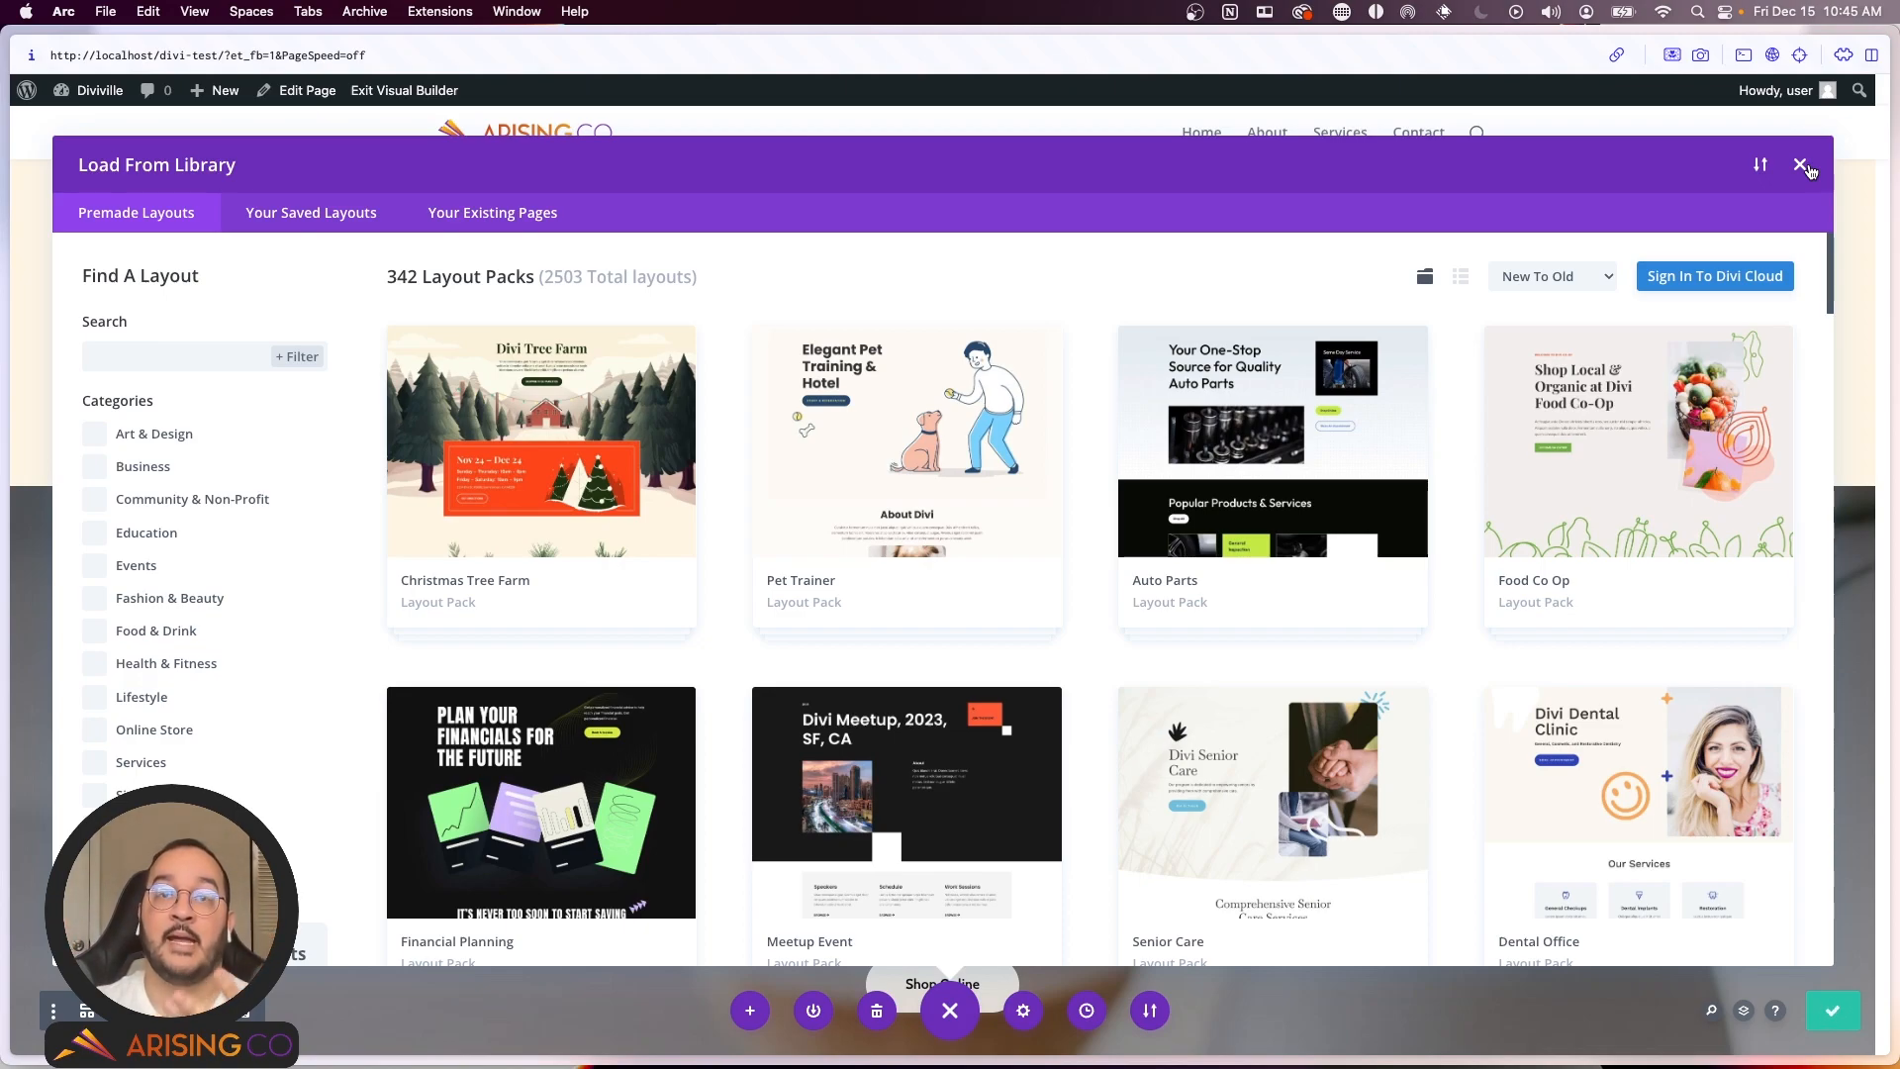
pyautogui.click(1800, 165)
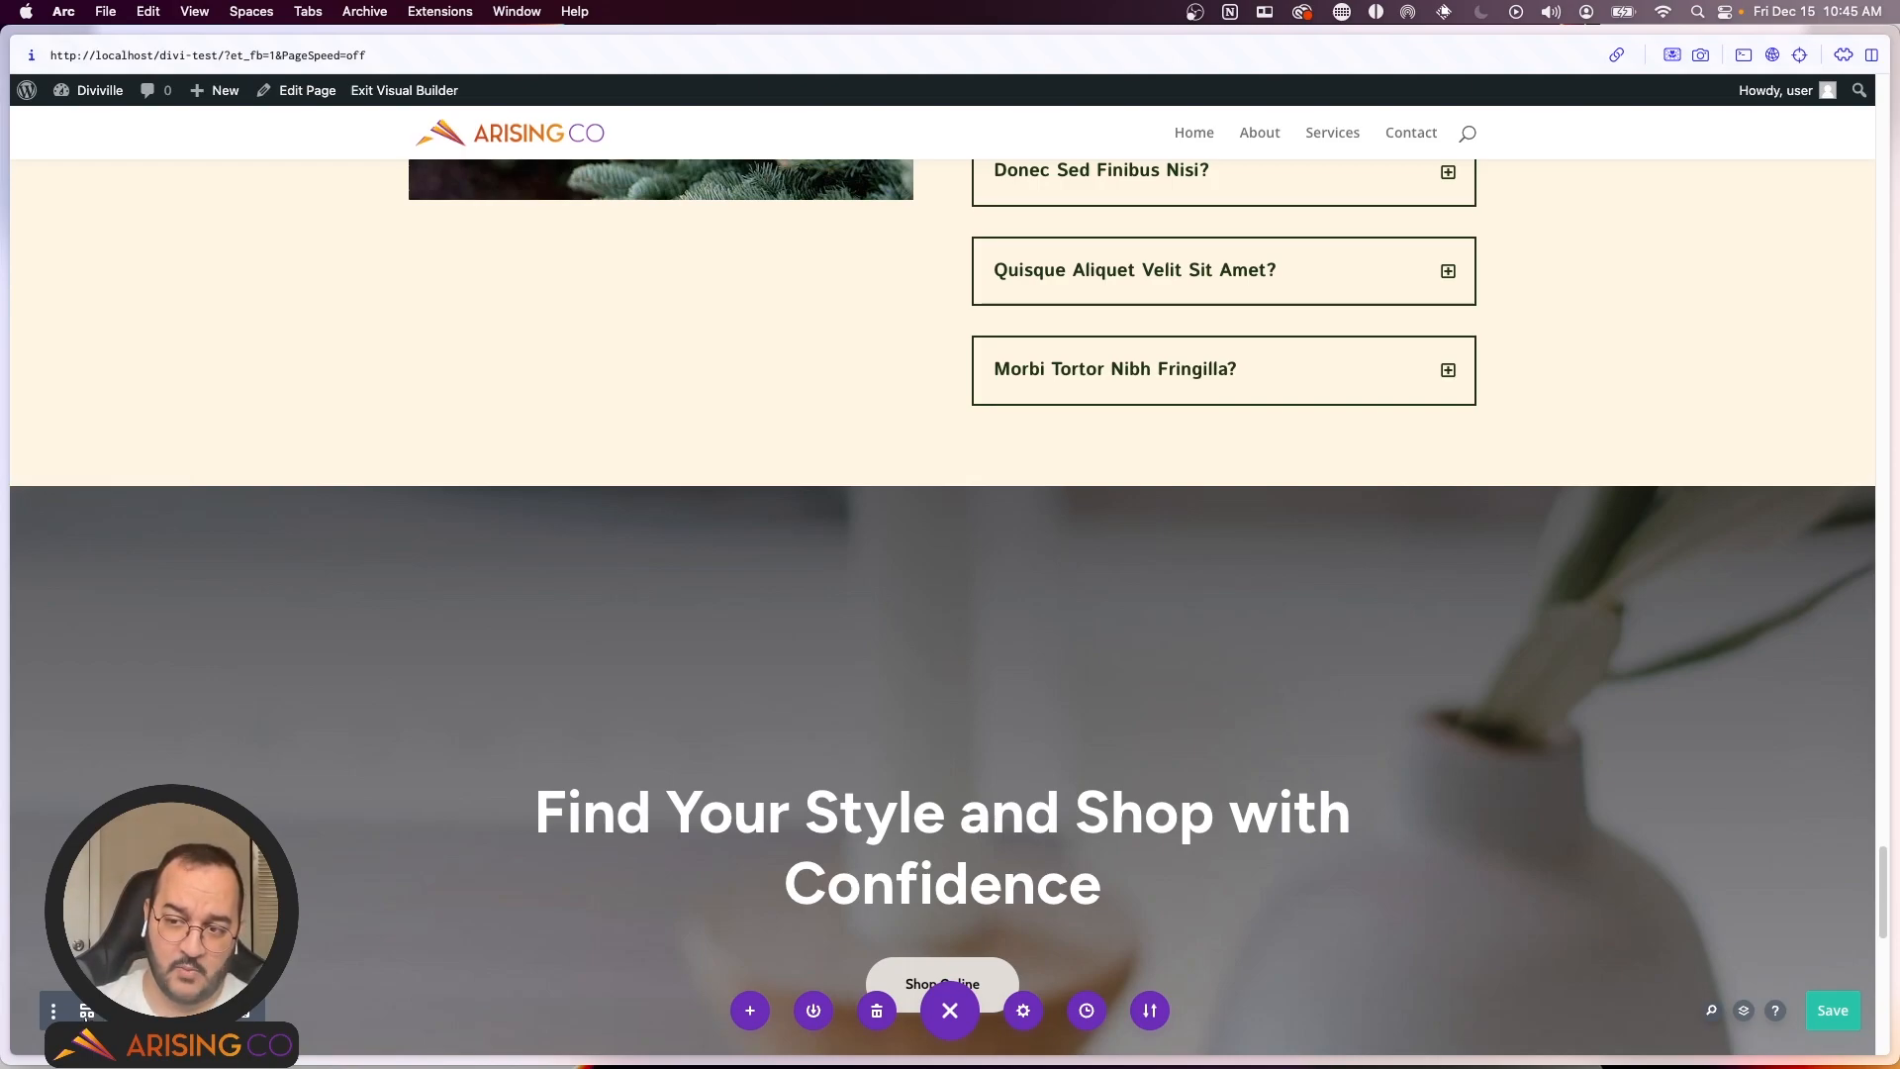
# Step: Show the page as a wireframe with the 2 Column Section collapsed and the Header section expanded
pyautogui.click(86, 1013)
pyautogui.scroll(5, 865, 432)
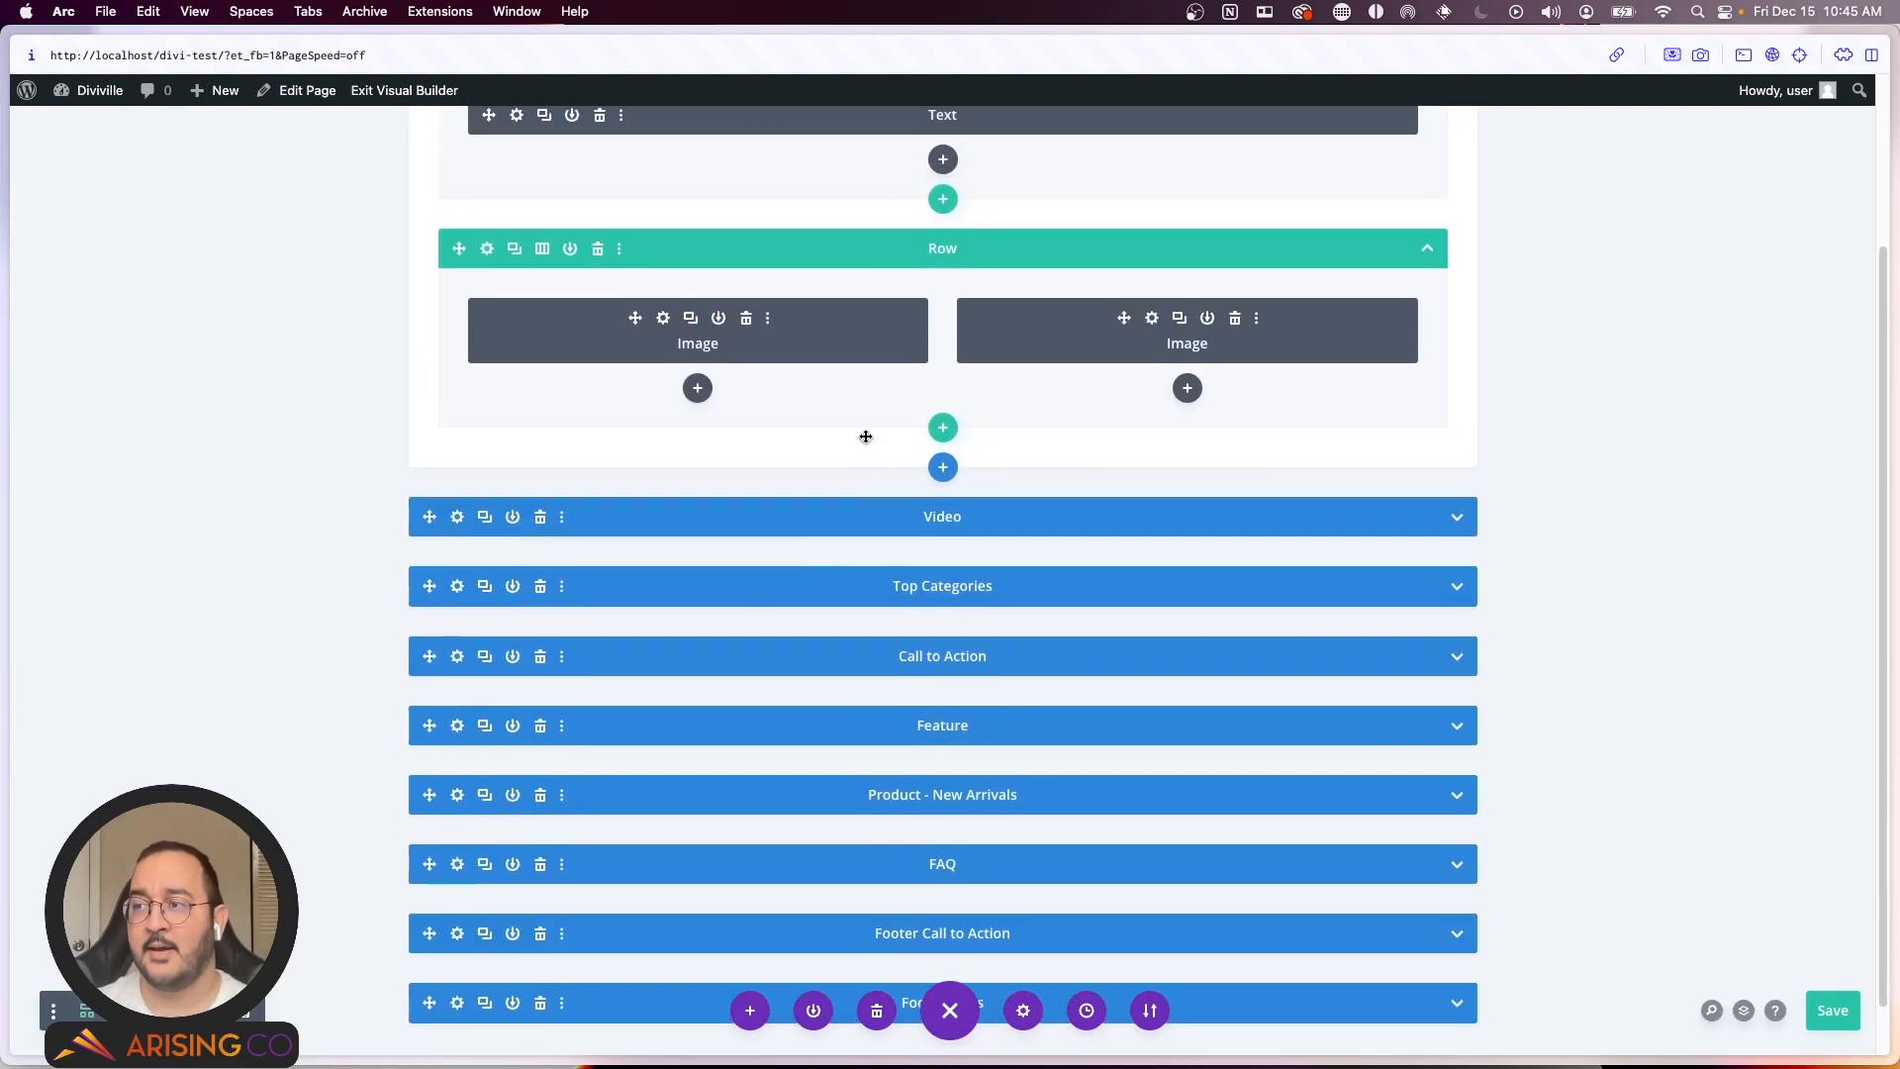
pyautogui.click(1455, 195)
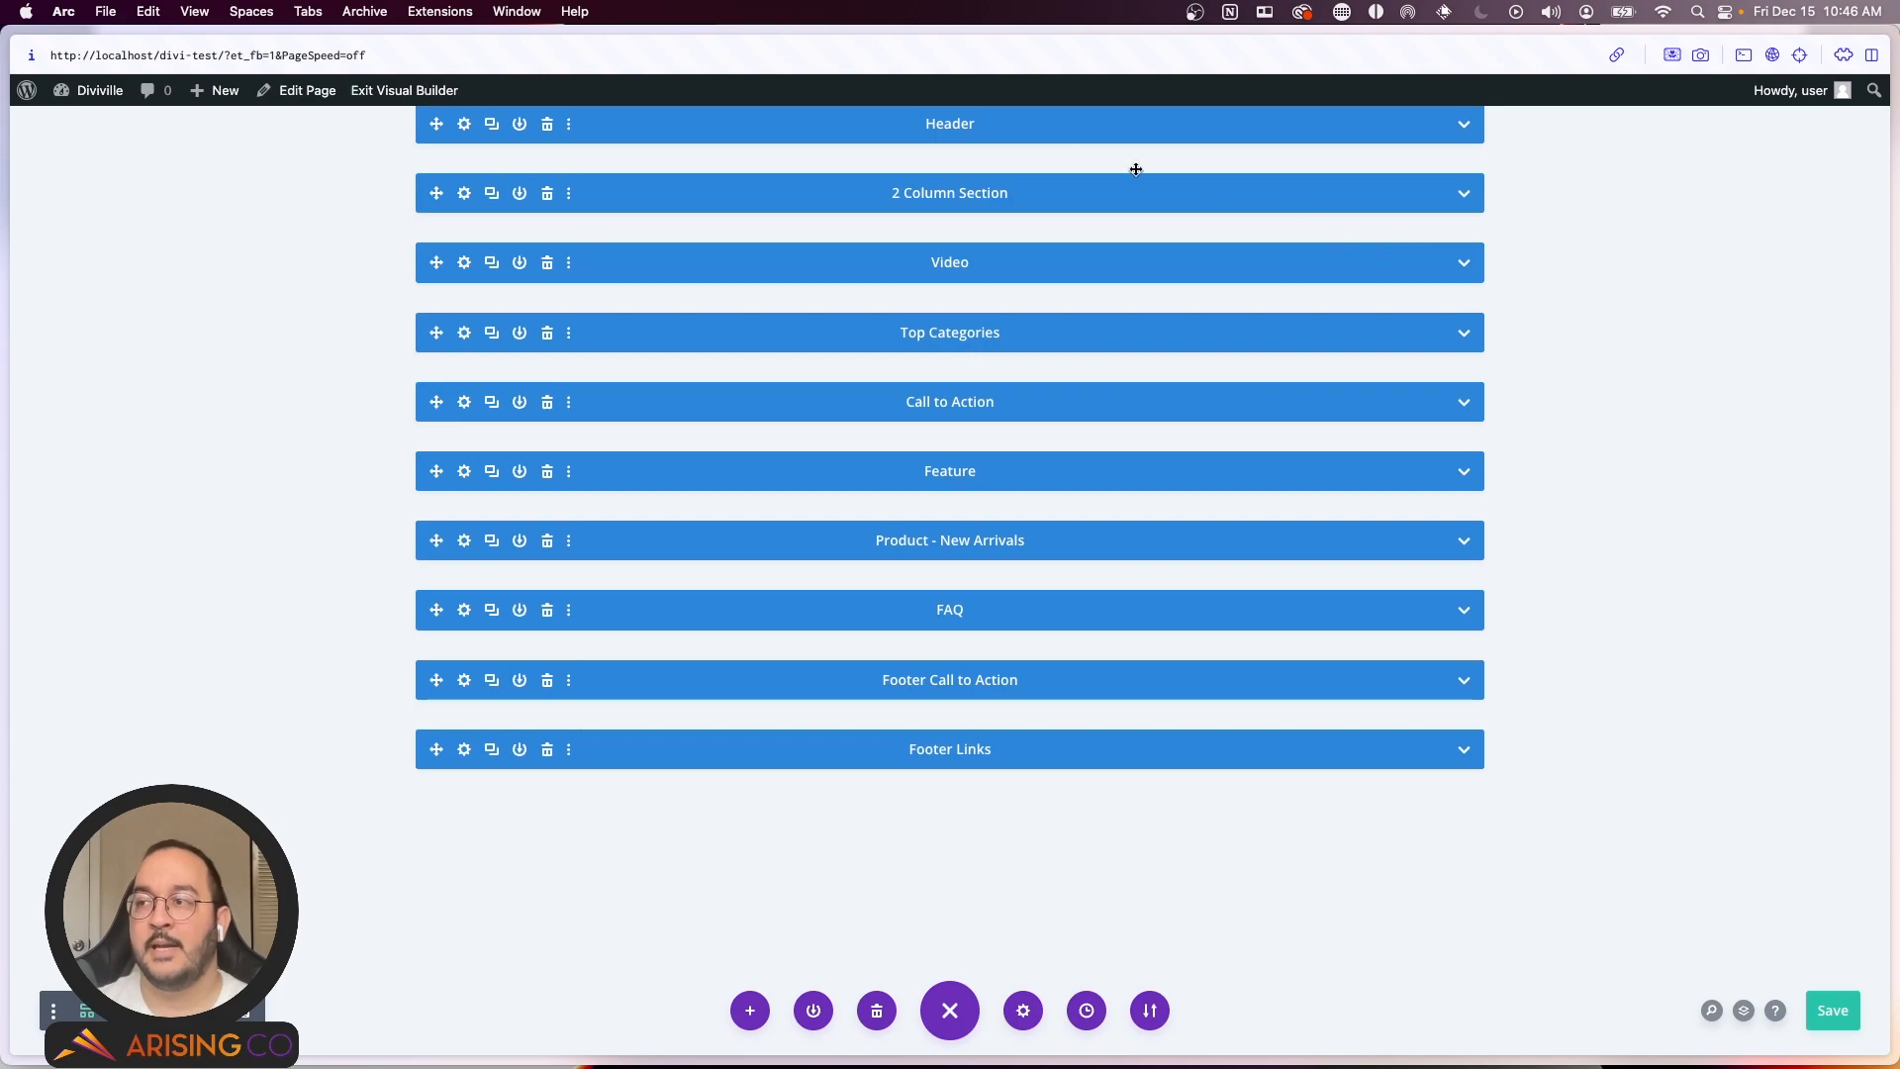
pyautogui.click(464, 124)
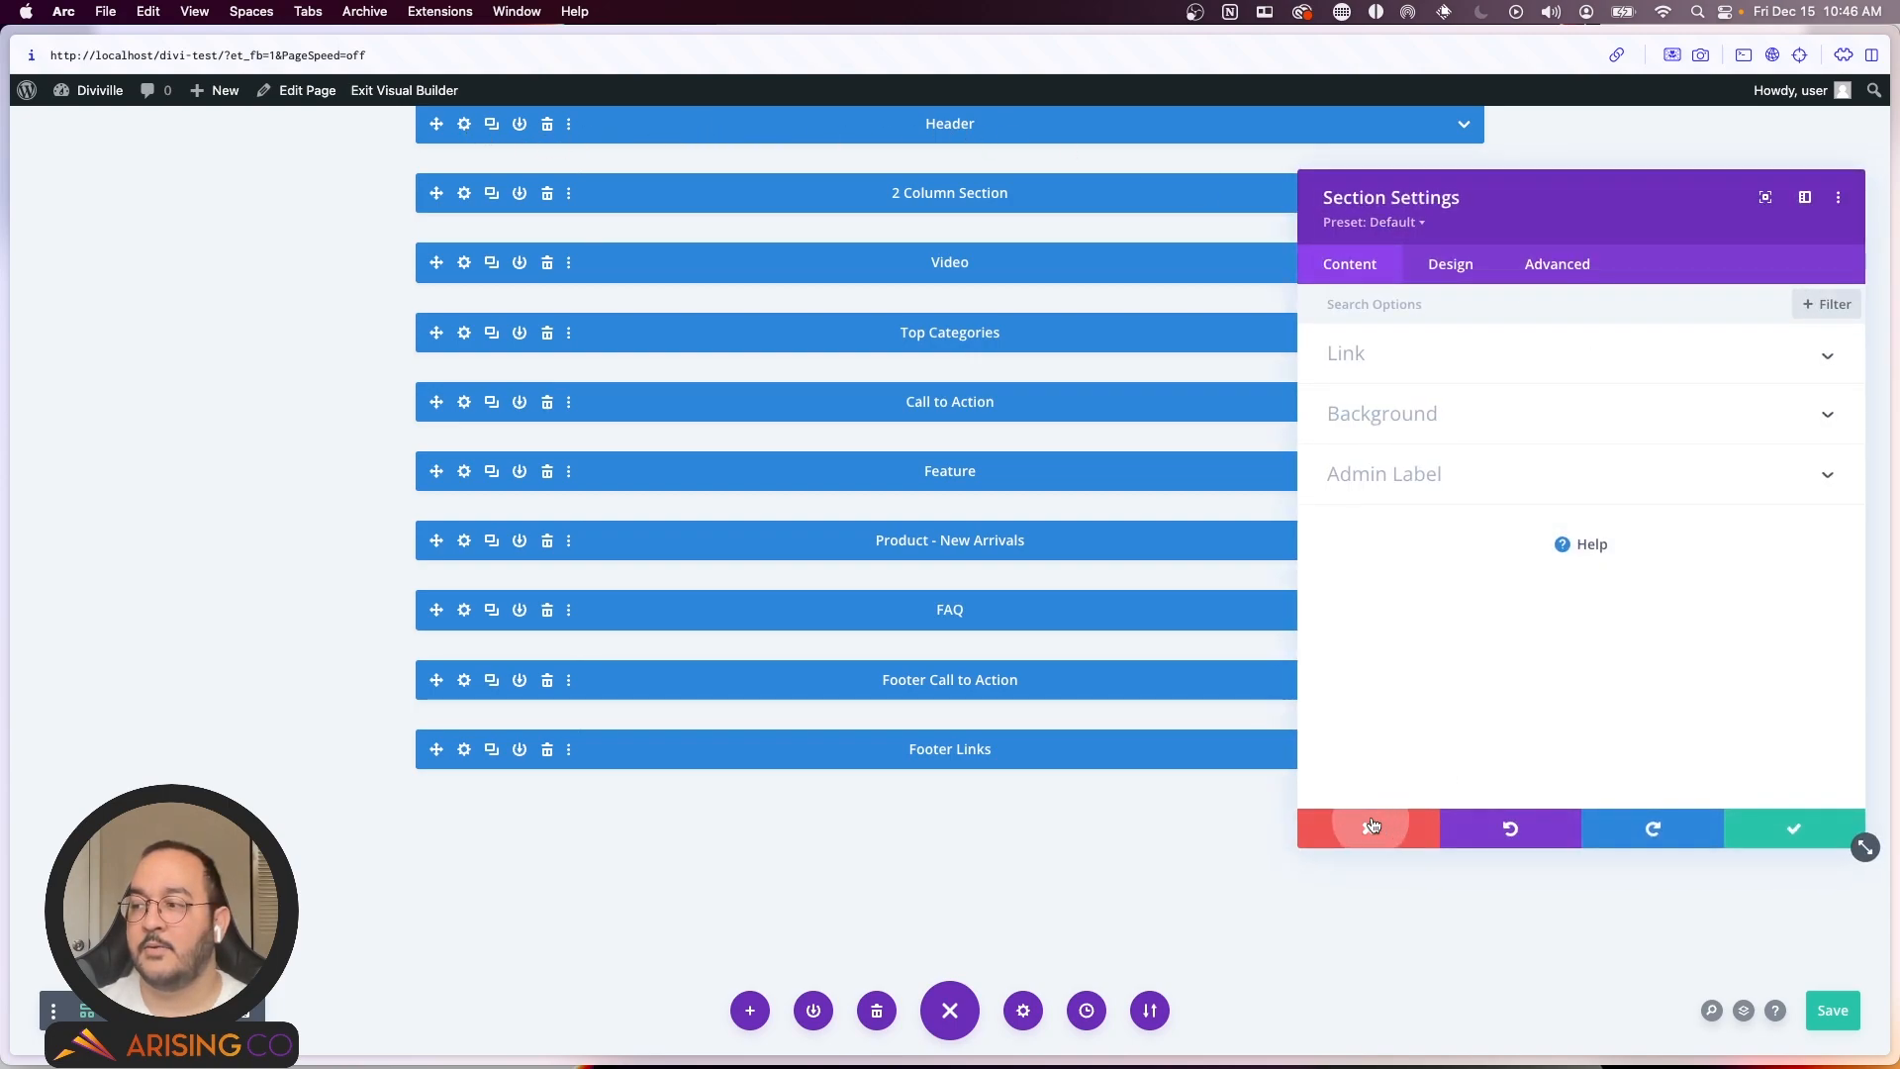
pyautogui.click(1370, 824)
pyautogui.click(1465, 159)
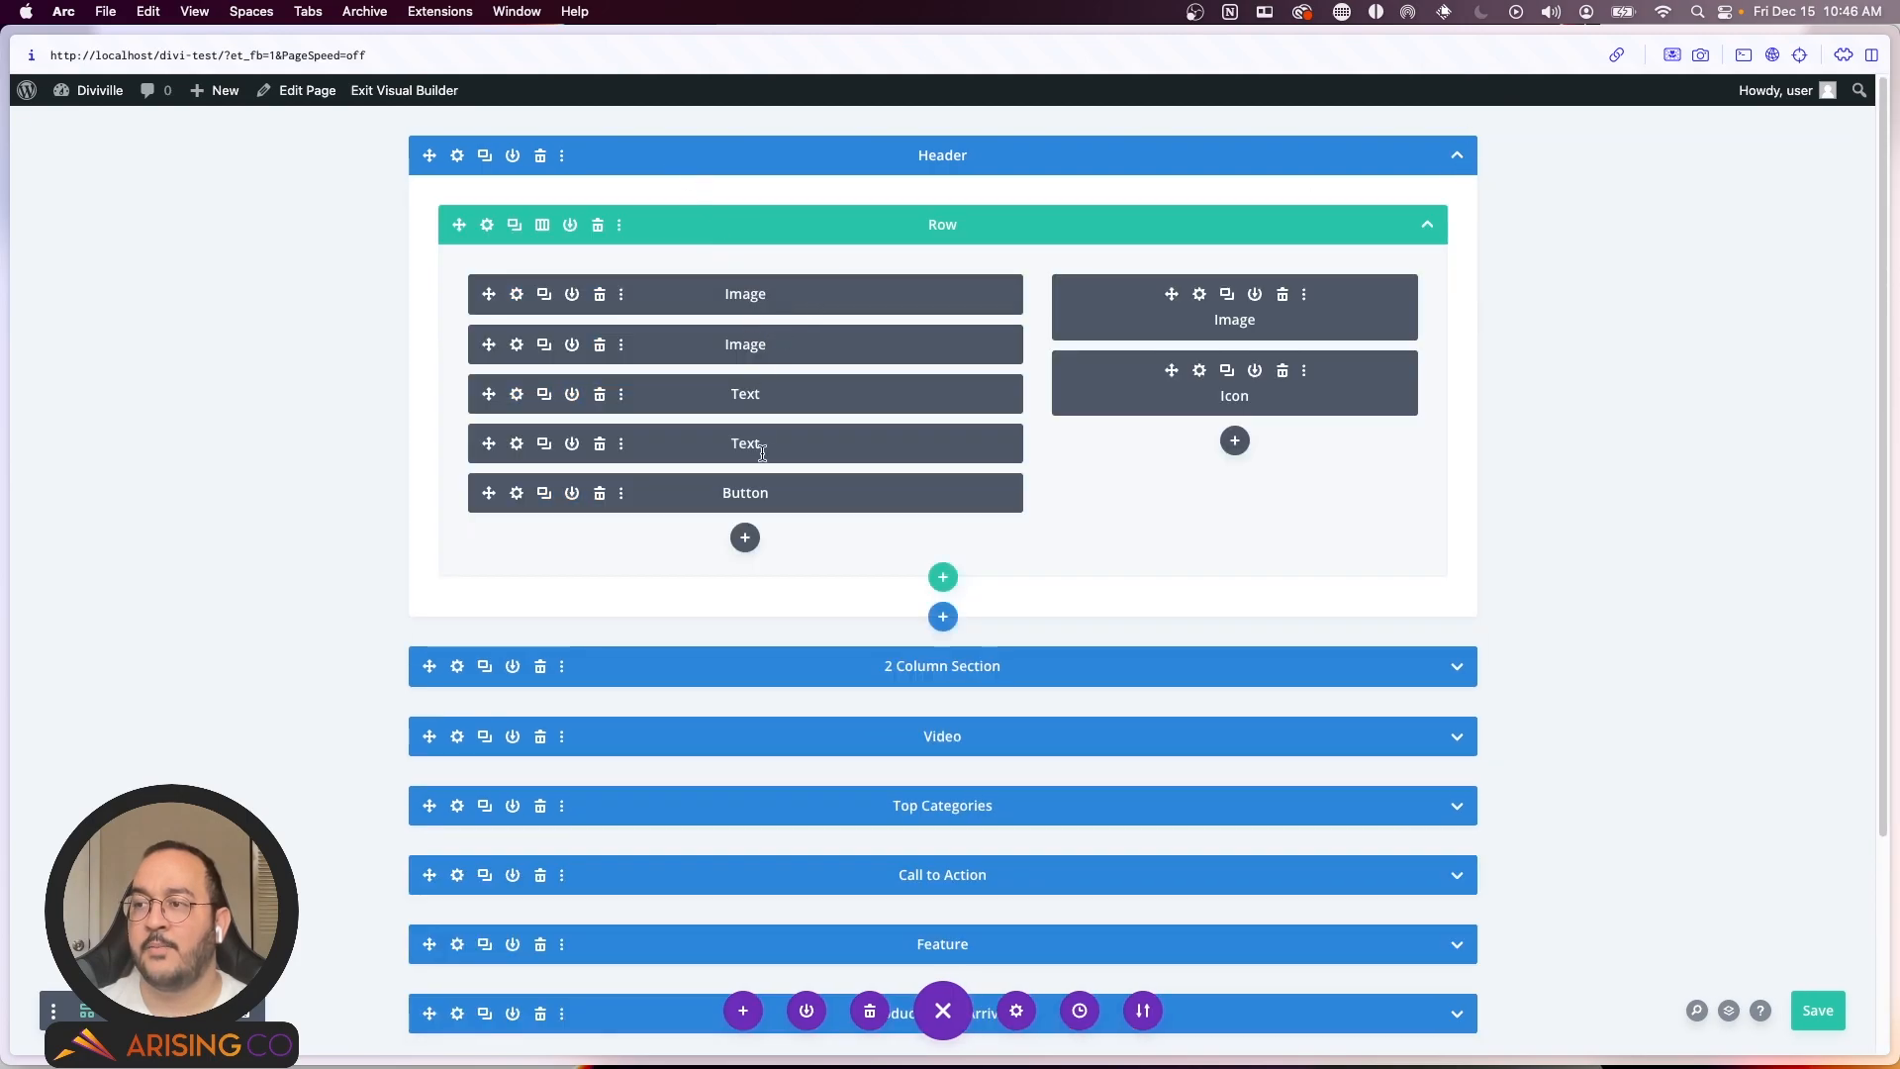
# Step: Inspect the heading text of the Header section's first text module and discard any changes
pyautogui.click(517, 395)
pyautogui.click(1430, 615)
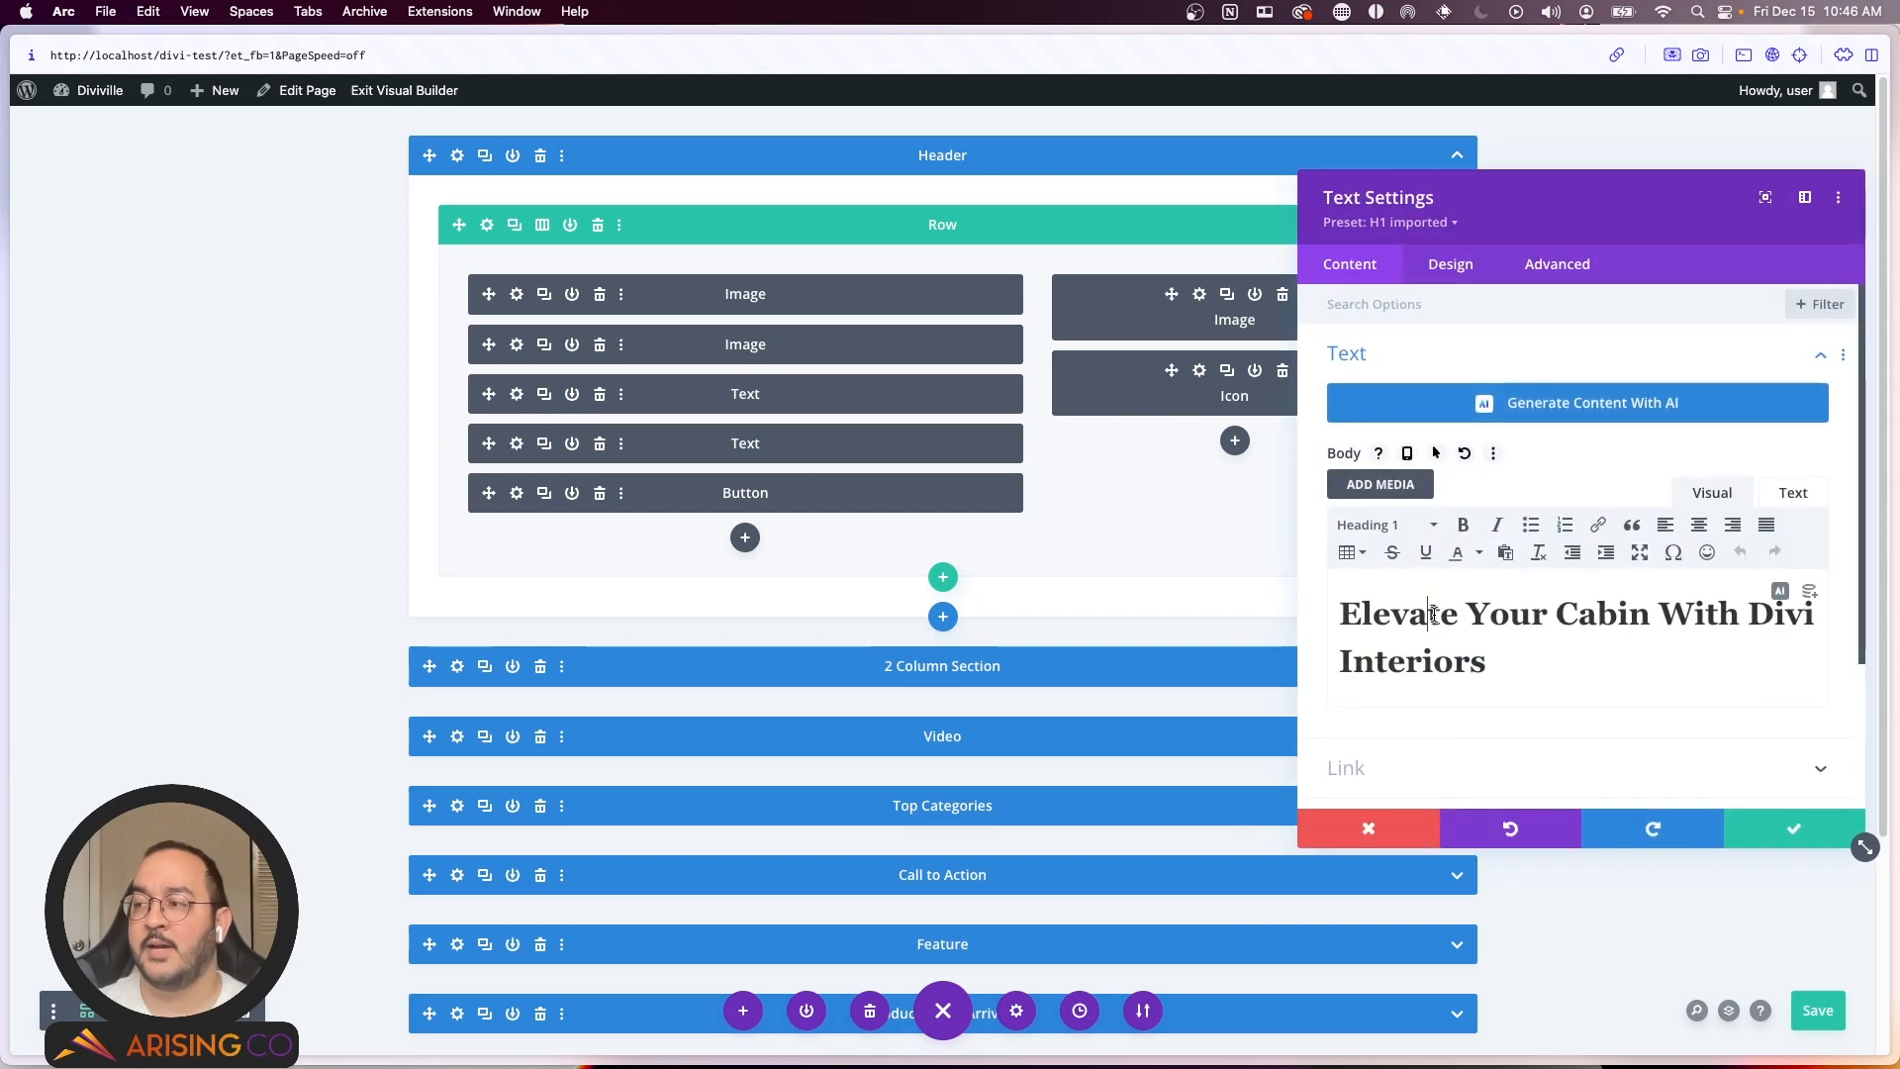
pyautogui.doubleClick(1560, 611)
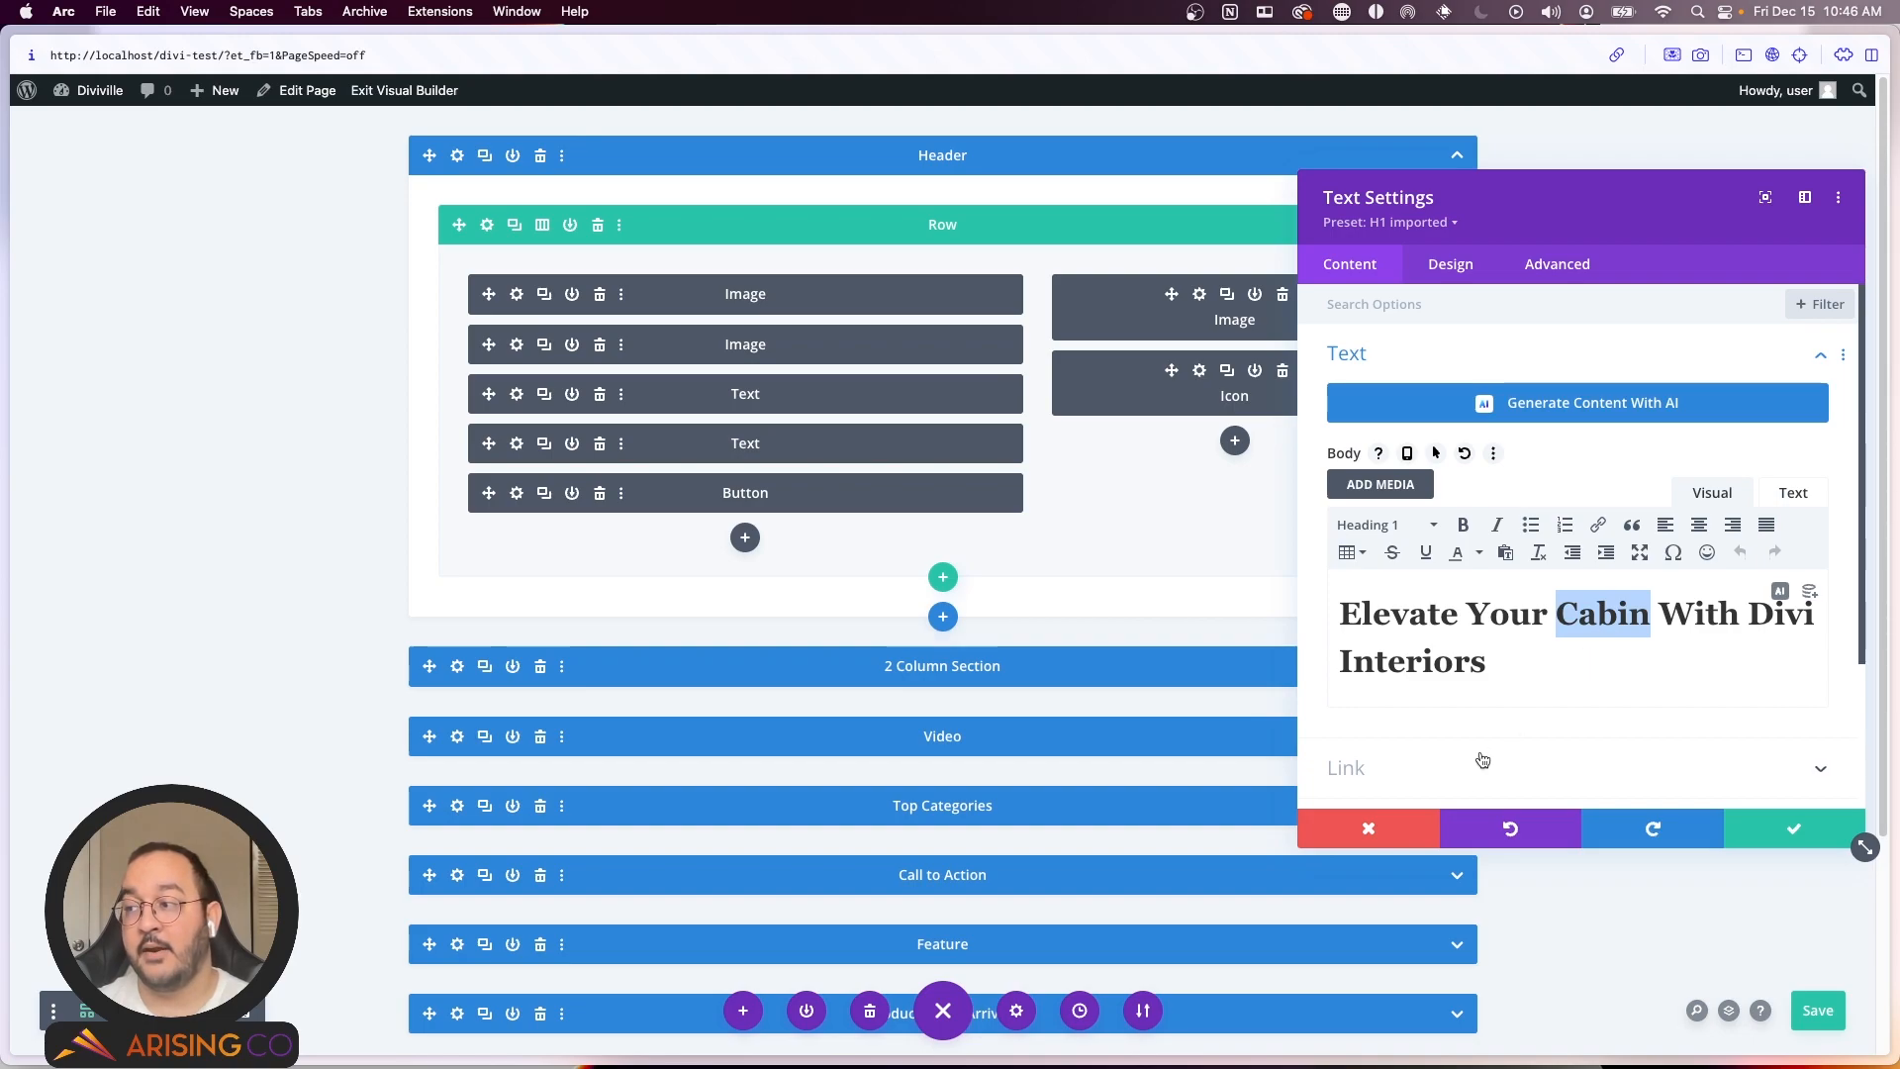
pyautogui.click(1405, 827)
# Step: Save the page and exit the visual builder
pyautogui.click(1812, 1010)
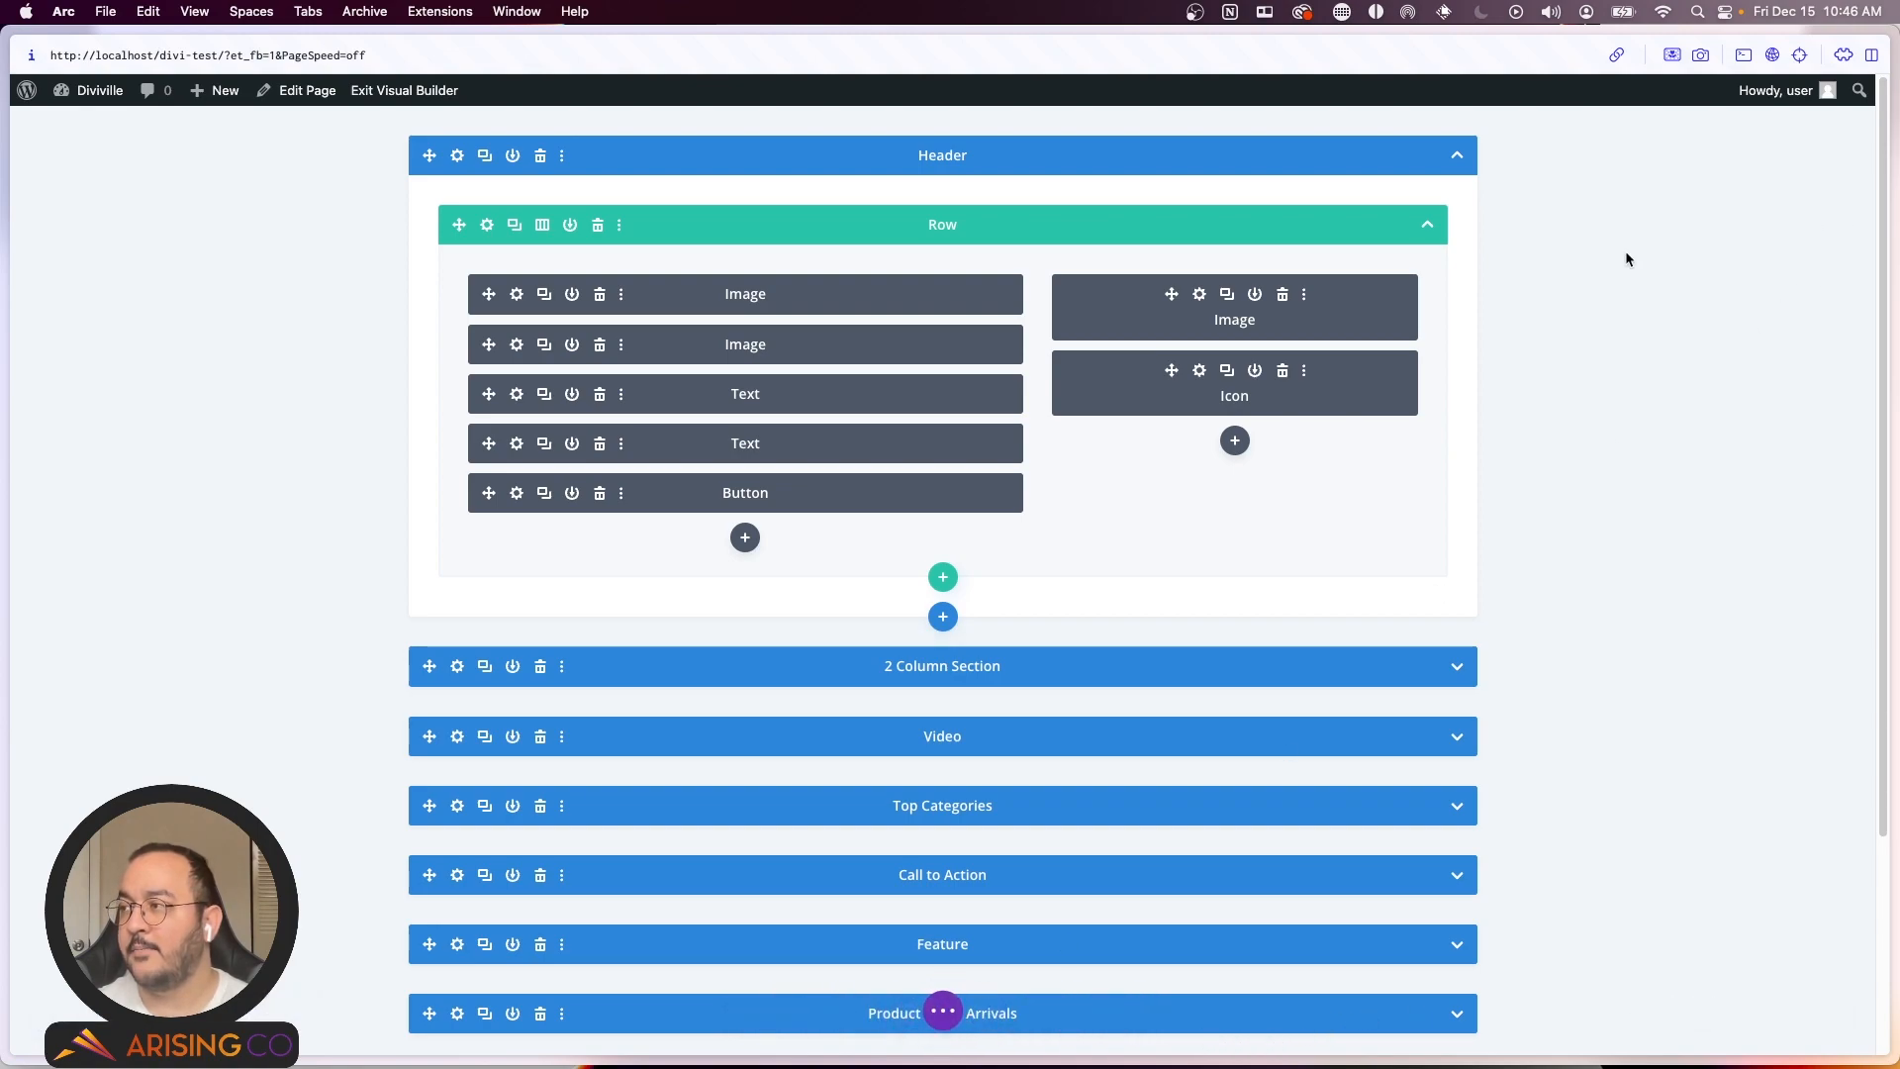
pyautogui.click(940, 1010)
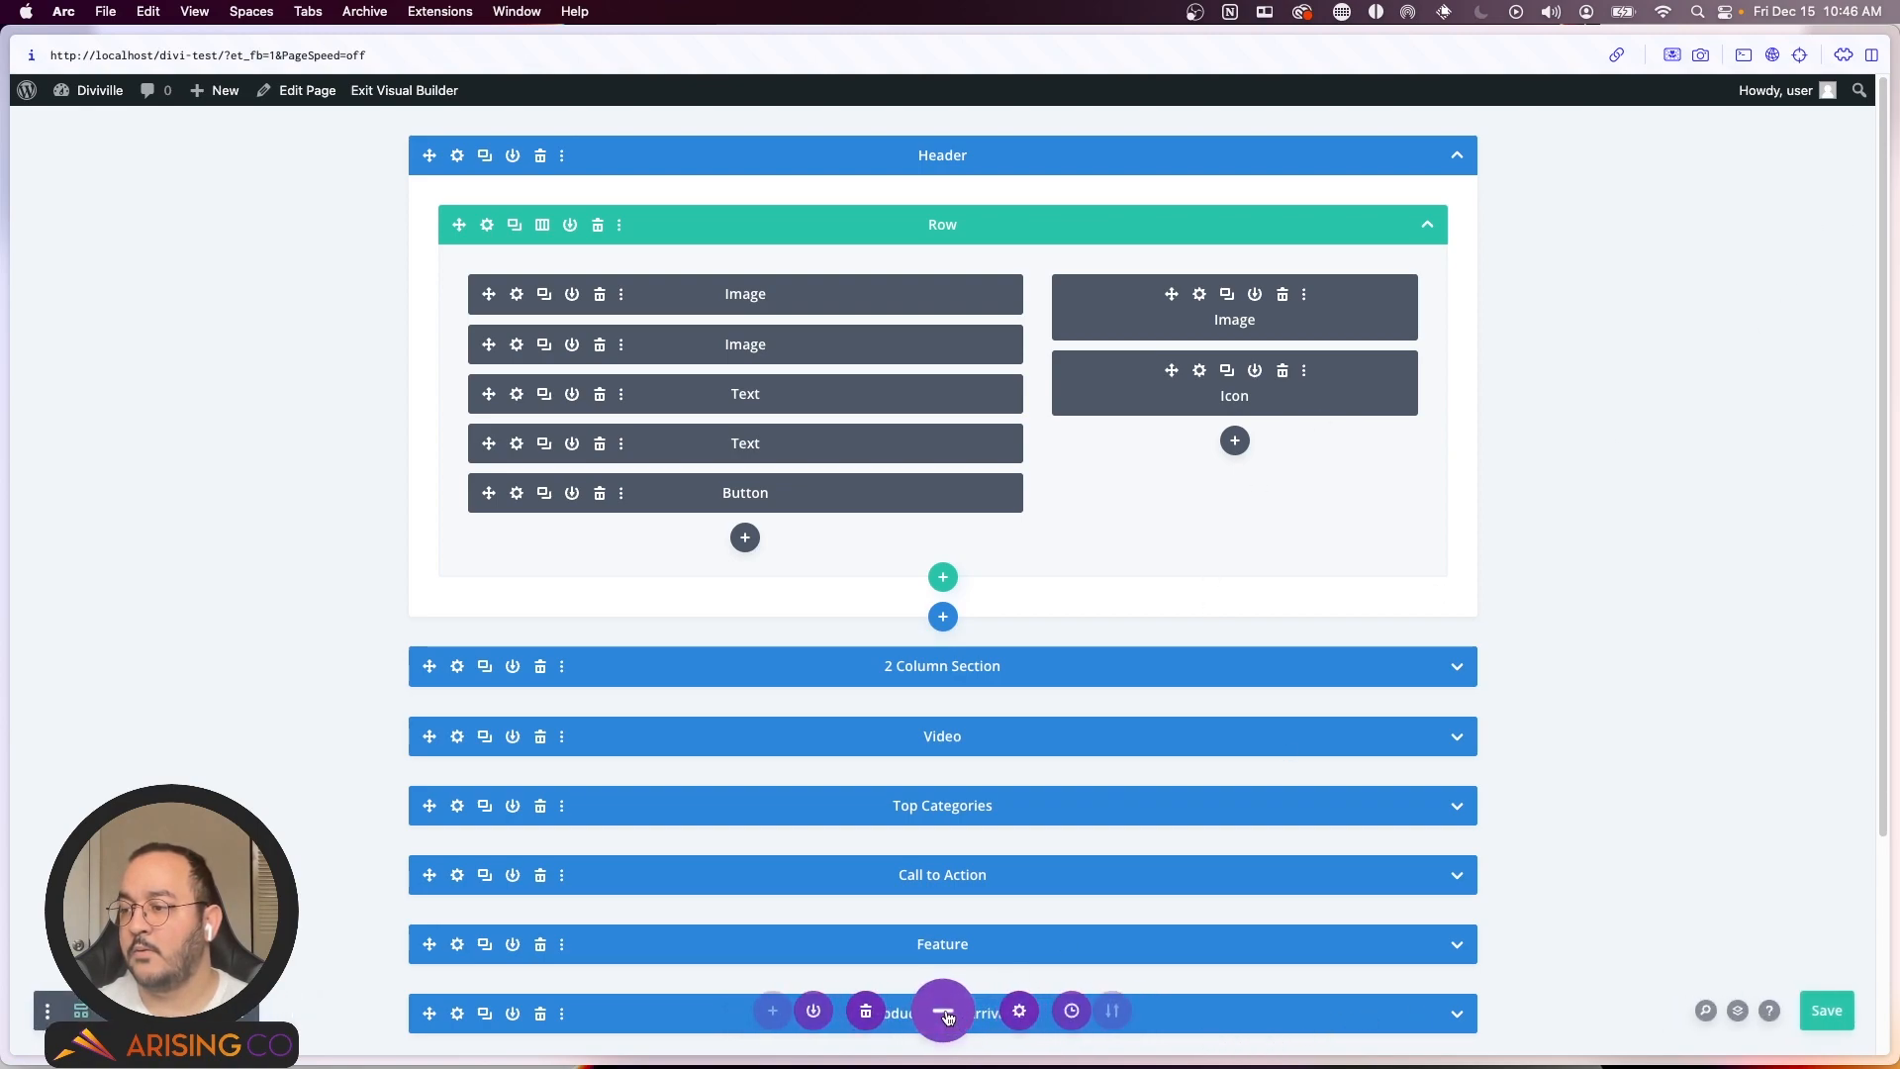
pyautogui.click(383, 111)
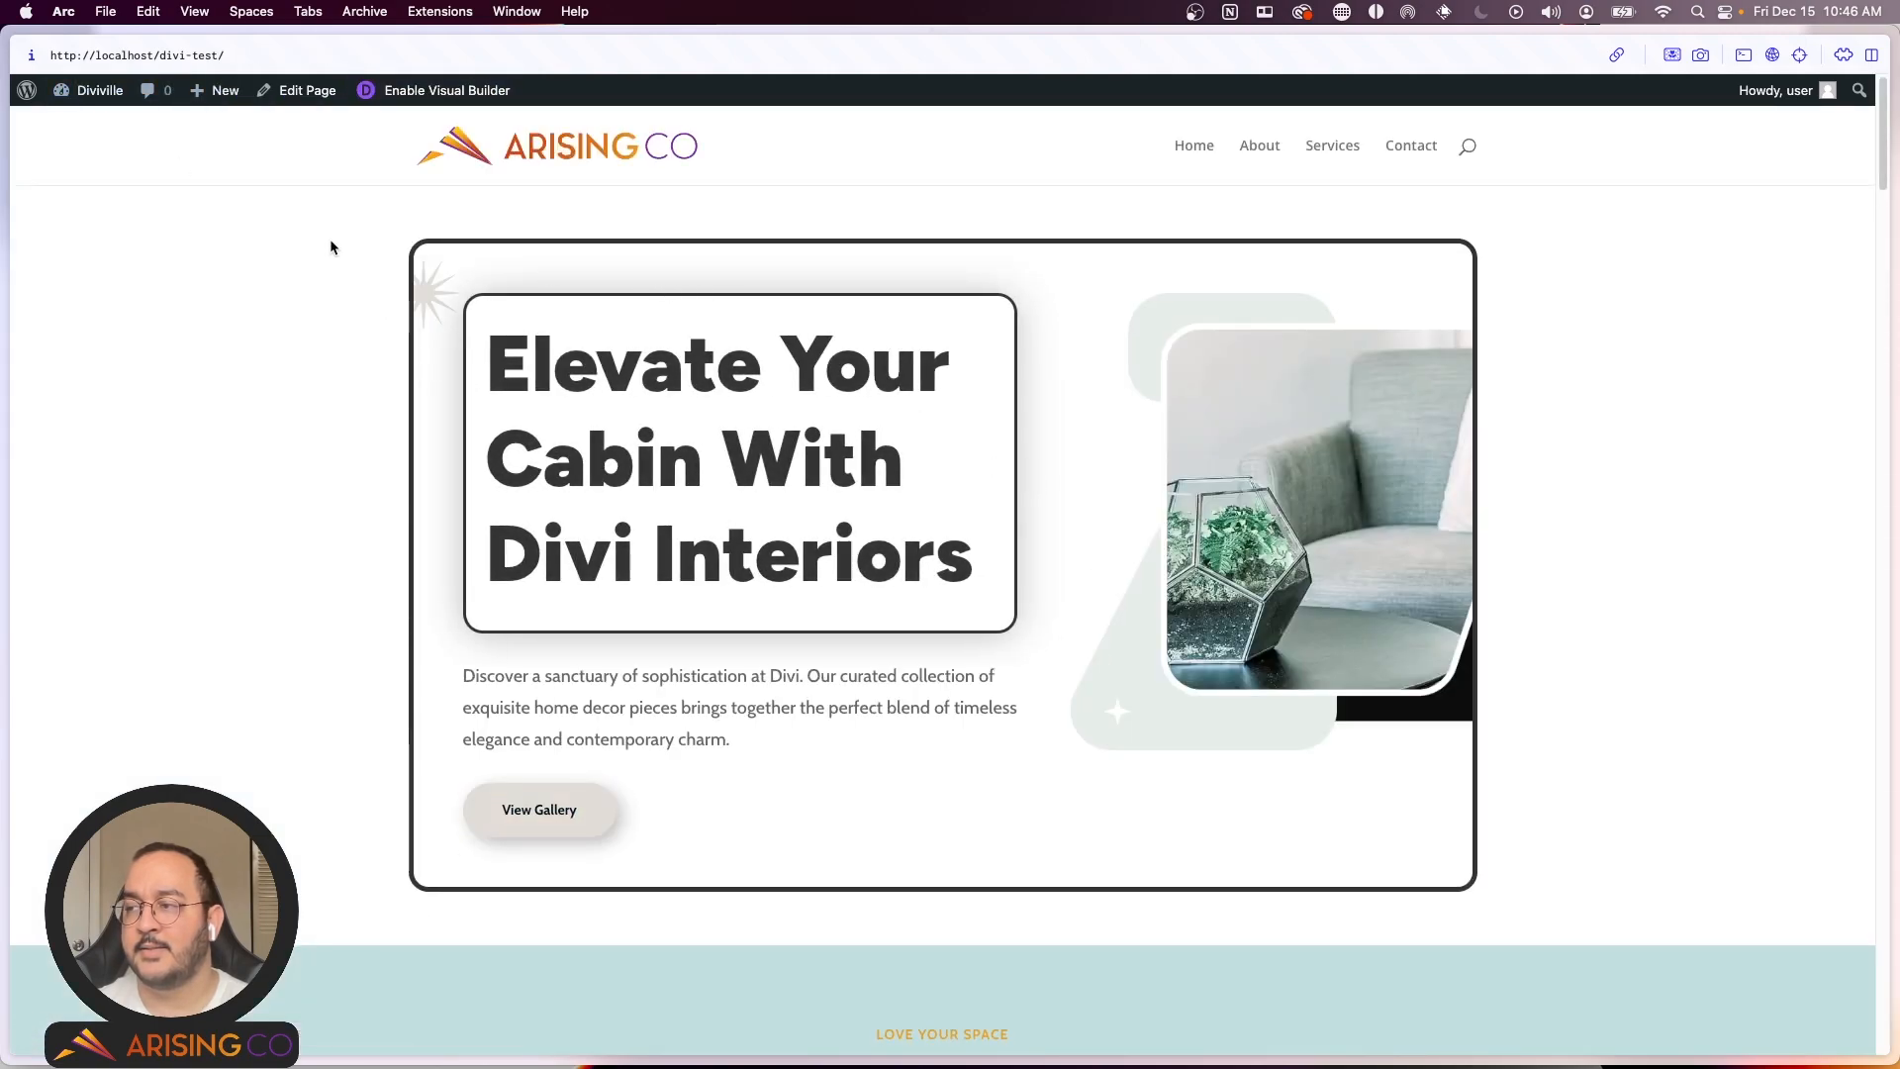
# Step: Enable the Classic Editor in the advanced builder settings of the Divi Theme Options and save the changes
pyautogui.click(100, 90)
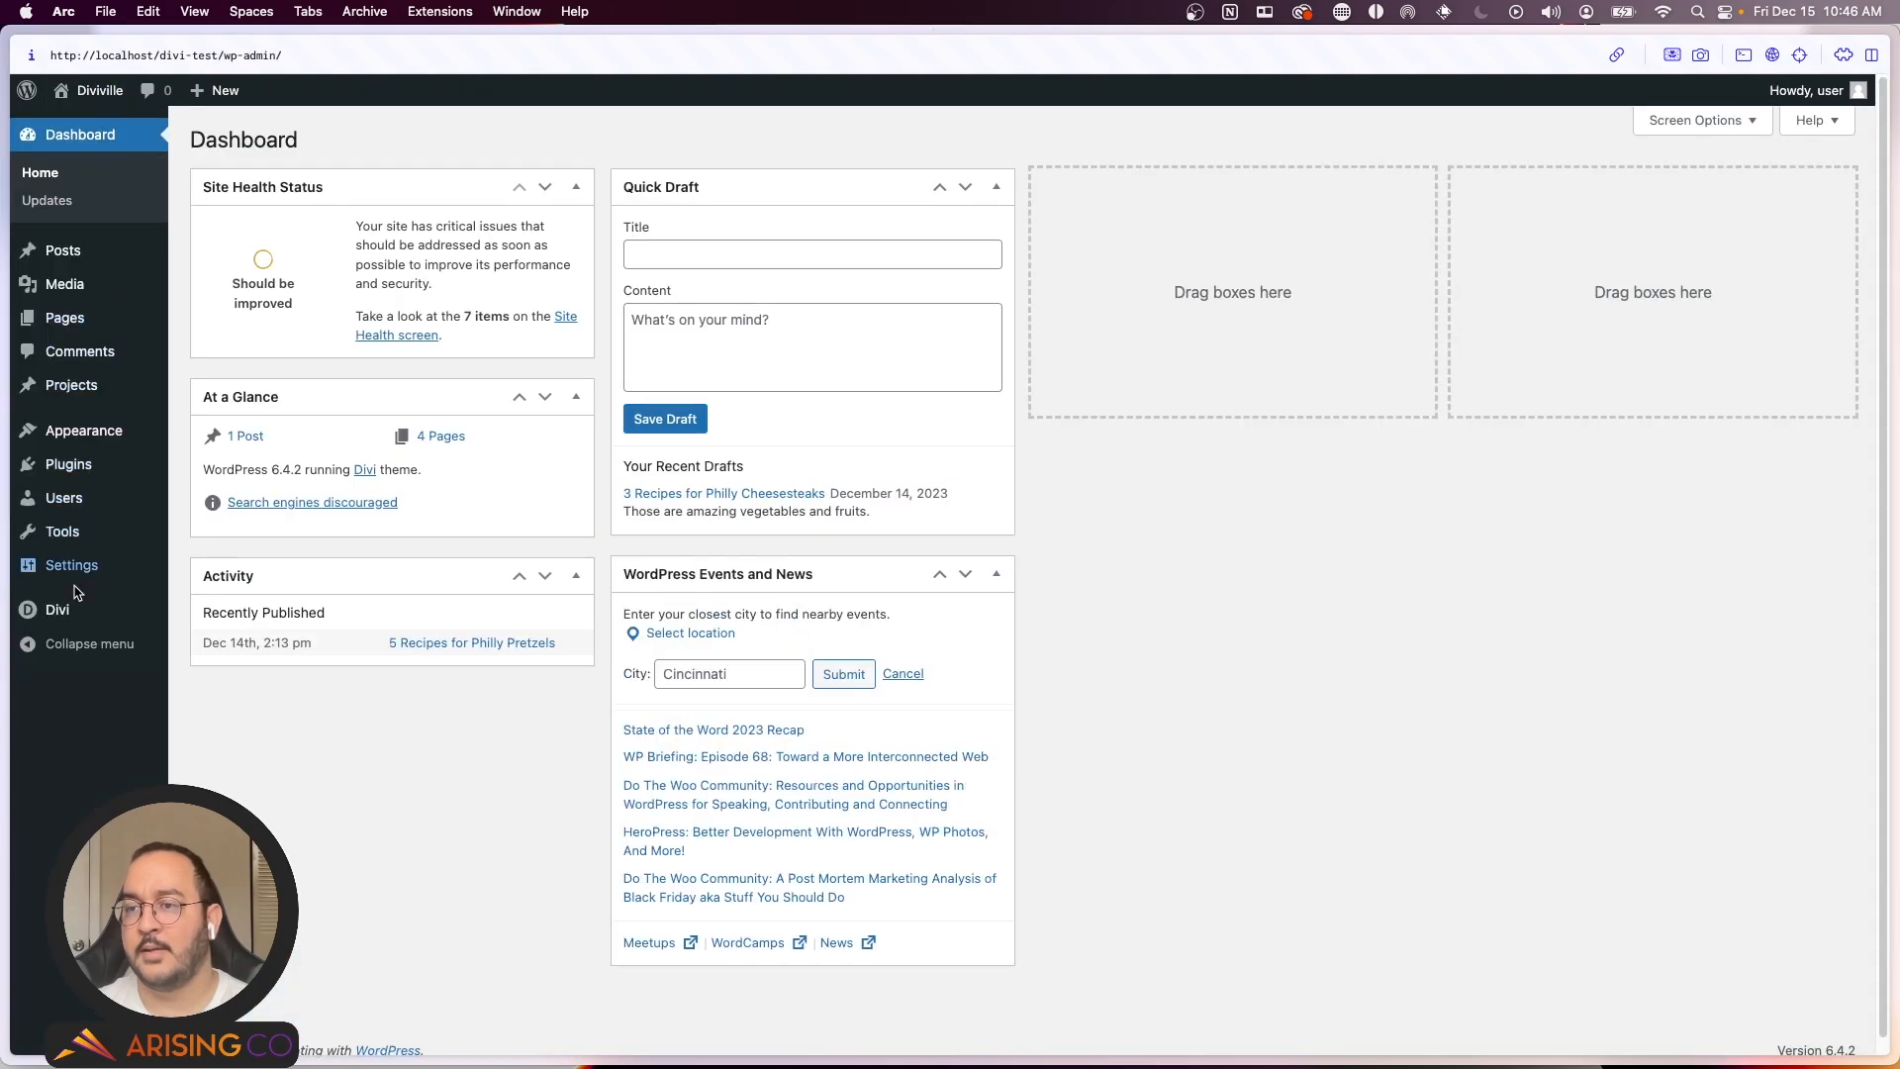
pyautogui.moveTo(77, 605)
pyautogui.click(243, 613)
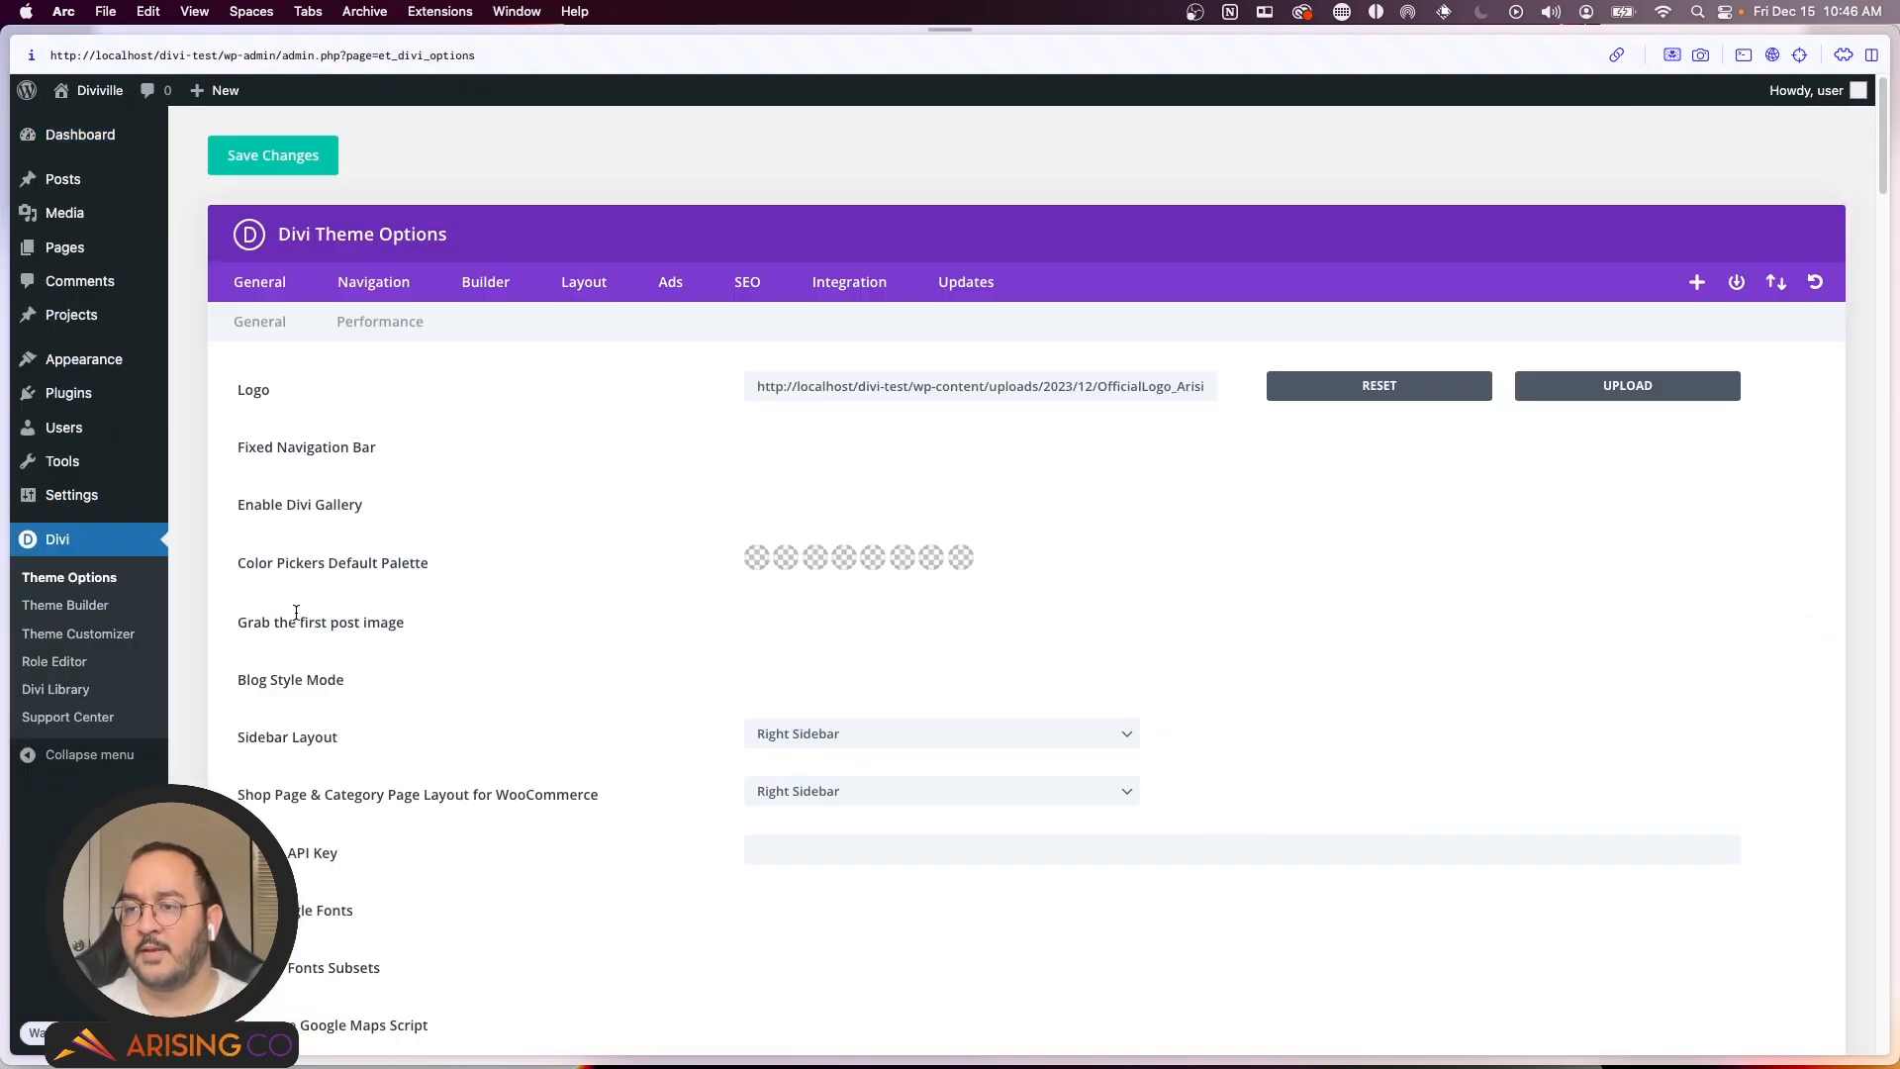
pyautogui.click(485, 284)
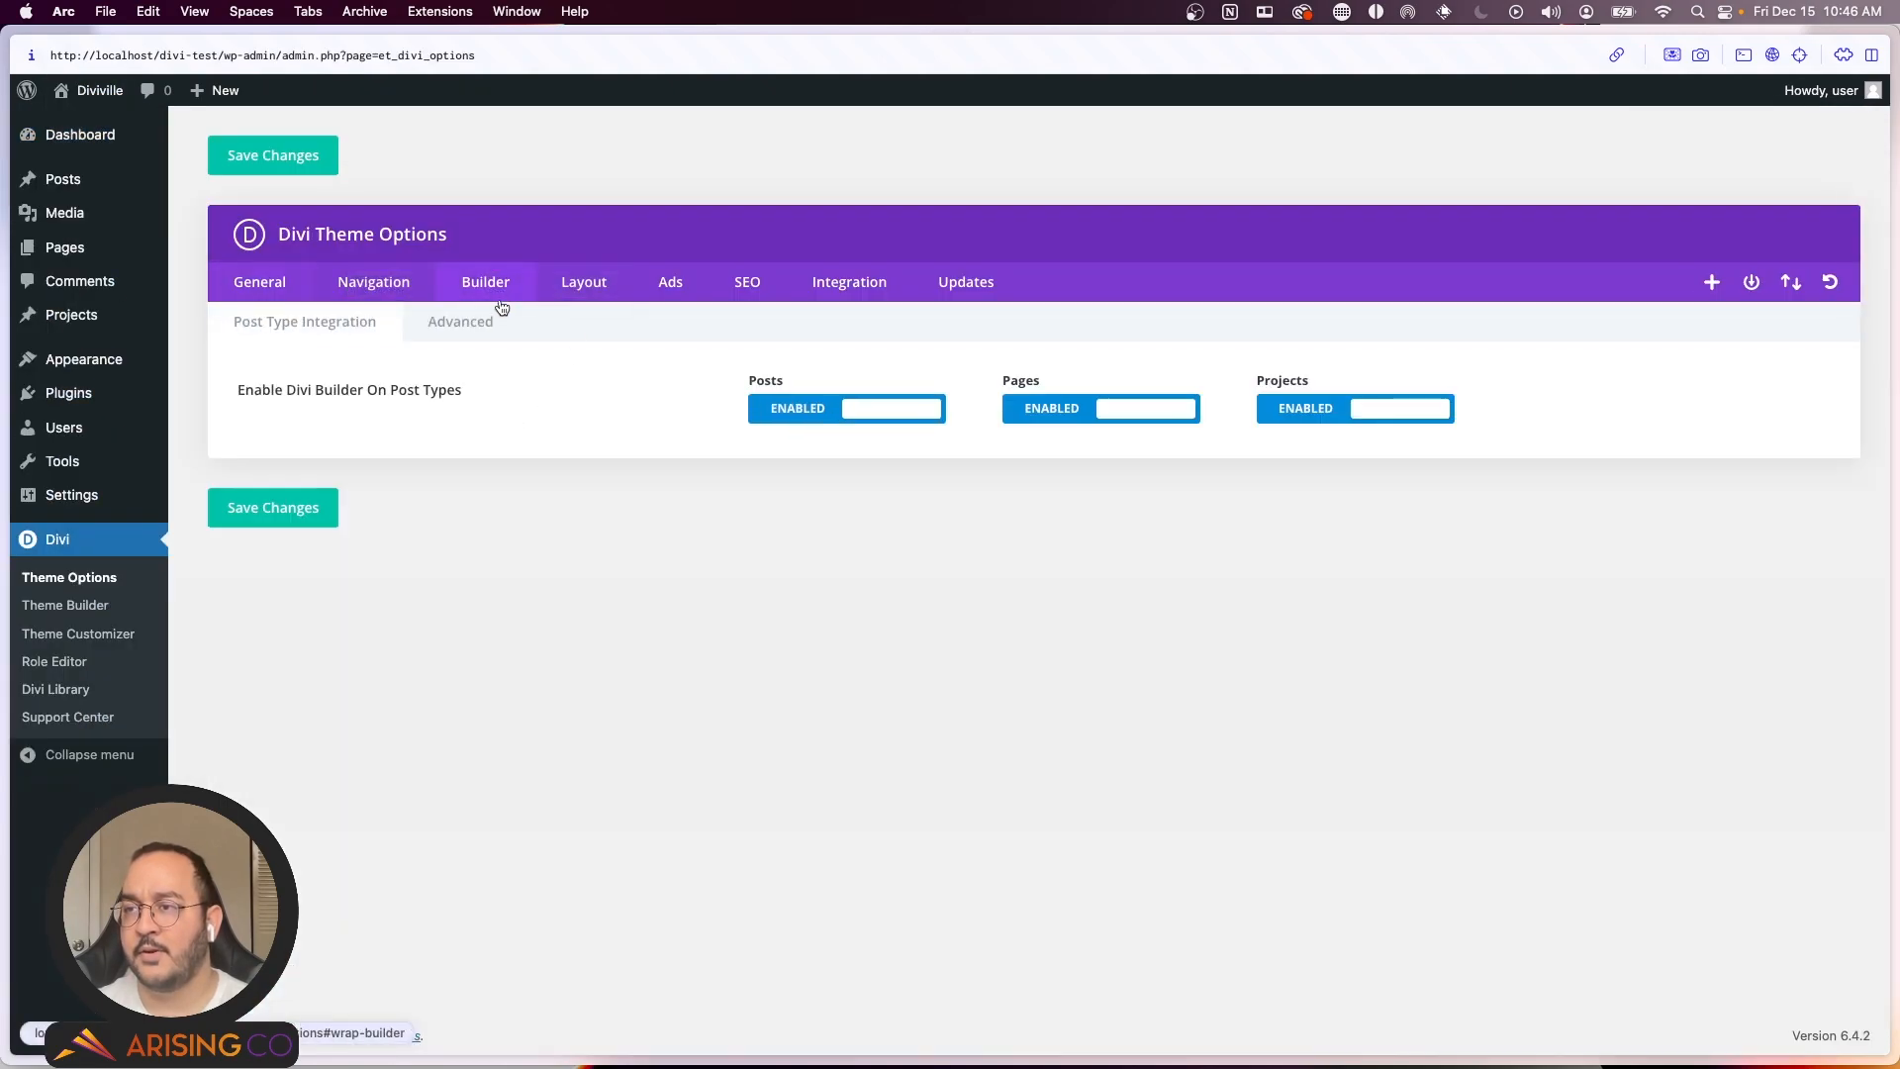
pyautogui.click(460, 322)
pyautogui.click(762, 614)
pyautogui.click(260, 721)
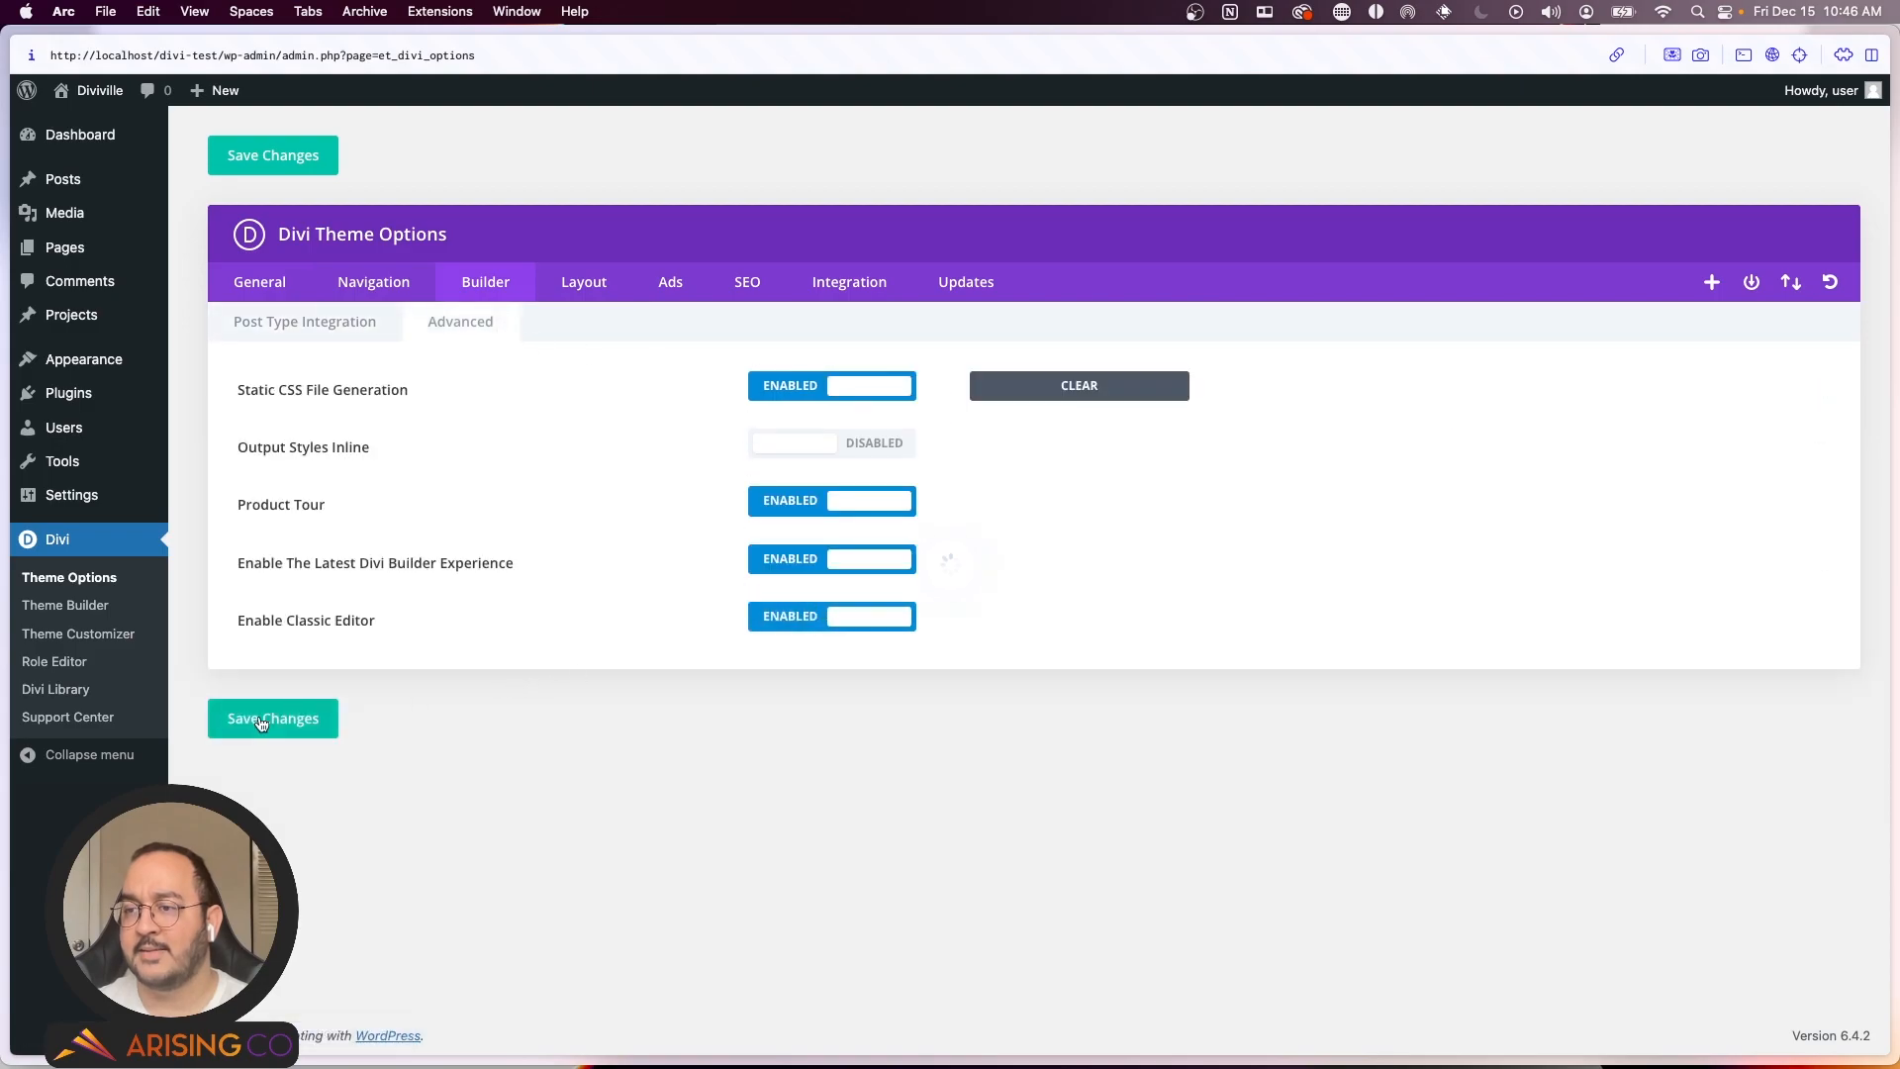
# Step: Open the Home page for editing in the WordPress back end and bring its Header section into view
pyautogui.click(65, 247)
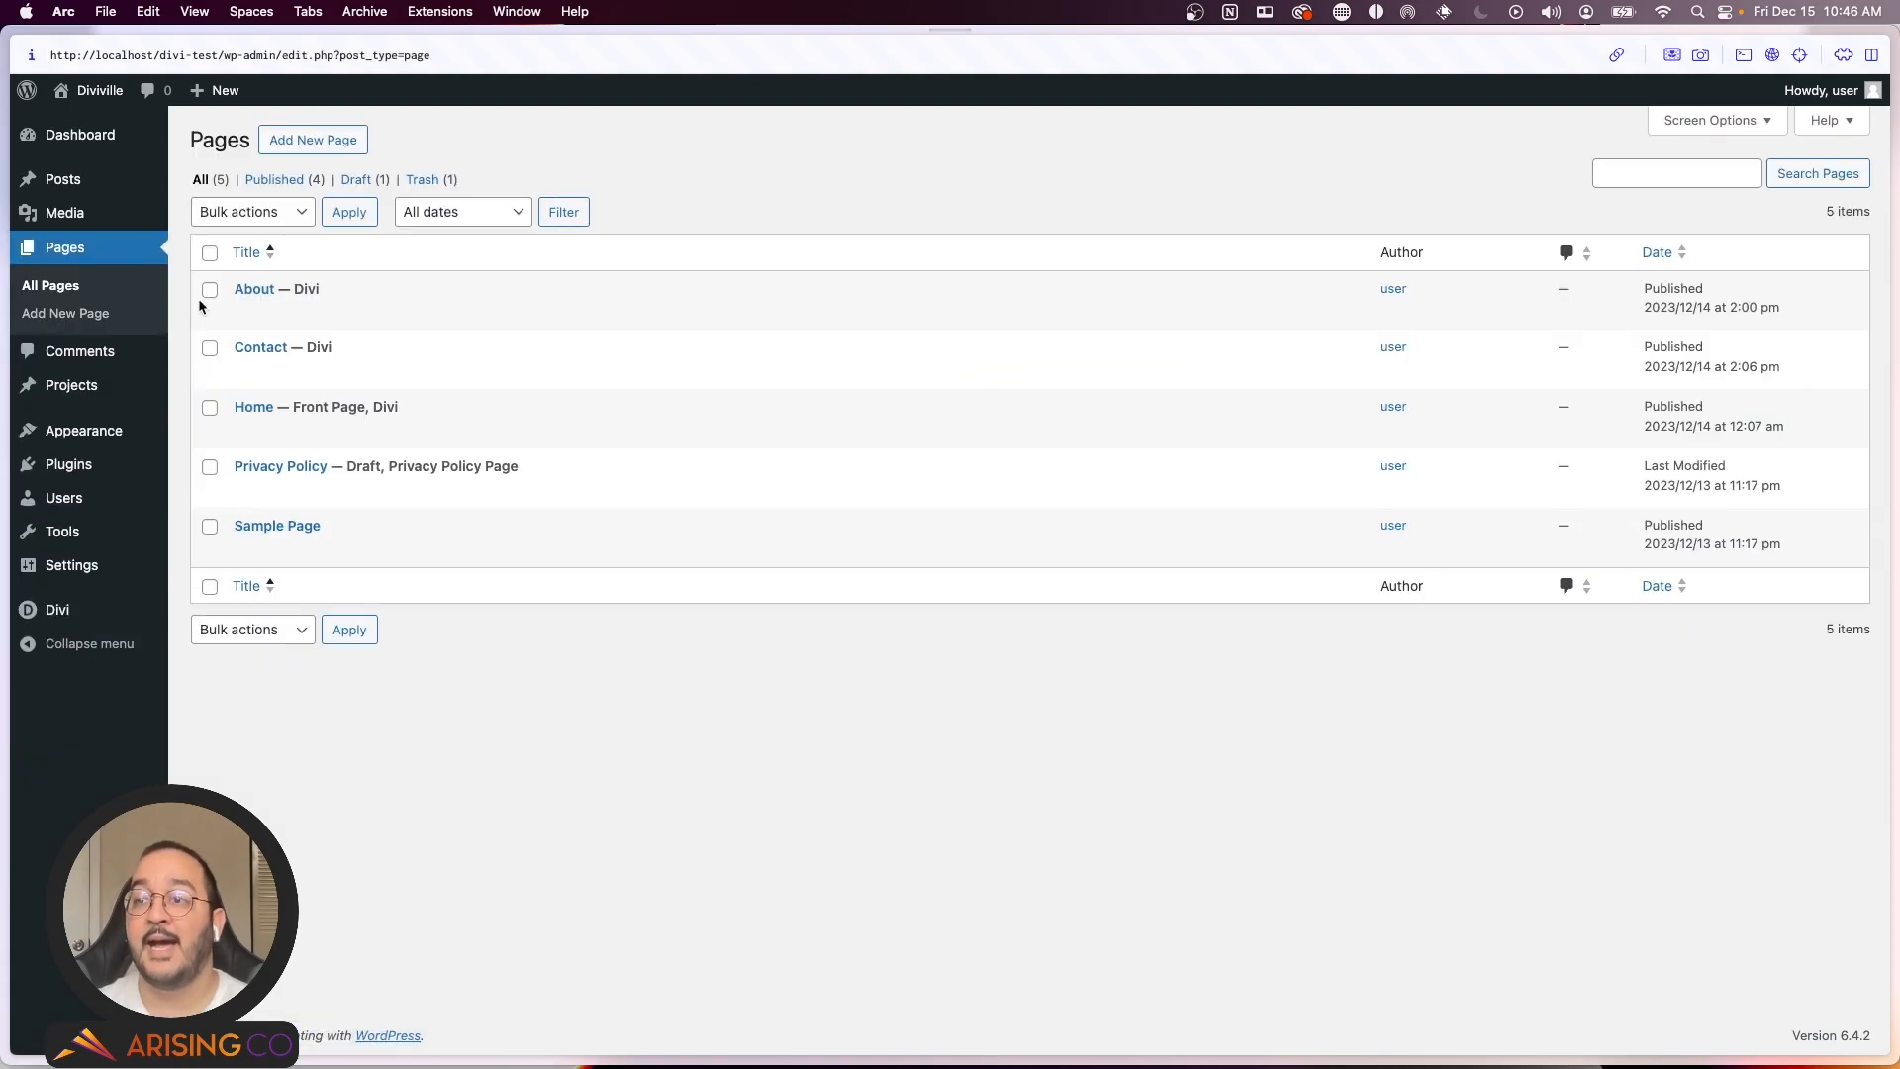
pyautogui.click(270, 412)
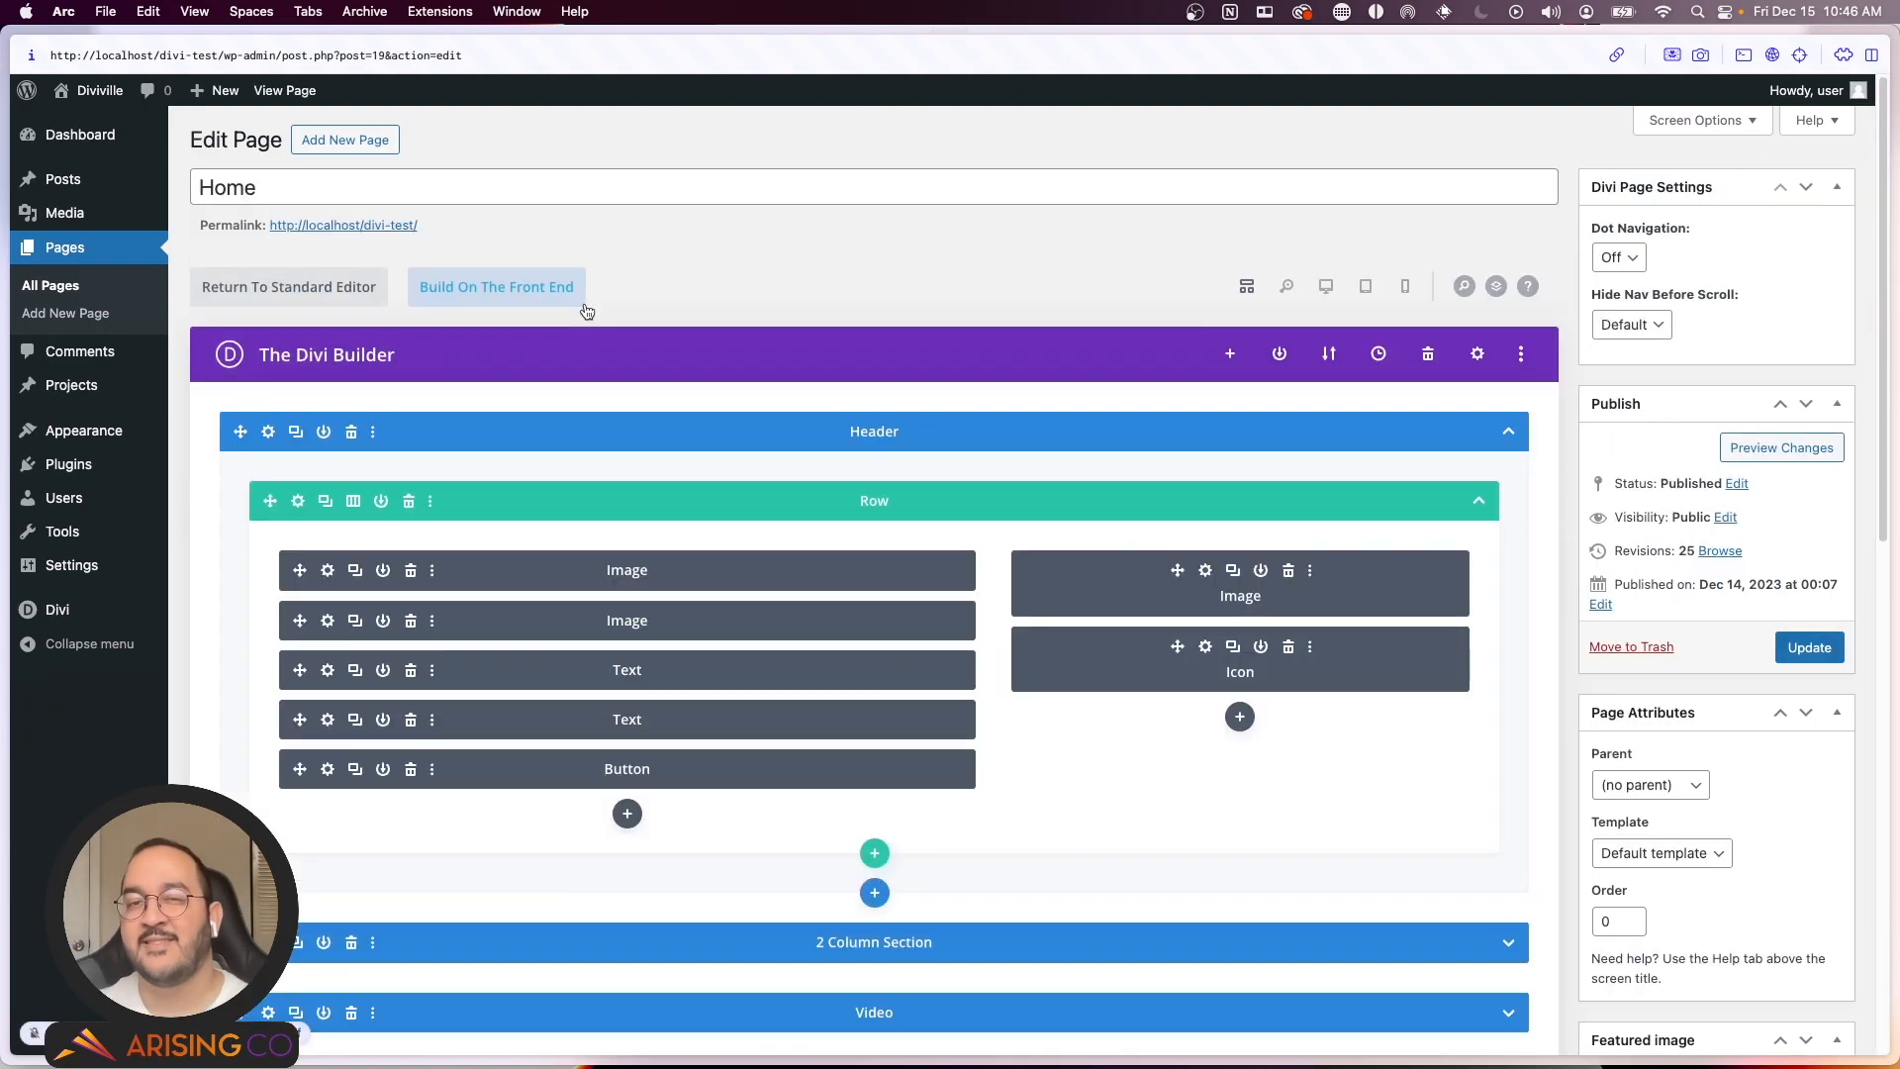
pyautogui.scroll(-1, 594, 403)
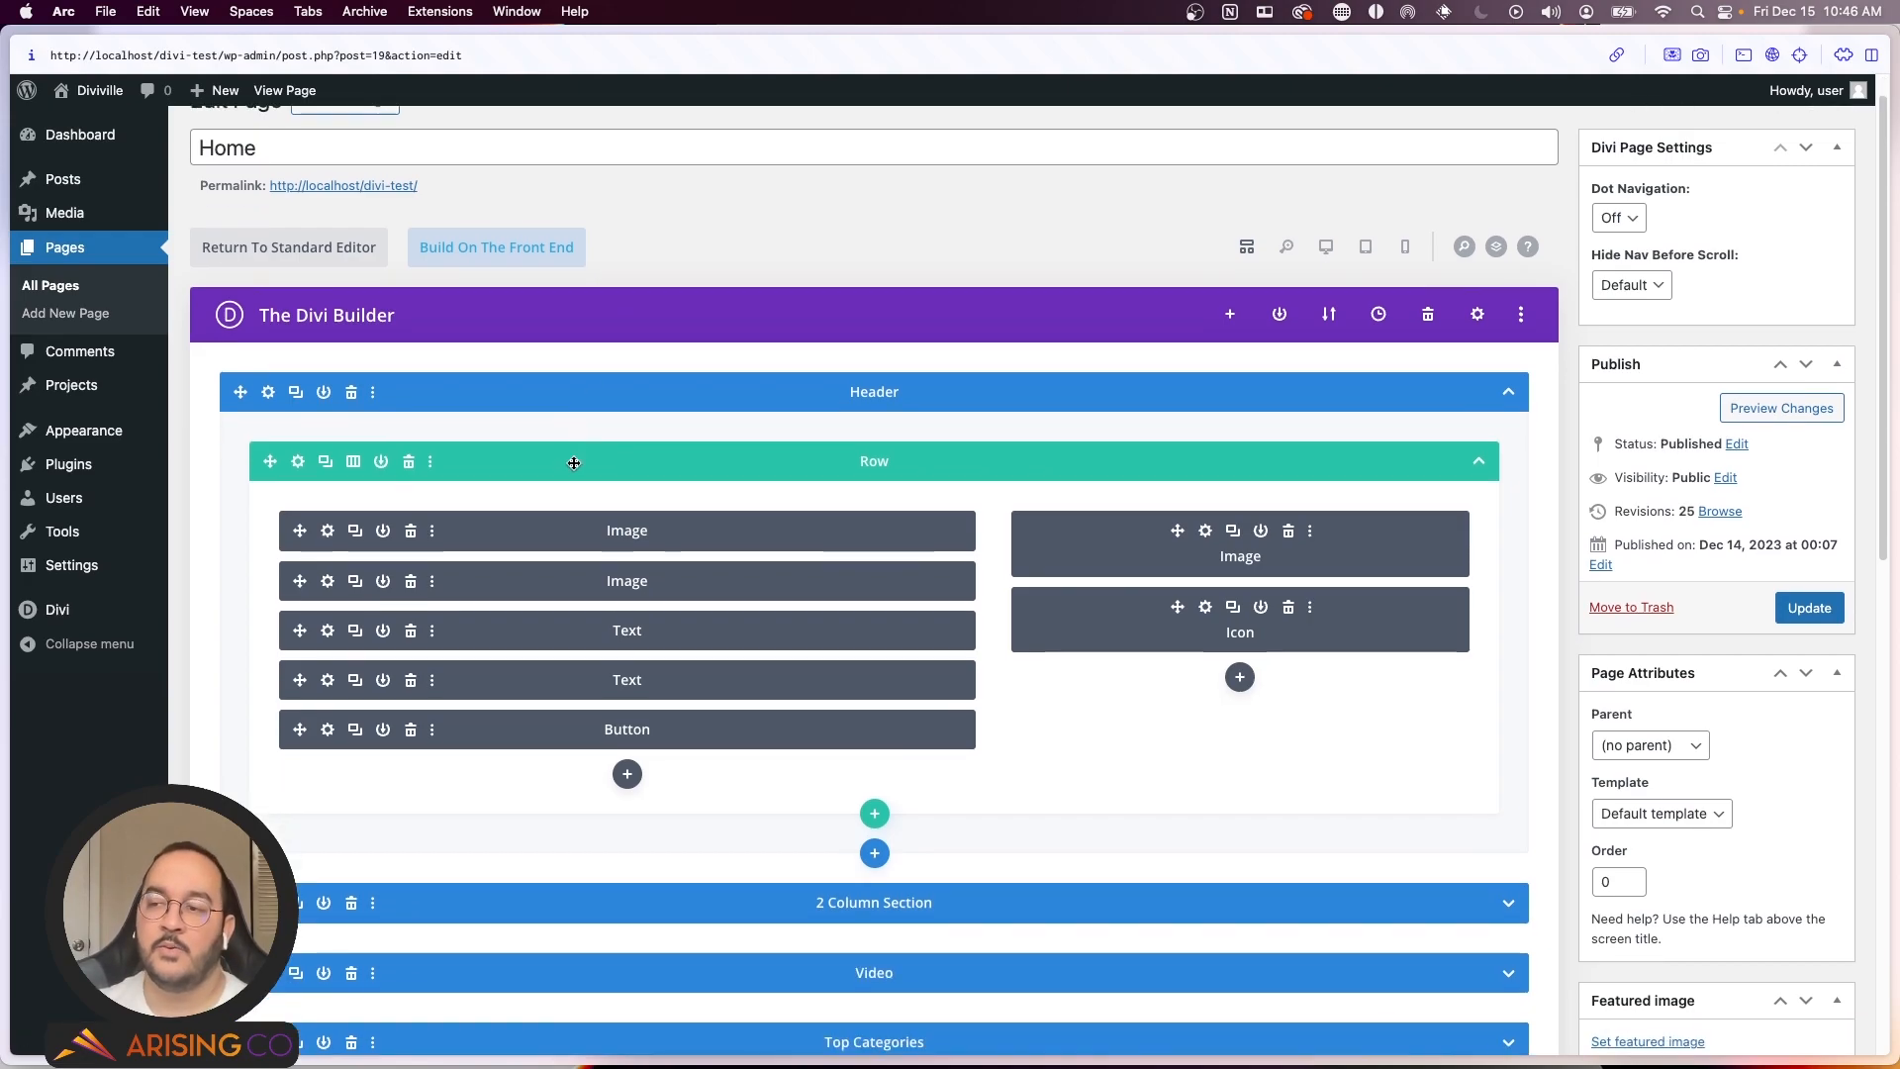
pyautogui.scroll(-3, 391, 473)
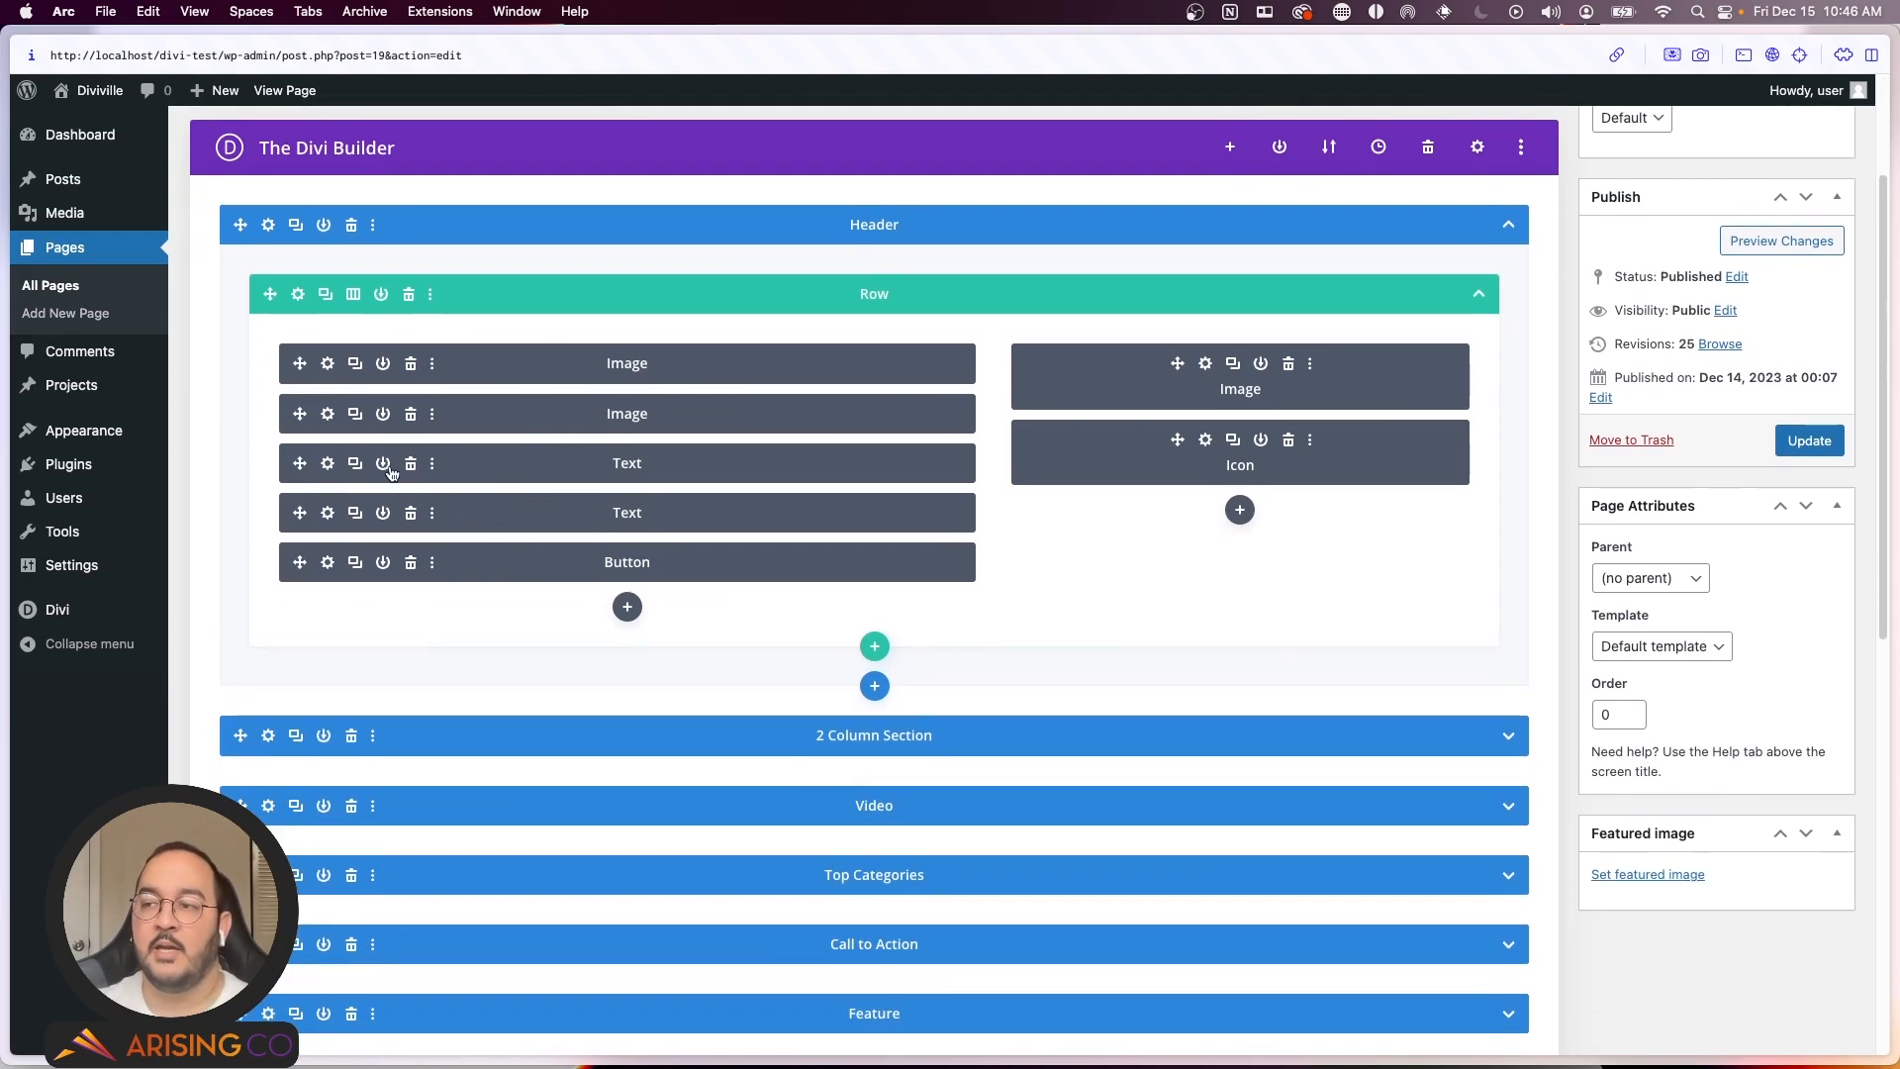
# Step: Replace "Cabin" with "Home" in the Header section's heading text and update the page
pyautogui.click(328, 465)
pyautogui.moveTo(1534, 633); pyautogui.dragTo(1610, 633)
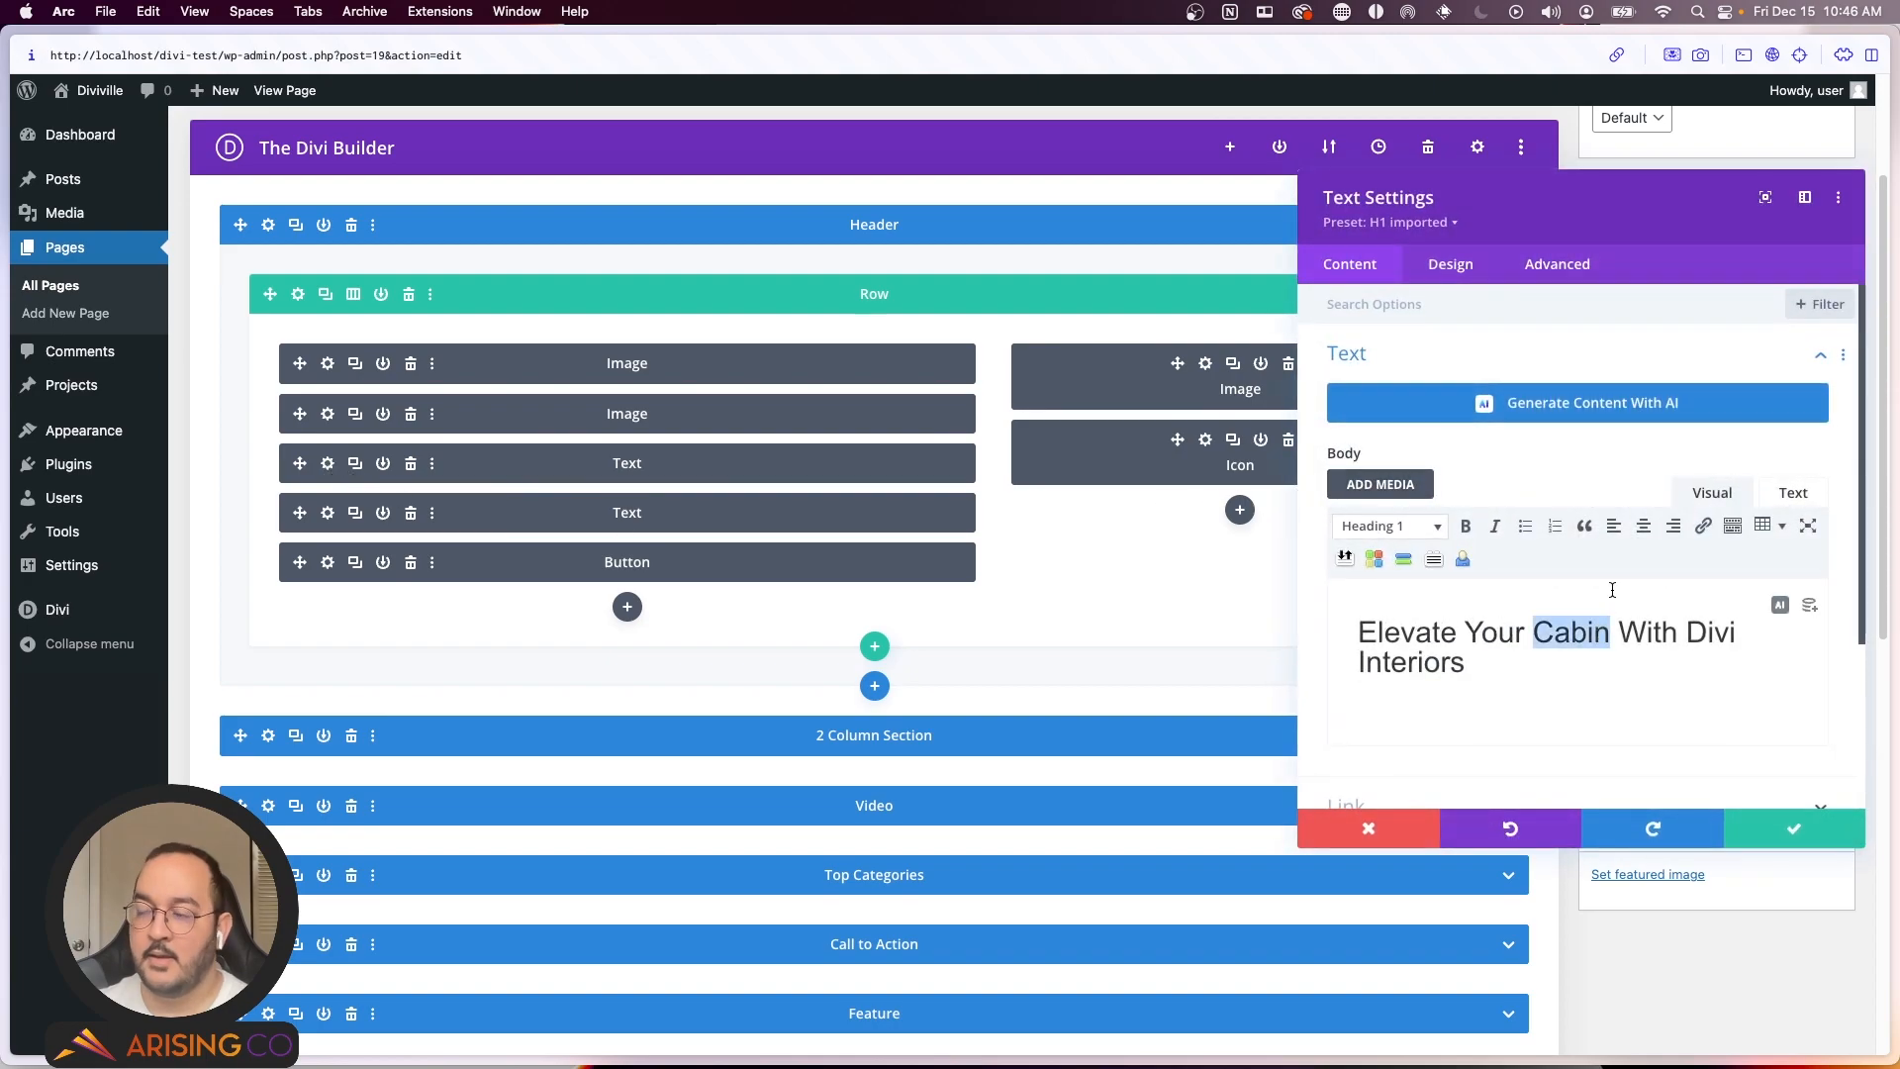
pyautogui.write('Home')
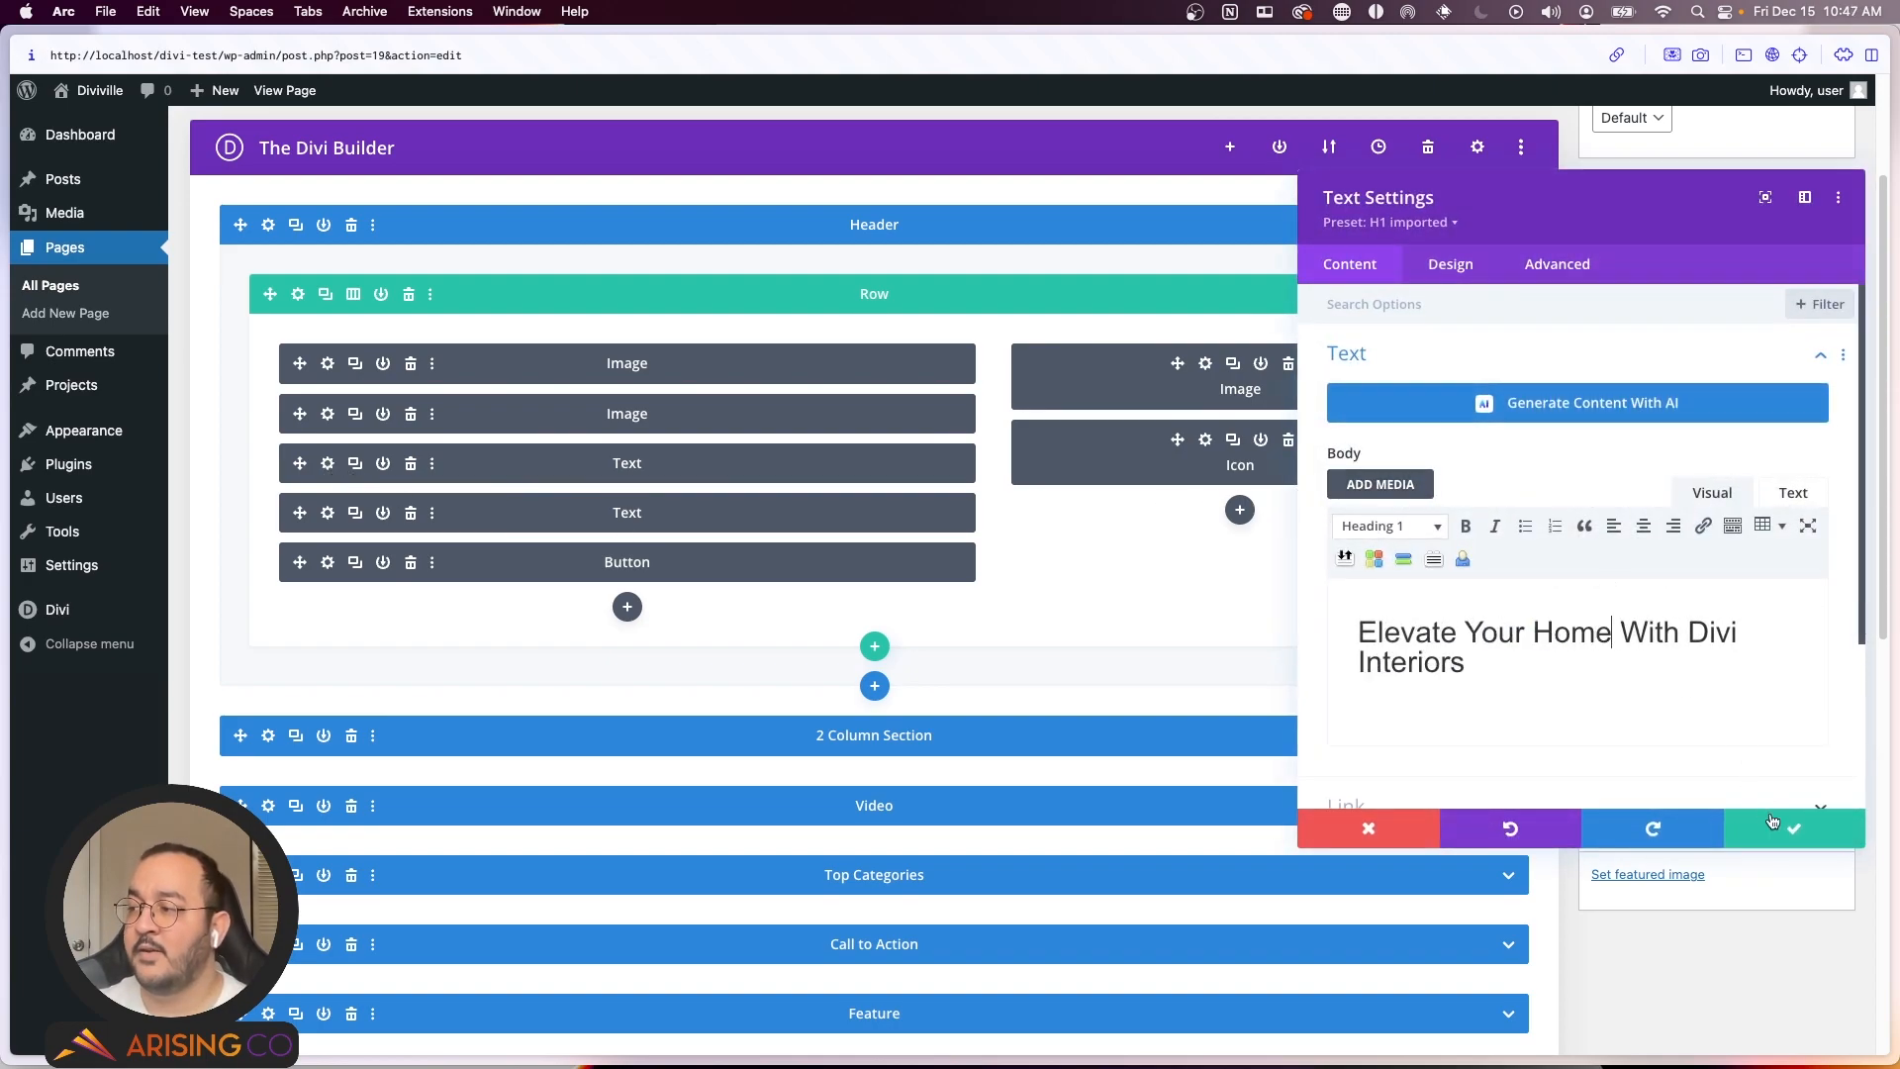
pyautogui.click(1771, 828)
pyautogui.click(1810, 440)
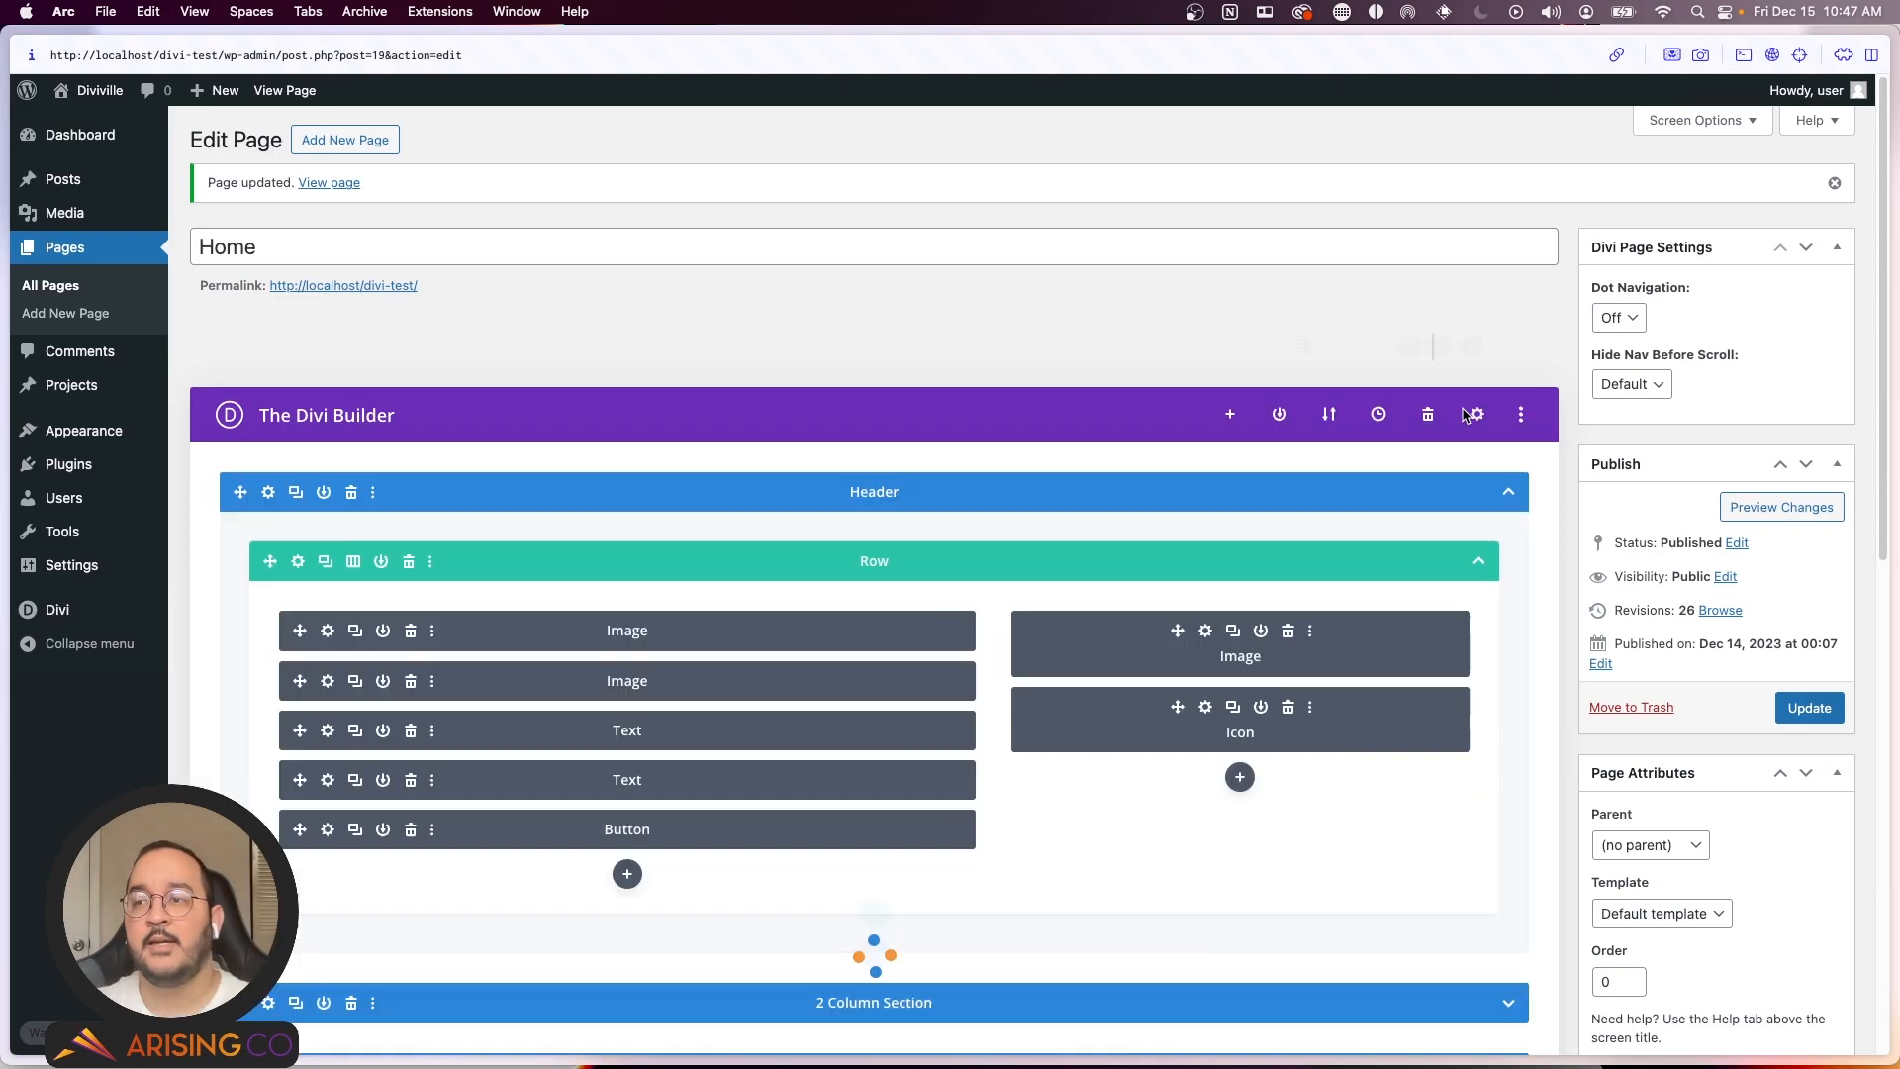
# Step: View the live Home page in a new tab and check the heading's wording
pyautogui.keyDown('super'); pyautogui.click(370, 286); pyautogui.keyUp('super')
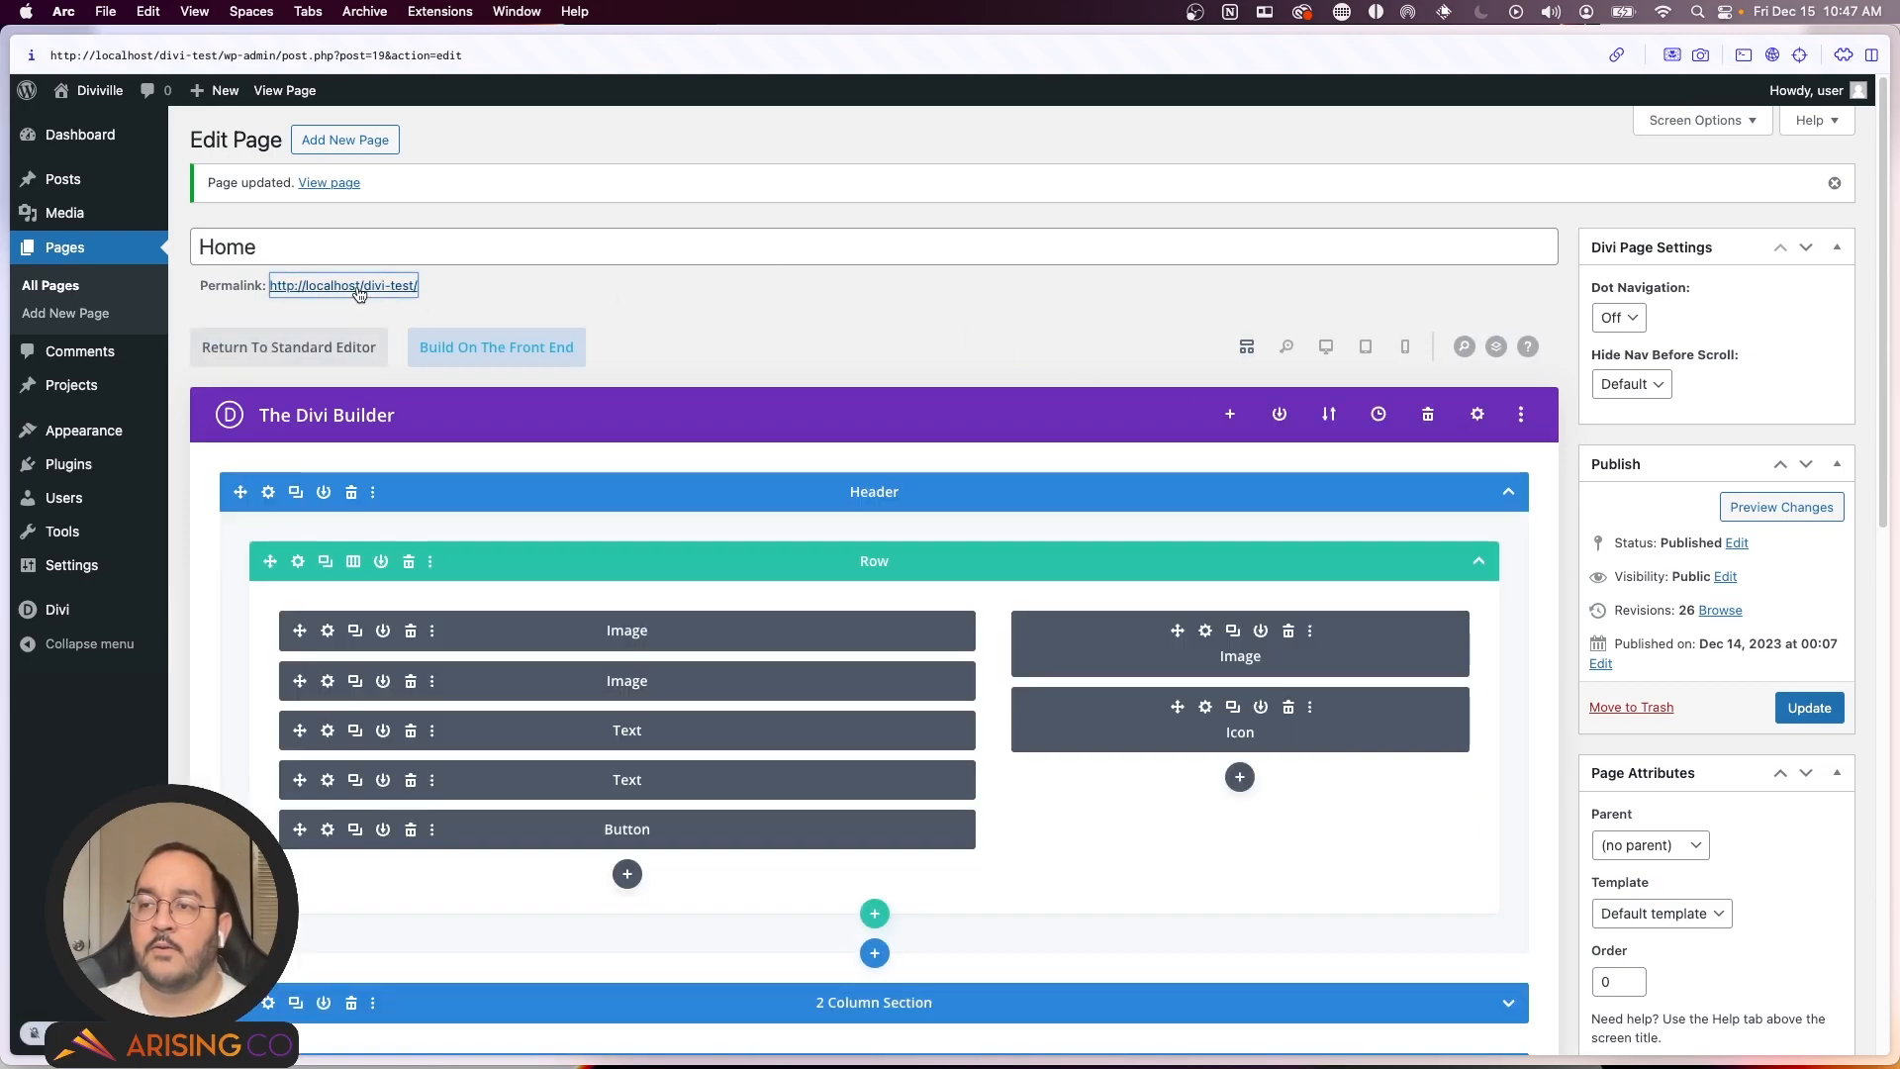
pyautogui.click(87, 1006)
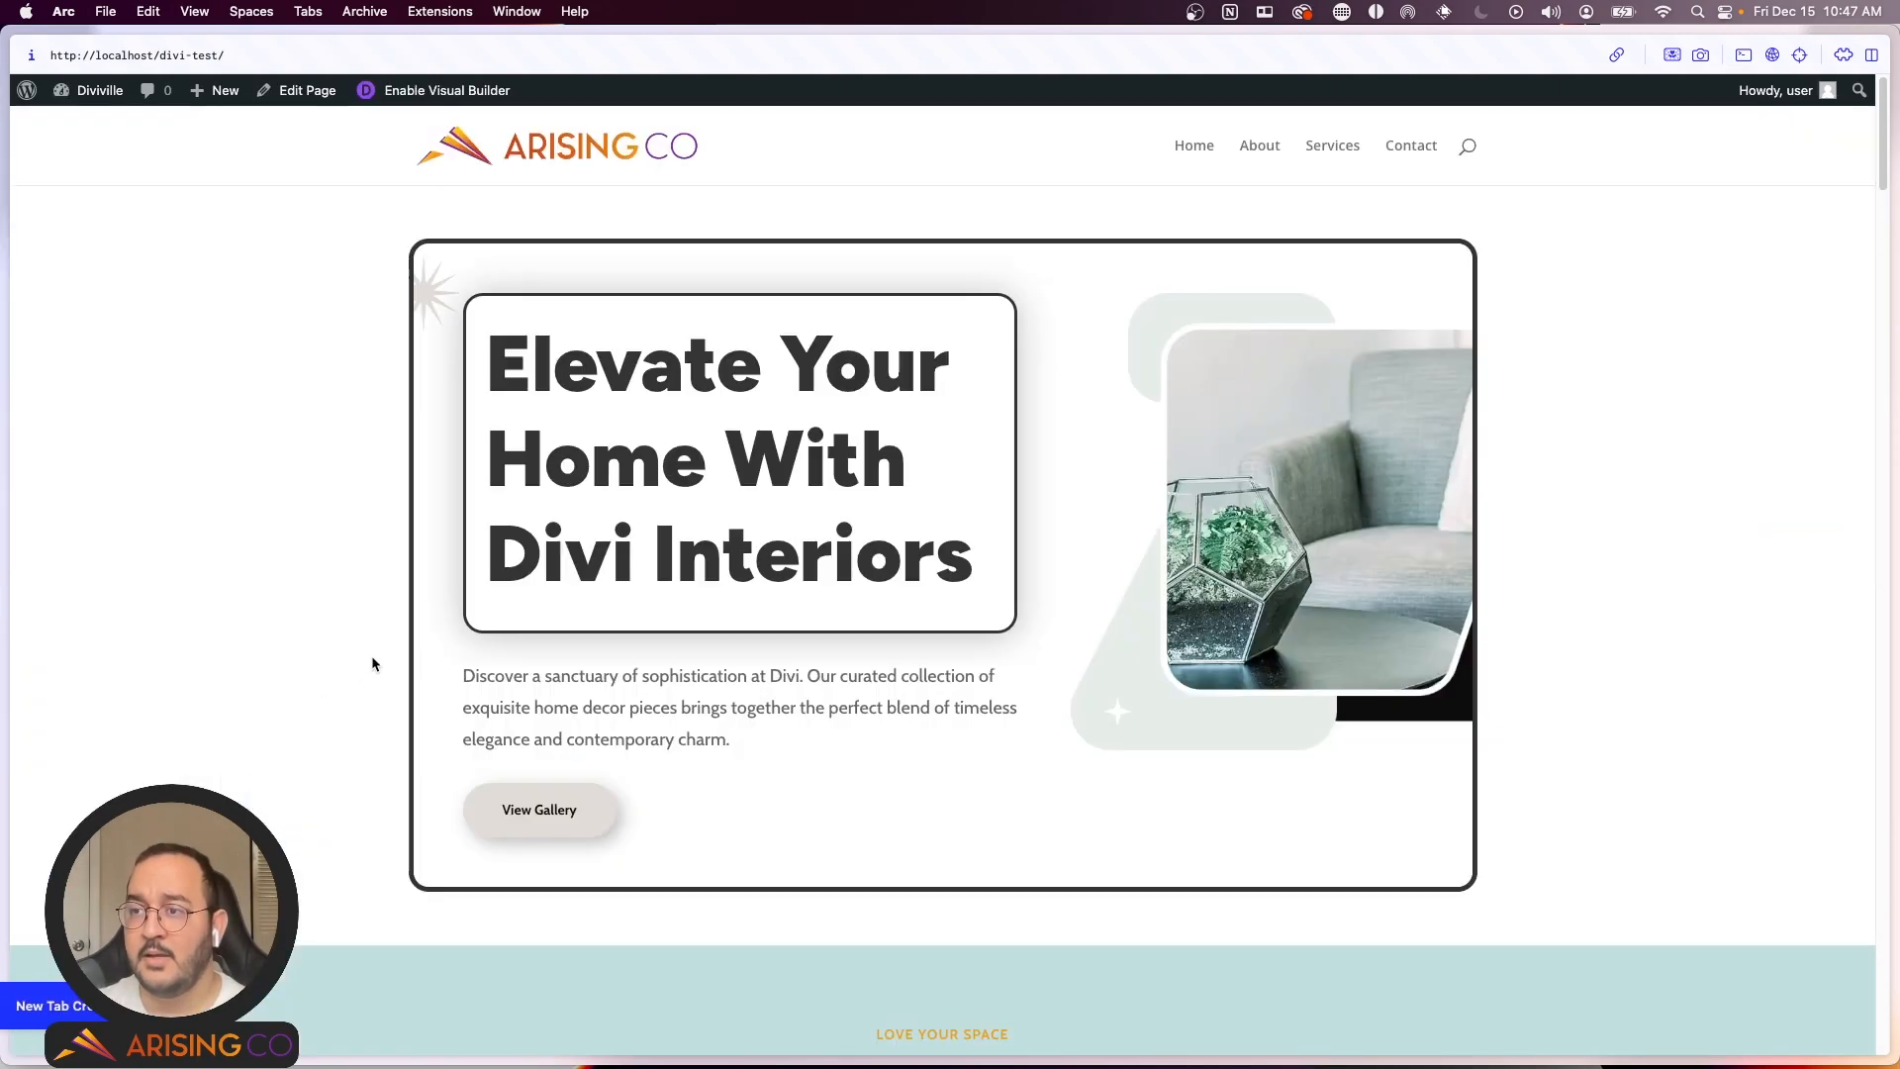
pyautogui.scroll(-5, 851, 495)
pyautogui.scroll(5, 865, 506)
pyautogui.doubleClick(604, 459)
pyautogui.click(948, 475)
# Step: Reopen the Home page for editing from the dashboard and launch its front-end builder
pyautogui.moveTo(98, 90)
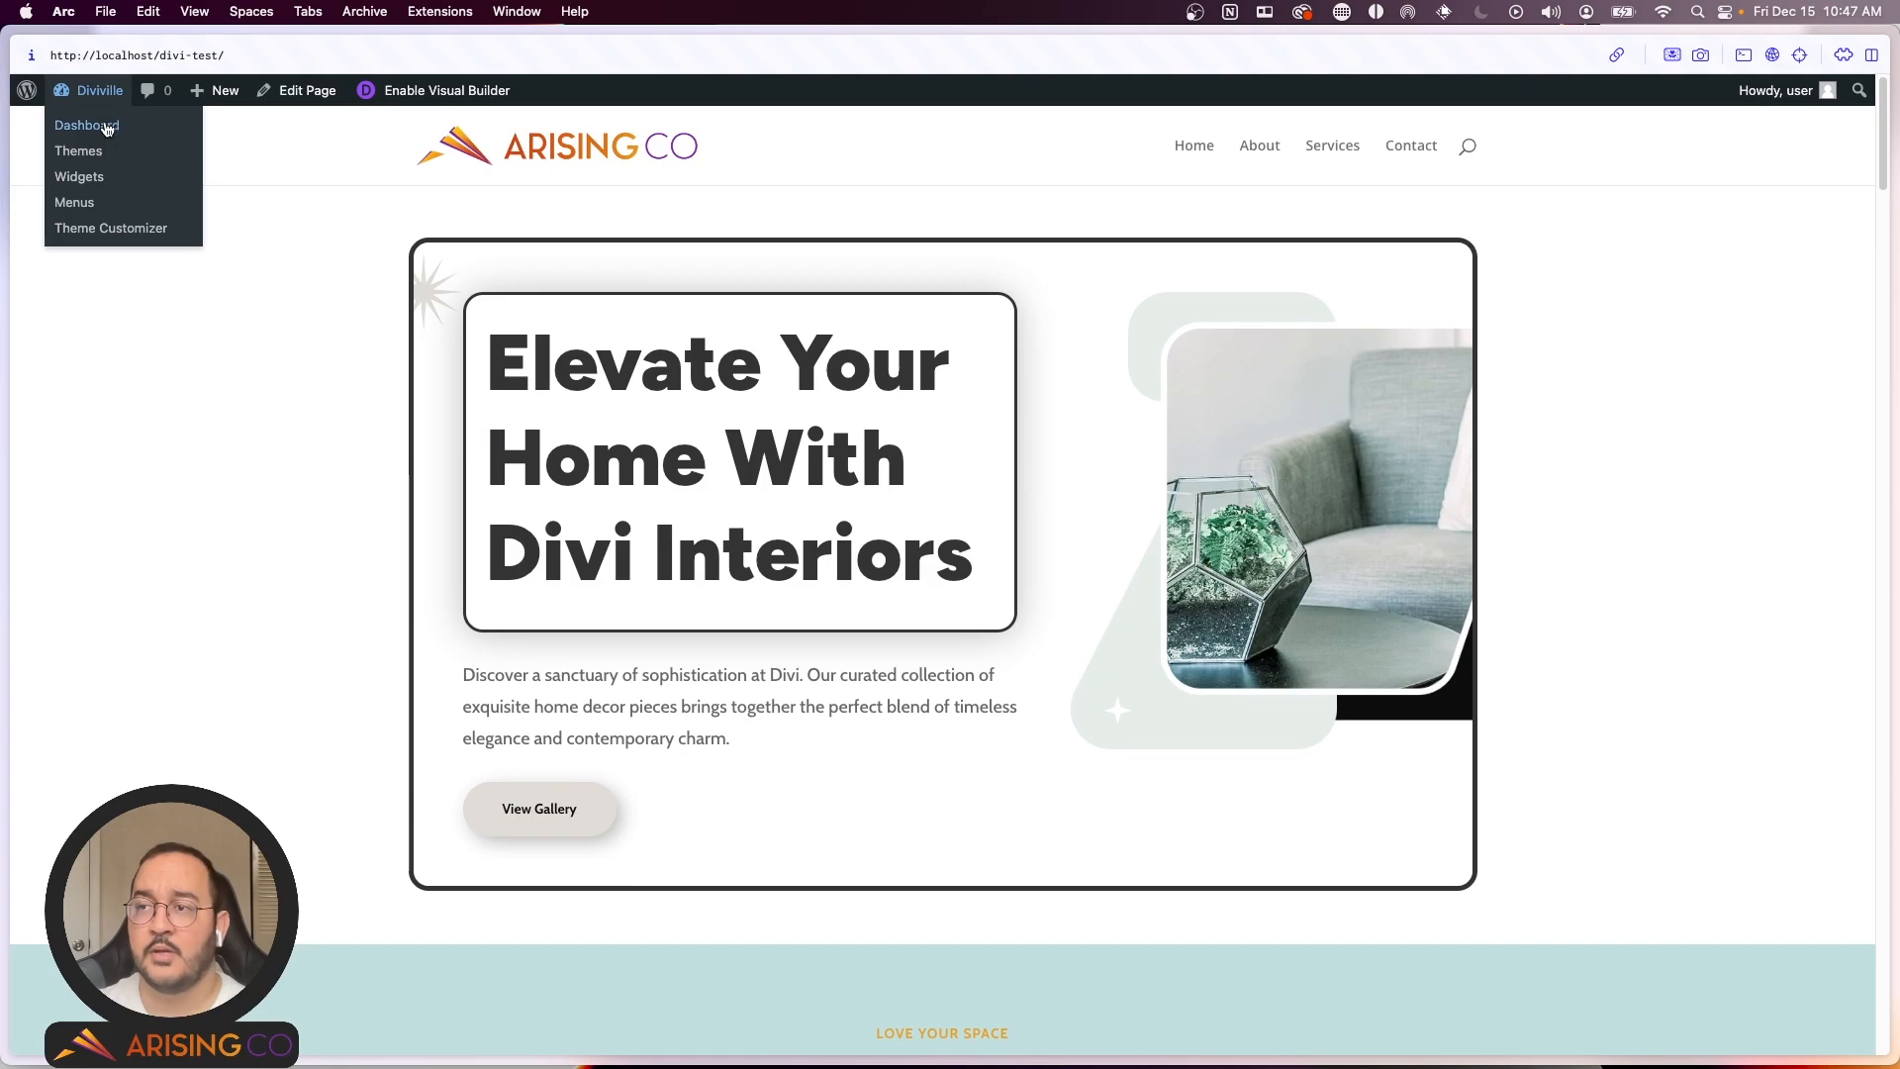
pyautogui.click(118, 122)
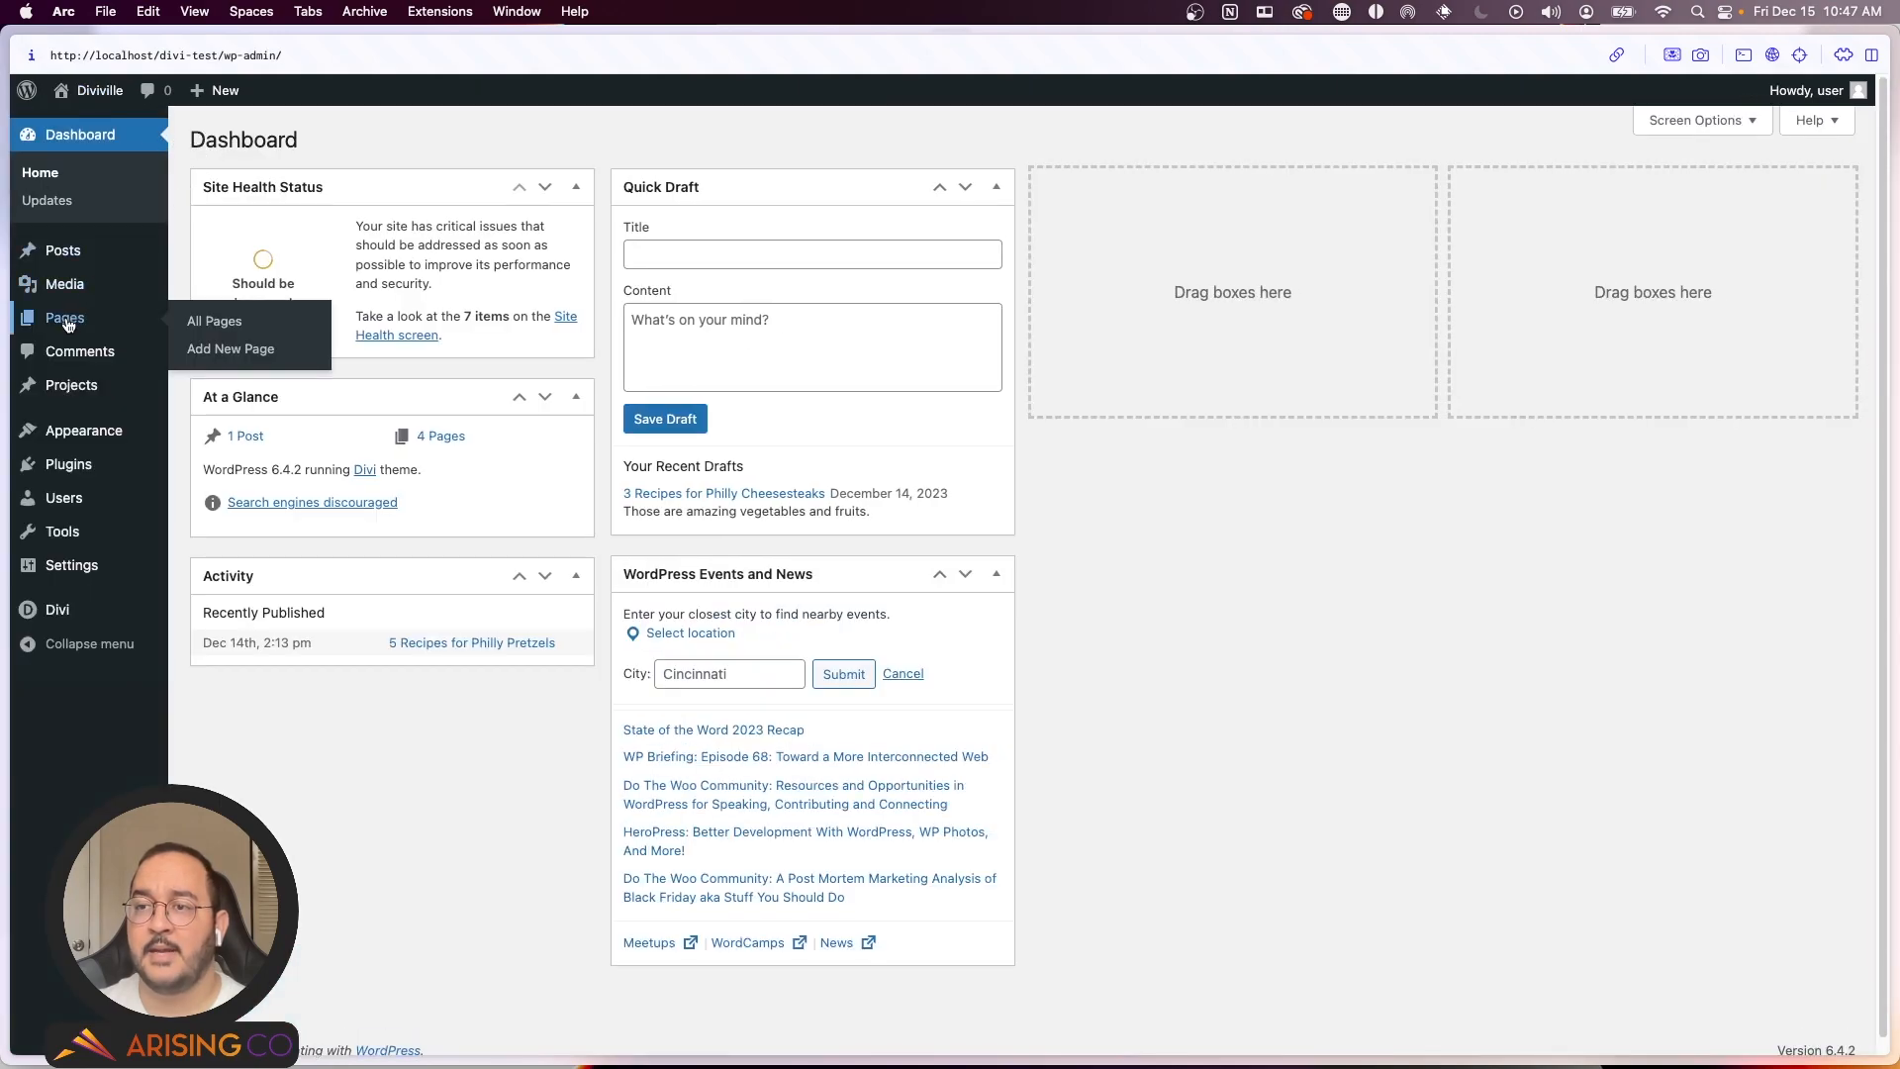
pyautogui.click(65, 316)
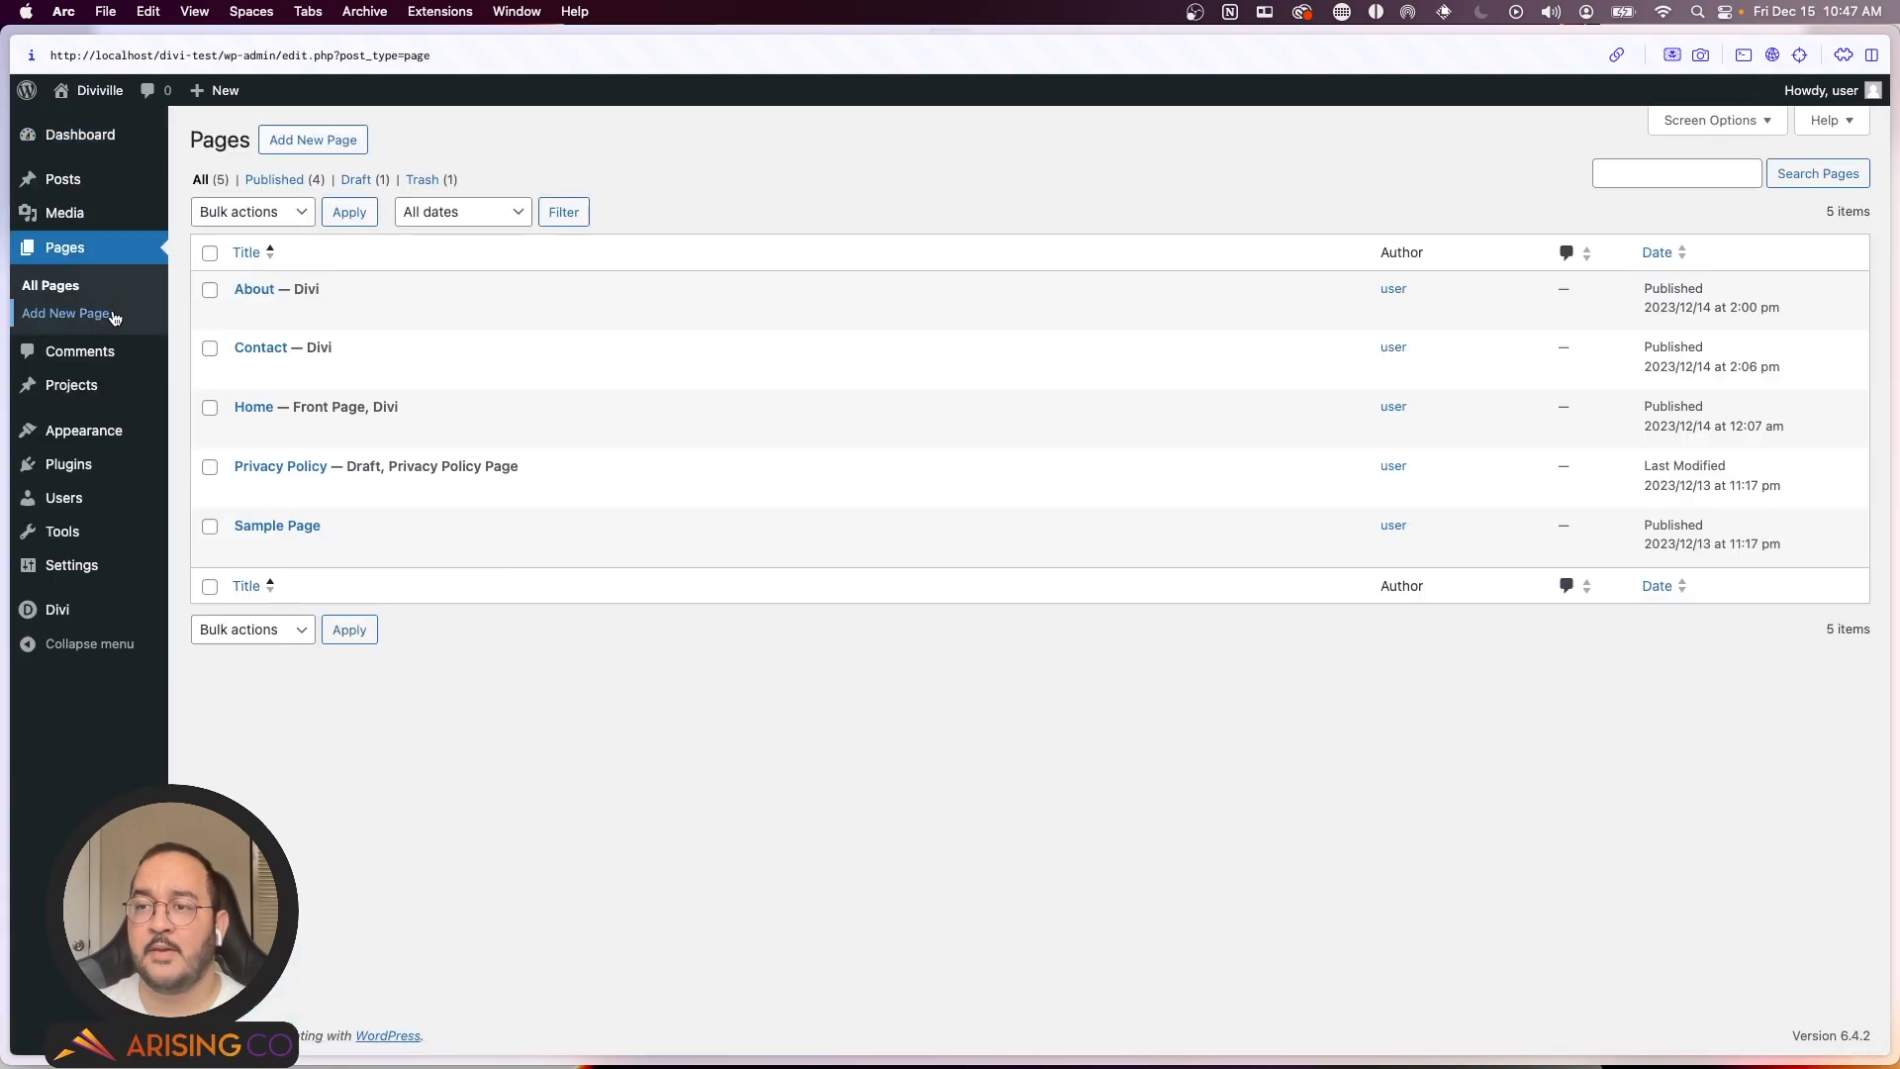
pyautogui.click(255, 408)
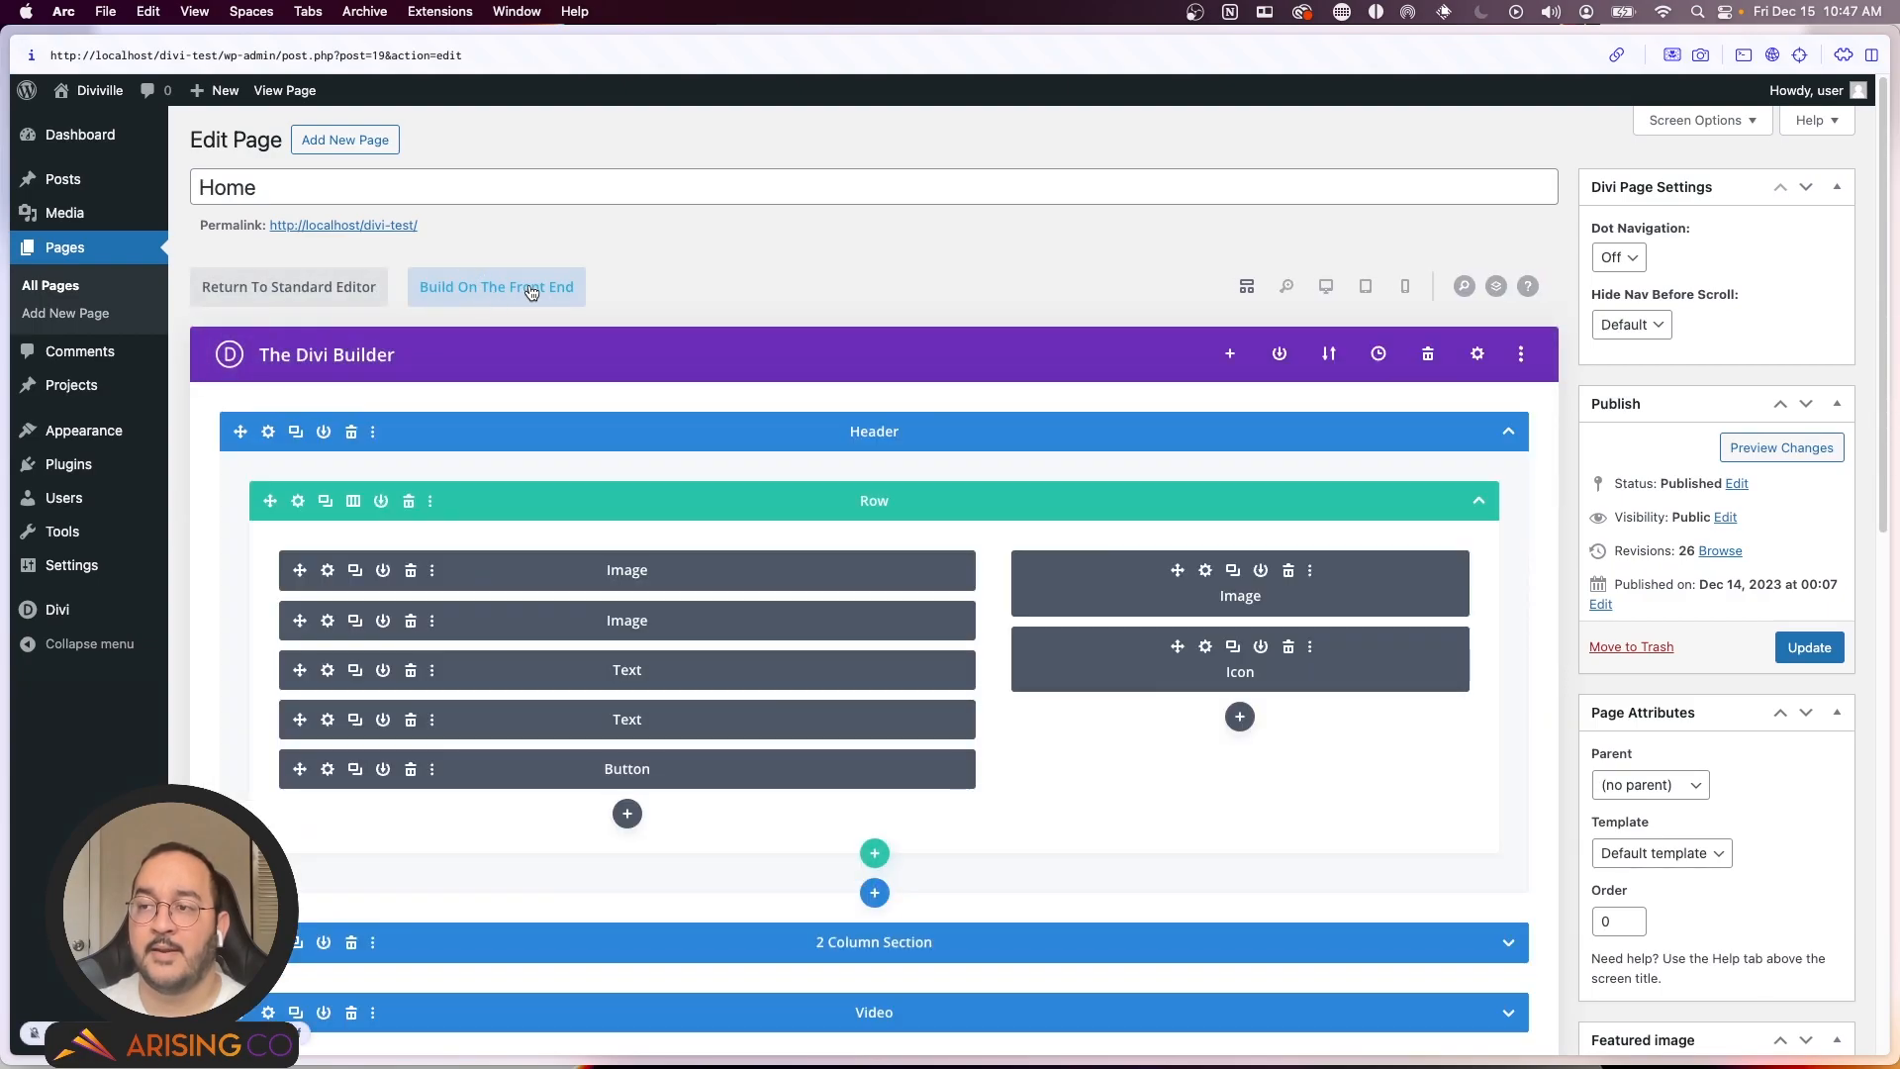
pyautogui.click(535, 289)
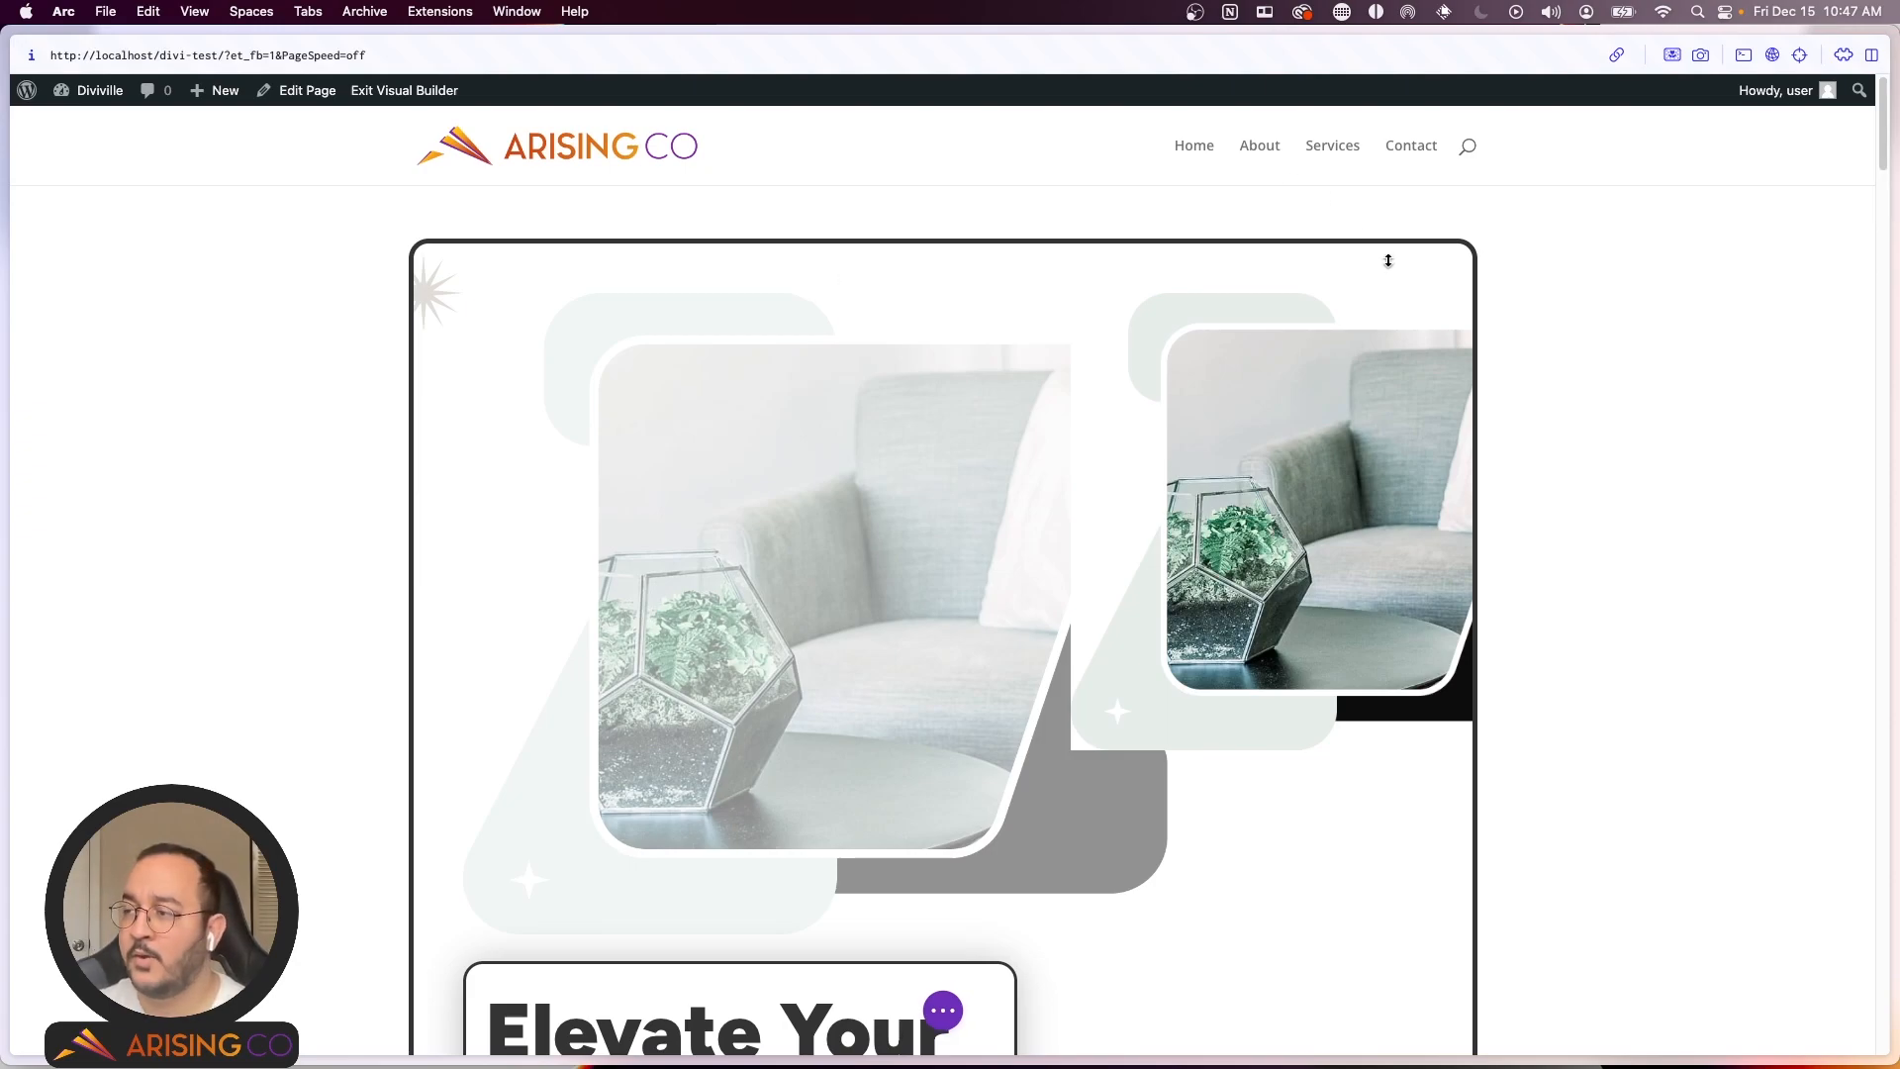
# Step: Review the Home page in the visual builder down to the video section and exit the builder
pyautogui.scroll(-5, 1464, 386)
pyautogui.scroll(-15, 1538, 620)
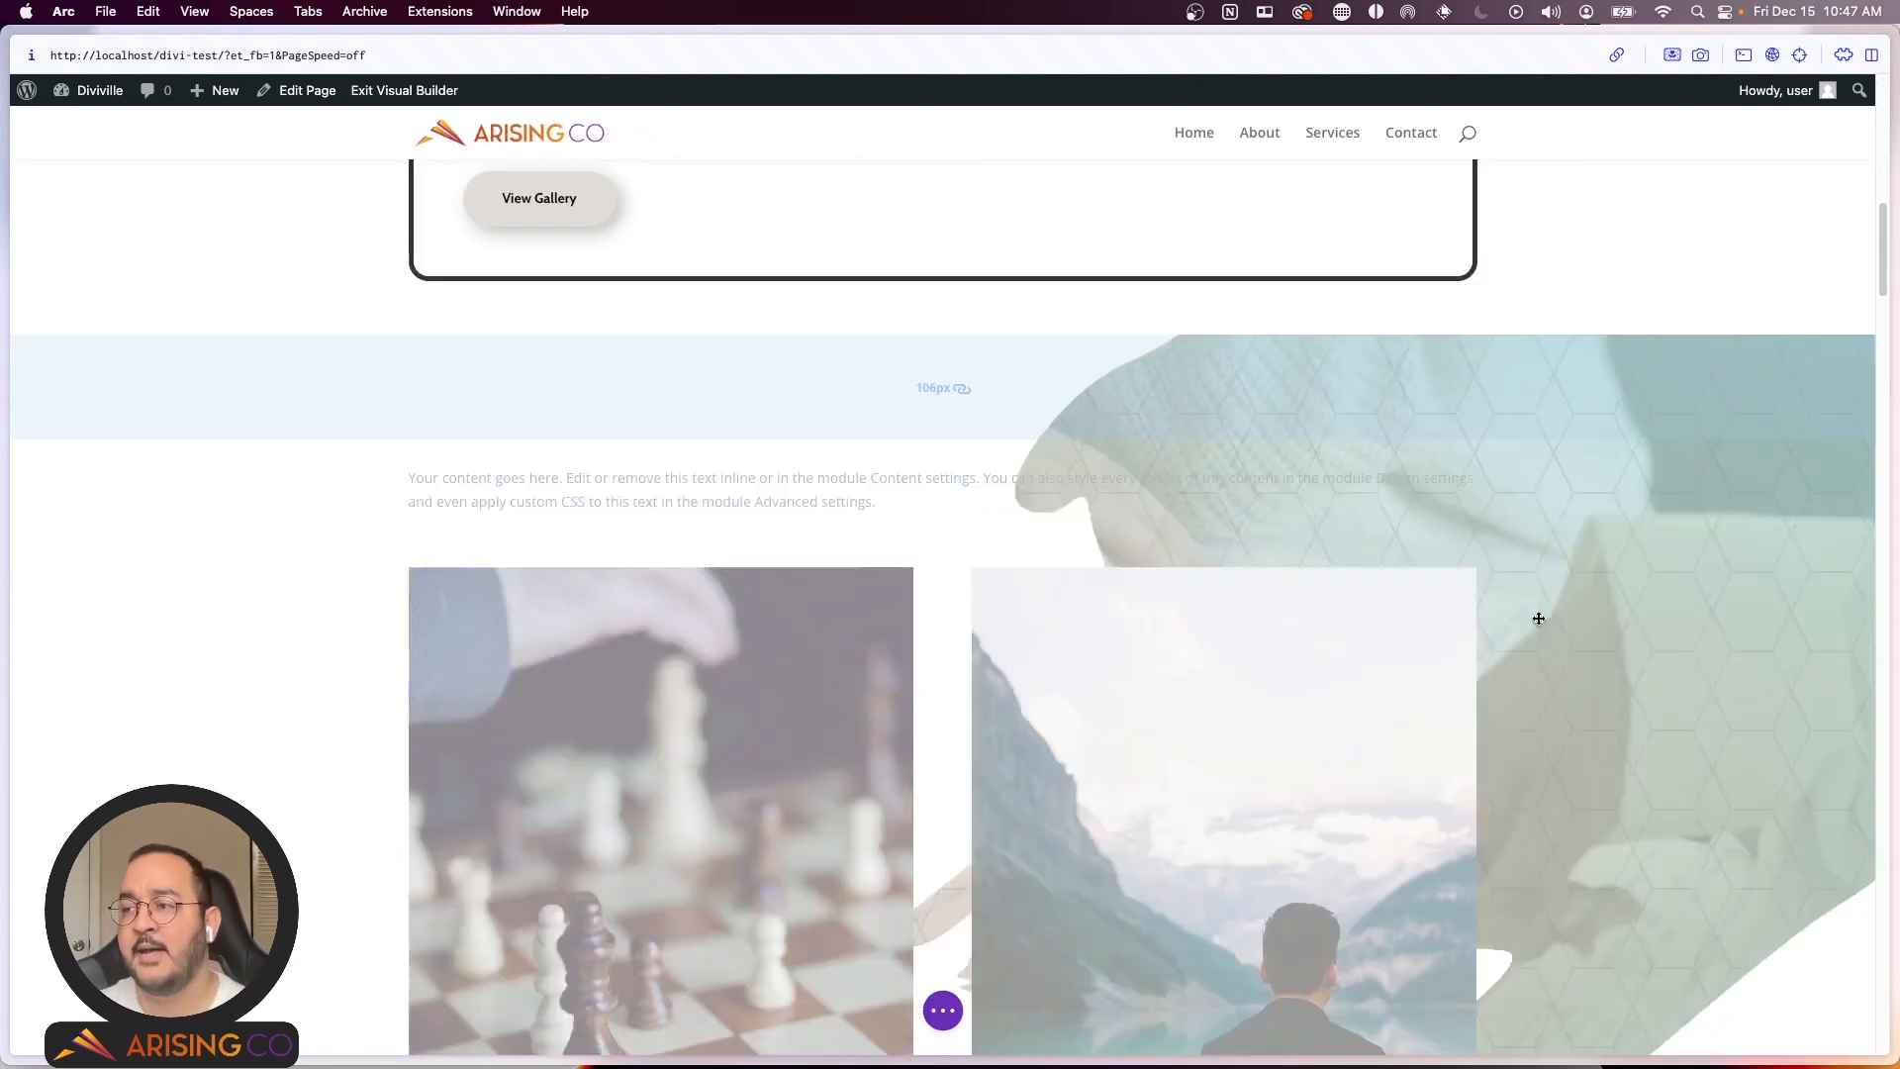
pyautogui.scroll(-4, 1538, 618)
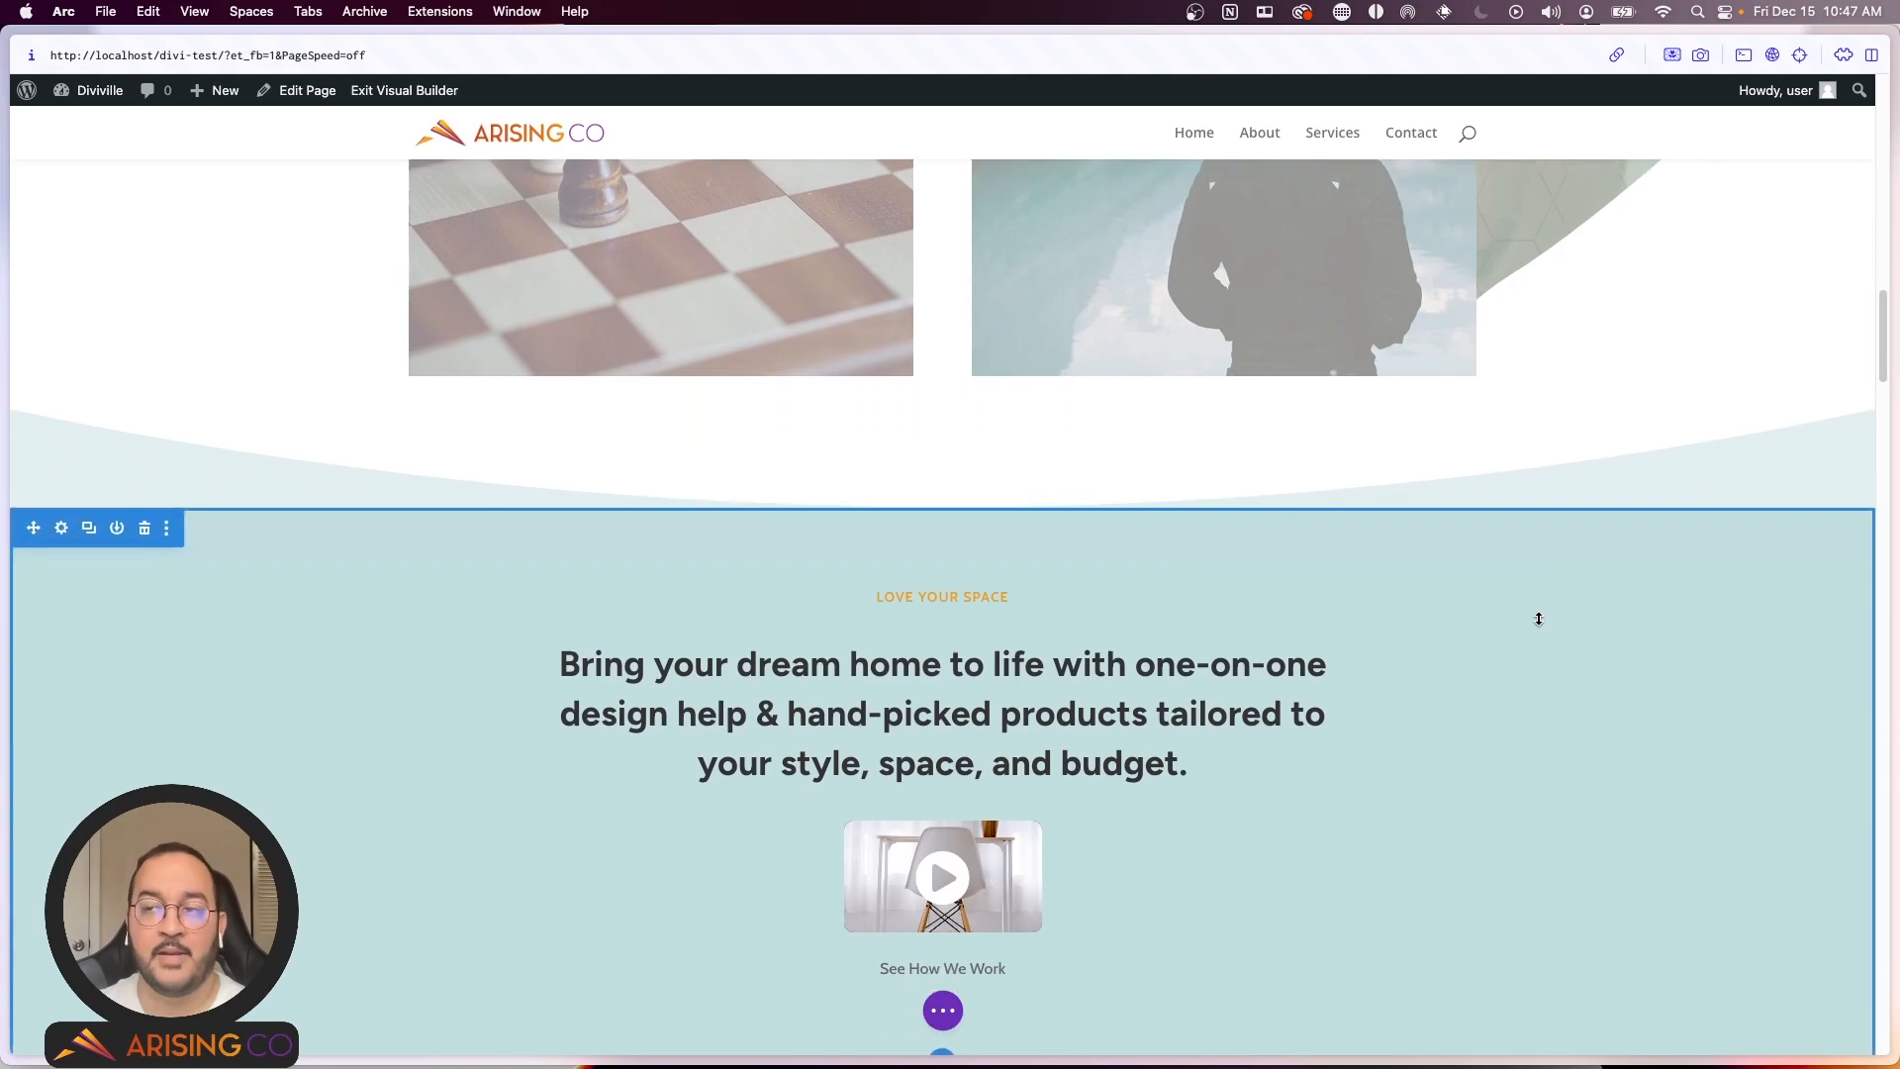
pyautogui.scroll(20, 1535, 615)
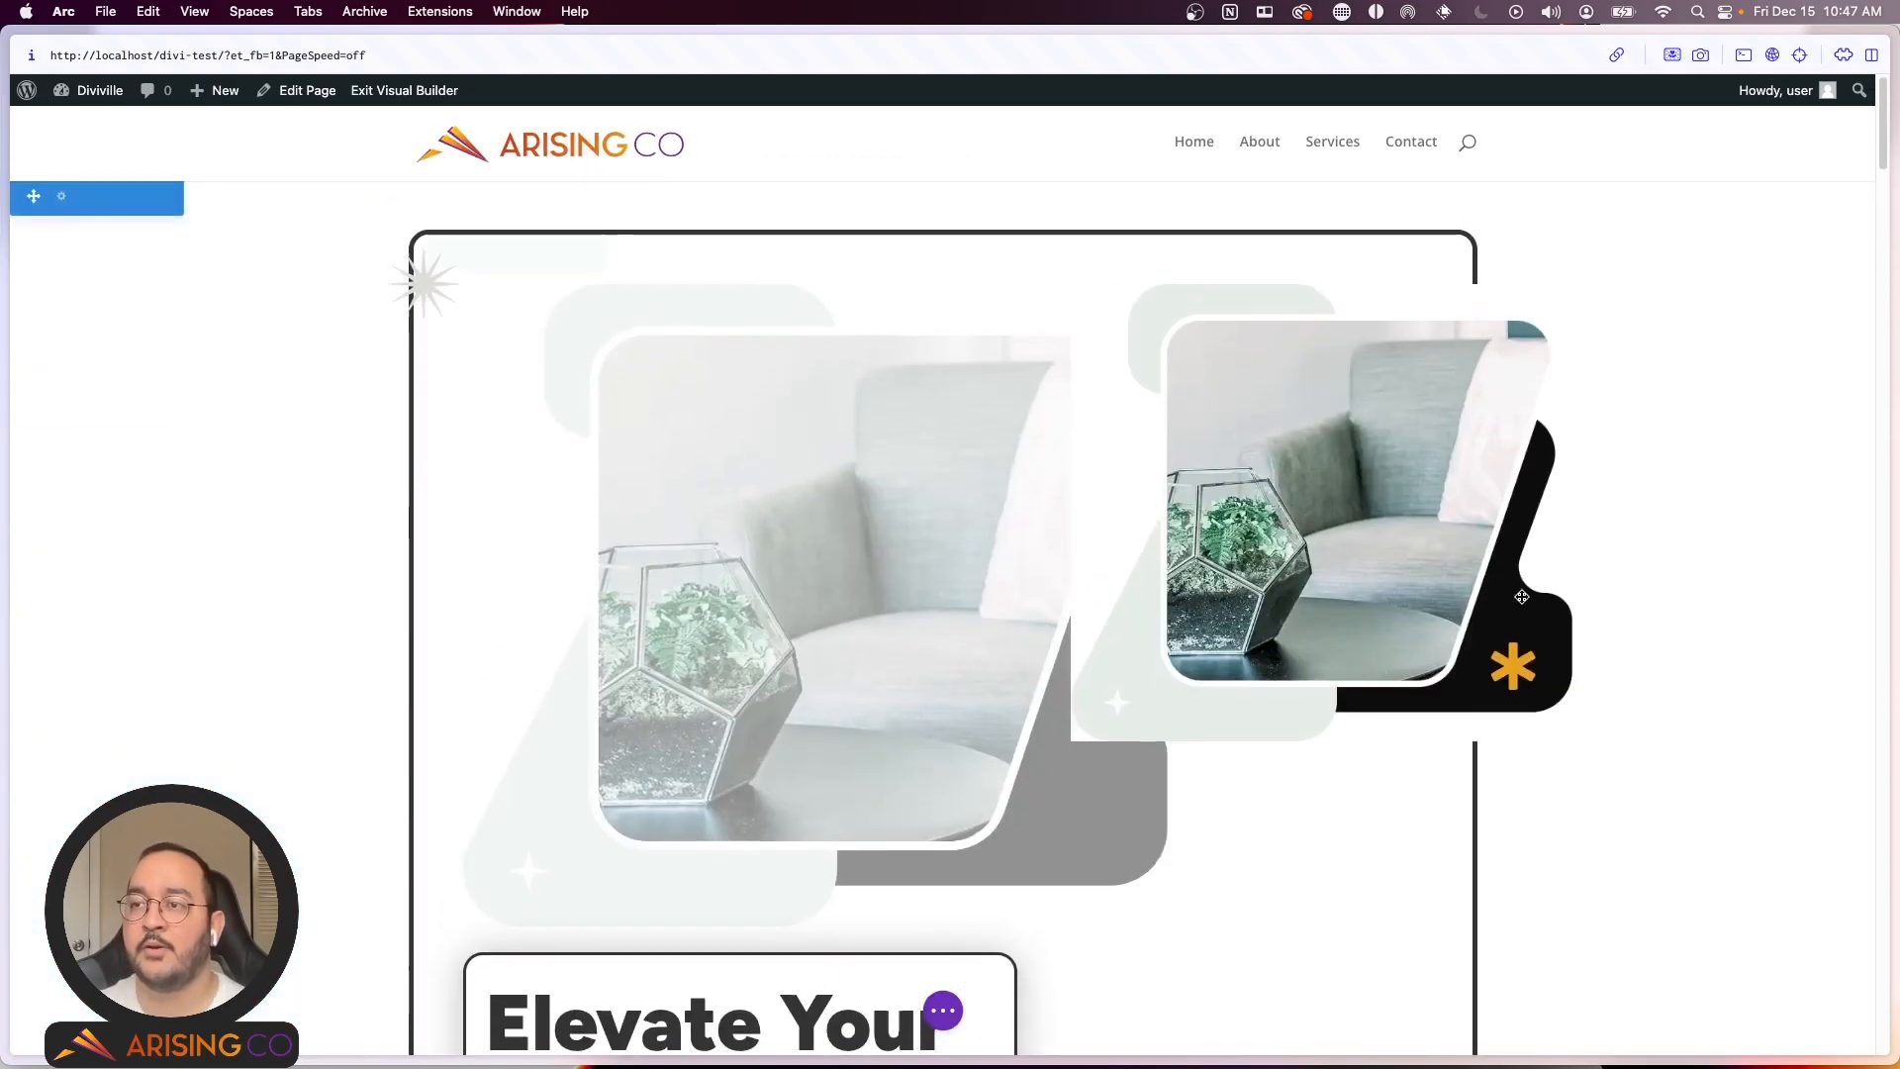
pyautogui.click(403, 90)
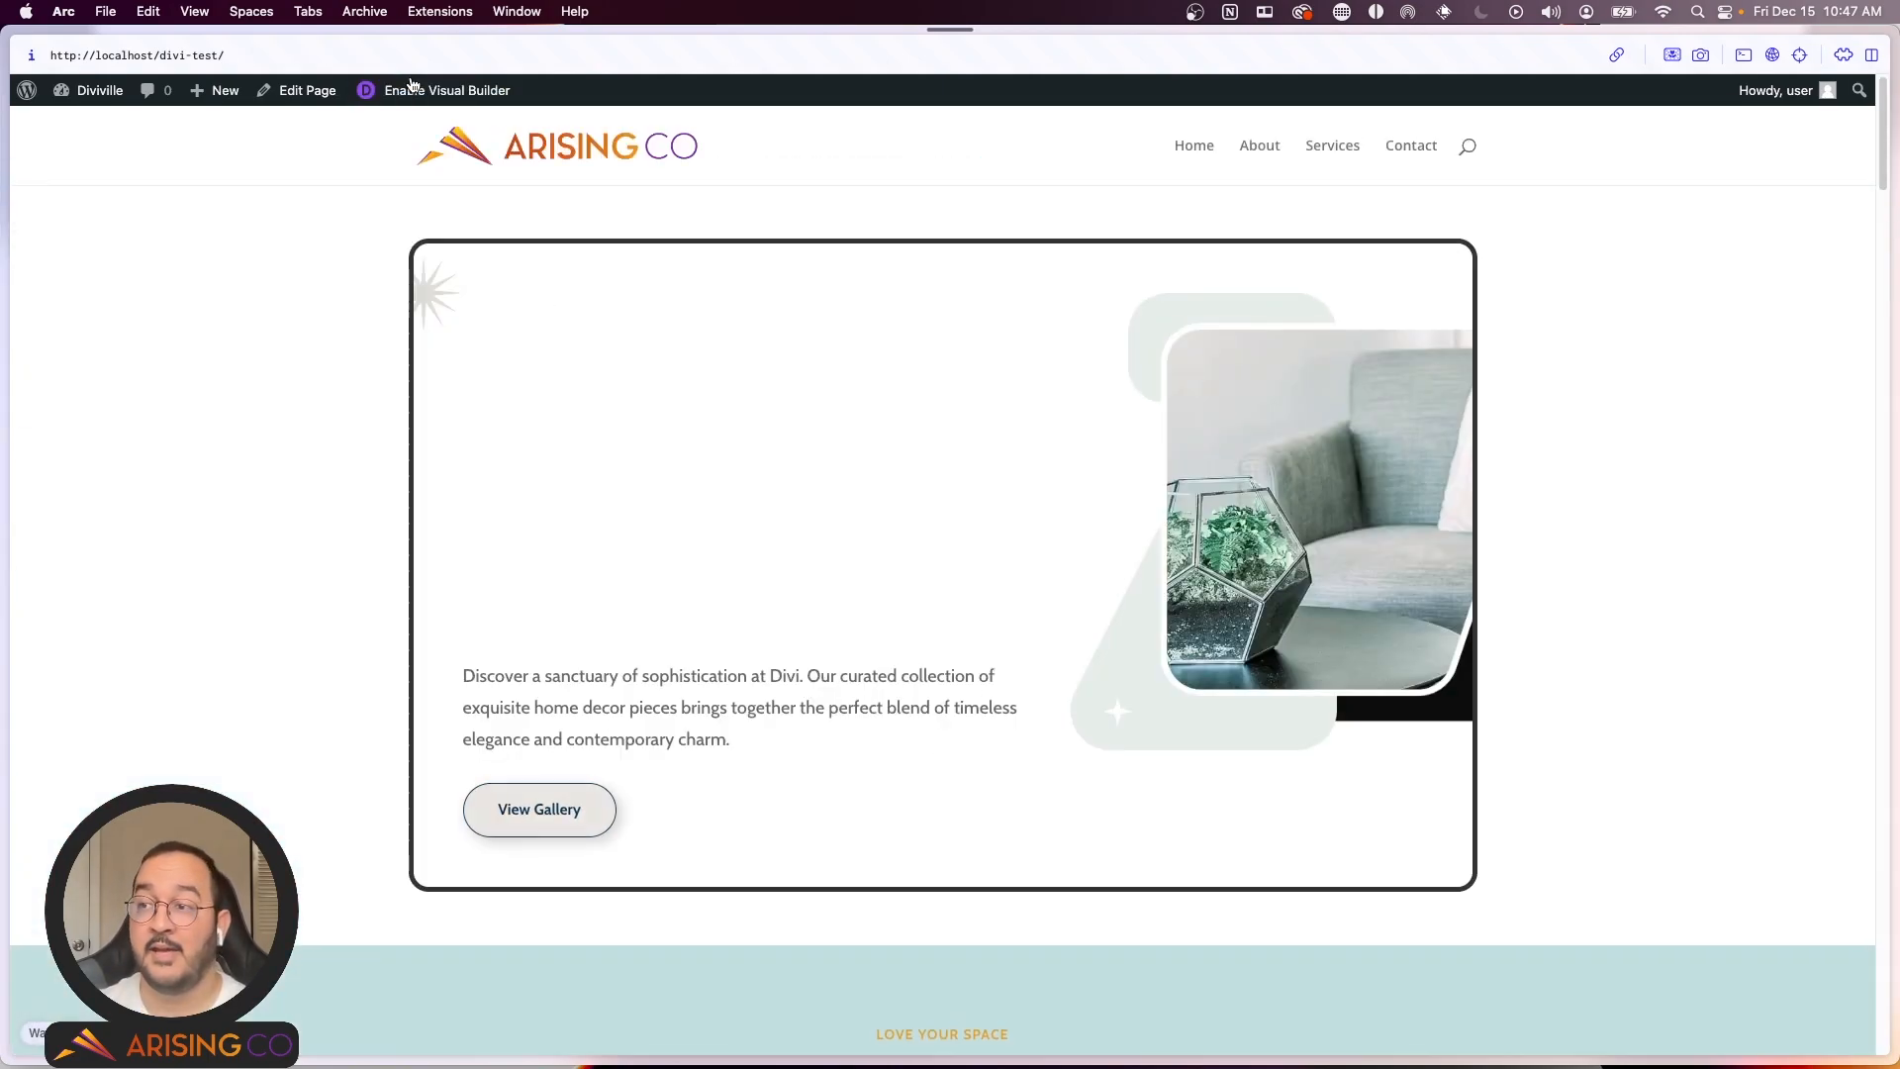